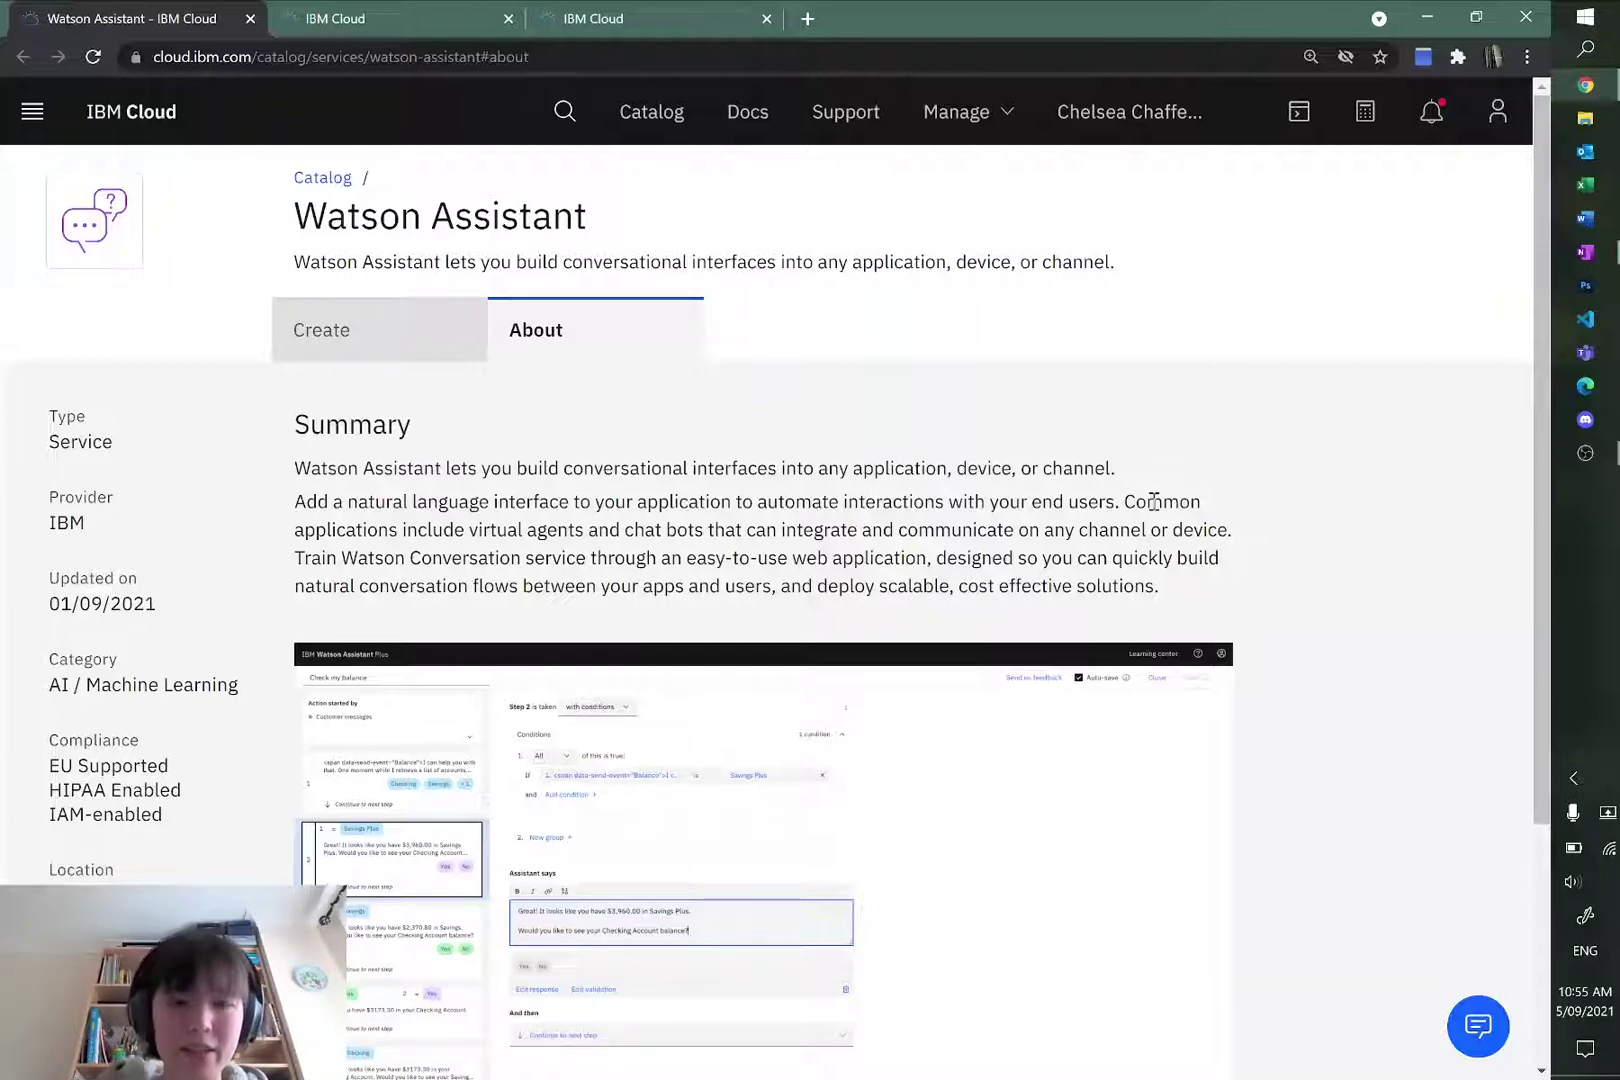
Step: Review the hoodie chatbot plan notes in OneNote before returning to the browser
{"action": "key", "text": "alt+Tab"}
{"action": "scroll", "coordinate": [1123, 550], "scroll_direction": "up", "scroll_amount": 5}
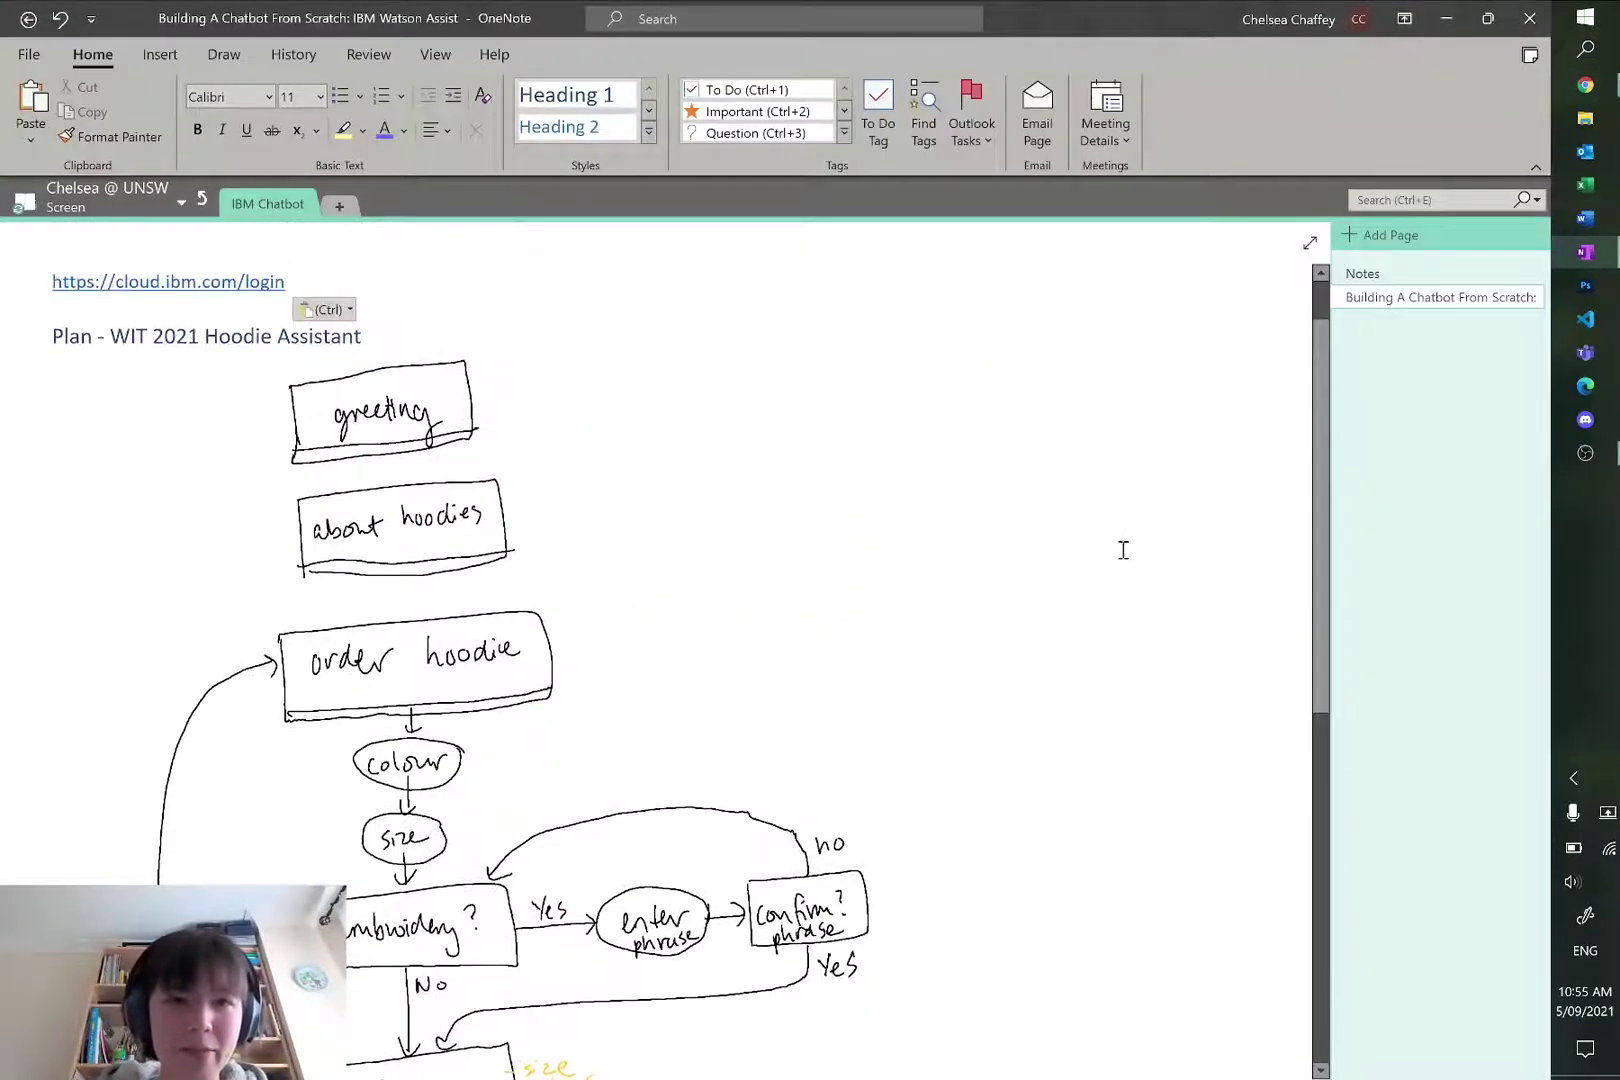
{"action": "scroll", "coordinate": [1123, 550], "scroll_direction": "up", "scroll_amount": 1}
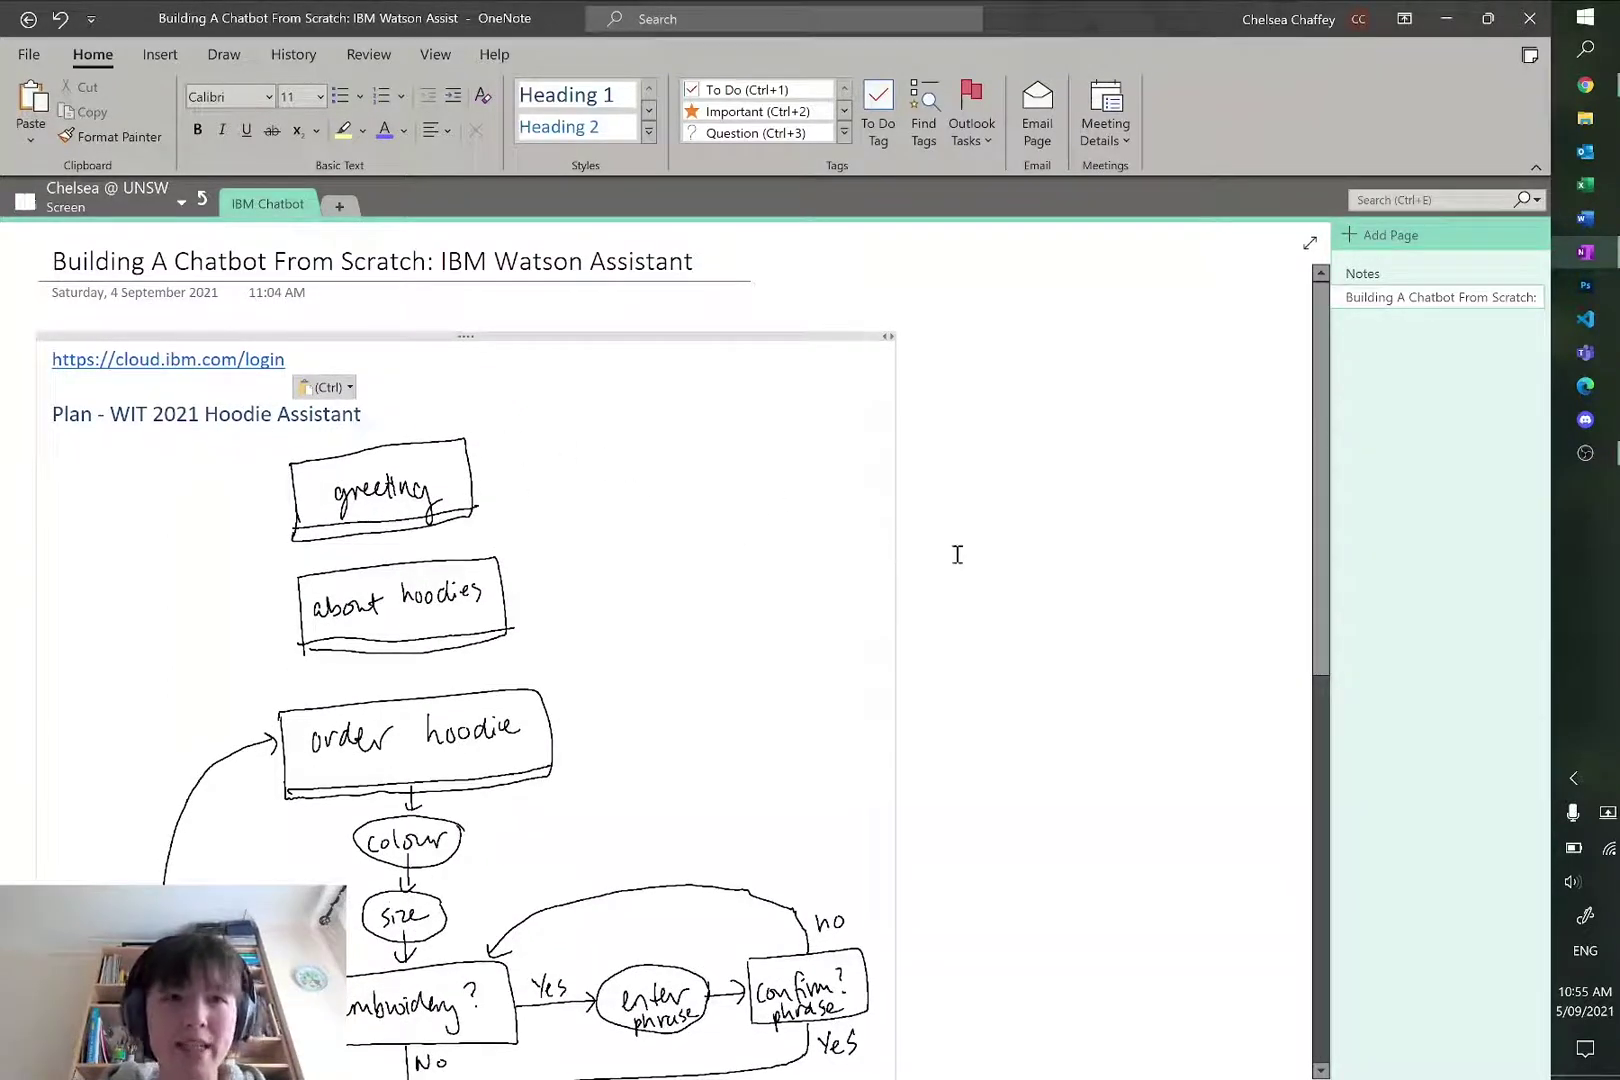
{"action": "scroll", "coordinate": [1090, 517], "scroll_direction": "down", "scroll_amount": 3}
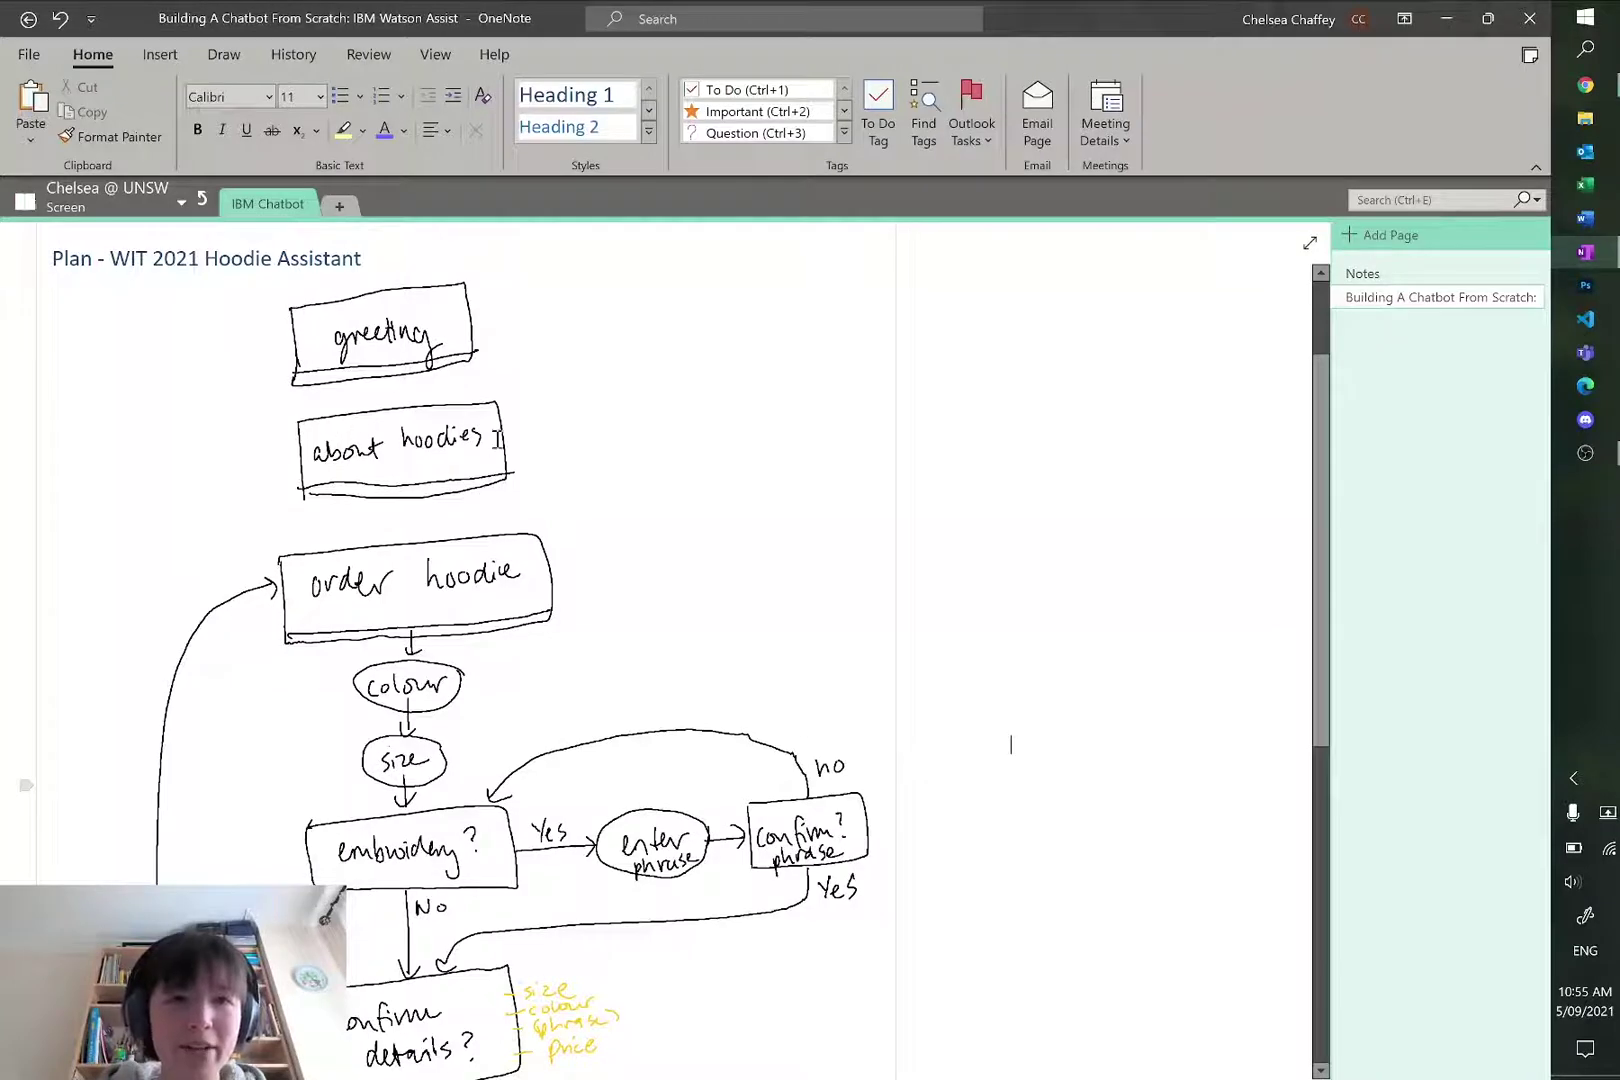
{"action": "scroll", "coordinate": [1037, 502], "scroll_direction": "down", "scroll_amount": 4}
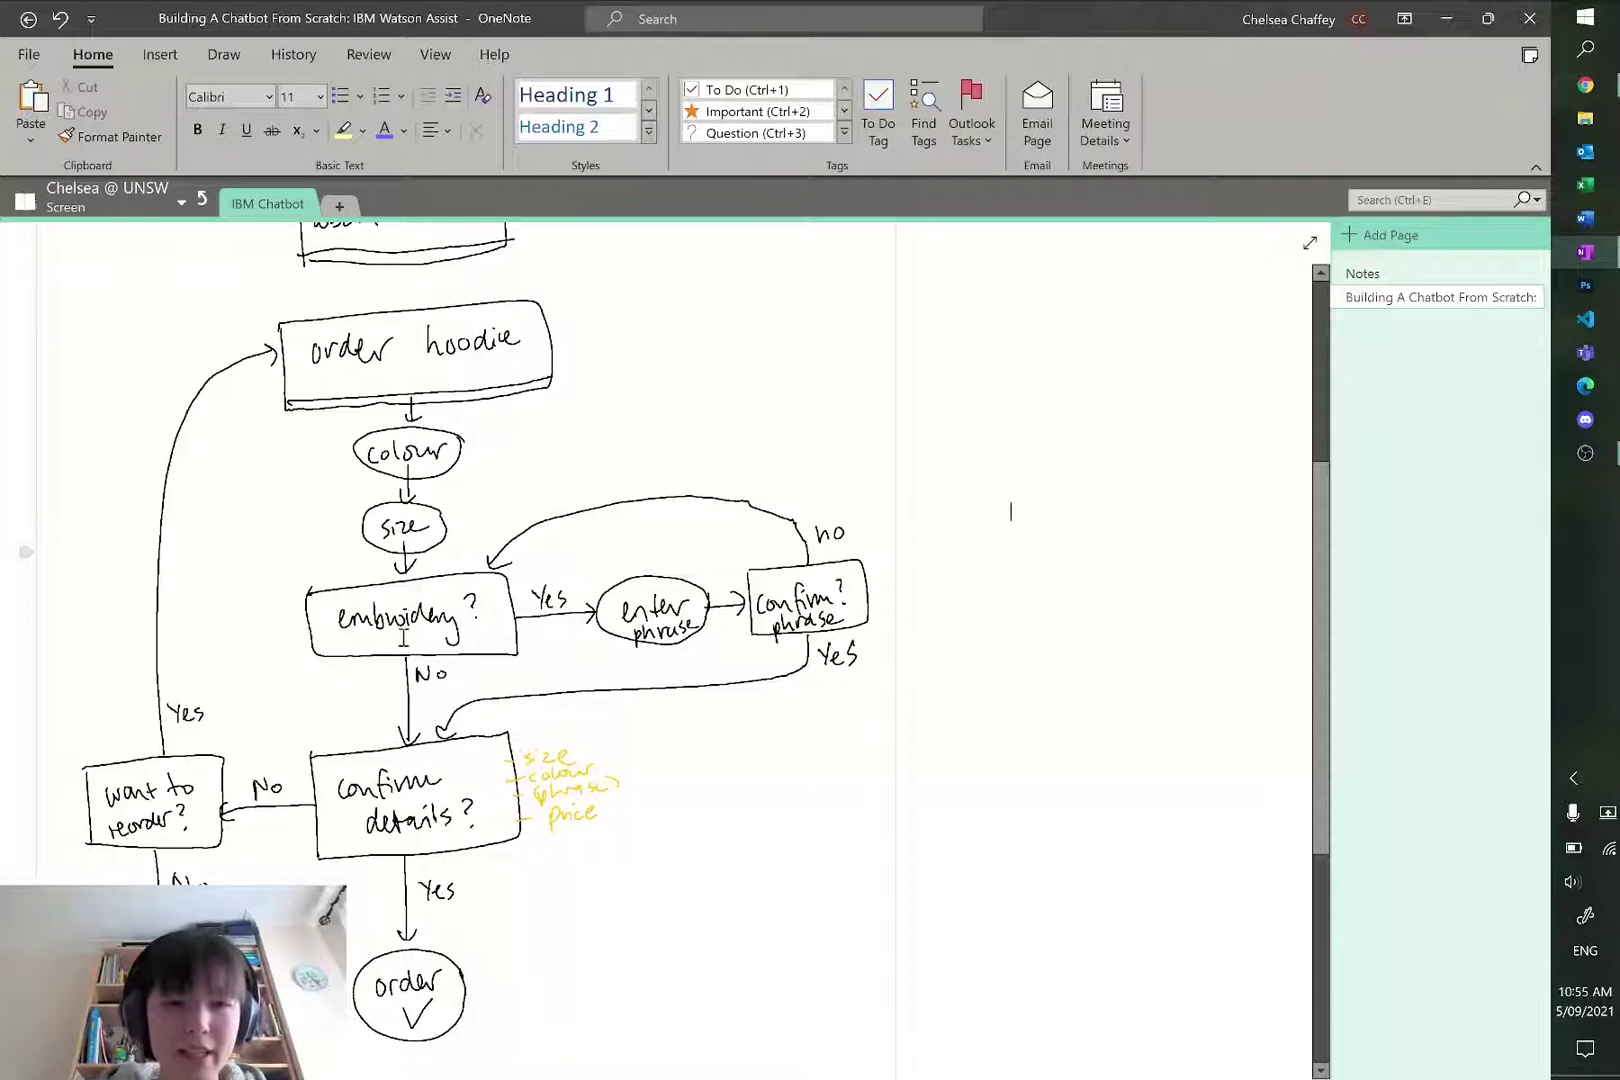
{"action": "scroll", "coordinate": [486, 822], "scroll_direction": "down", "scroll_amount": 1}
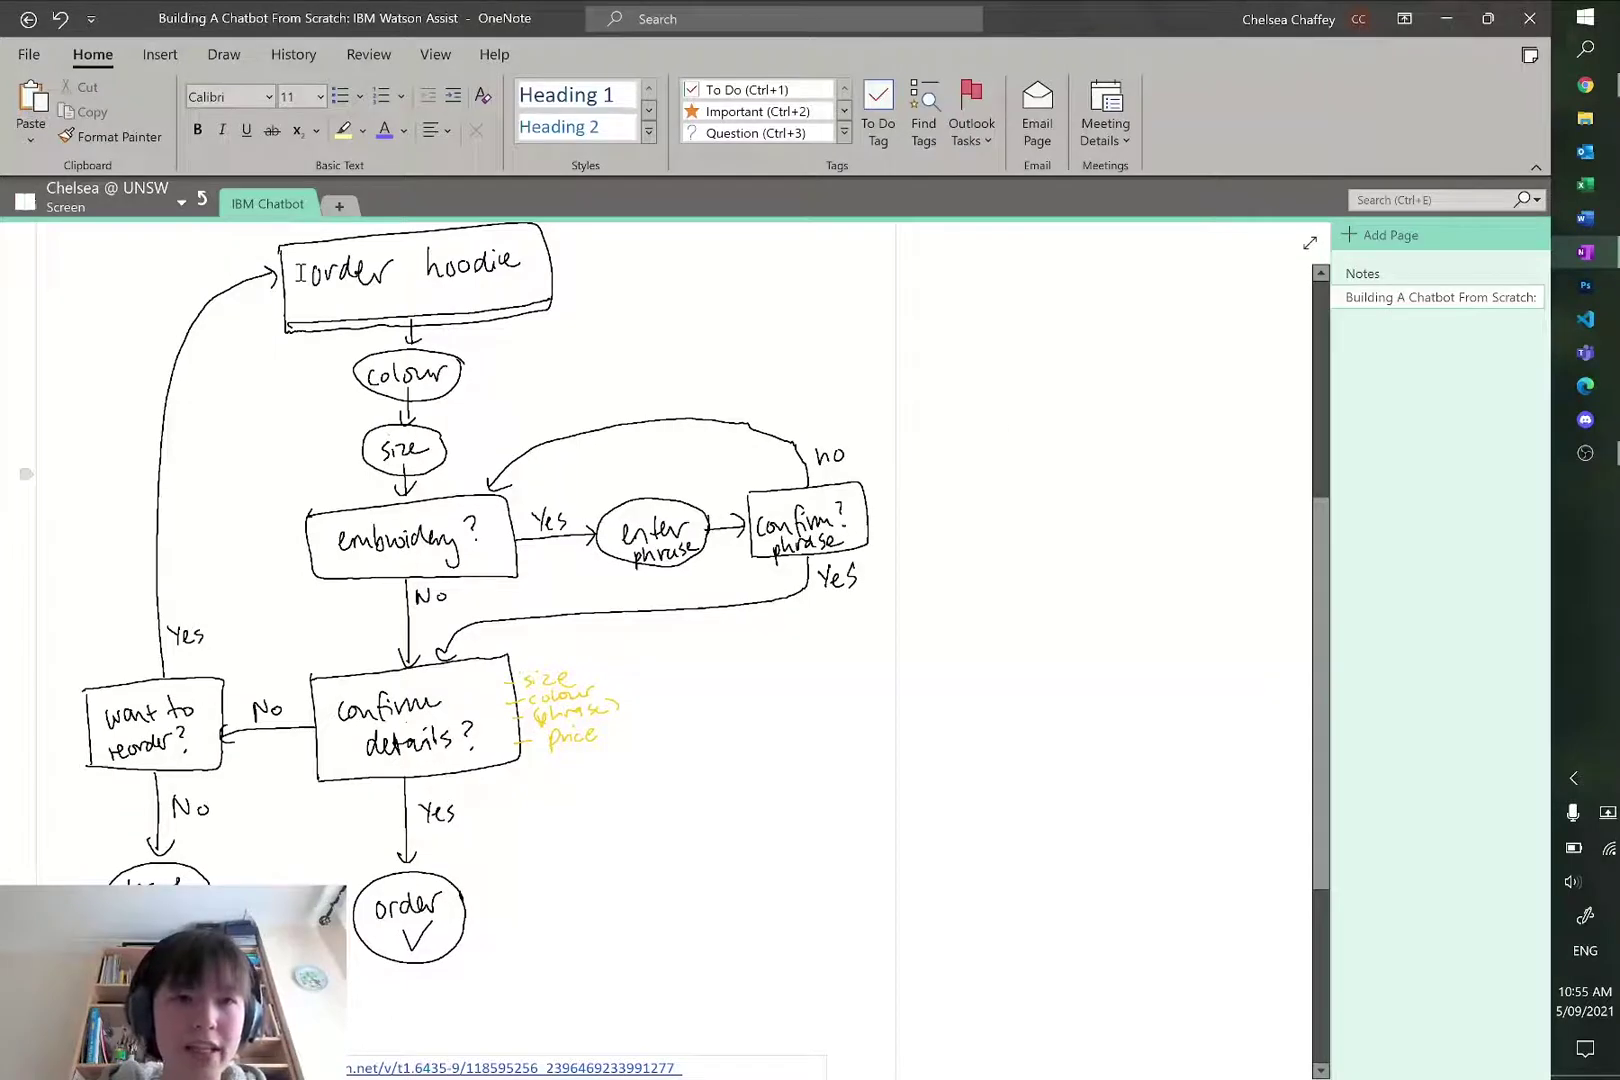
{"action": "scroll", "coordinate": [1020, 672], "scroll_direction": "up", "scroll_amount": 2}
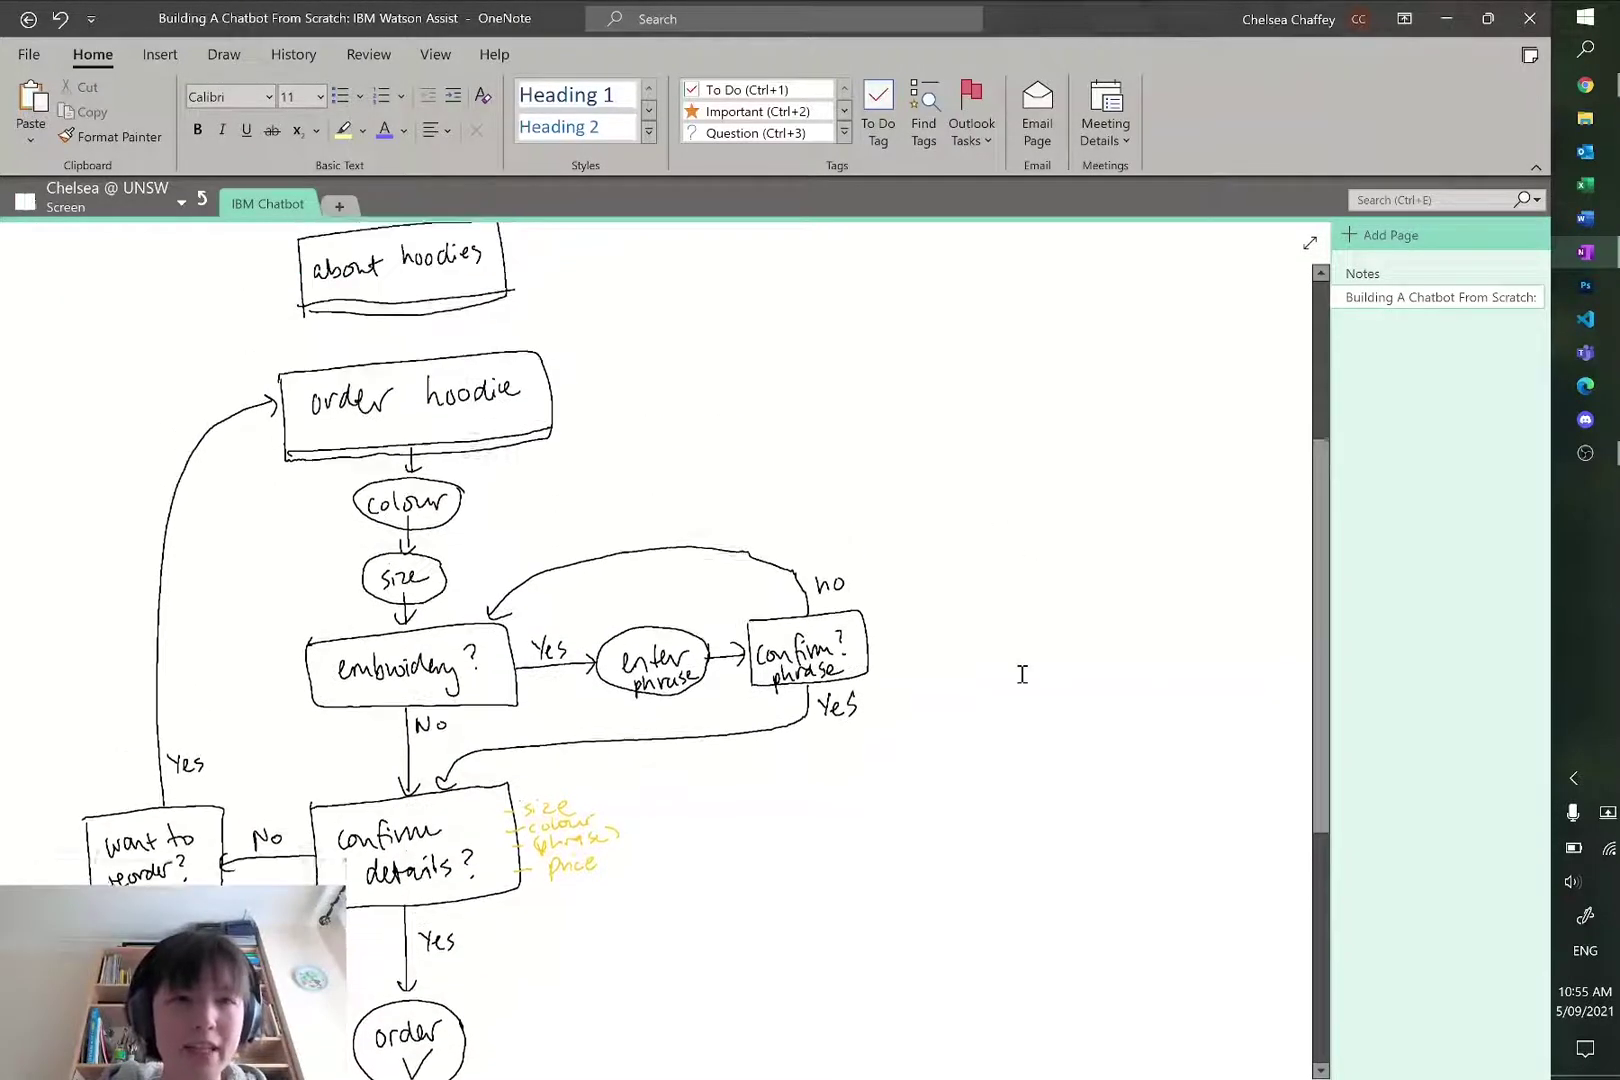
{"action": "scroll", "coordinate": [1022, 674], "scroll_direction": "up", "scroll_amount": 1}
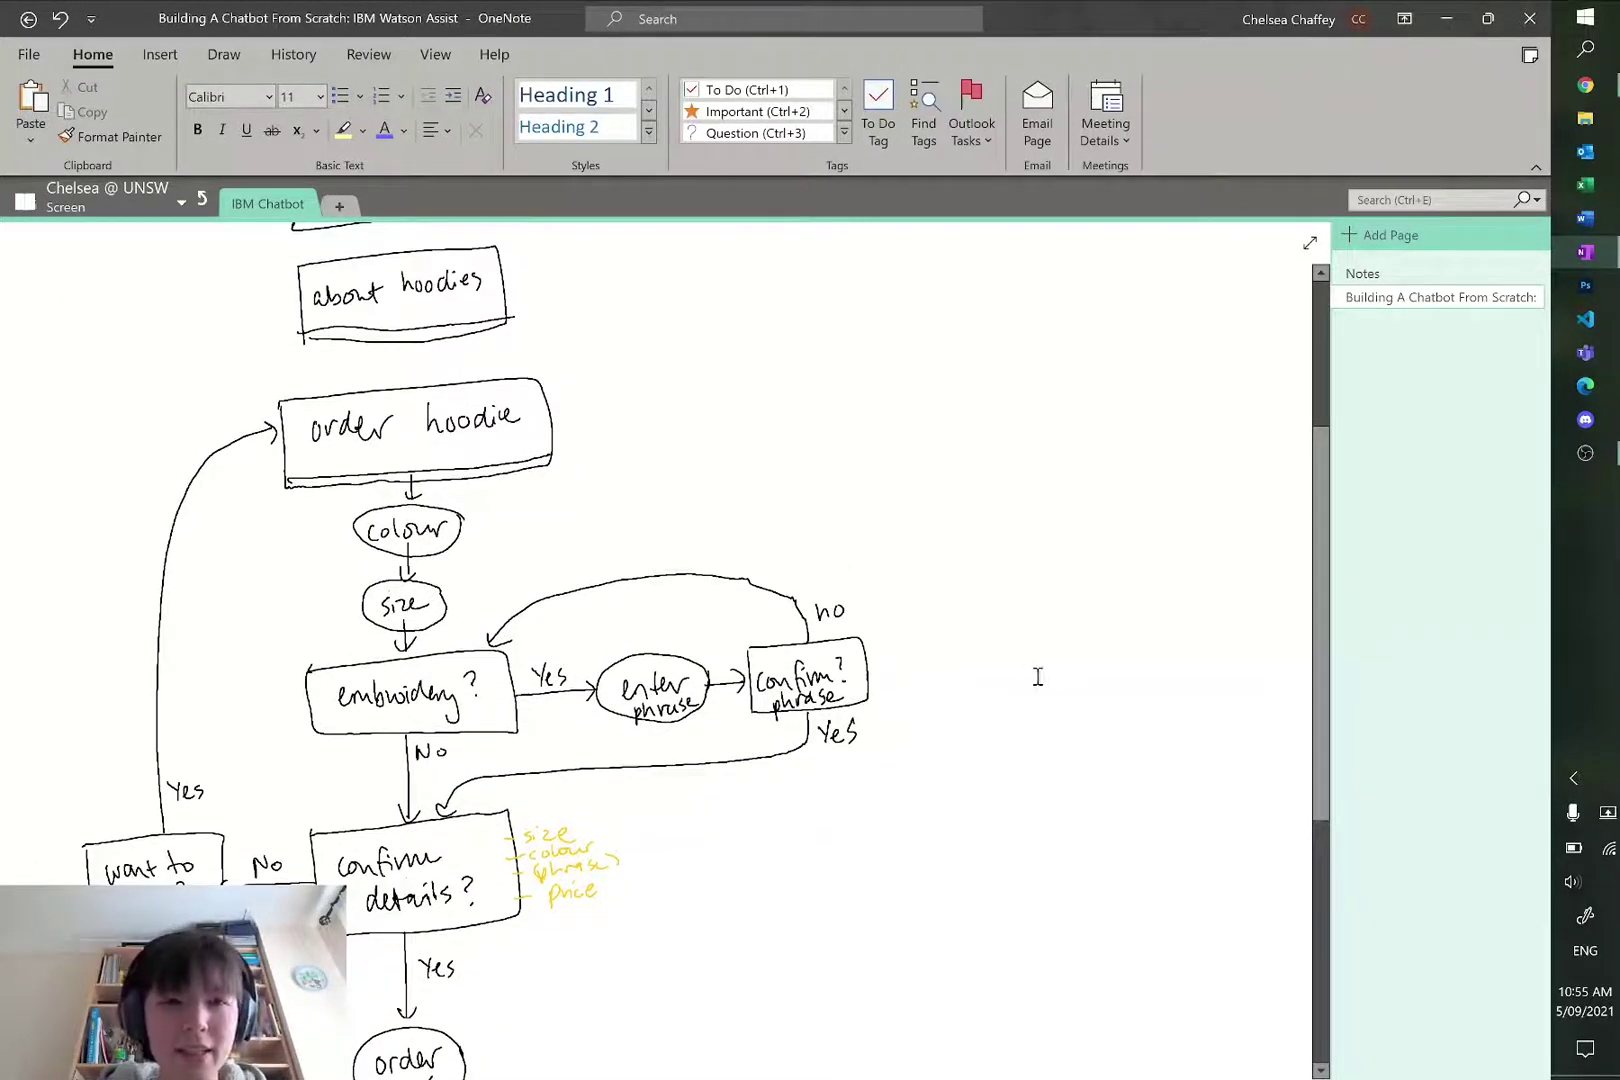
{"action": "key", "text": "alt+Tab"}
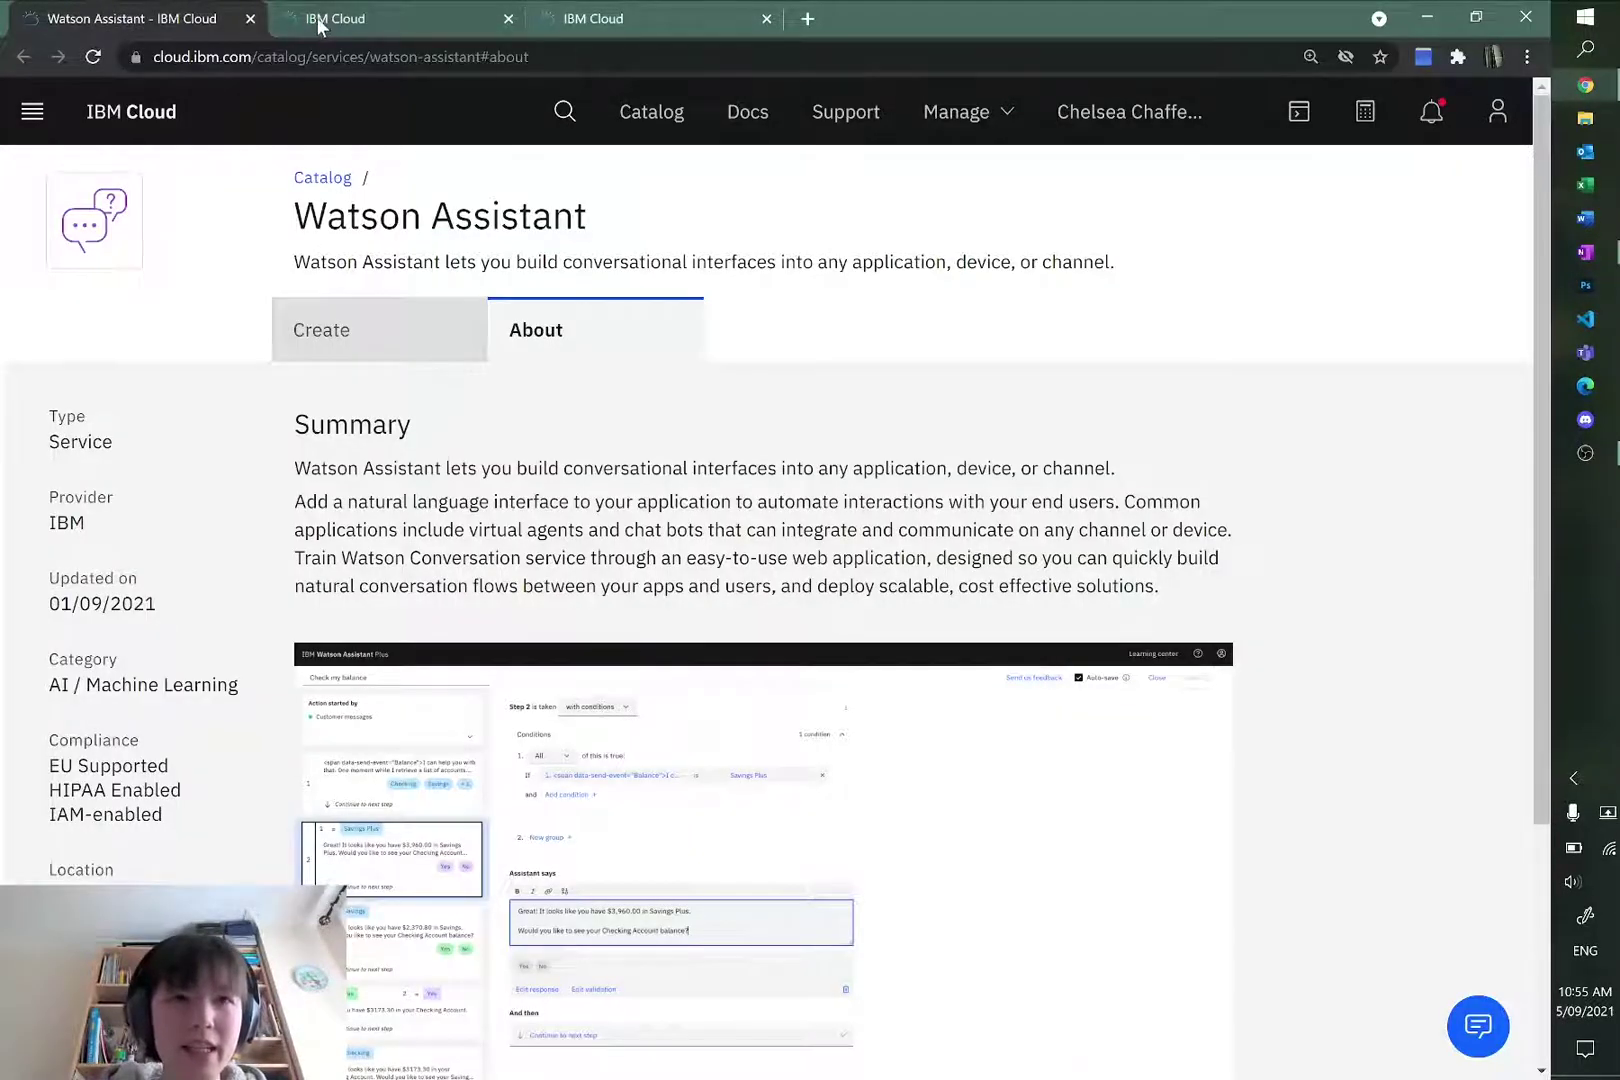
Step: Open the Watson Assistant instance from the IBM Cloud dashboard's Watson services
{"action": "left_click", "coordinate": [320, 25]}
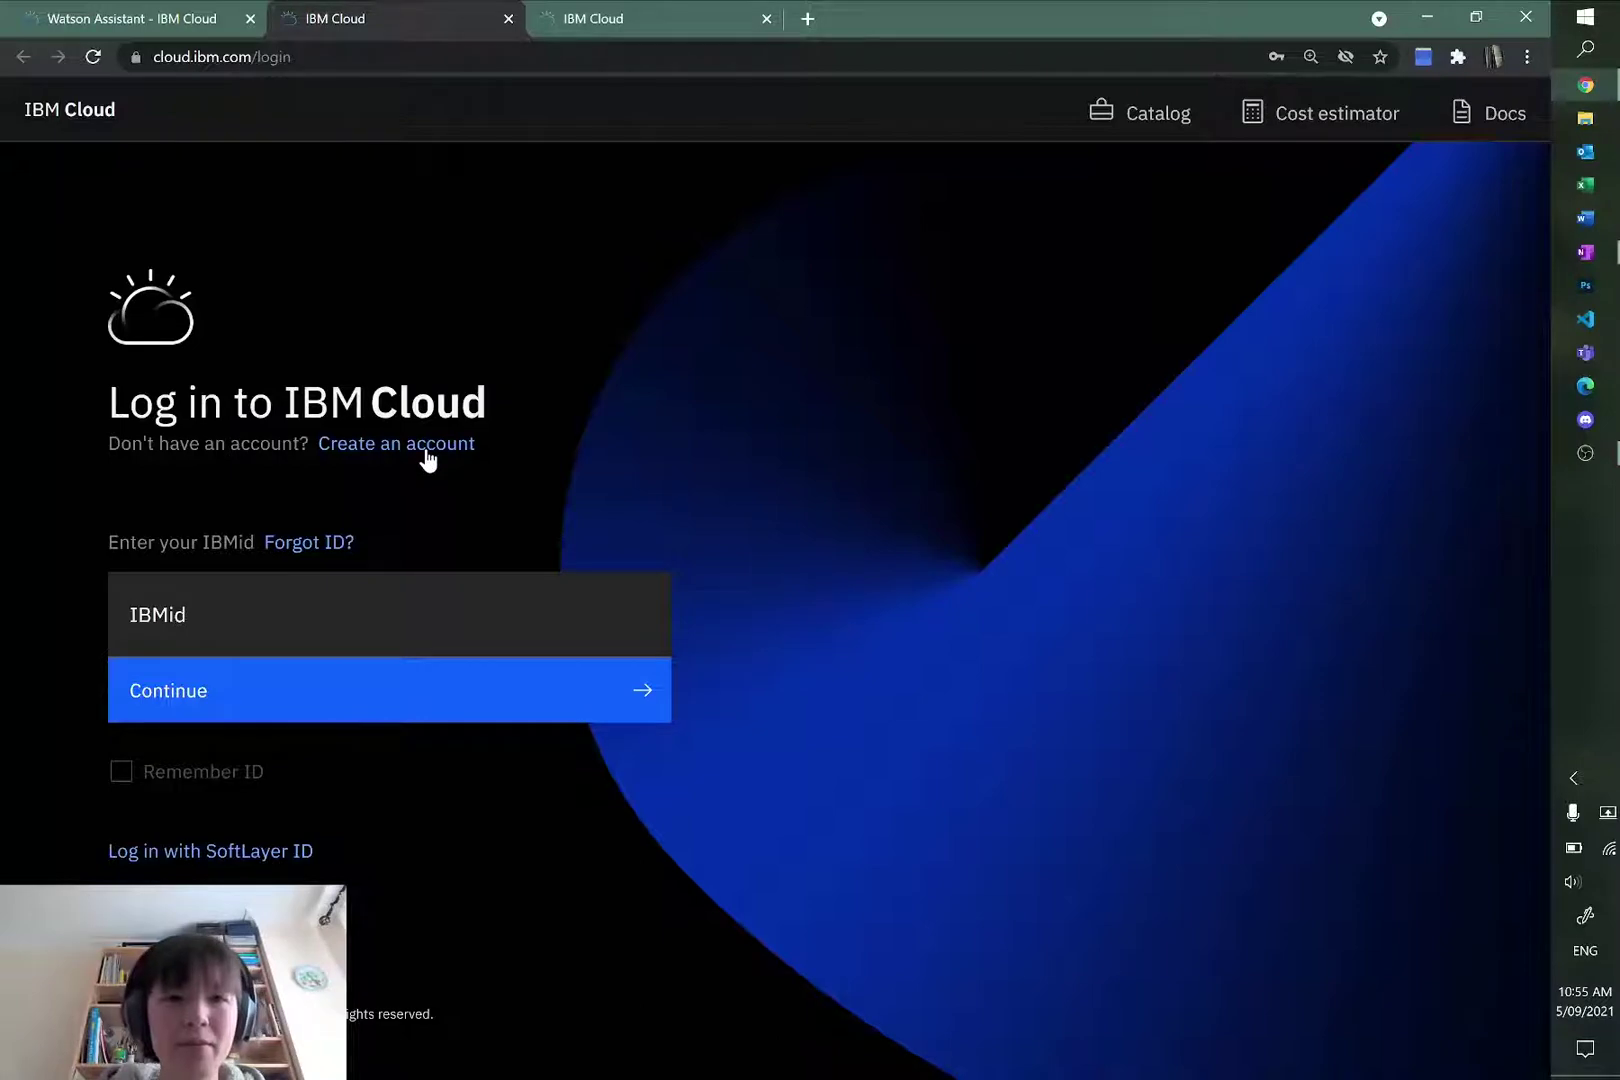
{"action": "left_click", "coordinate": [605, 24]}
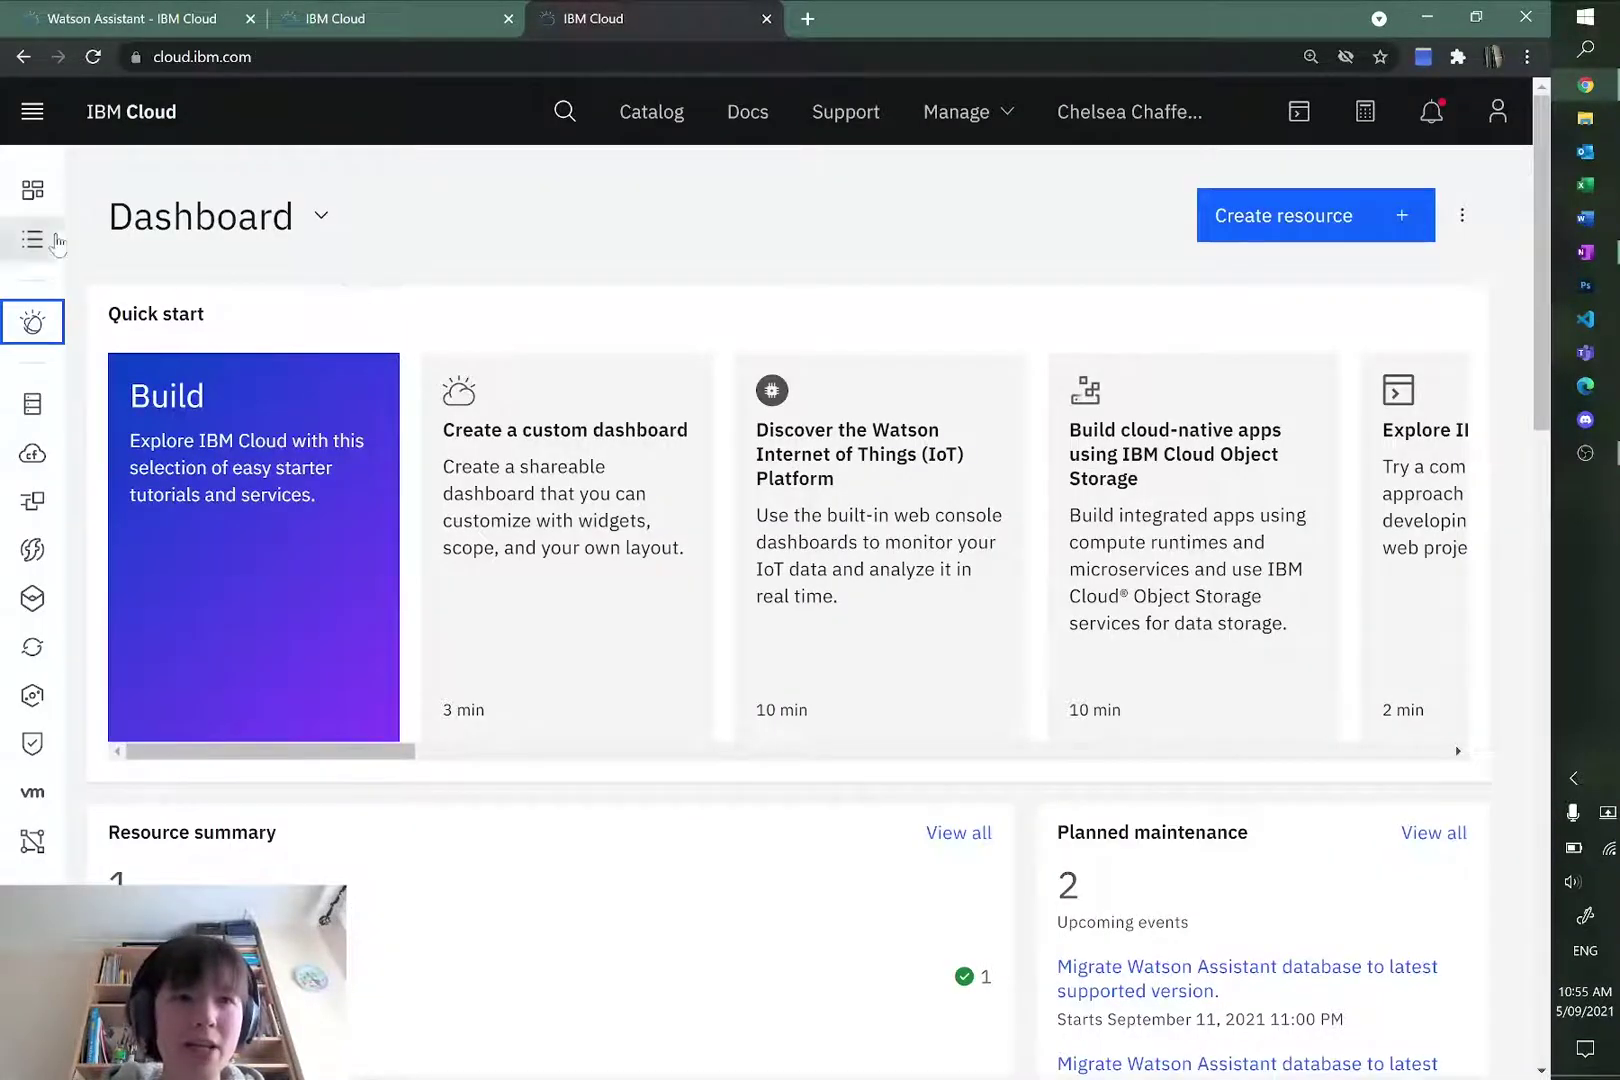
{"action": "left_click", "coordinate": [33, 113]}
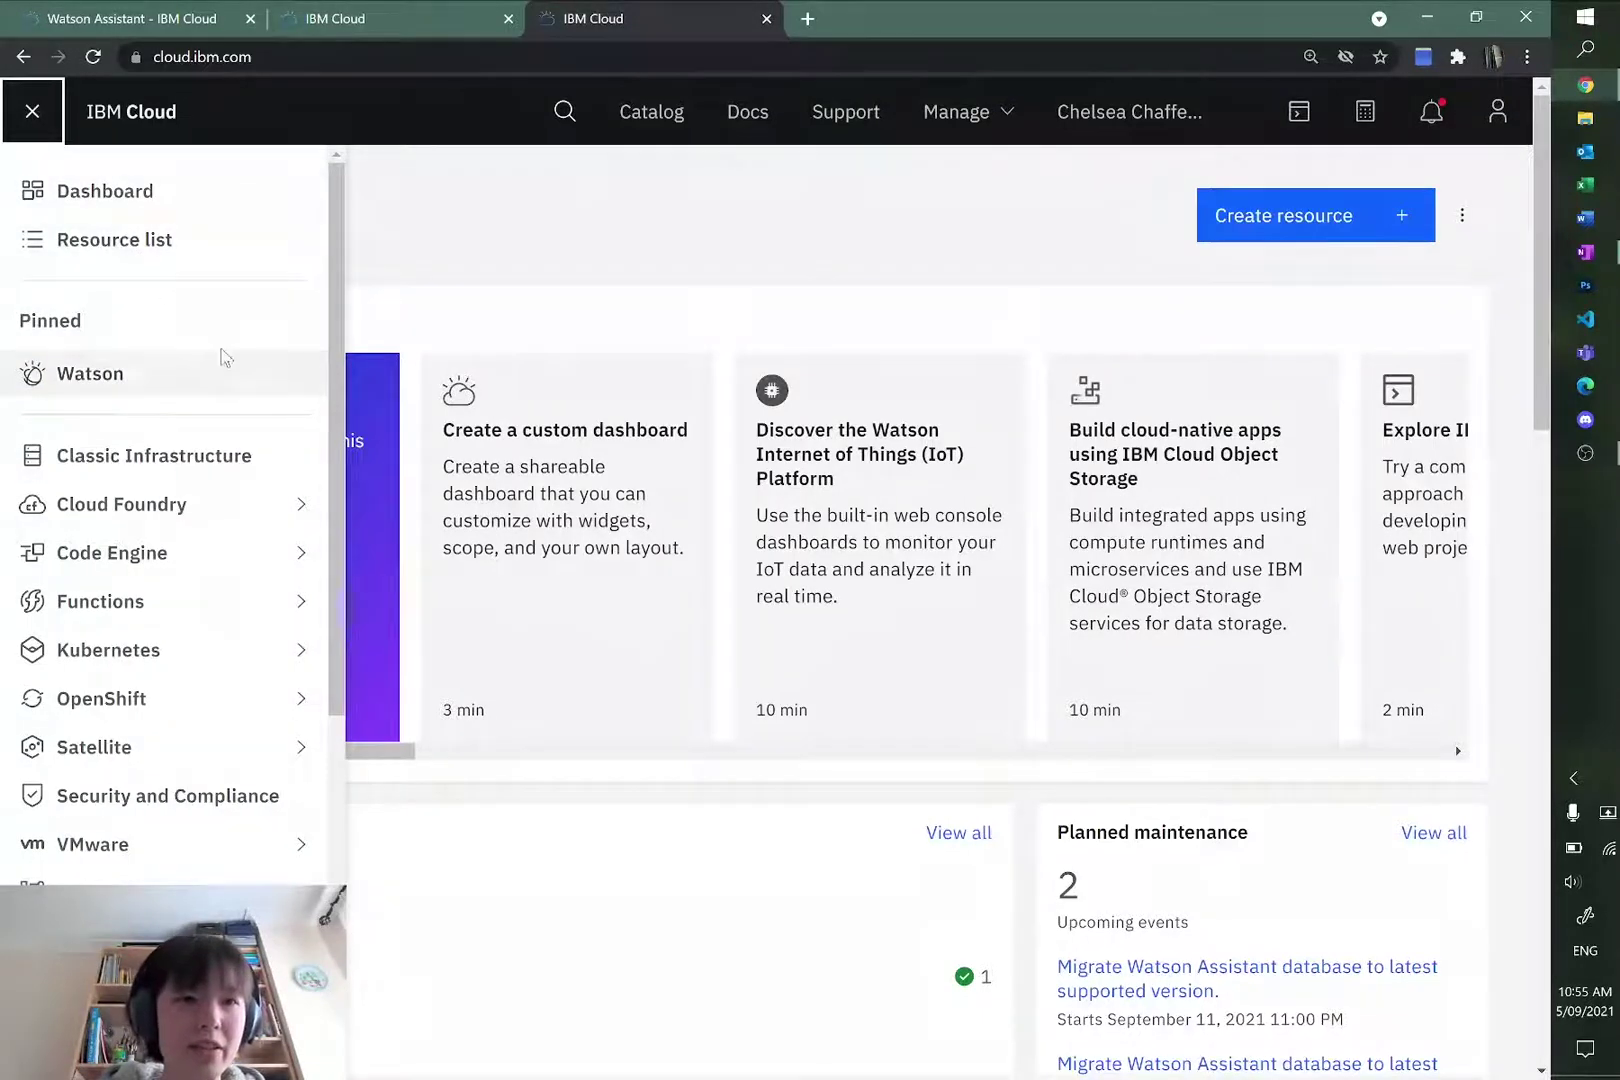
{"action": "scroll", "coordinate": [174, 335], "scroll_direction": "down", "scroll_amount": 5}
{"action": "scroll", "coordinate": [164, 455], "scroll_direction": "up", "scroll_amount": 5}
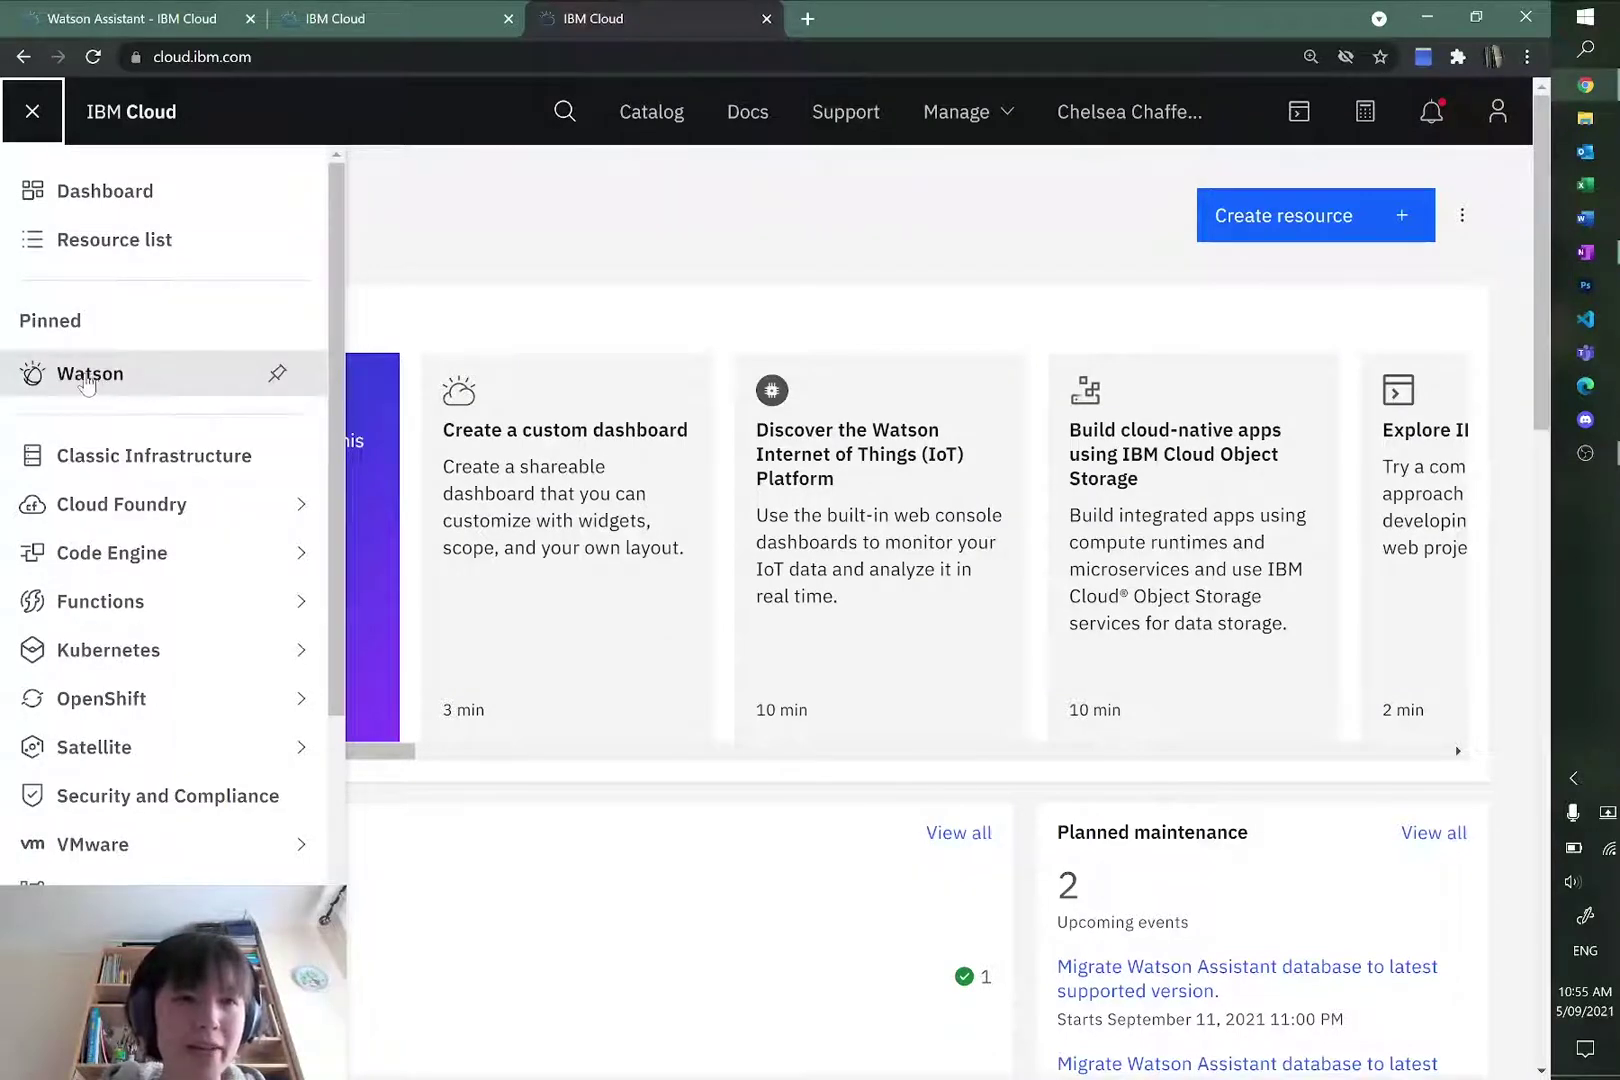
{"action": "left_click", "coordinate": [113, 379]}
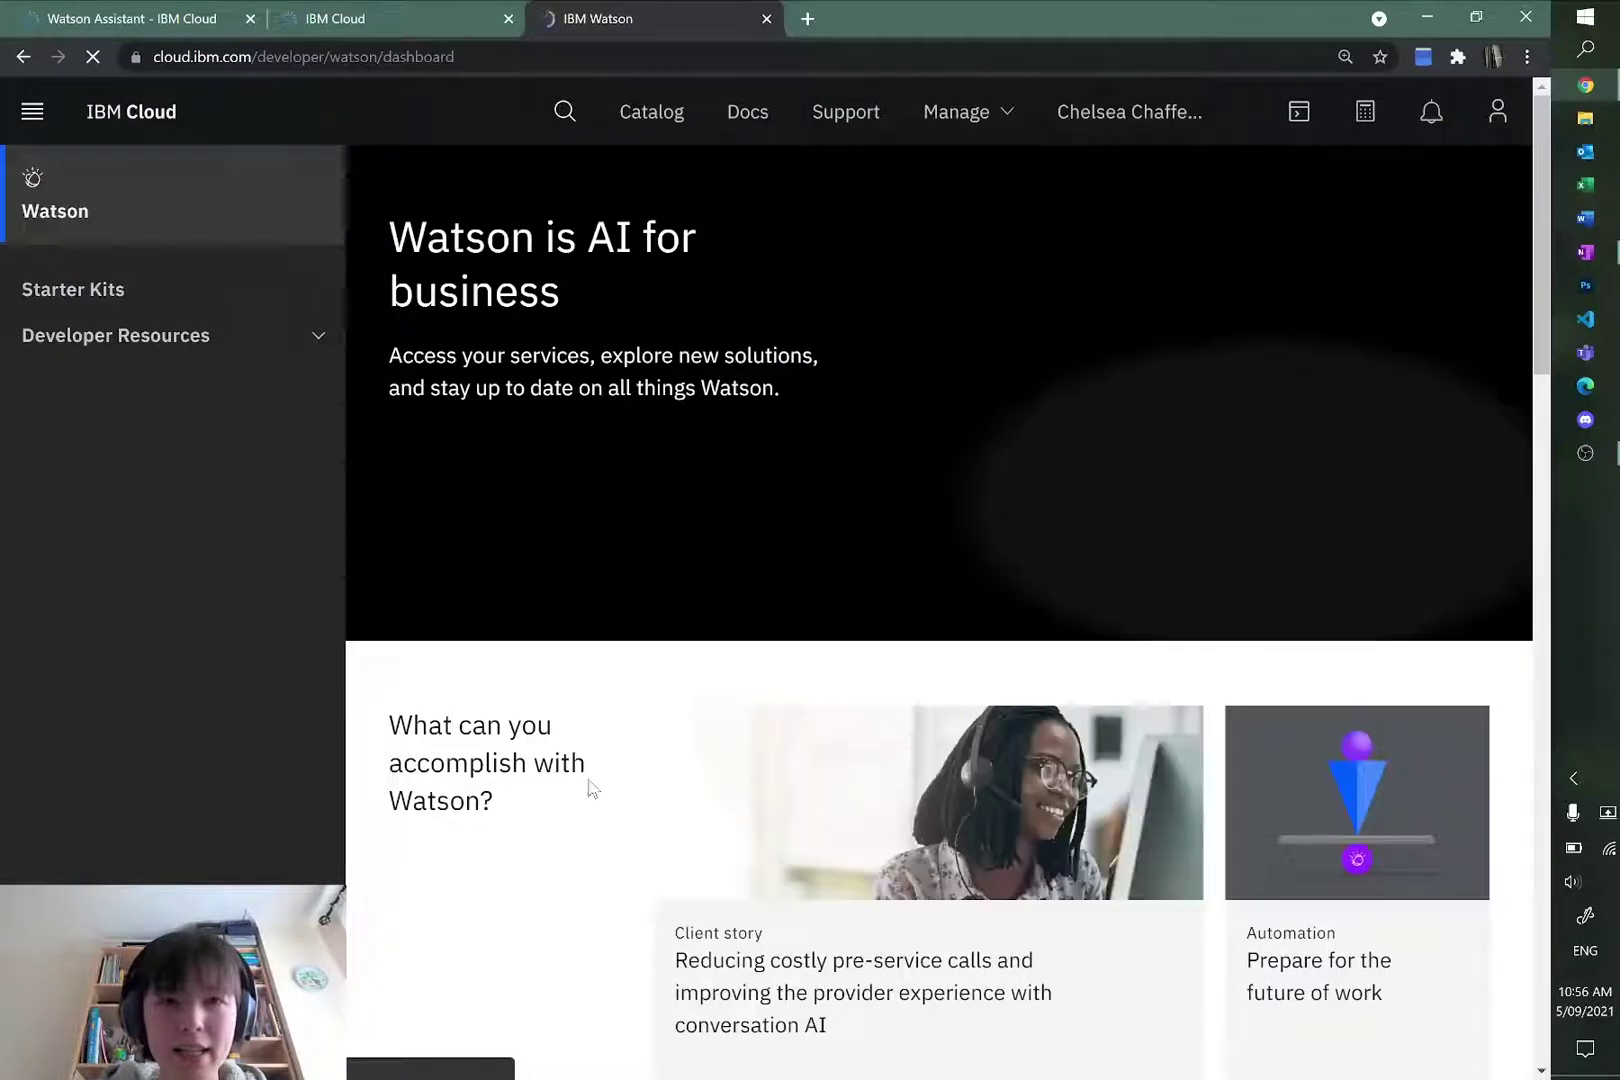
{"action": "scroll", "coordinate": [1112, 439], "scroll_direction": "down", "scroll_amount": 3}
{"action": "scroll", "coordinate": [1115, 447], "scroll_direction": "down", "scroll_amount": 7}
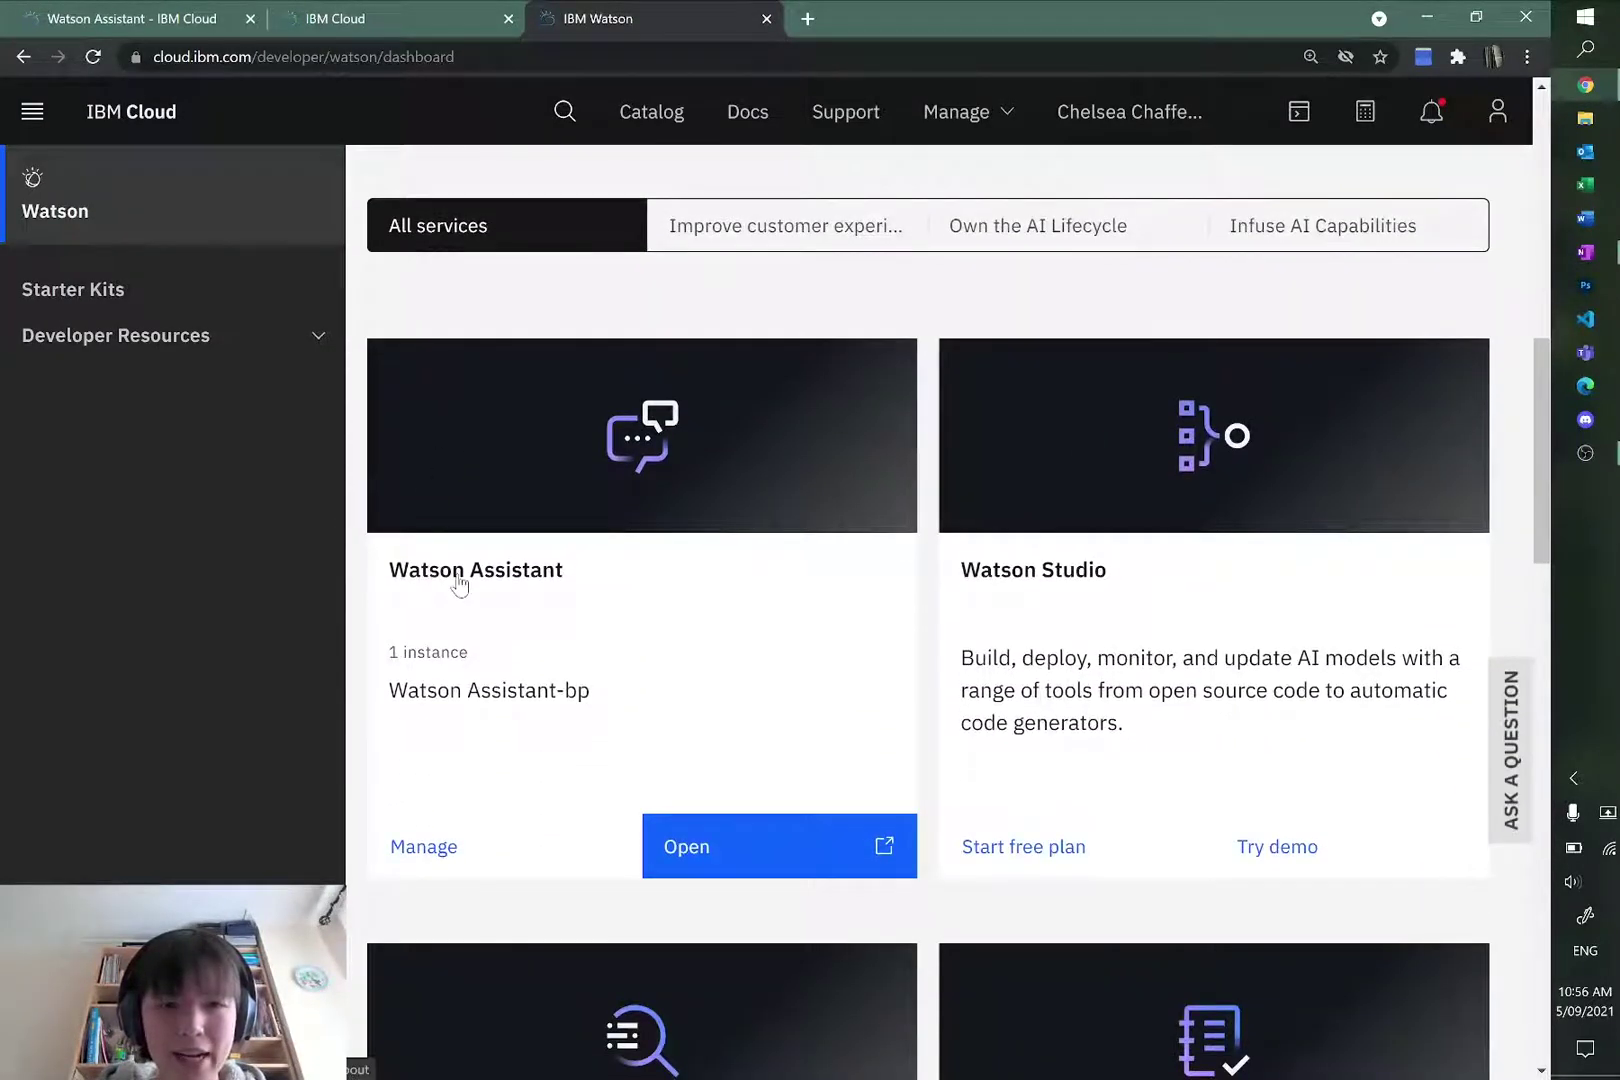
{"action": "left_click", "coordinate": [707, 855]}
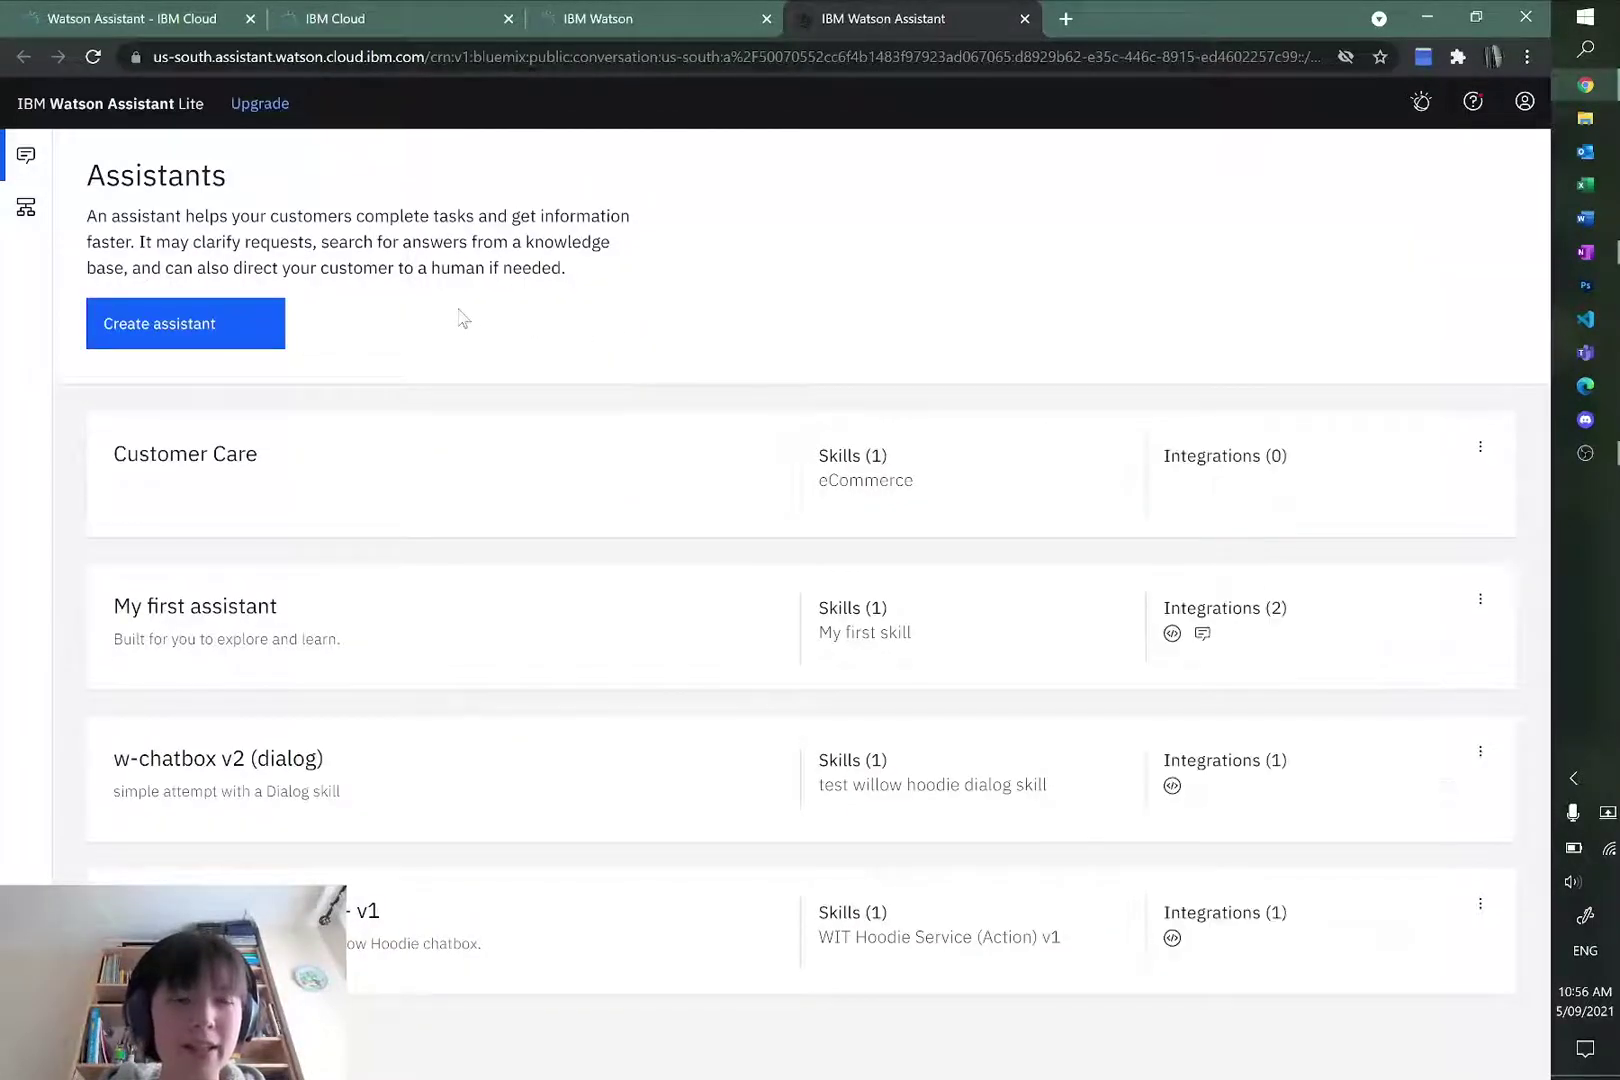
Step: Create a new assistant named 'WIT Hoodie Chatbot Assistant'
{"action": "left_click", "coordinate": [166, 338]}
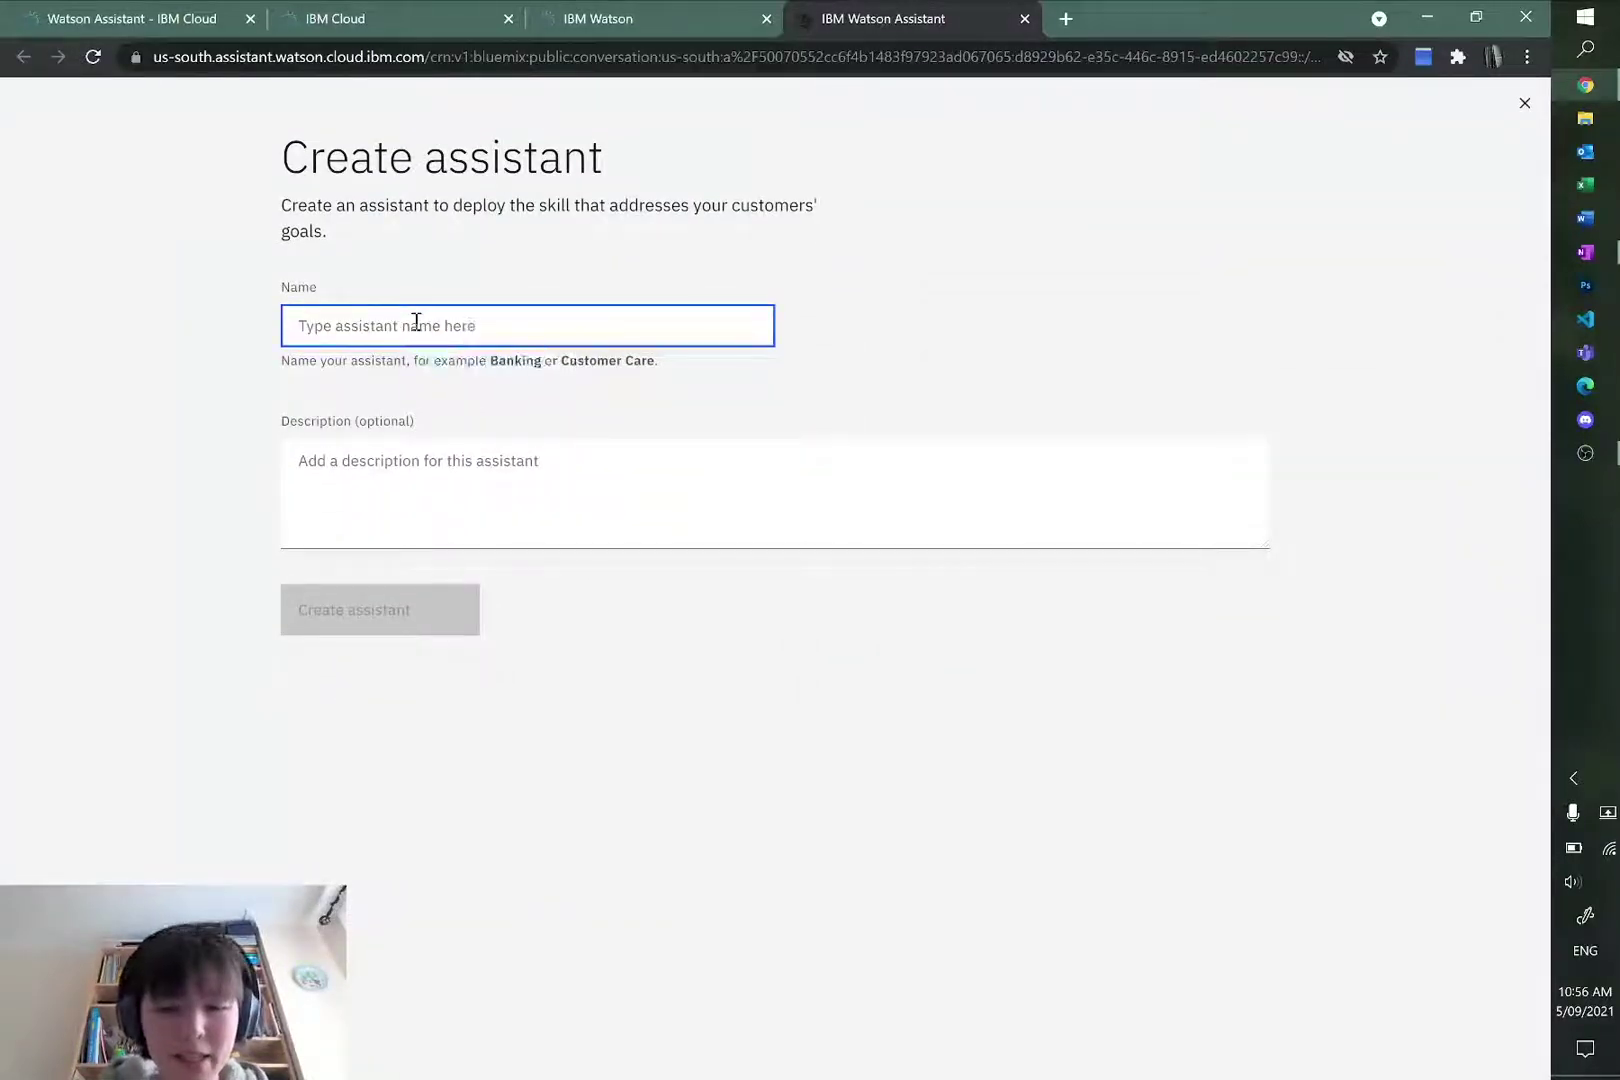
{"action": "type", "text": "WIT Hoodie Chatbot Assistant"}
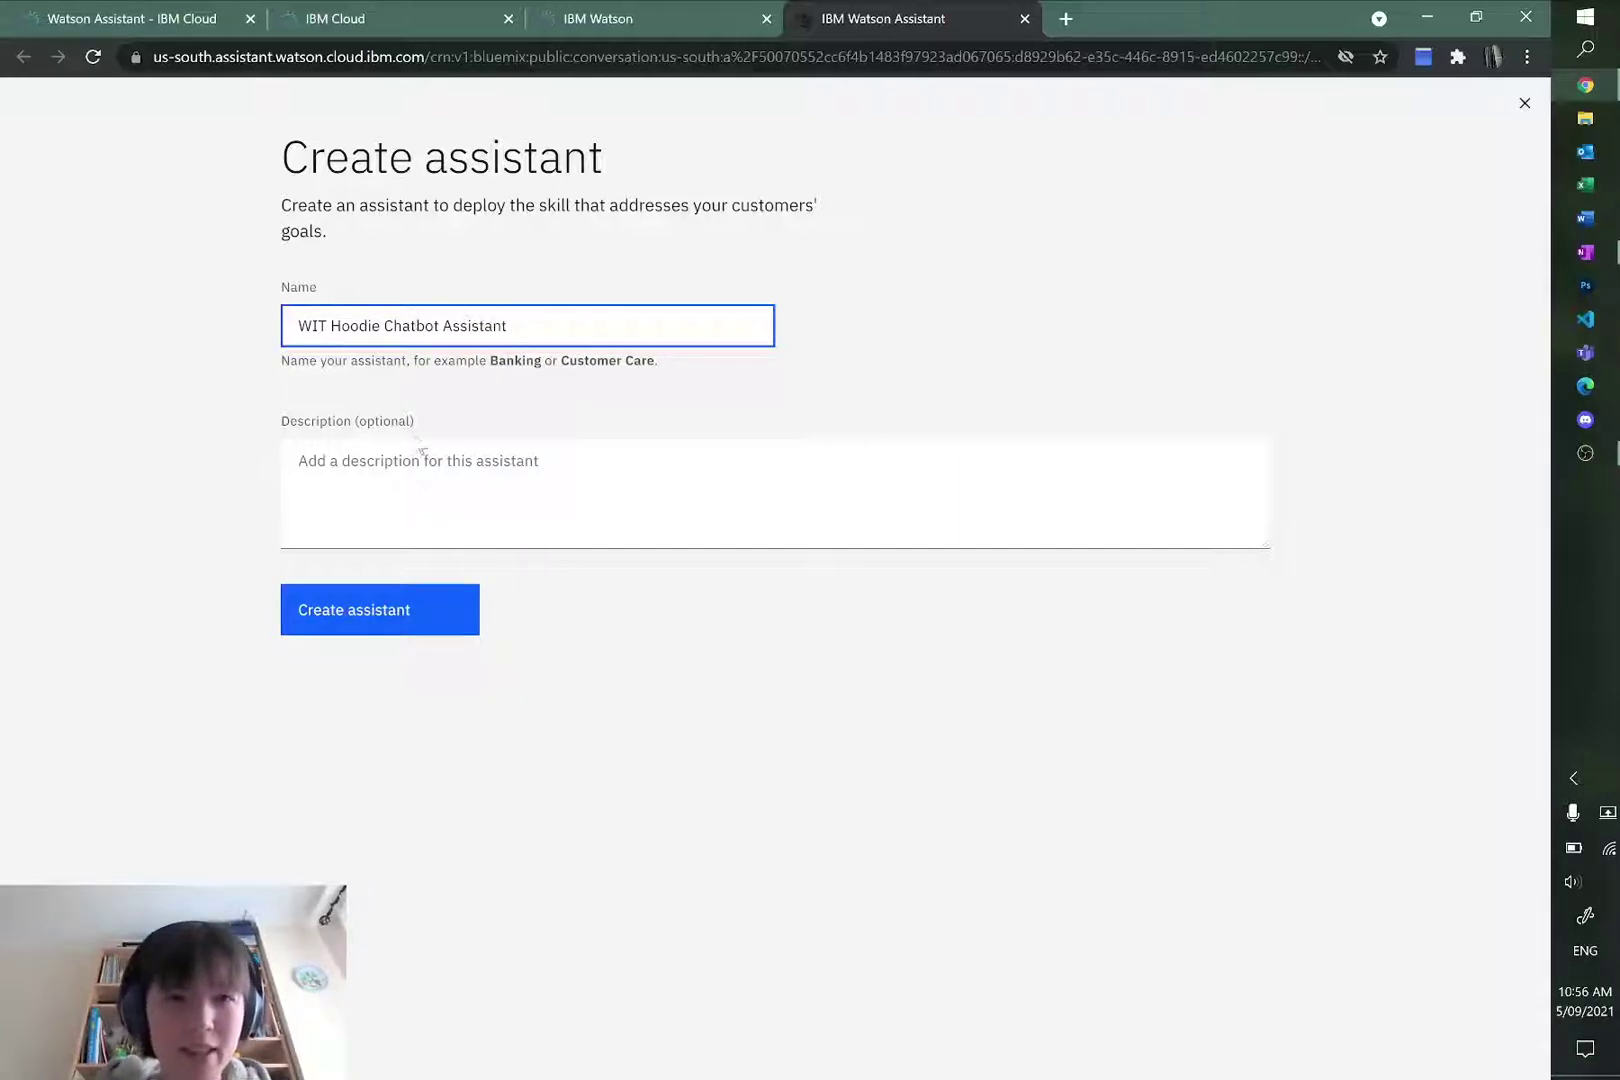
{"action": "left_click", "coordinate": [452, 490]}
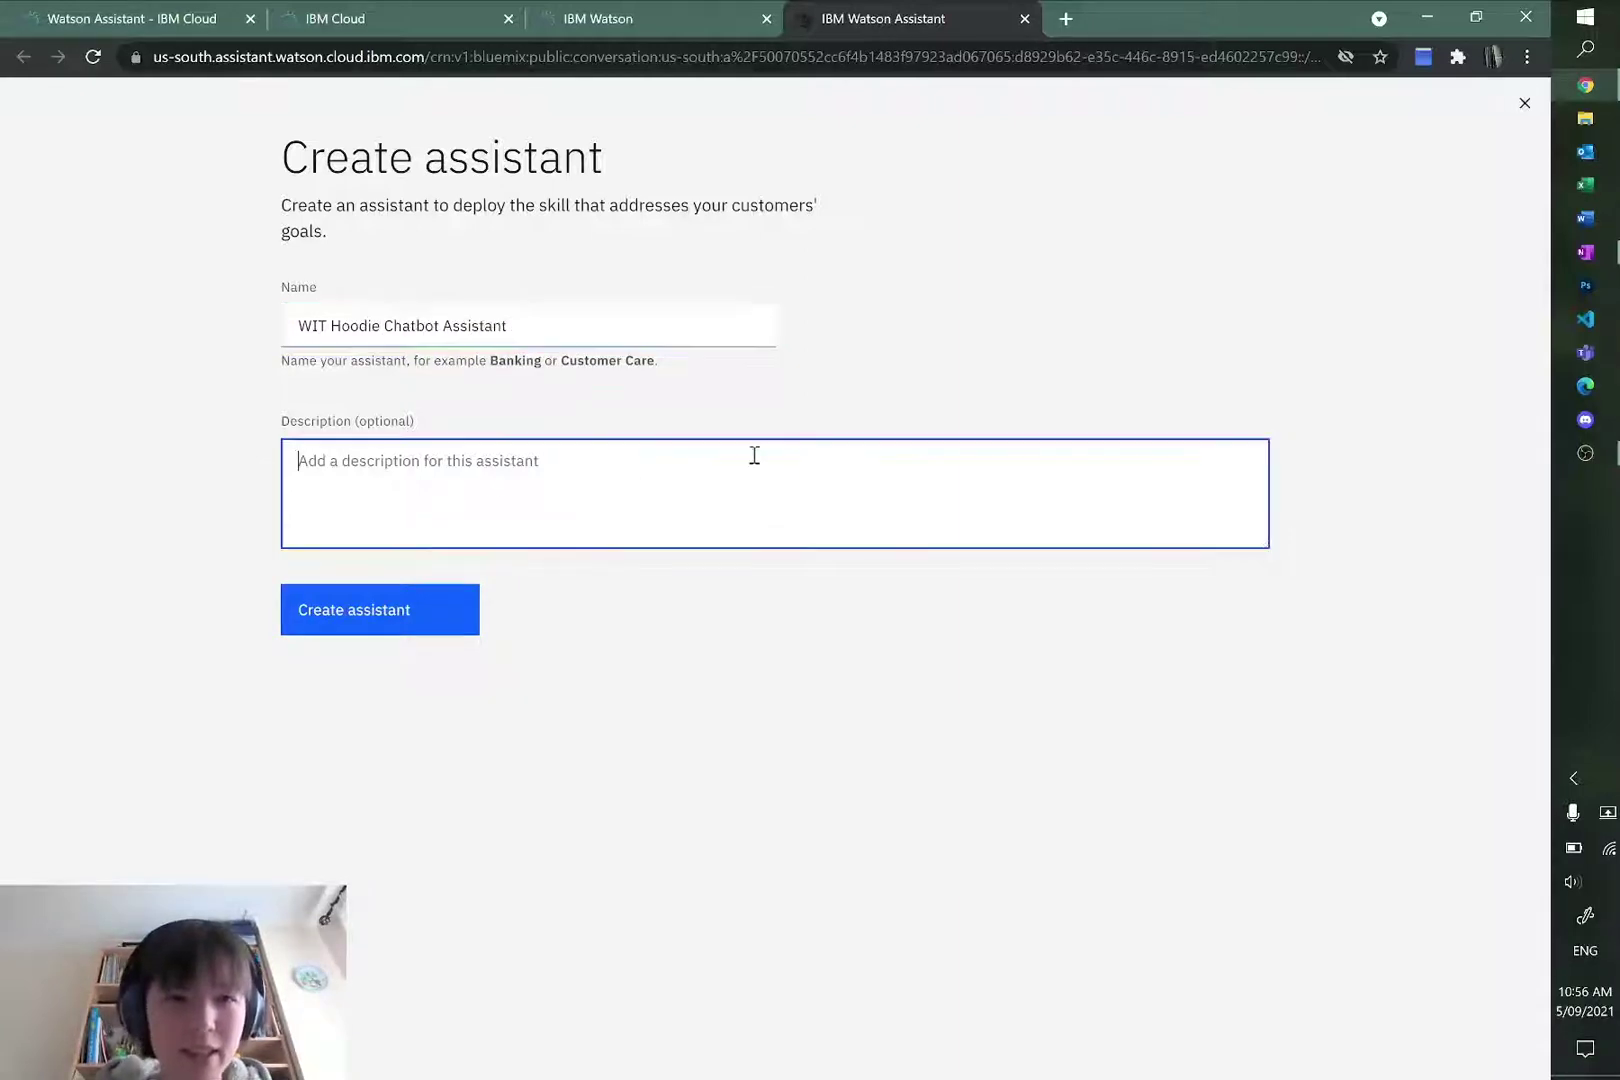
{"action": "left_click", "coordinate": [385, 610]}
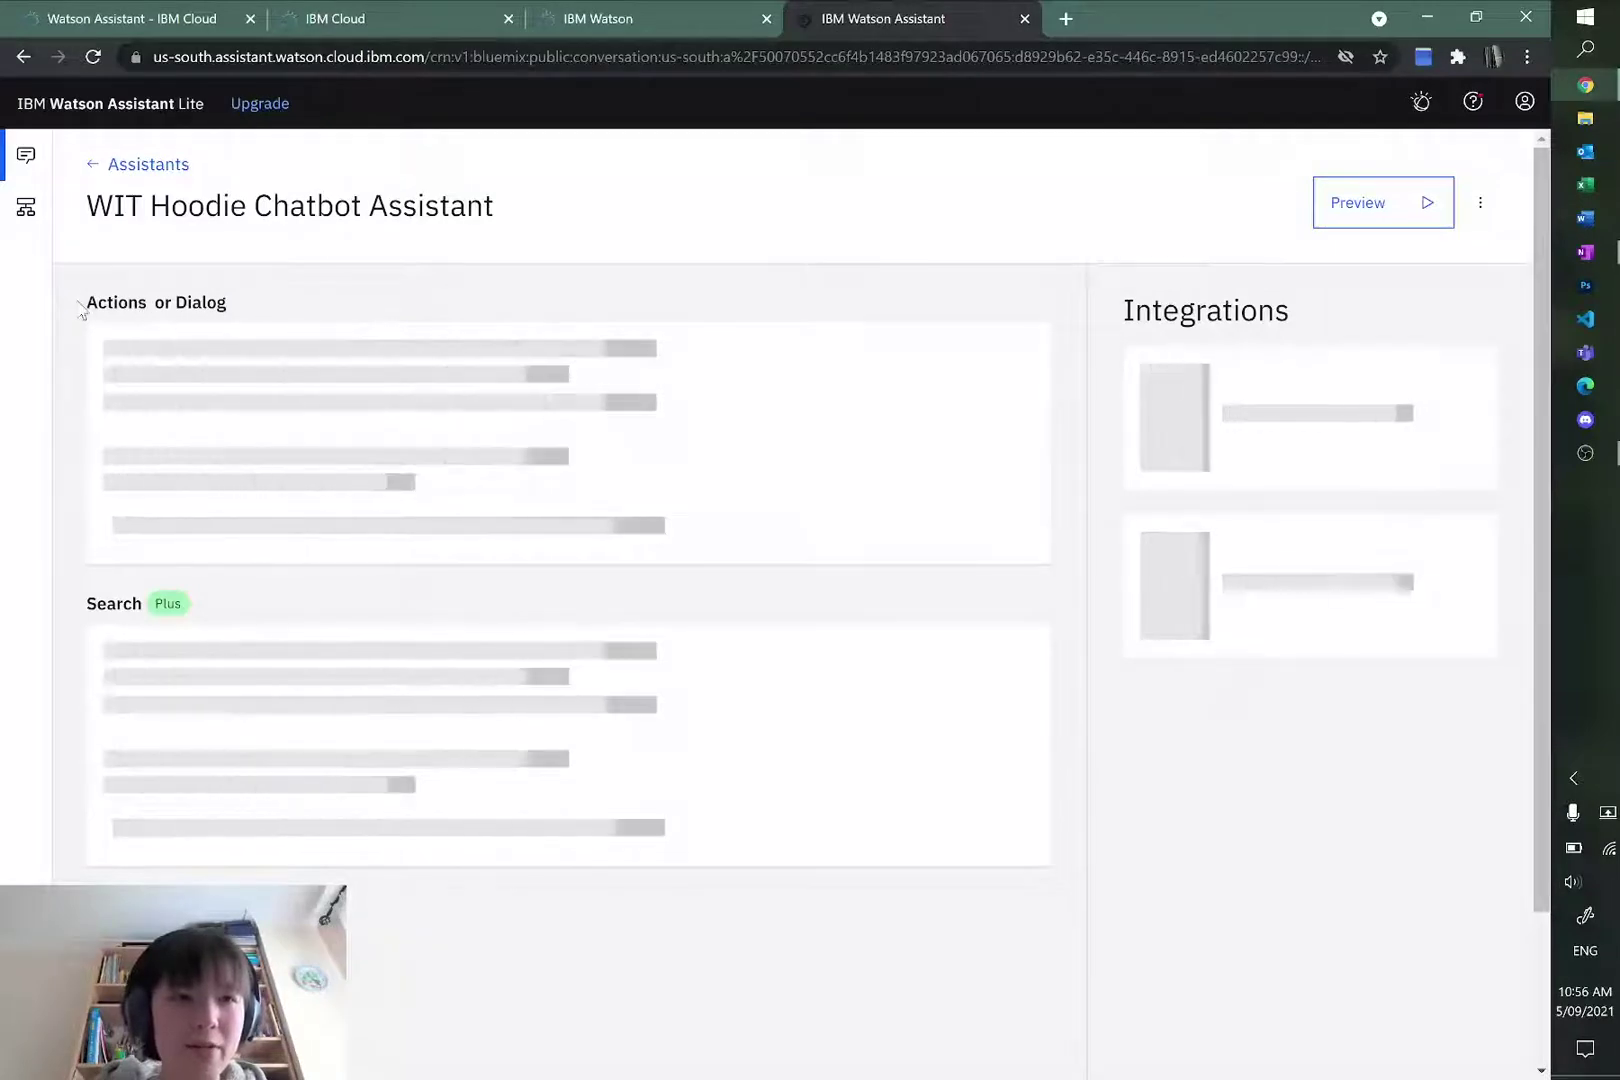
Step: Read the Dialog or Actions heading on the overview page and start adding a skill
{"action": "left_click_drag", "start_coordinate": [90, 302], "coordinate": [228, 307]}
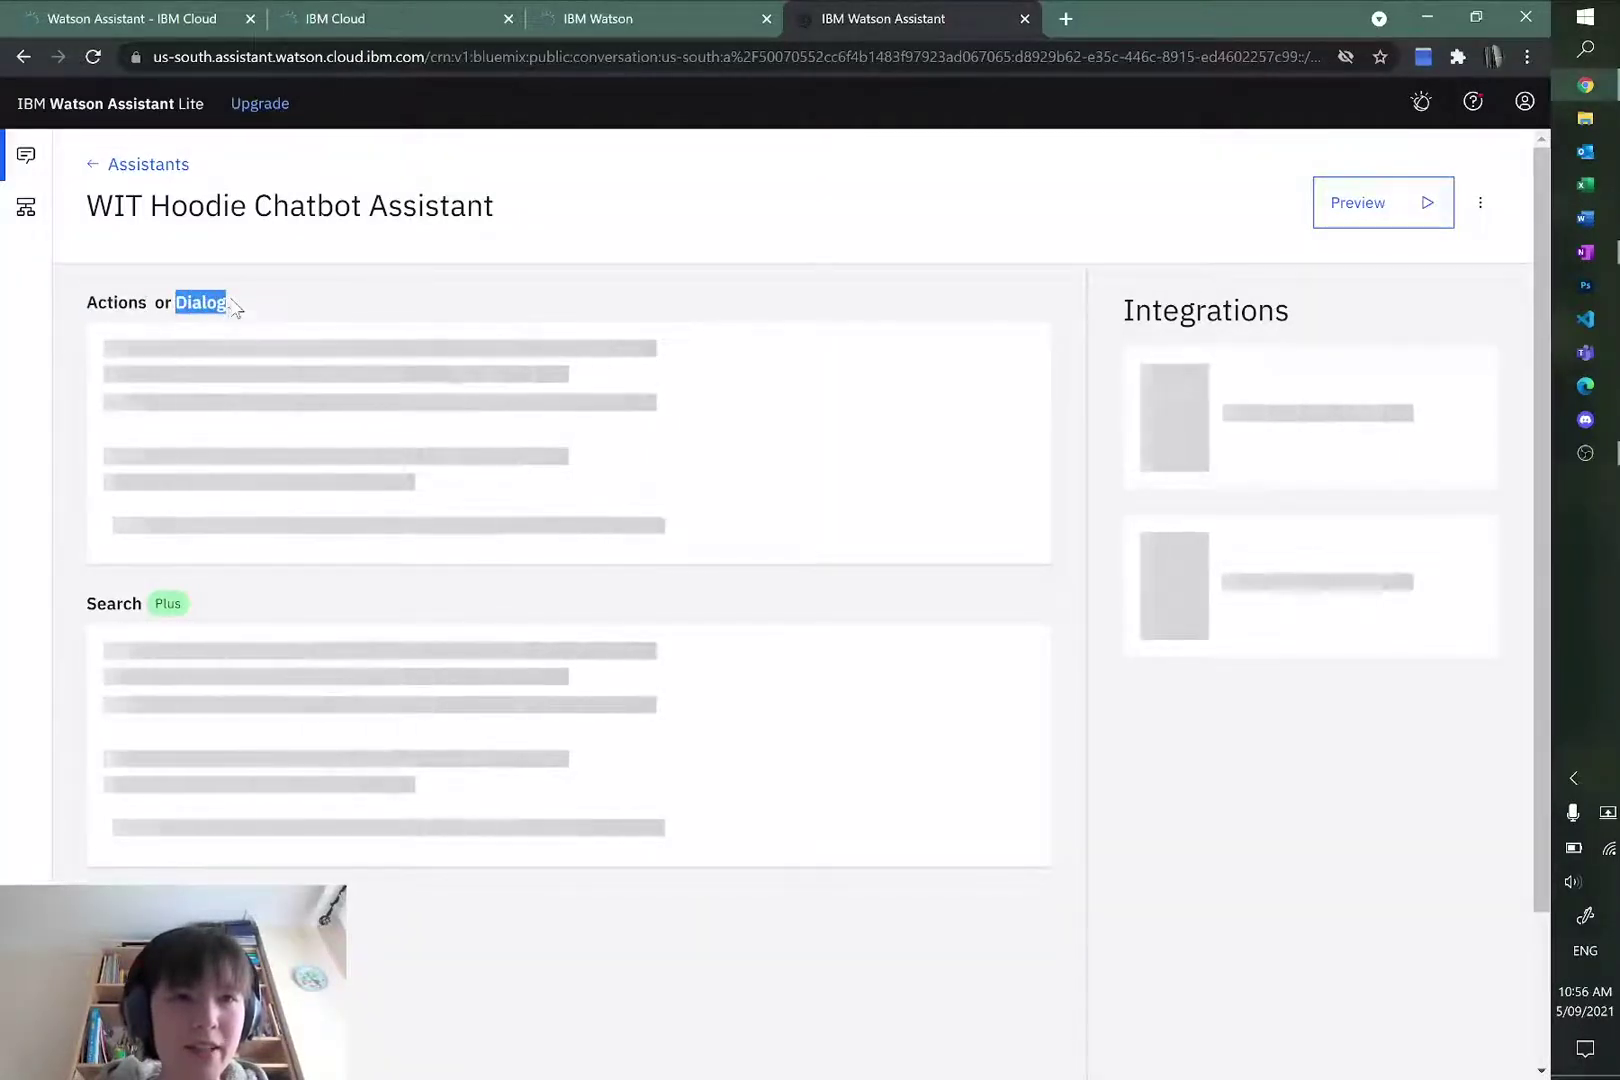
{"action": "left_click", "coordinate": [228, 307]}
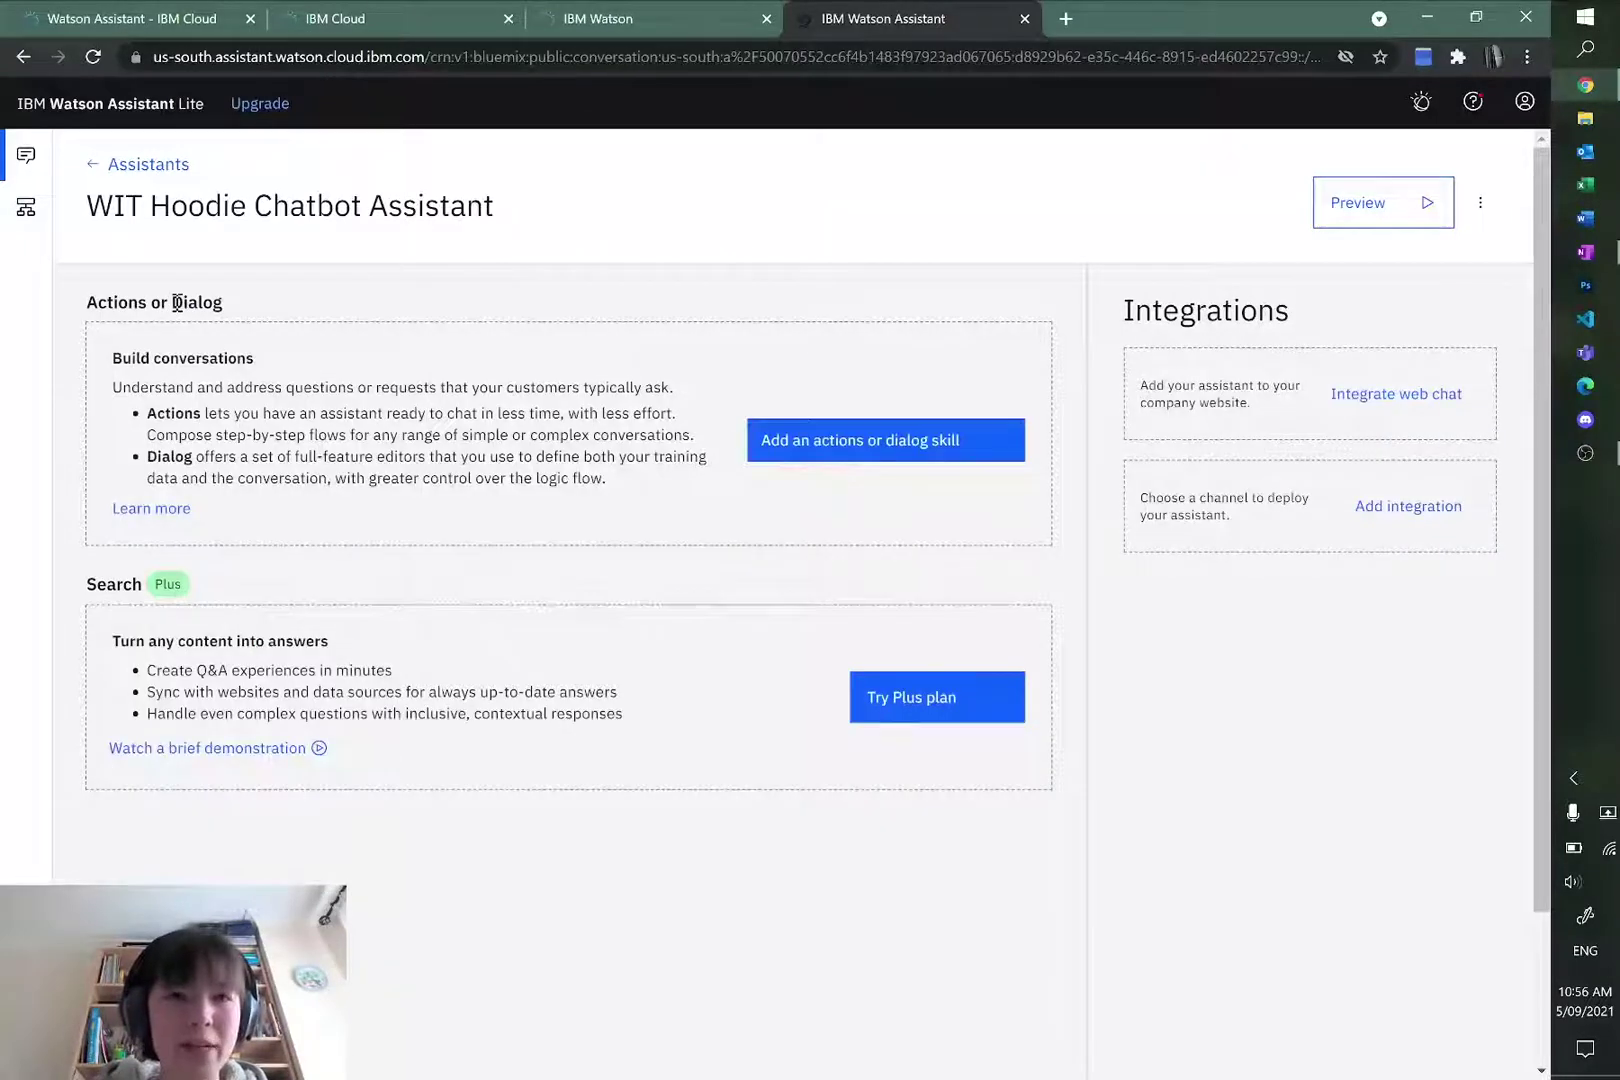
{"action": "left_click_drag", "start_coordinate": [146, 302], "coordinate": [222, 303]}
{"action": "double_click", "coordinate": [159, 302]}
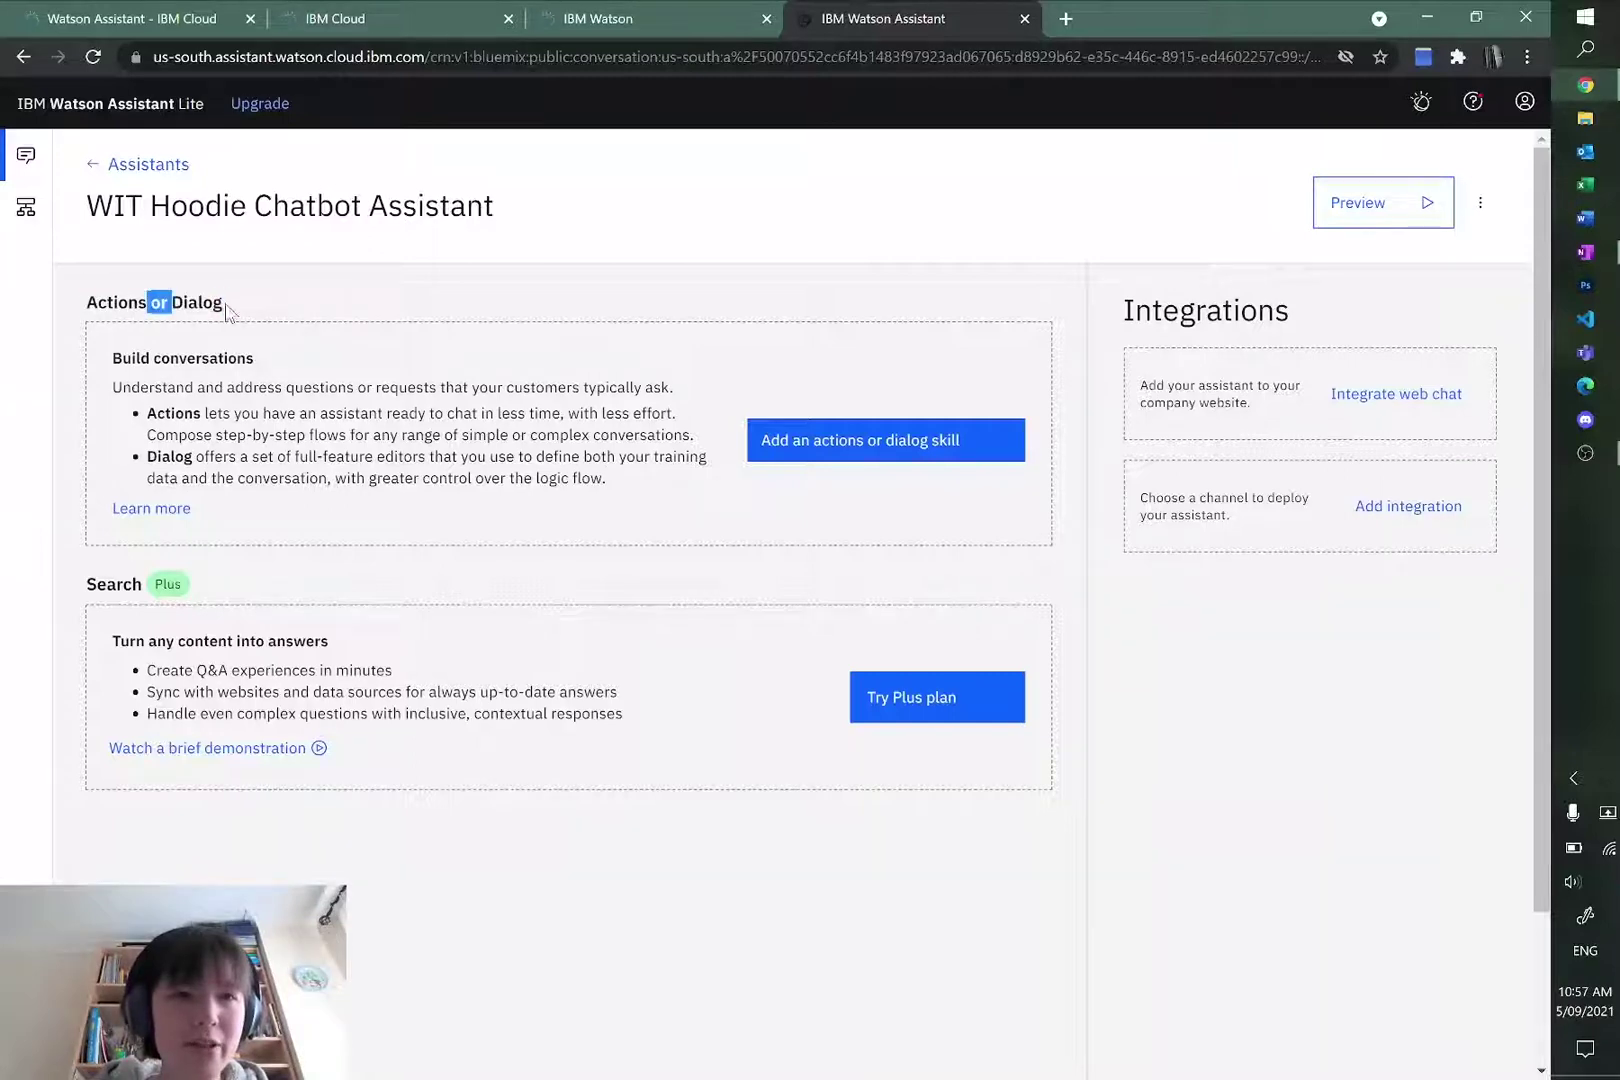
{"action": "left_click", "coordinate": [419, 189]}
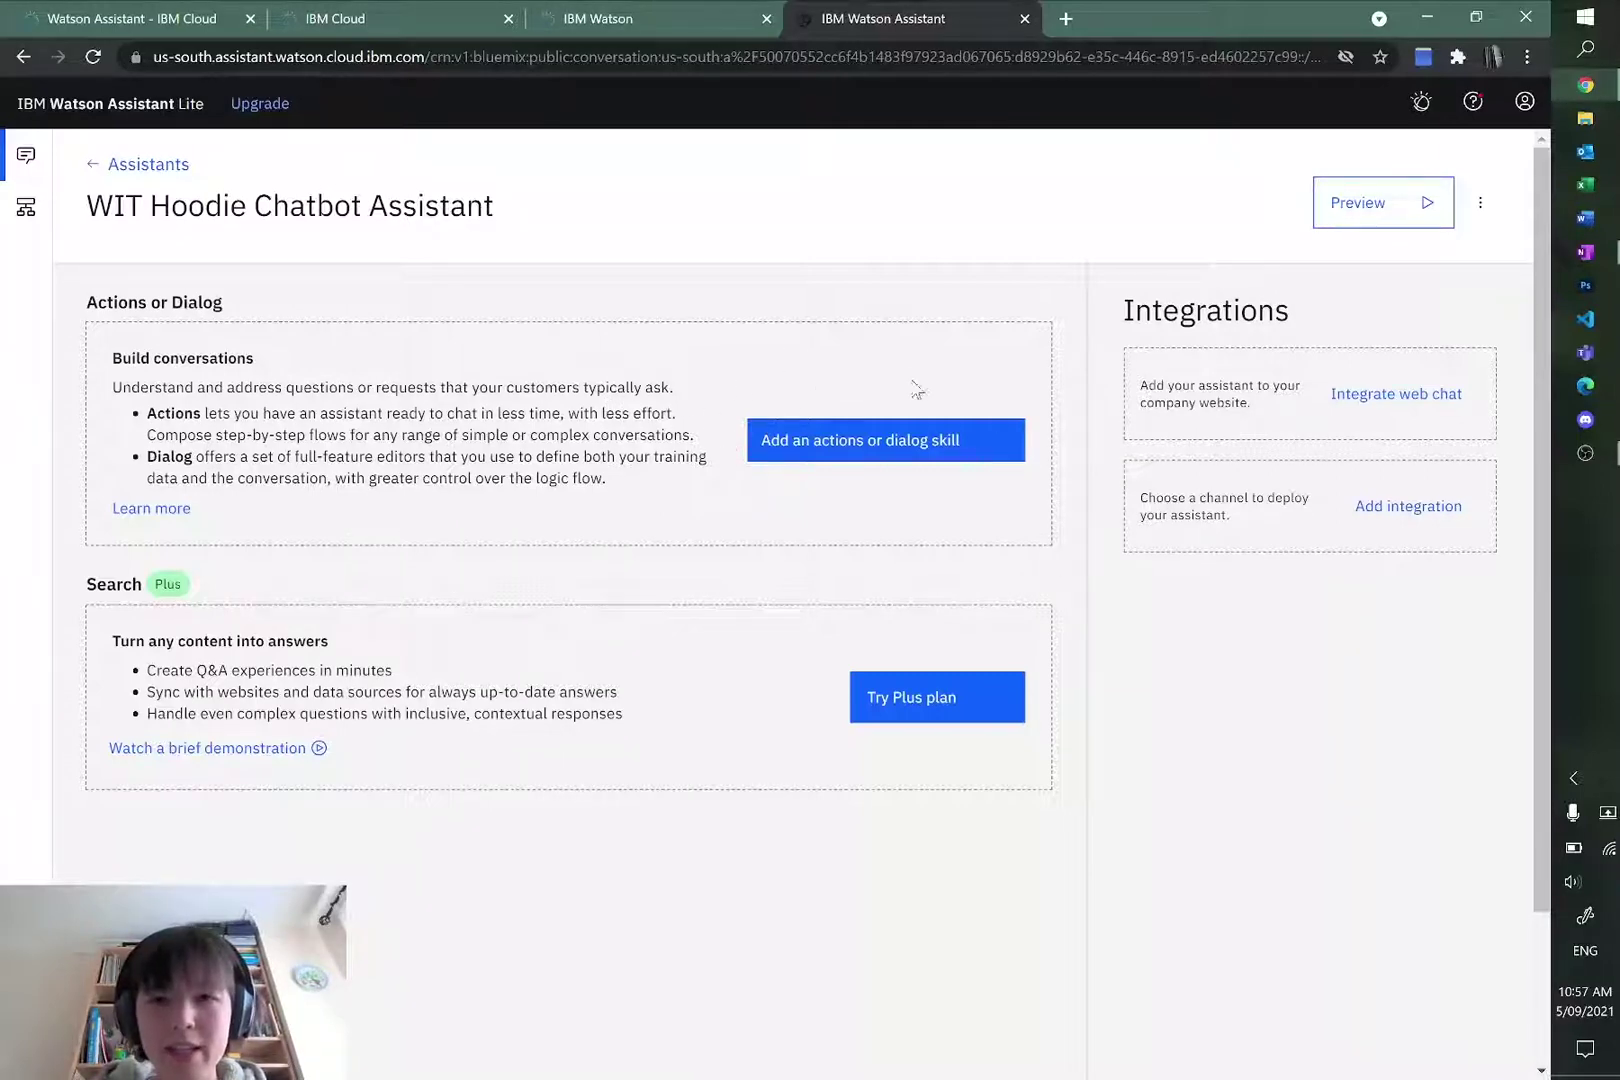
{"action": "left_click", "coordinate": [873, 447]}
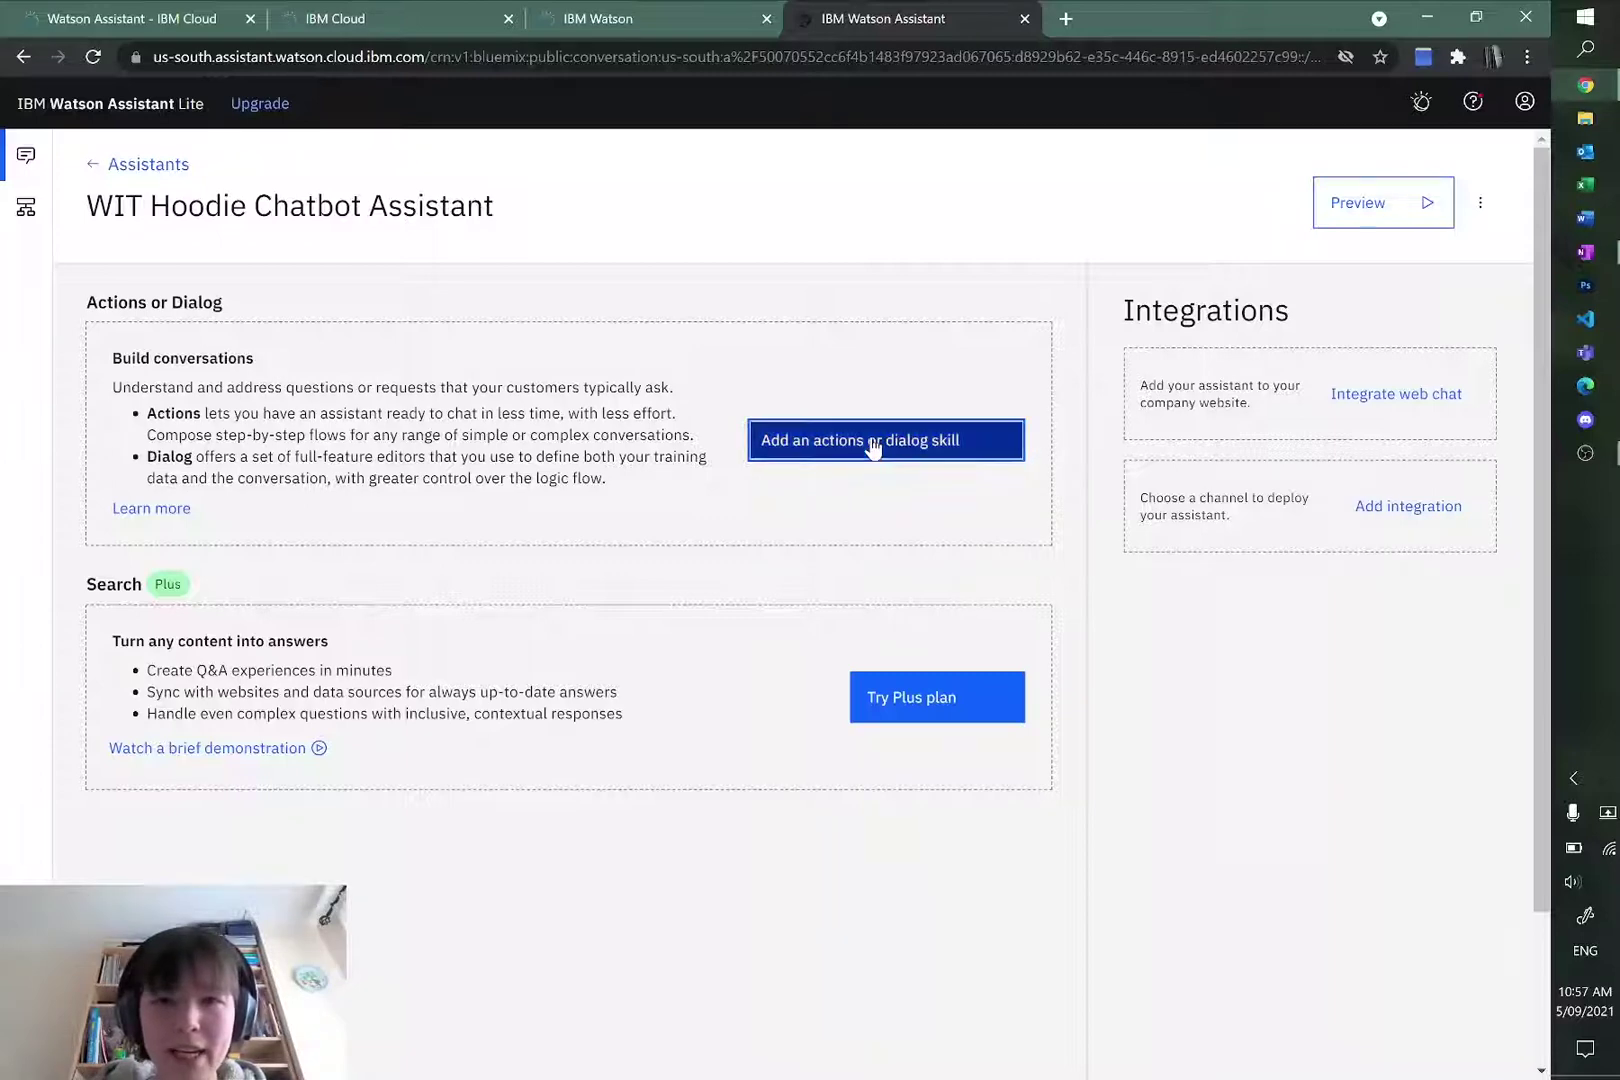
Step: Create a brand-new Dialog-type skill named 'Hoodie Chatbot'
{"action": "left_click", "coordinate": [322, 308]}
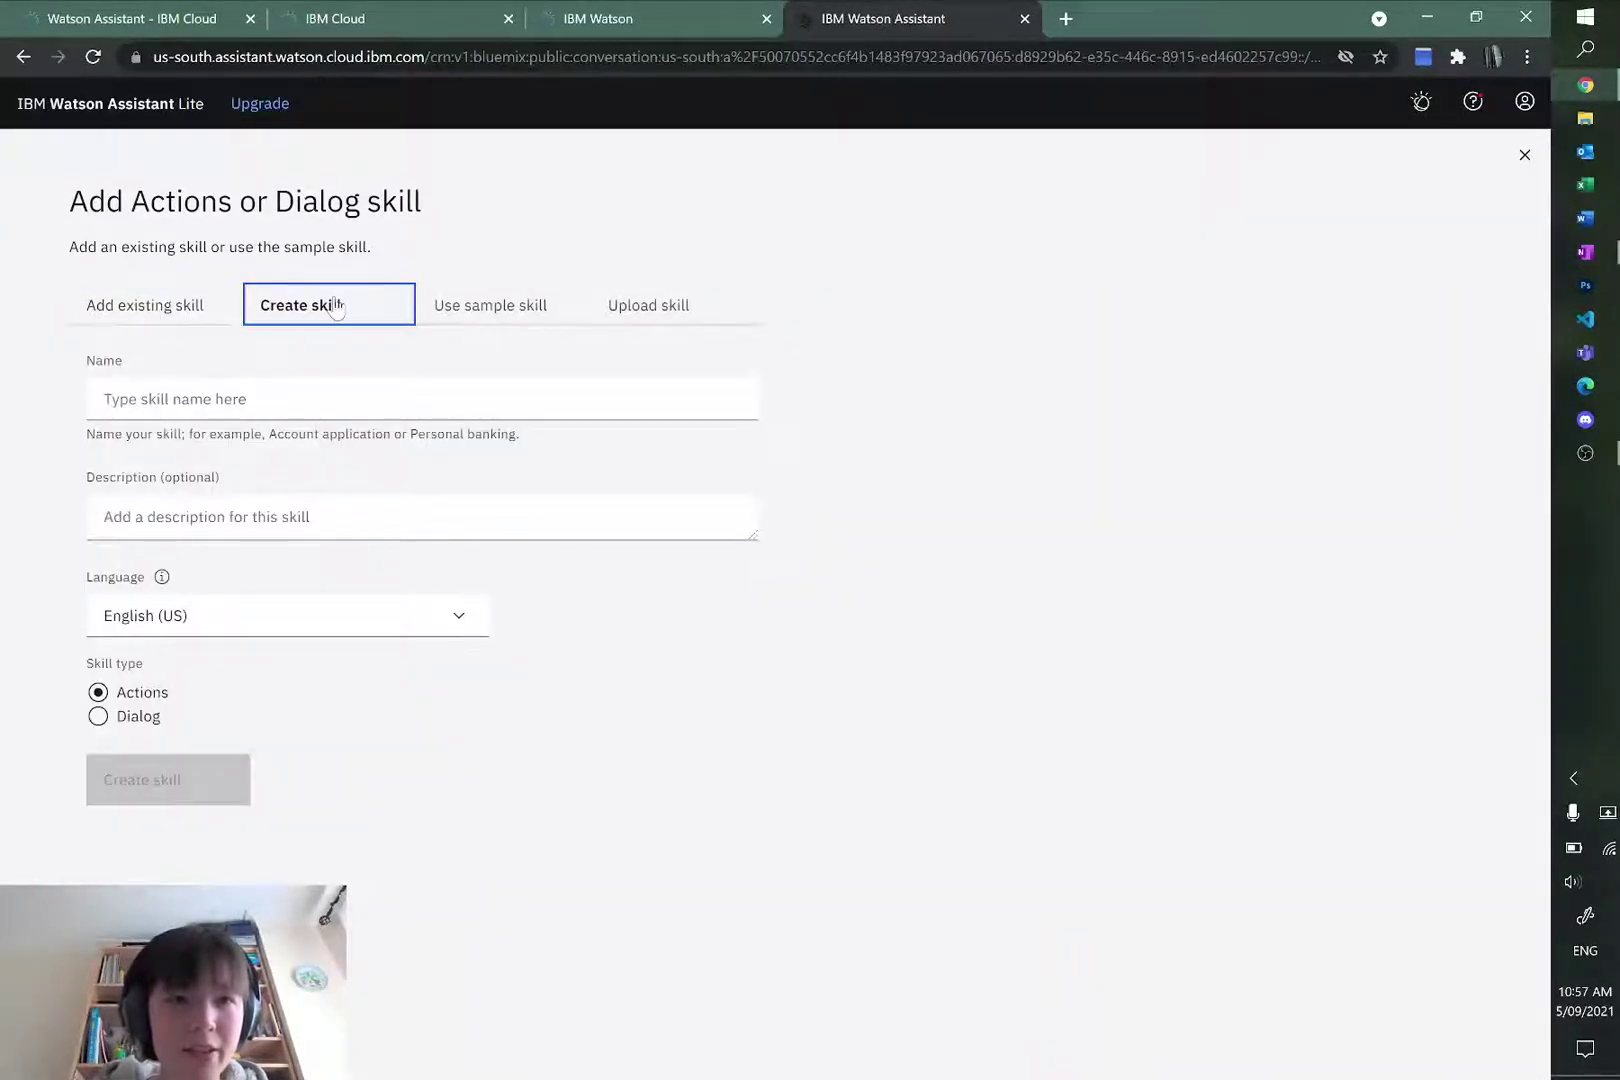
{"action": "left_click", "coordinate": [224, 400]}
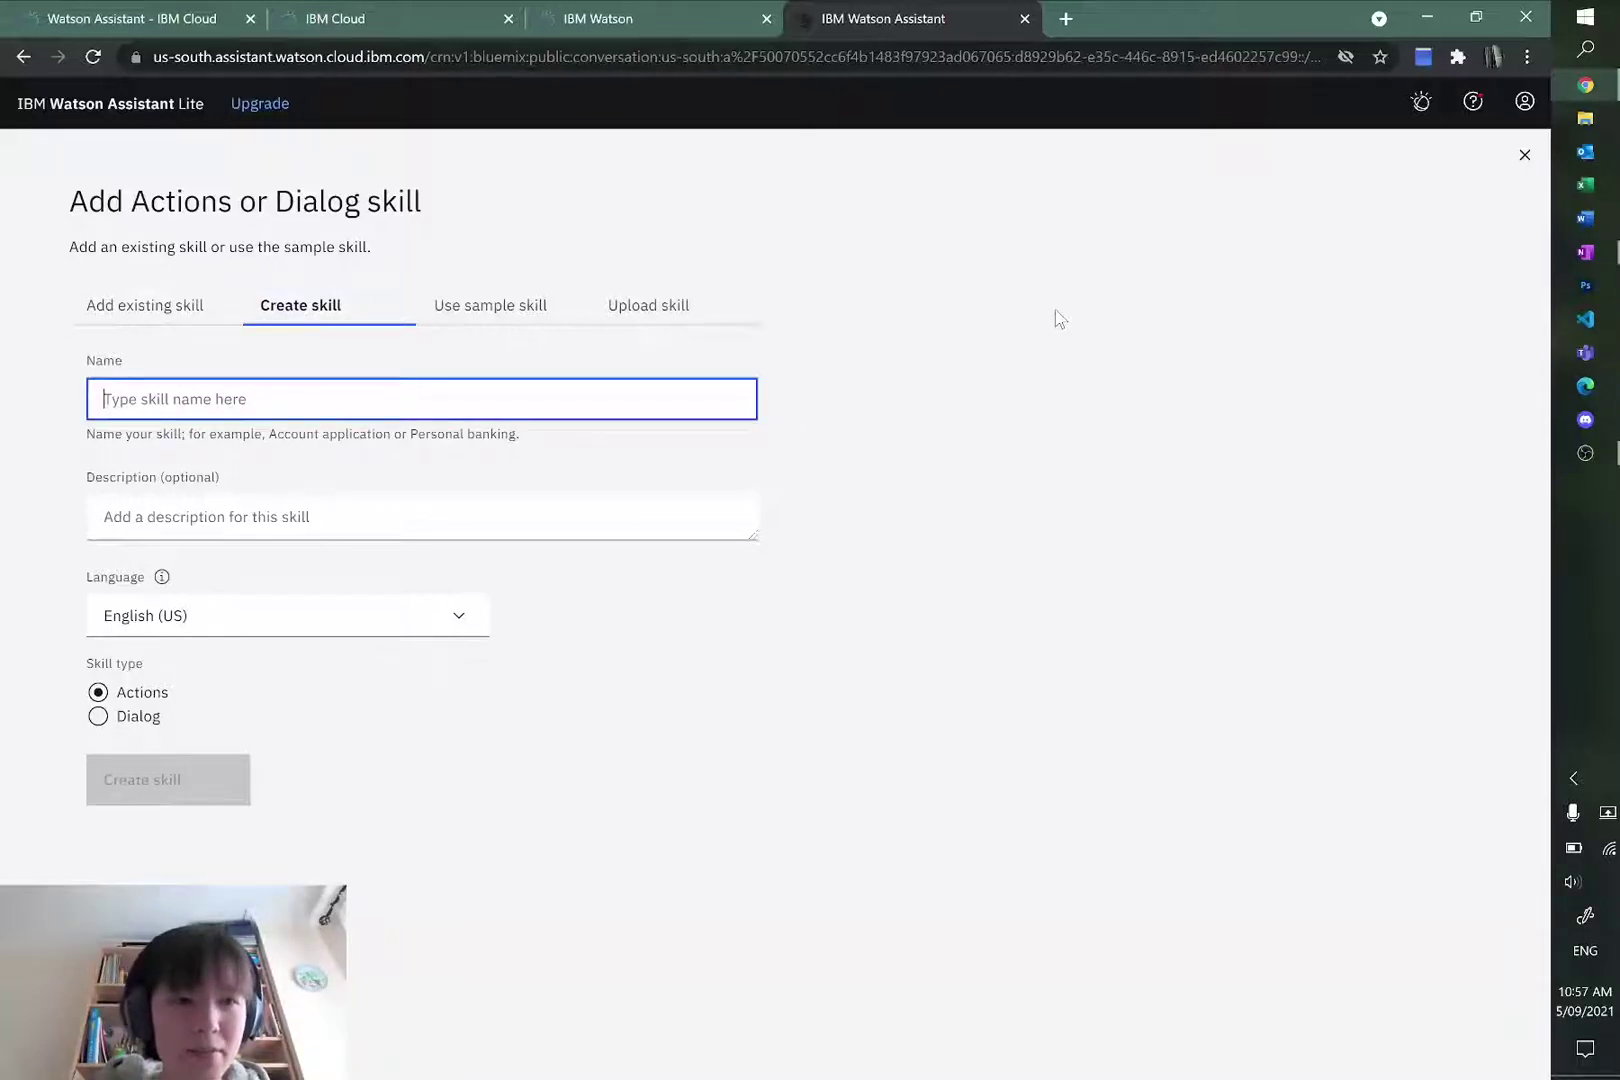
{"action": "type", "text": "Hoodie Chatbot"}
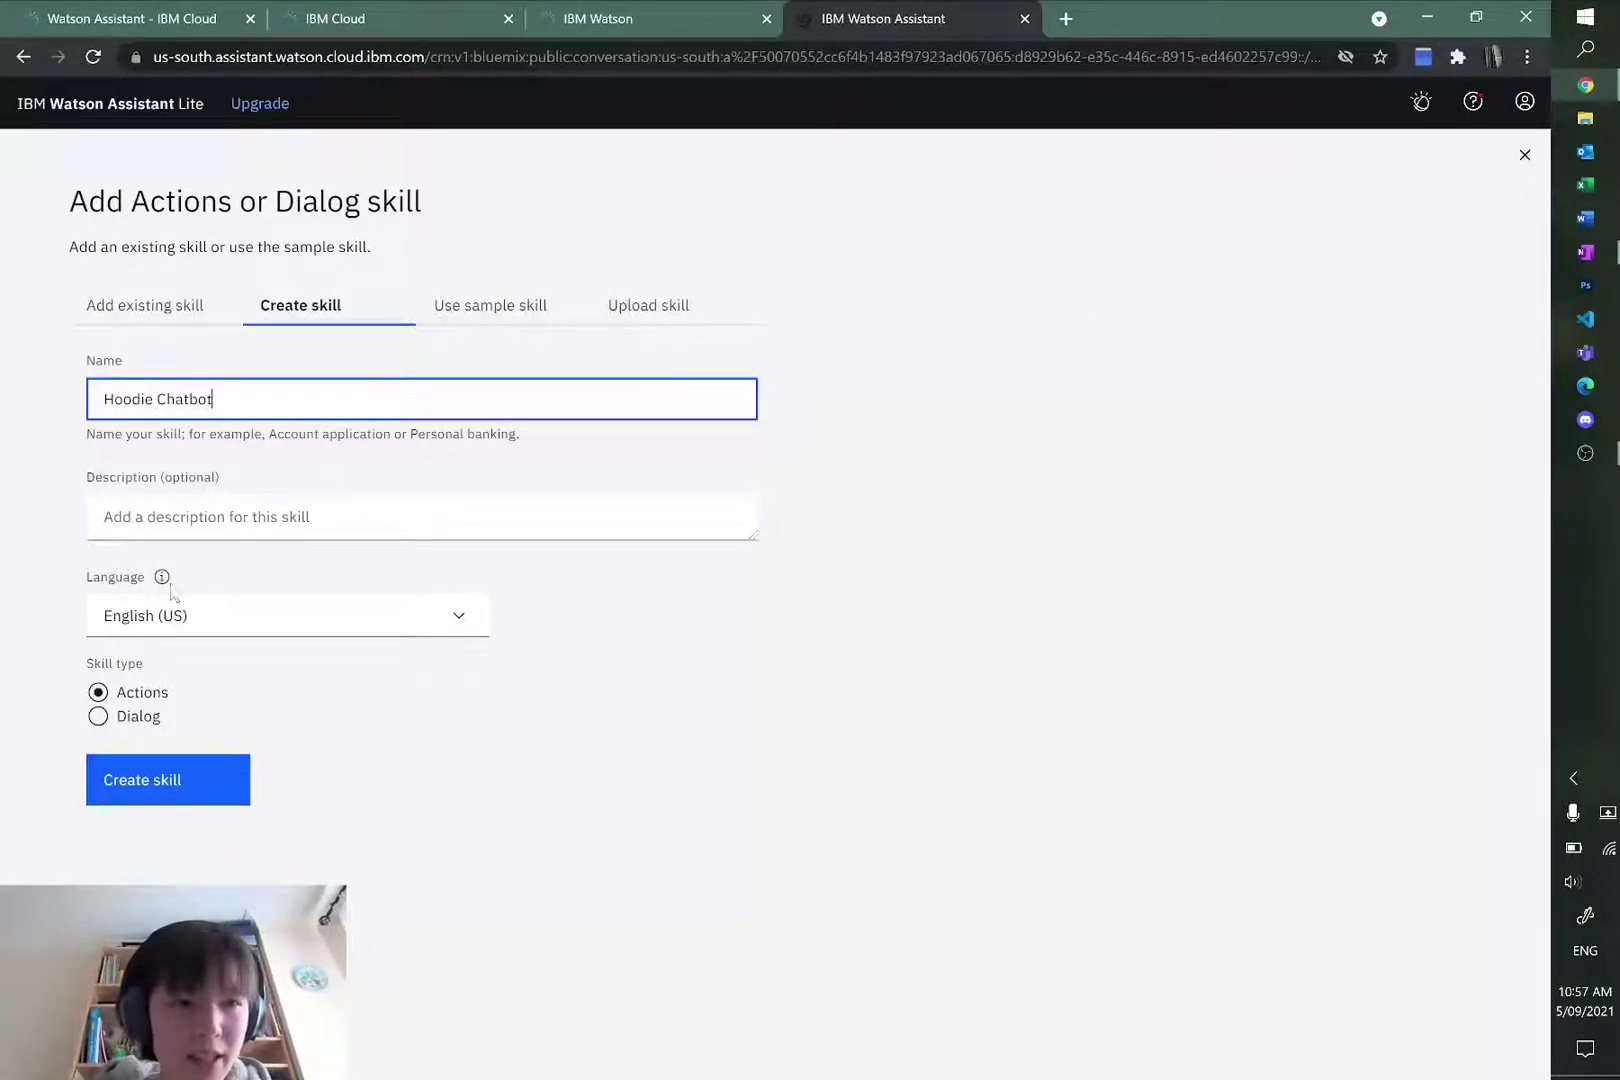
{"action": "left_click", "coordinate": [307, 510]}
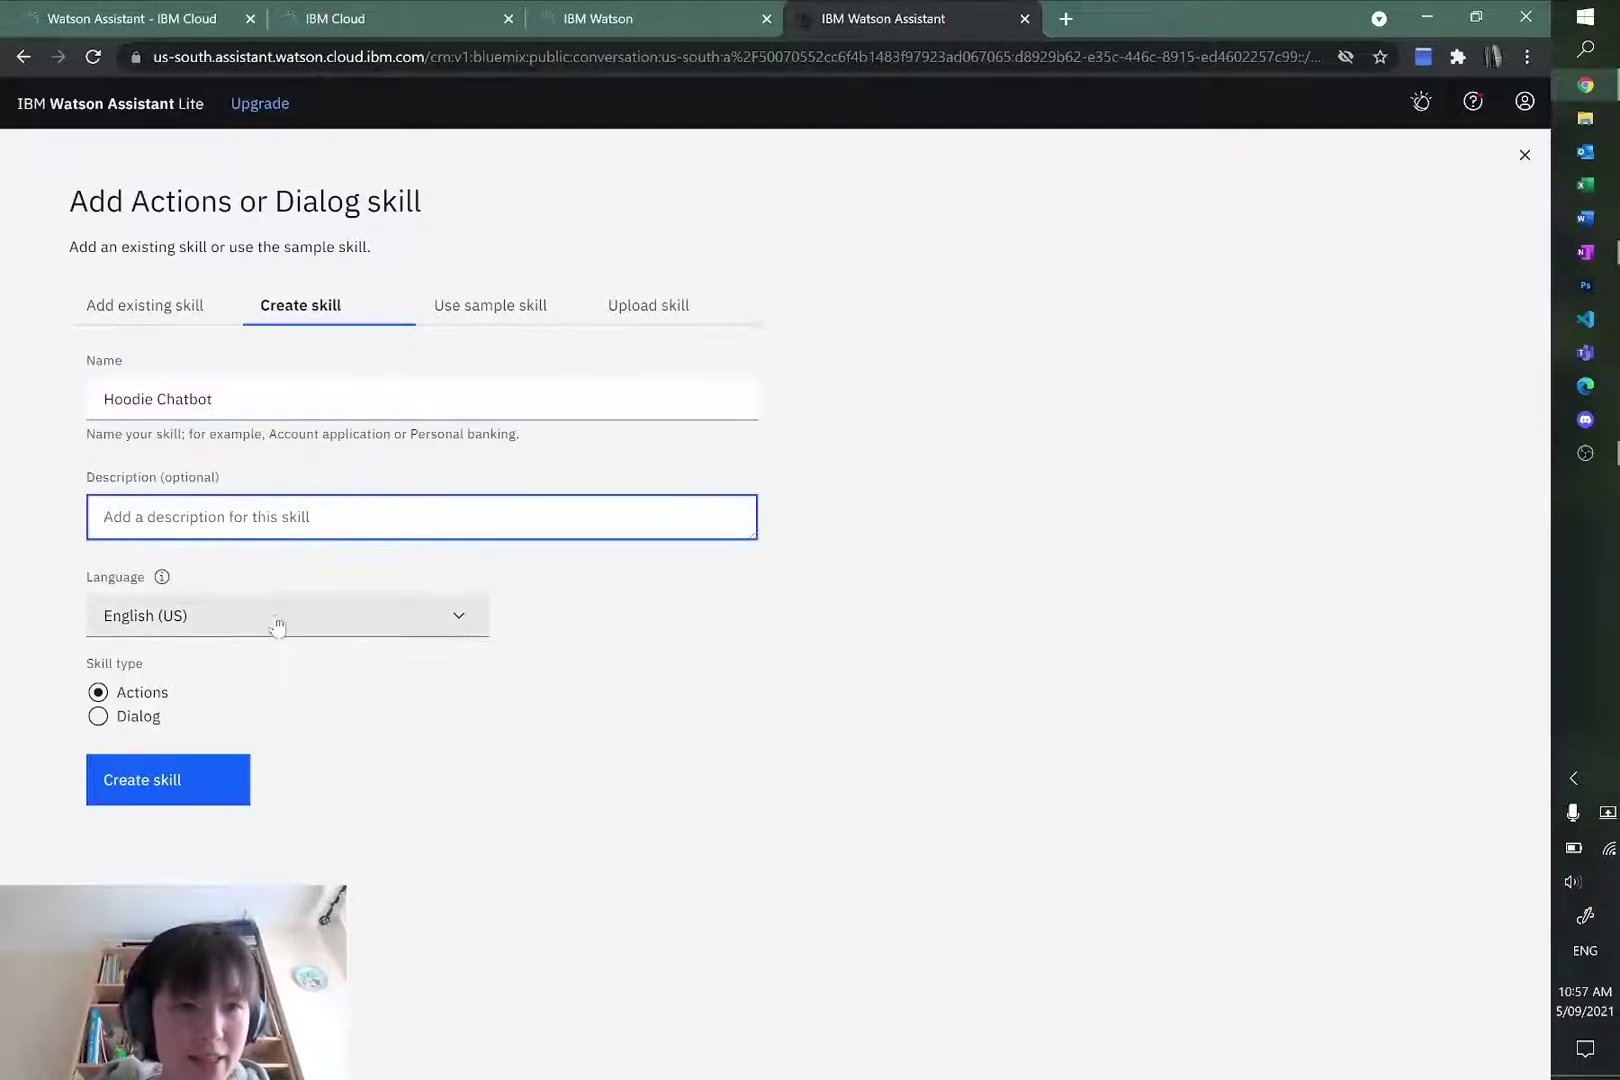
{"action": "left_click", "coordinate": [108, 733]}
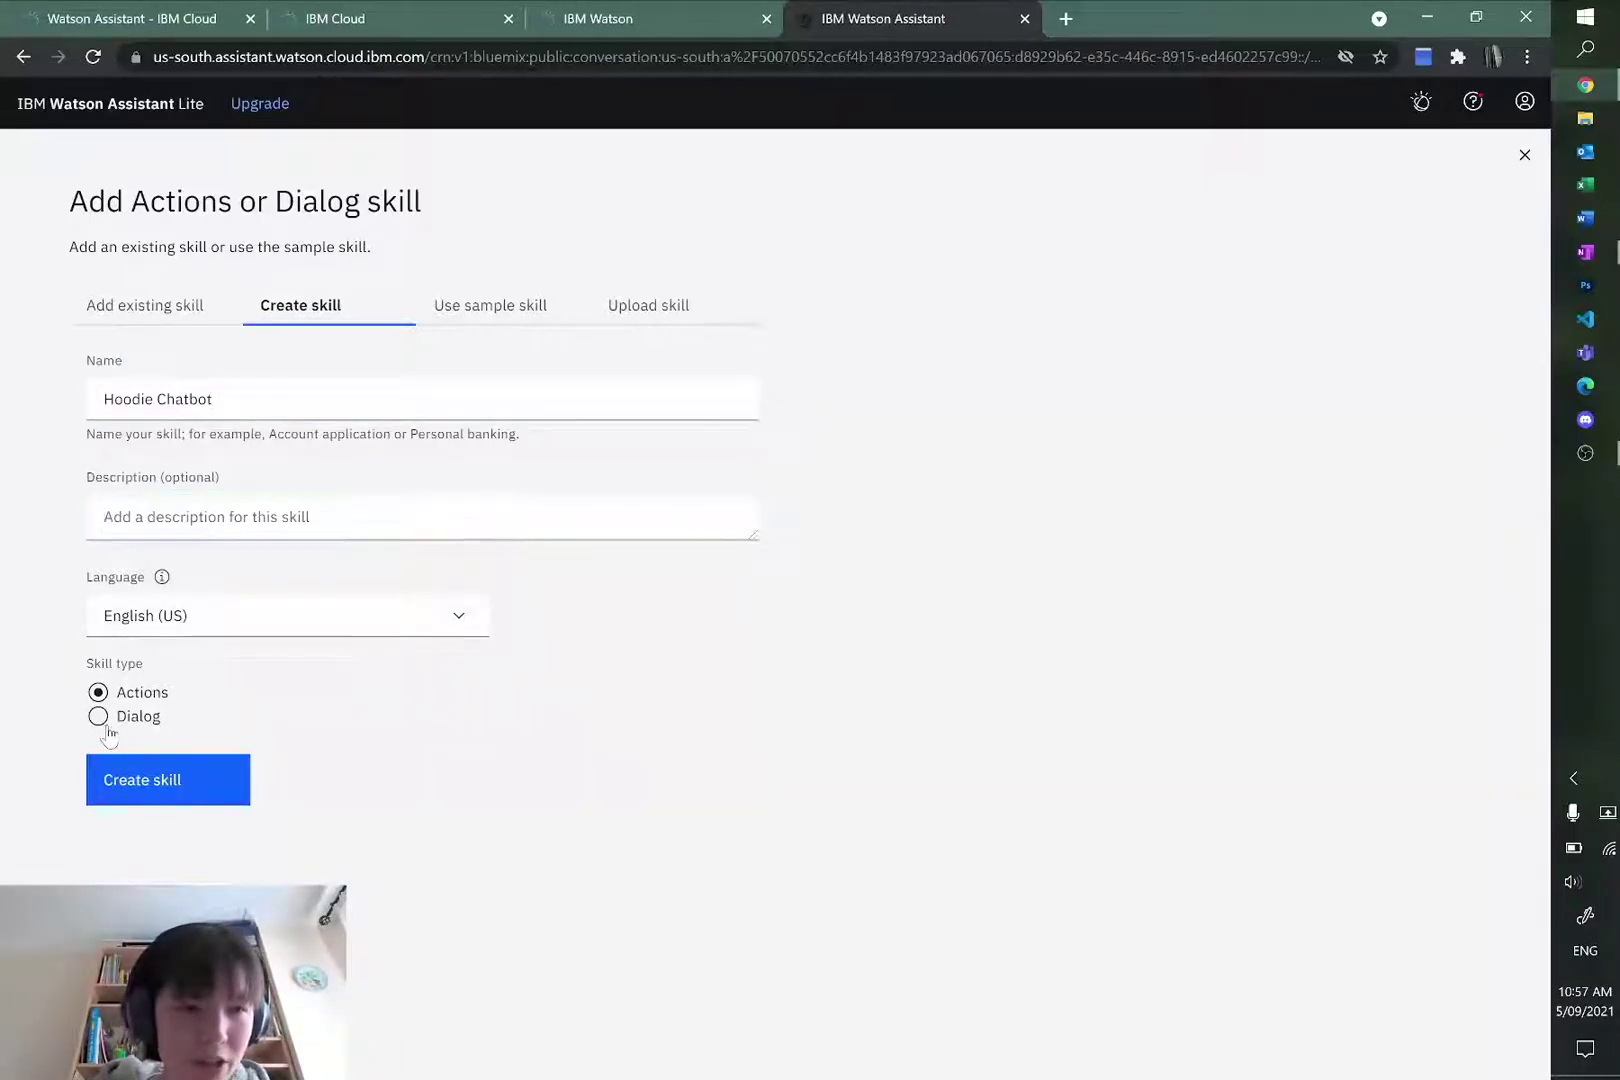
{"action": "left_click", "coordinate": [98, 716]}
{"action": "left_click", "coordinate": [137, 777]}
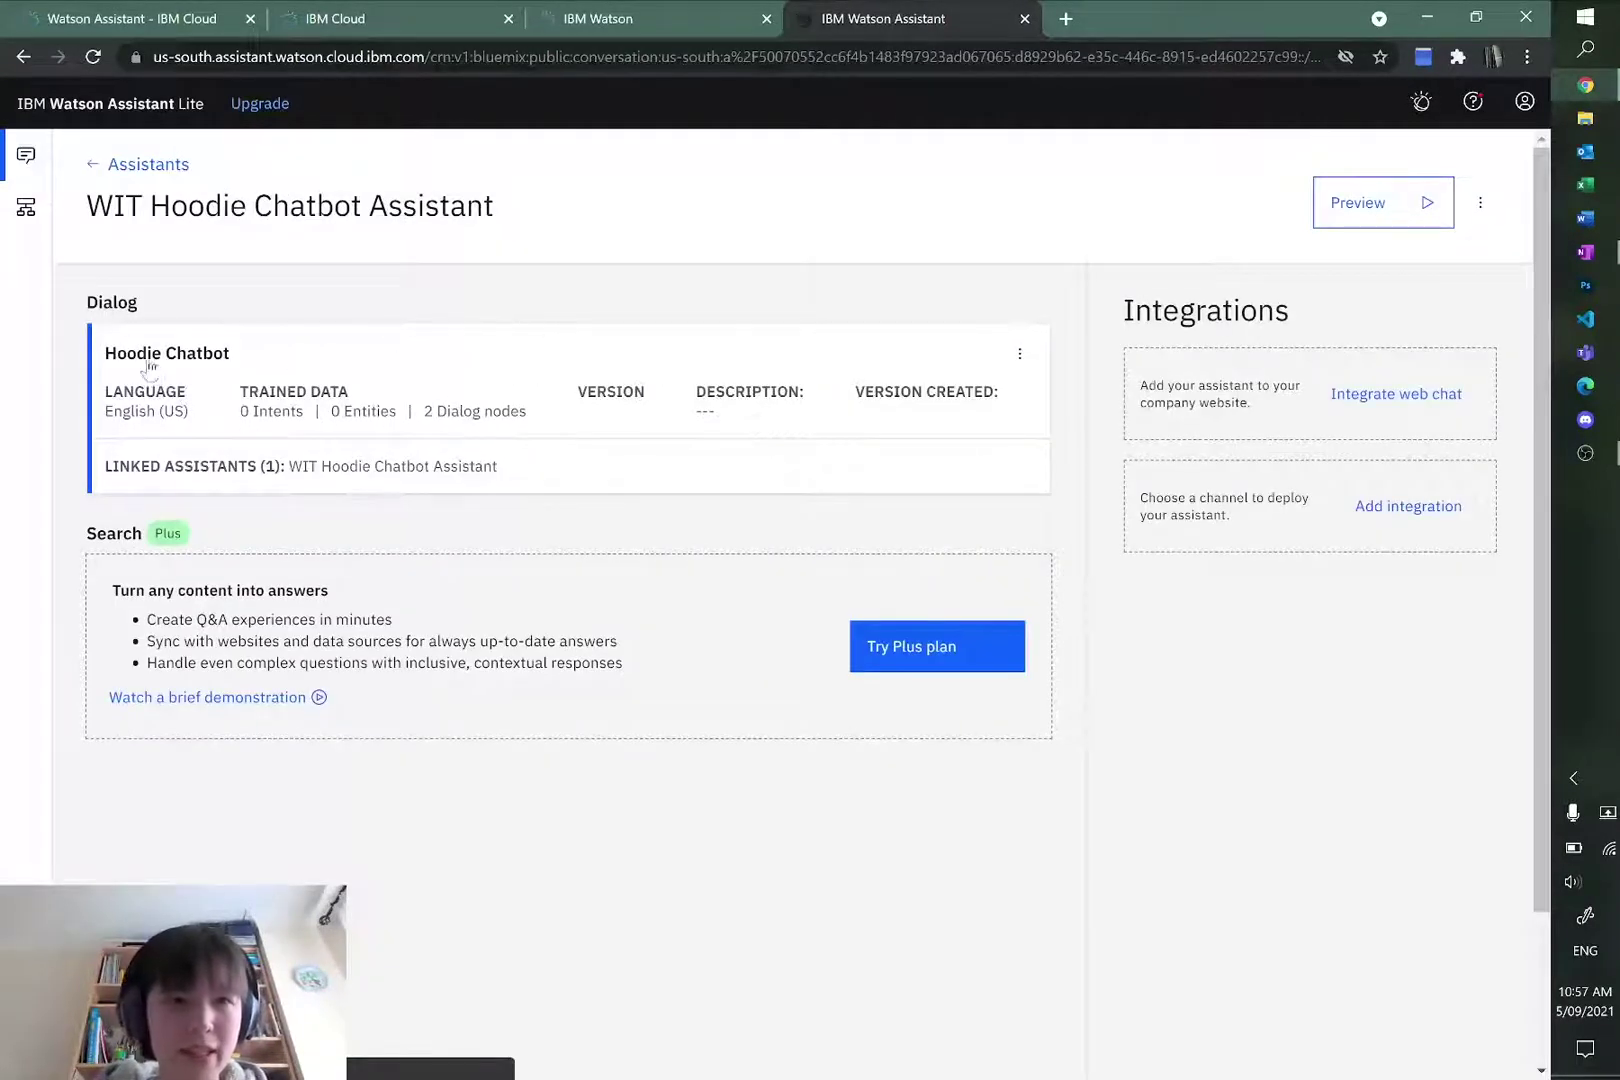
Step: Open the Hoodie Chatbot skill, look at My Entities, then show its Dialog tree
{"action": "left_click", "coordinate": [212, 358]}
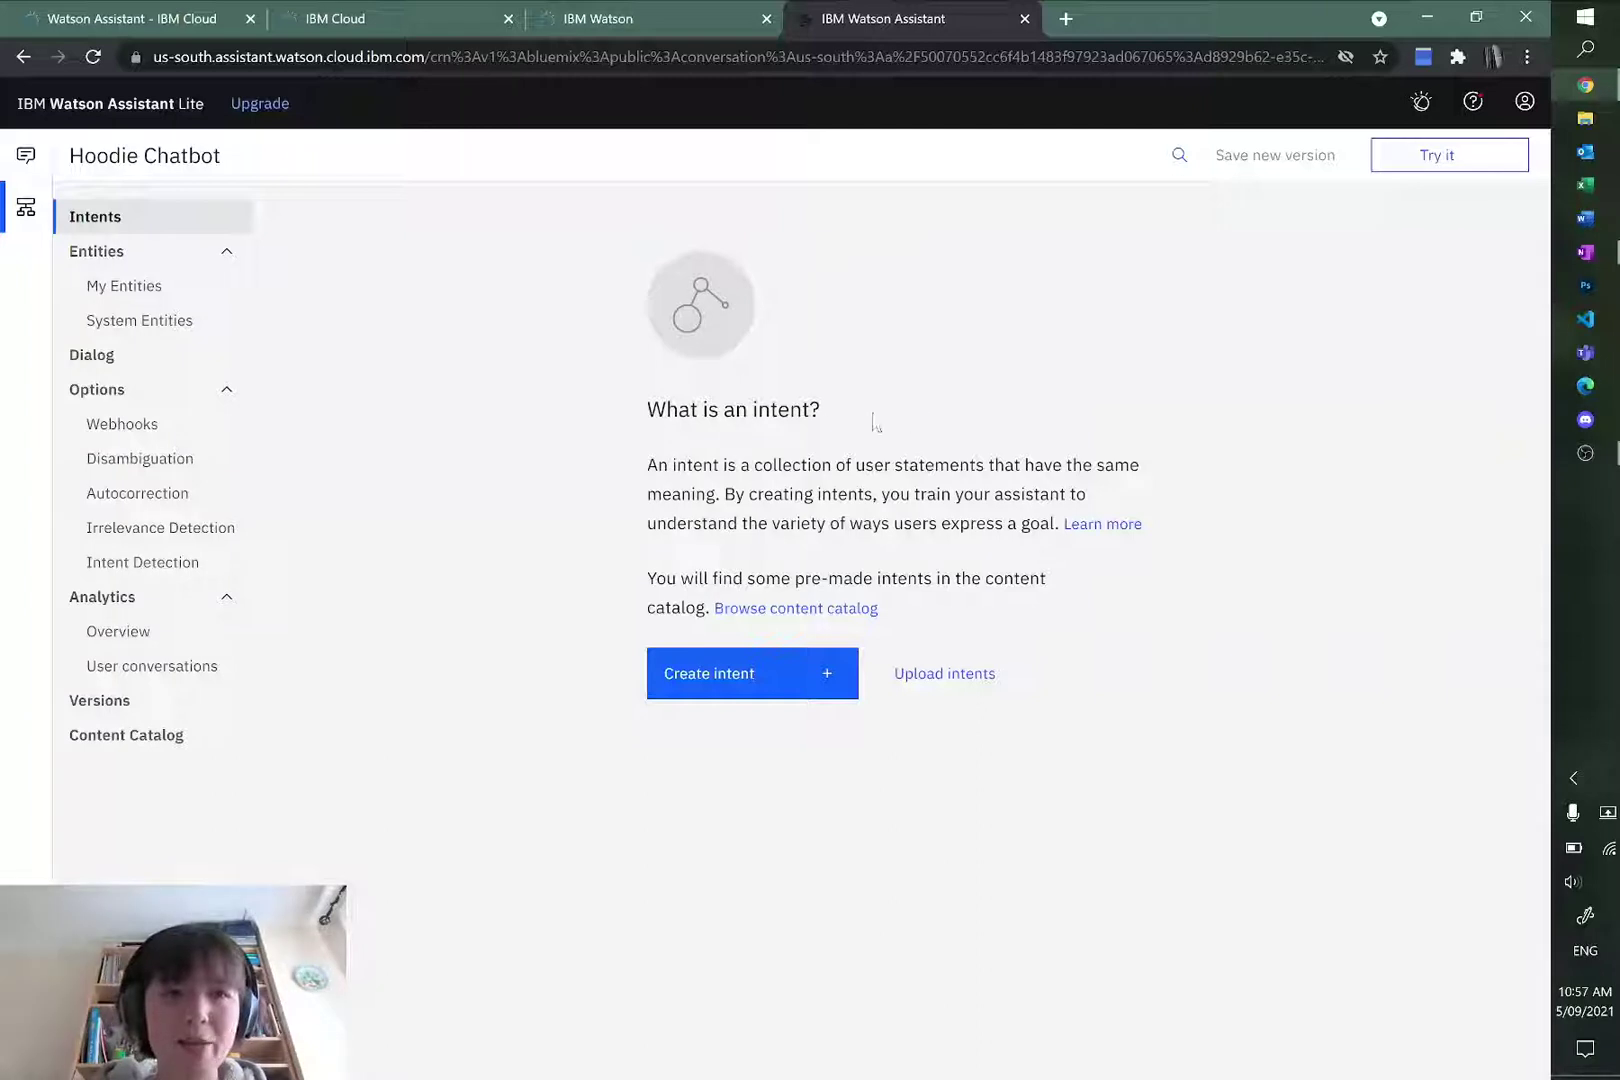
{"action": "left_click", "coordinate": [135, 258]}
{"action": "left_click", "coordinate": [146, 264]}
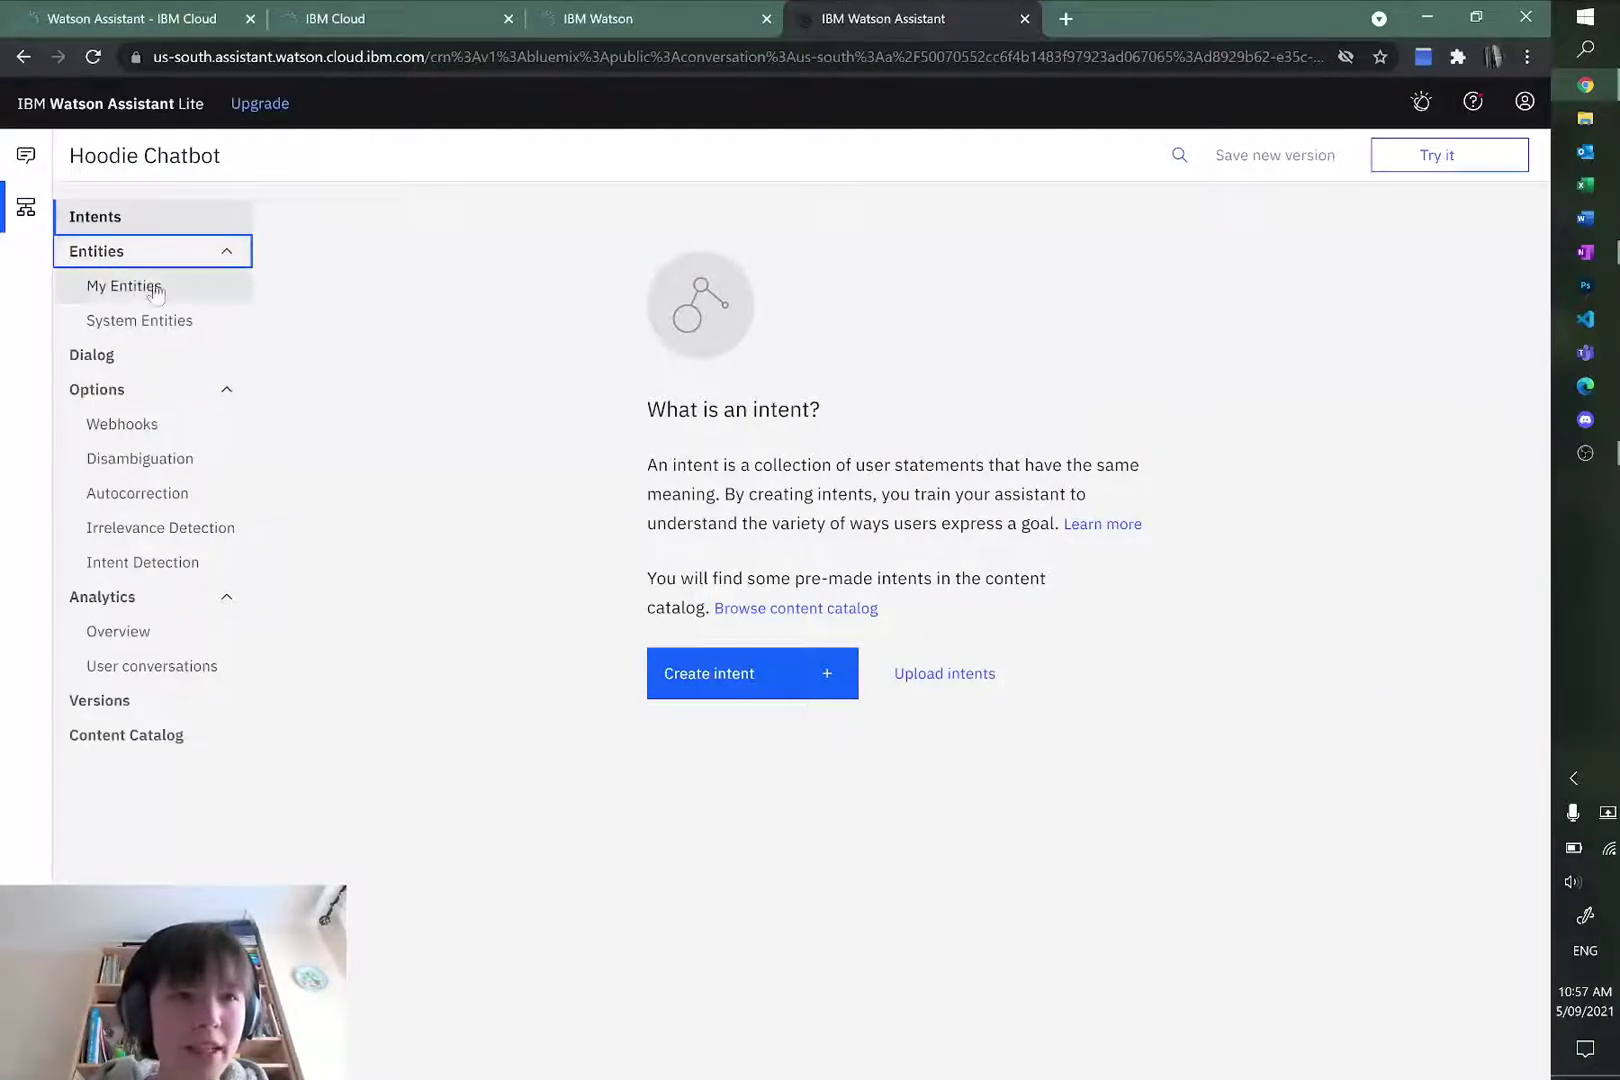
{"action": "left_click", "coordinate": [135, 285]}
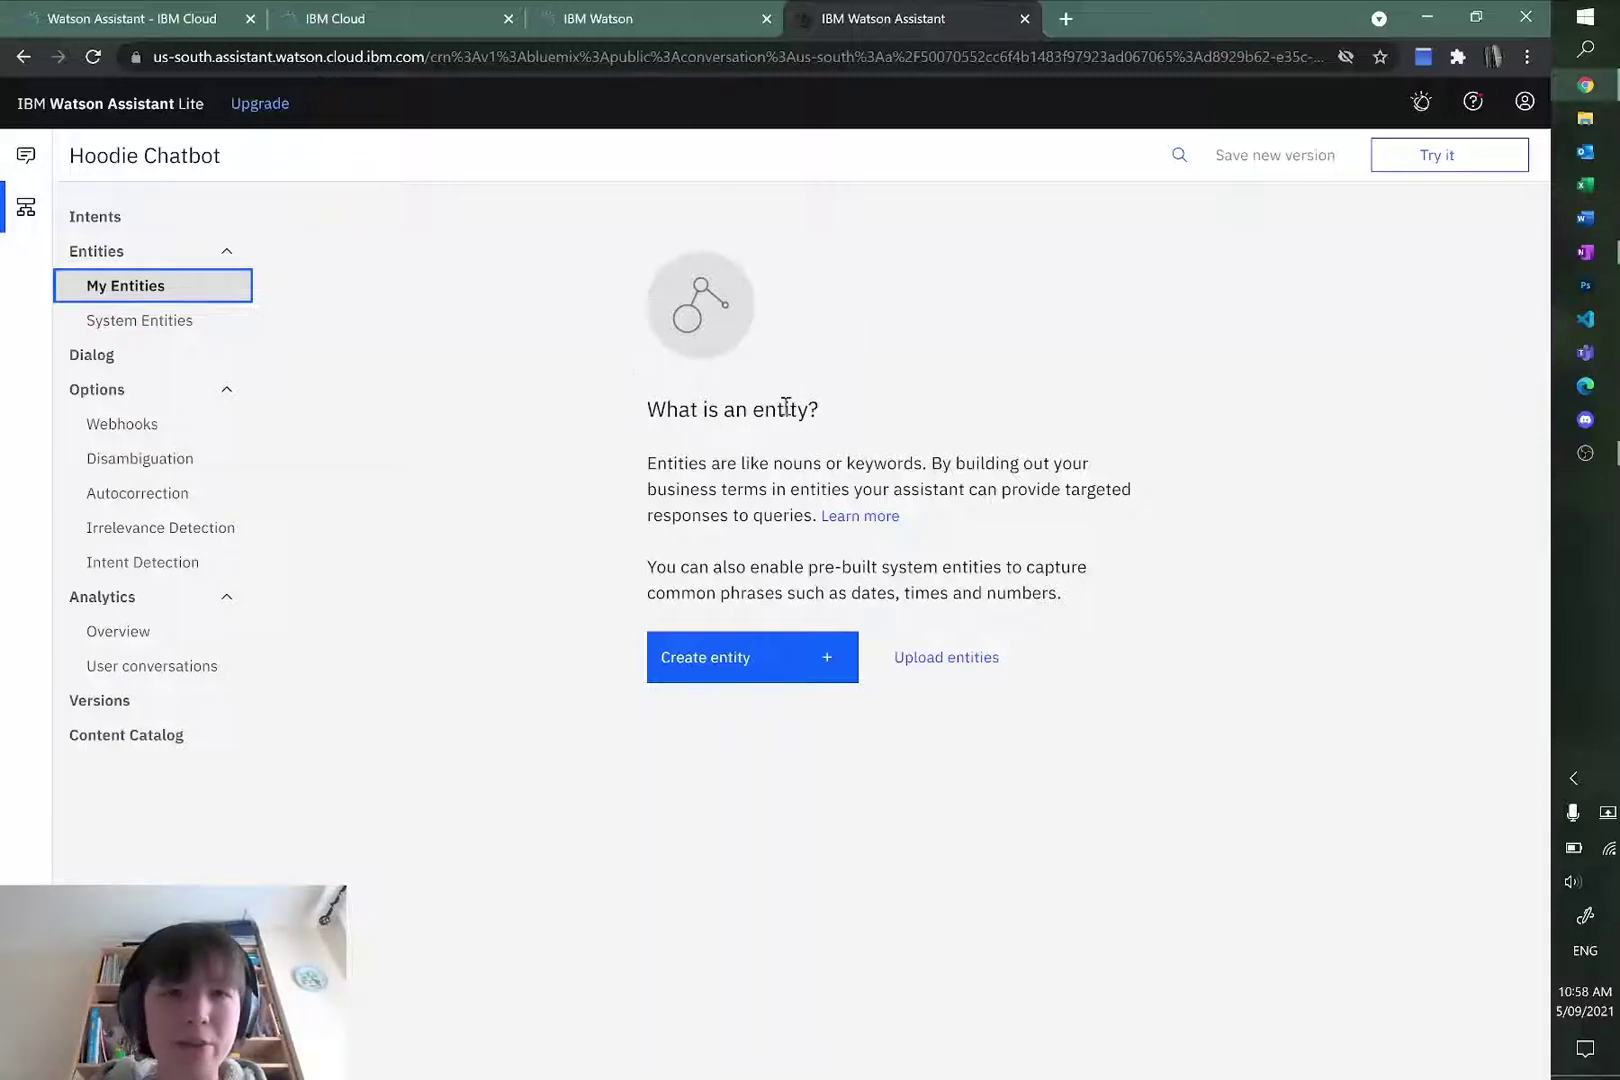
{"action": "left_click", "coordinate": [97, 357]}
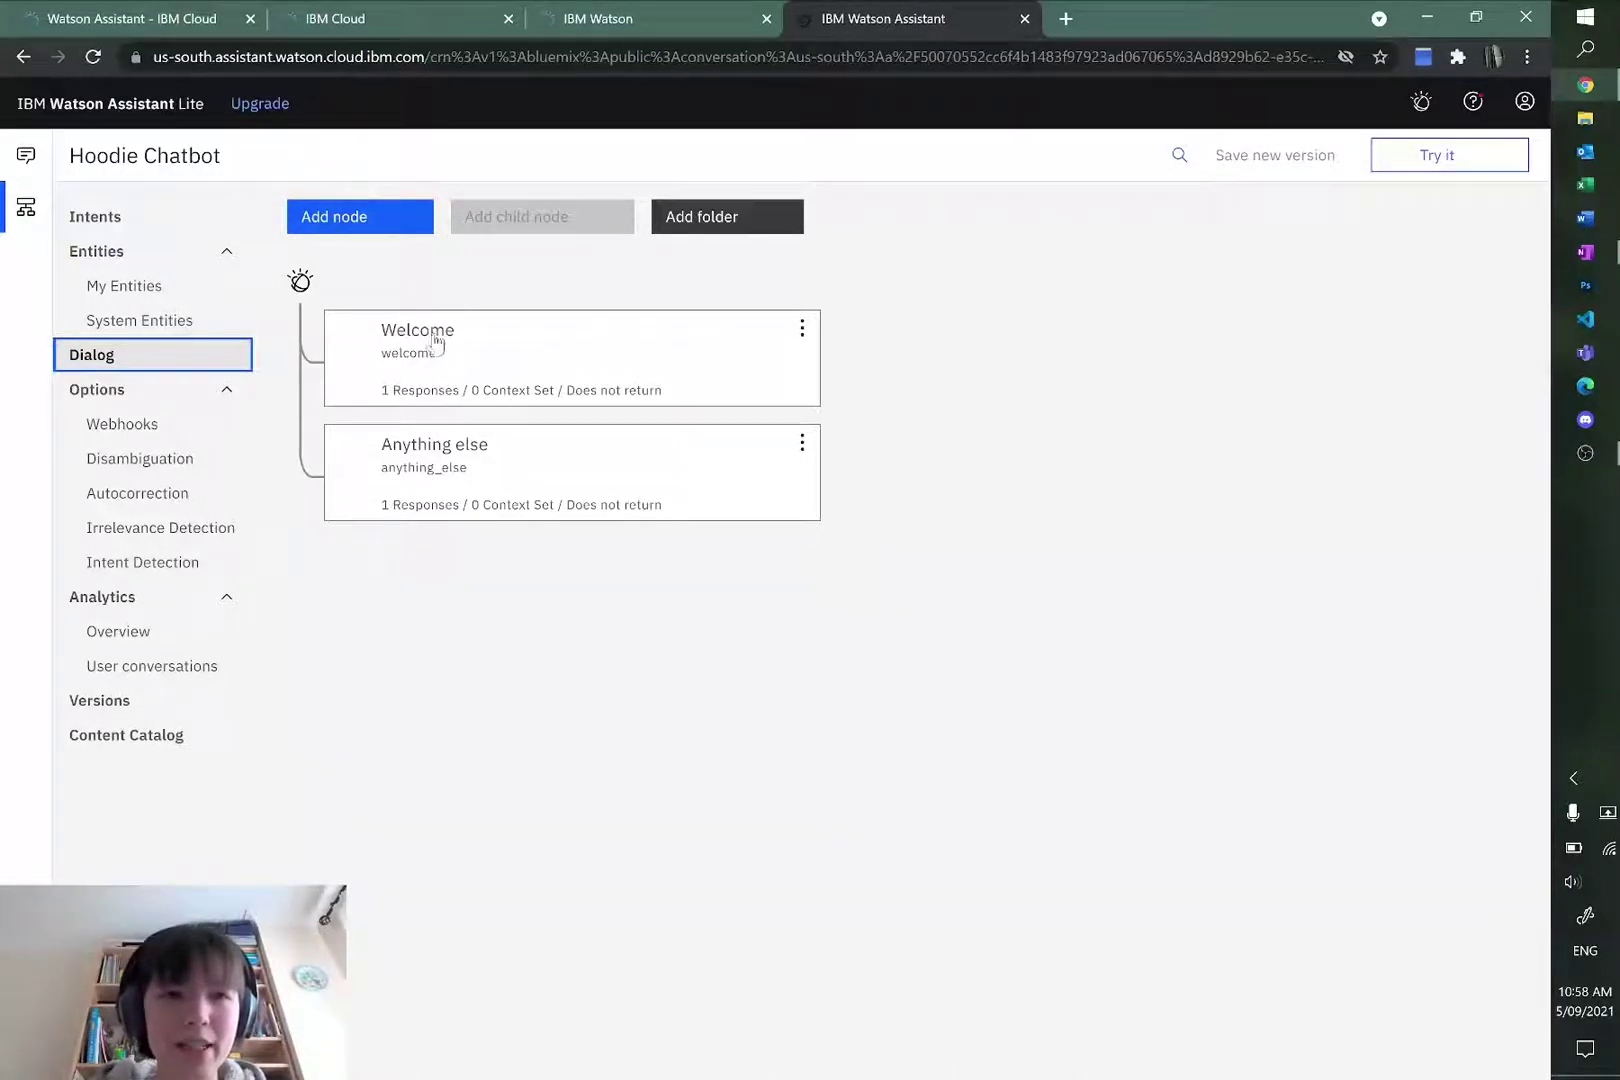
Step: Select the Welcome node and test the assistant by sending 'hi' in Try it
{"action": "left_click", "coordinate": [618, 338]}
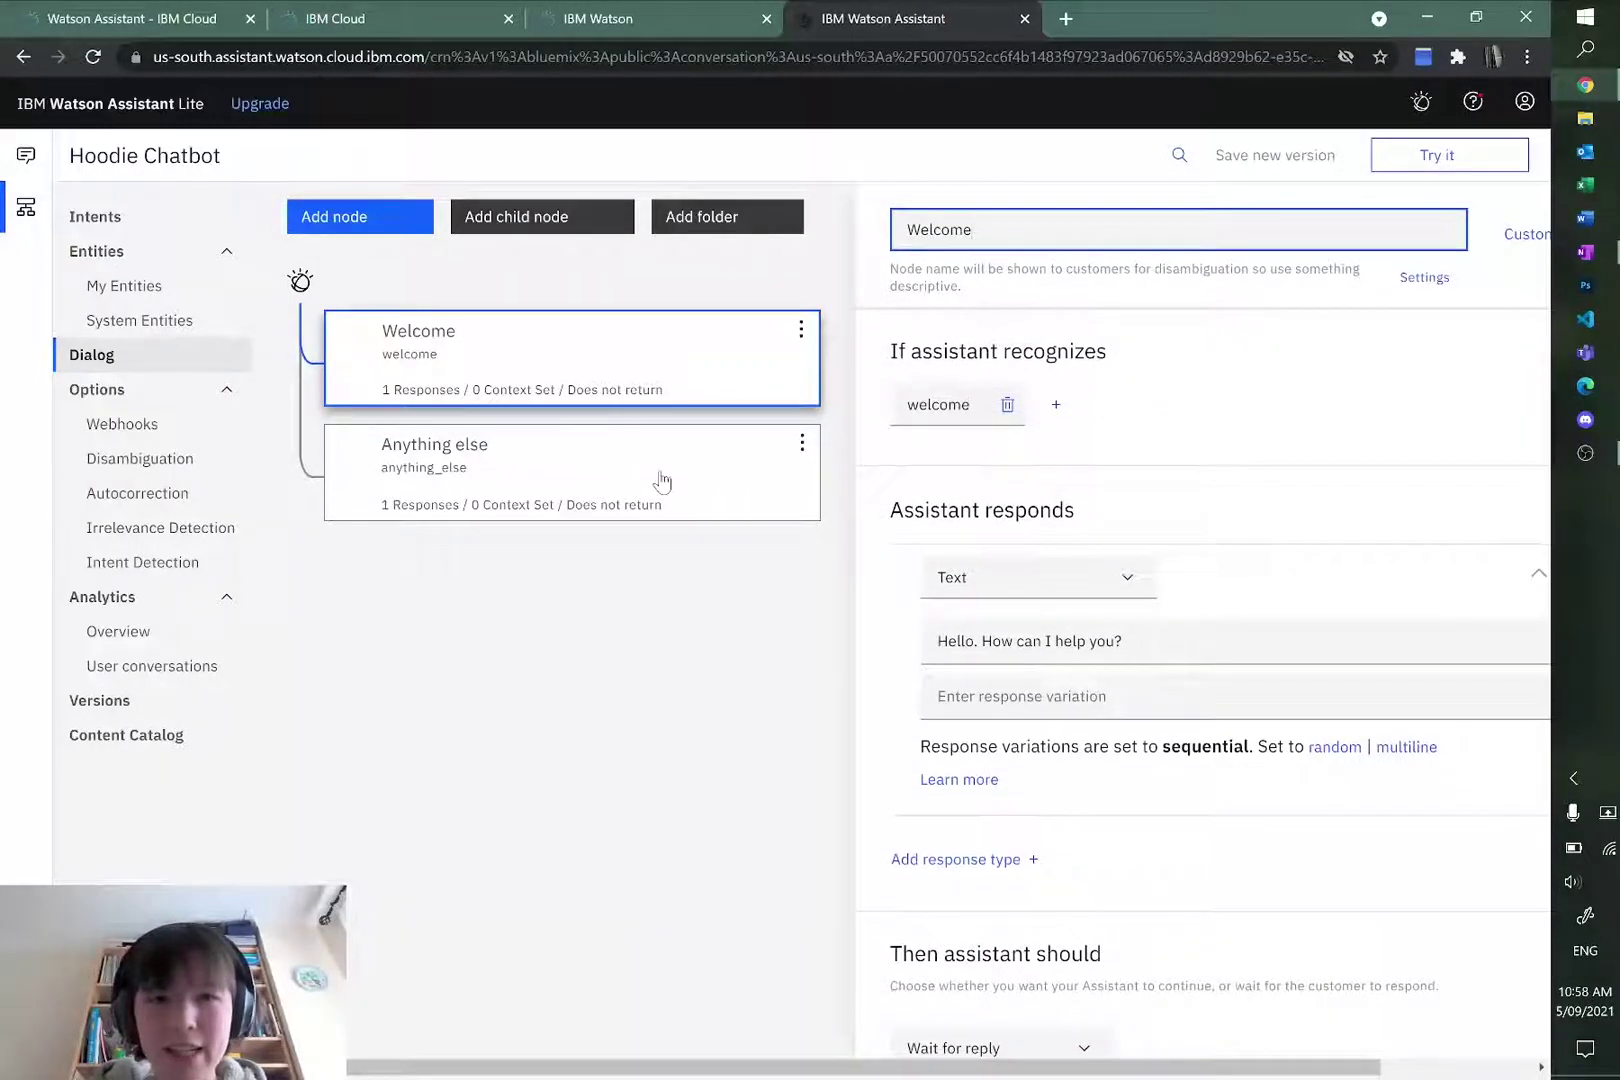
{"action": "left_click", "coordinate": [658, 360]}
{"action": "left_click", "coordinate": [1440, 156]}
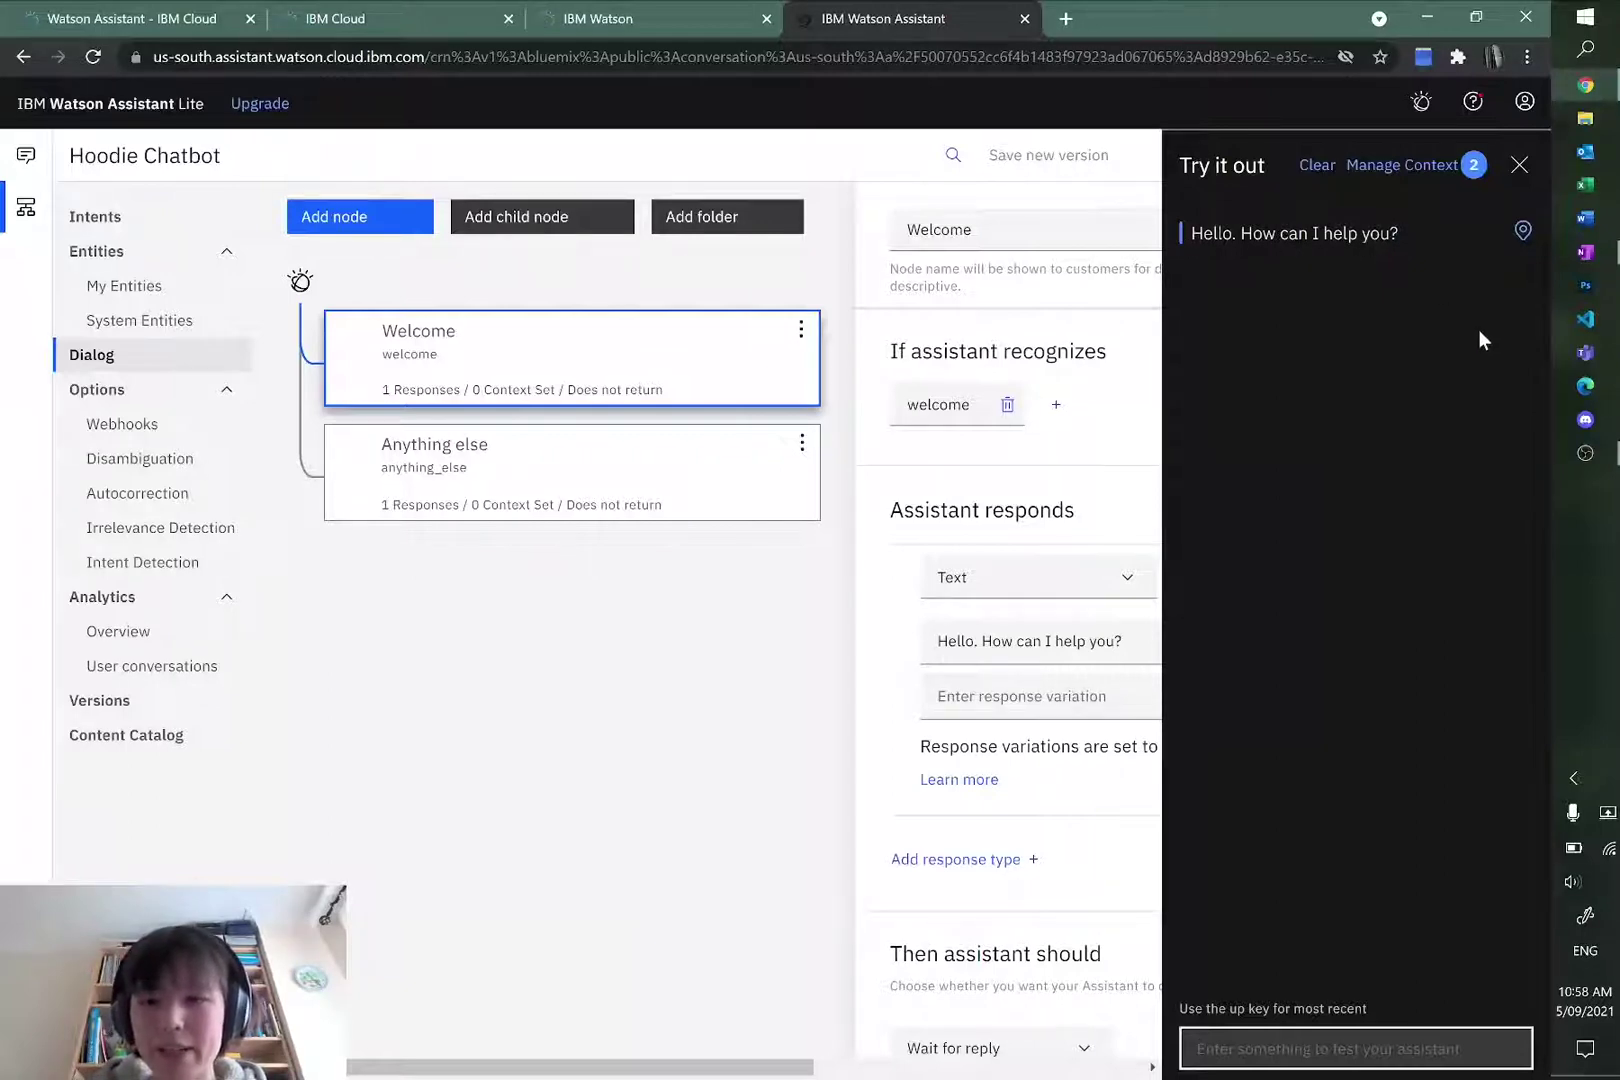
{"action": "type", "text": "hi"}
{"action": "key", "text": "Return"}
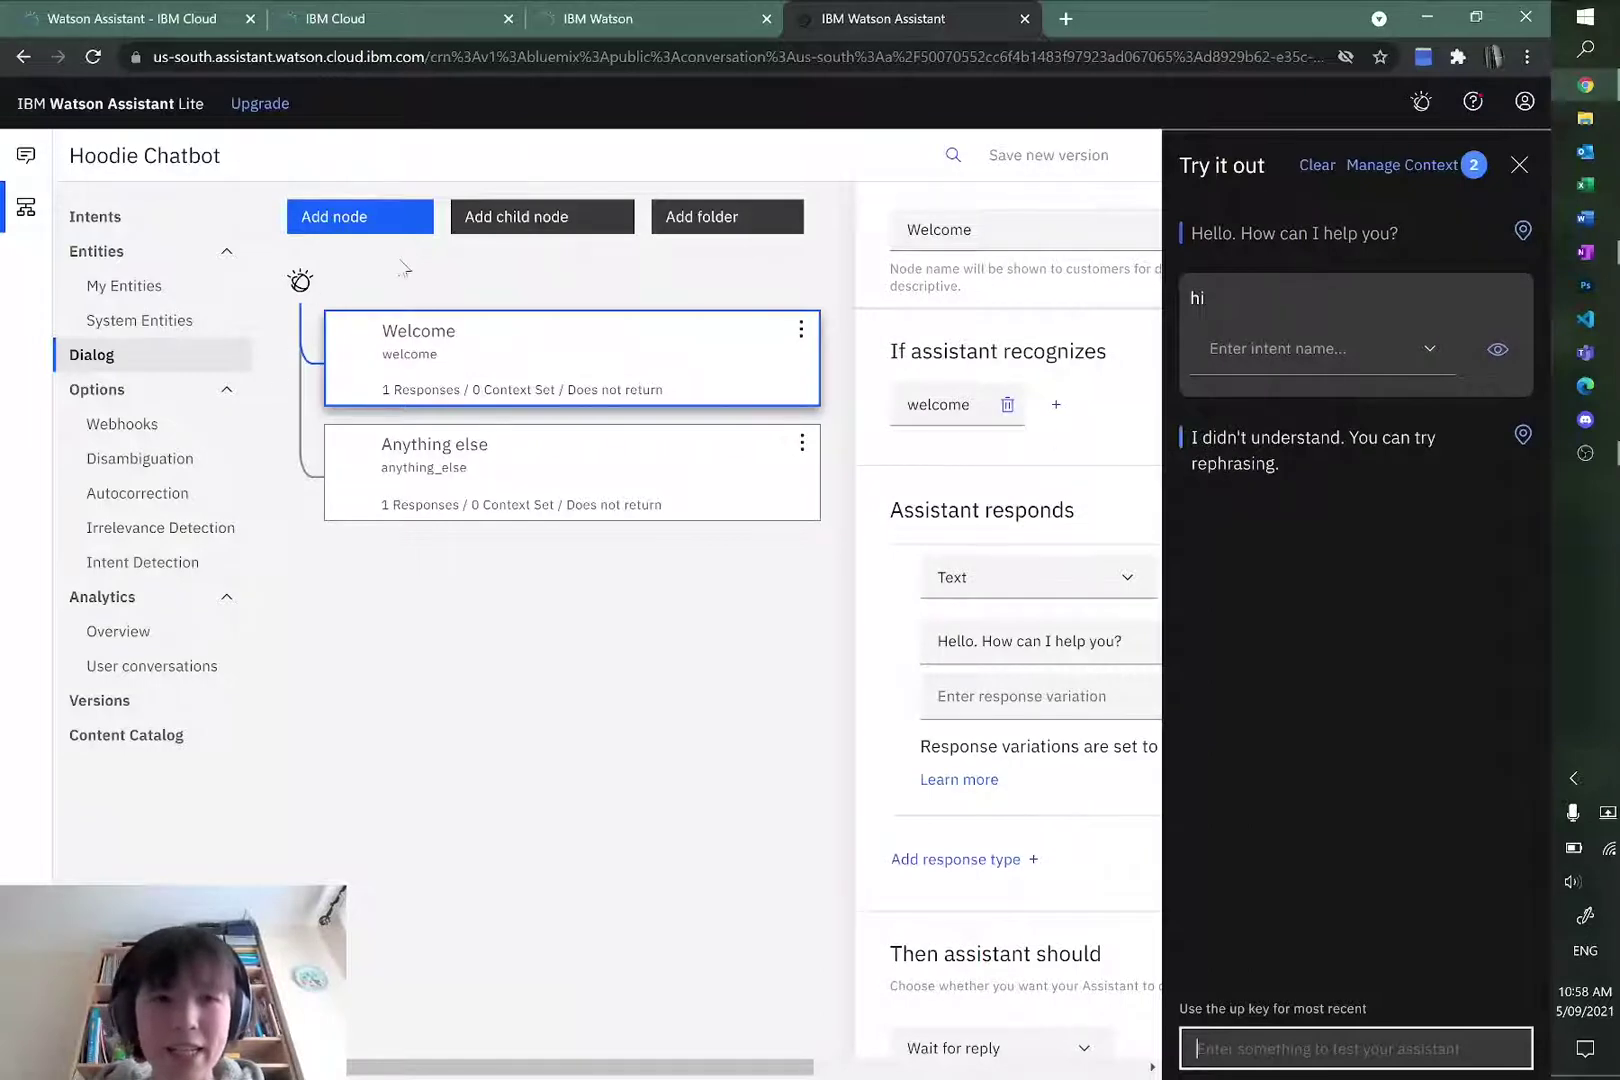
{"action": "left_click_drag", "start_coordinate": [1304, 464], "coordinate": [1185, 435]}
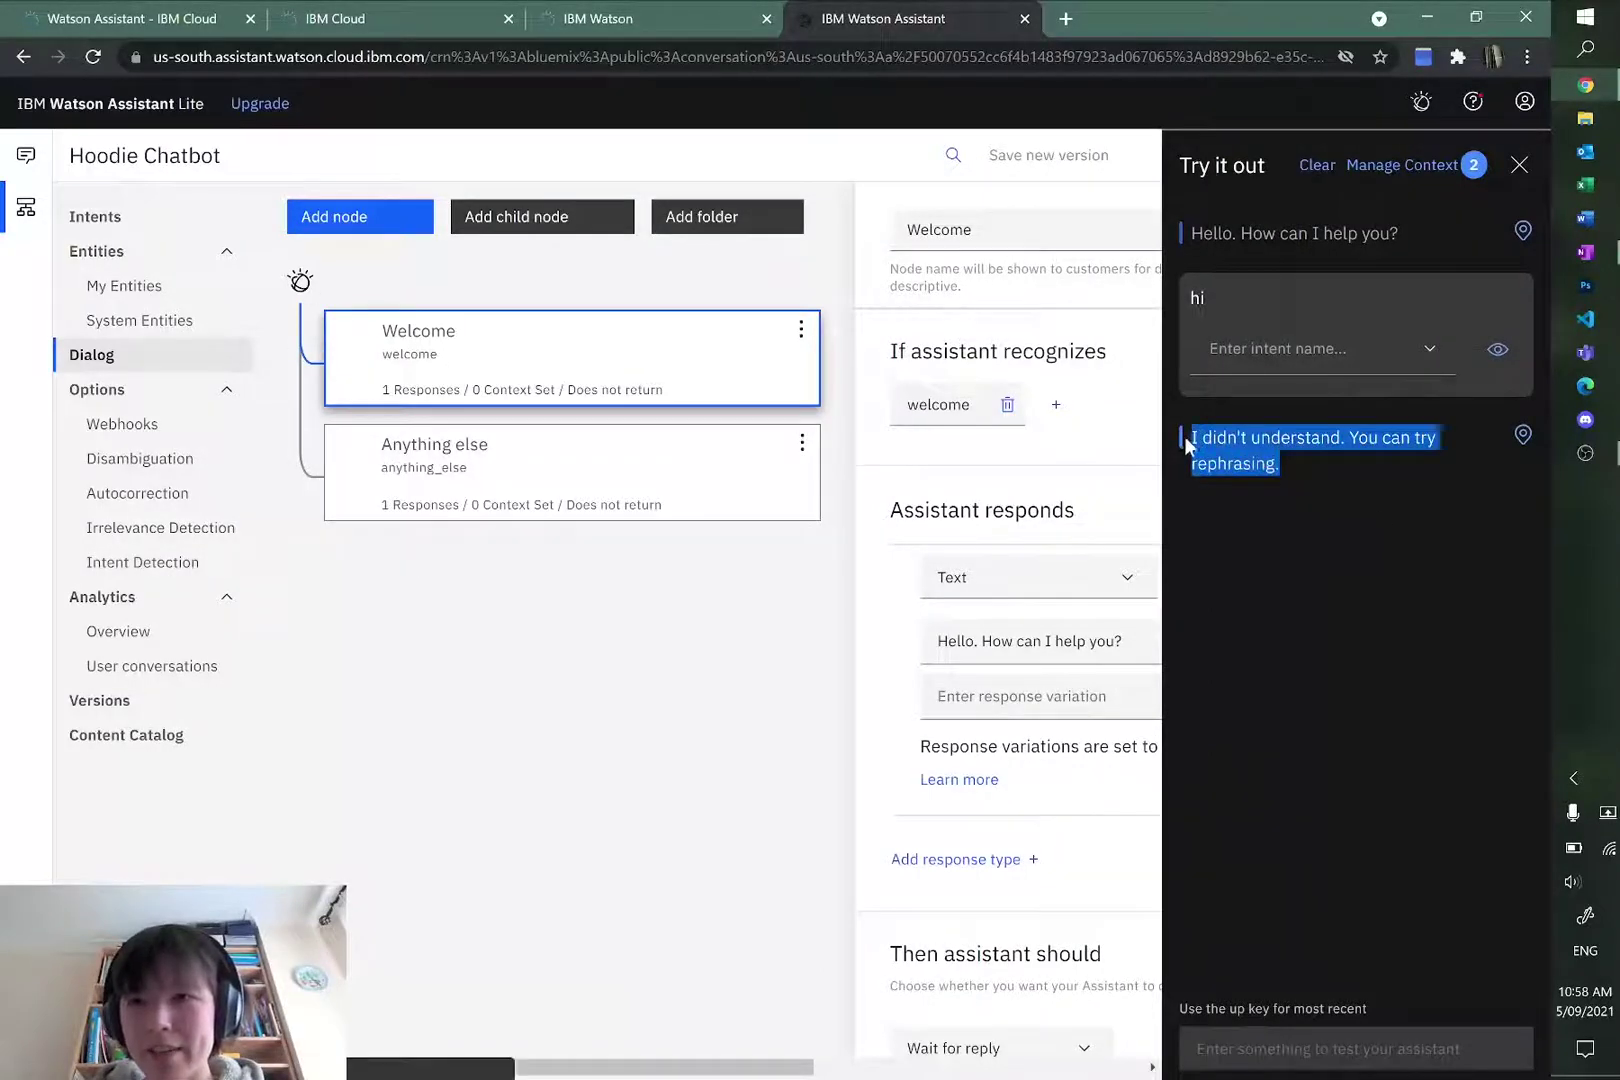
{"action": "left_click", "coordinate": [1518, 164]}
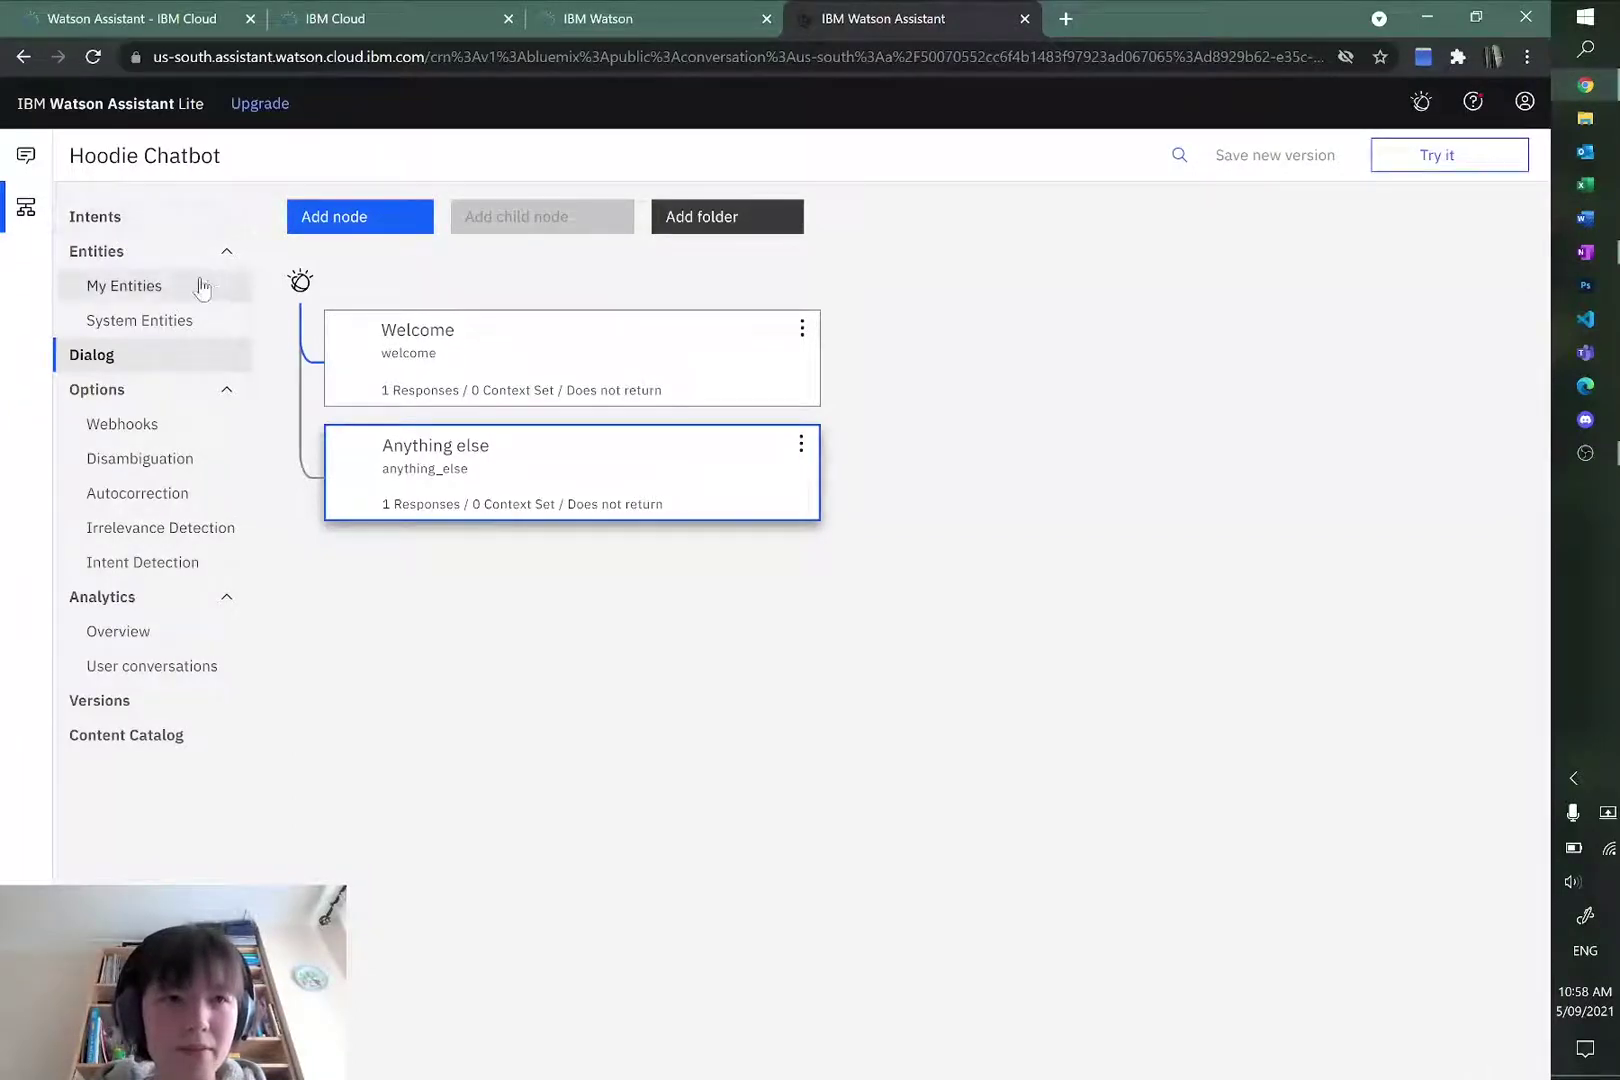
Step: Start a new intent from the Intents page after checking the OneNote flowchart plan
{"action": "left_click", "coordinate": [135, 220]}
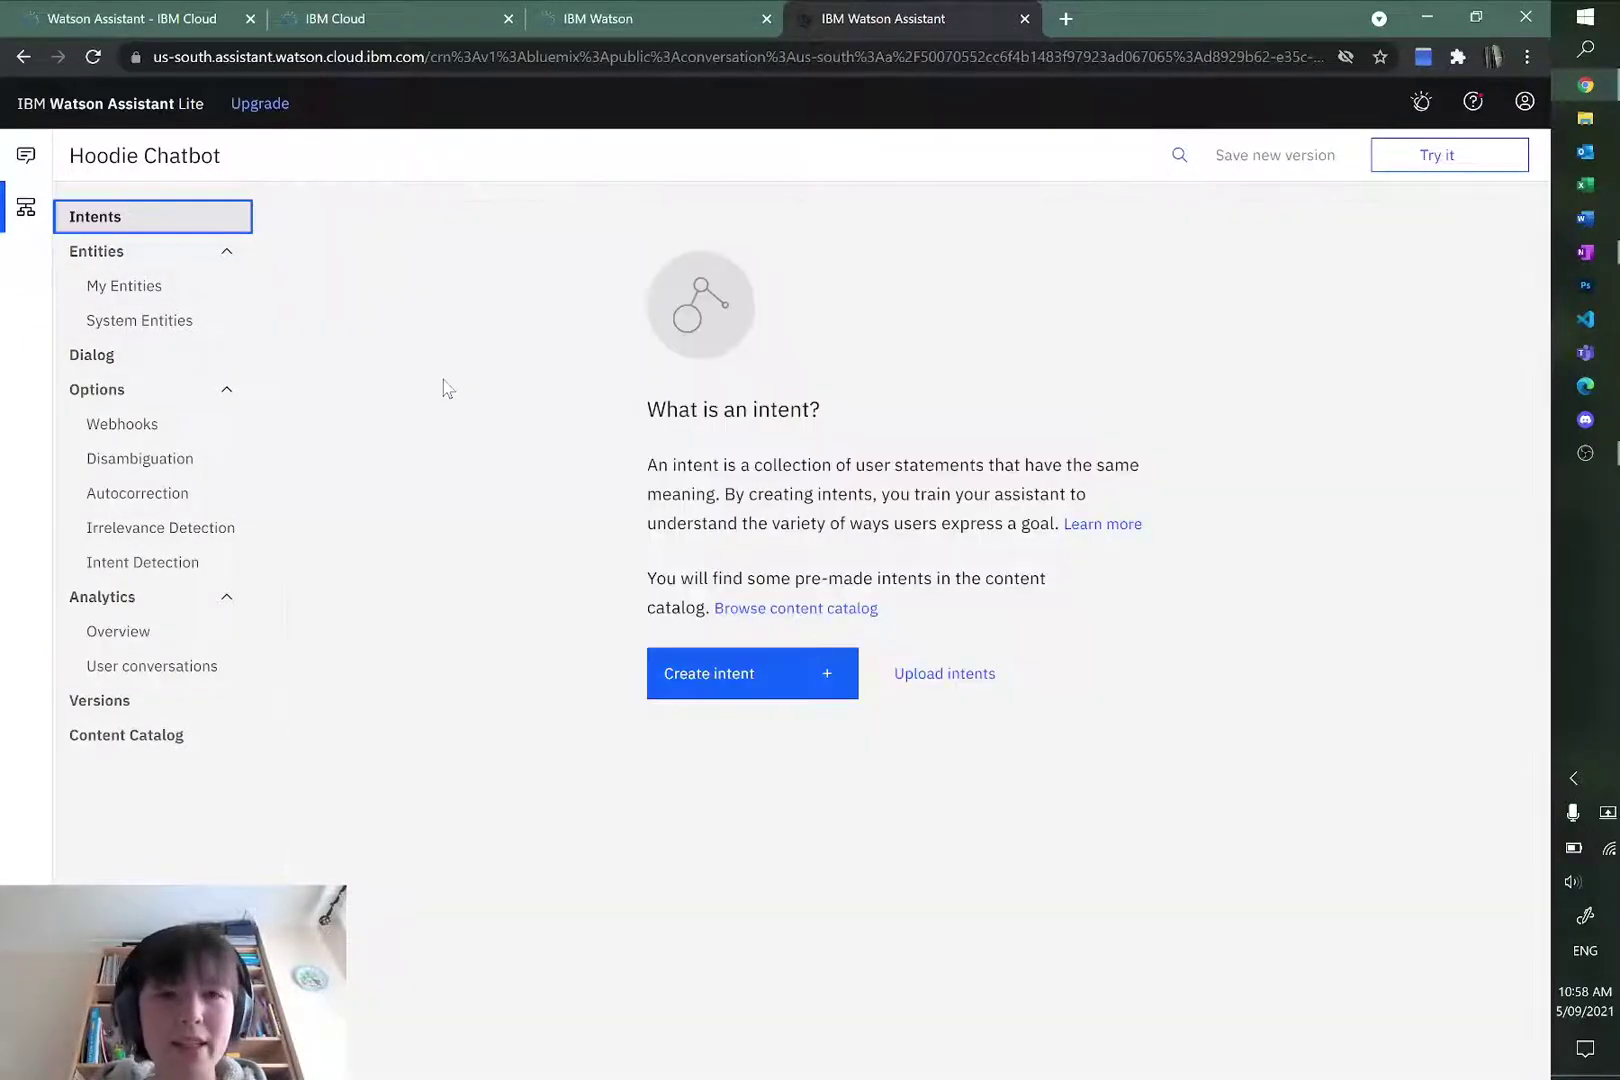
{"action": "left_click", "coordinate": [716, 685]}
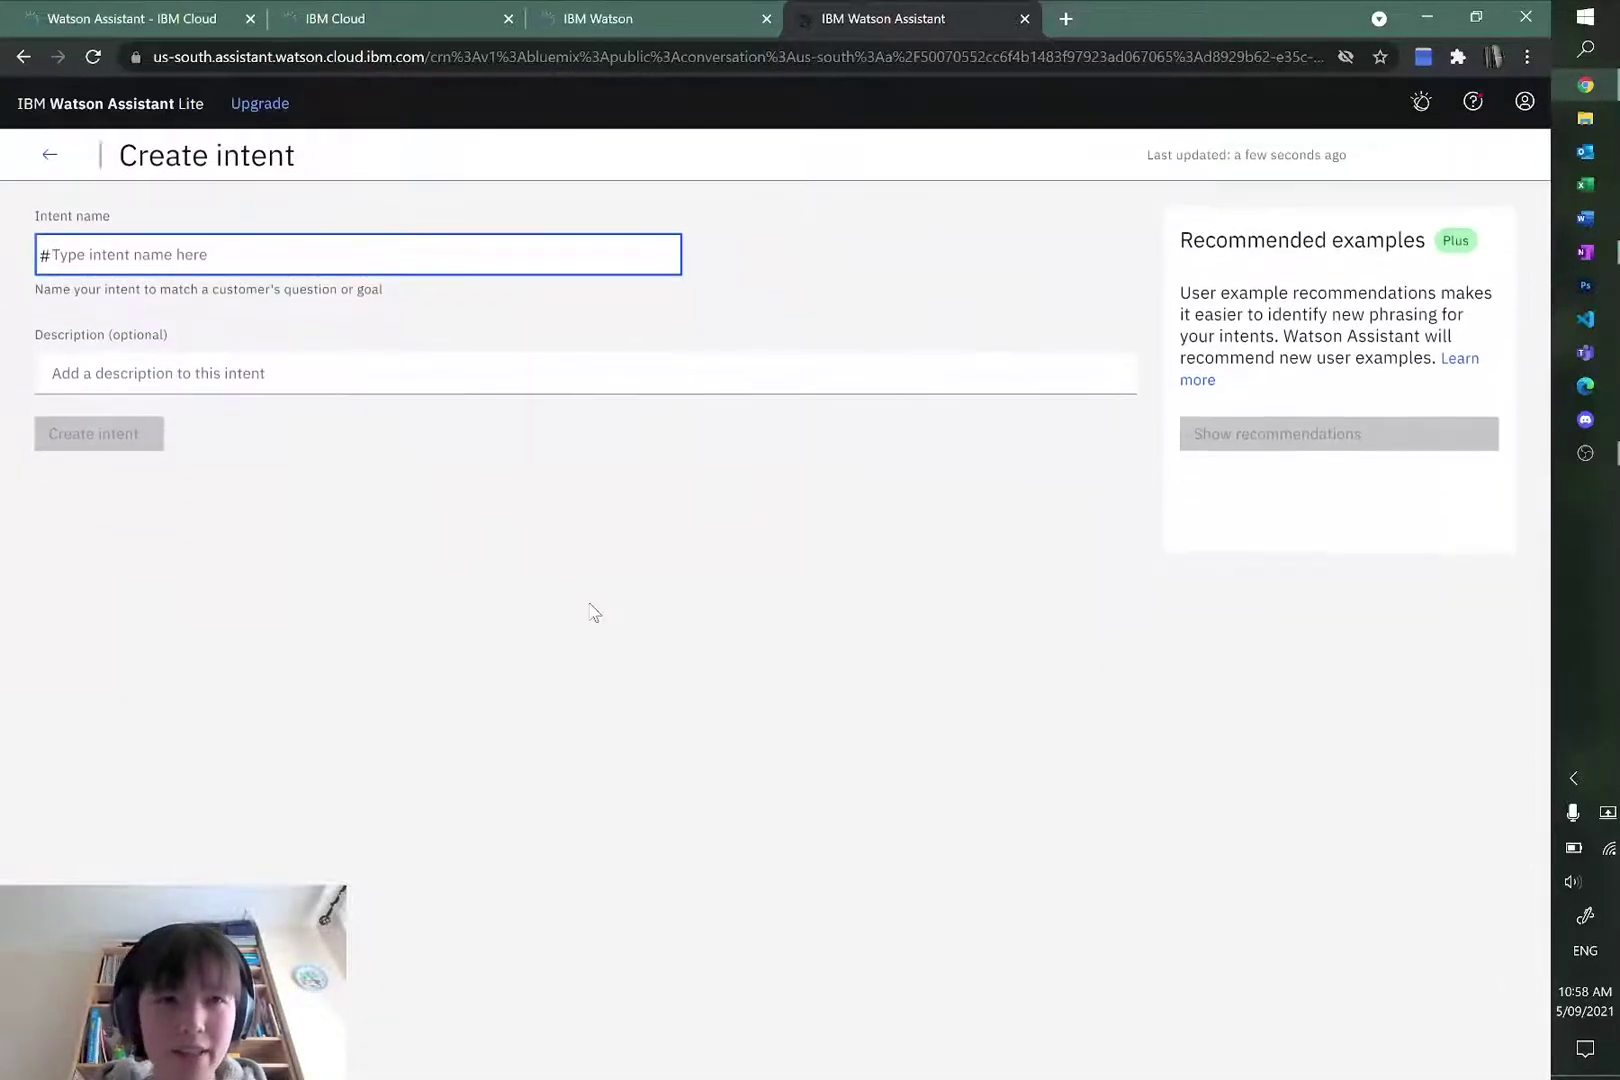
{"action": "key", "text": "alt+Tab"}
{"action": "scroll", "coordinate": [700, 480], "scroll_direction": "up", "scroll_amount": 3}
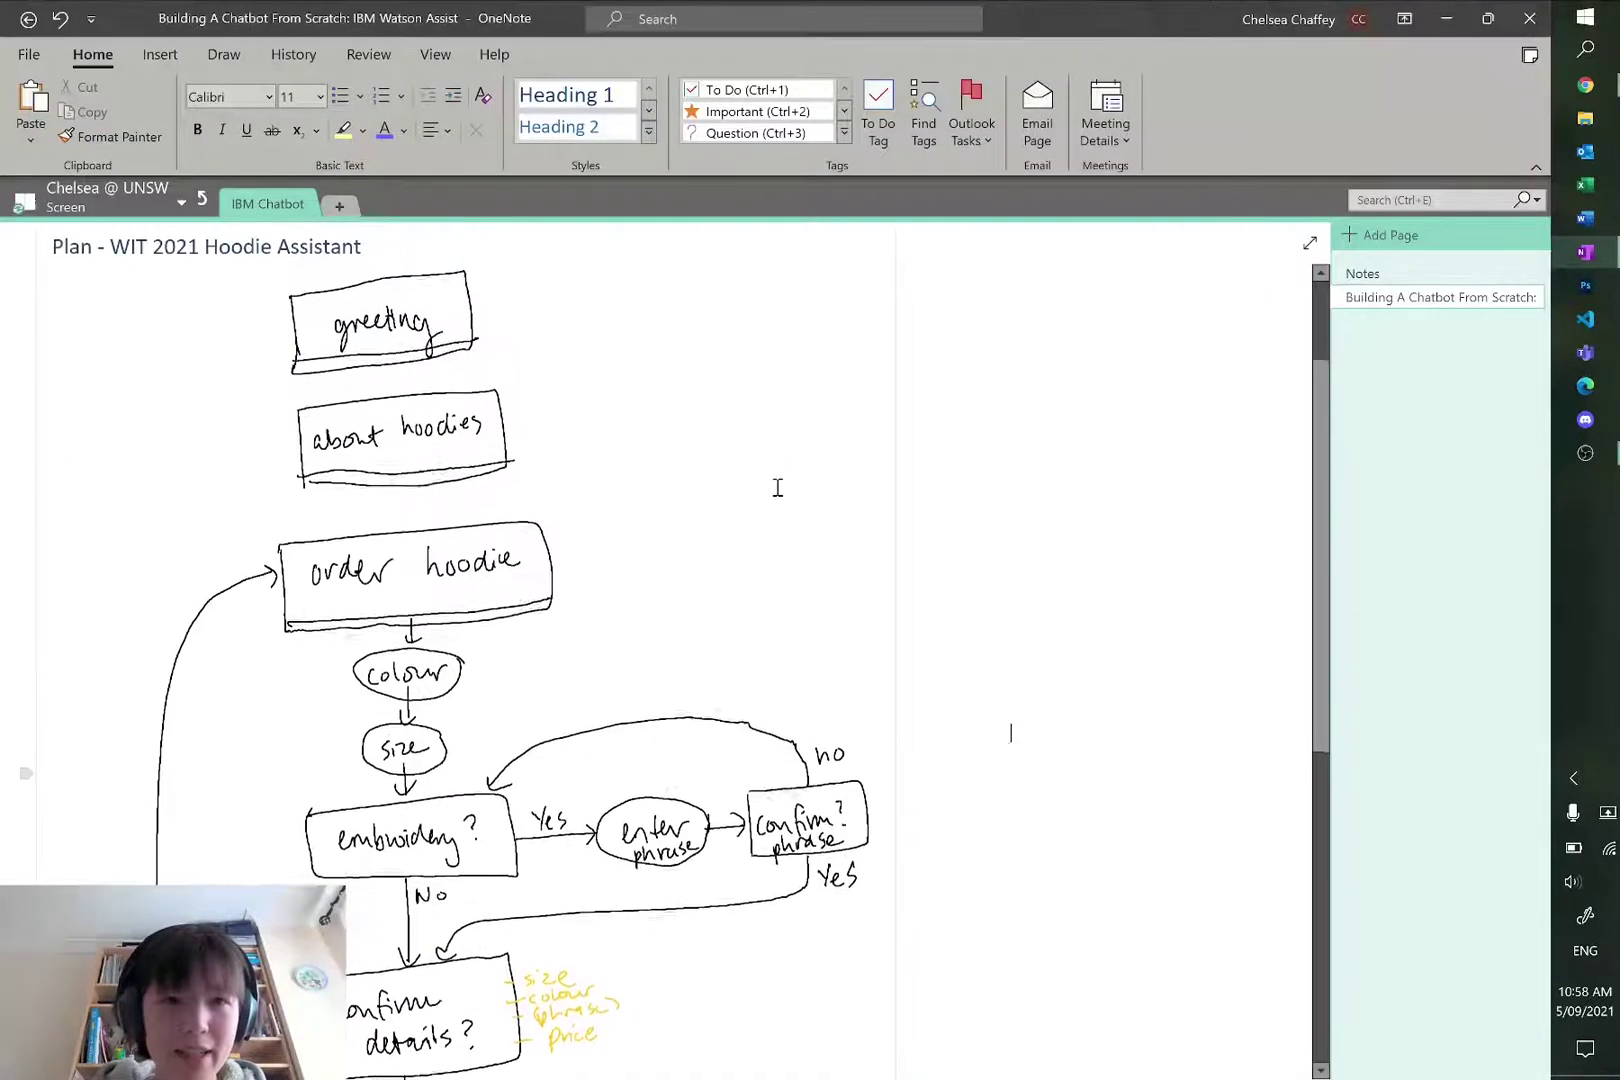
{"action": "scroll", "coordinate": [463, 496], "scroll_direction": "down", "scroll_amount": 1}
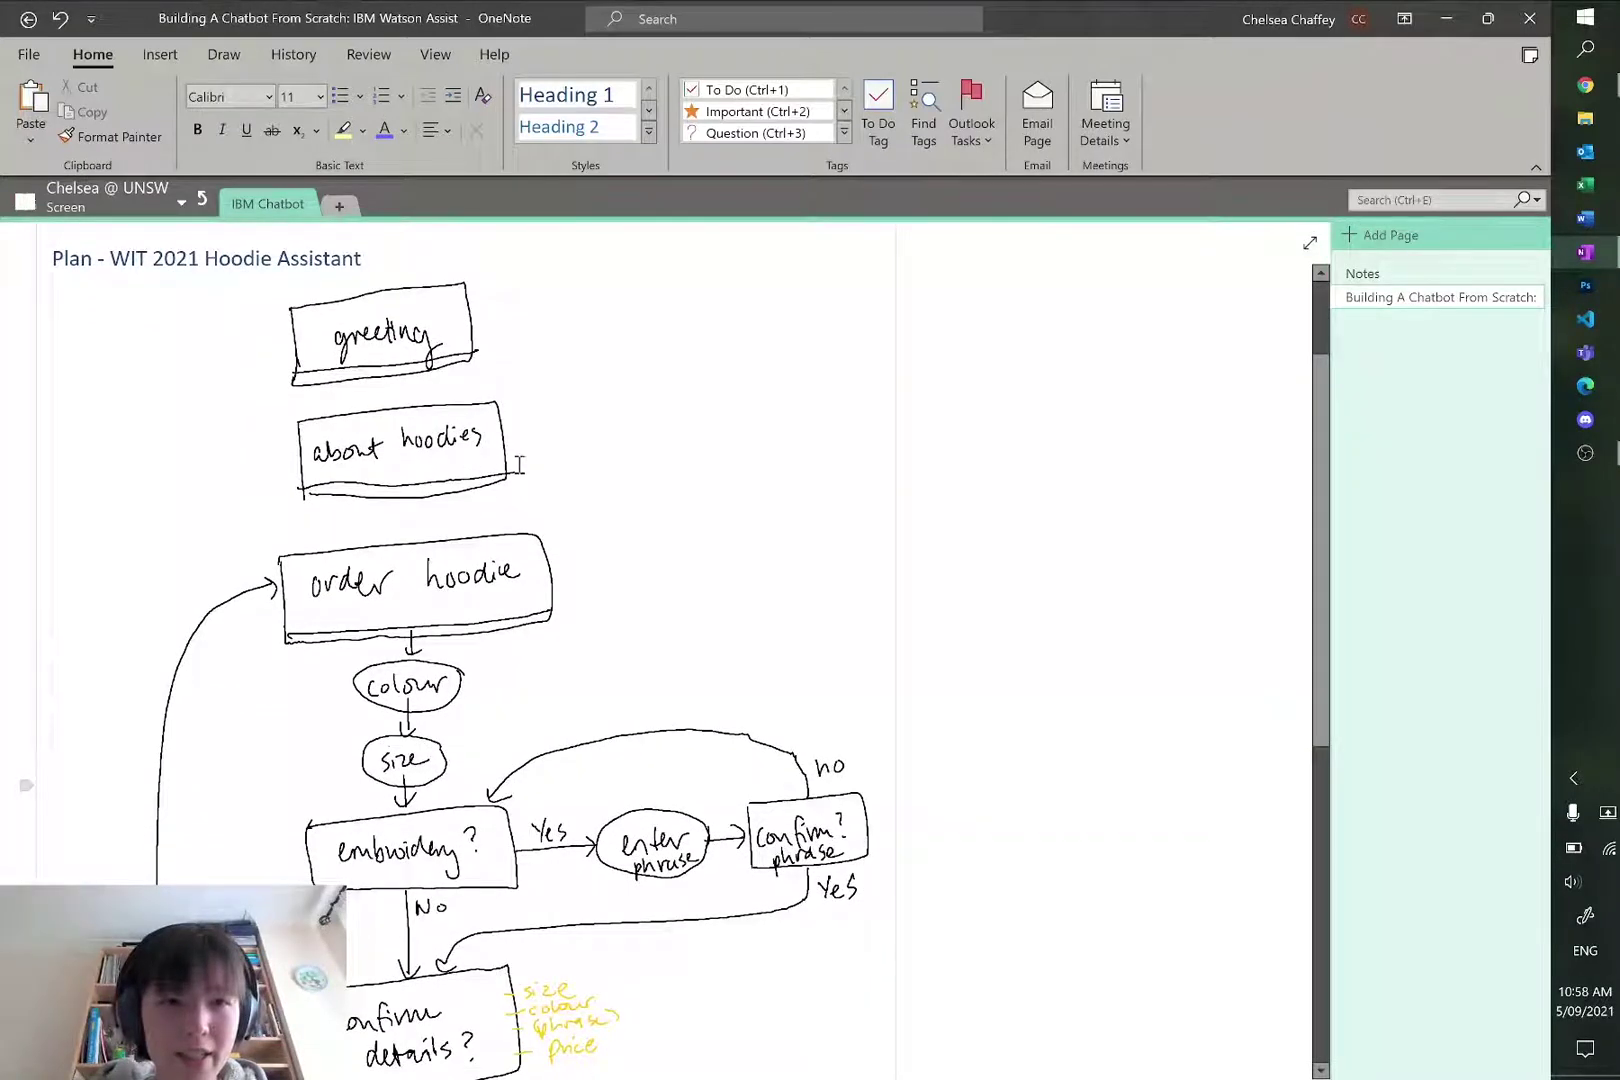
{"action": "key", "text": "alt+Tab"}
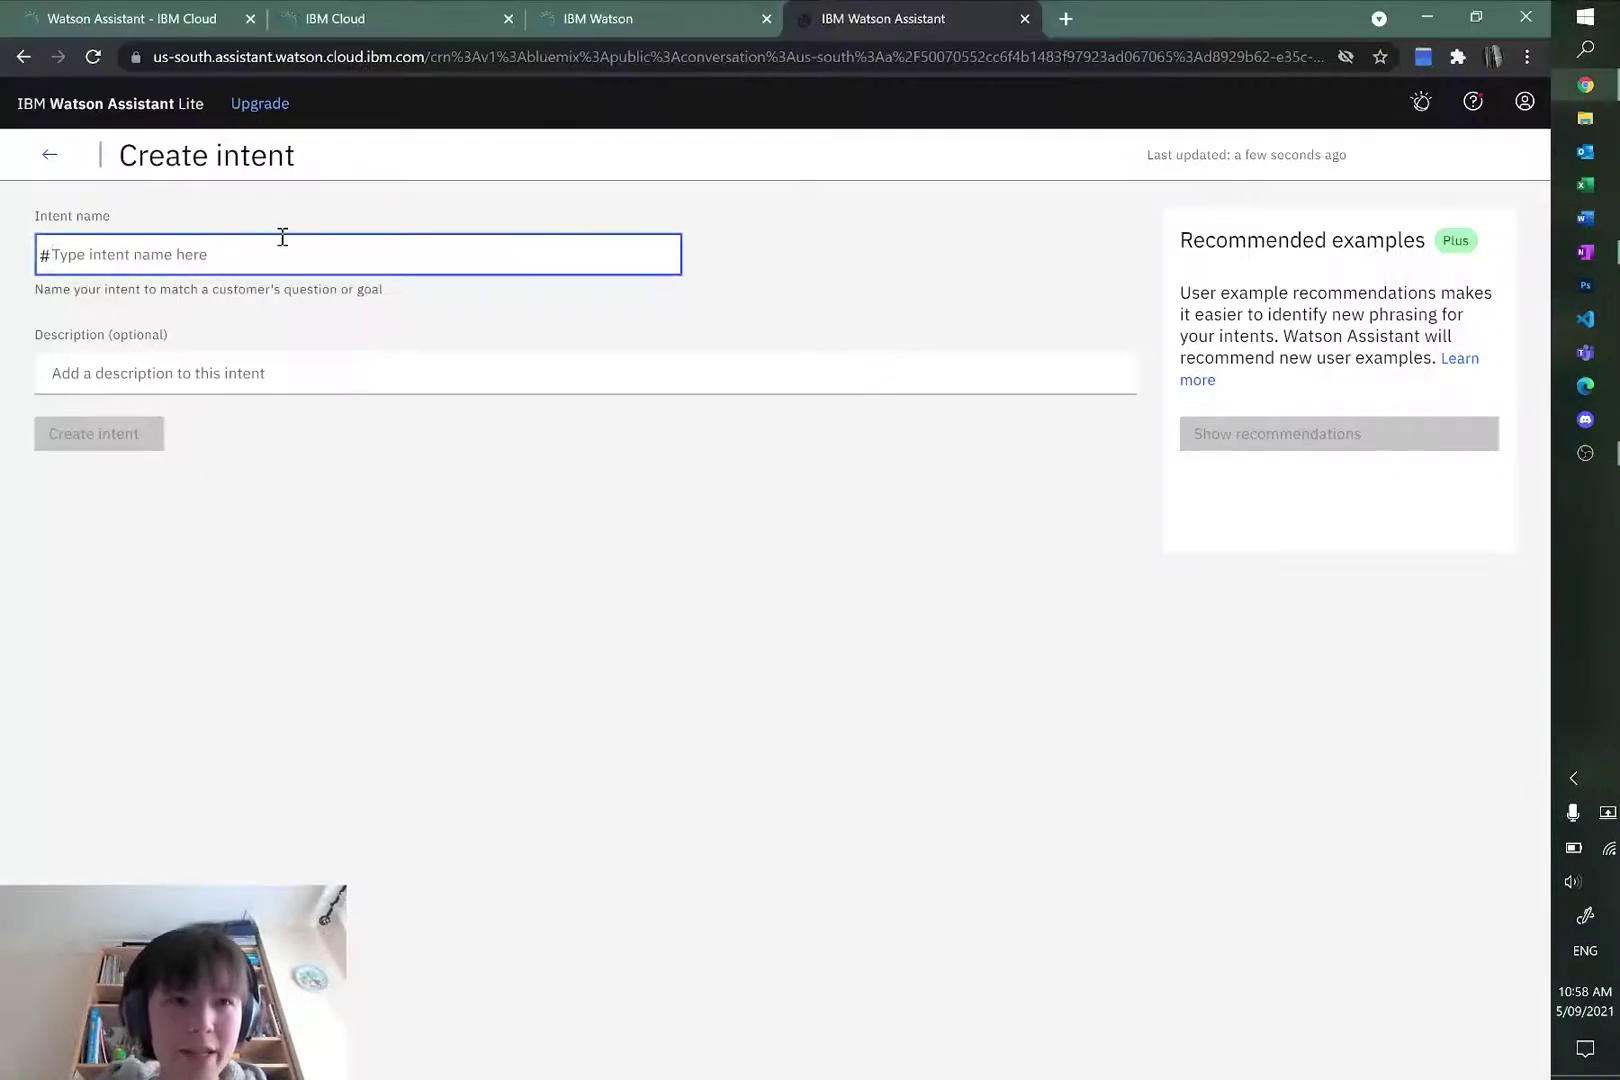
Step: Name the new intent 'inquire-about-hoodies', replacing the partial 'abou' entry
{"action": "type", "text": "about-"}
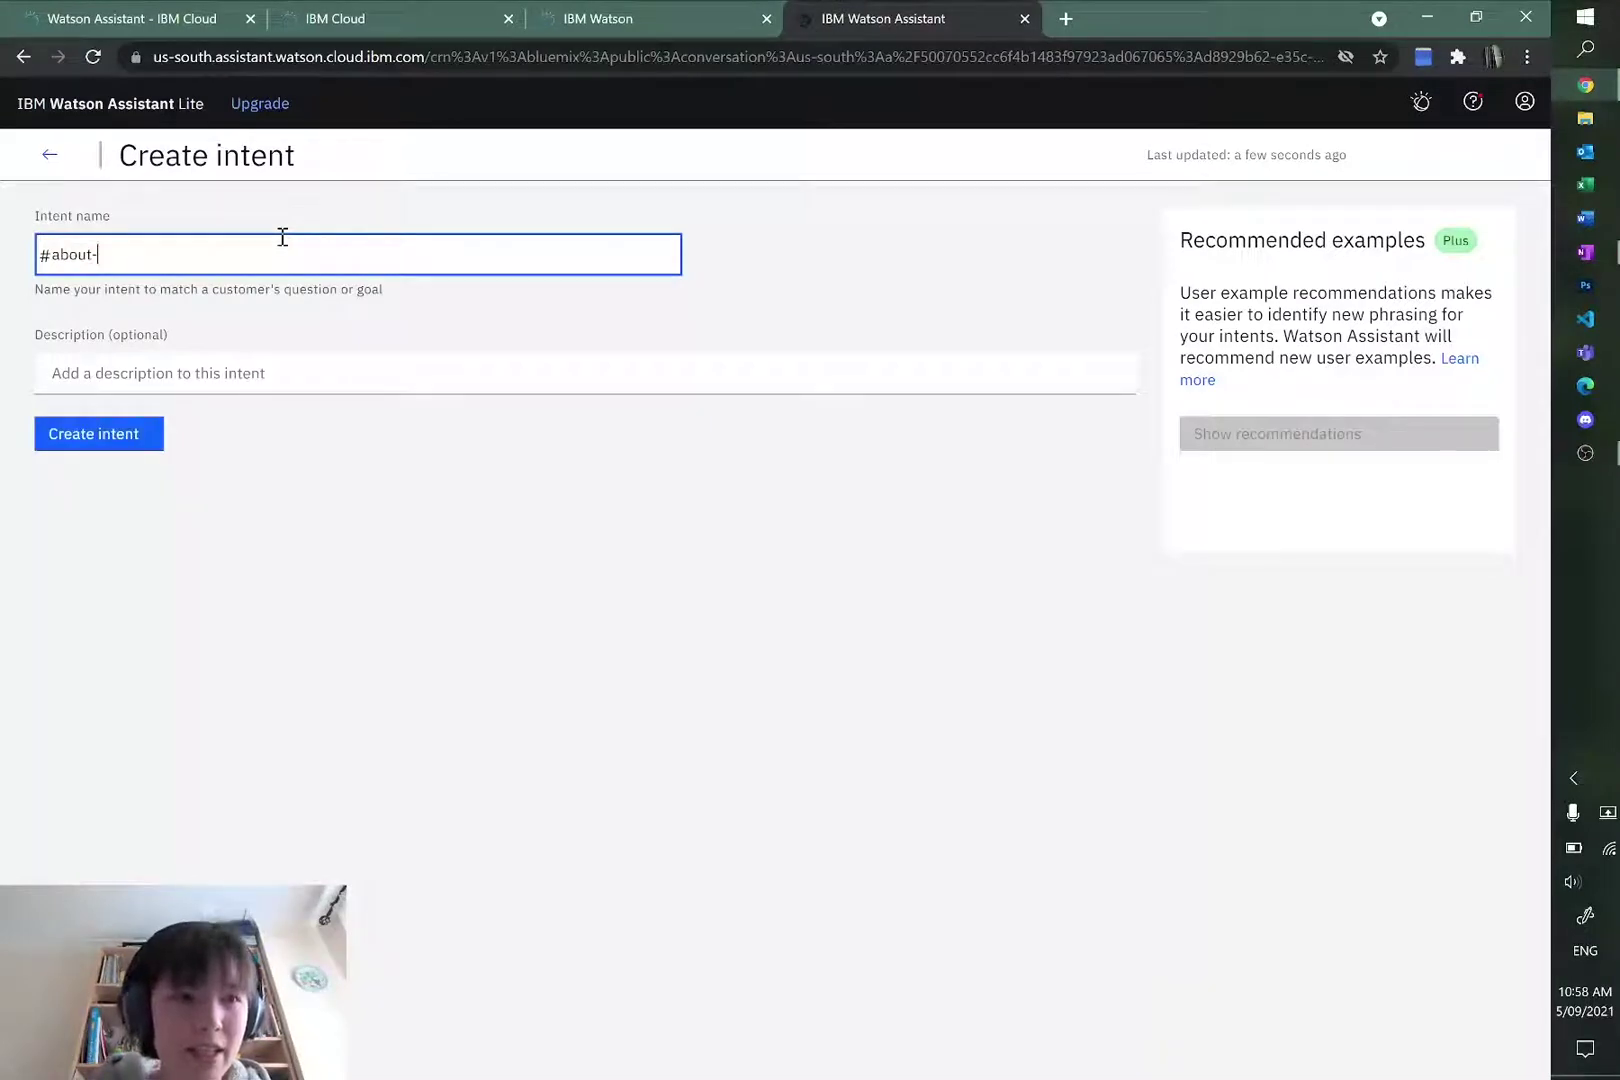
{"action": "key", "text": "BackSpace"}
{"action": "key", "text": "BackSpace"}
{"action": "type", "text": "inquire"}
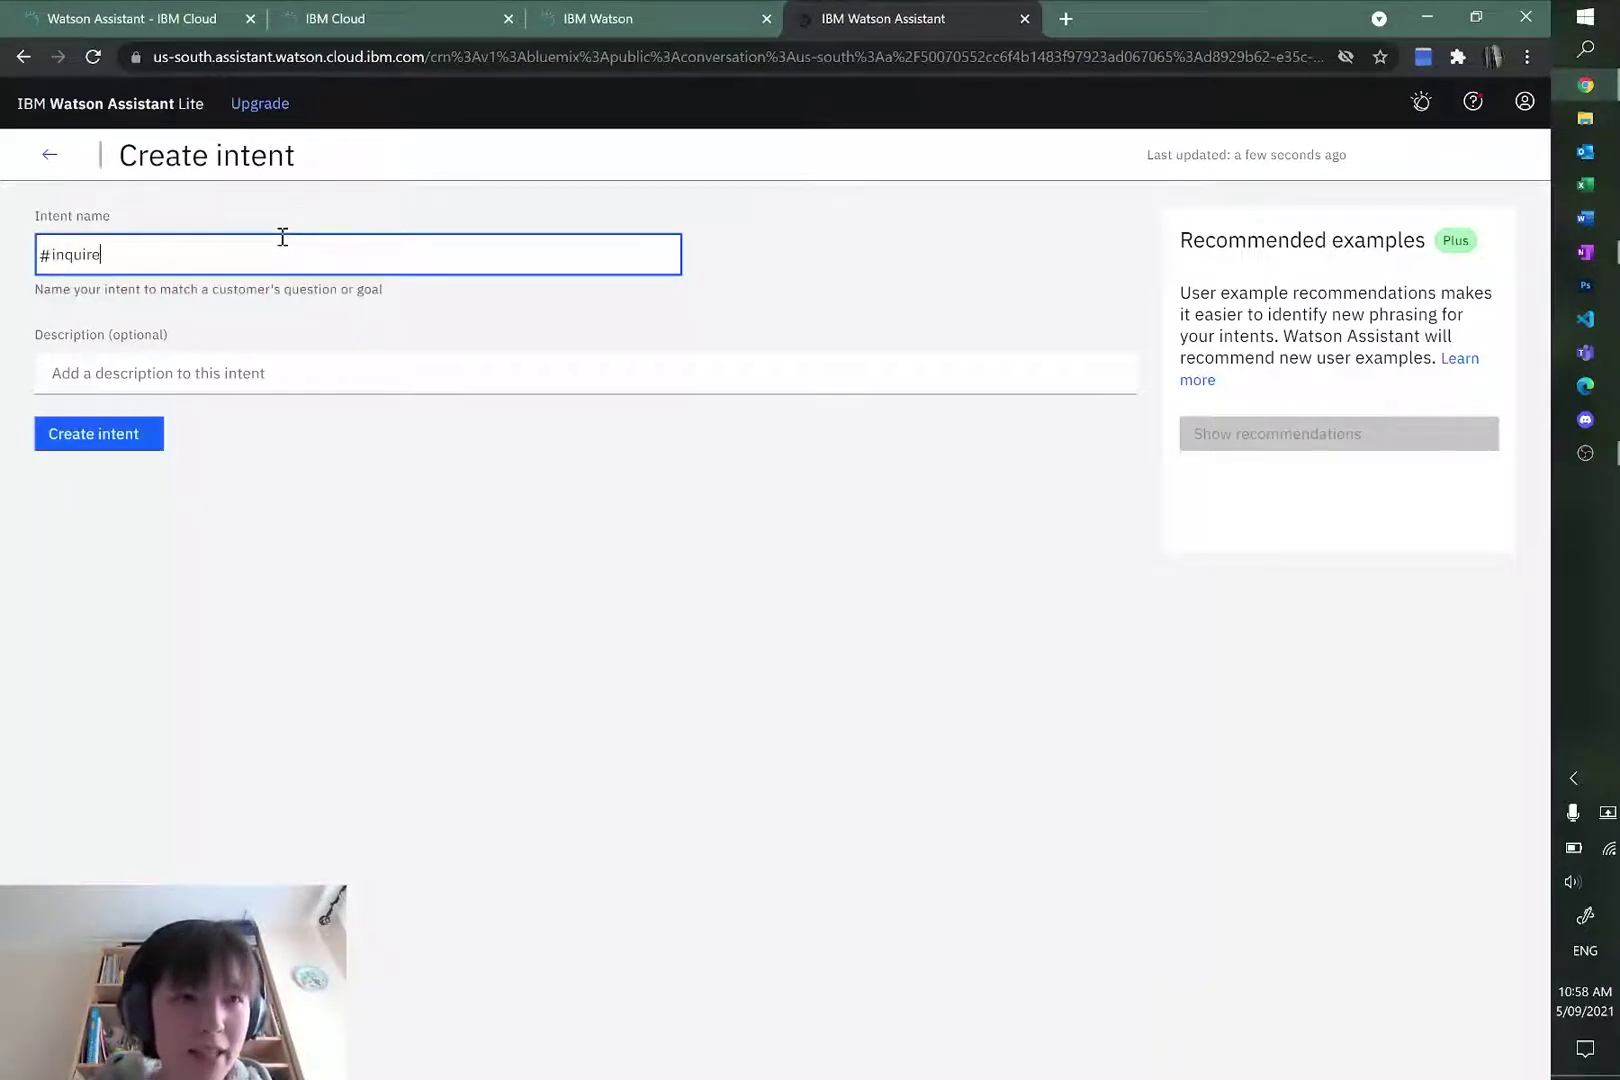
{"action": "type", "text": "-about-hoodies"}
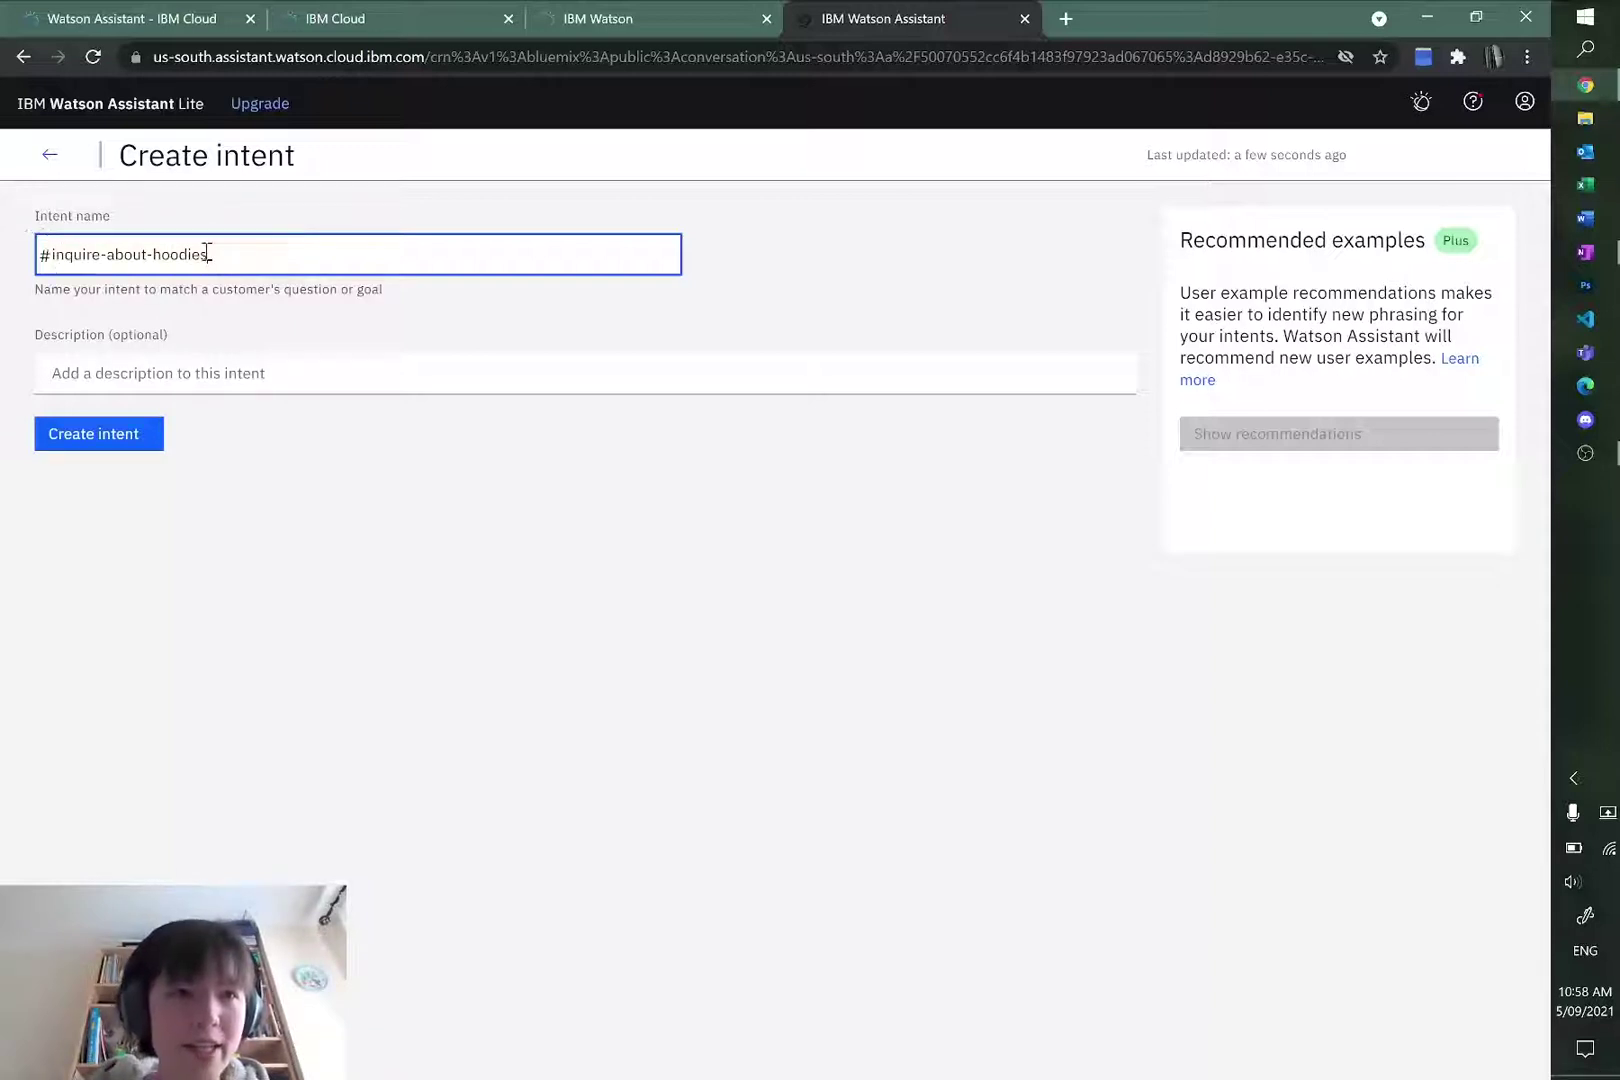
{"action": "left_click", "coordinate": [314, 377]}
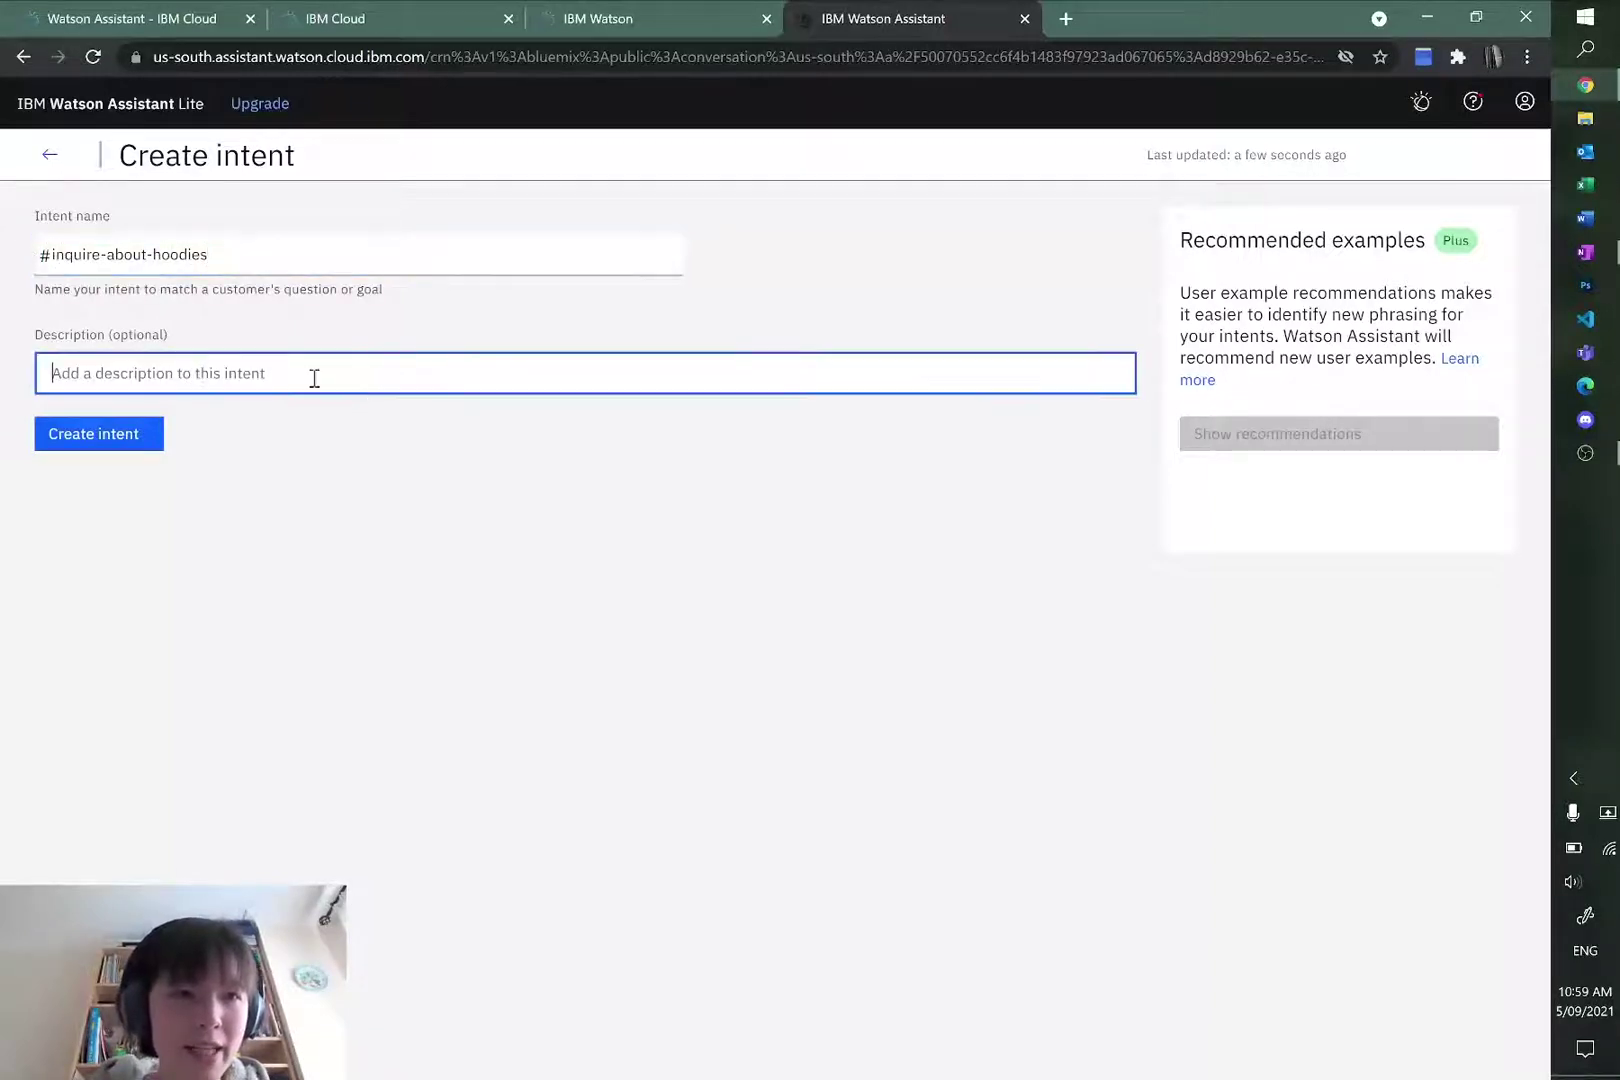
Step: Save the intent and add examples 'what kinds of hoodies are on' and 'what colour hoodies are there?'
{"action": "left_click", "coordinate": [80, 438]}
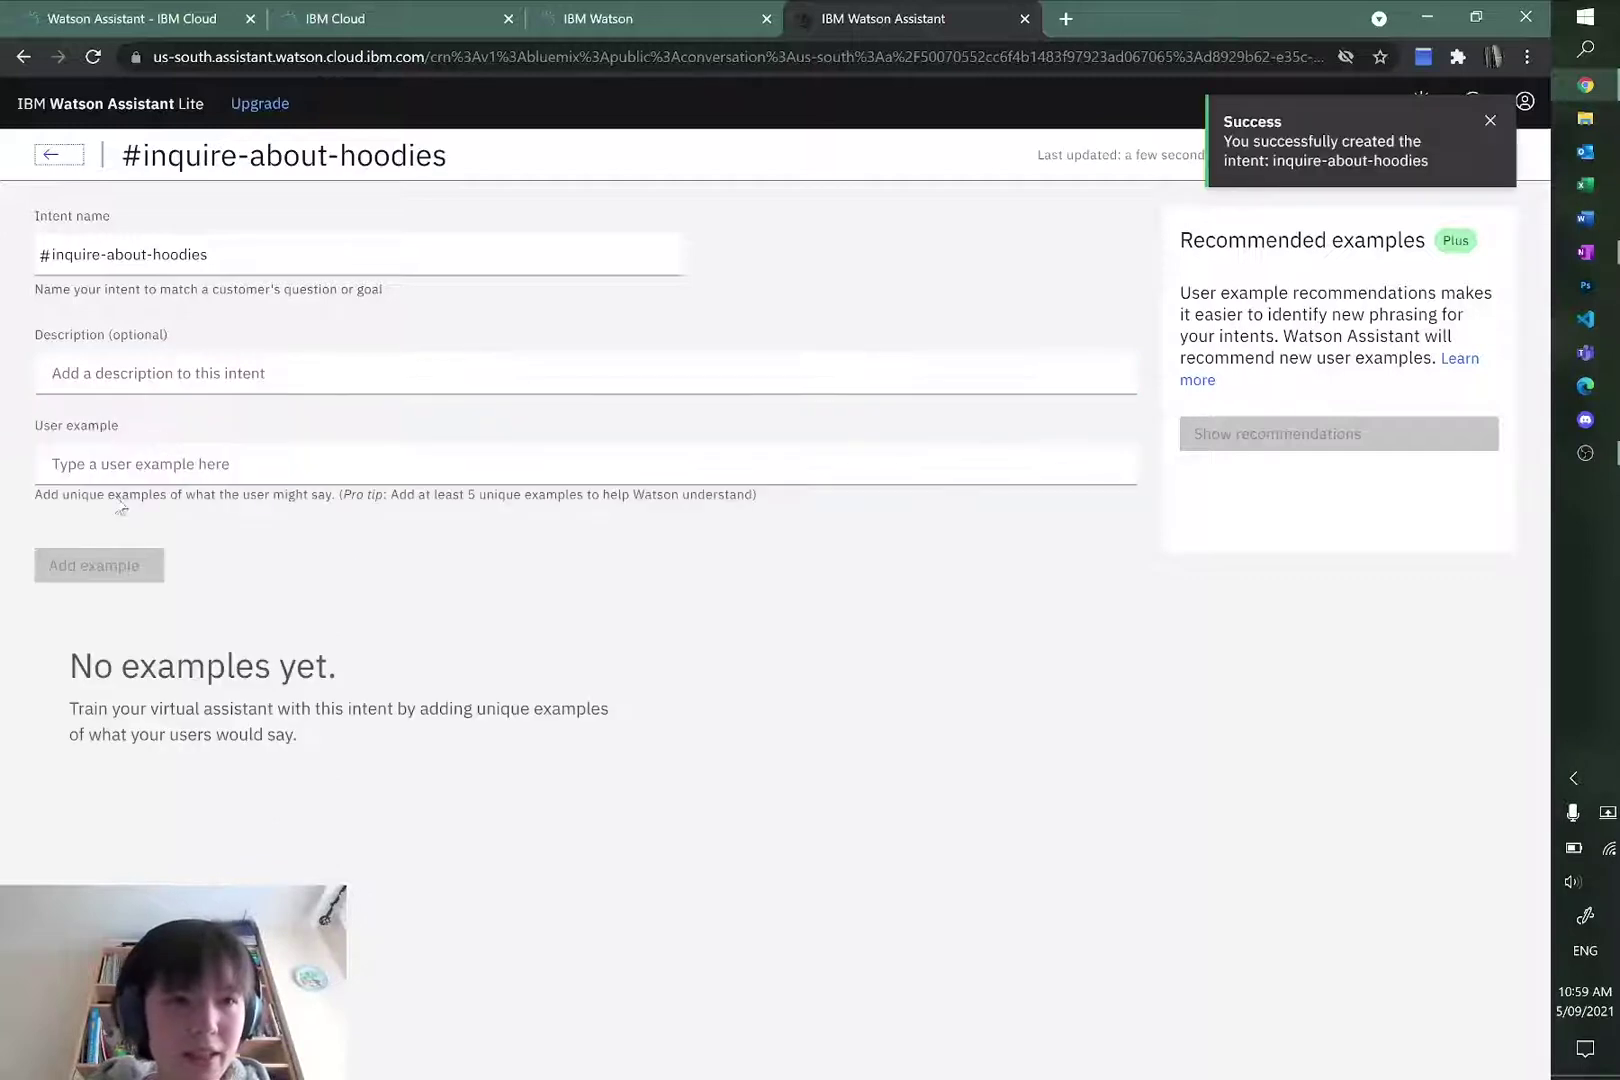
{"action": "left_click", "coordinate": [140, 464]}
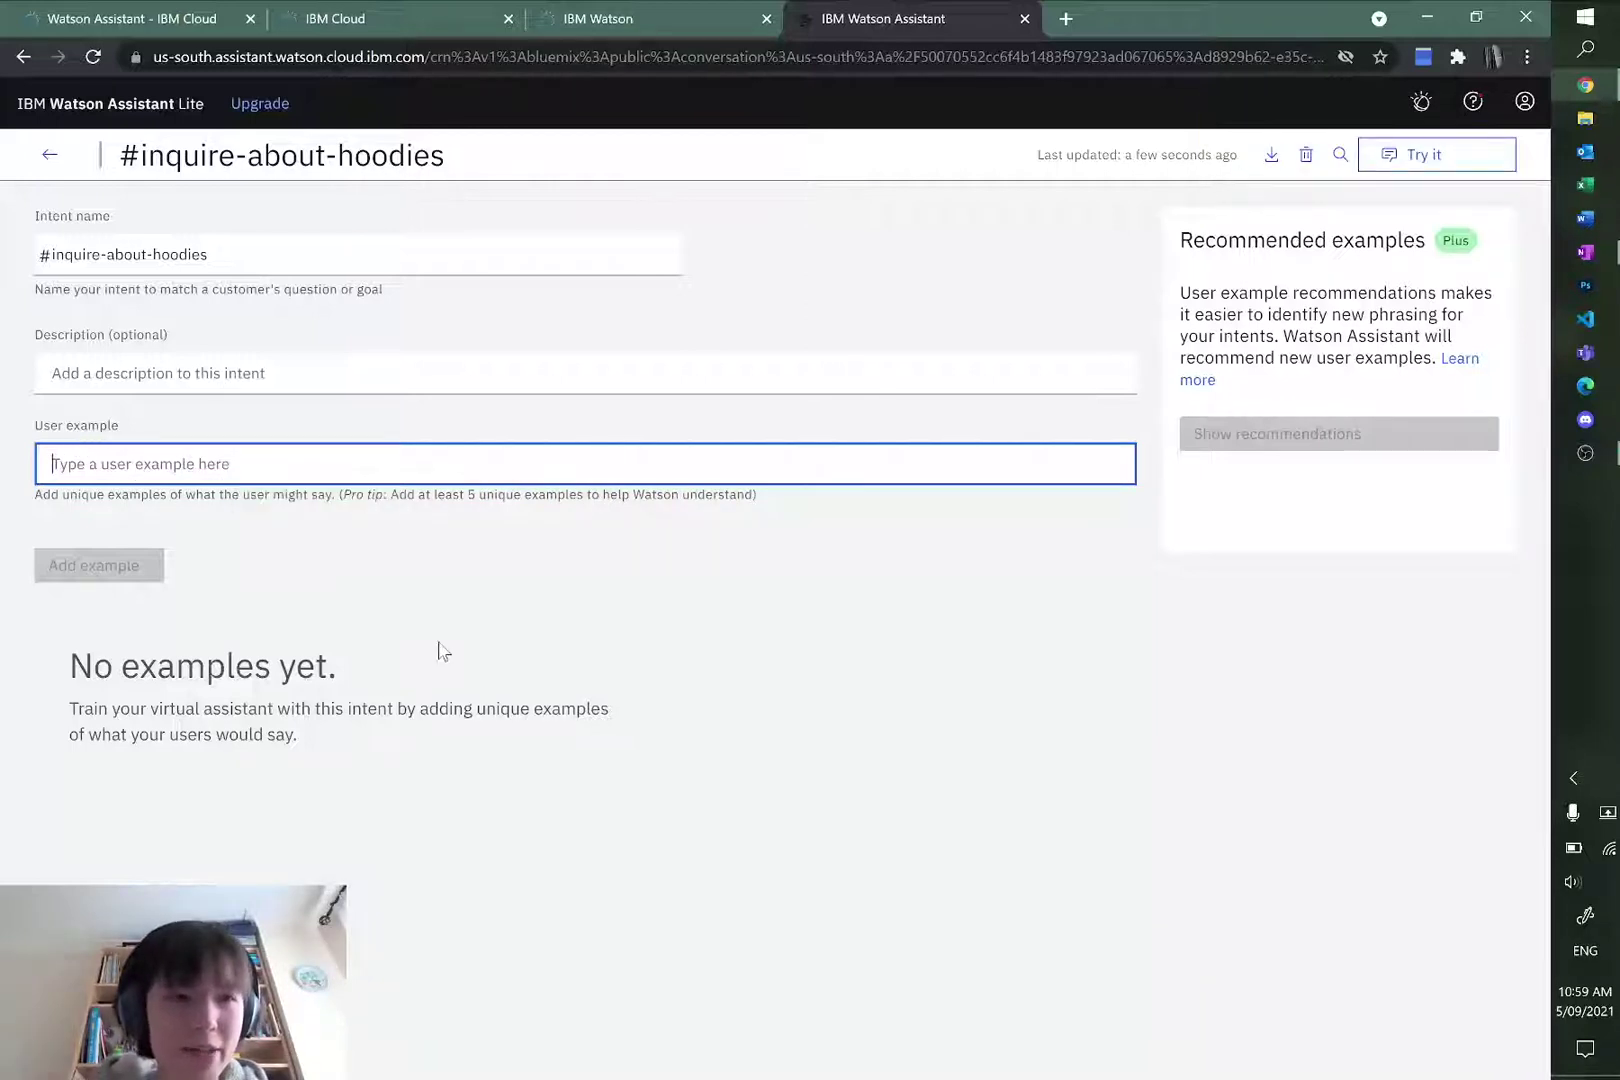
{"action": "type", "text": "what kinds ofhood"}
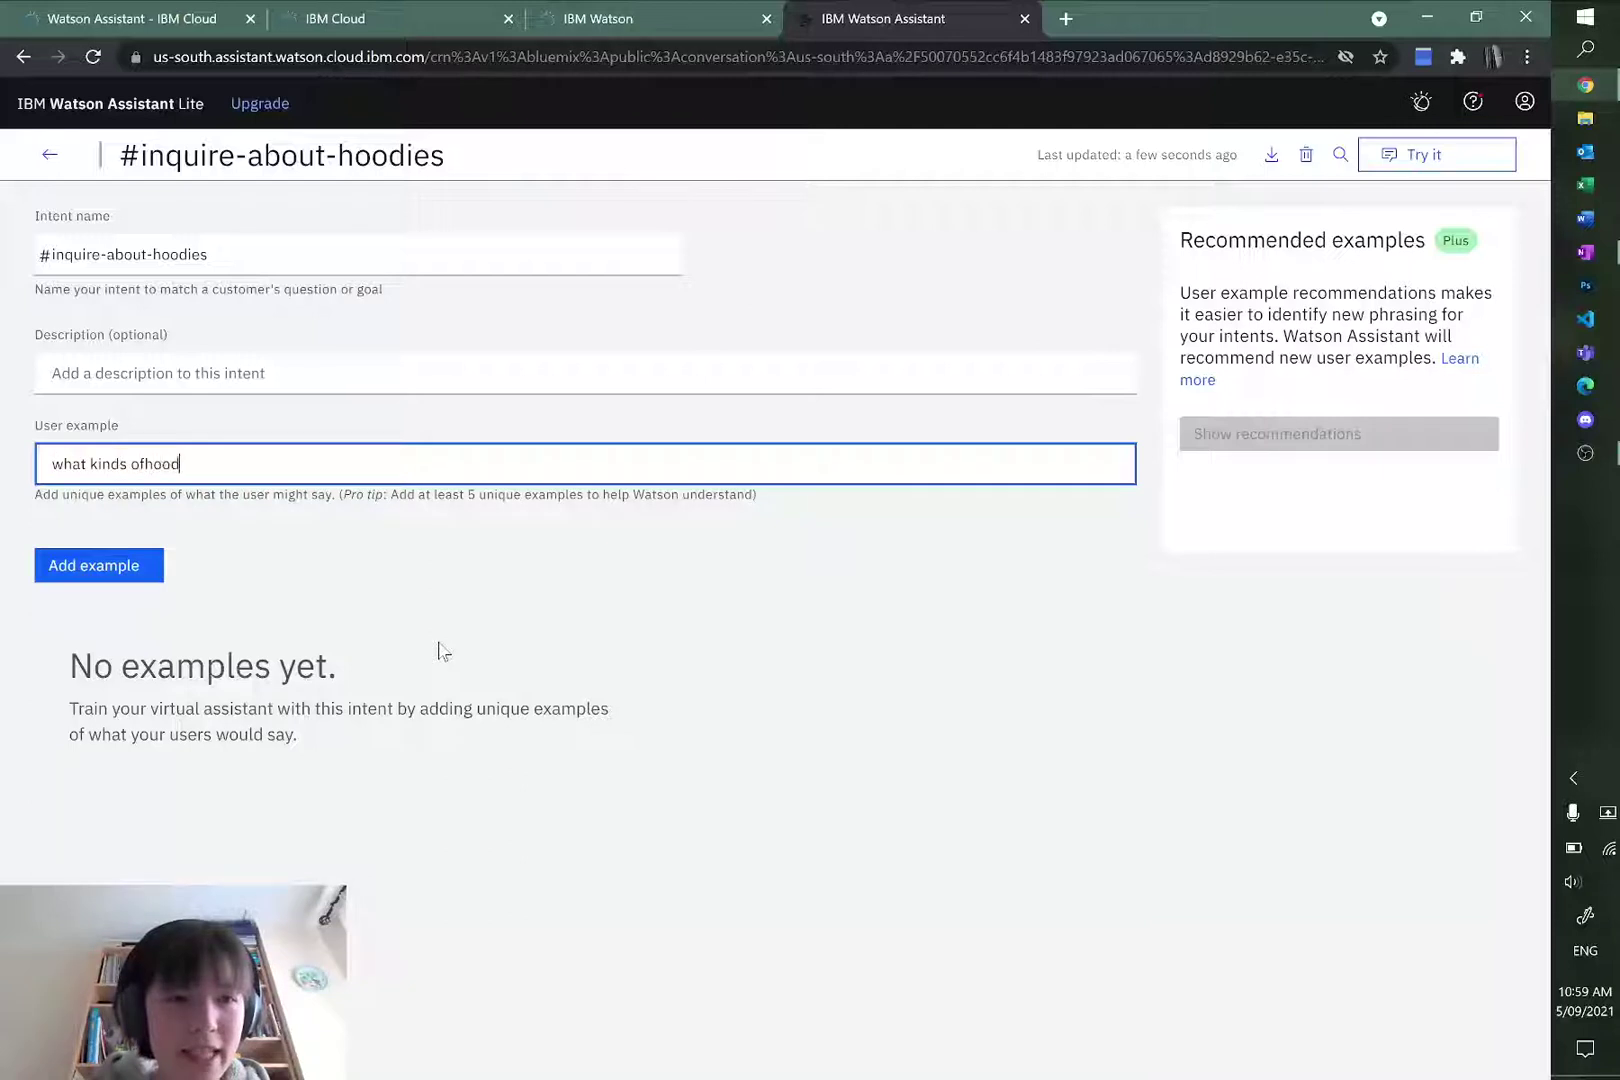
{"action": "type", "text": "hoodies are on offer?"}
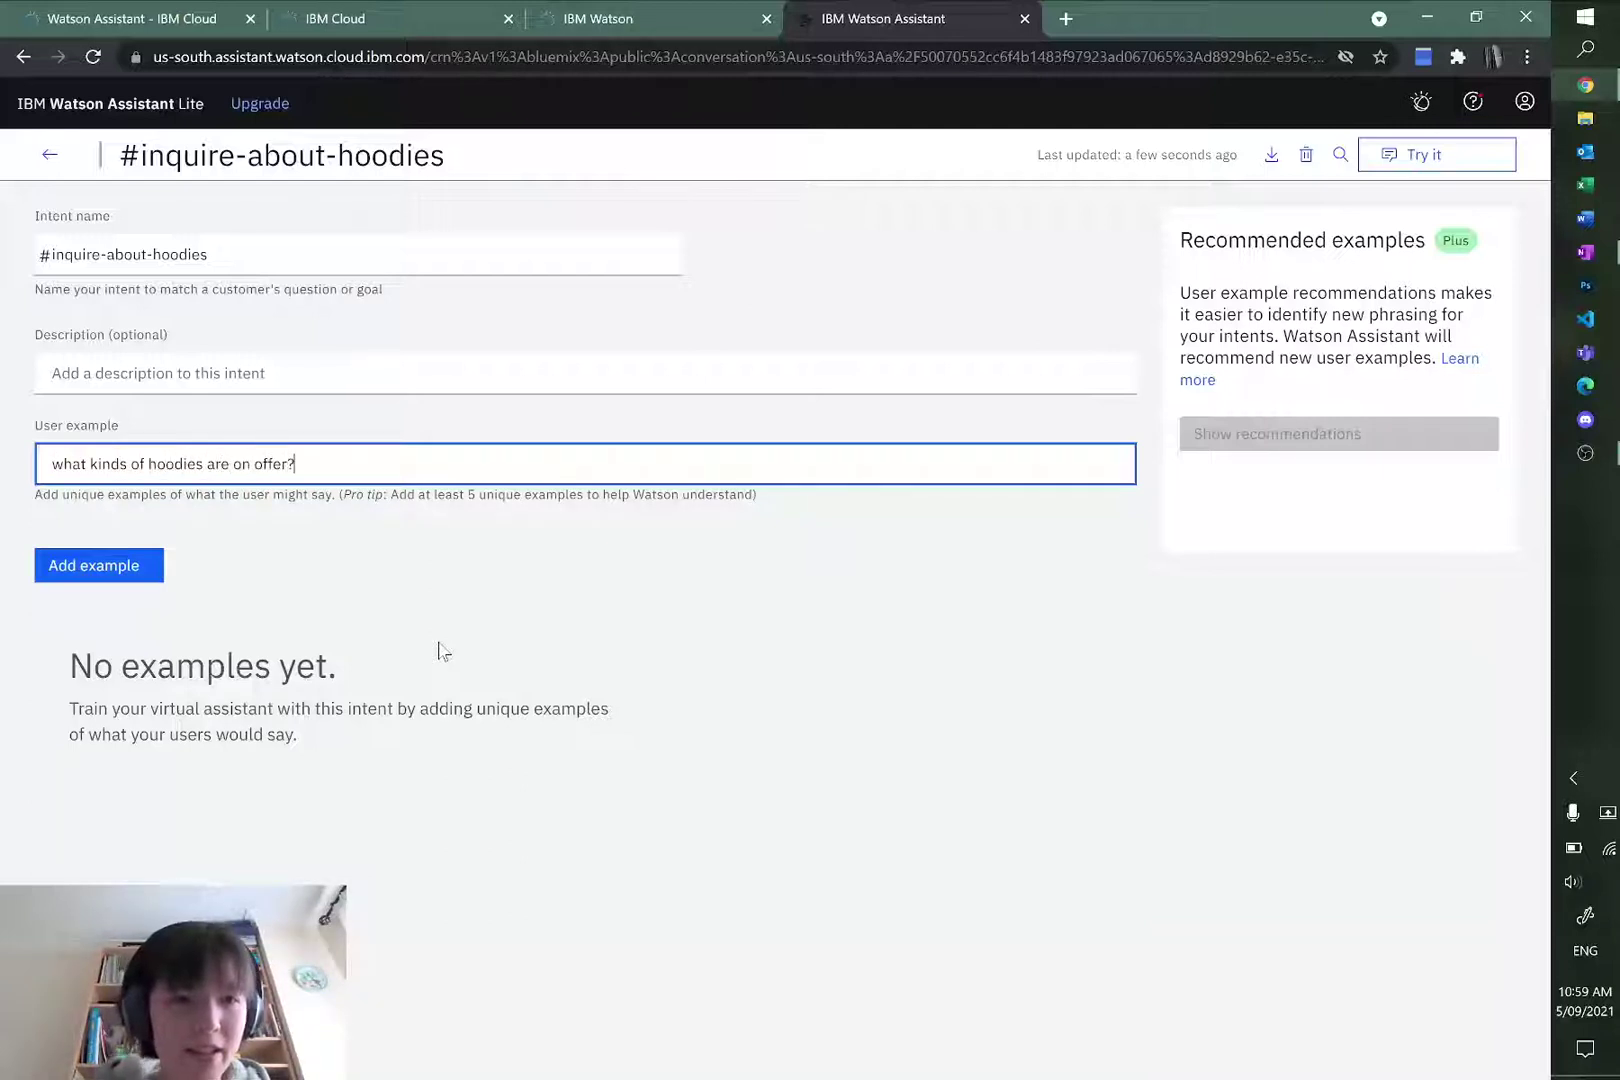
{"action": "left_click", "coordinate": [92, 566]}
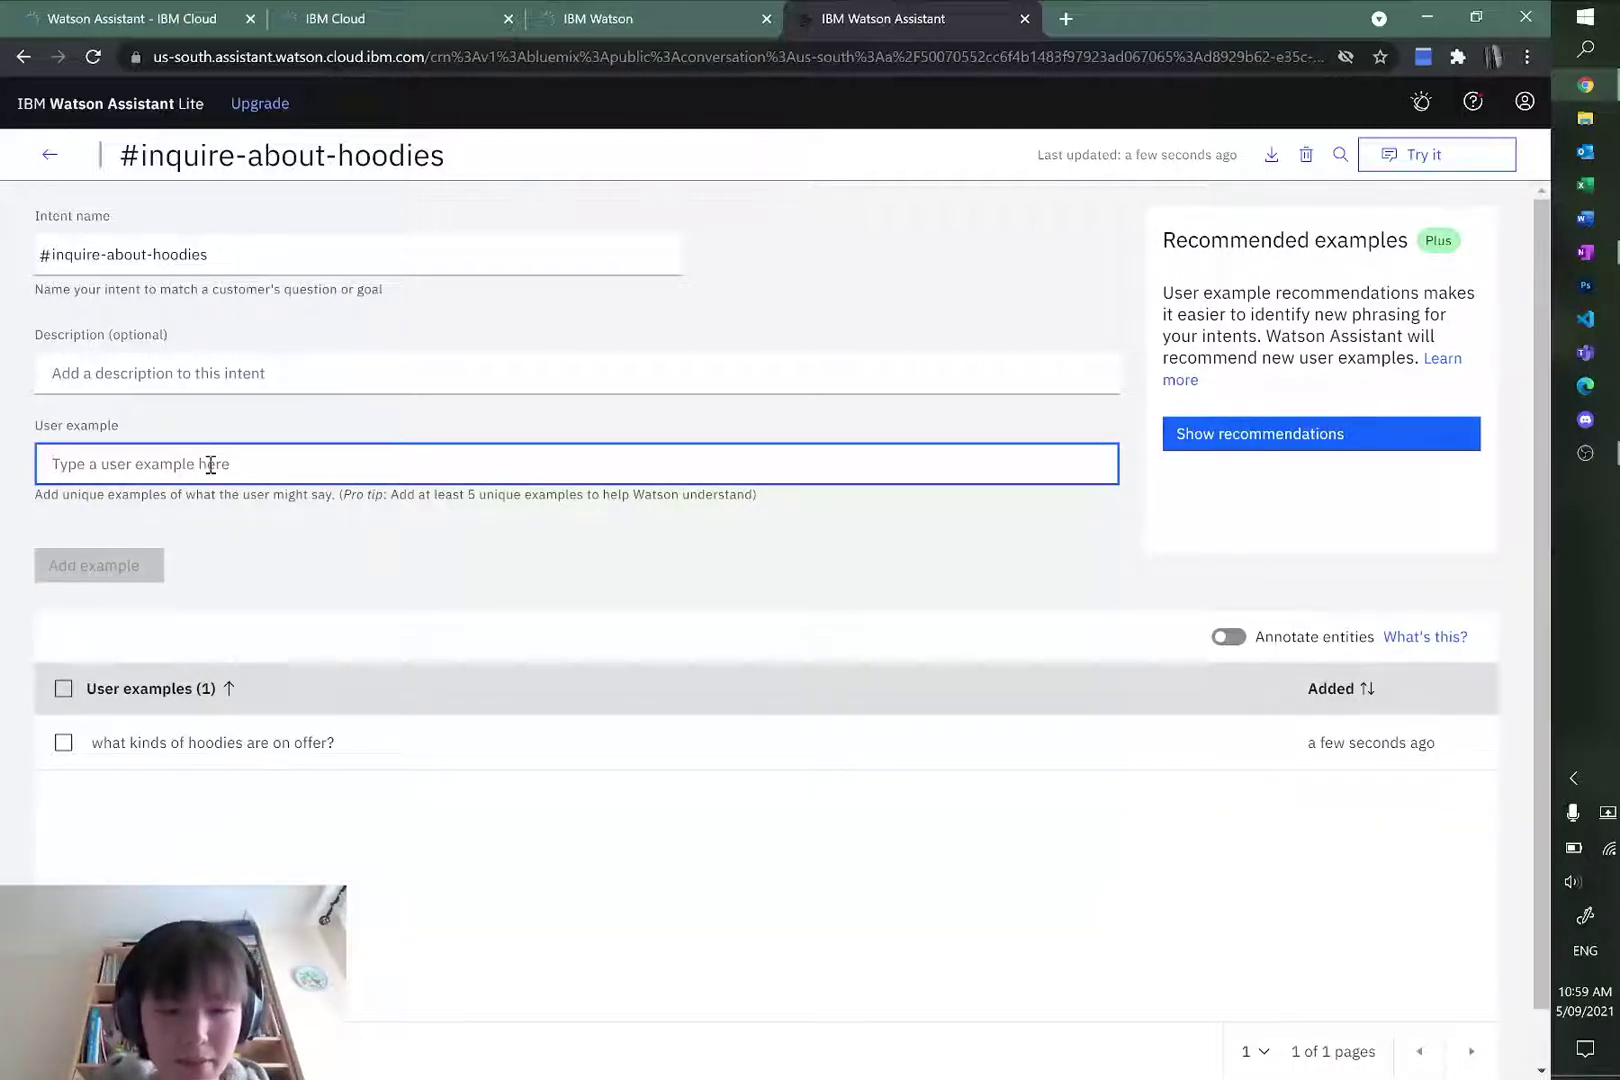
{"action": "type", "text": "what colour hoodies are "}
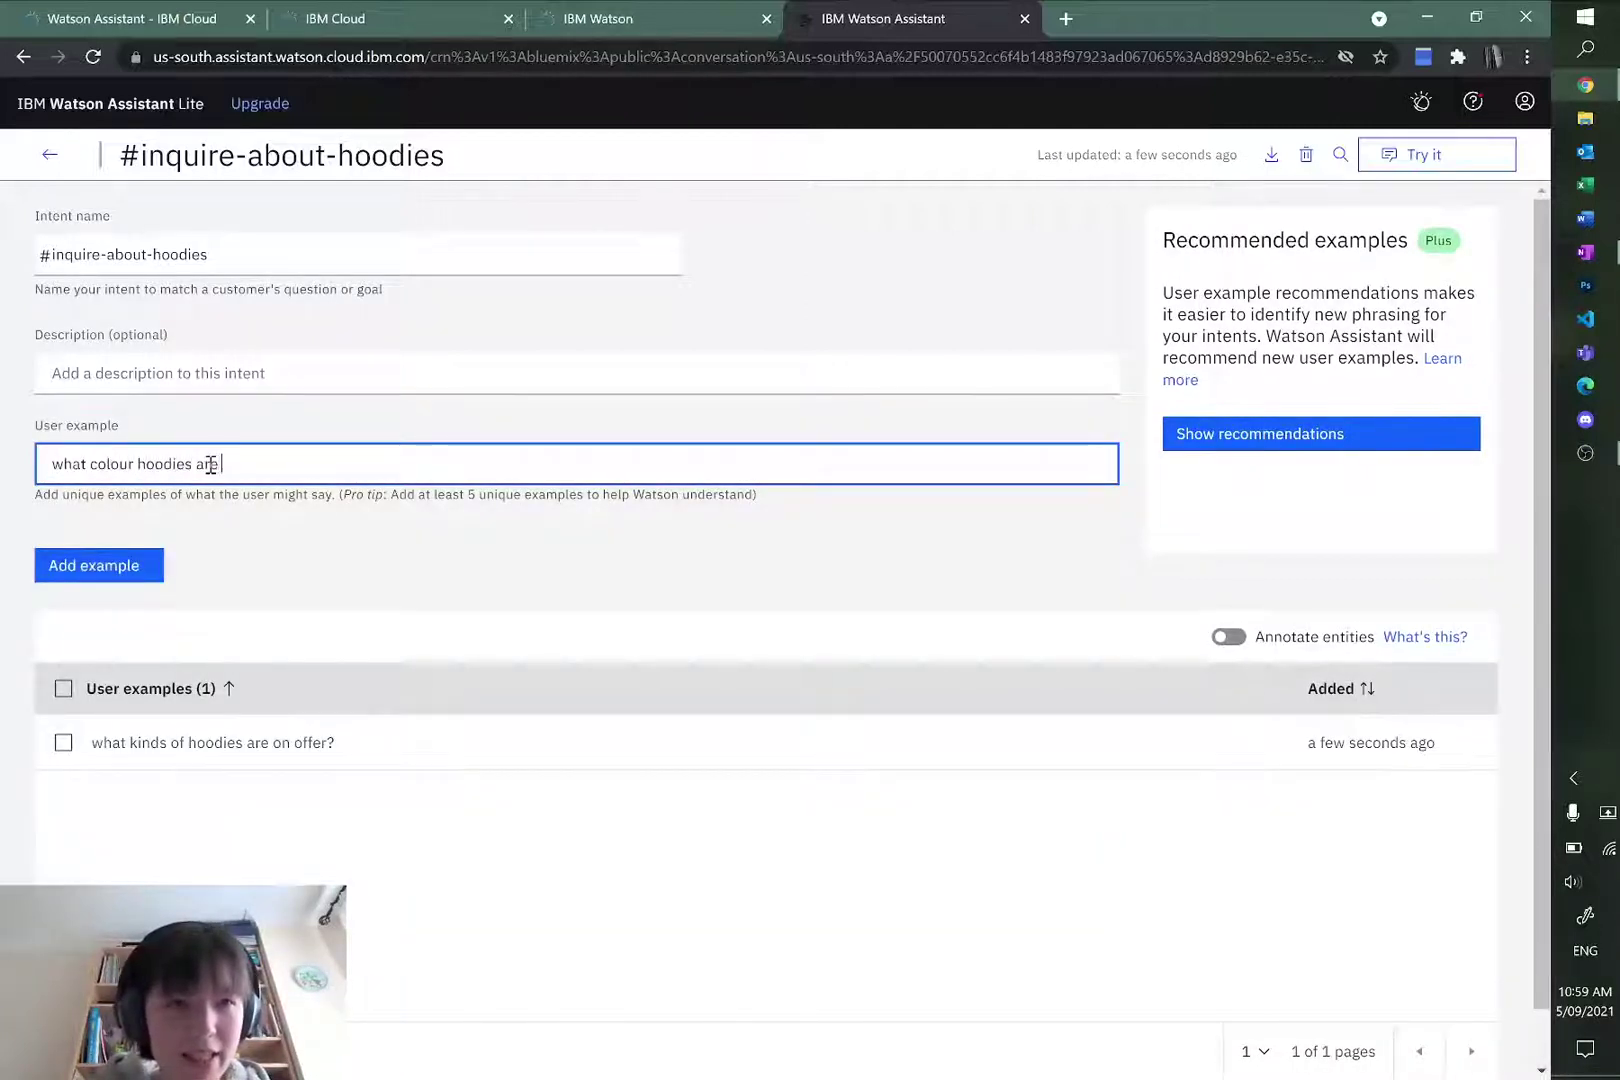
{"action": "type", "text": "there?"}
{"action": "left_click", "coordinate": [119, 567]}
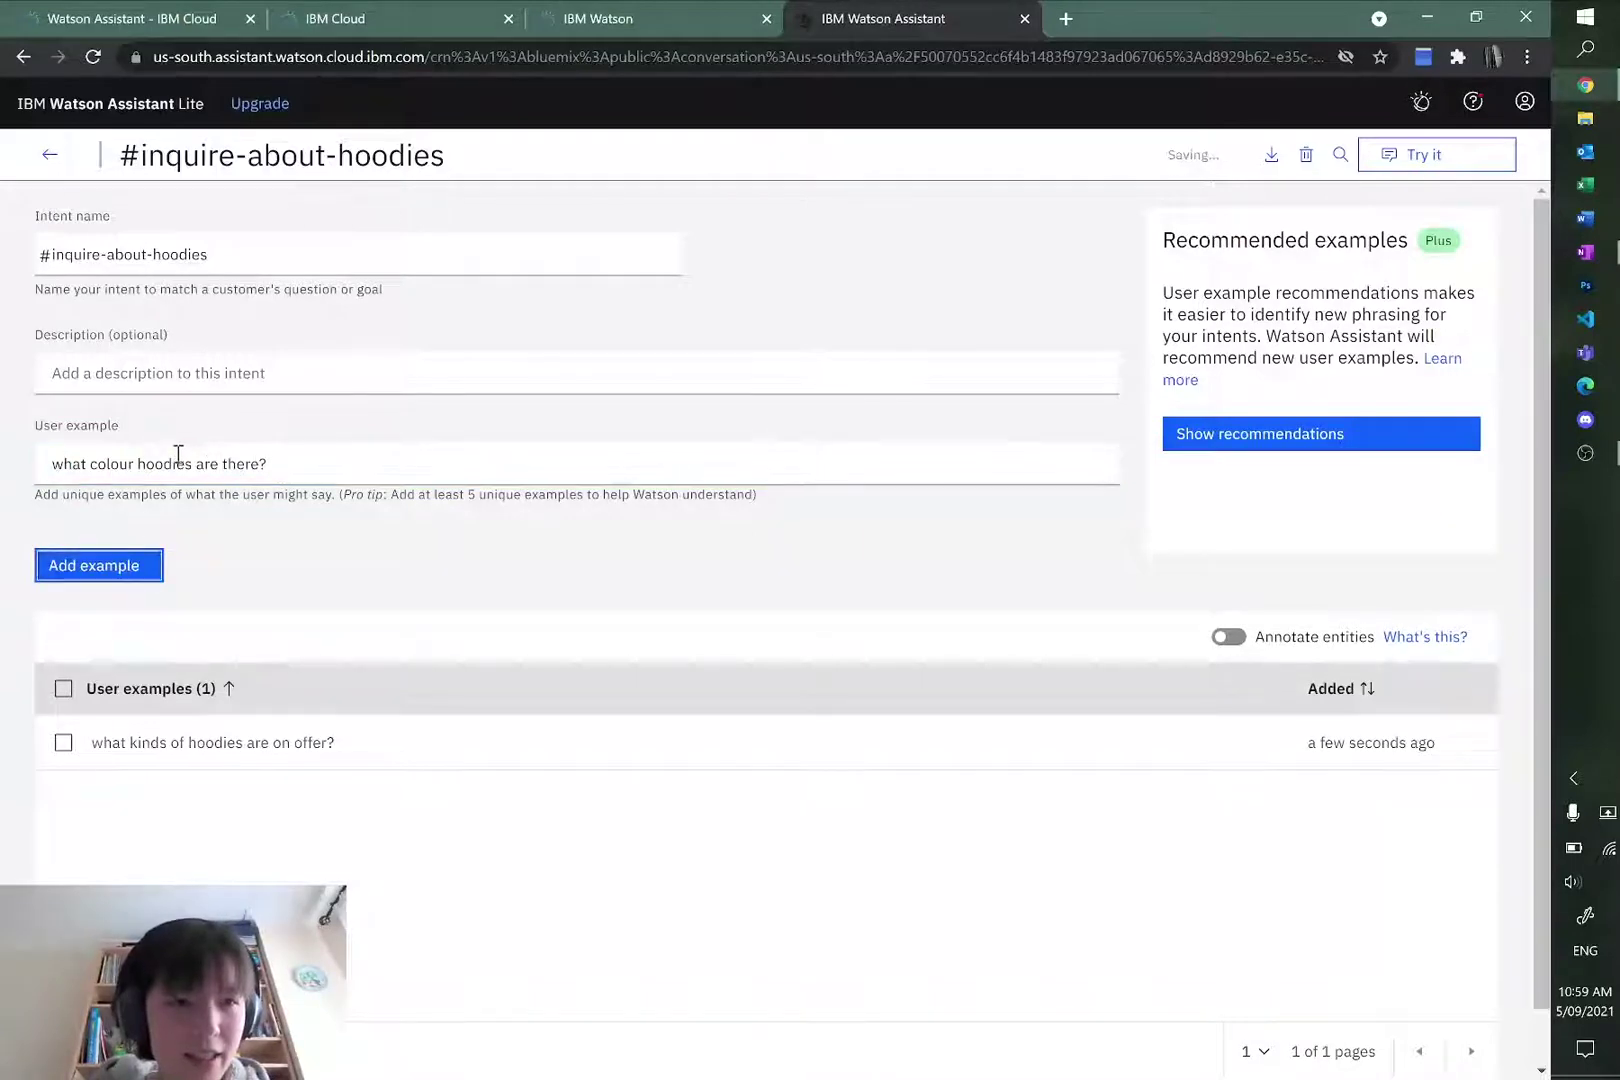
Step: Add examples 'how many sizes of hoodies are there?', 'can I get custom embroidery' and 'tell me about hoodies'
{"action": "type", "text": "how many s"}
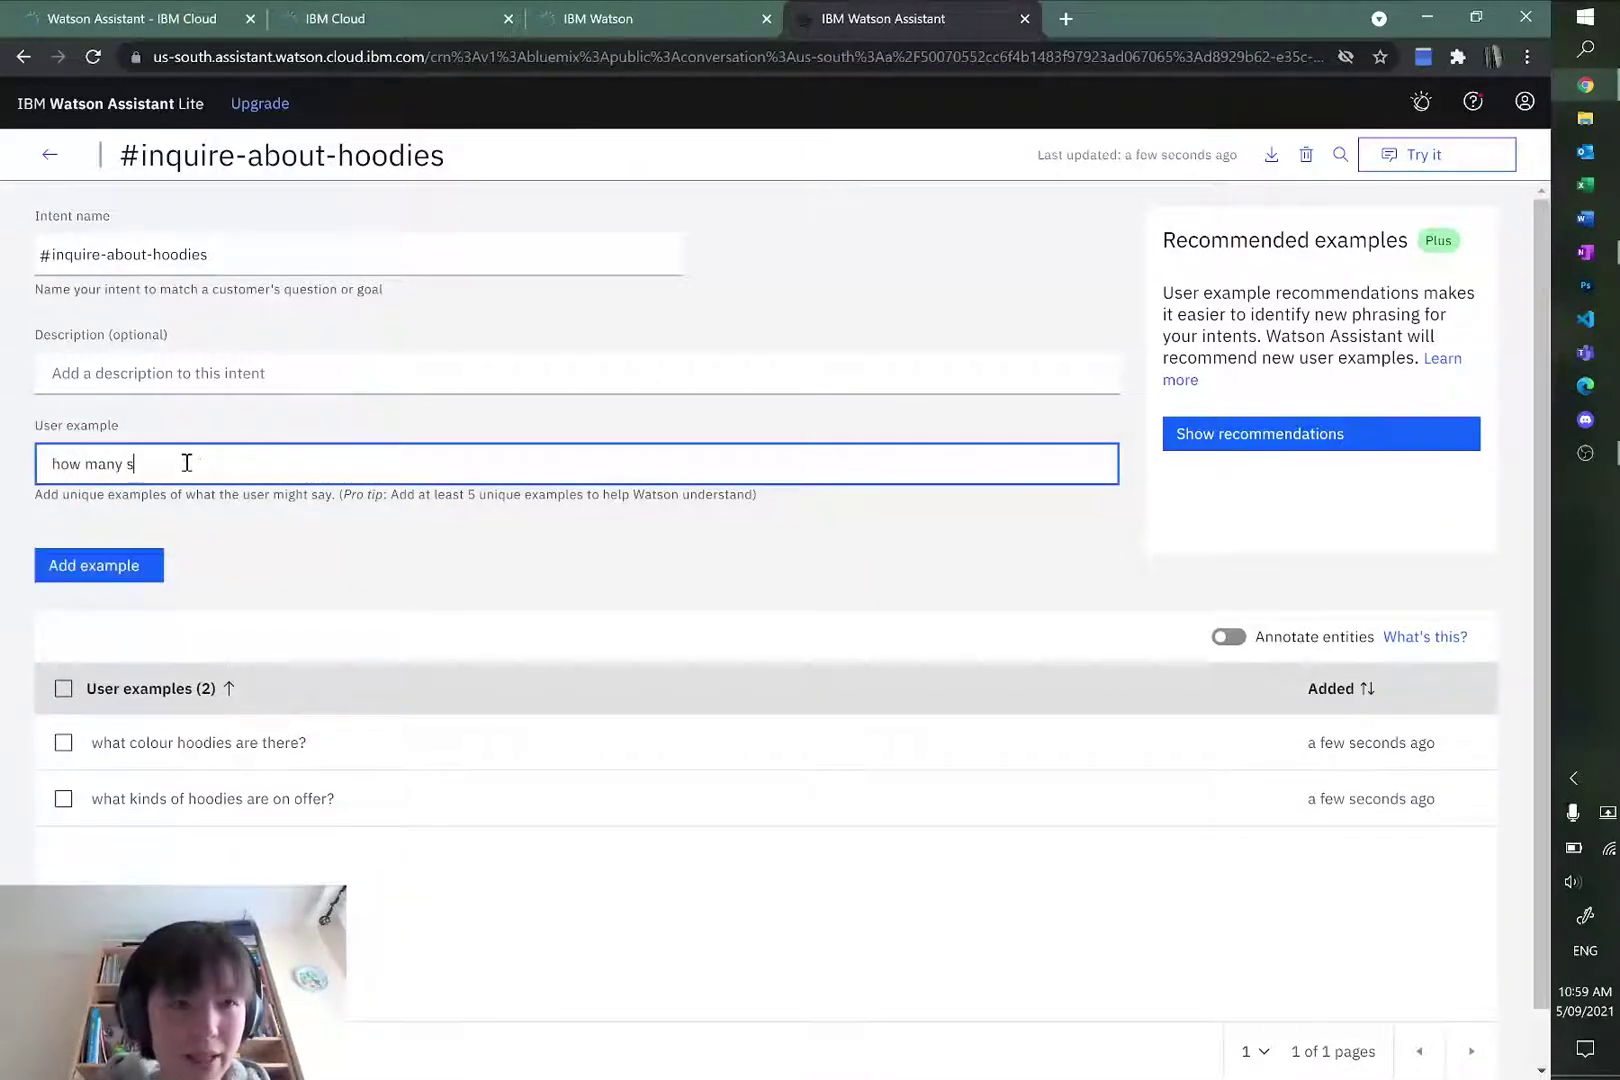
{"action": "type", "text": "izes "}
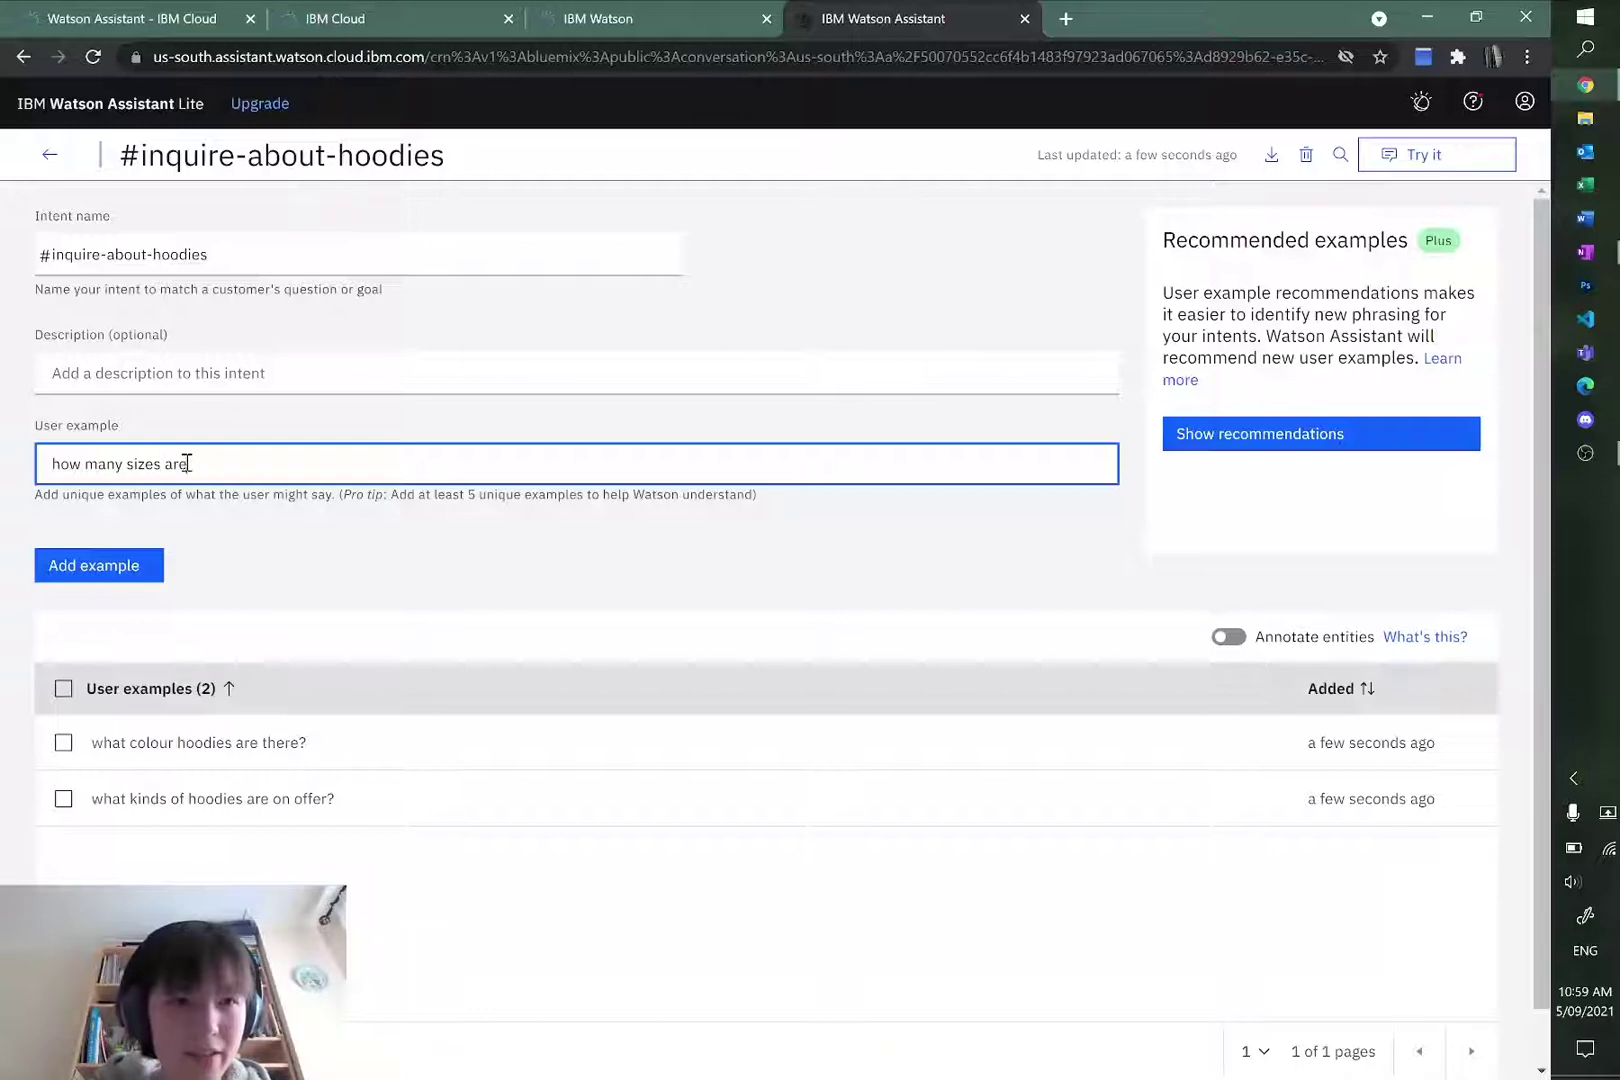
{"action": "type", "text": "of hoodies are ther"}
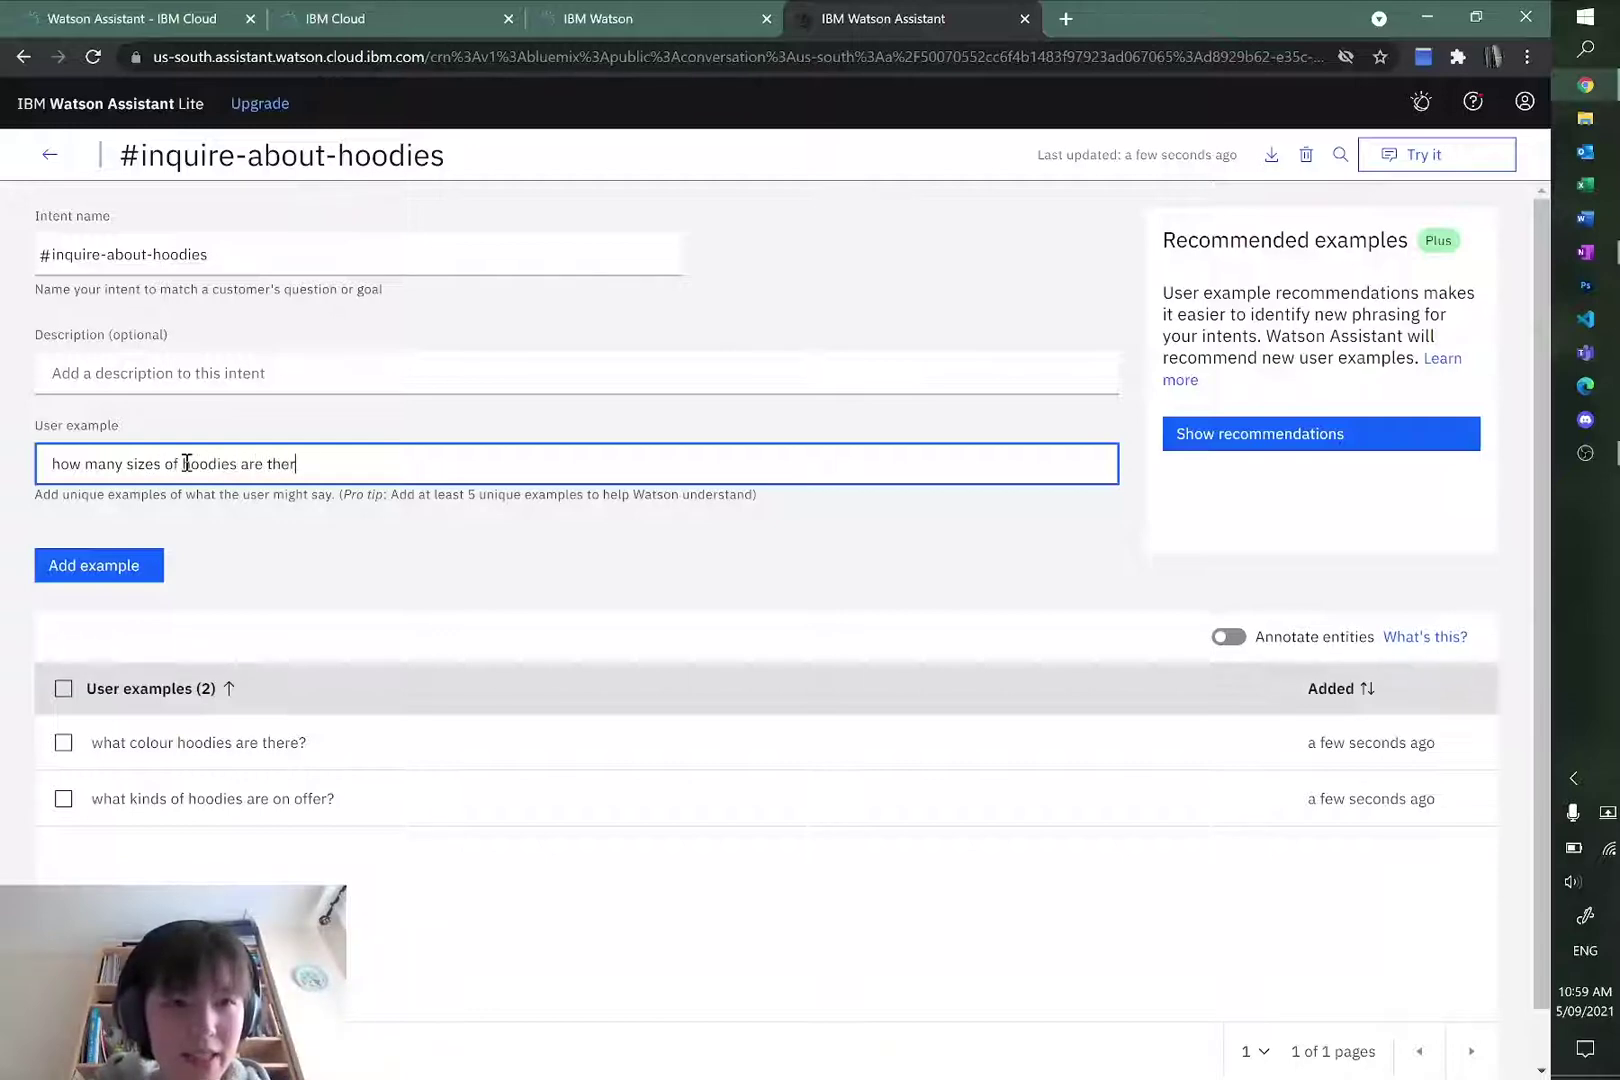
{"action": "type", "text": "e?"}
{"action": "left_click", "coordinate": [85, 568]}
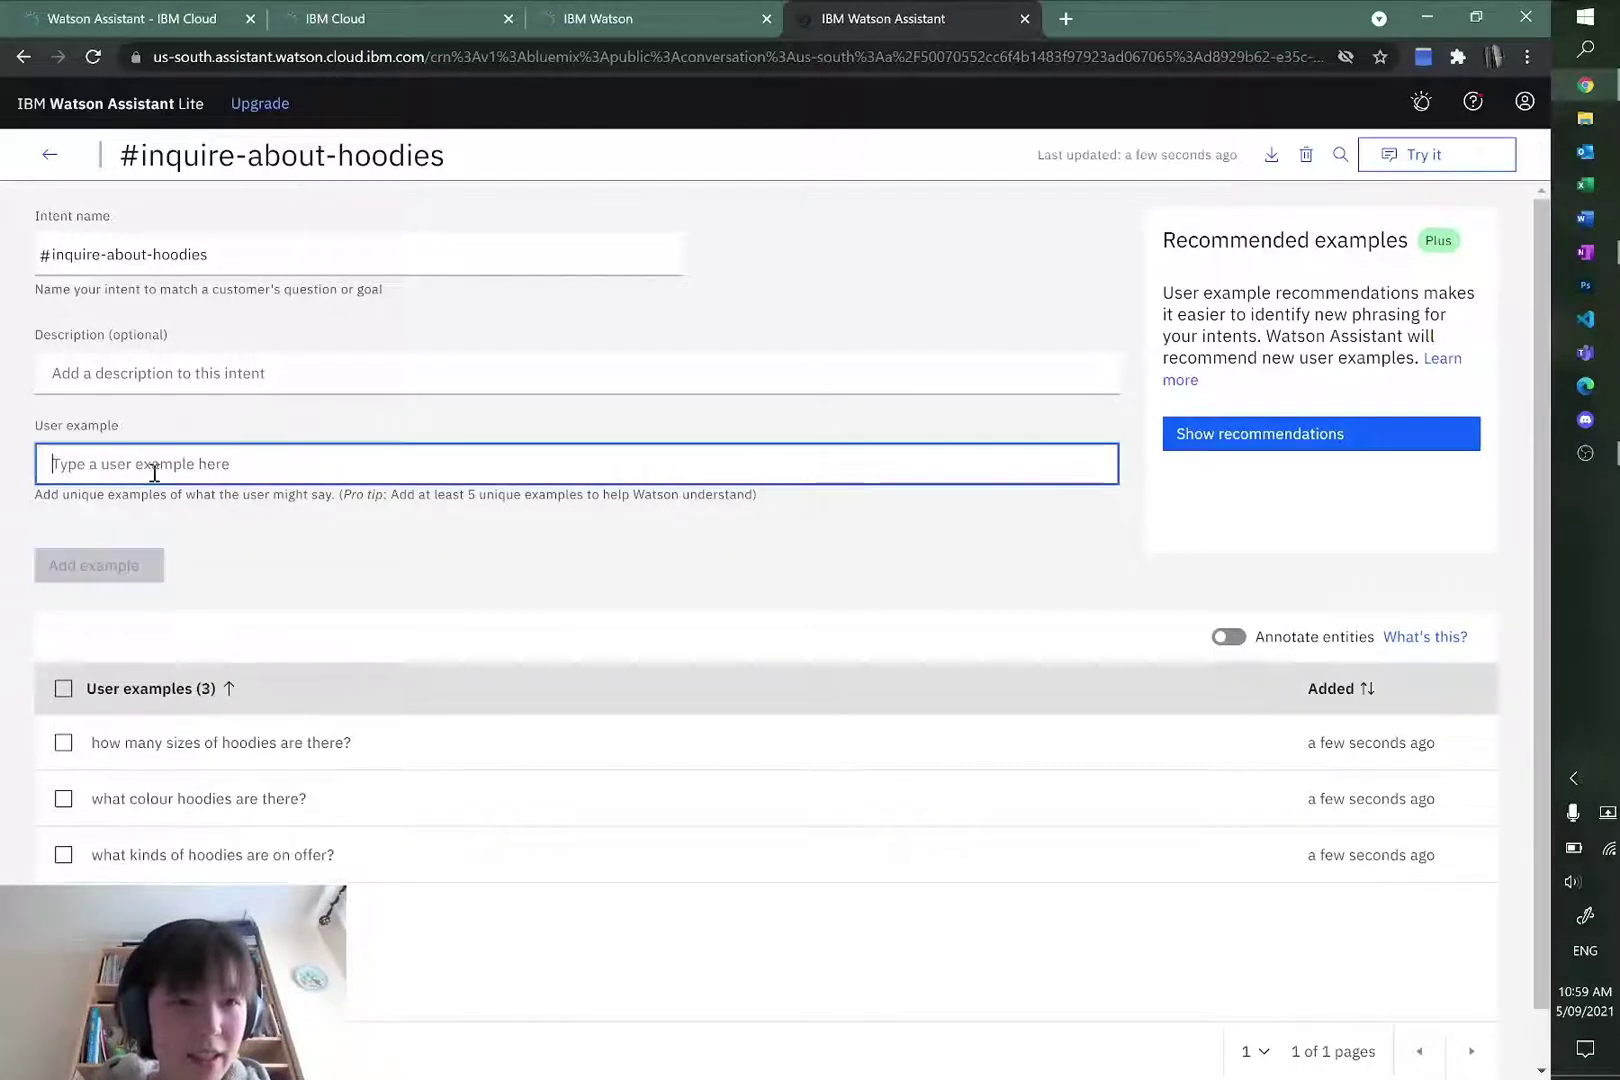
{"action": "type", "text": "can I get c"}
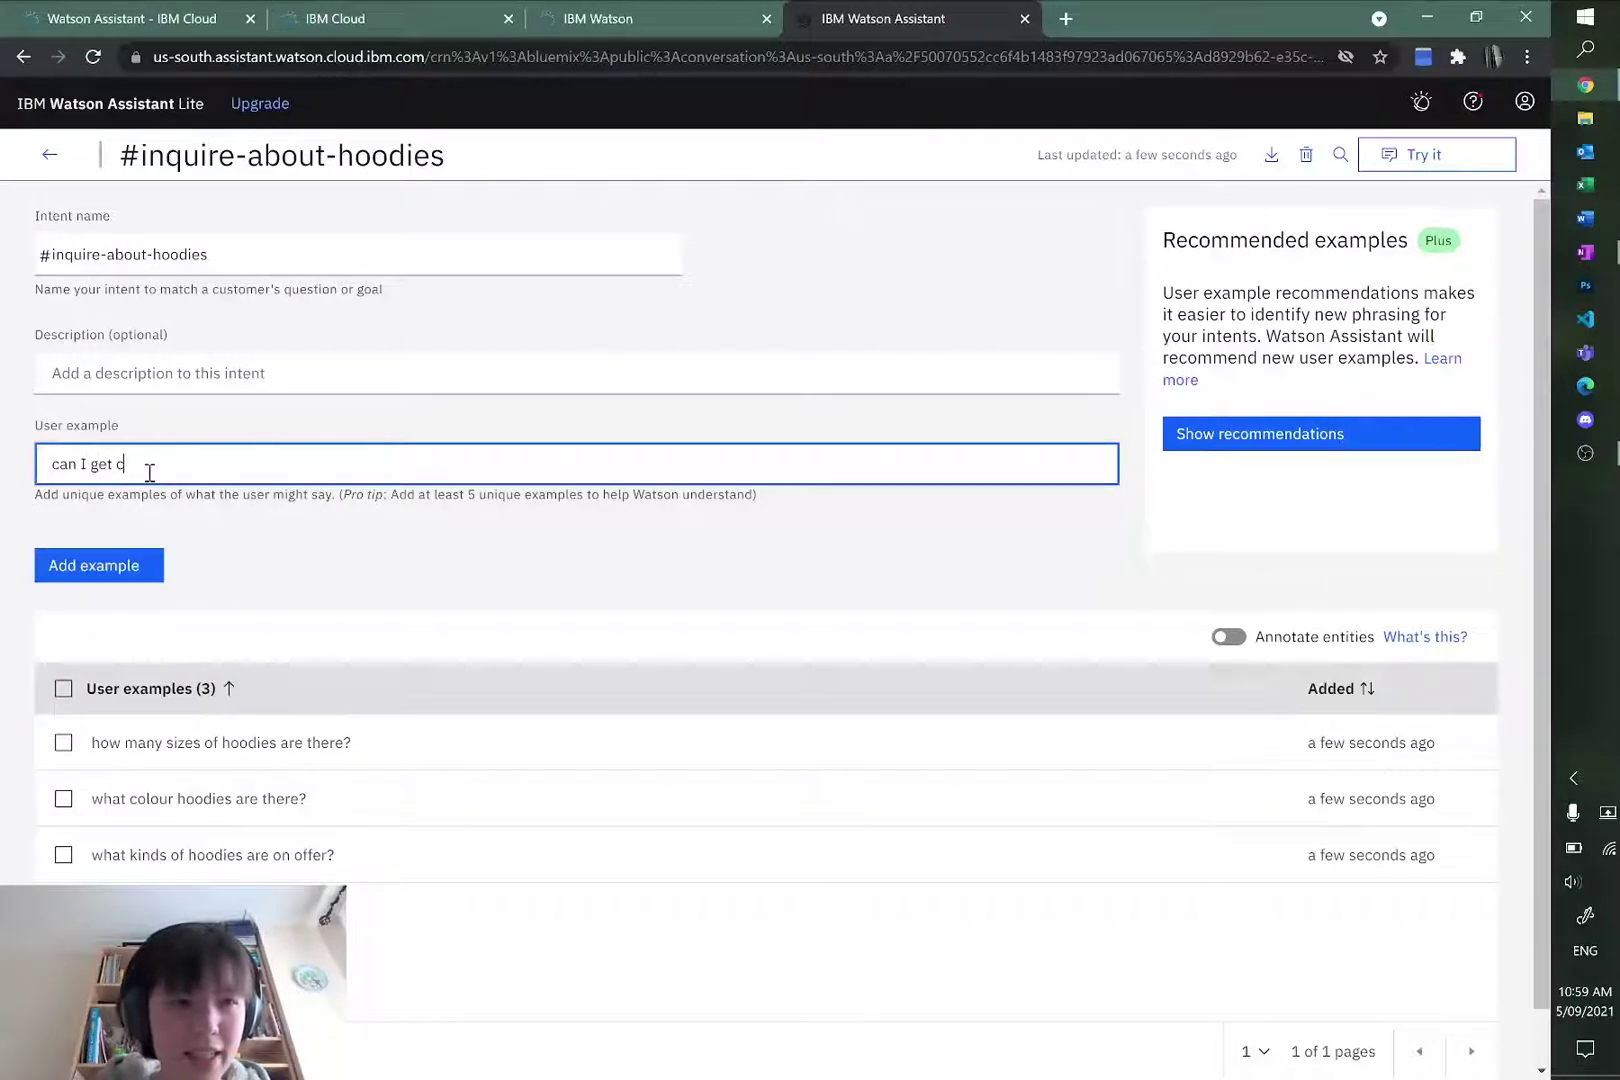
{"action": "type", "text": "ustom embroide"}
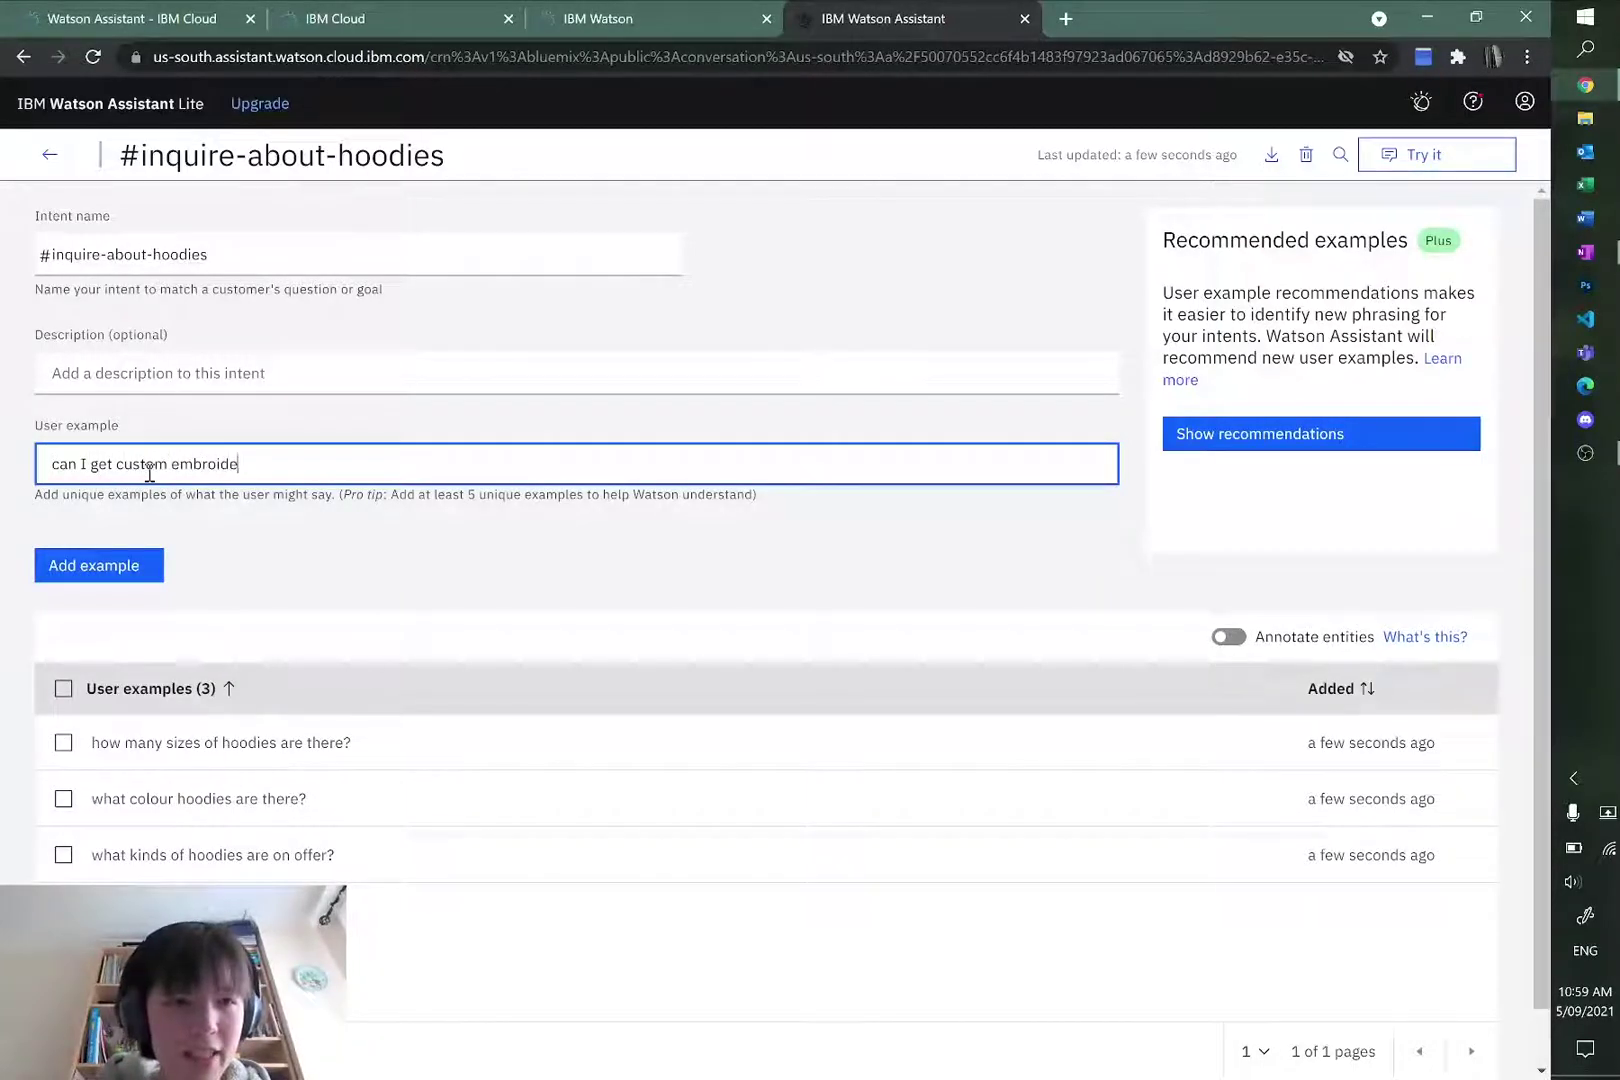
{"action": "type", "text": "ry"}
{"action": "left_click", "coordinate": [125, 566]}
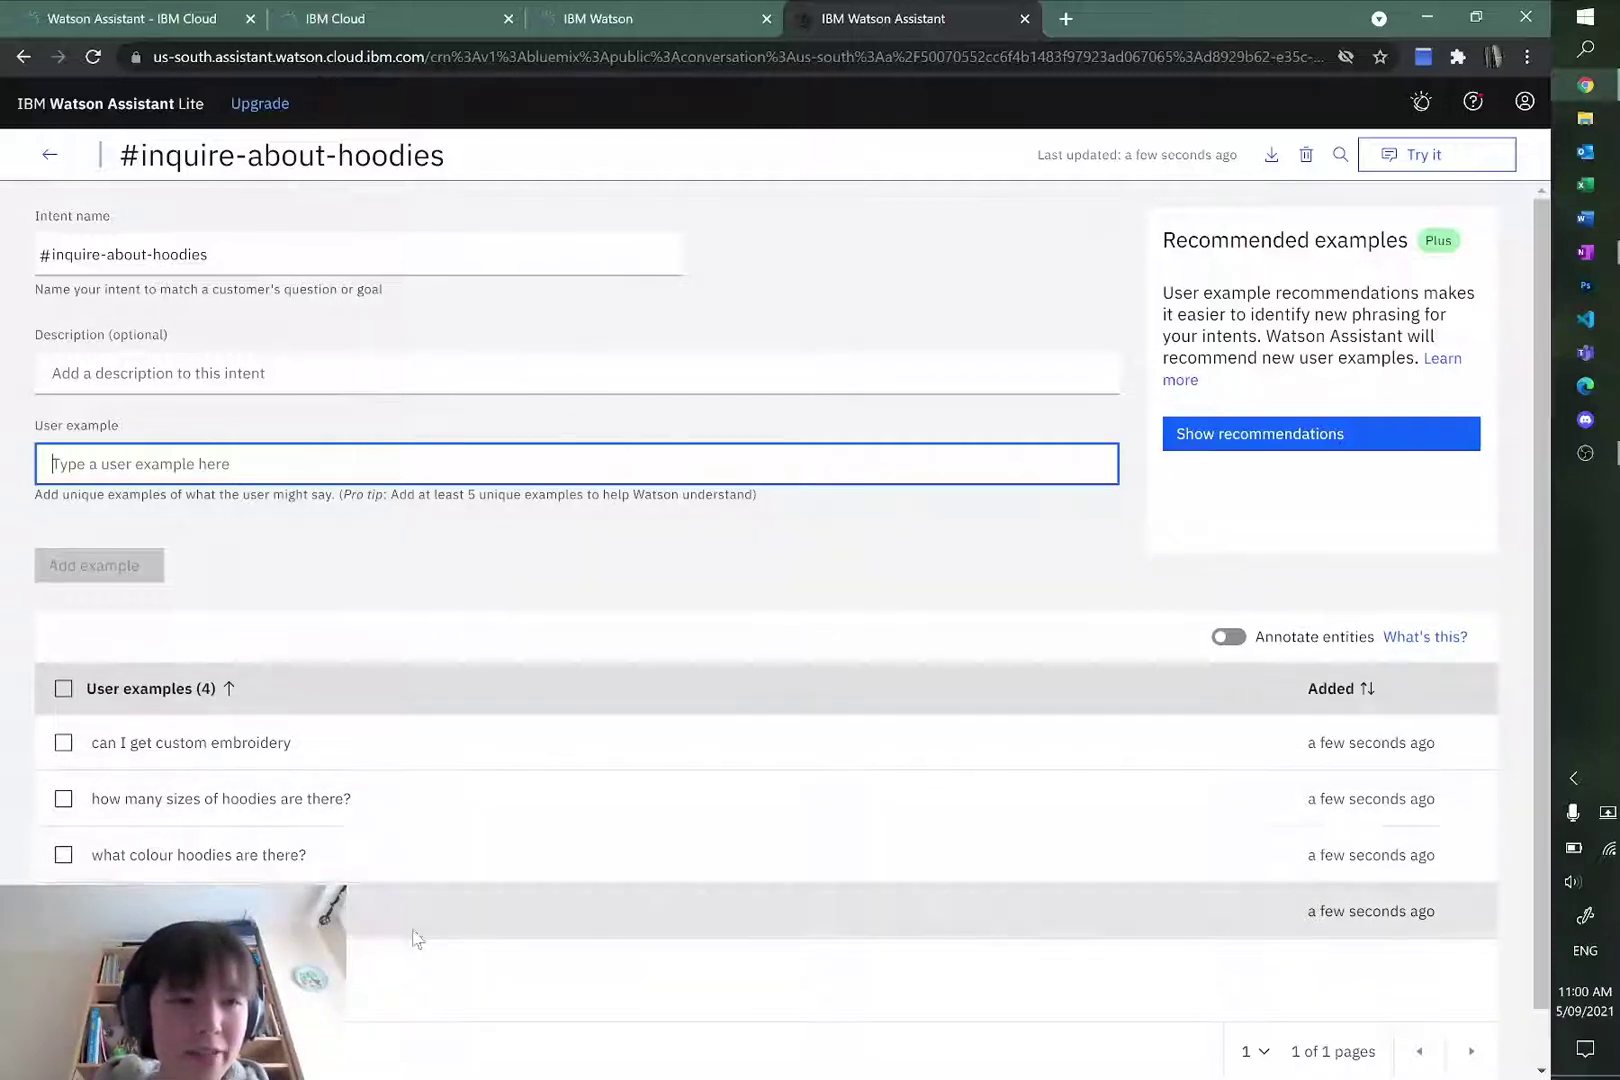
{"action": "type", "text": "about hoodies"}
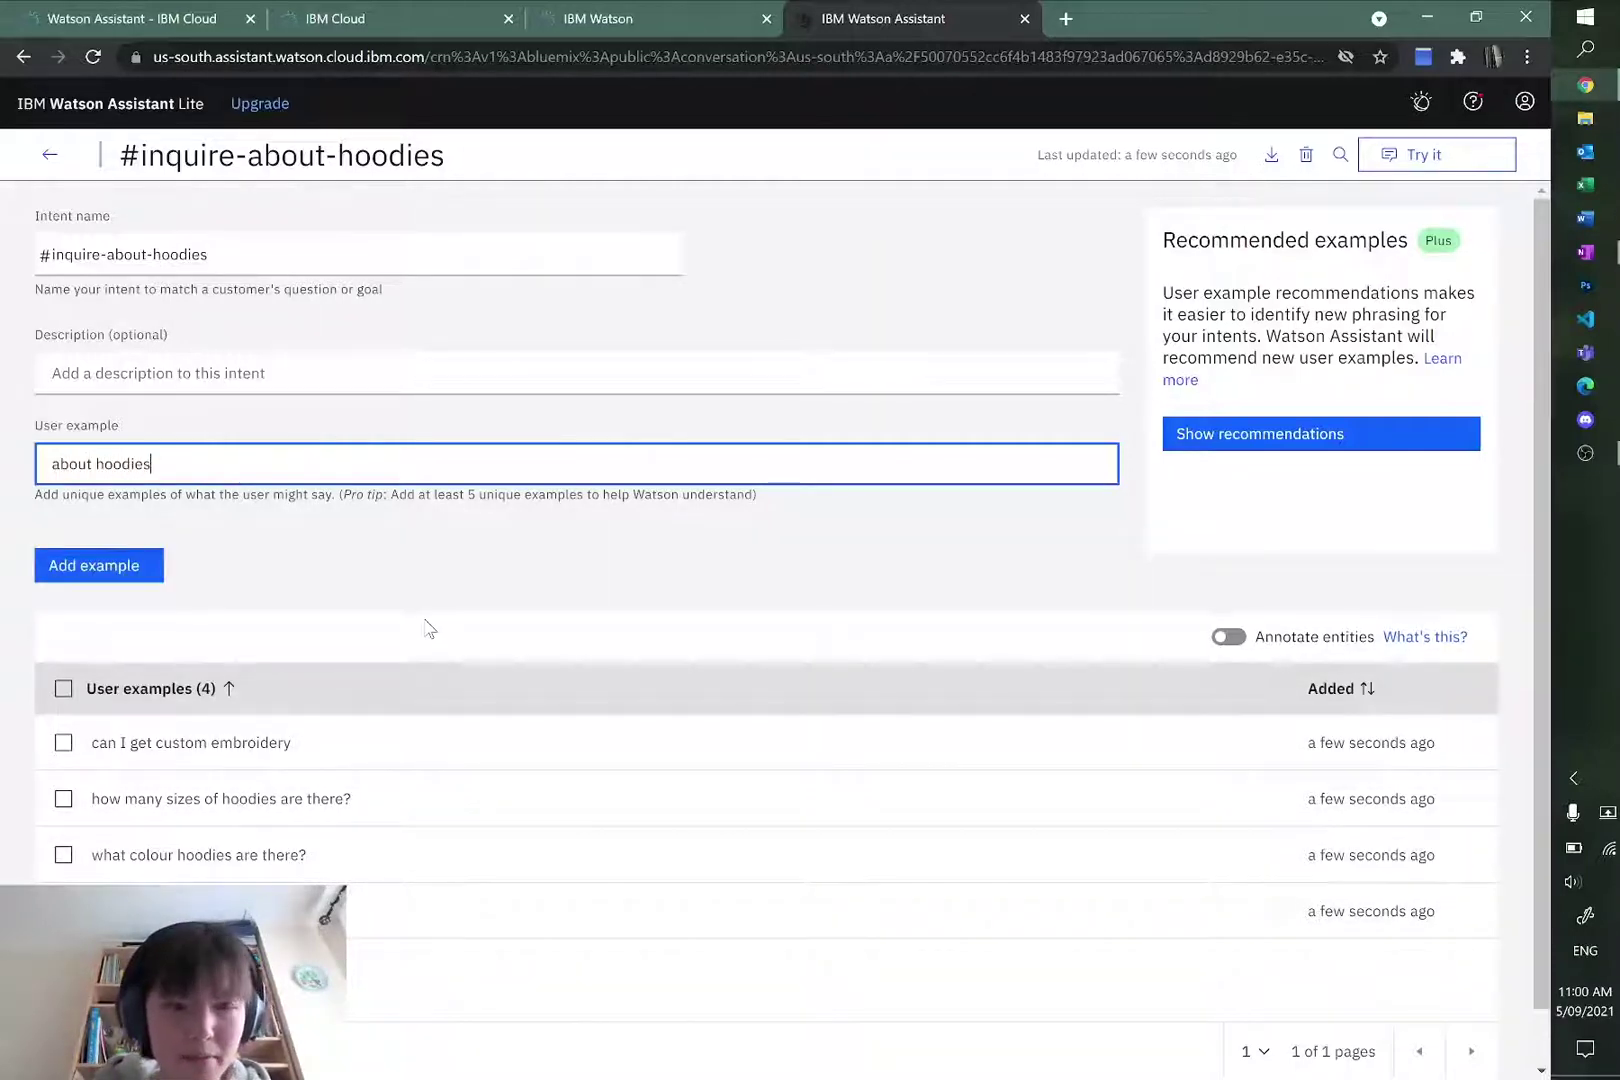
{"action": "key", "text": "Home"}
{"action": "type", "text": "tell "}
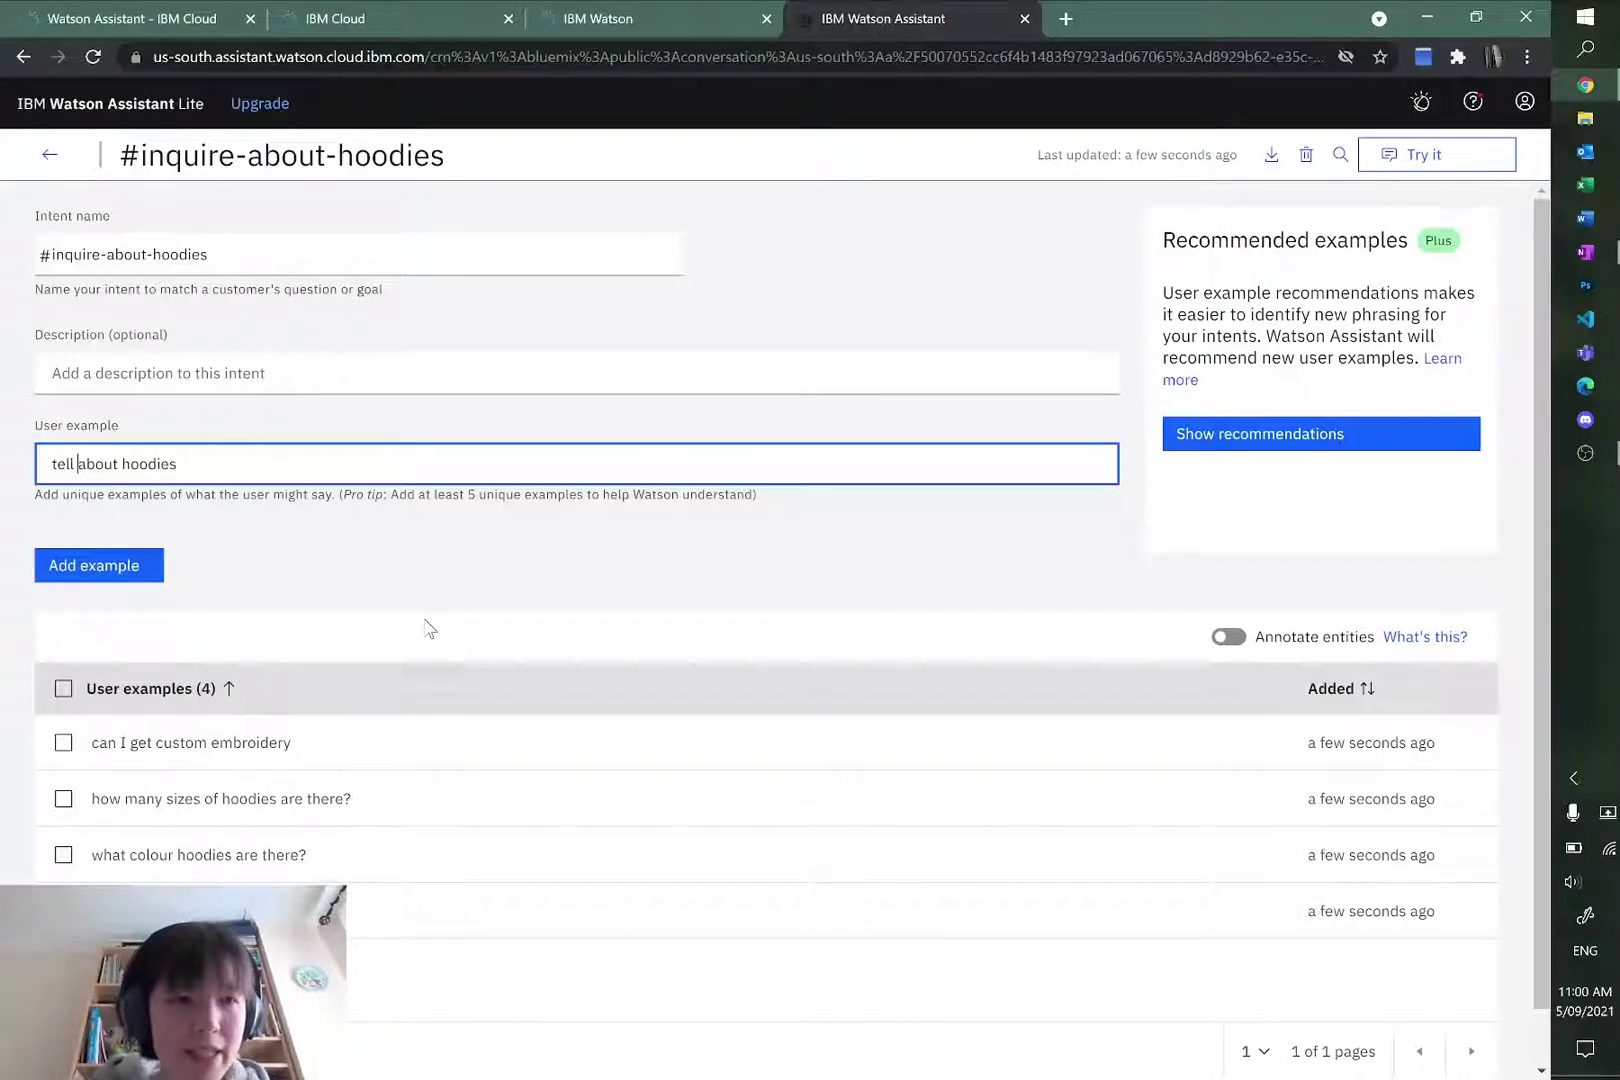
{"action": "type", "text": "me"}
{"action": "left_click", "coordinate": [140, 558]}
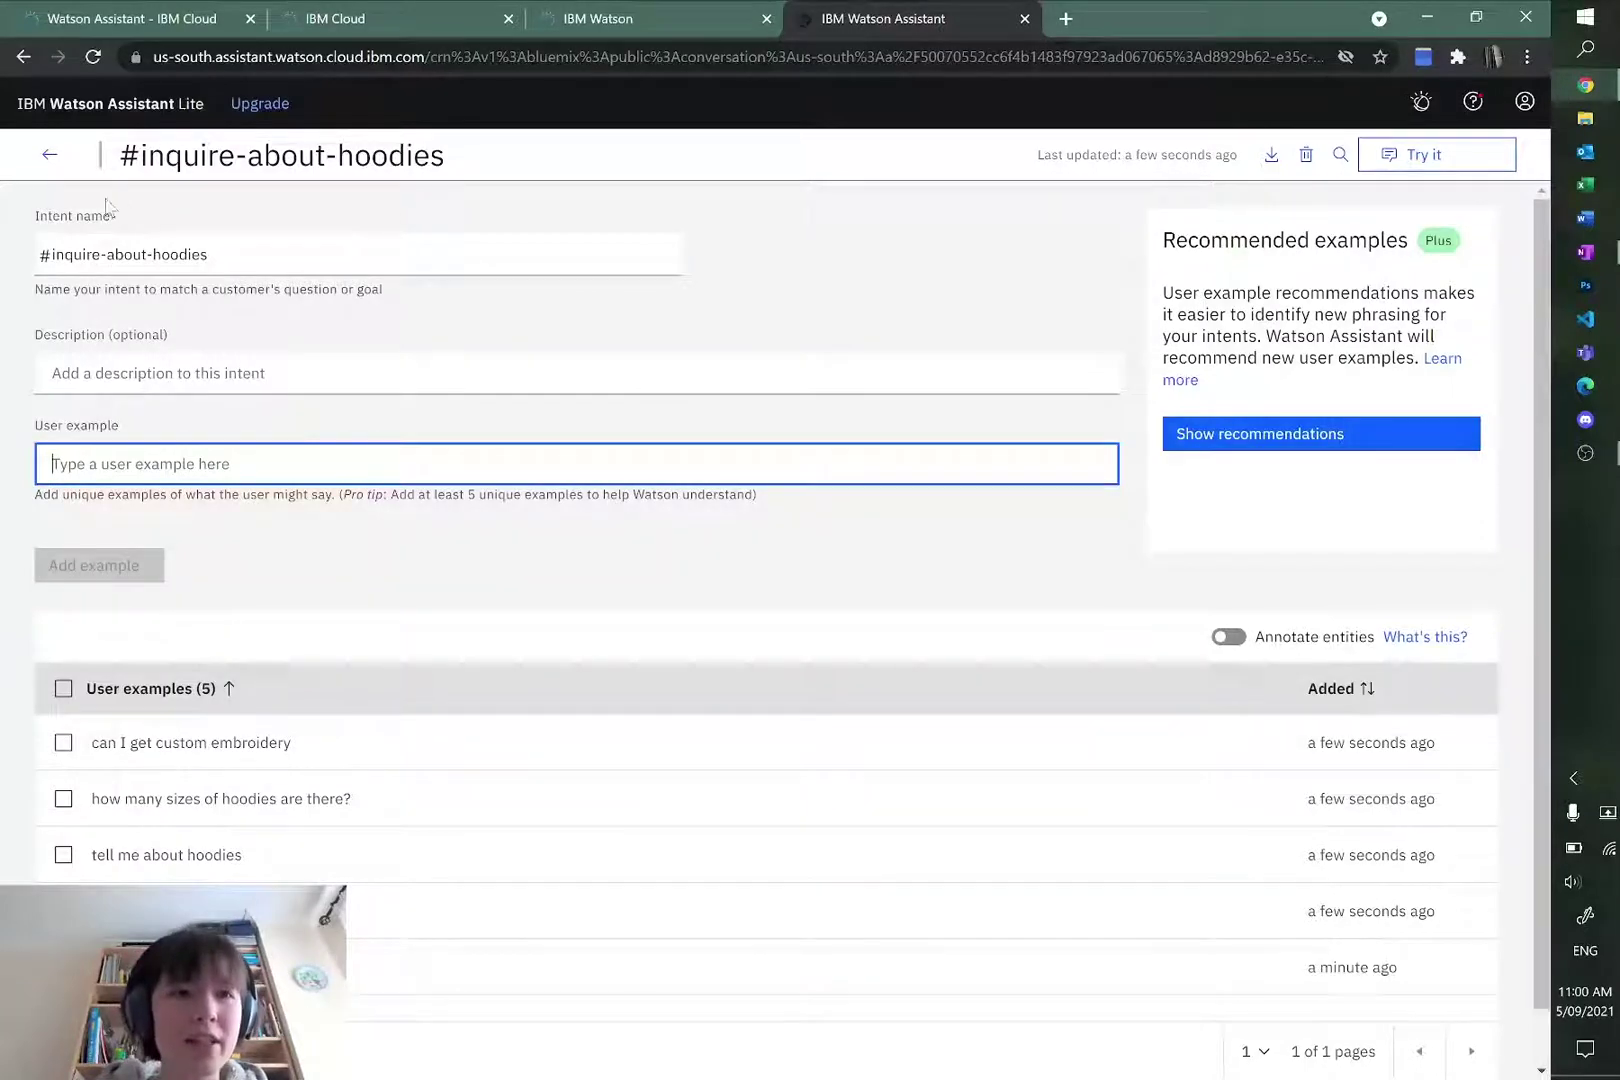
Step: Back on the intents list, check the order-hoodie flowchart part in OneNote, then start a new intent
{"action": "left_click", "coordinate": [49, 160]}
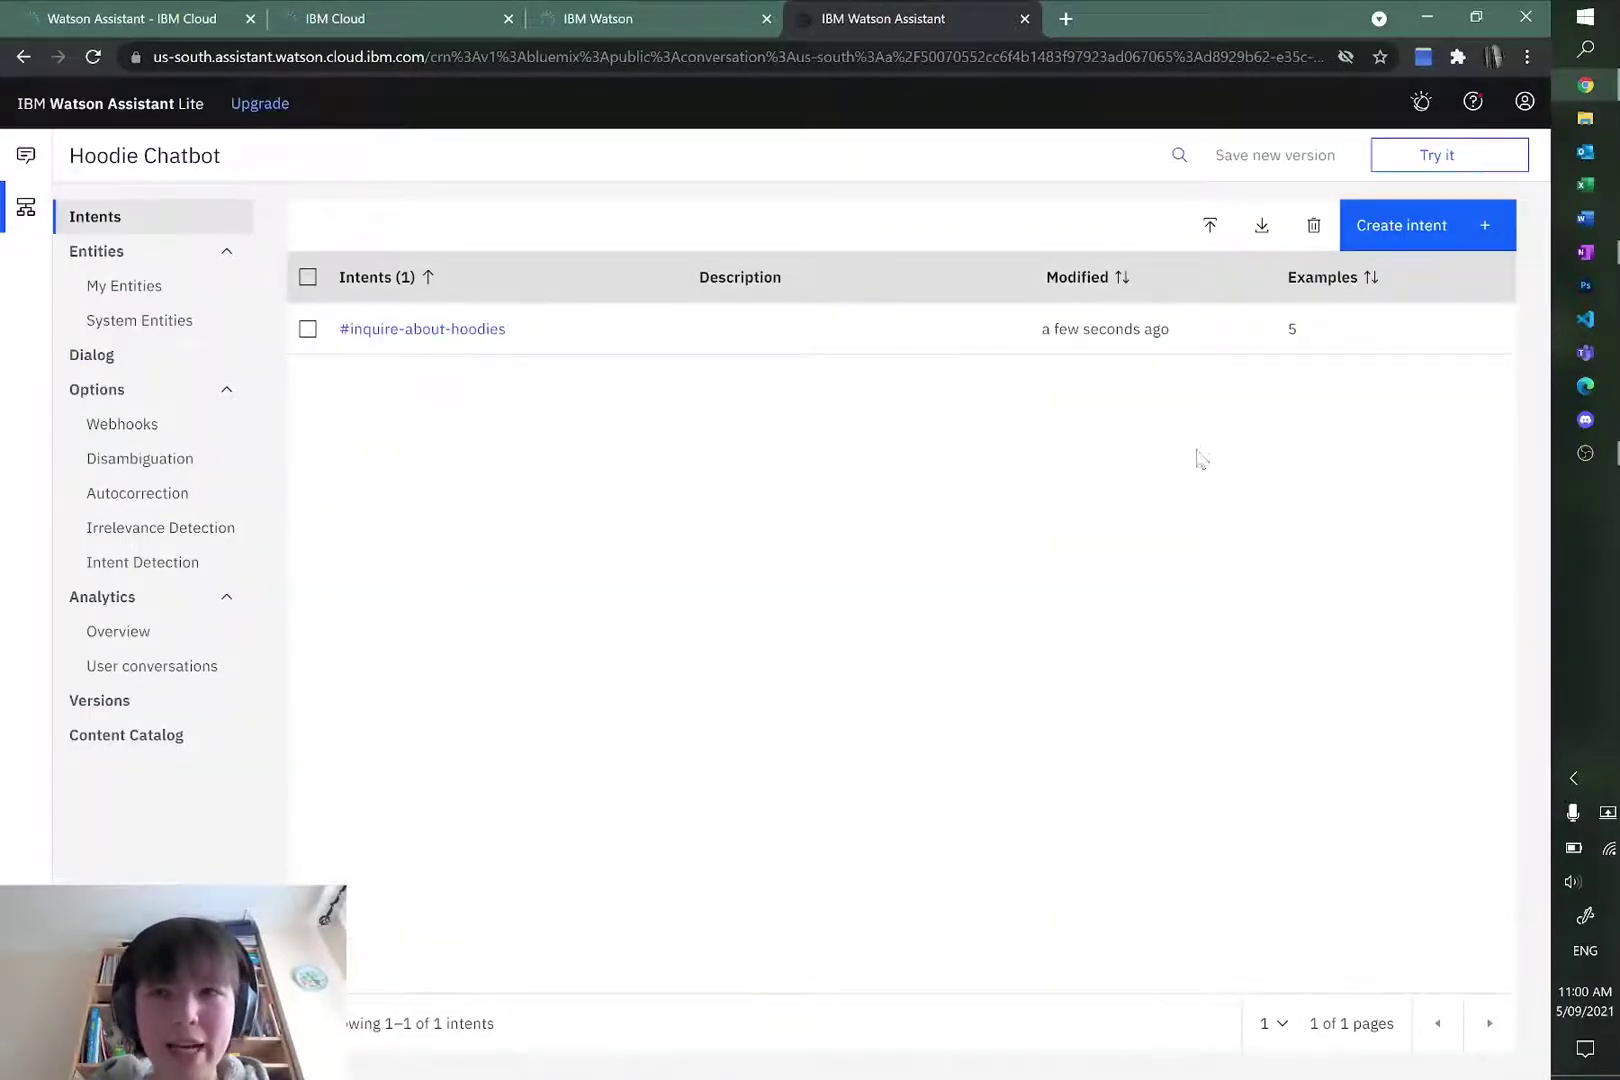
{"action": "key", "text": "alt+Tab"}
{"action": "scroll", "coordinate": [1135, 403], "scroll_direction": "down", "scroll_amount": 1}
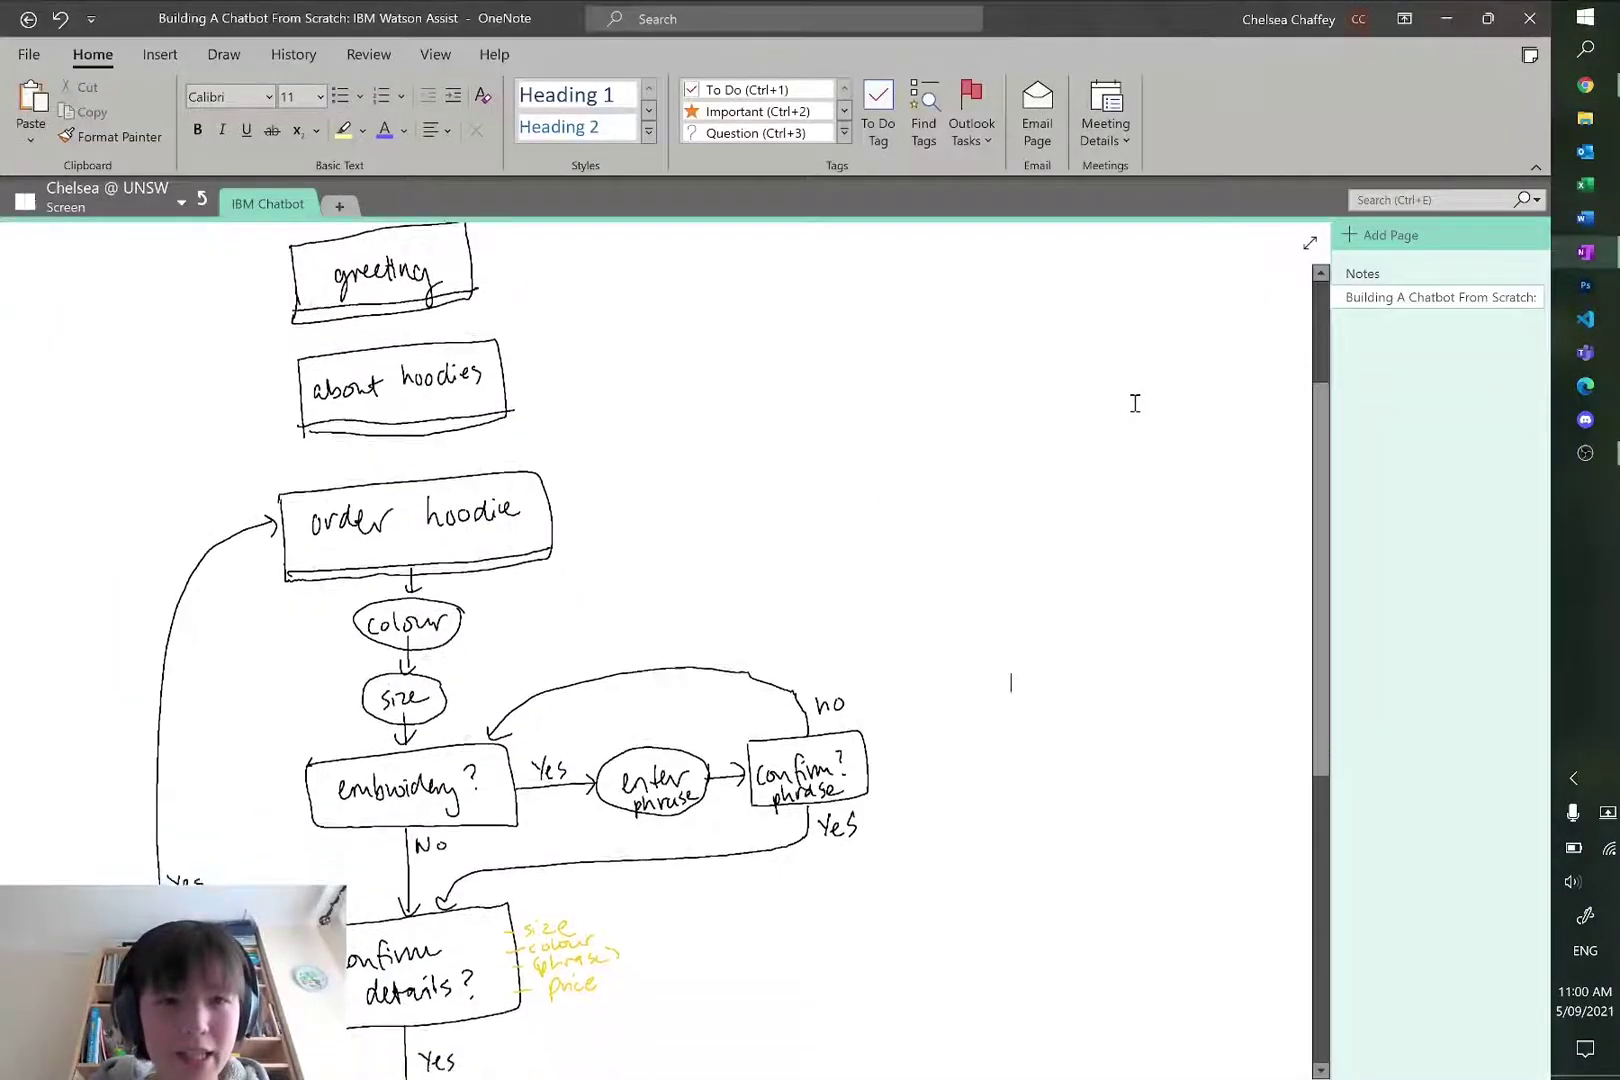
{"action": "scroll", "coordinate": [1135, 403], "scroll_direction": "down", "scroll_amount": 2}
{"action": "scroll", "coordinate": [1132, 401], "scroll_direction": "up", "scroll_amount": 1}
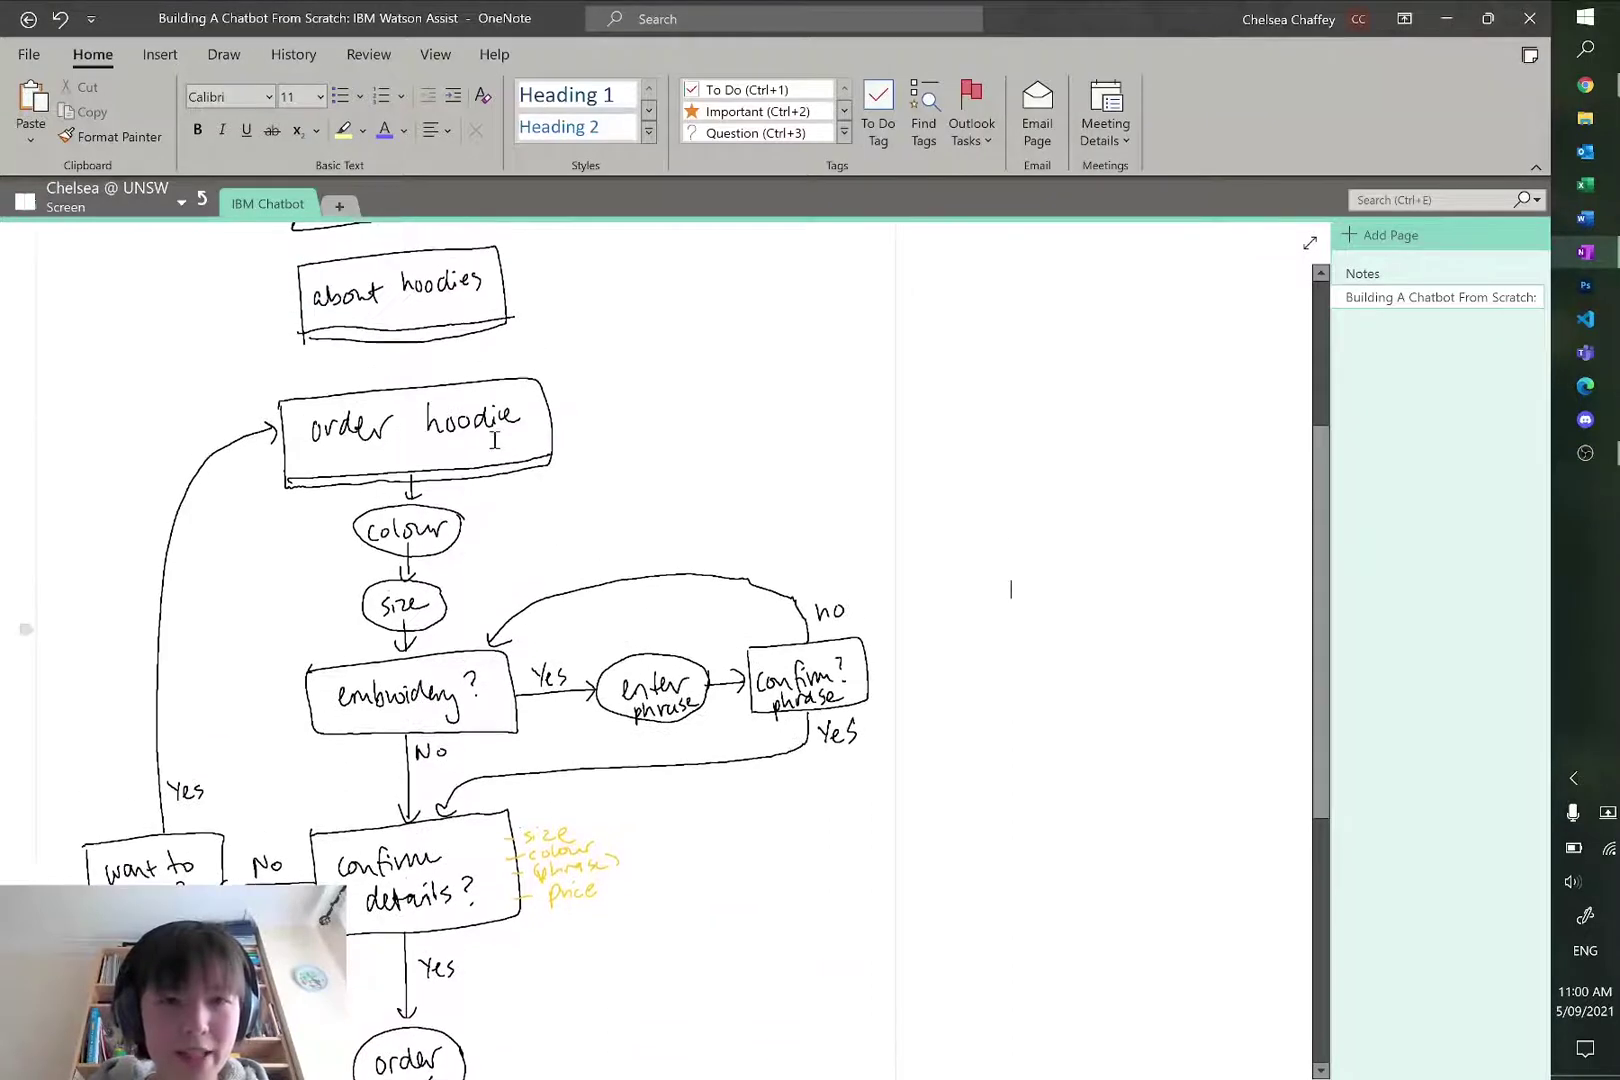
{"action": "key", "text": "alt+Tab"}
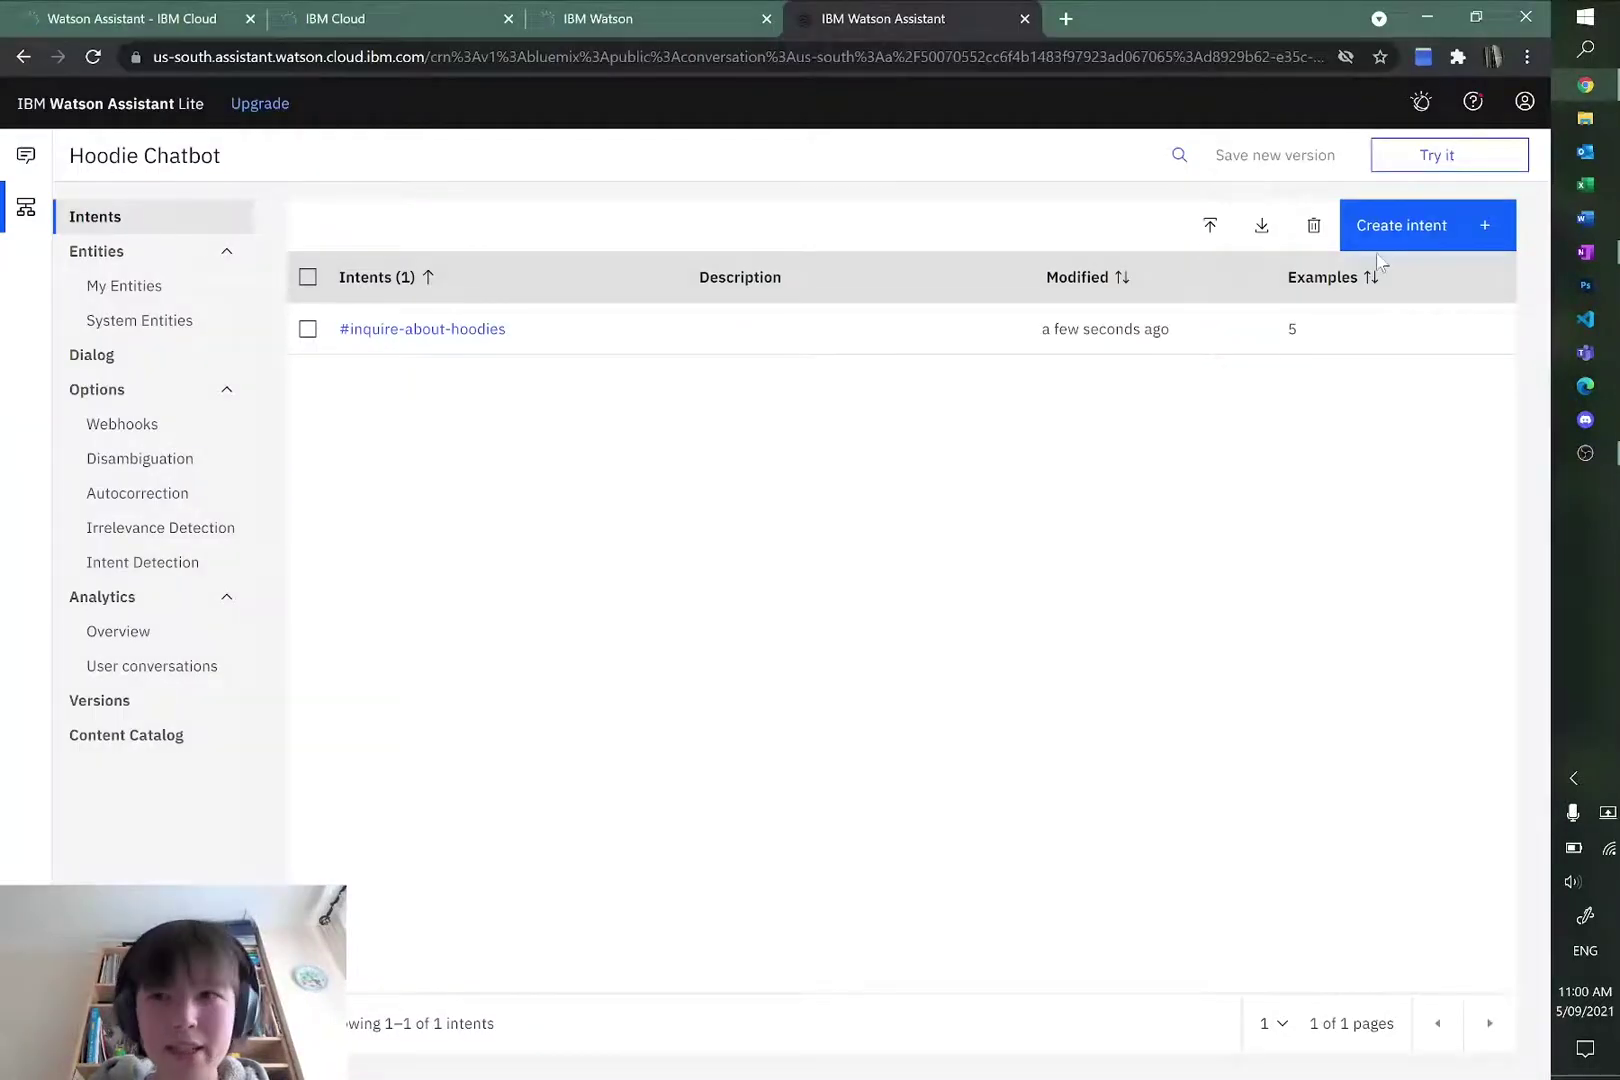
{"action": "left_click", "coordinate": [1360, 245]}
Step: Create the #order-hoodie intent with first example 'I want to order a hoodie'
{"action": "type", "text": "o"}
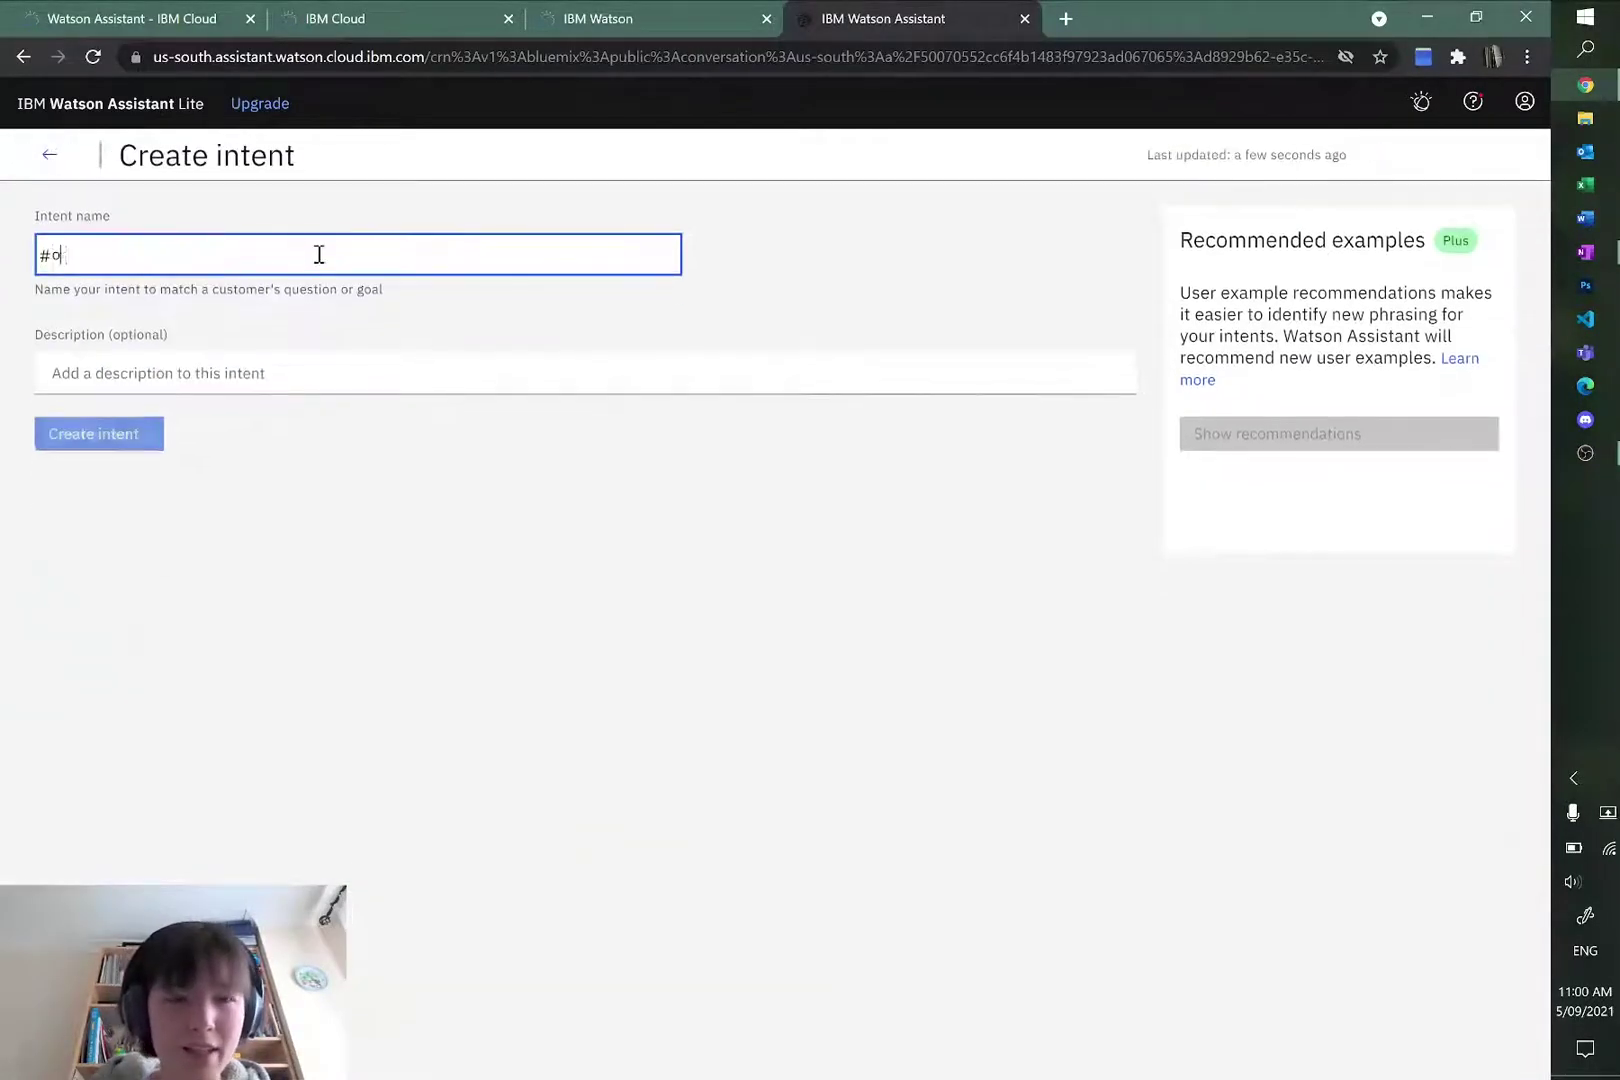
{"action": "type", "text": "rder-hoodie"}
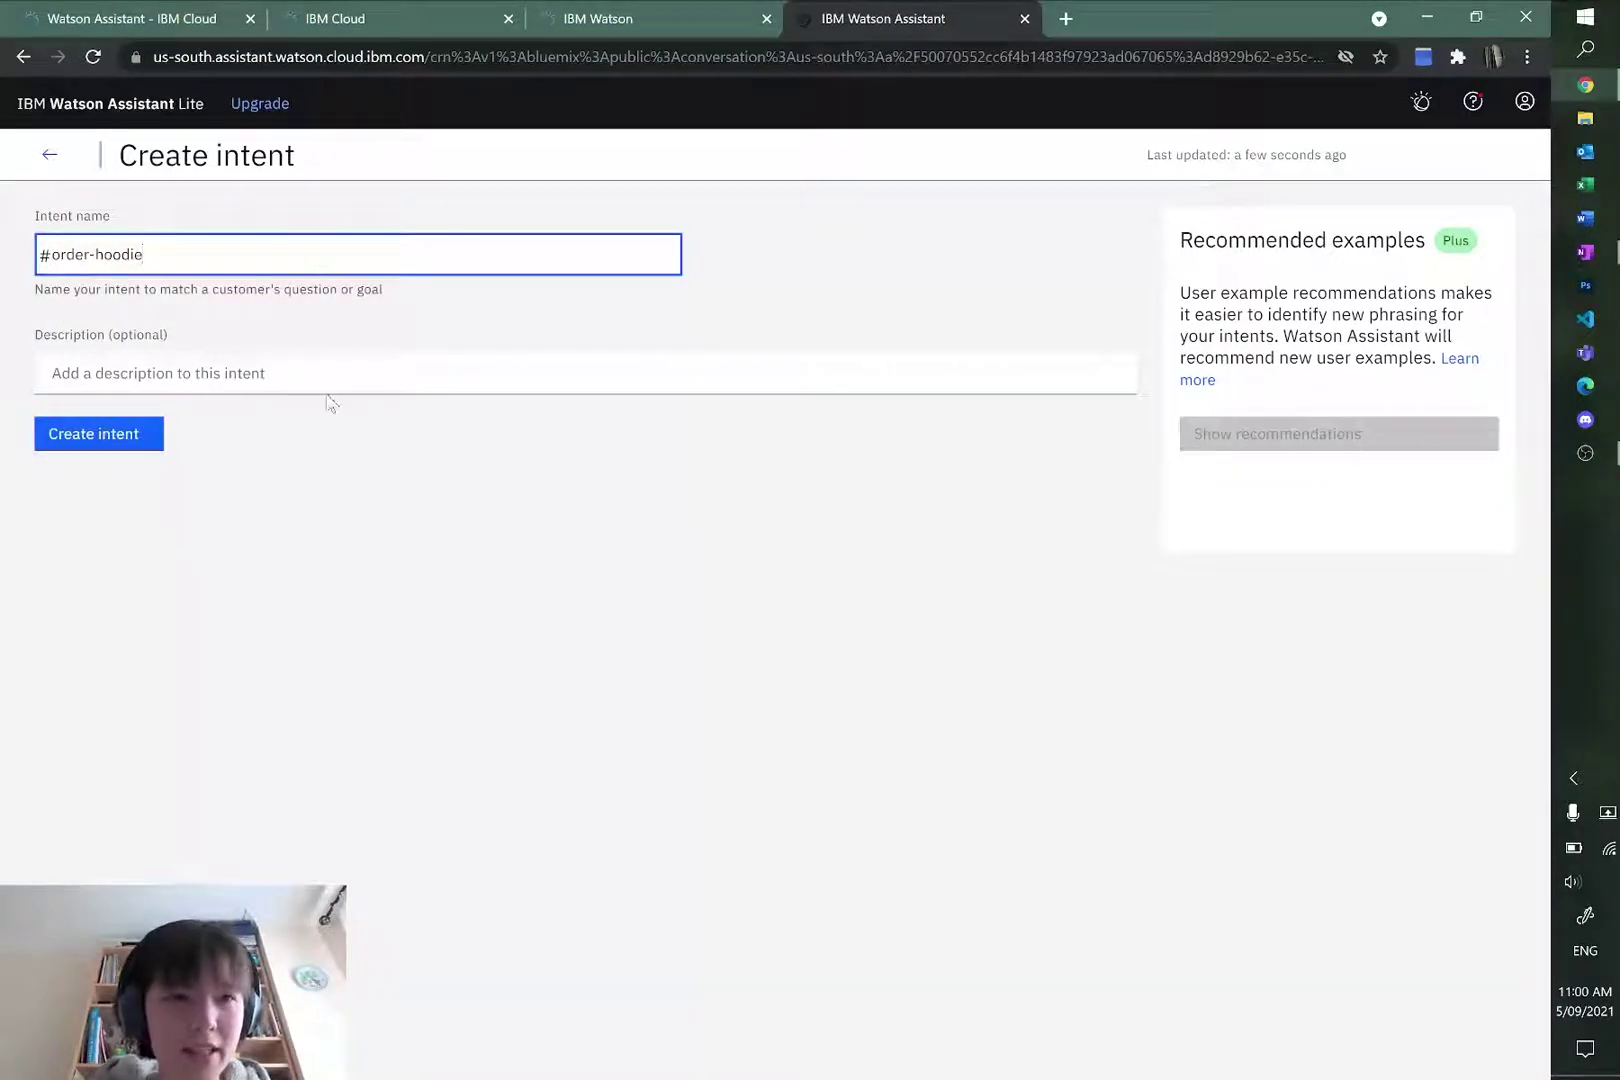
{"action": "left_click", "coordinate": [310, 376]}
{"action": "left_click", "coordinate": [128, 433]}
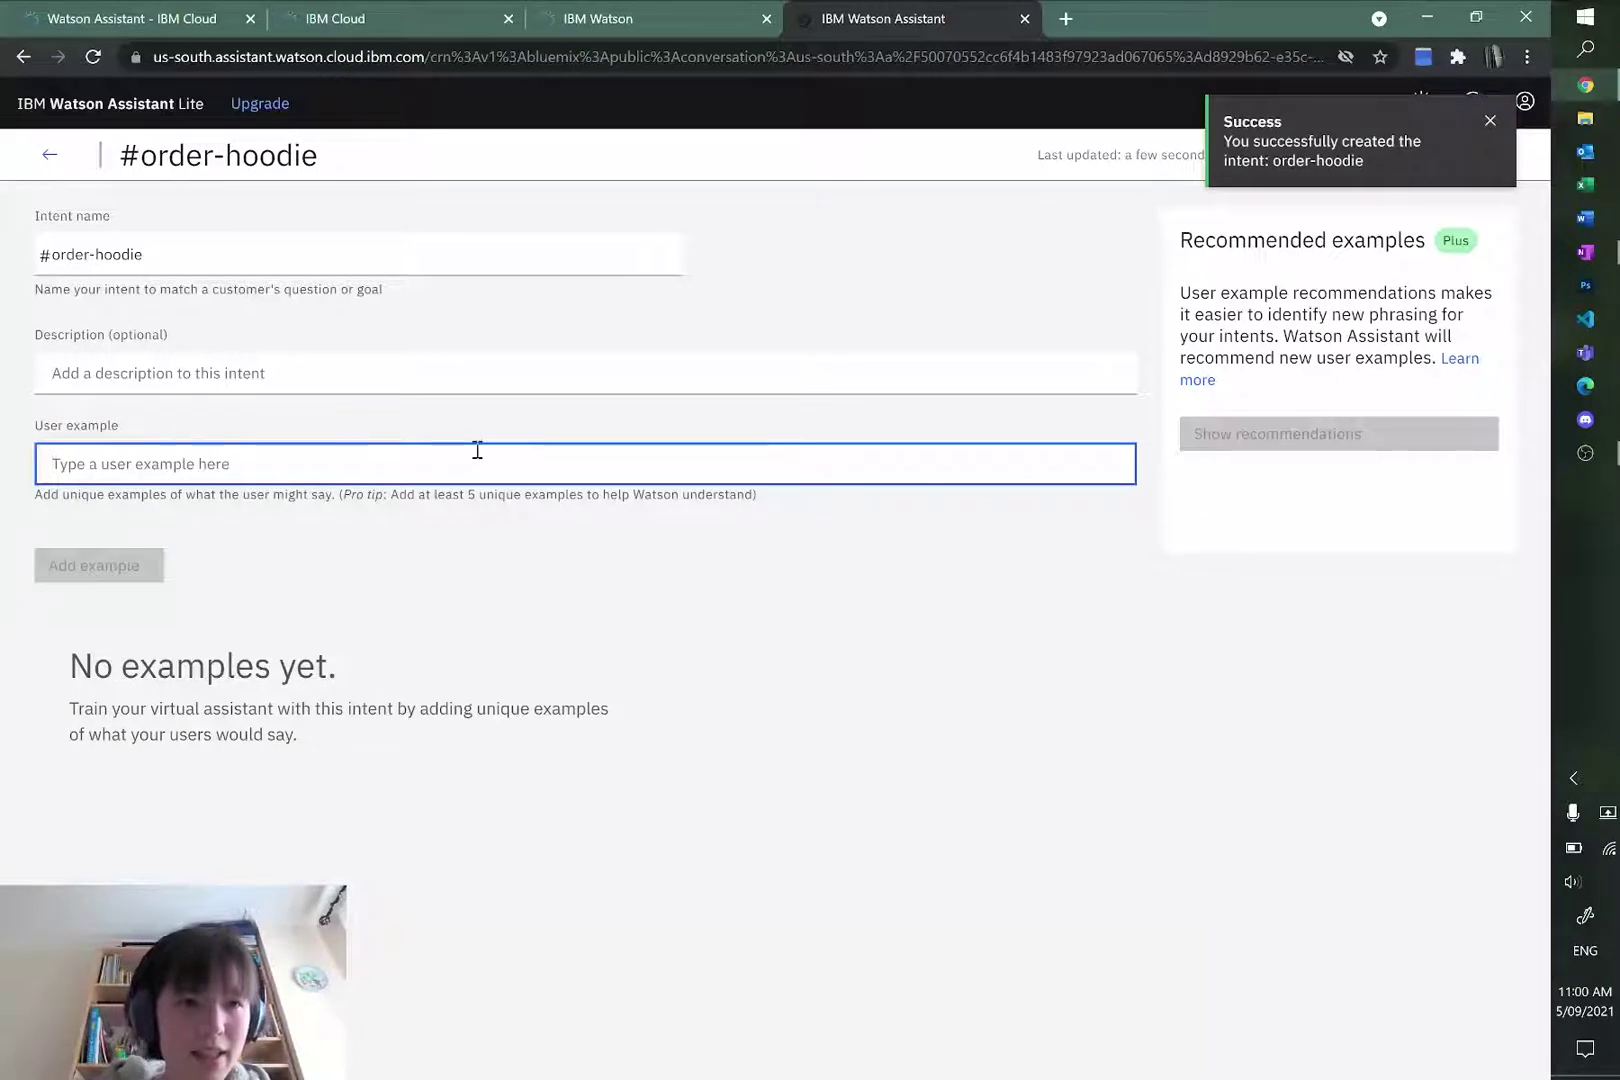
{"action": "left_click", "coordinate": [198, 368]}
{"action": "left_click", "coordinate": [199, 462]}
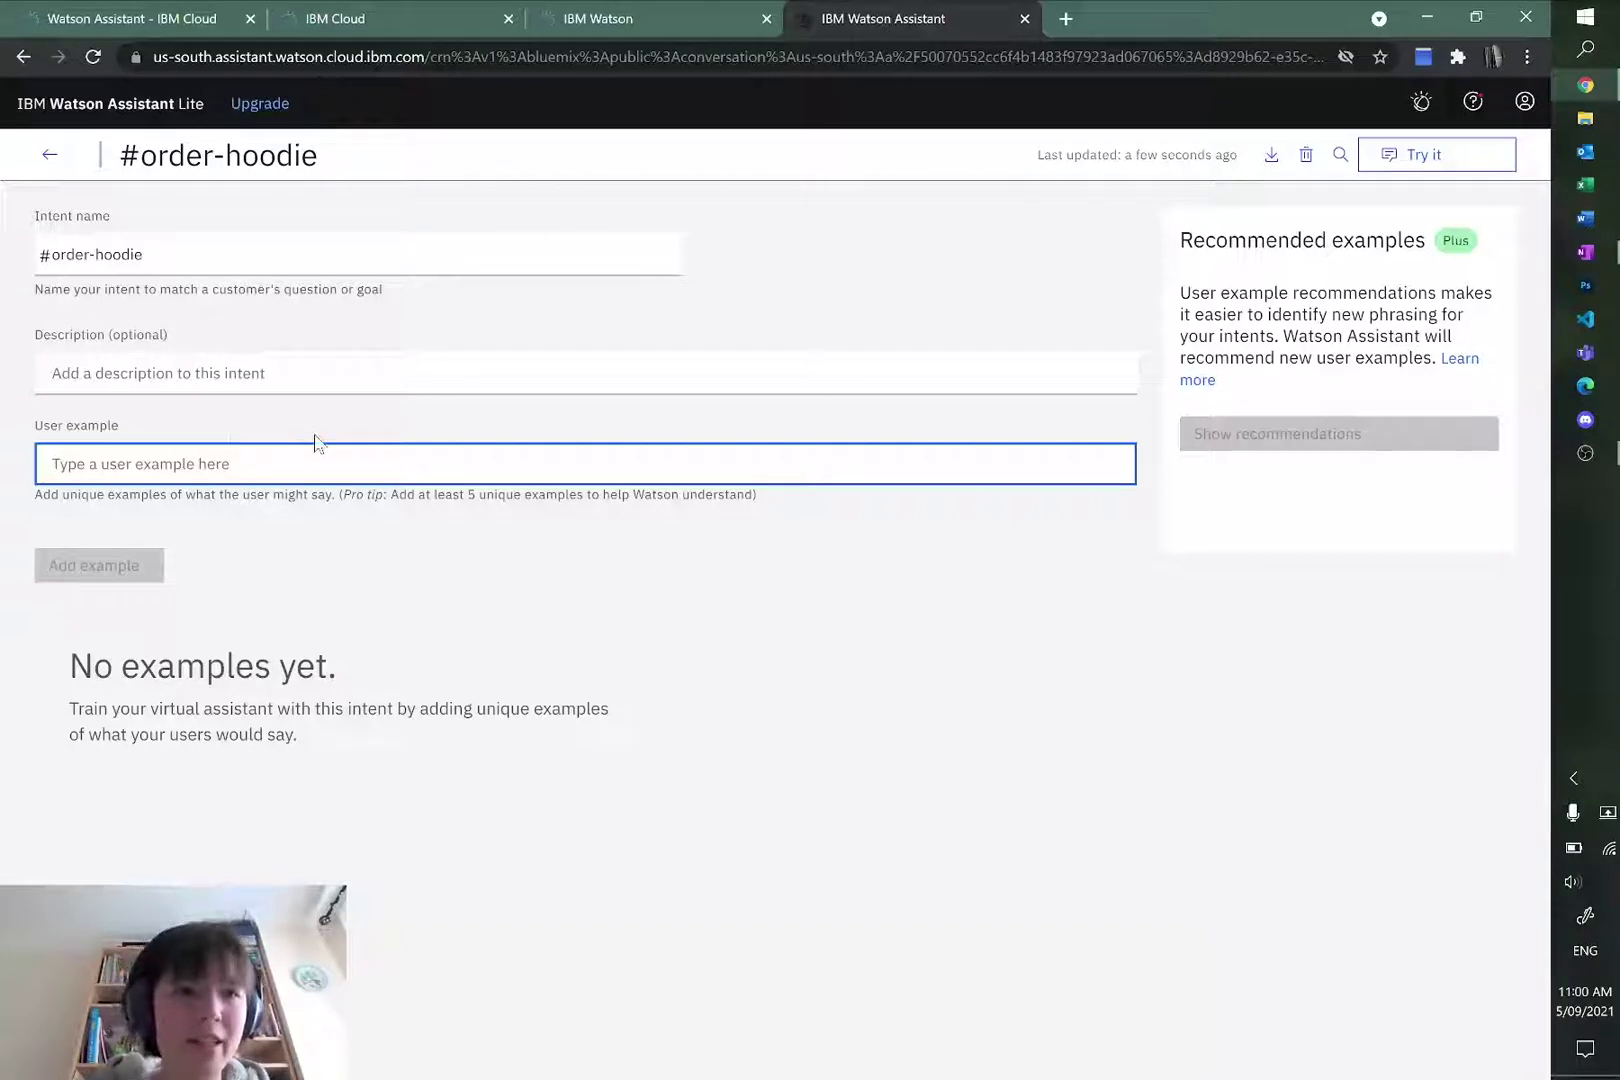
{"action": "type", "text": "I want to"}
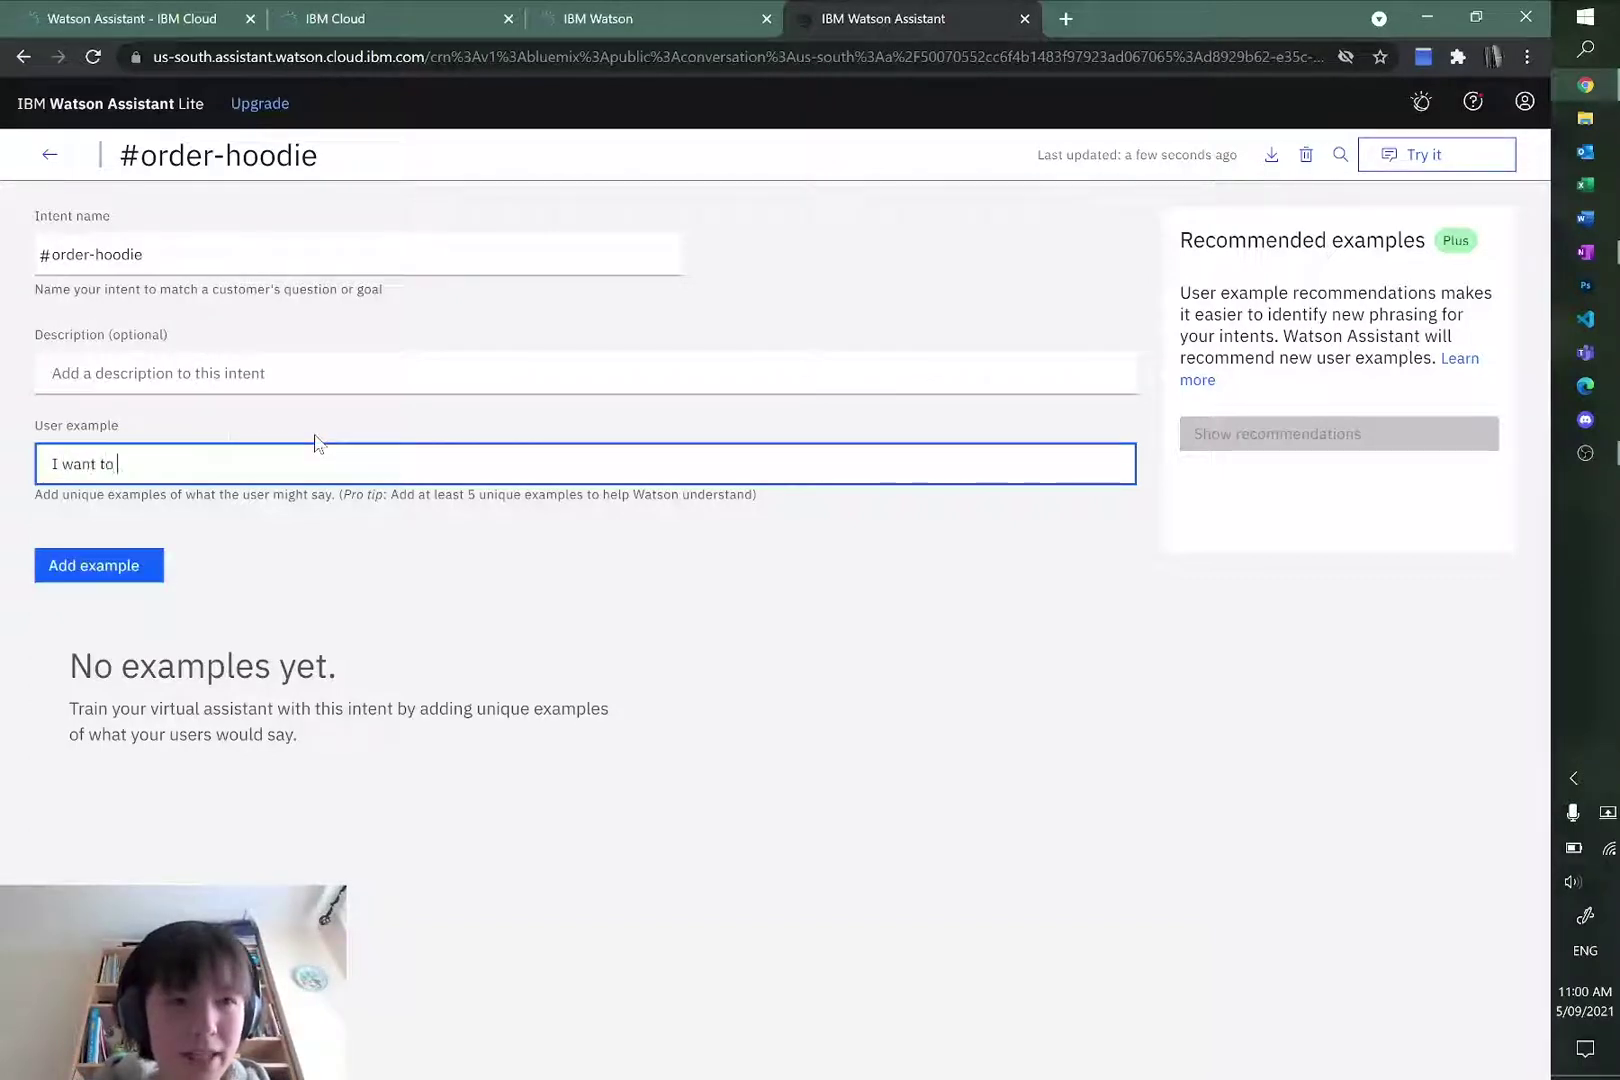
{"action": "type", "text": " order a hoodie"}
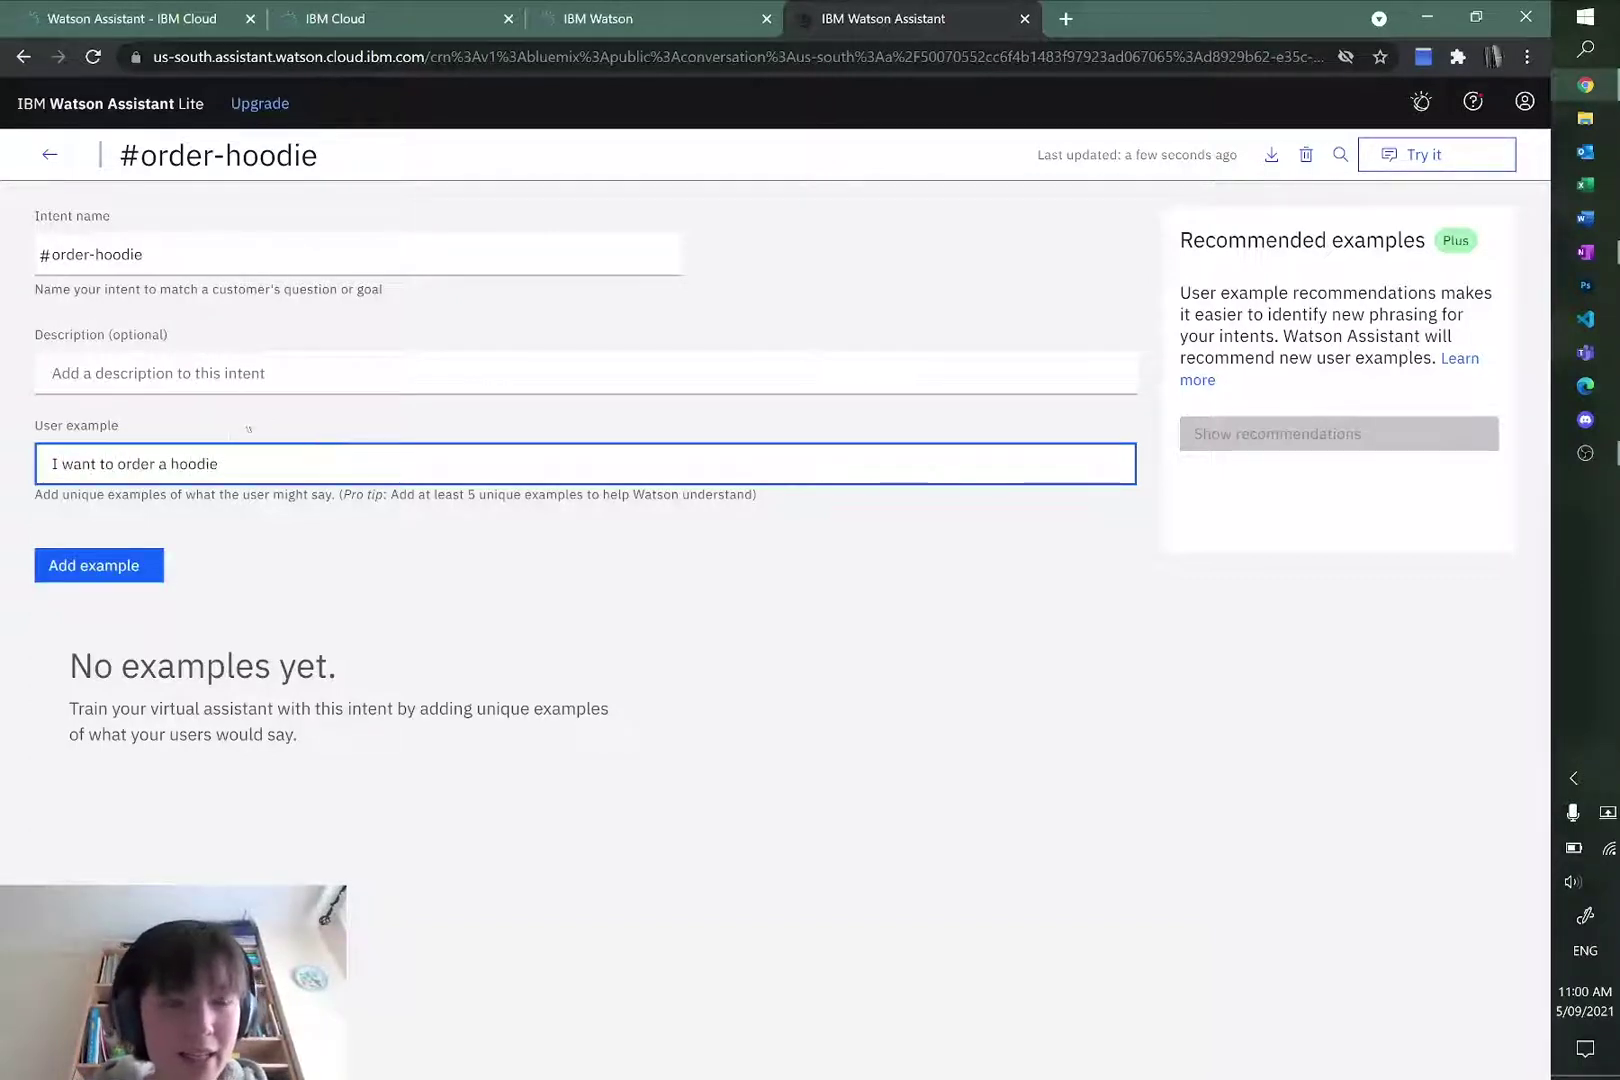
{"action": "left_click", "coordinate": [119, 566]}
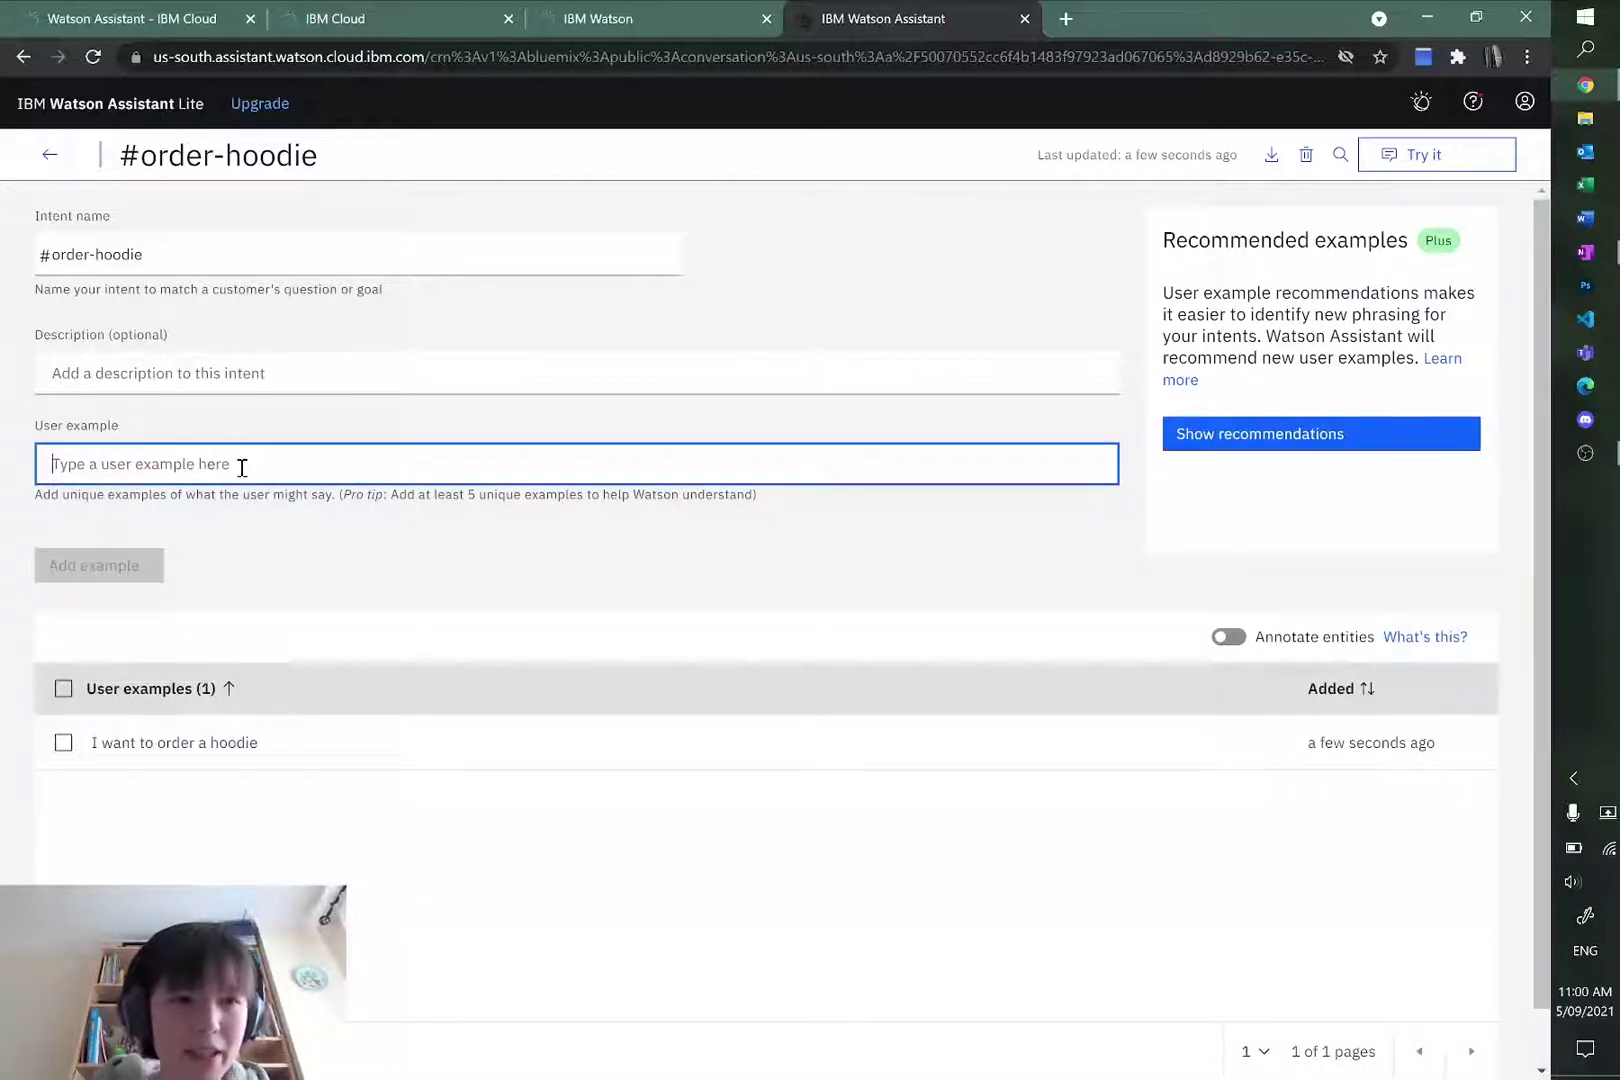
Step: Add examples 'purchase my hoodie', 'let me order a hoodie' and 'can I buy my hoodie', then return to intents
{"action": "type", "text": "I"}
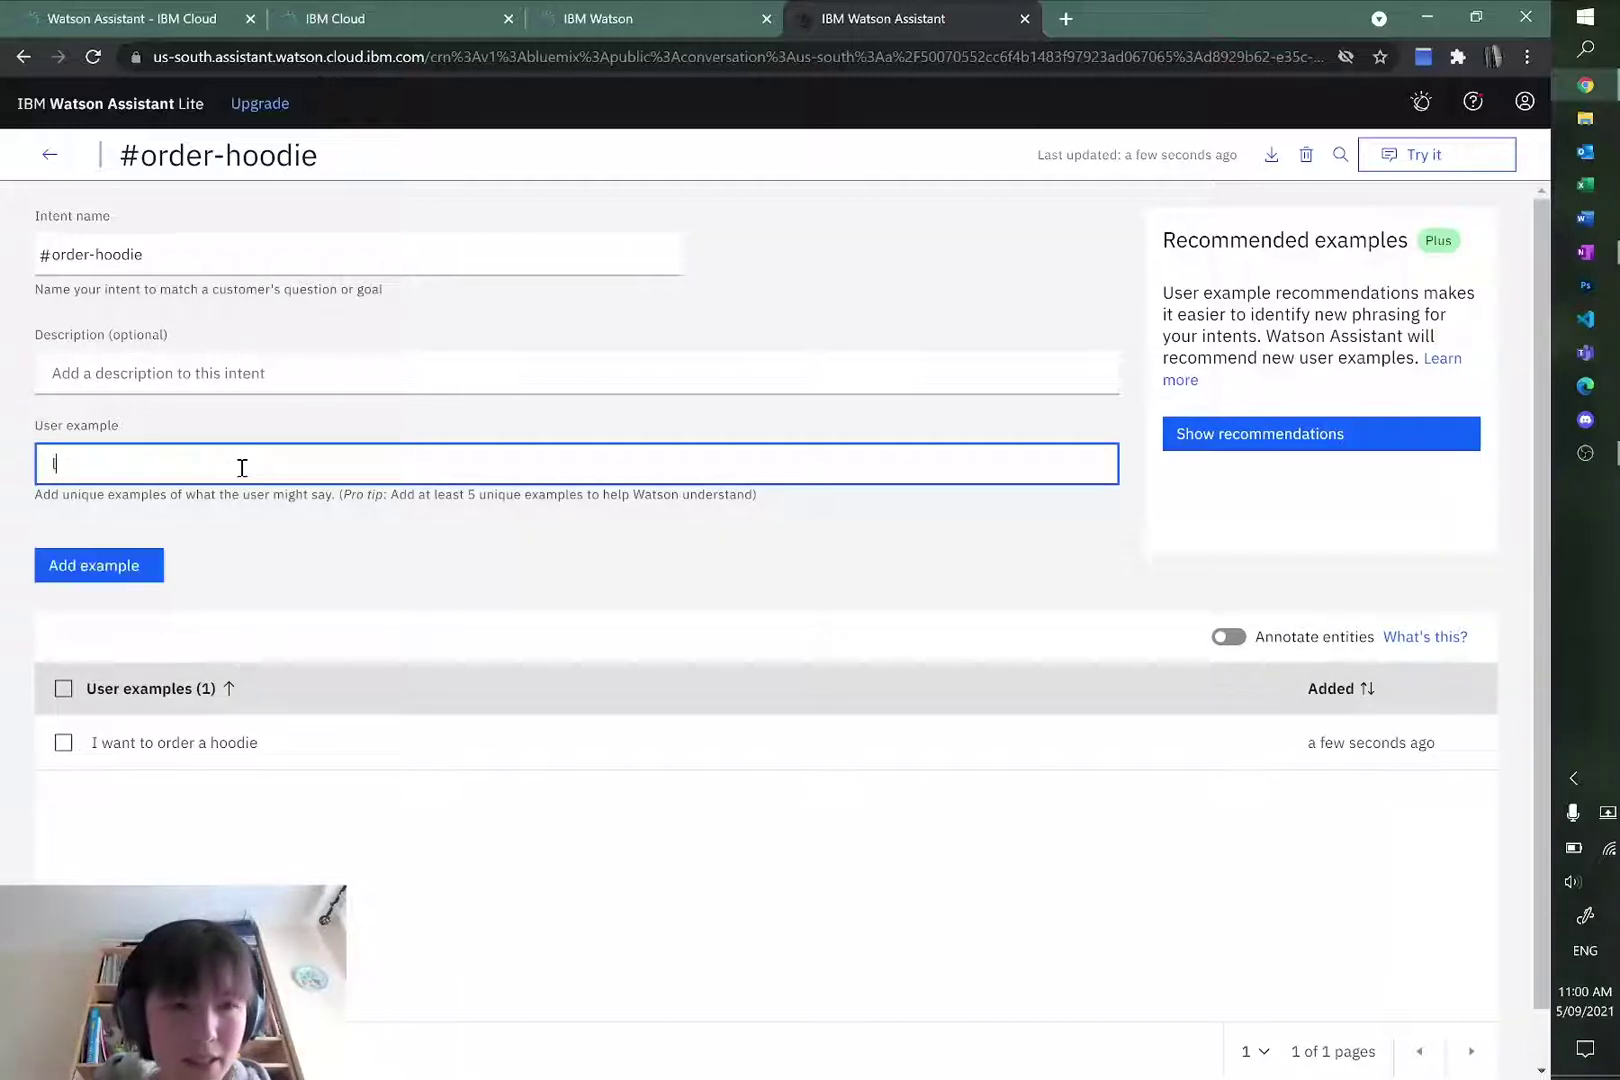
{"action": "key", "text": "BackSpace"}
{"action": "type", "text": "pur"}
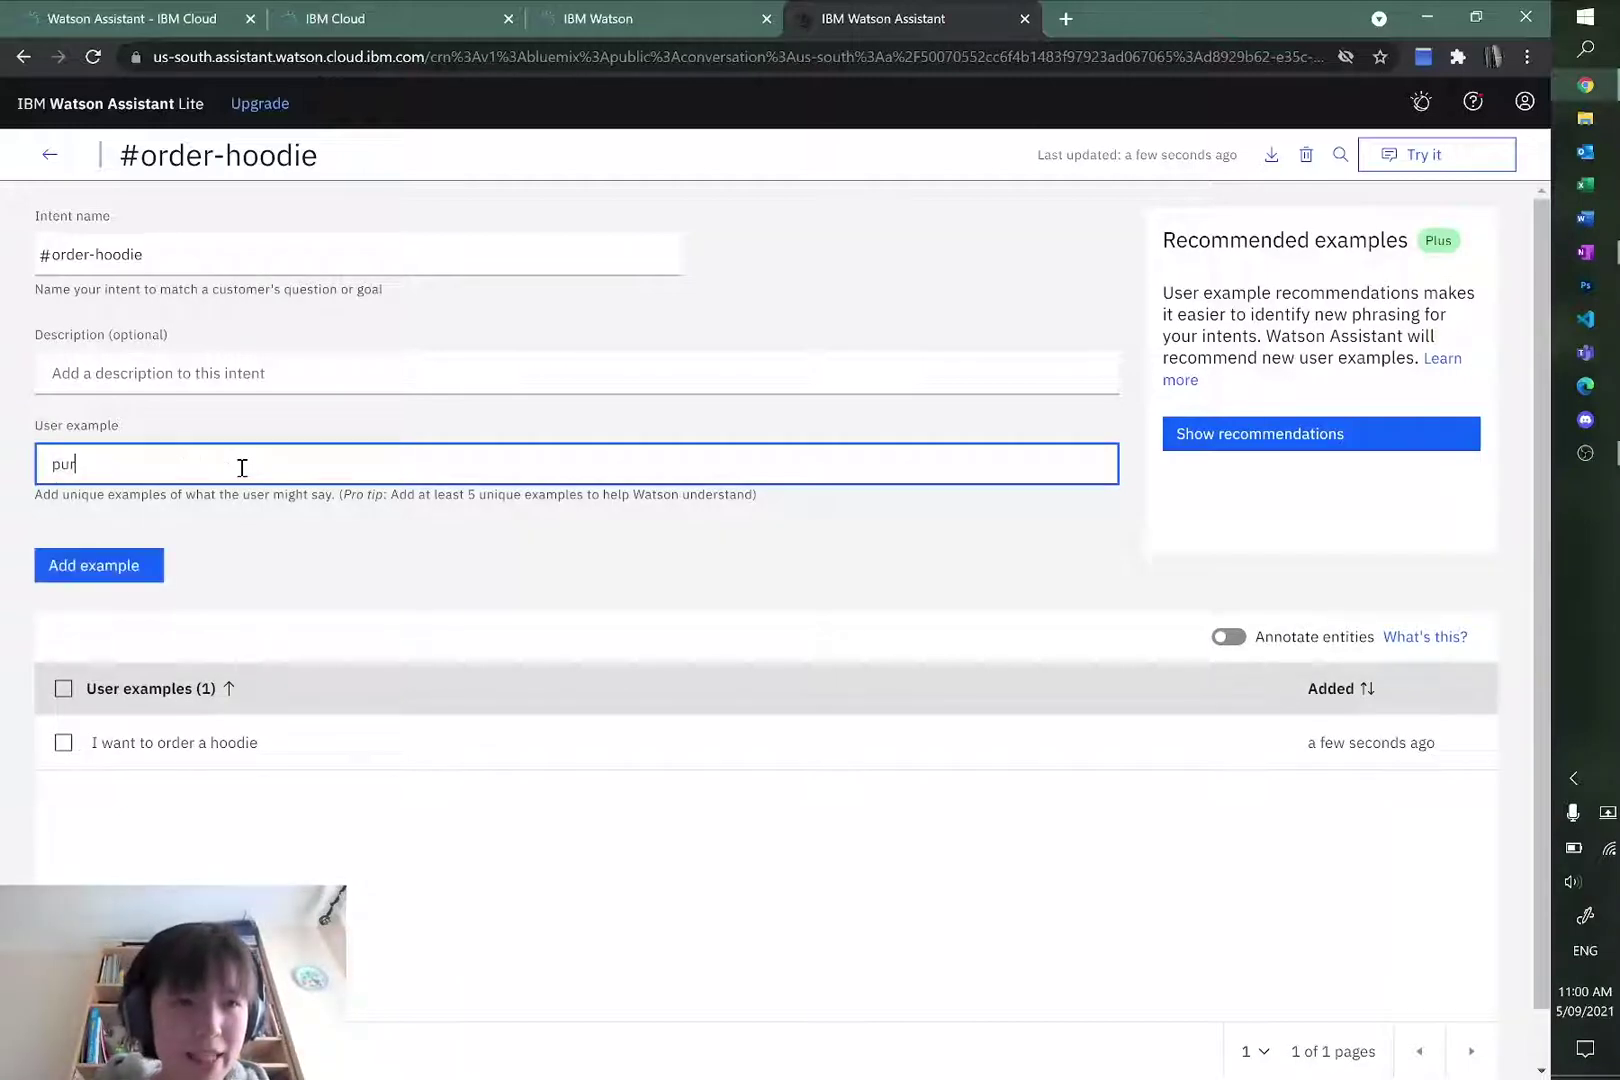
{"action": "type", "text": "chase my hoodie"}
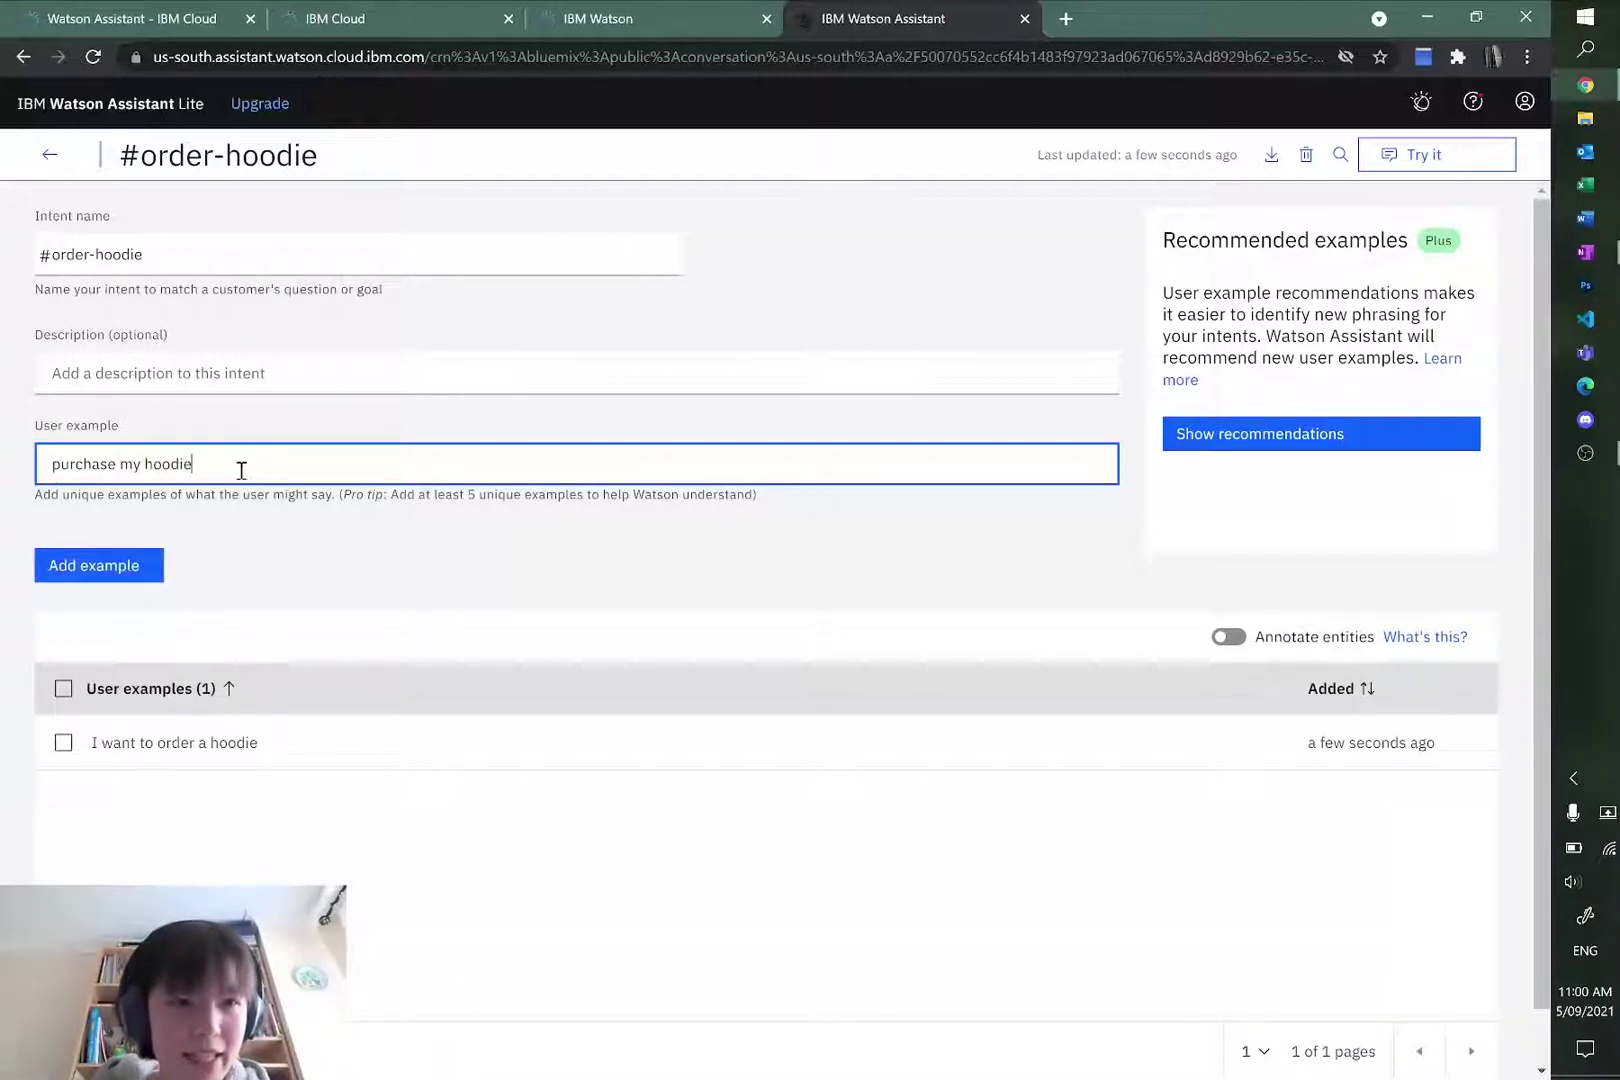
{"action": "left_click", "coordinate": [119, 564]}
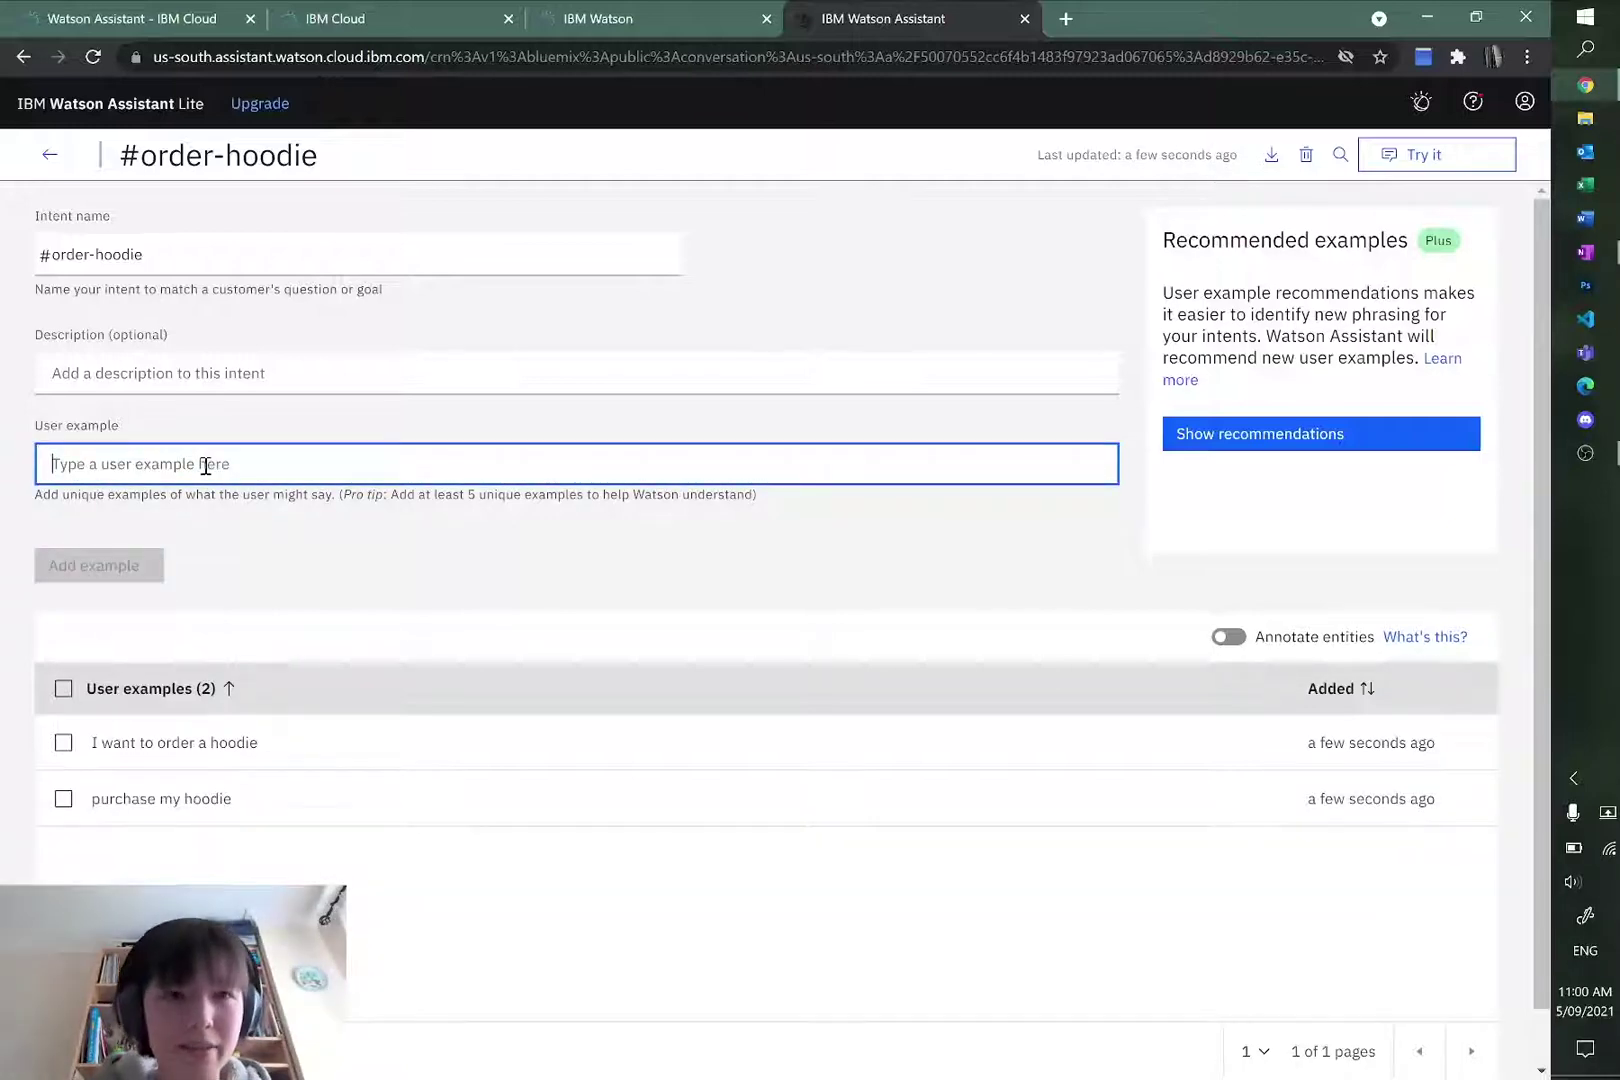
{"action": "type", "text": "let me order a hoodi"}
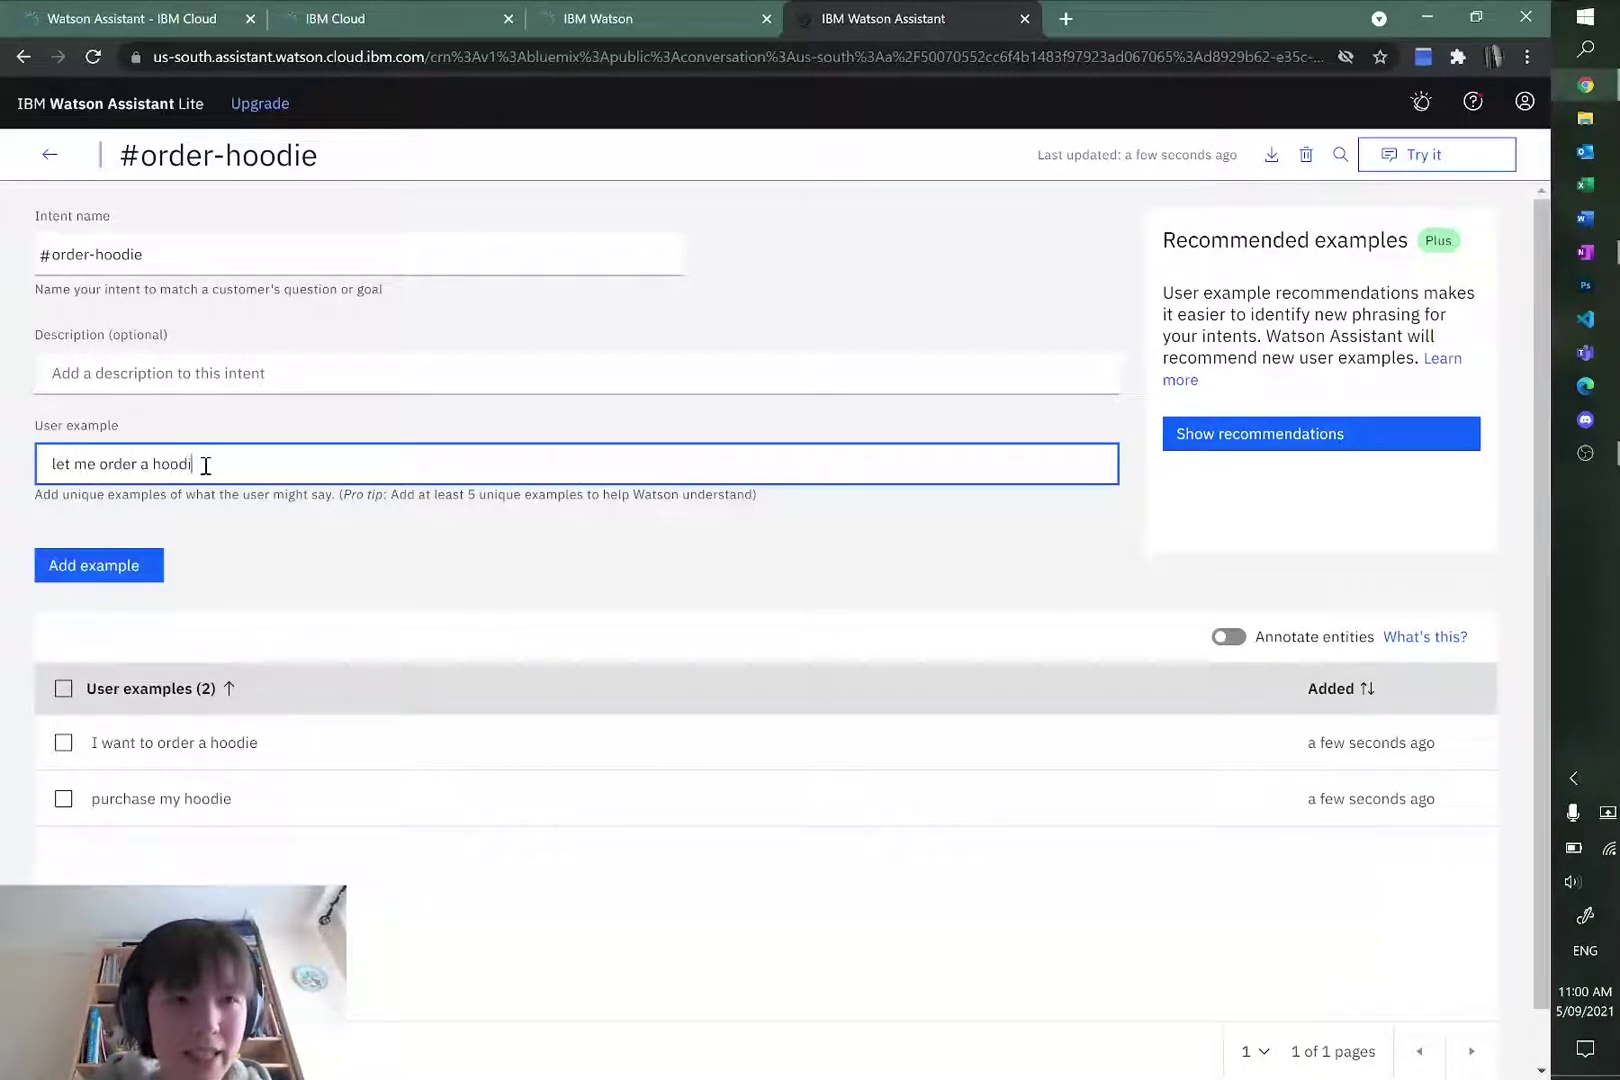
{"action": "type", "text": "e"}
{"action": "left_click", "coordinate": [100, 565]}
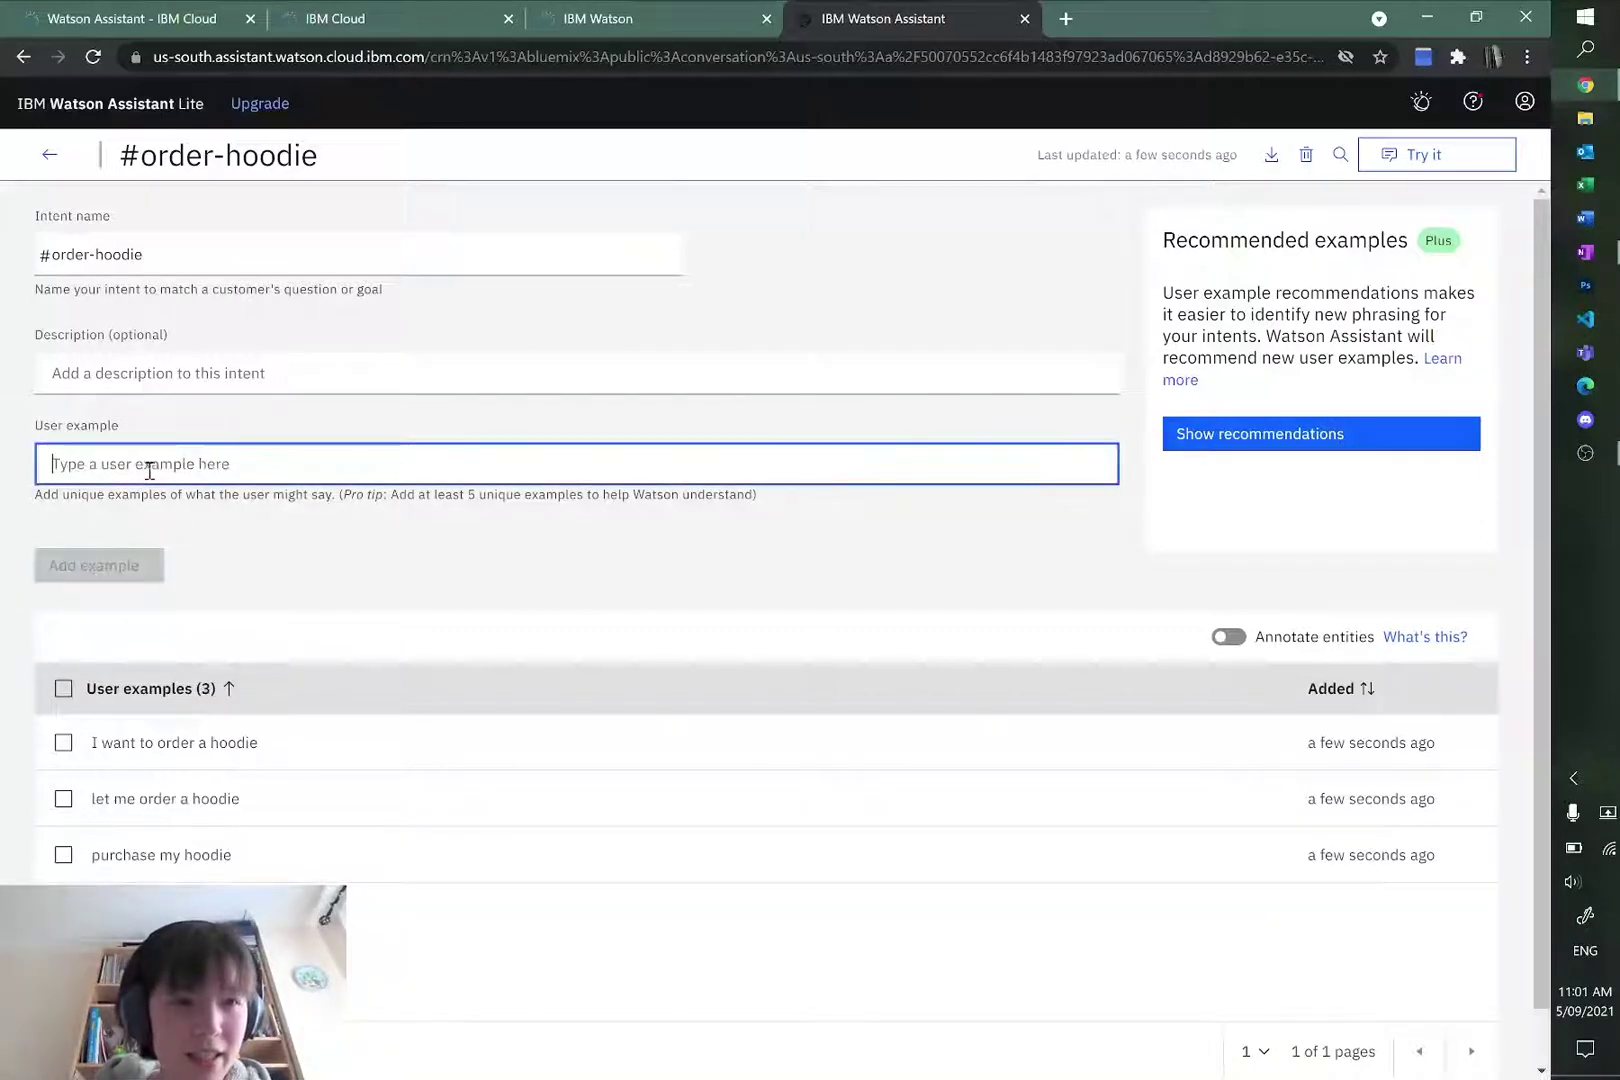
{"action": "type", "text": "can I buy my ho"}
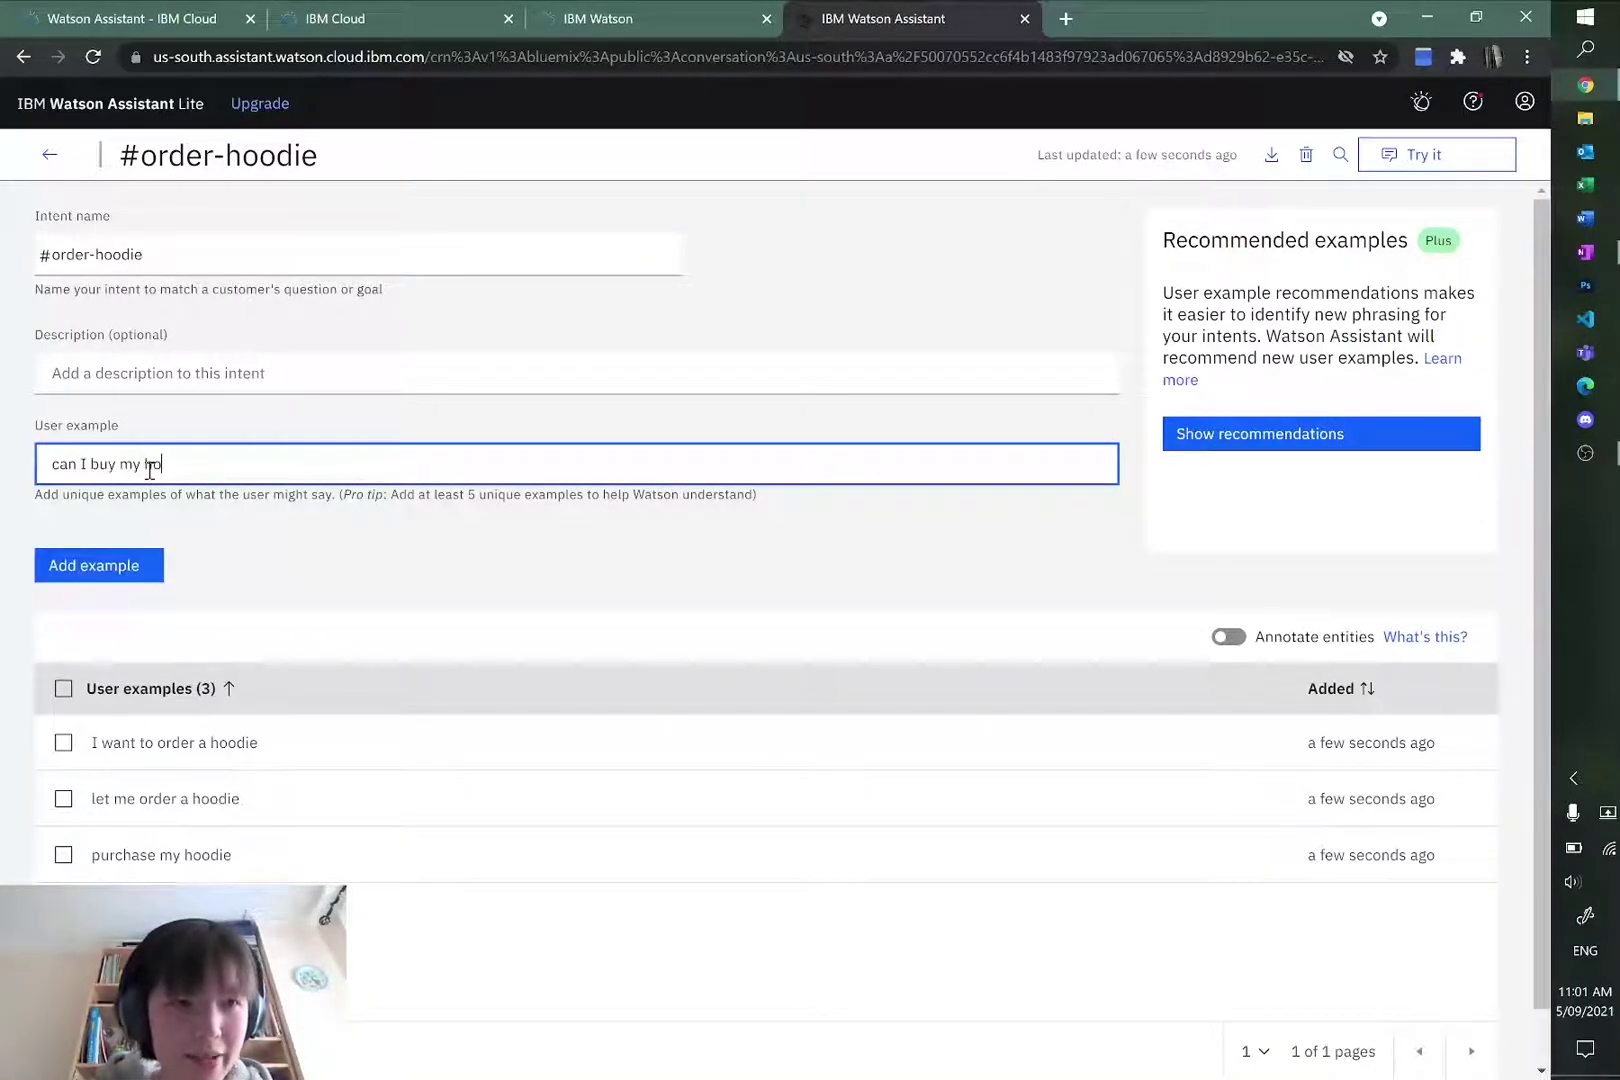
{"action": "type", "text": "odie"}
{"action": "left_click", "coordinate": [82, 572]}
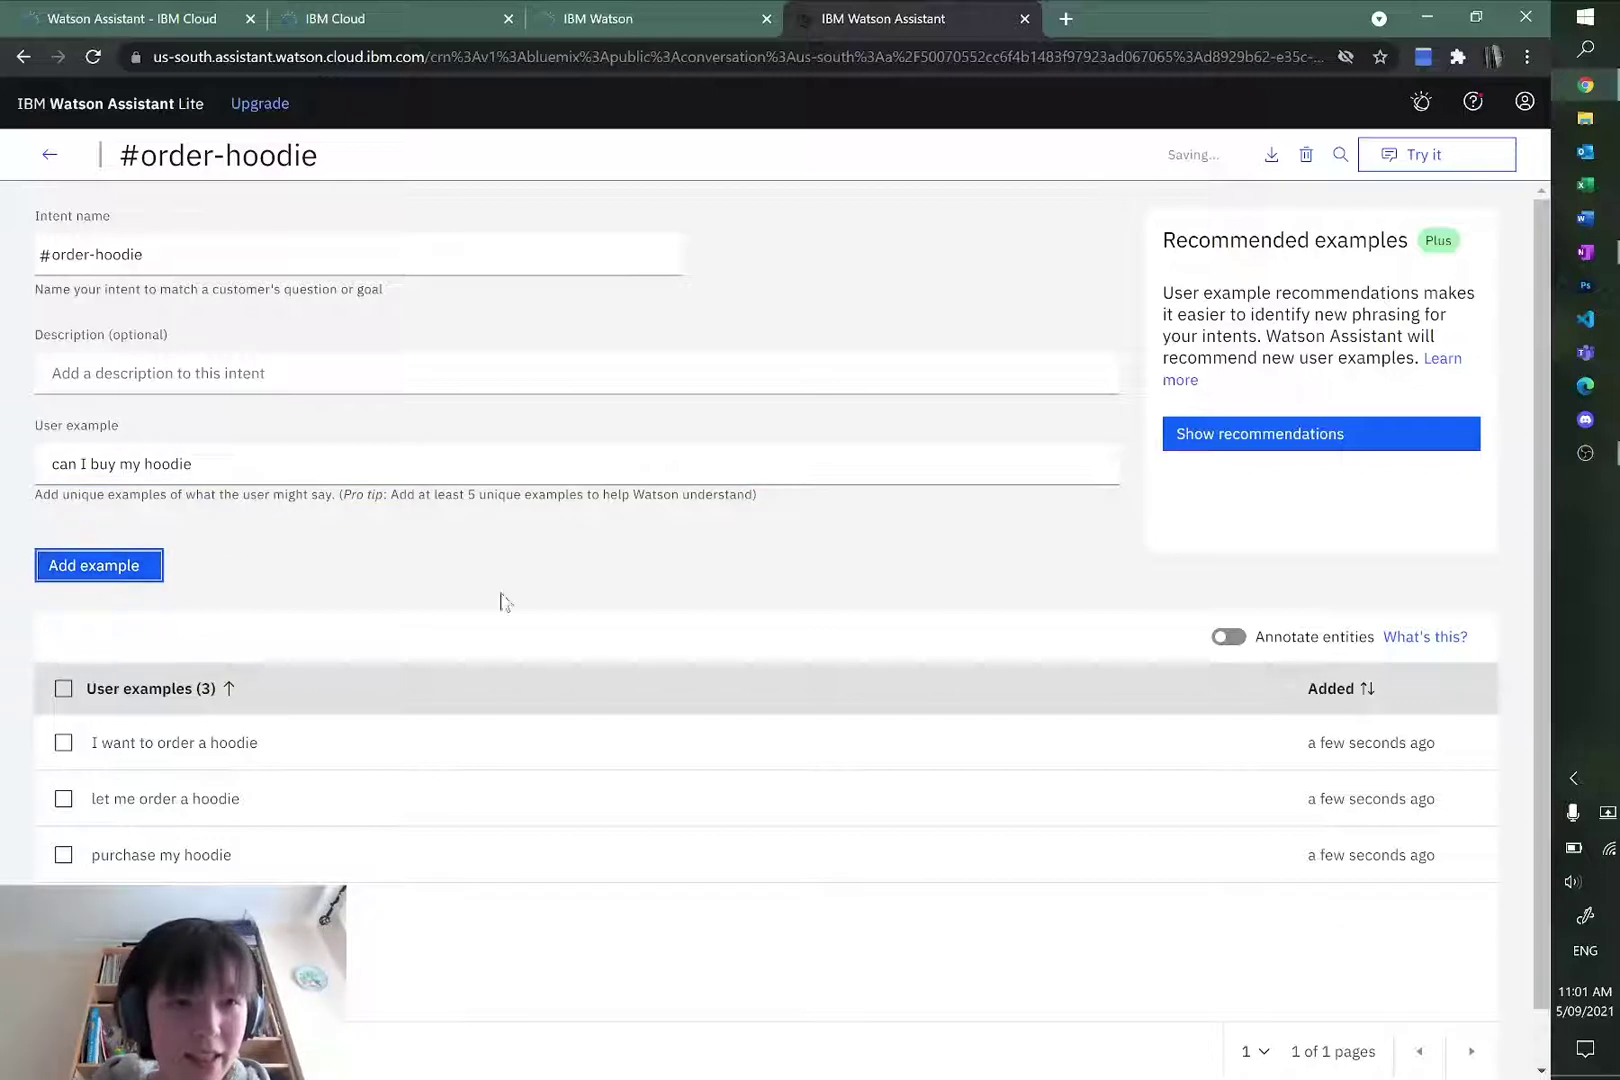
{"action": "left_click", "coordinate": [49, 154]}
{"action": "key", "text": "alt+Tab"}
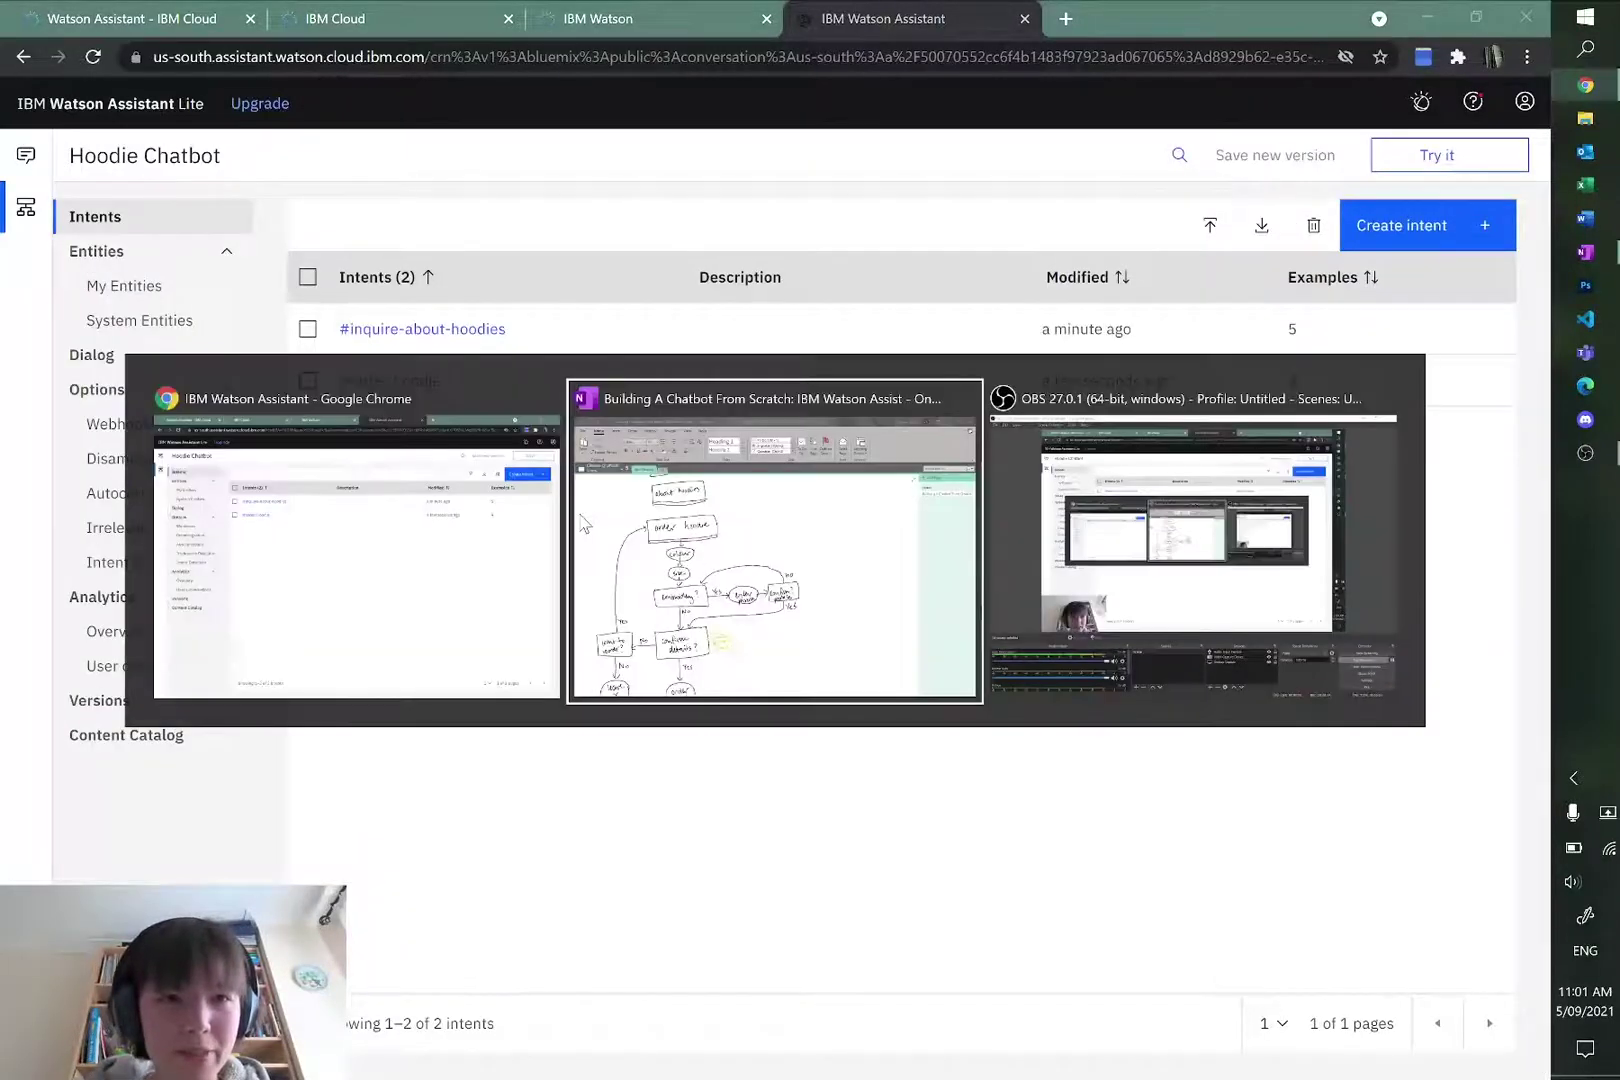
{"action": "scroll", "coordinate": [1049, 514], "scroll_direction": "down", "scroll_amount": 4}
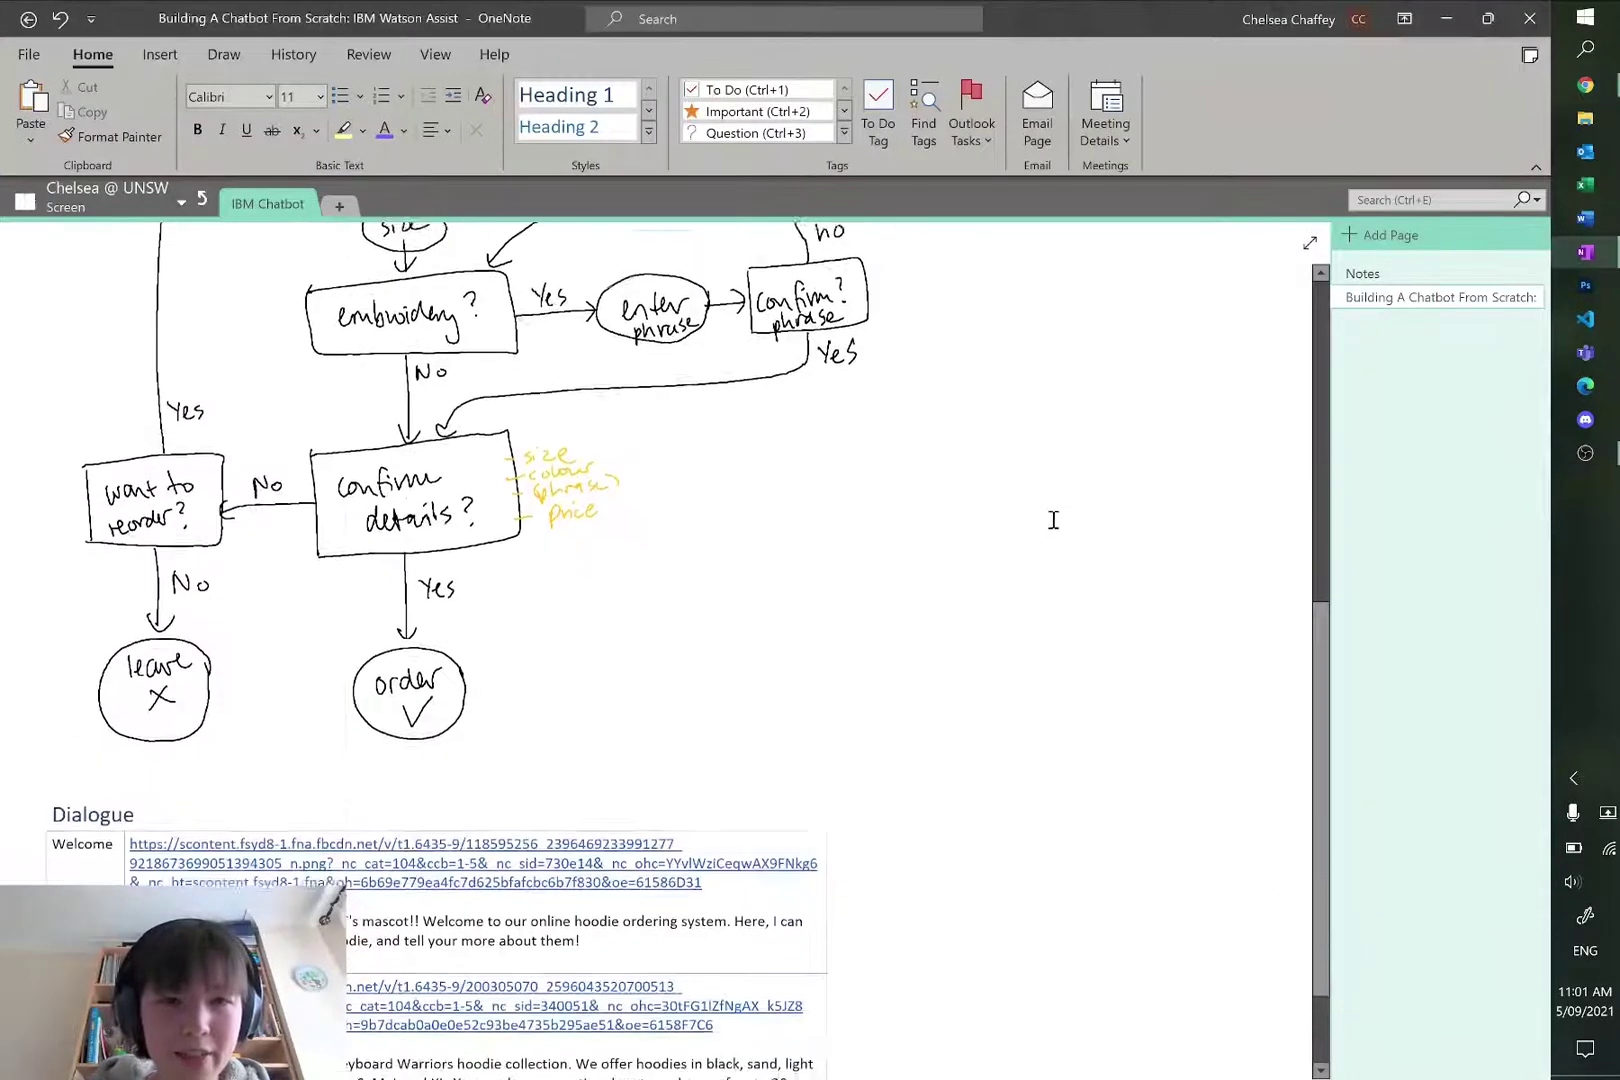
{"action": "scroll", "coordinate": [1049, 514], "scroll_direction": "up", "scroll_amount": 3}
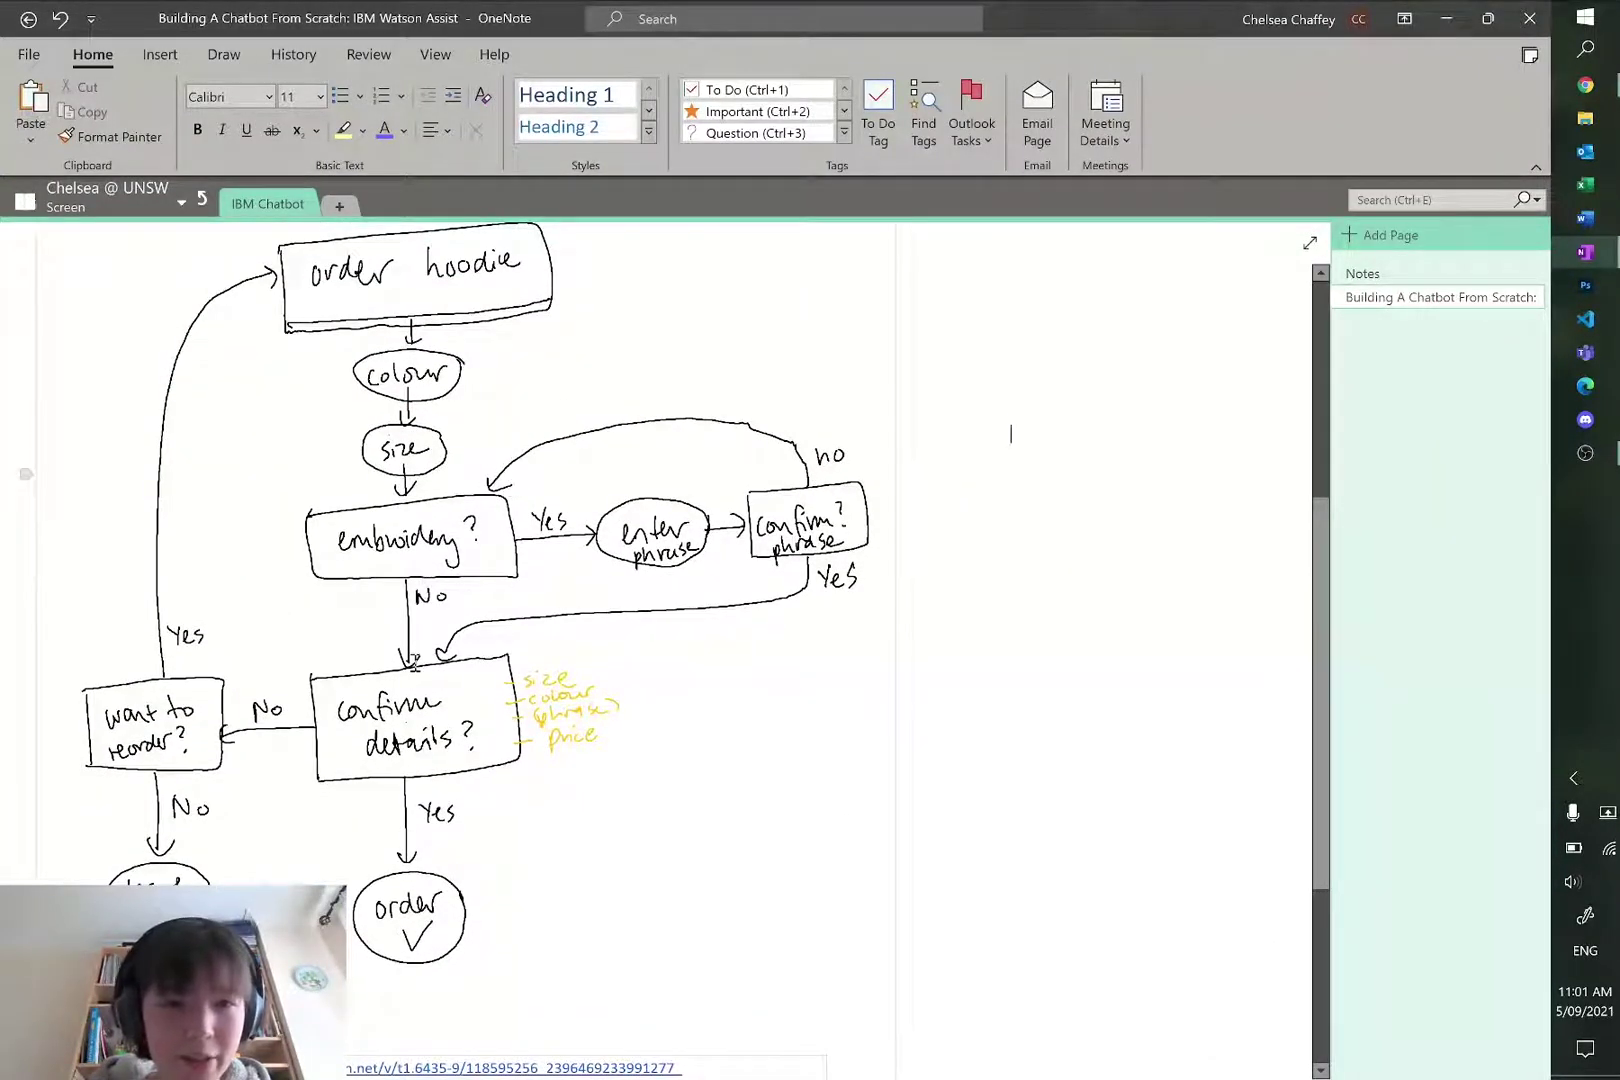
{"action": "key", "text": "alt+Tab"}
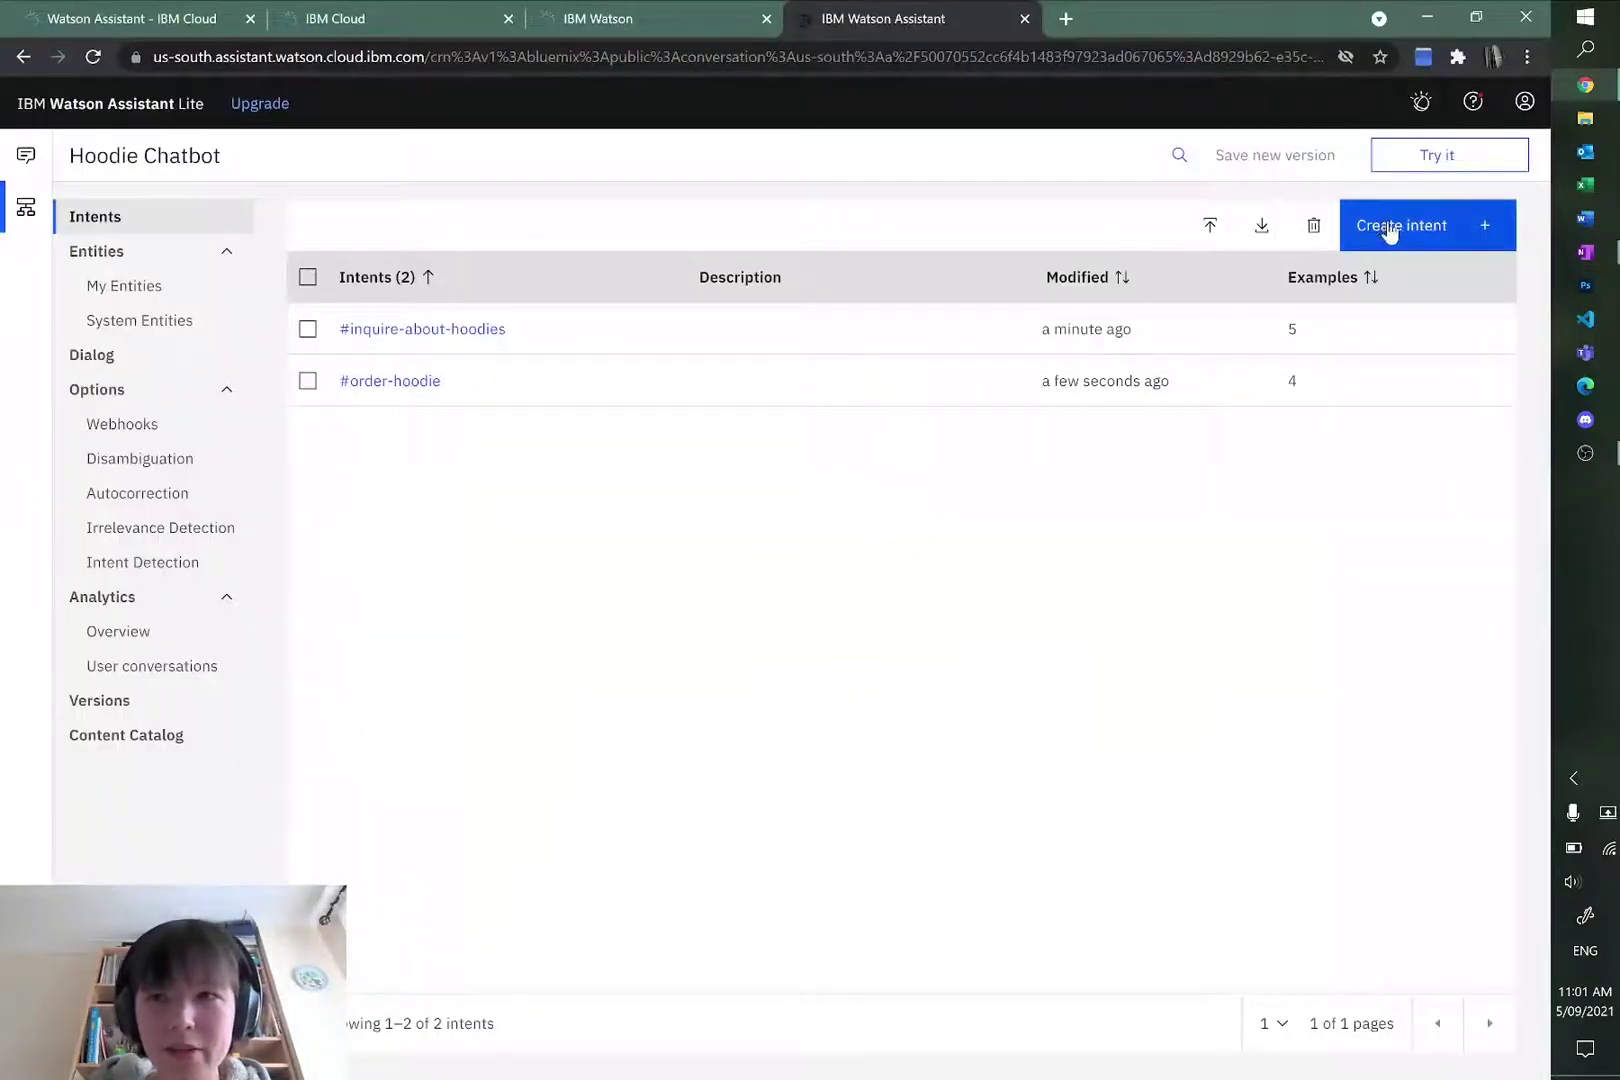
Step: Create a #yes intent with the description 'user wants to confirm'
{"action": "left_click", "coordinate": [1388, 230]}
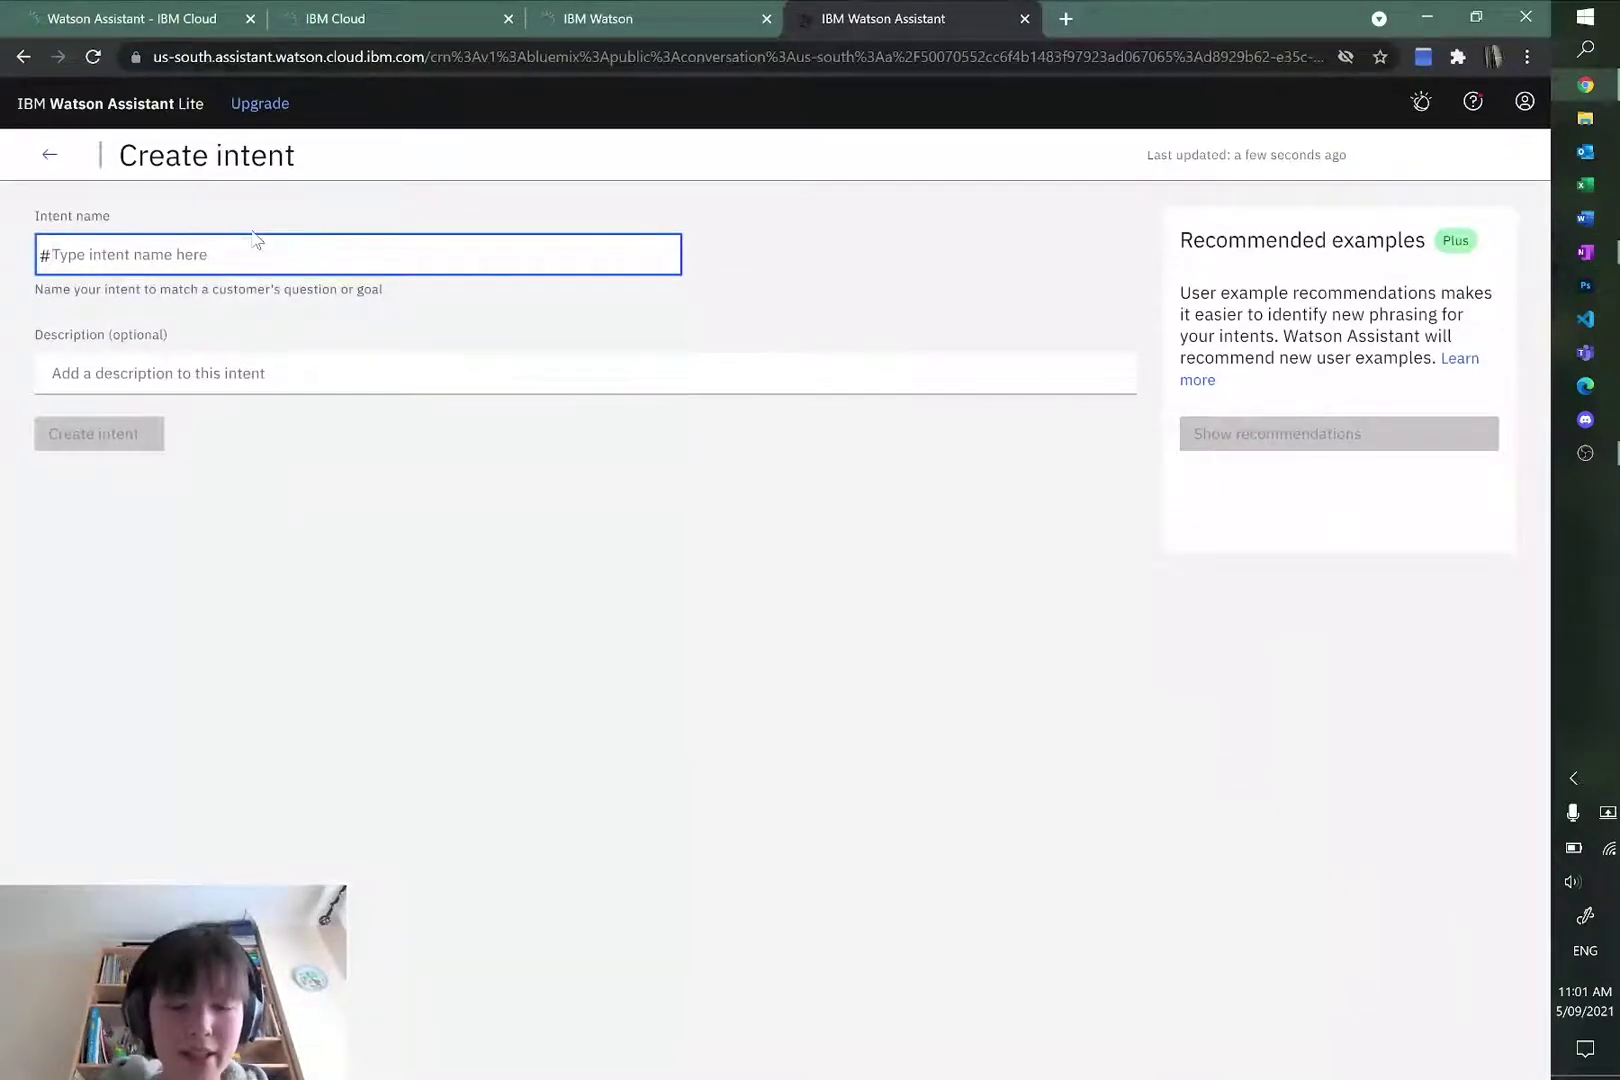
{"action": "type", "text": "yes"}
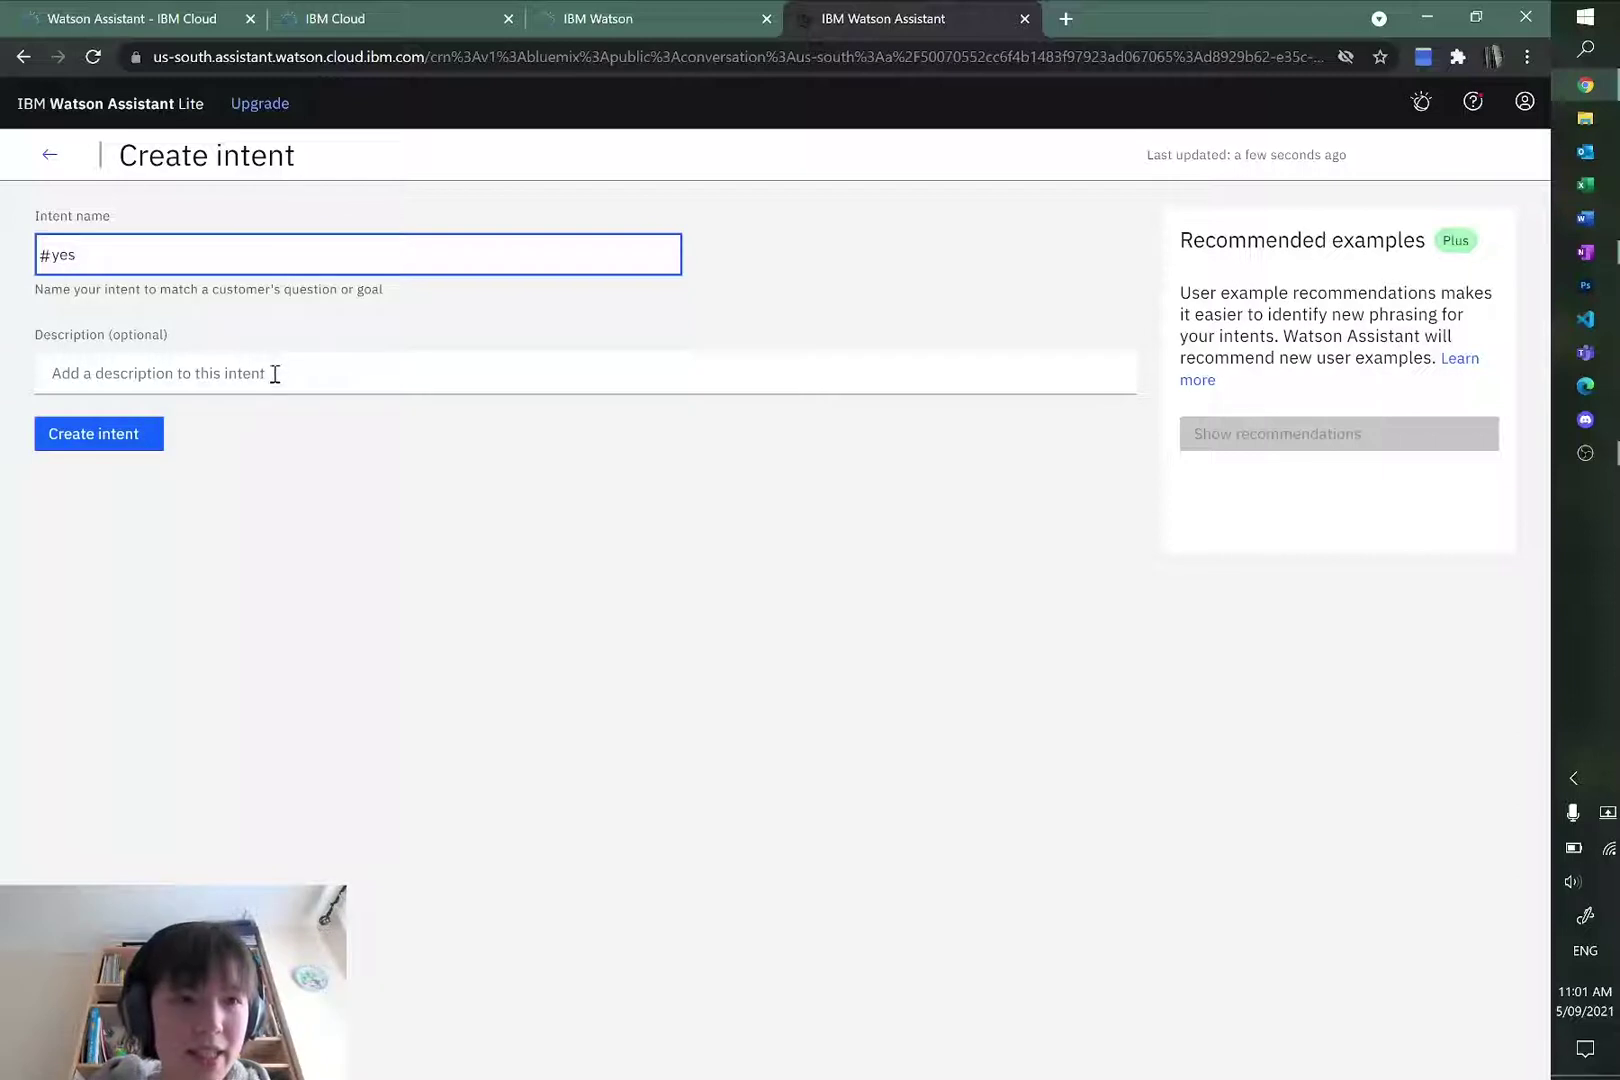
{"action": "left_click", "coordinate": [275, 374]}
{"action": "type", "text": "user "}
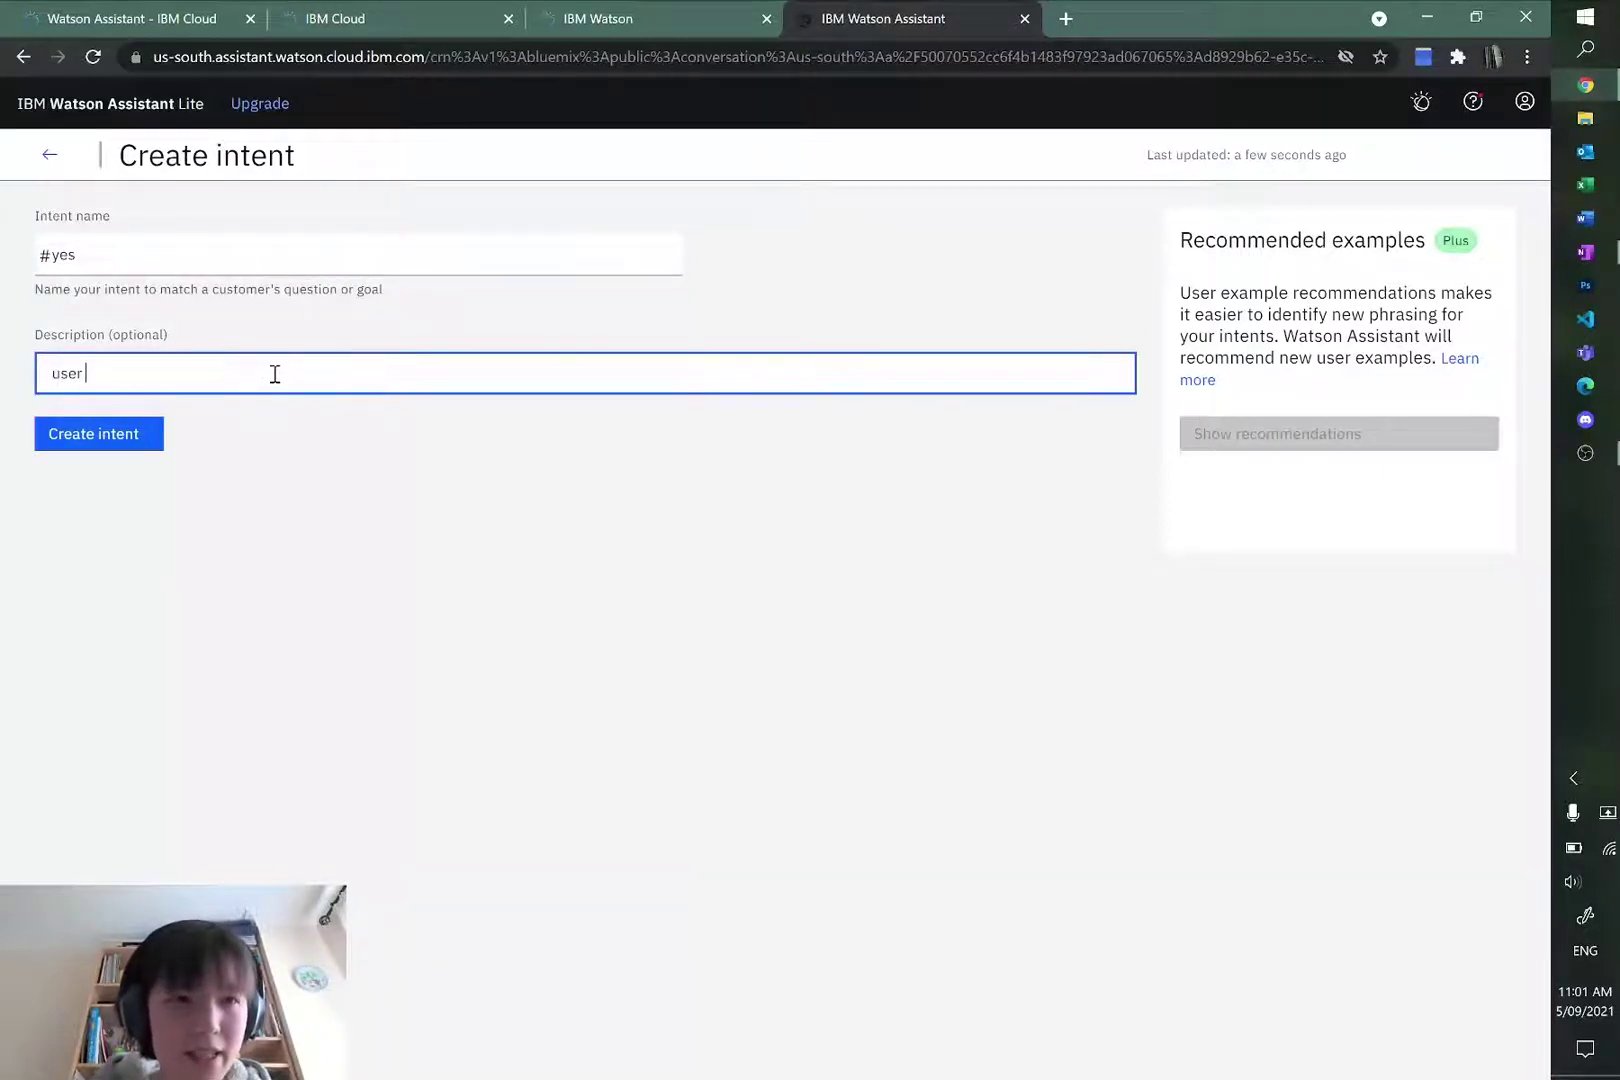
{"action": "type", "text": "wants to confirm"}
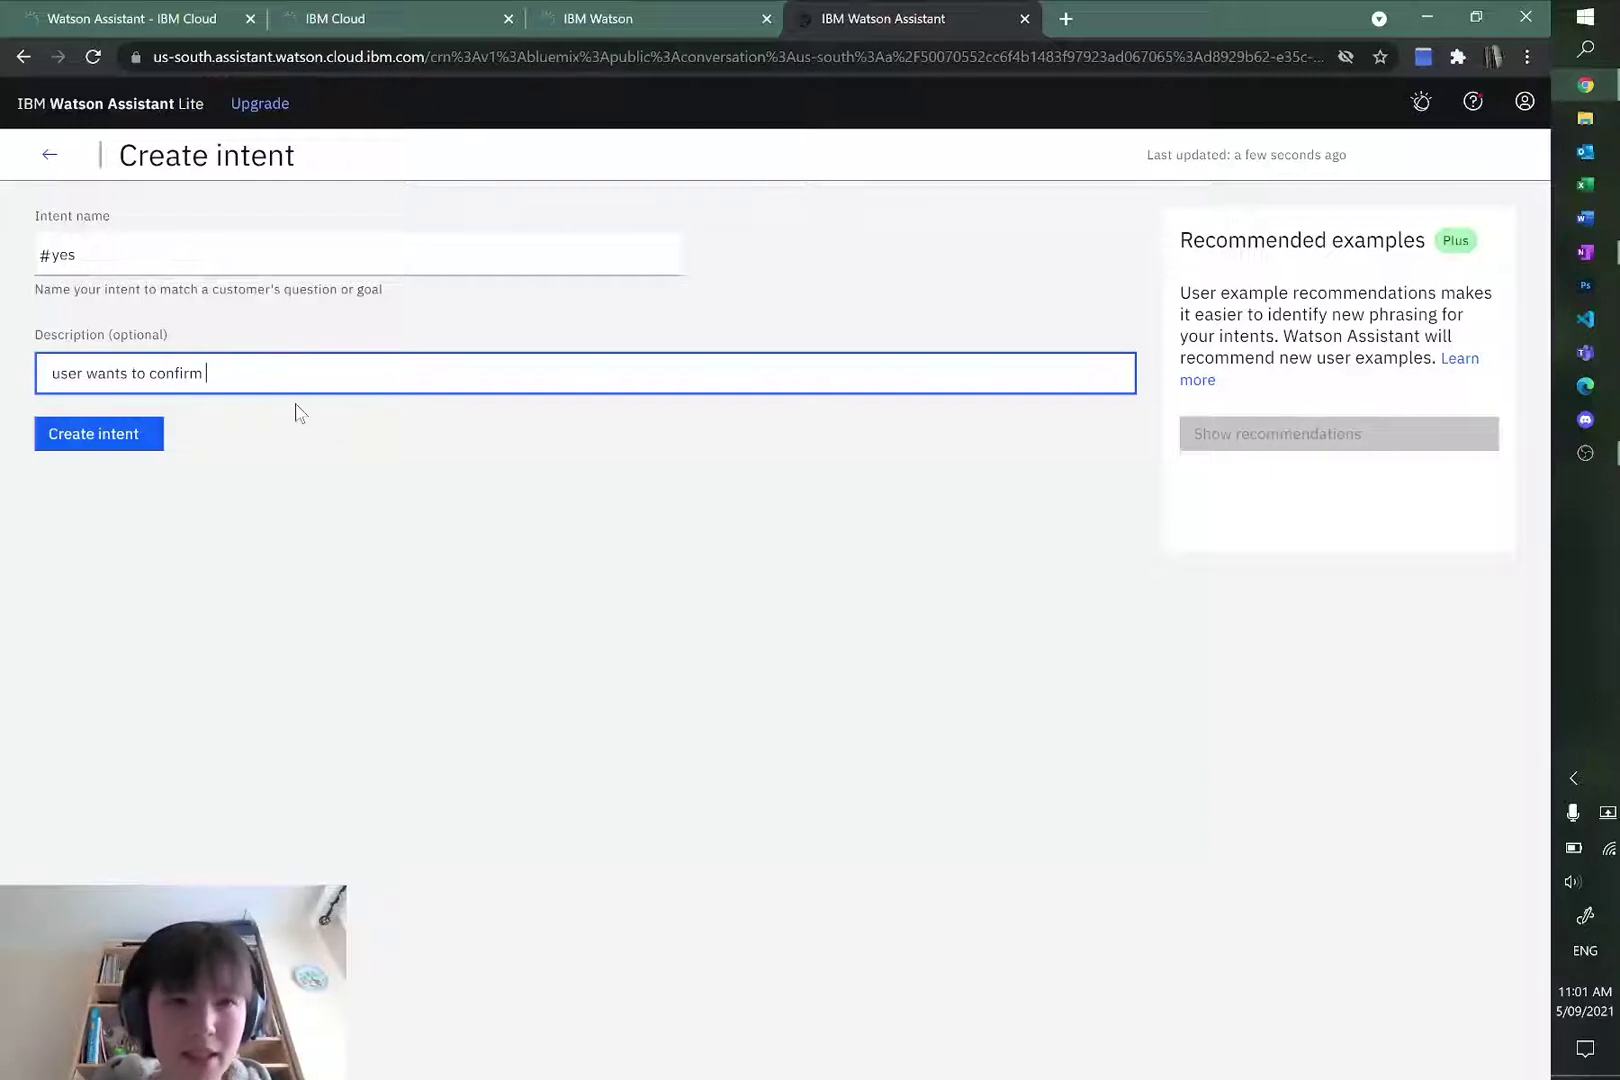
{"action": "left_click", "coordinate": [119, 430]}
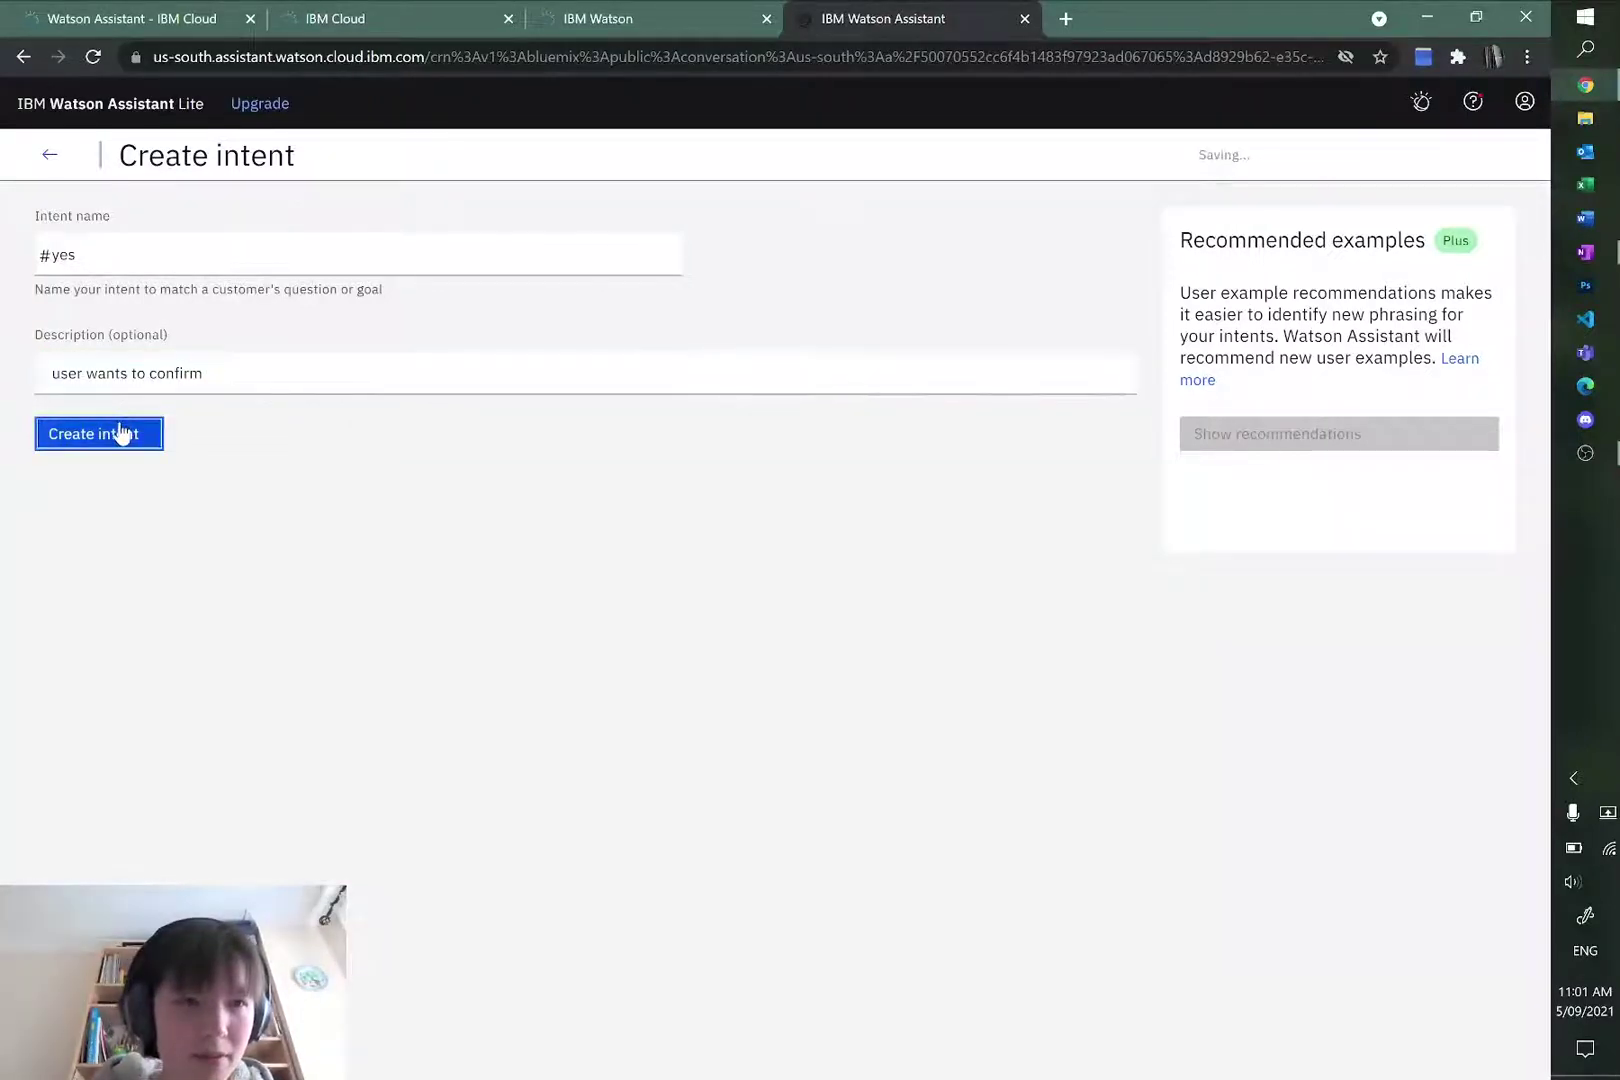
Step: Add #yes examples 'yes', 'yea', 'sure' and 'that's correct', then return to the intents list
{"action": "type", "text": "yes"}
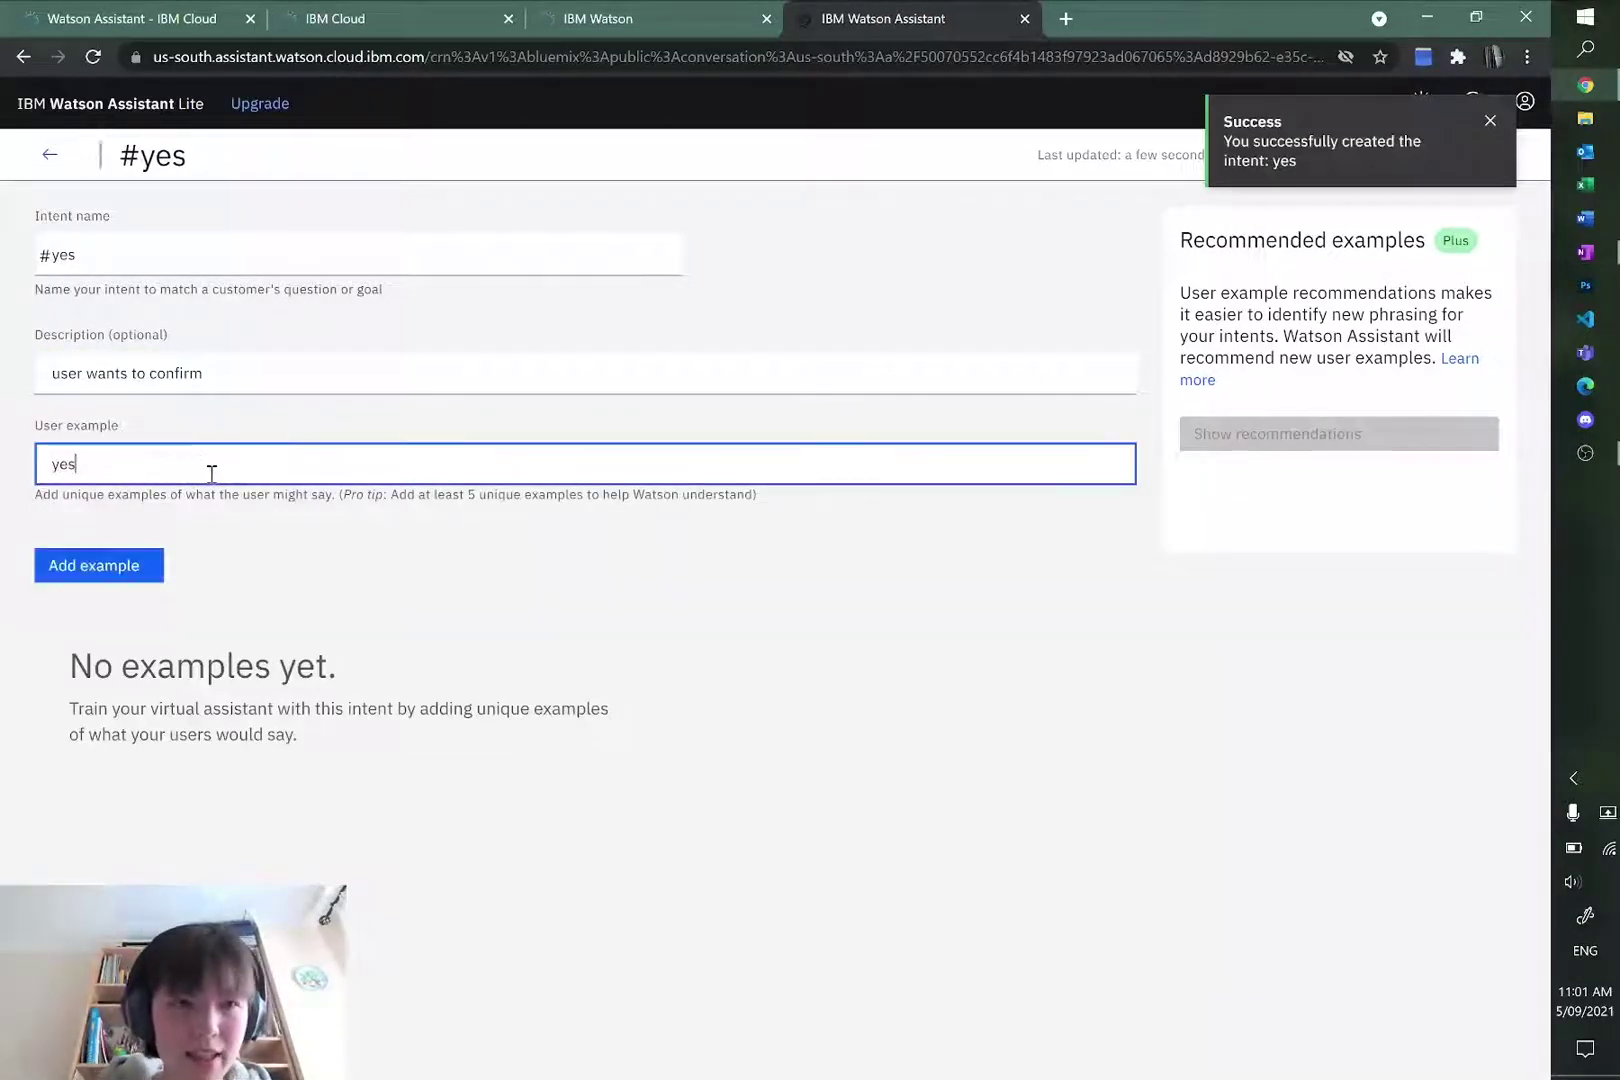
{"action": "key", "text": "Return"}
{"action": "type", "text": "yea"}
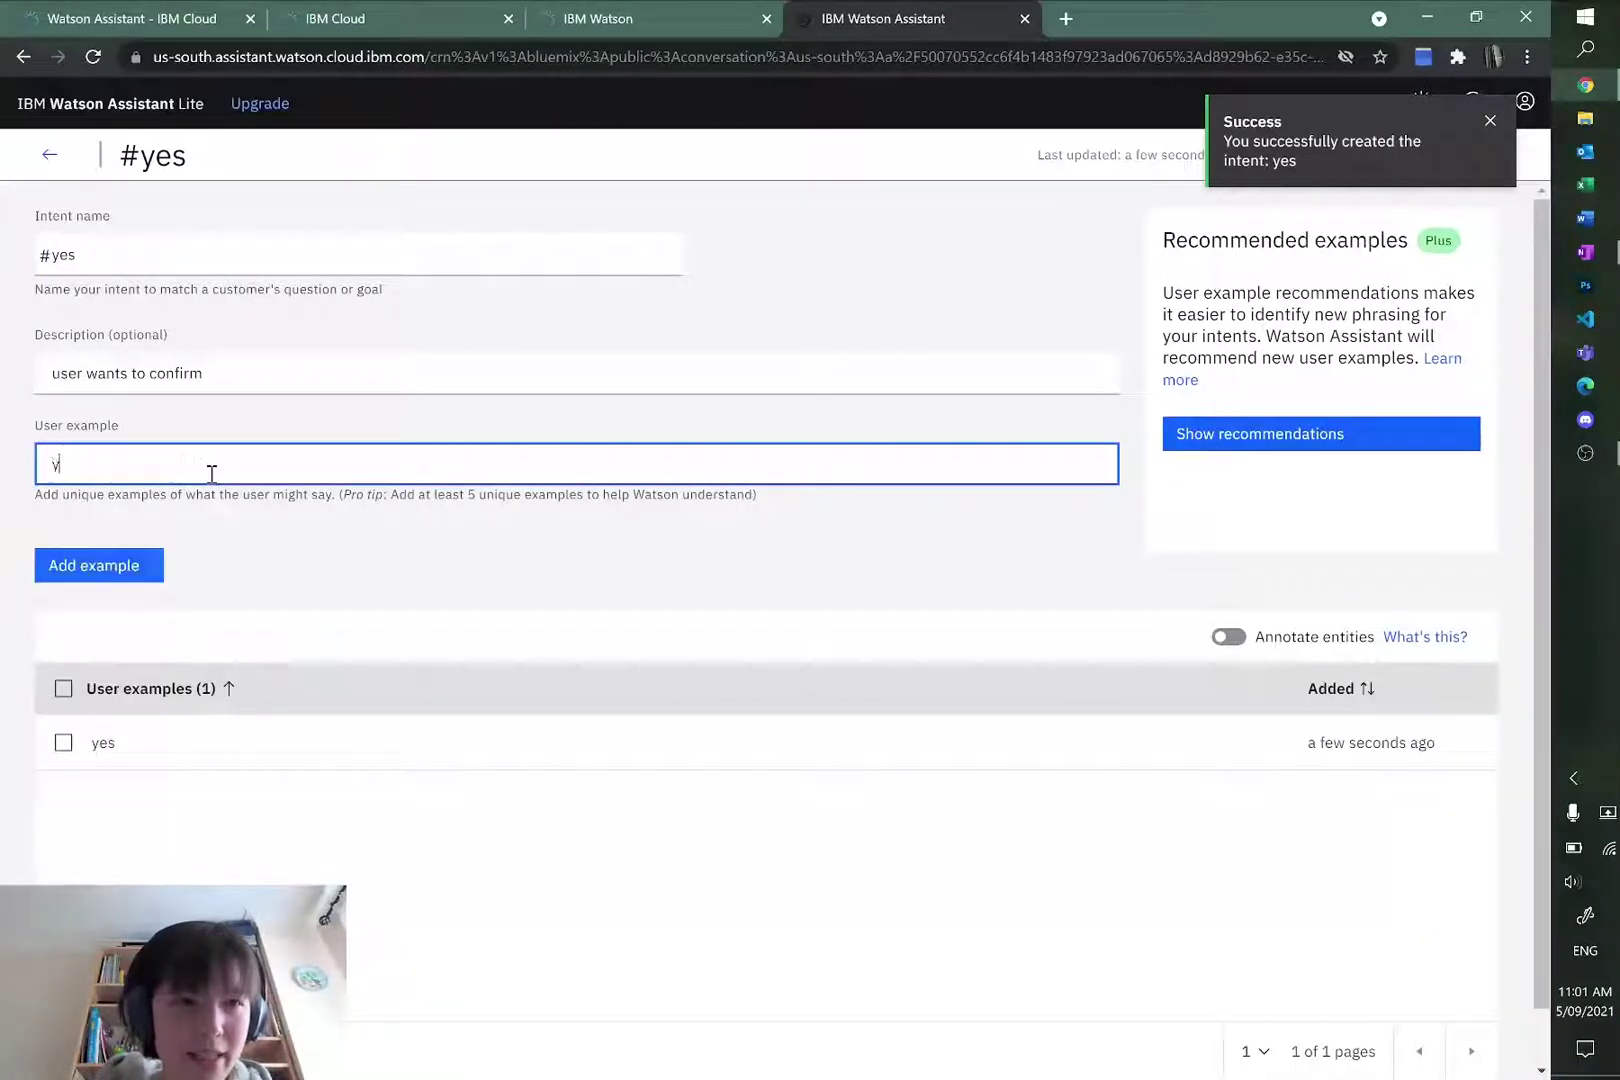
{"action": "key", "text": "Return"}
{"action": "type", "text": "syre"}
{"action": "key", "text": "BackSpace"}
{"action": "key", "text": "BackSpace"}
{"action": "key", "text": "BackSpace"}
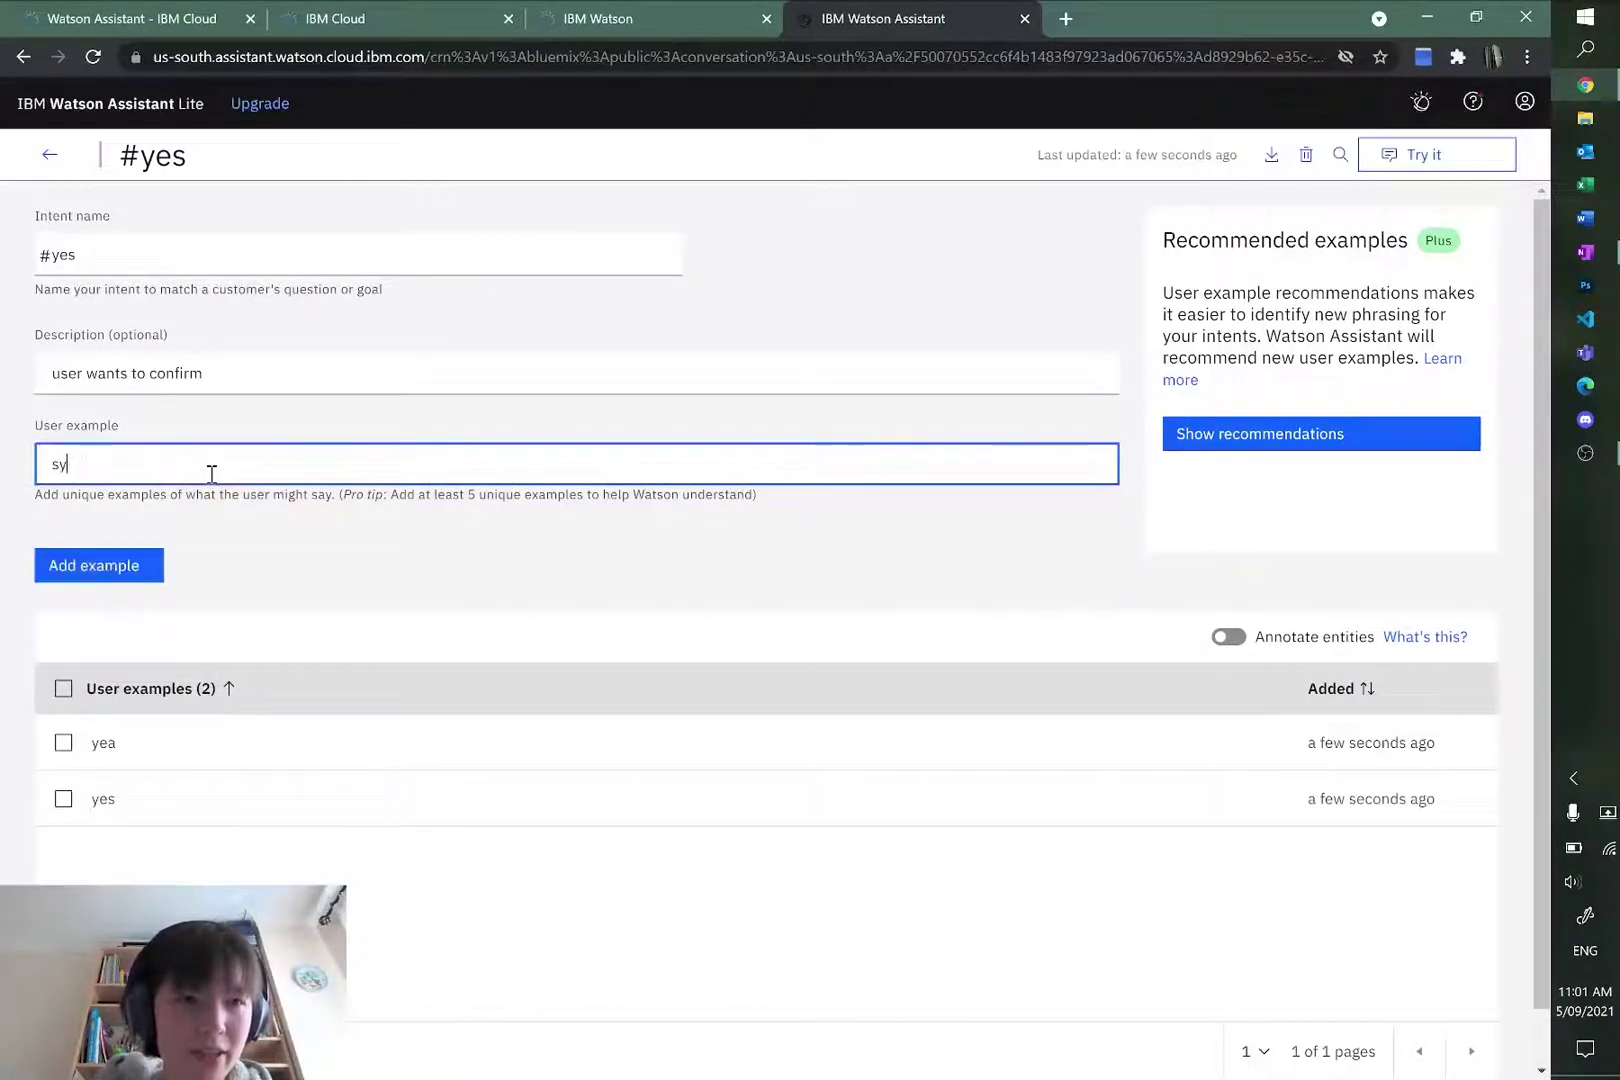
{"action": "type", "text": "ure"}
{"action": "type", "text": "that's correc"}
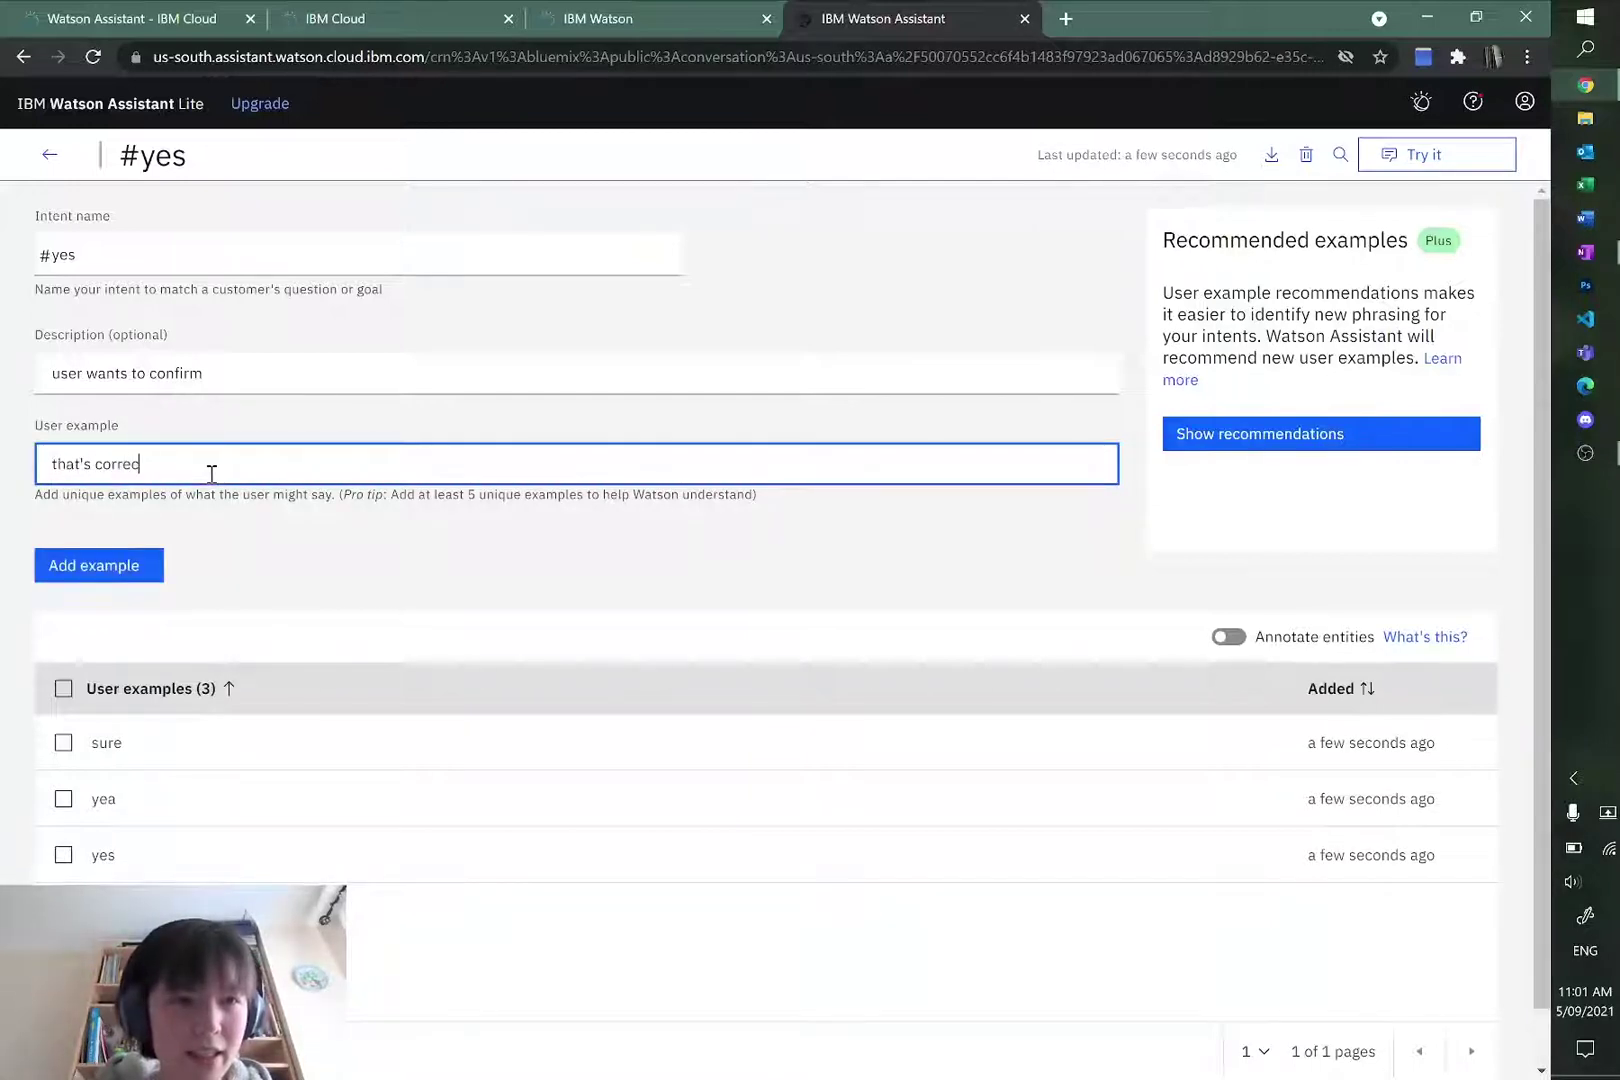
{"action": "type", "text": "t"}
{"action": "key", "text": "Return"}
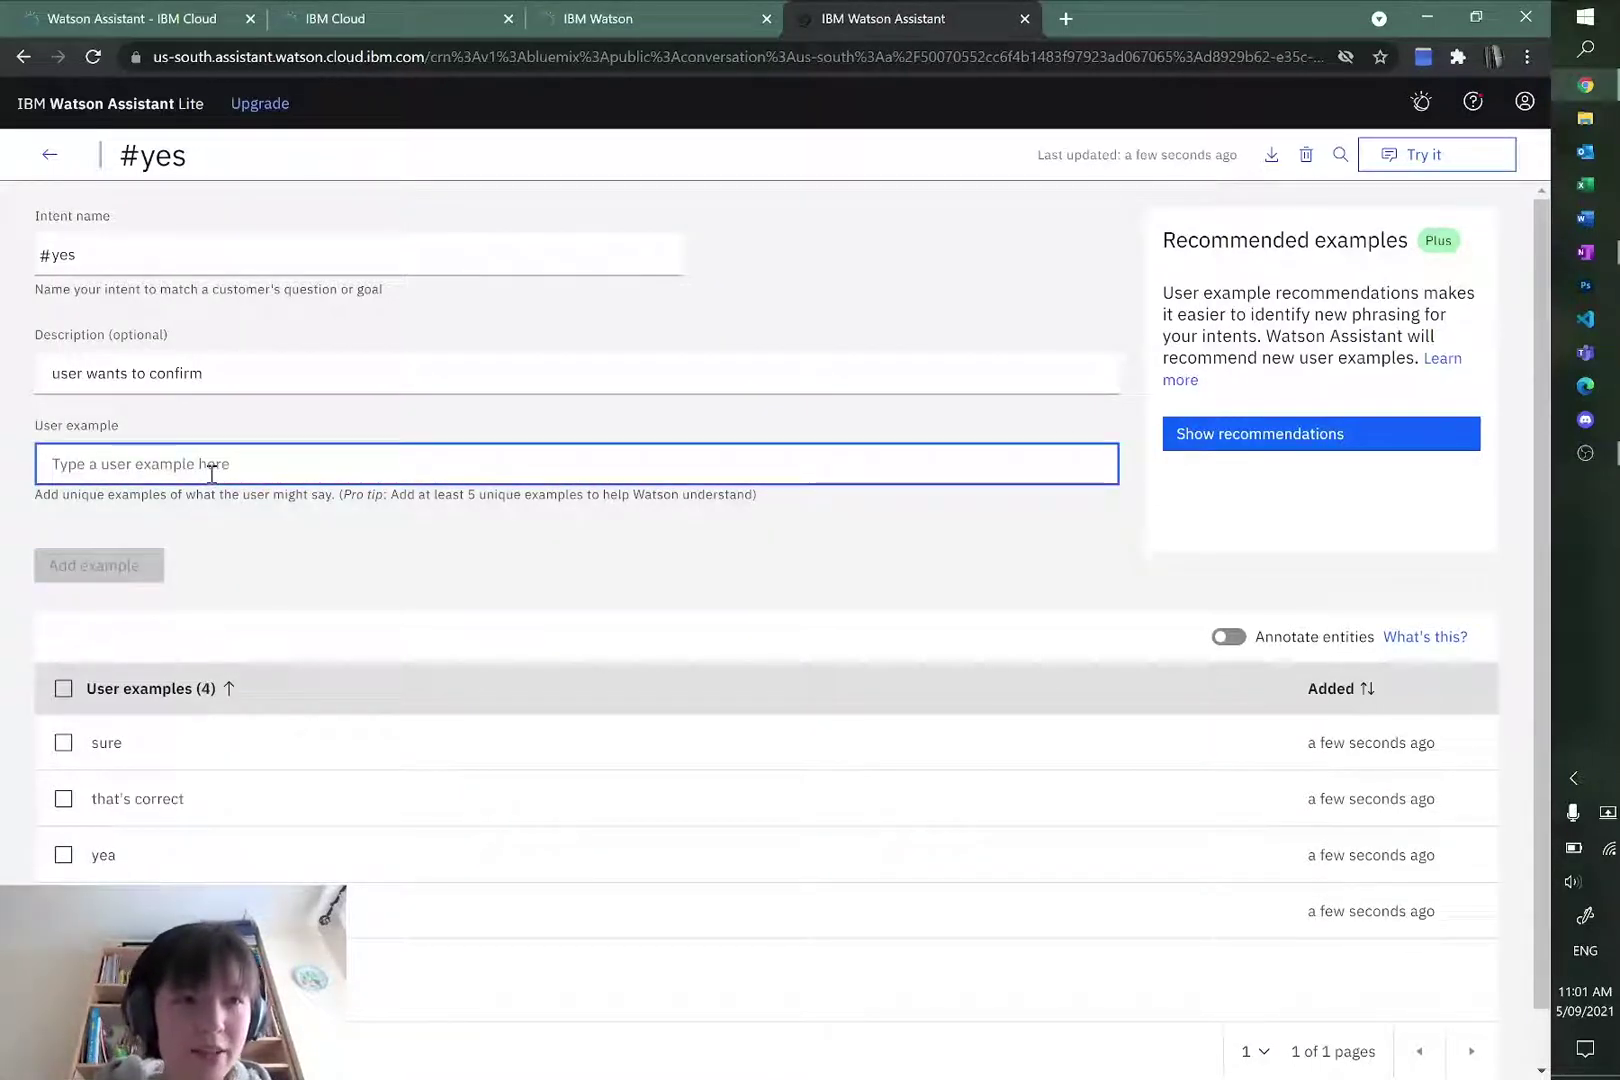
{"action": "left_click", "coordinate": [52, 158]}
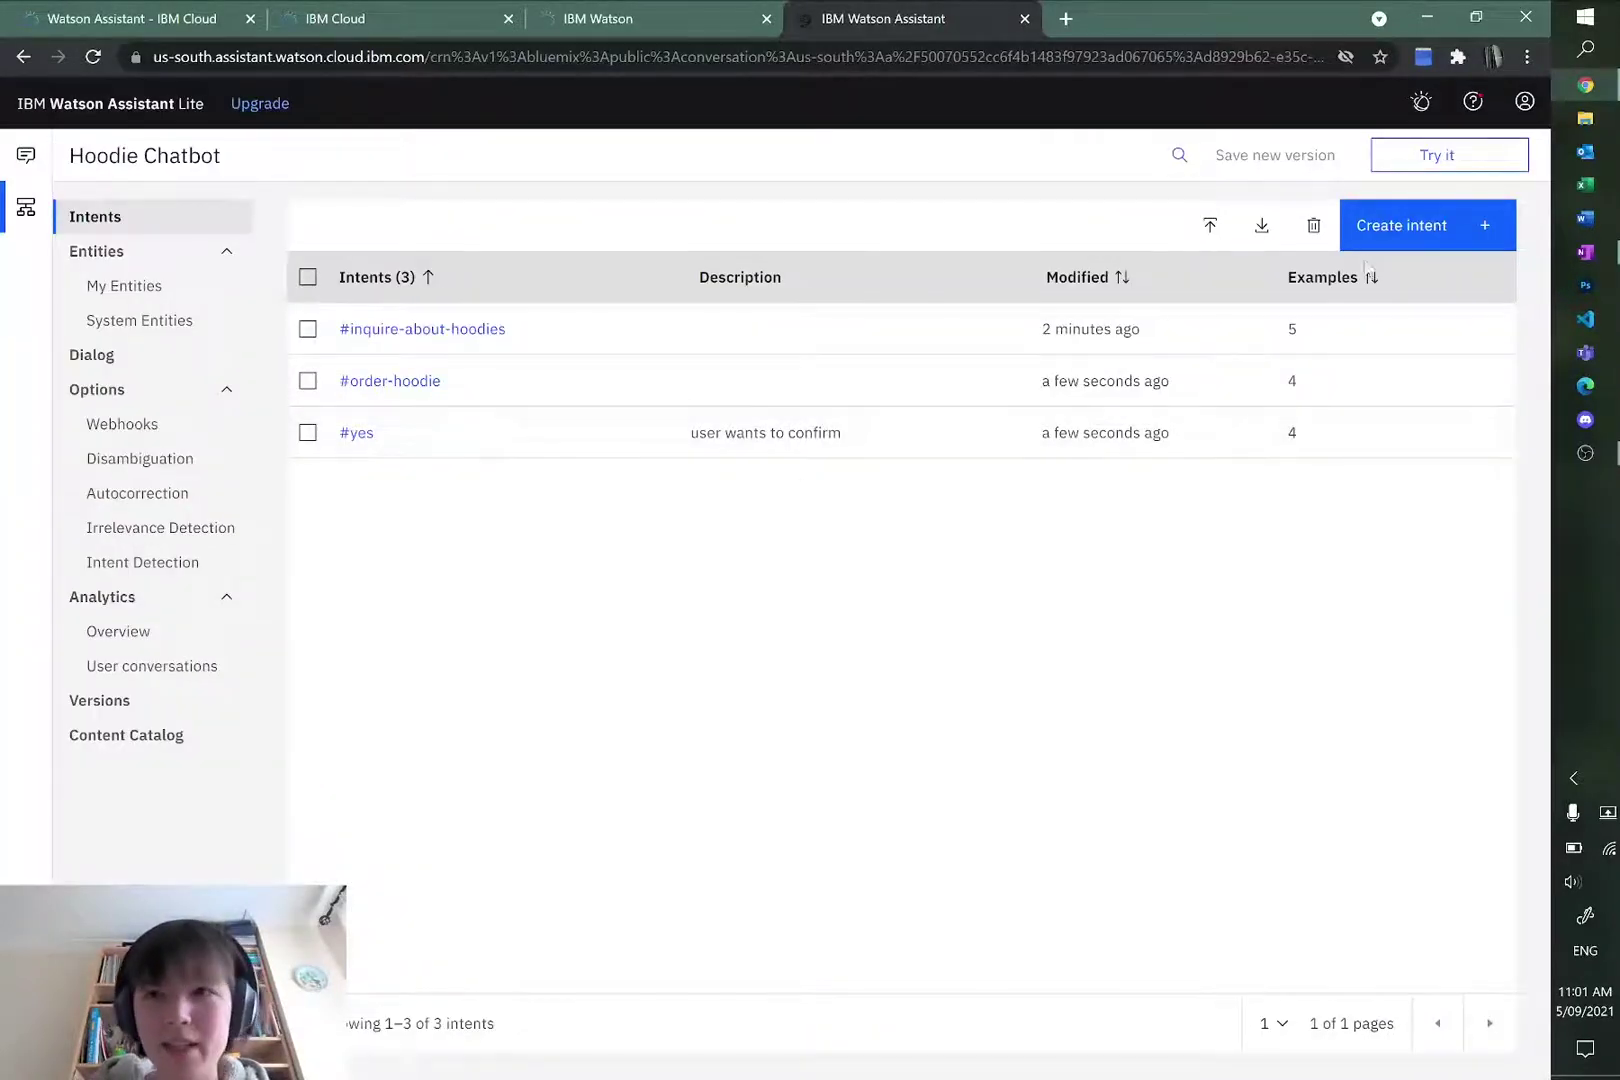
Step: Create a new intent named #no
{"action": "left_click", "coordinate": [1420, 225]}
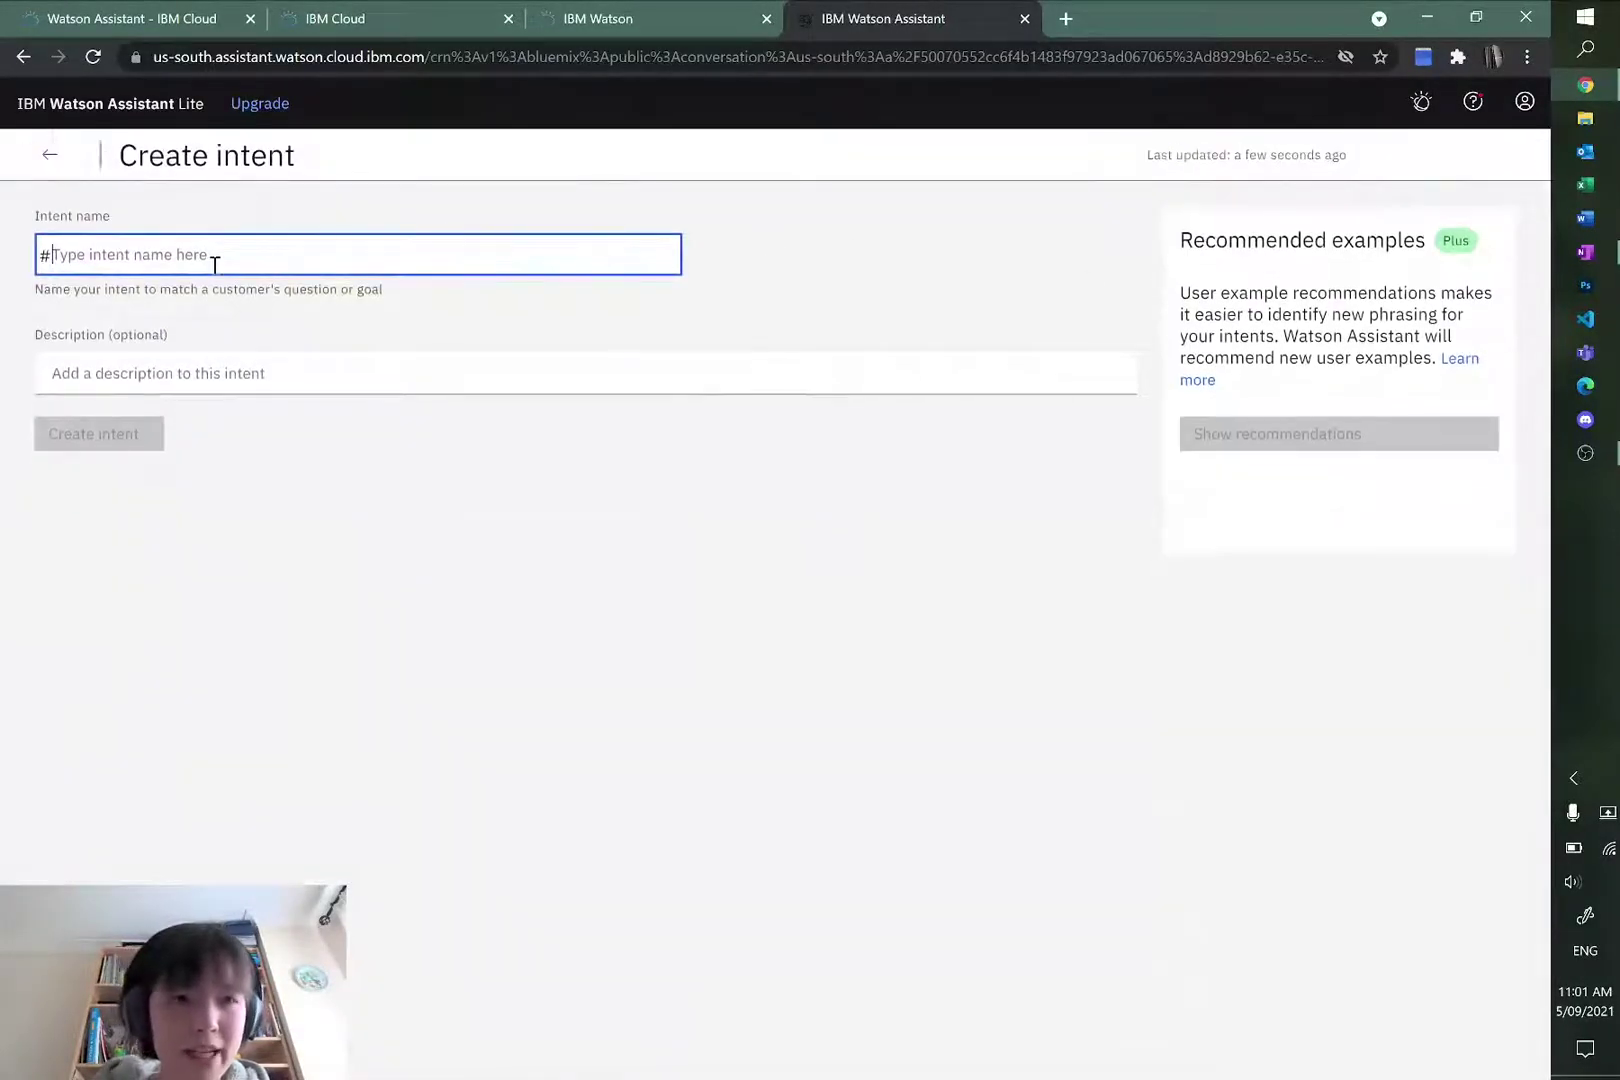
{"action": "type", "text": "no"}
{"action": "left_click", "coordinate": [221, 372]}
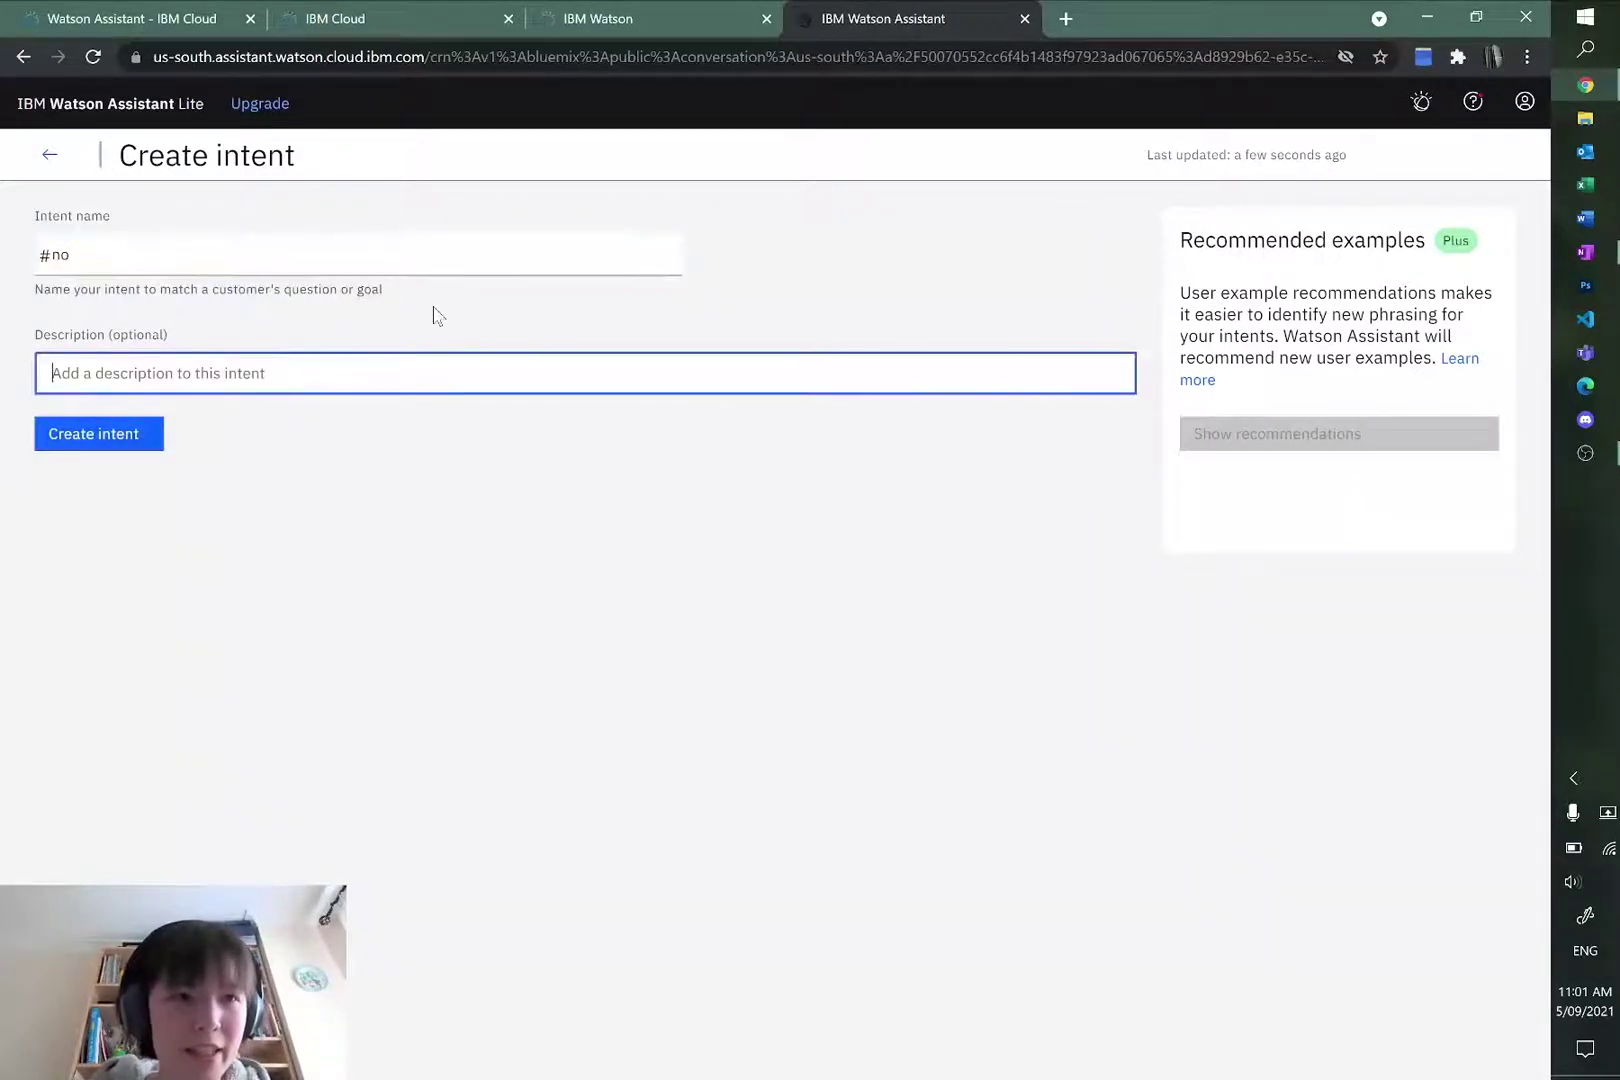
{"action": "left_click", "coordinate": [94, 435]}
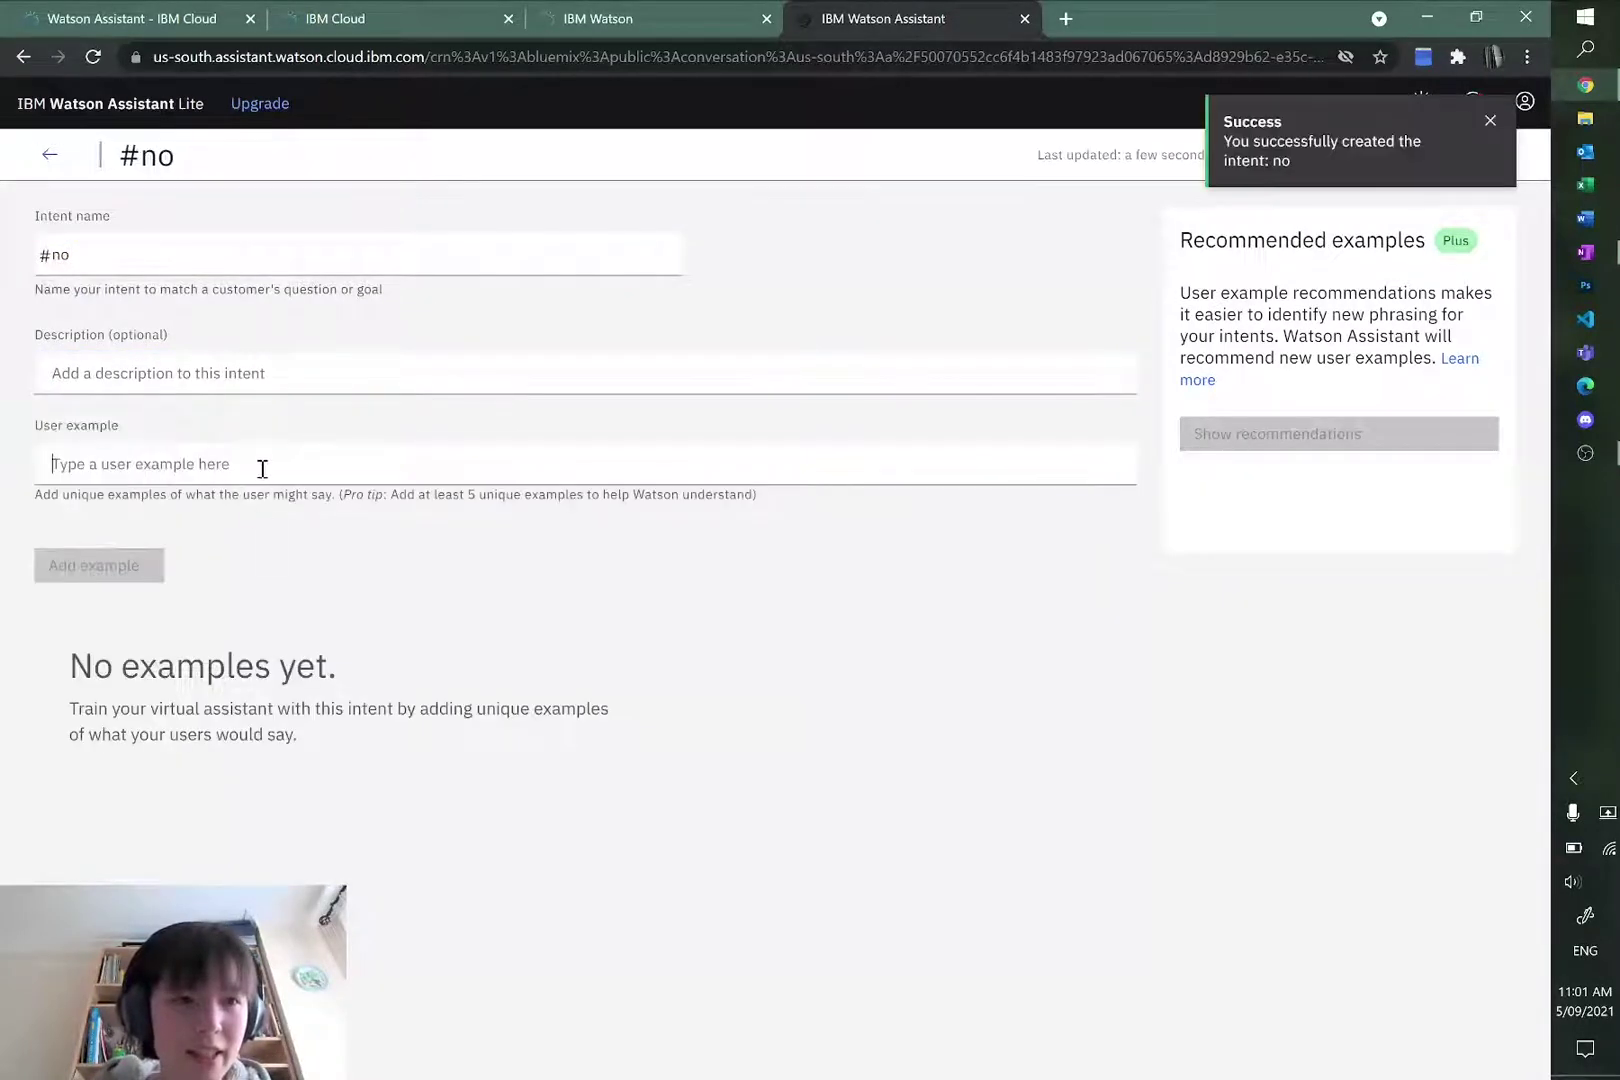
Step: Add the user examples no, not yet and incorrect to #no, then go back to the intents list
{"action": "left_click", "coordinate": [261, 467]}
{"action": "type", "text": "no"}
{"action": "key", "text": "Return"}
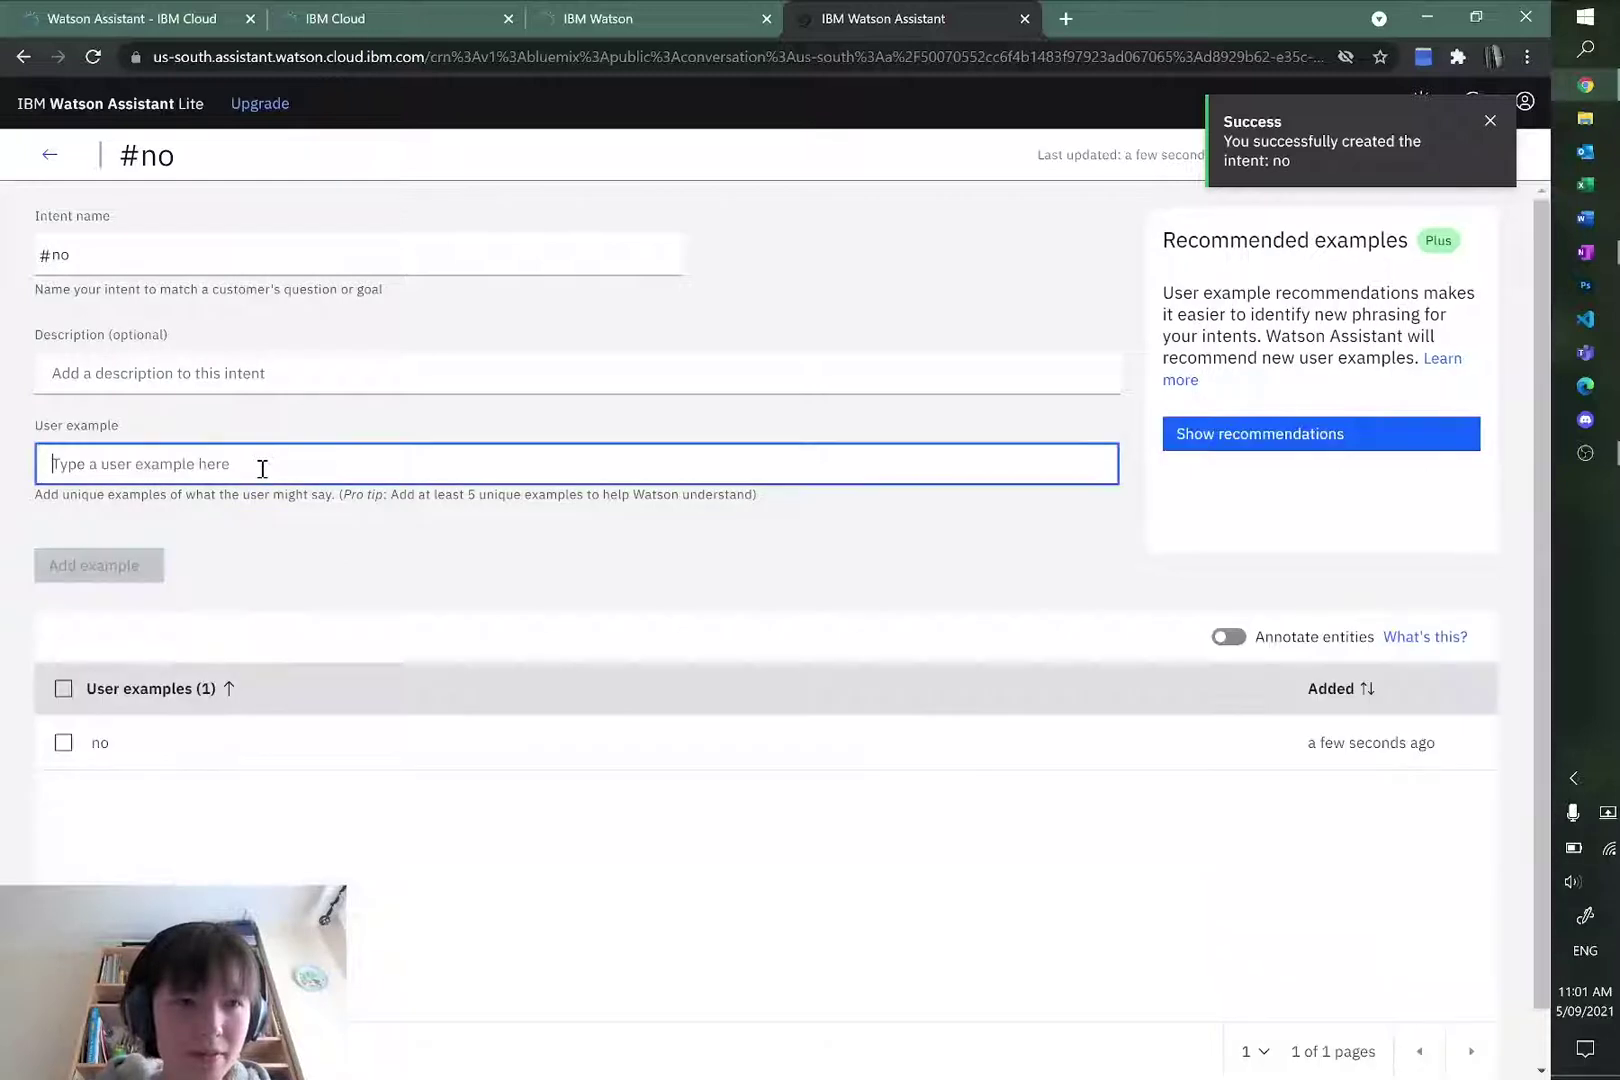
{"action": "type", "text": "not yet"}
{"action": "key", "text": "Return"}
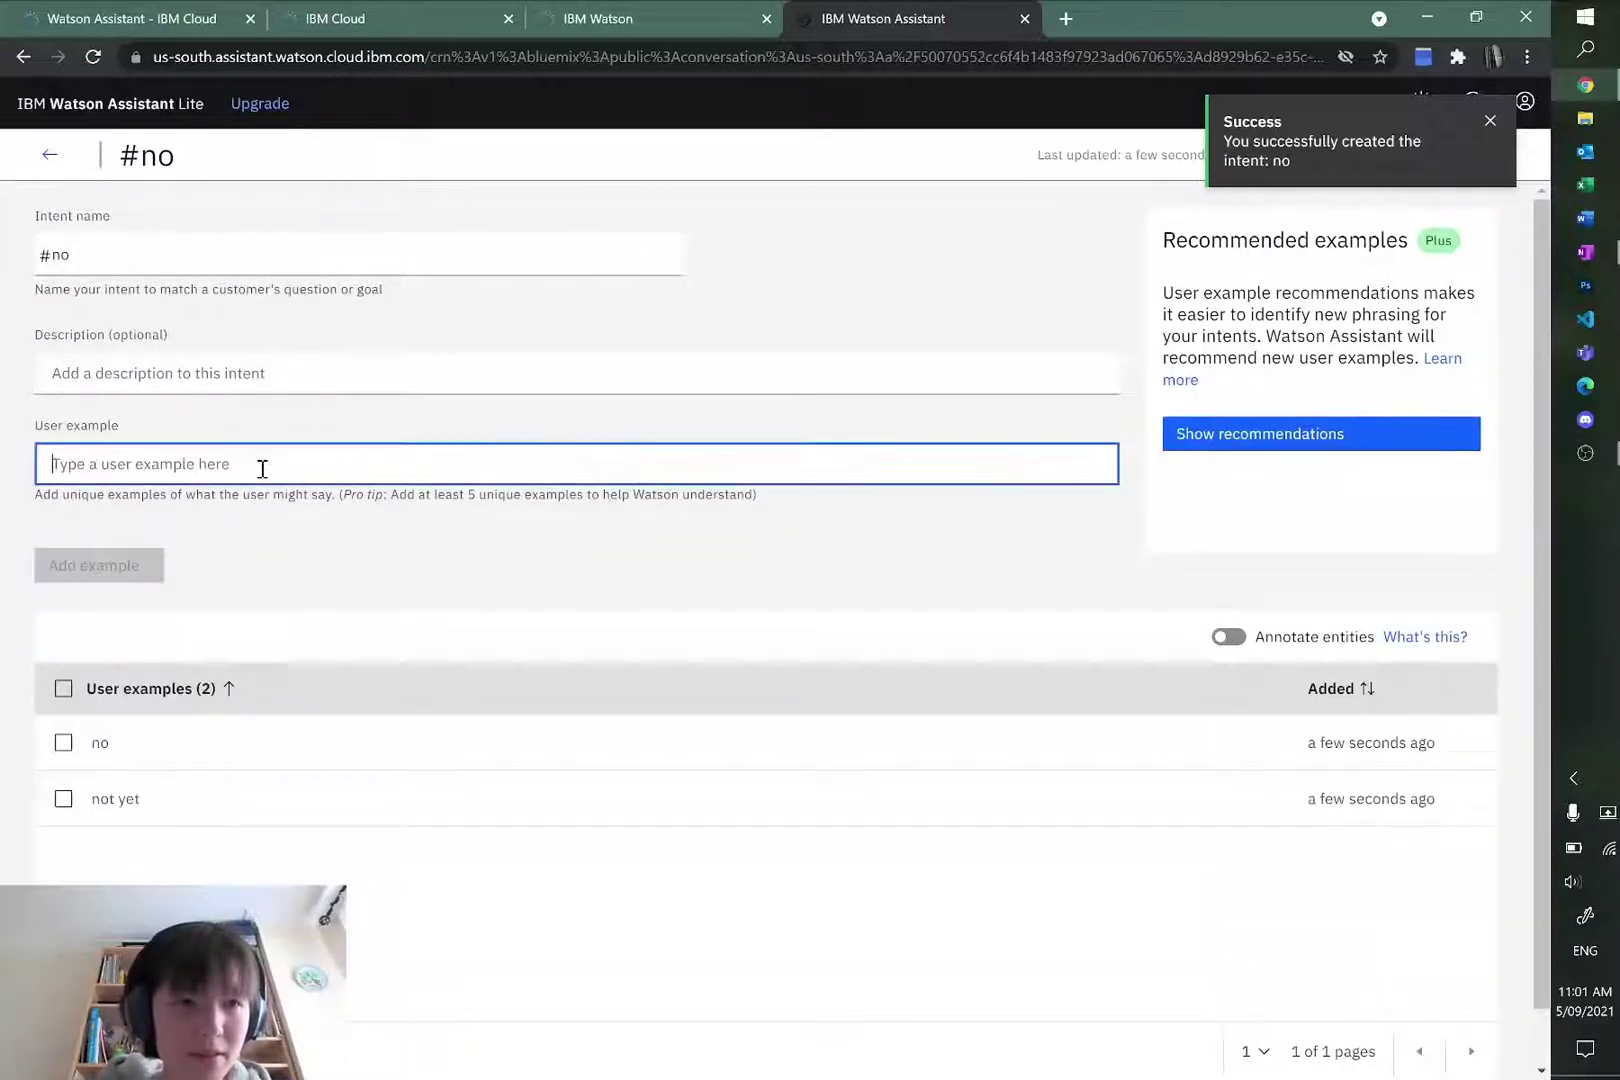
{"action": "type", "text": "incorrect"}
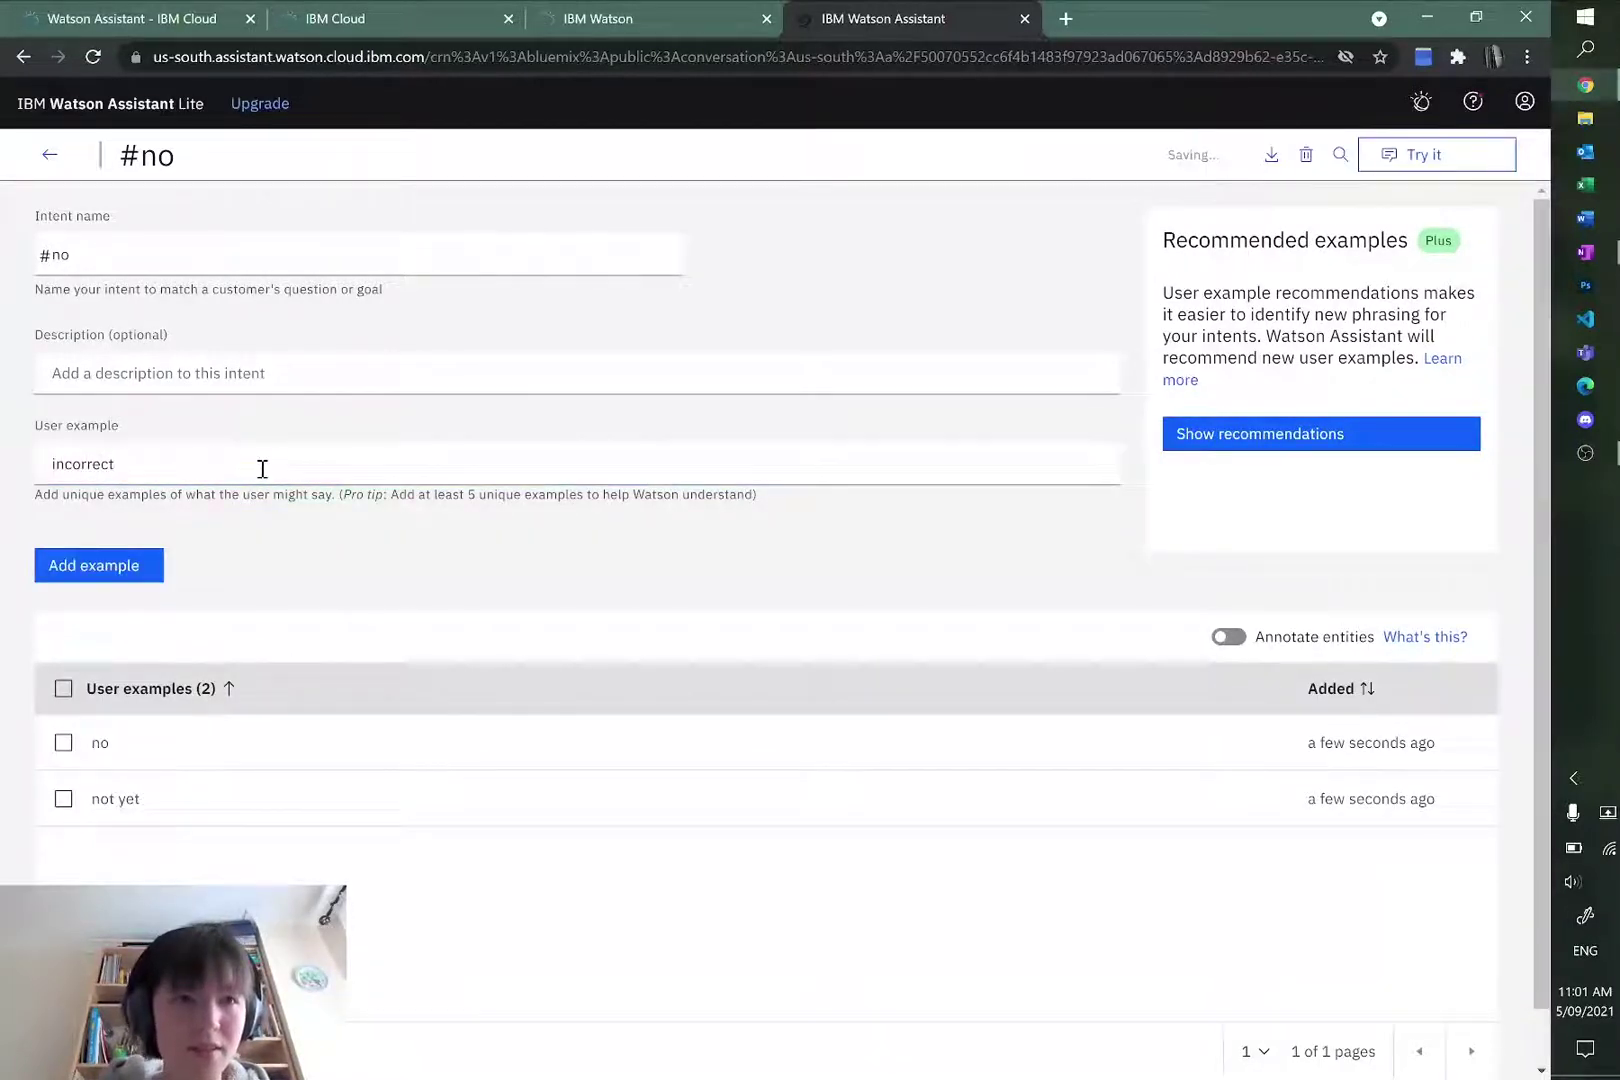
{"action": "key", "text": "Return"}
{"action": "left_click", "coordinate": [47, 160]}
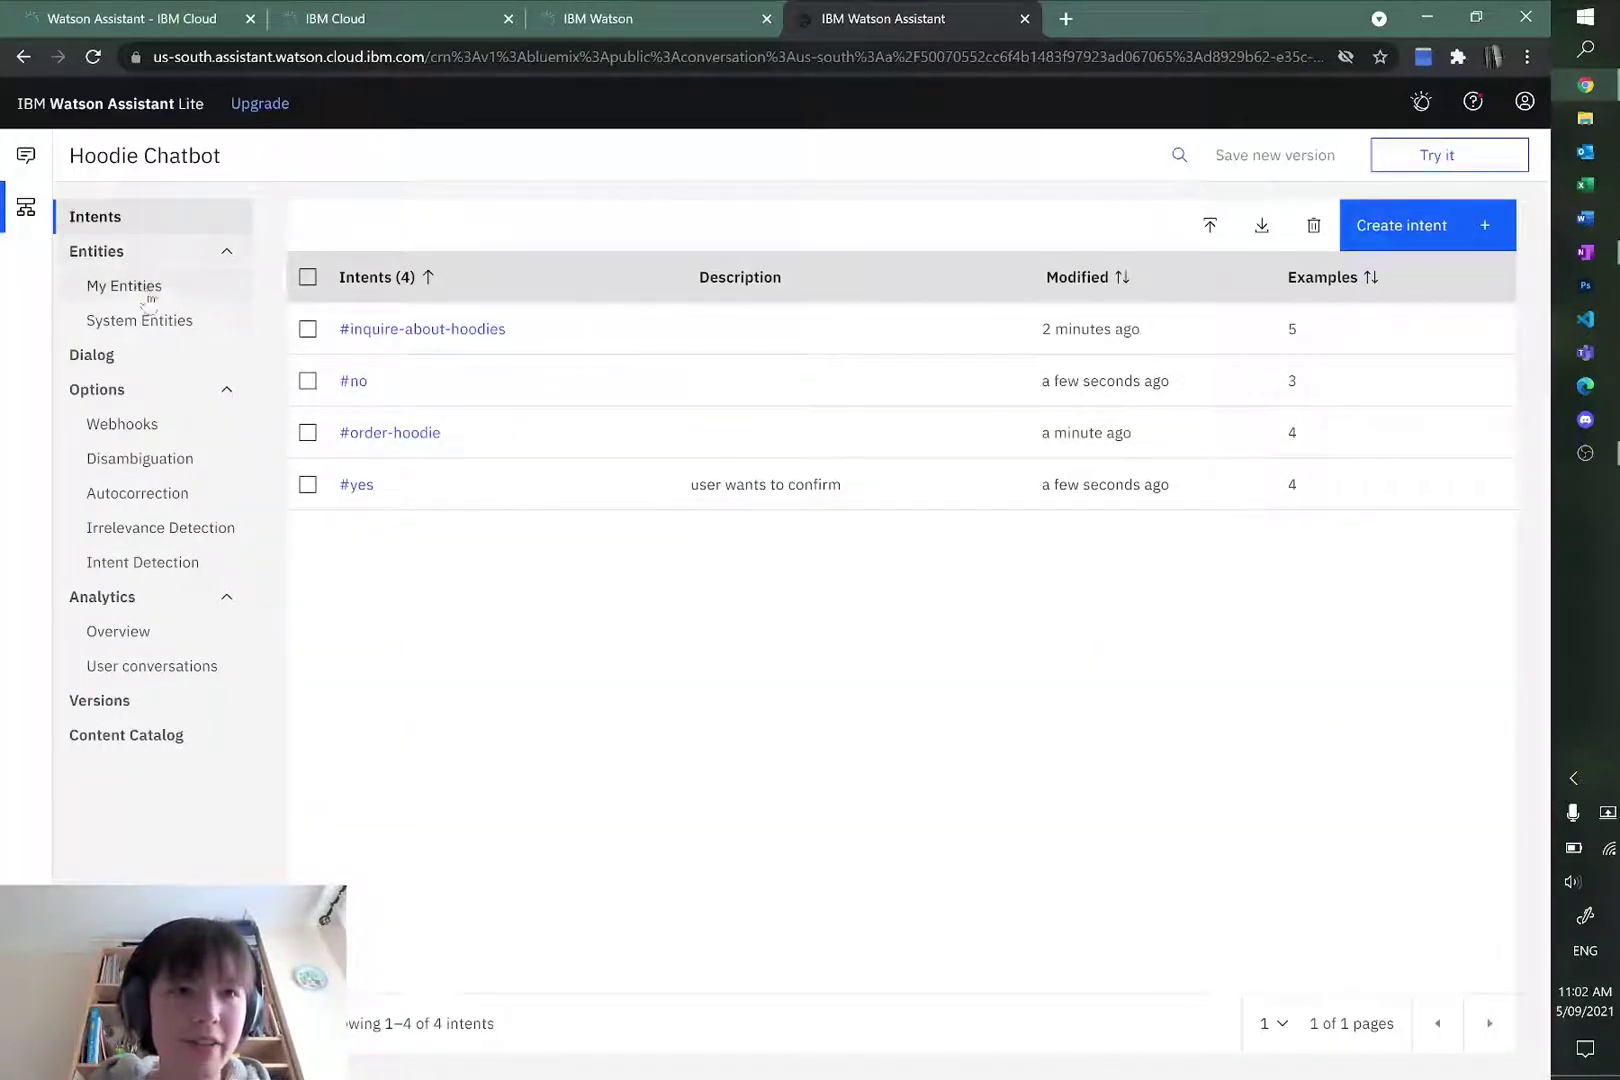
Step: Start a blank new entity under My Entities, then switch to the OneNote flowchart
{"action": "left_click", "coordinate": [125, 285]}
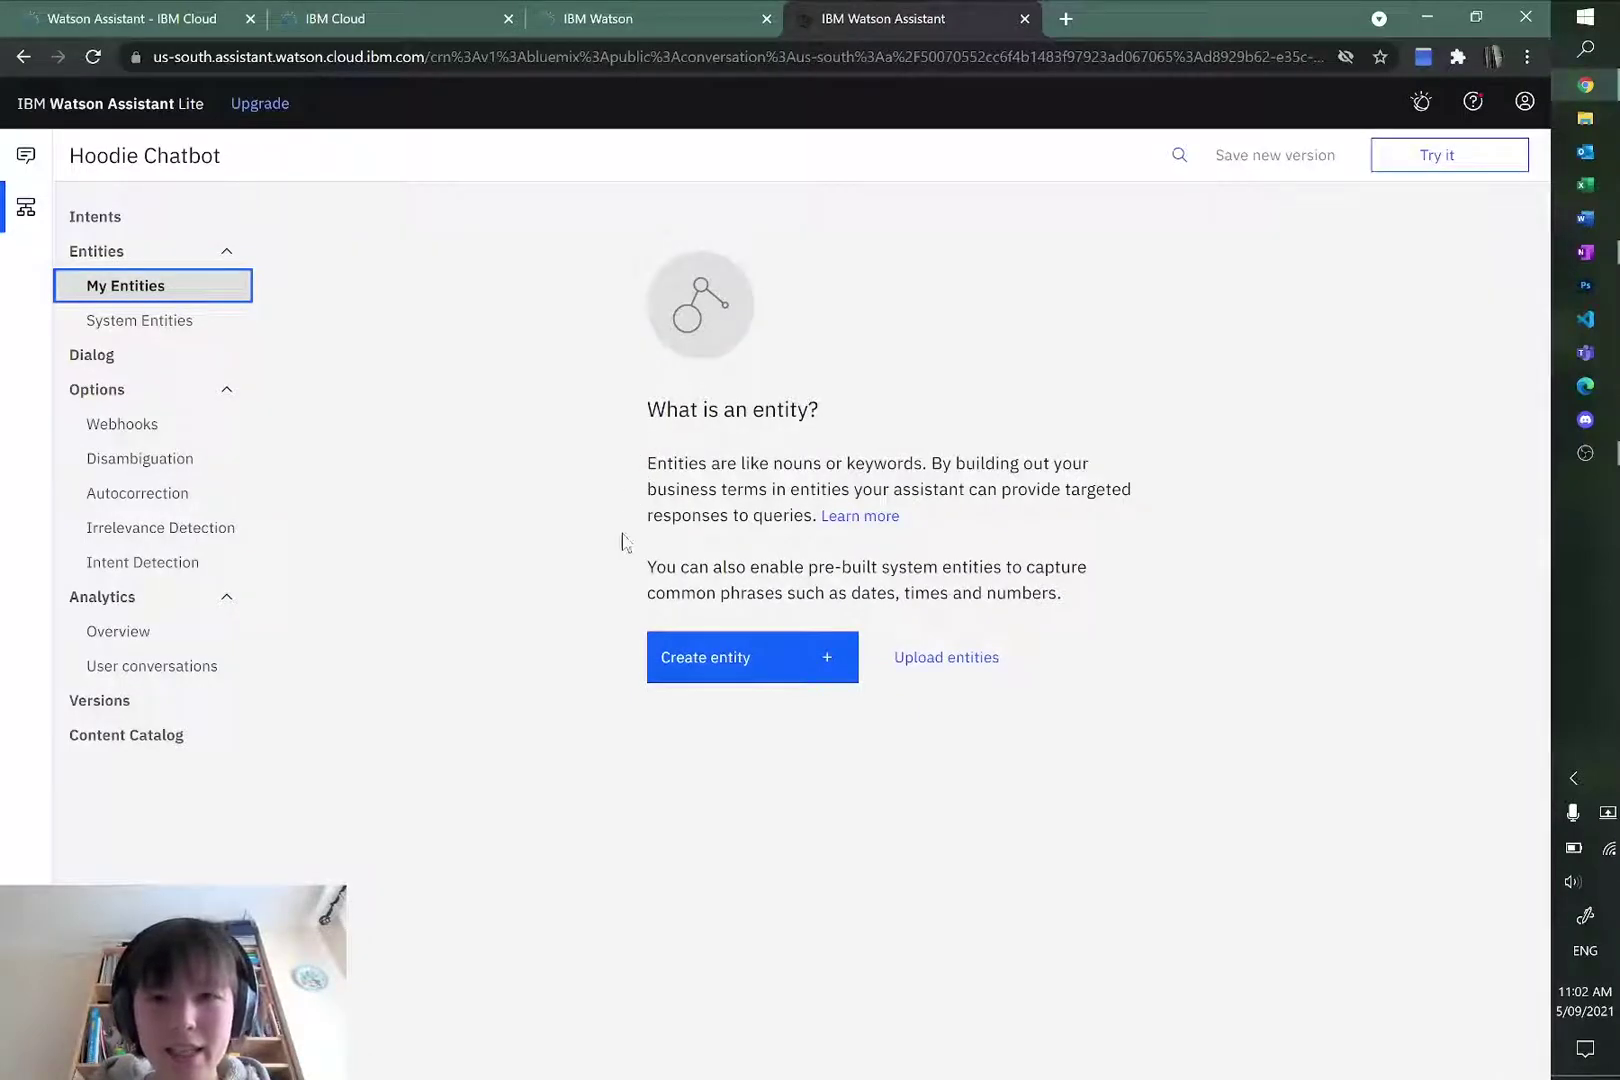
{"action": "left_click", "coordinate": [741, 662]}
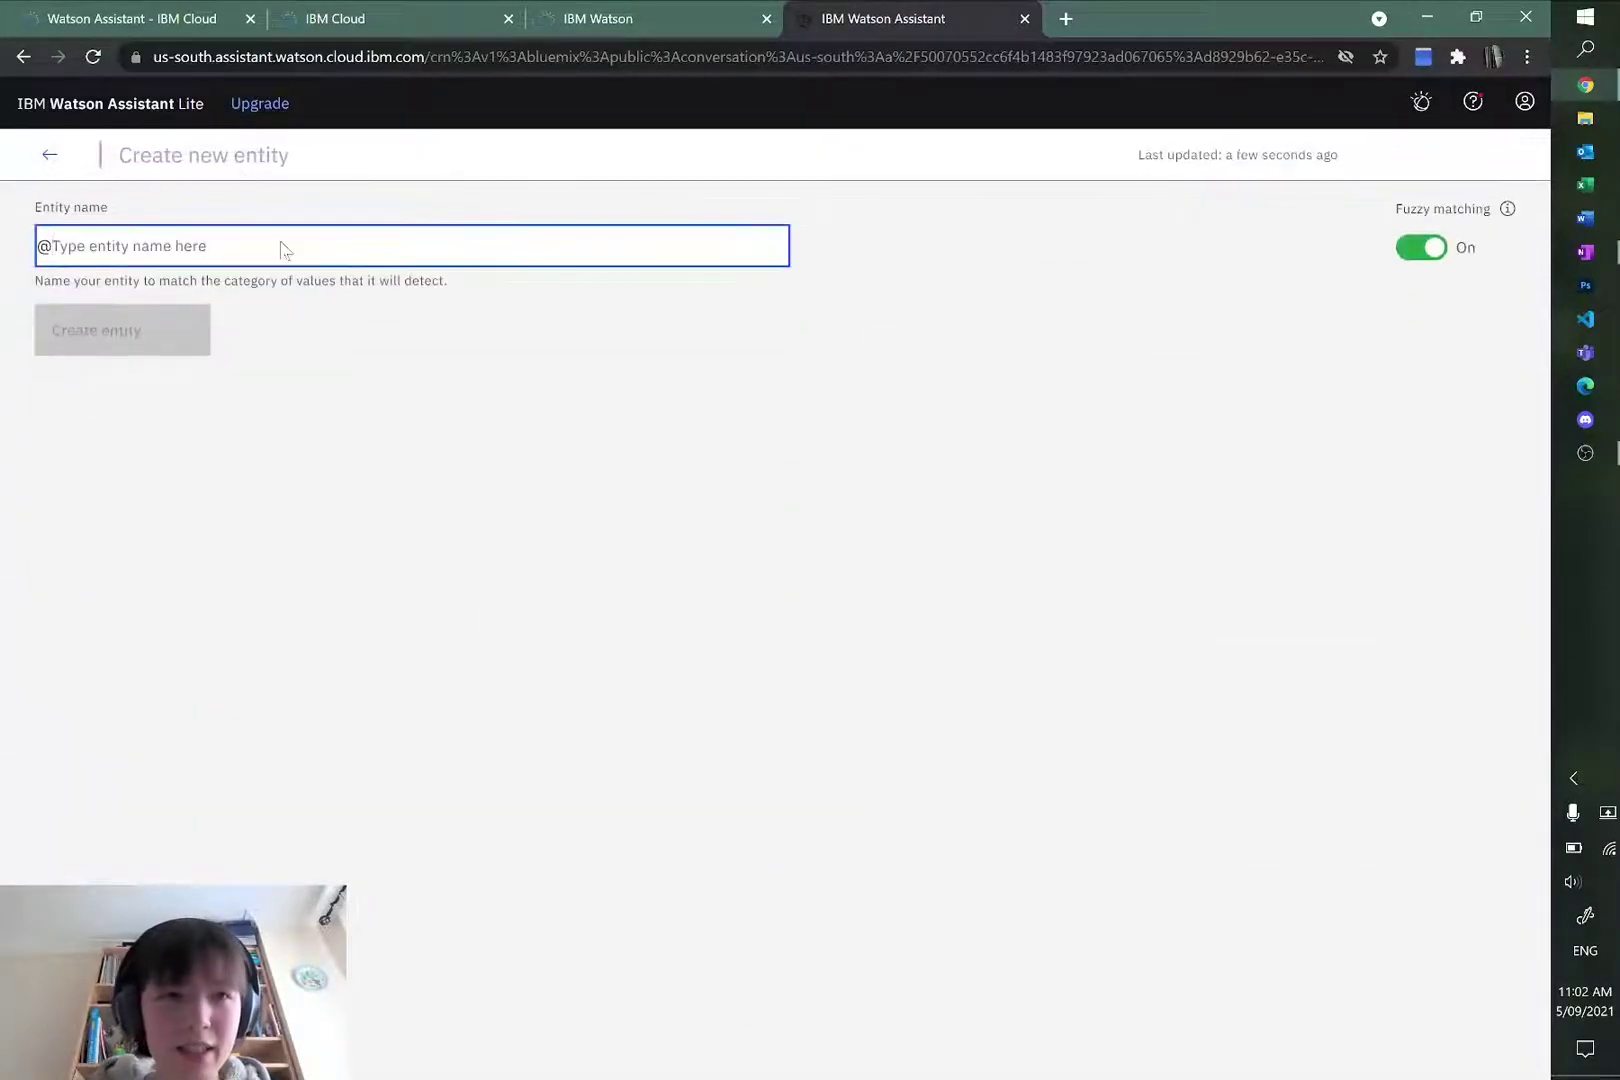
{"action": "key", "text": "alt+Tab"}
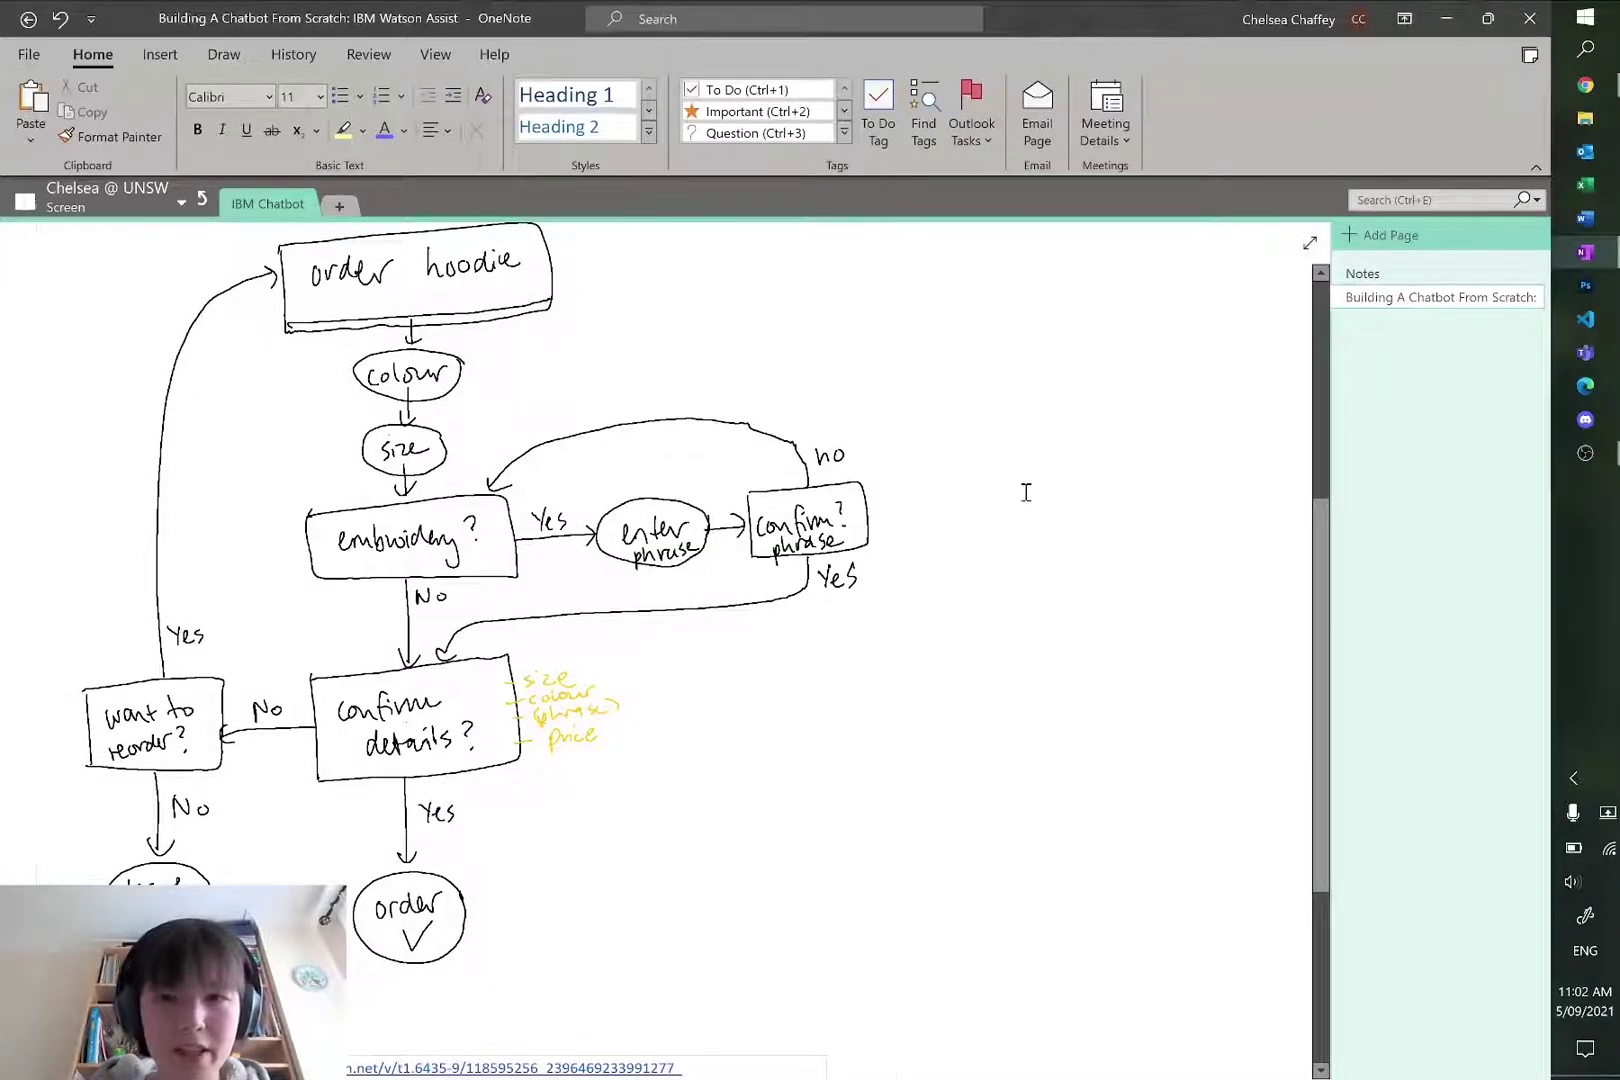
{"action": "scroll", "coordinate": [1026, 492], "scroll_direction": "up", "scroll_amount": 2}
{"action": "scroll", "coordinate": [1023, 488], "scroll_direction": "down", "scroll_amount": 2}
{"action": "scroll", "coordinate": [1023, 488], "scroll_direction": "up", "scroll_amount": 2}
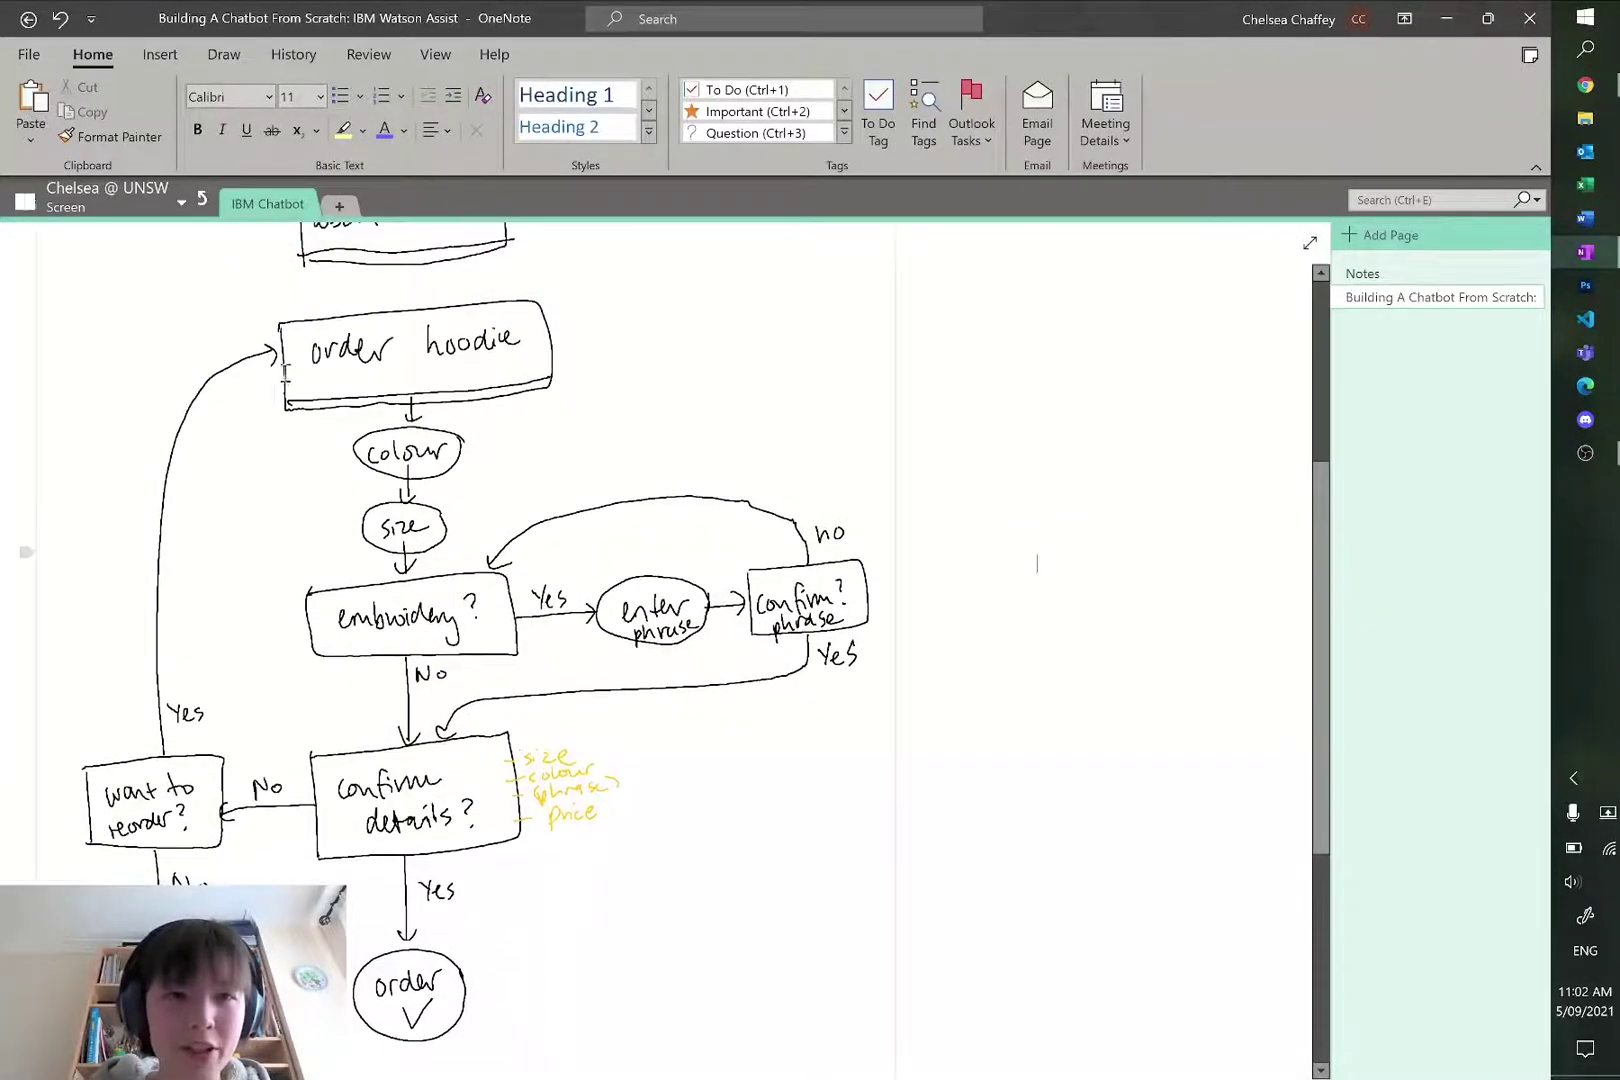
{"action": "scroll", "coordinate": [244, 675], "scroll_direction": "up", "scroll_amount": 4}
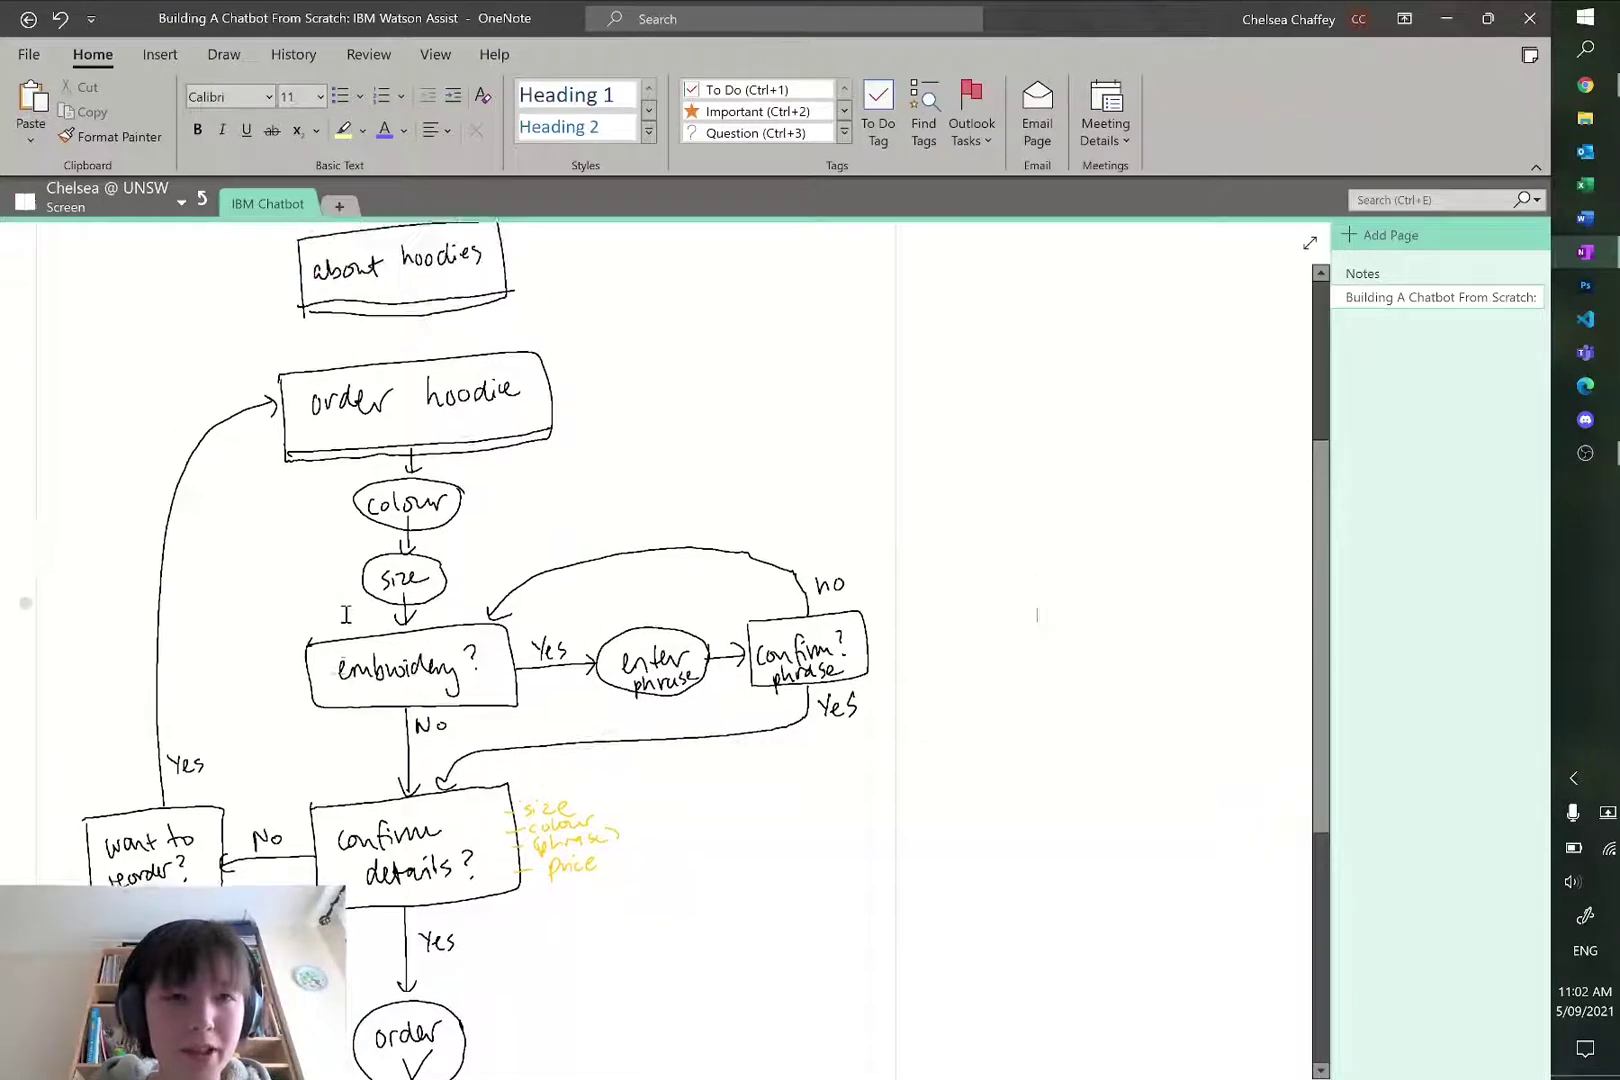
{"action": "scroll", "coordinate": [581, 646], "scroll_direction": "down", "scroll_amount": 4}
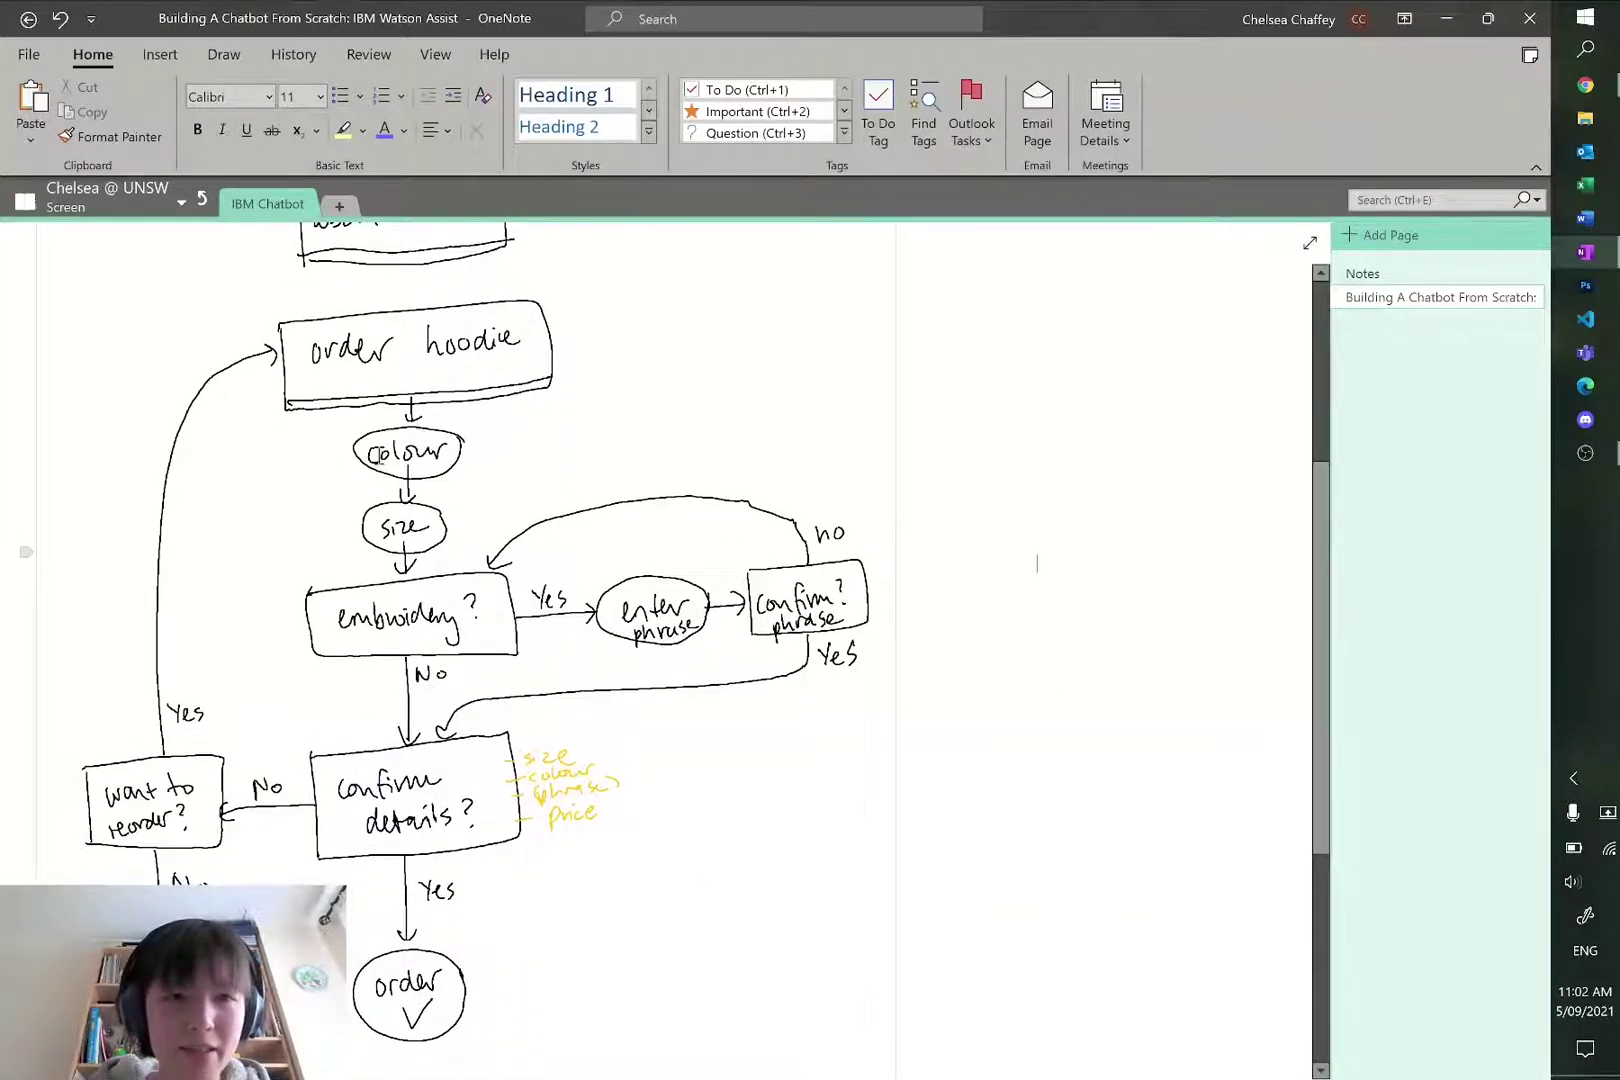
{"action": "scroll", "coordinate": [390, 465], "scroll_direction": "up", "scroll_amount": 4}
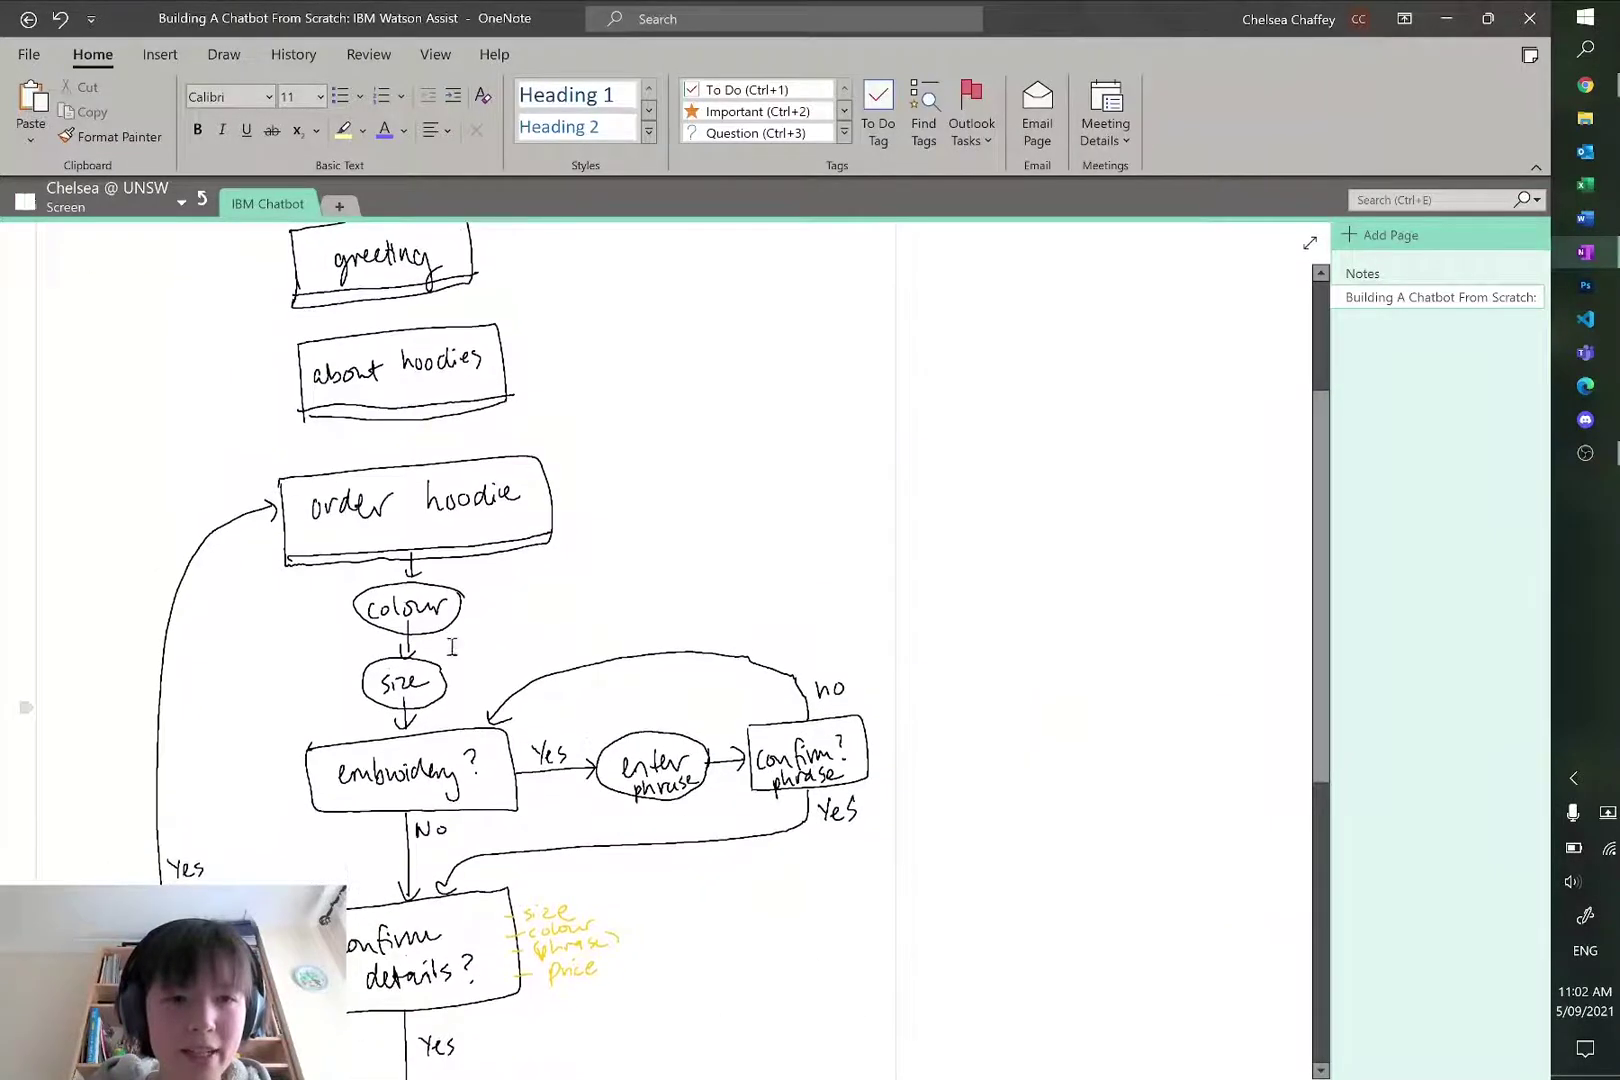
{"action": "scroll", "coordinate": [405, 598], "scroll_direction": "down", "scroll_amount": 2}
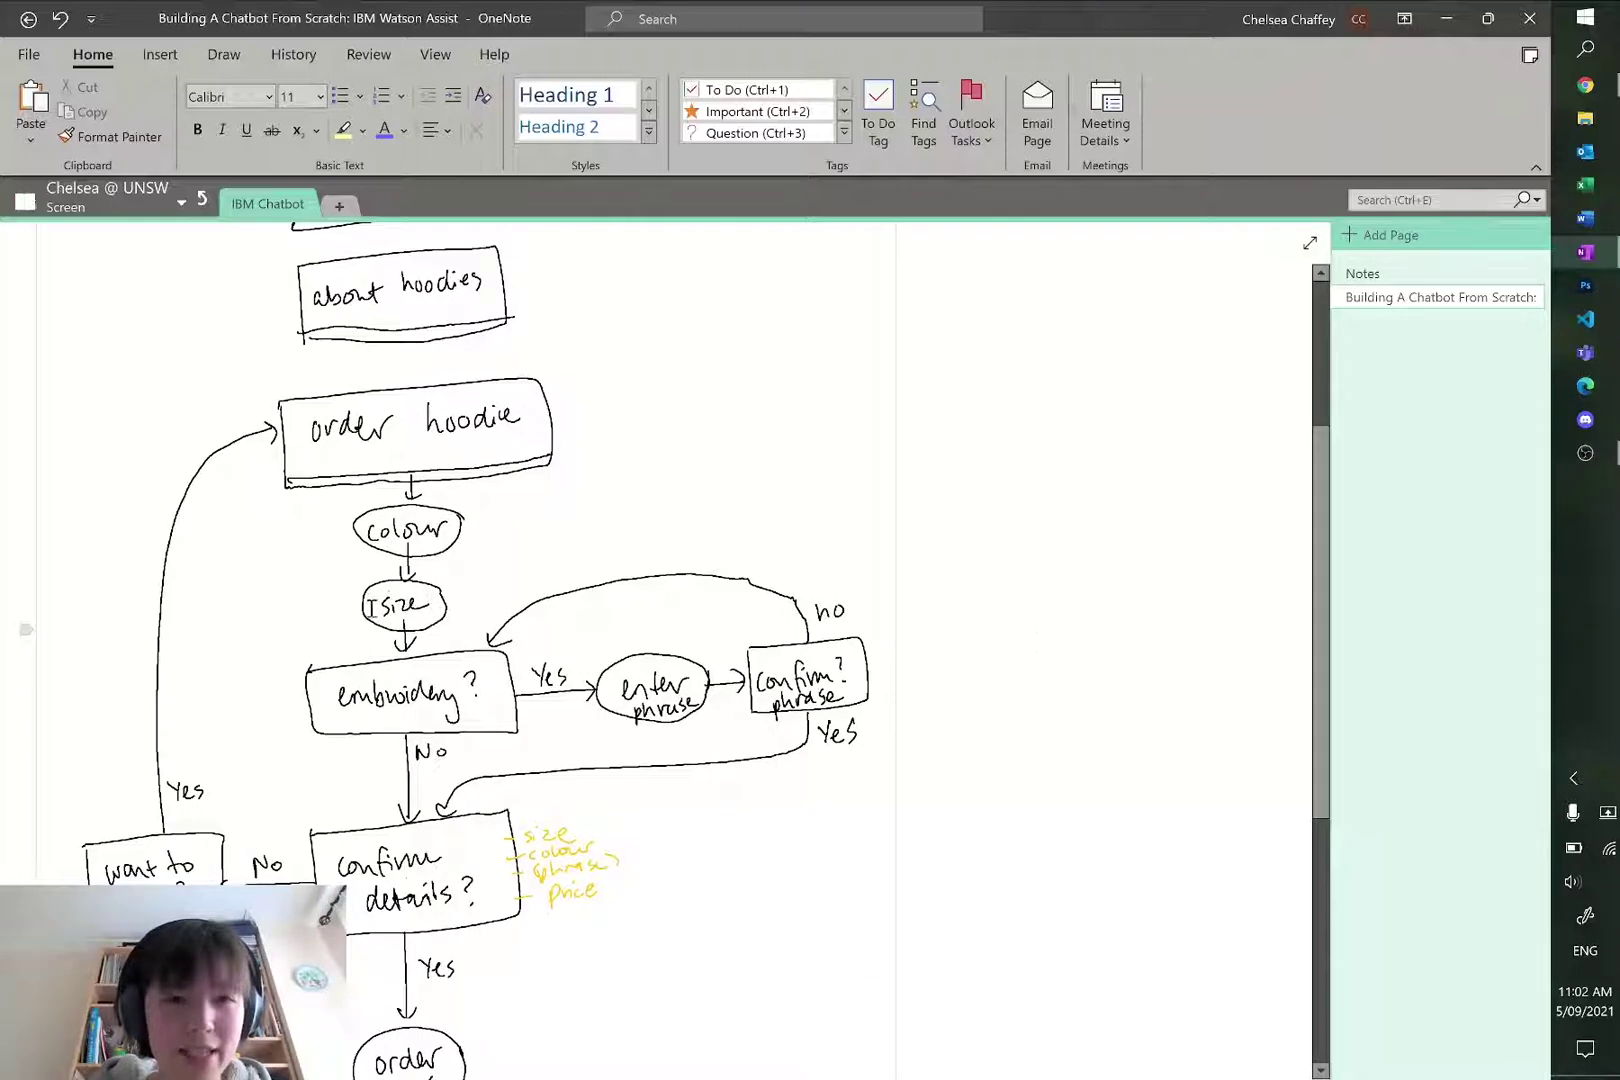
{"action": "key", "text": "alt+Tab"}
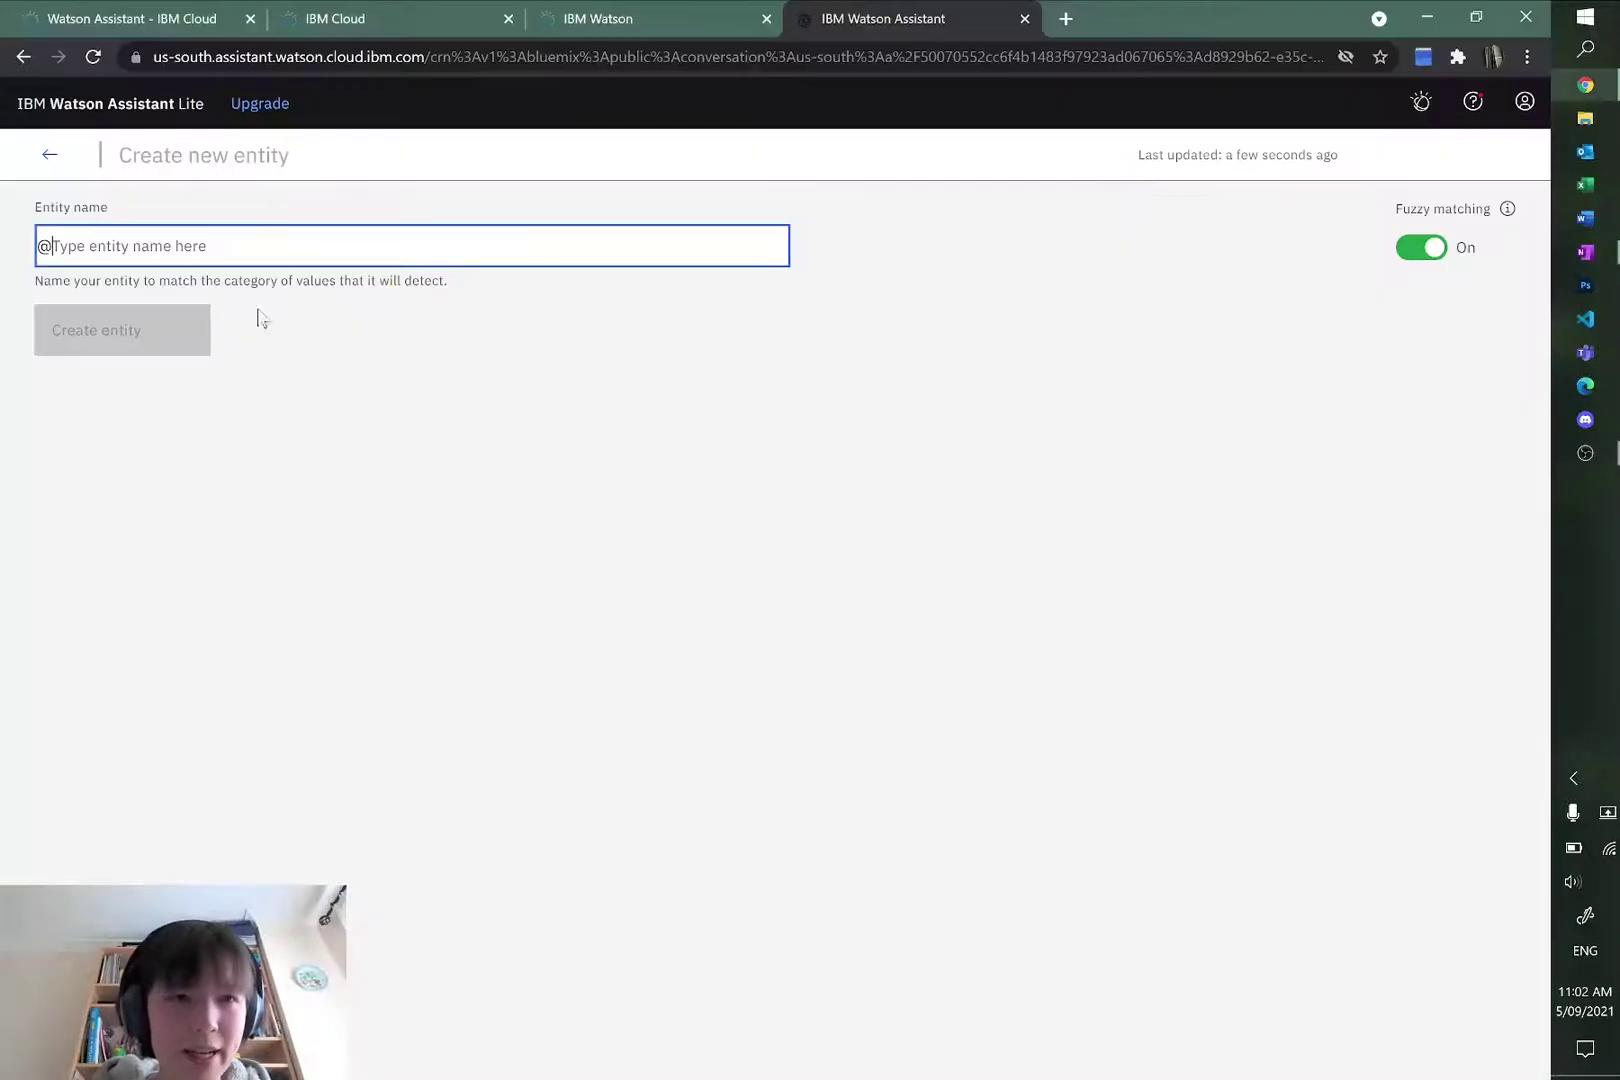
{"action": "type", "text": "colour"}
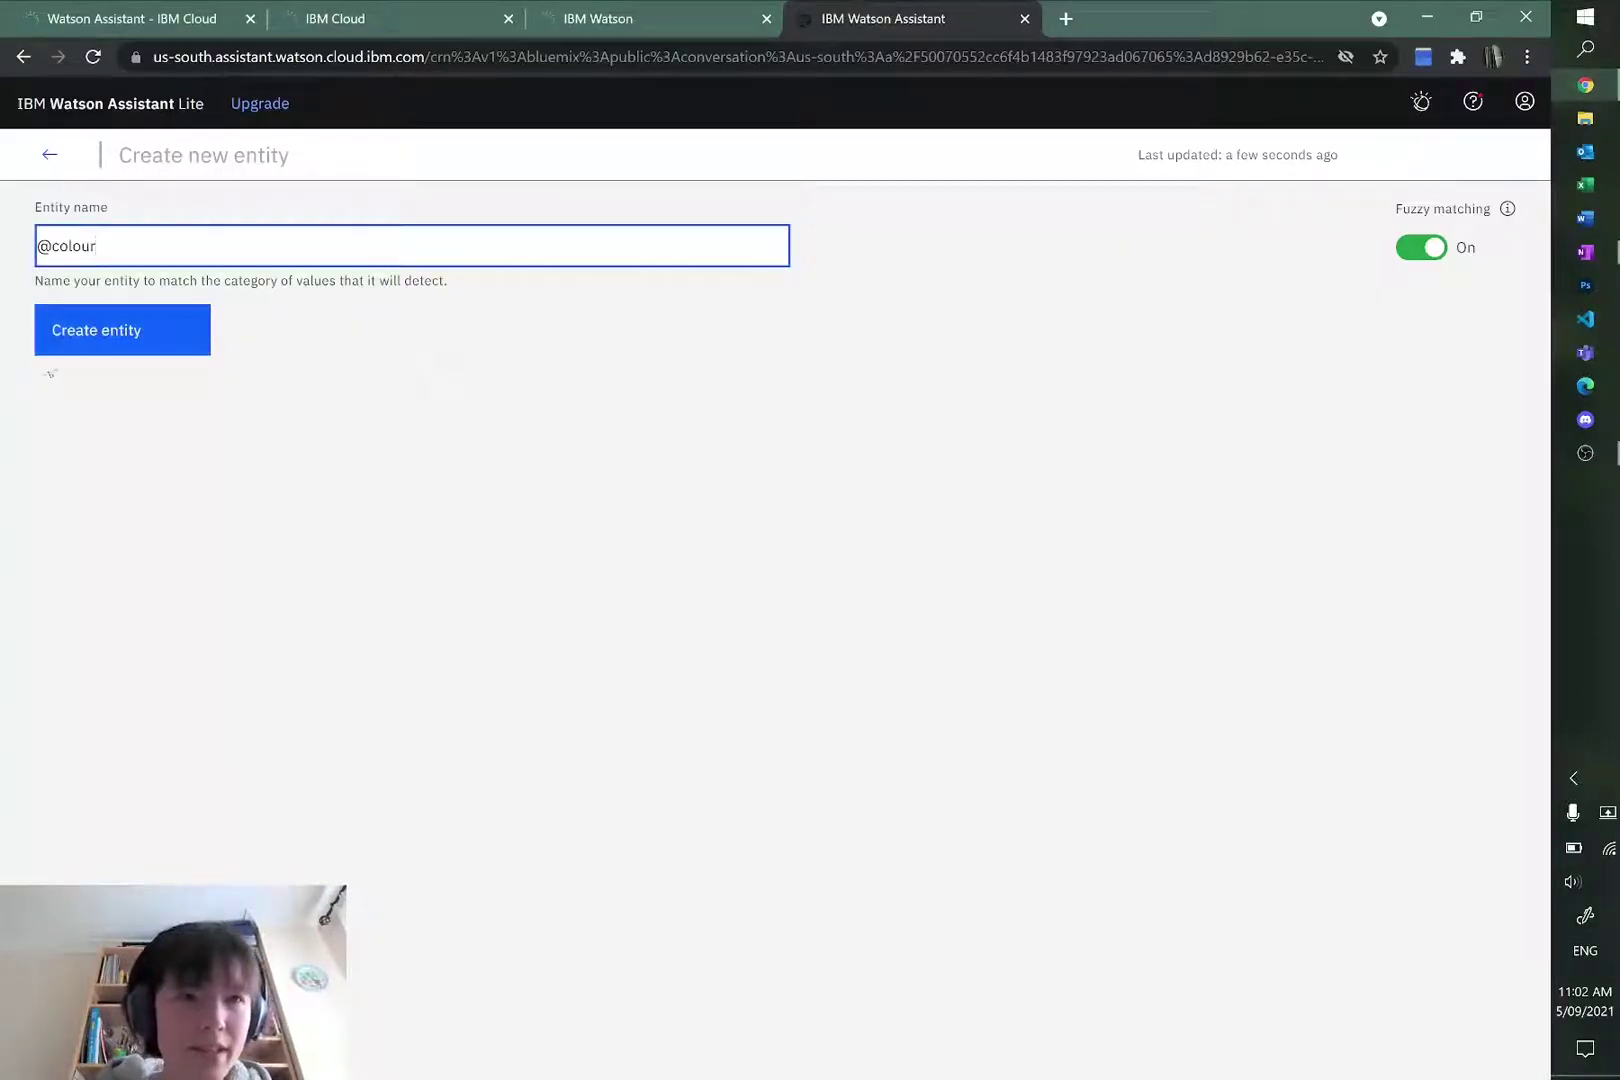
{"action": "left_click", "coordinate": [76, 333]}
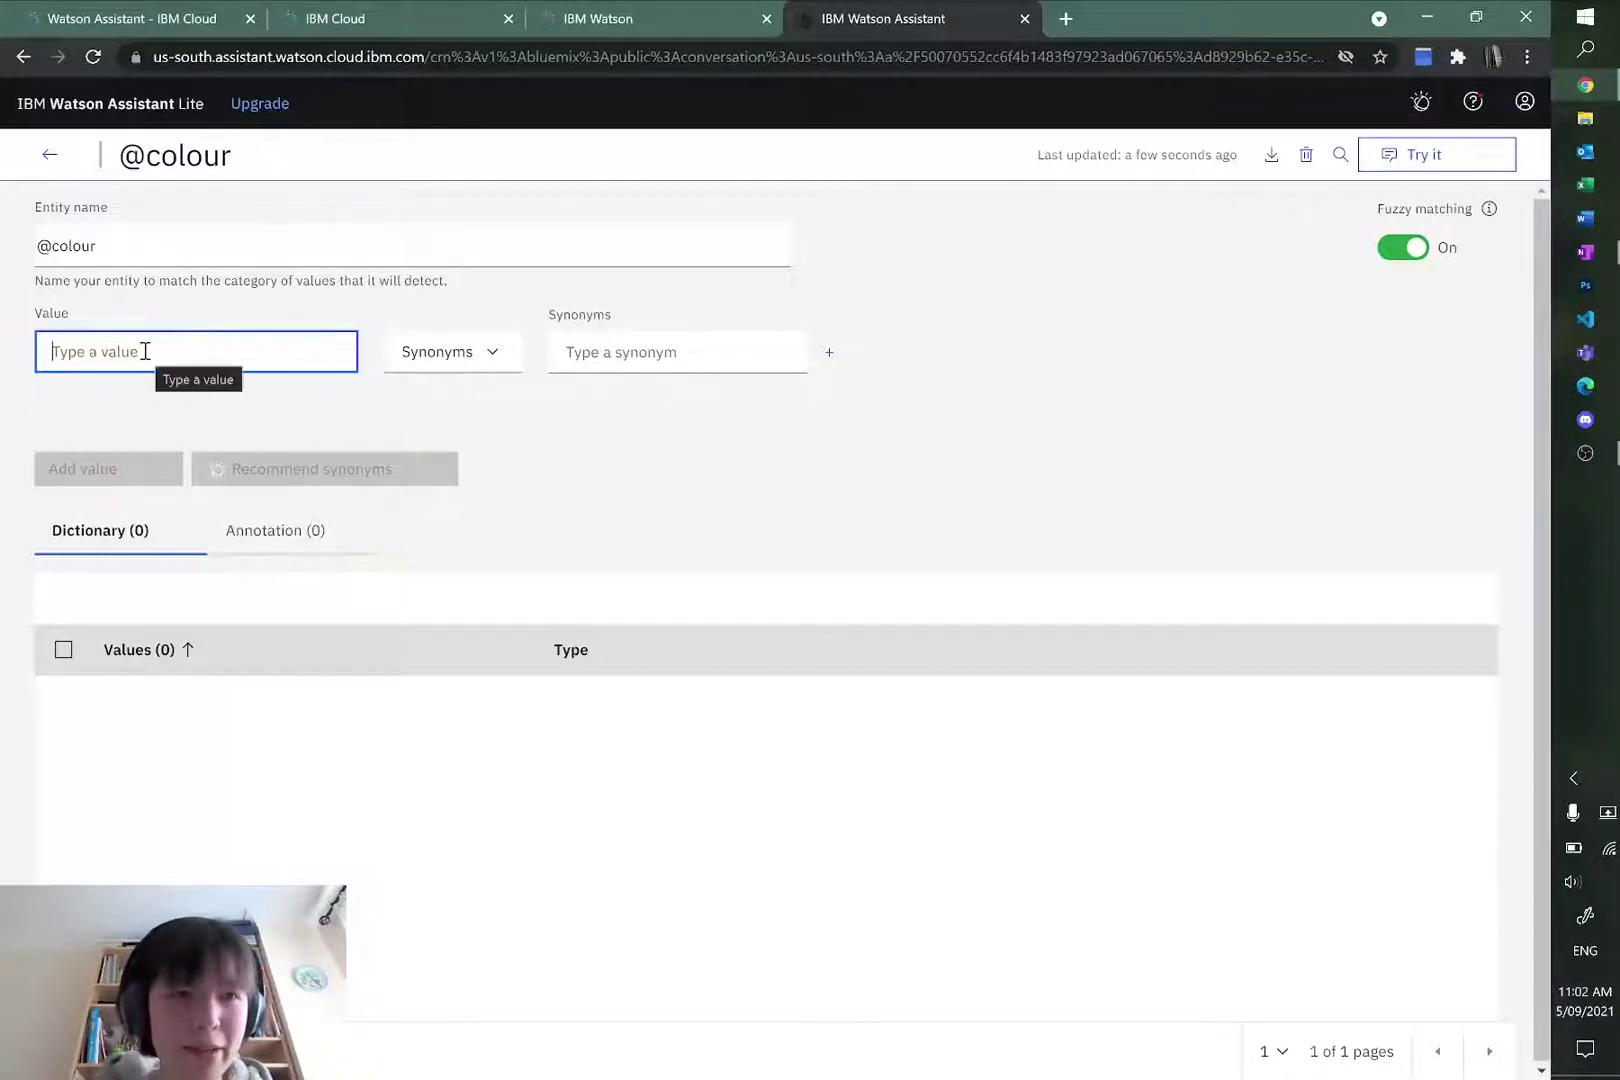
Step: Add the value cherry red with synonyms red, cherry red, dark red and wine red
{"action": "type", "text": "cherry red"}
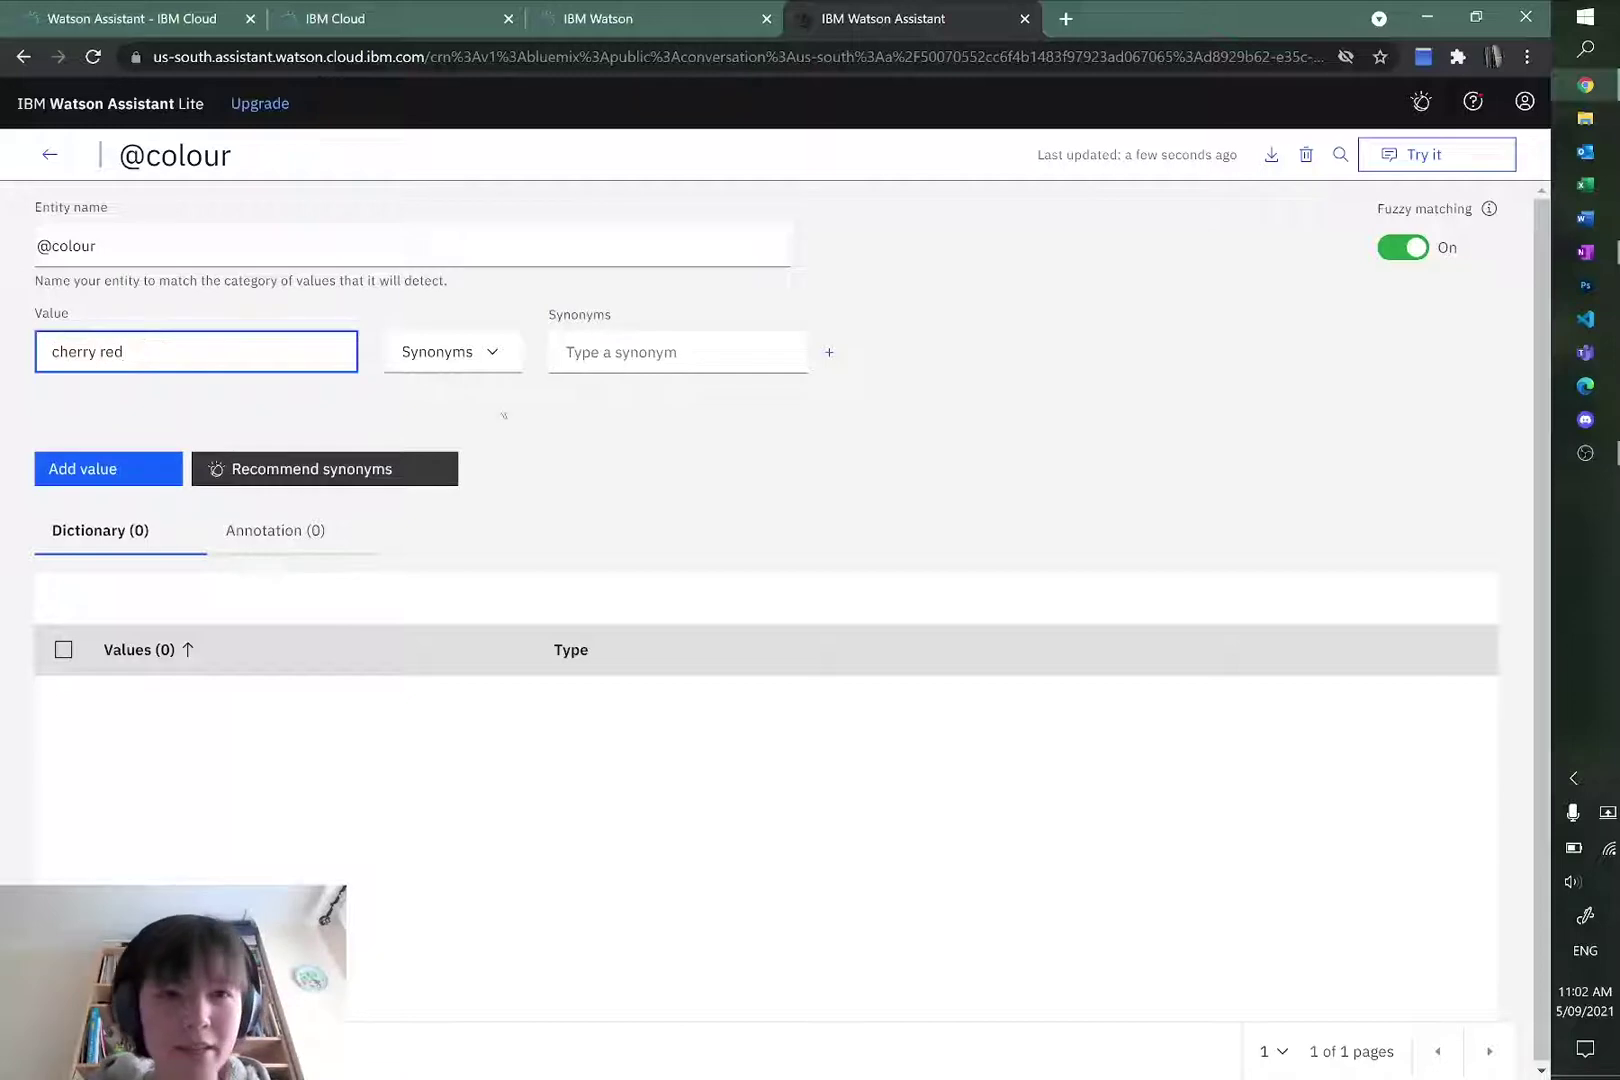
{"action": "left_click", "coordinate": [731, 337]}
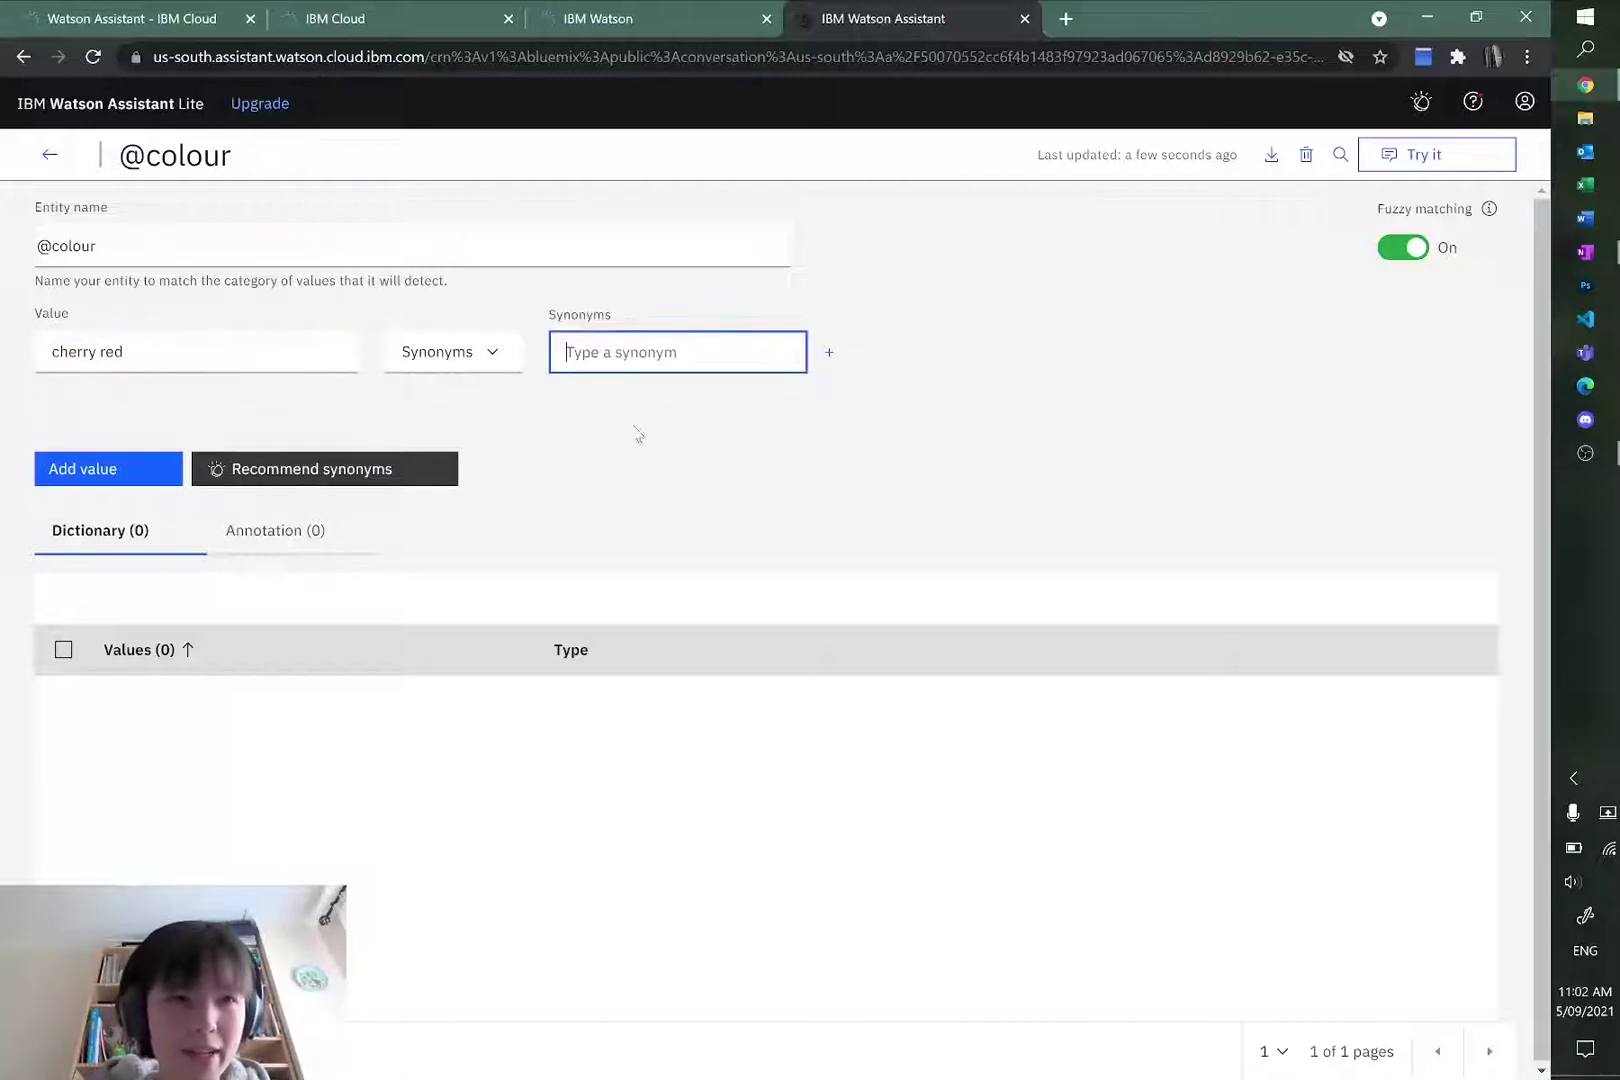
{"action": "type", "text": "red"}
{"action": "key", "text": "Return"}
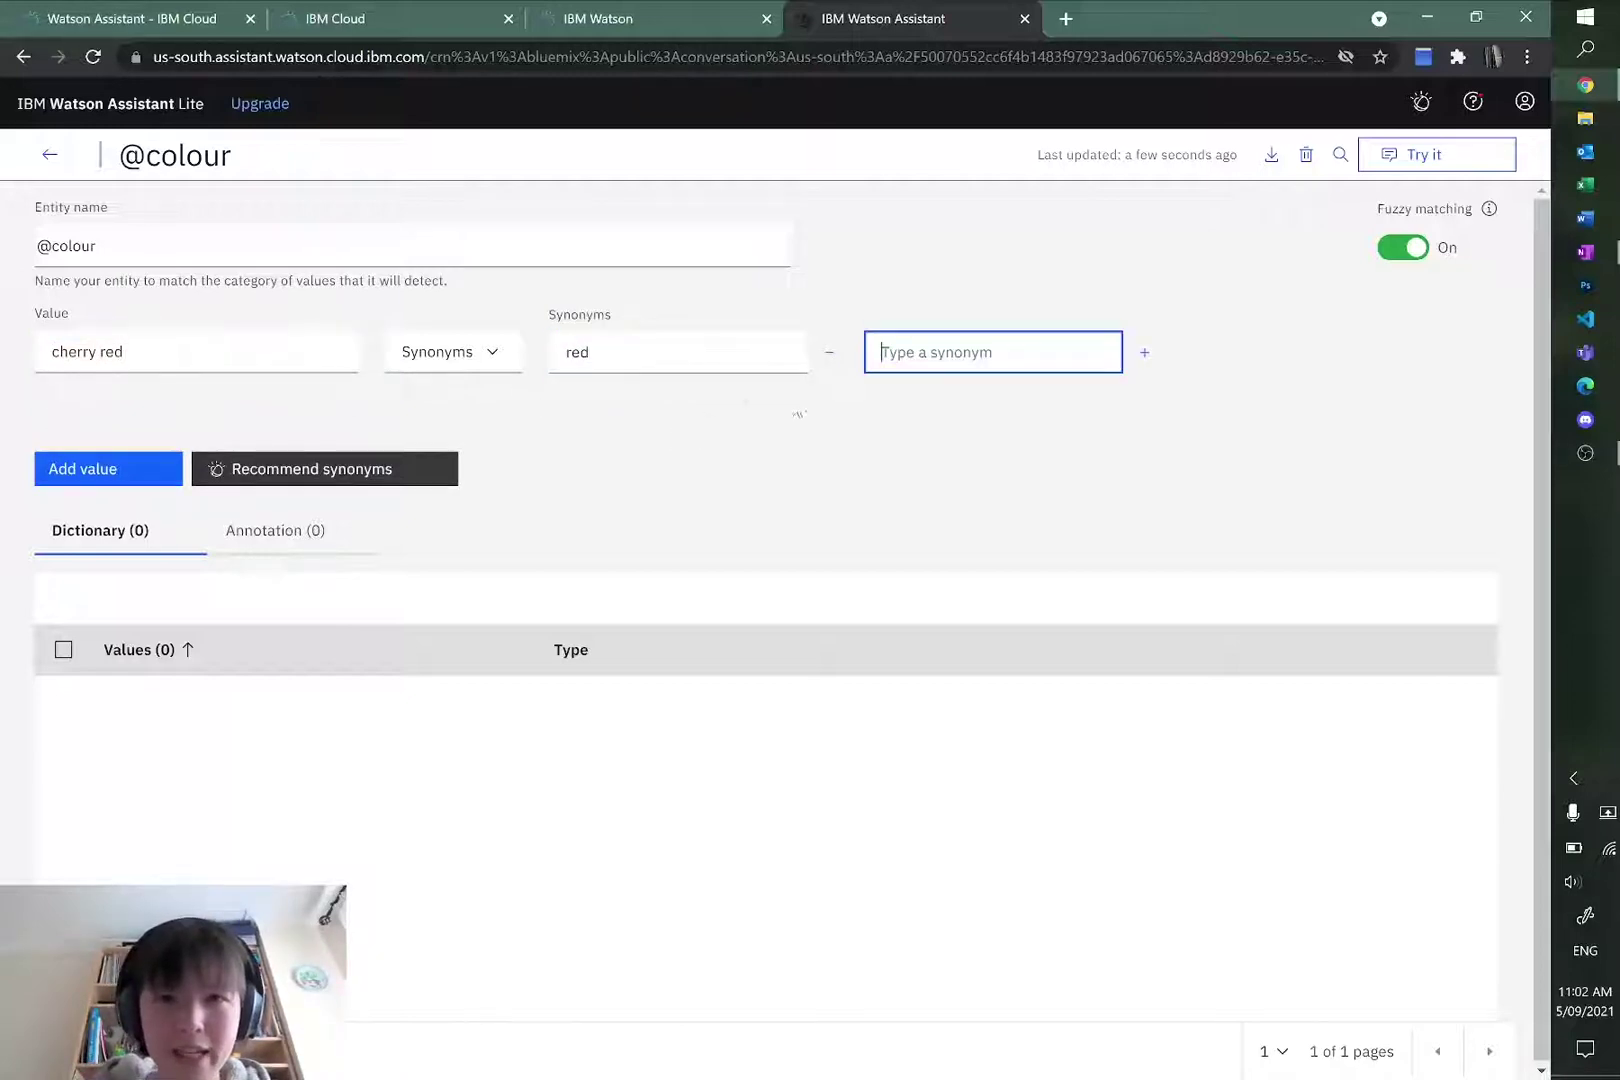
{"action": "type", "text": "cherry red"}
{"action": "key", "text": "Return"}
{"action": "type", "text": "dark red"}
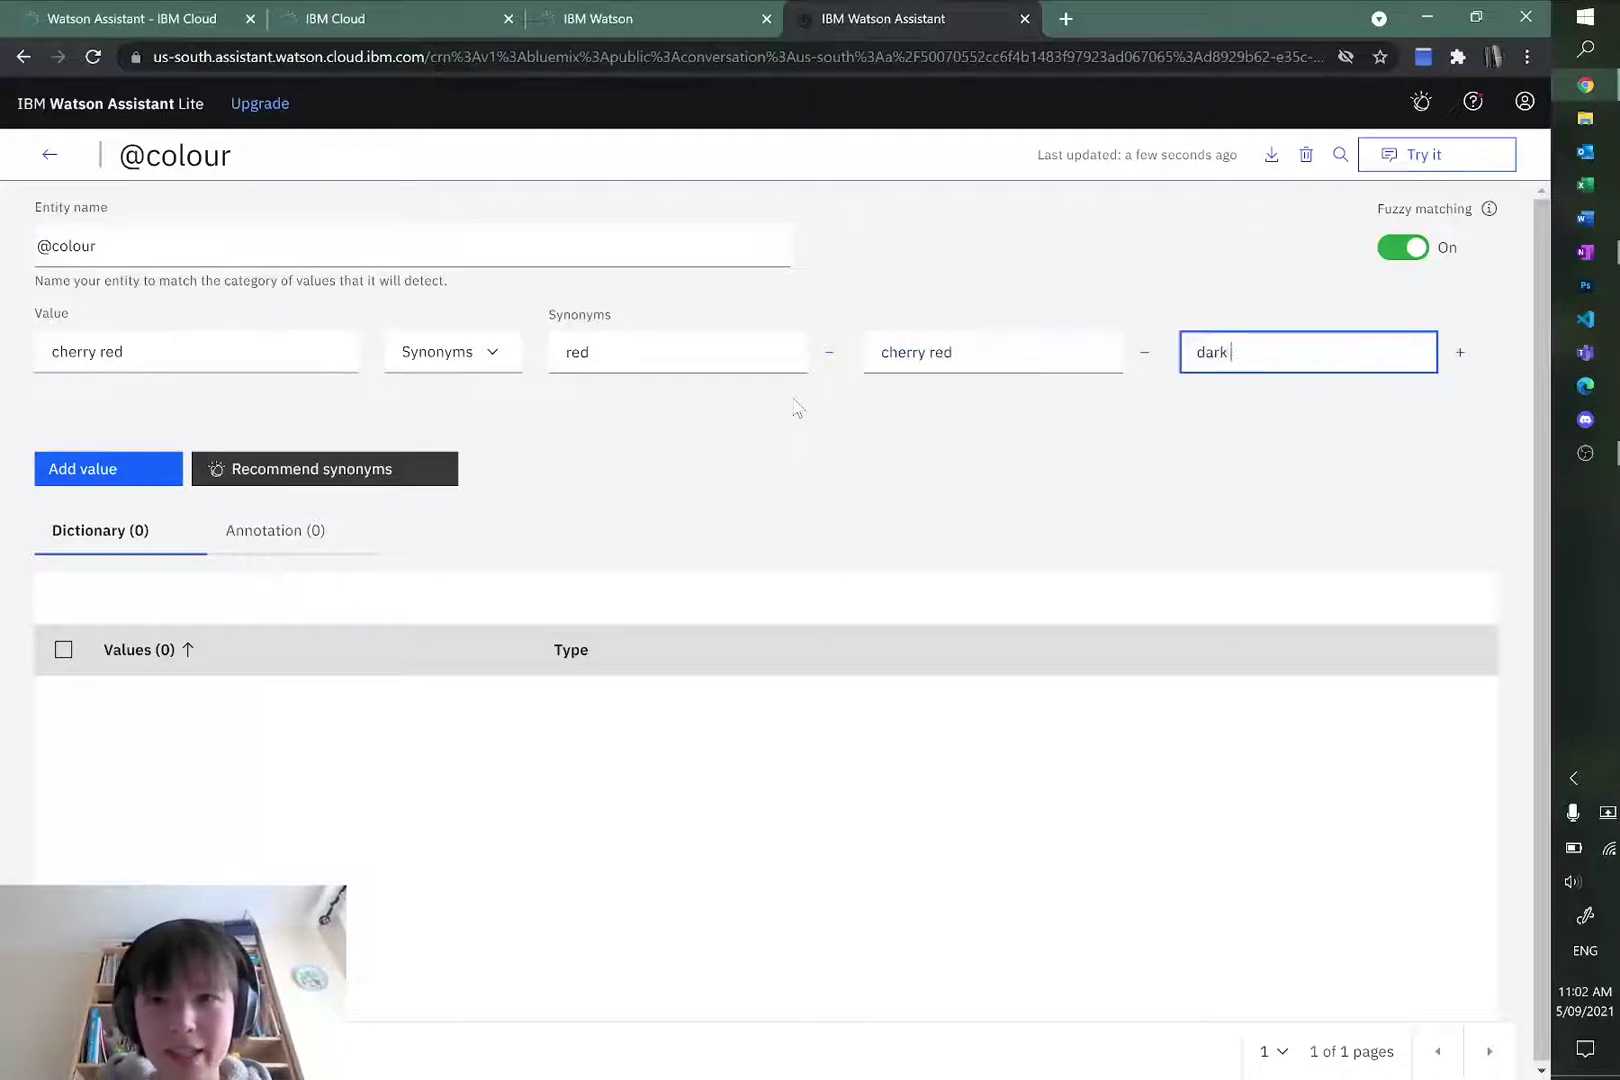
{"action": "key", "text": "Return"}
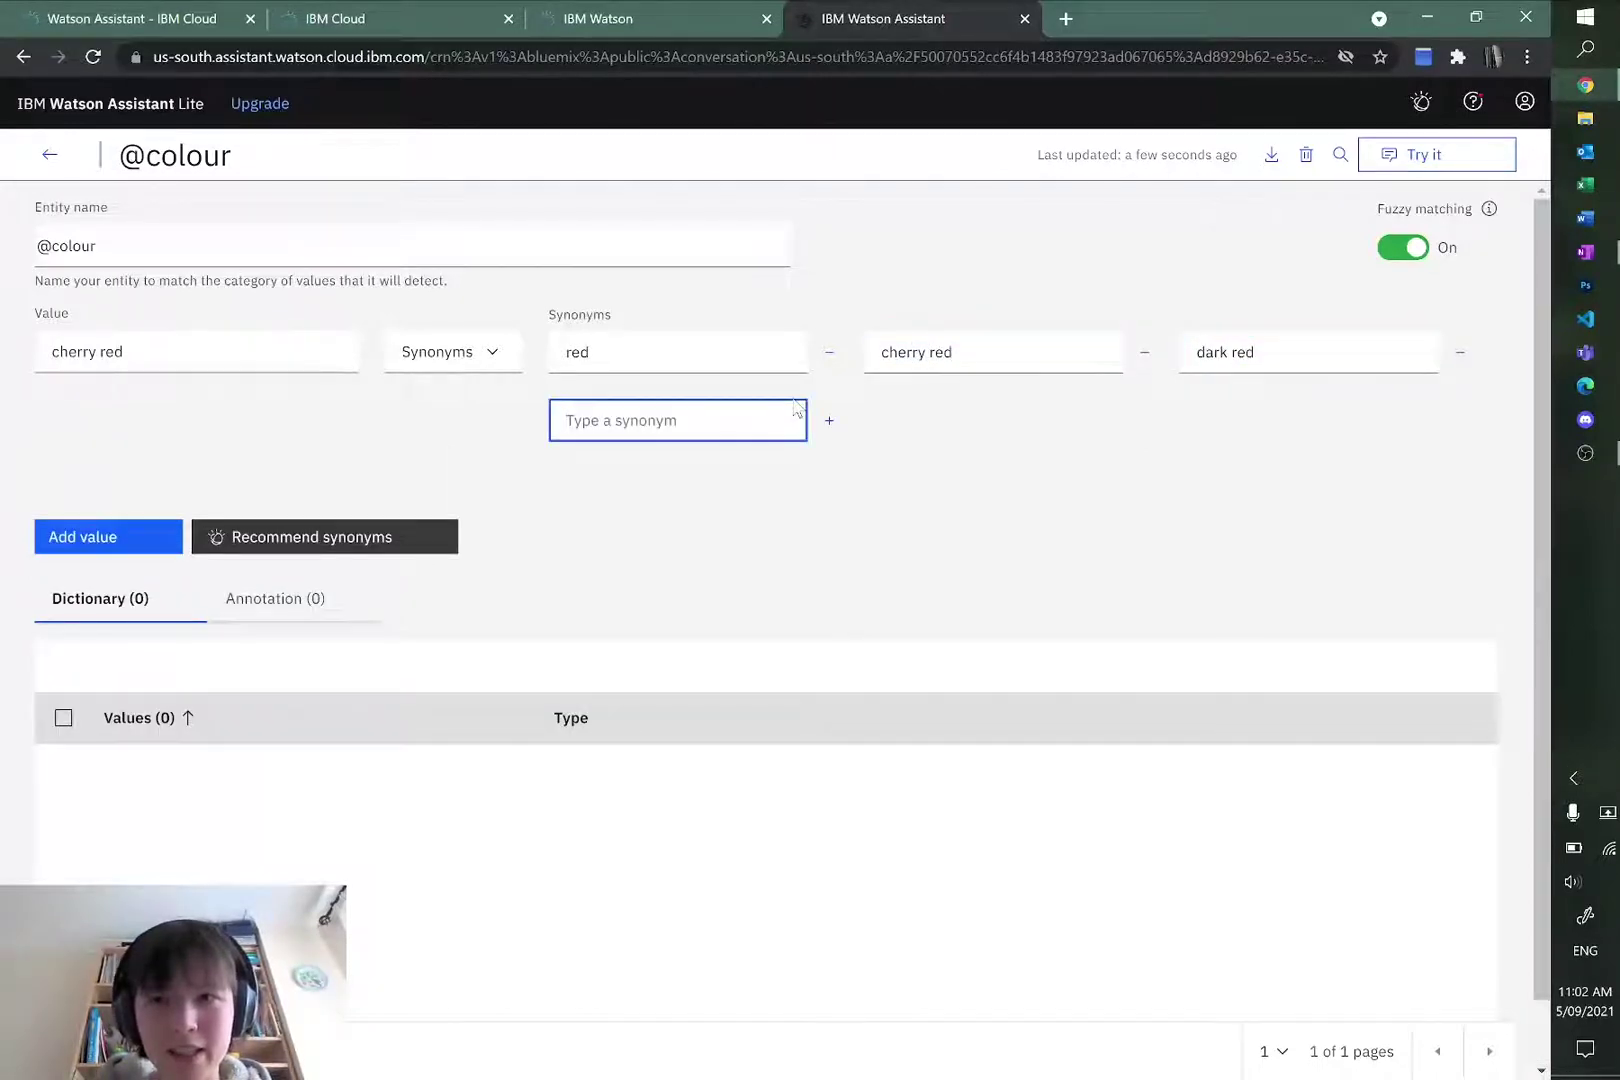
{"action": "type", "text": "wine red"}
{"action": "key", "text": "Return"}
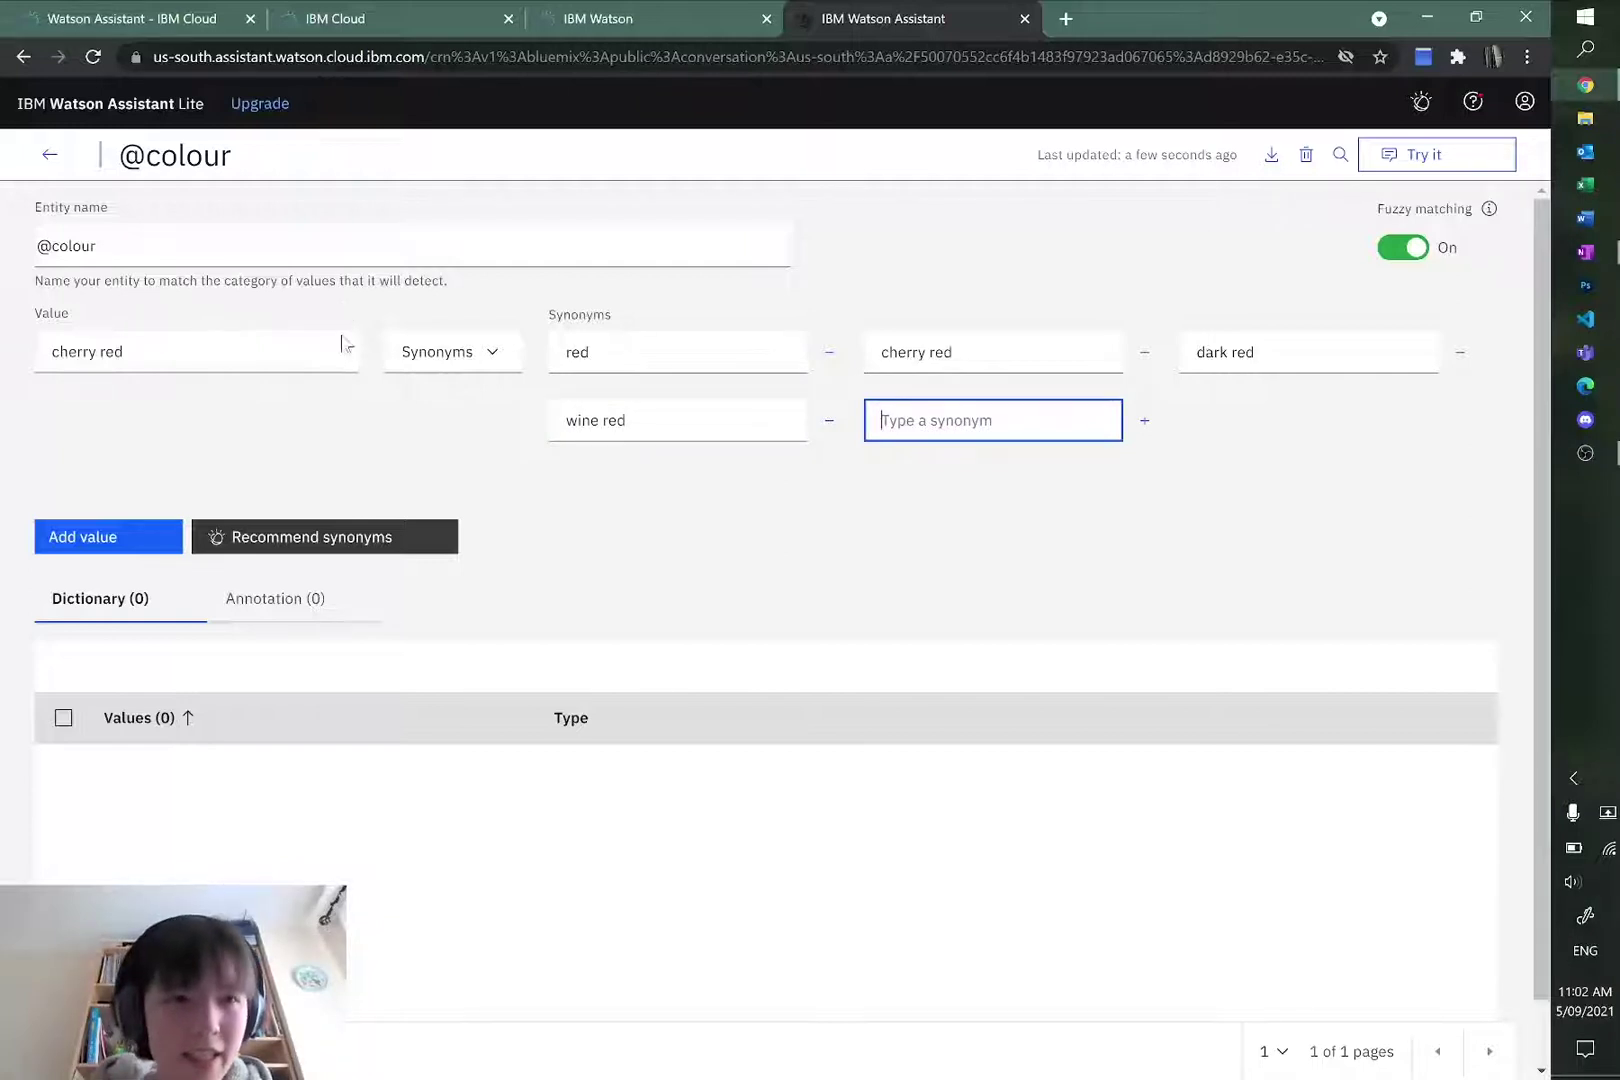
{"action": "left_click", "coordinate": [128, 540]}
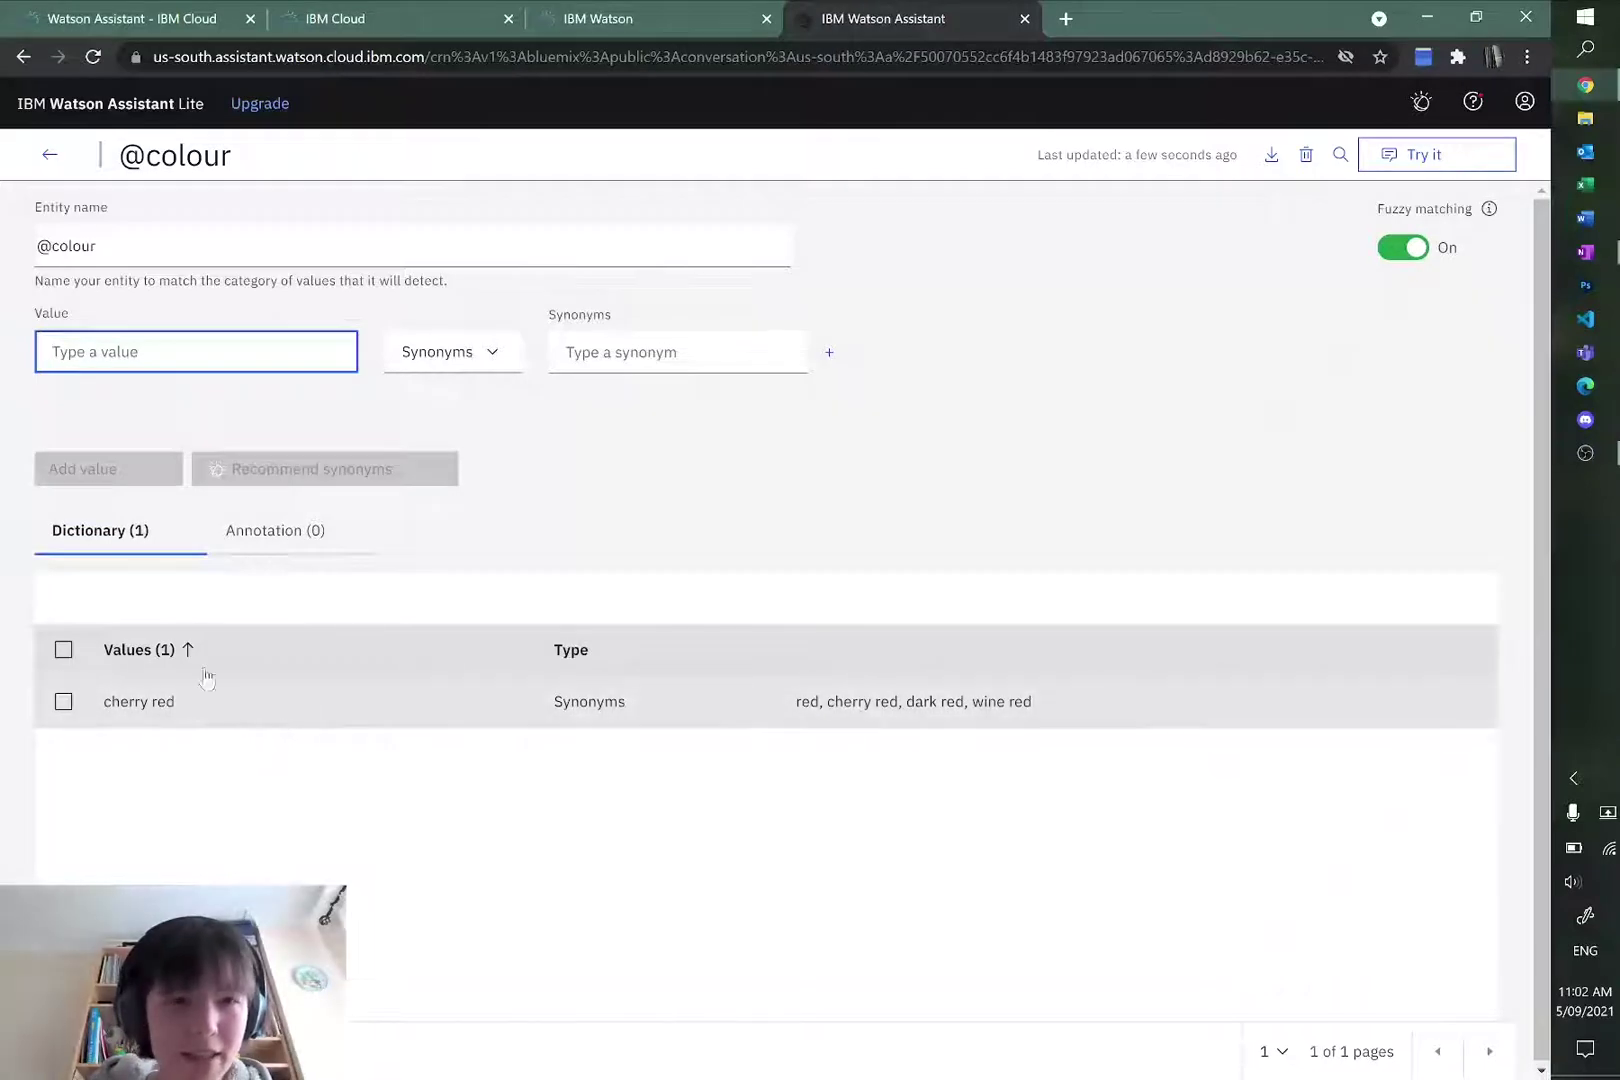
{"action": "type", "text": "light blue"}
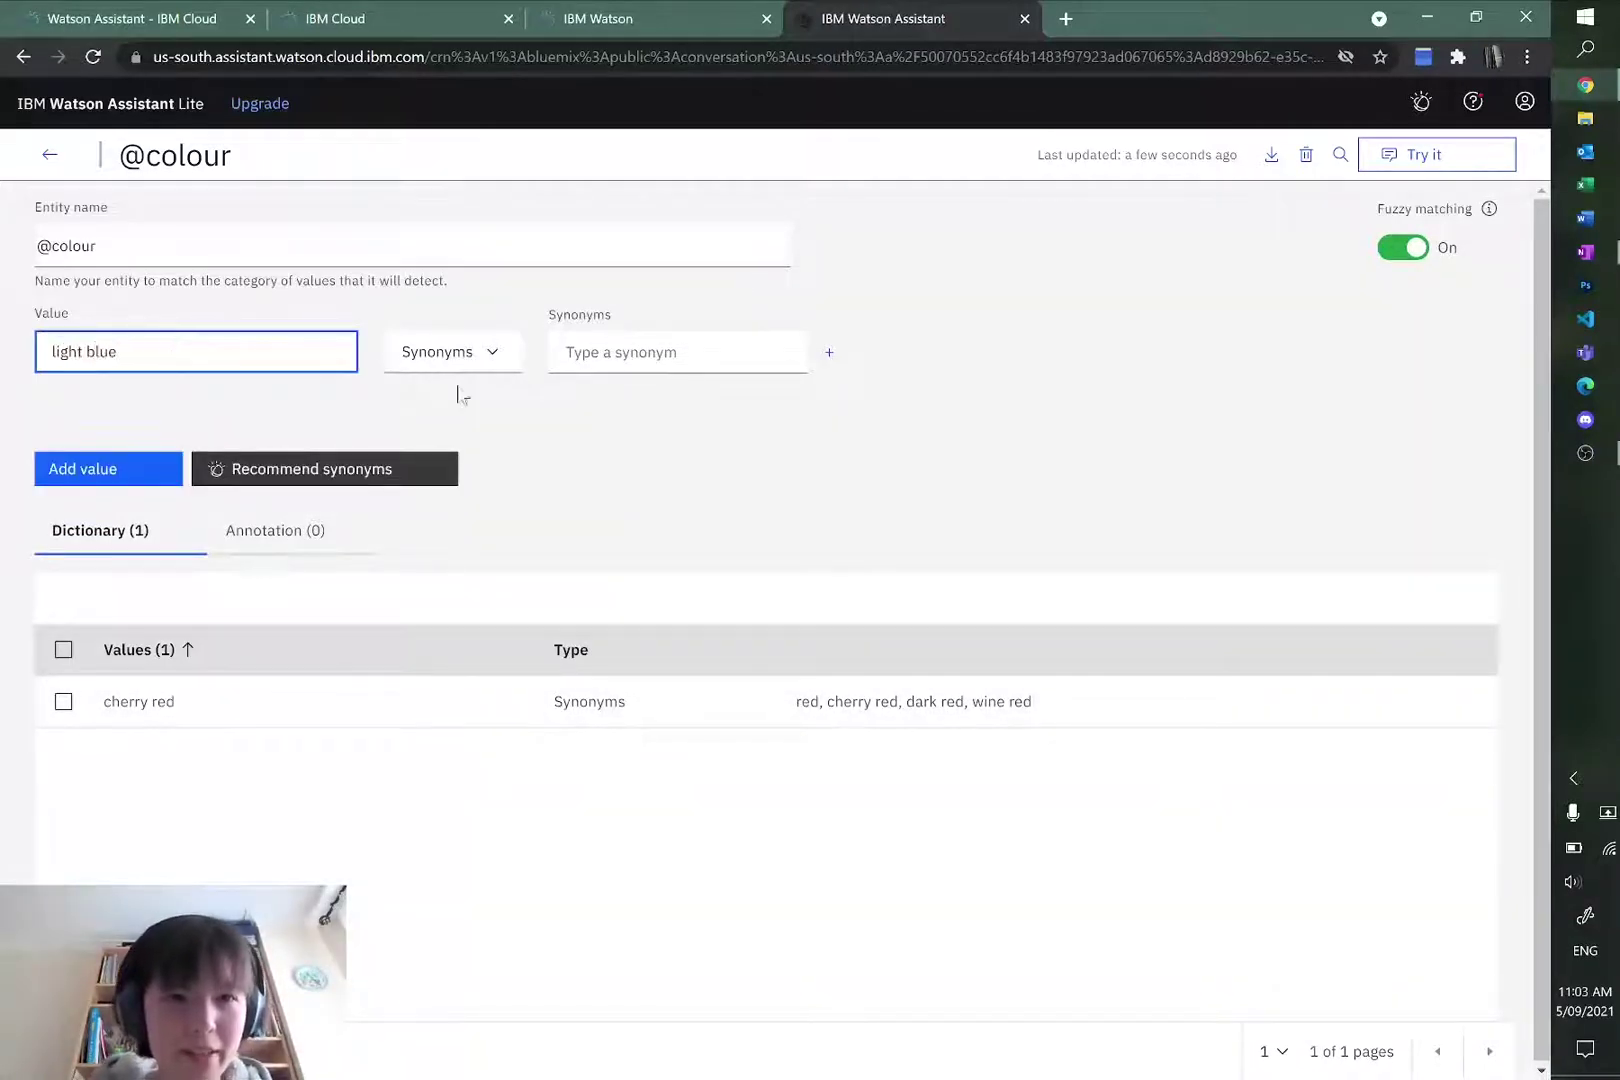
{"action": "left_click", "coordinate": [640, 352]}
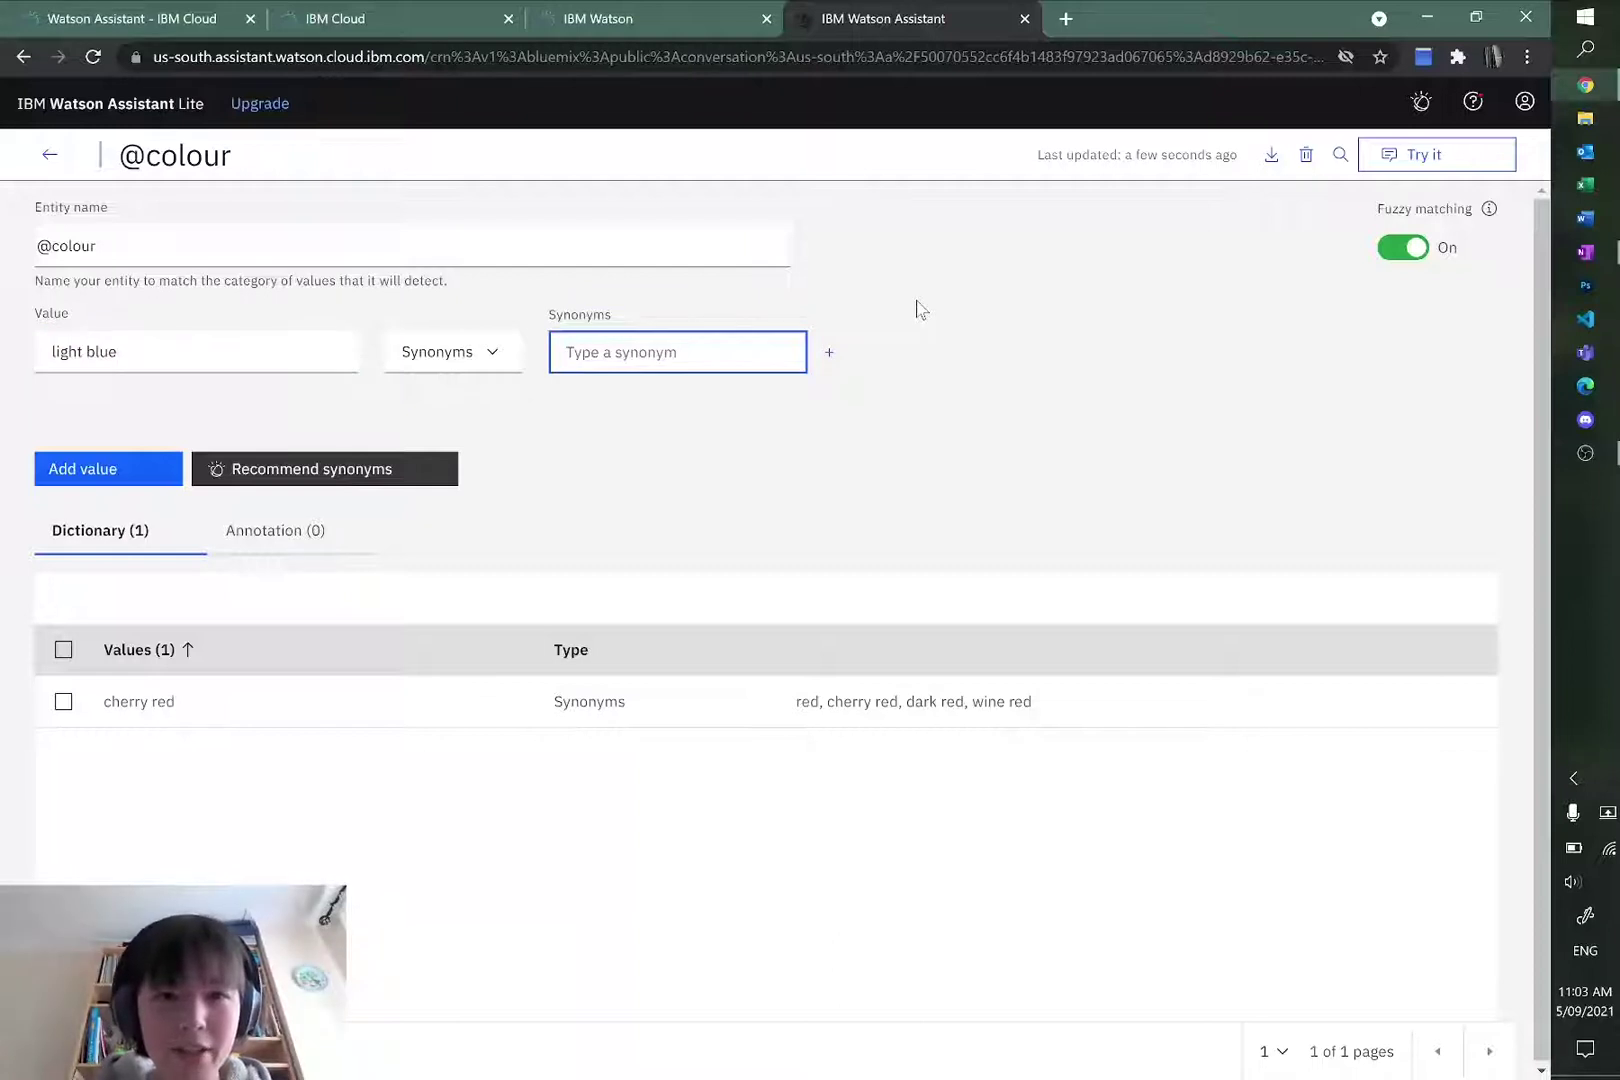
{"action": "type", "text": "blue"}
{"action": "key", "text": "Return"}
{"action": "type", "text": "light blue"}
{"action": "key", "text": "Return"}
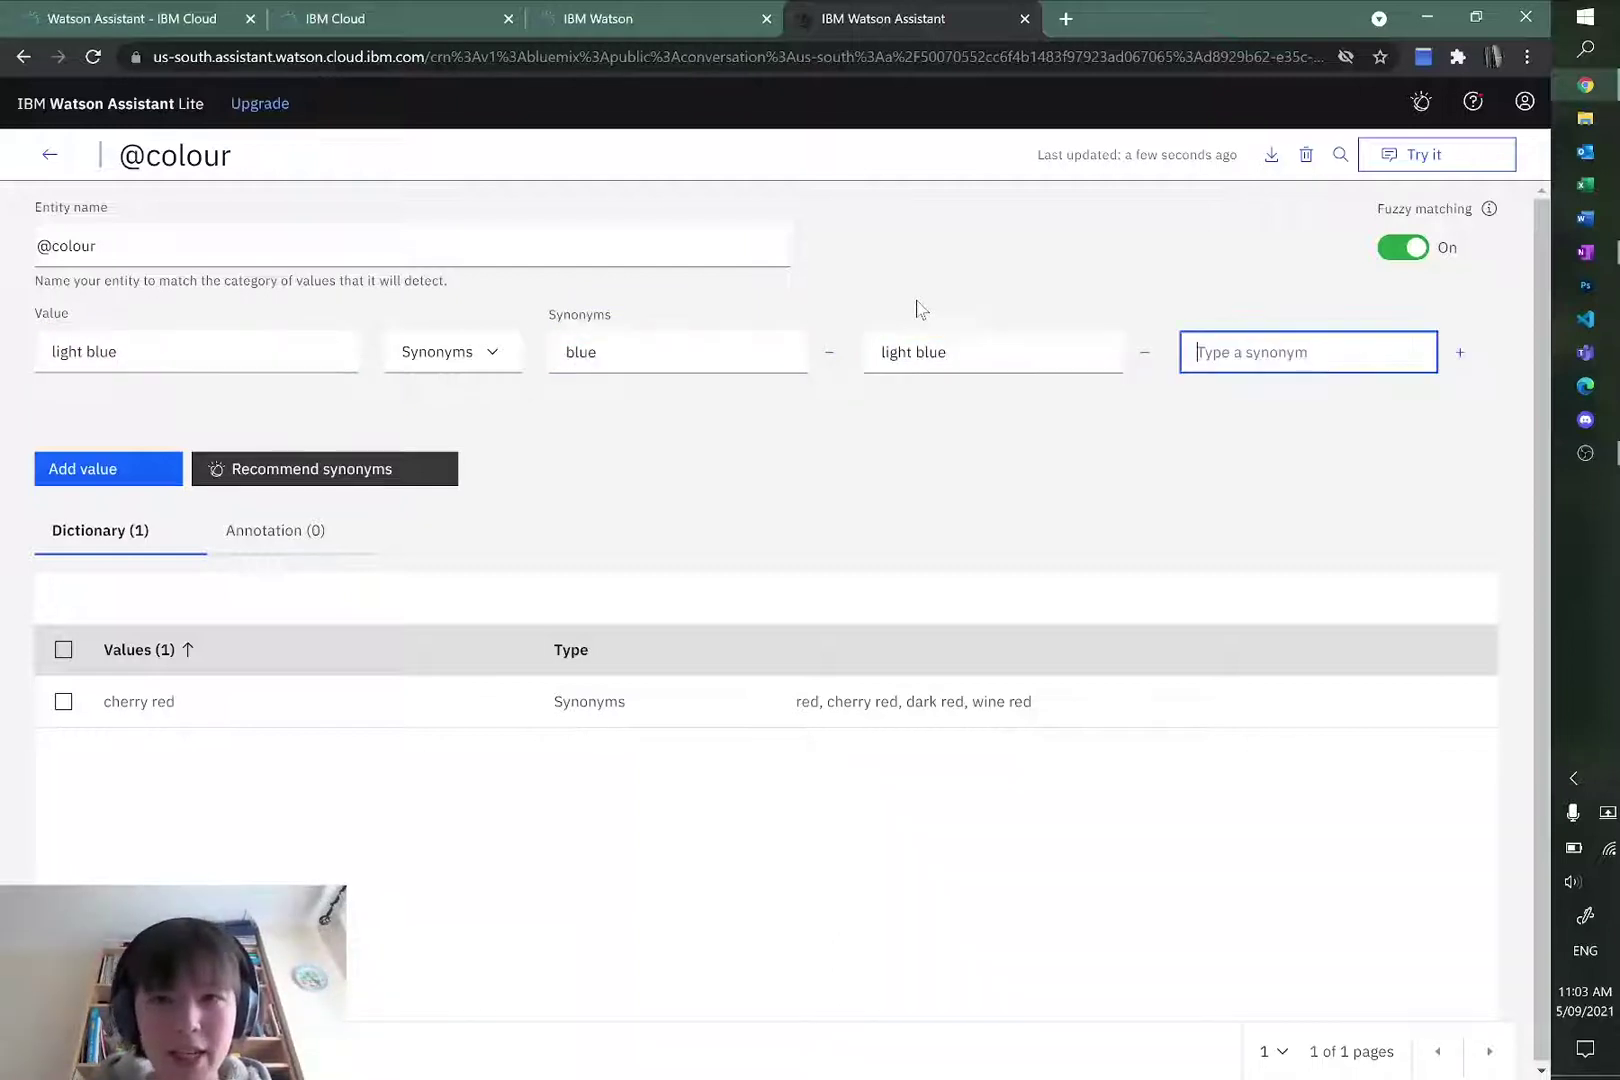
{"action": "left_click", "coordinate": [110, 469]}
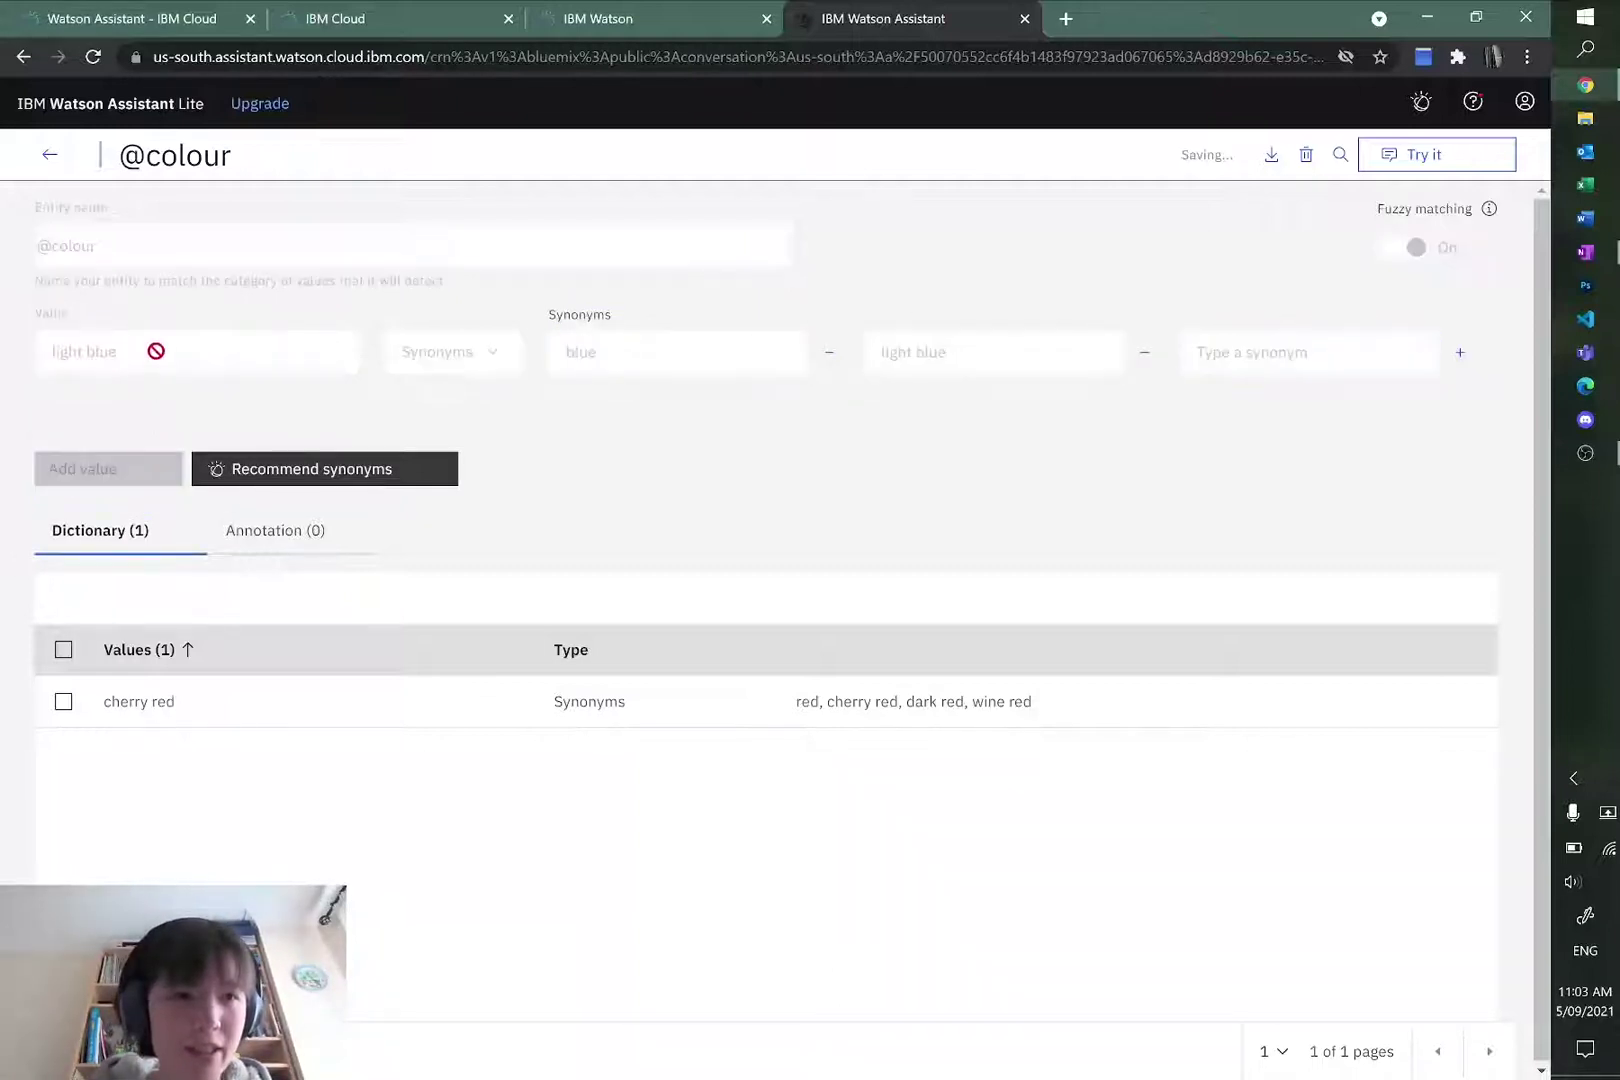
Step: Add the value sand with synonyms sand, biege, yellow, pale and white
{"action": "type", "text": "sand"}
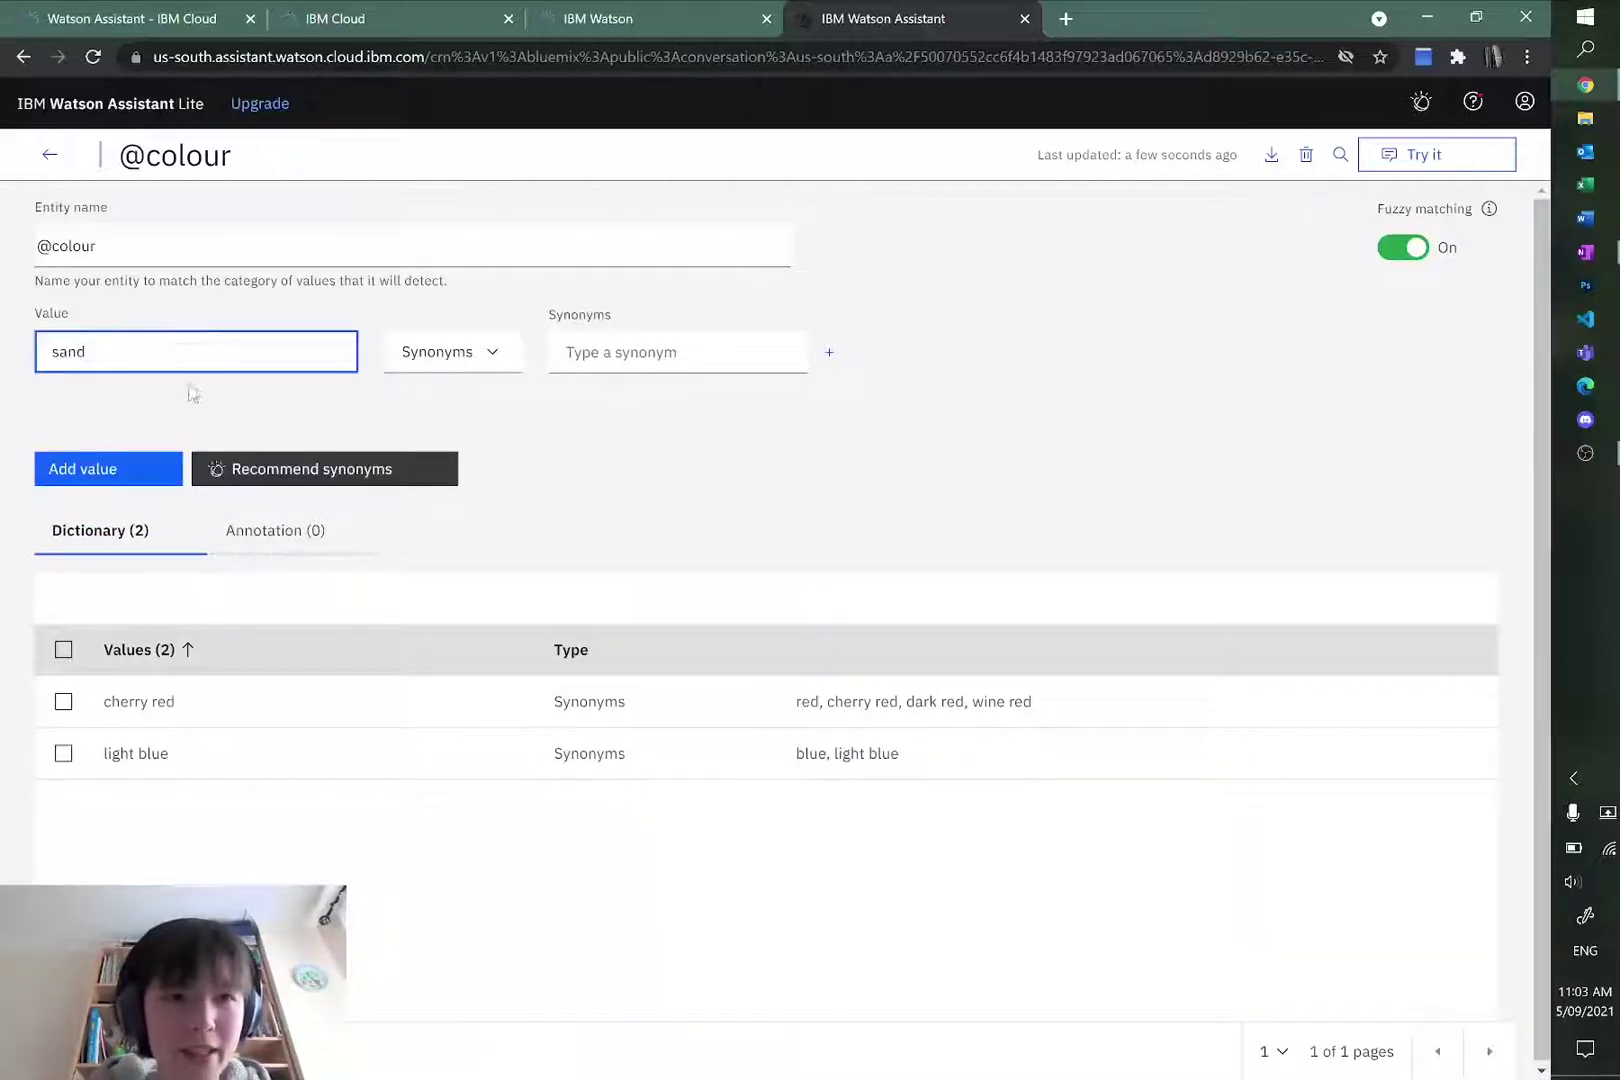
{"action": "left_click", "coordinate": [615, 344]}
{"action": "type", "text": "sand"}
{"action": "key", "text": "Return"}
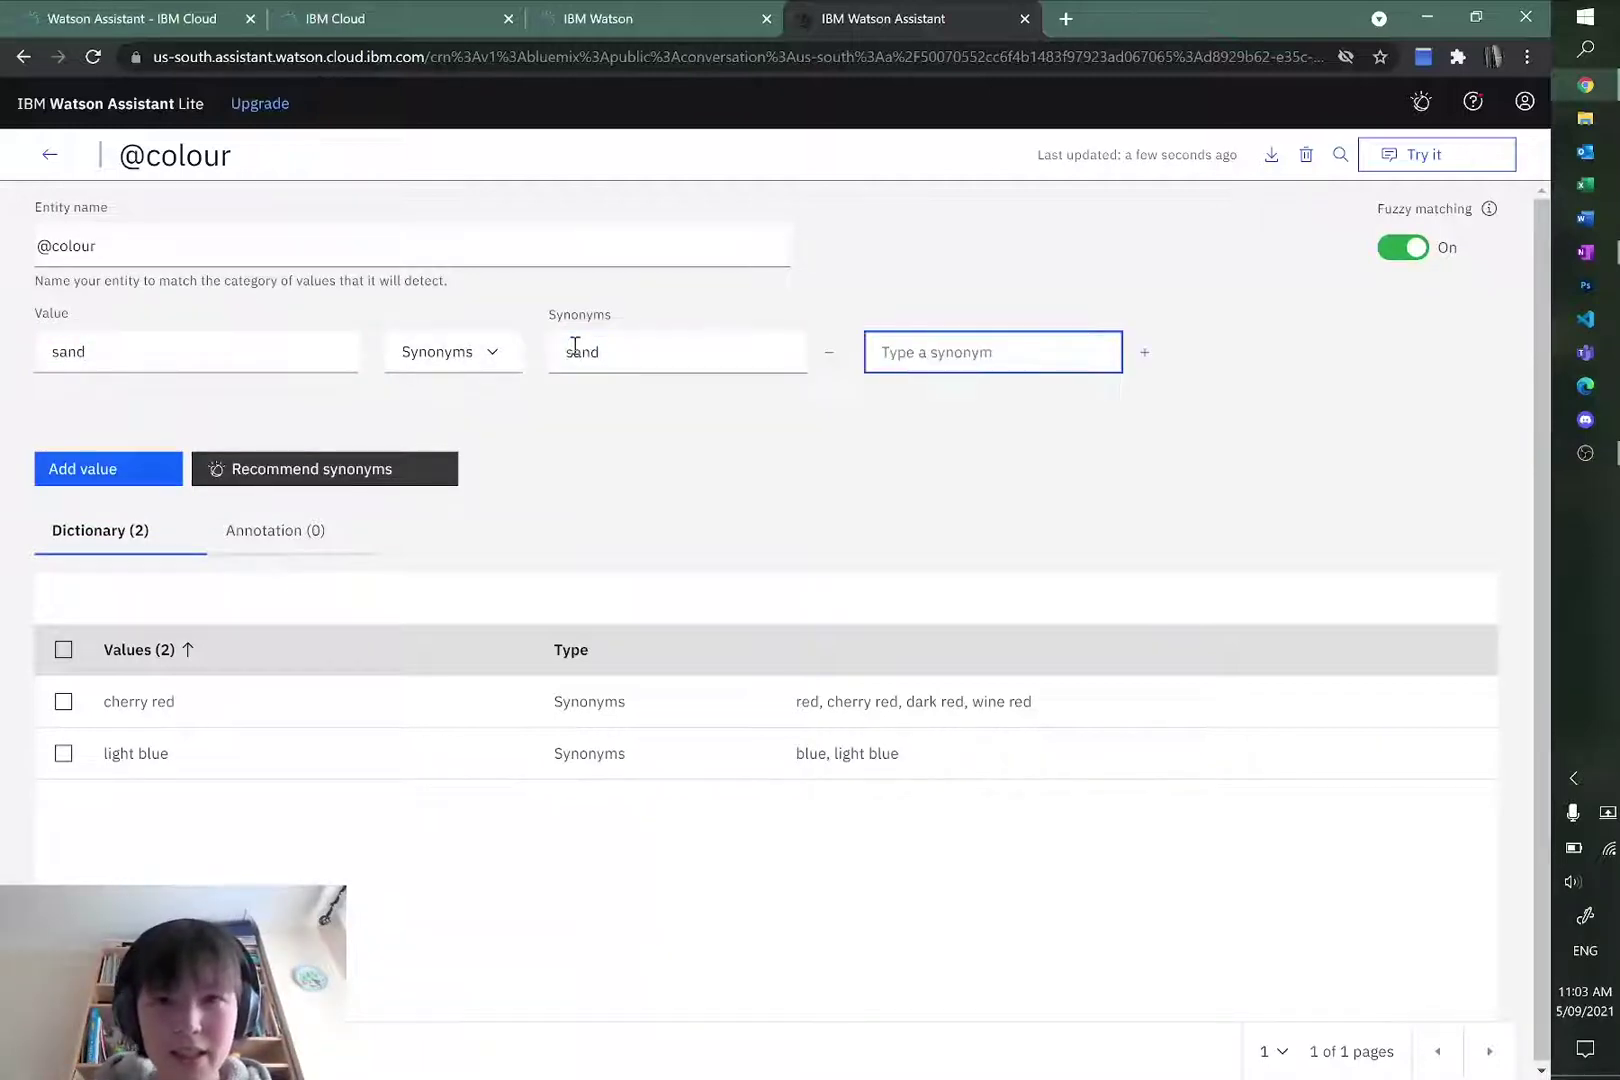
{"action": "type", "text": "biege"}
{"action": "key", "text": "Return"}
{"action": "type", "text": "yellow"}
{"action": "key", "text": "Return"}
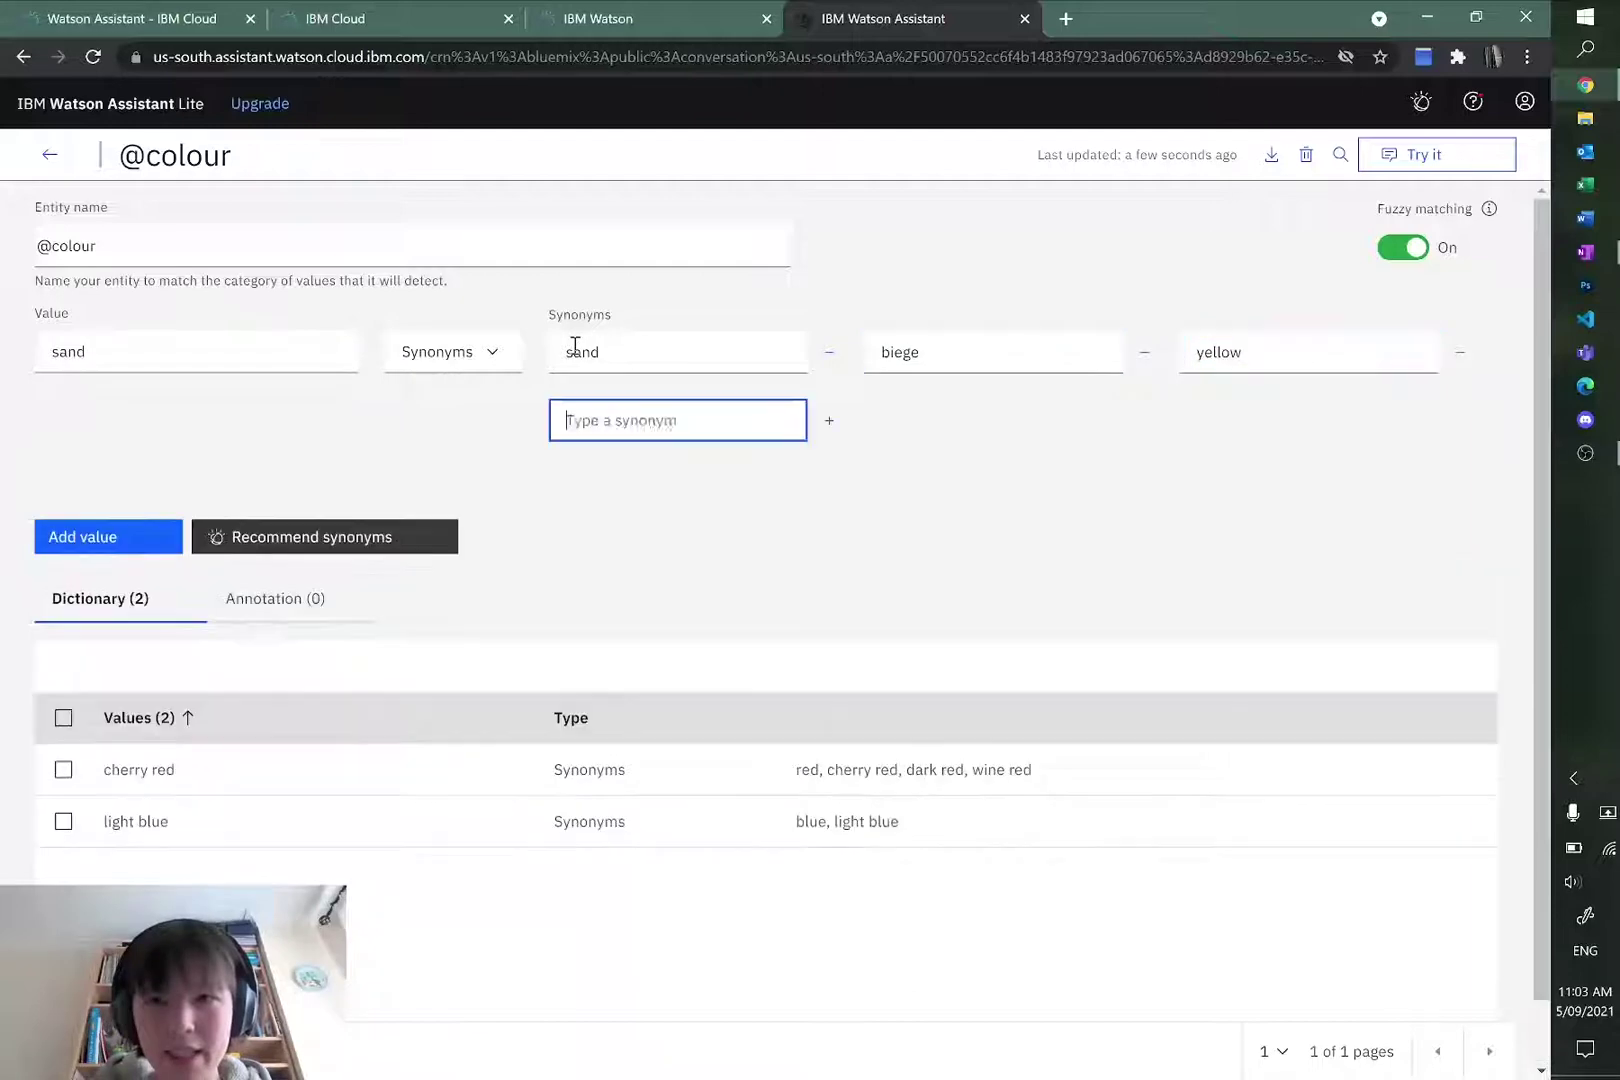
{"action": "type", "text": "pale"}
{"action": "key", "text": "Return"}
{"action": "type", "text": "white"}
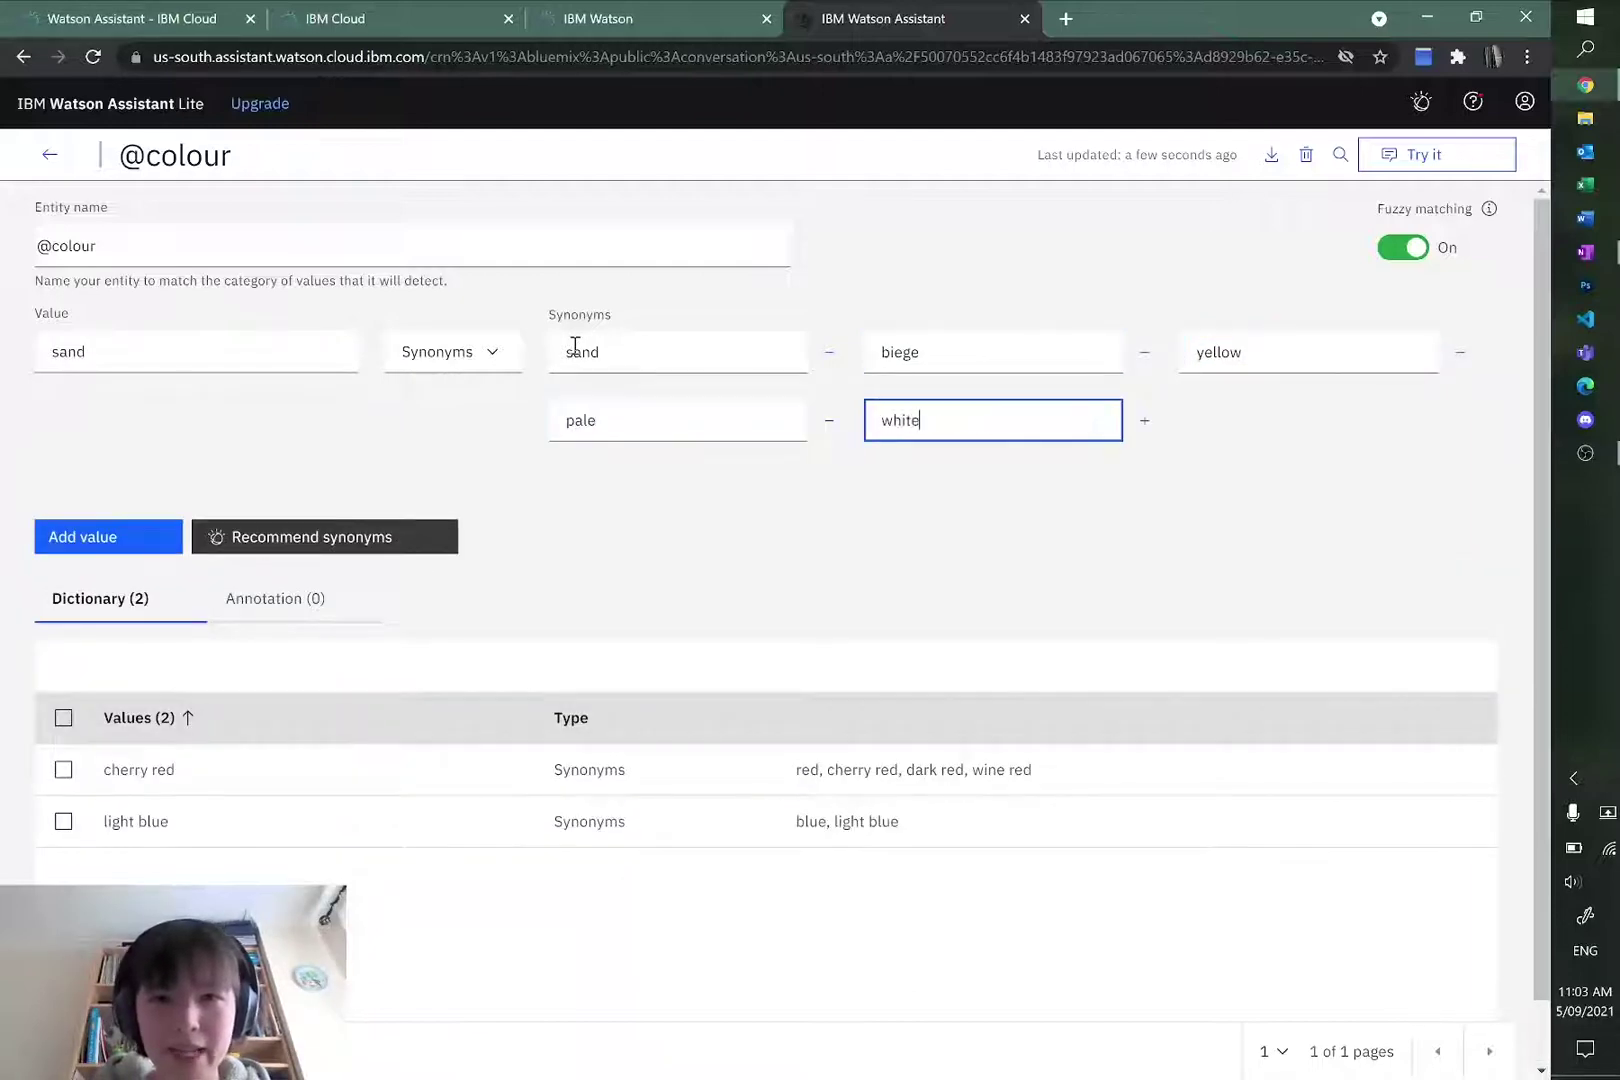
{"action": "key", "text": "Return"}
{"action": "left_click", "coordinate": [113, 530]}
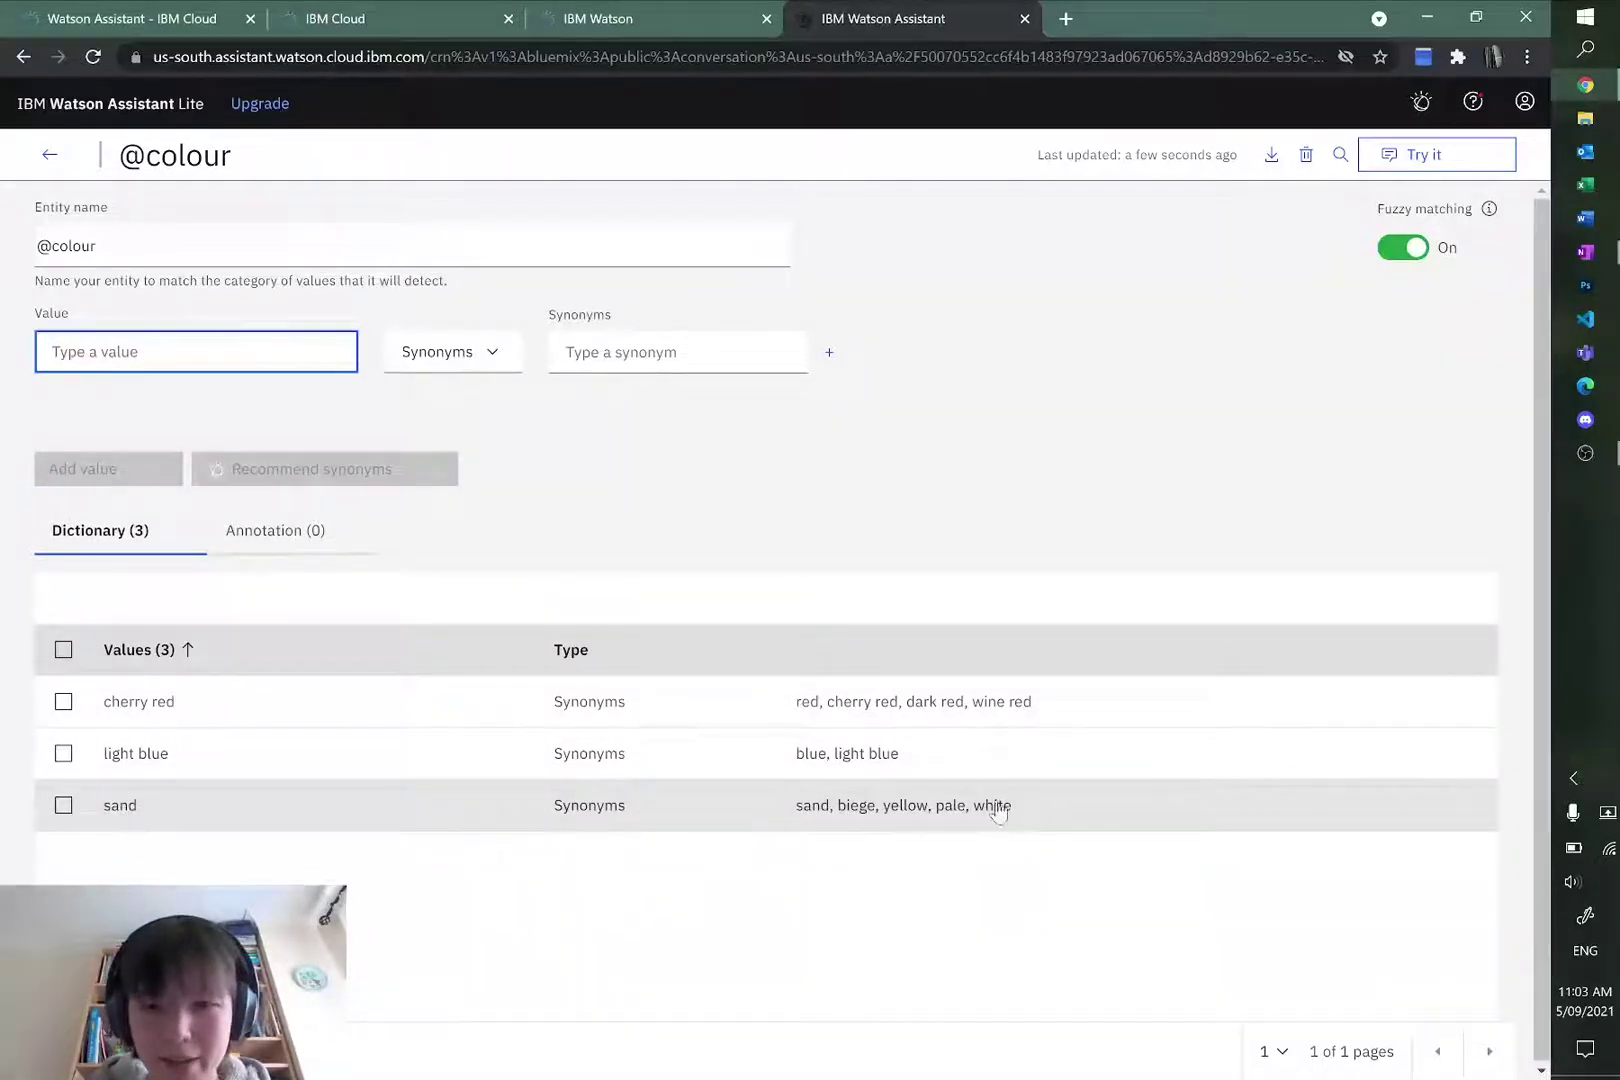
{"action": "left_click_drag", "start_coordinate": [967, 806], "coordinate": [788, 814]}
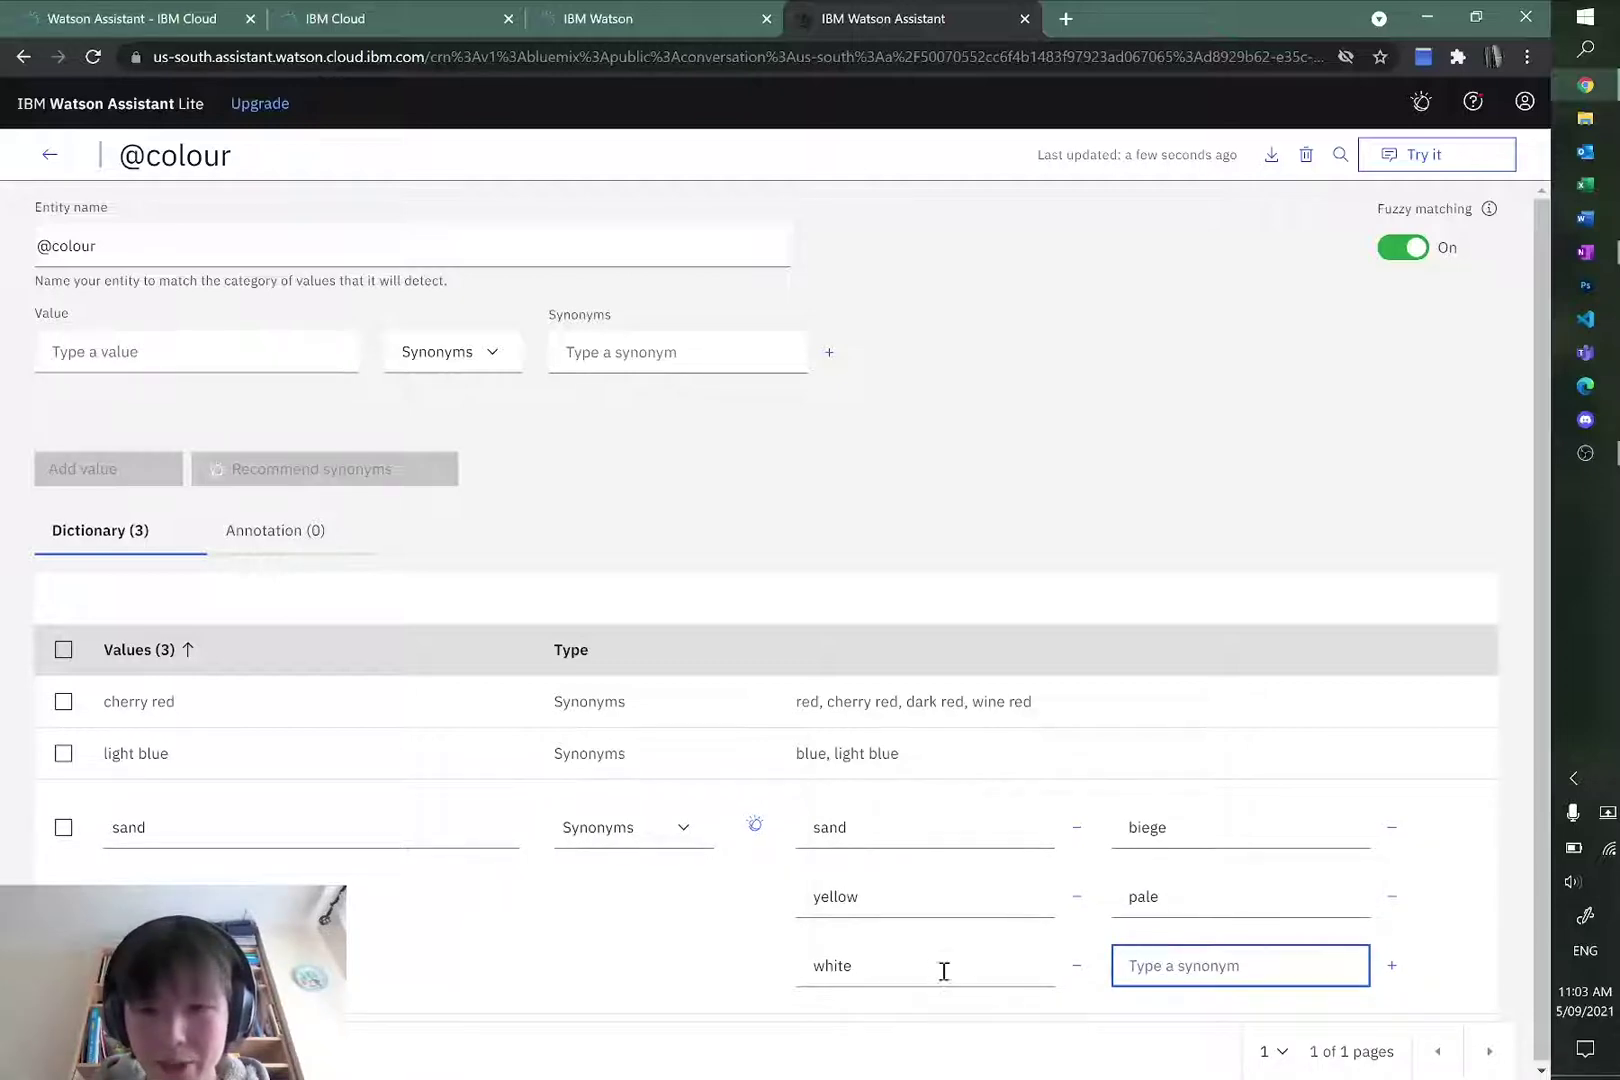
Step: Remove white from the sand value's synonyms
{"action": "left_click", "coordinate": [900, 966]}
{"action": "left_click_drag", "start_coordinate": [864, 967], "coordinate": [790, 975]}
{"action": "left_click", "coordinate": [908, 968]}
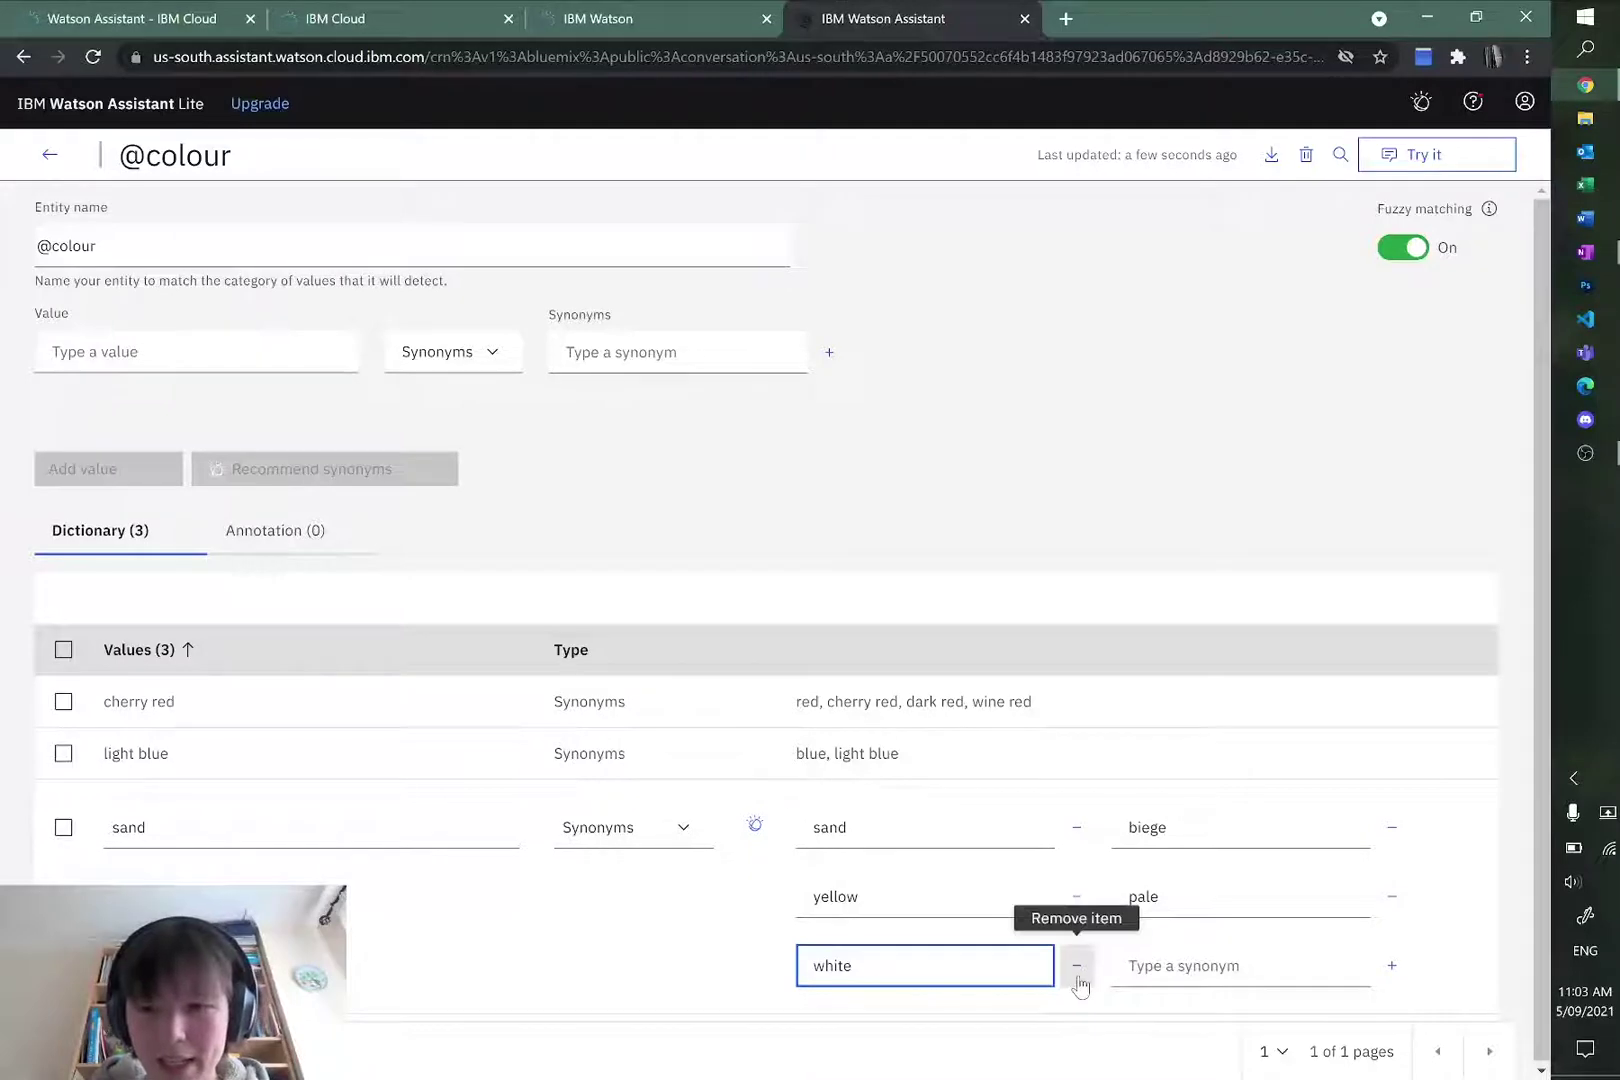
{"action": "left_click", "coordinate": [1076, 966]}
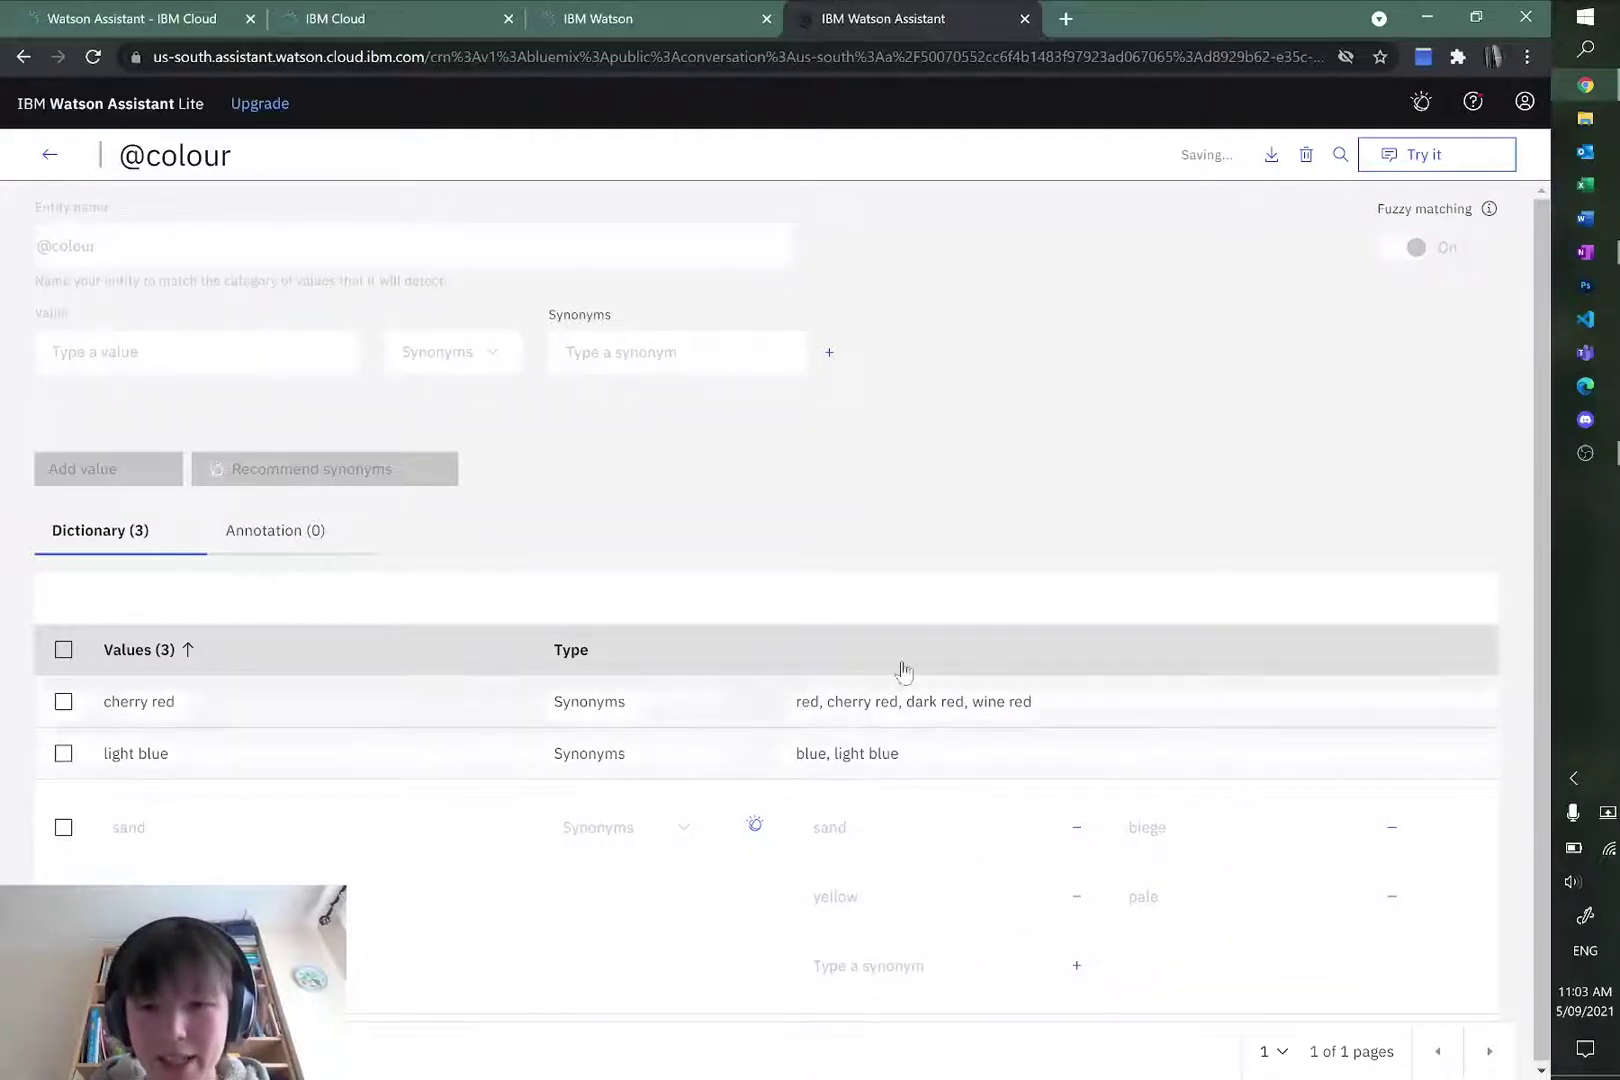
{"action": "left_click", "coordinate": [221, 345]}
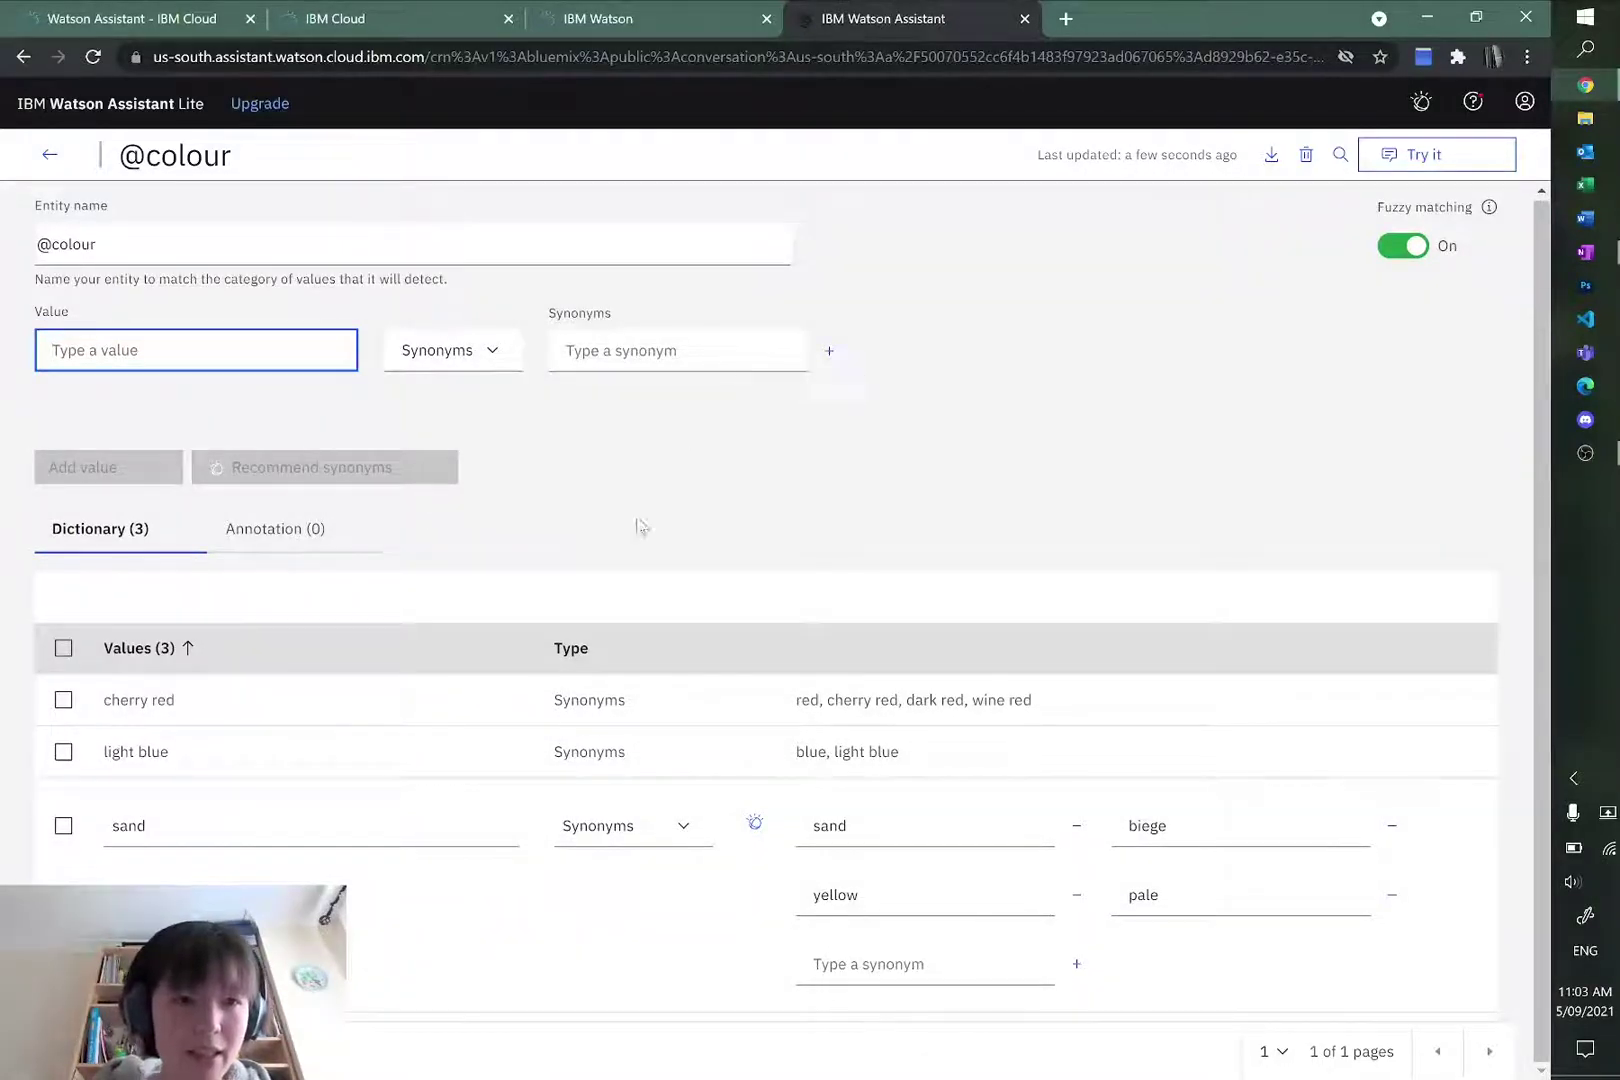
{"action": "left_click", "coordinate": [1222, 884]}
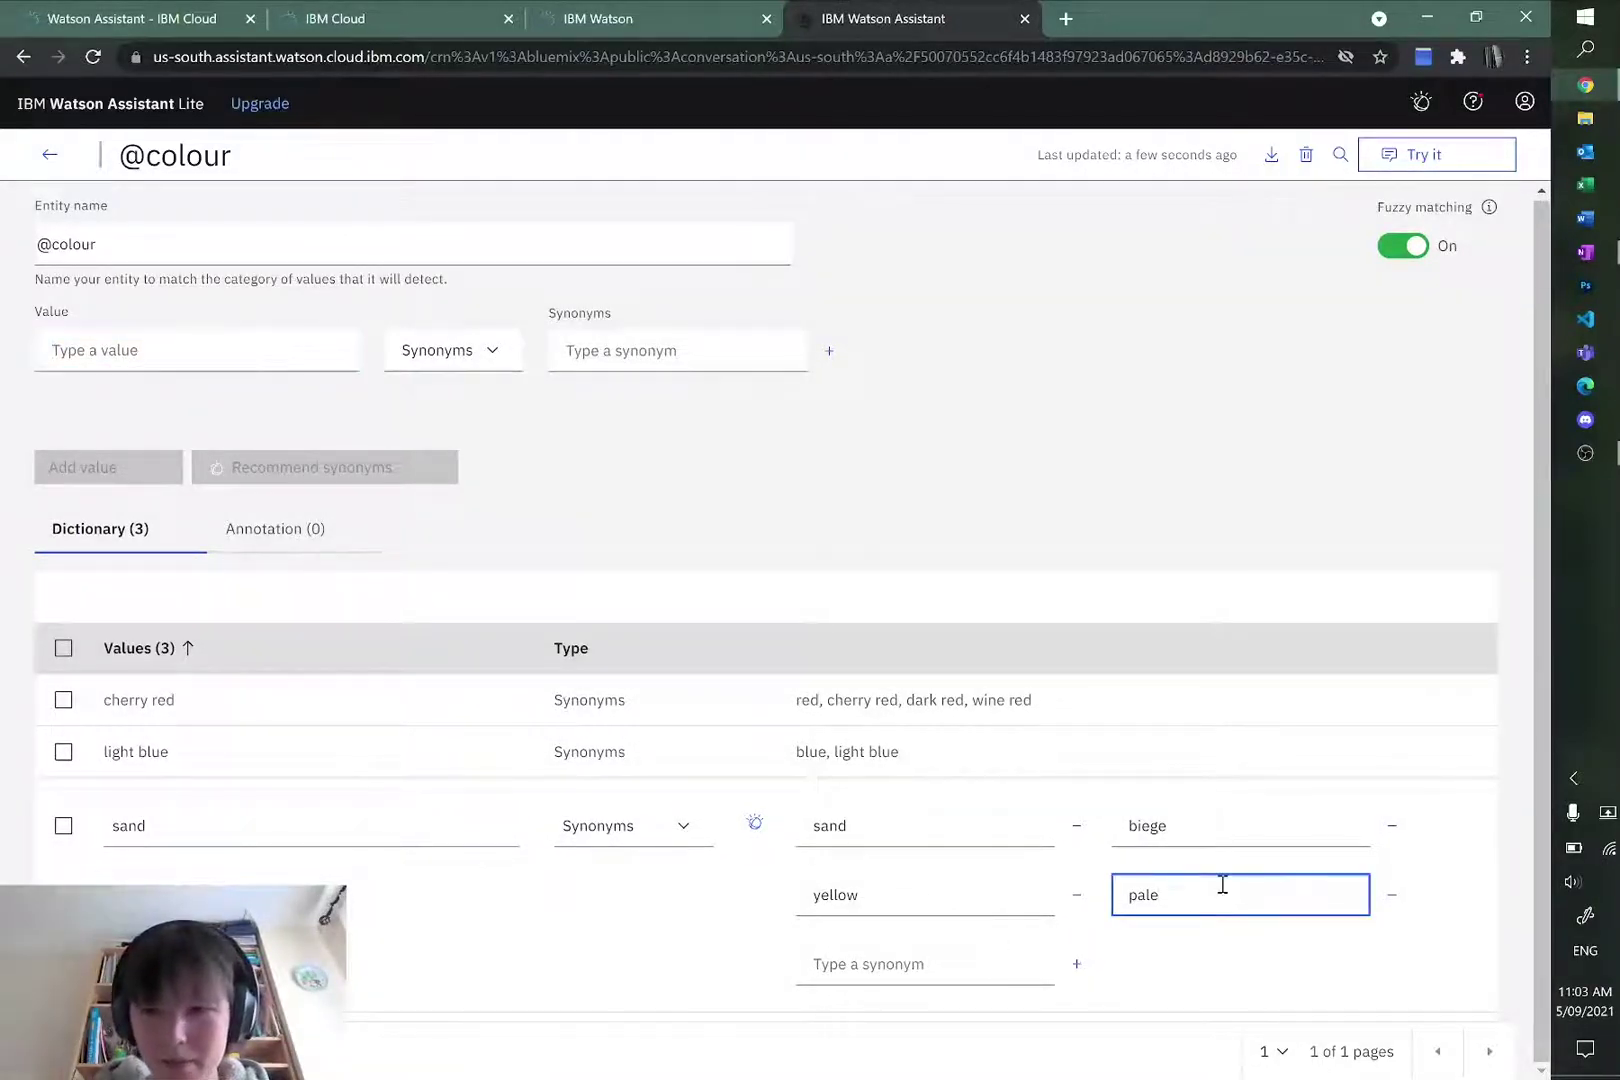
{"action": "left_click", "coordinate": [697, 866]}
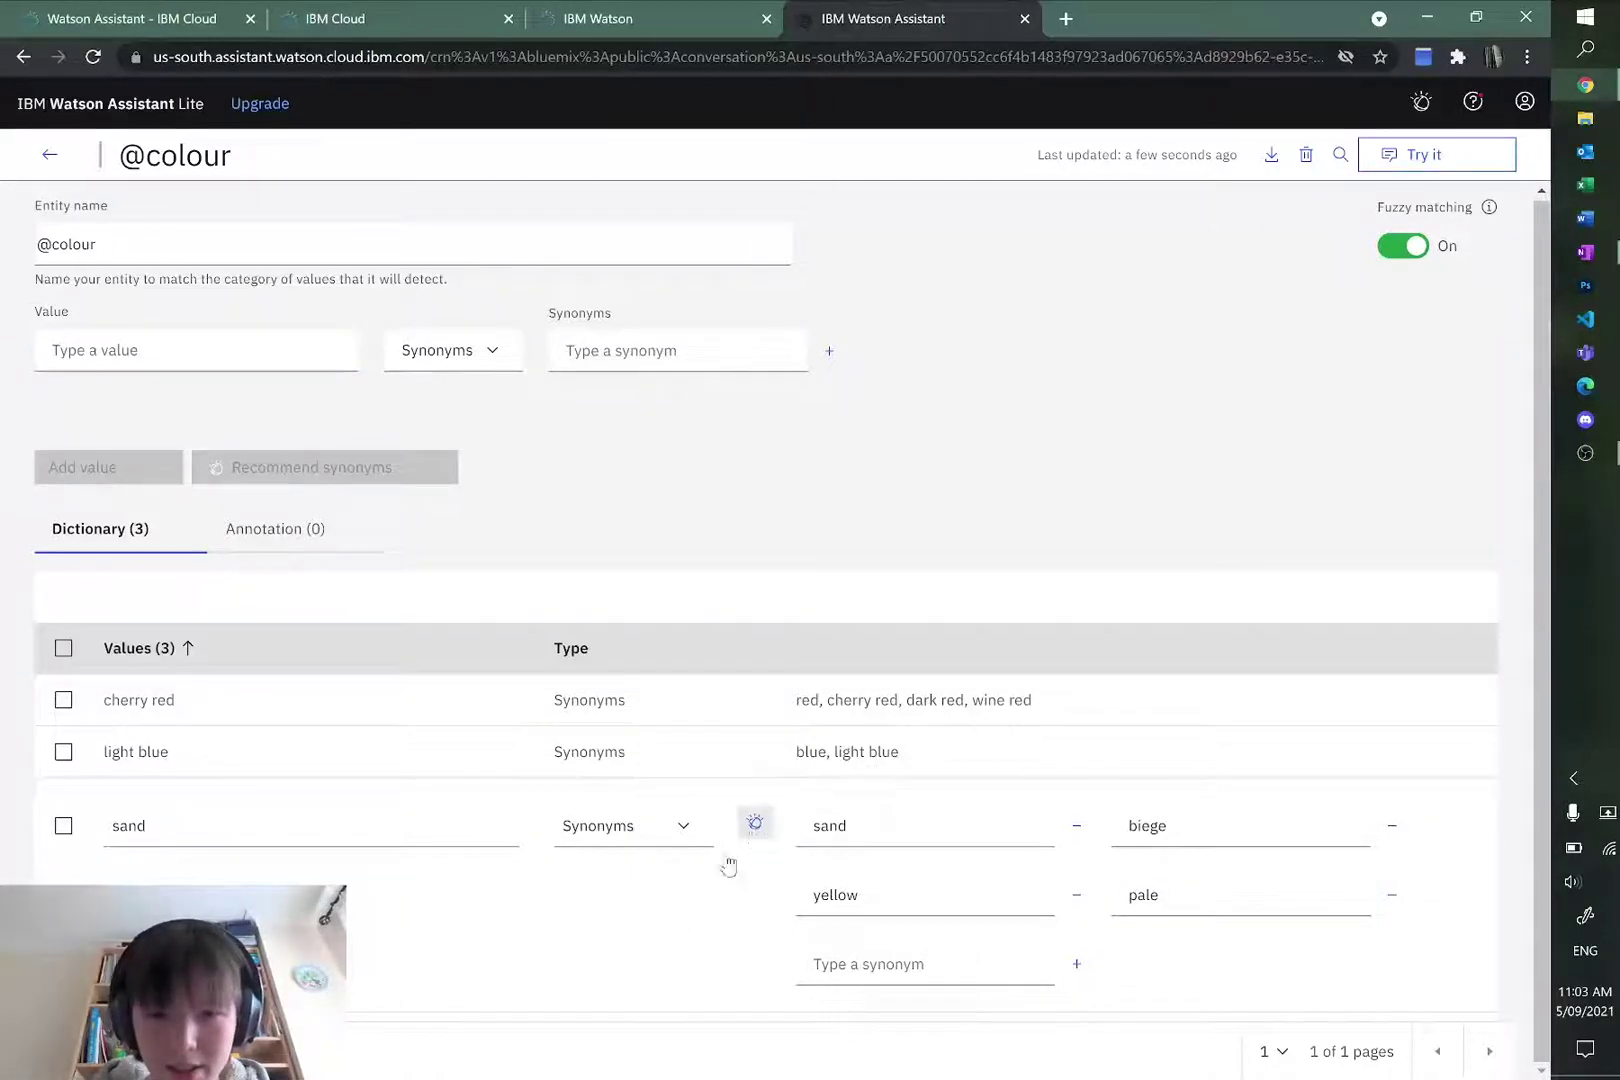
{"action": "left_click", "coordinate": [63, 826]}
{"action": "left_click", "coordinate": [63, 830]}
{"action": "left_click", "coordinate": [63, 830]}
{"action": "left_click", "coordinate": [63, 830]}
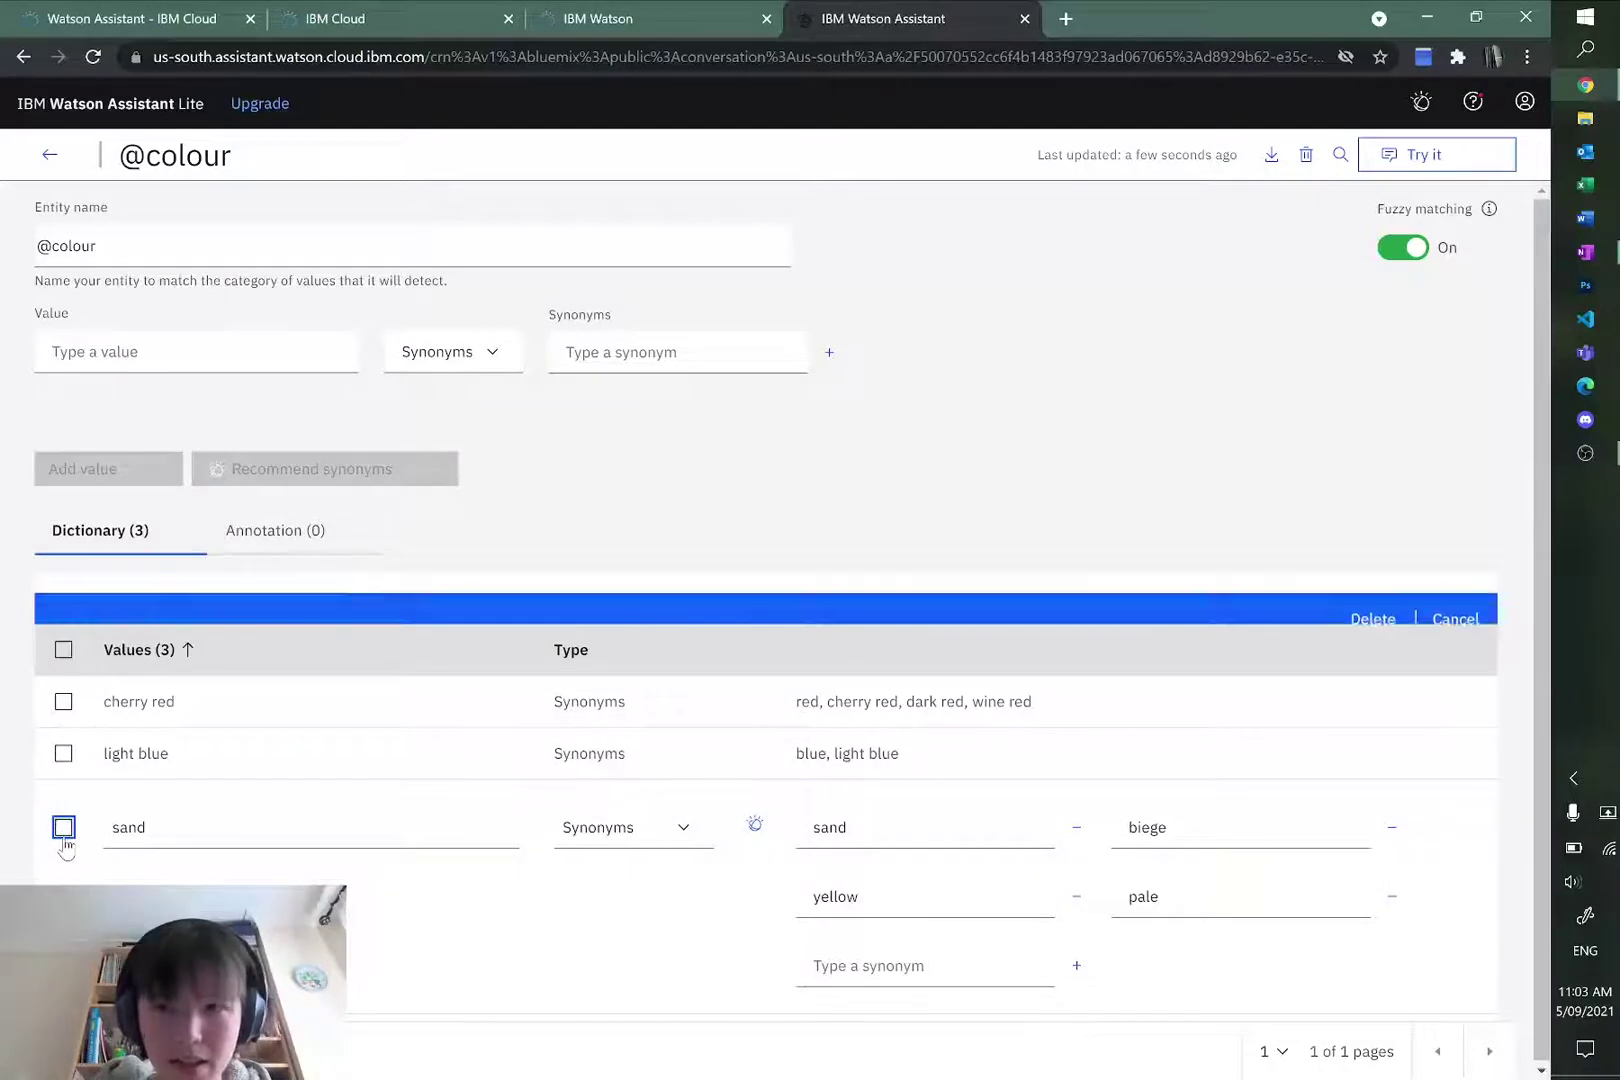
{"action": "left_click", "coordinate": [93, 345]}
{"action": "type", "text": "df"}
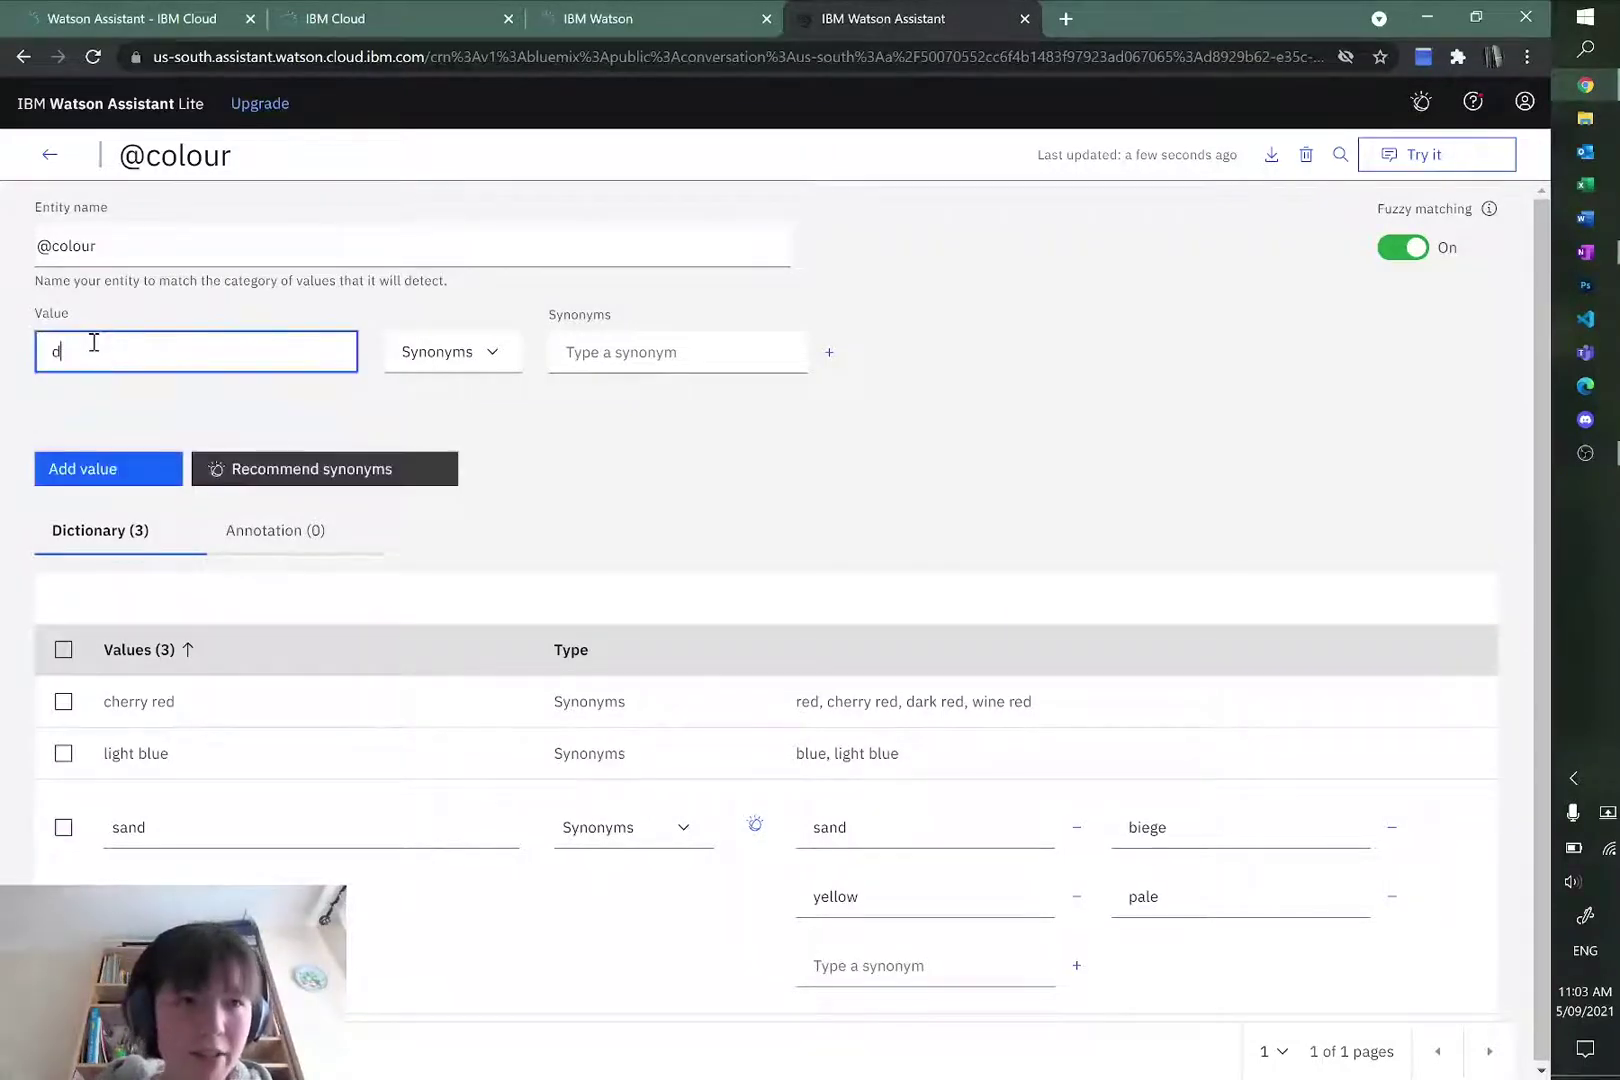
{"action": "key", "text": "BackSpace"}
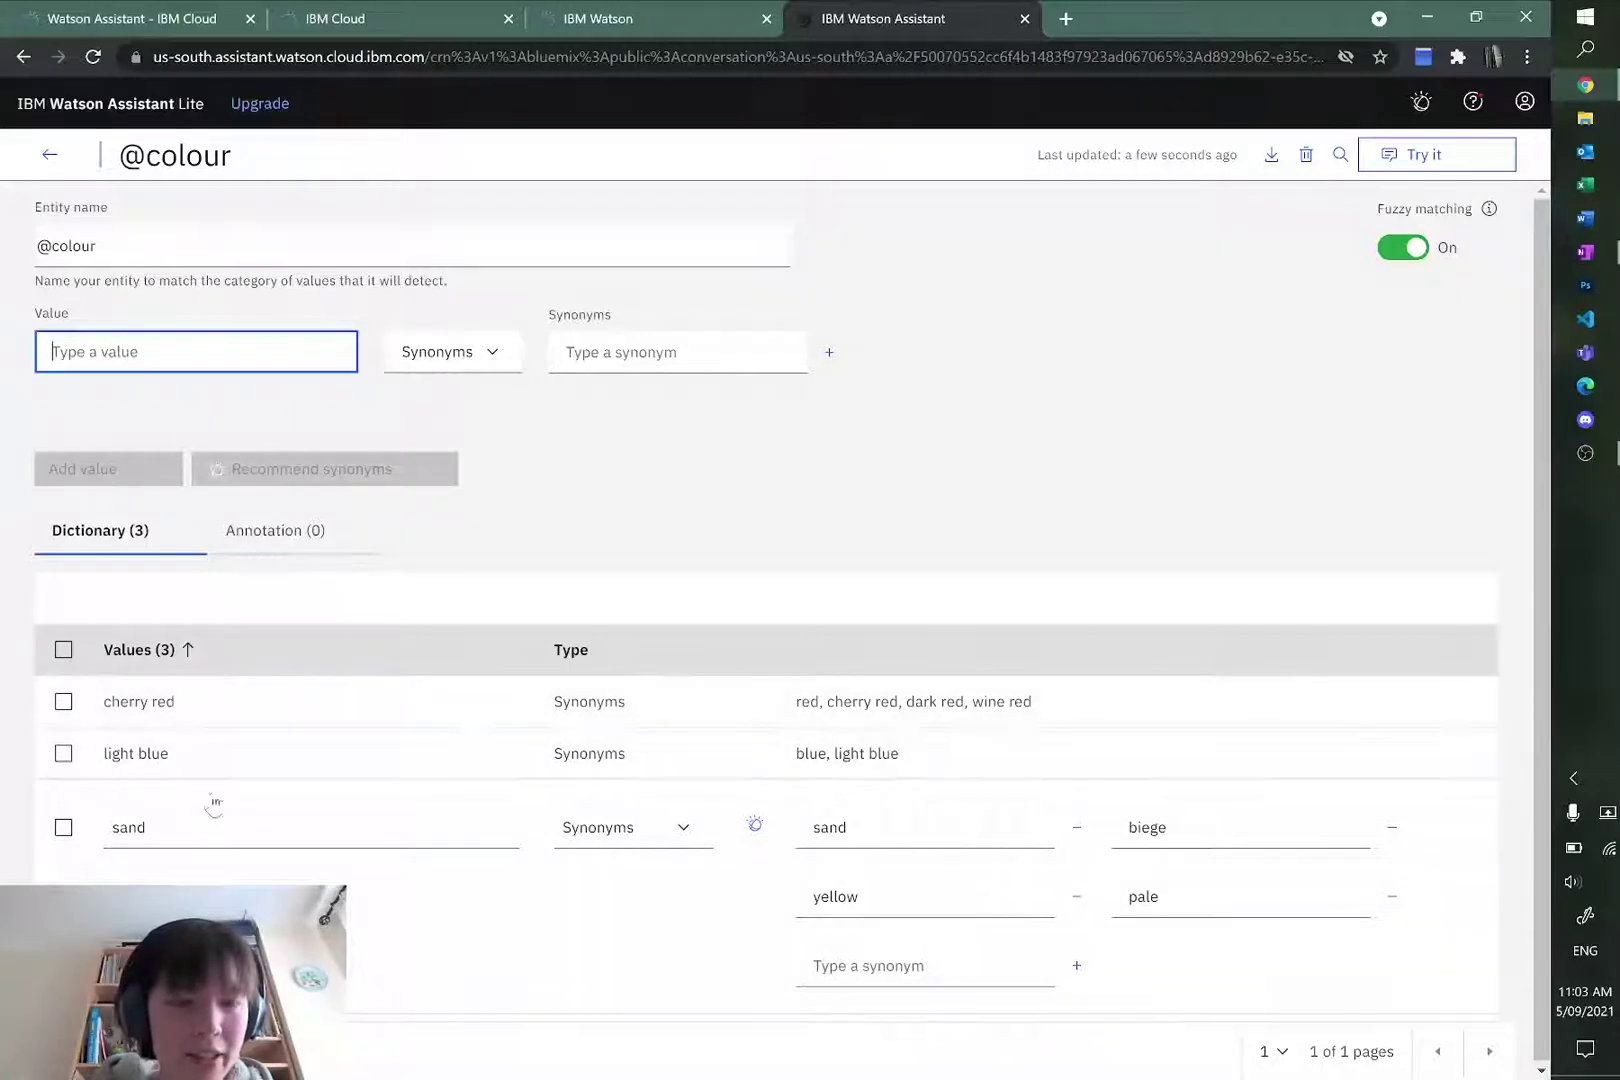
{"action": "type", "text": "black"}
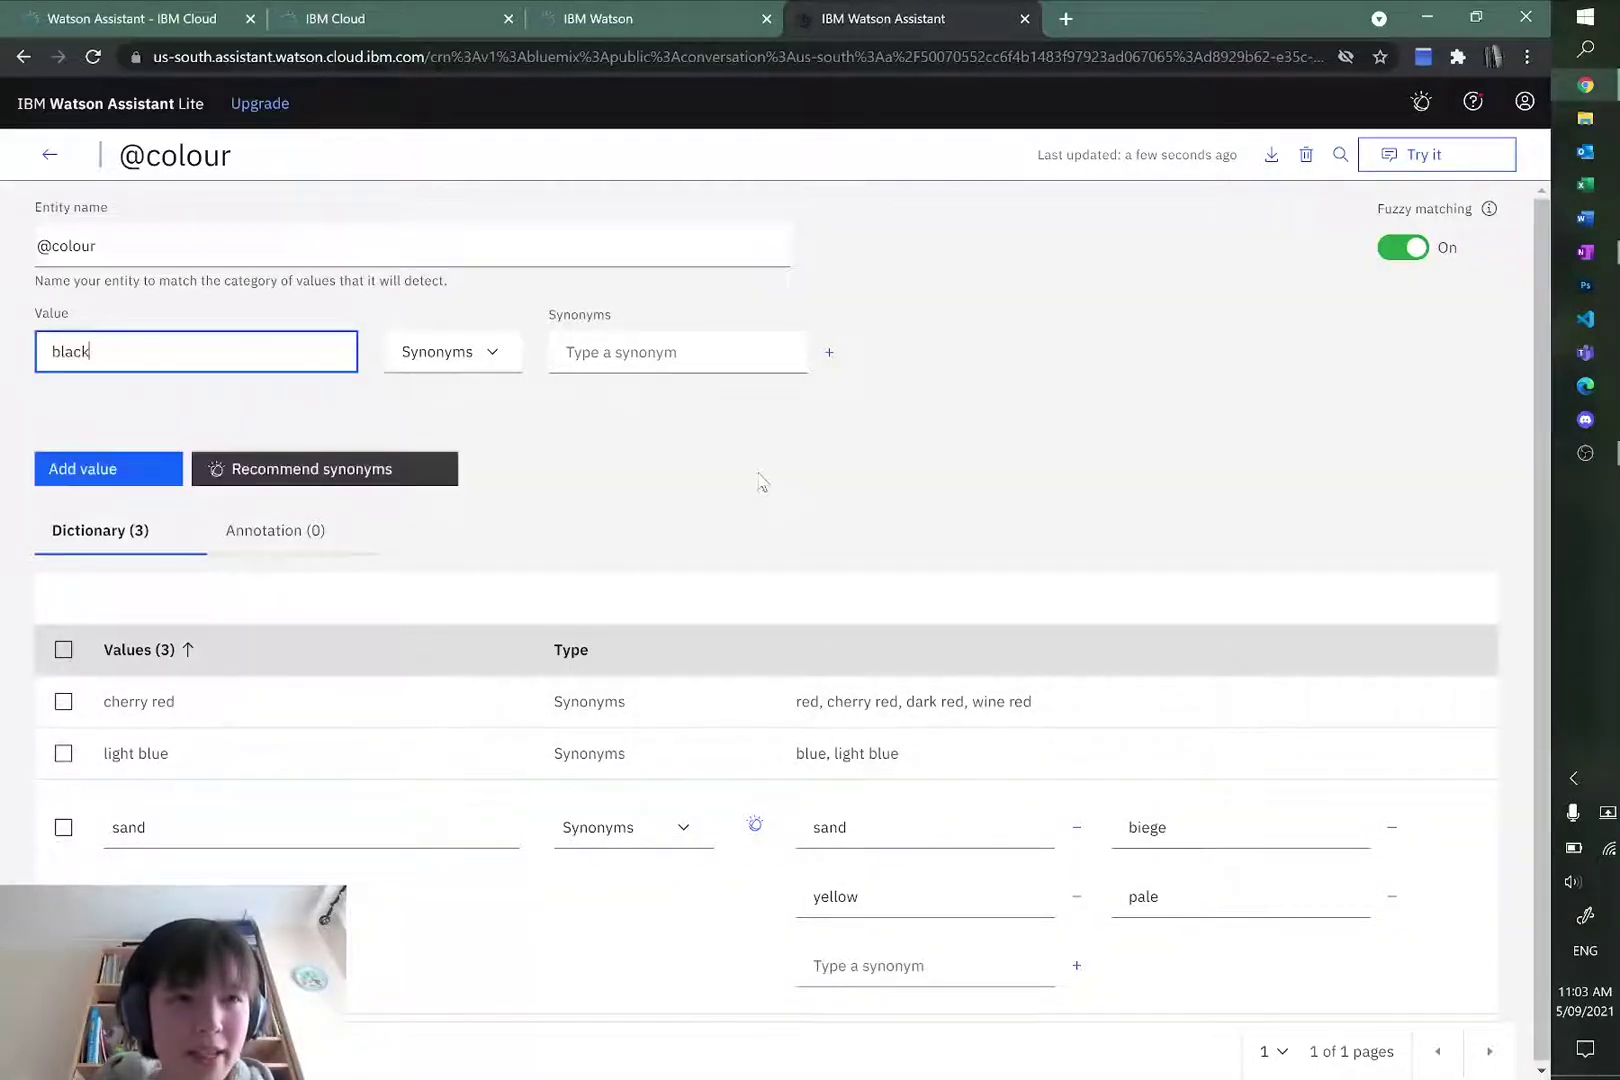
{"action": "left_click", "coordinate": [733, 343]}
{"action": "type", "text": "black"}
{"action": "key", "text": "Return"}
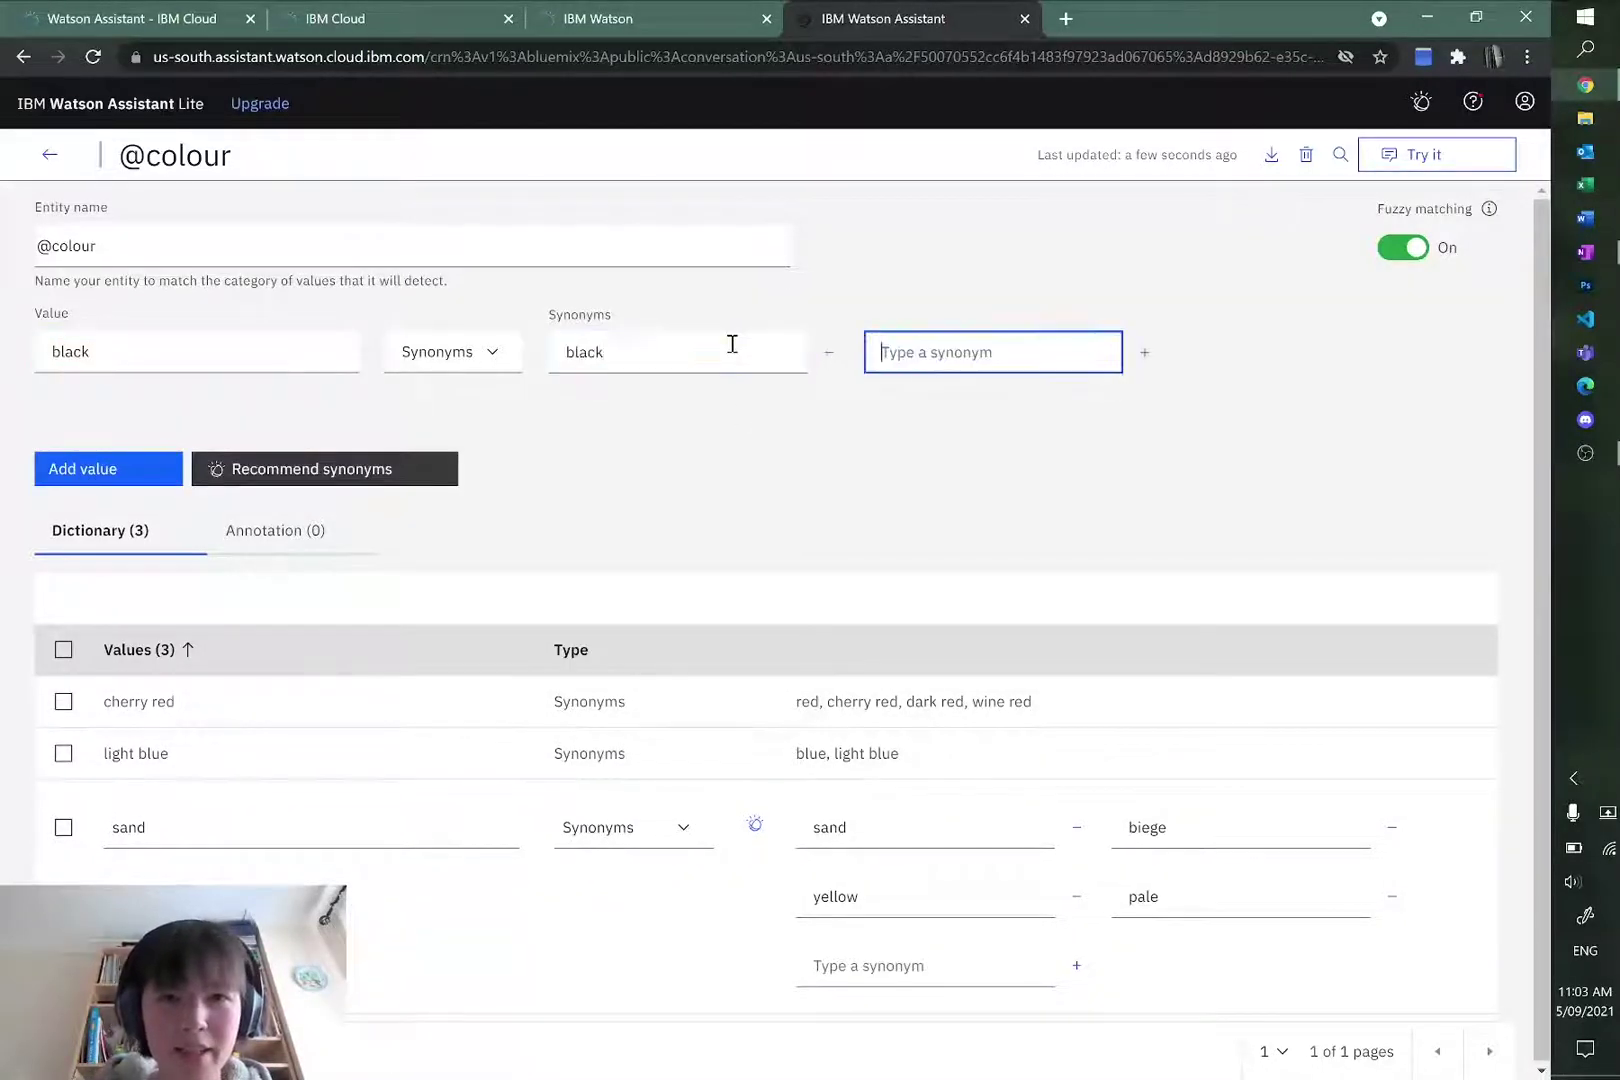
{"action": "type", "text": "dark"}
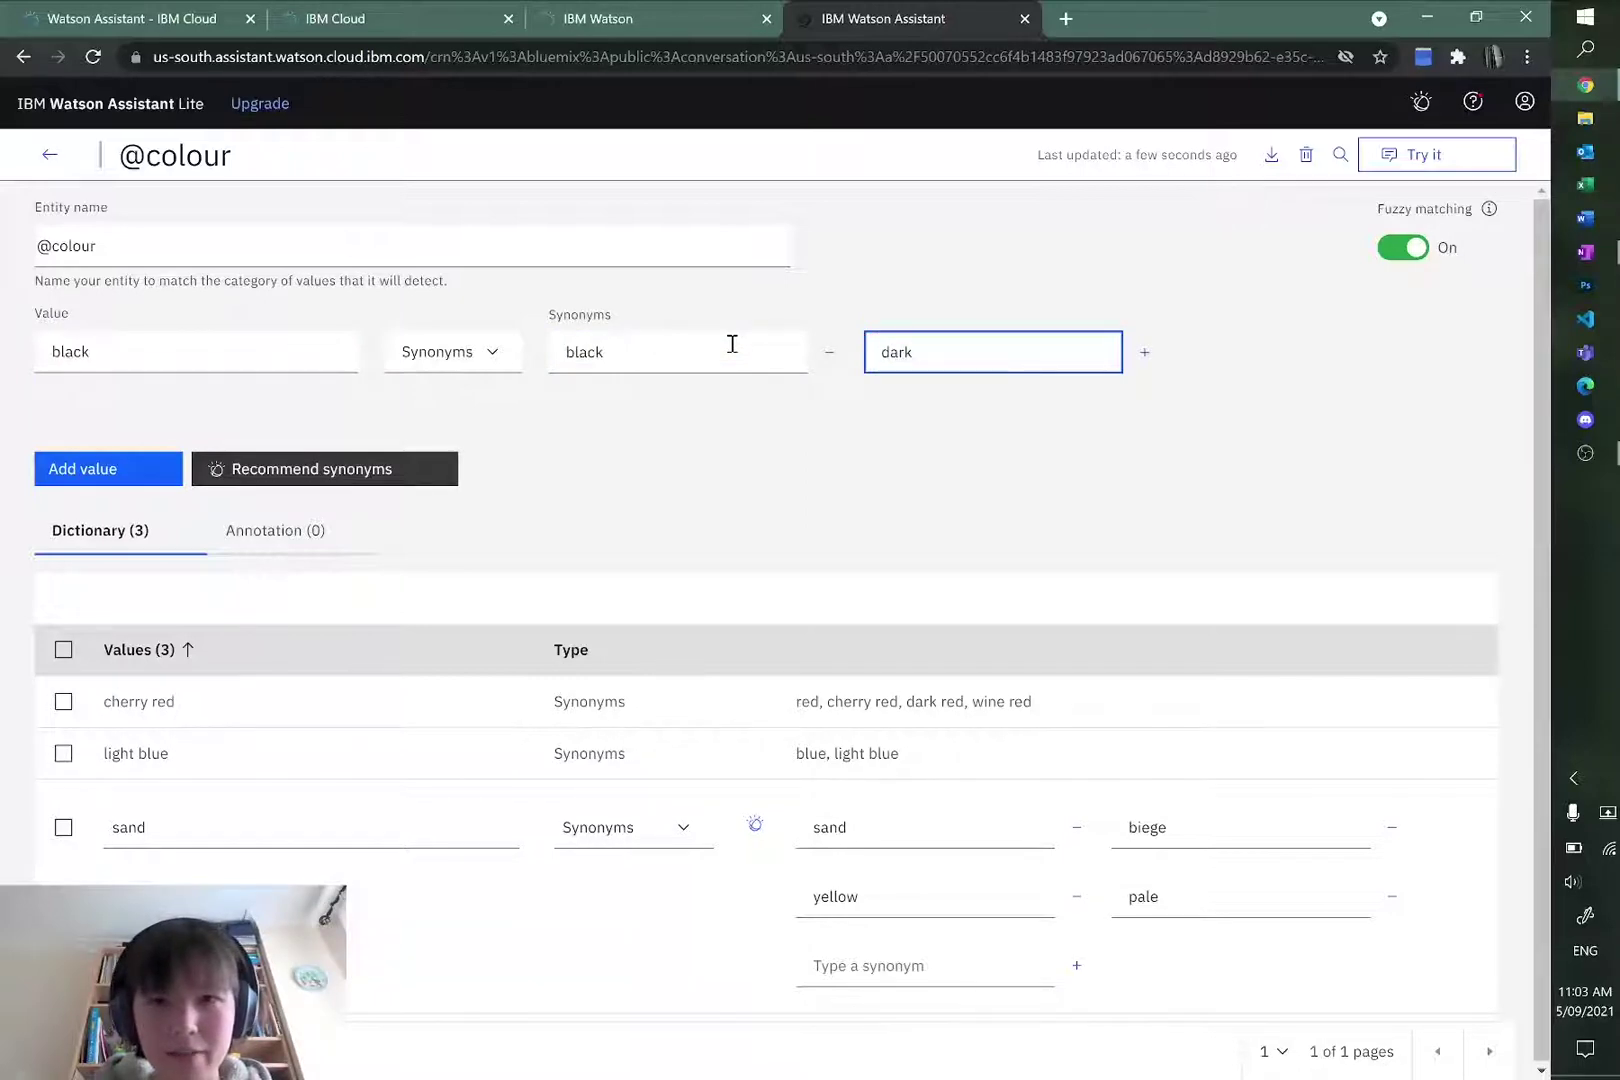
{"action": "key", "text": "BackSpace"}
{"action": "type", "text": "k grey"}
{"action": "key", "text": "Return"}
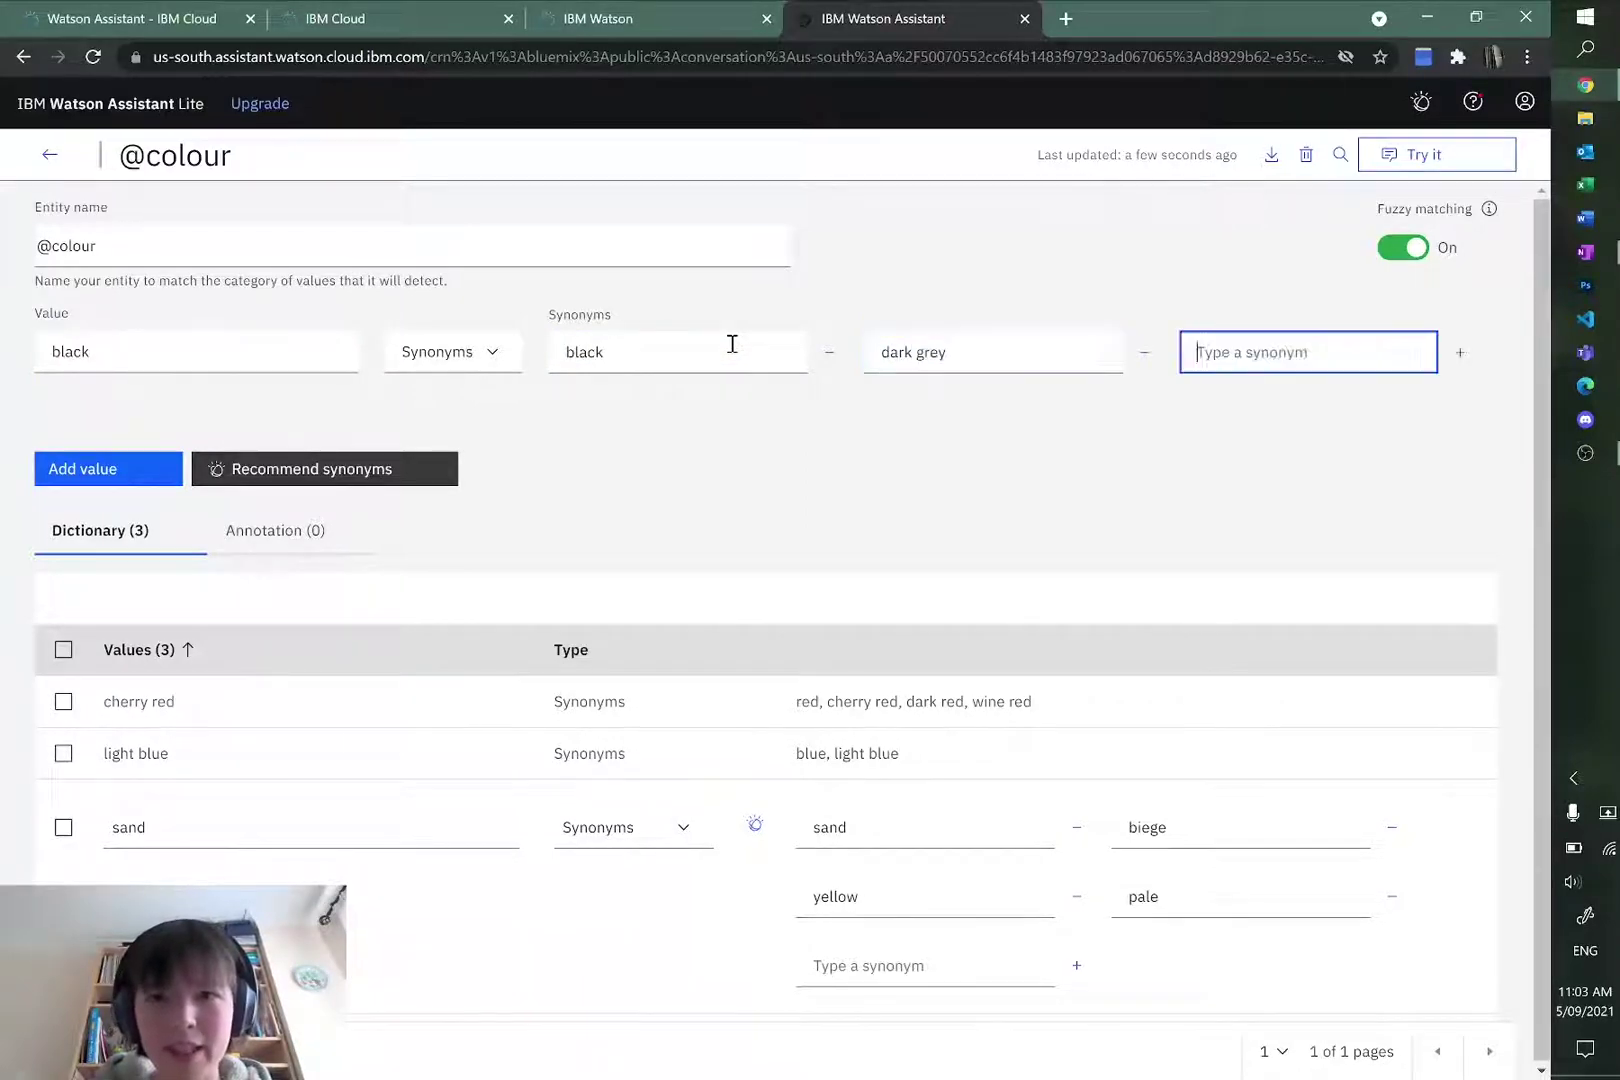
{"action": "left_click", "coordinate": [115, 468]}
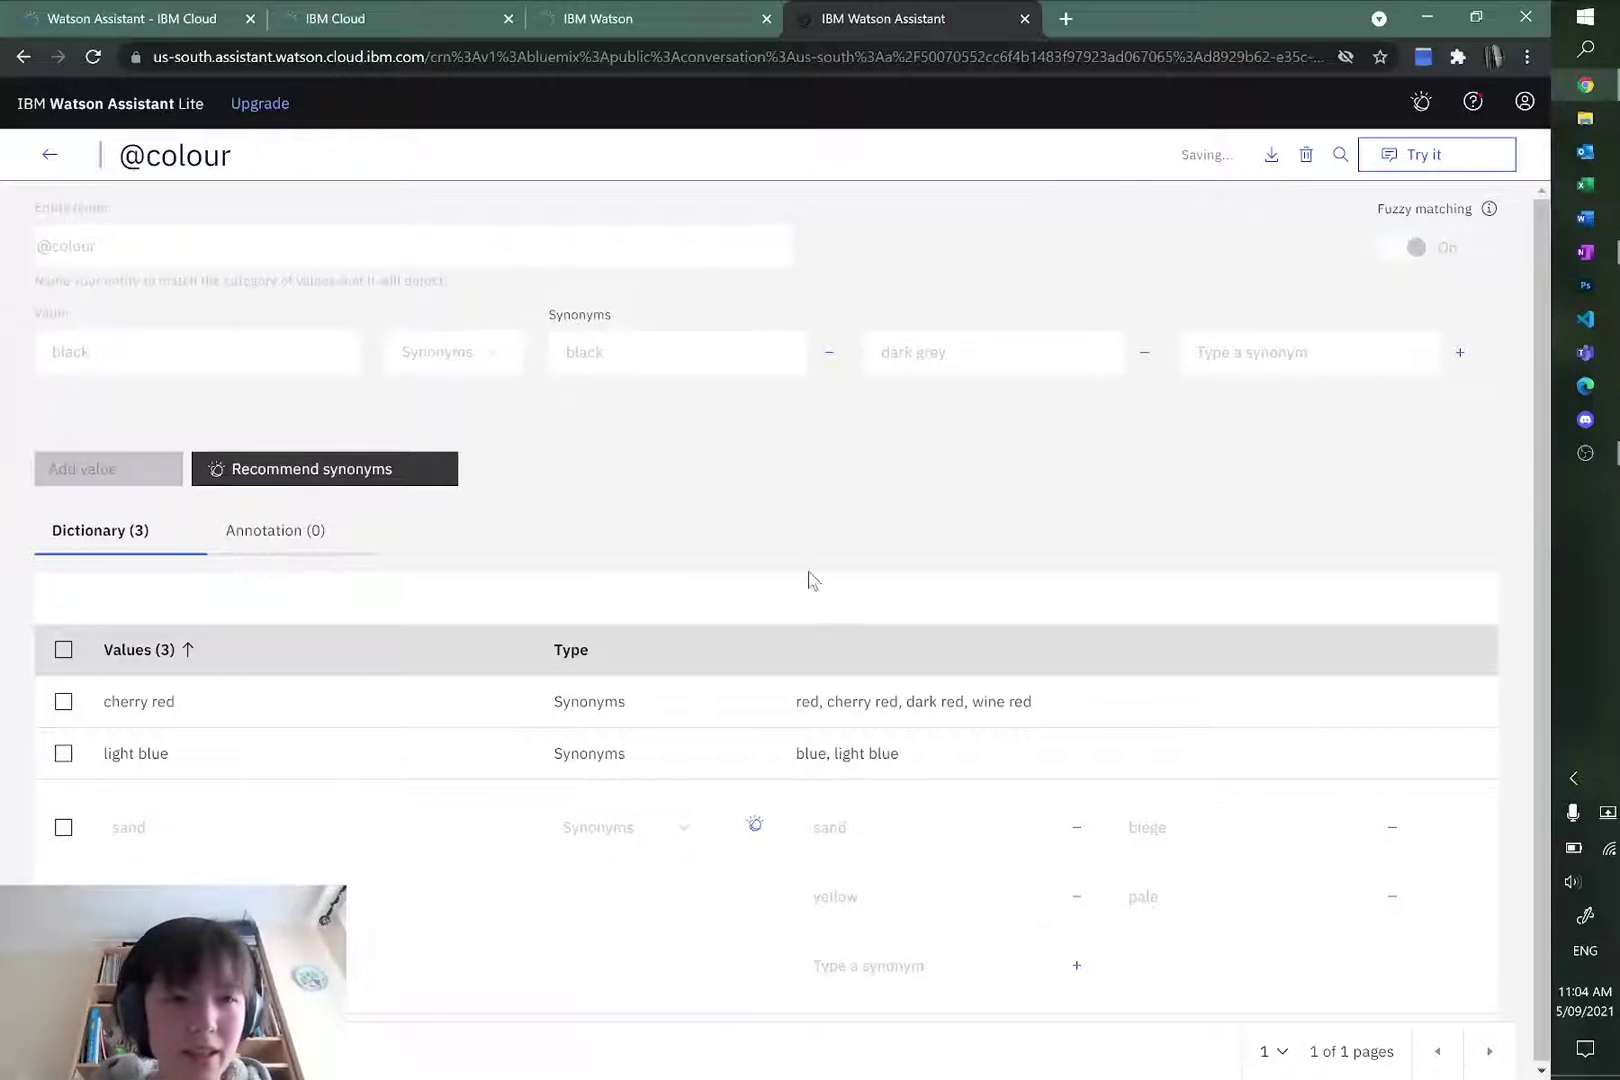
{"action": "left_click", "coordinate": [49, 158]}
{"action": "left_click", "coordinate": [390, 334]}
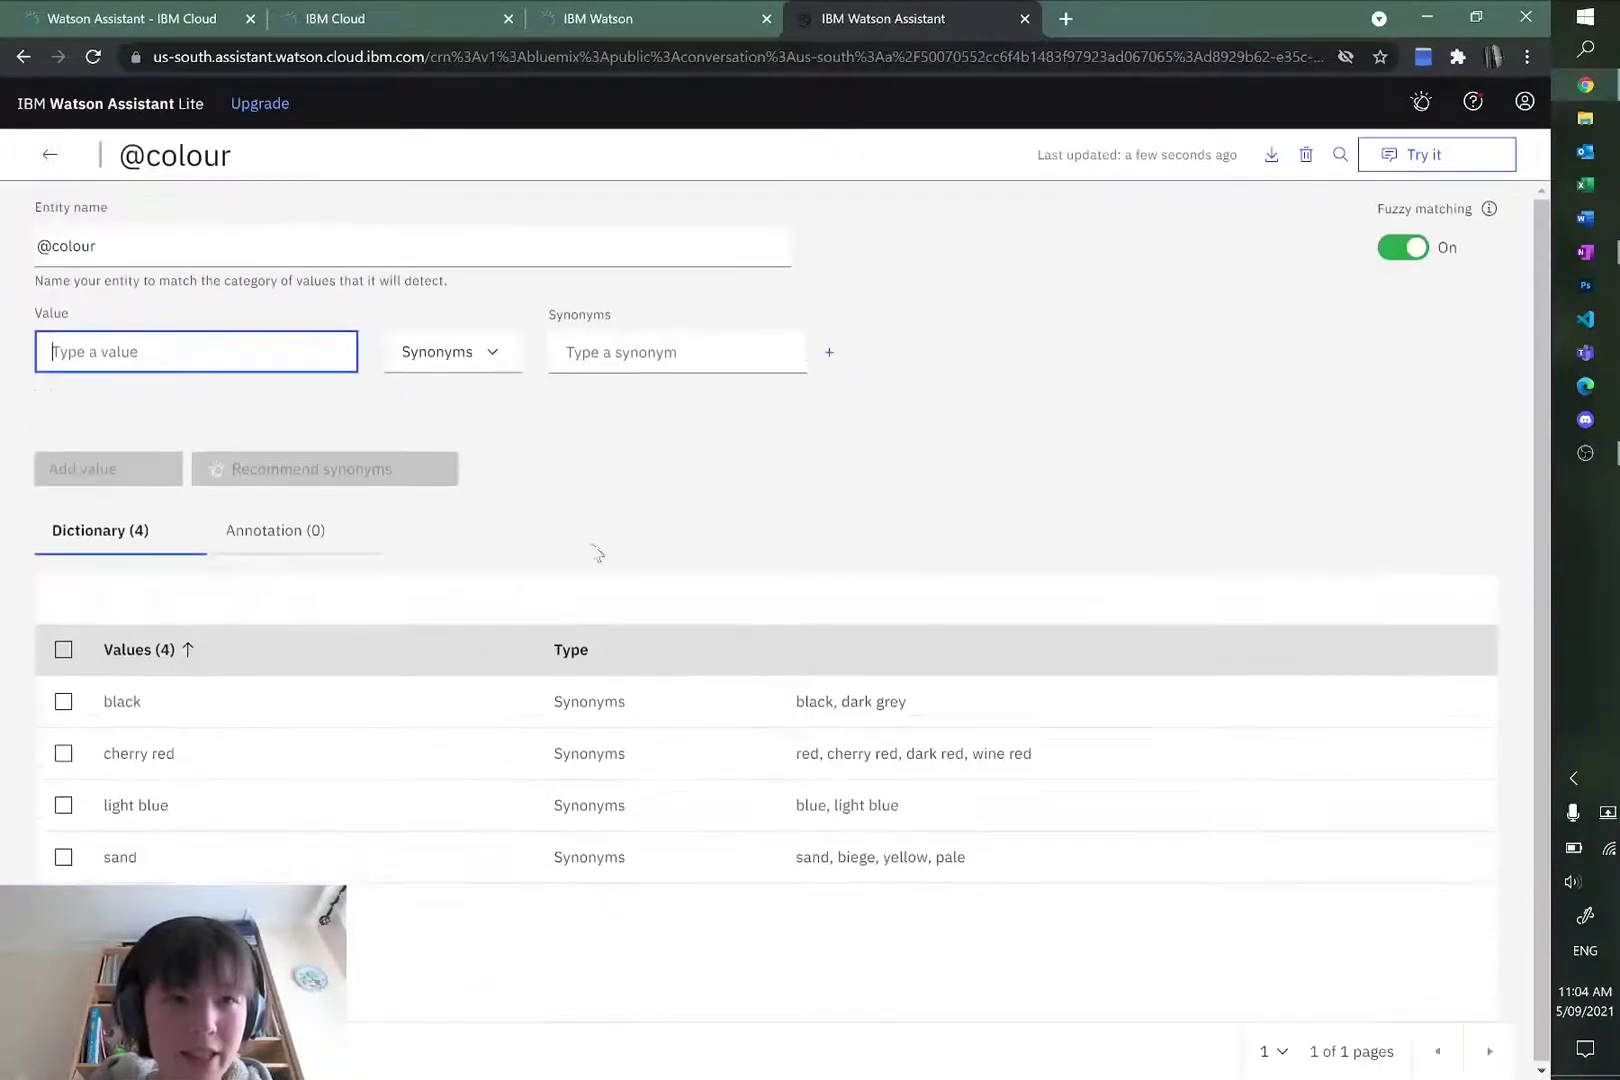
{"action": "left_click", "coordinate": [42, 159]}
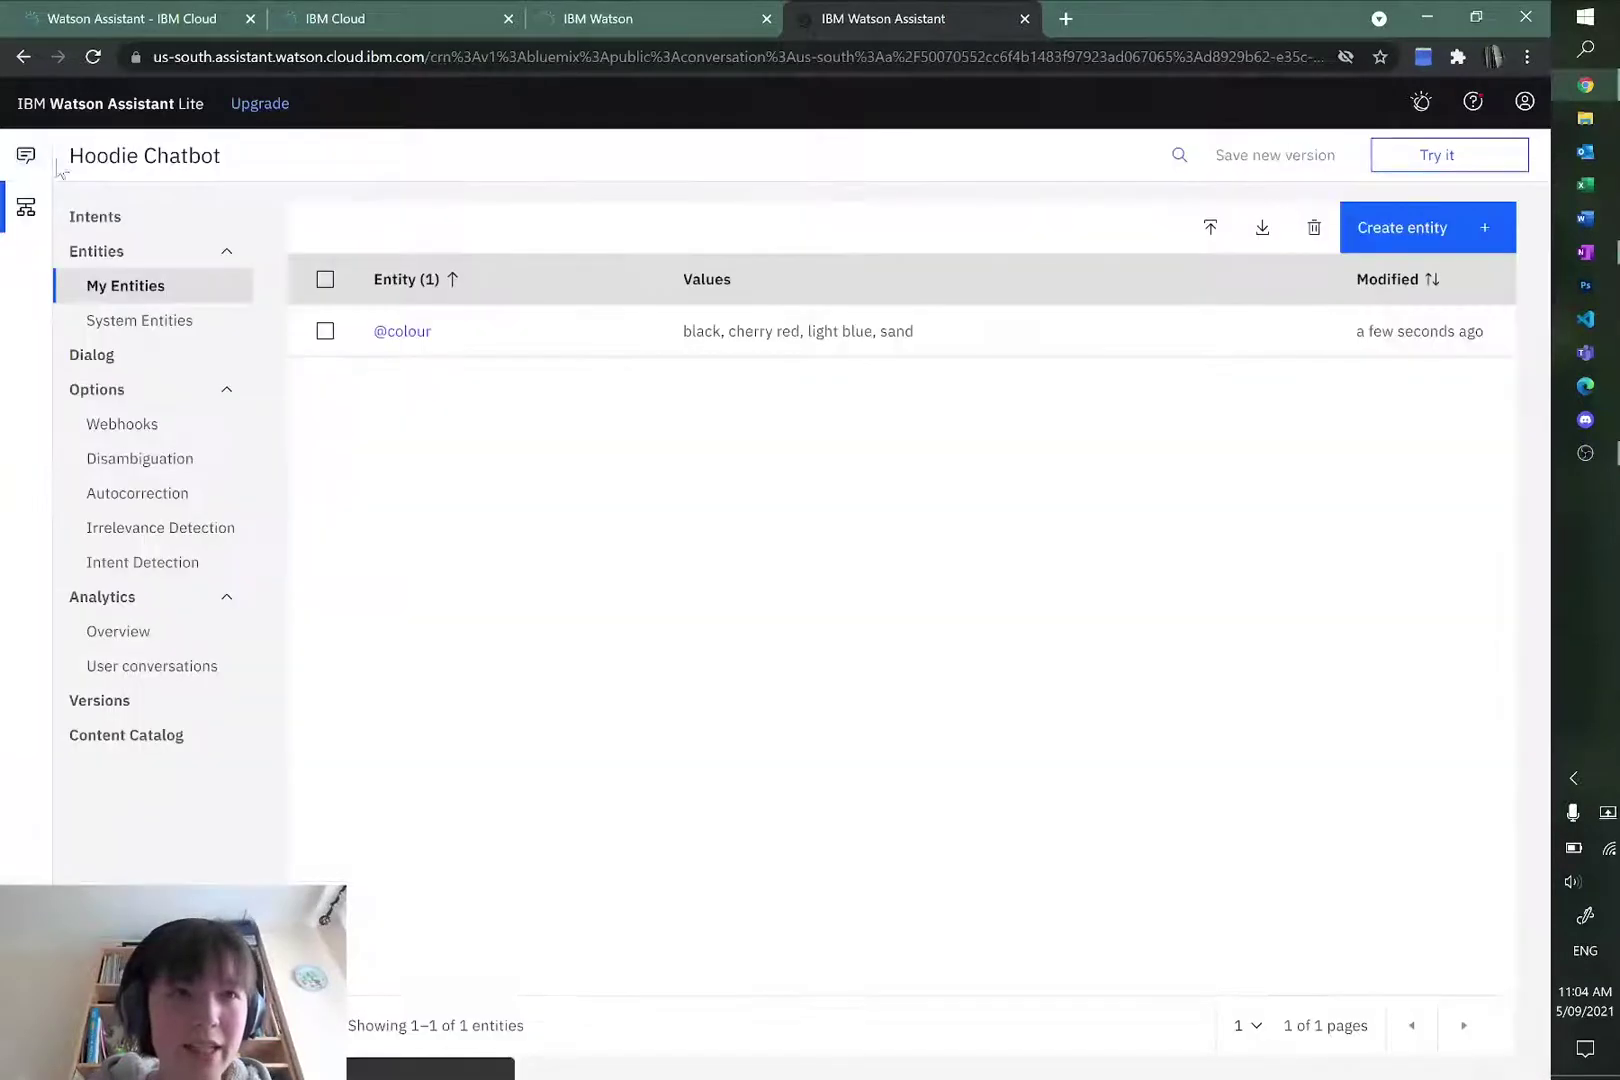
{"action": "left_click", "coordinate": [1412, 226]}
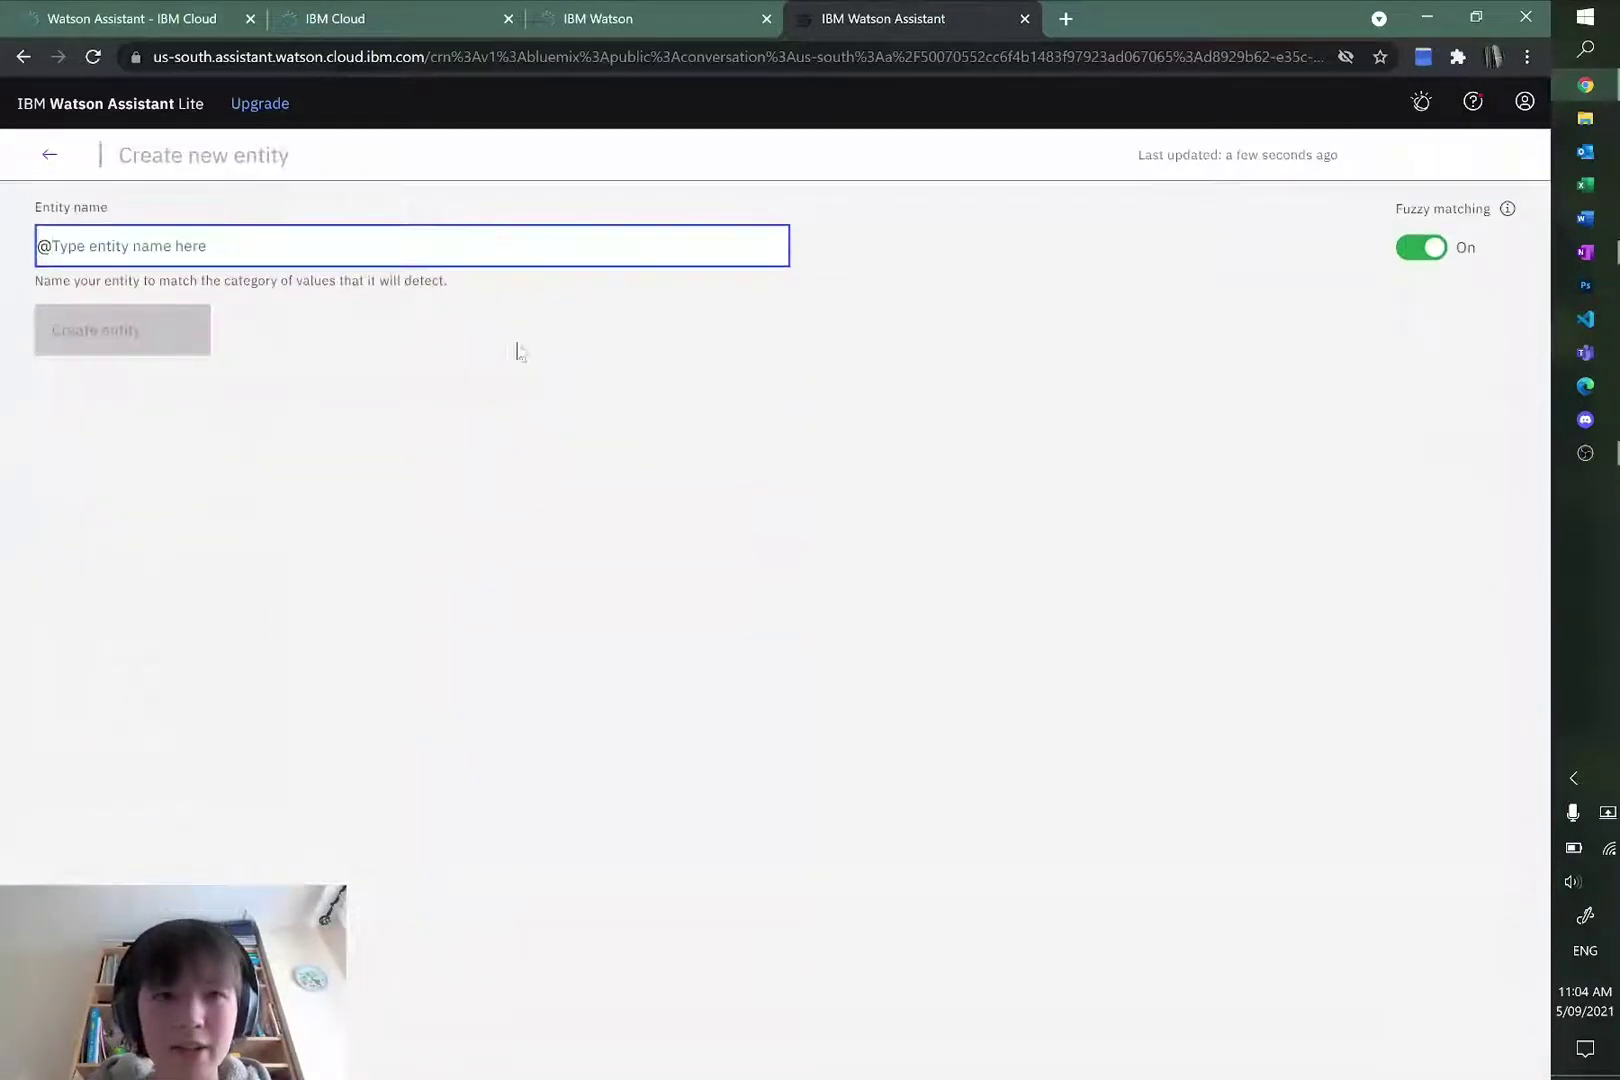
{"action": "type", "text": "size"}
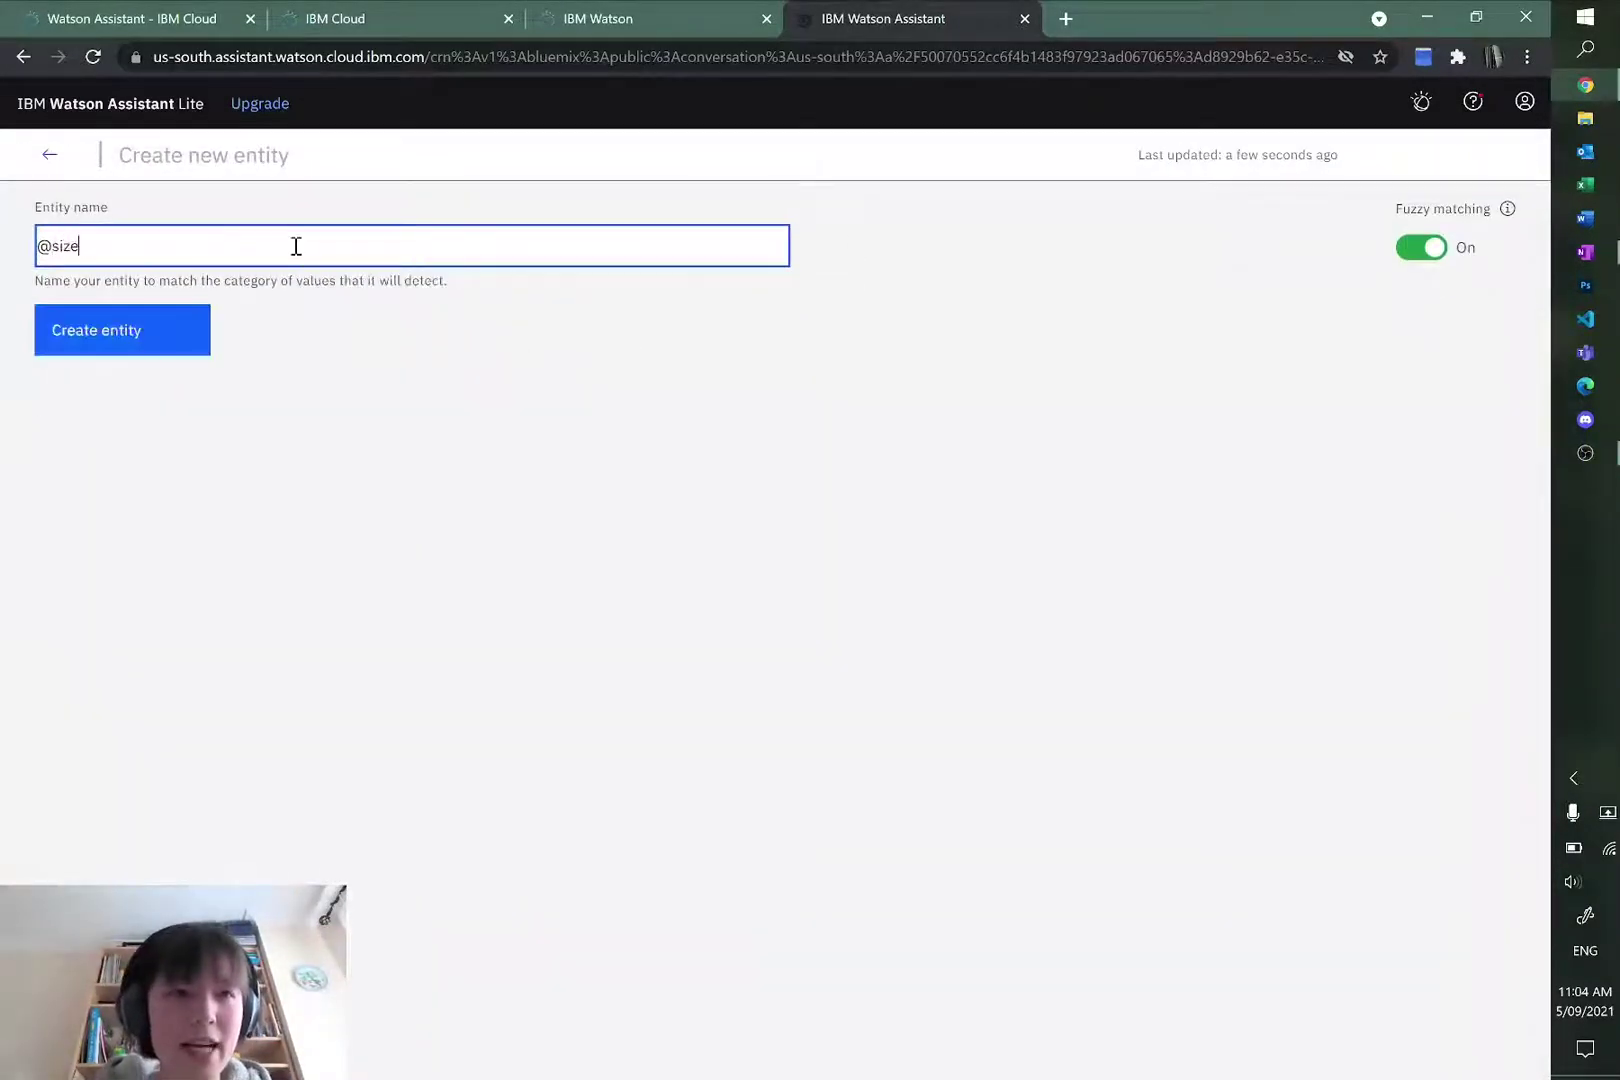
{"action": "left_click", "coordinate": [94, 336]}
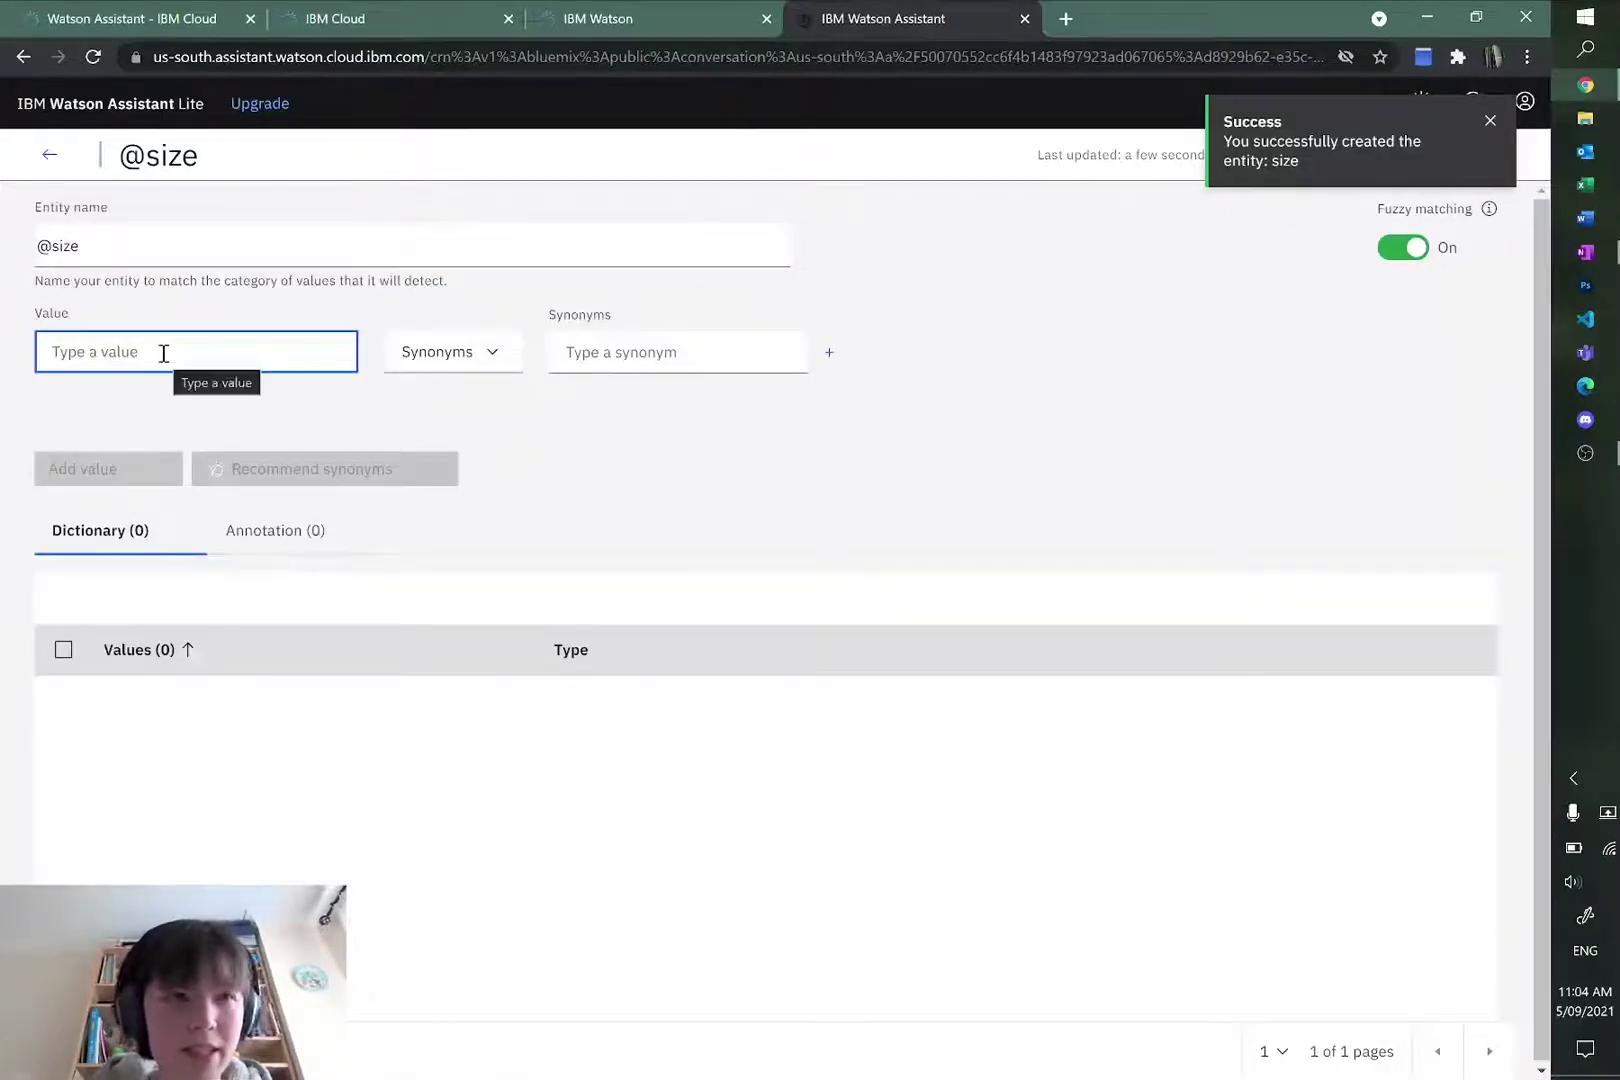
{"action": "type", "text": "XS"}
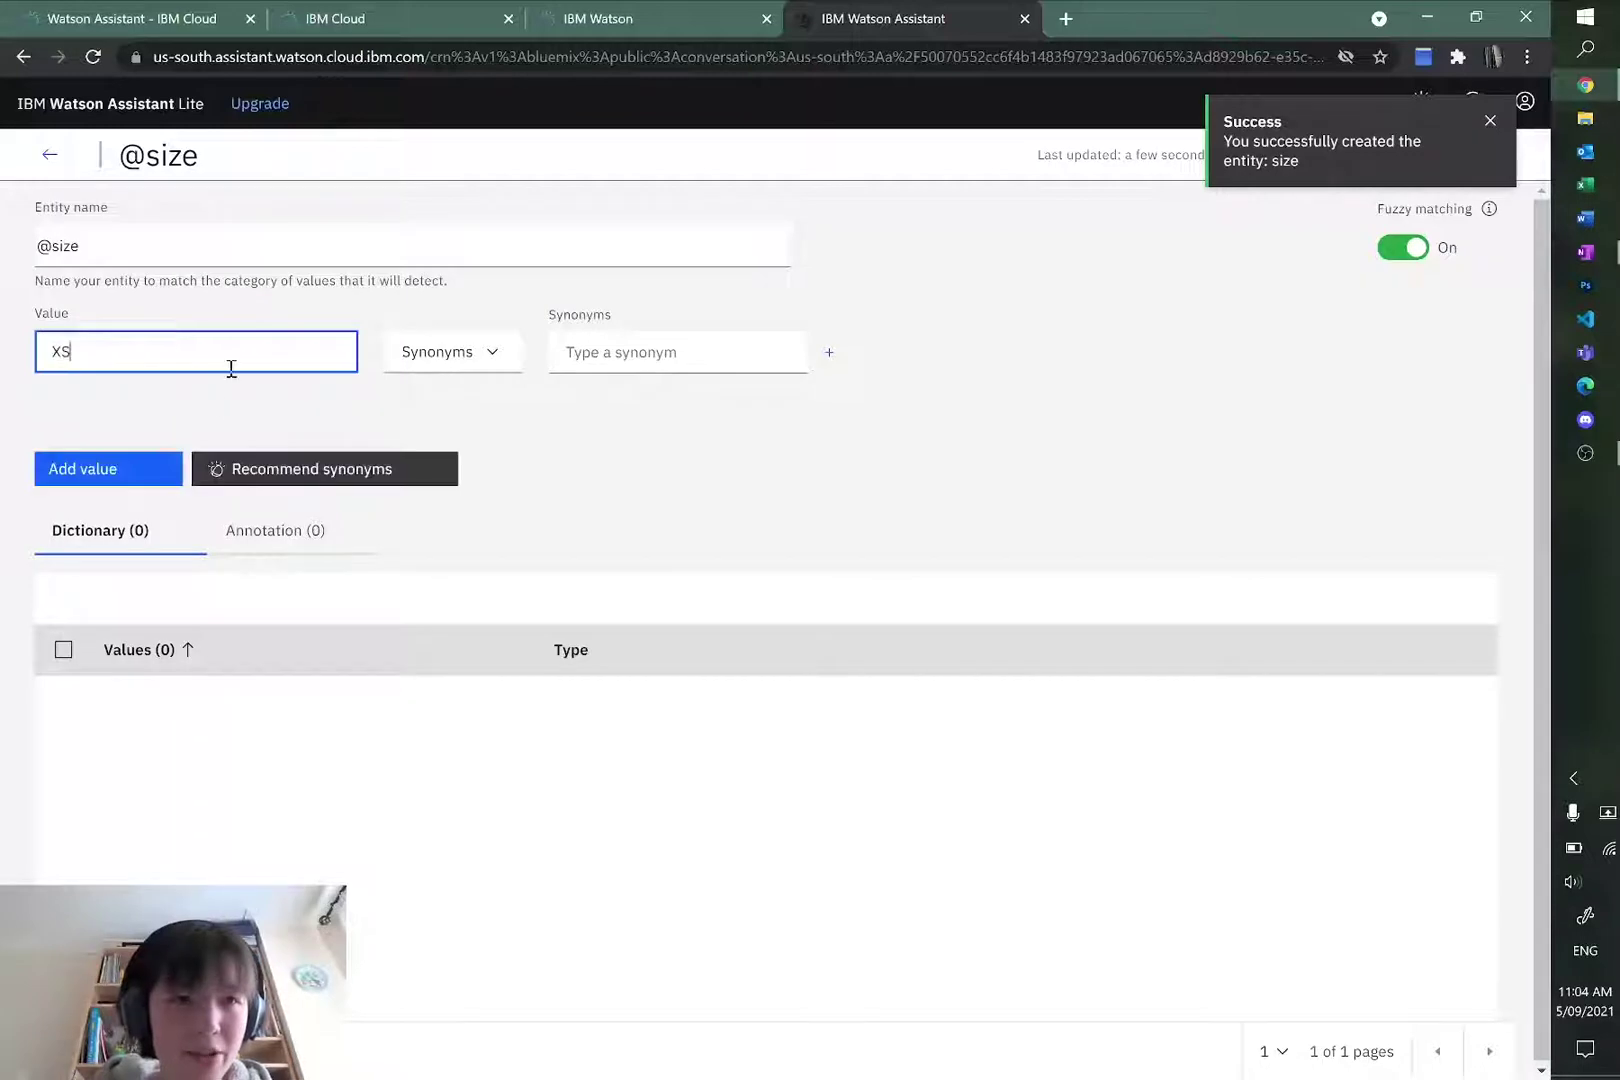
{"action": "left_click", "coordinate": [97, 466]}
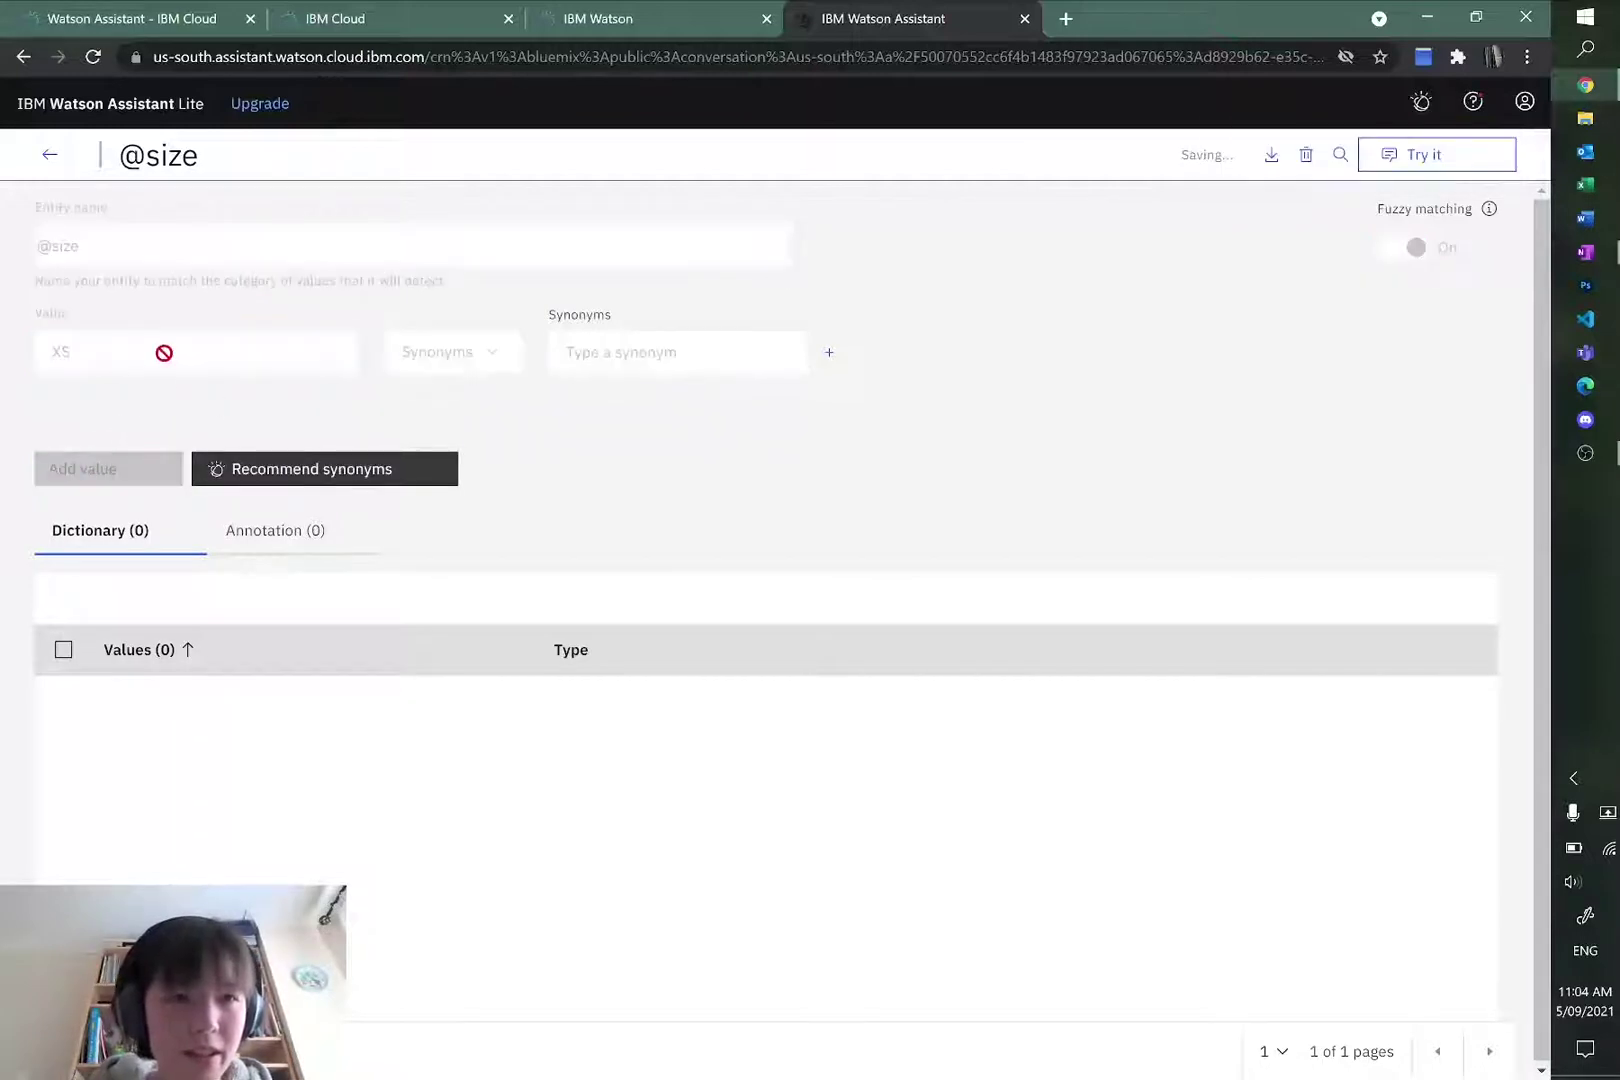
{"action": "left_click", "coordinate": [663, 703]}
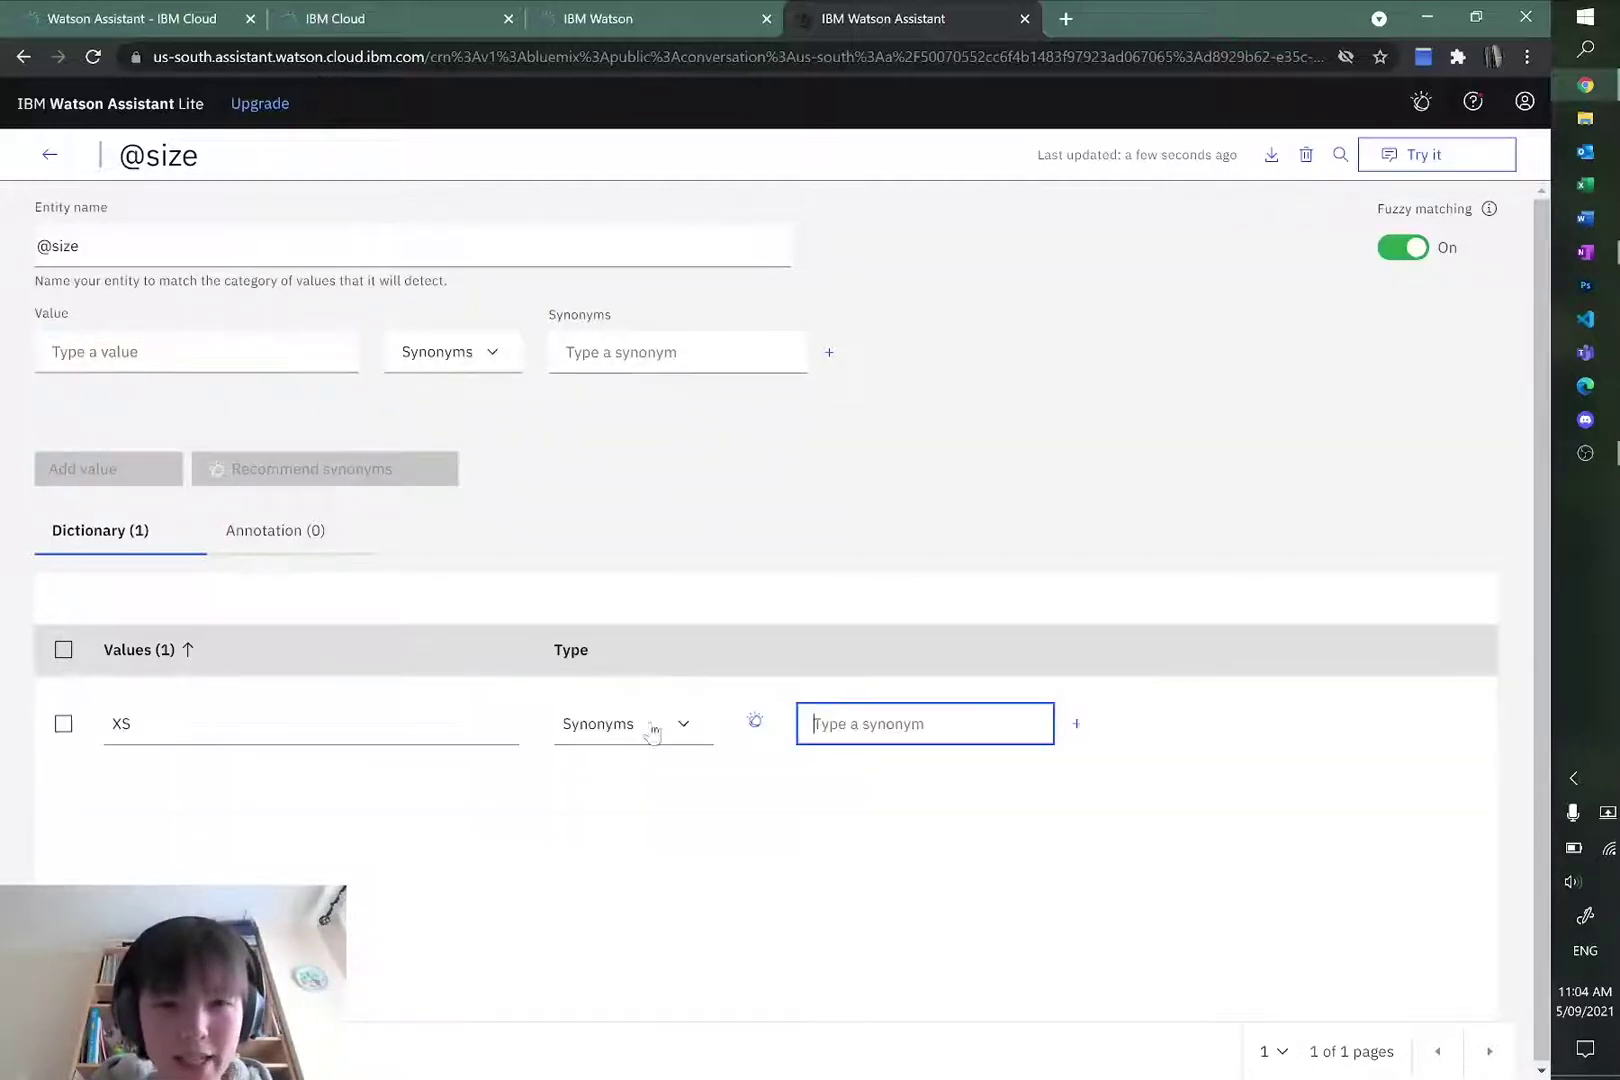
{"action": "type", "text": "extra"}
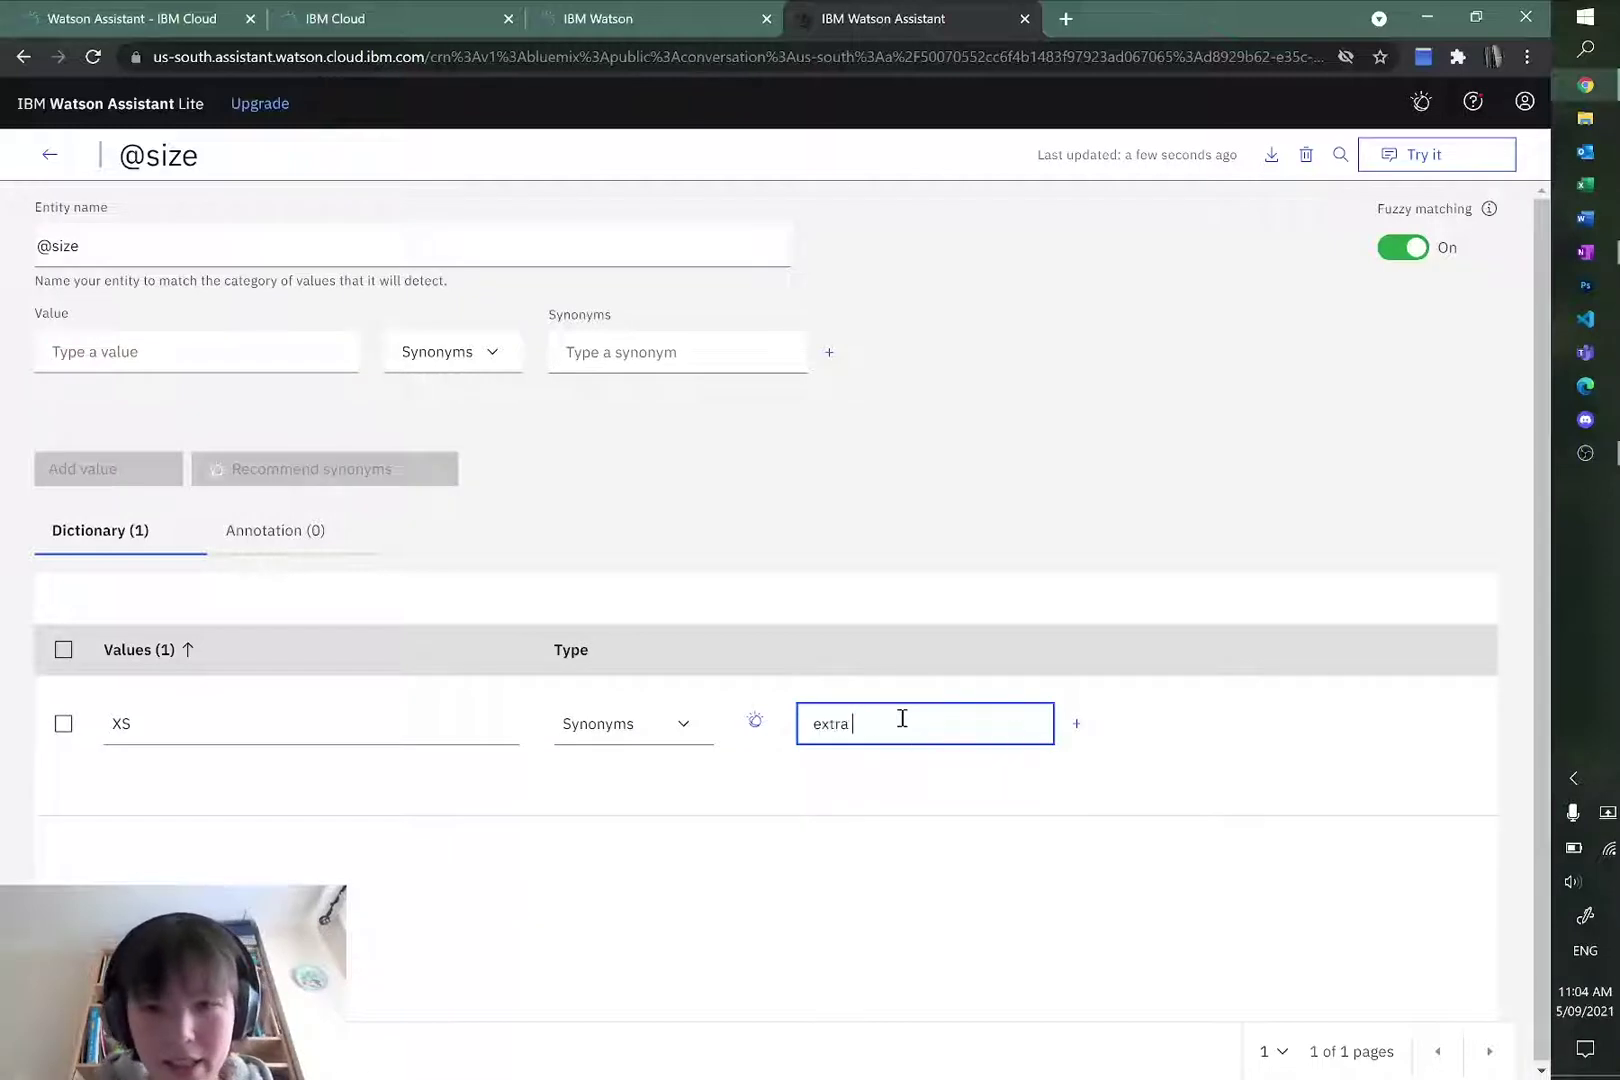
{"action": "type", "text": " small"}
{"action": "key", "text": "Return"}
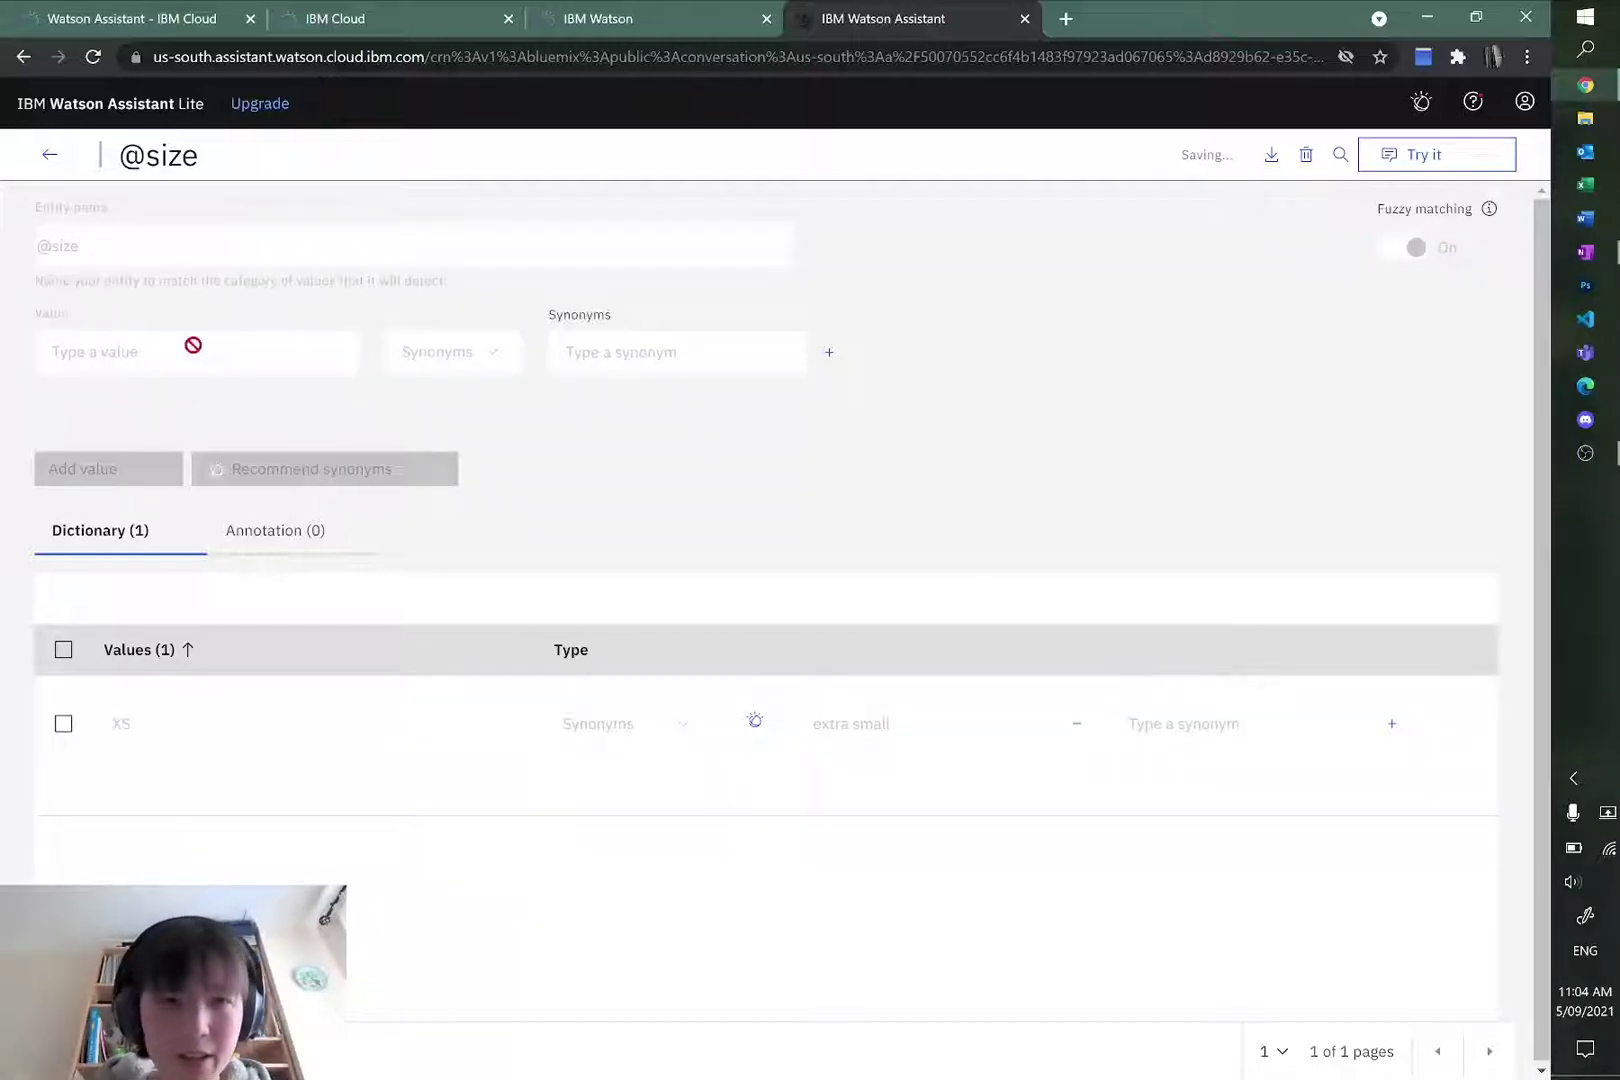
Step: Add size value S with synonyms S and small
{"action": "left_click", "coordinate": [165, 340]}
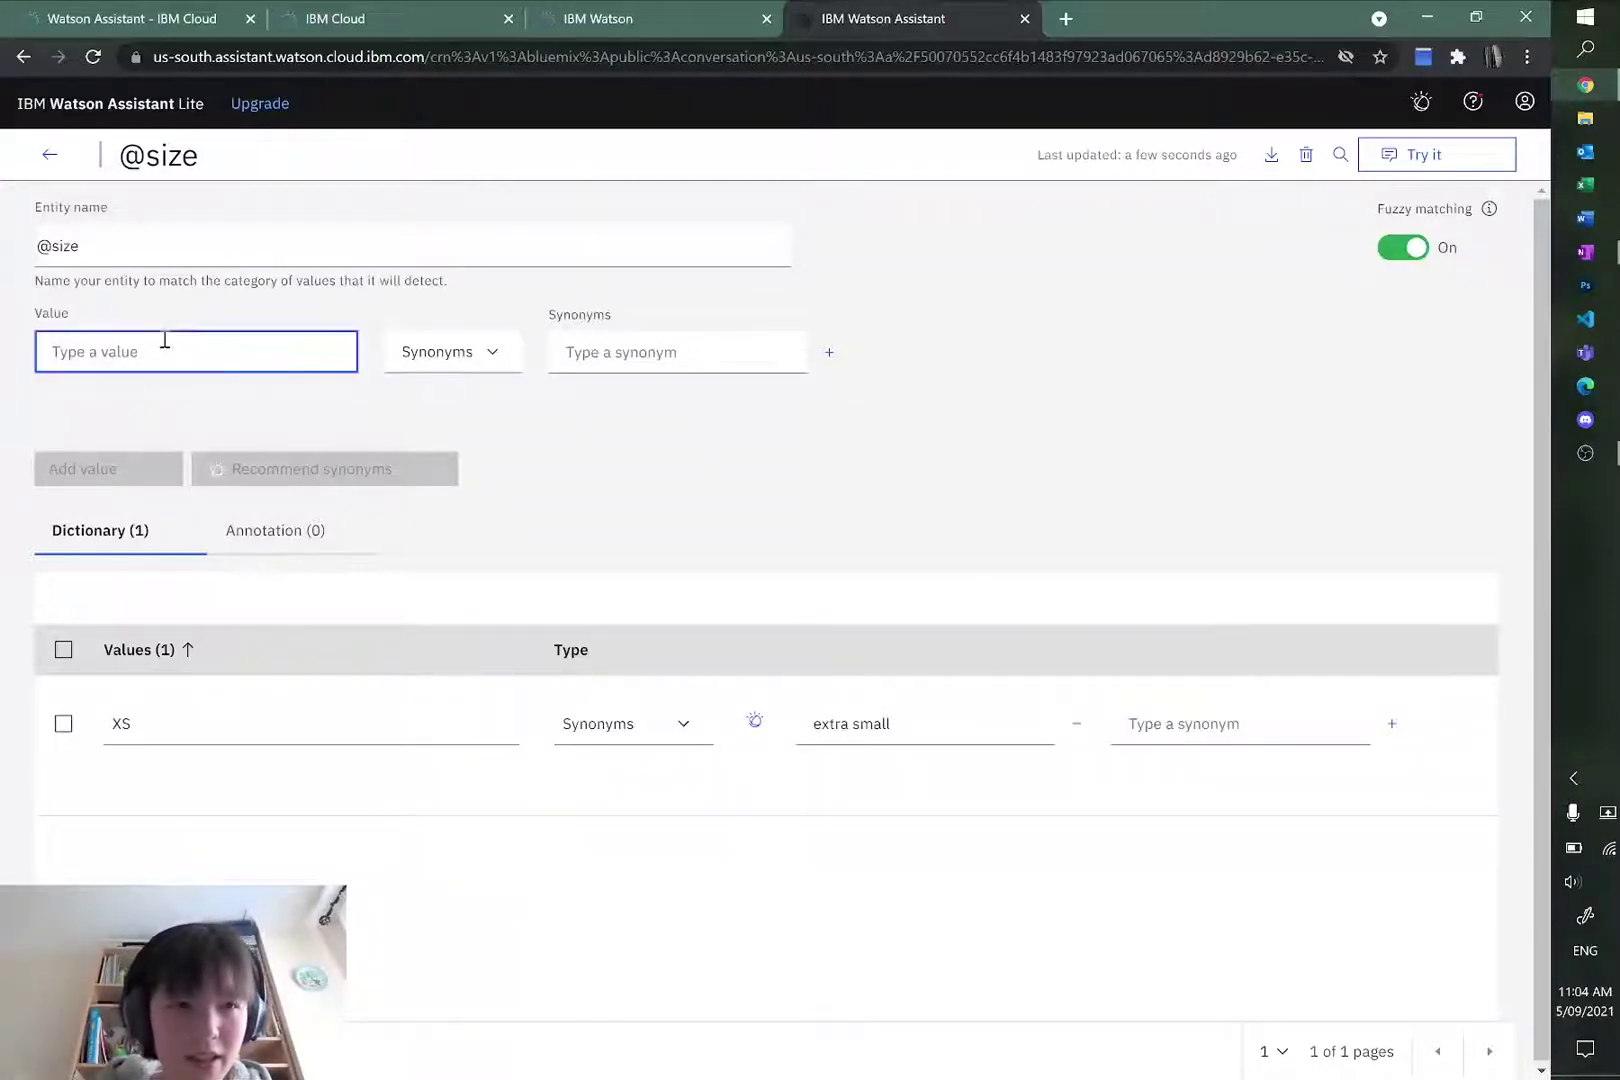
{"action": "type", "text": "S"}
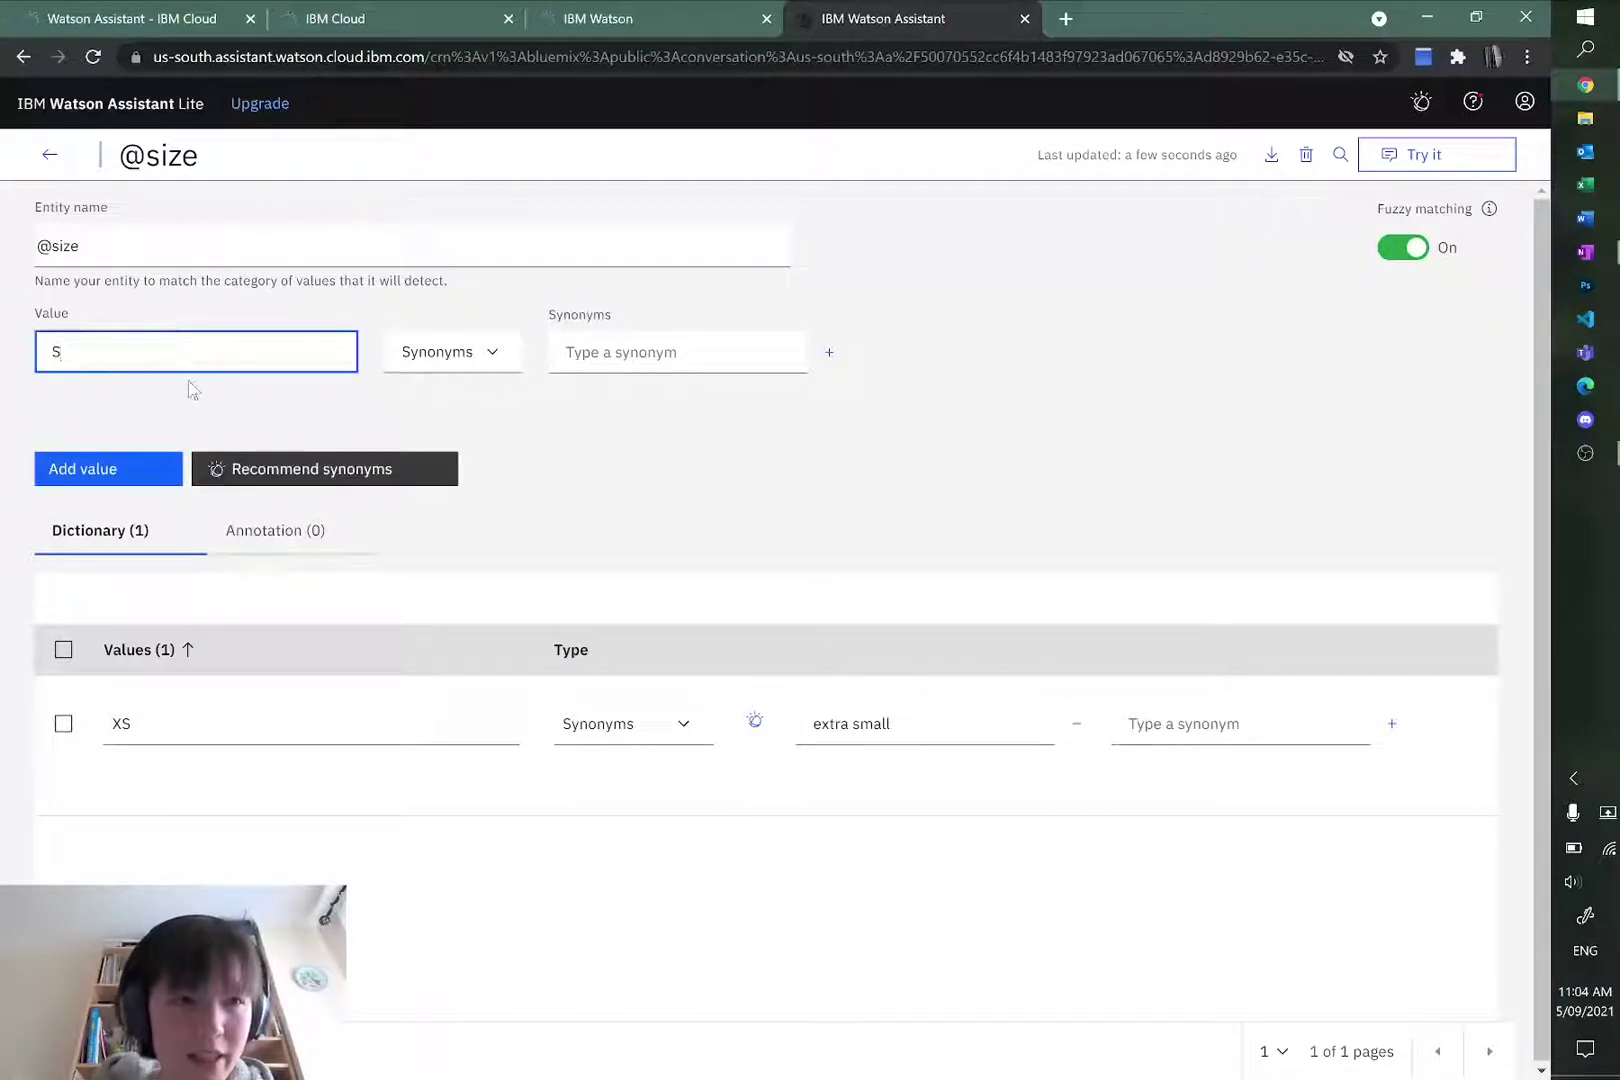
{"action": "left_click", "coordinate": [690, 353]}
{"action": "type", "text": "S"}
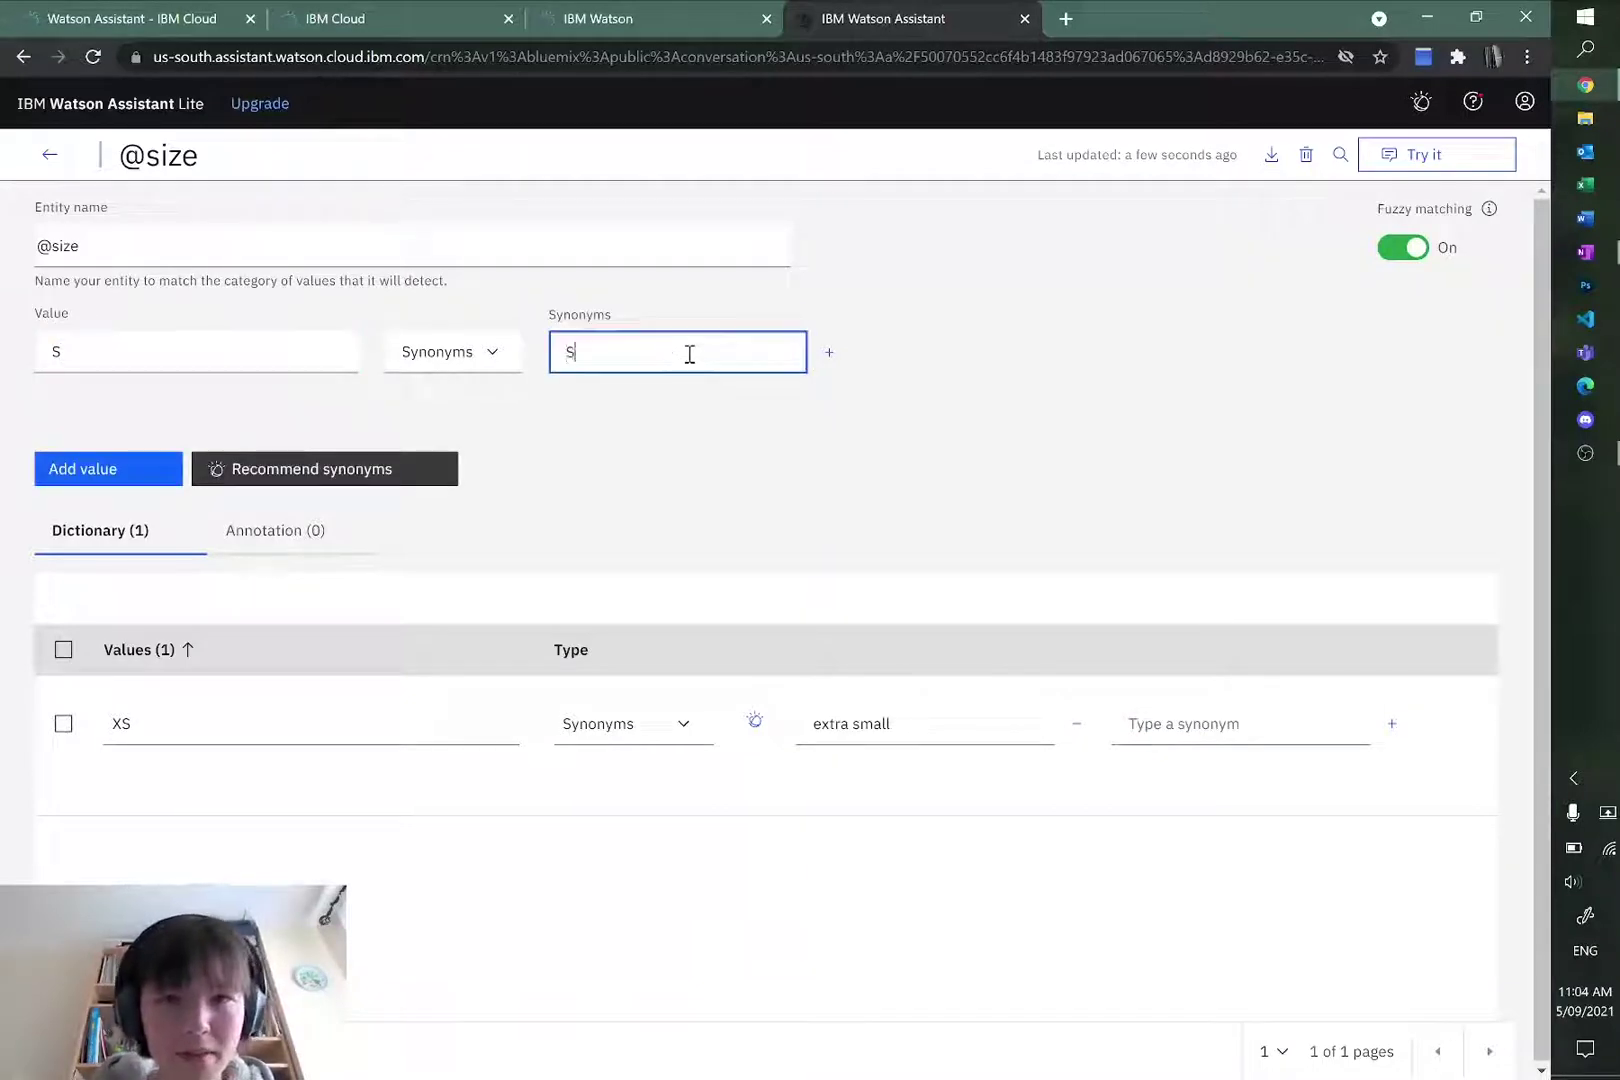
{"action": "key", "text": "Return"}
{"action": "type", "text": "small"}
{"action": "key", "text": "Return"}
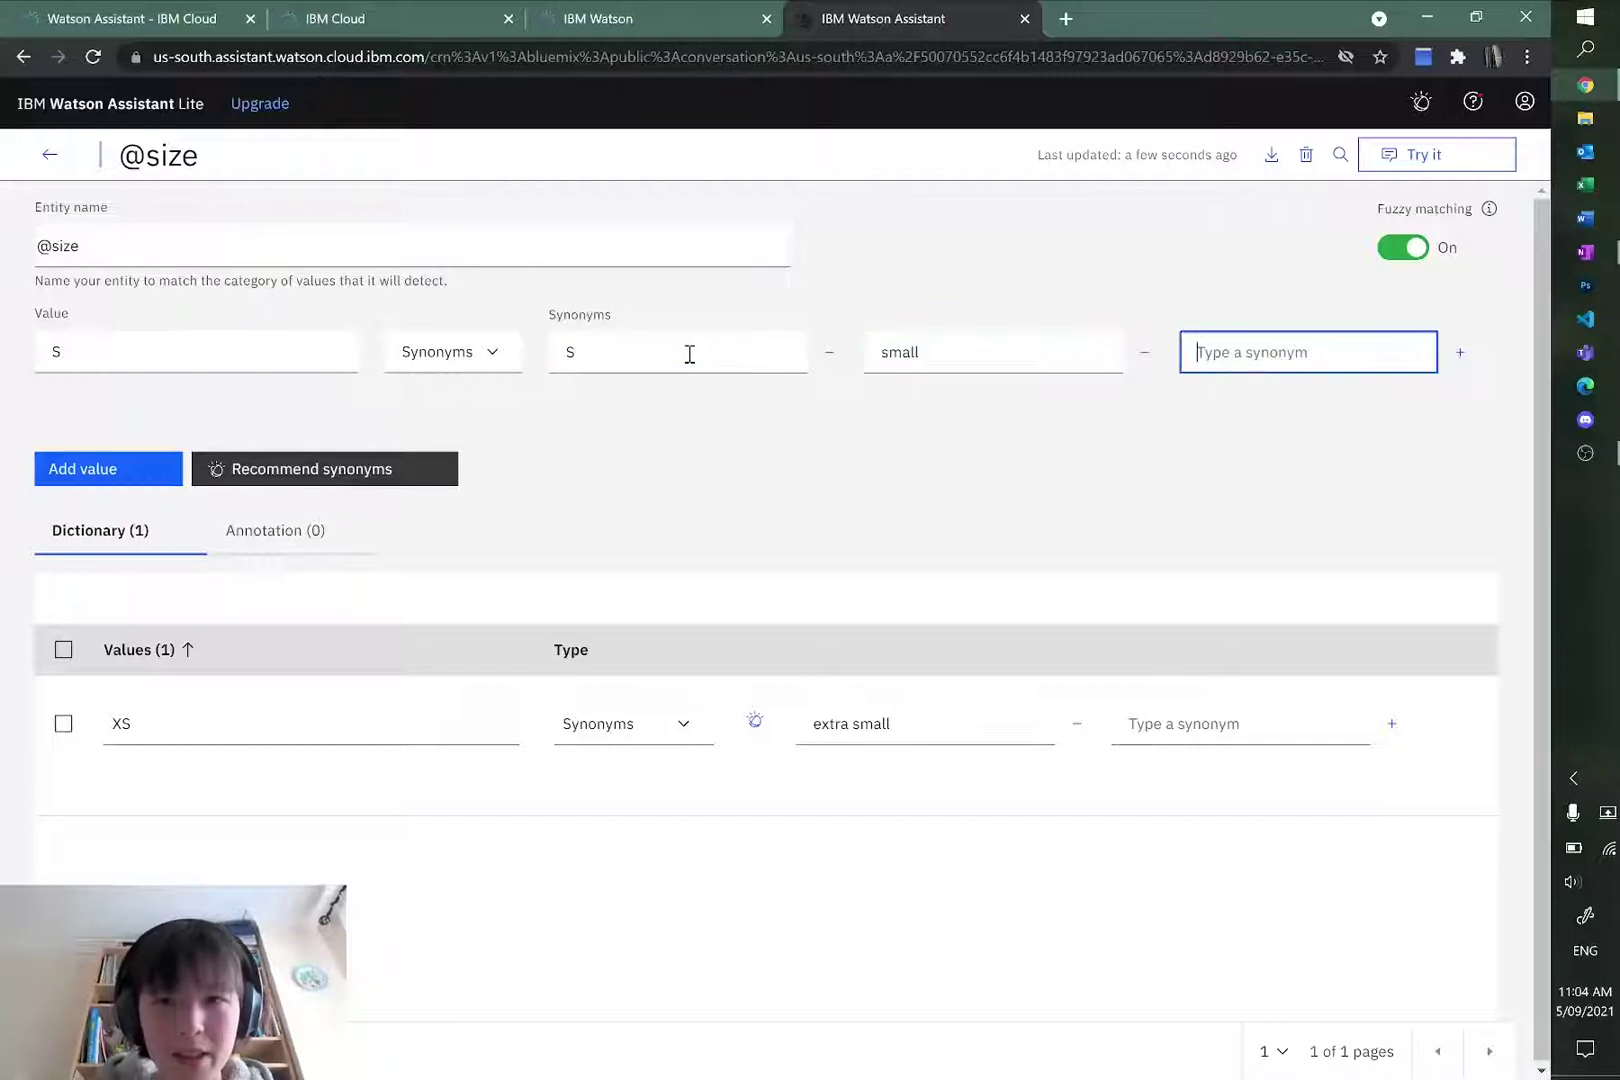
{"action": "left_click", "coordinate": [137, 466]}
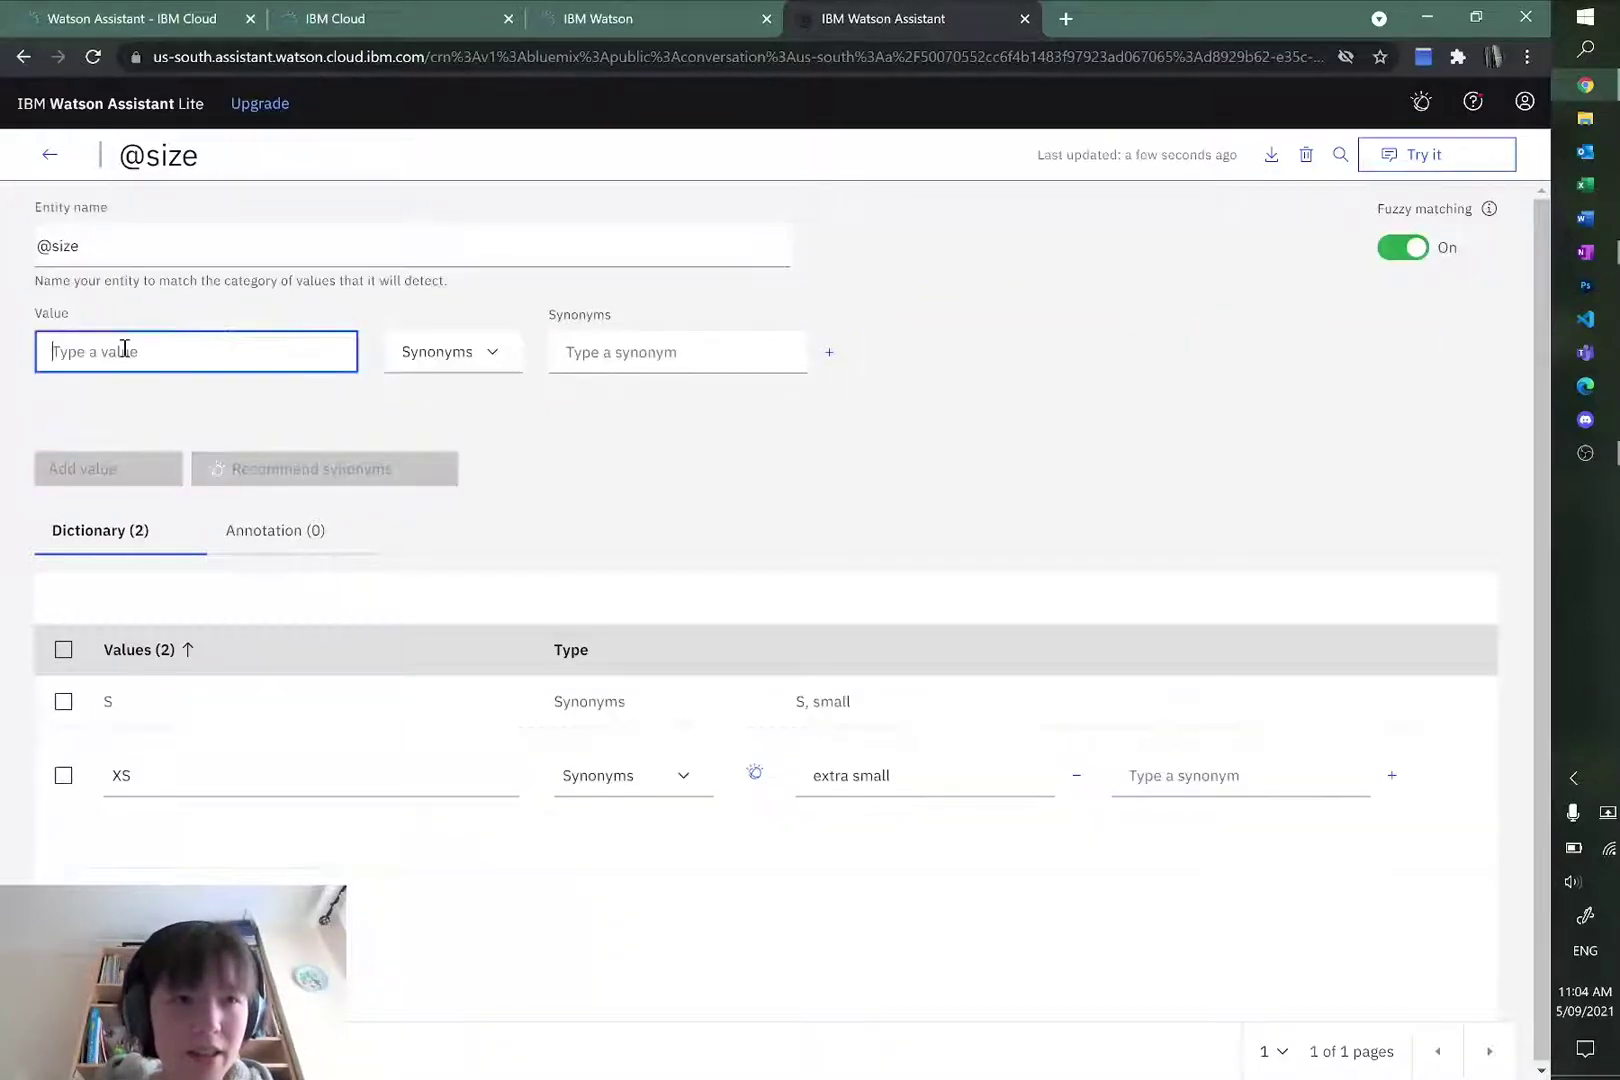
Step: Add size value M with synonyms Medium and M
{"action": "type", "text": "M"}
{"action": "key", "text": "Tab"}
{"action": "key", "text": "Tab"}
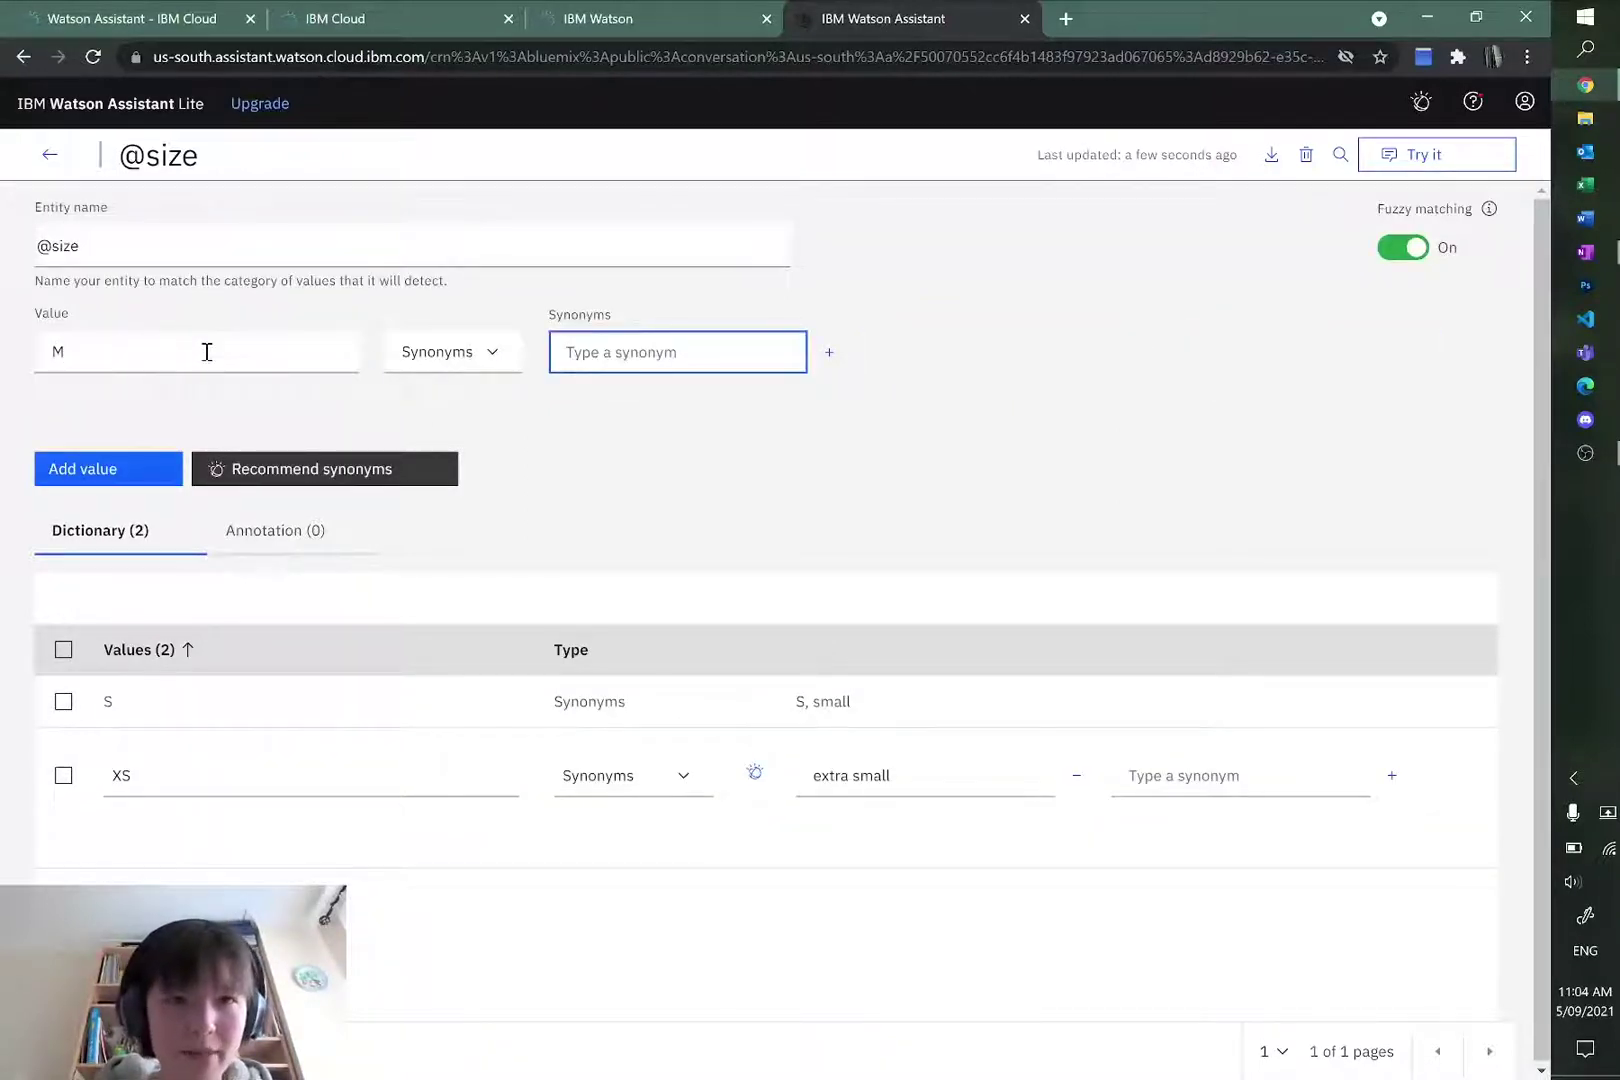
{"action": "type", "text": "Medium"}
{"action": "key", "text": "Return"}
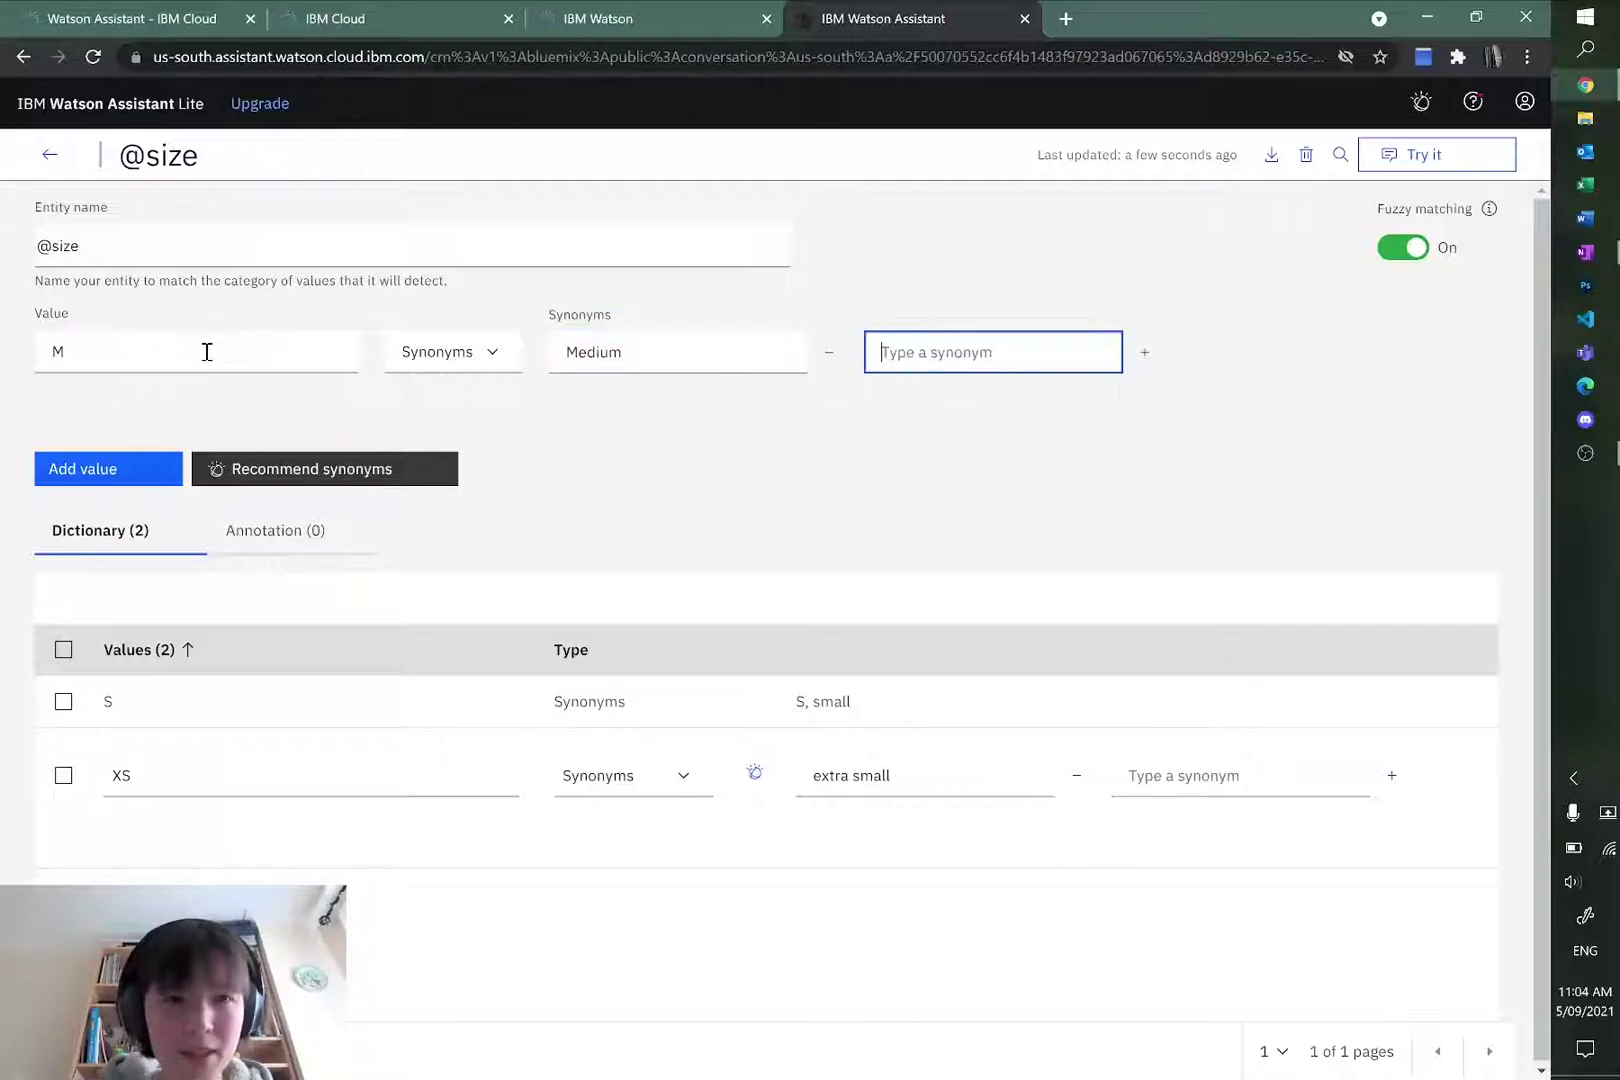
{"action": "type", "text": "M"}
{"action": "key", "text": "Return"}
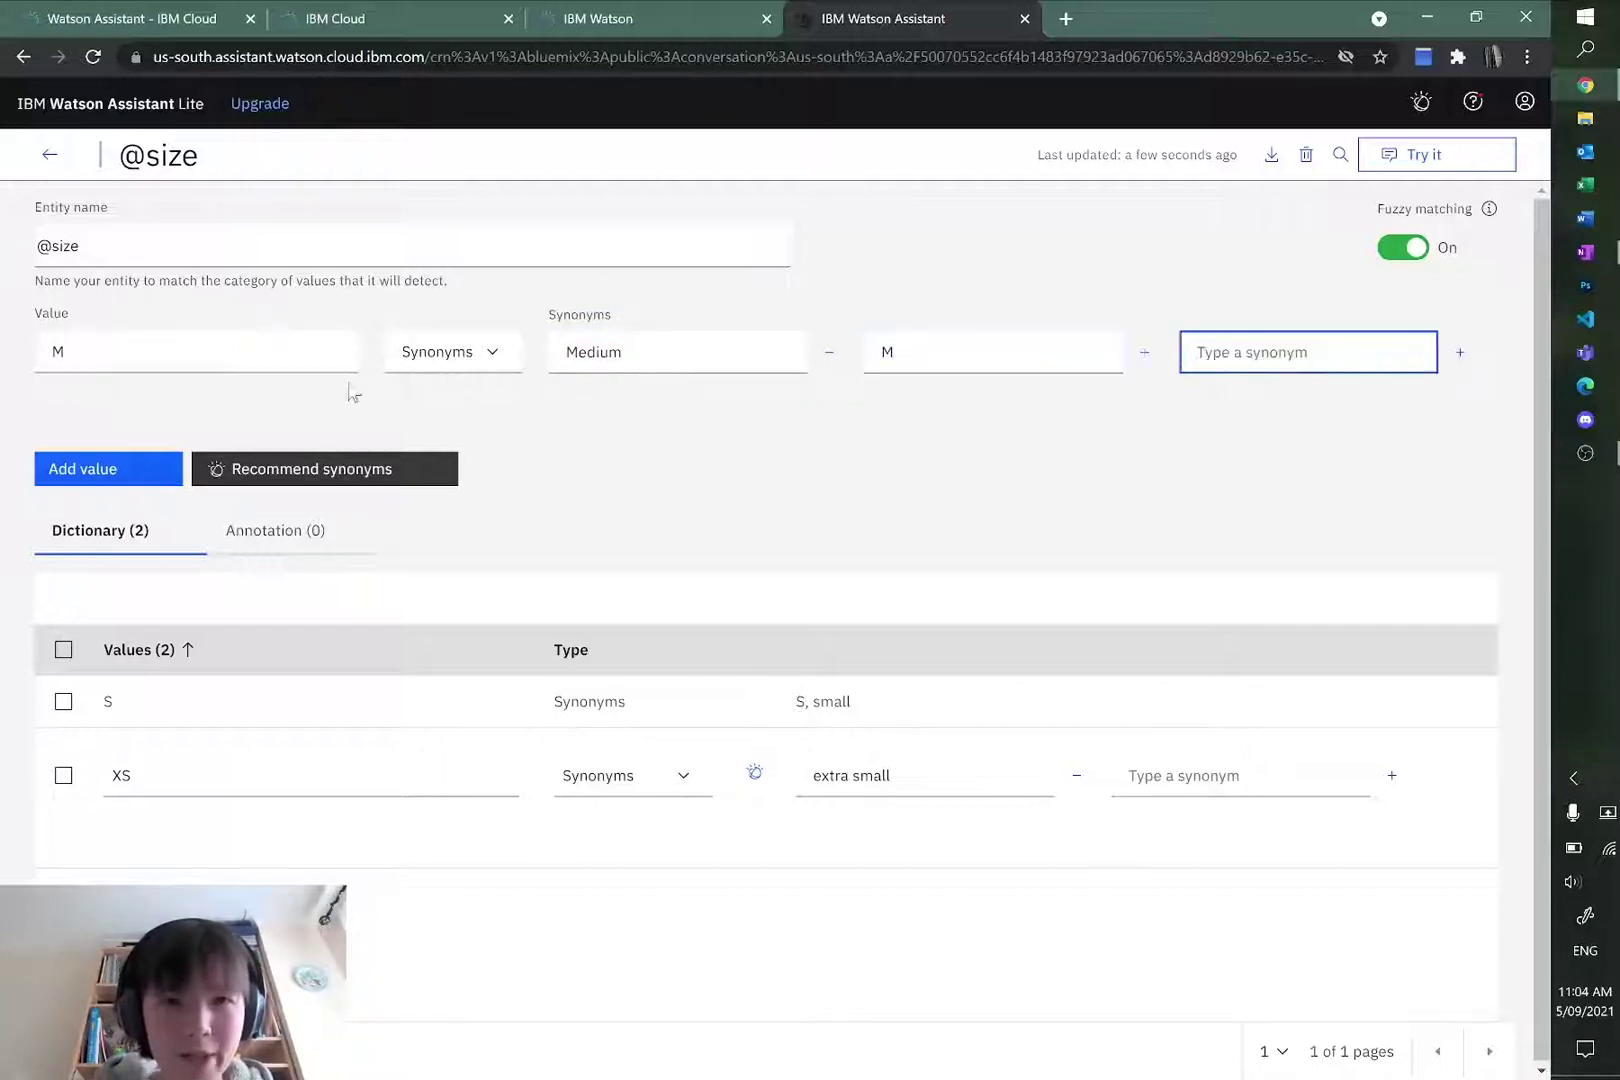
{"action": "left_click", "coordinate": [72, 470]}
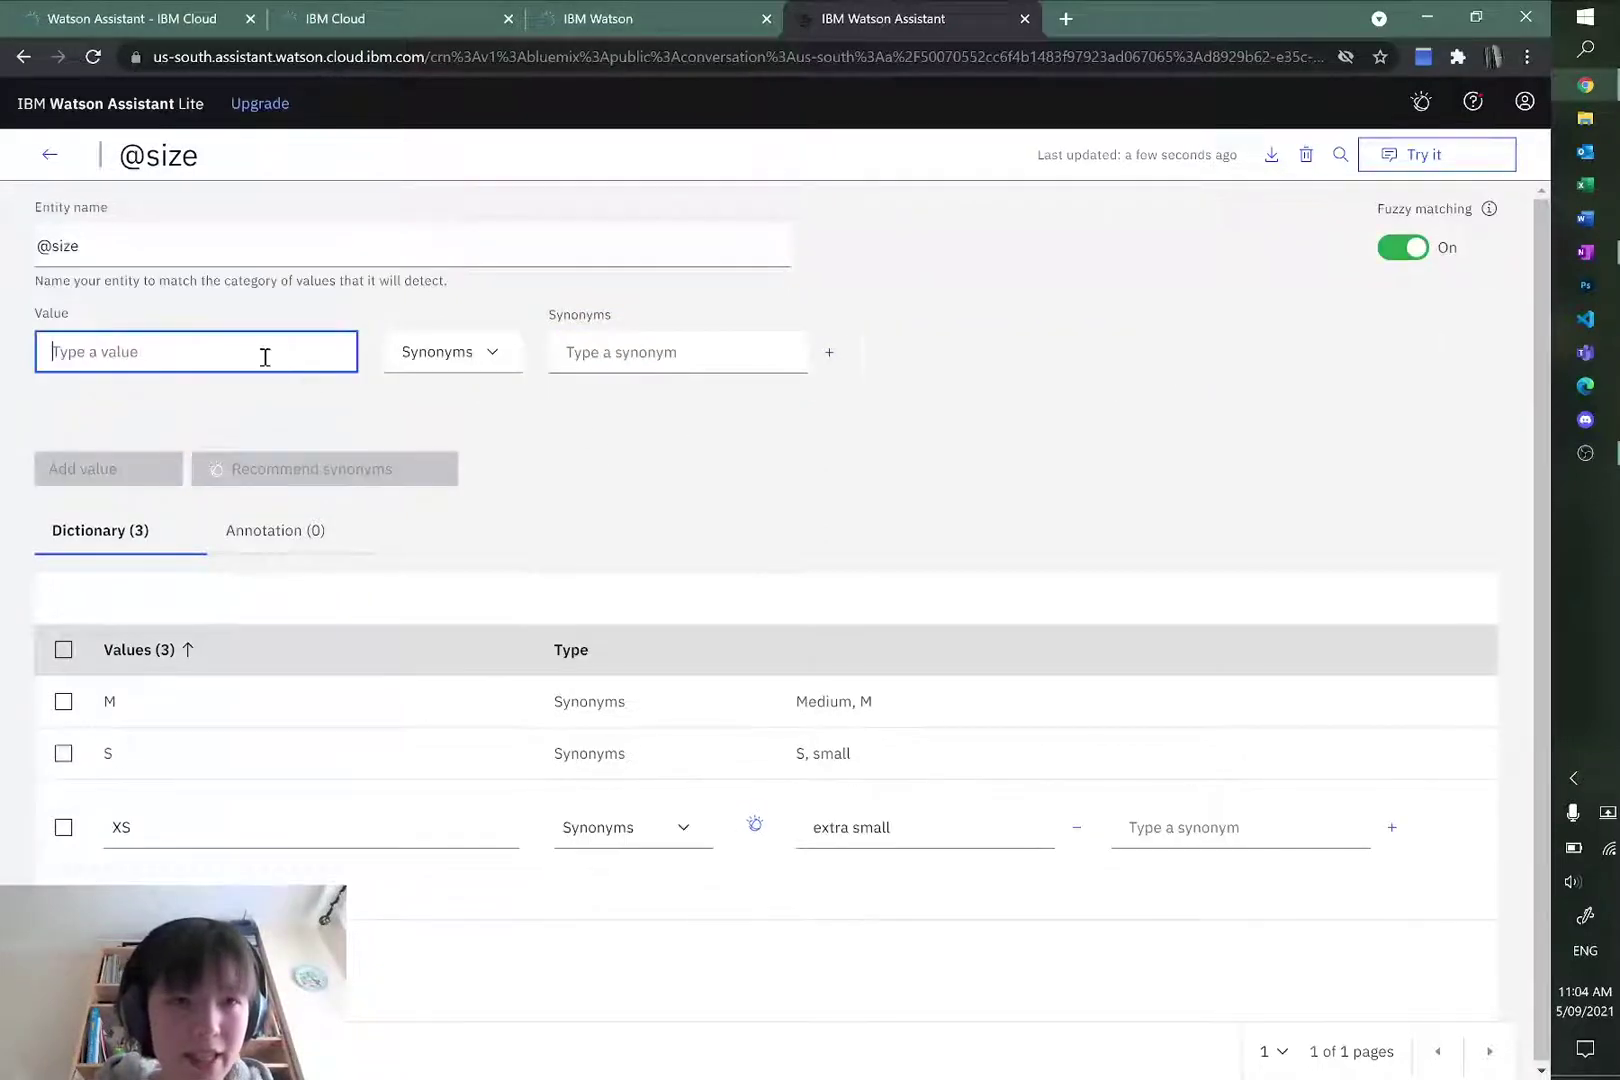
Step: Add size value L with synonym large
{"action": "type", "text": "L"}
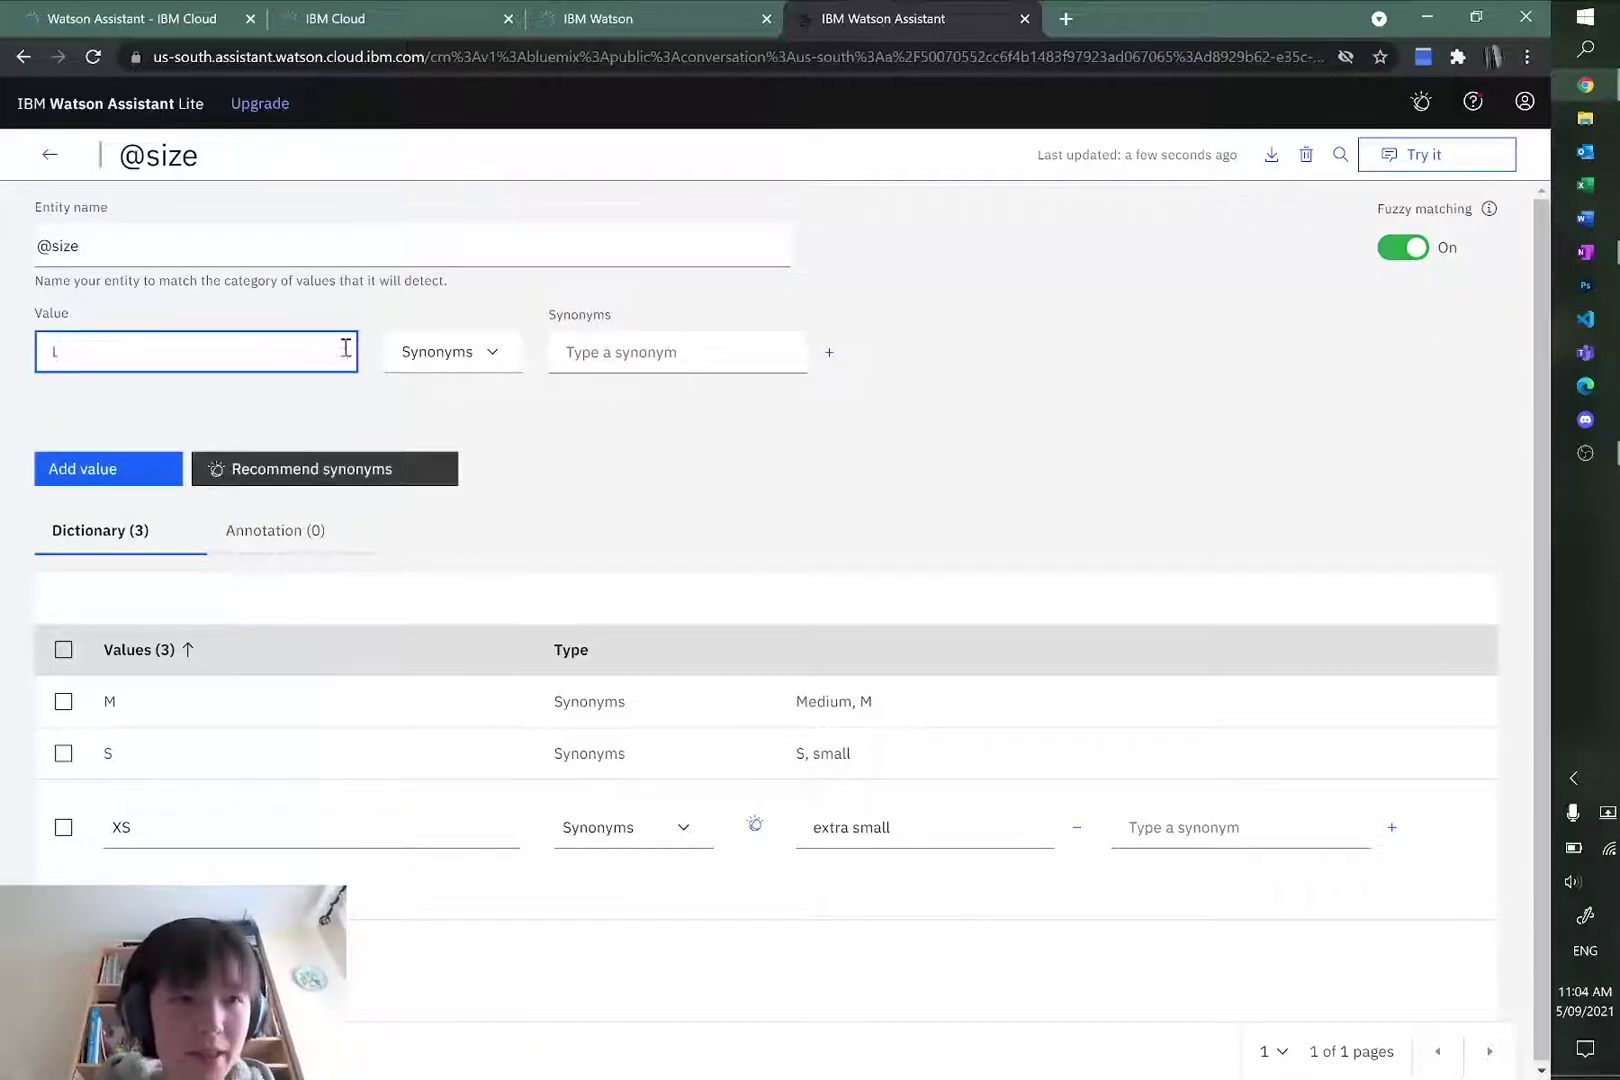
{"action": "left_click", "coordinate": [640, 356]}
{"action": "type", "text": "lar"}
{"action": "key", "text": "BackSpace"}
{"action": "key", "text": "BackSpace"}
{"action": "key", "text": "BackSpace"}
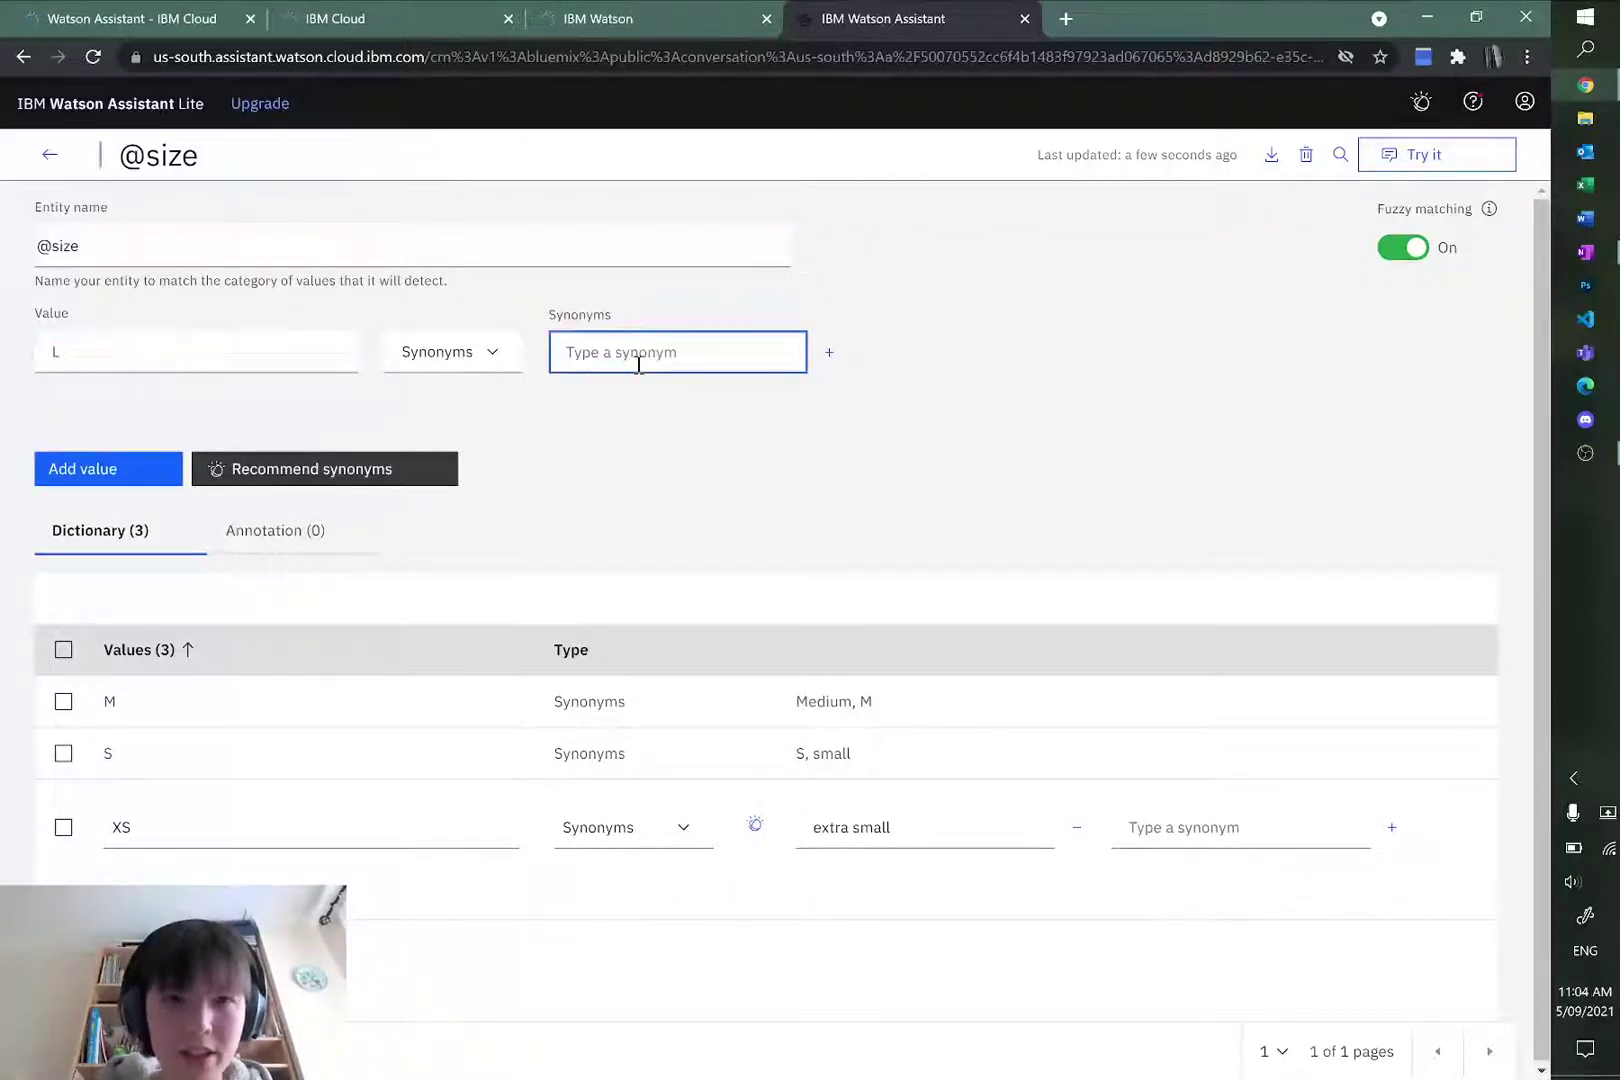
{"action": "type", "text": "large"}
{"action": "left_click", "coordinate": [84, 472]}
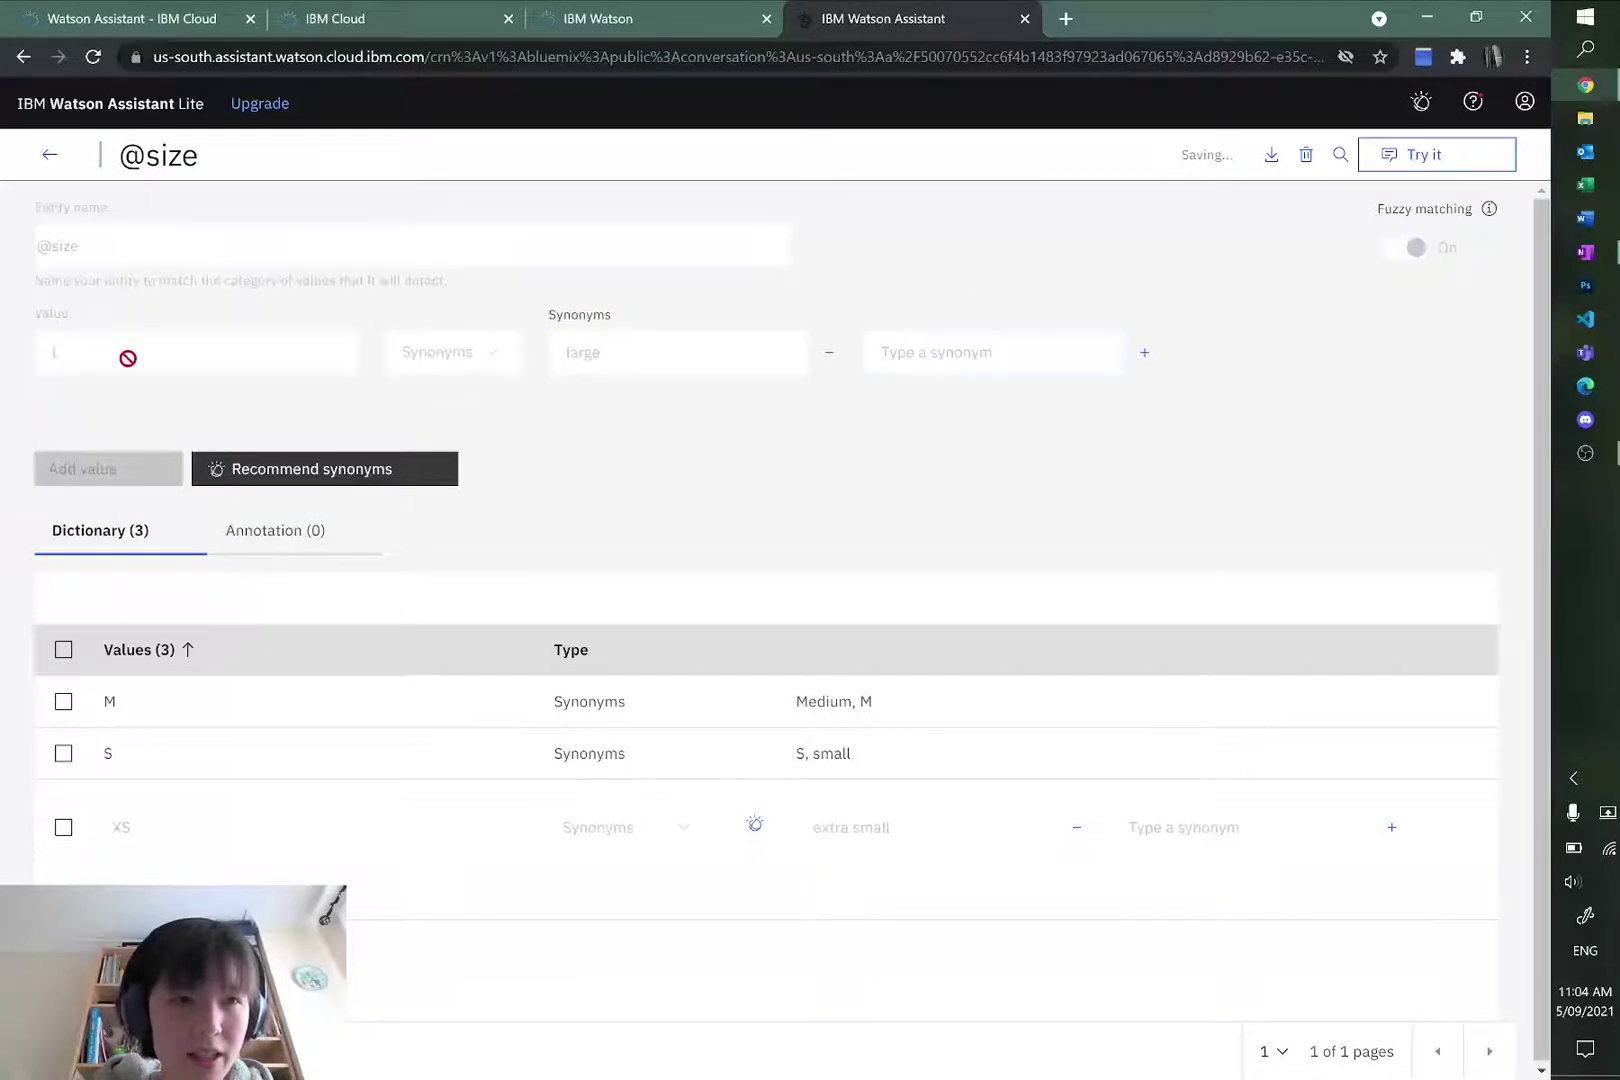
Step: Add size value XL with synonyms extra large and XL
{"action": "type", "text": "XL"}
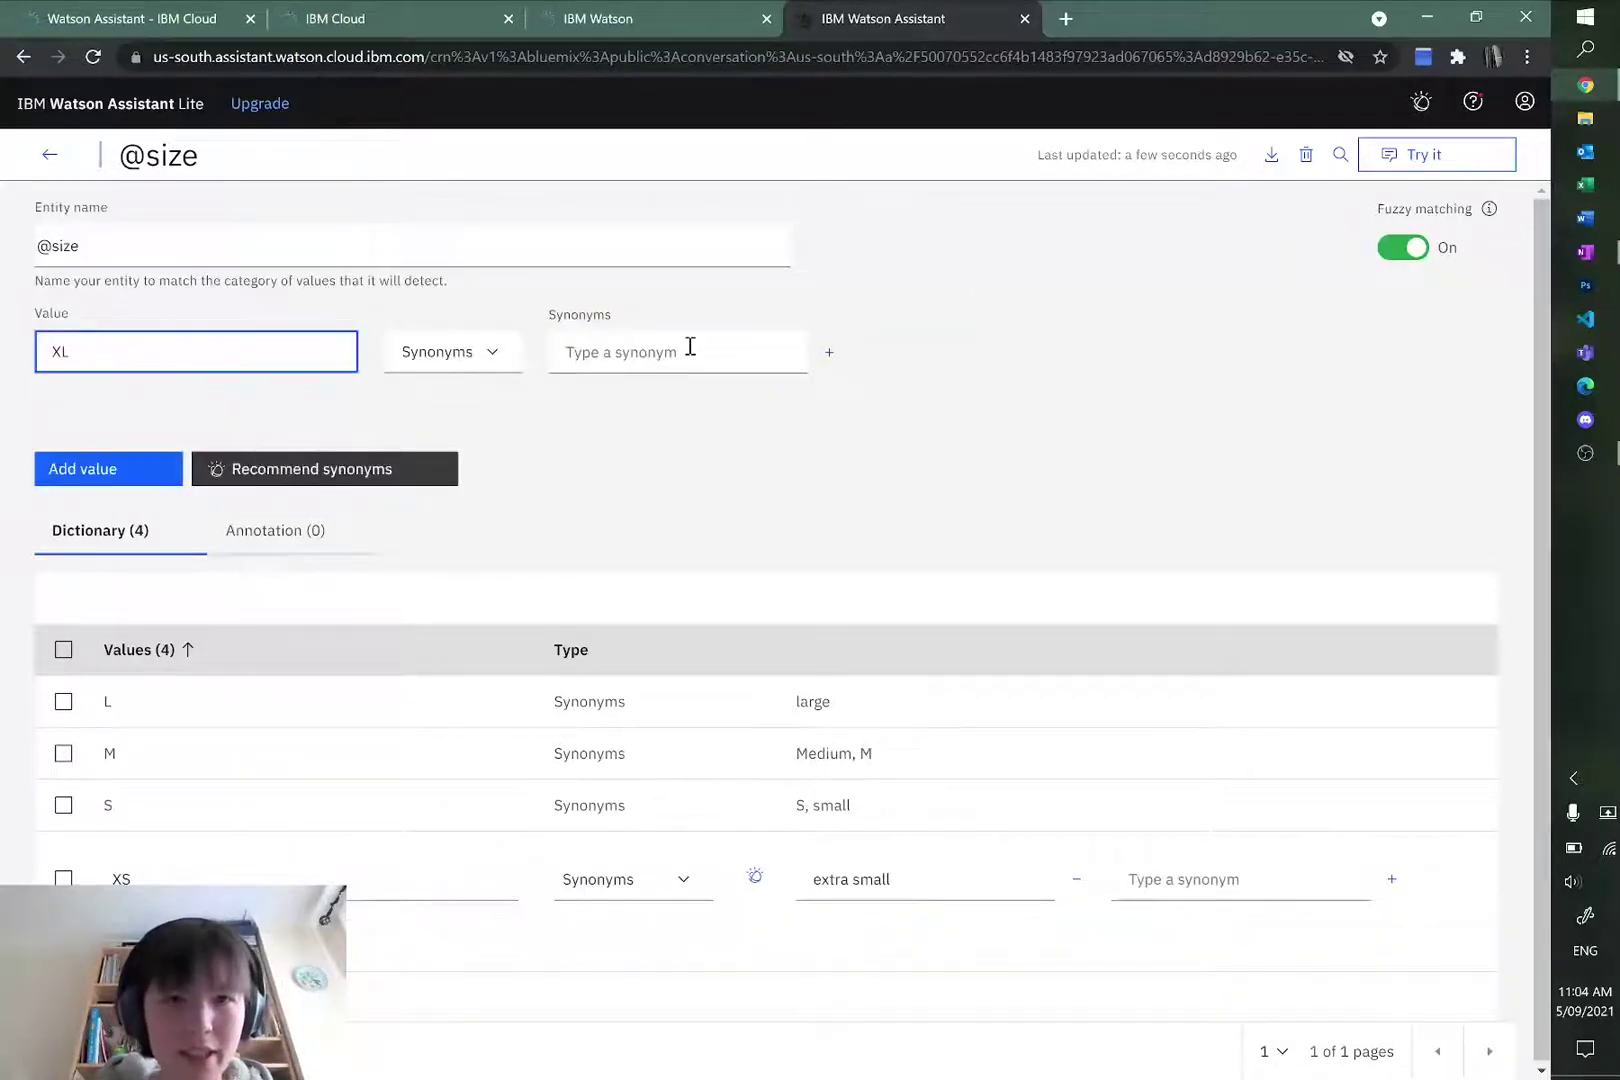
{"action": "left_click", "coordinate": [689, 352]}
{"action": "type", "text": "extra large"}
{"action": "key", "text": "Return"}
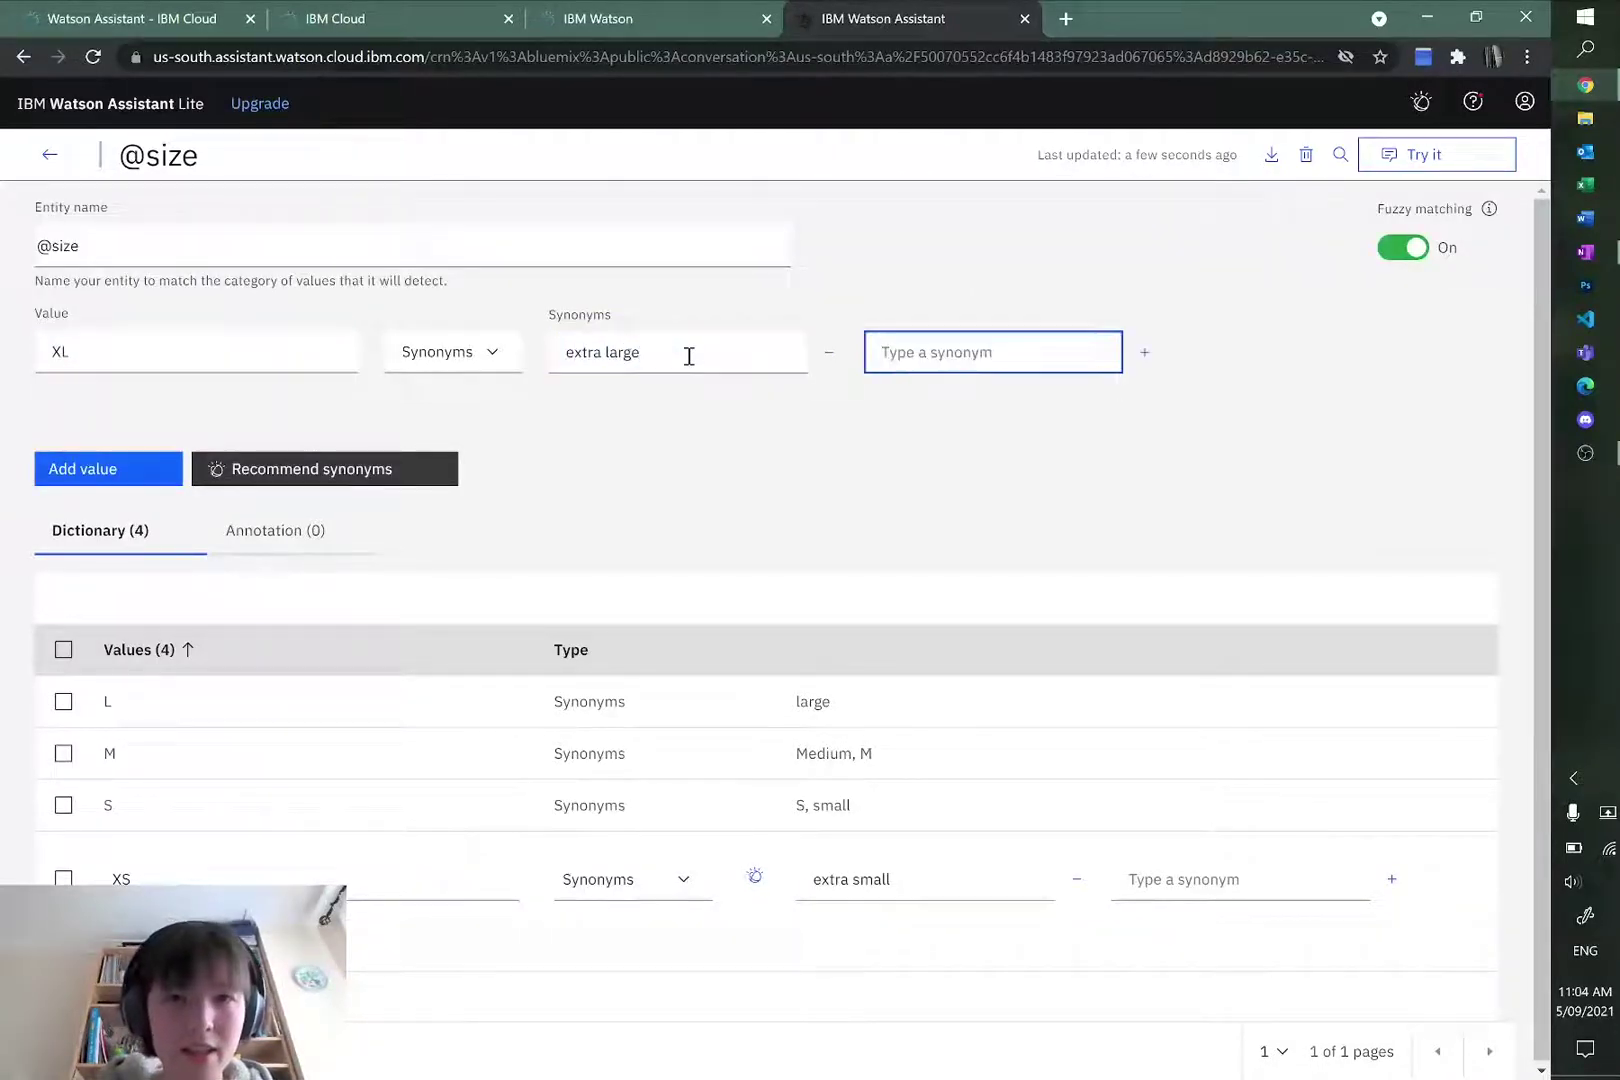
{"action": "type", "text": "xL"}
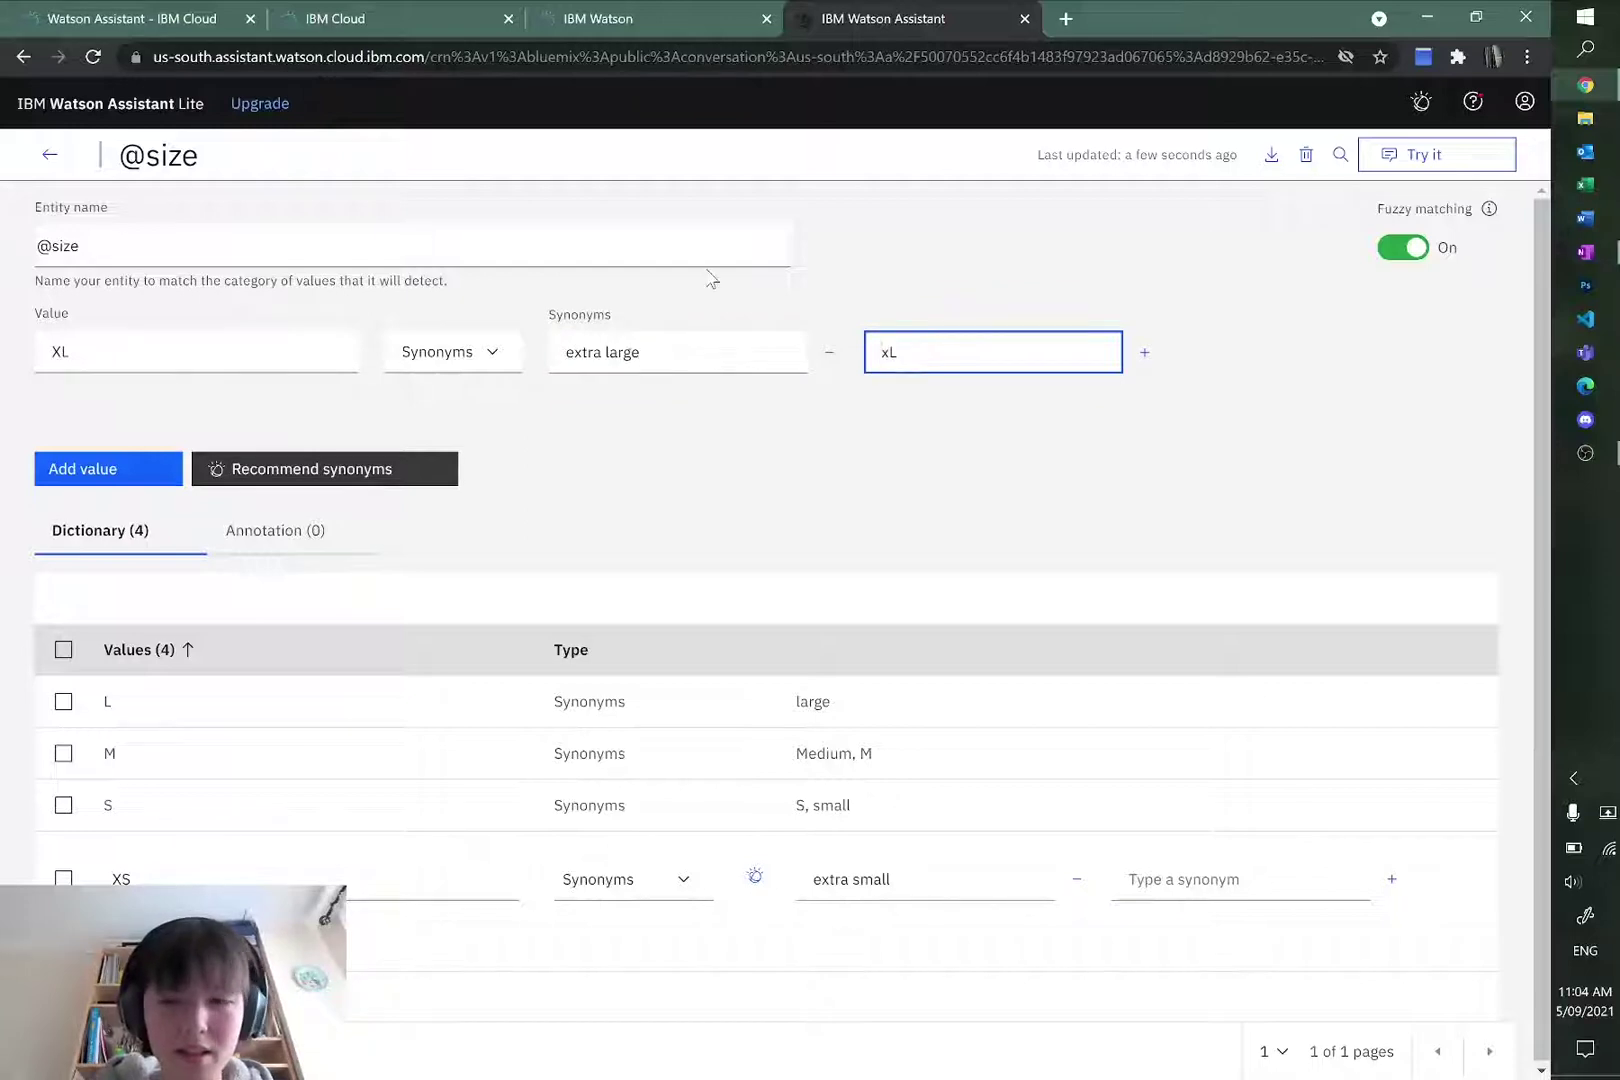
{"action": "key", "text": "BackSpace"}
{"action": "key", "text": "BackSpace"}
{"action": "type", "text": "XL"}
{"action": "left_click", "coordinate": [119, 466]}
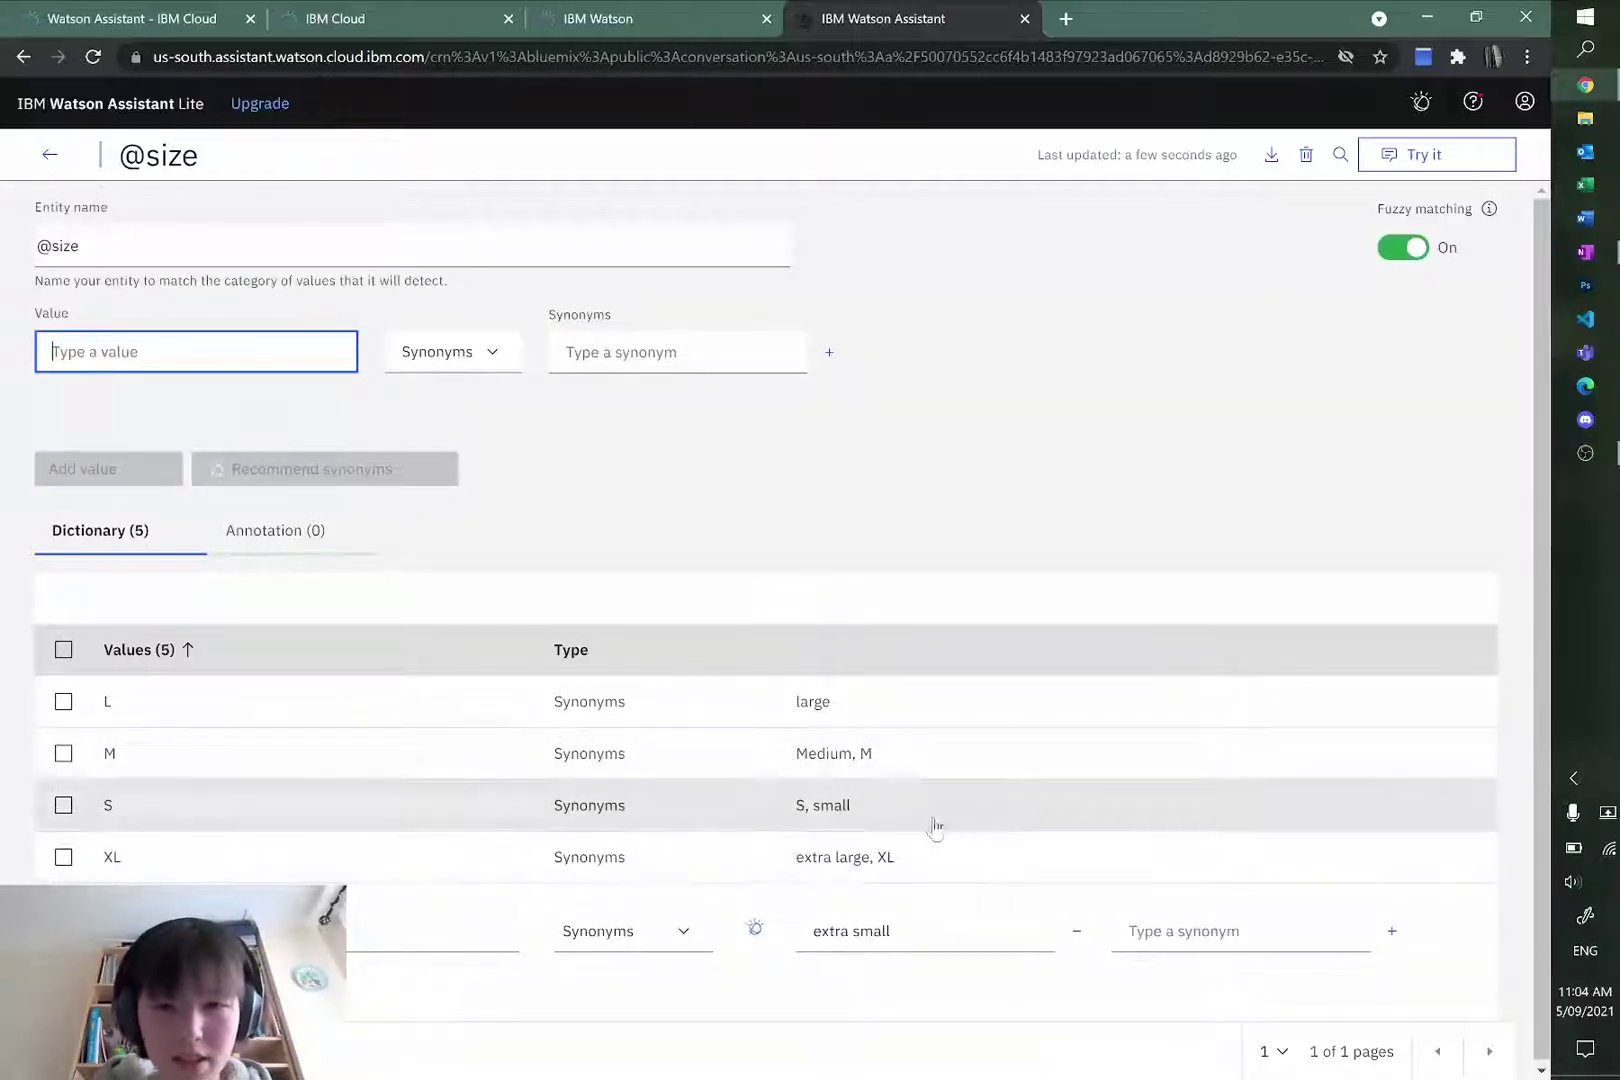
Step: Add synonym L to value L and XS to value XS, then return to the entities list
{"action": "left_click", "coordinate": [850, 809]}
{"action": "left_click", "coordinate": [855, 712]}
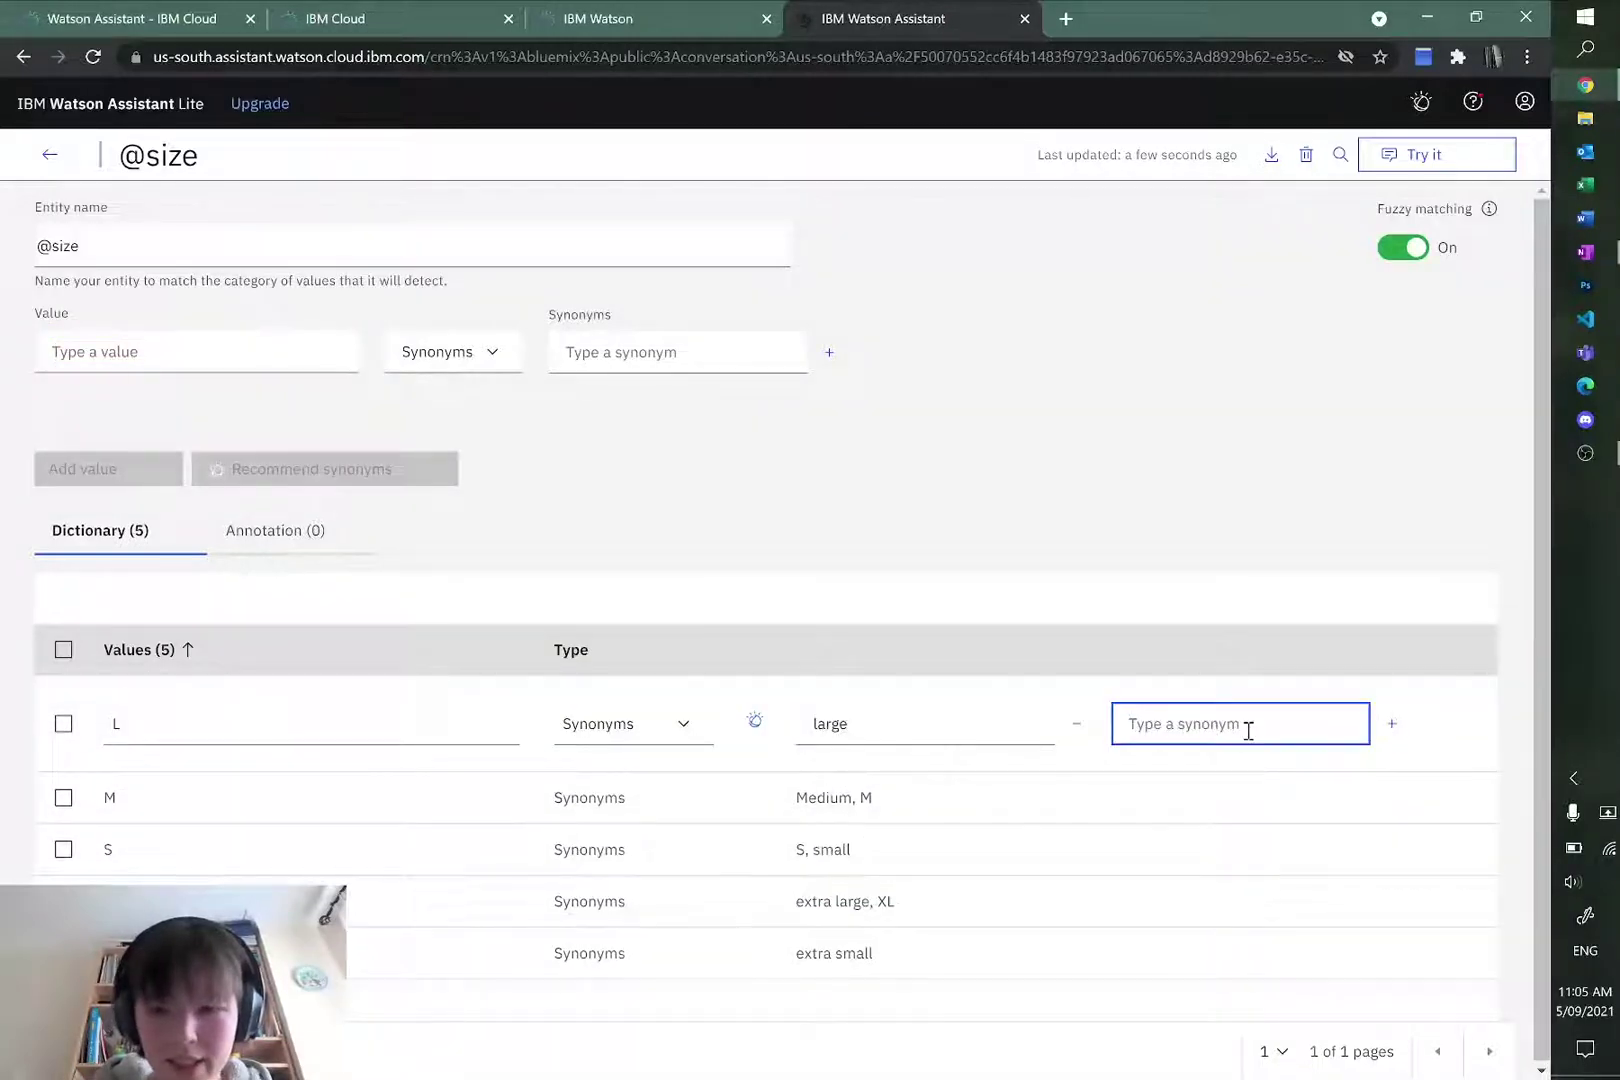
{"action": "type", "text": "L"}
{"action": "key", "text": "Return"}
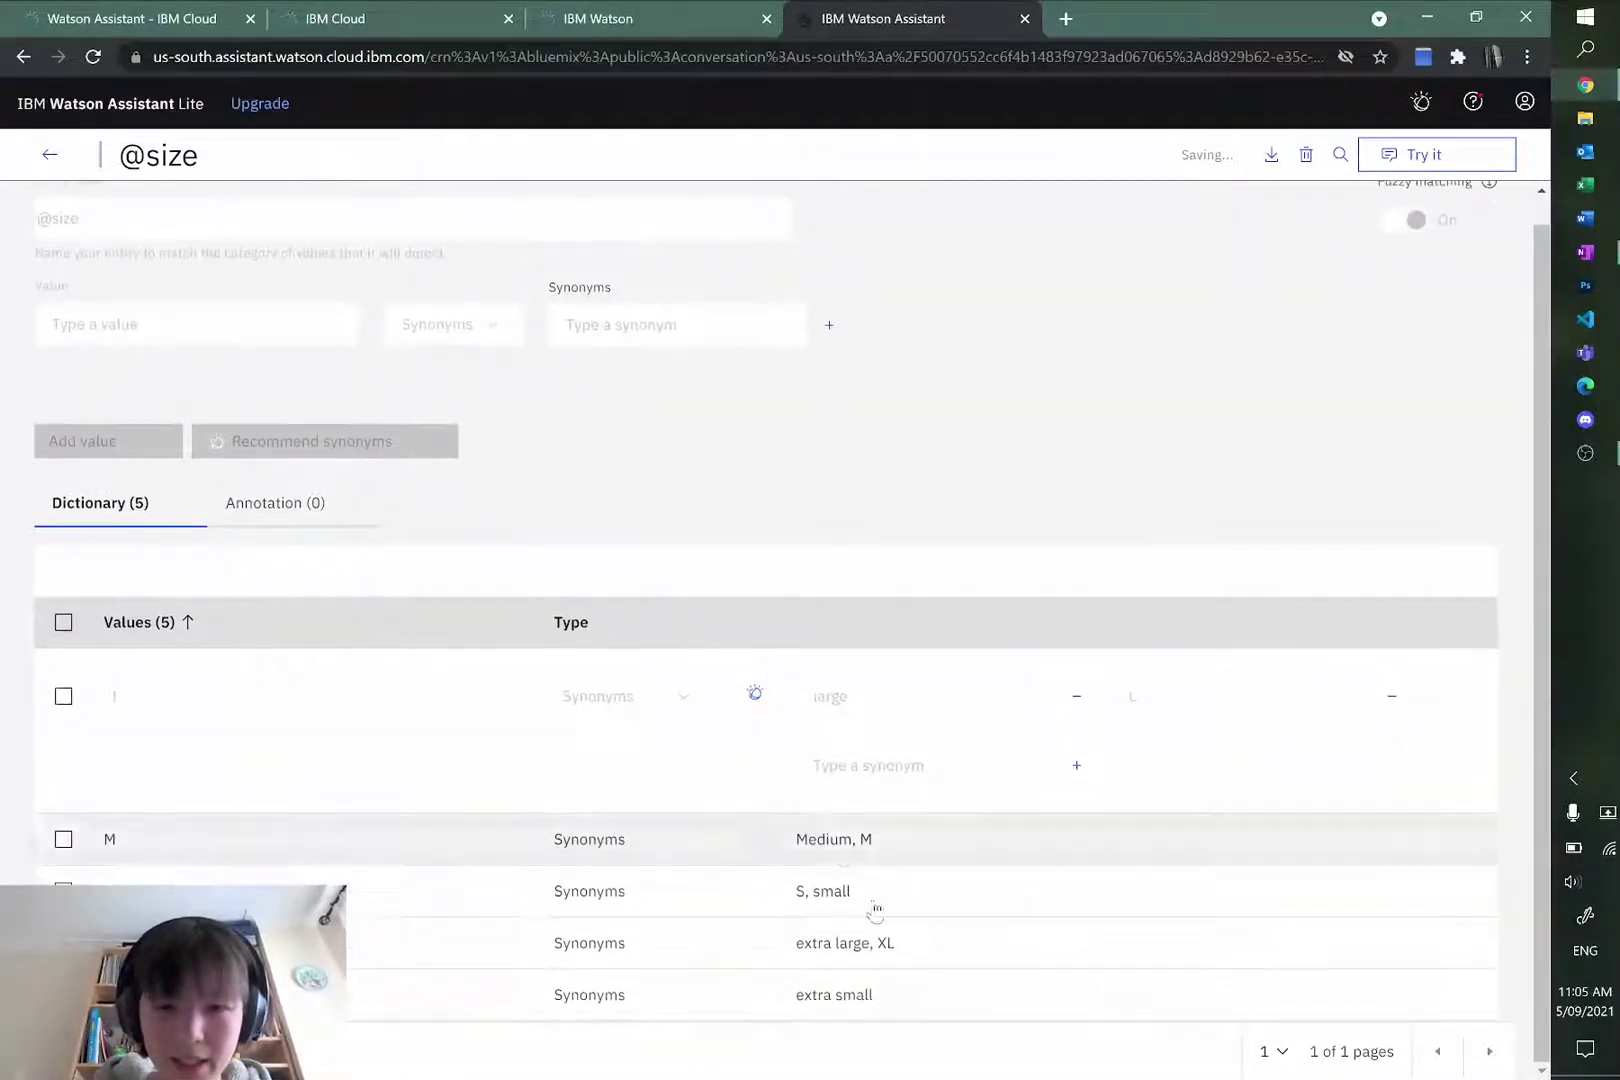
{"action": "left_click", "coordinate": [904, 997]}
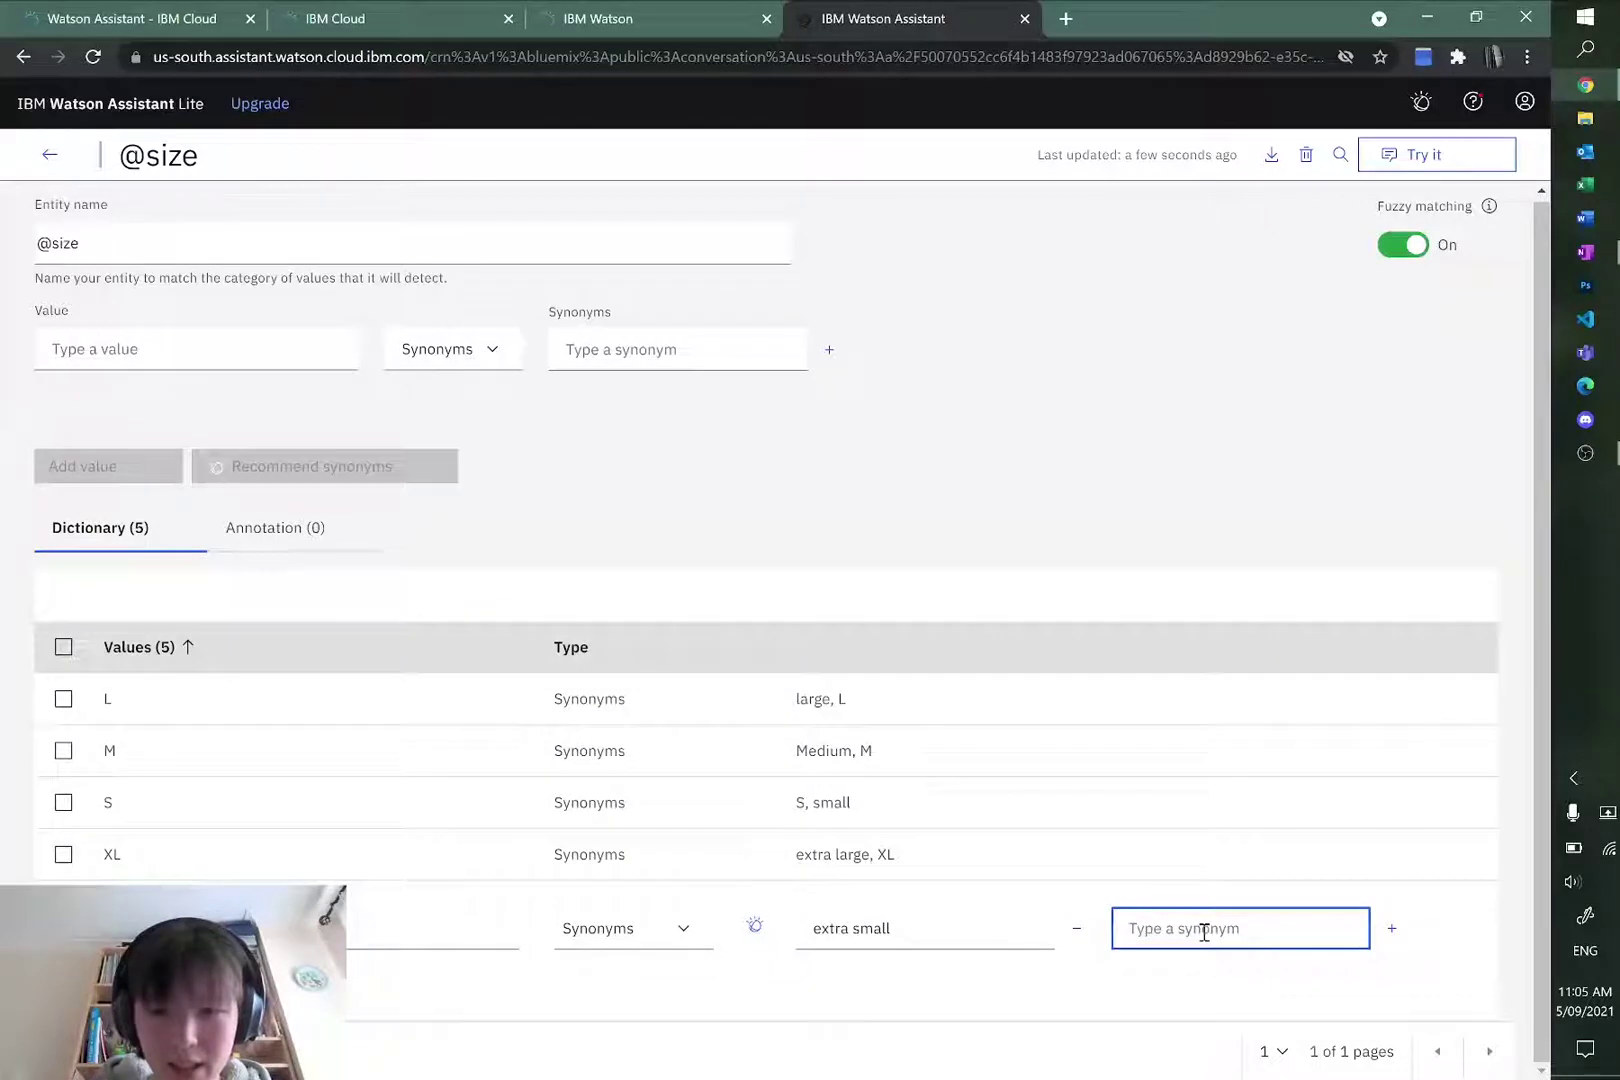
{"action": "type", "text": "XS"}
{"action": "key", "text": "Return"}
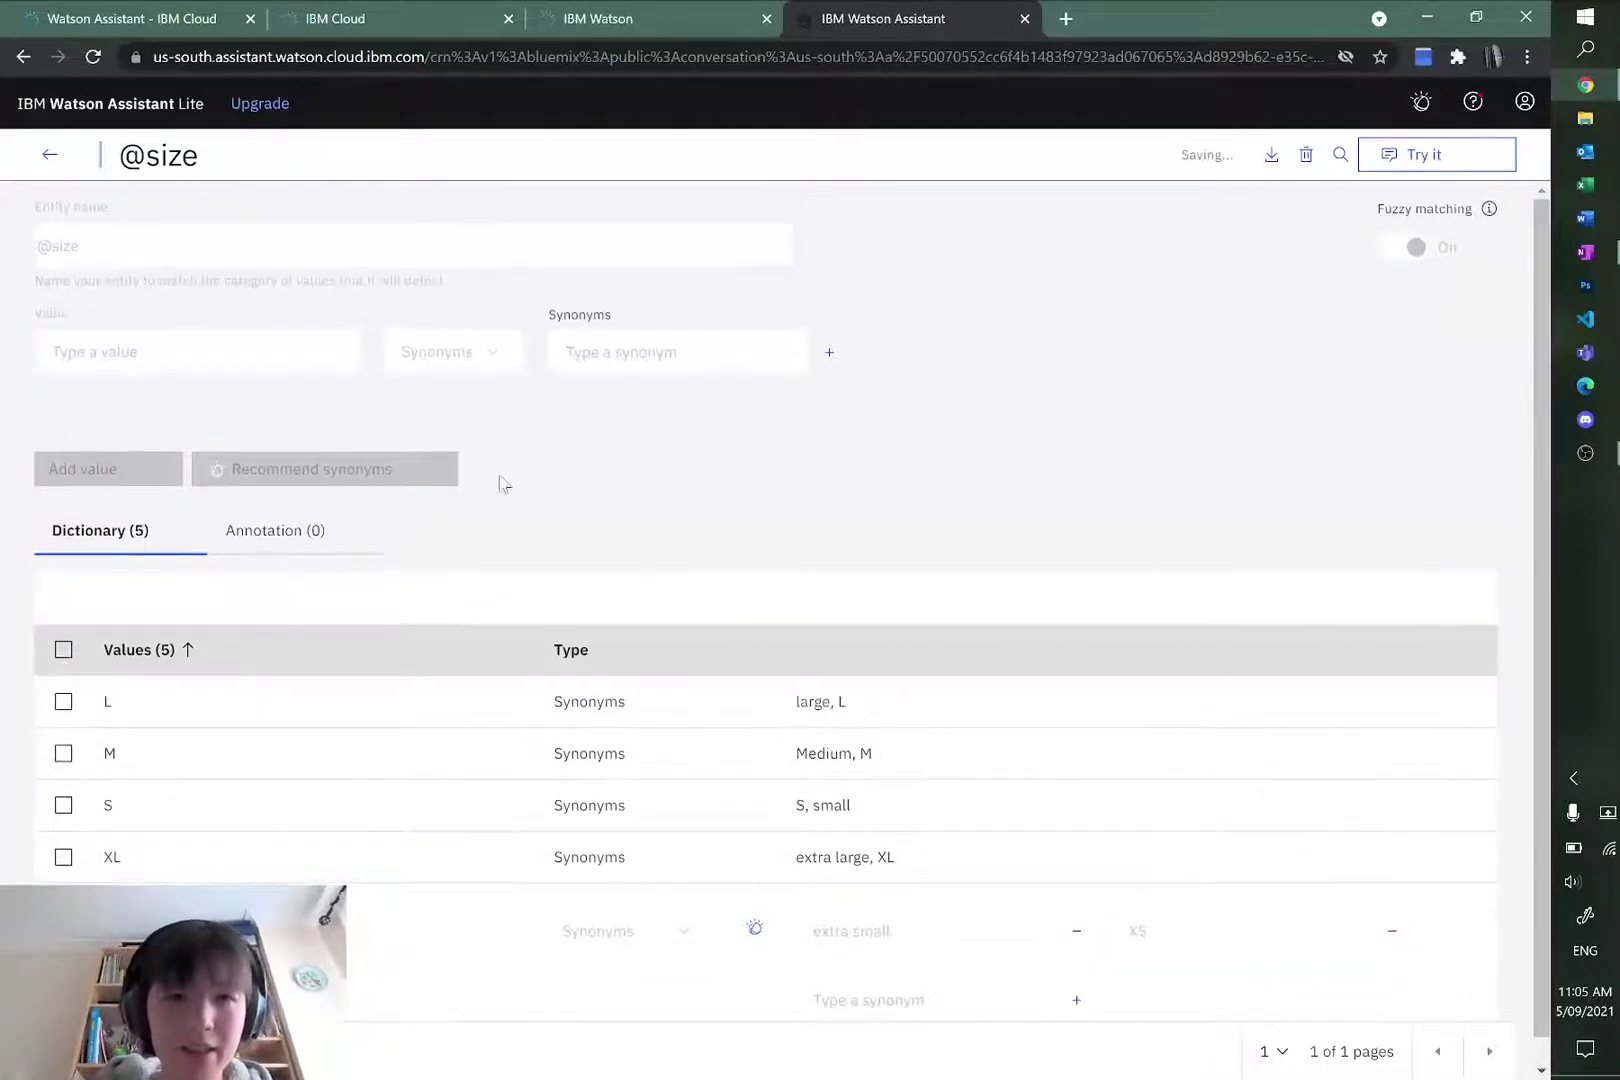
{"action": "left_click", "coordinate": [30, 163]}
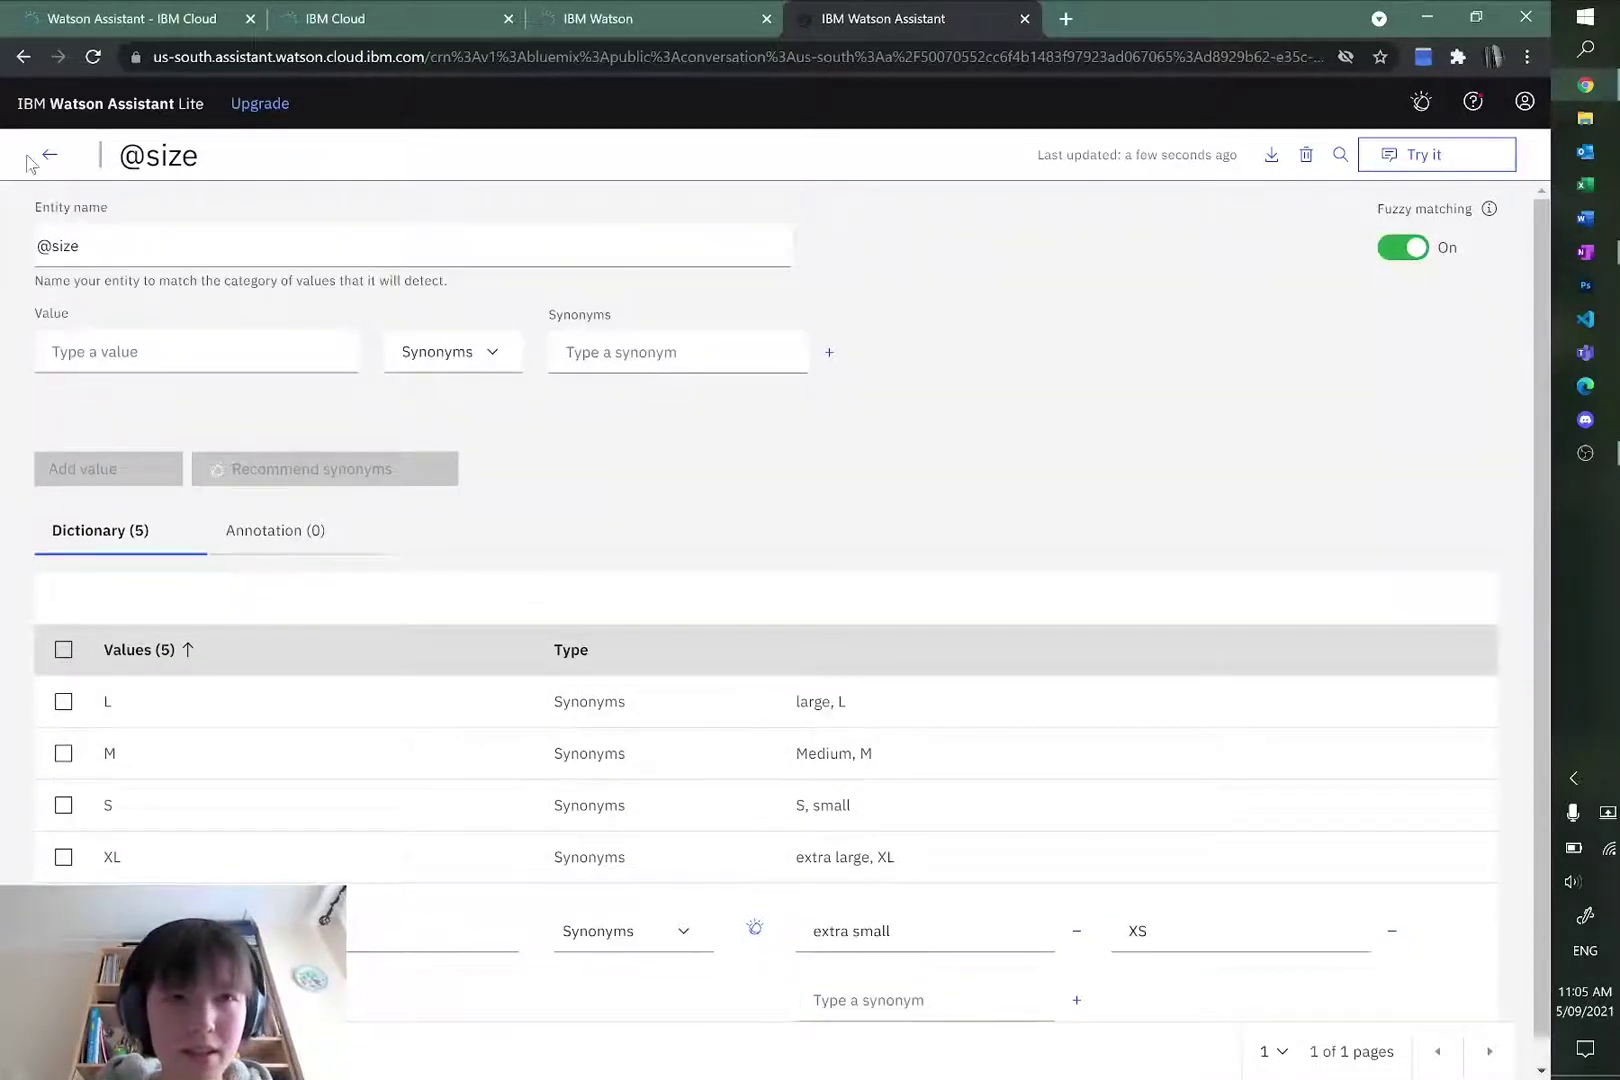
{"action": "left_click", "coordinate": [50, 157]}
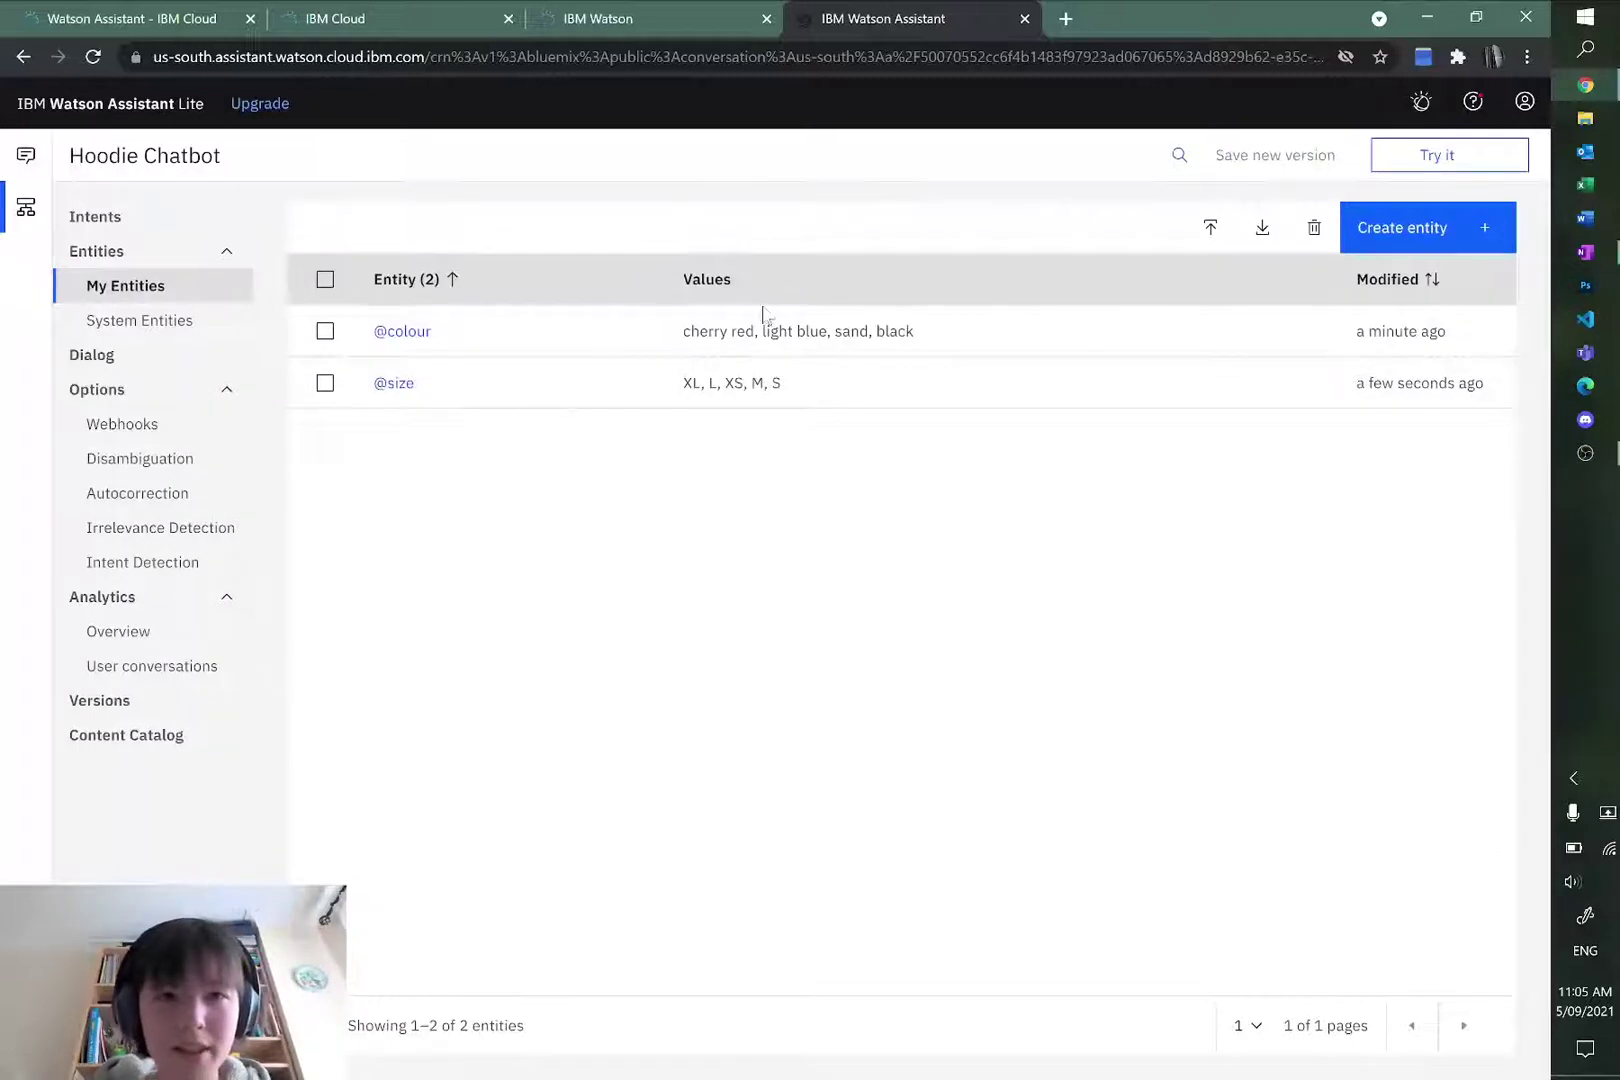
Step: Open the Welcome node in the Dialog tree and select its 'Hello. How can I help you?' response
{"action": "left_click", "coordinate": [100, 357]}
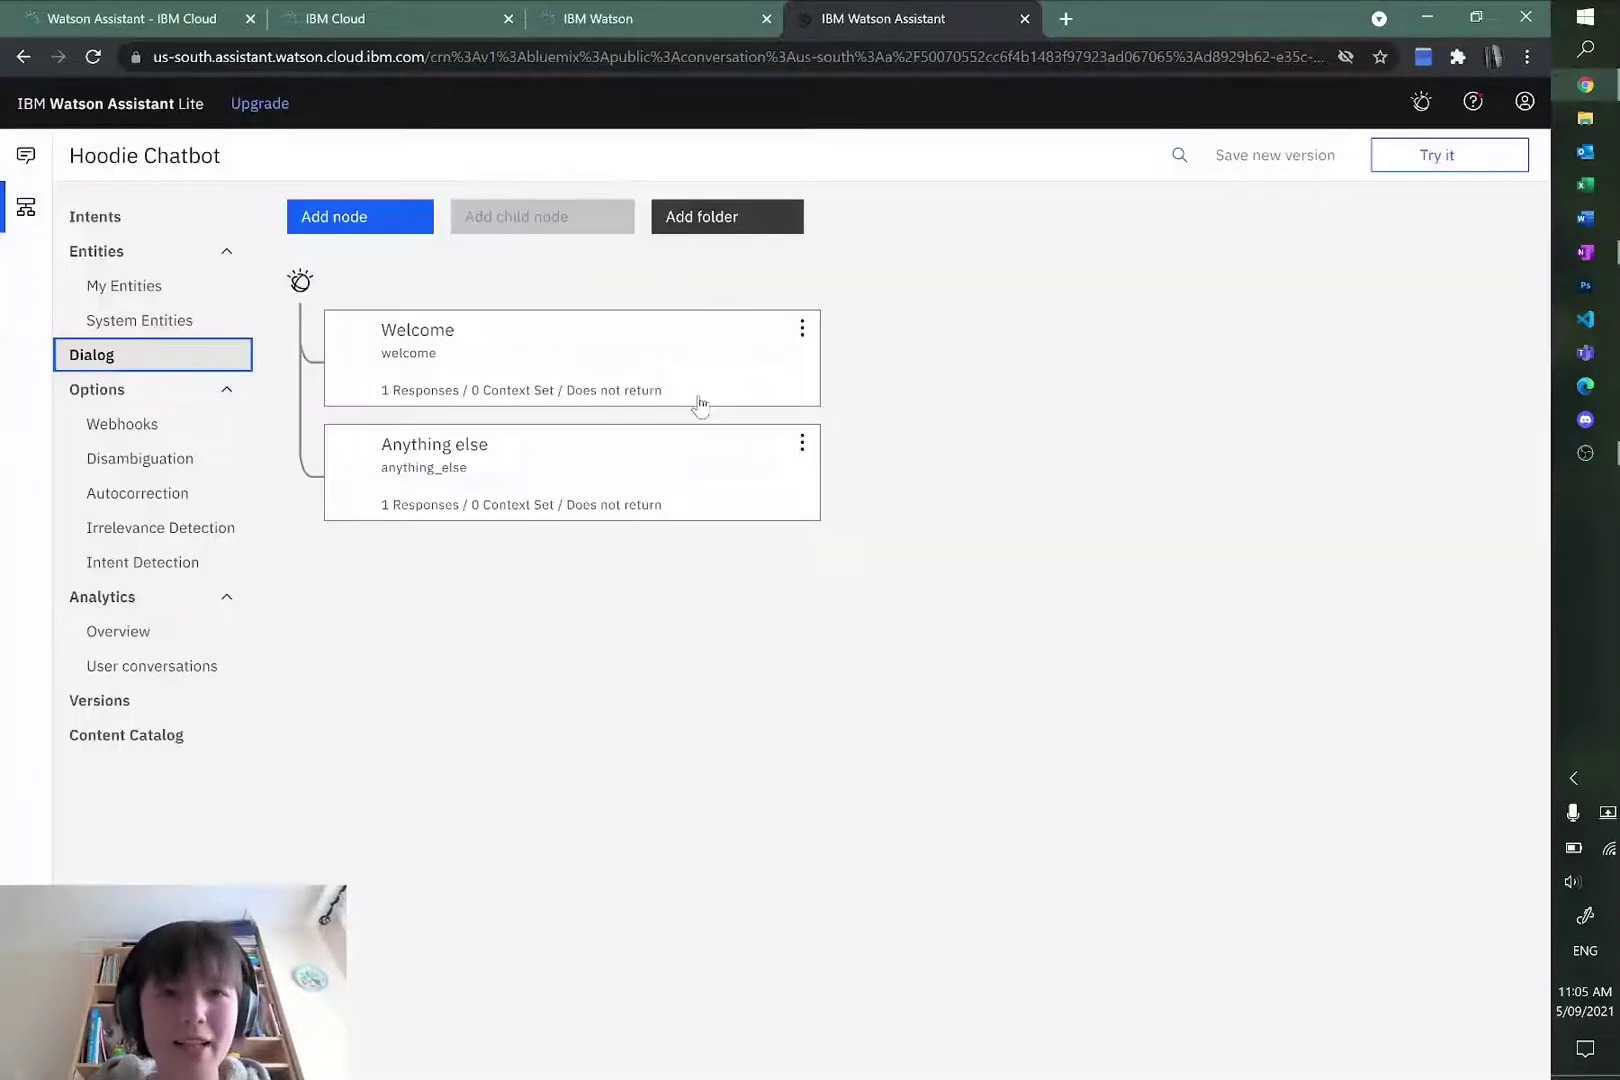
{"action": "left_click", "coordinate": [524, 350]}
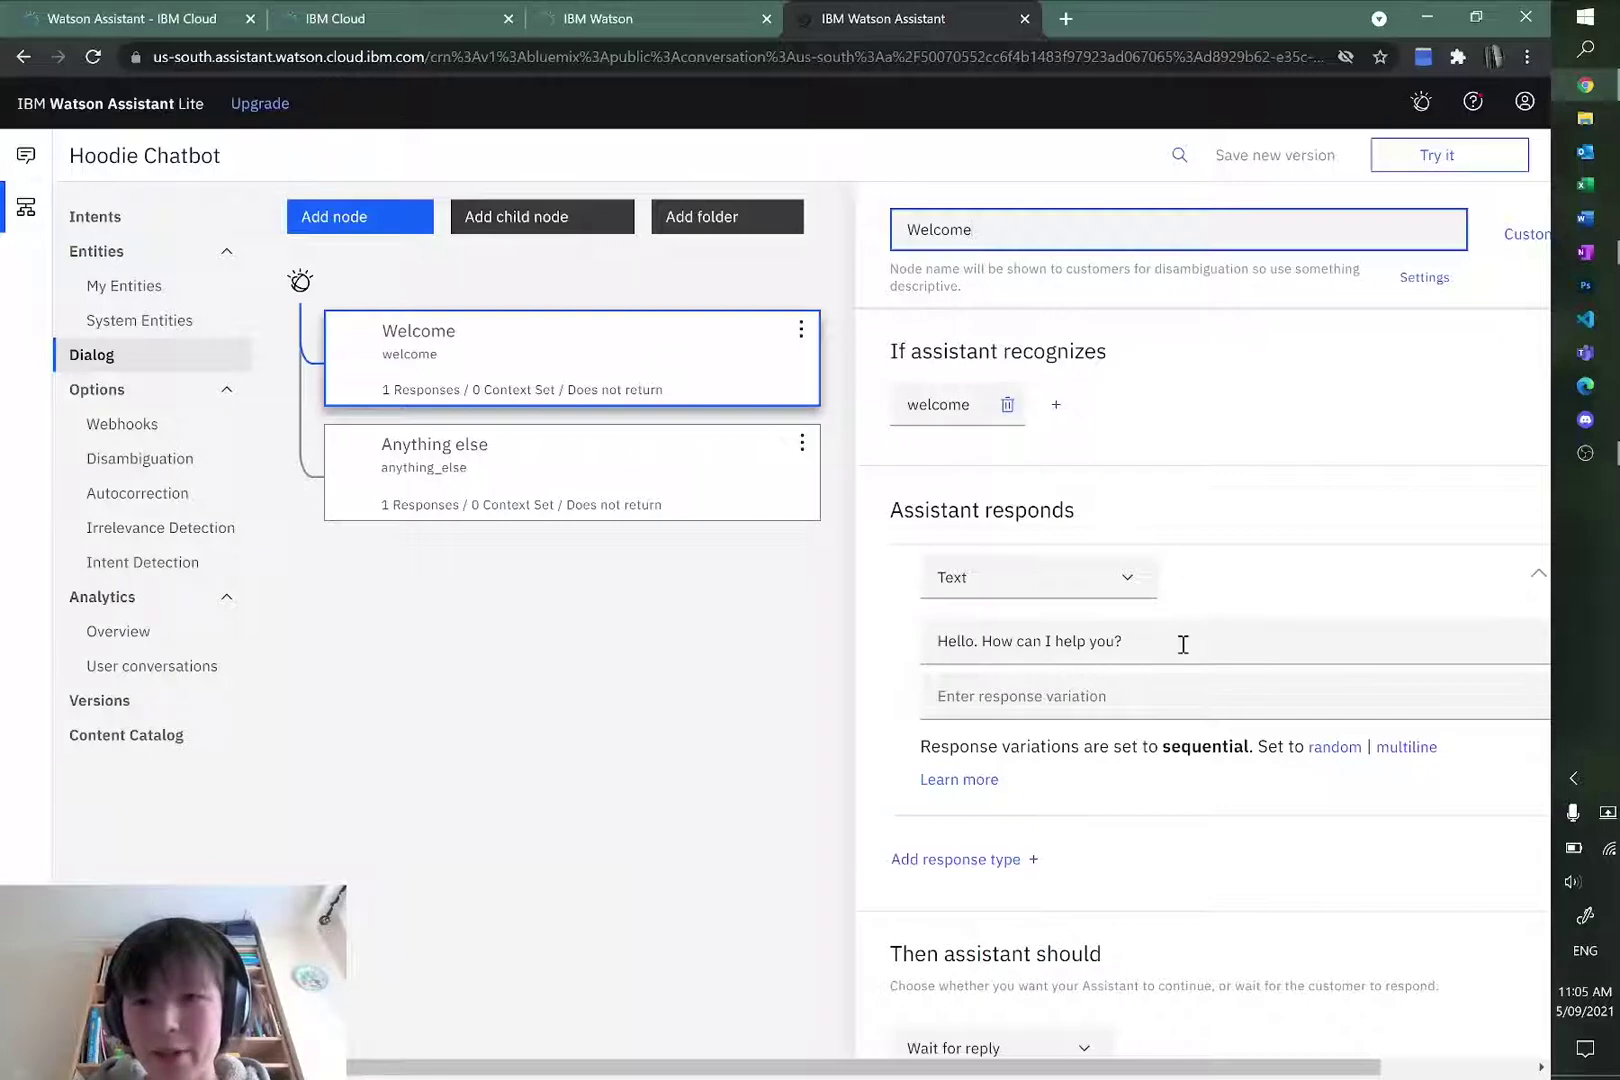
{"action": "left_click_drag", "start_coordinate": [1183, 644], "coordinate": [931, 640]}
{"action": "left_click", "coordinate": [1321, 495]}
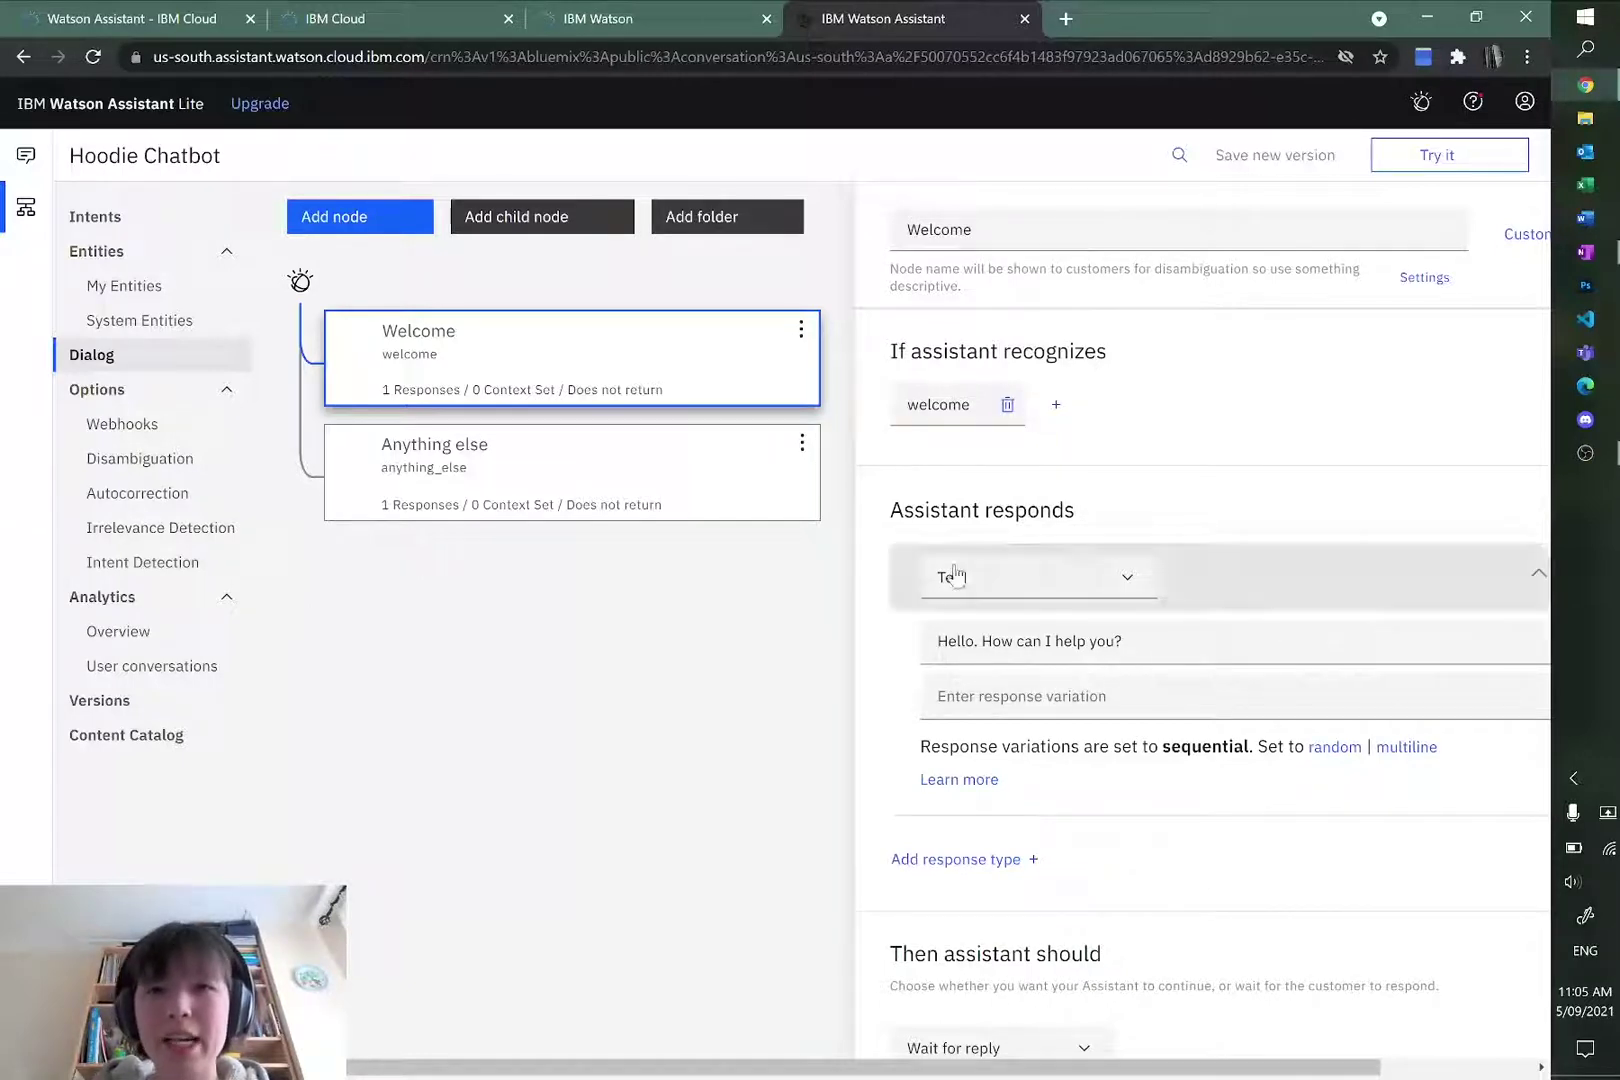
{"action": "left_click", "coordinate": [1211, 640]}
{"action": "left_click_drag", "start_coordinate": [1211, 640], "coordinate": [832, 654]}
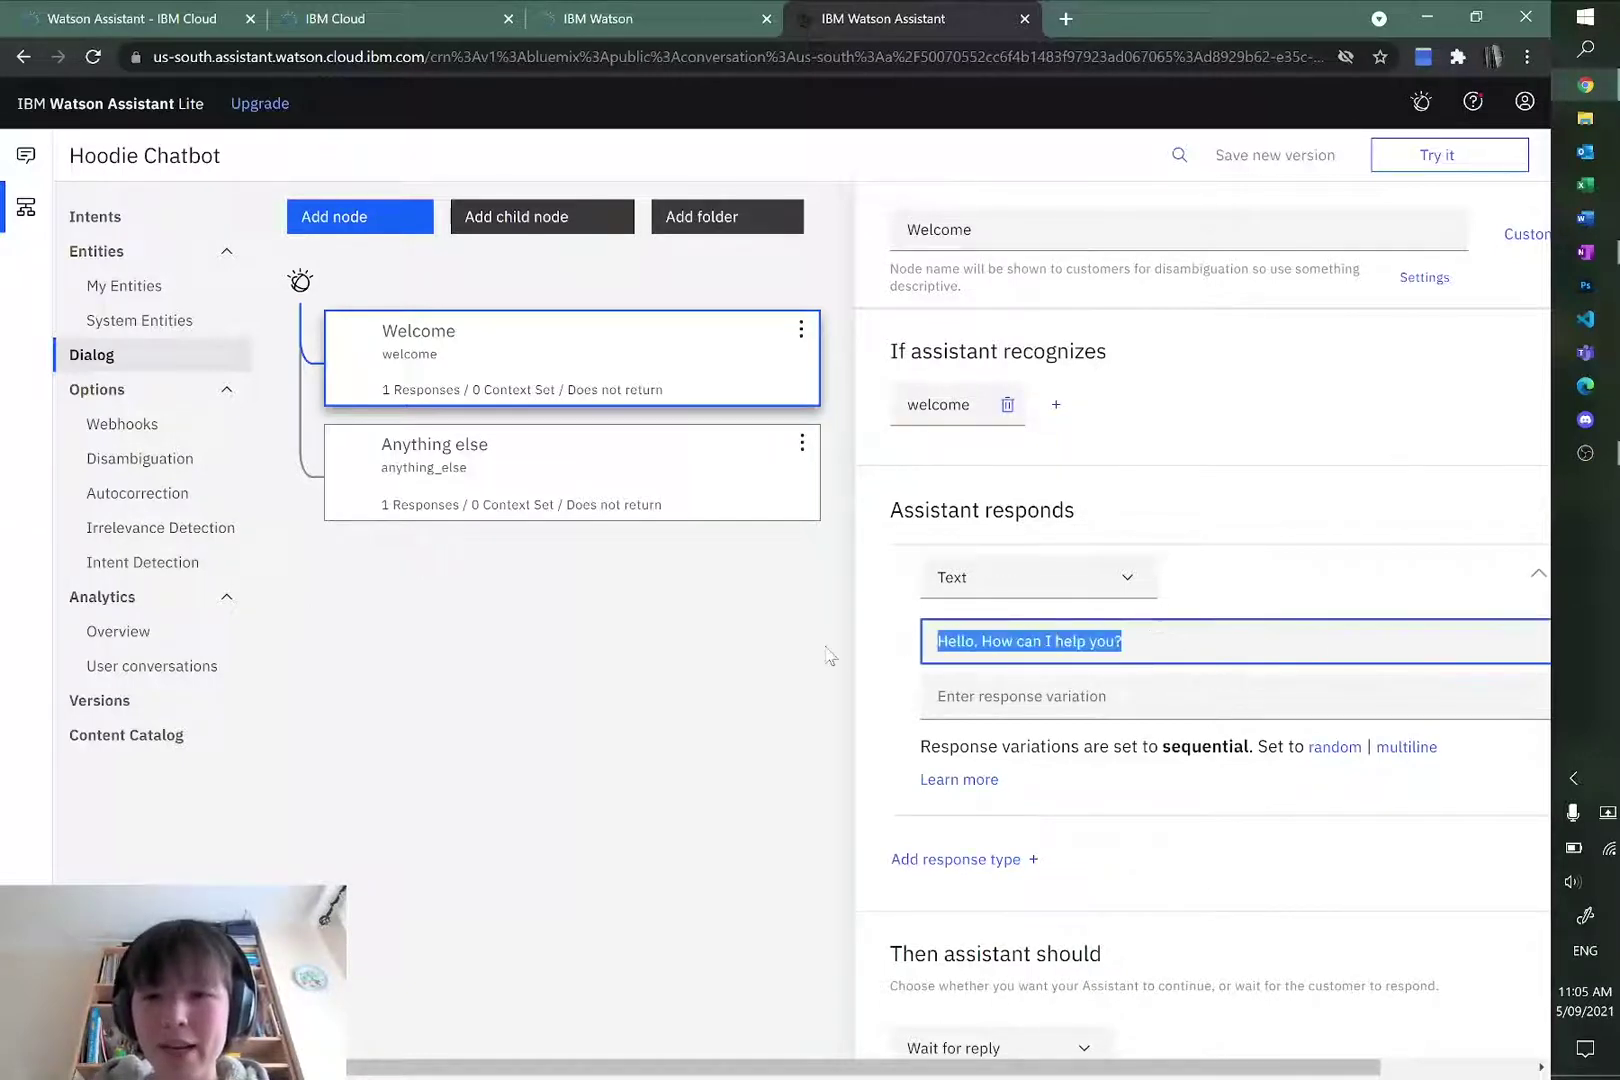
{"action": "left_click", "coordinate": [1302, 653]}
{"action": "left_click_drag", "start_coordinate": [1149, 650], "coordinate": [920, 650]}
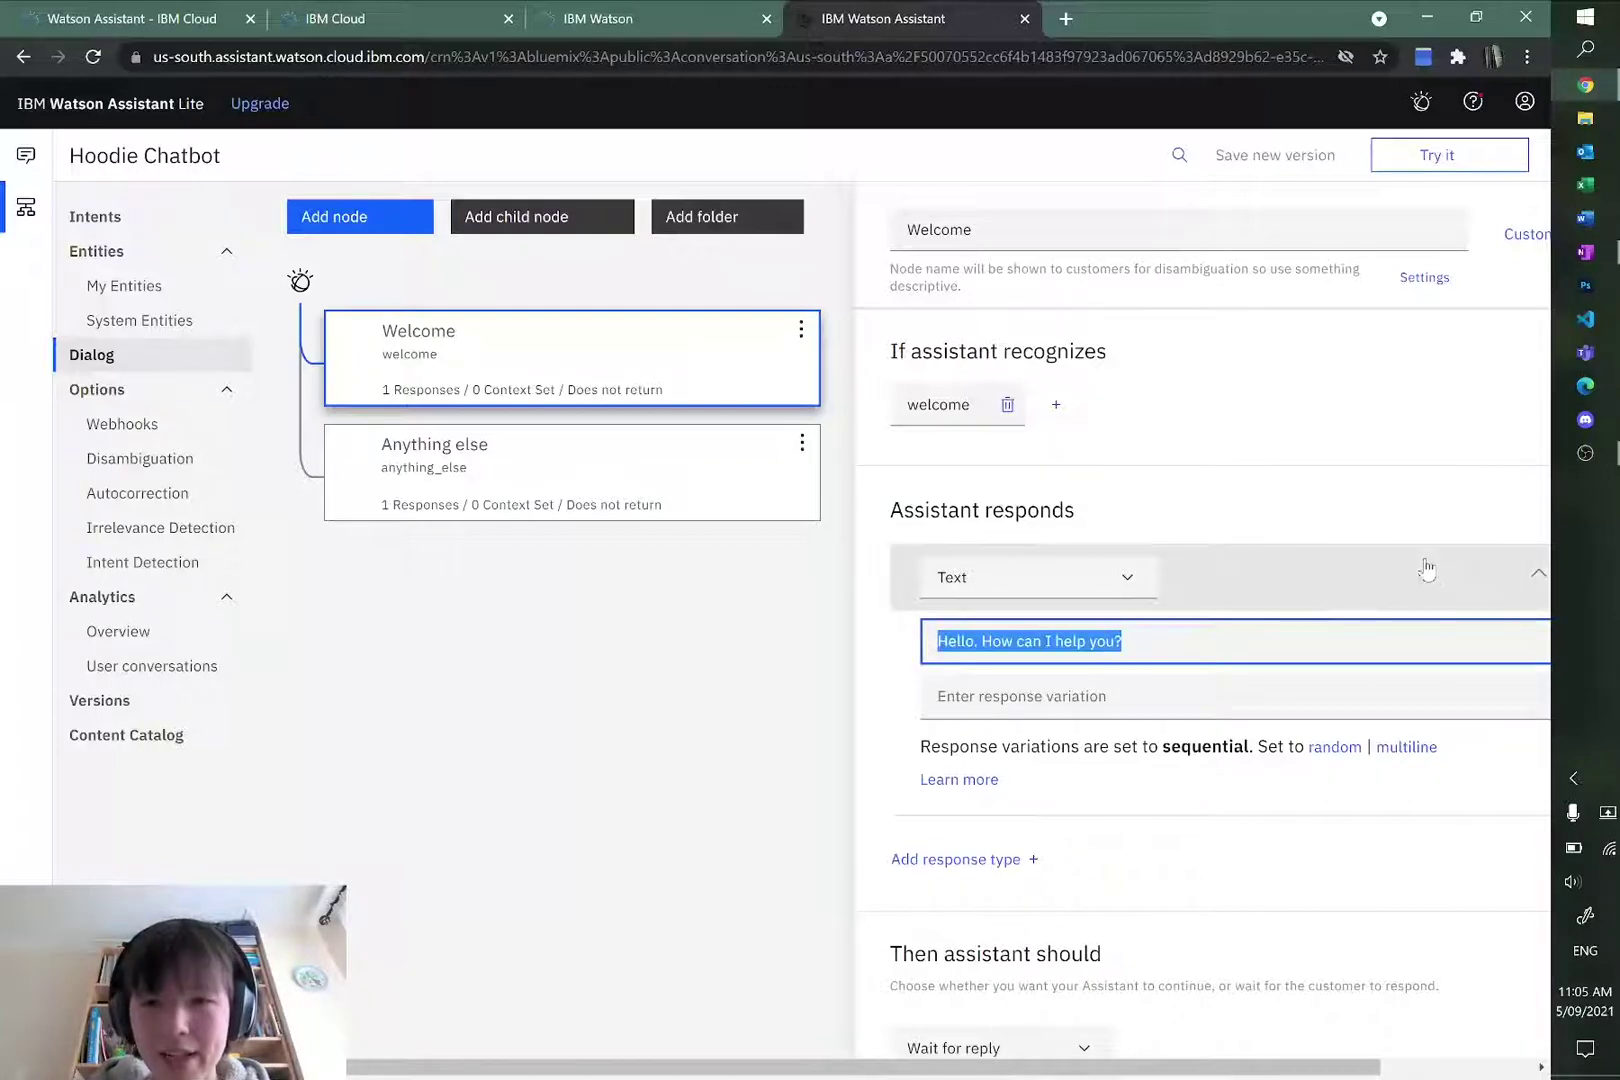
{"action": "key", "text": "alt+Tab"}
Step: Copy the Welcome paragraph from OneNote's Dialogue table and paste it over the Welcome node's response
{"action": "scroll", "coordinate": [800, 640], "scroll_direction": "down", "scroll_amount": 5}
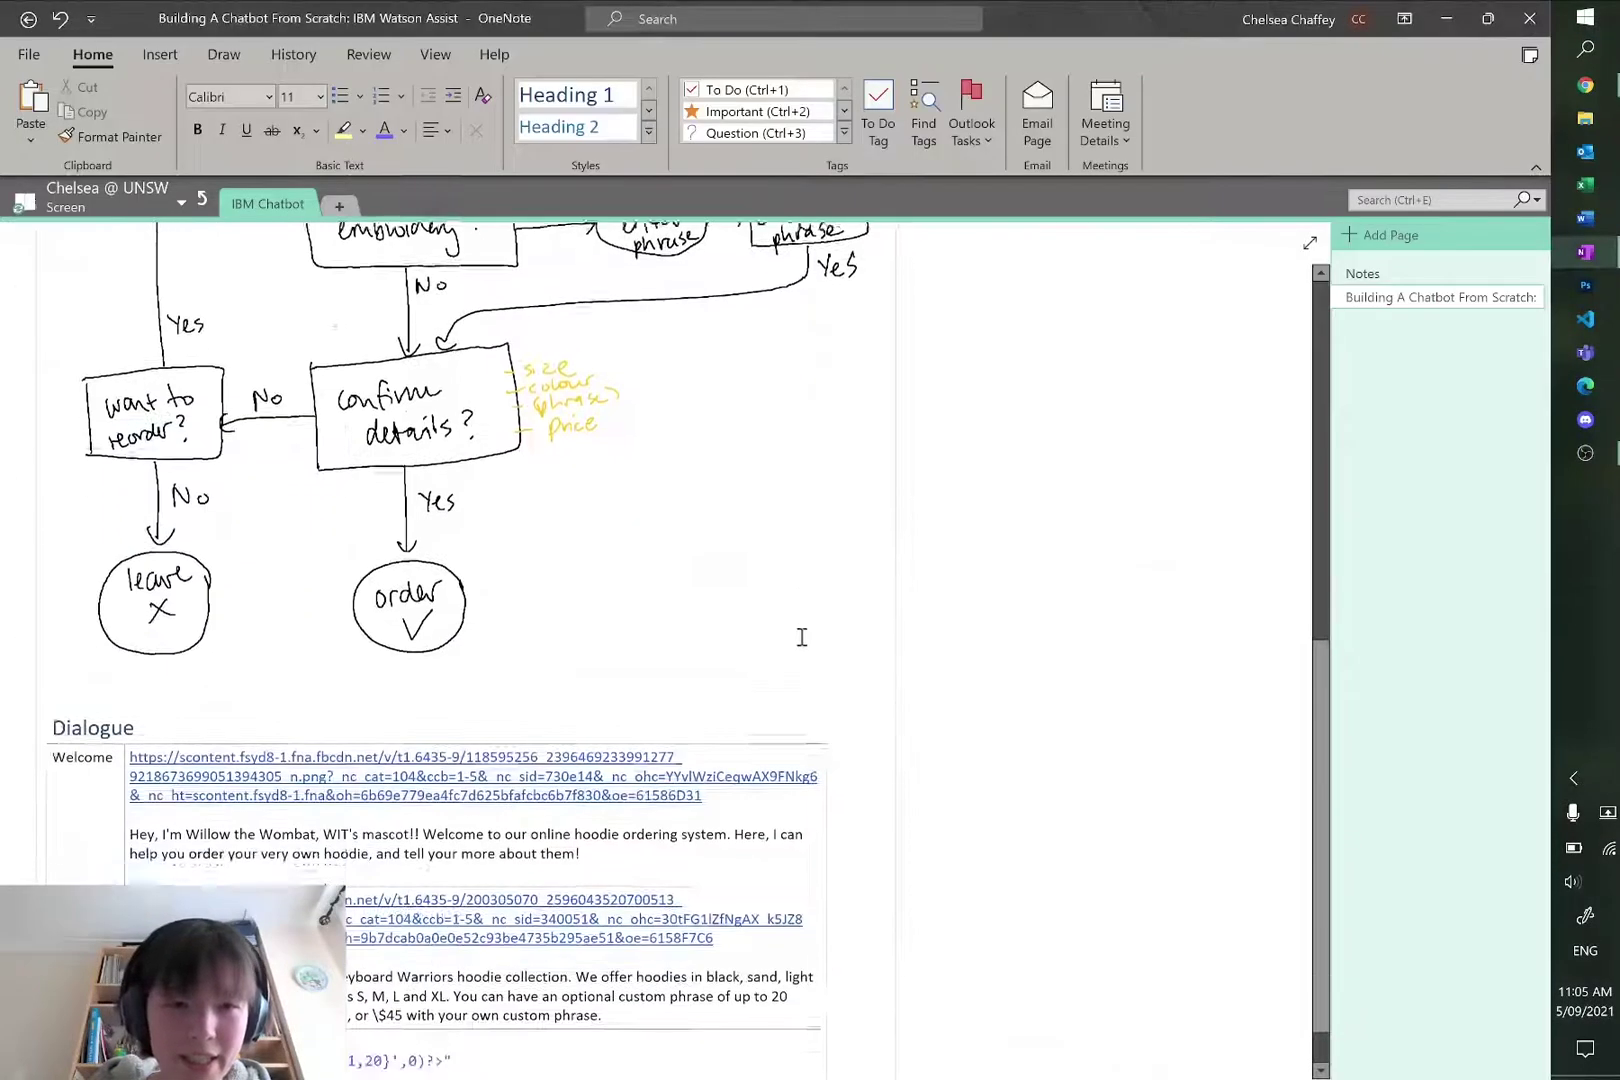
{"action": "left_click_drag", "start_coordinate": [625, 774], "coordinate": [137, 768]}
{"action": "left_click", "coordinate": [137, 768]}
{"action": "left_click", "coordinate": [644, 773], "text": "shift"}
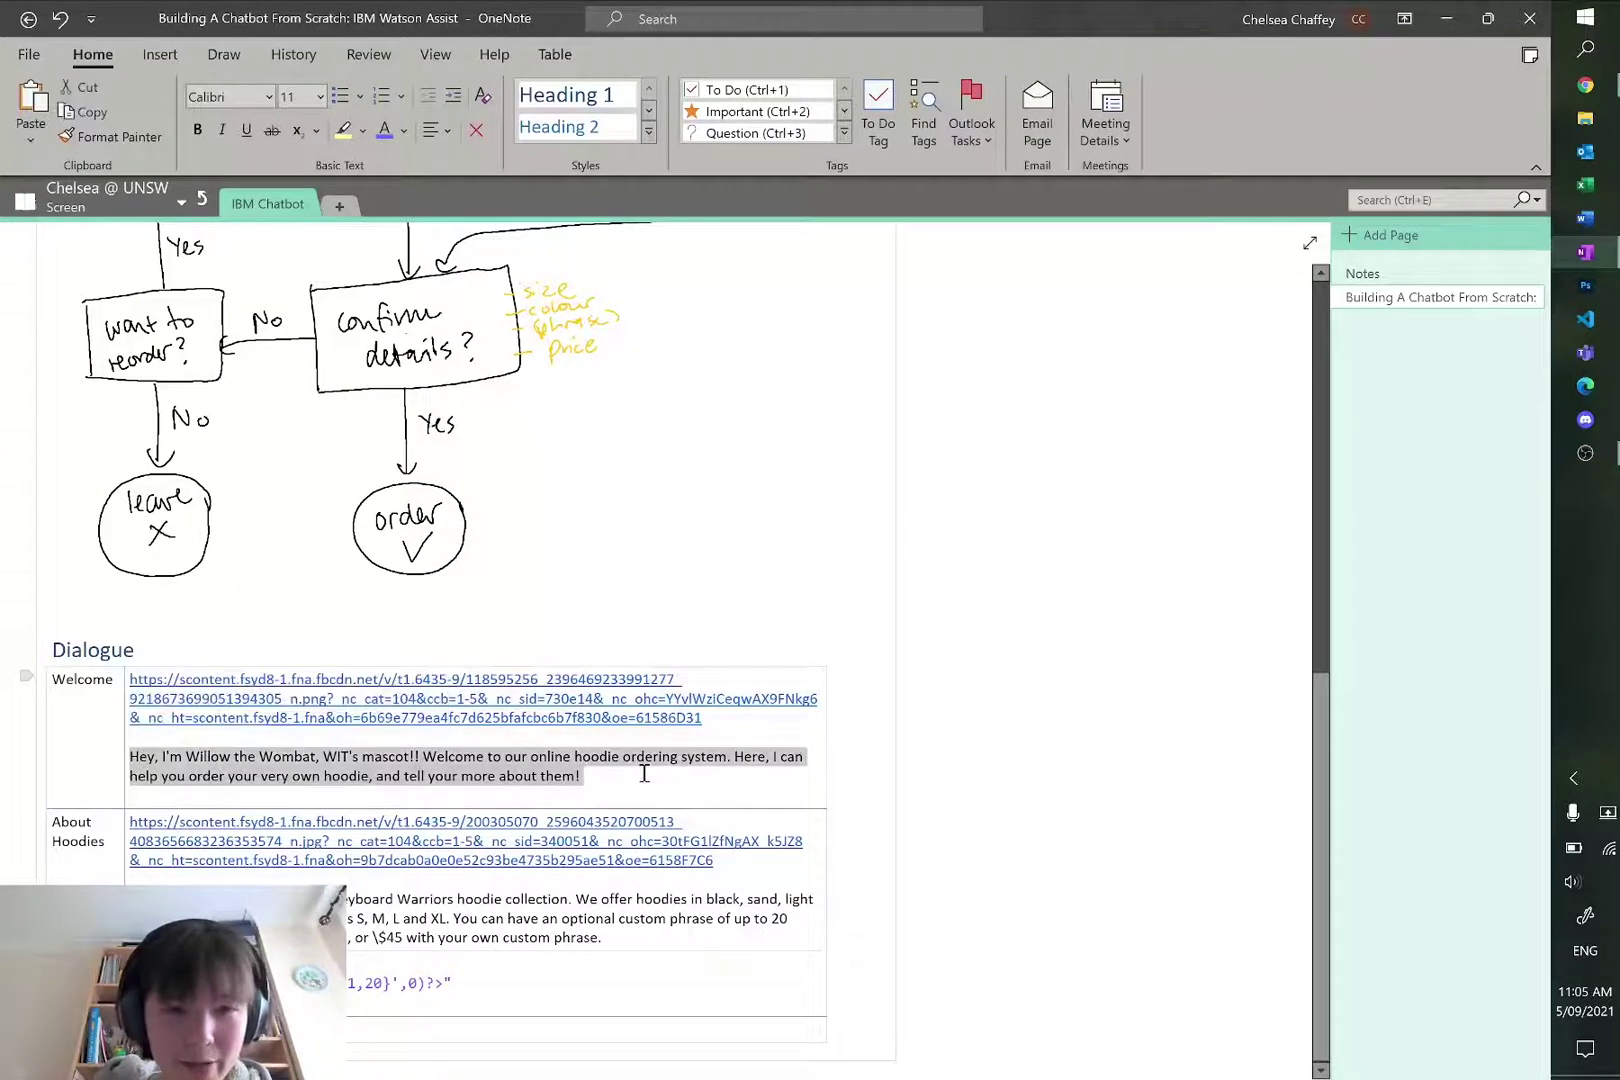
{"action": "key", "text": "ctrl+c"}
{"action": "key", "text": "alt+Tab"}
{"action": "key", "text": "ctrl+v"}
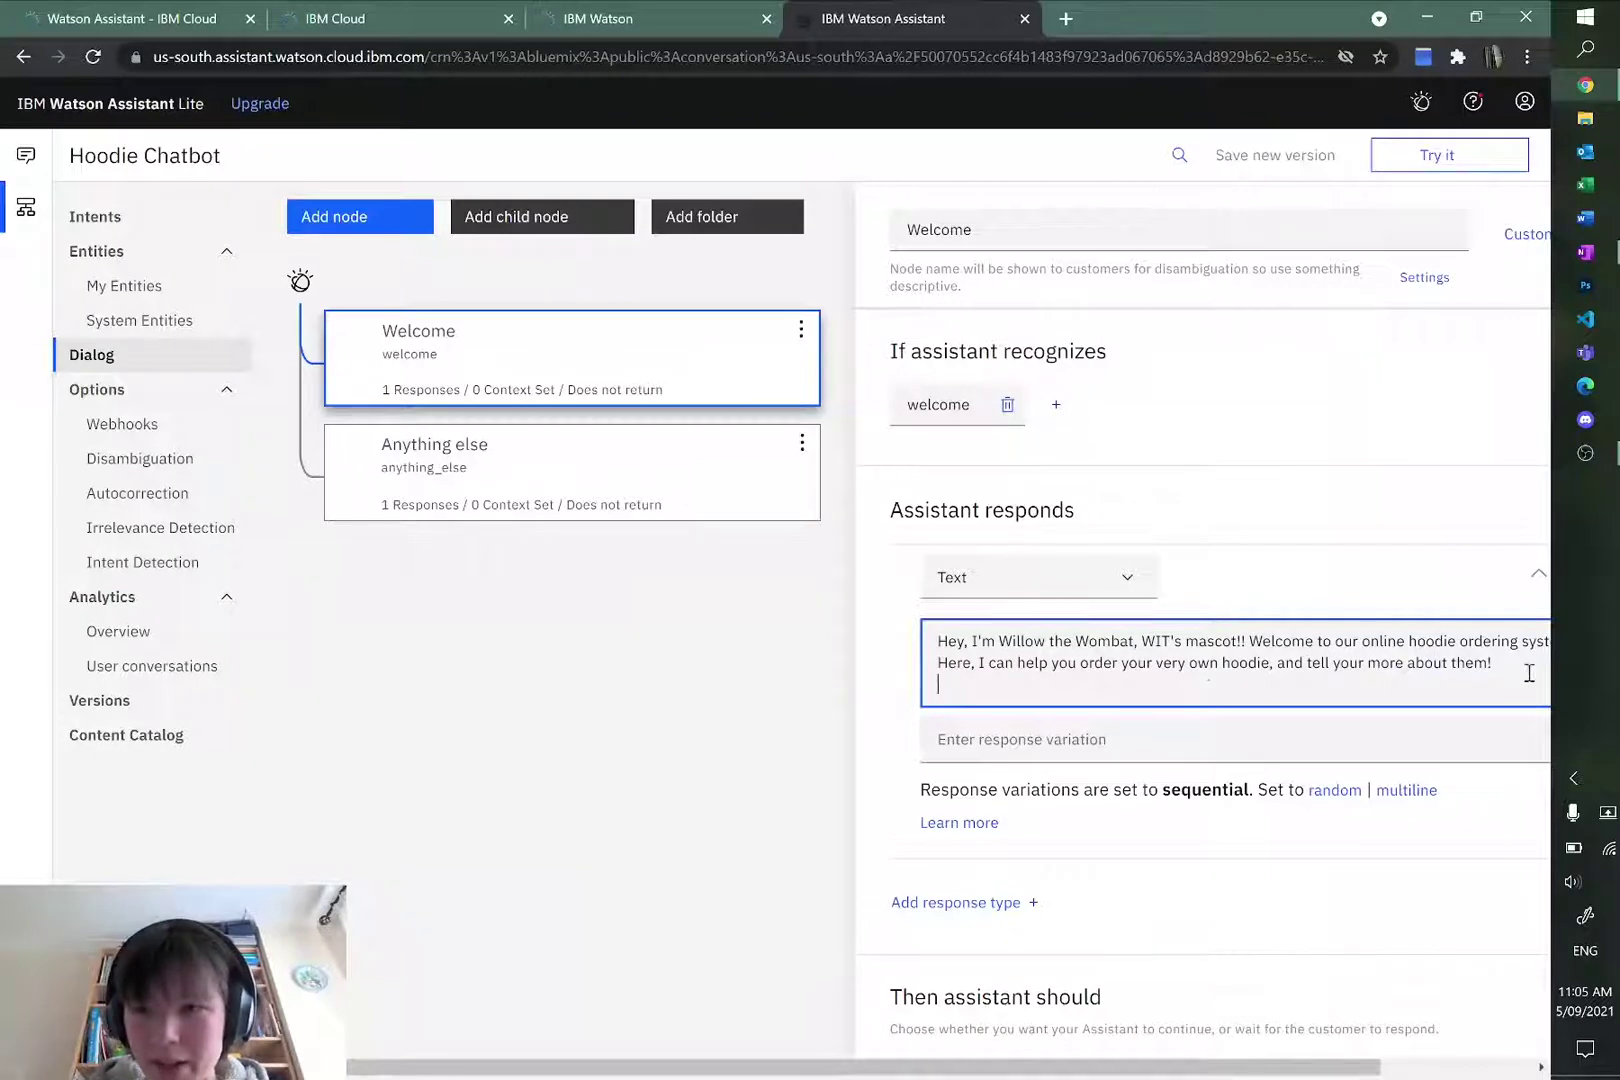
Step: Delete the trailing blank line from the Welcome greeting and add a second response to the Welcome node
{"action": "key", "text": "BackSpace"}
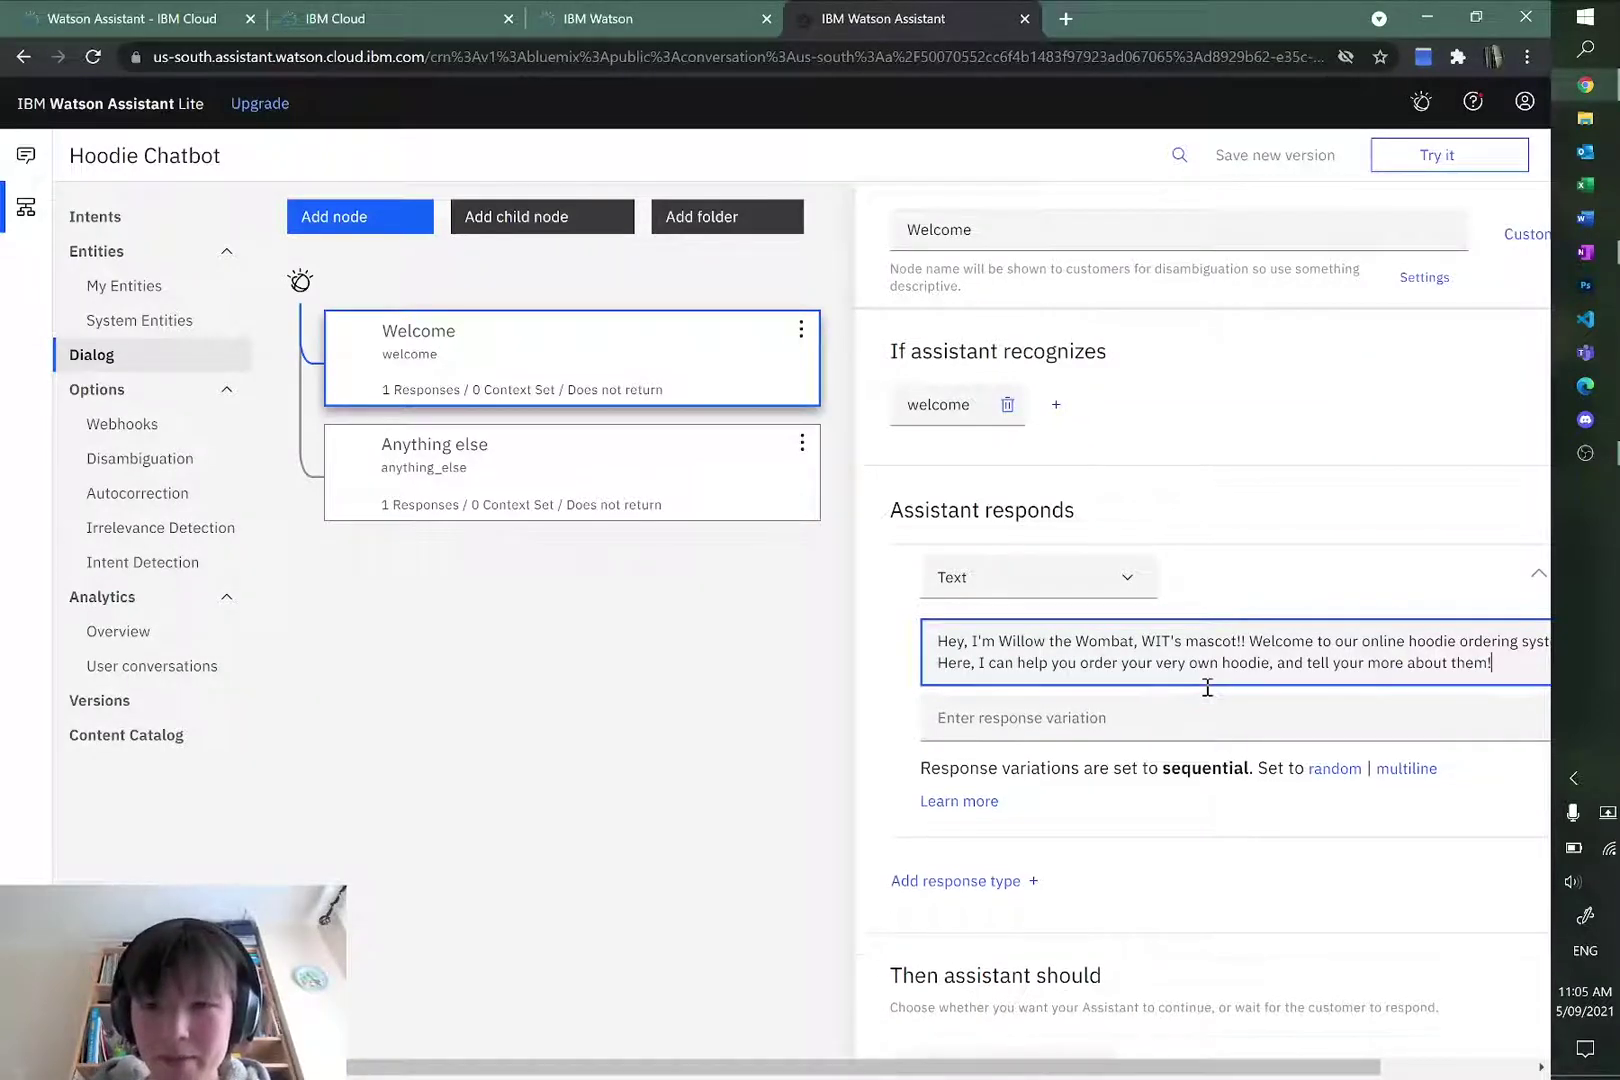
{"action": "left_click", "coordinate": [1322, 514]}
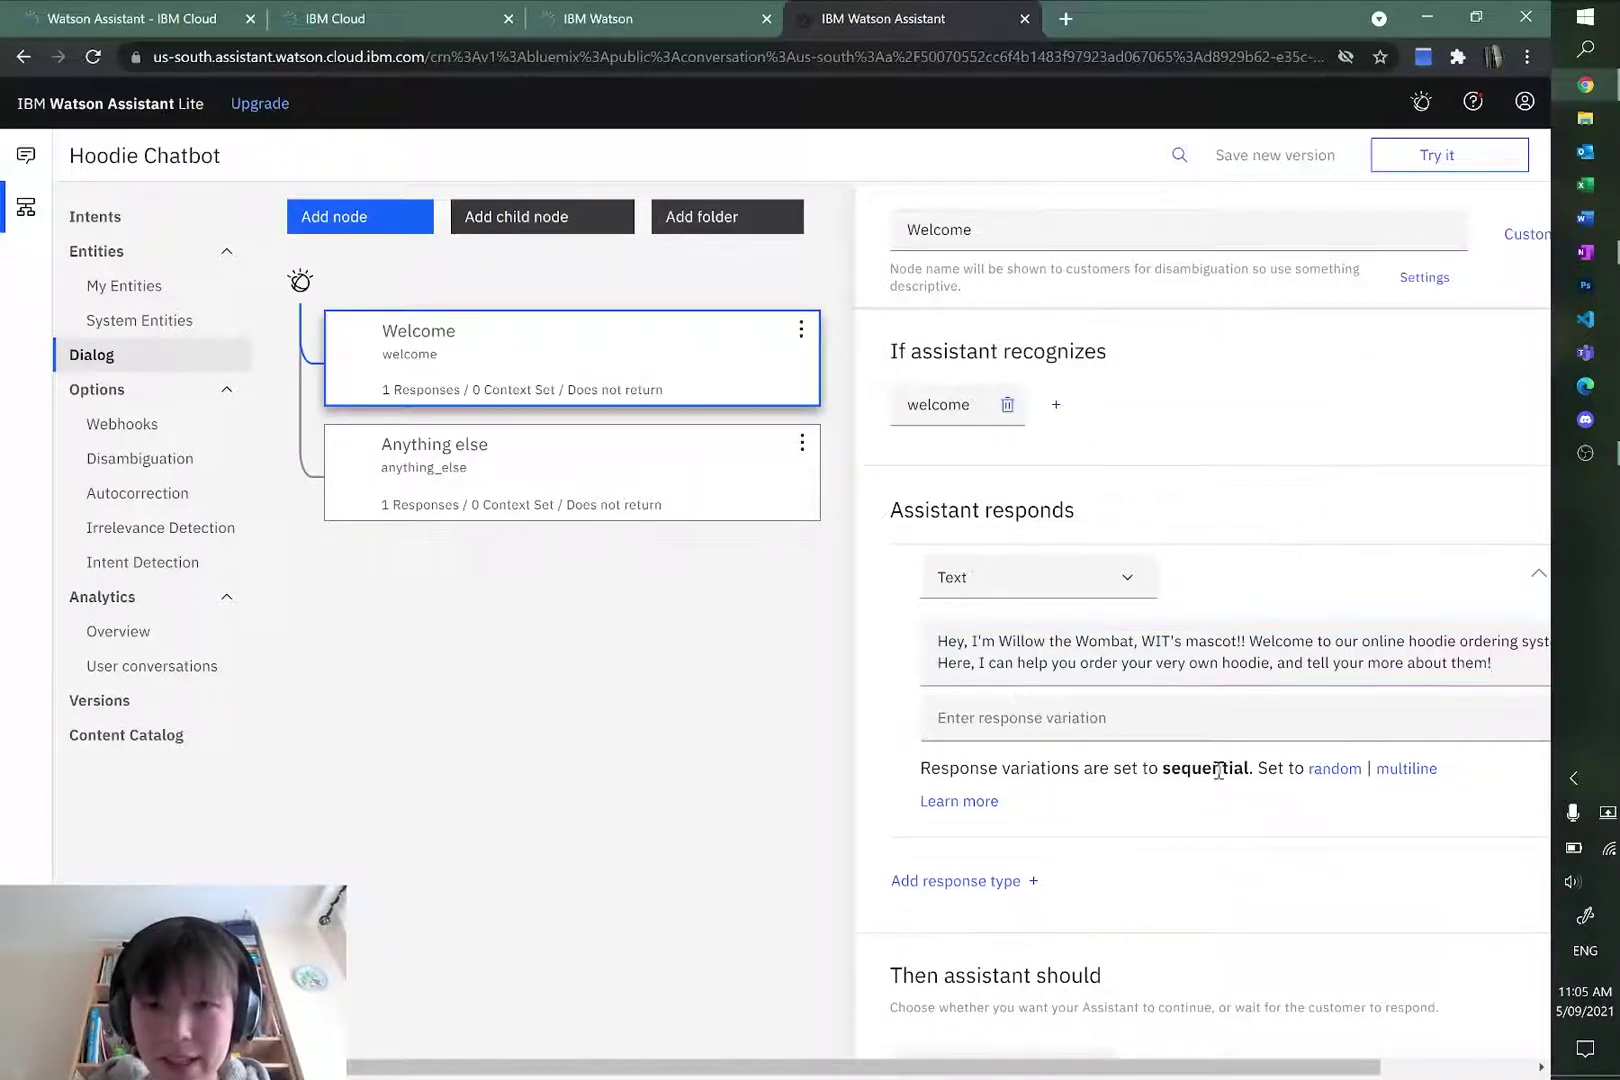
{"action": "left_click_drag", "start_coordinate": [723, 1066], "coordinate": [834, 1066]}
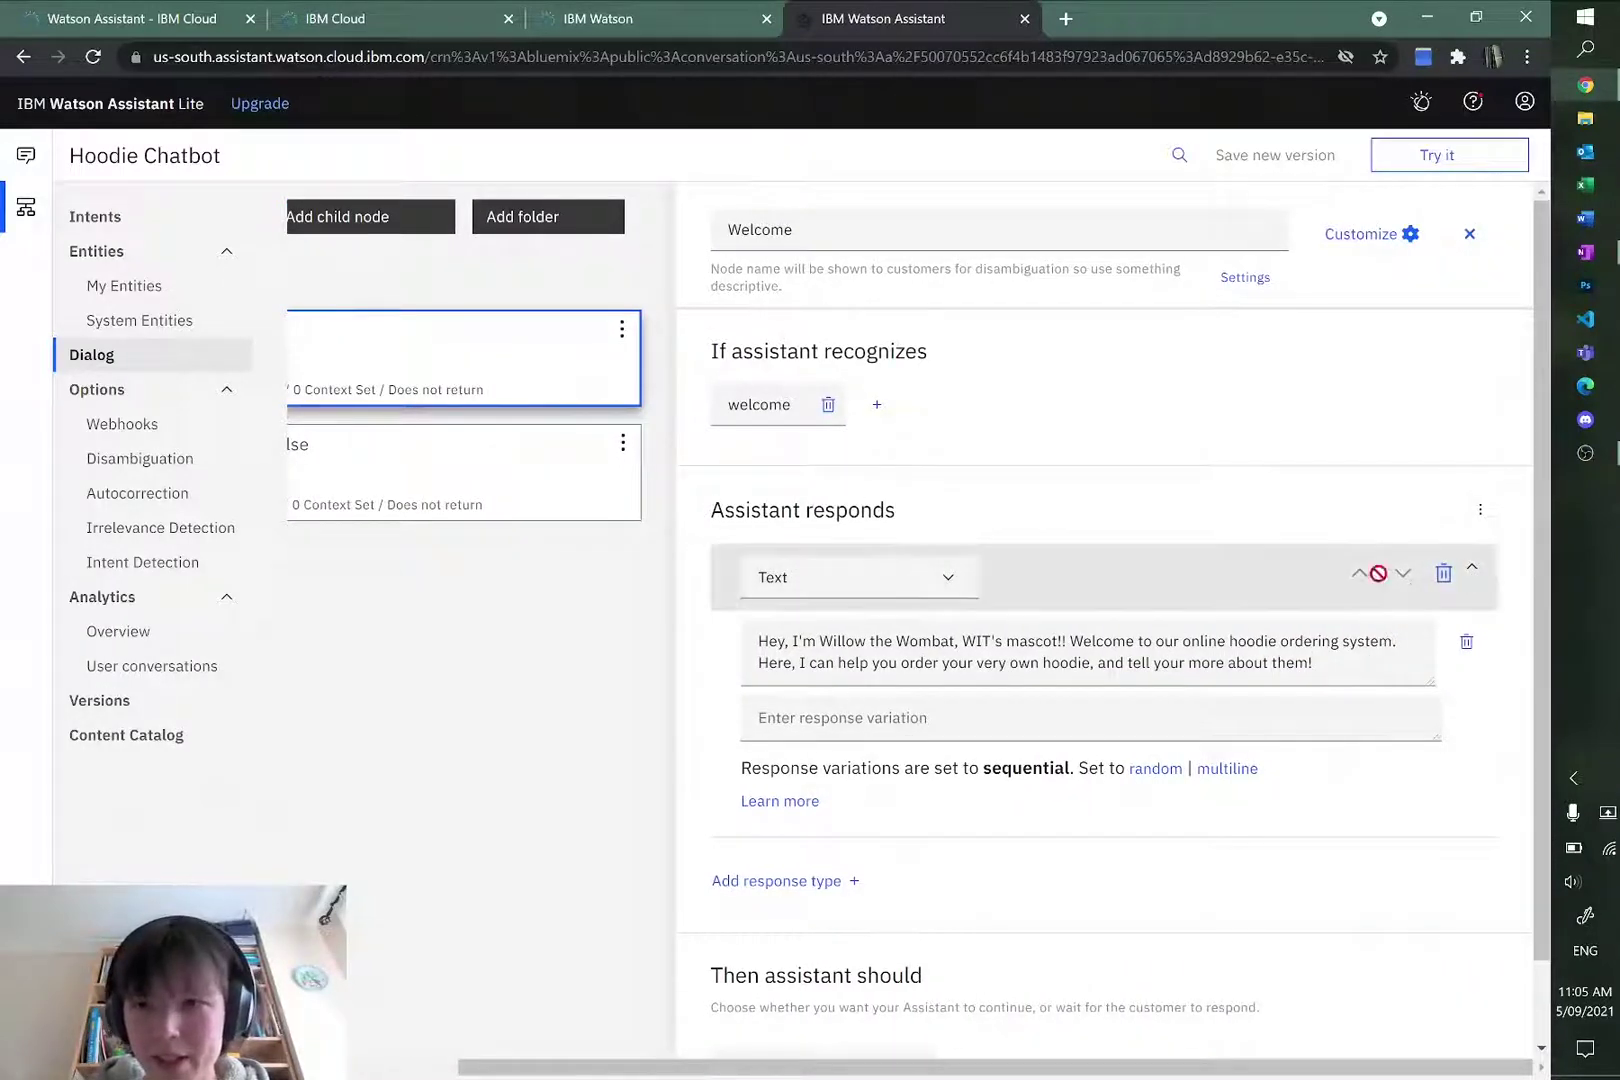
{"action": "left_click", "coordinate": [770, 880]}
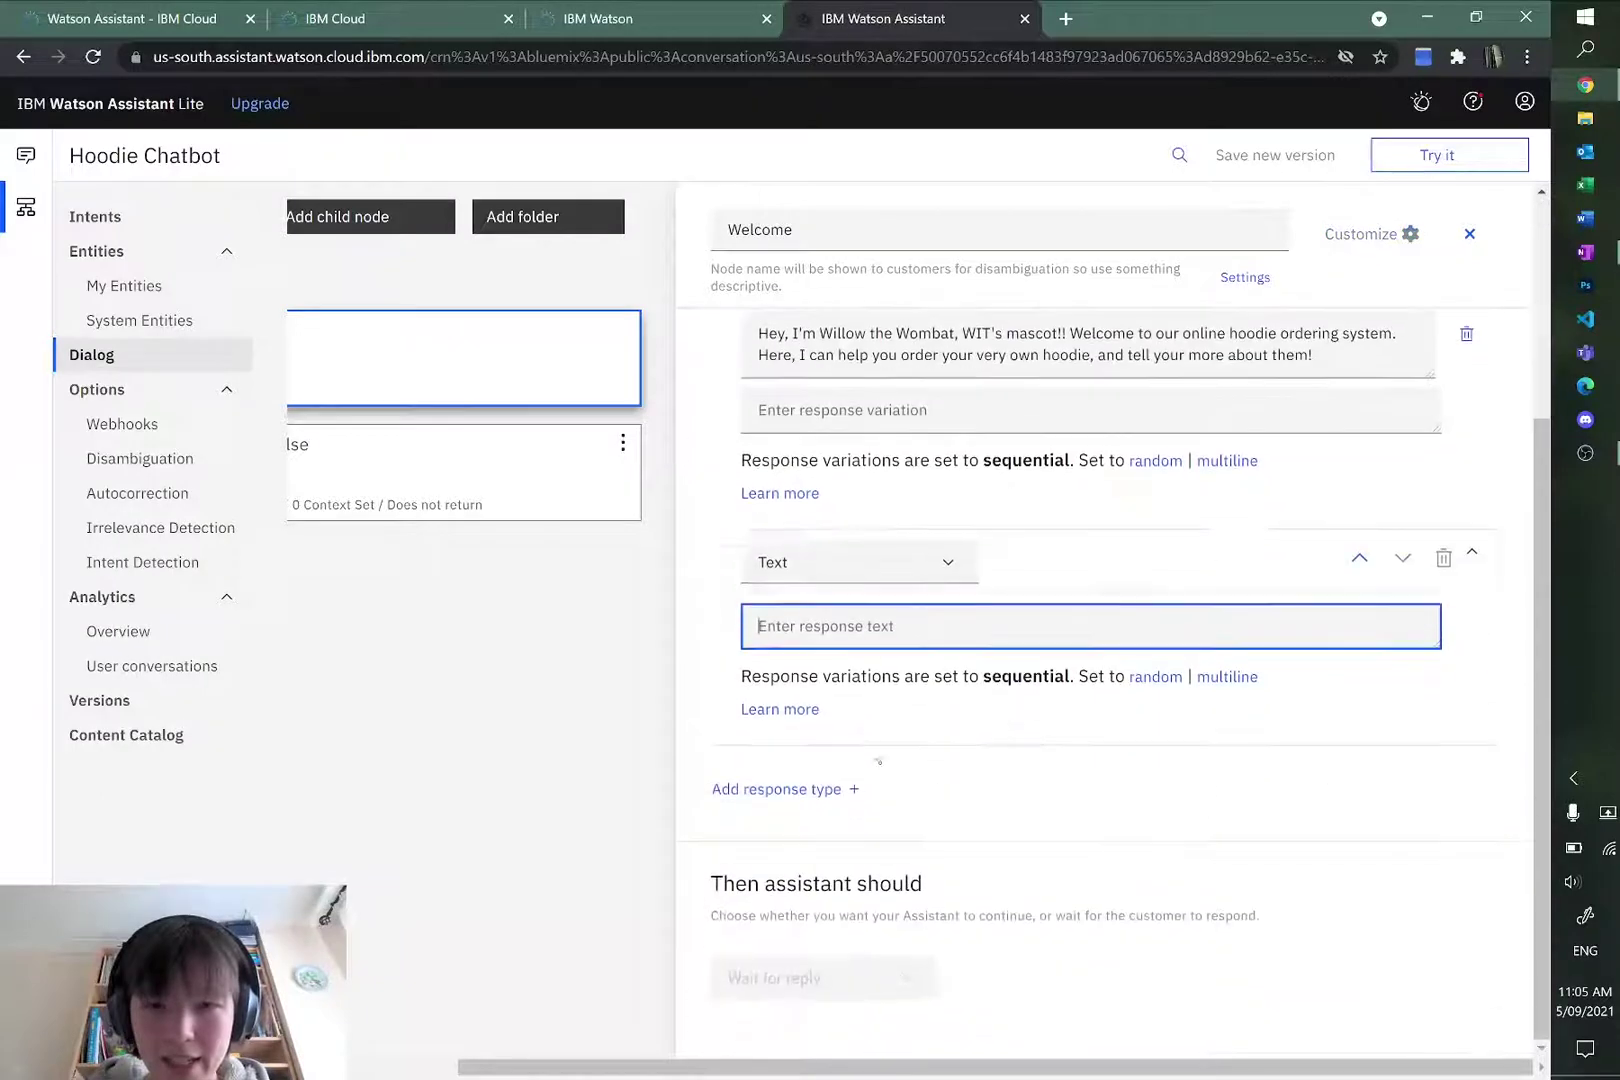
{"action": "left_click", "coordinate": [836, 562]}
Step: Make the new response an Image and paste the Welcome image URL from the notes as its source
{"action": "left_click", "coordinate": [851, 737]}
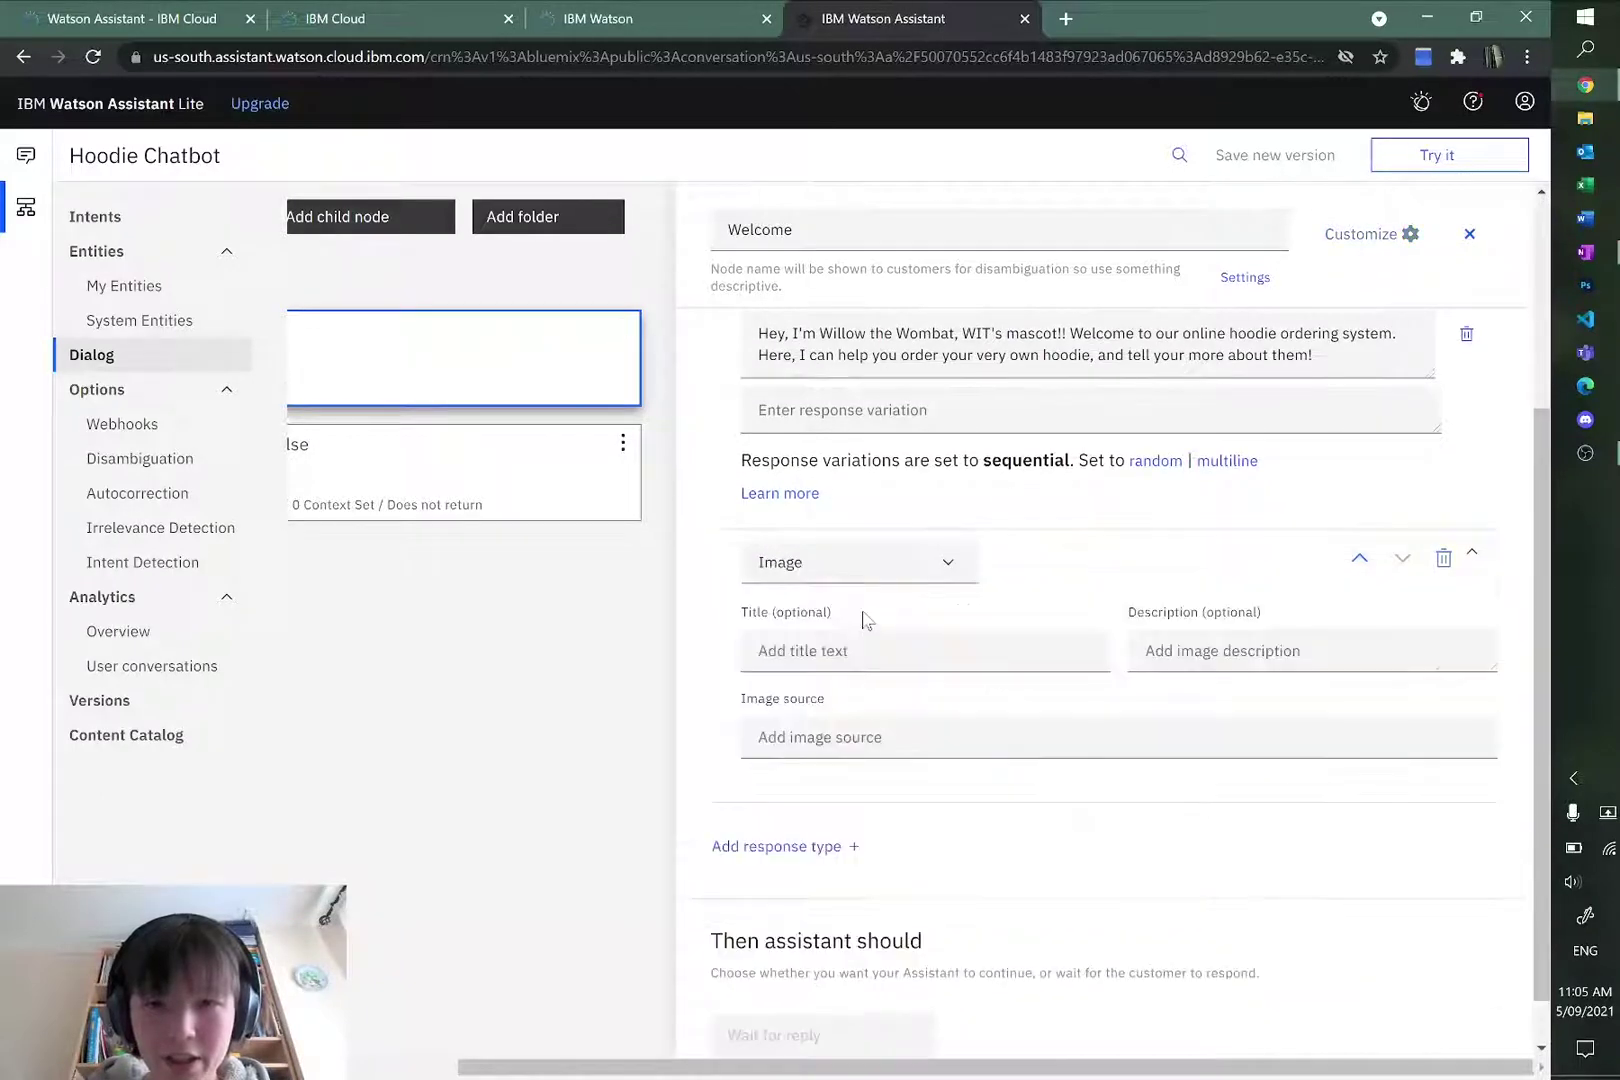
{"action": "left_click", "coordinate": [900, 737]}
{"action": "key", "text": "alt+Tab"}
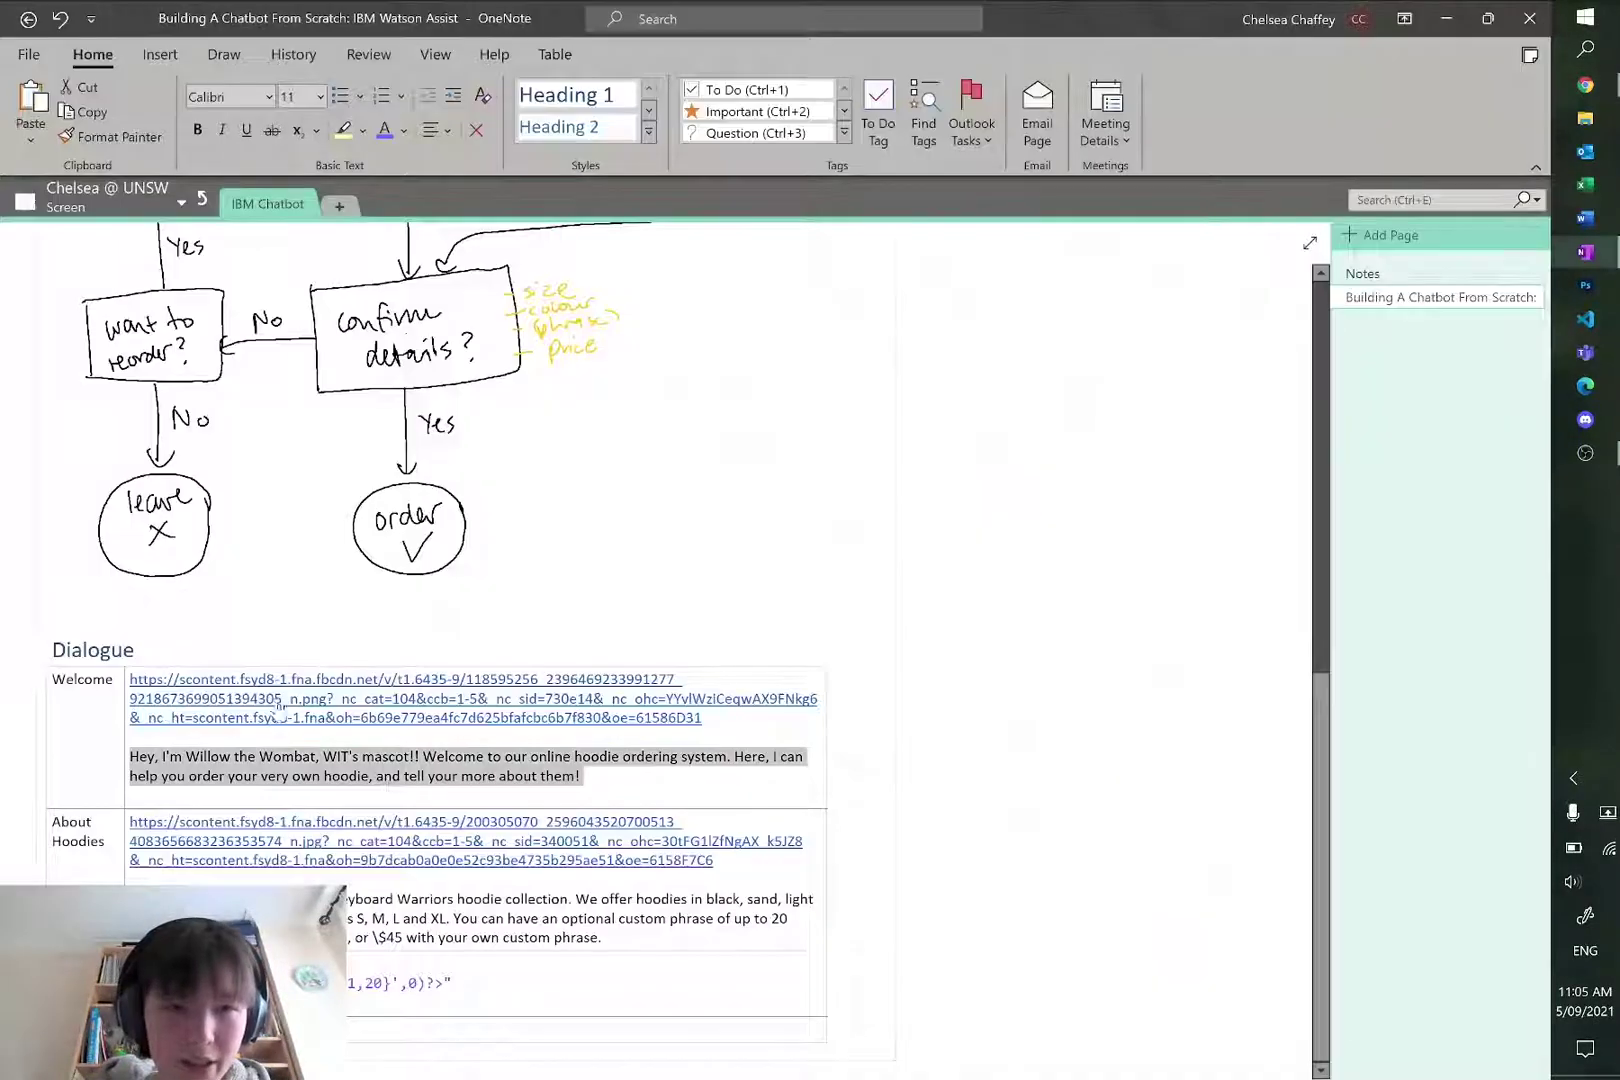
{"action": "left_click", "coordinate": [752, 720]}
{"action": "left_click", "coordinate": [127, 678]}
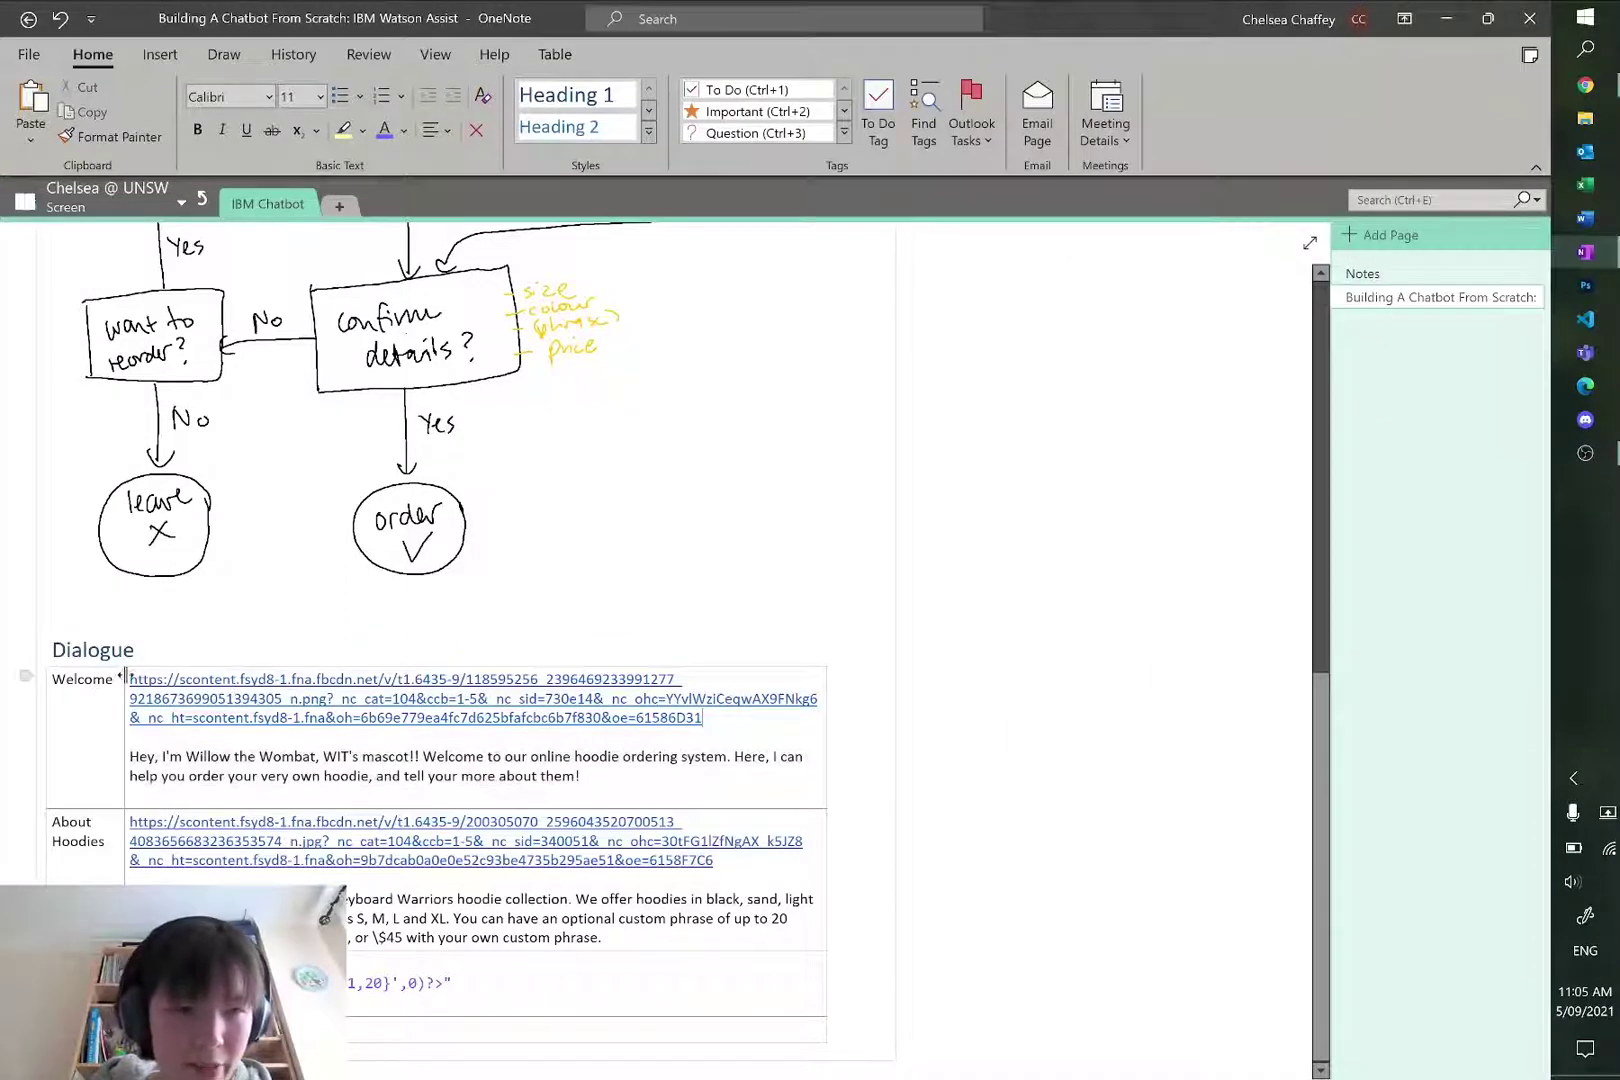
{"action": "triple_click", "coordinate": [129, 677]}
{"action": "key", "text": "ctrl+c"}
{"action": "key", "text": "alt+Tab"}
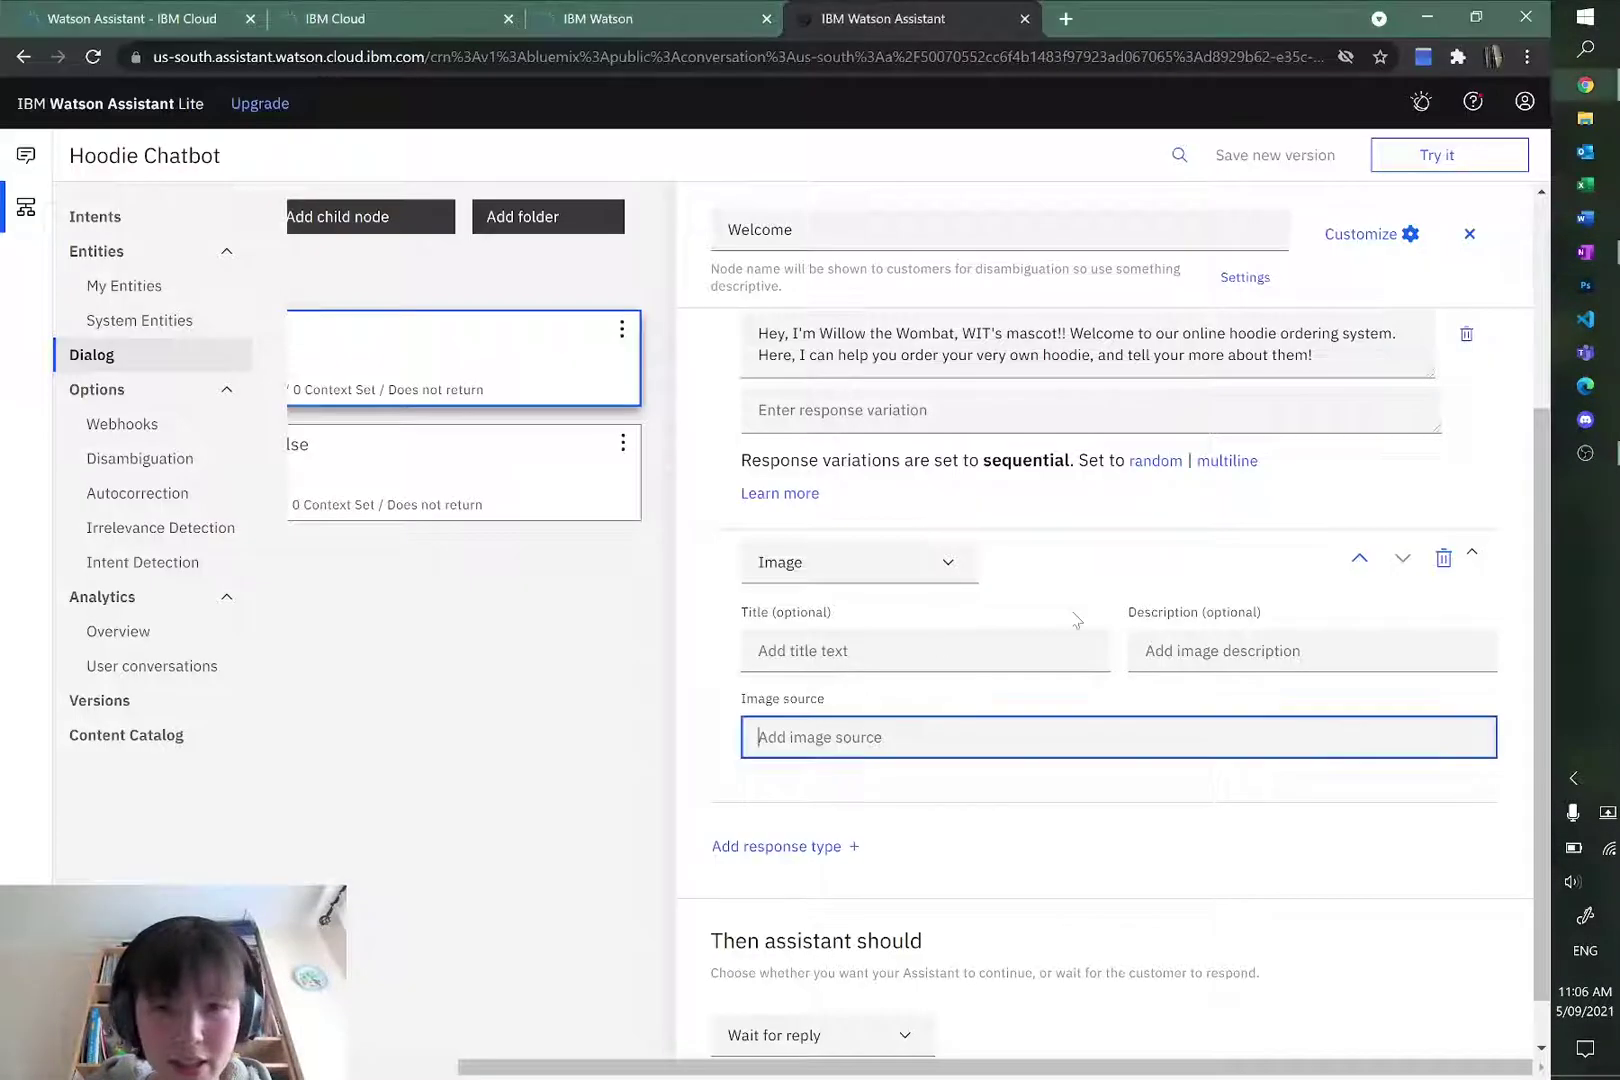
{"action": "key", "text": "ctrl+v"}
Step: Preview the Welcome mascot image link, then finish editing the image source
{"action": "key", "text": "alt+Tab"}
{"action": "left_click", "coordinate": [390, 708]}
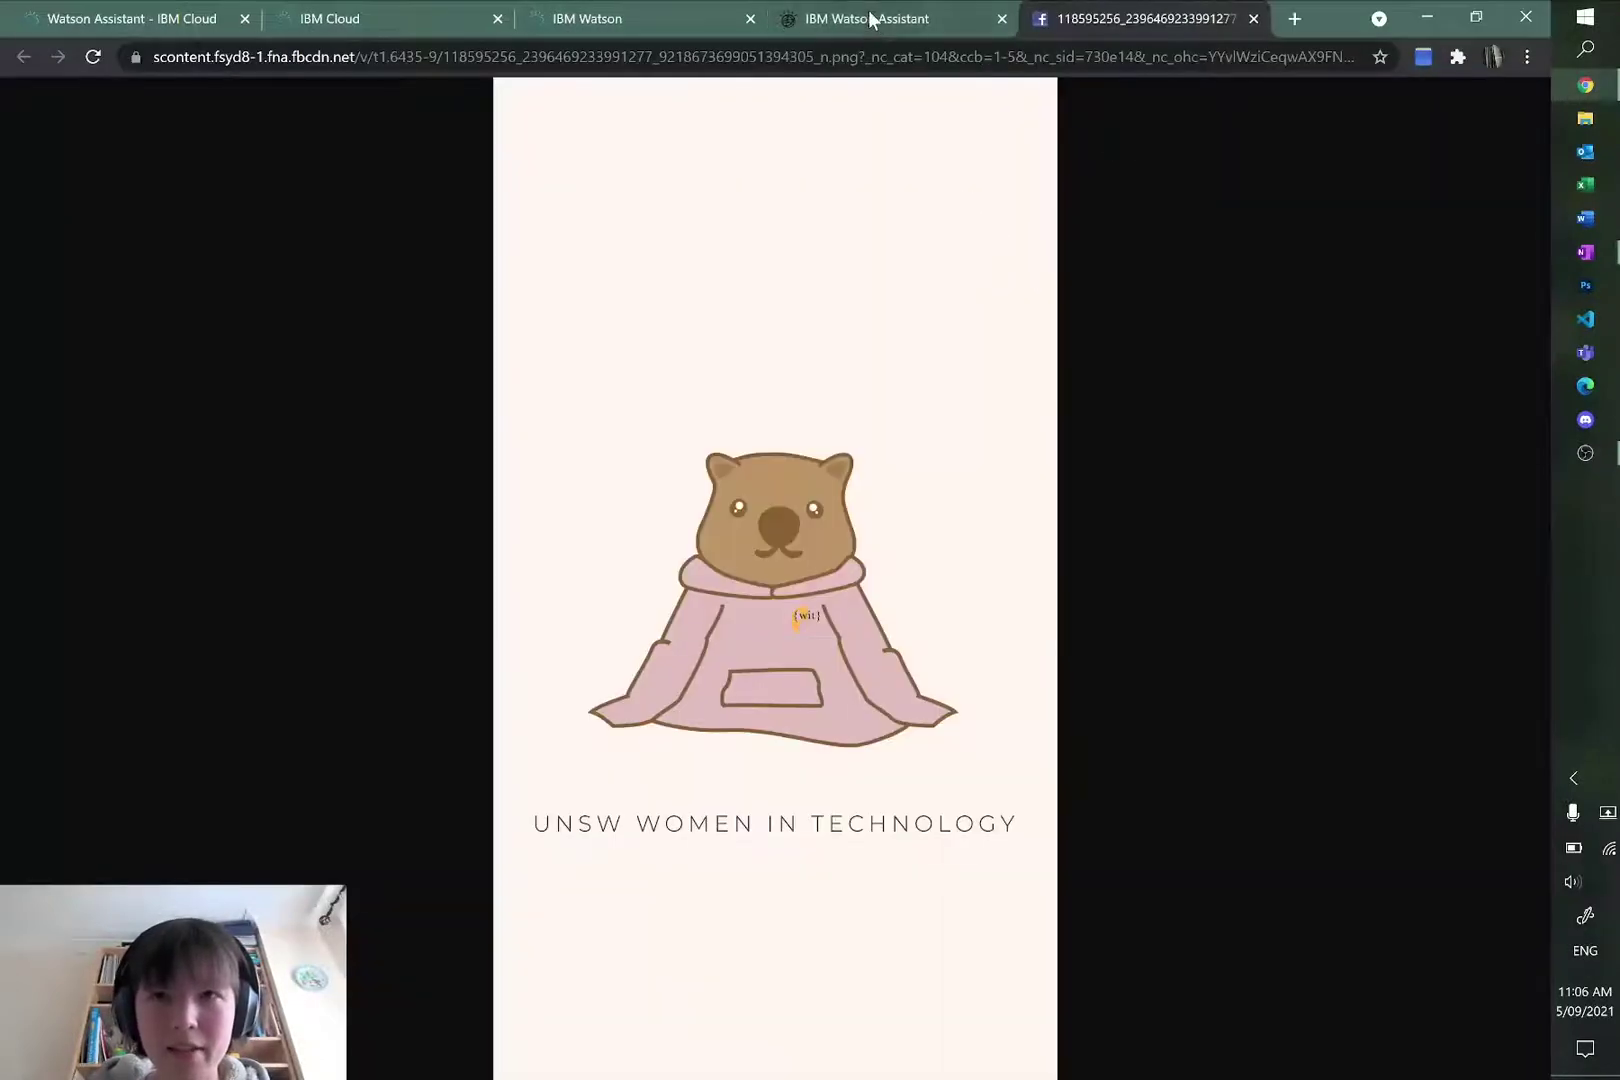
{"action": "left_click", "coordinate": [870, 20]}
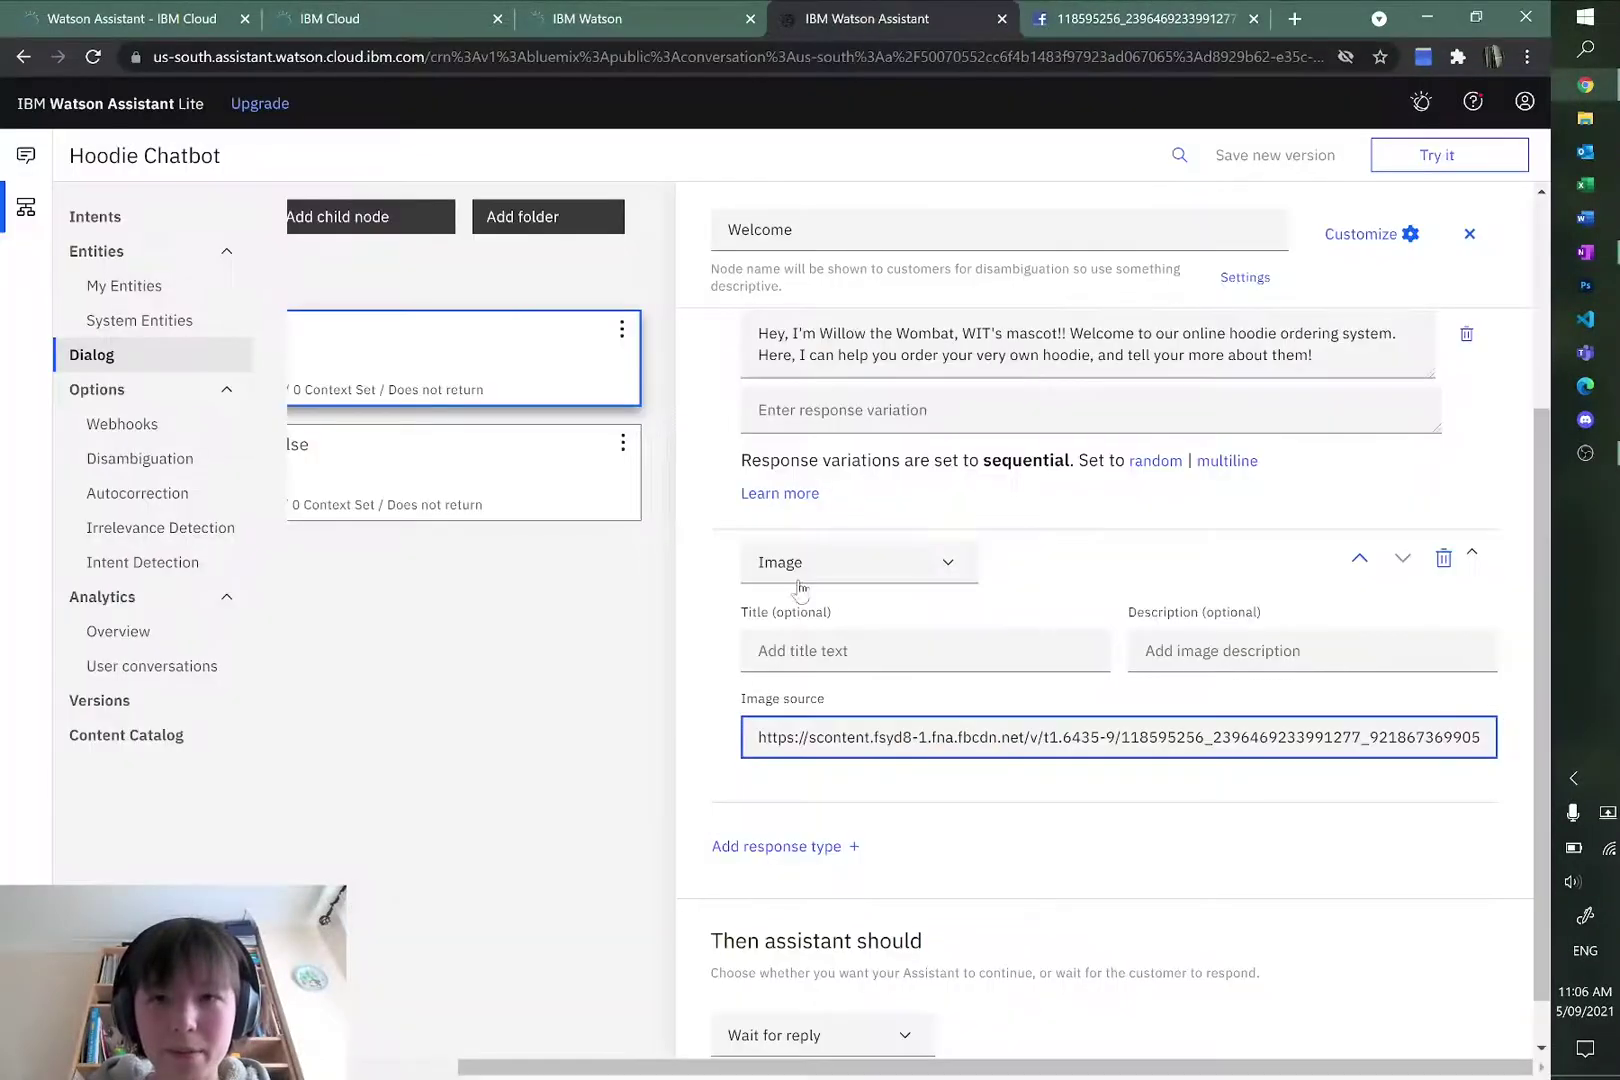
{"action": "left_click", "coordinate": [1157, 832]}
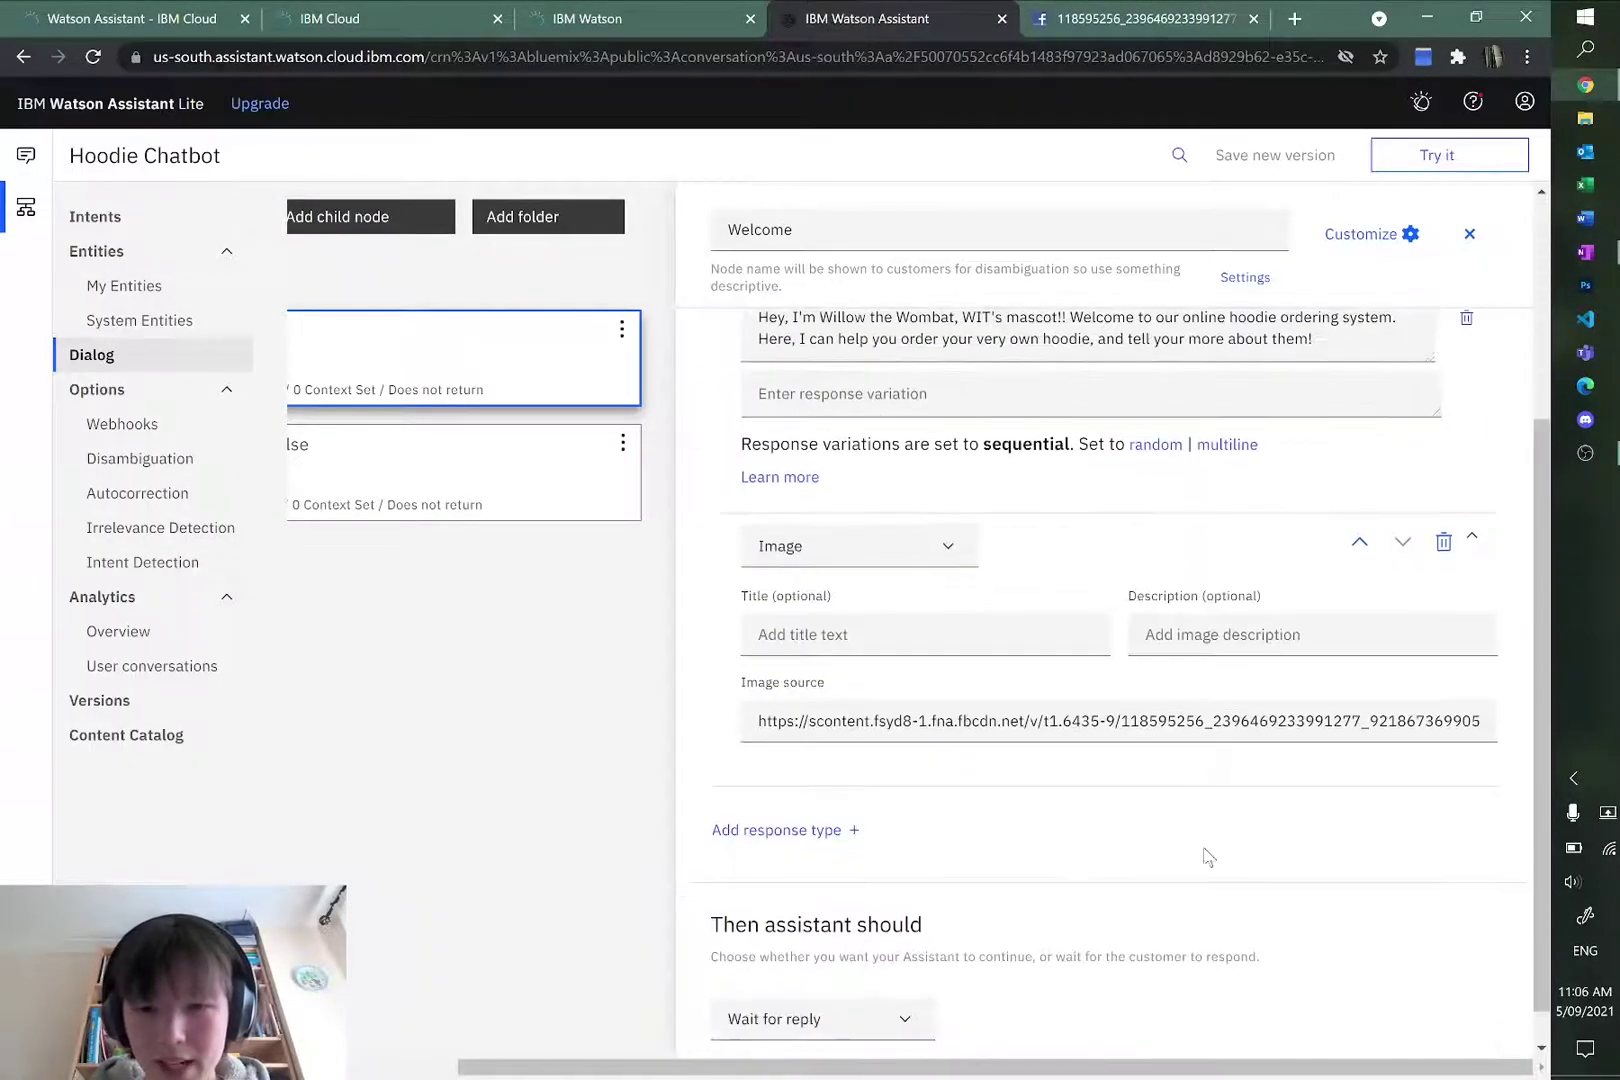
{"action": "scroll", "coordinate": [1067, 803], "scroll_direction": "down", "scroll_amount": 1}
{"action": "scroll", "coordinate": [1067, 803], "scroll_direction": "up", "scroll_amount": 2}
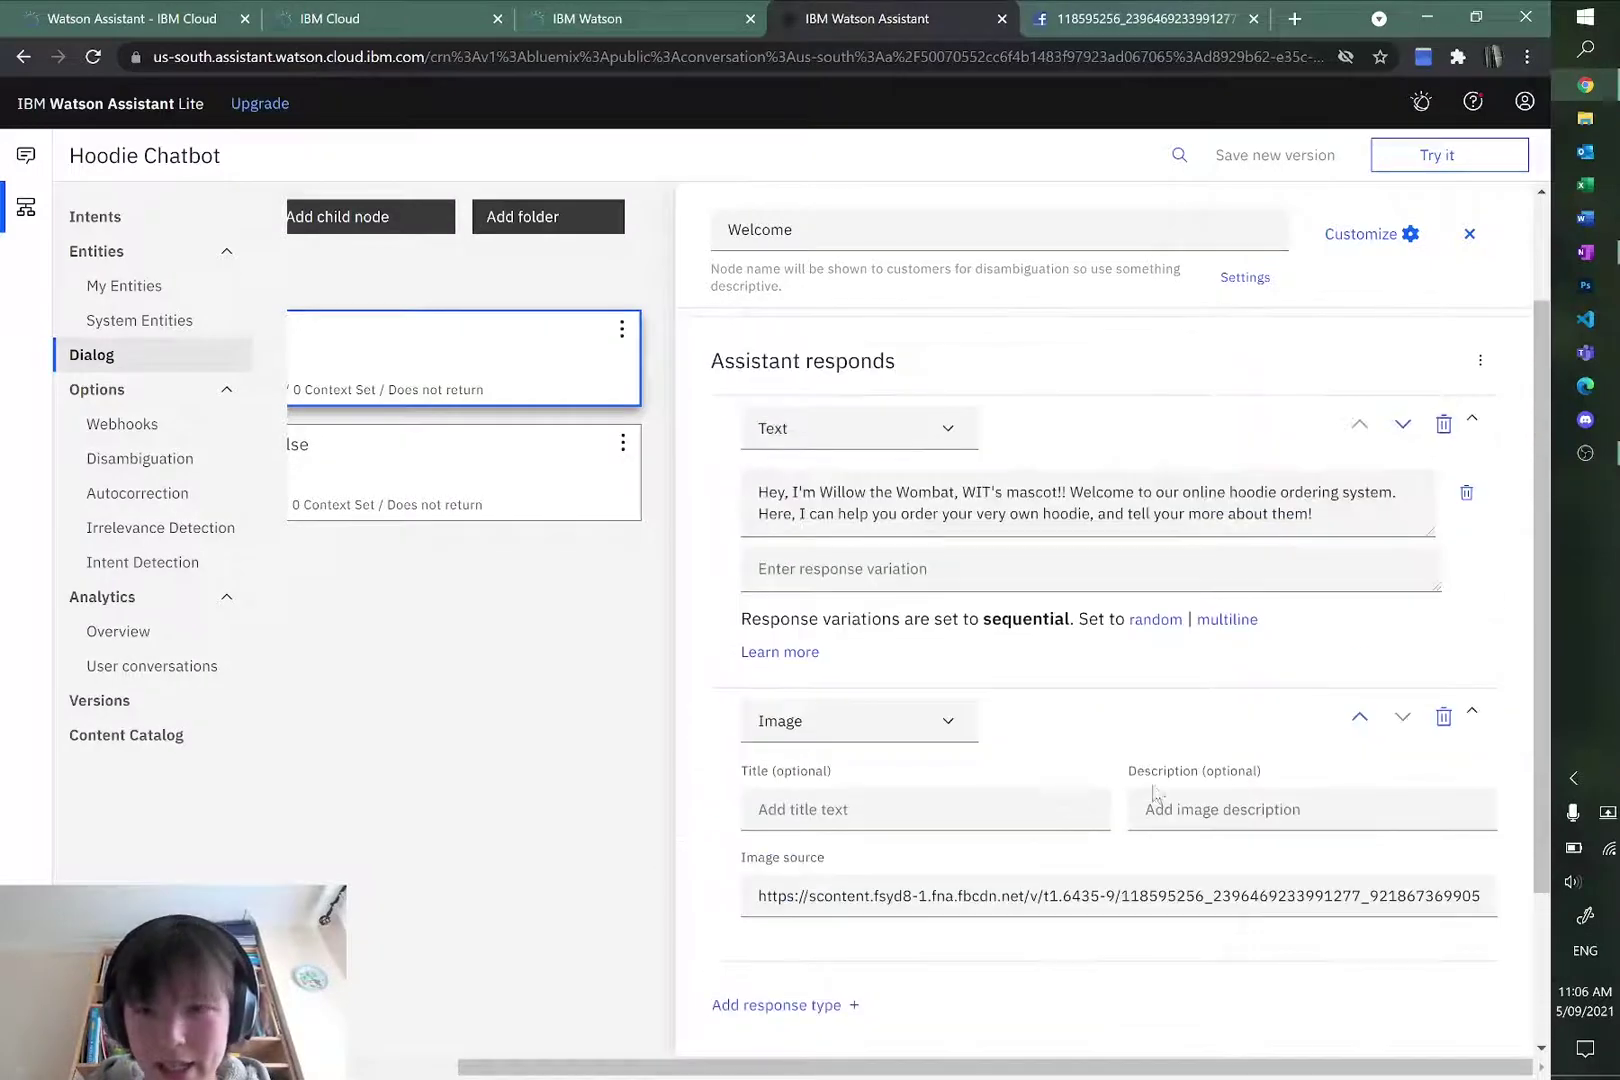
Step: Move the Welcome node's Image response above the greeting text and open the Try it chat
{"action": "left_click", "coordinate": [1368, 720]}
{"action": "scroll", "coordinate": [965, 473], "scroll_direction": "up", "scroll_amount": 2}
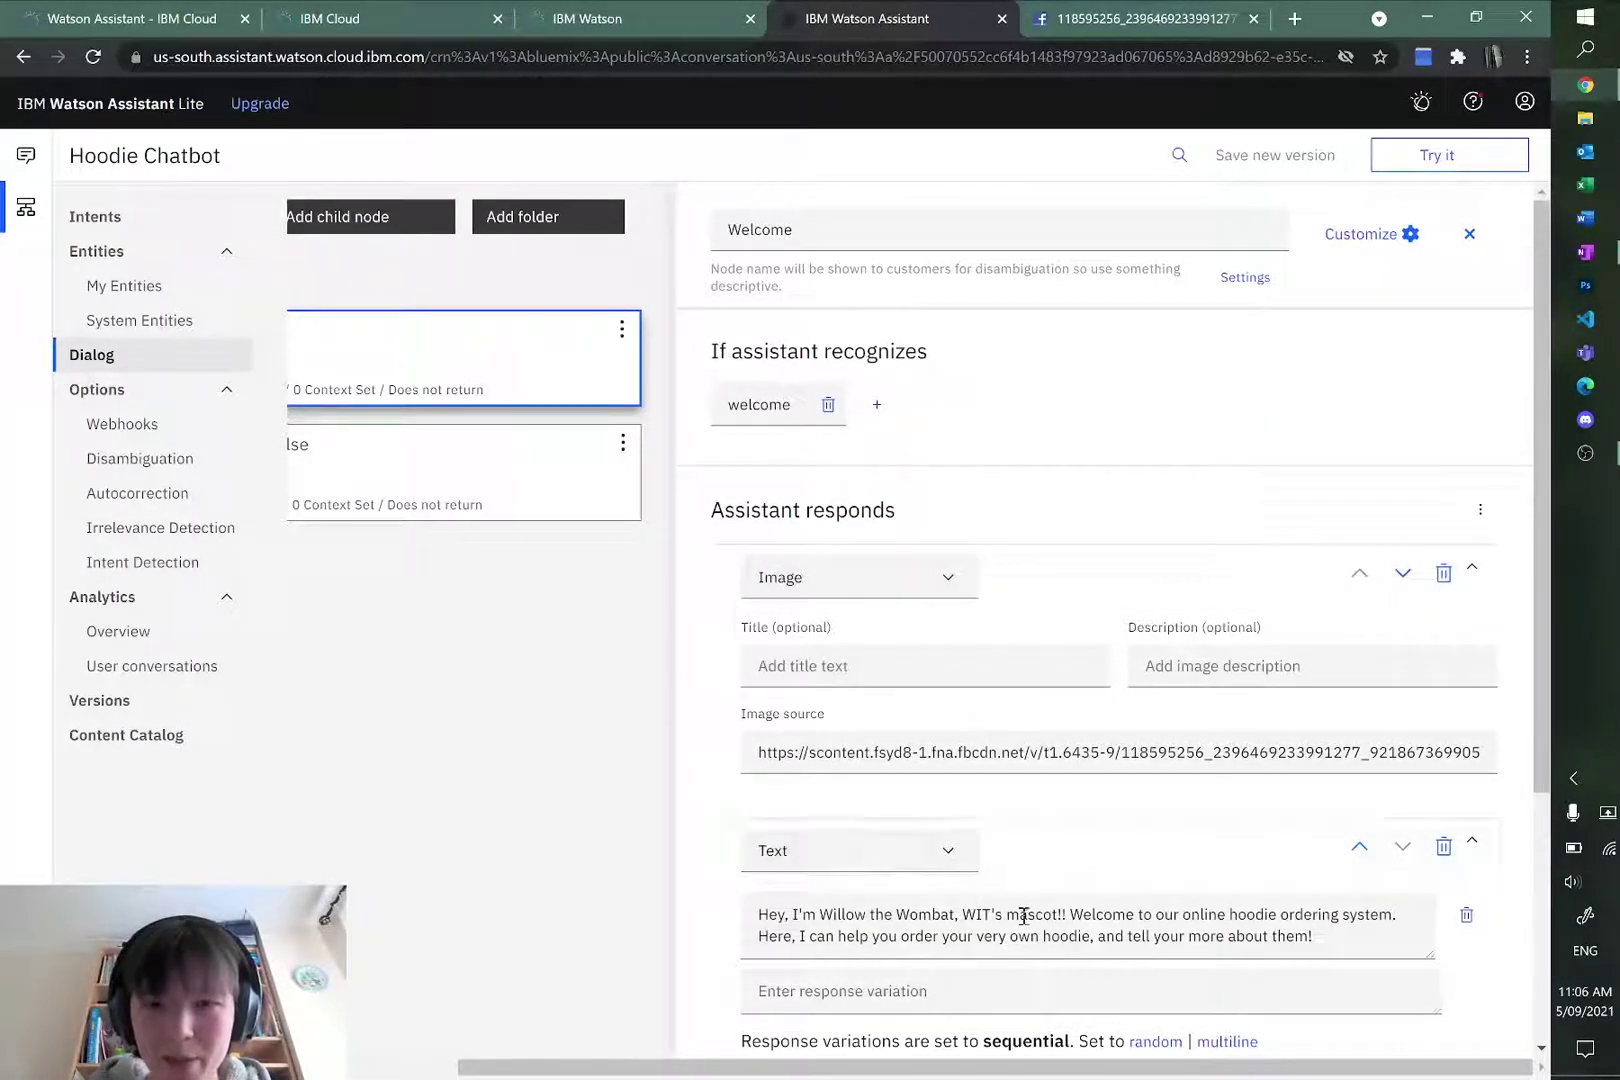
{"action": "scroll", "coordinate": [1128, 636], "scroll_direction": "down", "scroll_amount": 3}
{"action": "scroll", "coordinate": [1128, 636], "scroll_direction": "up", "scroll_amount": 3}
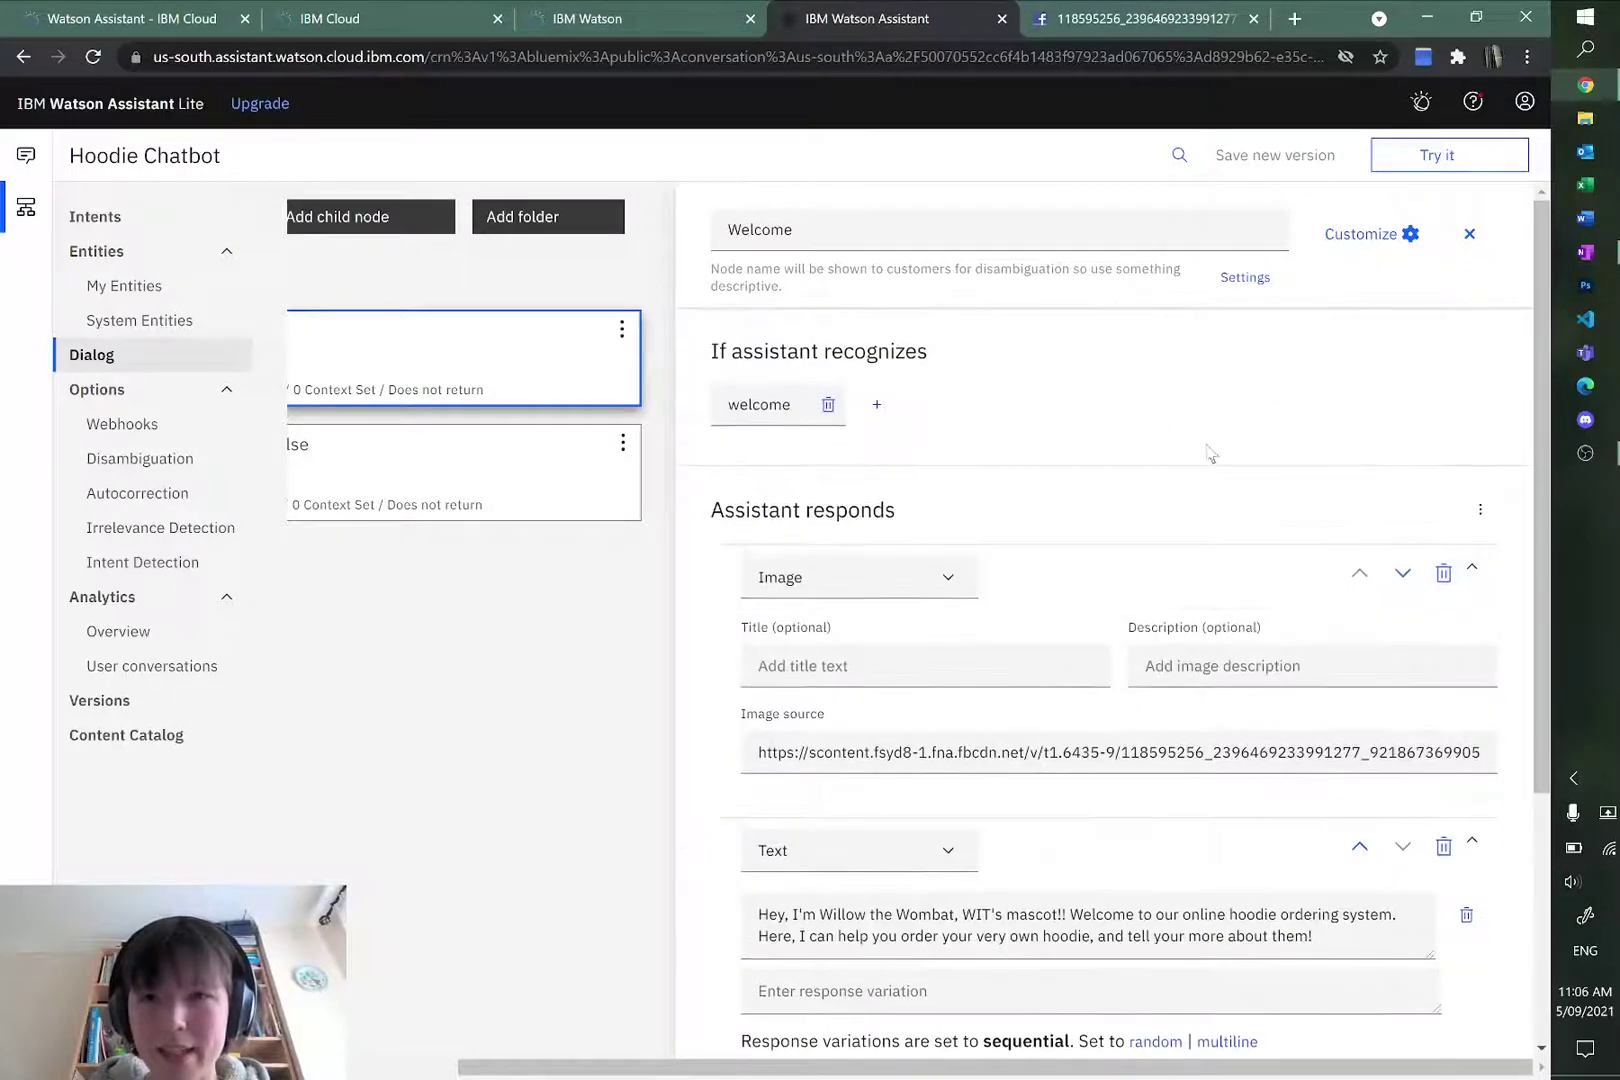
{"action": "scroll", "coordinate": [1140, 560], "scroll_direction": "down", "scroll_amount": 3}
{"action": "scroll", "coordinate": [1120, 610], "scroll_direction": "up", "scroll_amount": 3}
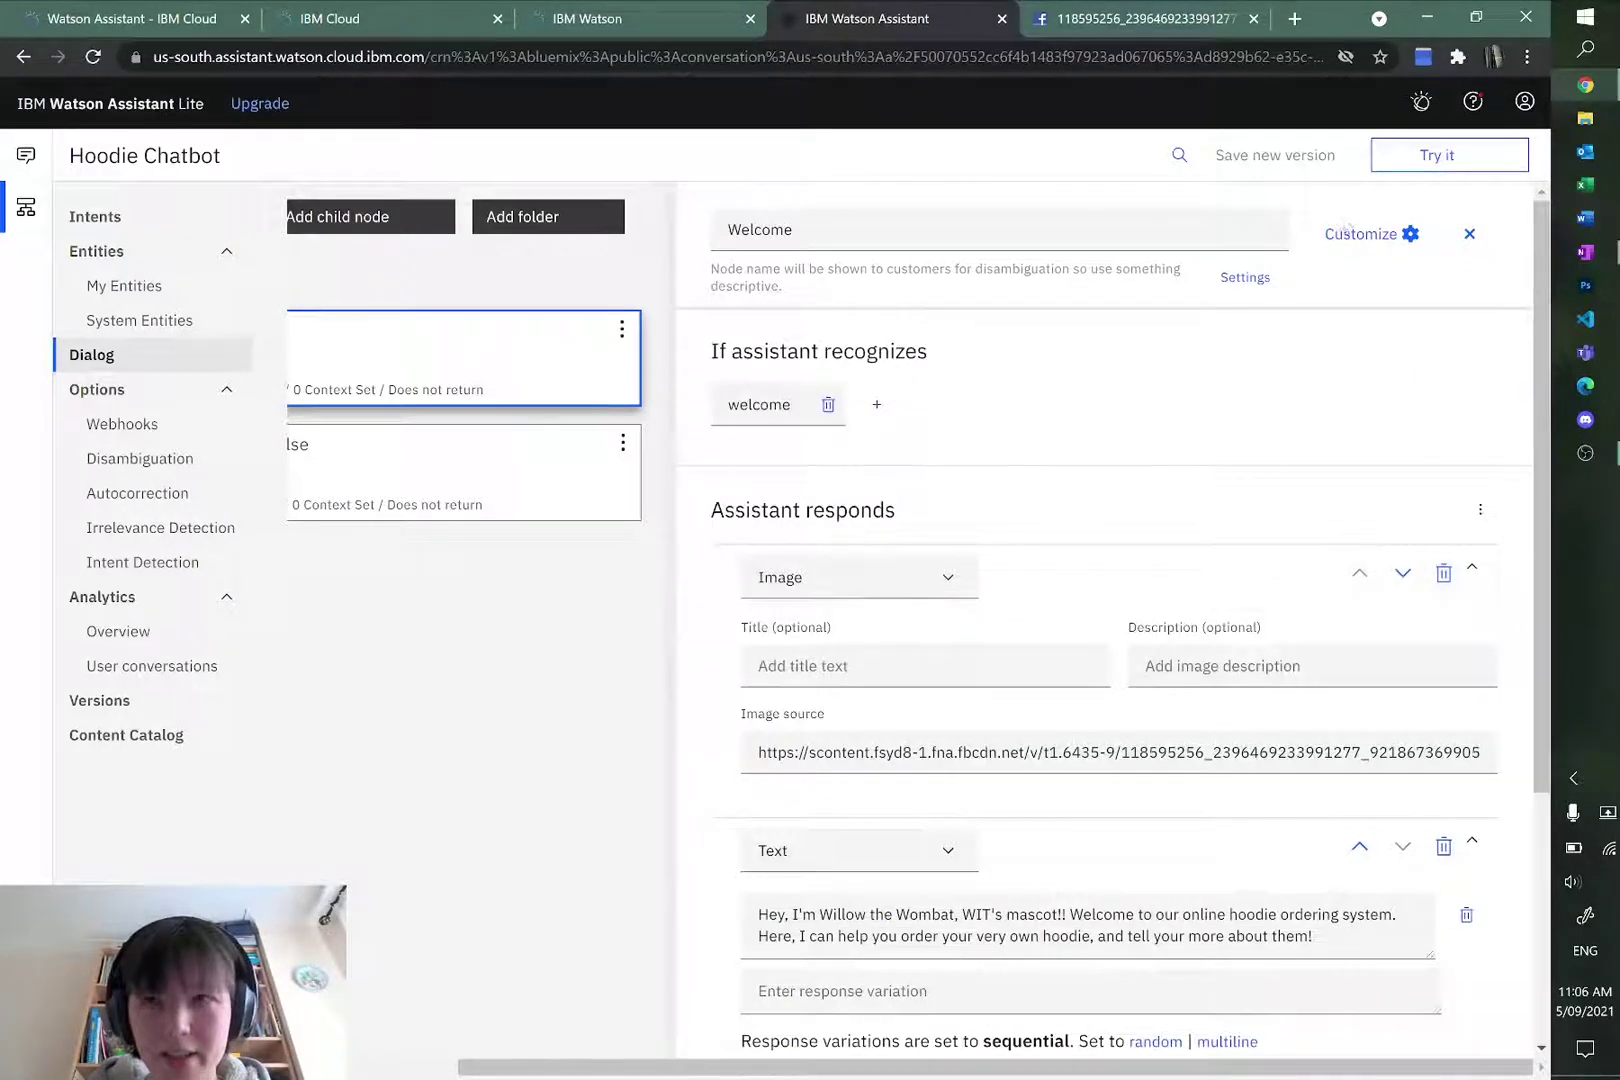
{"action": "left_click", "coordinate": [1467, 168]}
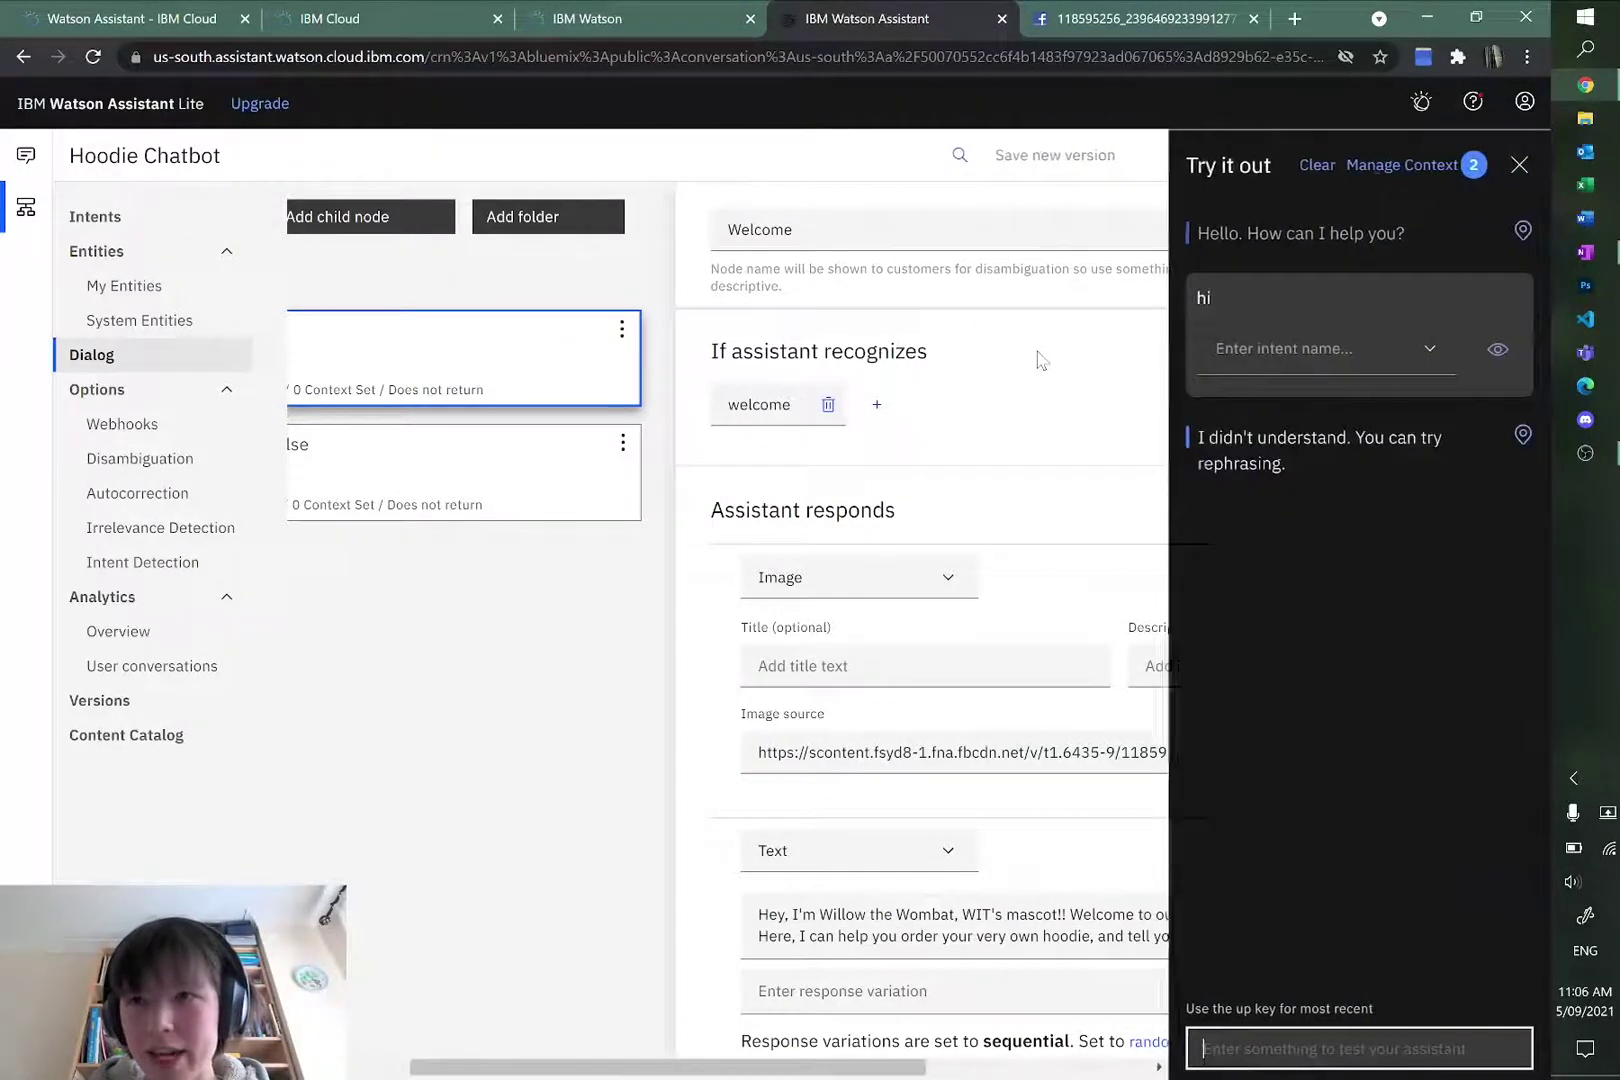
Step: Clear the test chat, confirm the wombat image and Willow the Wombat greeting appear, then close both panels
{"action": "left_click", "coordinate": [1317, 166]}
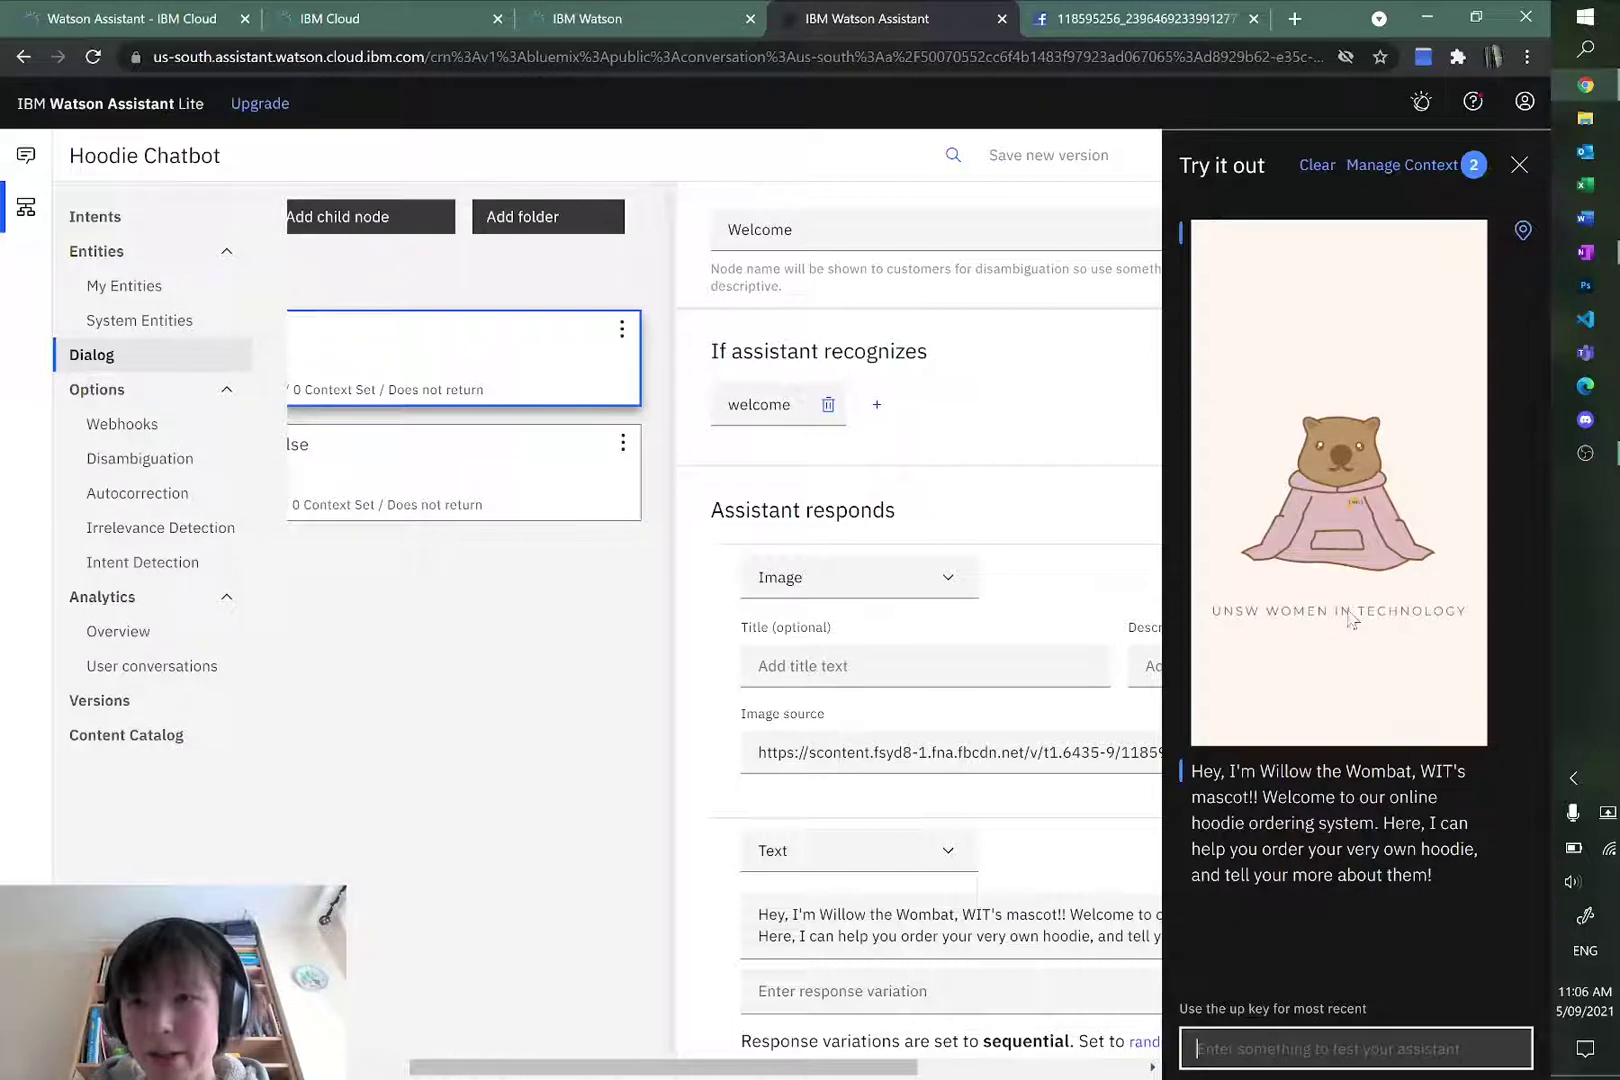
{"action": "left_click_drag", "start_coordinate": [1200, 773], "coordinate": [1447, 881]}
{"action": "left_click", "coordinate": [1447, 881]}
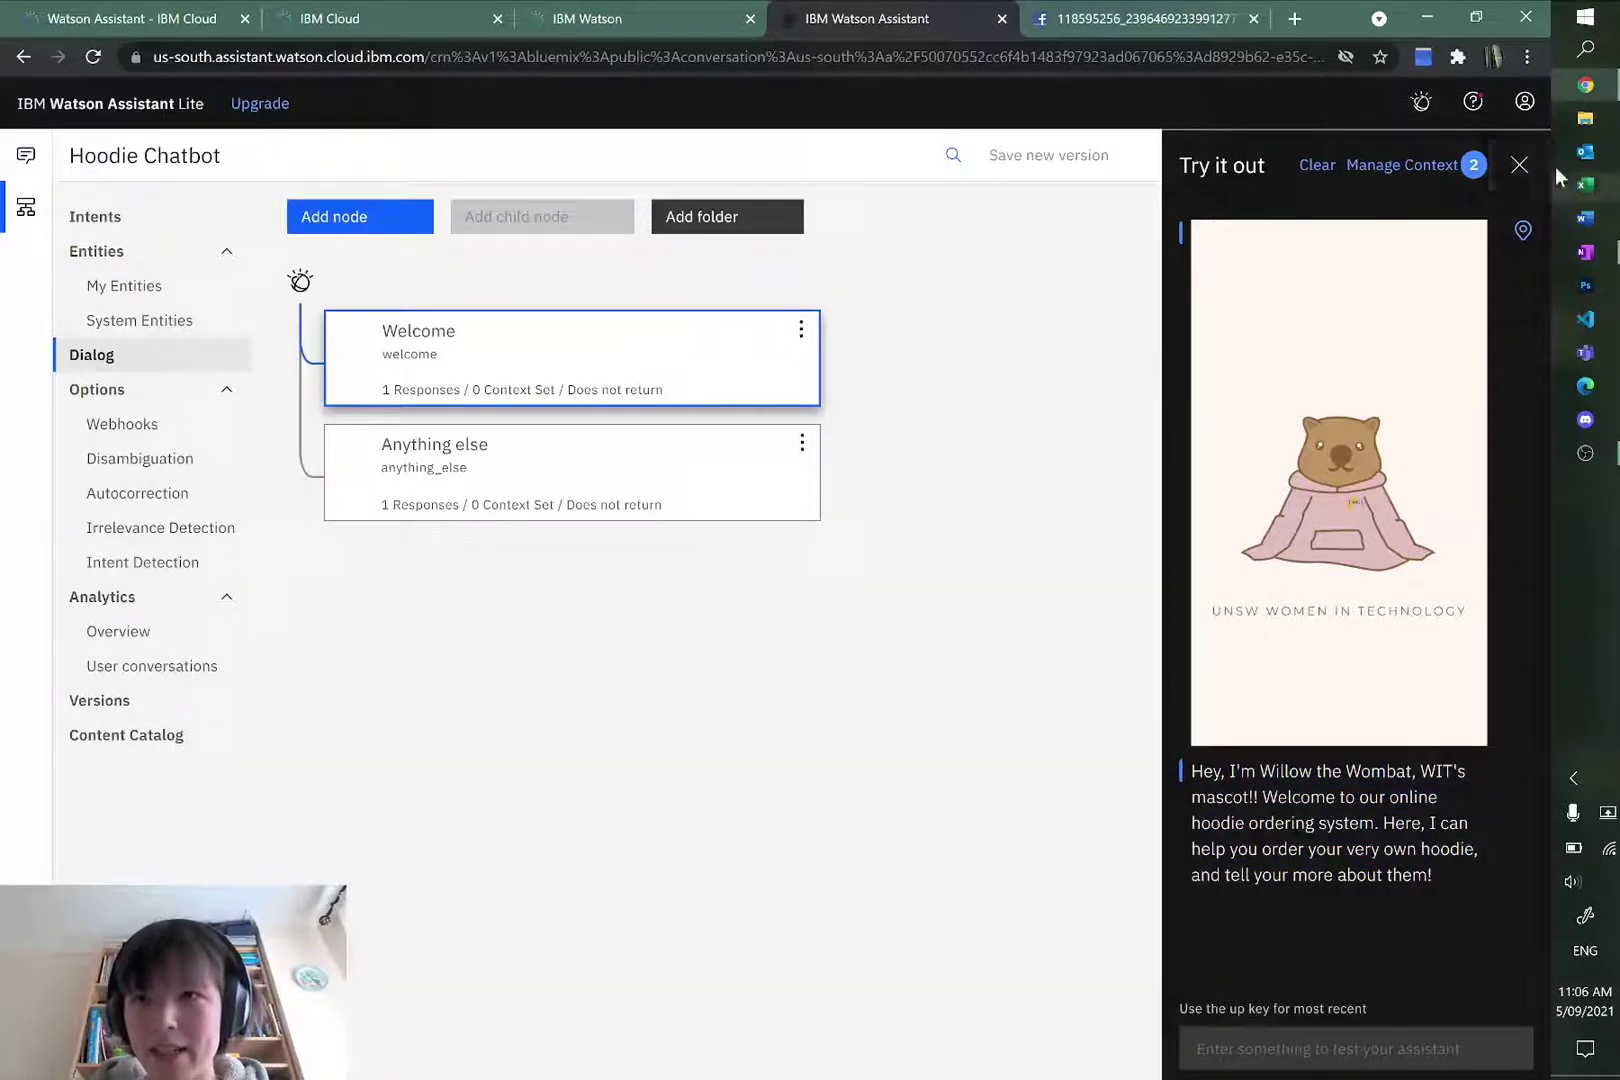
{"action": "left_click", "coordinate": [1519, 164]}
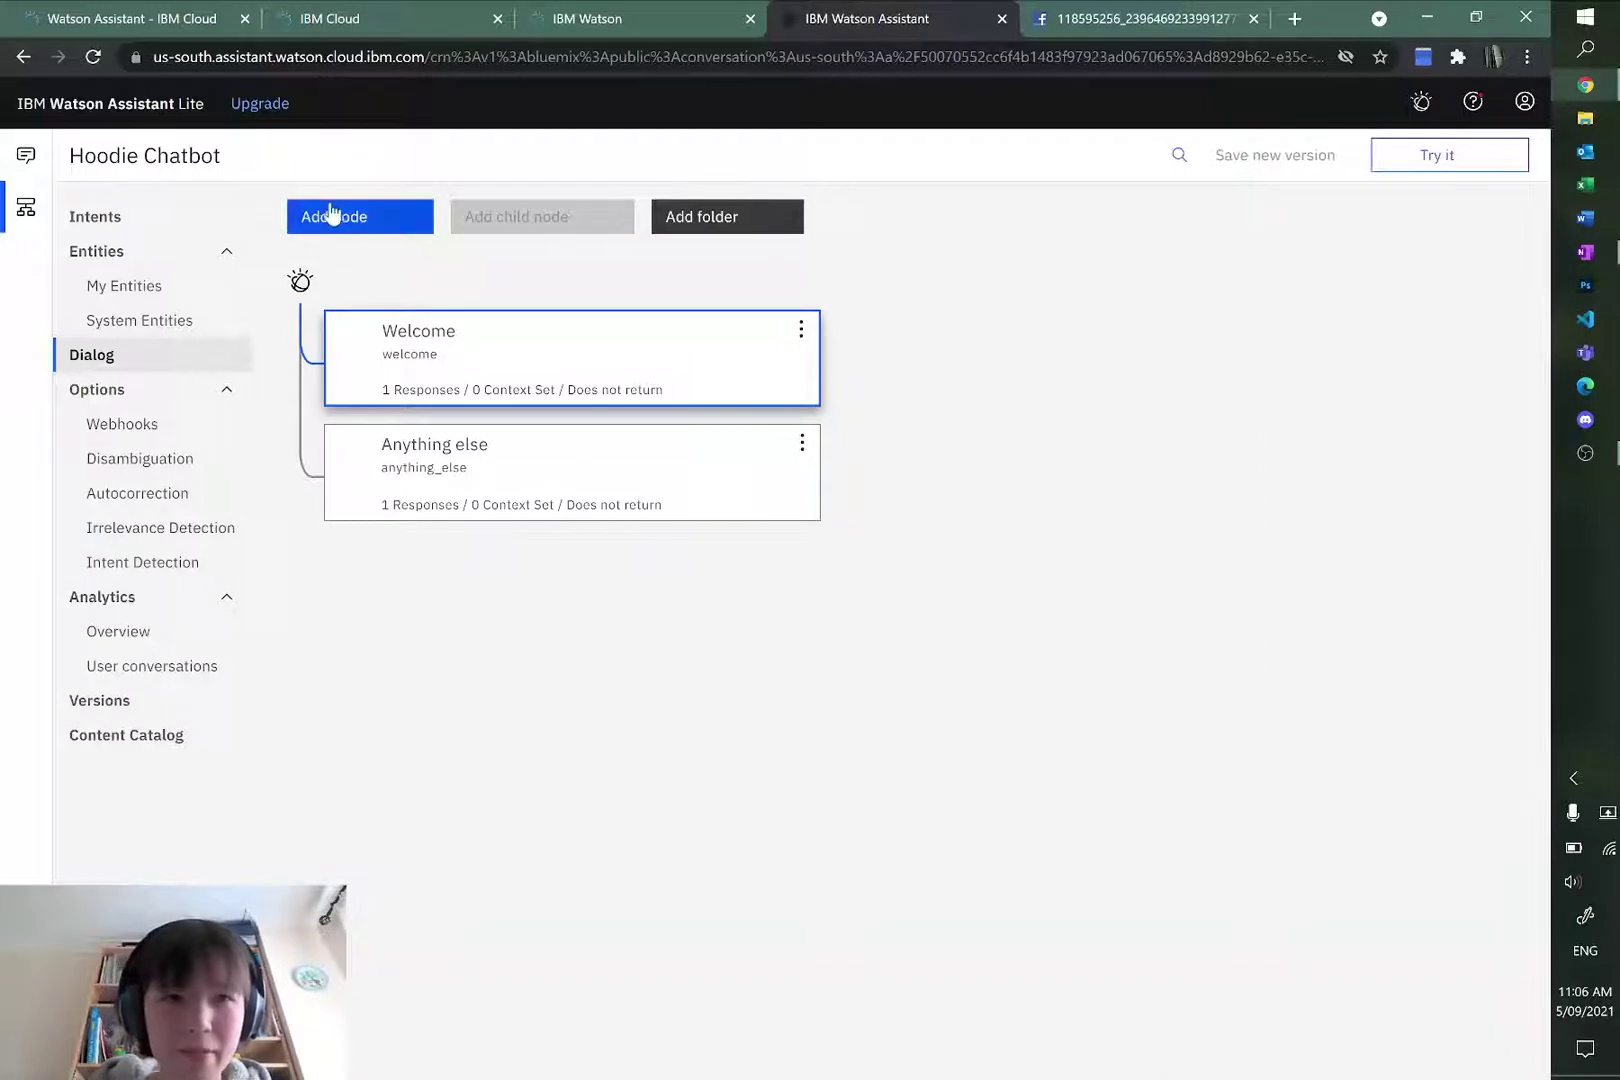
Step: Add a new dialog node after Welcome named 'Information about Hoodies'
{"action": "left_click", "coordinate": [366, 220]}
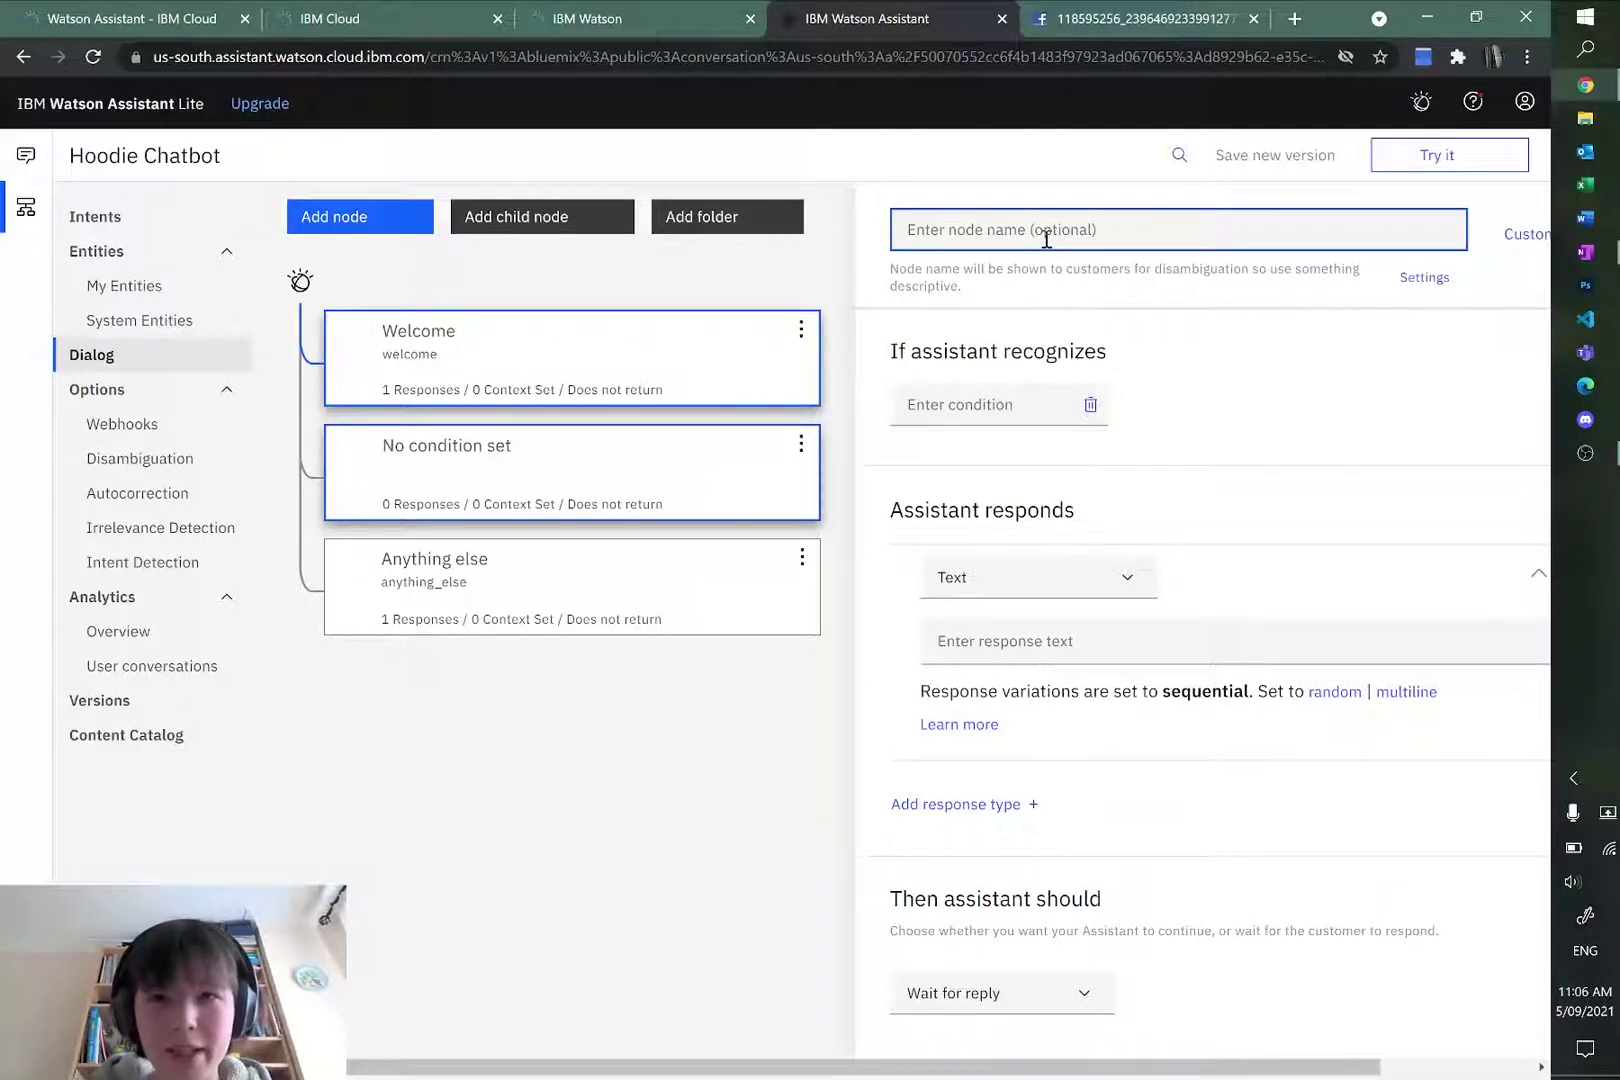
{"action": "key", "text": "alt+Tab"}
{"action": "scroll", "coordinate": [419, 628], "scroll_direction": "up", "scroll_amount": 10}
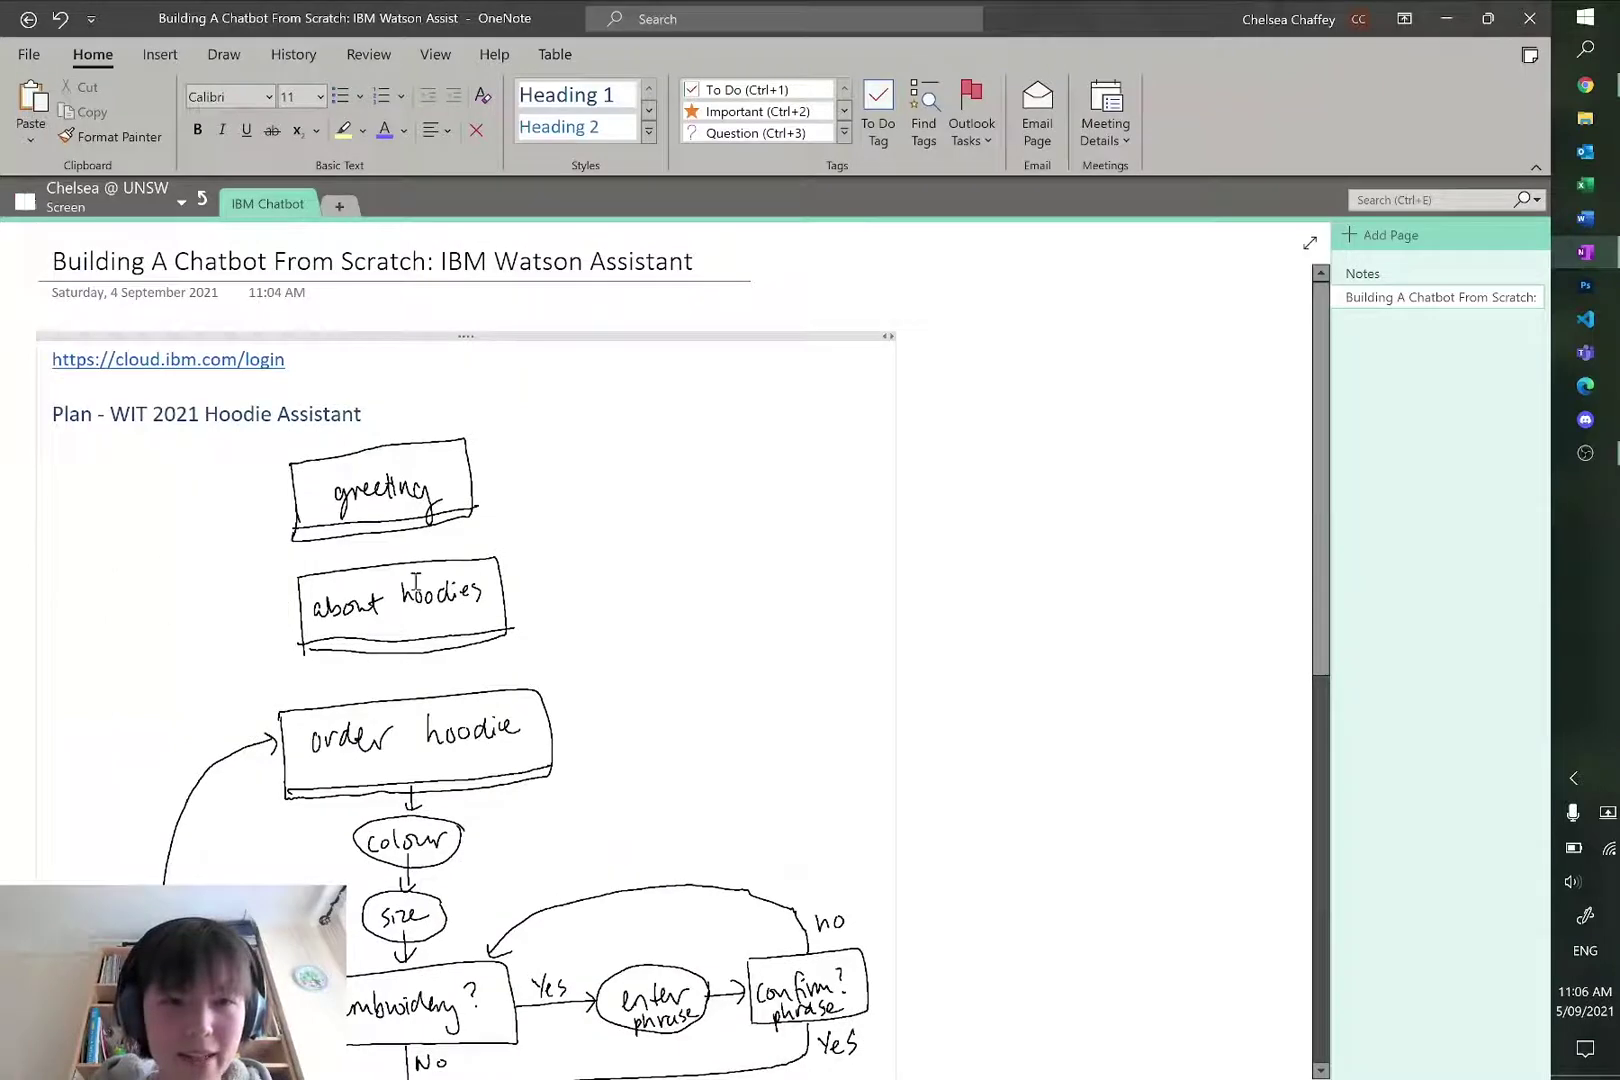
{"action": "key", "text": "alt+Tab"}
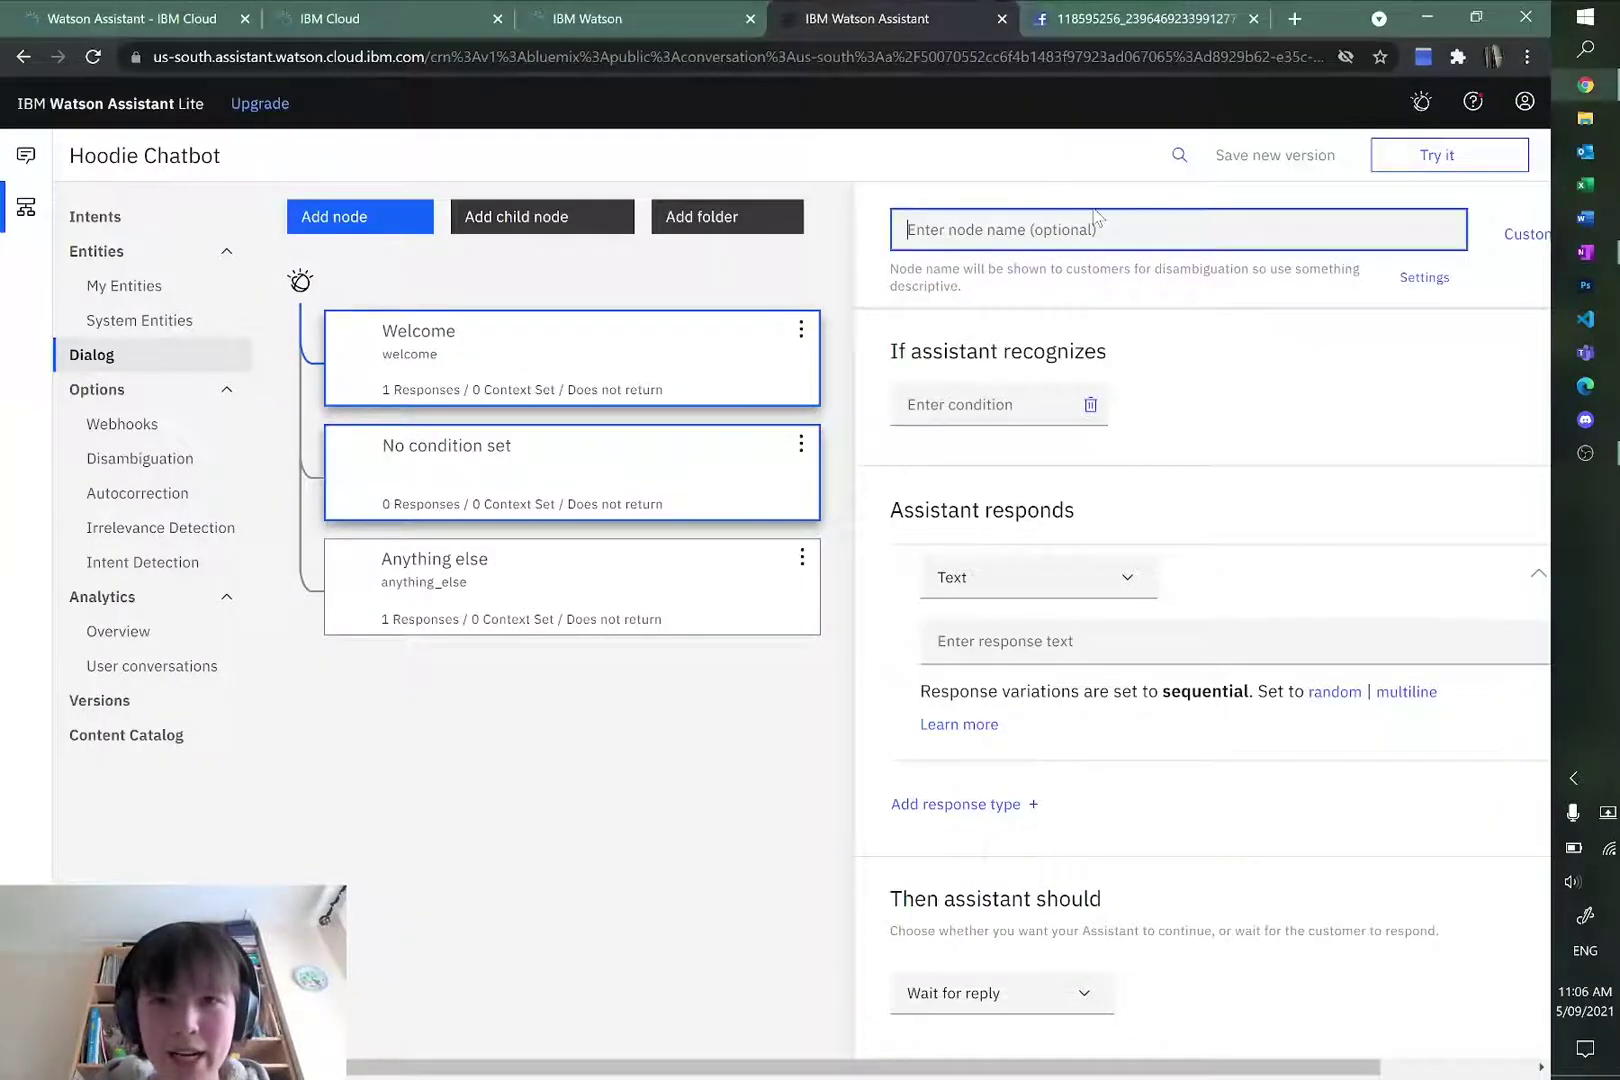
{"action": "type", "text": "I"}
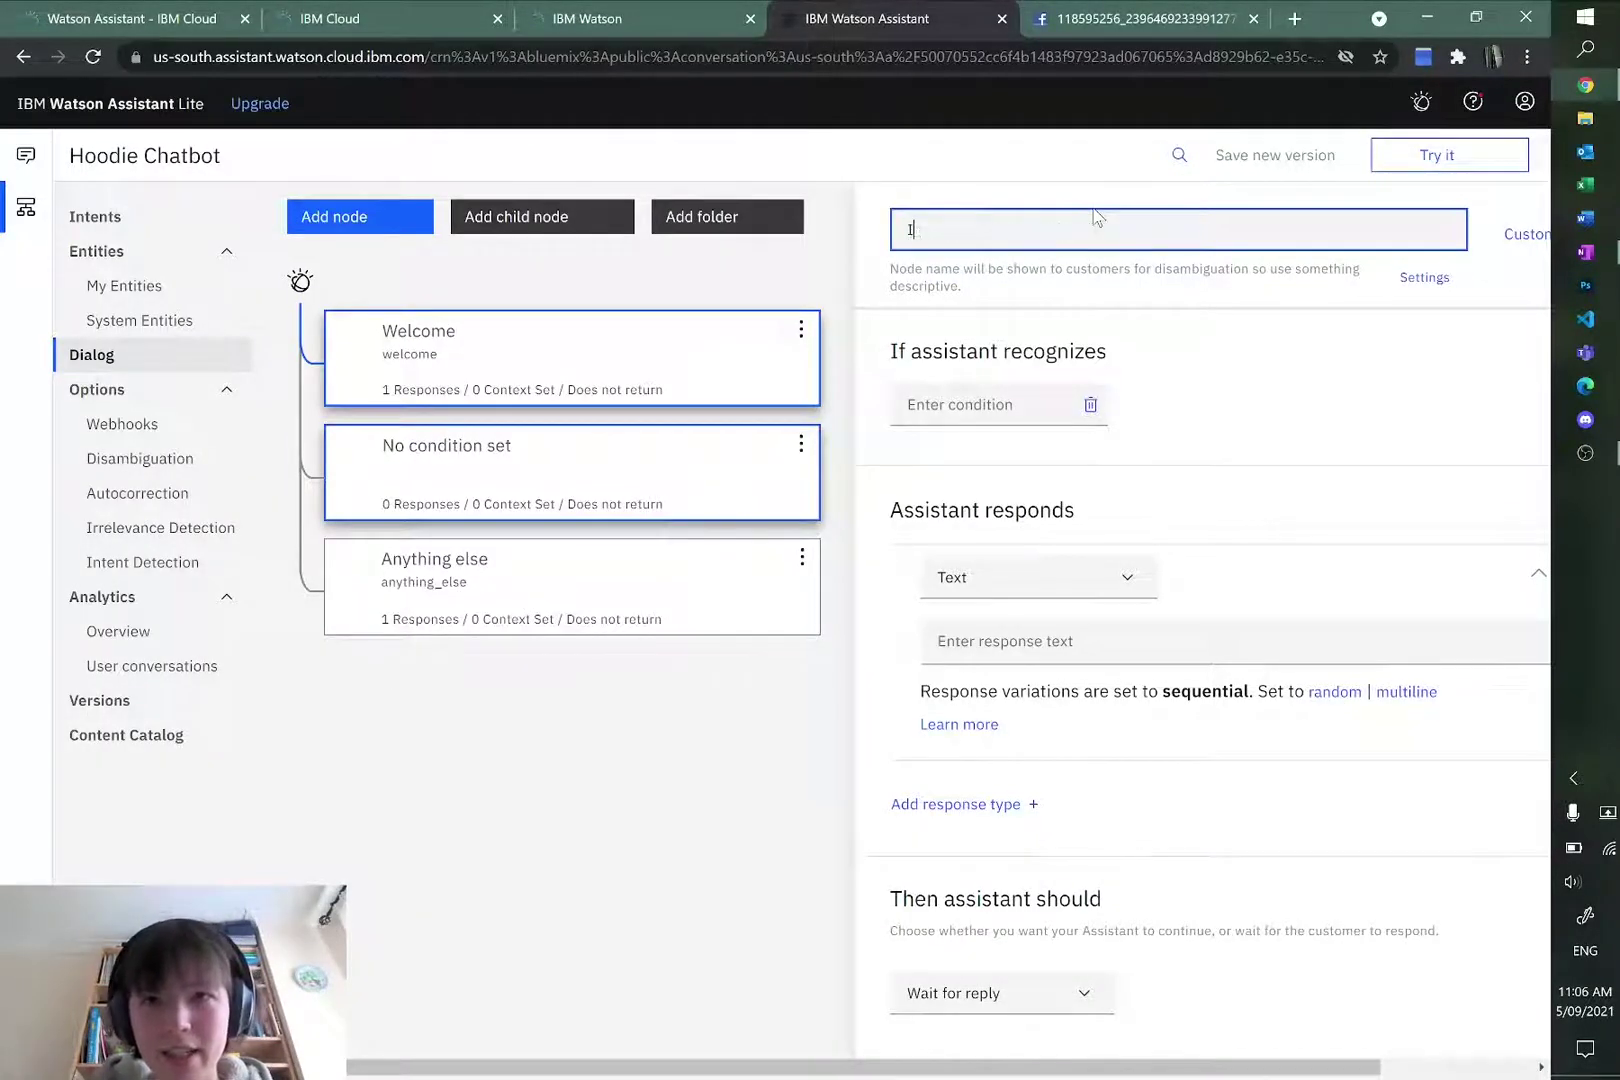
{"action": "type", "text": "nformation about Hoodies"}
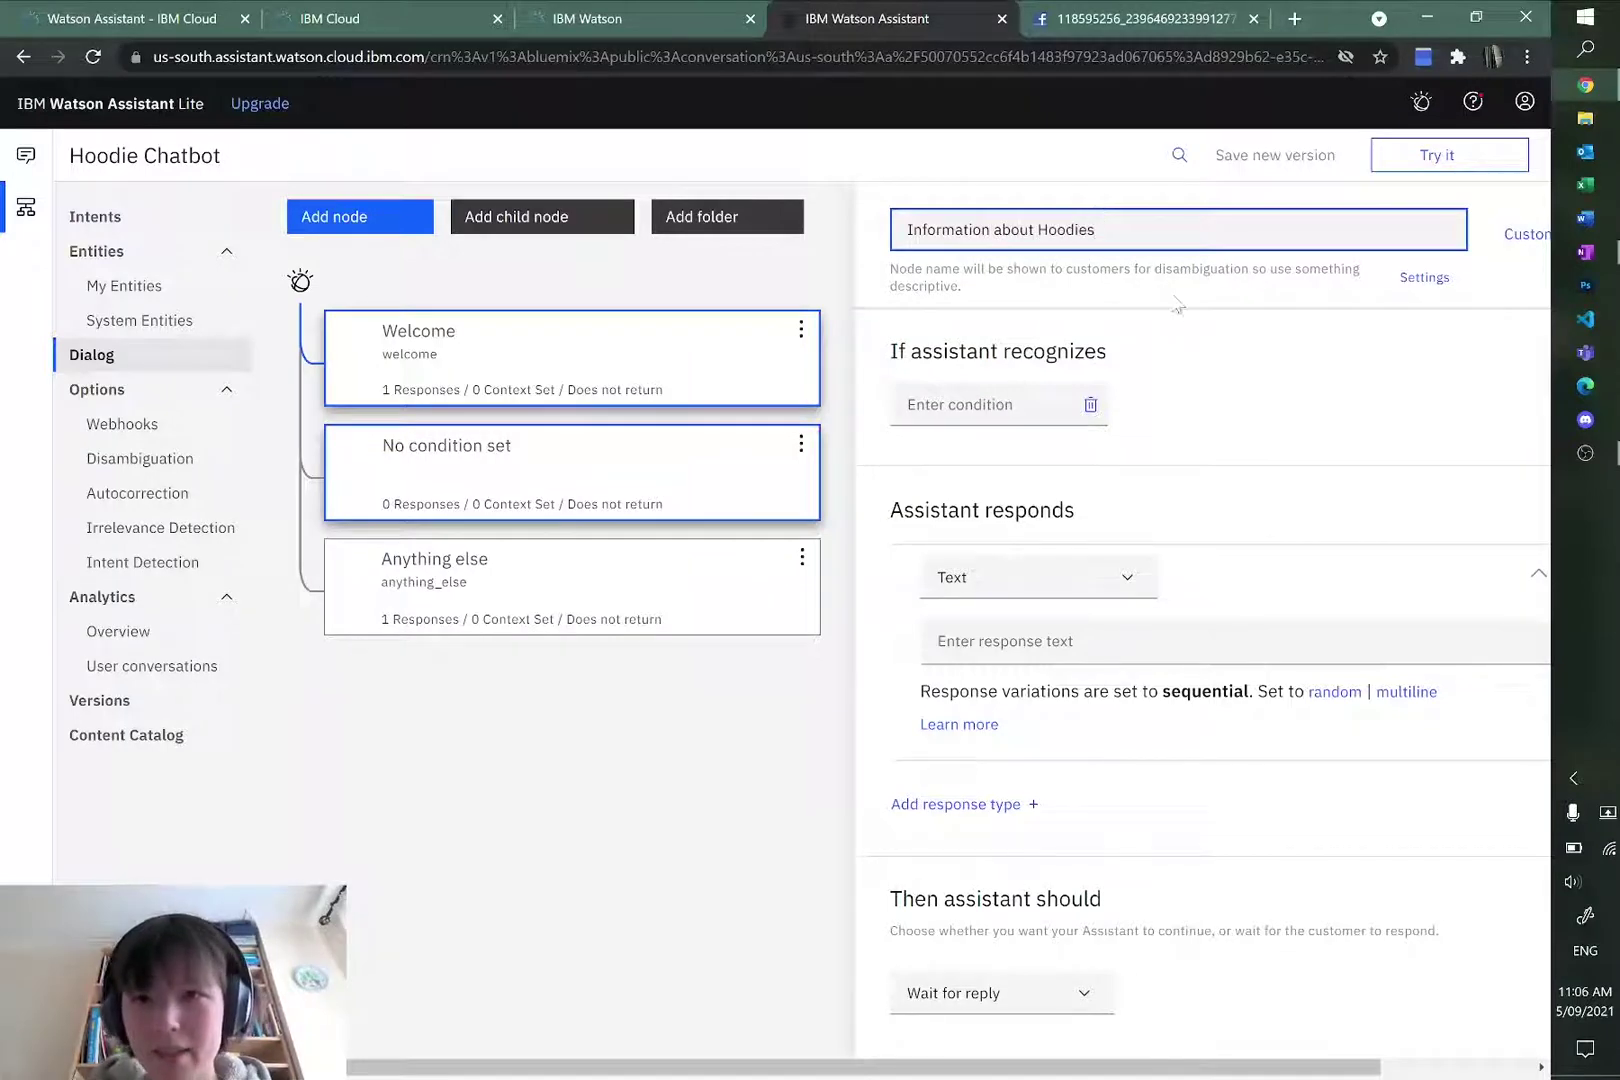
{"action": "left_click", "coordinate": [1132, 300]}
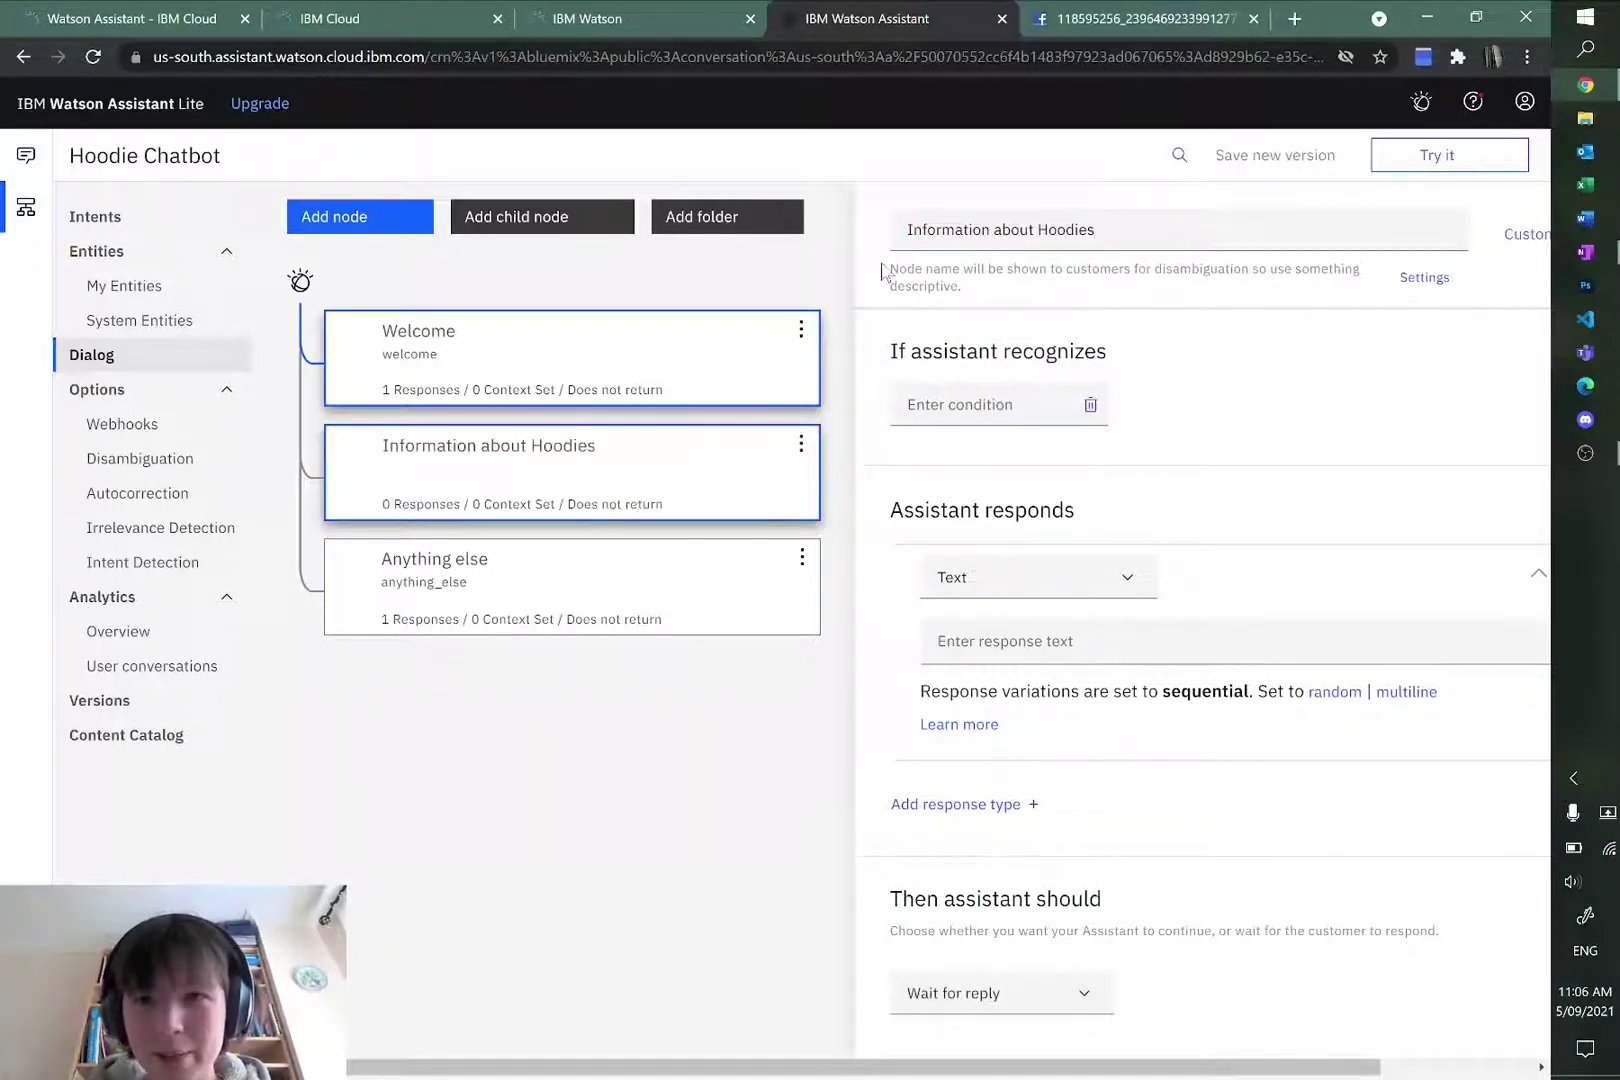
{"action": "left_click_drag", "start_coordinate": [893, 268], "coordinate": [963, 270]}
{"action": "left_click_drag", "start_coordinate": [1066, 269], "coordinate": [1145, 275]}
{"action": "left_click", "coordinate": [1137, 277]}
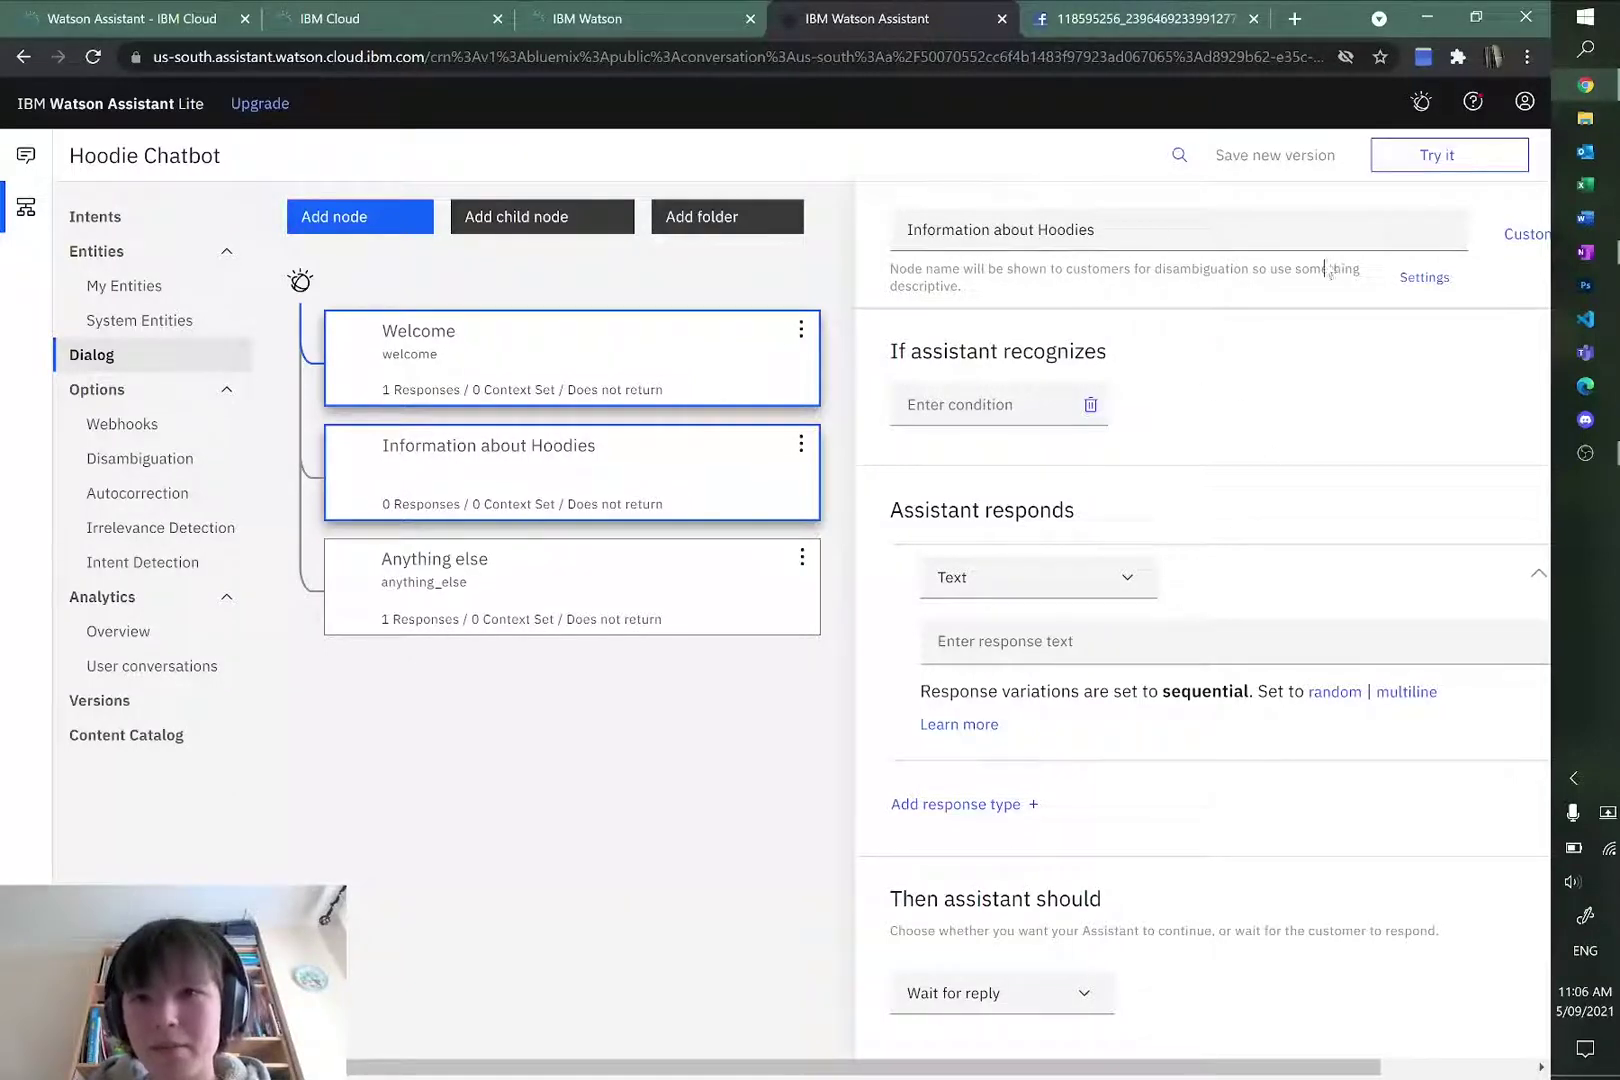
Step: Set the node's trigger condition to #inquire-about-hoodies
{"action": "left_click", "coordinate": [981, 404]}
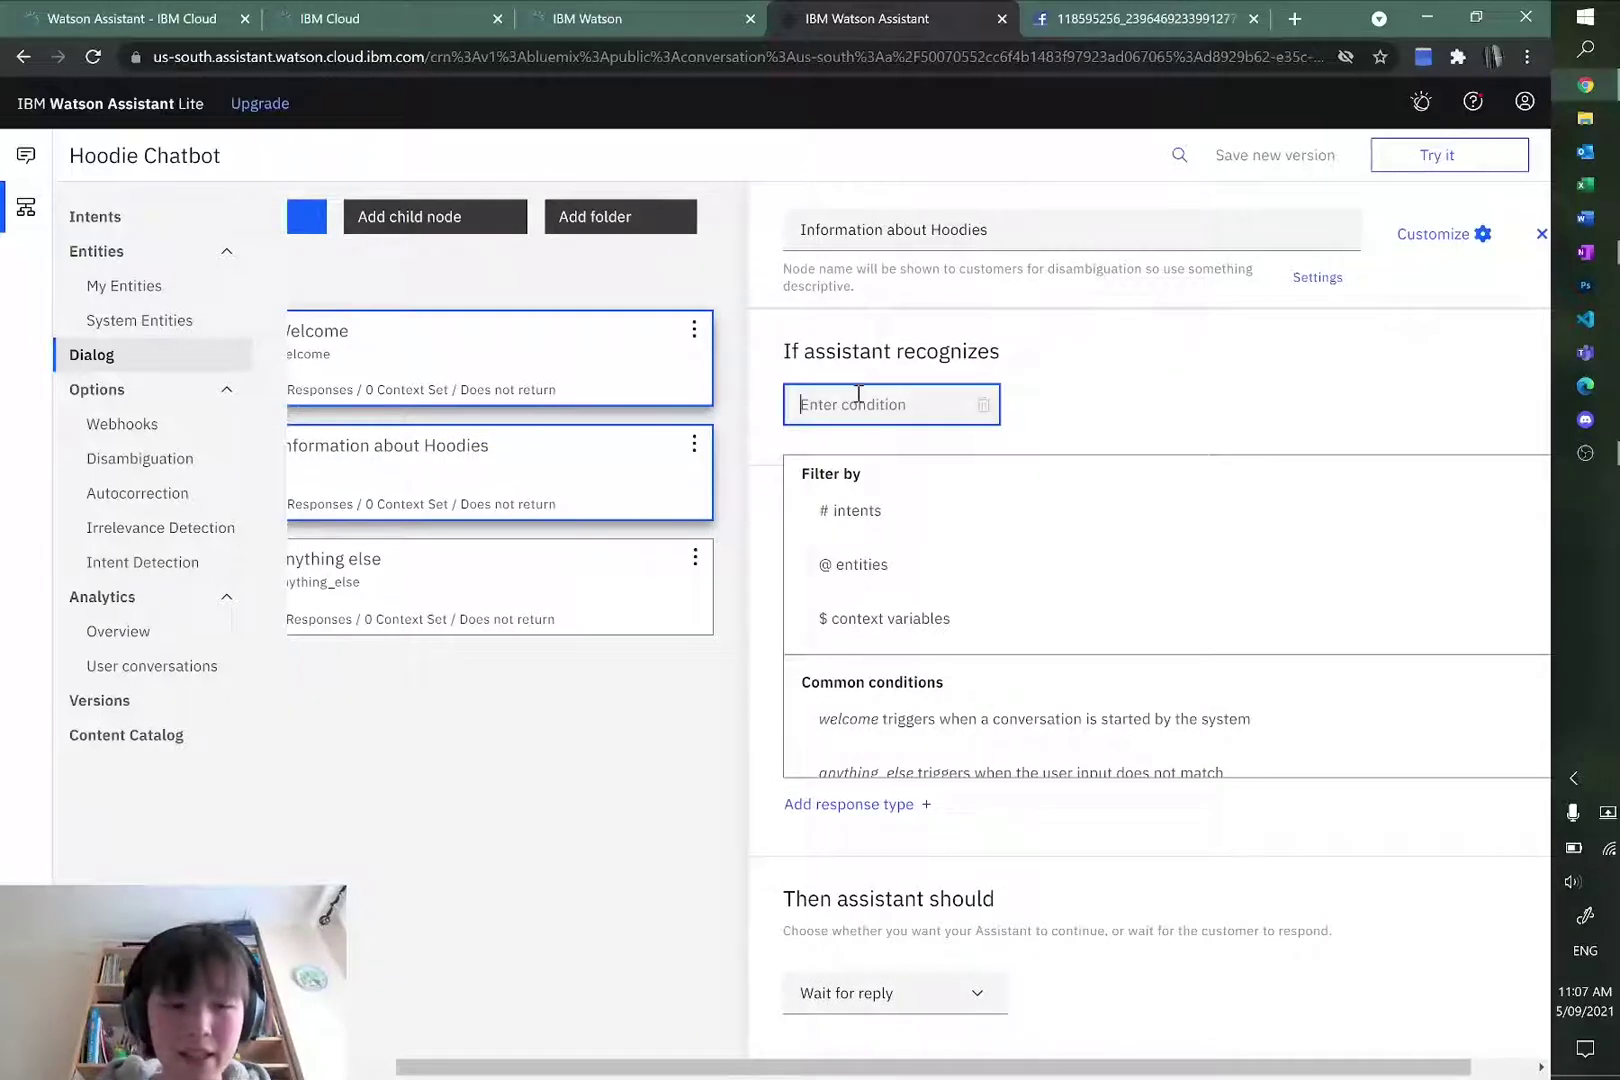
{"action": "type", "text": "#"}
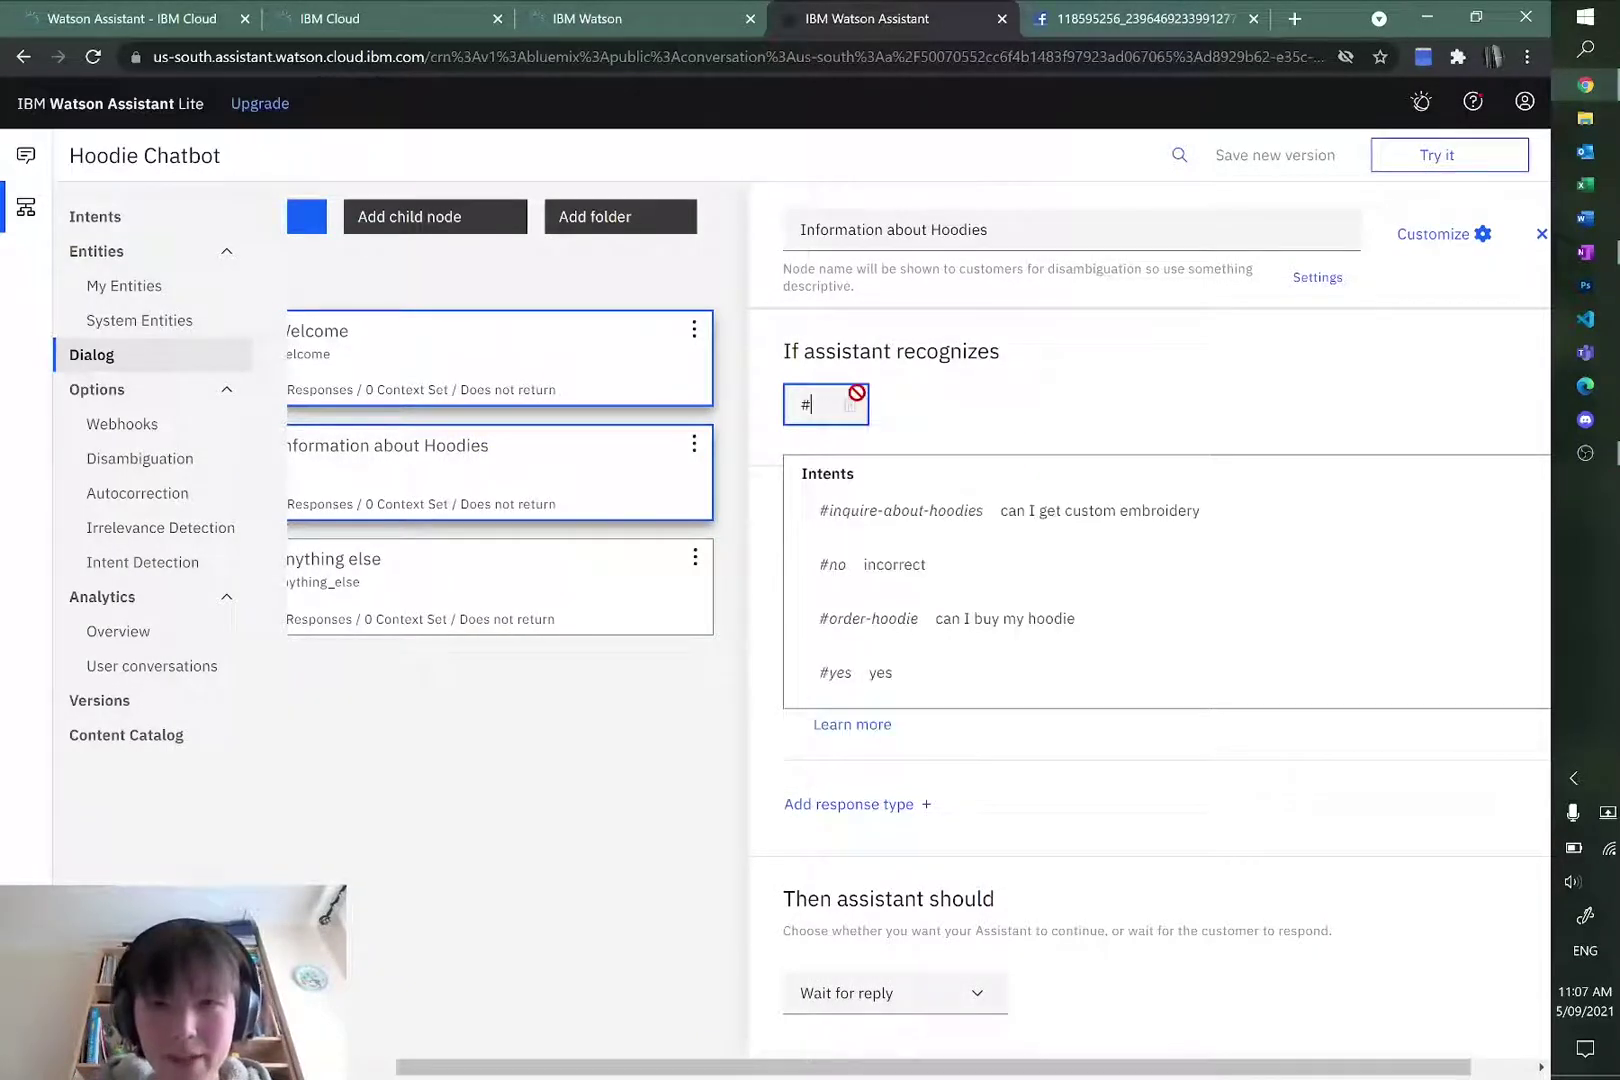
{"action": "left_click", "coordinate": [918, 513]}
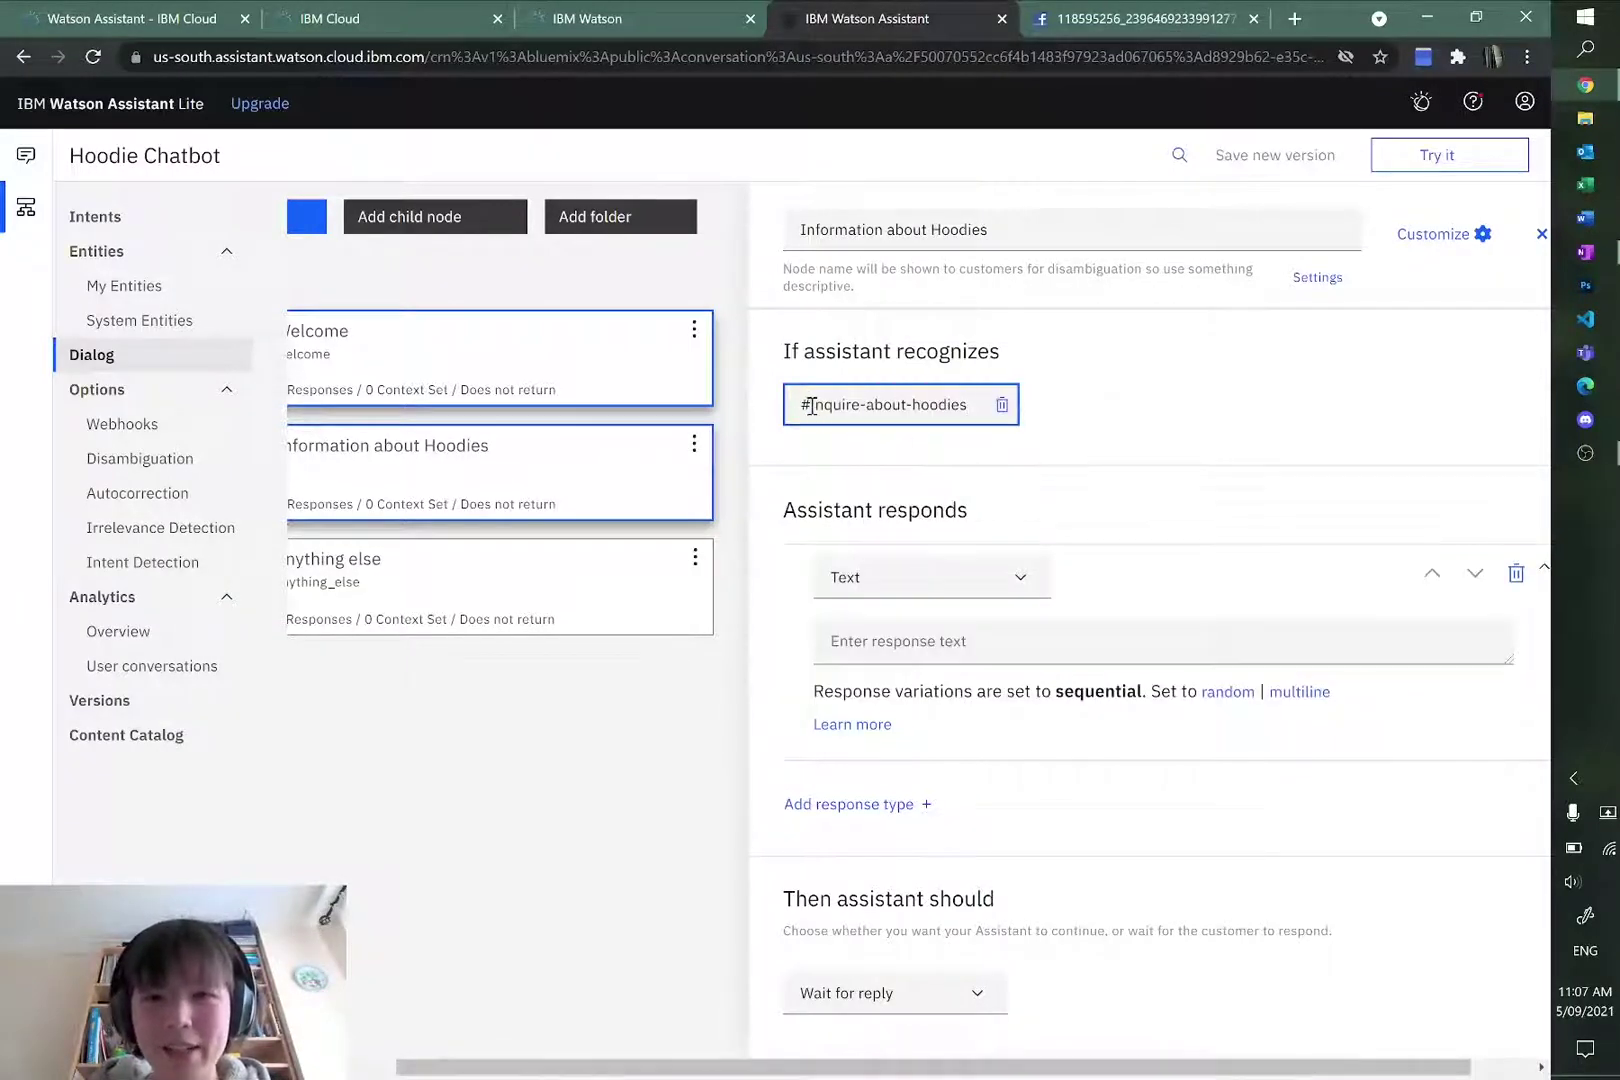
{"action": "left_click", "coordinate": [1200, 410]}
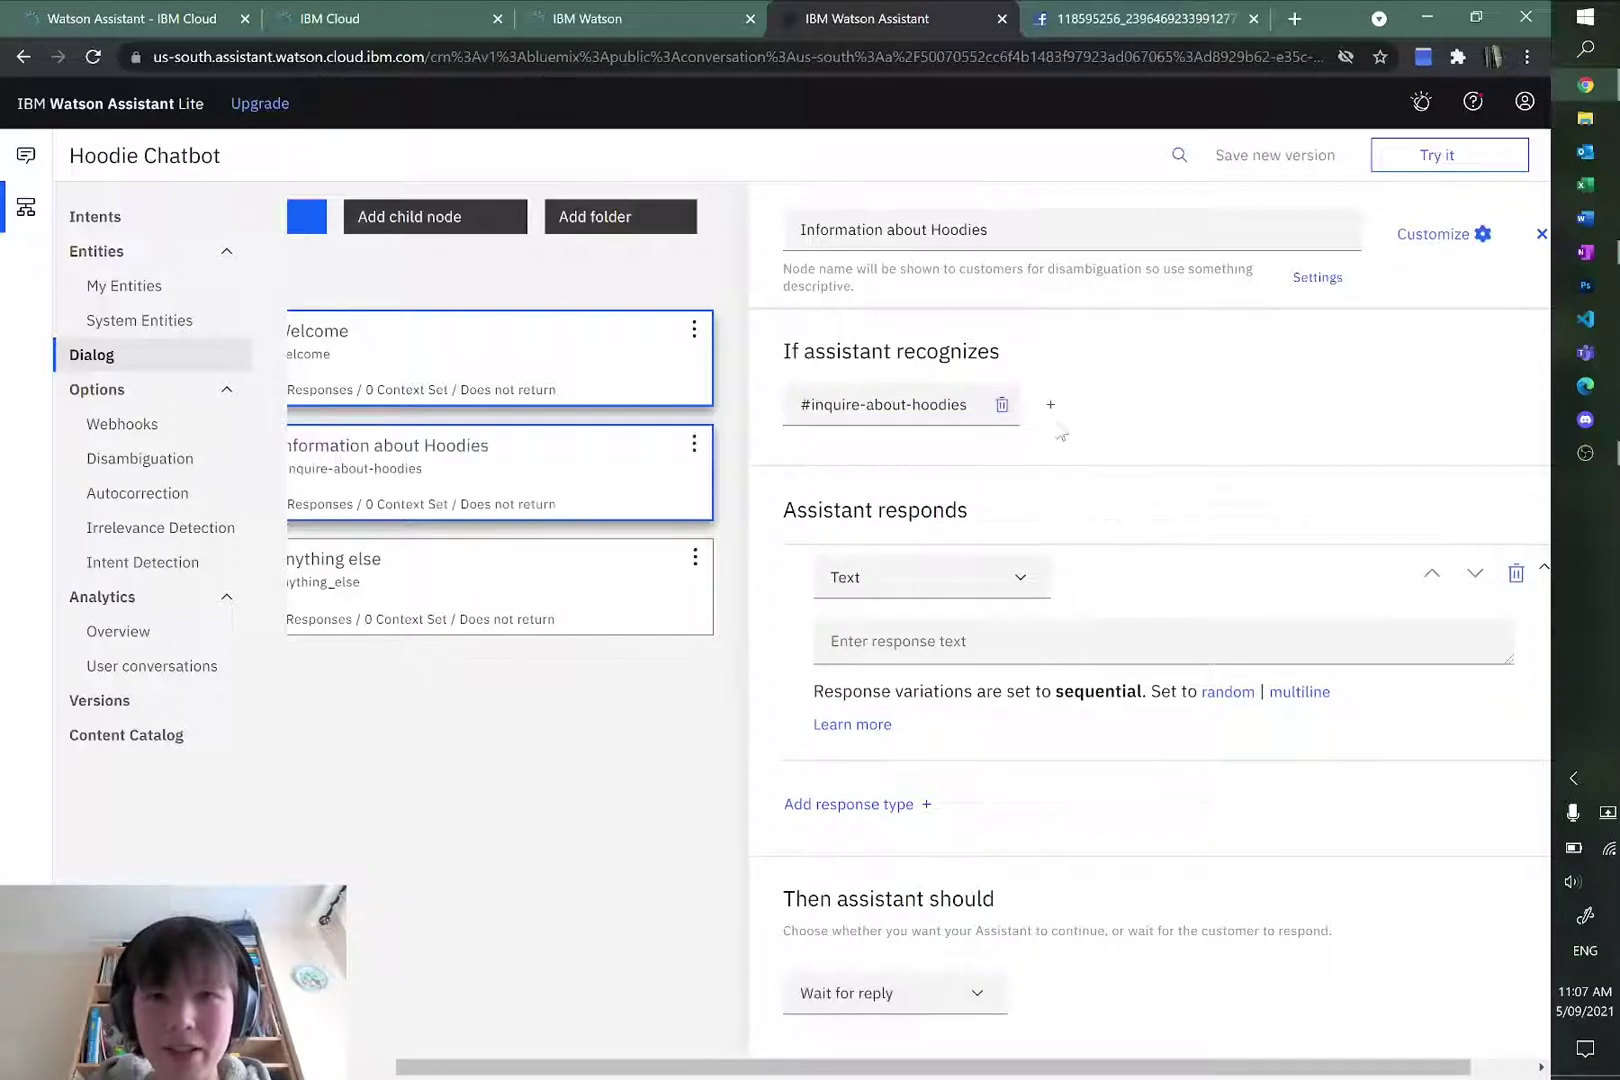
{"action": "left_click", "coordinate": [931, 641]}
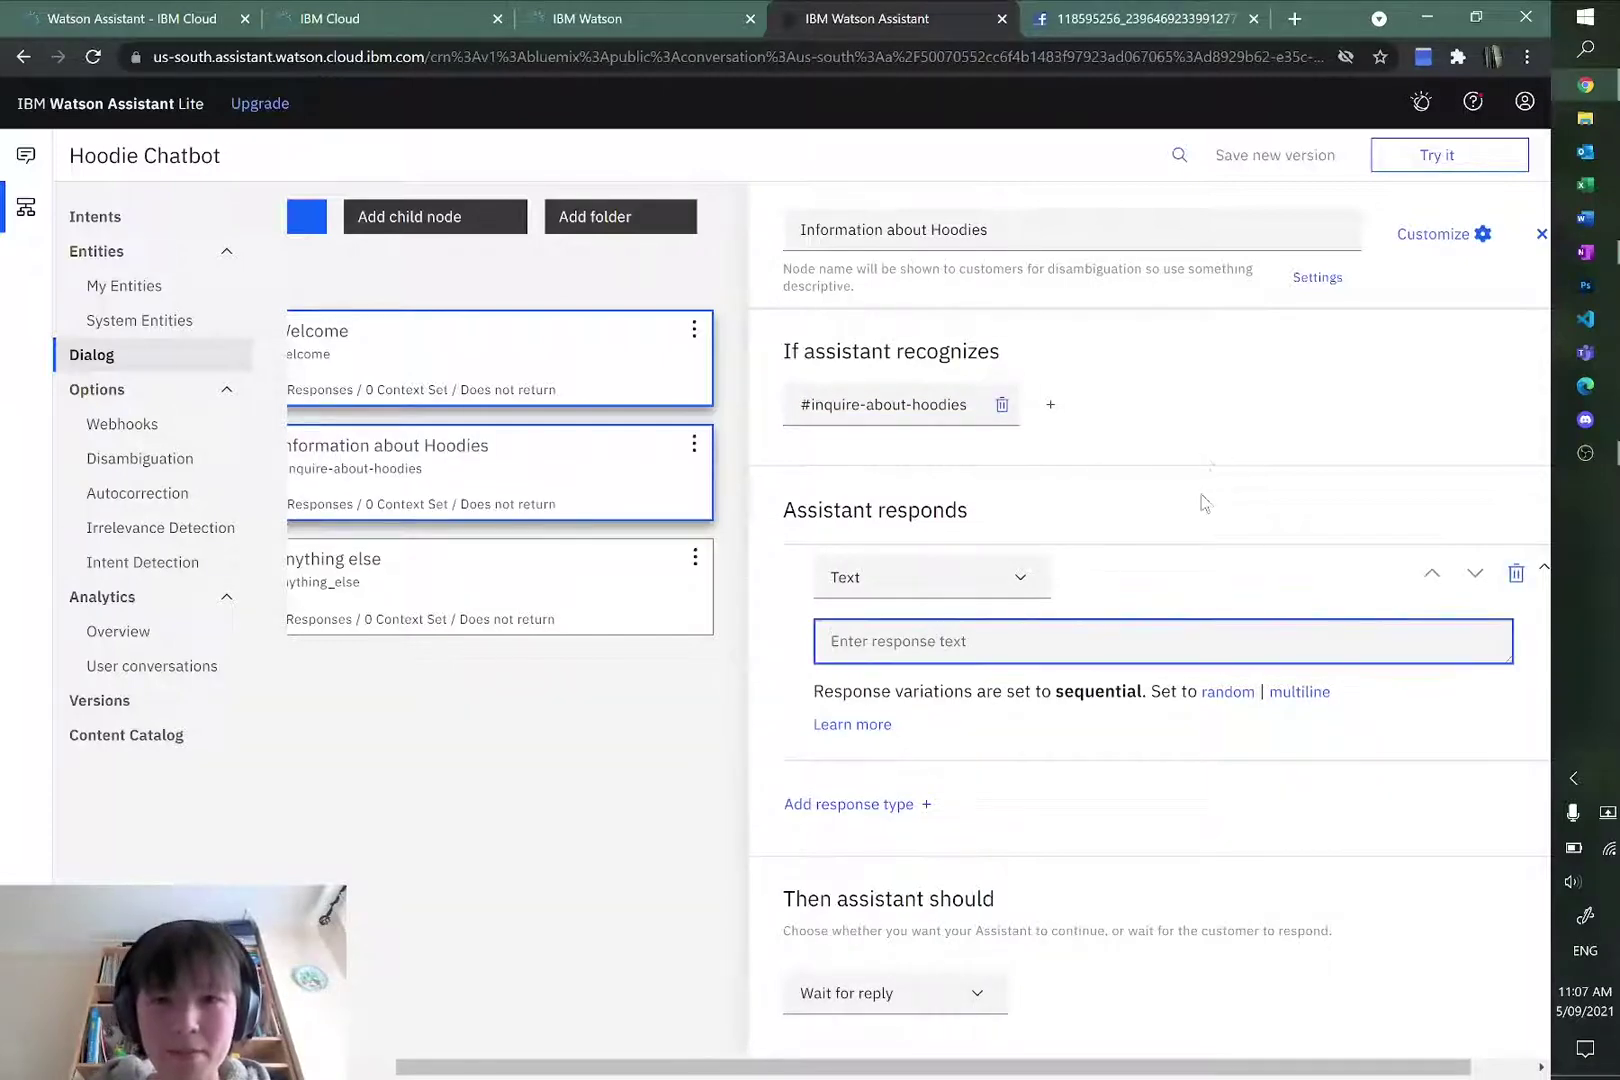
Step: Paste the About Hoodies description from the notes as the node's text response
{"action": "key", "text": "alt+Tab"}
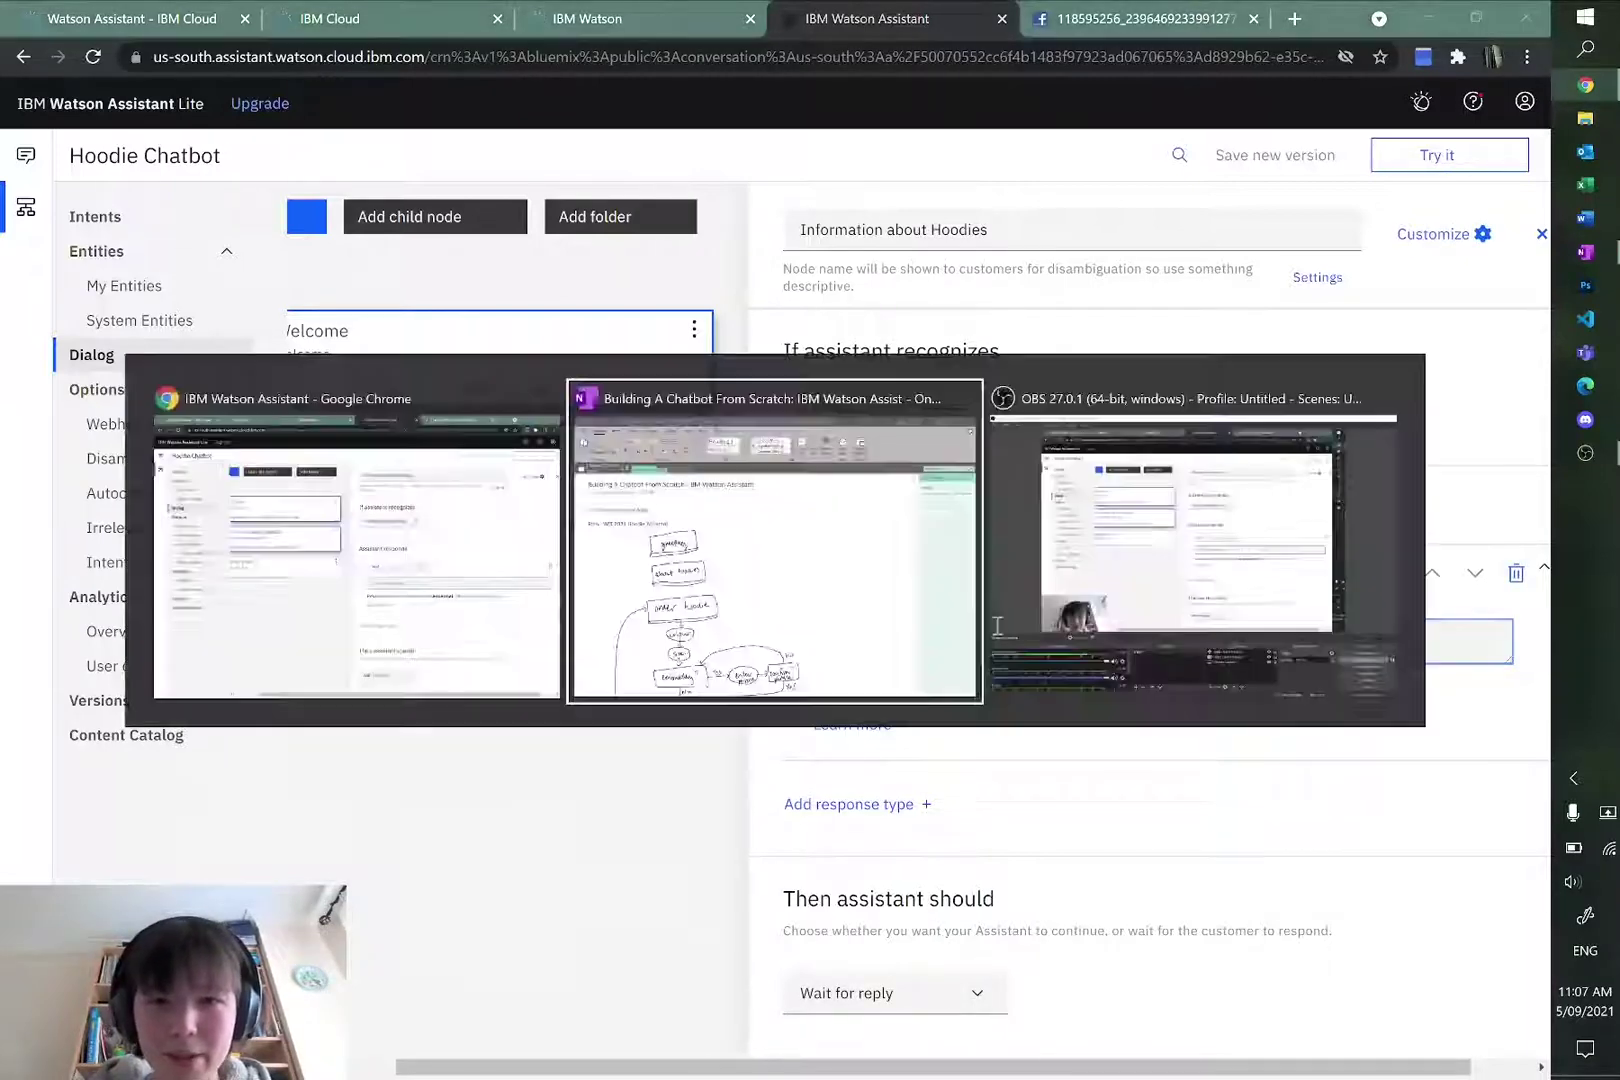
{"action": "scroll", "coordinate": [687, 636], "scroll_direction": "down", "scroll_amount": 10}
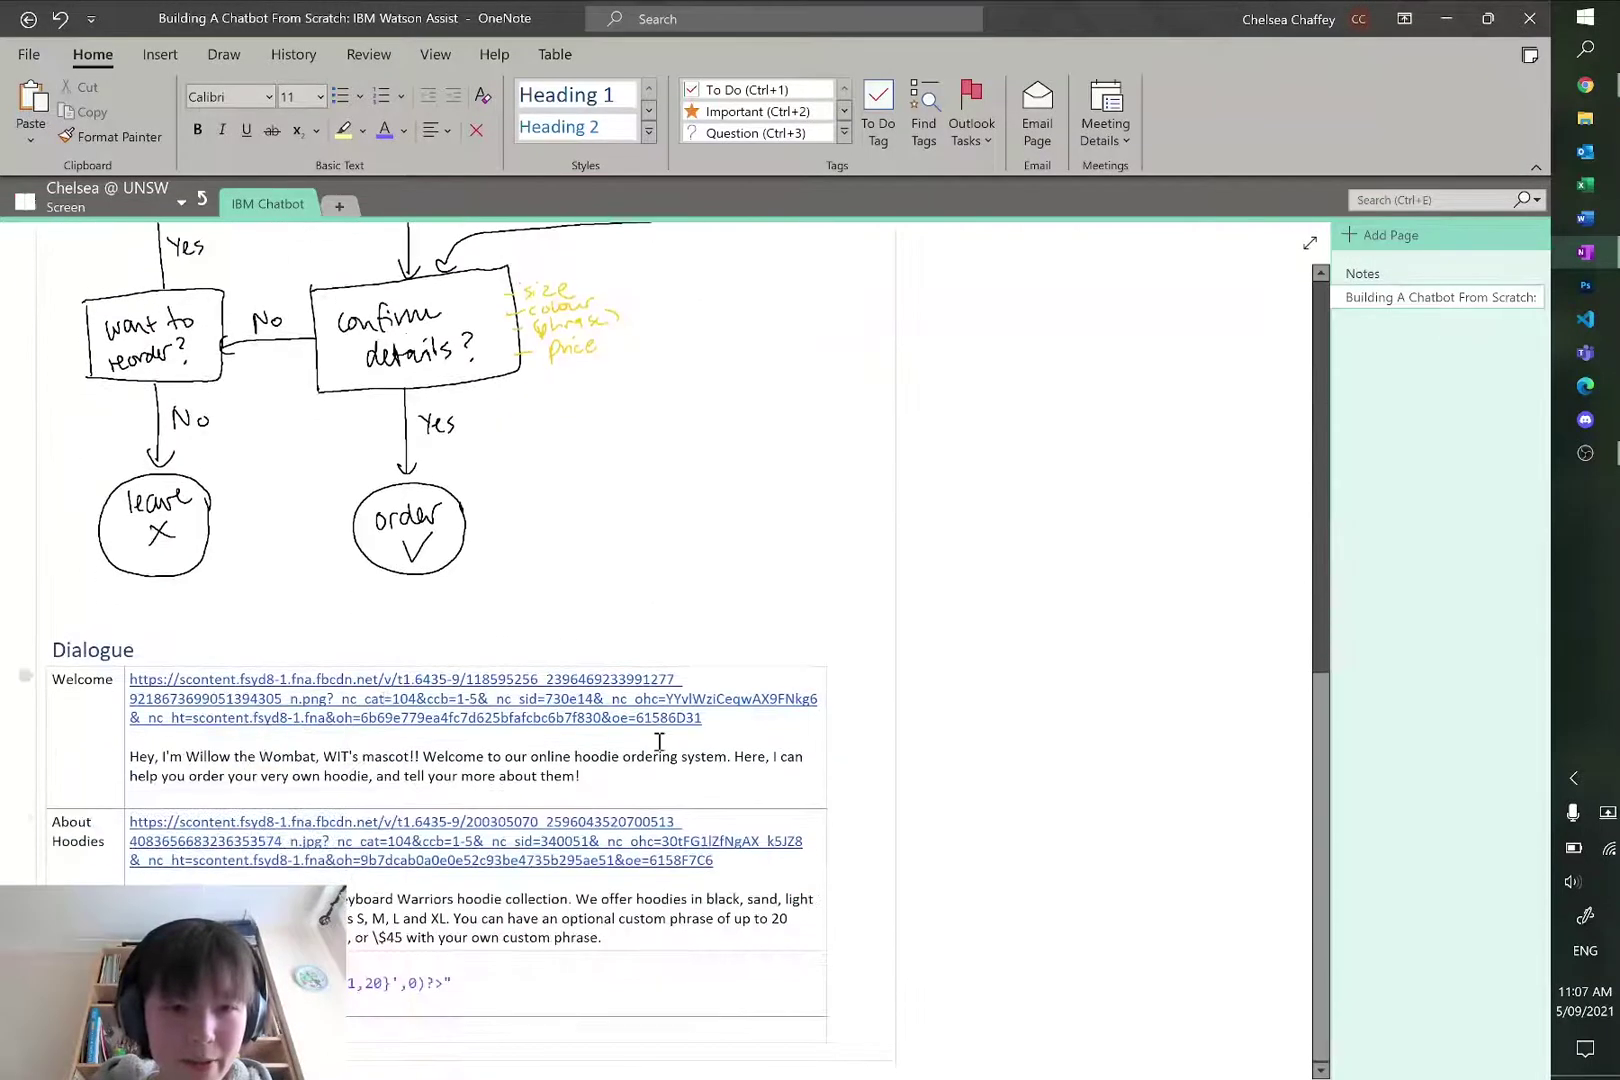
{"action": "left_click_drag", "start_coordinate": [605, 938], "coordinate": [150, 878]}
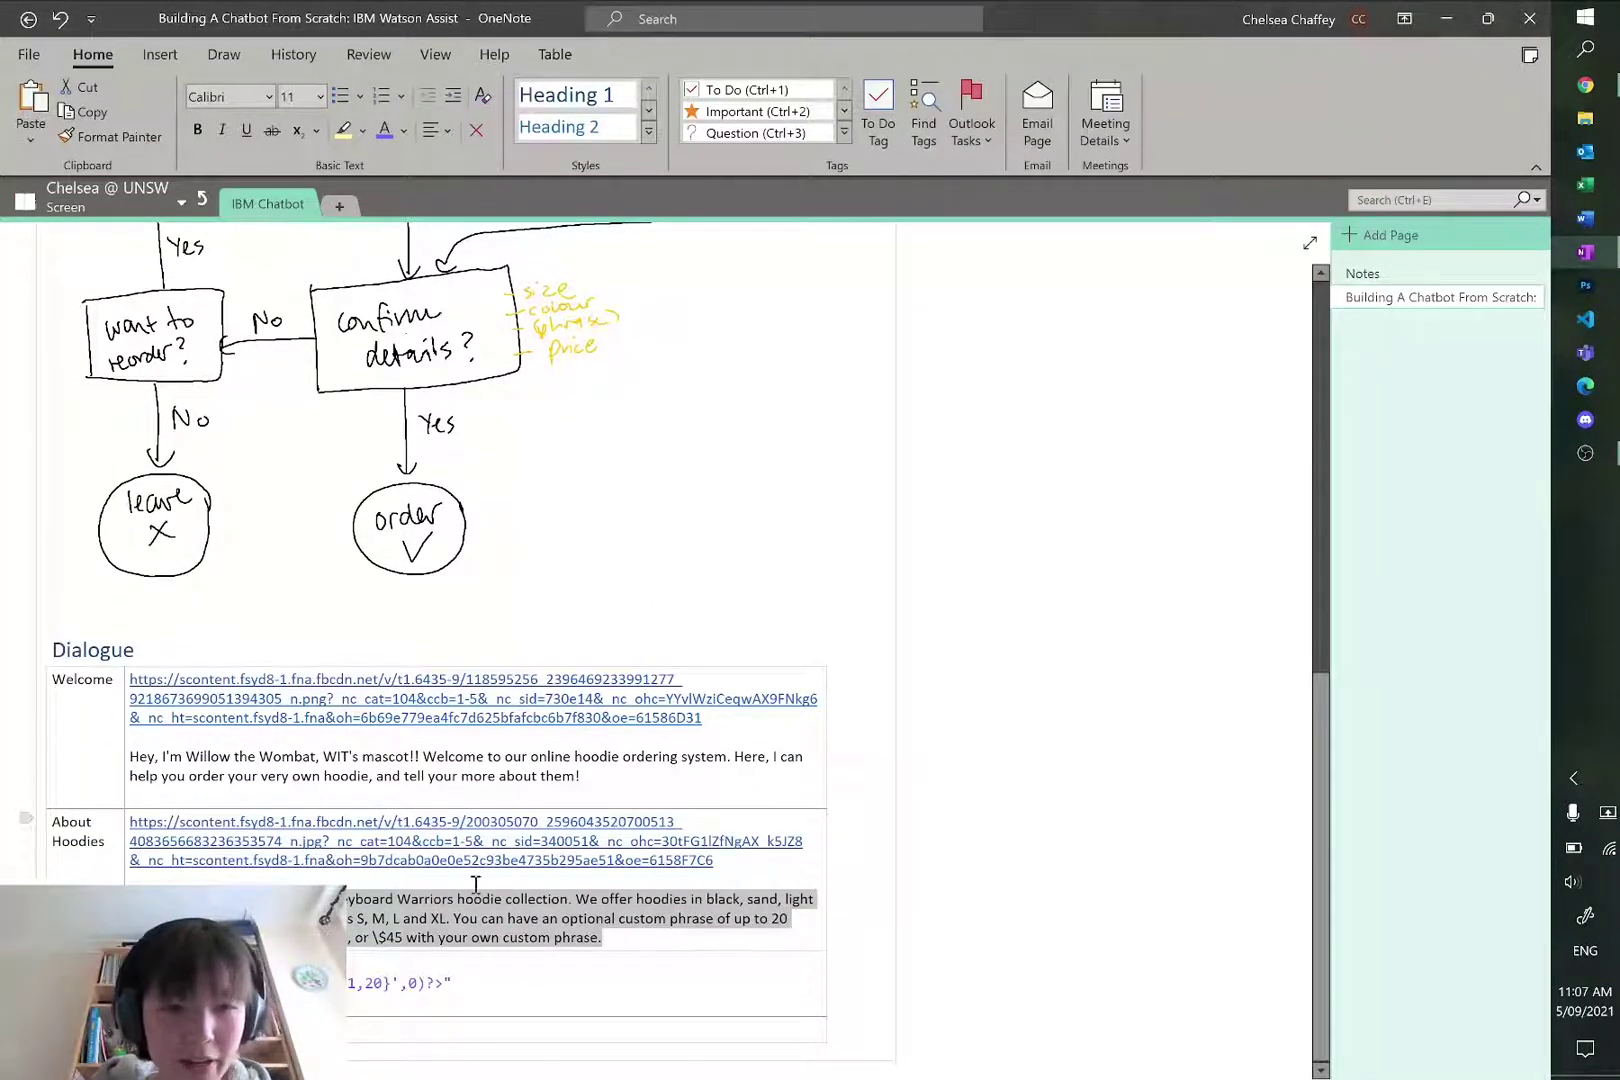
{"action": "key", "text": "alt+Tab"}
{"action": "type", "text": "This year, we present our 2021 Keyboard Warriors hoodie collection. We offer hoodies in black, sand, light blue and cherry red. We have sizes S, M, L and XL. You can have an optional custom phrase of up to 20 characters. Our hoodies cost \\$40, or \\$45 with your own custom phrase."}
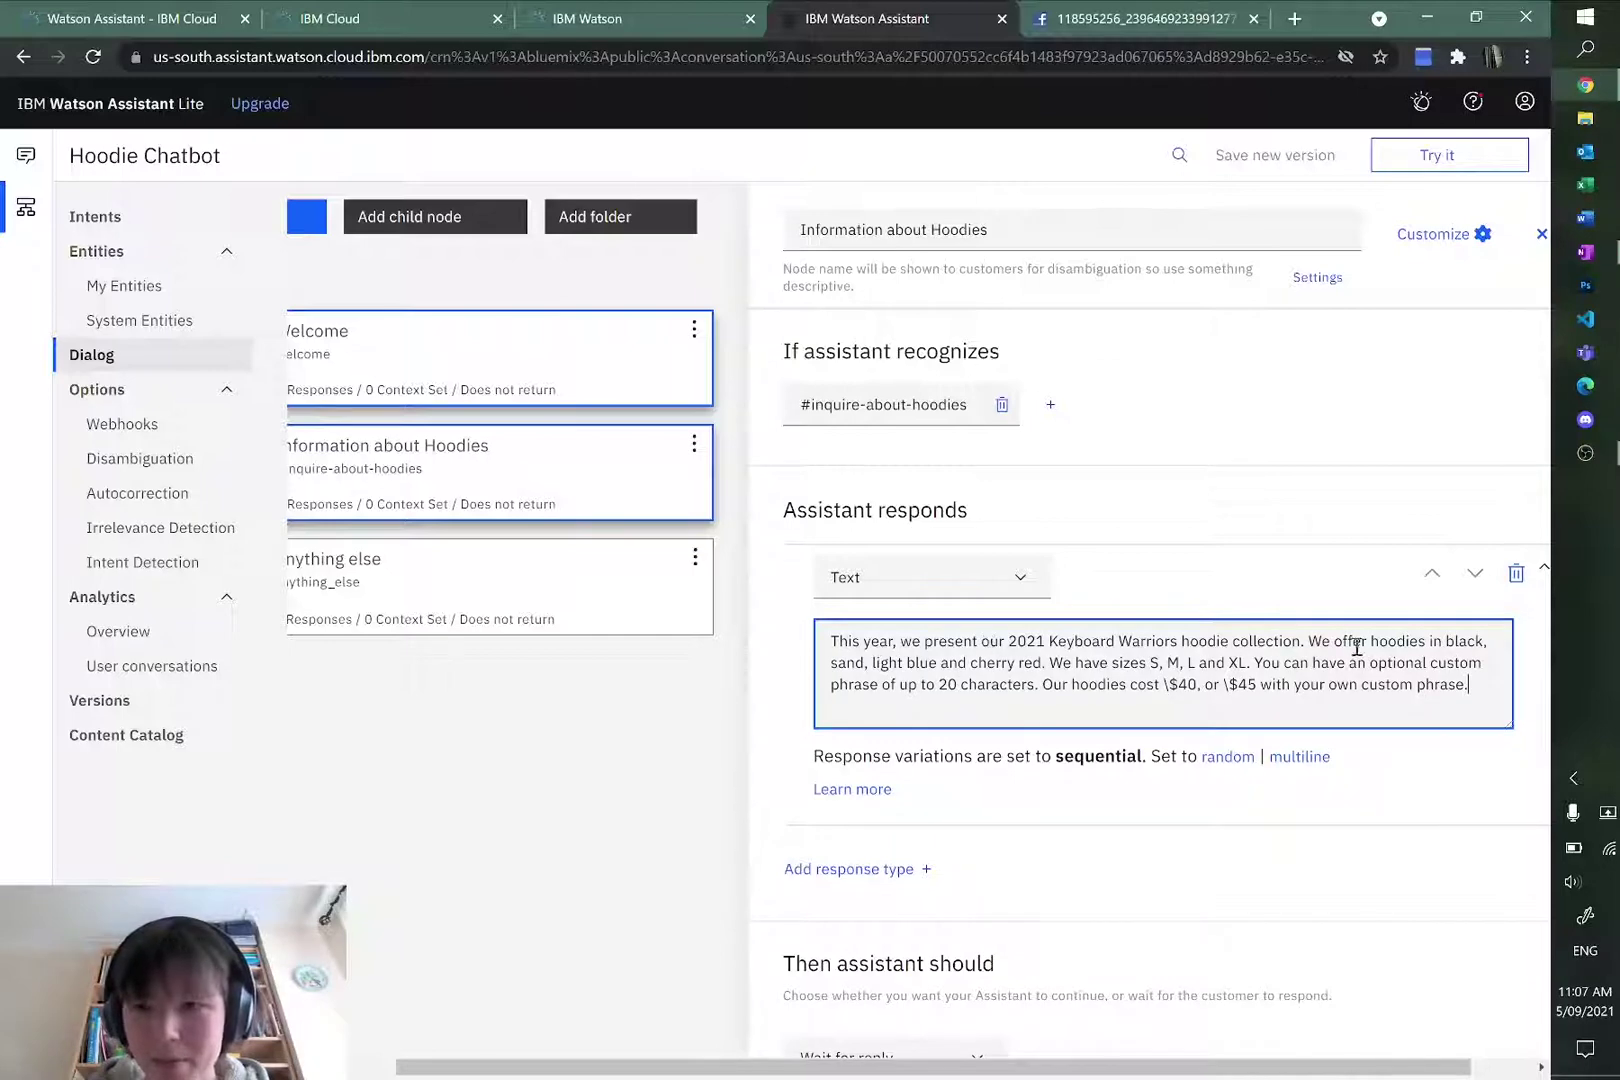
Step: Add 'XS,' to the sizes list and end the sizes sentence with a period after XL
{"action": "left_click_drag", "start_coordinate": [1375, 643], "coordinate": [1045, 667]}
{"action": "left_click", "coordinate": [1045, 665]}
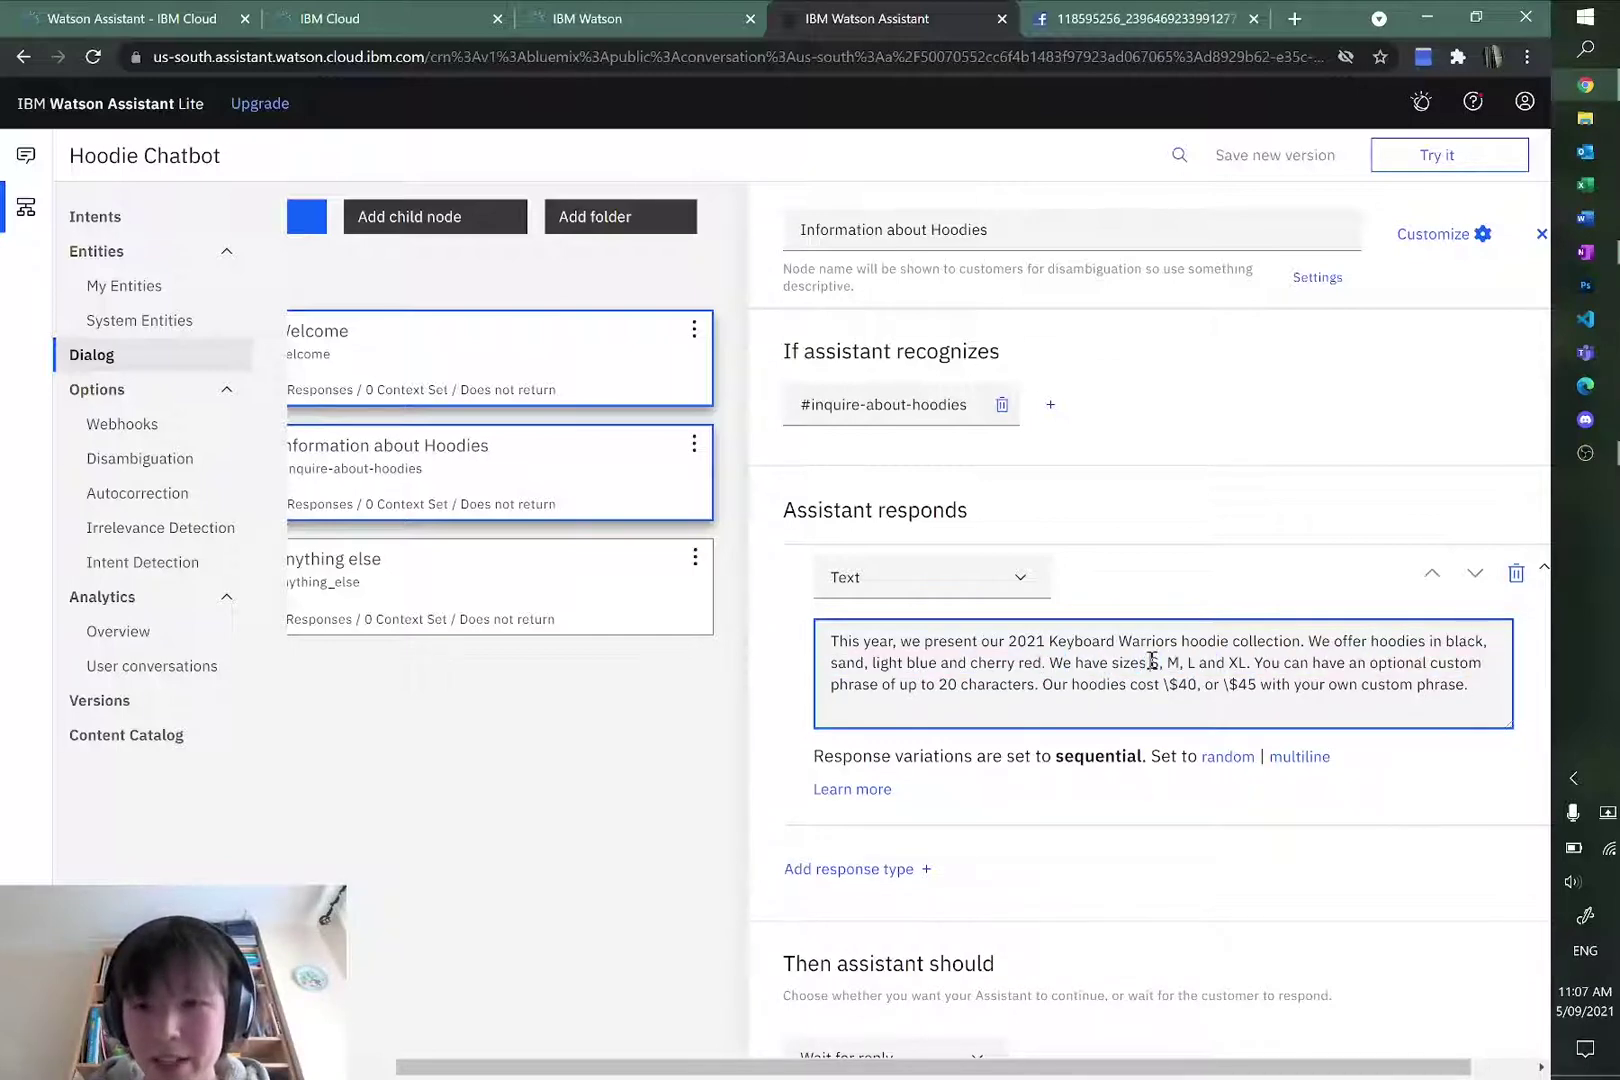
{"action": "type", "text": "XS,"}
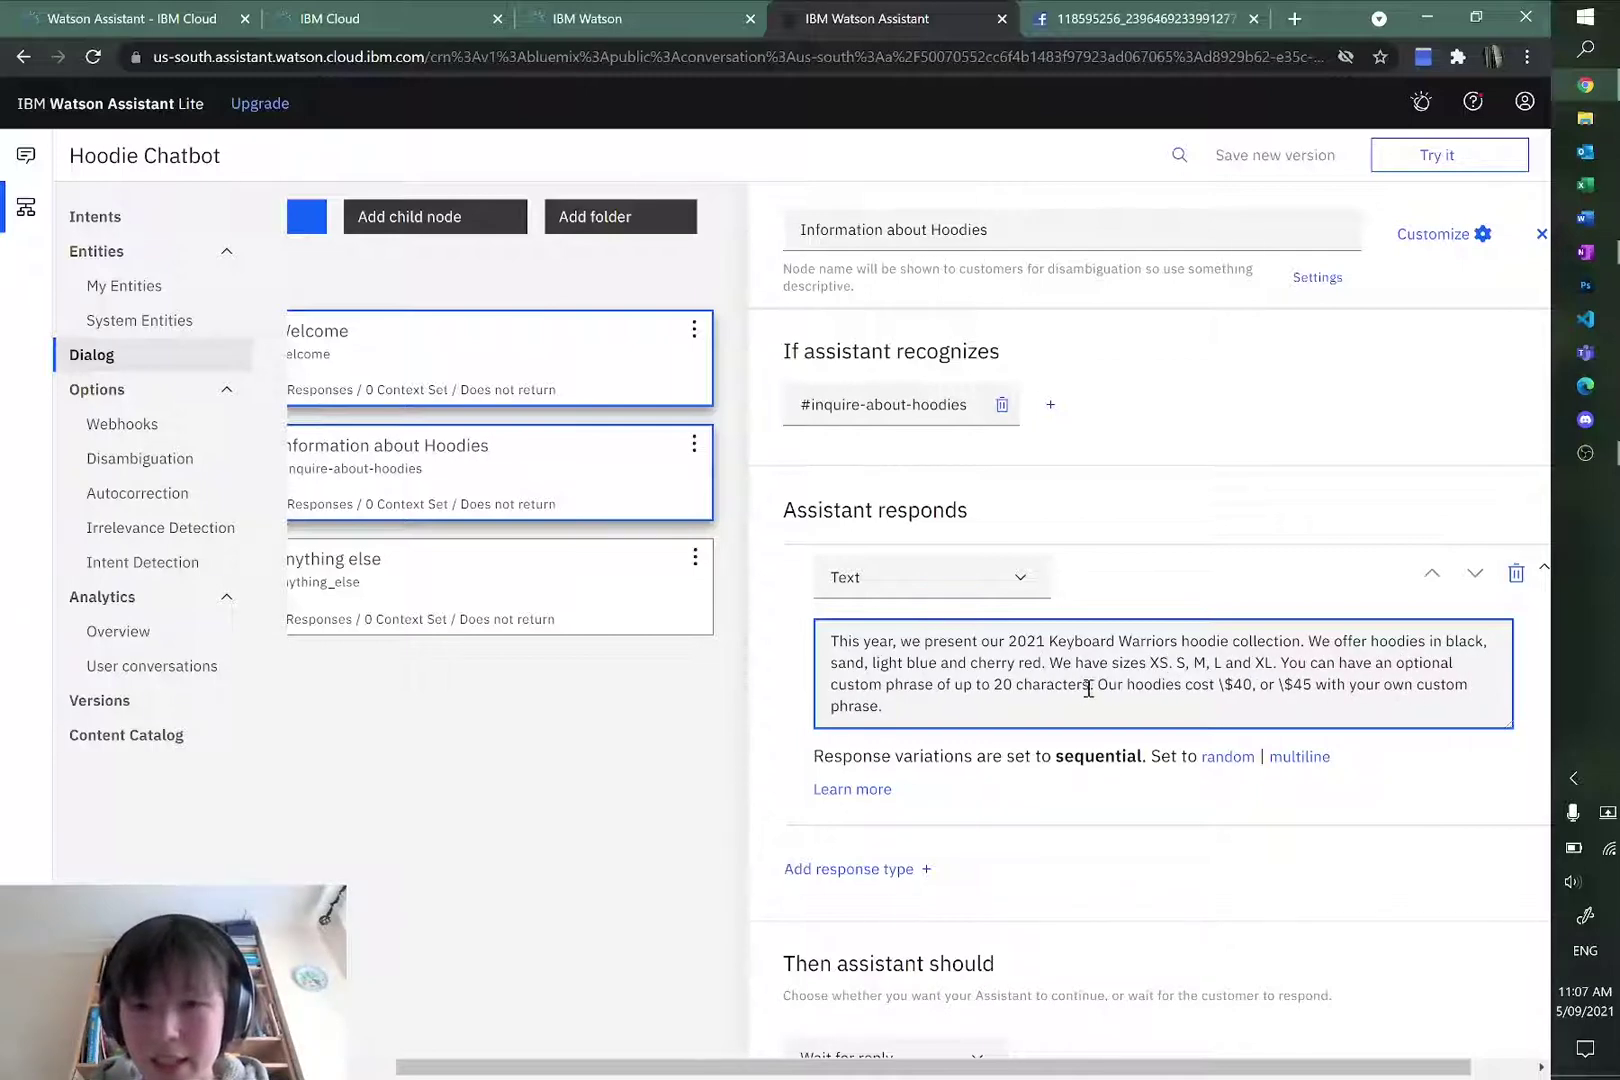
{"action": "left_click_drag", "start_coordinate": [1088, 689], "coordinate": [1313, 686]}
{"action": "left_click", "coordinate": [1279, 660]}
{"action": "type", "text": "."}
{"action": "left_click", "coordinate": [1148, 699]}
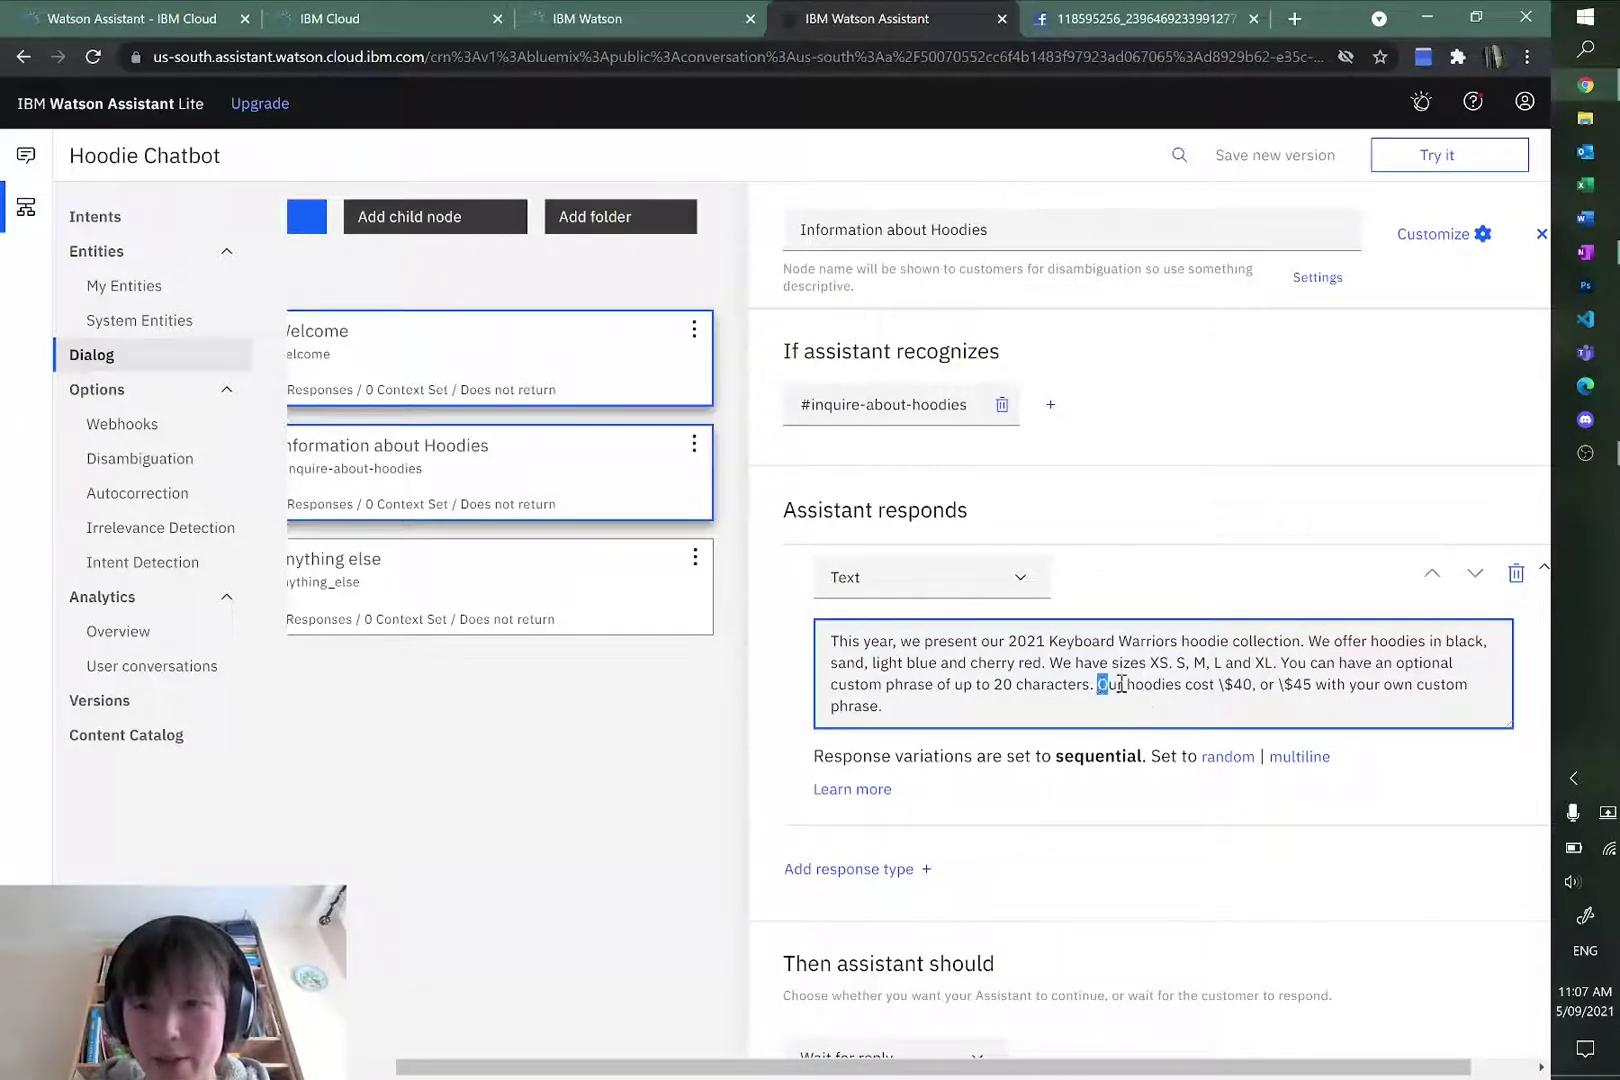
{"action": "left_click_drag", "start_coordinate": [1121, 684], "coordinate": [1302, 701]}
{"action": "left_click", "coordinate": [1260, 705]}
{"action": "scroll", "coordinate": [1139, 752], "scroll_direction": "down", "scroll_amount": 1}
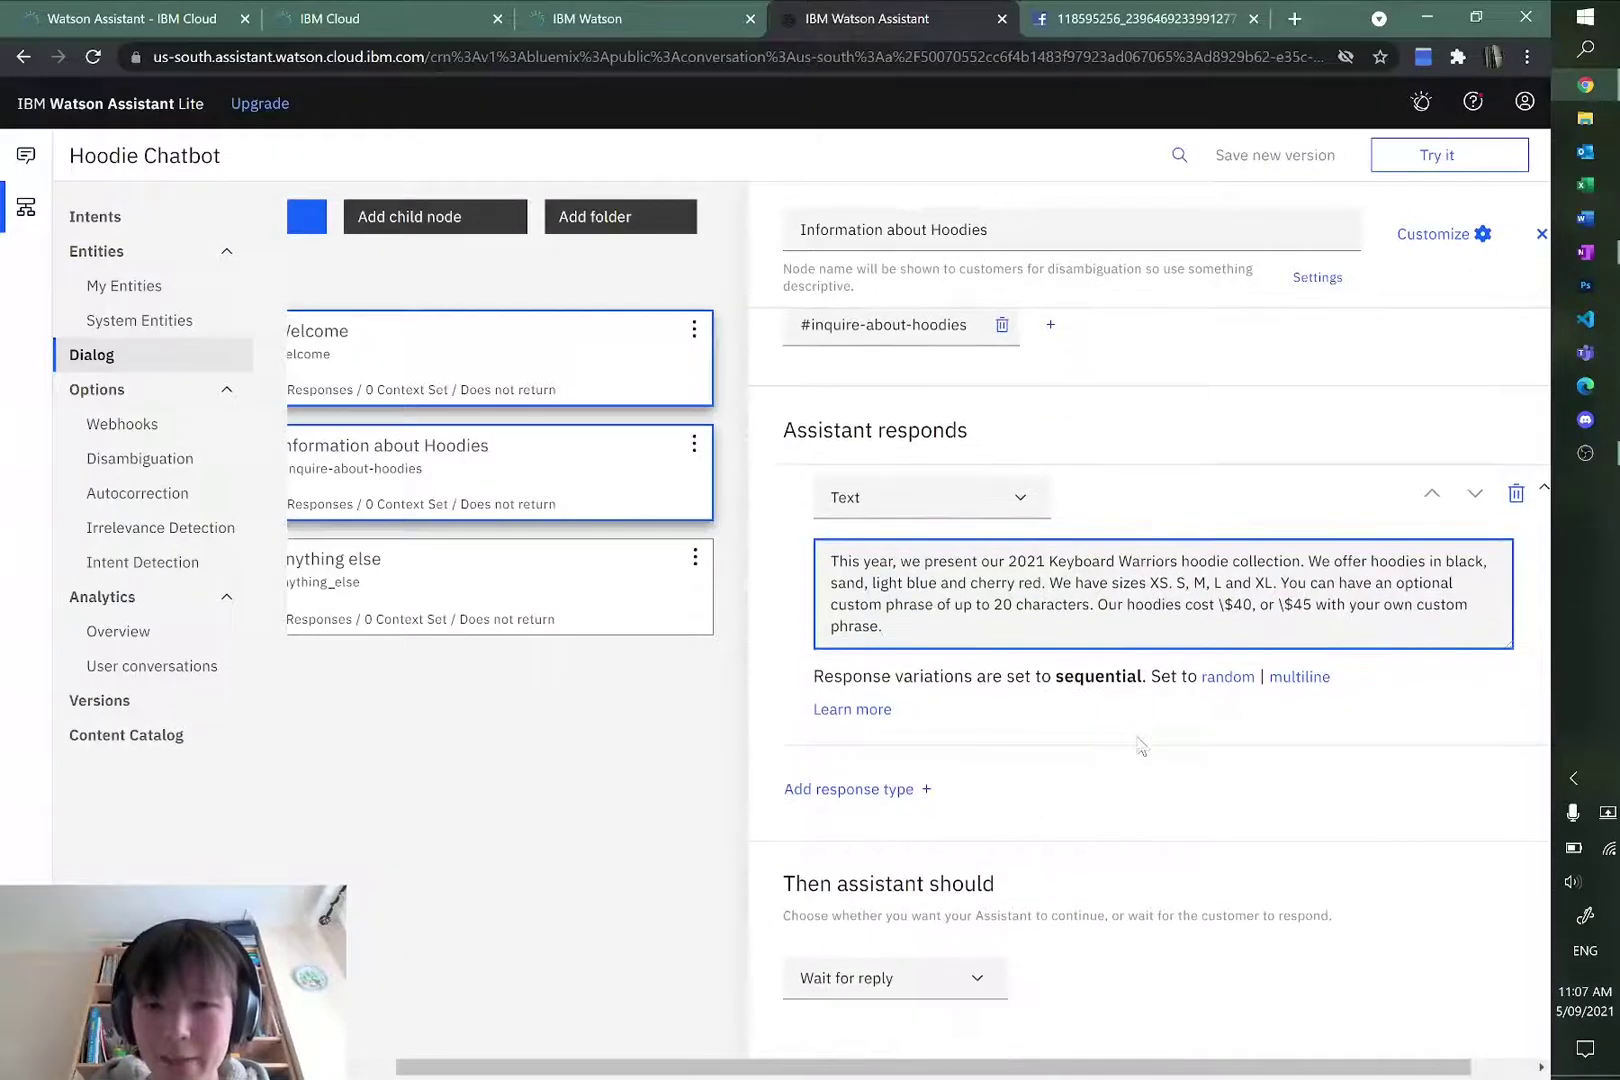
{"action": "scroll", "coordinate": [1117, 752], "scroll_direction": "up", "scroll_amount": 1}
{"action": "left_click", "coordinate": [1139, 803]}
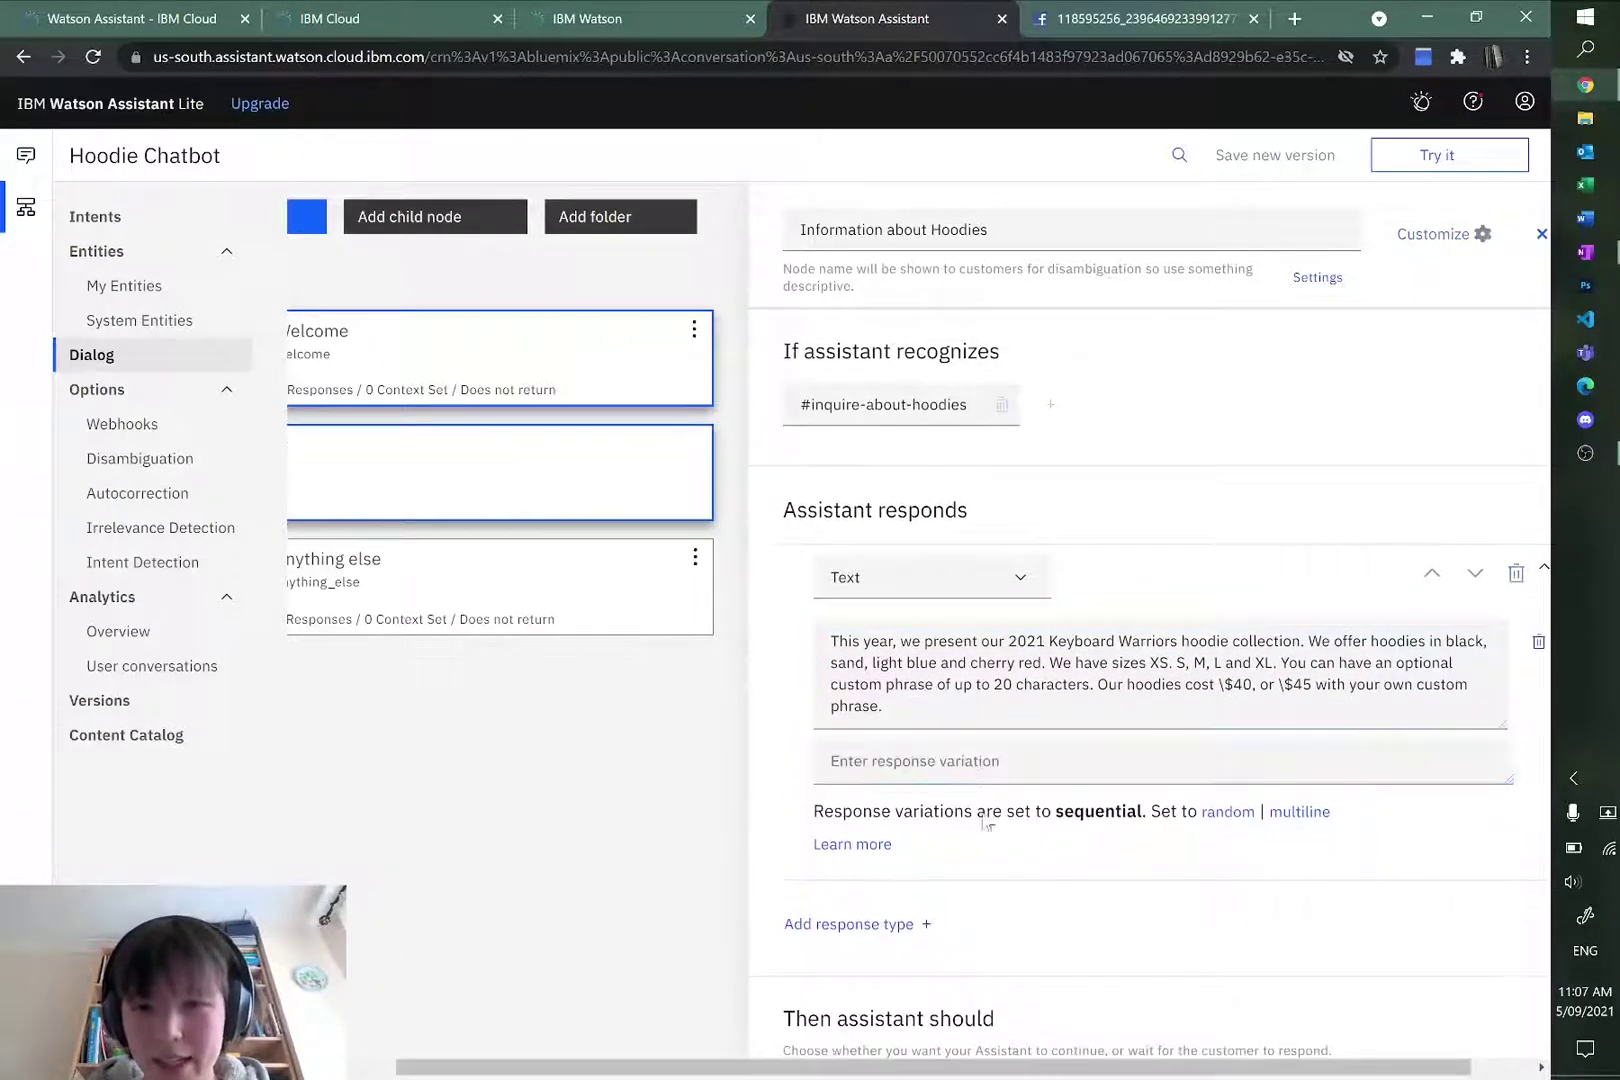
Step: Add an Image response sourced from the About Hoodies image URL copied from the notes
{"action": "scroll", "coordinate": [1139, 803], "scroll_direction": "down", "scroll_amount": 1}
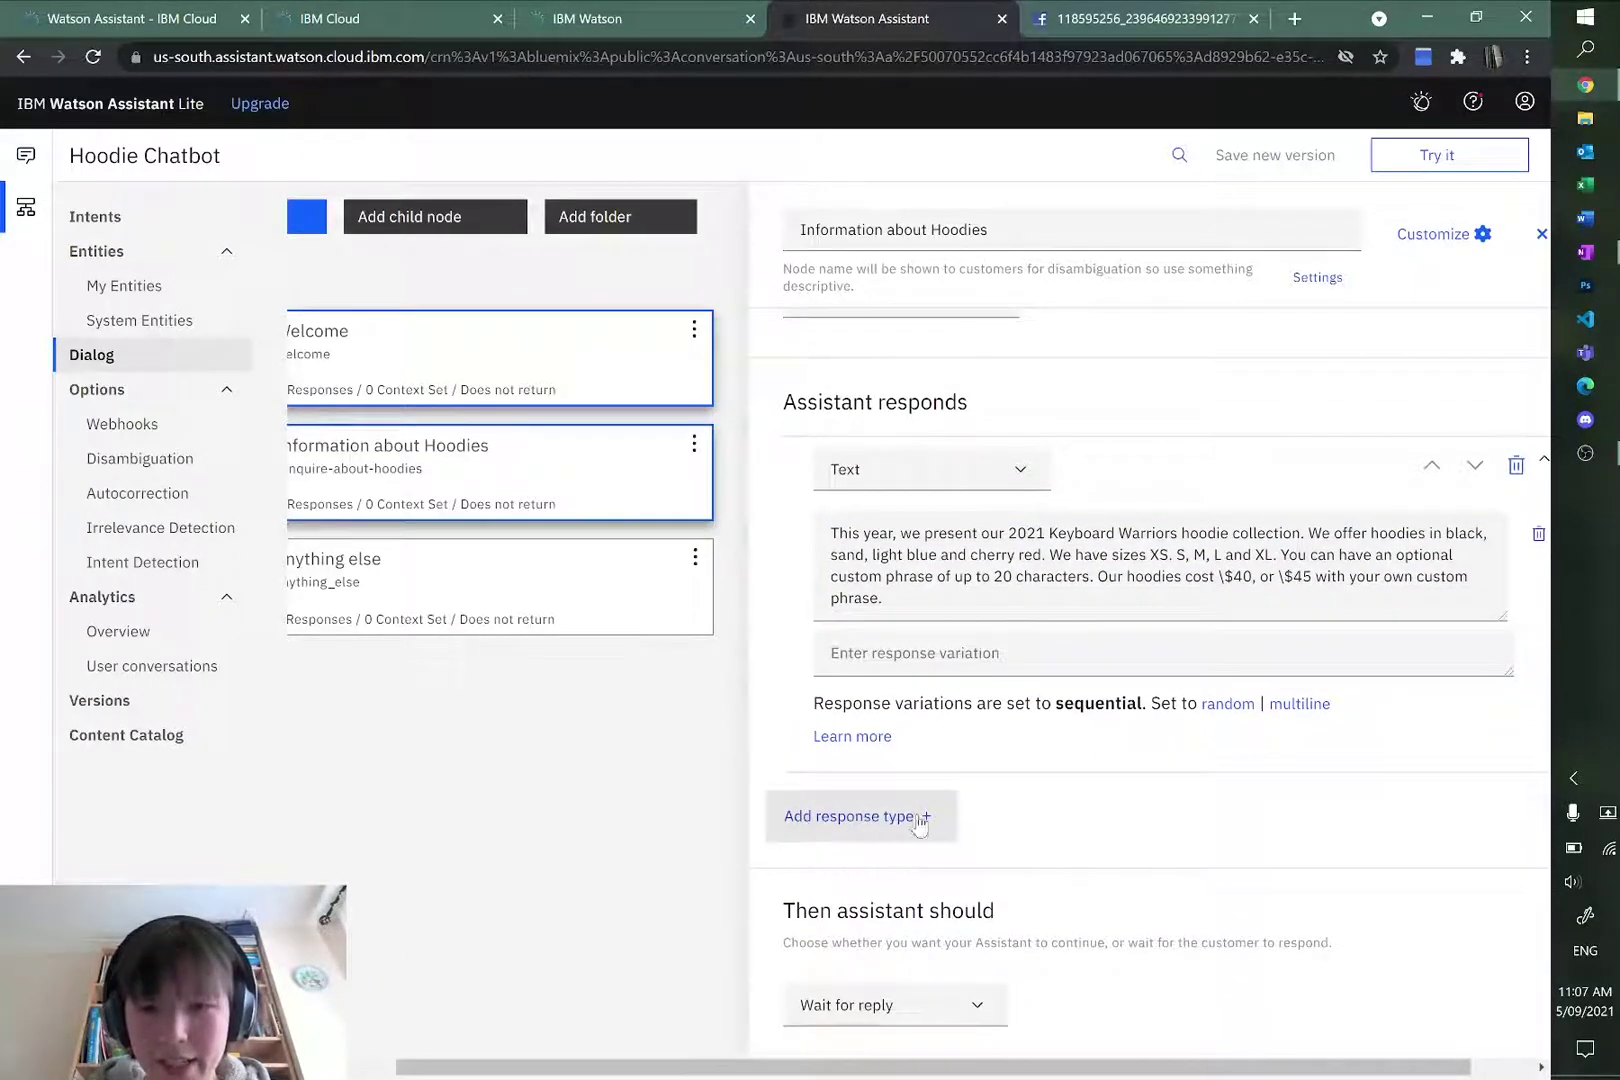
{"action": "left_click", "coordinate": [921, 819]}
{"action": "left_click", "coordinate": [918, 578]}
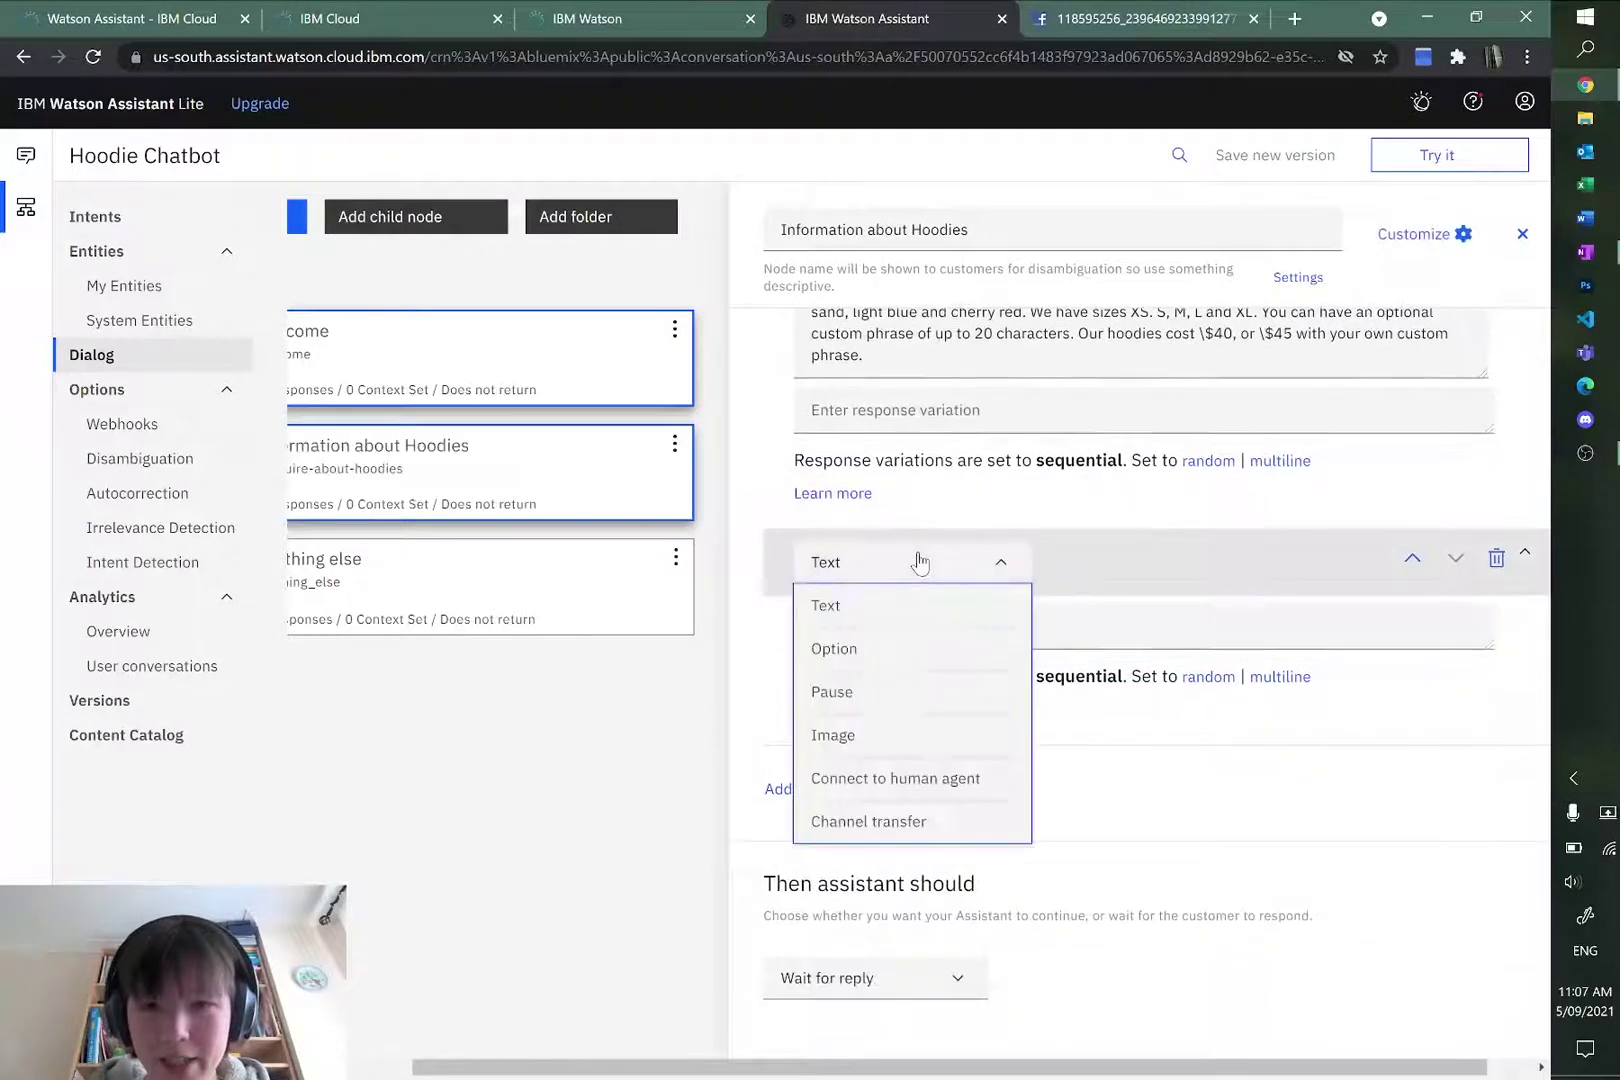
{"action": "left_click", "coordinate": [880, 733]}
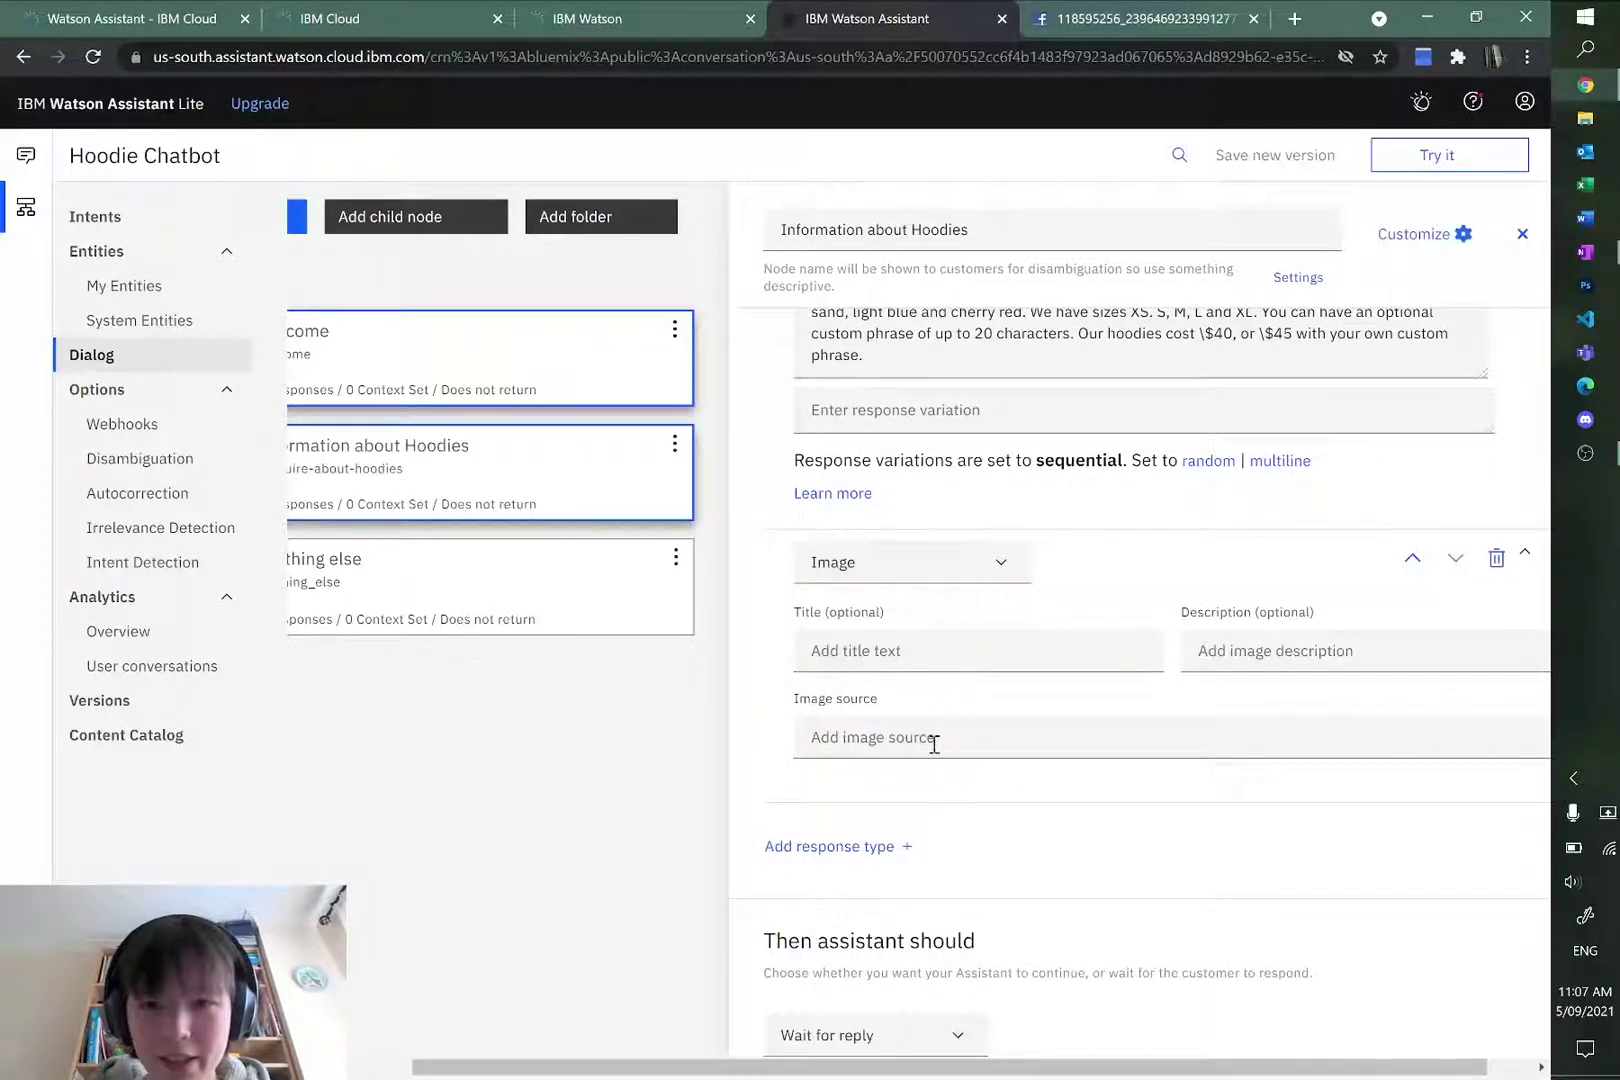
{"action": "left_click", "coordinate": [933, 740]}
{"action": "key", "text": "alt+Tab"}
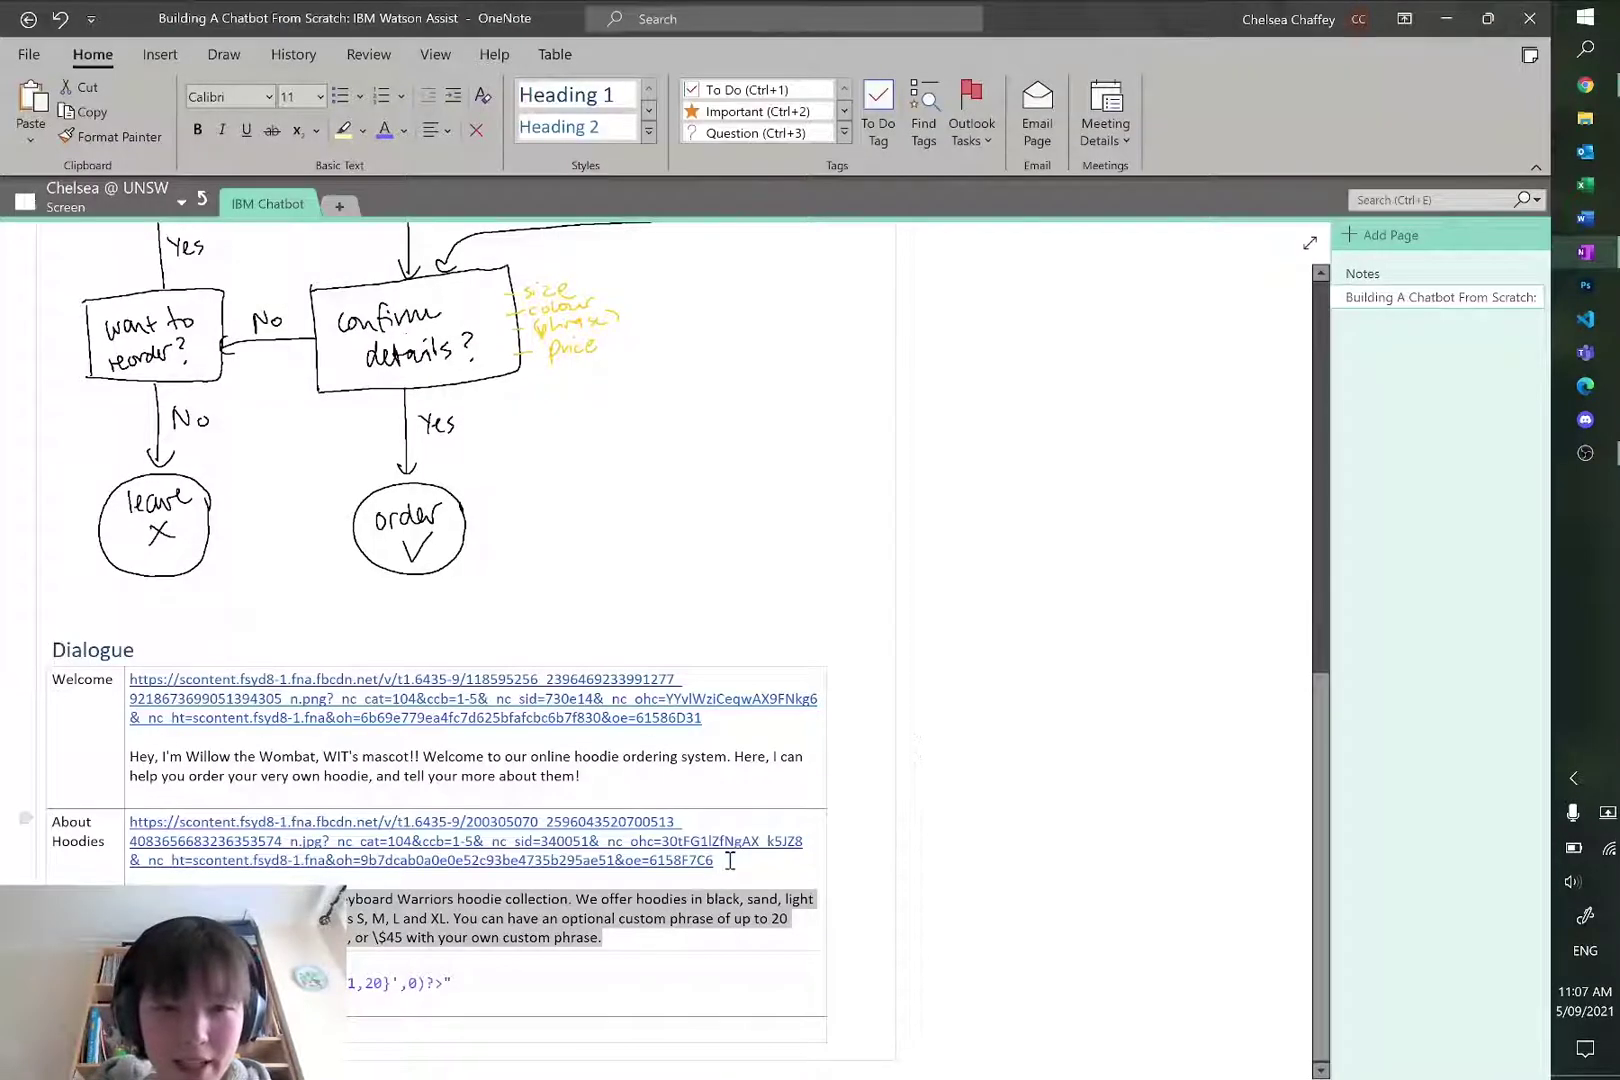
{"action": "left_click_drag", "start_coordinate": [730, 860], "coordinate": [136, 818]}
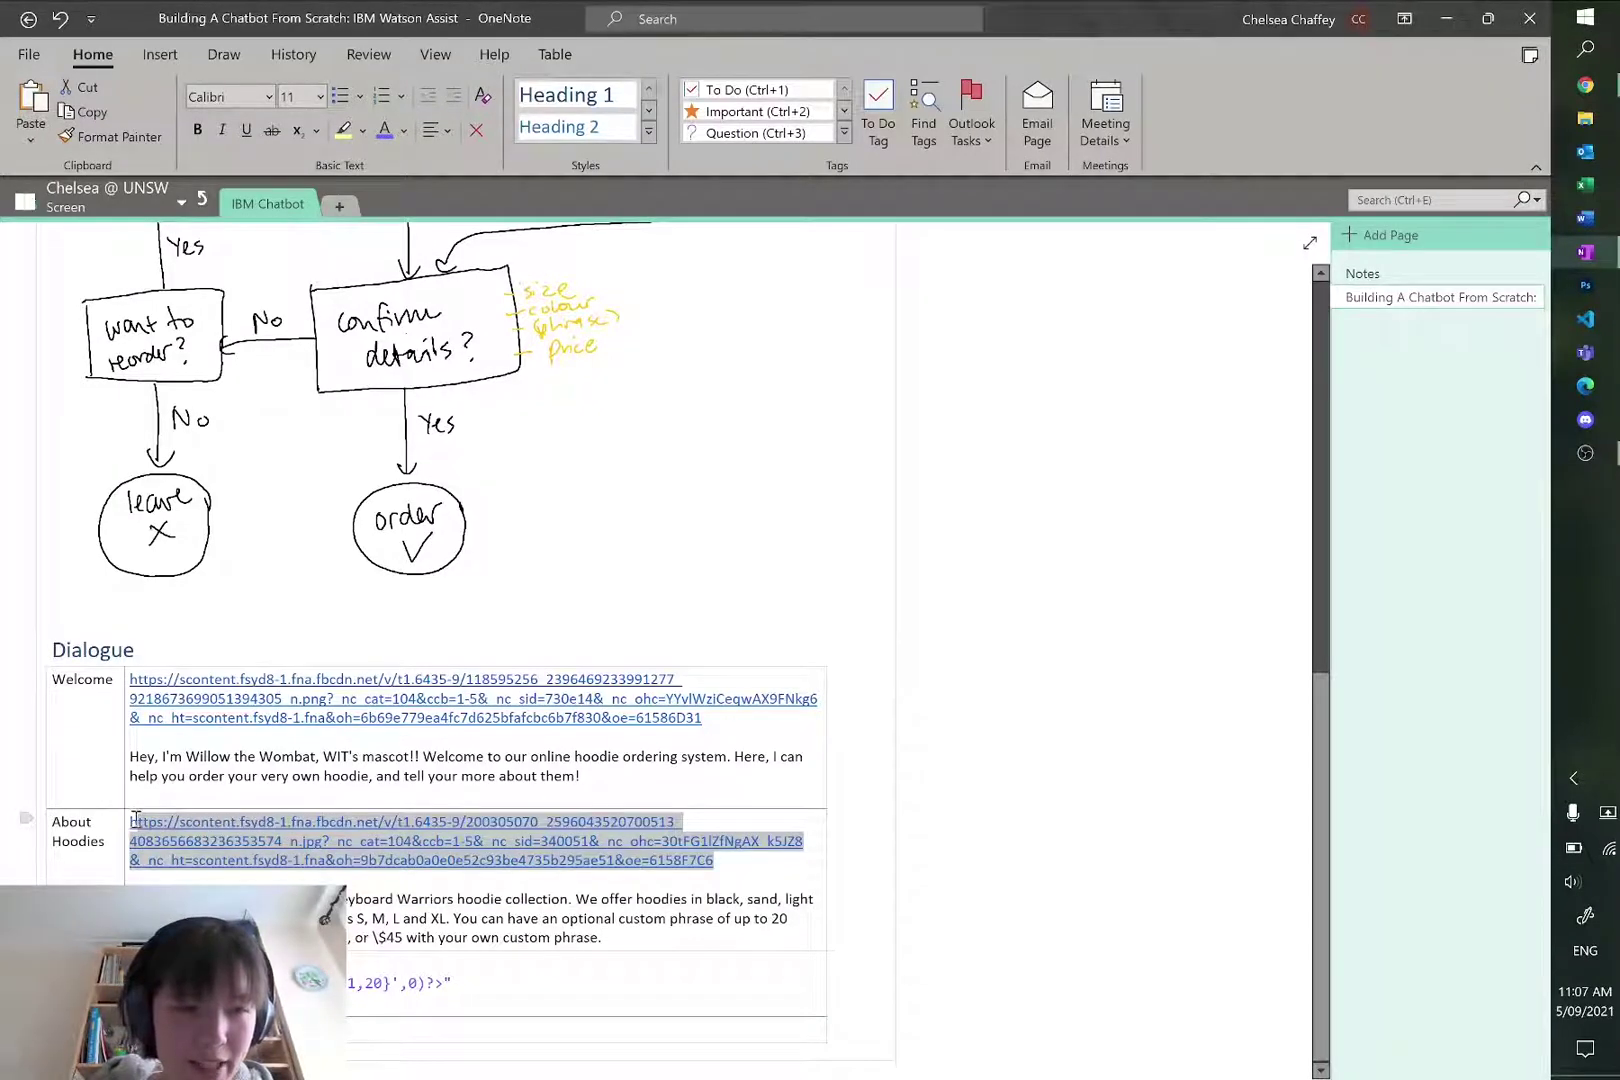
{"action": "key", "text": "ctrl+c"}
{"action": "key", "text": "alt+Tab"}
{"action": "key", "text": "ctrl+v"}
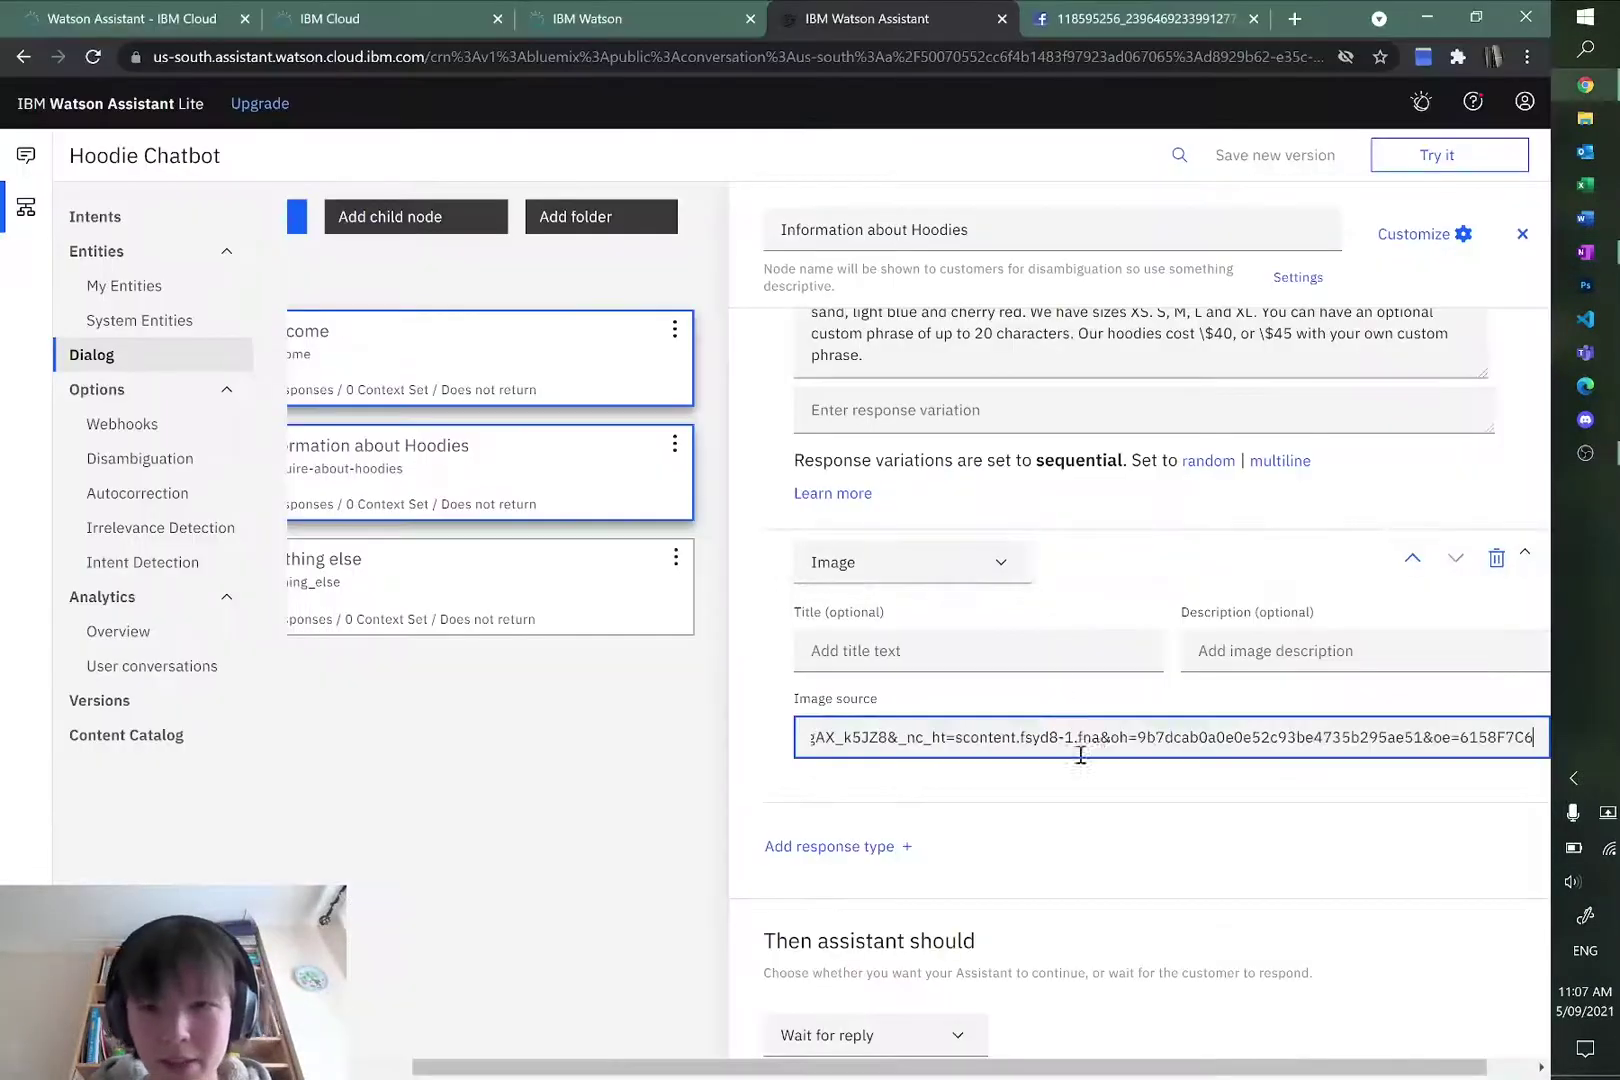
Step: Preview the hoodie collection and mascot image links before returning to the dialog editor
{"action": "key", "text": "alt+Tab"}
{"action": "left_click", "coordinate": [400, 840]}
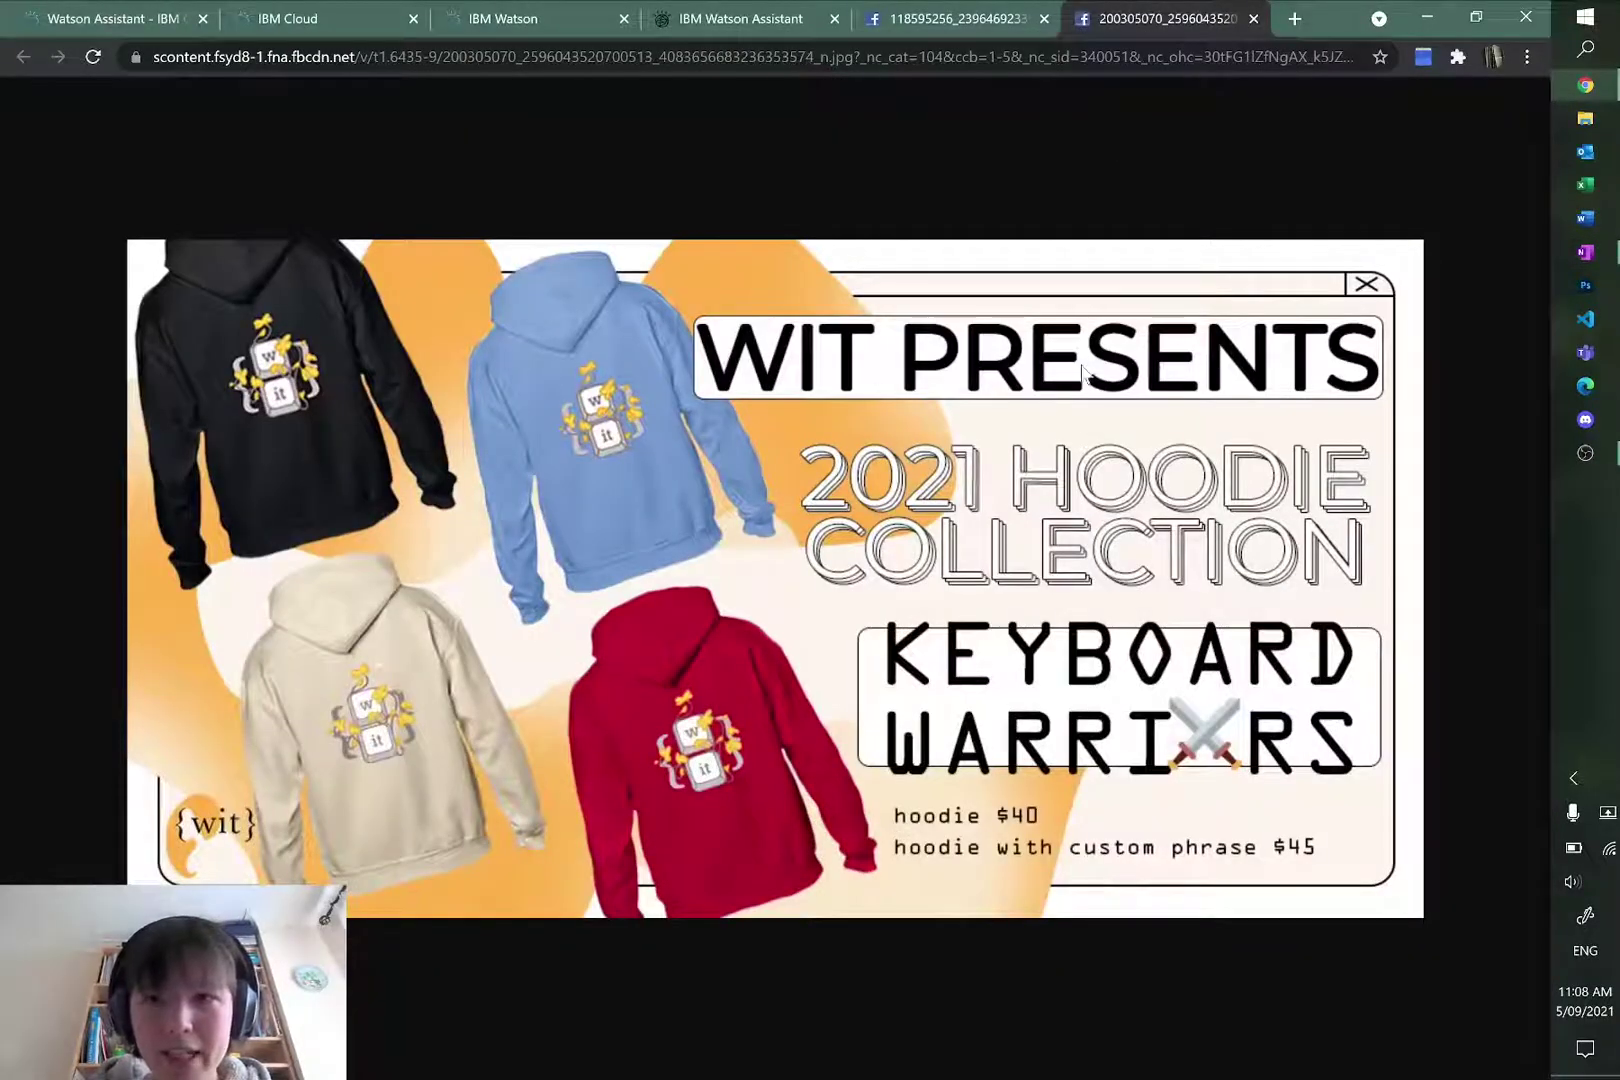
{"action": "left_click", "coordinate": [925, 18]}
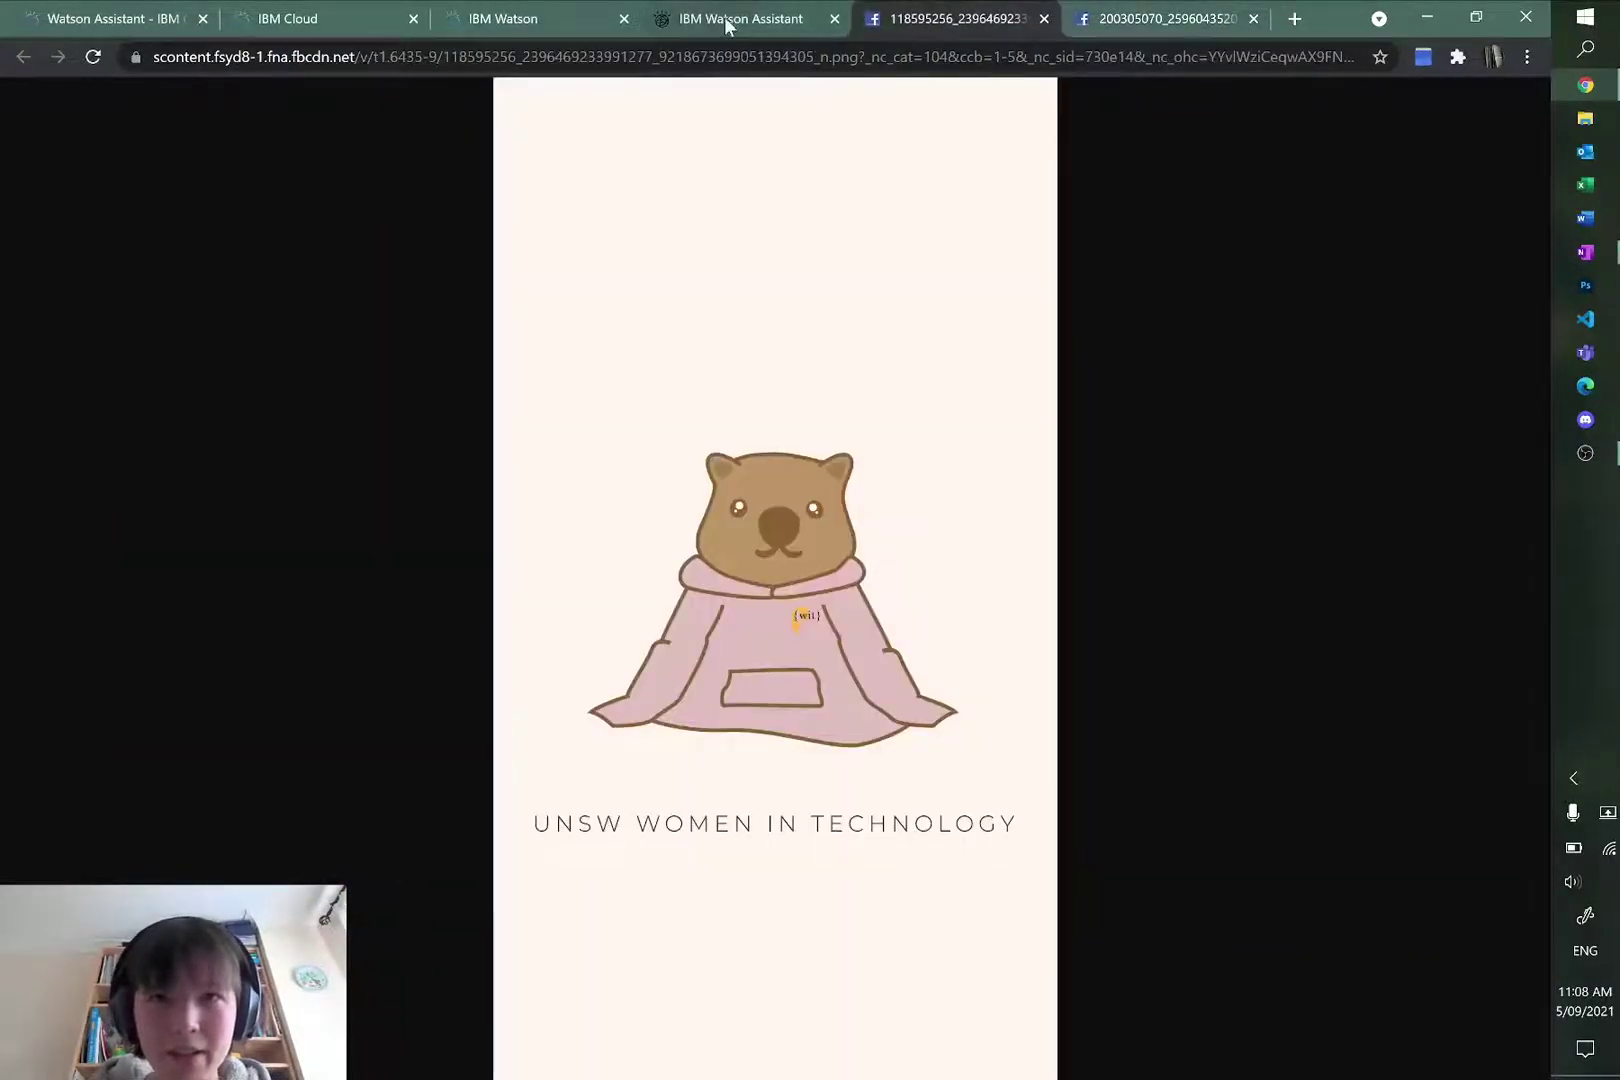
{"action": "left_click", "coordinate": [727, 20]}
{"action": "scroll", "coordinate": [1002, 578], "scroll_direction": "up", "scroll_amount": 2}
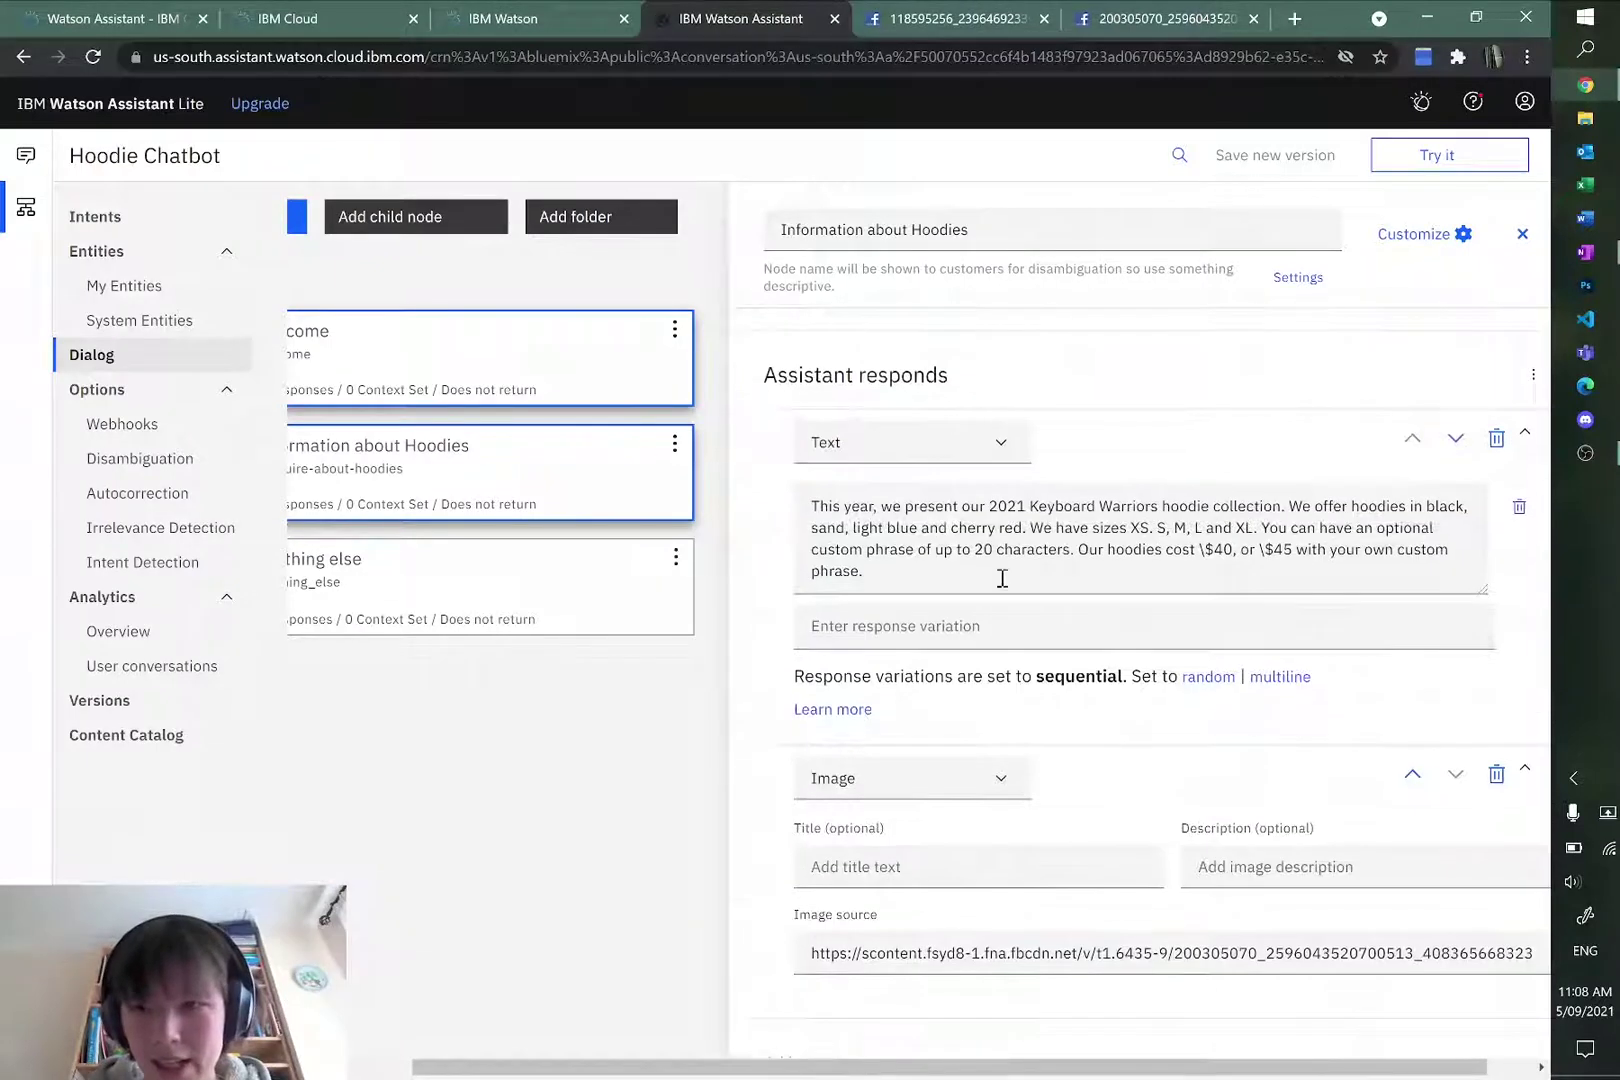
Step: Move the hoodie image response above the description text
{"action": "left_click", "coordinate": [1412, 774]}
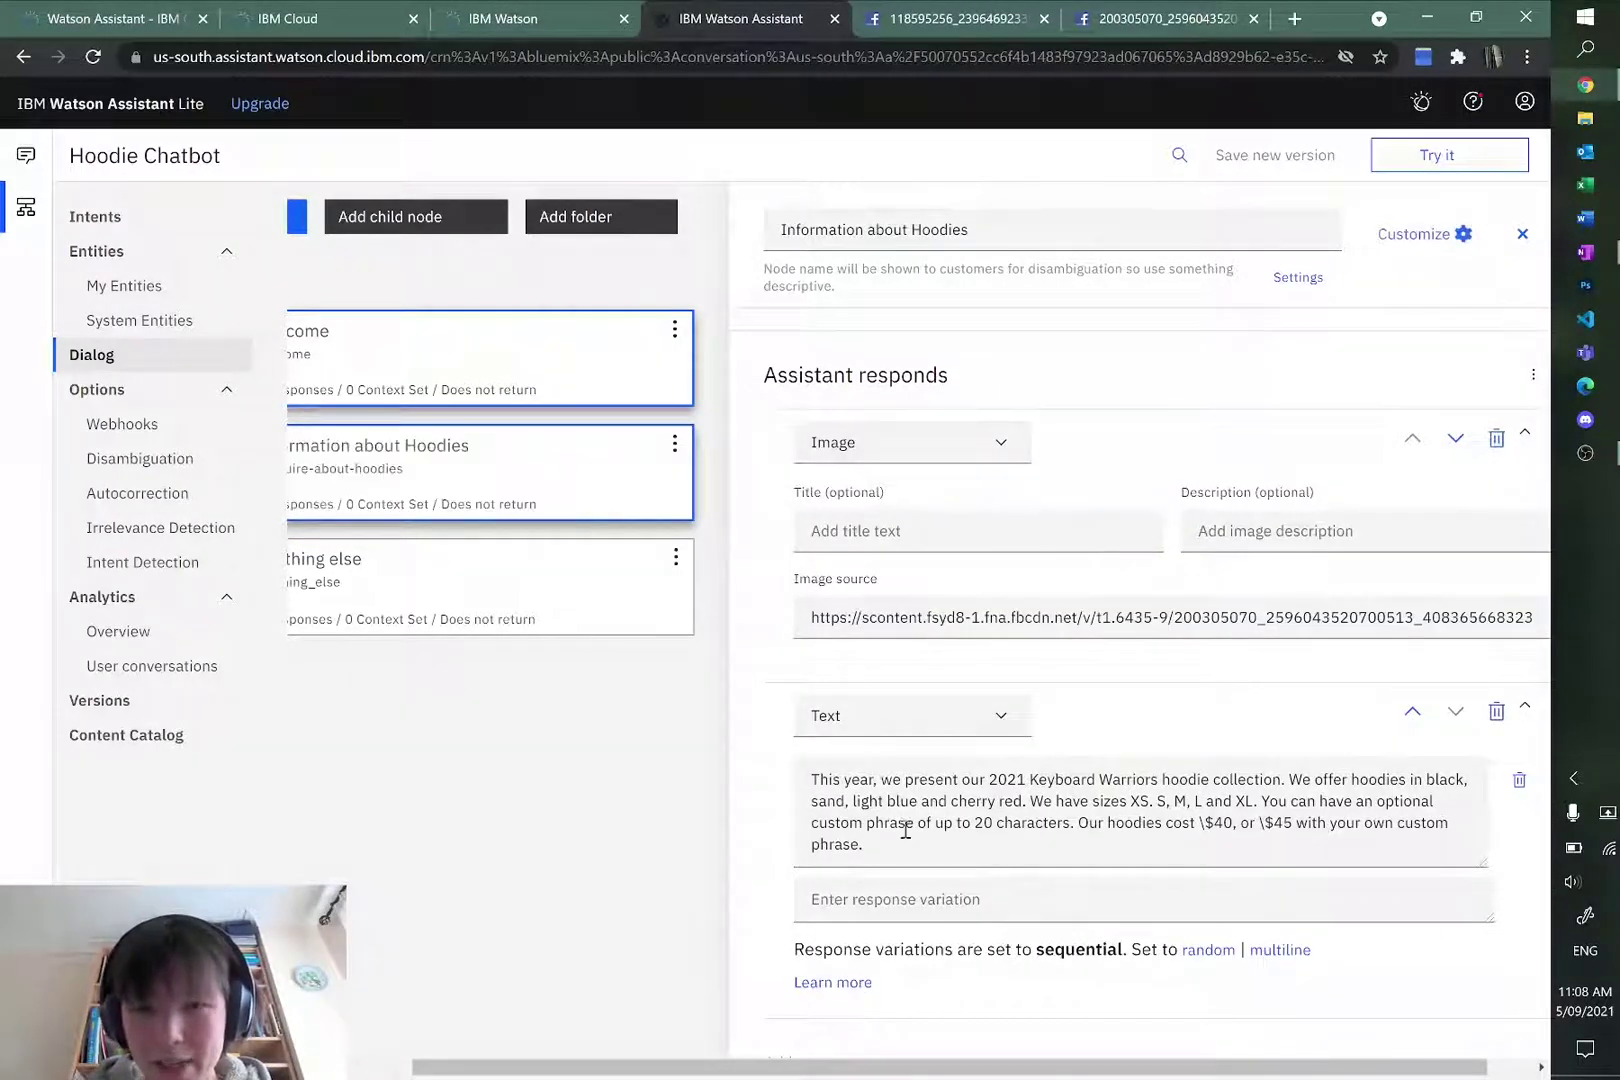
{"action": "scroll", "coordinate": [1063, 758], "scroll_direction": "down", "scroll_amount": 2}
{"action": "scroll", "coordinate": [905, 440], "scroll_direction": "up", "scroll_amount": 3}
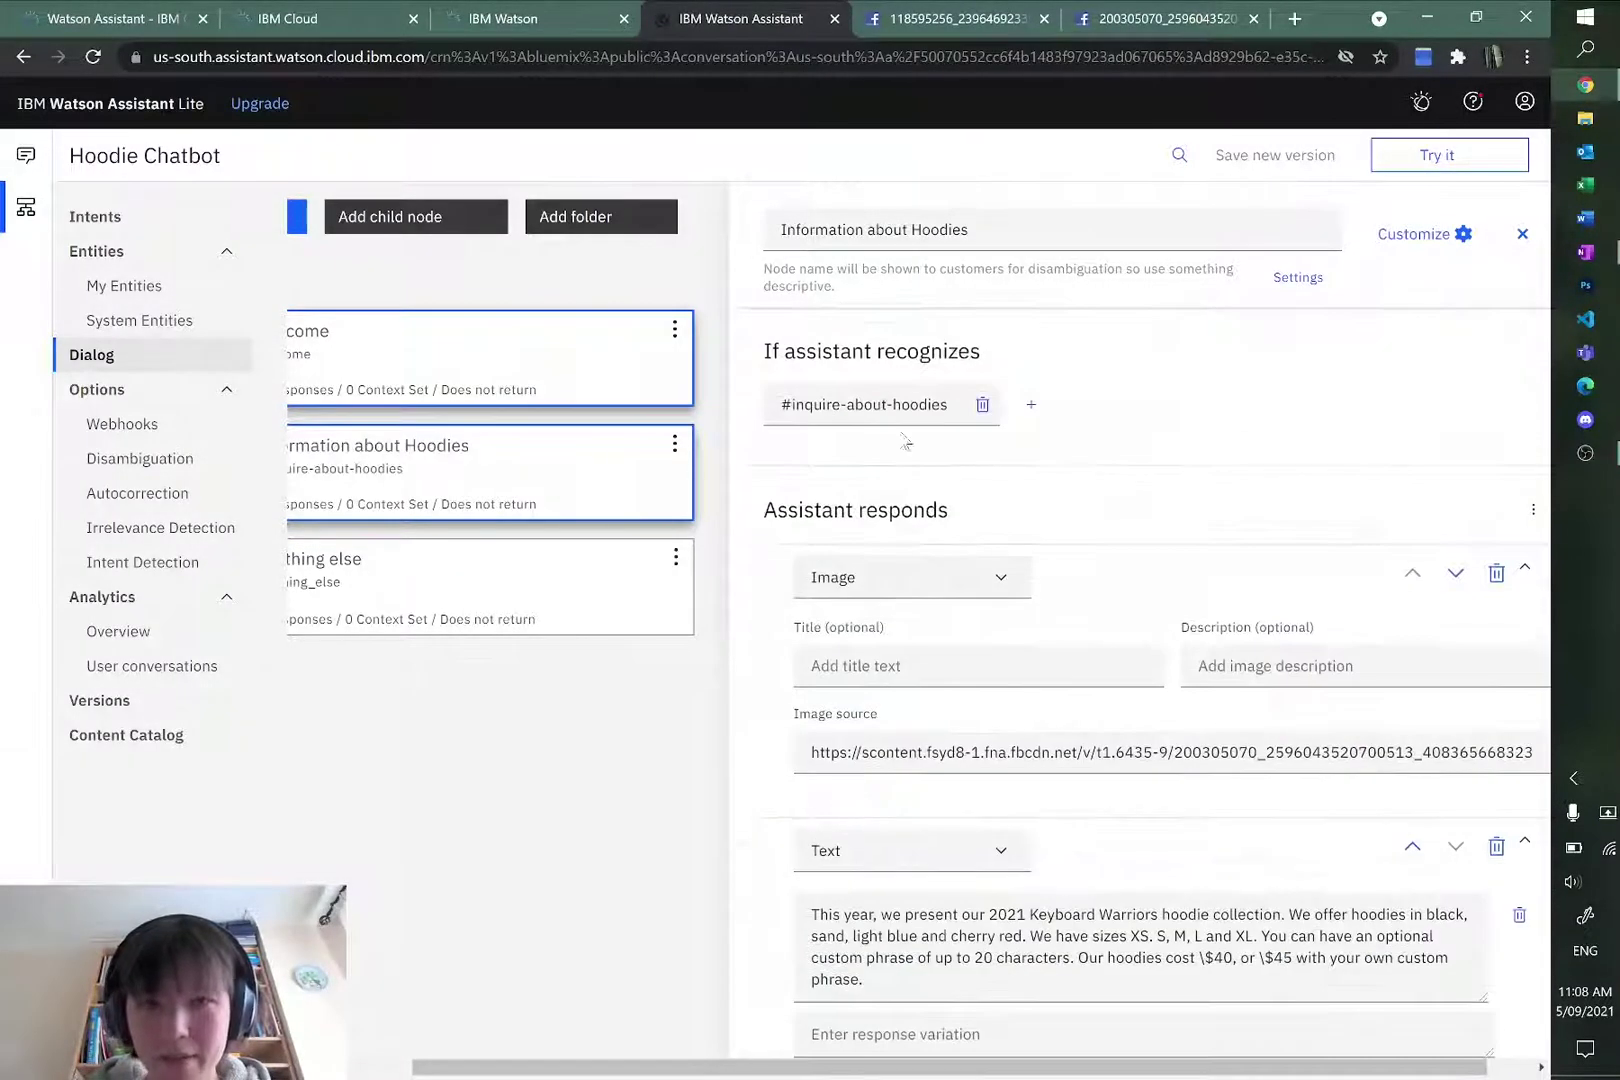
Step: In a cleared test chat, ask 'what kinds of hoodies are there?'
{"action": "left_click", "coordinate": [1437, 155]}
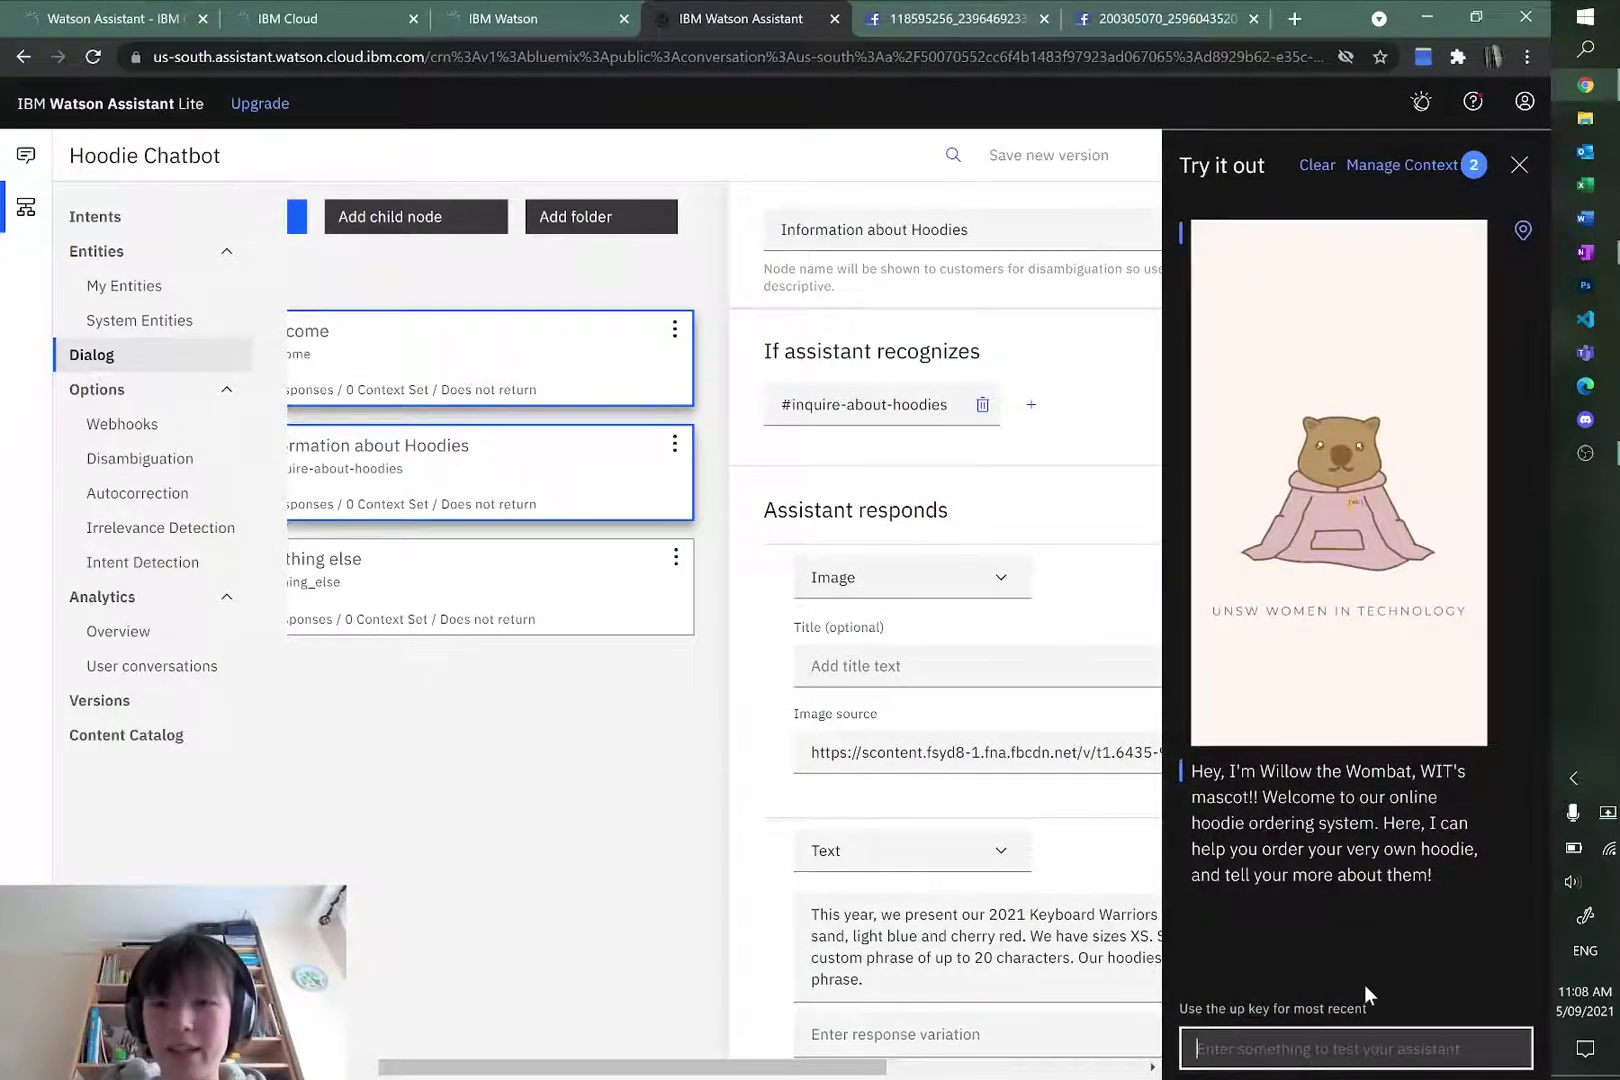
{"action": "left_click", "coordinate": [1317, 165]}
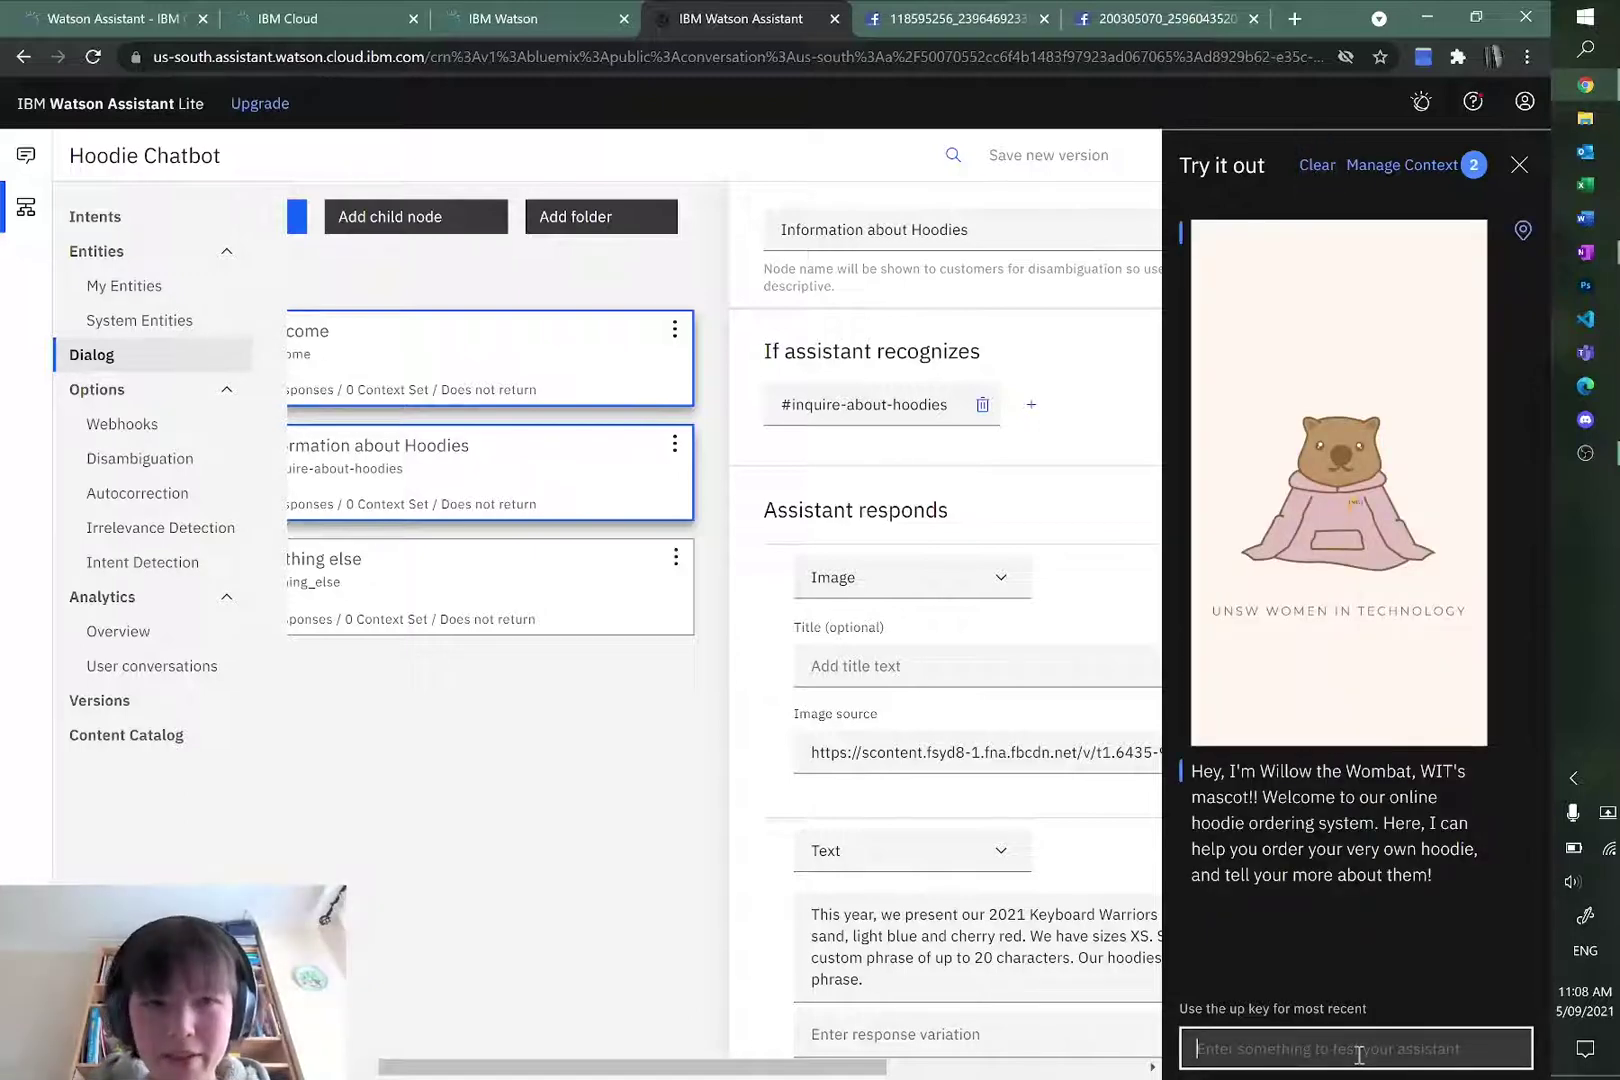
{"action": "type", "text": "what k"}
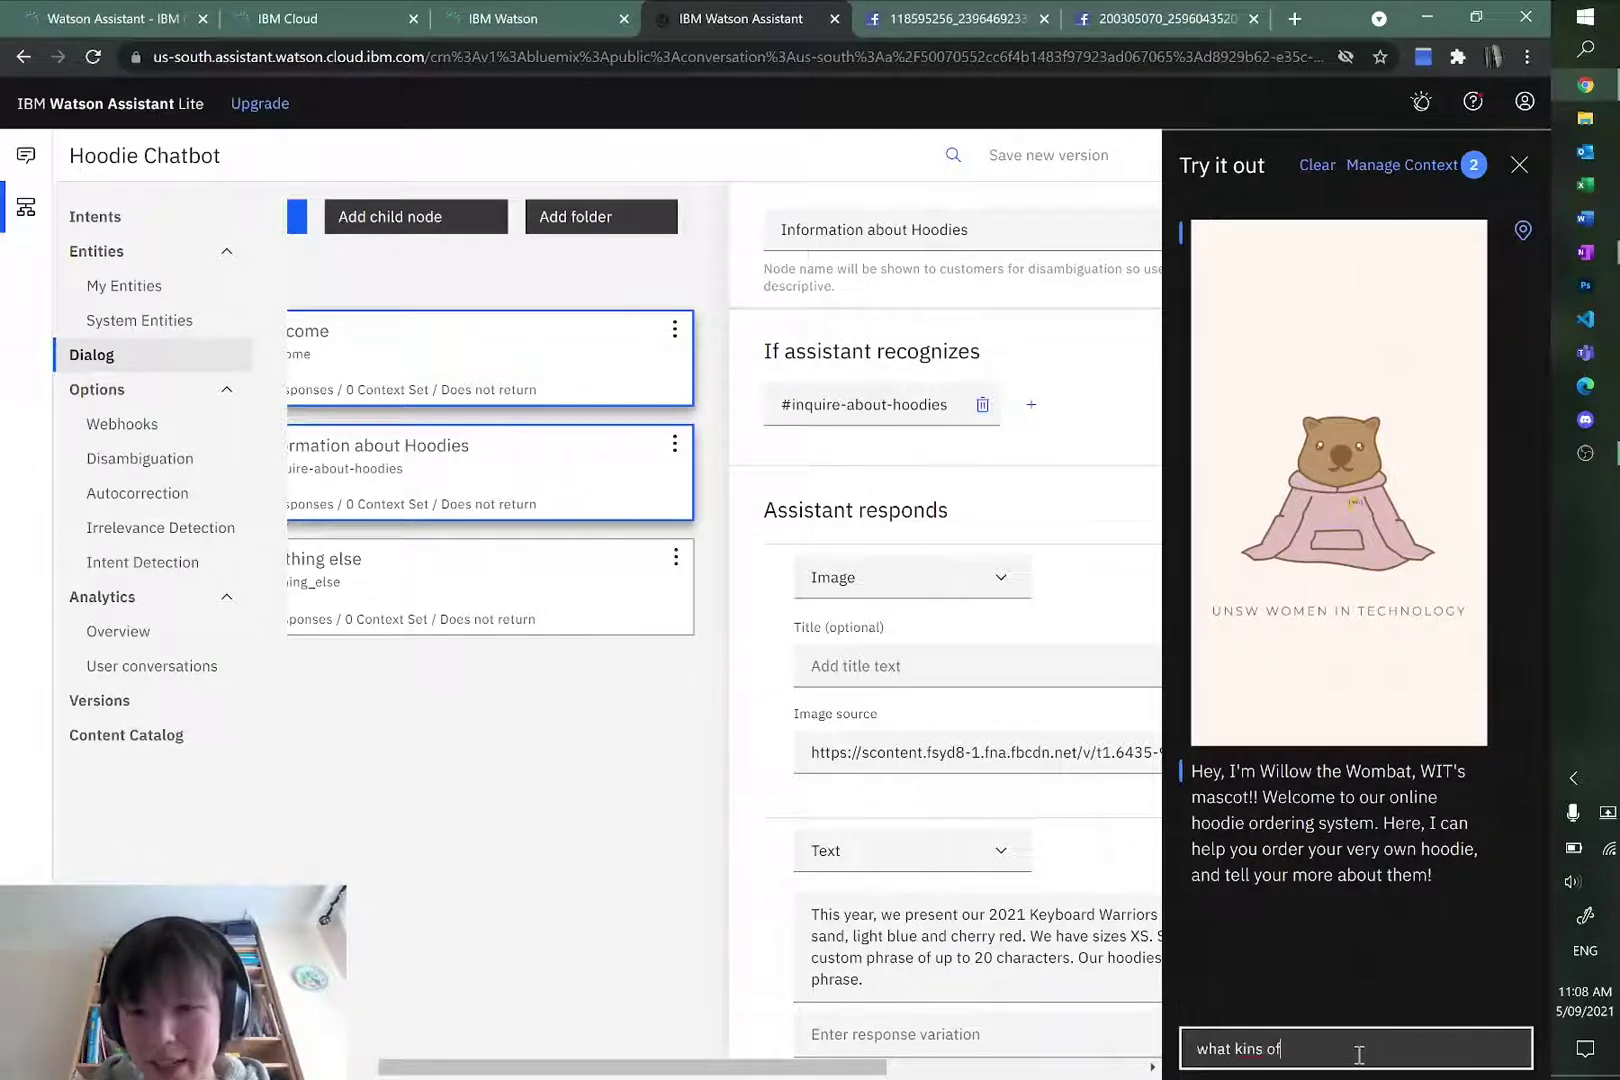
{"action": "type", "text": "ins of"}
{"action": "key", "text": "BackSpace"}
{"action": "key", "text": "BackSpace"}
{"action": "key", "text": "BackSpace"}
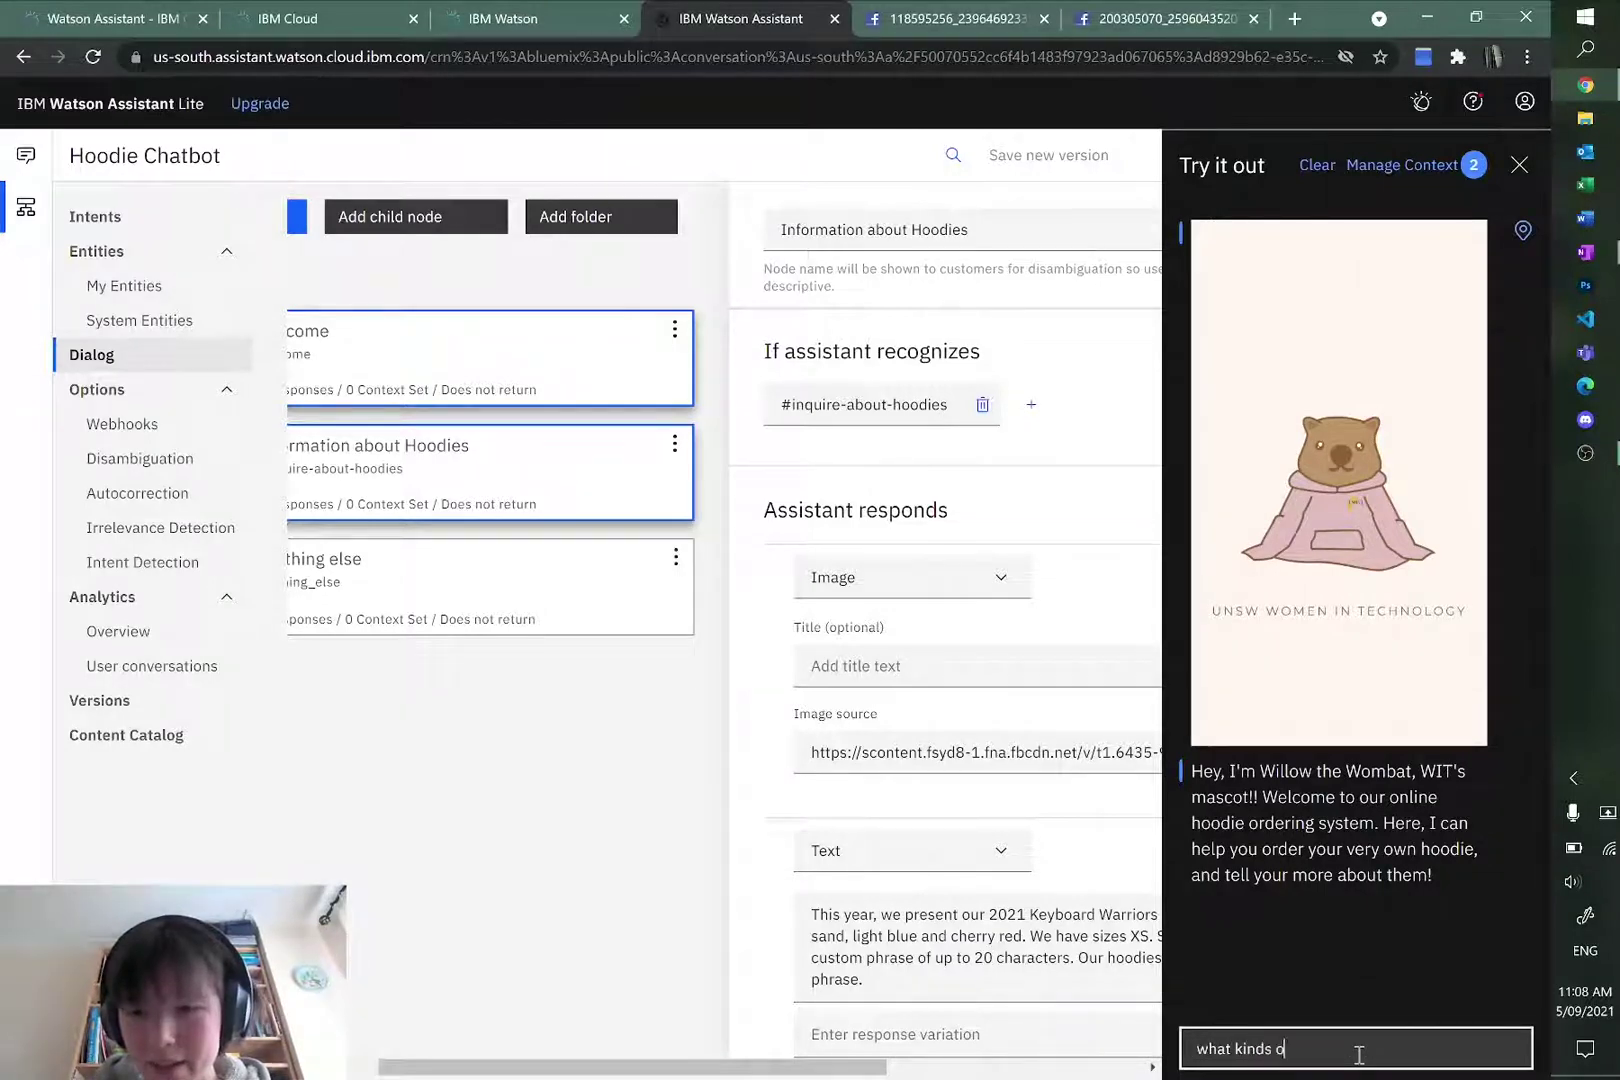
{"action": "type", "text": "f hoodies are there?"}
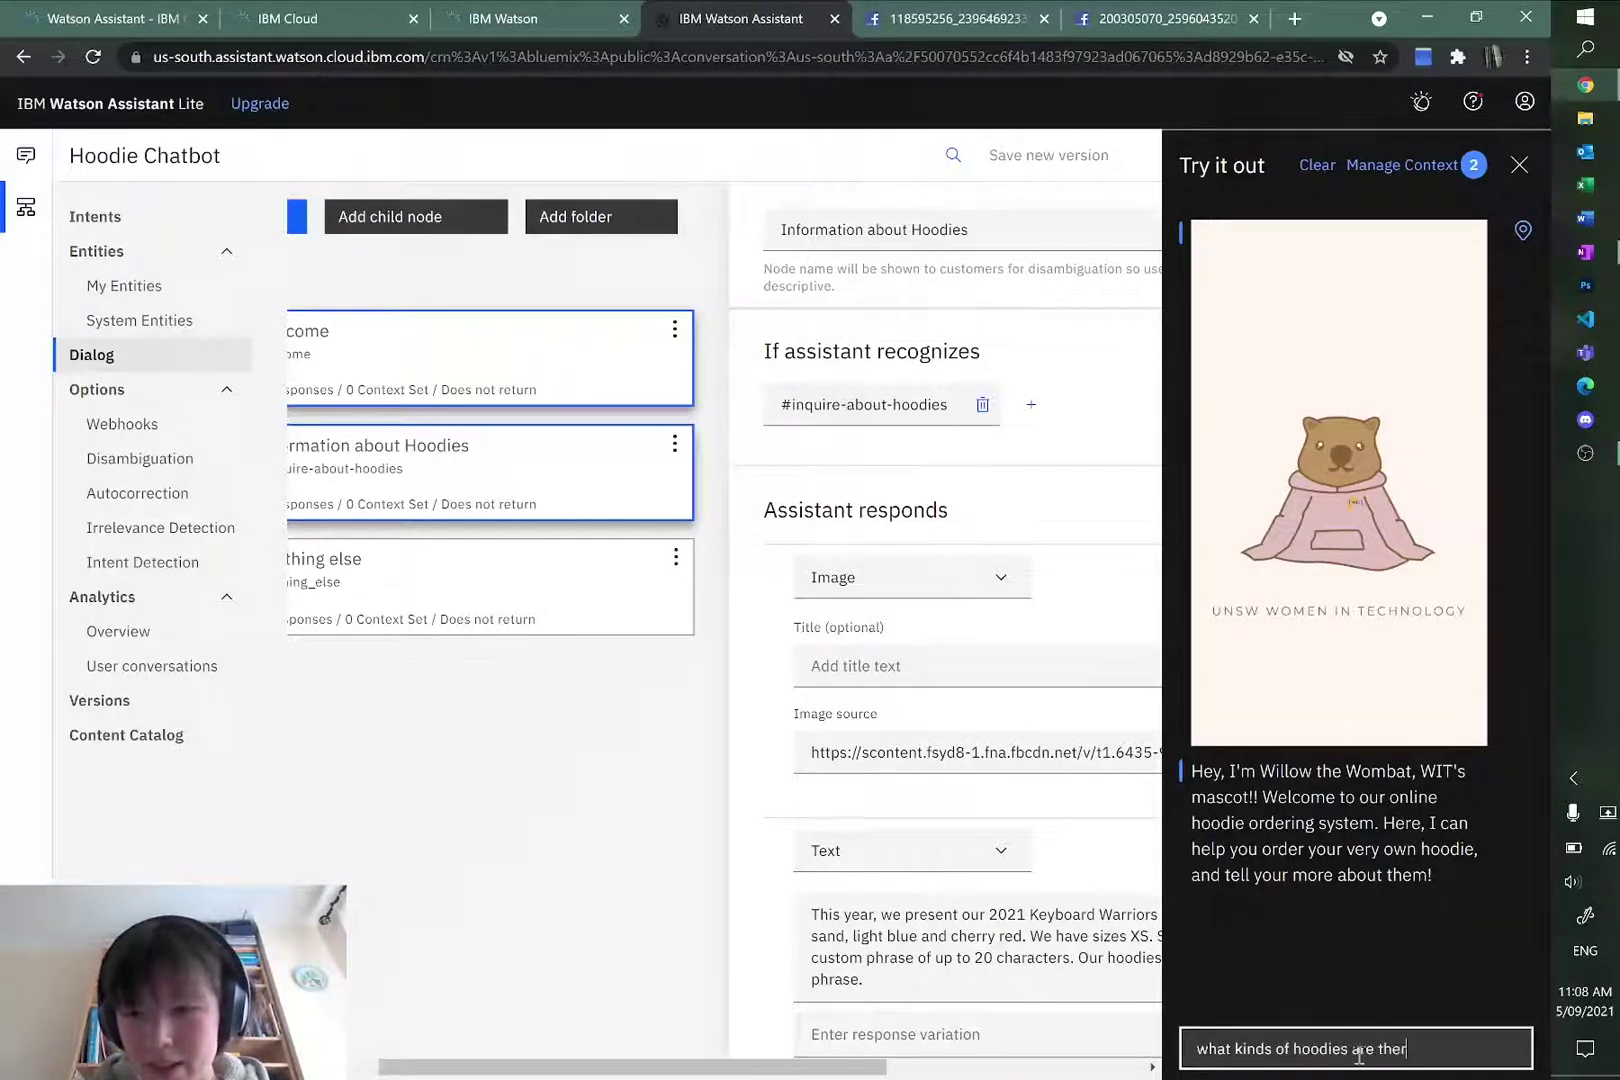
{"action": "key", "text": "Return"}
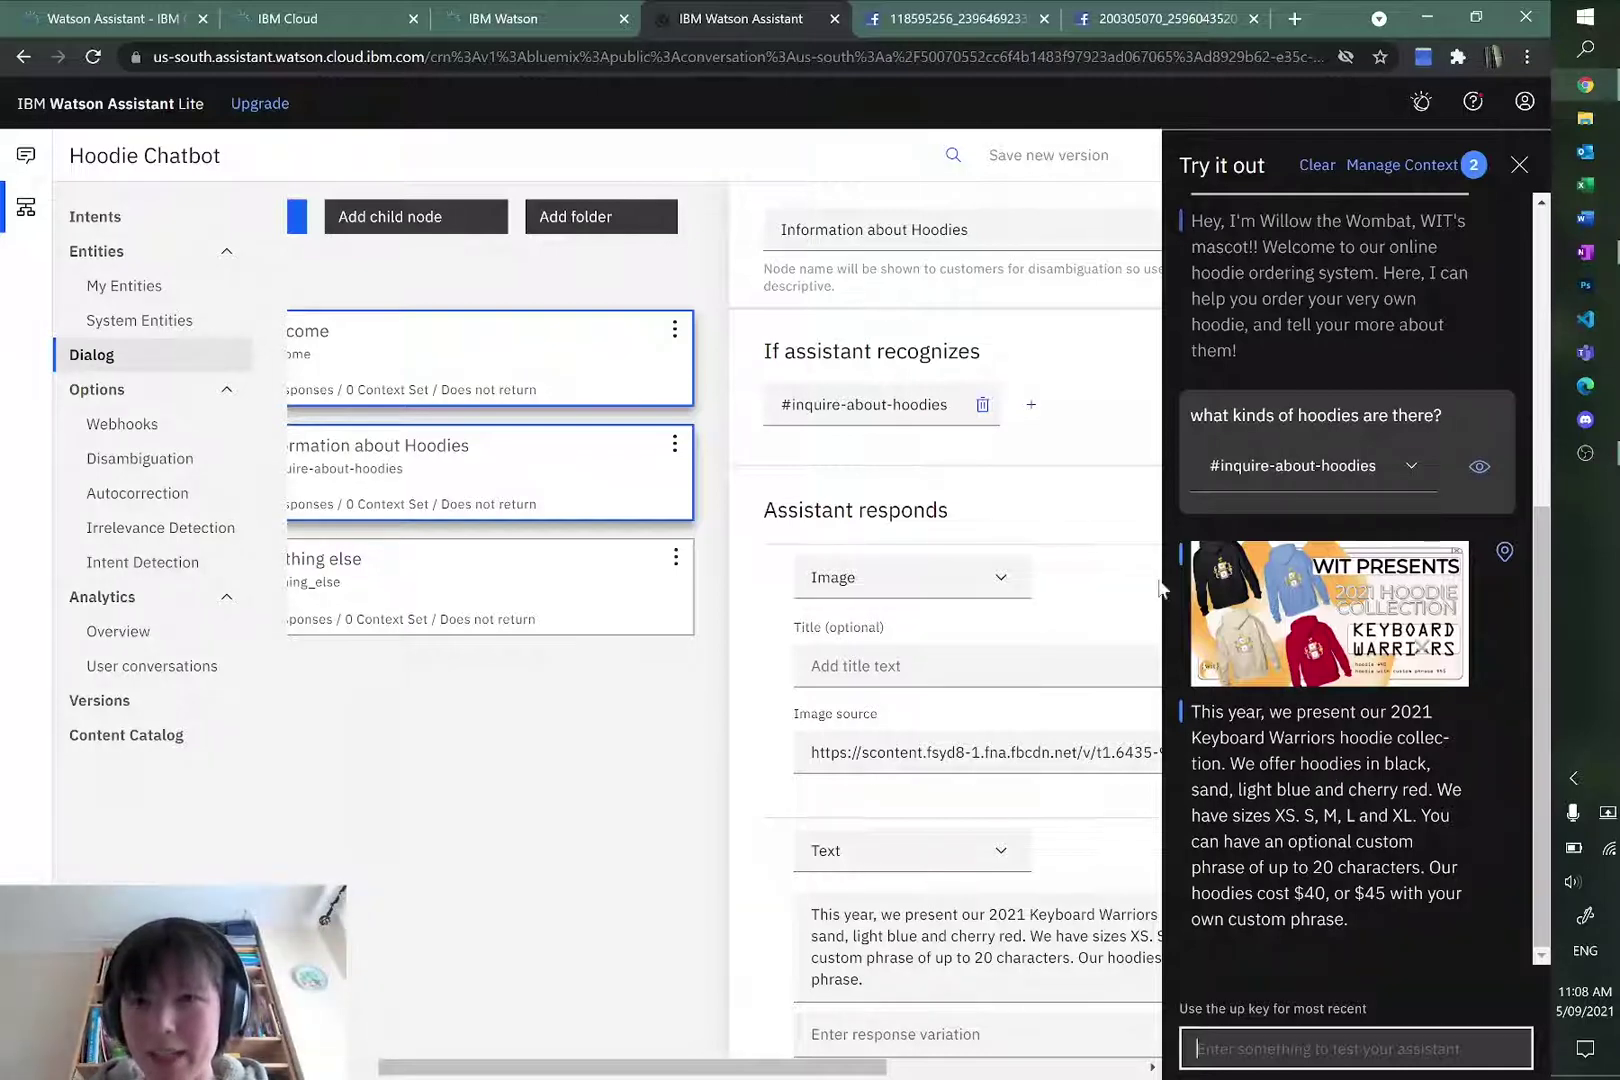
Step: Check which intent the question matched, close the test chat, and review the planning flowchart
{"action": "left_click", "coordinate": [1411, 468]}
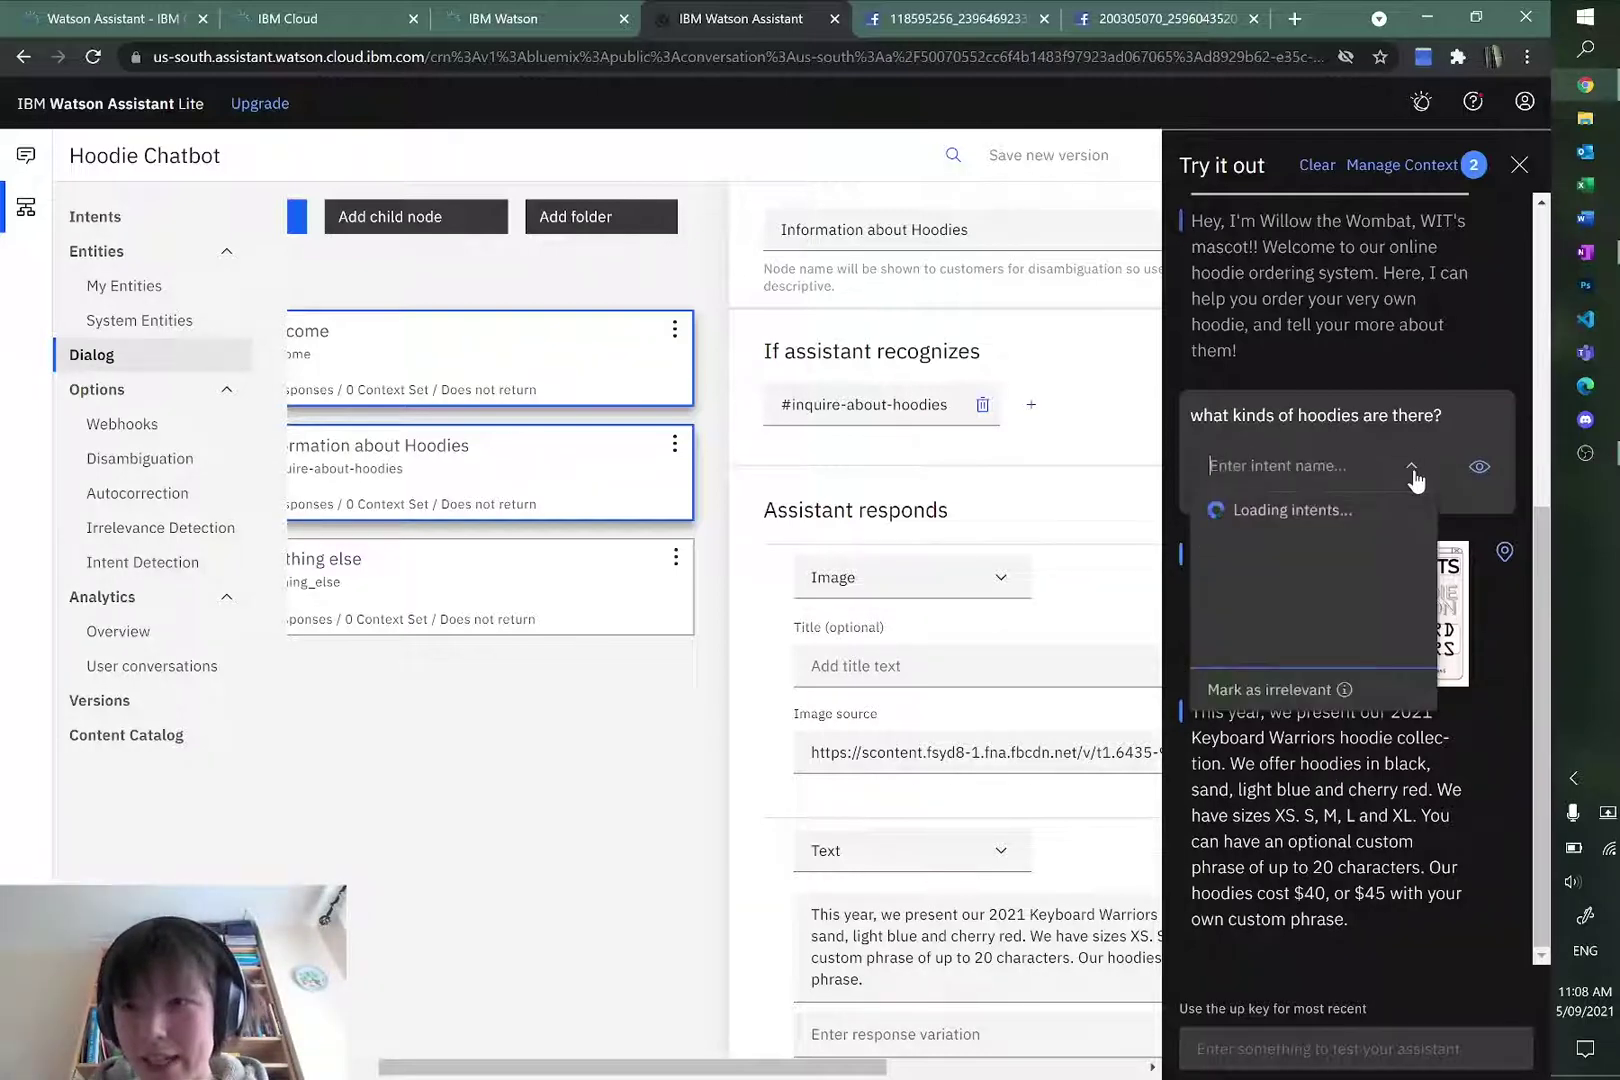
{"action": "left_click", "coordinate": [1411, 472]}
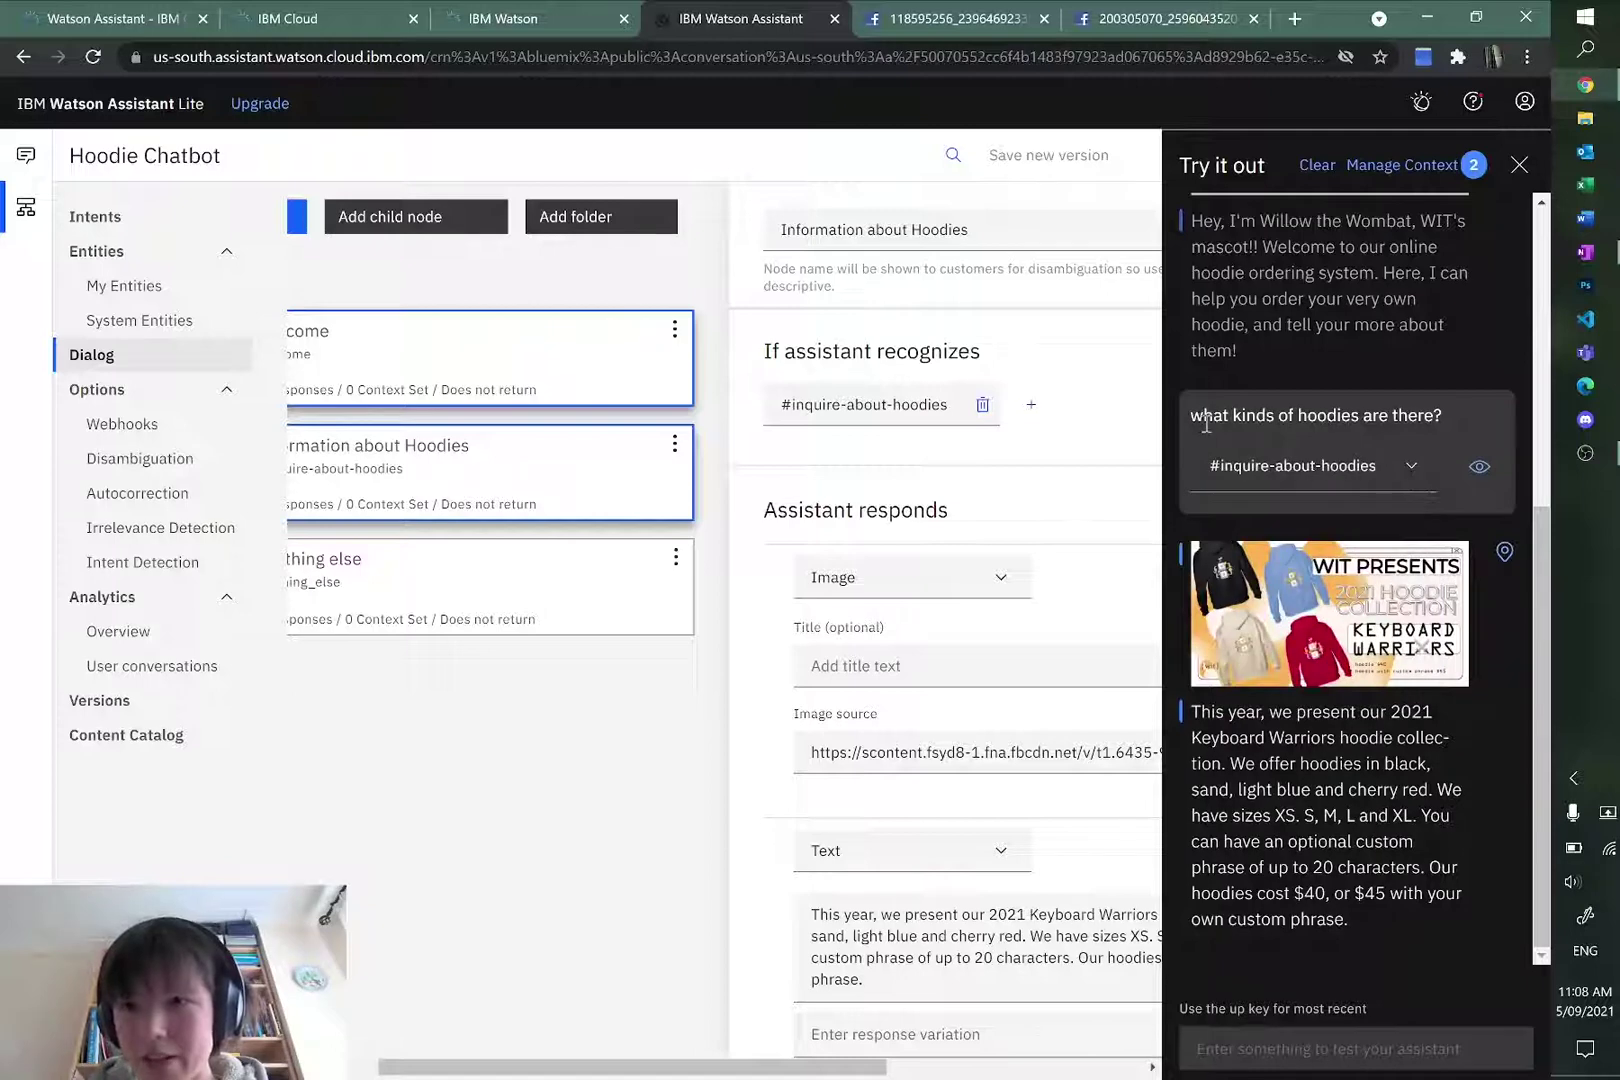
{"action": "left_click_drag", "start_coordinate": [1192, 415], "coordinate": [1442, 411]}
{"action": "left_click", "coordinate": [1403, 470]}
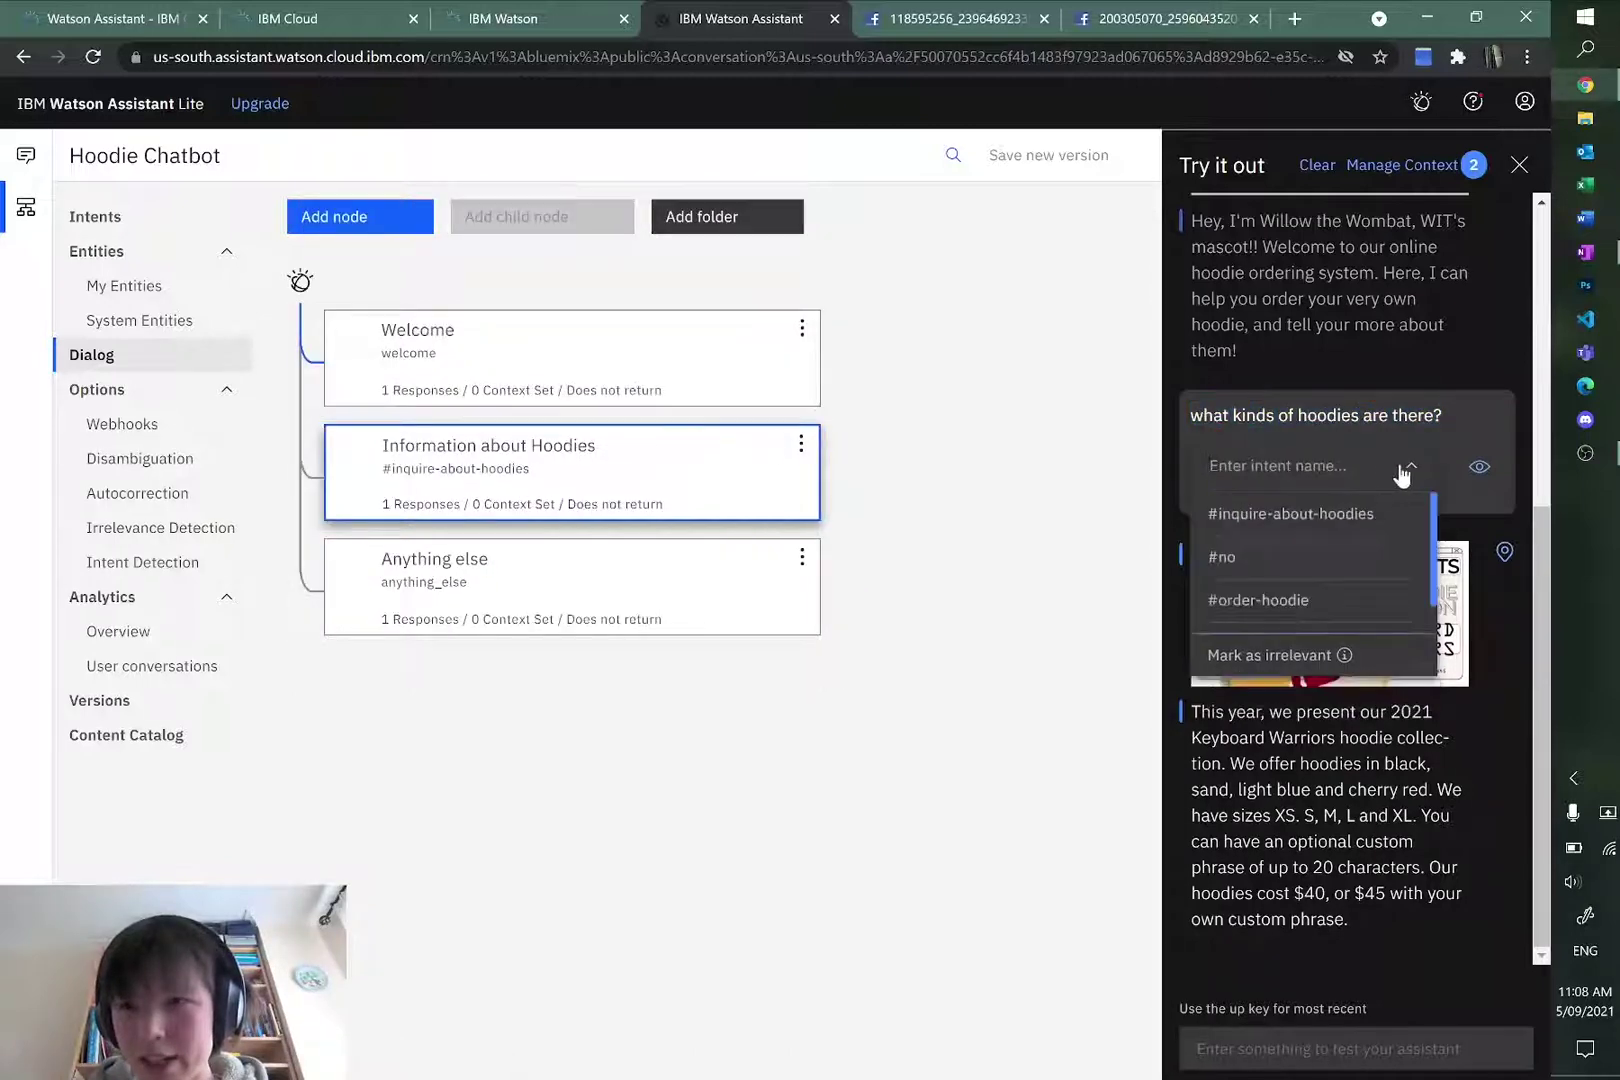
{"action": "left_click", "coordinate": [1405, 470]}
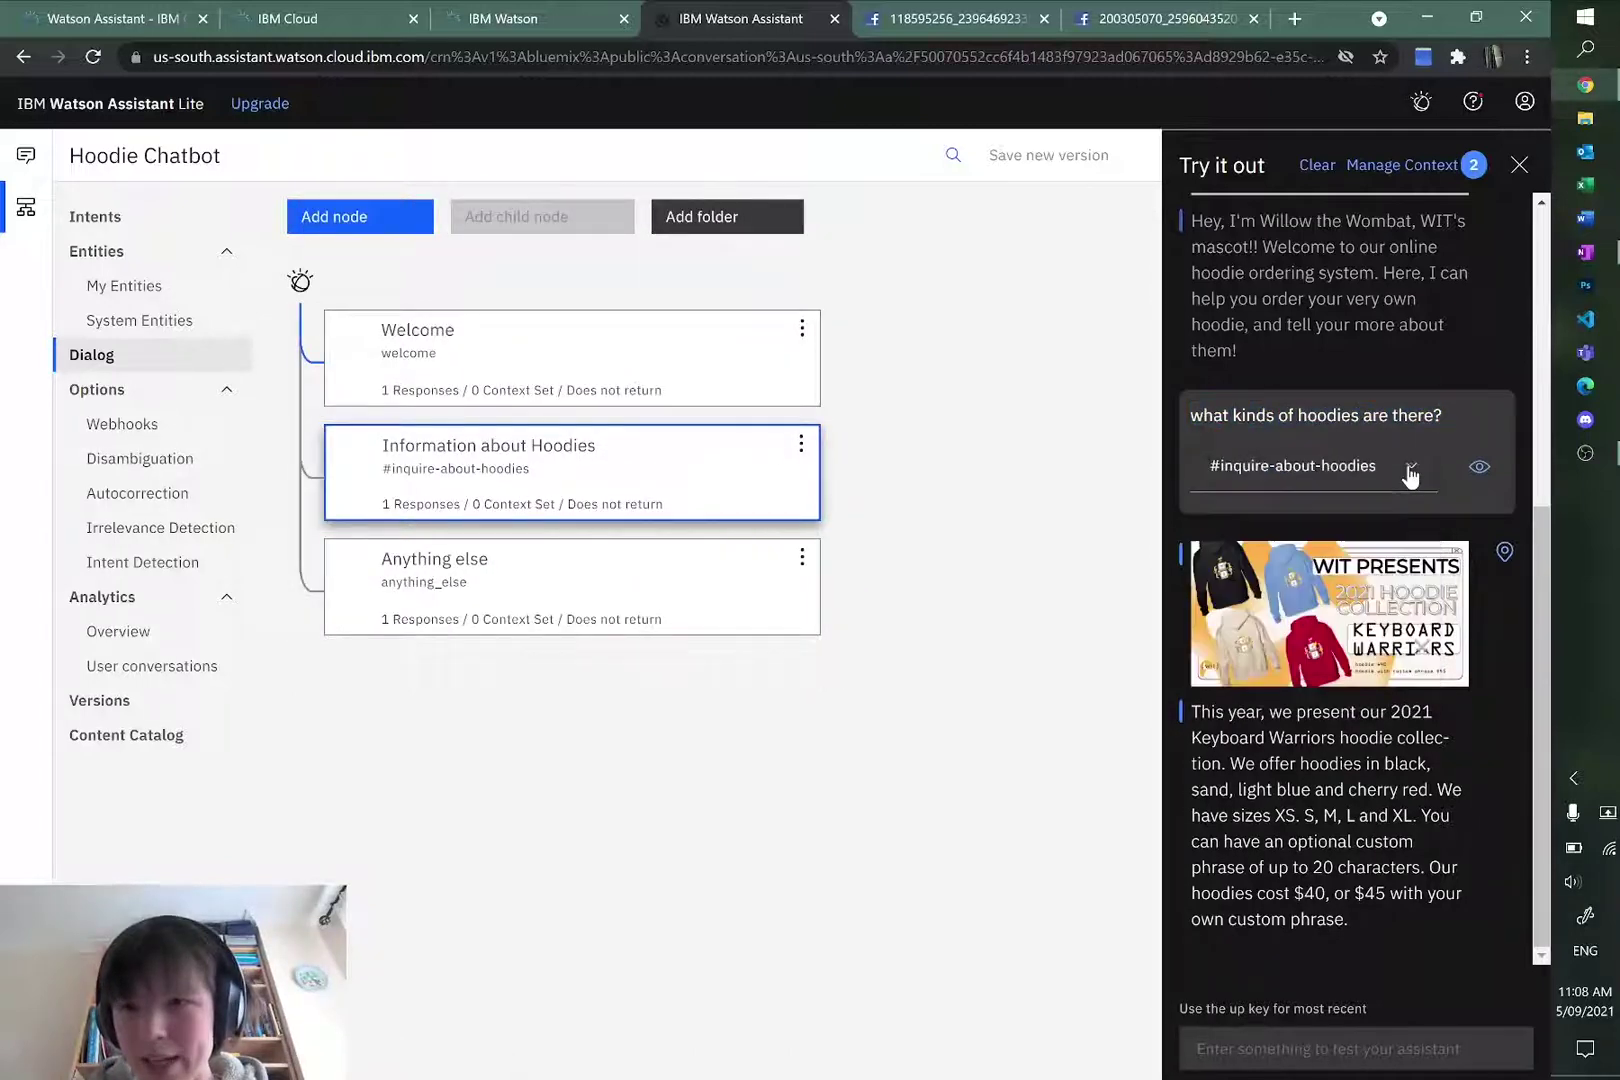
{"action": "left_click", "coordinate": [1205, 475]}
{"action": "left_click", "coordinate": [1452, 438]}
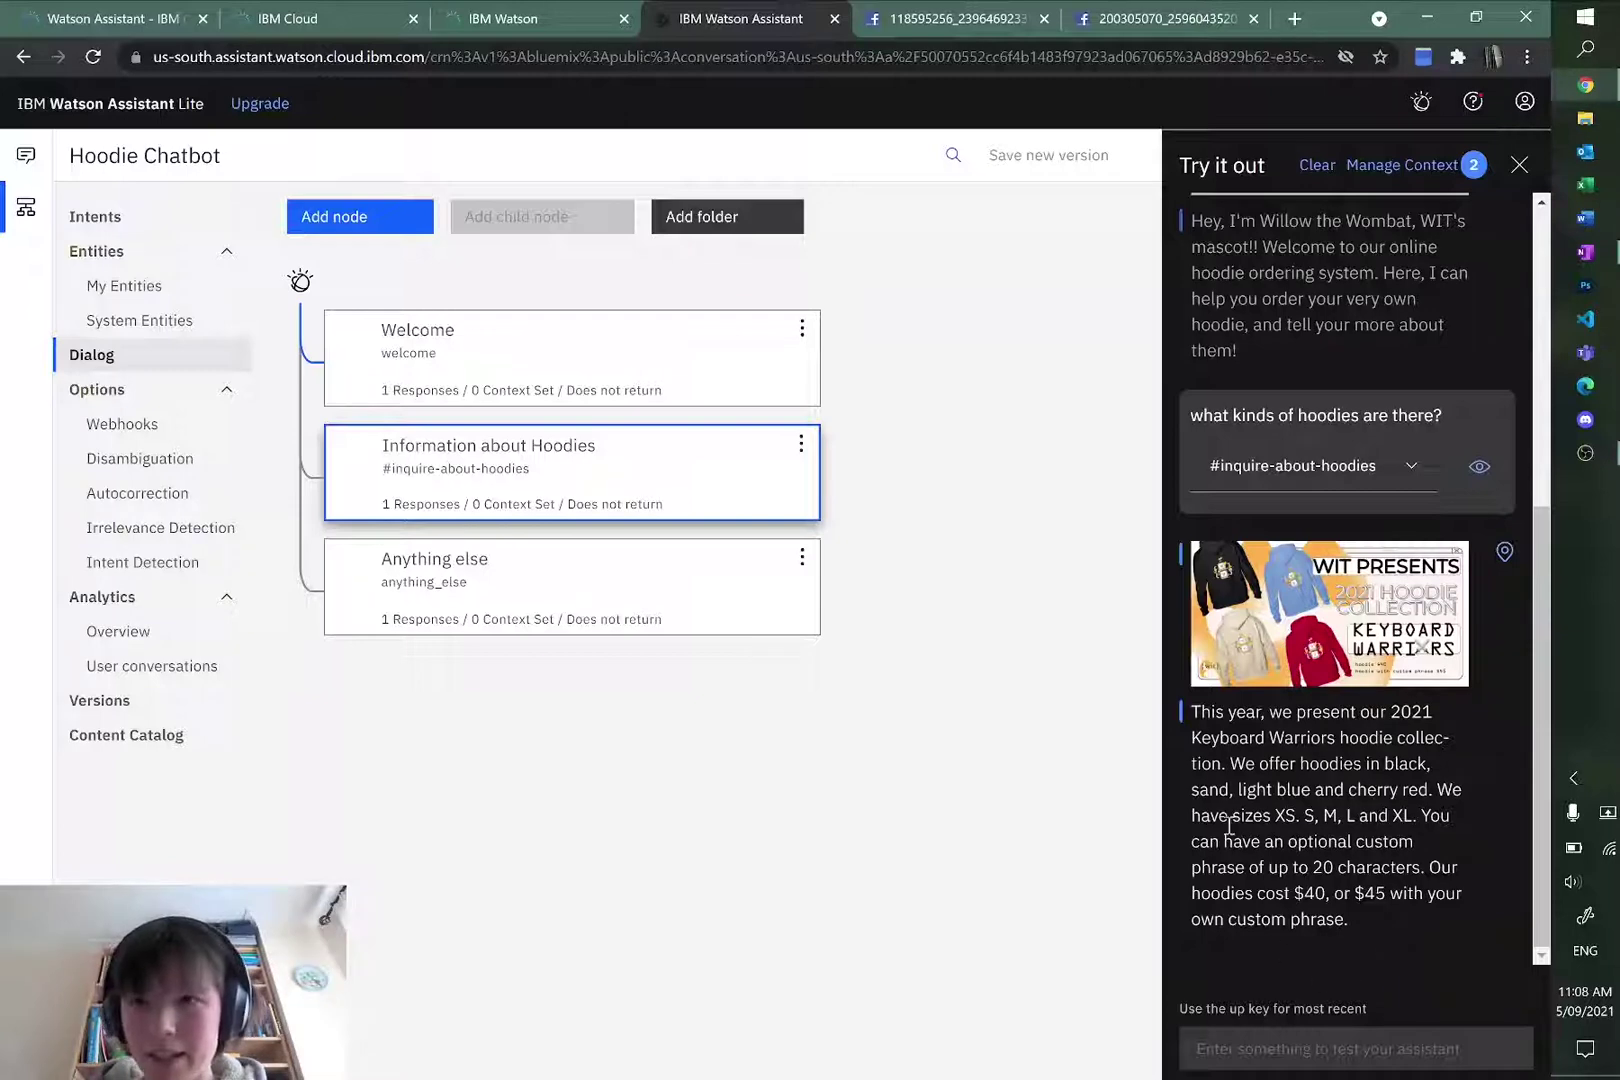
{"action": "left_click", "coordinate": [1519, 164]}
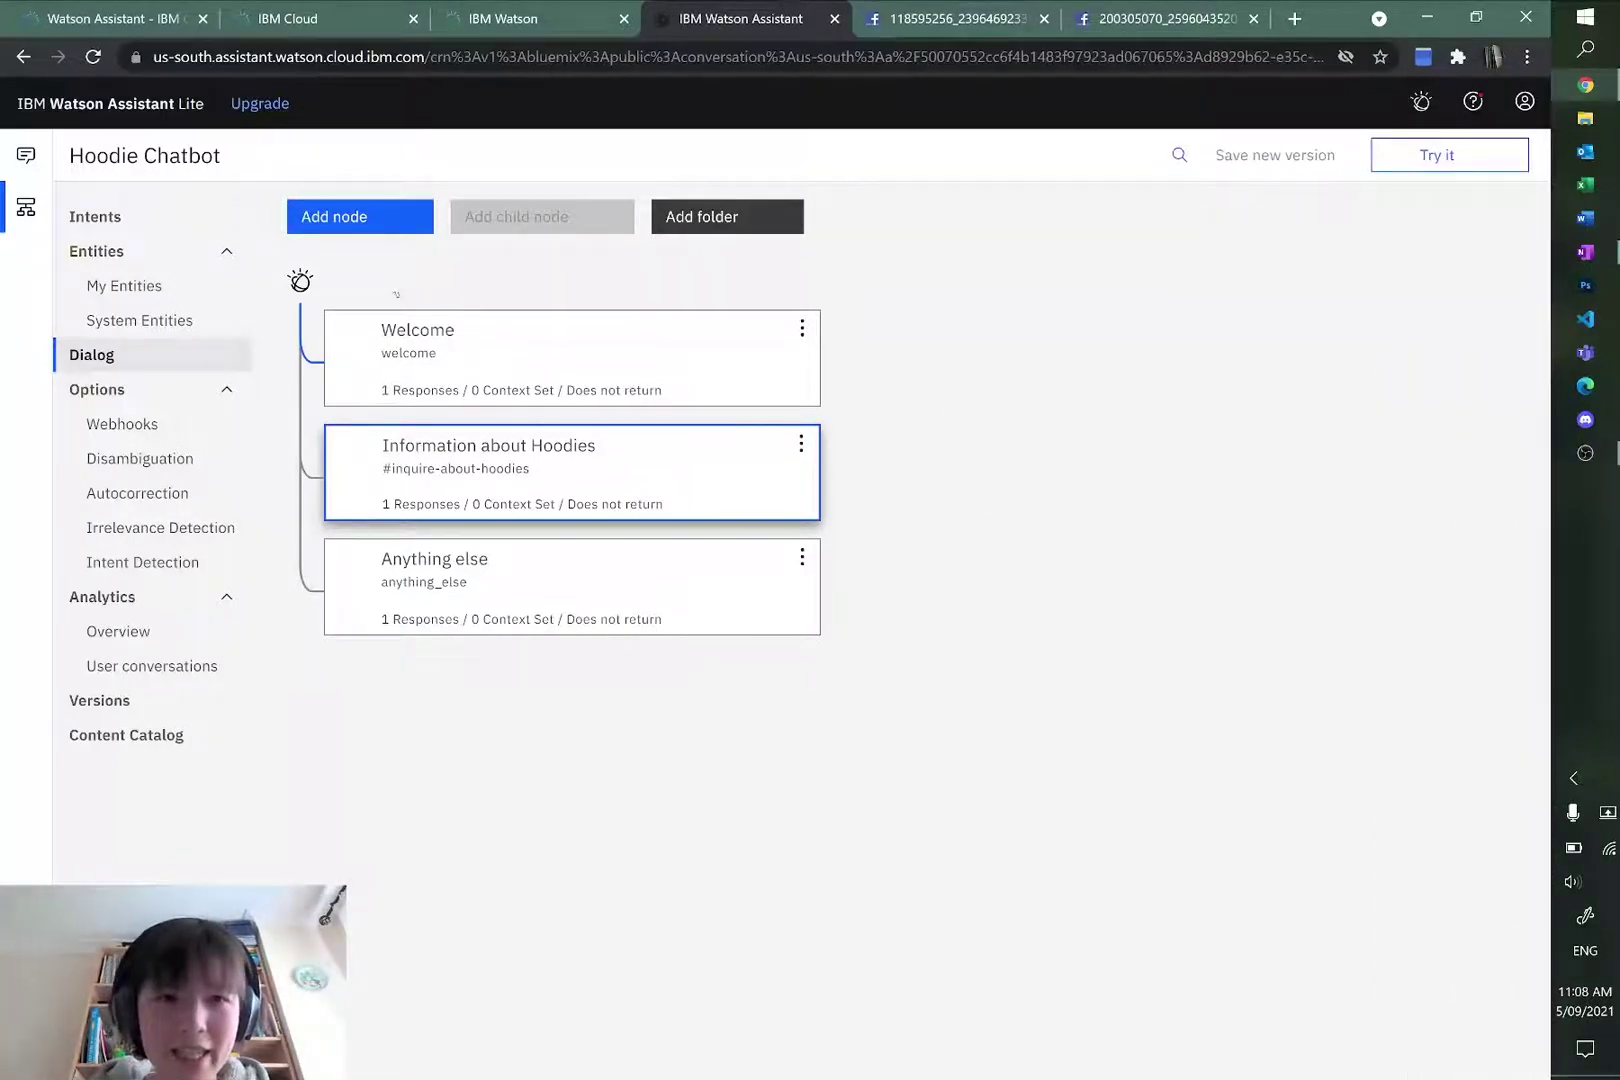
{"action": "key", "text": "alt+Tab"}
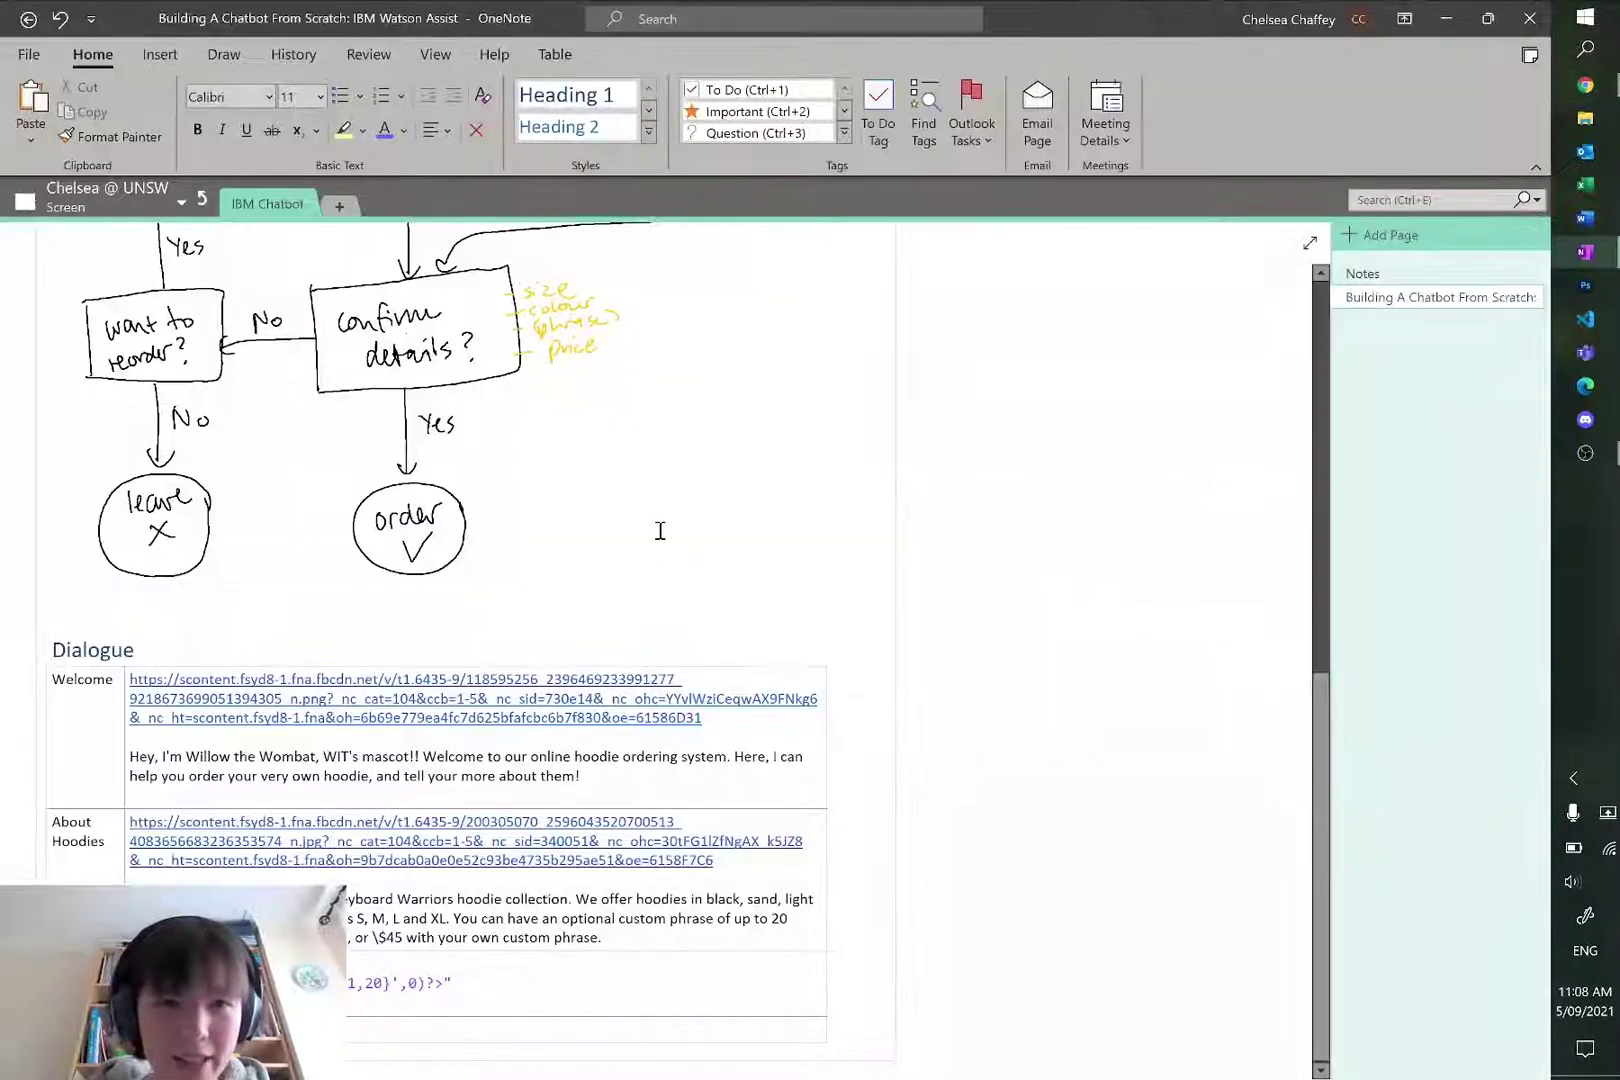
{"action": "scroll", "coordinate": [655, 530], "scroll_direction": "up", "scroll_amount": 3}
{"action": "scroll", "coordinate": [659, 534], "scroll_direction": "up", "scroll_amount": 2}
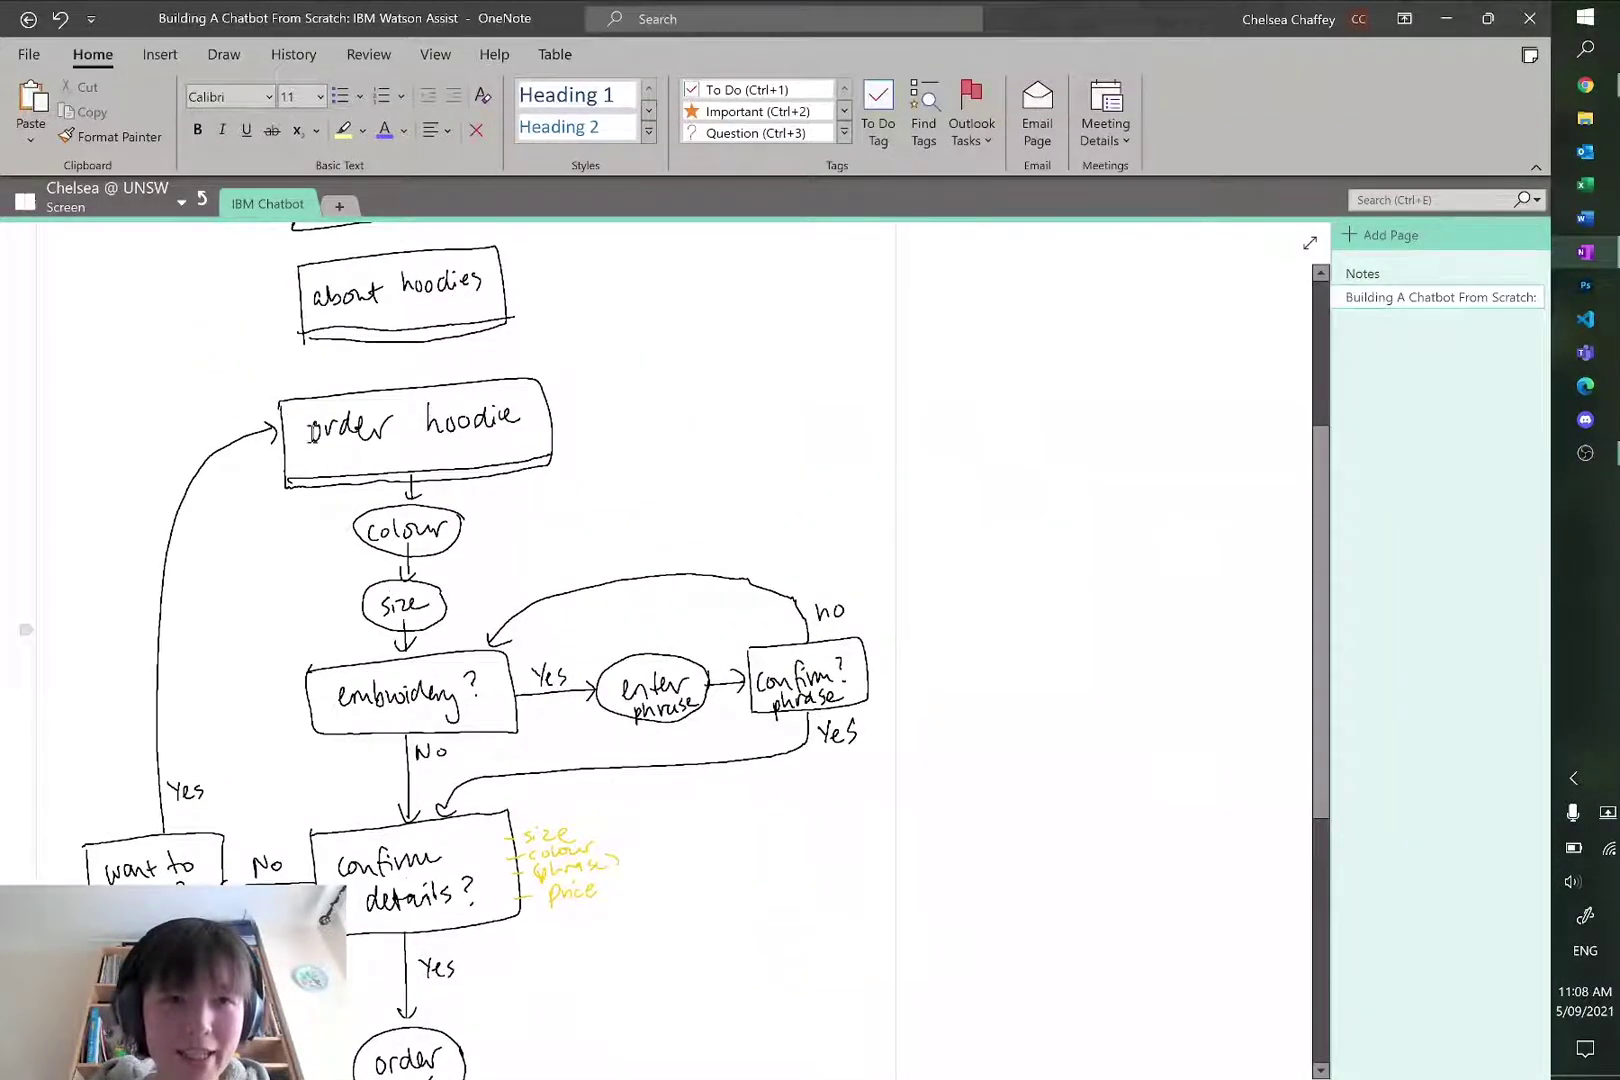
{"action": "key", "text": "alt+Tab"}
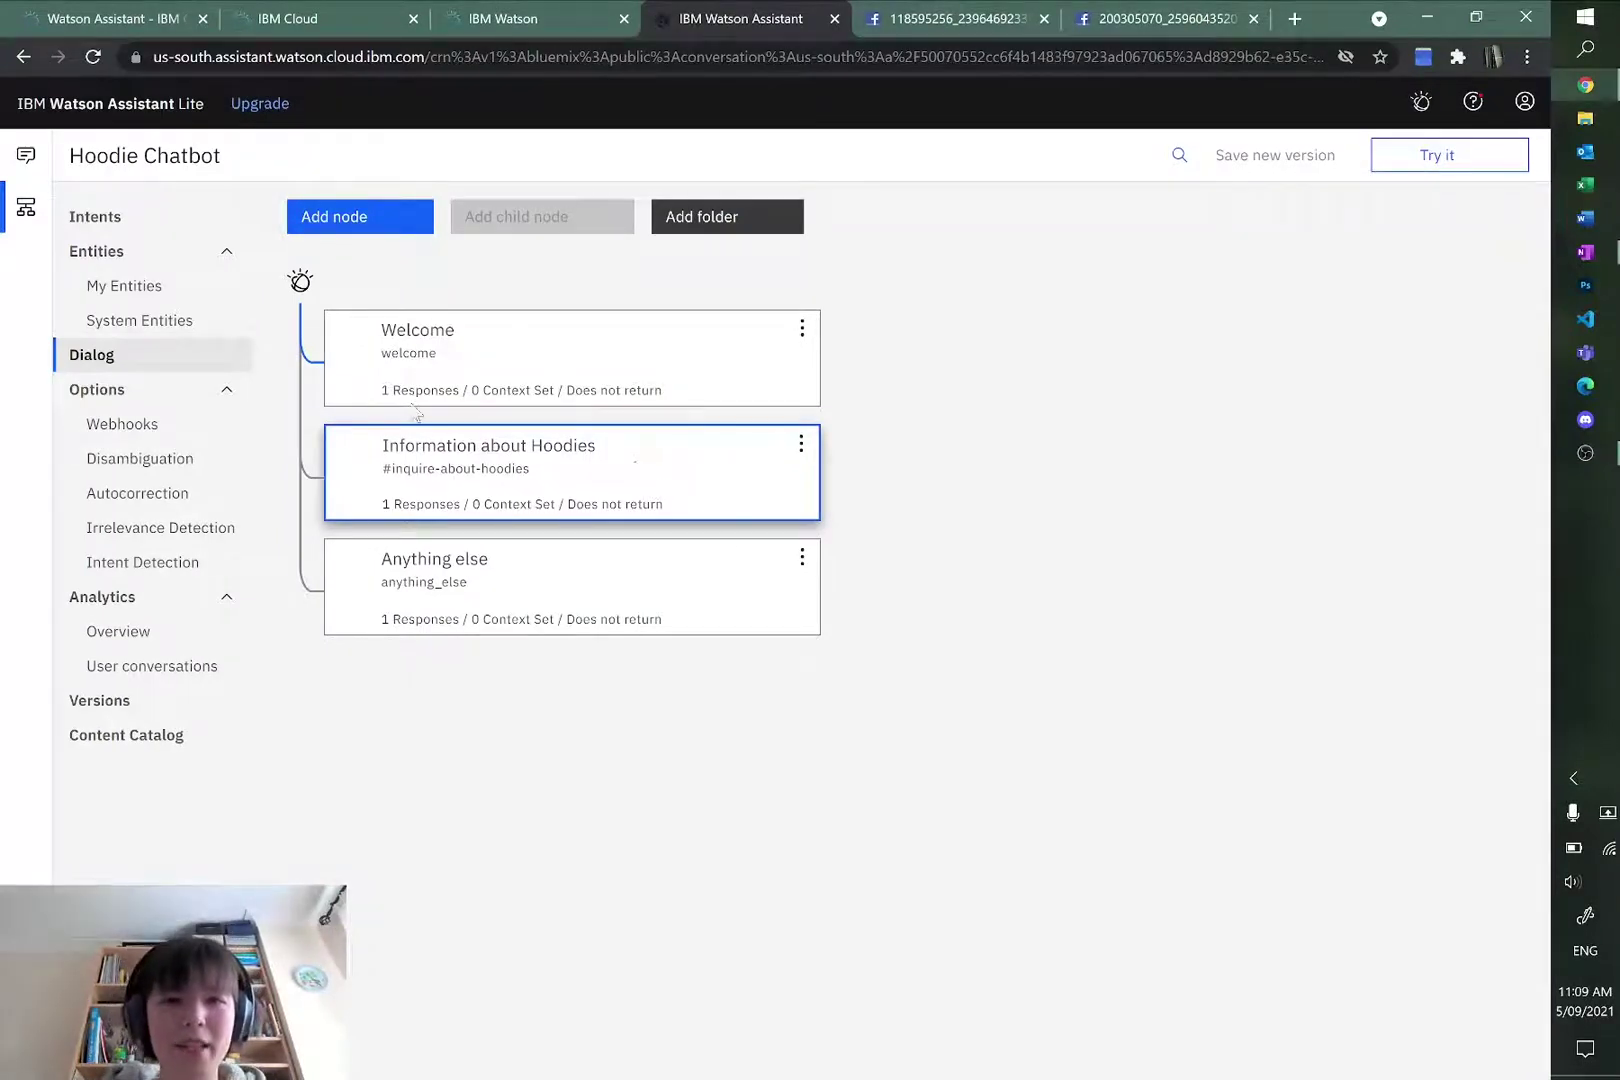
Step: Add a new node and move it below Information about Hoodies
{"action": "left_click", "coordinate": [363, 222]}
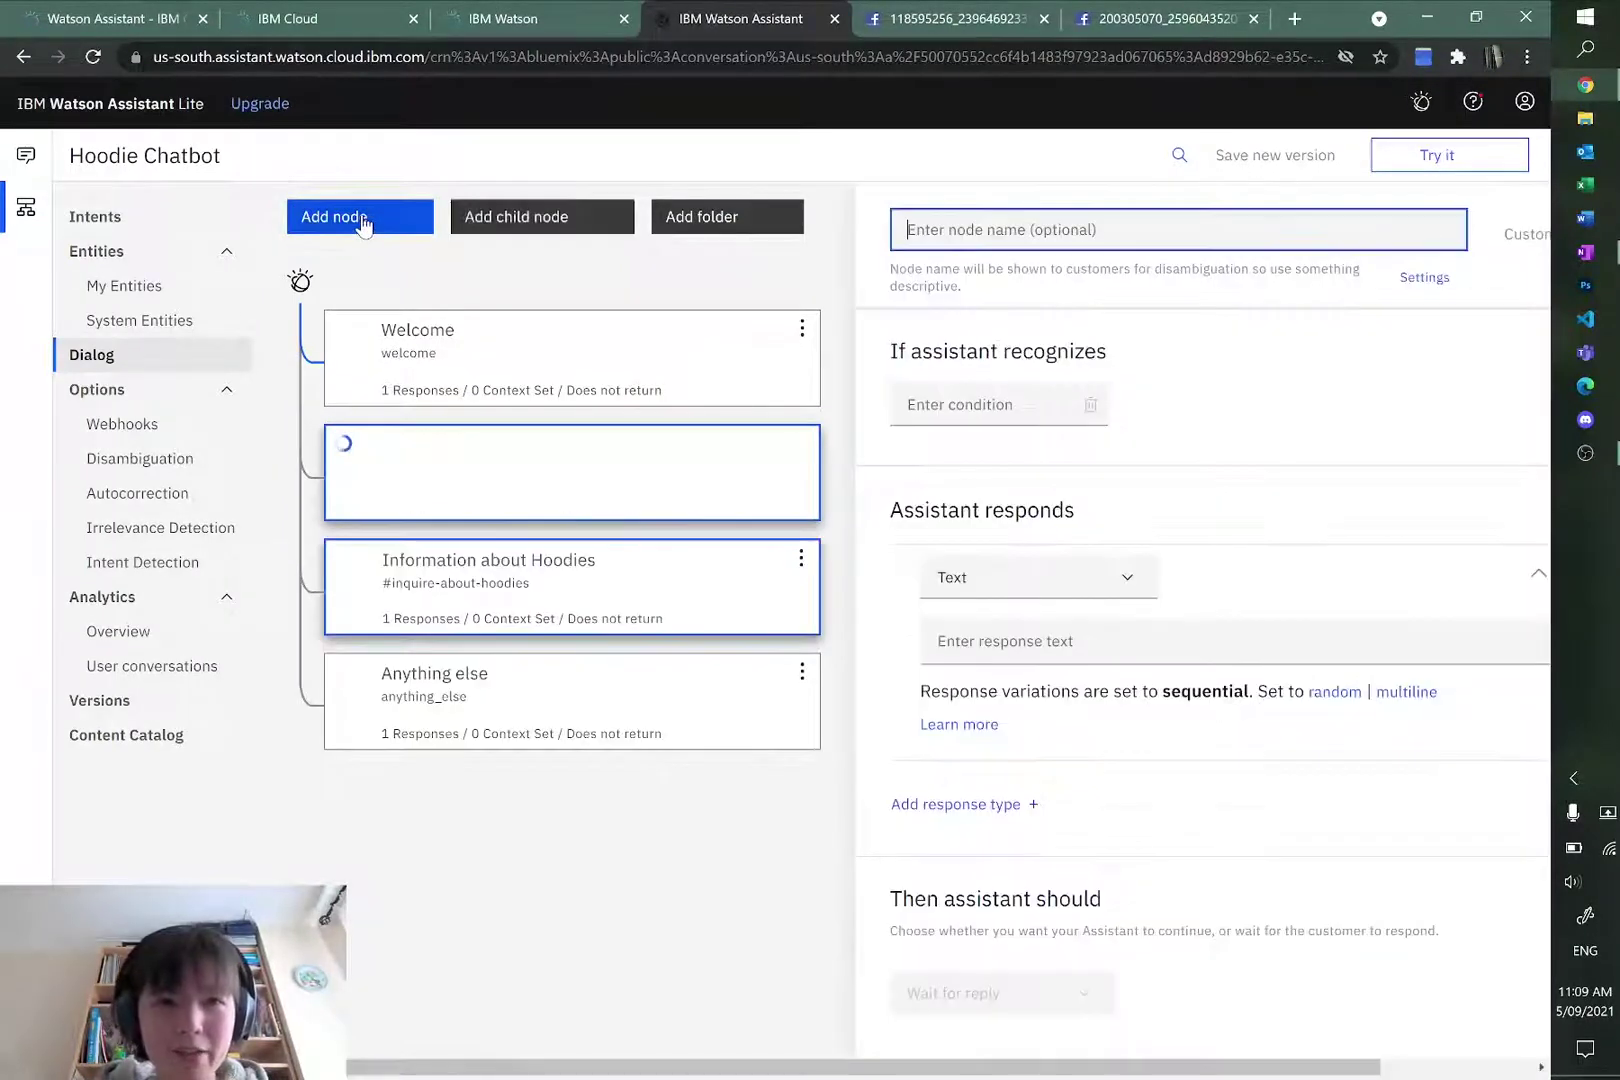
{"action": "left_click_drag", "start_coordinate": [691, 492], "coordinate": [673, 557]}
{"action": "left_click", "coordinate": [213, 487]}
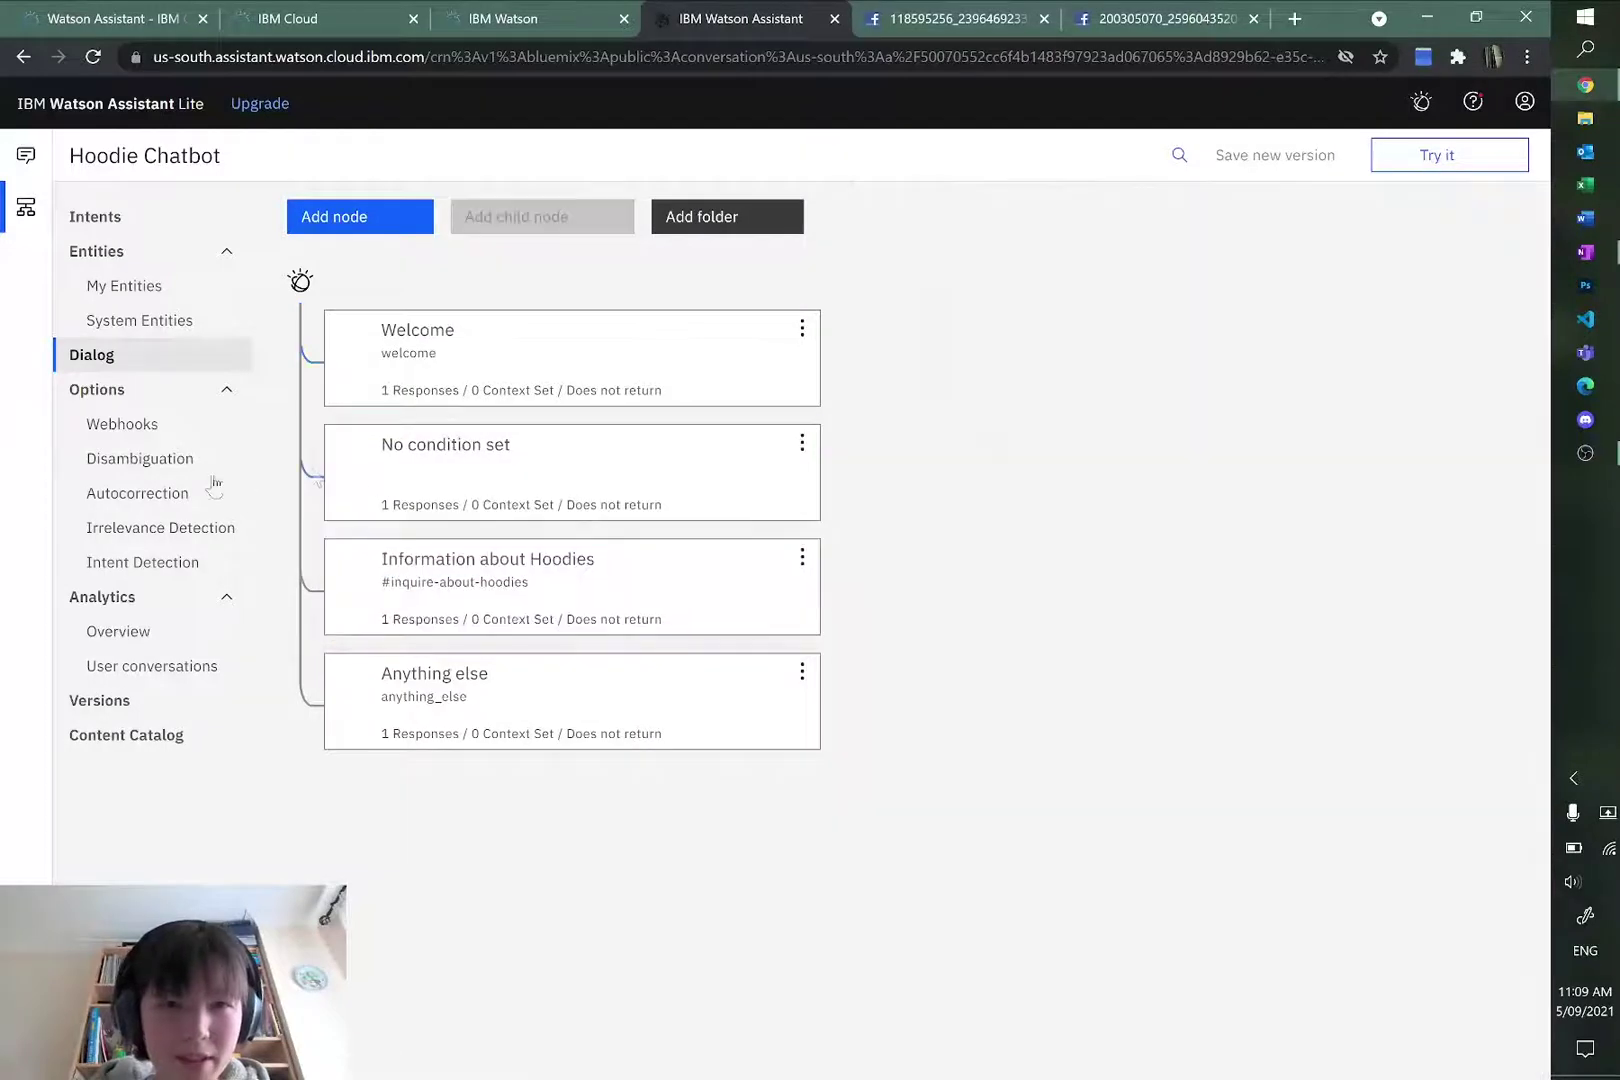
{"action": "left_click", "coordinate": [802, 442]}
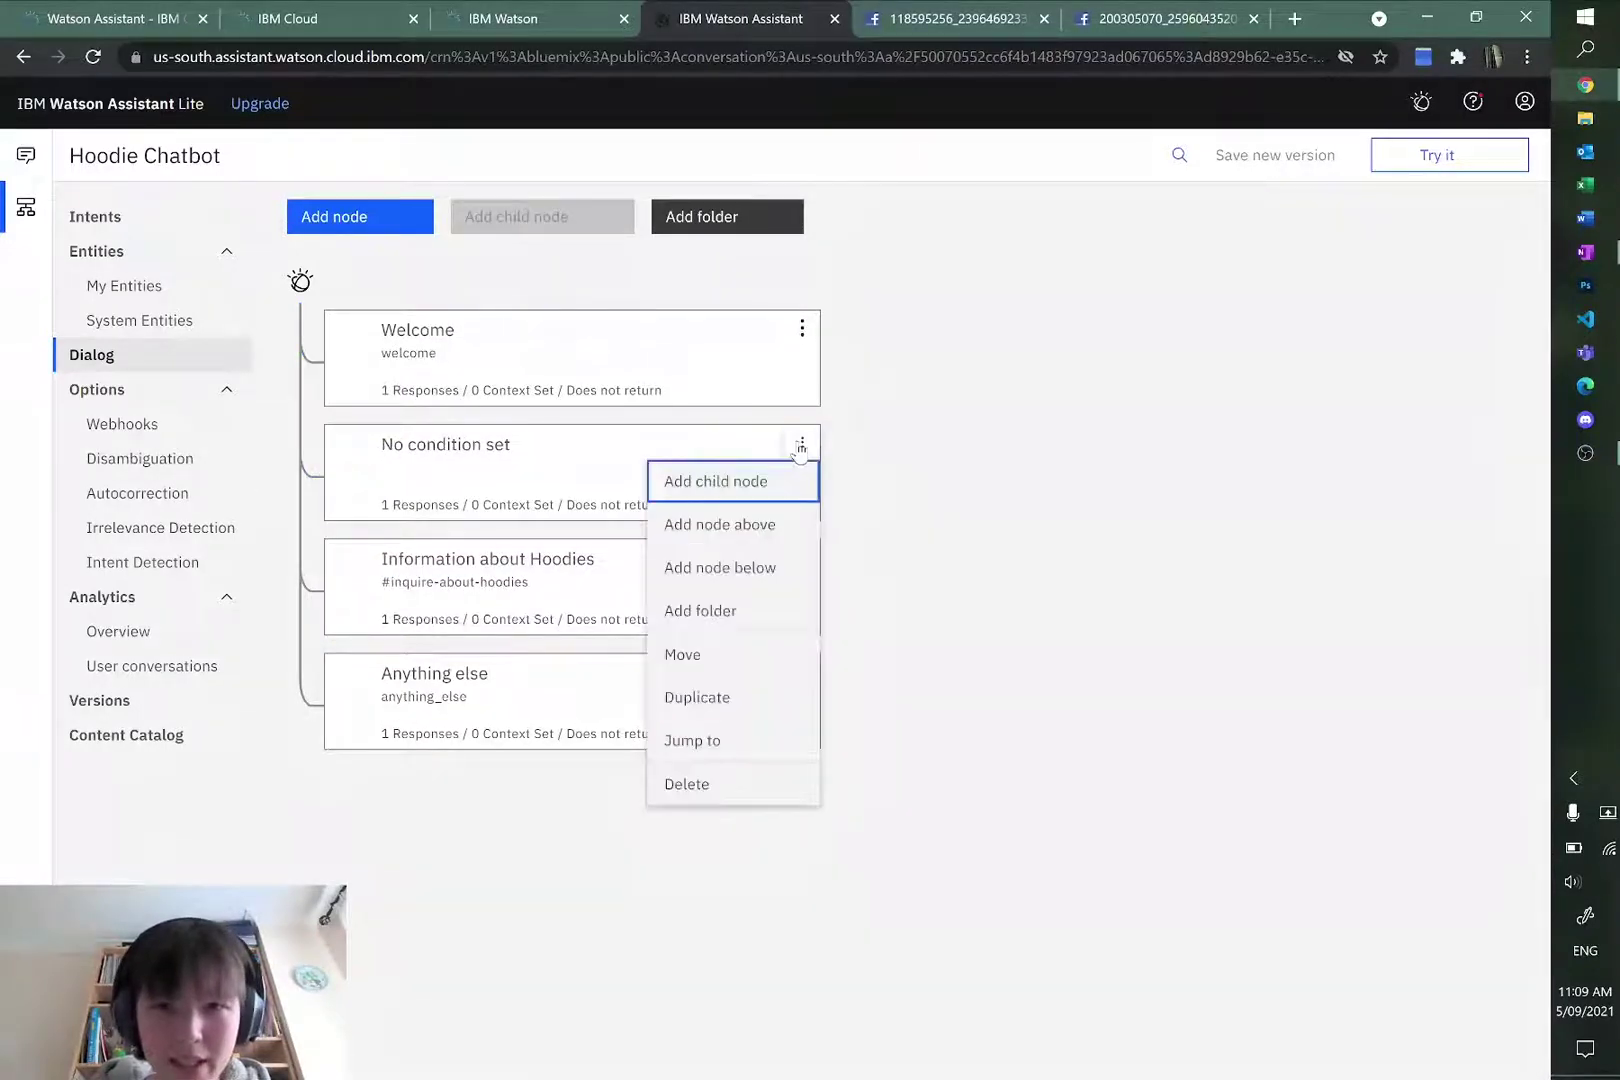
{"action": "left_click", "coordinate": [727, 655]}
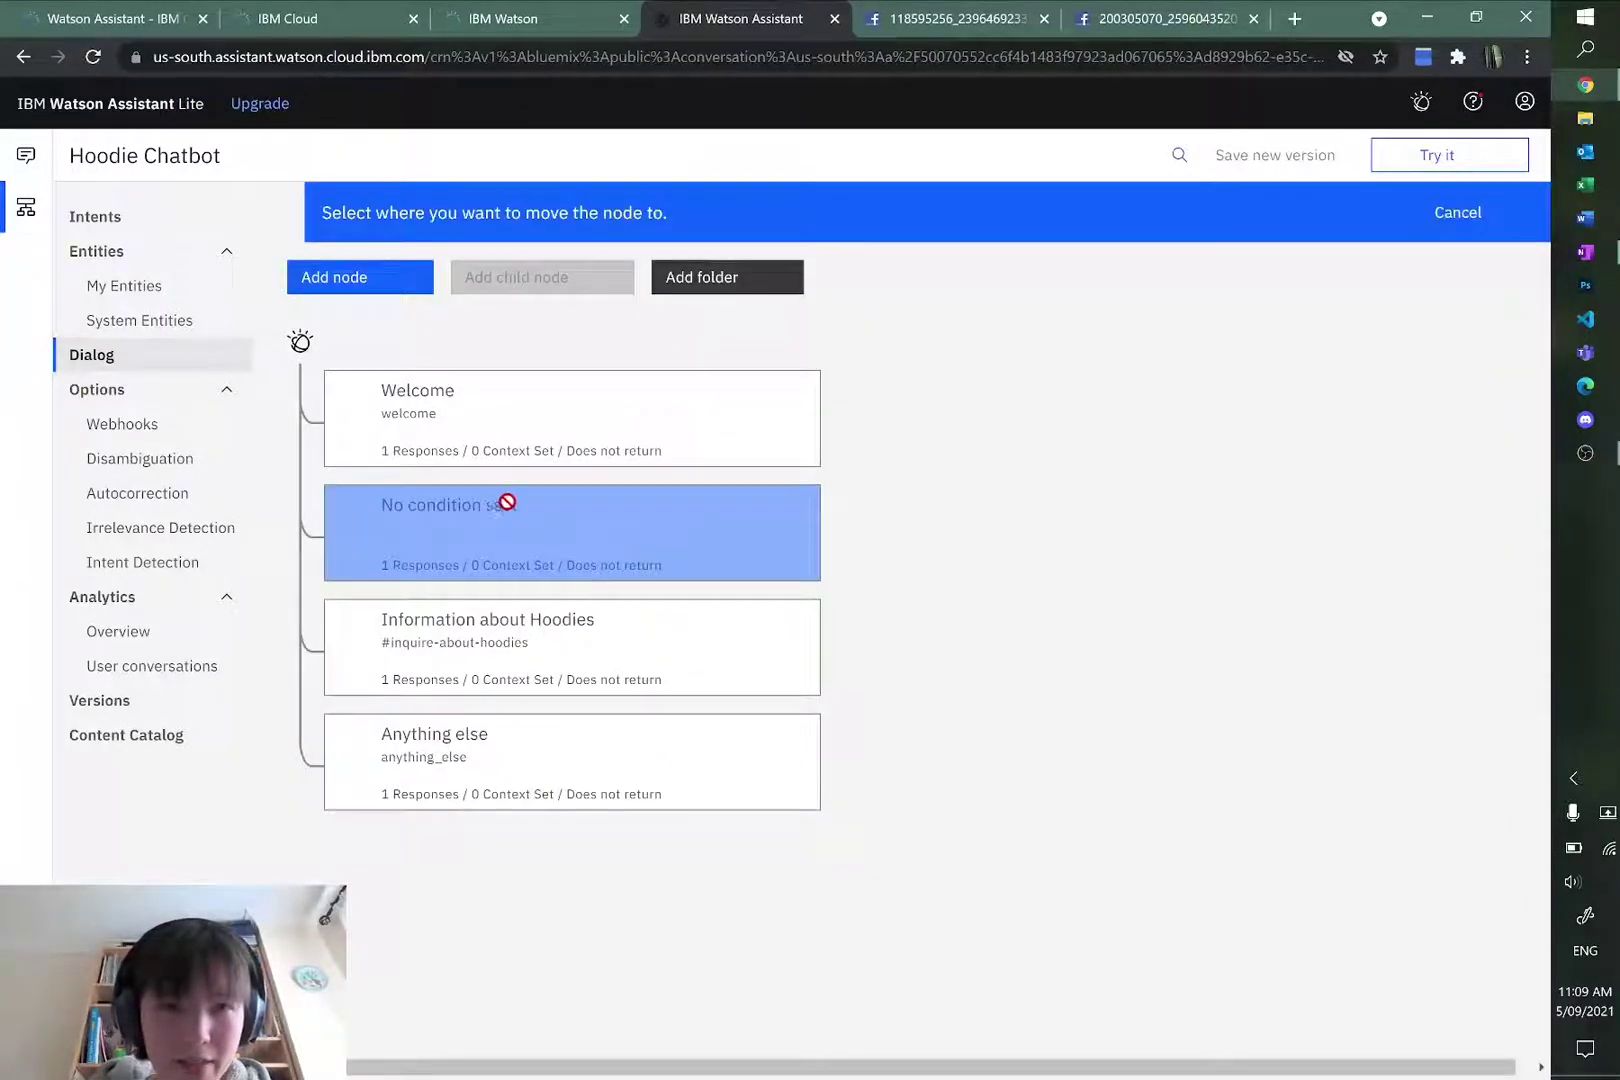
{"action": "left_click", "coordinate": [604, 672]}
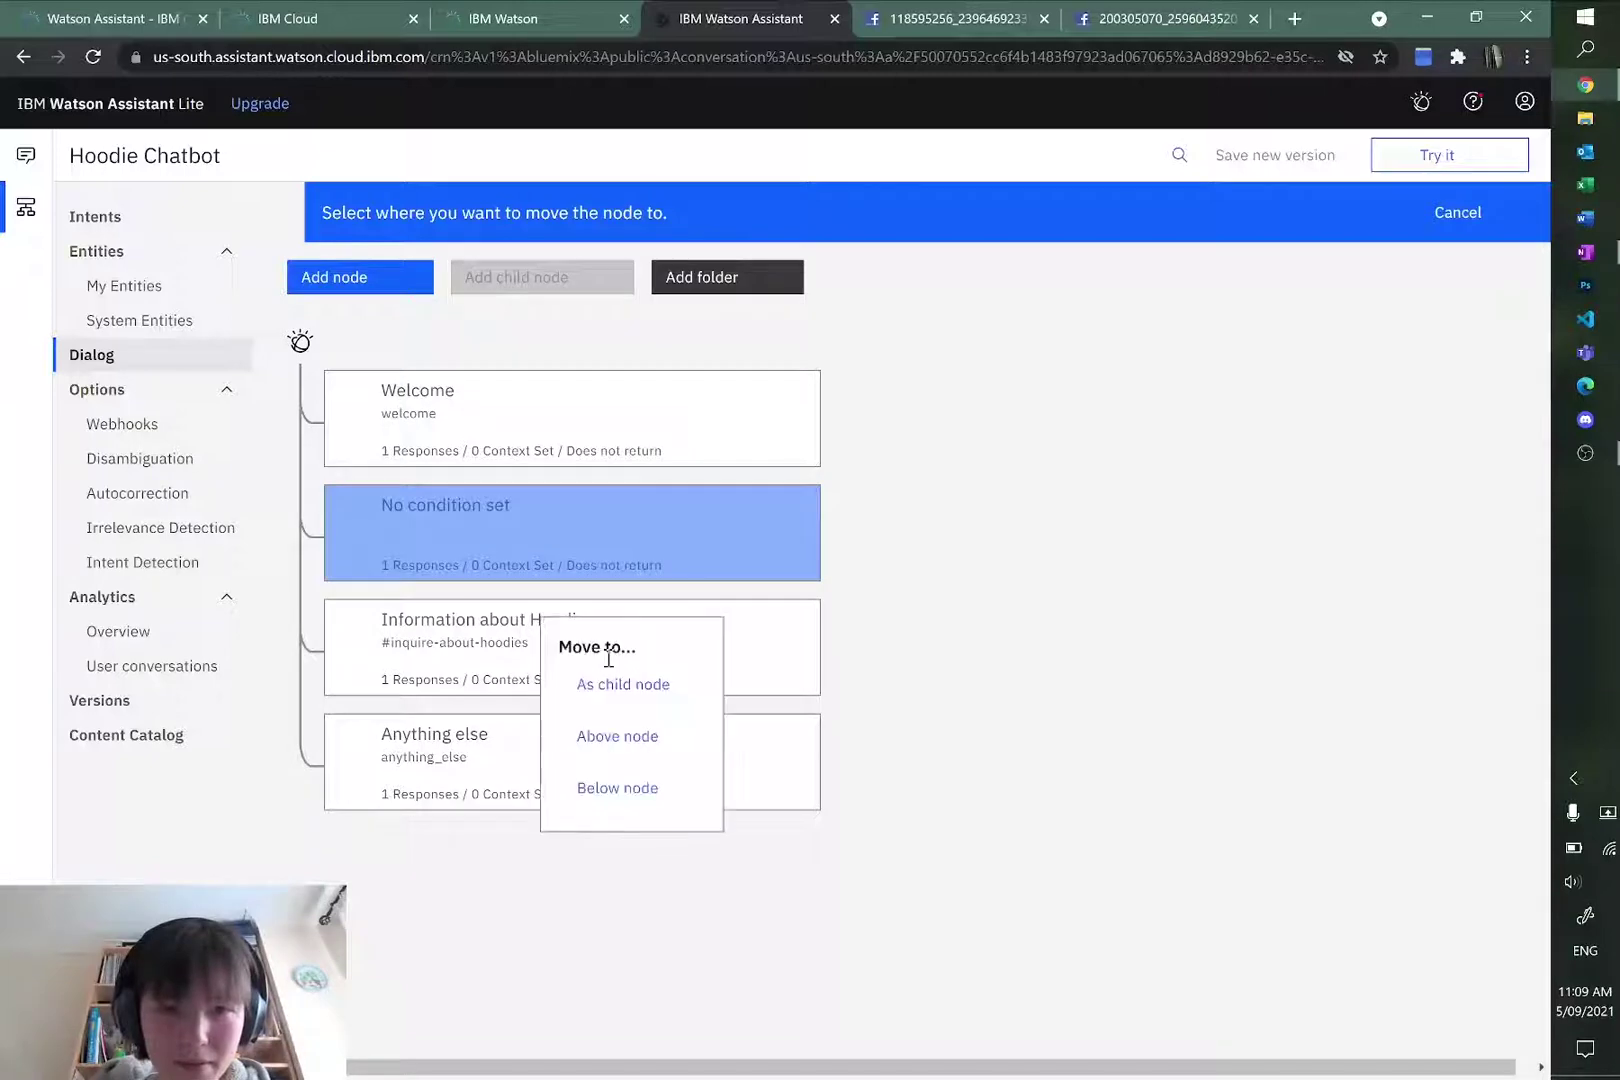
{"action": "left_click", "coordinate": [617, 788]}
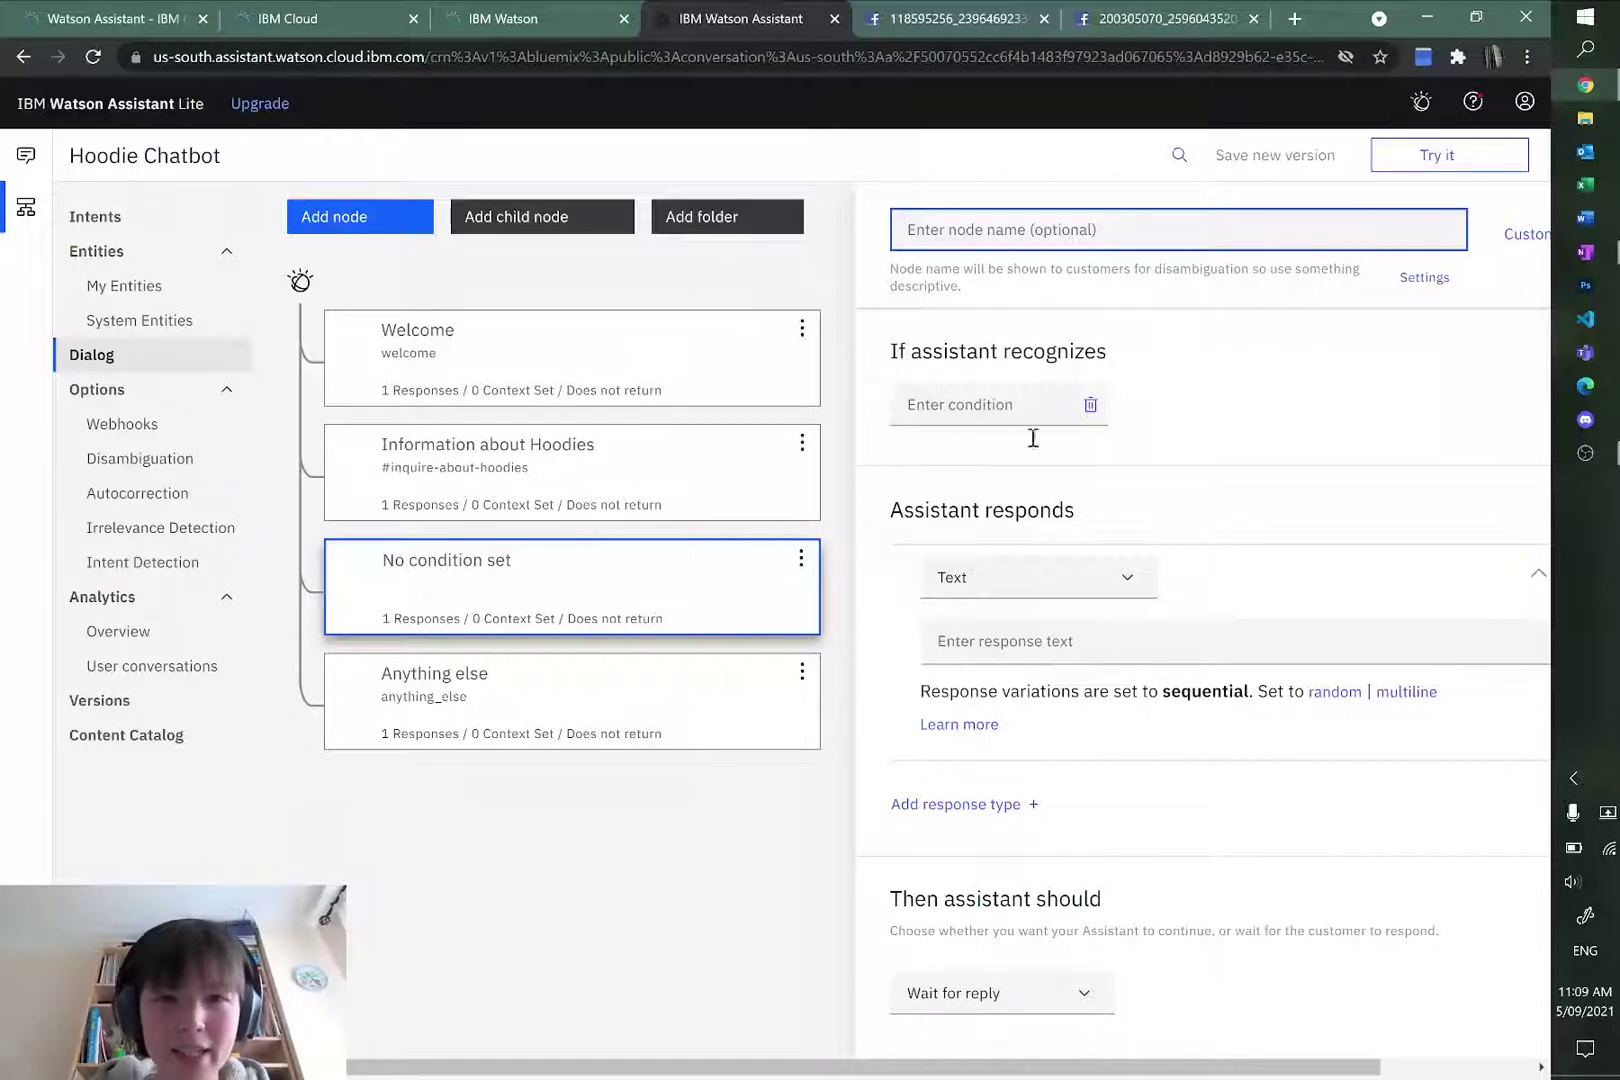
Step: Set the new node's trigger condition to #order-hoodie
{"action": "left_click", "coordinate": [955, 405]}
{"action": "type", "text": "#order"}
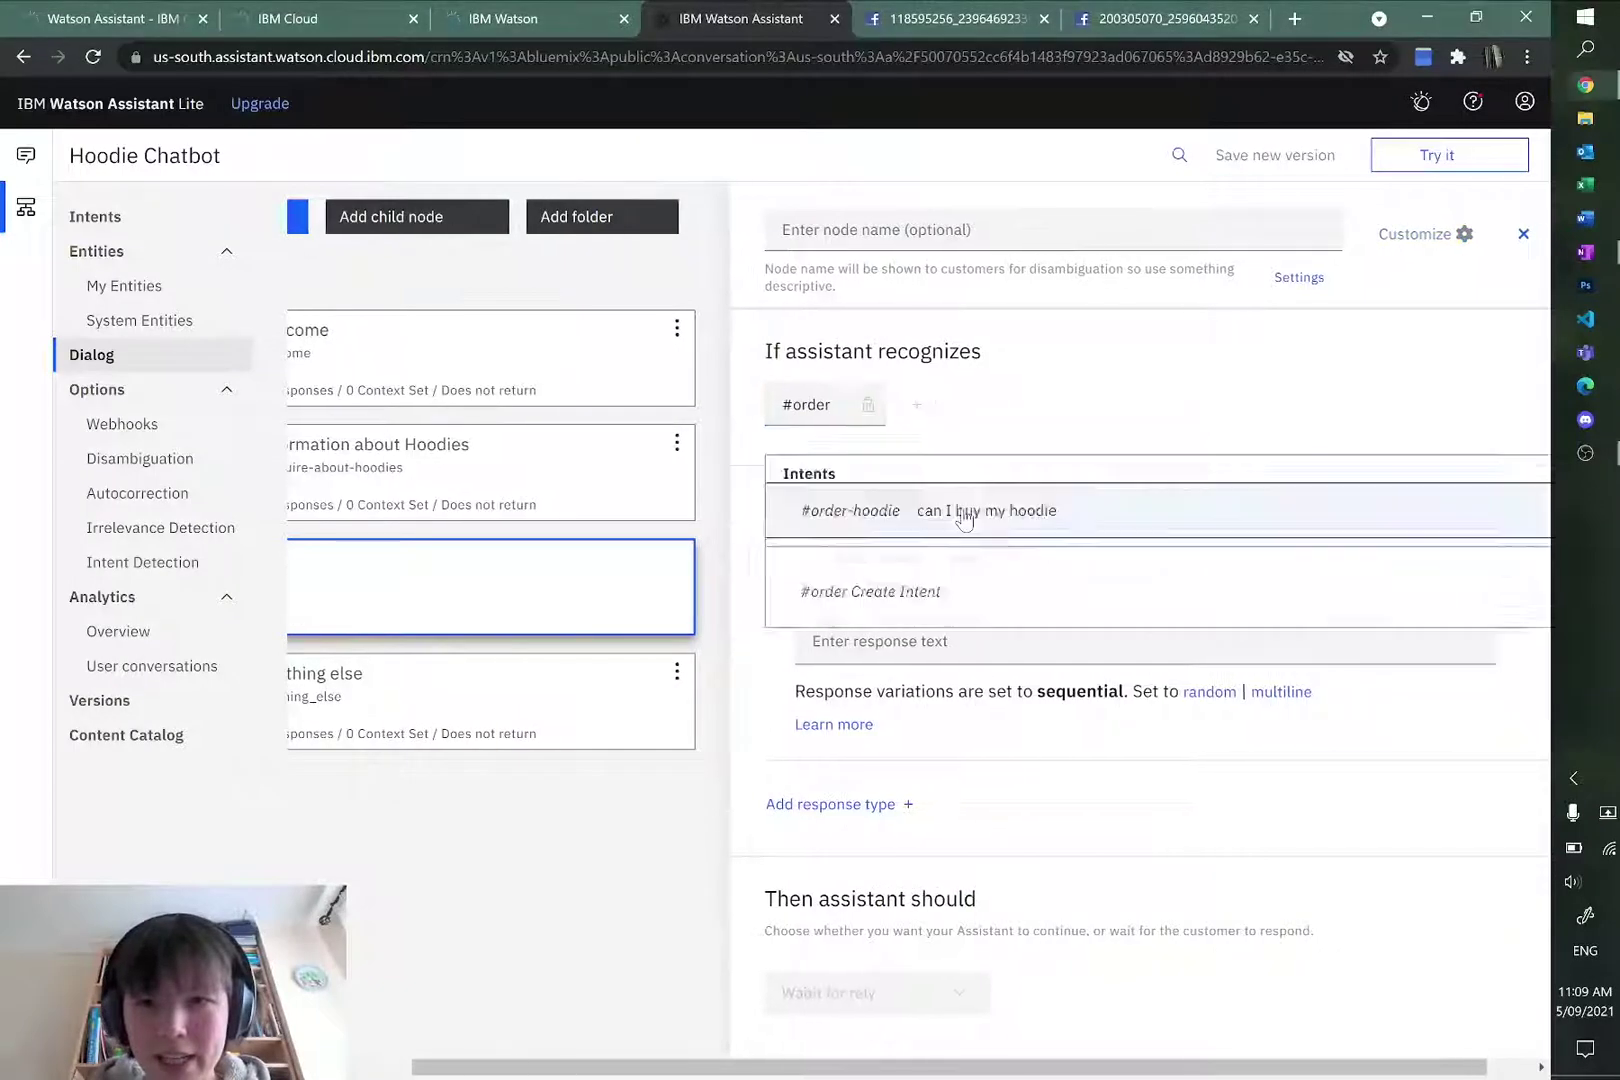
{"action": "key", "text": "Return"}
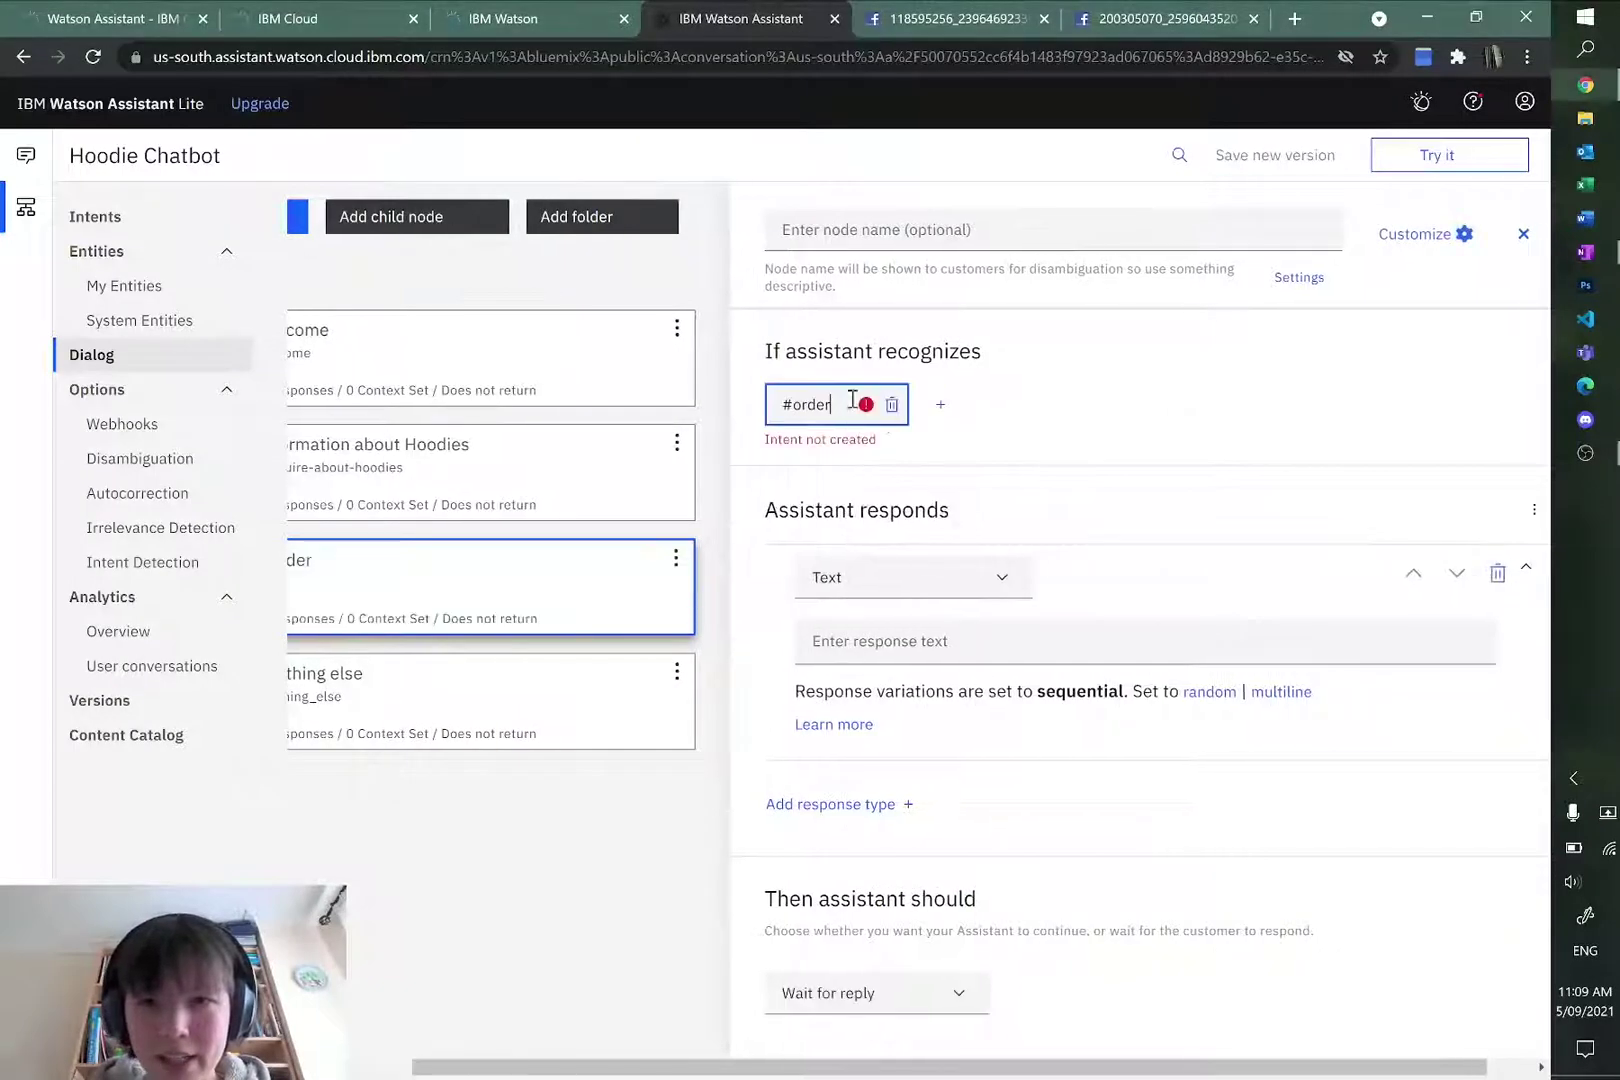
{"action": "type", "text": "-hoodie"}
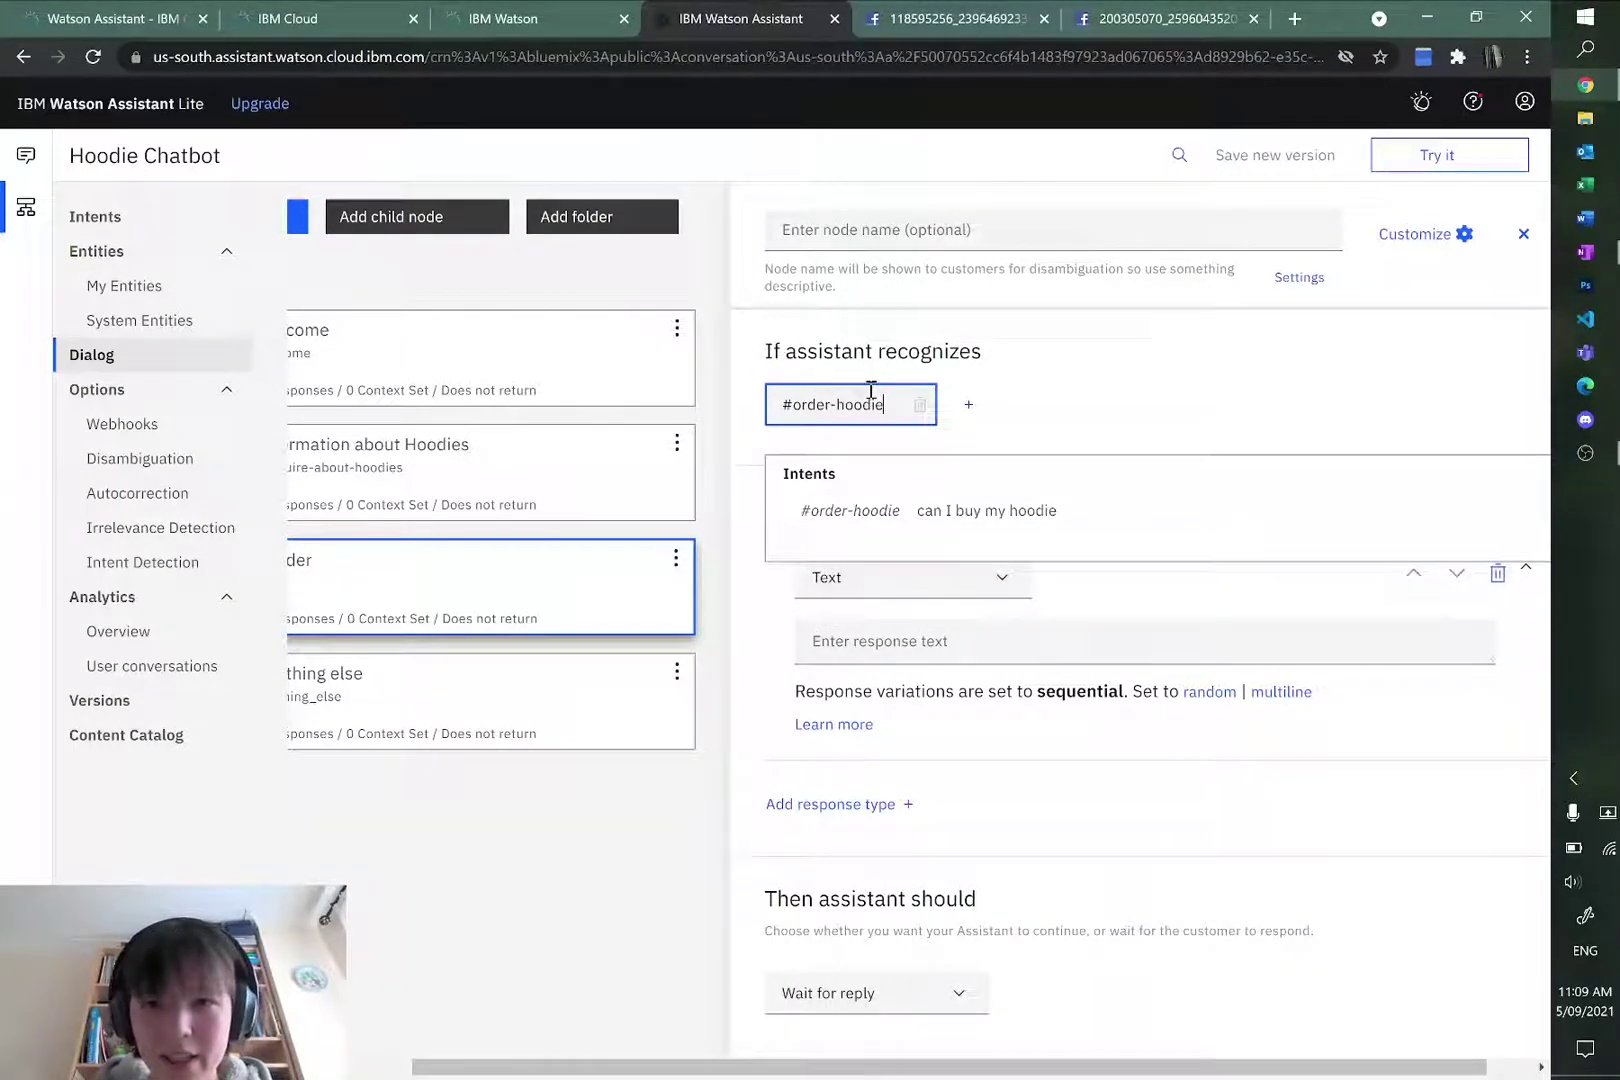
{"action": "left_click", "coordinate": [850, 510]}
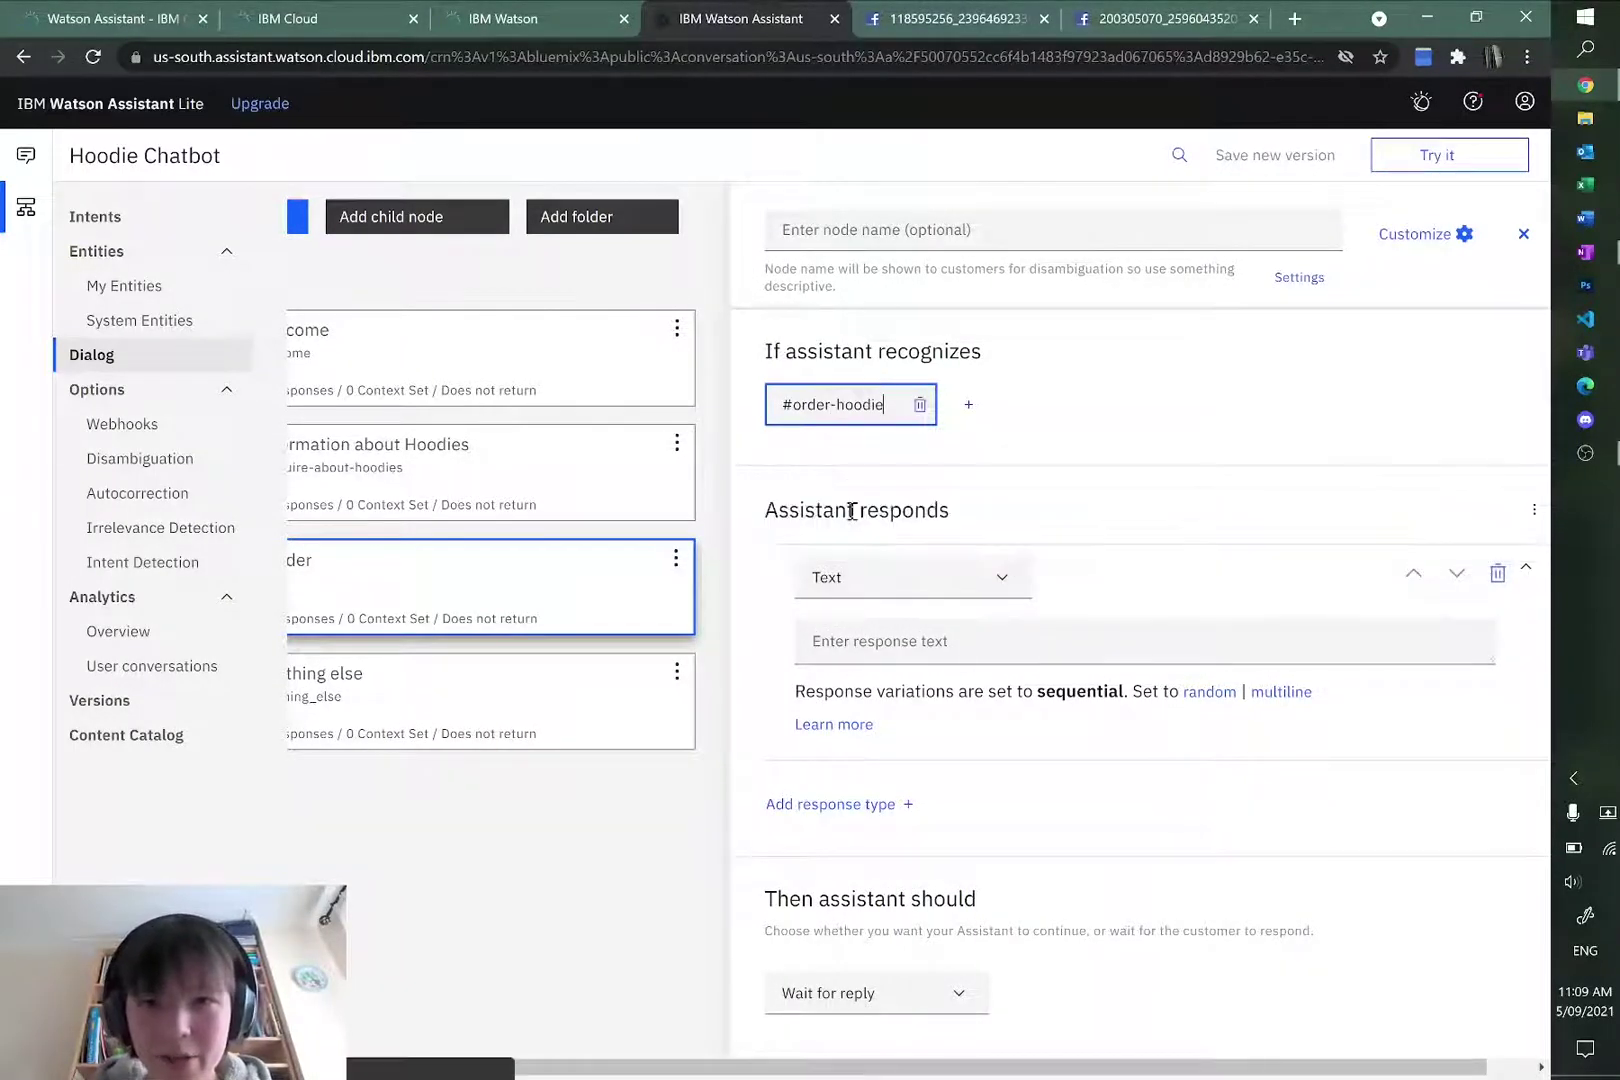
{"action": "left_click", "coordinate": [578, 795]}
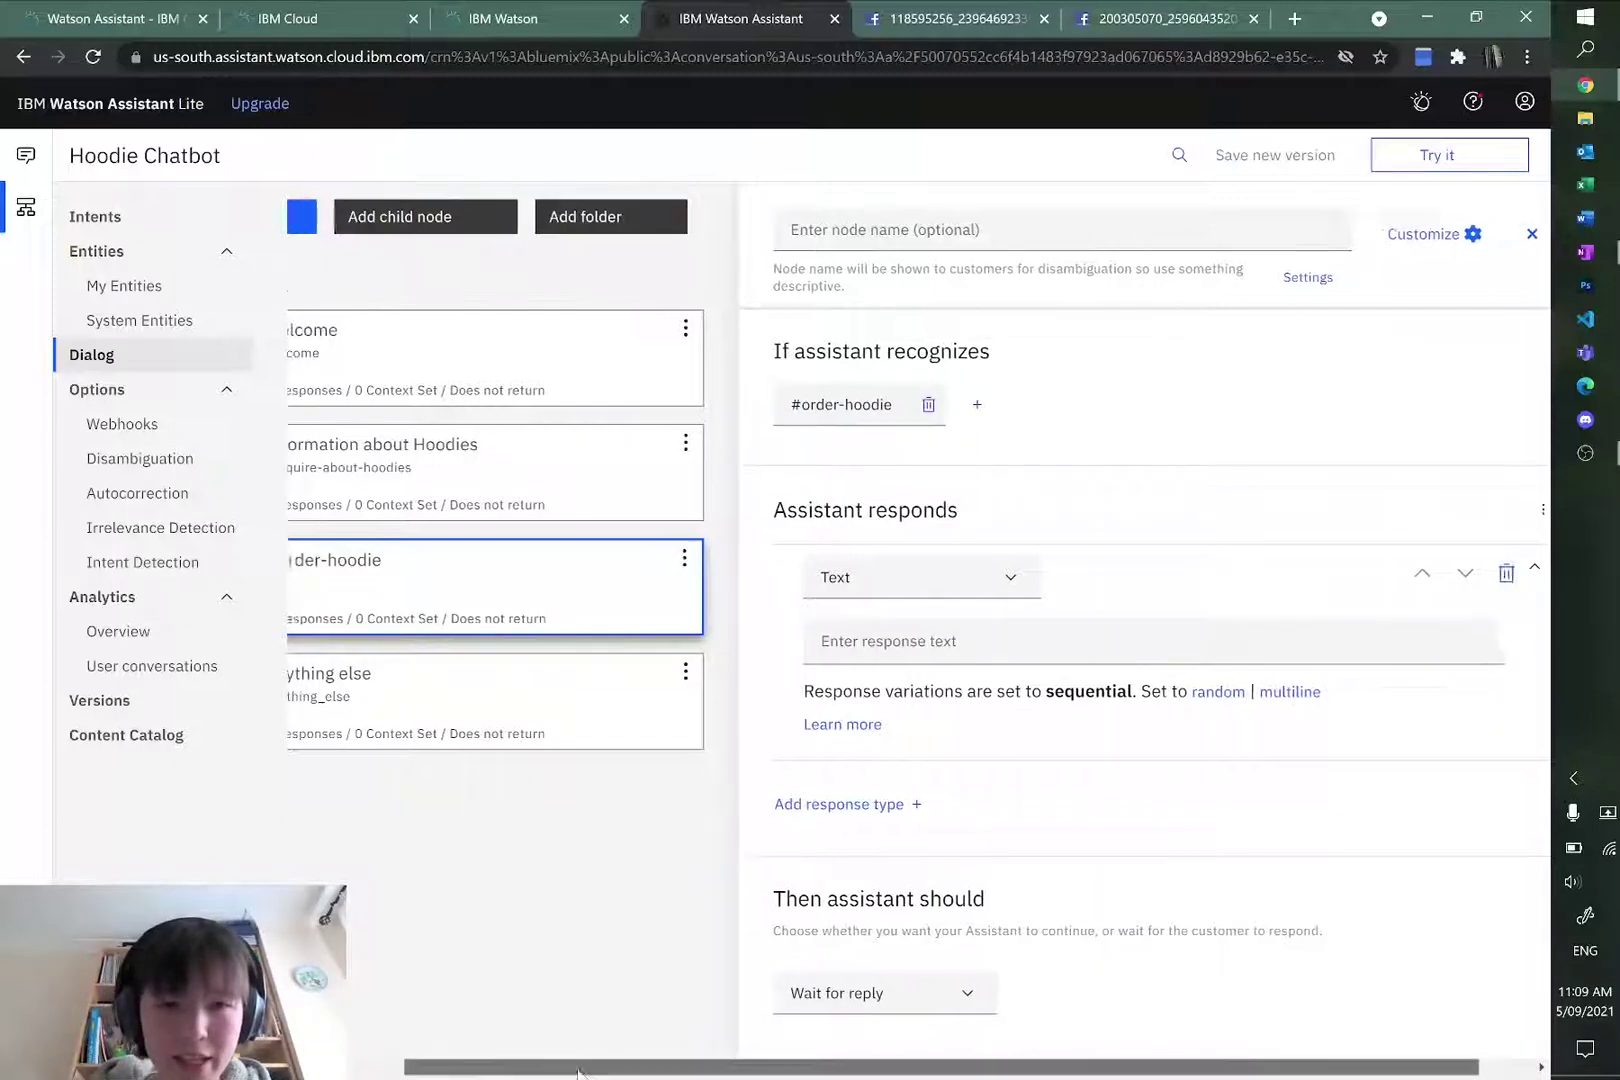
{"action": "scroll", "coordinate": [448, 871], "scroll_direction": "left", "scroll_amount": 3}
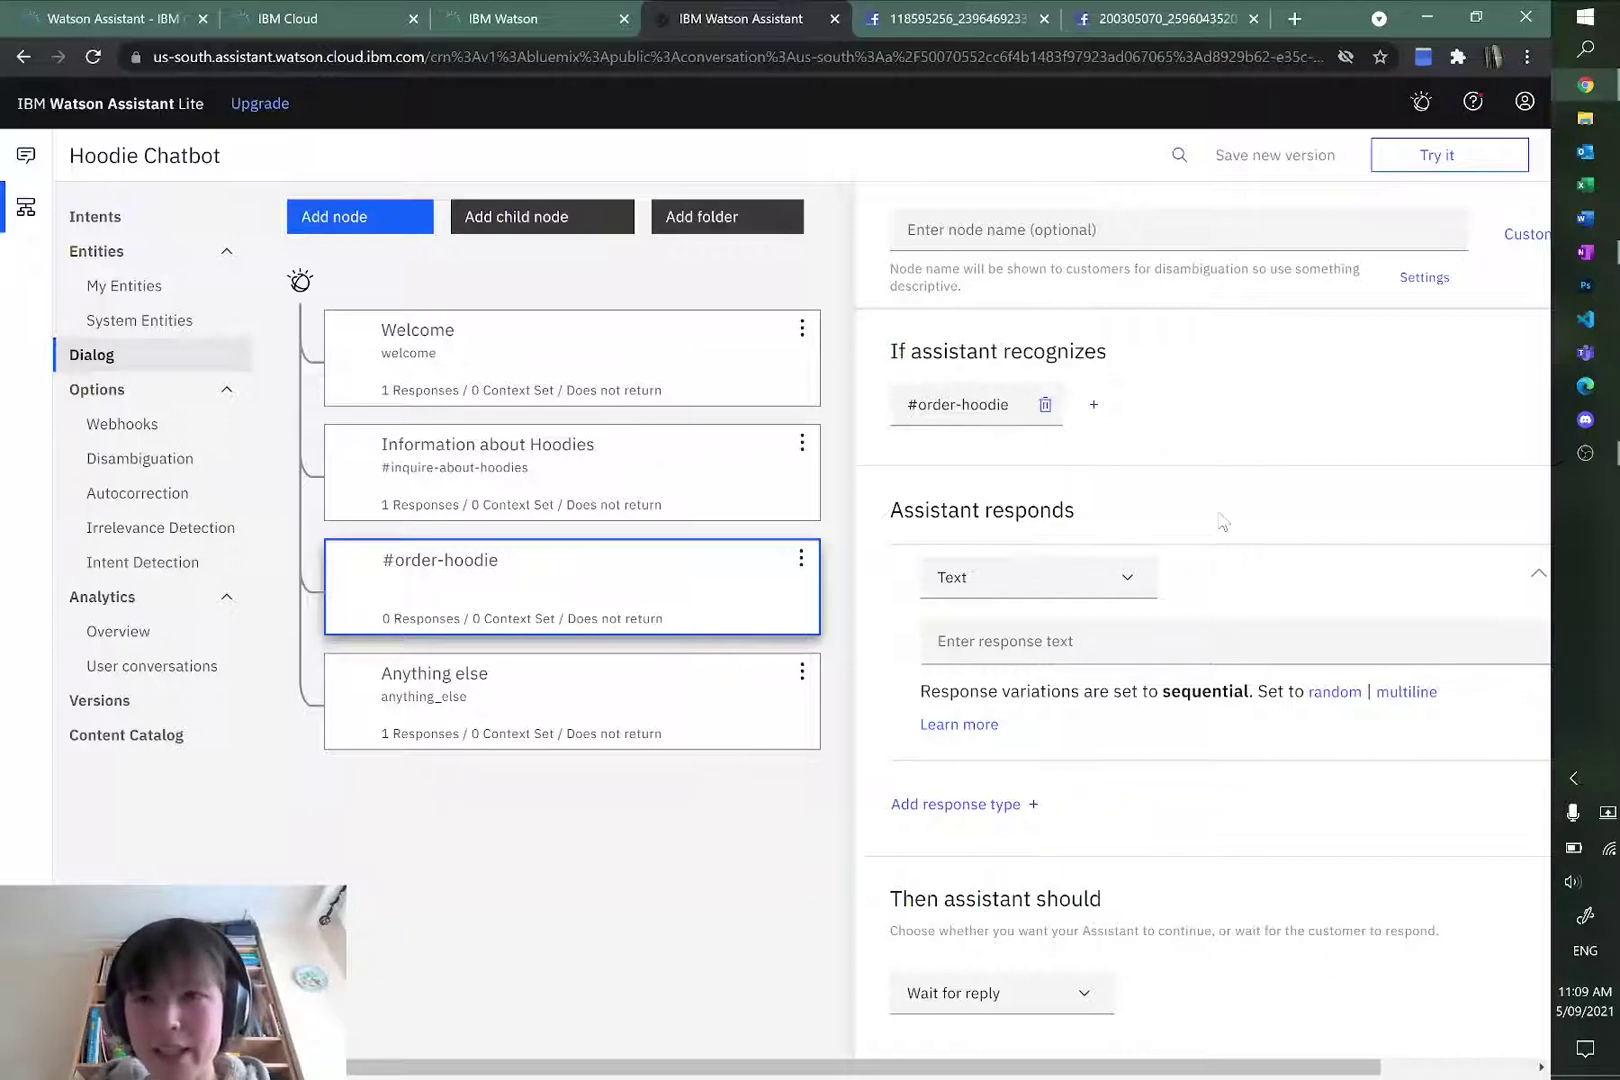
Step: Name the node 'Order Your Hoodie'
{"action": "left_click", "coordinate": [1042, 215]}
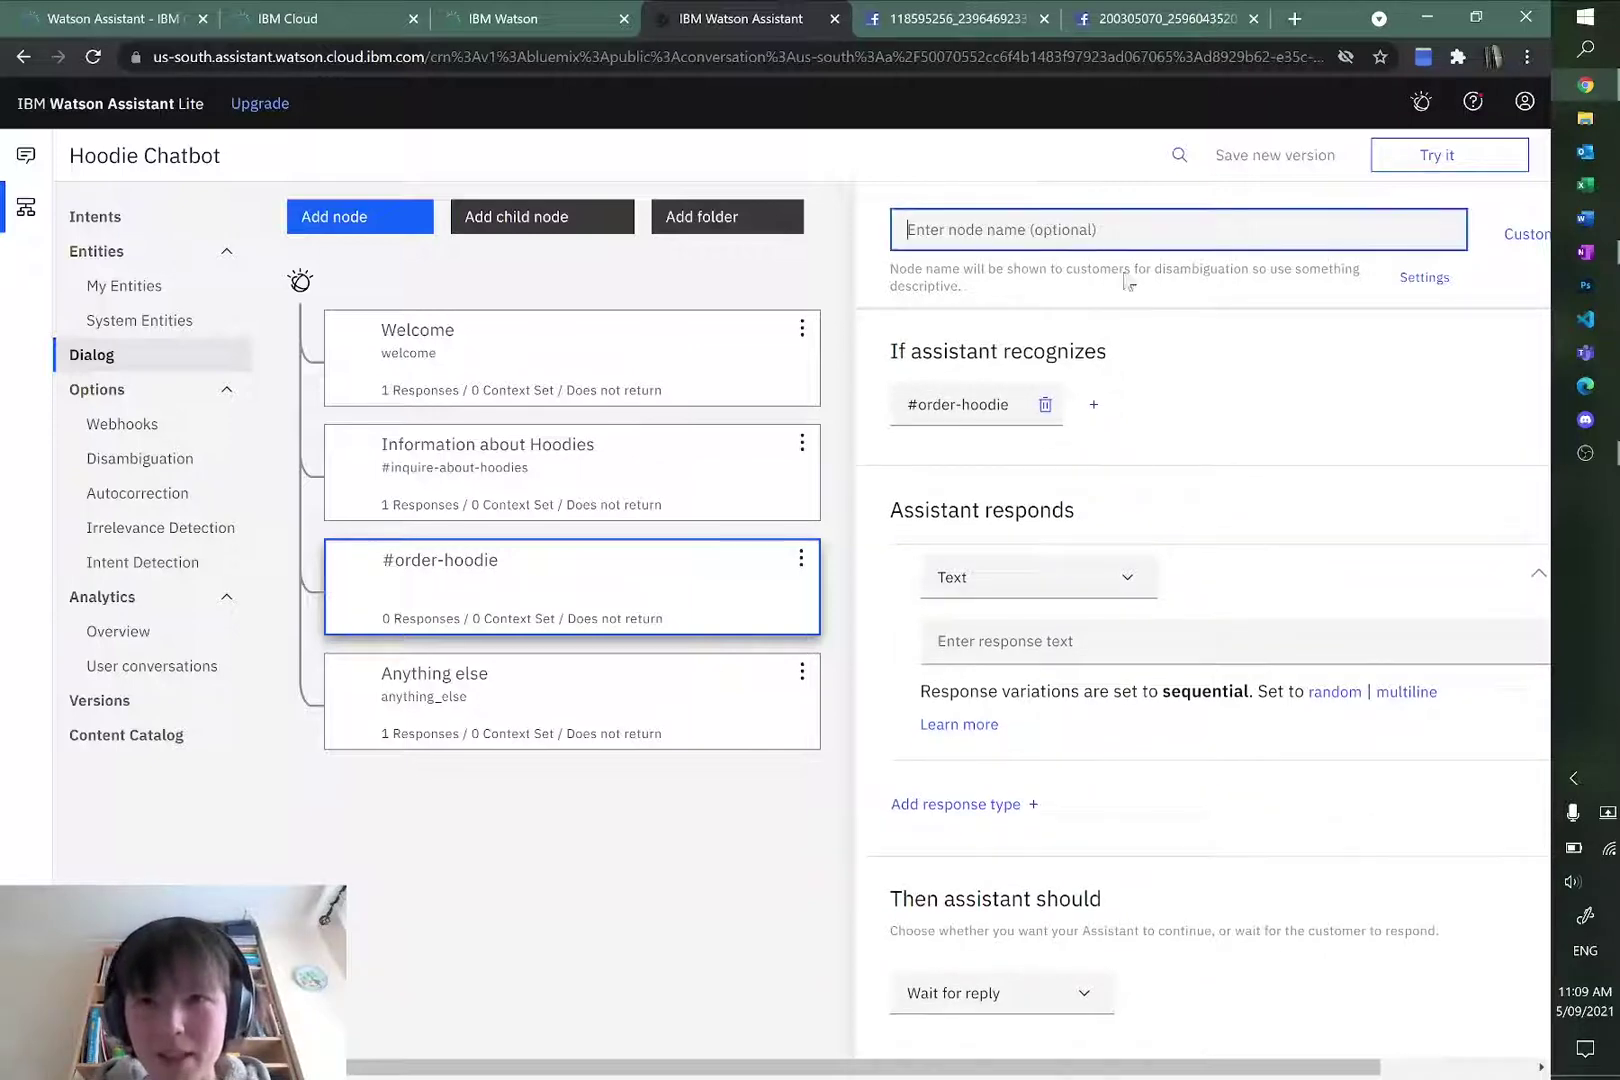
{"action": "left_click_drag", "start_coordinate": [630, 1065], "coordinate": [890, 1068]}
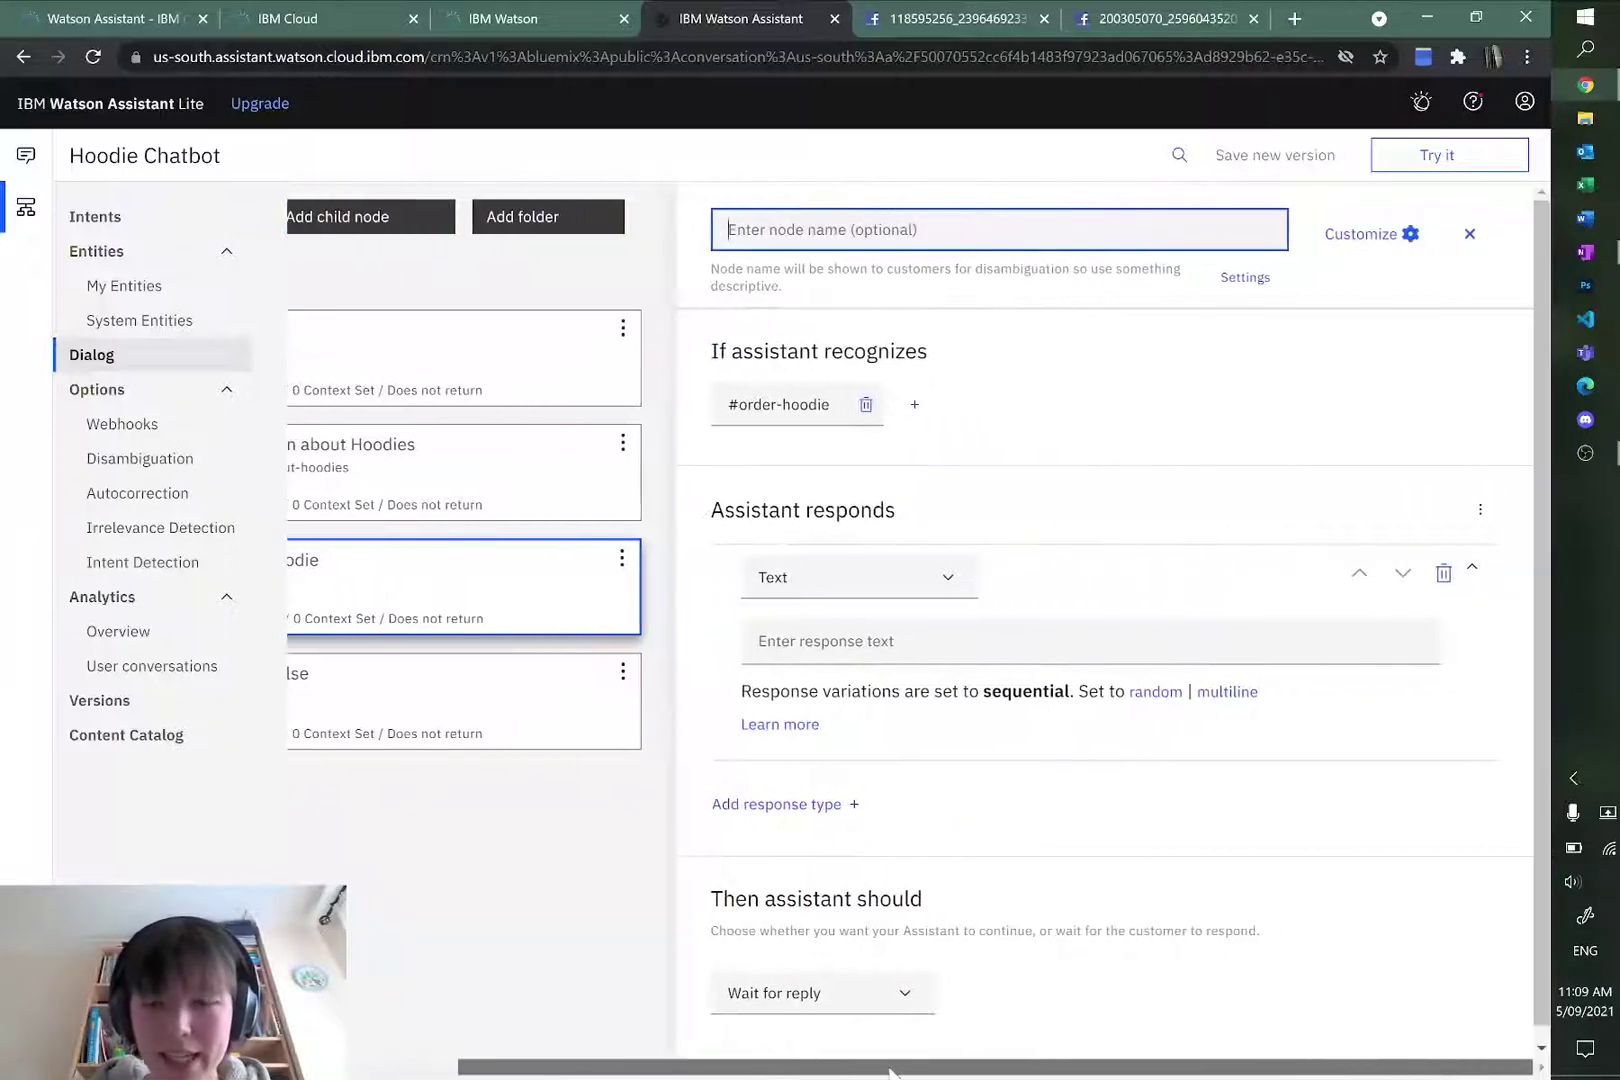
{"action": "left_click_drag", "start_coordinate": [615, 1068], "coordinate": [501, 1068]}
{"action": "left_click_drag", "start_coordinate": [690, 1066], "coordinate": [800, 1066]}
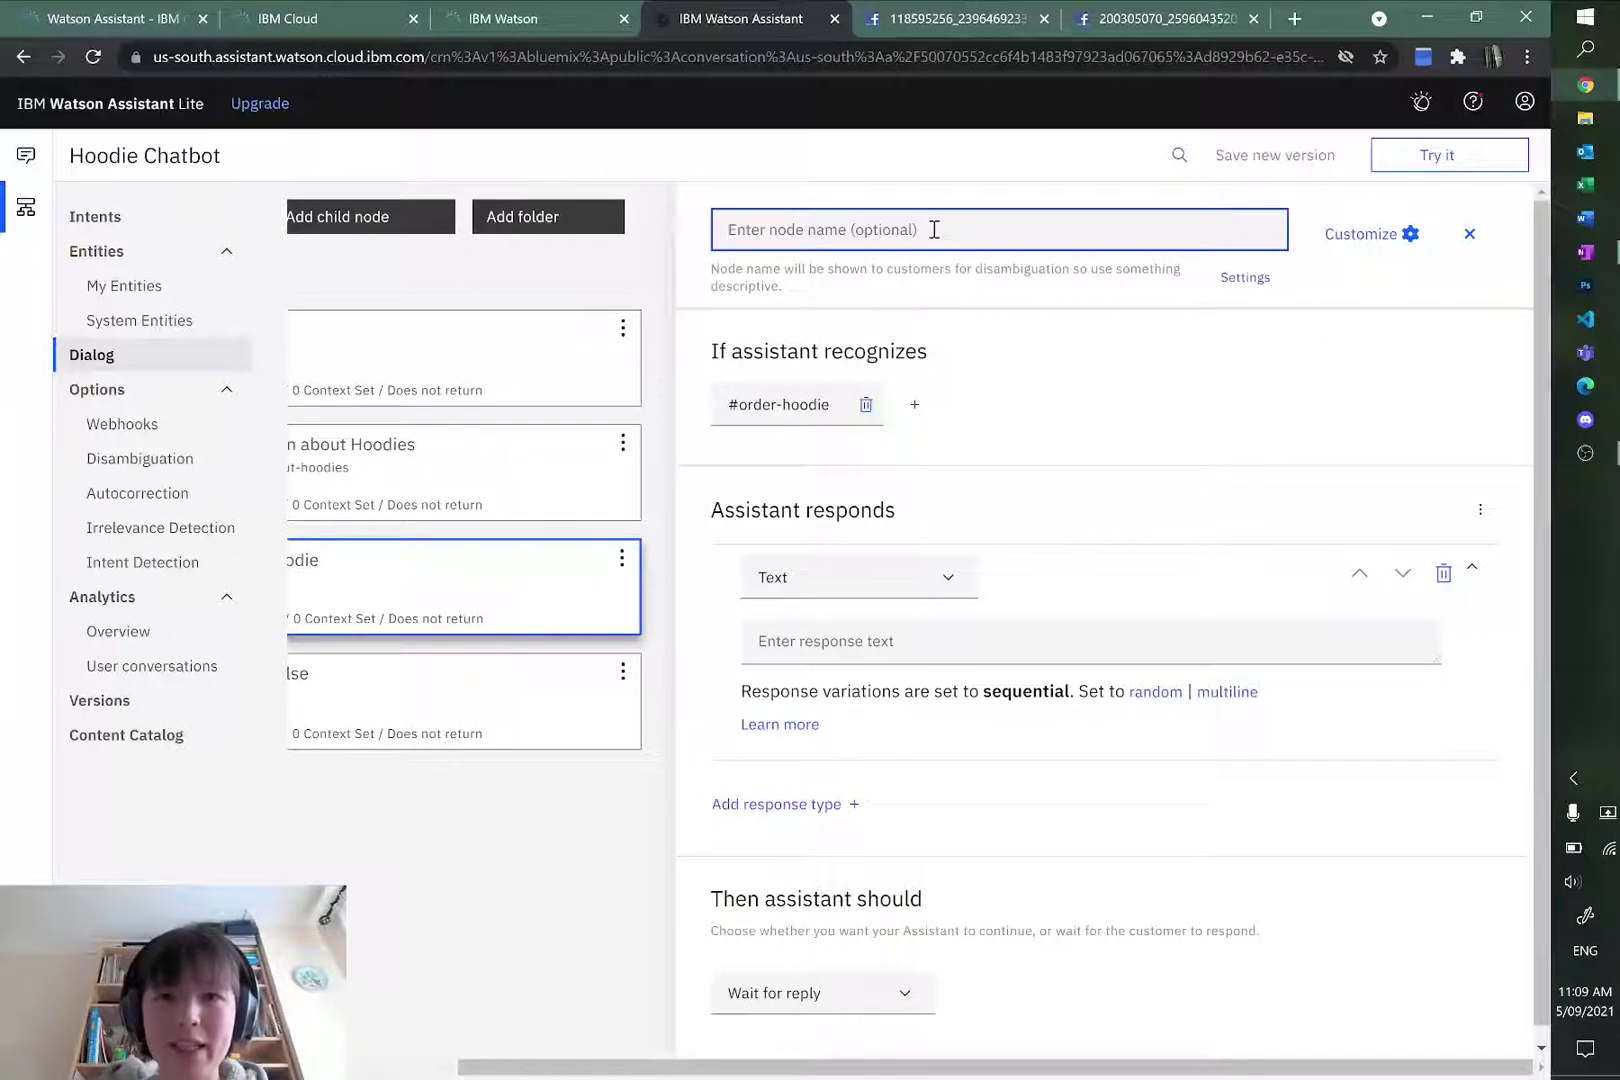
{"action": "type", "text": "o"}
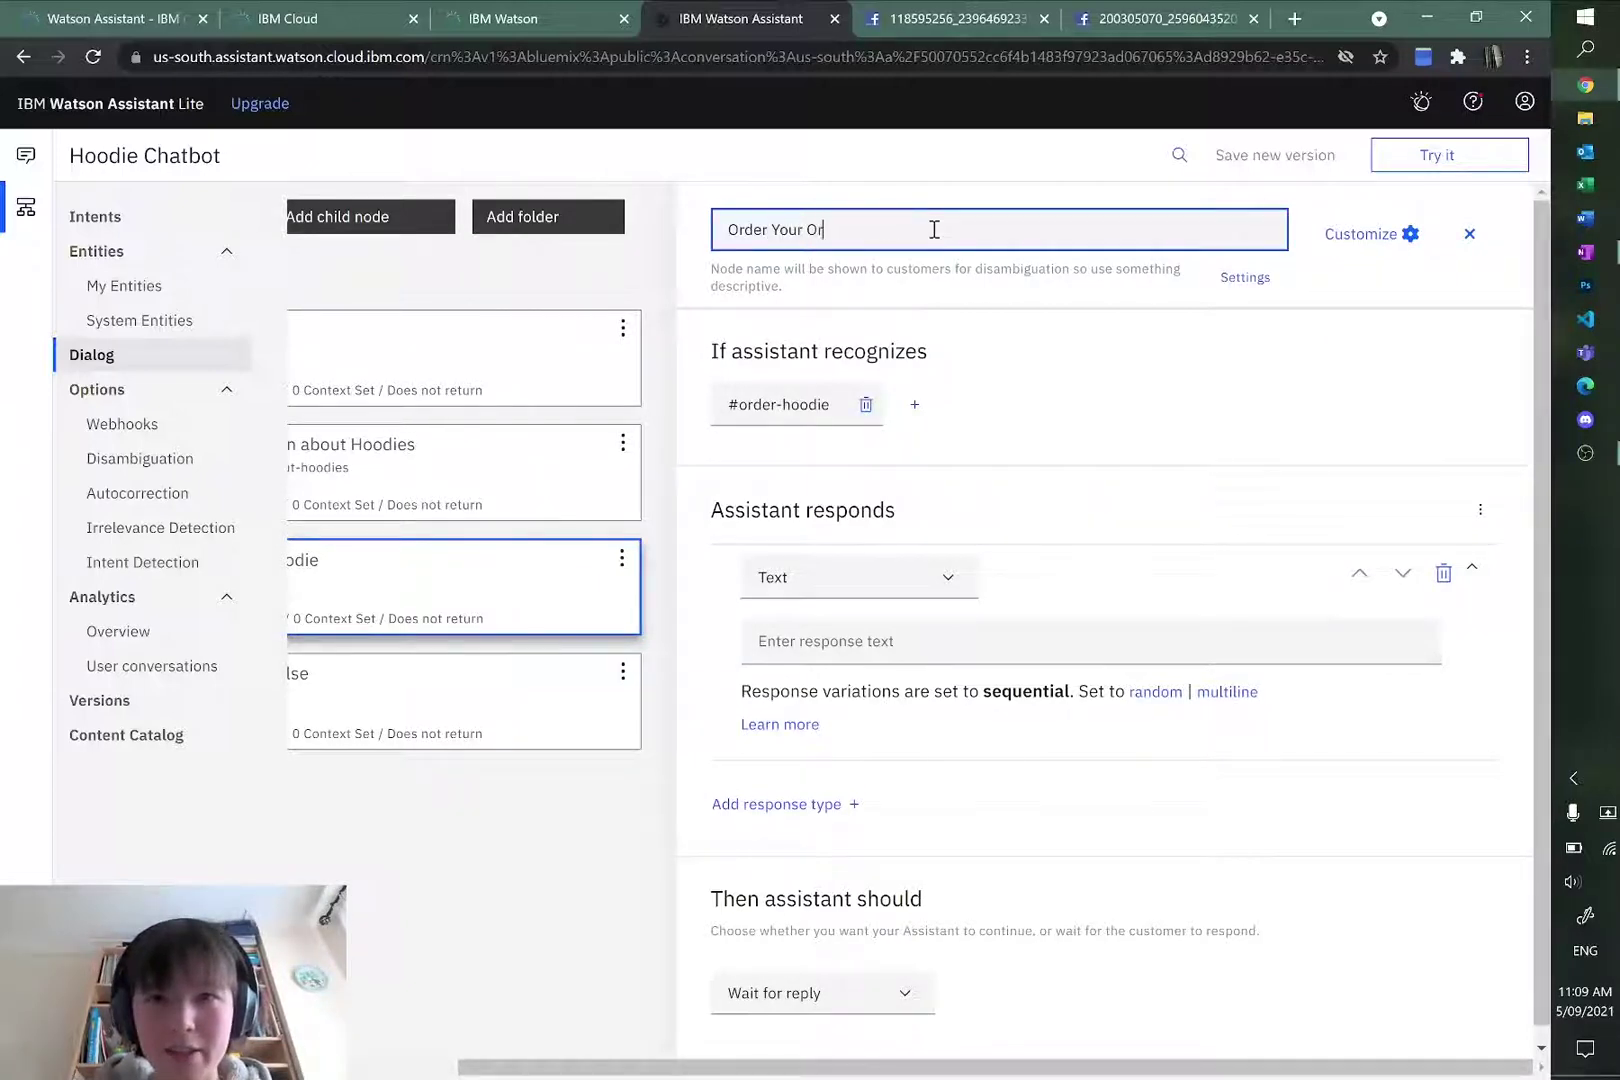
{"action": "type", "text": "rder Your Hoodie"}
{"action": "left_click", "coordinate": [1103, 516]}
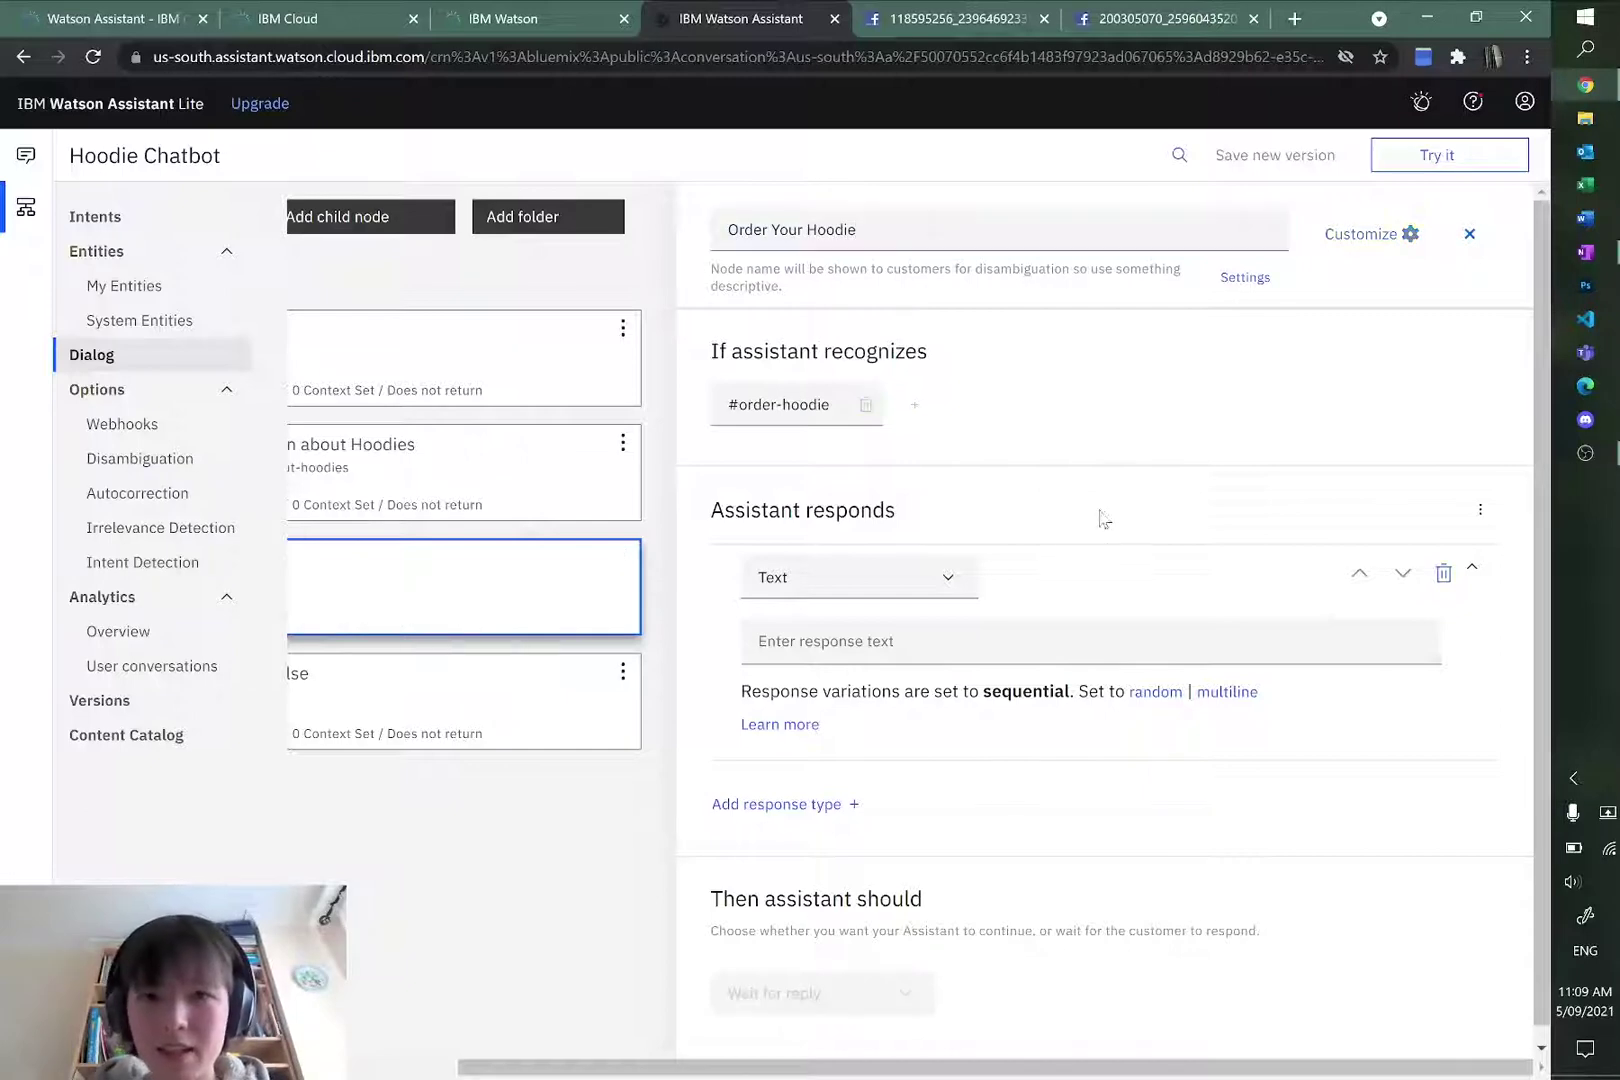
{"action": "key", "text": "alt+Tab"}
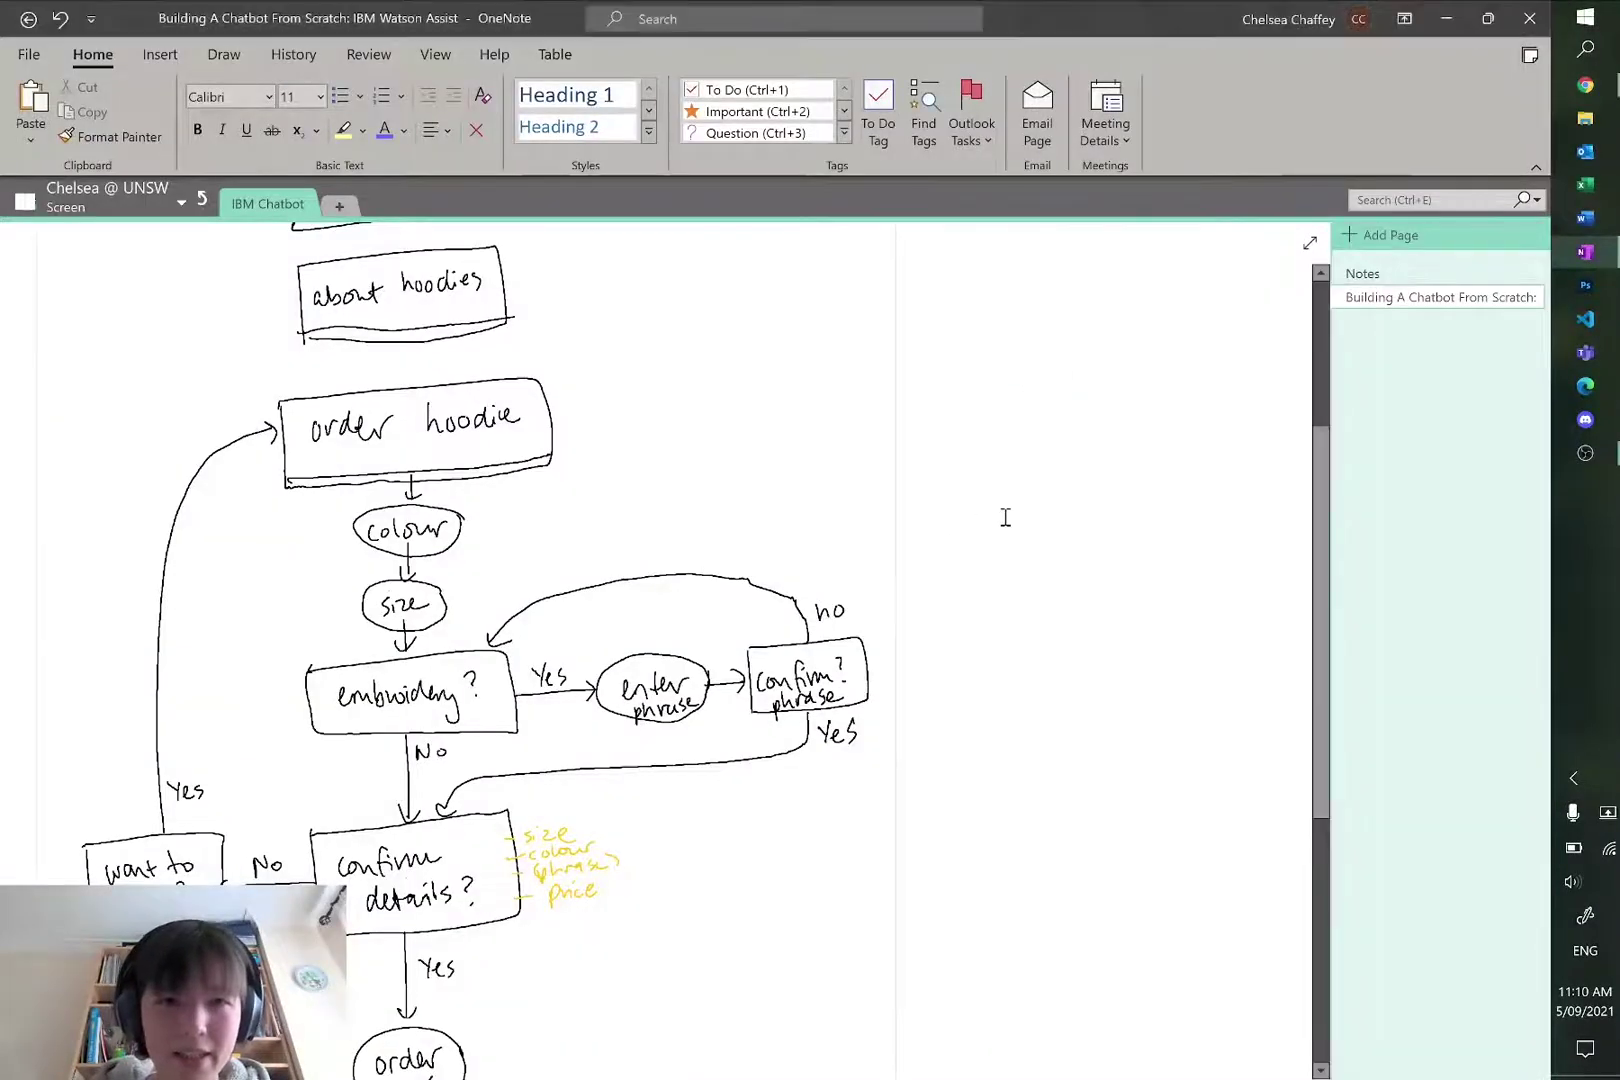
{"action": "scroll", "coordinate": [1005, 516], "scroll_direction": "down", "scroll_amount": 2}
{"action": "scroll", "coordinate": [1018, 509], "scroll_direction": "up", "scroll_amount": 2}
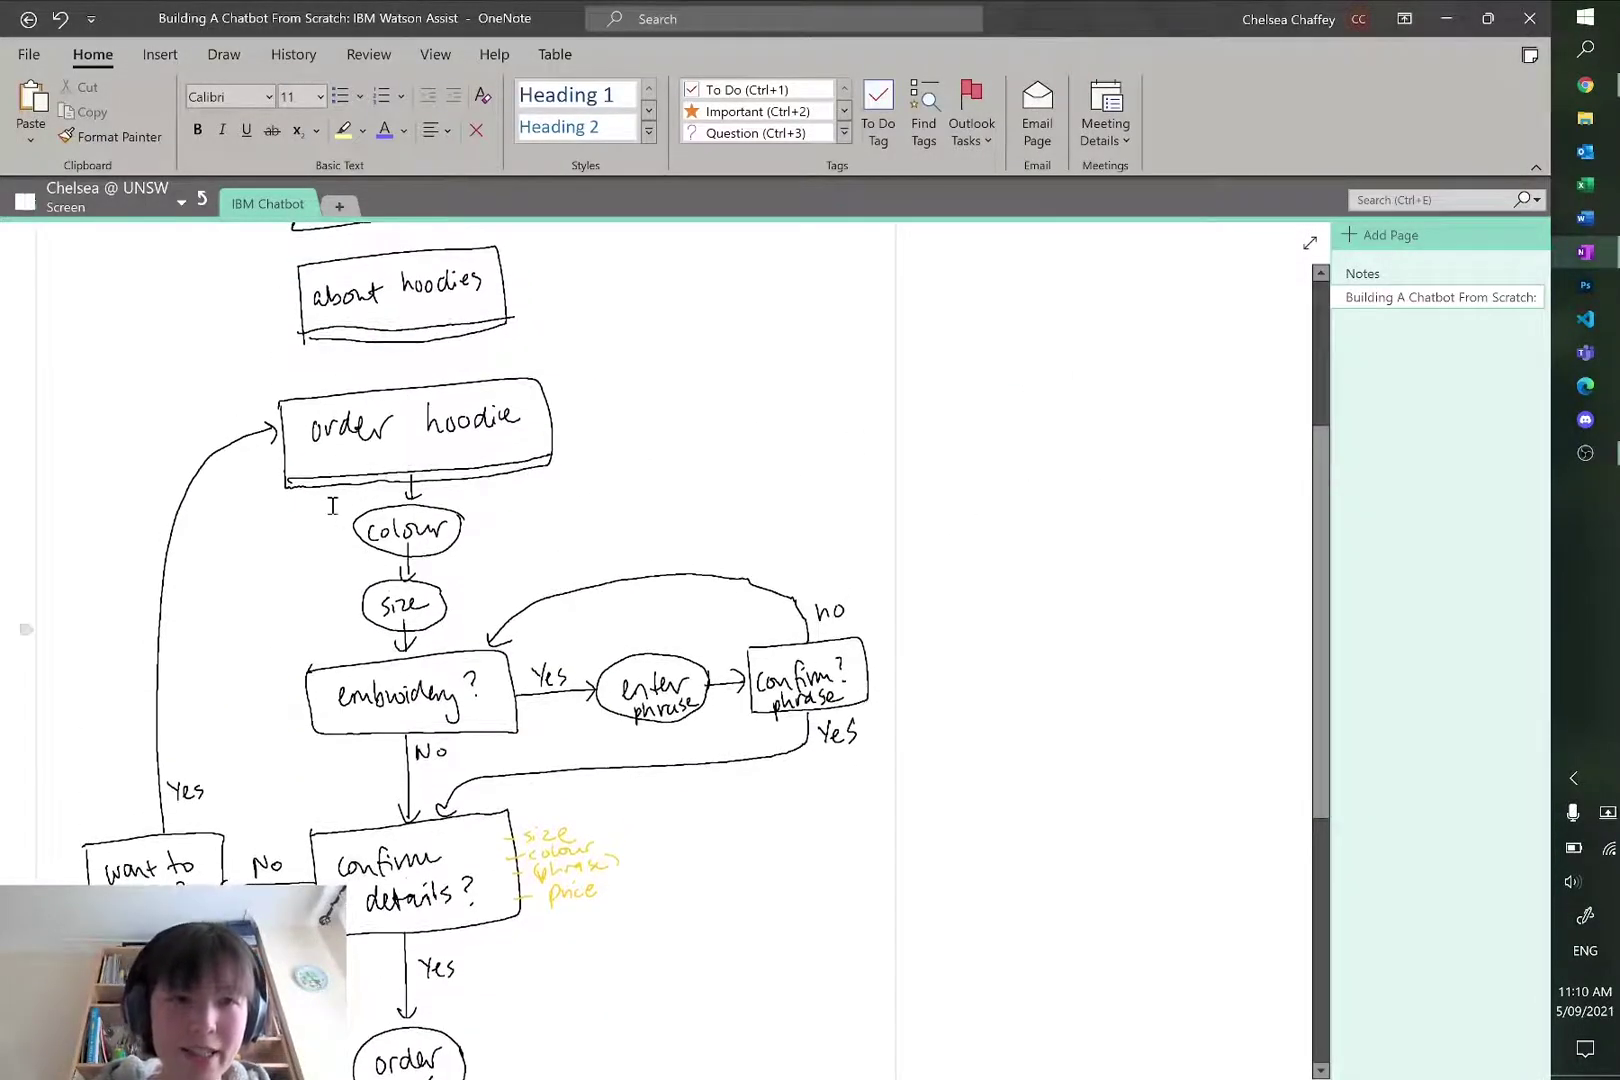
{"action": "left_click", "coordinate": [392, 527]}
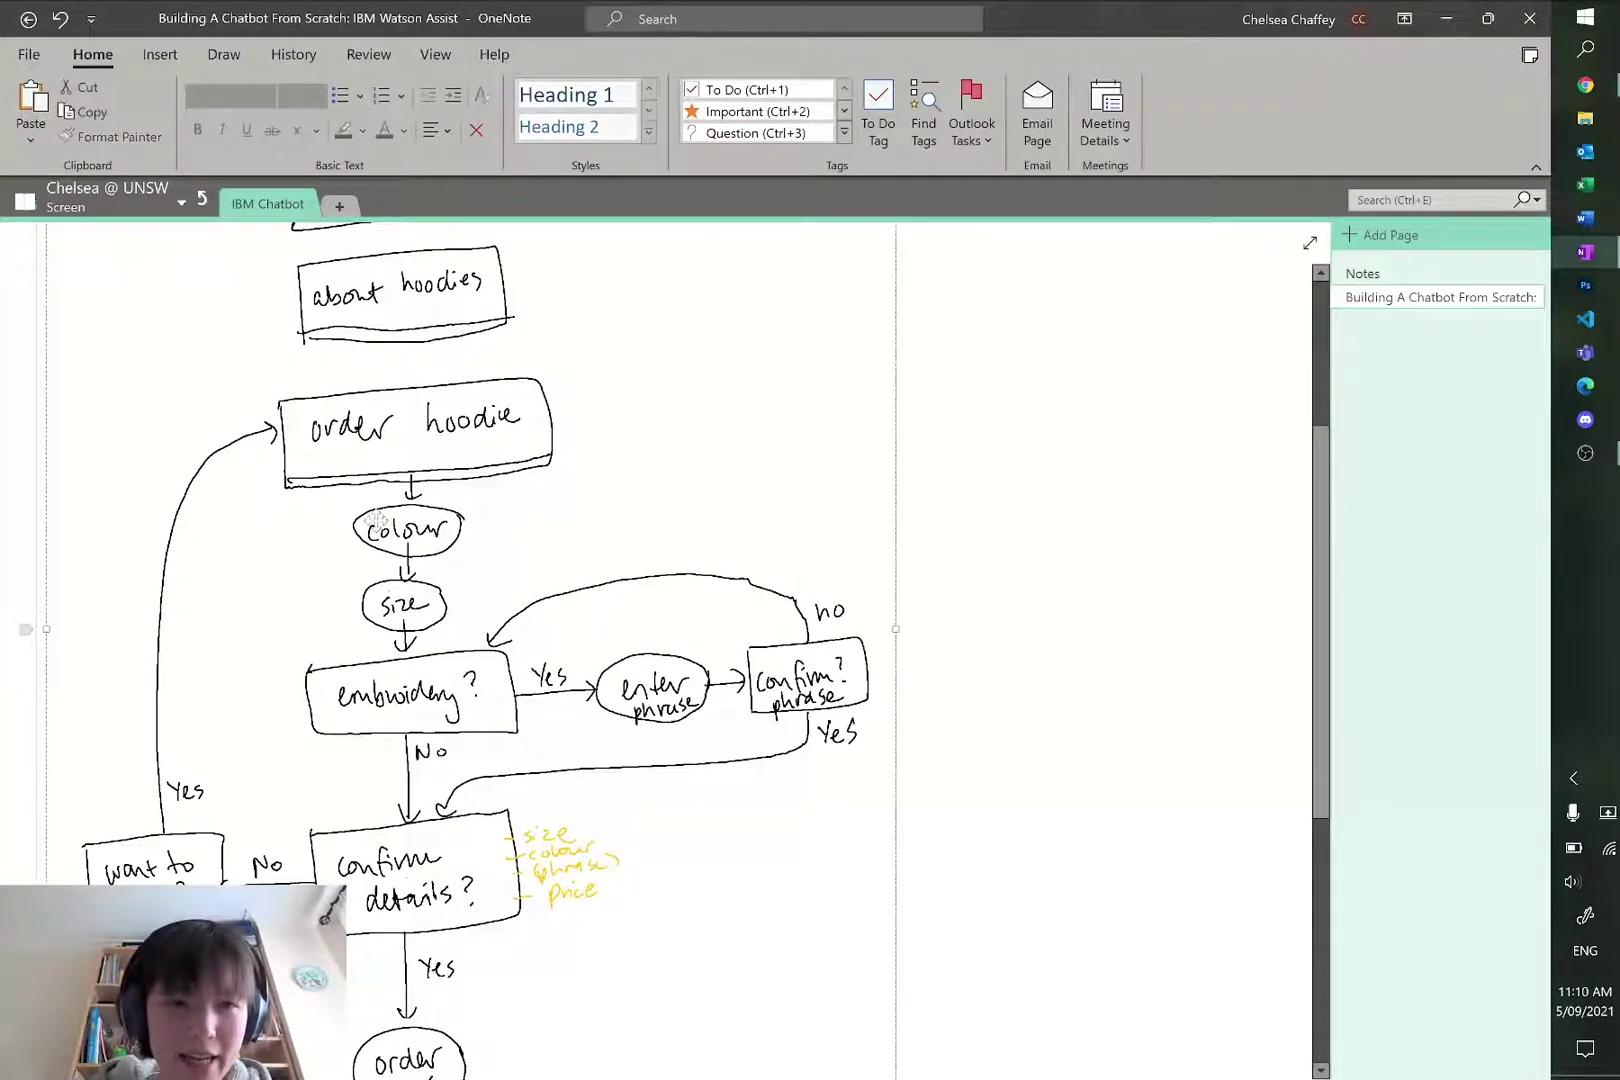
{"action": "left_click", "coordinate": [1096, 438]}
{"action": "scroll", "coordinate": [990, 580], "scroll_direction": "up", "scroll_amount": 2}
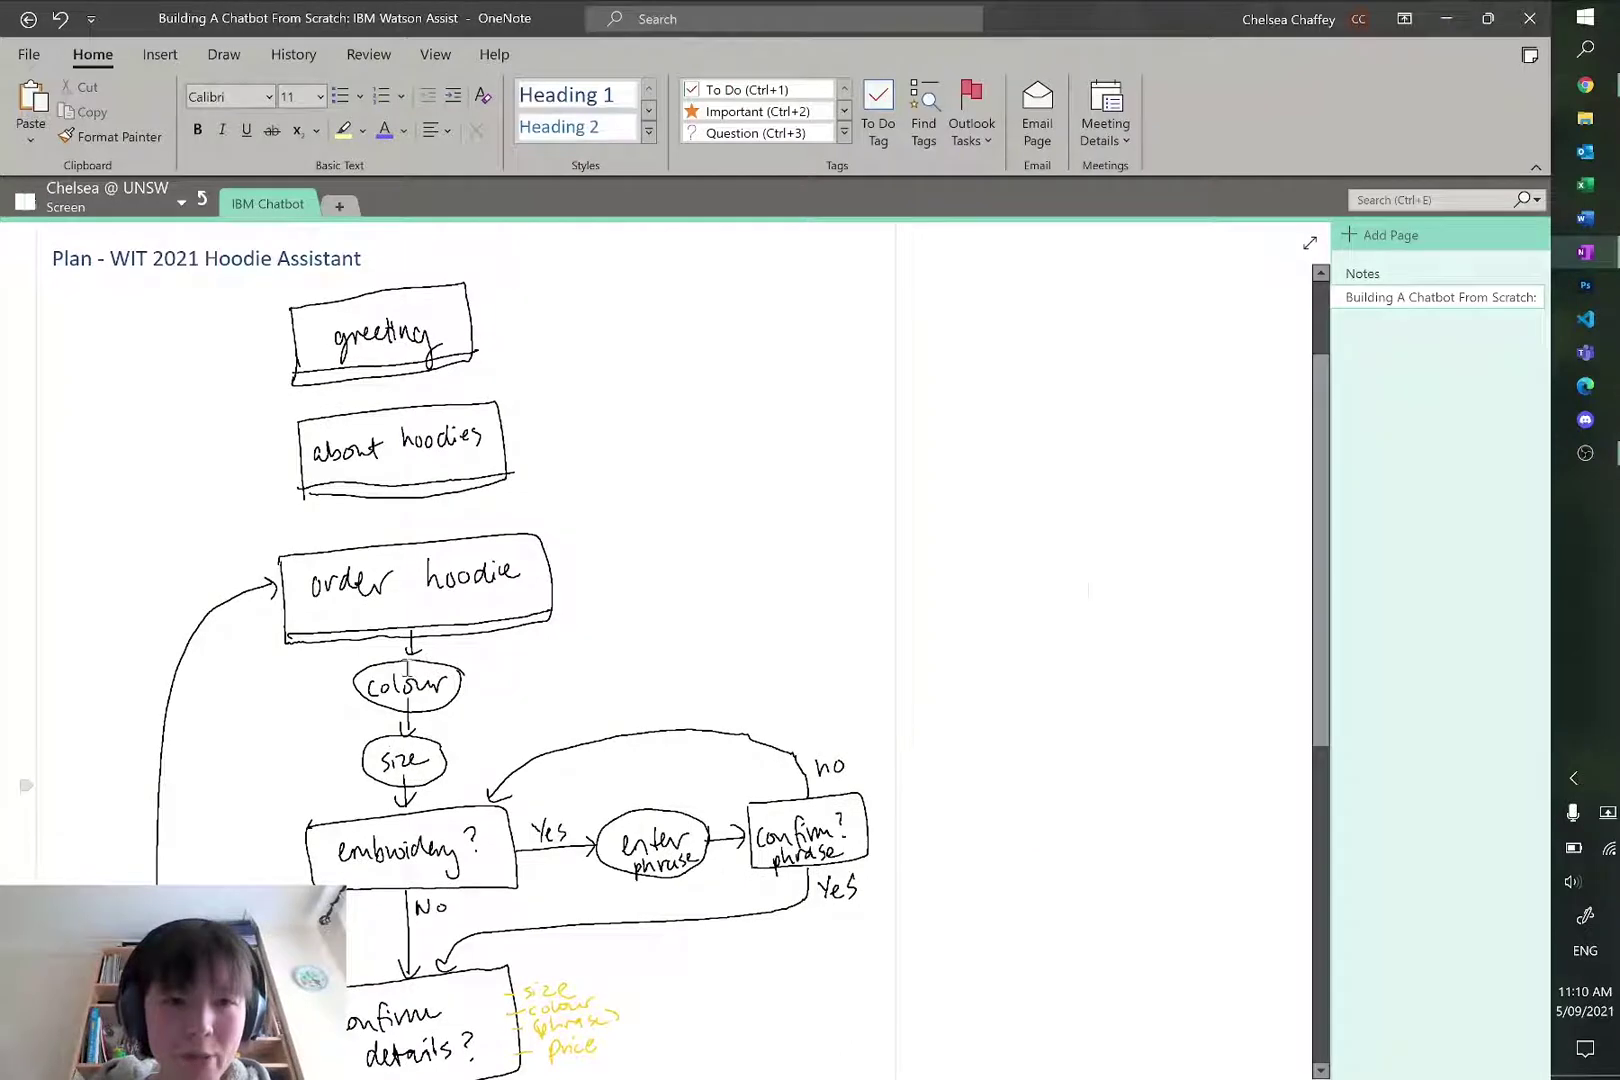
Step: Enable Slots in Order Your Hoodie's Customize settings, apply, and select the first slot's Check for field
{"action": "key", "text": "alt+Tab"}
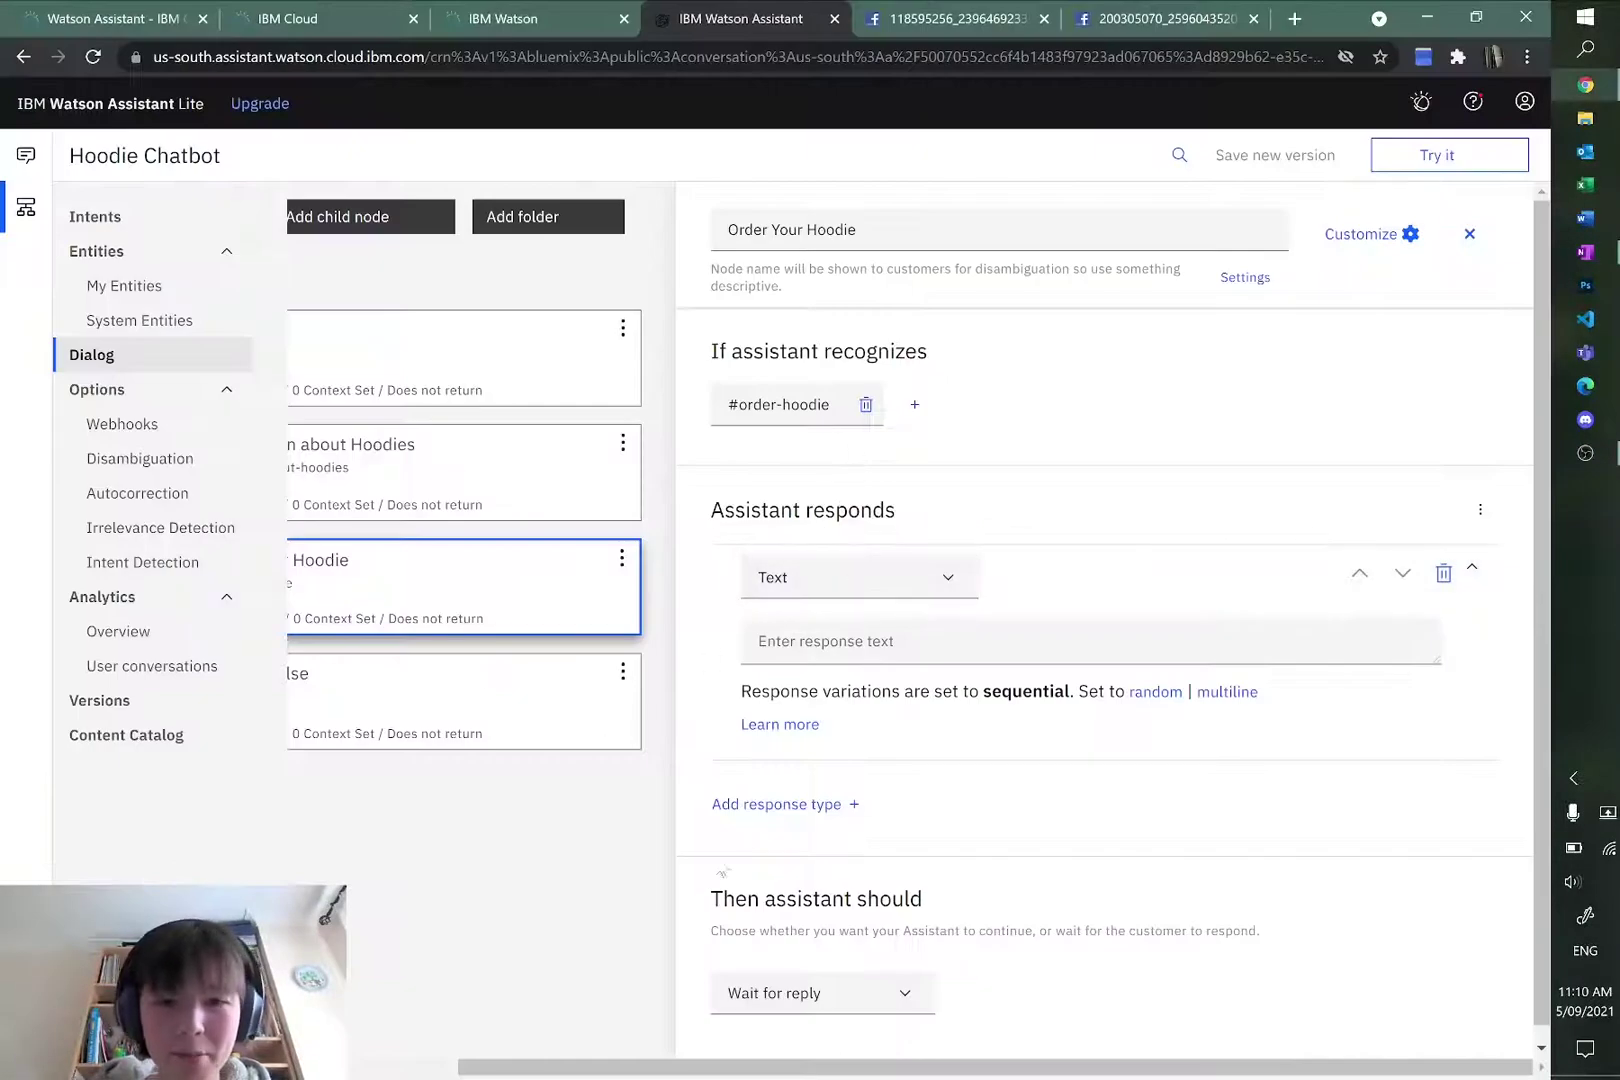
{"action": "left_click_drag", "start_coordinate": [577, 1068], "coordinate": [465, 1075]}
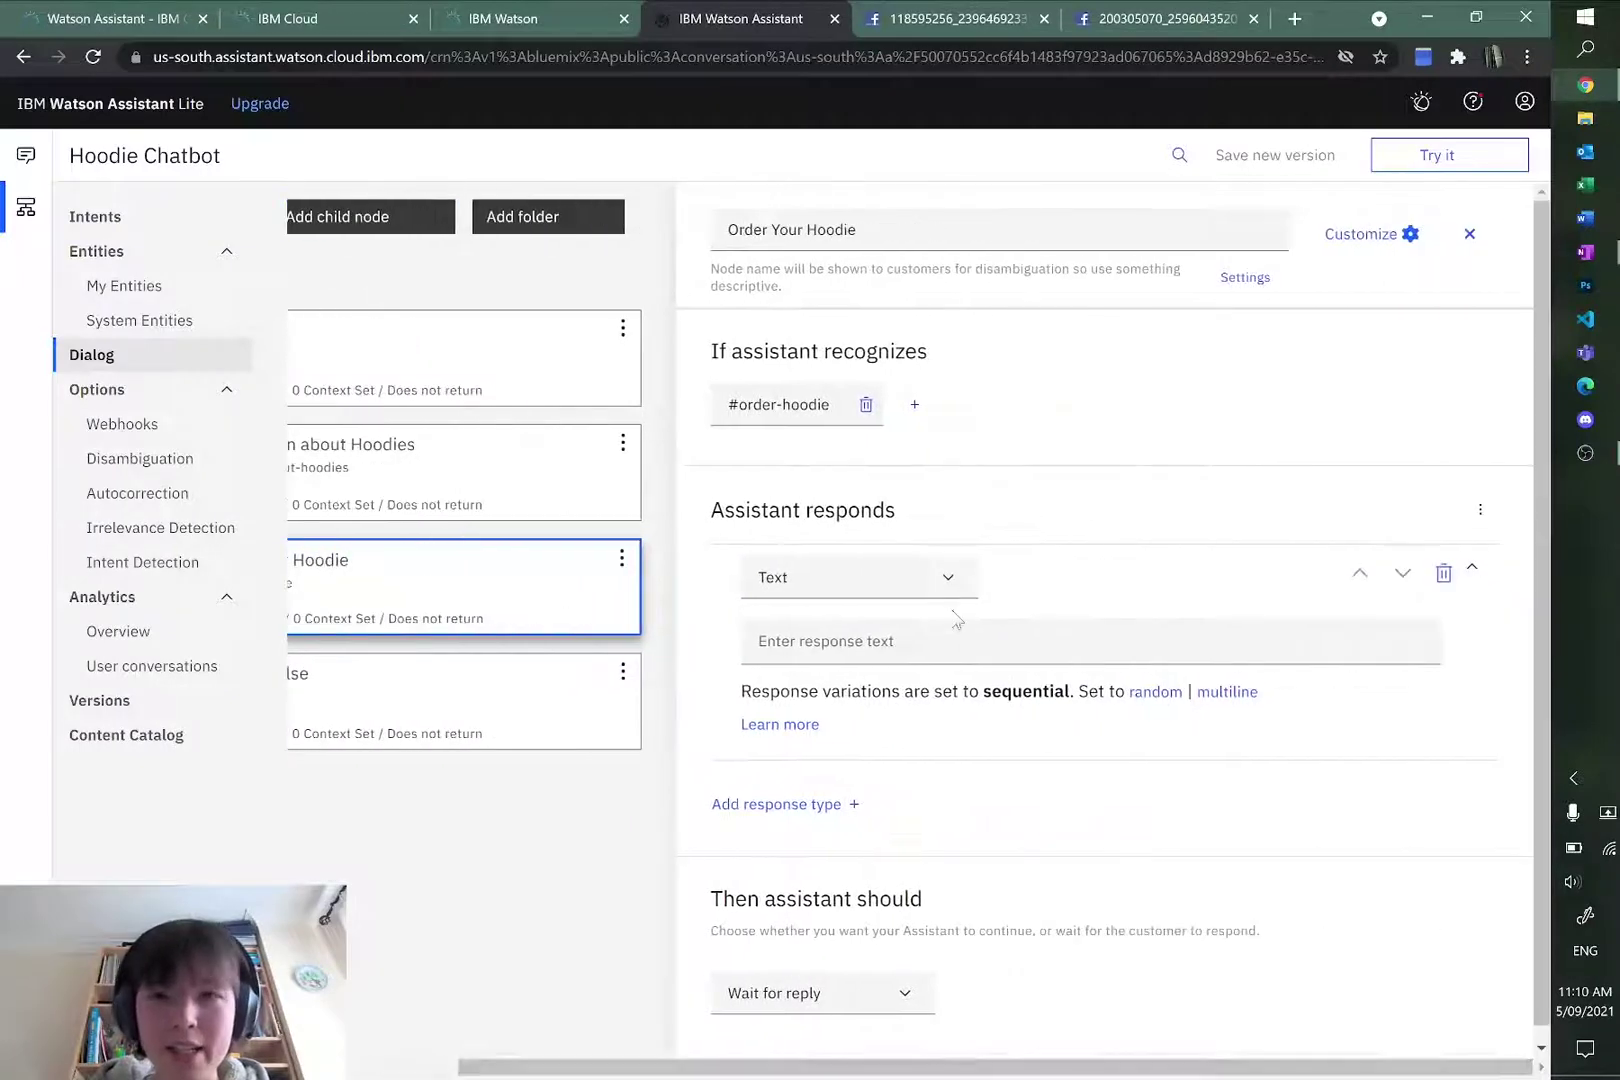
{"action": "left_click", "coordinate": [1368, 238]}
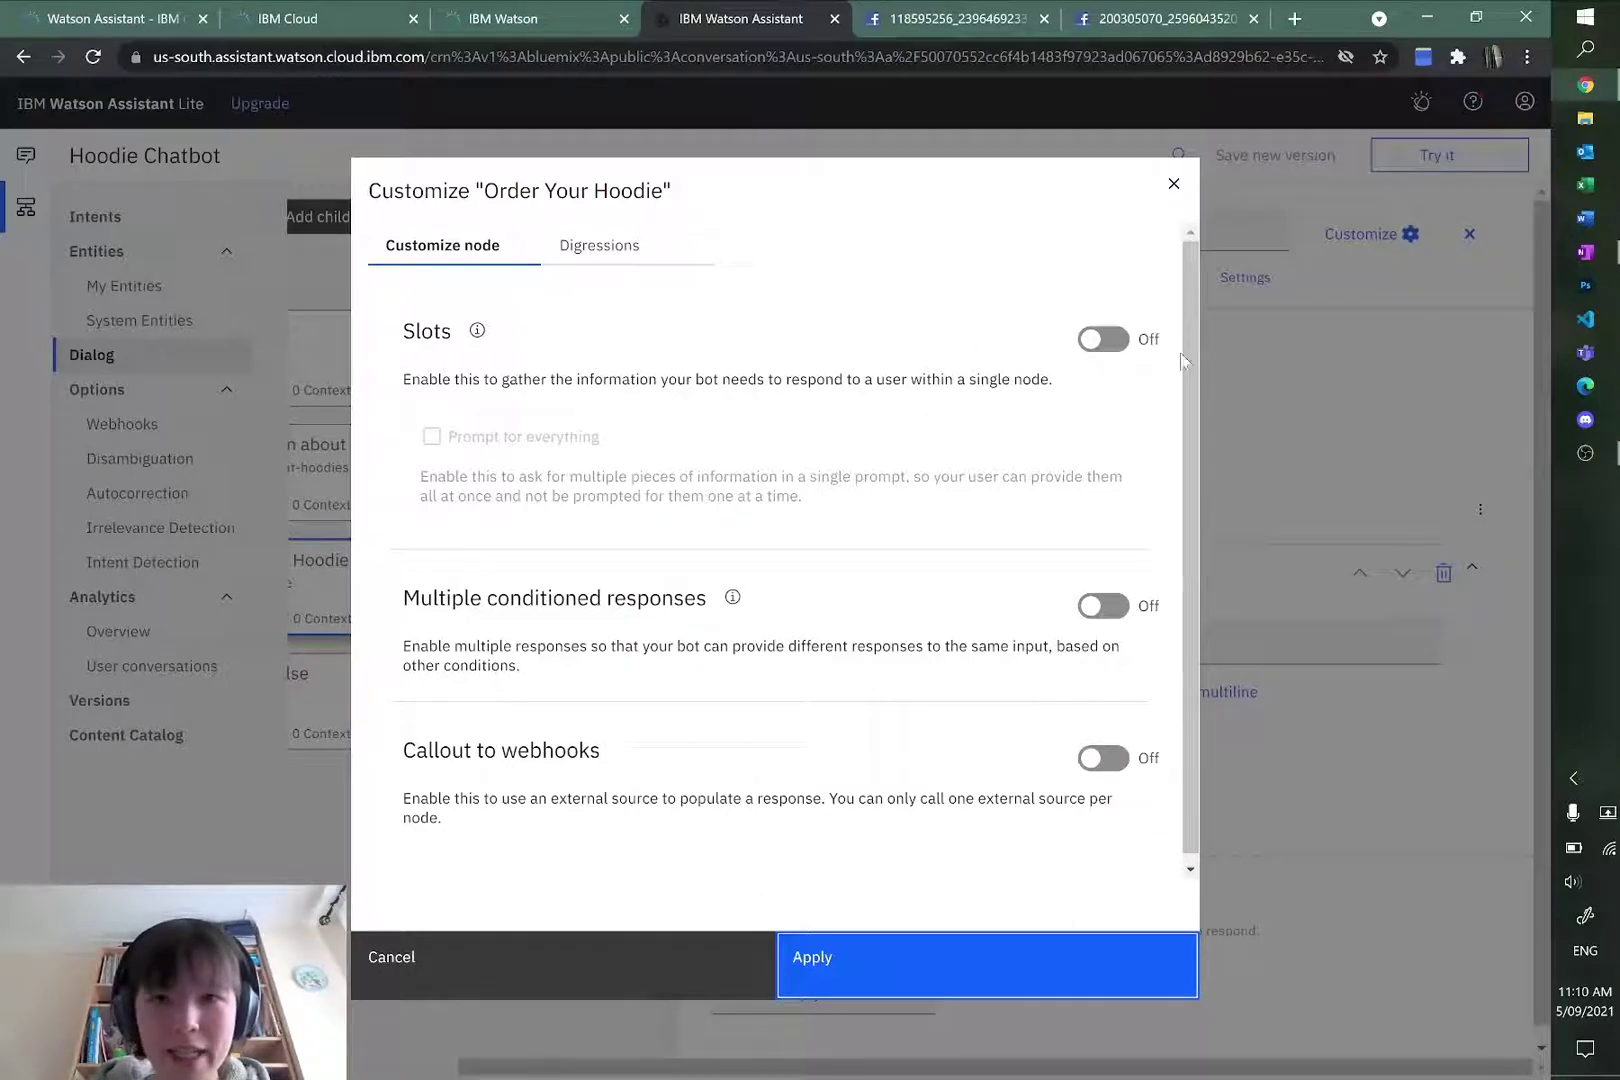
{"action": "left_click", "coordinate": [1104, 340]}
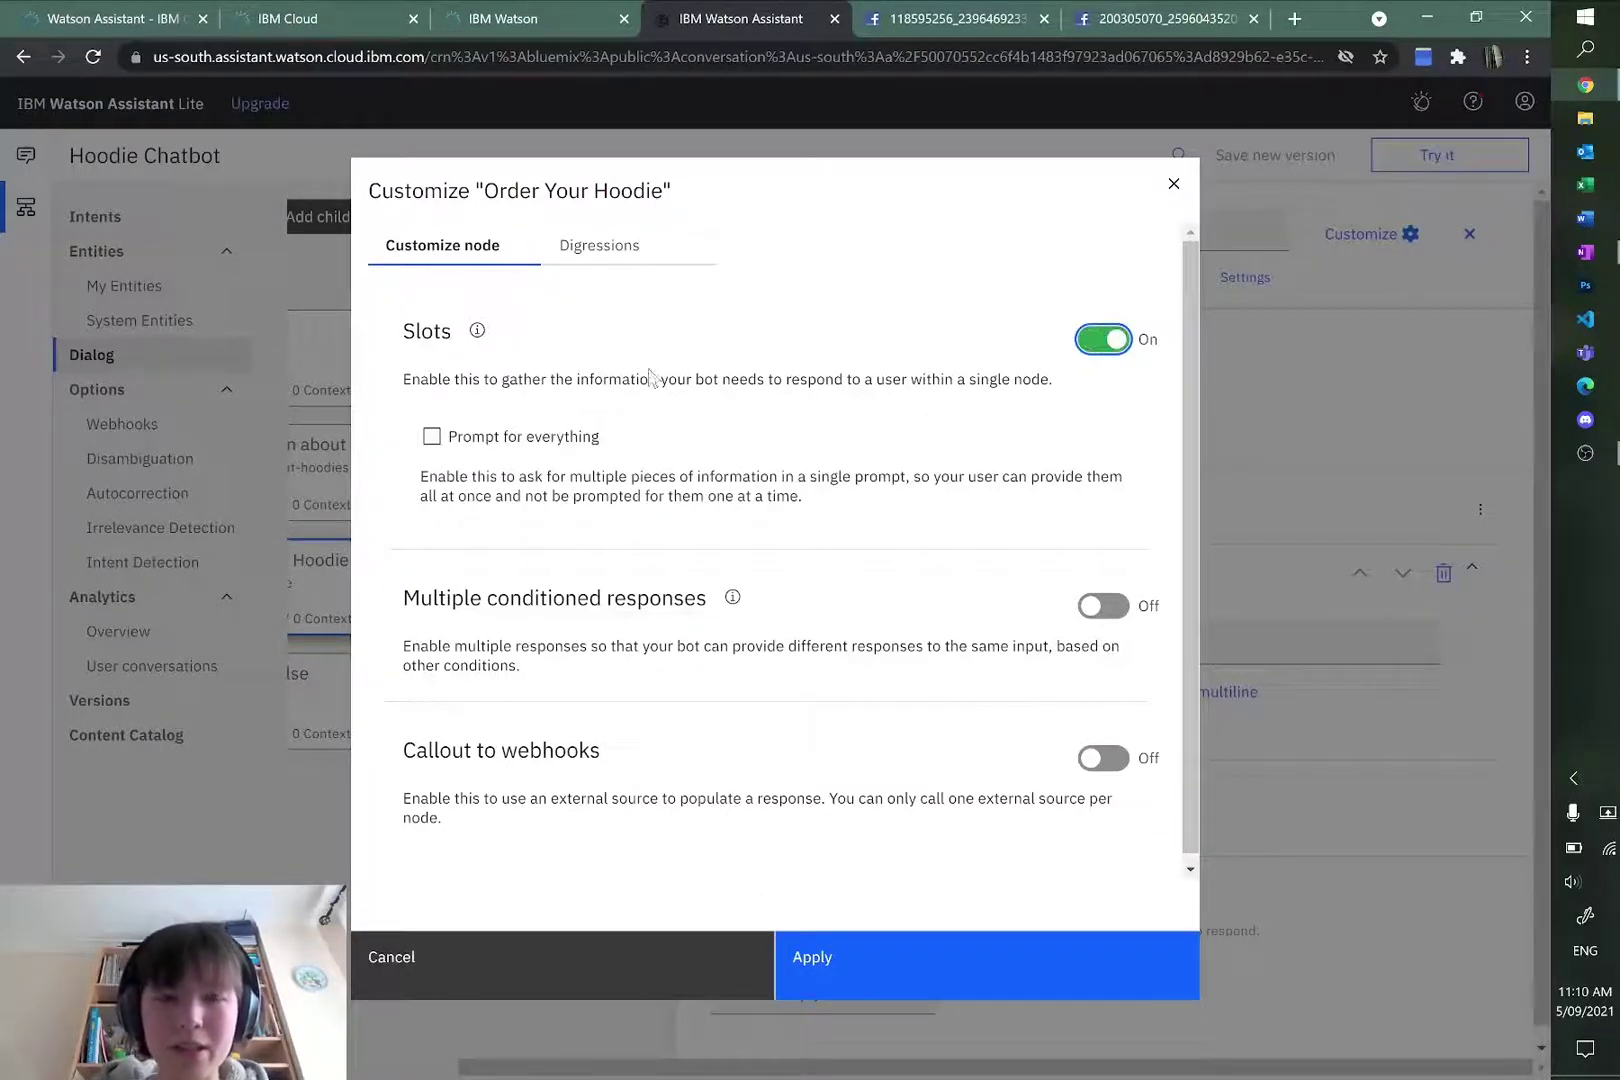
{"action": "left_click_drag", "start_coordinate": [408, 343], "coordinate": [464, 340]}
{"action": "left_click", "coordinate": [505, 402]}
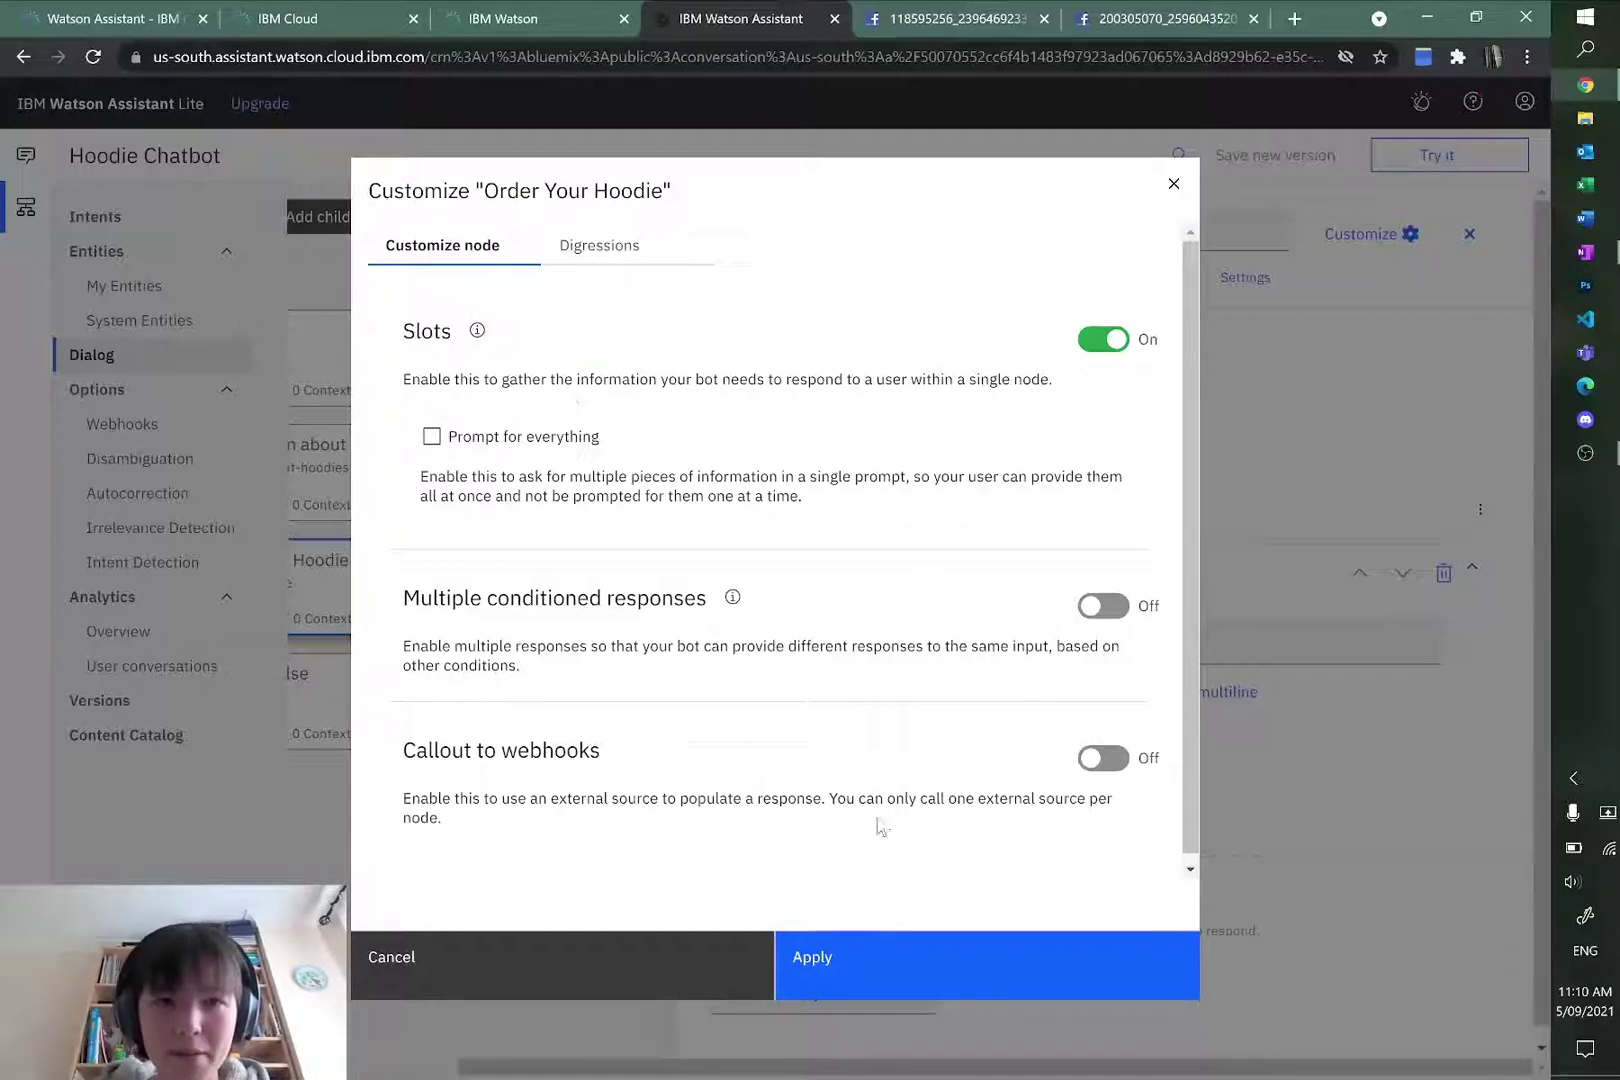
{"action": "left_click", "coordinate": [896, 945]}
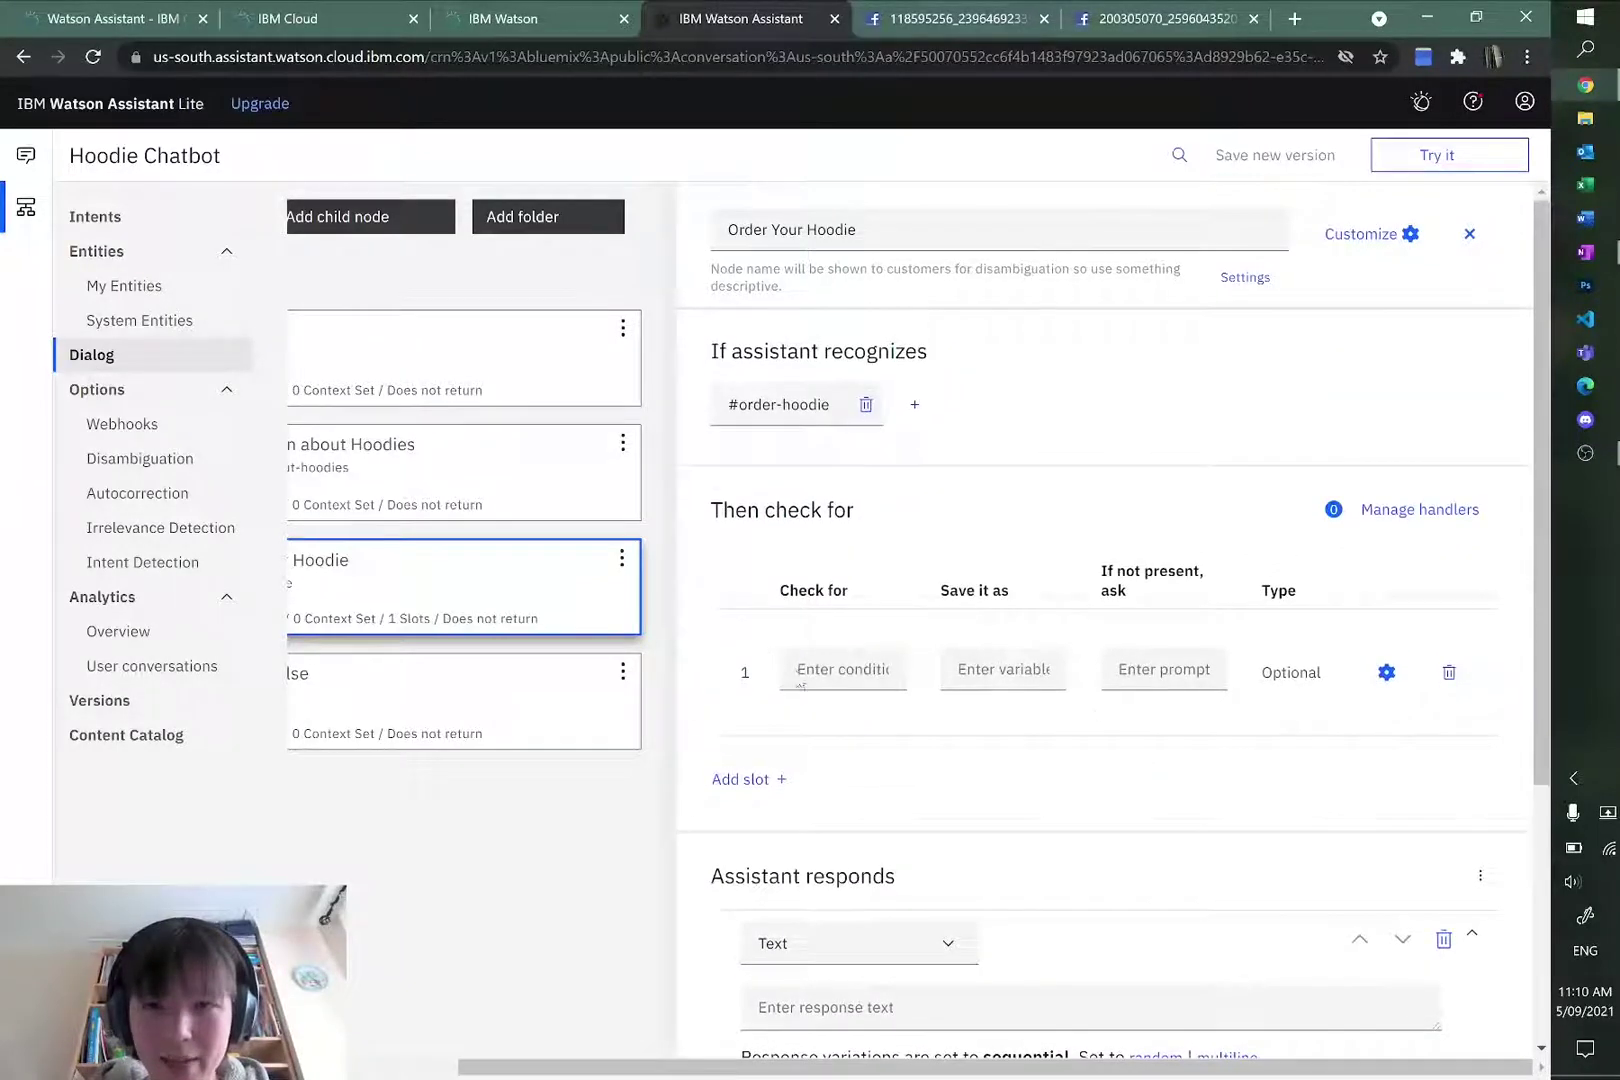
{"action": "left_click", "coordinate": [856, 668]}
{"action": "left_click", "coordinate": [995, 676]}
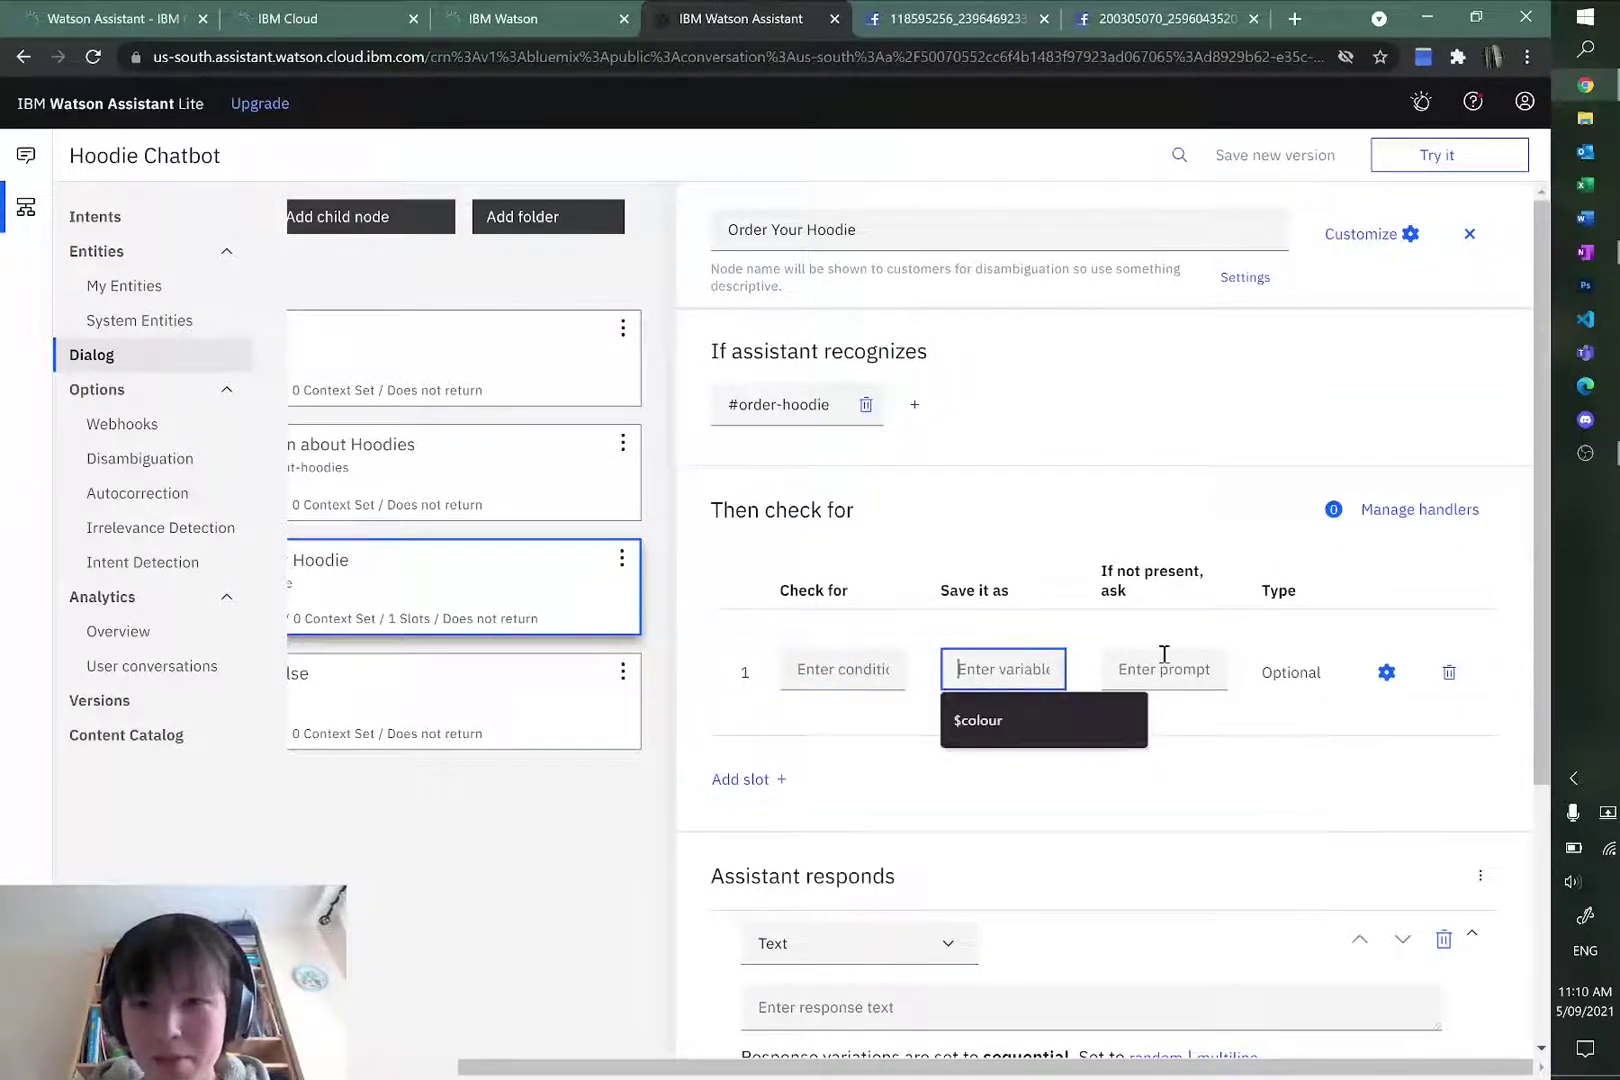
{"action": "left_click", "coordinate": [1150, 666]}
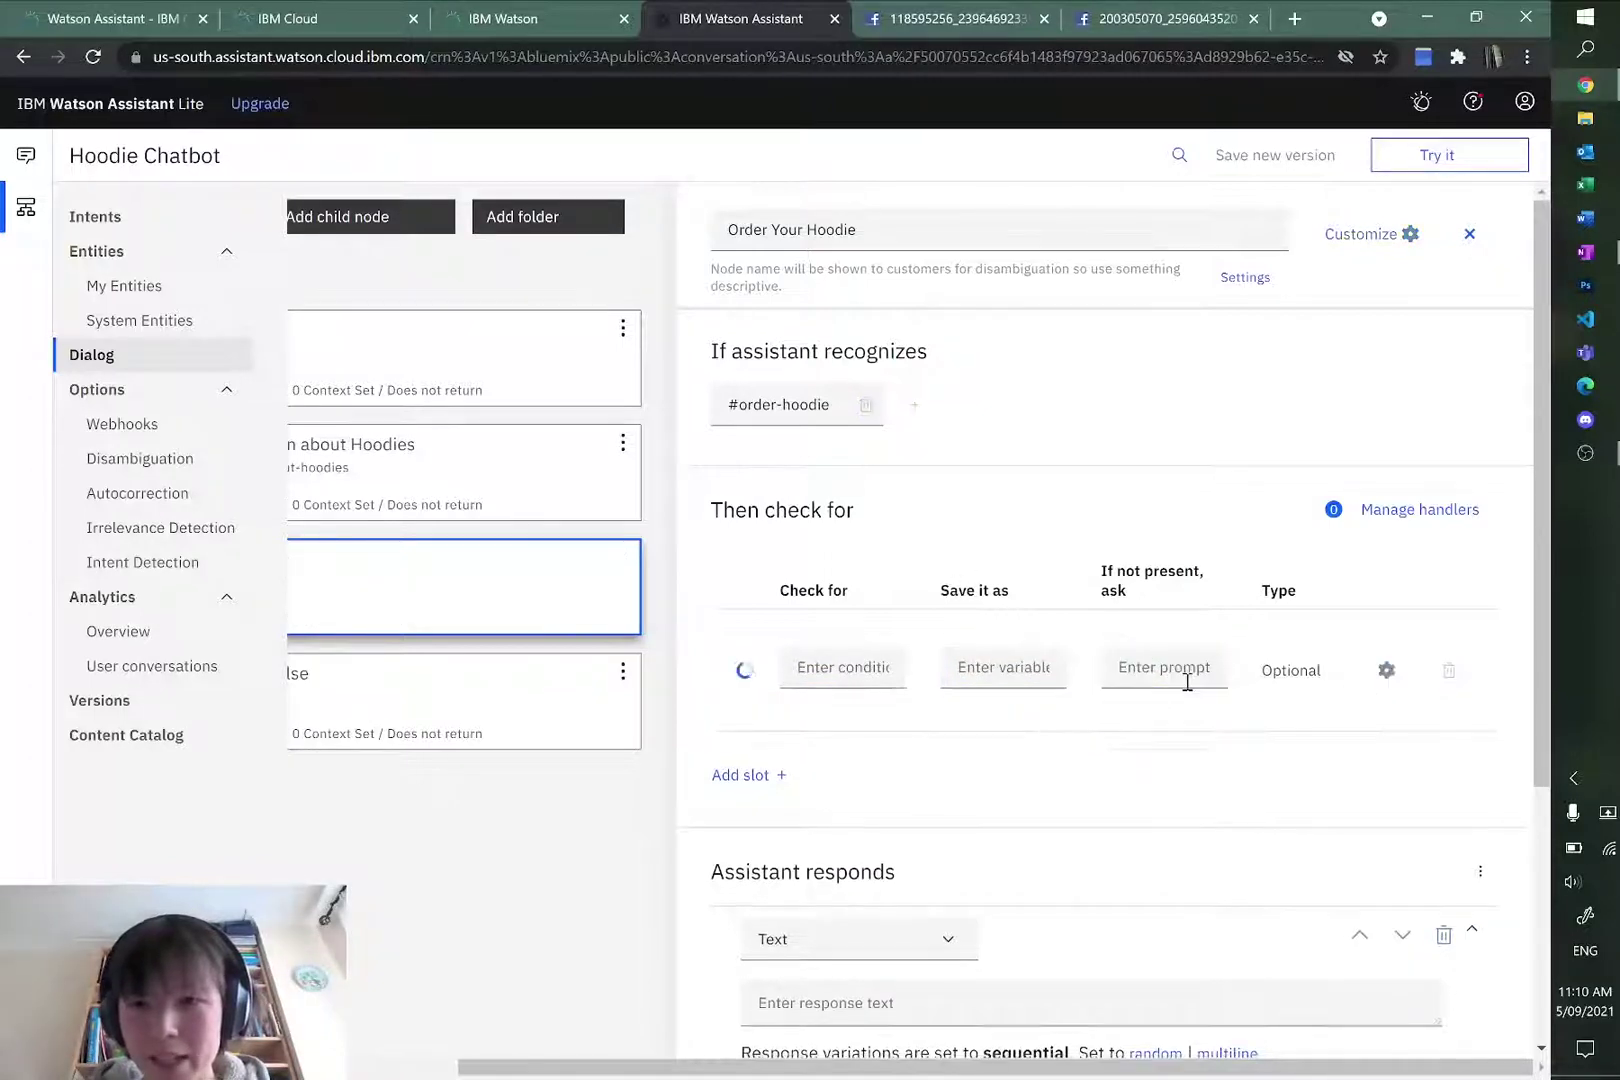
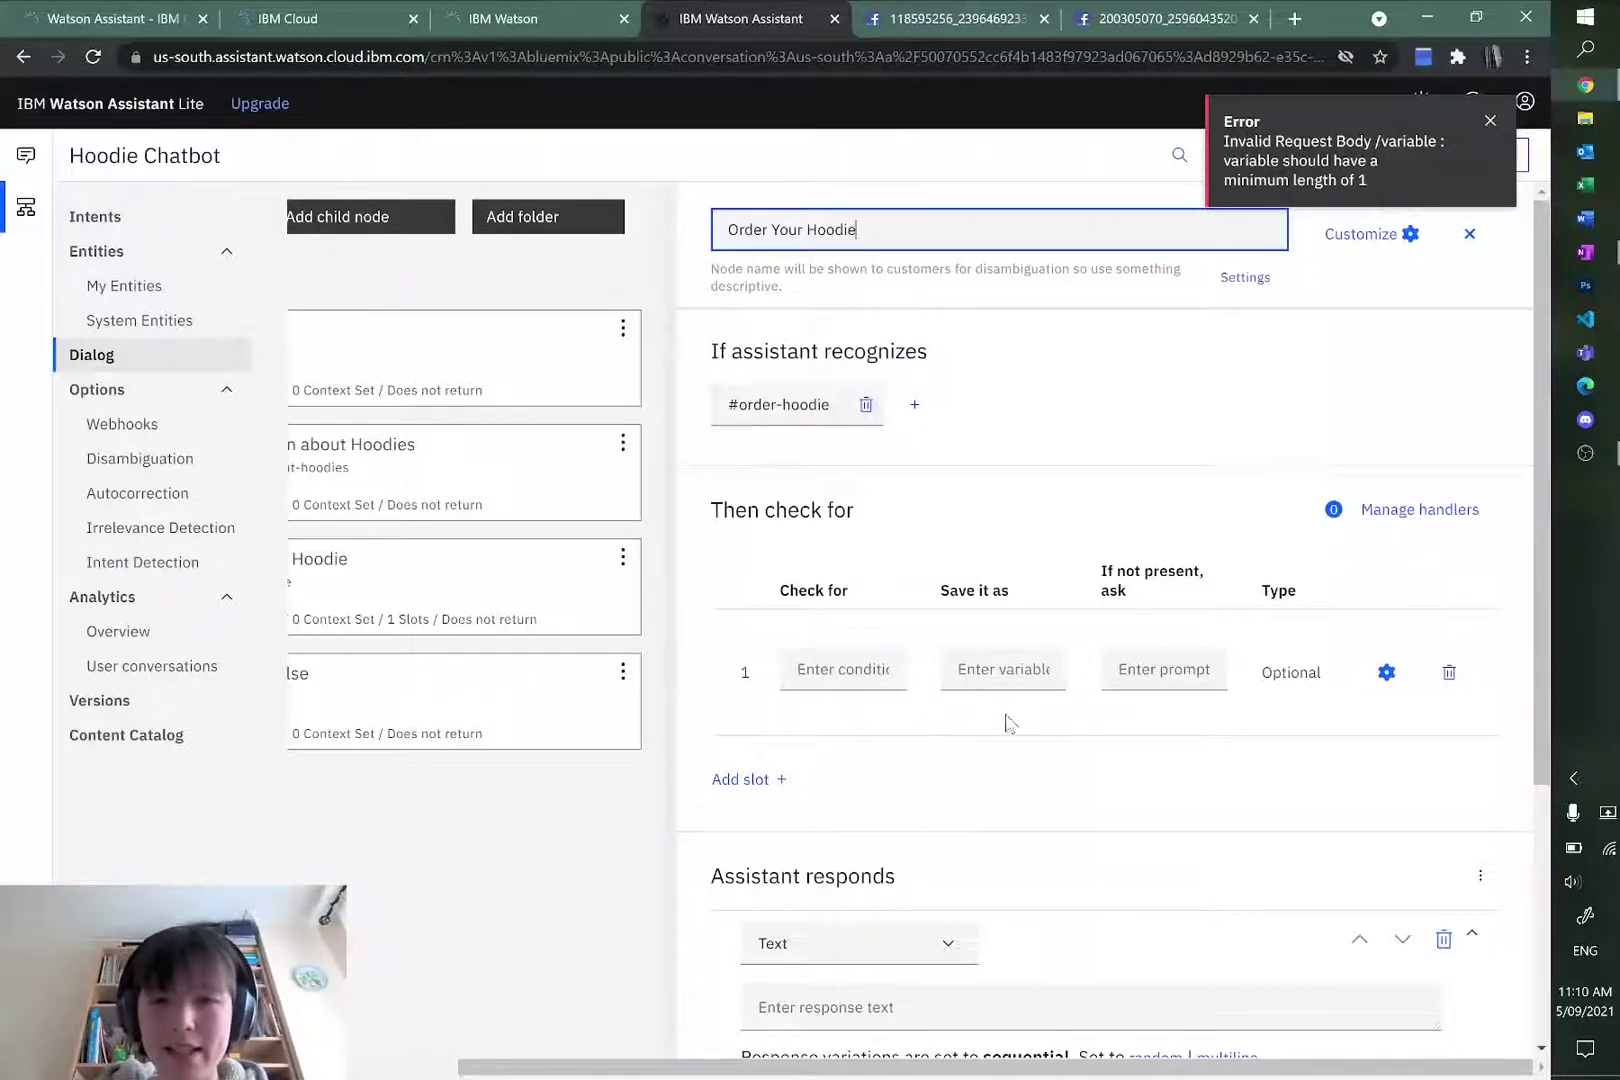
{"action": "left_click", "coordinate": [1158, 669]}
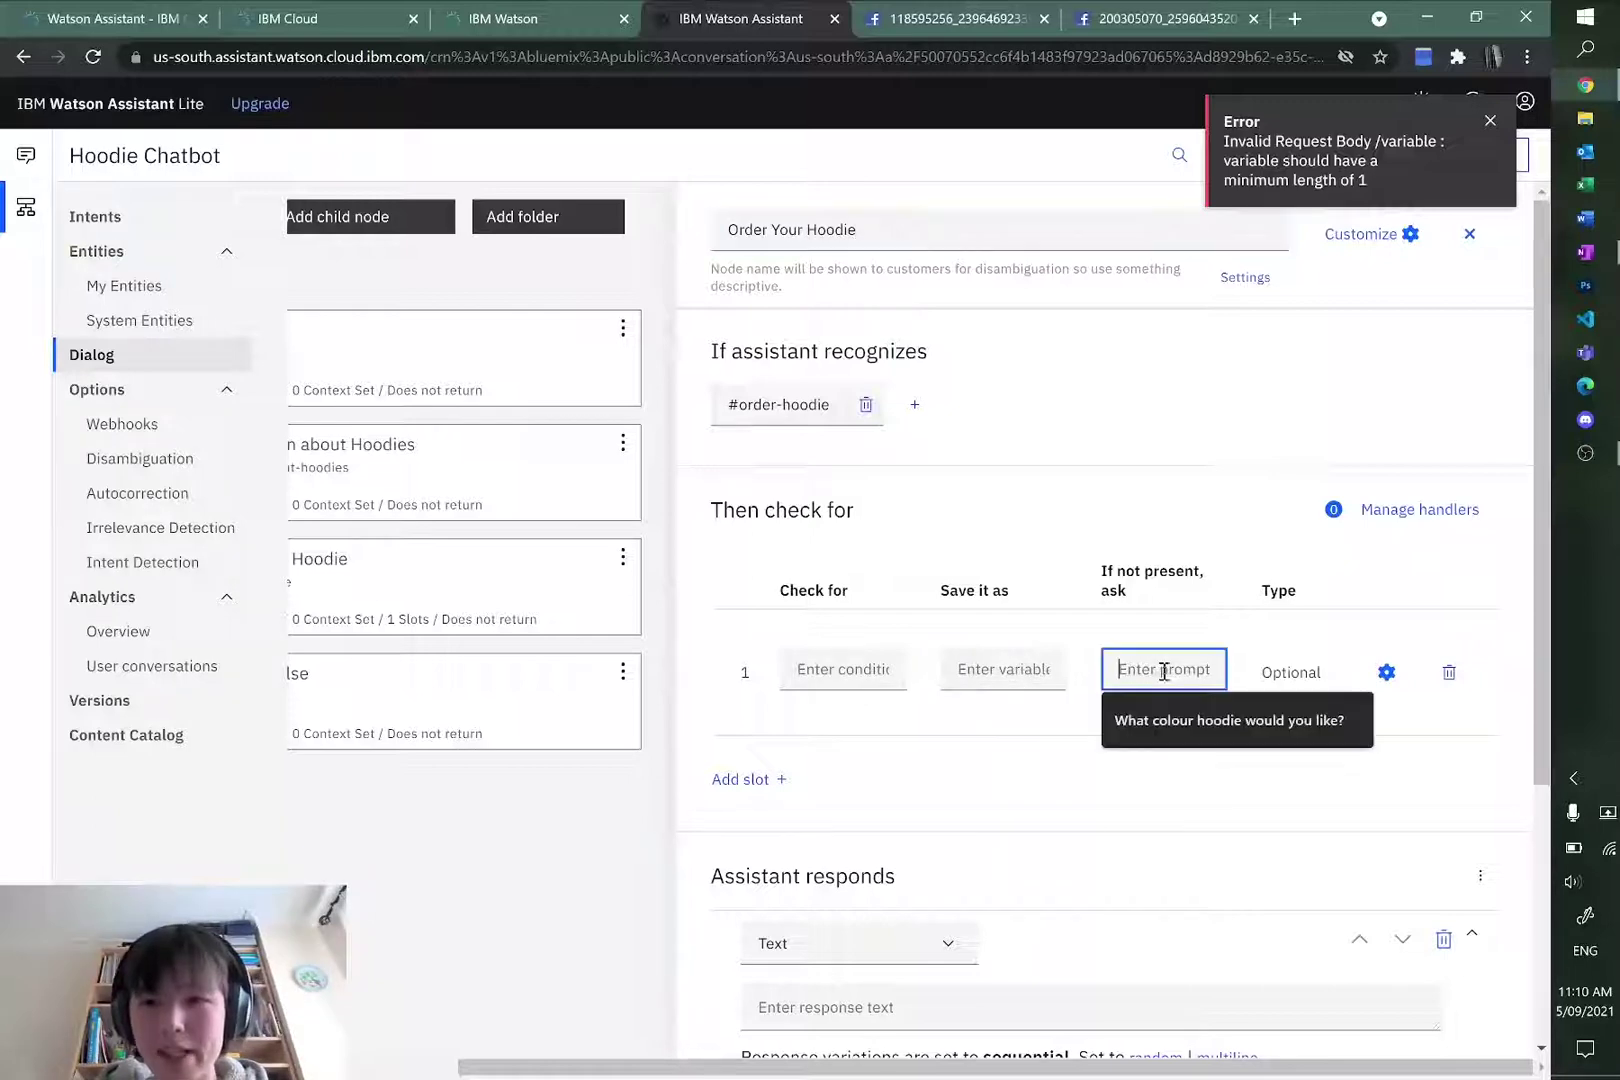
{"action": "left_click", "coordinate": [888, 672]}
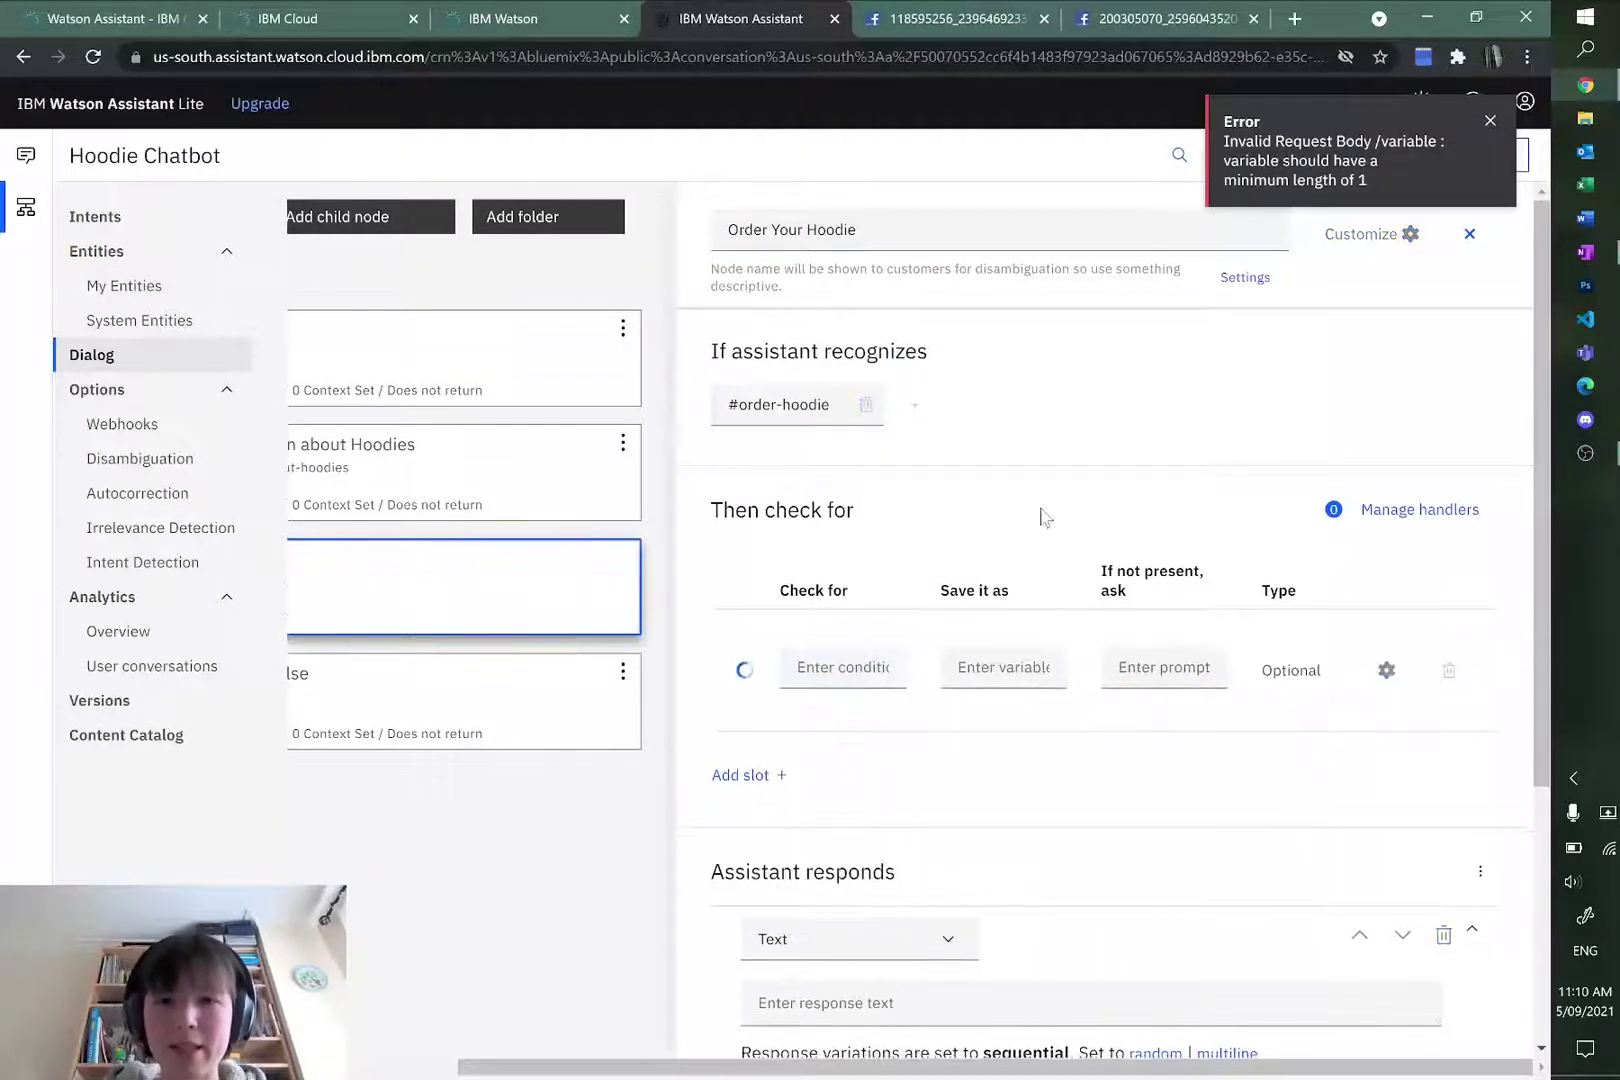
{"action": "left_click", "coordinate": [812, 680]}
{"action": "left_click", "coordinate": [795, 660]}
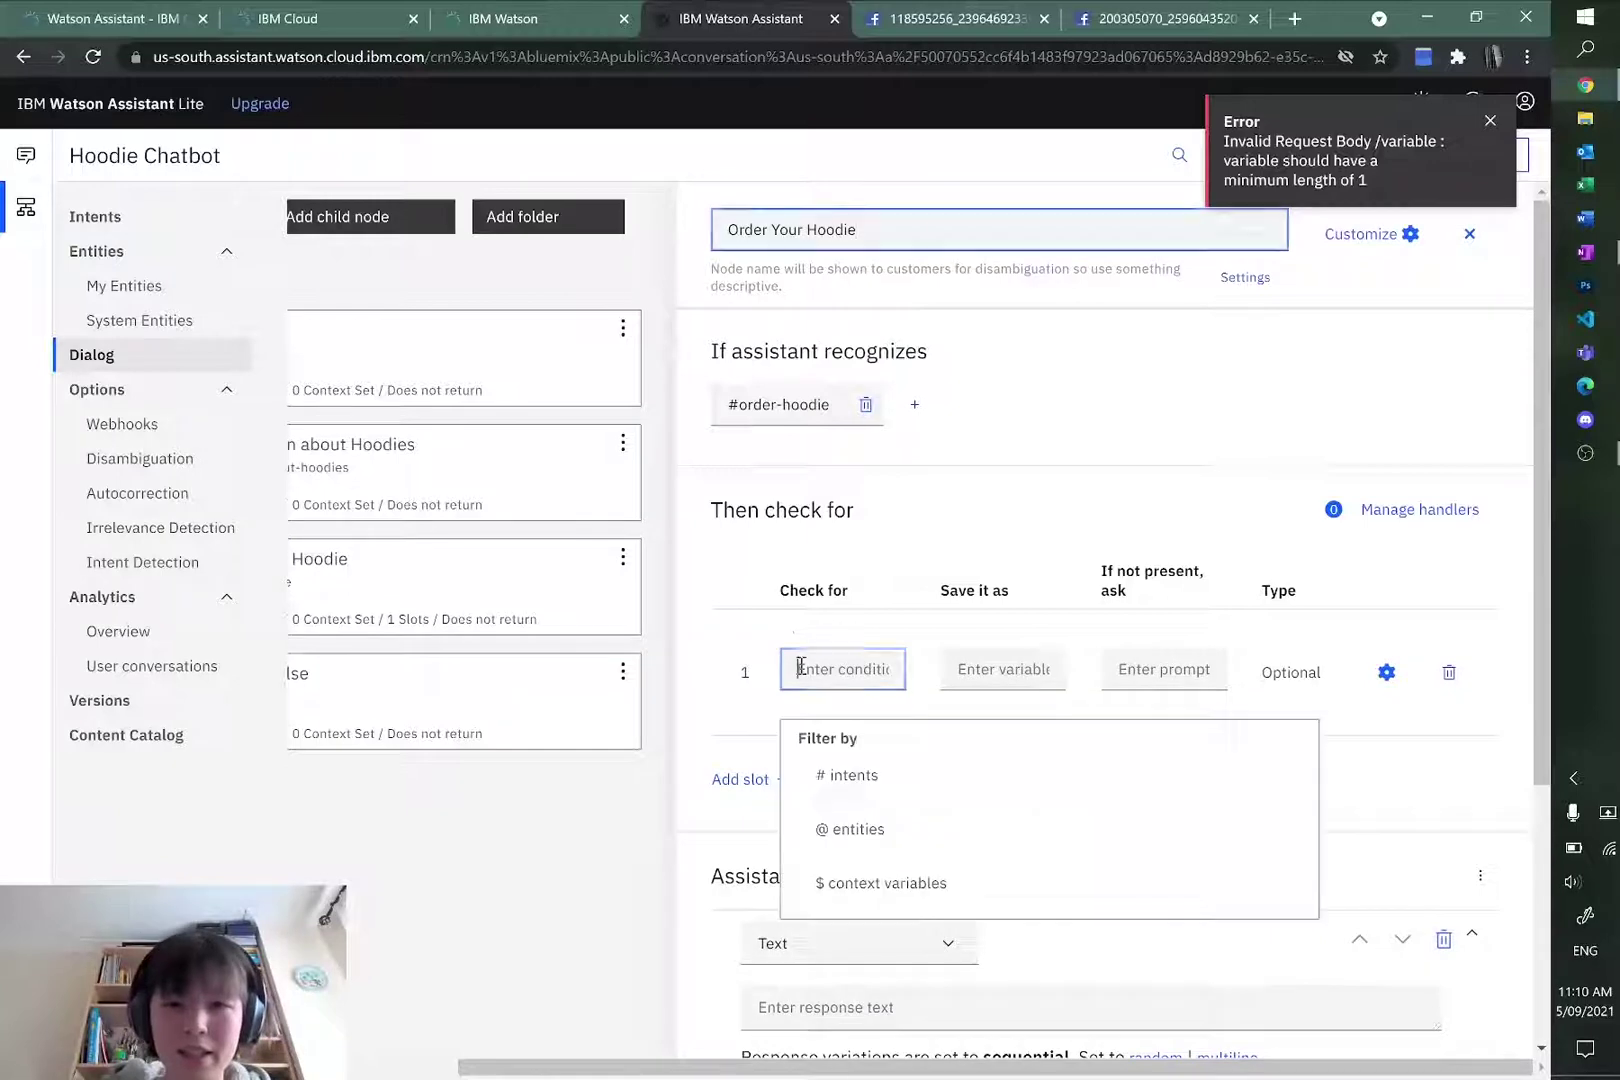
{"action": "type", "text": "@colour"}
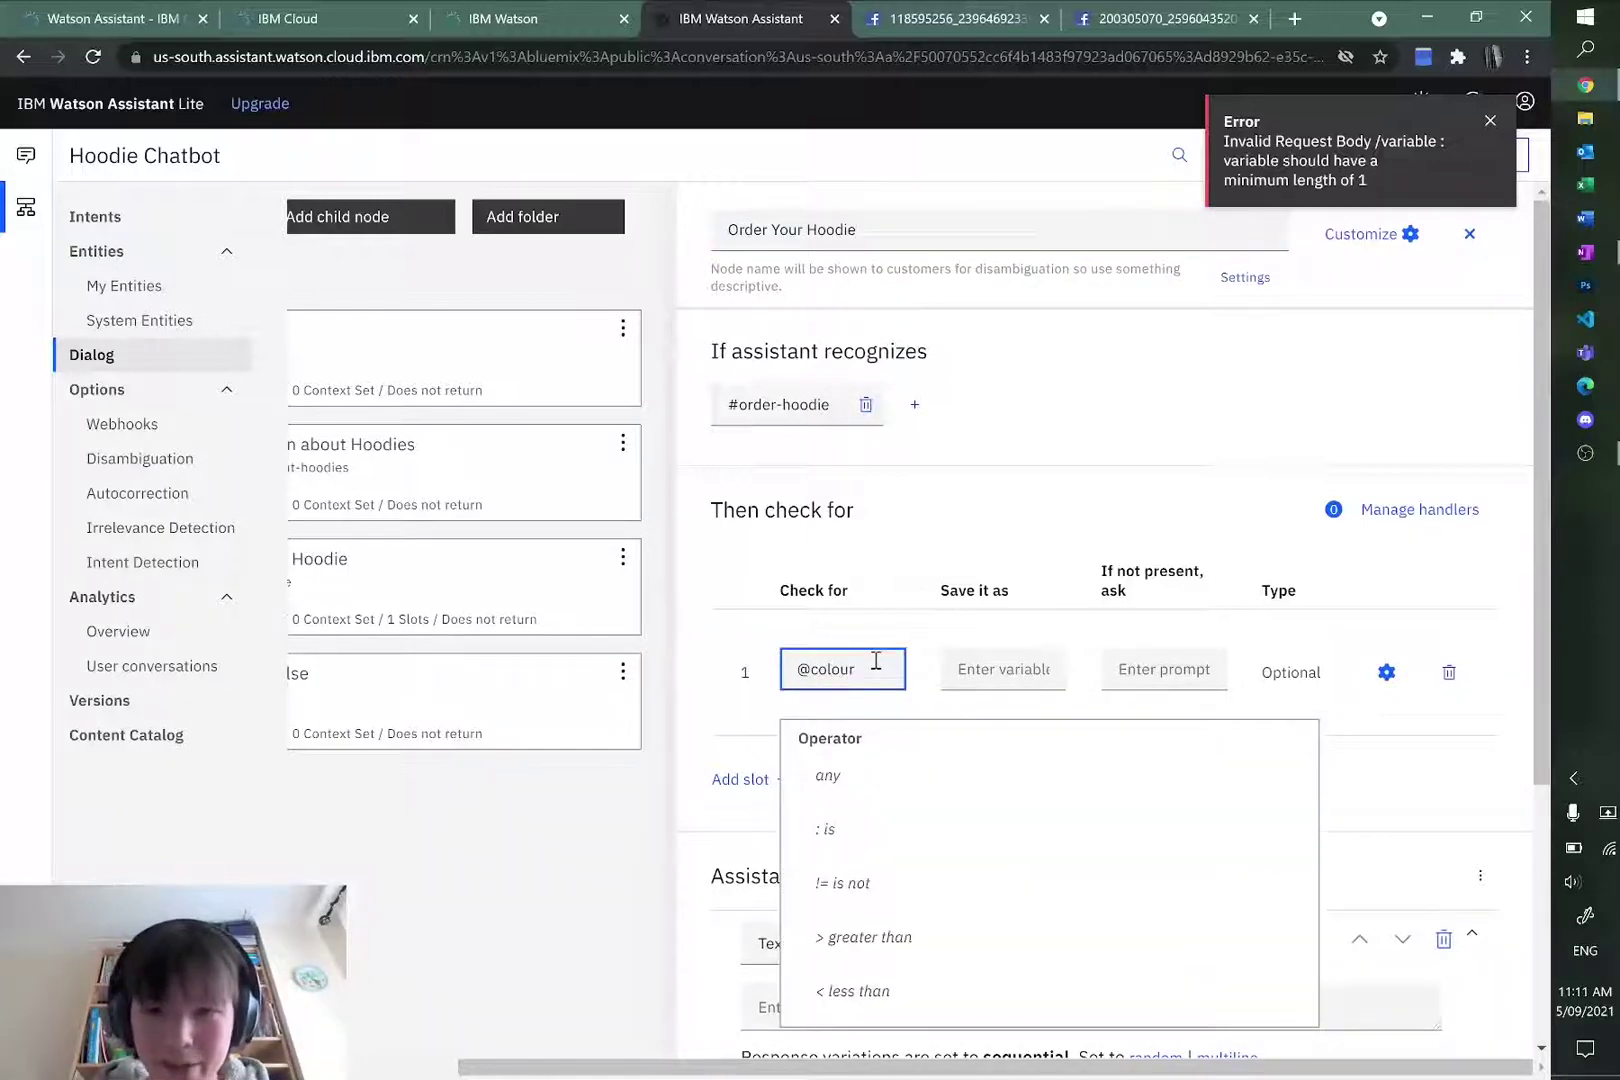
{"action": "key", "text": "BackSpace"}
{"action": "type", "text": "r"}
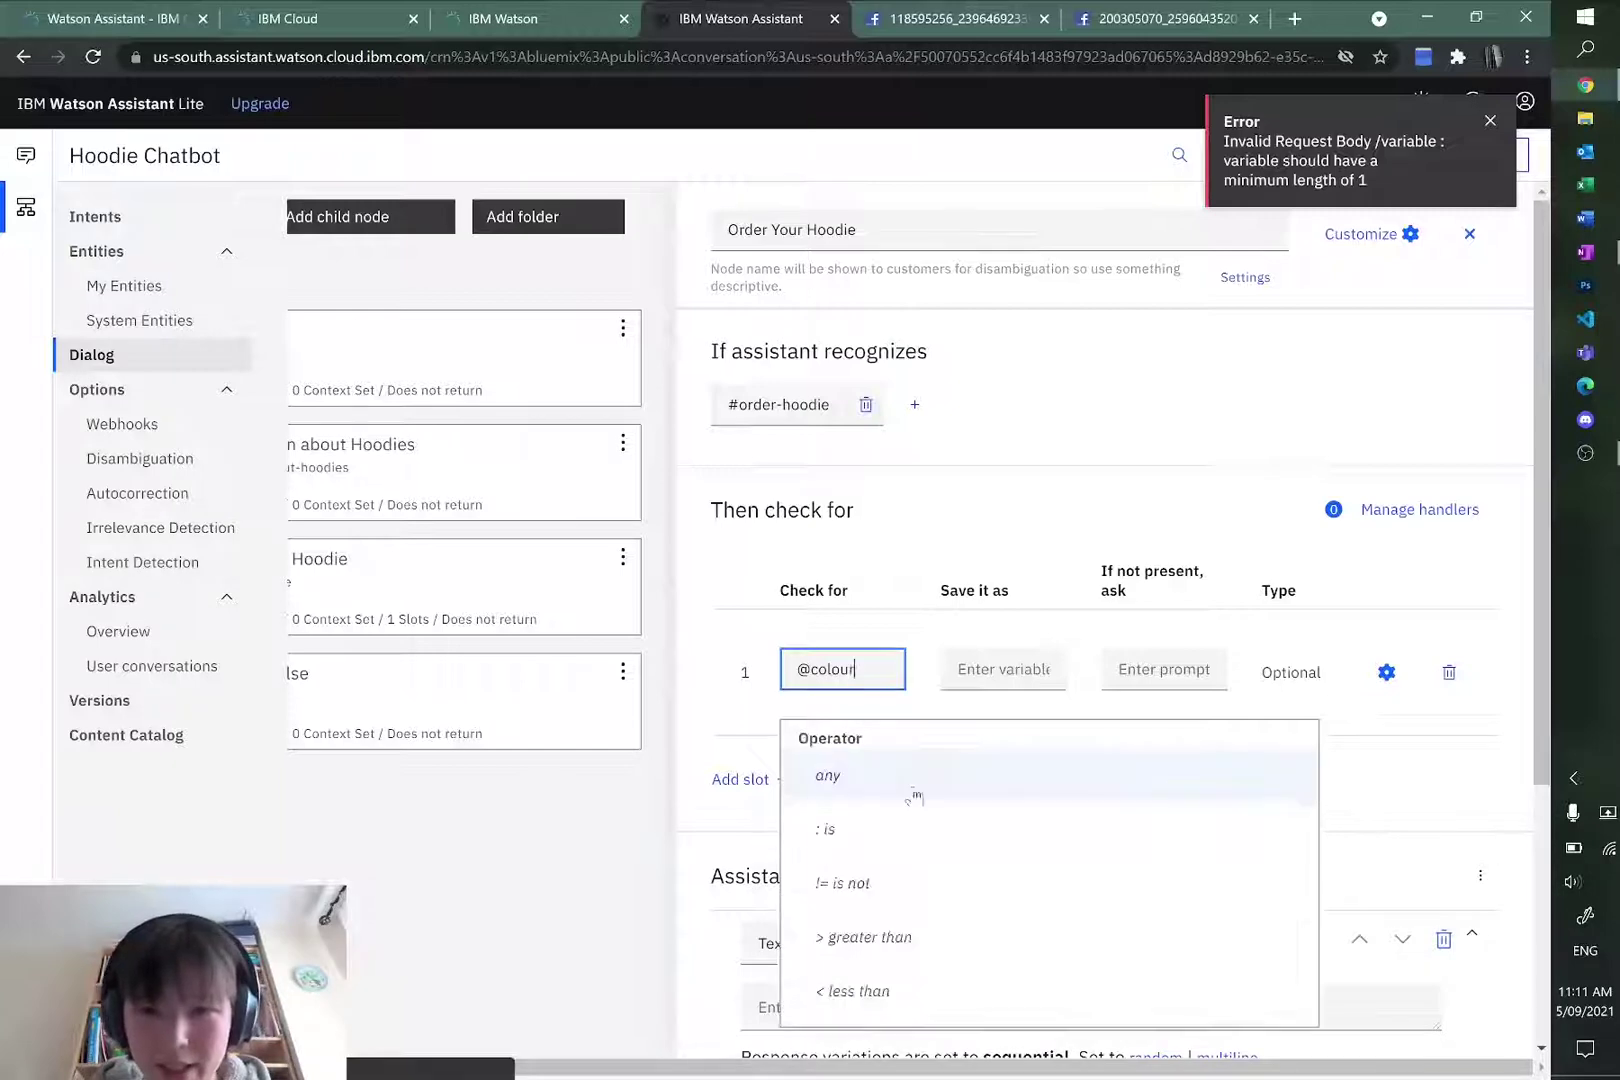
{"action": "left_click", "coordinate": [1022, 660]}
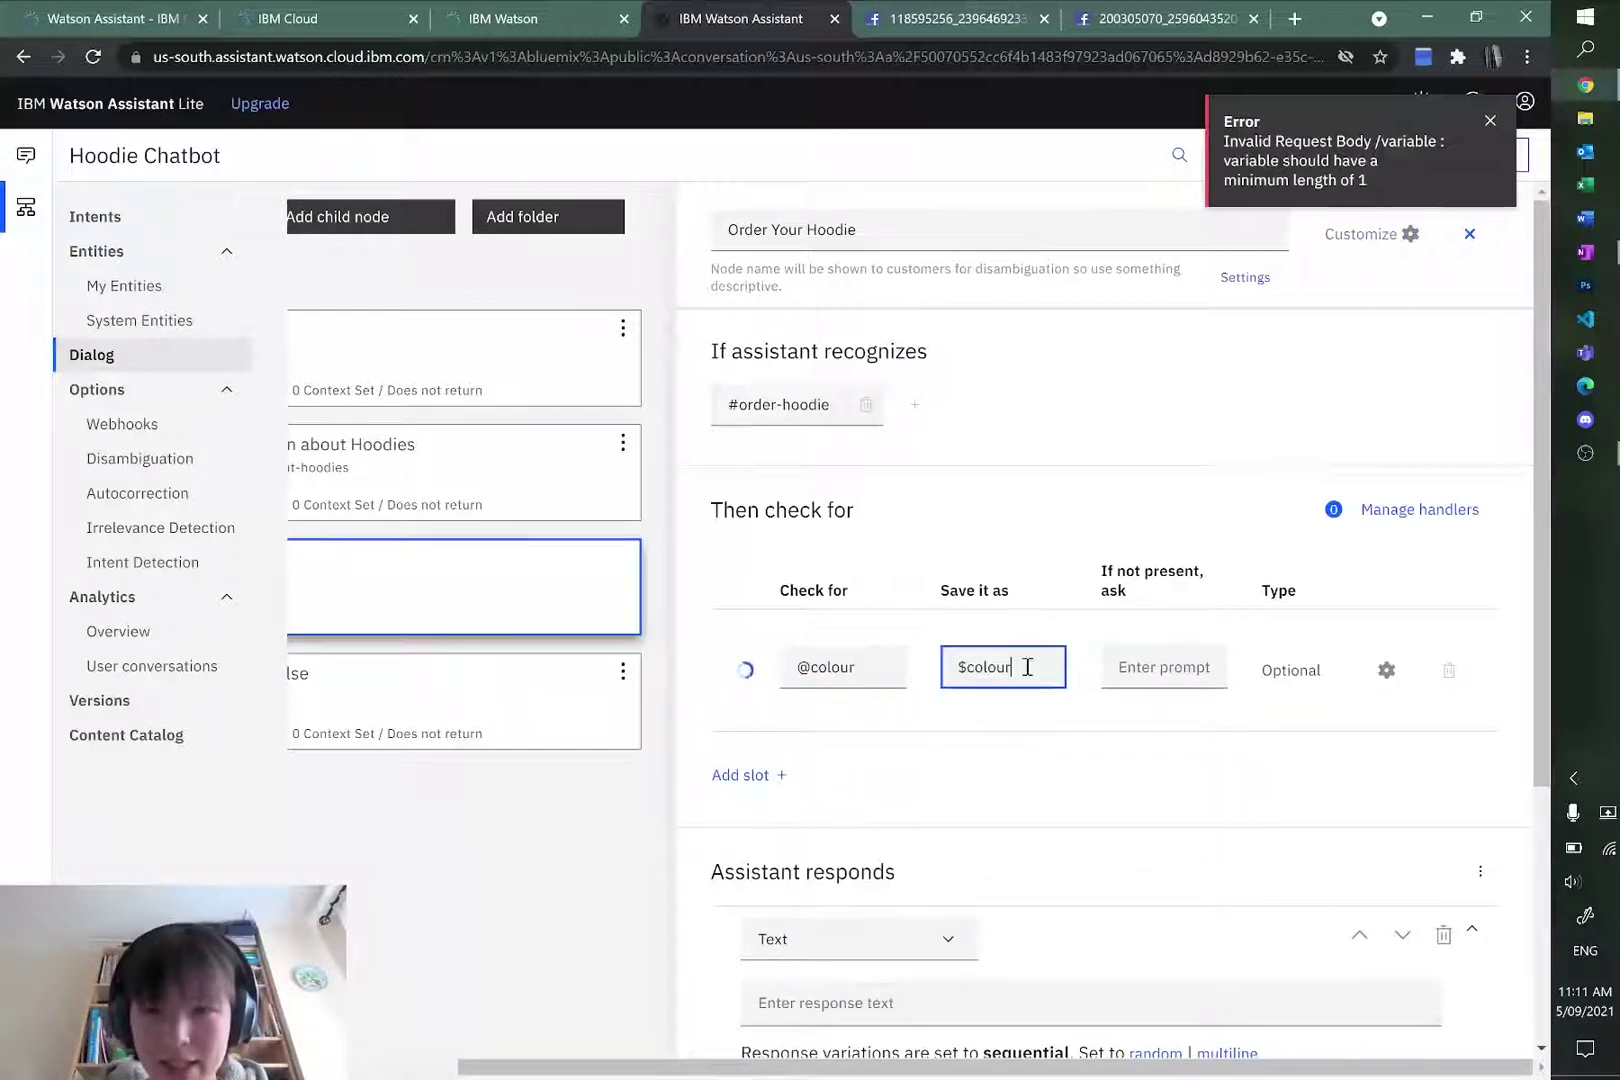
{"action": "left_click_drag", "start_coordinate": [1016, 676], "coordinate": [955, 673]}
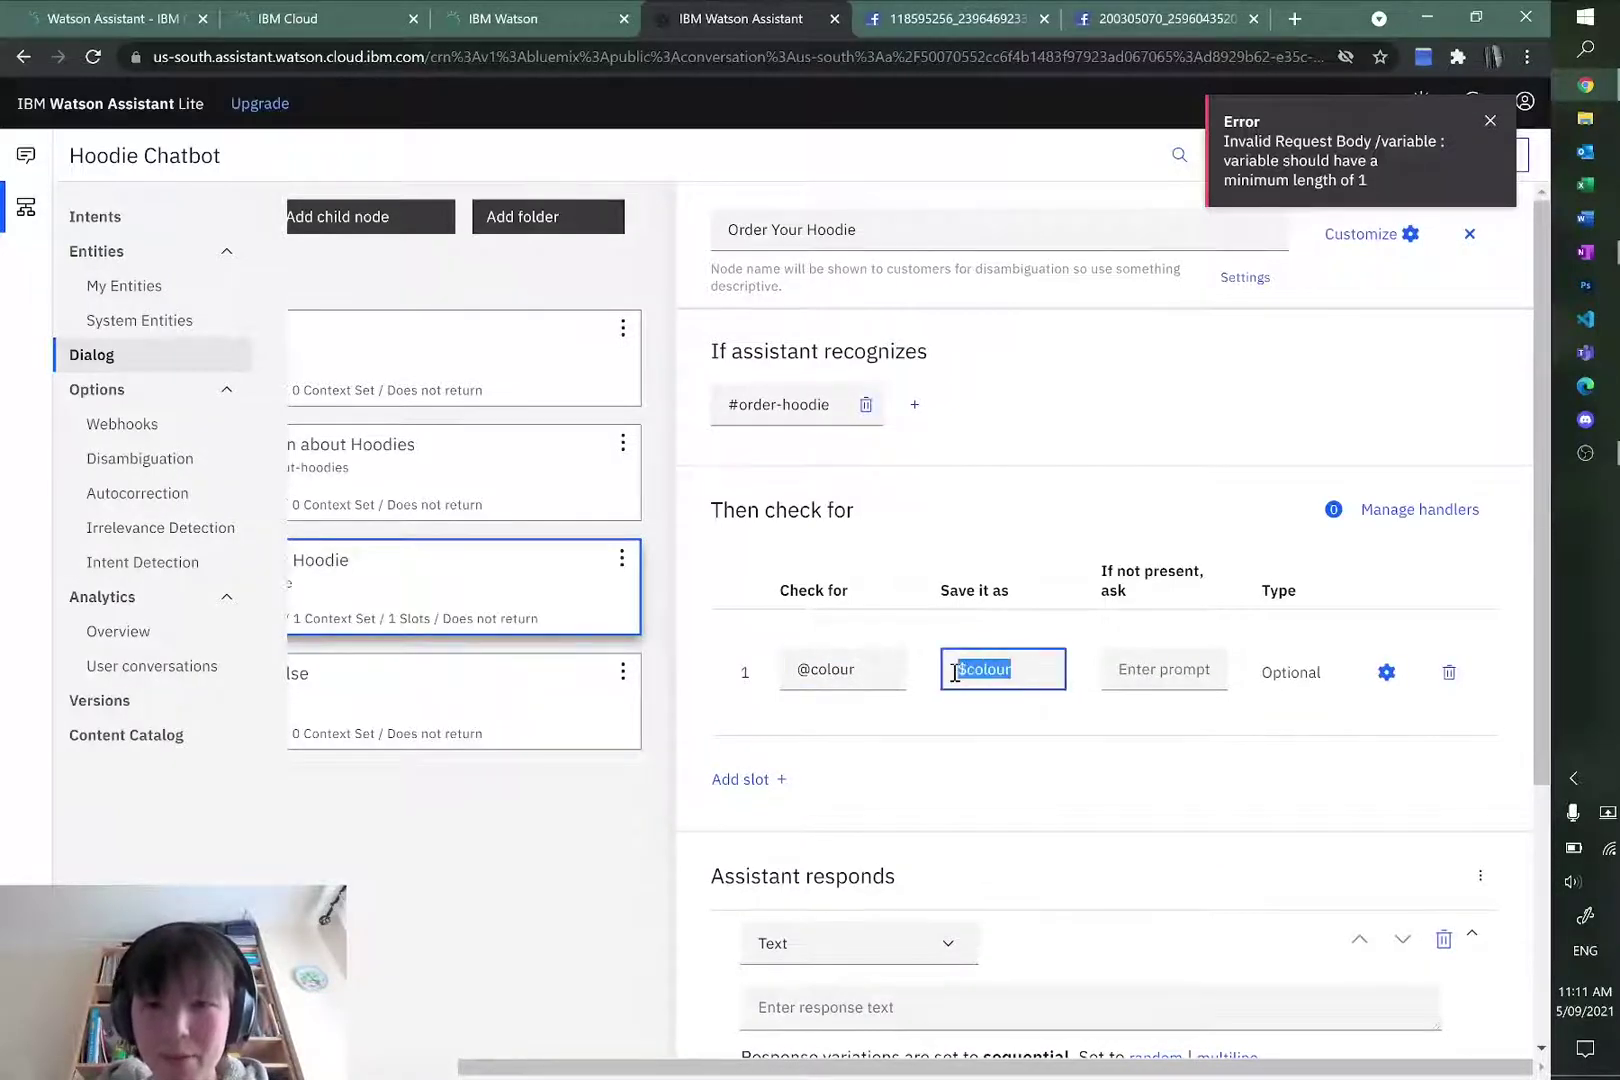
{"action": "left_click", "coordinate": [1045, 674]}
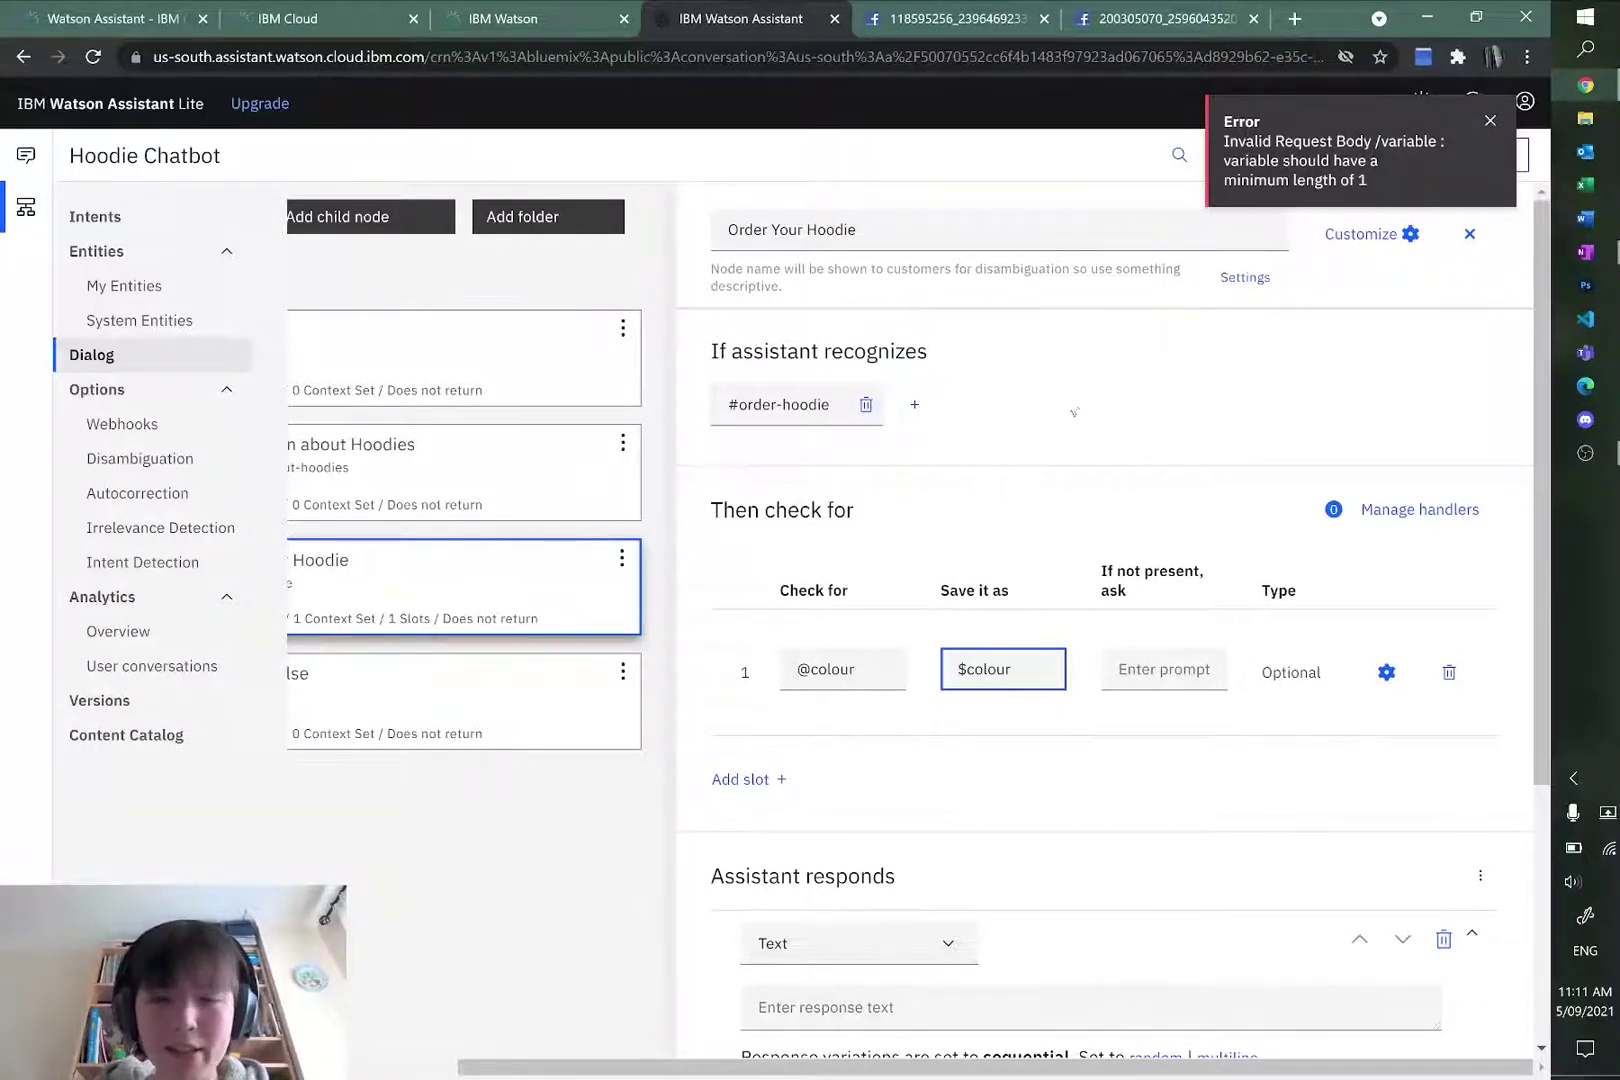
{"action": "left_click_drag", "start_coordinate": [1022, 671], "coordinate": [950, 670]}
{"action": "left_click", "coordinate": [1027, 676]}
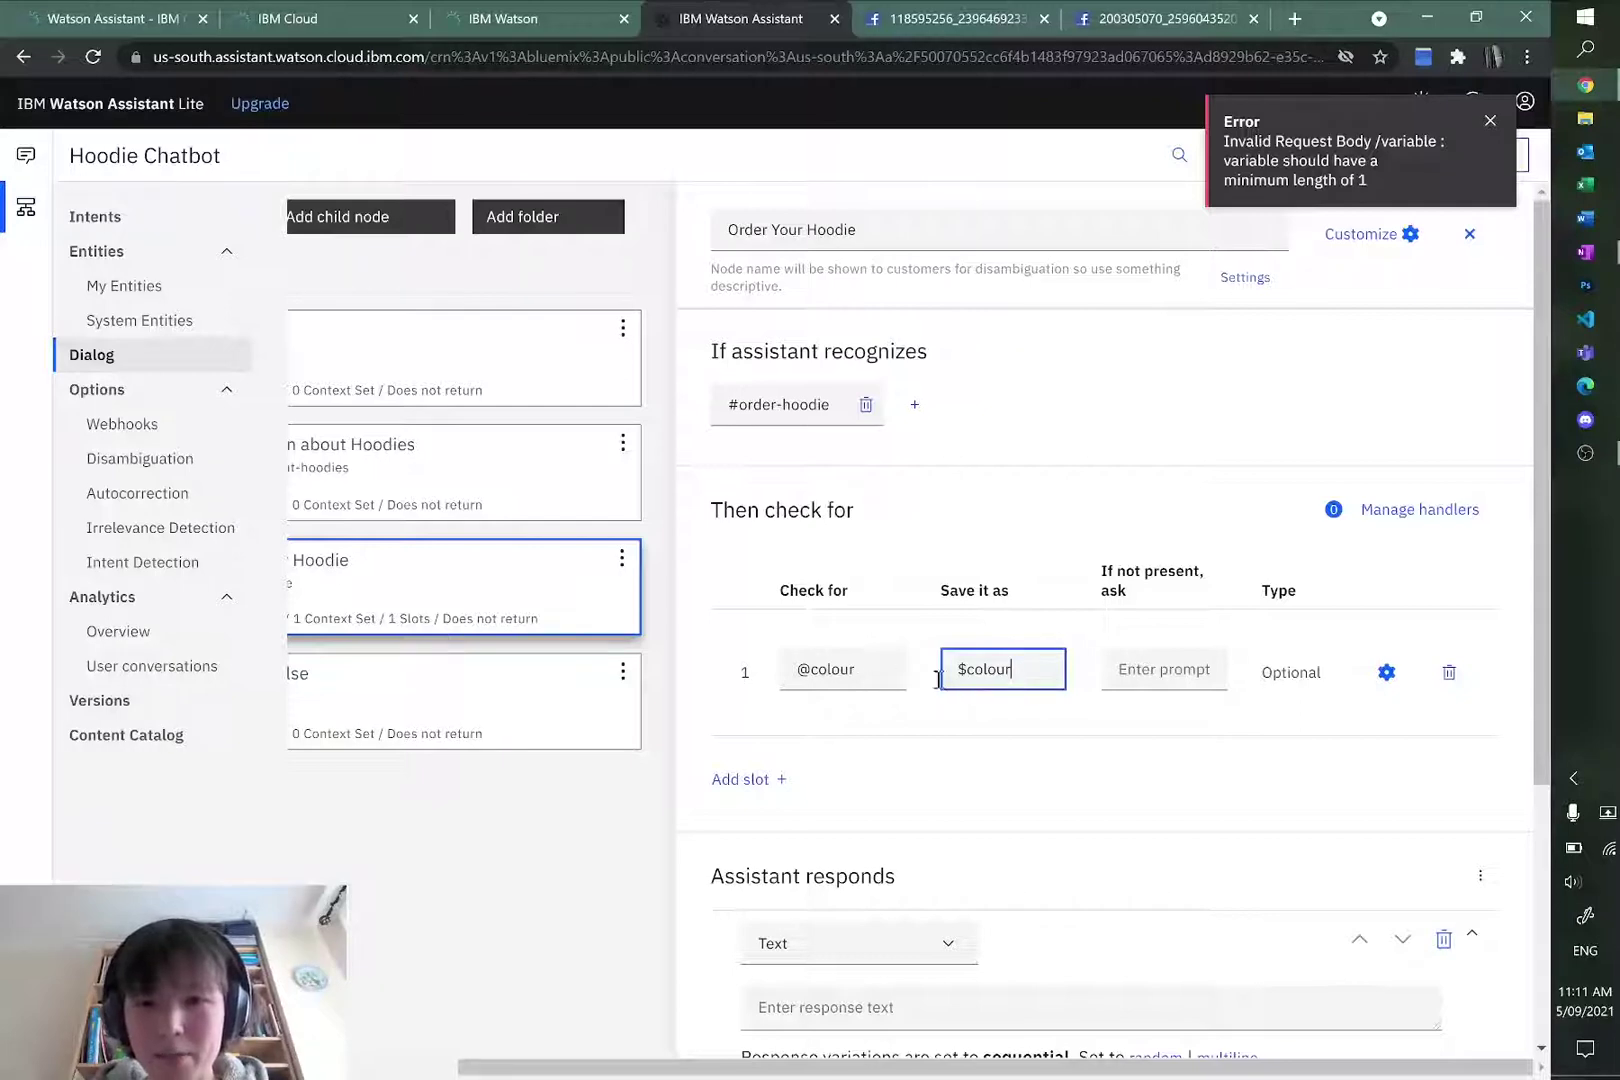
{"action": "left_click", "coordinate": [876, 675]}
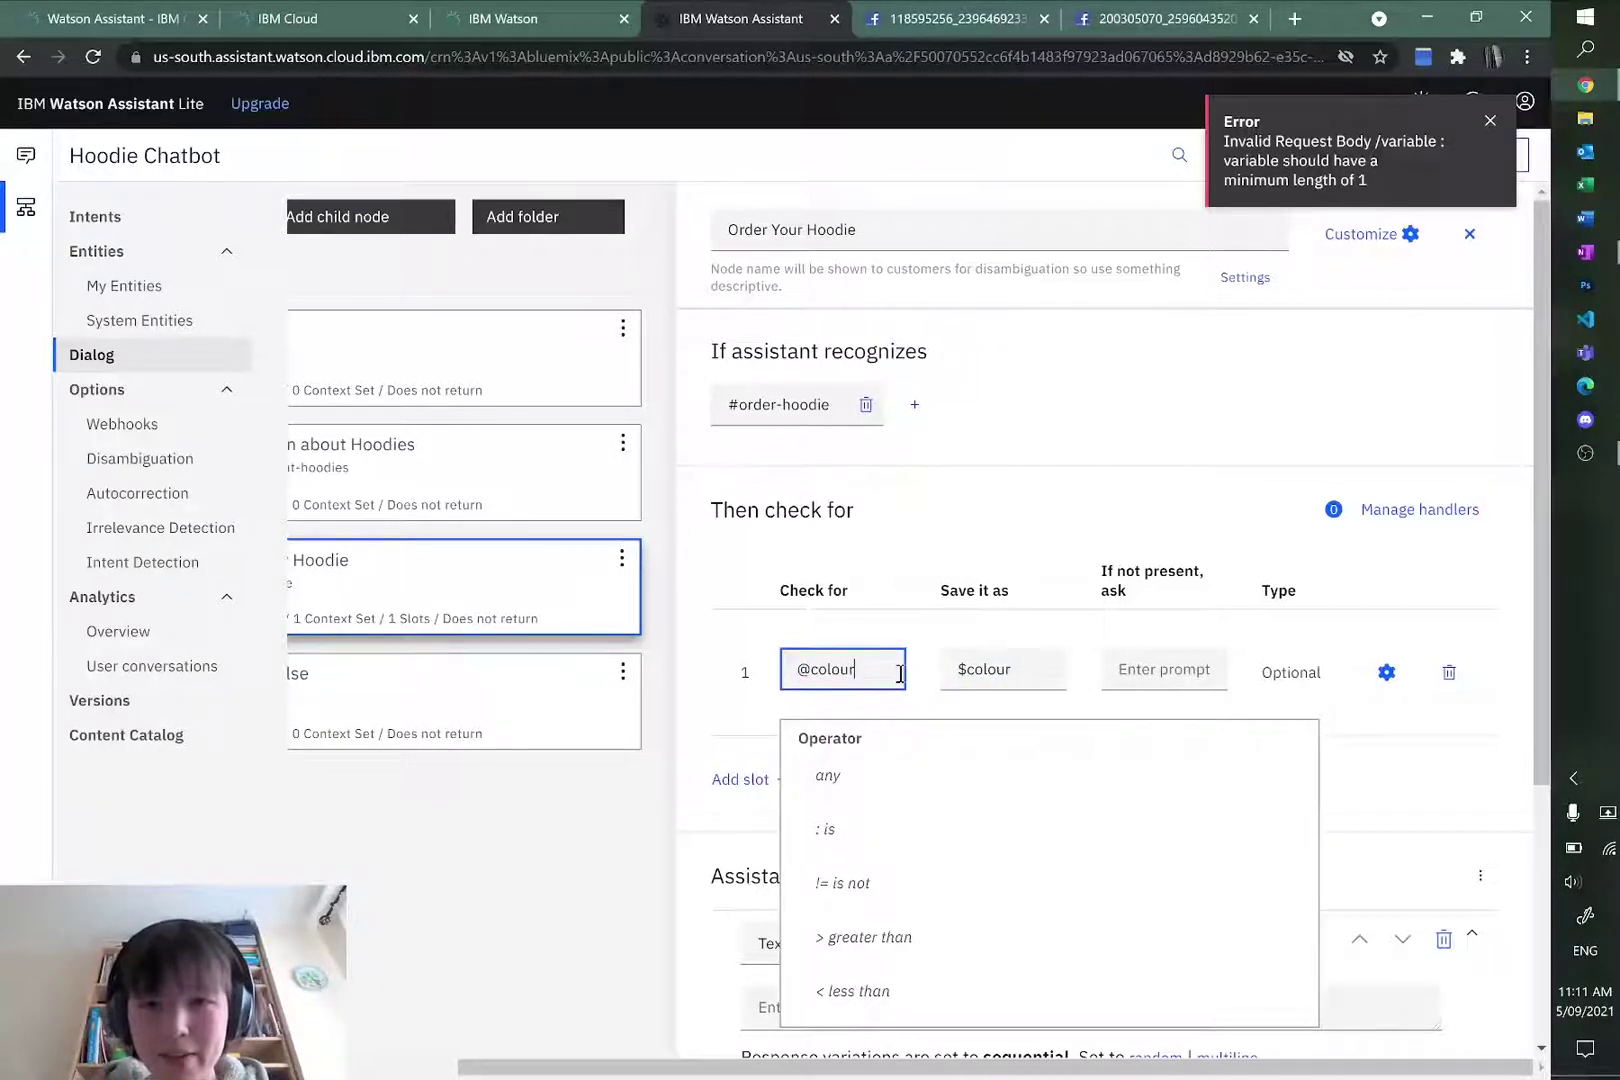
{"action": "left_click", "coordinate": [1035, 672]}
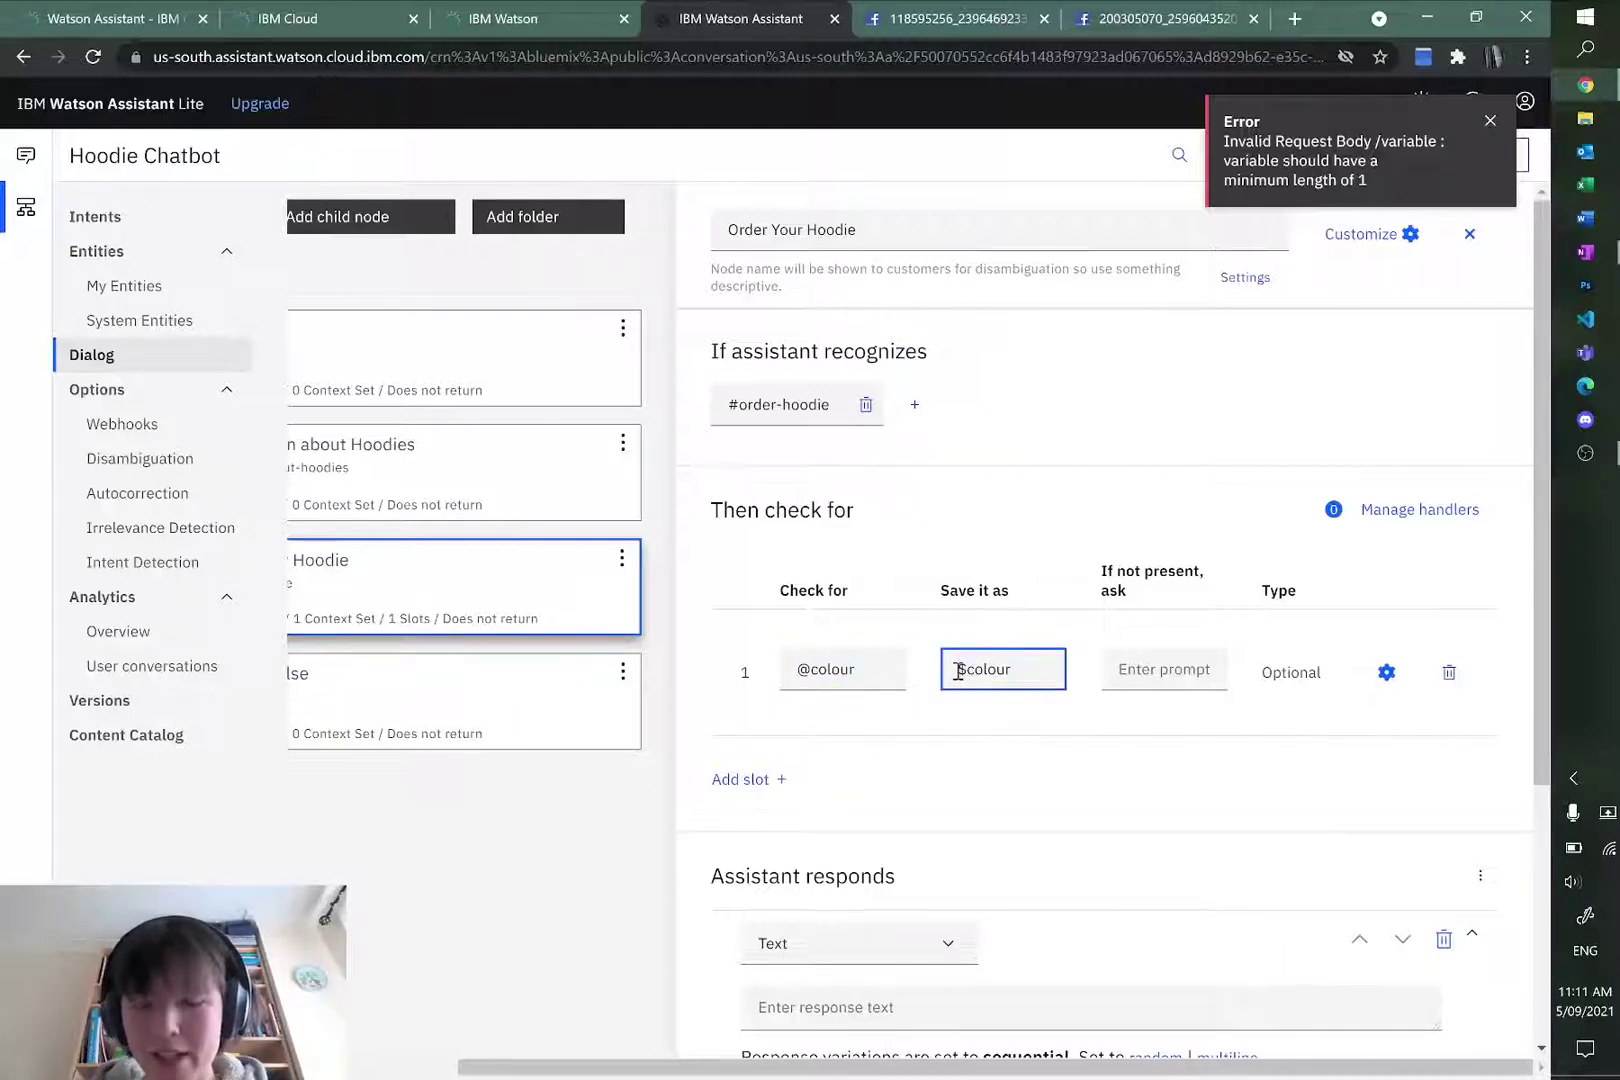
{"action": "left_click_drag", "start_coordinate": [958, 672], "coordinate": [1013, 672]}
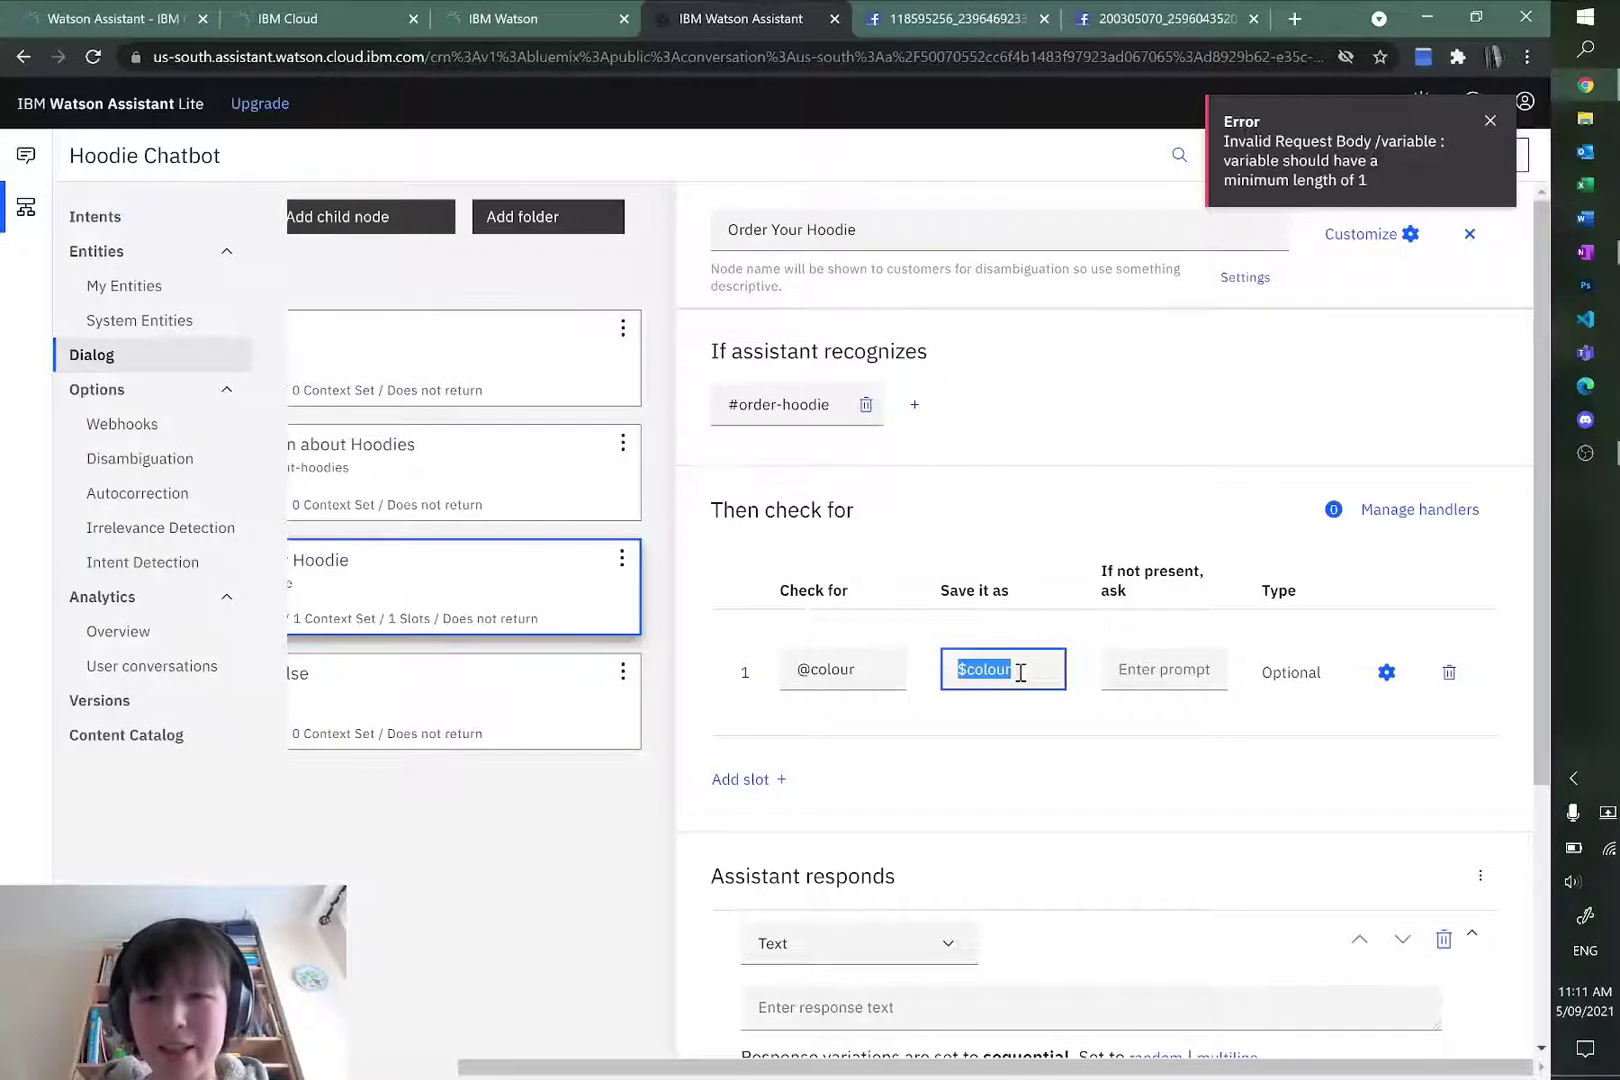
{"action": "left_click", "coordinate": [1020, 672]}
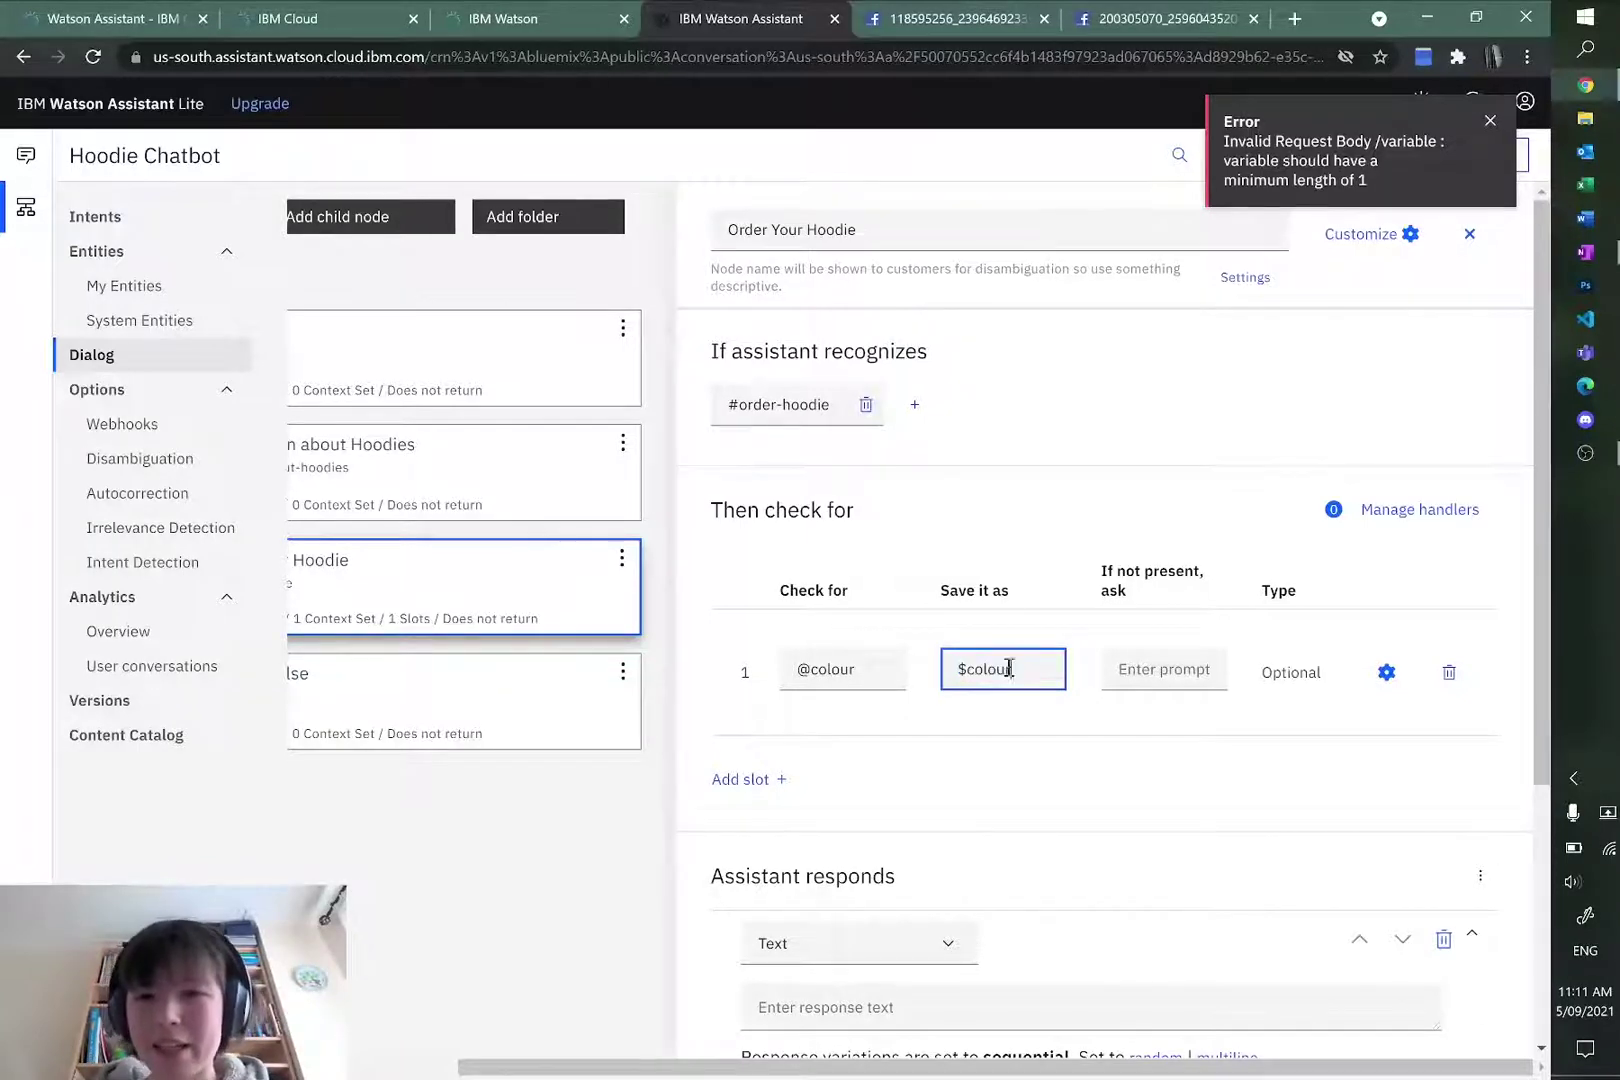
Step: Add a colour prompt offering cherry red, black, light blue and sand, make it required, and add another slot
{"action": "left_click", "coordinate": [1170, 670]}
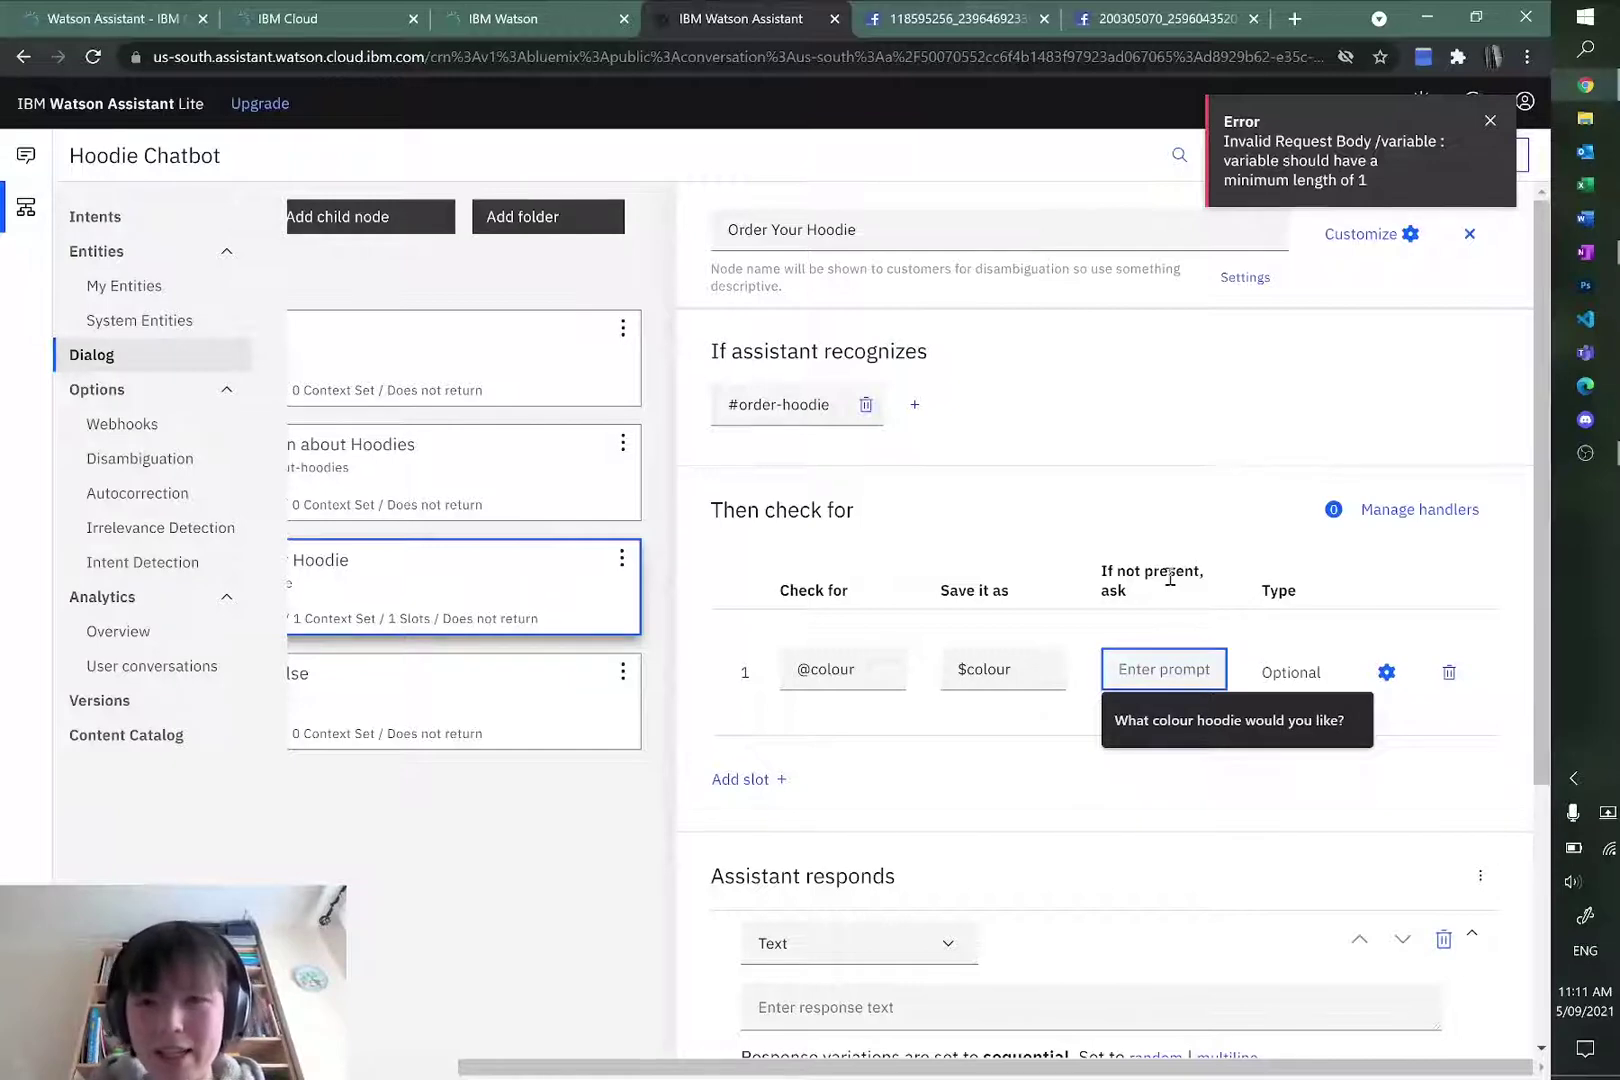
{"action": "type", "text": "What colour h"}
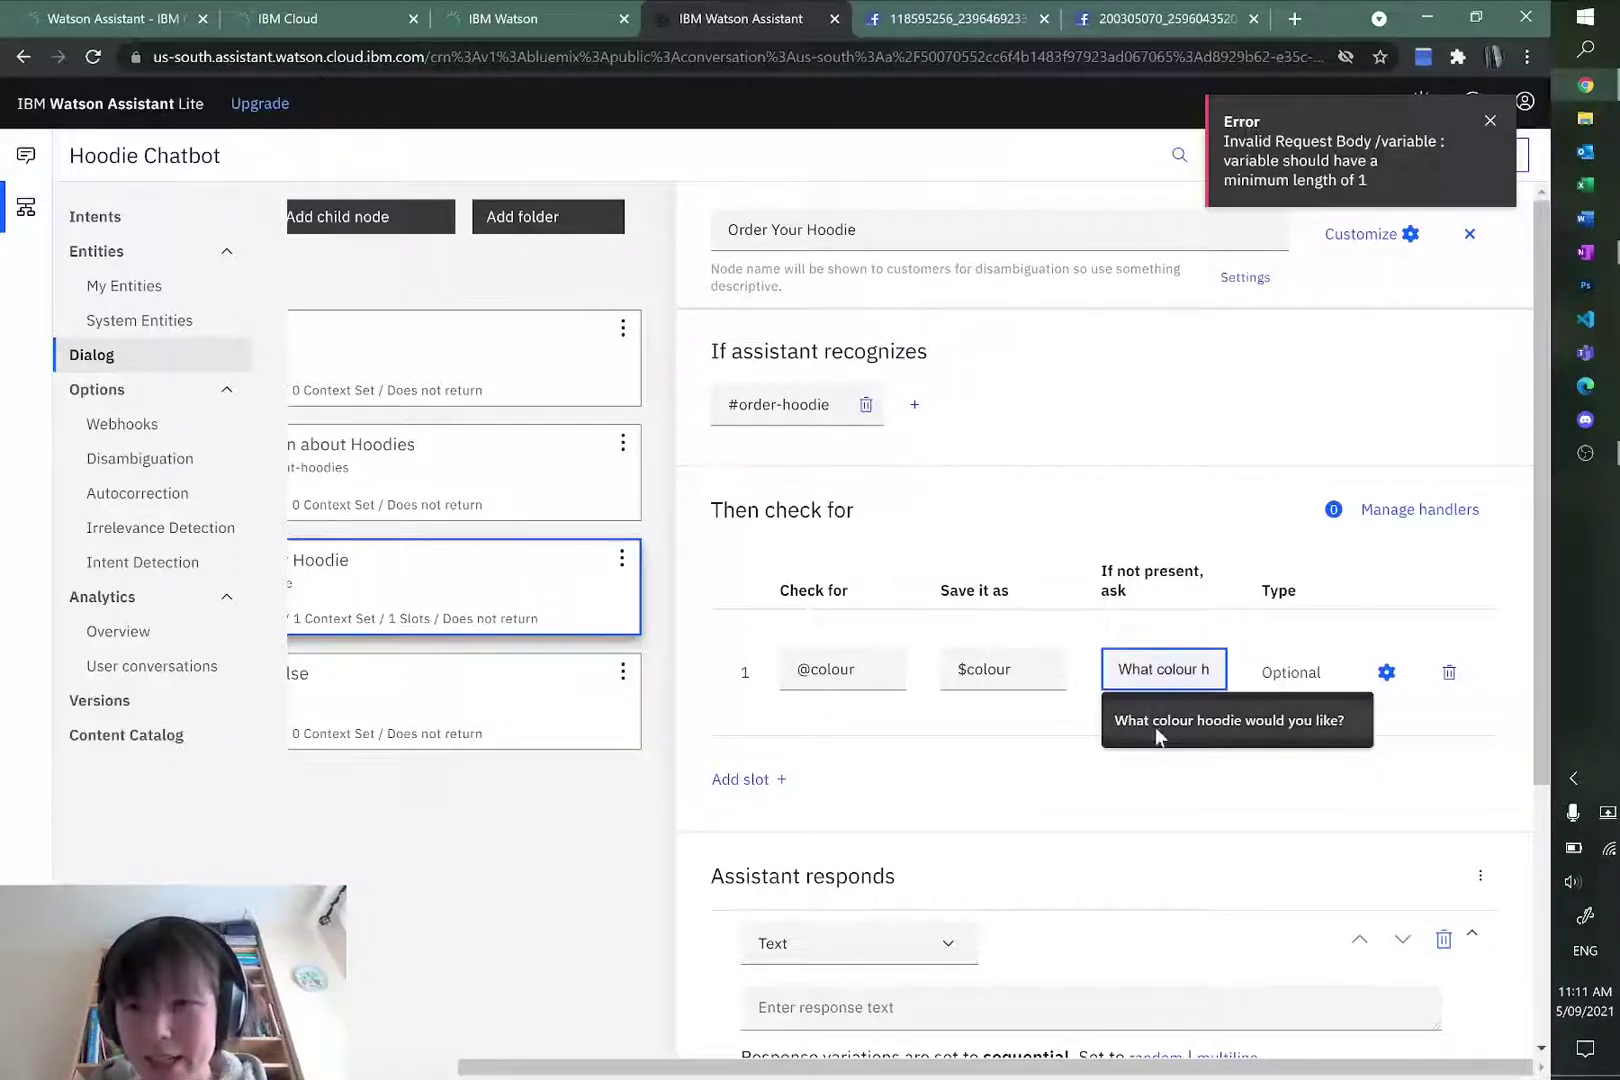
{"action": "left_click", "coordinate": [1156, 726]}
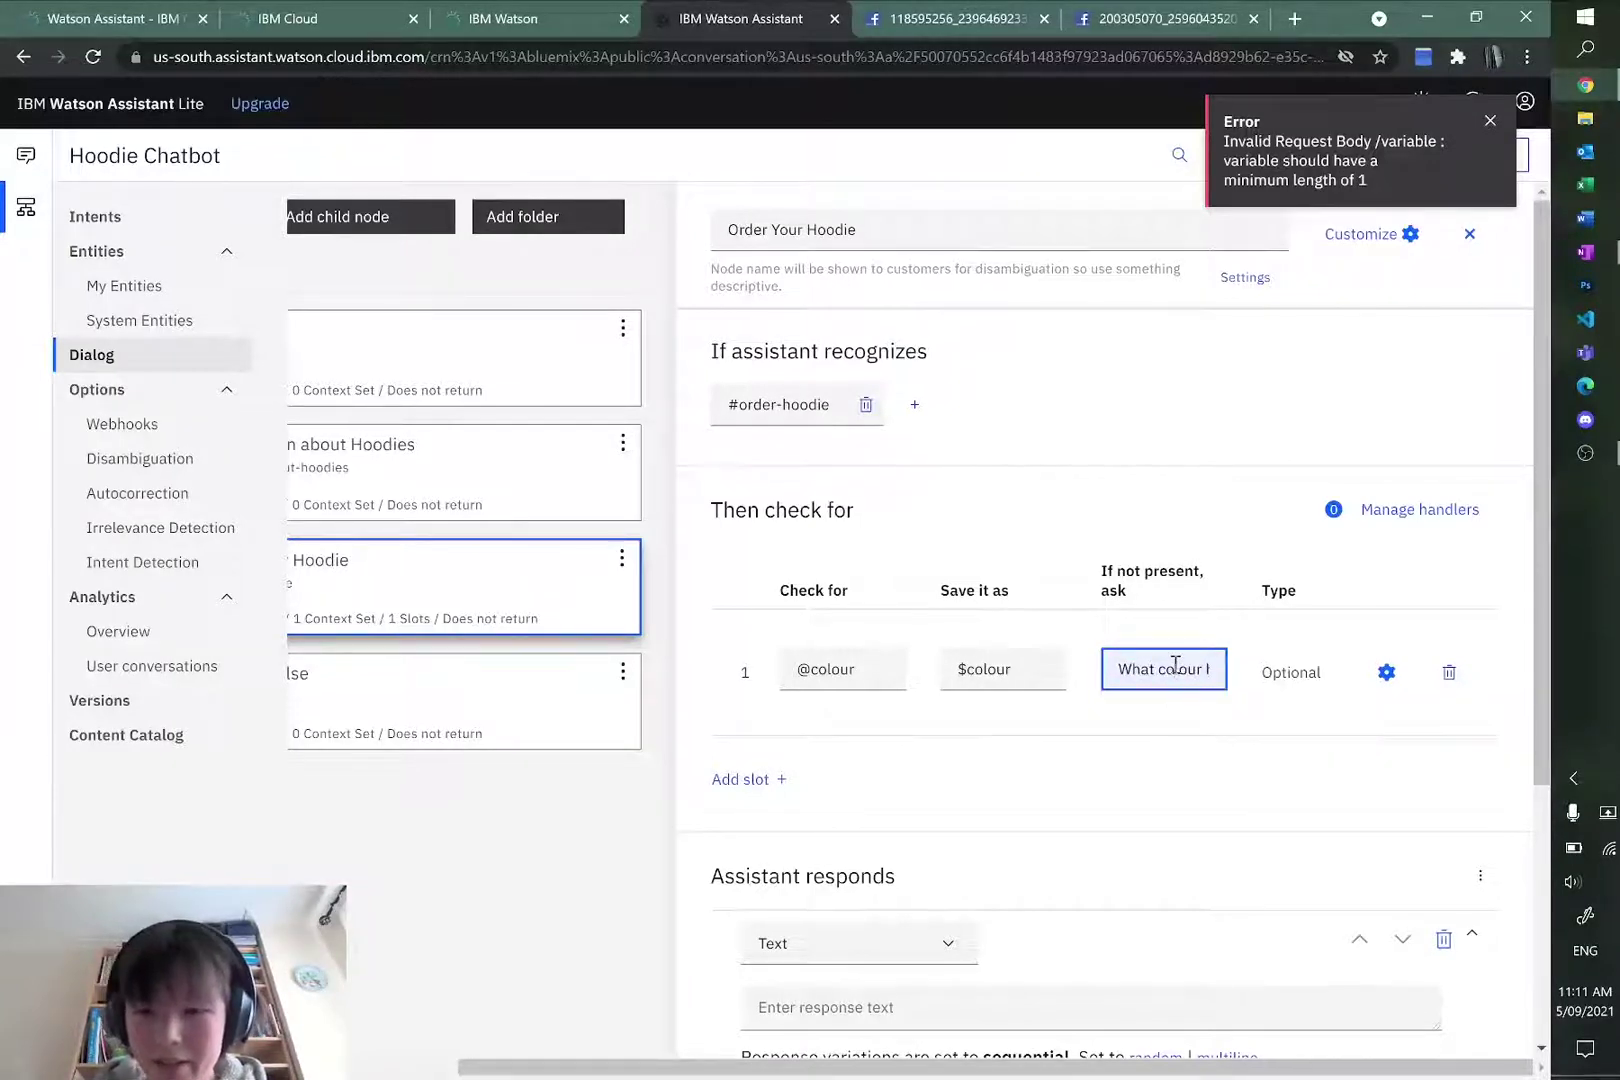
{"action": "type", "text": "We of"}
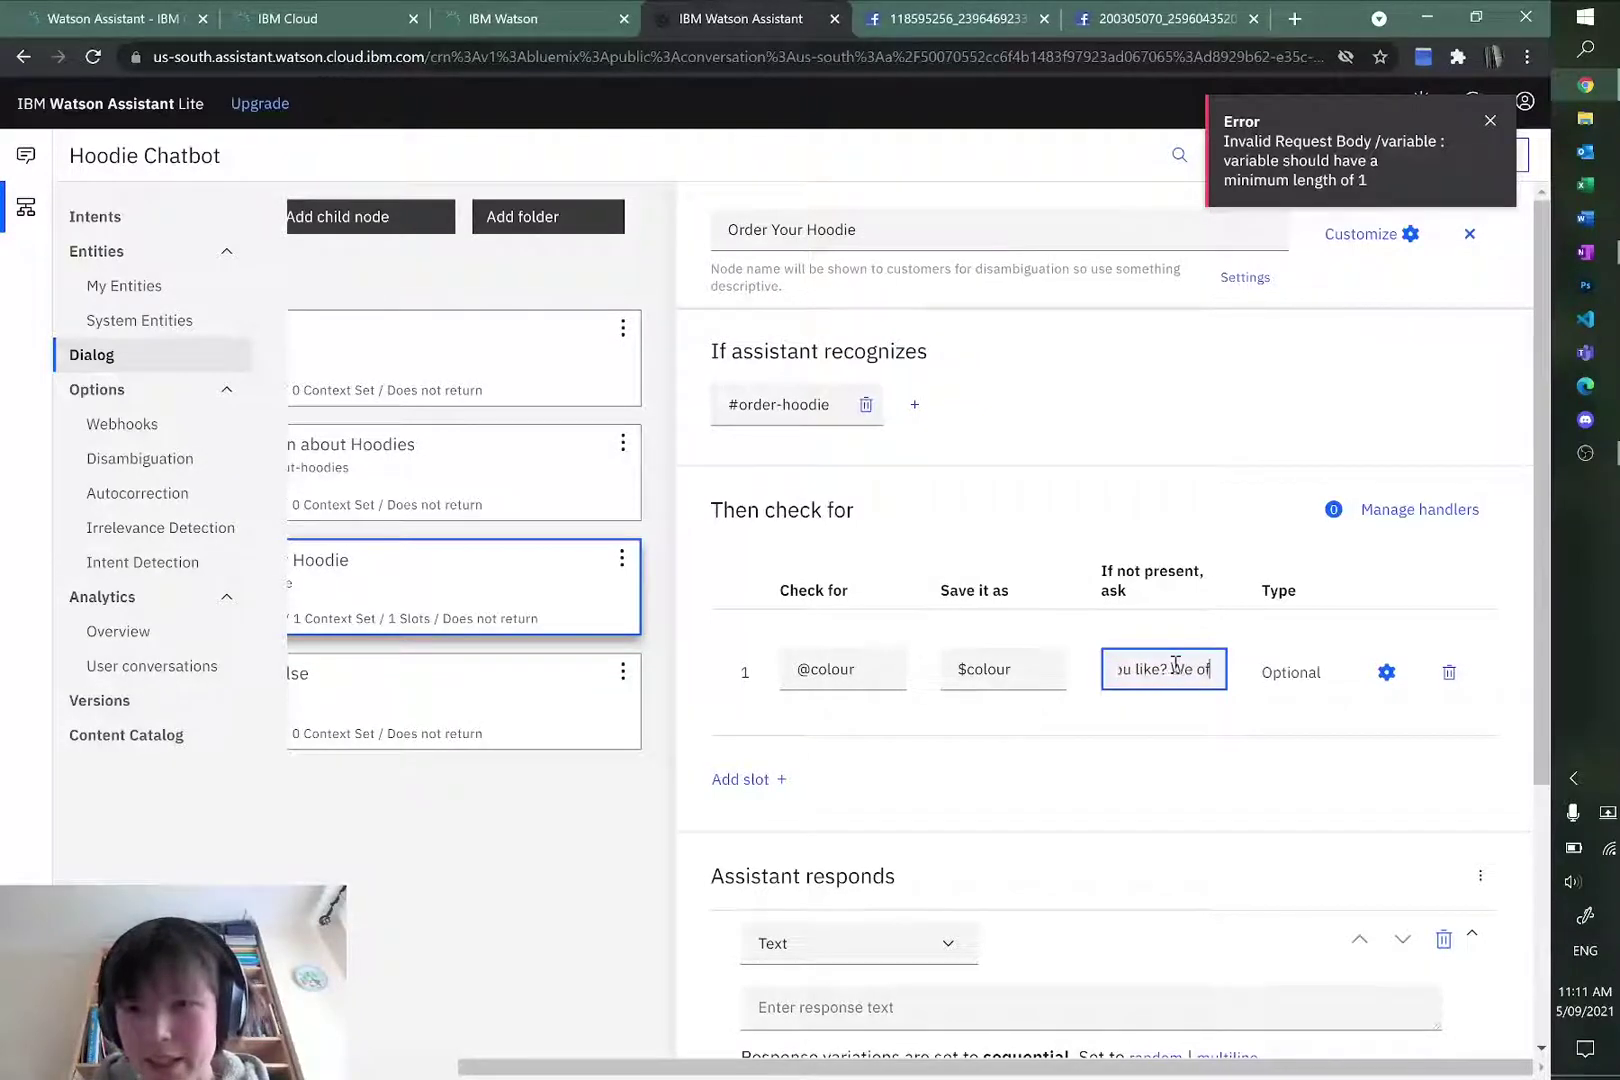
{"action": "type", "text": "fer"}
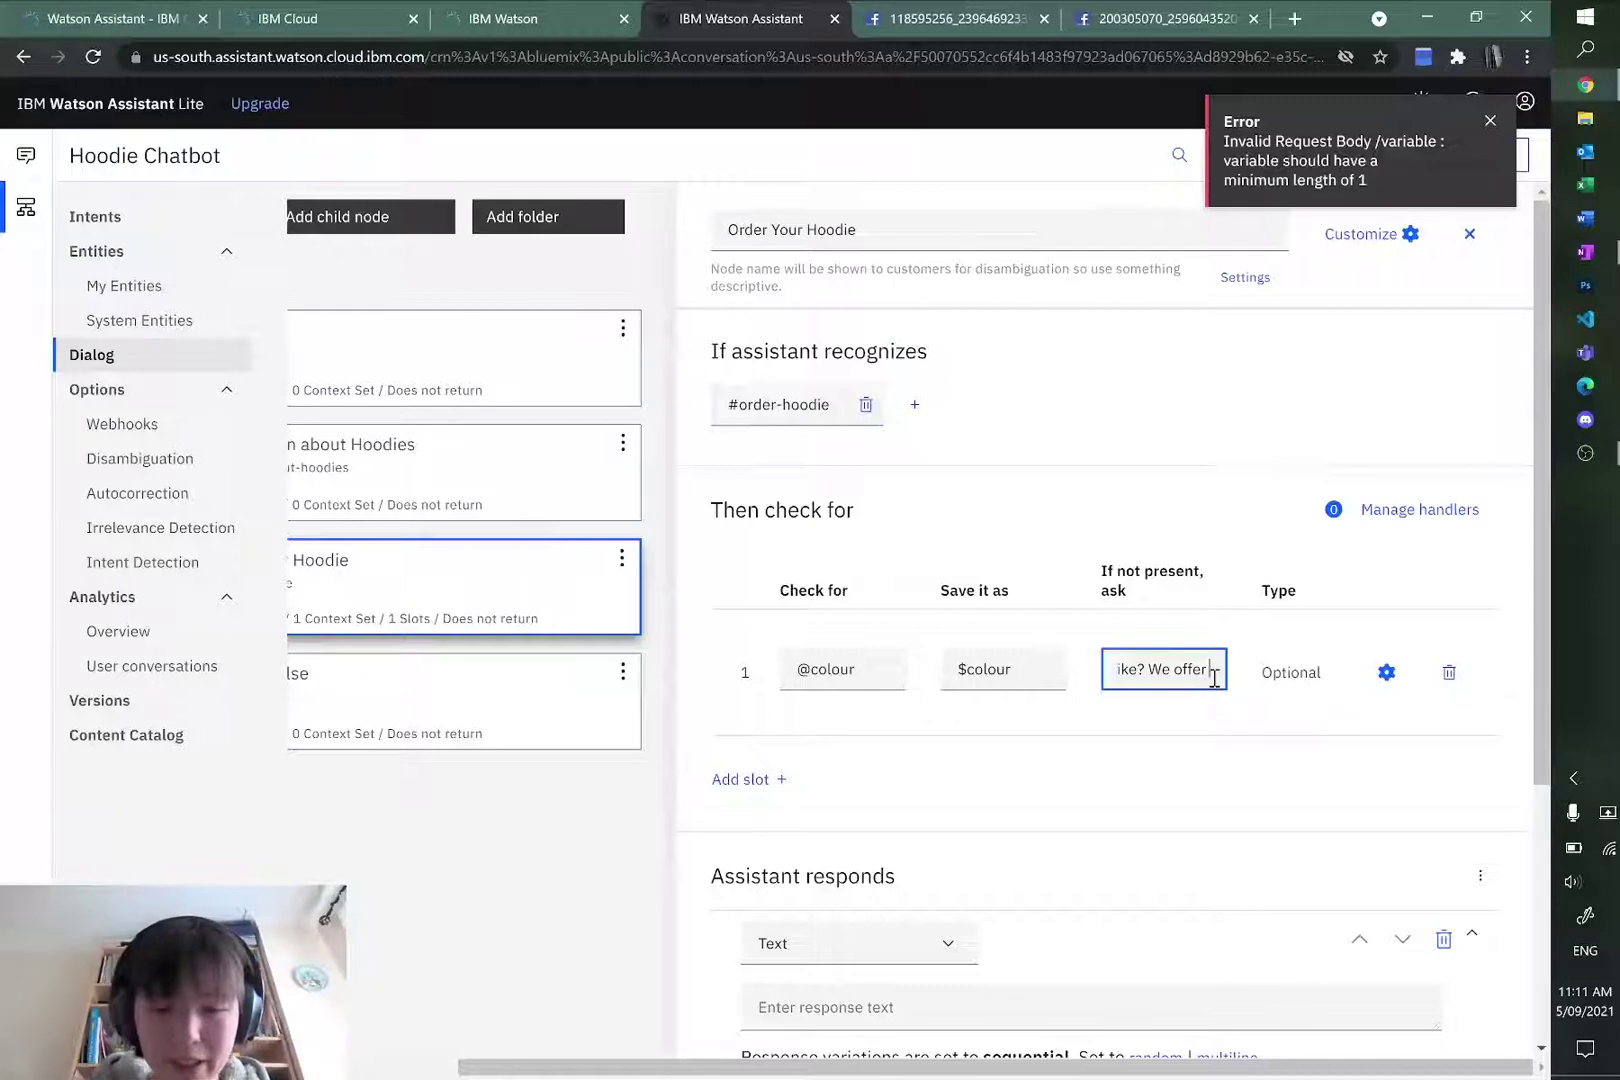
{"action": "type", "text": " re"}
{"action": "key", "text": "BackSpace"}
{"action": "key", "text": "BackSpace"}
{"action": "type", "text": "cherry"}
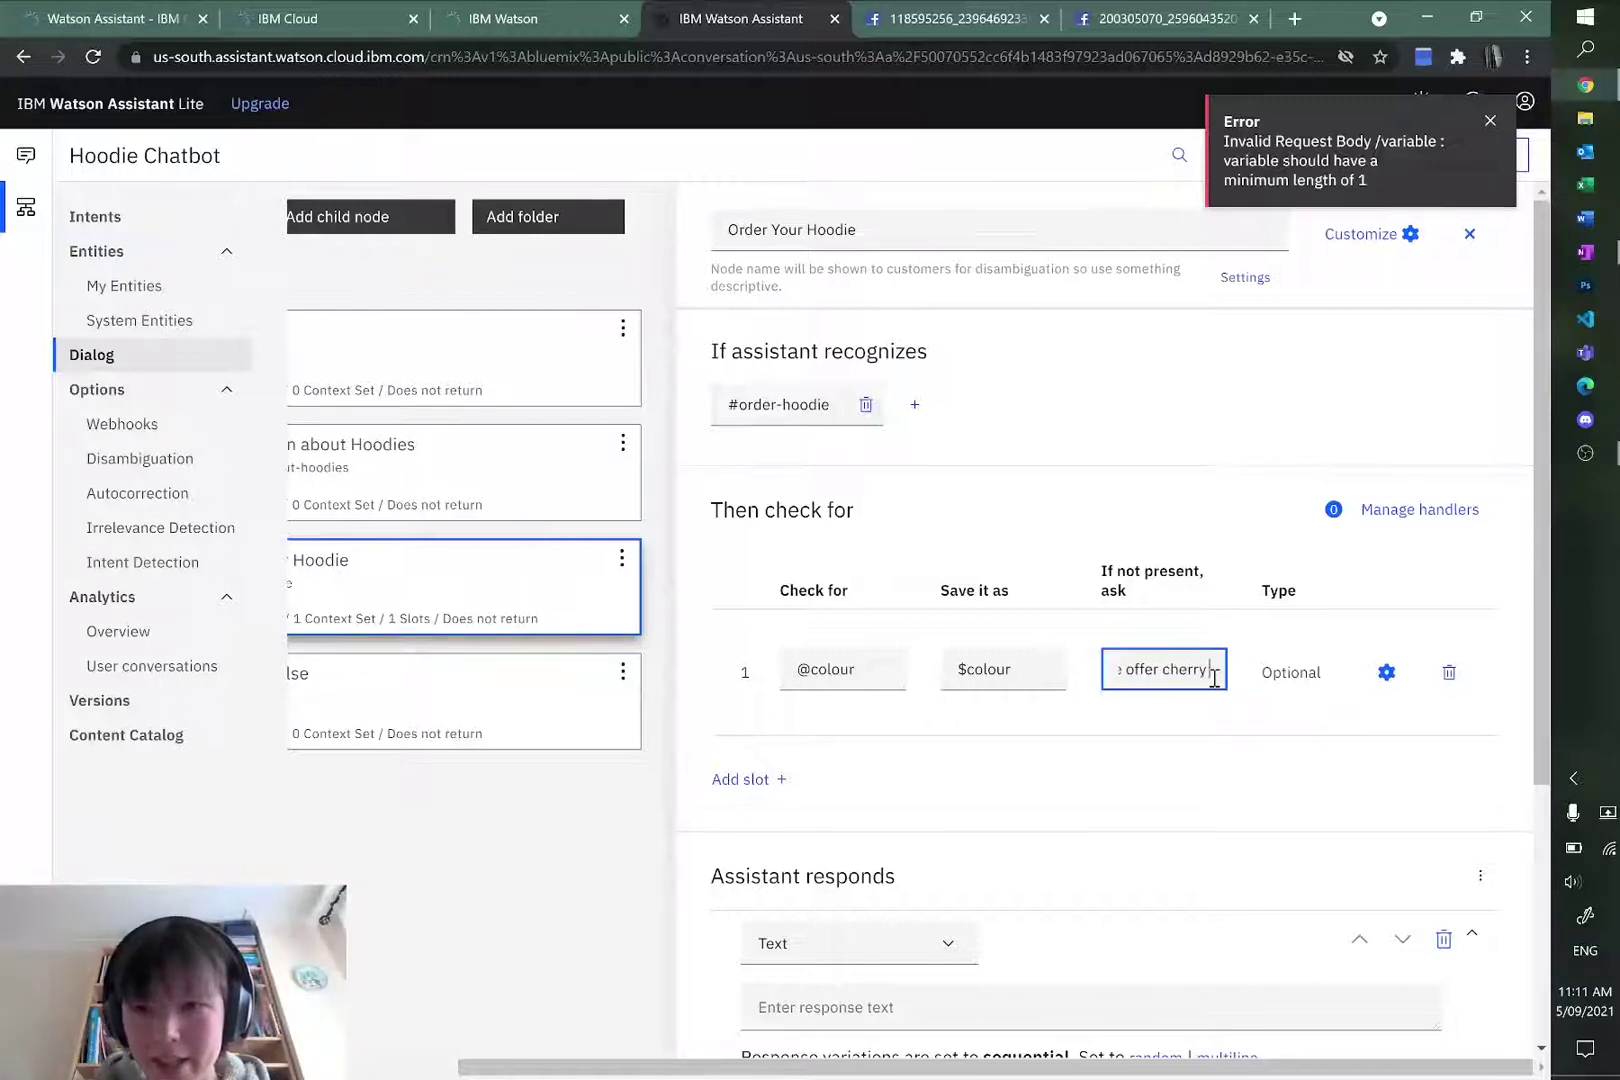
{"action": "type", "text": " red, black, light lbue,"}
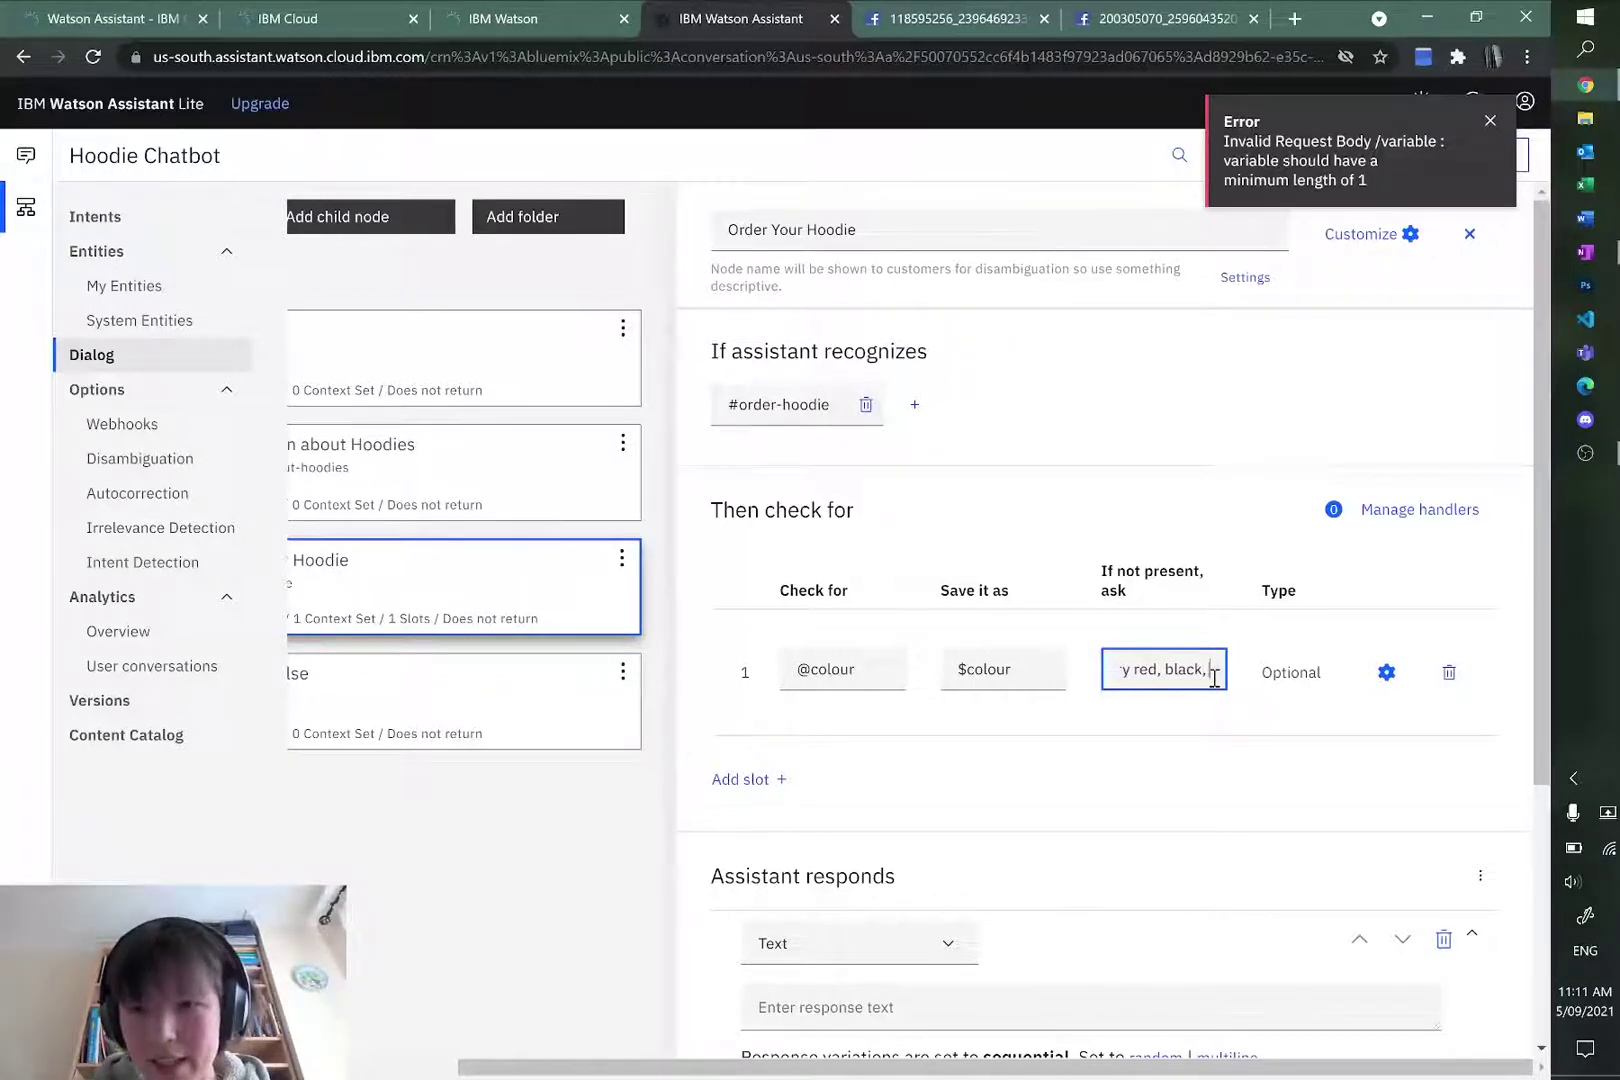
{"action": "key", "text": "BackSpace"}
{"action": "key", "text": "BackSpace"}
{"action": "key", "text": "BackSpace"}
{"action": "key", "text": "BackSpace"}
{"action": "key", "text": "BackSpace"}
{"action": "key", "text": "BackSpace"}
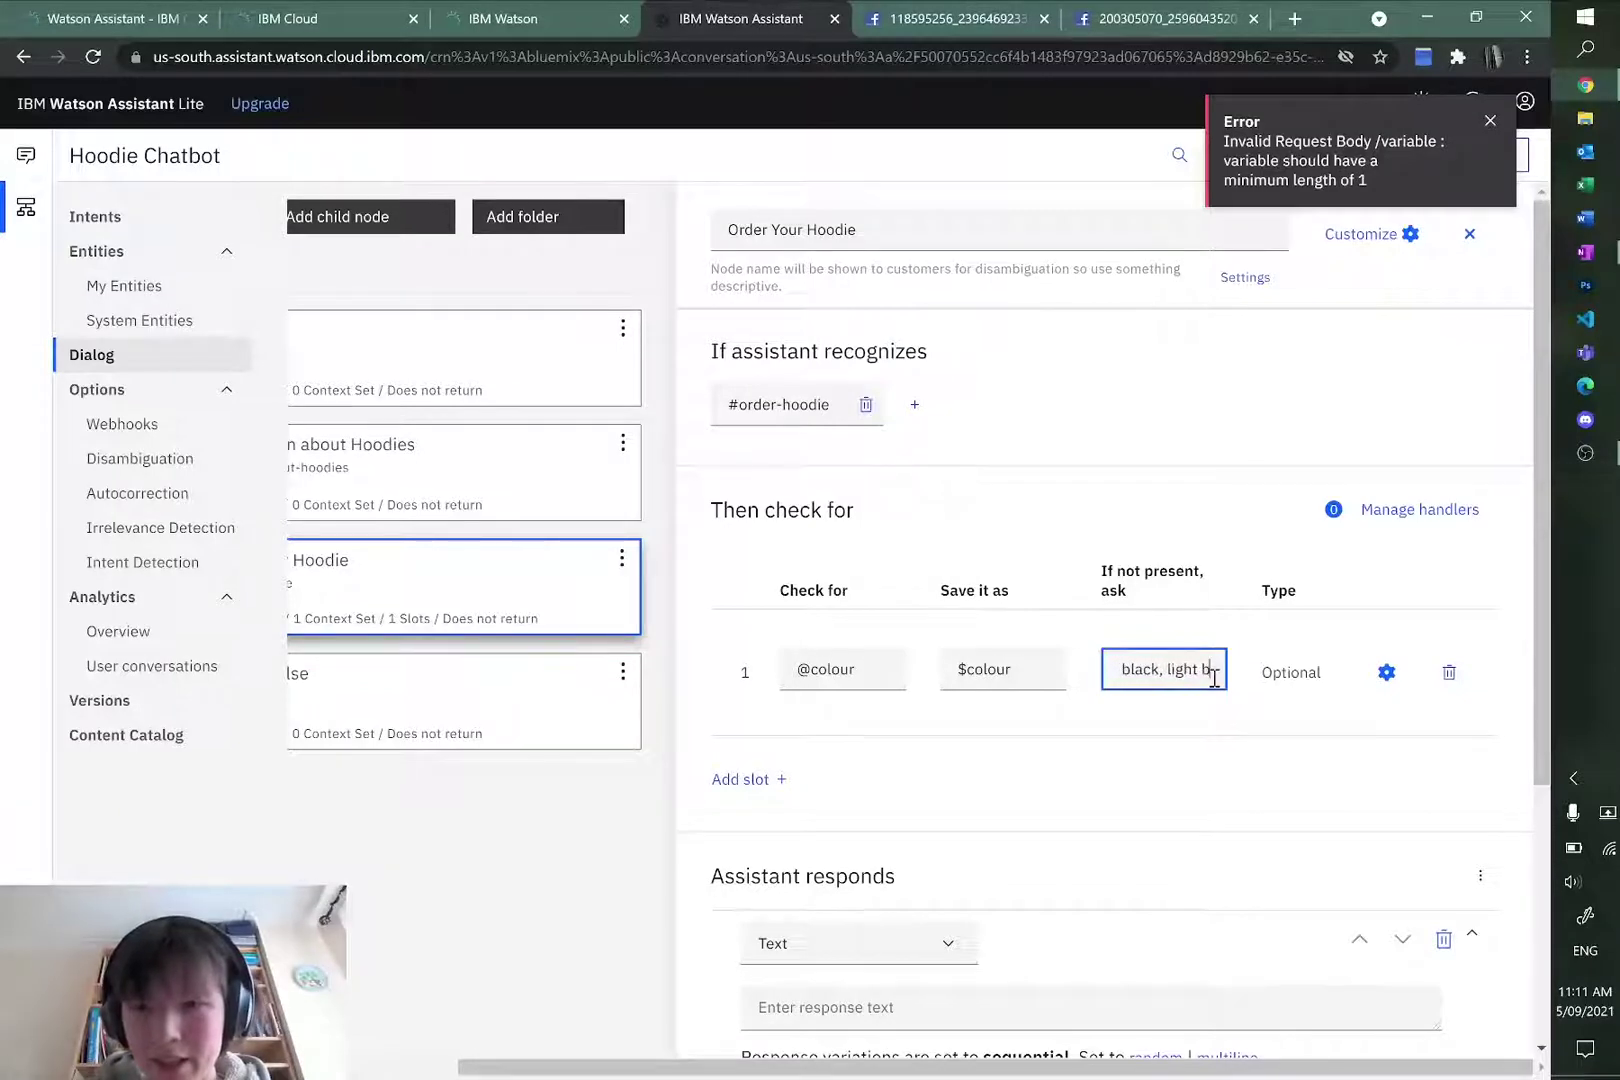
{"action": "type", "text": "blue, and sand."}
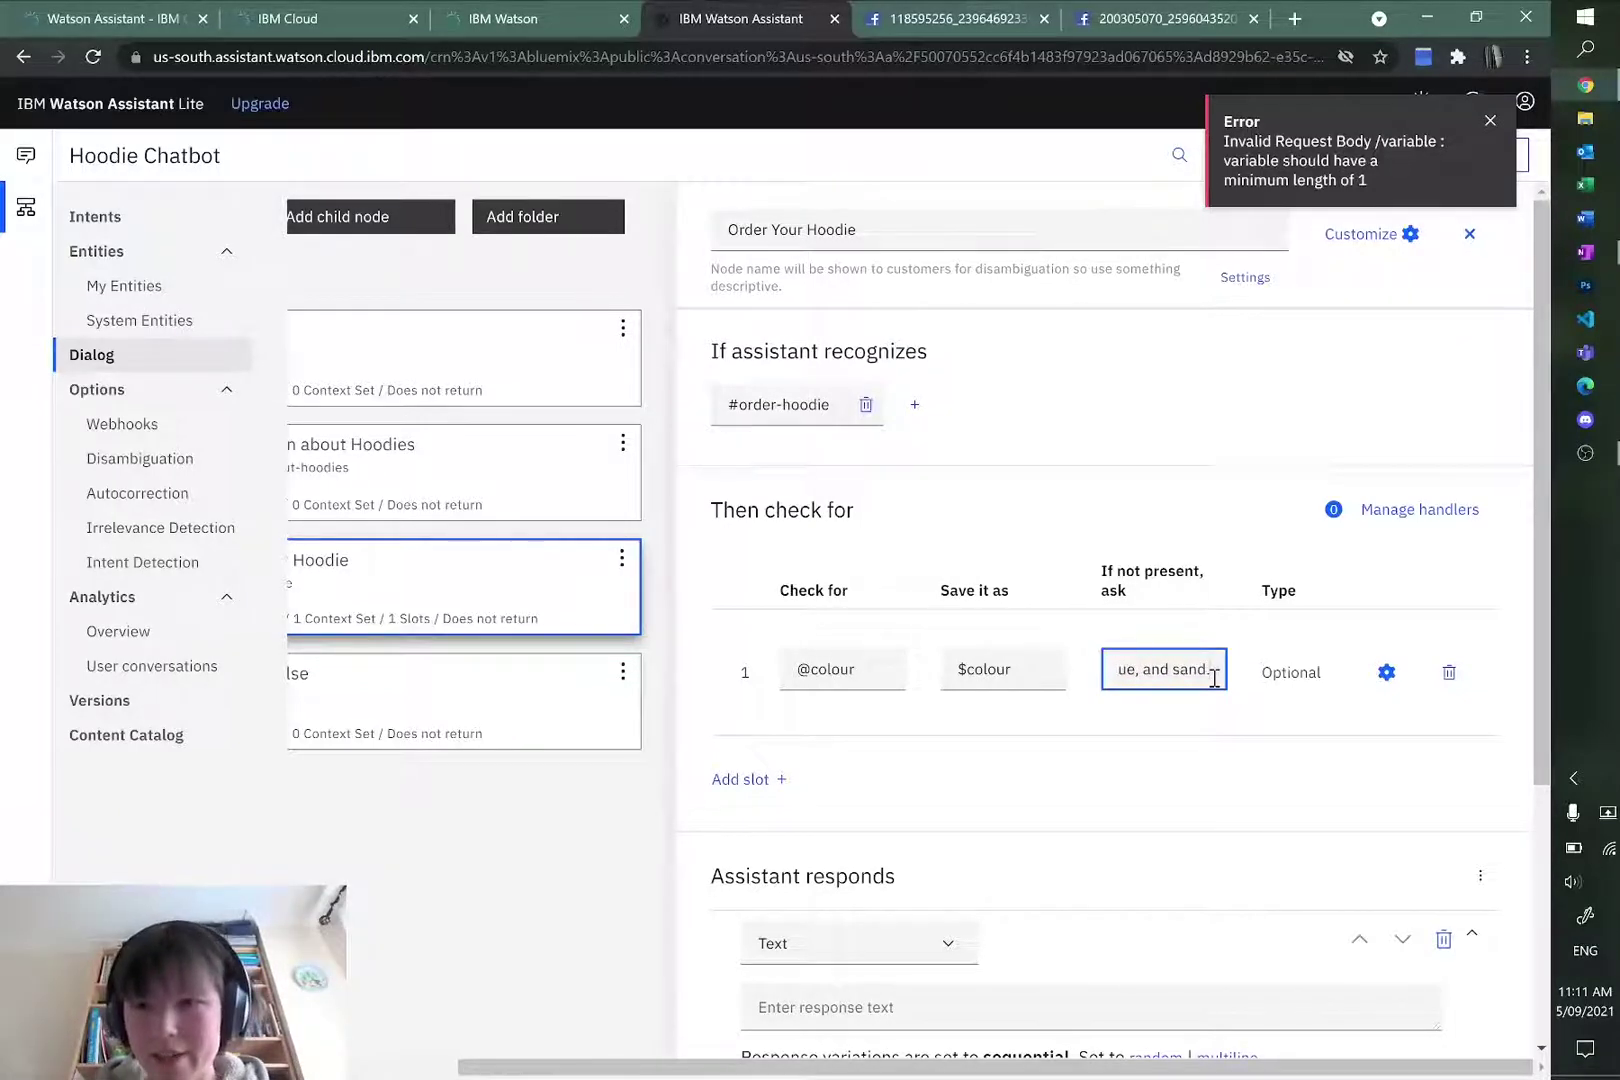
{"action": "left_click", "coordinate": [1204, 532]}
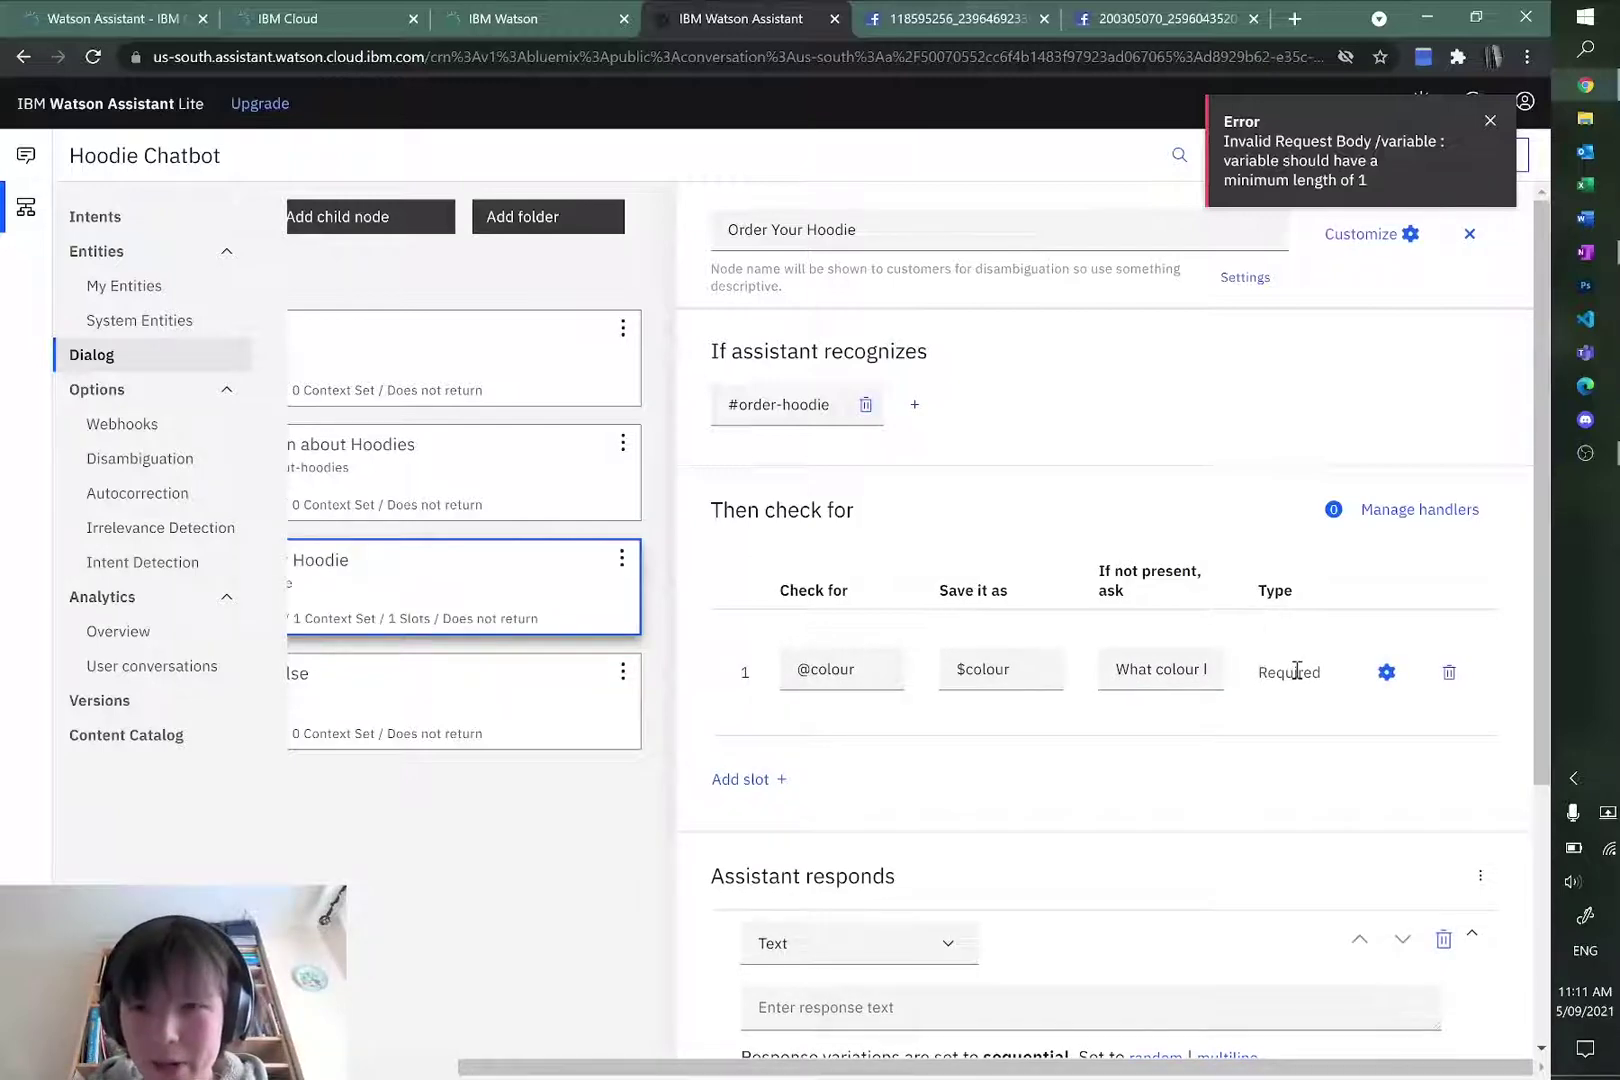
{"action": "left_click", "coordinate": [741, 779]}
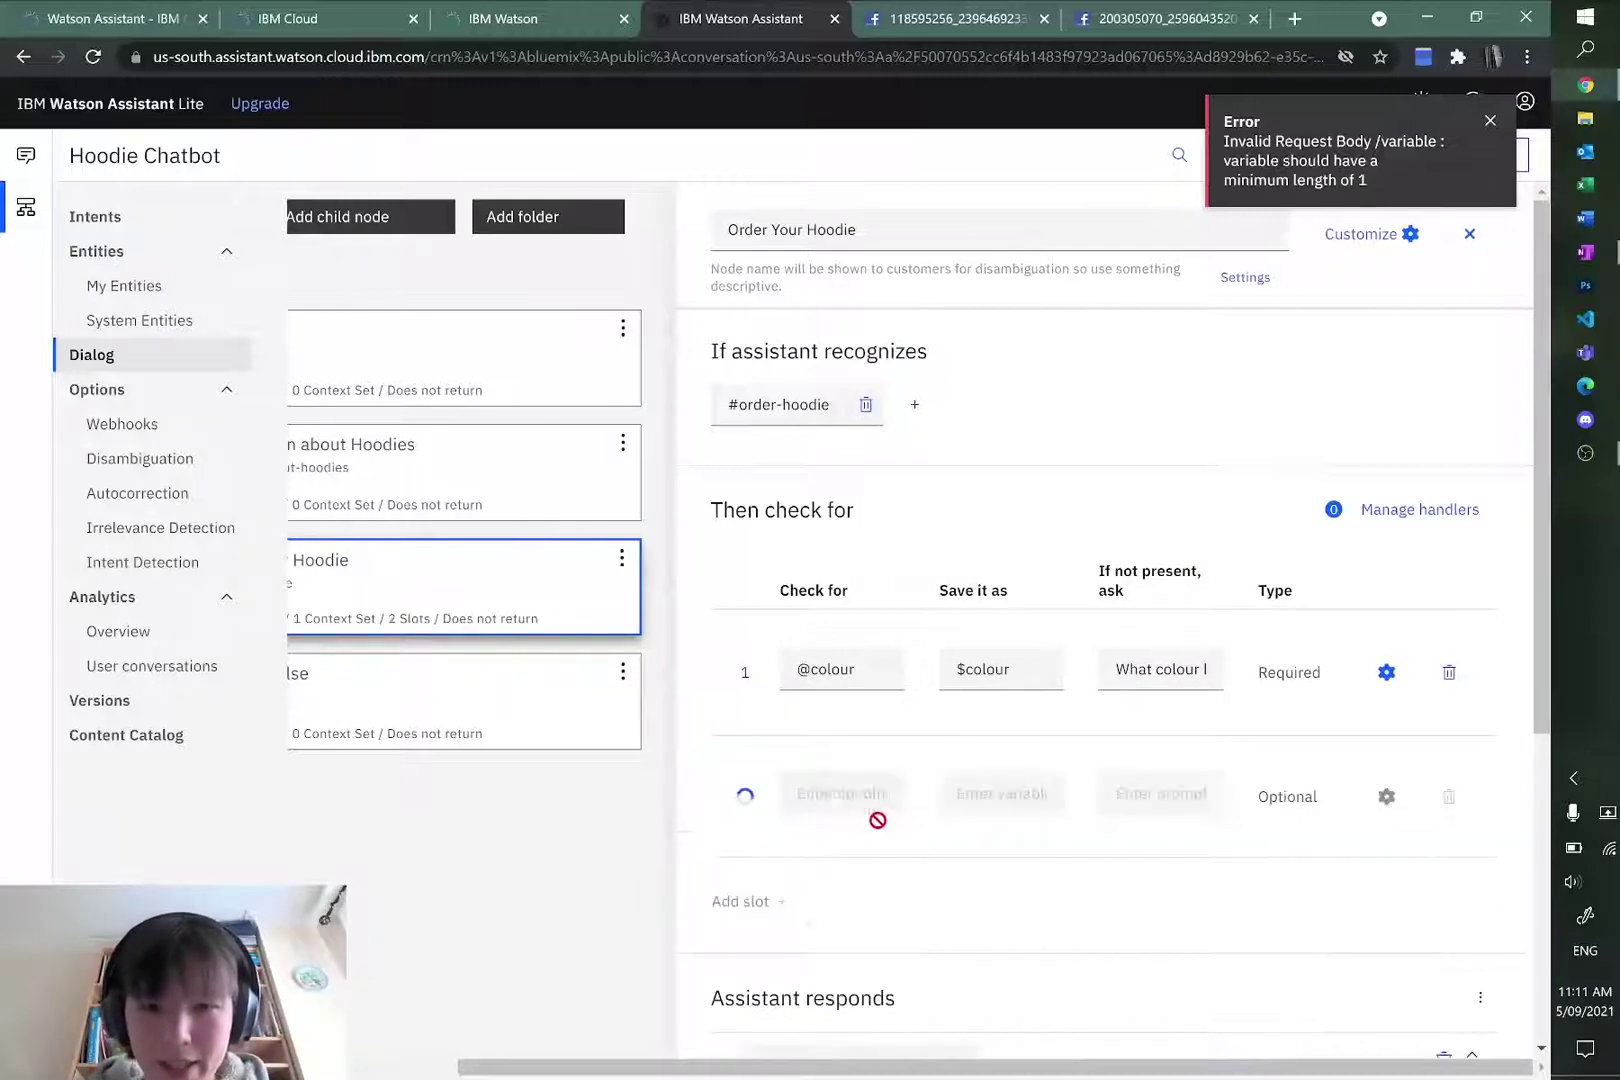
{"action": "left_click", "coordinate": [845, 793]}
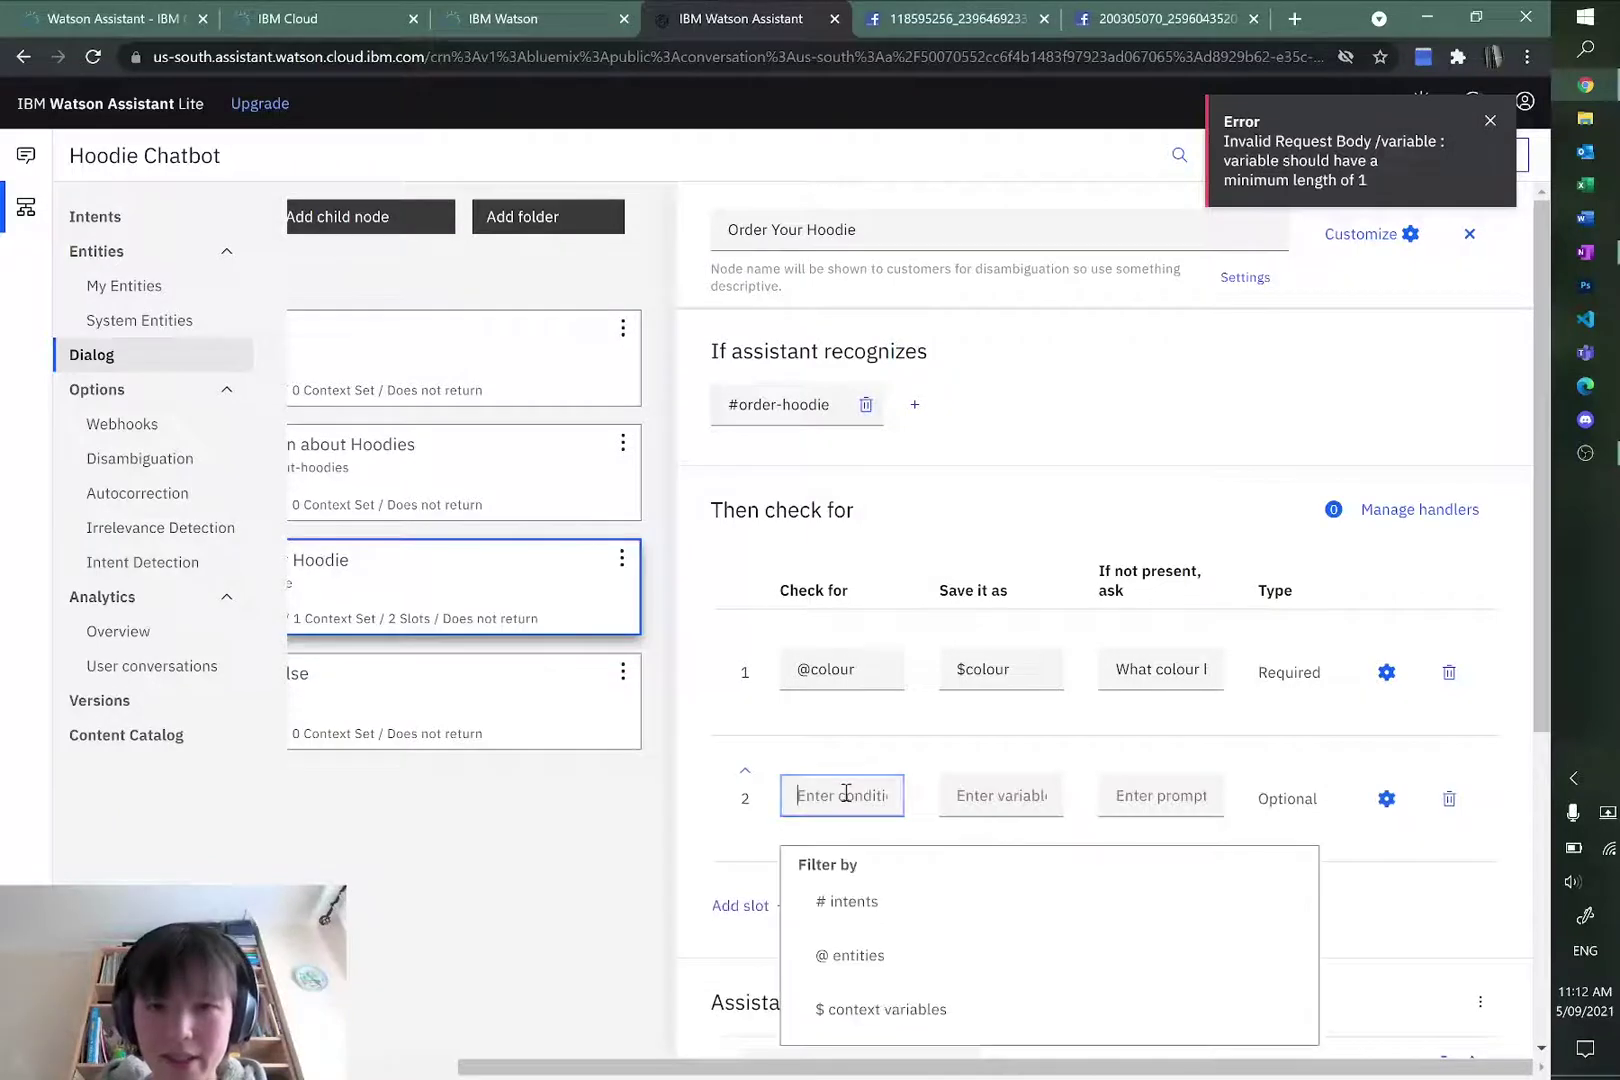
{"action": "type", "text": "@size"}
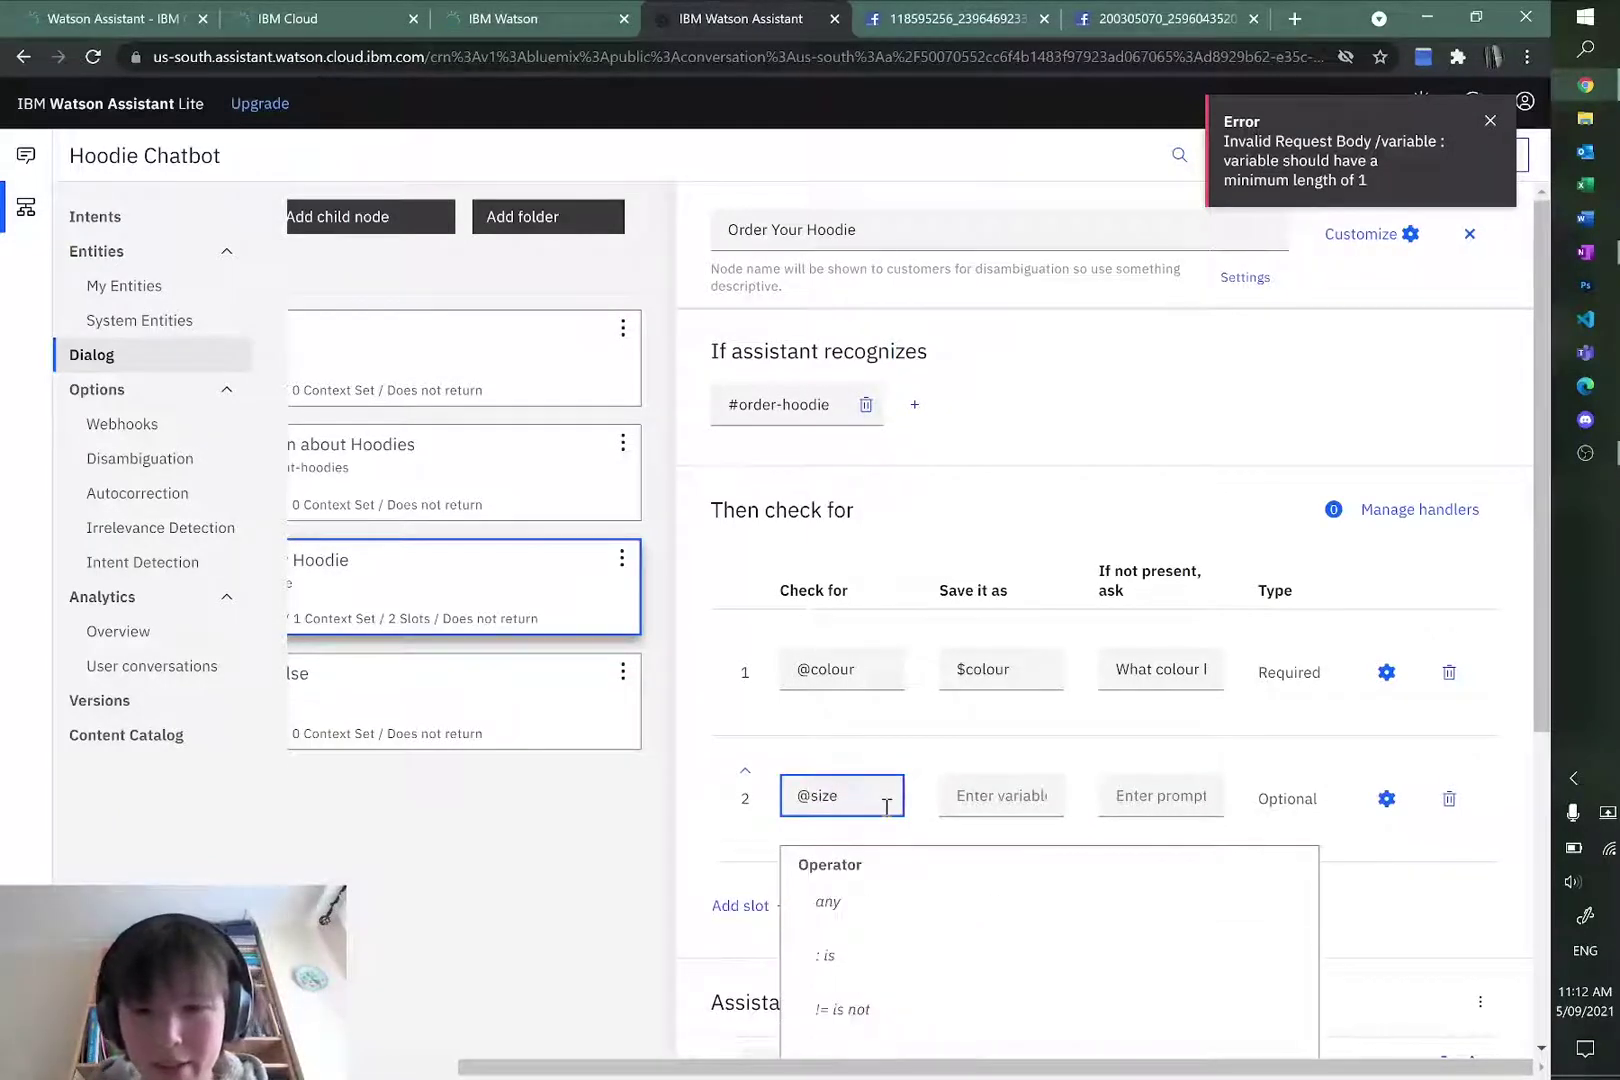
{"action": "left_click", "coordinate": [980, 803]}
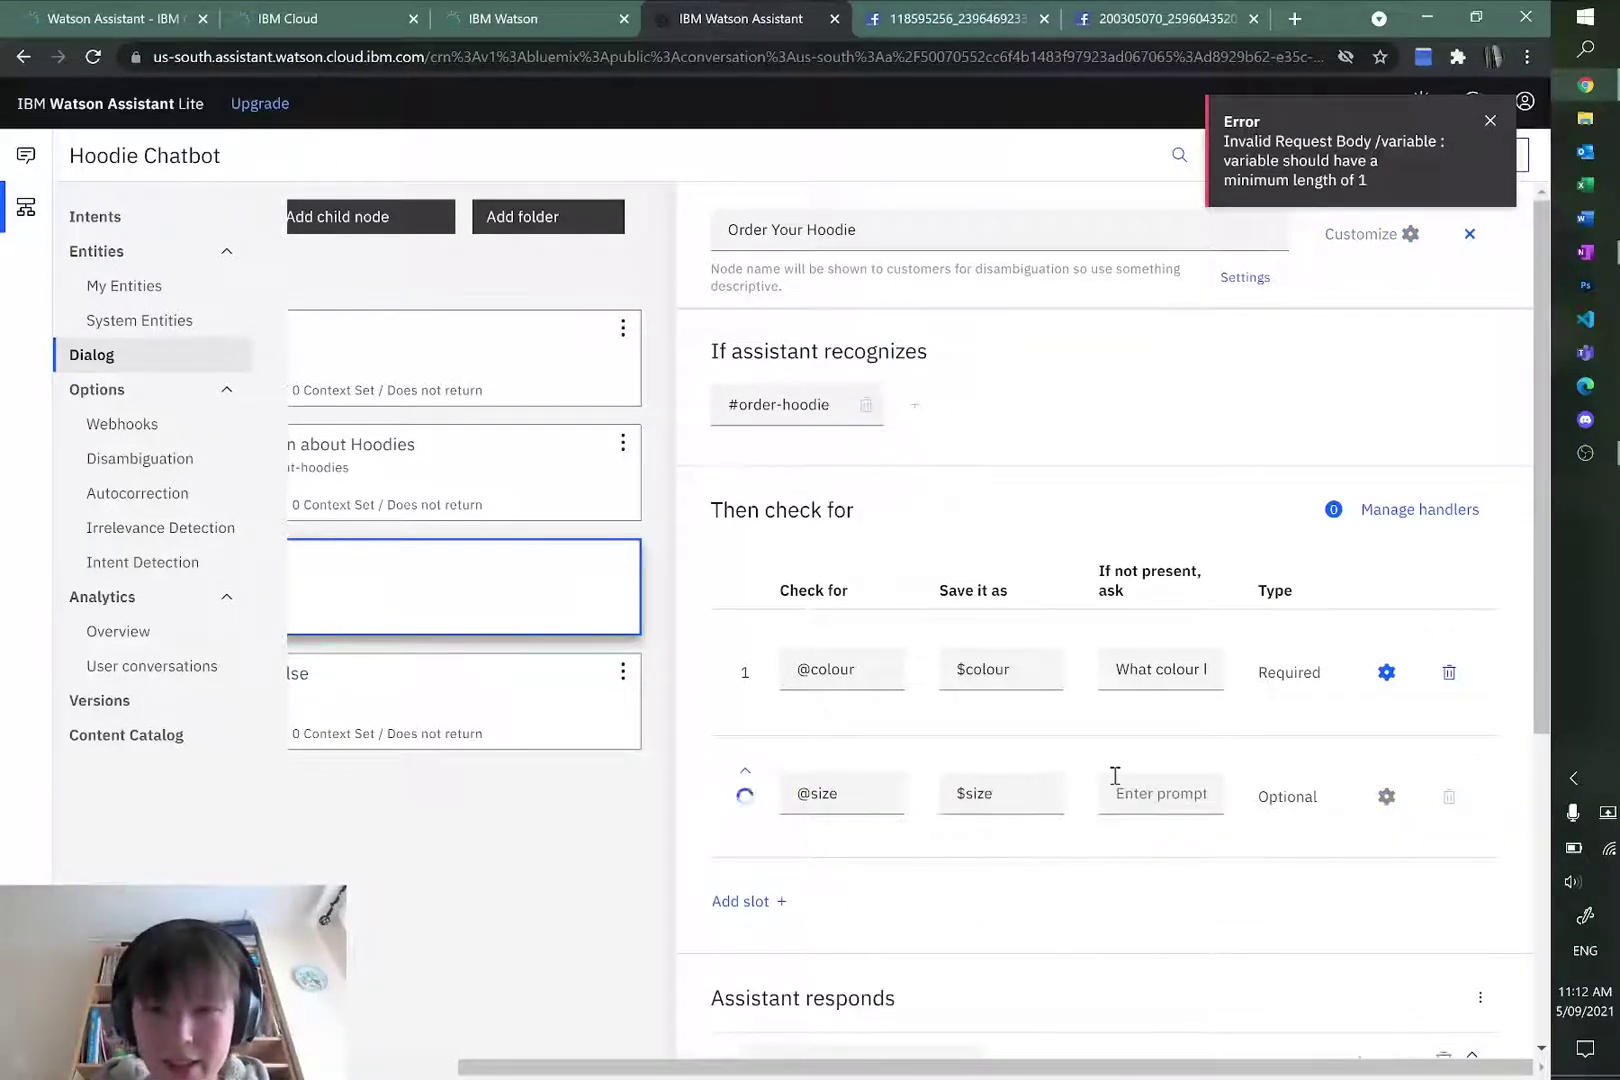
{"action": "left_click", "coordinate": [1160, 793]}
{"action": "left_click", "coordinate": [1160, 793]}
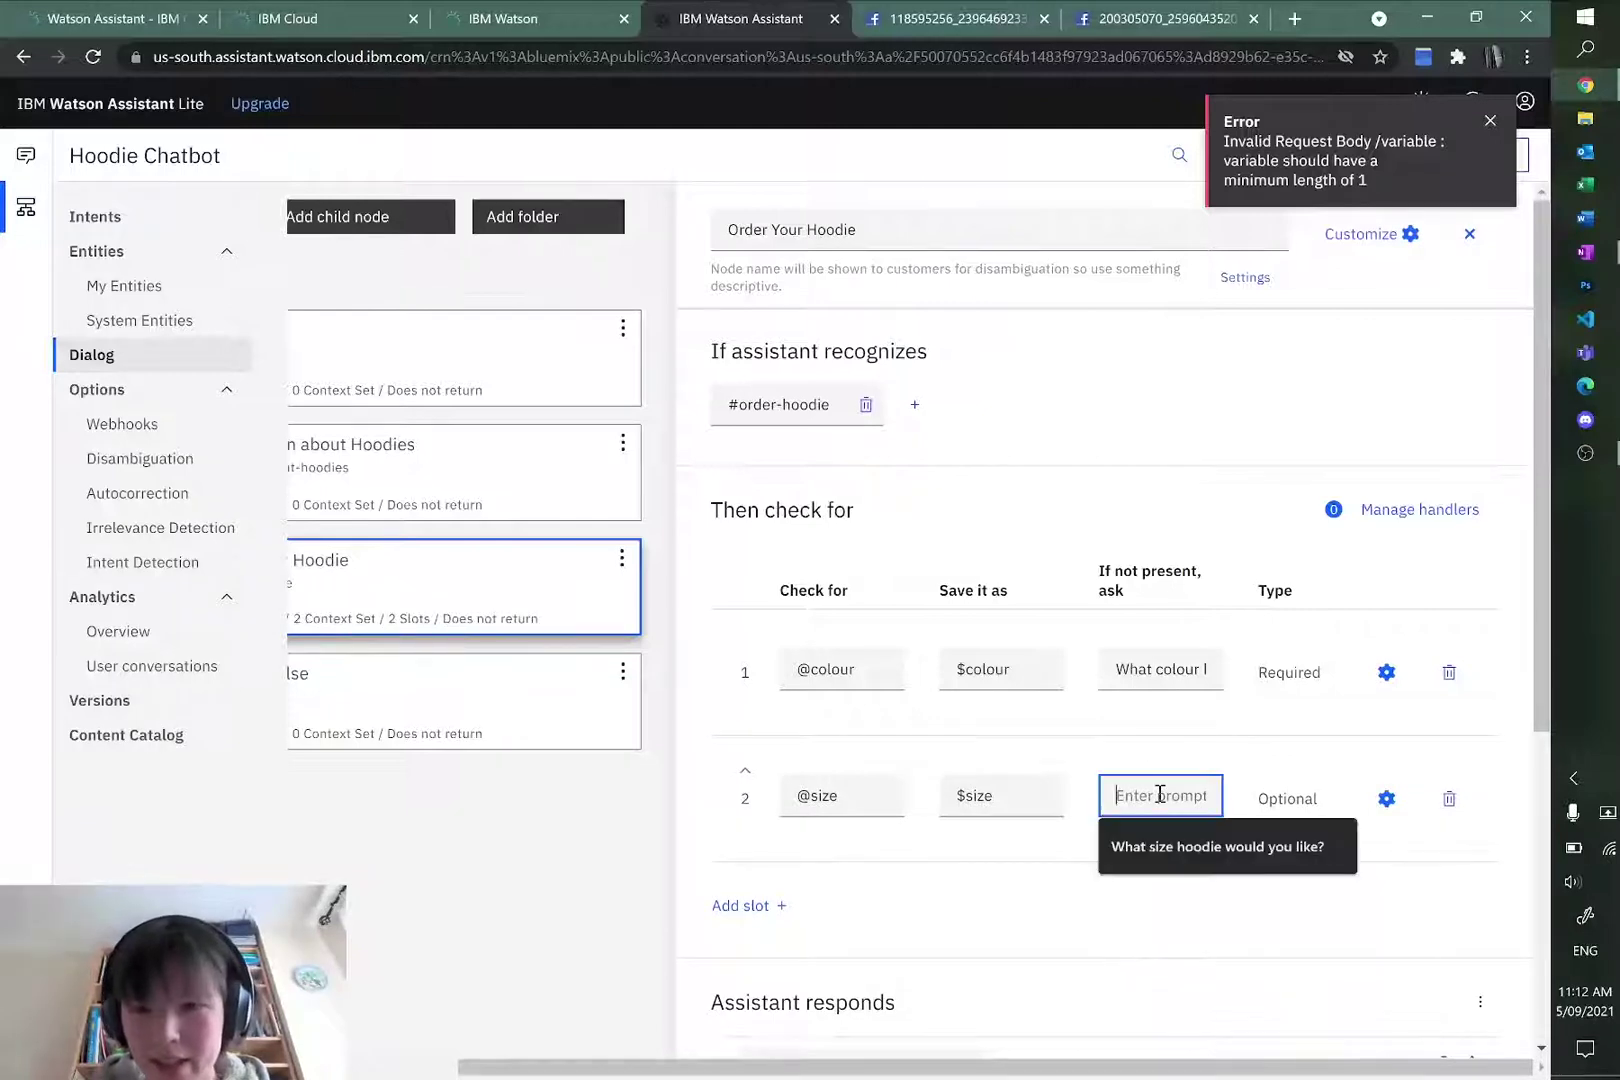
{"action": "left_click", "coordinate": [1165, 845]}
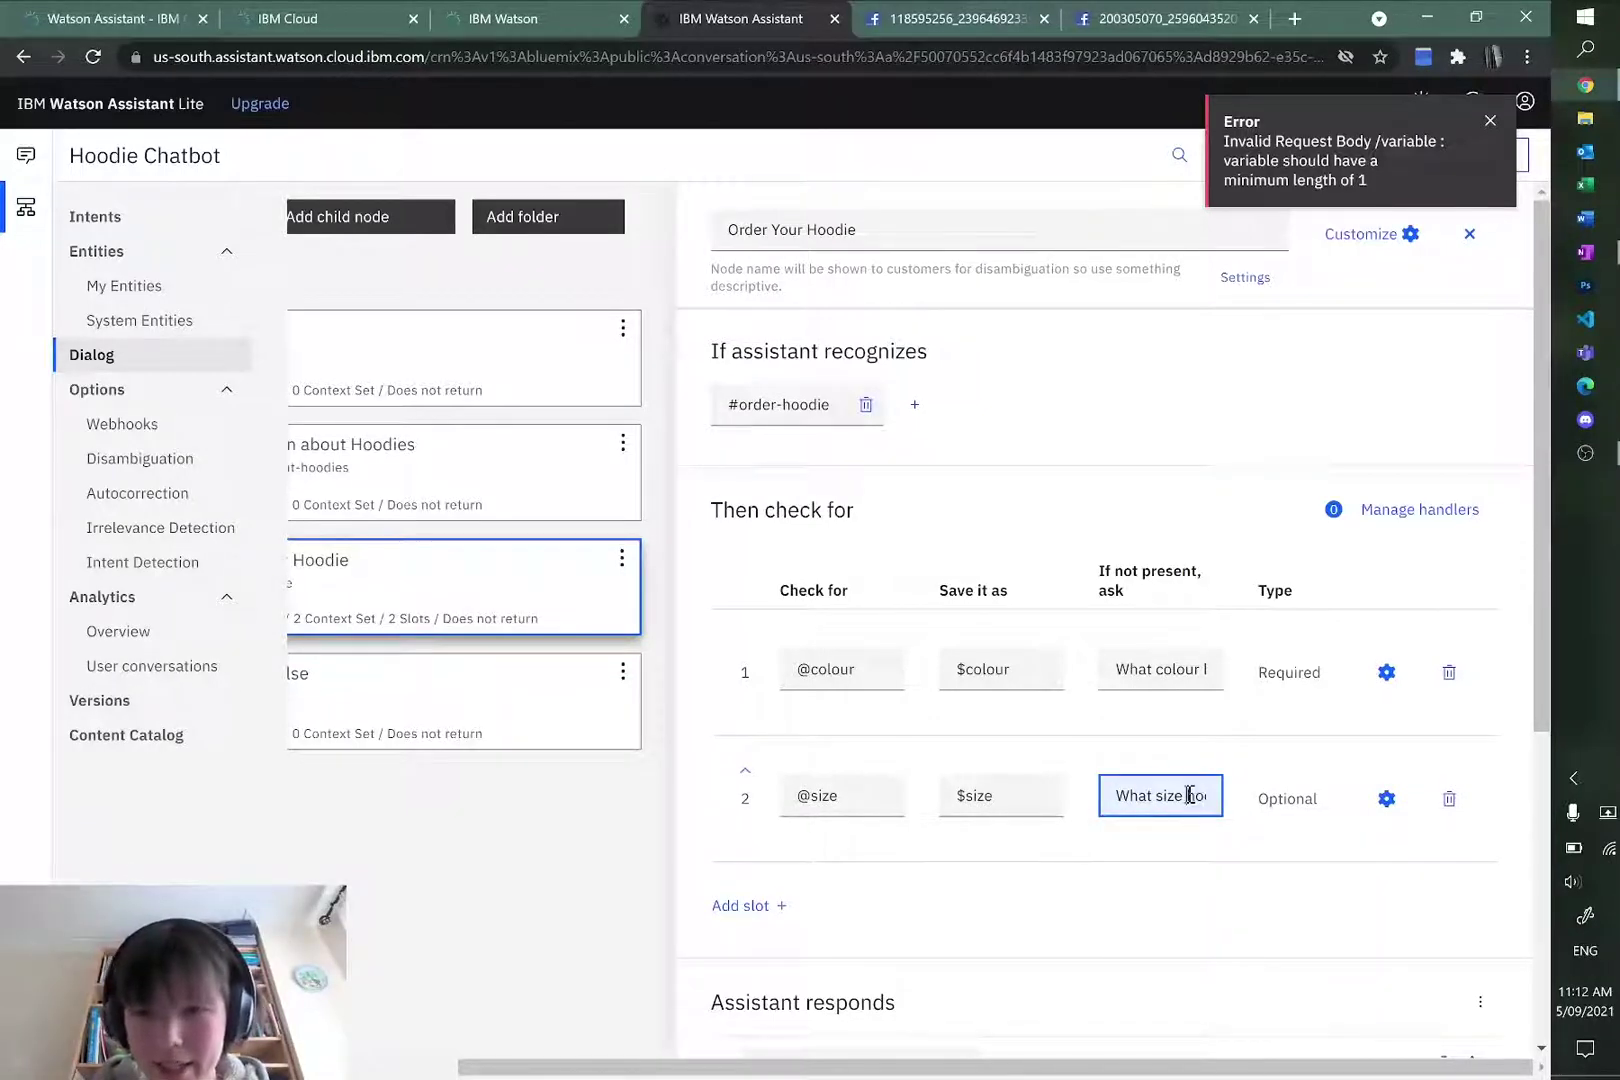
{"action": "type", "text": "We"}
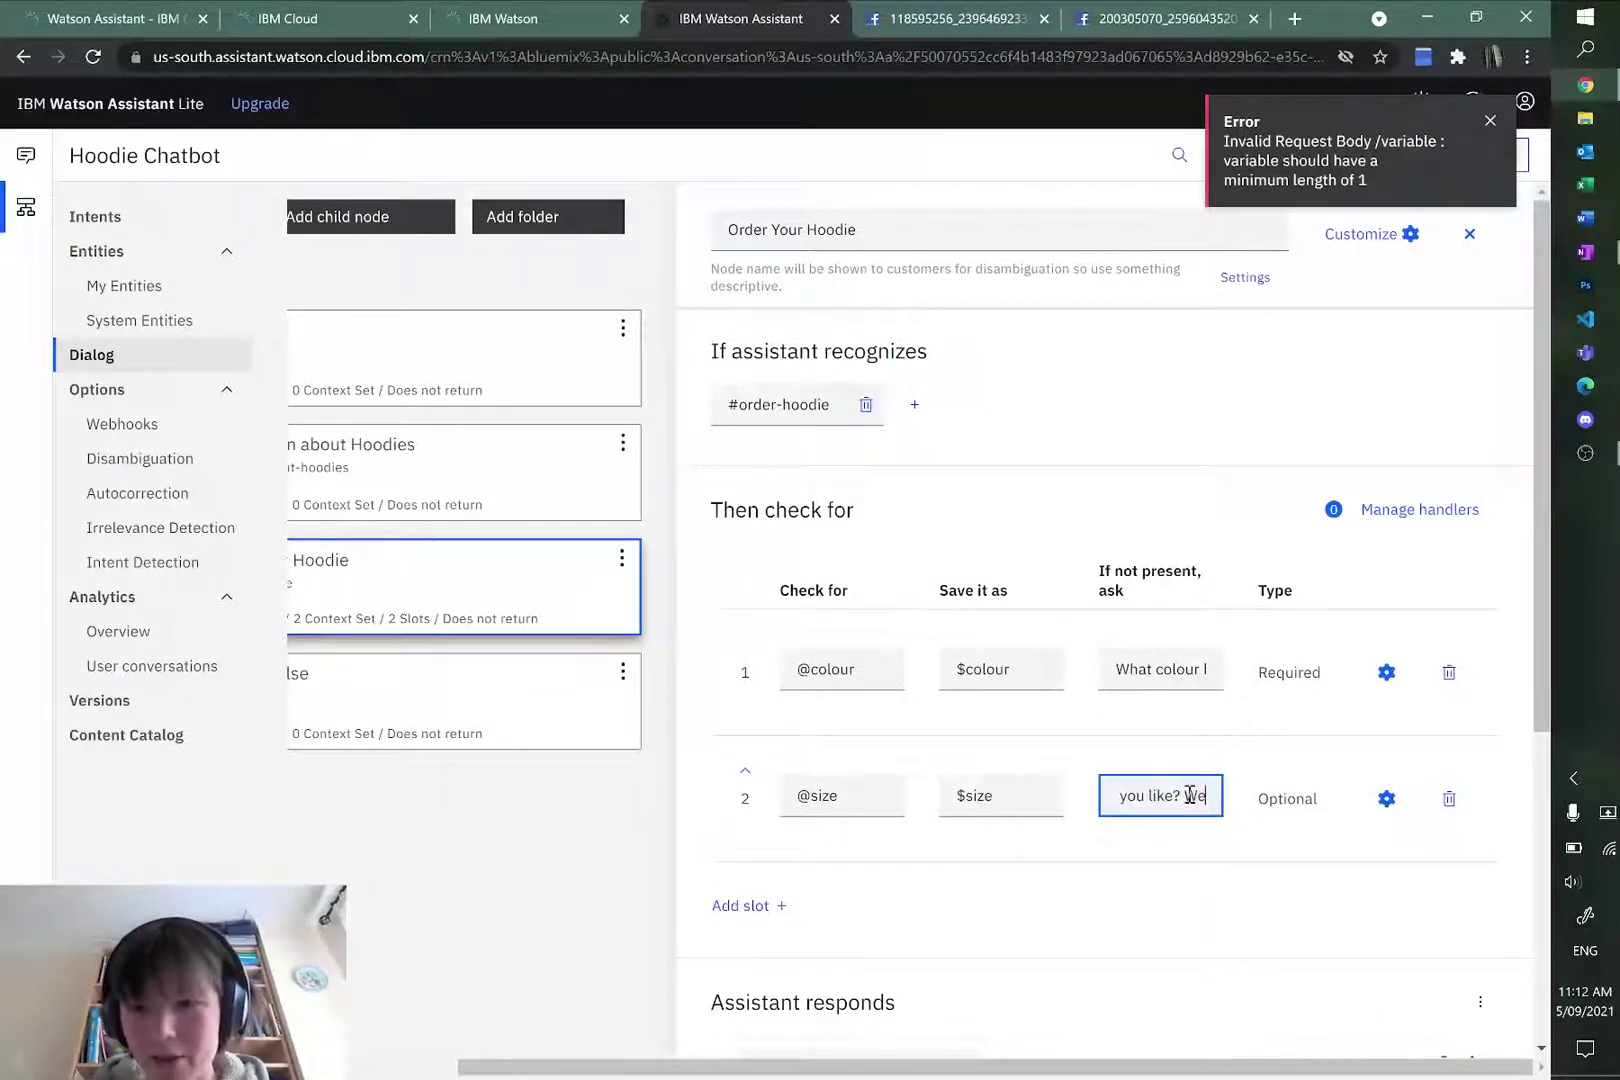
{"action": "type", "text": " offer XS,"}
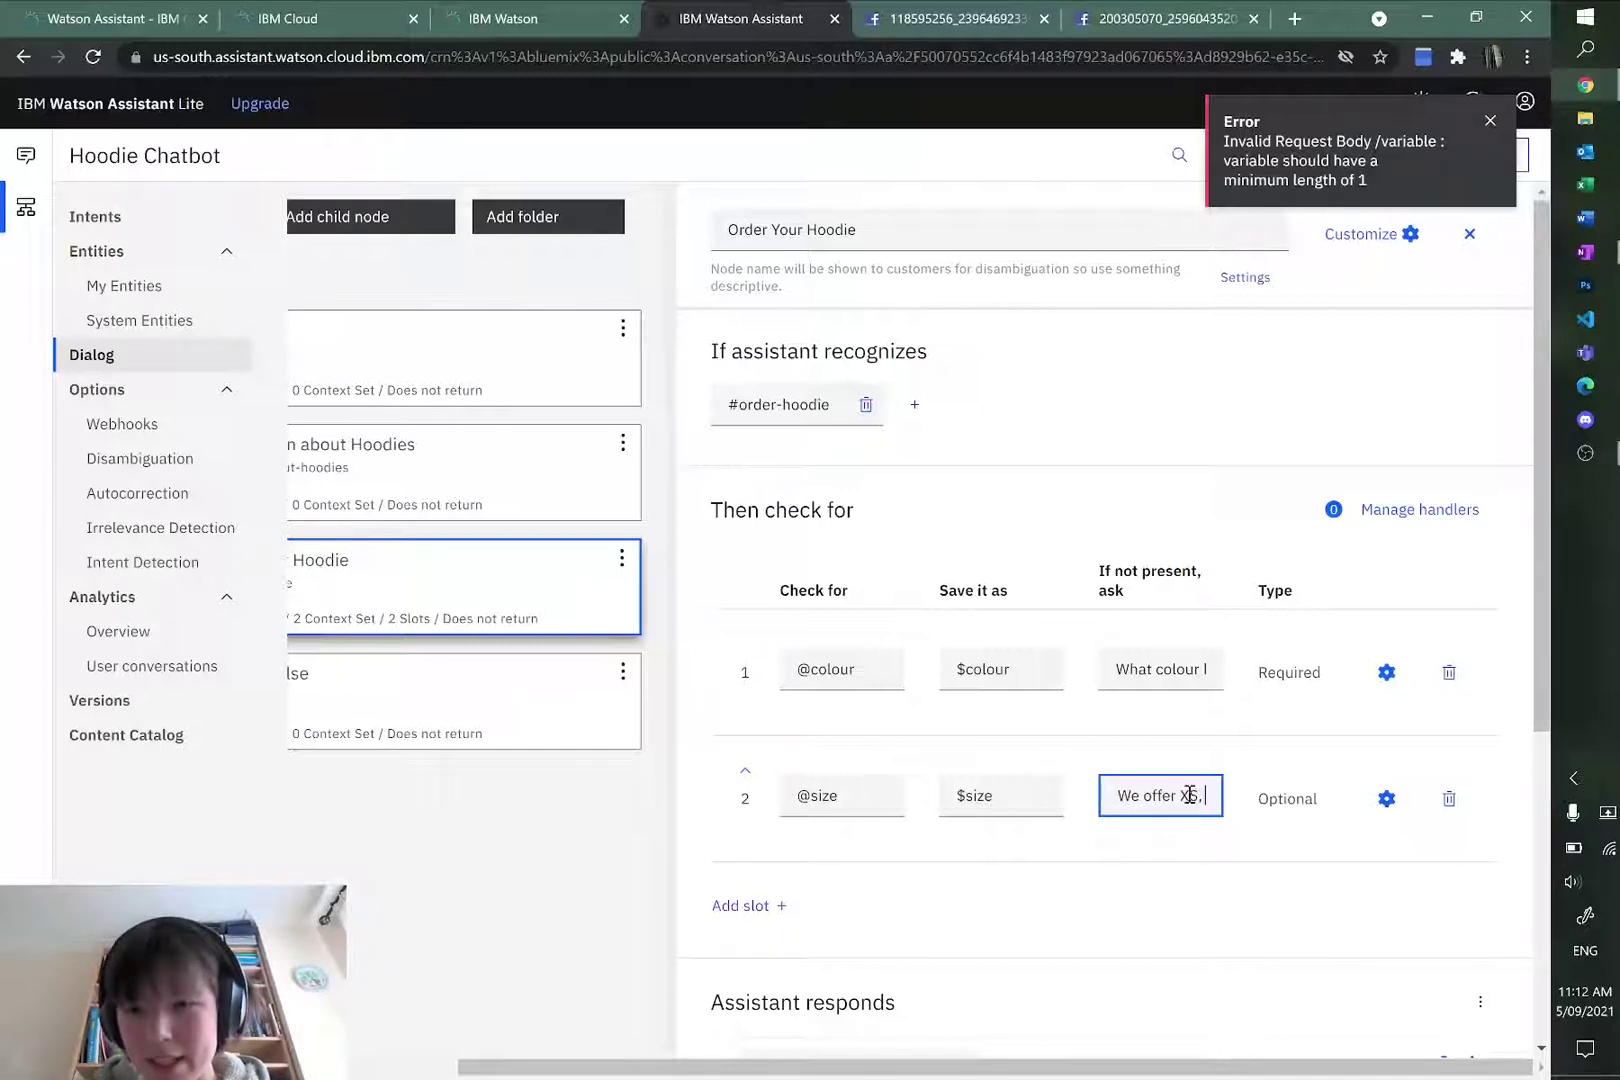
{"action": "type", "text": " S, M, L"}
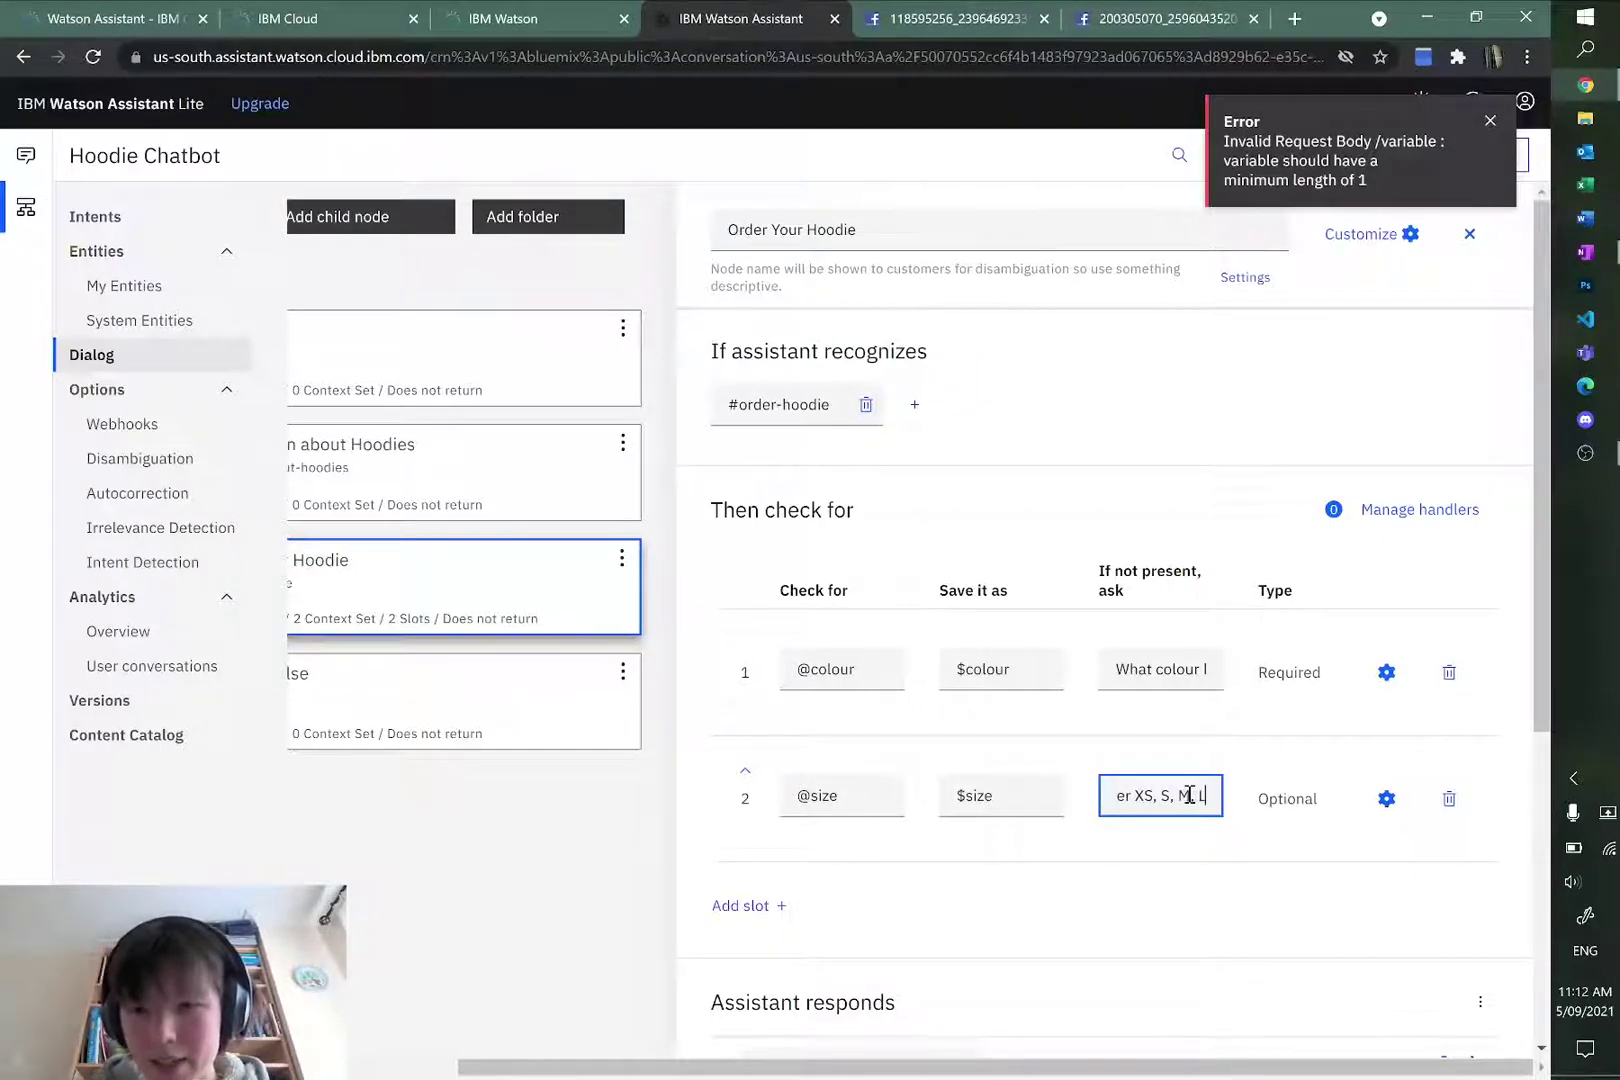
{"action": "type", "text": " and X"}
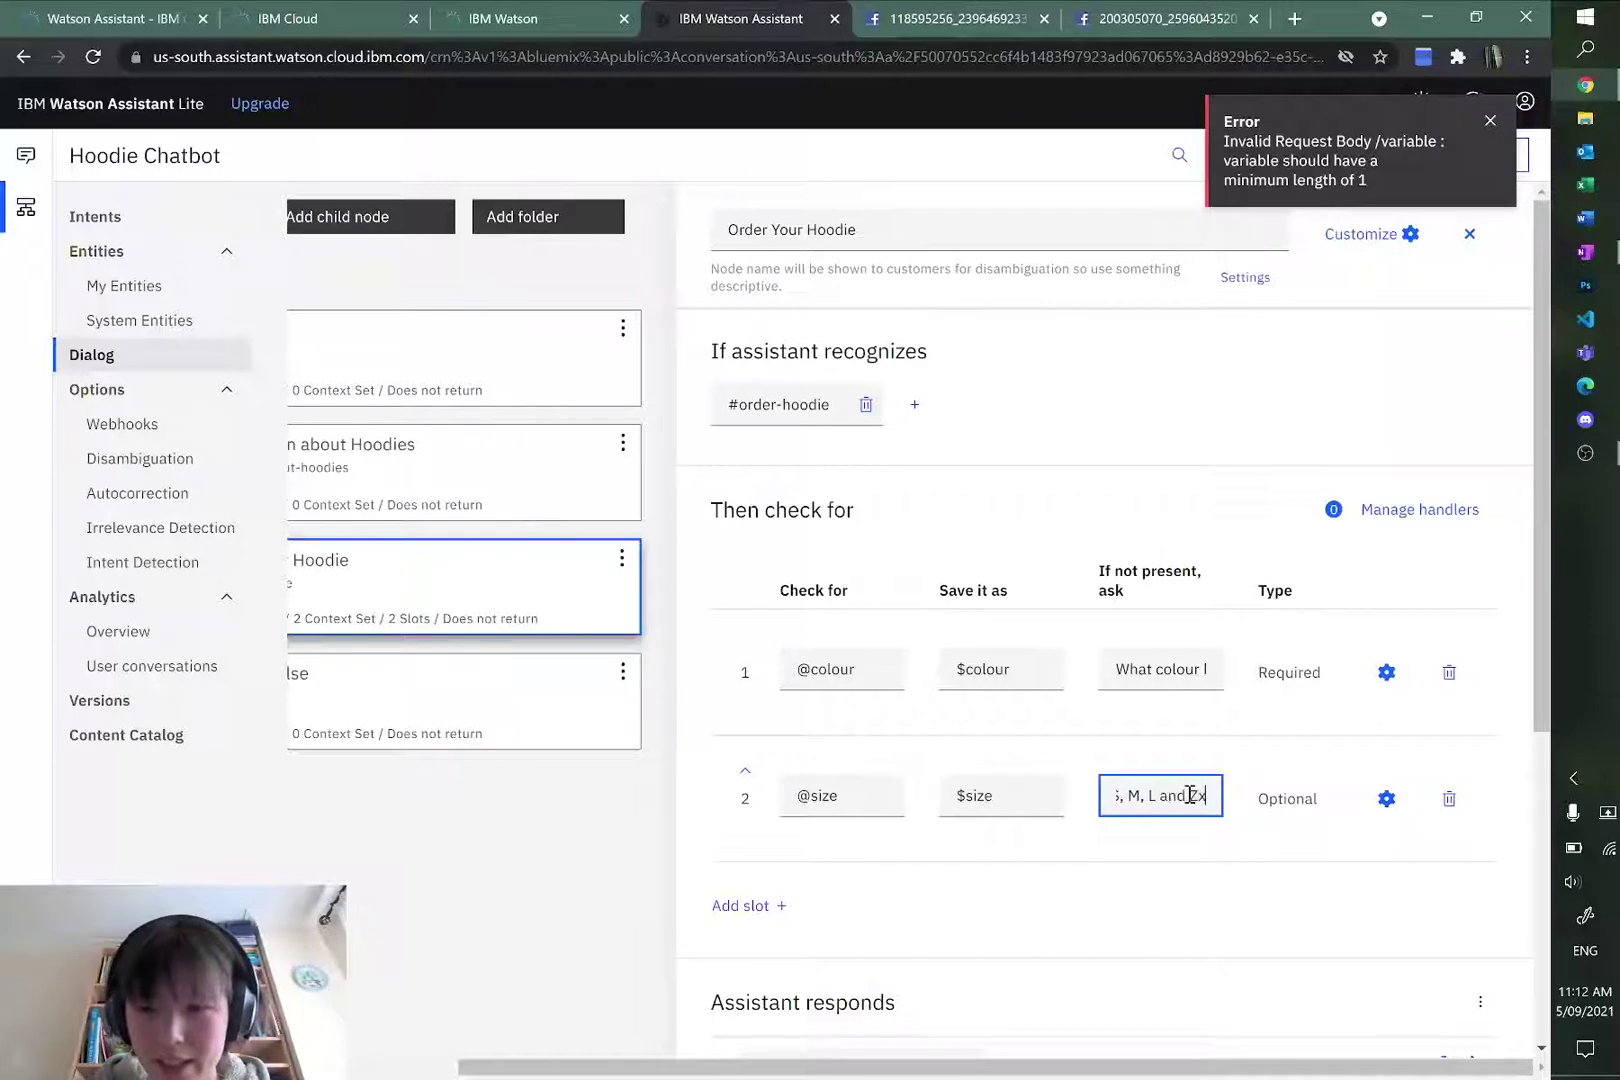
{"action": "type", "text": "L."}
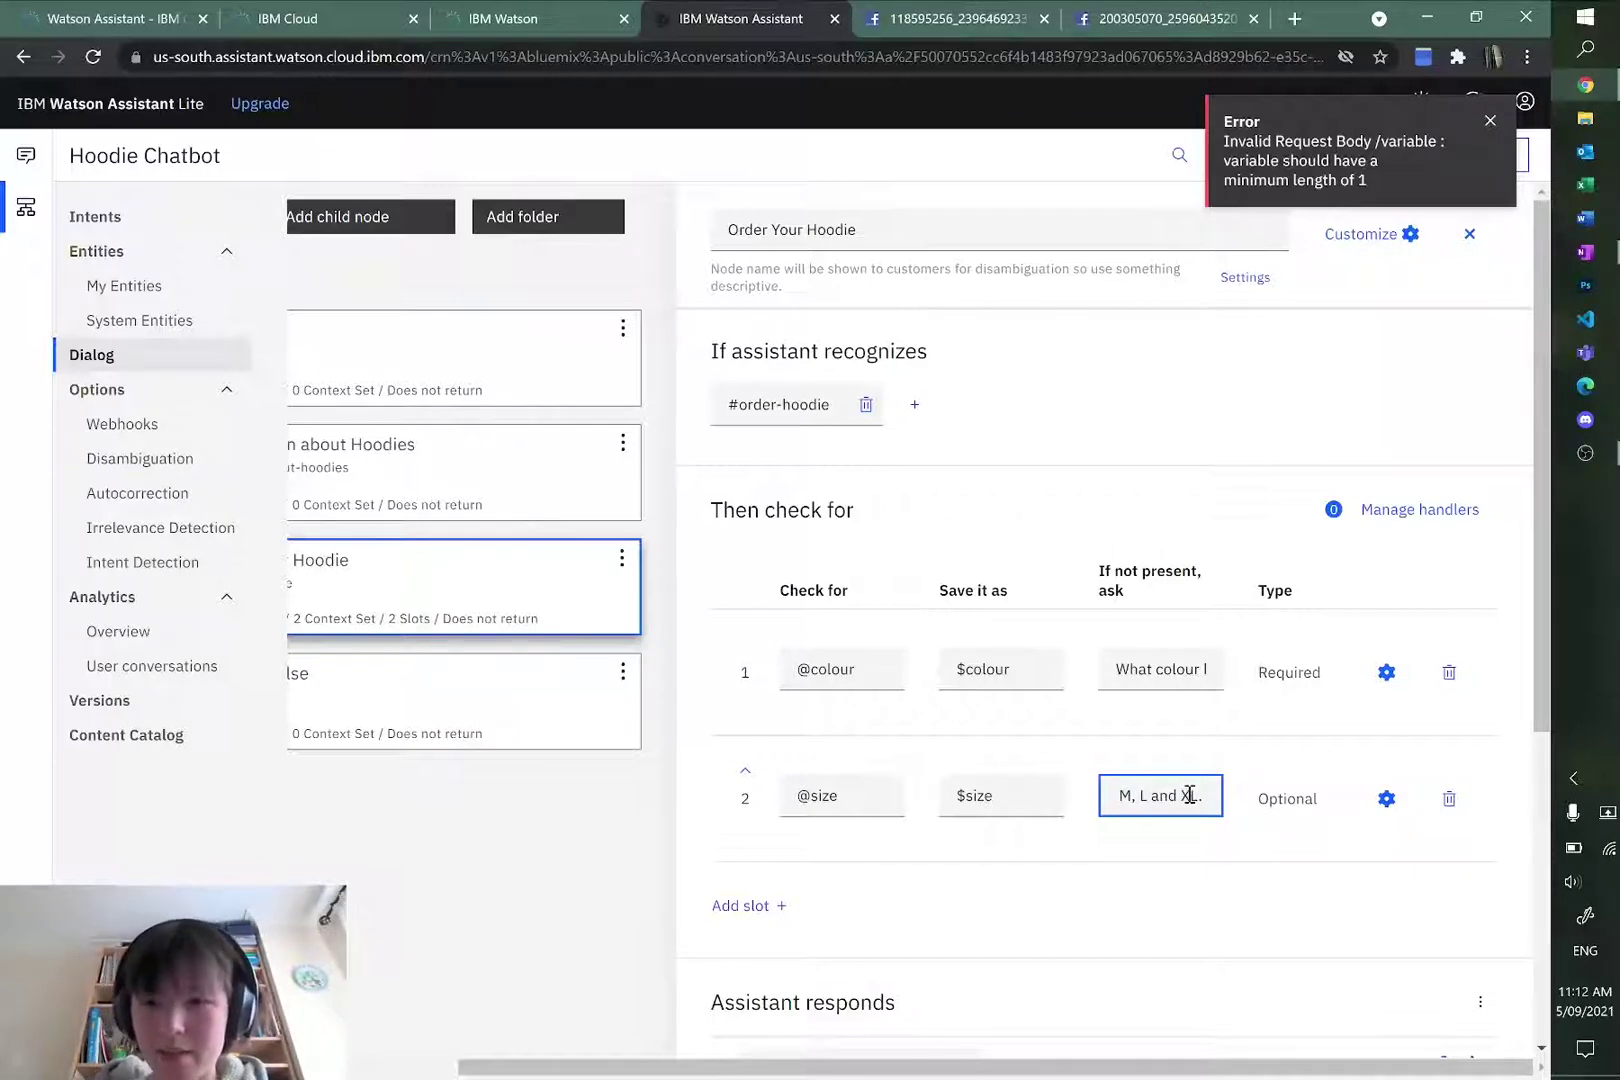
{"action": "left_click", "coordinate": [1200, 856]}
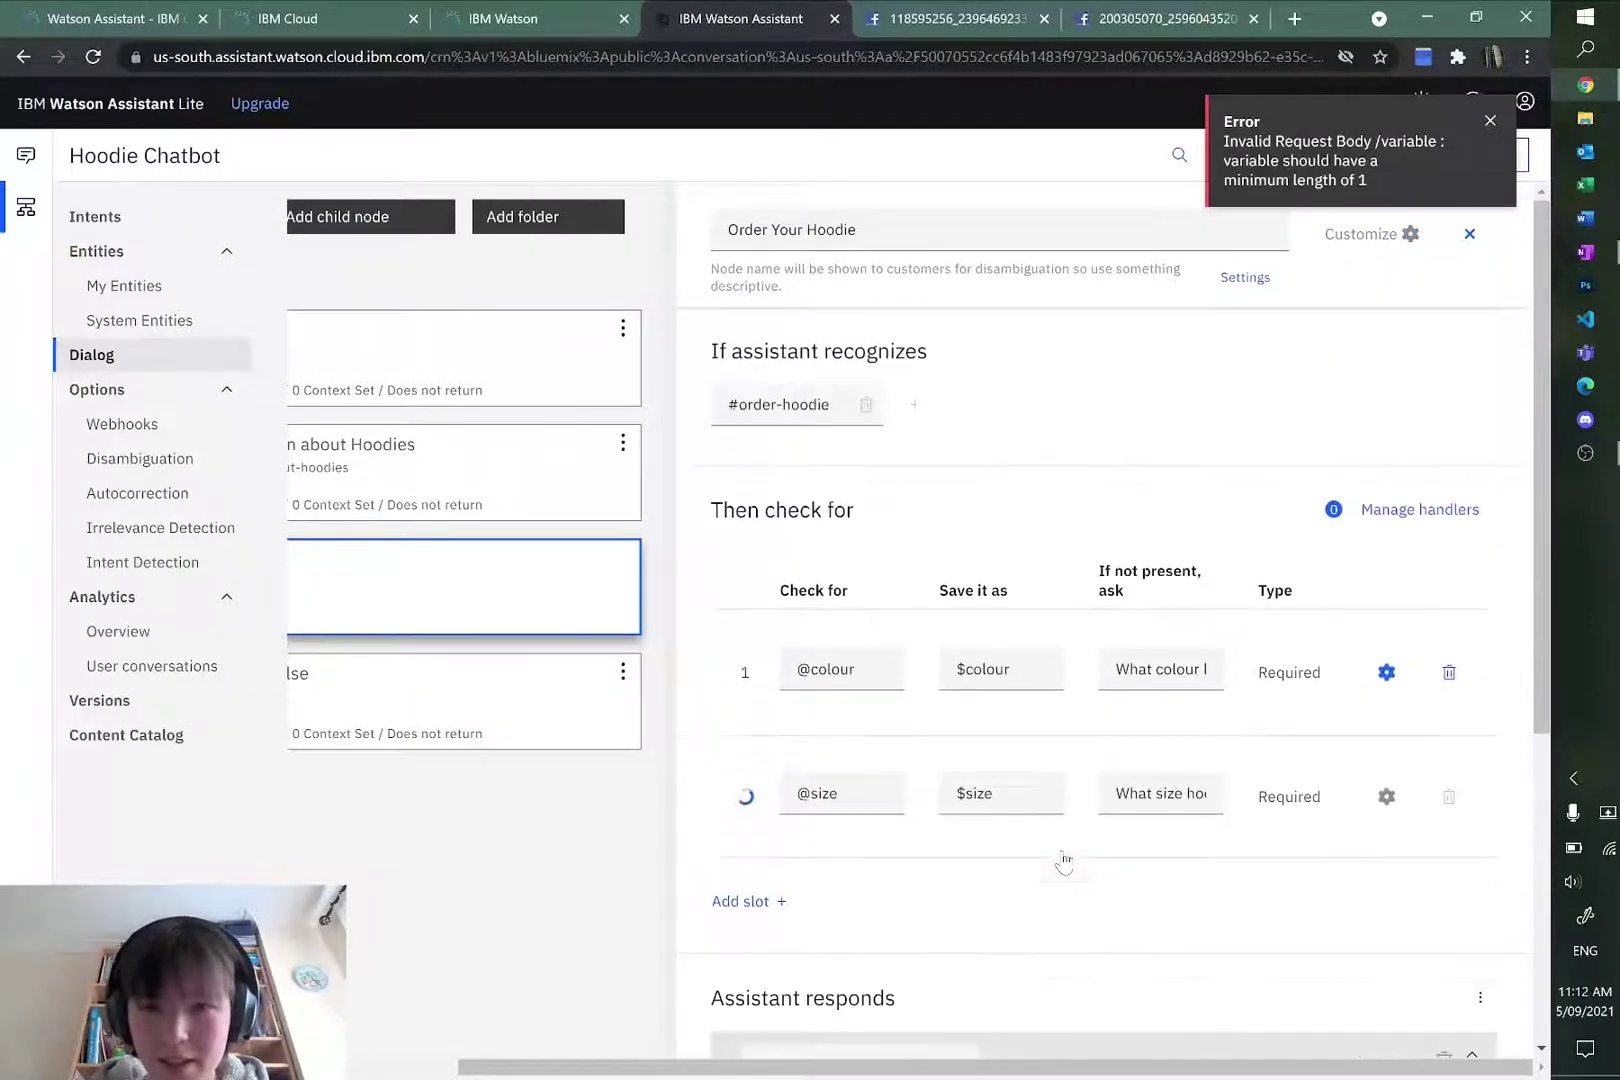
Step: Enter the node reply 'So, you would like a $colour hoodie of size $size.'
{"action": "scroll", "coordinate": [1050, 910], "scroll_direction": "down", "scroll_amount": 5}
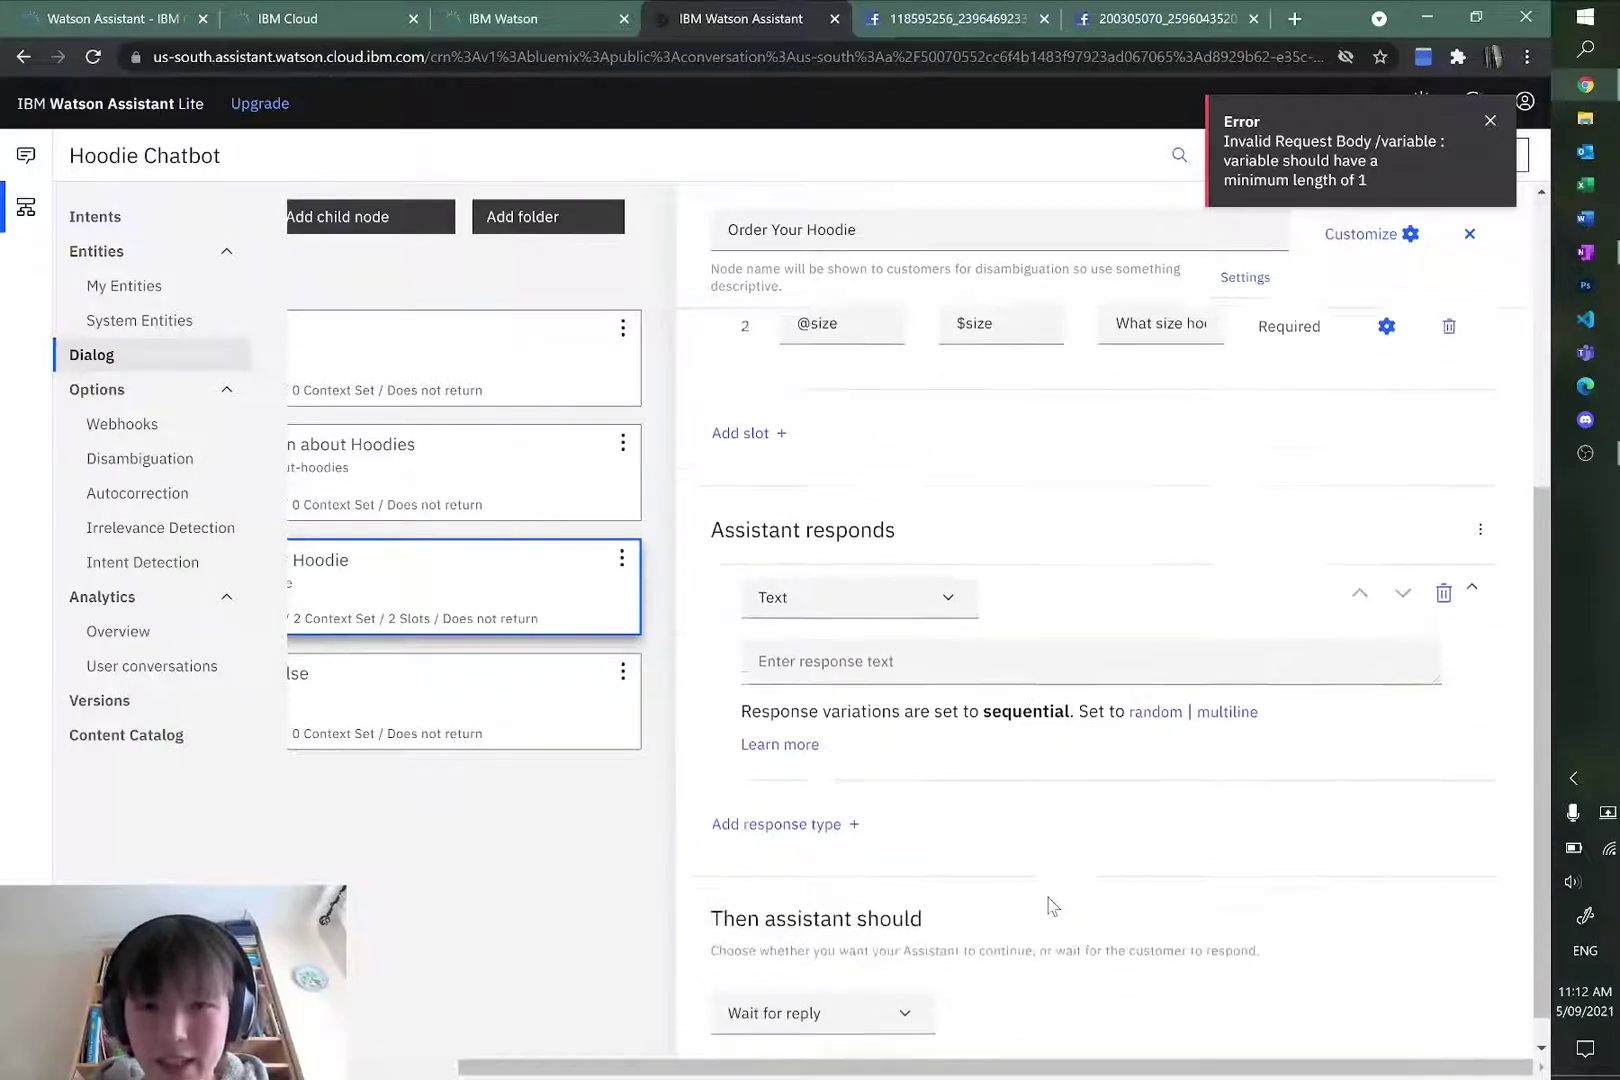
{"action": "scroll", "coordinate": [730, 600], "scroll_direction": "up", "scroll_amount": 5}
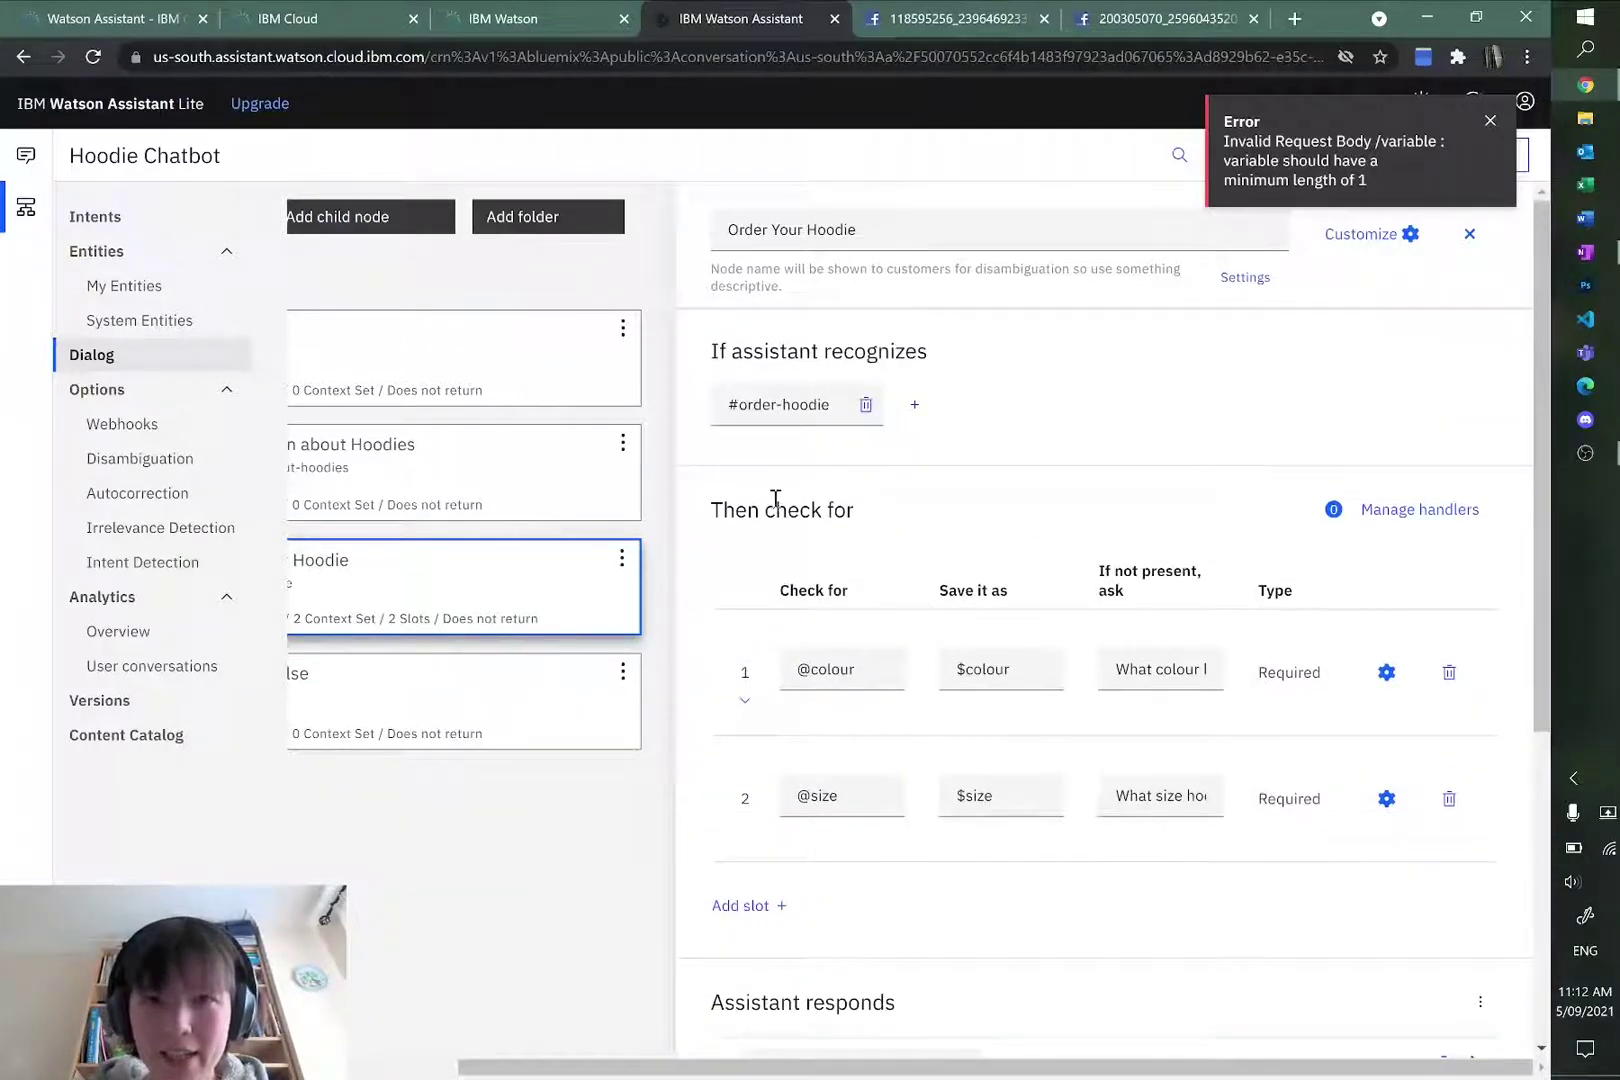
{"action": "scroll", "coordinate": [1160, 692], "scroll_direction": "down", "scroll_amount": 4}
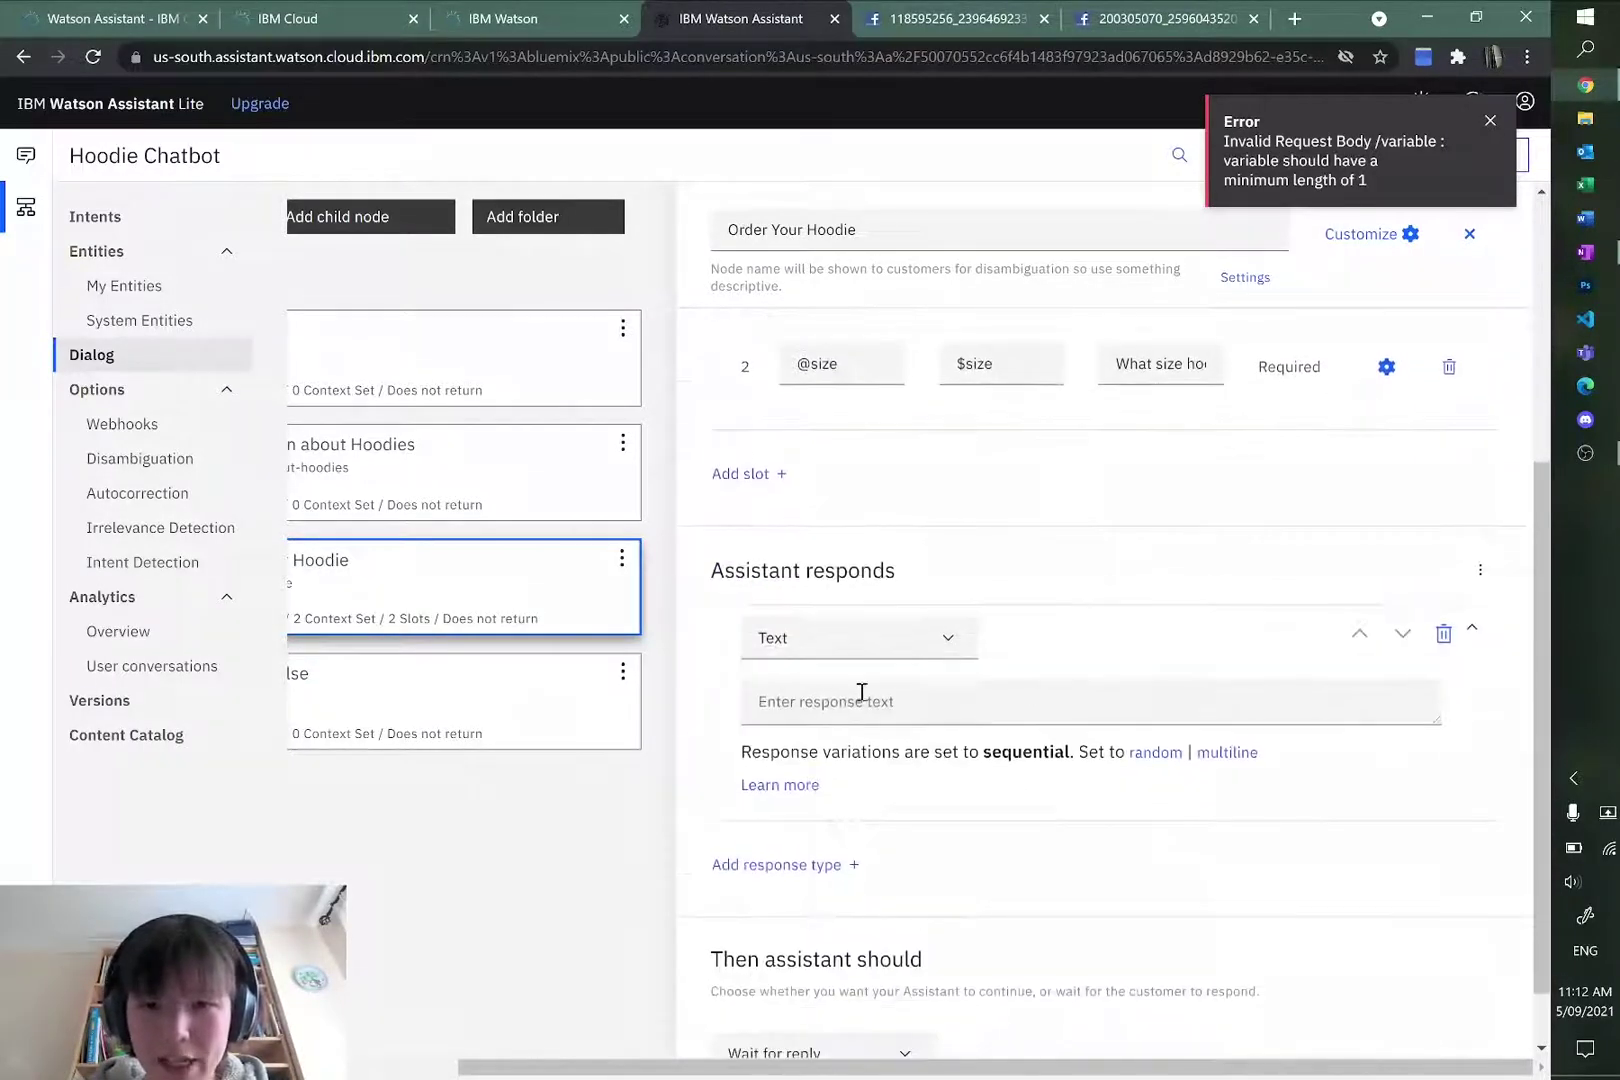
{"action": "left_click", "coordinate": [862, 693]}
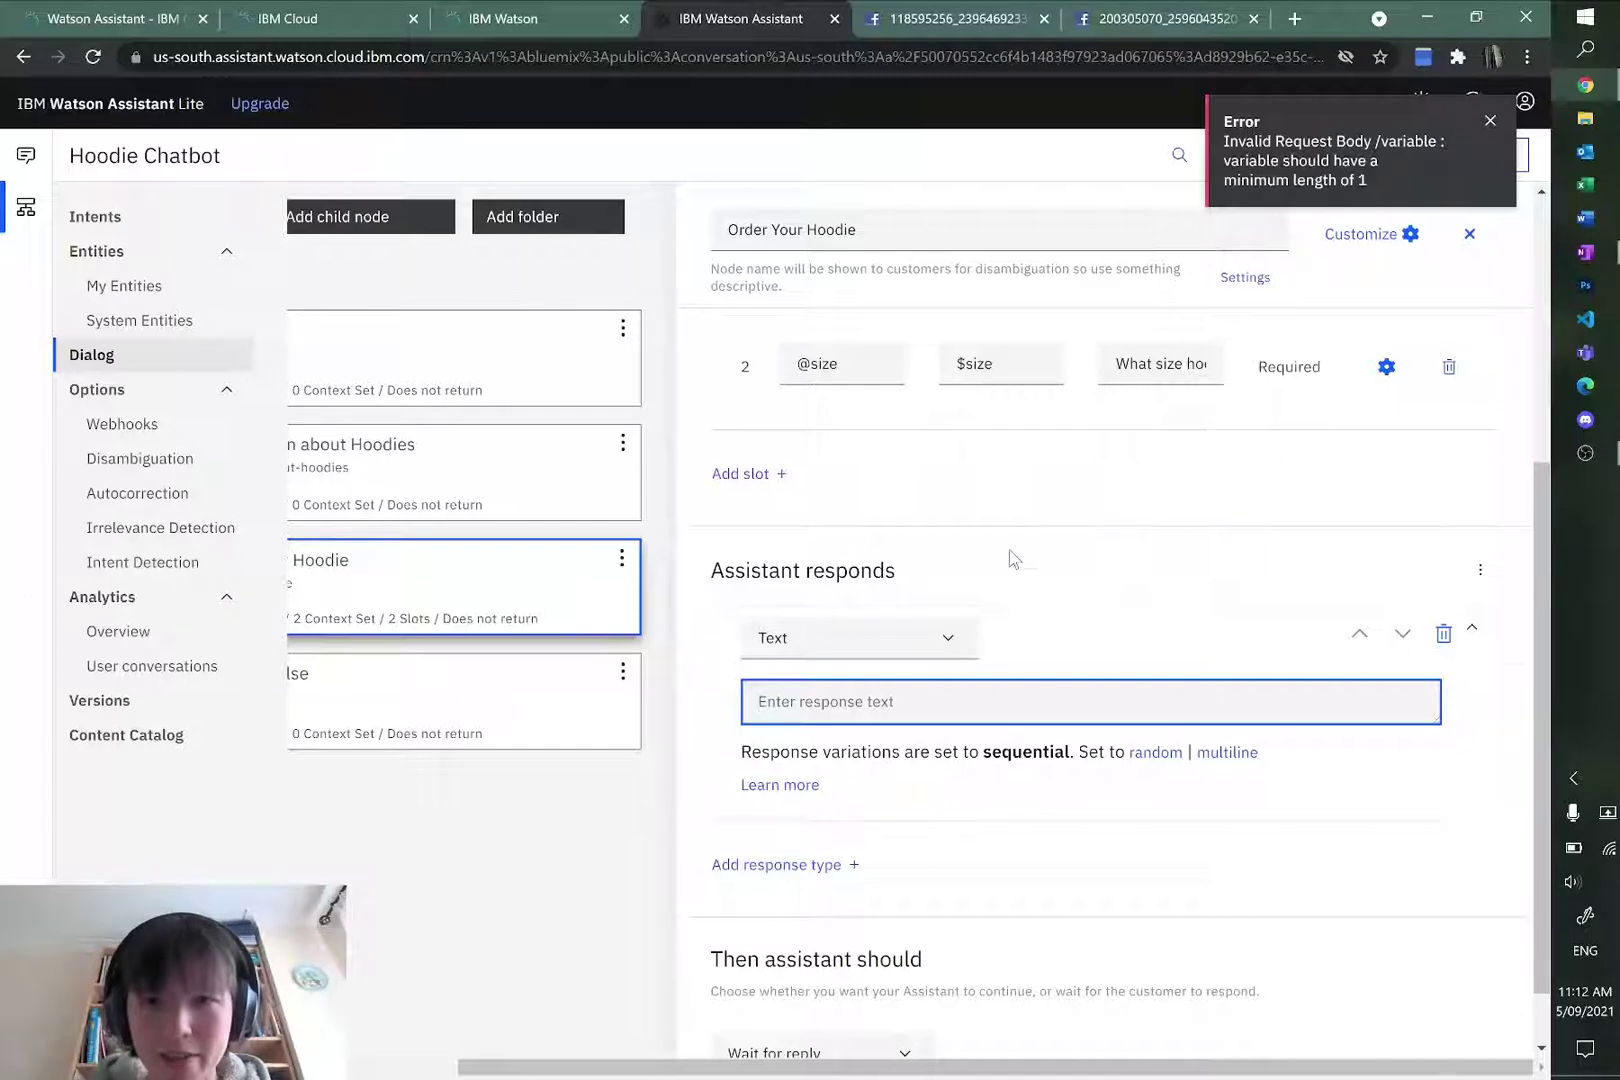
{"action": "scroll", "coordinate": [1009, 560], "scroll_direction": "up", "scroll_amount": 2}
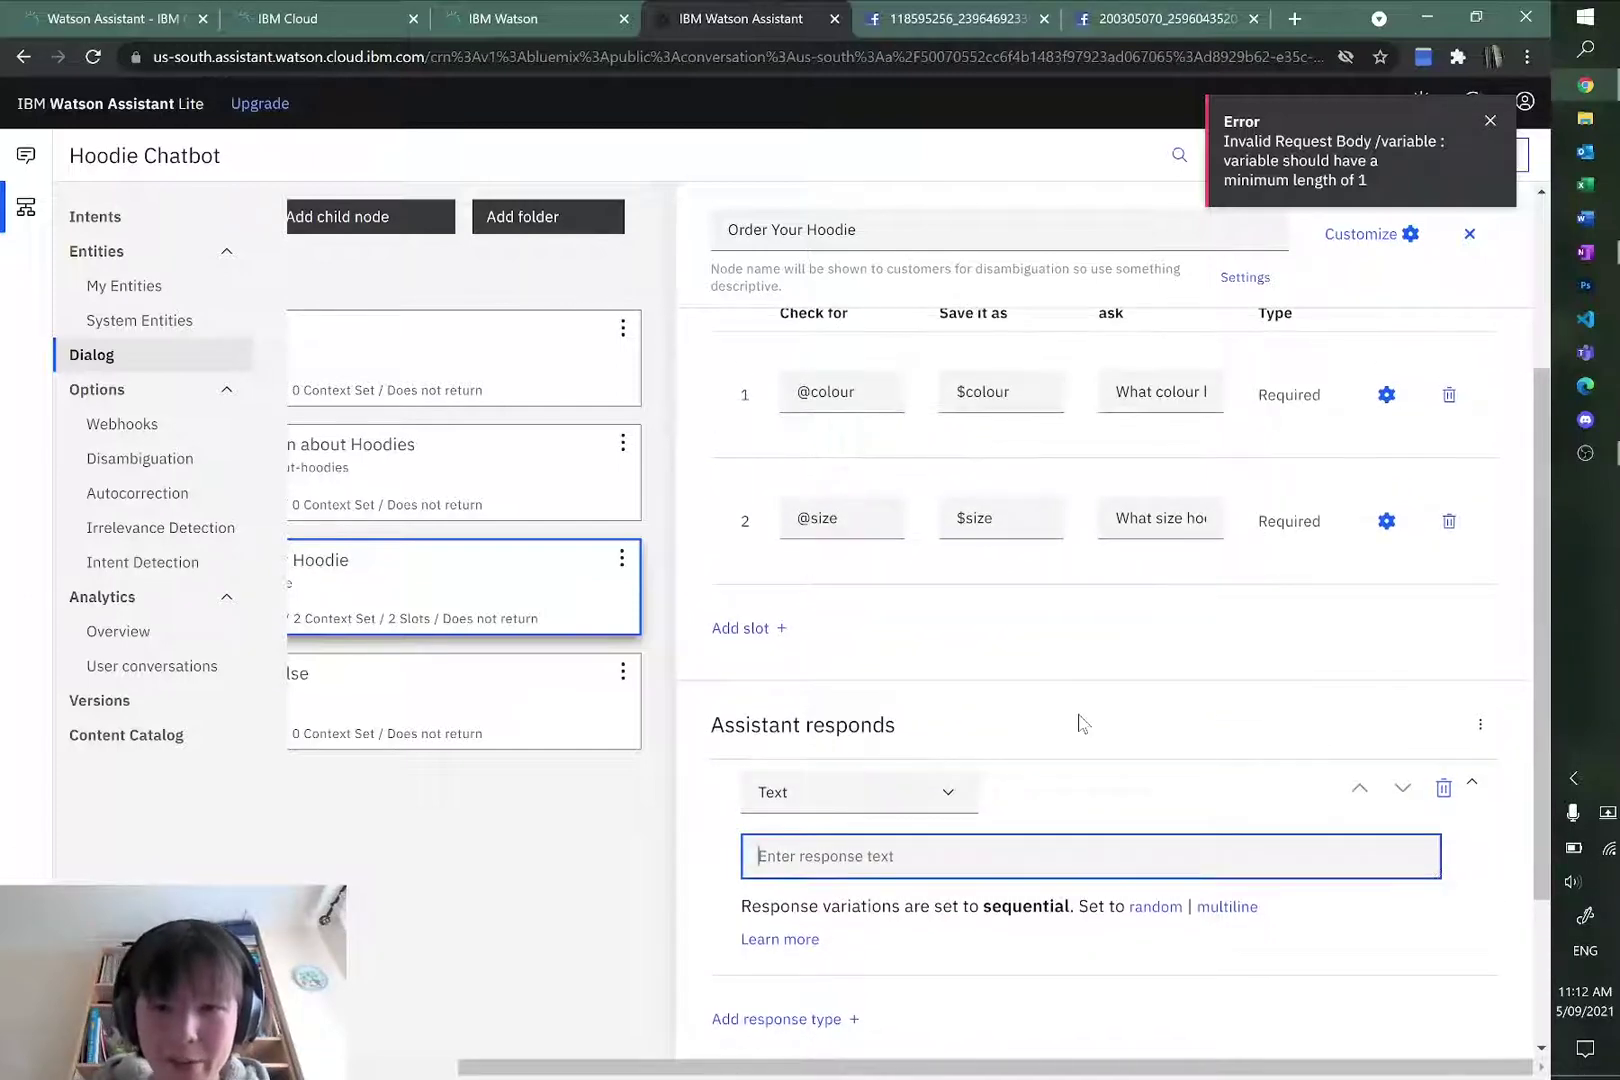
{"action": "type", "text": "So, "}
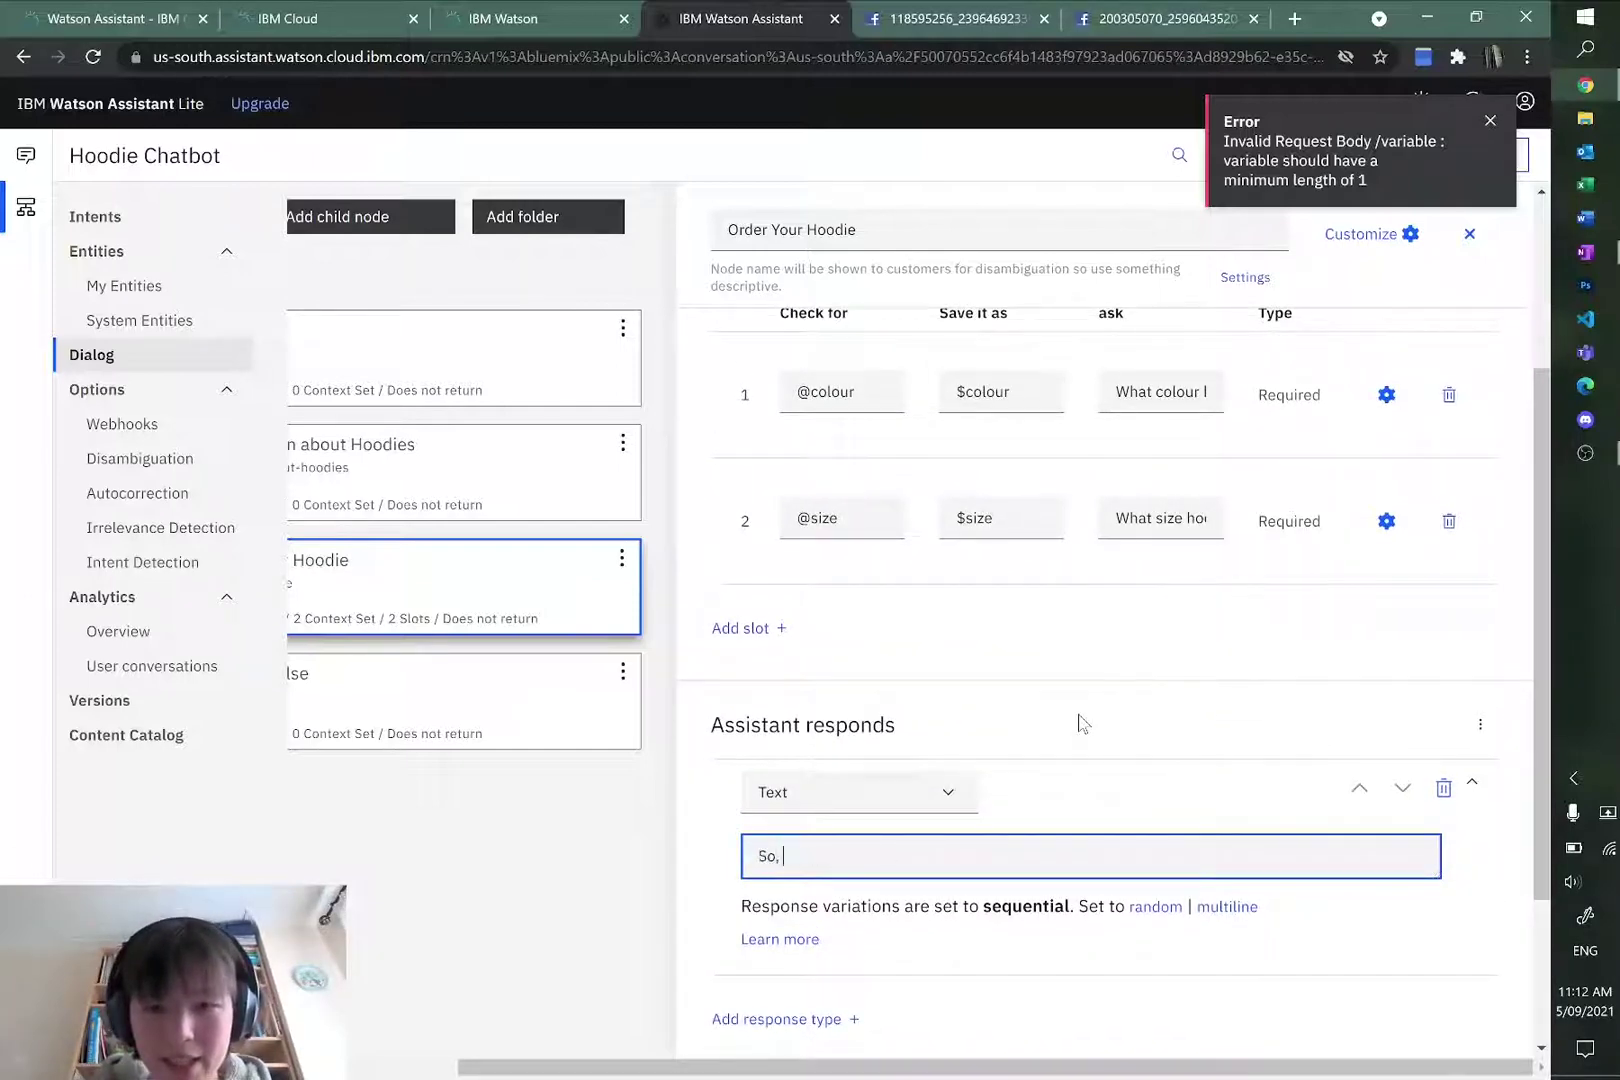
{"action": "type", "text": "you would like a $colour"}
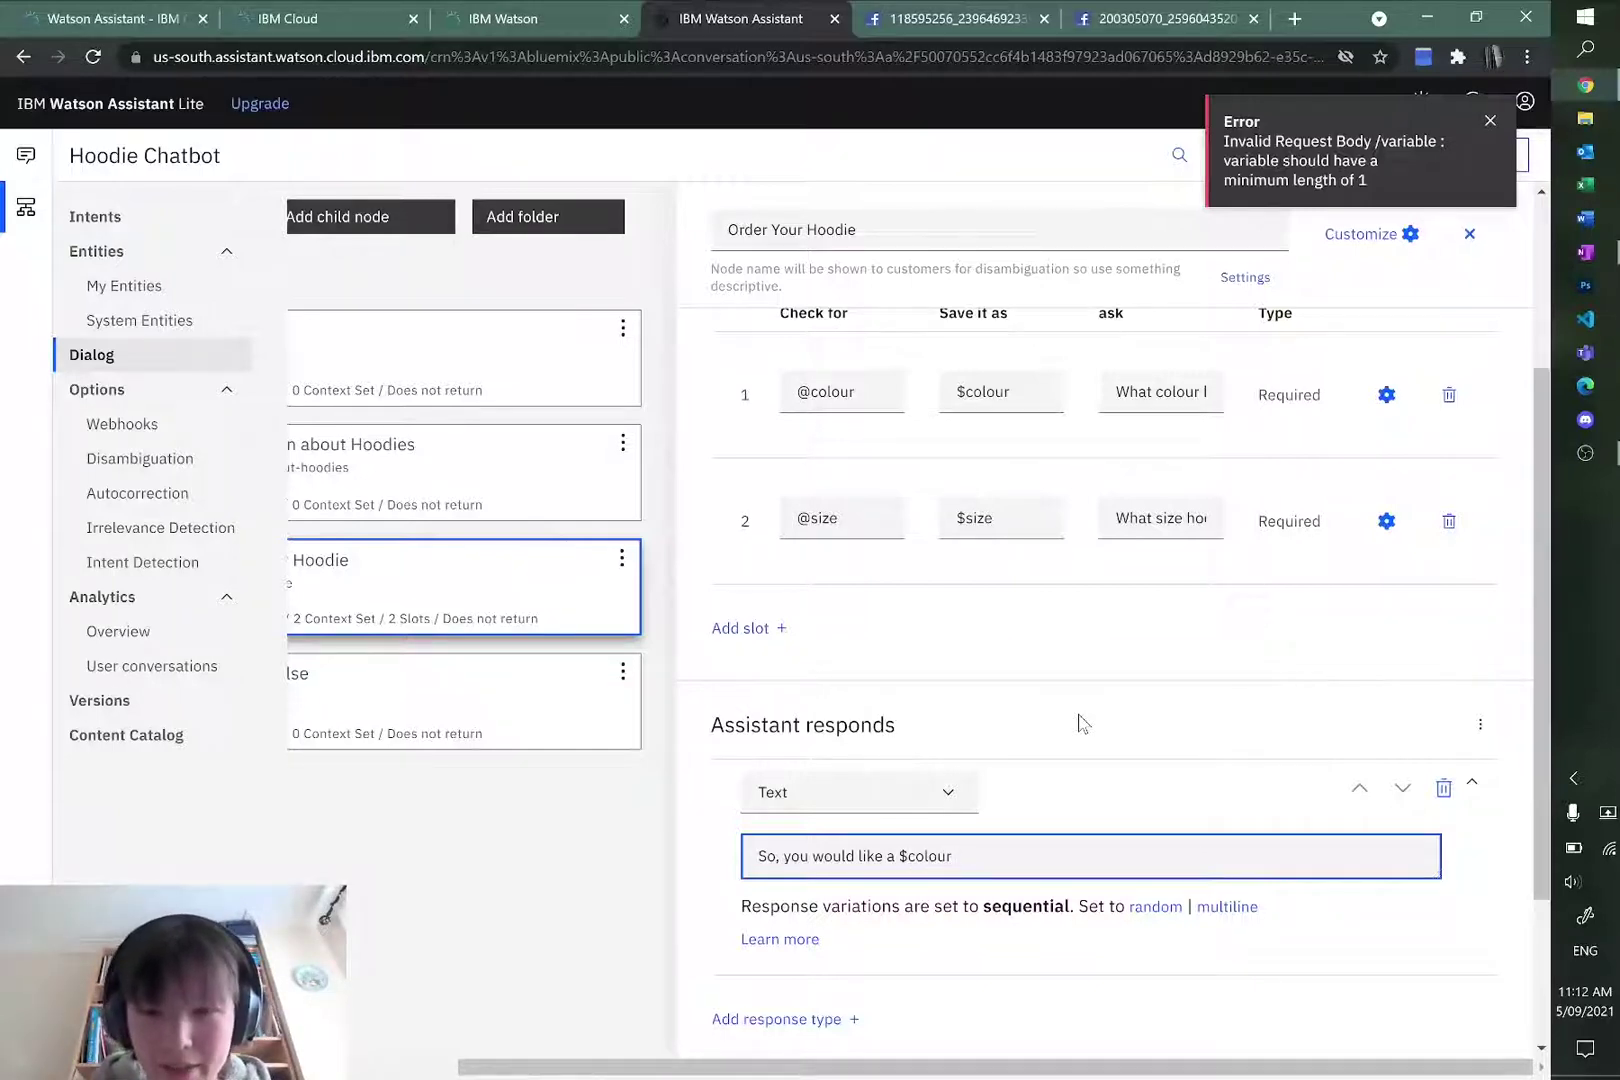
{"action": "type", "text": "odie of size"}
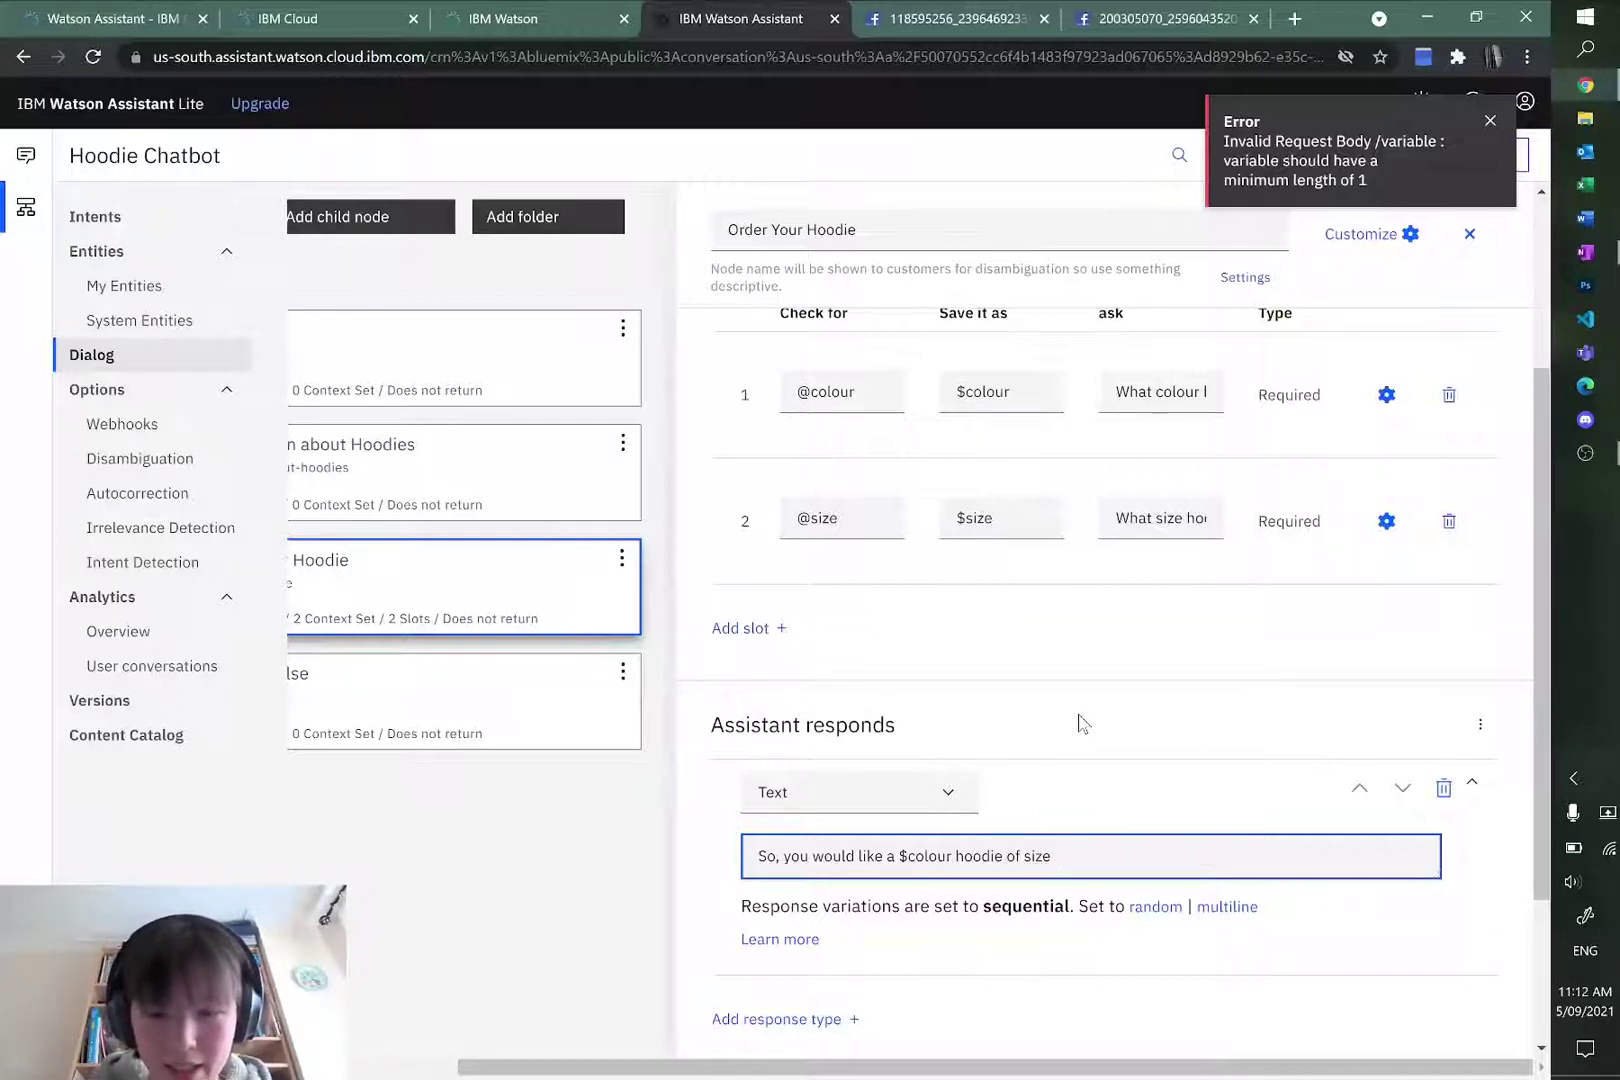
{"action": "key", "text": "BackSpace"}
{"action": "key", "text": "BackSpace"}
{"action": "type", "text": "ze."}
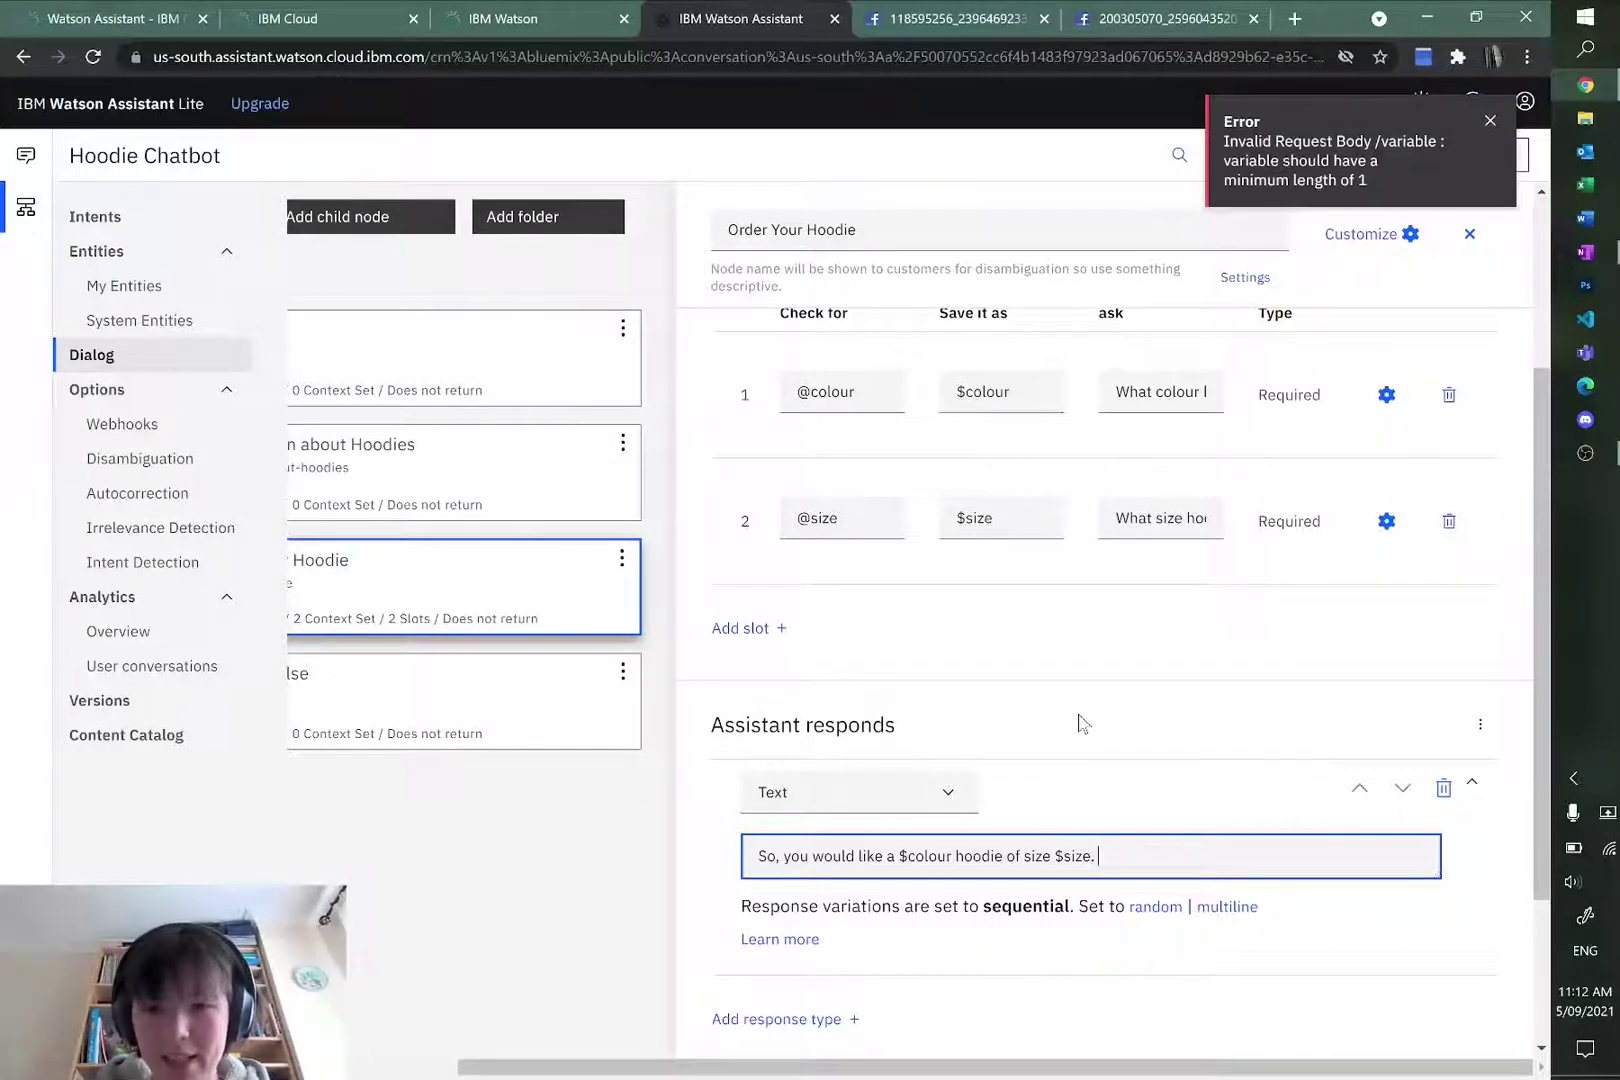
Step: Check the $colour and $size variables in the reply and dismiss the error notice
{"action": "mouse_move", "coordinate": [953, 857]}
{"action": "left_mouse_down"}
{"action": "mouse_move", "coordinate": [900, 860]}
{"action": "mouse_move", "coordinate": [950, 858]}
{"action": "left_mouse_up"}
{"action": "left_click", "coordinate": [891, 860]}
{"action": "left_click", "coordinate": [900, 858]}
{"action": "left_click", "coordinate": [955, 857]}
{"action": "left_click", "coordinate": [906, 857]}
{"action": "left_click", "coordinate": [953, 857]}
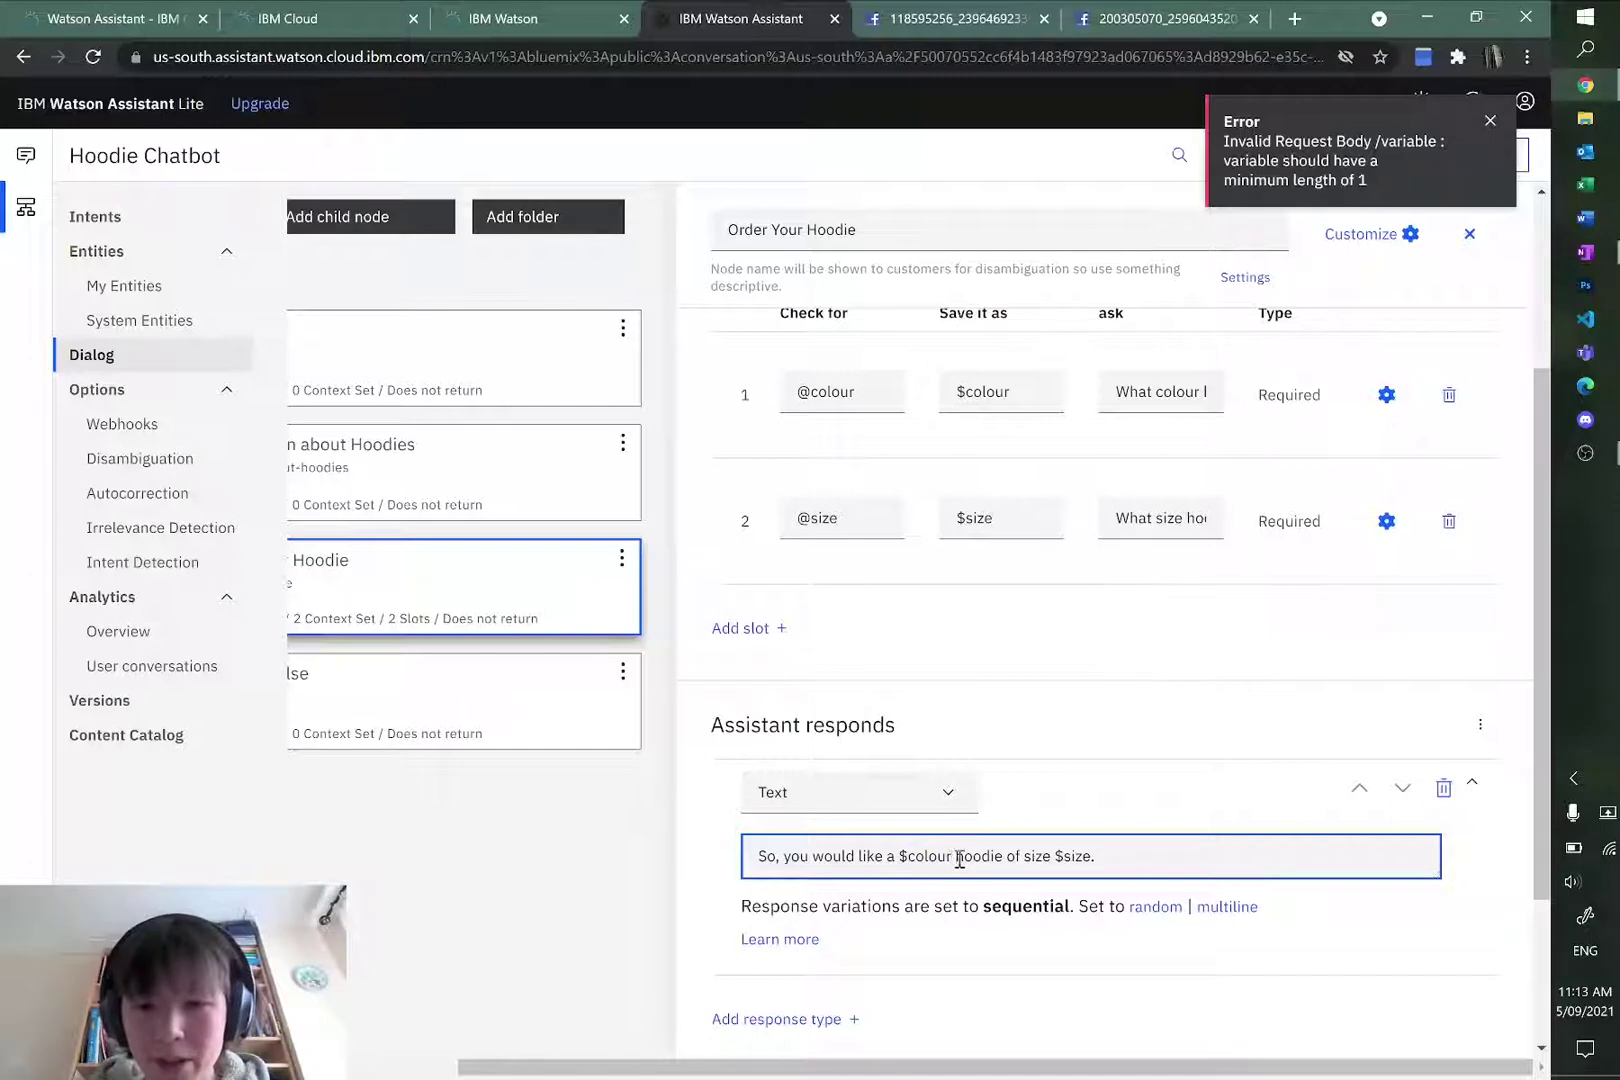
{"action": "left_click_drag", "start_coordinate": [1054, 857], "coordinate": [1085, 853]}
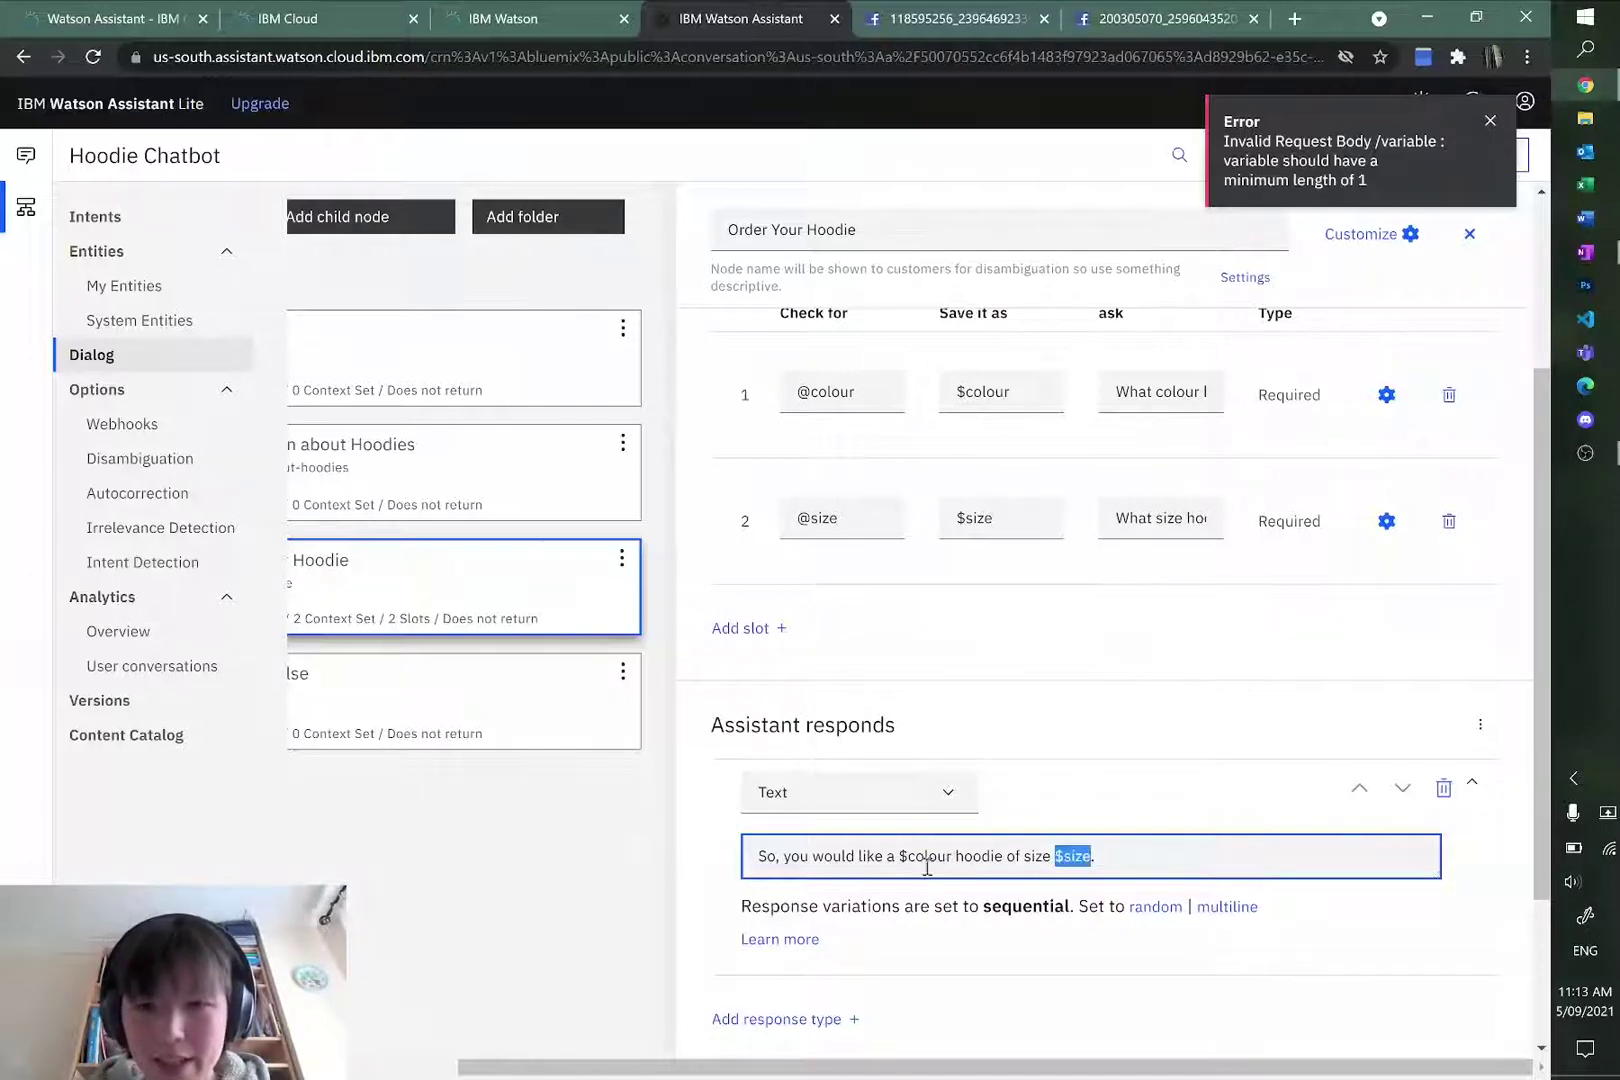
{"action": "left_click", "coordinate": [927, 867]}
{"action": "scroll", "coordinate": [922, 838], "scroll_direction": "up", "scroll_amount": 3}
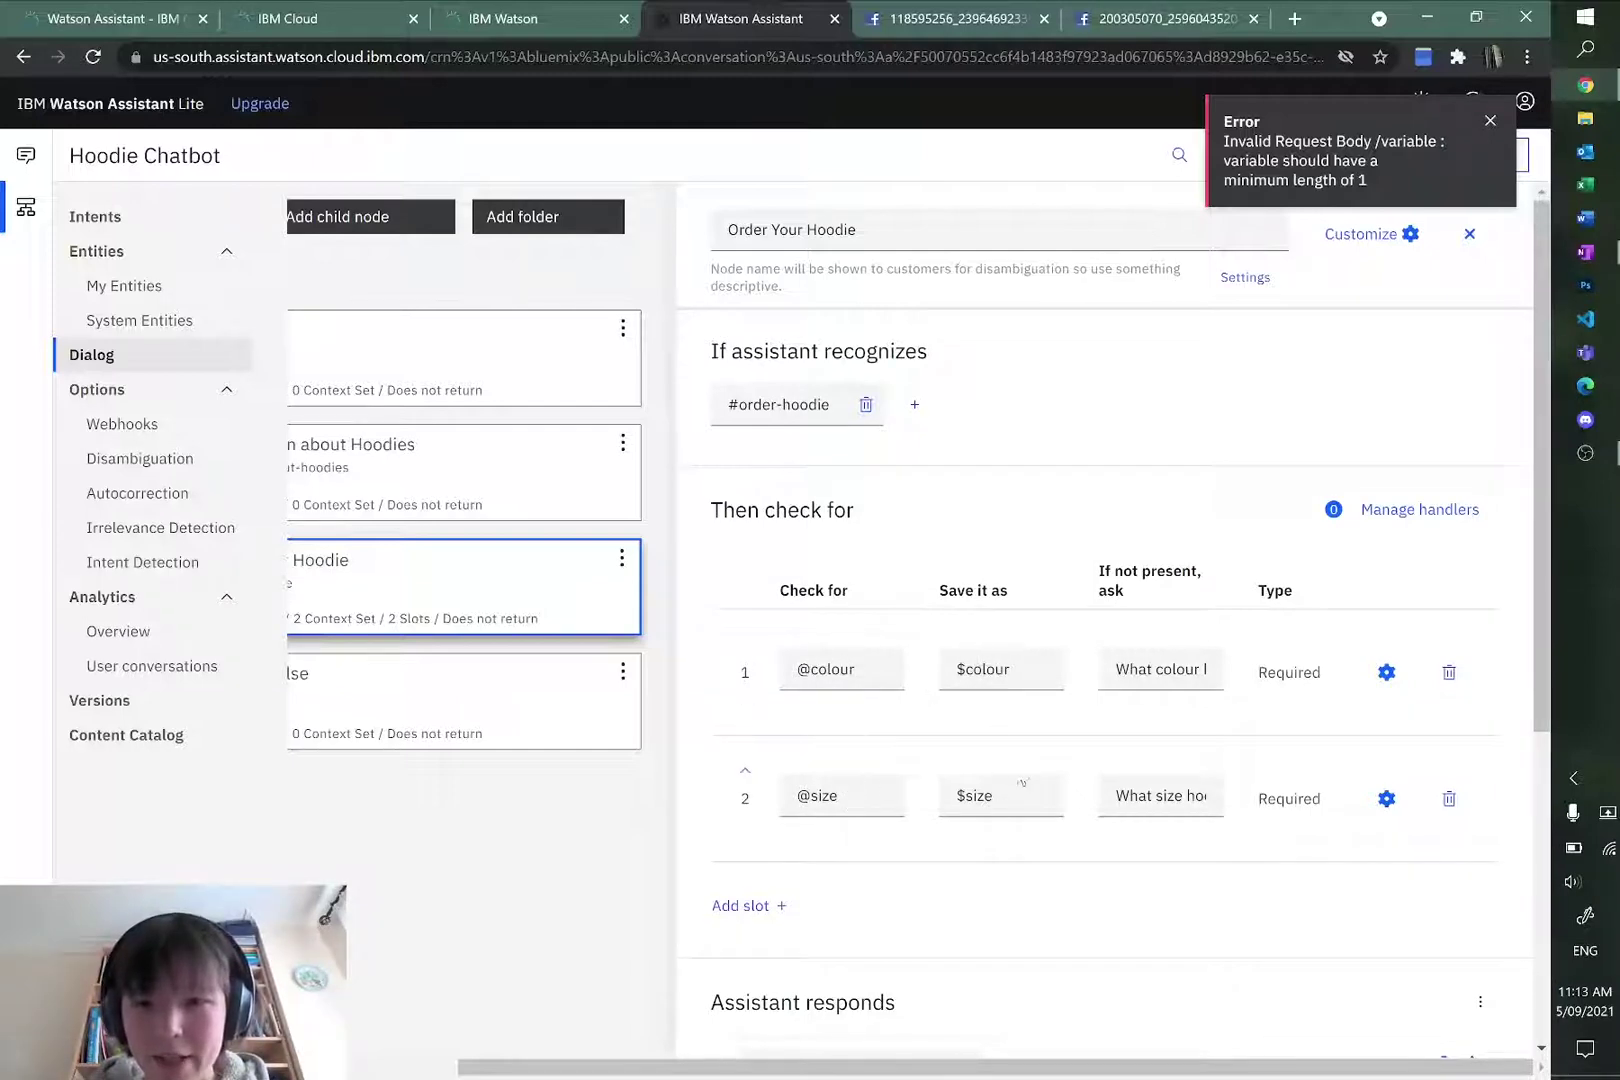
{"action": "scroll", "coordinate": [983, 660], "scroll_direction": "down", "scroll_amount": 3}
{"action": "left_click_drag", "start_coordinate": [898, 809], "coordinate": [937, 808]}
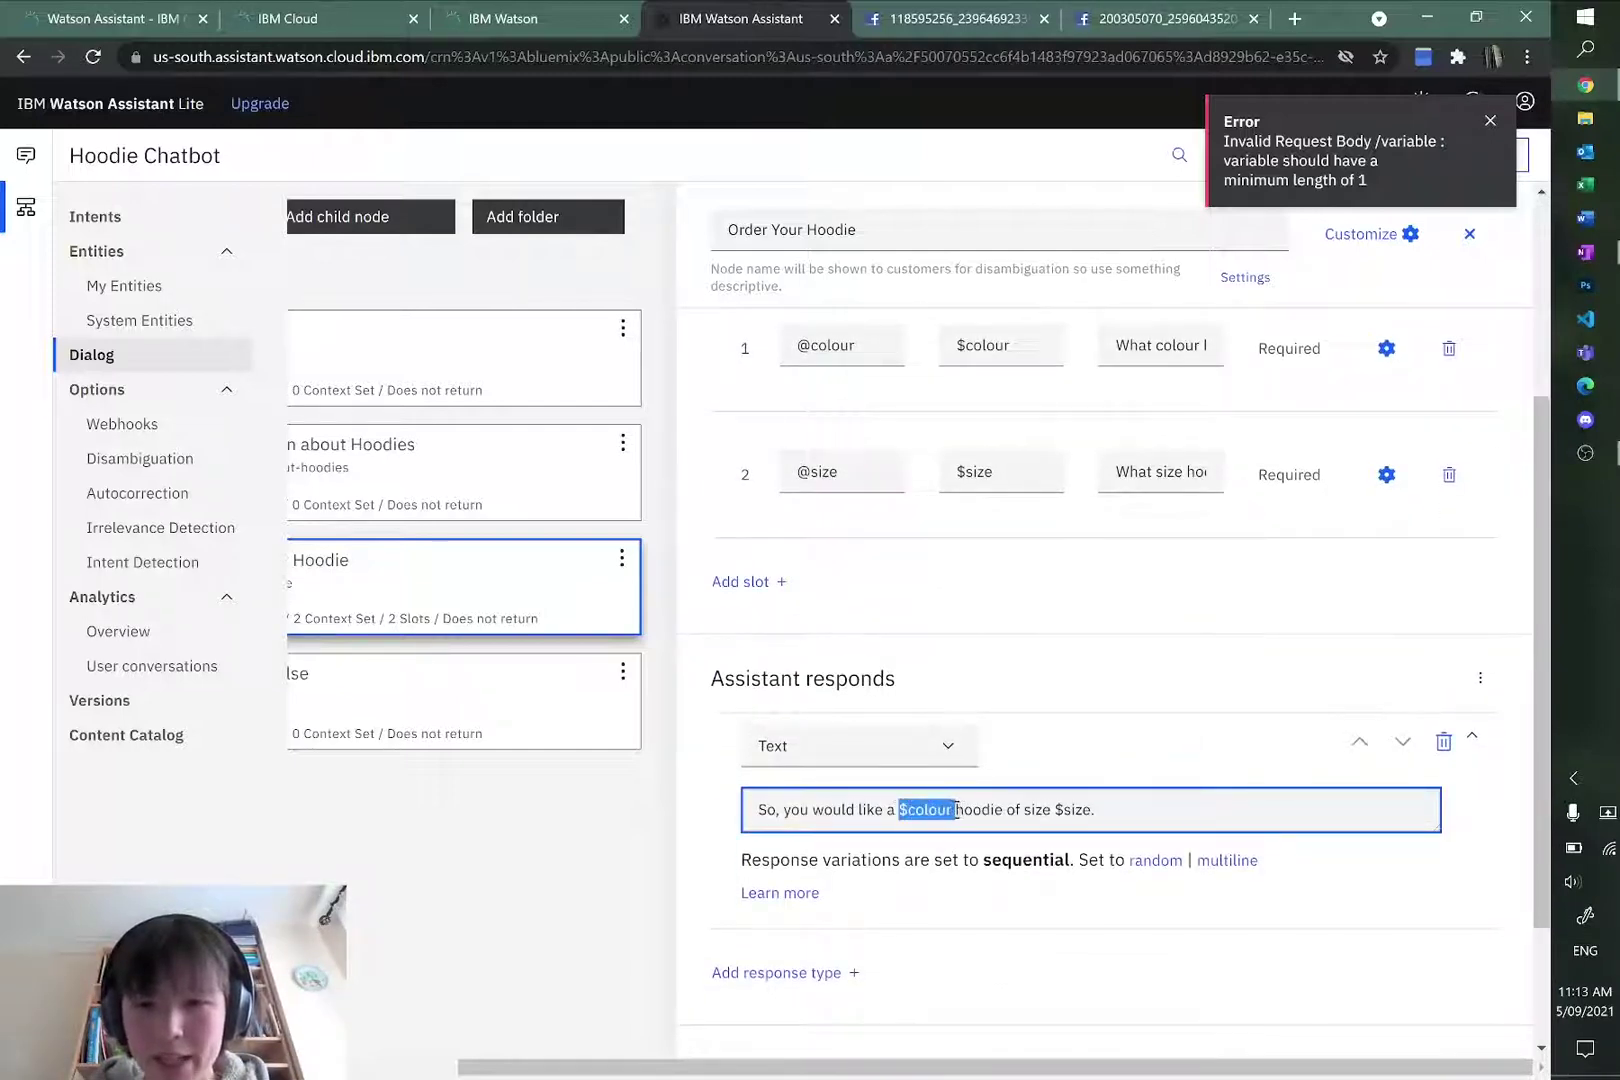
{"action": "left_click", "coordinate": [1097, 806]}
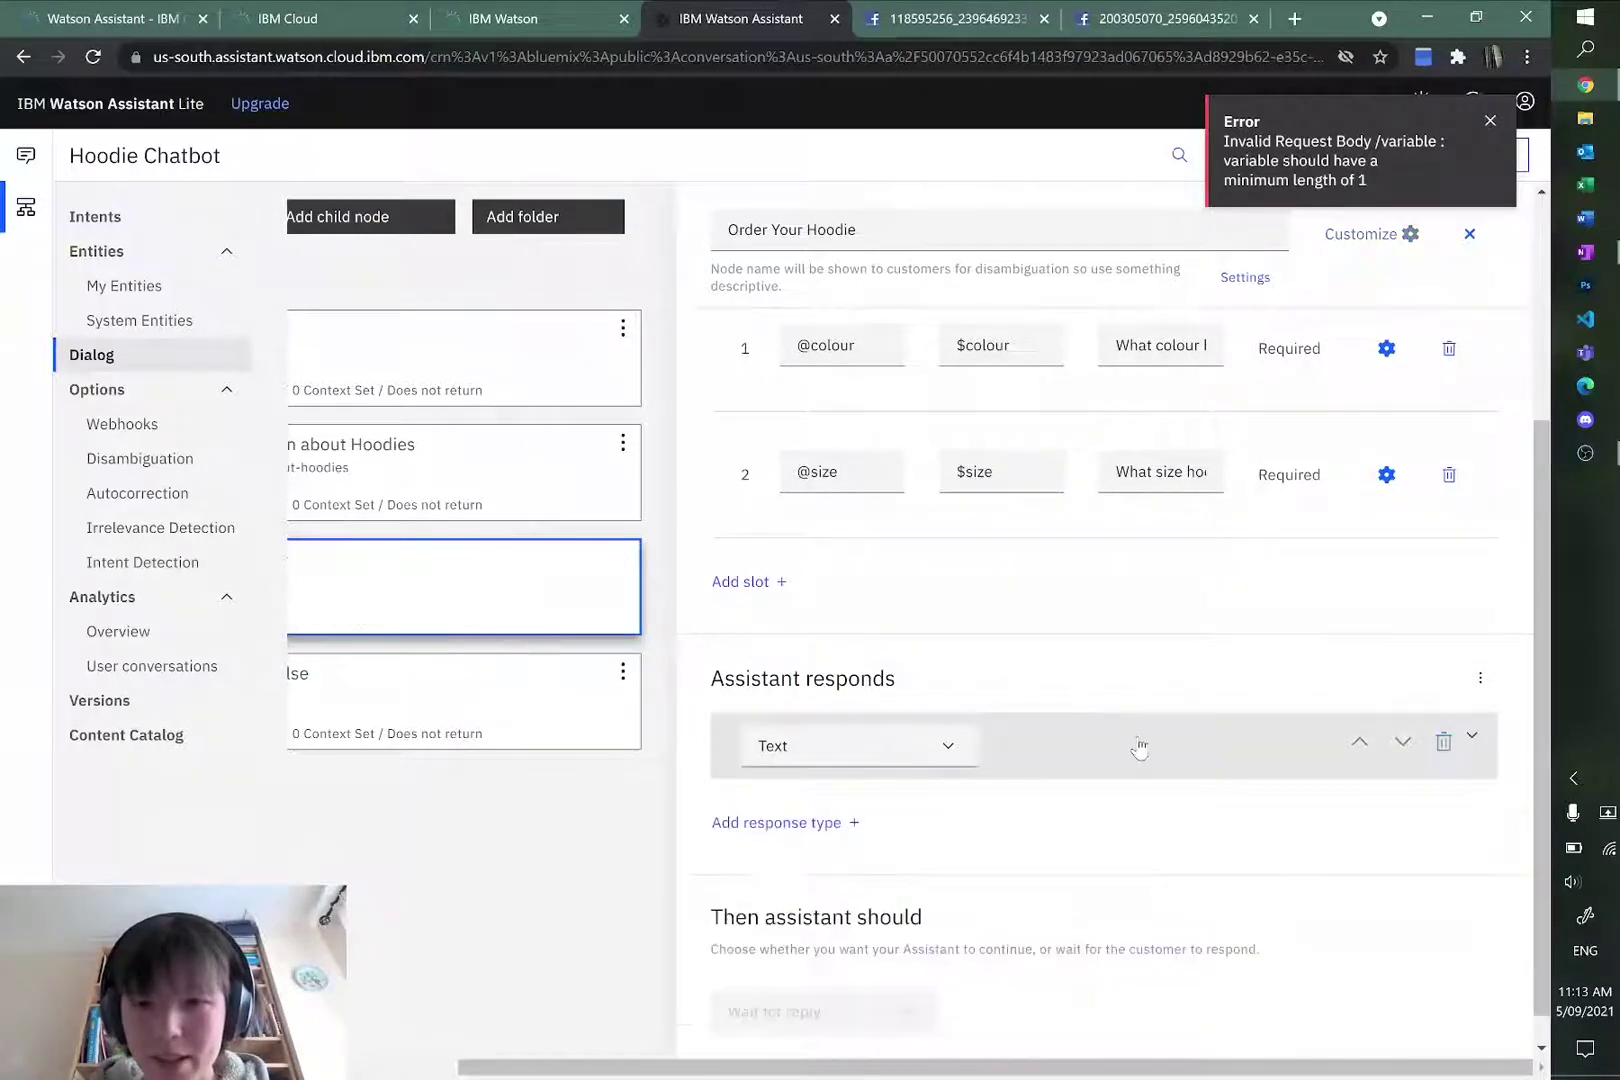
{"action": "scroll", "coordinate": [1118, 678], "scroll_direction": "up", "scroll_amount": 3}
{"action": "scroll", "coordinate": [1120, 680], "scroll_direction": "up", "scroll_amount": 1}
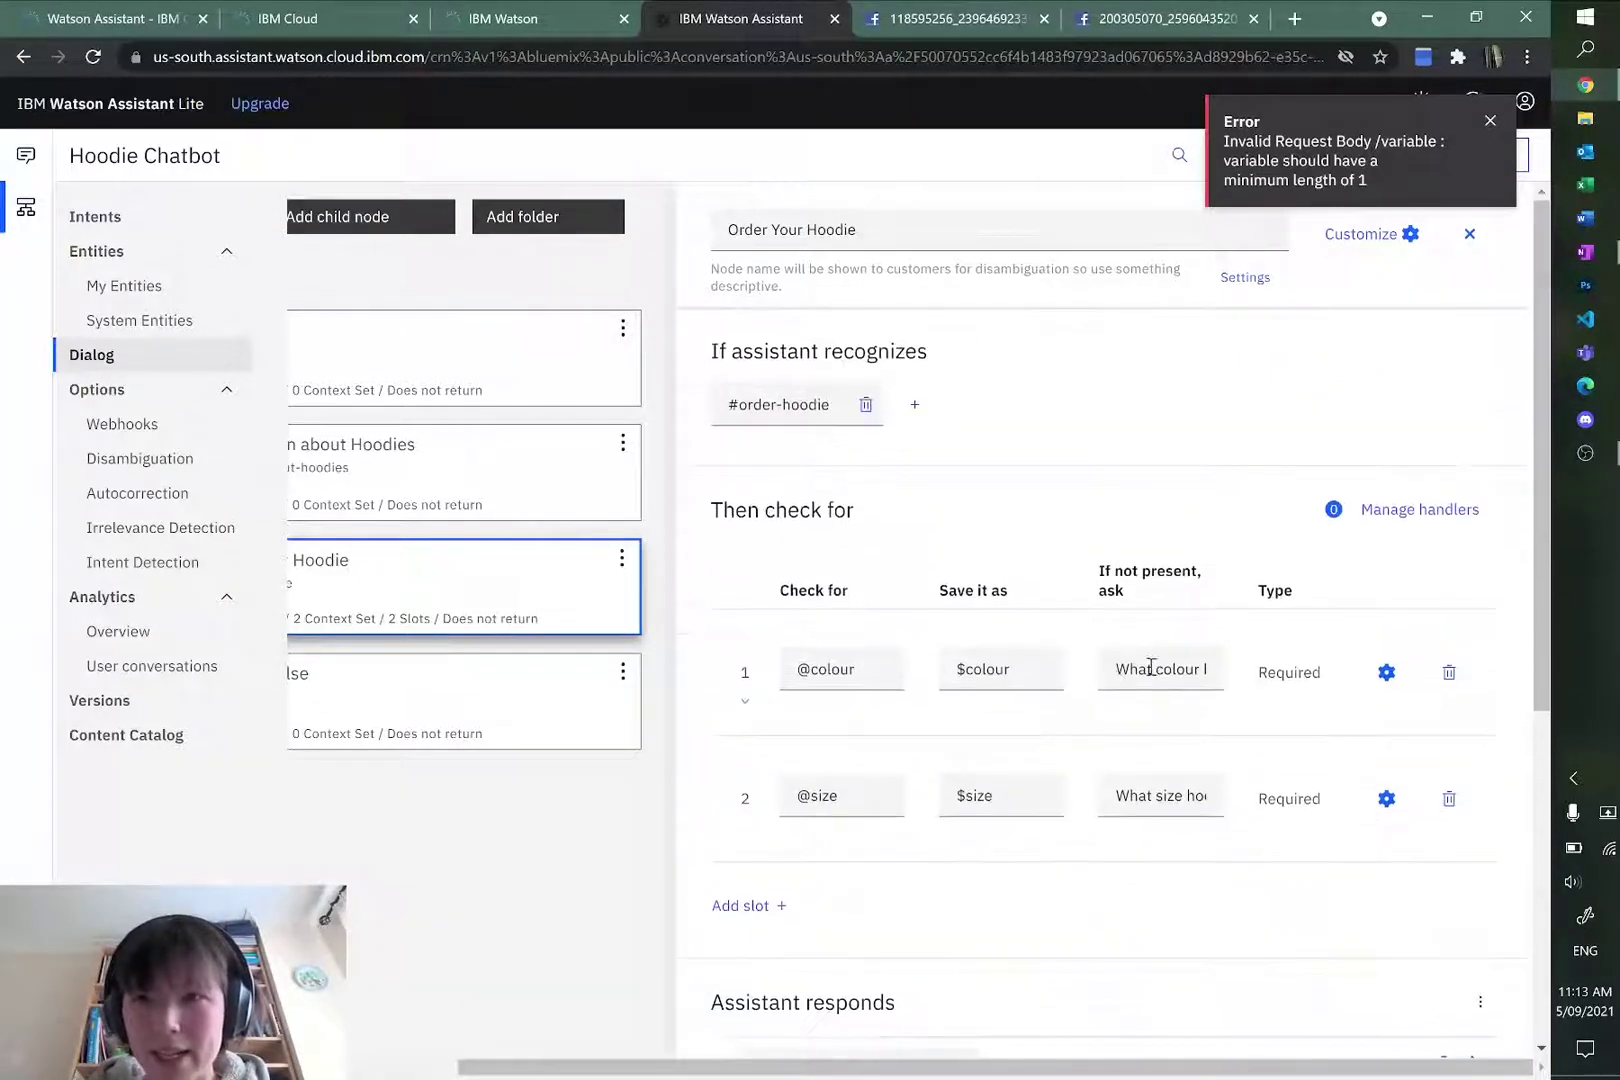
{"action": "left_click", "coordinate": [1490, 121]}
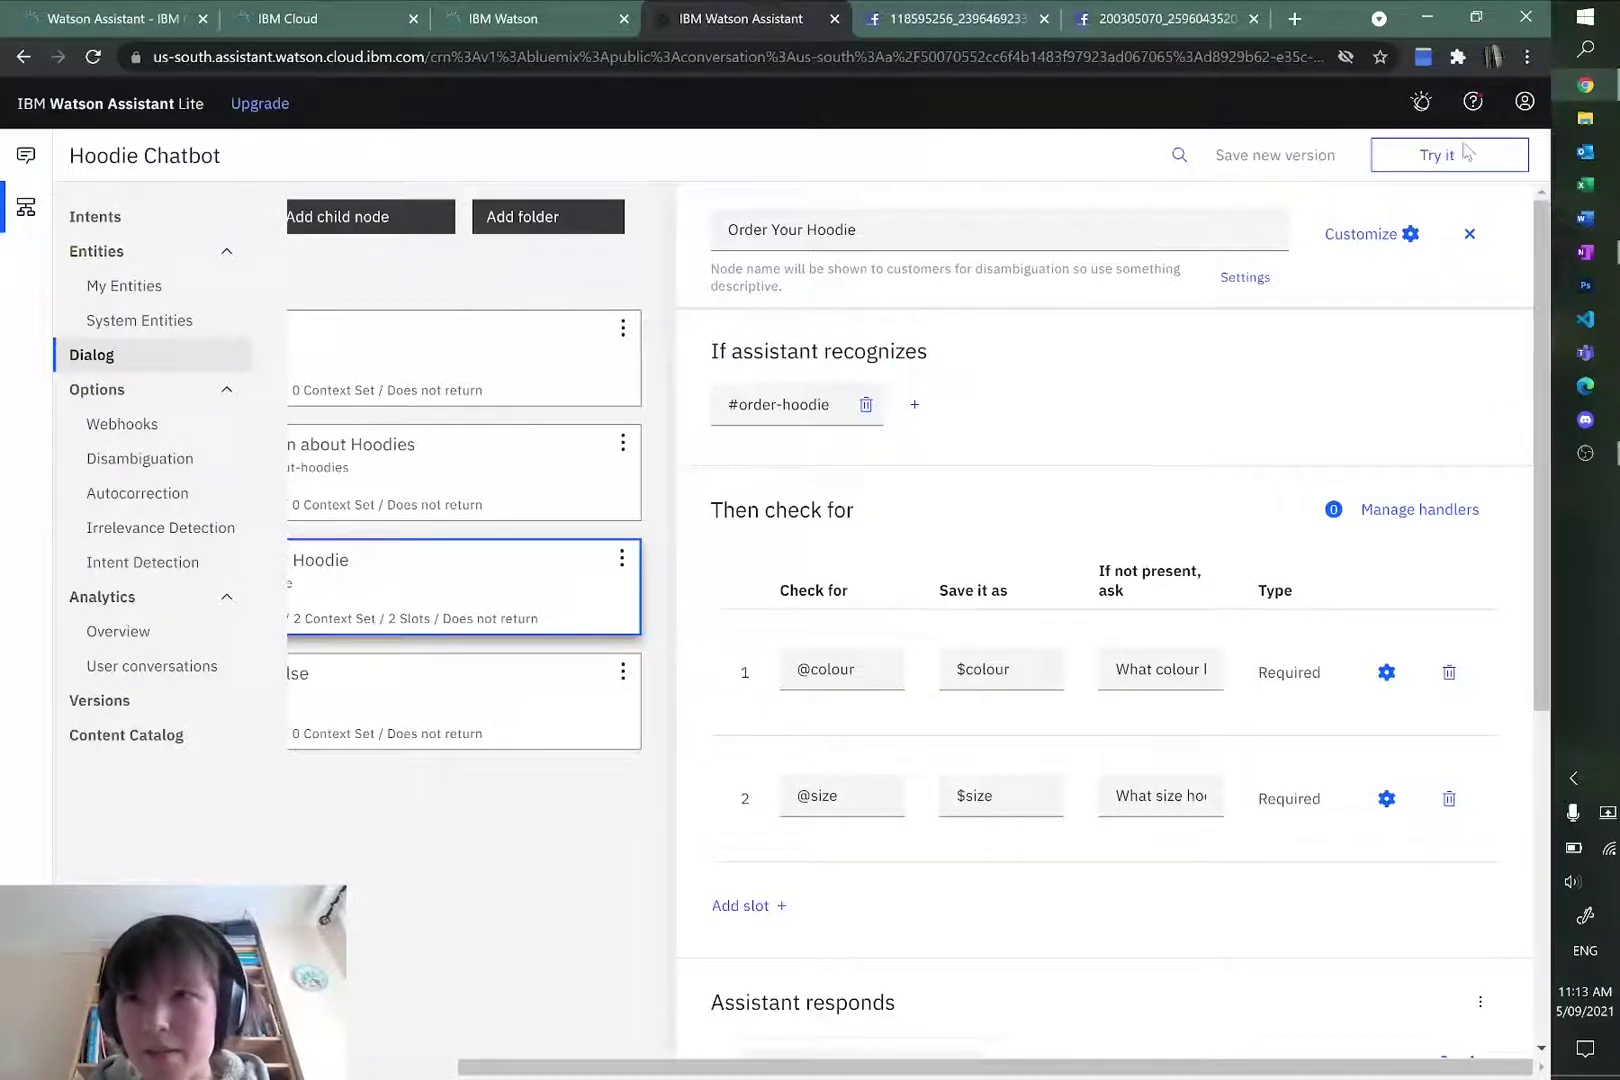
Step: In a cleared Try it out chat, send 'order a hoodie' and answer the colour question with 'black'
{"action": "left_click", "coordinate": [1450, 155]}
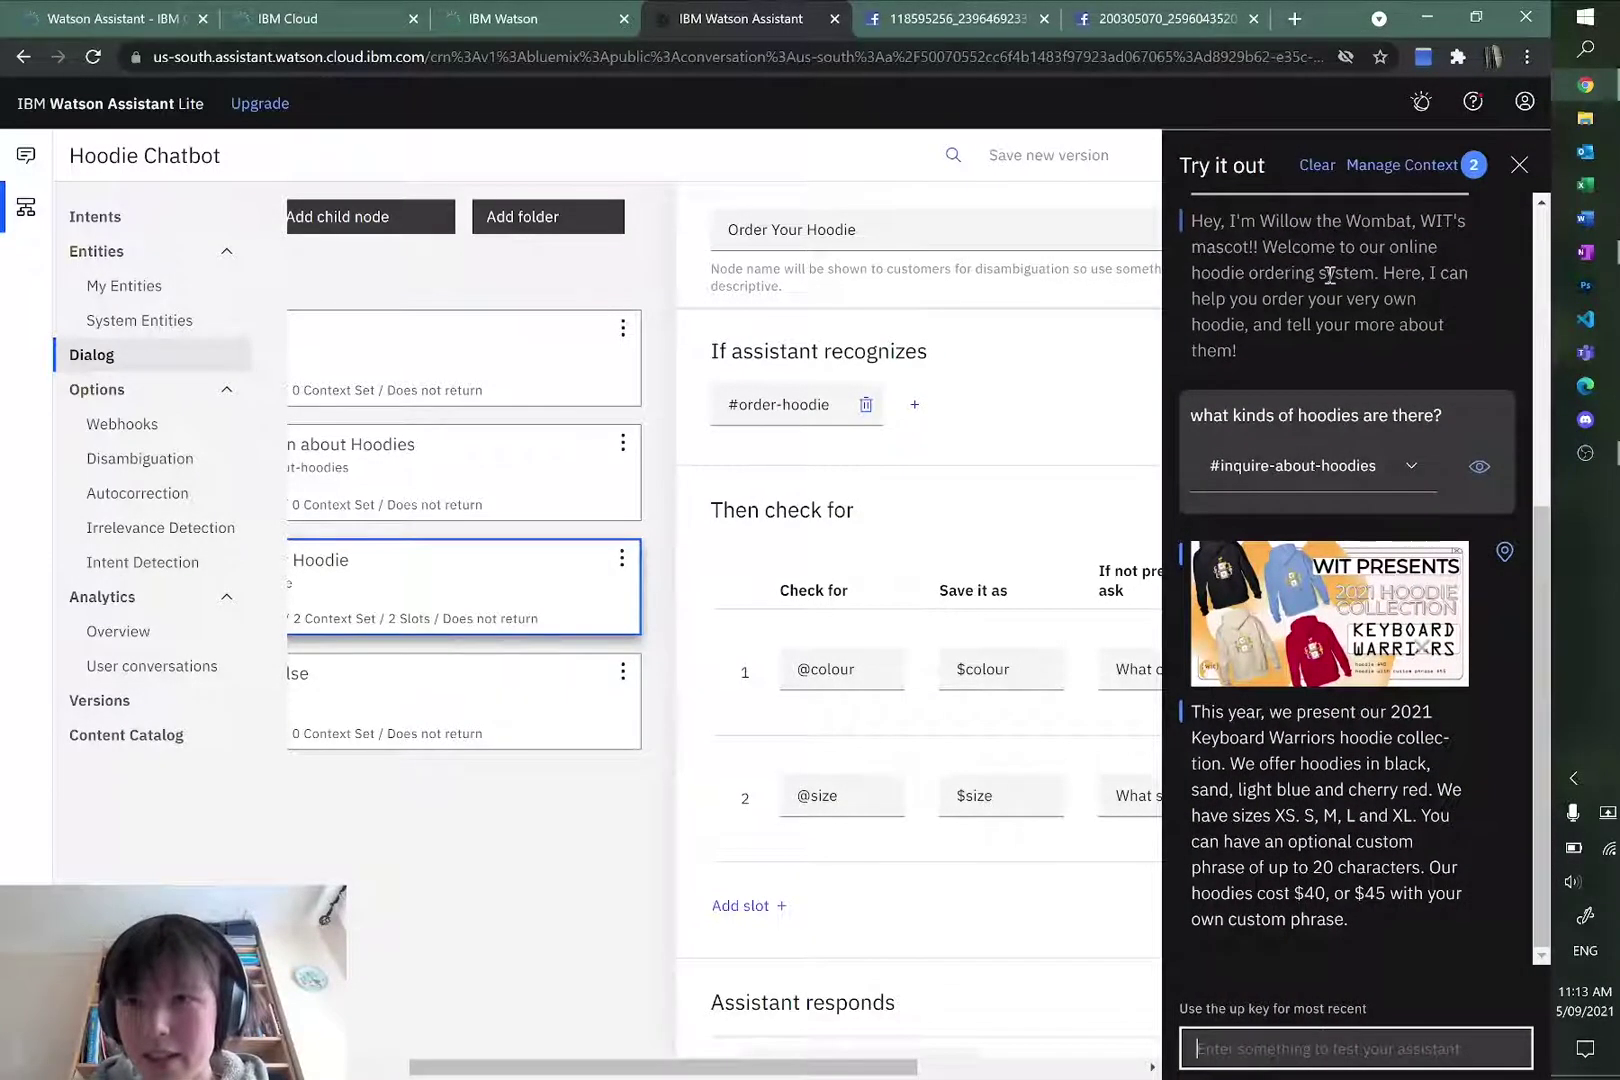
{"action": "left_click", "coordinate": [1318, 164]}
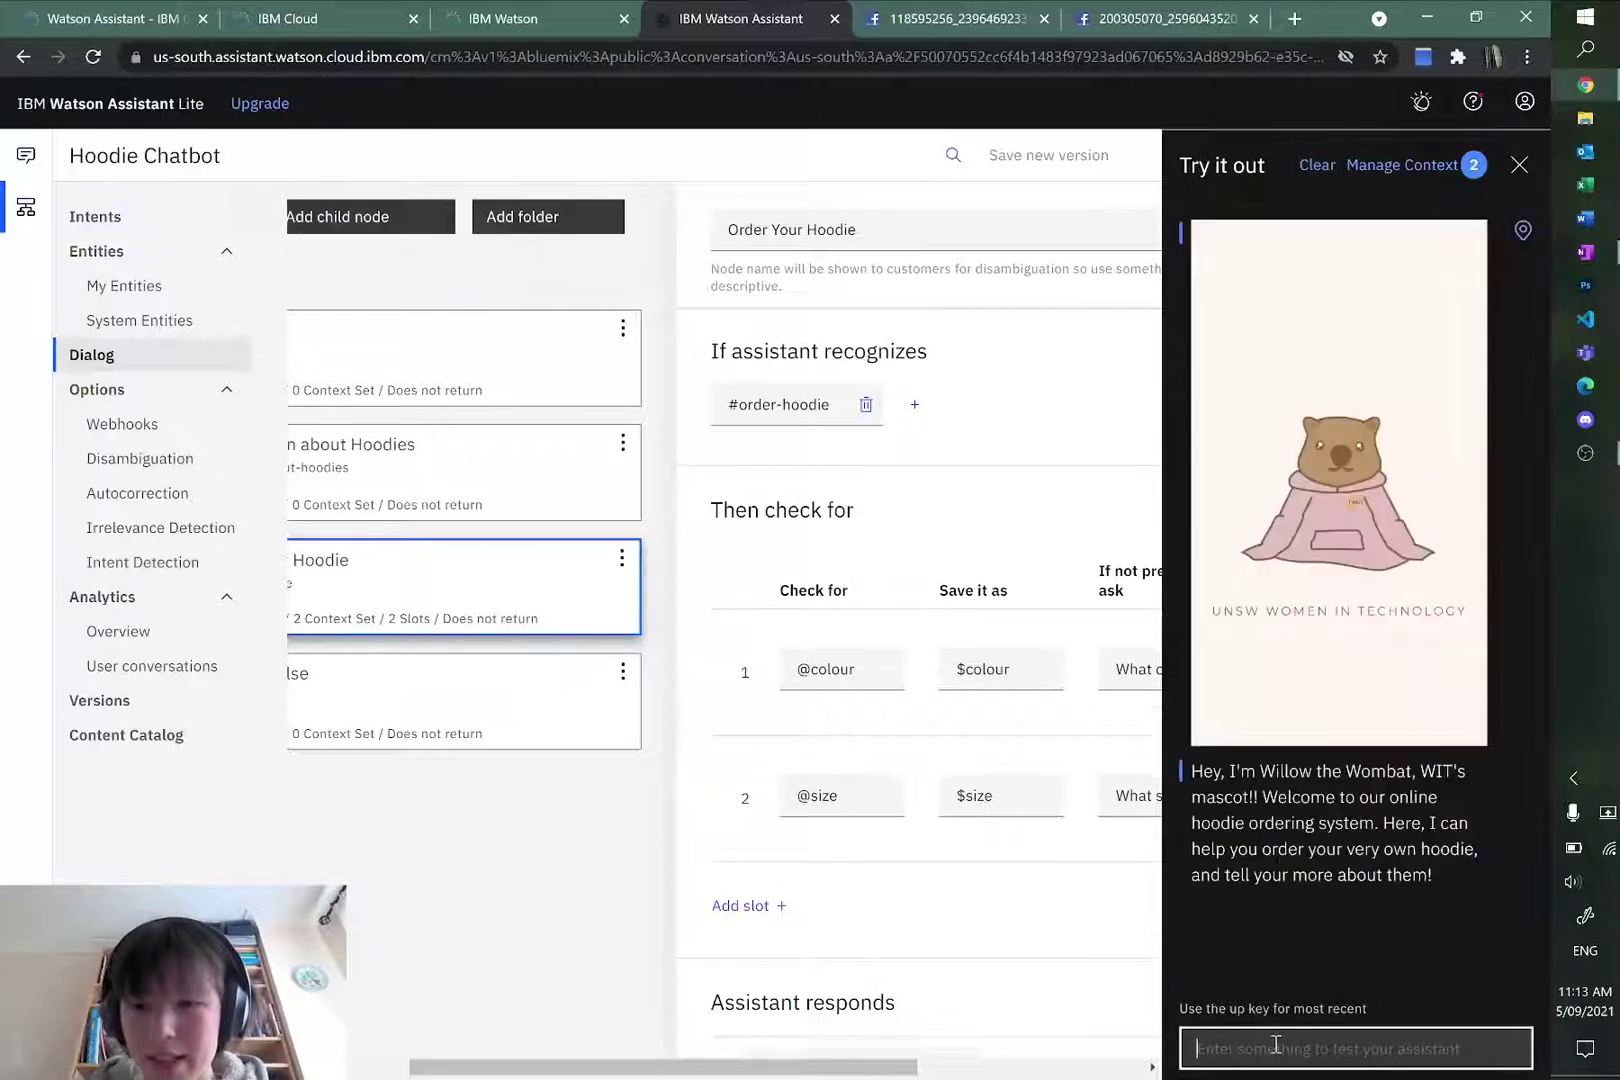
{"action": "type", "text": "order a hoodie"}
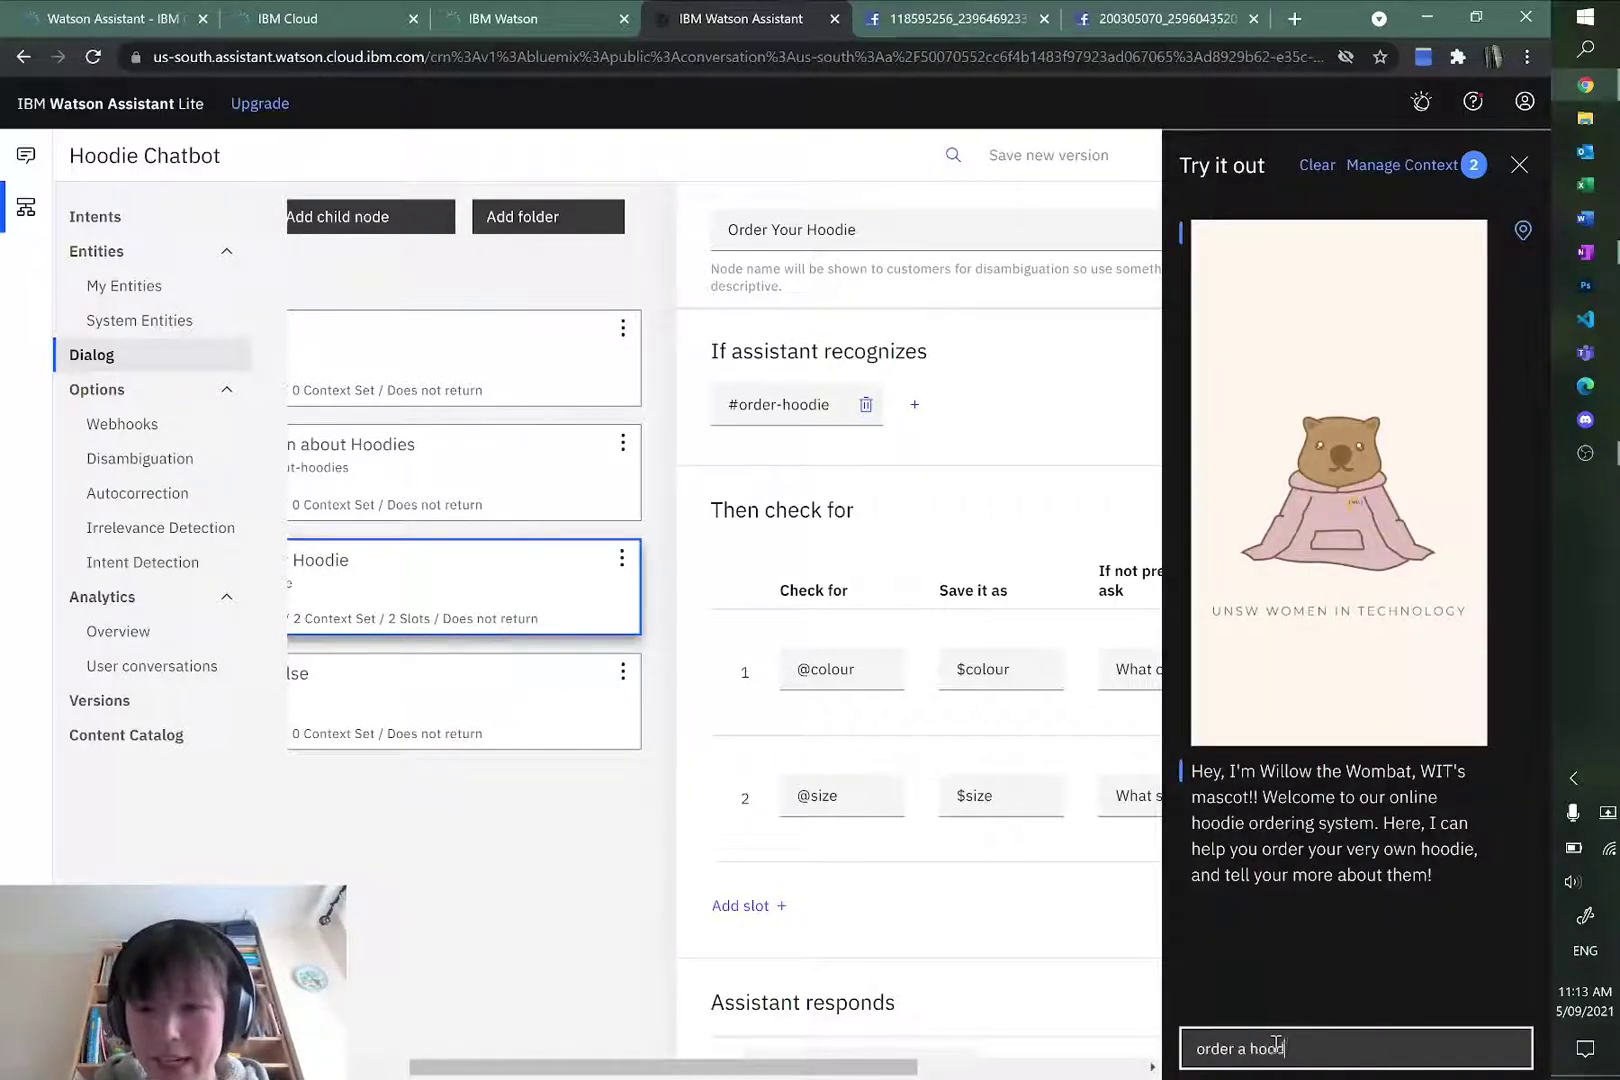
{"action": "key", "text": "Return"}
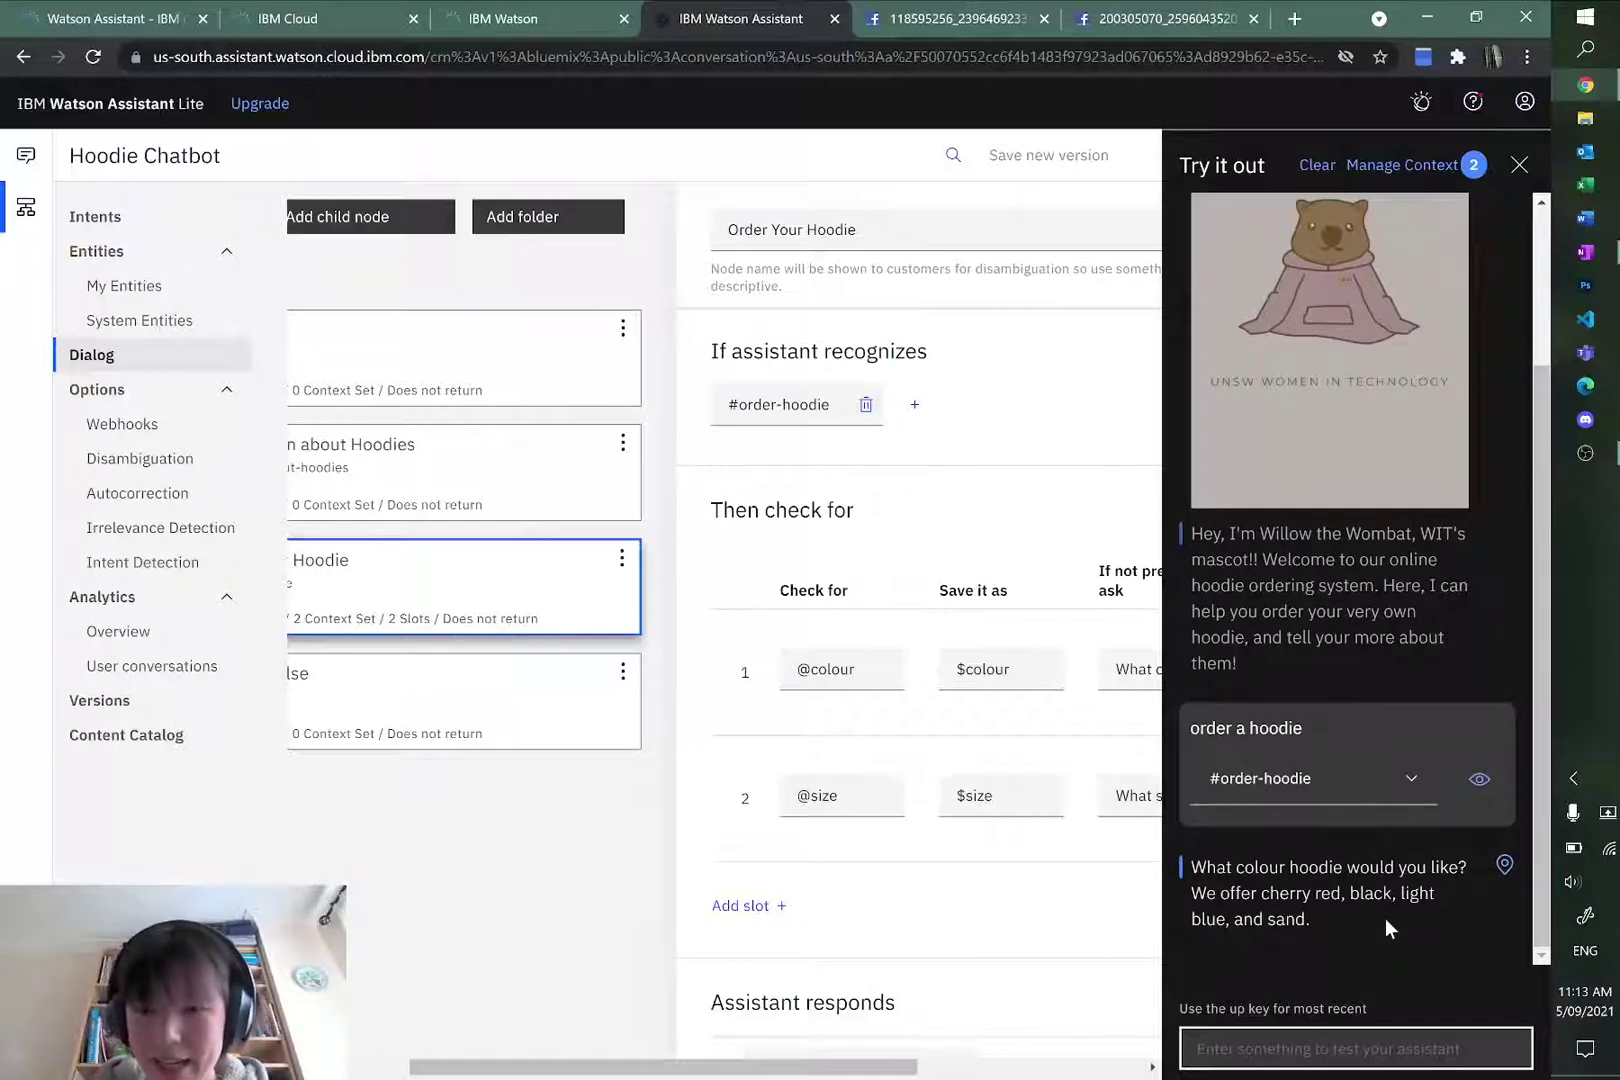
{"action": "type", "text": "b lac"}
{"action": "key", "text": "BackSpace"}
{"action": "key", "text": "BackSpace"}
{"action": "key", "text": "BackSpace"}
{"action": "key", "text": "BackSpace"}
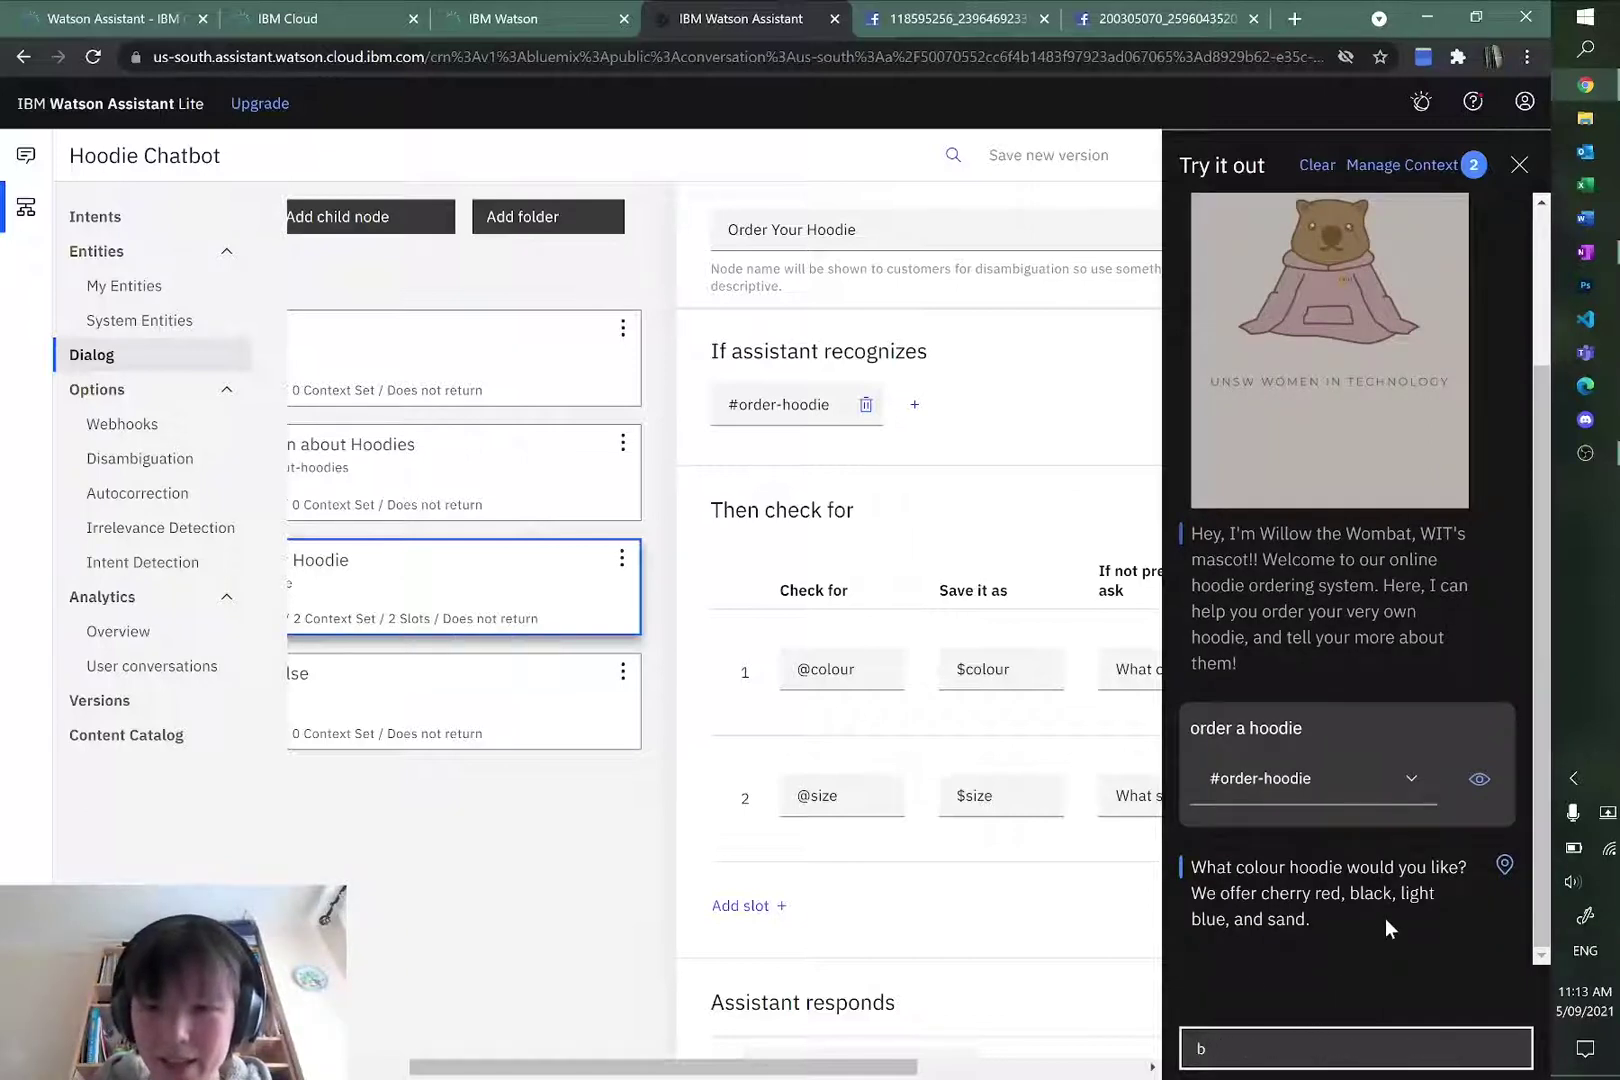
{"action": "type", "text": "lack"}
{"action": "key", "text": "Return"}
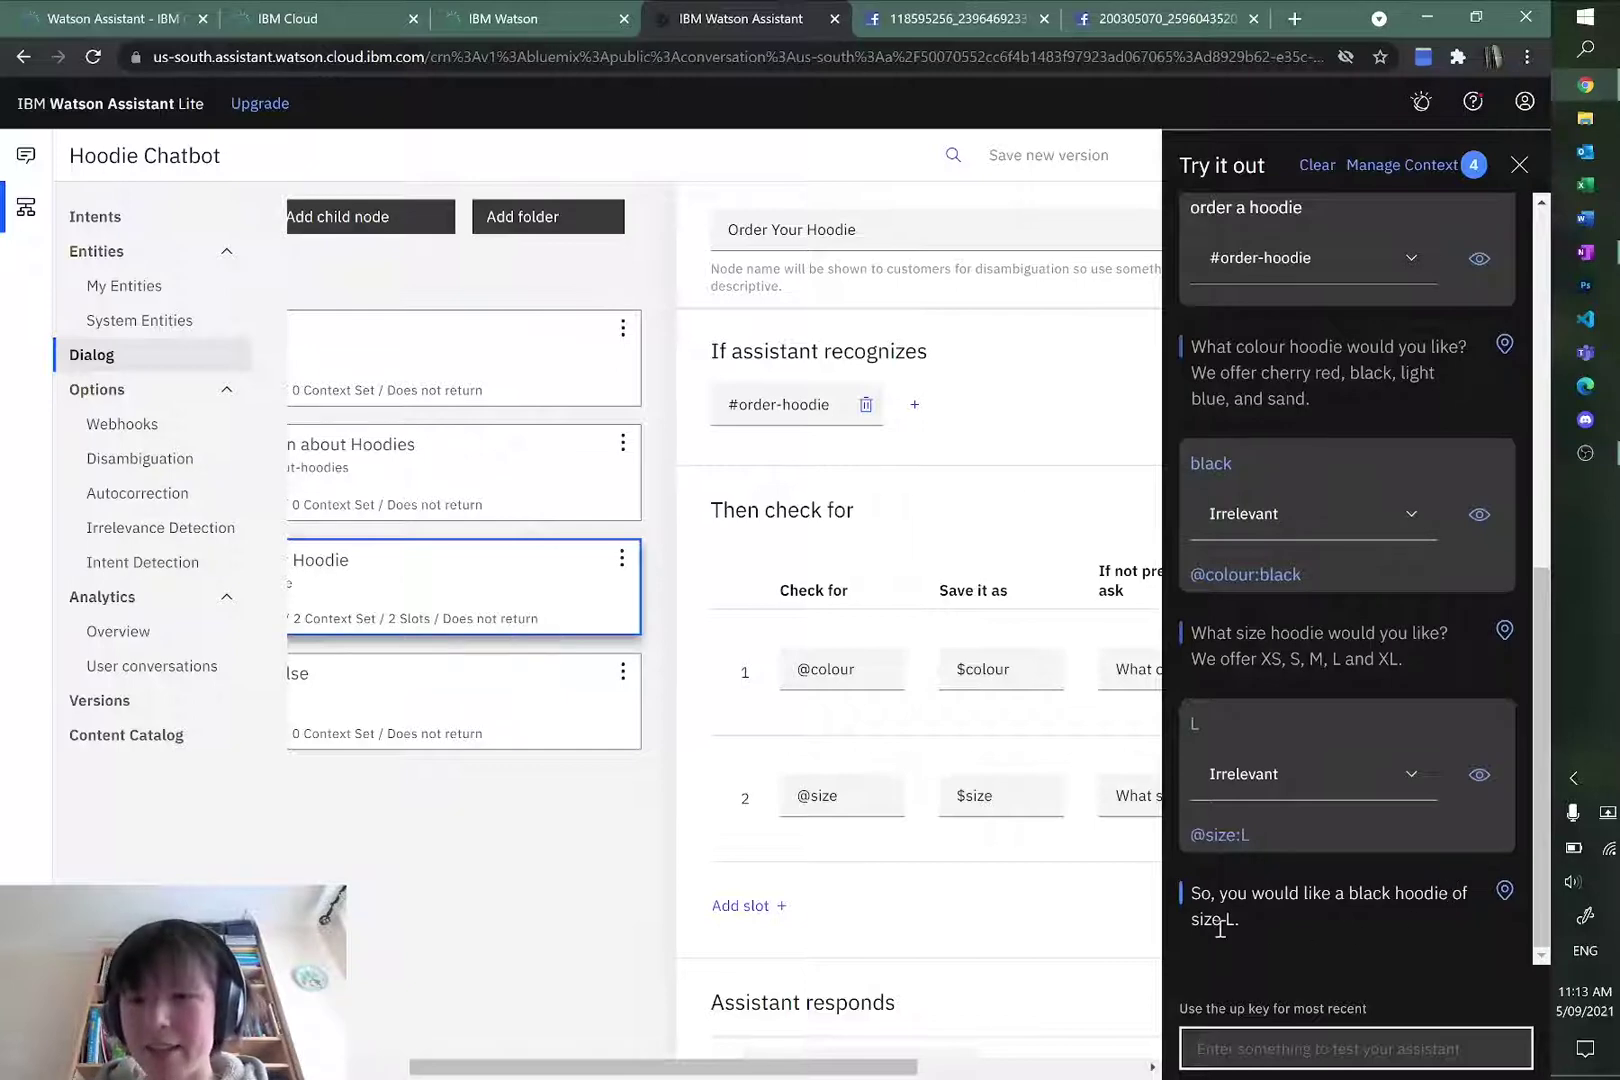
{"action": "scroll", "coordinate": [1311, 910], "scroll_direction": "up", "scroll_amount": 5}
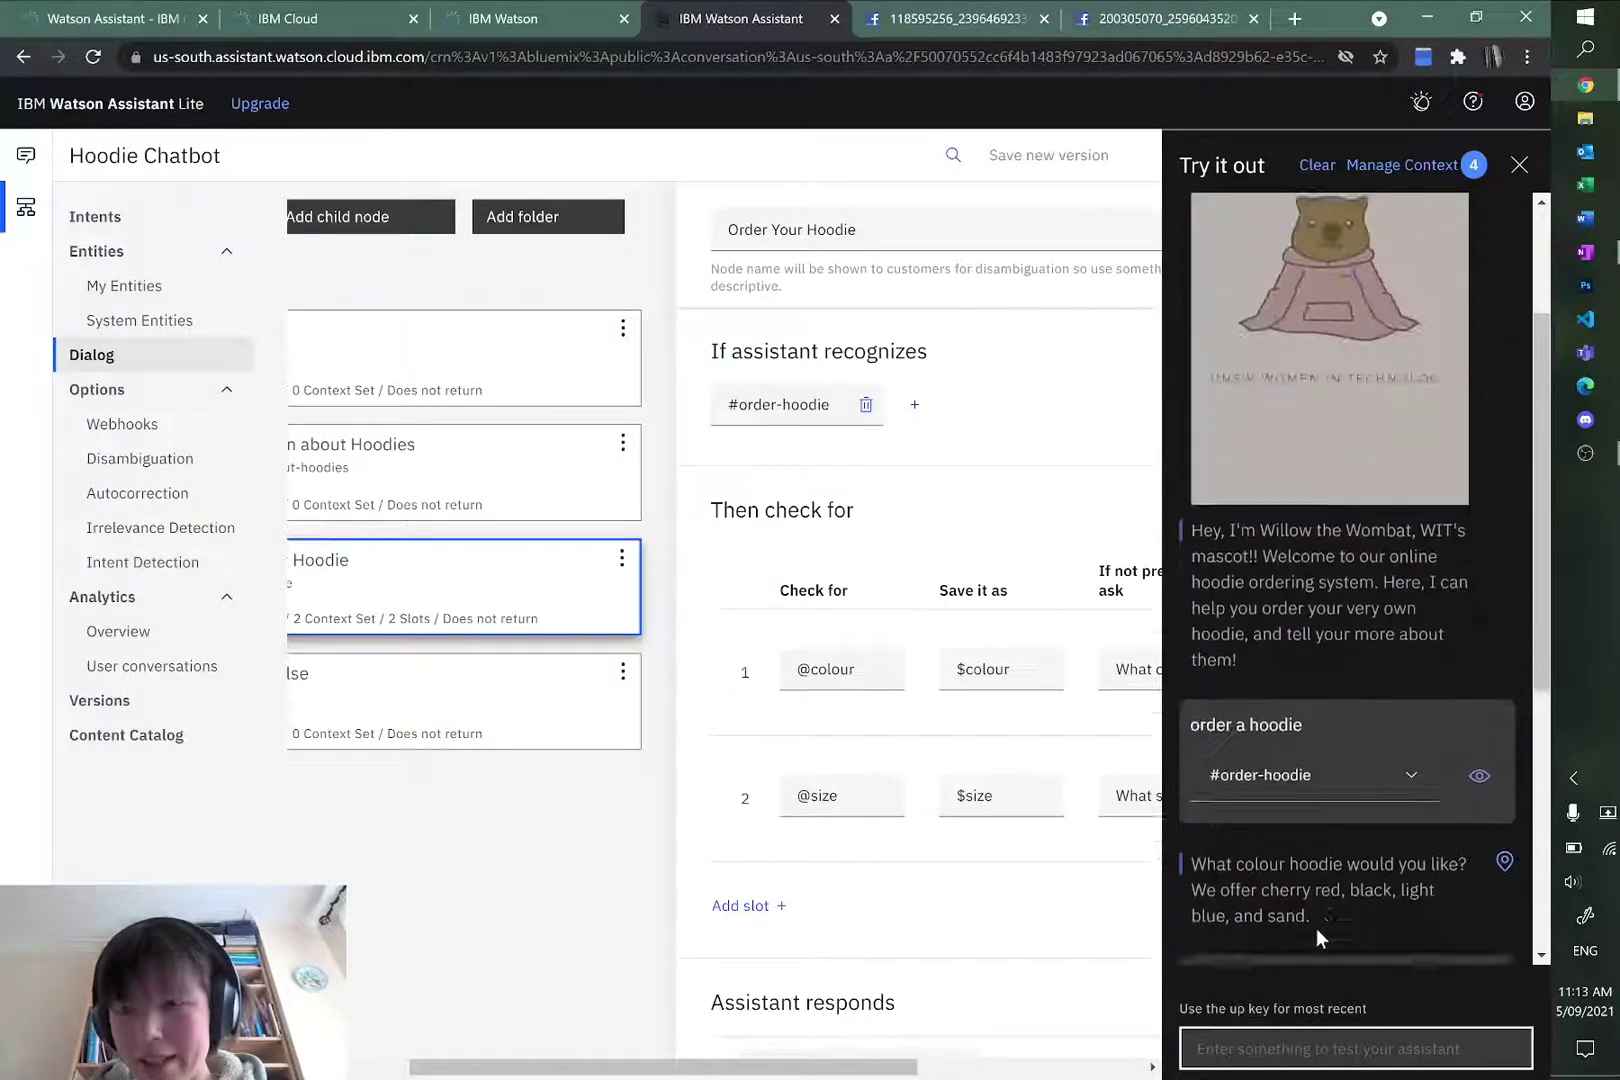
{"action": "scroll", "coordinate": [1316, 928], "scroll_direction": "down", "scroll_amount": 5}
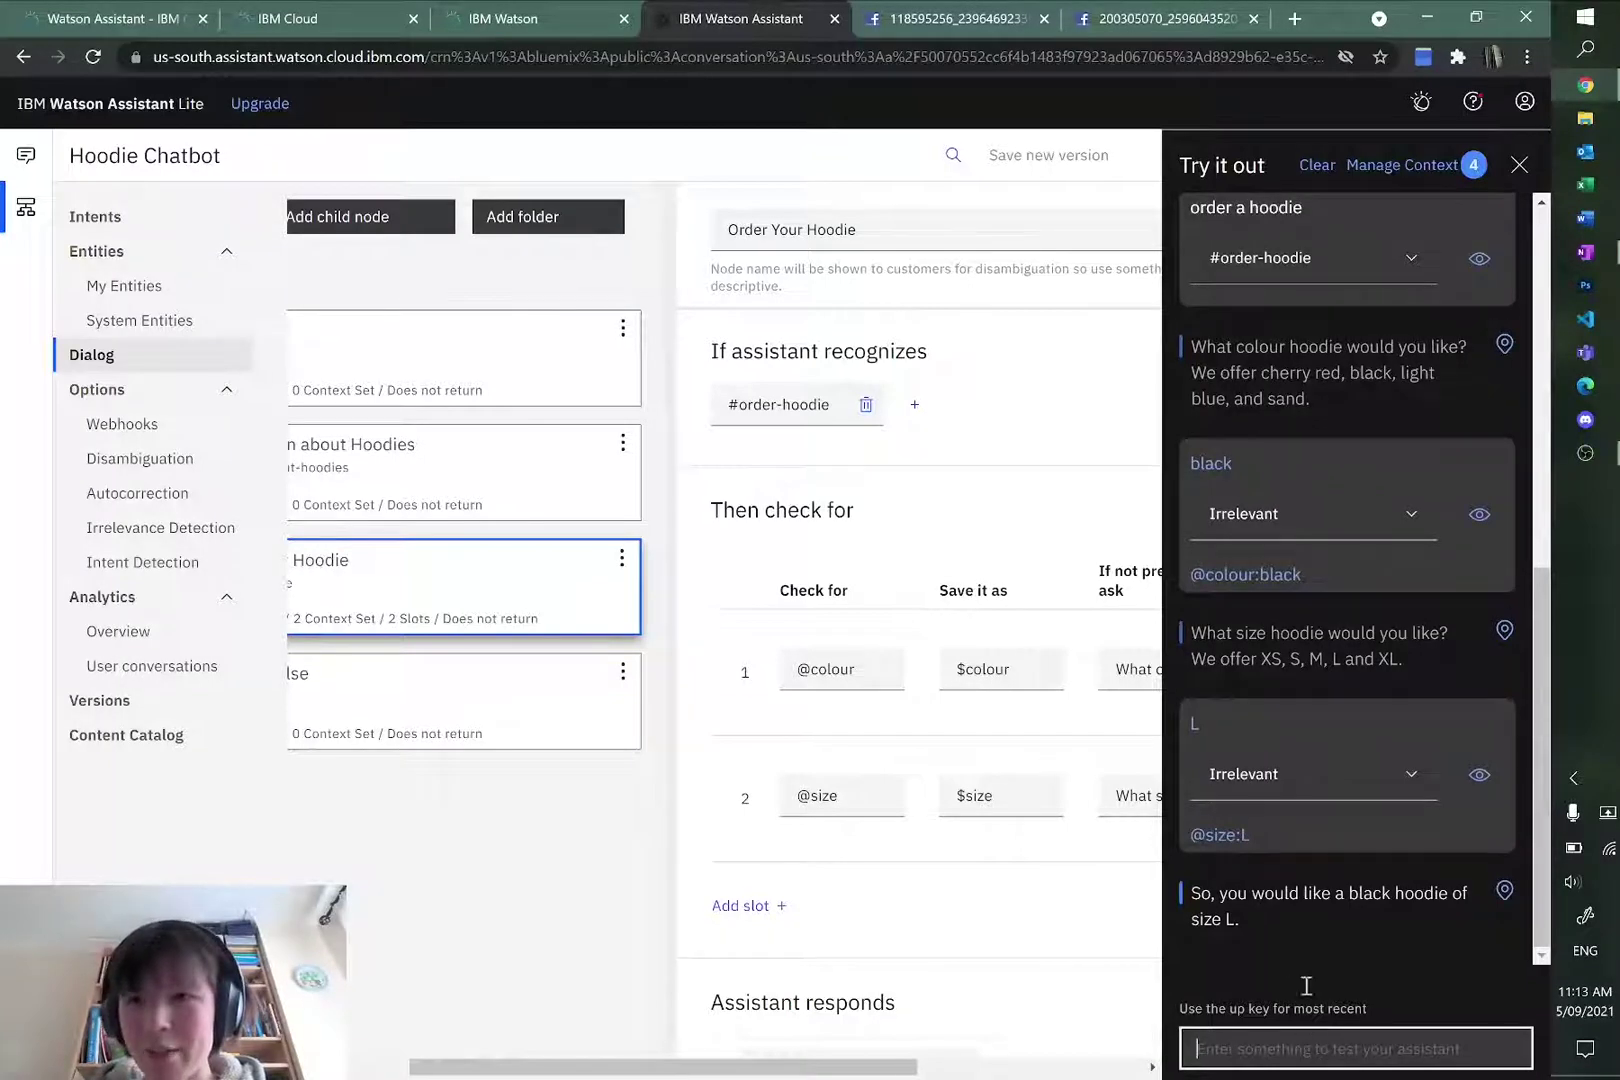
Step: Inspect the test chat's context variables, showing colour black and size L
{"action": "left_click", "coordinate": [1402, 167]}
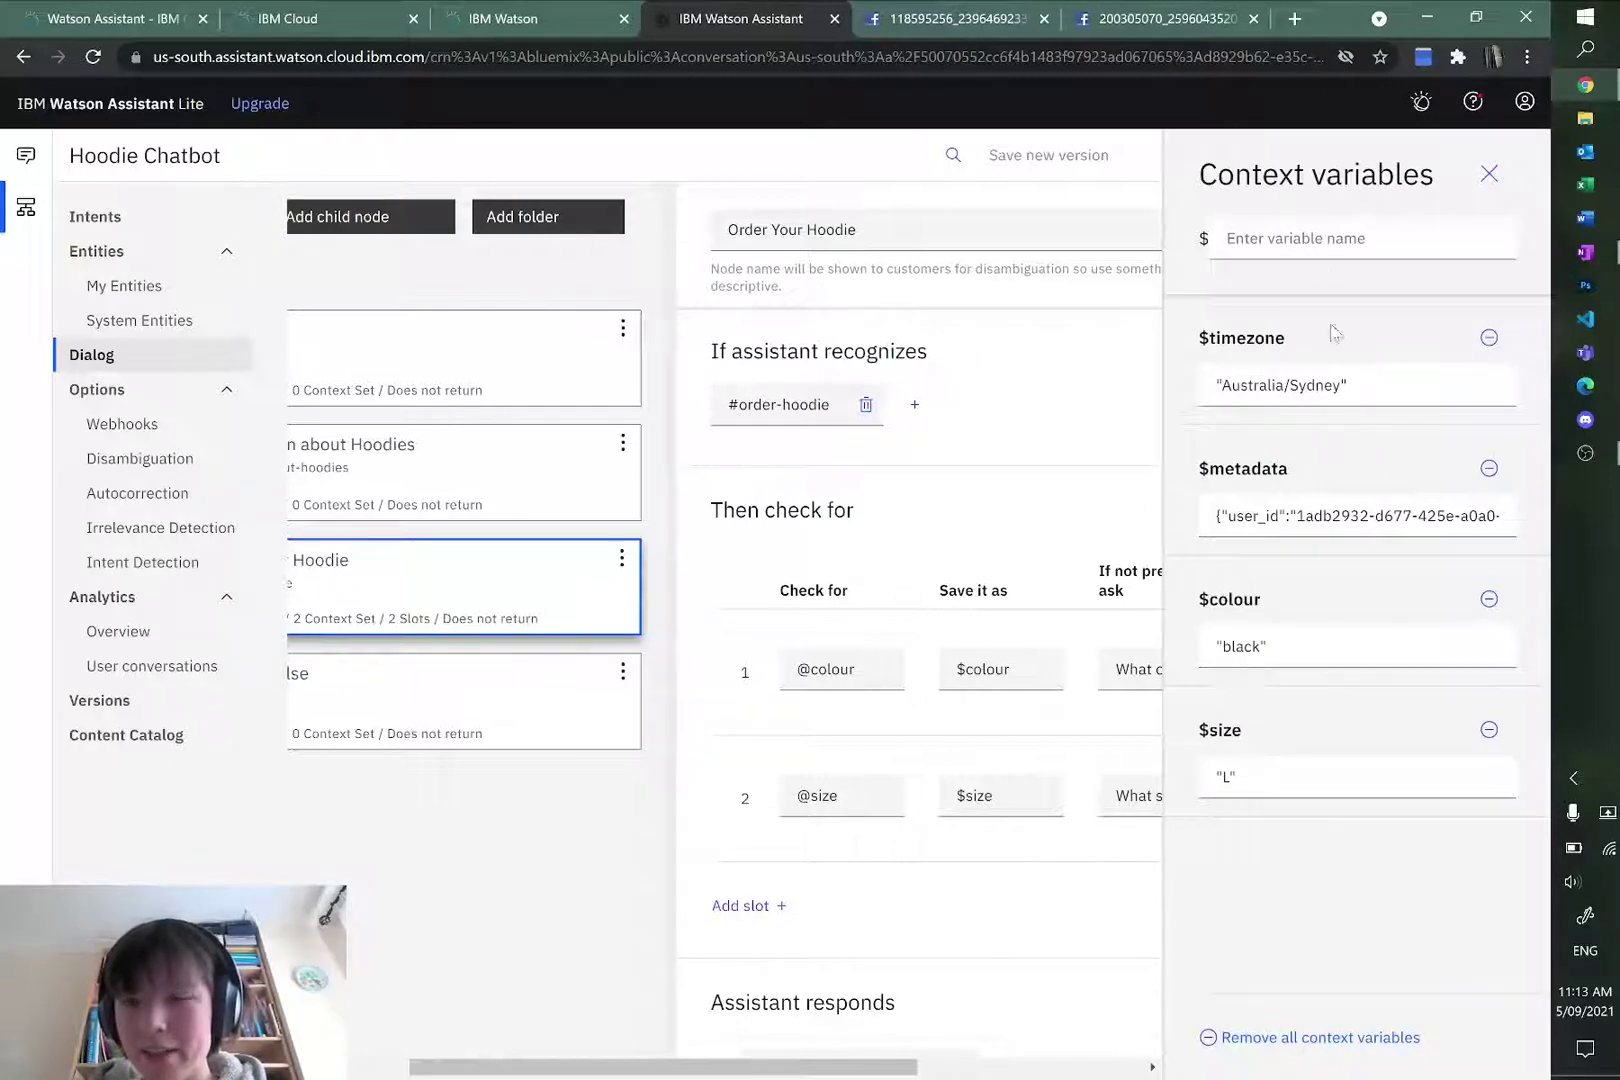
{"action": "left_click_drag", "start_coordinate": [1274, 773], "coordinate": [1216, 776]}
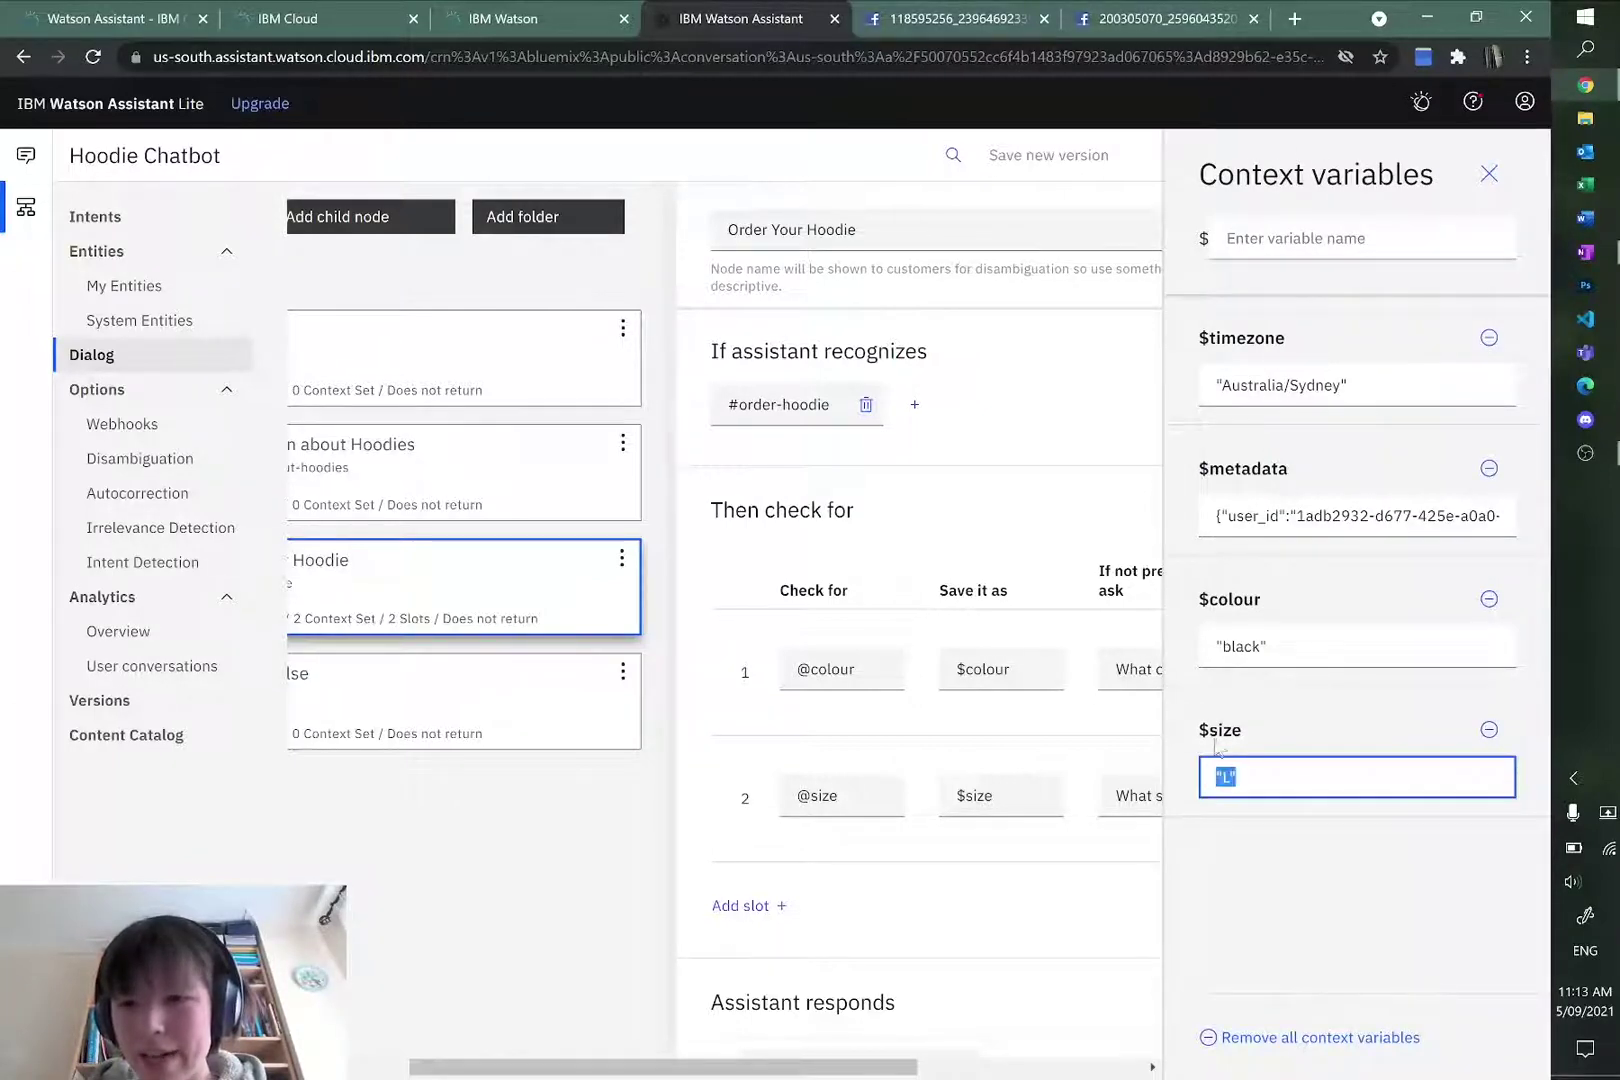
{"action": "left_click_drag", "start_coordinate": [1290, 655], "coordinate": [1210, 645]}
{"action": "left_click", "coordinate": [1276, 852]}
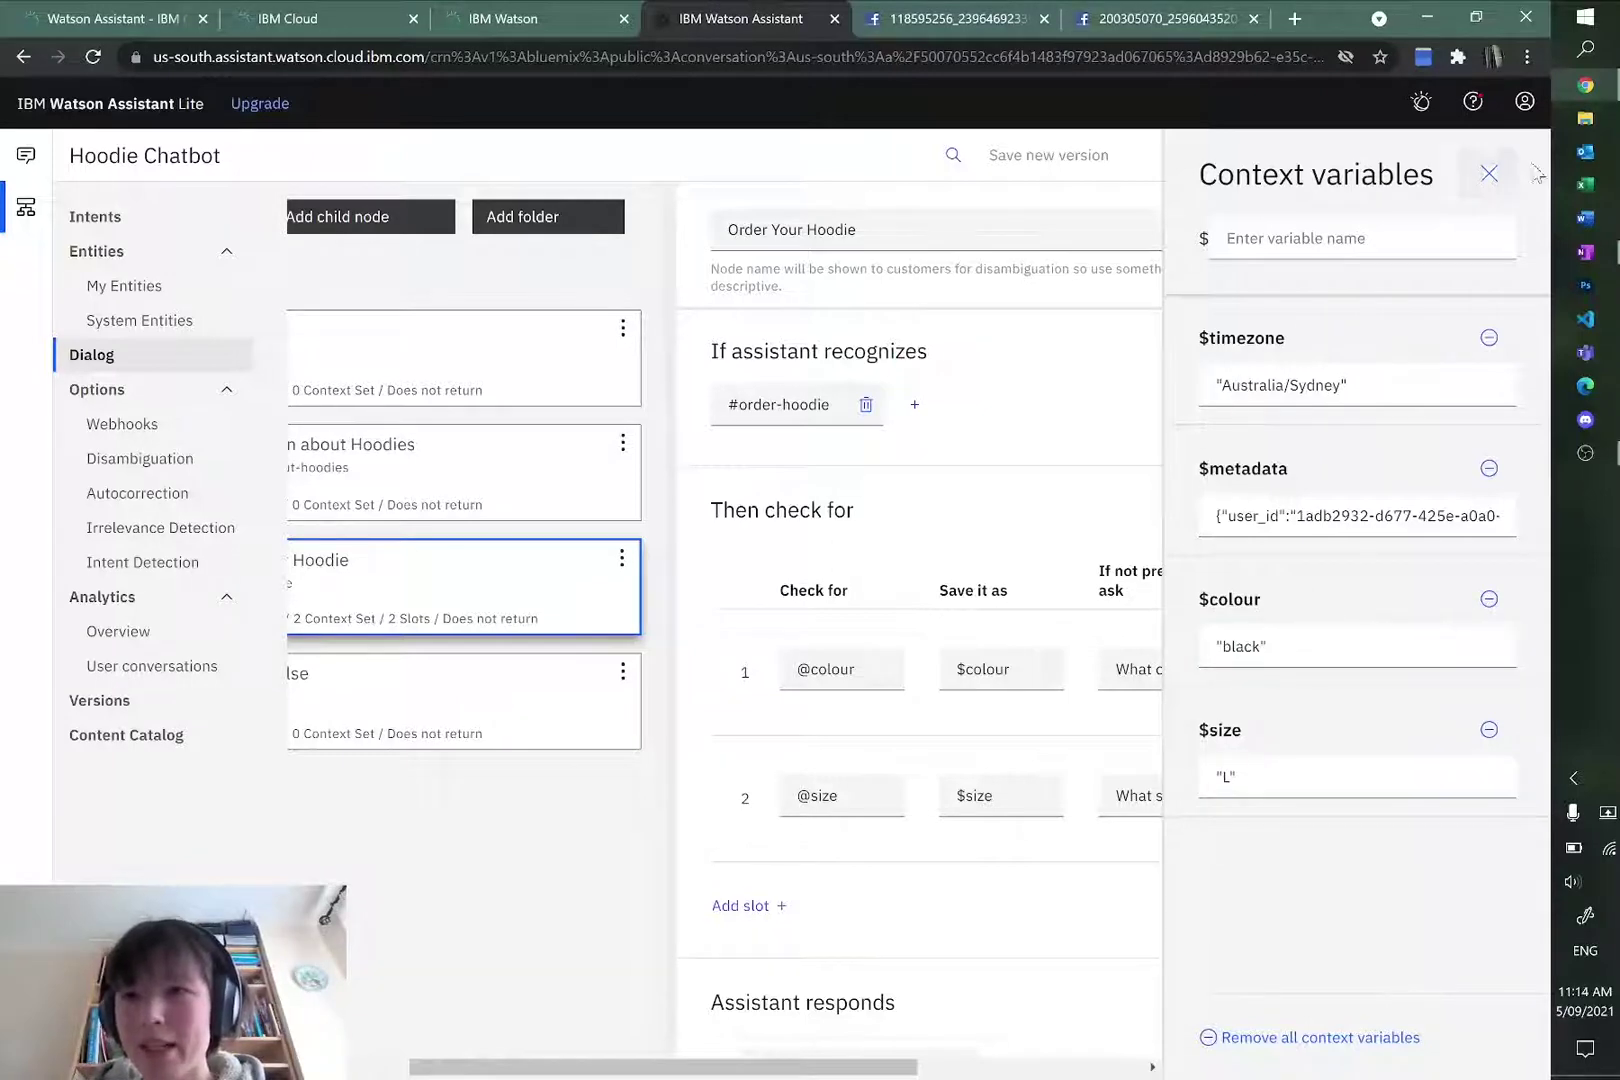
{"action": "left_click", "coordinate": [1489, 174]}
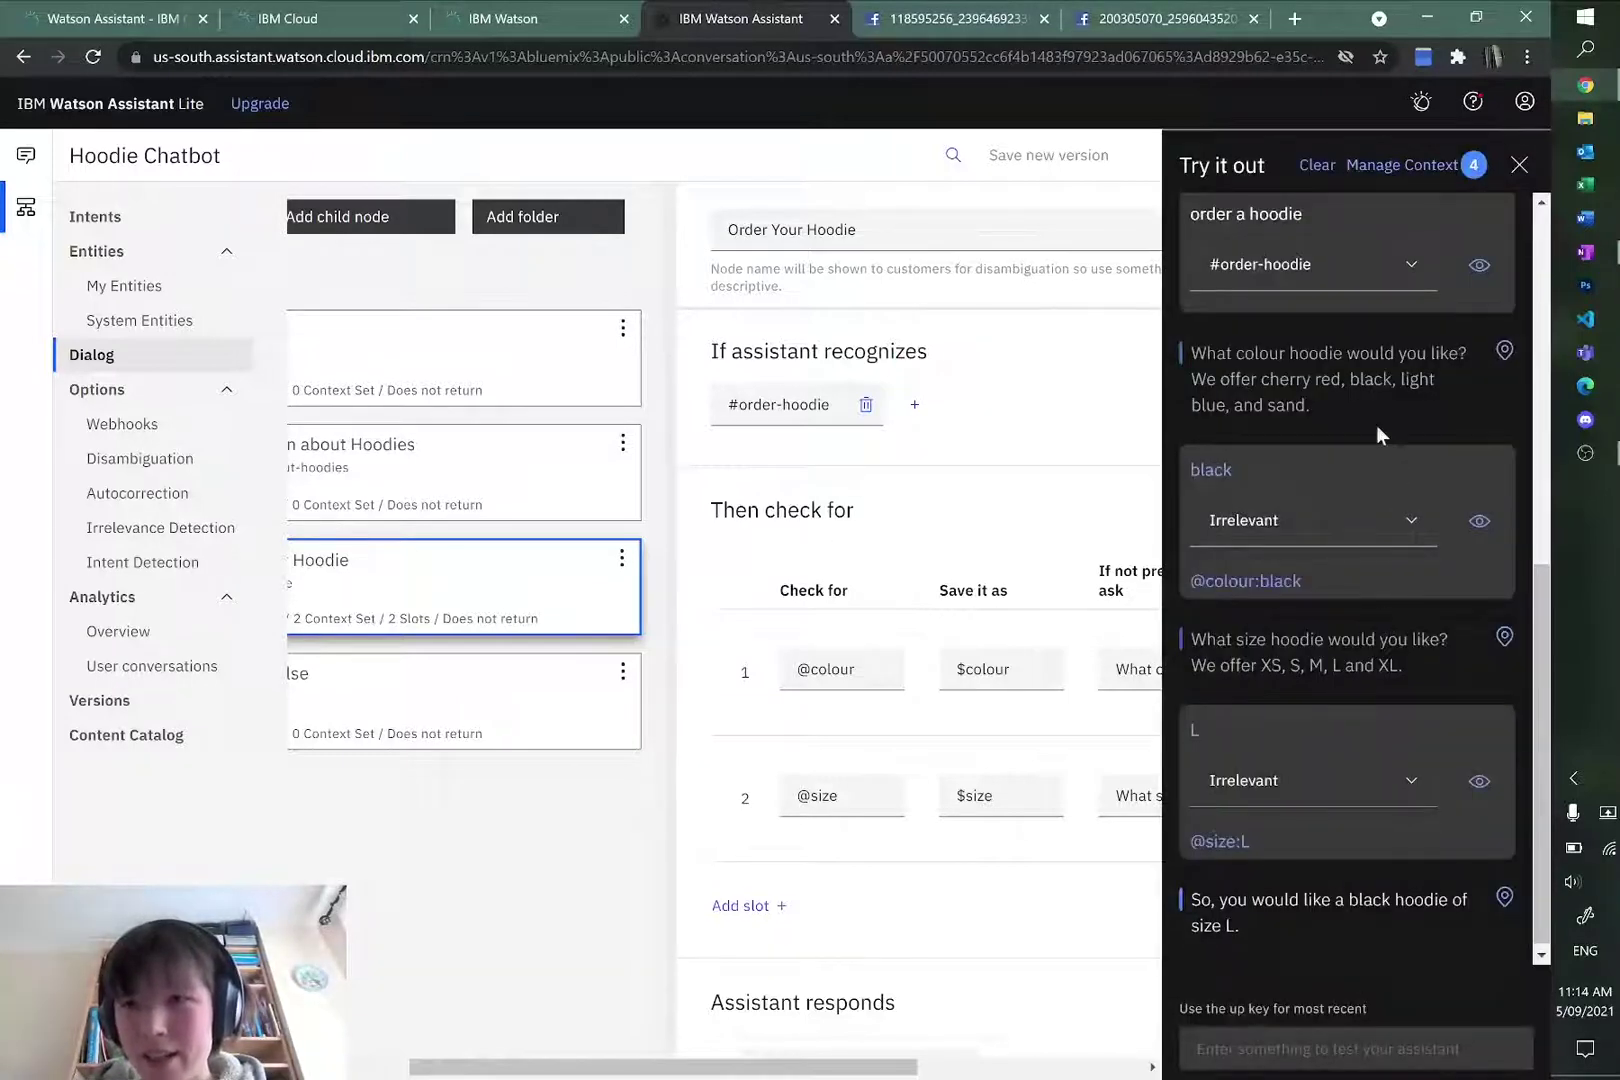
Step: Clear the chat, send 'order red S hoodie' as one line, then close the test panel
{"action": "left_click", "coordinate": [1316, 165]}
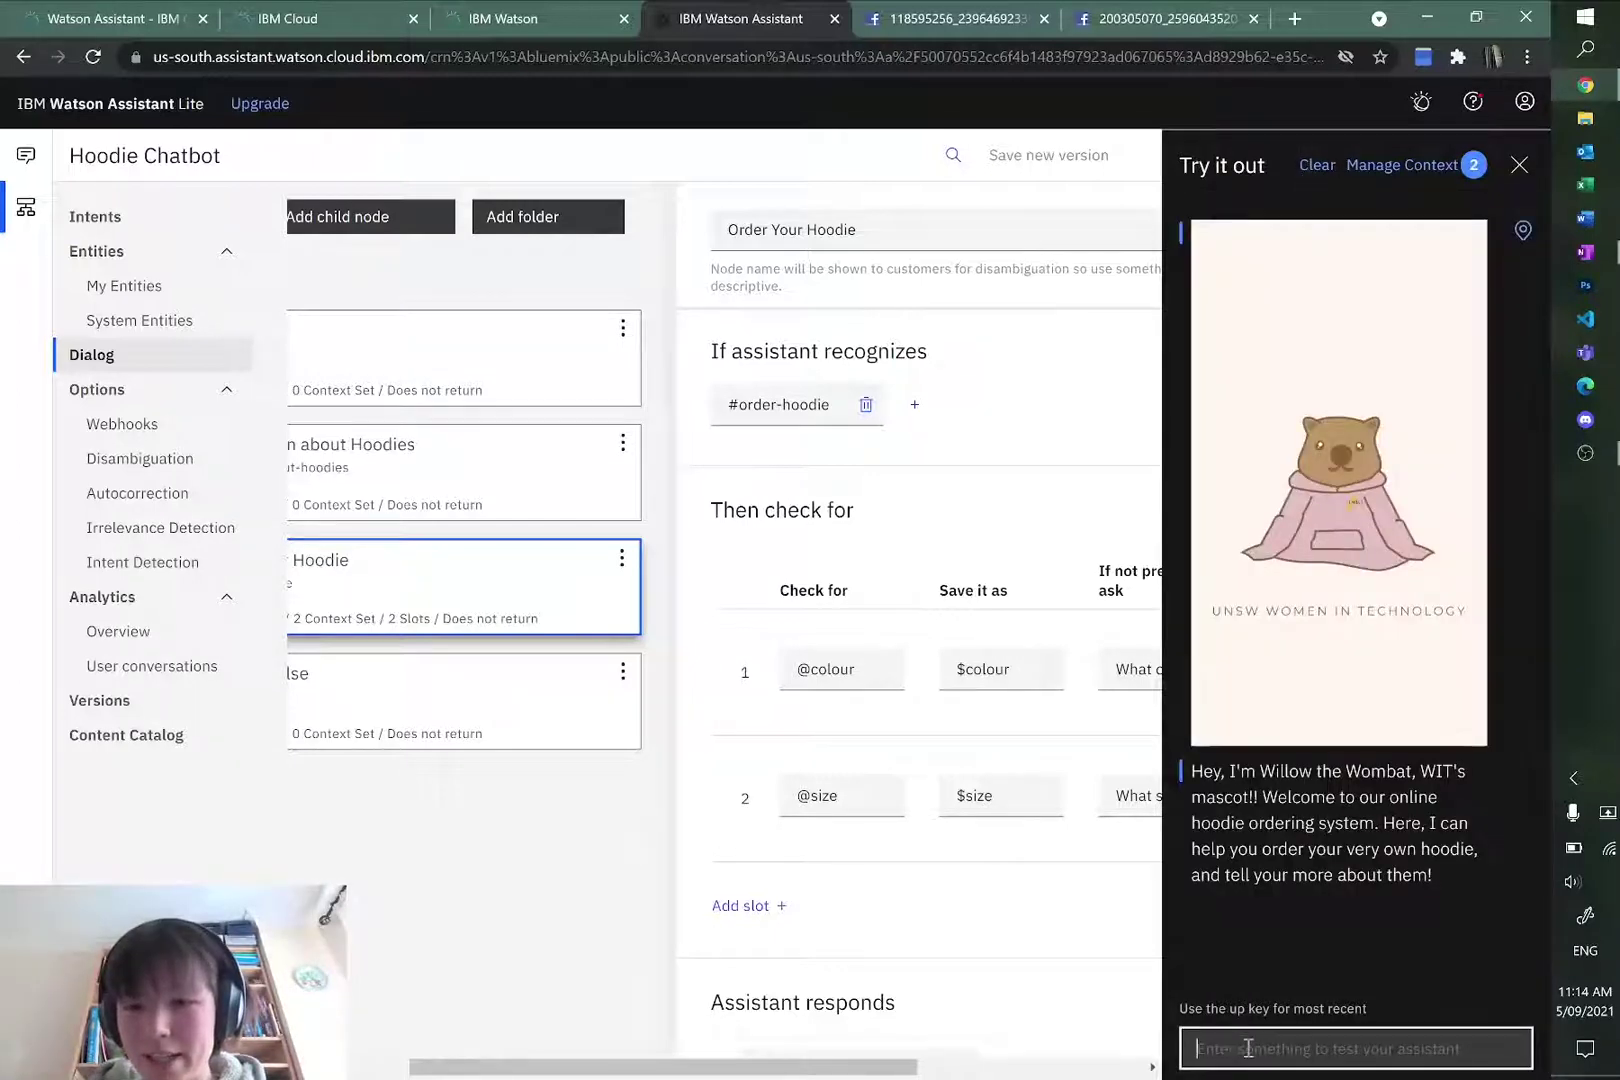
{"action": "type", "text": "order"}
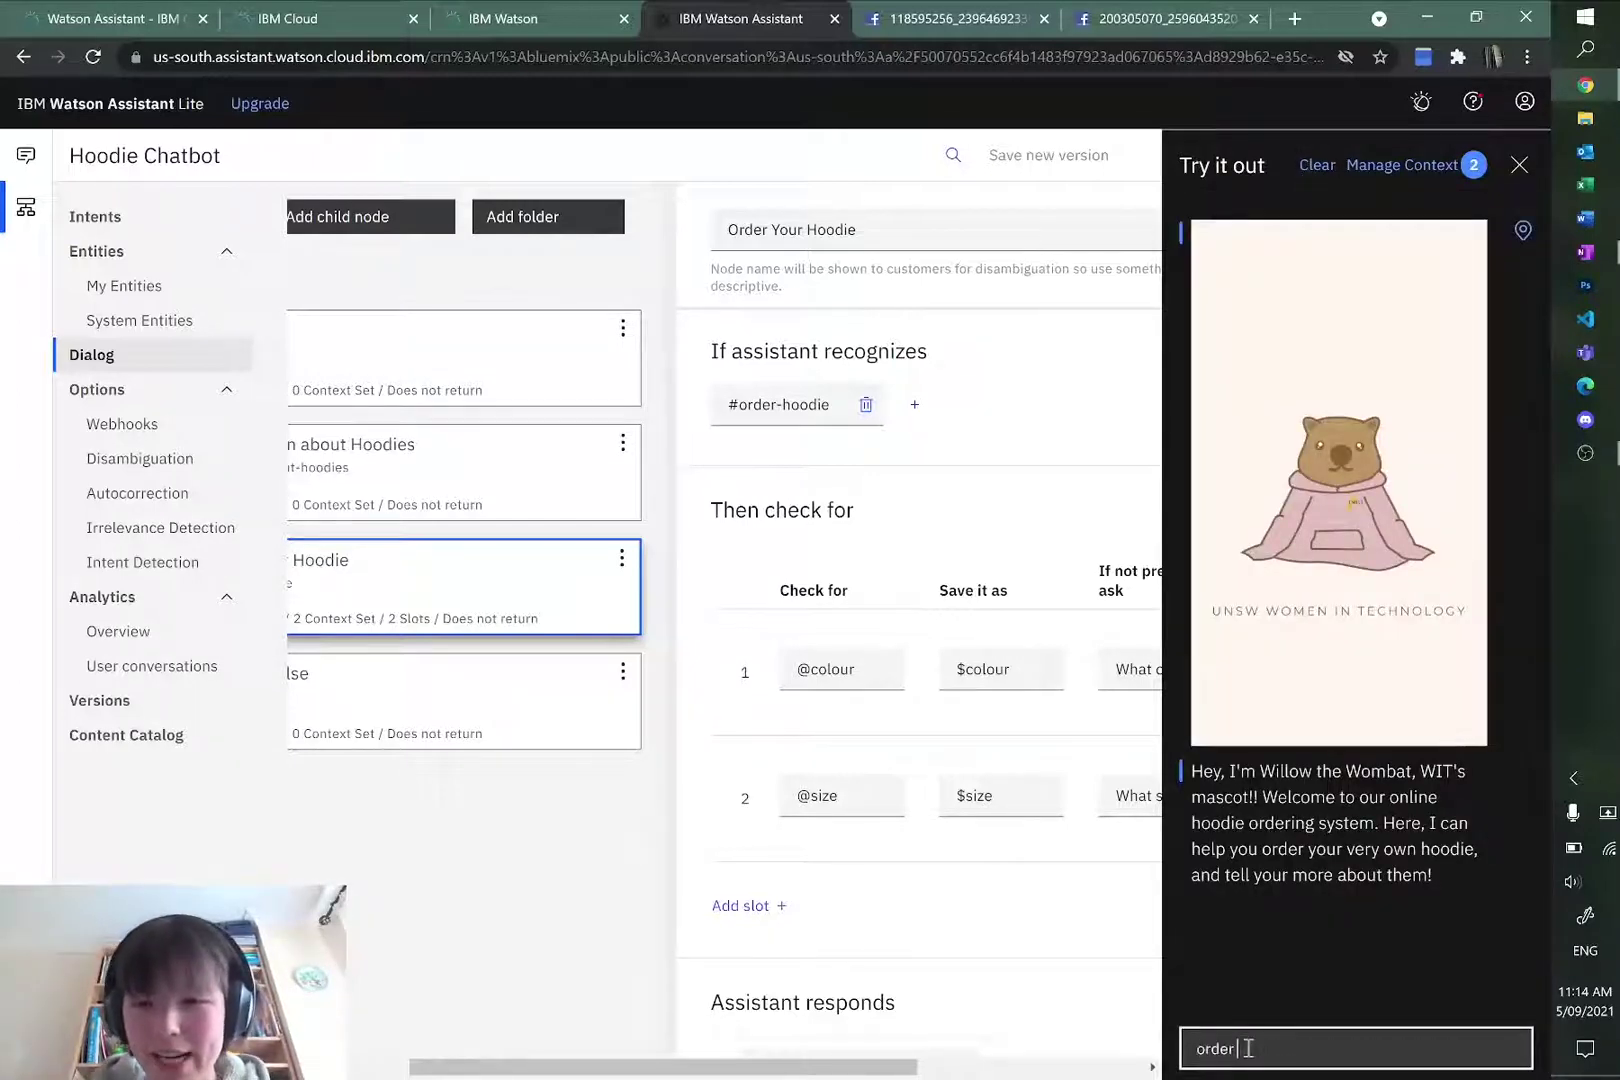
{"action": "type", "text": " red"}
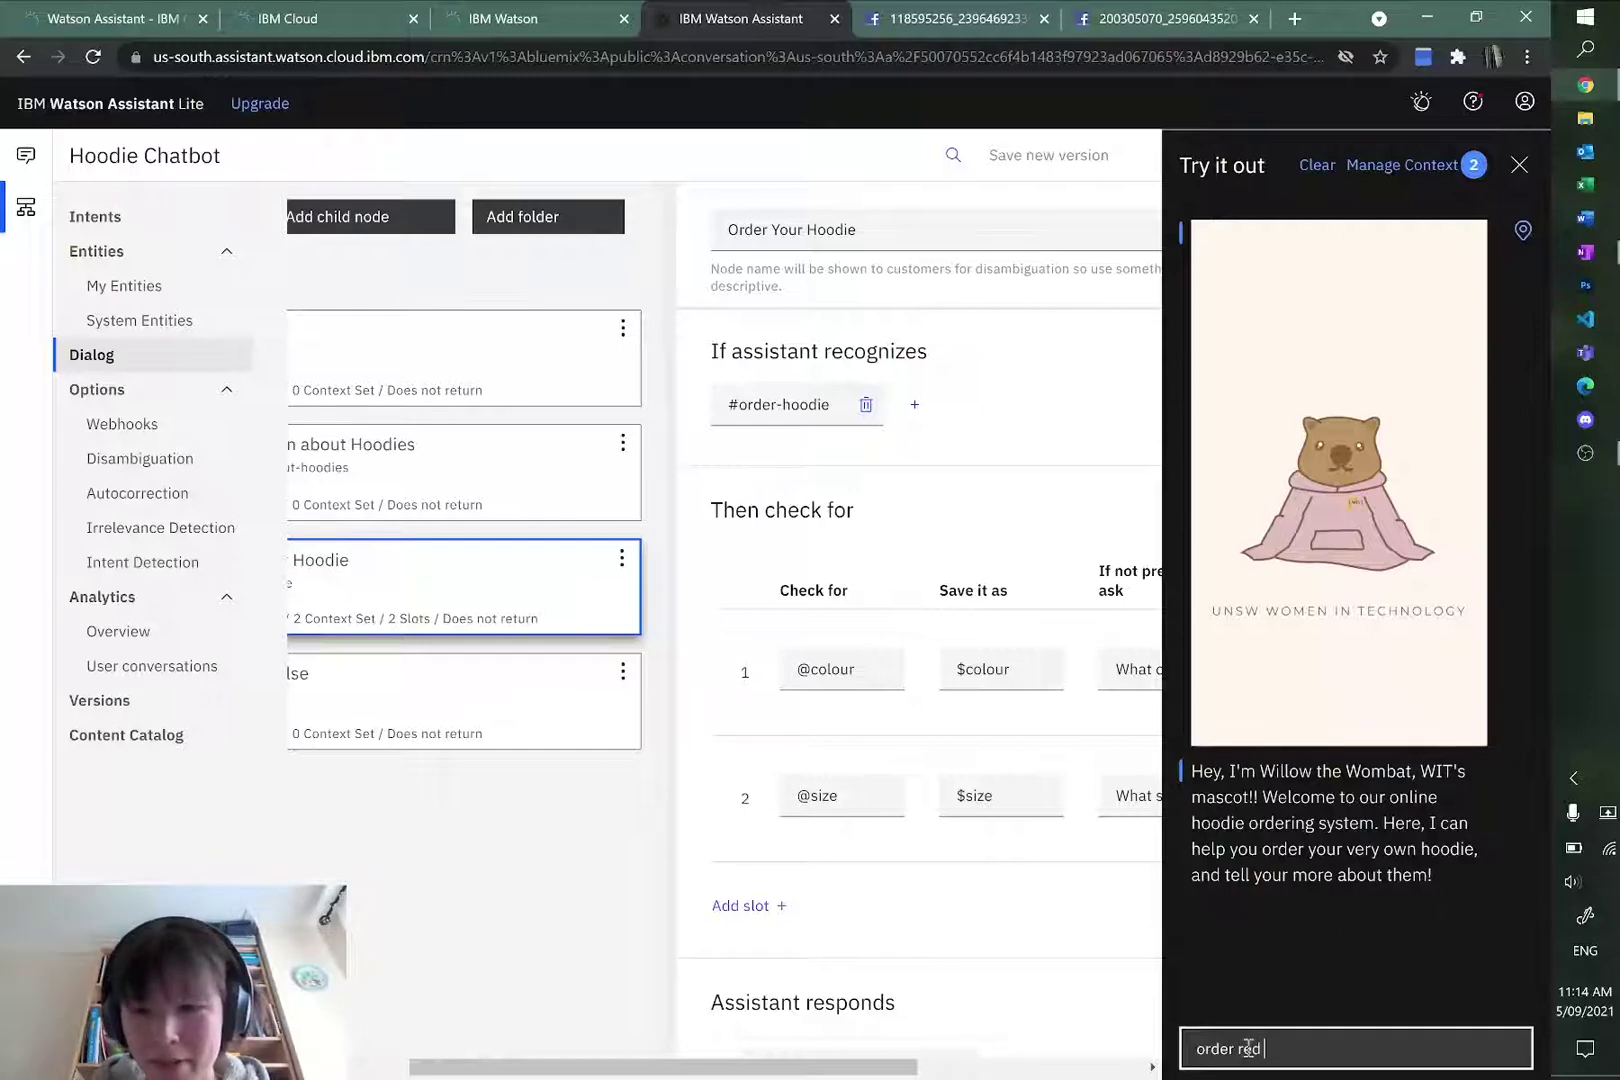
{"action": "type", "text": " S hoodie"}
{"action": "key", "text": "Return"}
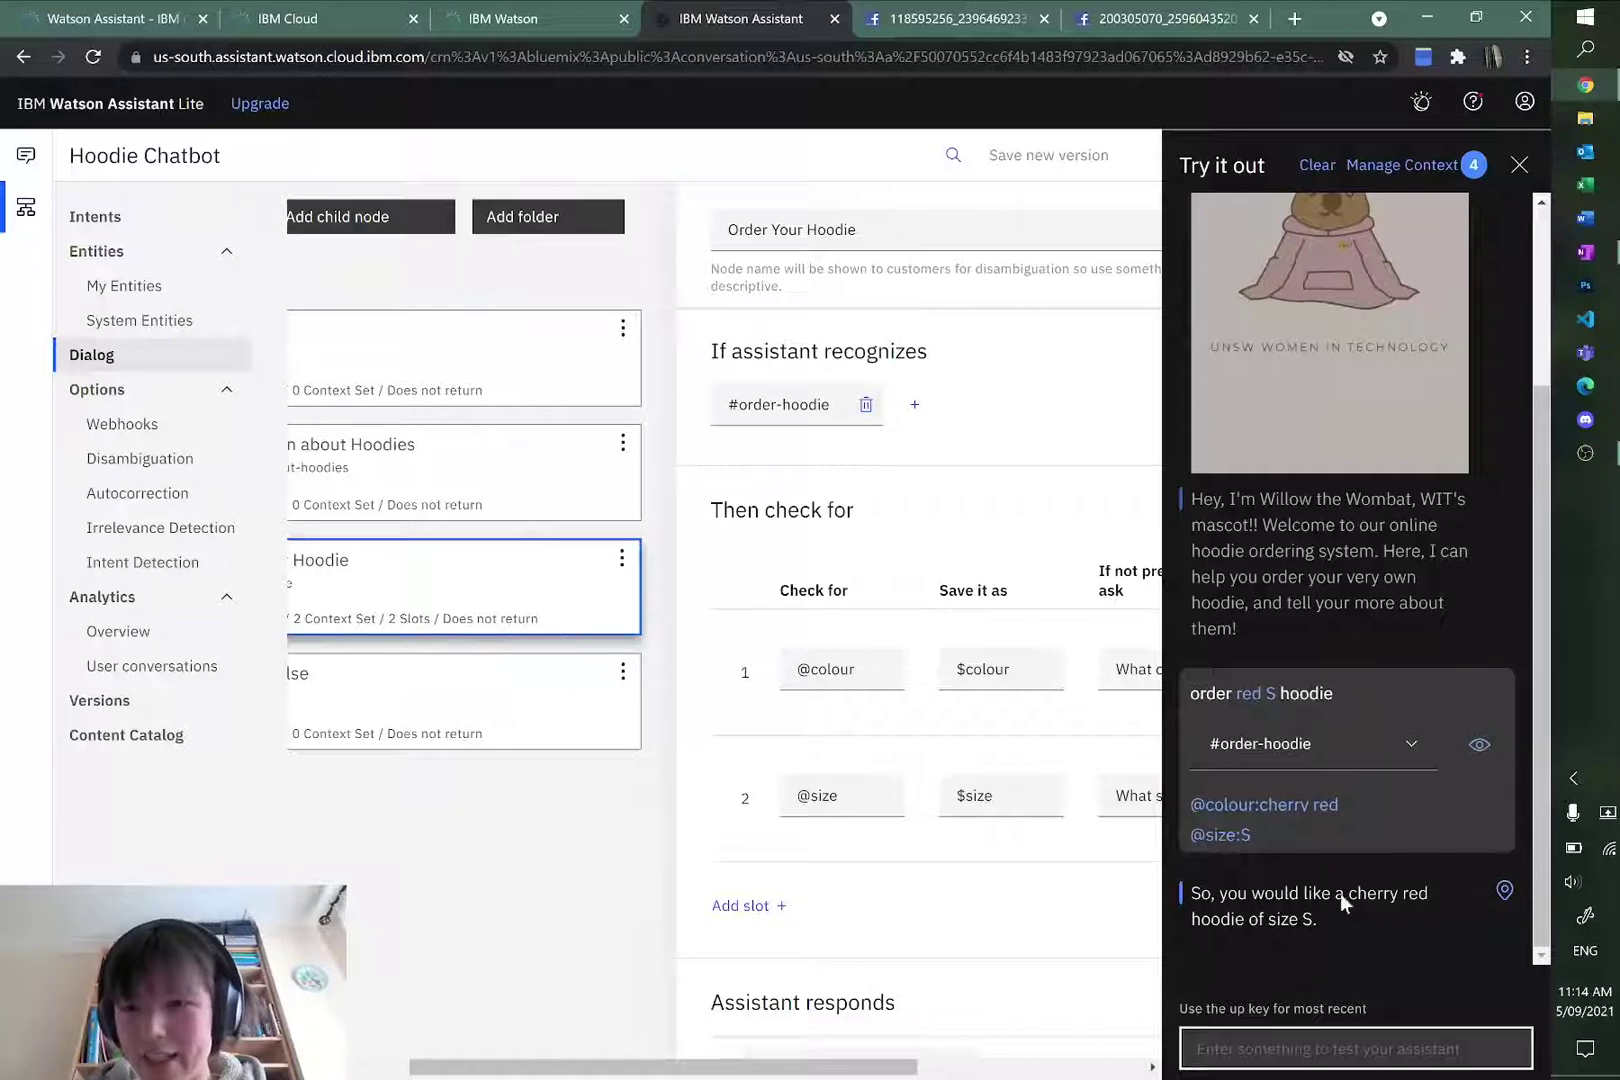
{"action": "left_click", "coordinate": [1519, 166]}
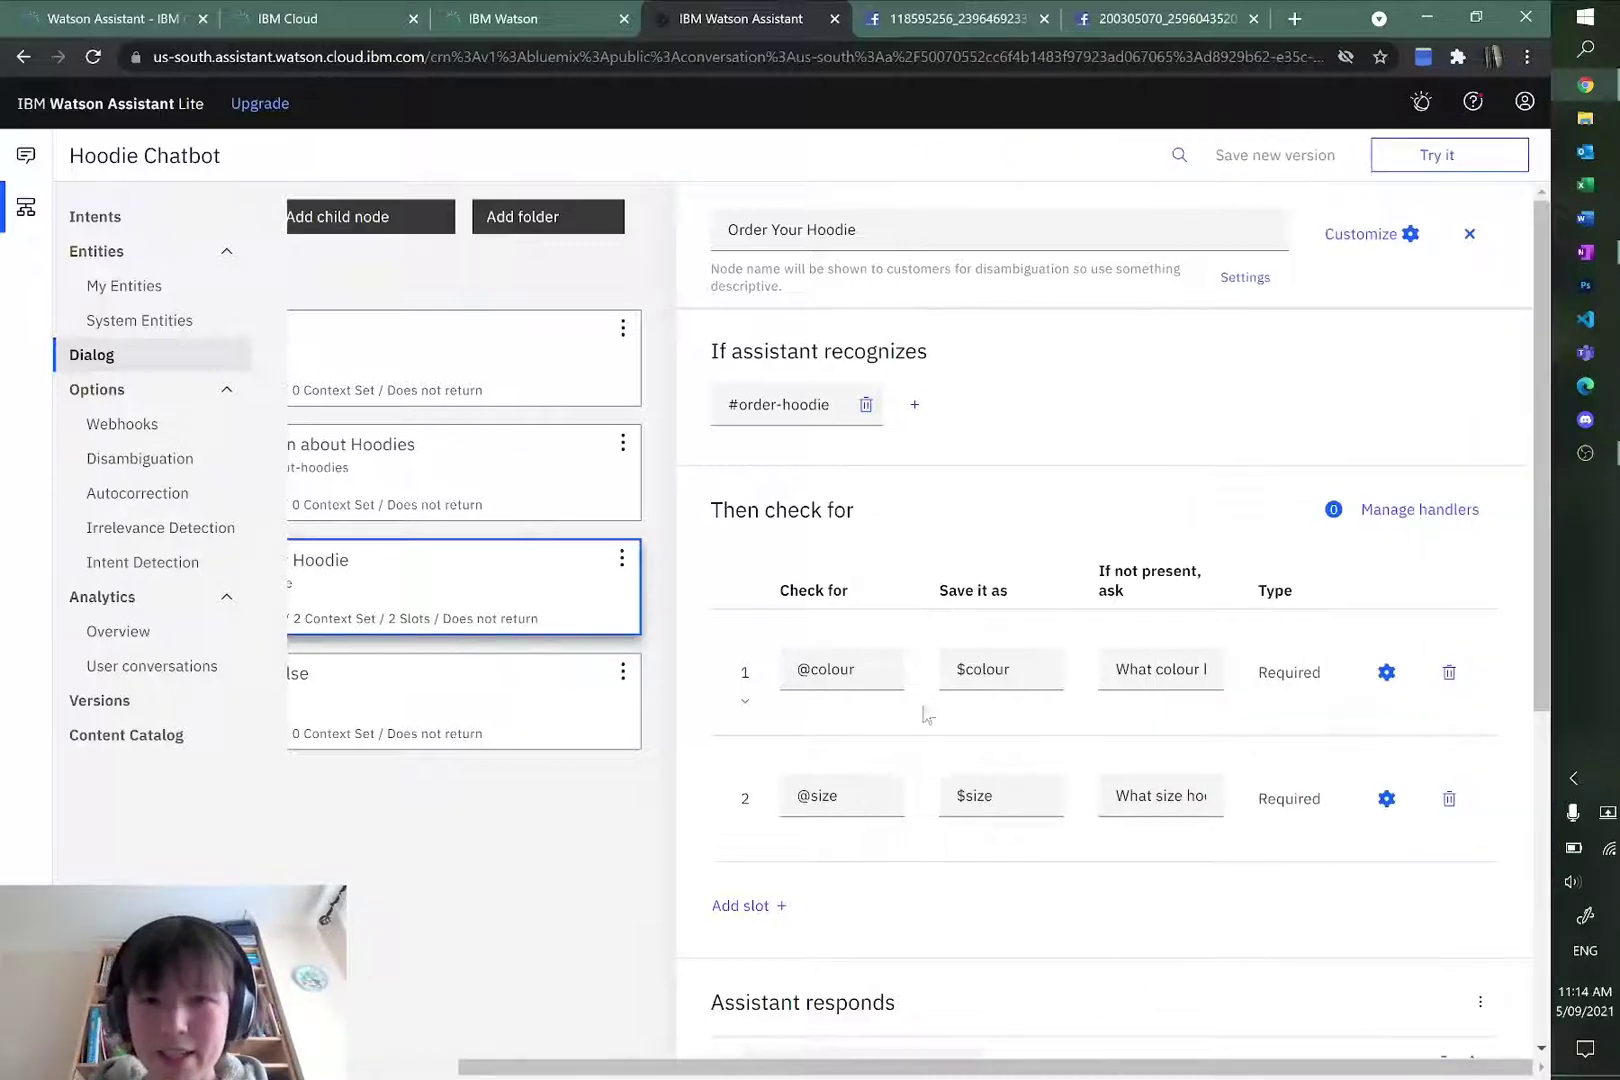
{"action": "scroll", "coordinate": [1096, 857], "scroll_direction": "down", "scroll_amount": 5}
{"action": "scroll", "coordinate": [1096, 857], "scroll_direction": "up", "scroll_amount": 5}
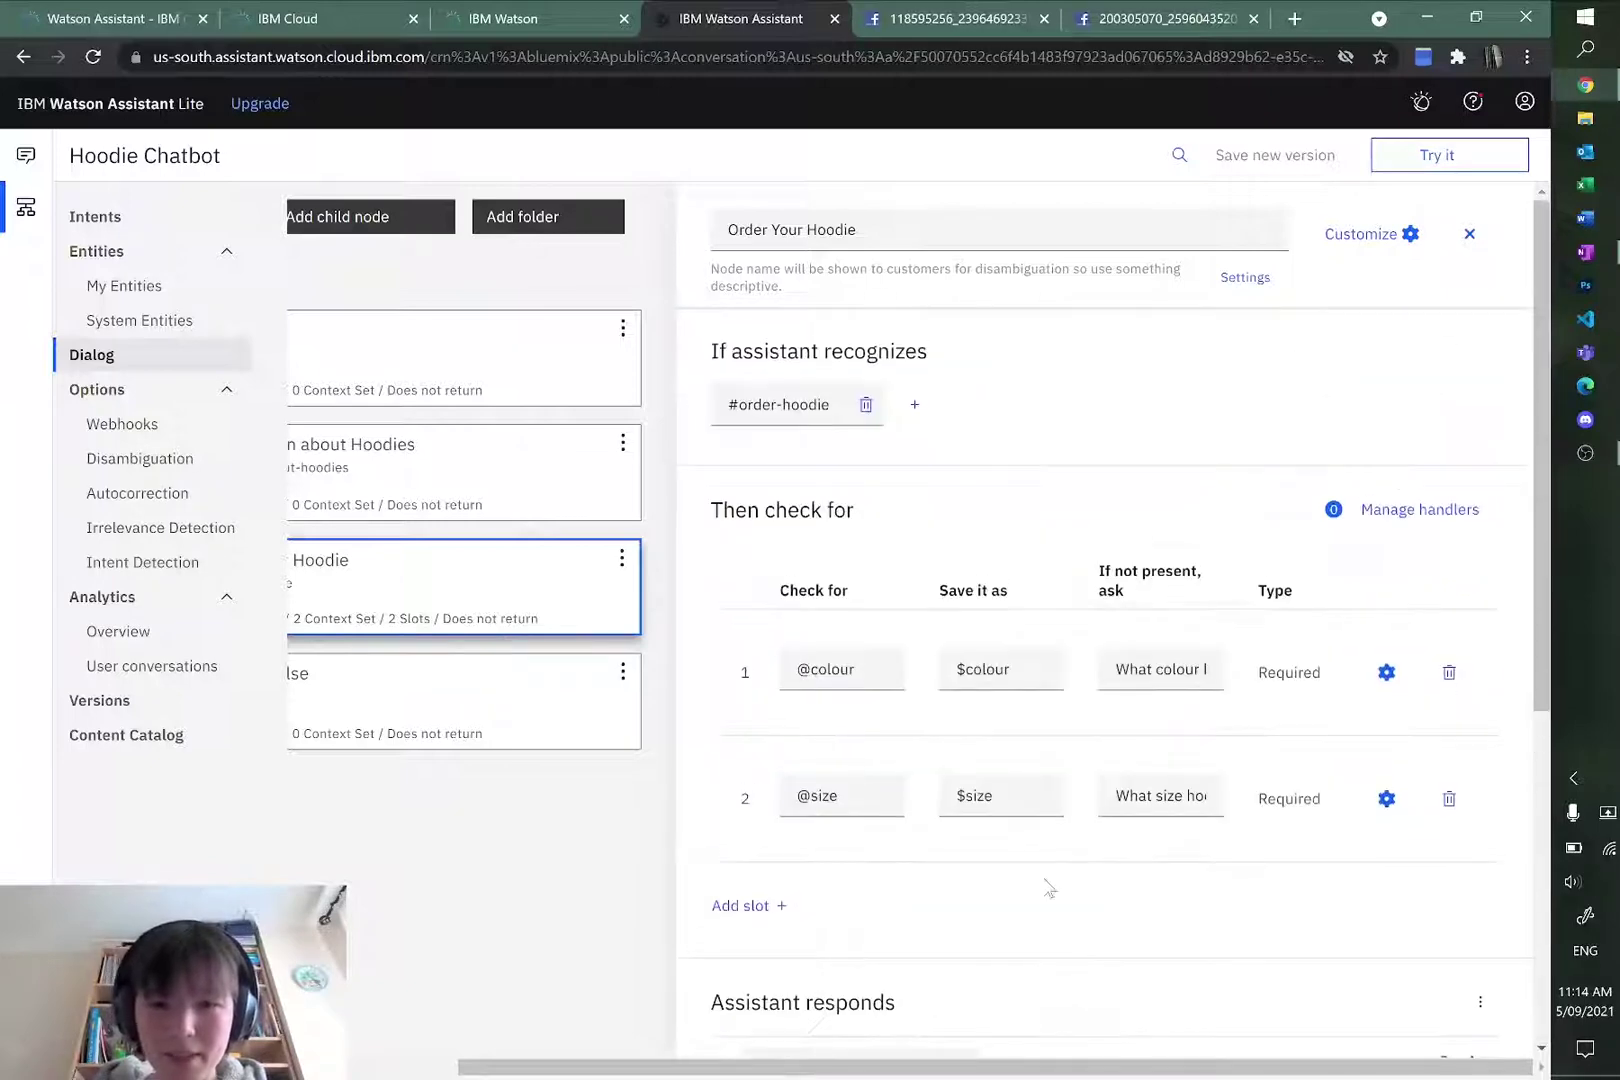
{"action": "left_click_drag", "start_coordinate": [868, 1072], "coordinate": [756, 1072]}
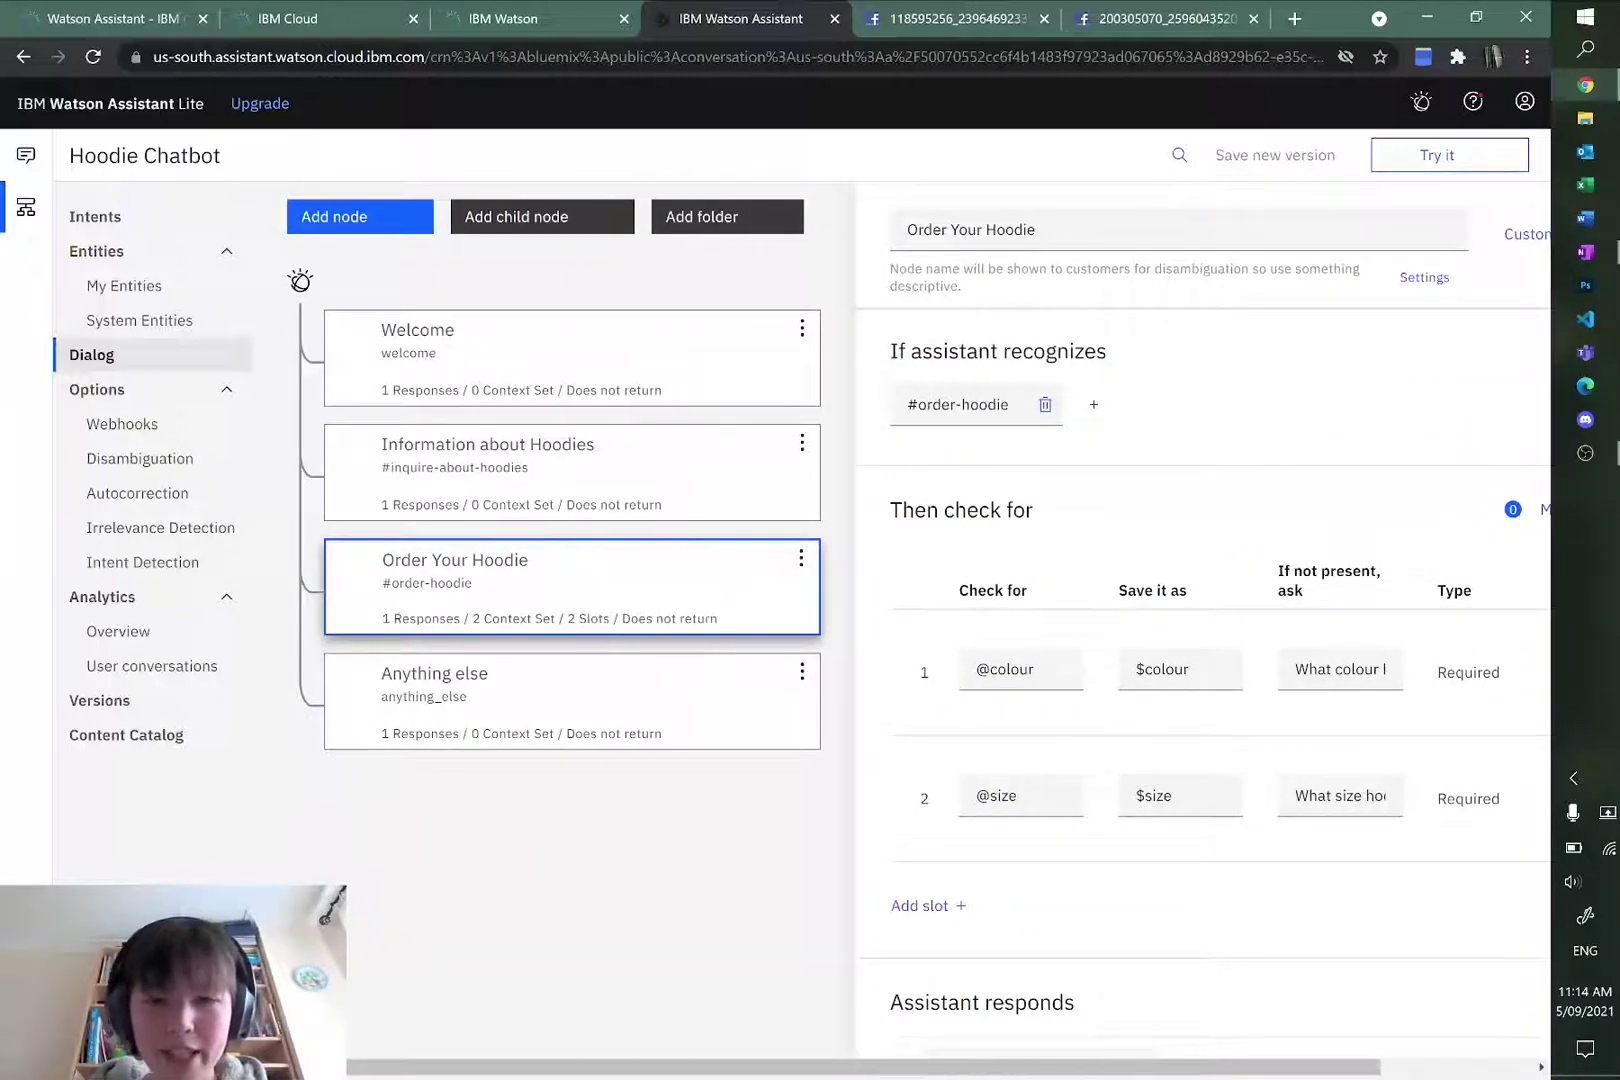
{"action": "key", "text": "alt+Tab"}
Step: Scroll through the hoodie flowchart in OneNote and return to Watson Assistant
{"action": "scroll", "coordinate": [362, 676], "scroll_direction": "down", "scroll_amount": 3}
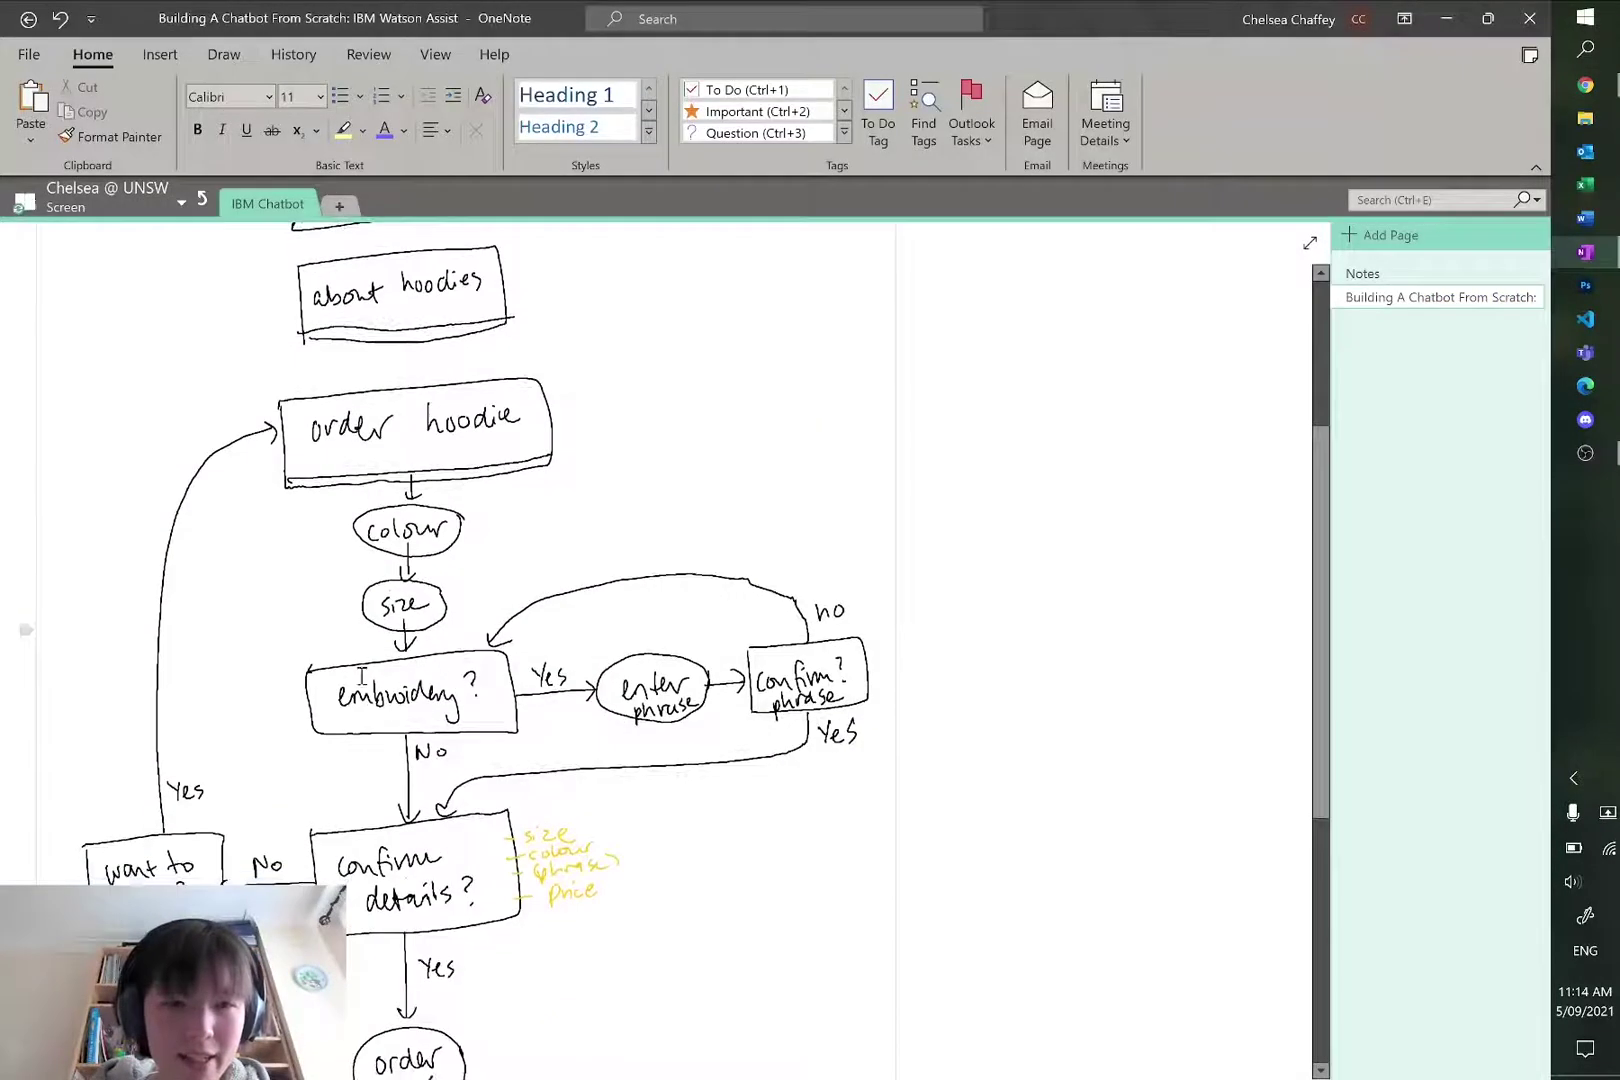
{"action": "key", "text": "alt+Tab"}
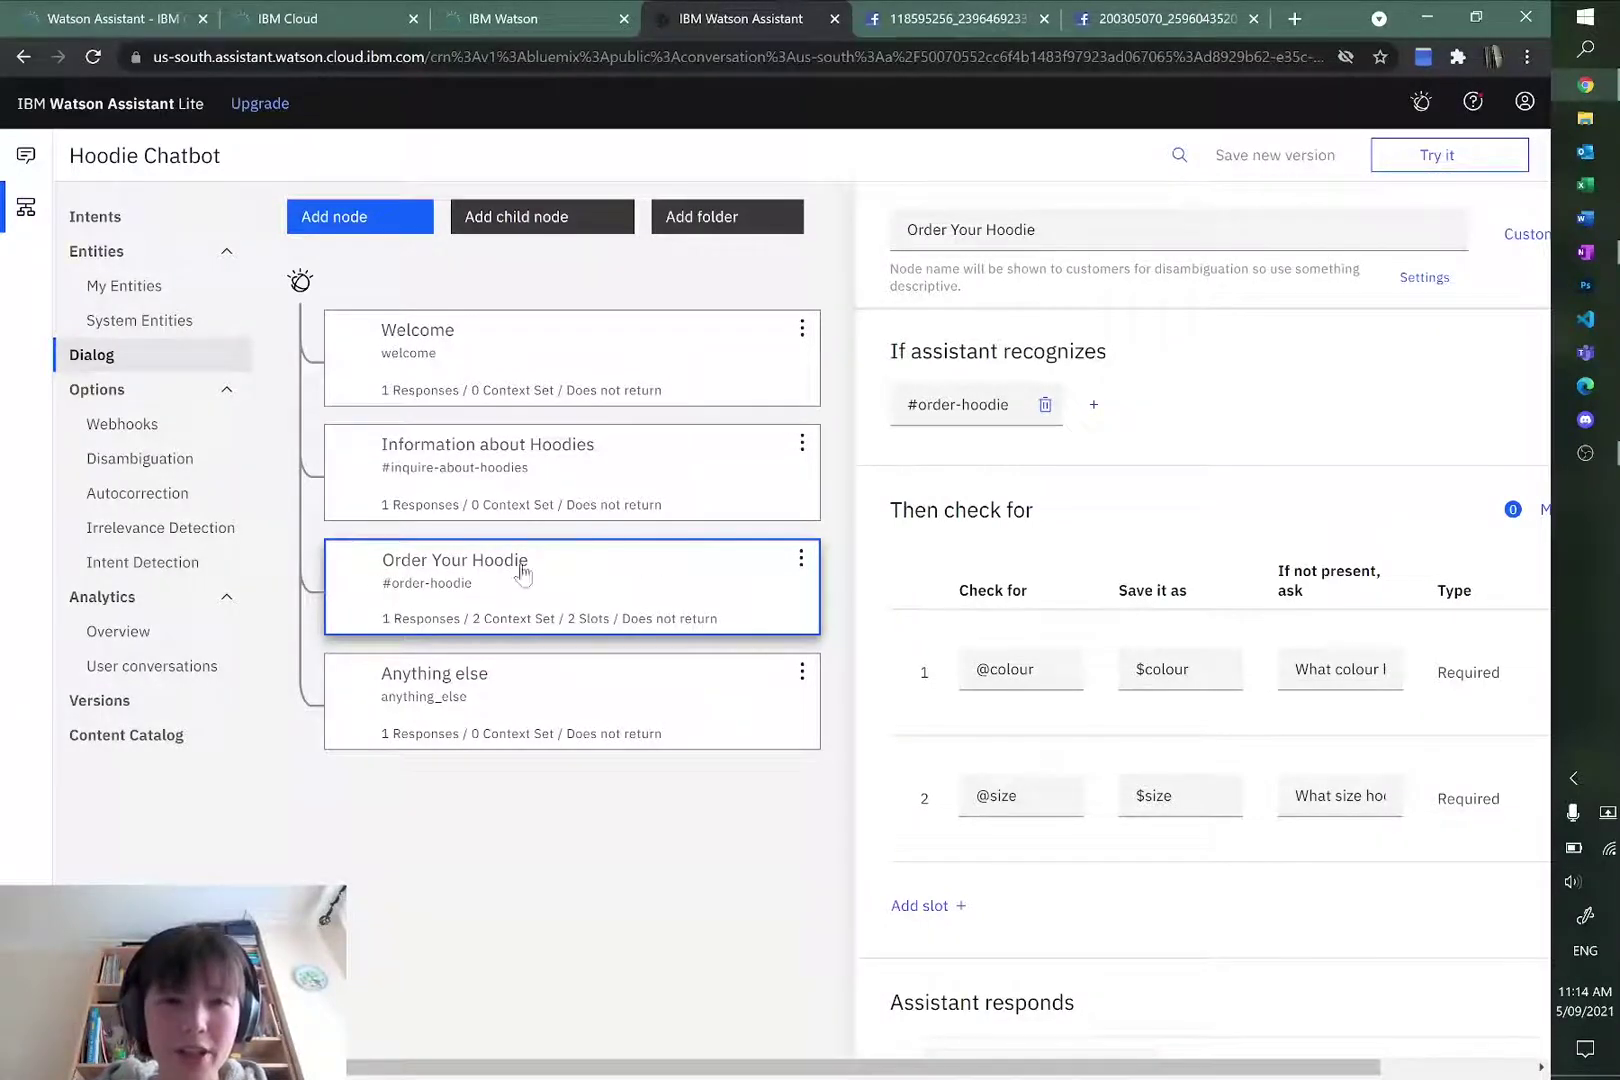
Step: Add a child node 'Ask for embroidery' under Order Your Hoodie with Show node name turned off
{"action": "right_click", "coordinate": [563, 580]}
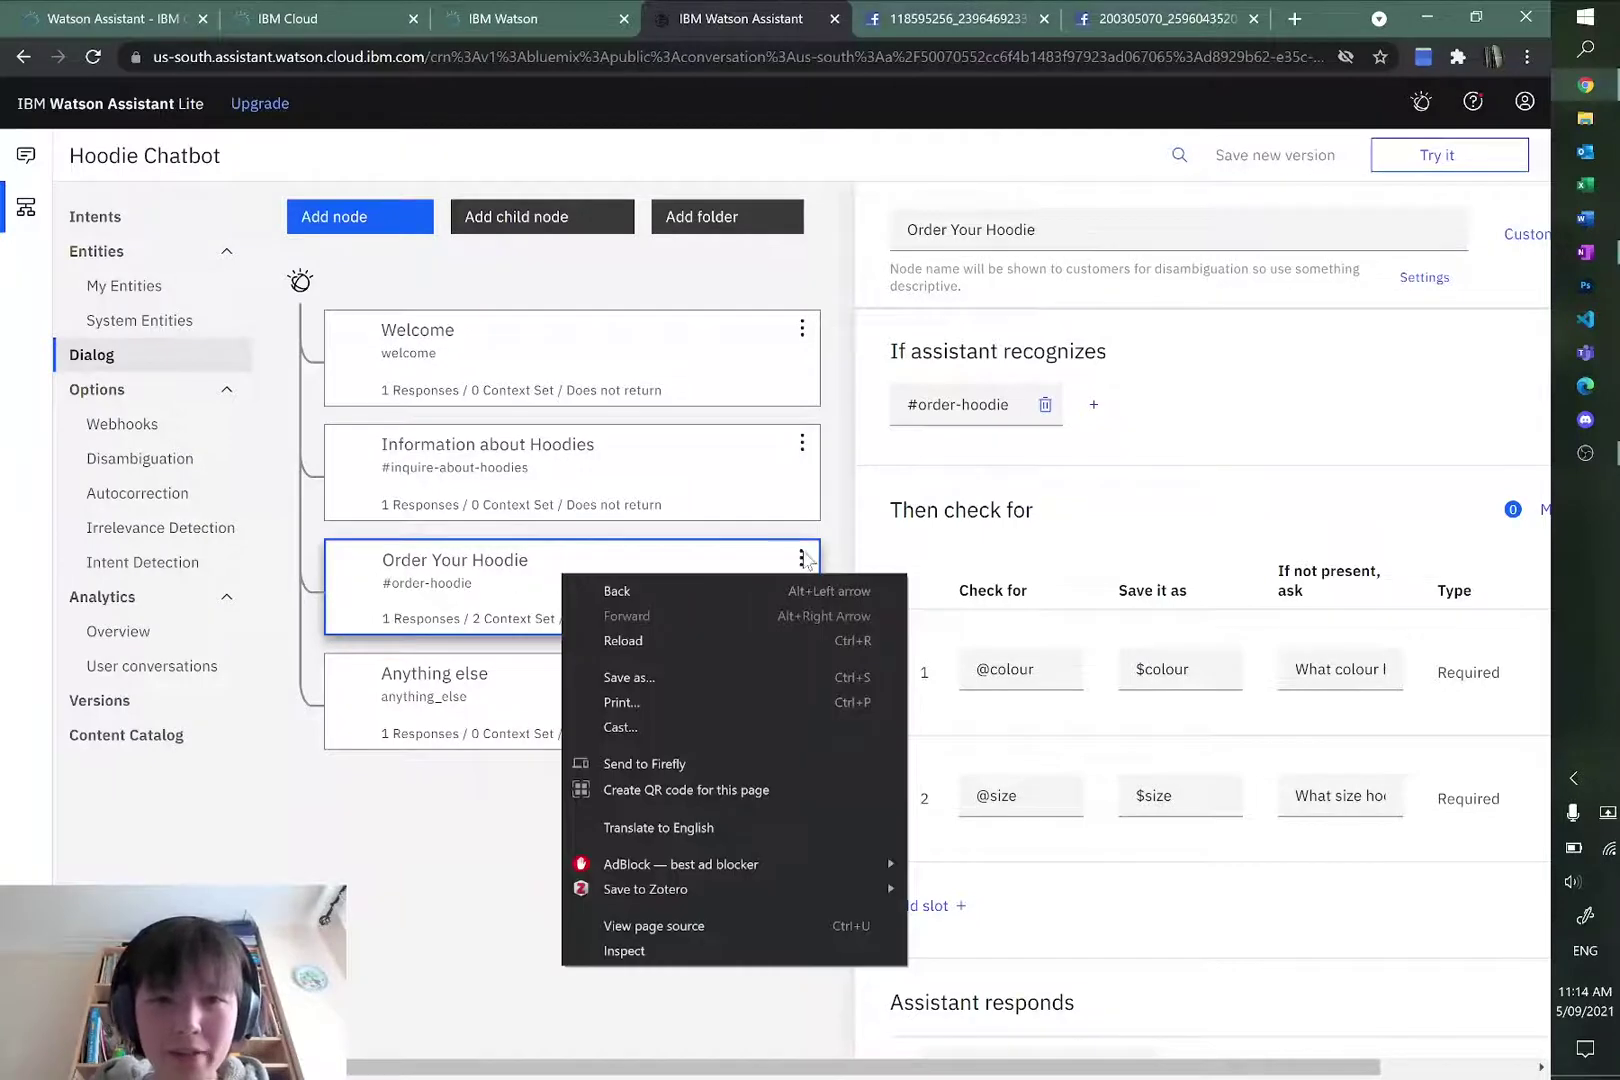
{"action": "left_click", "coordinate": [801, 557]}
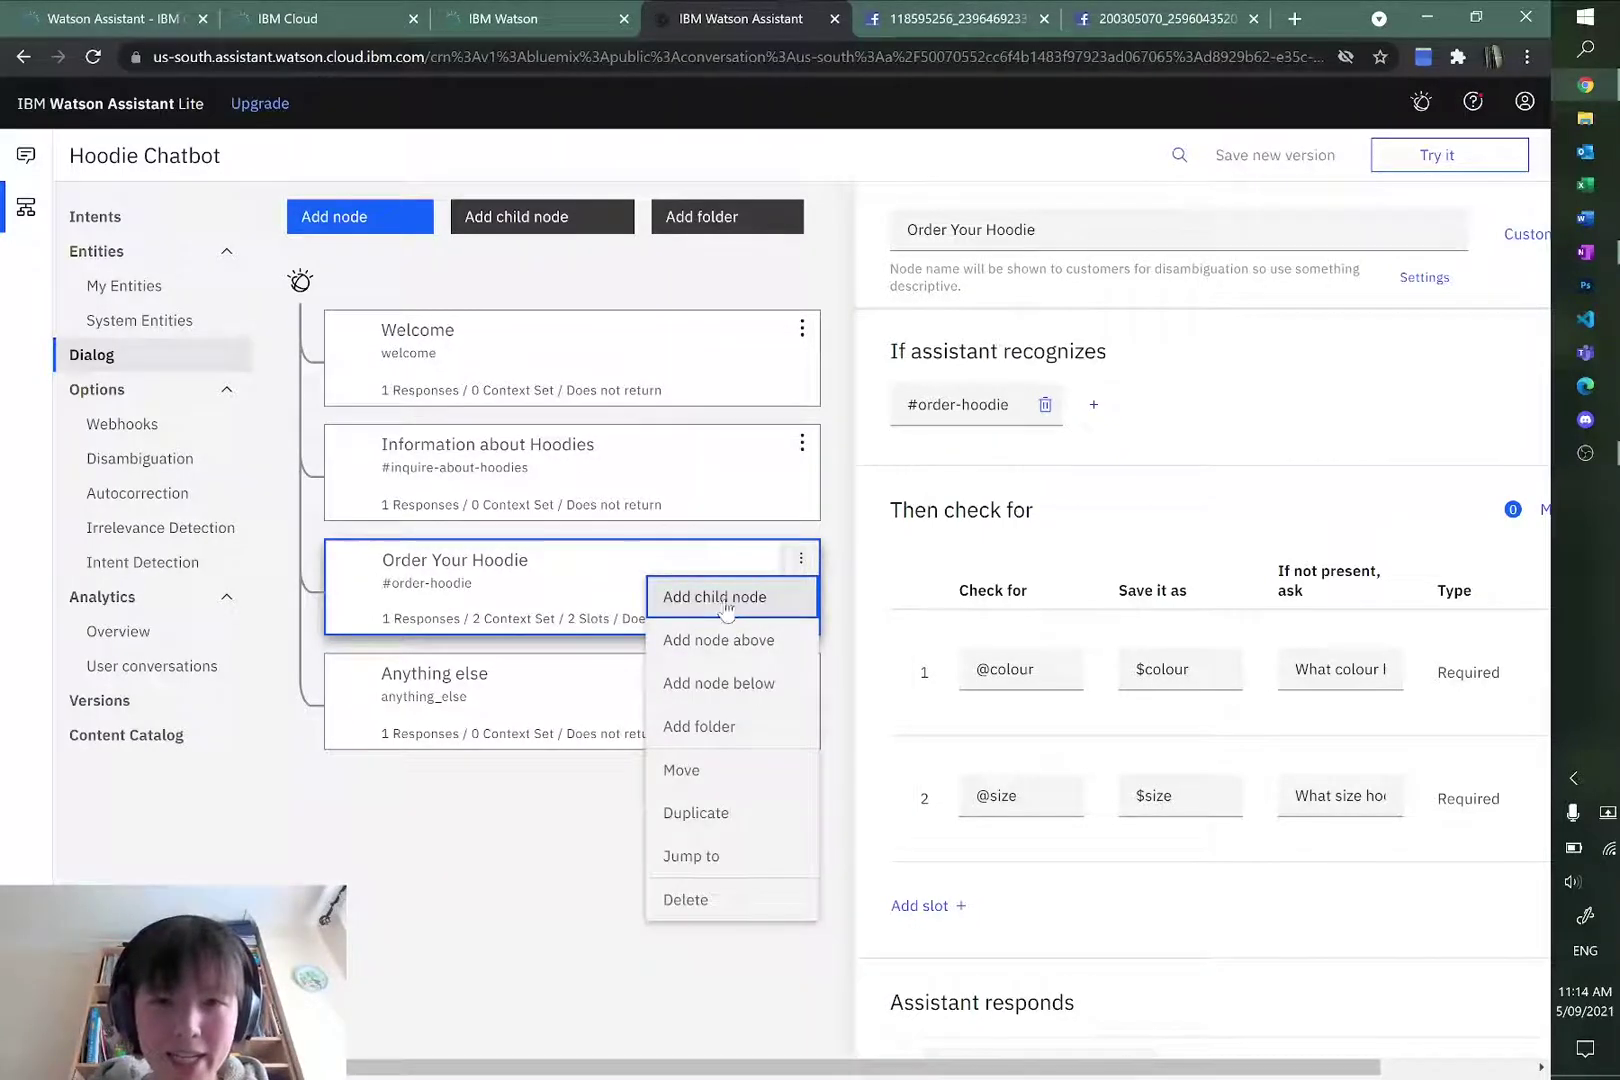
{"action": "left_click", "coordinate": [722, 598]}
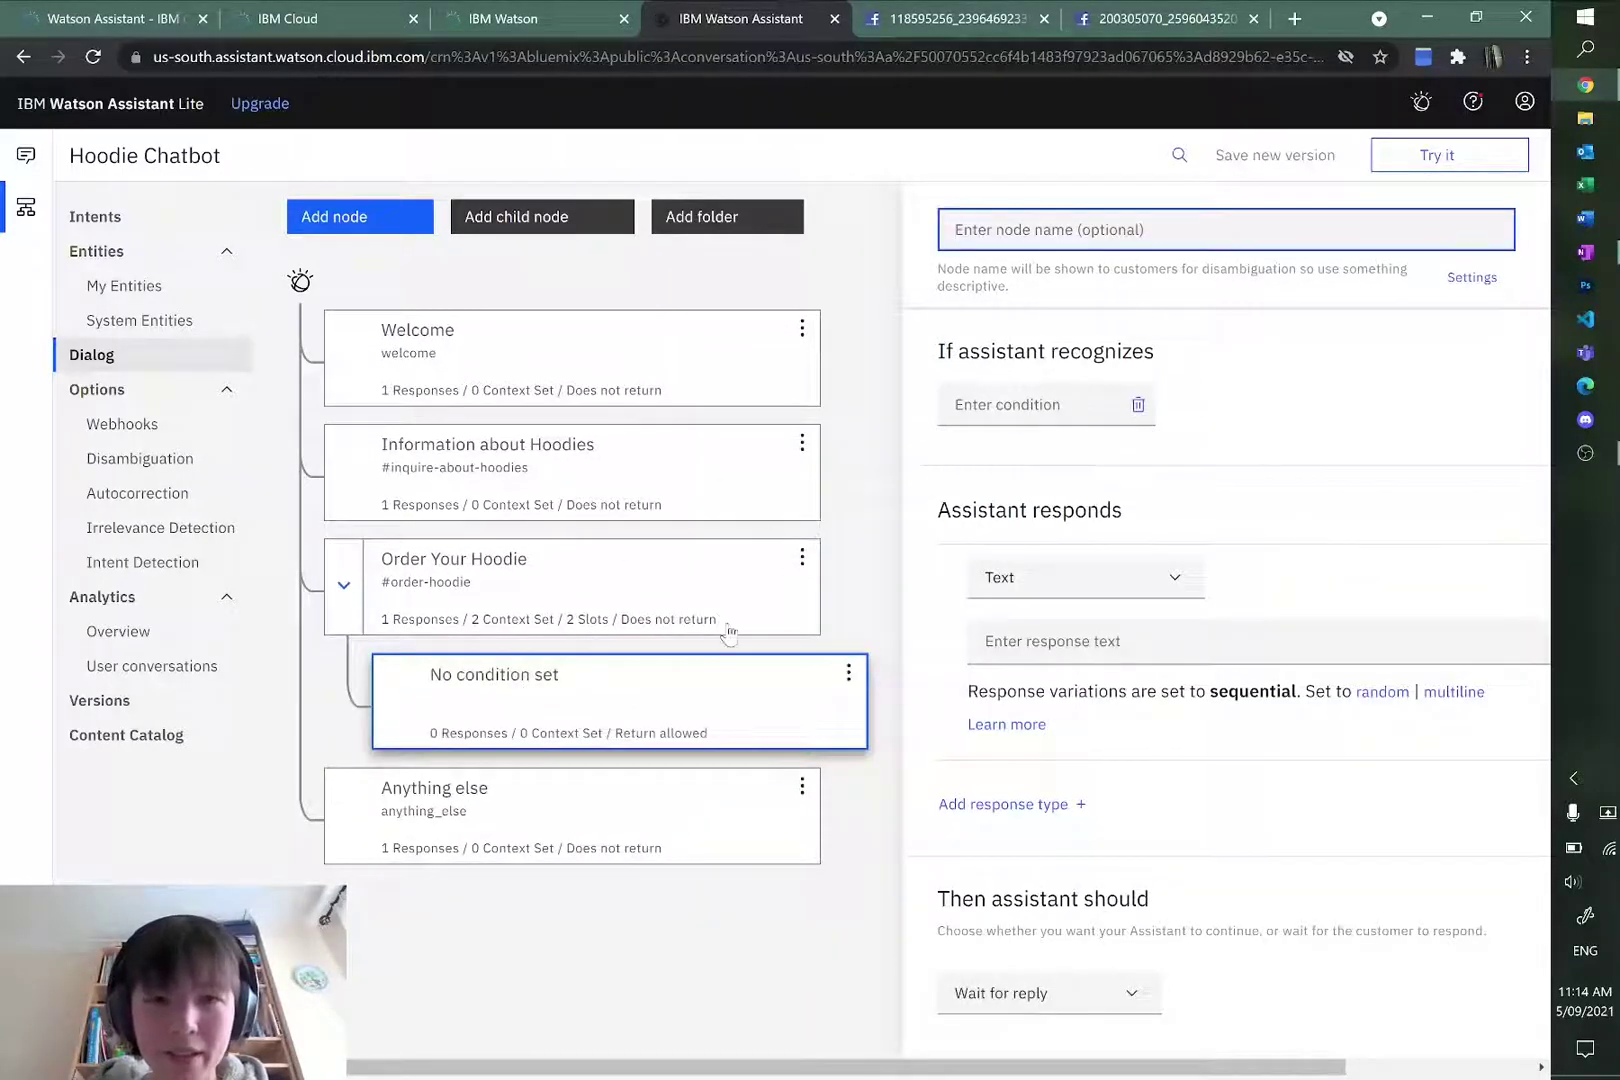
{"action": "type", "text": "As"}
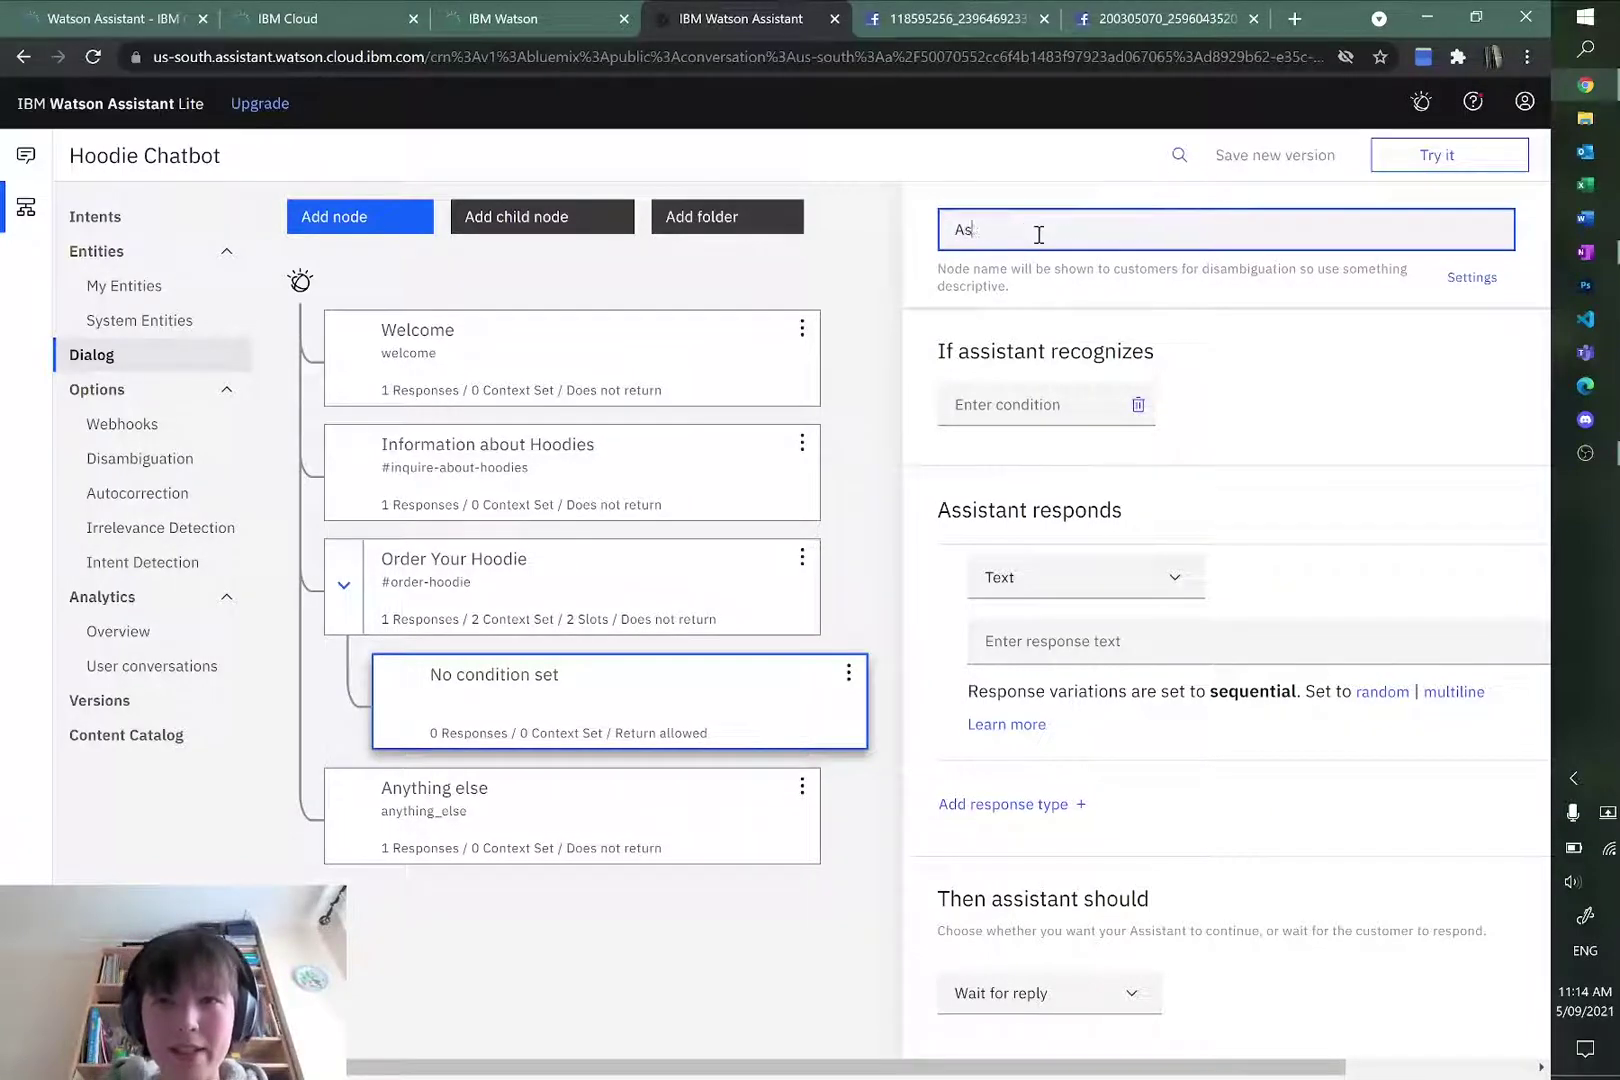
{"action": "type", "text": "k for embroidery"}
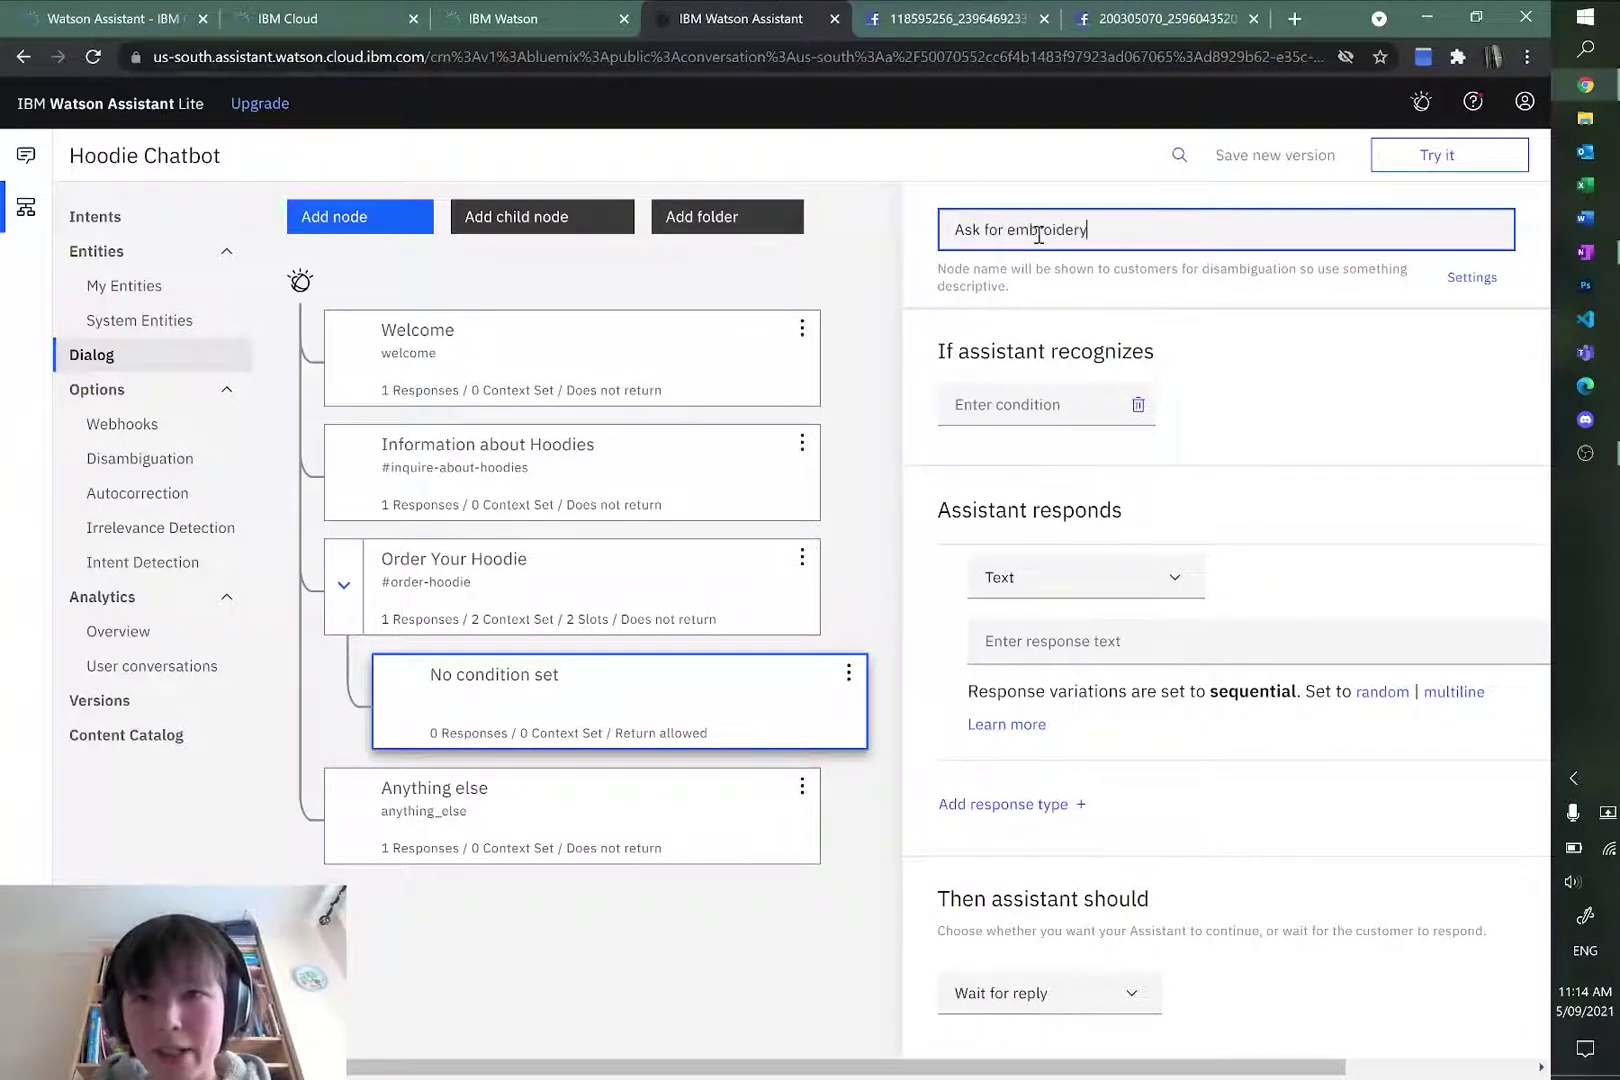
{"action": "left_click", "coordinate": [1474, 281]}
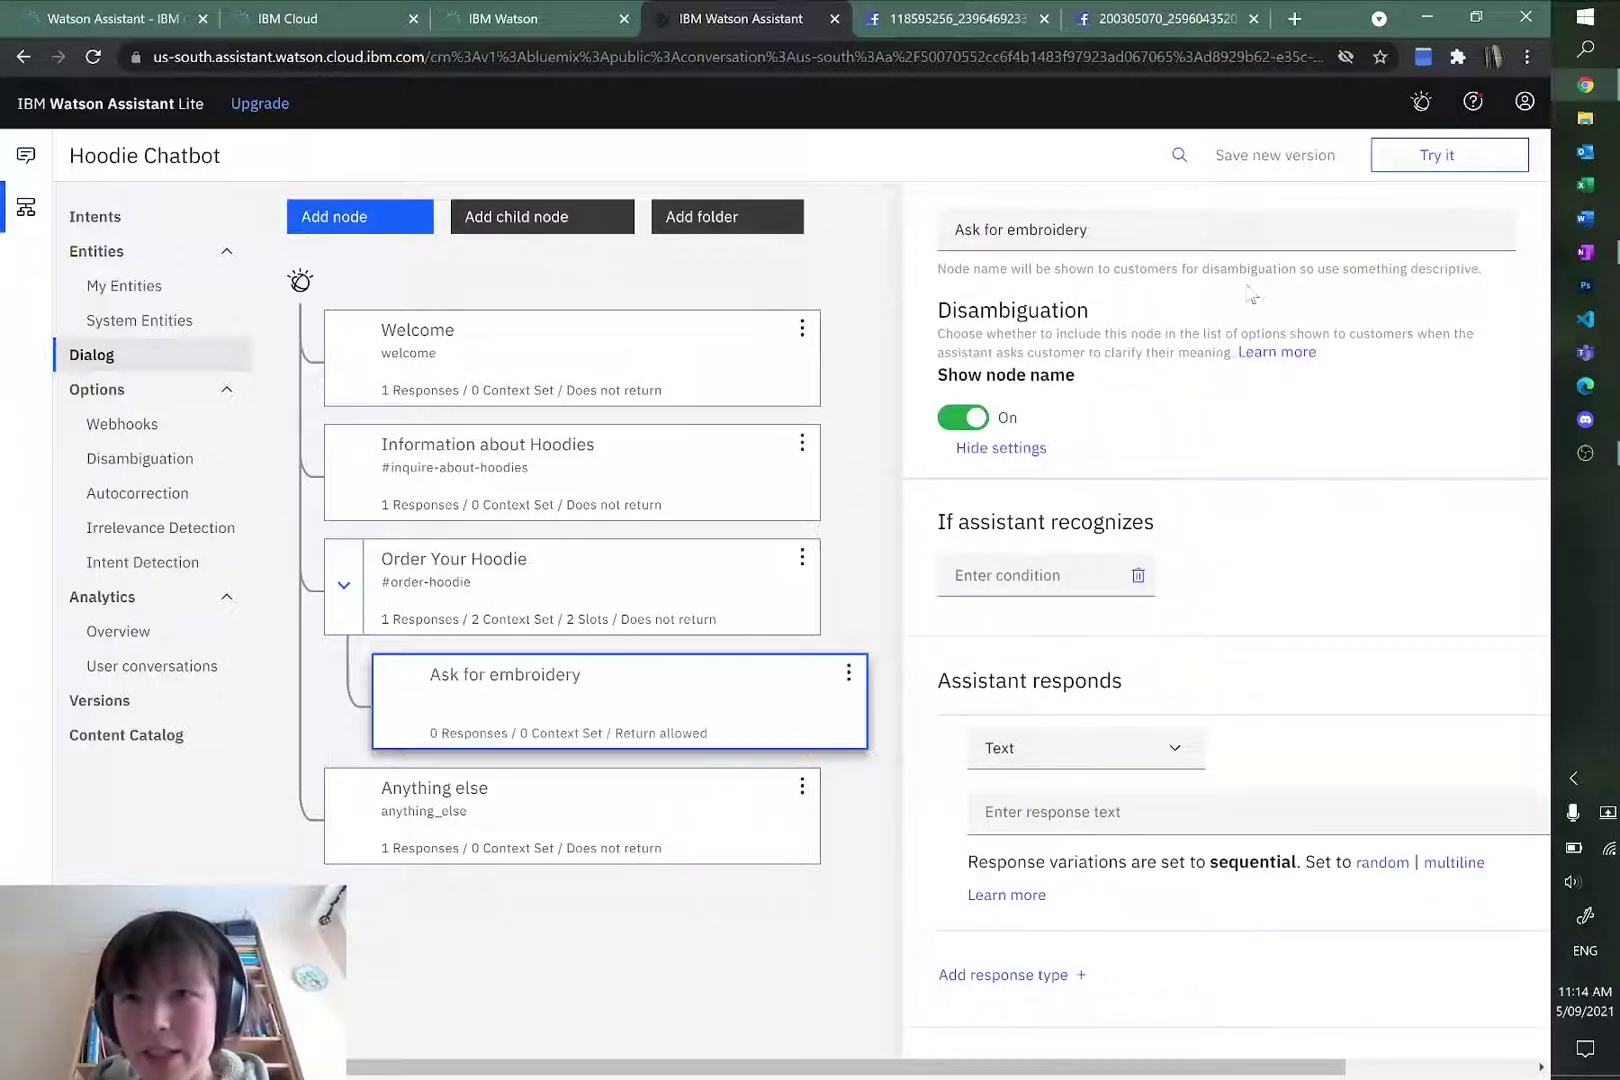
{"action": "left_click", "coordinate": [974, 418]}
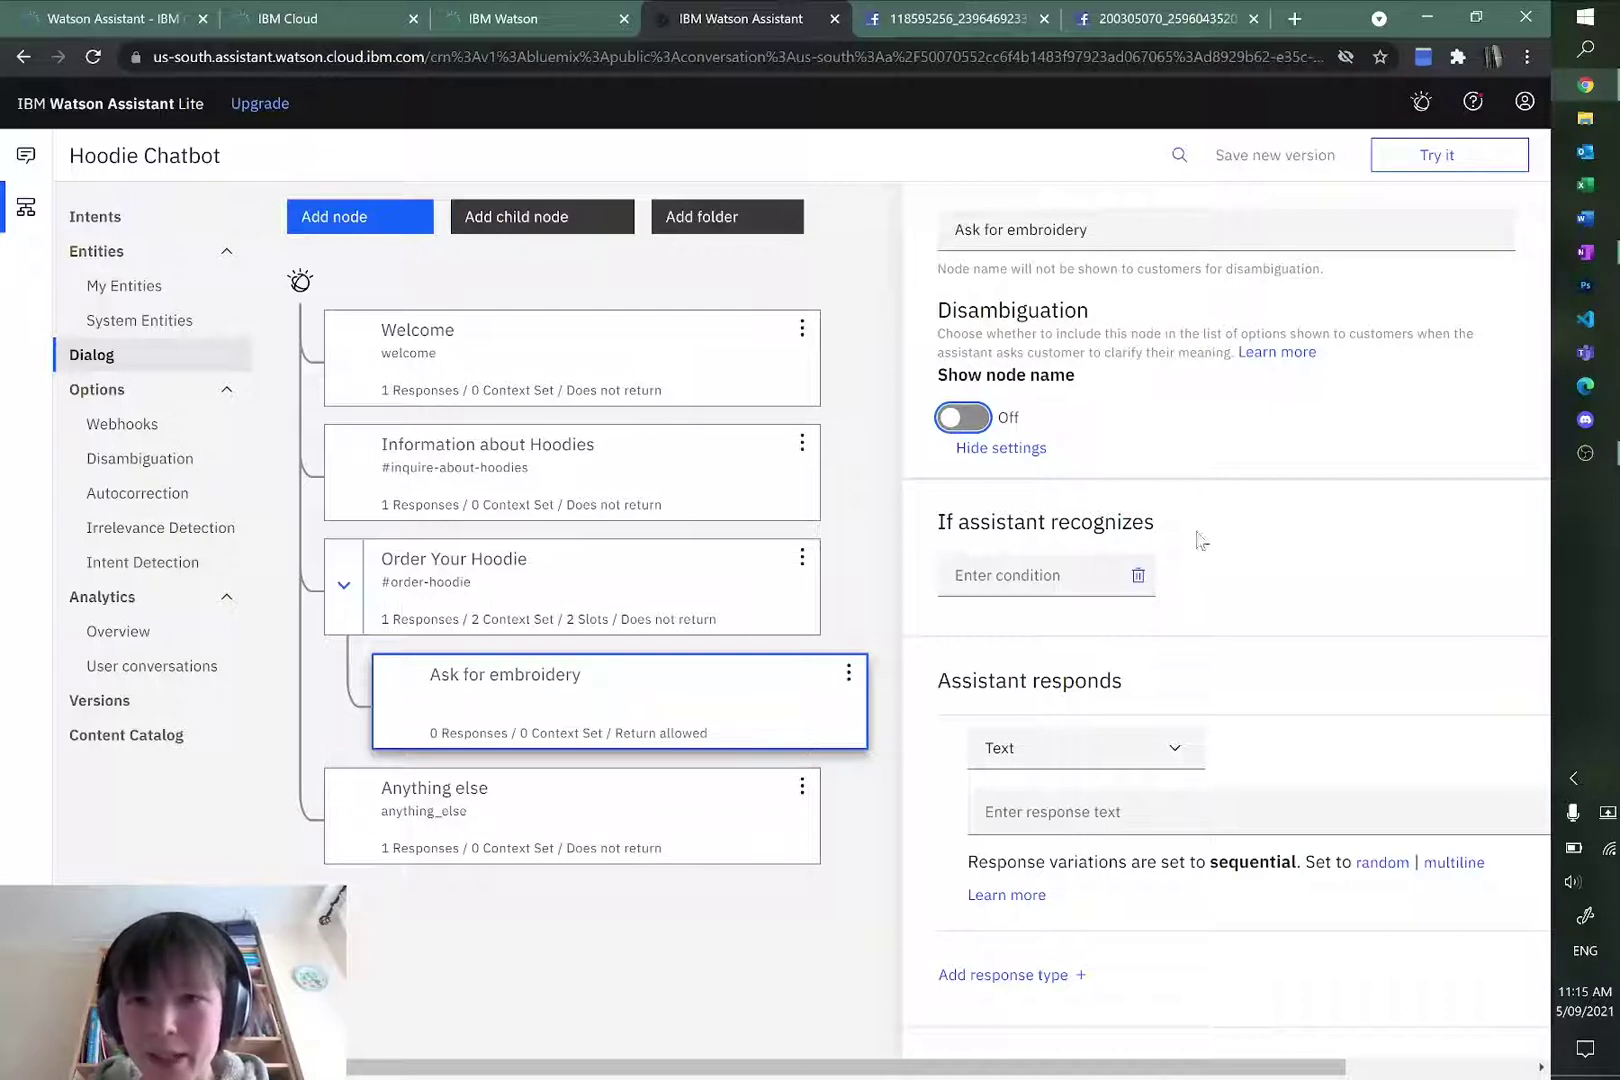
Step: Set the Ask for embroidery node's condition to true
{"action": "left_click", "coordinate": [1068, 575]}
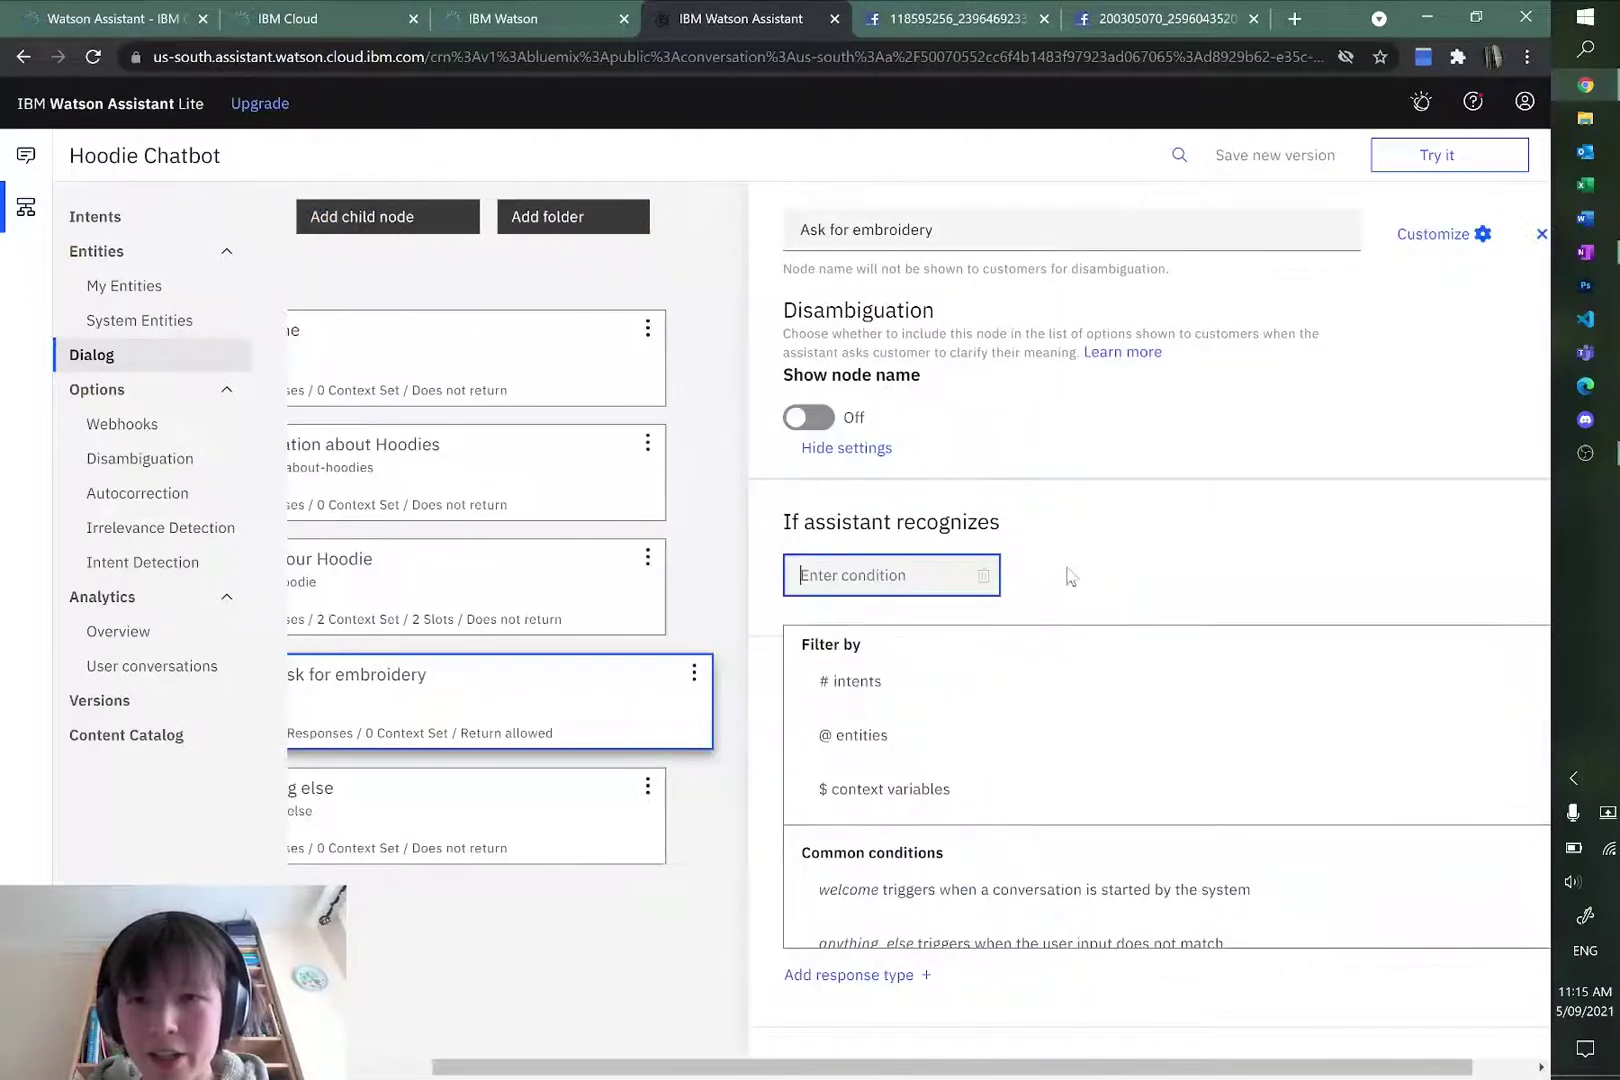
{"action": "left_click", "coordinate": [1120, 460]}
{"action": "left_click_drag", "start_coordinate": [750, 1068], "coordinate": [555, 1070]}
{"action": "left_click", "coordinate": [975, 575]}
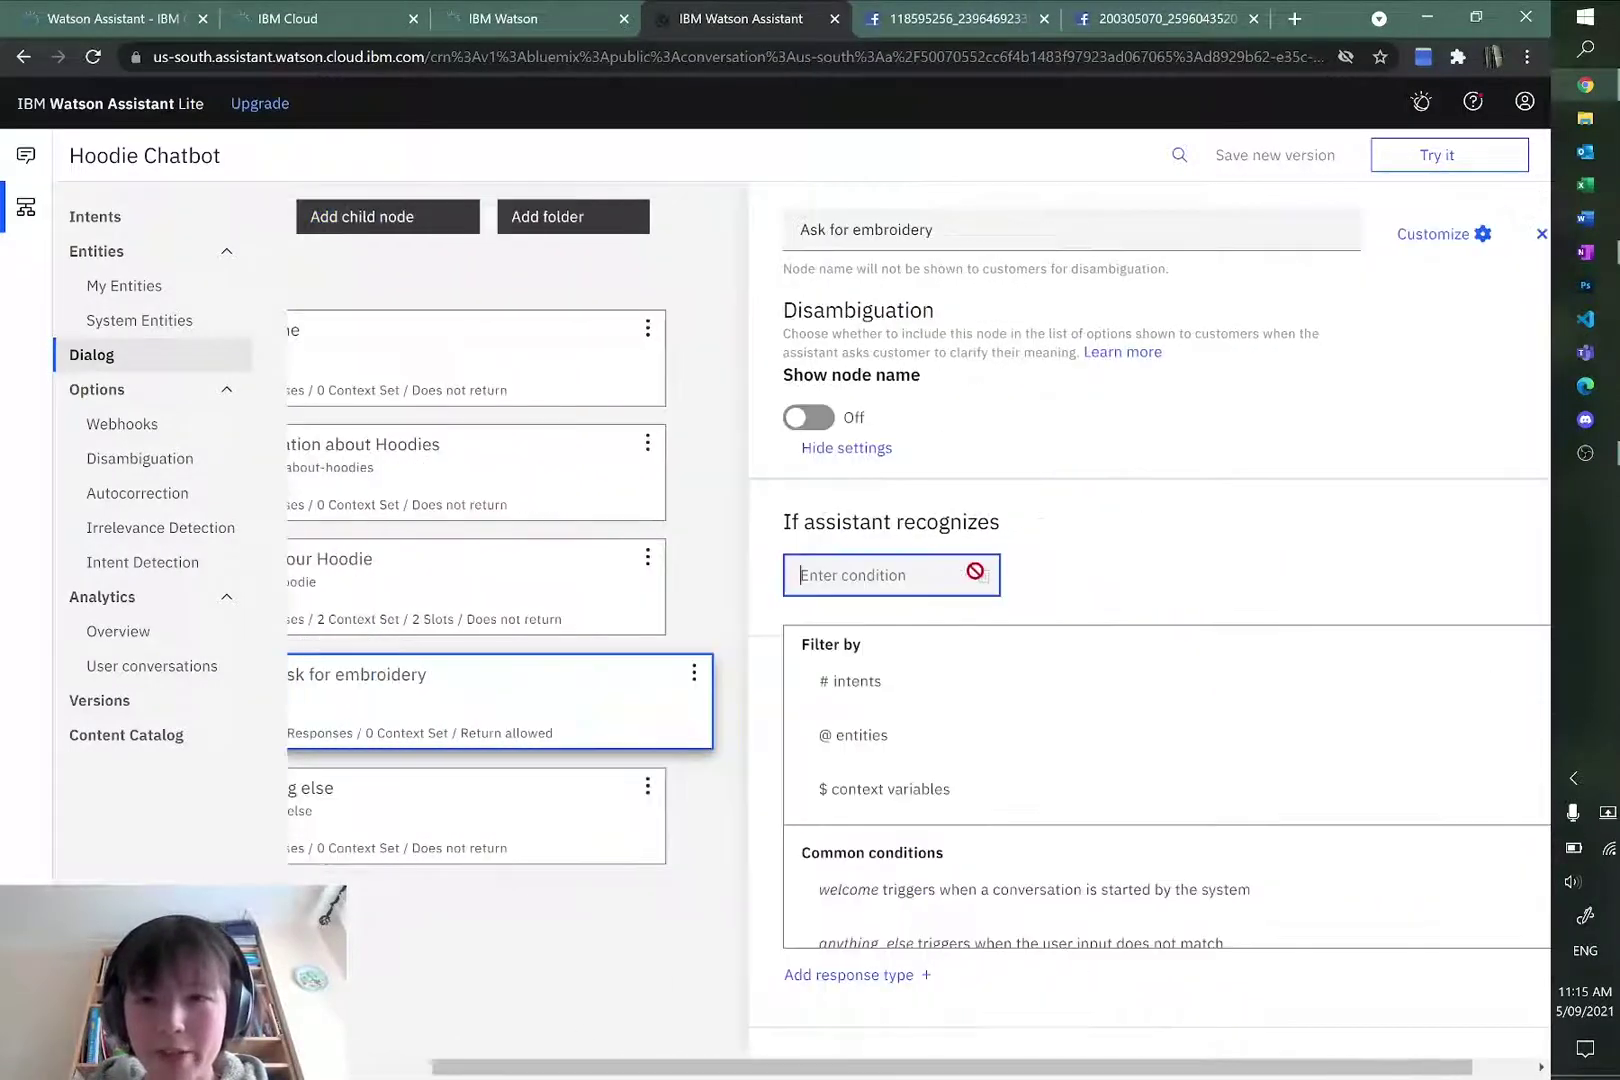
{"action": "type", "text": "true"}
{"action": "left_click", "coordinate": [1050, 564]}
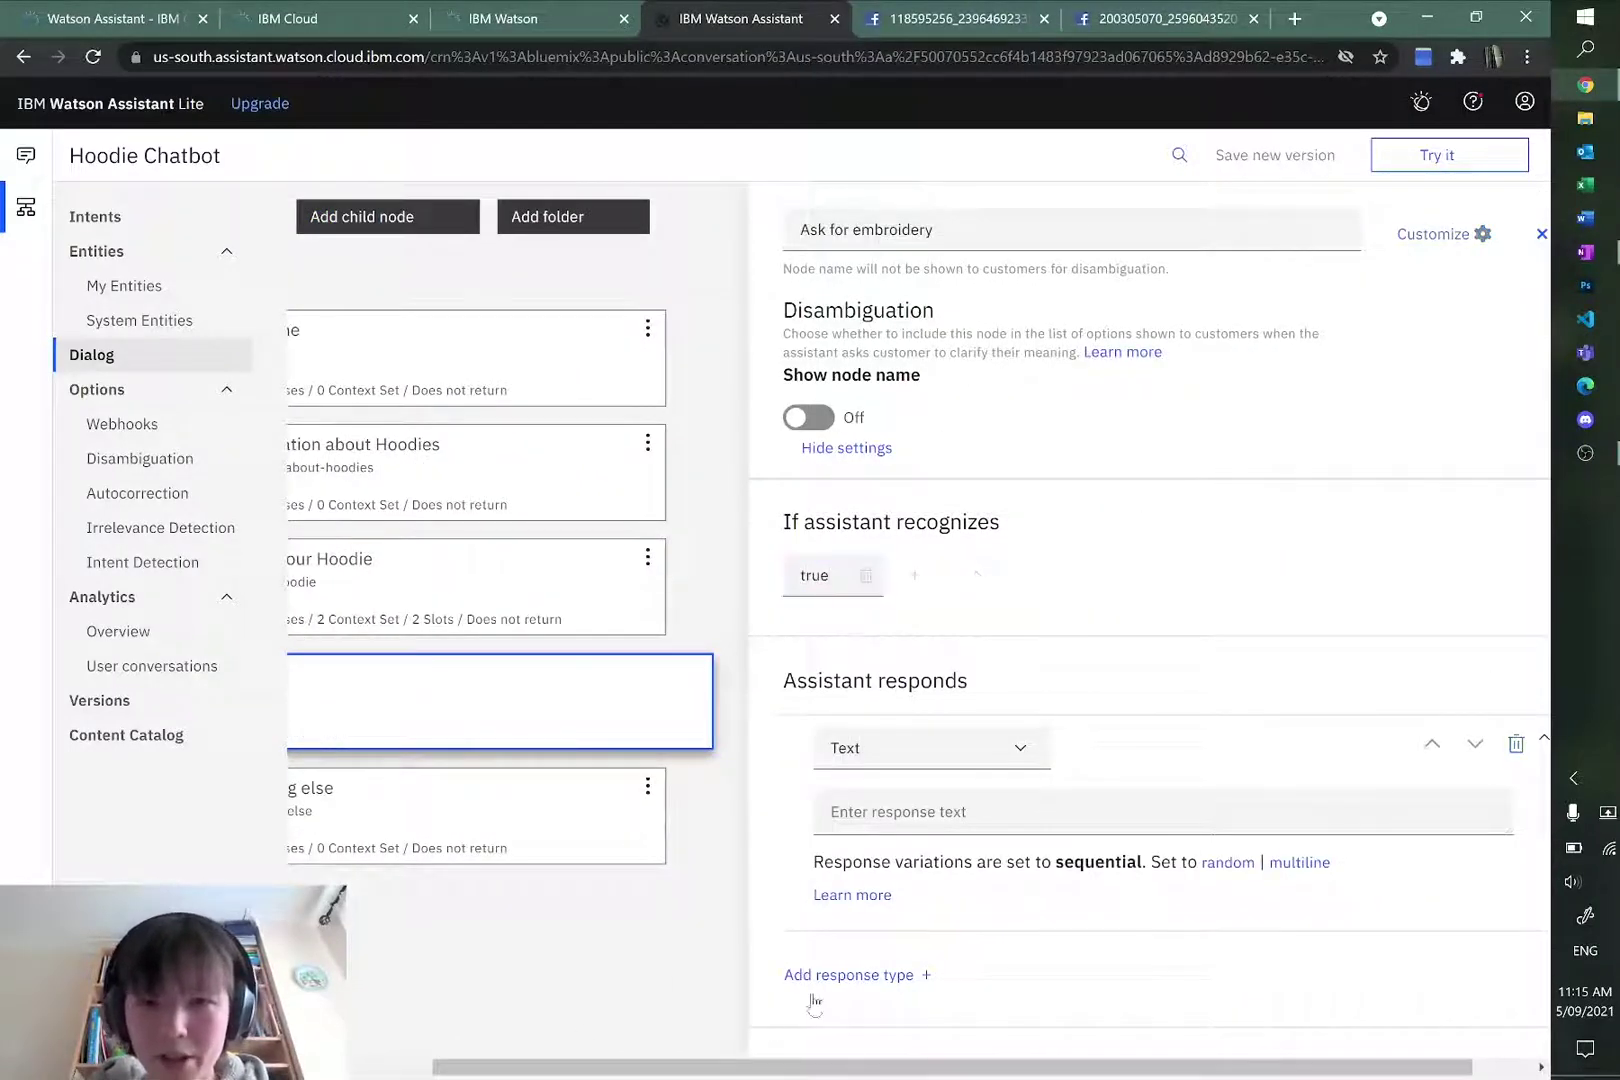
Step: Set Order Your Hoodie to skip user input and evaluate child nodes, then open Ask for embroidery
{"action": "left_click_drag", "start_coordinate": [800, 1068], "coordinate": [713, 1068]}
{"action": "left_click", "coordinate": [640, 568]}
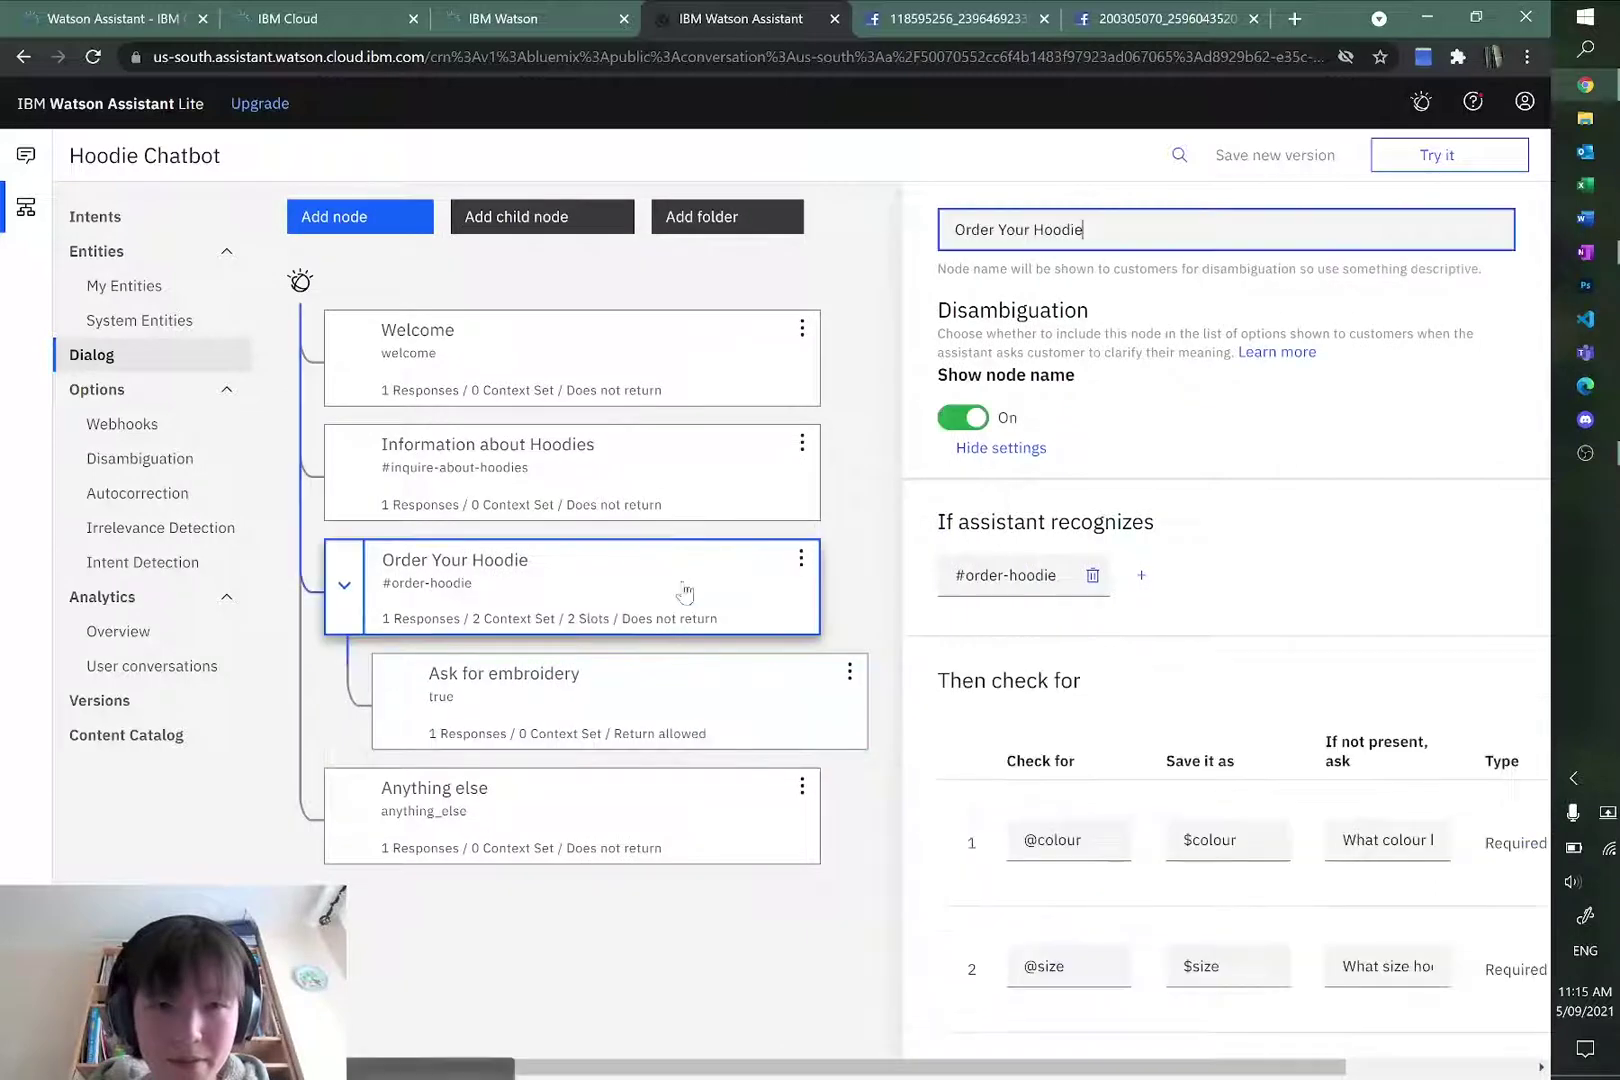
{"action": "scroll", "coordinate": [1300, 600], "scroll_direction": "down", "scroll_amount": 5}
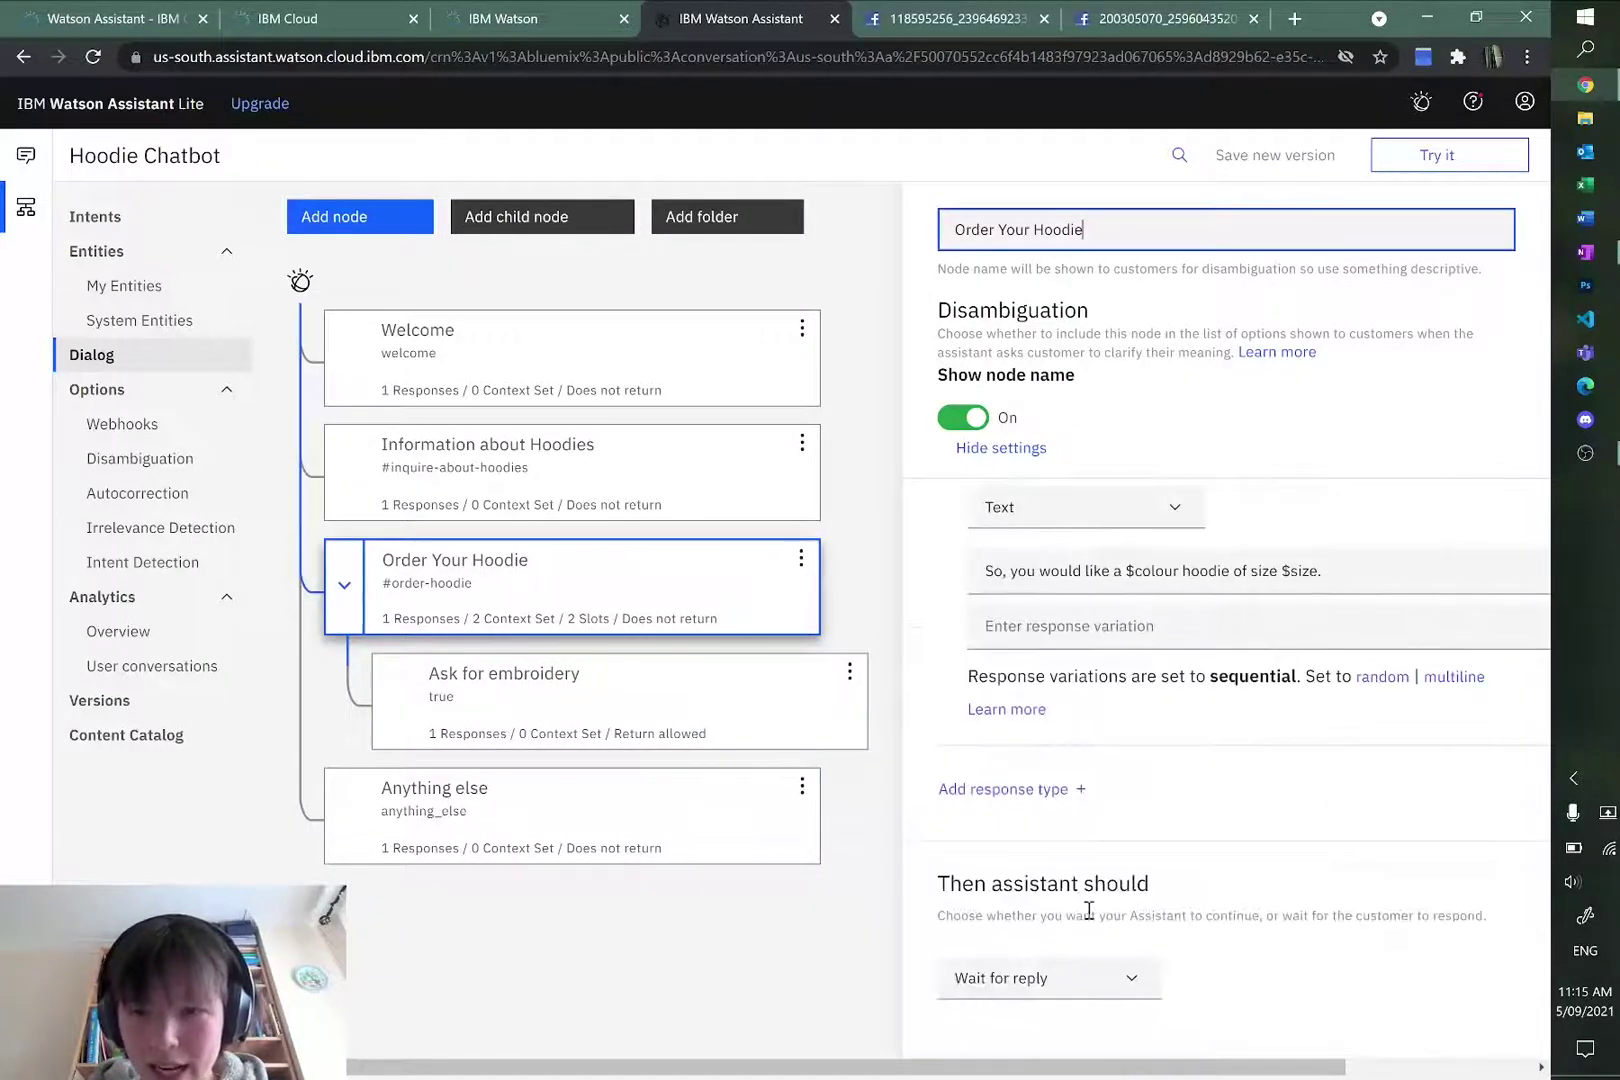
{"action": "left_click_drag", "start_coordinate": [940, 884], "coordinate": [995, 885]}
{"action": "left_click", "coordinate": [1155, 886]}
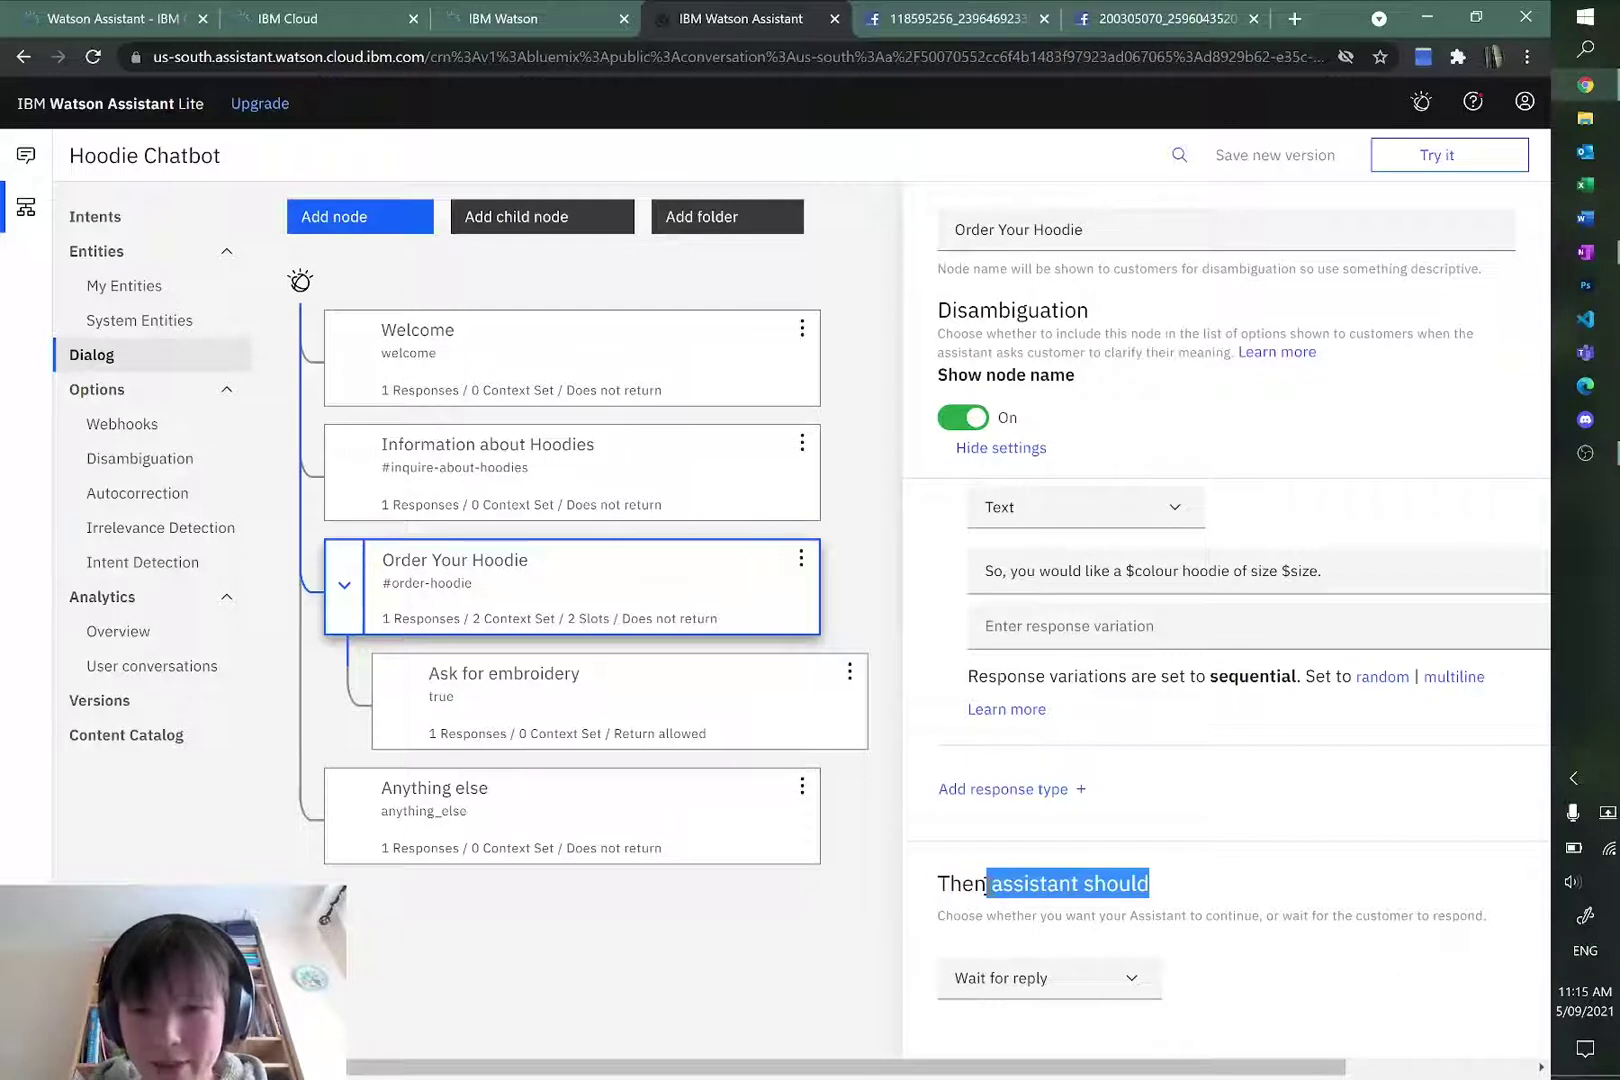
{"action": "left_click", "coordinate": [1038, 976]}
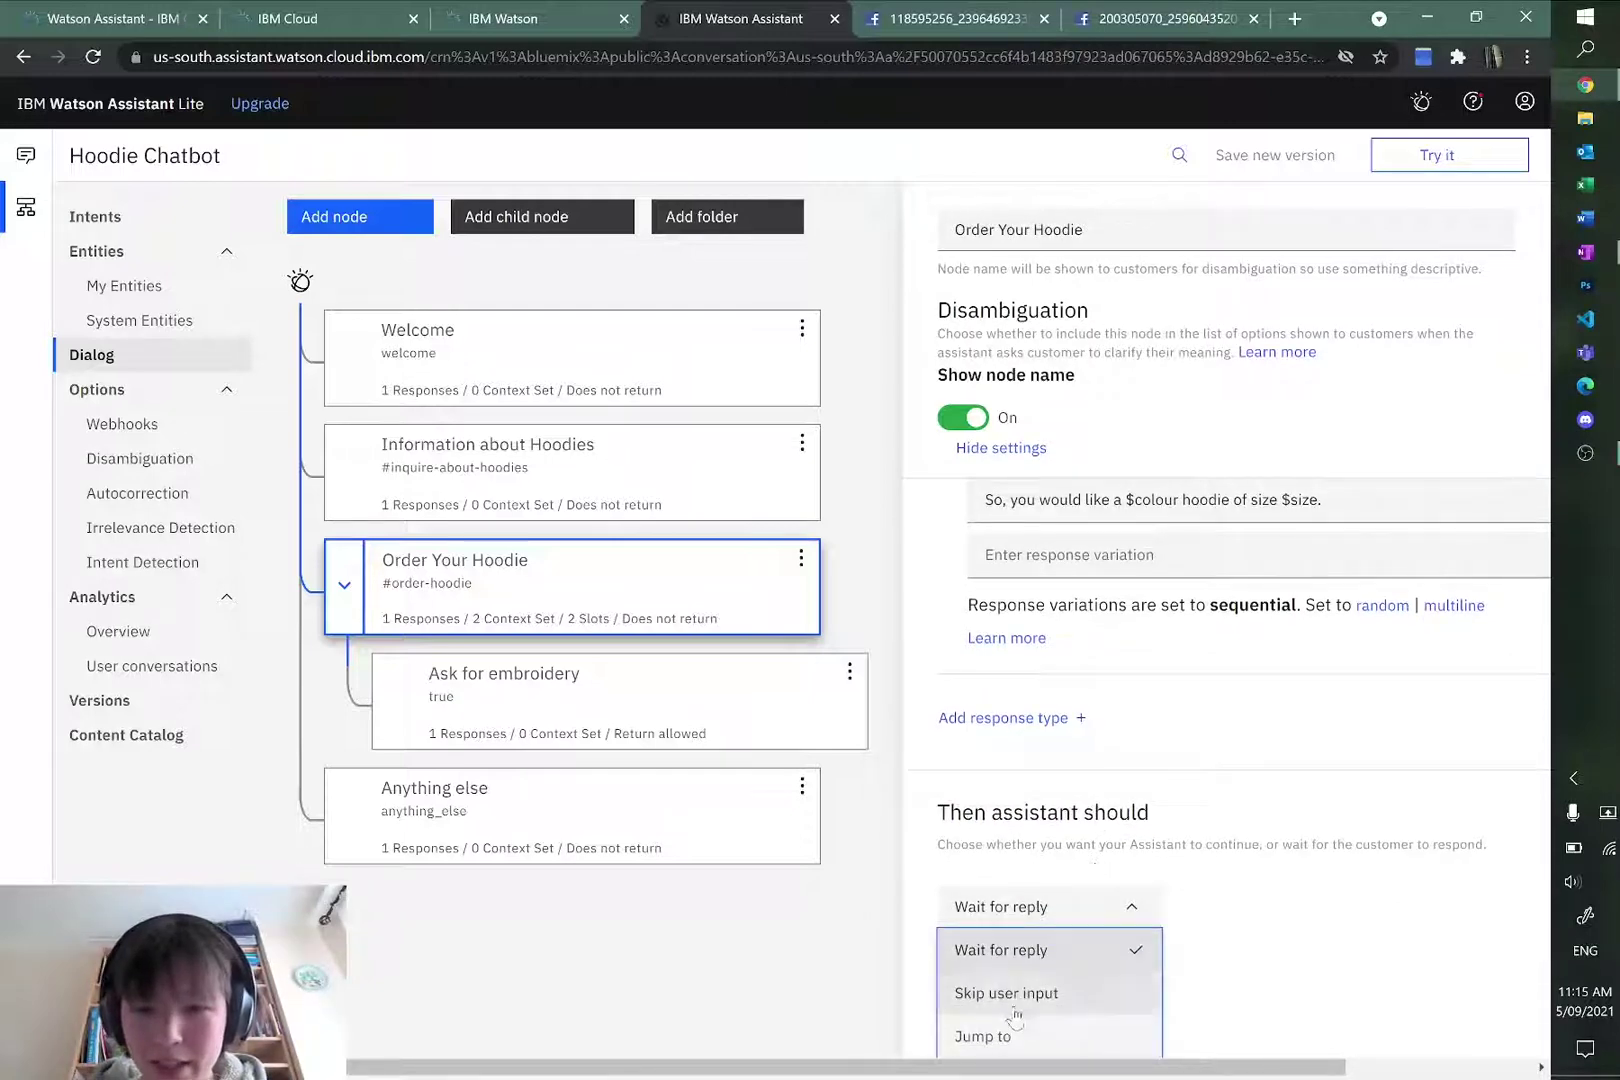
{"action": "left_click", "coordinate": [1015, 994]}
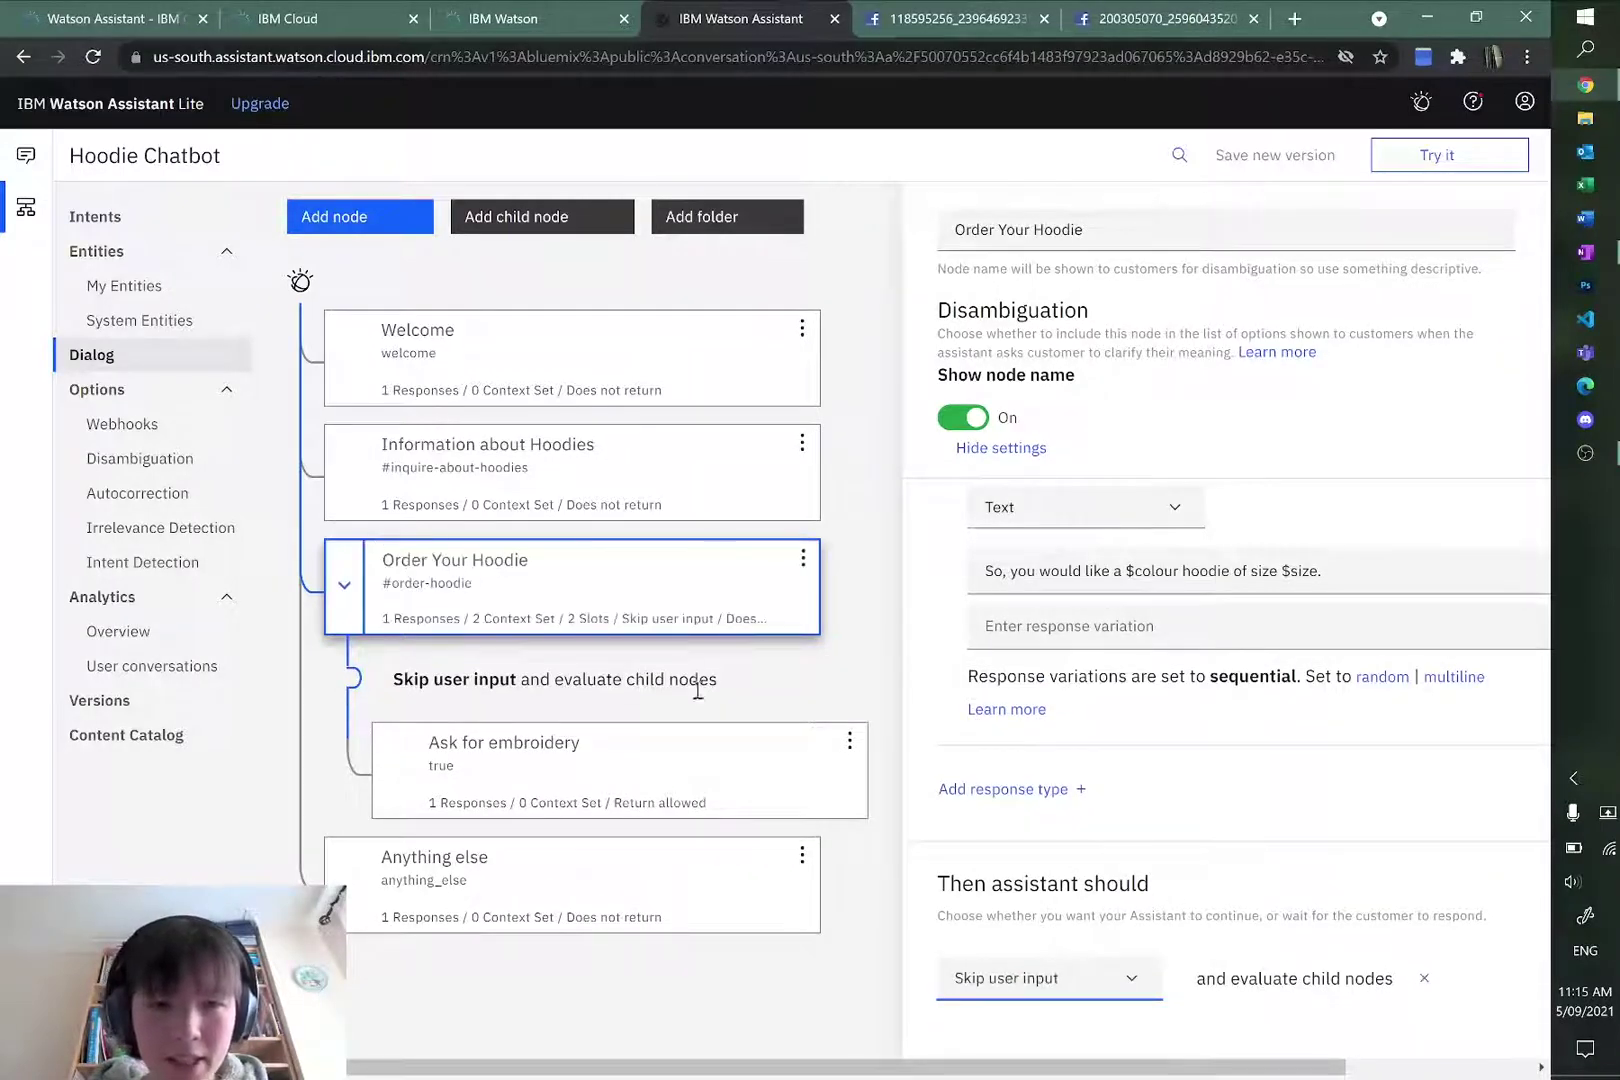
{"action": "left_click", "coordinate": [574, 784]}
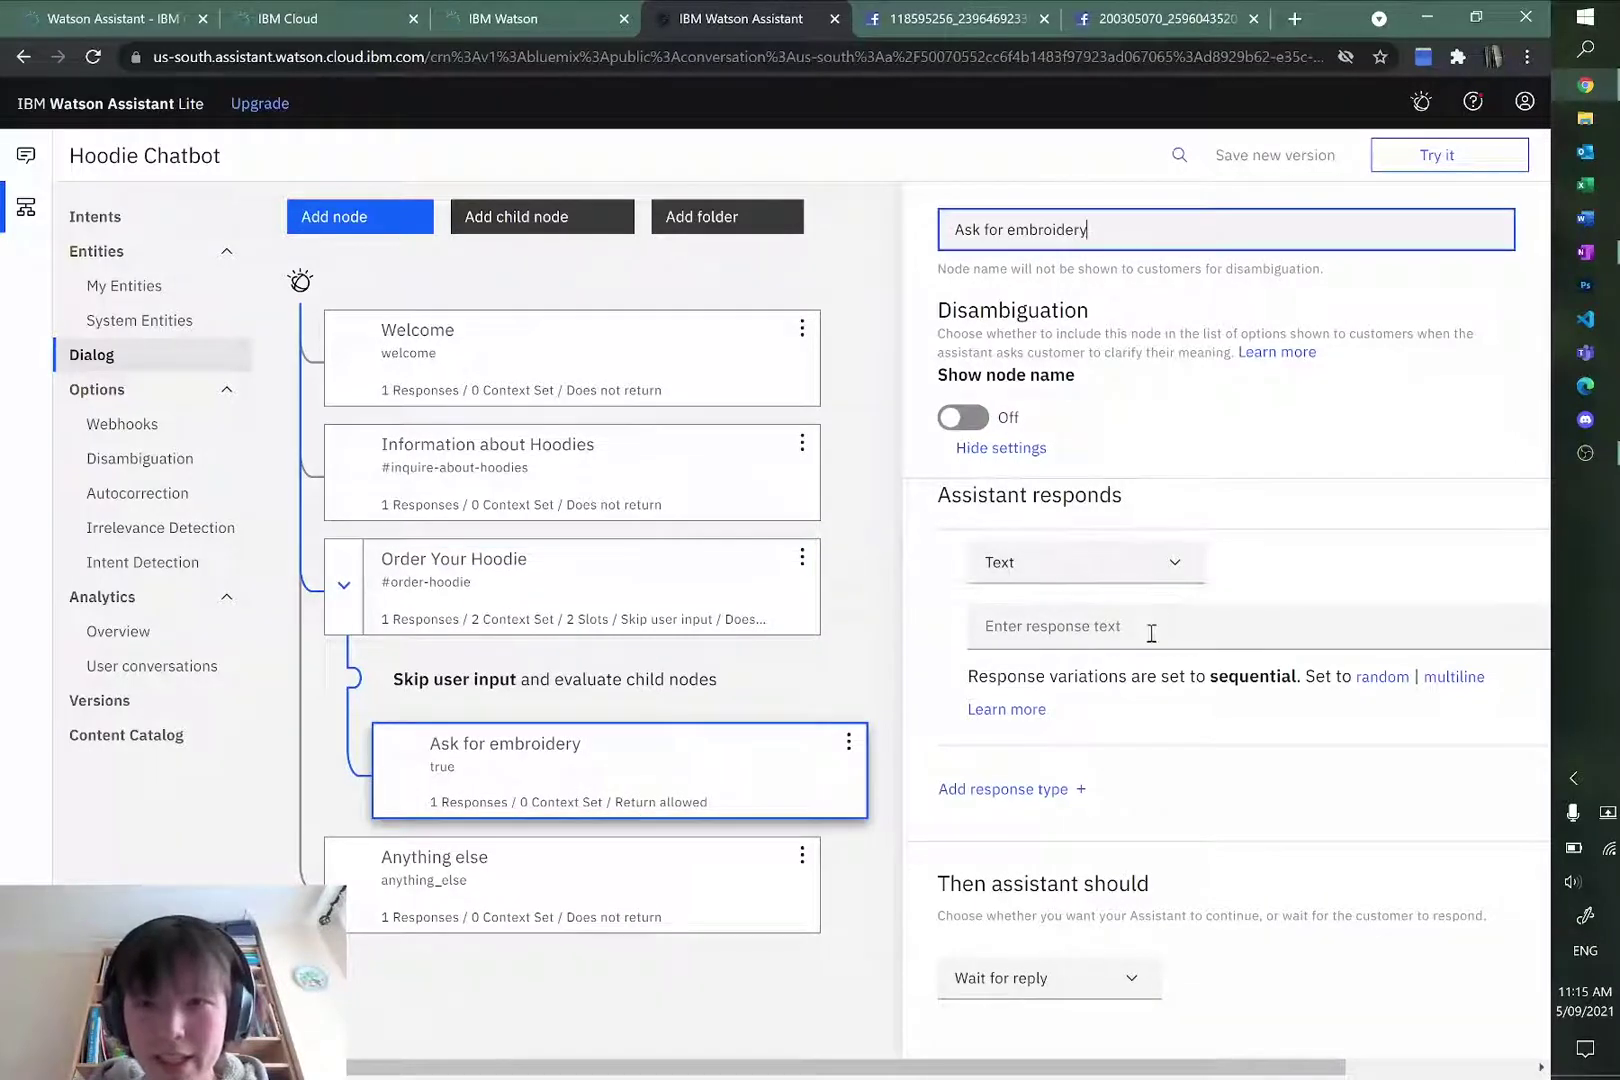
Step: Enter the Ask for embroidery response 'Would you like custom embroidery on your hoodie?'
{"action": "left_click", "coordinate": [1120, 645]}
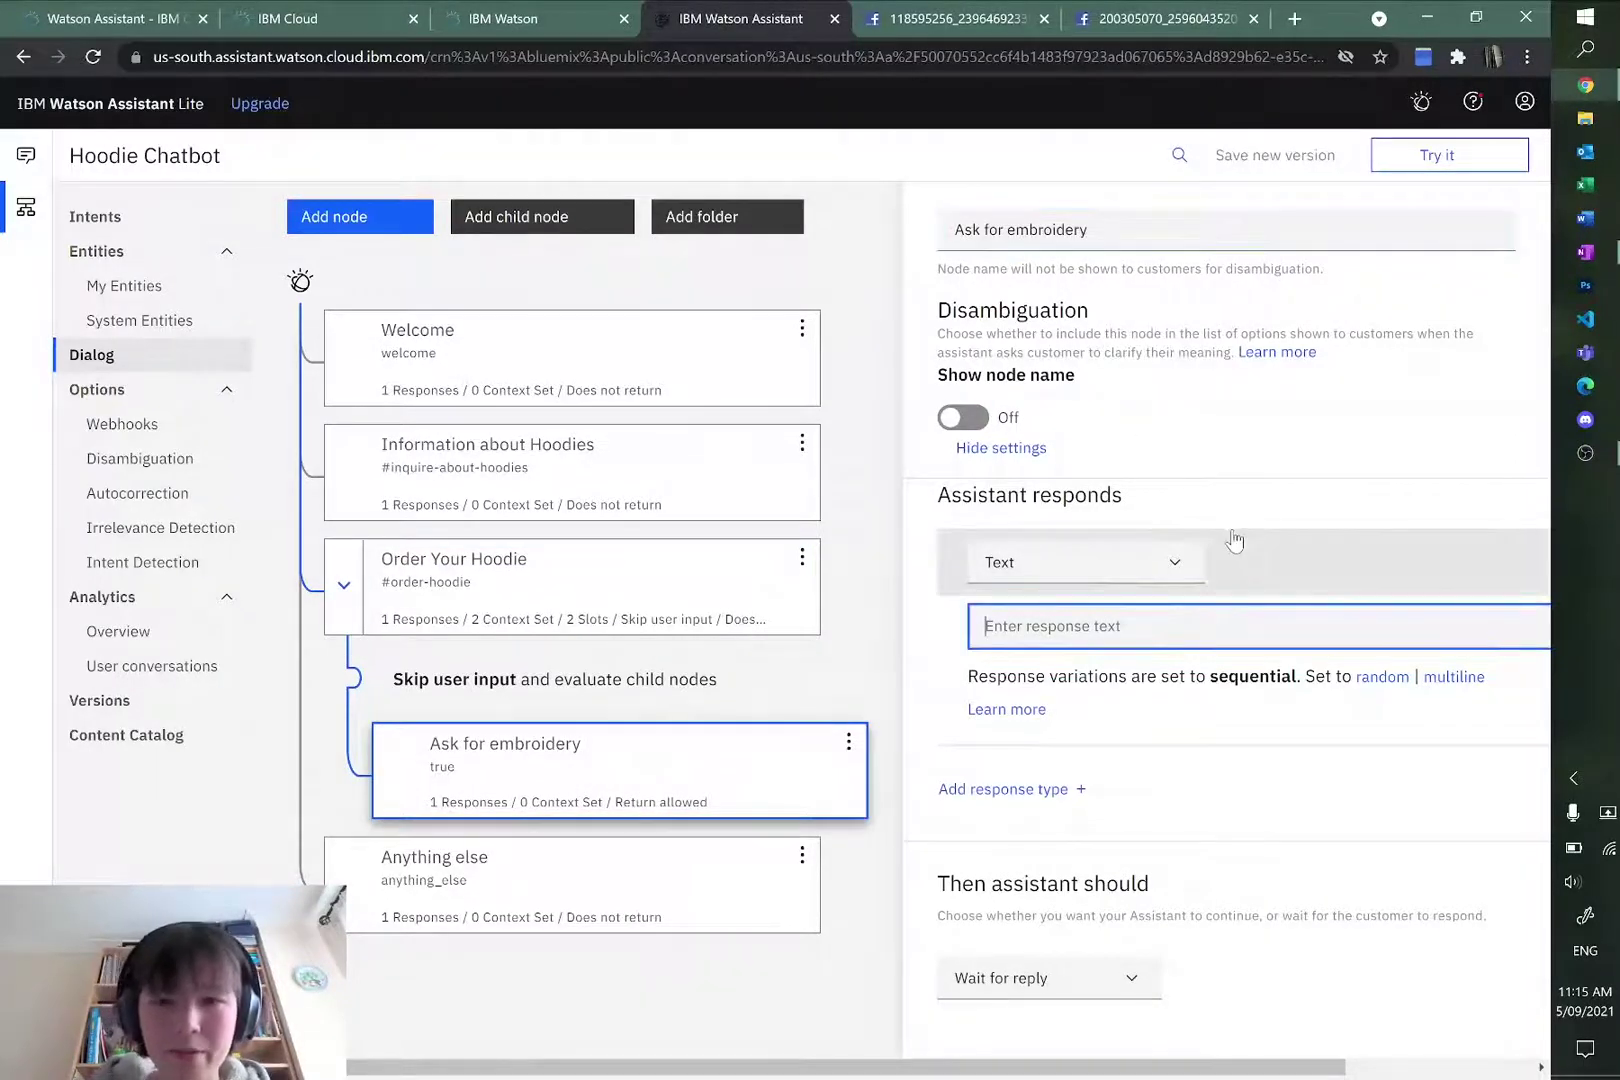
{"action": "type", "text": "Would you lik"}
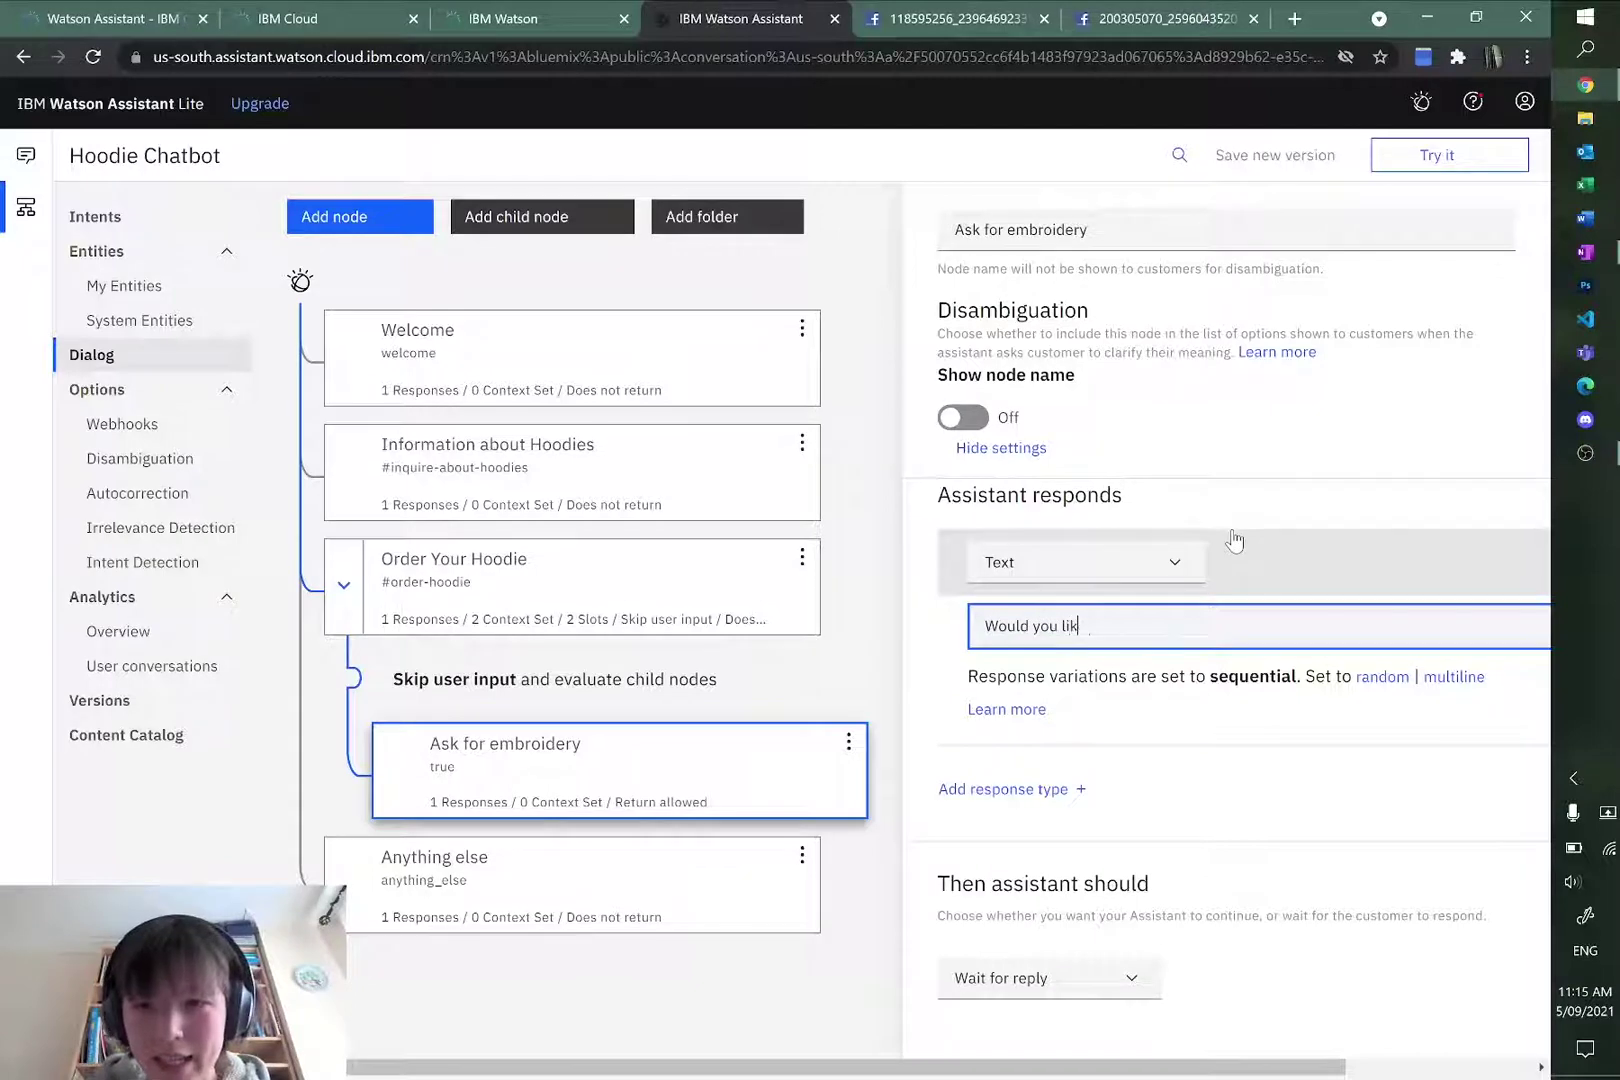
{"action": "type", "text": "e cusorm"}
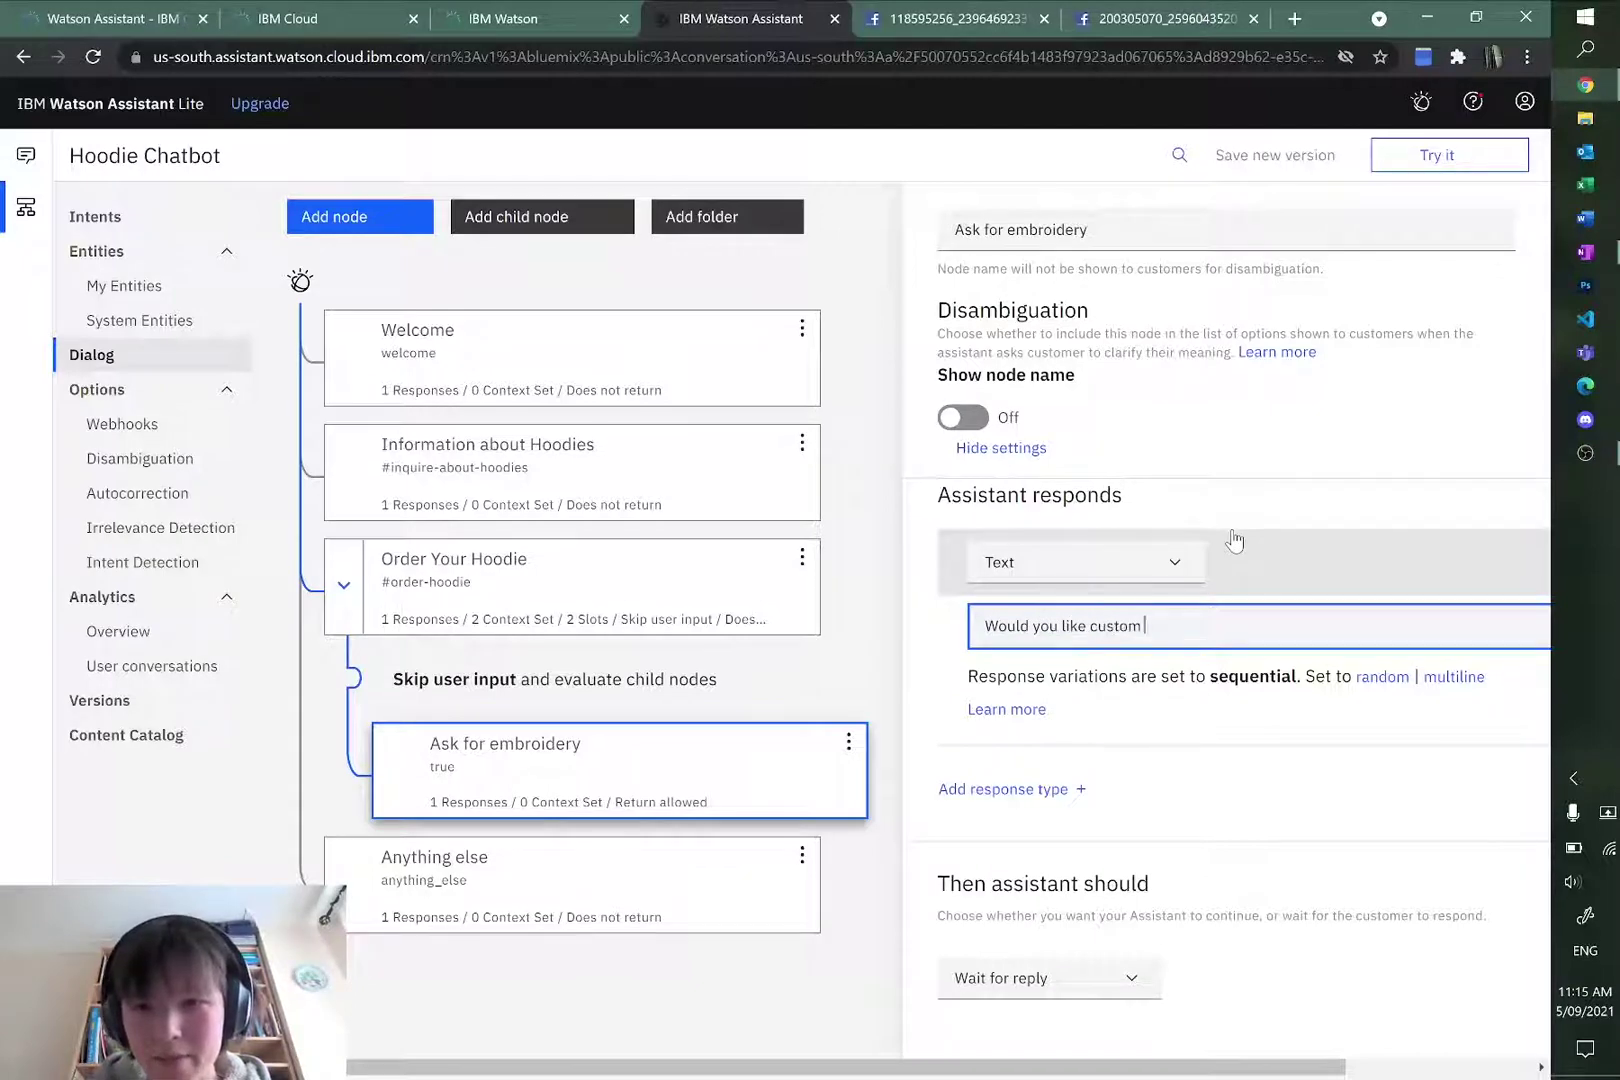
{"action": "type", "text": " embor"}
{"action": "type", "text": "roi"}
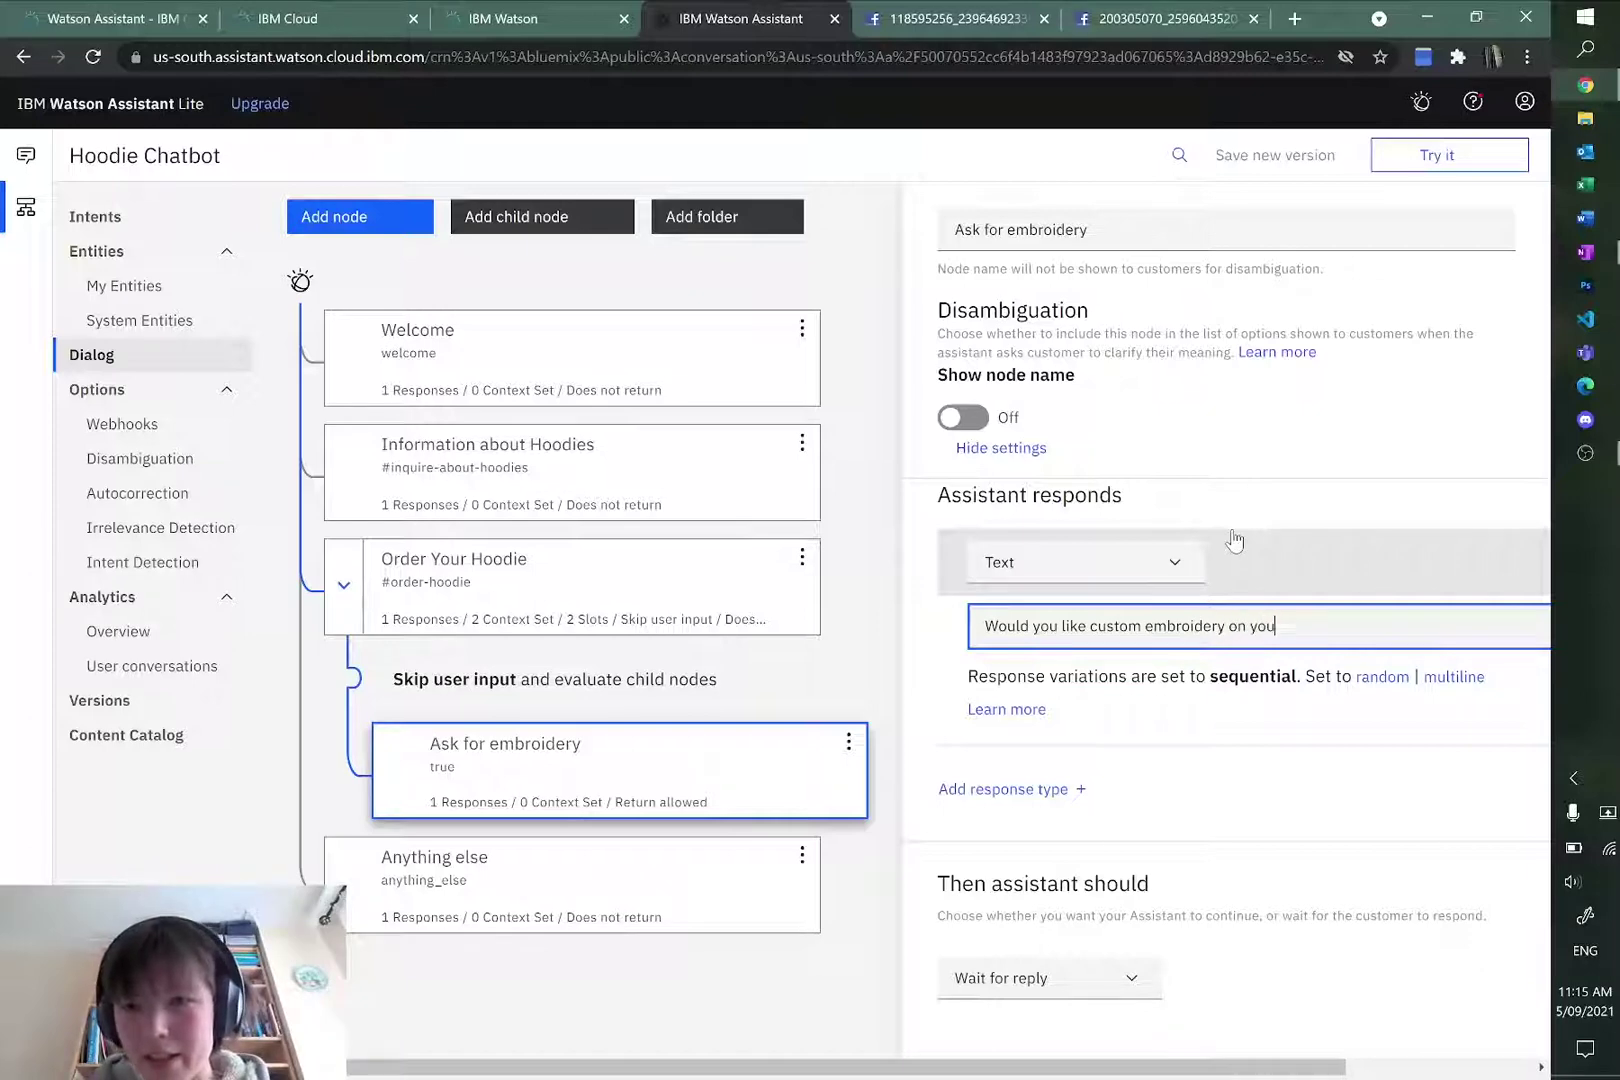
{"action": "type", "text": "?"}
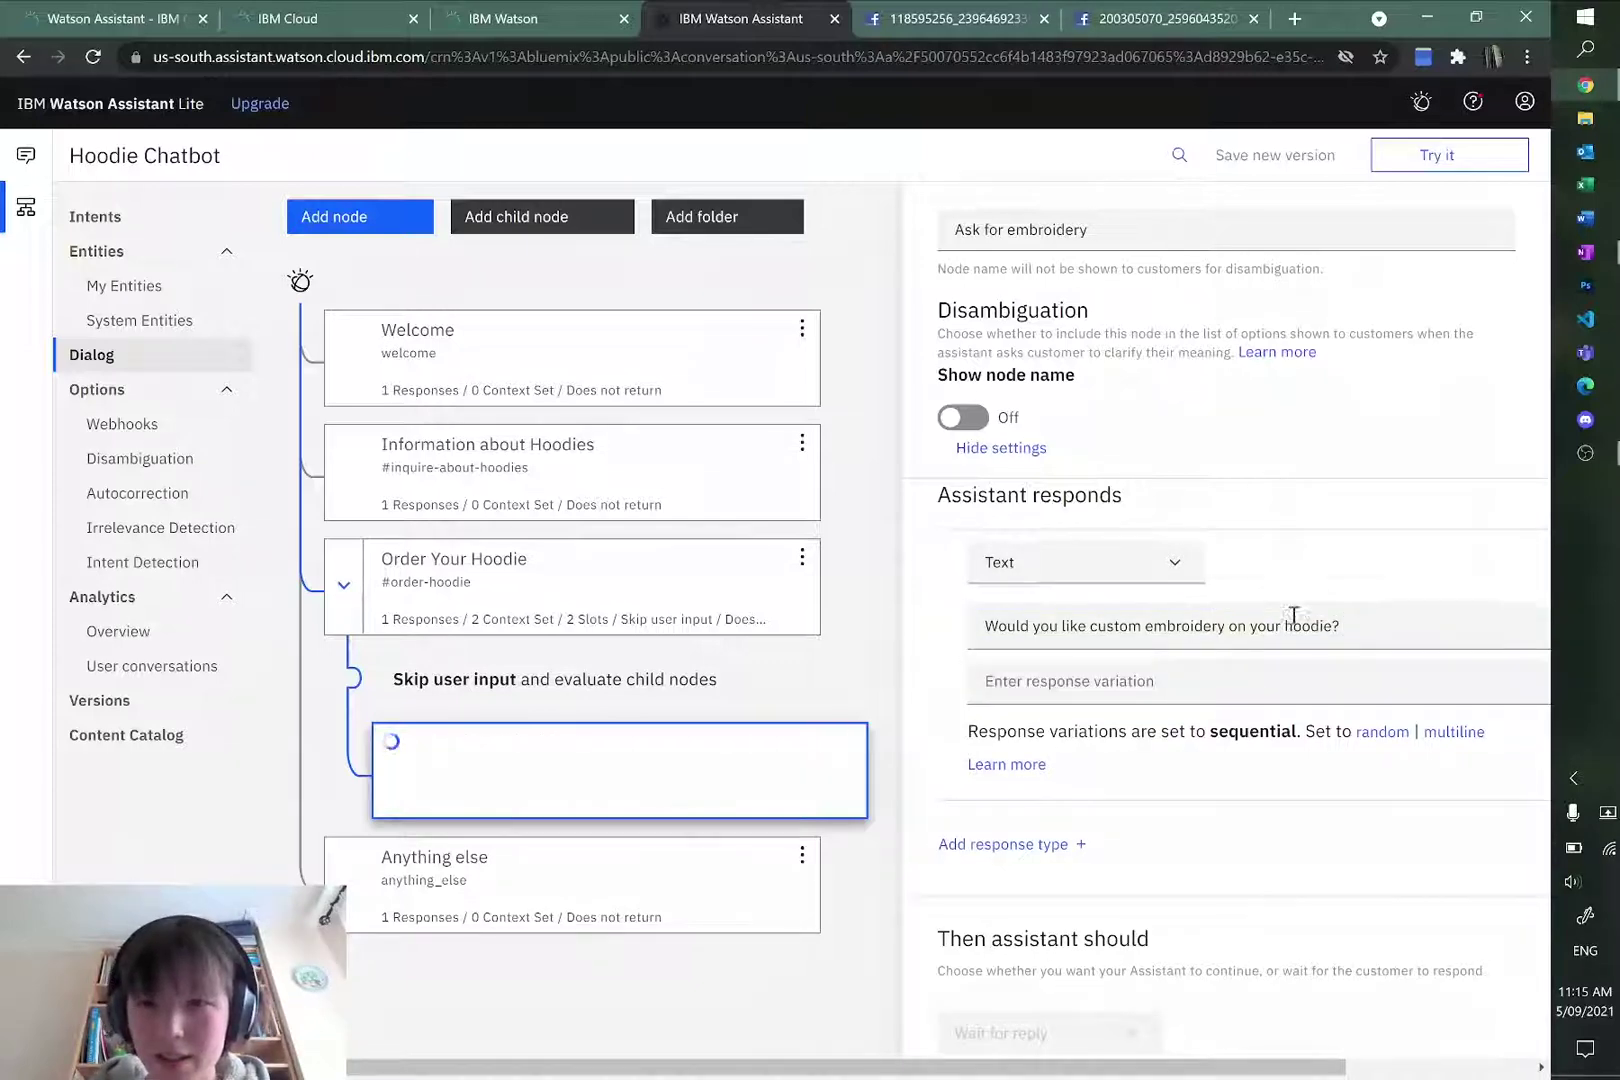
{"action": "scroll", "coordinate": [1280, 630], "scroll_direction": "down", "scroll_amount": 1}
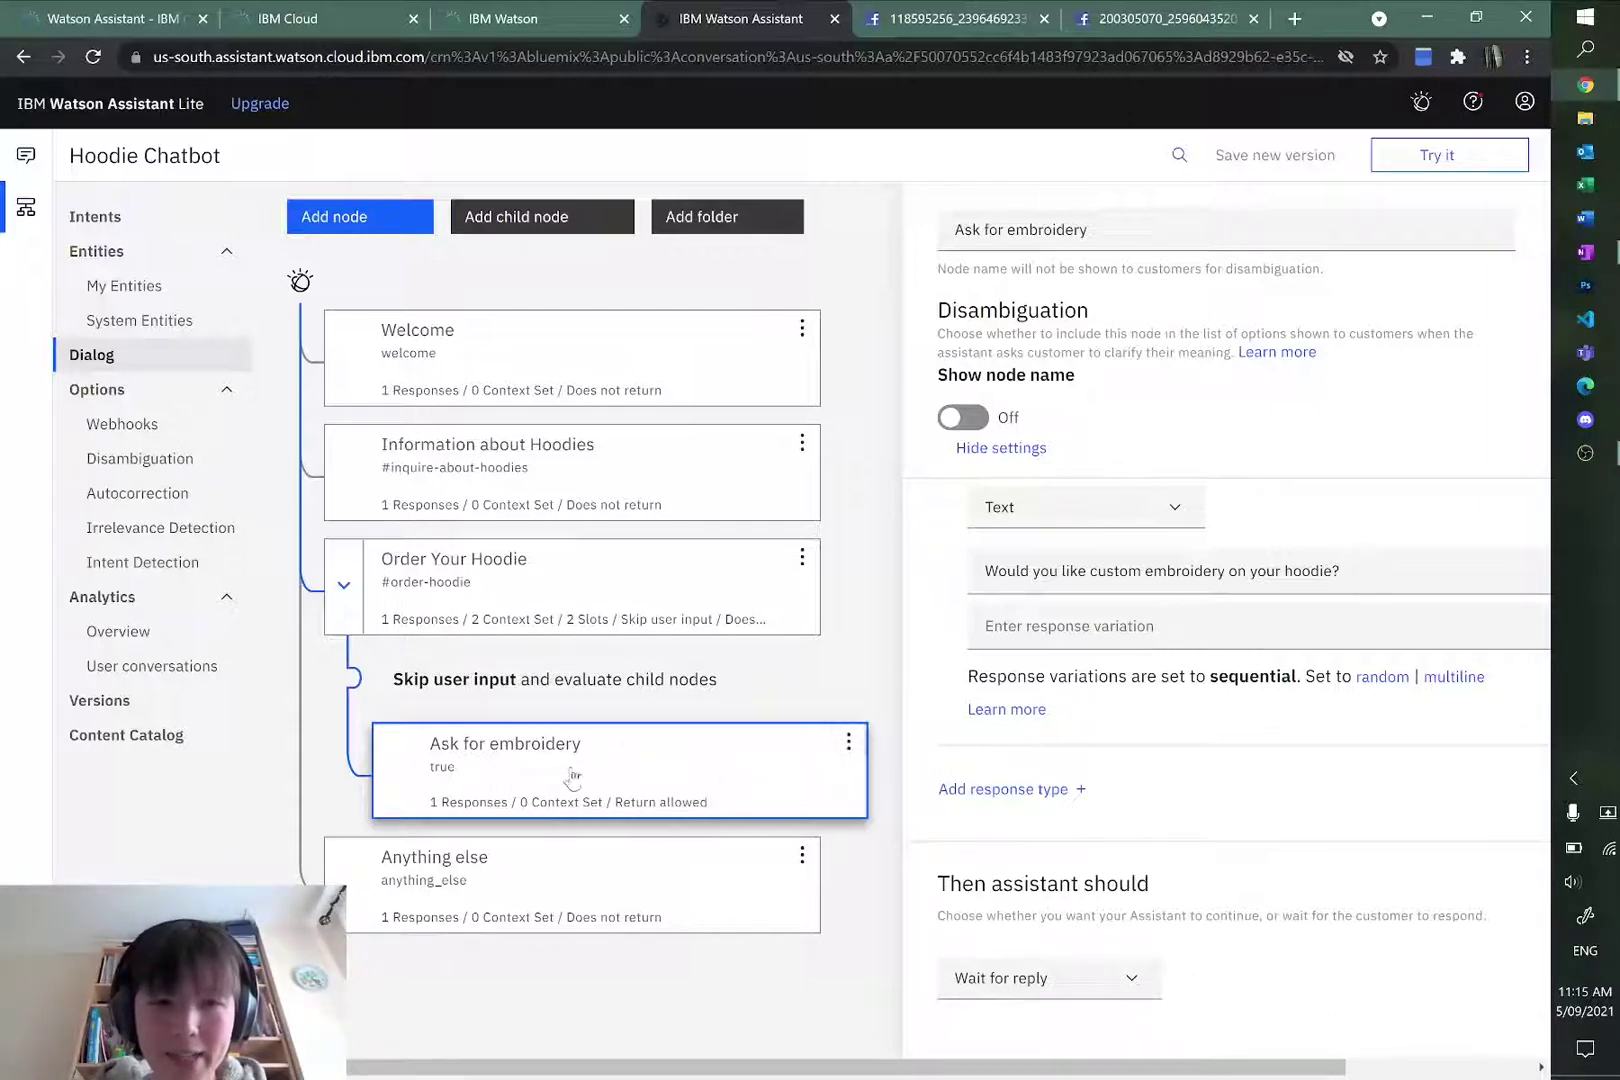
Step: Create child node 'Confirm Your Order' beneath Ask for embroidery, conditioned on #no
{"action": "left_click", "coordinate": [860, 742]}
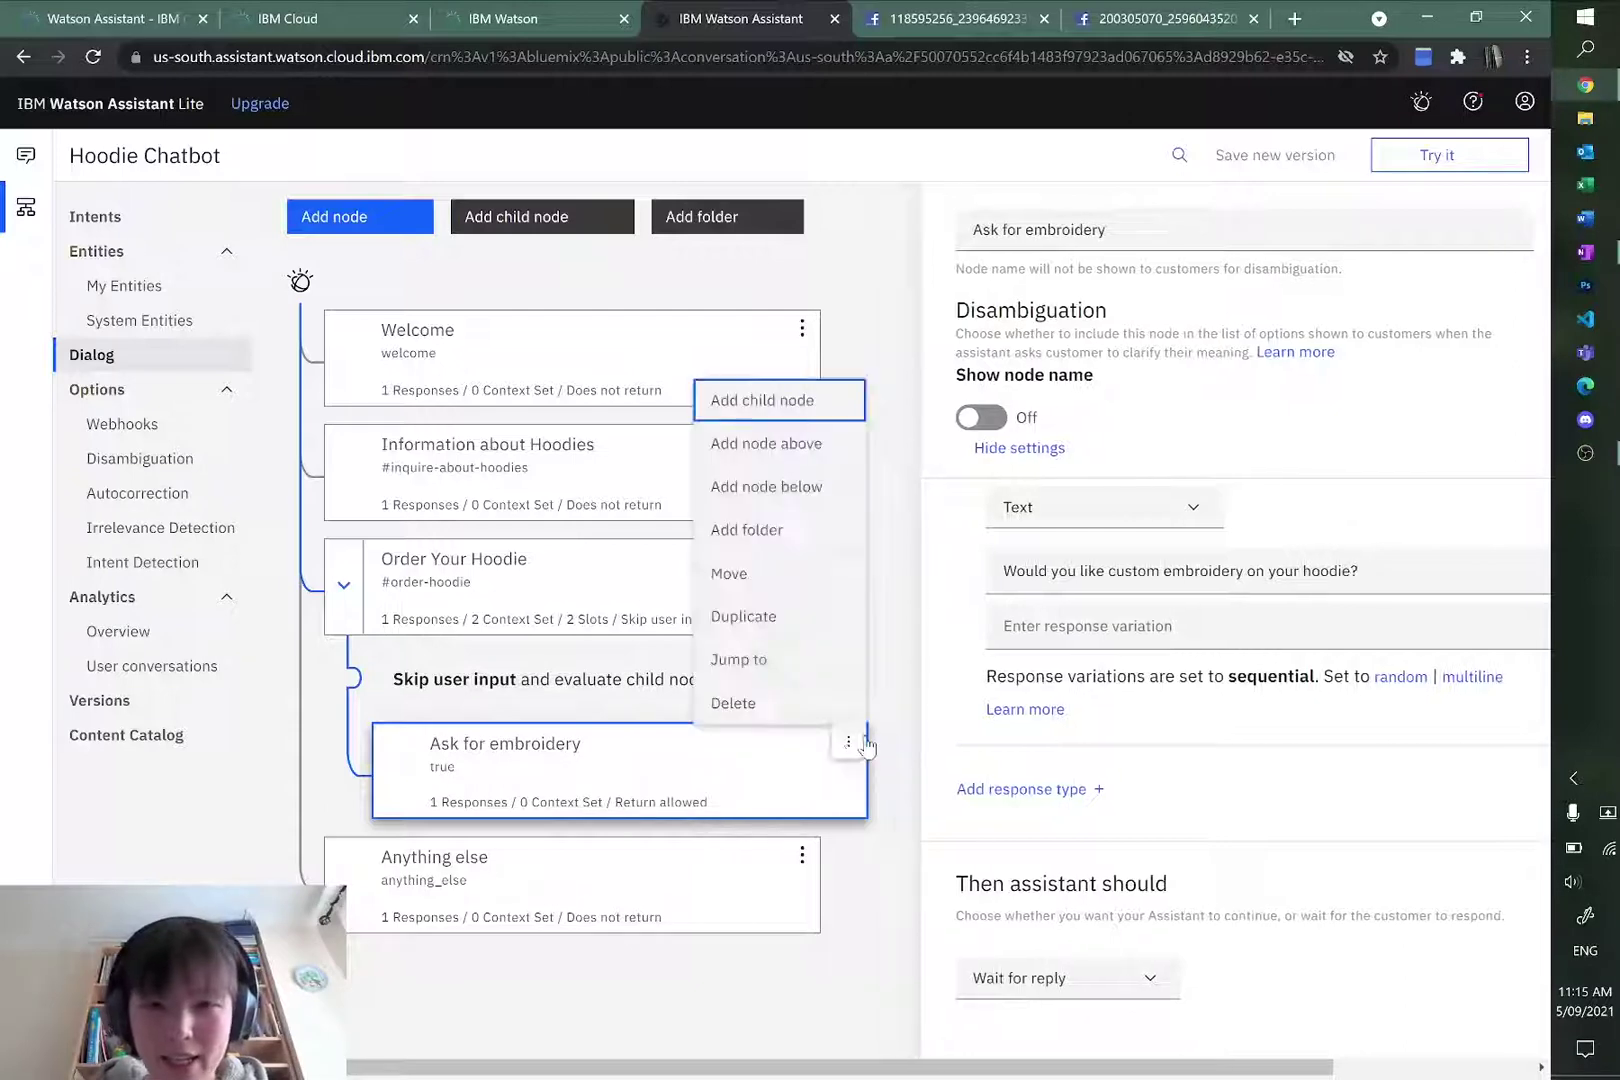
{"action": "left_click", "coordinate": [797, 401]}
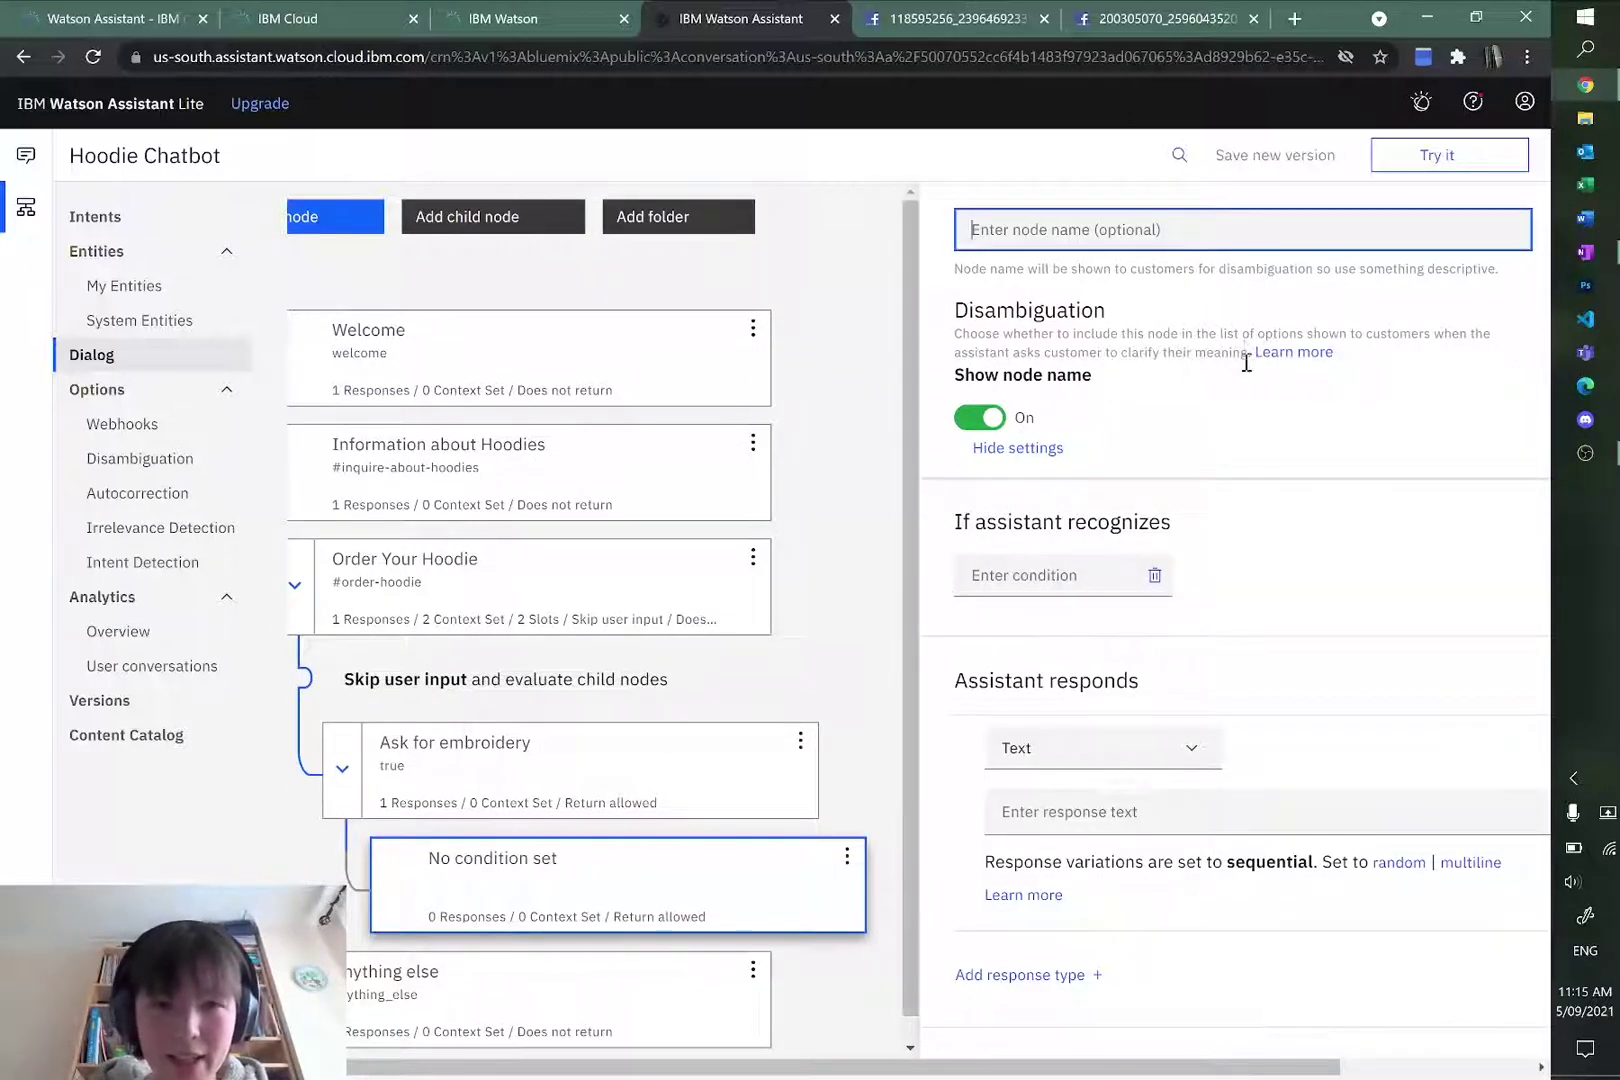
{"action": "key", "text": "alt+Tab"}
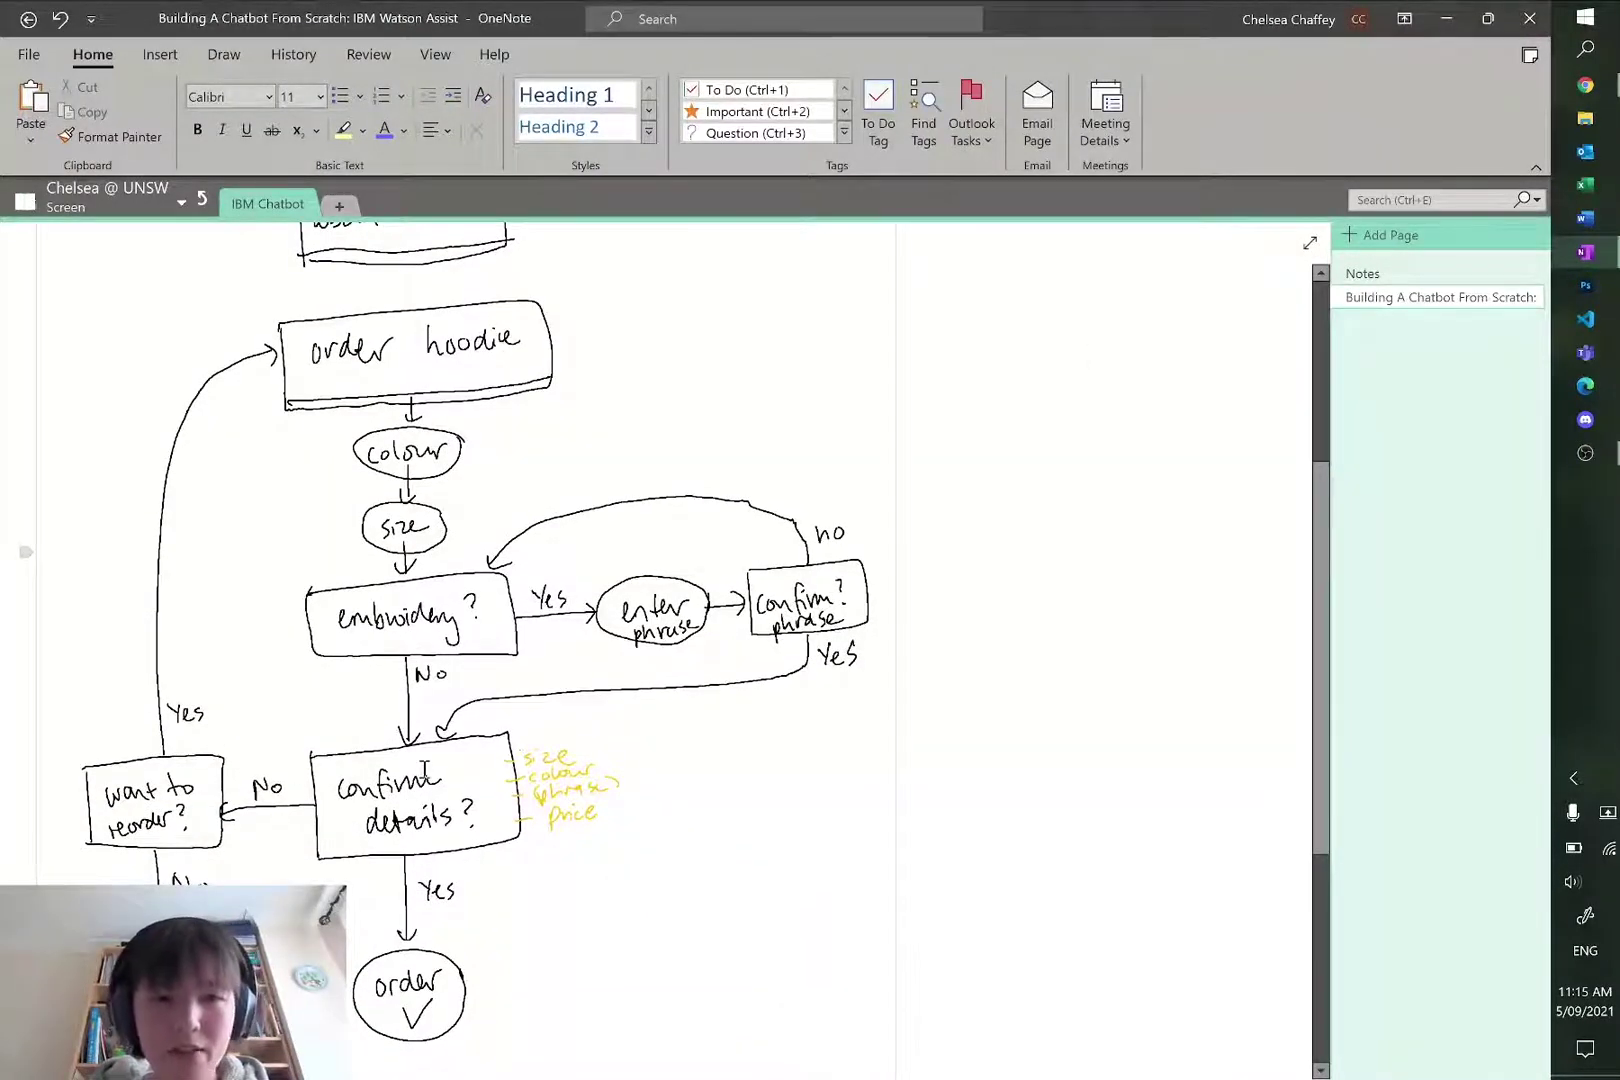
{"action": "key", "text": "alt+Tab"}
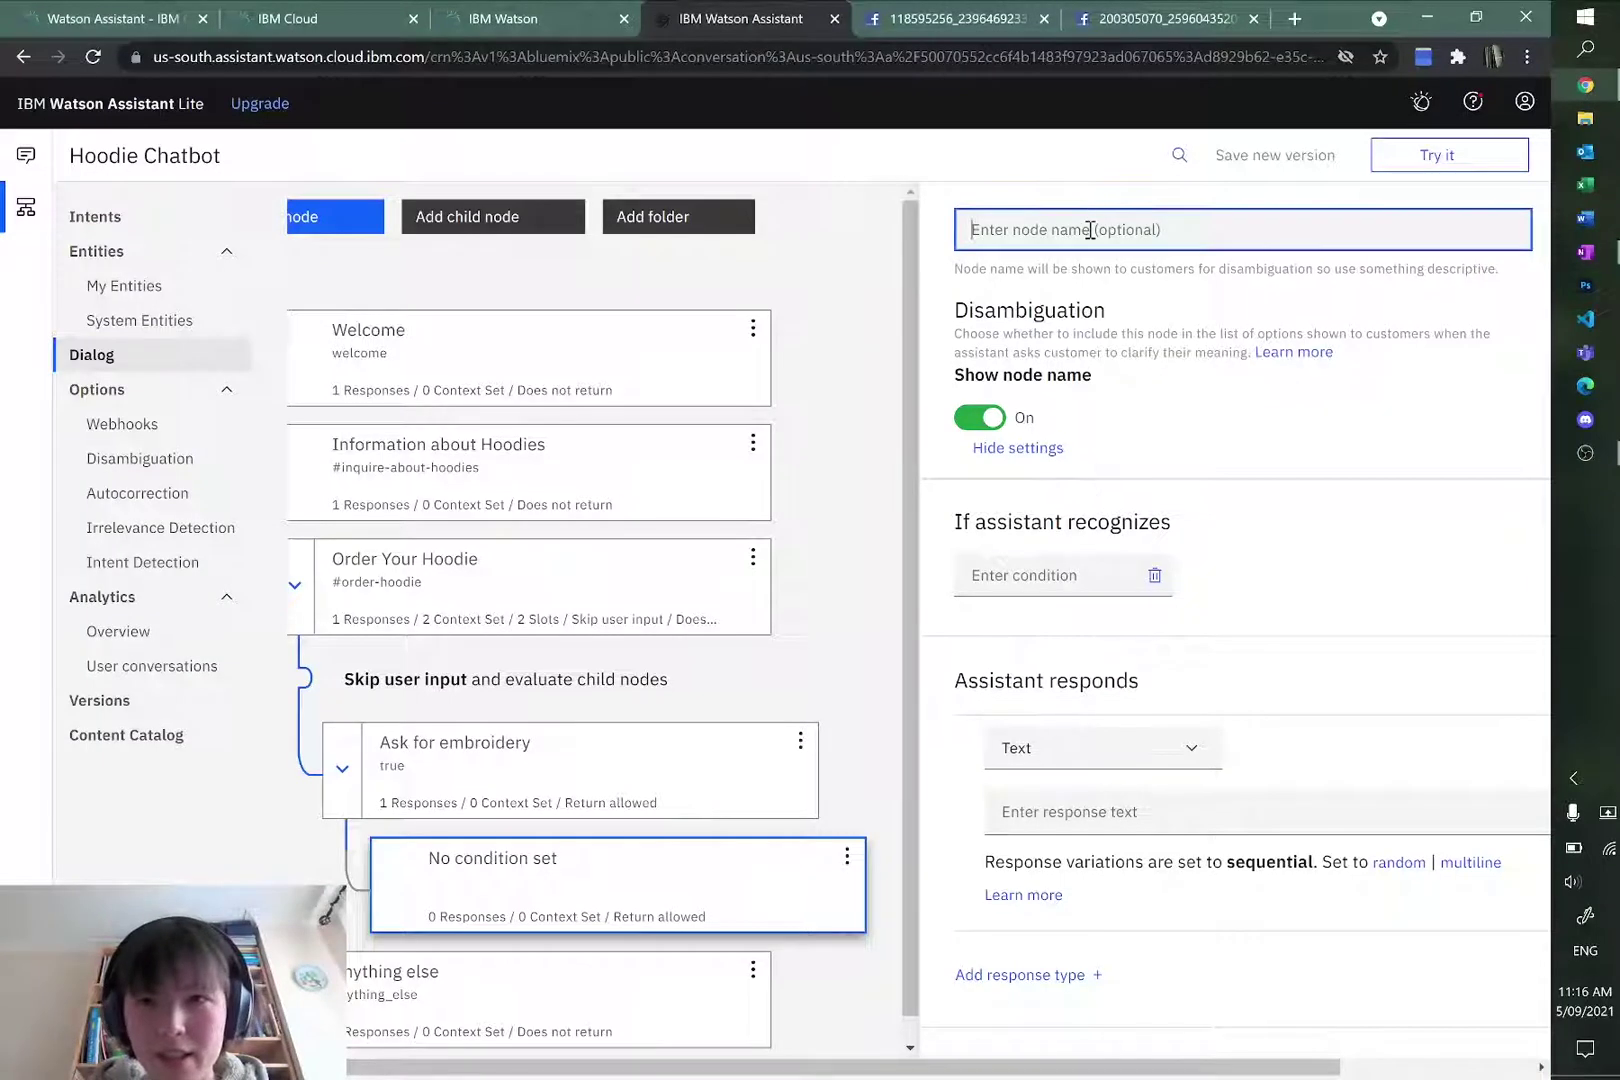
{"action": "type", "text": "Co"}
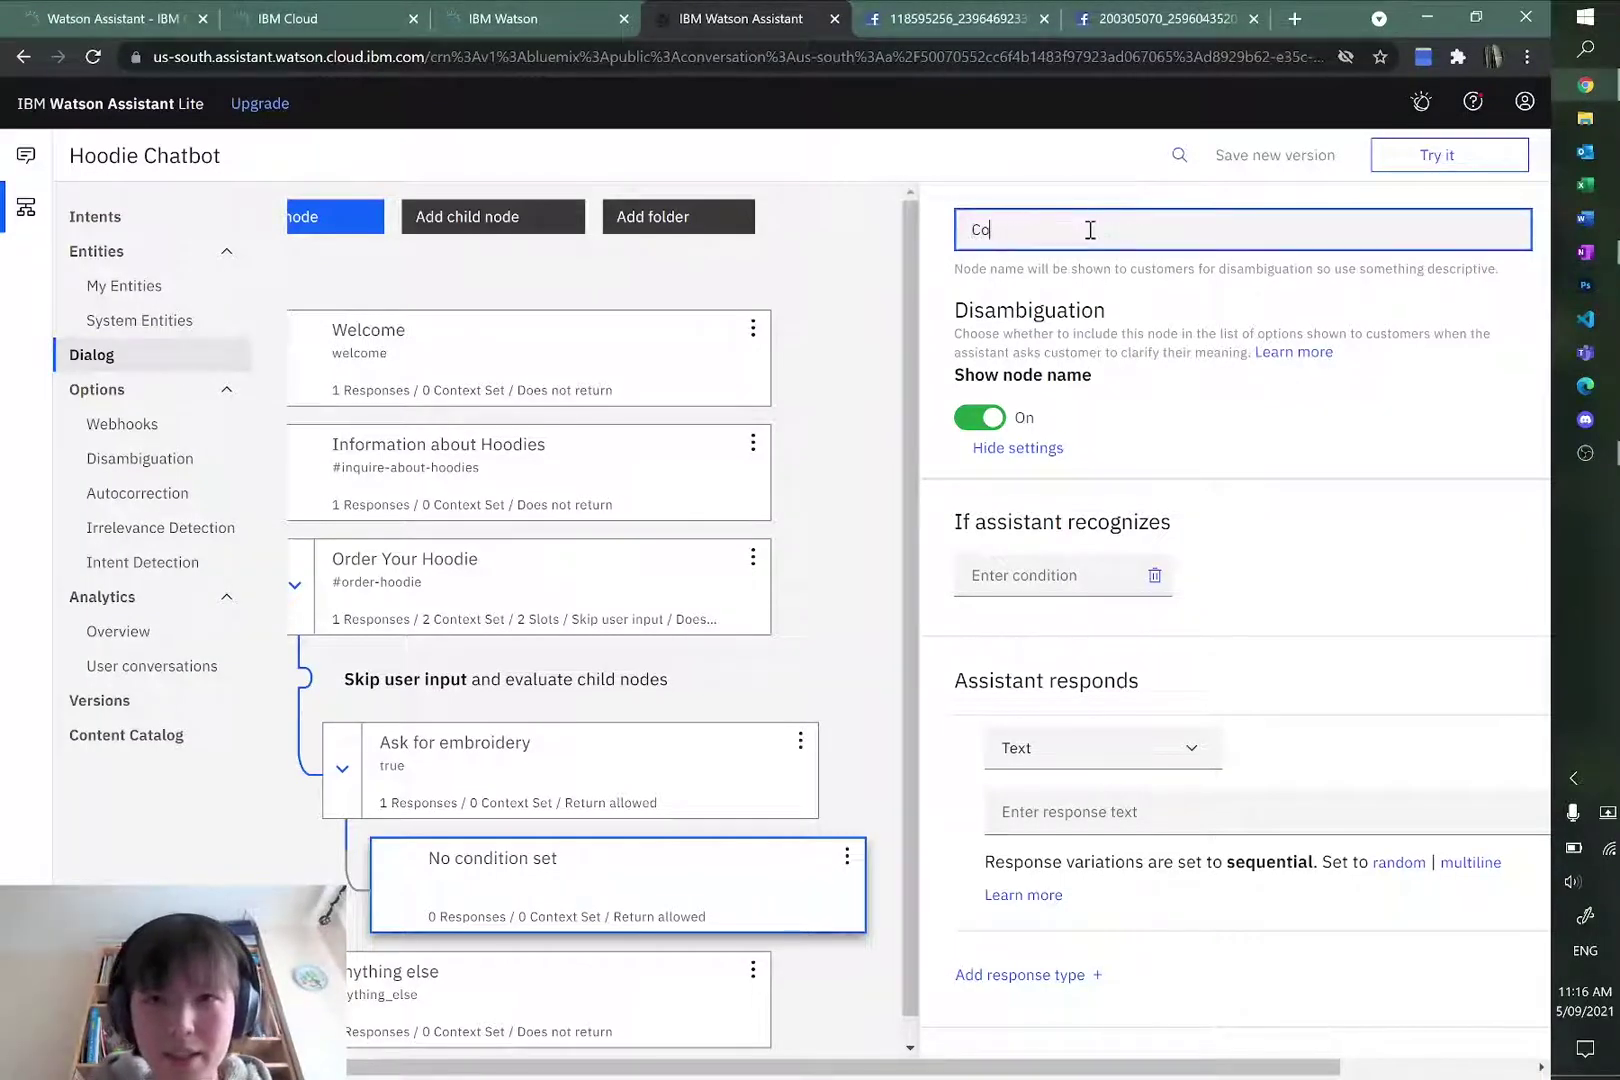
{"action": "type", "text": "nfirm Your Order"}
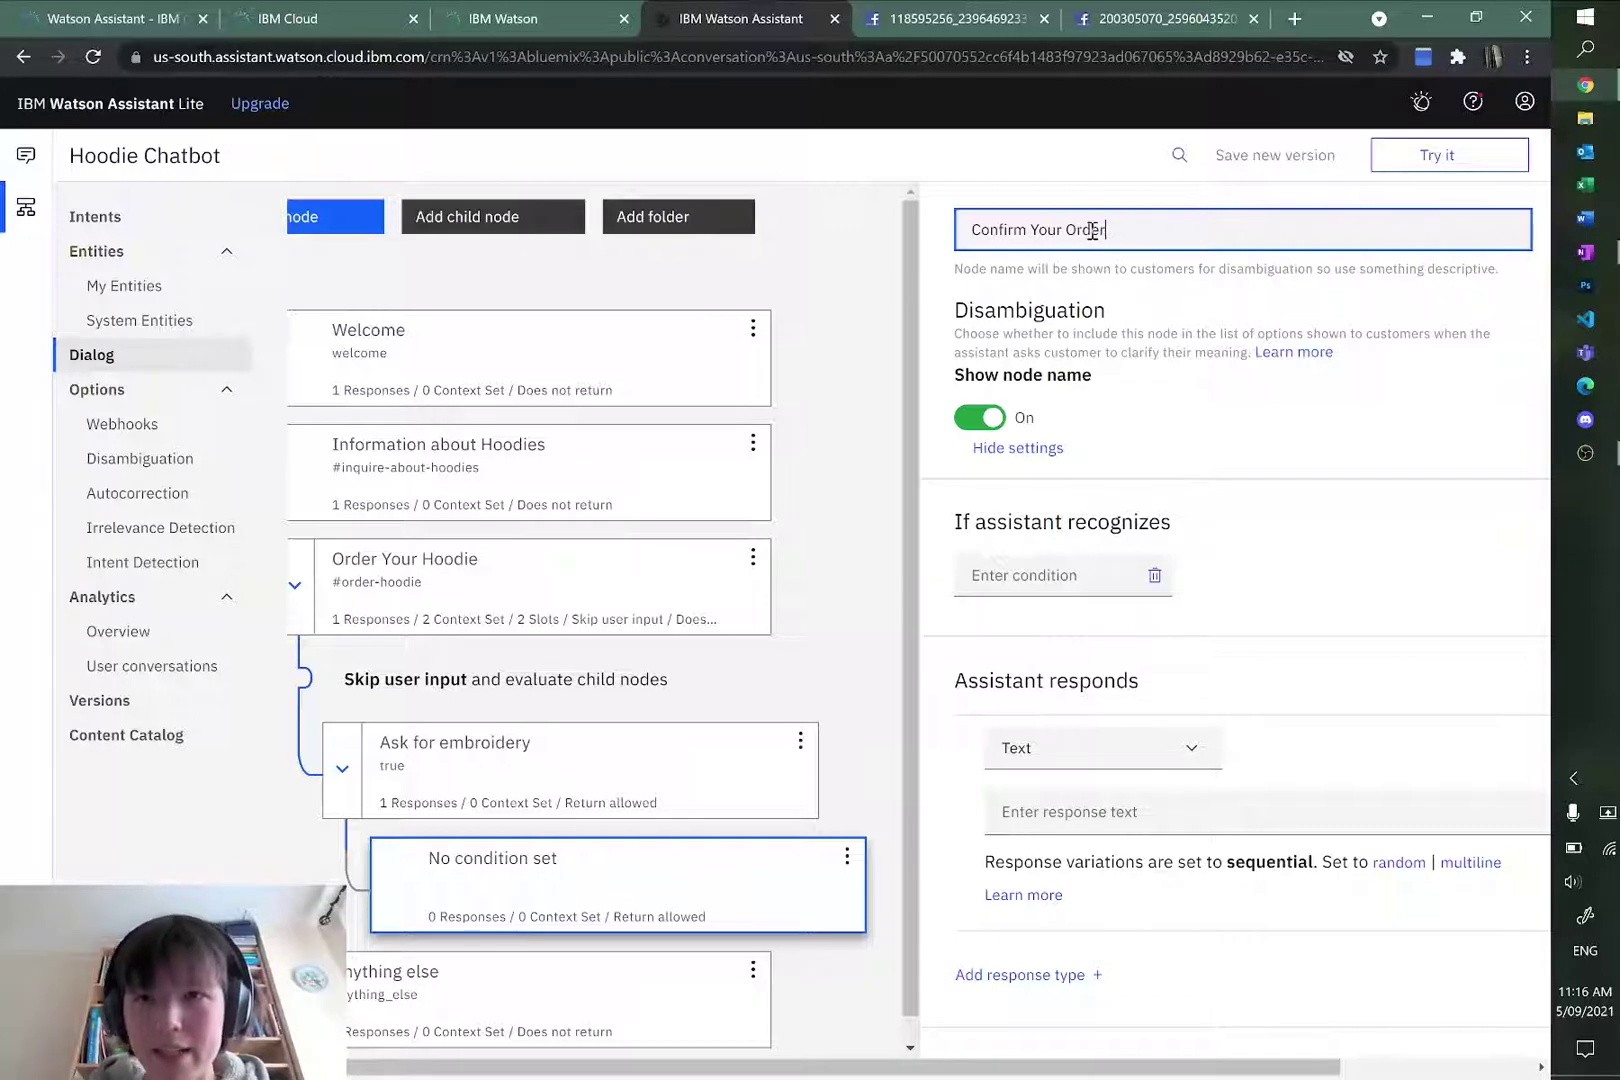
{"action": "key", "text": "Tab"}
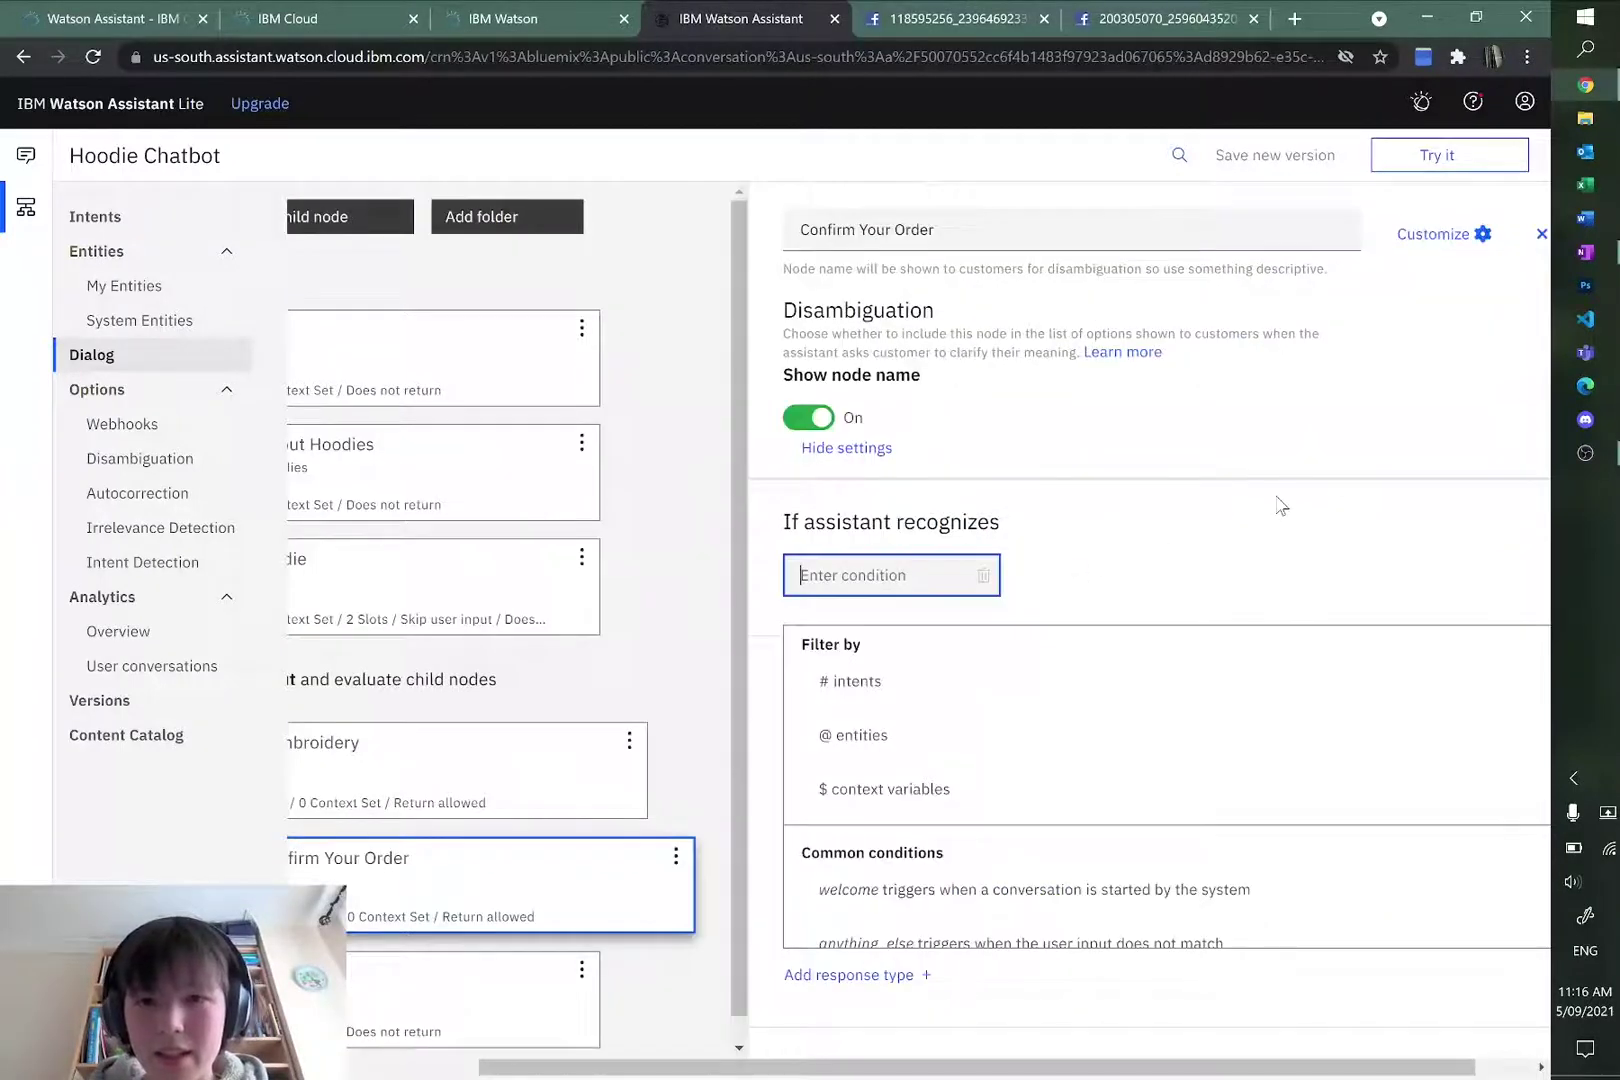
{"action": "type", "text": "#no"}
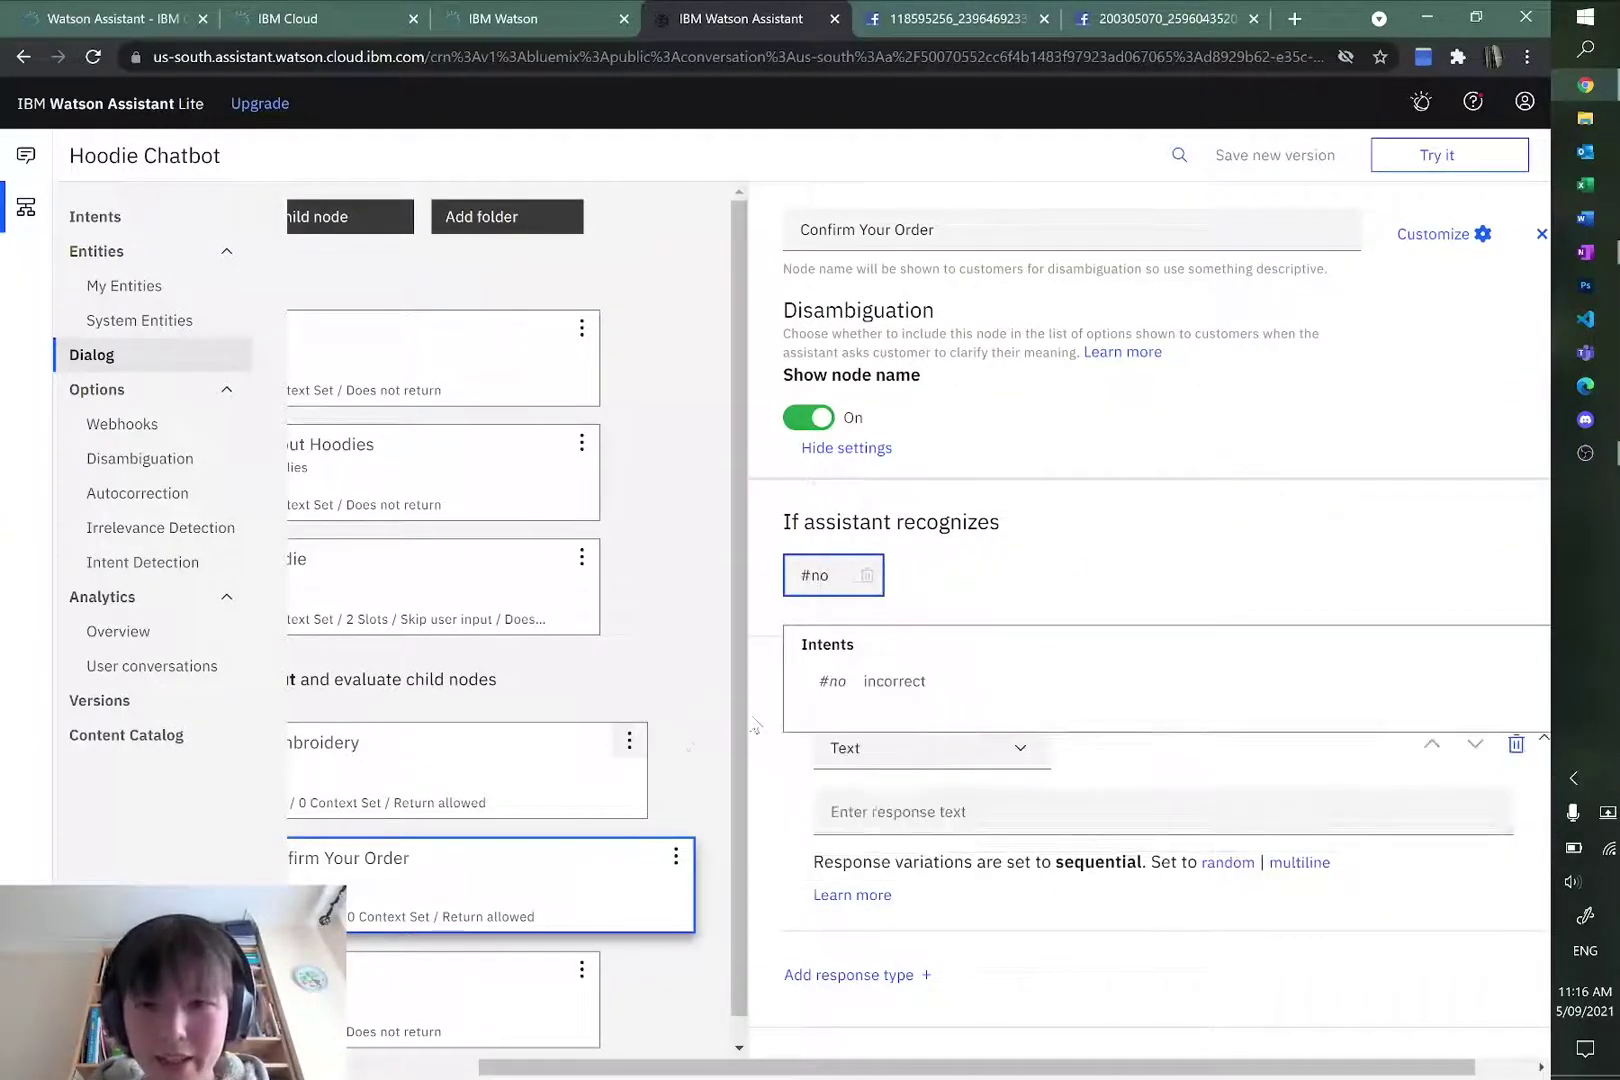
{"action": "left_click", "coordinate": [835, 681]}
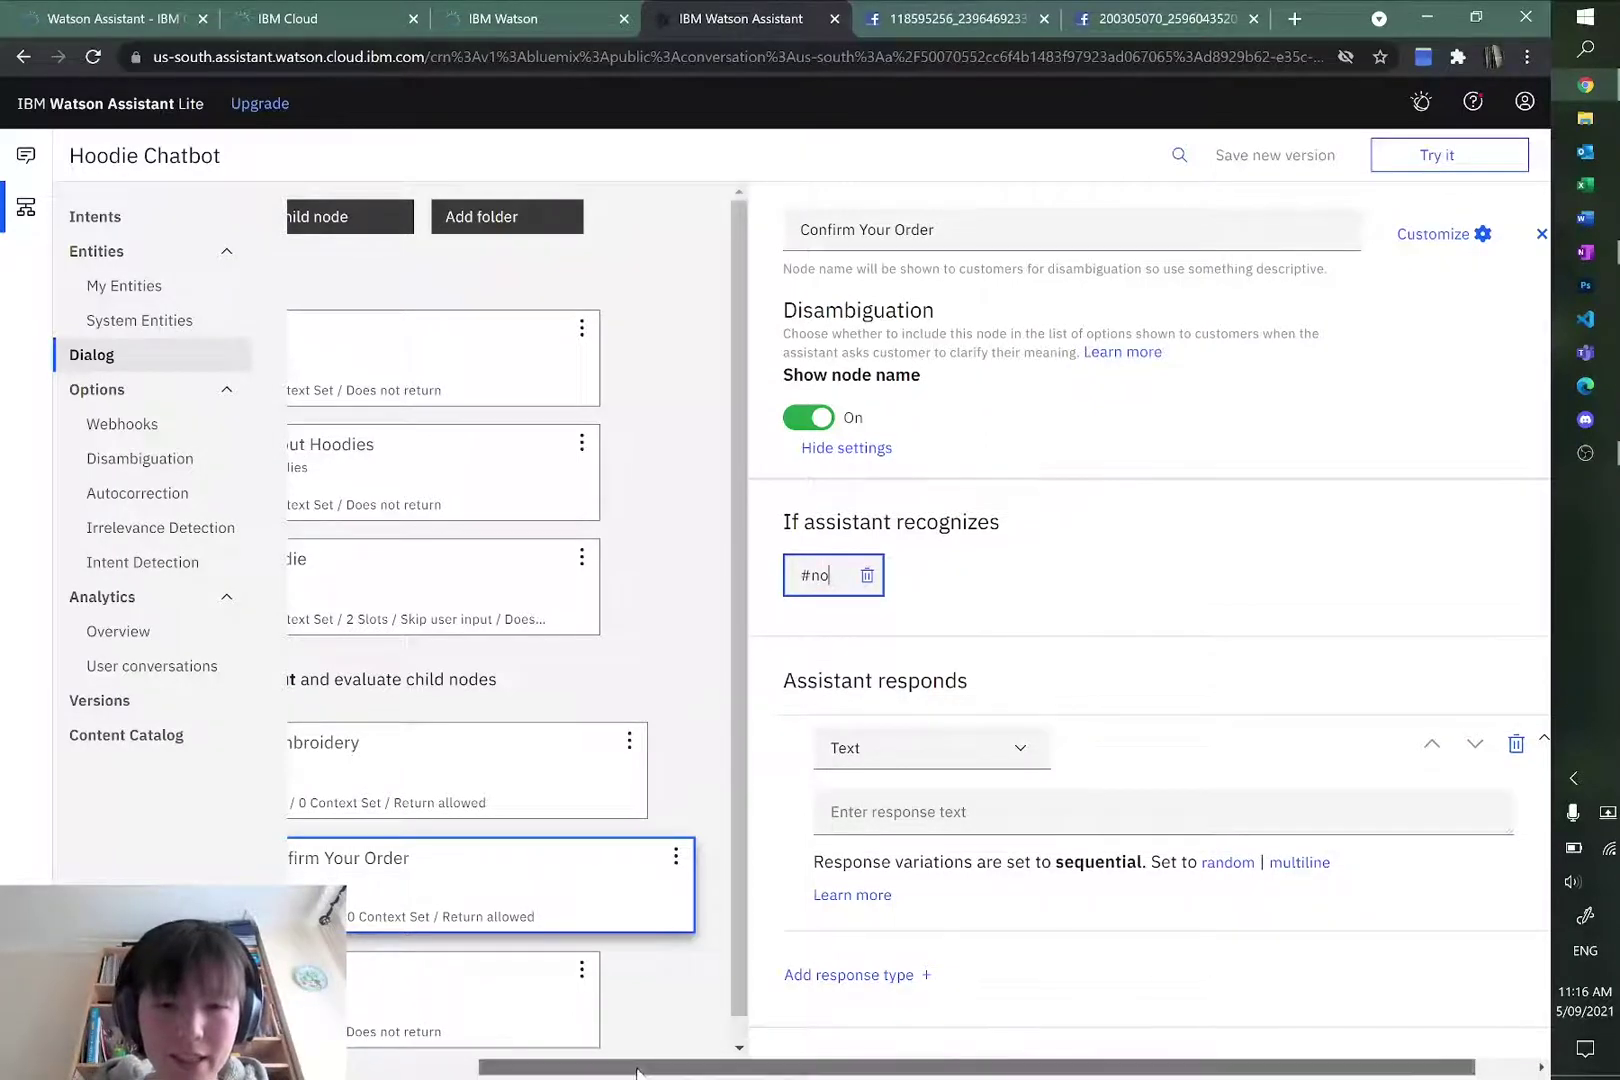
{"action": "left_click_drag", "start_coordinate": [637, 1062], "coordinate": [507, 1062]}
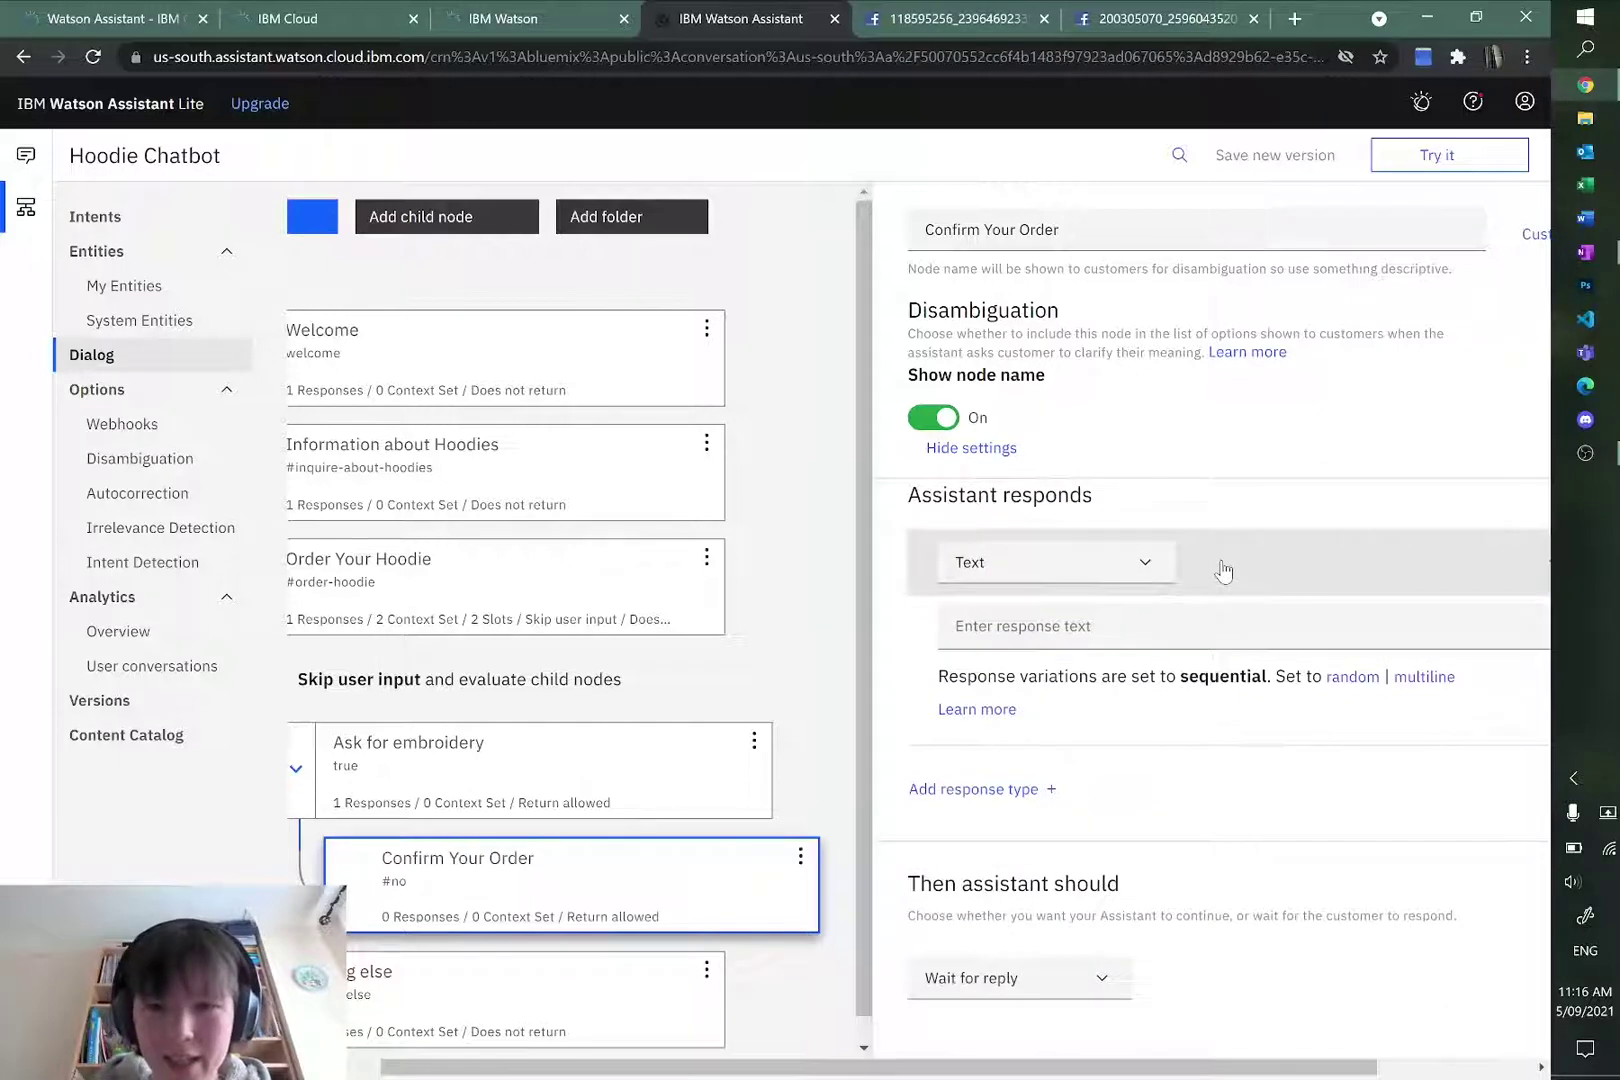
Step: Write the Confirm Your Order reply confirming a hoodie in $colour and size $size, then view the OneNote flowchart
{"action": "left_click", "coordinate": [1187, 630]}
{"action": "type", "text": "Ju"}
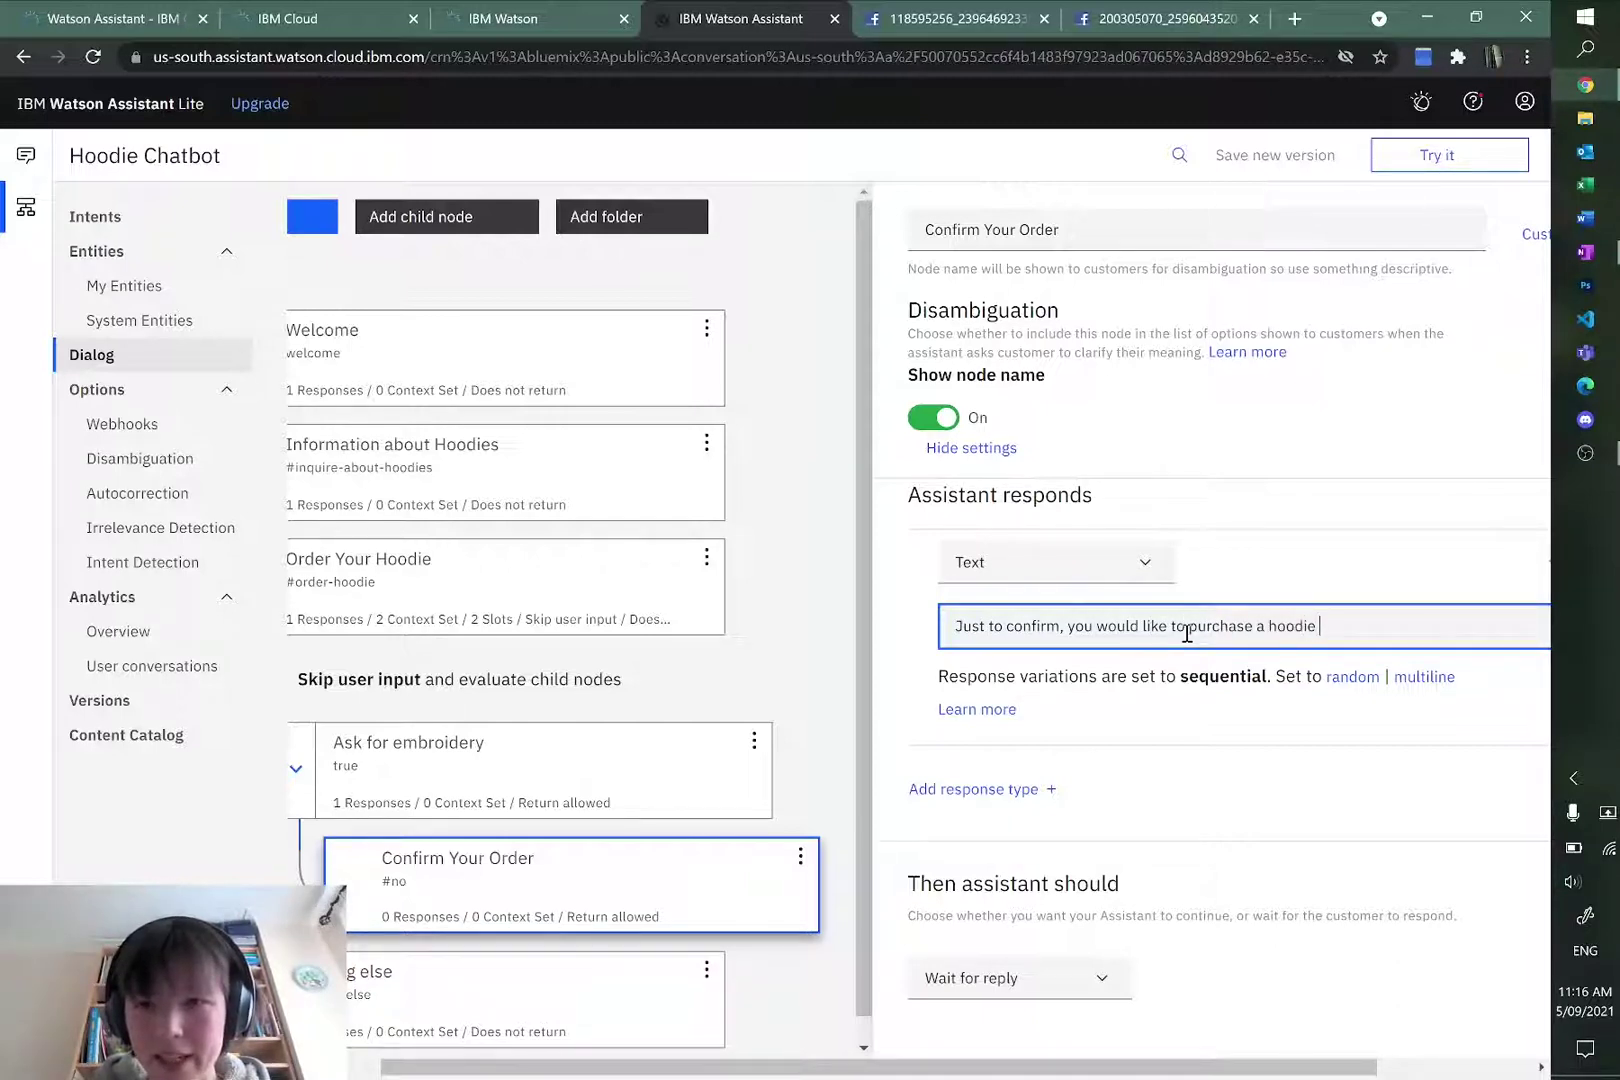
{"action": "type", "text": "colour $col"}
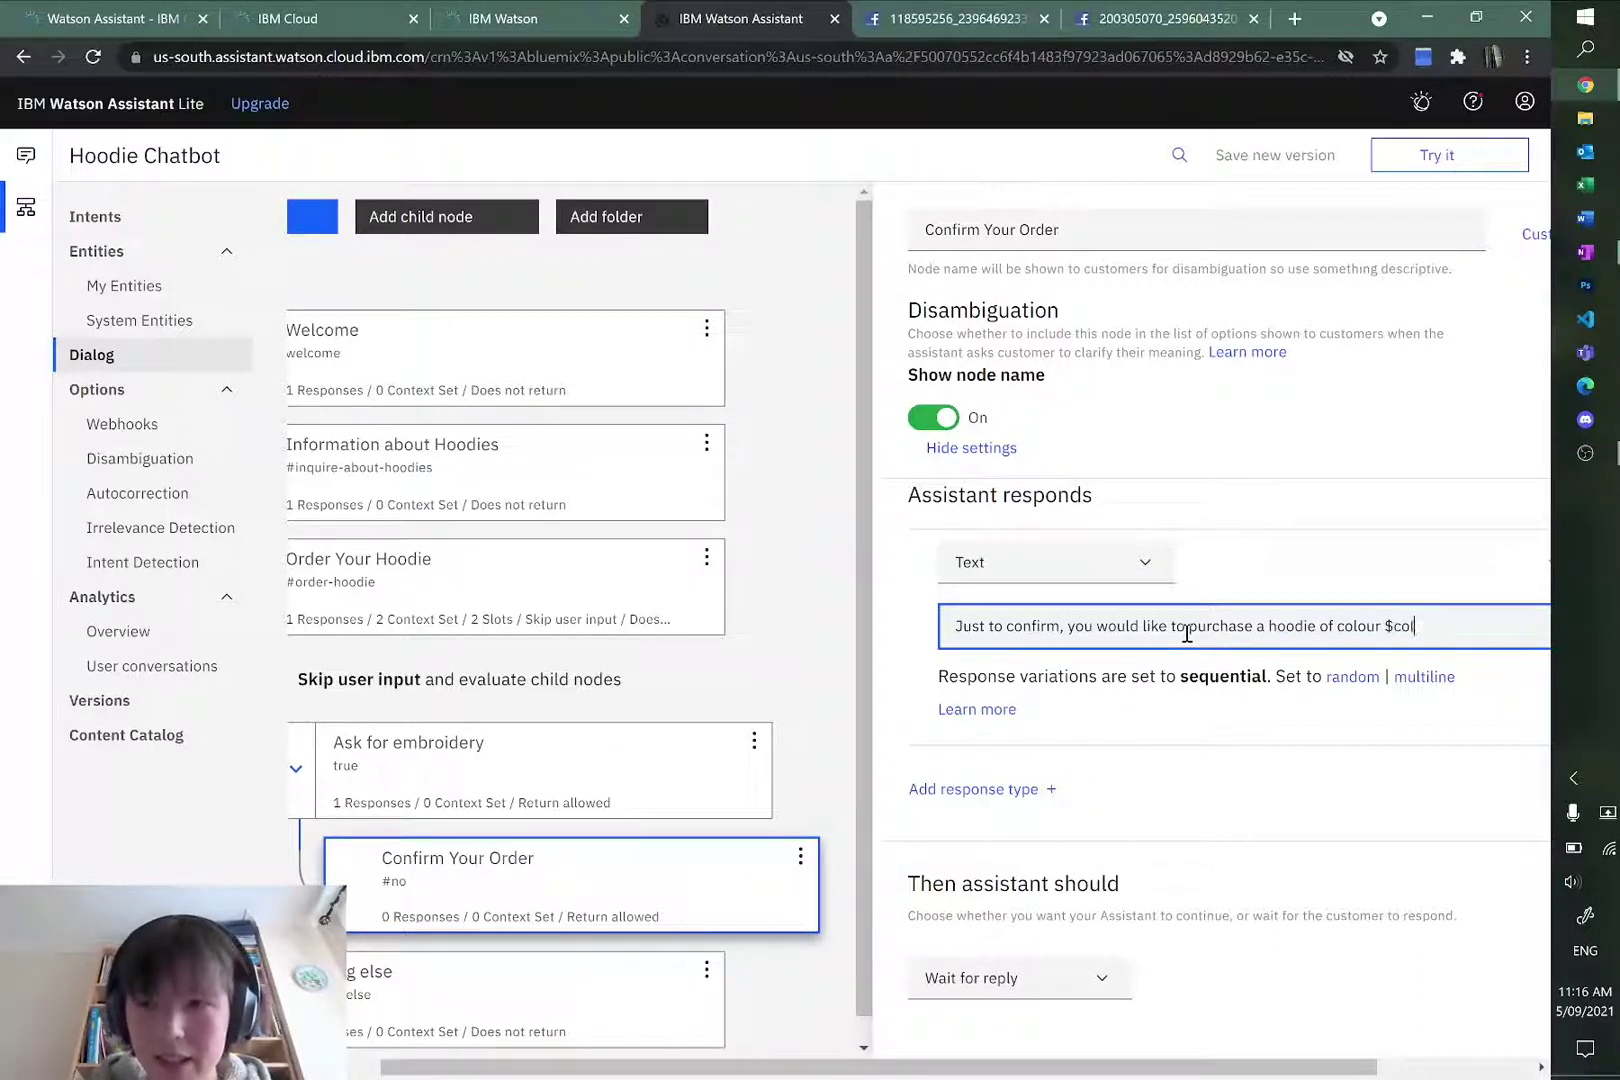
{"action": "type", "text": "our and si"}
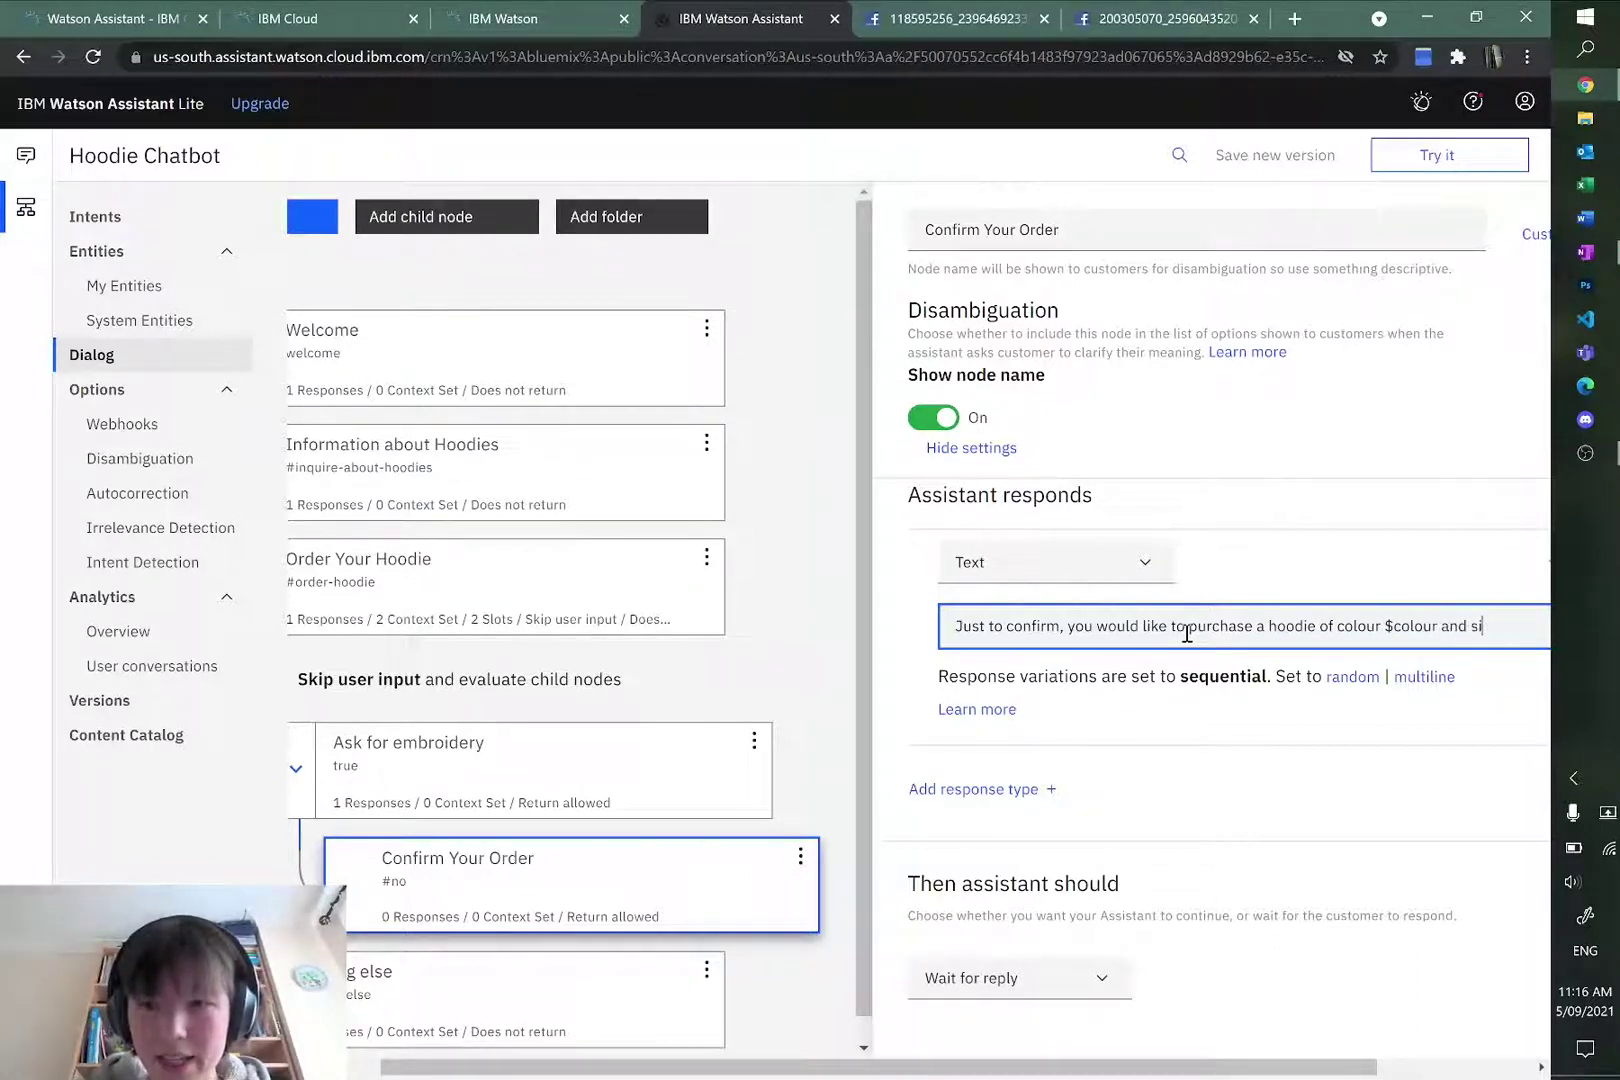
{"action": "type", "text": "ze $size?"}
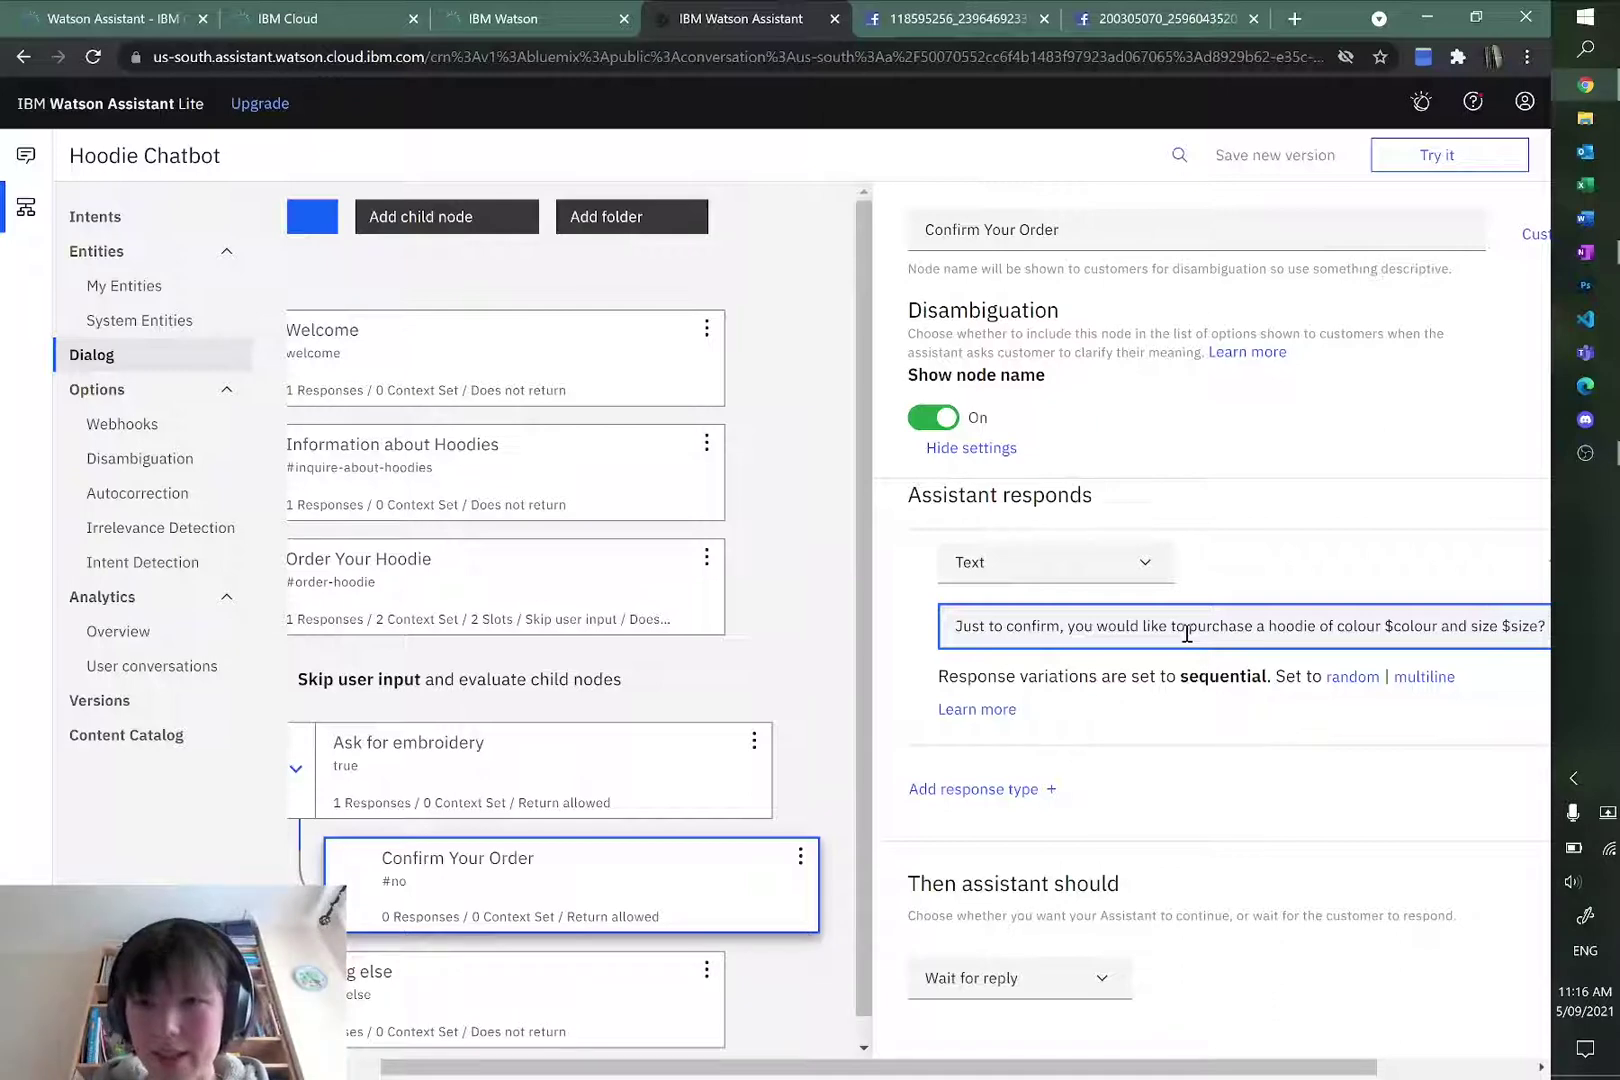
{"action": "left_click", "coordinate": [1316, 506]}
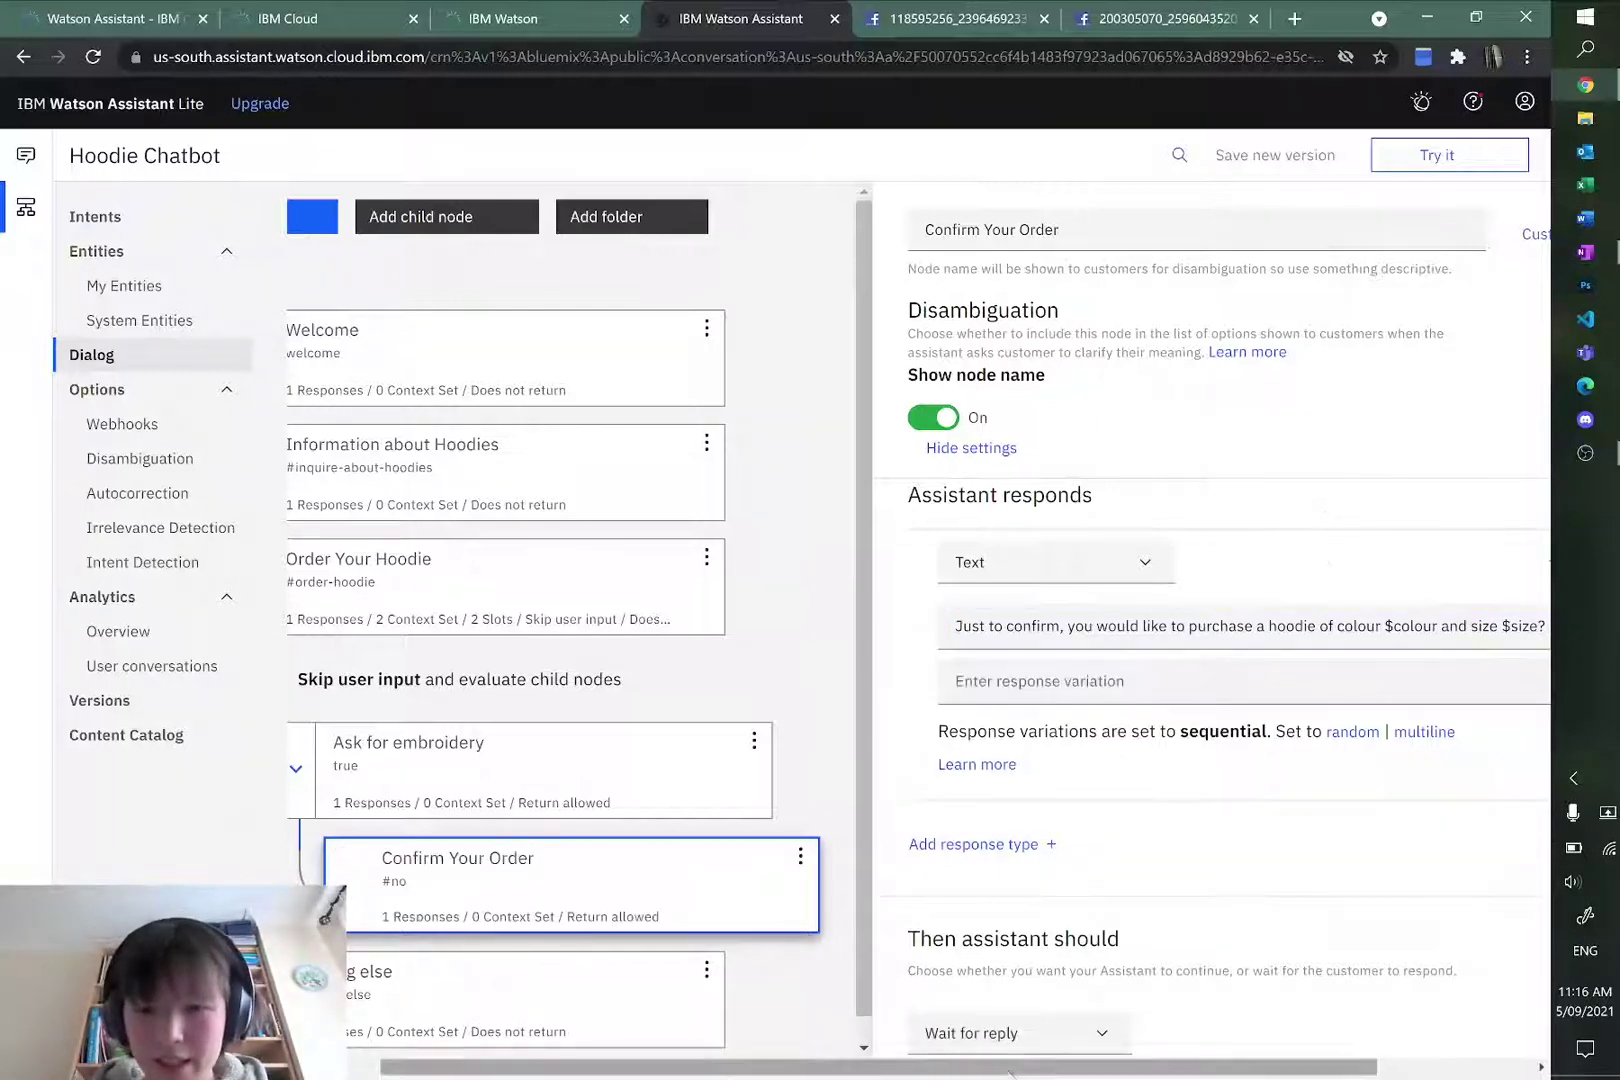
{"action": "left_click_drag", "start_coordinate": [1010, 1072], "coordinate": [1287, 1068]}
{"action": "left_click", "coordinate": [1381, 624]}
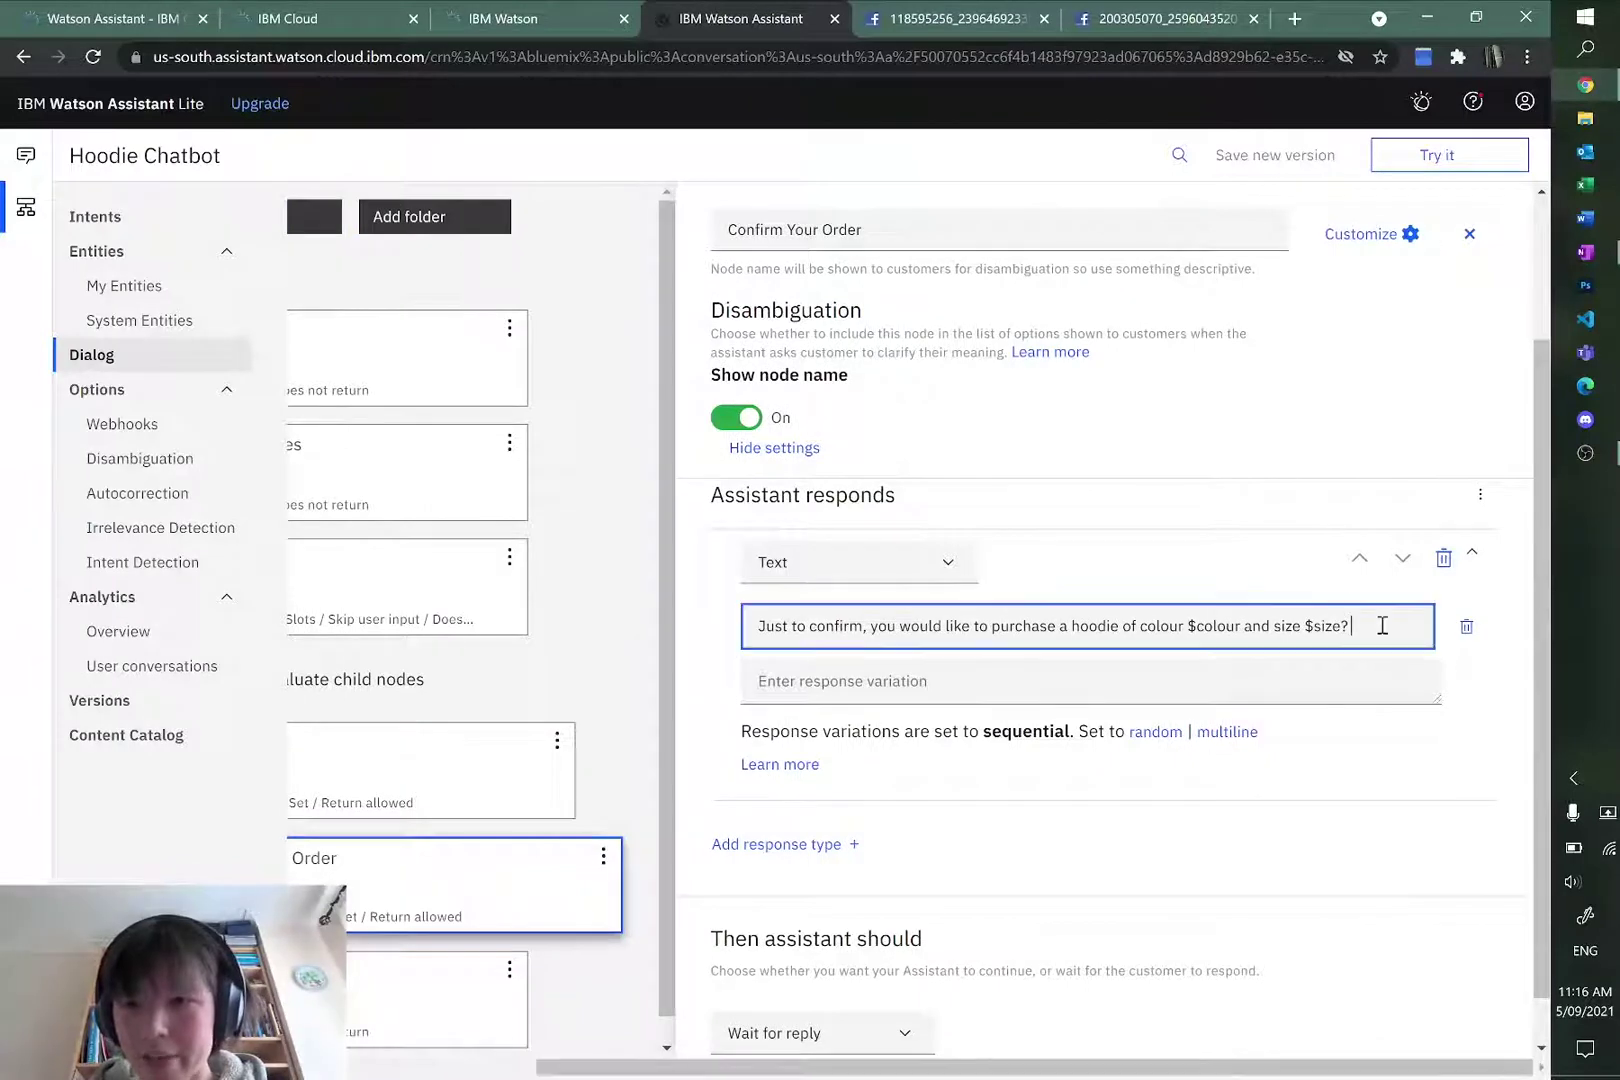
{"action": "key", "text": "alt+Tab"}
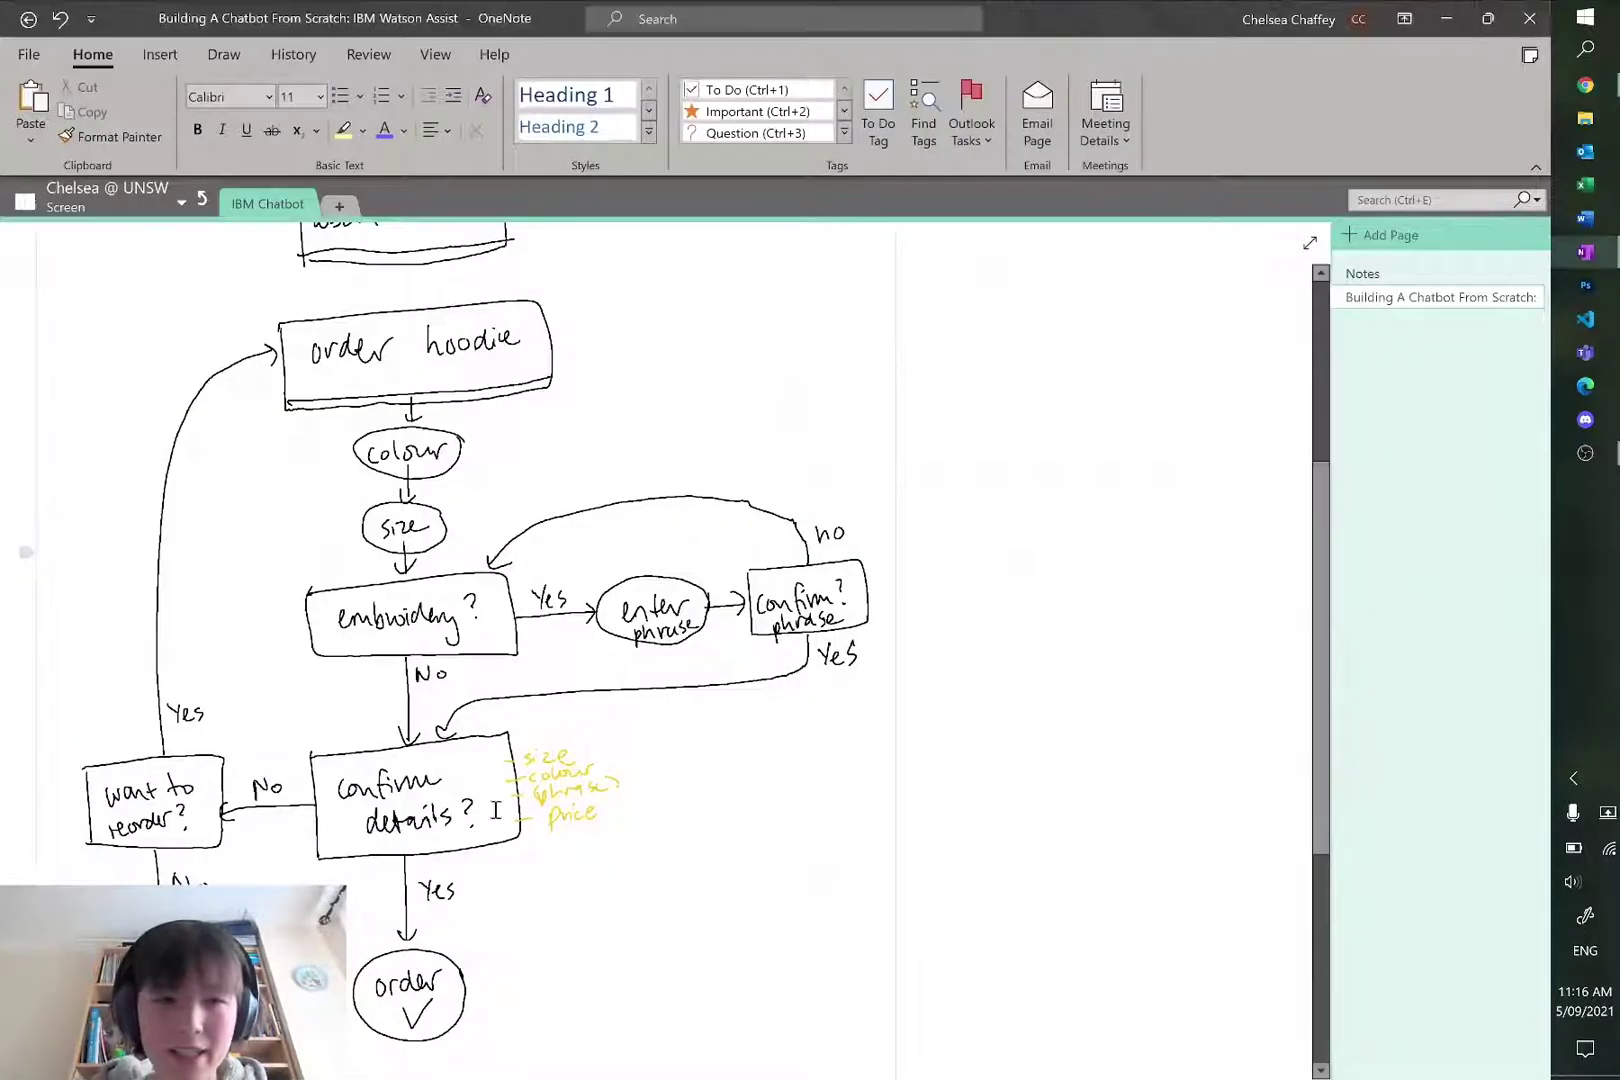
Step: Scroll through the hoodie-ordering flowchart page in OneNote to review it
{"action": "scroll", "coordinate": [403, 808], "scroll_direction": "up", "scroll_amount": 4}
{"action": "scroll", "coordinate": [430, 787], "scroll_direction": "down", "scroll_amount": 3}
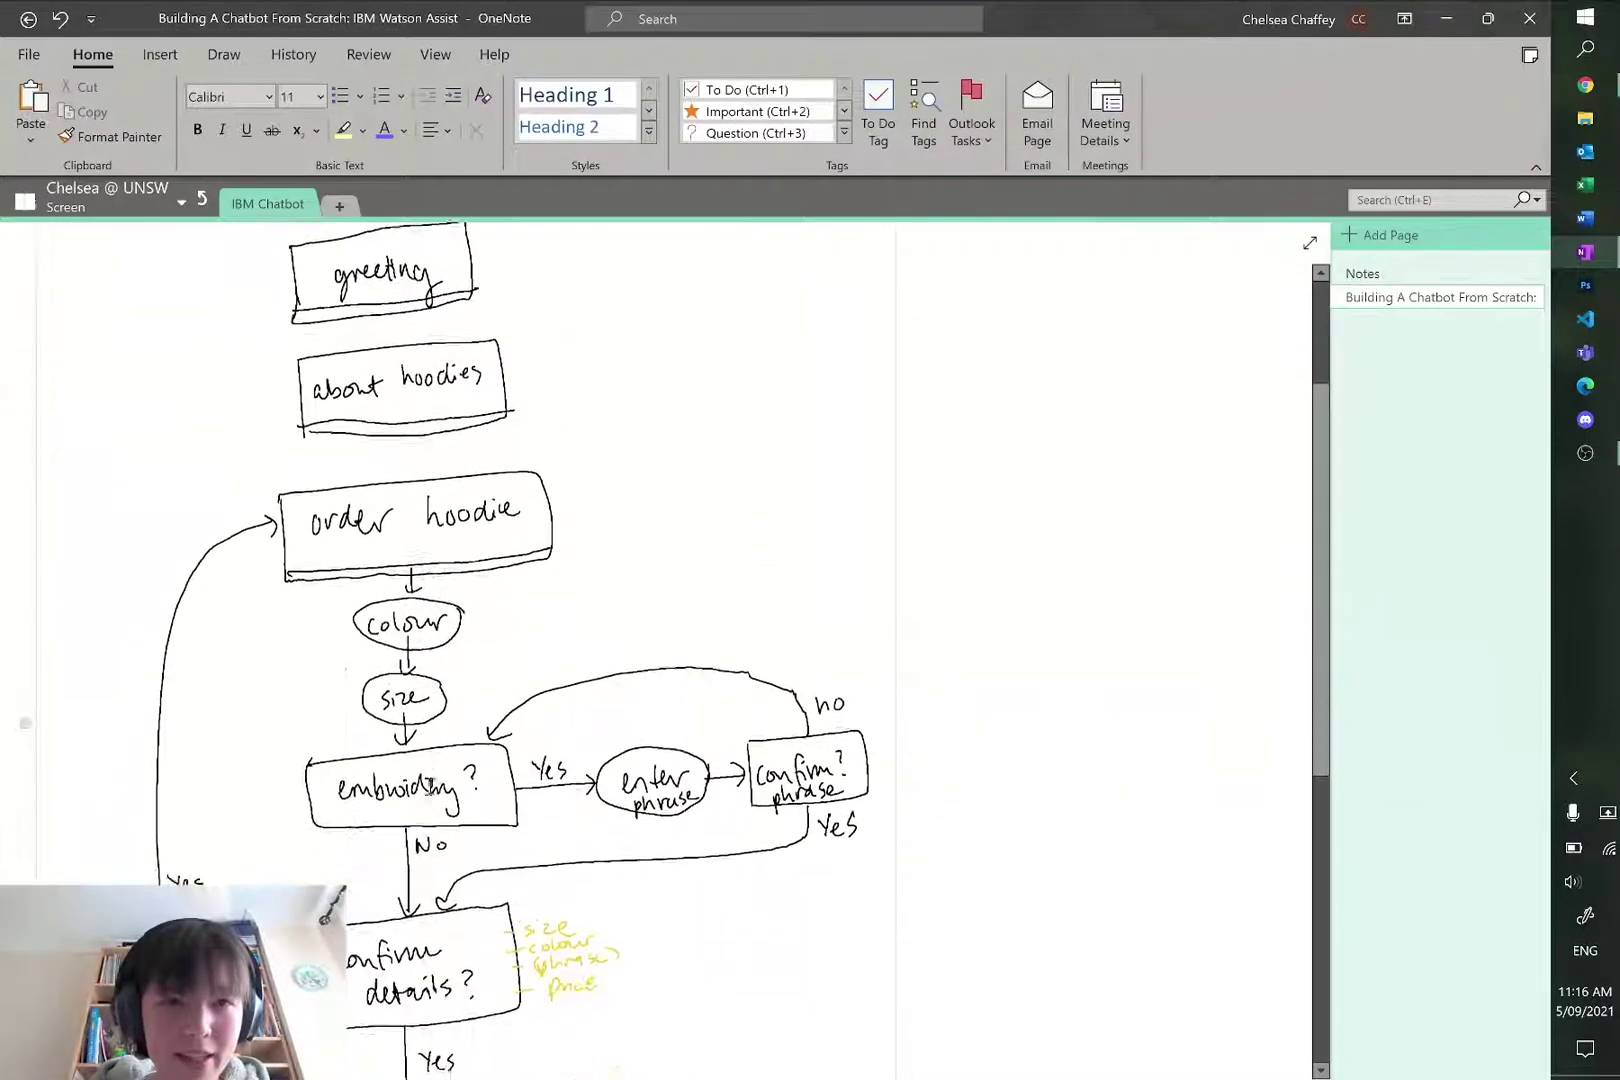
{"action": "scroll", "coordinate": [430, 787], "scroll_direction": "down", "scroll_amount": 3}
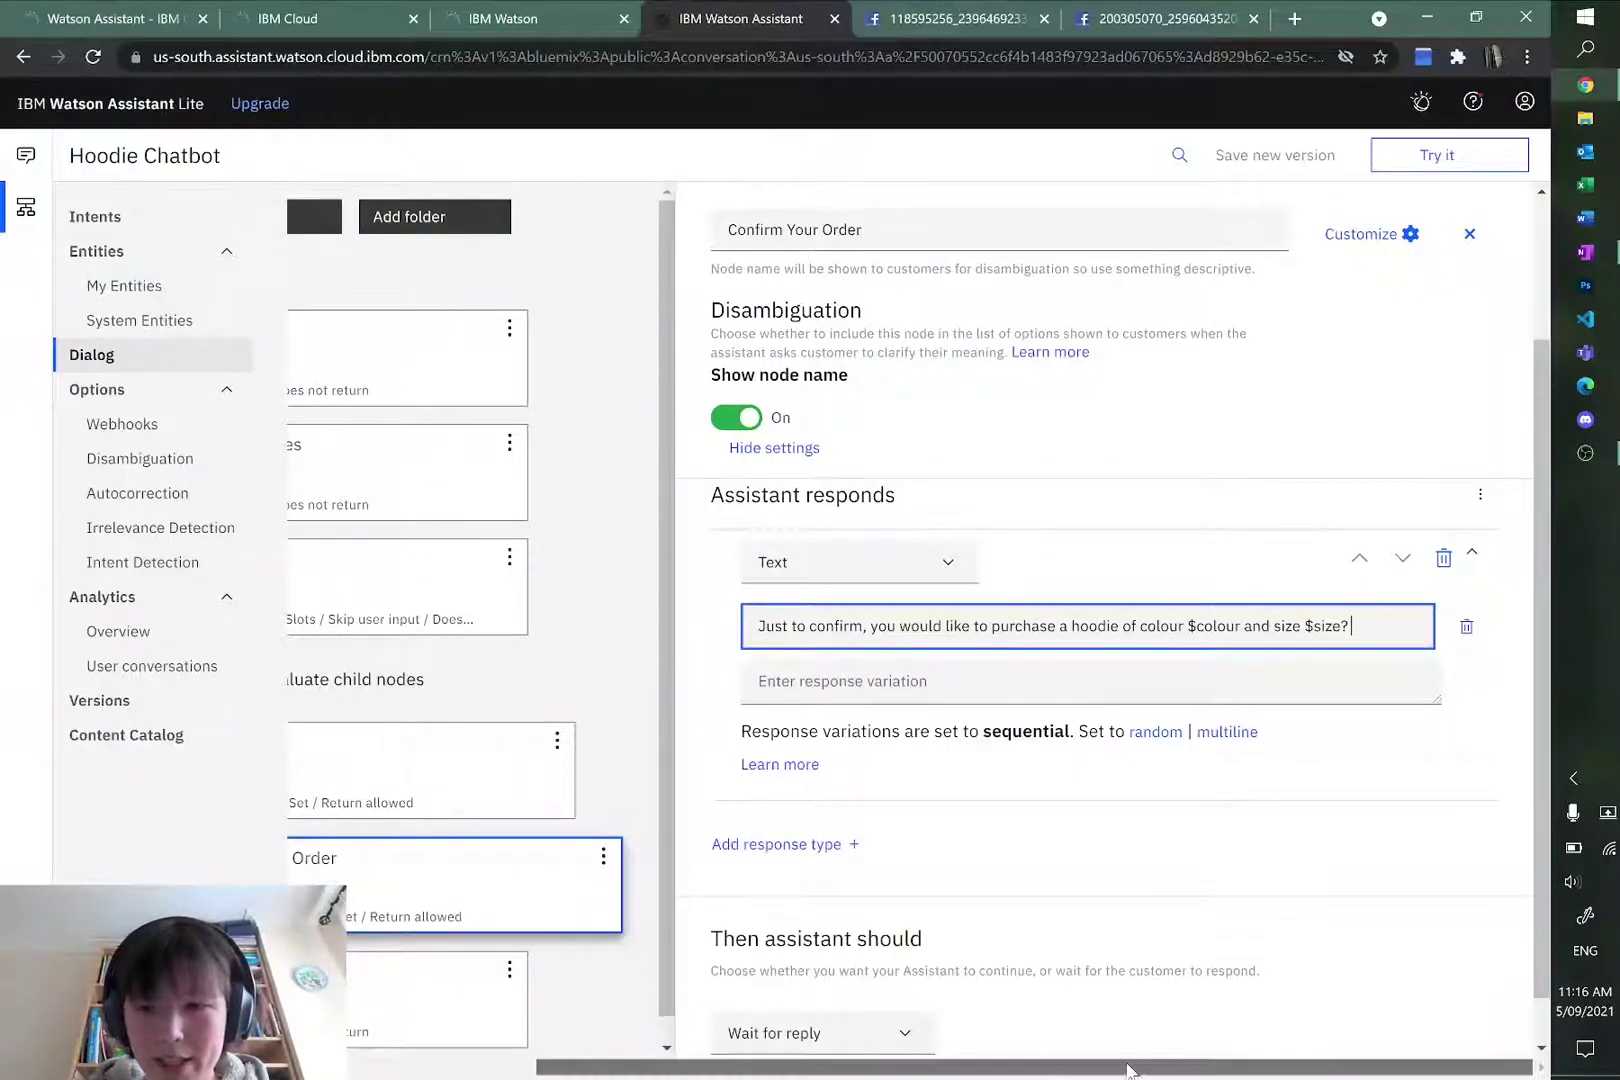
Step: Select the Order Your Hoodie node and open its response options menu
{"action": "left_click_drag", "start_coordinate": [1128, 1070], "coordinate": [1240, 1055]}
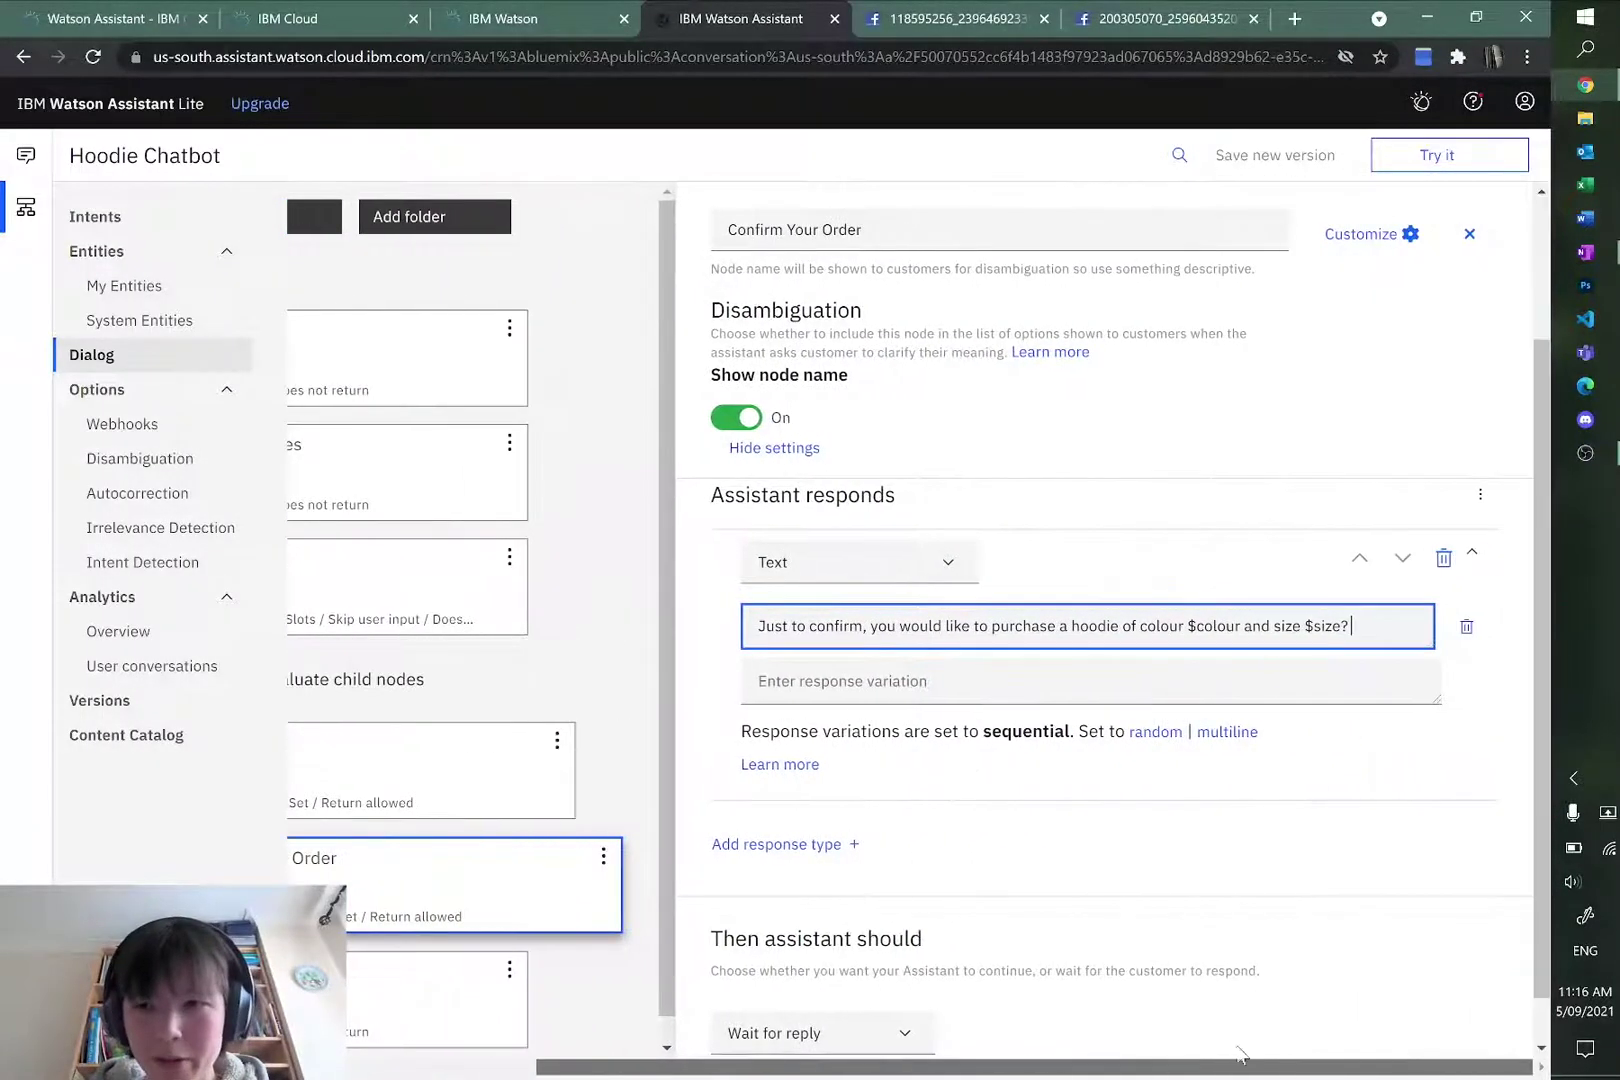
{"action": "left_click_drag", "start_coordinate": [1126, 1071], "coordinate": [700, 1076]}
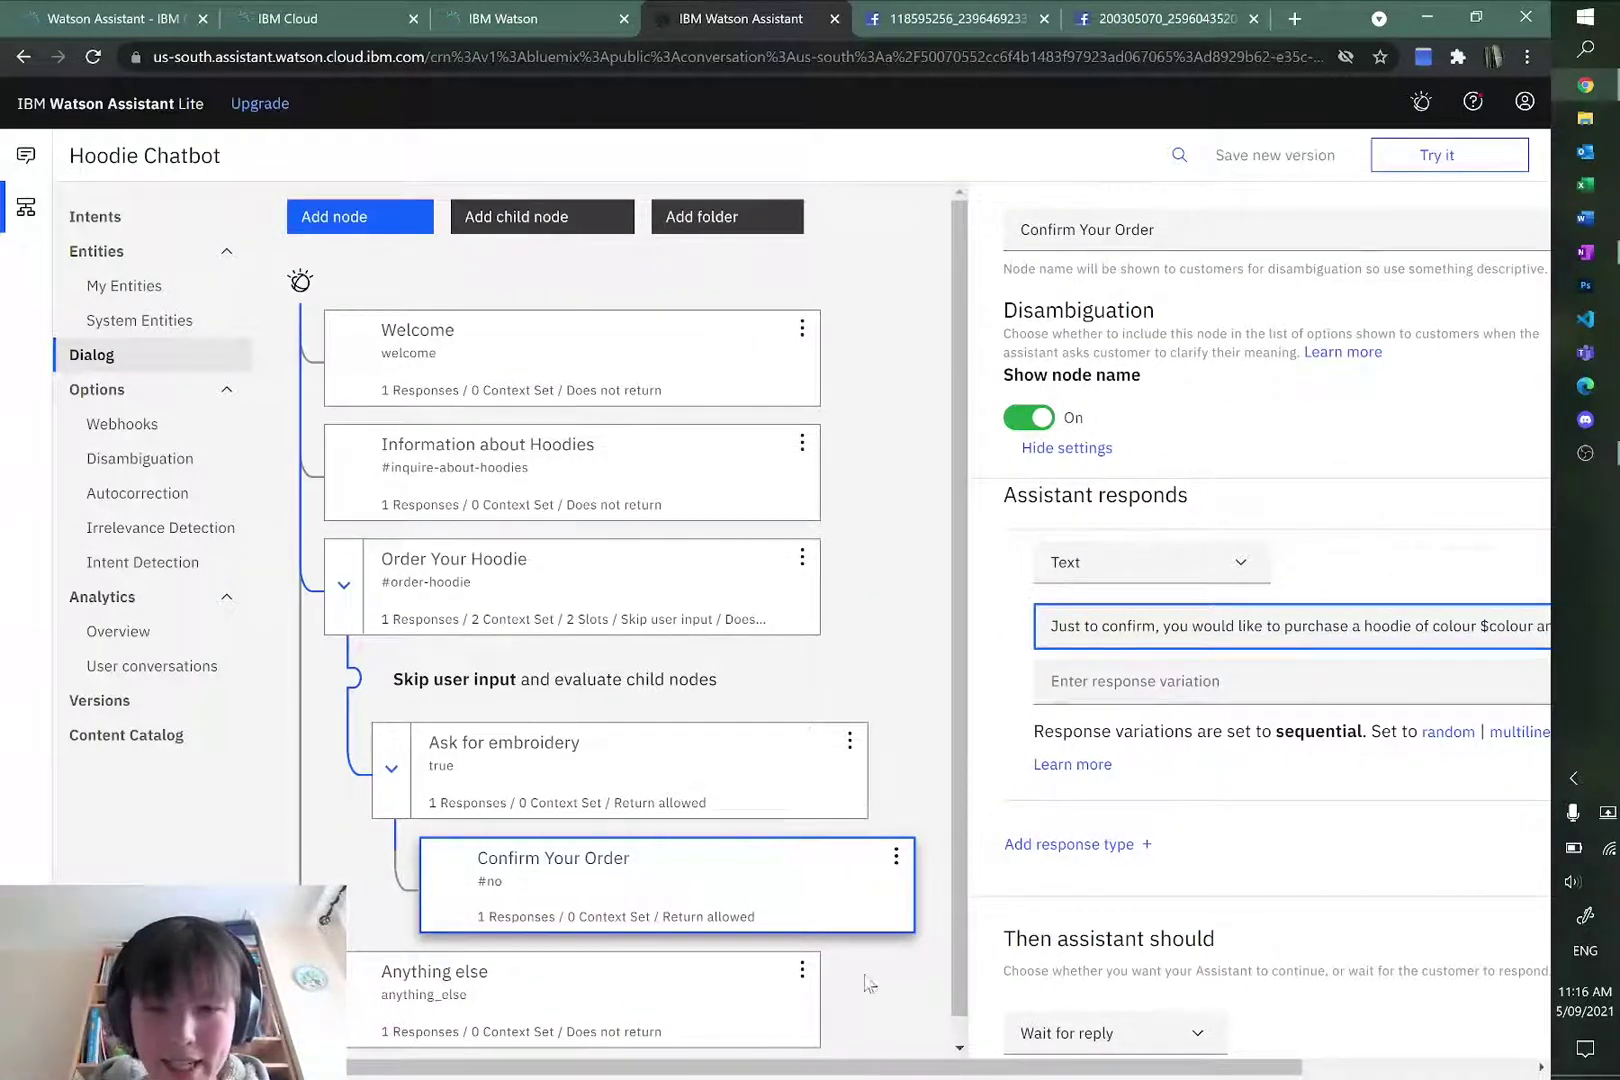
{"action": "mouse_move", "coordinate": [868, 1066]}
{"action": "left_mouse_down"}
{"action": "mouse_move", "coordinate": [1040, 1066]}
{"action": "mouse_move", "coordinate": [870, 1066]}
{"action": "left_mouse_up"}
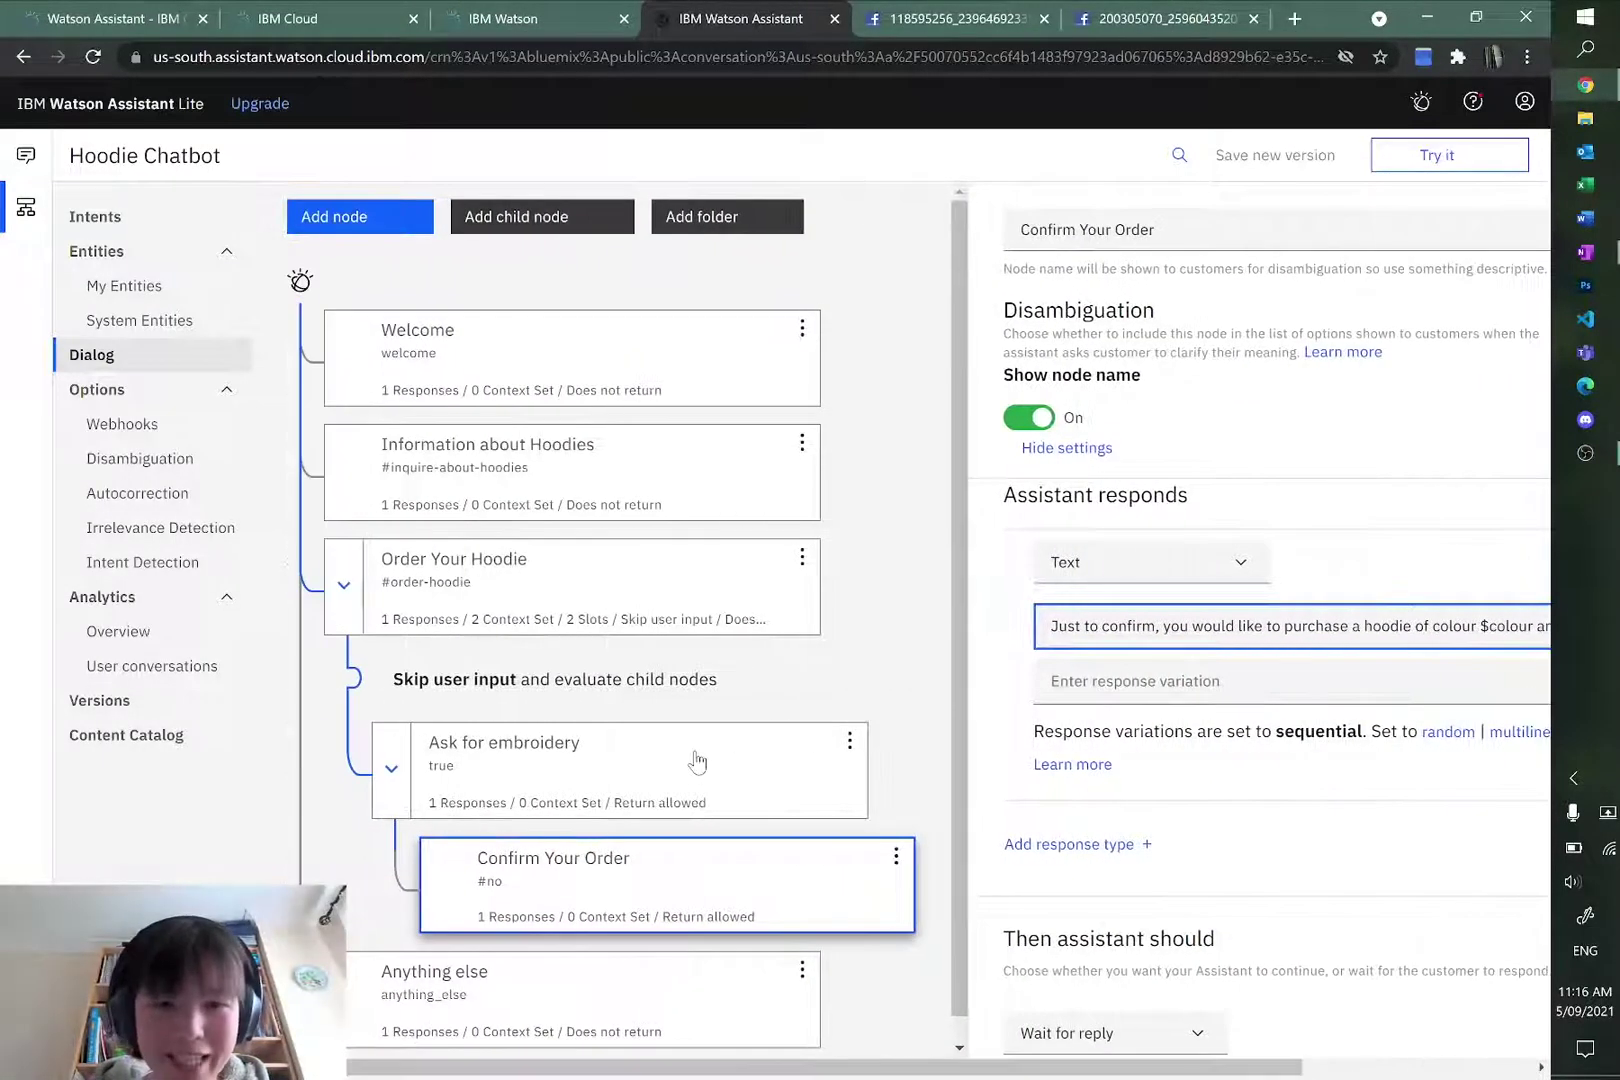
{"action": "left_click", "coordinate": [697, 762]}
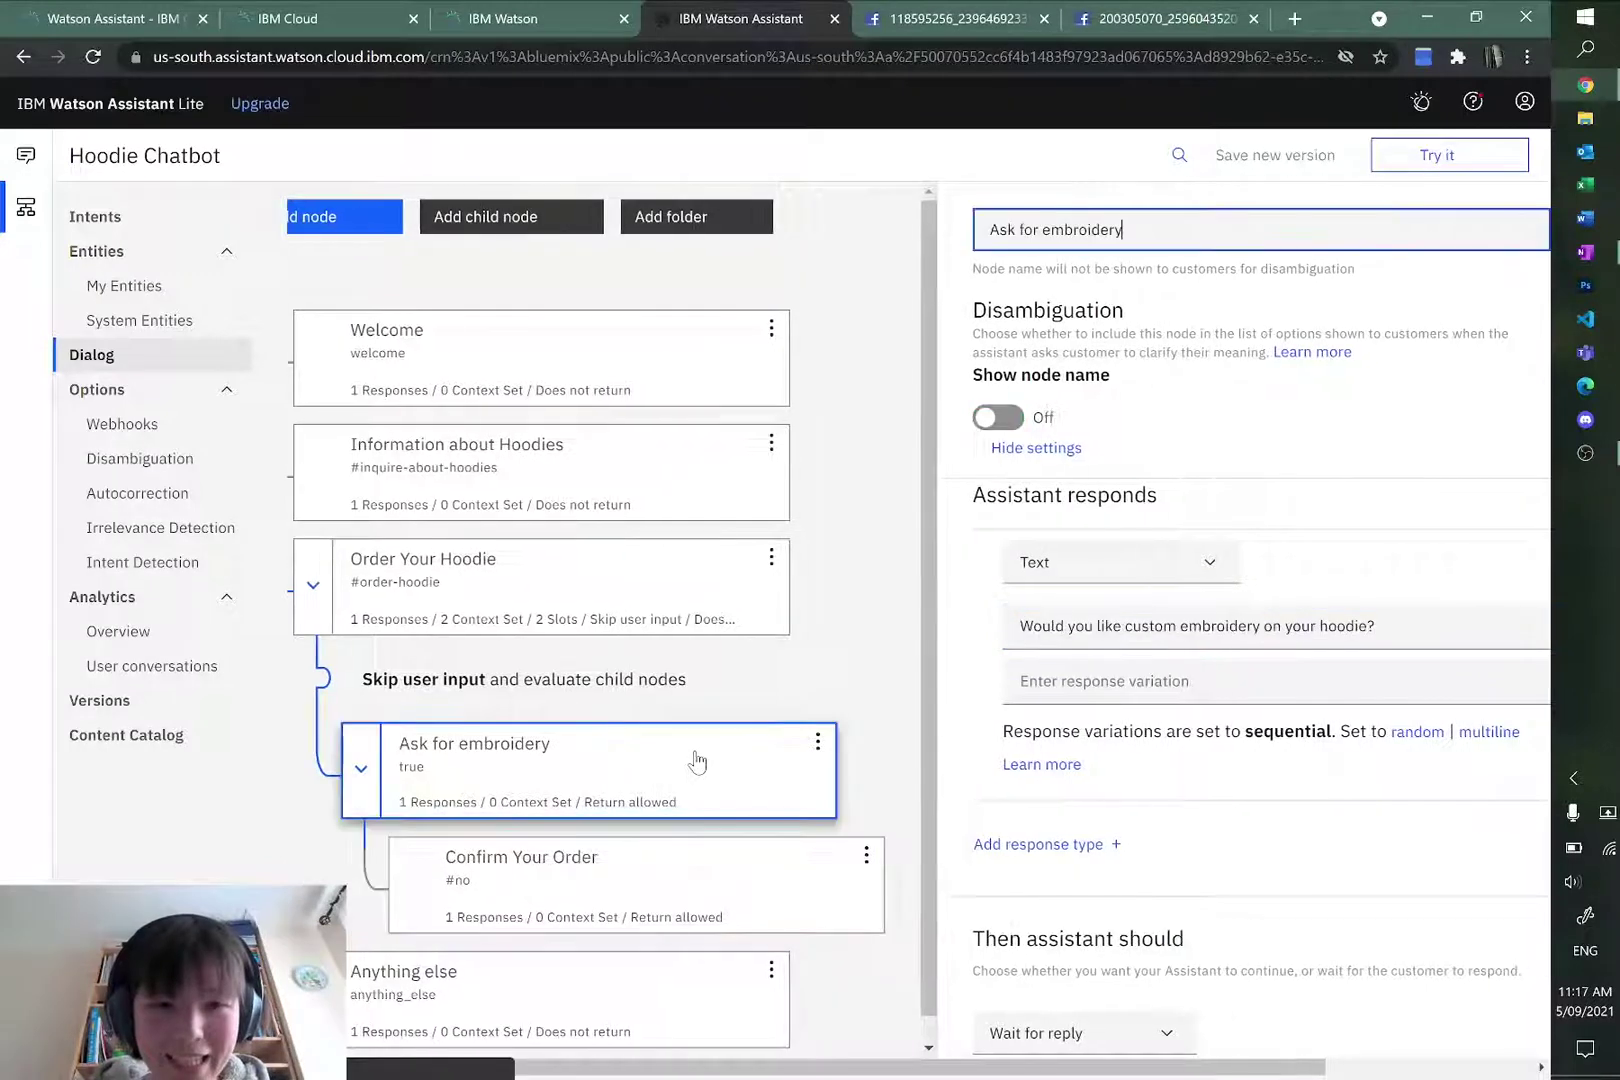
{"action": "left_click", "coordinate": [568, 605]}
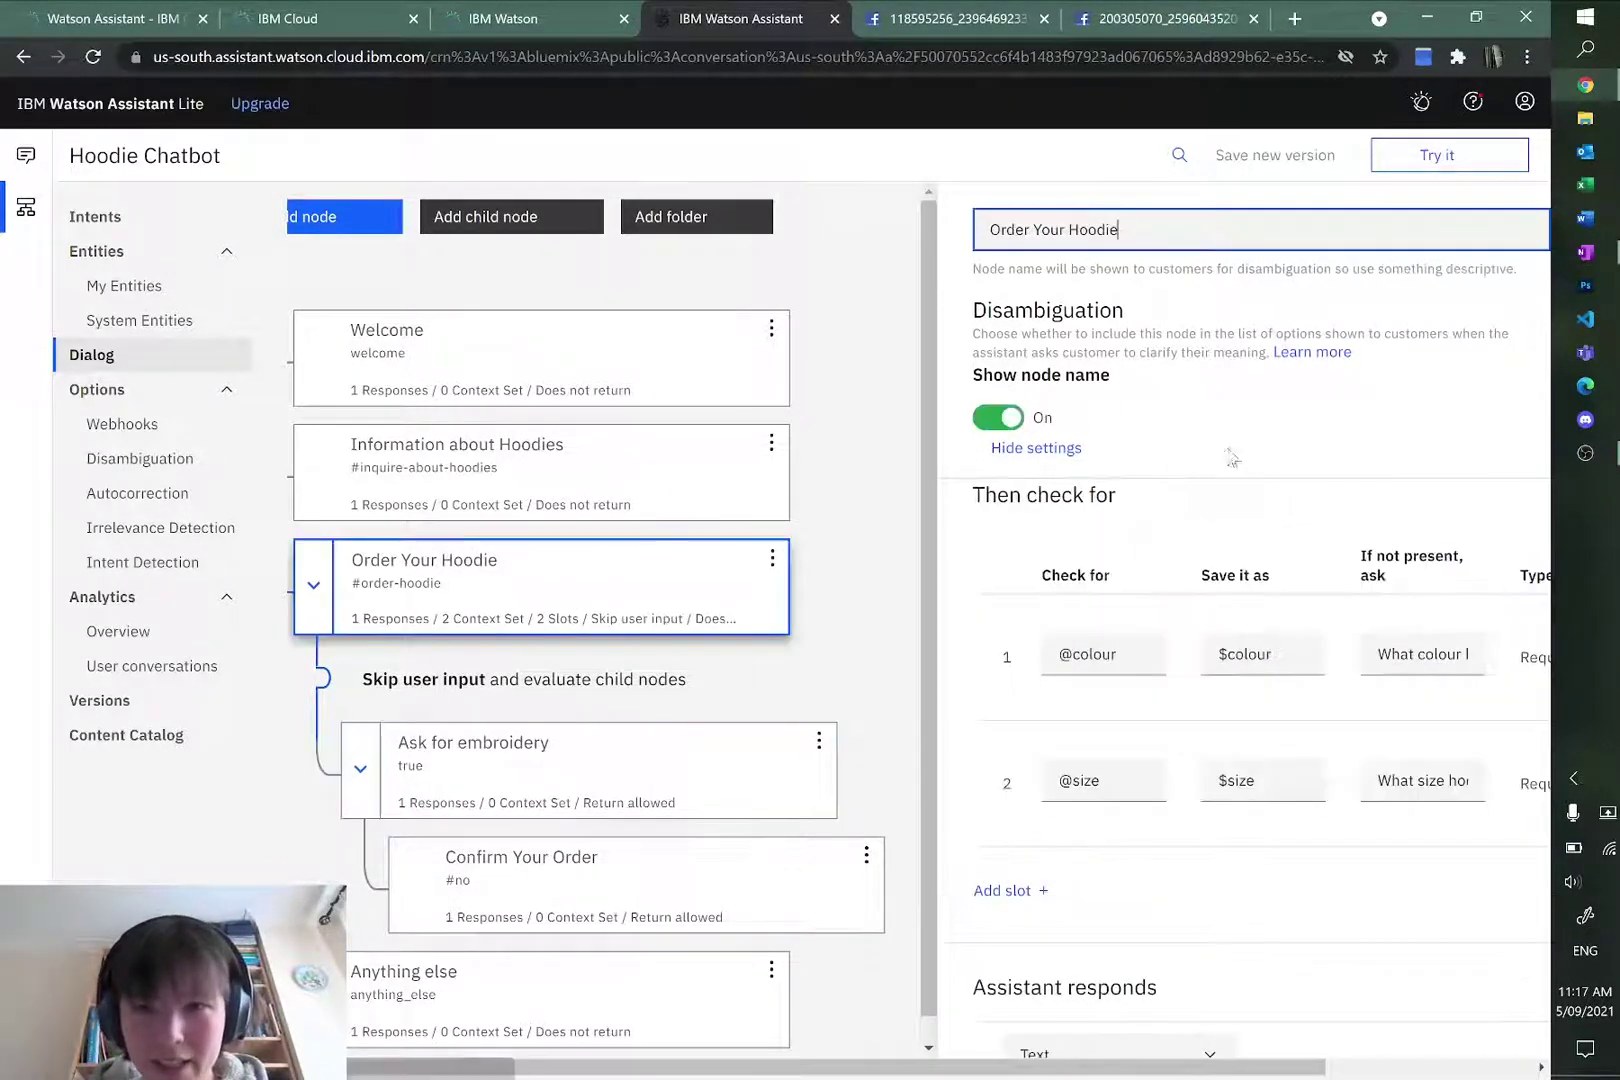
{"action": "left_click_drag", "start_coordinate": [785, 1072], "coordinate": [975, 1070]}
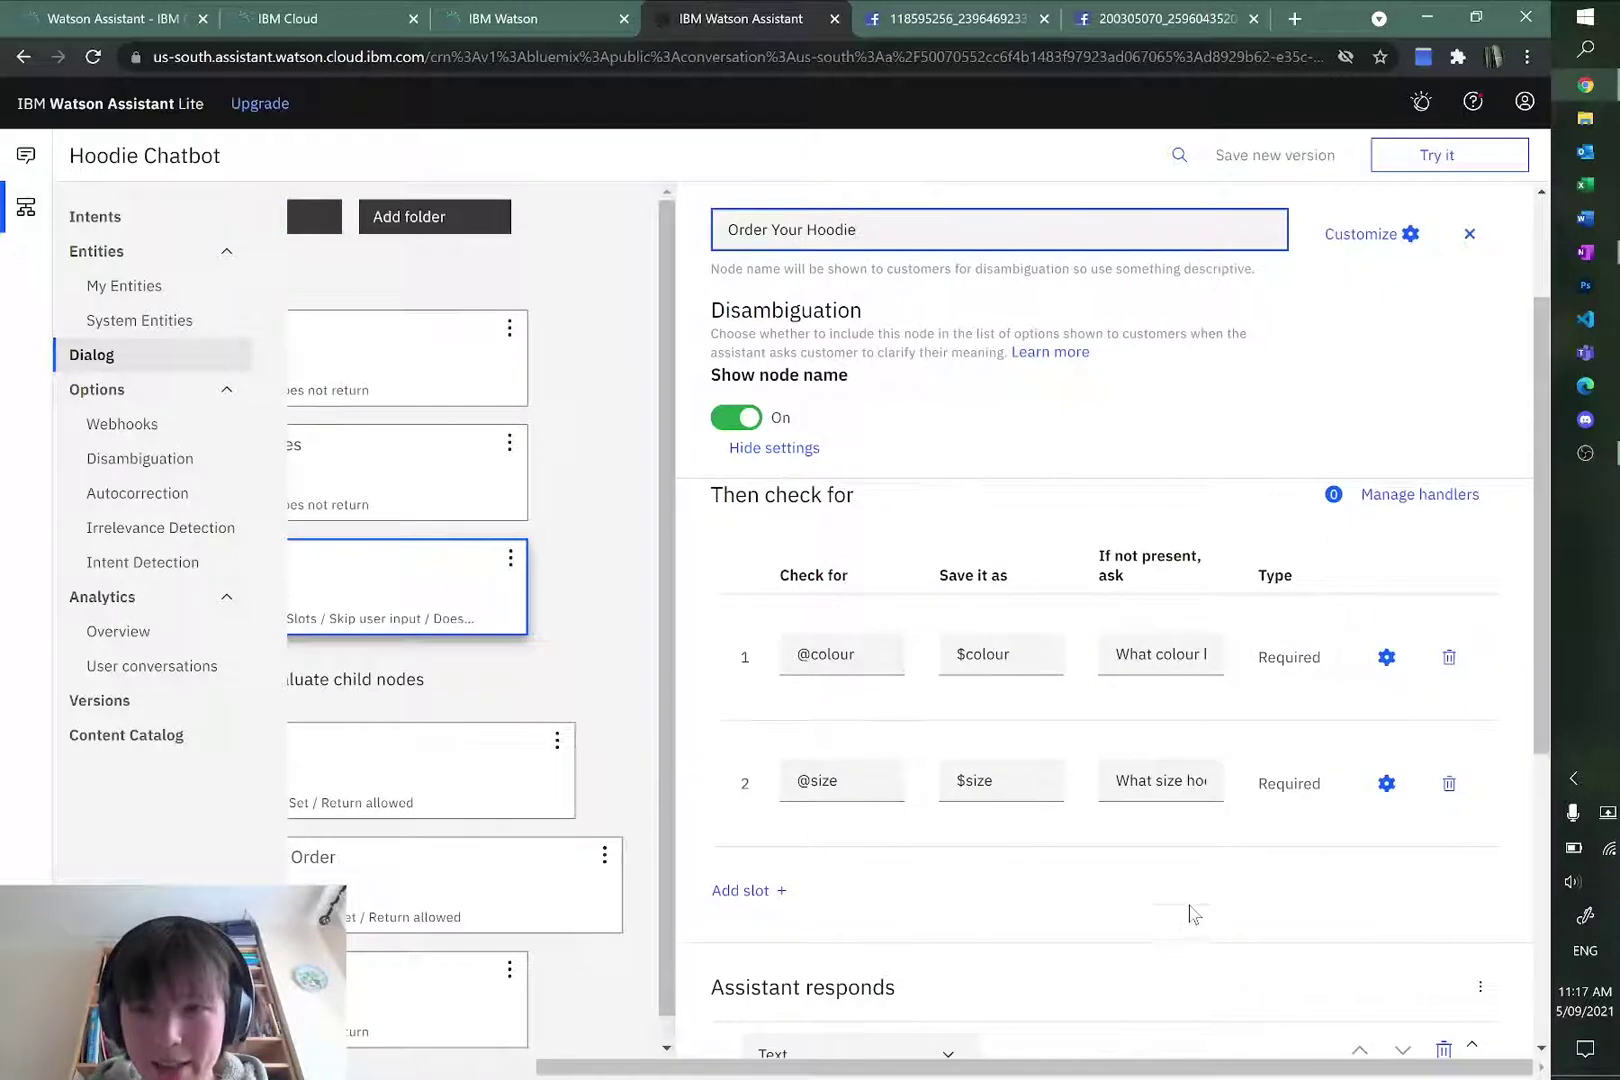
{"action": "scroll", "coordinate": [1130, 505], "scroll_direction": "down", "scroll_amount": 5}
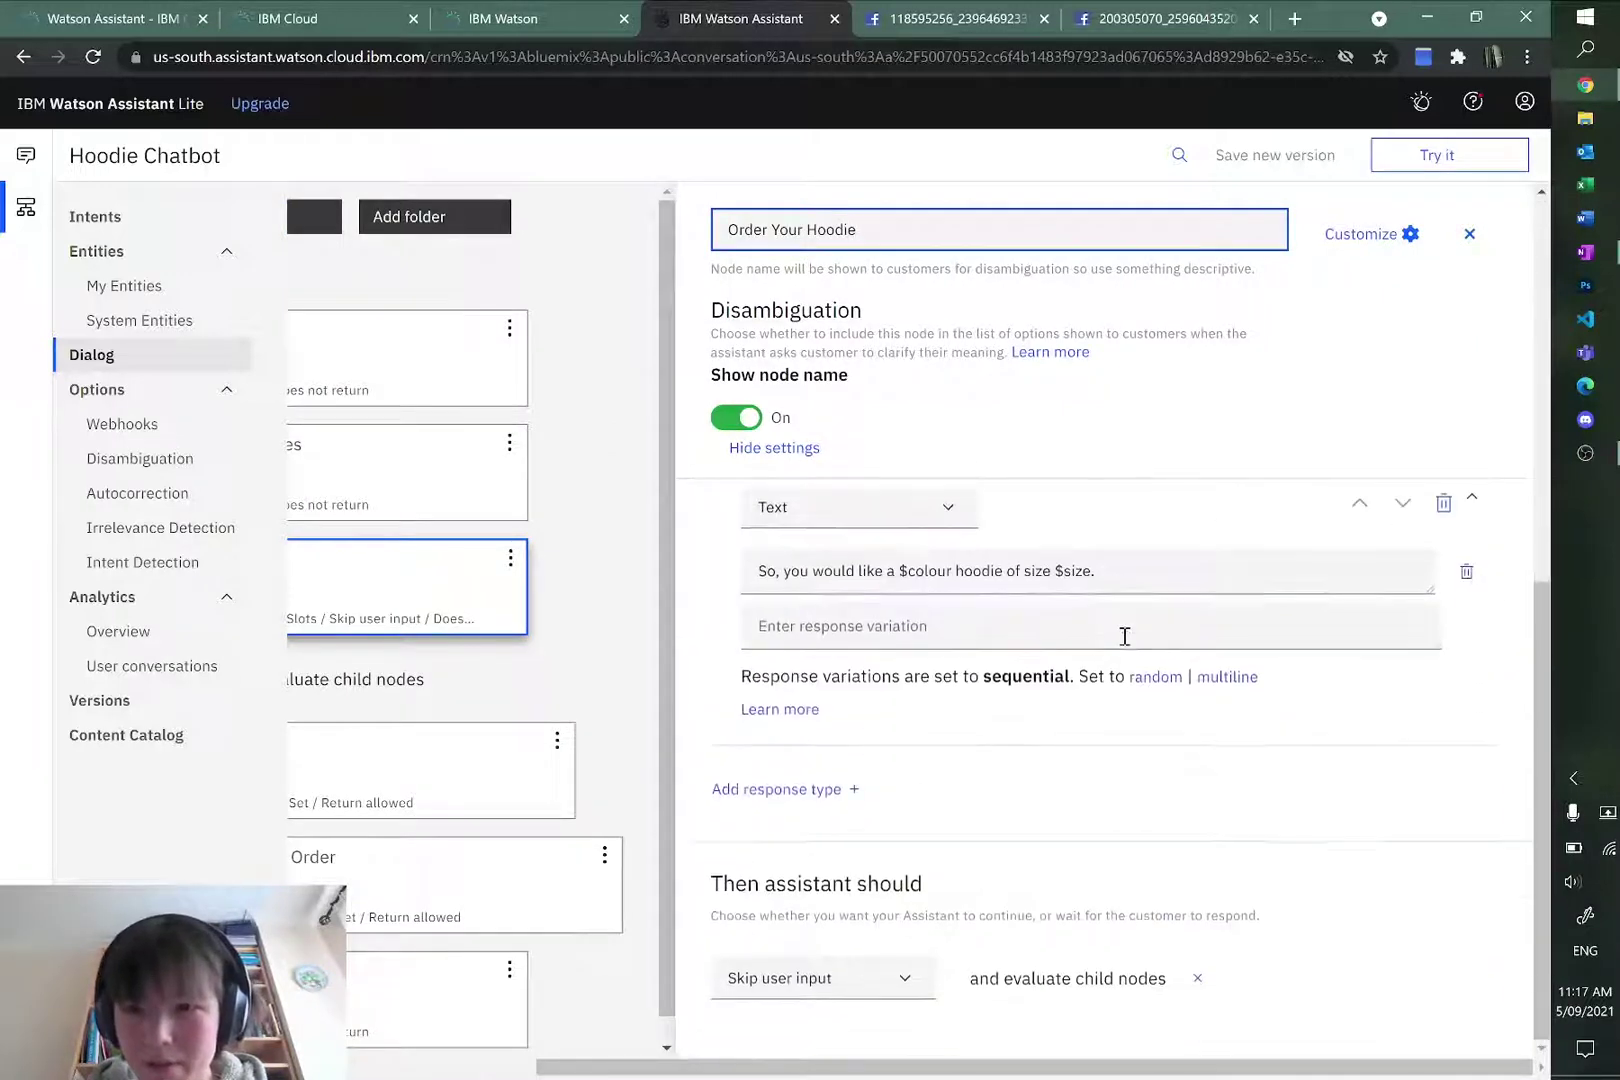
{"action": "left_click", "coordinate": [1481, 656]}
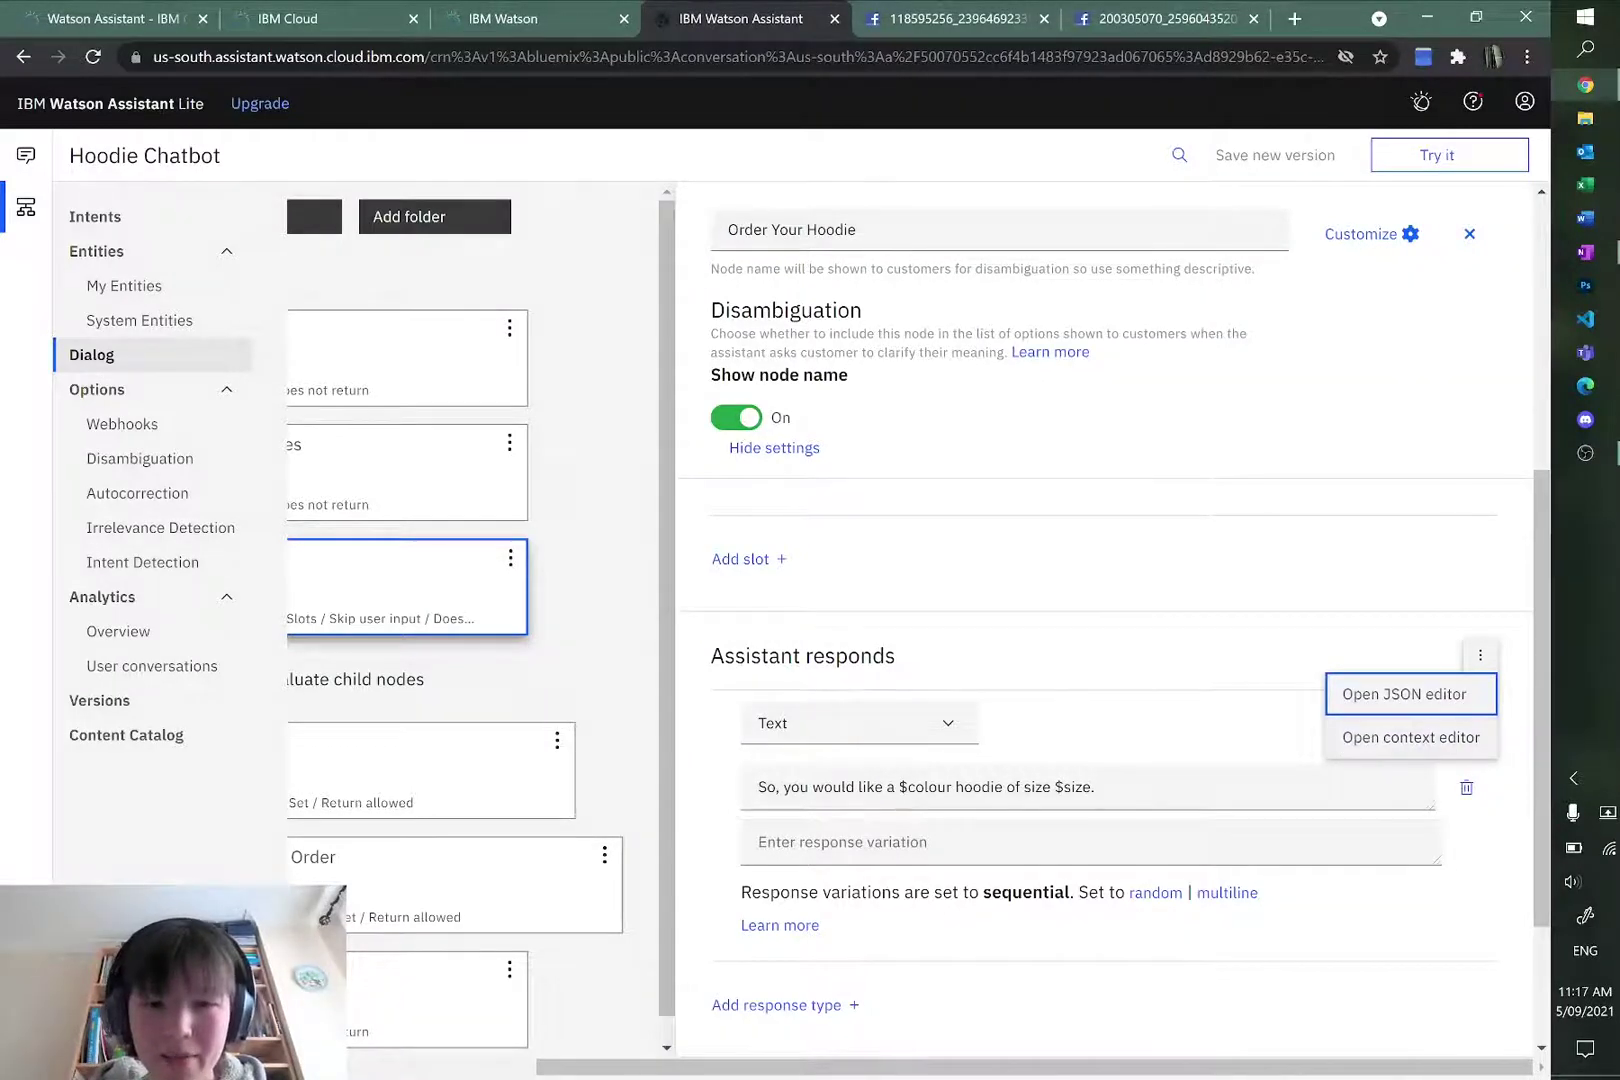
{"action": "scroll", "coordinate": [415, 578], "scroll_direction": "left", "scroll_amount": 5}
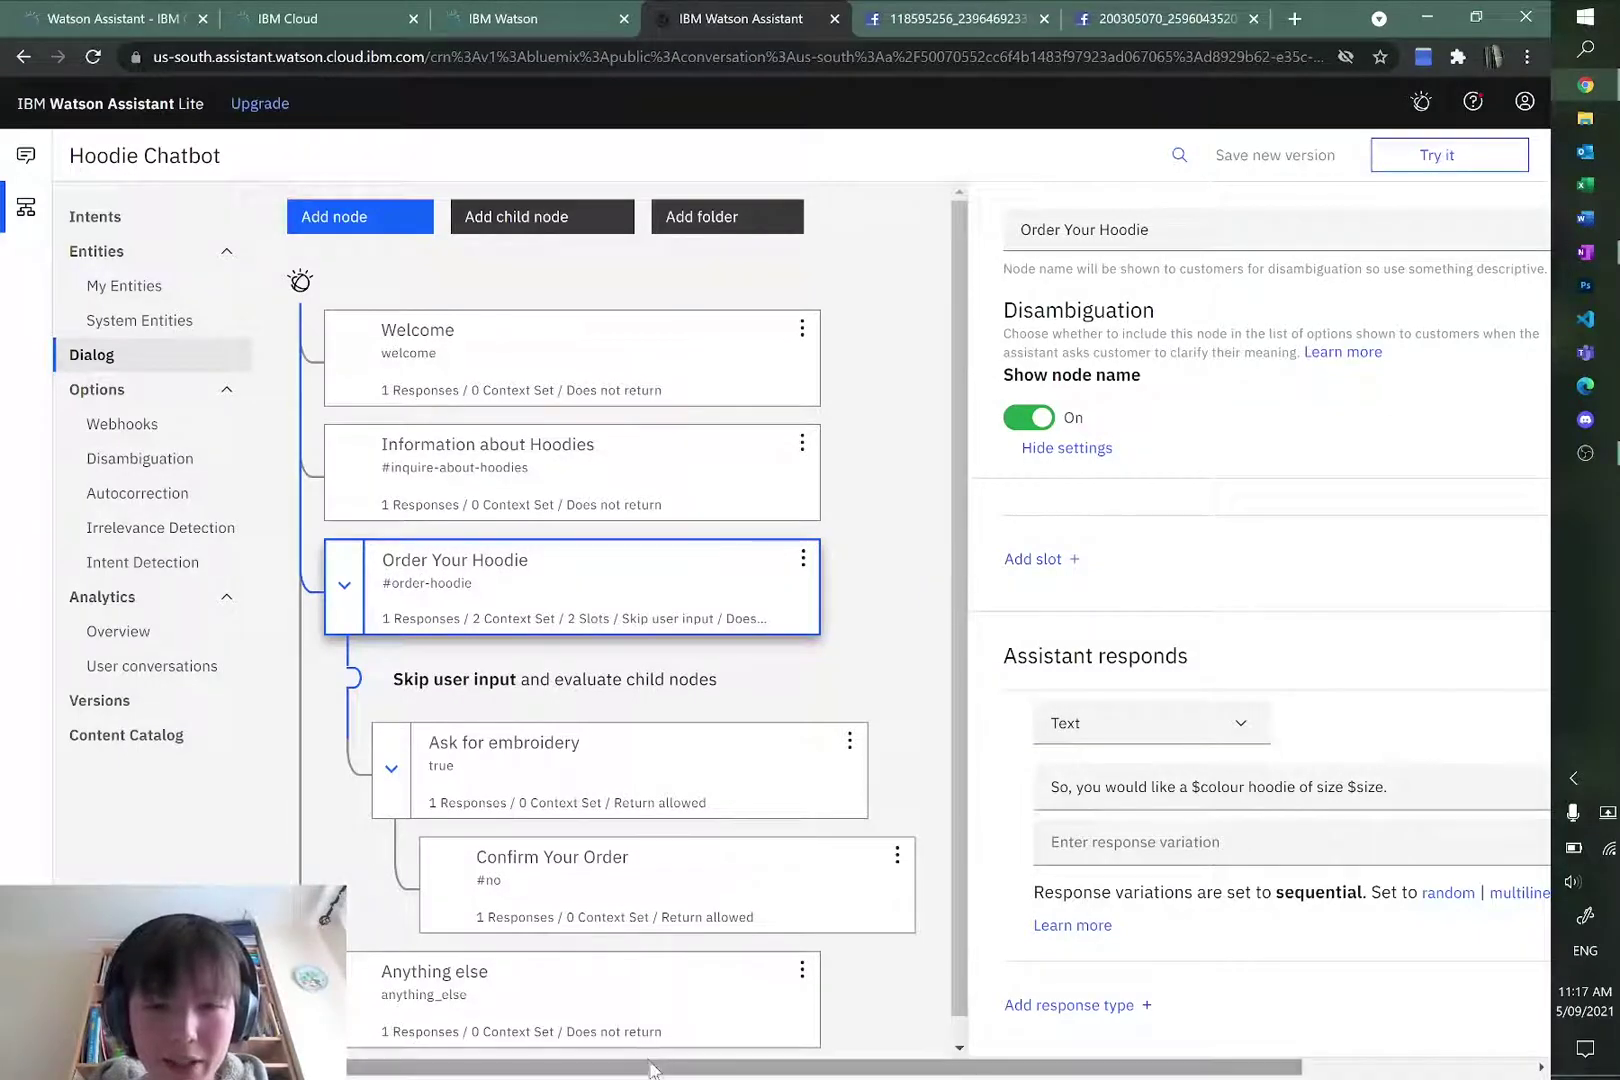
{"action": "scroll", "coordinate": [651, 1070], "scroll_direction": "right", "scroll_amount": 5}
Step: Add a $price context variable with value 40 to Order Your Hoodie
{"action": "left_click", "coordinate": [1378, 740]}
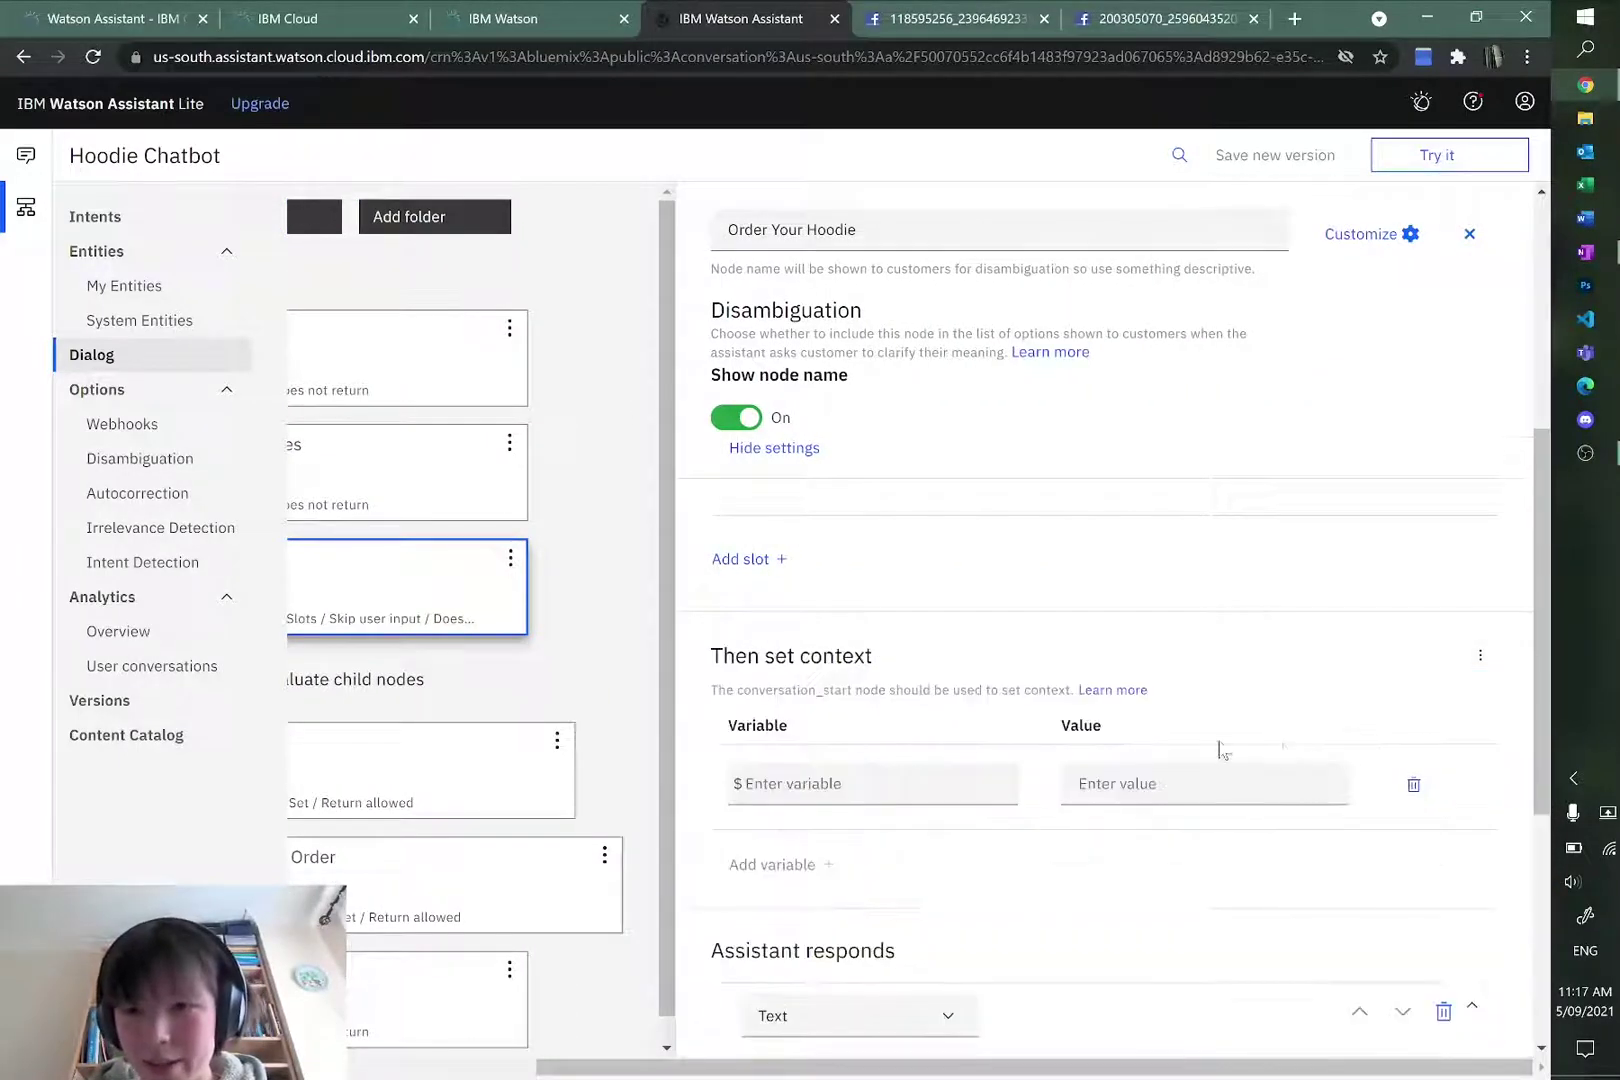
{"action": "left_click", "coordinate": [862, 780]}
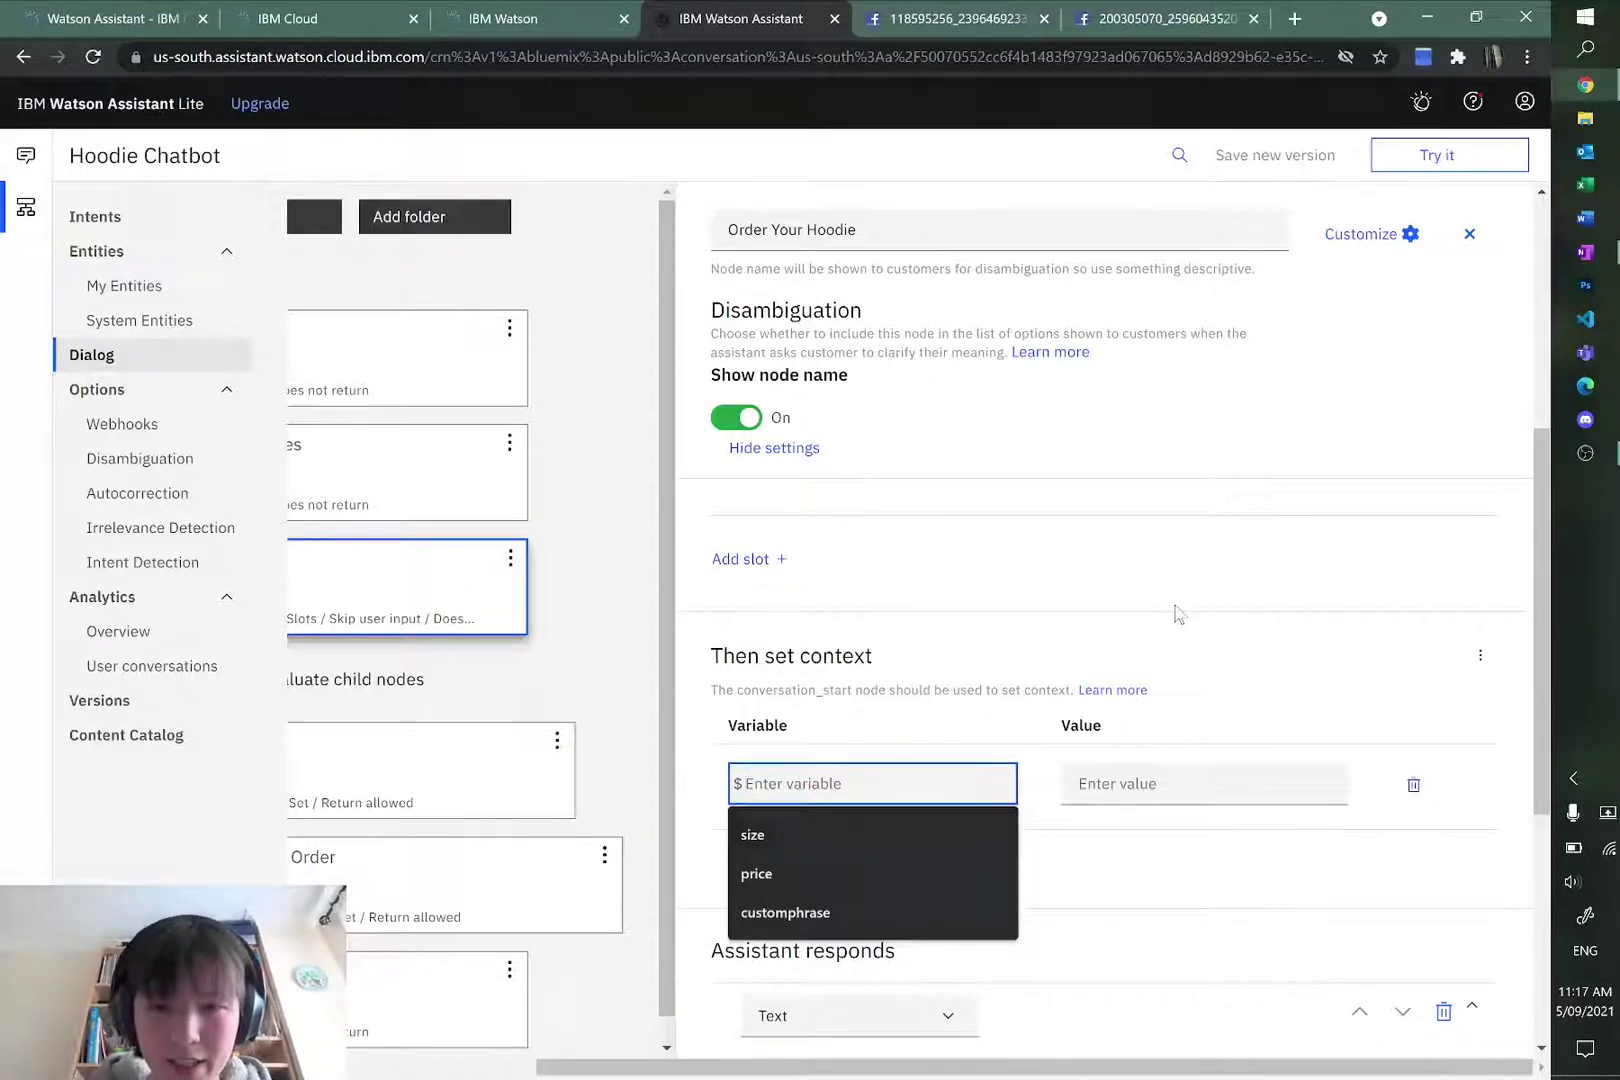
{"action": "type", "text": "price"}
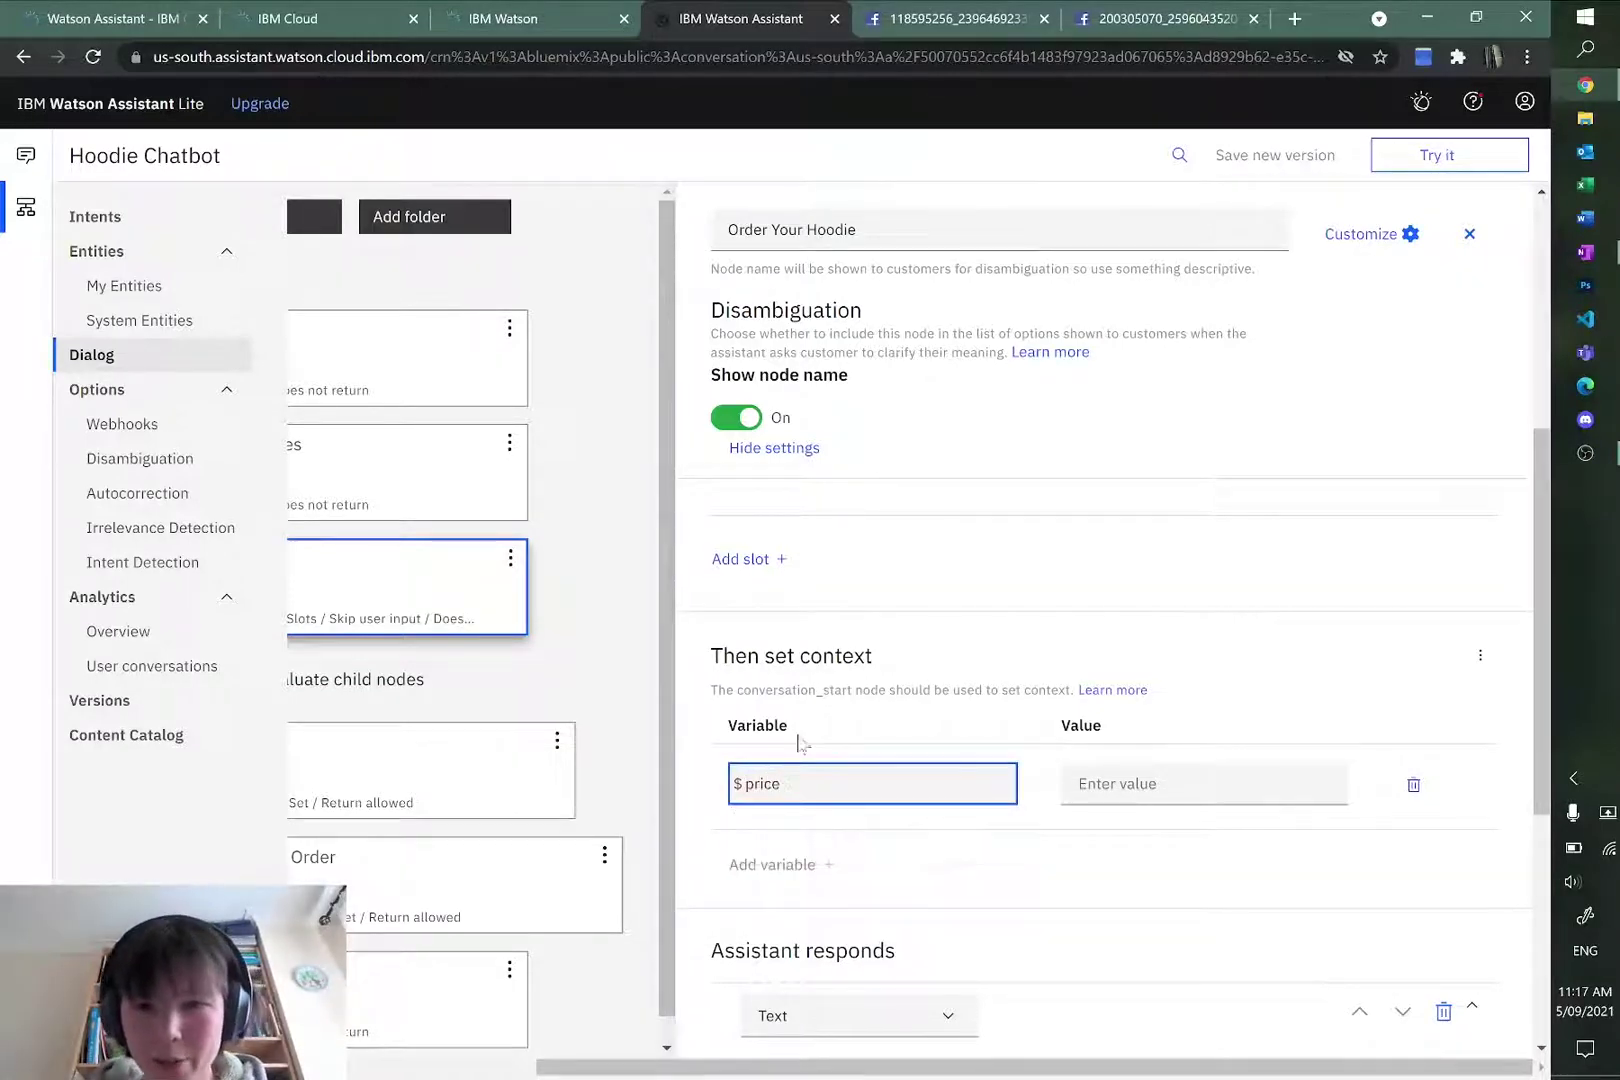
{"action": "left_click", "coordinate": [1193, 724]}
{"action": "left_click", "coordinate": [1172, 784]}
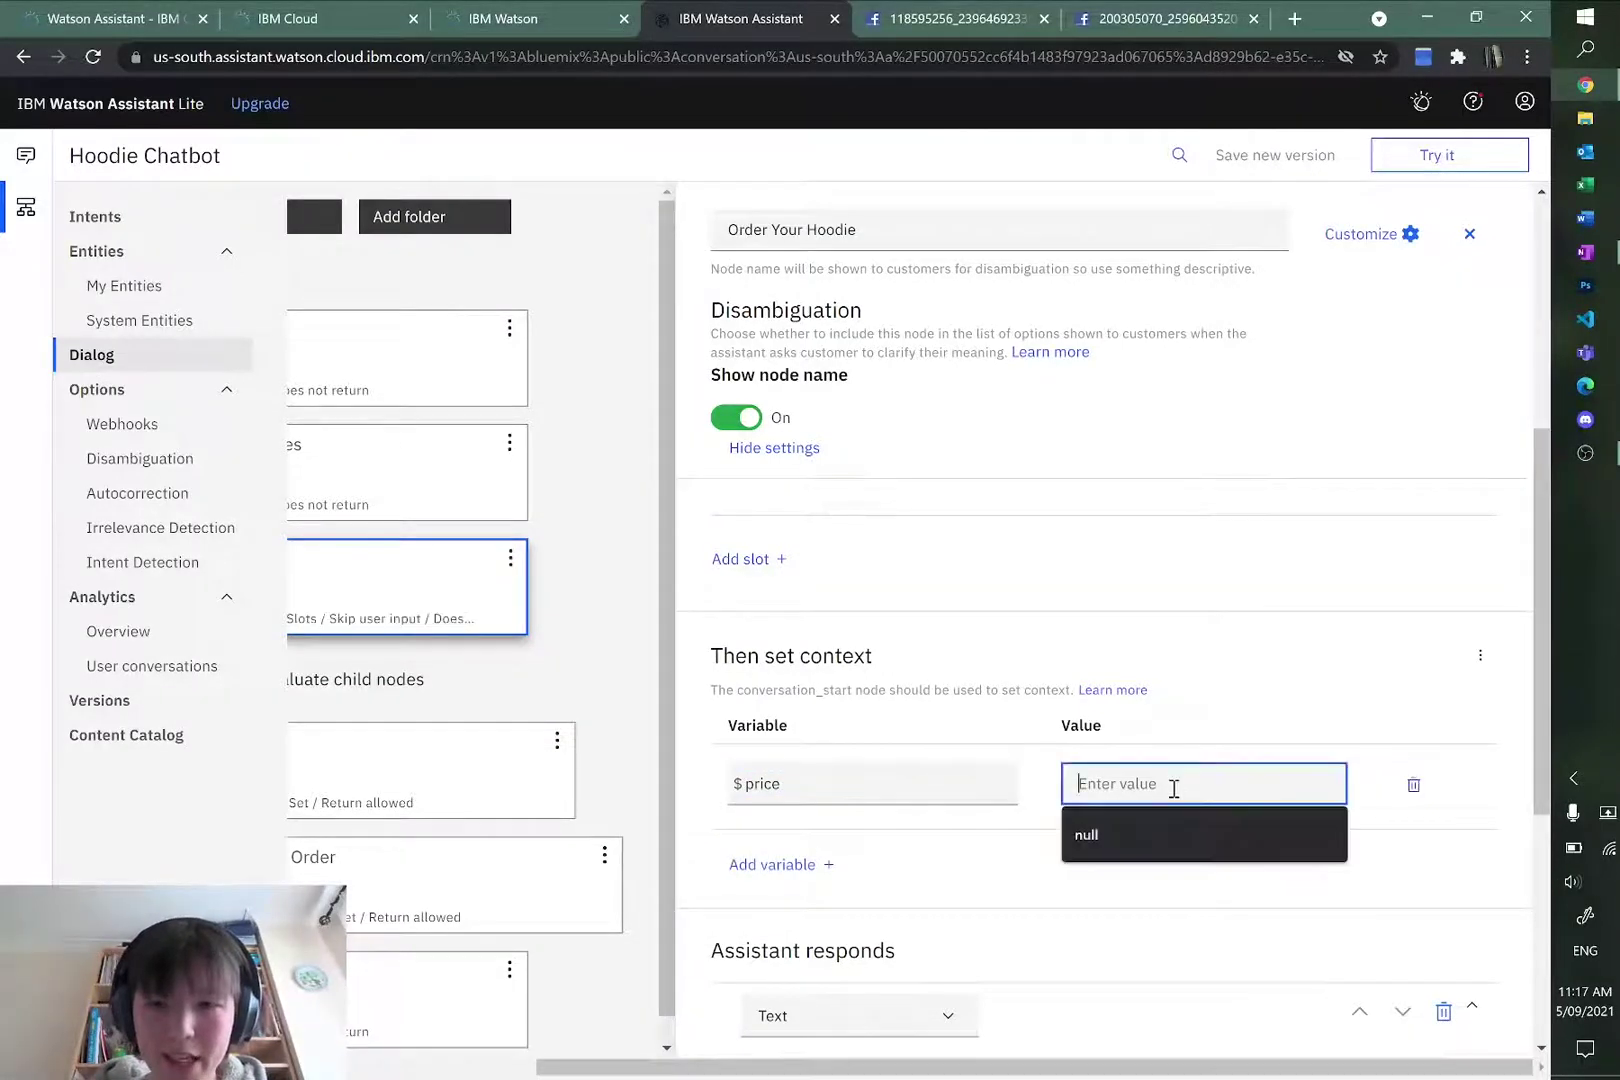
{"action": "type", "text": "40"}
{"action": "left_click", "coordinate": [1352, 656]}
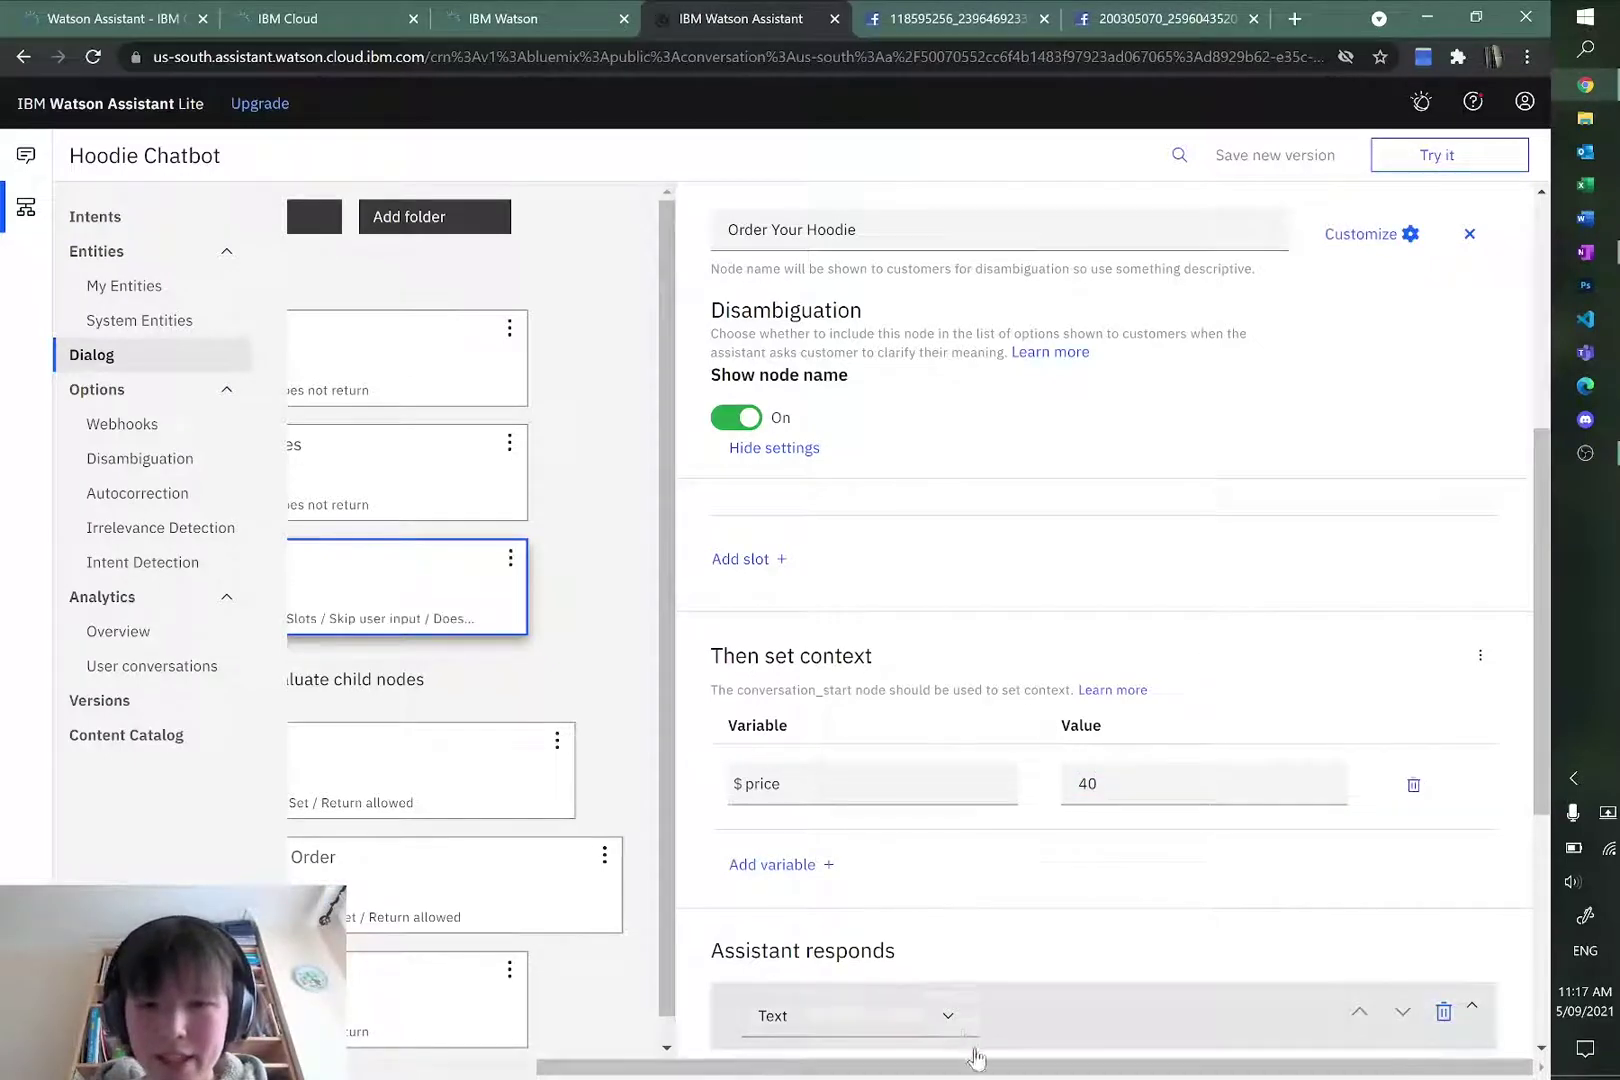
{"action": "left_click_drag", "start_coordinate": [976, 1064], "coordinate": [722, 1070]}
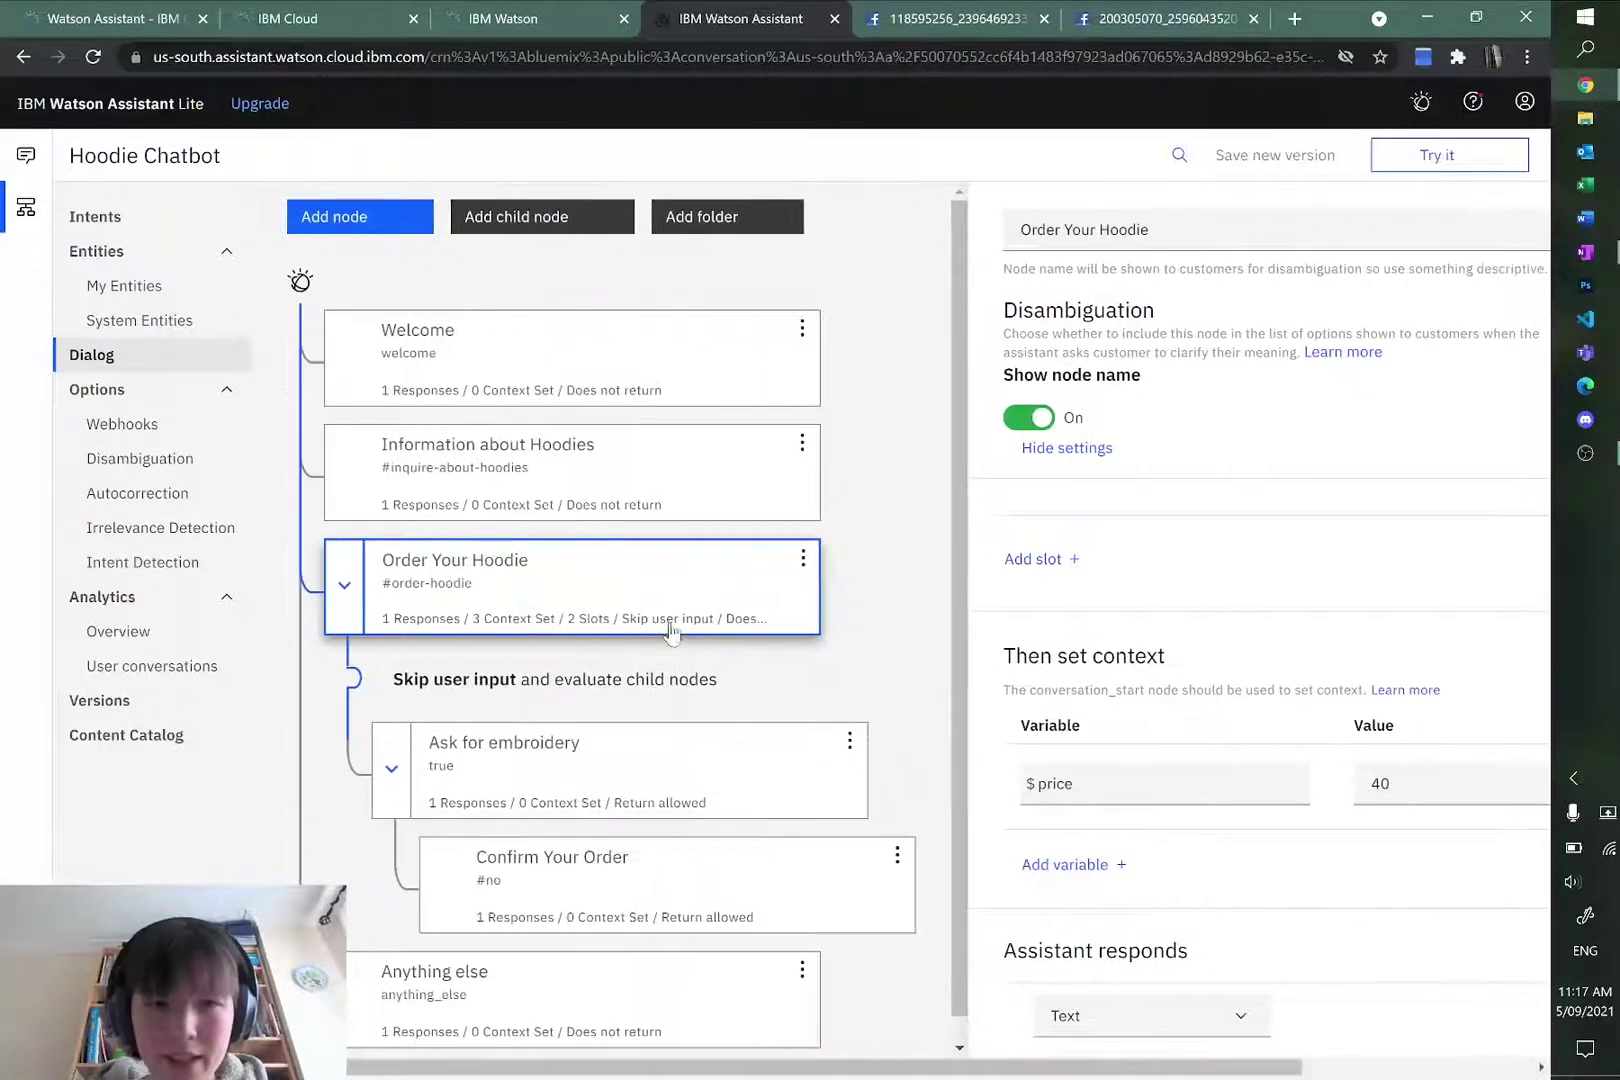
{"action": "left_click", "coordinate": [695, 870]}
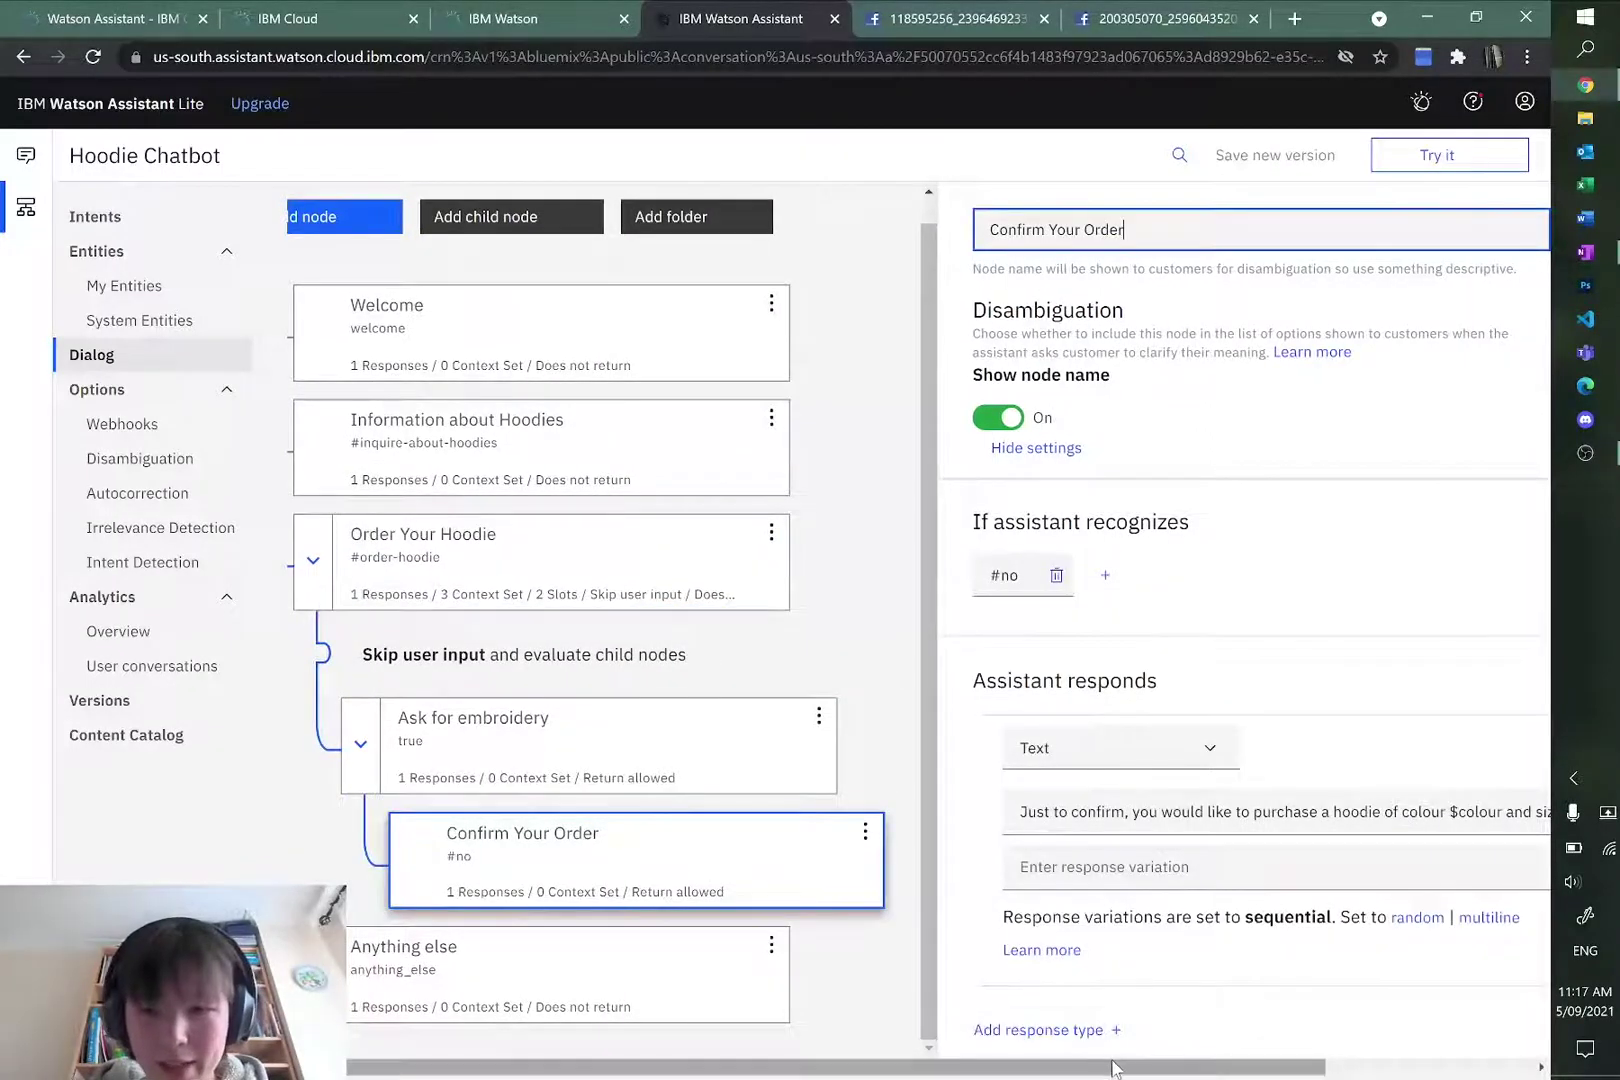
Step: Append 'This will cost you $price.' to the Confirm Your Order reply
{"action": "left_click", "coordinate": [1494, 812]}
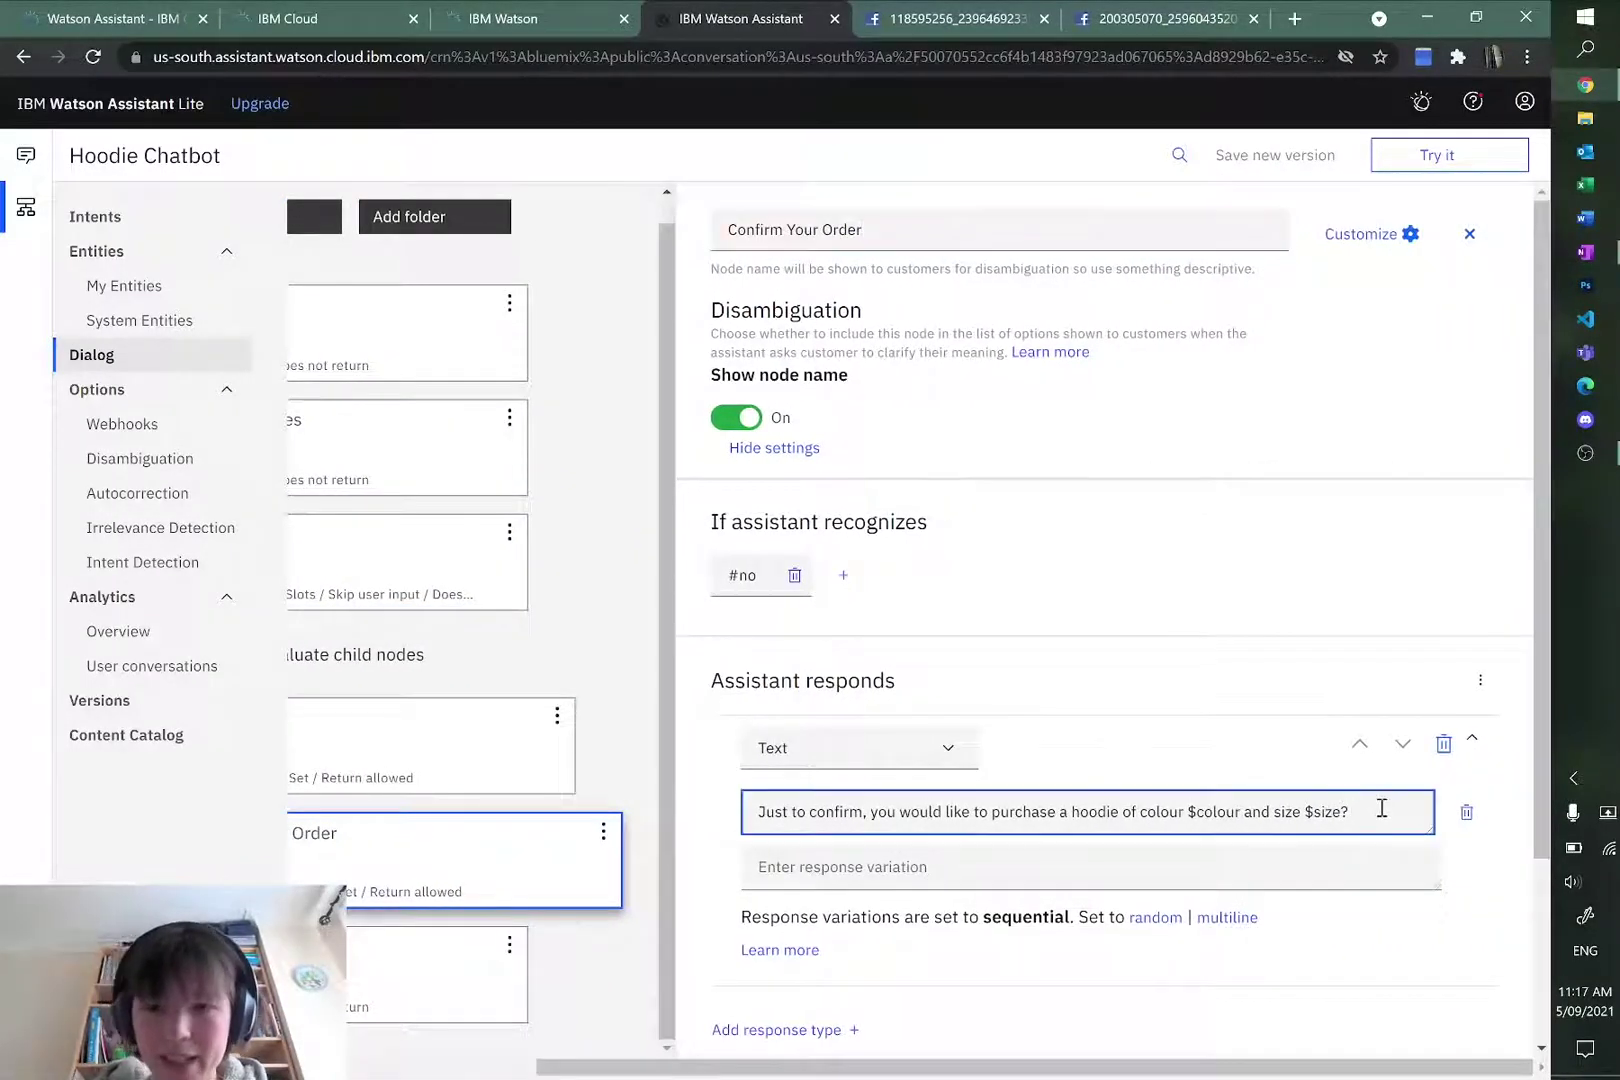
{"action": "type", "text": "This will cost you $price."}
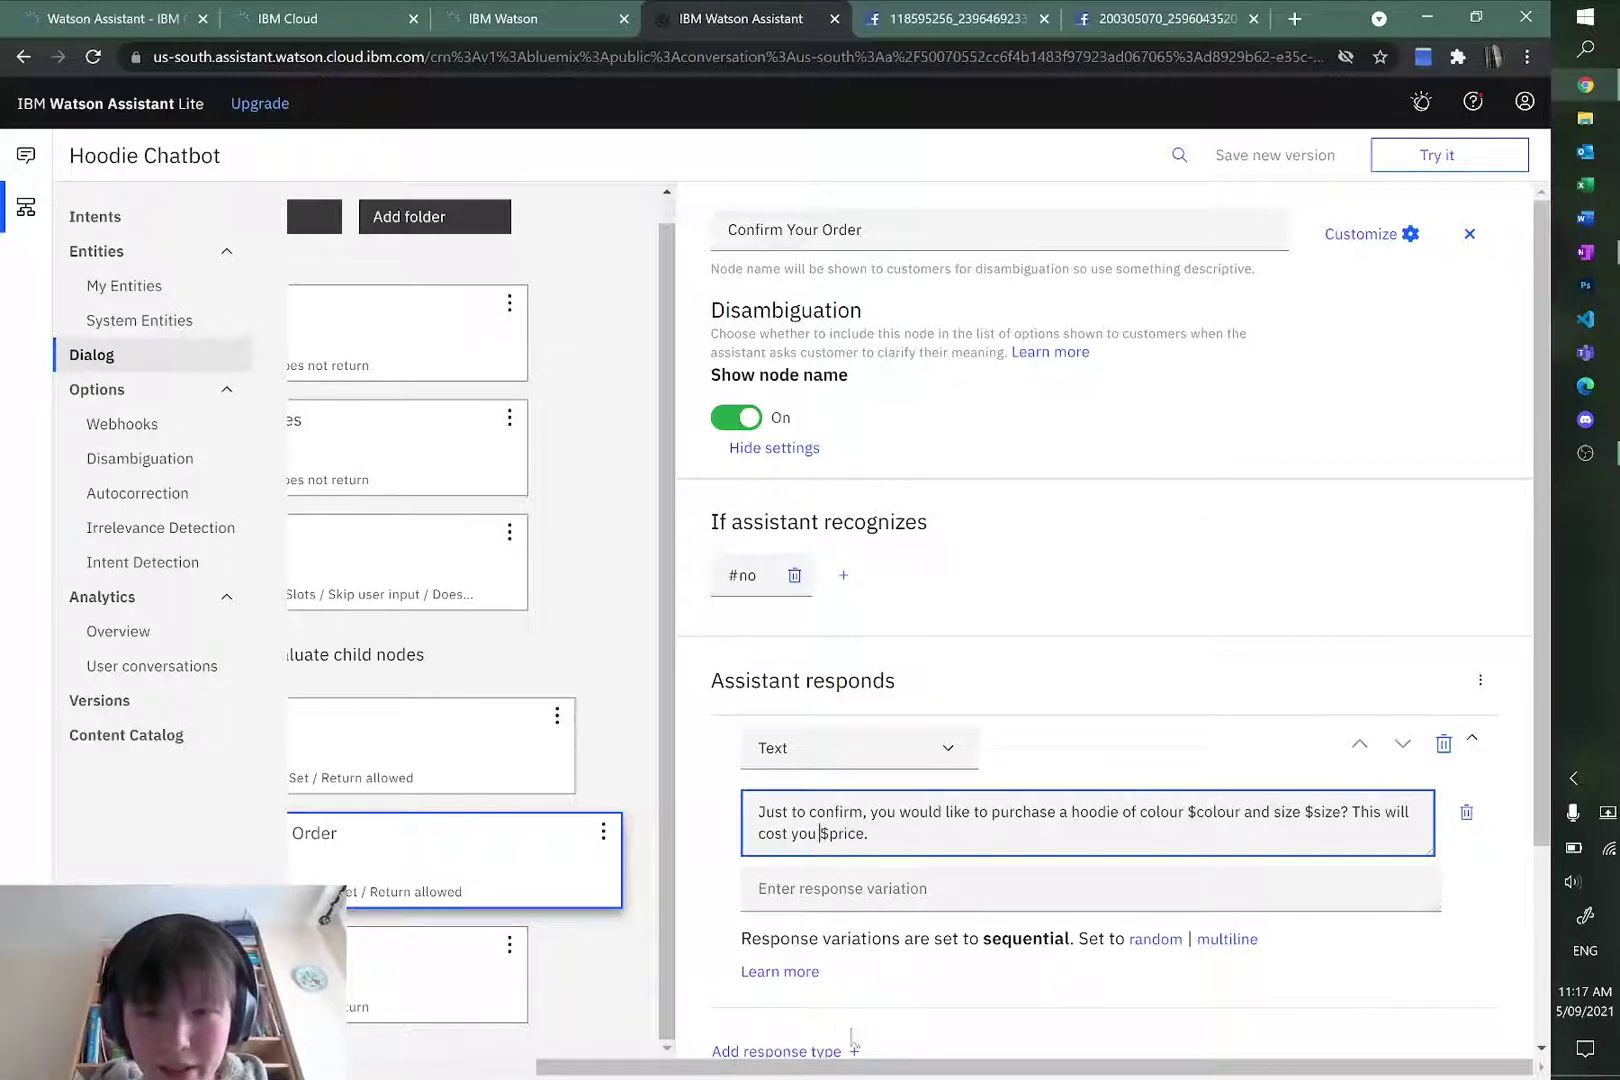
{"action": "left_click_drag", "start_coordinate": [855, 1066], "coordinate": [662, 1066]}
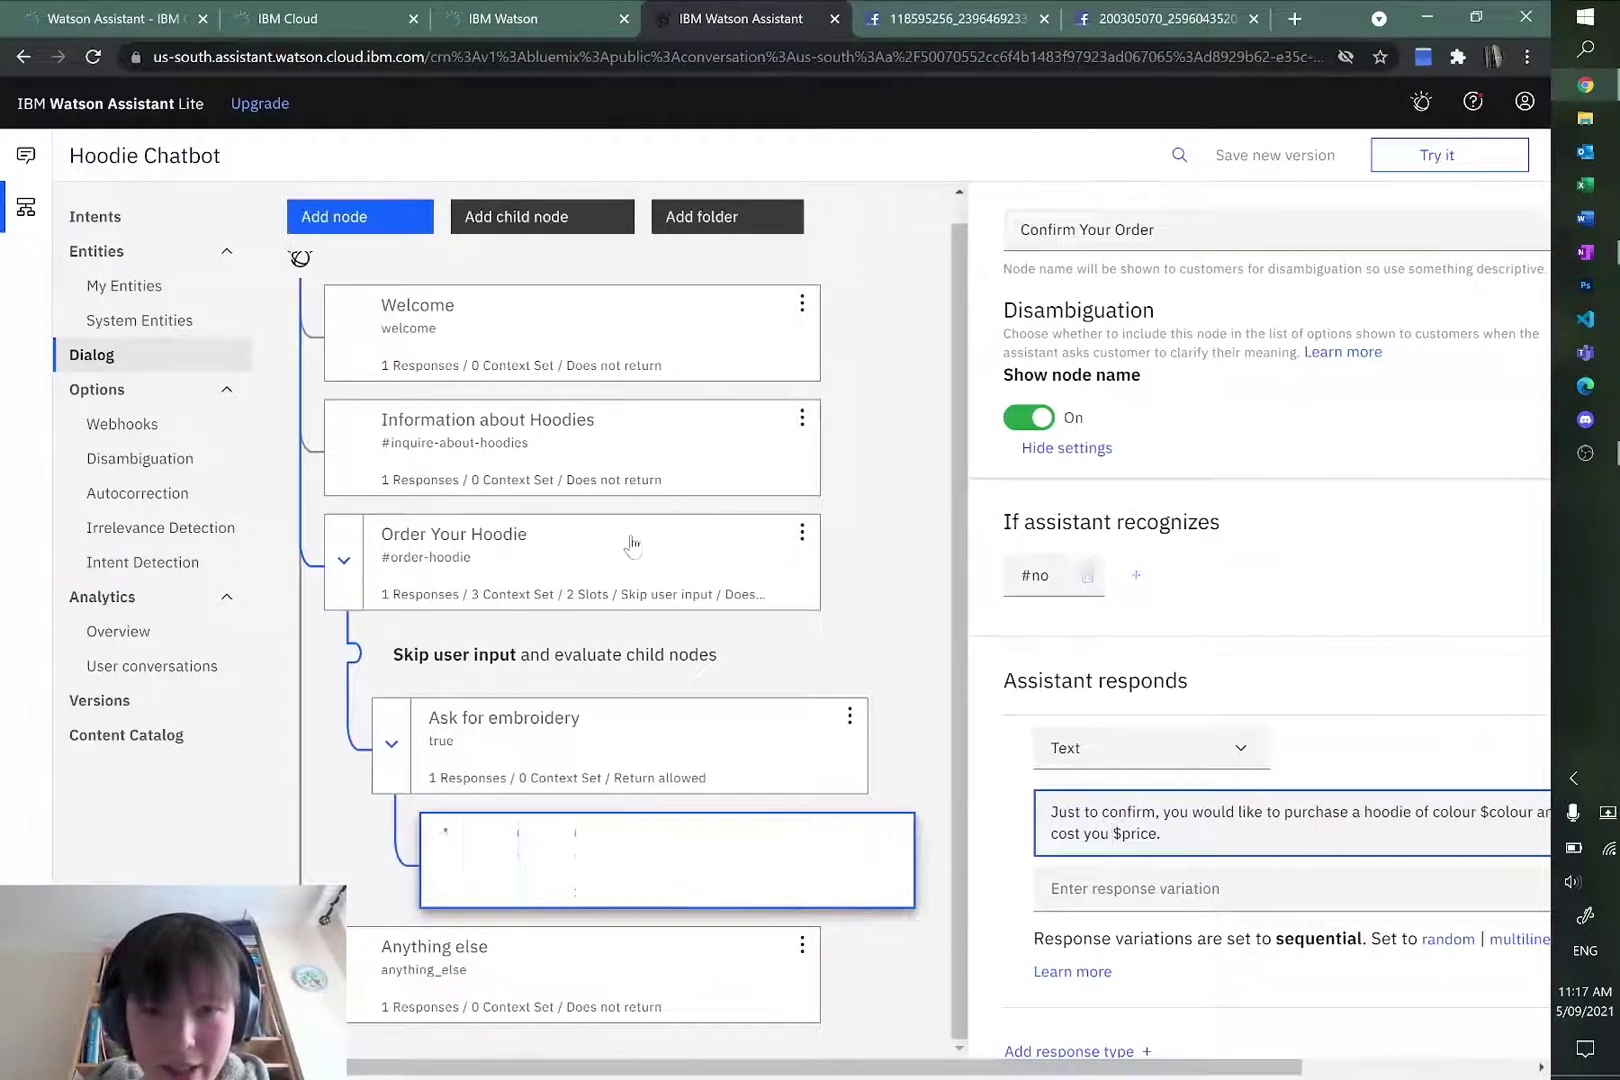
Step: Change the $price value in Order Your Hoodie to "$40"
{"action": "left_click", "coordinate": [631, 543]}
{"action": "left_click_drag", "start_coordinate": [1000, 1066], "coordinate": [1095, 1068]}
{"action": "scroll", "coordinate": [1360, 821], "scroll_direction": "down", "scroll_amount": 4}
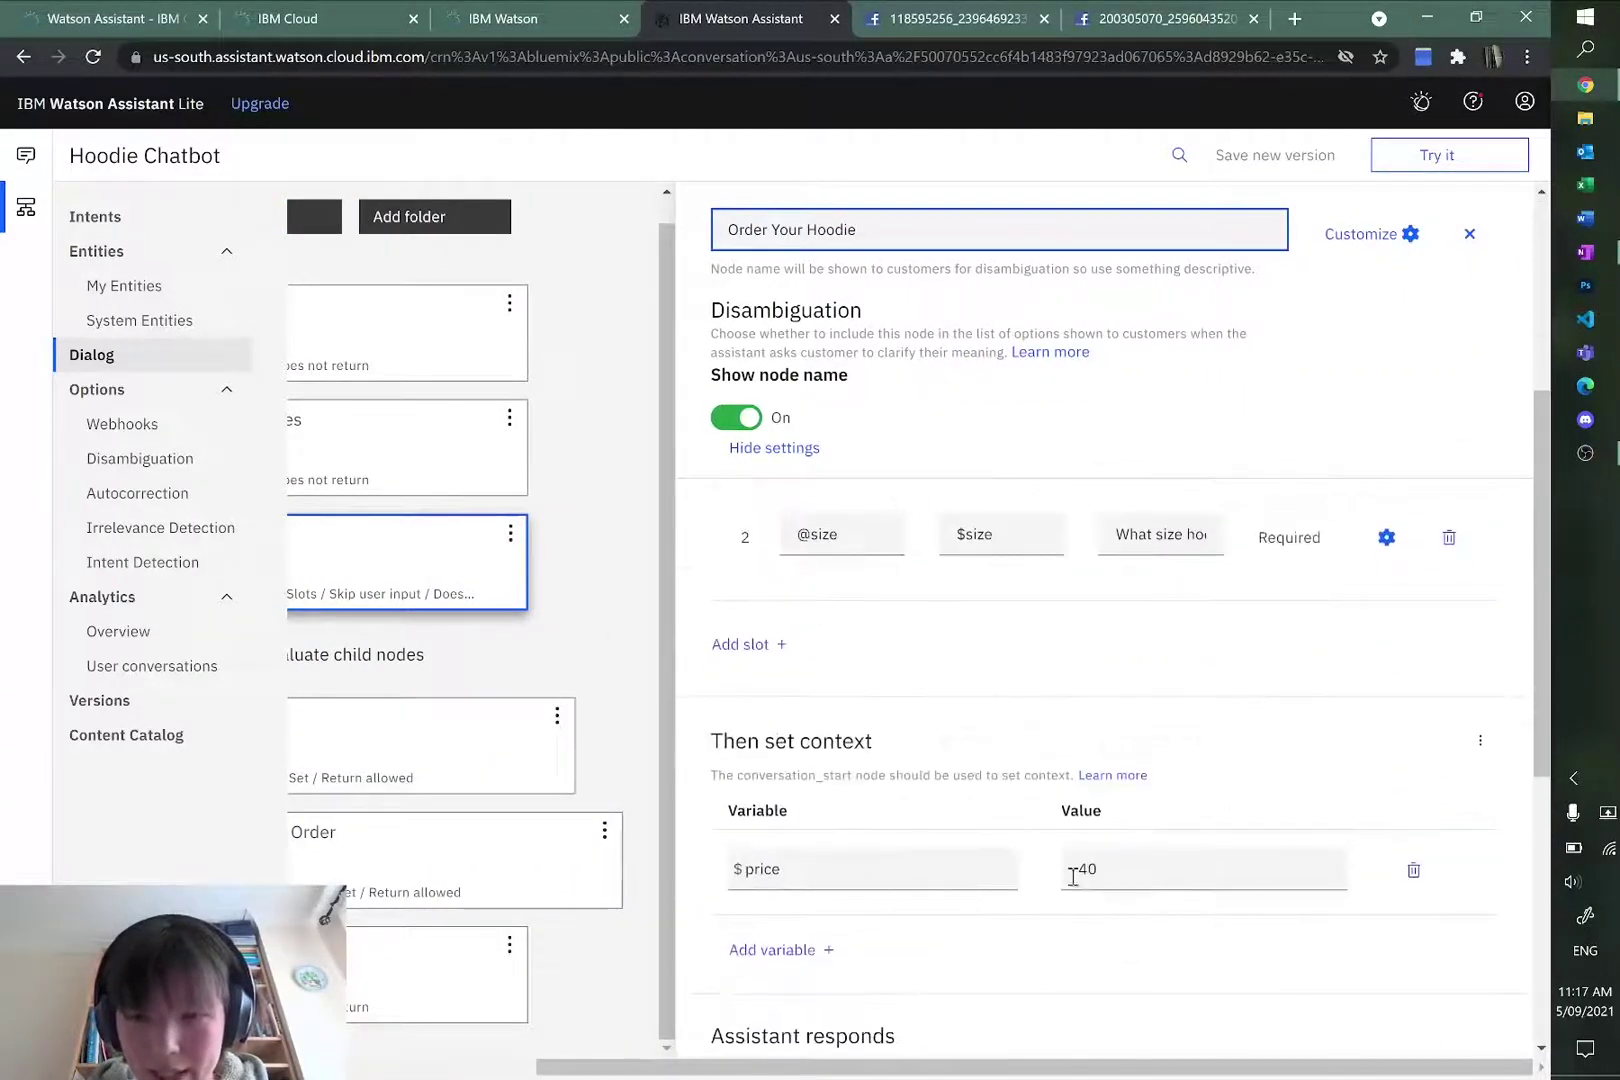
{"action": "left_click", "coordinate": [1075, 869]}
{"action": "type", "text": "$"}
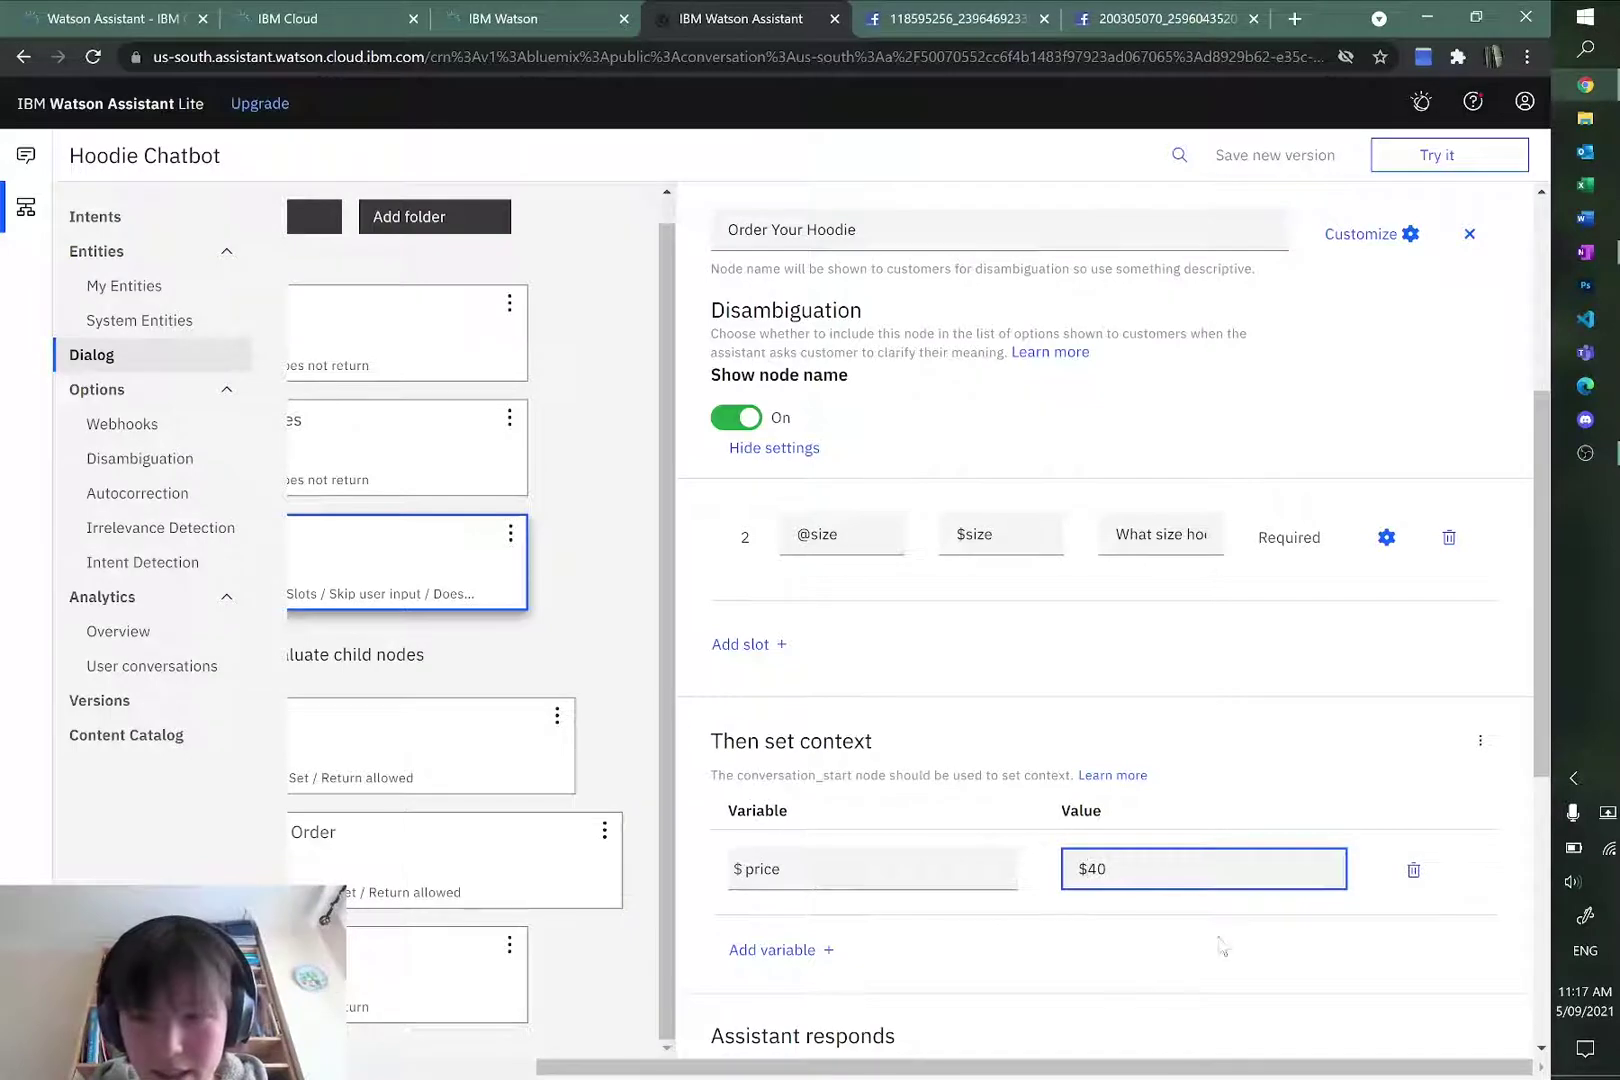
{"action": "left_click", "coordinate": [1222, 945]}
{"action": "left_click_drag", "start_coordinate": [976, 1066], "coordinate": [786, 1066]}
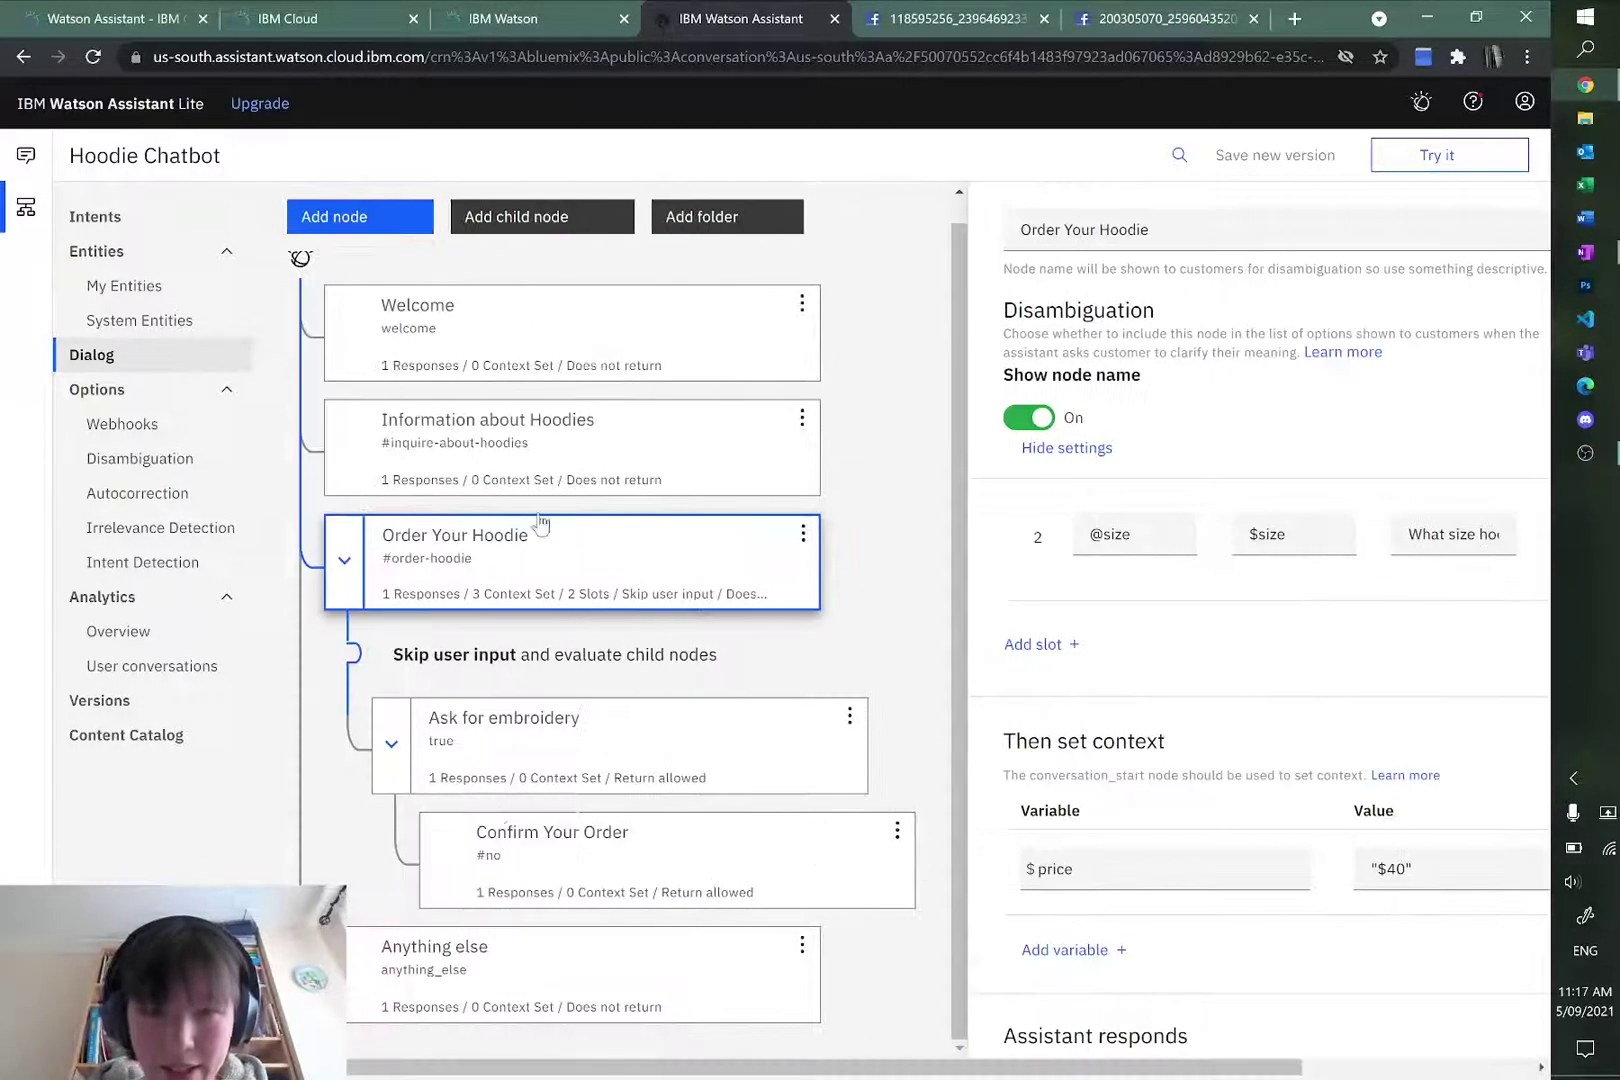
Step: Recheck the end of the Confirm Your Order message, then consult the OneNote flowchart
{"action": "left_click", "coordinate": [698, 867]}
{"action": "left_click_drag", "start_coordinate": [900, 1066], "coordinate": [1103, 1072]}
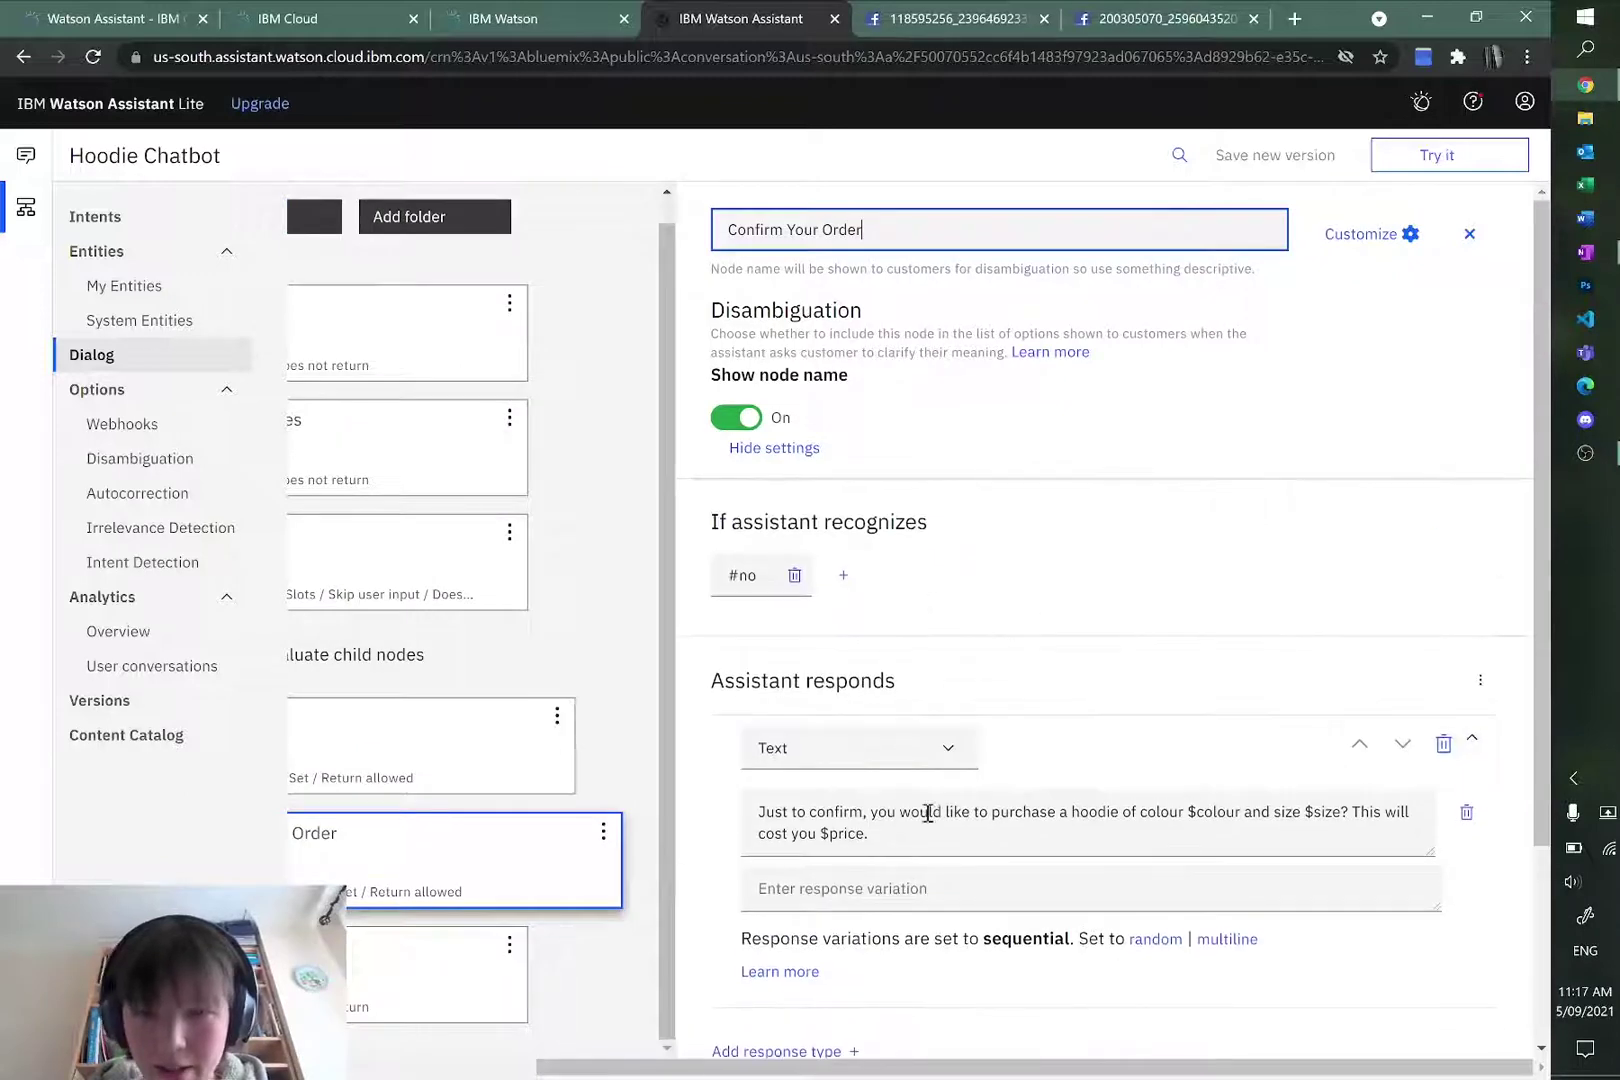
{"action": "left_click", "coordinate": [954, 842]}
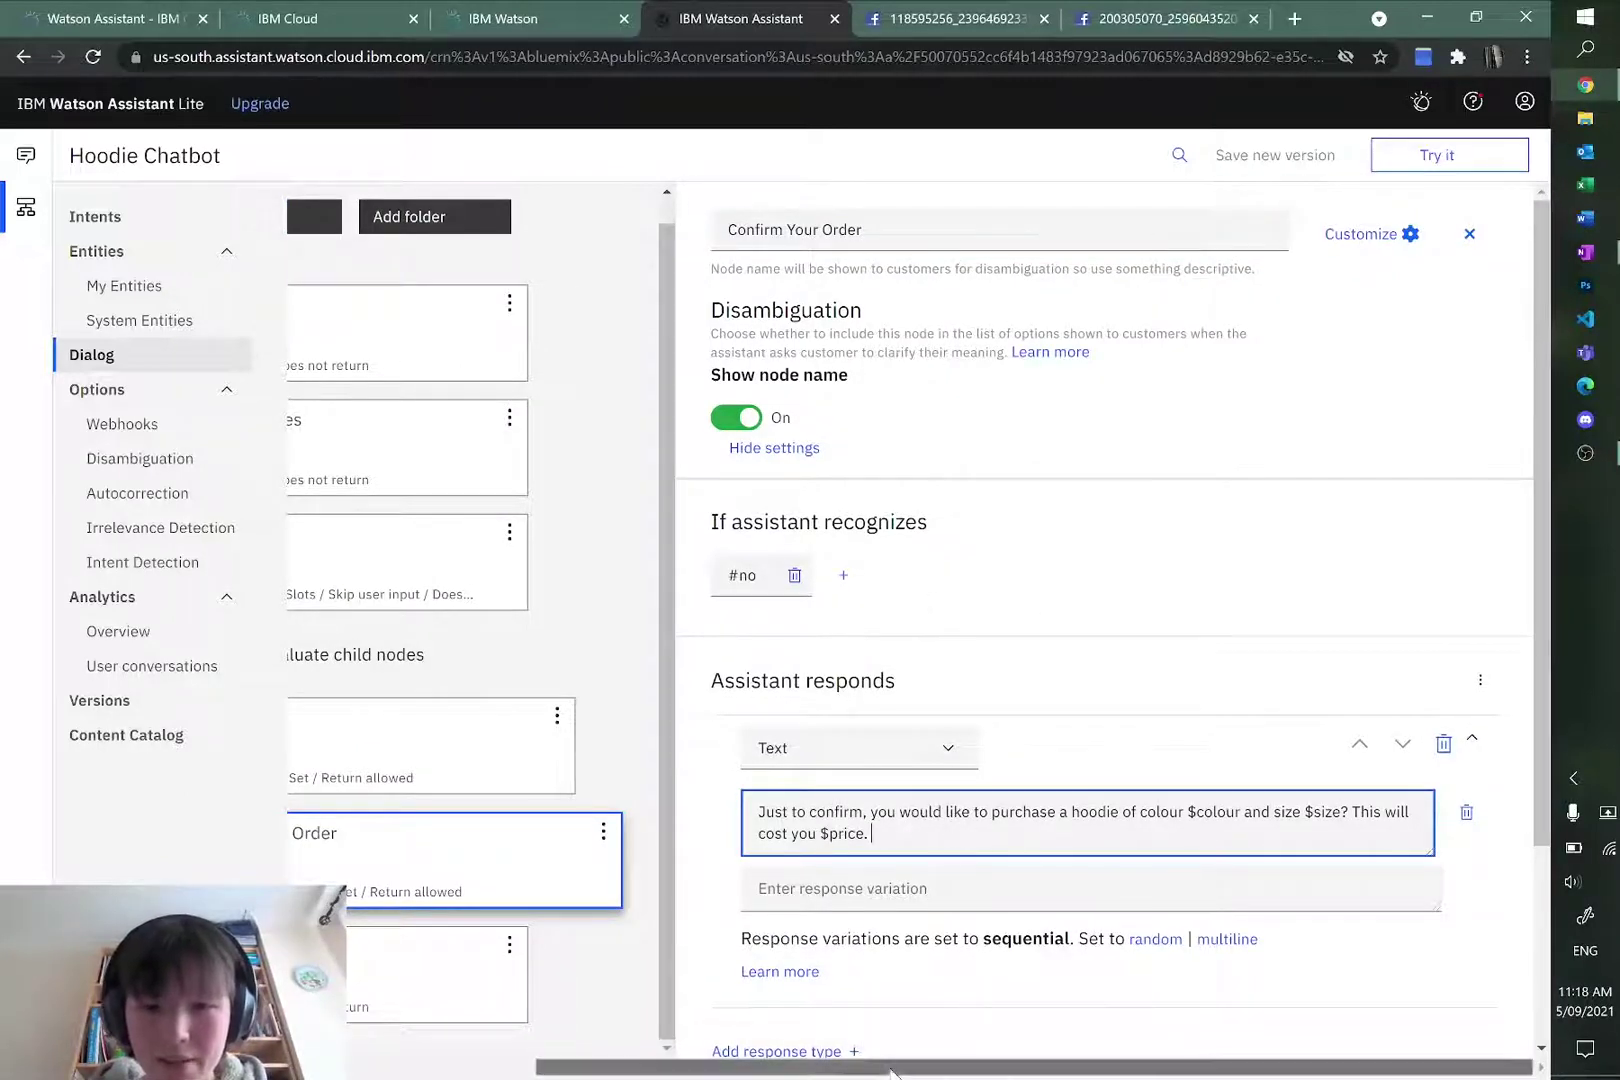
{"action": "left_click_drag", "start_coordinate": [720, 1070], "coordinate": [531, 1072]}
{"action": "scroll", "coordinate": [1269, 820], "scroll_direction": "down", "scroll_amount": 2}
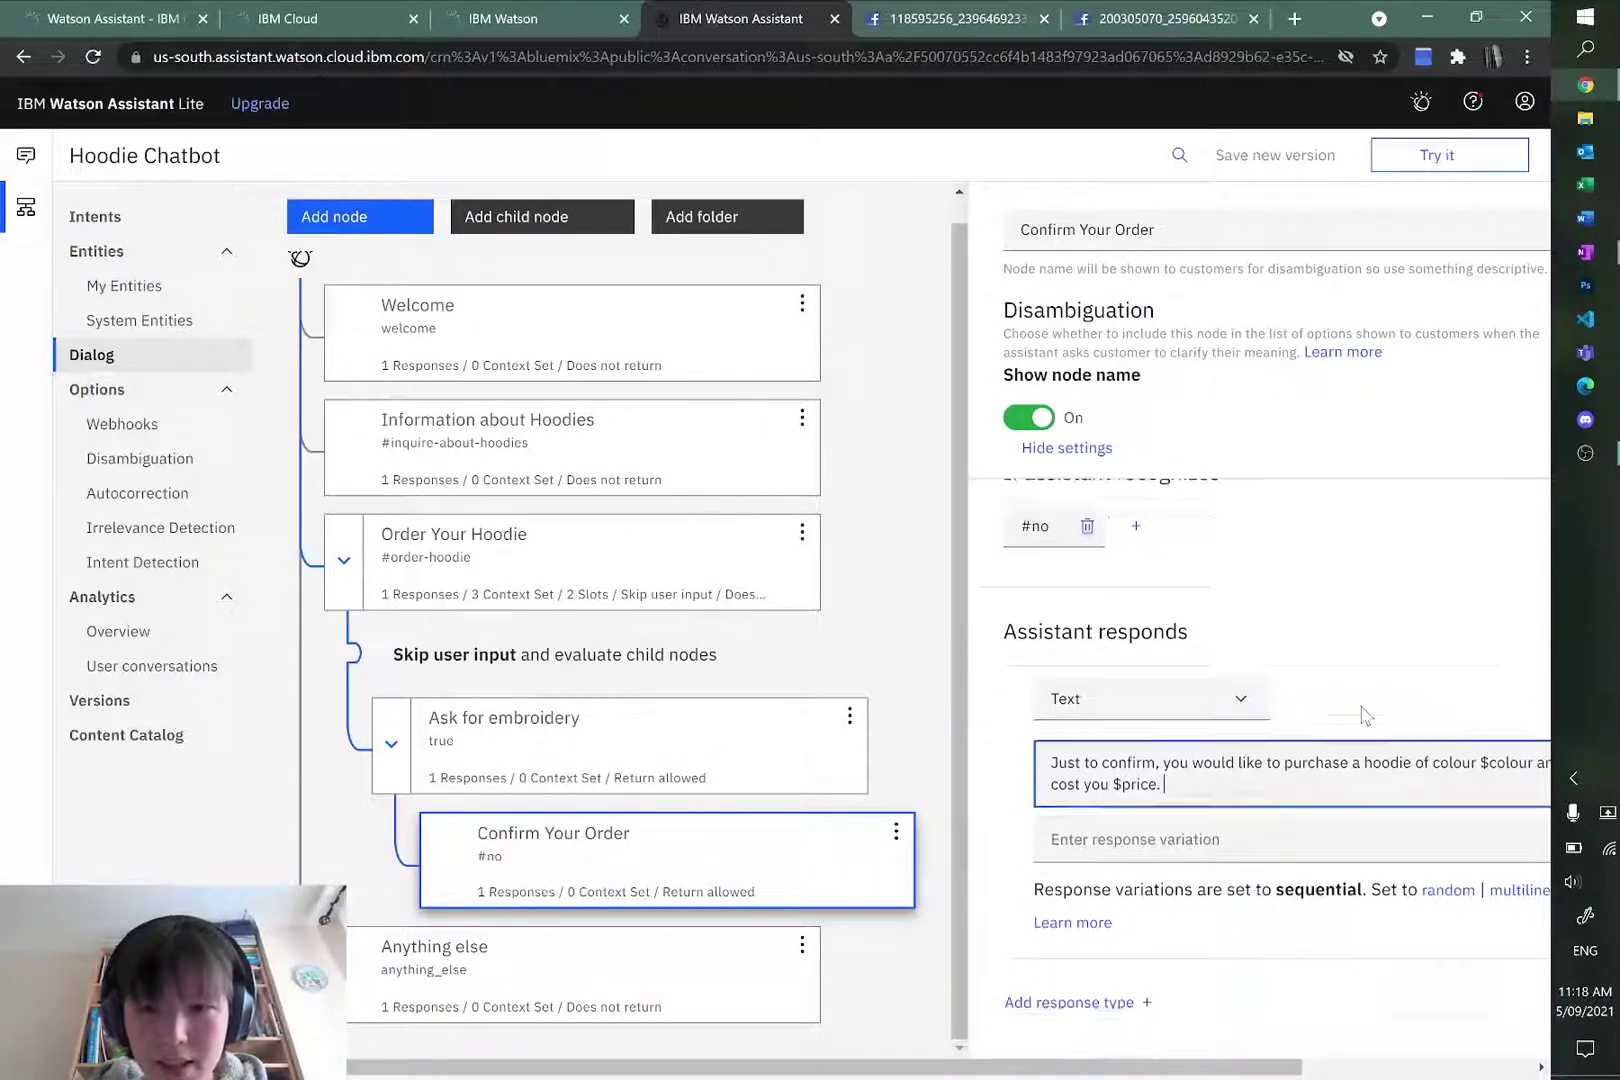
{"action": "key", "text": "alt+Tab"}
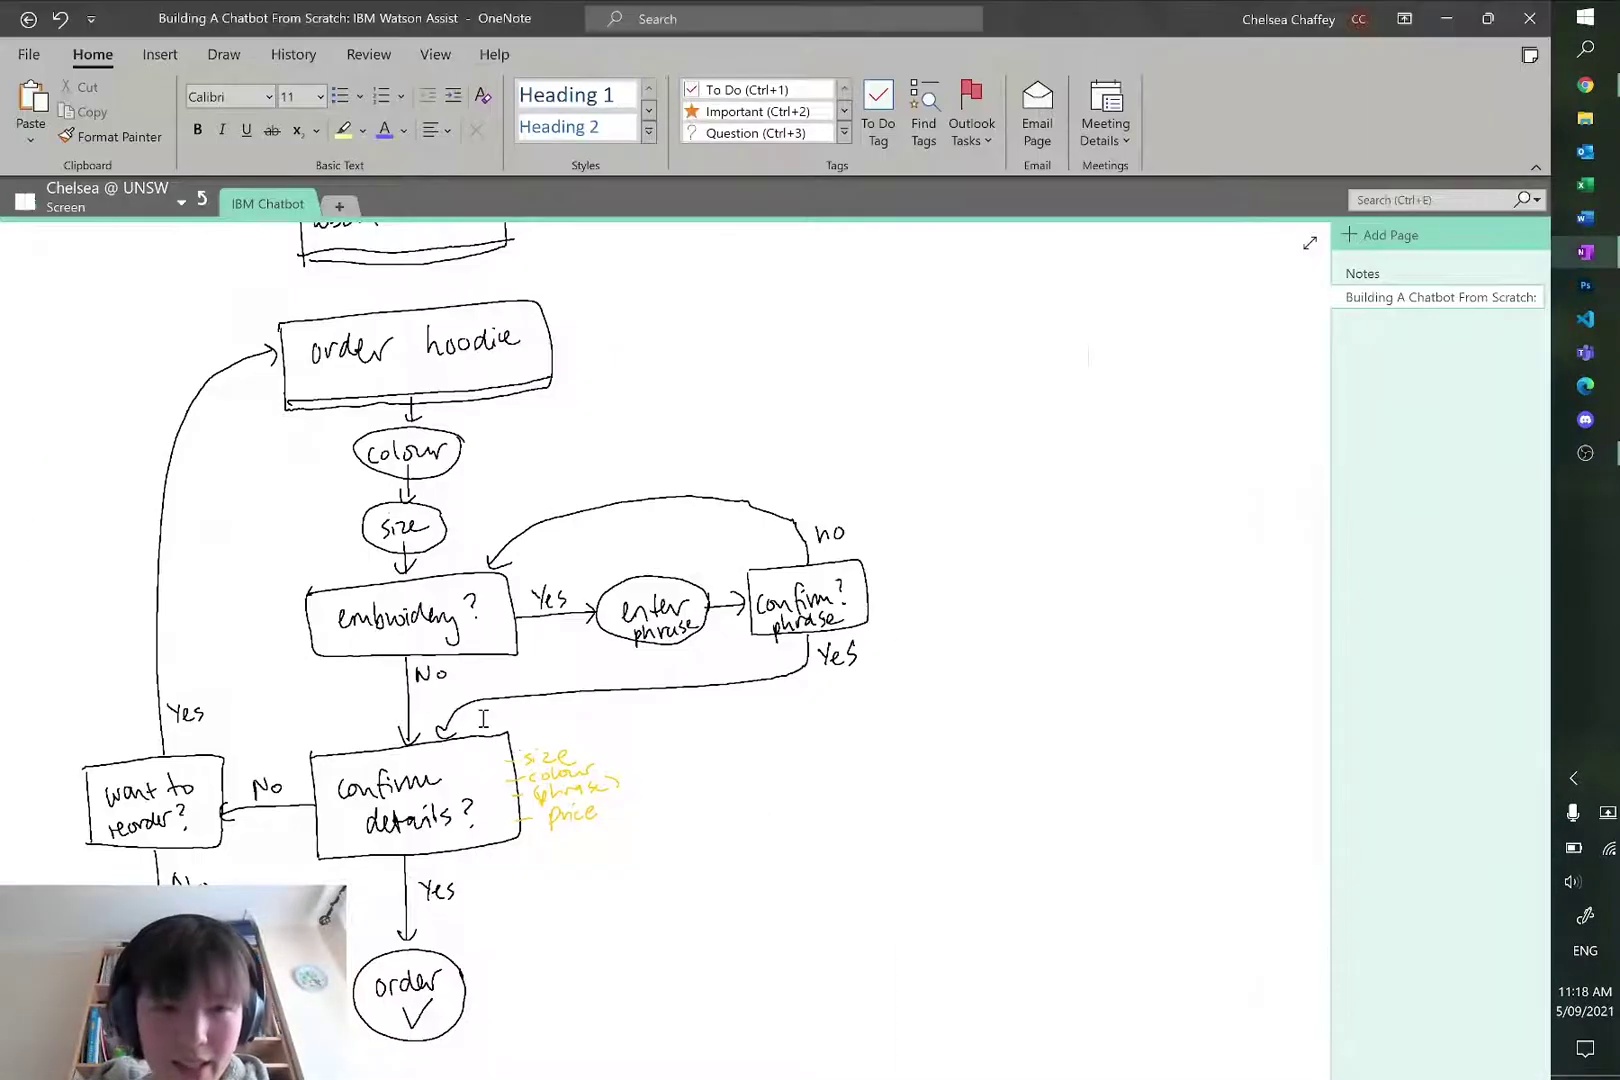
{"action": "scroll", "coordinate": [442, 757], "scroll_direction": "down", "scroll_amount": 1}
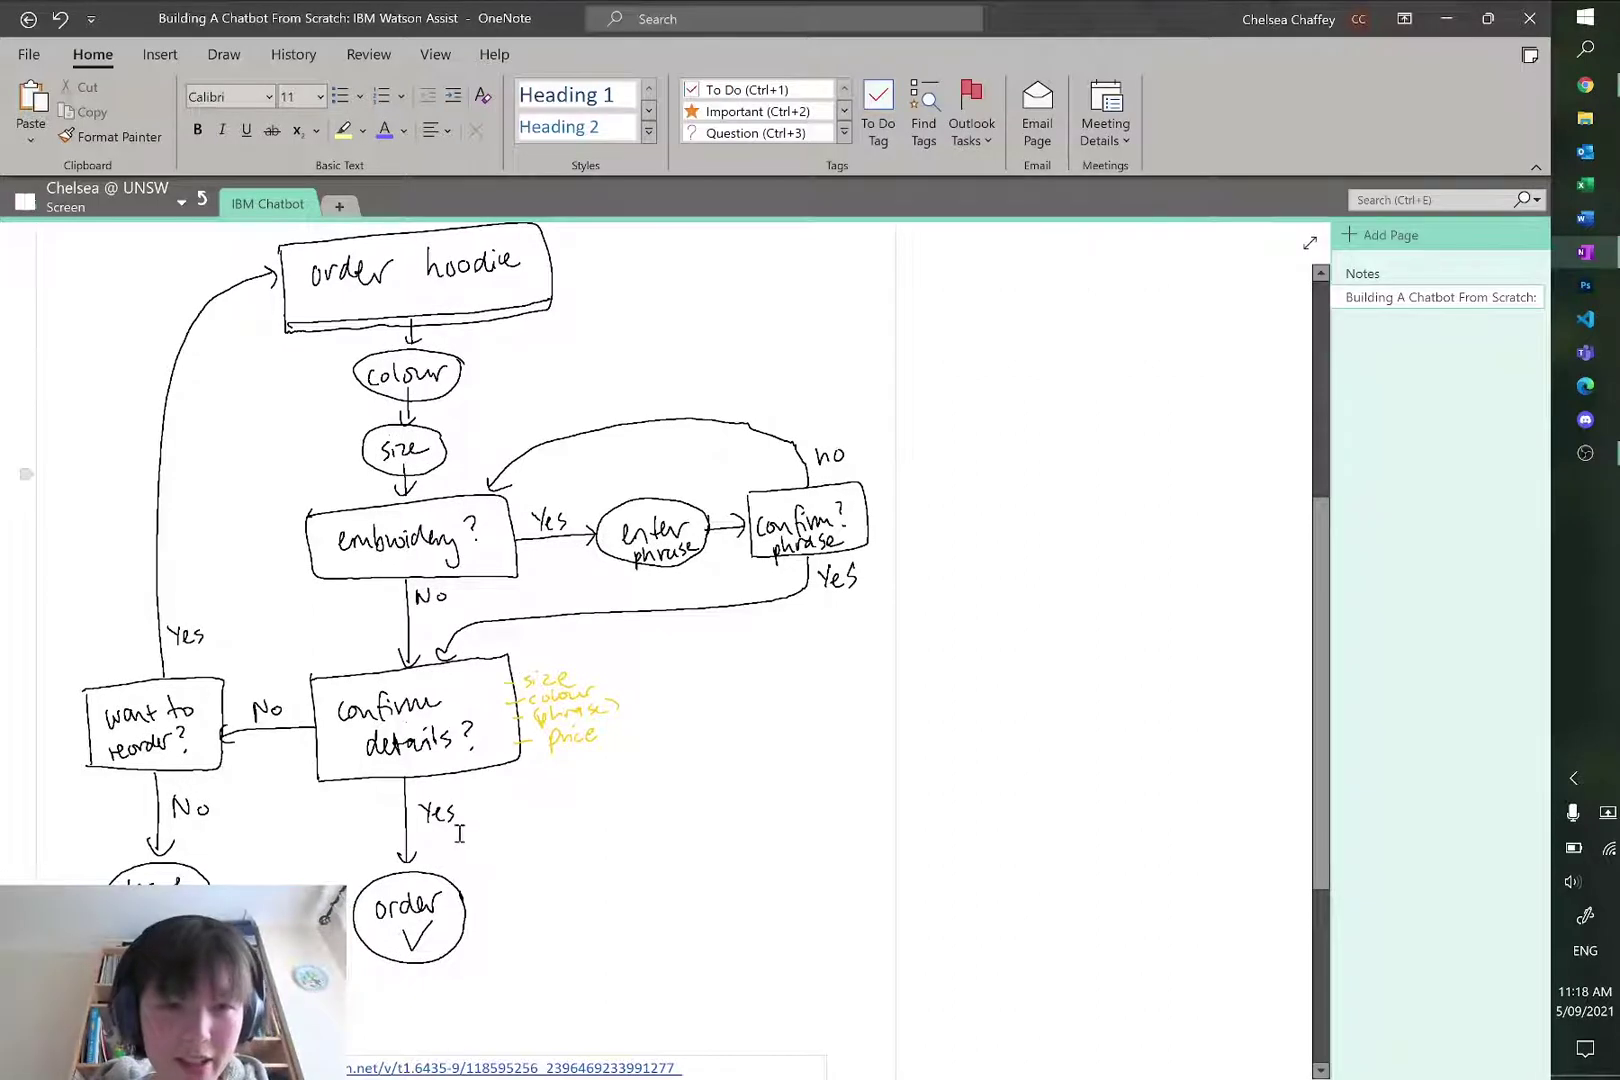
Step: Add a 'Yes, Order confirmed' child node under Confirm Your Order with condition #yes
{"action": "key", "text": "alt+Tab"}
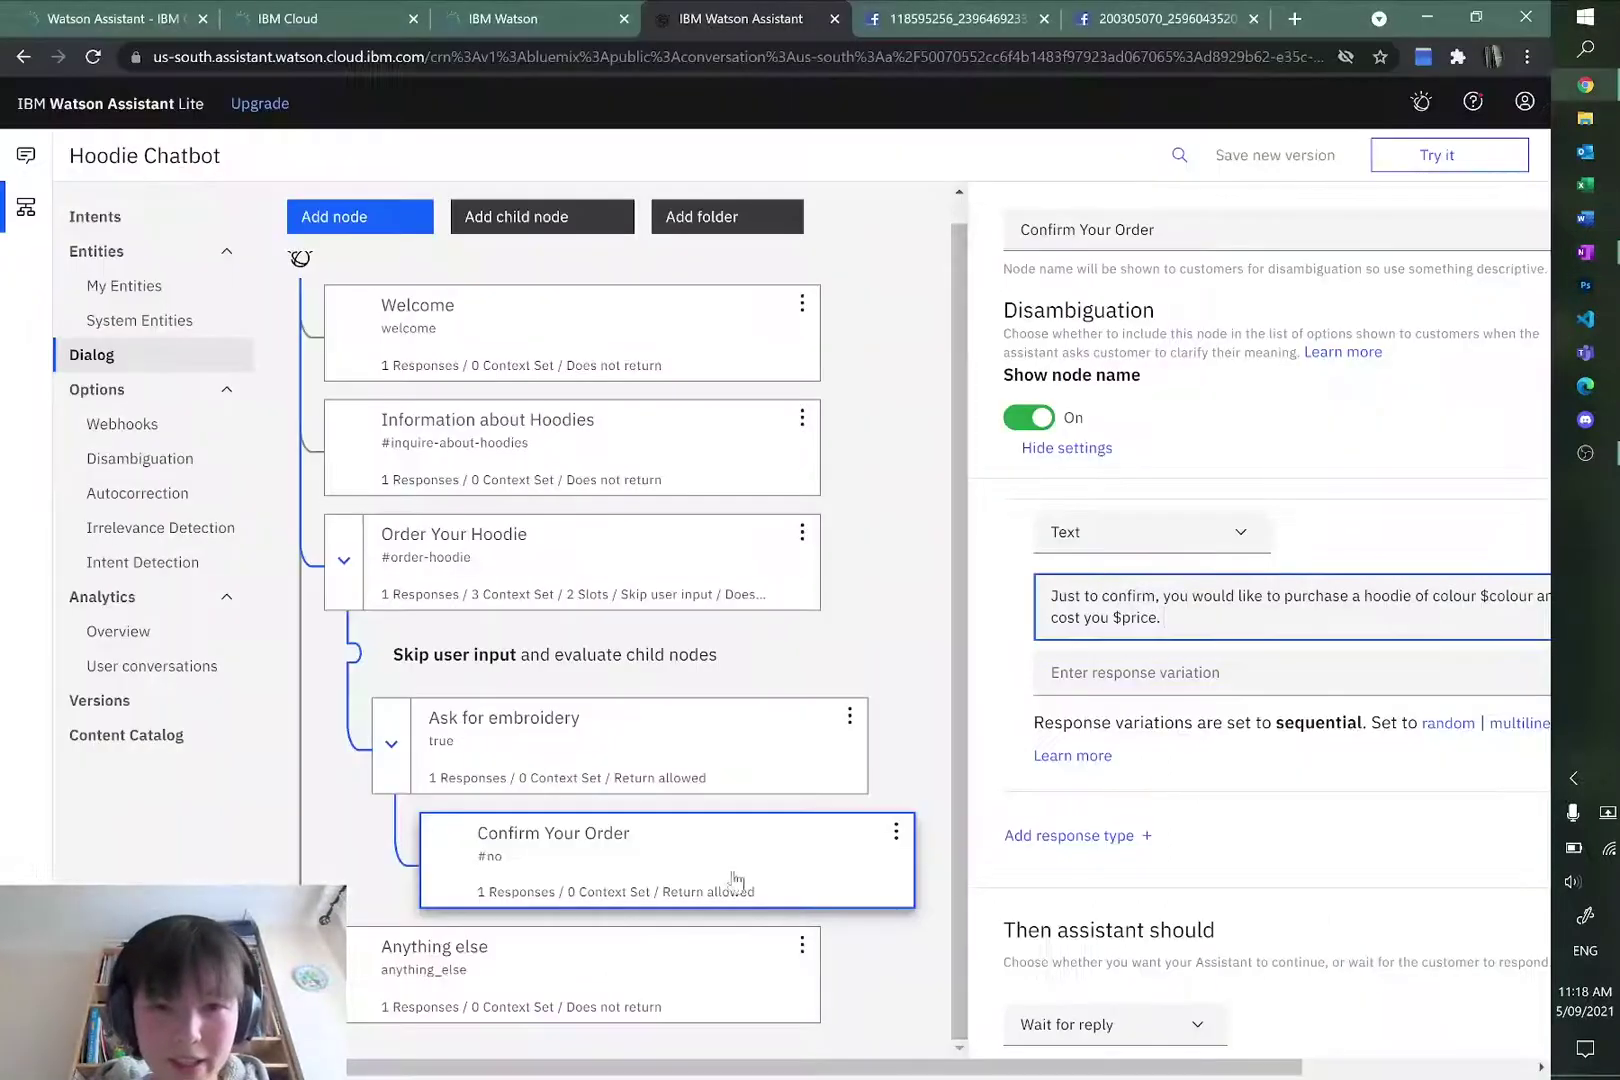
{"action": "left_click", "coordinate": [895, 833]}
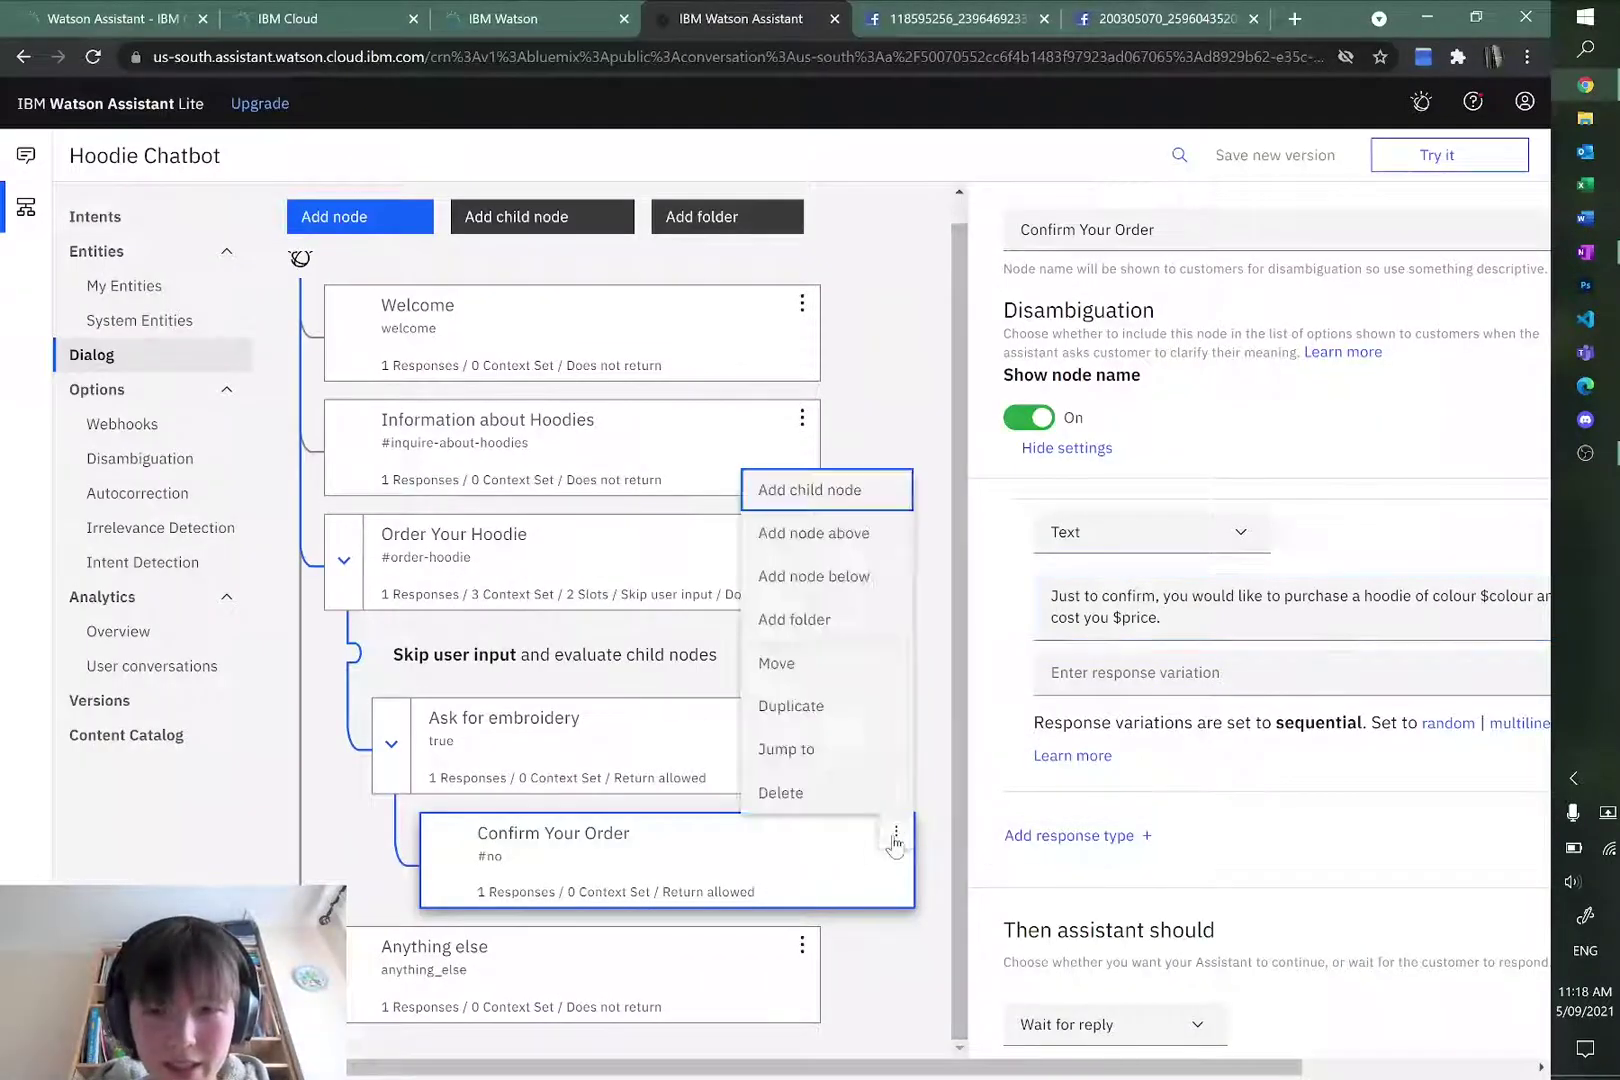
{"action": "left_click", "coordinate": [822, 490]}
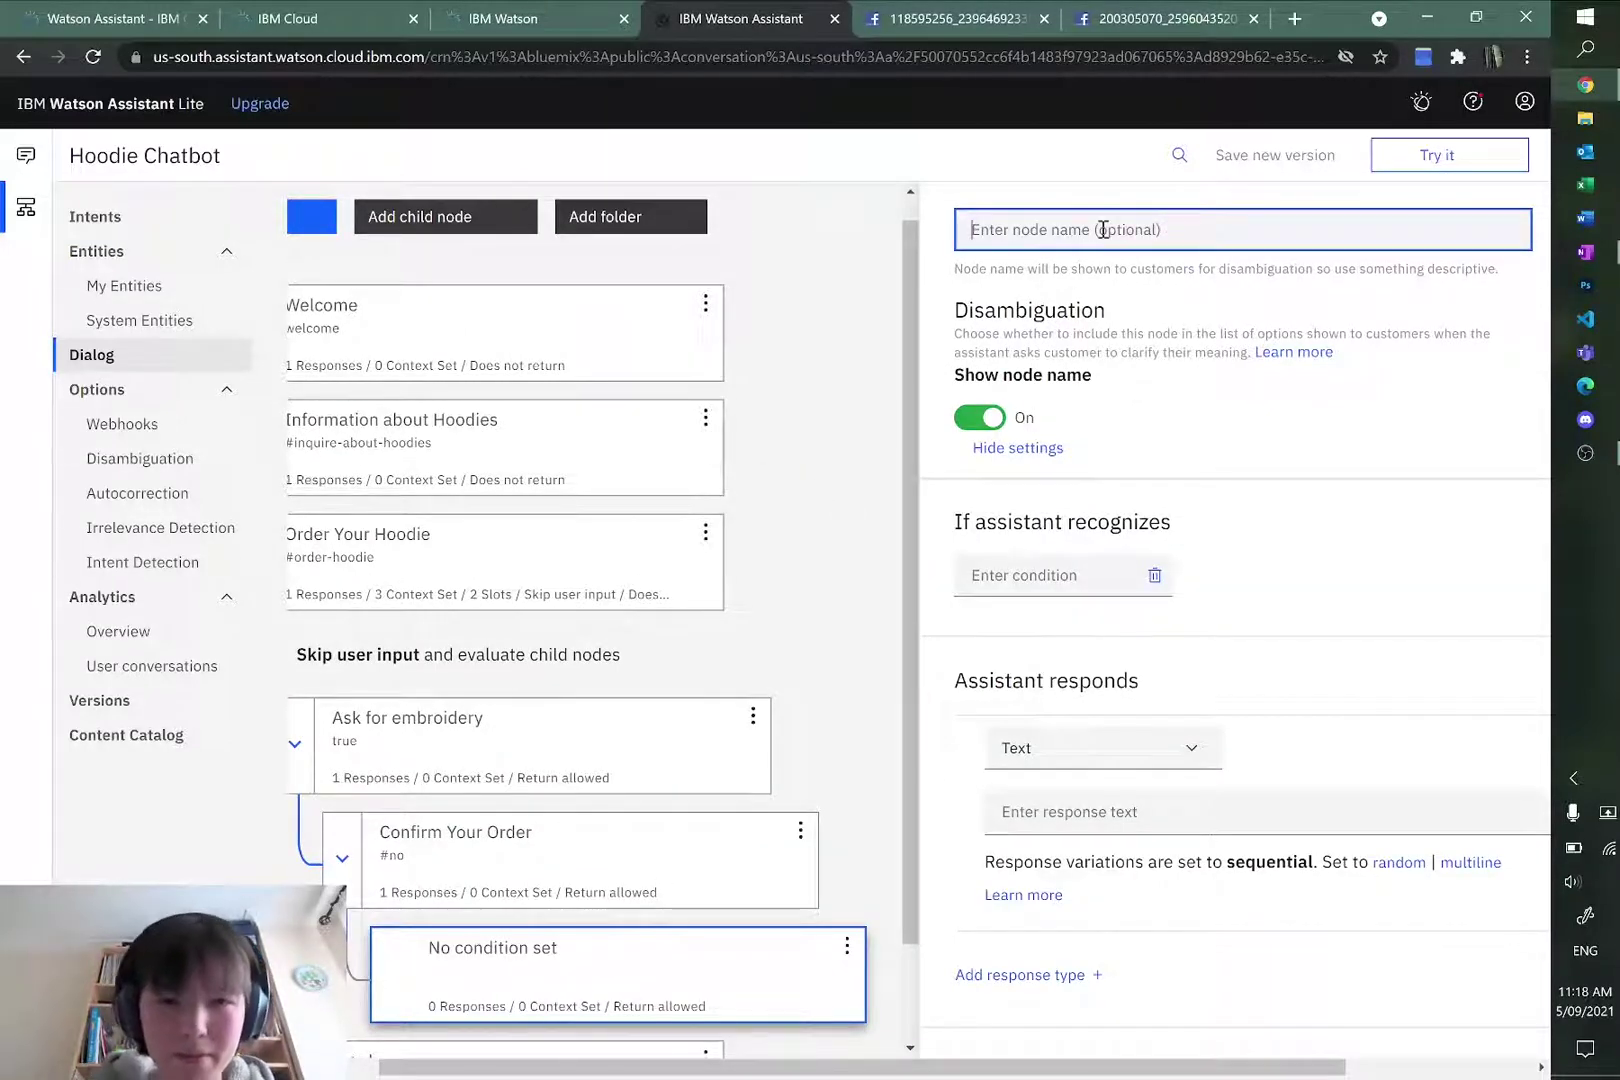
{"action": "type", "text": "Yes, "}
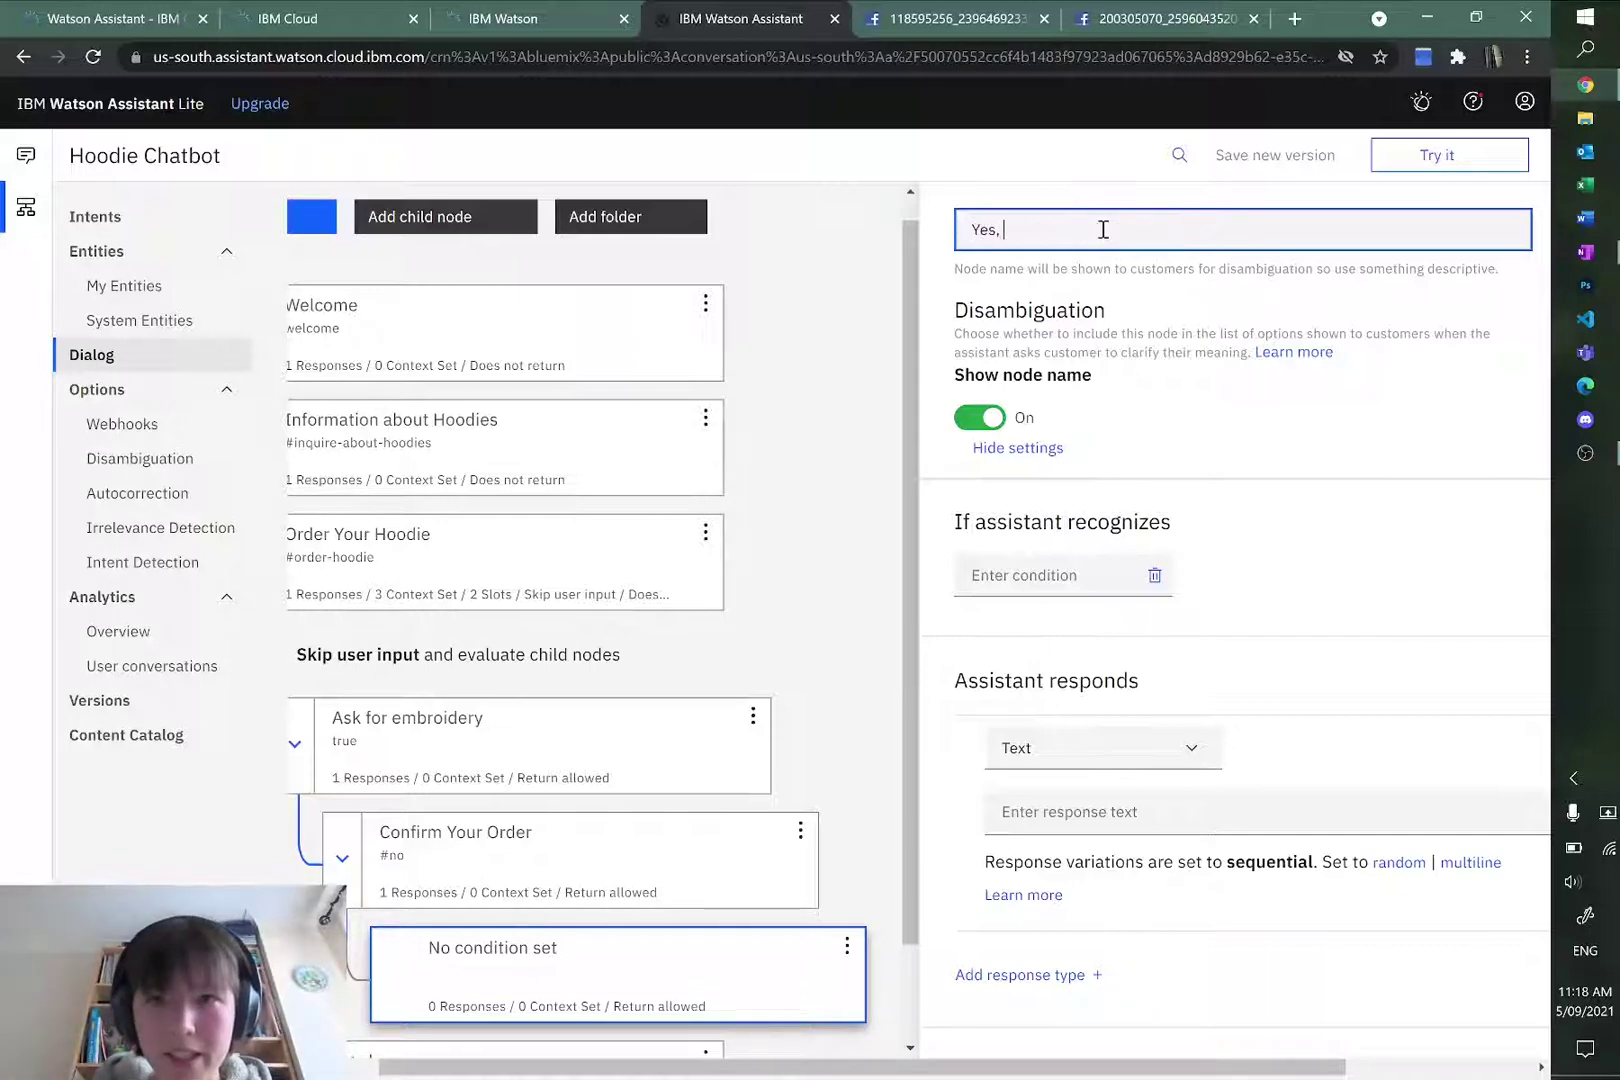
{"action": "type", "text": "Order confirmed"}
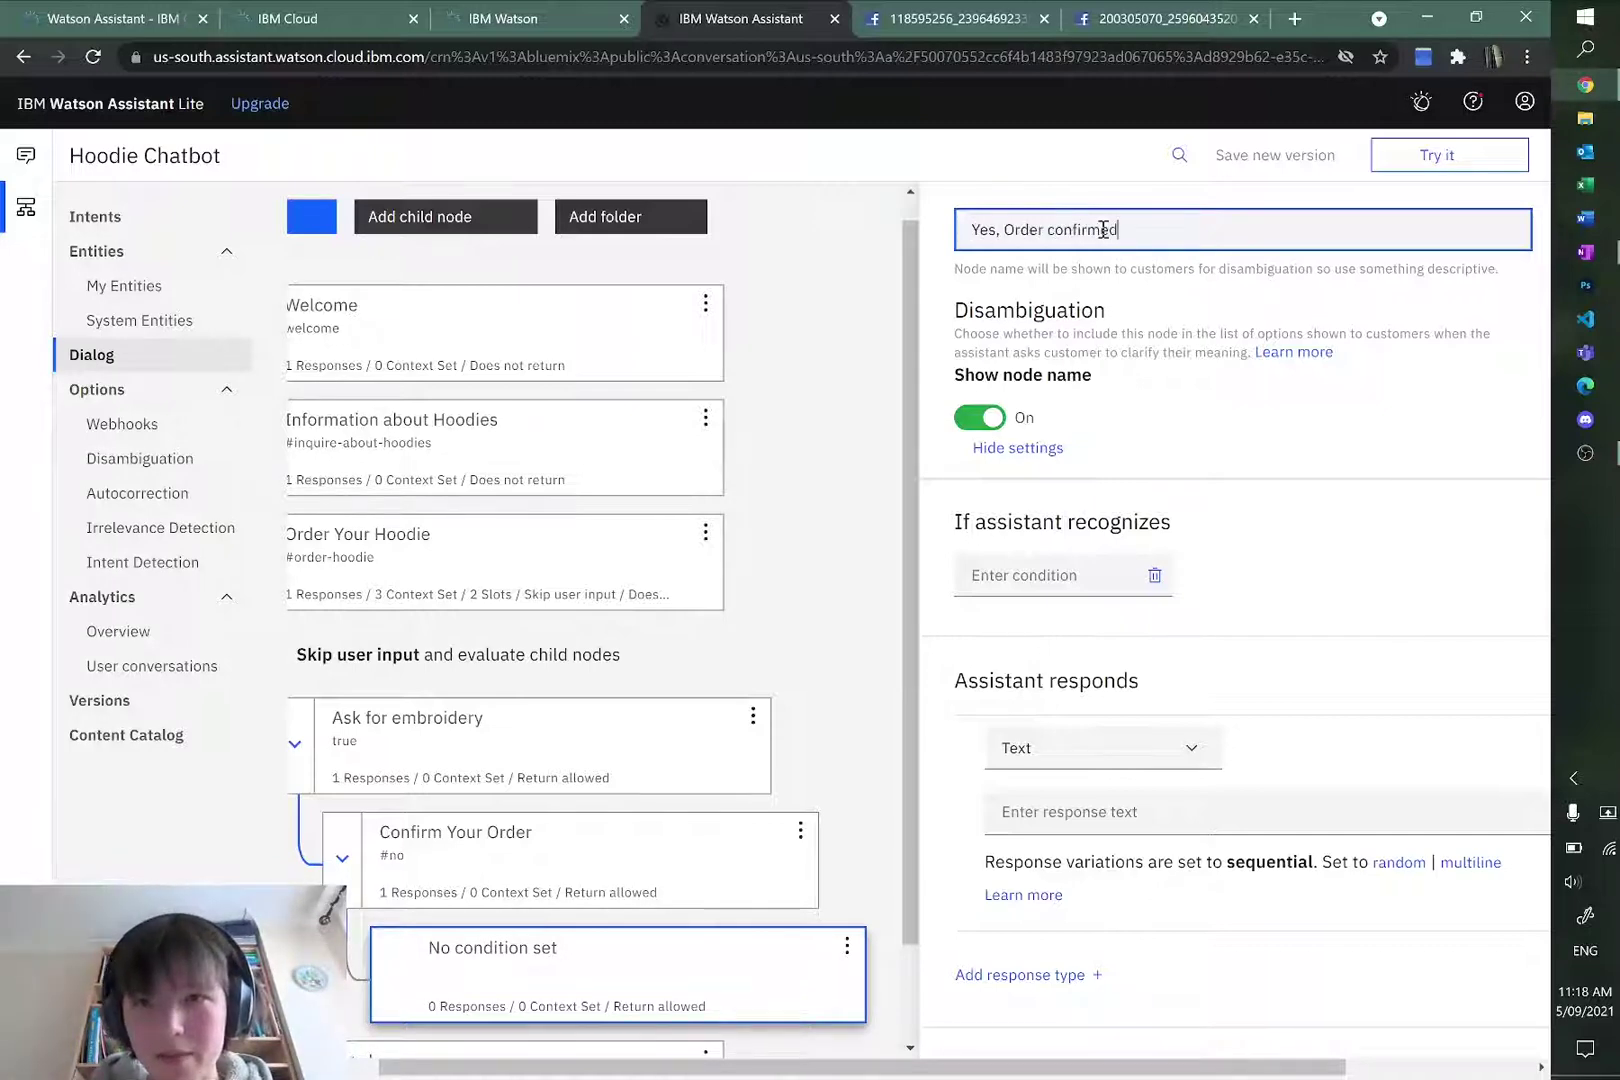
{"action": "left_click", "coordinate": [1072, 568]}
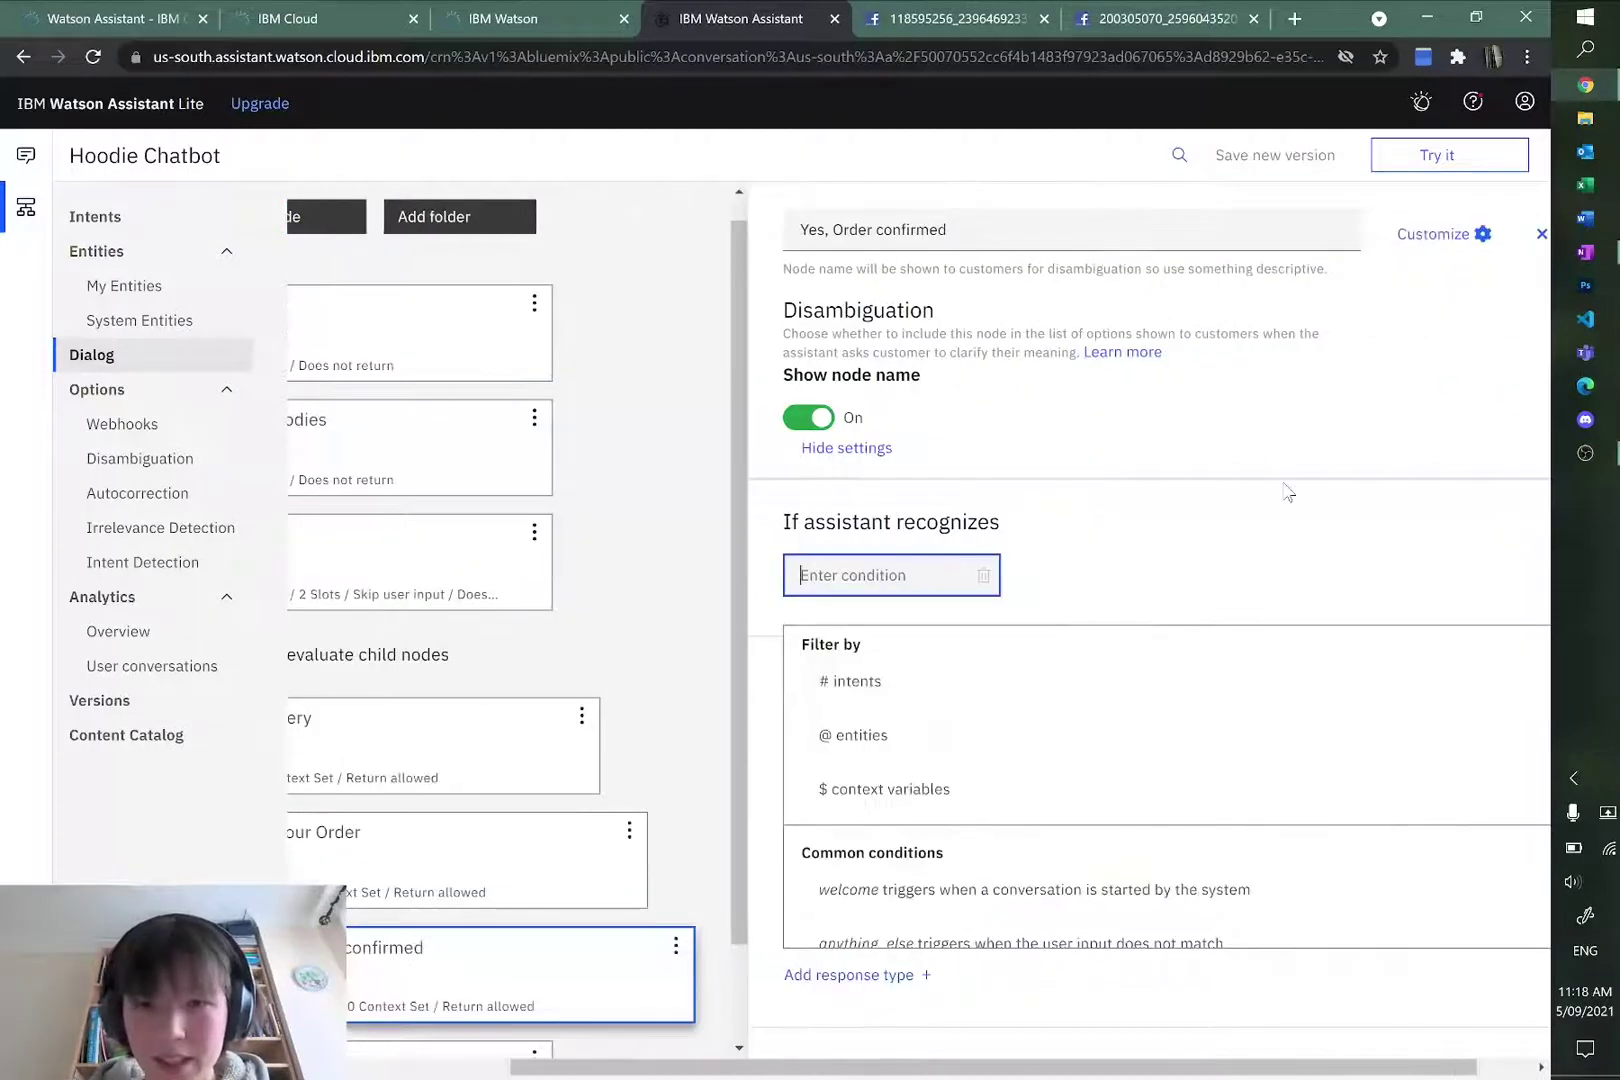
{"action": "type", "text": "#yes"}
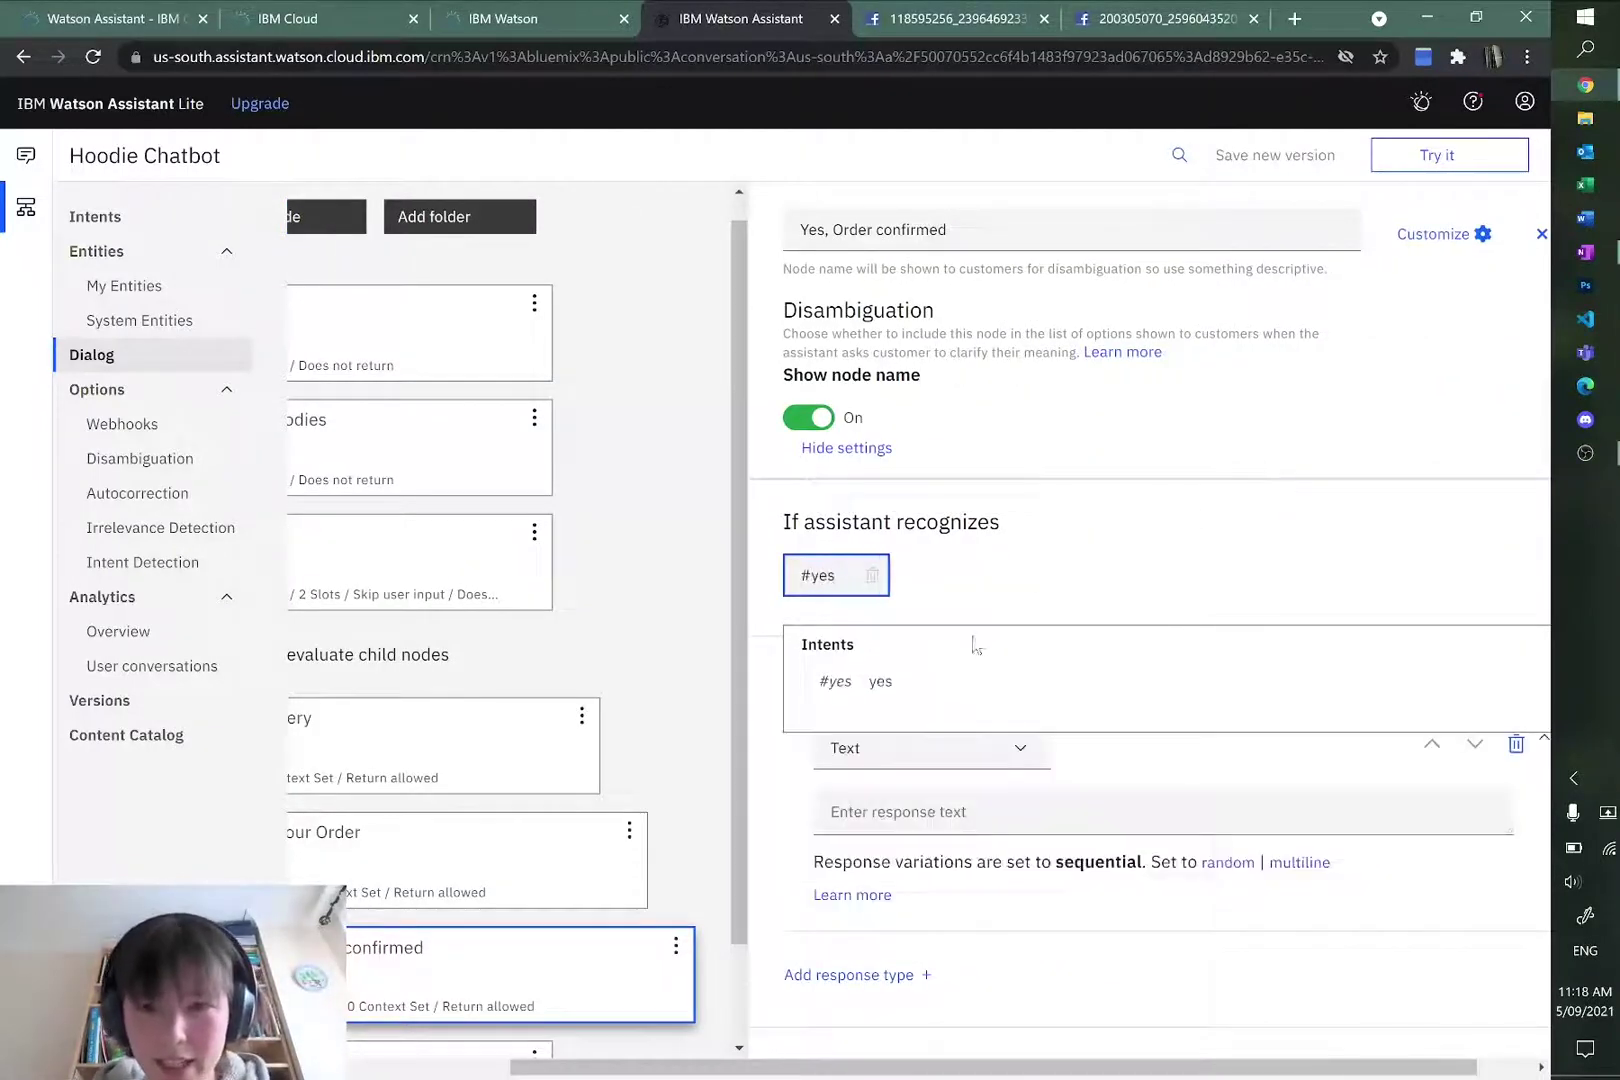
{"action": "left_click", "coordinate": [873, 672]}
Step: Set its reply to 'Excellent. I have ordered your hoodie for you. You will receive an email with further details.'
{"action": "scroll", "coordinate": [1193, 604], "scroll_direction": "down", "scroll_amount": 1}
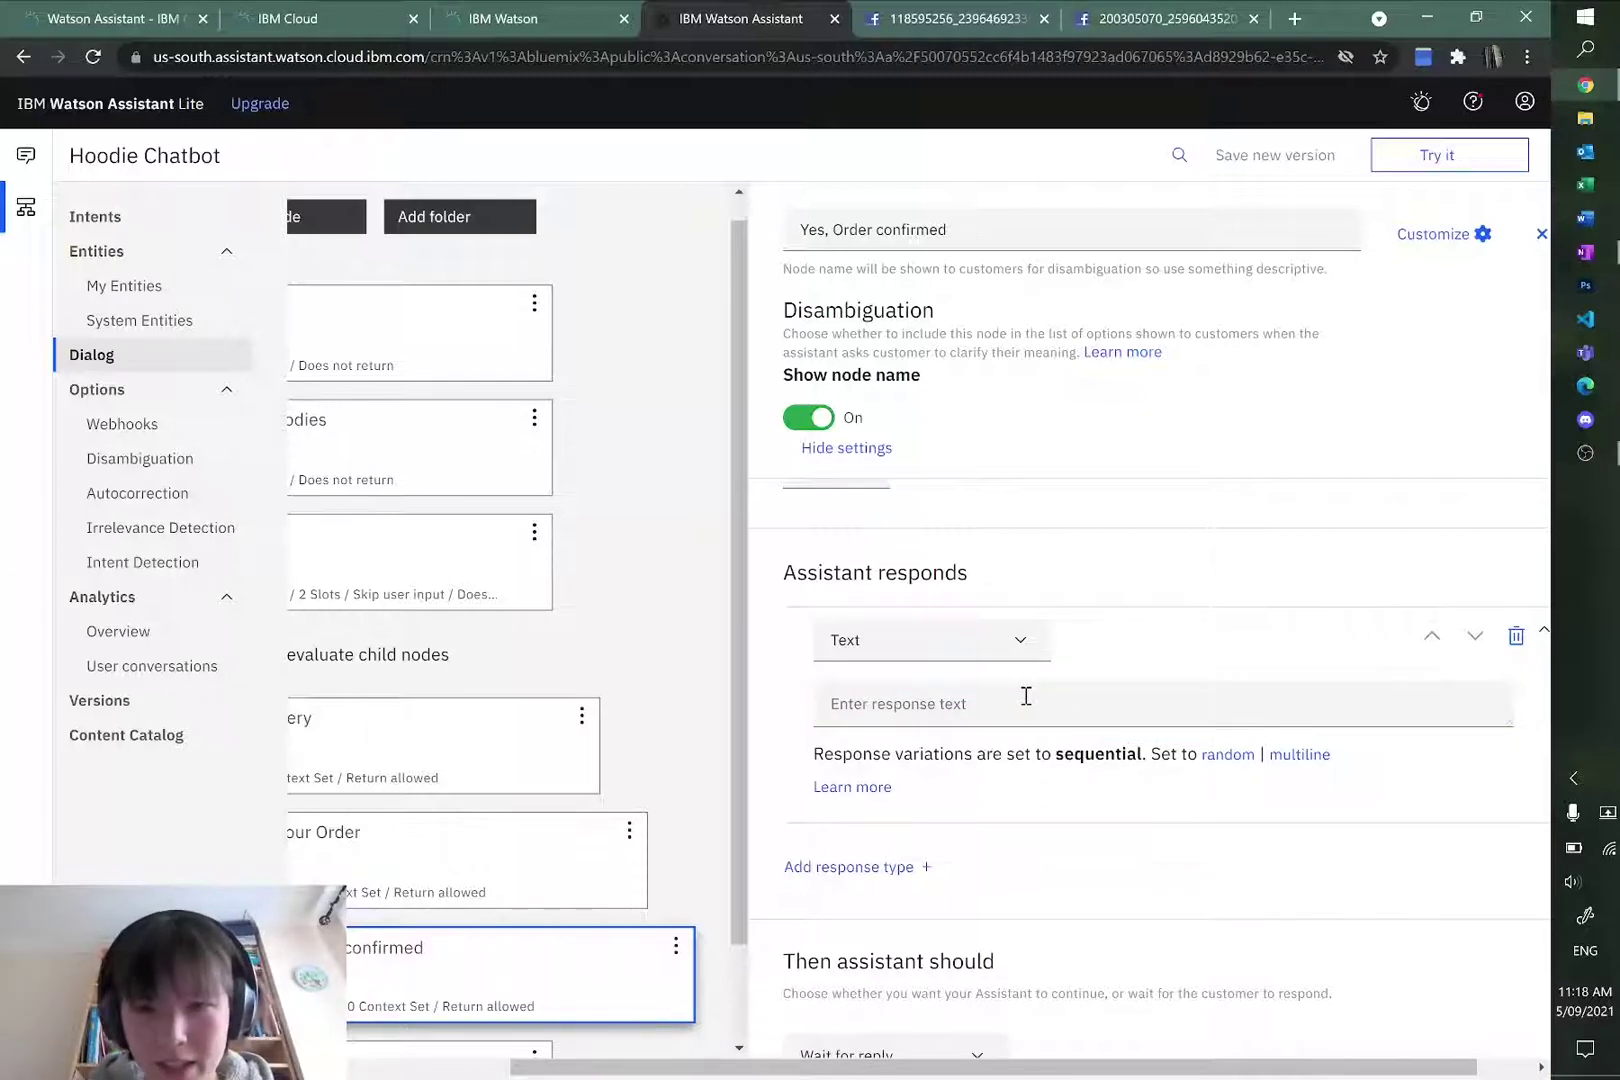
{"action": "left_click", "coordinate": [1026, 696]}
{"action": "type", "text": "Excellent."}
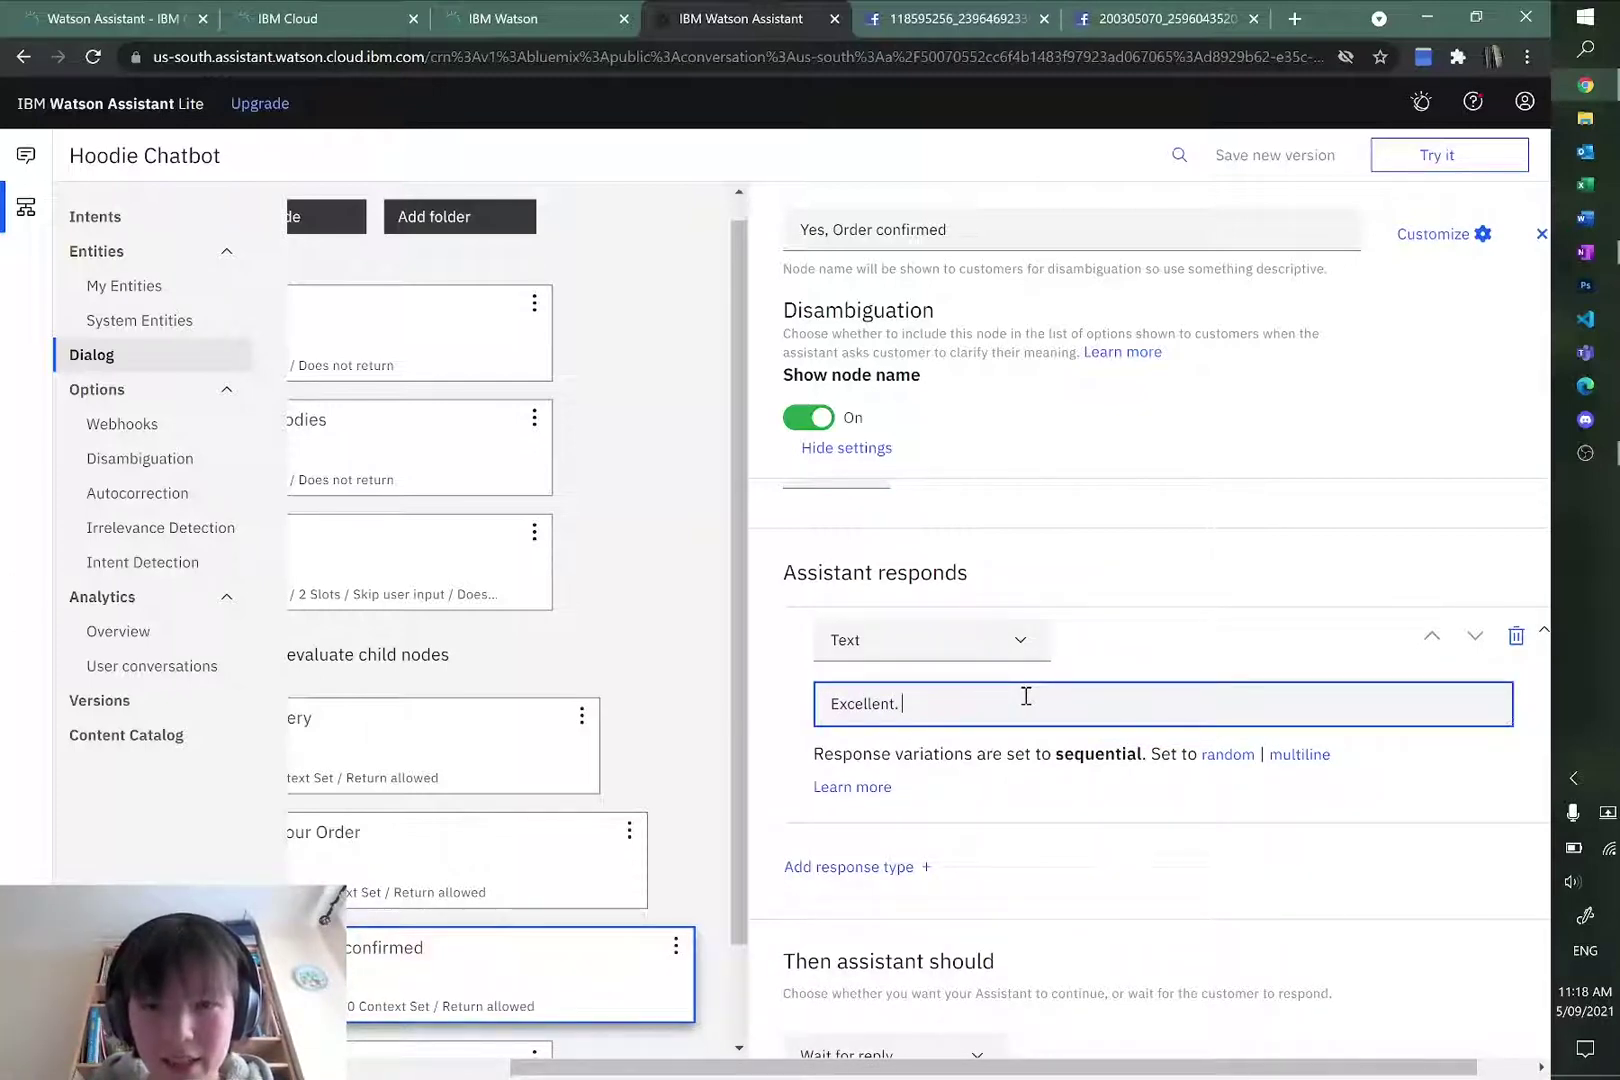
{"action": "type", "text": " I have ordered "}
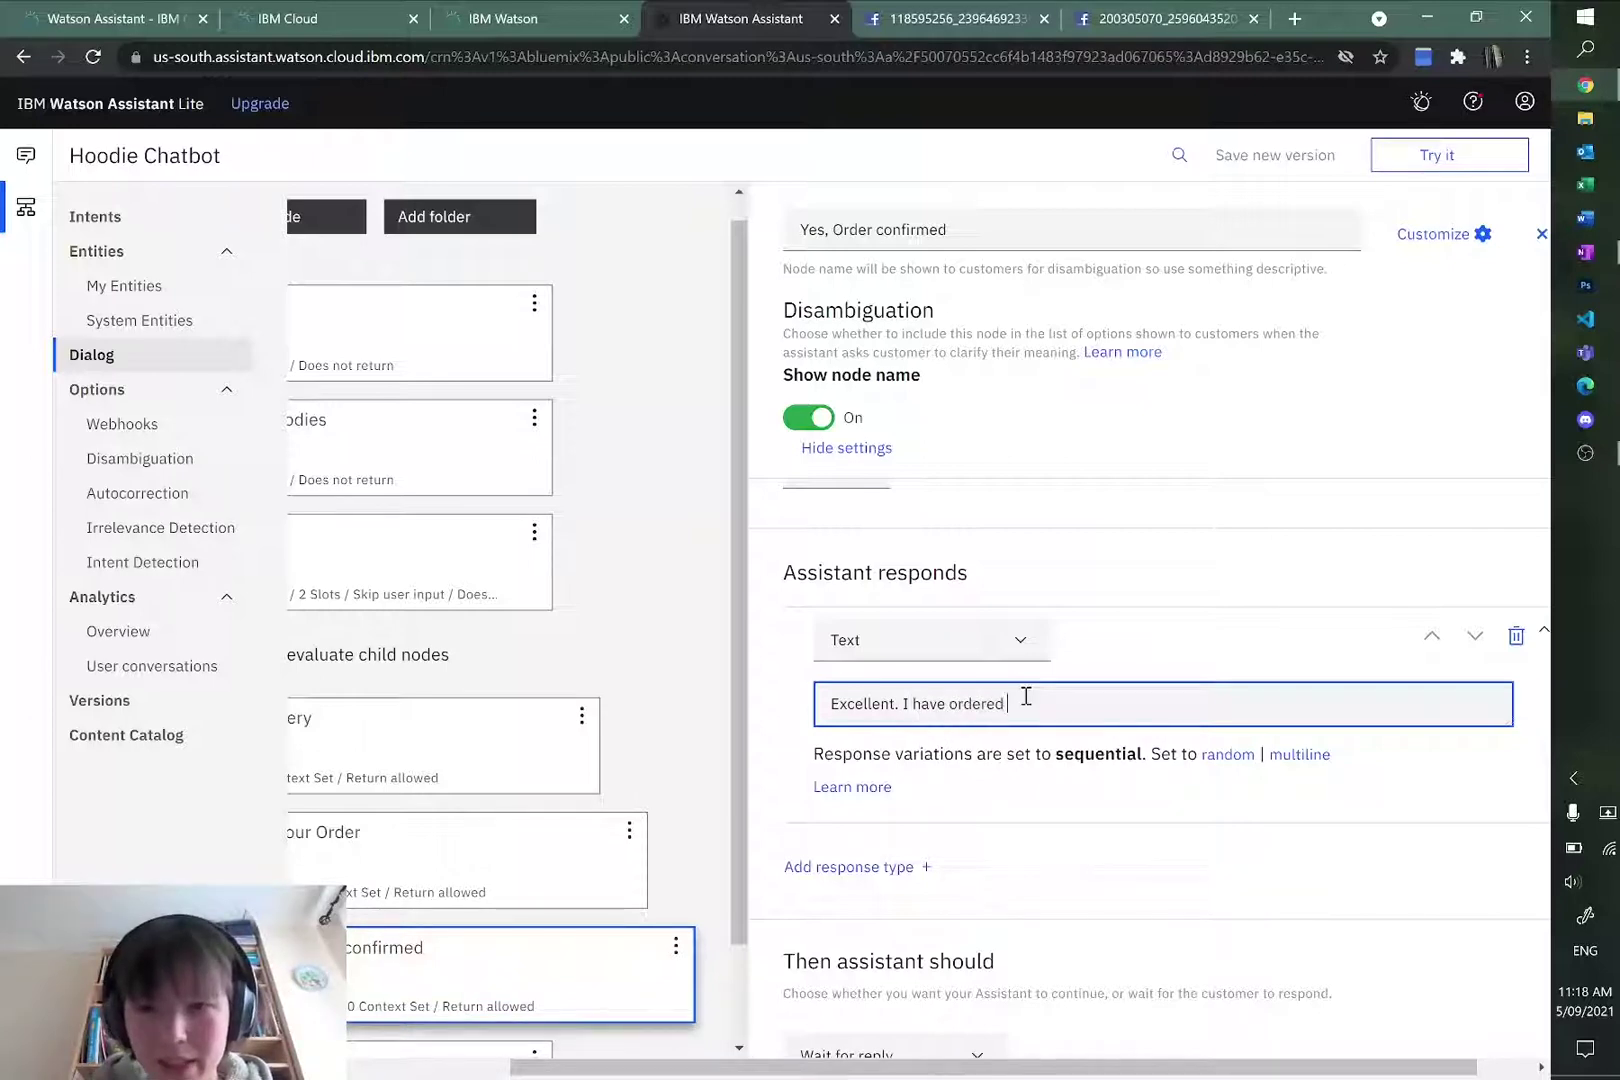
{"action": "type", "text": "your hoodie foryo"}
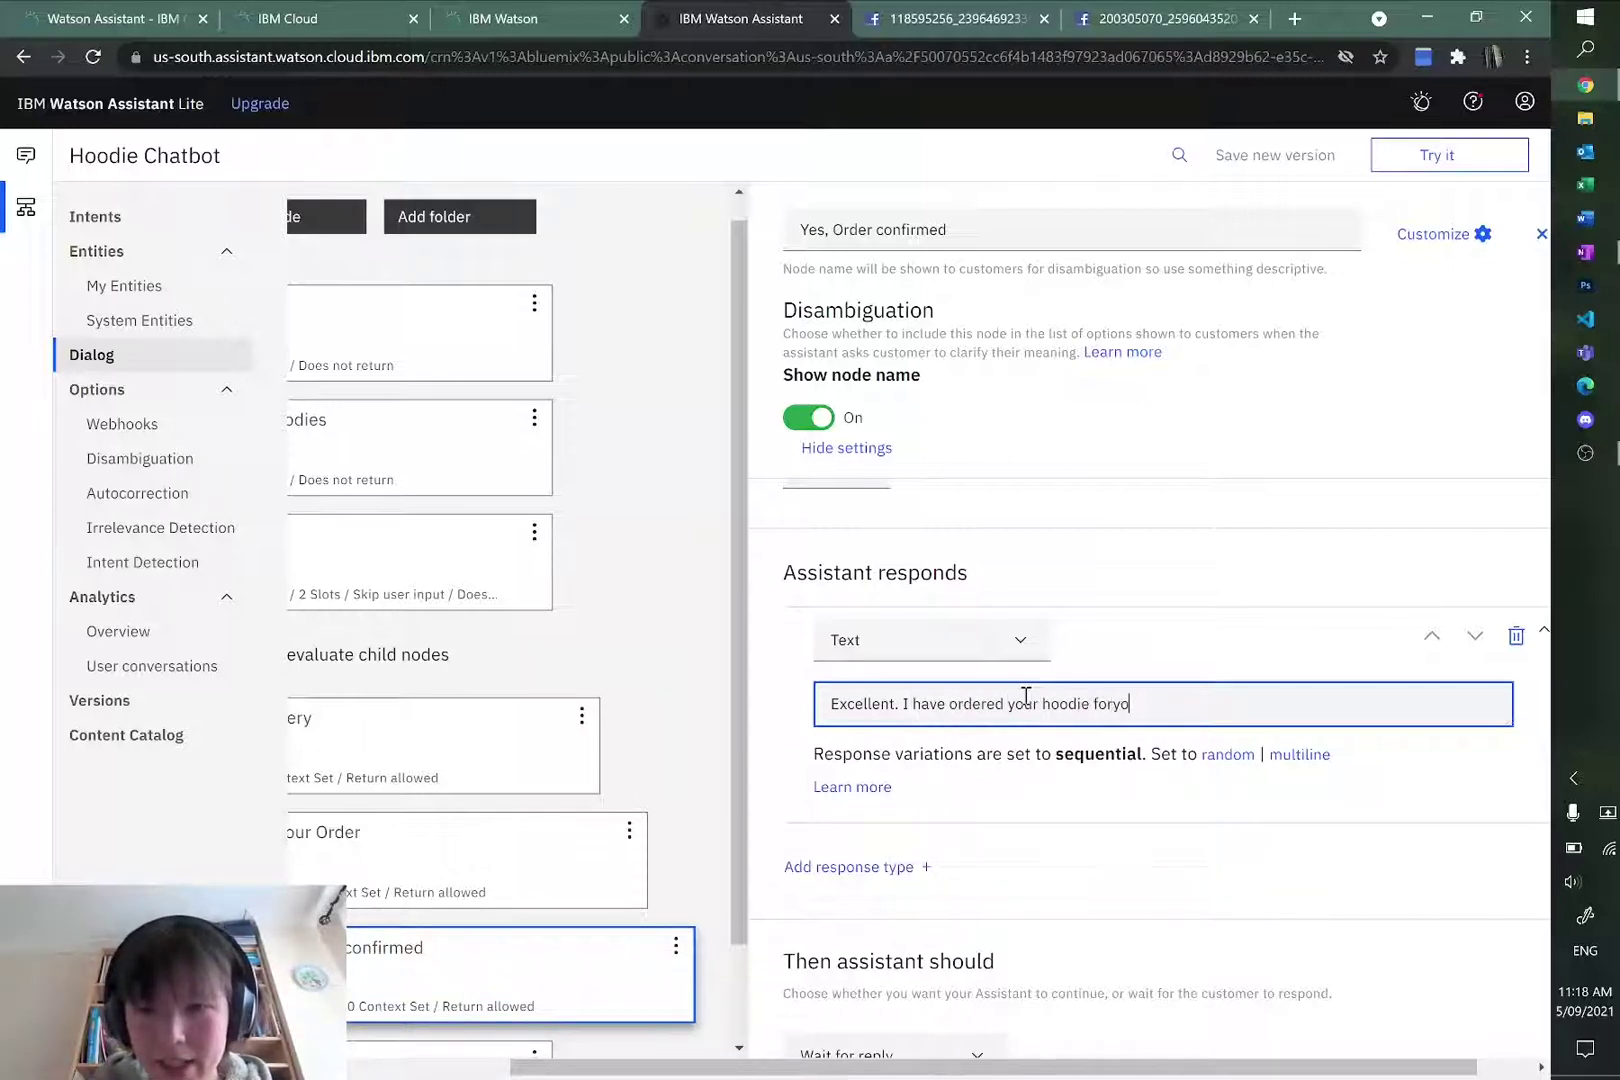
{"action": "type", "text": "u. You will rec"}
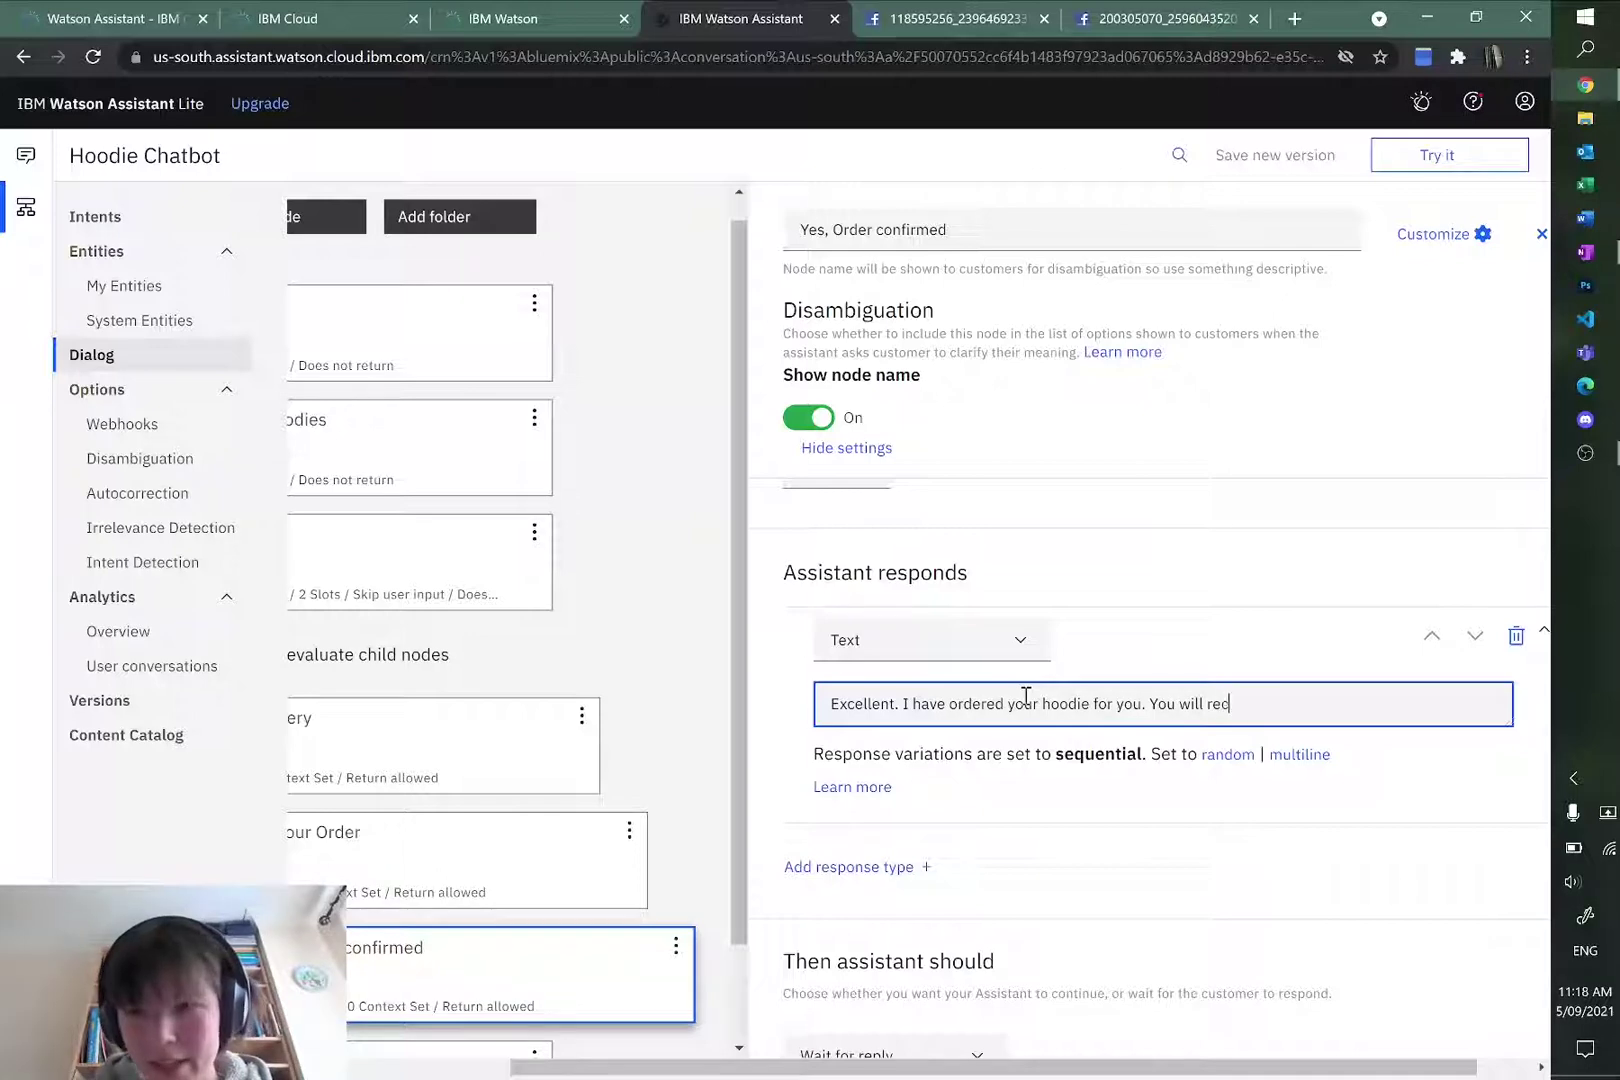
{"action": "type", "text": "ieve"}
{"action": "key", "text": "BackSpace"}
{"action": "key", "text": "BackSpace"}
{"action": "key", "text": "BackSpace"}
{"action": "key", "text": "BackSpace"}
{"action": "type", "text": "eive "}
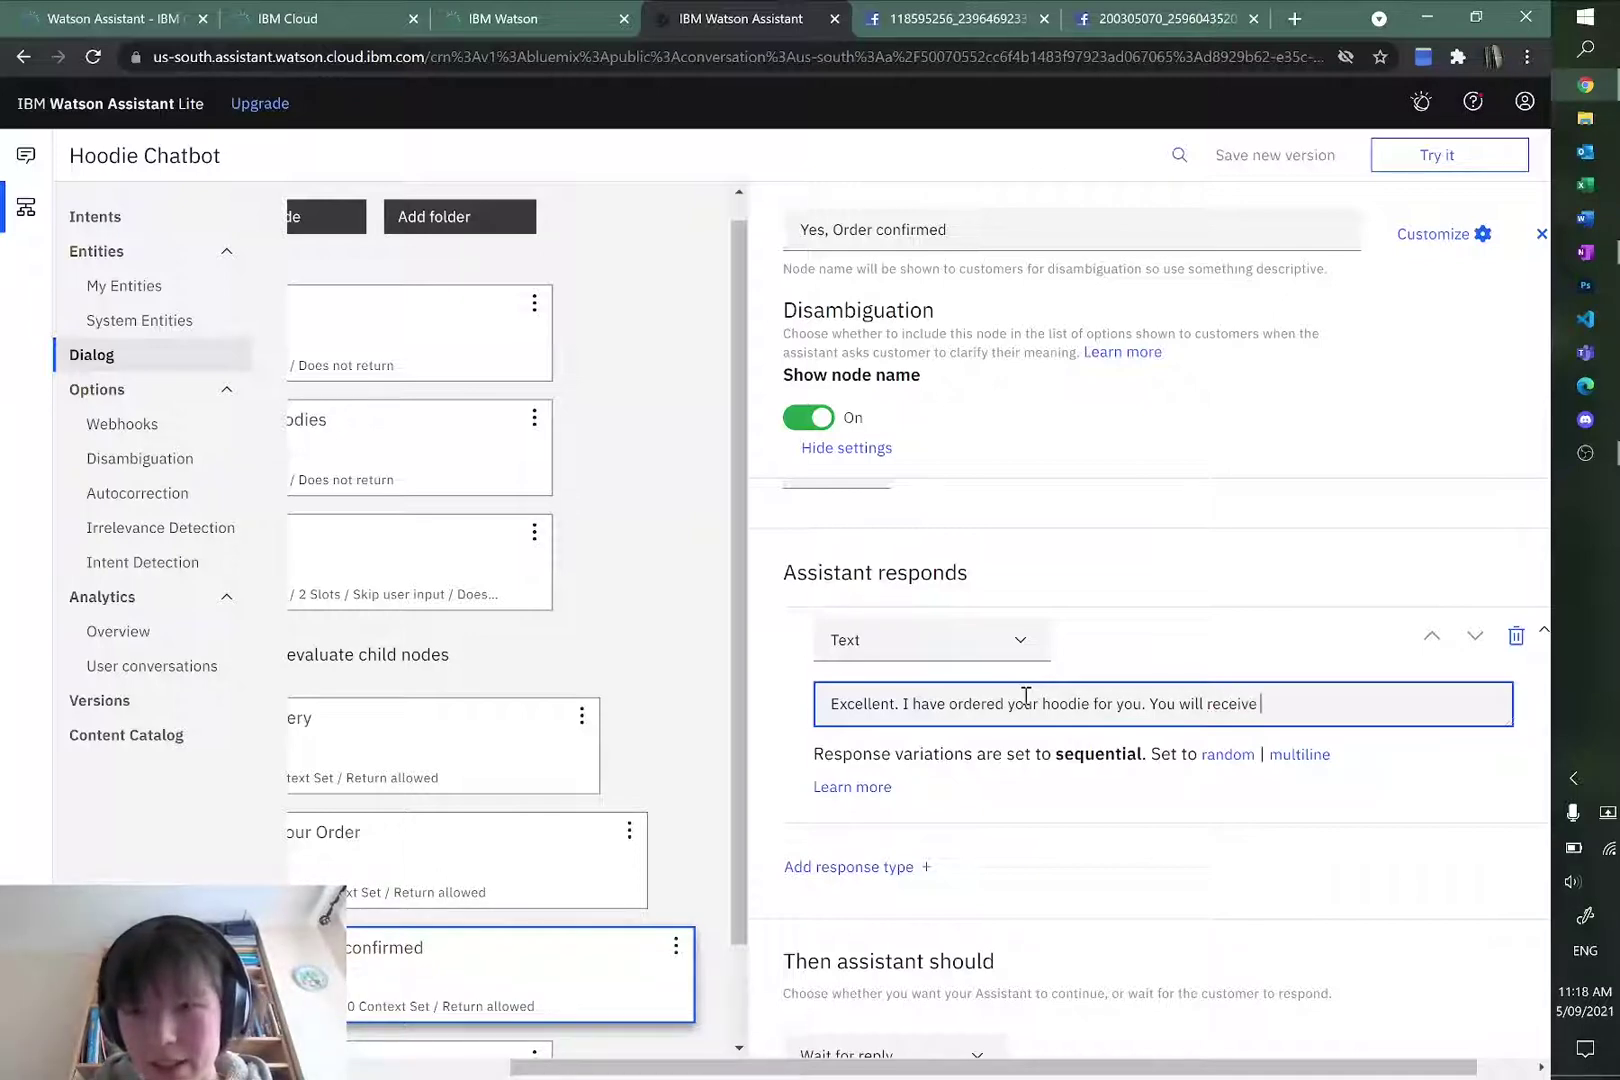
{"action": "type", "text": "an email with furh"}
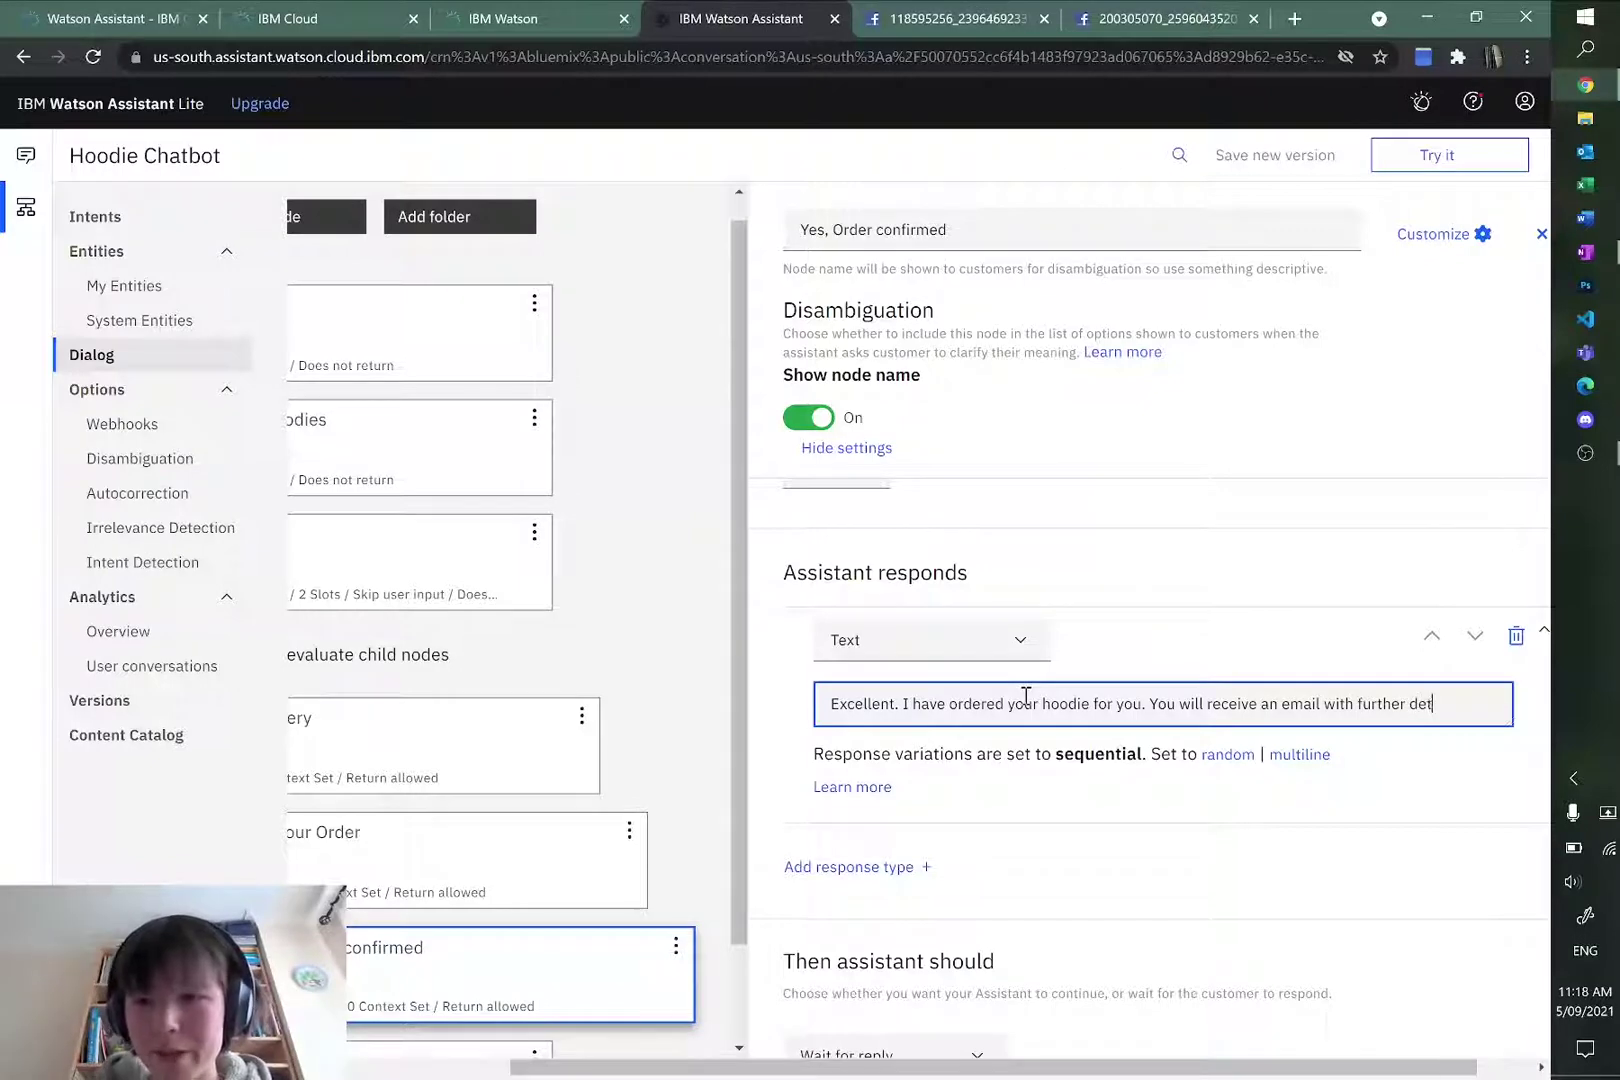
{"action": "left_click", "coordinate": [1220, 528]}
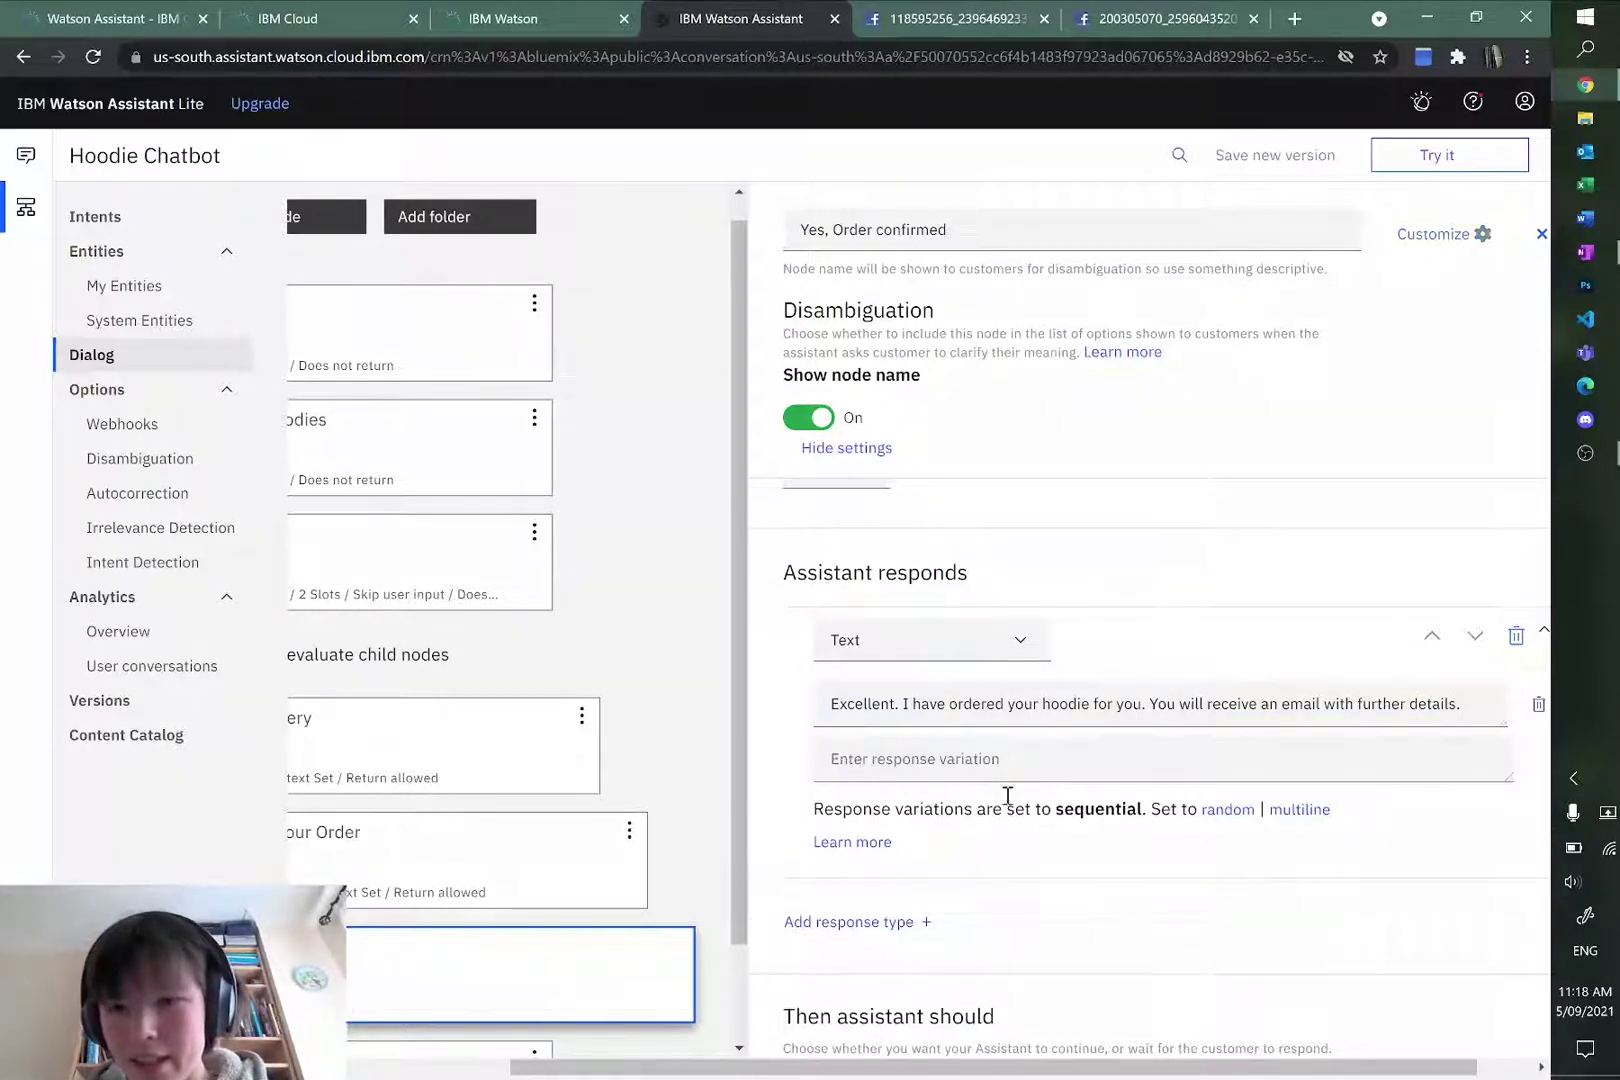
{"action": "mouse_move", "coordinate": [1030, 1075]}
{"action": "left_mouse_down"}
{"action": "mouse_move", "coordinate": [770, 1075]}
{"action": "mouse_move", "coordinate": [1022, 1068]}
{"action": "left_mouse_up"}
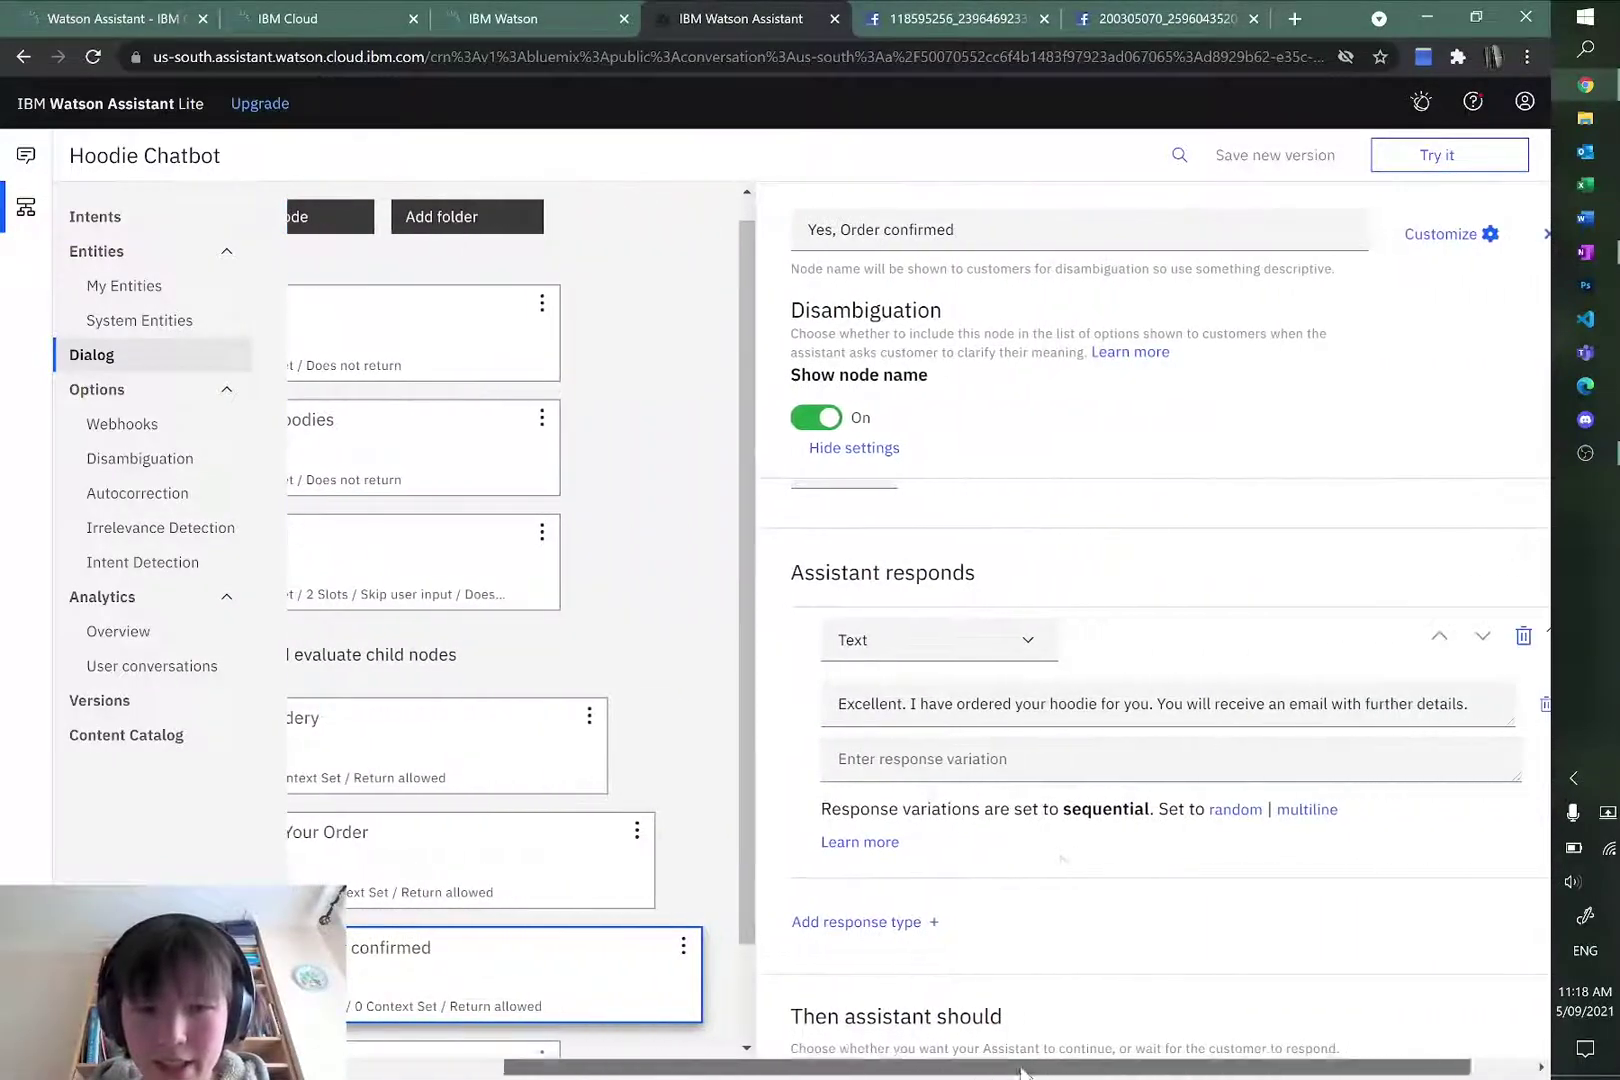
{"action": "scroll", "coordinate": [1104, 808], "scroll_direction": "down", "scroll_amount": 1}
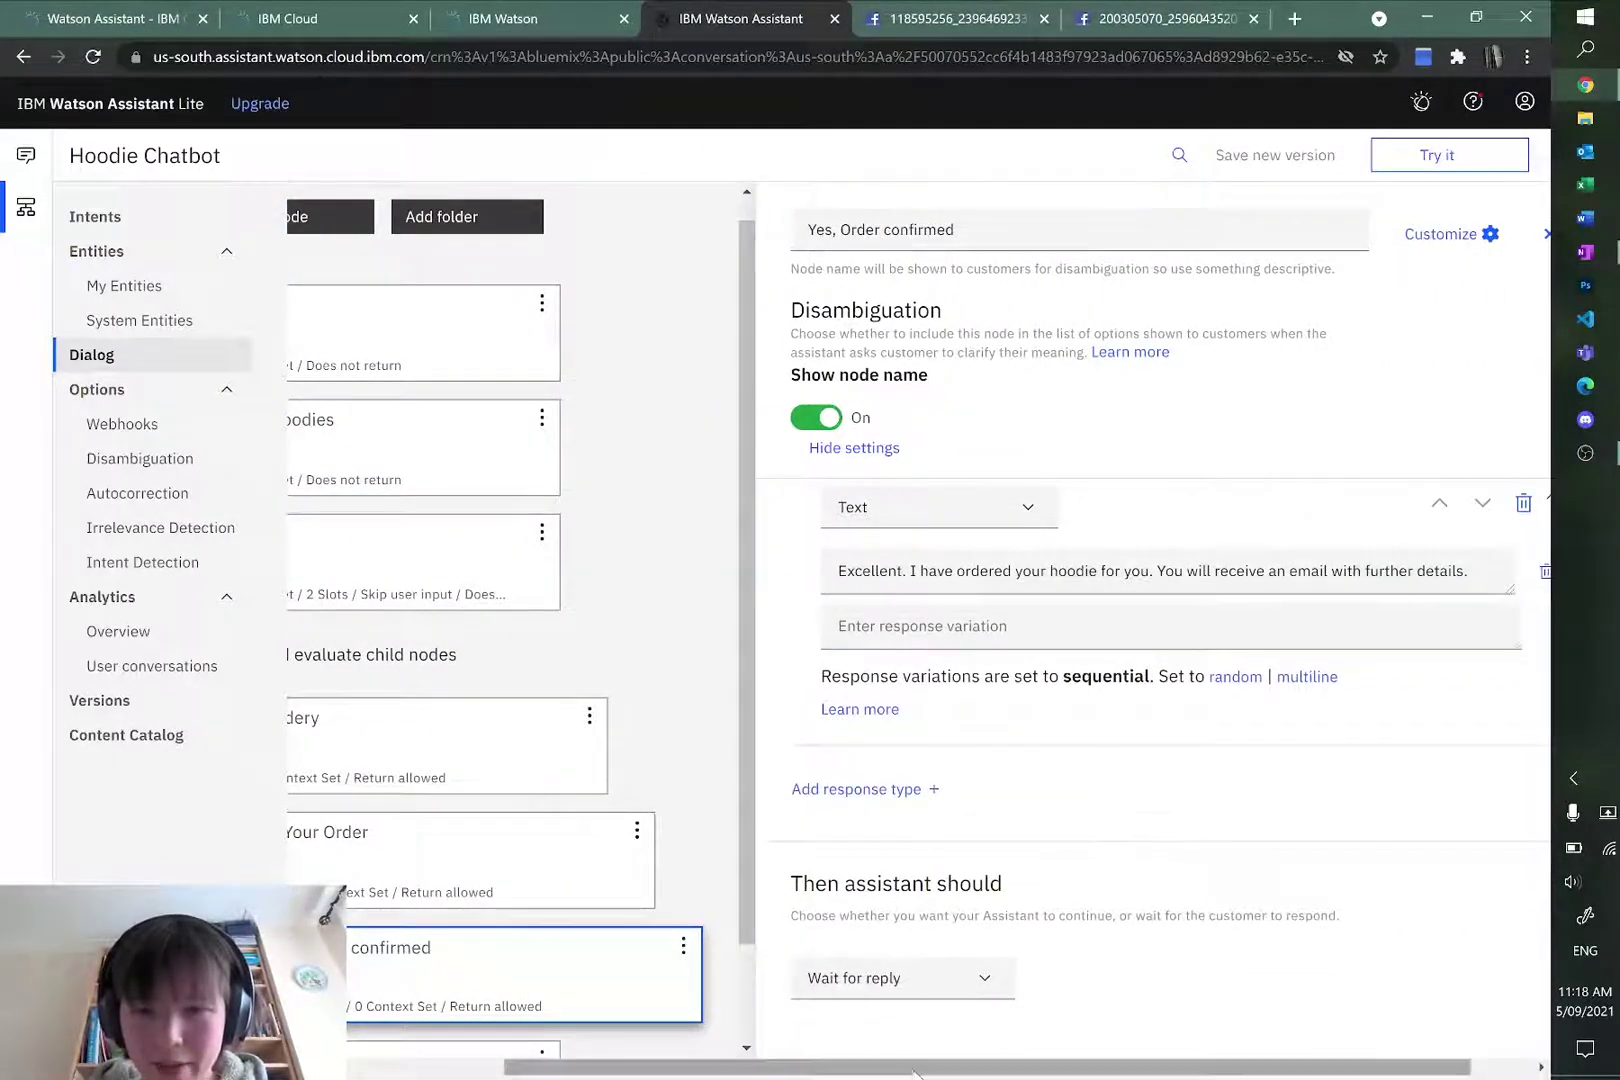
{"action": "scroll", "coordinate": [958, 929], "scroll_direction": "left", "scroll_amount": 5}
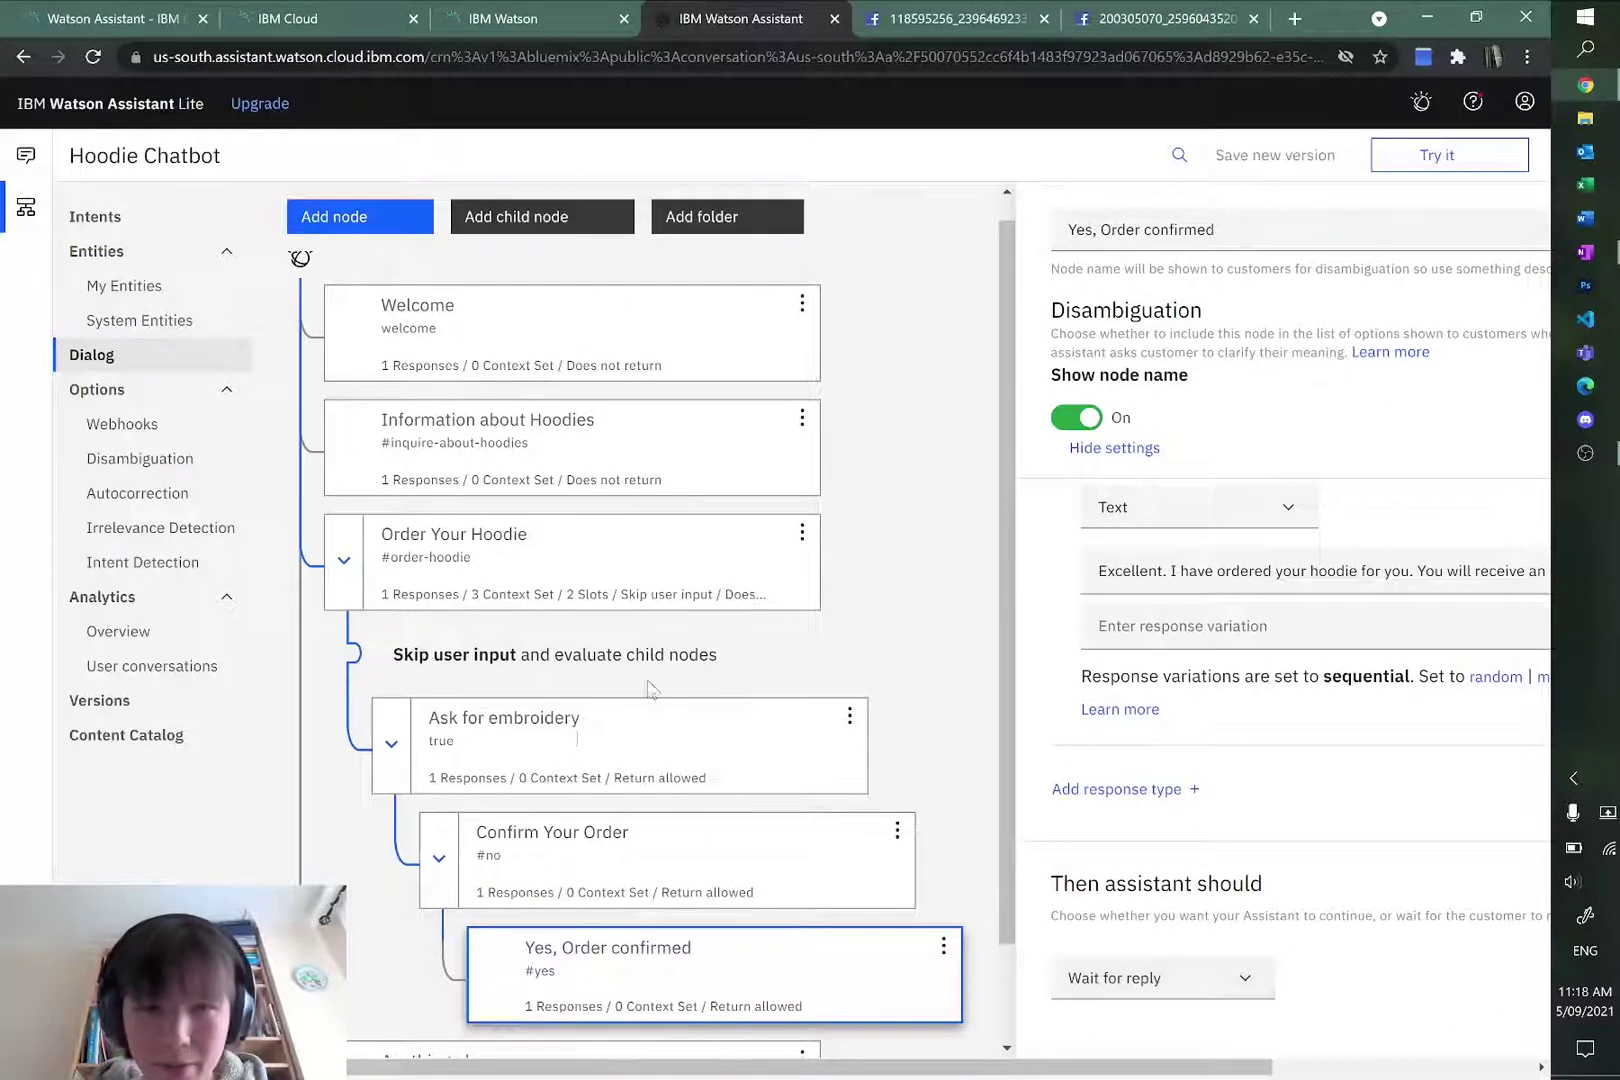
{"action": "scroll", "coordinate": [723, 803], "scroll_direction": "down", "scroll_amount": 2}
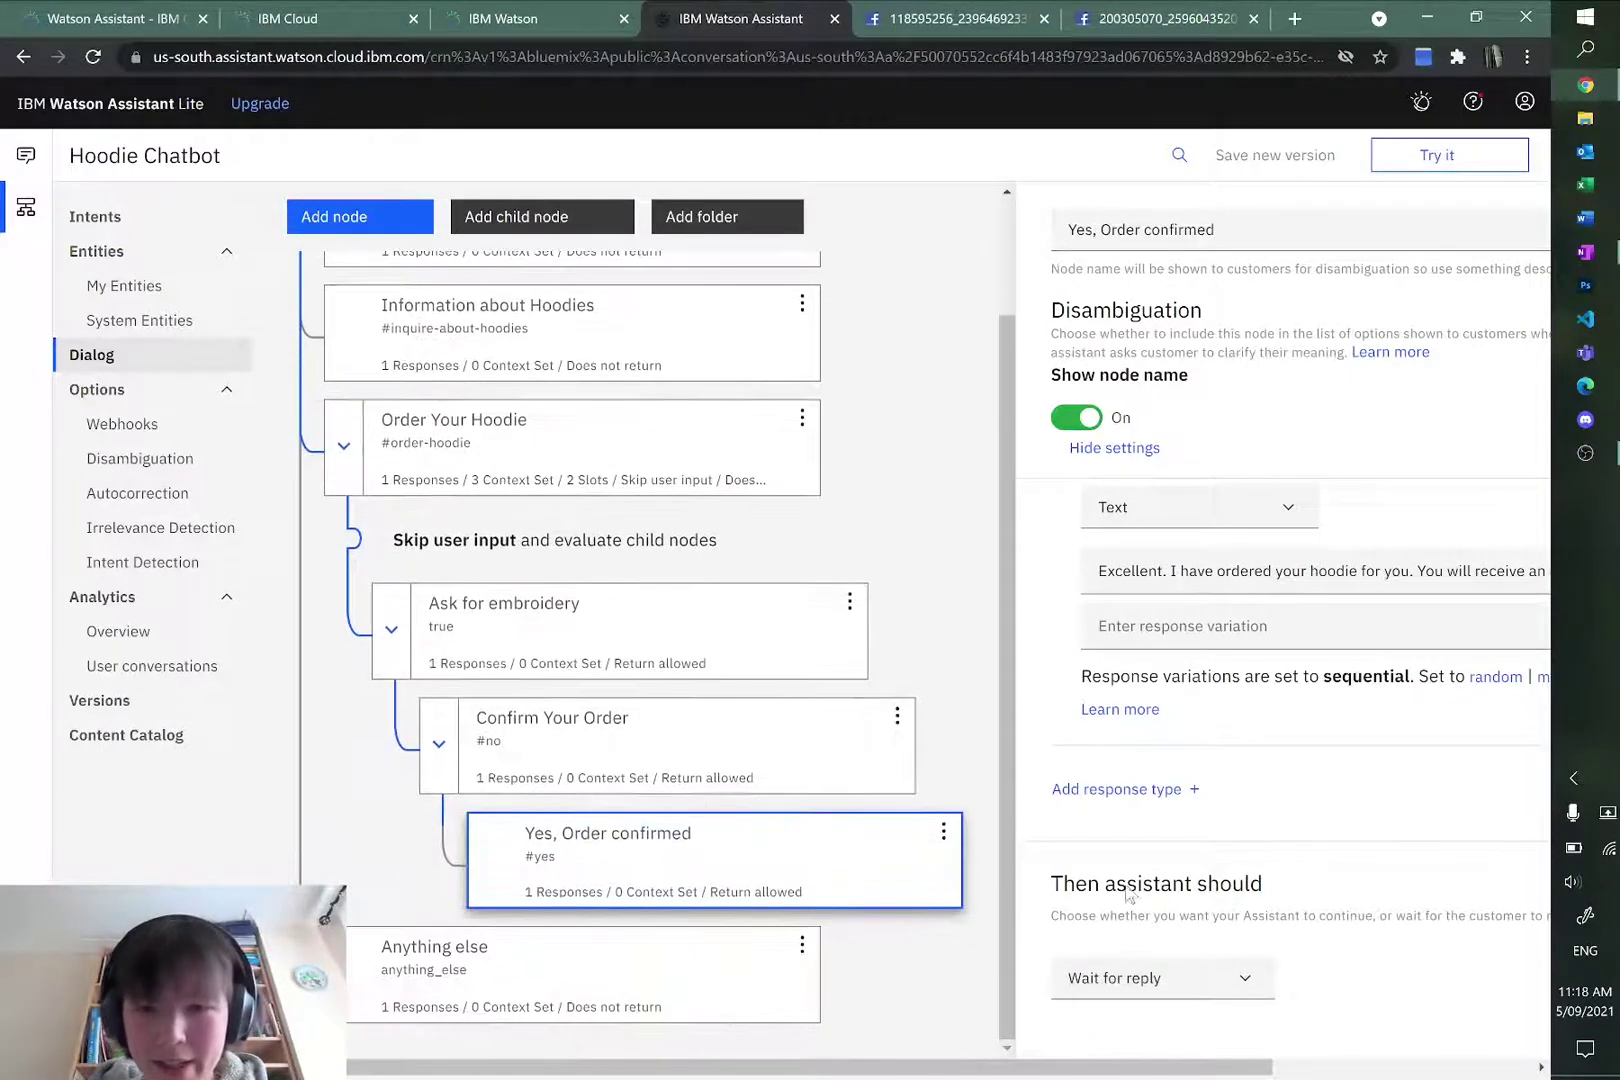
Step: Make Yes, Order confirmed jump to the Welcome node, waiting for user input
{"action": "left_click", "coordinate": [1229, 977]}
{"action": "left_click", "coordinate": [1135, 1040]}
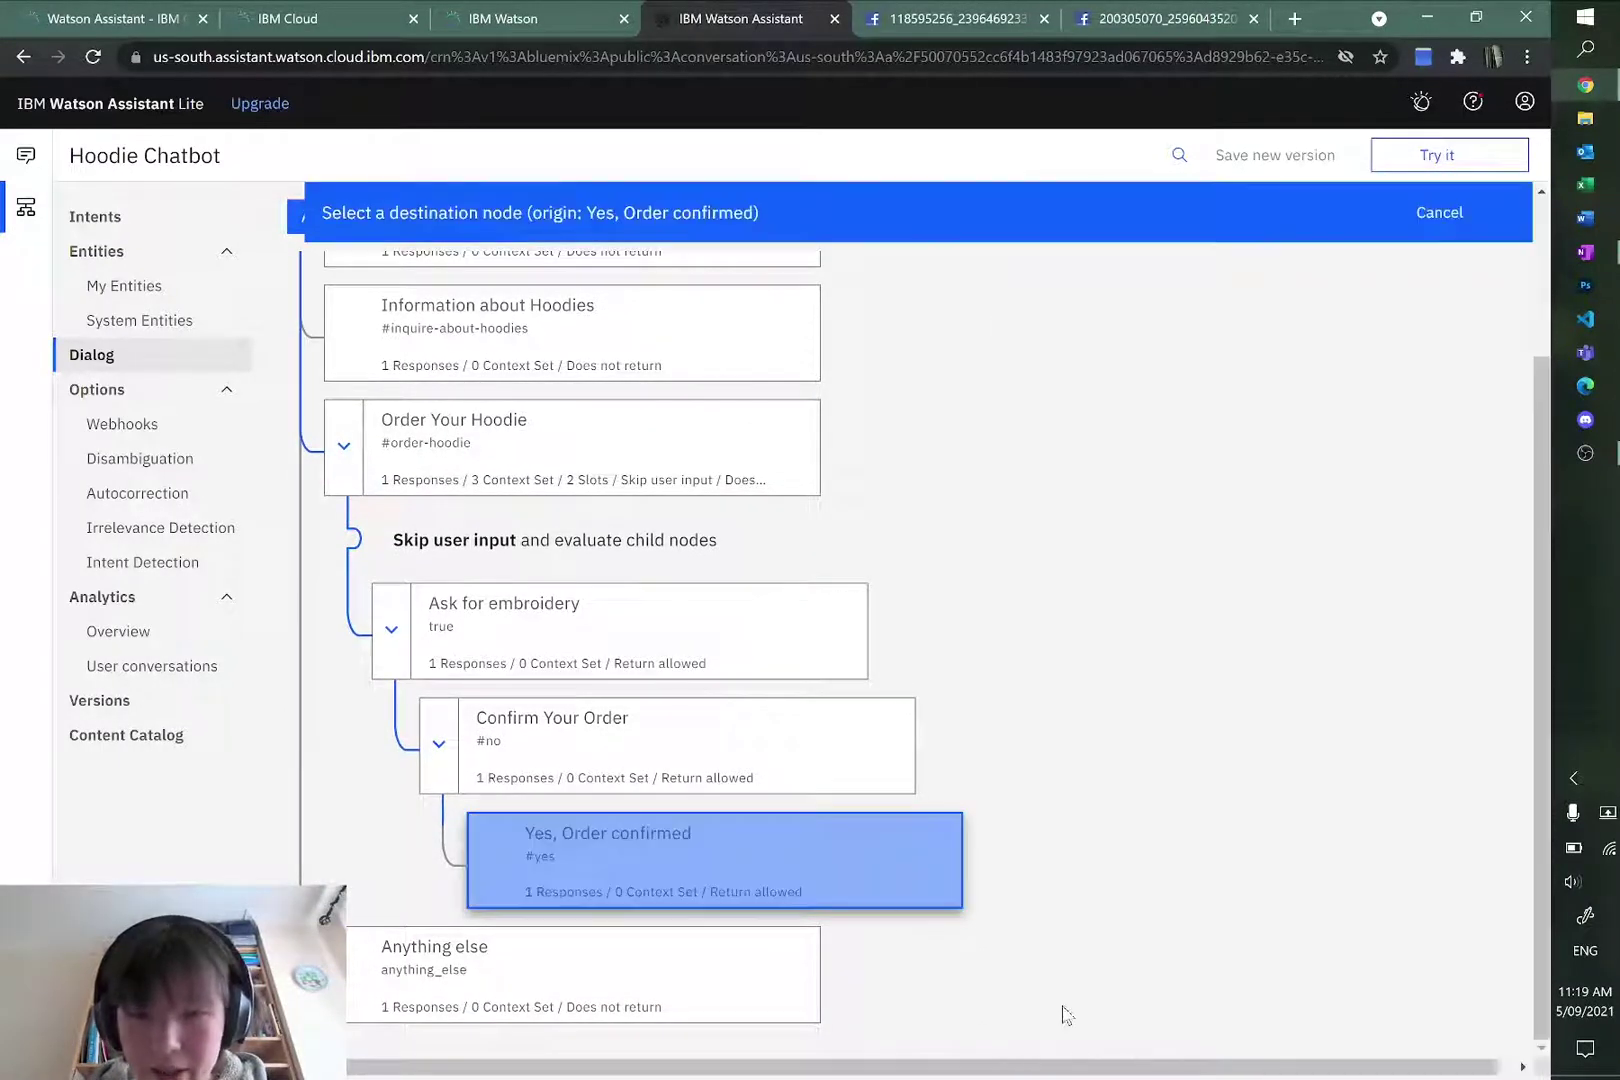
{"action": "scroll", "coordinate": [548, 660], "scroll_direction": "up", "scroll_amount": 3}
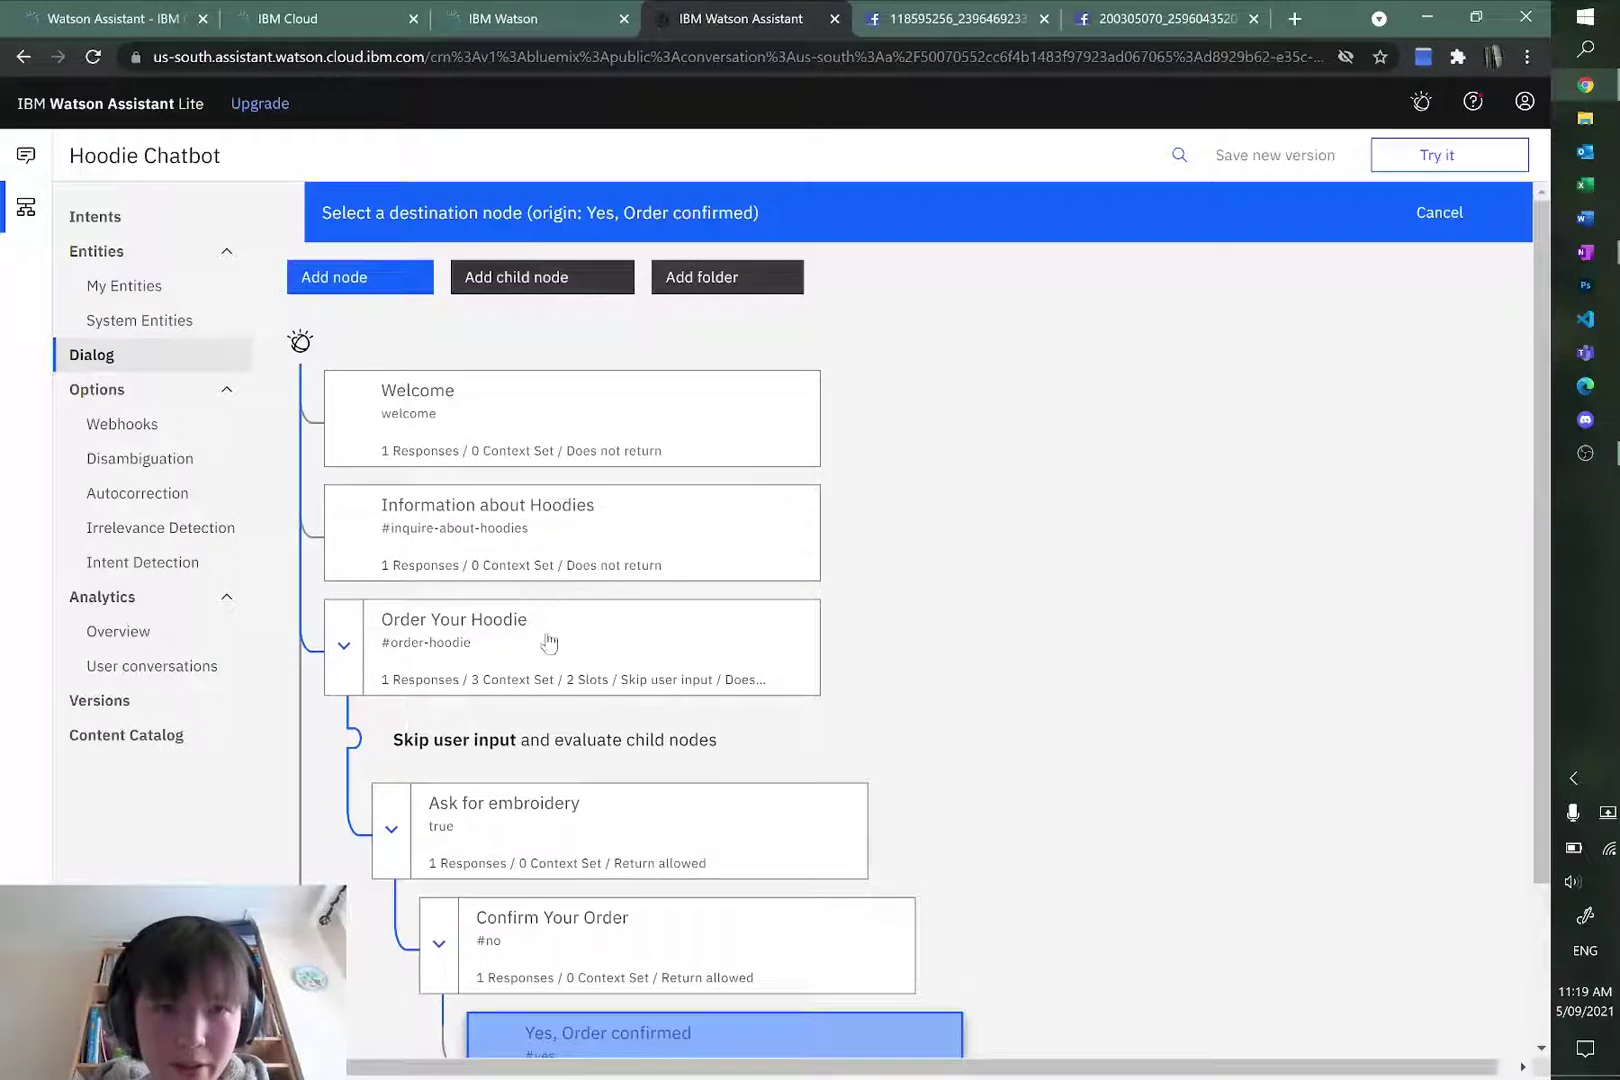
{"action": "left_click", "coordinate": [619, 412]}
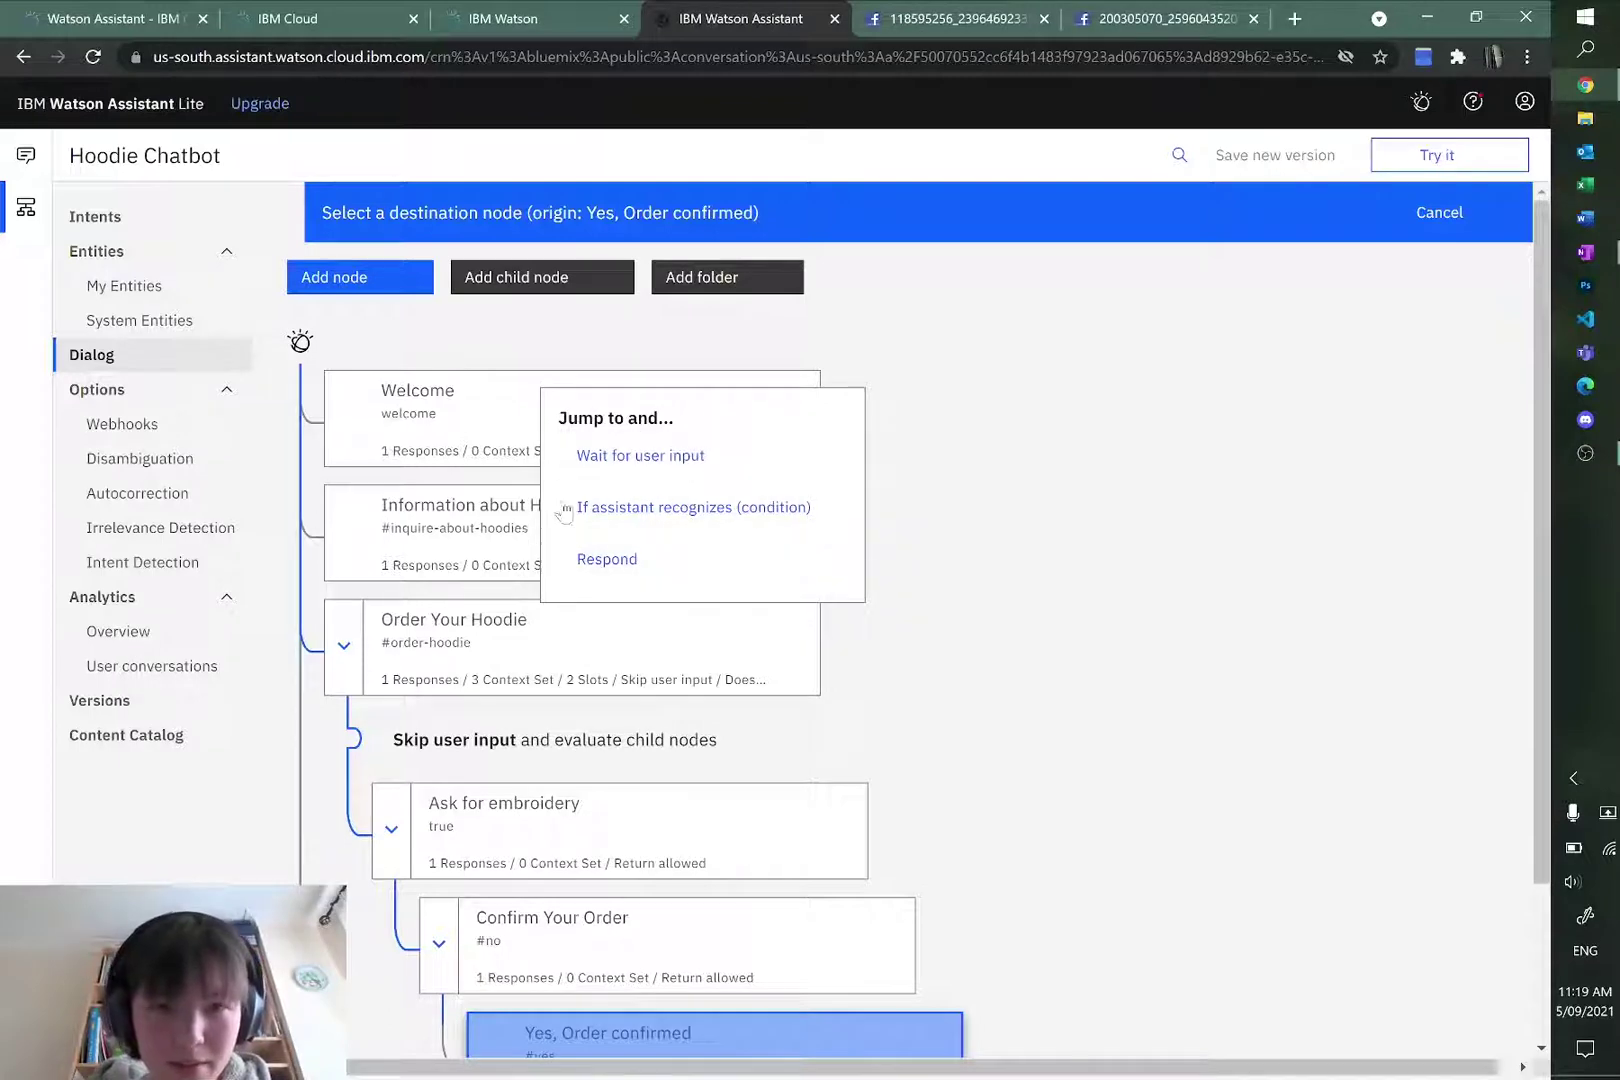
{"action": "left_click", "coordinate": [640, 456]}
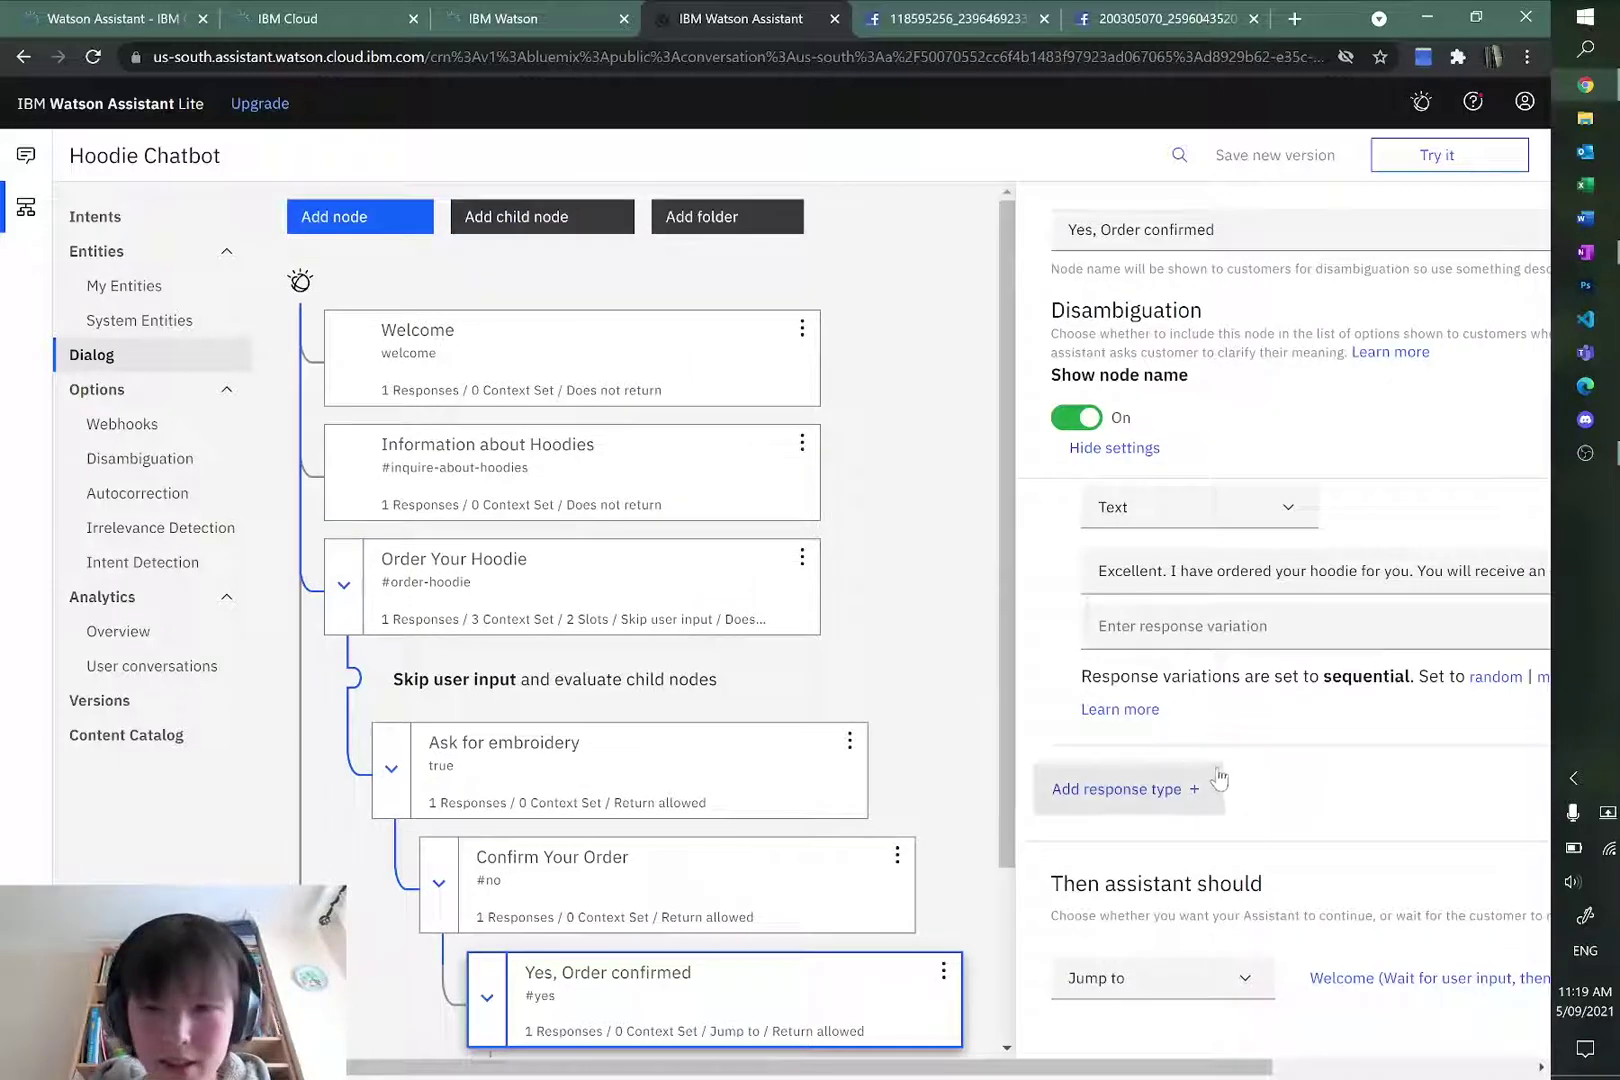
{"action": "scroll", "coordinate": [763, 857], "scroll_direction": "down", "scroll_amount": 2}
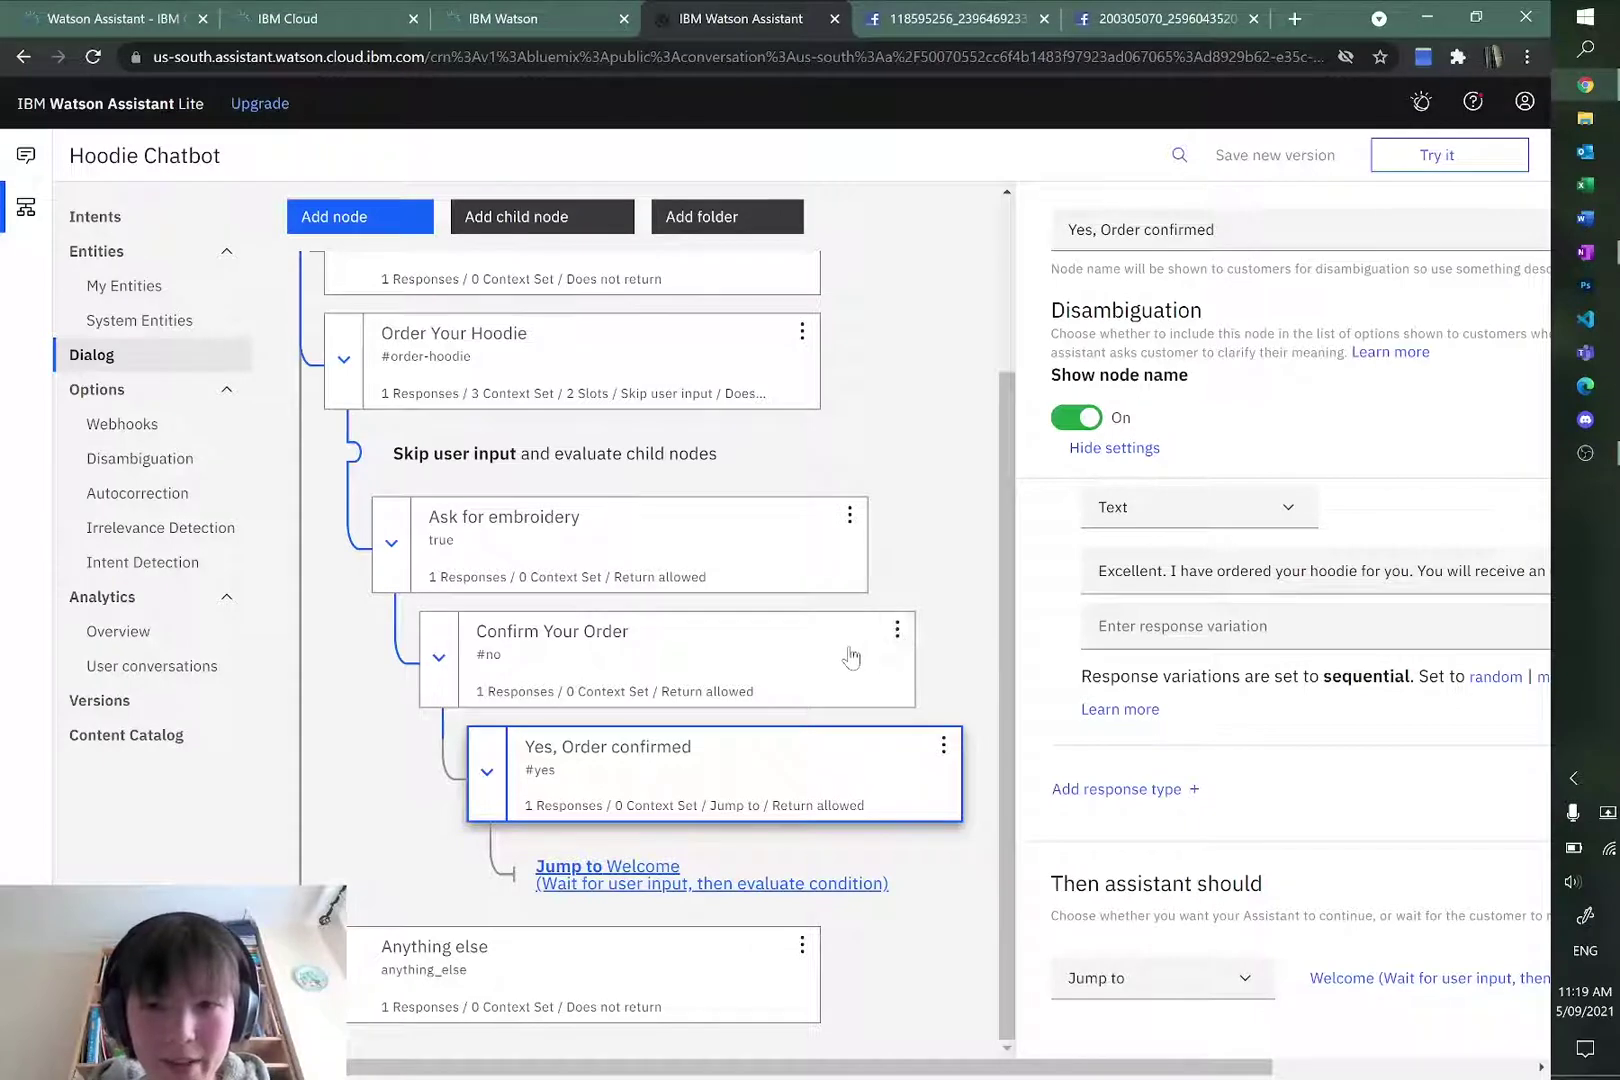
Step: Add a 'No, Order Cancelled.' child node under Confirm Your Order with condition #no
{"action": "left_click", "coordinate": [897, 630]}
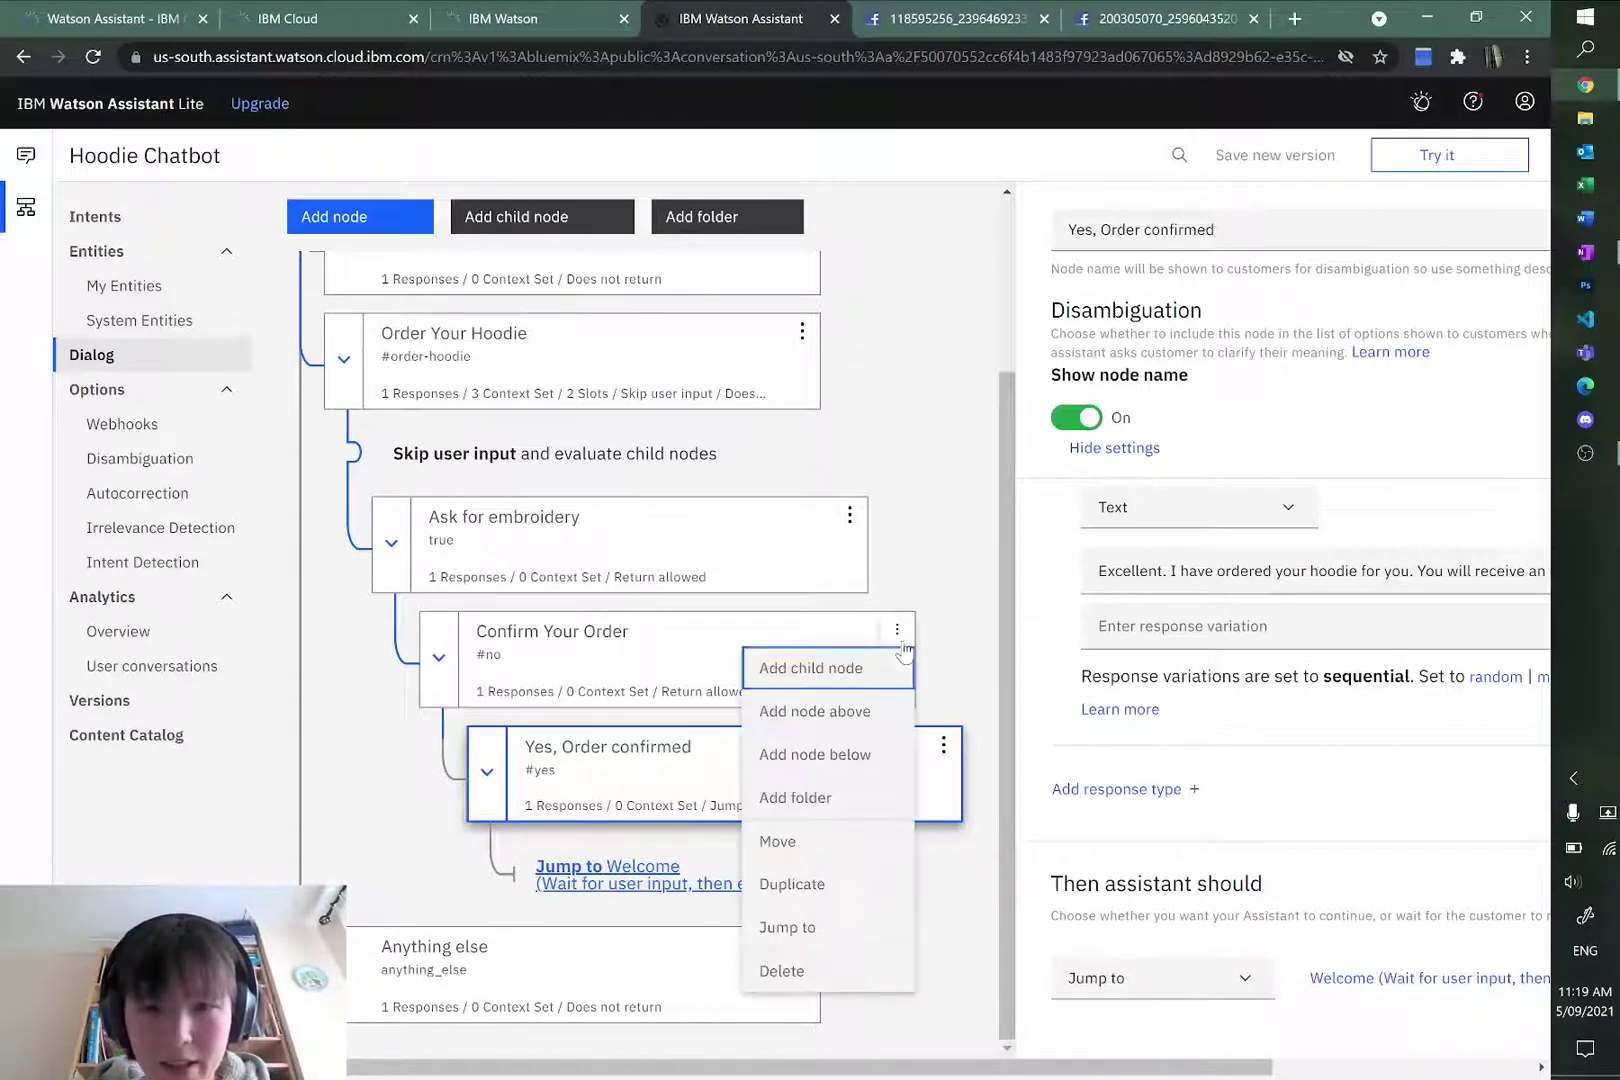
{"action": "left_click", "coordinate": [851, 667]}
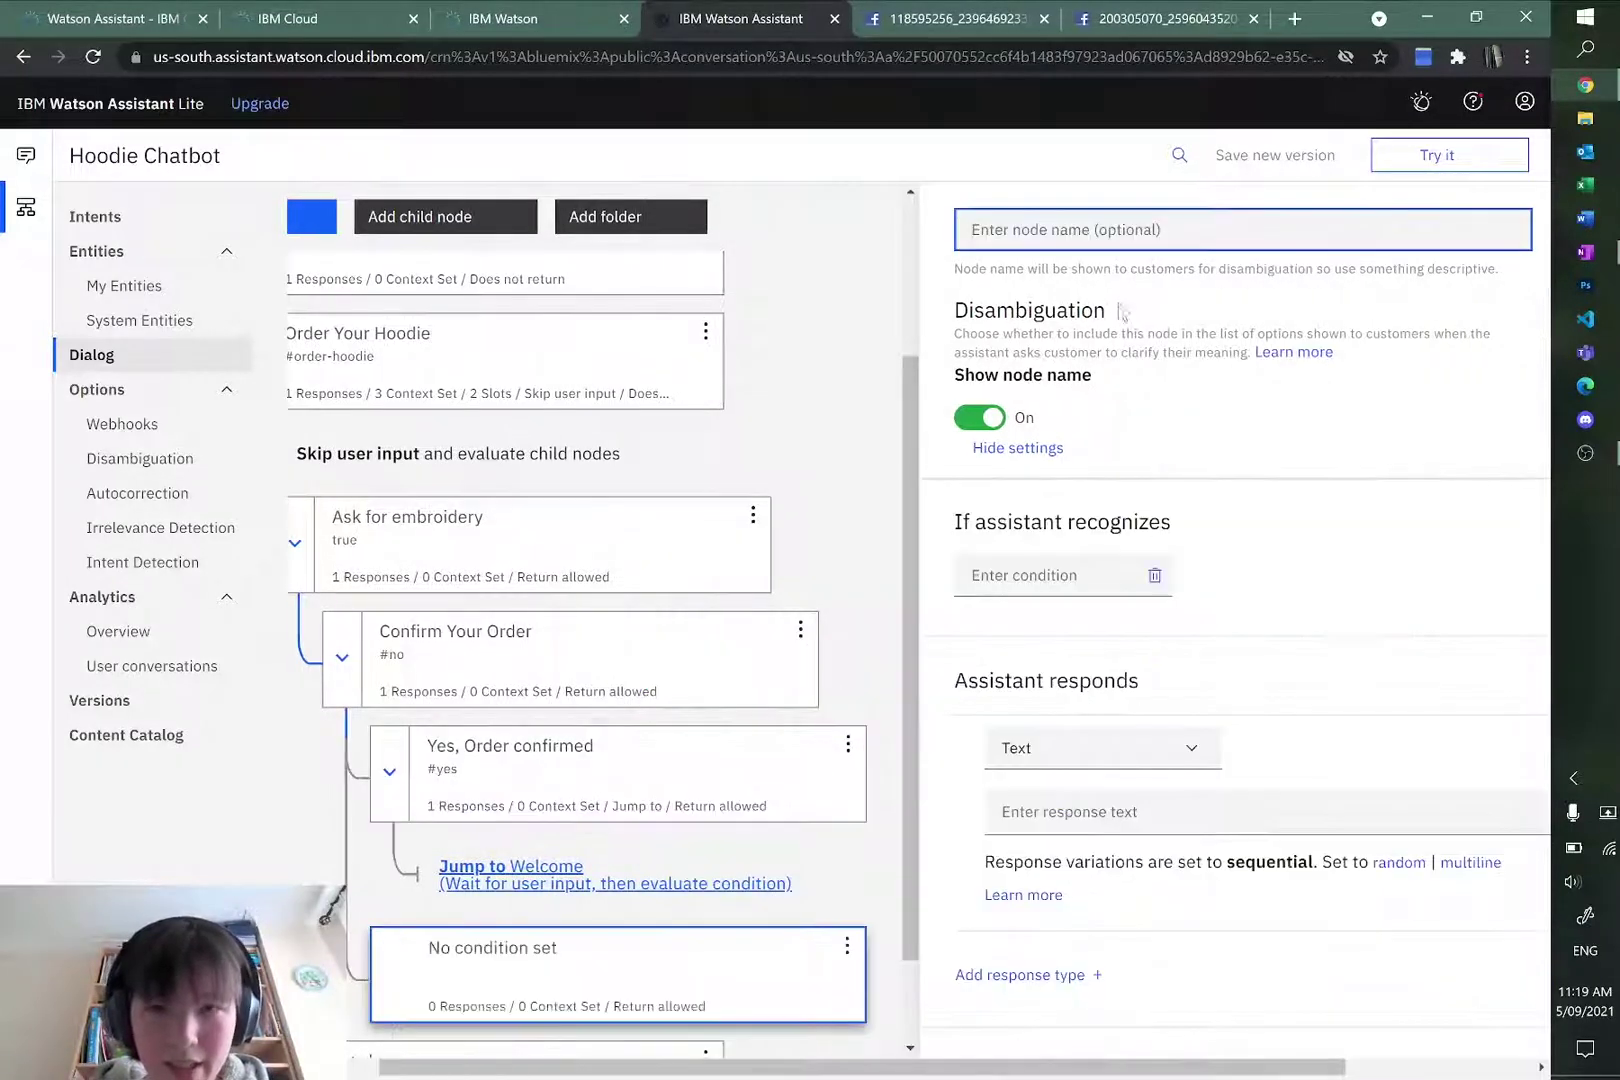
{"action": "type", "text": "No, Order Cancelled."}
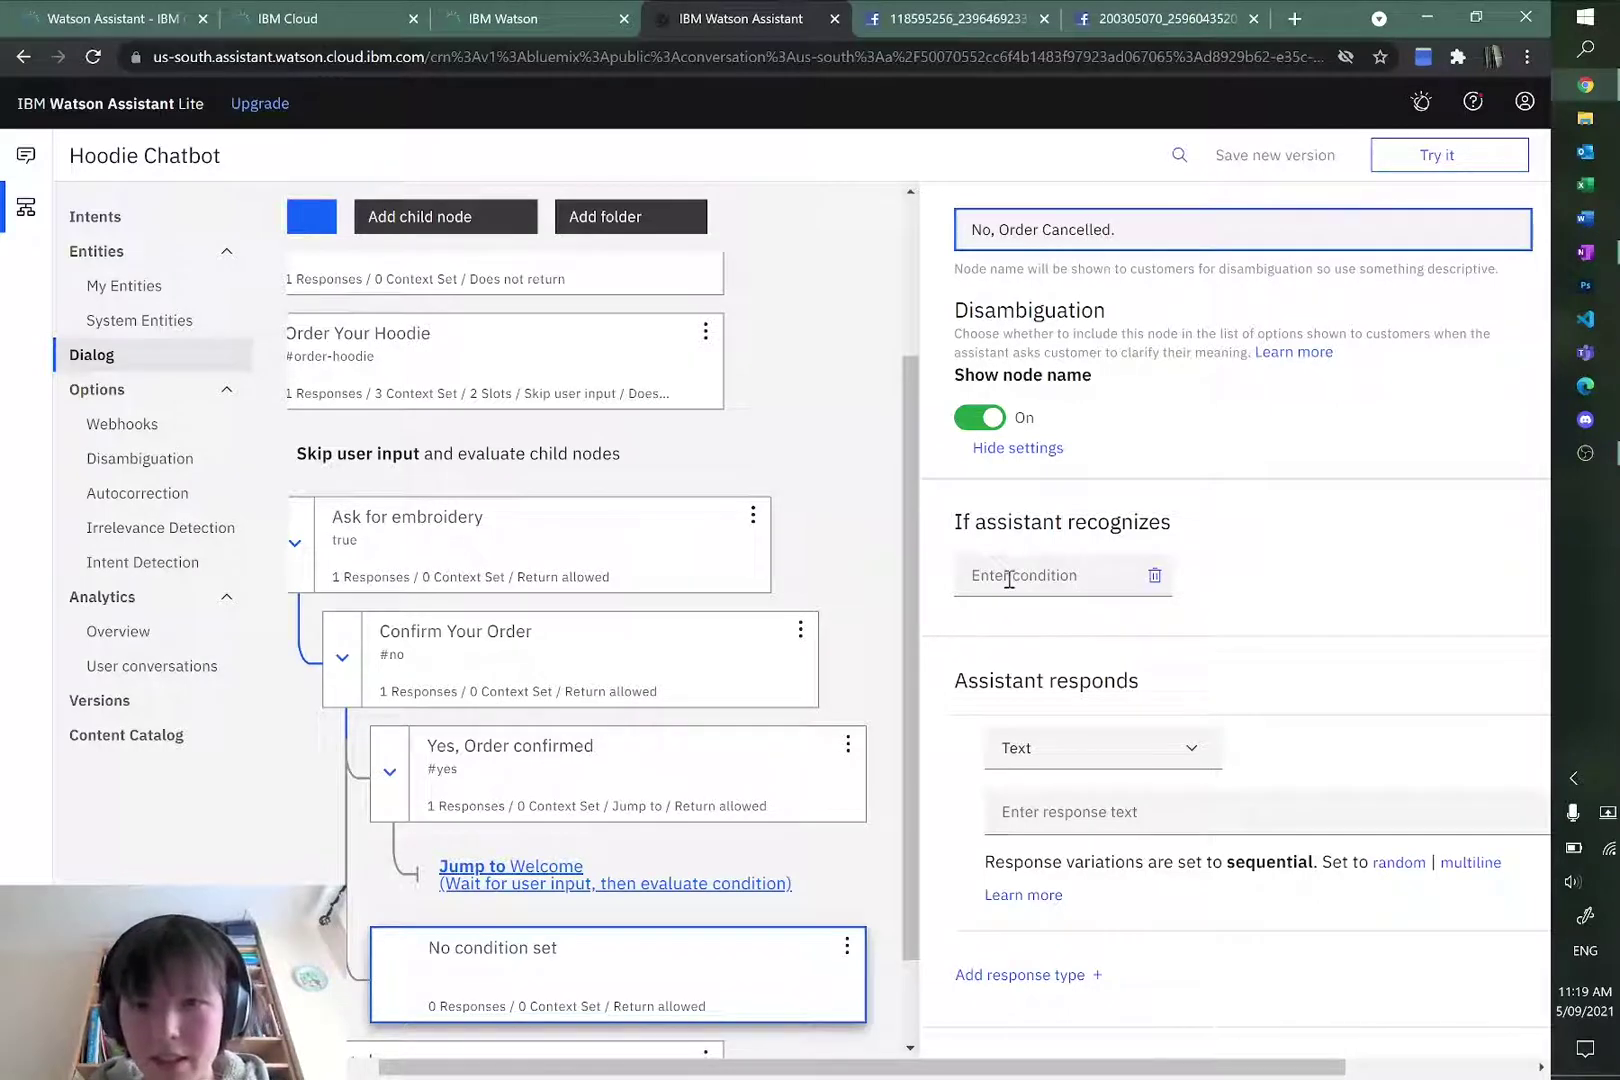
{"action": "left_click", "coordinate": [1009, 578]}
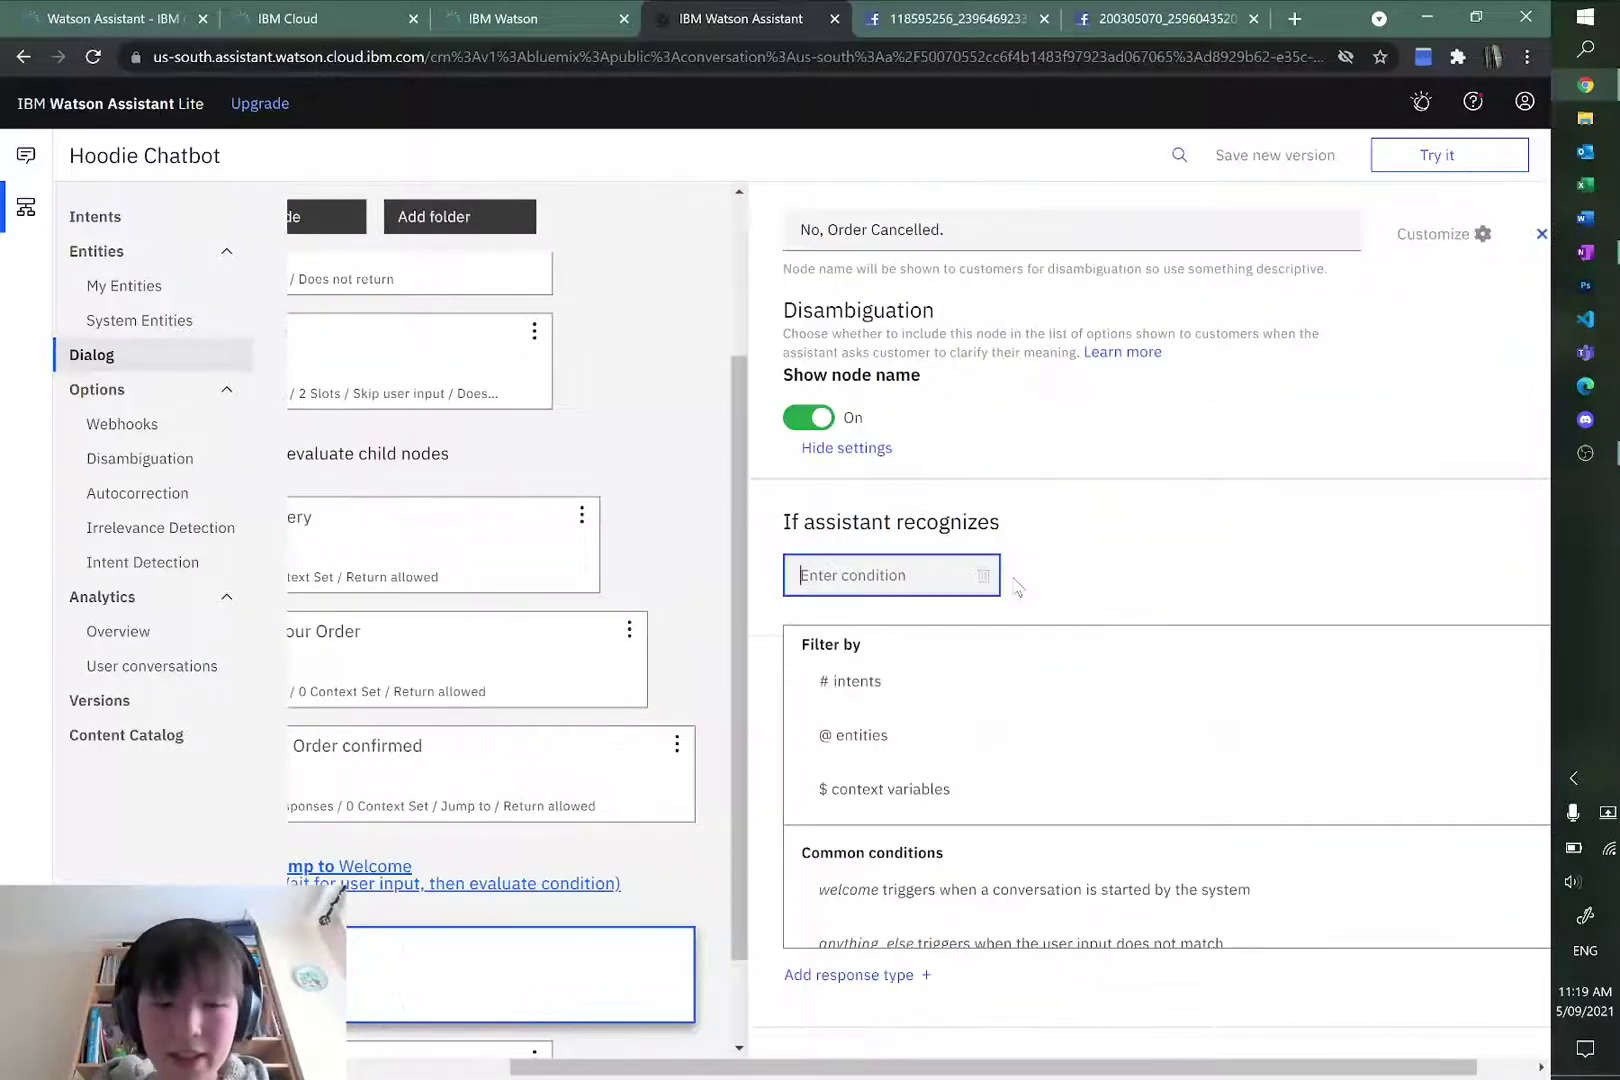
{"action": "type", "text": "#no"}
{"action": "key", "text": "Return"}
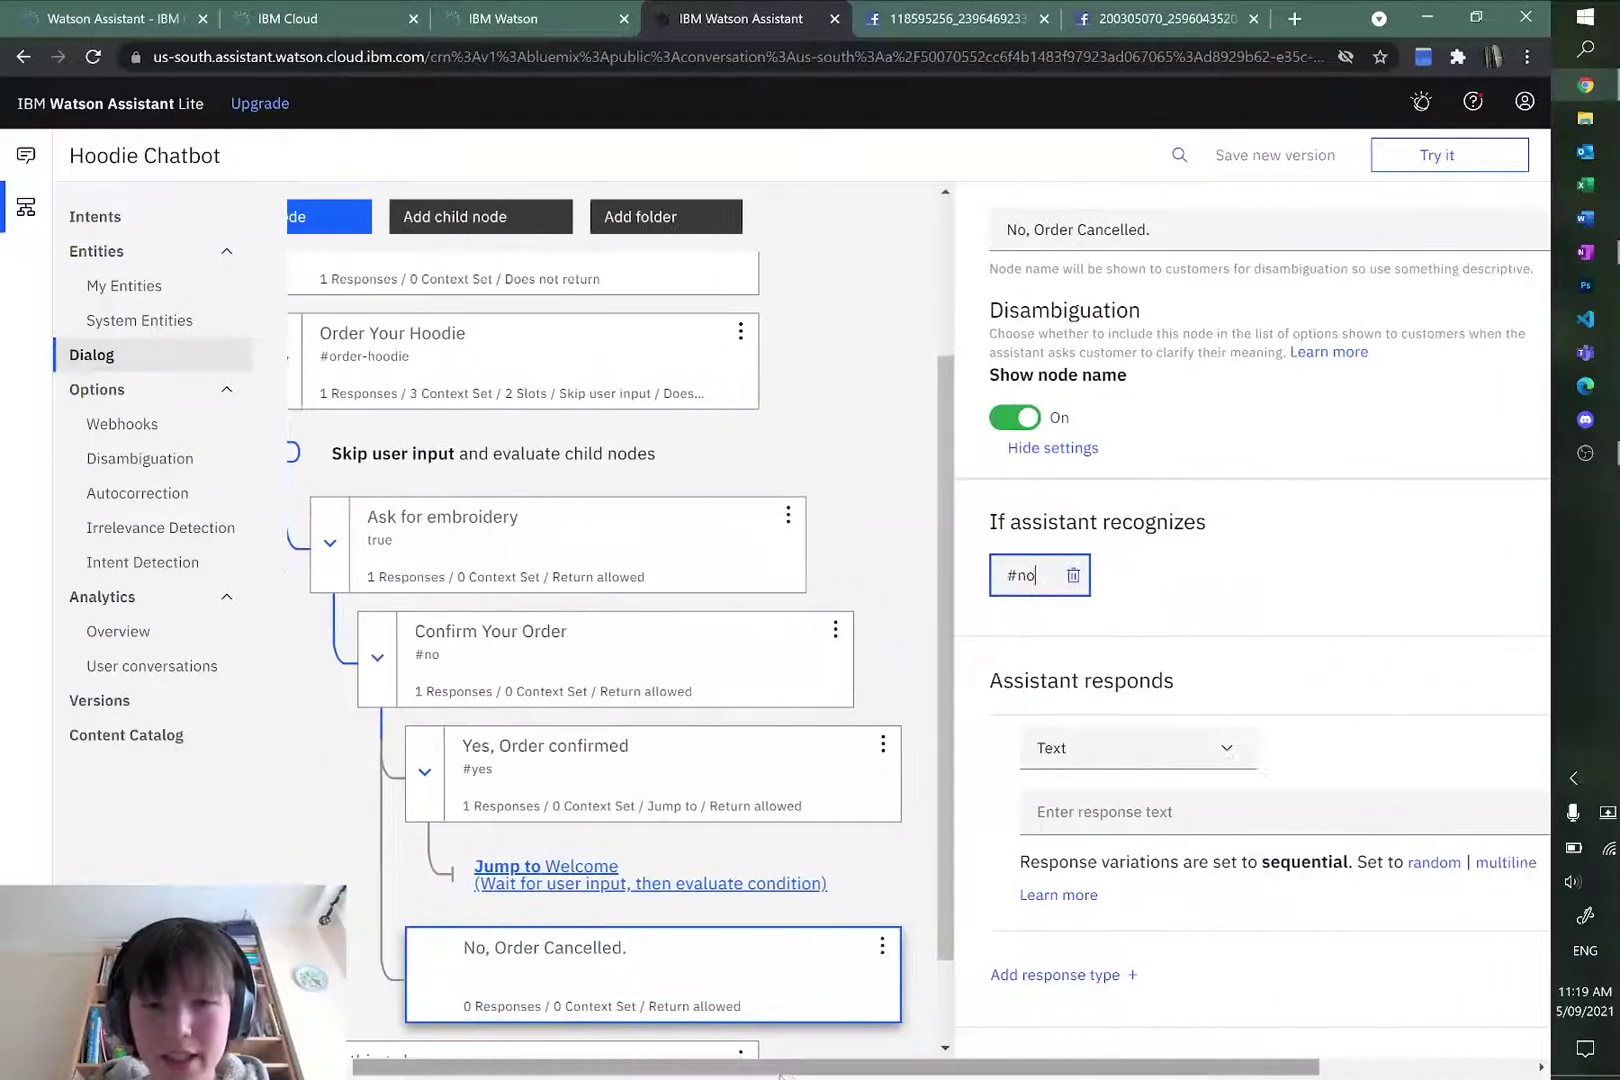
Step: Set its reply to 'Alright. Would you like to re-enter your hoodie details?' and check the flowchart
{"action": "left_click_drag", "start_coordinate": [842, 1062], "coordinate": [926, 1060]}
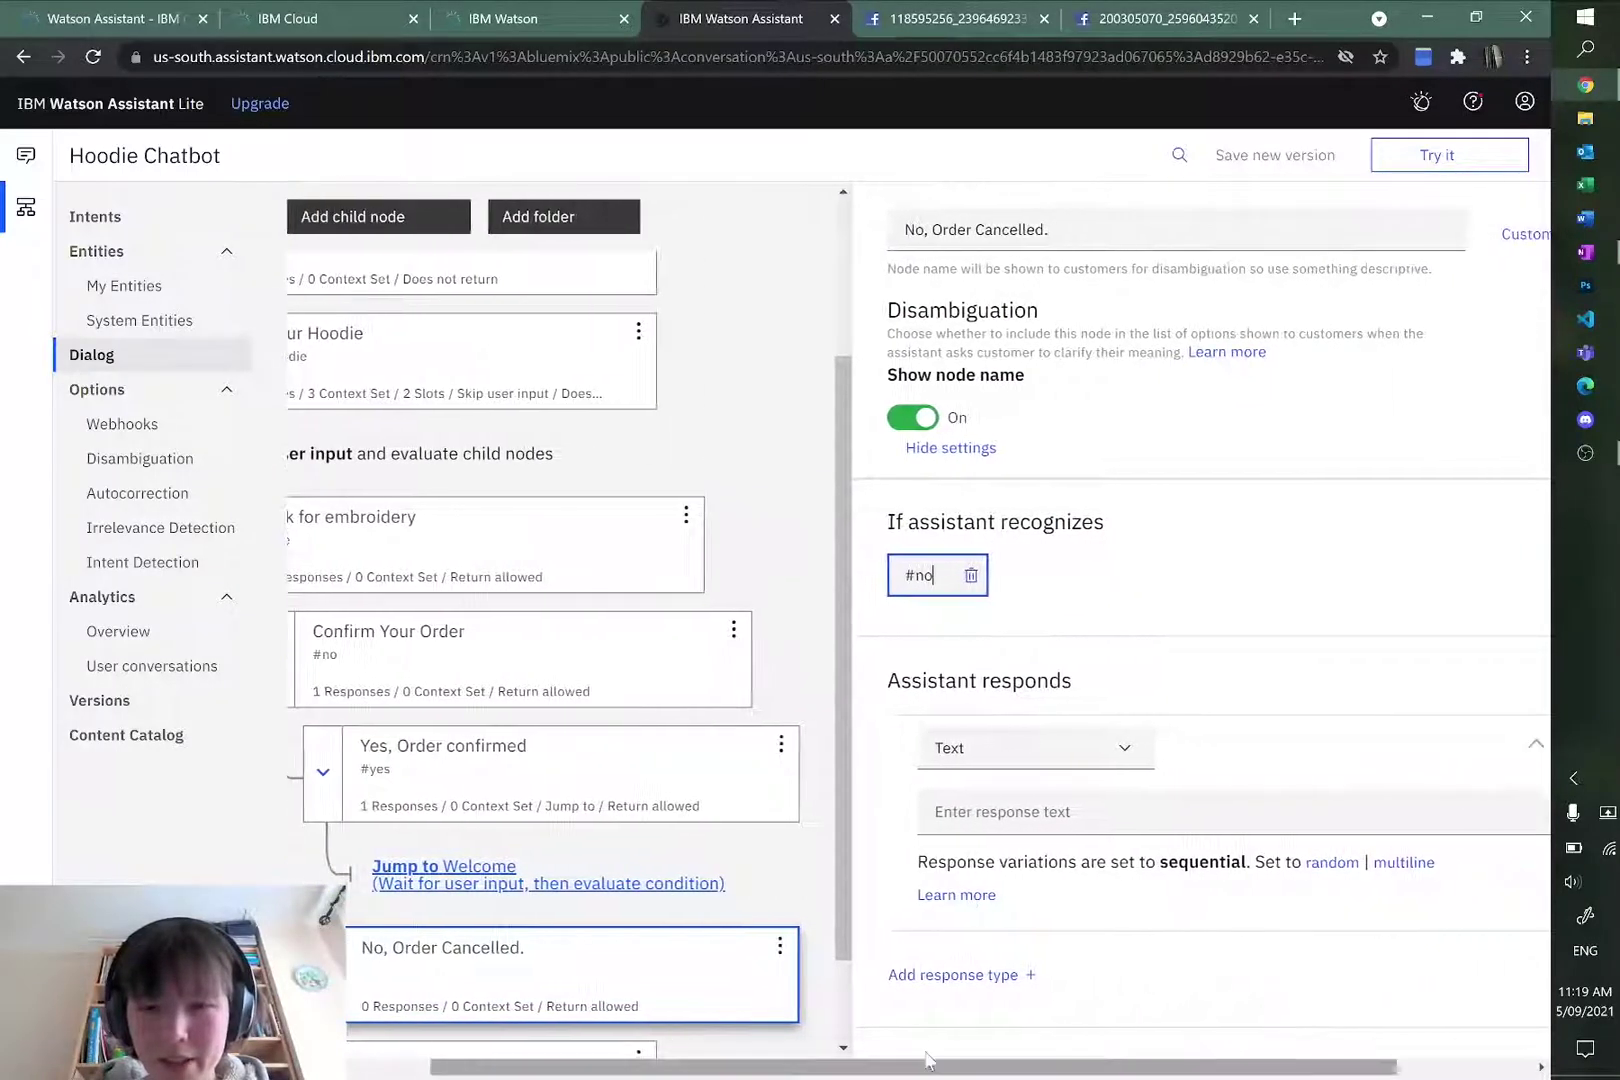
{"action": "left_click", "coordinate": [962, 800]}
{"action": "left_click", "coordinate": [1023, 815]}
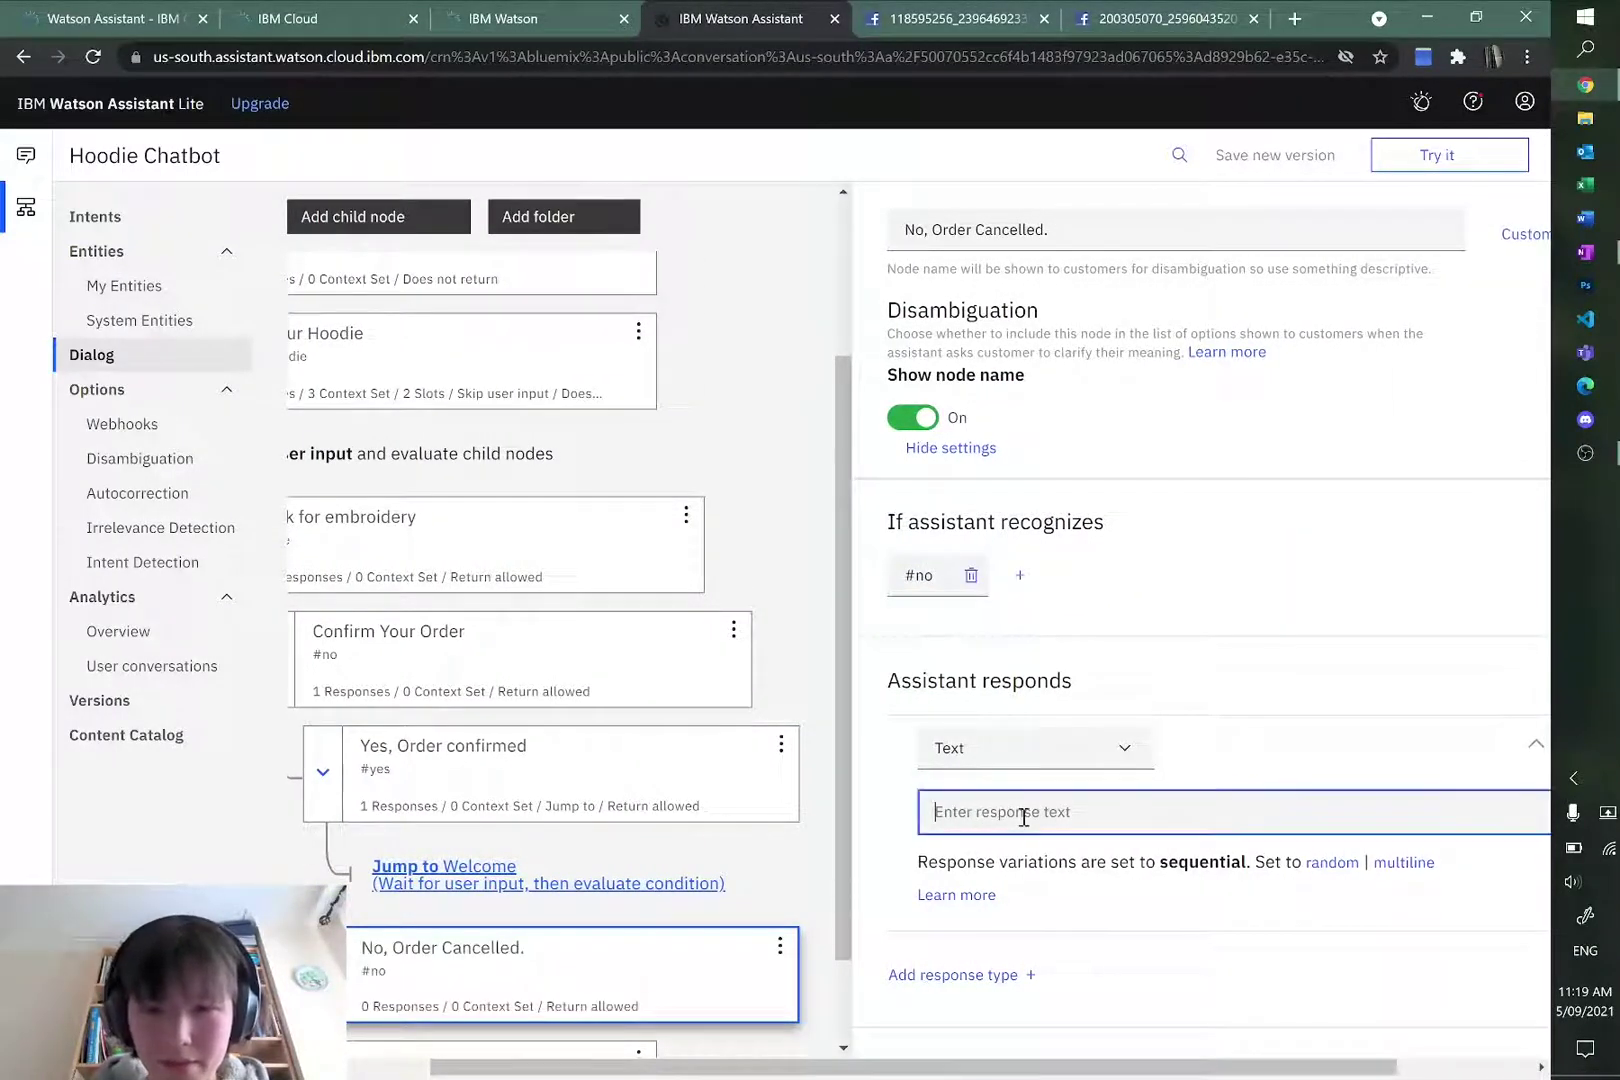
{"action": "type", "text": "Alright. Would you like to enter the d"}
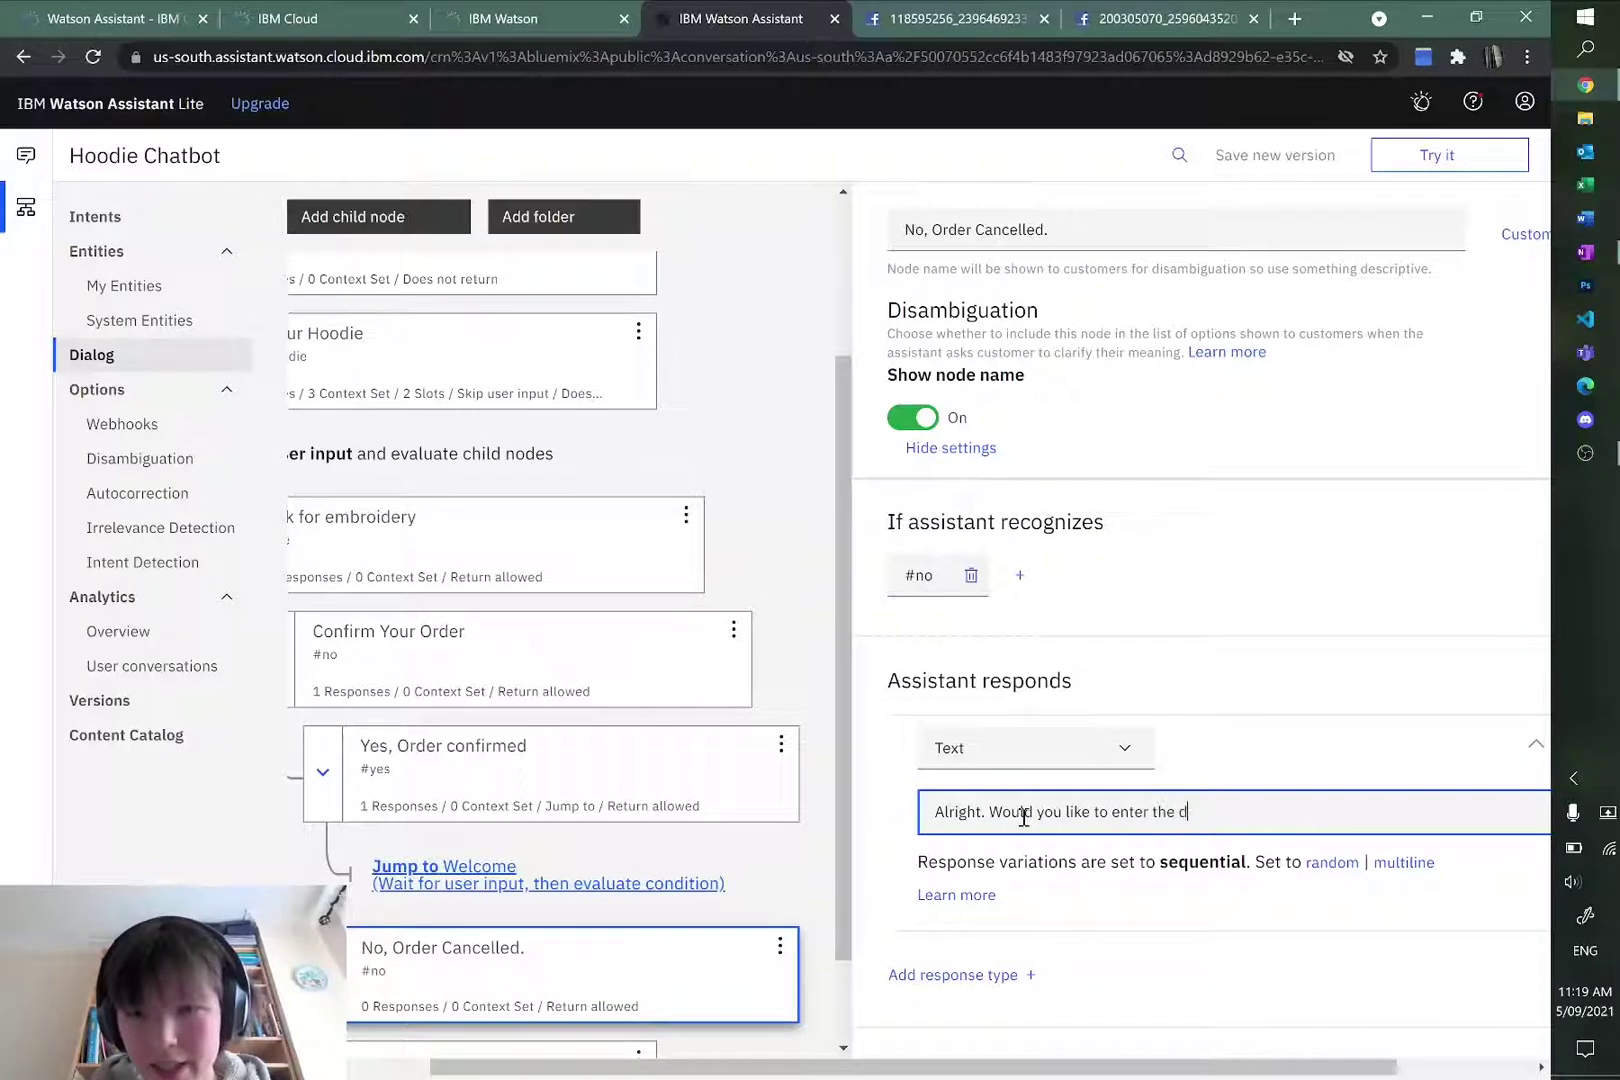
{"action": "key", "text": "BackSpace"}
{"action": "key", "text": "BackSpace"}
{"action": "key", "text": "BackSpace"}
{"action": "key", "text": "BackSpace"}
{"action": "key", "text": "BackSpace"}
{"action": "key", "text": "BackSpace"}
{"action": "key", "text": "BackSpace"}
{"action": "key", "text": "BackSpace"}
{"action": "key", "text": "BackSpace"}
{"action": "key", "text": "BackSpace"}
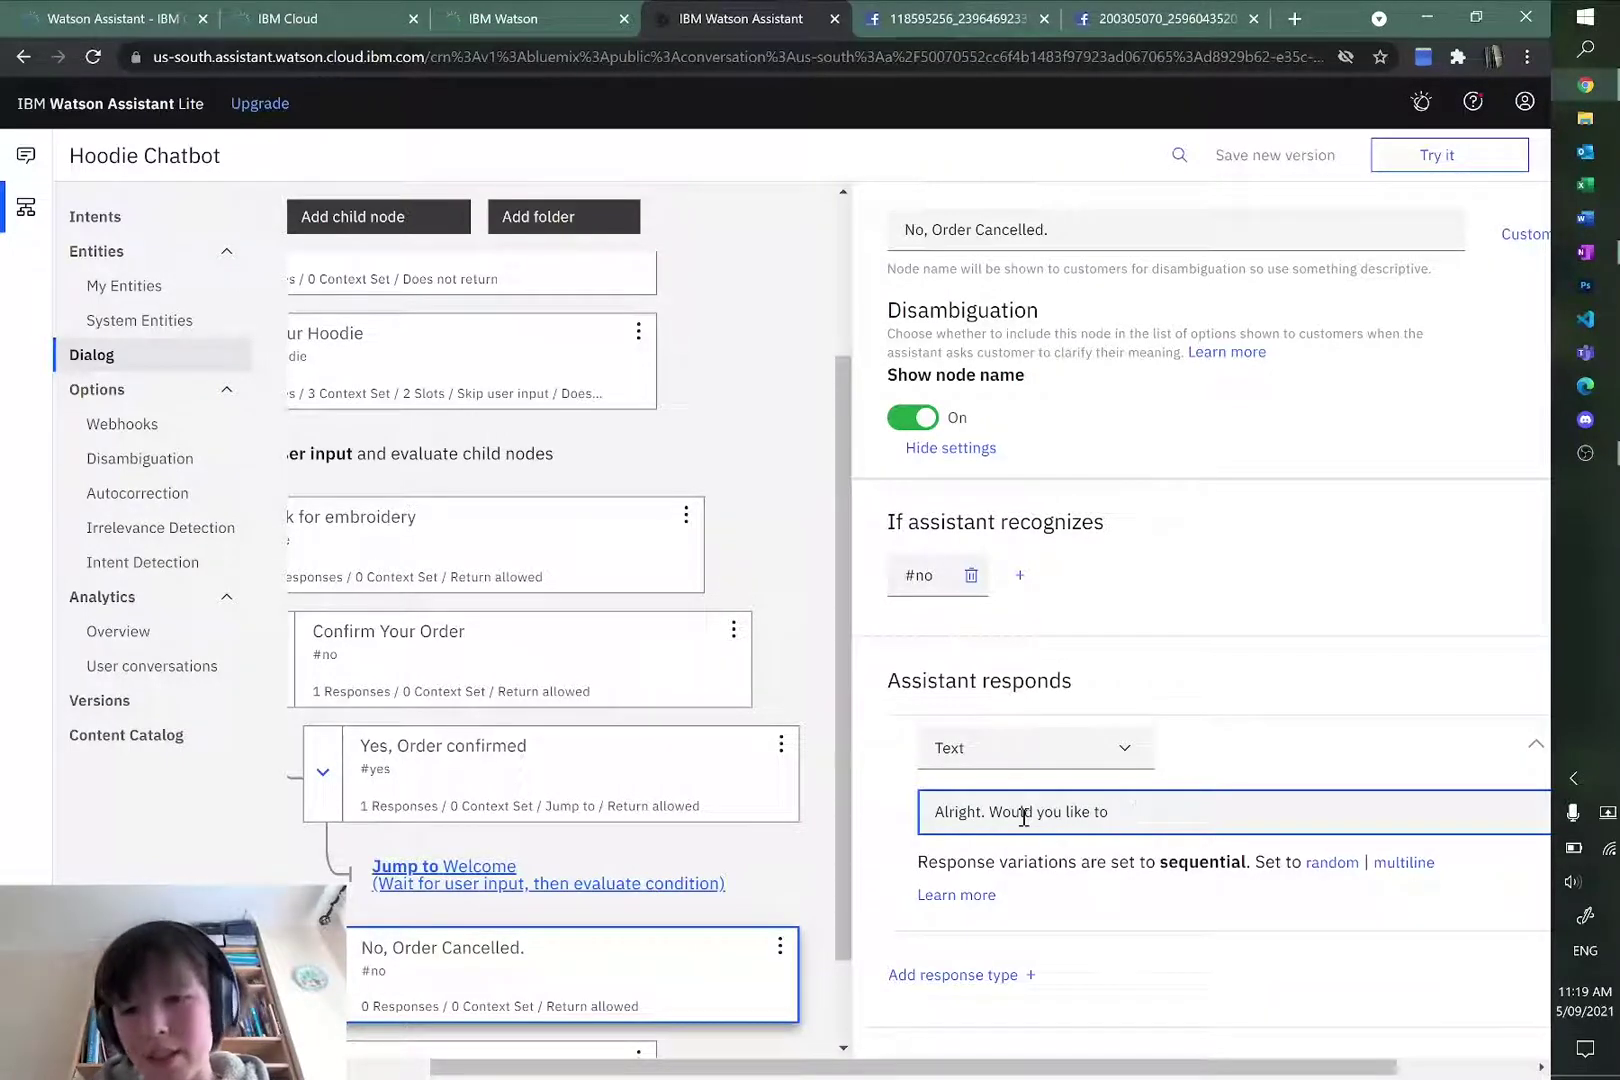
{"action": "type", "text": "re-ene"}
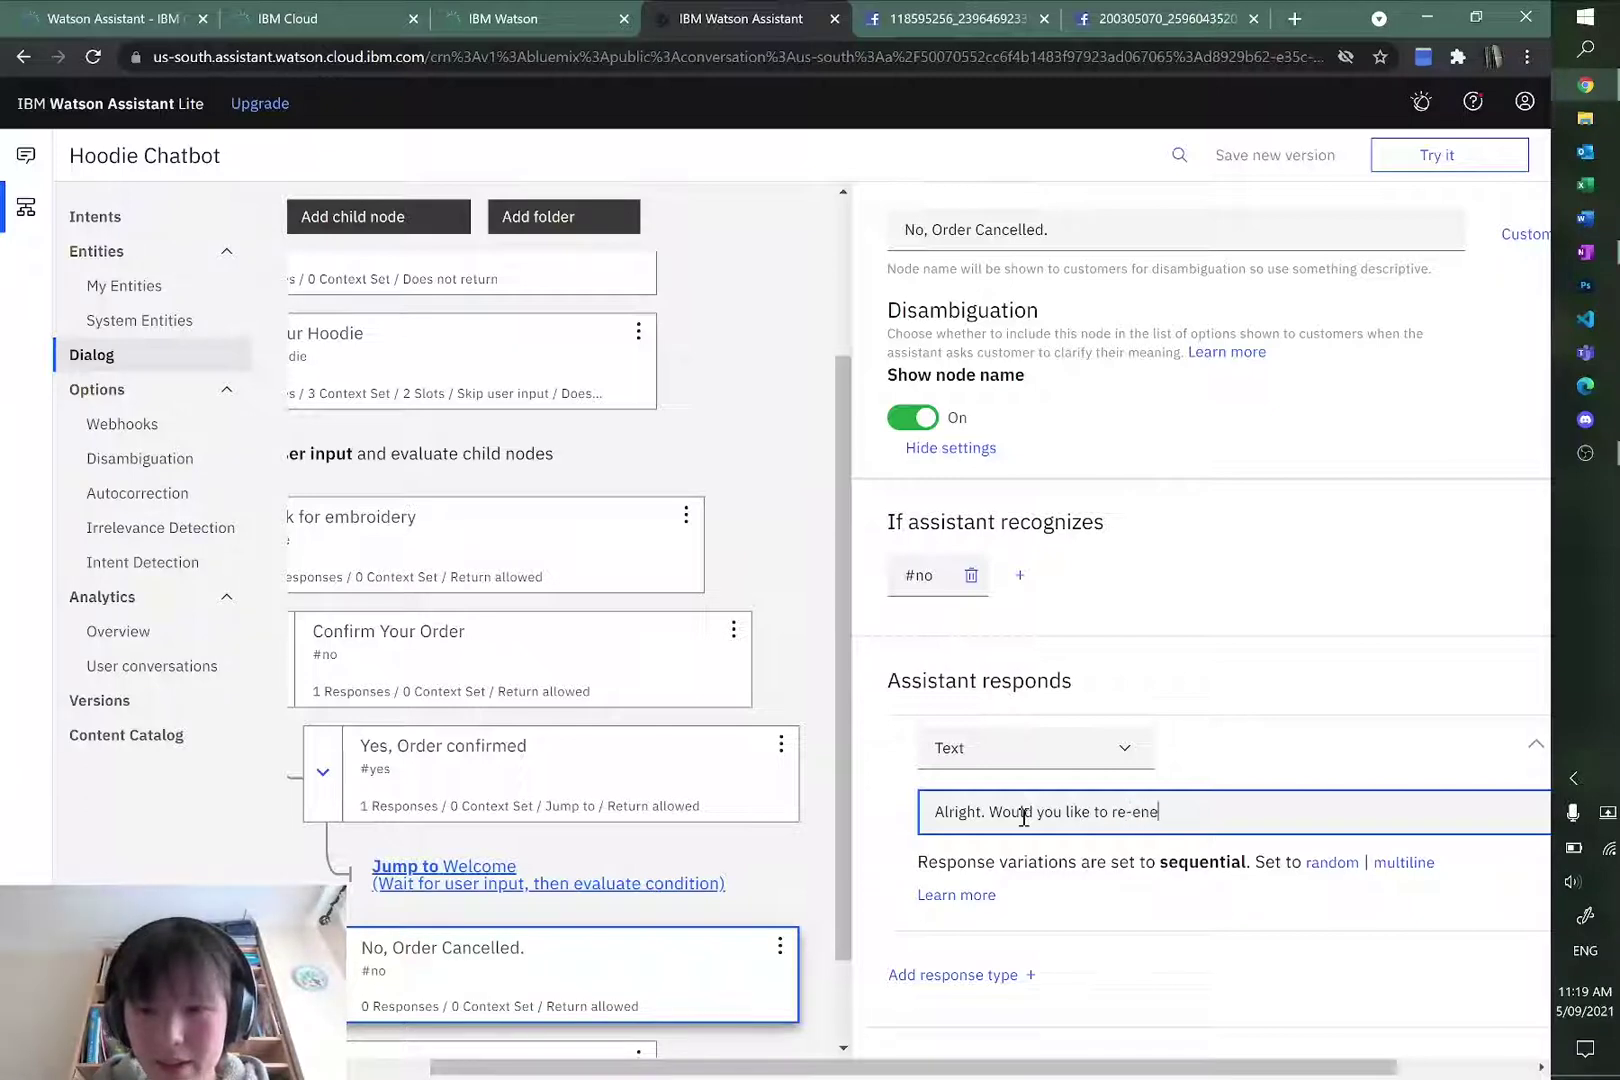
{"action": "type", "text": "ter th"}
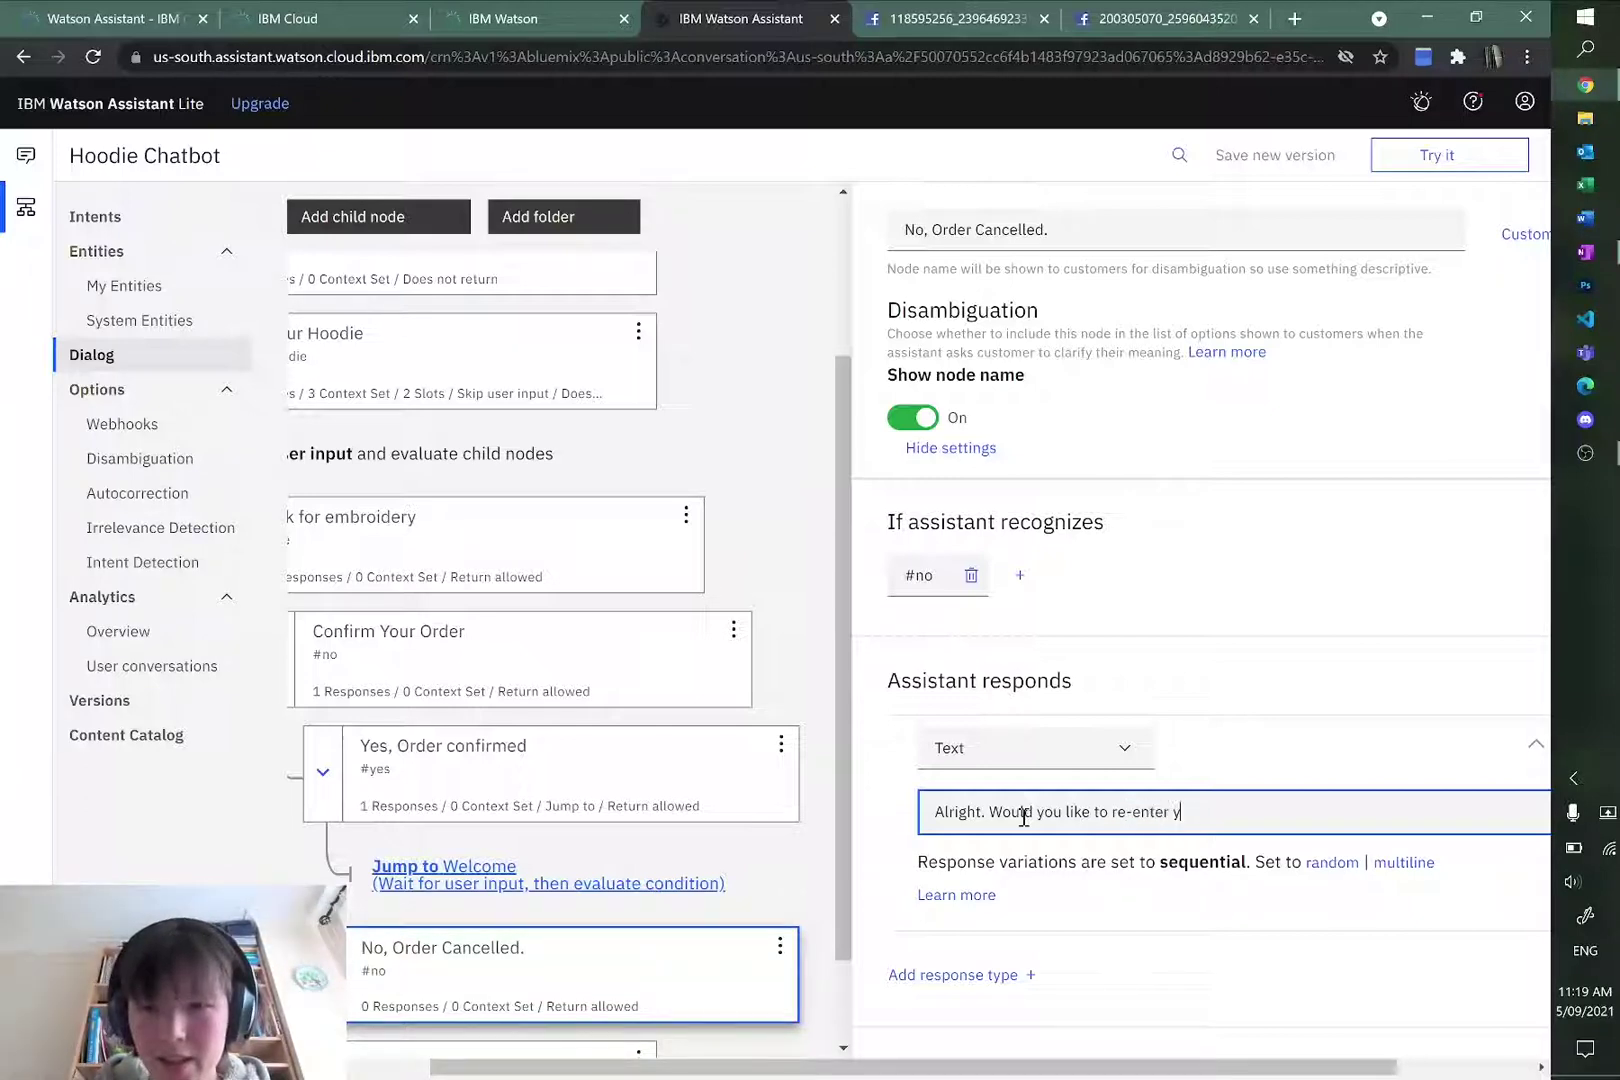
{"action": "type", "text": "oie d"}
{"action": "key", "text": "BackSpace"}
{"action": "key", "text": "BackSpace"}
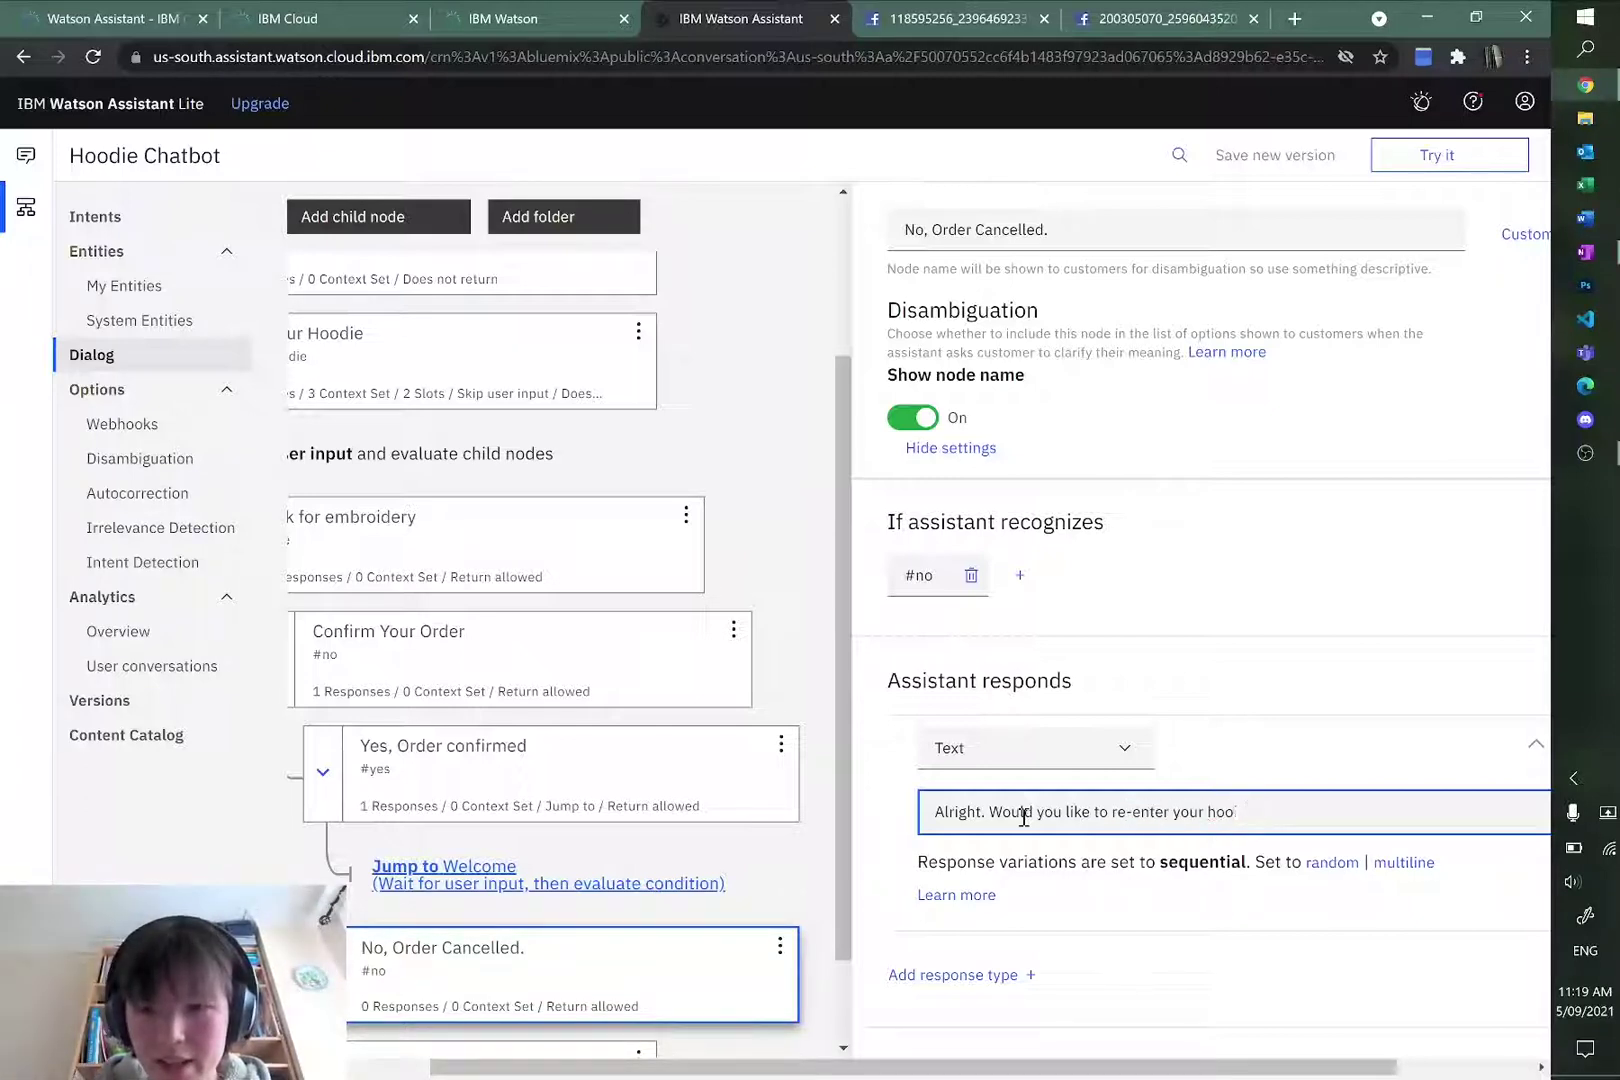
{"action": "type", "text": "die details?"}
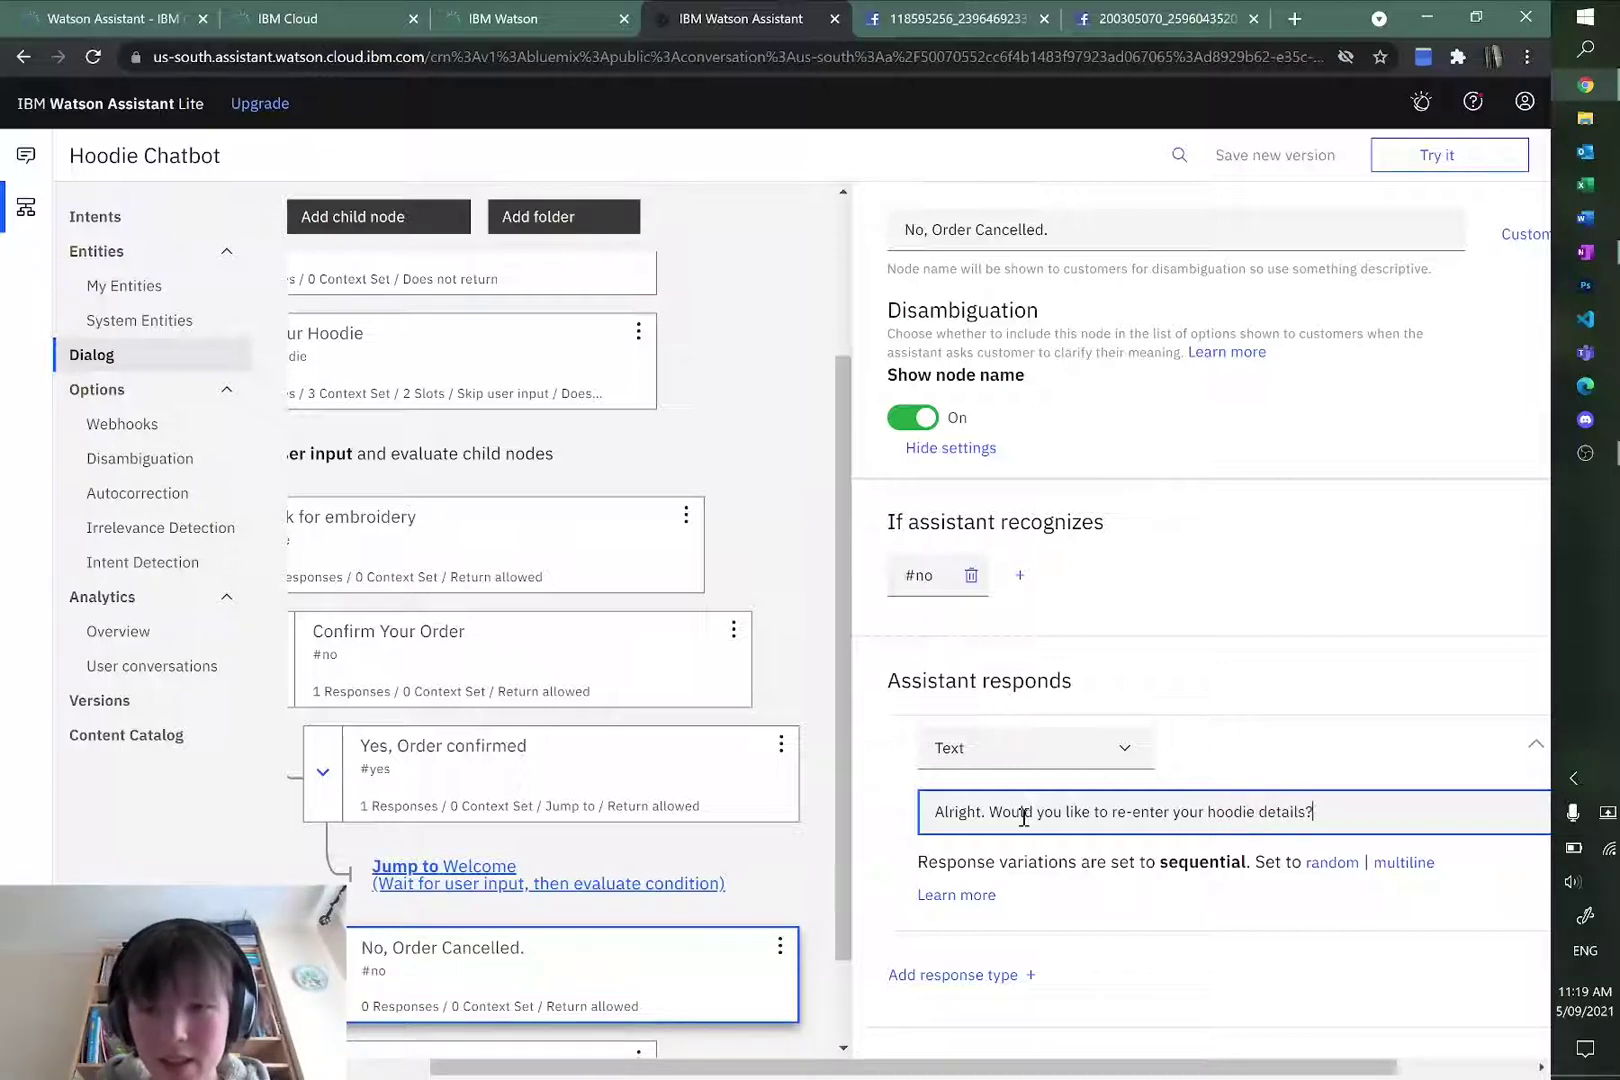
{"action": "key", "text": "alt+Tab"}
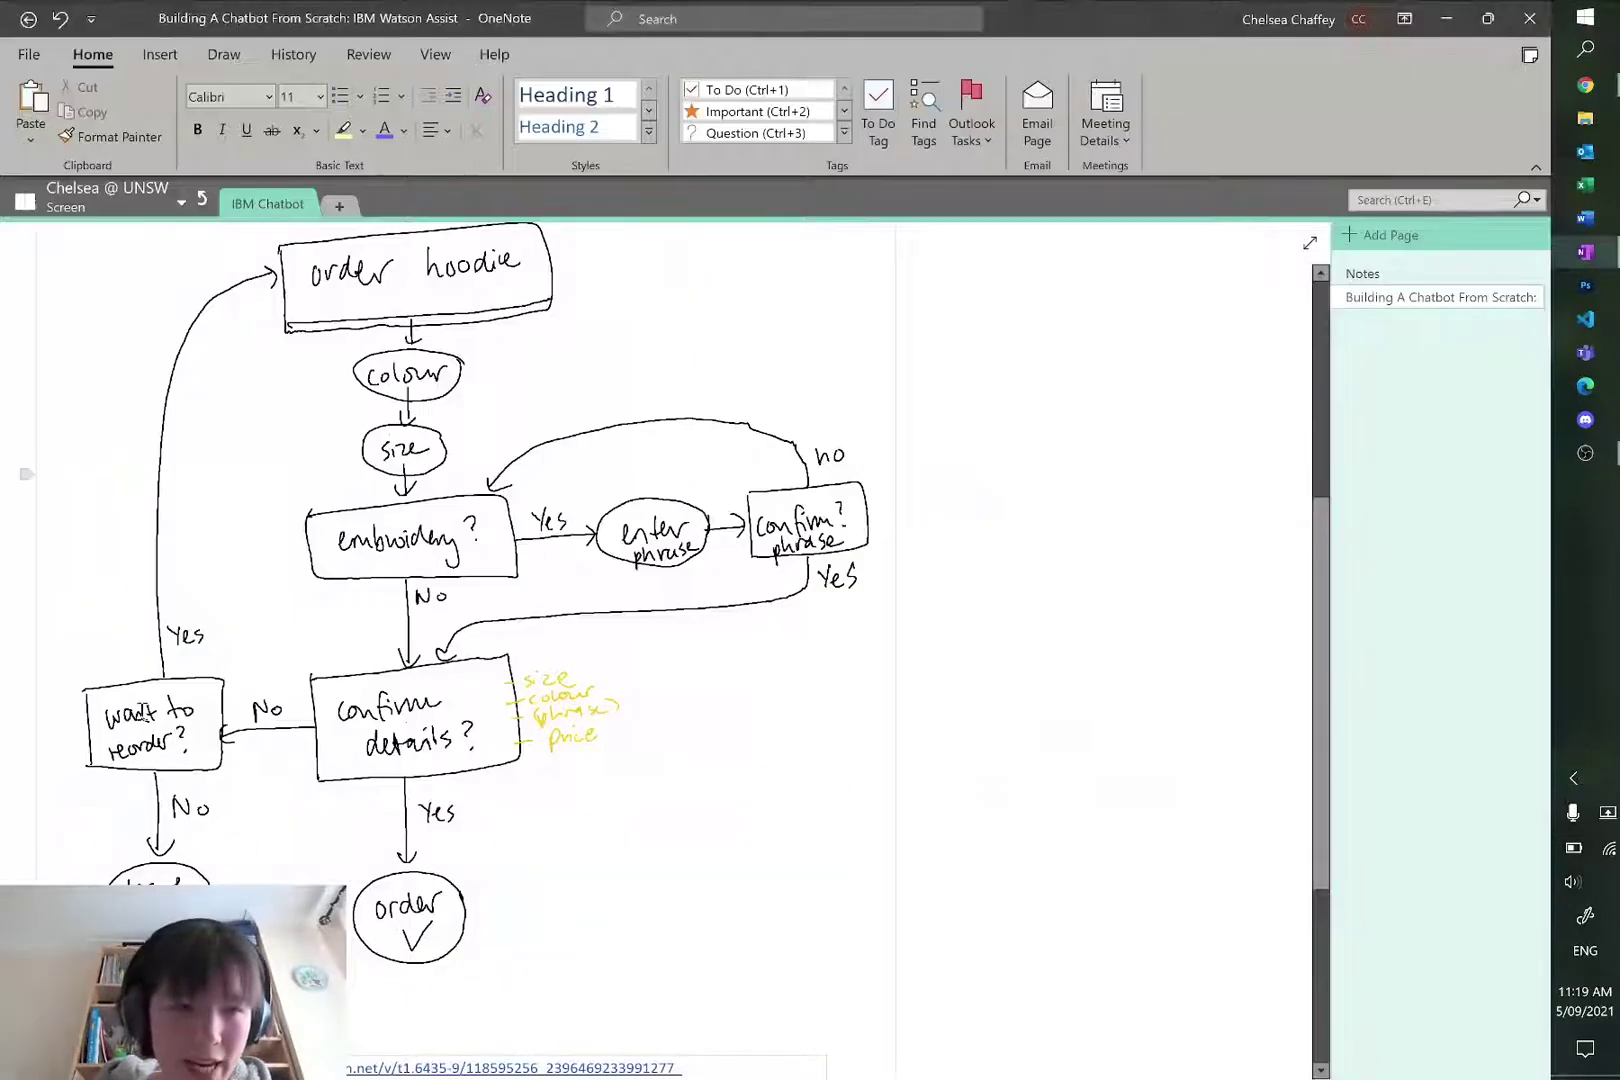
{"action": "key", "text": "alt+Tab"}
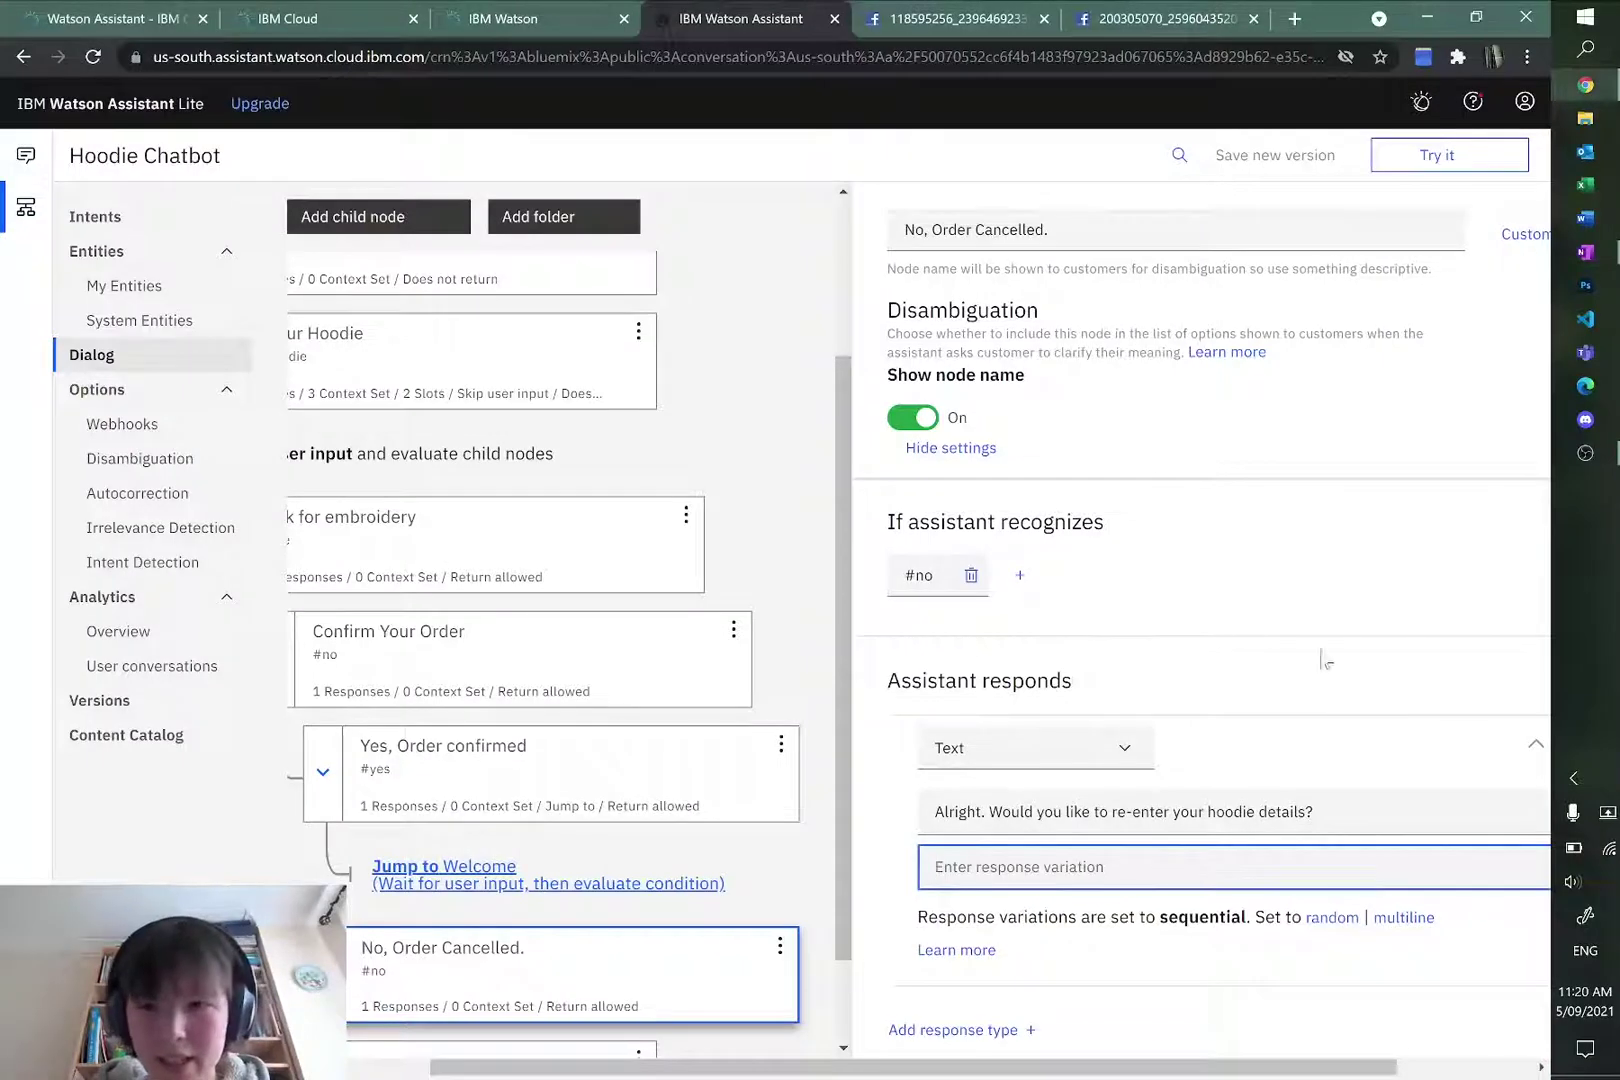
Step: Add a child node under No, Order Cancelled. with condition #yes
{"action": "scroll", "coordinate": [582, 770], "scroll_direction": "down", "scroll_amount": 1}
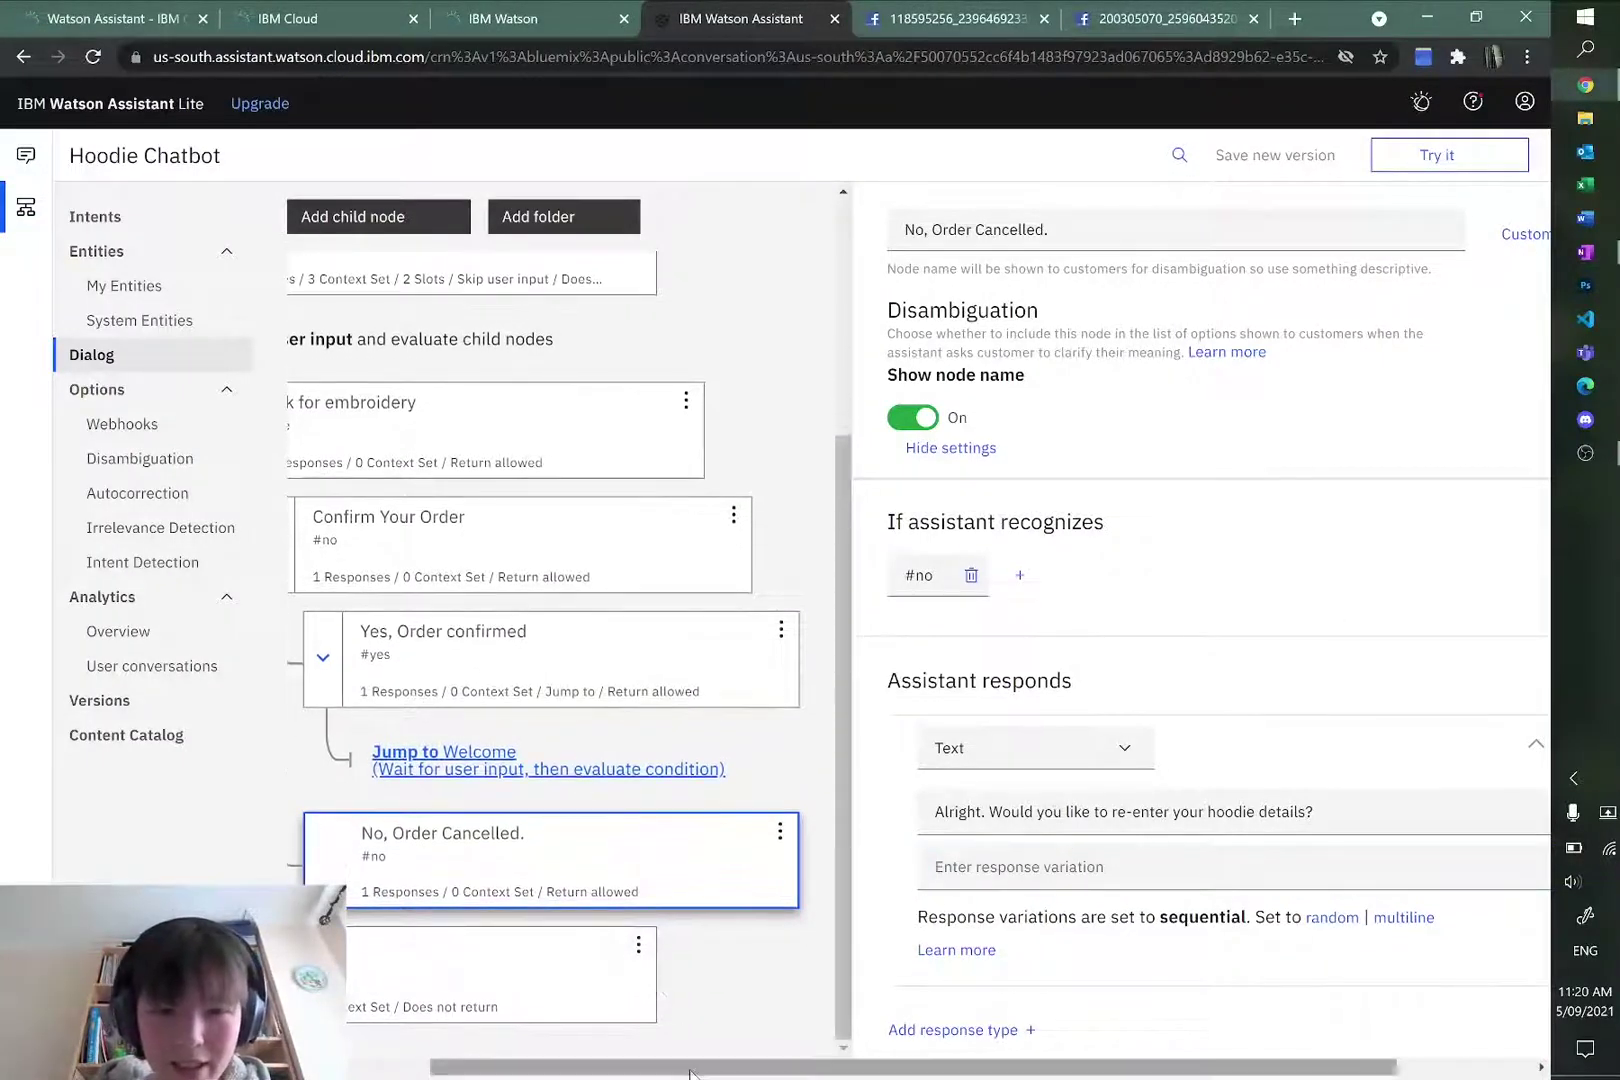
{"action": "left_click_drag", "start_coordinate": [690, 1072], "coordinate": [606, 1070]}
{"action": "left_click", "coordinate": [943, 828]}
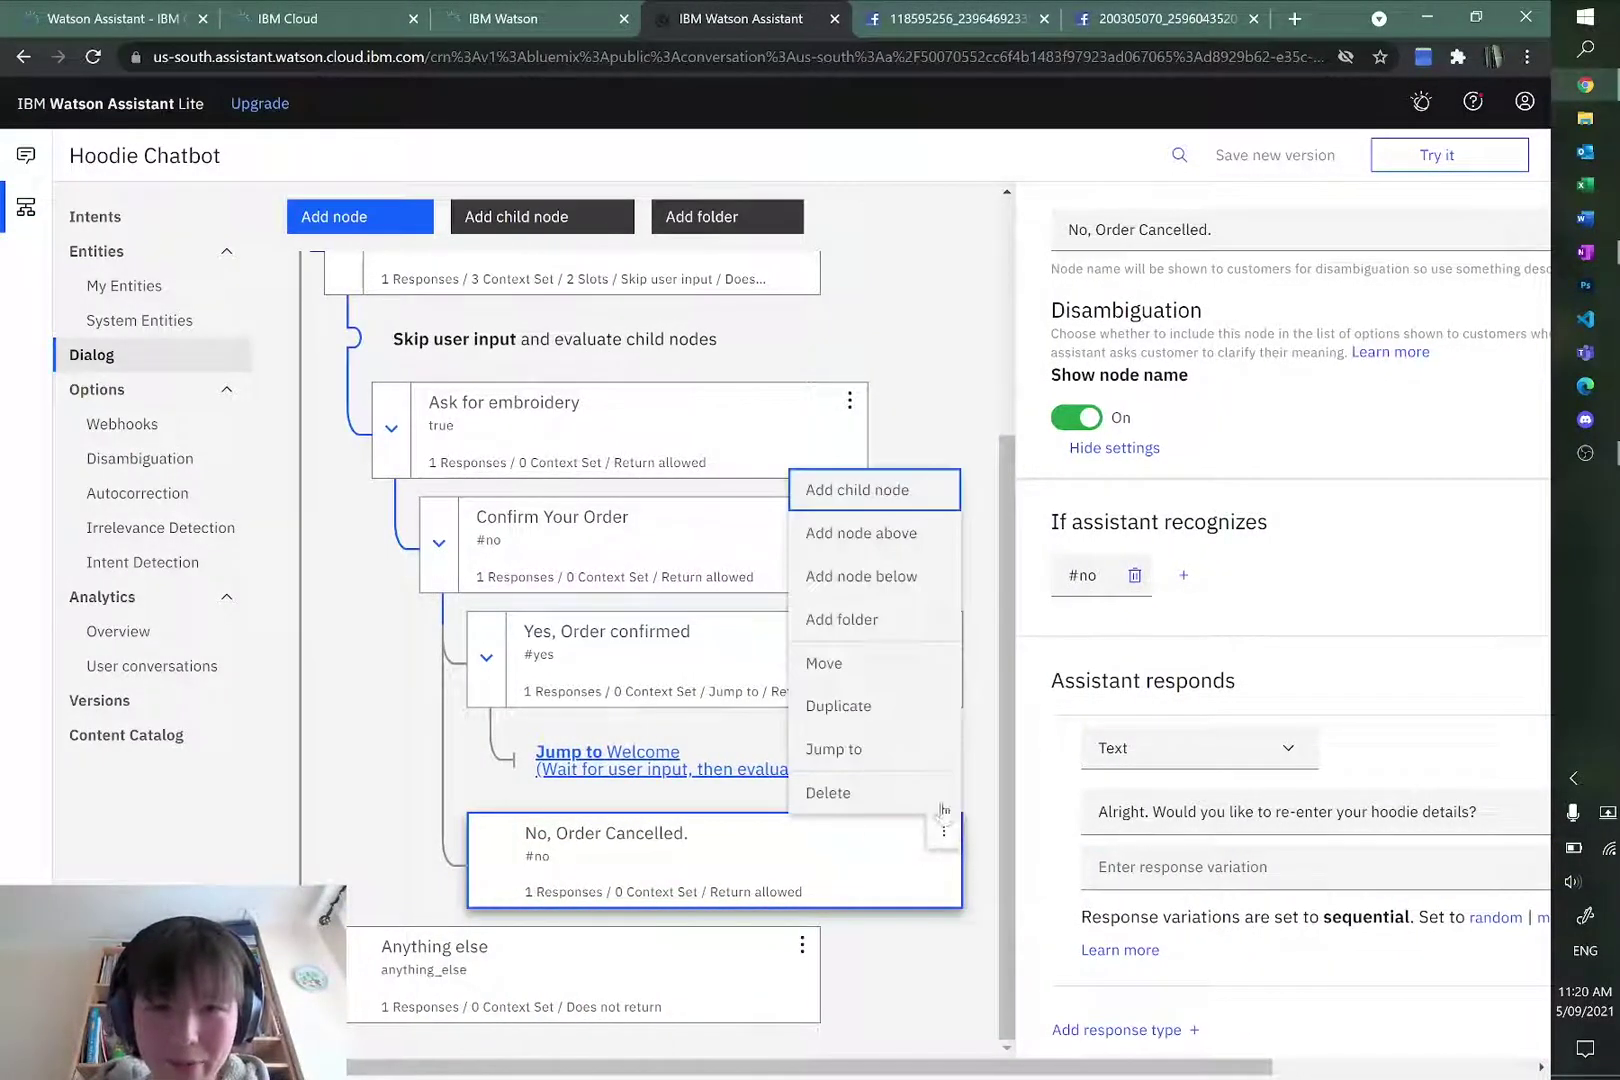
{"action": "left_click", "coordinate": [885, 490]}
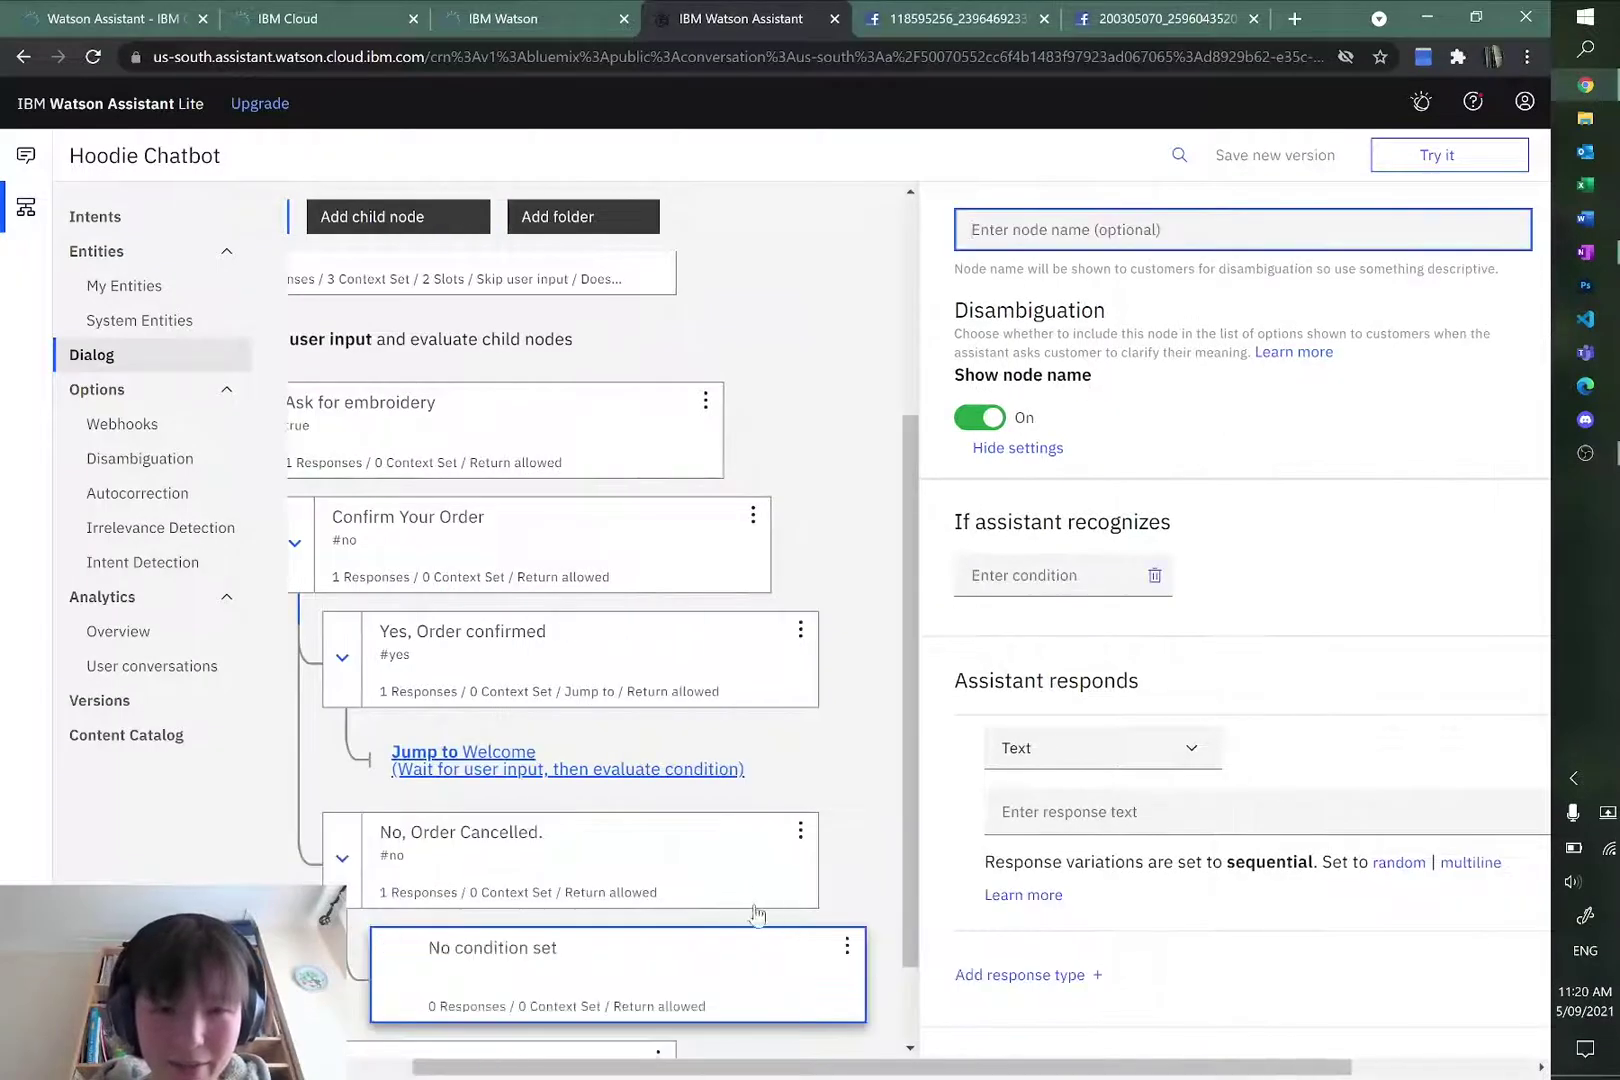
{"action": "left_click", "coordinate": [1066, 576]}
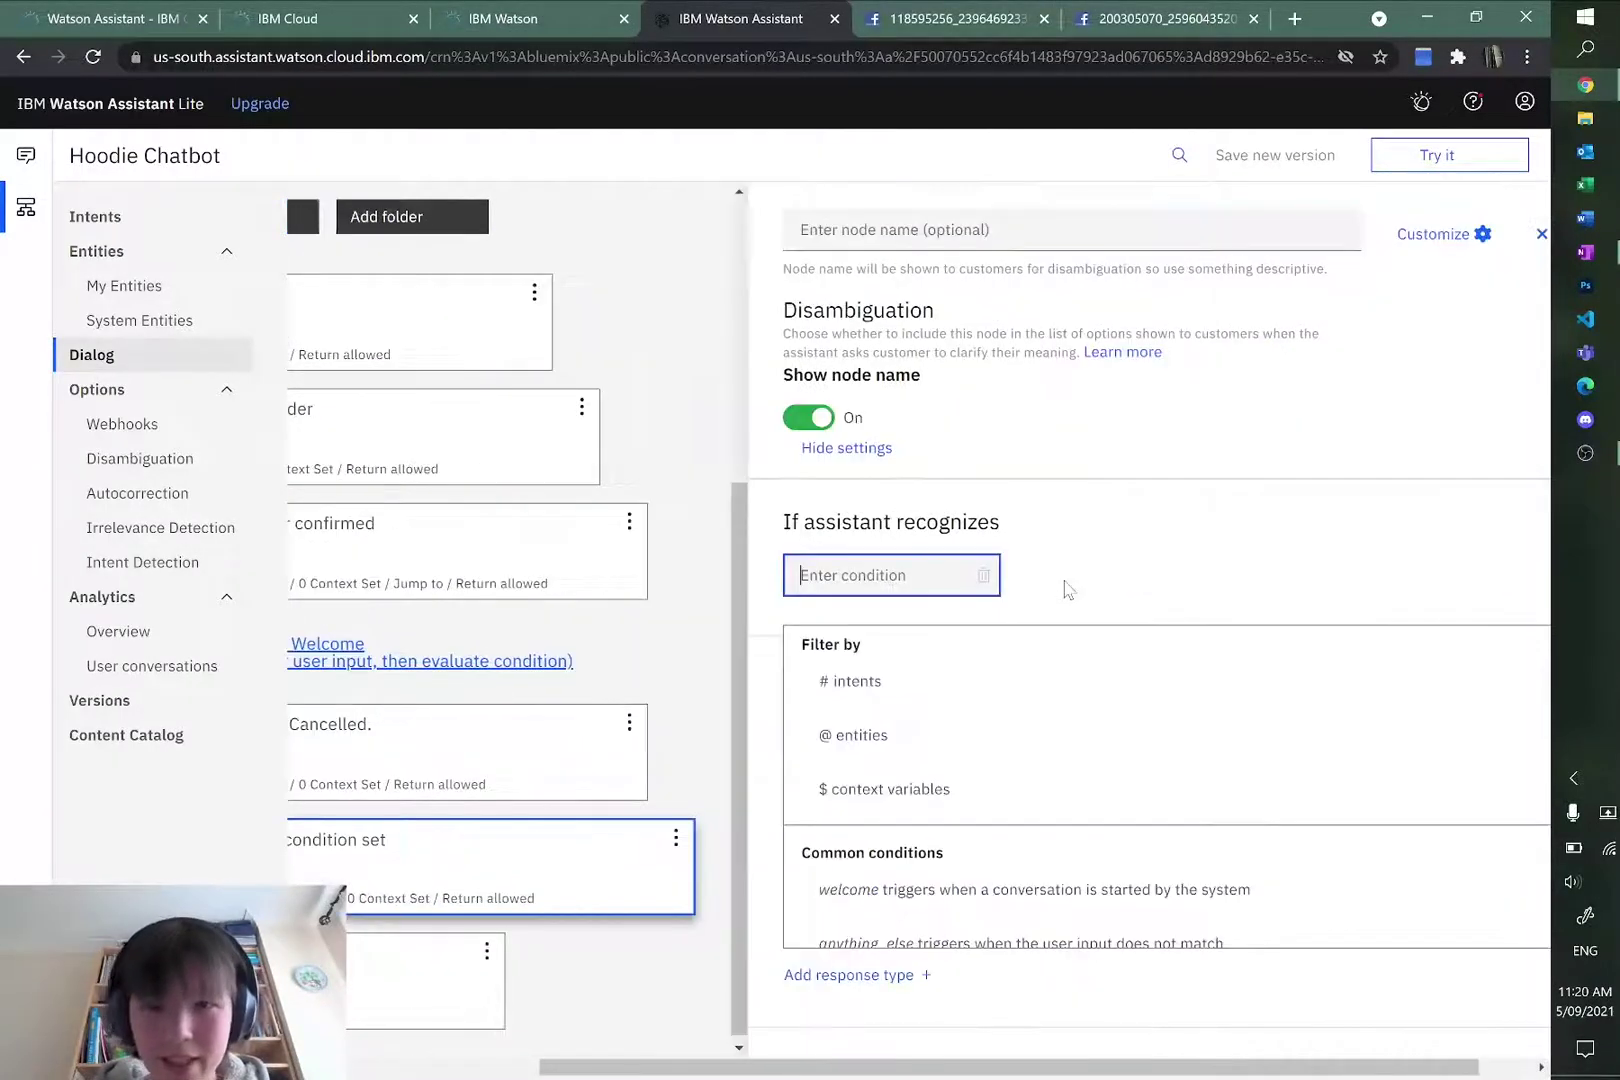
{"action": "type", "text": "#"}
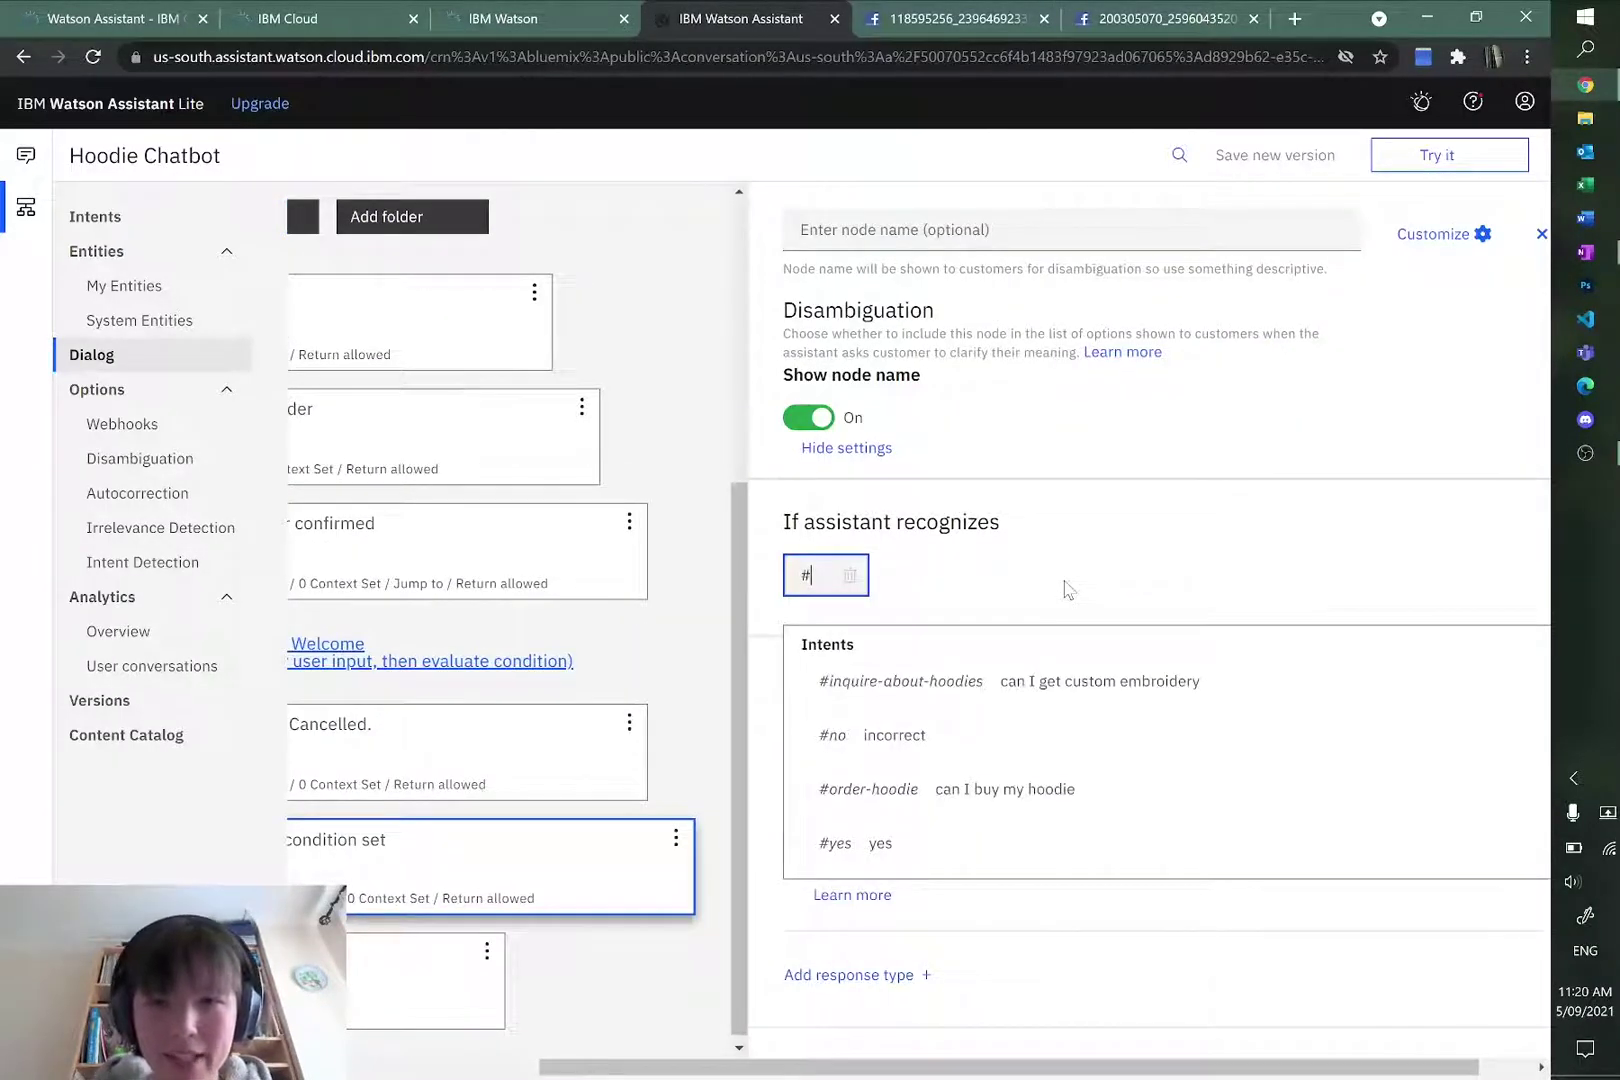
{"action": "type", "text": "yes"}
{"action": "key", "text": "Return"}
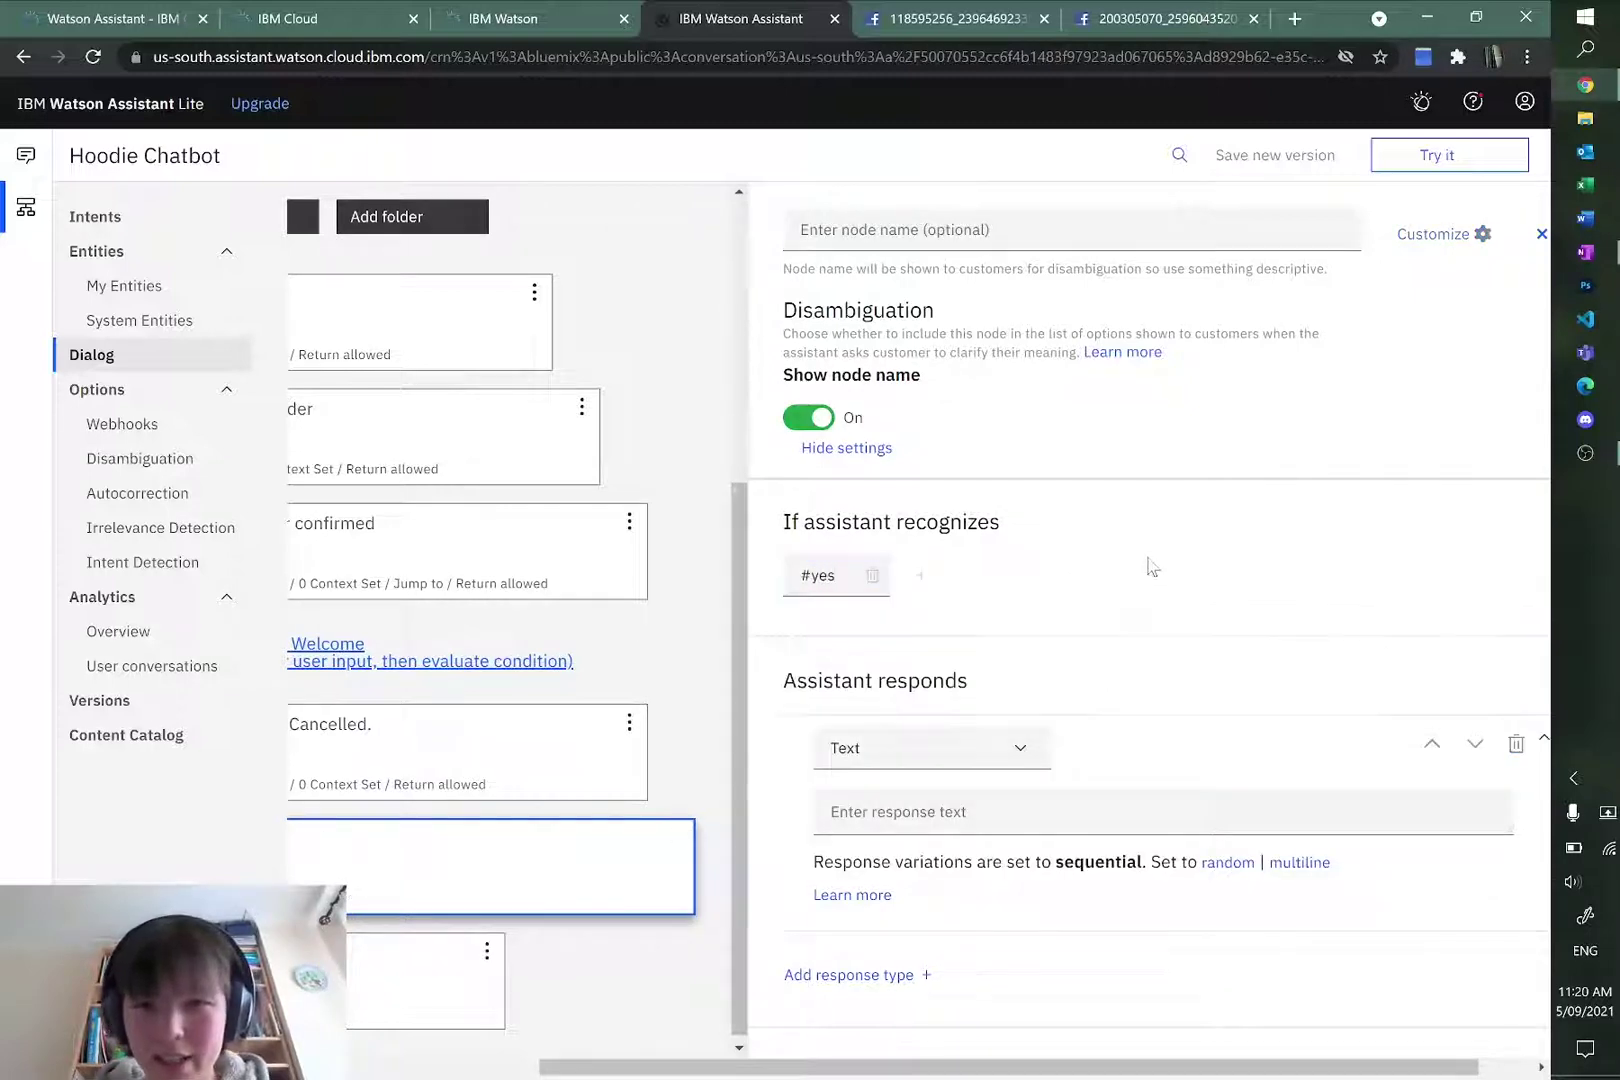
Step: Review the node's after-response choices, leaving the next step unchanged
{"action": "scroll", "coordinate": [1226, 694], "scroll_direction": "down", "scroll_amount": 2}
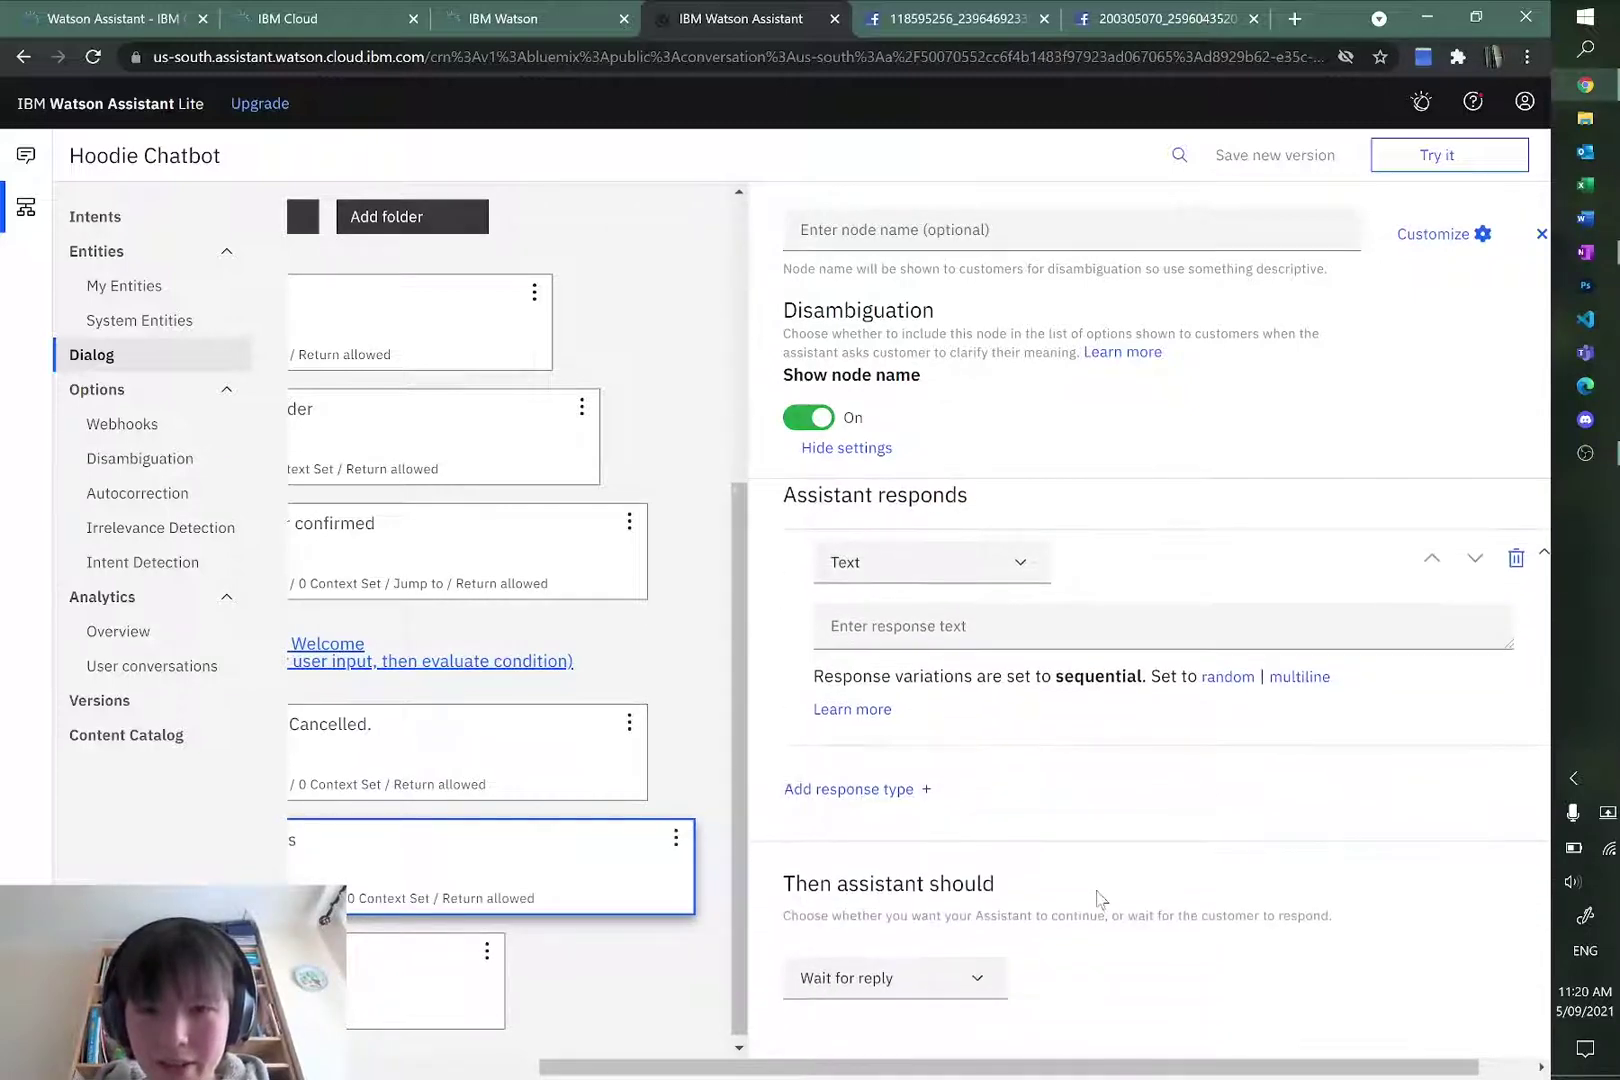
{"action": "left_click", "coordinate": [937, 978]}
{"action": "left_click", "coordinate": [931, 622]}
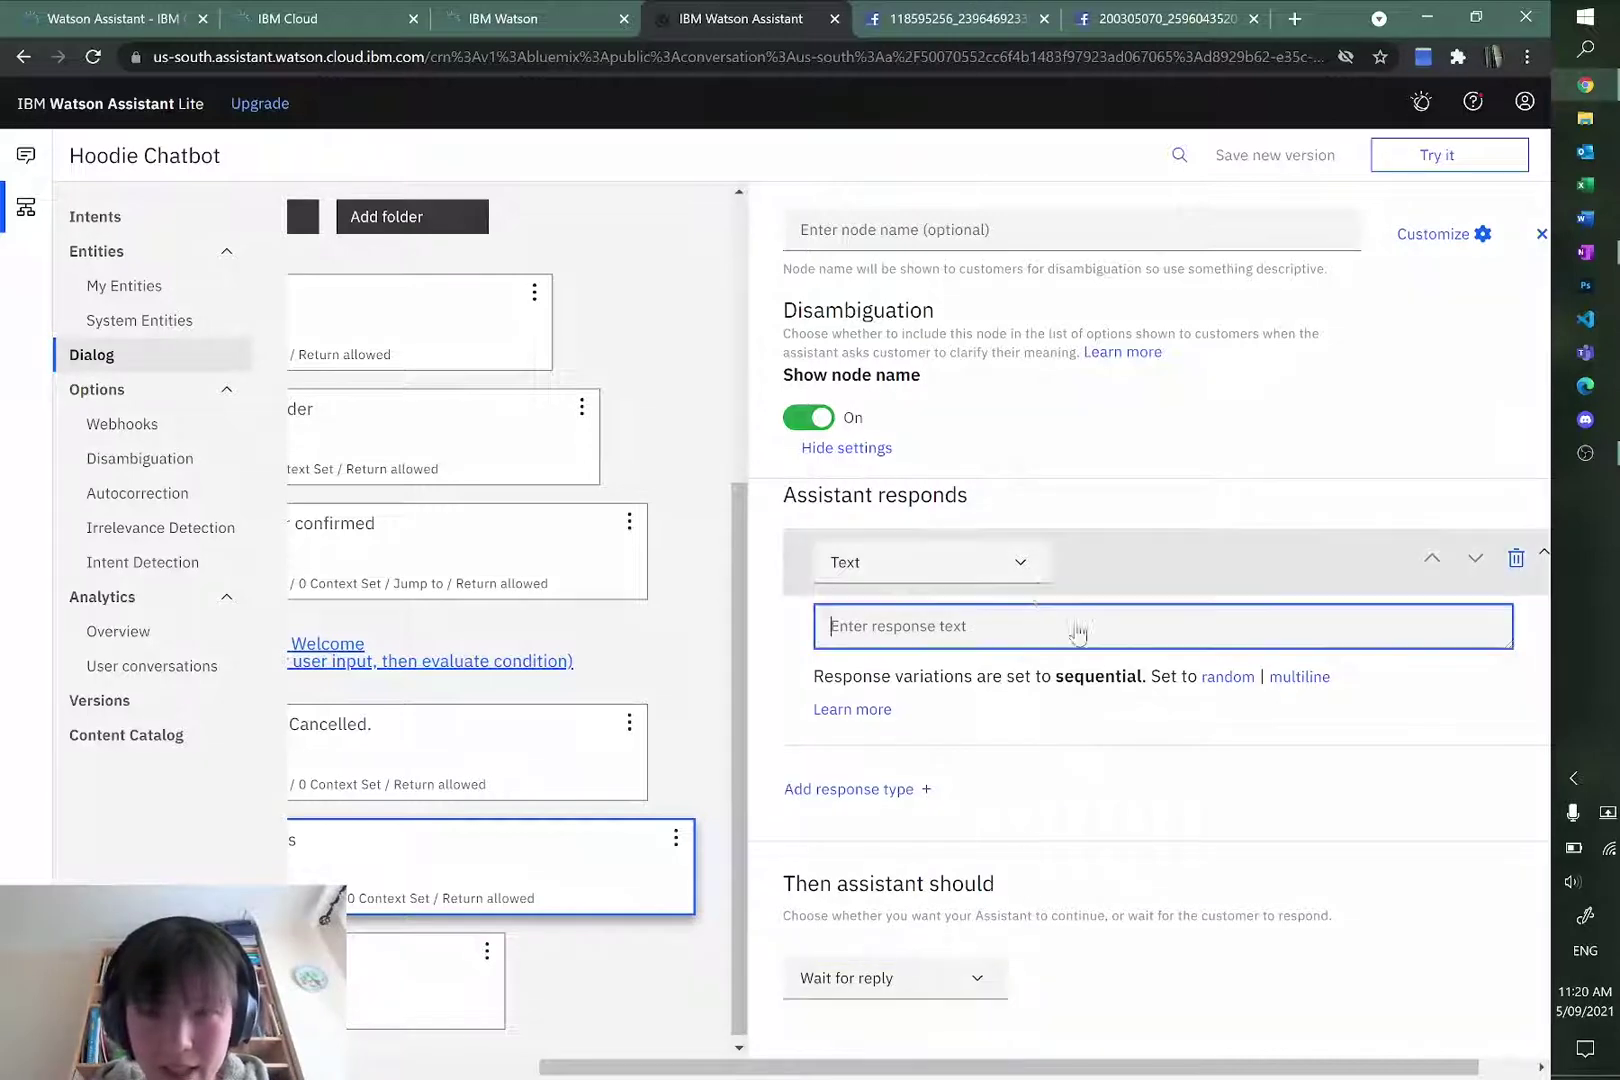
{"action": "scroll", "coordinate": [1078, 700], "scroll_direction": "up", "scroll_amount": 2}
{"action": "left_click_drag", "start_coordinate": [976, 1064], "coordinate": [731, 1066]}
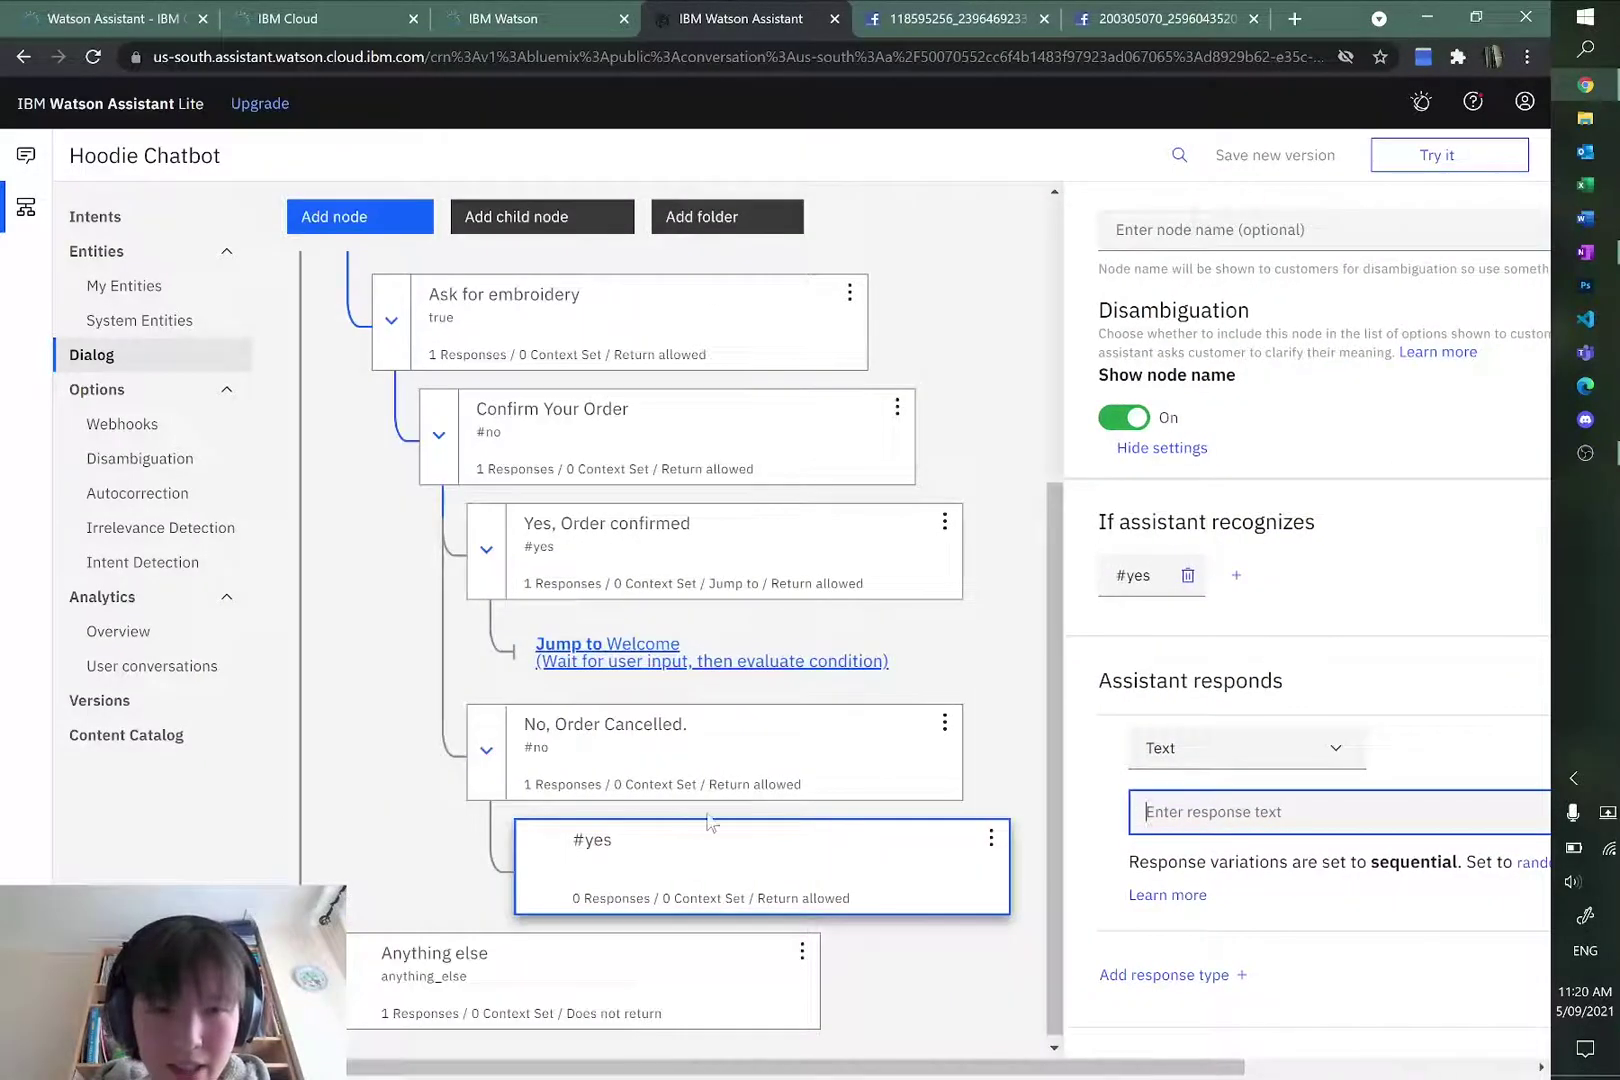
{"action": "scroll", "coordinate": [713, 824], "scroll_direction": "up", "scroll_amount": 5}
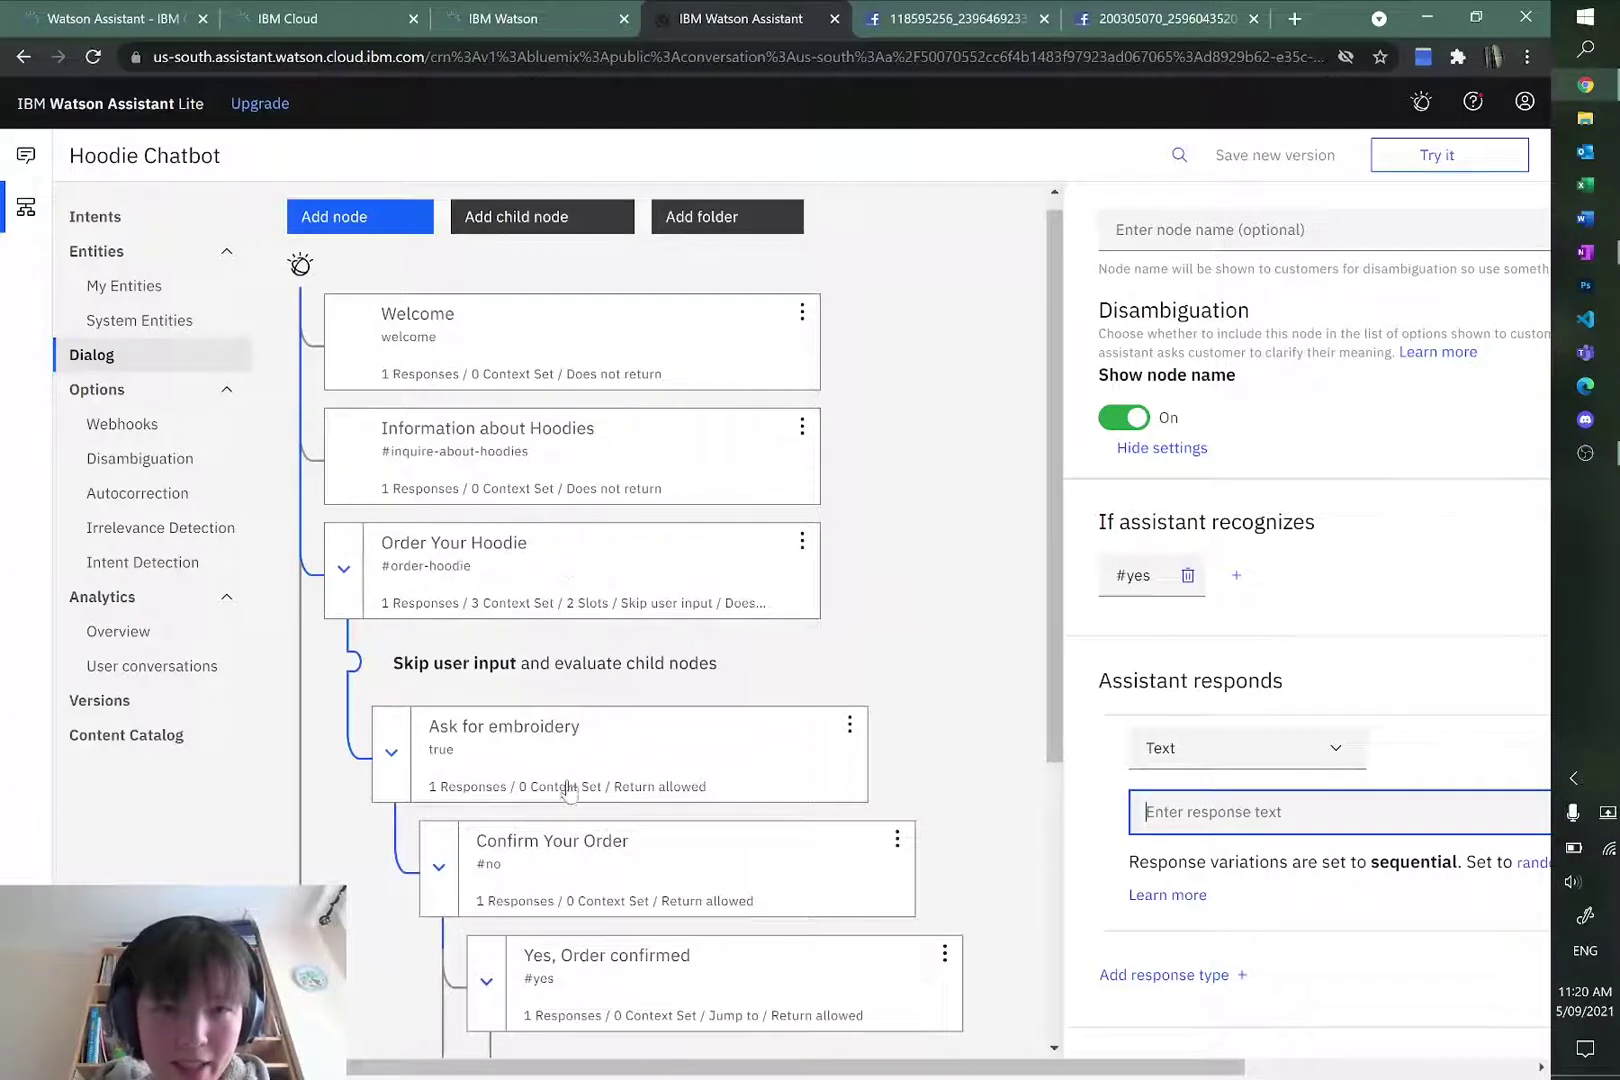
{"action": "scroll", "coordinate": [752, 697], "scroll_direction": "down", "scroll_amount": 4}
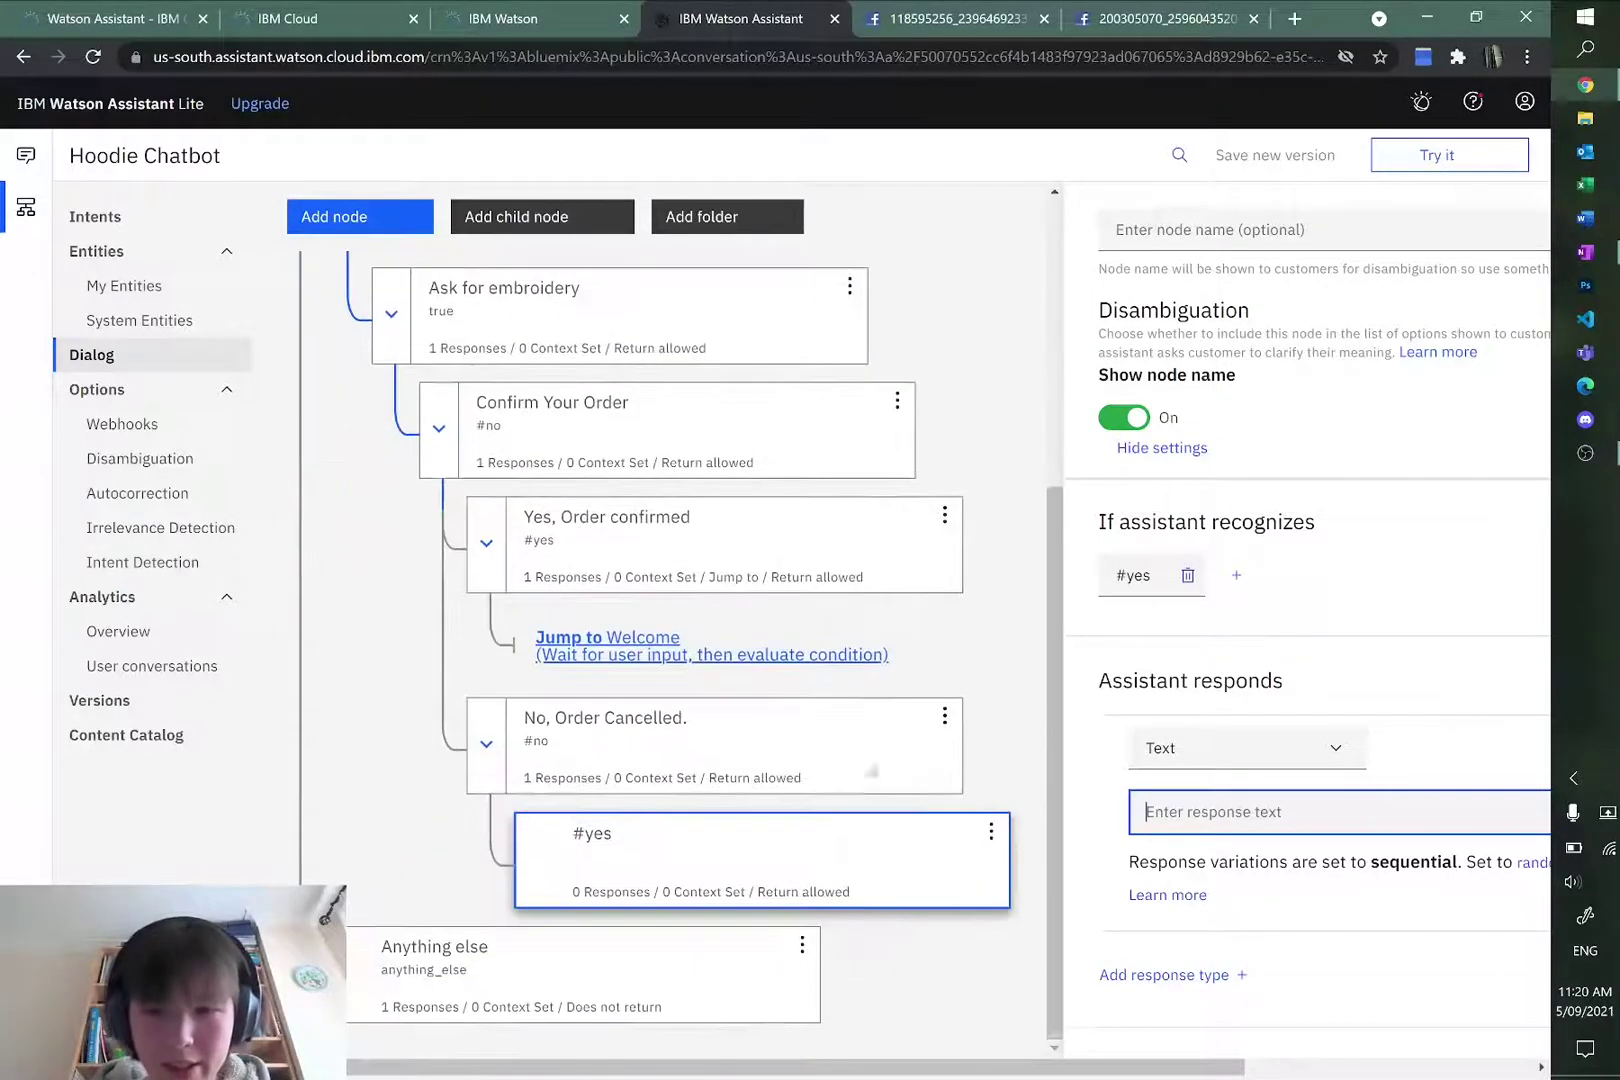
{"action": "left_click_drag", "start_coordinate": [896, 1063], "coordinate": [1140, 1064]}
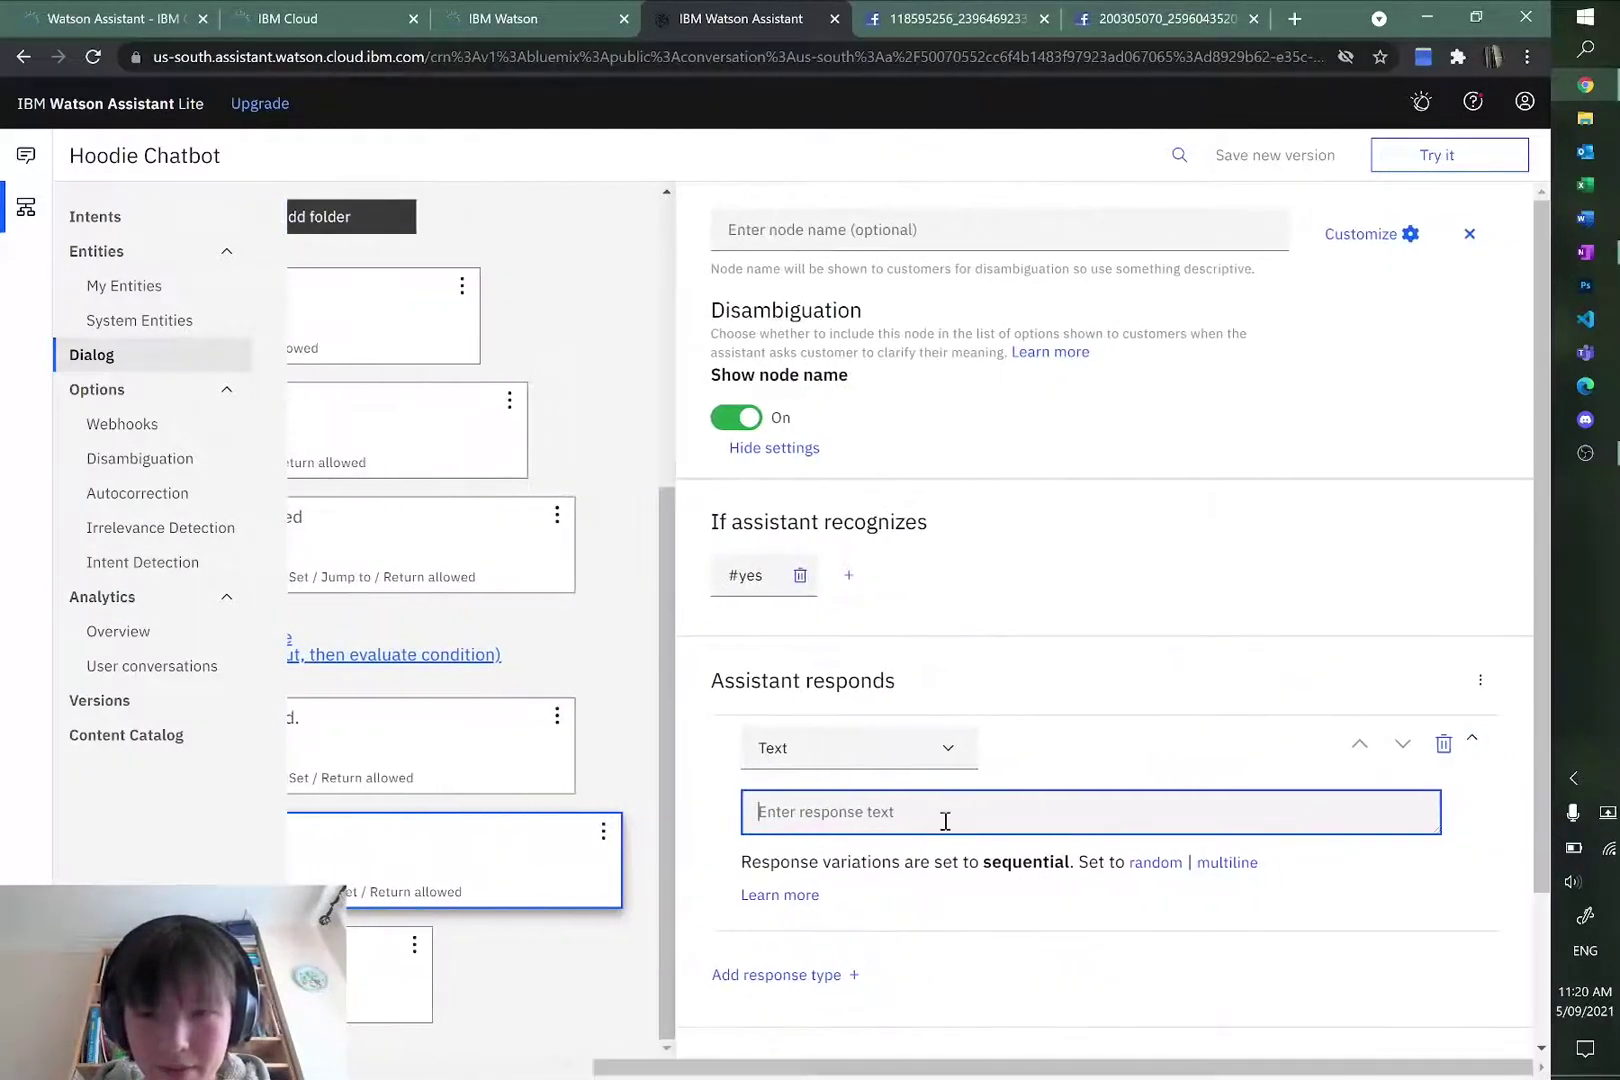
Step: Set the #yes node's reply to 'Please enter the details again.'
{"action": "type", "text": "Alright"}
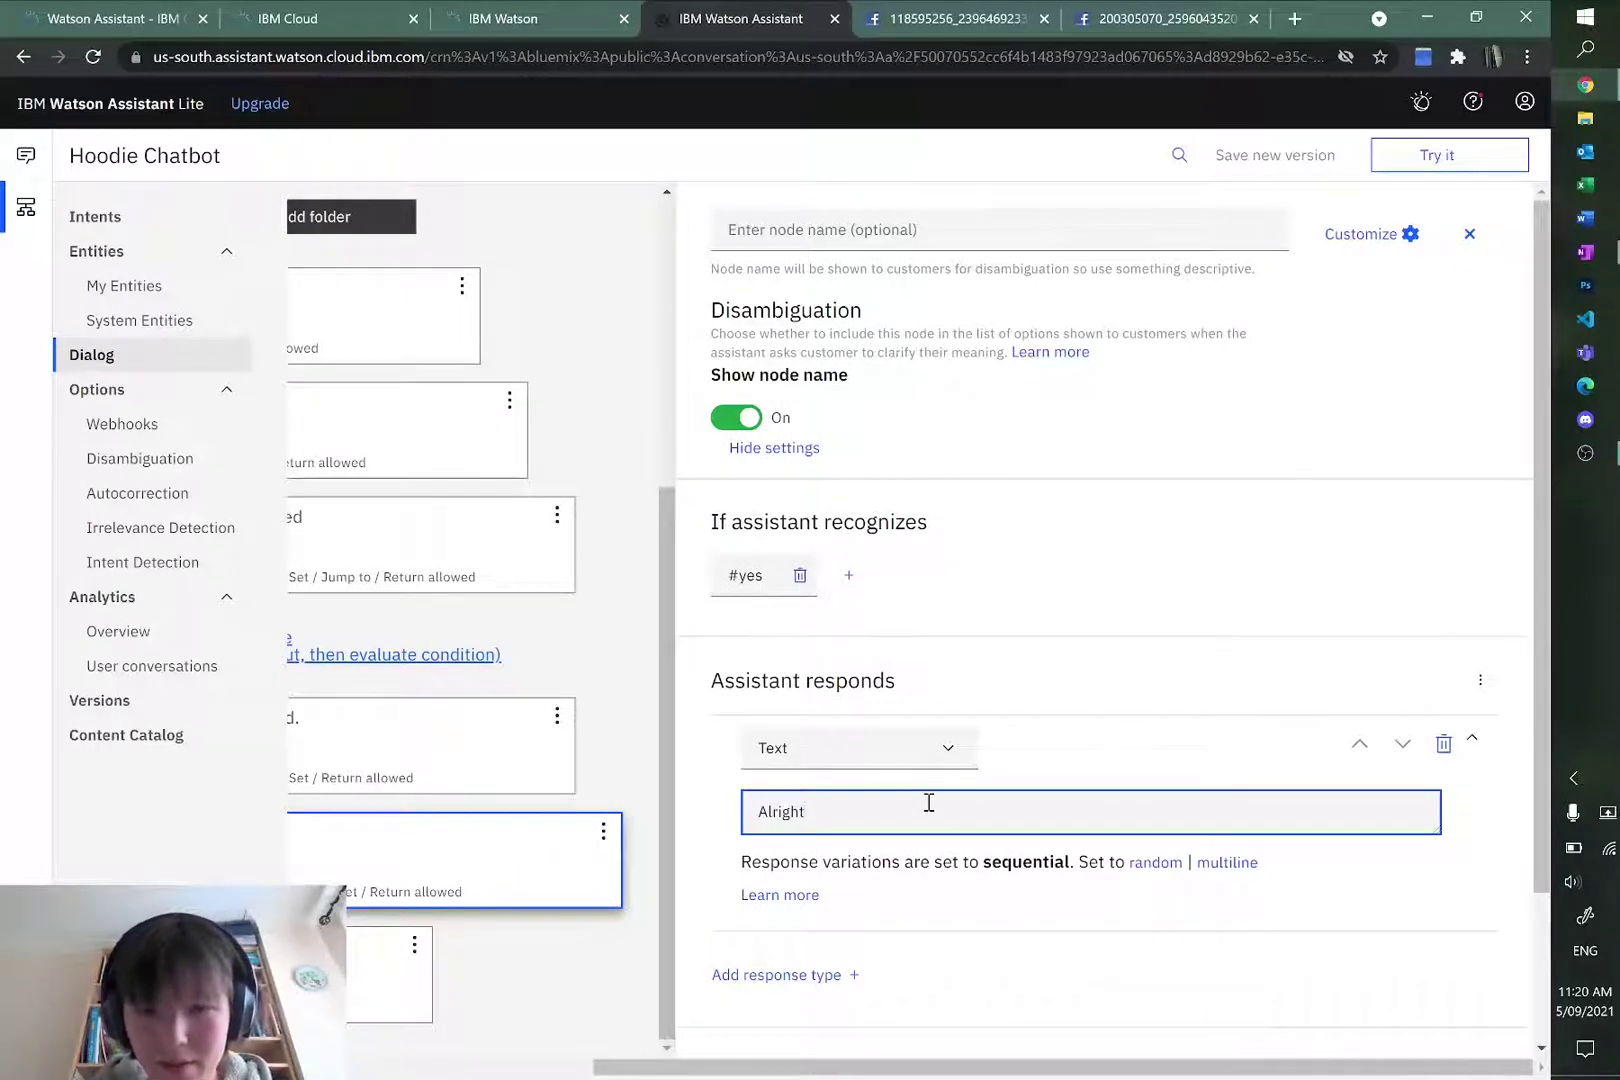
{"action": "key", "text": "BackSpace"}
{"action": "key", "text": "BackSpace"}
{"action": "type", "text": "W"}
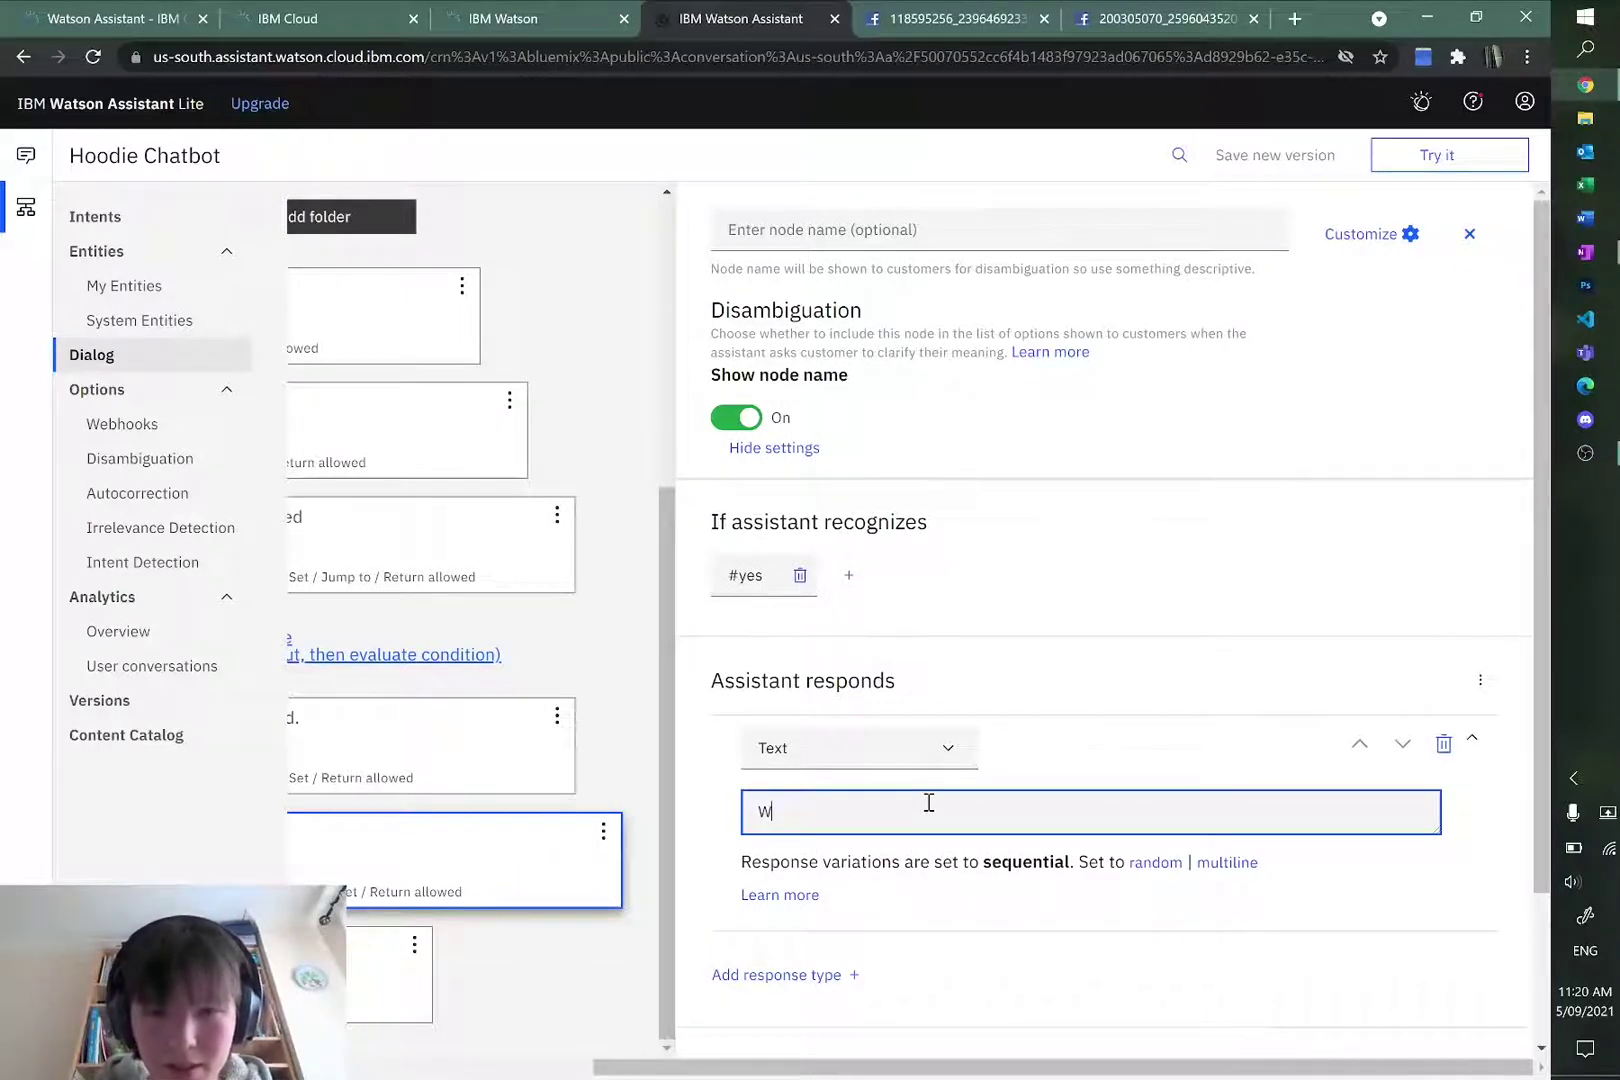
{"action": "key", "text": "BackSpace"}
{"action": "type", "text": "Woul"}
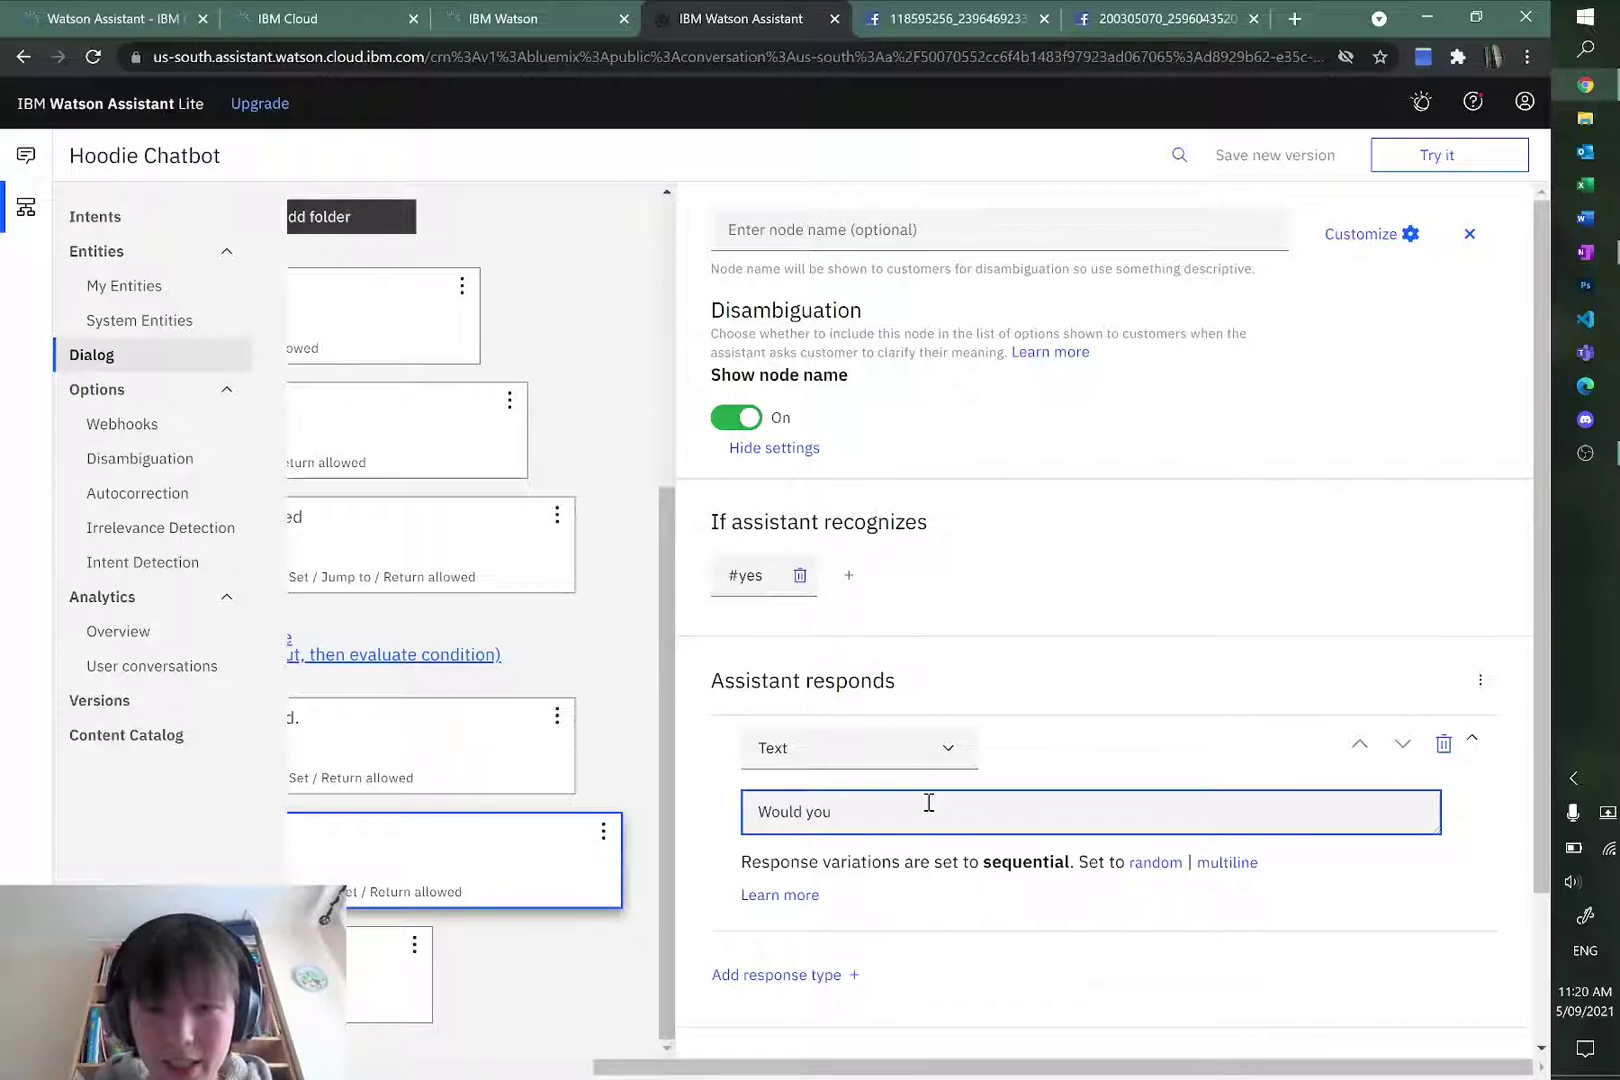
{"action": "type", "text": "d you"}
{"action": "key", "text": "BackSpace"}
{"action": "key", "text": "BackSpace"}
{"action": "key", "text": "BackSpace"}
{"action": "key", "text": "BackSpace"}
{"action": "key", "text": "BackSpace"}
{"action": "key", "text": "BackSpace"}
{"action": "key", "text": "BackSpace"}
{"action": "key", "text": "BackSpace"}
{"action": "key", "text": "BackSpace"}
{"action": "type", "text": "Please "}
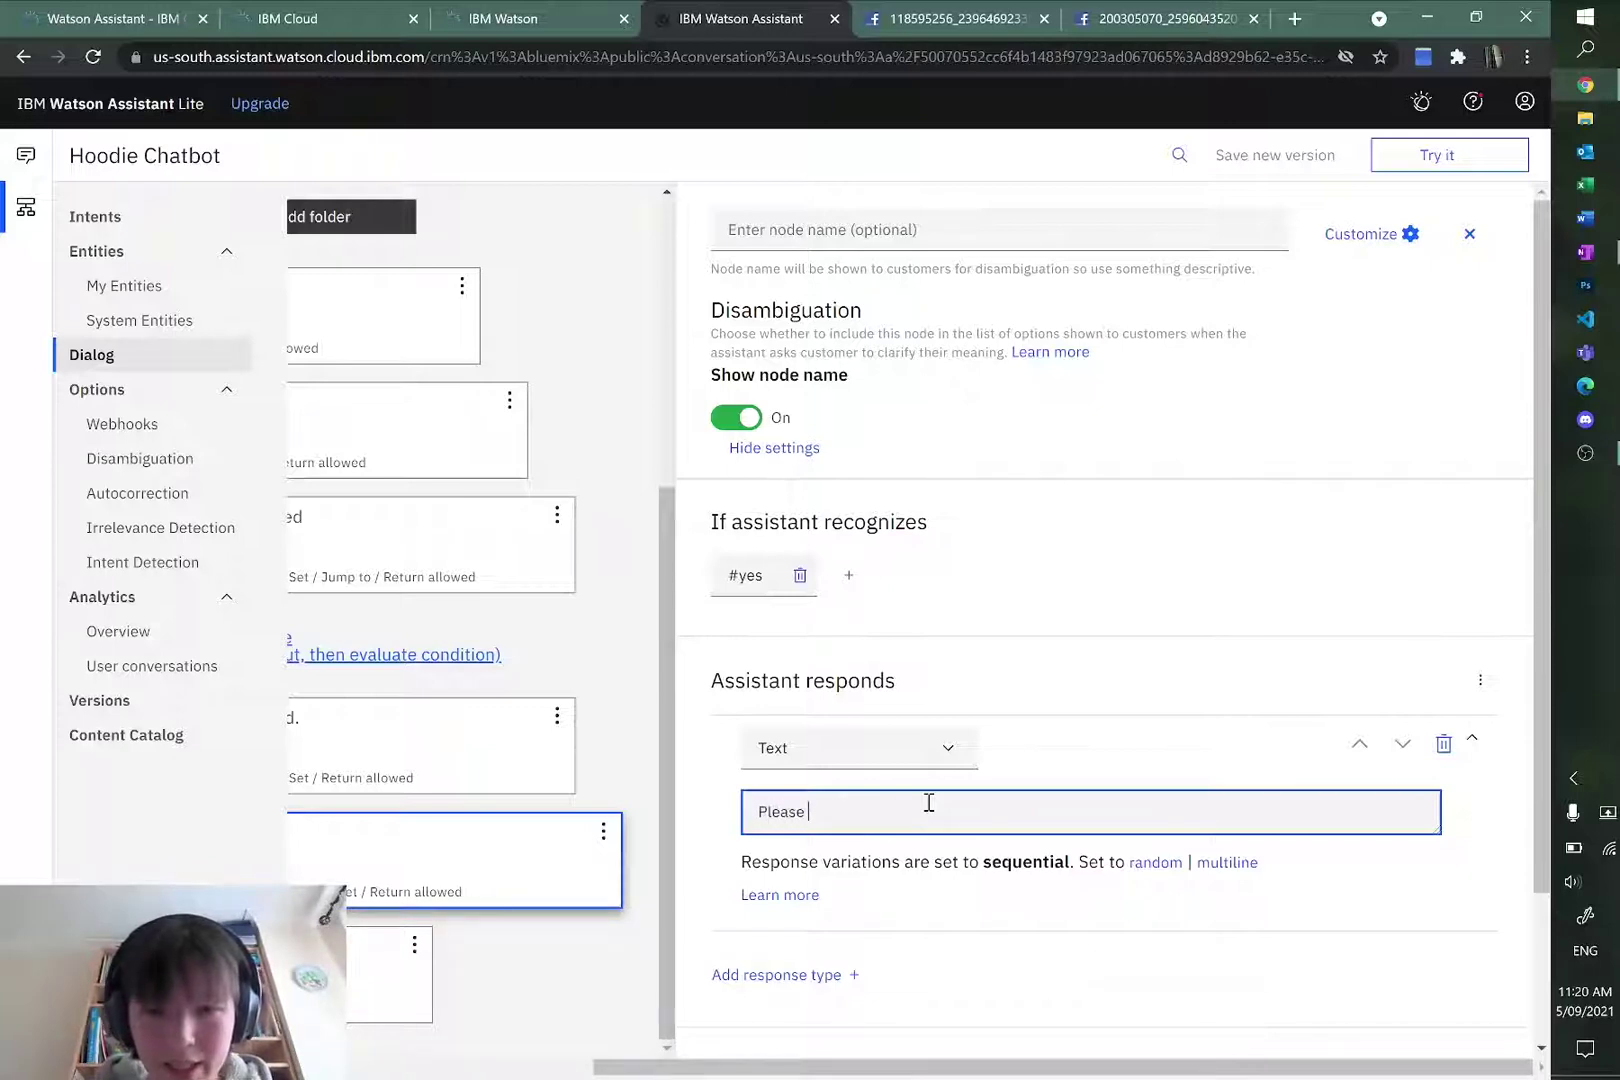
{"action": "type", "text": "enter the details agai"}
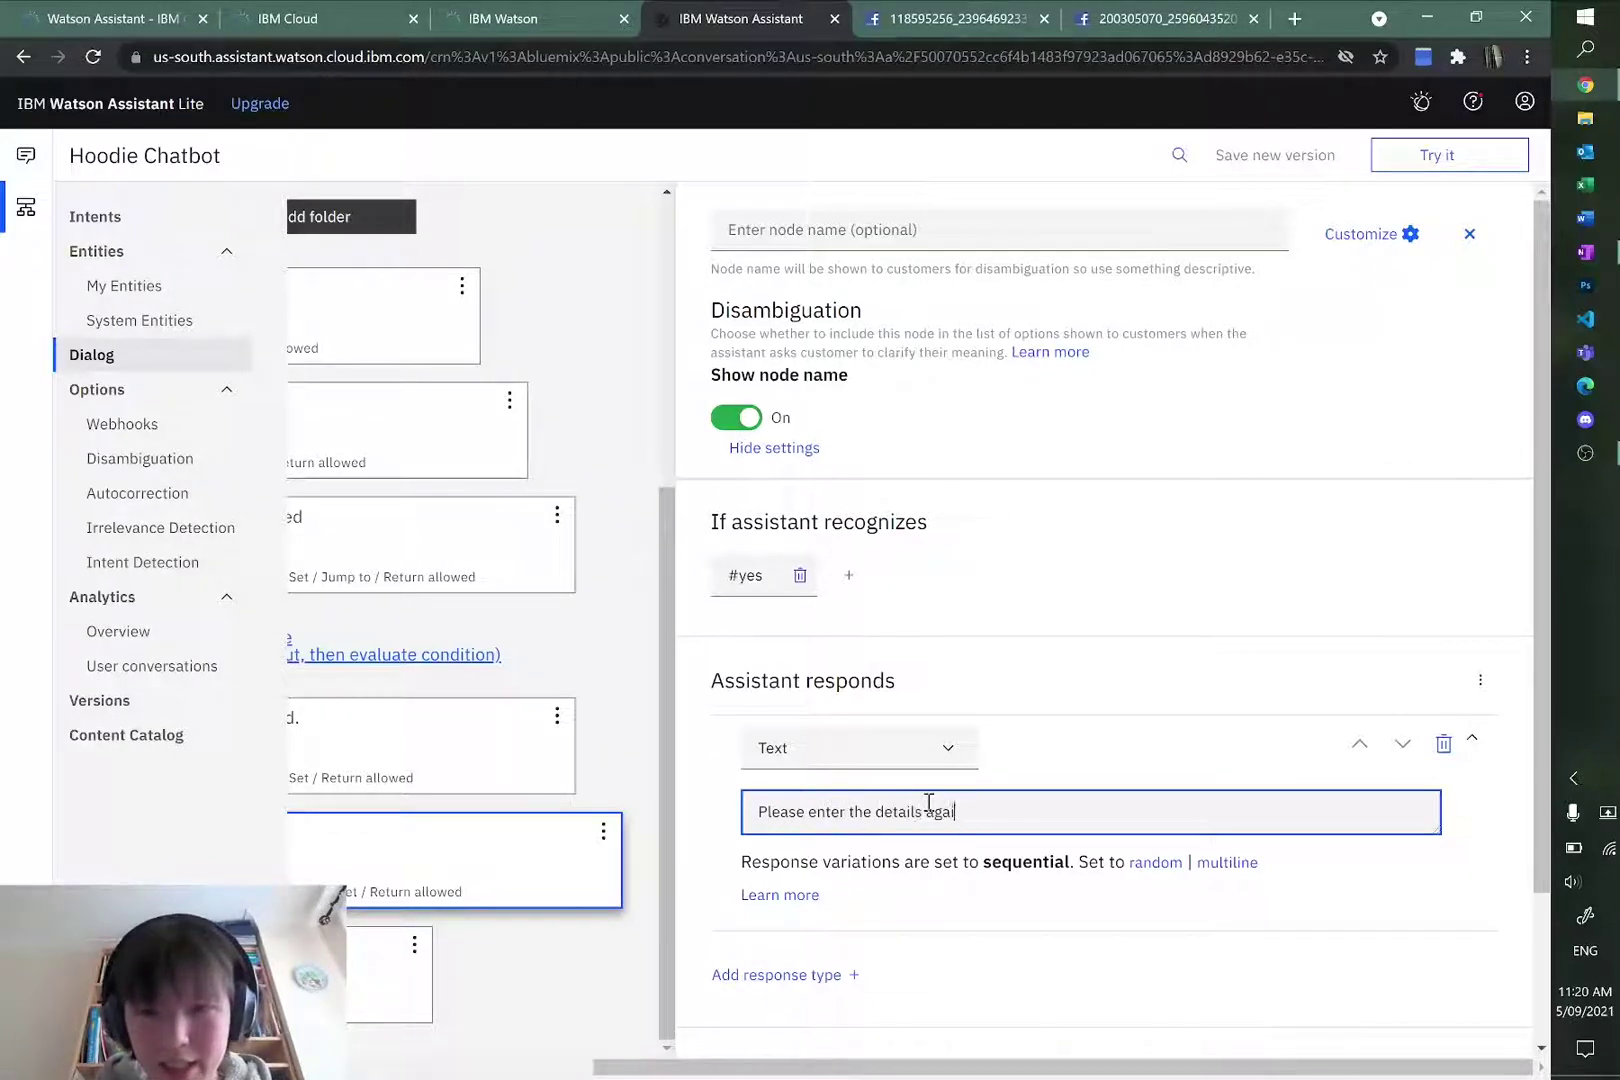
{"action": "left_click", "coordinate": [826, 937]}
{"action": "scroll", "coordinate": [900, 920], "scroll_direction": "down", "scroll_amount": 2}
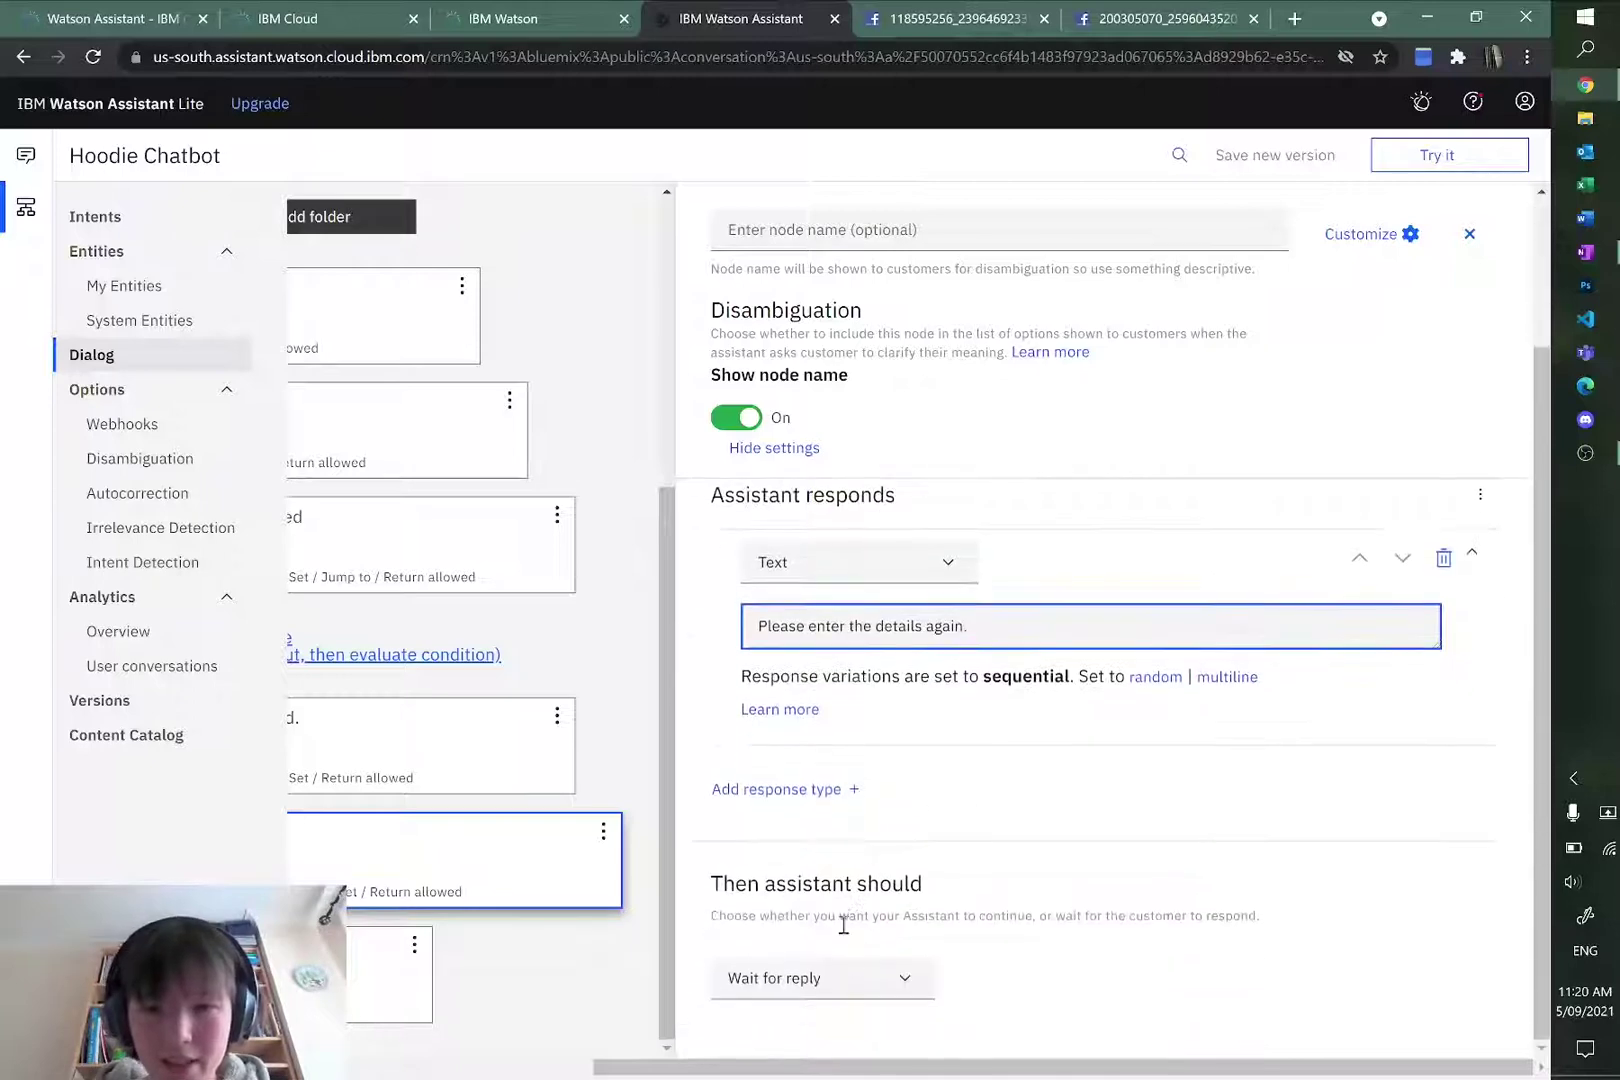
Step: Make the #yes follow-up jump to Order Your Hoodie, evaluating its responses
{"action": "left_click", "coordinate": [840, 975]}
{"action": "left_click", "coordinate": [790, 1036]}
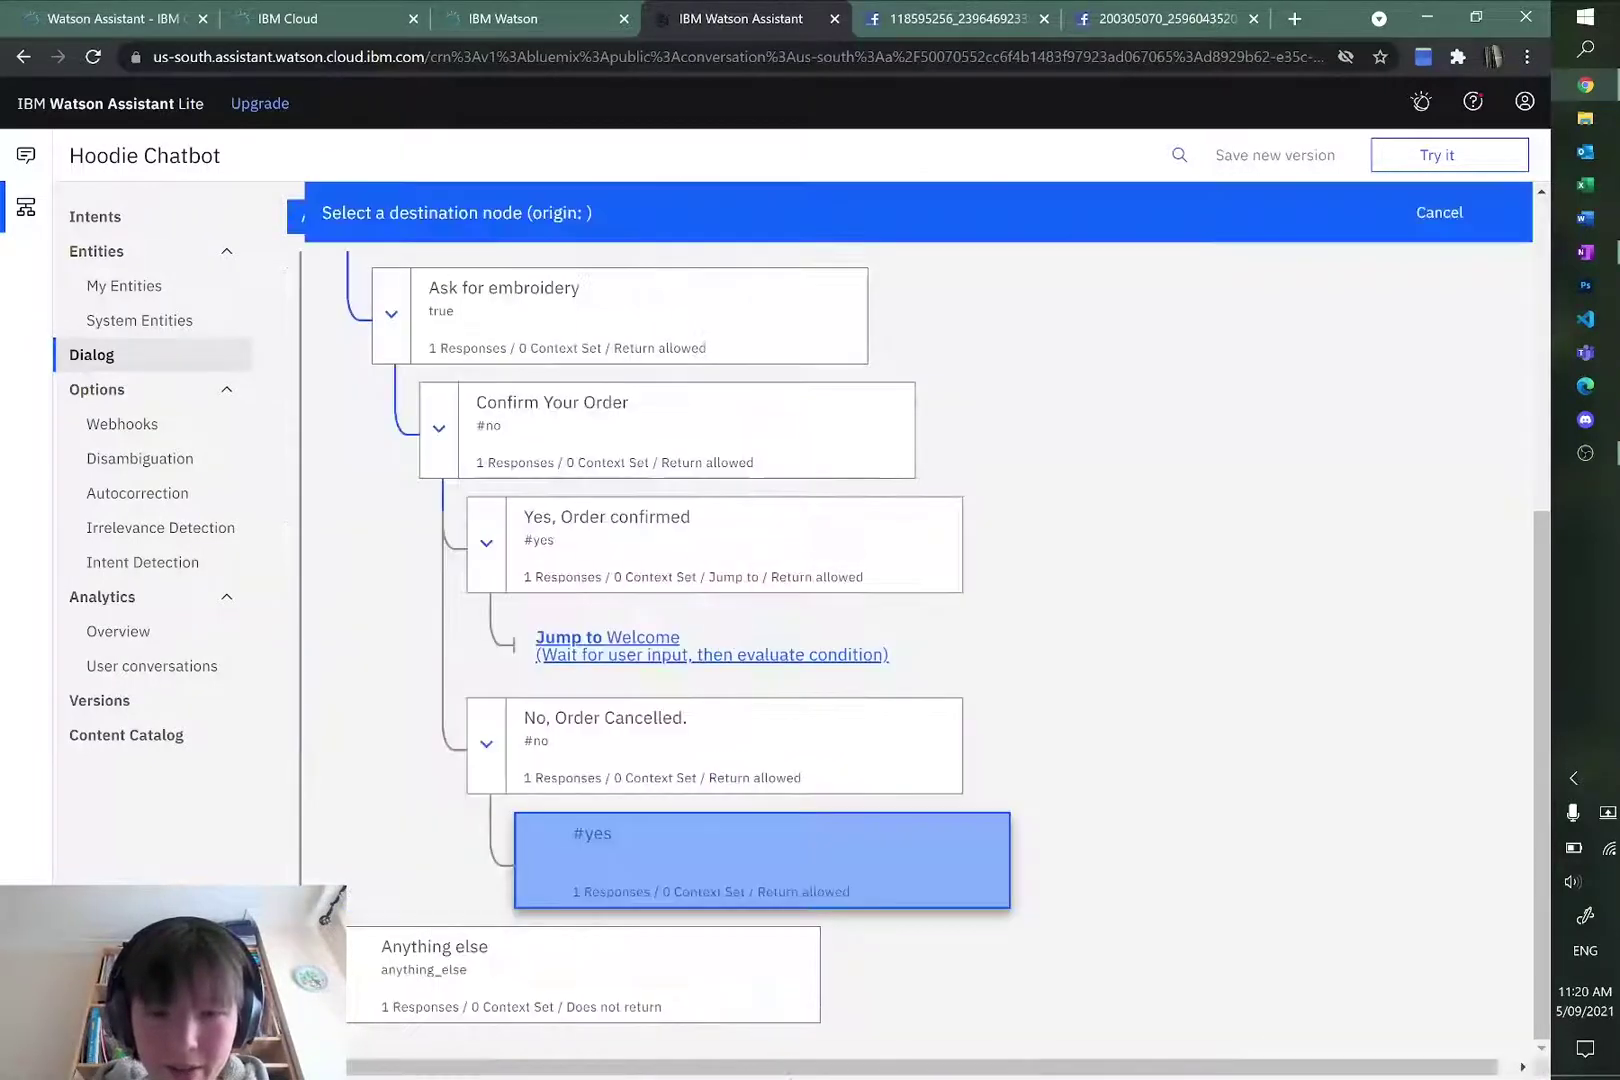
{"action": "scroll", "coordinate": [780, 720], "scroll_direction": "up", "scroll_amount": 3}
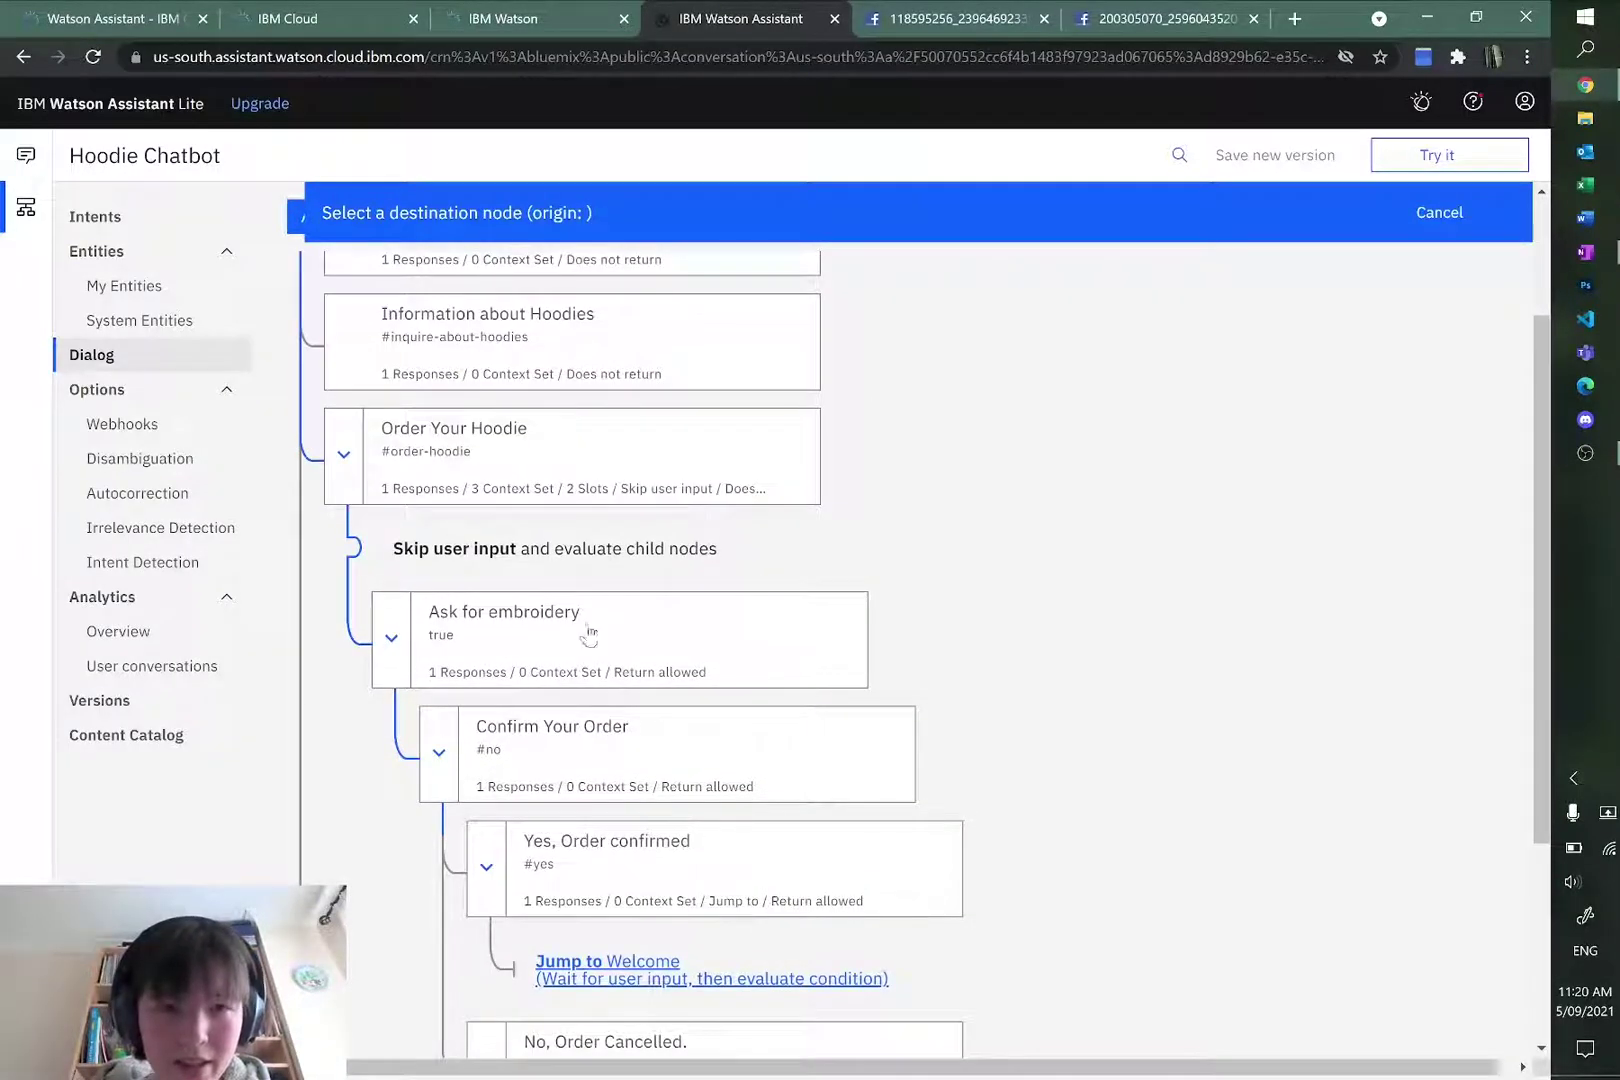
{"action": "left_click", "coordinate": [555, 462]}
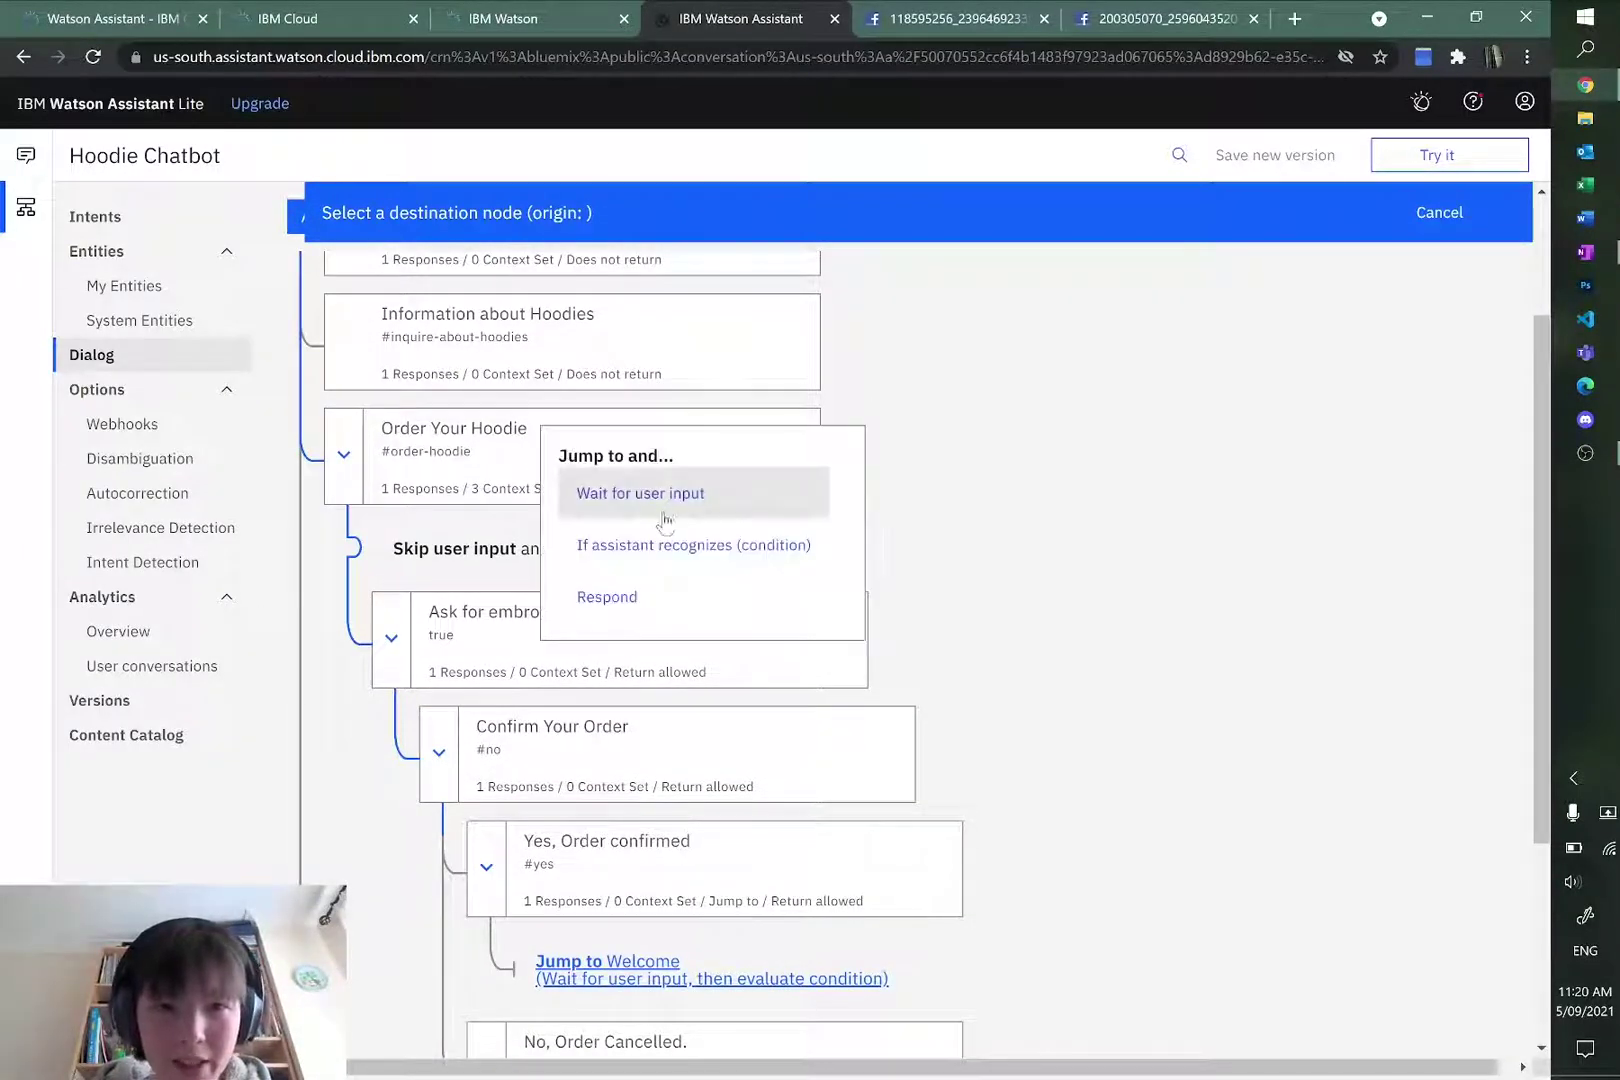
{"action": "left_click", "coordinate": [660, 612]}
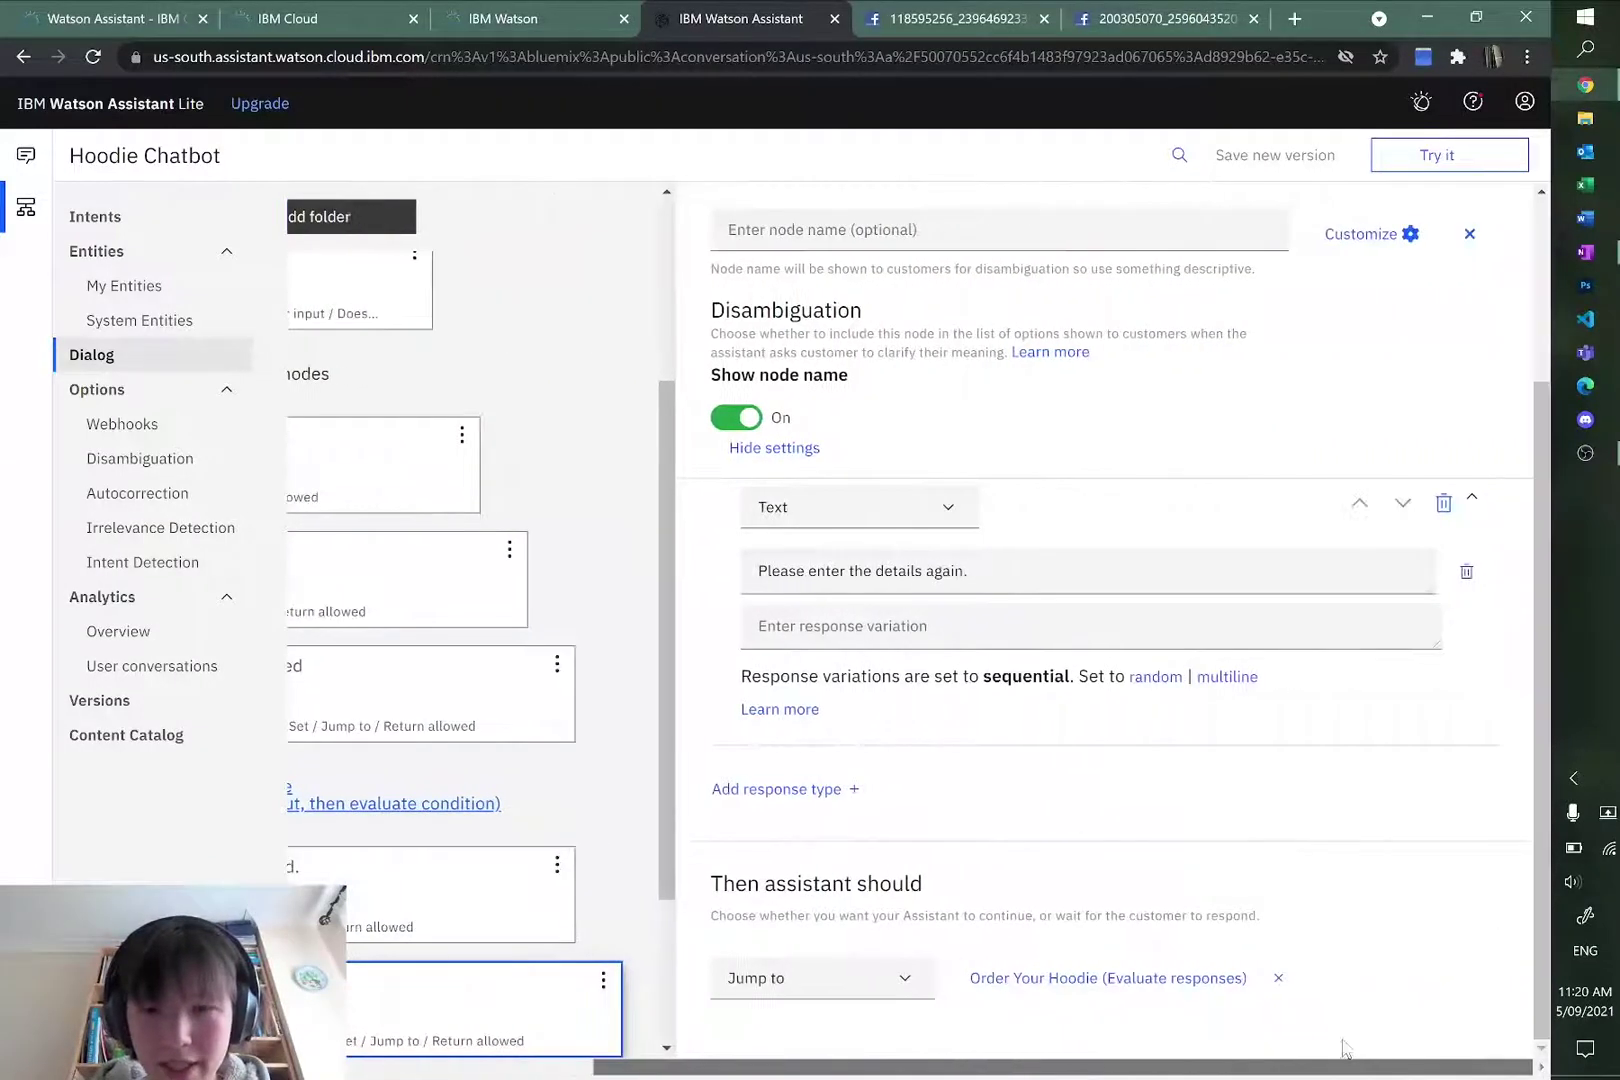
Step: Scroll through the dialog tree and compare it against the OneNote flowchart
{"action": "scroll", "coordinate": [790, 753], "scroll_direction": "down", "scroll_amount": 1}
{"action": "scroll", "coordinate": [790, 753], "scroll_direction": "down", "scroll_amount": 1}
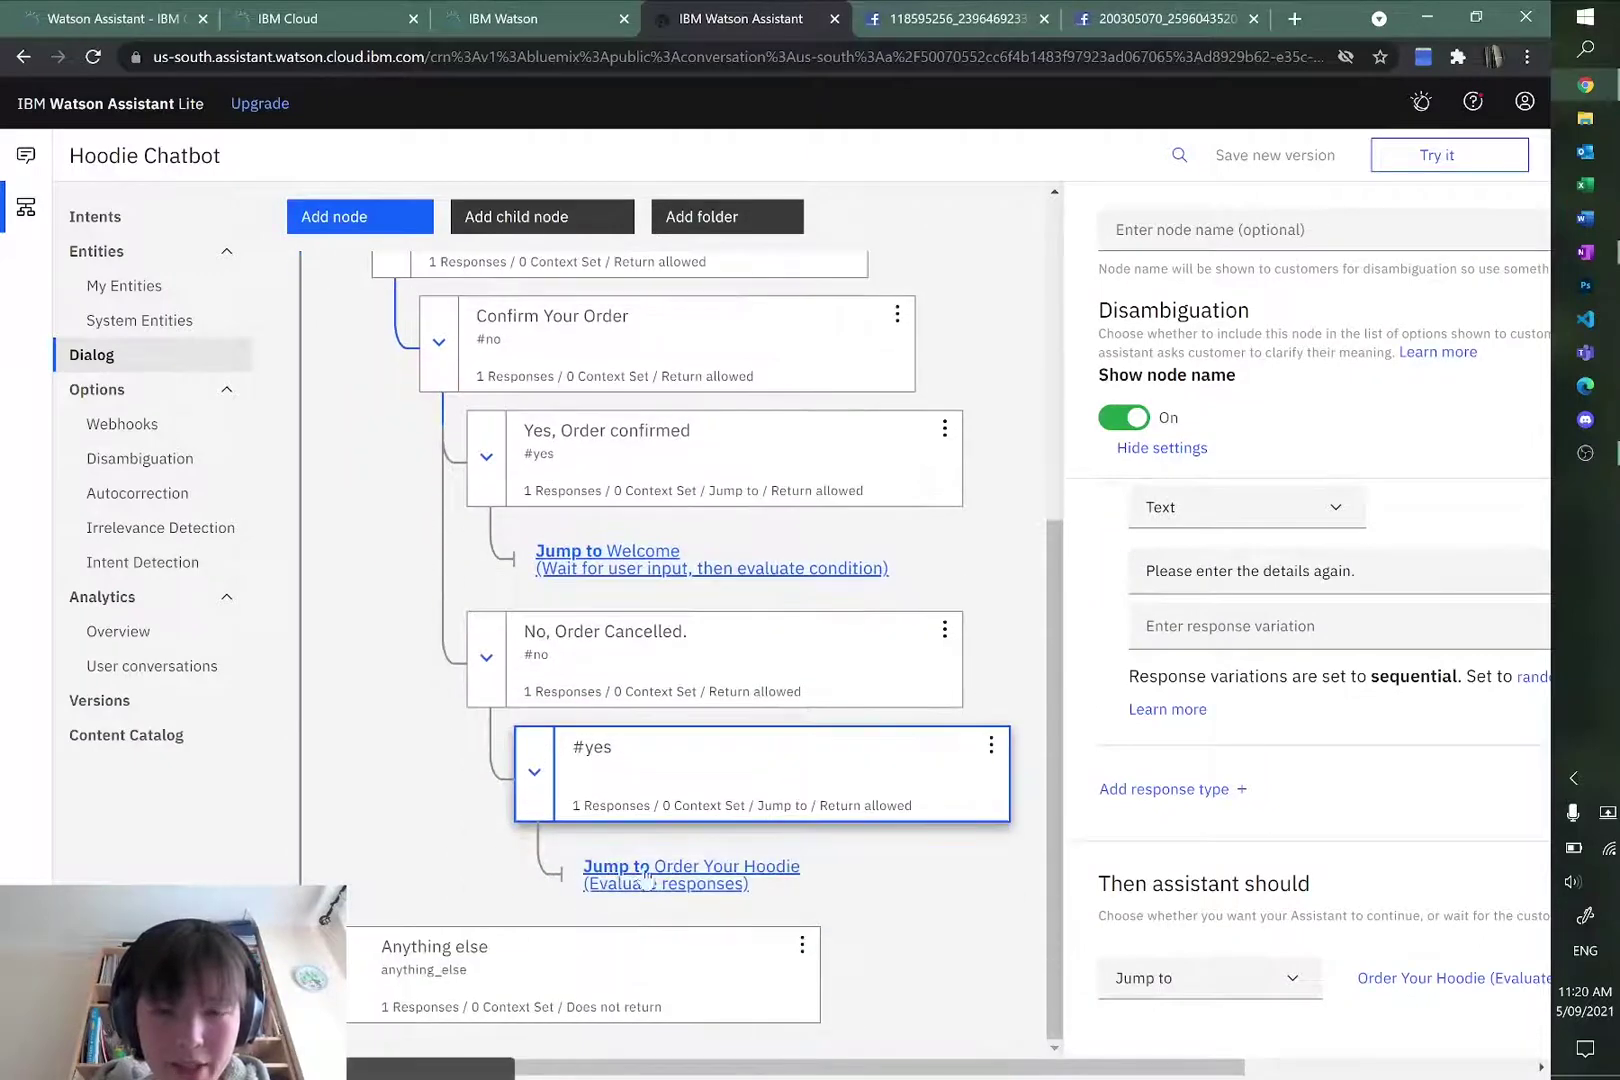
{"action": "scroll", "coordinate": [740, 668], "scroll_direction": "down", "scroll_amount": 1}
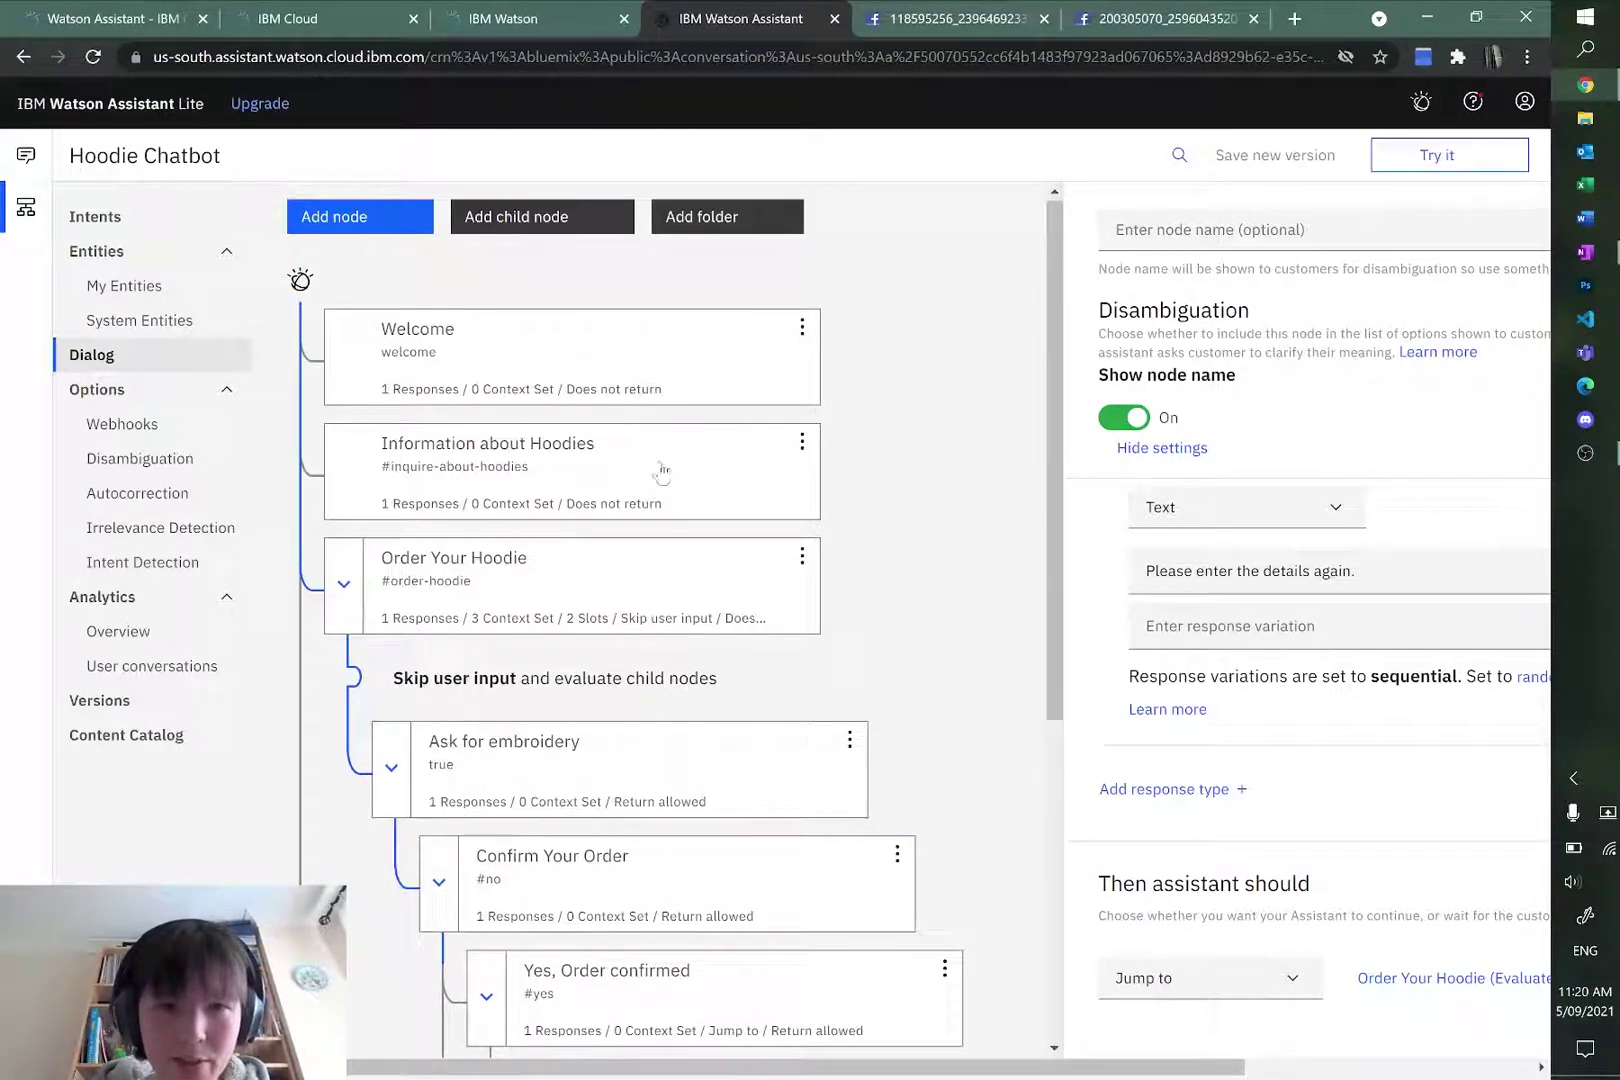
{"action": "scroll", "coordinate": [678, 893], "scroll_direction": "down", "scroll_amount": 1}
{"action": "scroll", "coordinate": [853, 633], "scroll_direction": "up", "scroll_amount": 5}
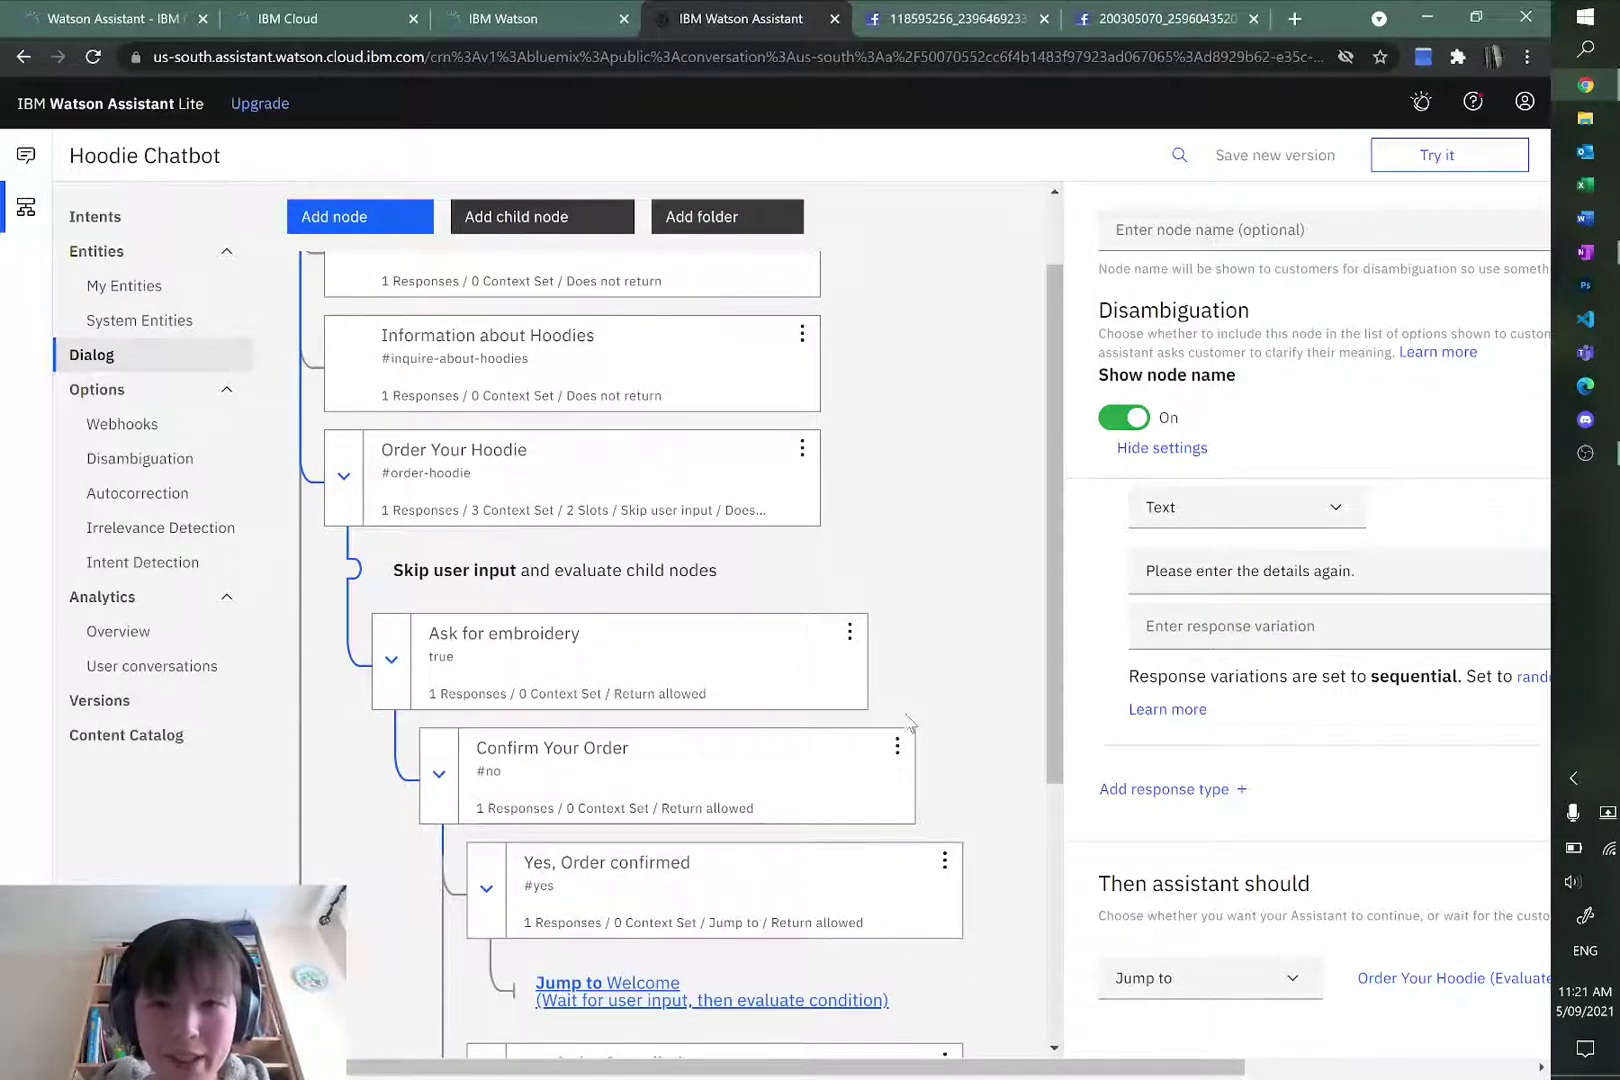
{"action": "scroll", "coordinate": [910, 725], "scroll_direction": "down", "scroll_amount": 5}
{"action": "scroll", "coordinate": [987, 652], "scroll_direction": "up", "scroll_amount": 4}
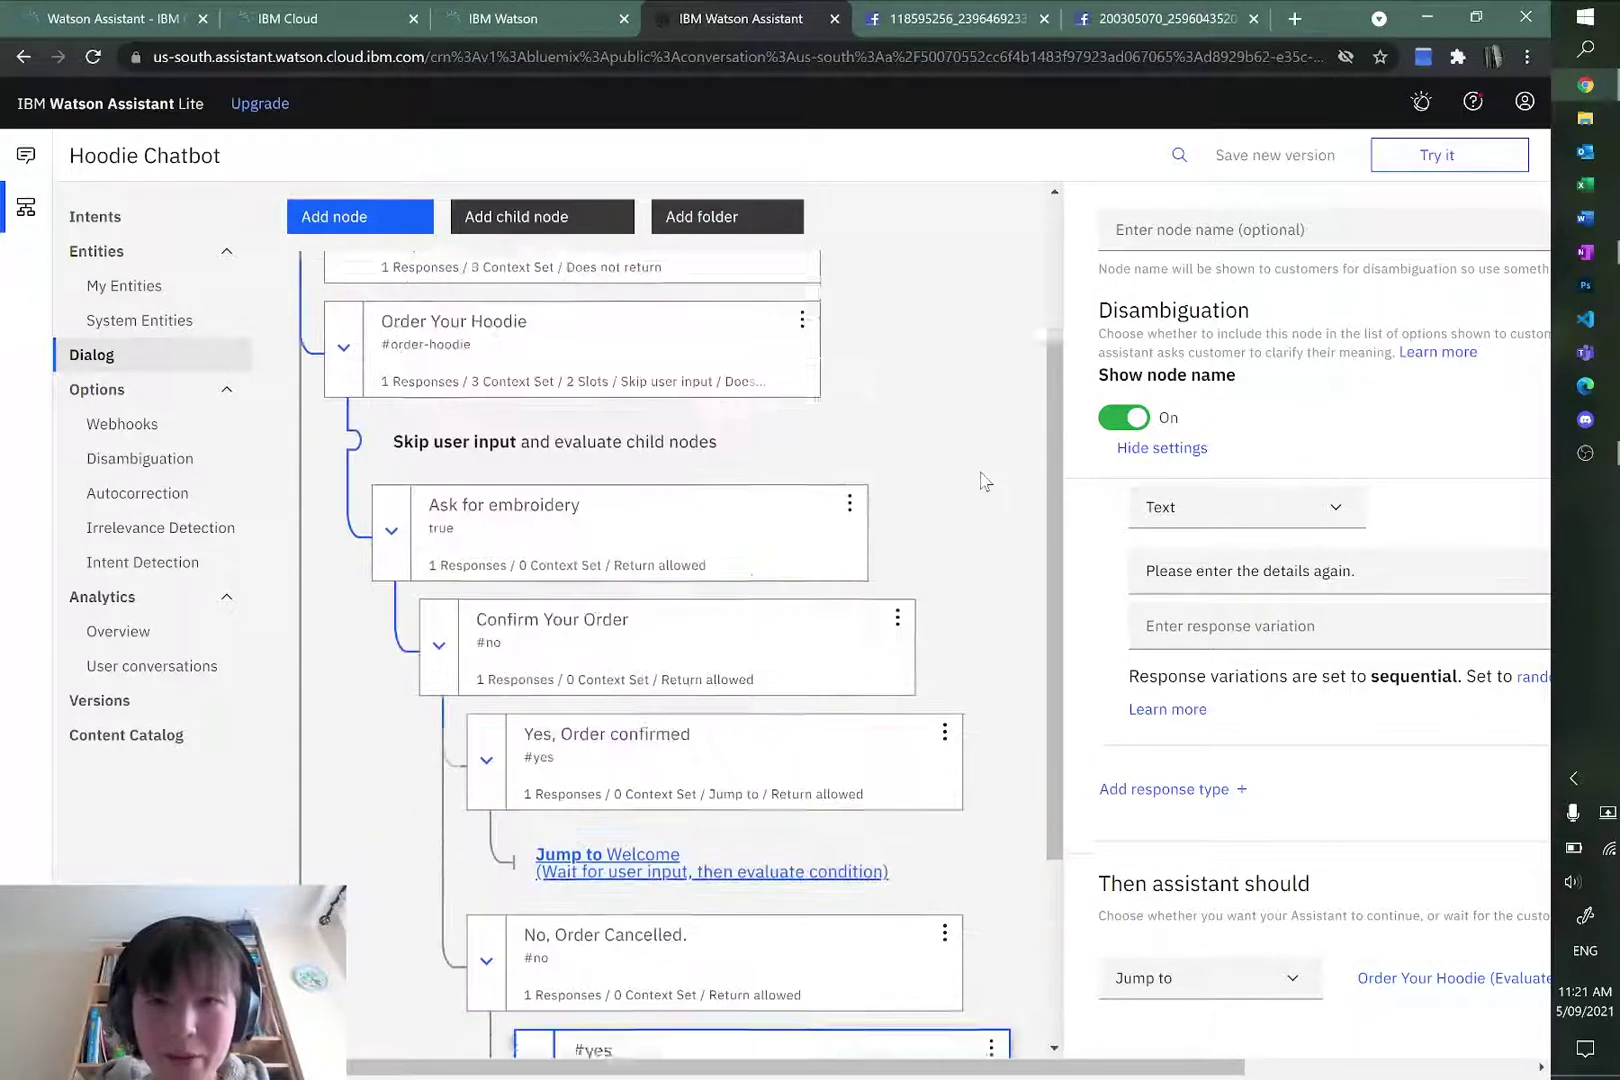
{"action": "scroll", "coordinate": [980, 630], "scroll_direction": "down", "scroll_amount": 4}
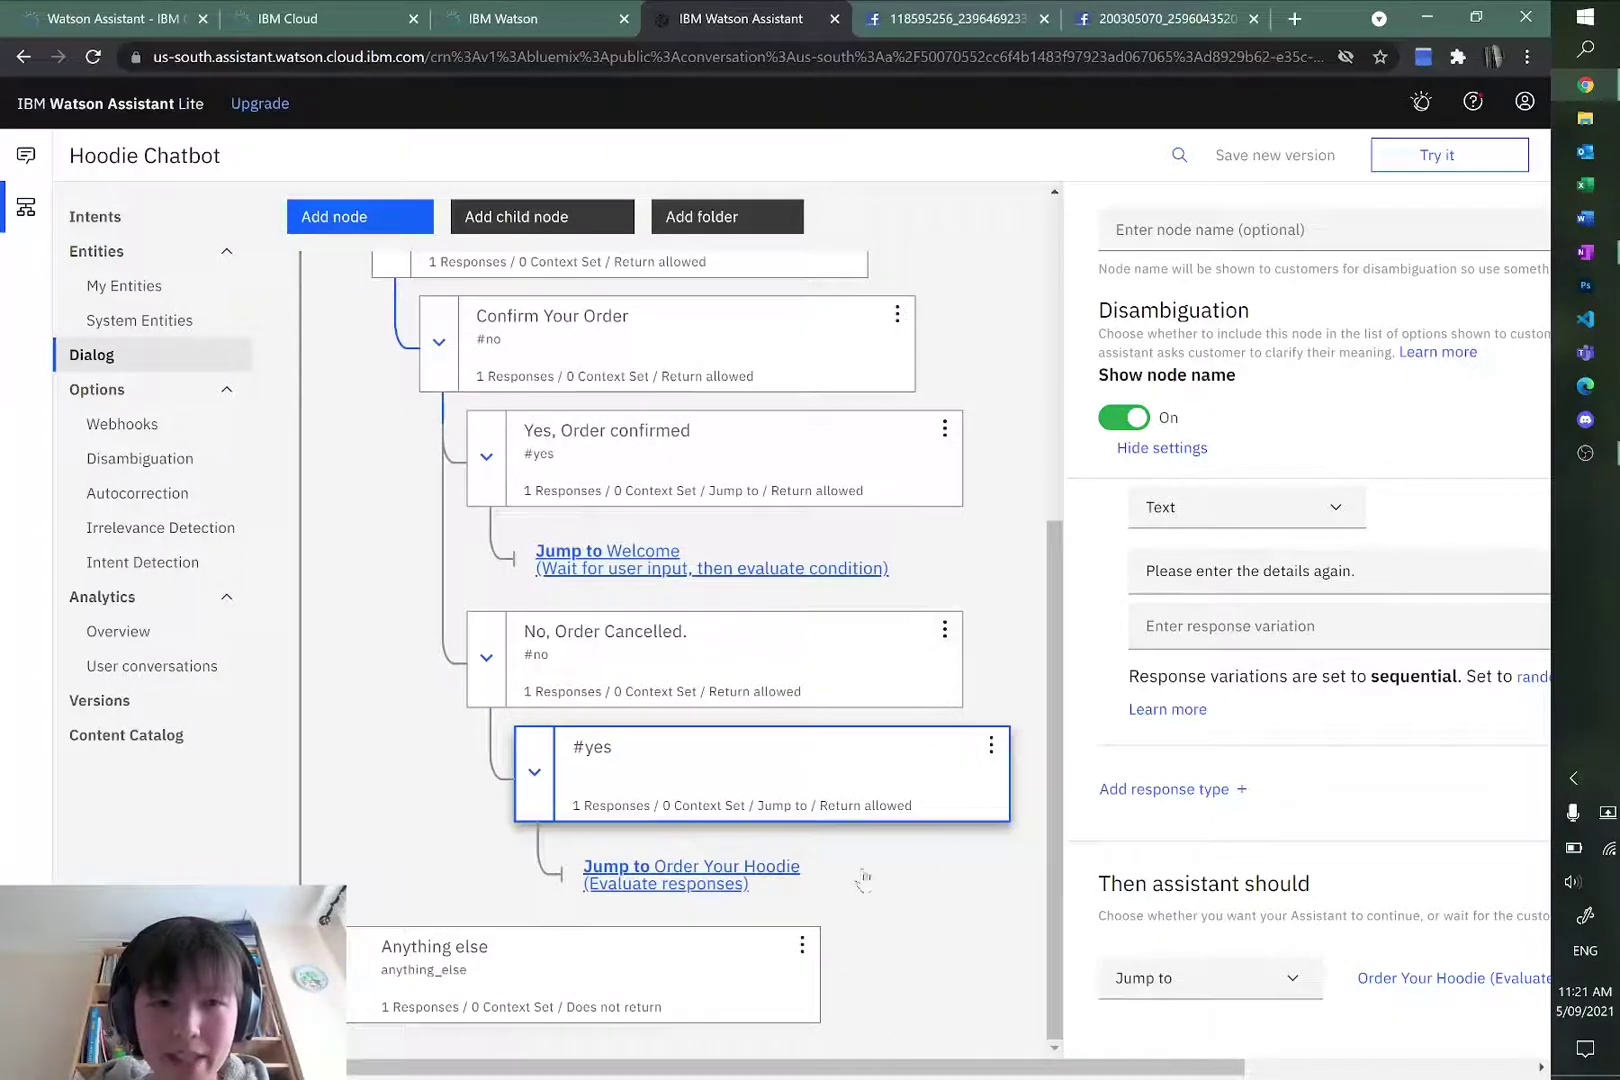
{"action": "scroll", "coordinate": [622, 518], "scroll_direction": "up", "scroll_amount": 5}
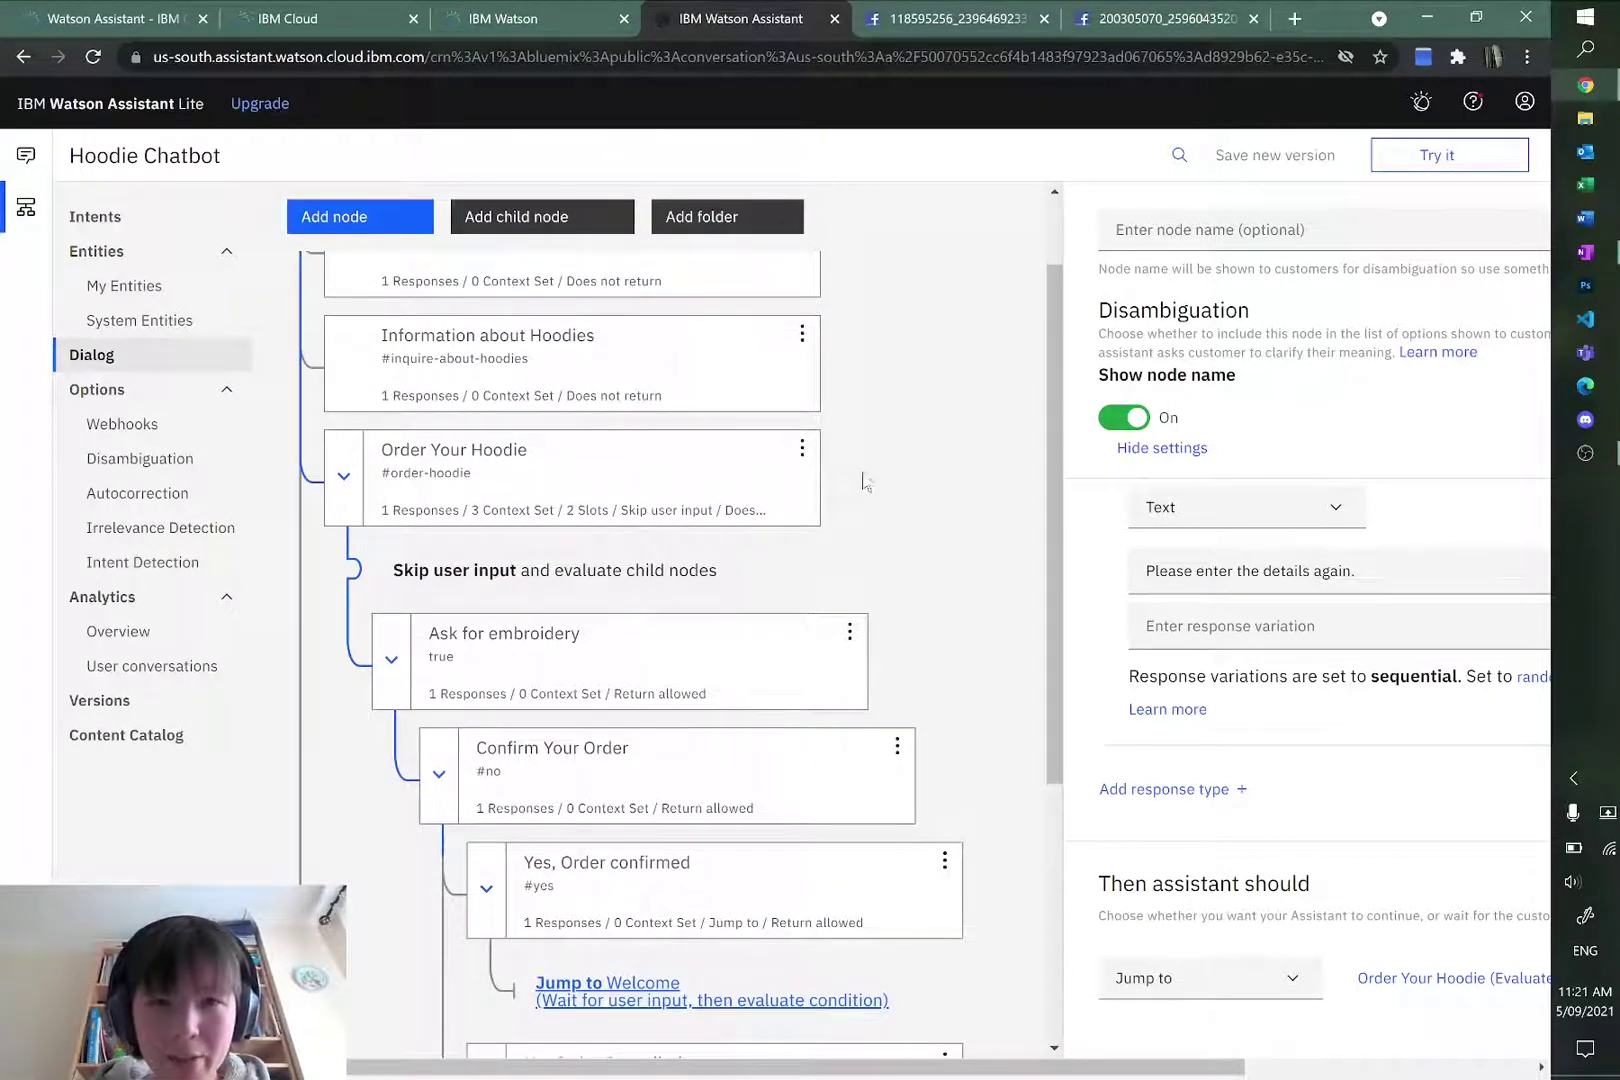
{"action": "scroll", "coordinate": [888, 522], "scroll_direction": "down", "scroll_amount": 5}
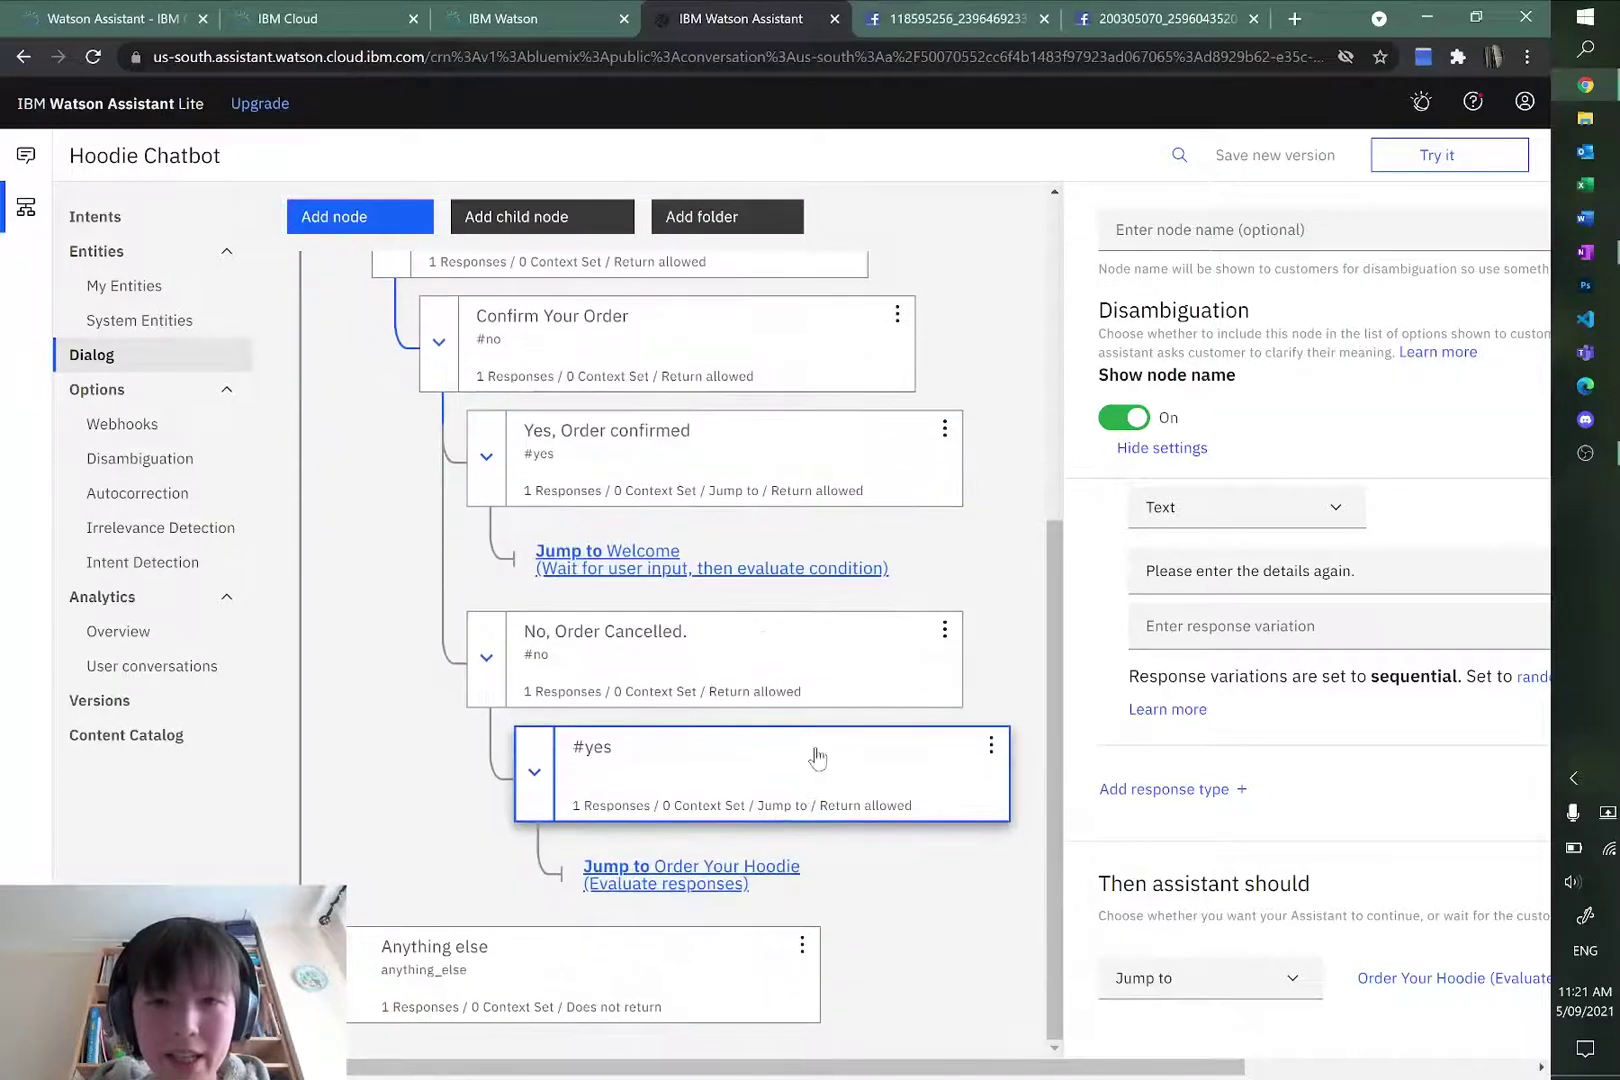
{"action": "key", "text": "alt+Tab"}
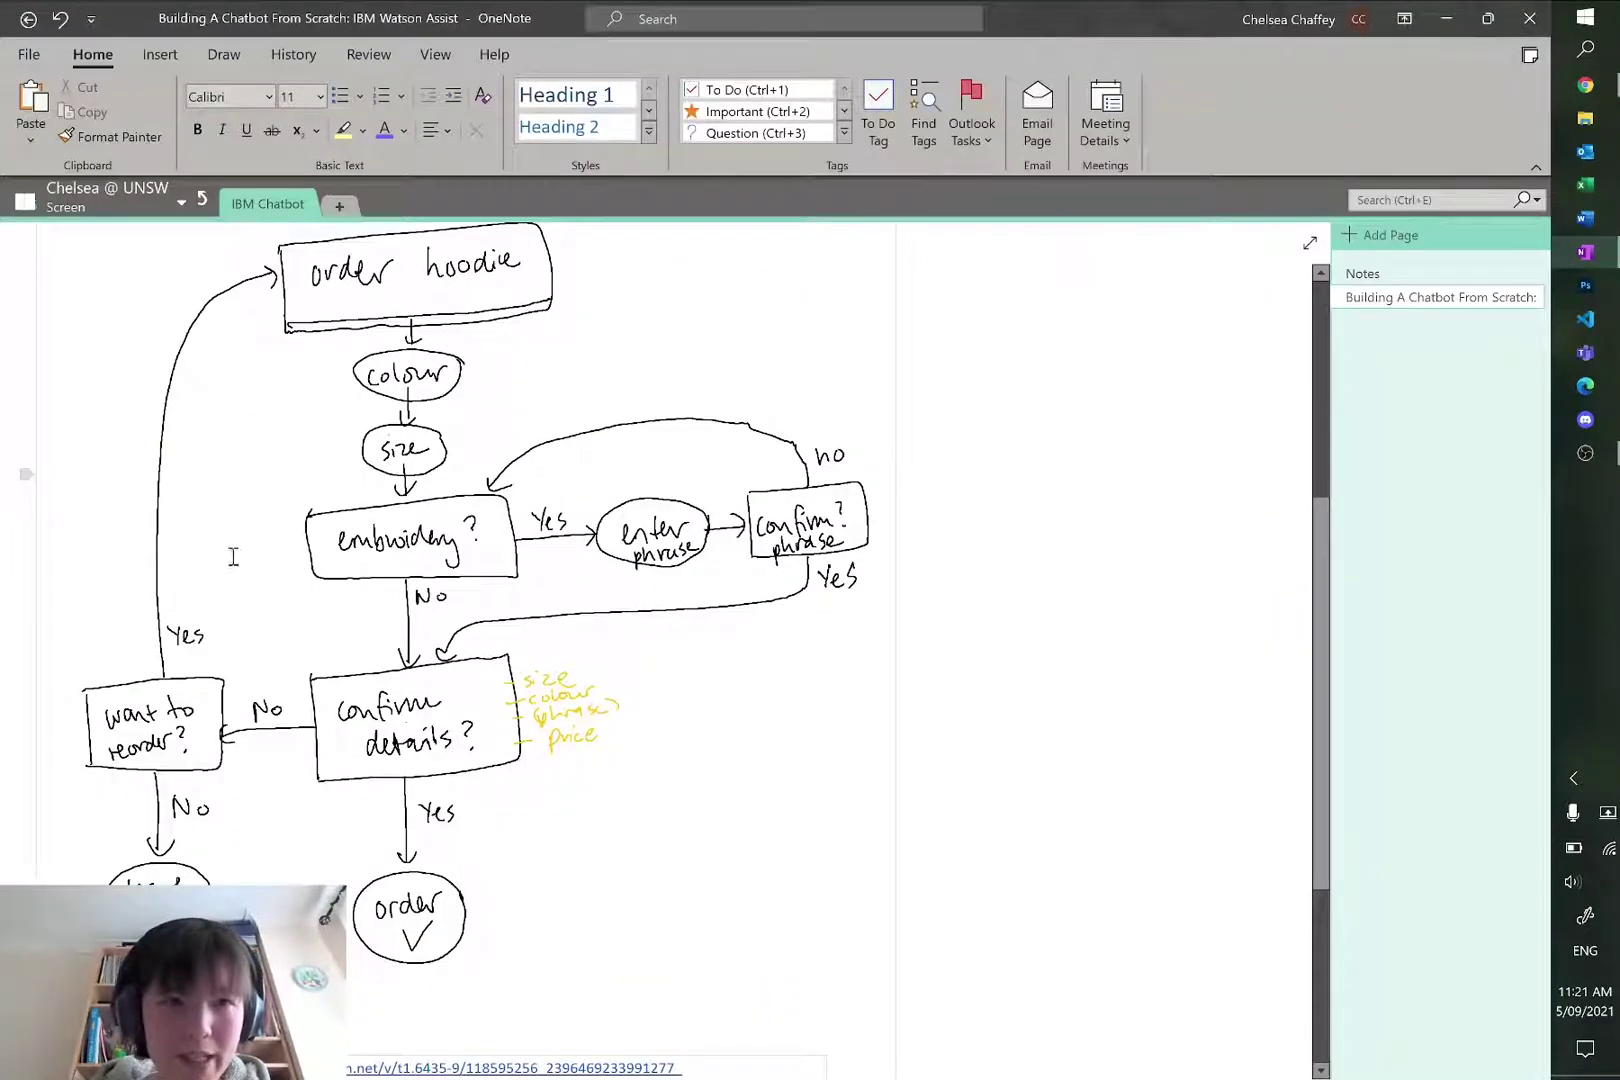
{"action": "key", "text": "alt+Tab"}
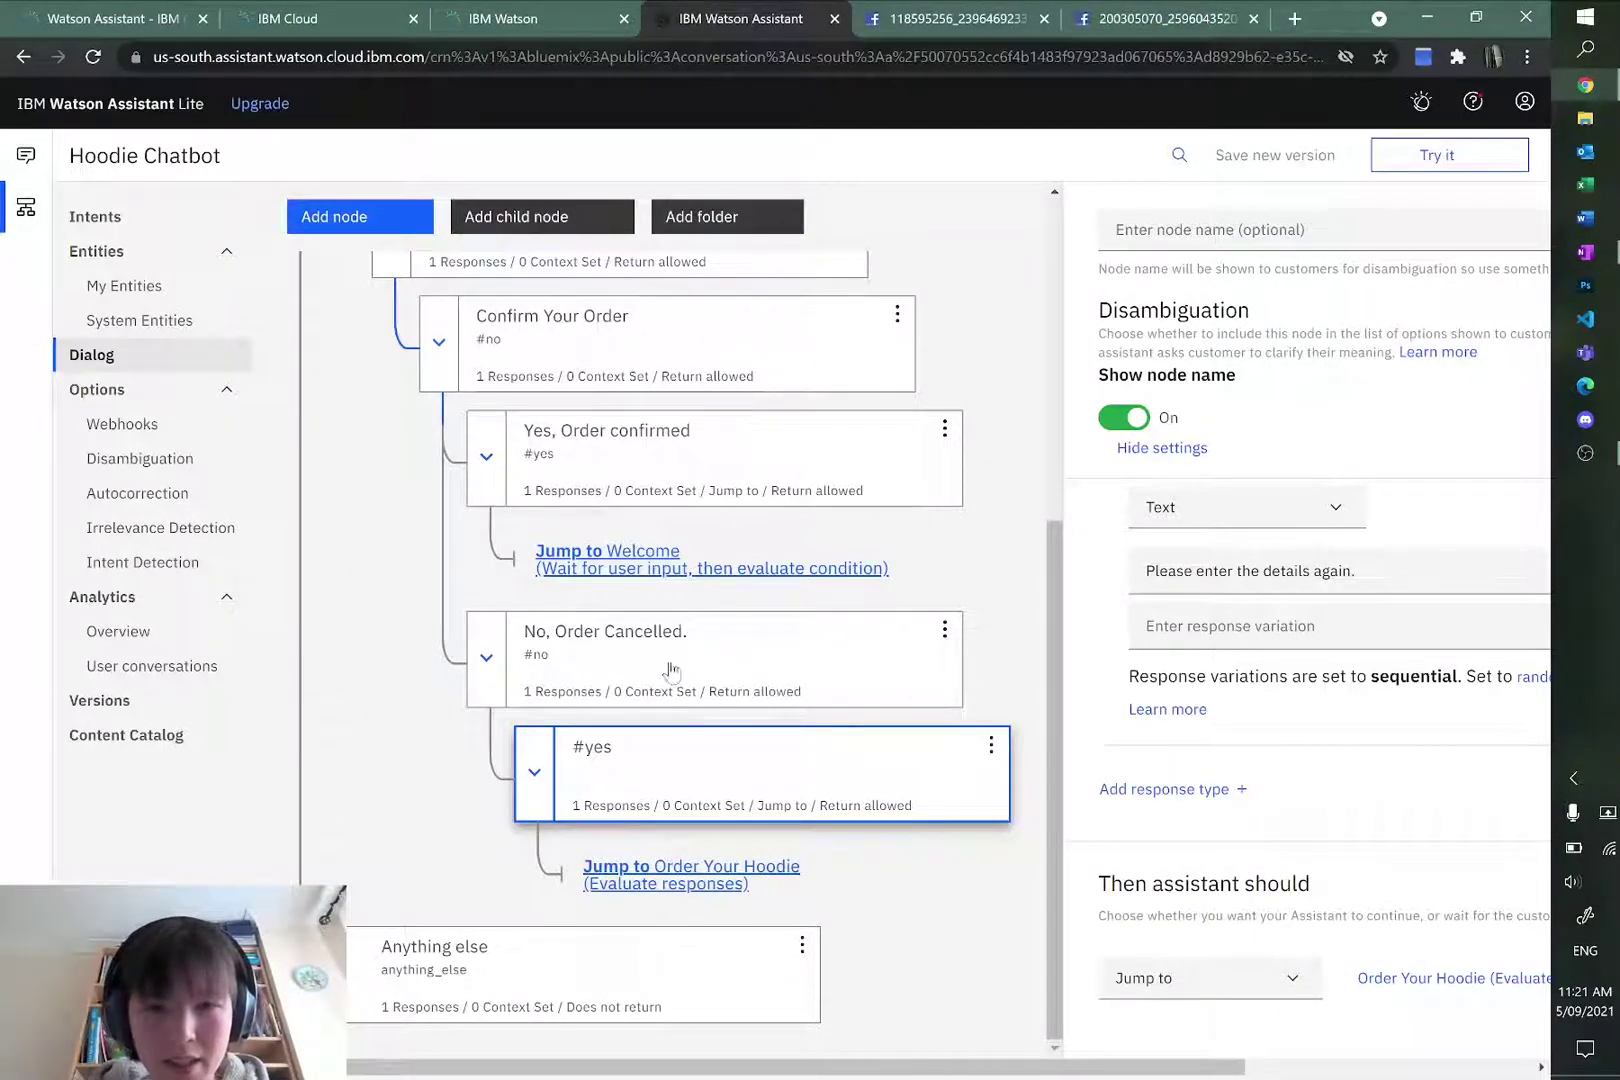
Step: Add a child node under No, Order Cancelled. with condition #no and an empty node name
{"action": "left_click", "coordinate": [944, 629]}
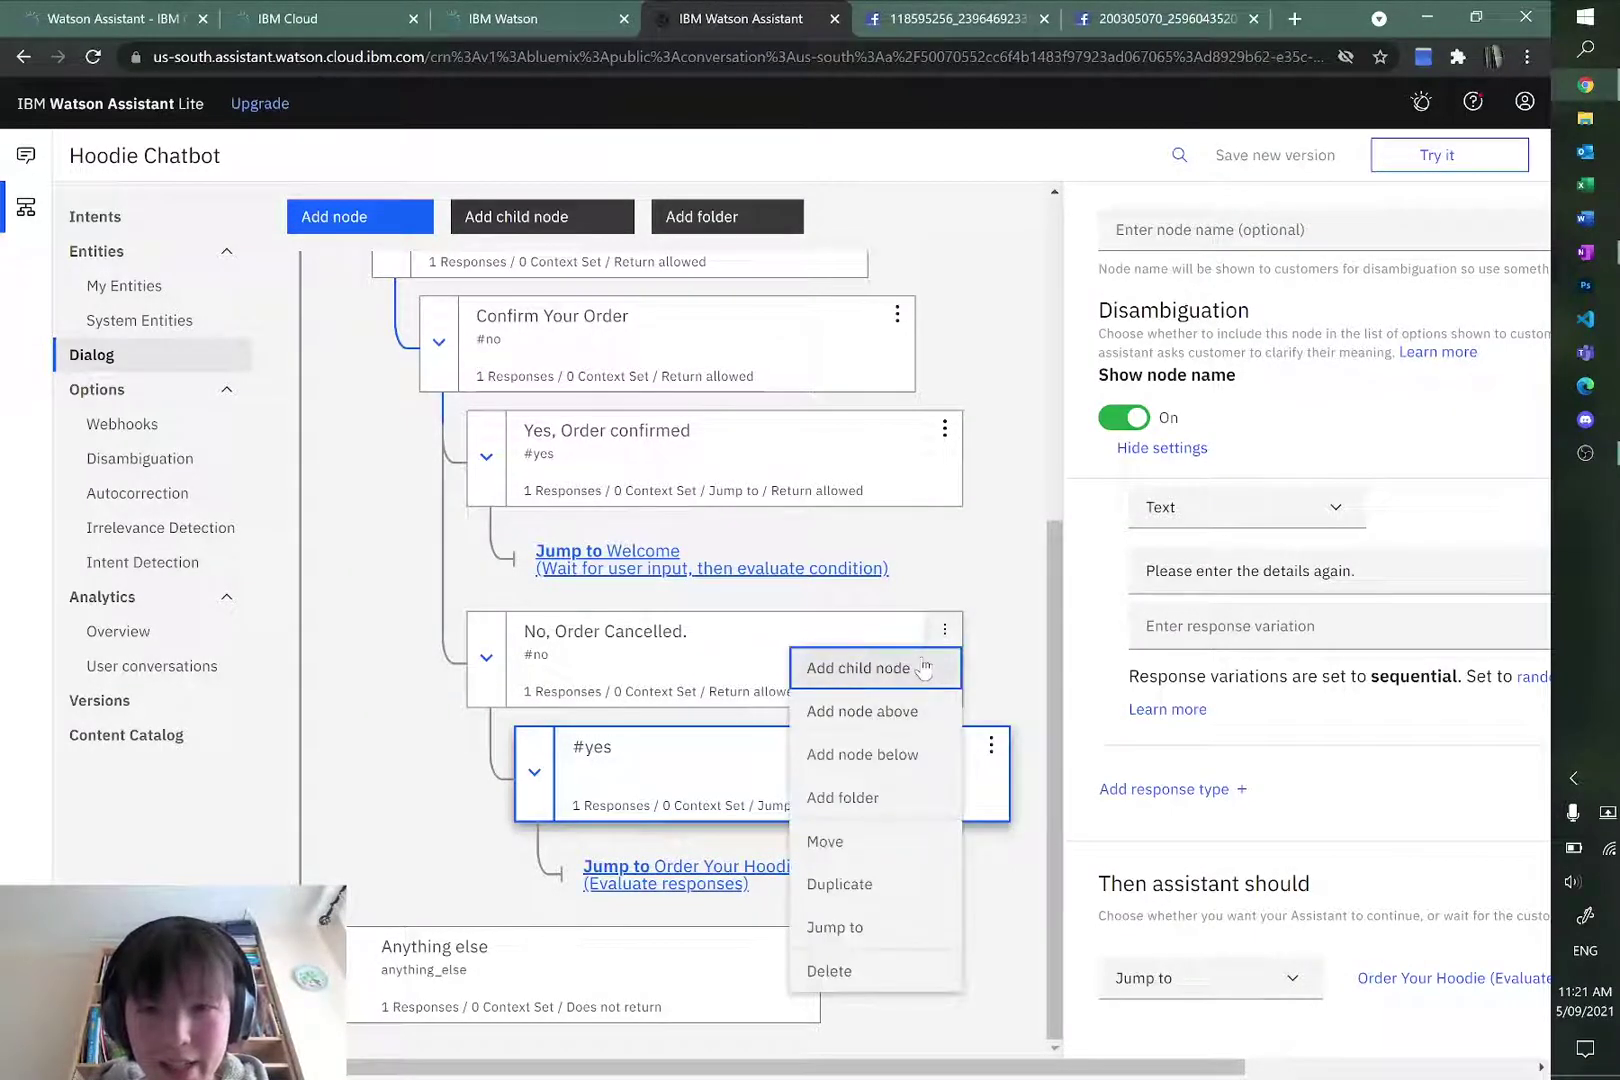
{"action": "left_click", "coordinate": [922, 668]}
{"action": "type", "text": "3"}
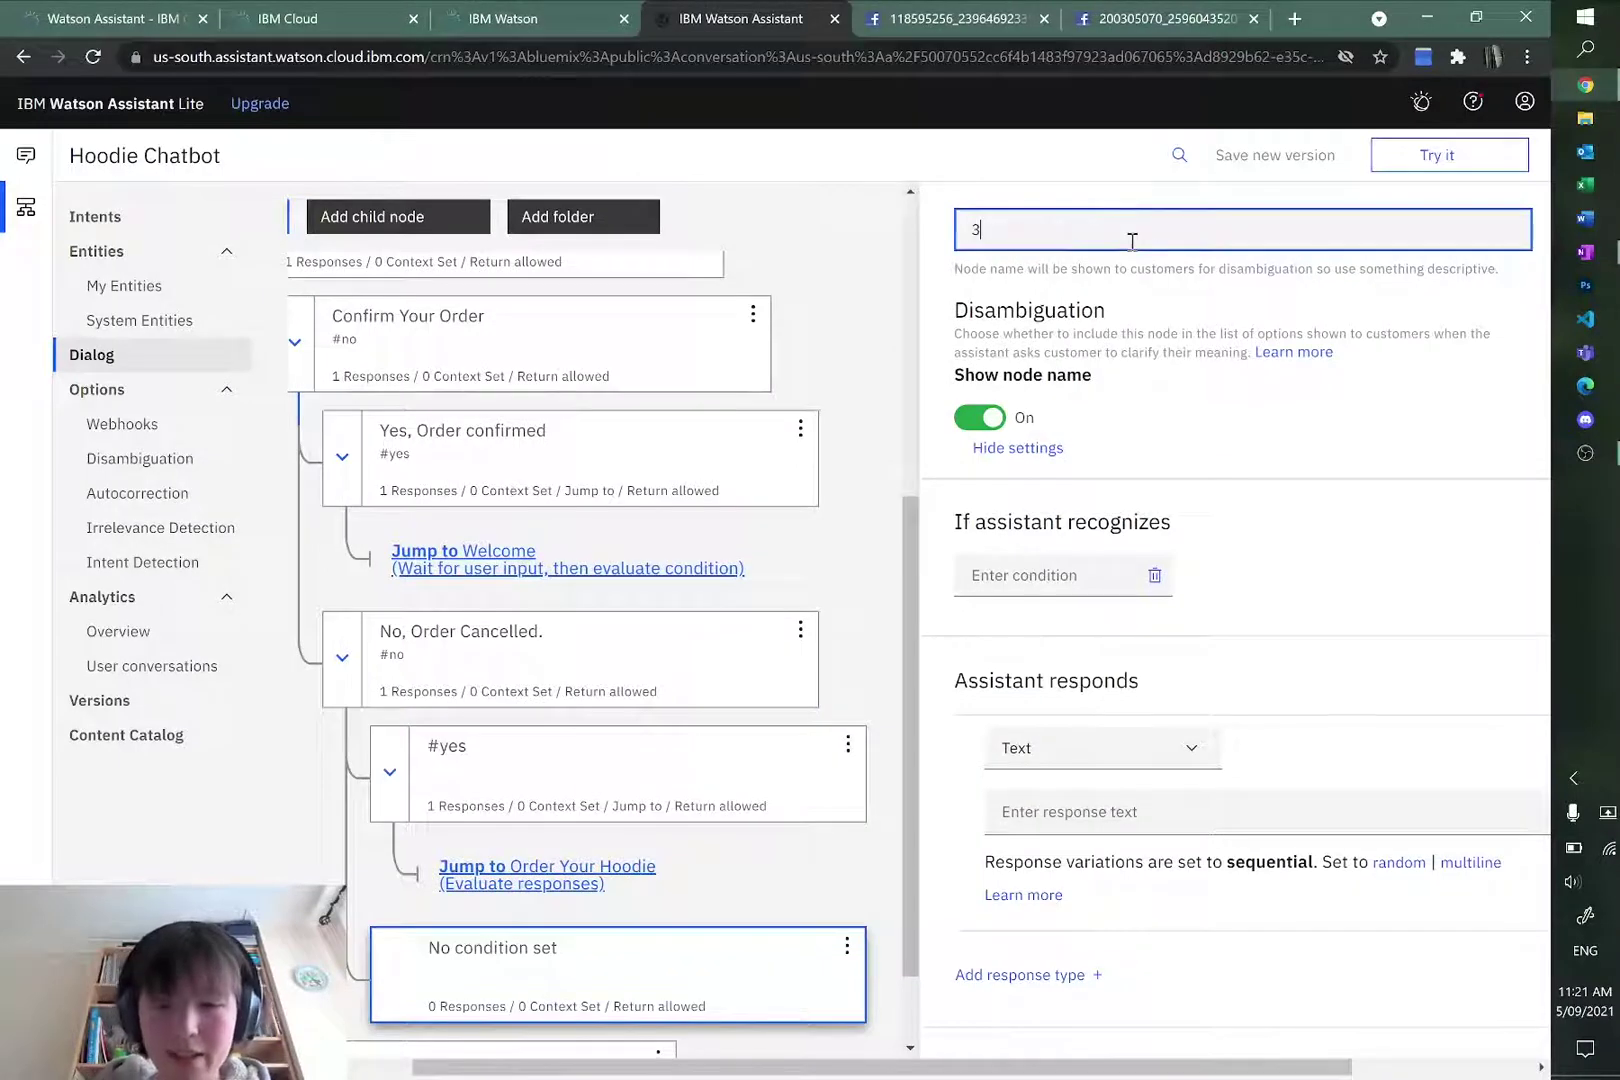
{"action": "key", "text": "BackSpace"}
{"action": "type", "text": "#no"}
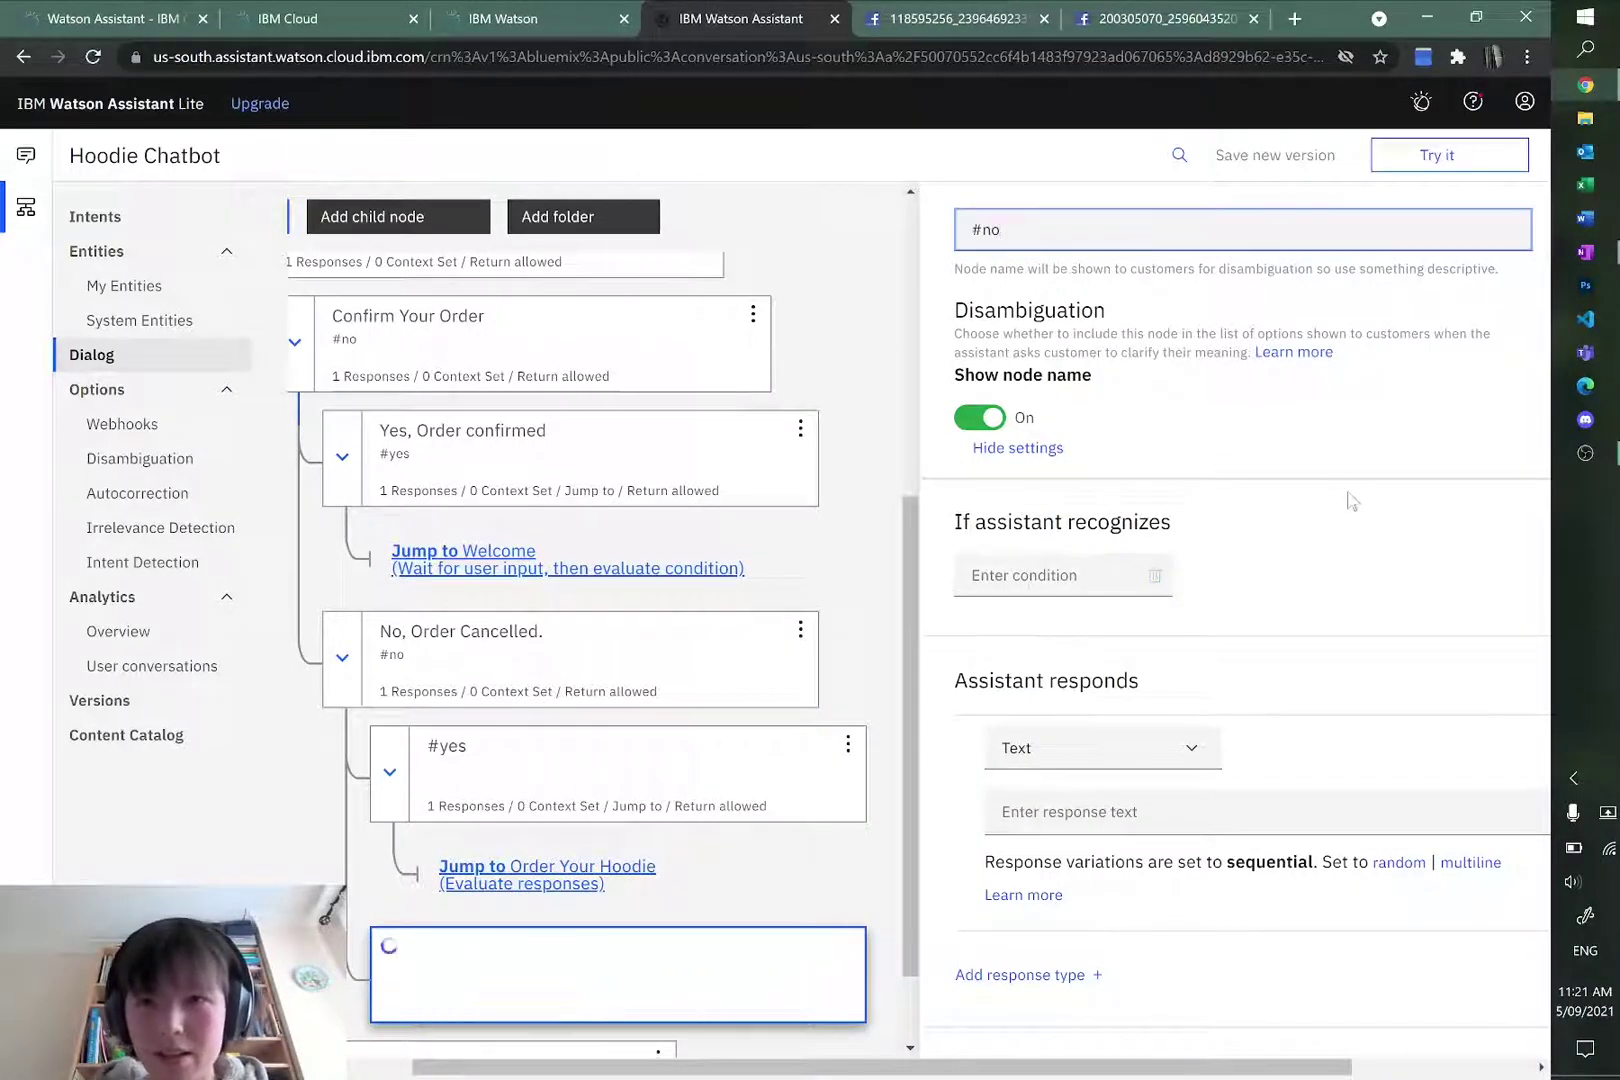
{"action": "left_click", "coordinate": [1000, 572]}
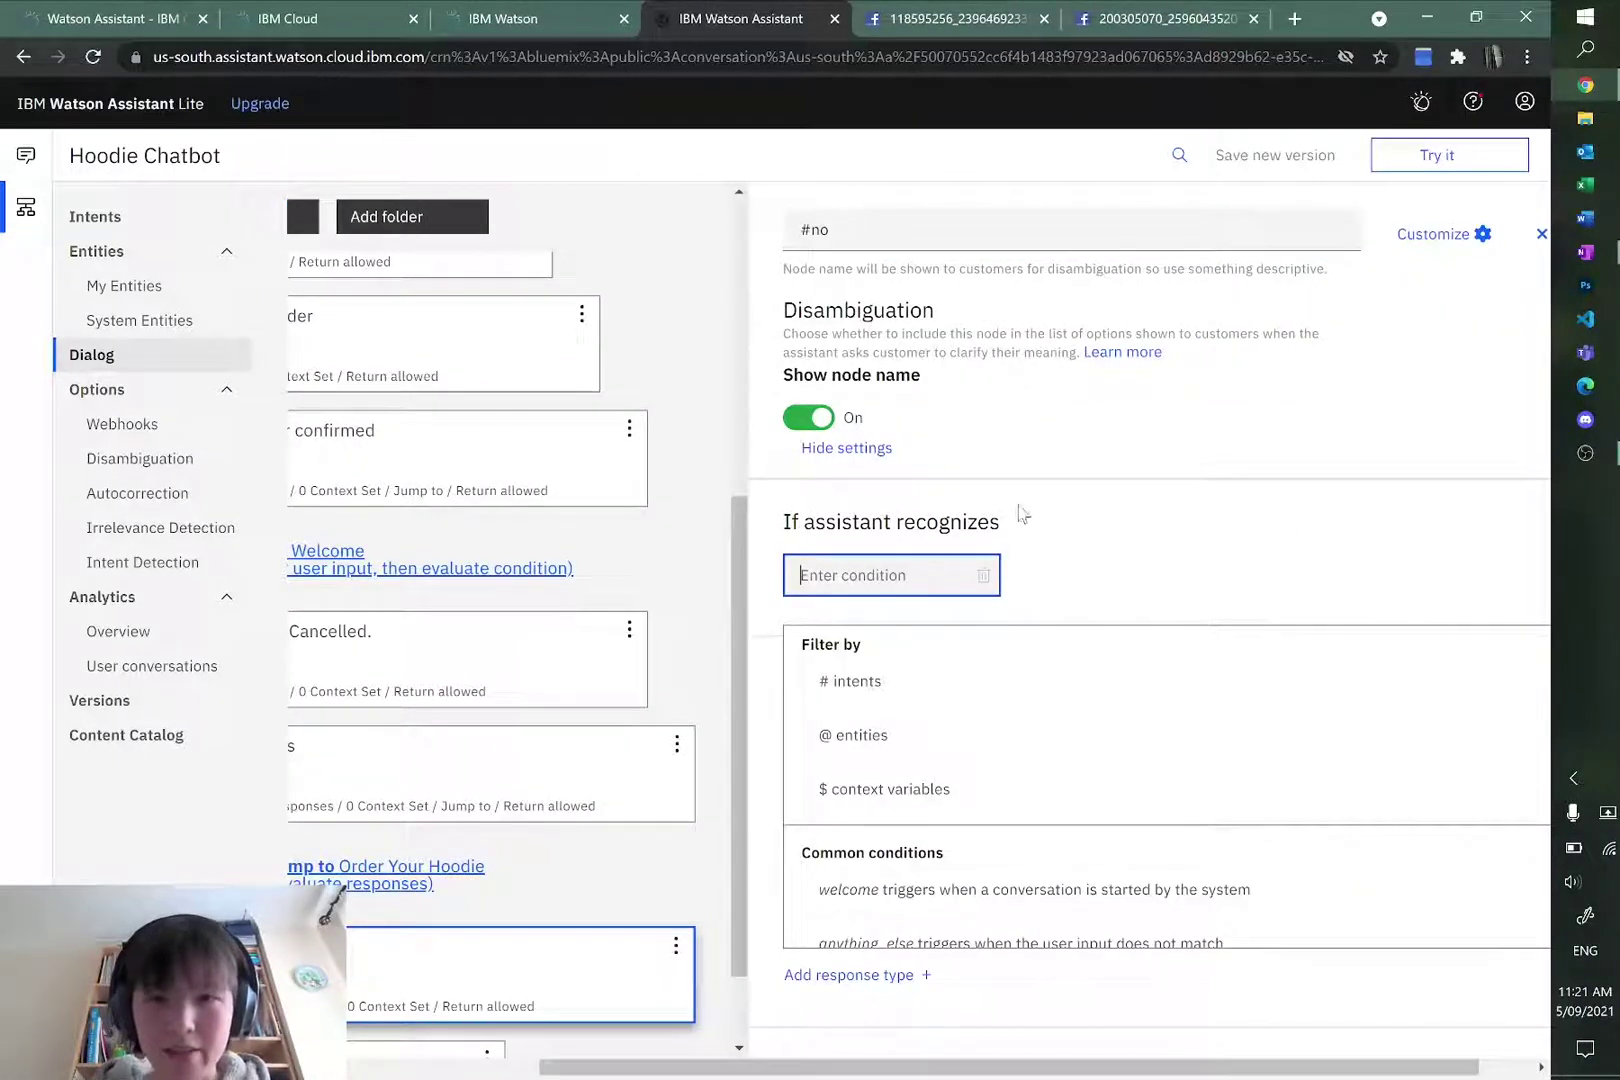
{"action": "type", "text": "#no"}
{"action": "key", "text": "Return"}
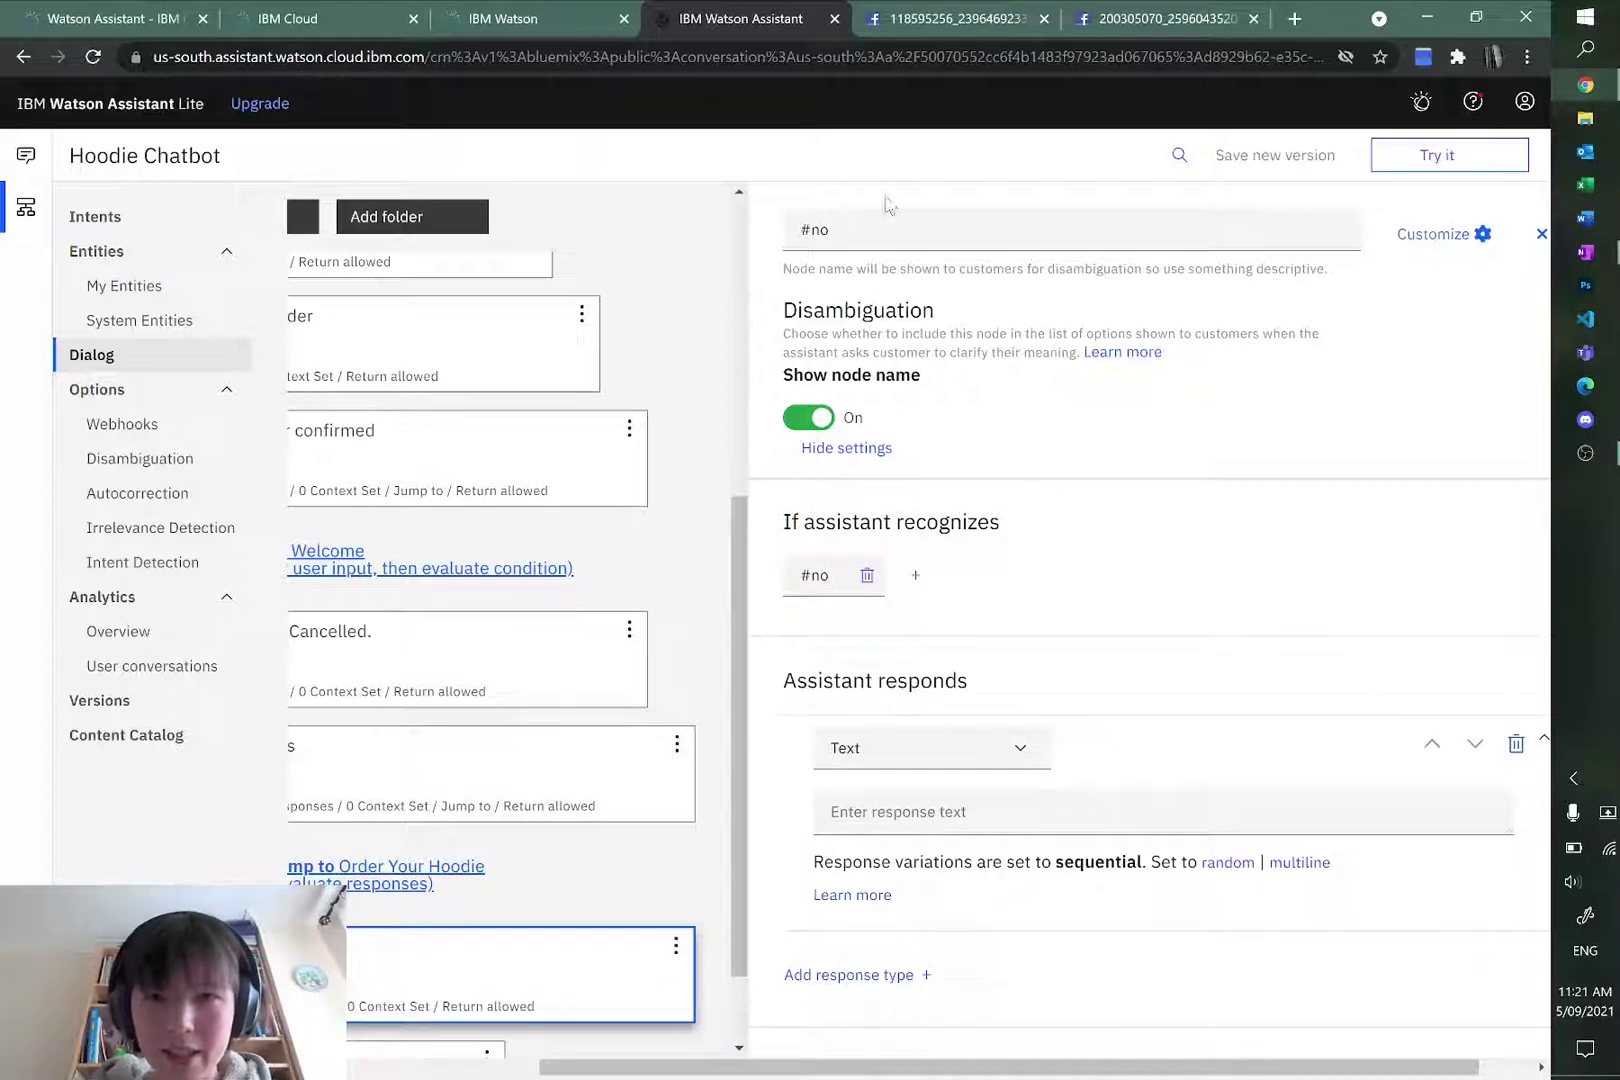
{"action": "left_click_drag", "start_coordinate": [845, 229], "coordinate": [785, 223]}
{"action": "key", "text": "BackSpace"}
{"action": "left_click", "coordinate": [1100, 535]}
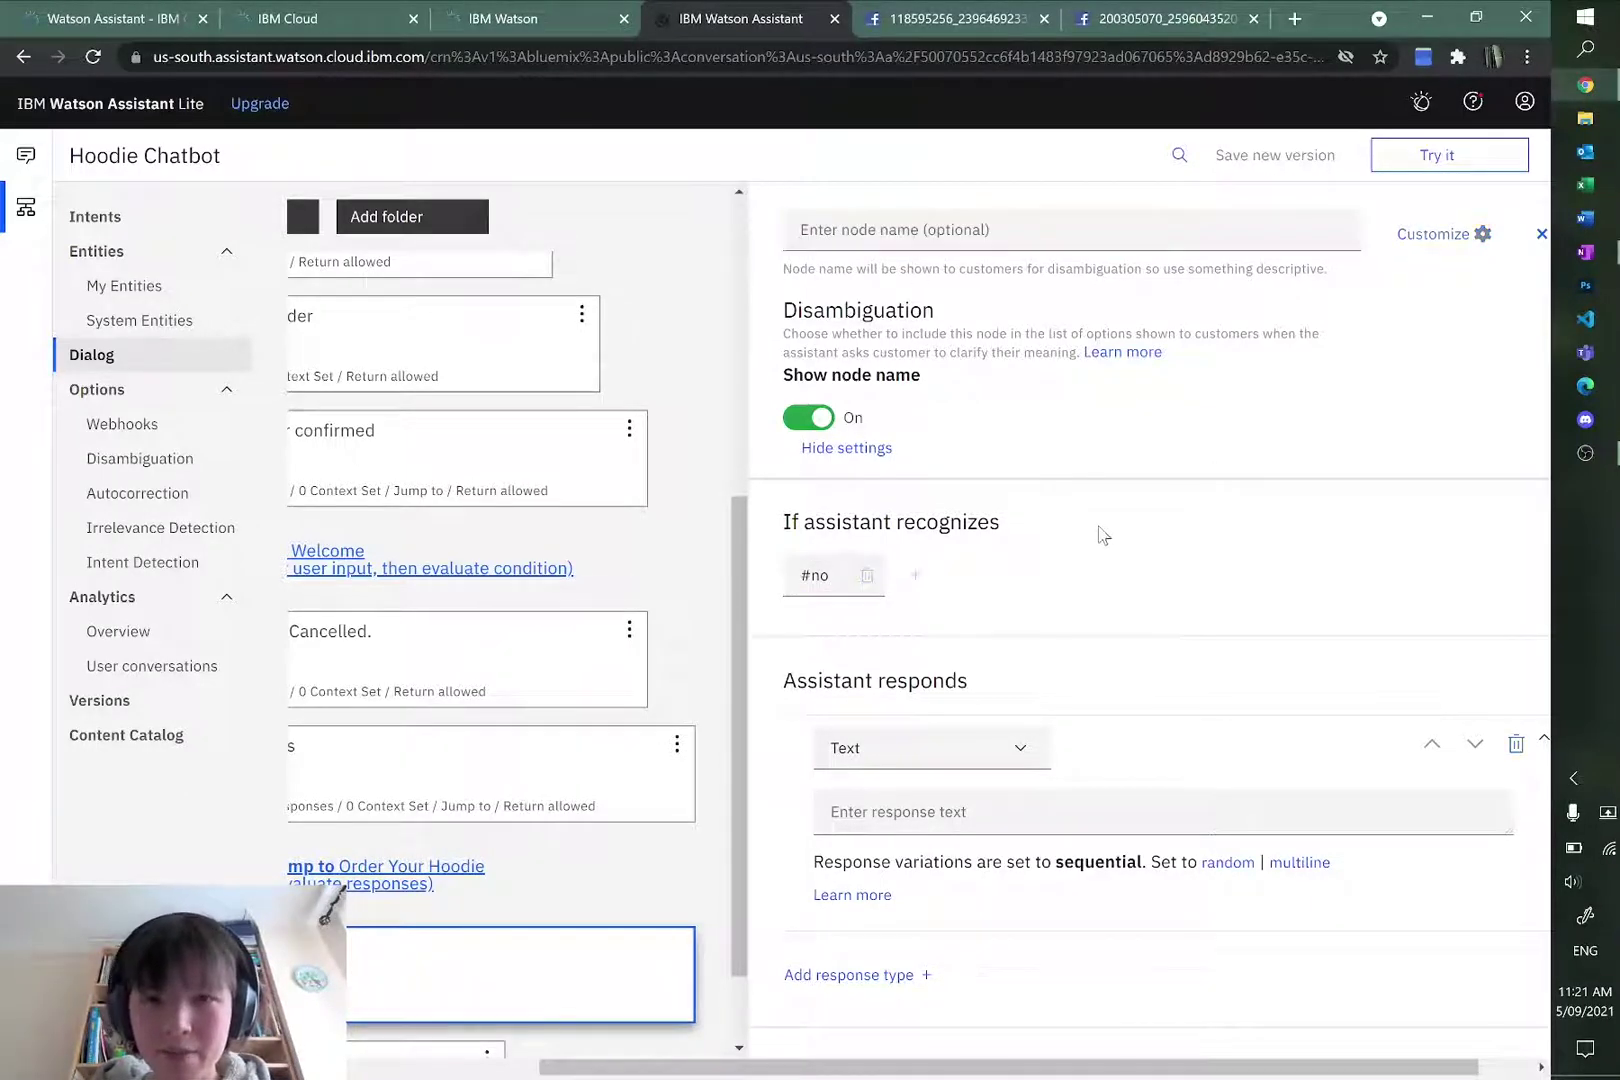
Step: Enter the response "That's okay, feel free to ask us any questions…" for the #no node
{"action": "left_click", "coordinate": [1020, 622]}
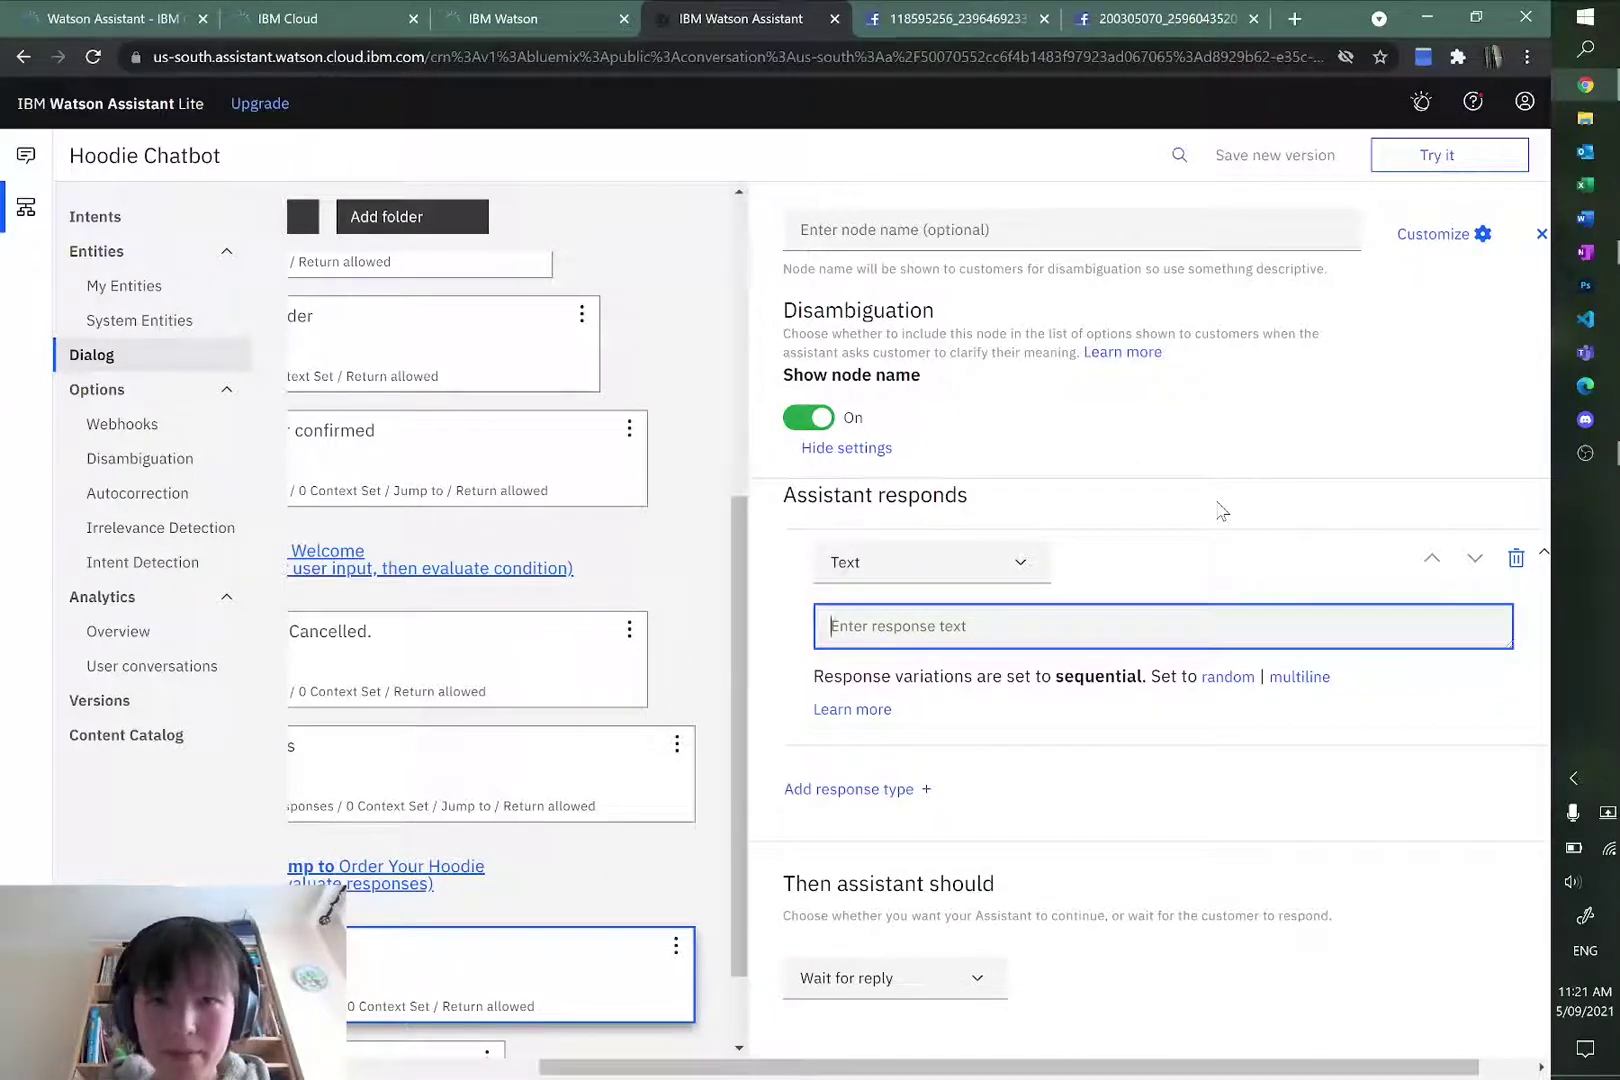
{"action": "type", "text": "That's okay, feel free to ask us any questions about the hoodies."}
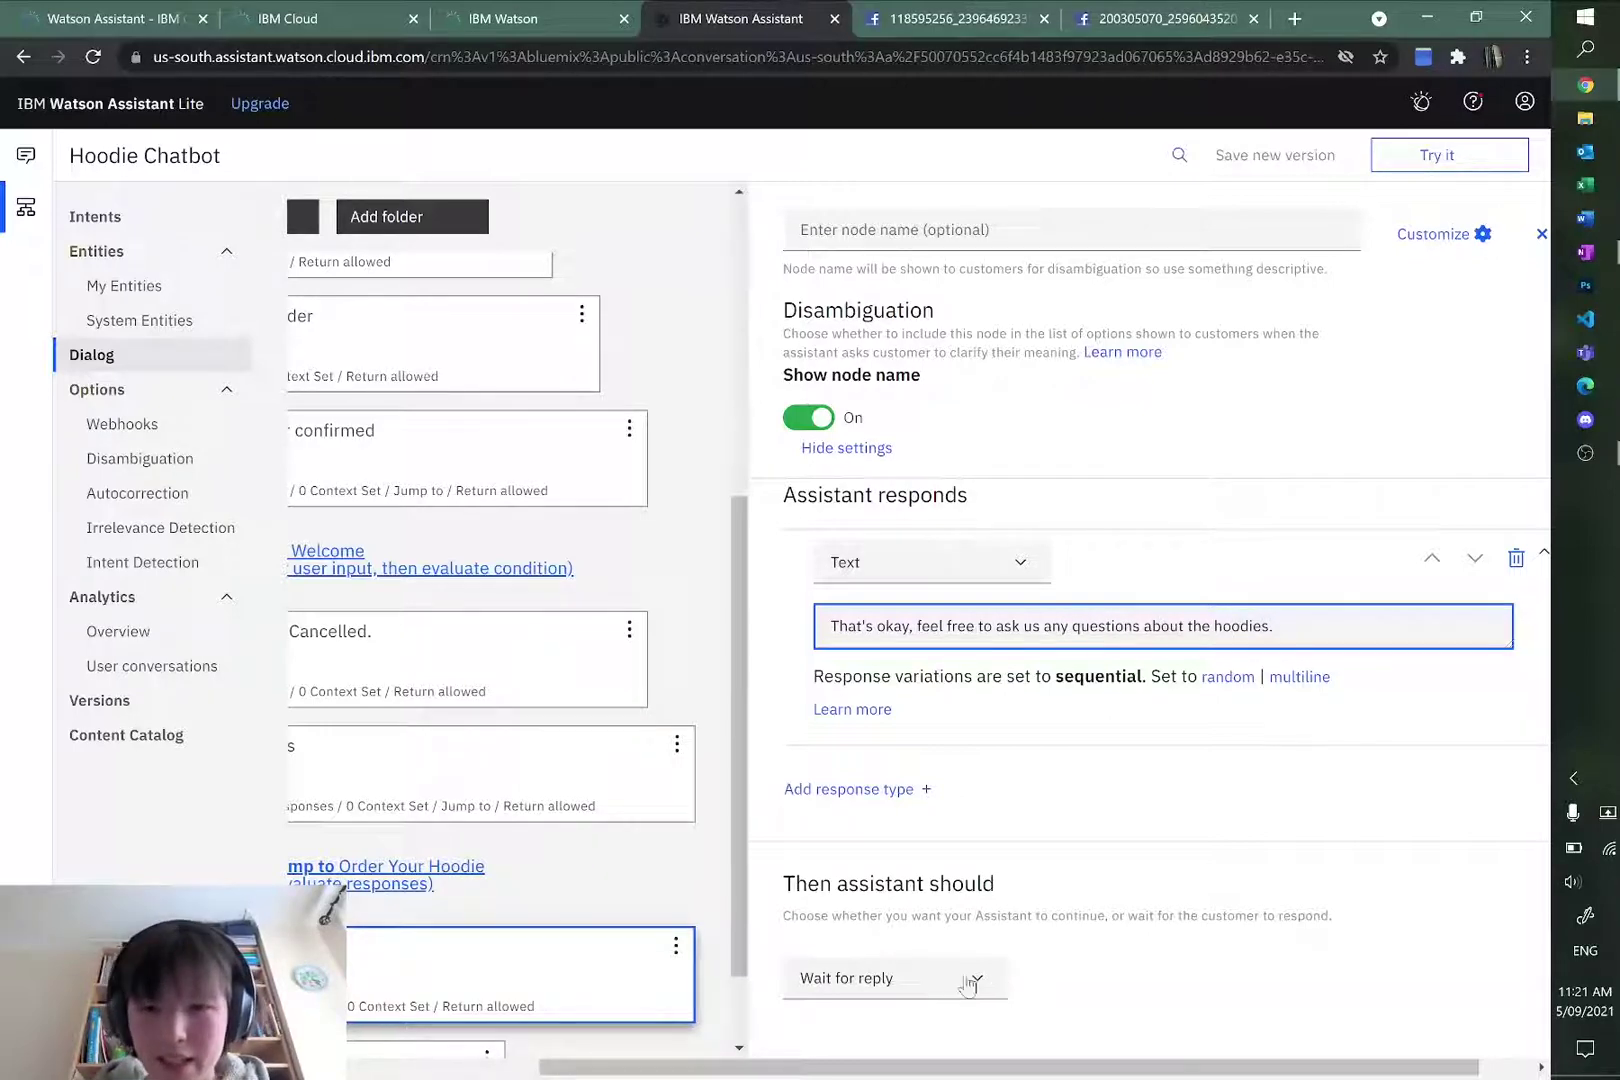
{"action": "left_click", "coordinate": [968, 985]}
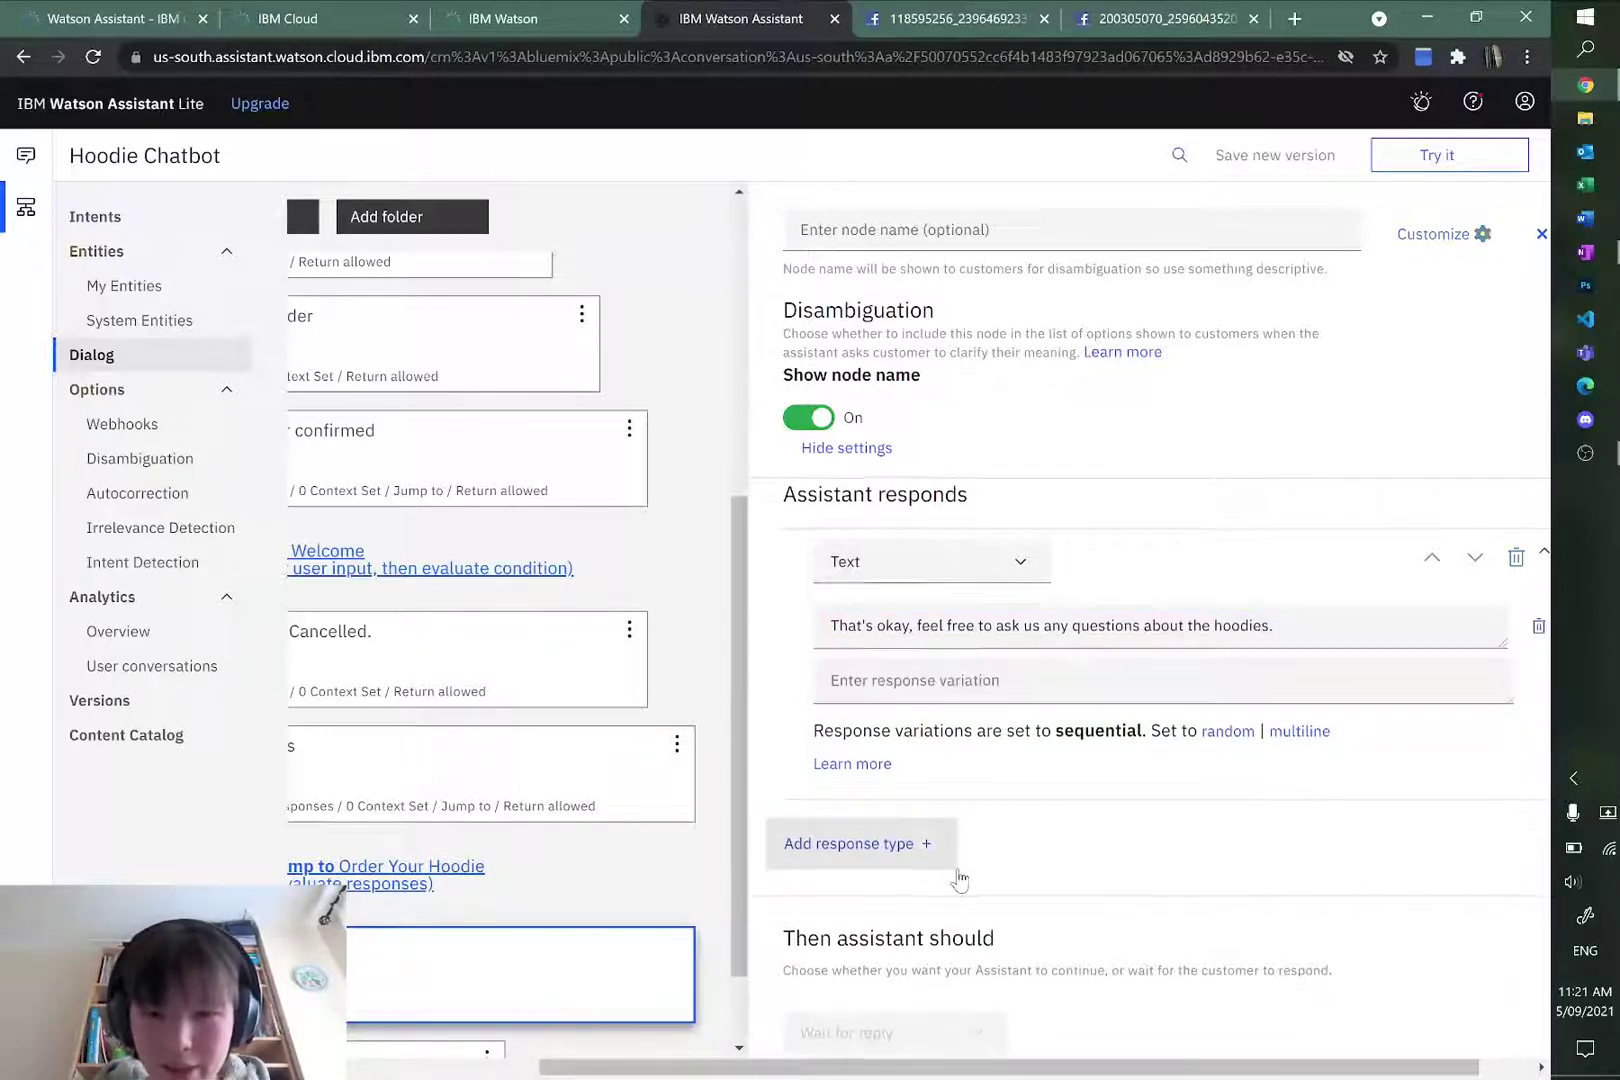
{"action": "scroll", "coordinate": [930, 940], "scroll_direction": "down", "scroll_amount": 1}
Step: Make the #no node jump to Welcome and wait for user input
{"action": "left_click", "coordinate": [906, 988]}
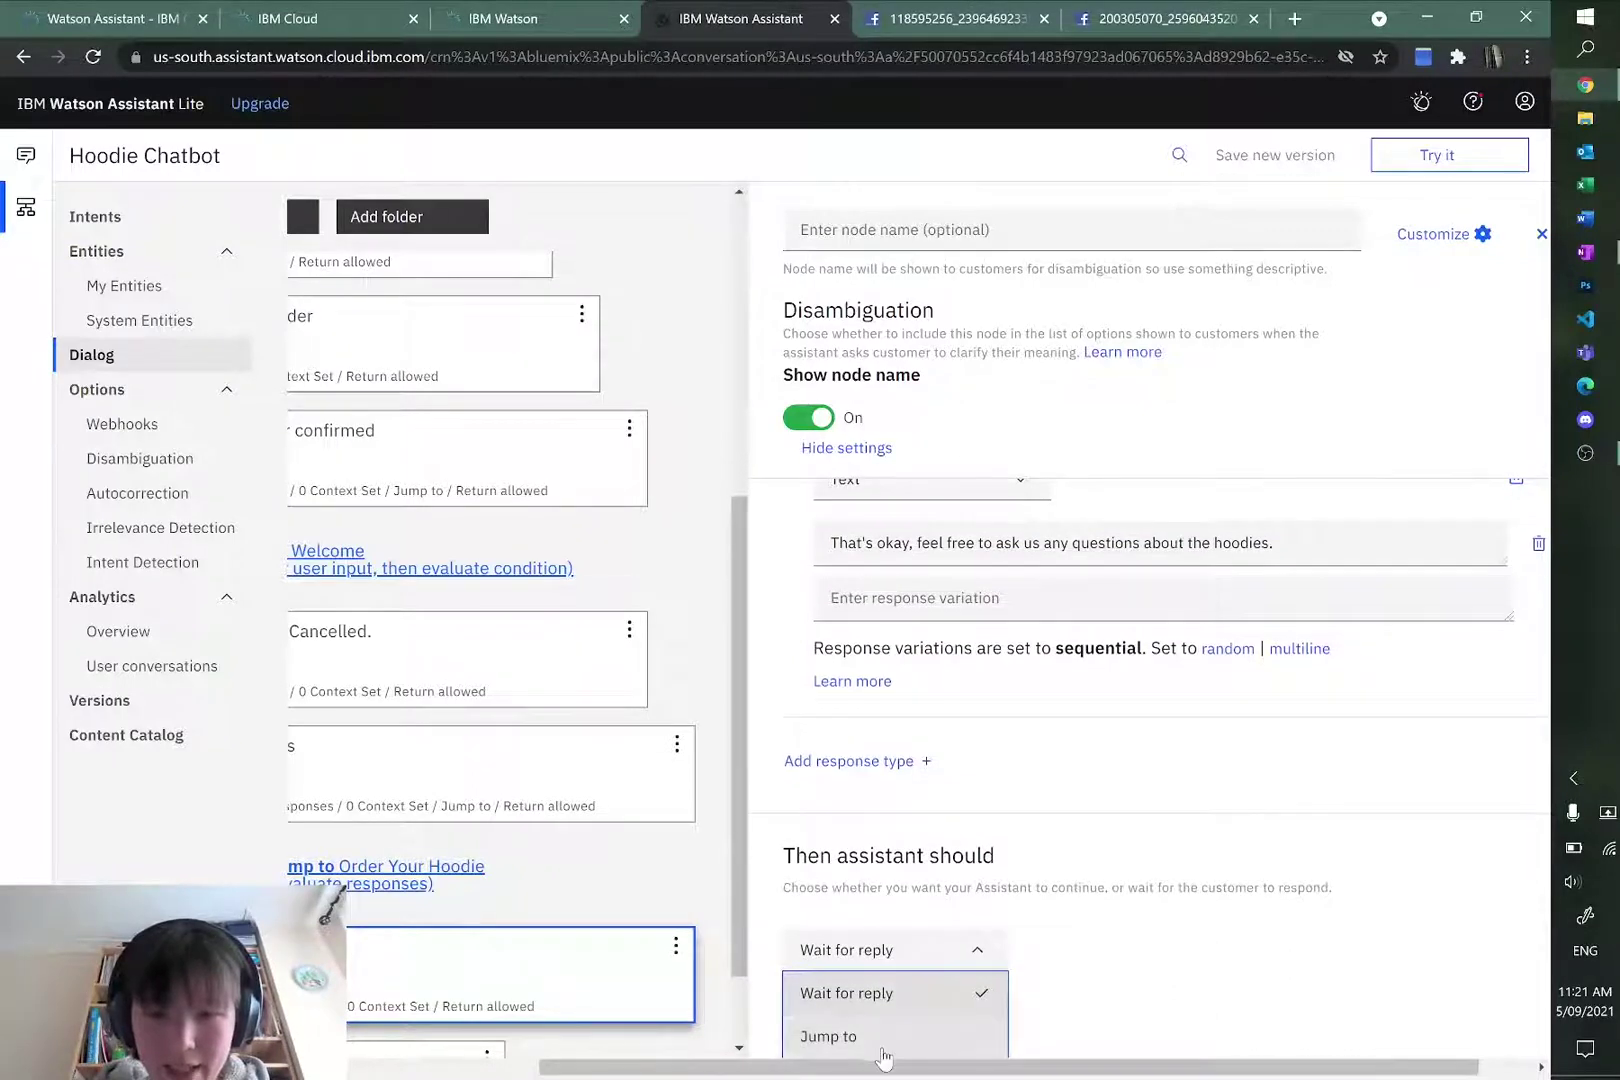
{"action": "left_click", "coordinate": [850, 1040]}
{"action": "scroll", "coordinate": [596, 592], "scroll_direction": "up", "scroll_amount": 6}
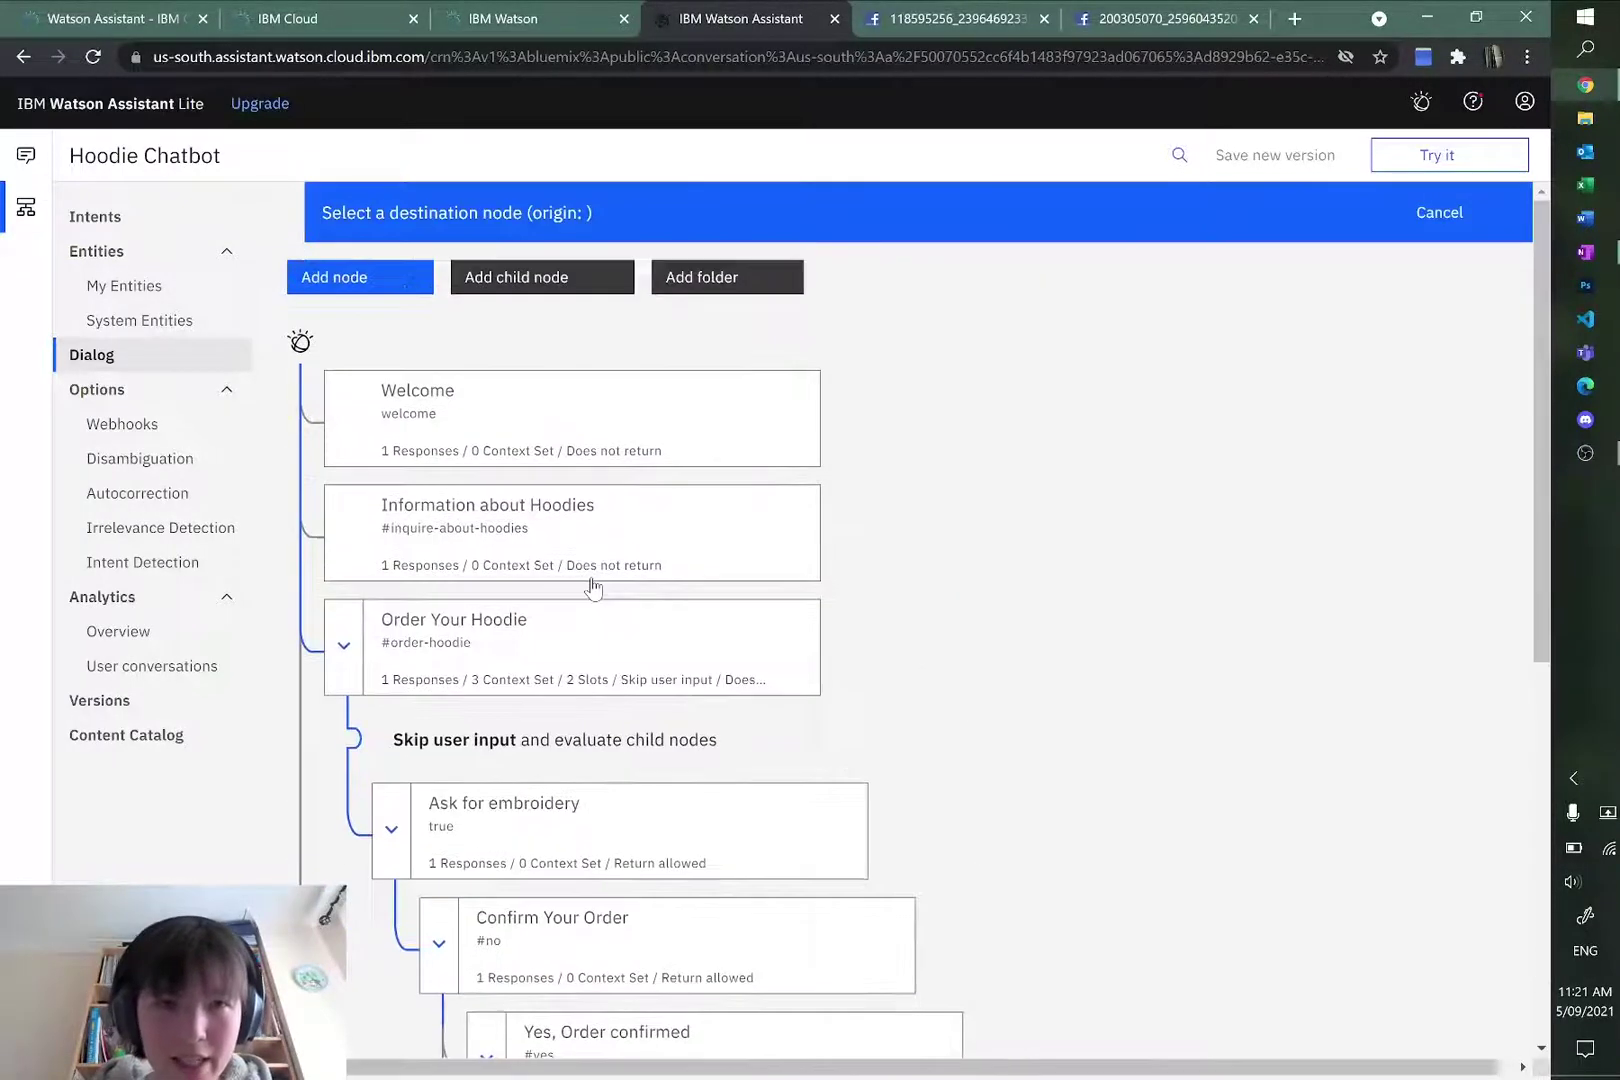
{"action": "left_click", "coordinate": [730, 428]}
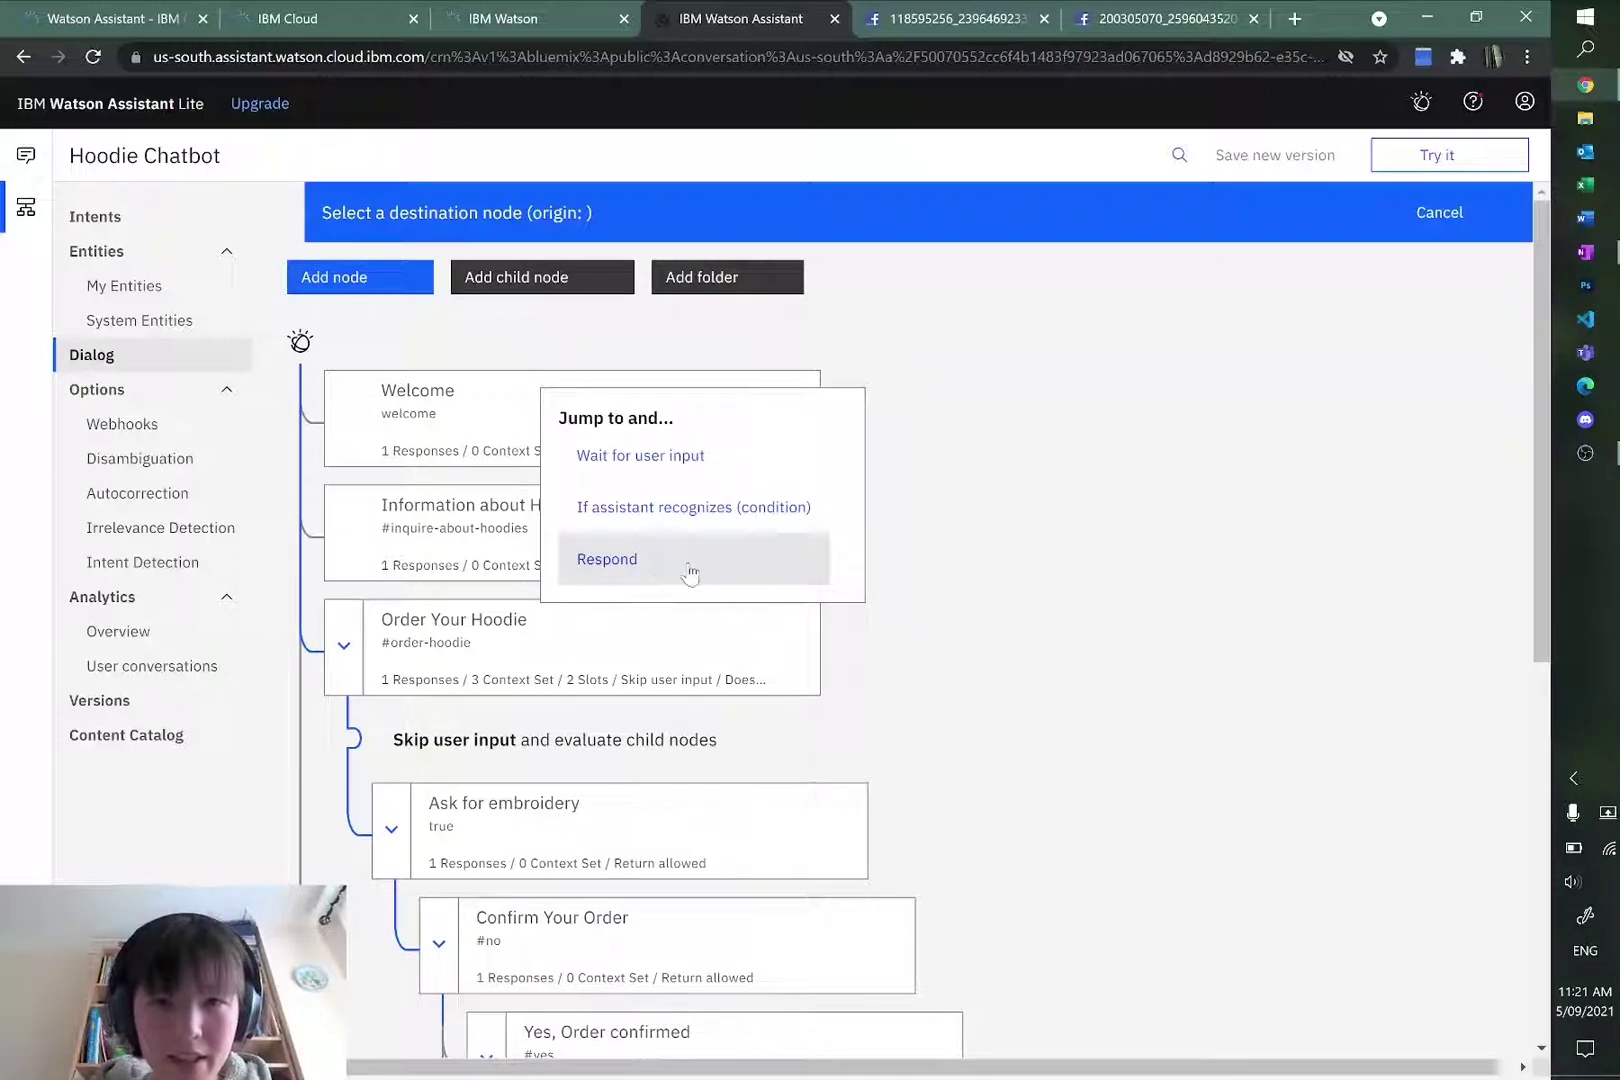
{"action": "left_click", "coordinate": [668, 465]}
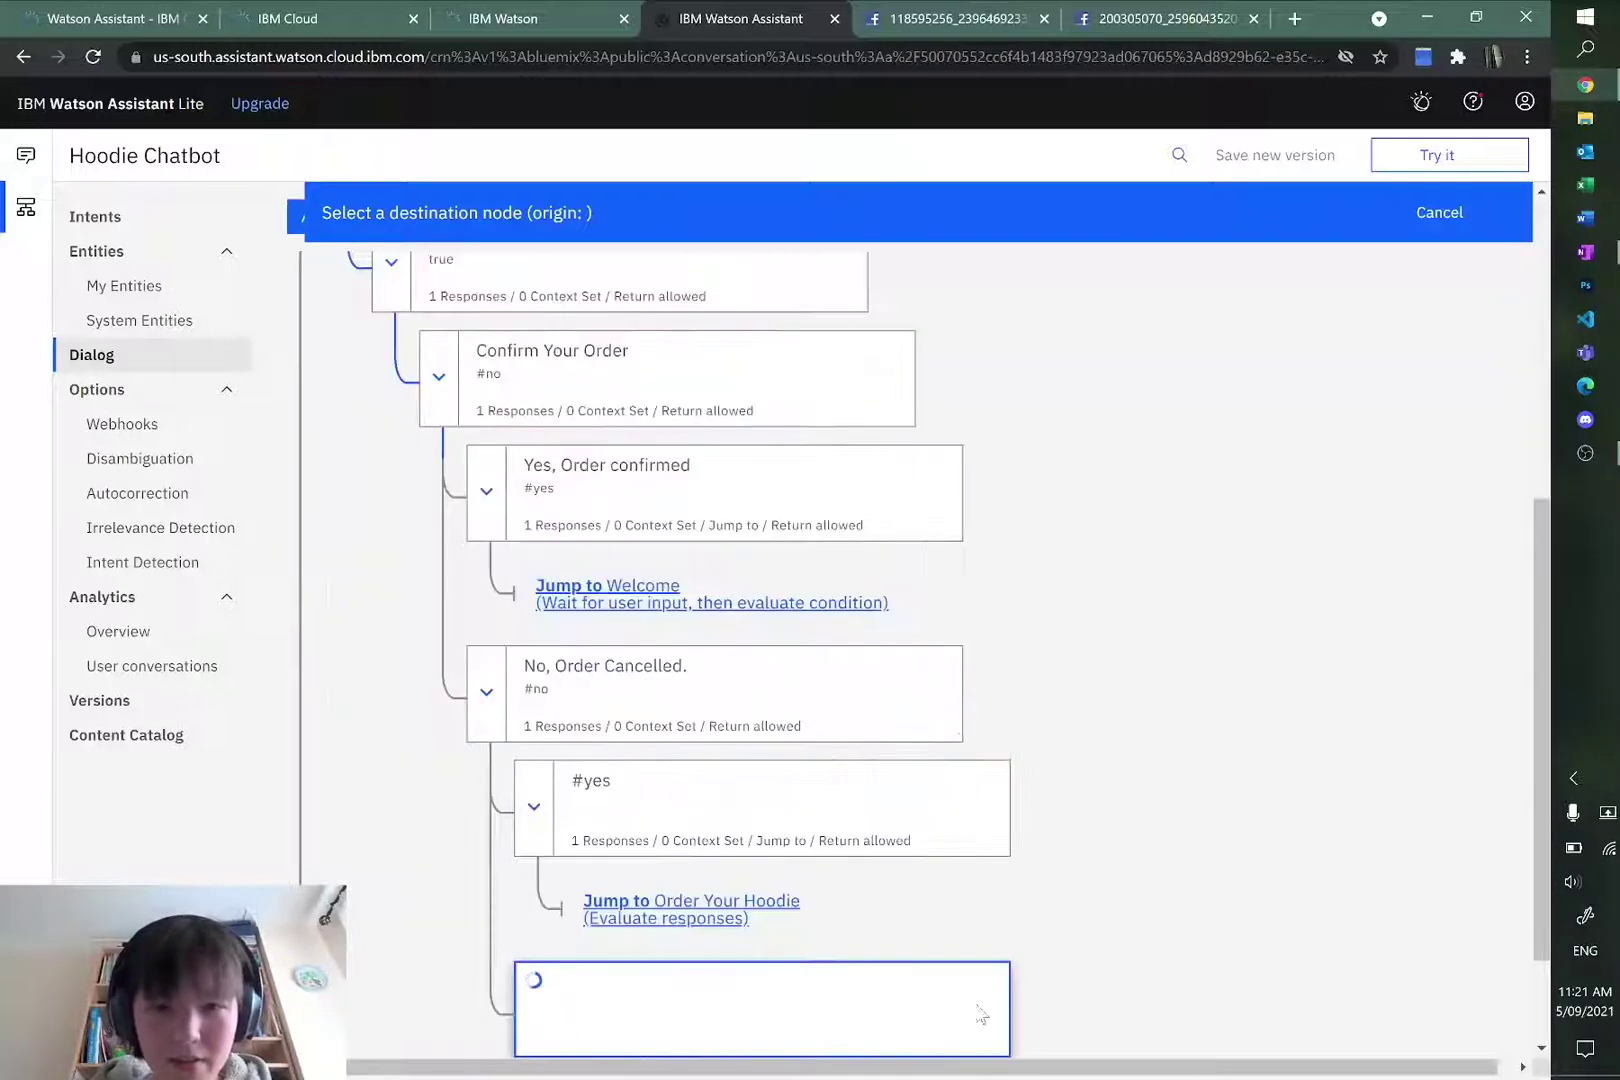
{"action": "scroll", "coordinate": [855, 960], "scroll_direction": "down", "scroll_amount": 2}
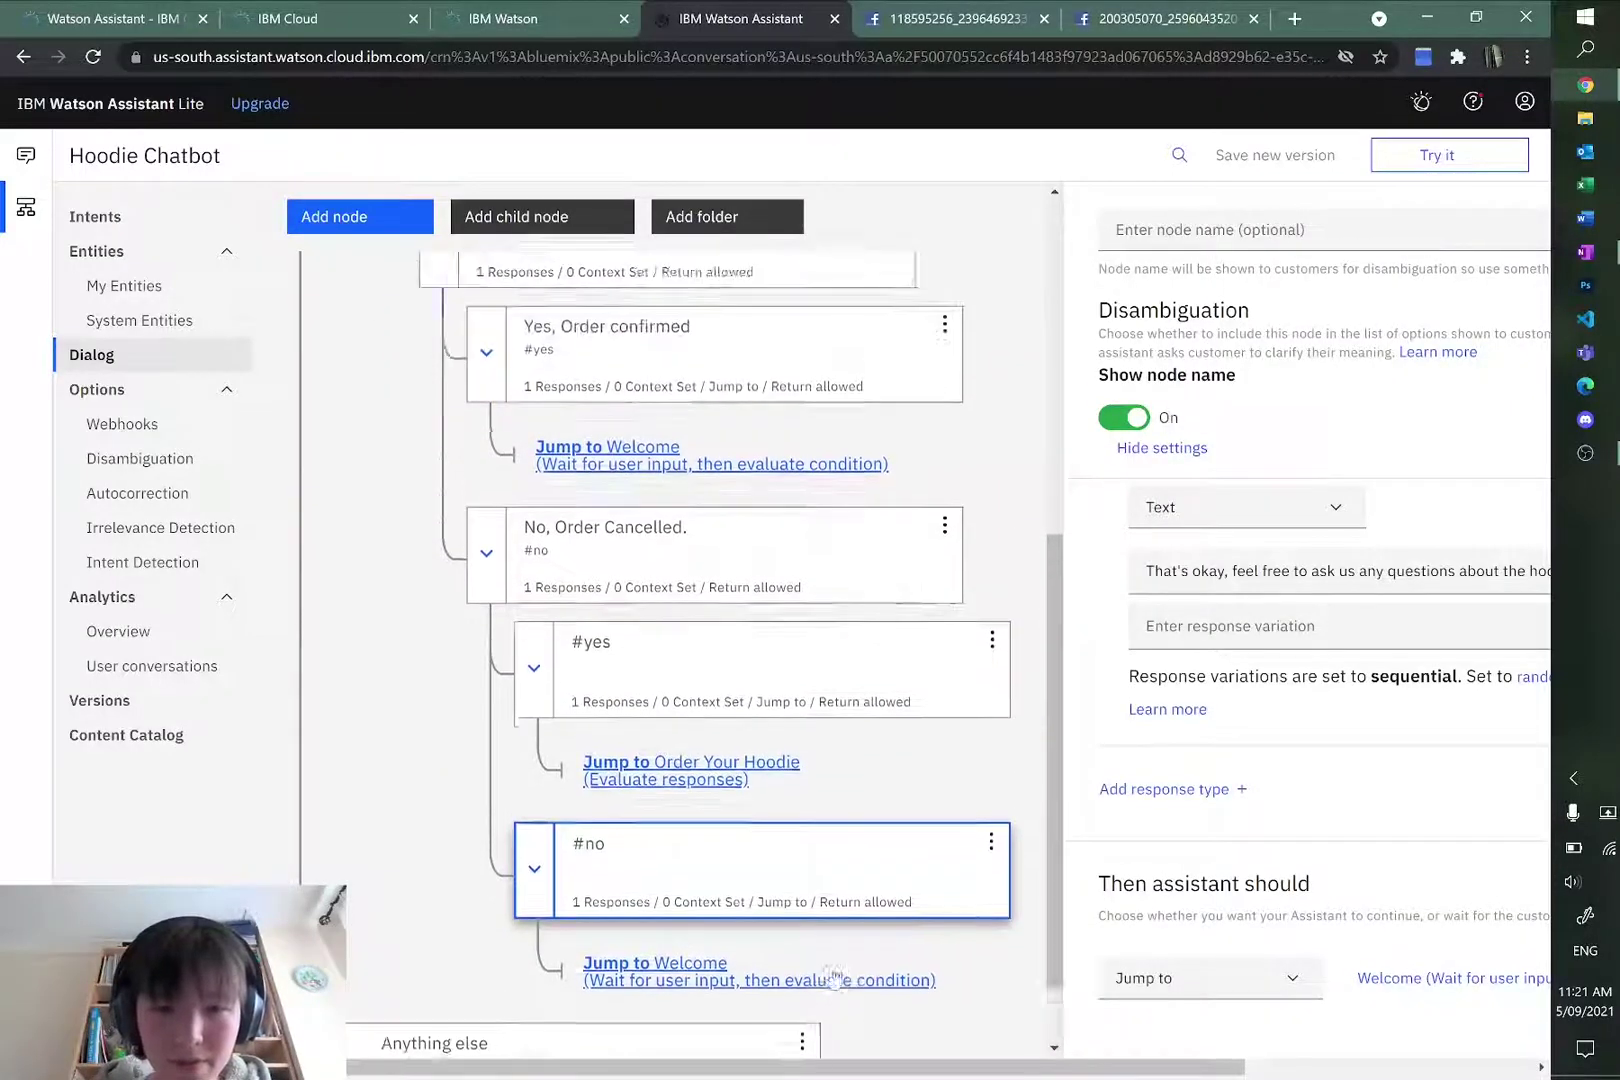
{"action": "scroll", "coordinate": [829, 972], "scroll_direction": "up", "scroll_amount": 10}
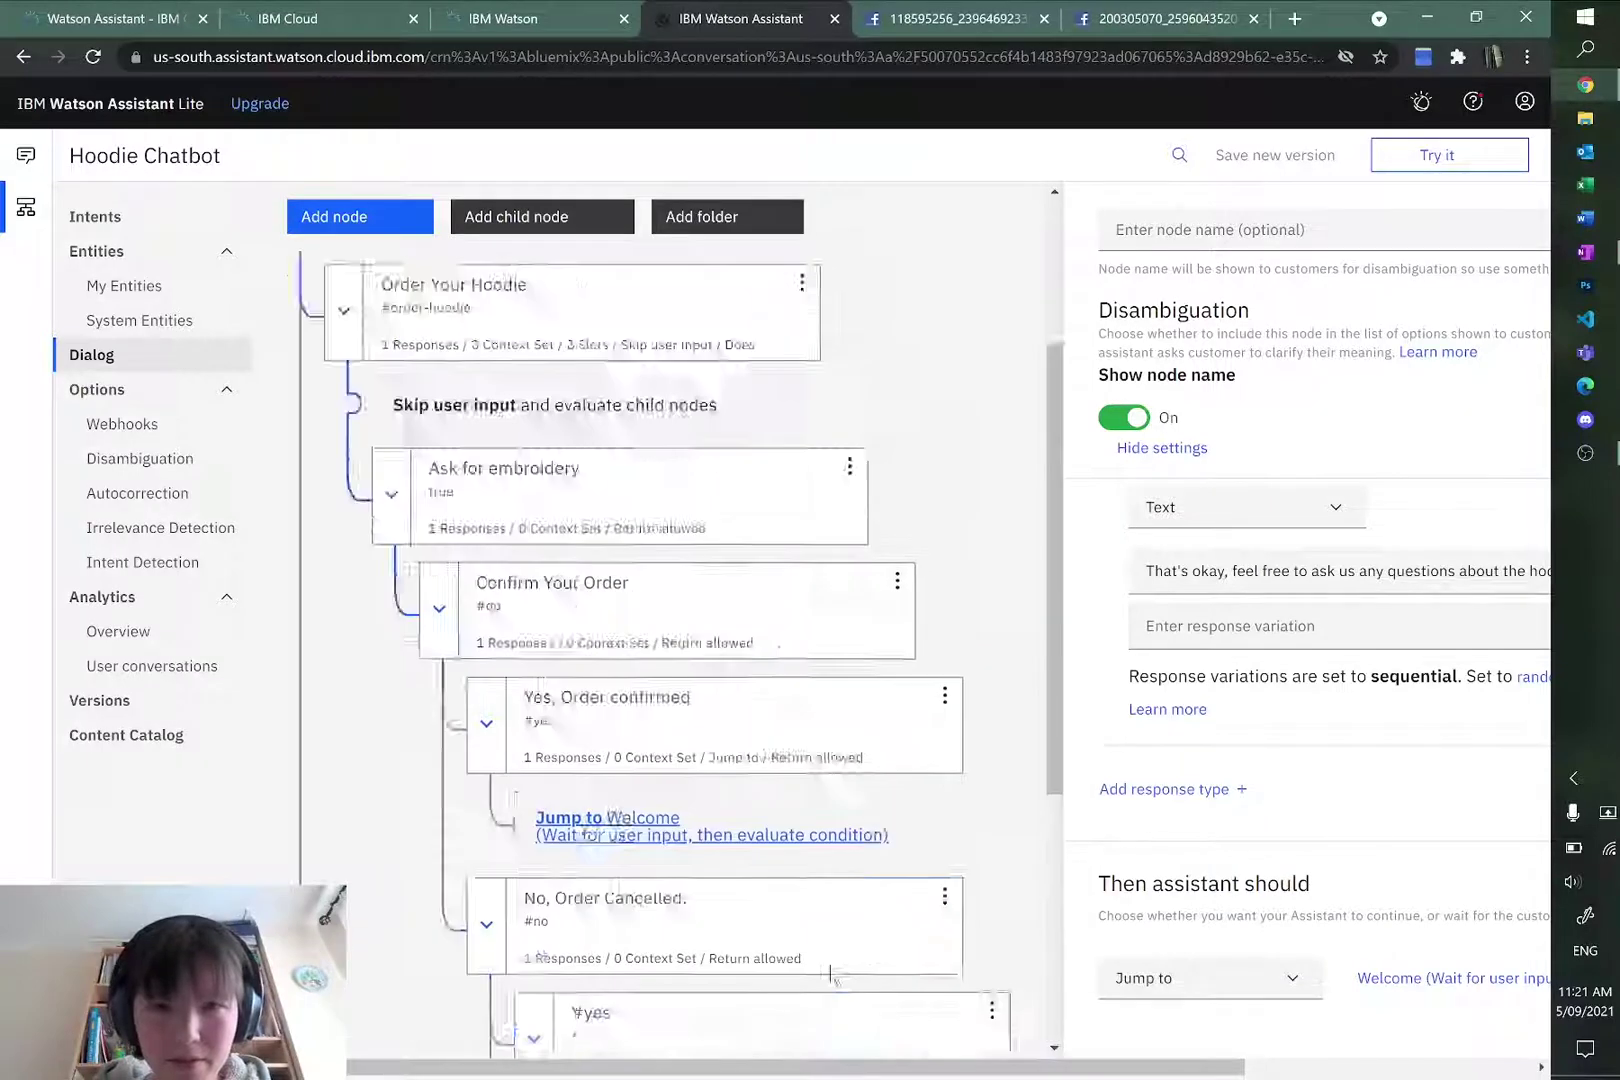
Step: Clear the Try it out chat, then send "order a S hoodie" followed by "sand"
{"action": "left_click", "coordinate": [1440, 158]}
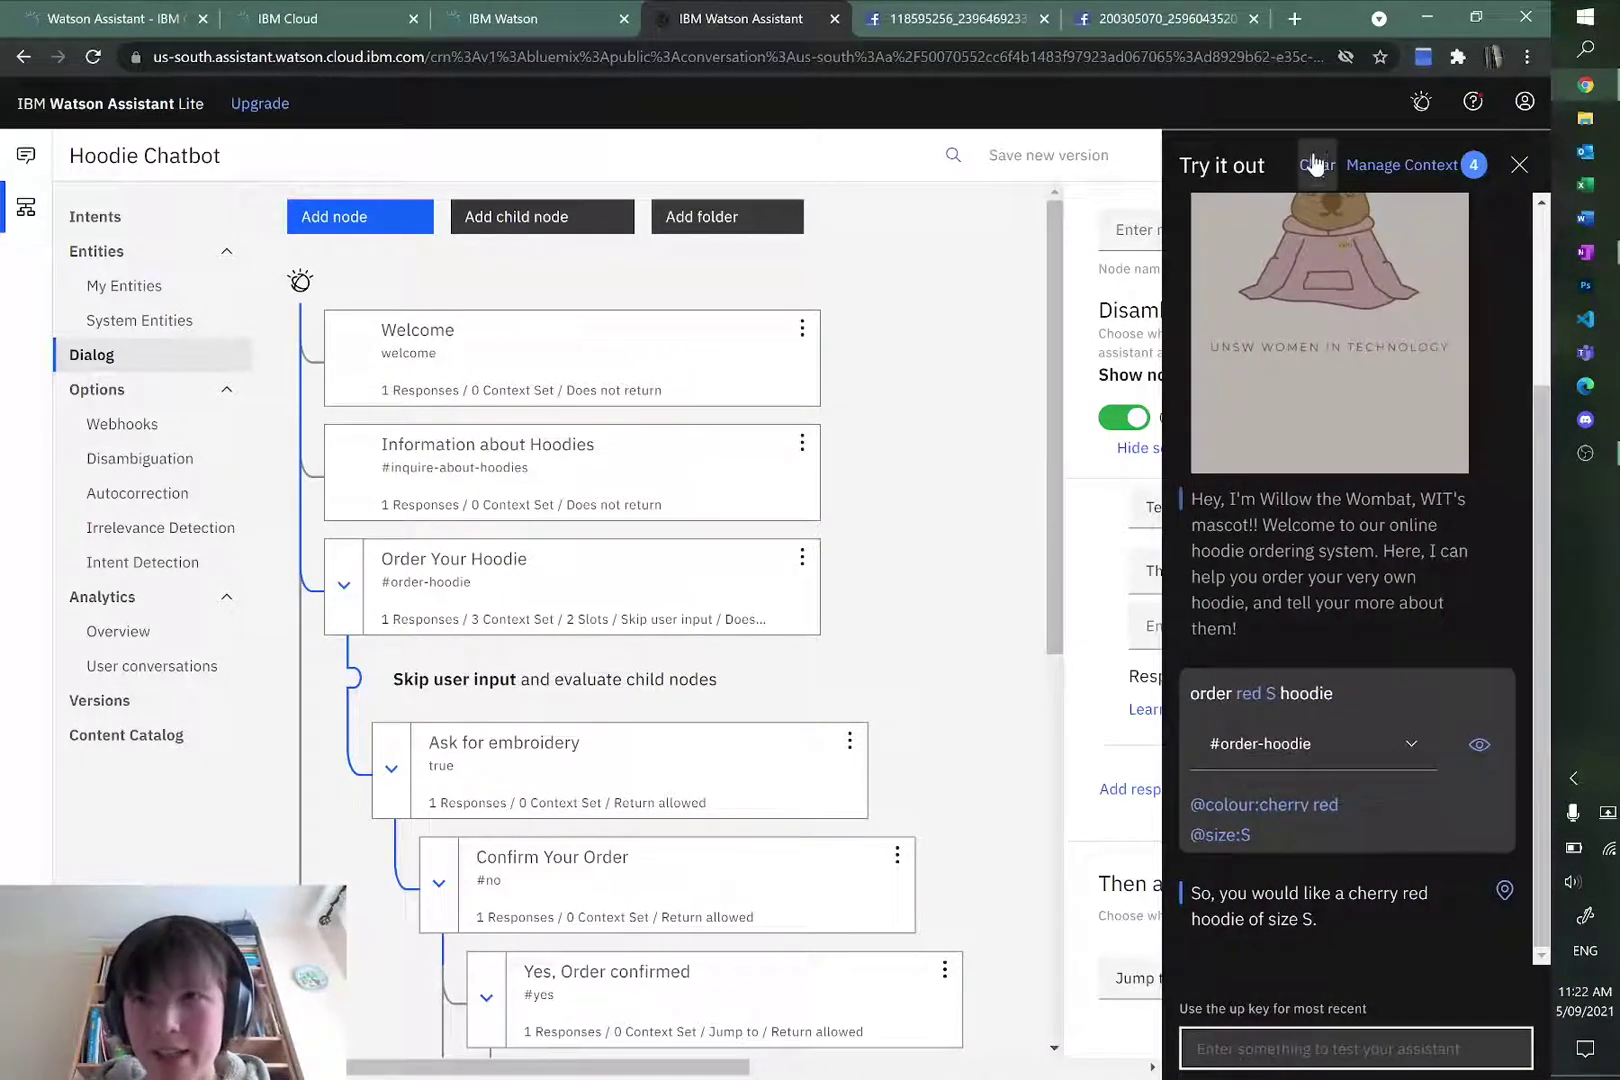
{"action": "left_click", "coordinate": [1317, 165]}
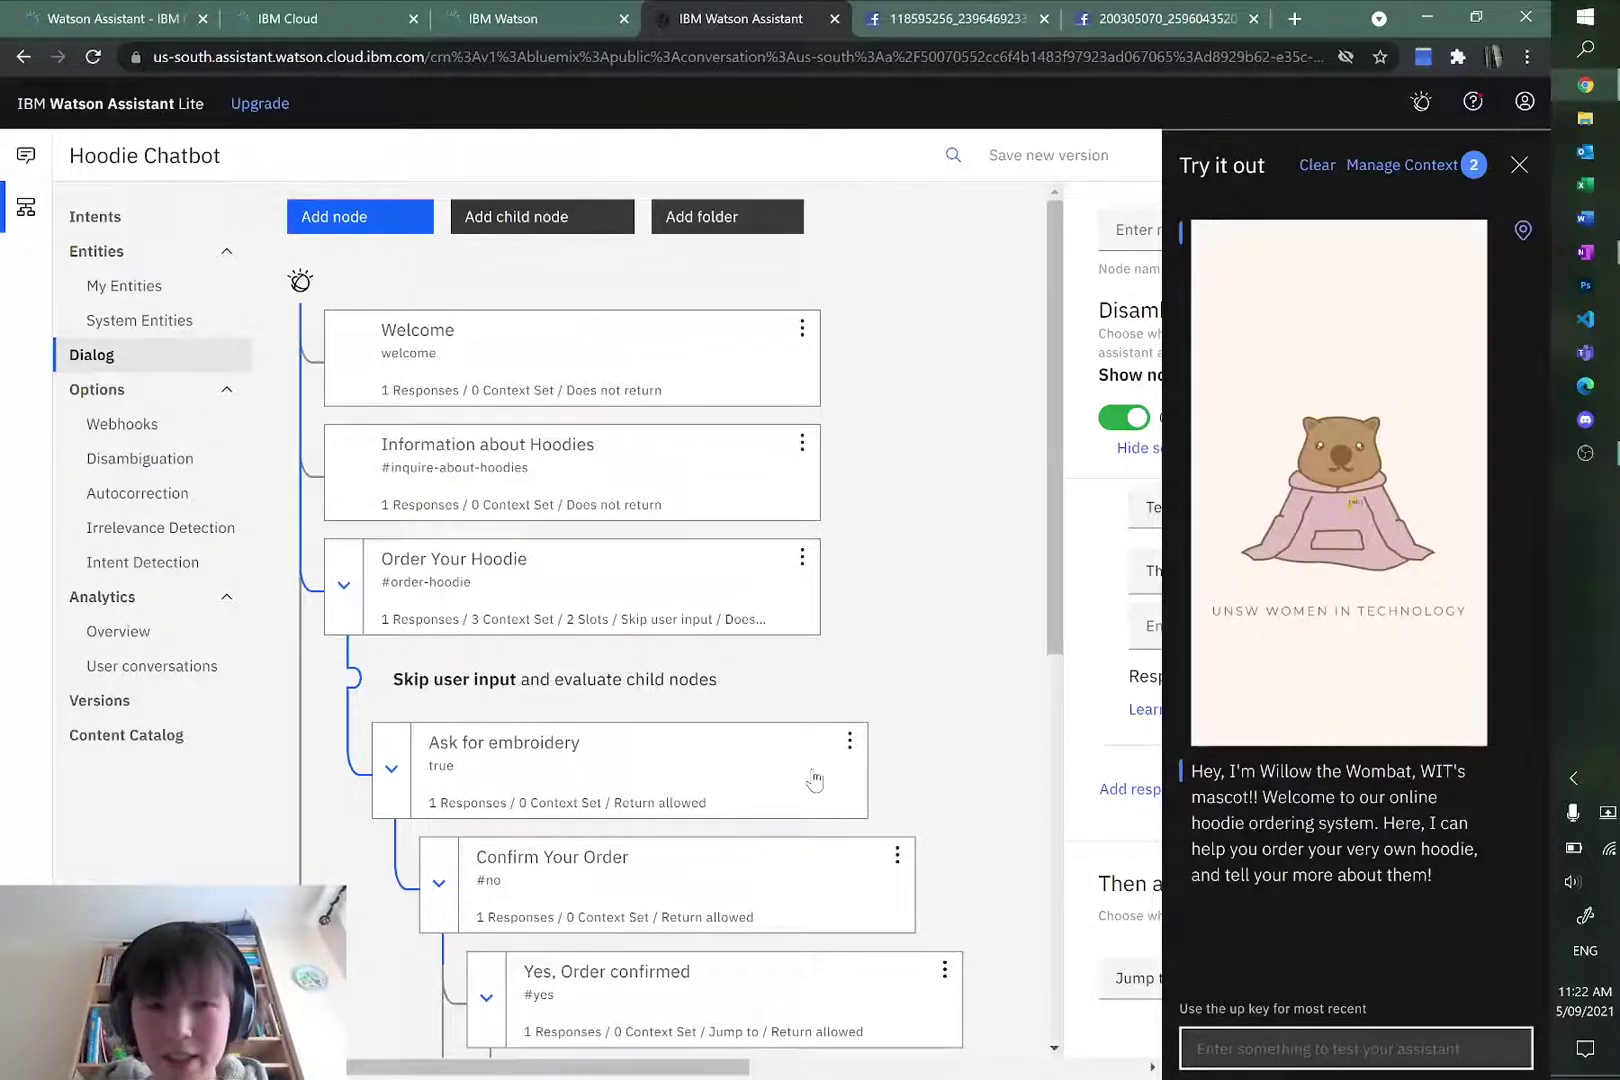
{"action": "scroll", "coordinate": [815, 780], "scroll_direction": "down", "scroll_amount": 2}
{"action": "type", "text": "ord"}
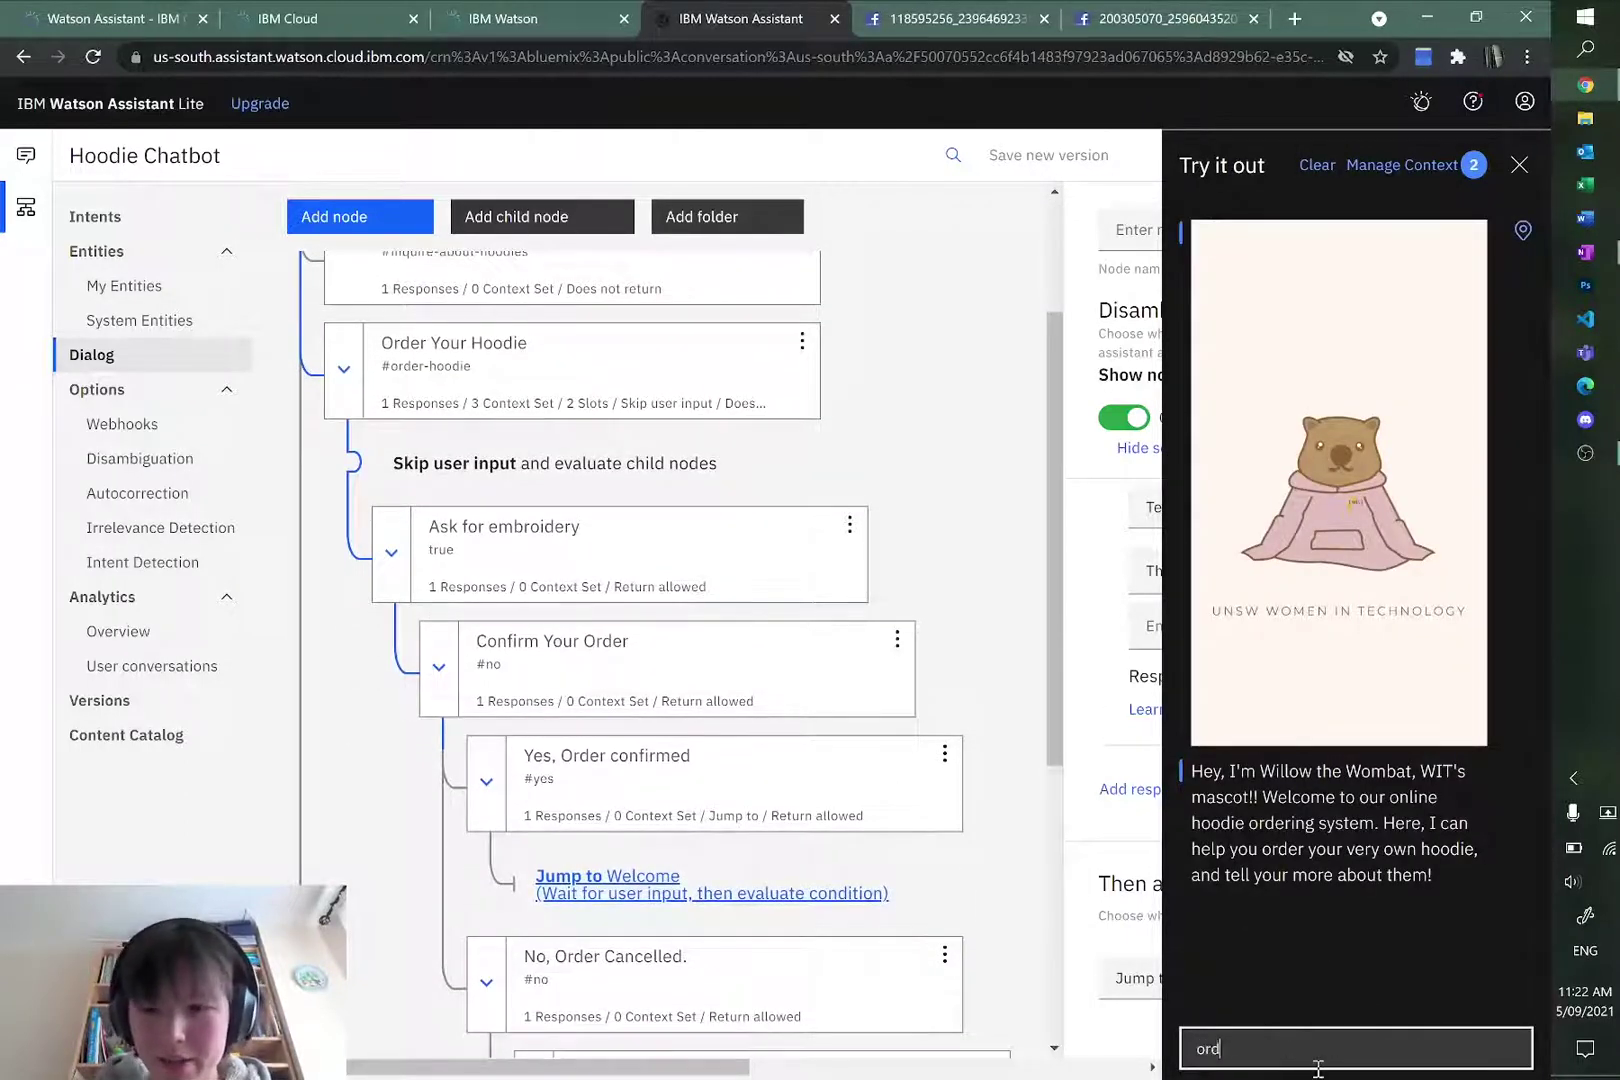
{"action": "type", "text": "er a "}
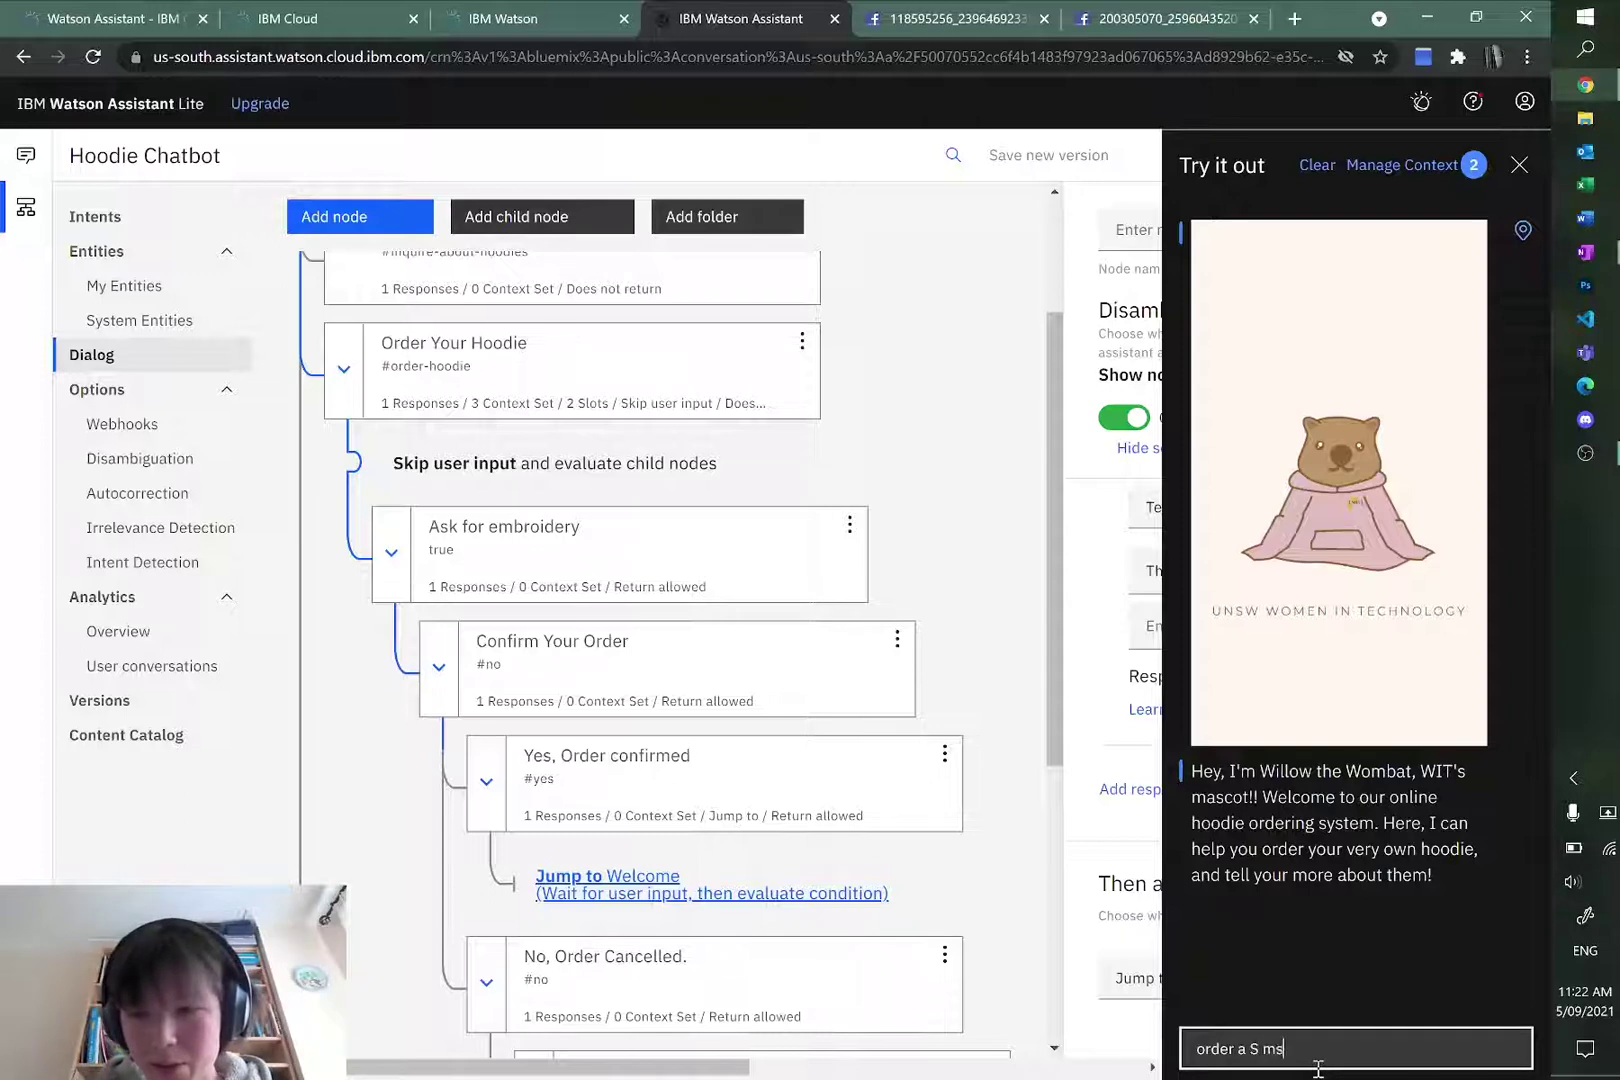
{"action": "type", "text": "S hoodie"}
{"action": "key", "text": "Return"}
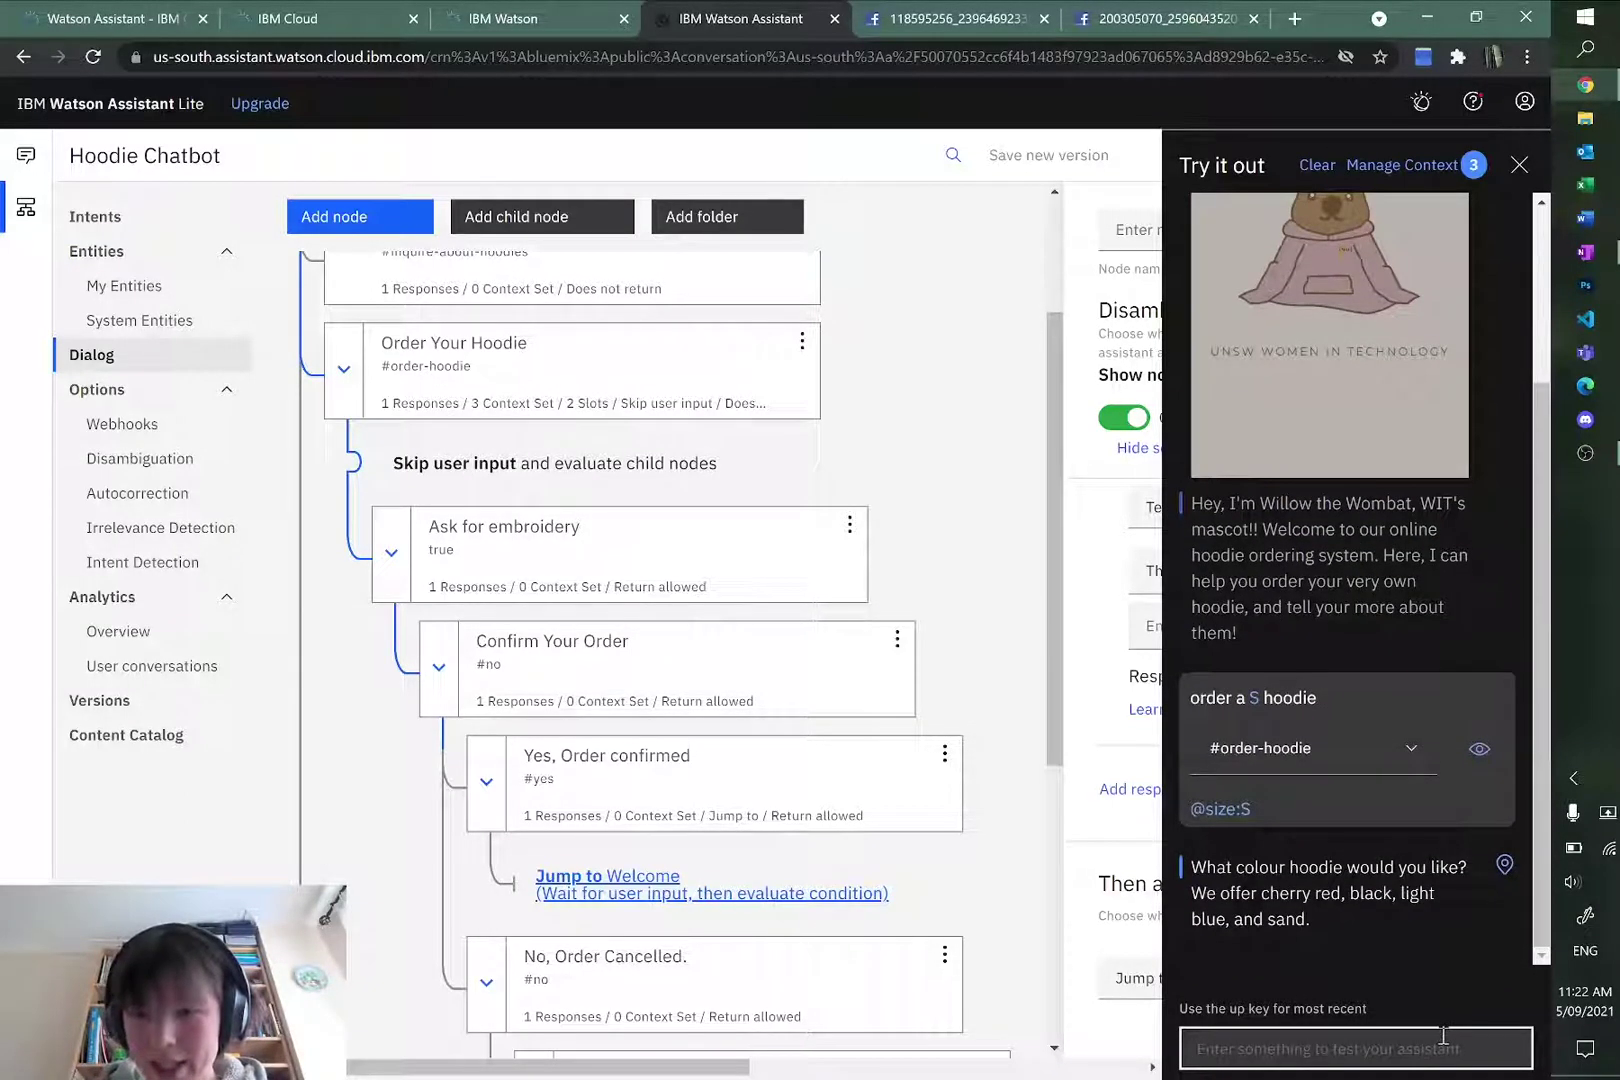
{"action": "type", "text": "sand"}
{"action": "key", "text": "Return"}
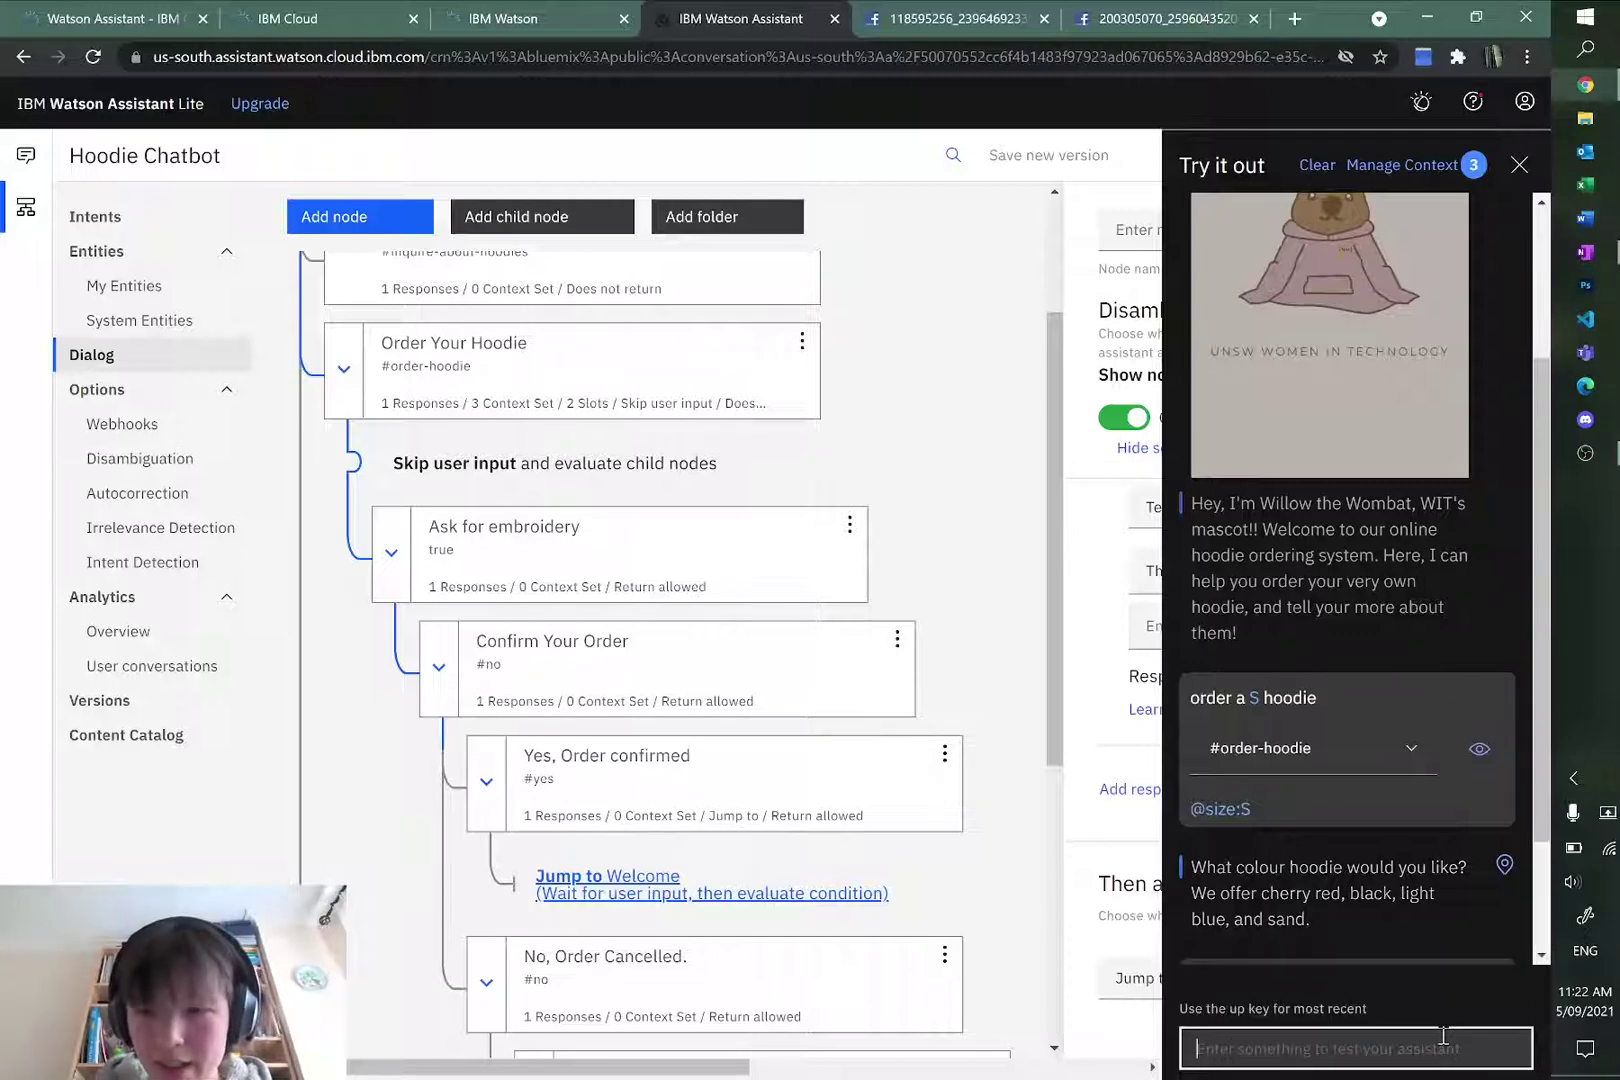
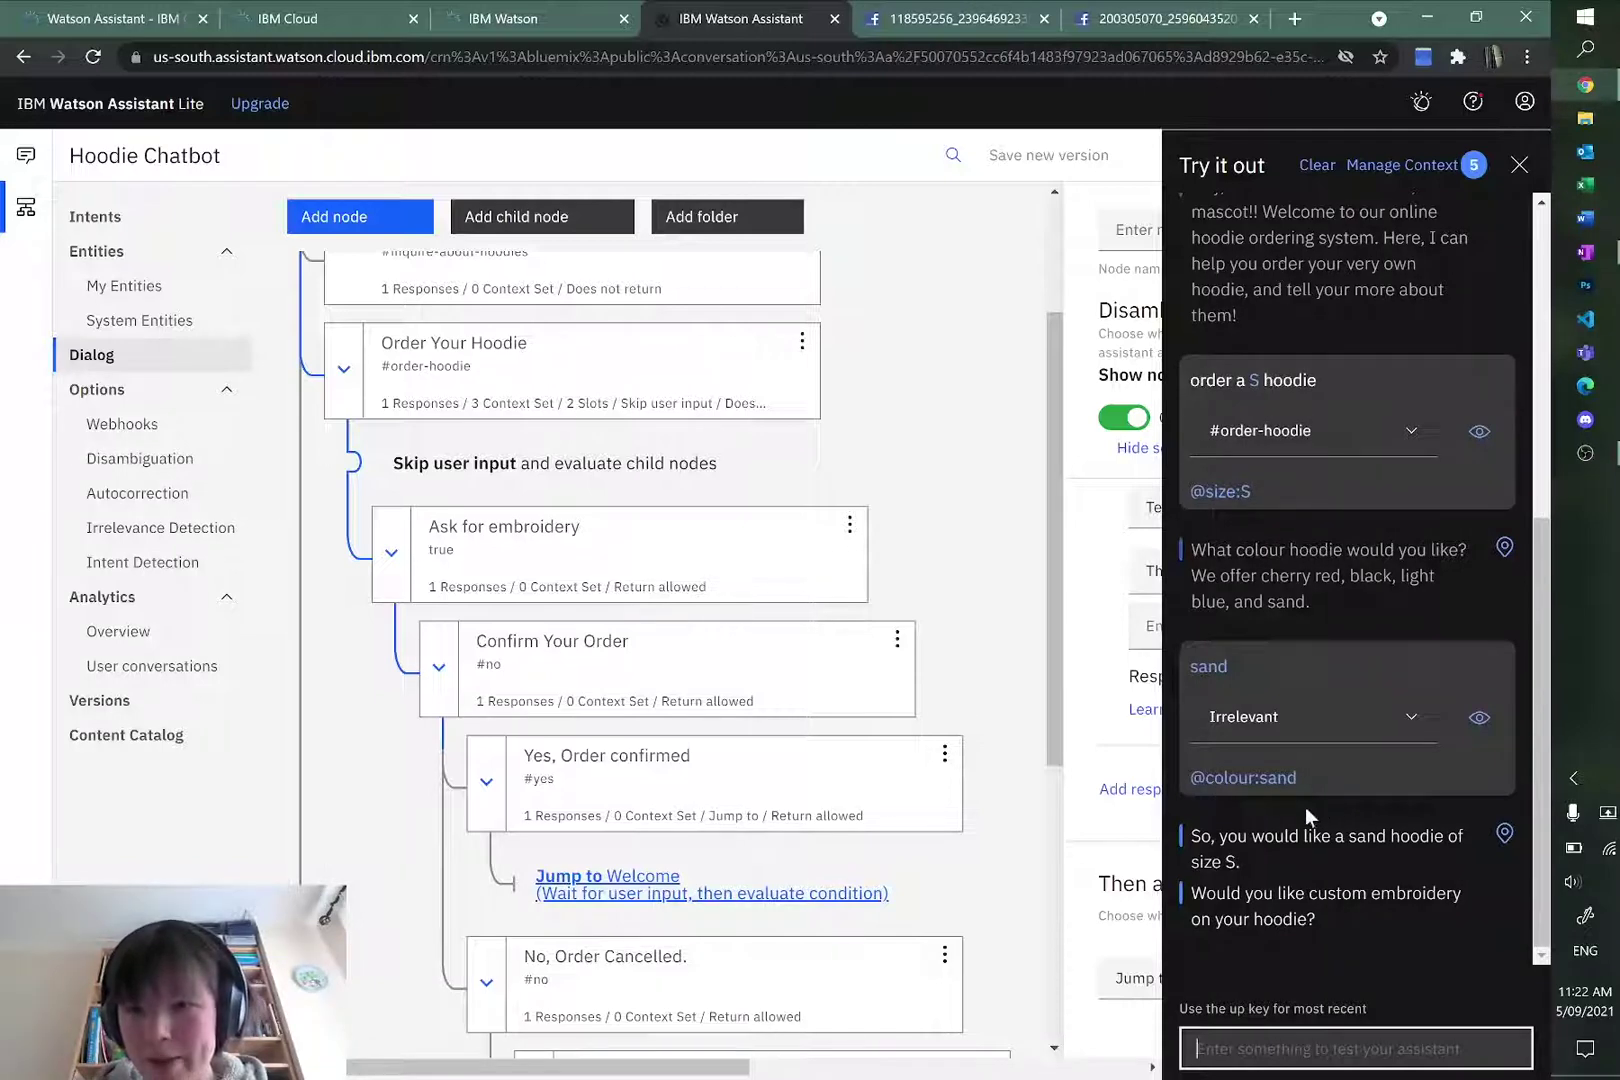
Step: Answer no to the custom embroidery question after the bot confirms size S
{"action": "left_click_drag", "start_coordinate": [1240, 863], "coordinate": [1190, 862]}
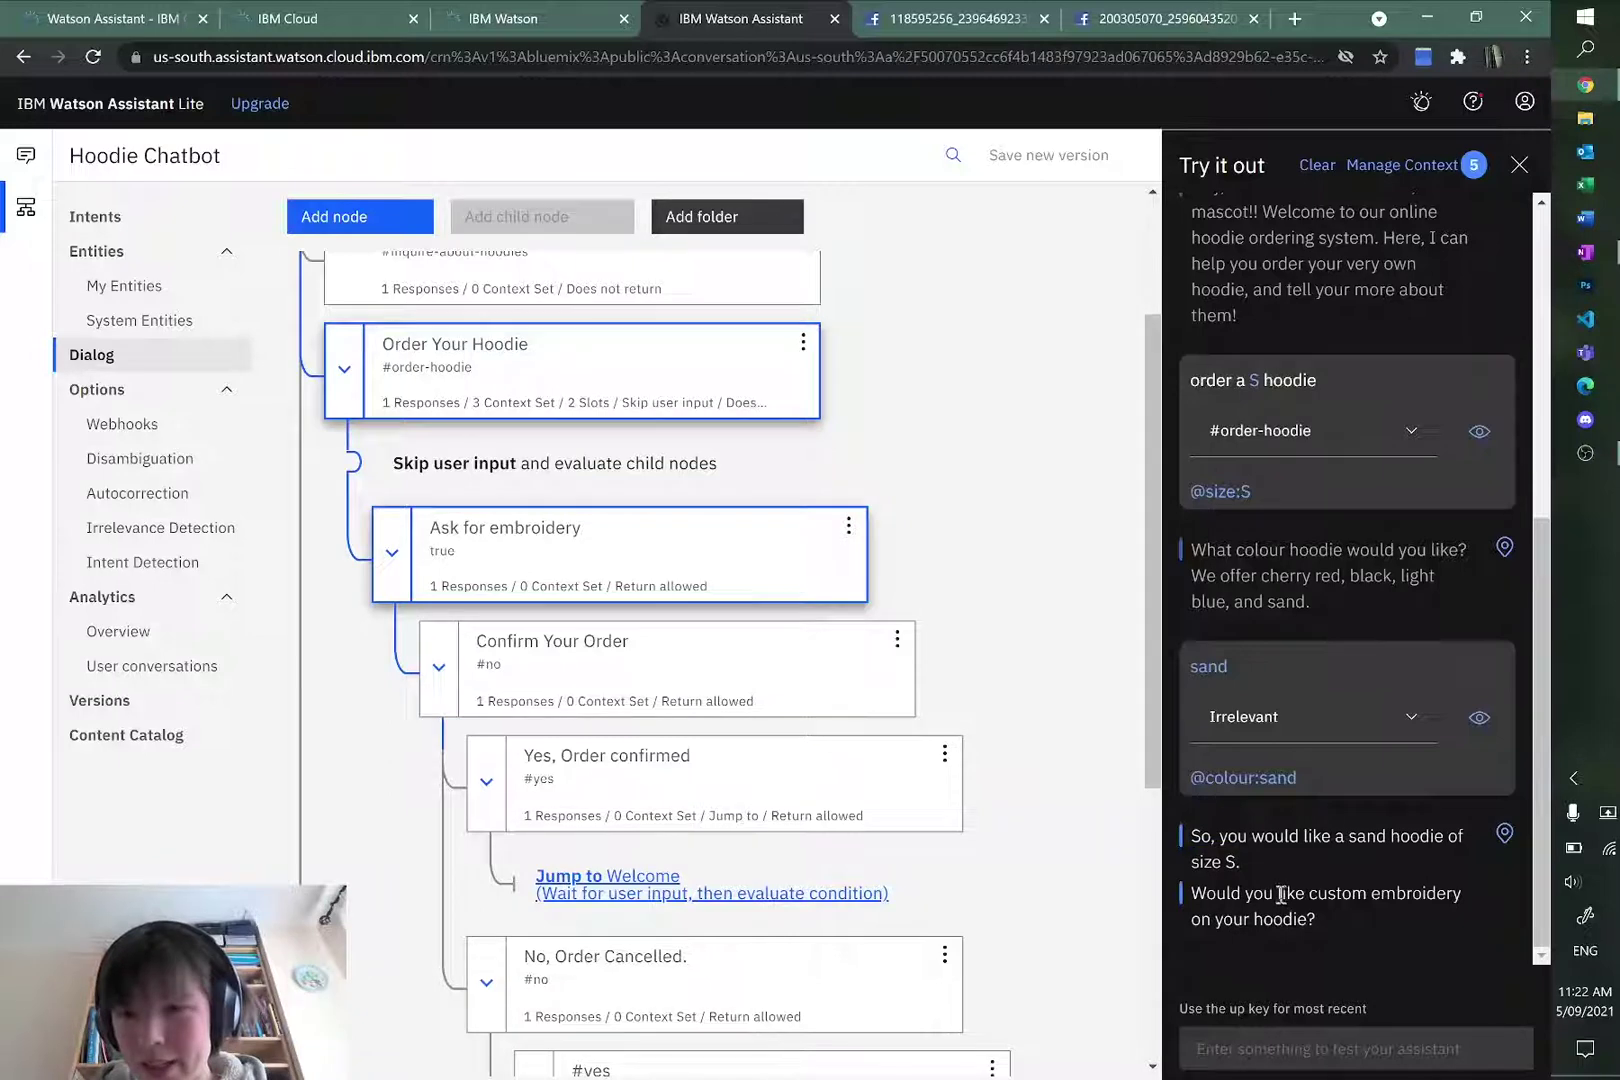
{"action": "left_click_drag", "start_coordinate": [1281, 895], "coordinate": [1437, 891]}
{"action": "left_click", "coordinate": [1283, 1043]}
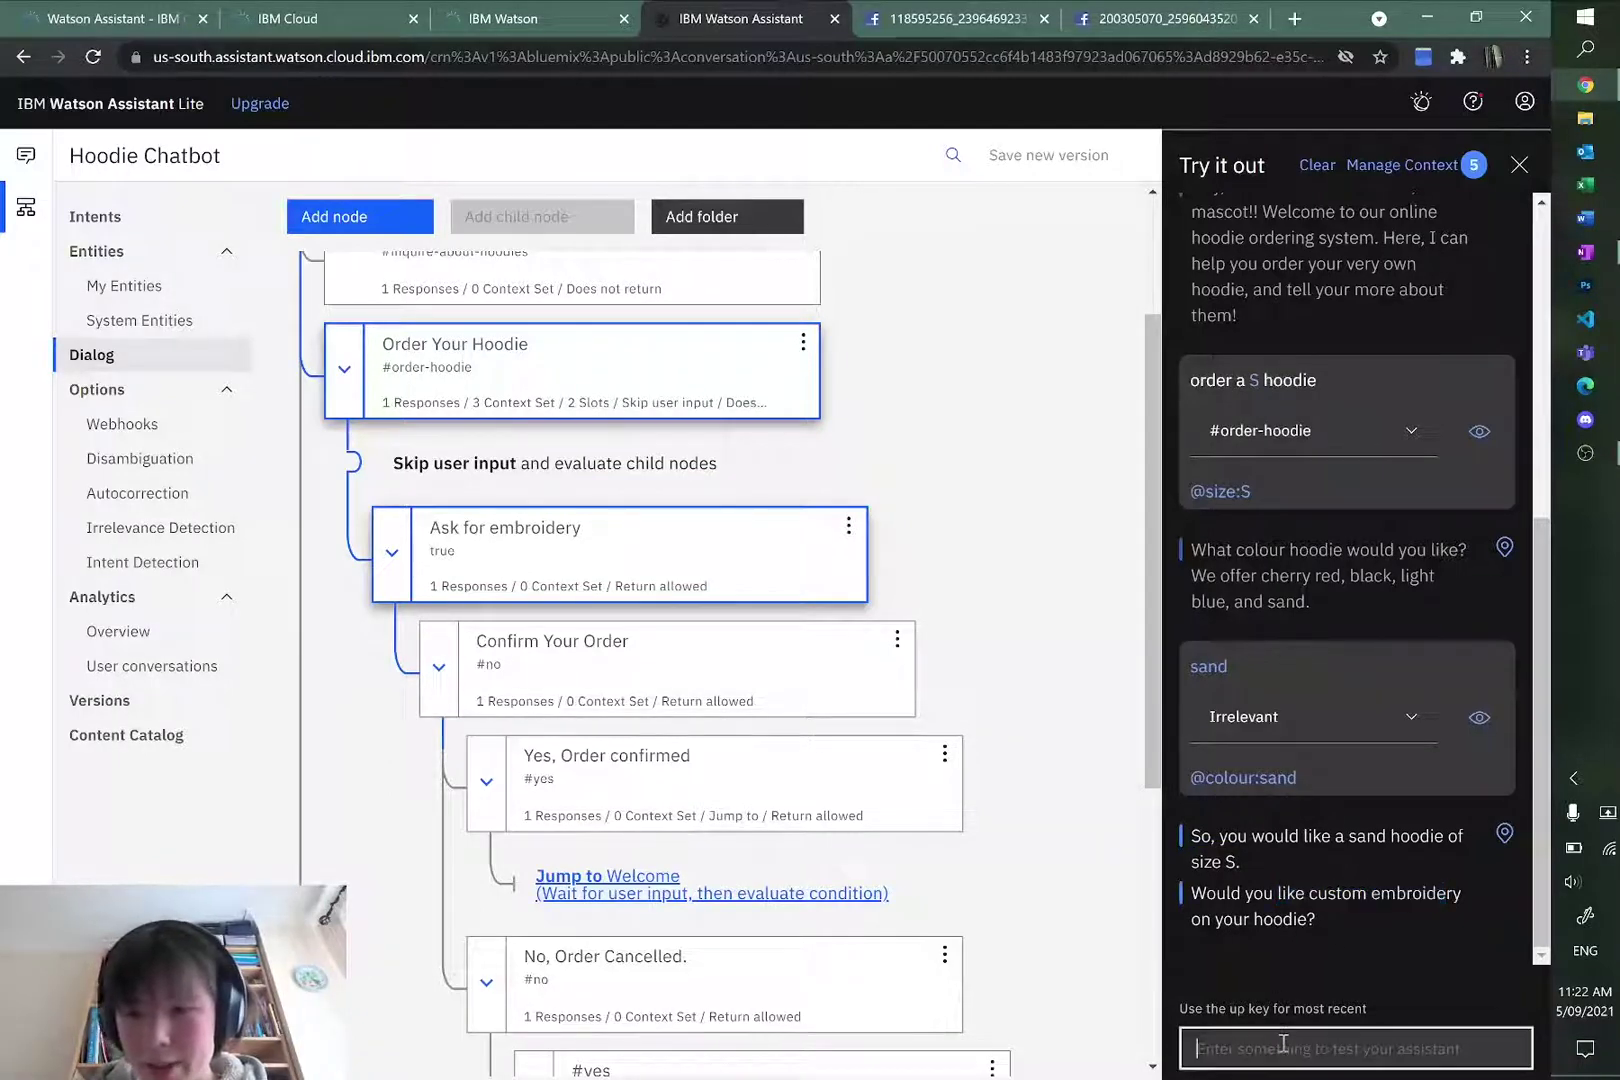
{"action": "type", "text": "no"}
{"action": "key", "text": "Return"}
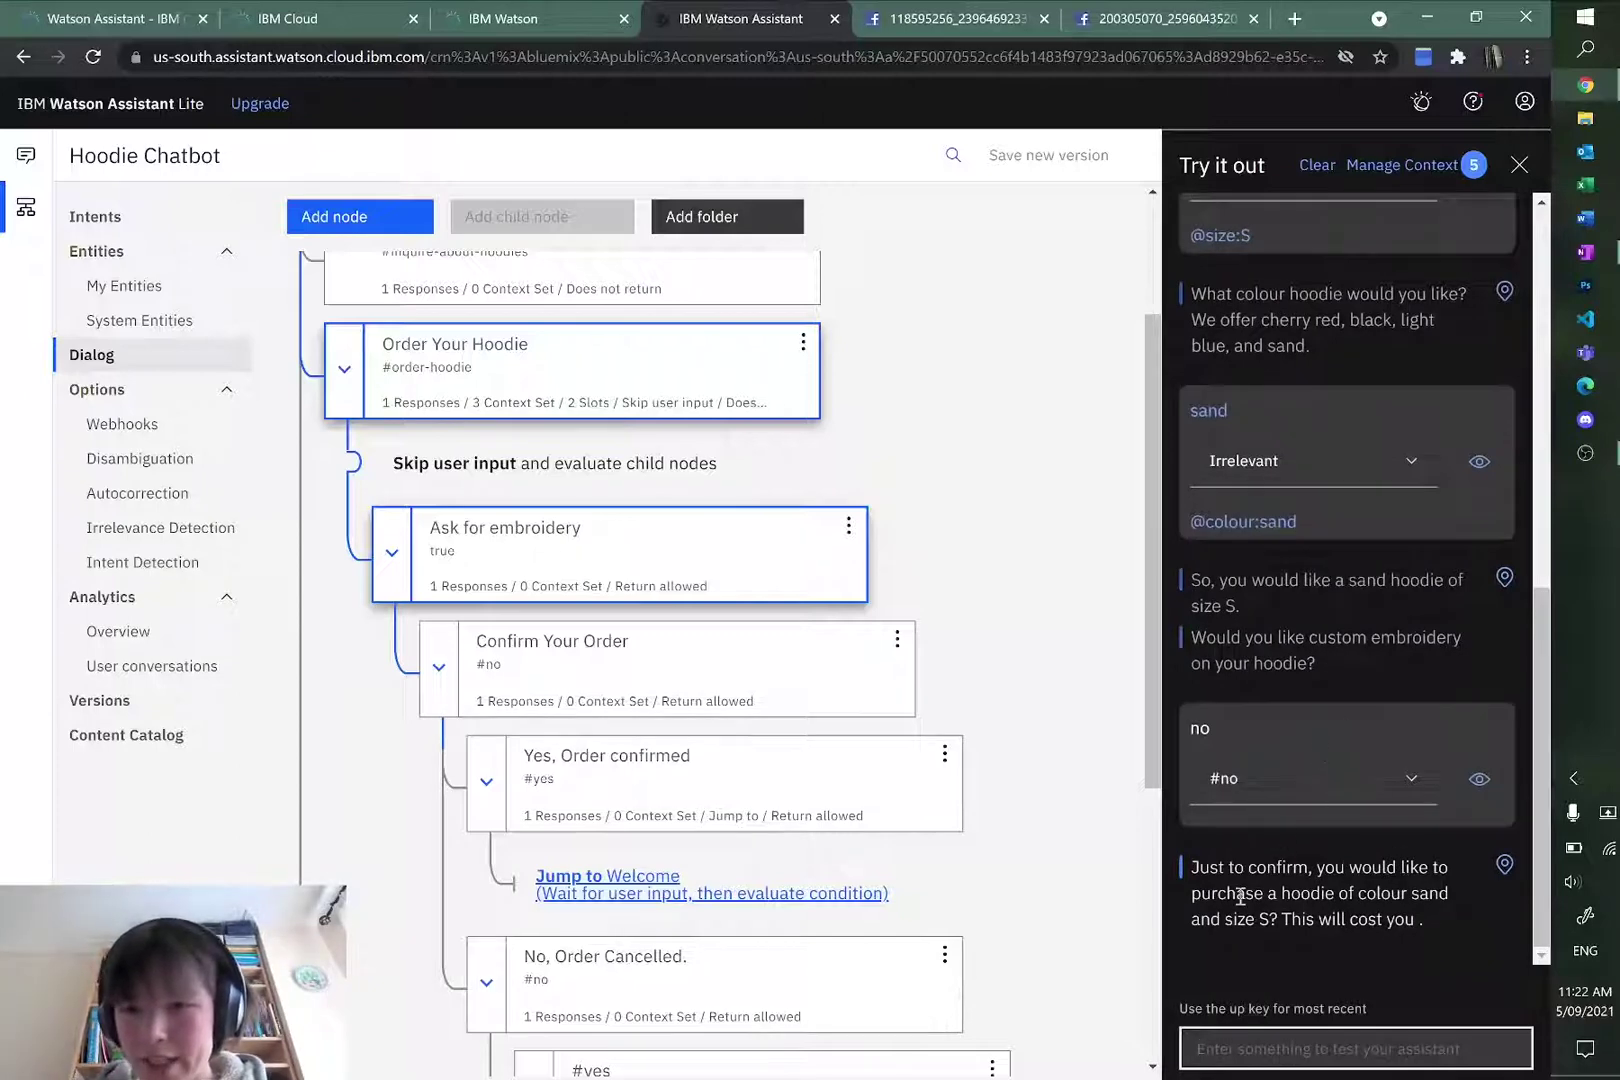
Step: Decline the order confirmation that shows a blank price, then answer yes to re-enter details
{"action": "left_click", "coordinate": [1426, 921]}
{"action": "left_click_drag", "start_coordinate": [1426, 921], "coordinate": [1431, 930]}
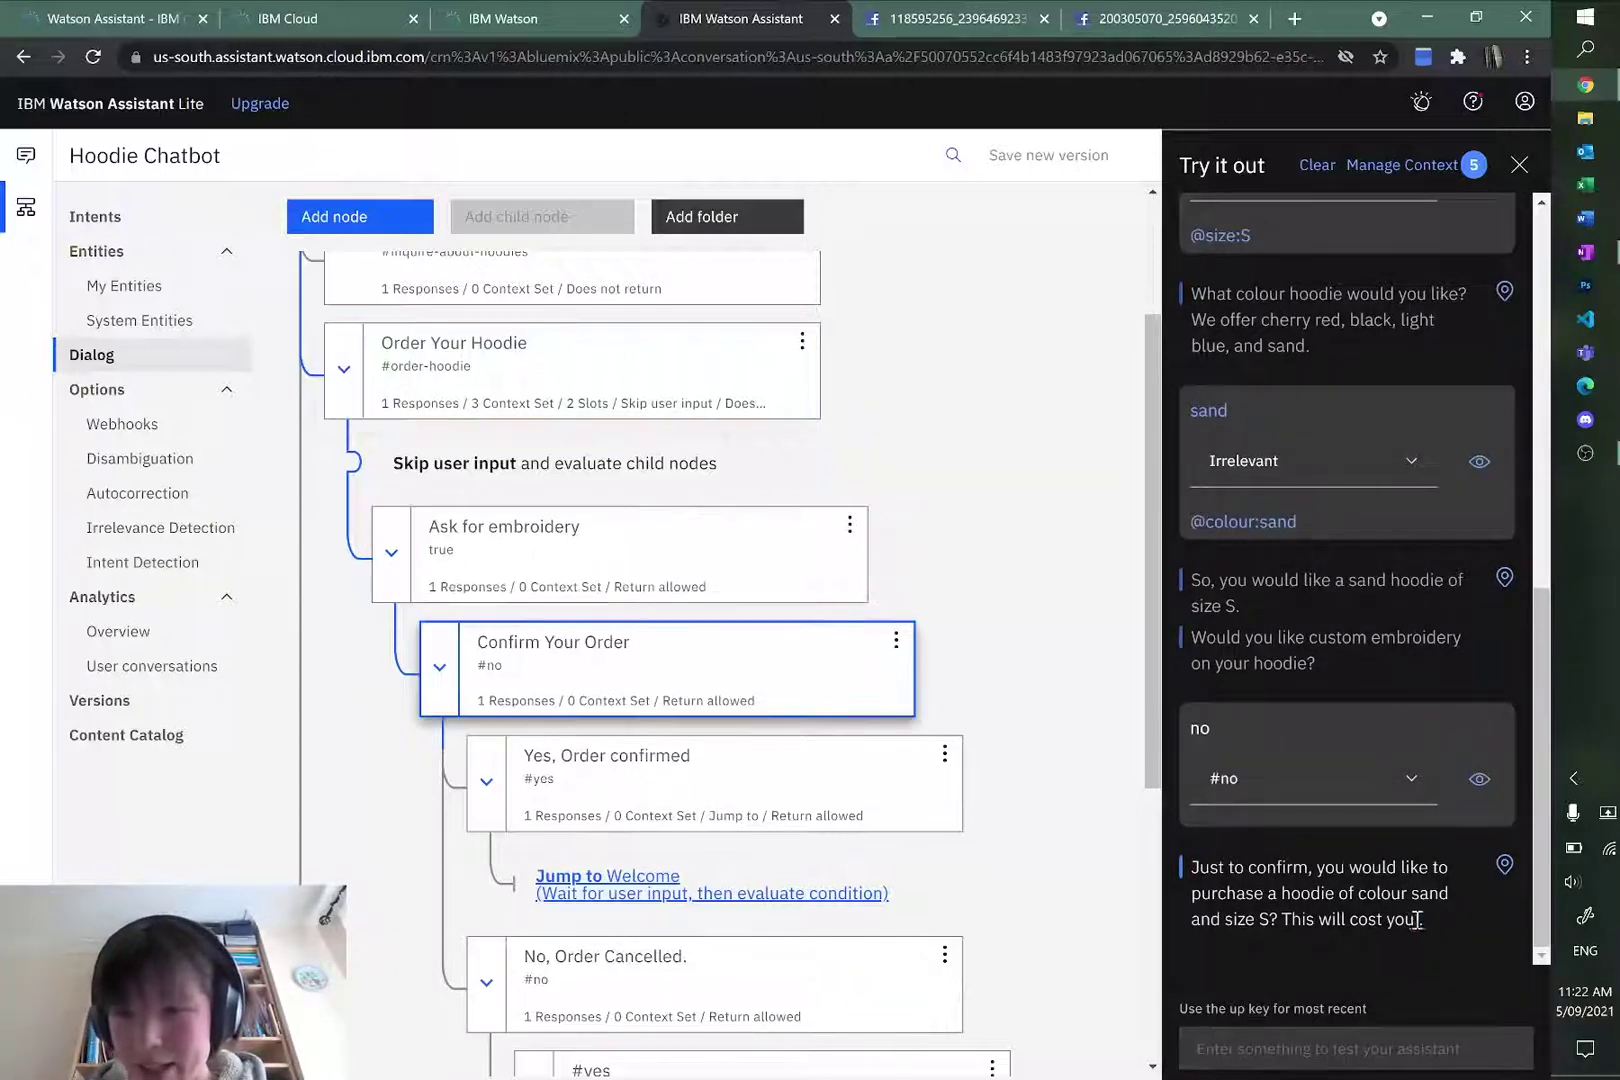
{"action": "left_click", "coordinate": [1374, 914]}
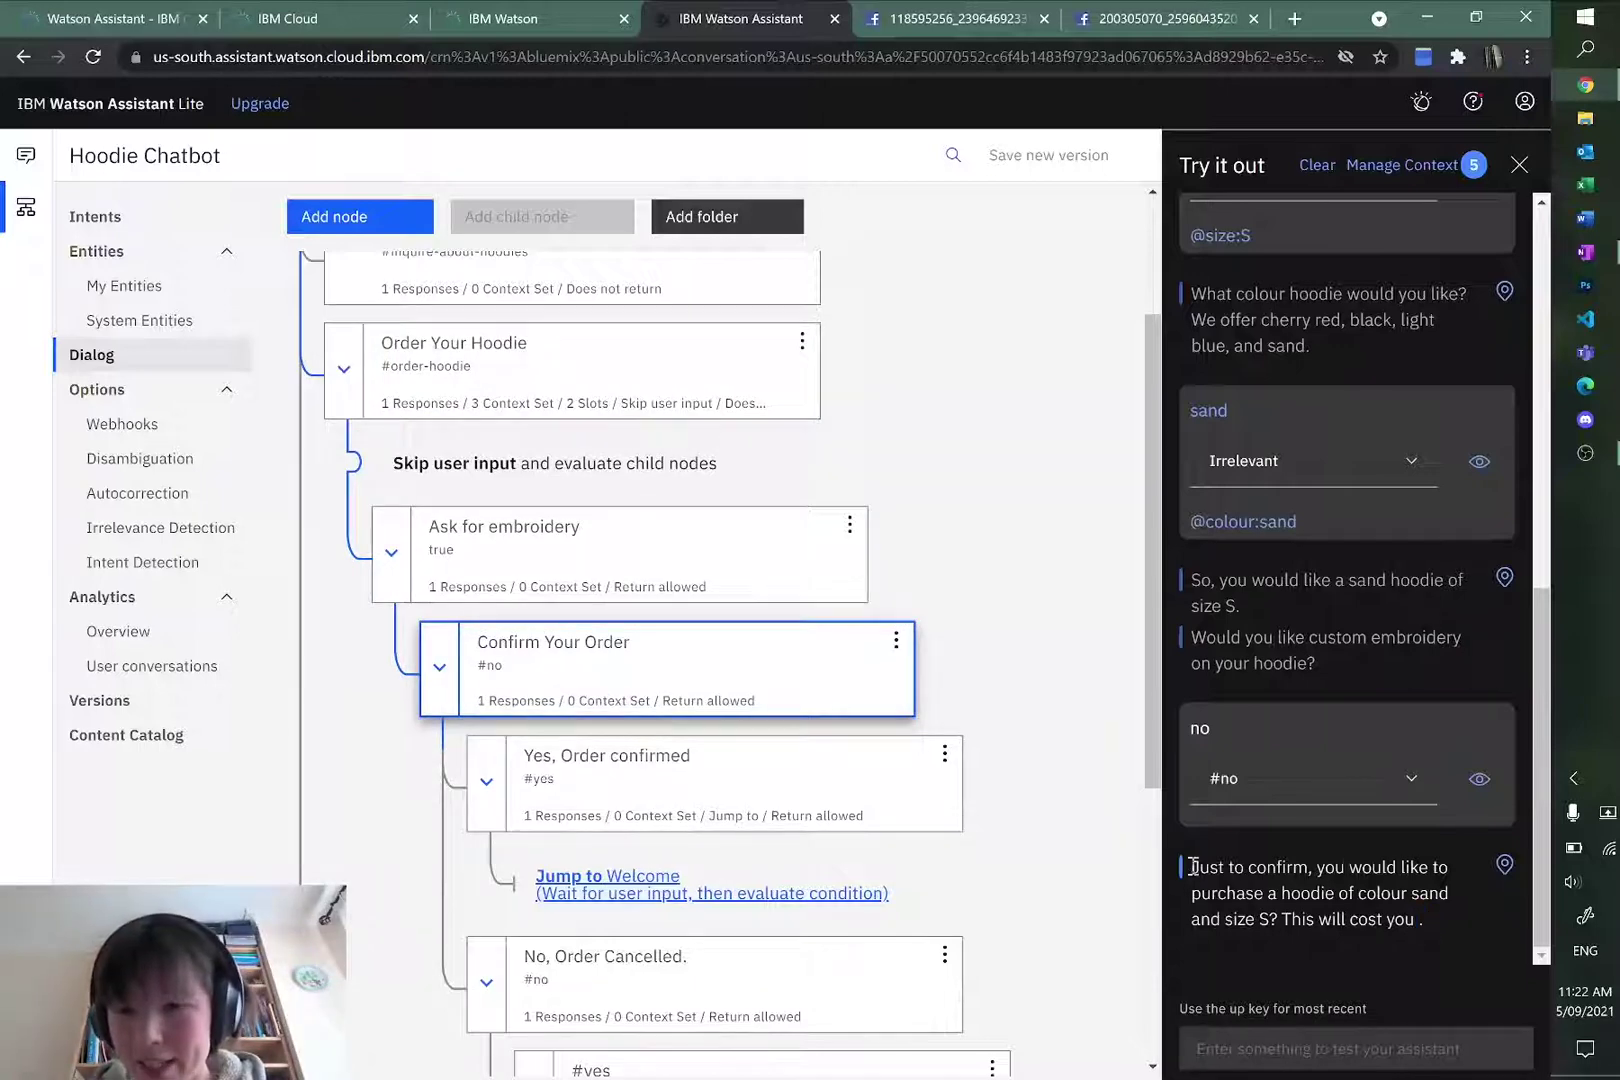
{"action": "left_click_drag", "start_coordinate": [1197, 868], "coordinate": [1352, 914]}
{"action": "left_click", "coordinate": [1351, 920]}
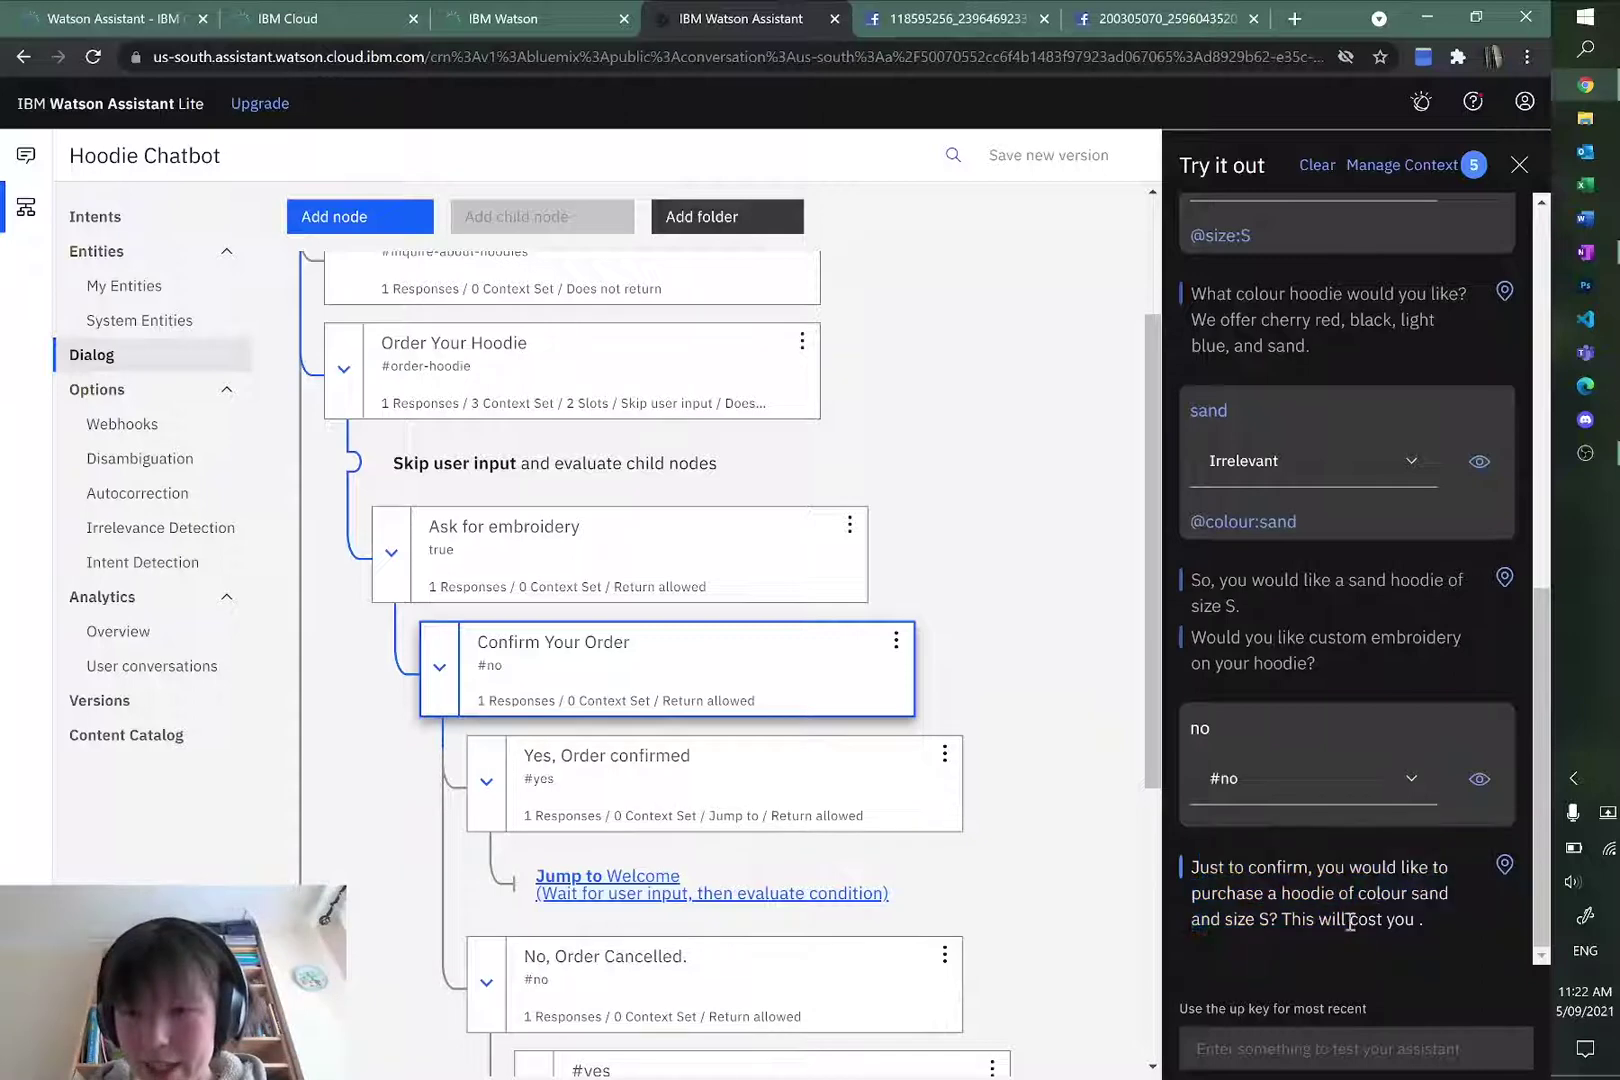
{"action": "left_click", "coordinate": [1310, 1046]}
{"action": "type", "text": "yes"}
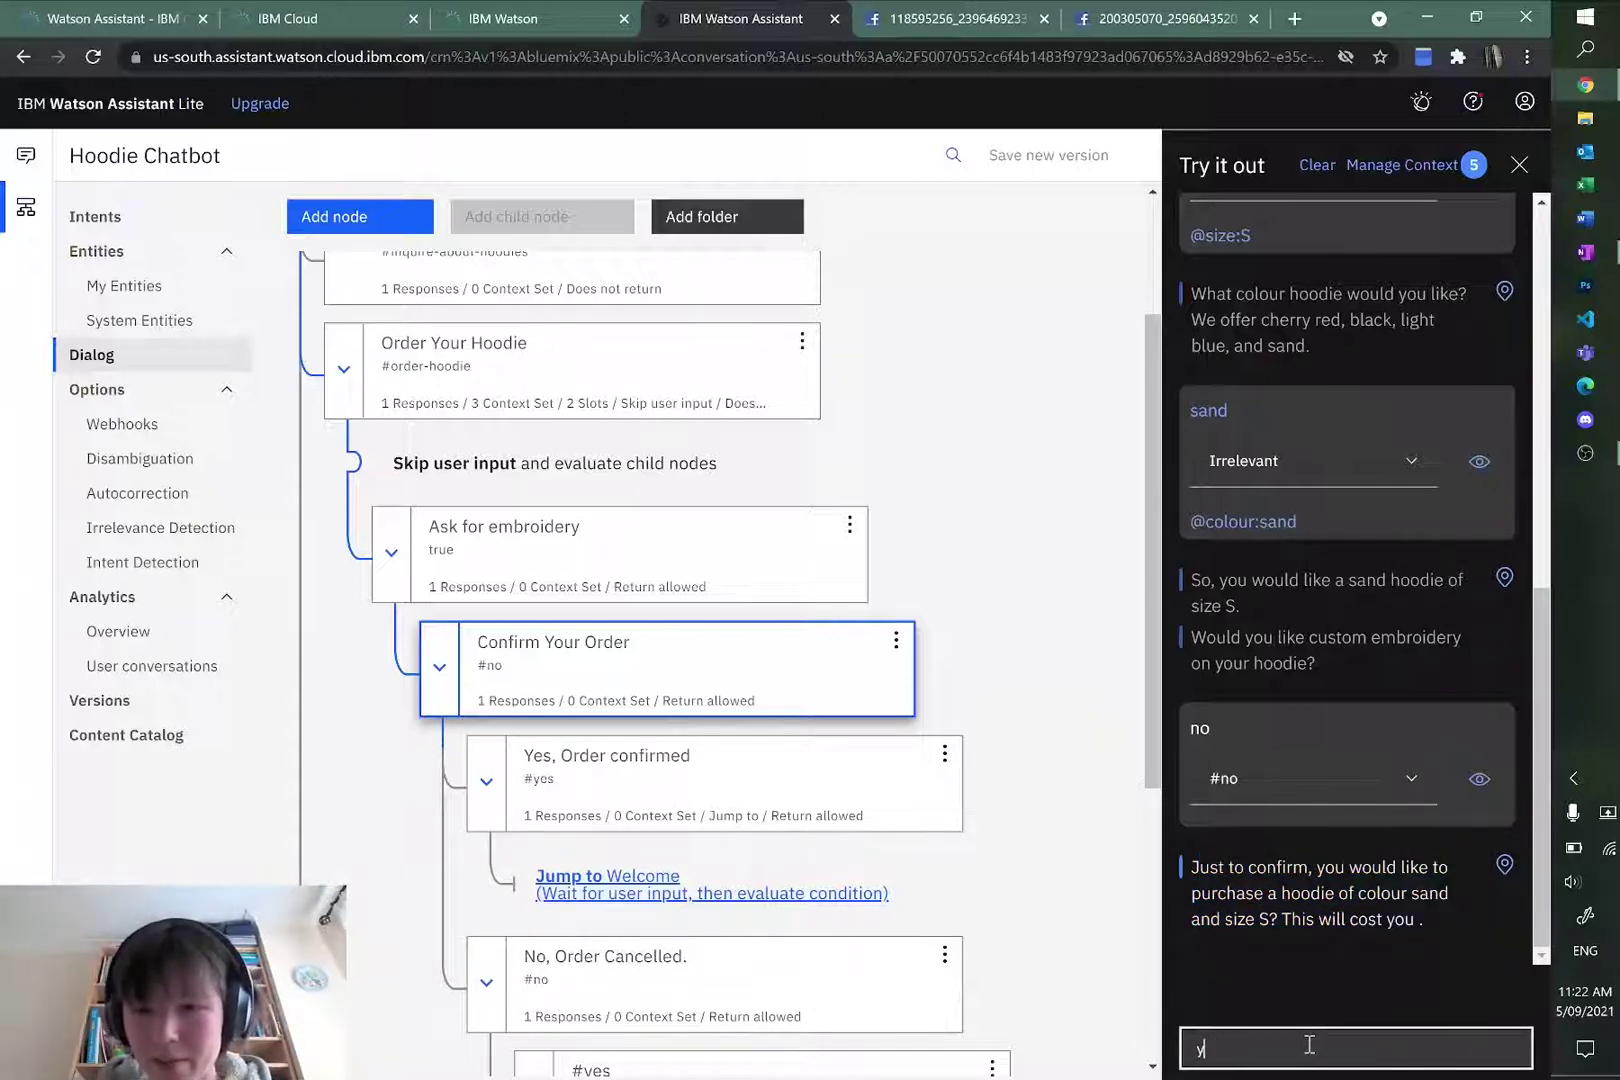
{"action": "key", "text": "BackSpace"}
{"action": "type", "text": "no"}
{"action": "key", "text": "Return"}
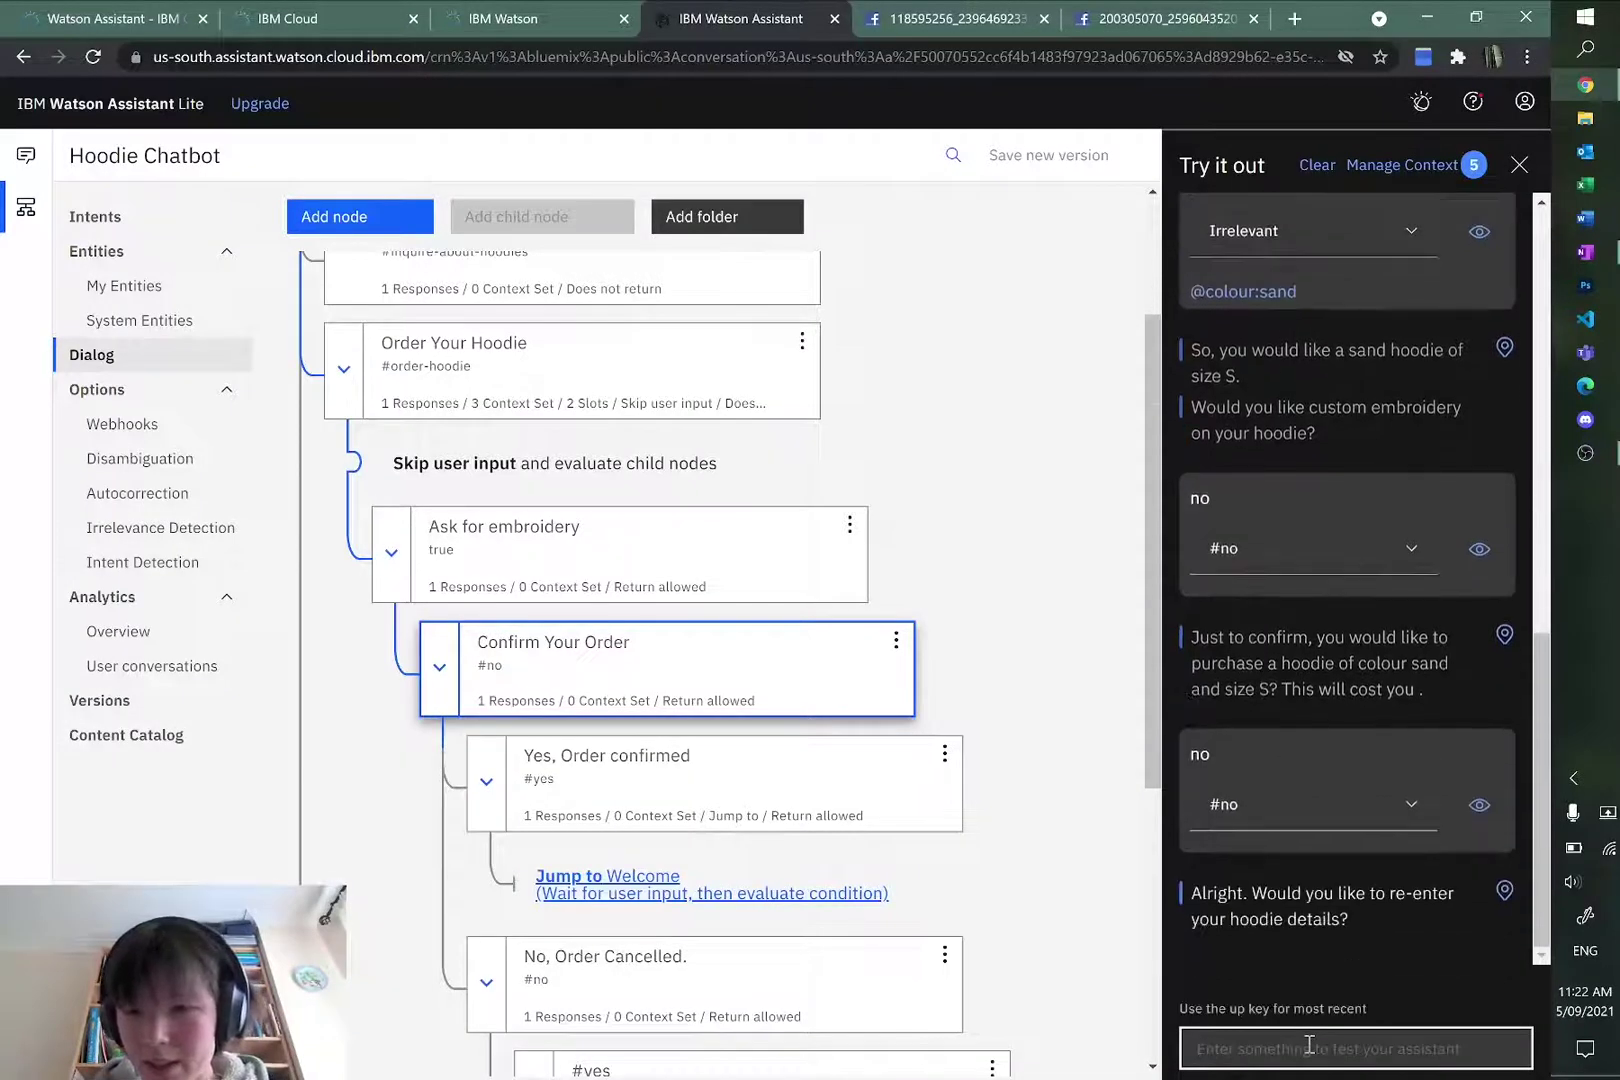
{"action": "type", "text": "yes"}
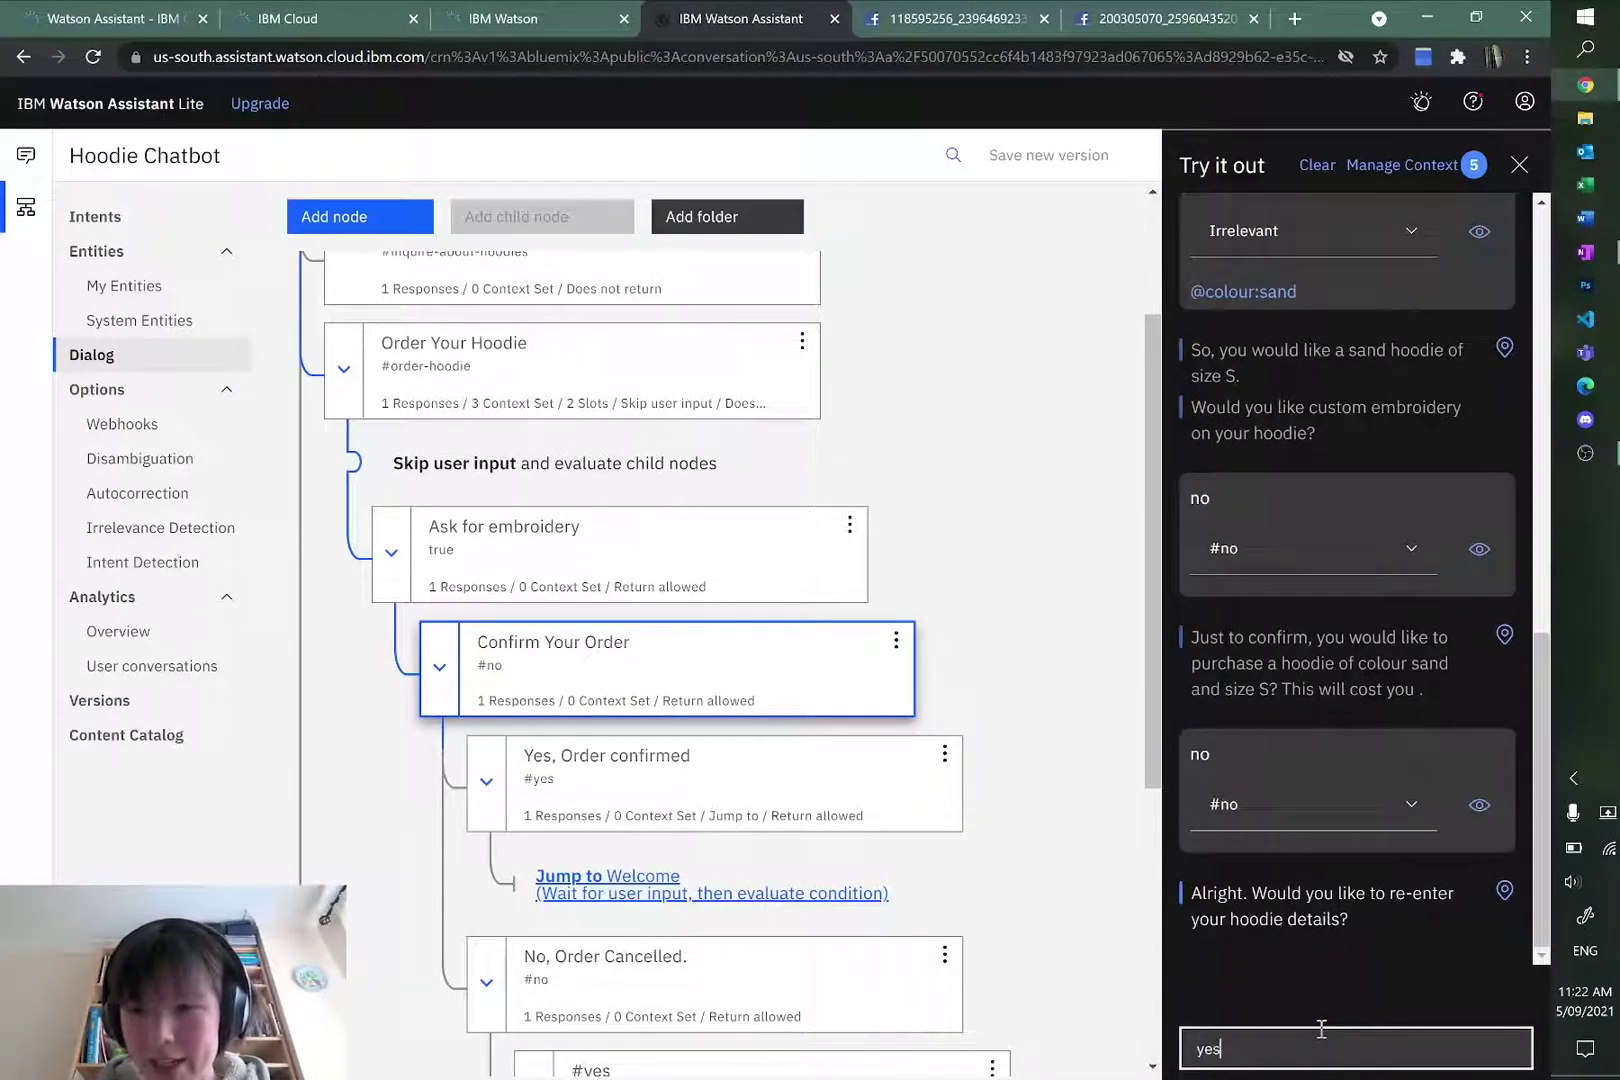
{"action": "key", "text": "Return"}
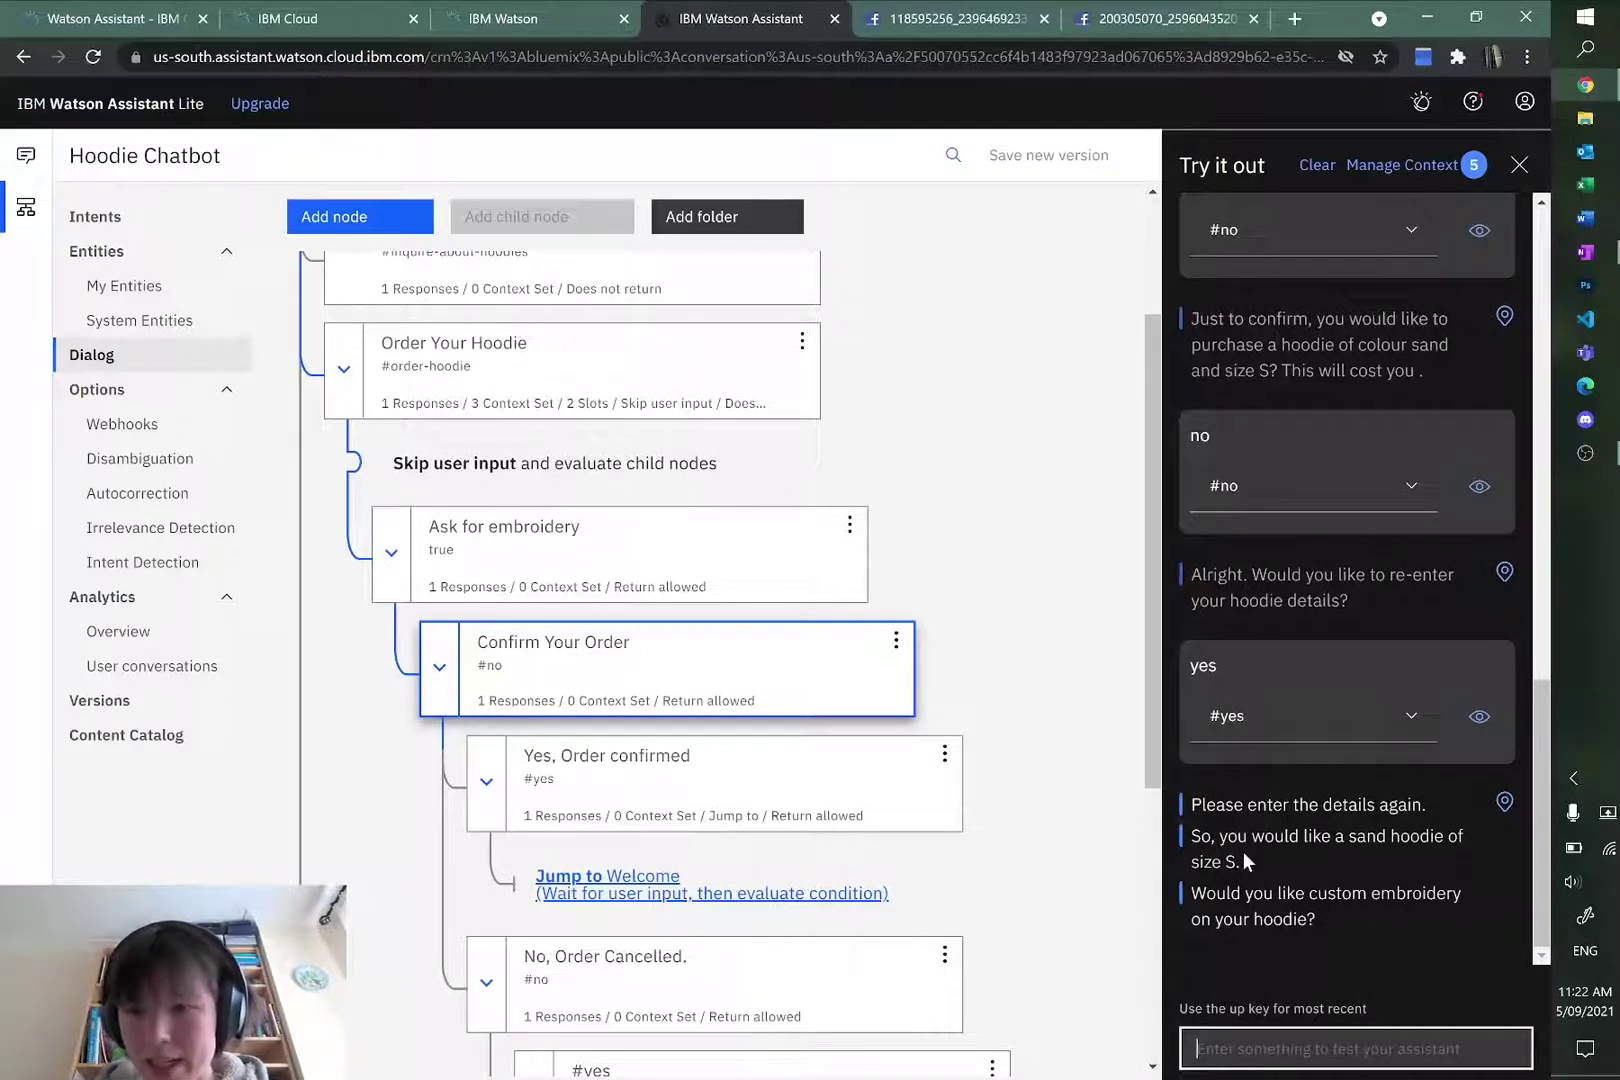
Step: Verify in Manage Context that $size S and $colour sand are still remembered
{"action": "mouse_move", "coordinate": [1242, 858]}
{"action": "left_mouse_down"}
{"action": "mouse_move", "coordinate": [1190, 848]}
{"action": "mouse_move", "coordinate": [1237, 862]}
{"action": "left_mouse_up"}
{"action": "left_click", "coordinate": [1191, 846]}
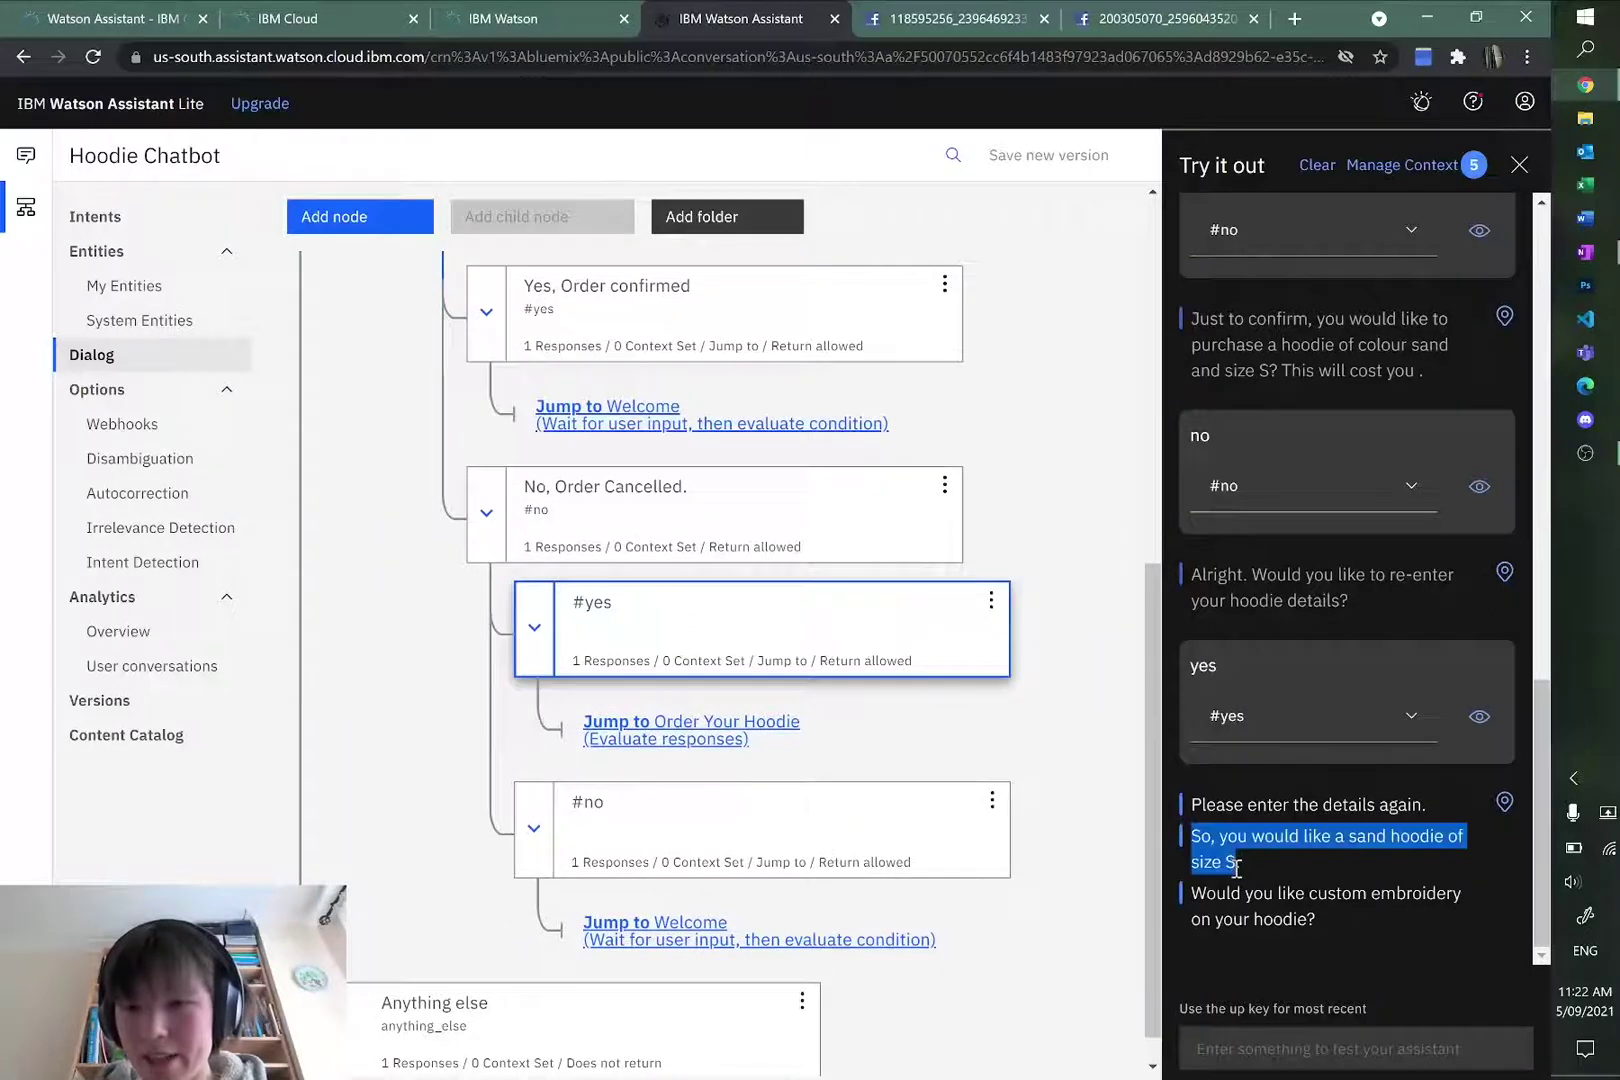
{"action": "left_click", "coordinate": [1346, 836]}
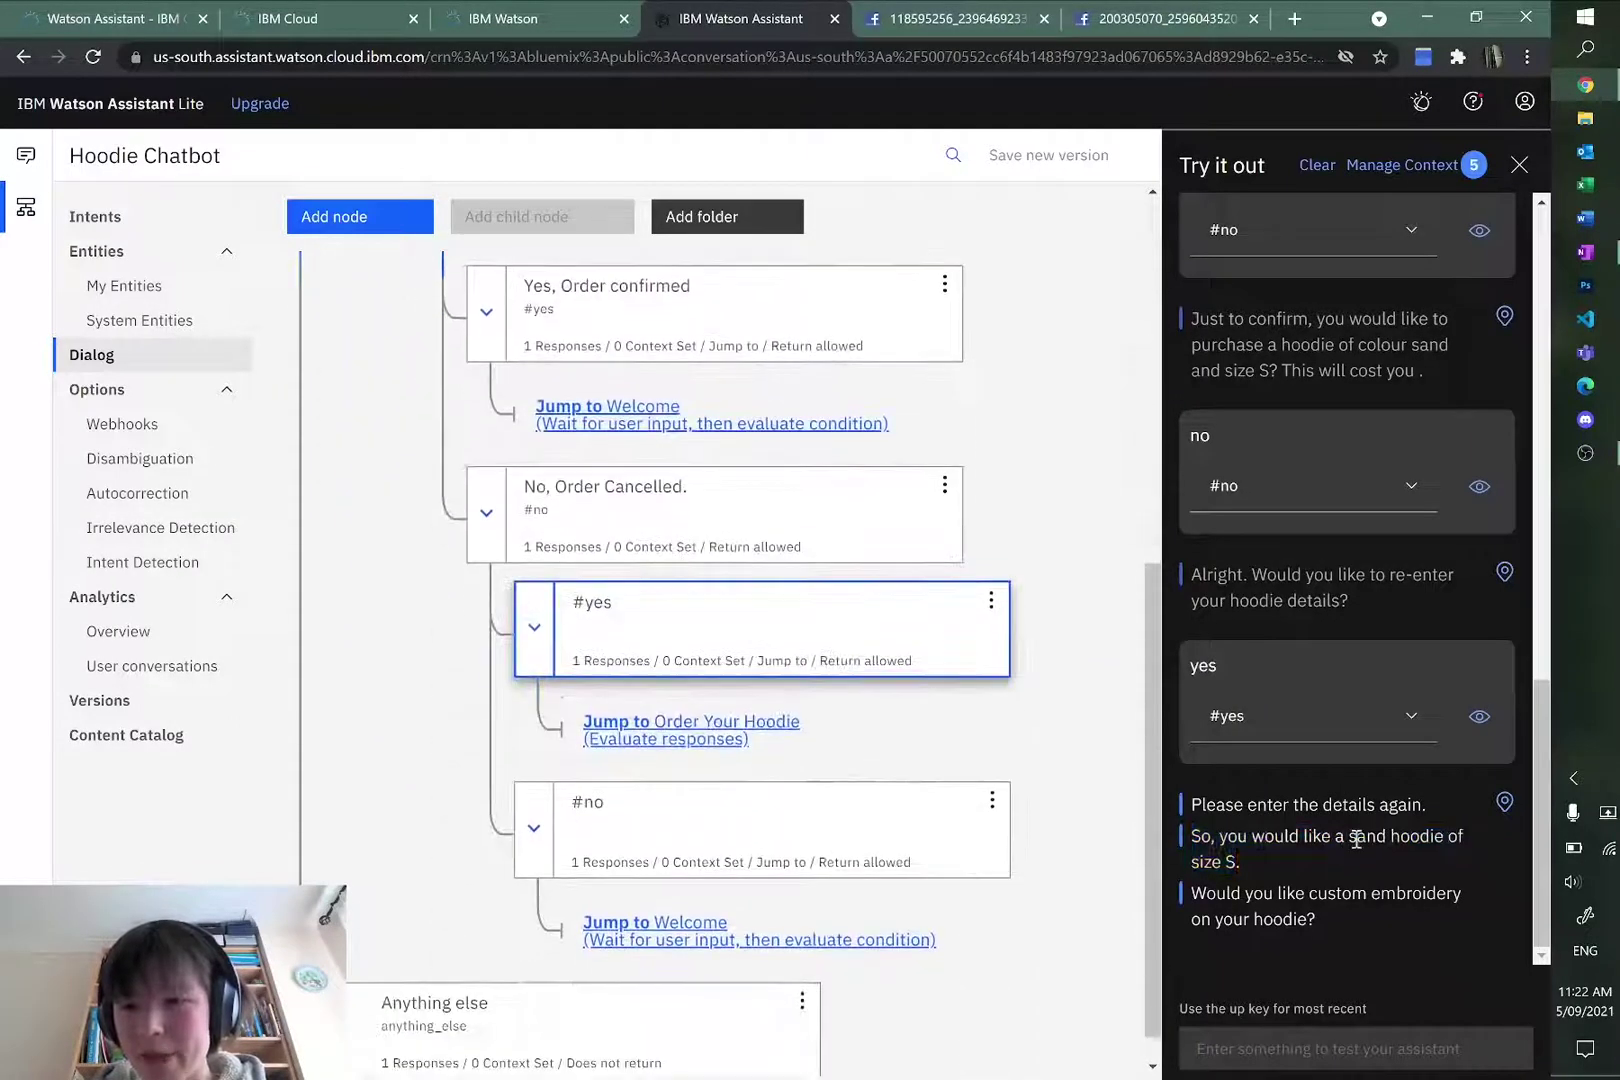
{"action": "left_click_drag", "start_coordinate": [1348, 836], "coordinate": [1237, 862]}
{"action": "left_click", "coordinate": [1236, 861]}
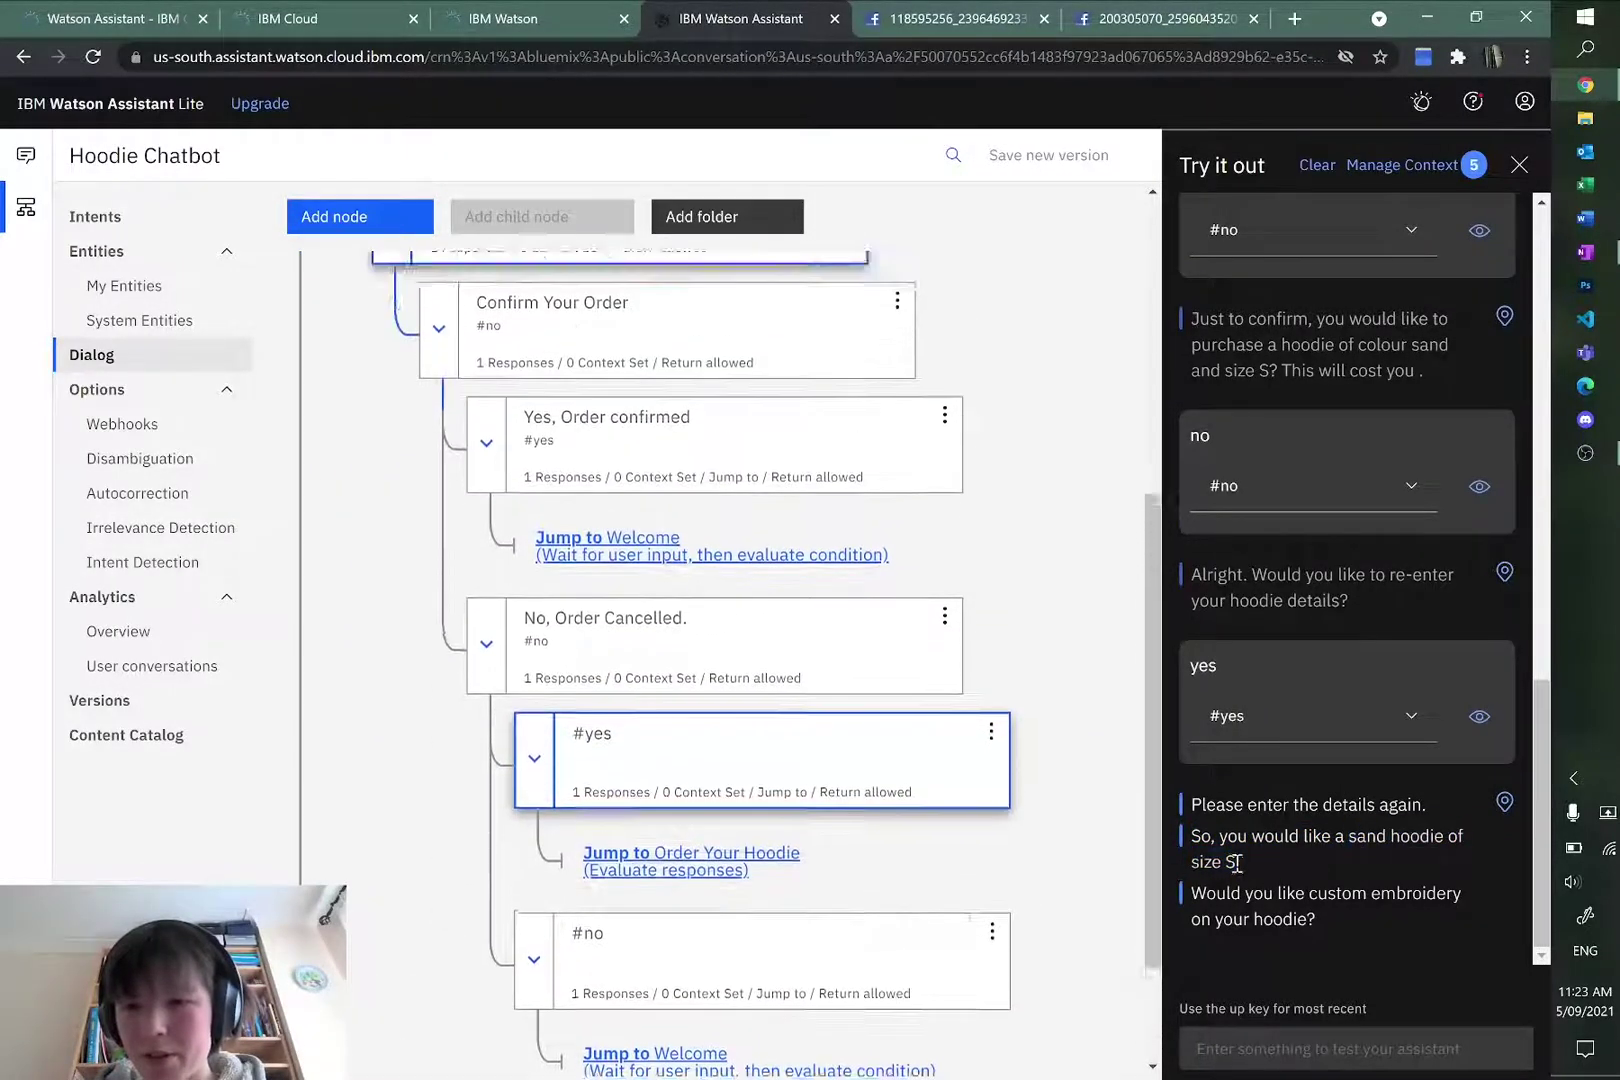
{"action": "left_click", "coordinate": [1390, 172]}
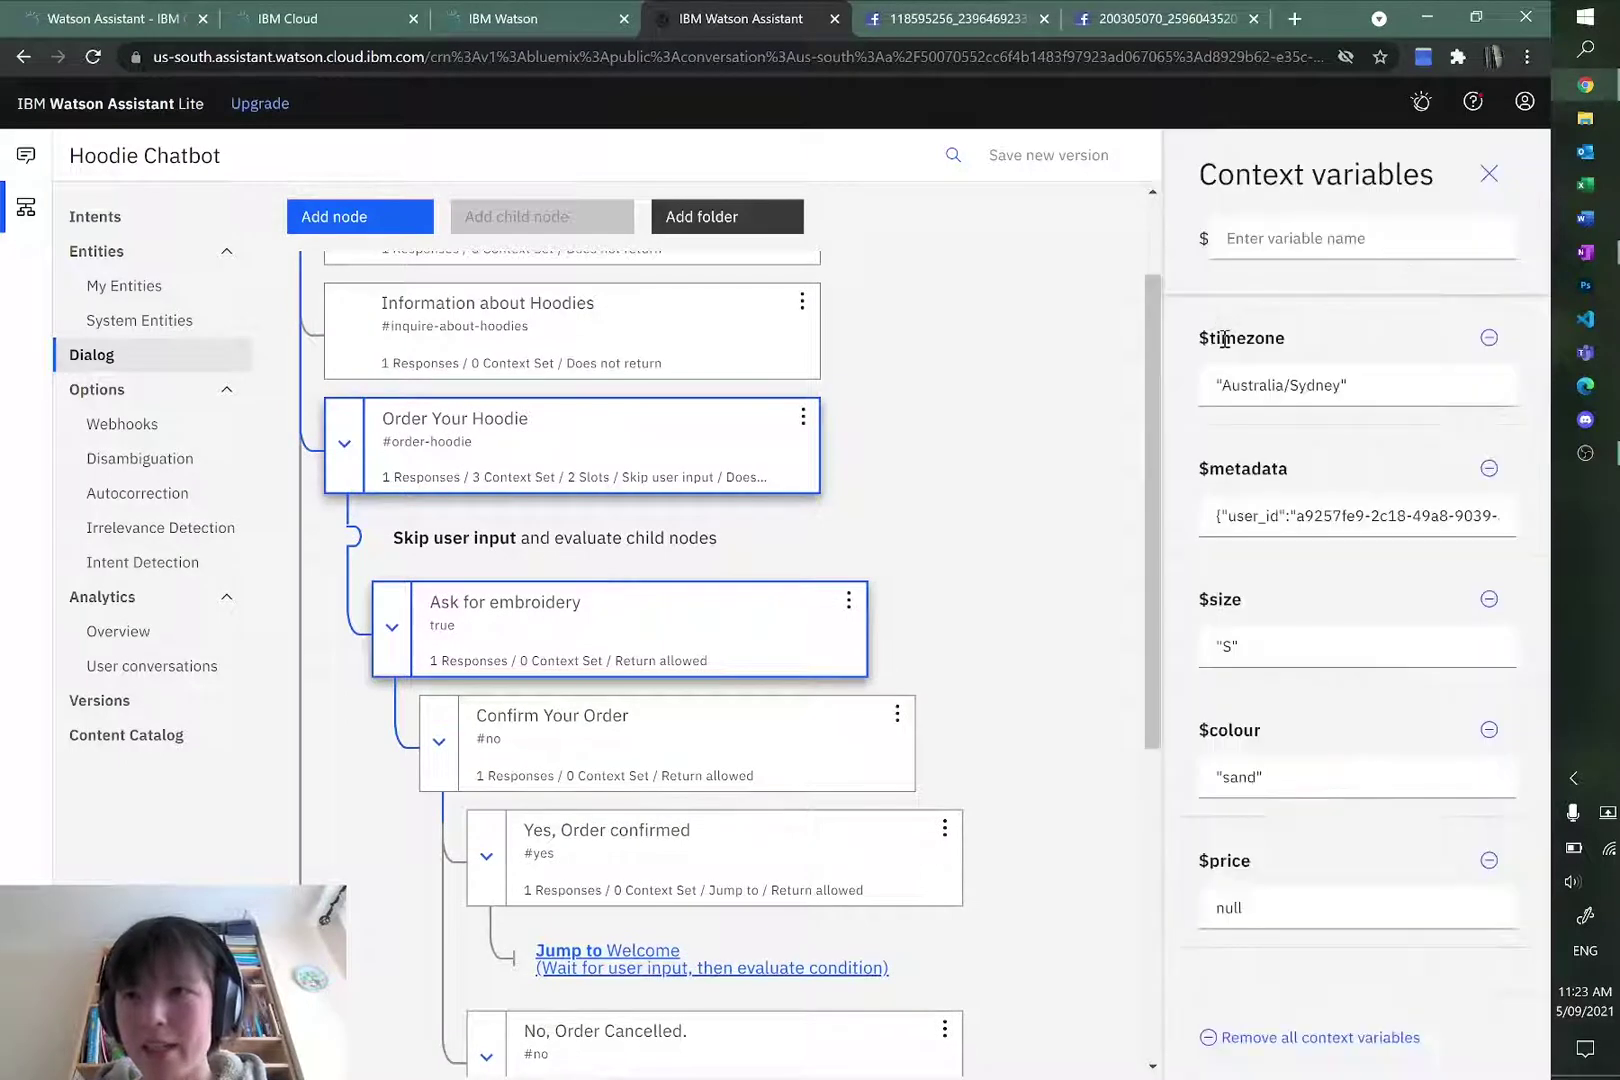
{"action": "left_click", "coordinate": [1244, 646]}
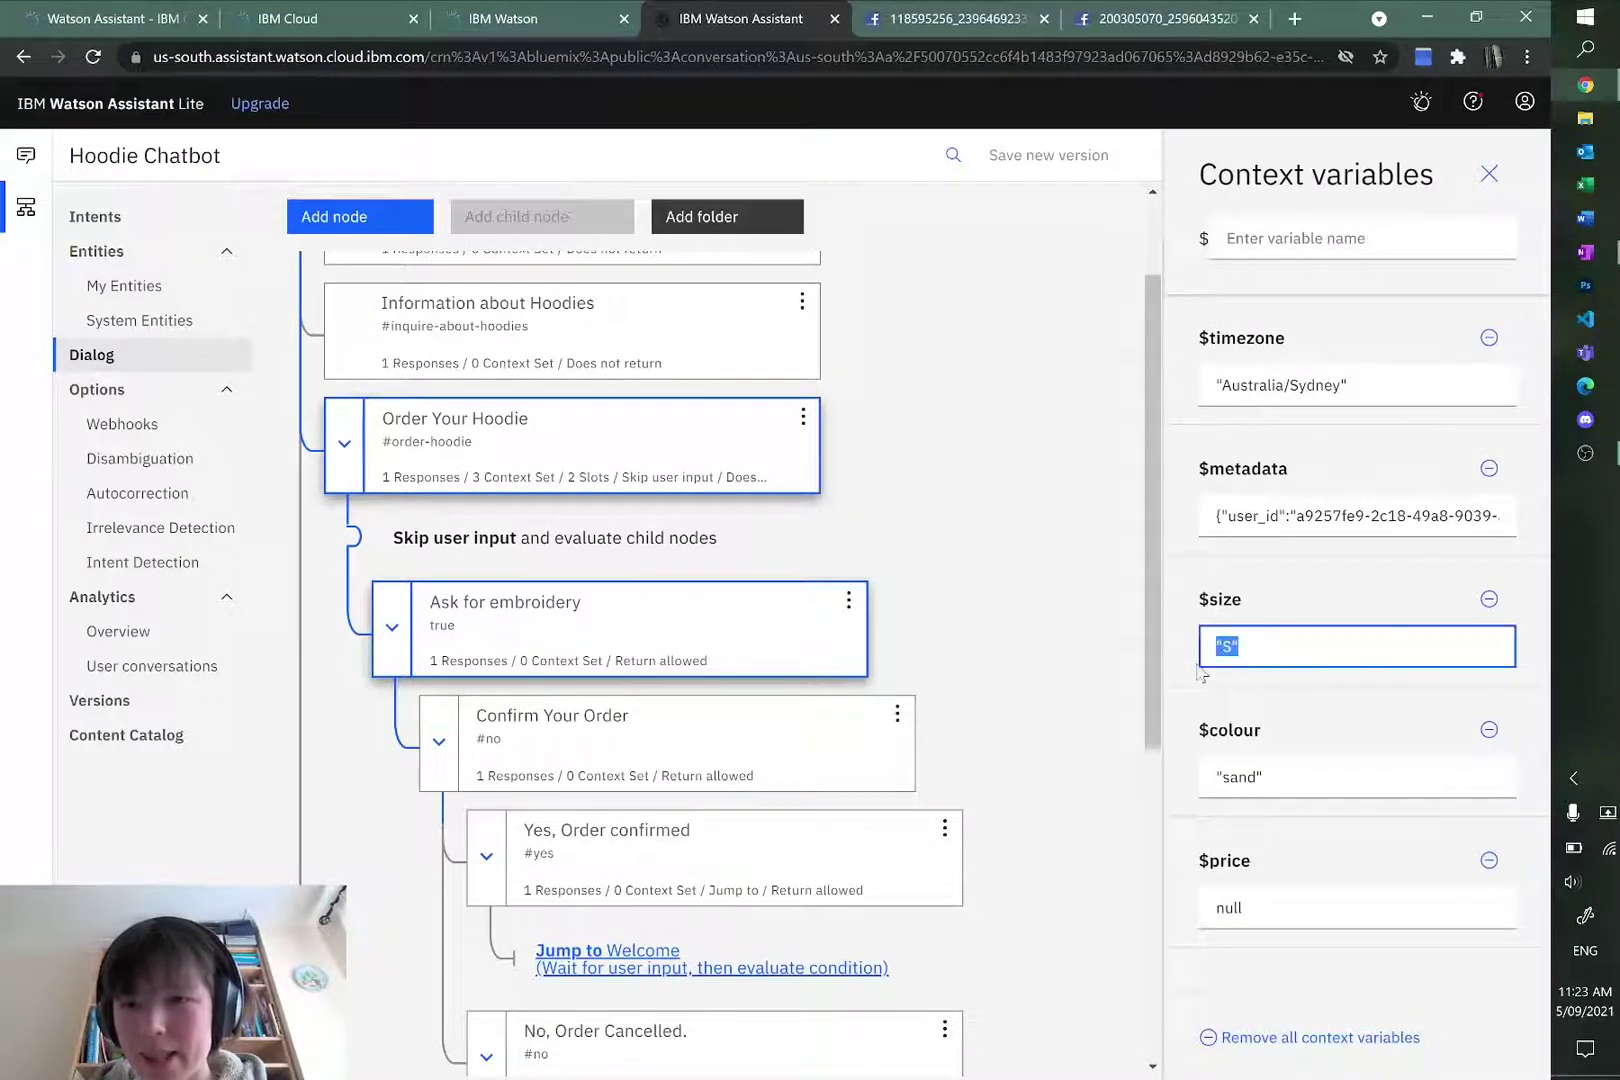
{"action": "left_click", "coordinate": [1283, 766]}
{"action": "left_click", "coordinate": [1372, 712]}
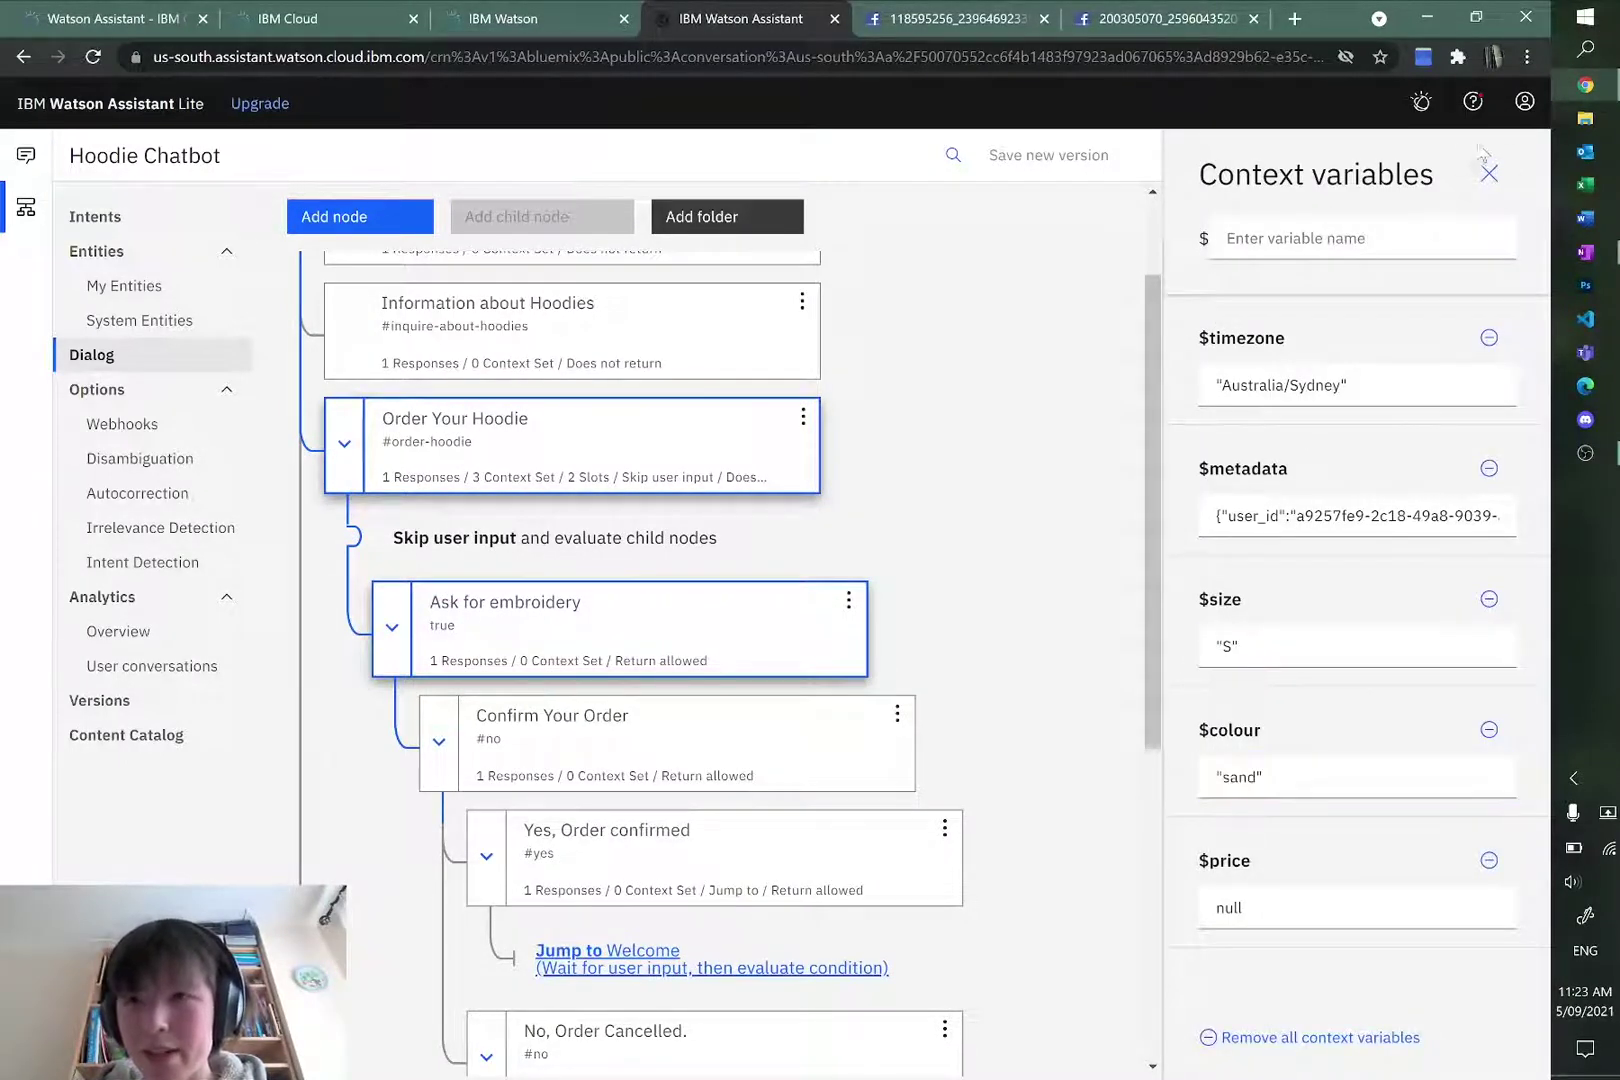
{"action": "left_click", "coordinate": [1489, 173]}
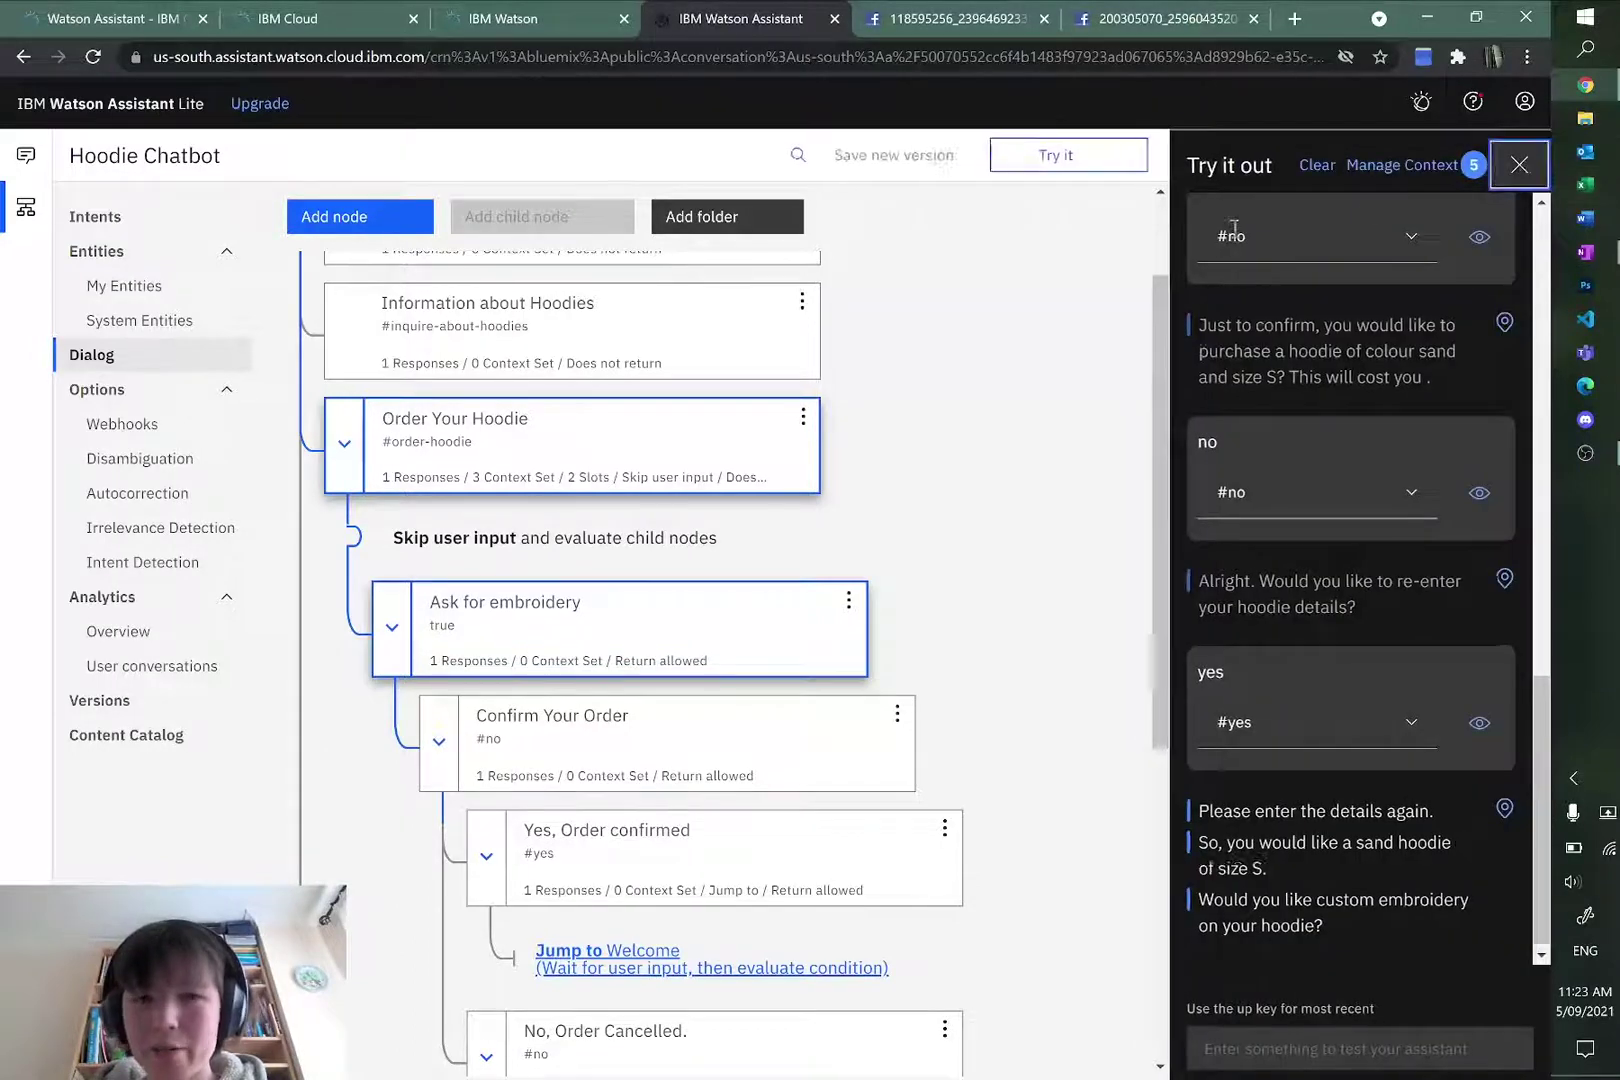
{"action": "scroll", "coordinate": [653, 800], "scroll_direction": "down", "scroll_amount": 5}
Step: Open the No, Order Cancelled. node and add a Then set context section
{"action": "left_click", "coordinate": [647, 803]}
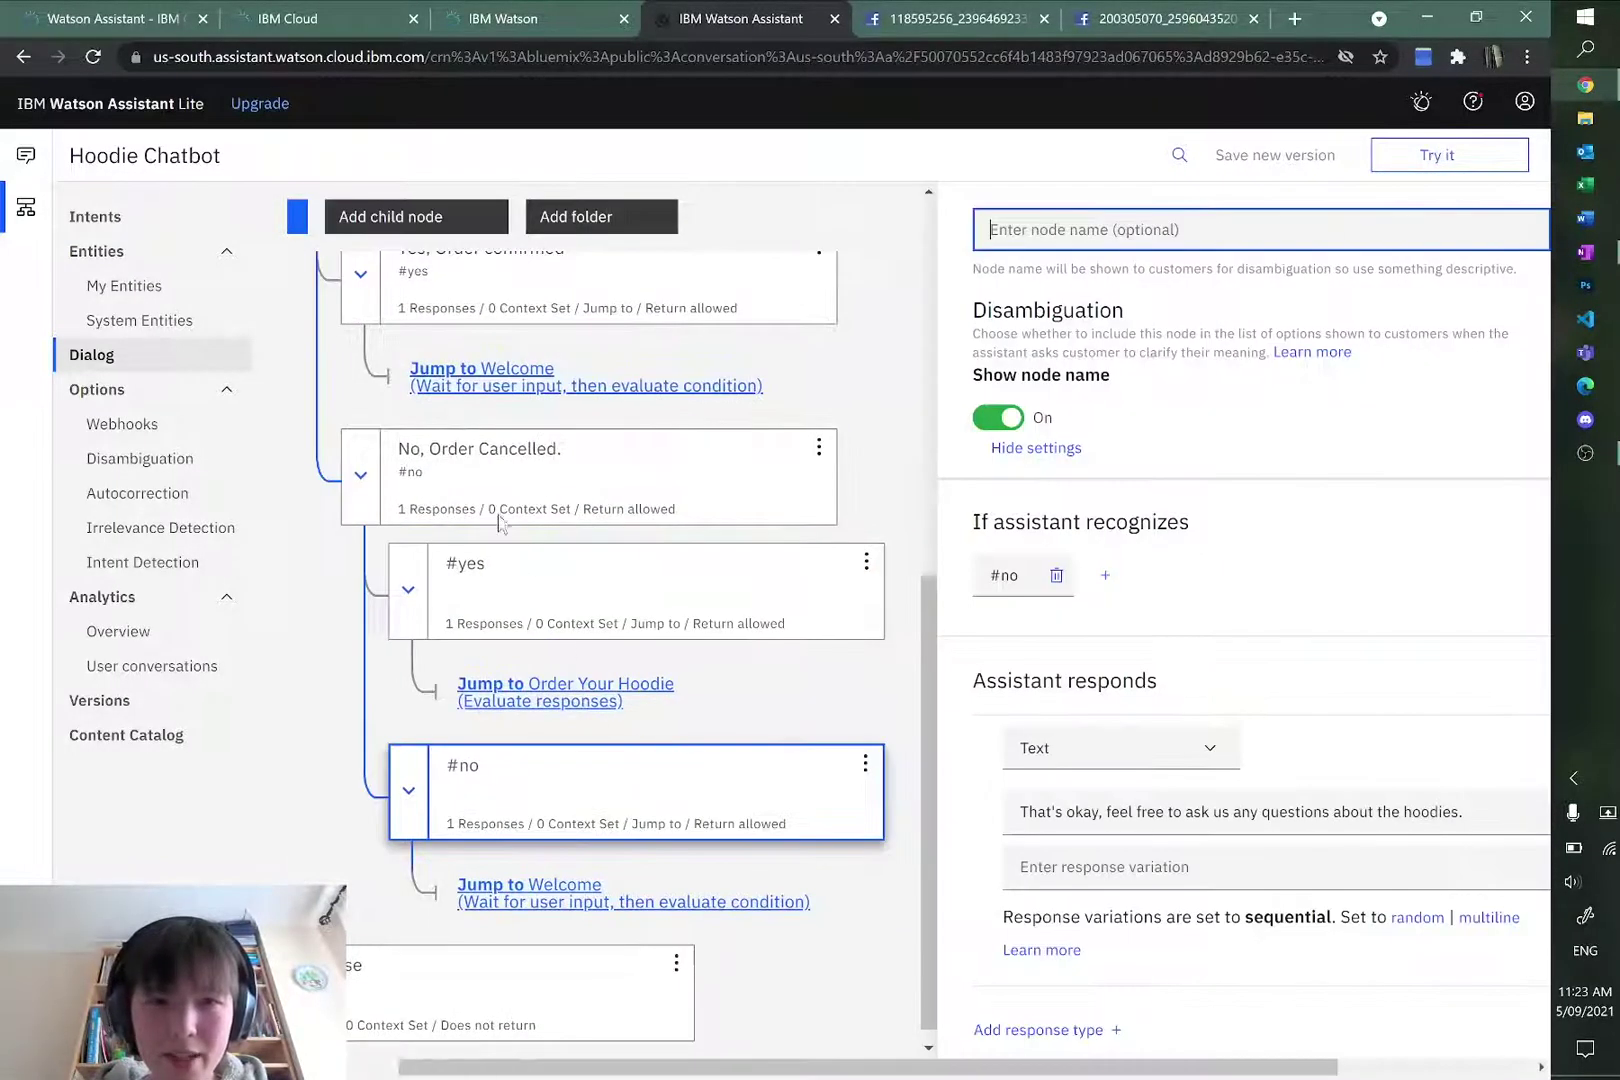
{"action": "left_click", "coordinate": [589, 480]}
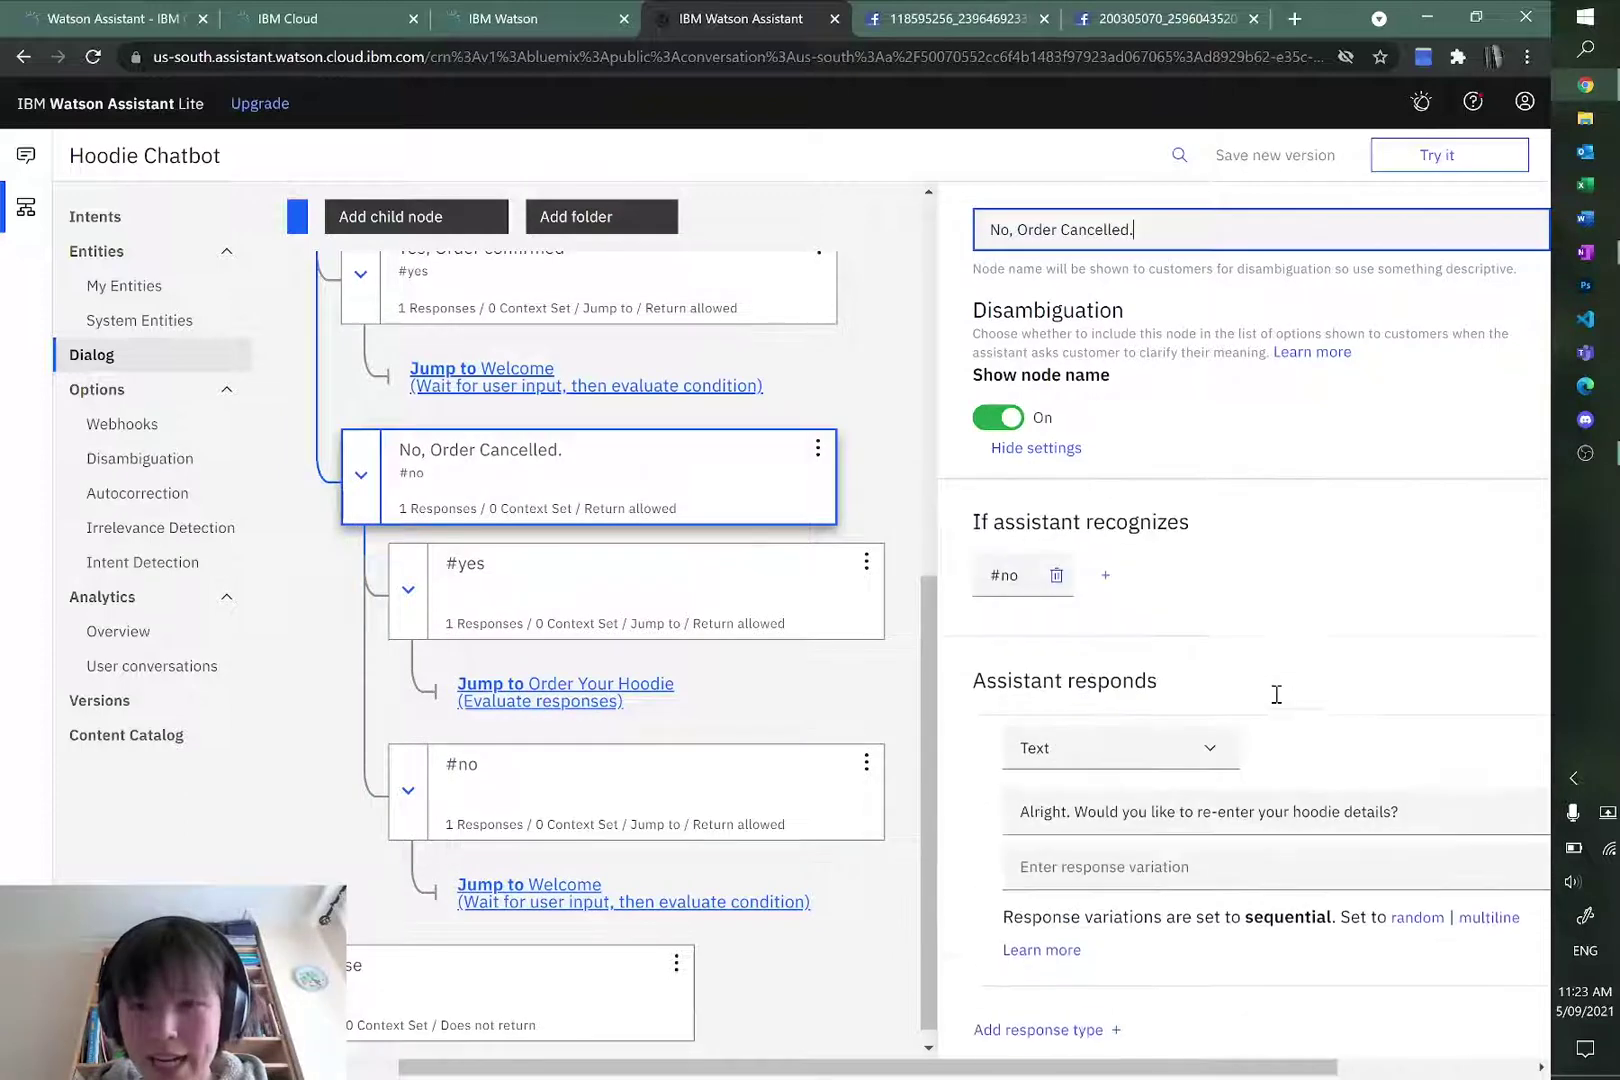
{"action": "left_click_drag", "start_coordinate": [1125, 1066], "coordinate": [1320, 1066]}
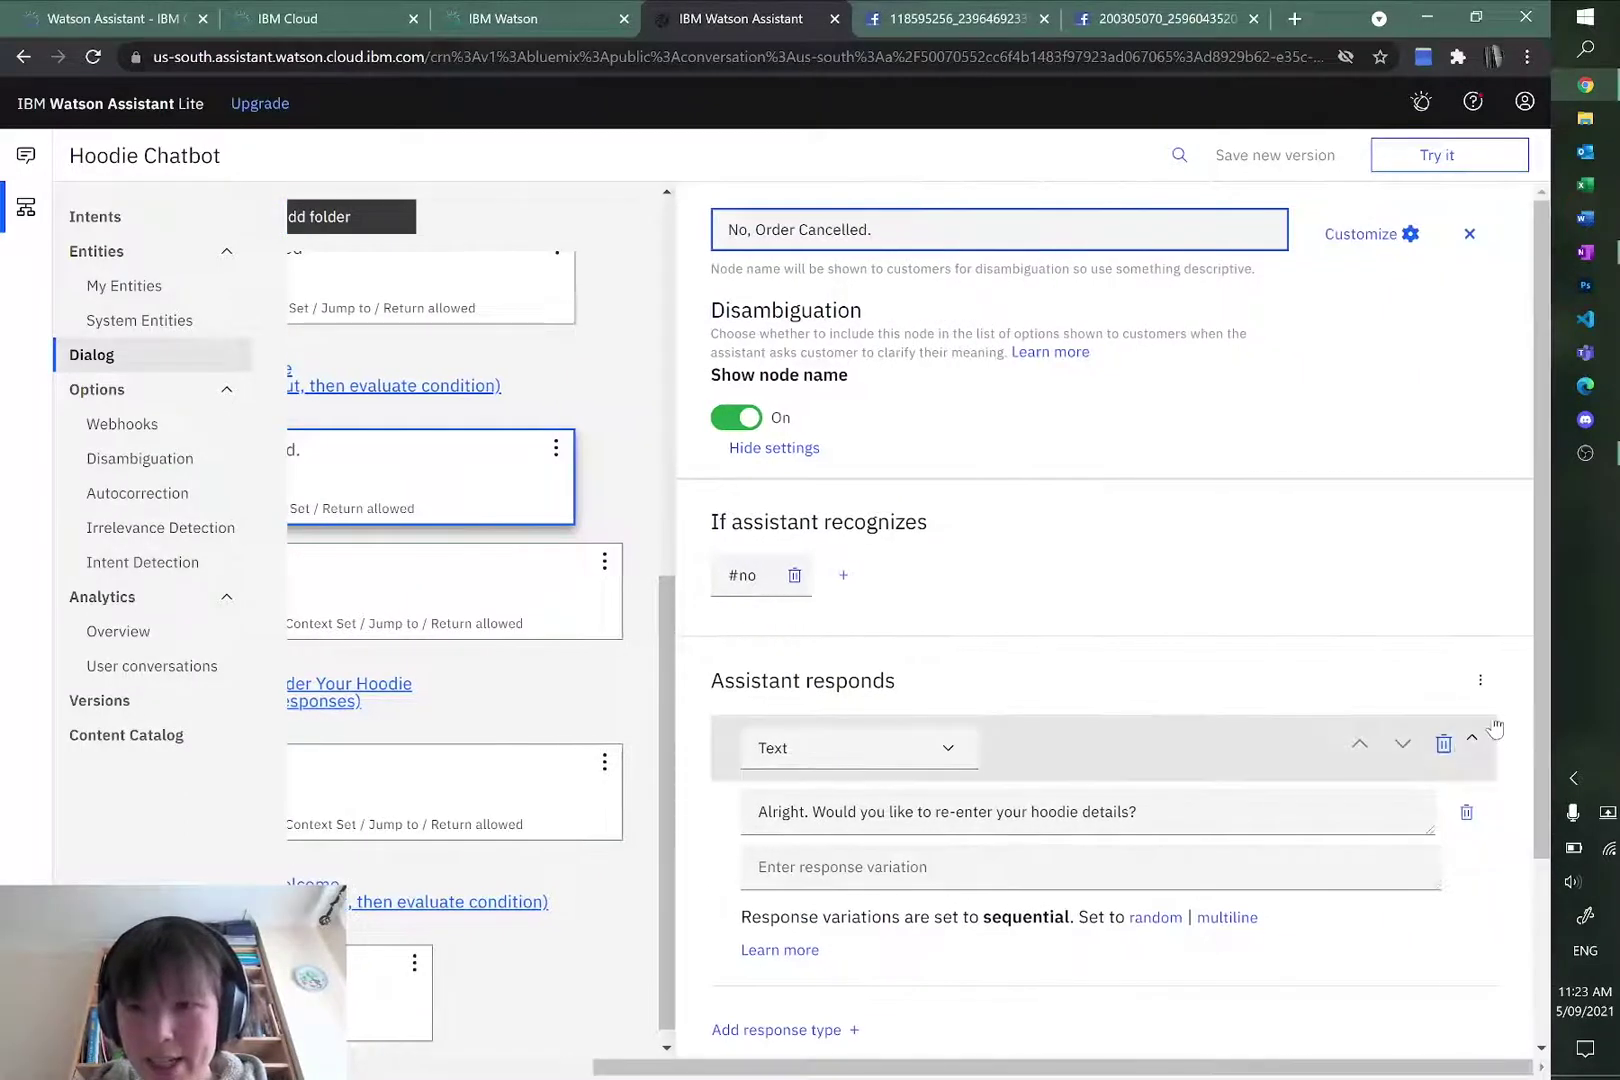
{"action": "left_click", "coordinate": [1480, 680]}
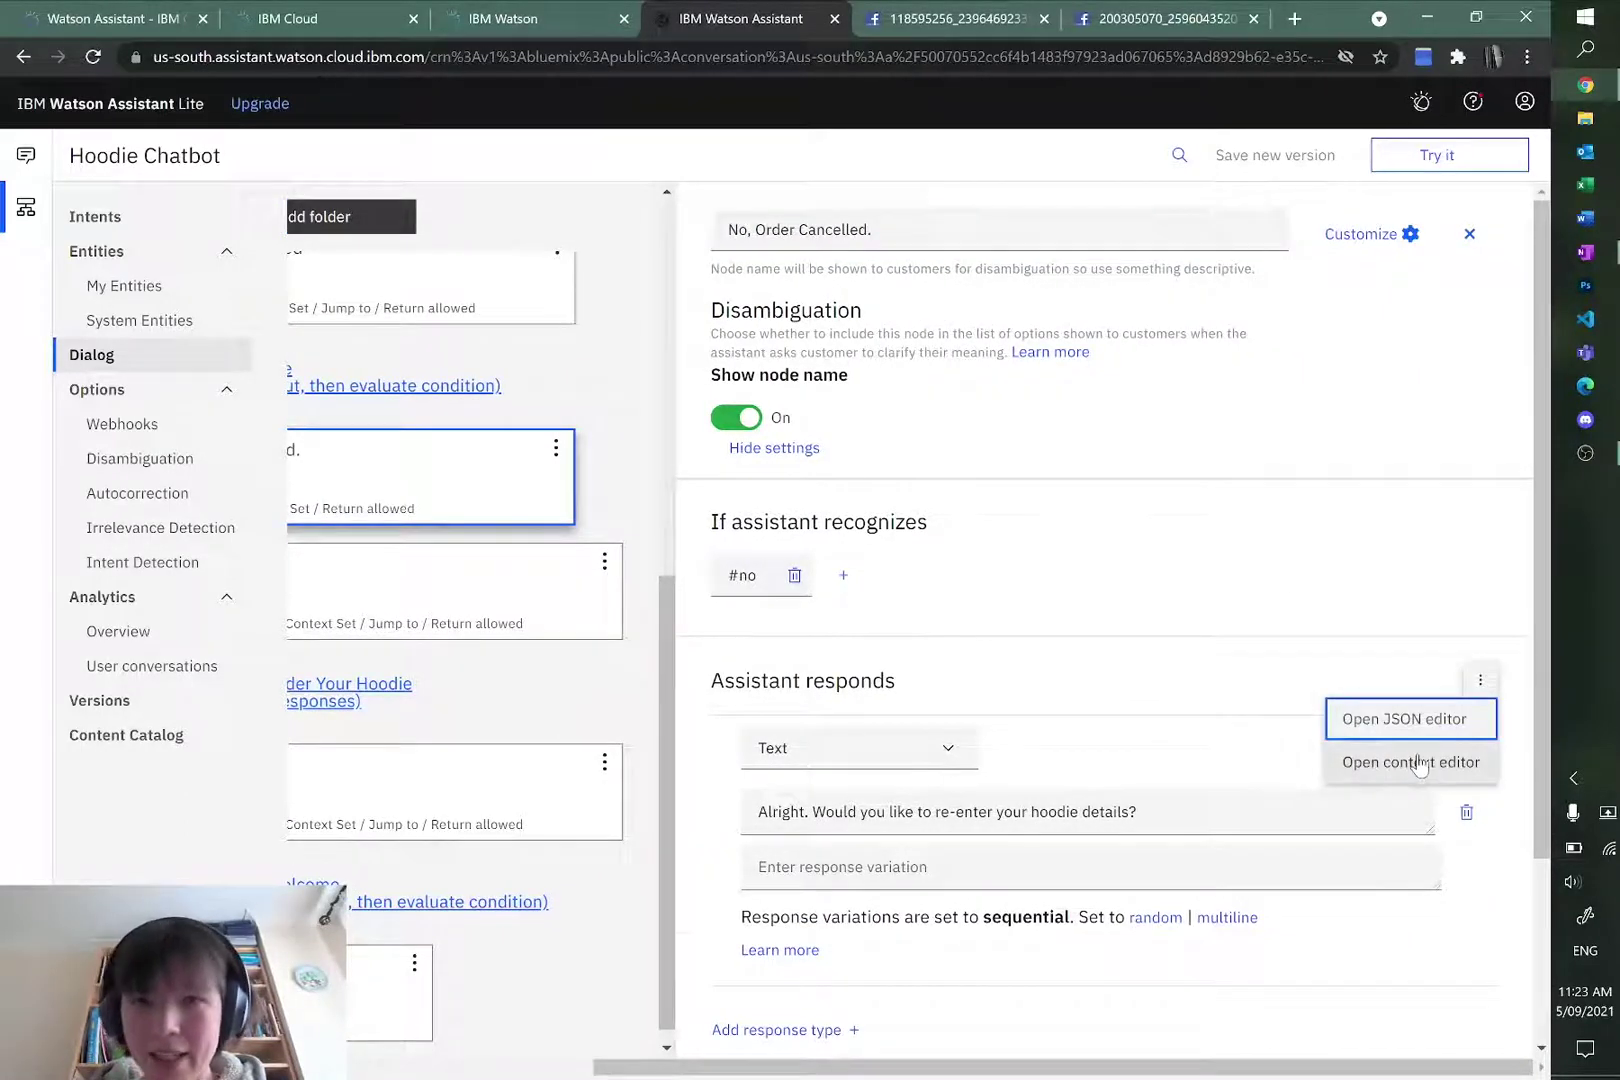
{"action": "left_click", "coordinate": [1415, 763]}
{"action": "left_click_drag", "start_coordinate": [1000, 1066], "coordinate": [764, 1066]}
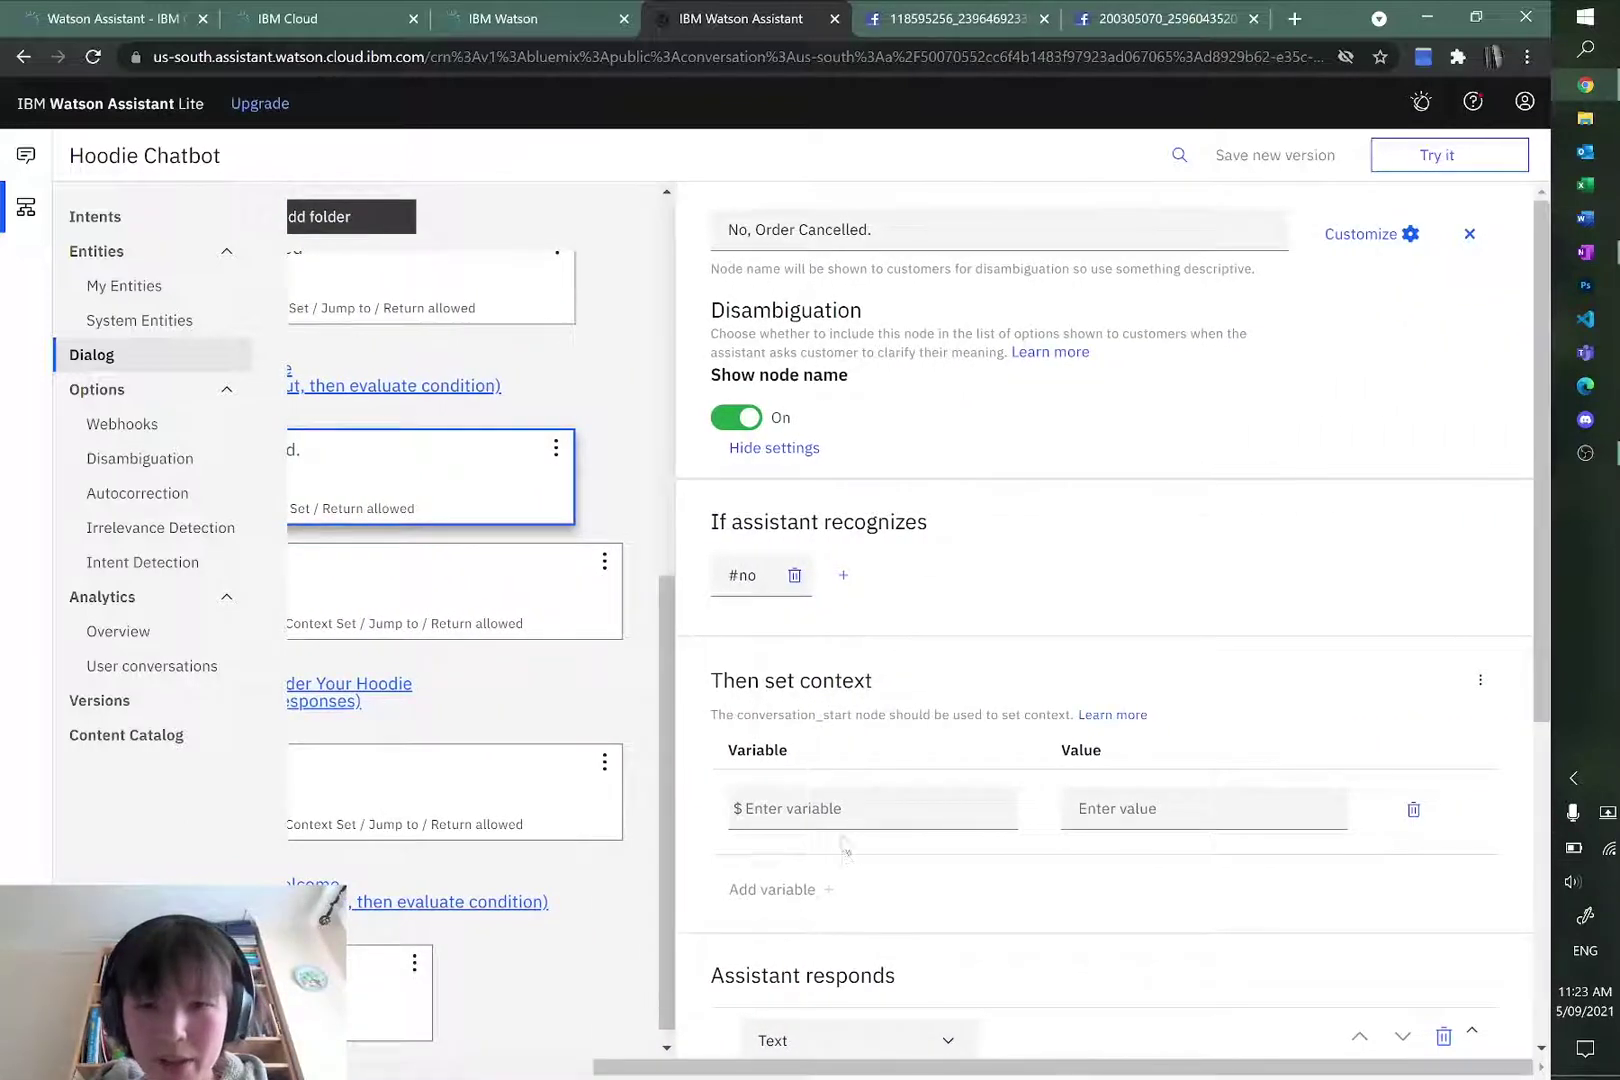
Step: Set context variables $size and $colour to null
{"action": "left_click", "coordinate": [862, 812]}
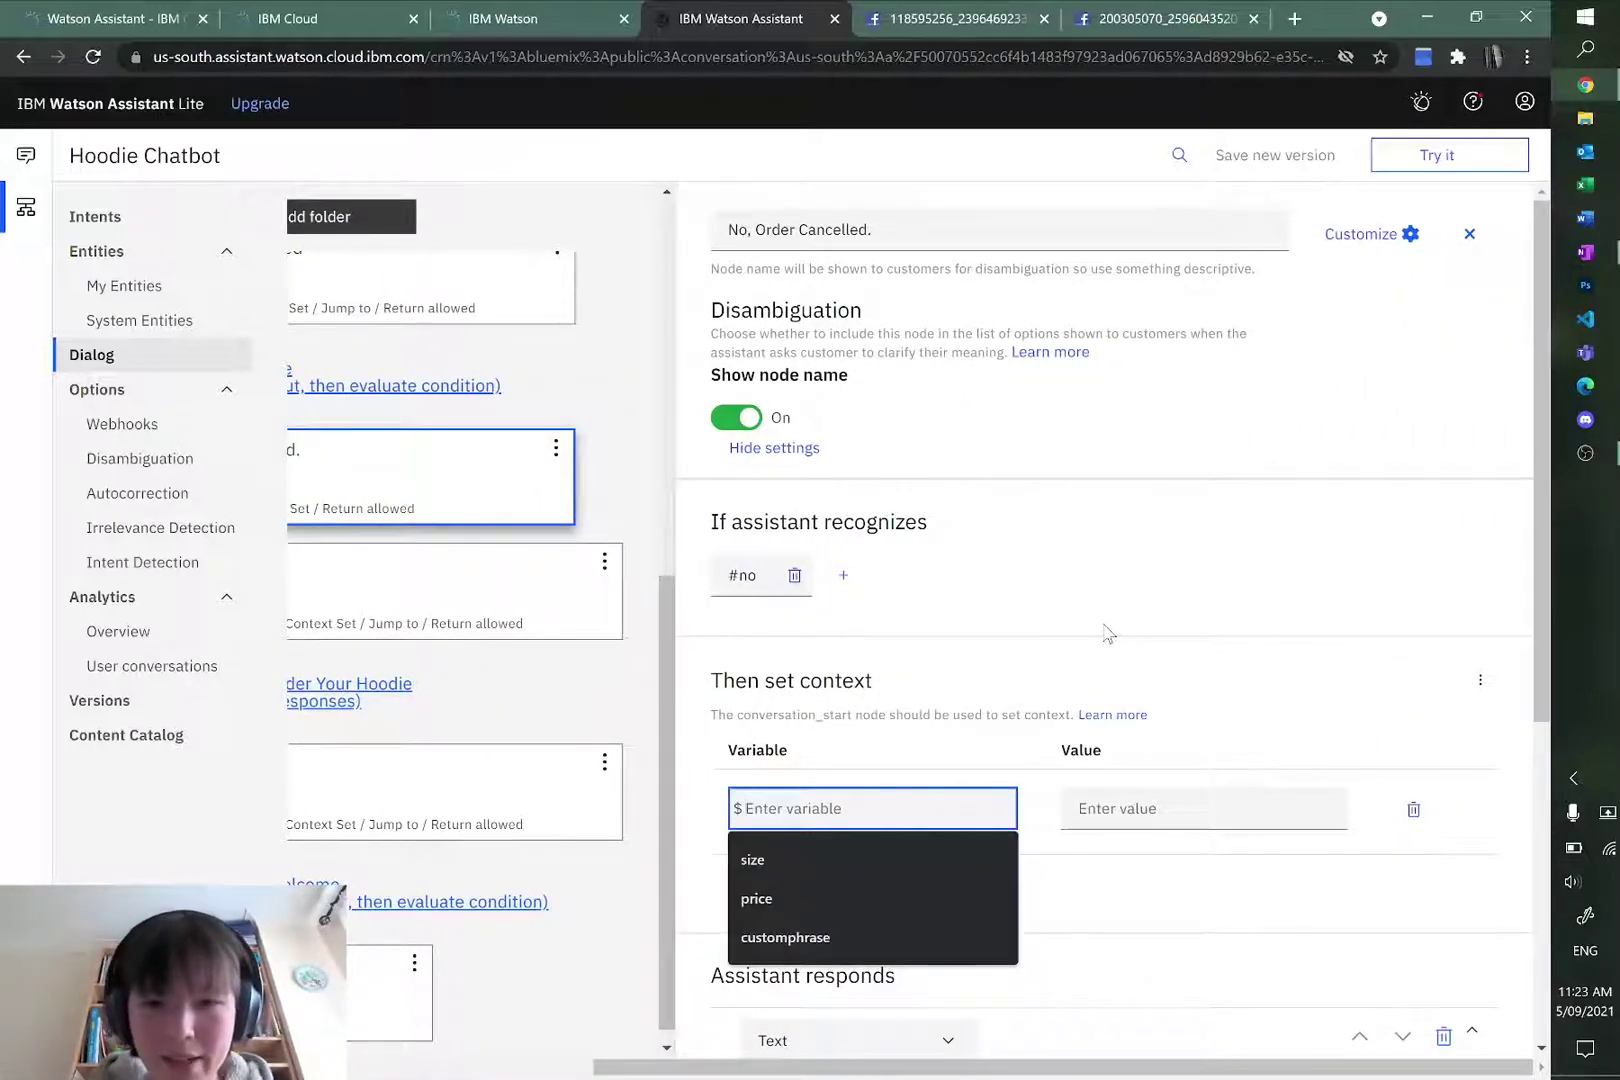
{"action": "type", "text": "size"}
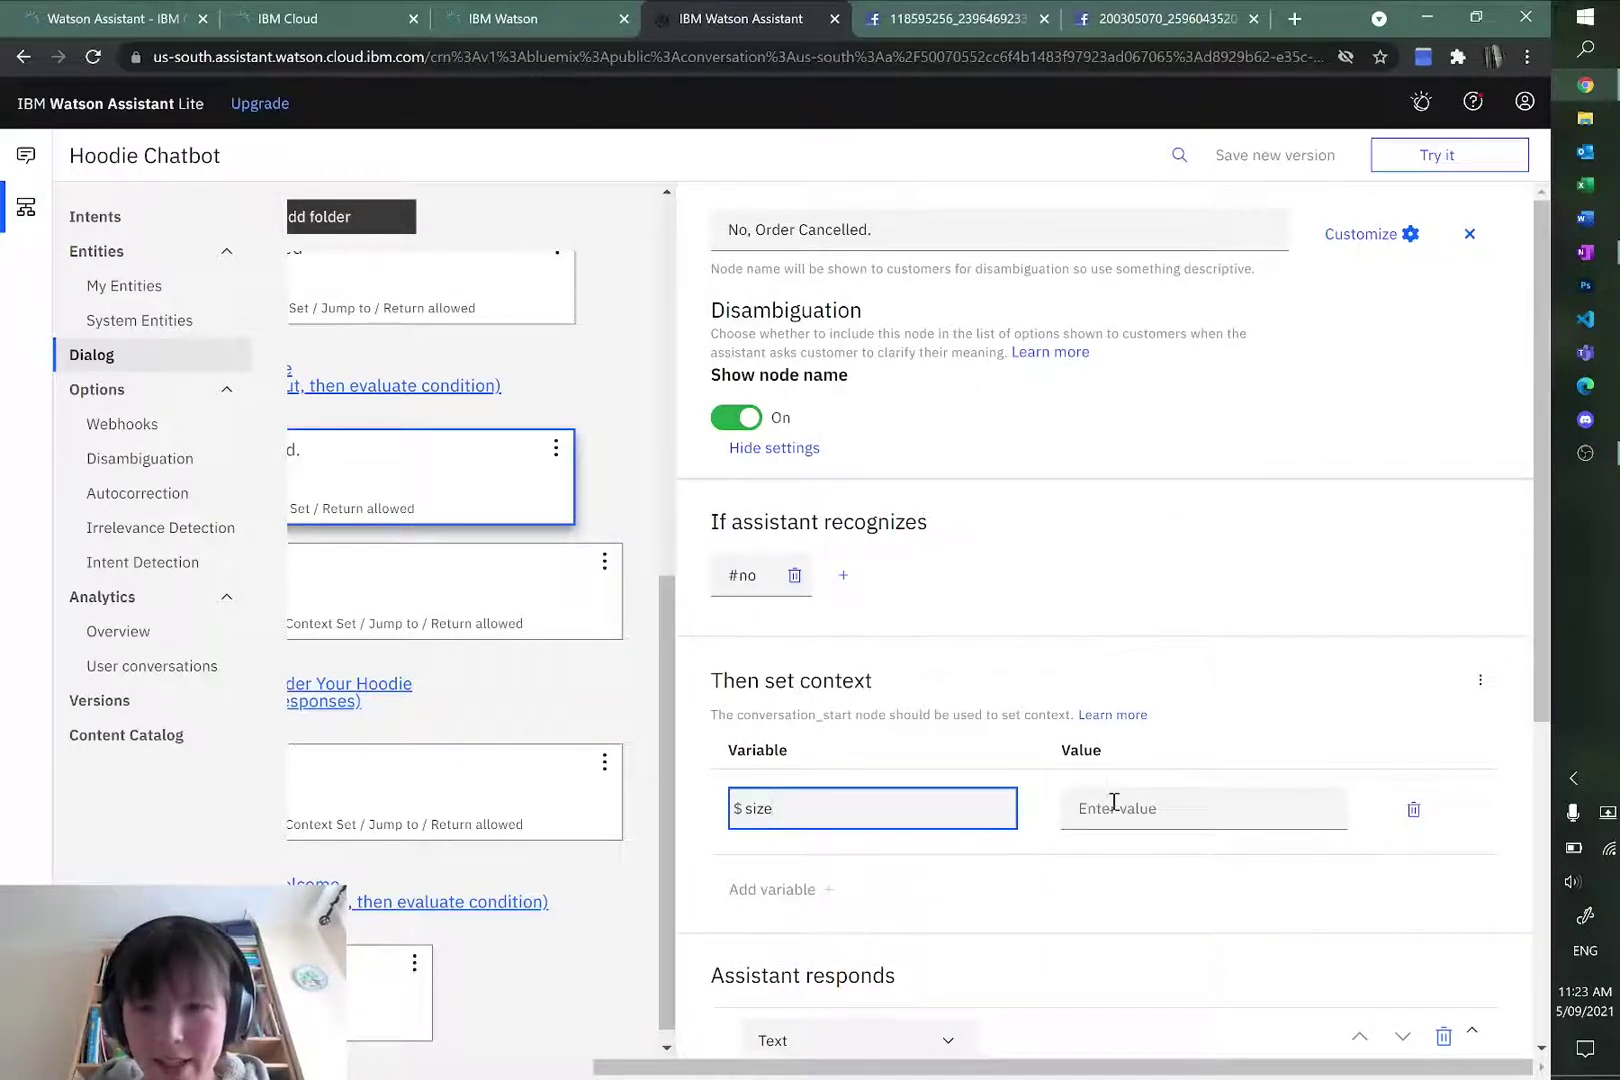
{"action": "left_click", "coordinate": [1114, 805]}
{"action": "type", "text": "nu"}
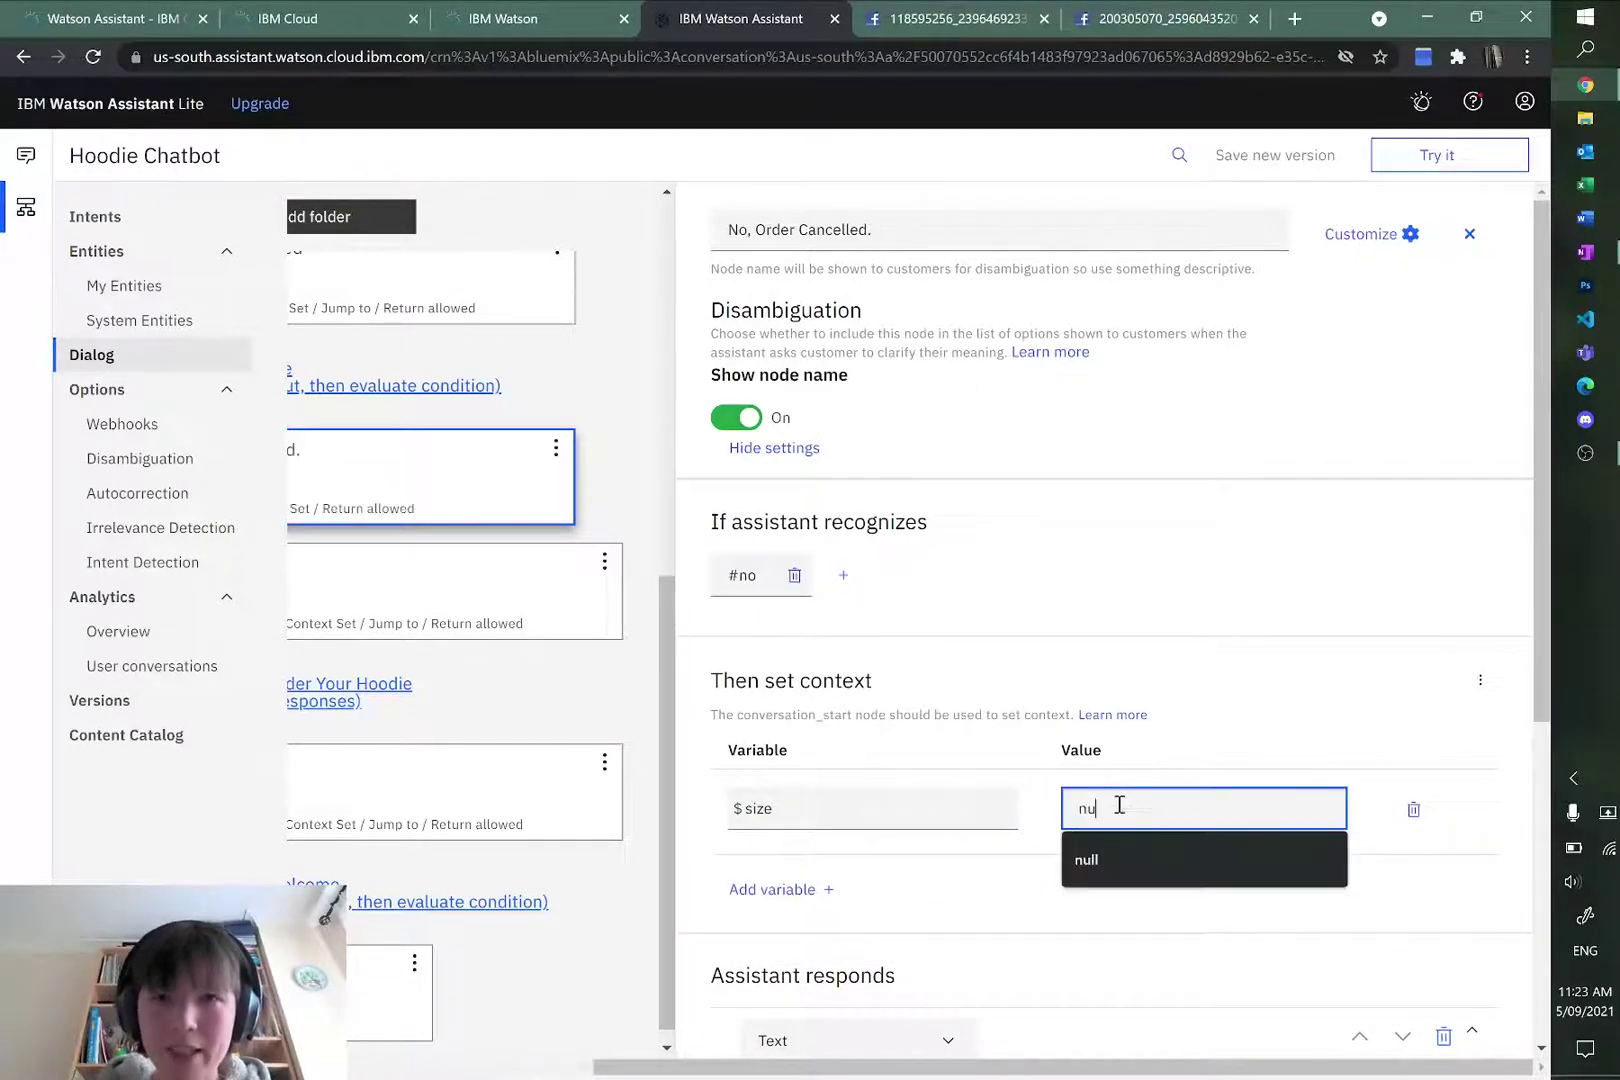
{"action": "type", "text": "ll"}
{"action": "left_click", "coordinate": [1318, 735]}
{"action": "scroll", "coordinate": [1320, 722], "scroll_direction": "down", "scroll_amount": 1}
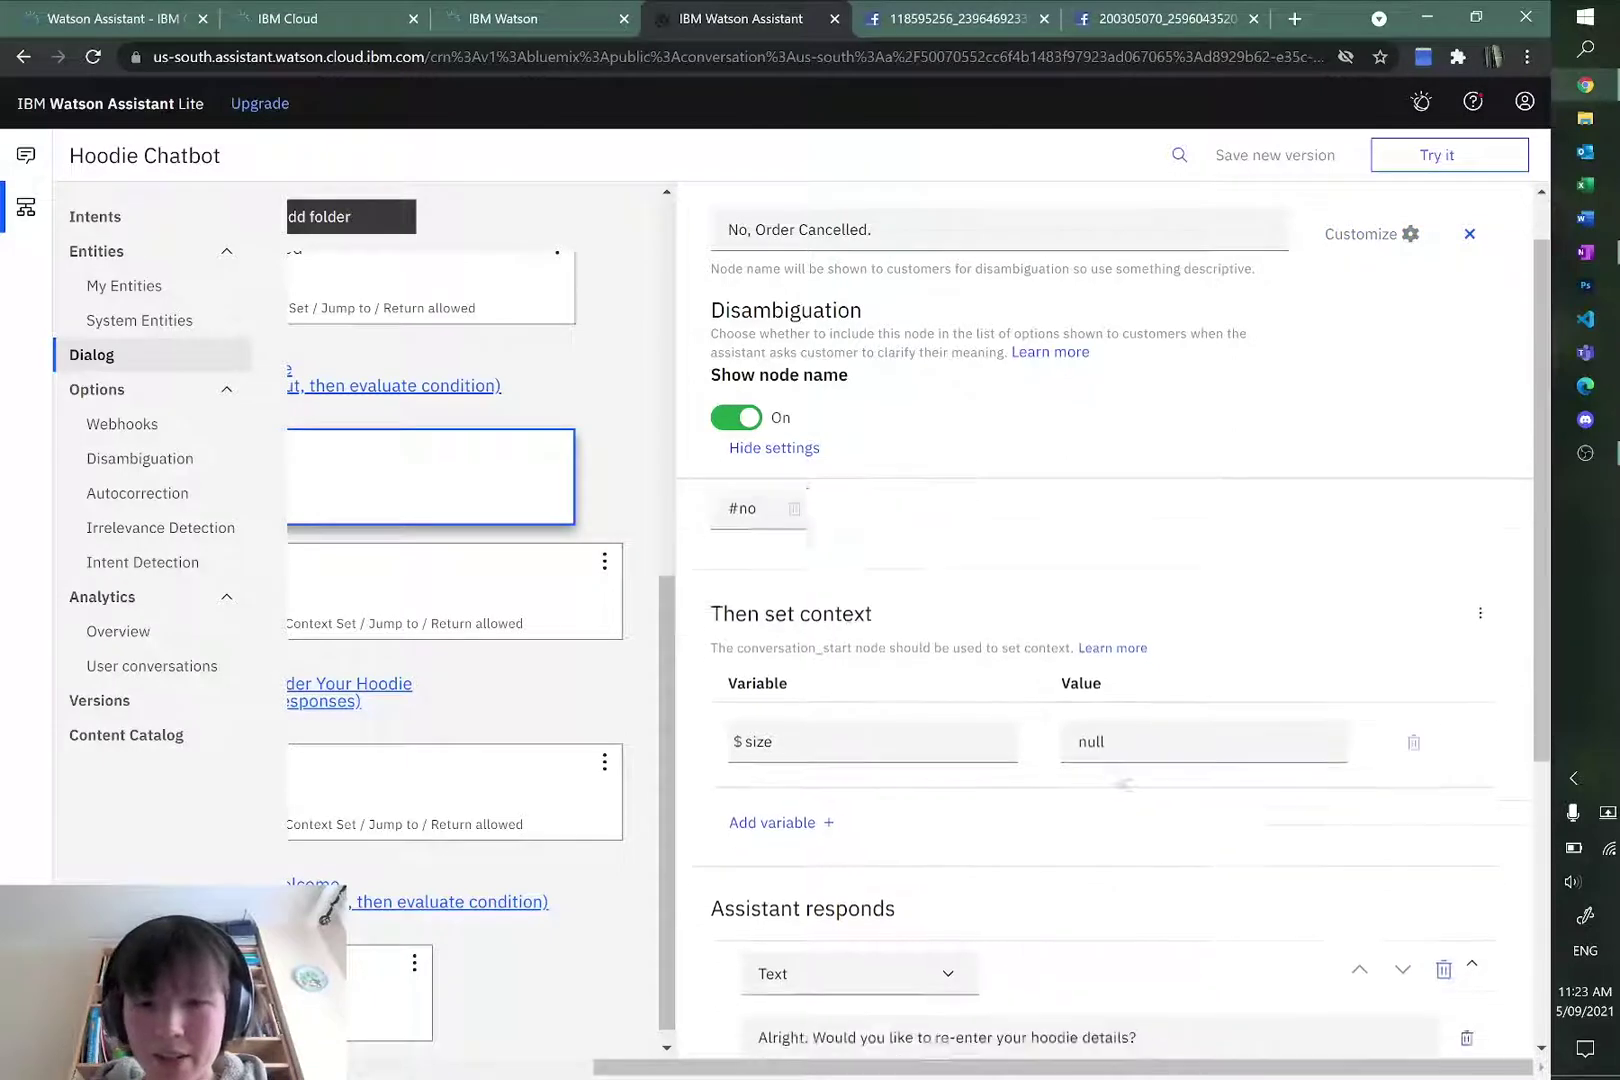
{"action": "left_click", "coordinate": [790, 785]}
{"action": "left_click", "coordinate": [833, 787]}
{"action": "type", "text": "colour"}
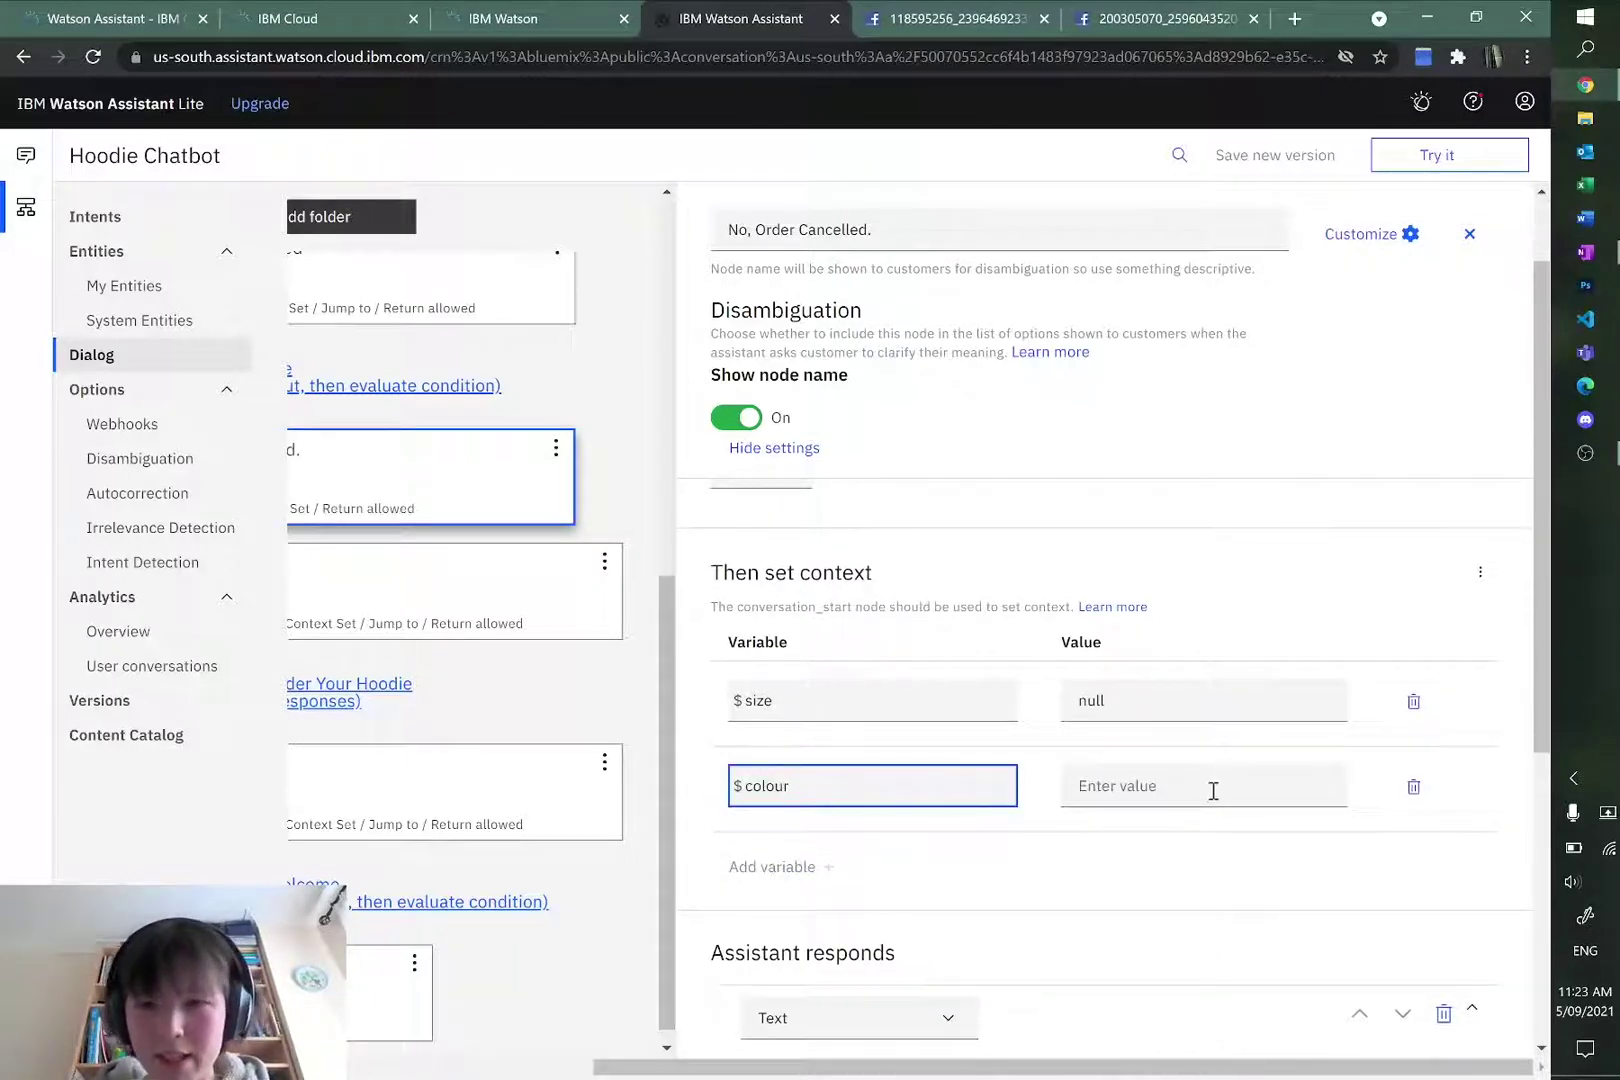
{"action": "left_click", "coordinate": [1213, 790]}
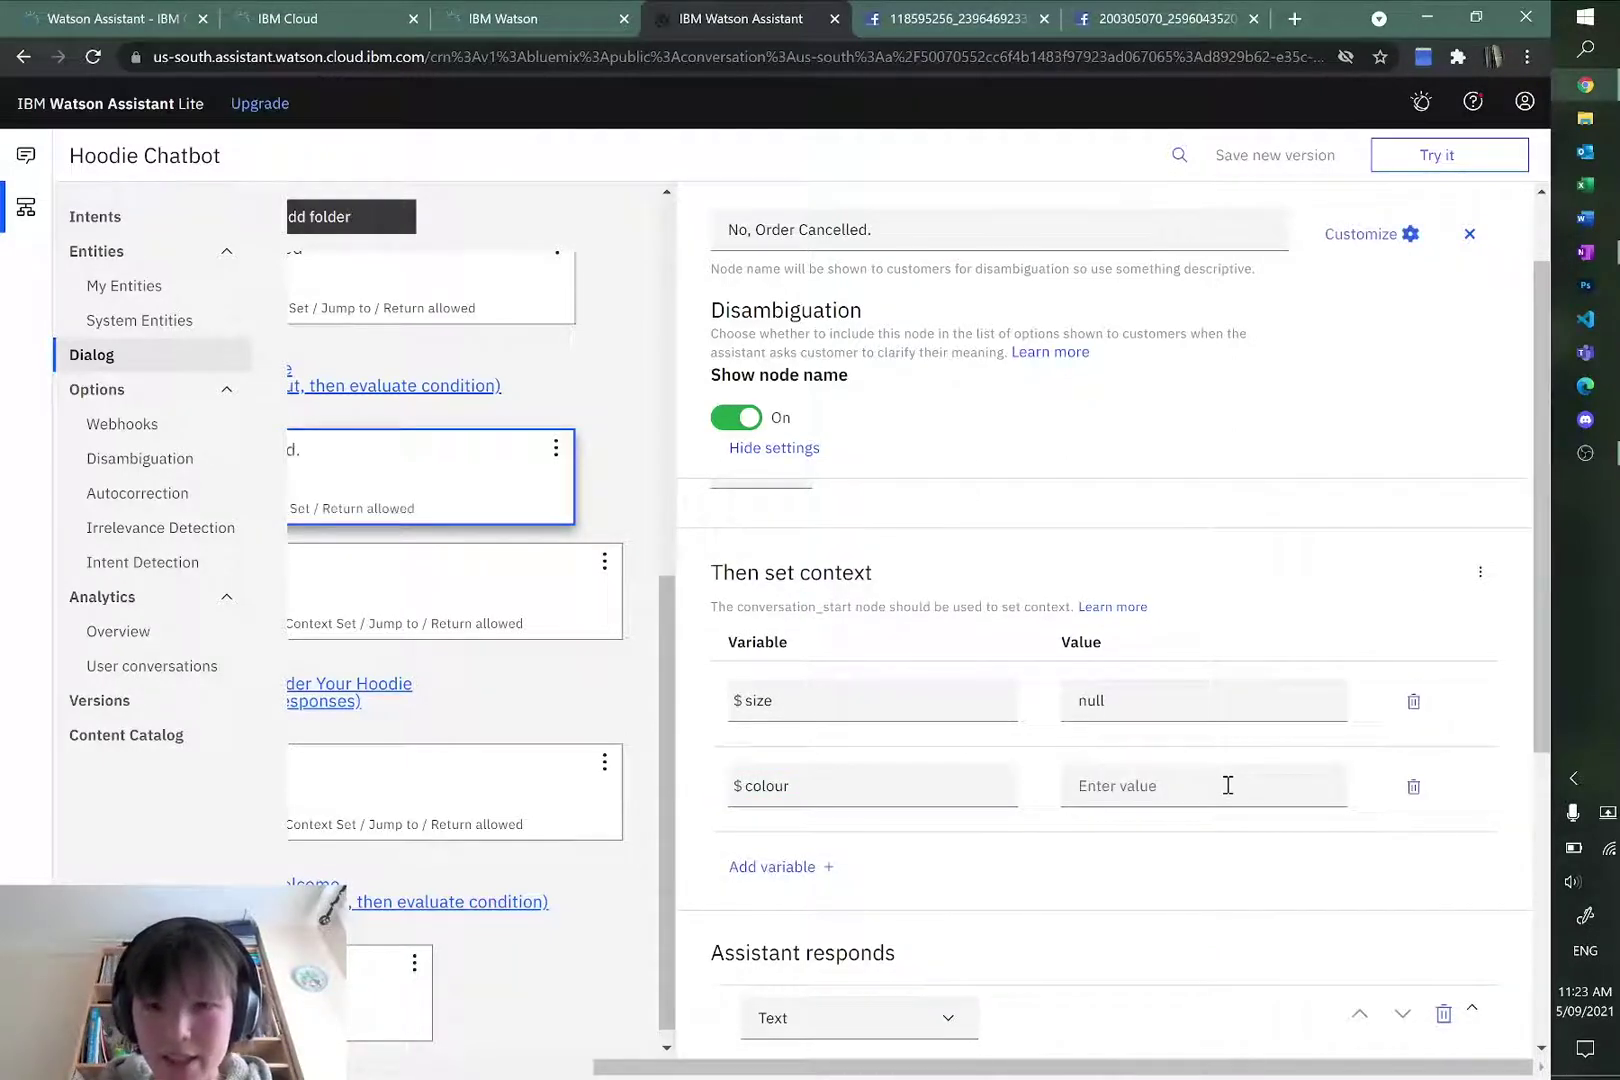
{"action": "left_click", "coordinate": [1228, 785]}
{"action": "type", "text": "null"}
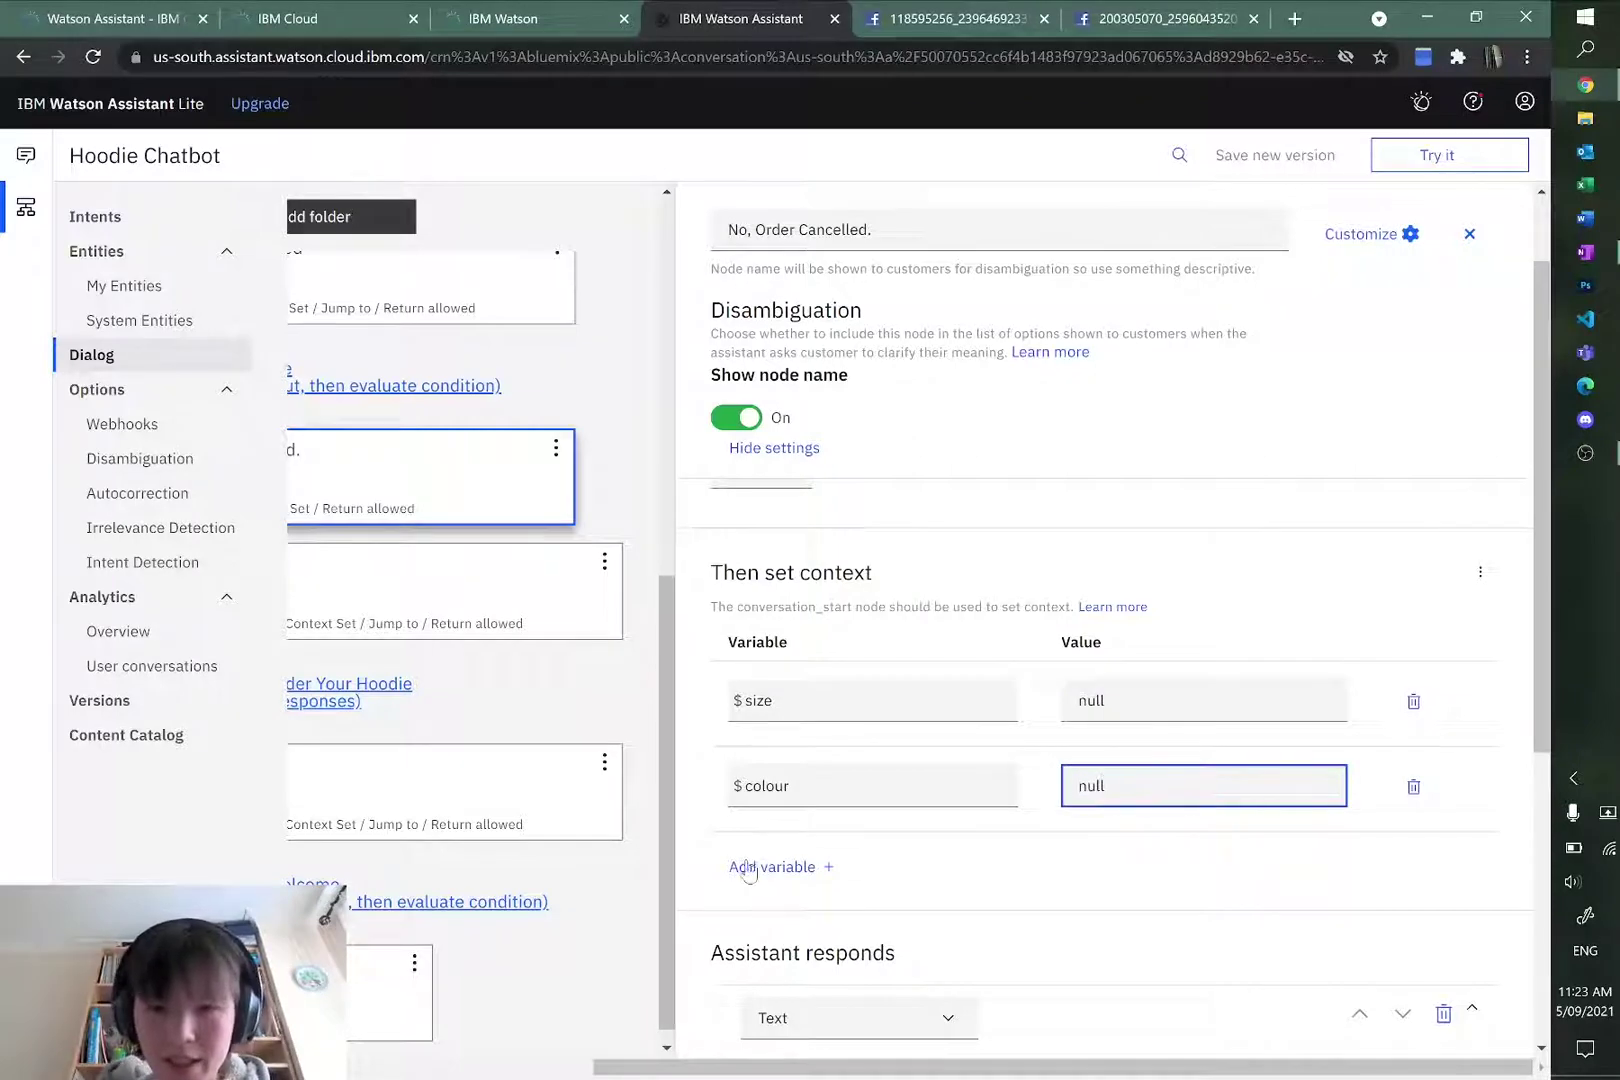
Step: Add a third context variable, $price, with value null
{"action": "left_click", "coordinate": [736, 879]}
{"action": "type", "text": "price"}
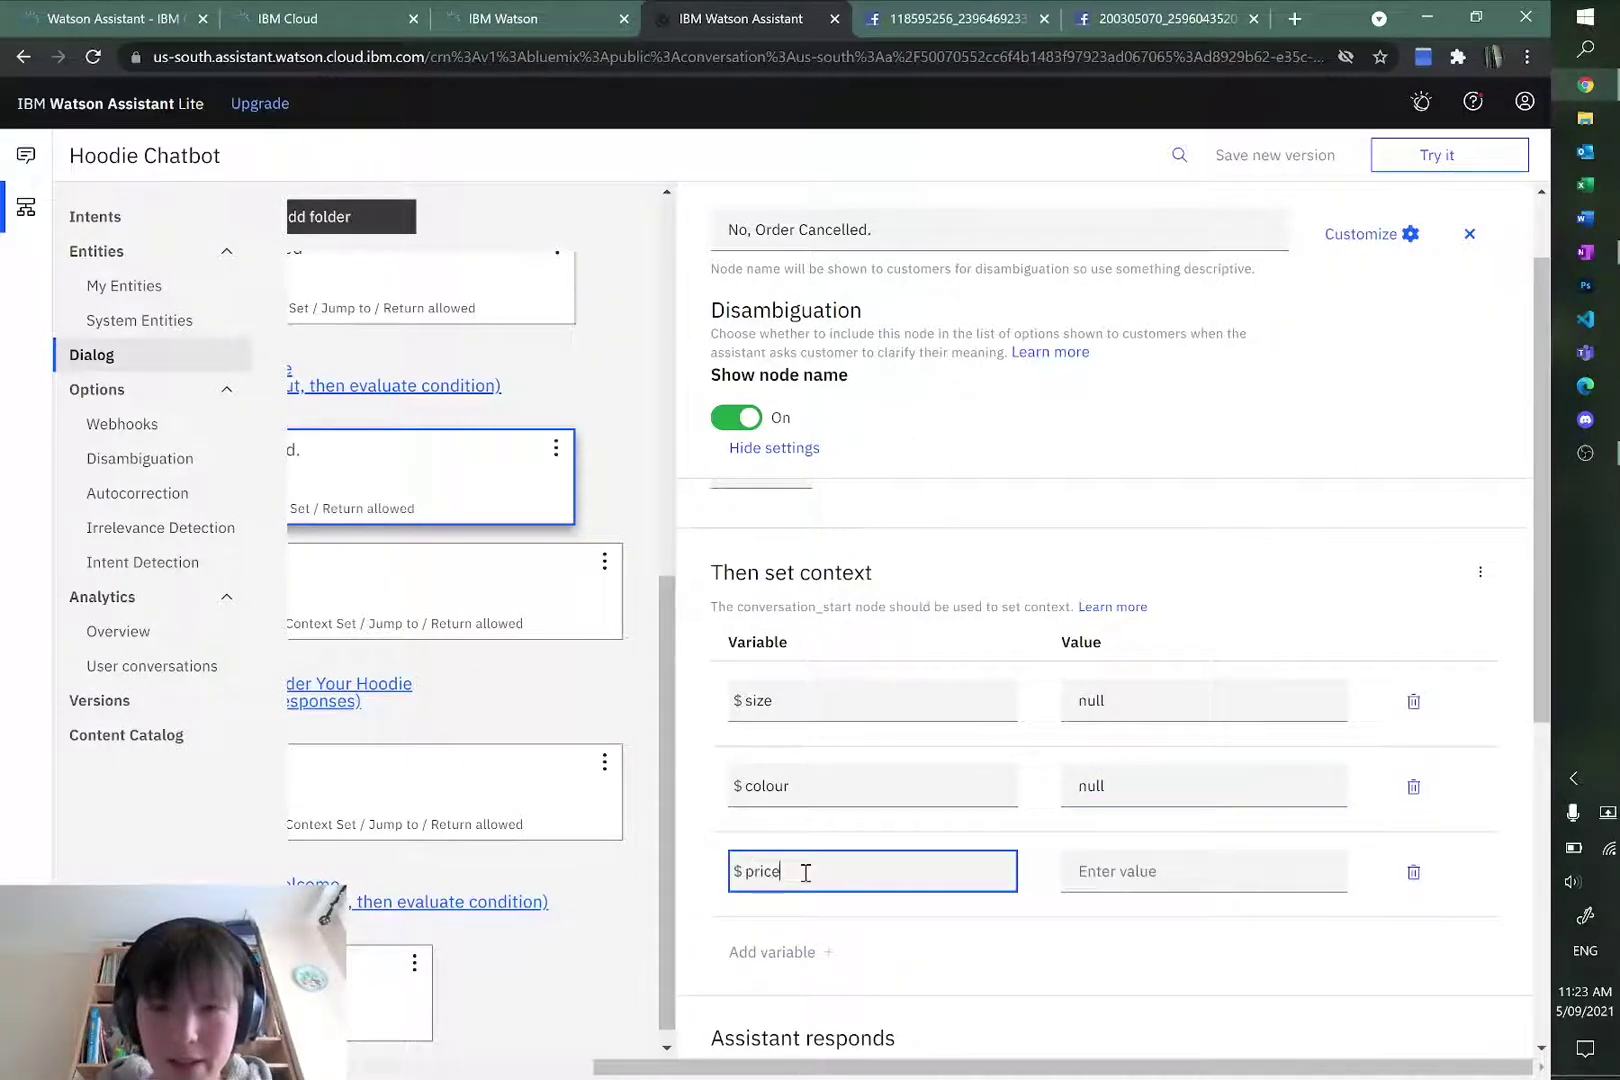
{"action": "left_click", "coordinate": [1193, 874]}
{"action": "type", "text": "null"}
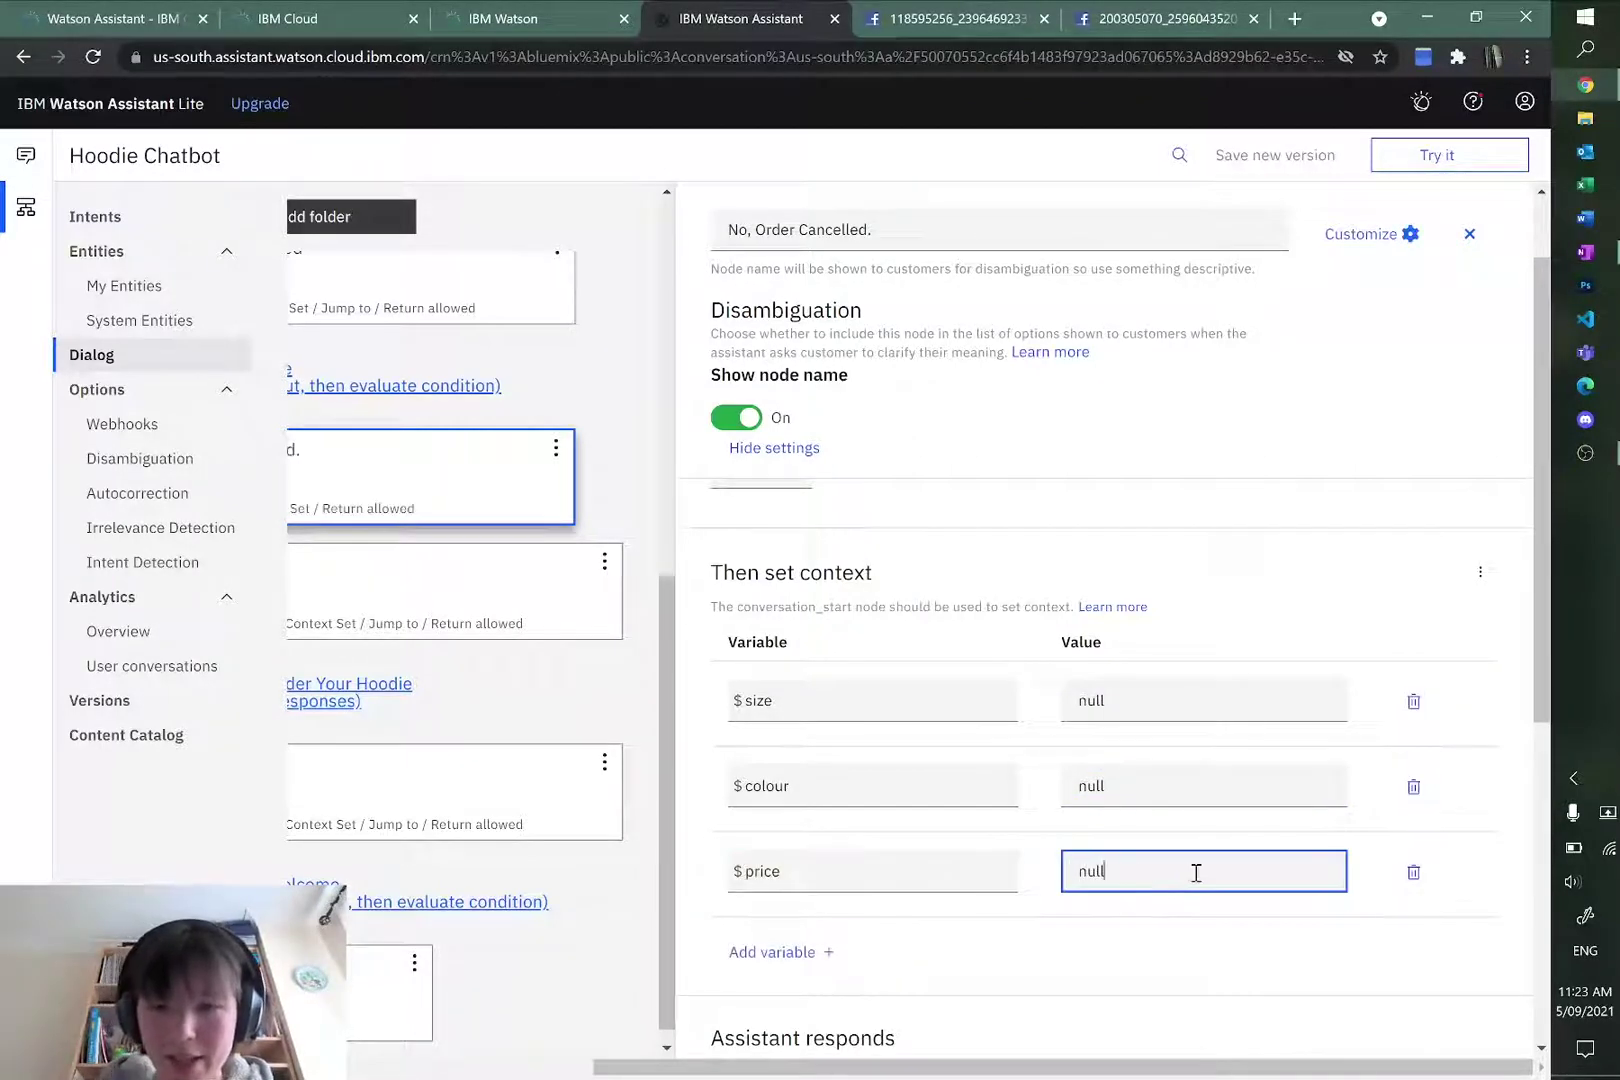
{"action": "left_click", "coordinate": [1260, 932]}
{"action": "scroll", "coordinate": [965, 810], "scroll_direction": "down", "scroll_amount": 5}
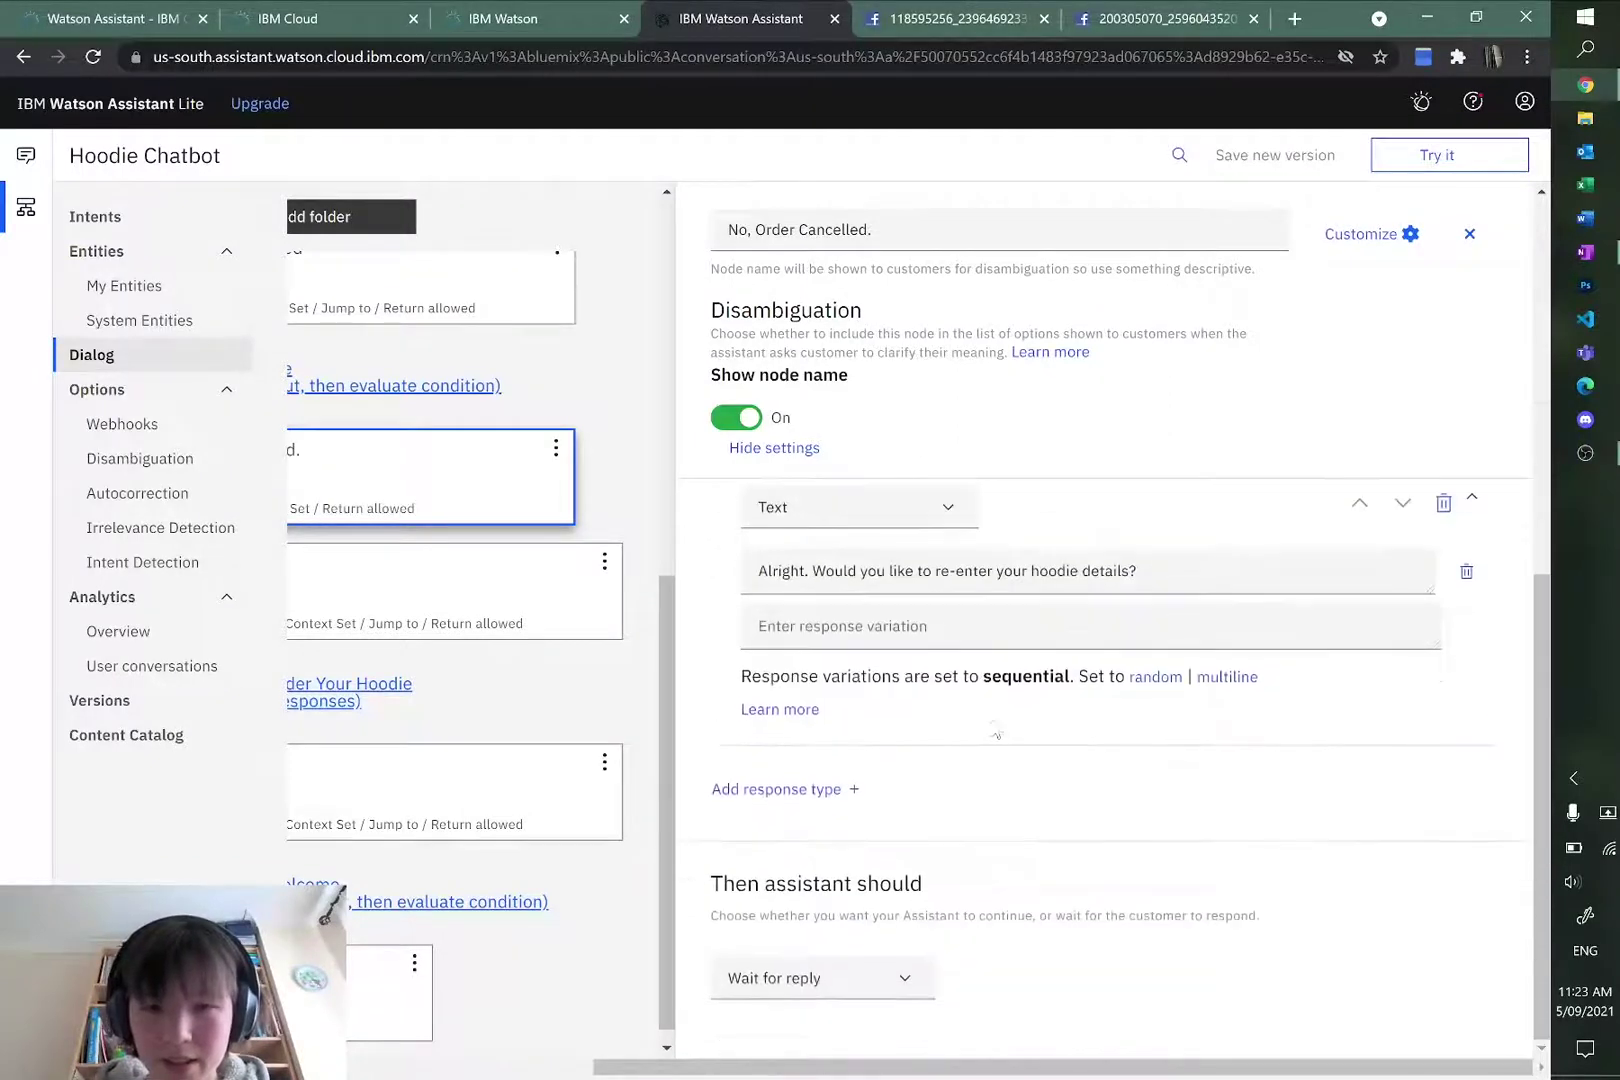
{"action": "scroll", "coordinate": [1000, 752], "scroll_direction": "up", "scroll_amount": 3}
{"action": "scroll", "coordinate": [1000, 752], "scroll_direction": "up", "scroll_amount": 4}
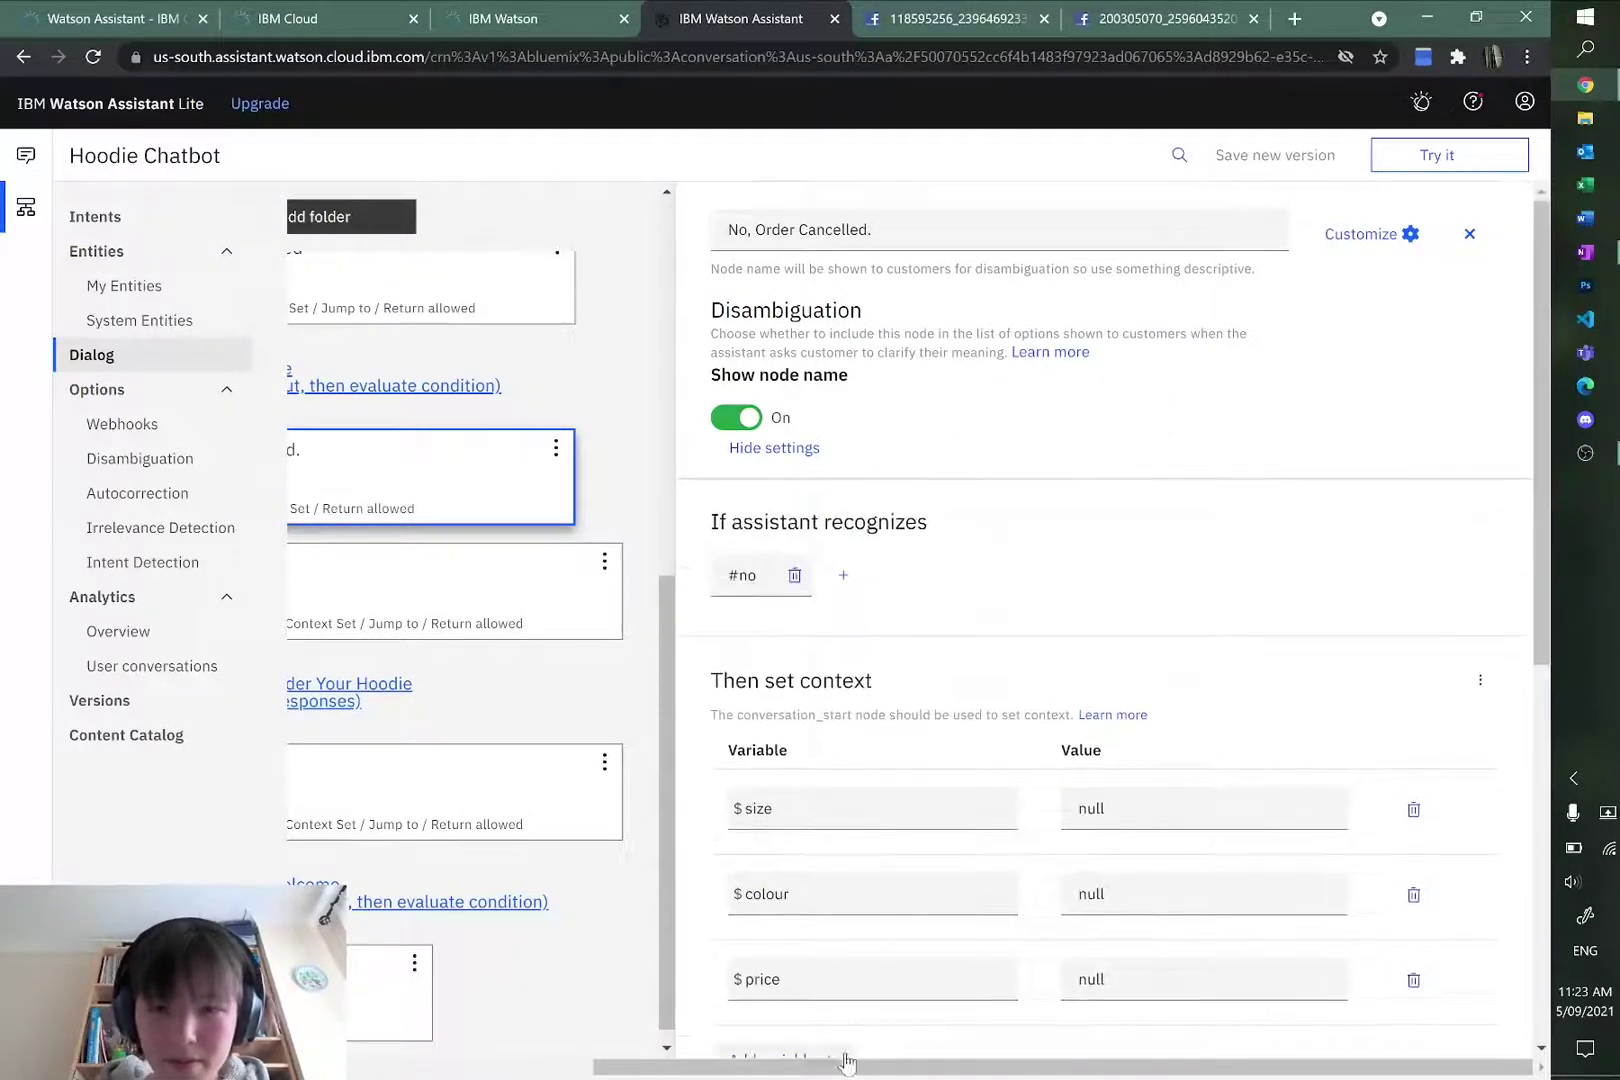
{"action": "left_click_drag", "start_coordinate": [933, 1070], "coordinate": [700, 1070]}
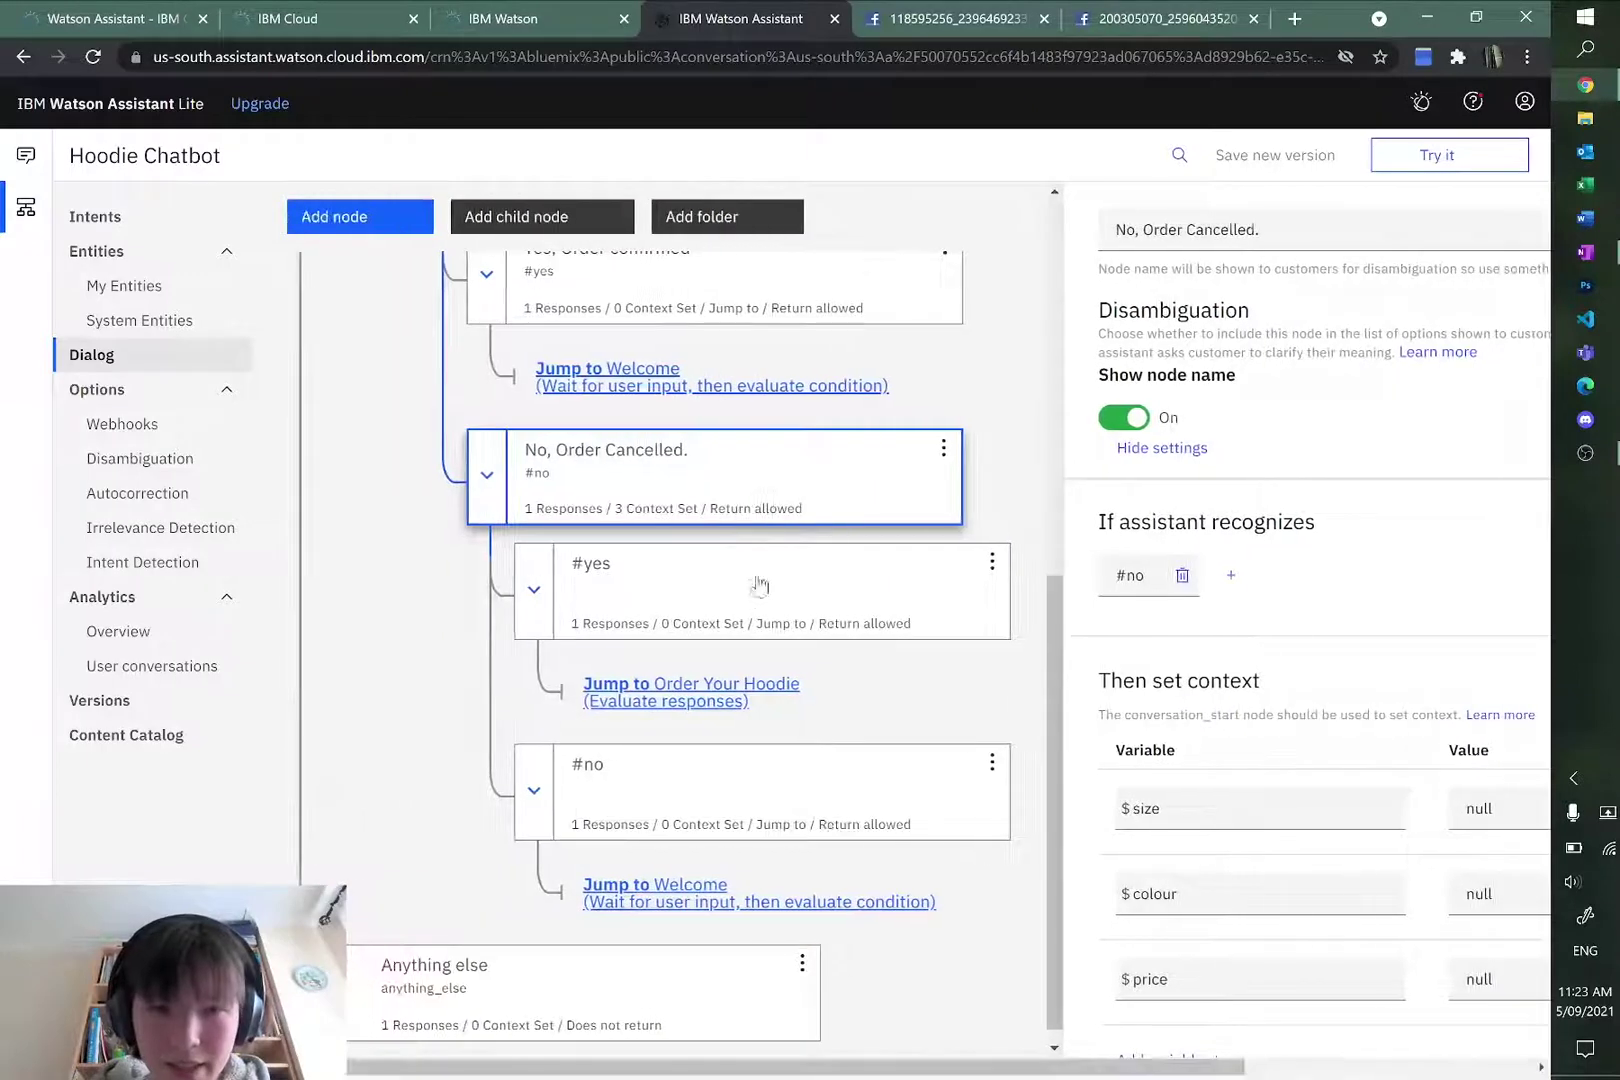
{"action": "scroll", "coordinate": [742, 597], "scroll_direction": "up", "scroll_amount": 1}
Step: Open the Yes, Order confirmed node and add a context-setting section
{"action": "left_click", "coordinate": [688, 376]}
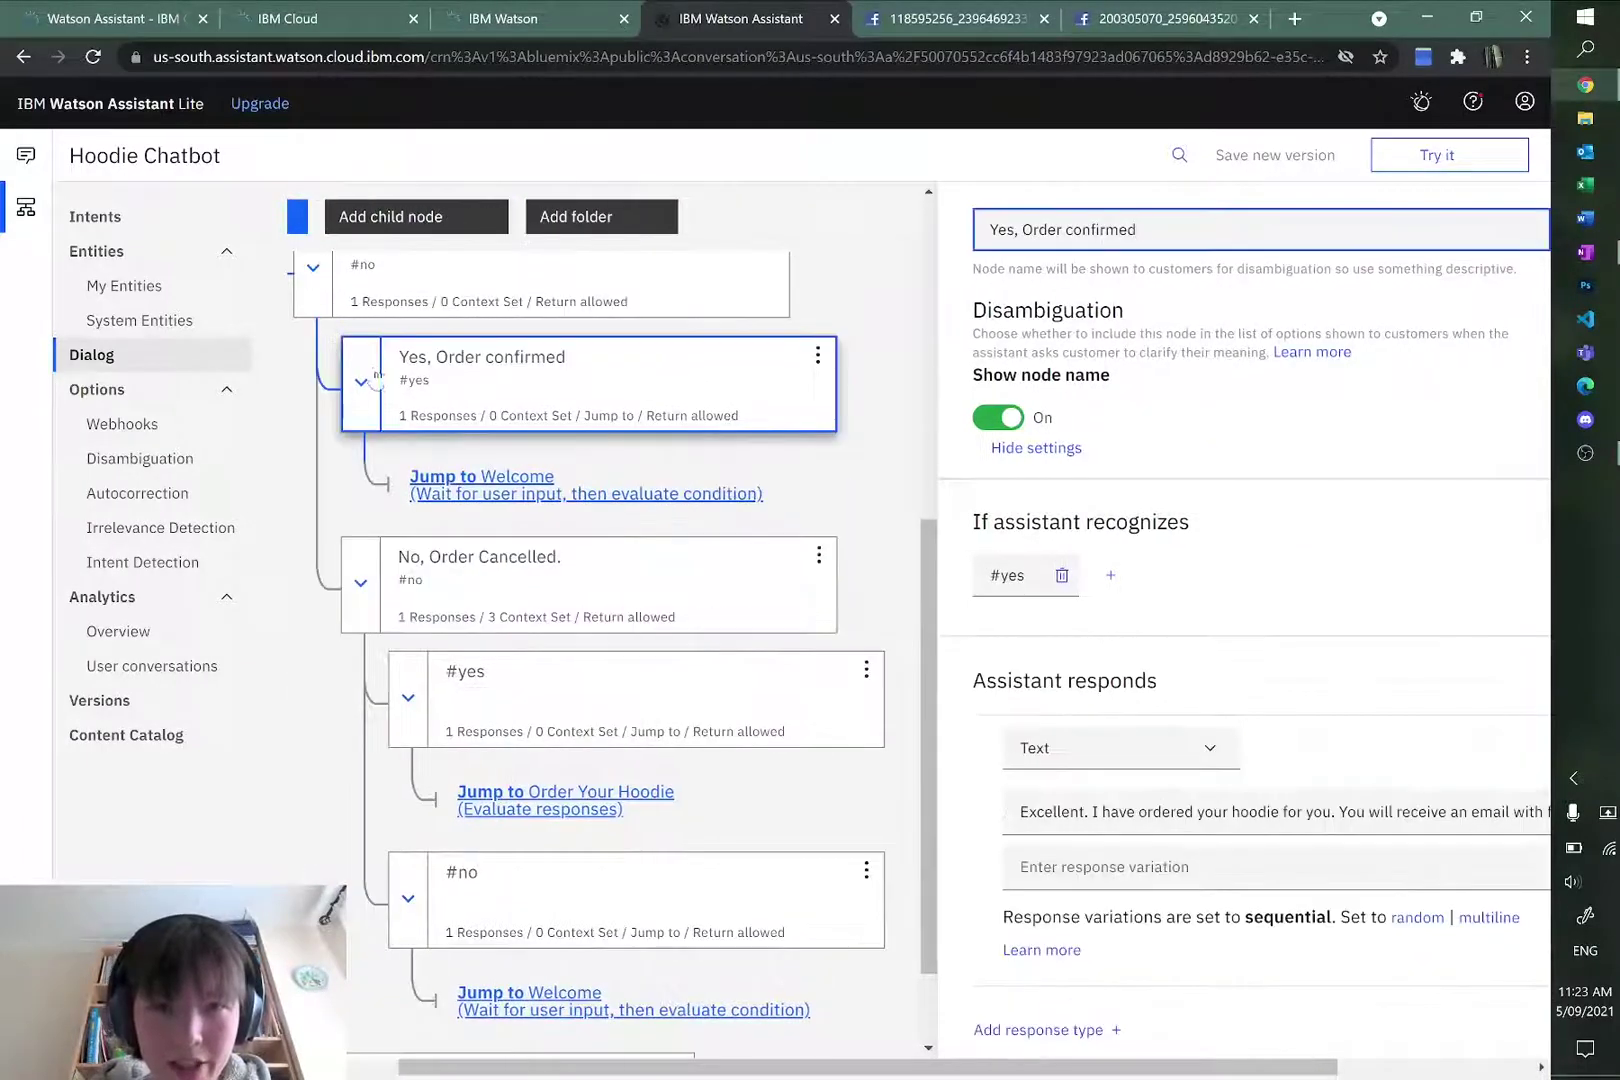
{"action": "left_click_drag", "start_coordinate": [717, 1058], "coordinate": [487, 1028]}
{"action": "scroll", "coordinate": [587, 845], "scroll_direction": "up", "scroll_amount": 5}
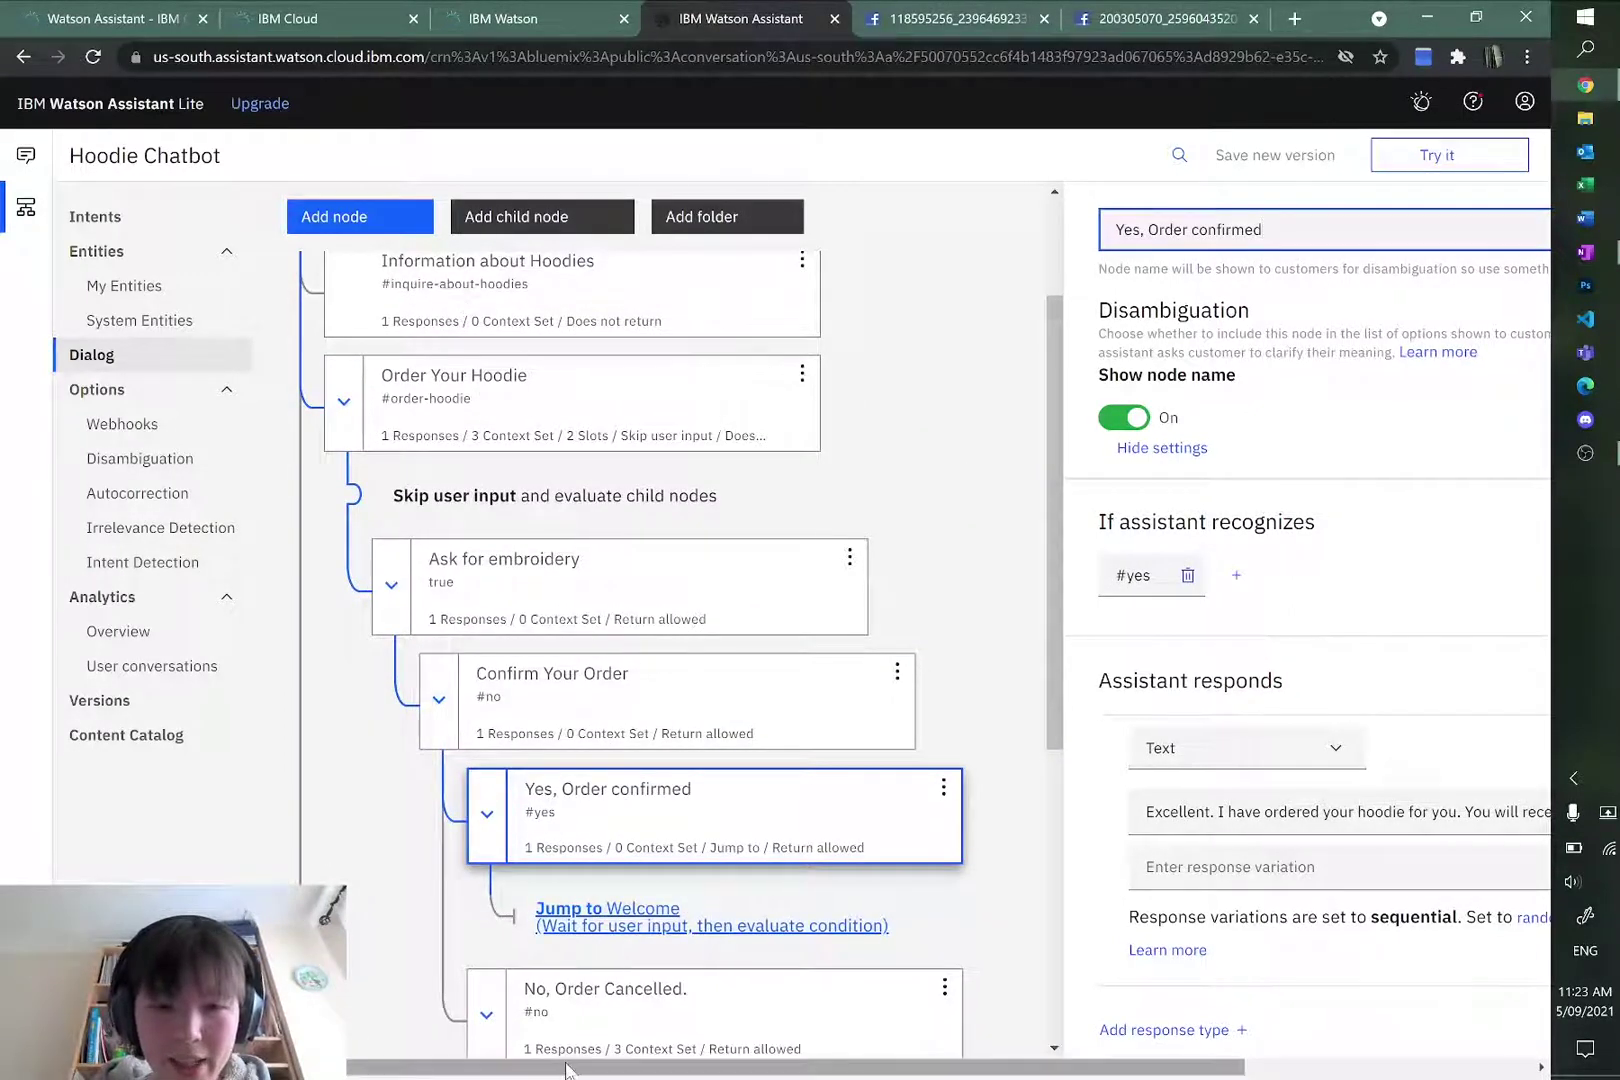
{"action": "left_click_drag", "start_coordinate": [572, 1068], "coordinate": [818, 1068]}
{"action": "left_click", "coordinate": [1481, 683]}
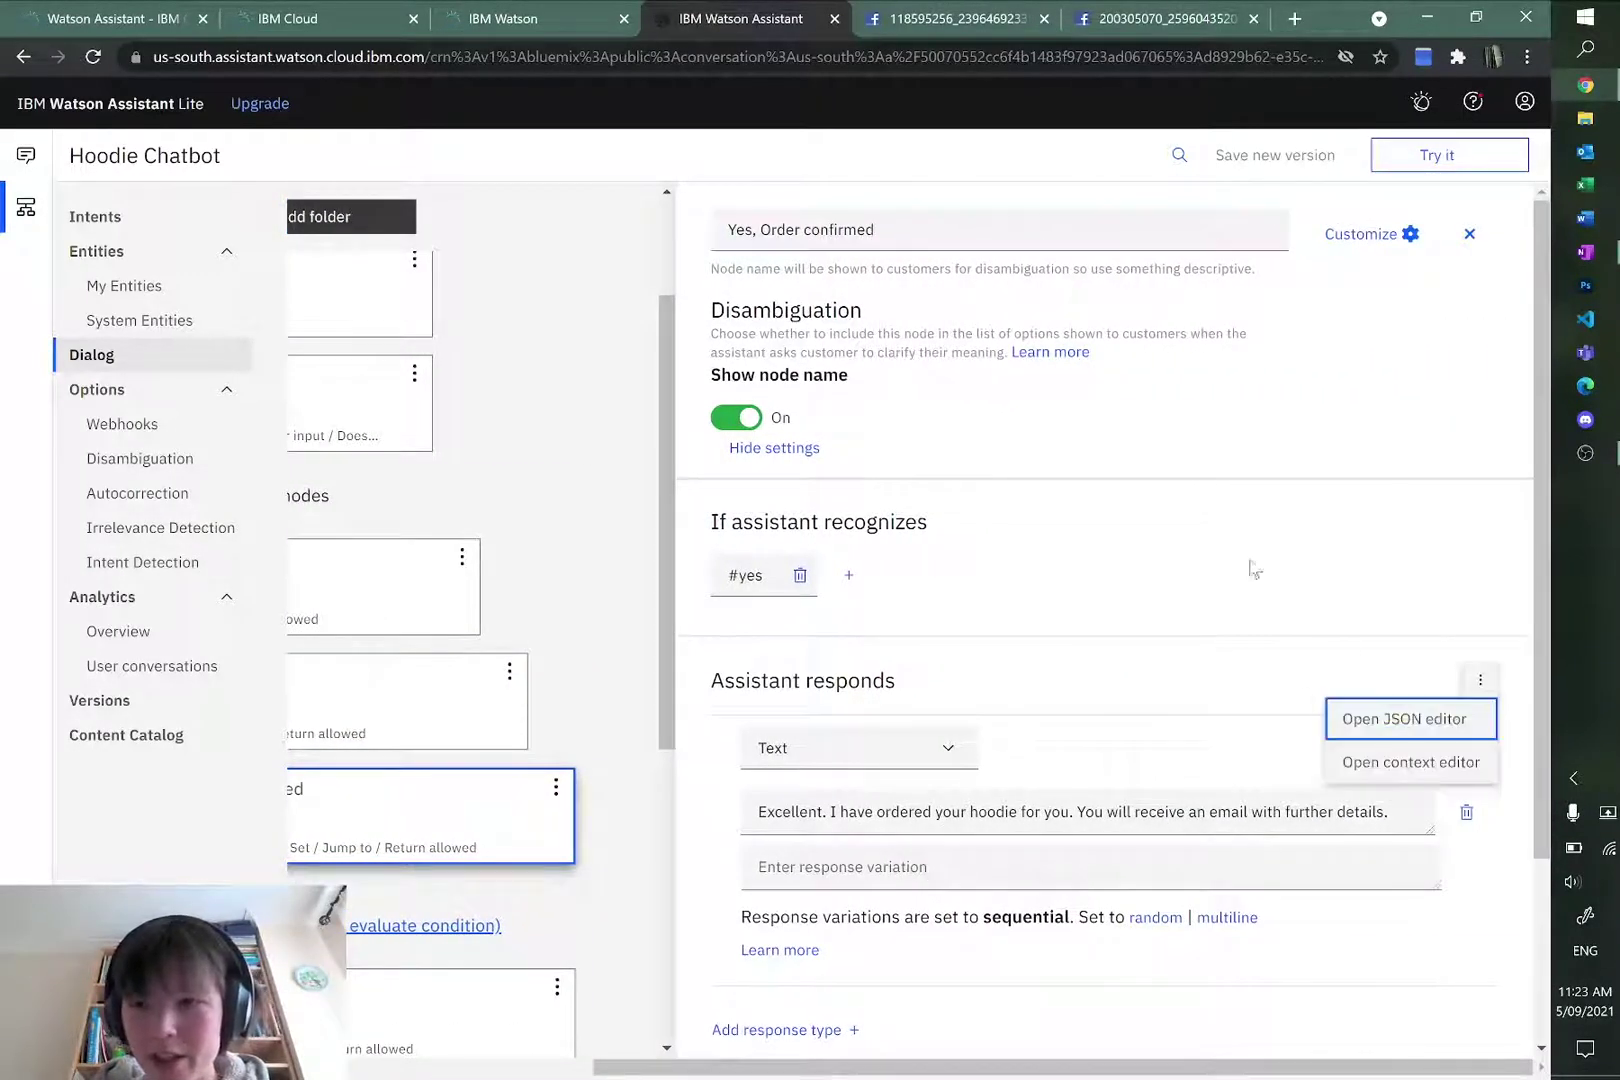
{"action": "left_click", "coordinate": [1422, 768]}
Step: Set context variables $size and $colour to null
{"action": "left_click", "coordinate": [821, 812]}
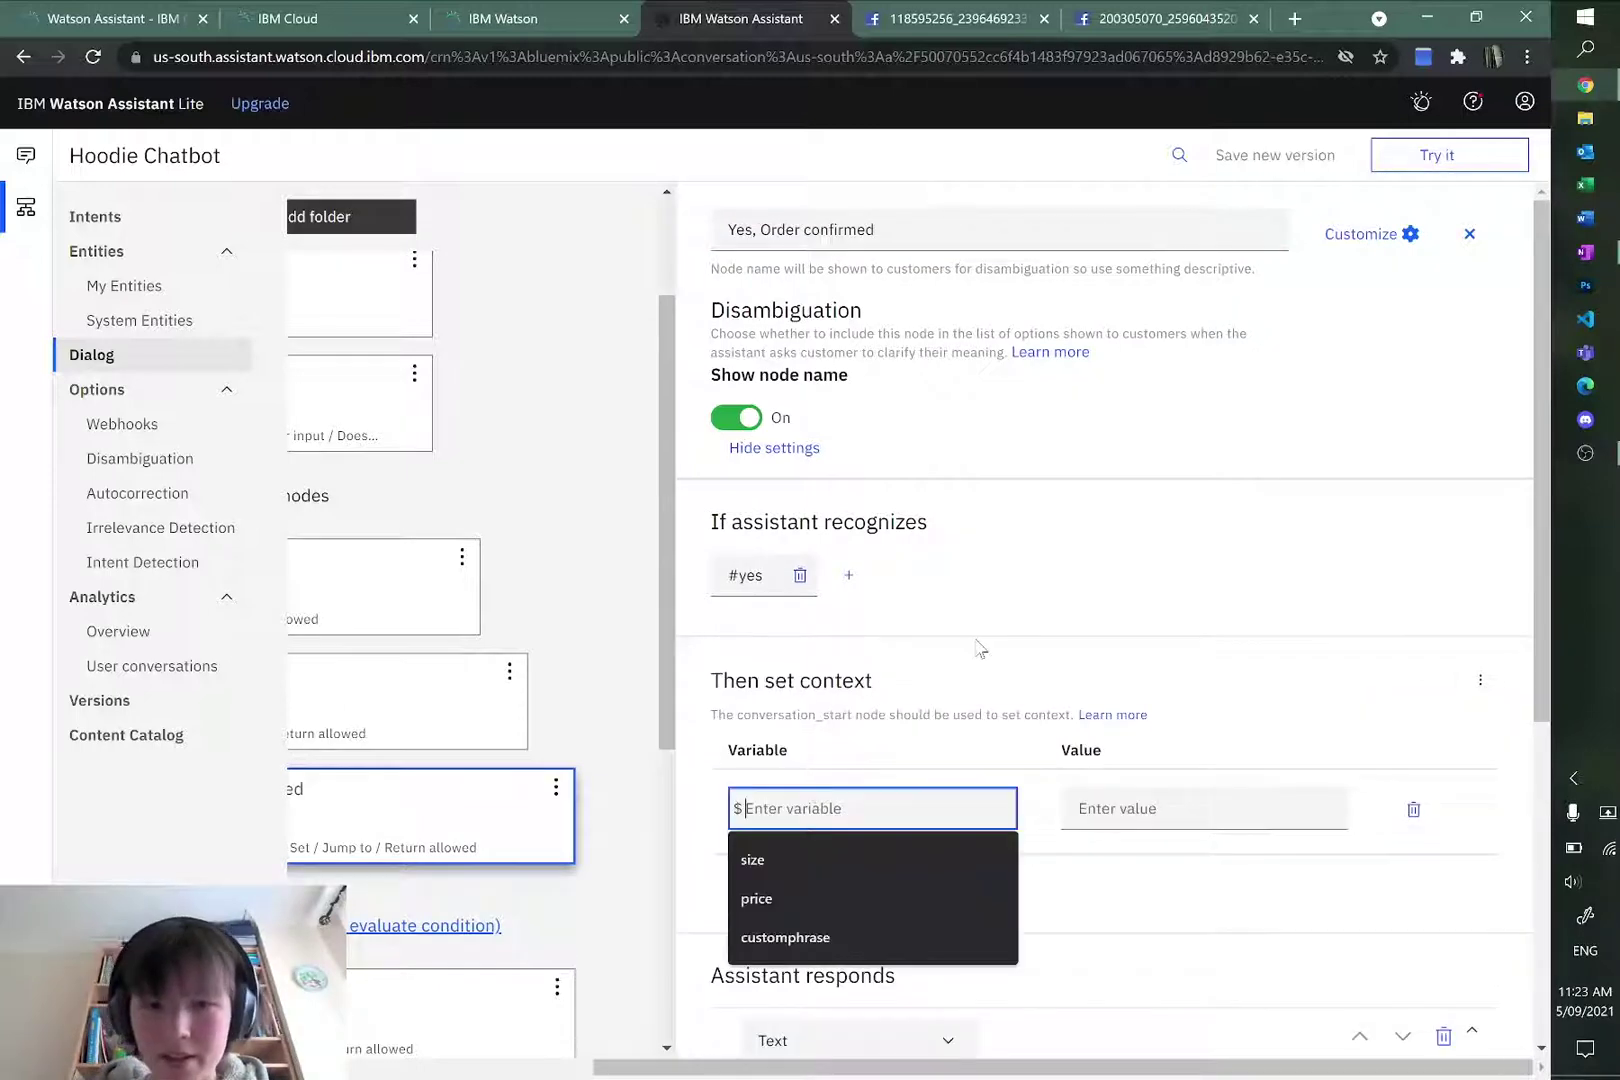
{"action": "type", "text": "size"}
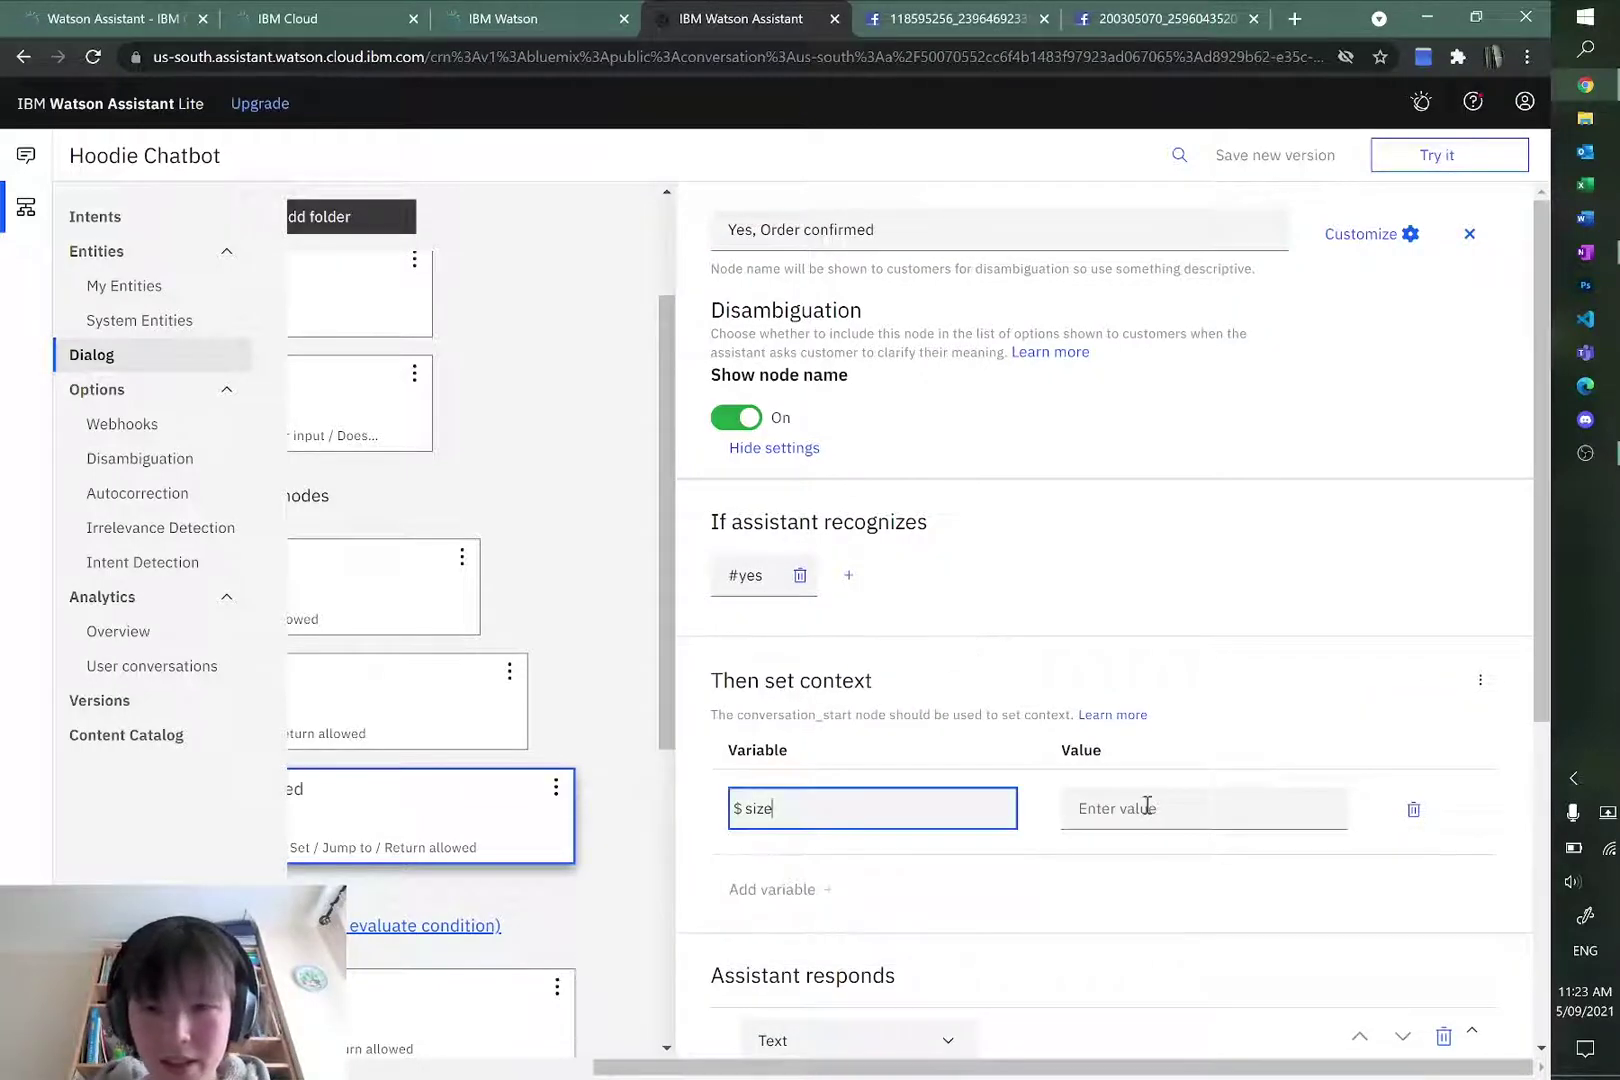
{"action": "left_click", "coordinate": [1085, 812]}
{"action": "type", "text": "null"}
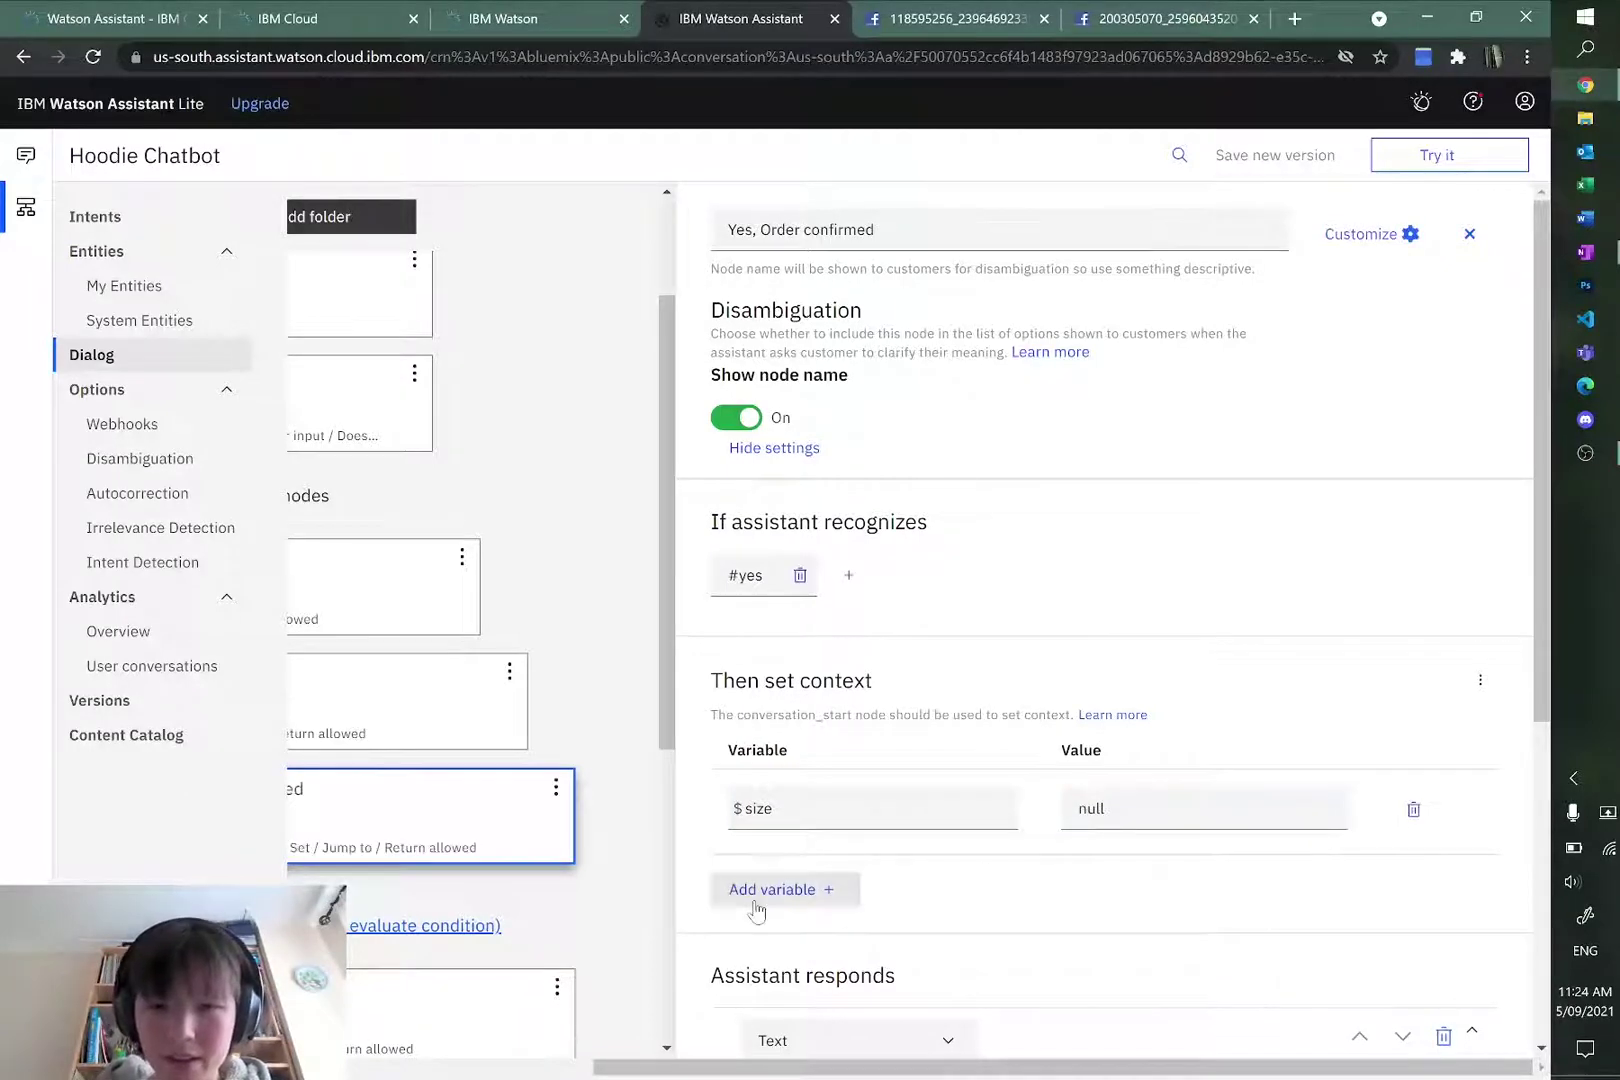
{"action": "left_click", "coordinate": [765, 892]}
{"action": "left_click", "coordinate": [822, 896]}
{"action": "type", "text": "colour"}
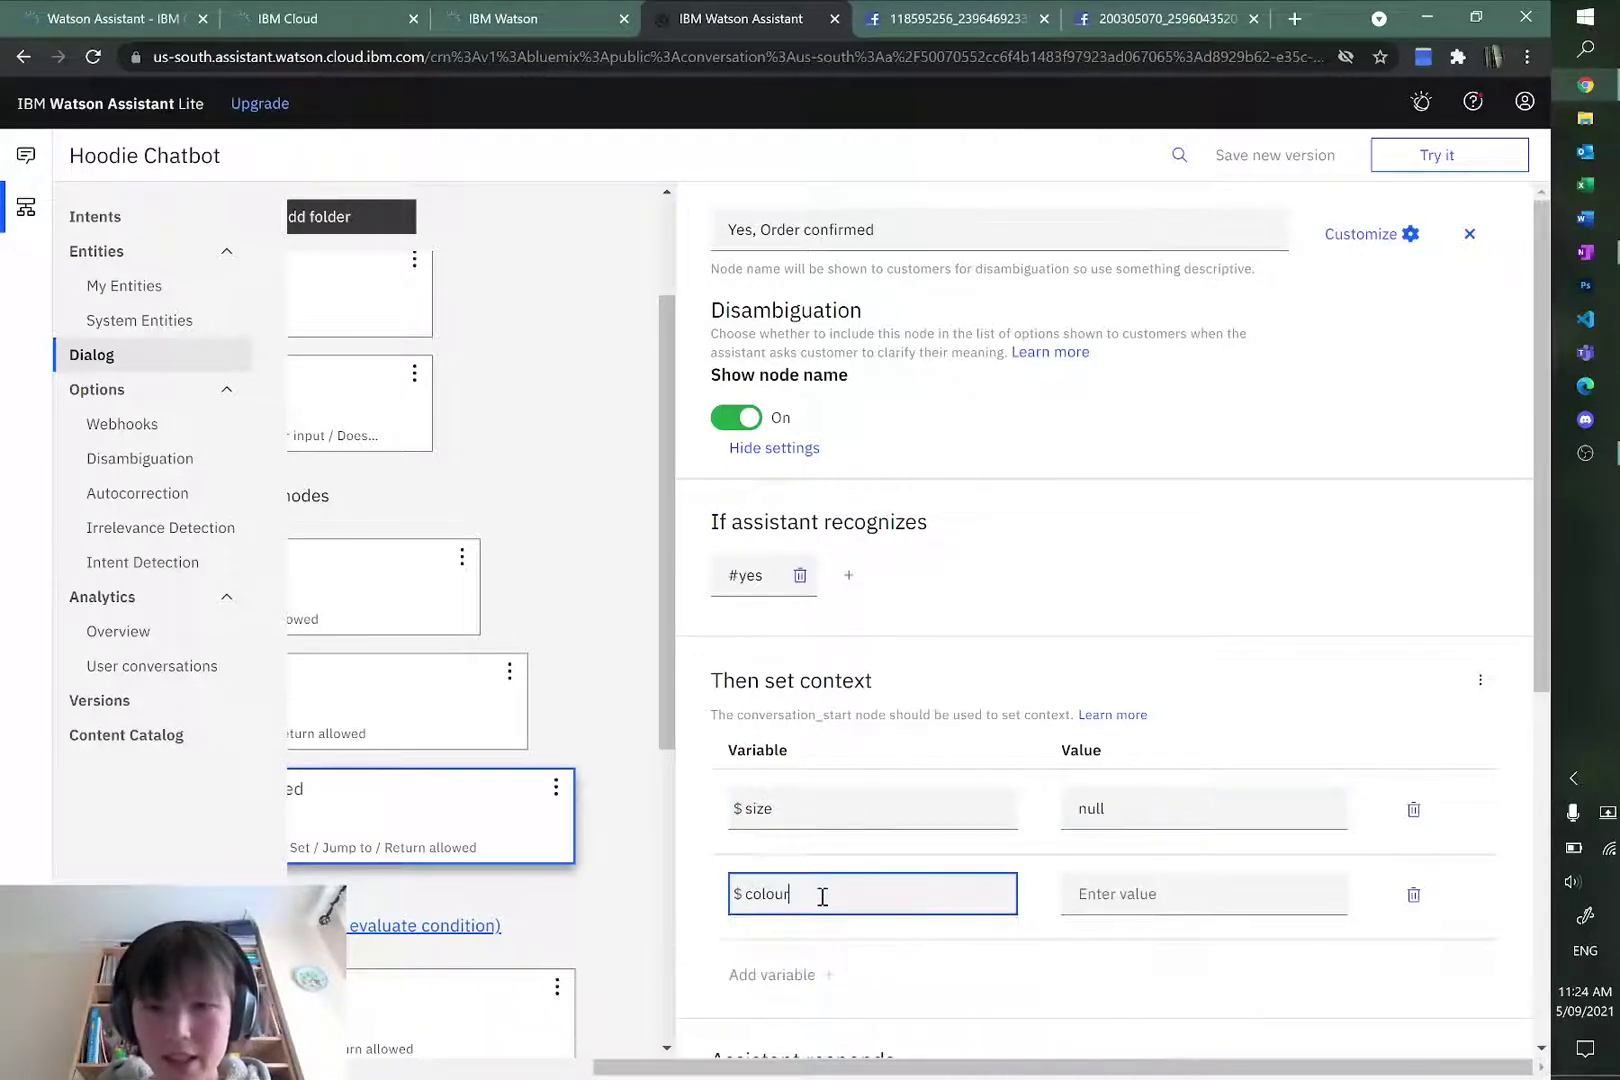
{"action": "left_click", "coordinate": [1120, 894]}
{"action": "type", "text": "null"}
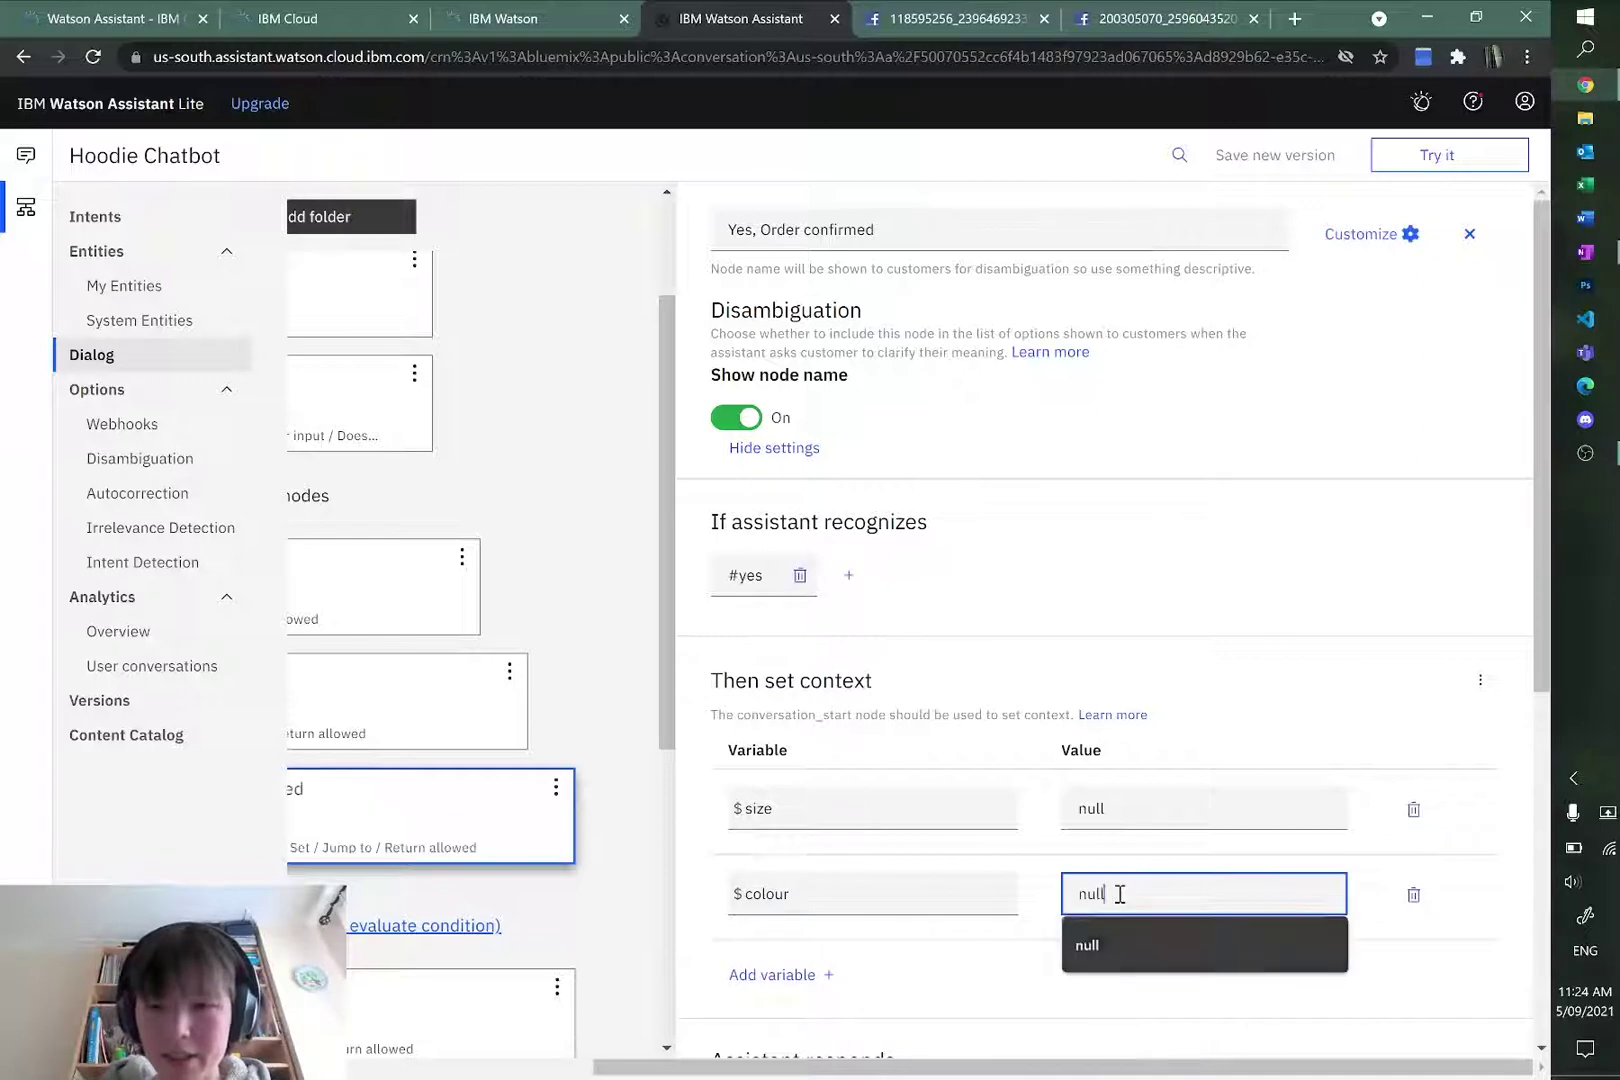
Step: Add a third context variable, $price, with value null
{"action": "left_click", "coordinate": [813, 972]}
{"action": "left_click", "coordinate": [818, 970]}
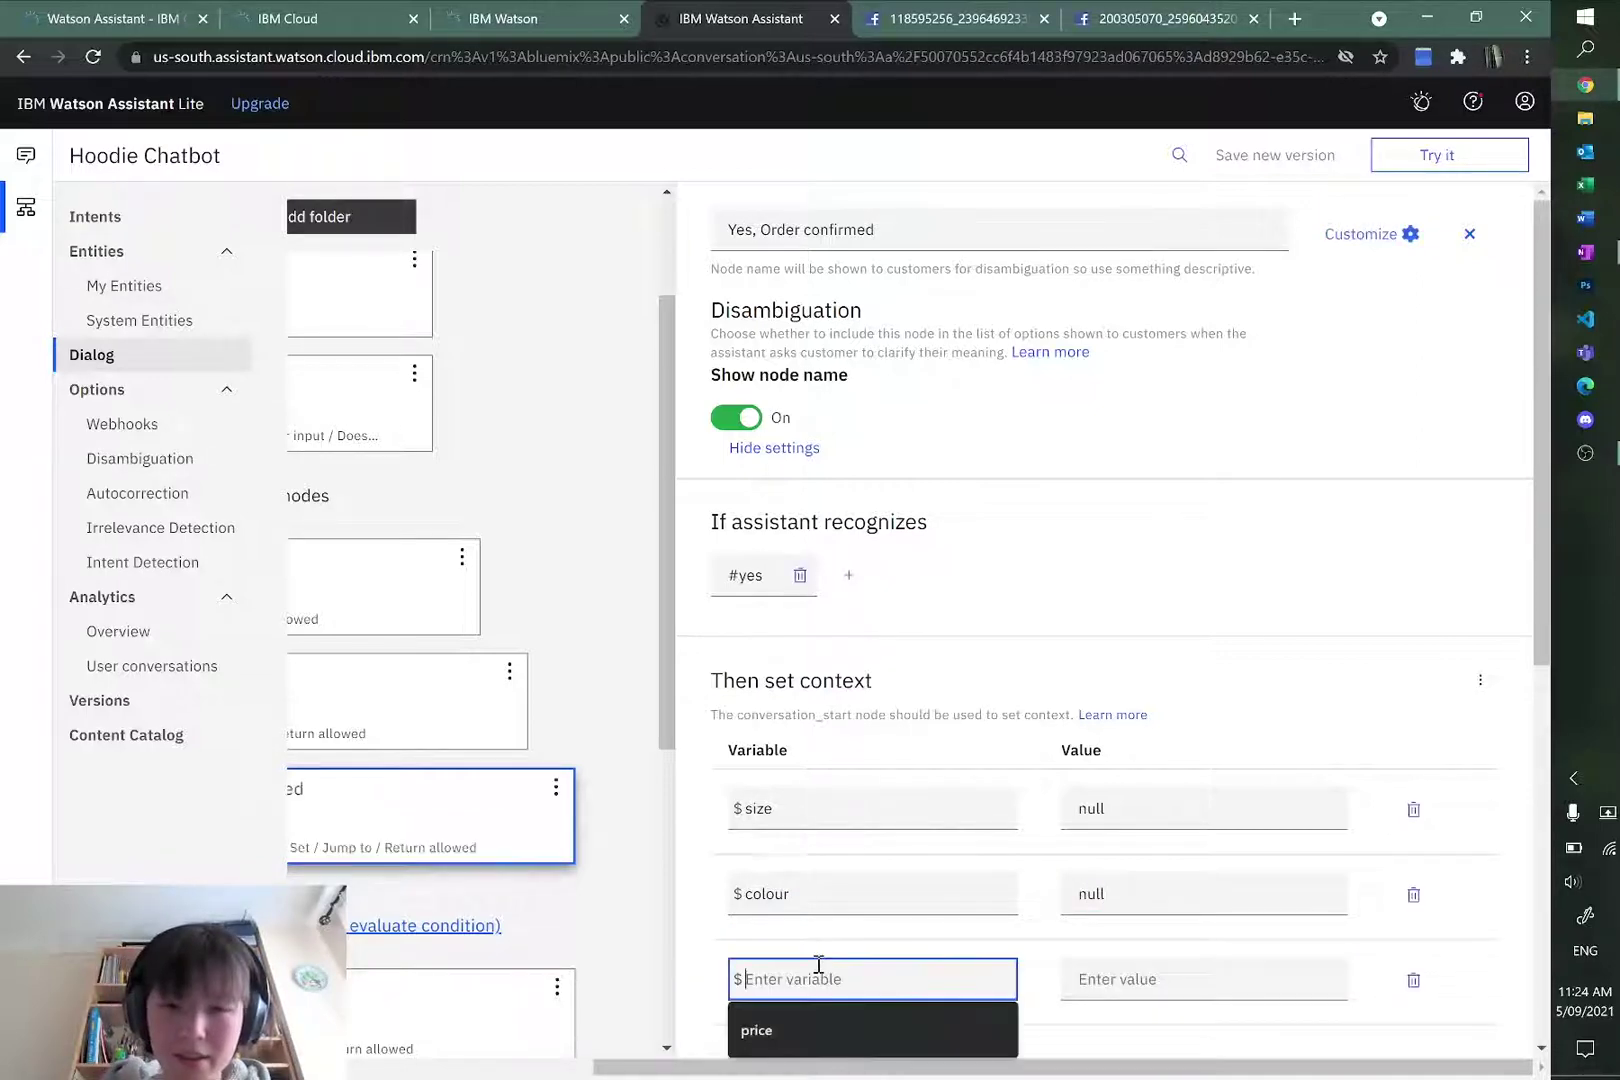
{"action": "type", "text": "price"}
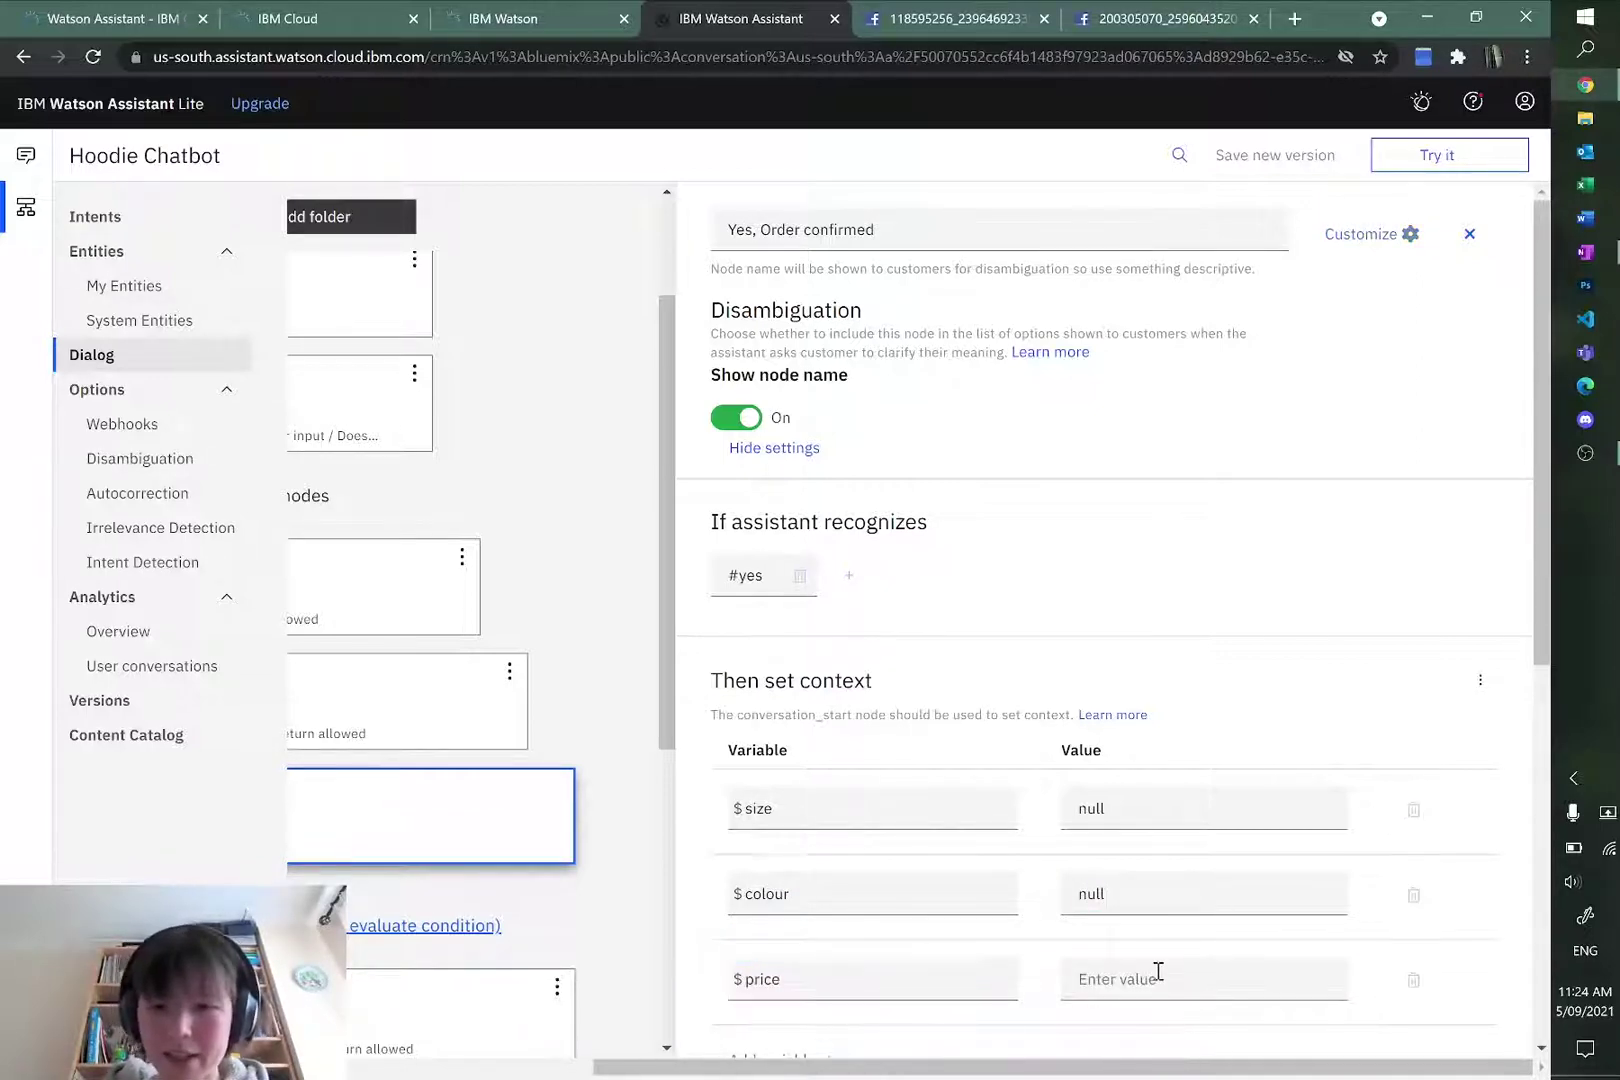
{"action": "left_click", "coordinate": [1158, 971]}
{"action": "type", "text": "null"}
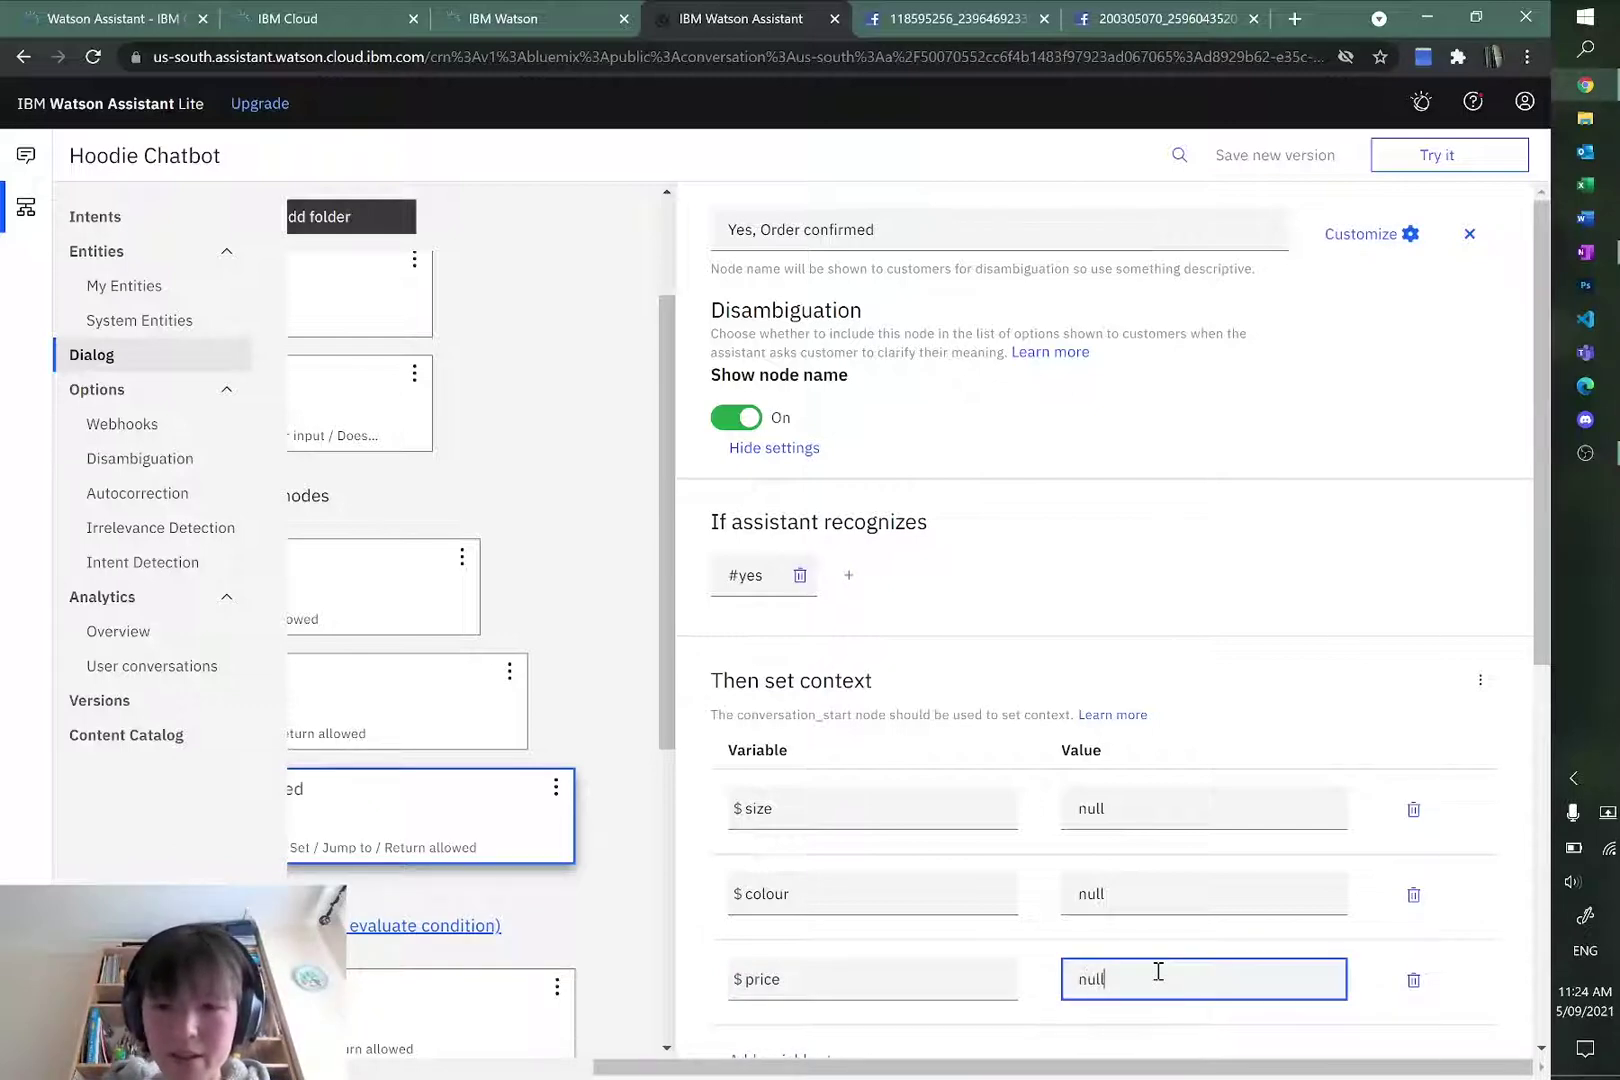
{"action": "scroll", "coordinate": [1170, 672], "scroll_direction": "down", "scroll_amount": 2}
{"action": "left_click", "coordinate": [1222, 860]}
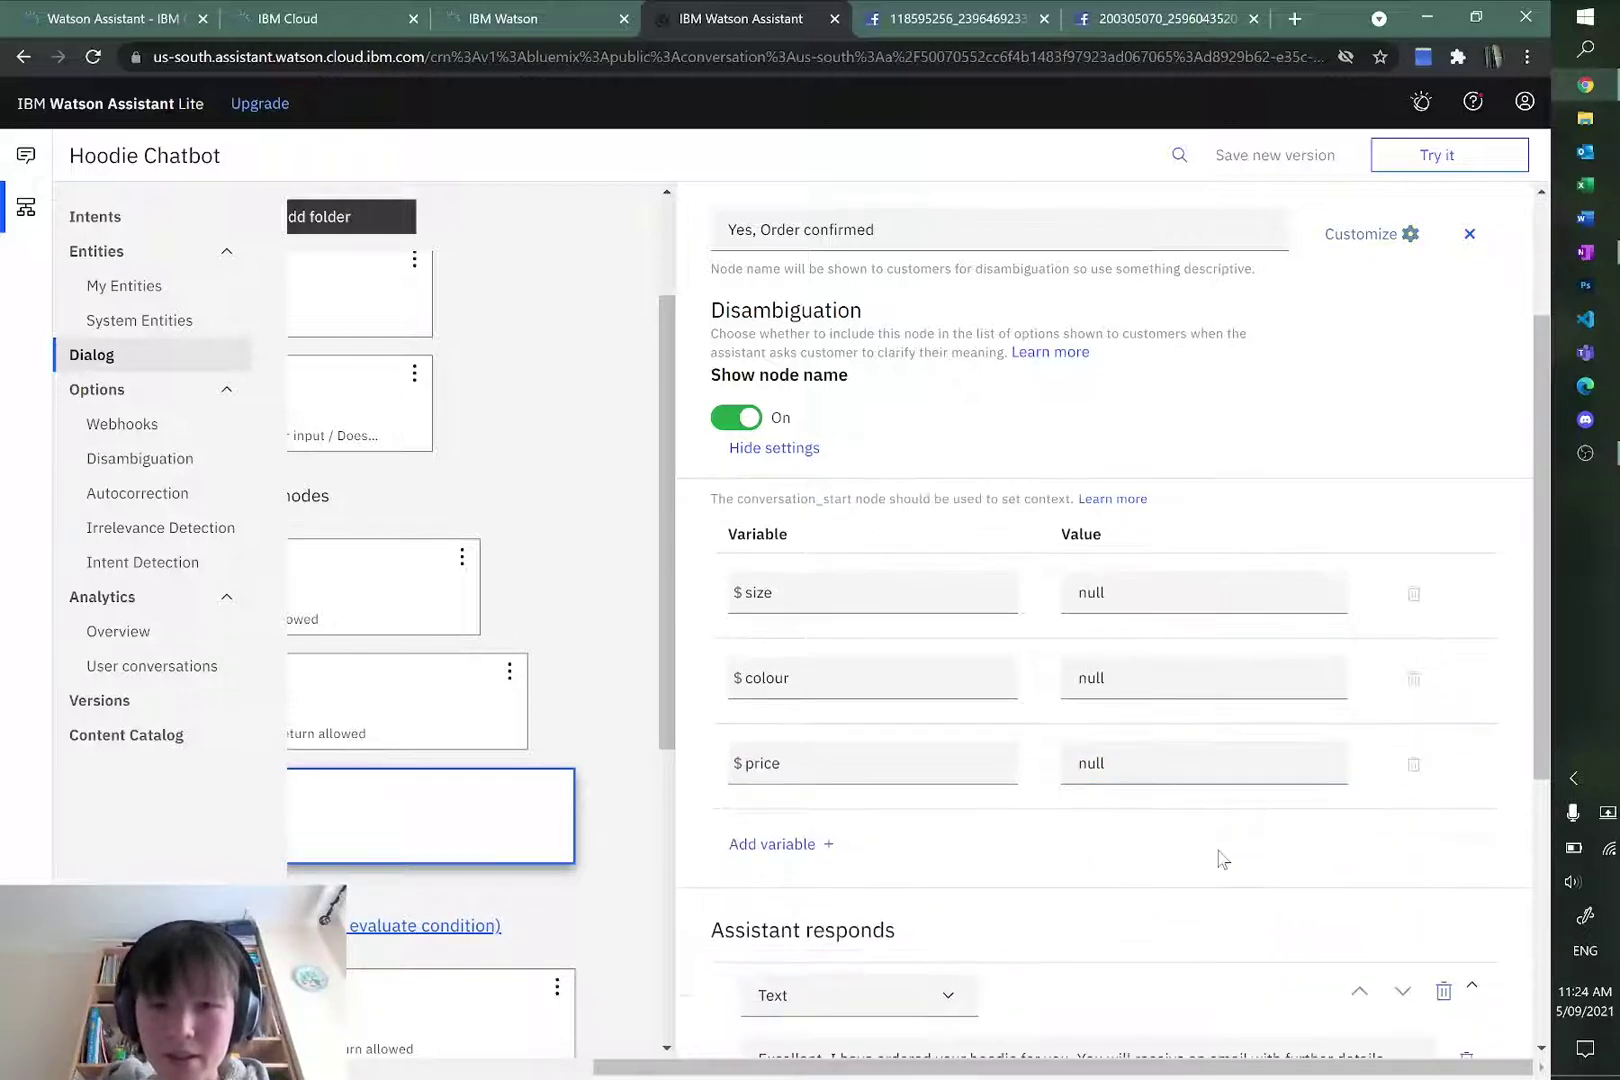
Step: Open the Order Your Hoodie node and look at its $price value of $40
{"action": "left_click_drag", "start_coordinate": [849, 1066], "coordinate": [603, 1066]}
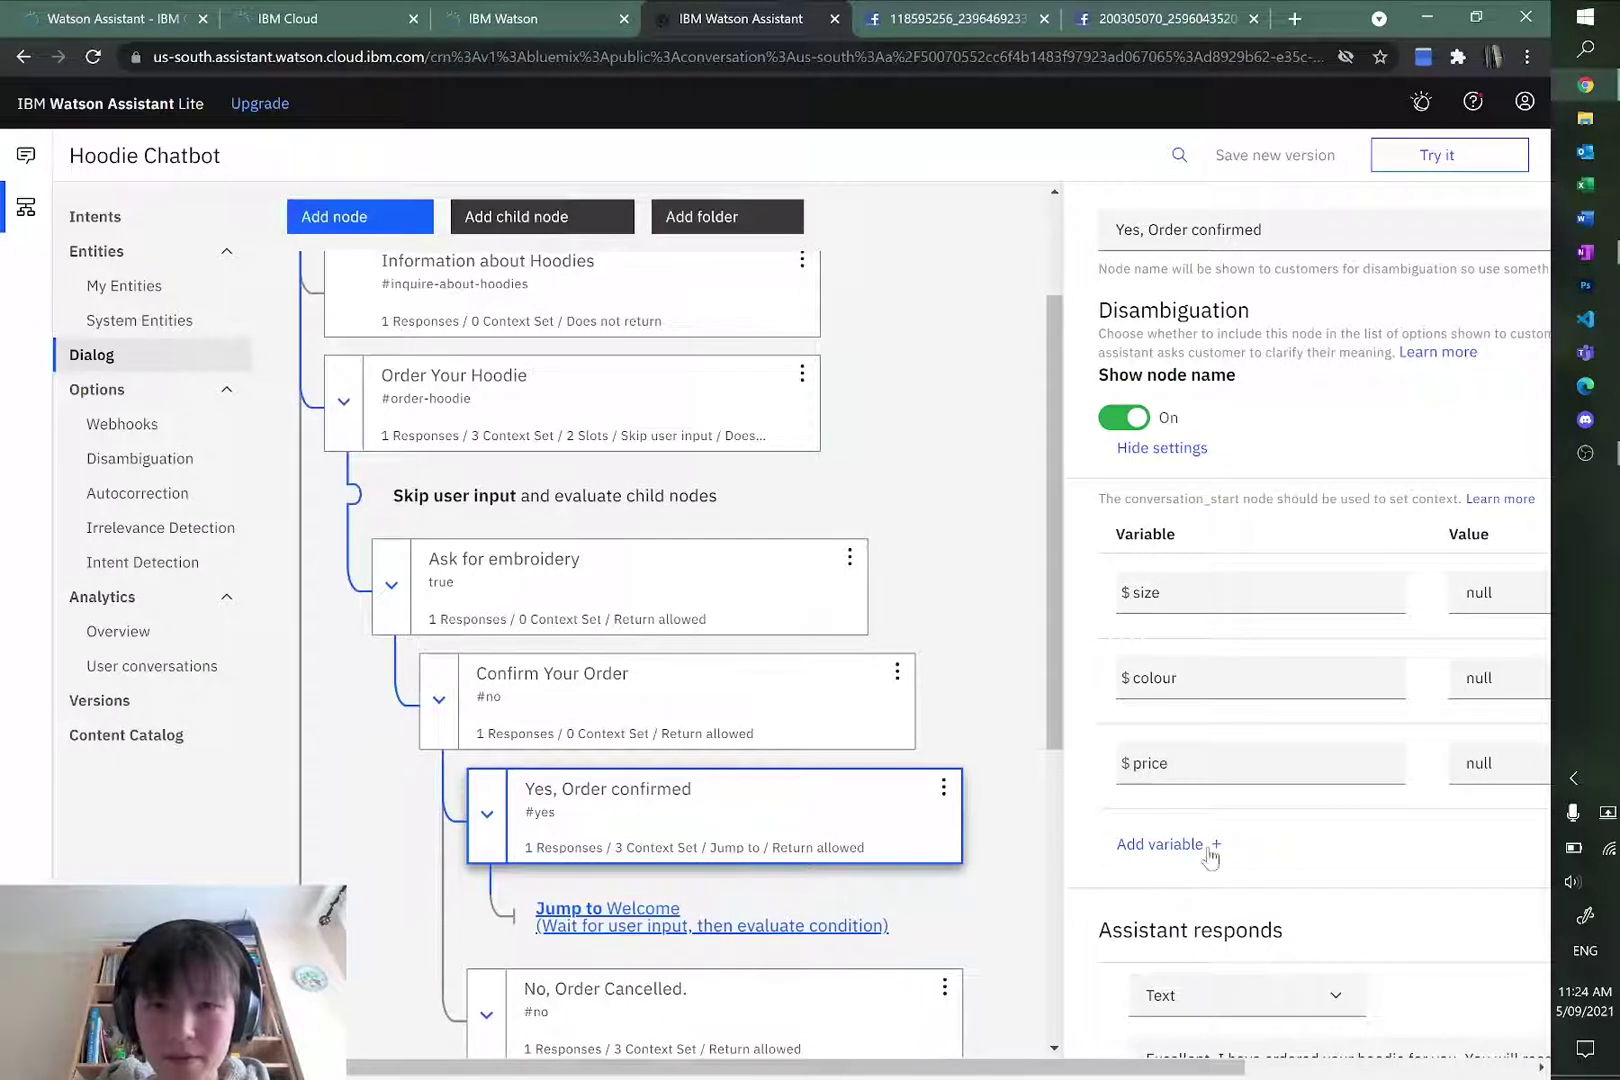
{"action": "scroll", "coordinate": [1336, 832], "scroll_direction": "down", "scroll_amount": 3}
{"action": "scroll", "coordinate": [555, 570], "scroll_direction": "up", "scroll_amount": 2}
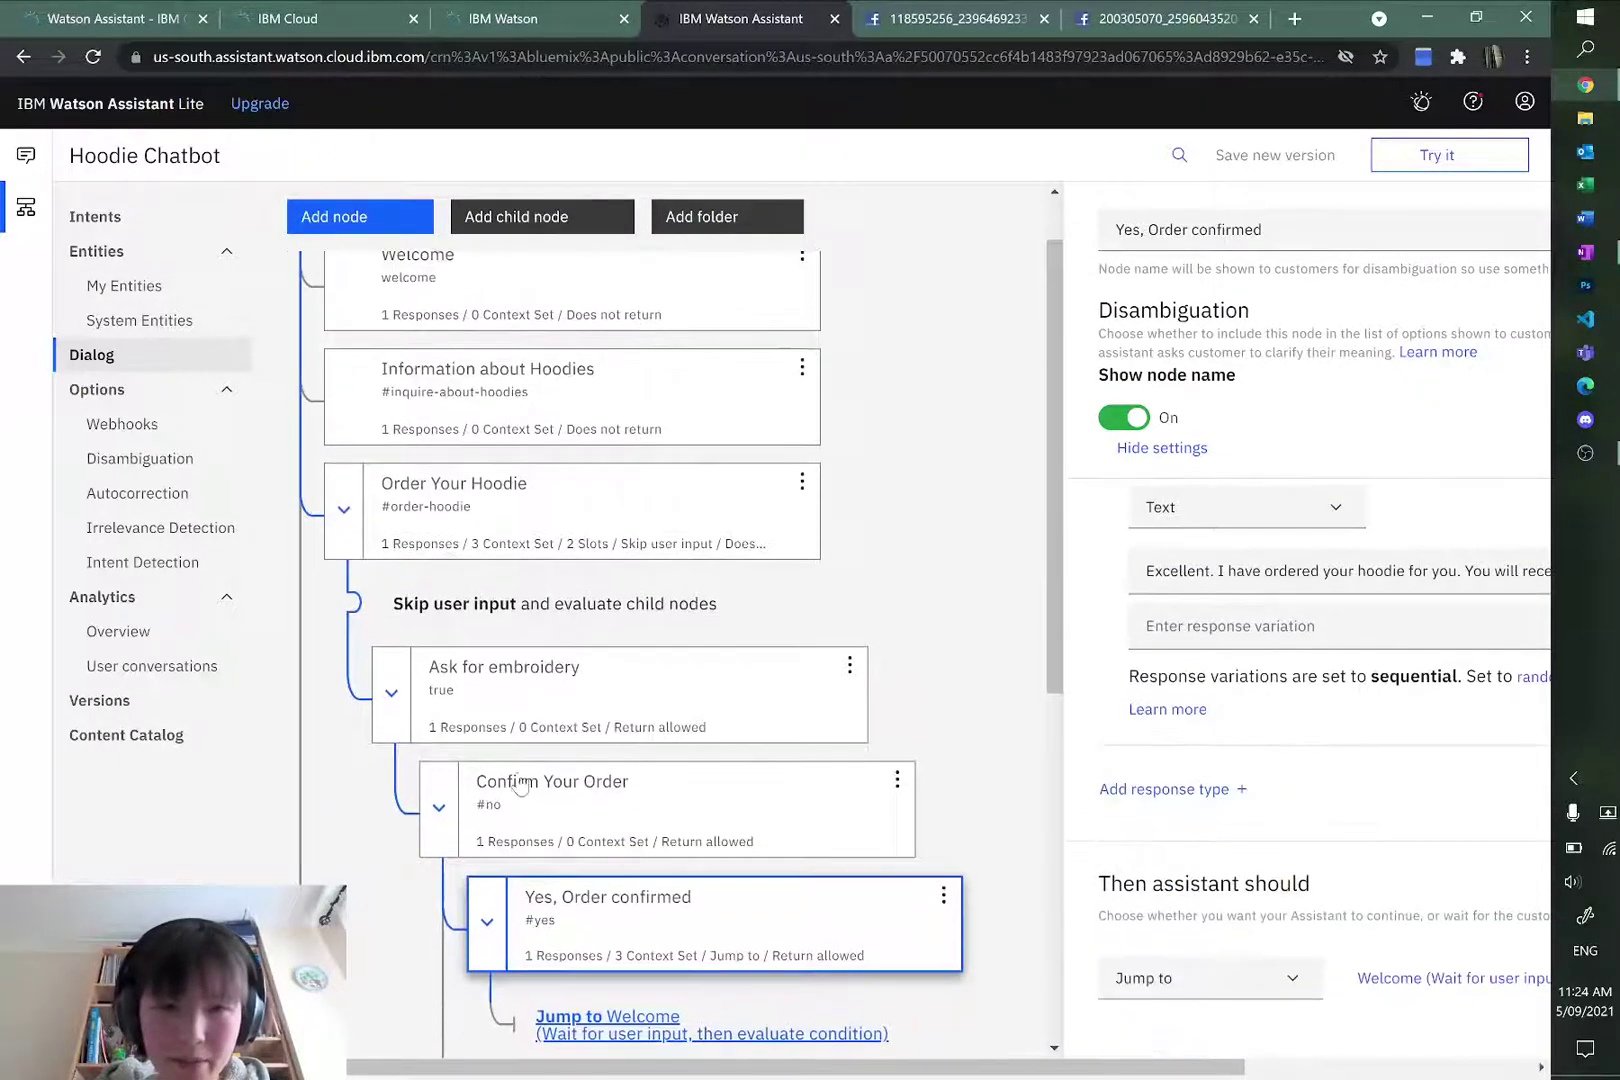
{"action": "left_click", "coordinate": [528, 600]}
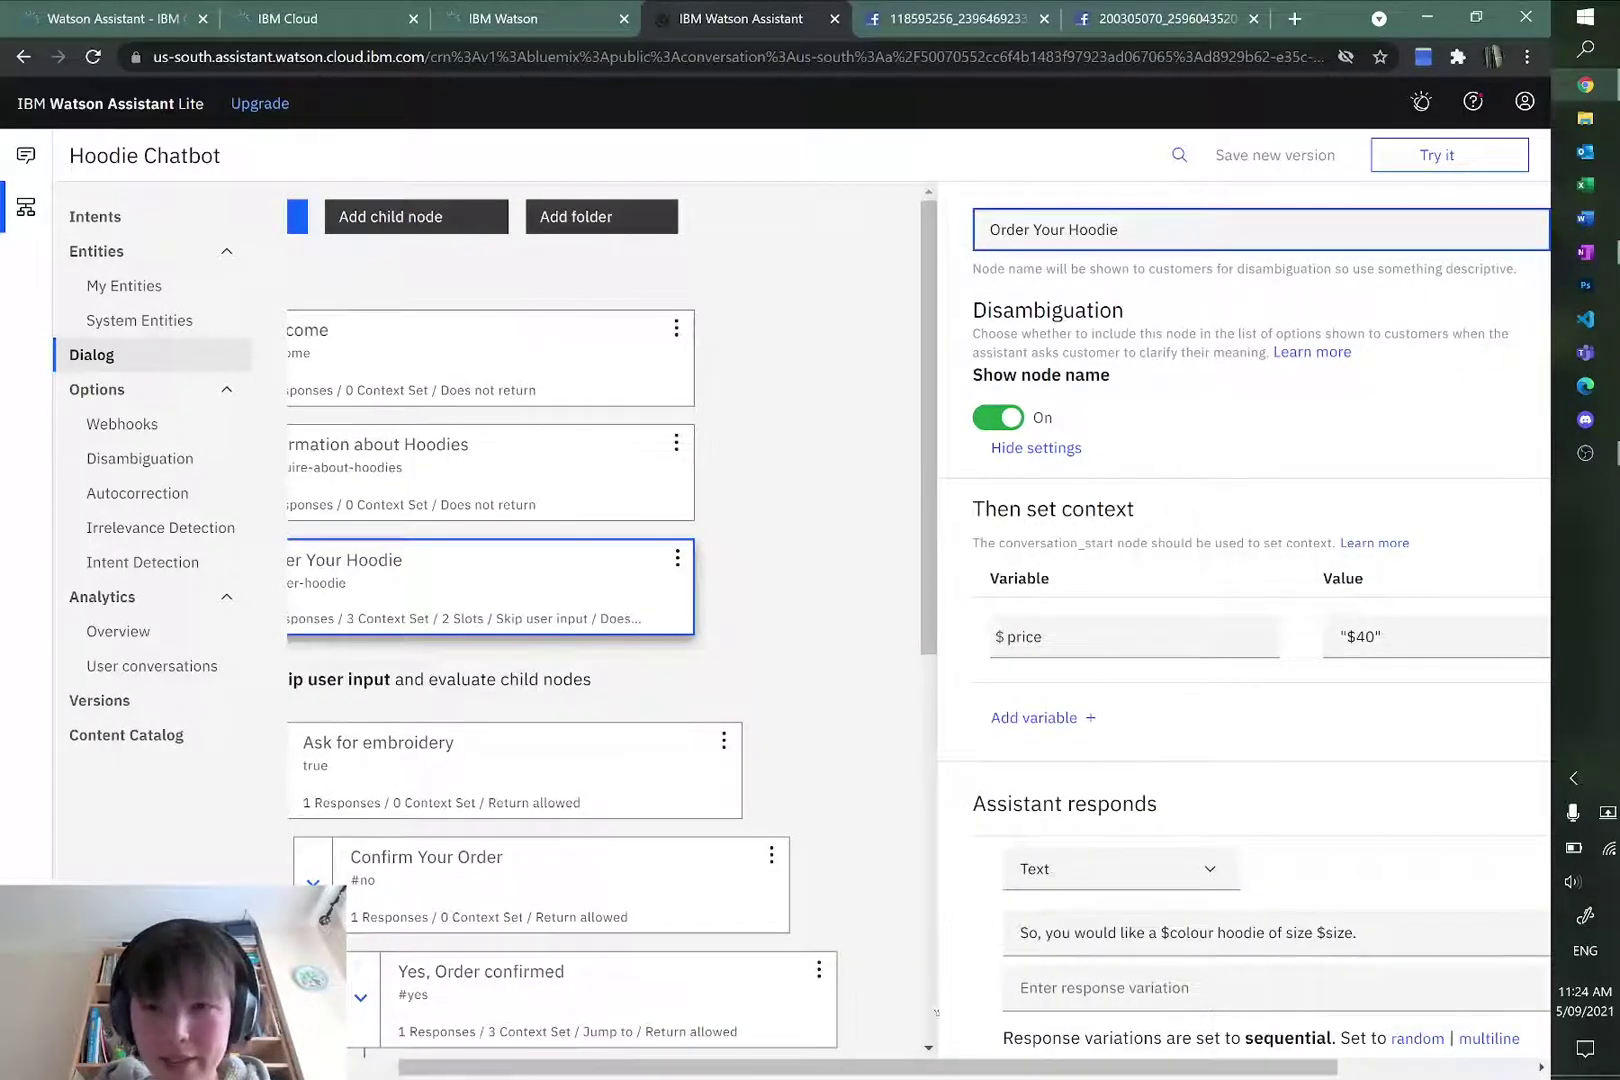
{"action": "left_click_drag", "start_coordinate": [860, 1066], "coordinate": [1055, 1066]}
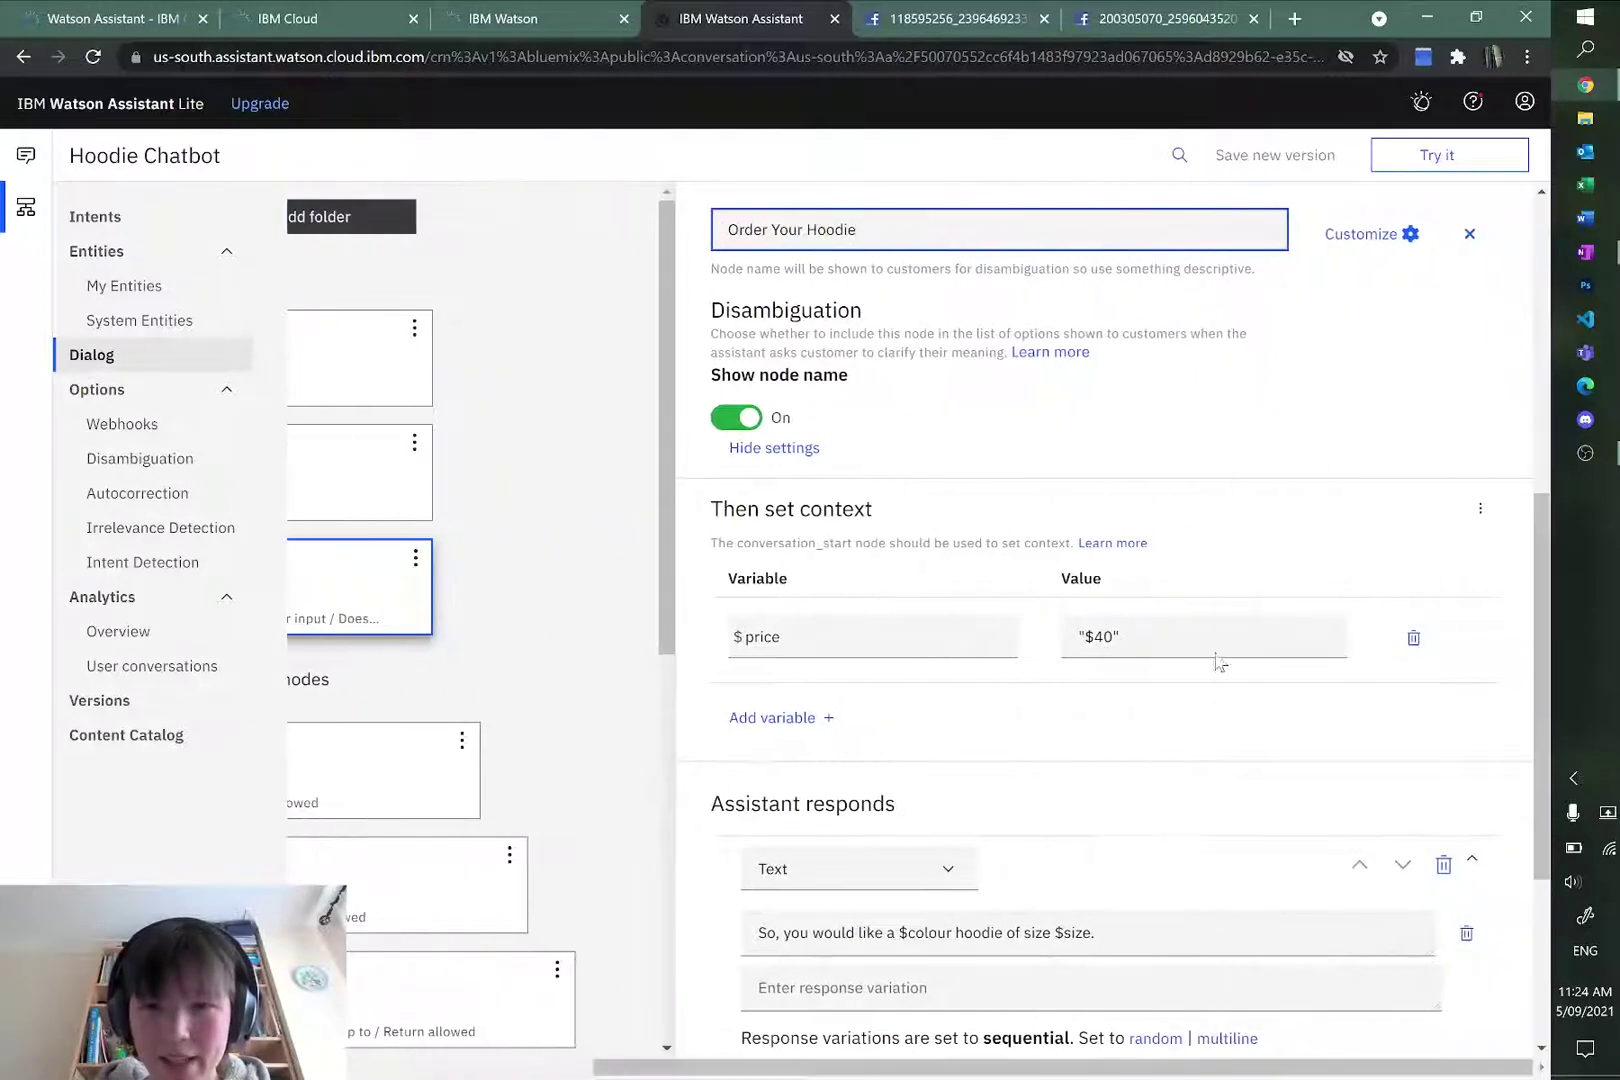
{"action": "left_click", "coordinate": [1214, 628]}
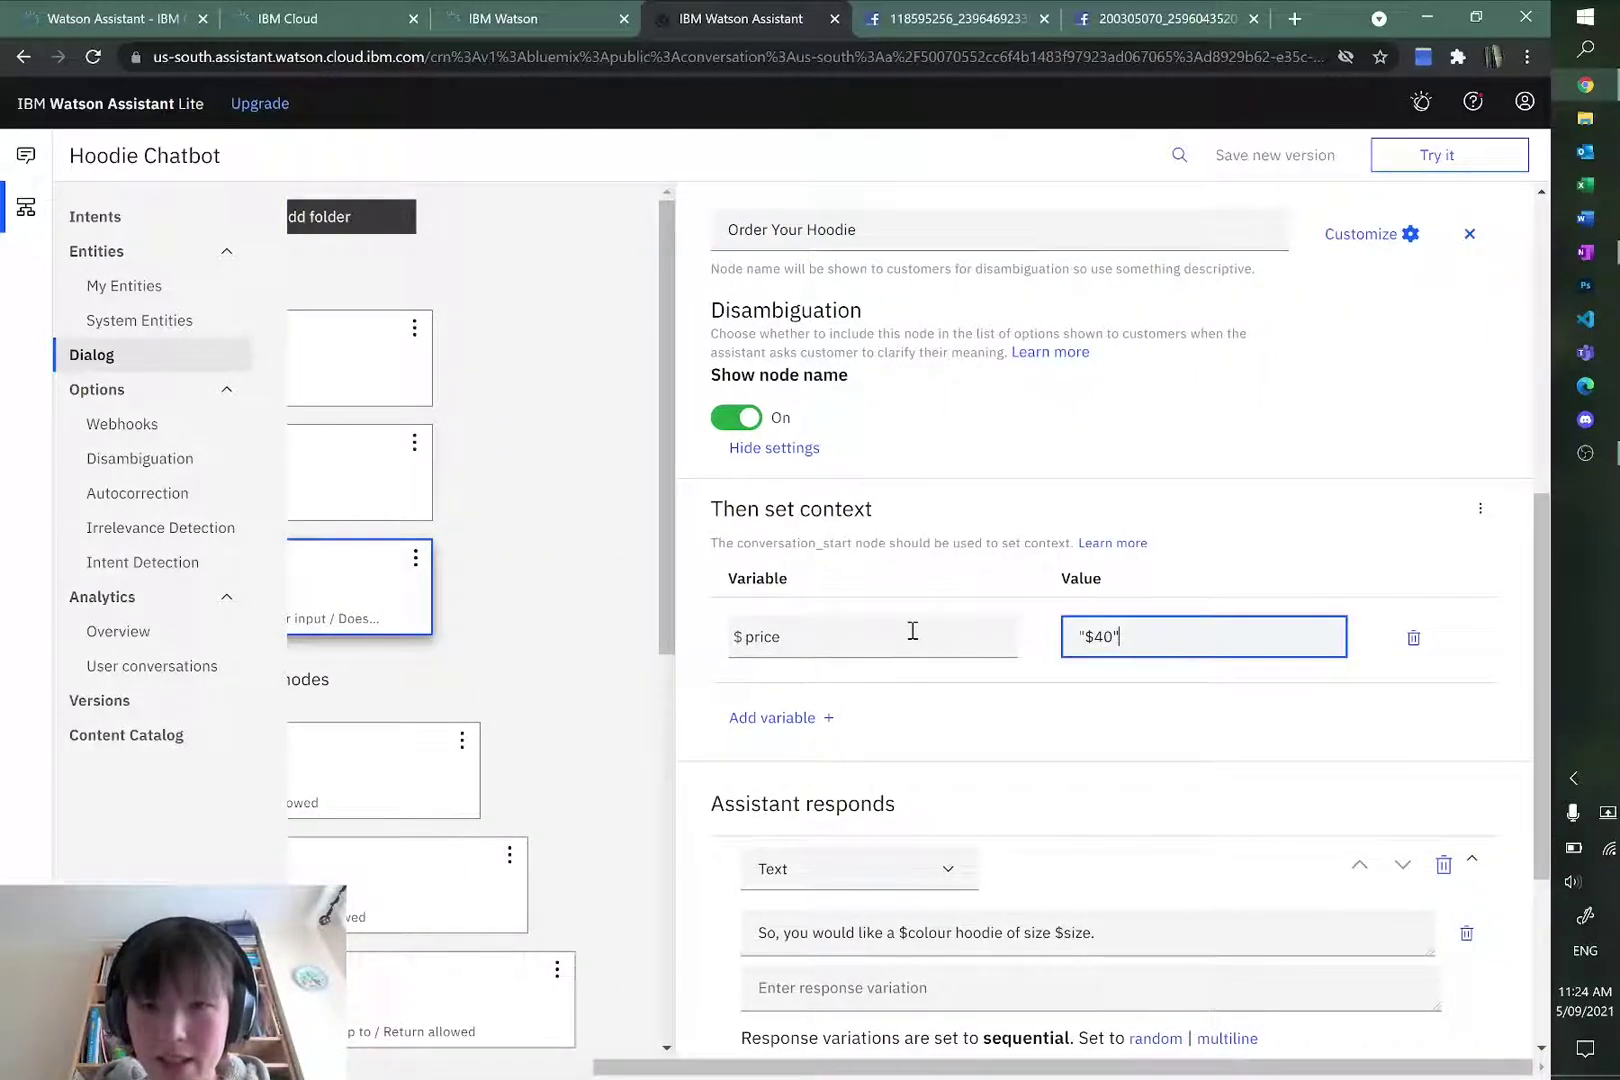
Step: Check the test chat's context variables, where $price is null
{"action": "left_click", "coordinate": [1425, 158]}
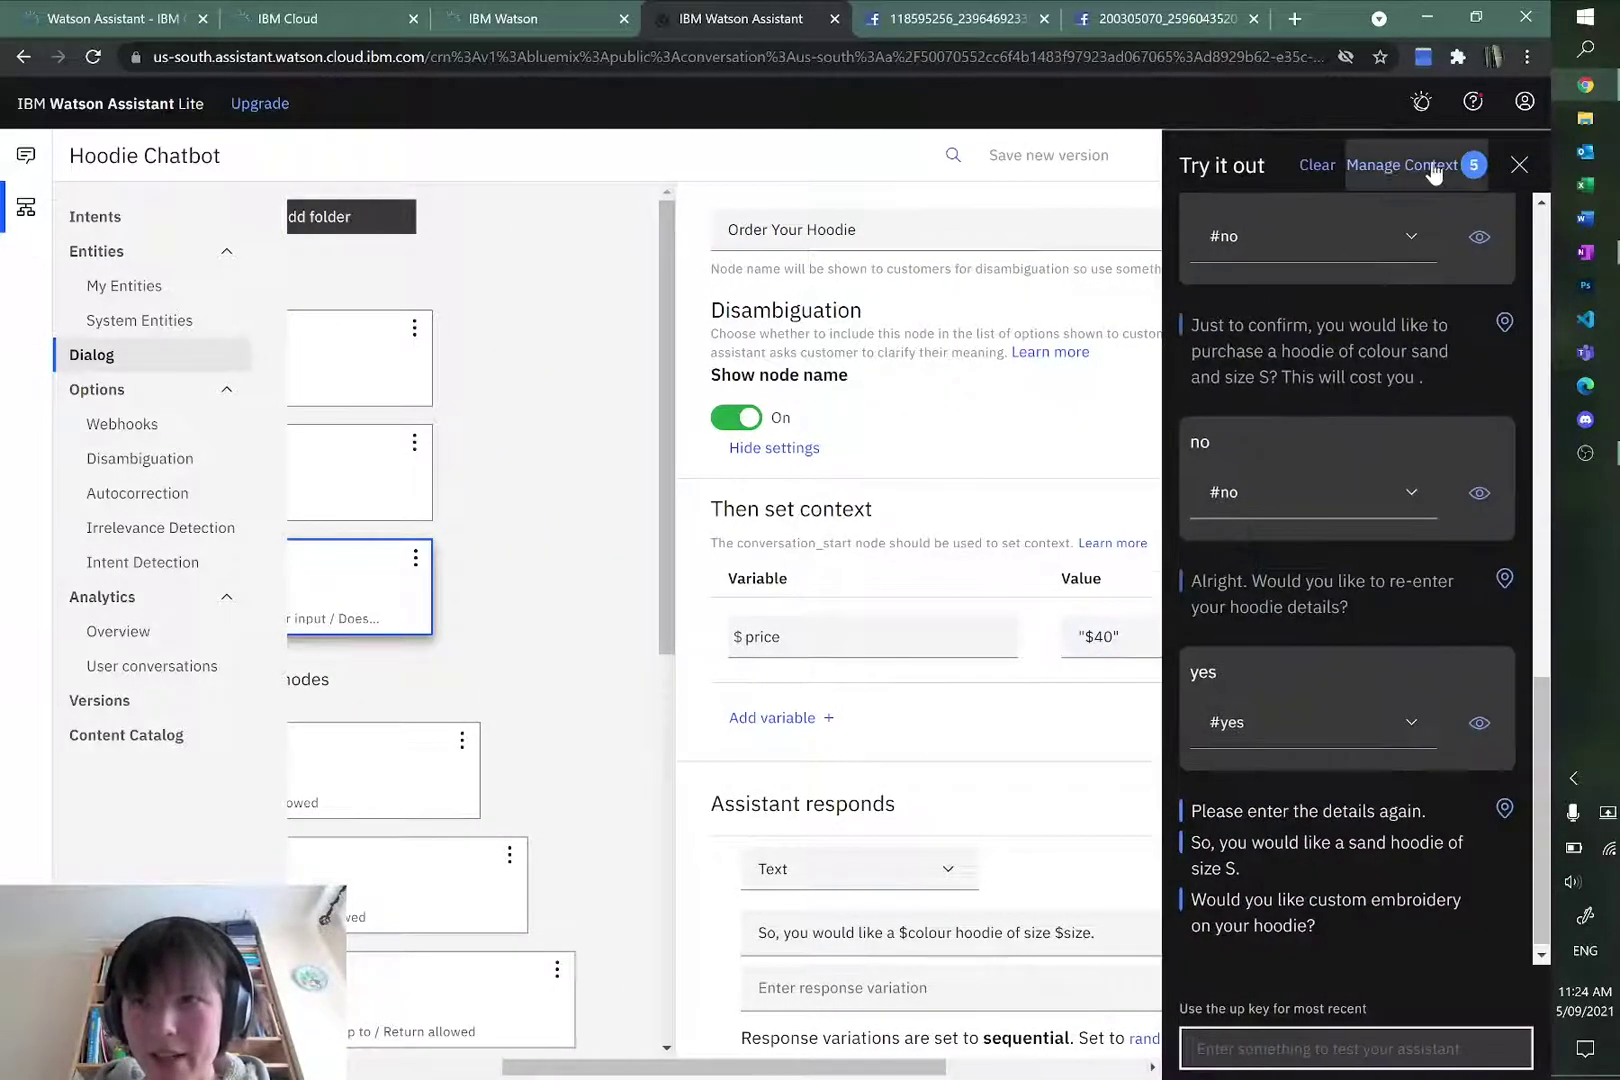
{"action": "left_click", "coordinate": [1405, 163]}
{"action": "left_click", "coordinate": [1267, 910]}
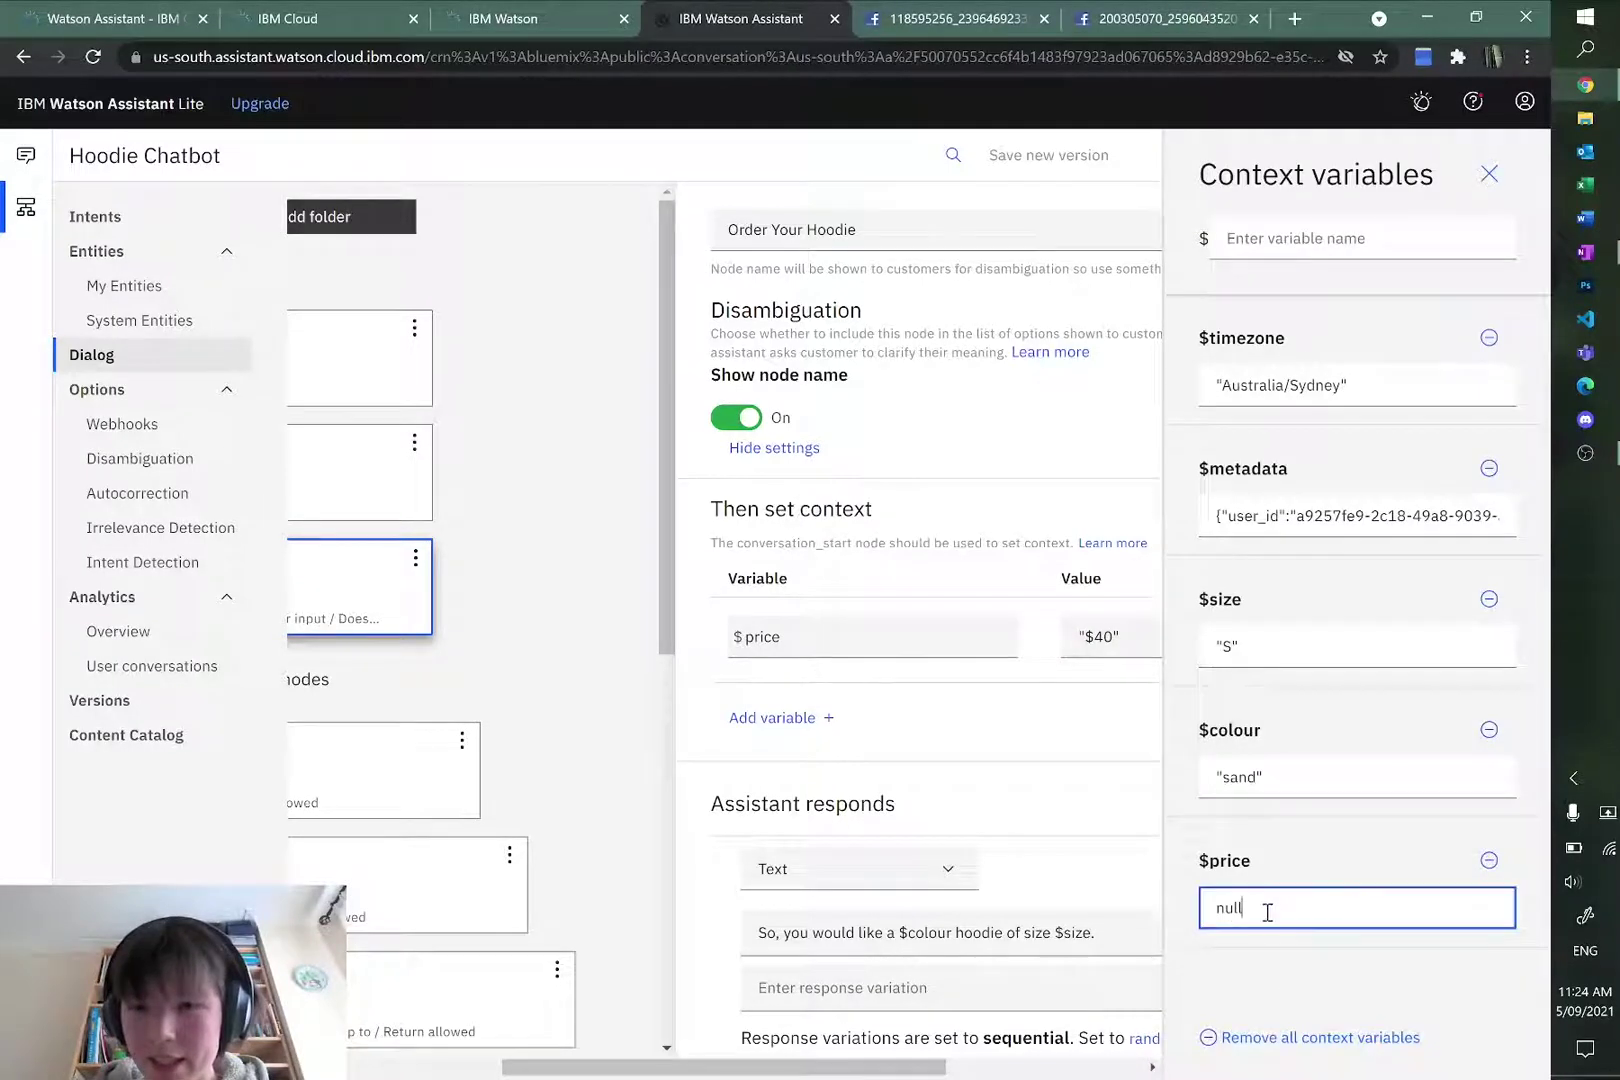
{"action": "double_click", "coordinate": [1323, 910]}
{"action": "left_click", "coordinate": [1320, 911]}
{"action": "double_click", "coordinate": [1310, 914]}
{"action": "left_click", "coordinate": [1310, 914]}
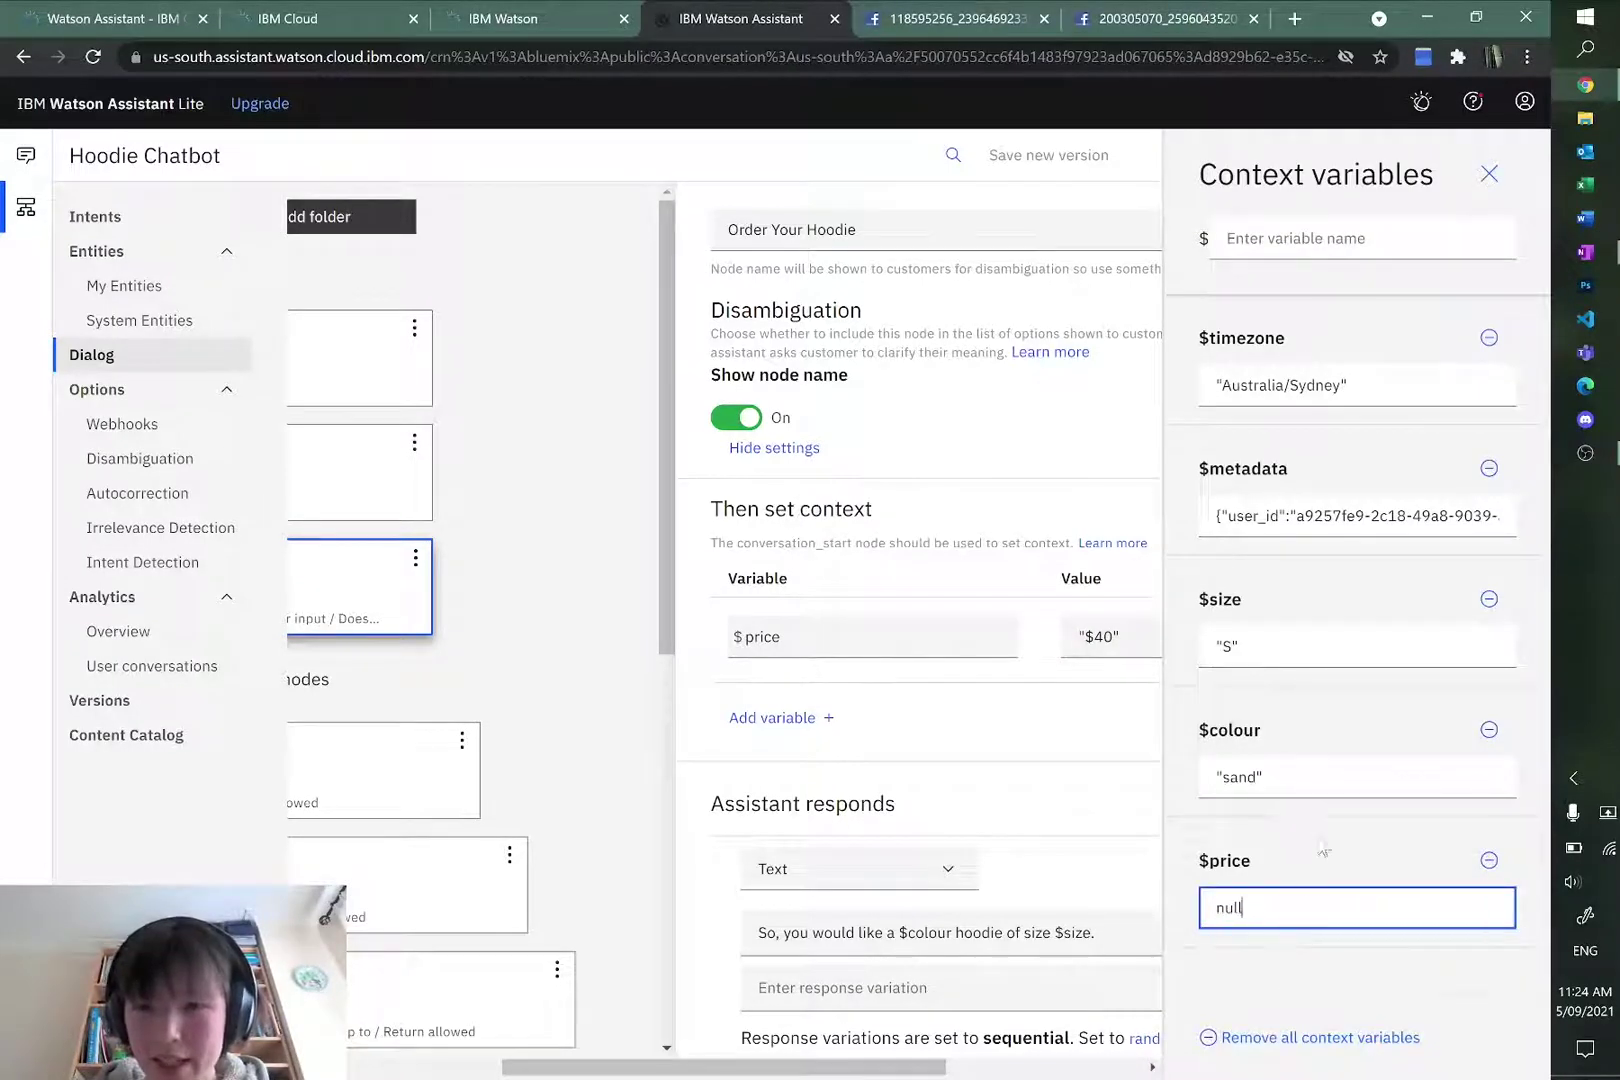
{"action": "left_click", "coordinate": [1325, 845]}
{"action": "left_click", "coordinate": [1488, 172]}
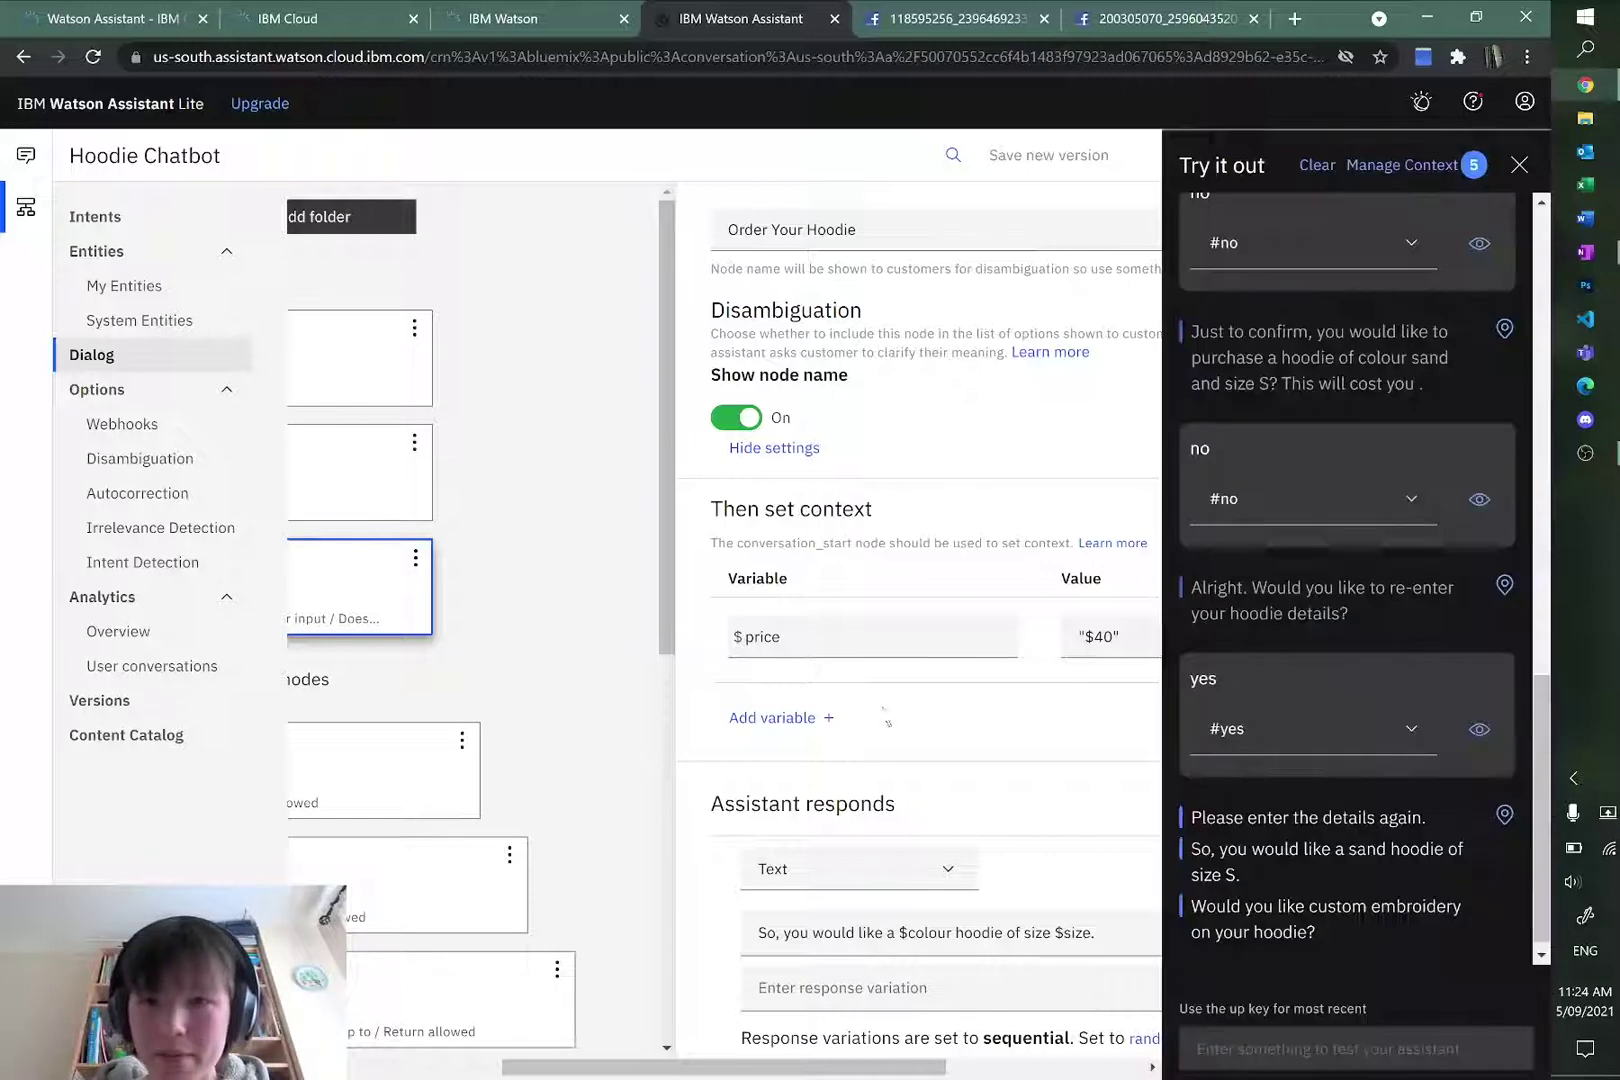
{"action": "left_click", "coordinate": [1519, 166]}
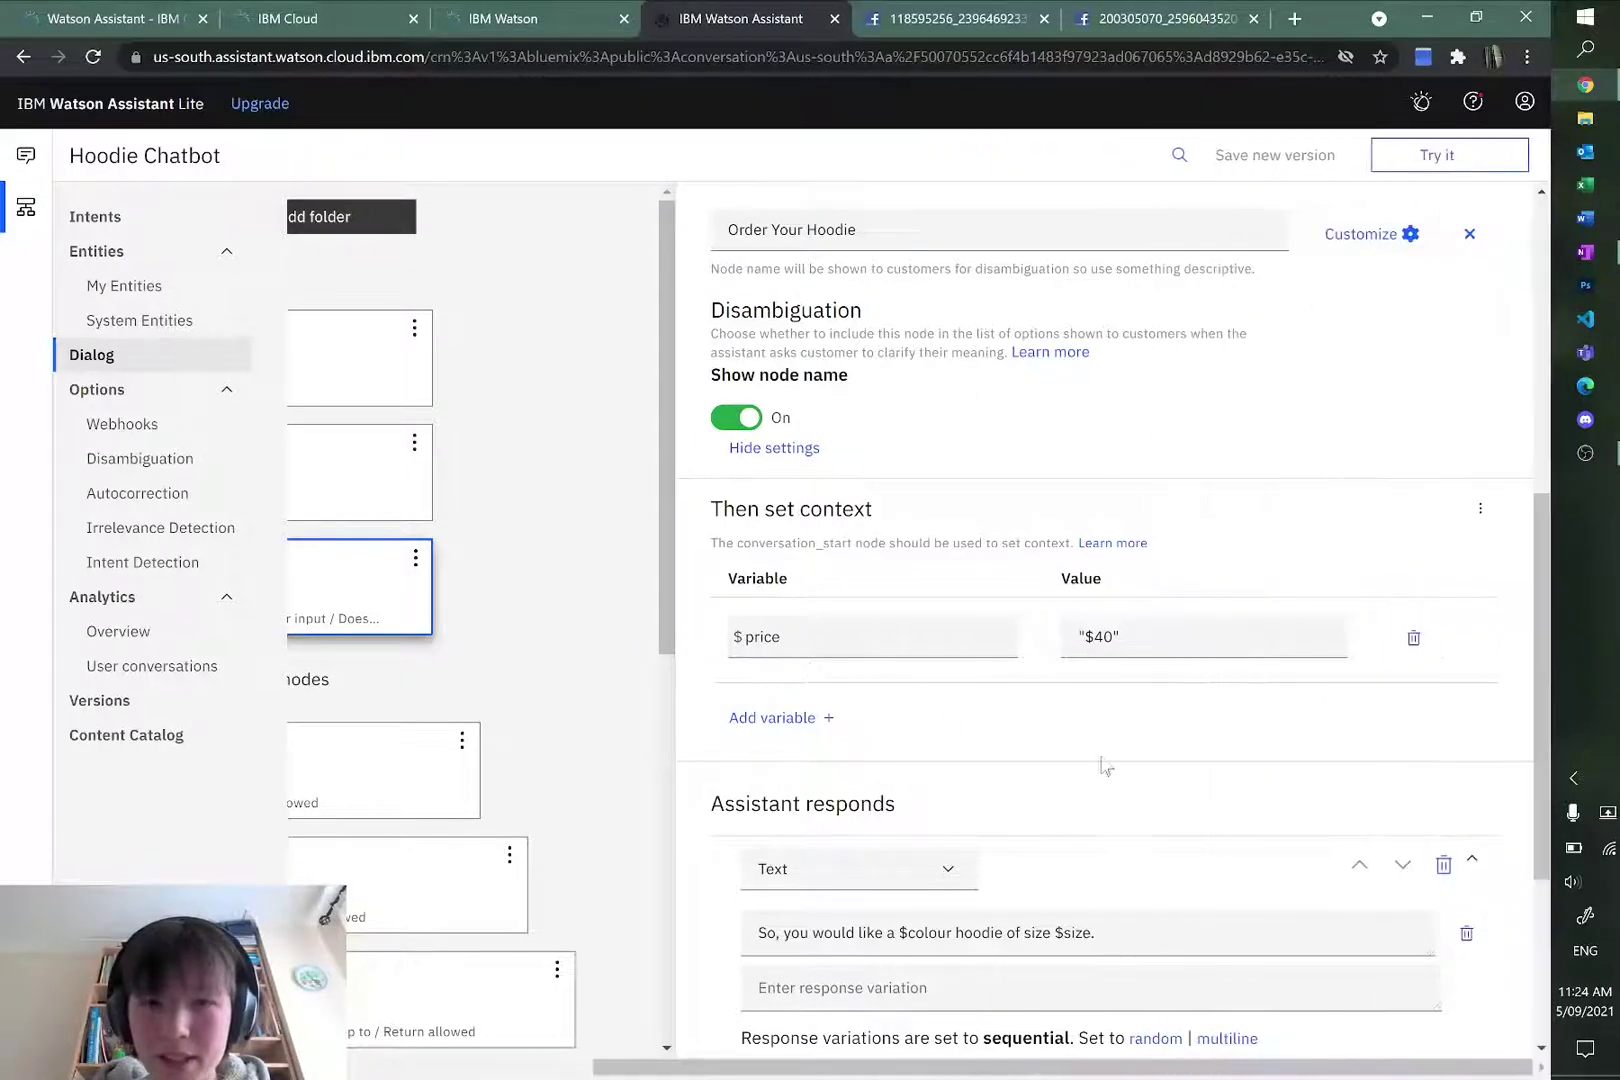
Step: Delete the $price context variable from the Order Your Hoodie node
{"action": "scroll", "coordinate": [1103, 767], "scroll_direction": "up", "scroll_amount": 5}
{"action": "scroll", "coordinate": [1050, 755], "scroll_direction": "down", "scroll_amount": 7}
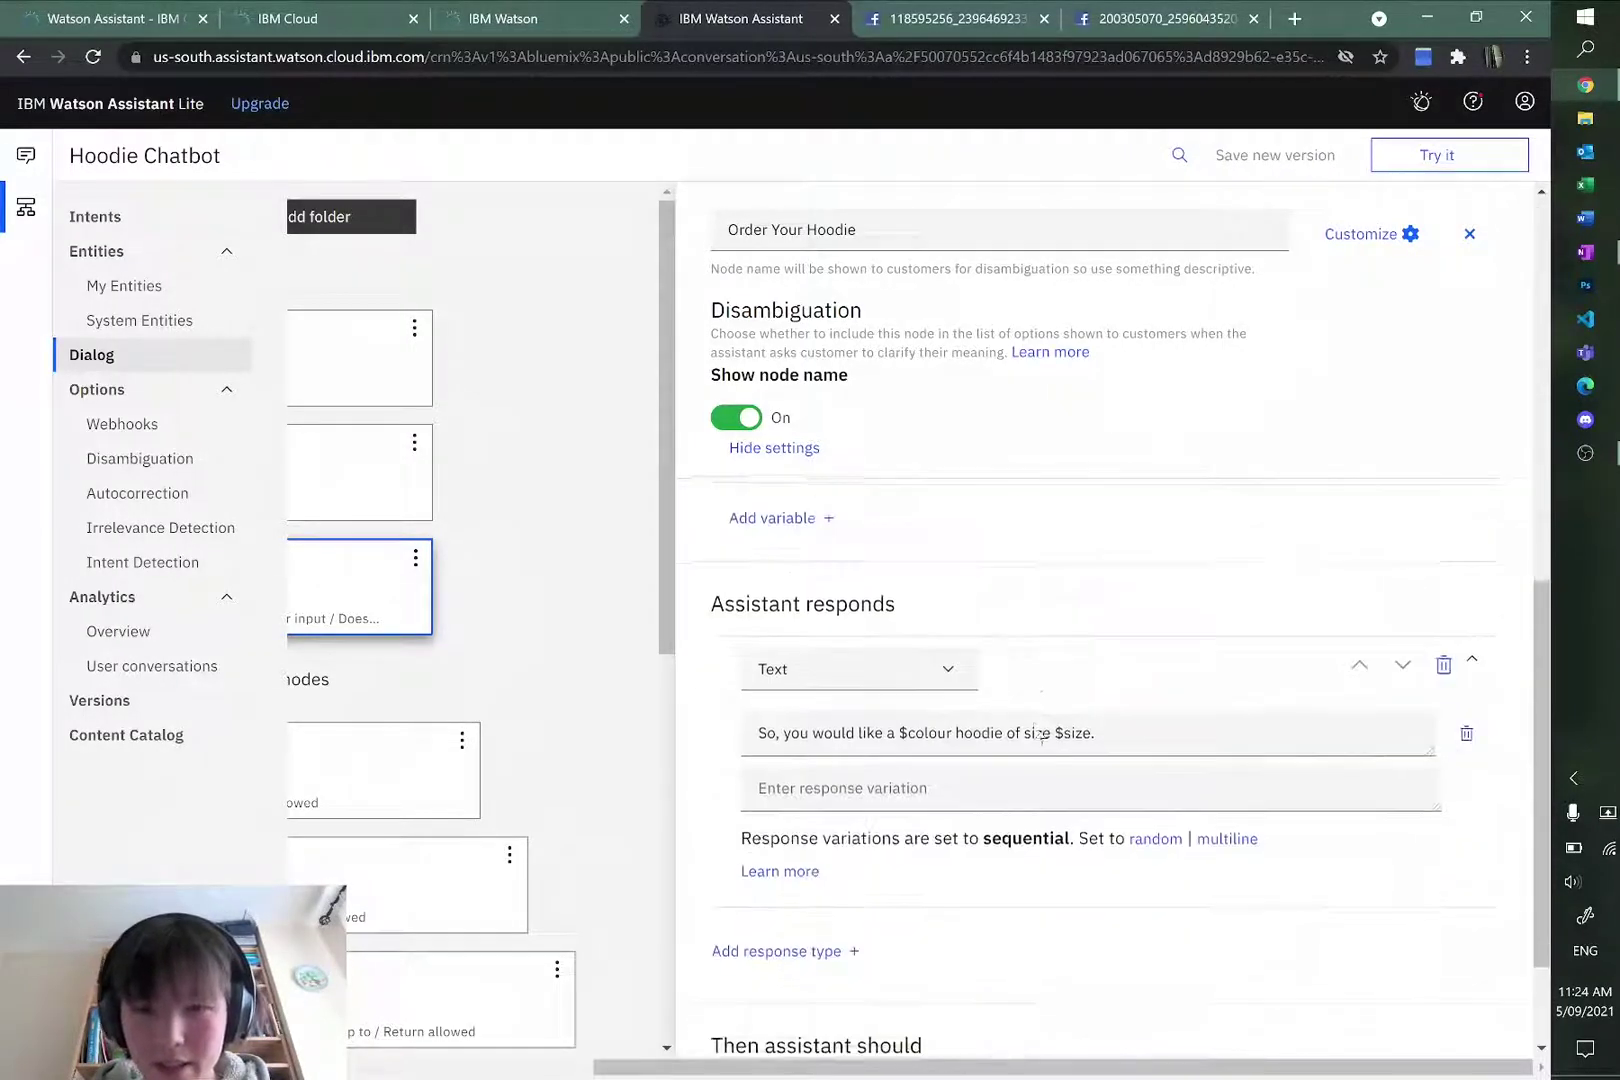
{"action": "scroll", "coordinate": [1040, 735], "scroll_direction": "up", "scroll_amount": 3}
{"action": "left_click_drag", "start_coordinate": [805, 1067], "coordinate": [557, 1070]}
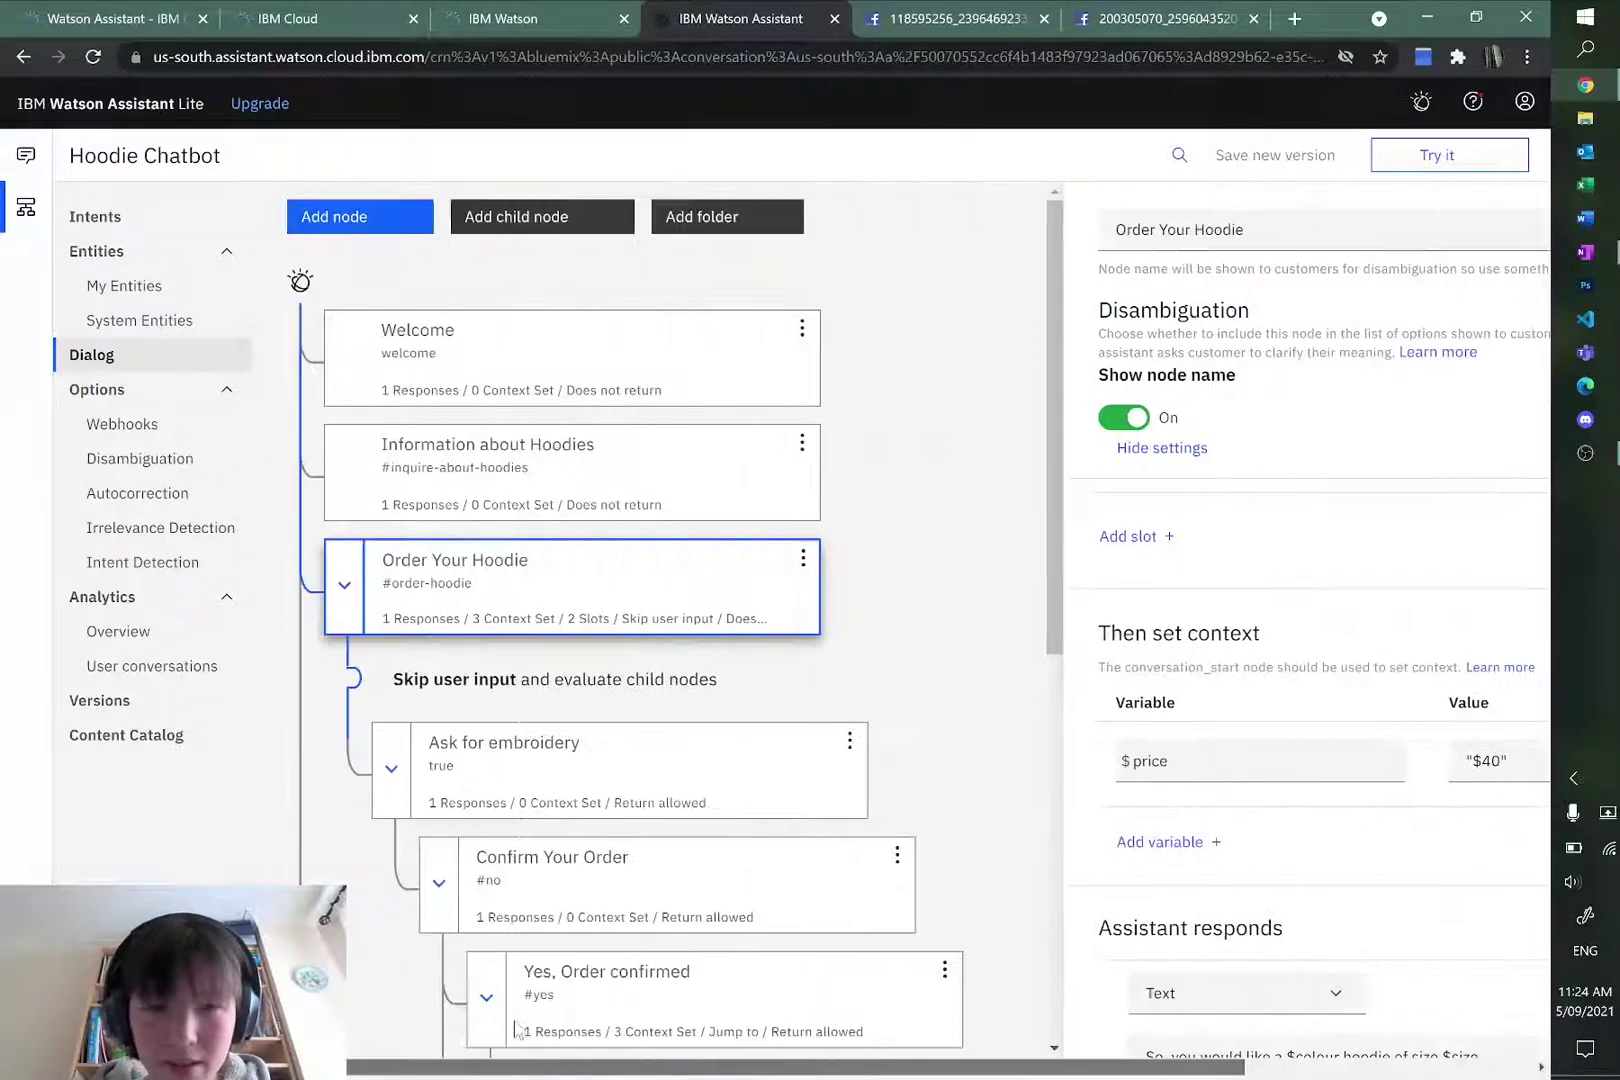
{"action": "scroll", "coordinate": [790, 575], "scroll_direction": "down", "scroll_amount": 5}
{"action": "scroll", "coordinate": [803, 571], "scroll_direction": "up", "scroll_amount": 3}
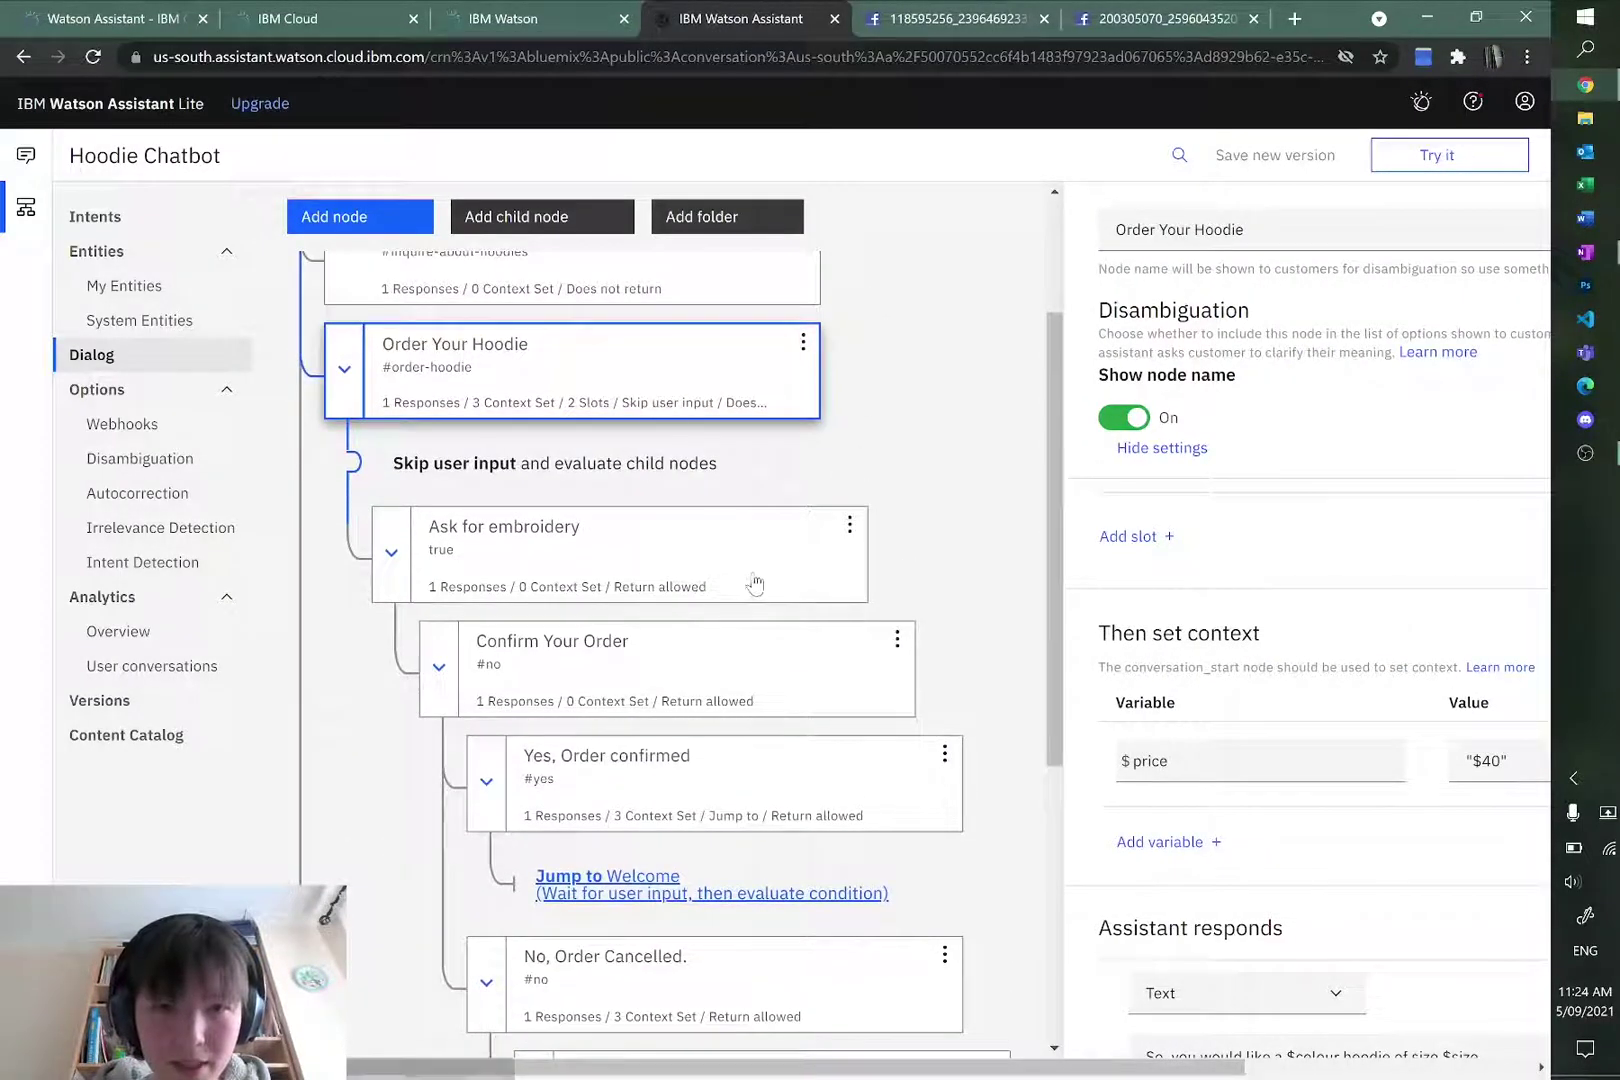
{"action": "left_click", "coordinate": [698, 546]}
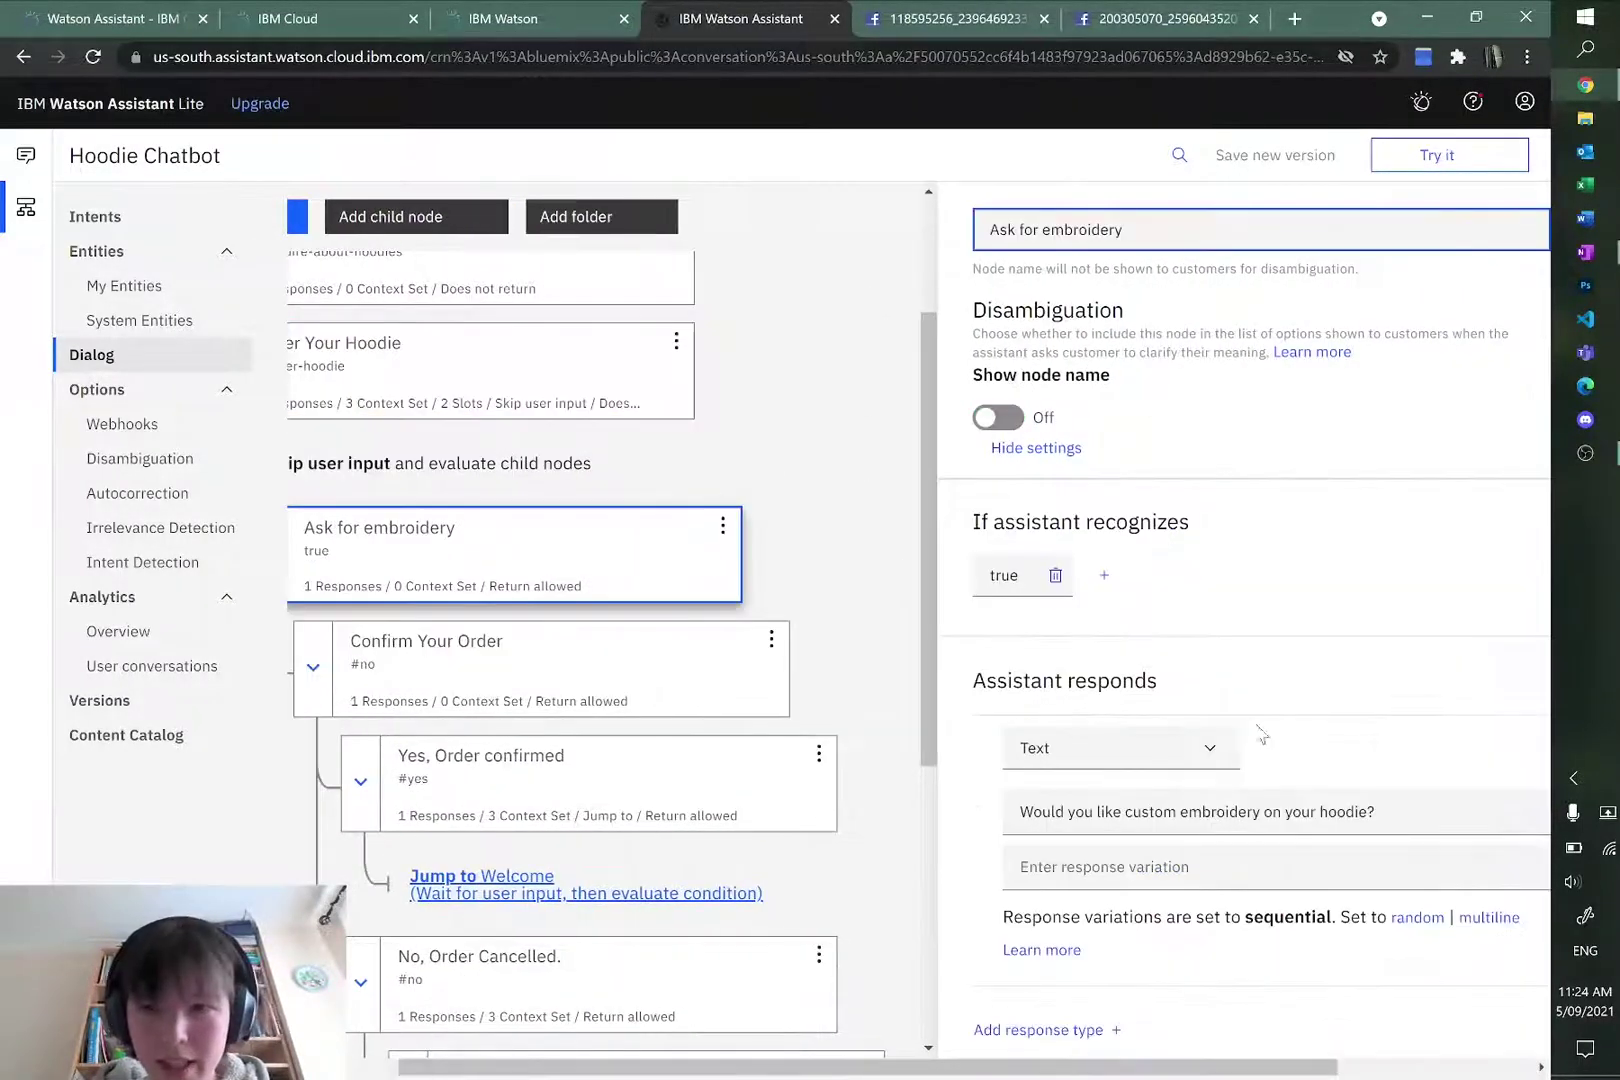
{"action": "scroll", "coordinate": [540, 815], "scroll_direction": "left", "scroll_amount": 2}
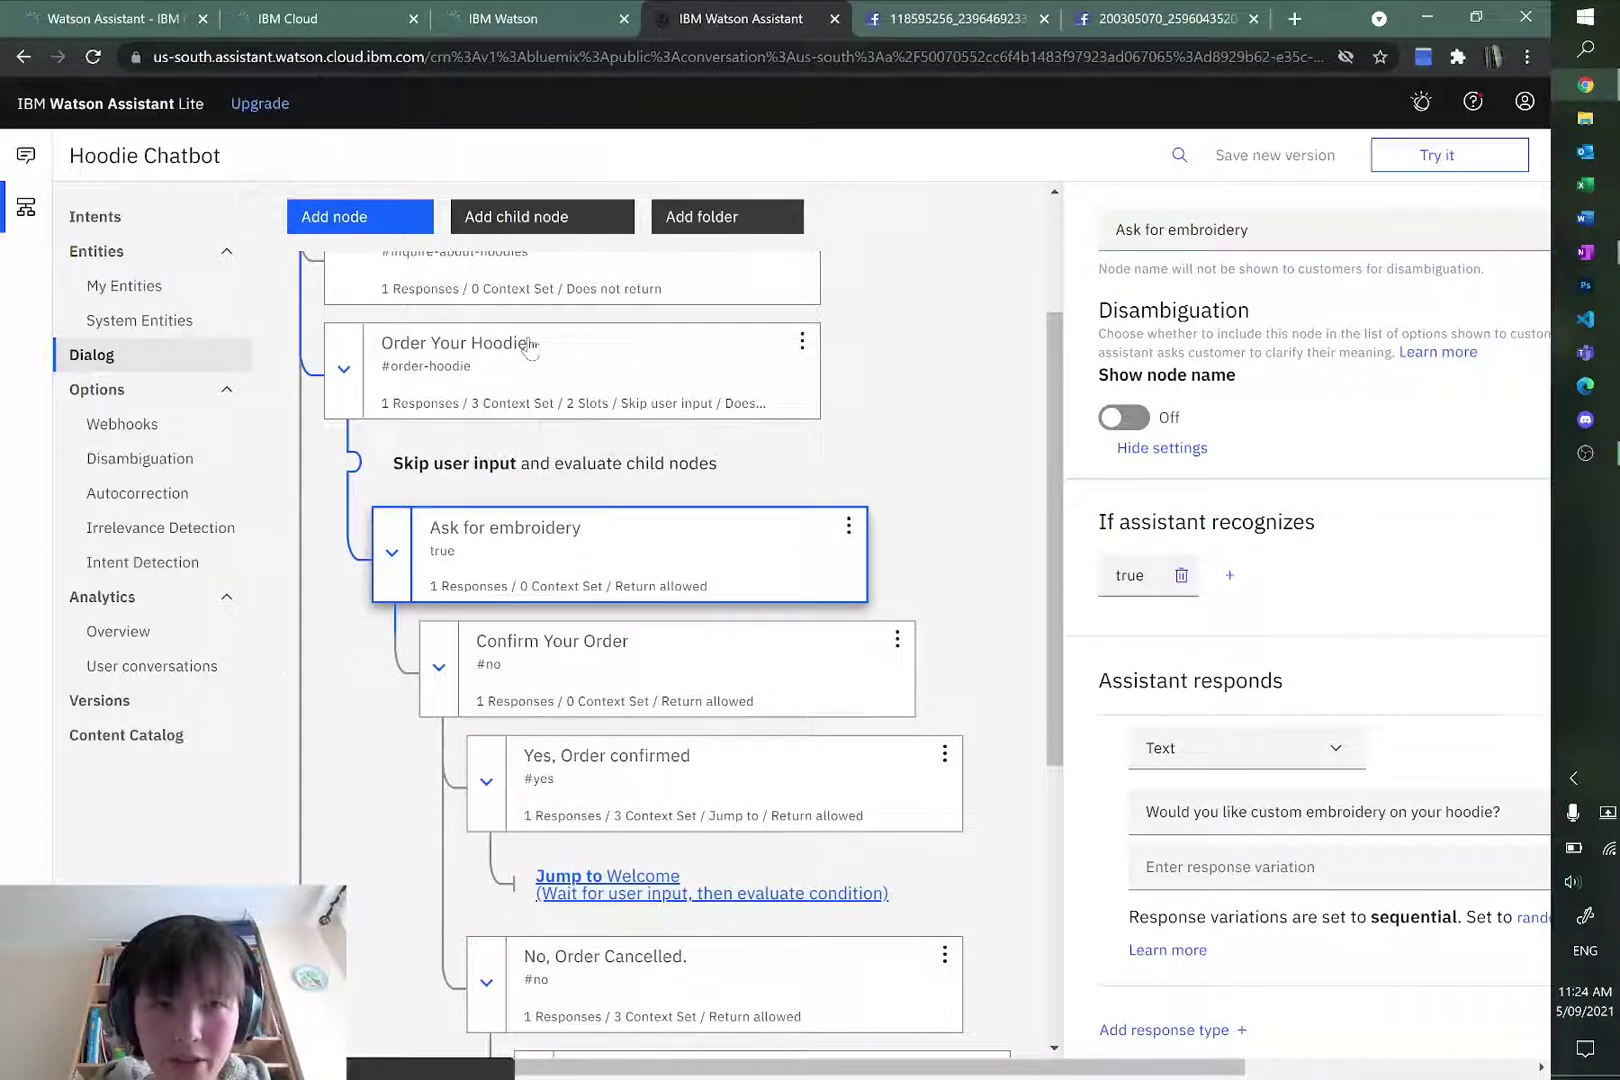
{"action": "left_click", "coordinate": [530, 347]}
{"action": "scroll", "coordinate": [1250, 772], "scroll_direction": "down", "scroll_amount": 3}
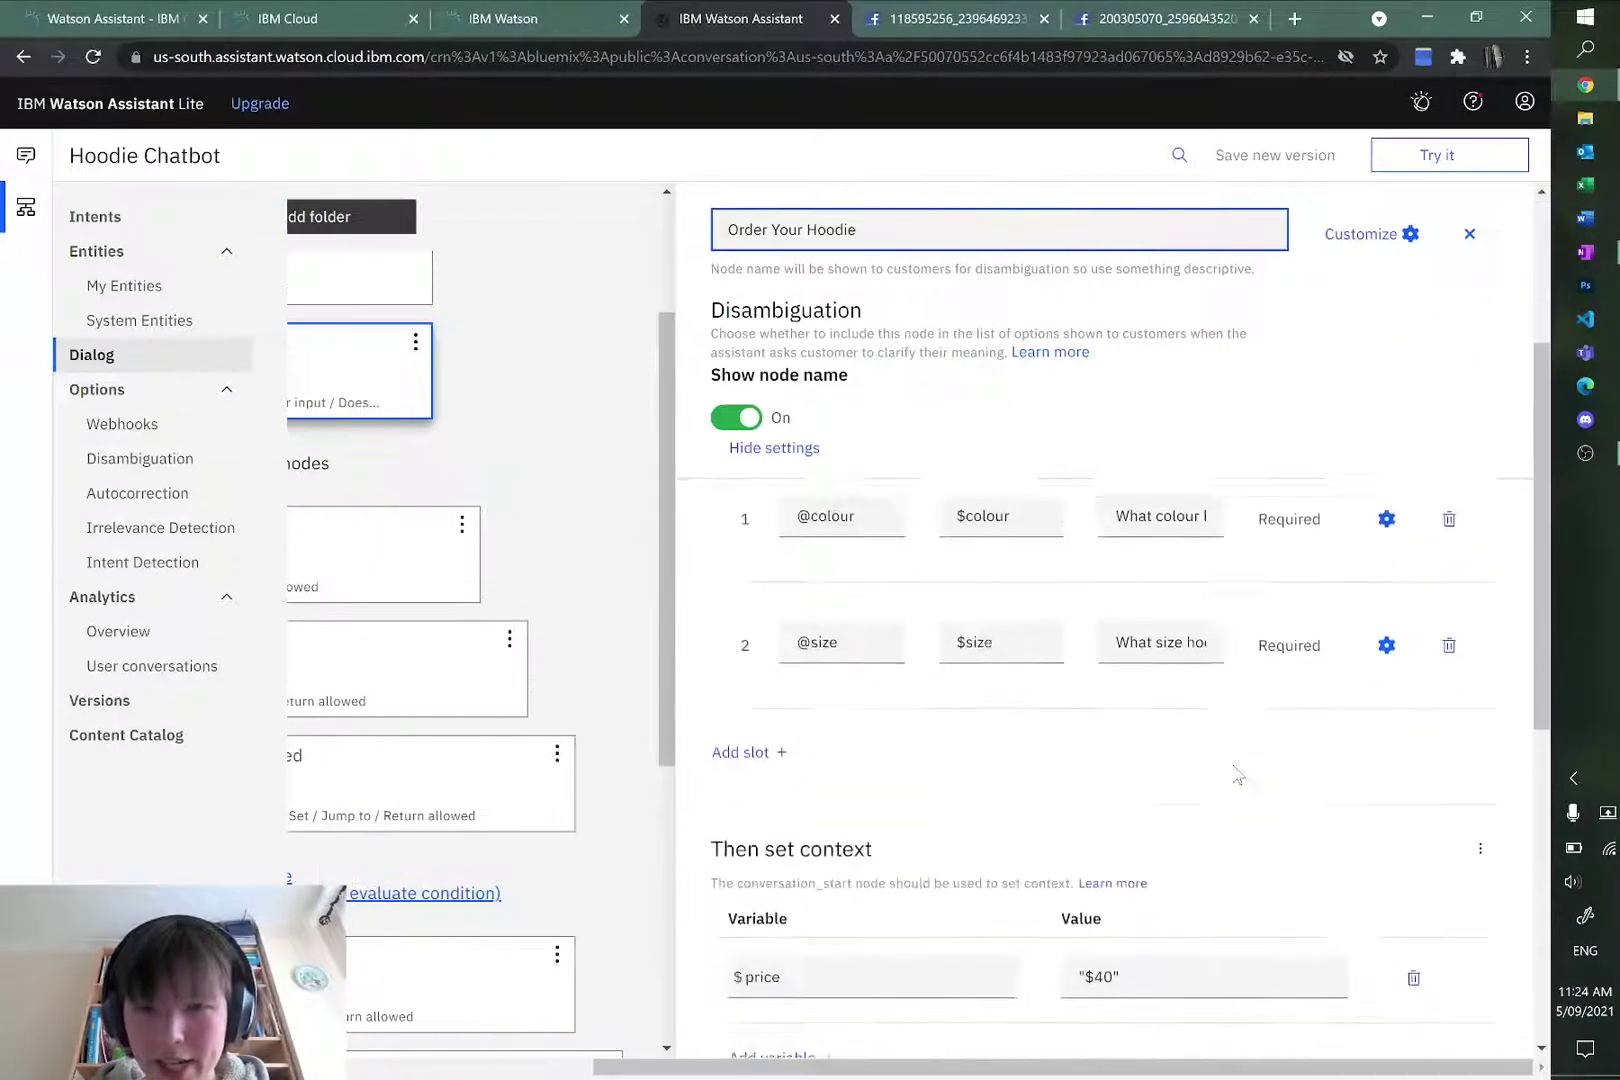
{"action": "scroll", "coordinate": [1237, 775], "scroll_direction": "down", "scroll_amount": 1}
{"action": "left_click_drag", "start_coordinate": [839, 866], "coordinate": [714, 880]}
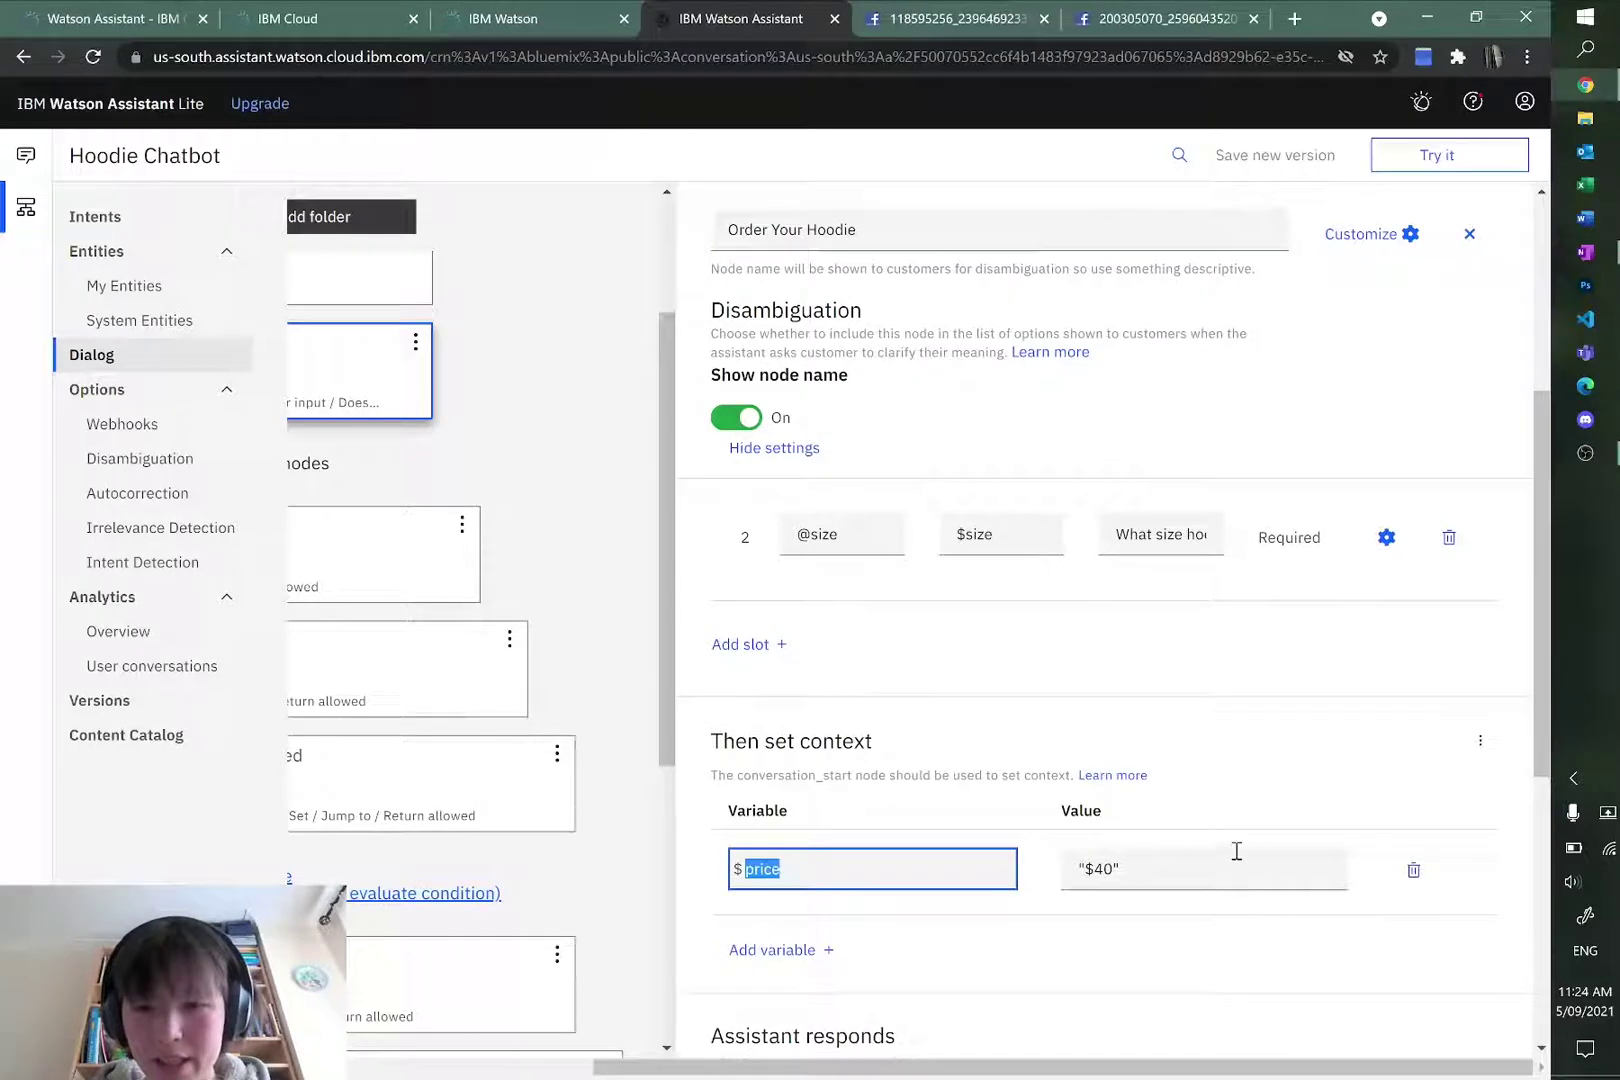
{"action": "left_click", "coordinate": [1413, 870]}
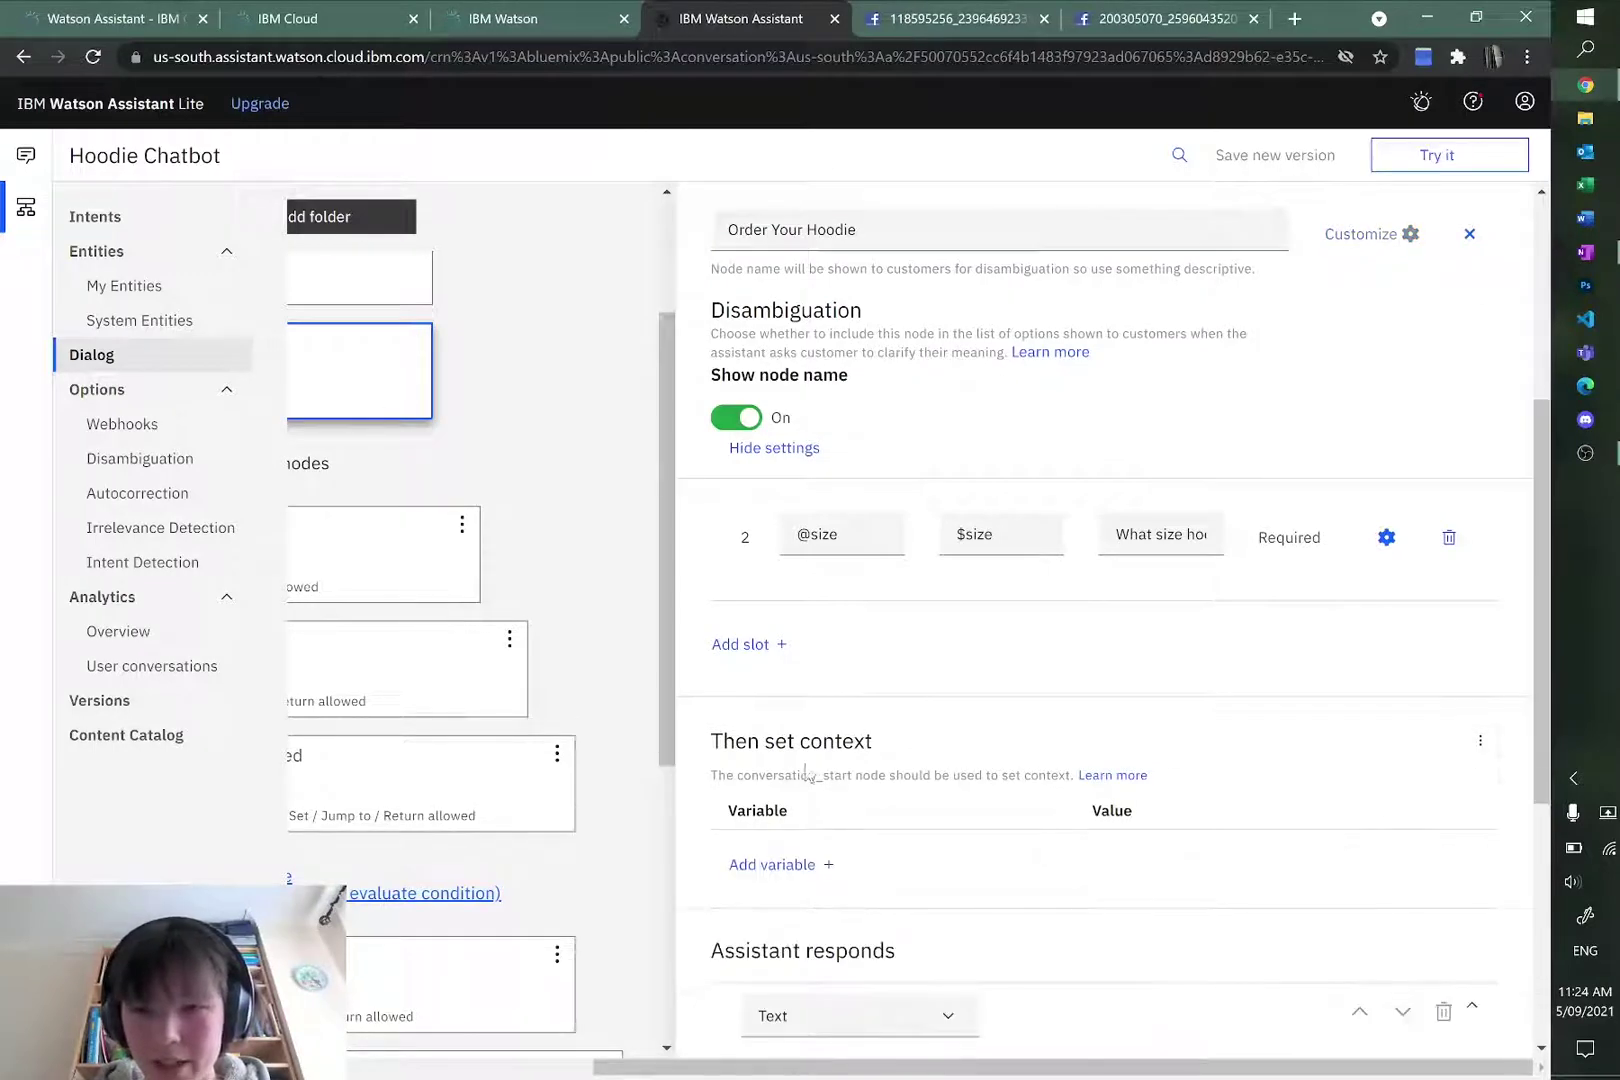
{"action": "scroll", "coordinate": [539, 660], "scroll_direction": "left", "scroll_amount": 5}
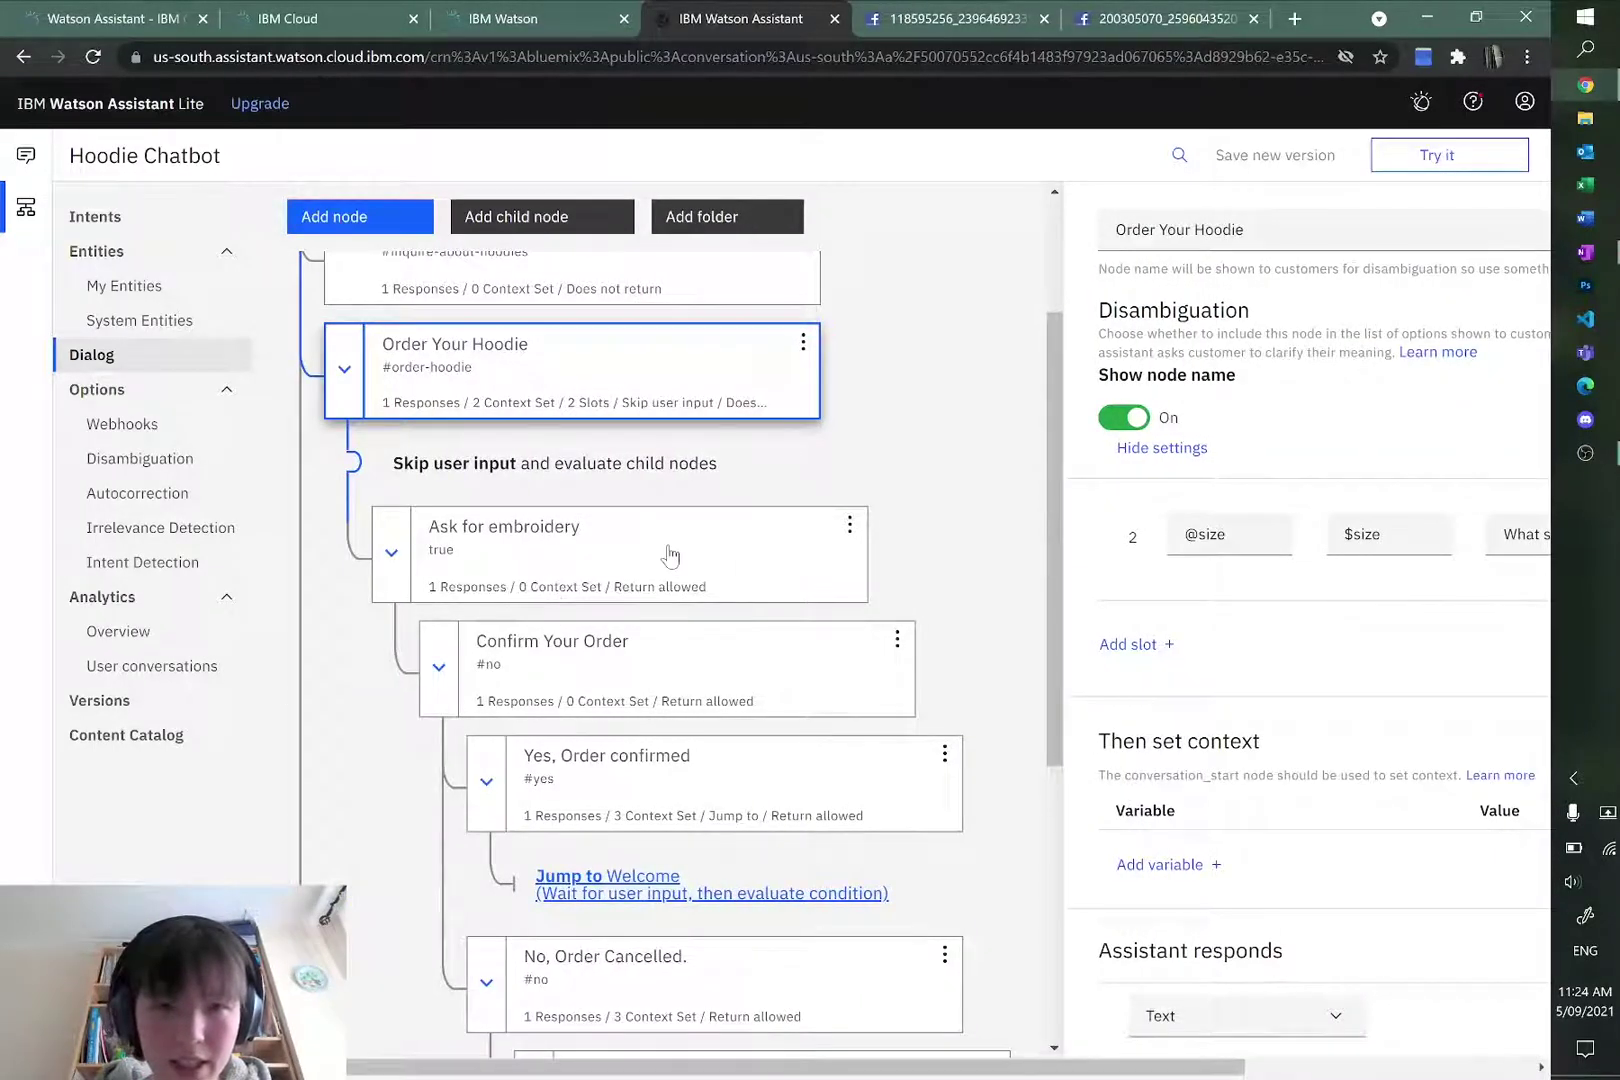
Step: Add a context variable $price with value $40 to the Ask for embroidery node
{"action": "left_click", "coordinate": [670, 556]}
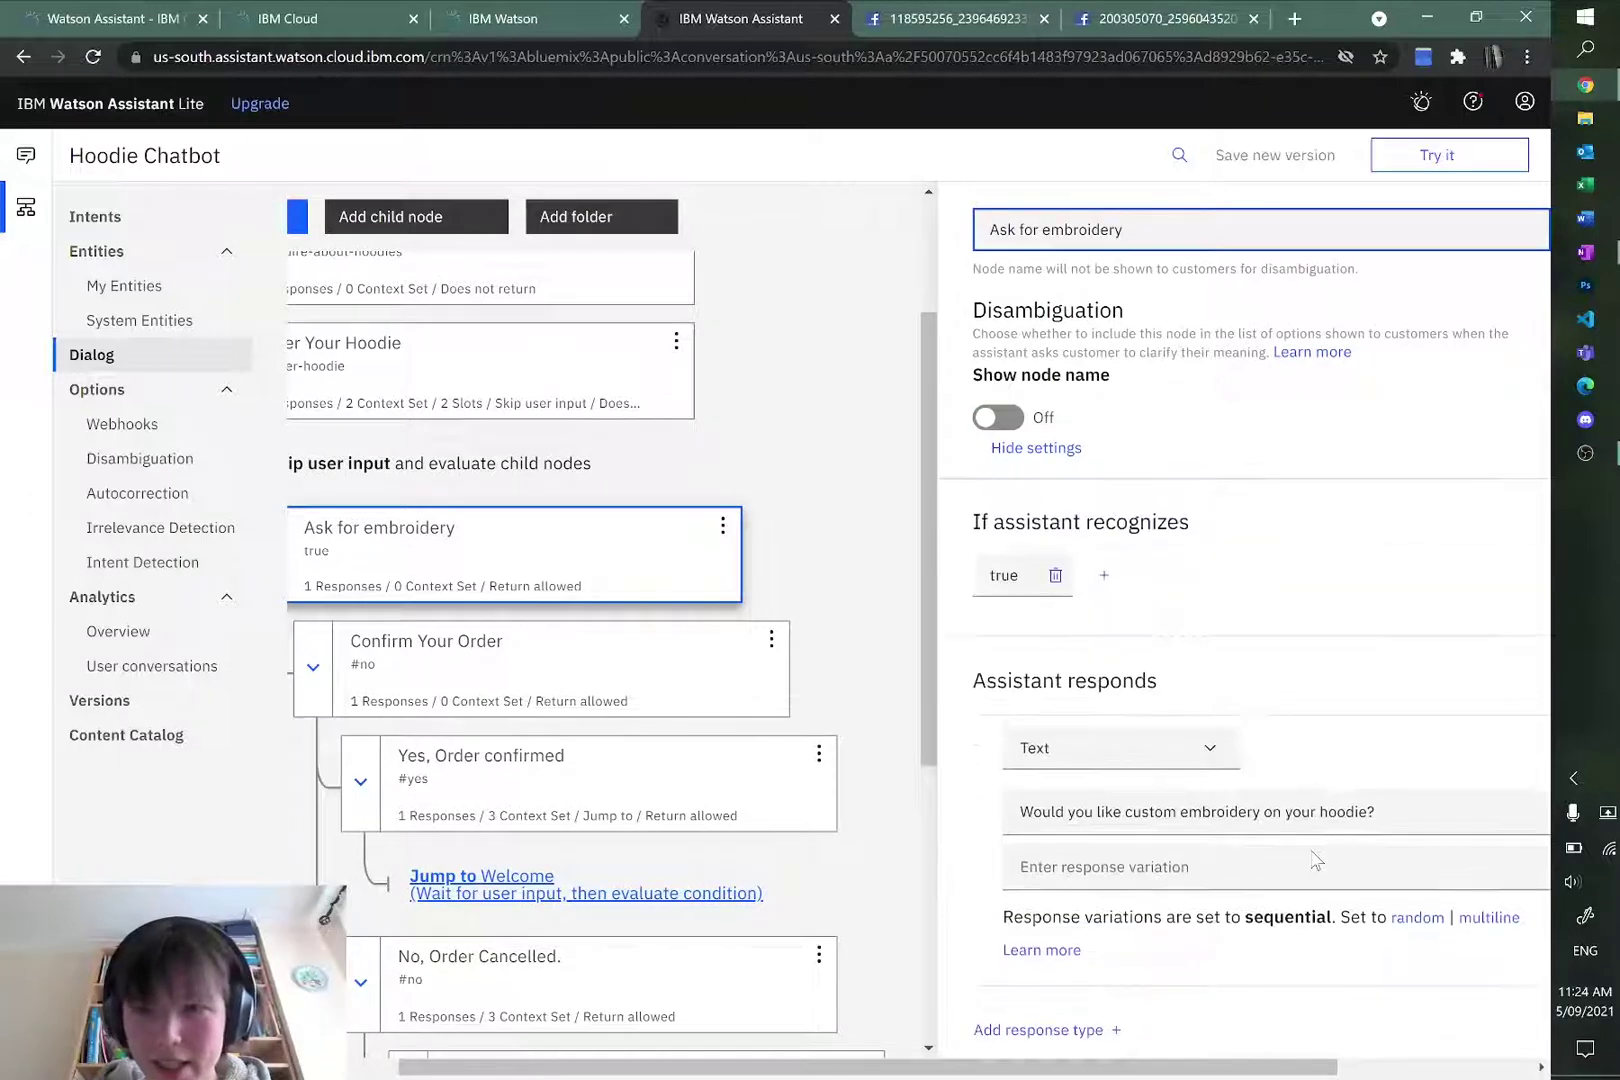
{"action": "scroll", "coordinate": [1240, 600], "scroll_direction": "right", "scroll_amount": 3}
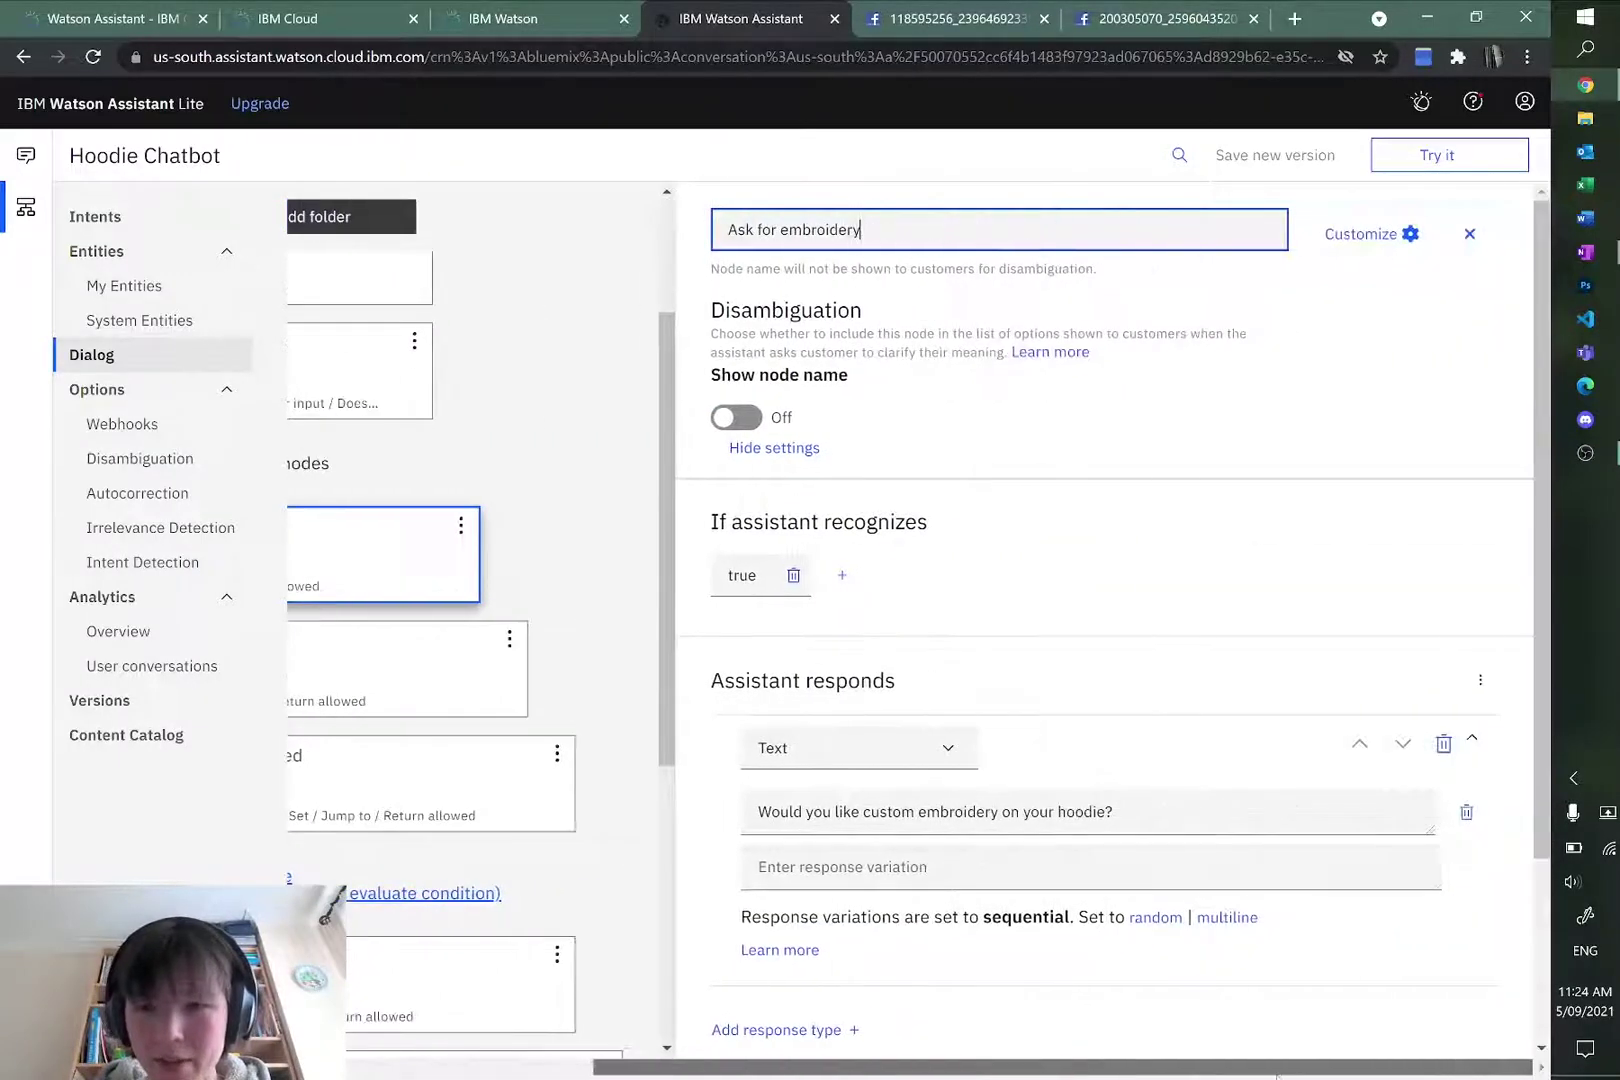
{"action": "left_click", "coordinate": [1480, 679]}
{"action": "left_click", "coordinate": [1403, 762]}
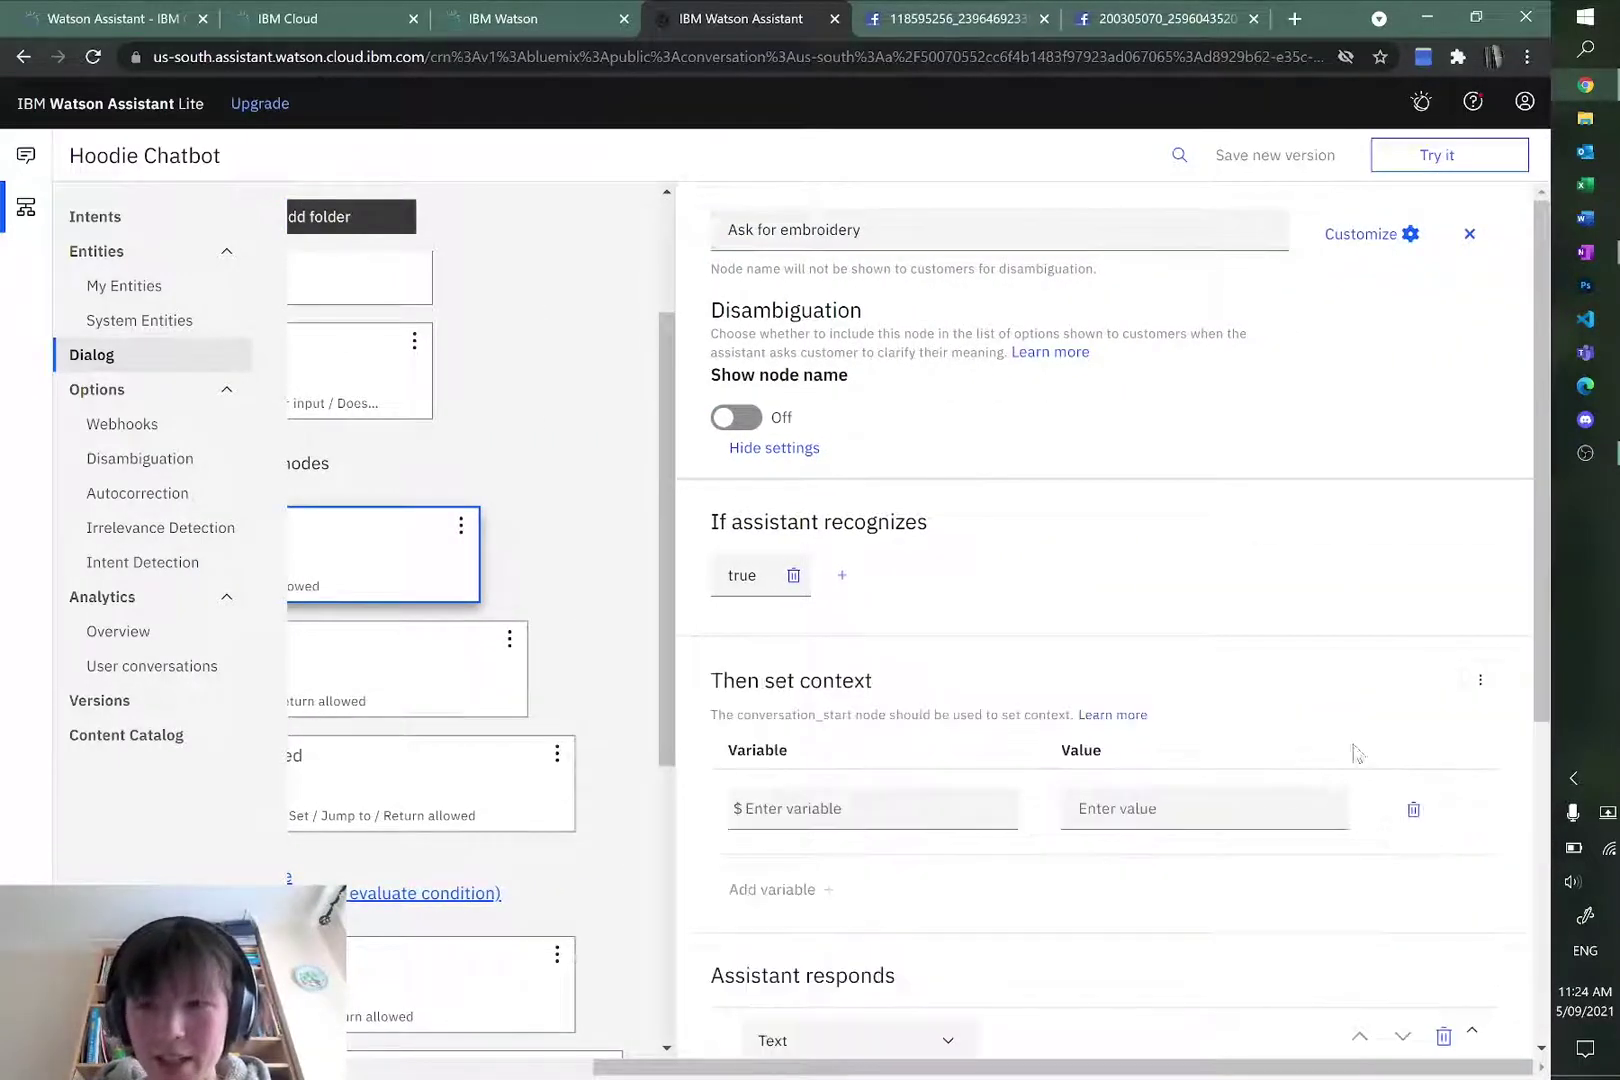
{"action": "left_click", "coordinate": [888, 815]}
{"action": "type", "text": "price"}
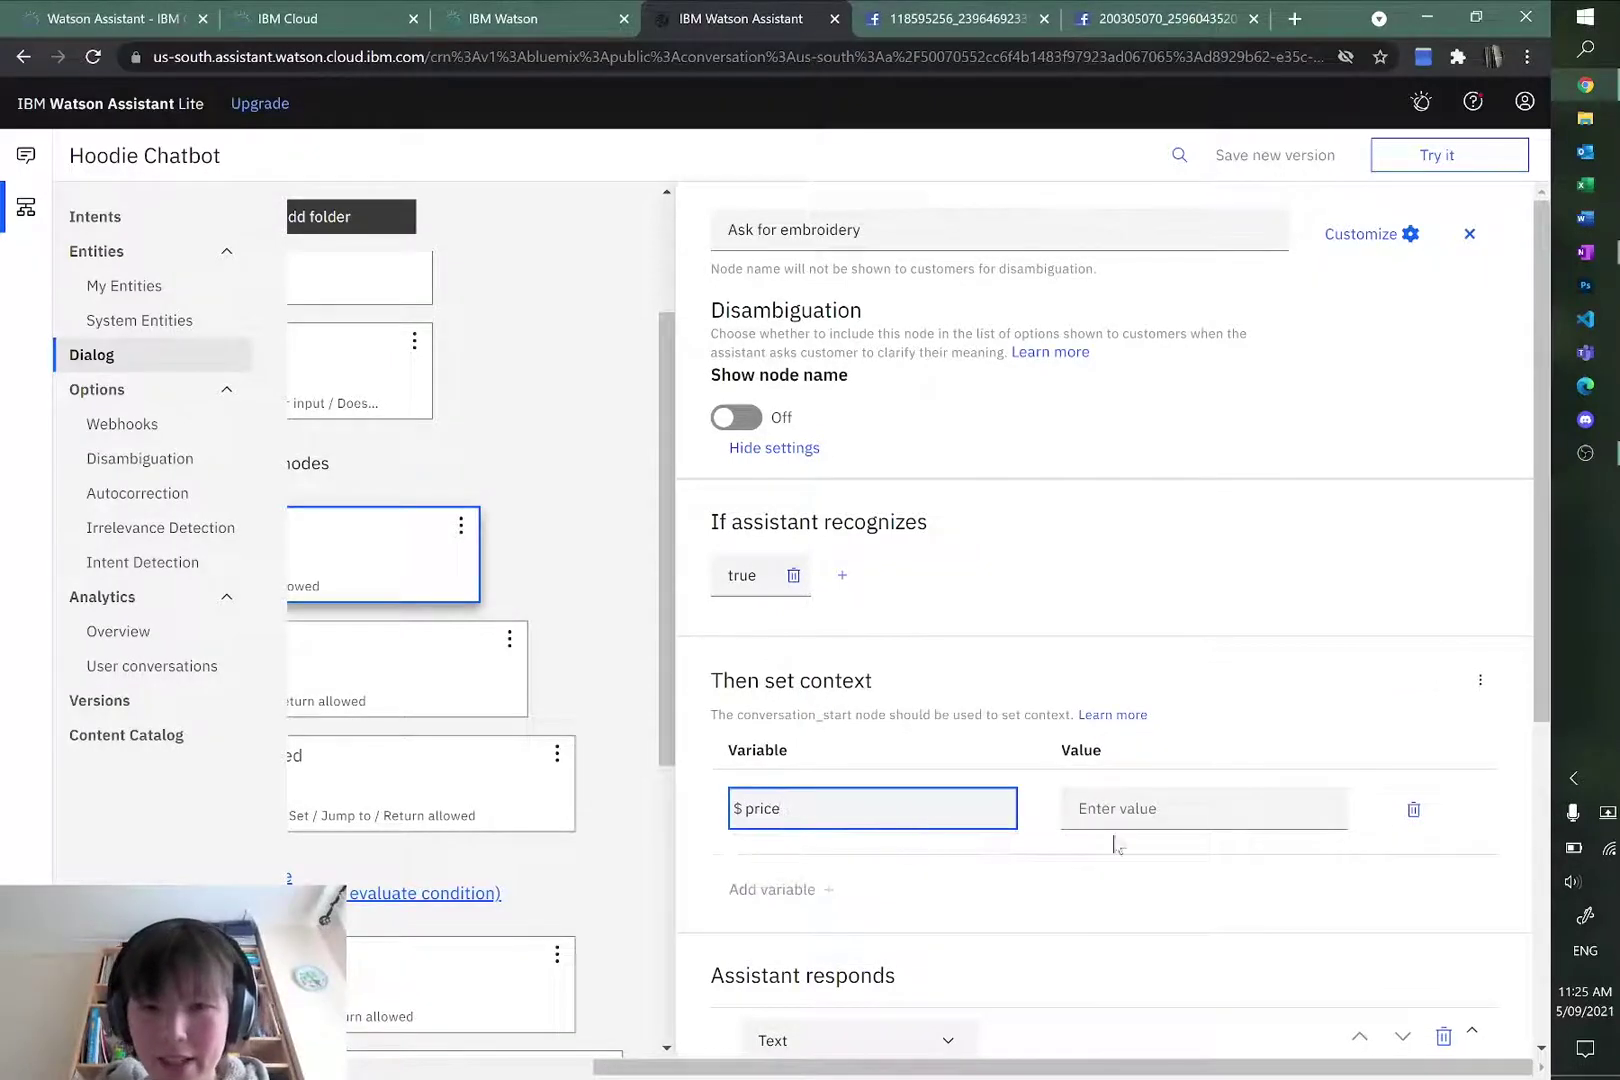
{"action": "left_click", "coordinate": [1160, 815]}
{"action": "type", "text": "$40"}
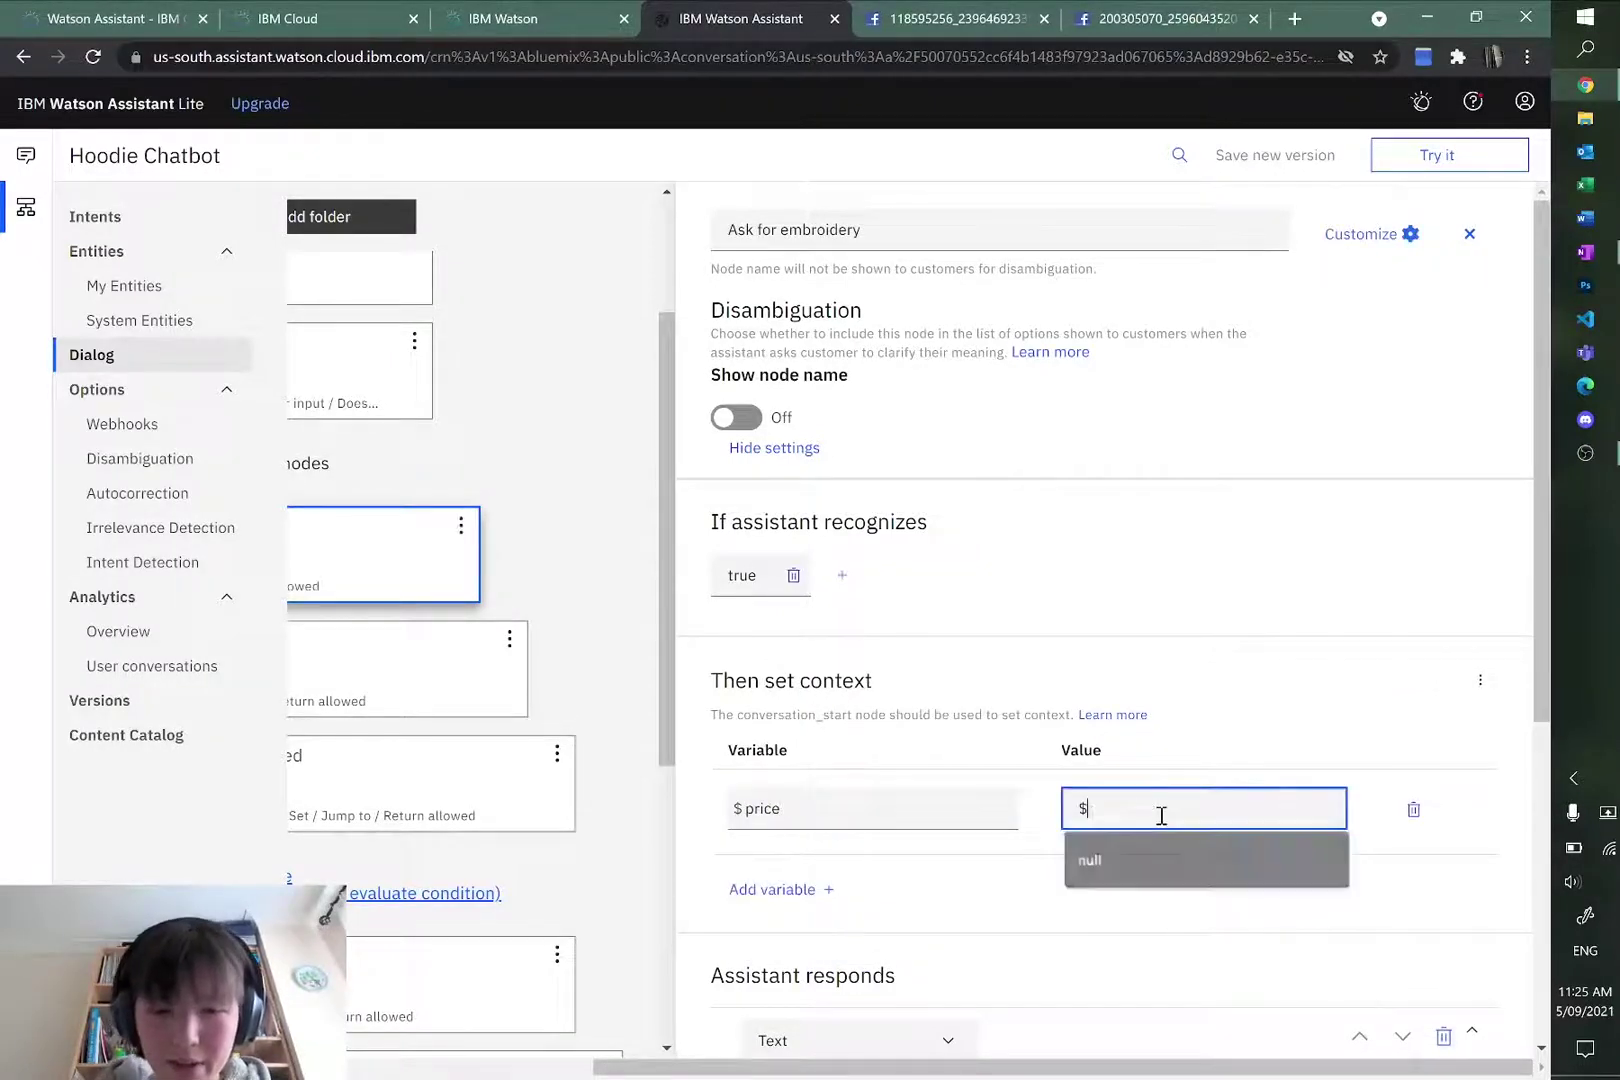
{"action": "left_click", "coordinate": [1283, 630]}
Step: Review the Yes, Order confirmed, Confirm Your Order and Ask for embroidery node settings
{"action": "left_click_drag", "start_coordinate": [1062, 1070], "coordinate": [815, 1070]}
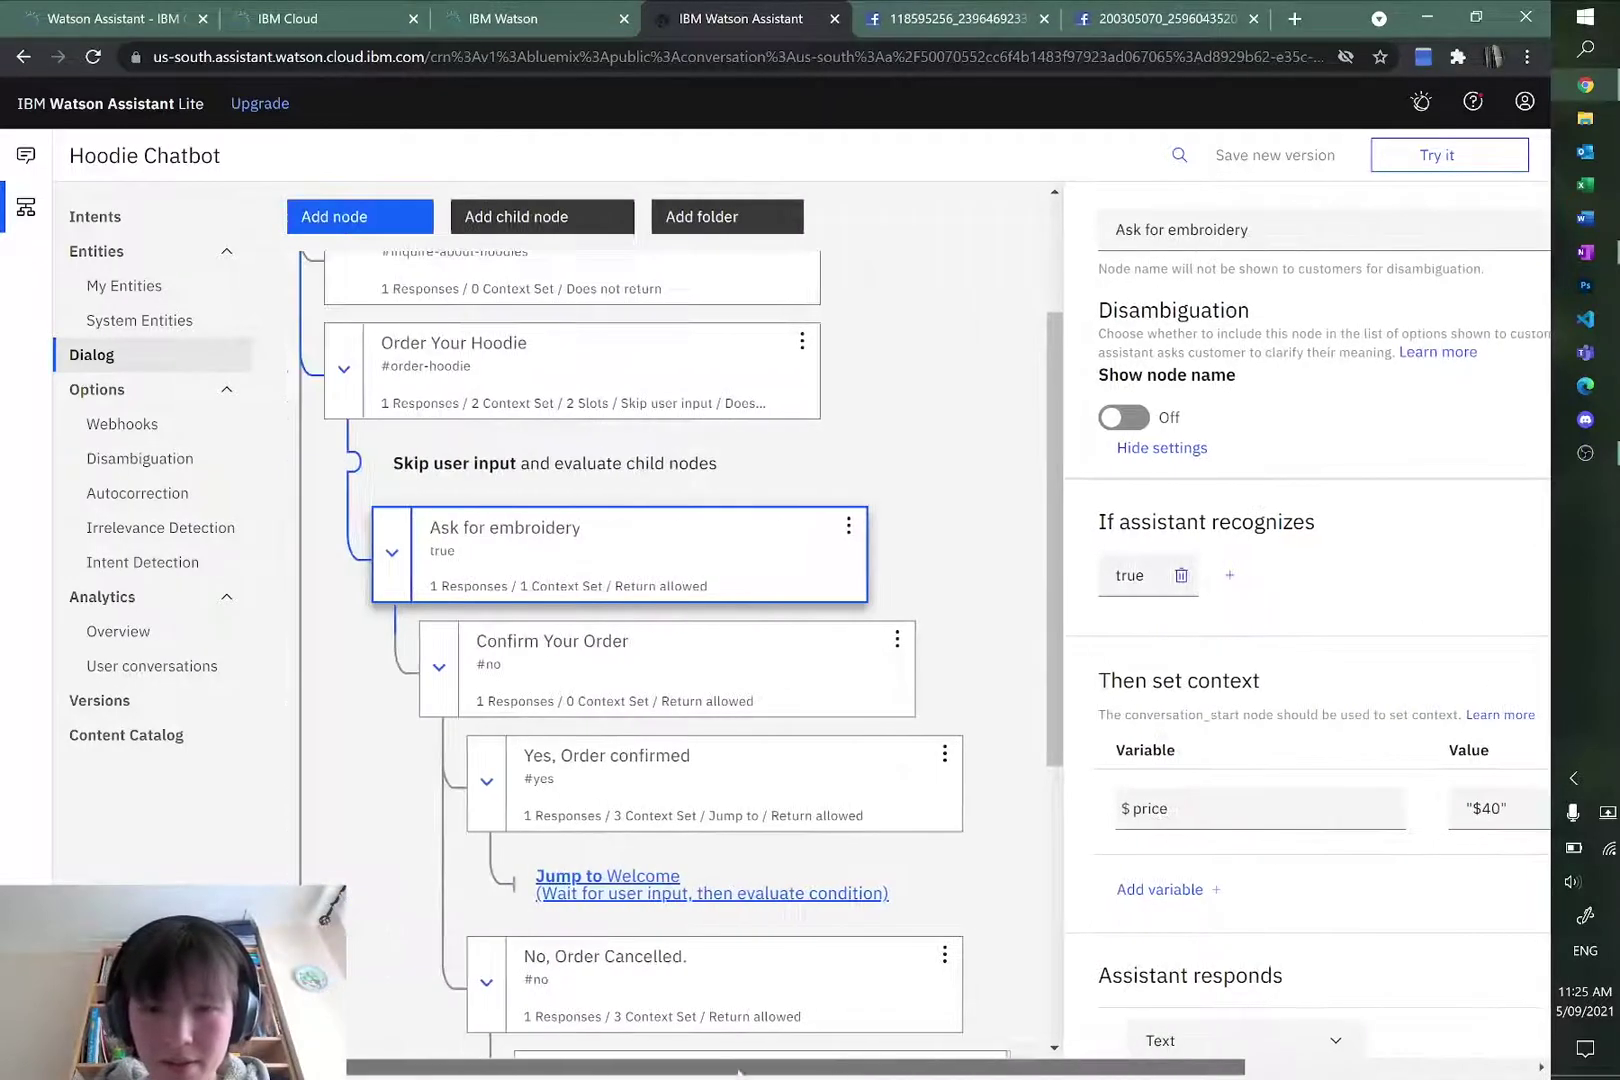
{"action": "scroll", "coordinate": [780, 725], "scroll_direction": "down", "scroll_amount": 3}
{"action": "left_click", "coordinate": [780, 580]}
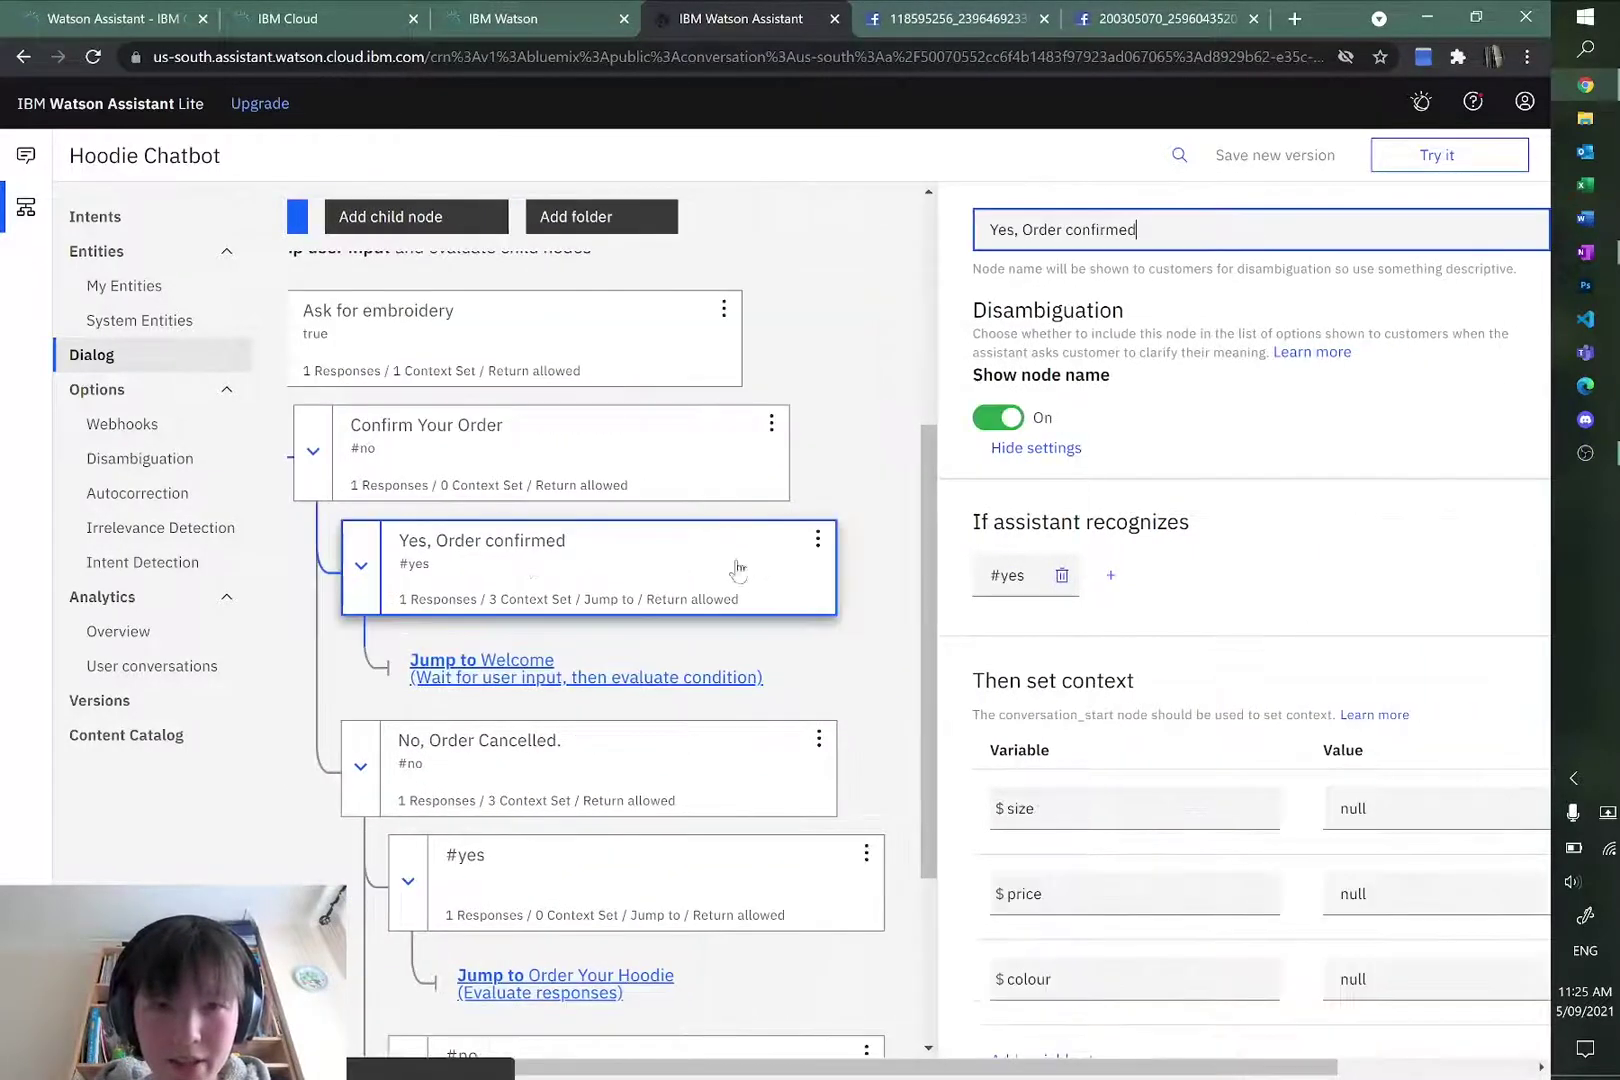
{"action": "left_click", "coordinate": [718, 442]}
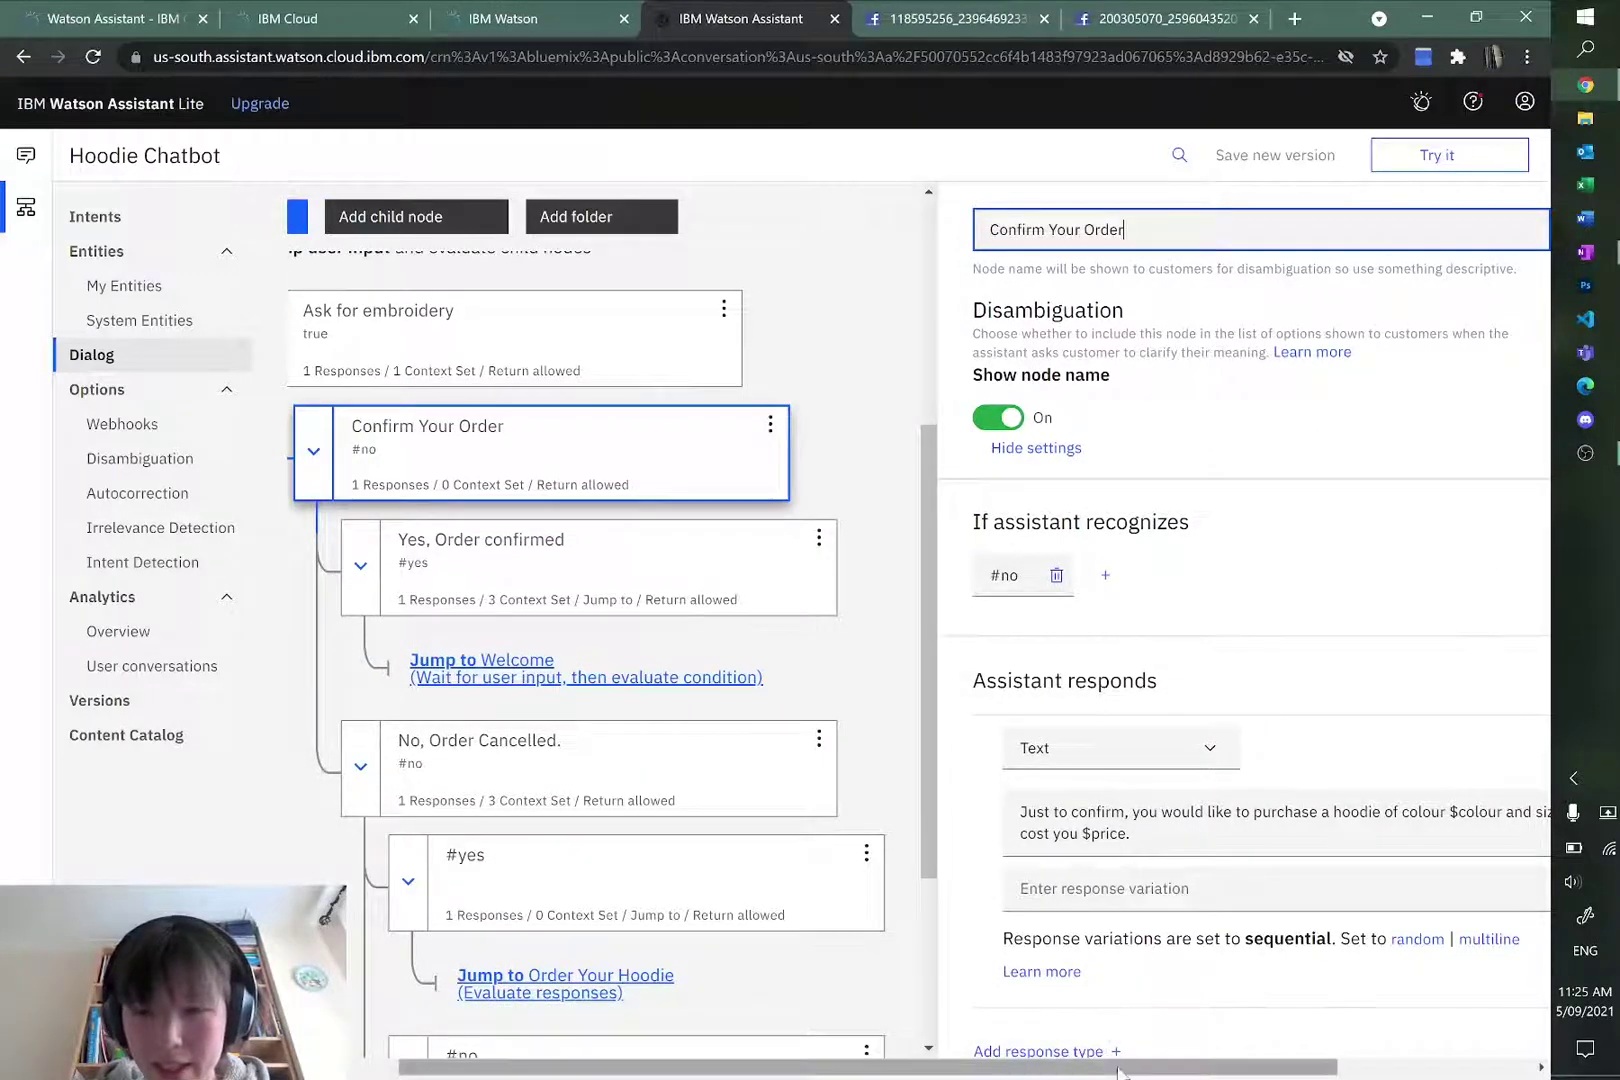
{"action": "left_click_drag", "start_coordinate": [1183, 1068], "coordinate": [1378, 1000]}
{"action": "left_click_drag", "start_coordinate": [968, 1070], "coordinate": [565, 1070]}
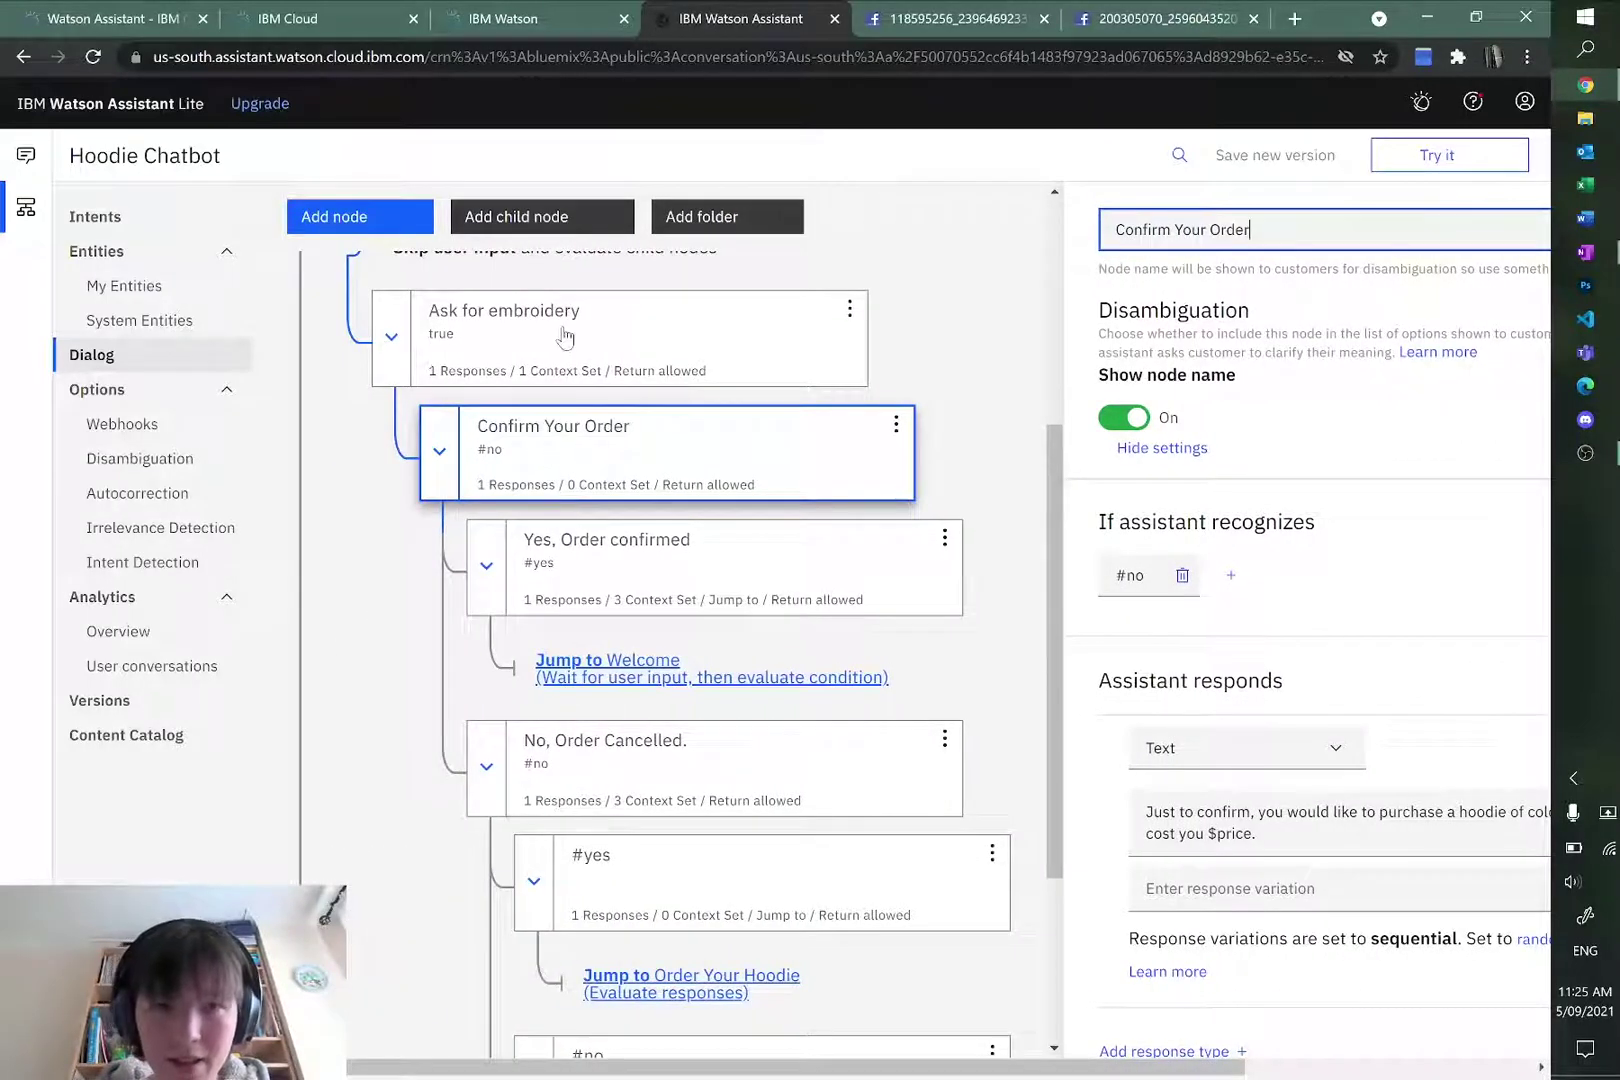
{"action": "left_click", "coordinate": [560, 335]}
{"action": "left_click", "coordinate": [614, 436]}
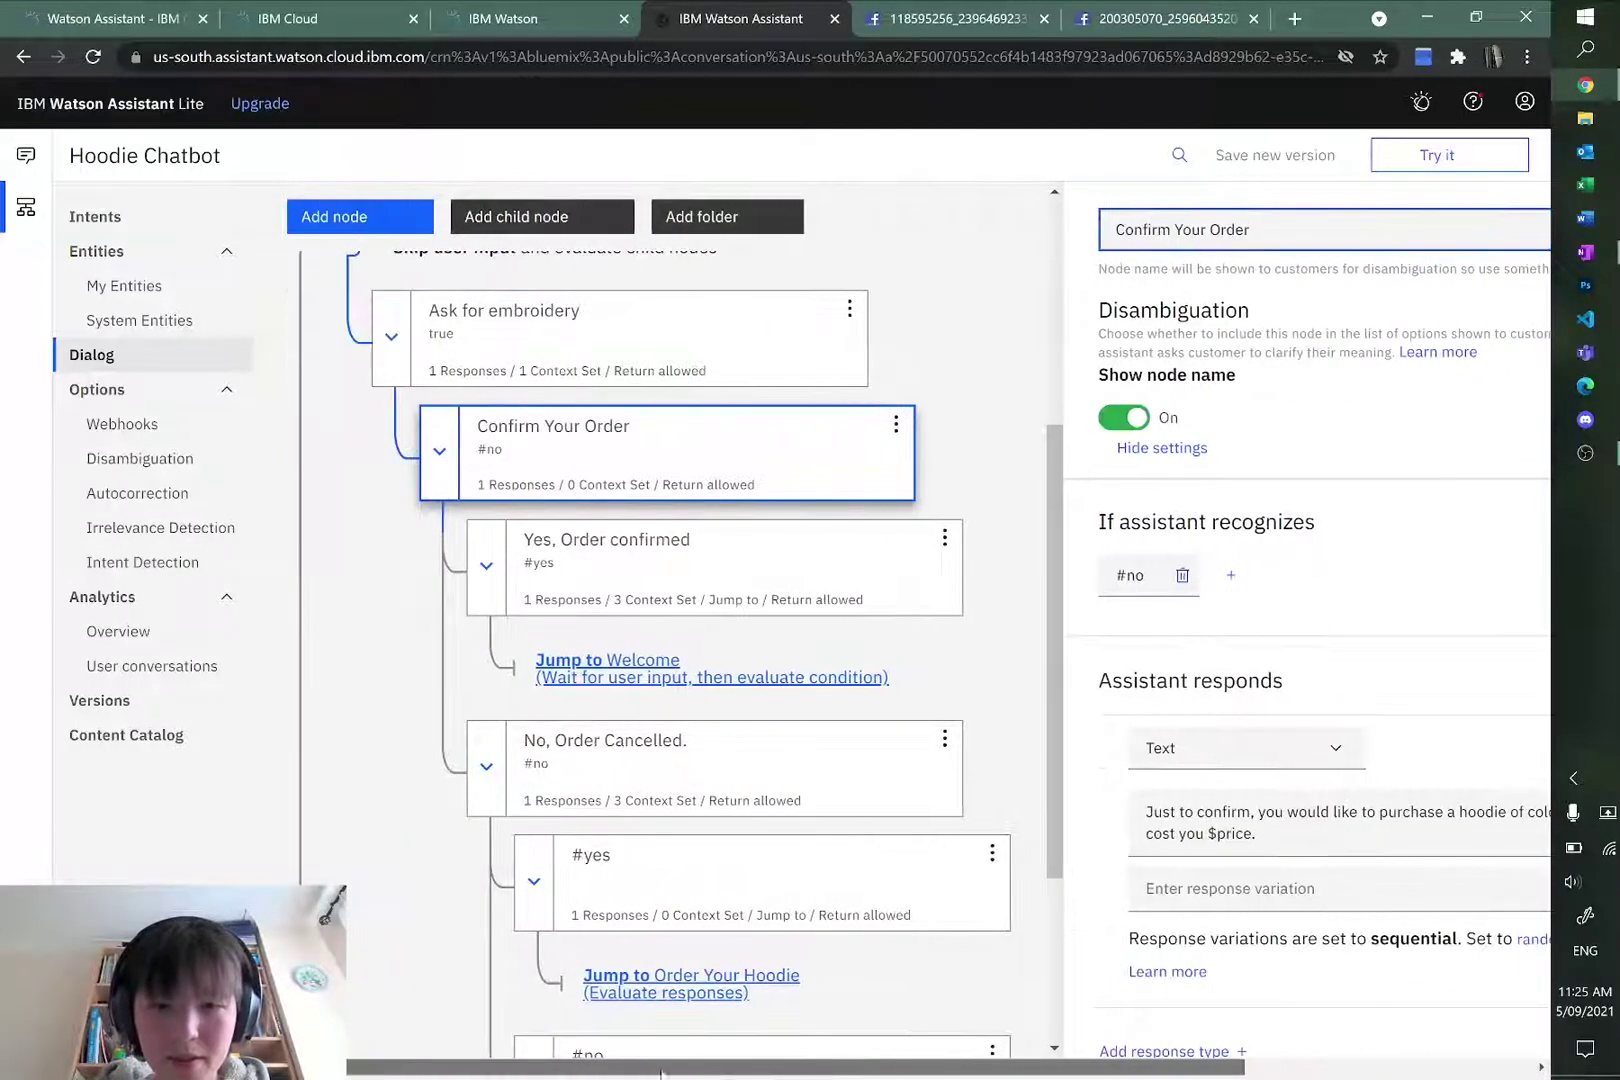
{"action": "scroll", "coordinate": [845, 826], "scroll_direction": "down", "scroll_amount": 3}
{"action": "scroll", "coordinate": [845, 826], "scroll_direction": "up", "scroll_amount": 7}
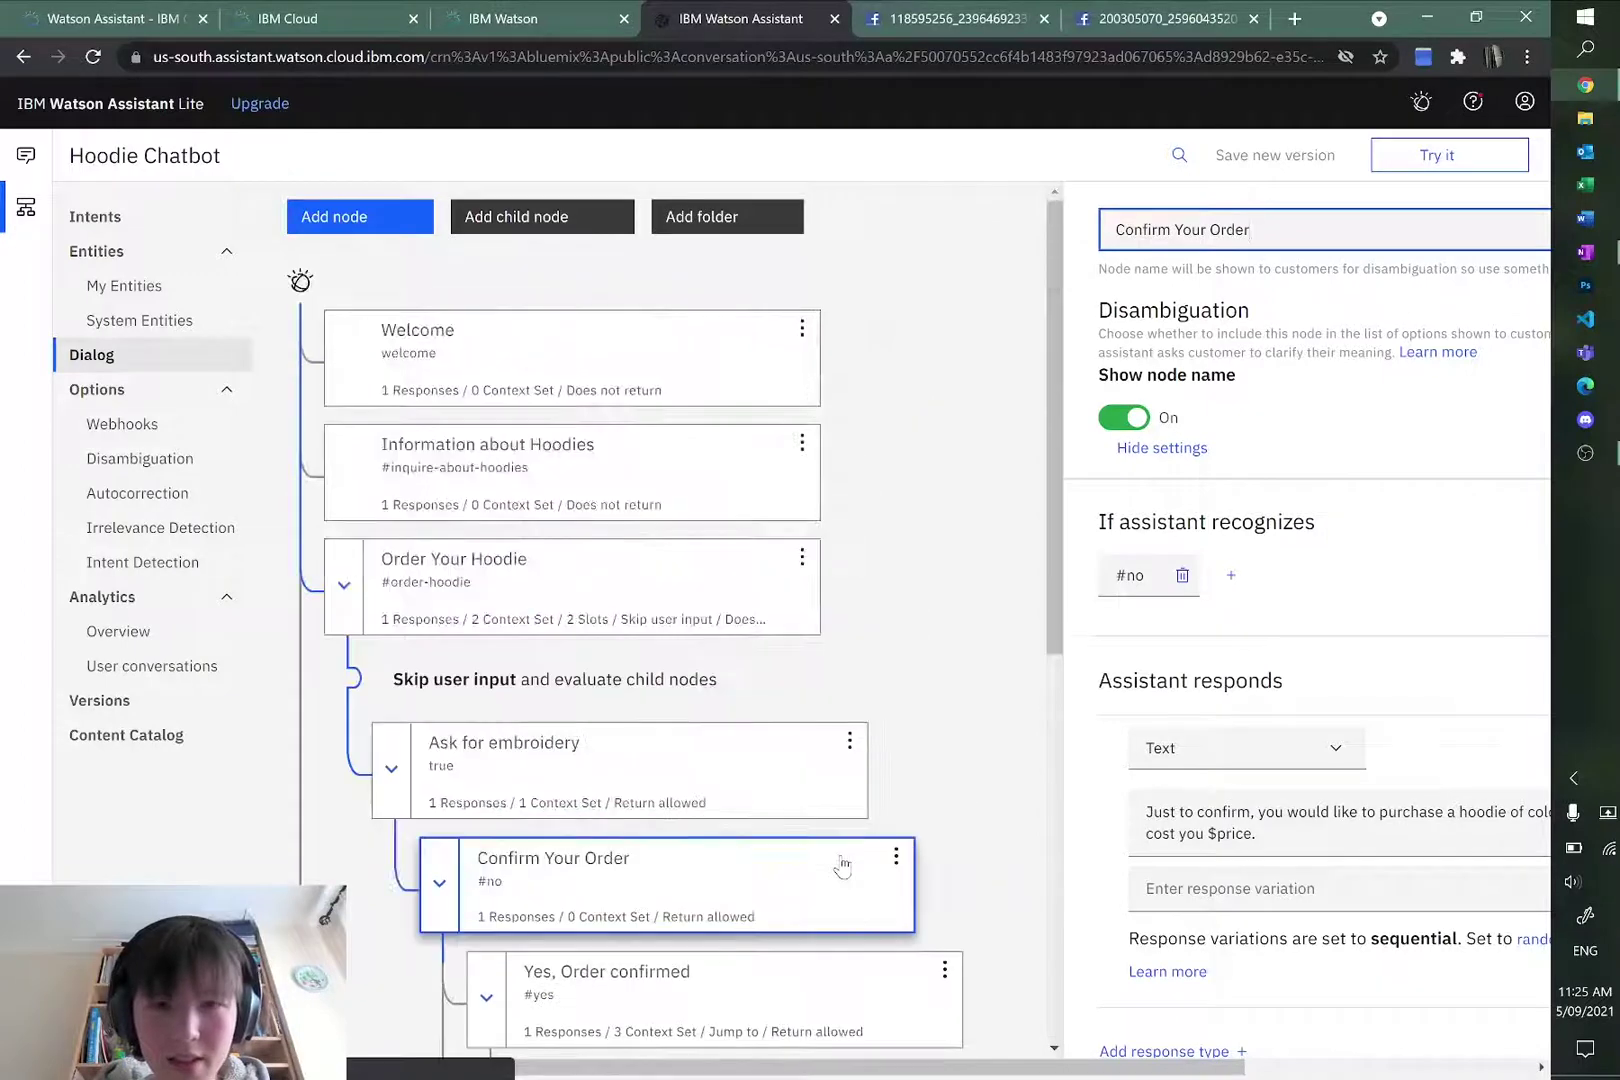
Step: Clear the test chat and send 'order blue XS hoodie'
{"action": "left_click", "coordinate": [1405, 175]}
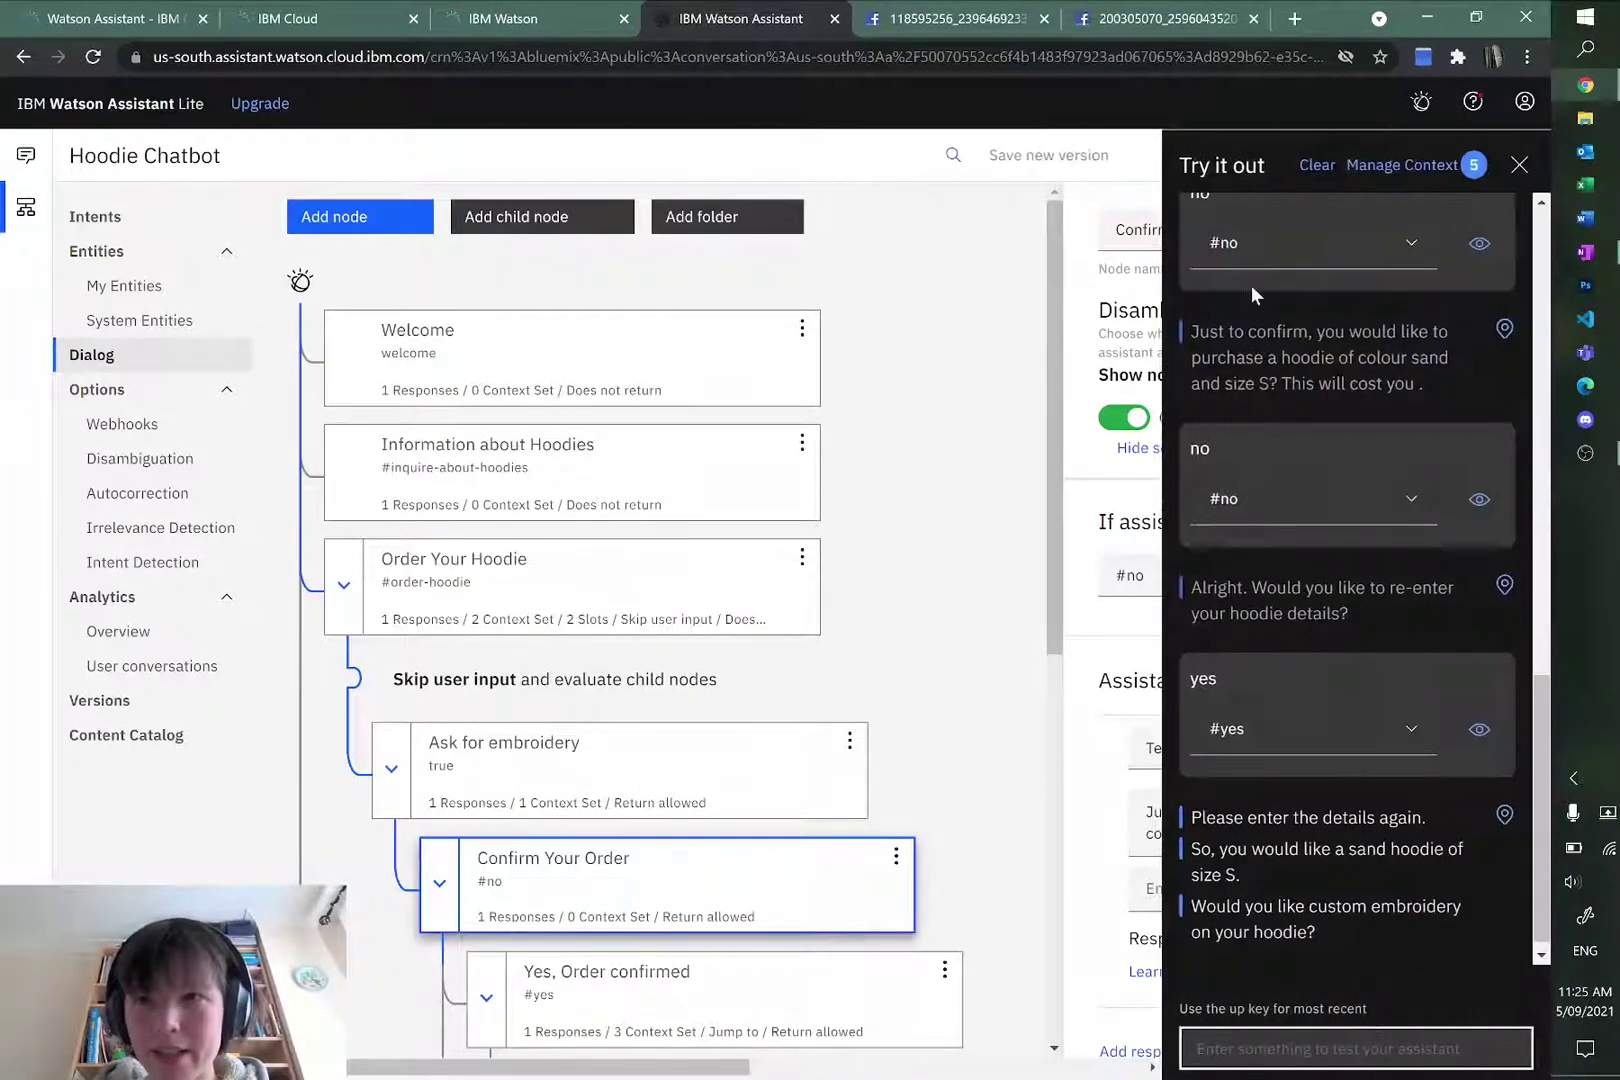
{"action": "left_click", "coordinate": [1320, 170]}
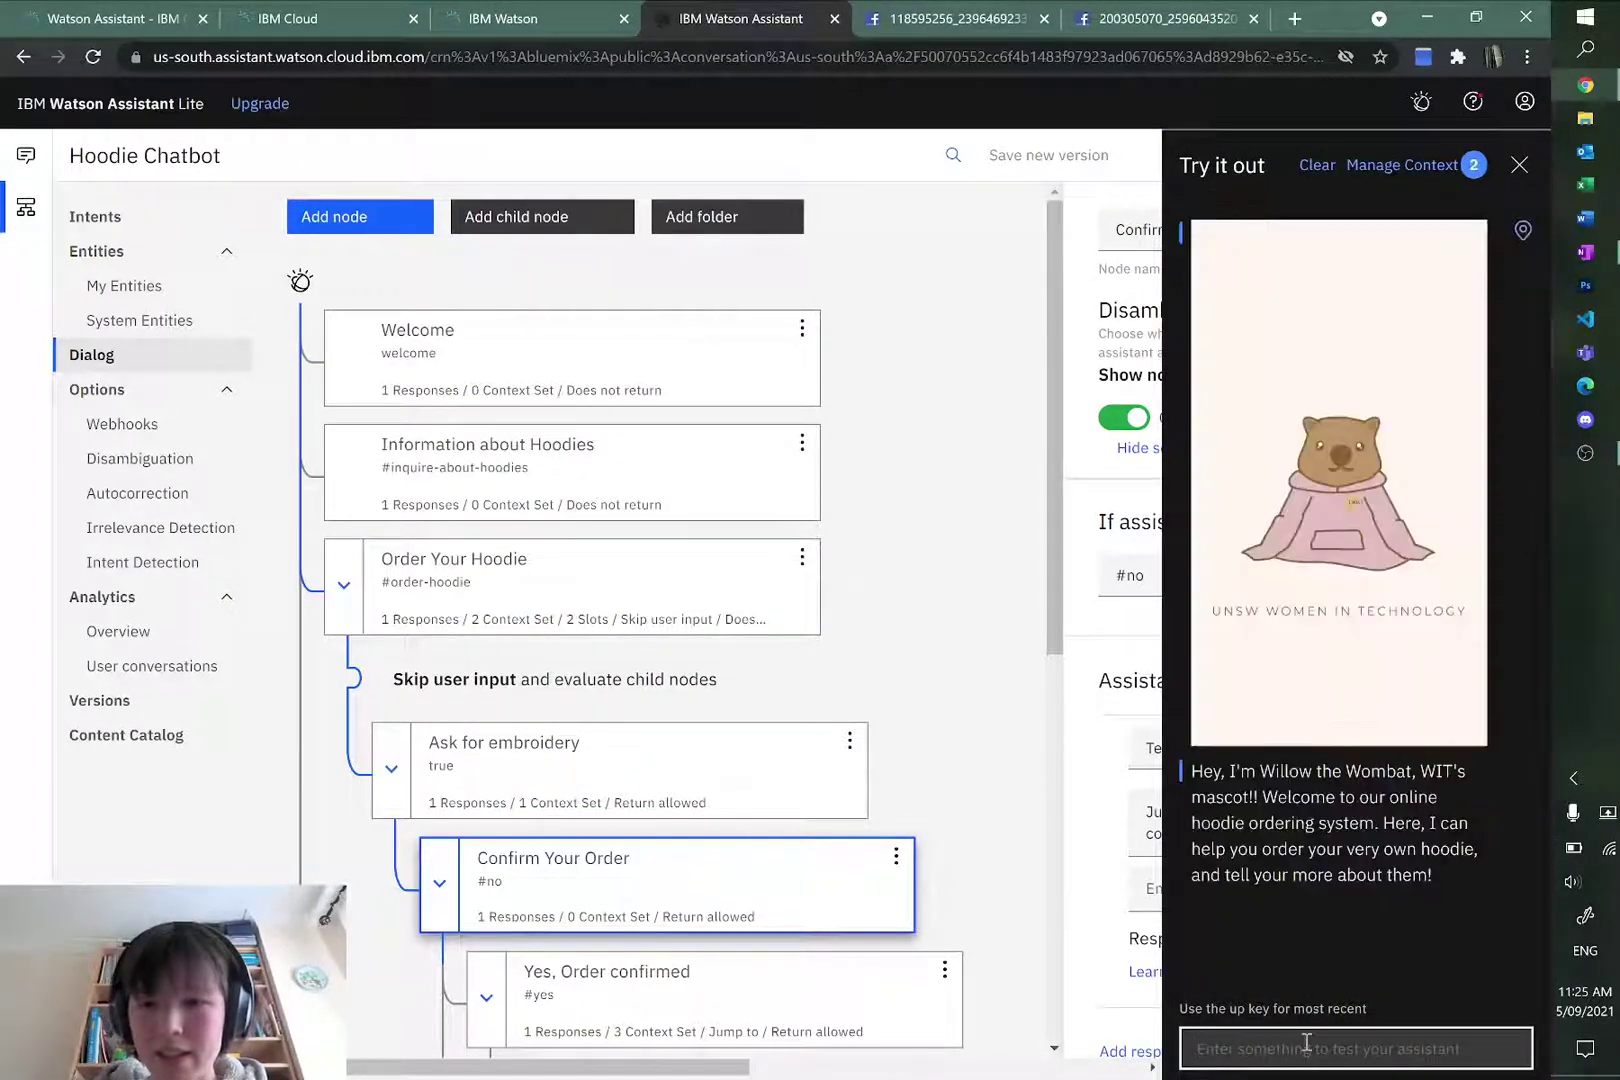
{"action": "left_click", "coordinate": [1306, 1042]}
{"action": "type", "text": "r"}
{"action": "type", "text": "rder blue XS hoodie"}
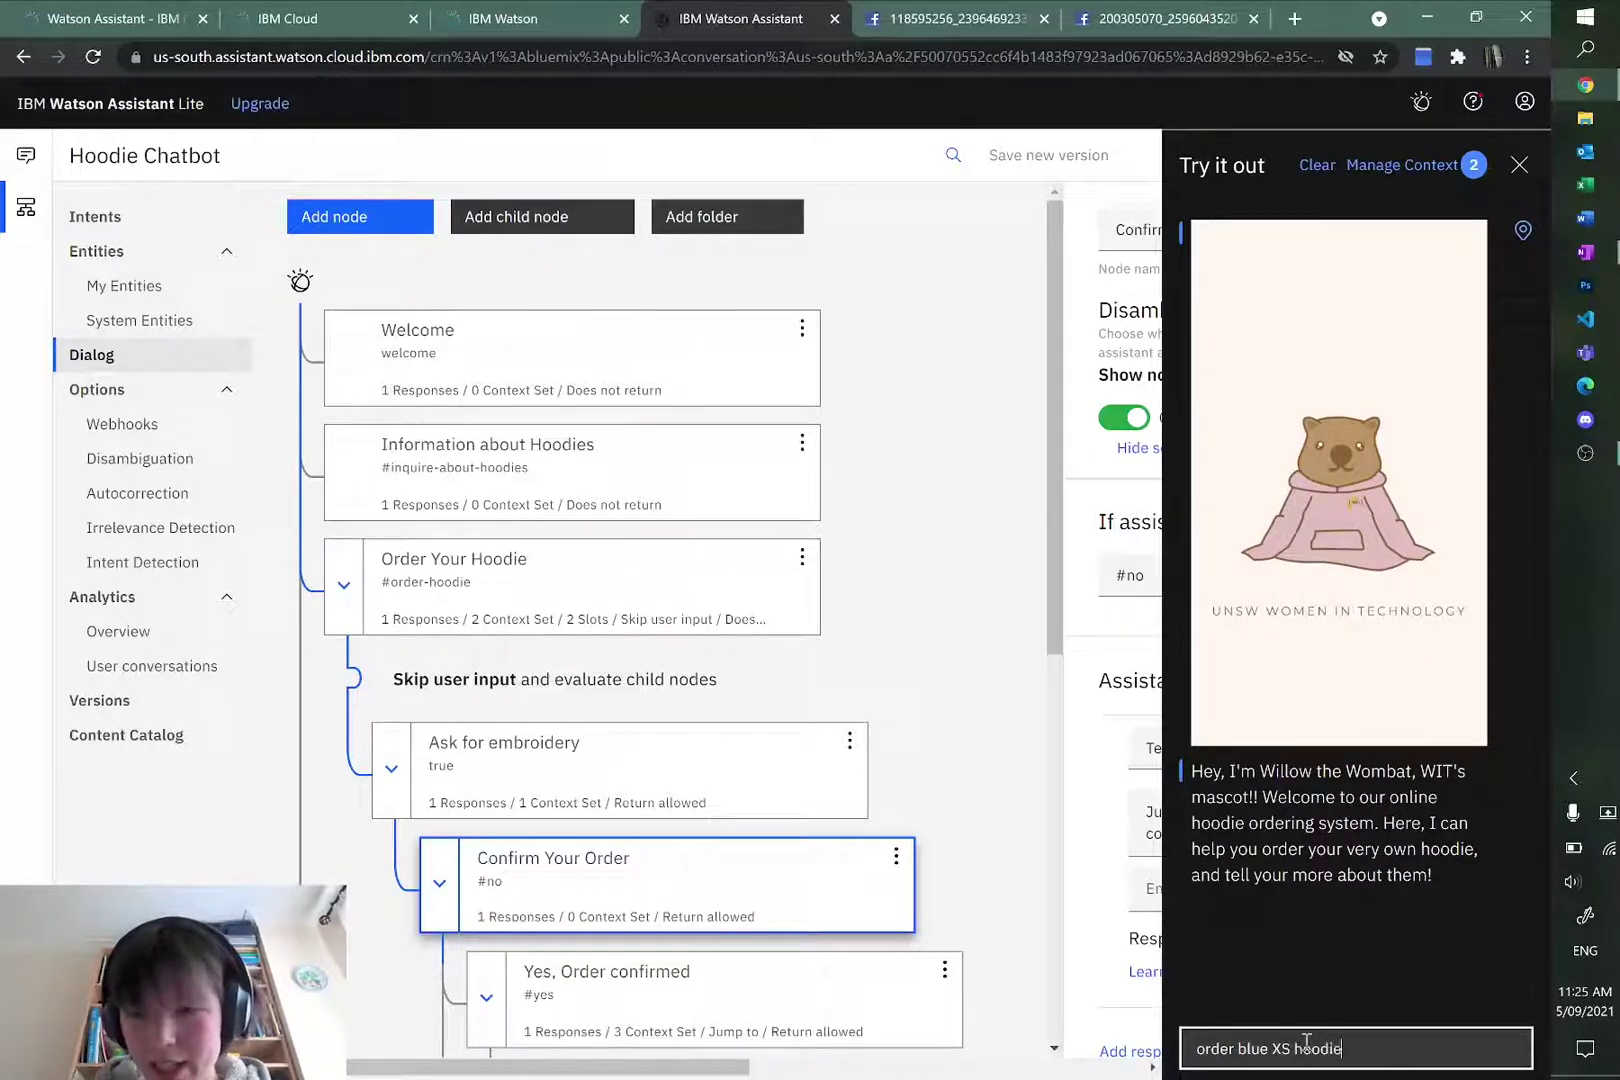
{"action": "key", "text": "Return"}
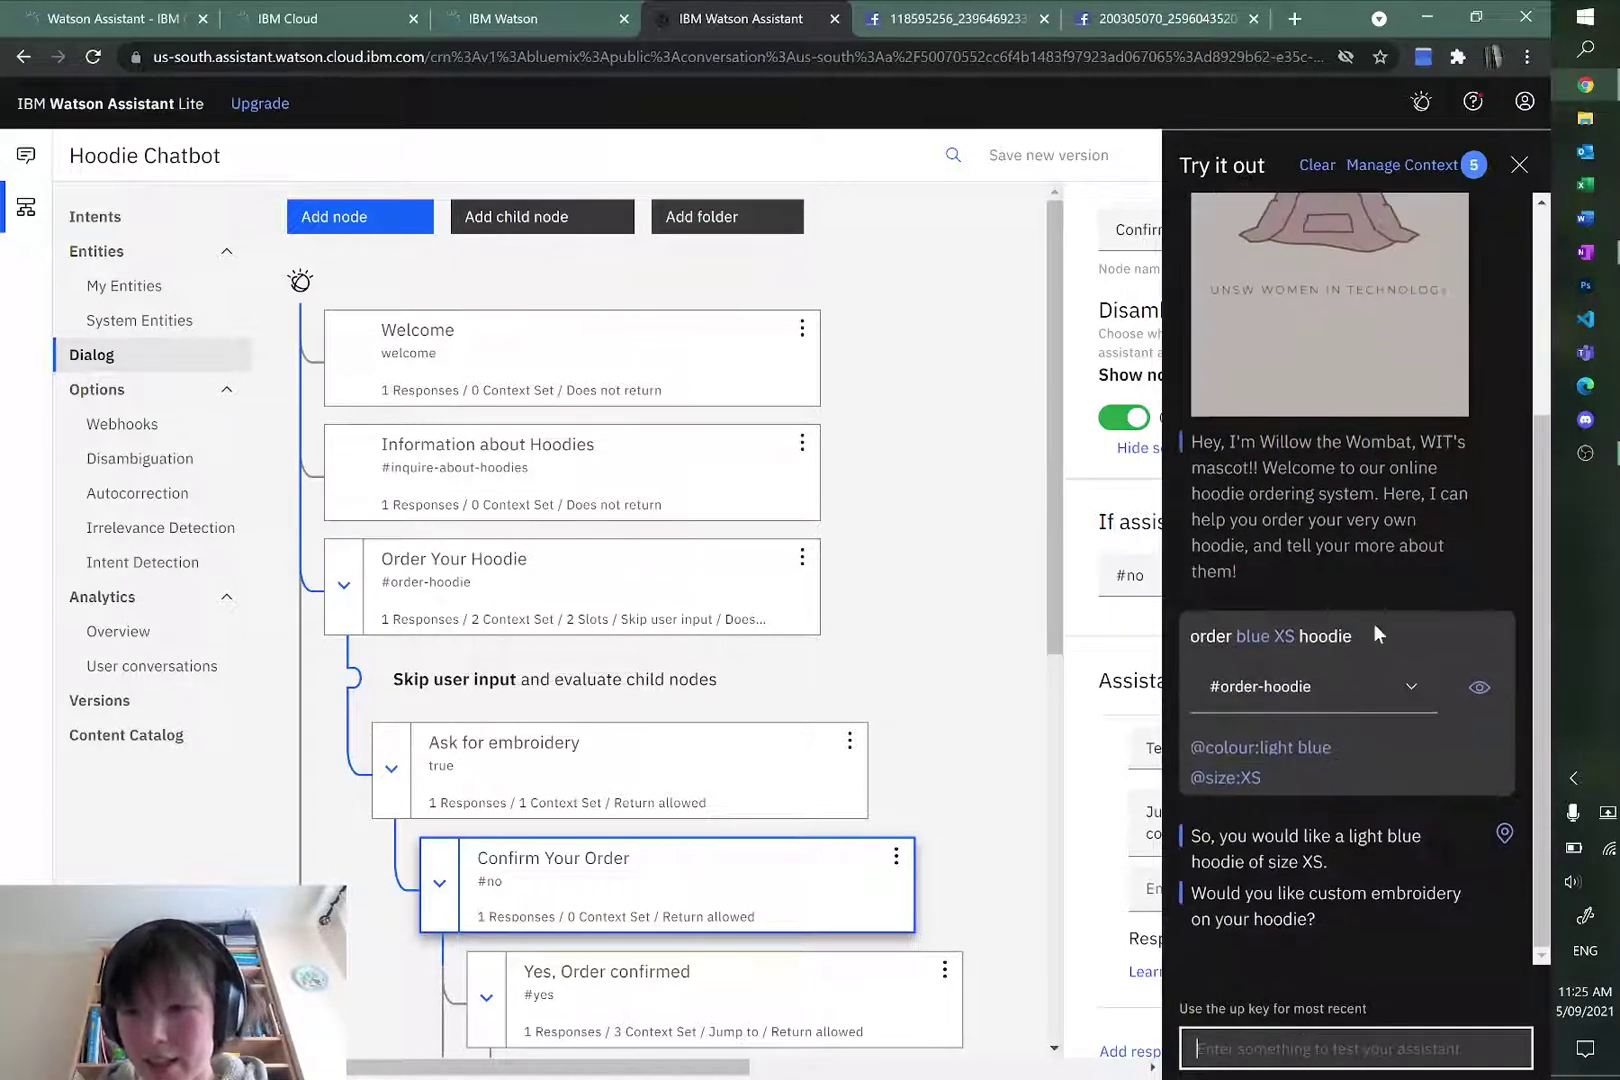
Step: Reply no to embroidery, no to the order, then yes to re-enter details
{"action": "type", "text": "no"}
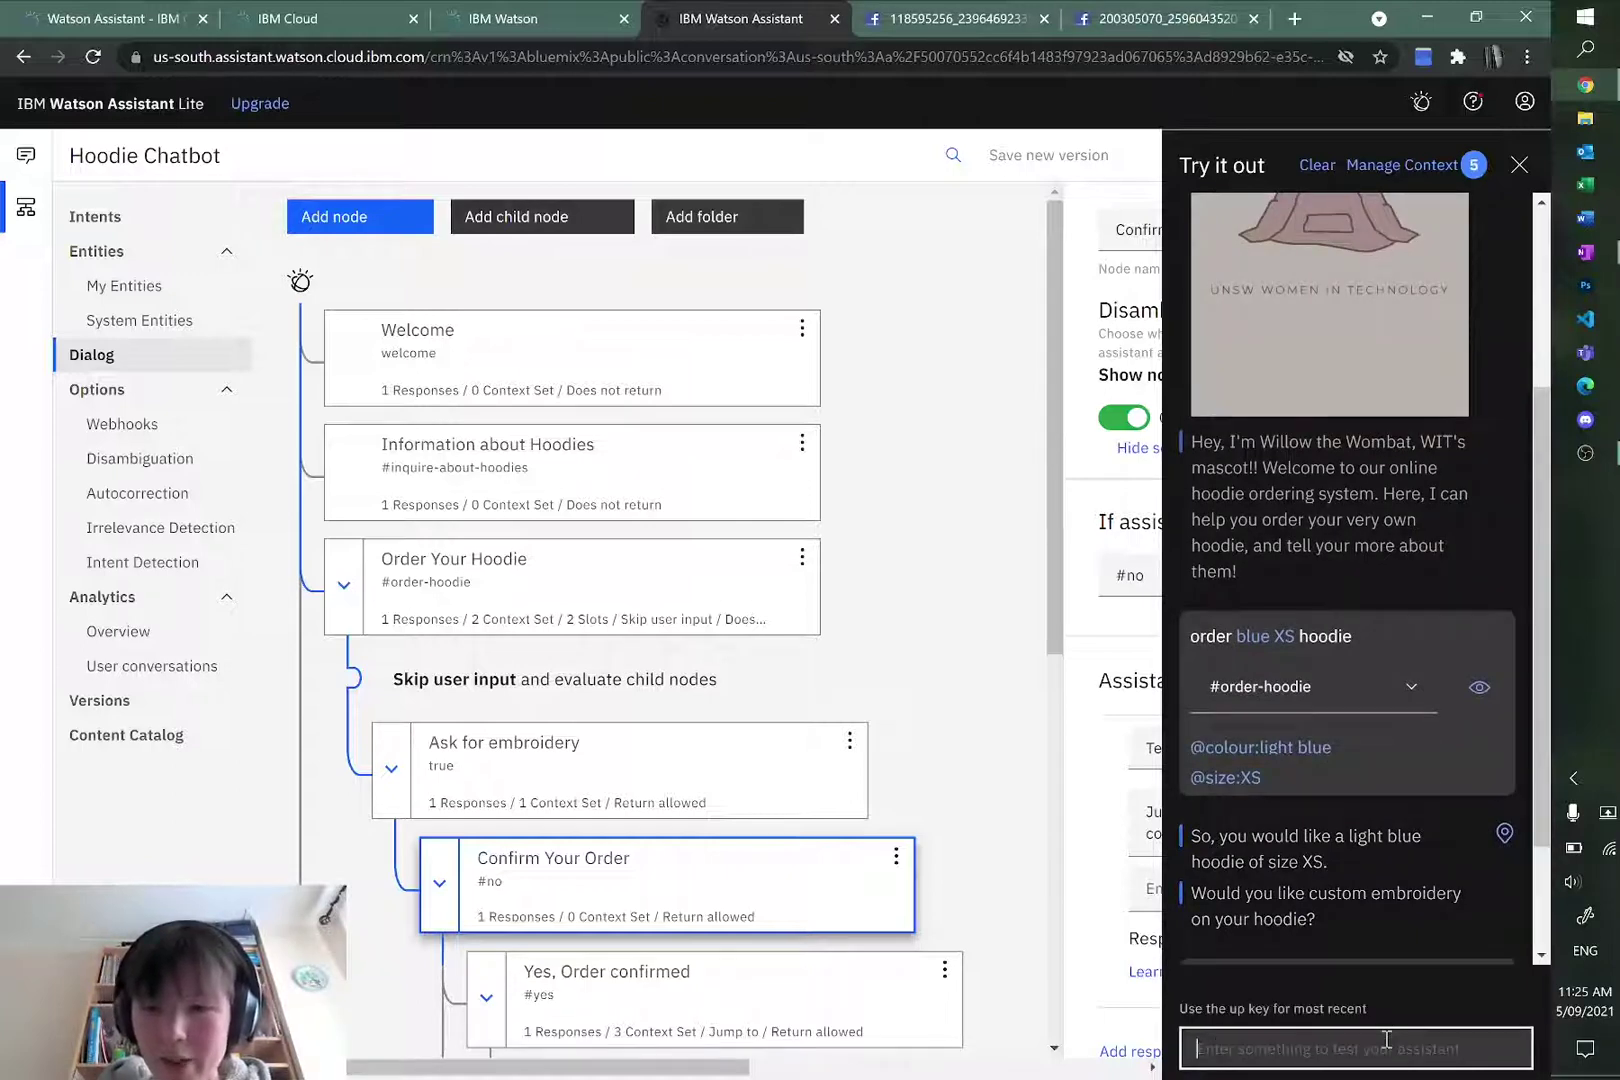
{"action": "key", "text": "Return"}
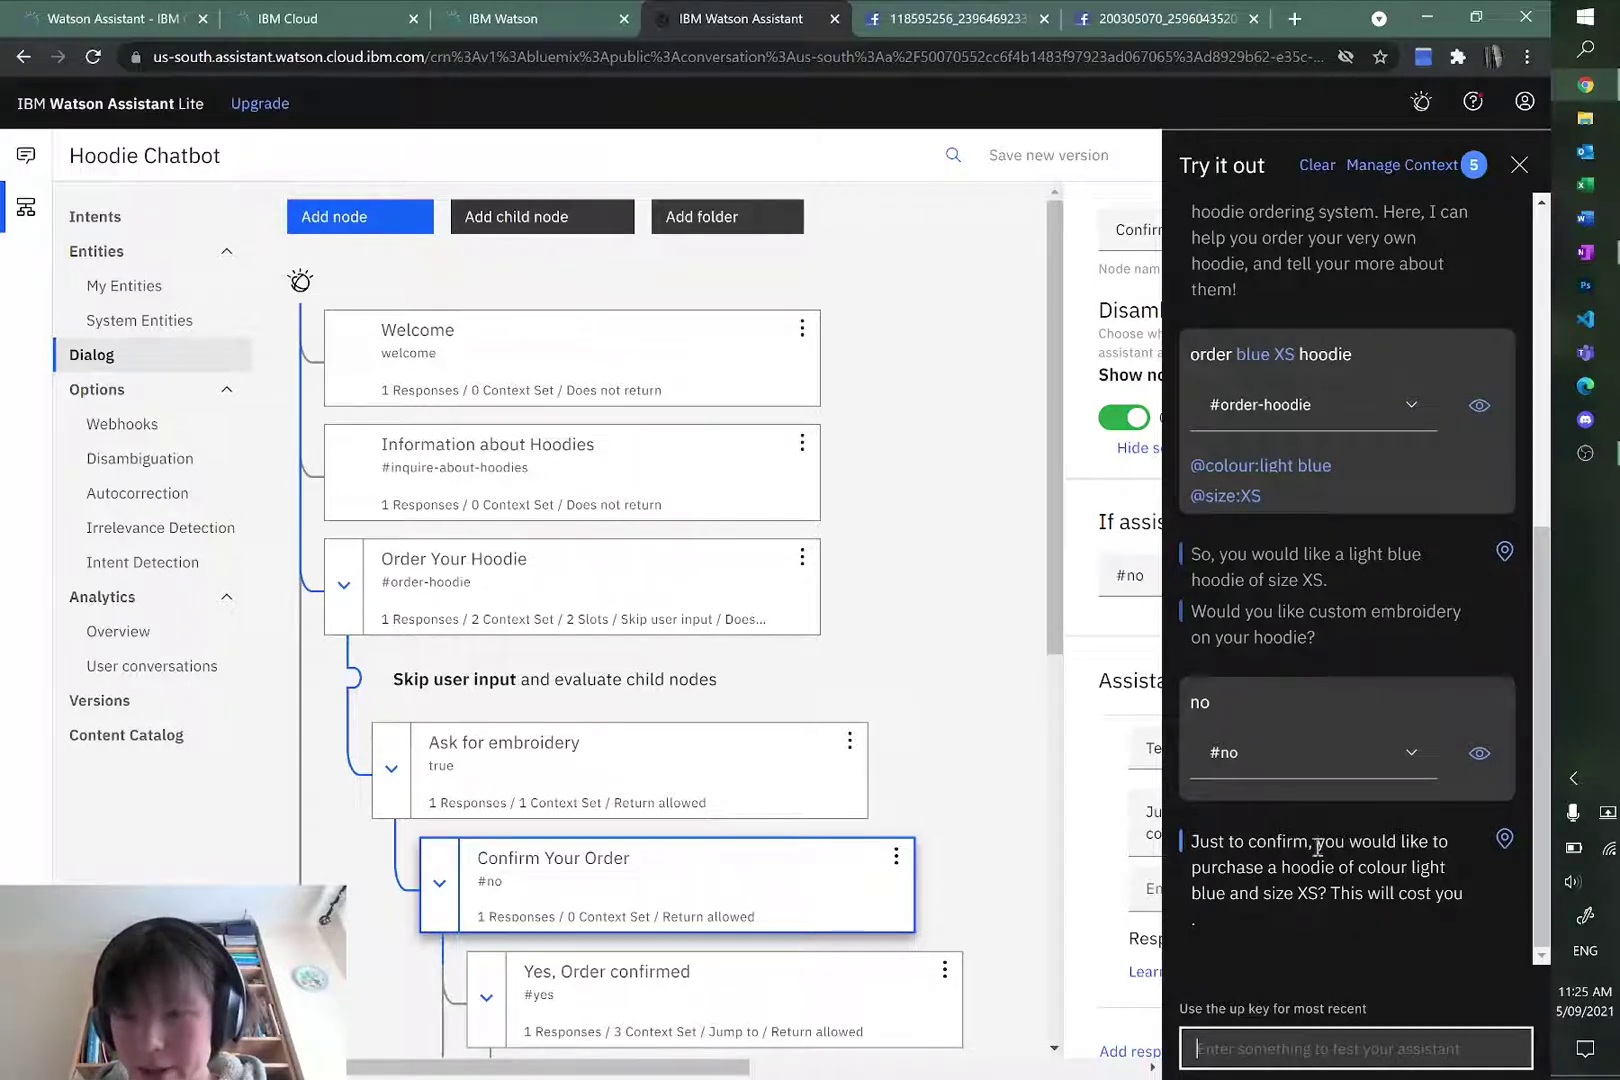
{"action": "type", "text": "no"}
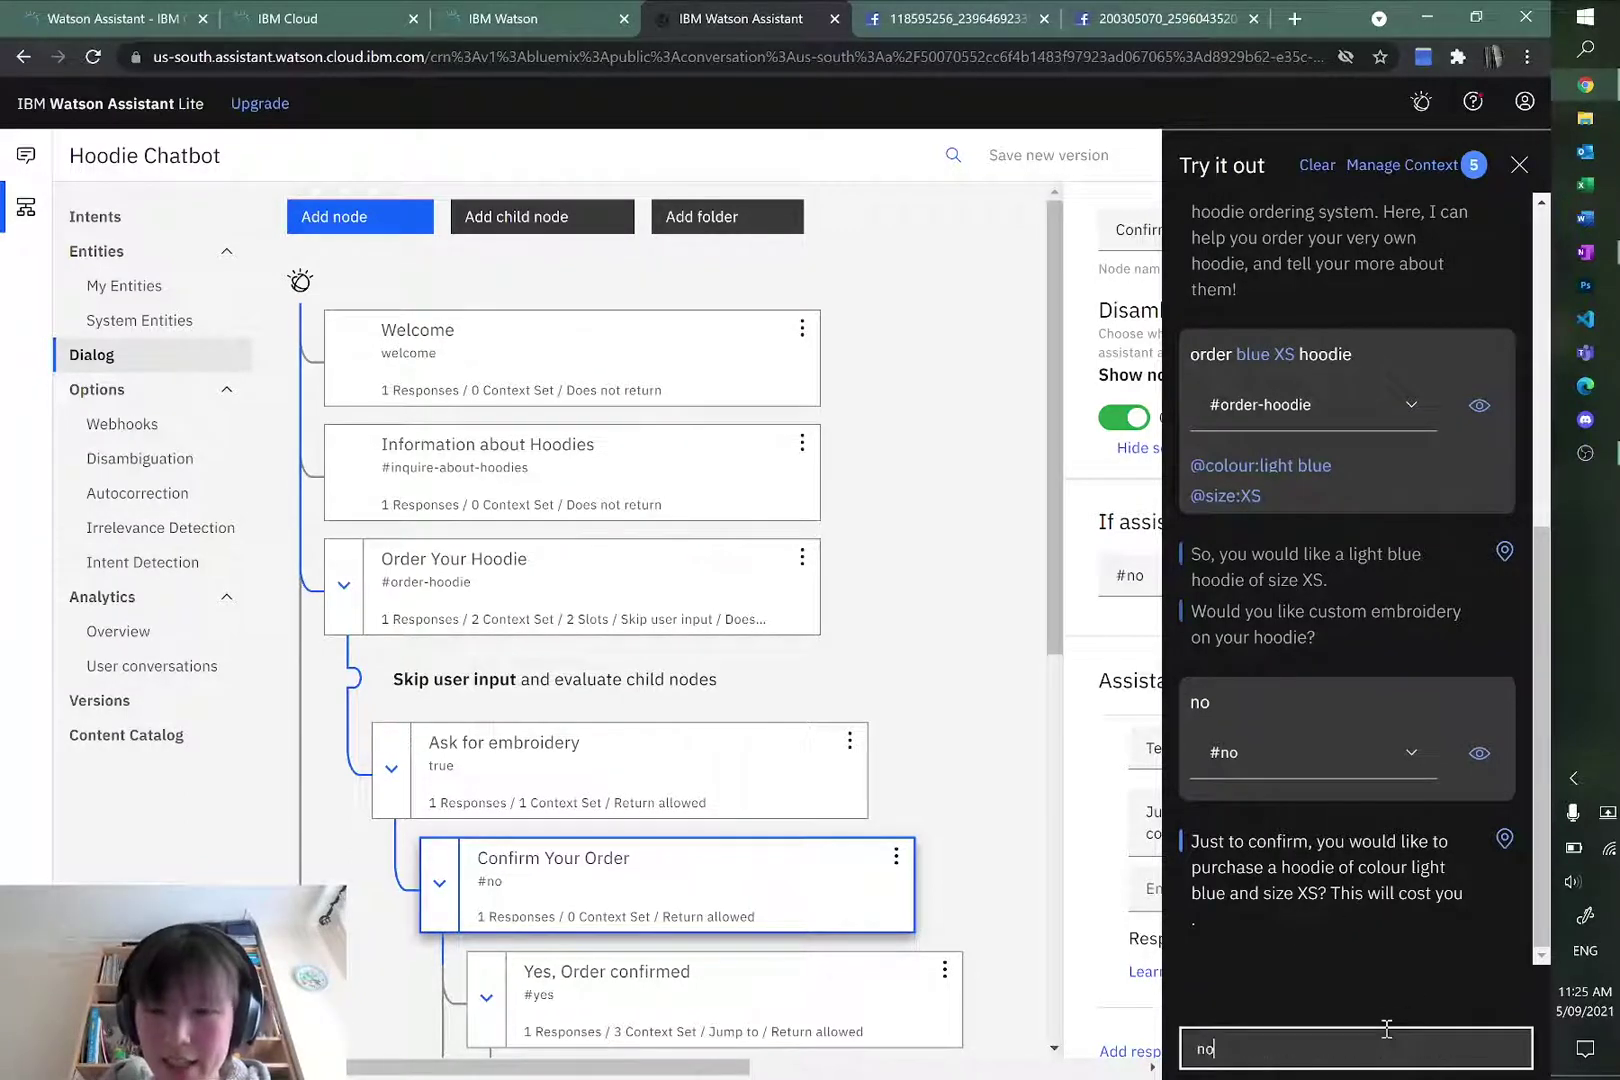
{"action": "key", "text": "Return"}
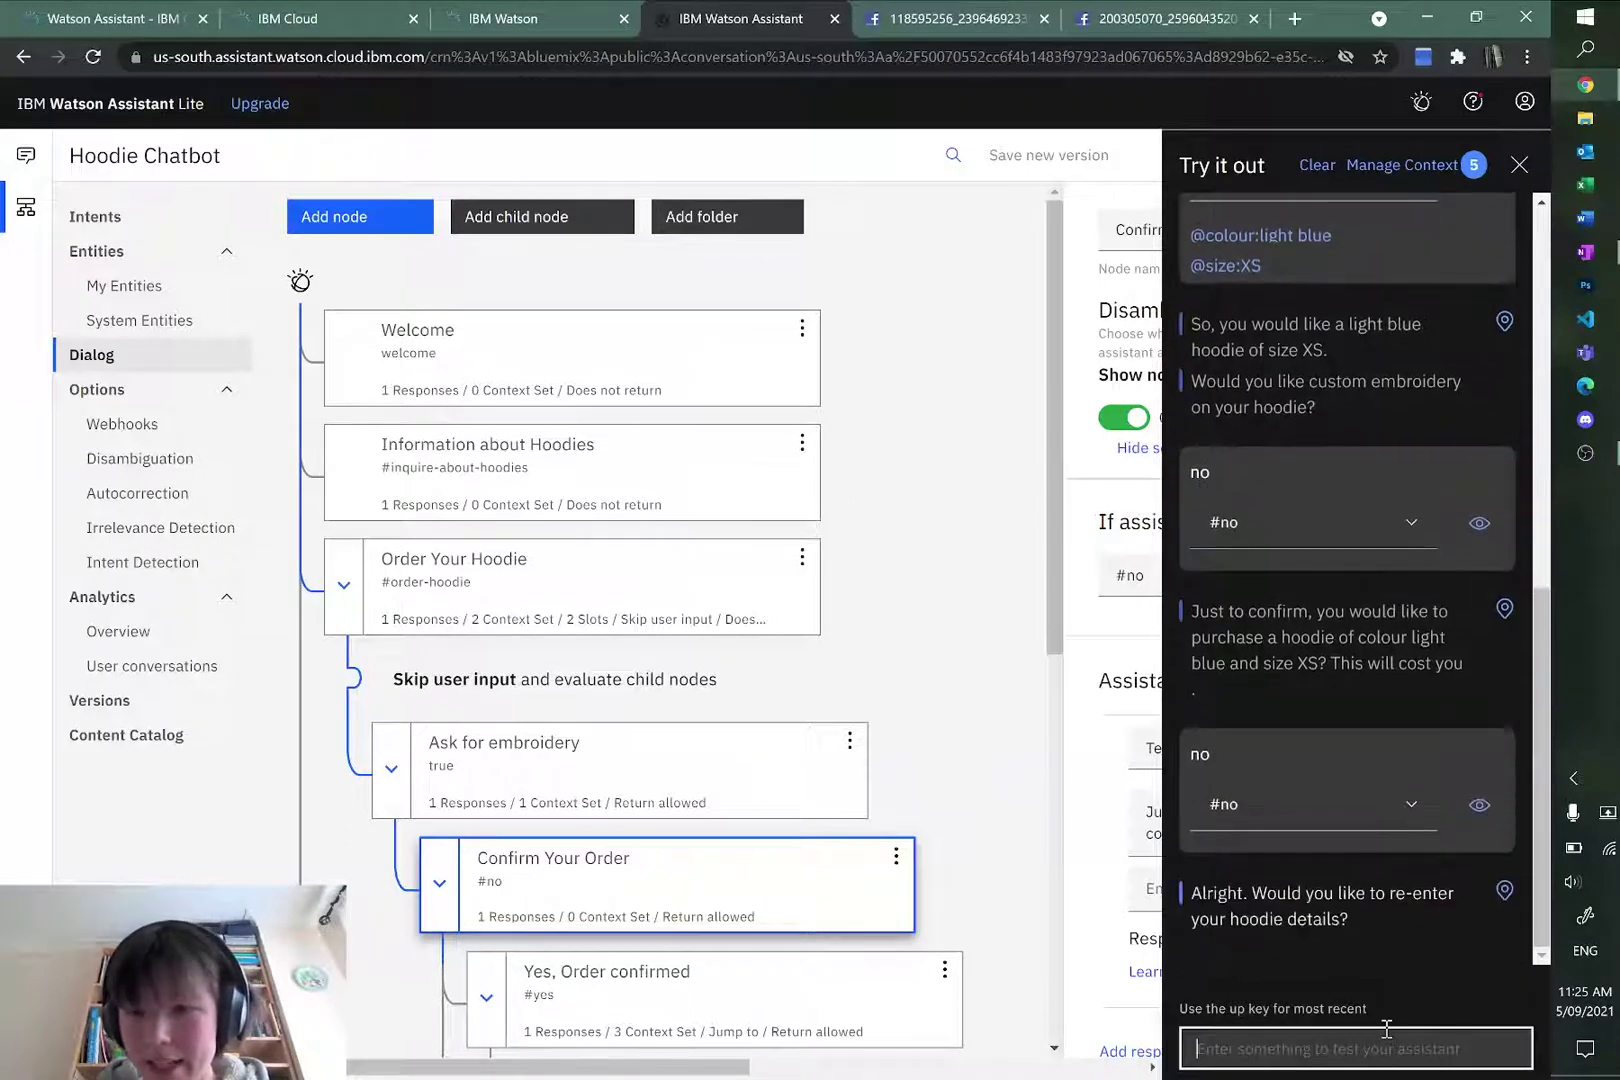
{"action": "type", "text": "yes"}
{"action": "key", "text": "Return"}
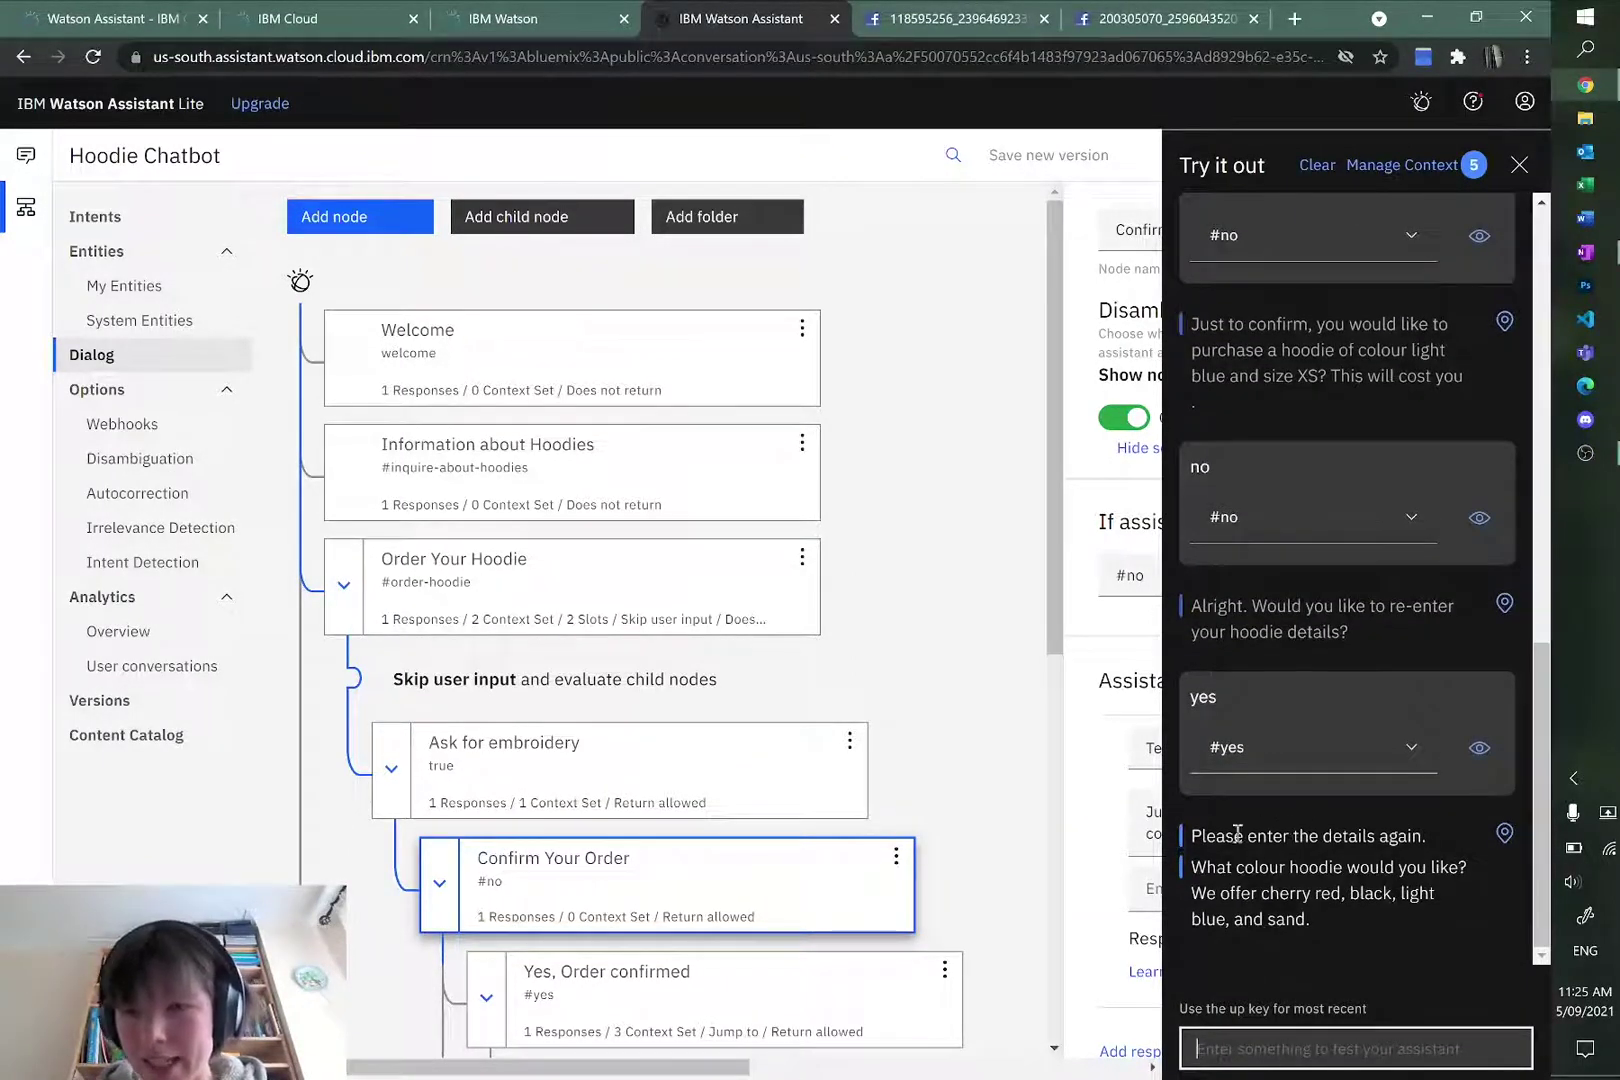
{"action": "left_click_drag", "start_coordinate": [1190, 835], "coordinate": [1452, 835]}
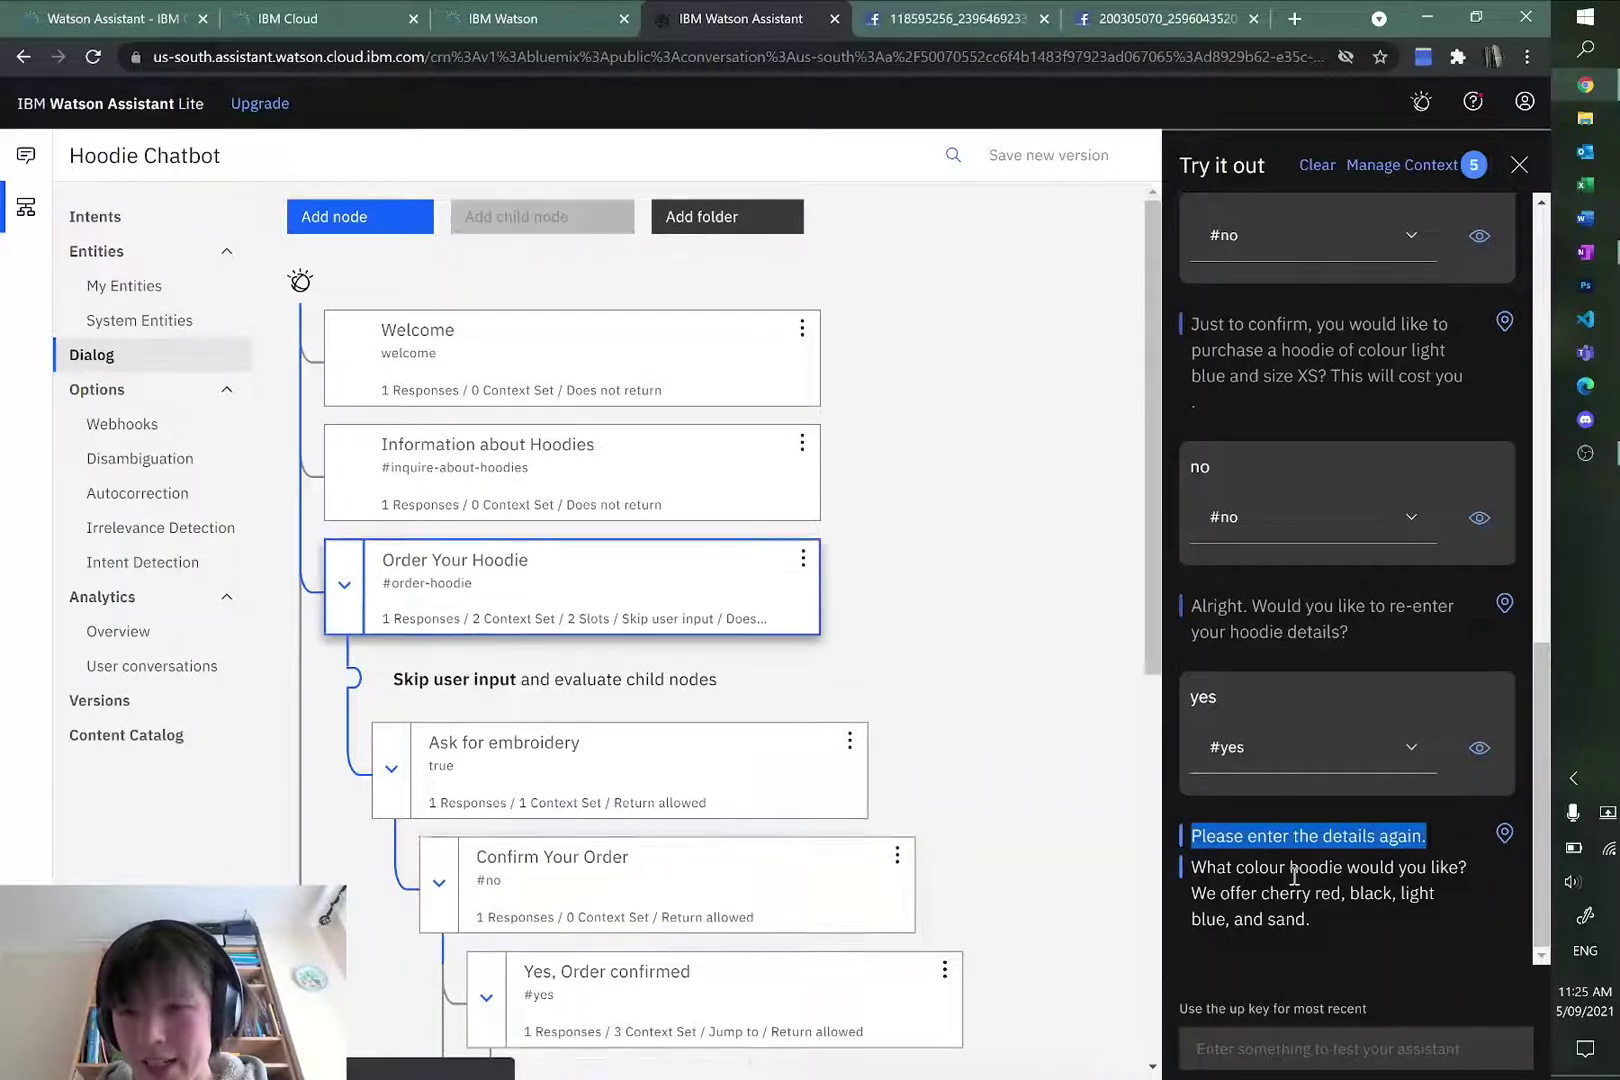
{"action": "left_click_drag", "start_coordinate": [1245, 868], "coordinate": [1355, 906]}
Step: In the test chat, order a black XL hoodie, decline embroidery and confirm with yes
{"action": "left_click", "coordinate": [1348, 902]}
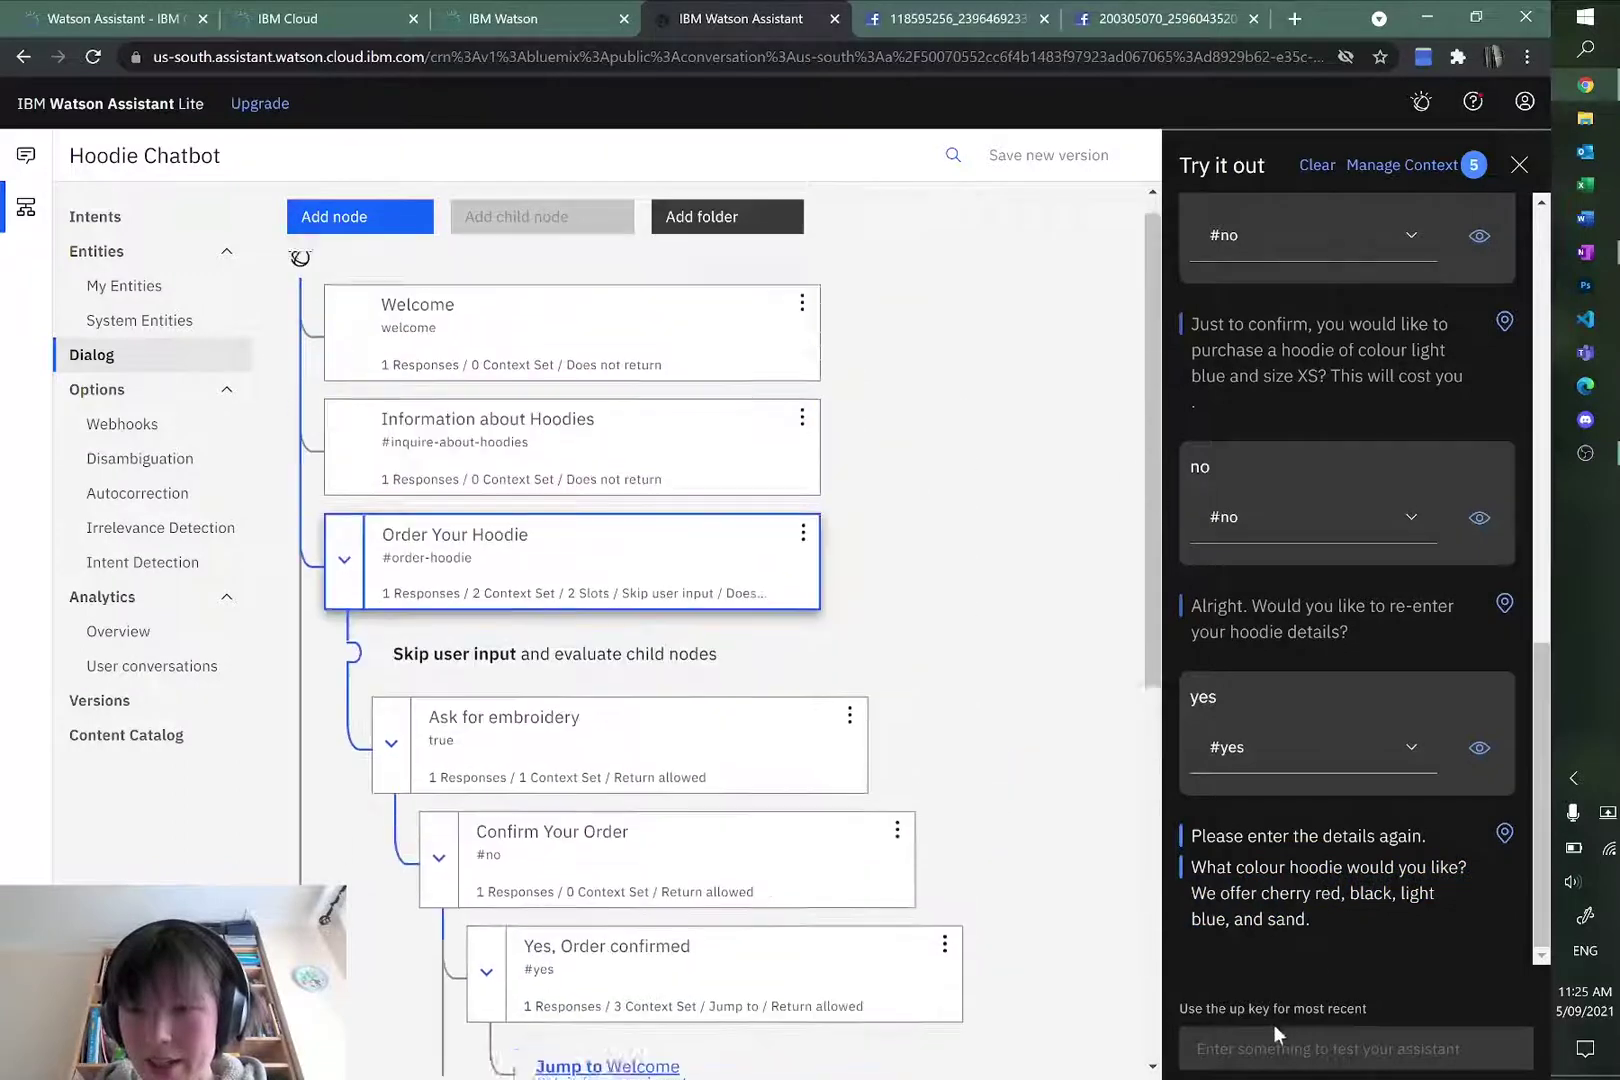
{"action": "left_click", "coordinate": [1300, 1045]}
{"action": "type", "text": "b"}
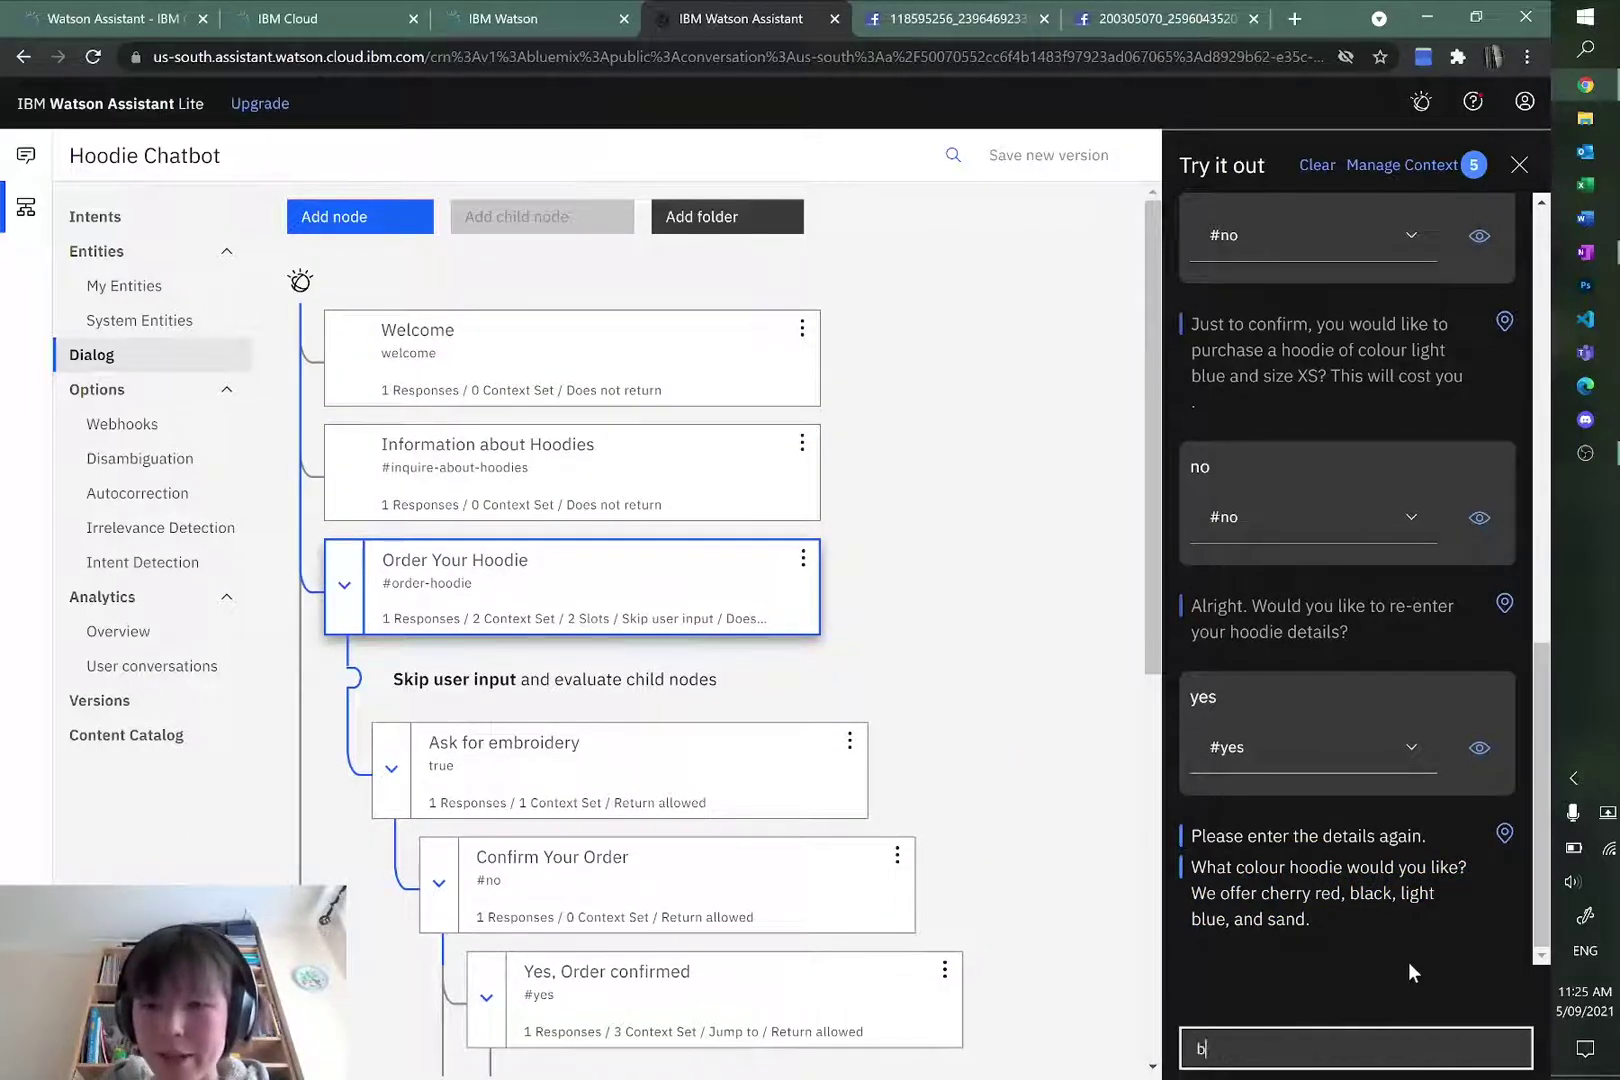
{"action": "type", "text": "lack"}
{"action": "key", "text": "Return"}
{"action": "type", "text": "XL"}
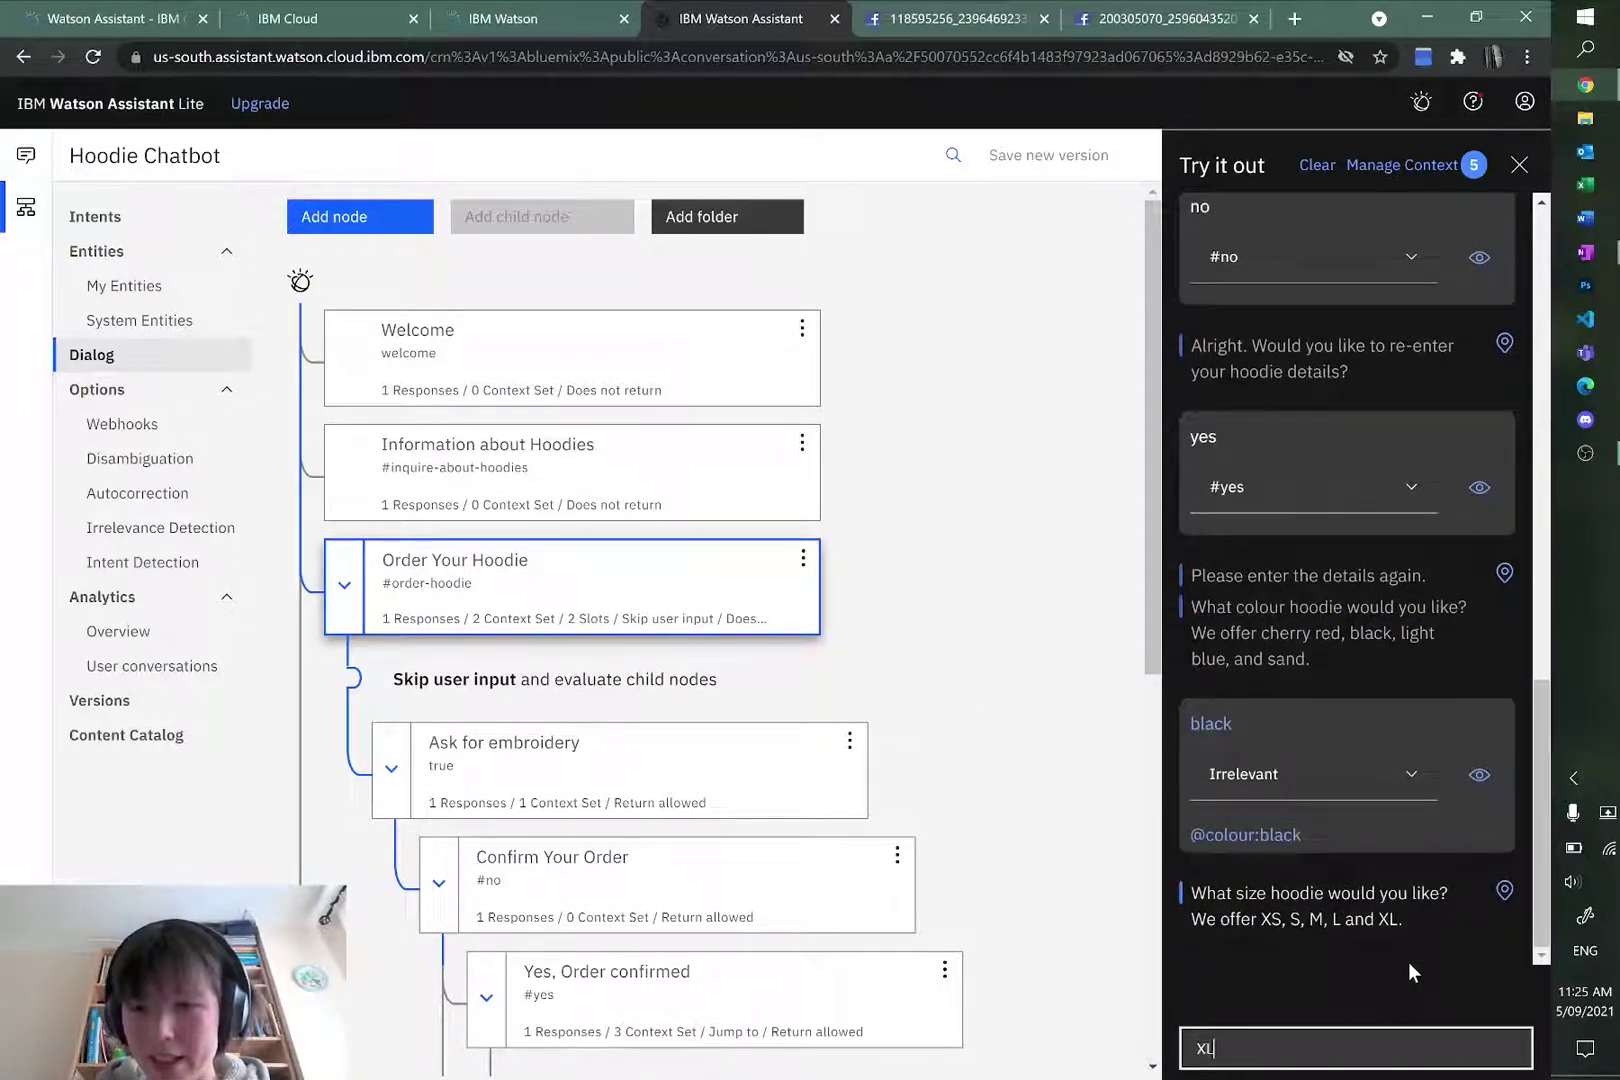
{"action": "key", "text": "Return"}
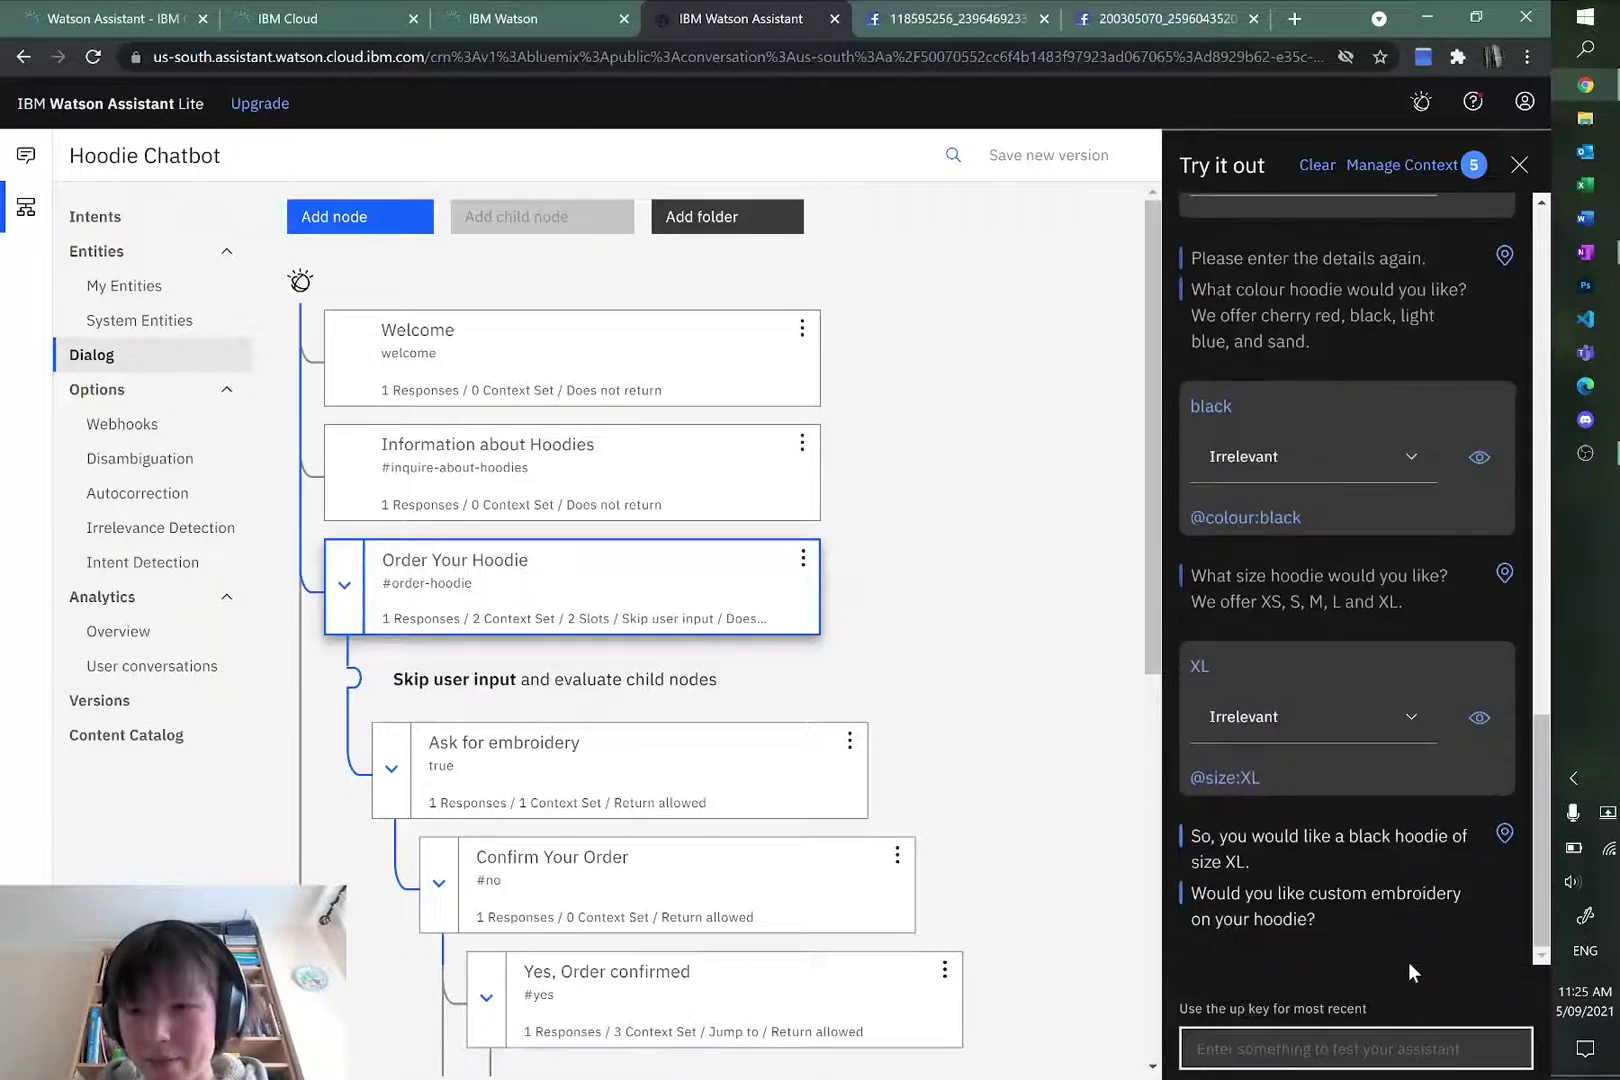
{"action": "type", "text": "no"}
{"action": "key", "text": "Return"}
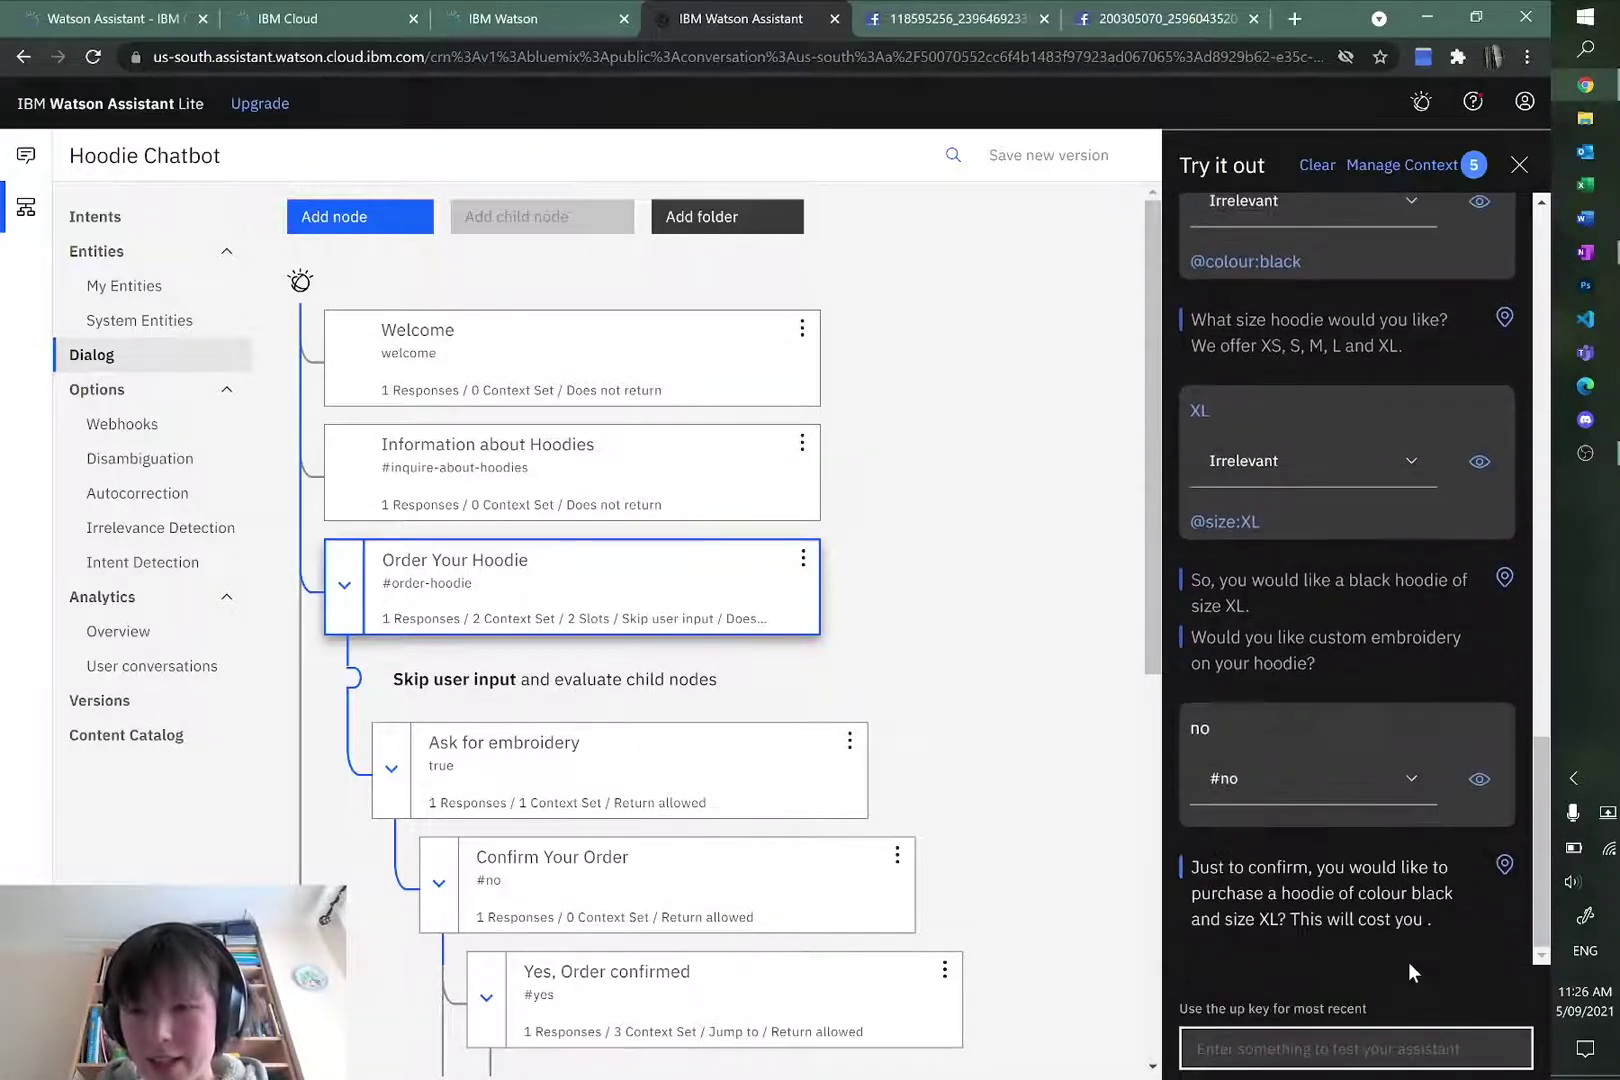
{"action": "type", "text": "yes"}
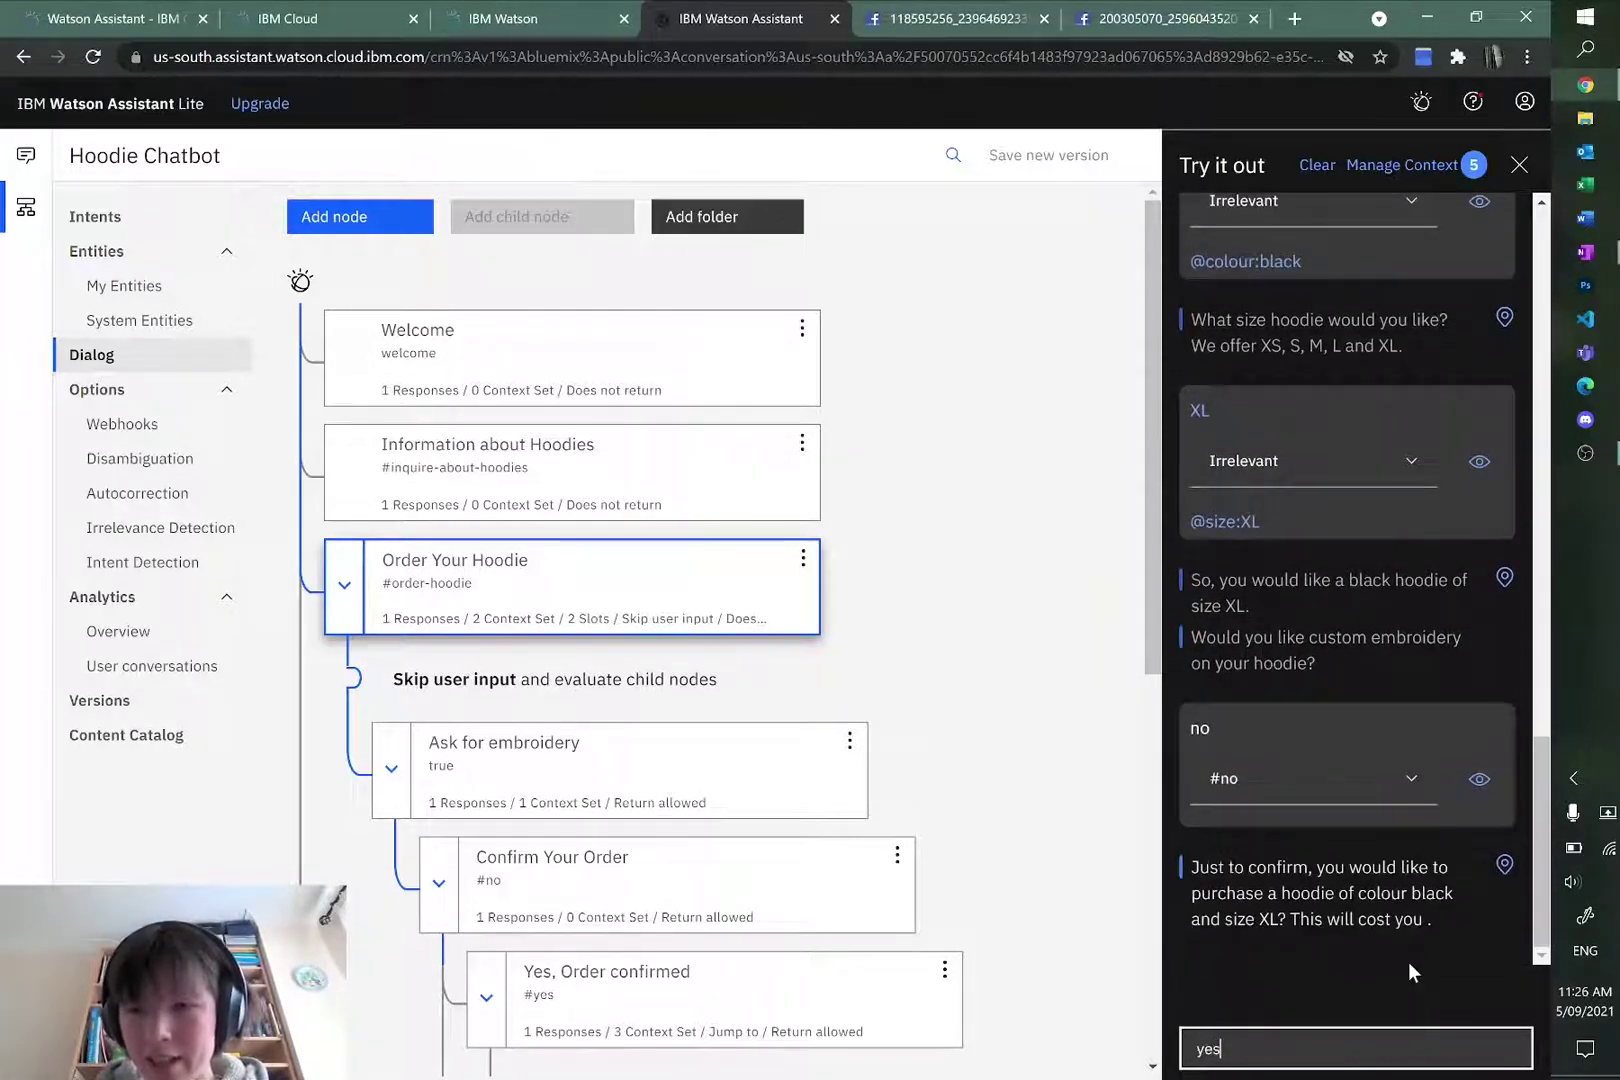
{"action": "key", "text": "Return"}
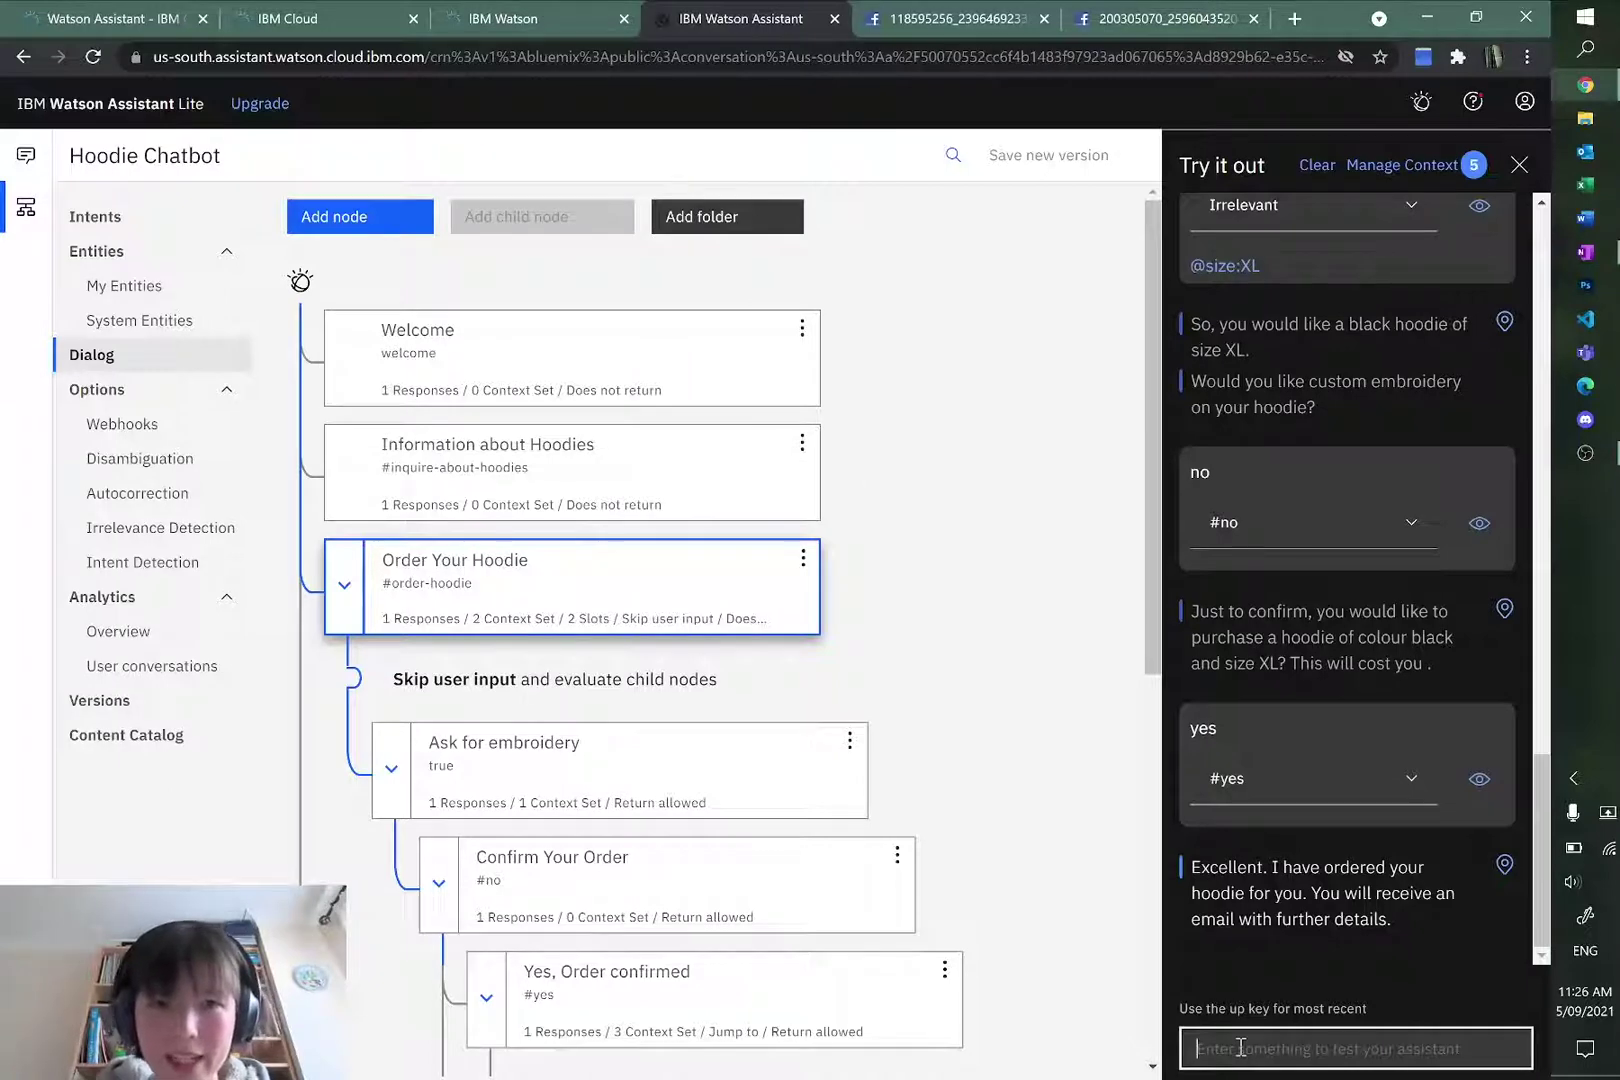
Step: Ask the bot what kinds of hoodies there are, then close the test chat
{"action": "type", "text": "what kidns"}
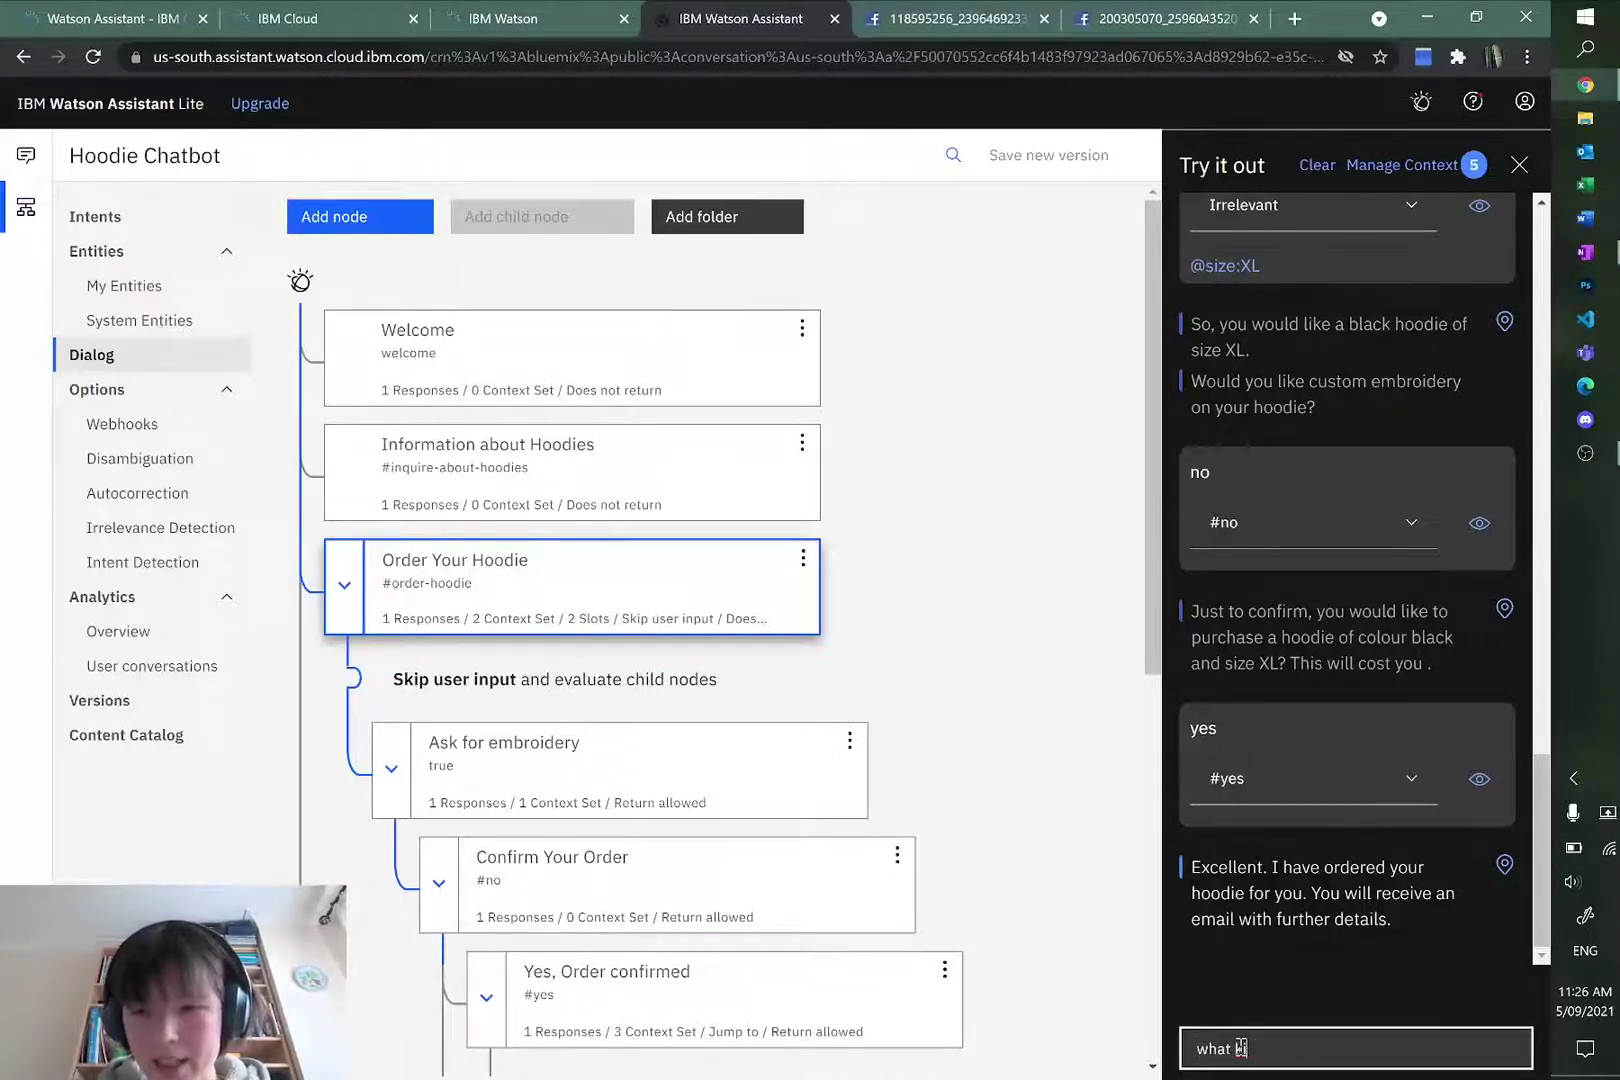
{"action": "type", "text": " of hoodies are there"}
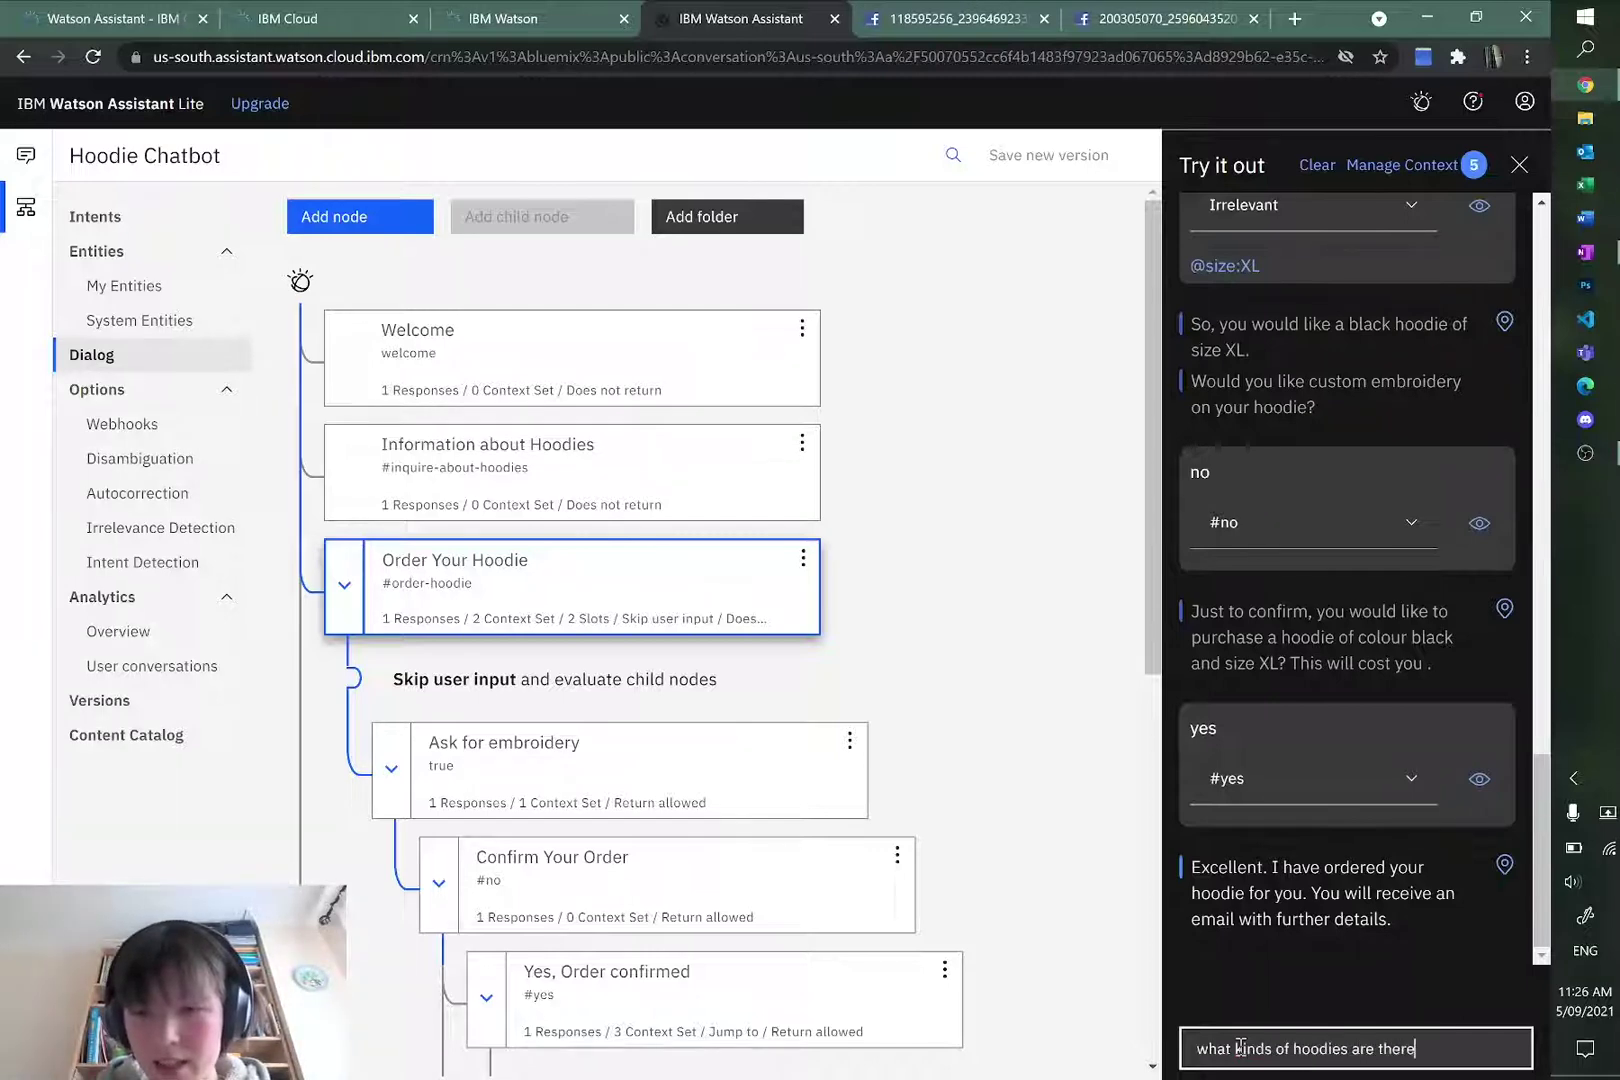
{"action": "key", "text": "Return"}
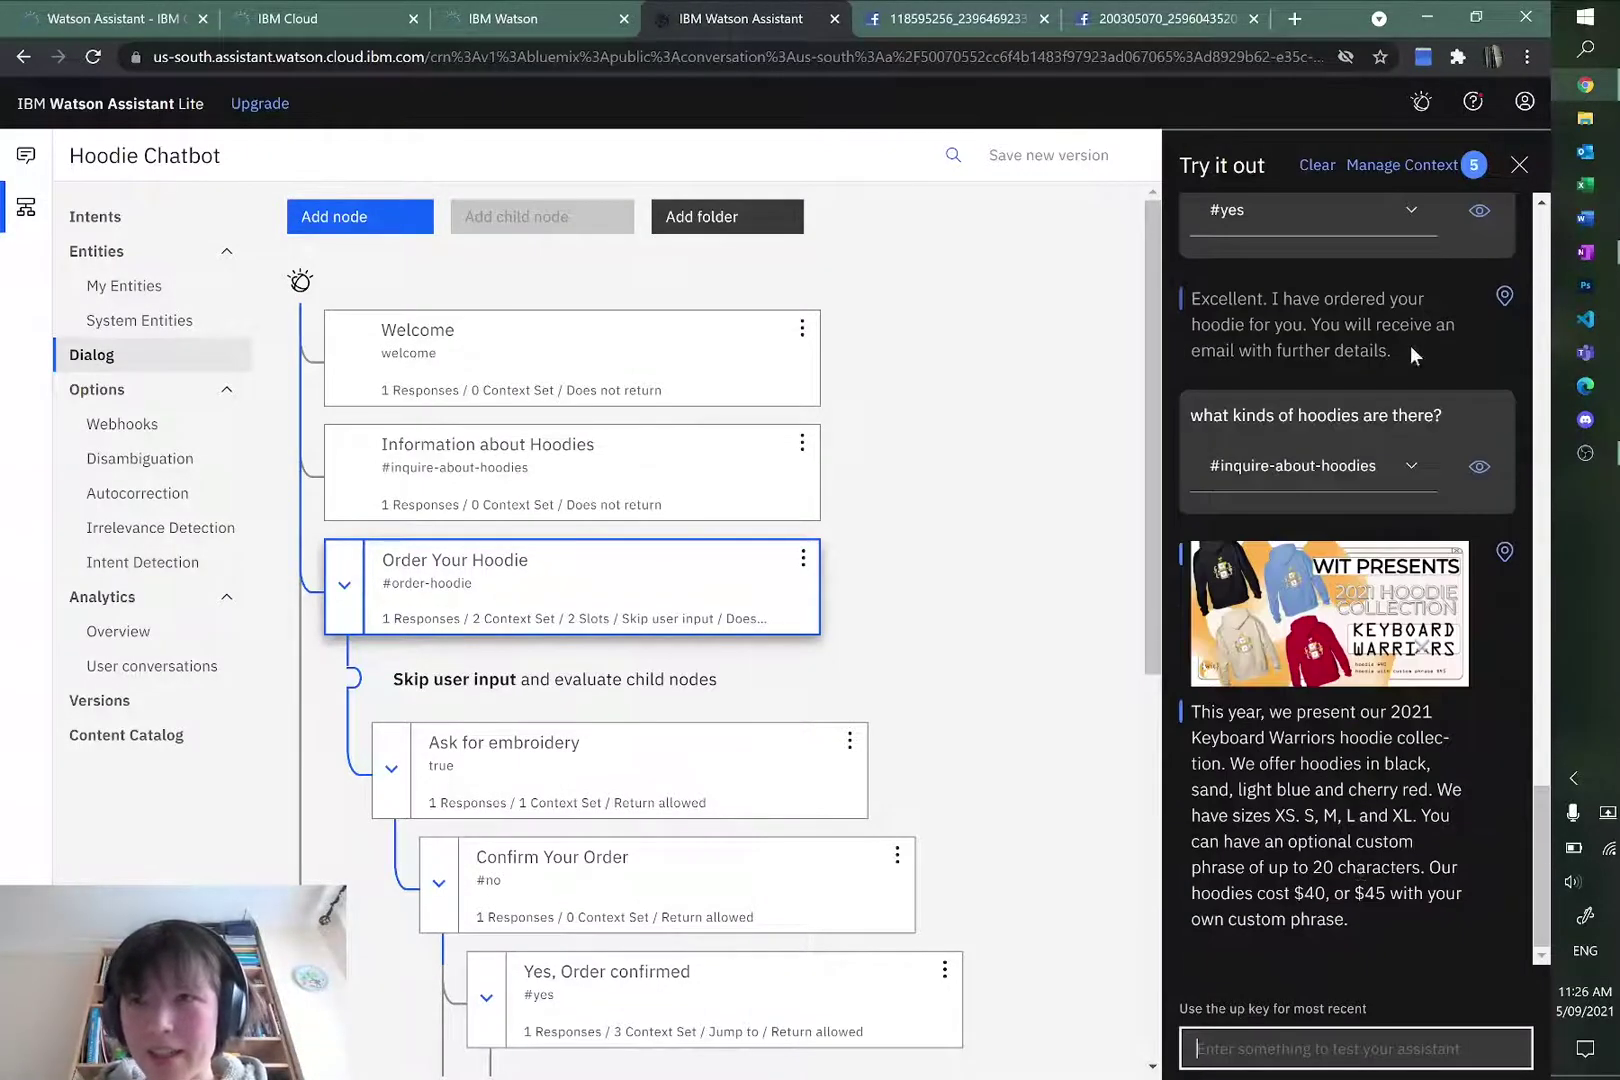
{"action": "left_click", "coordinate": [1516, 165]}
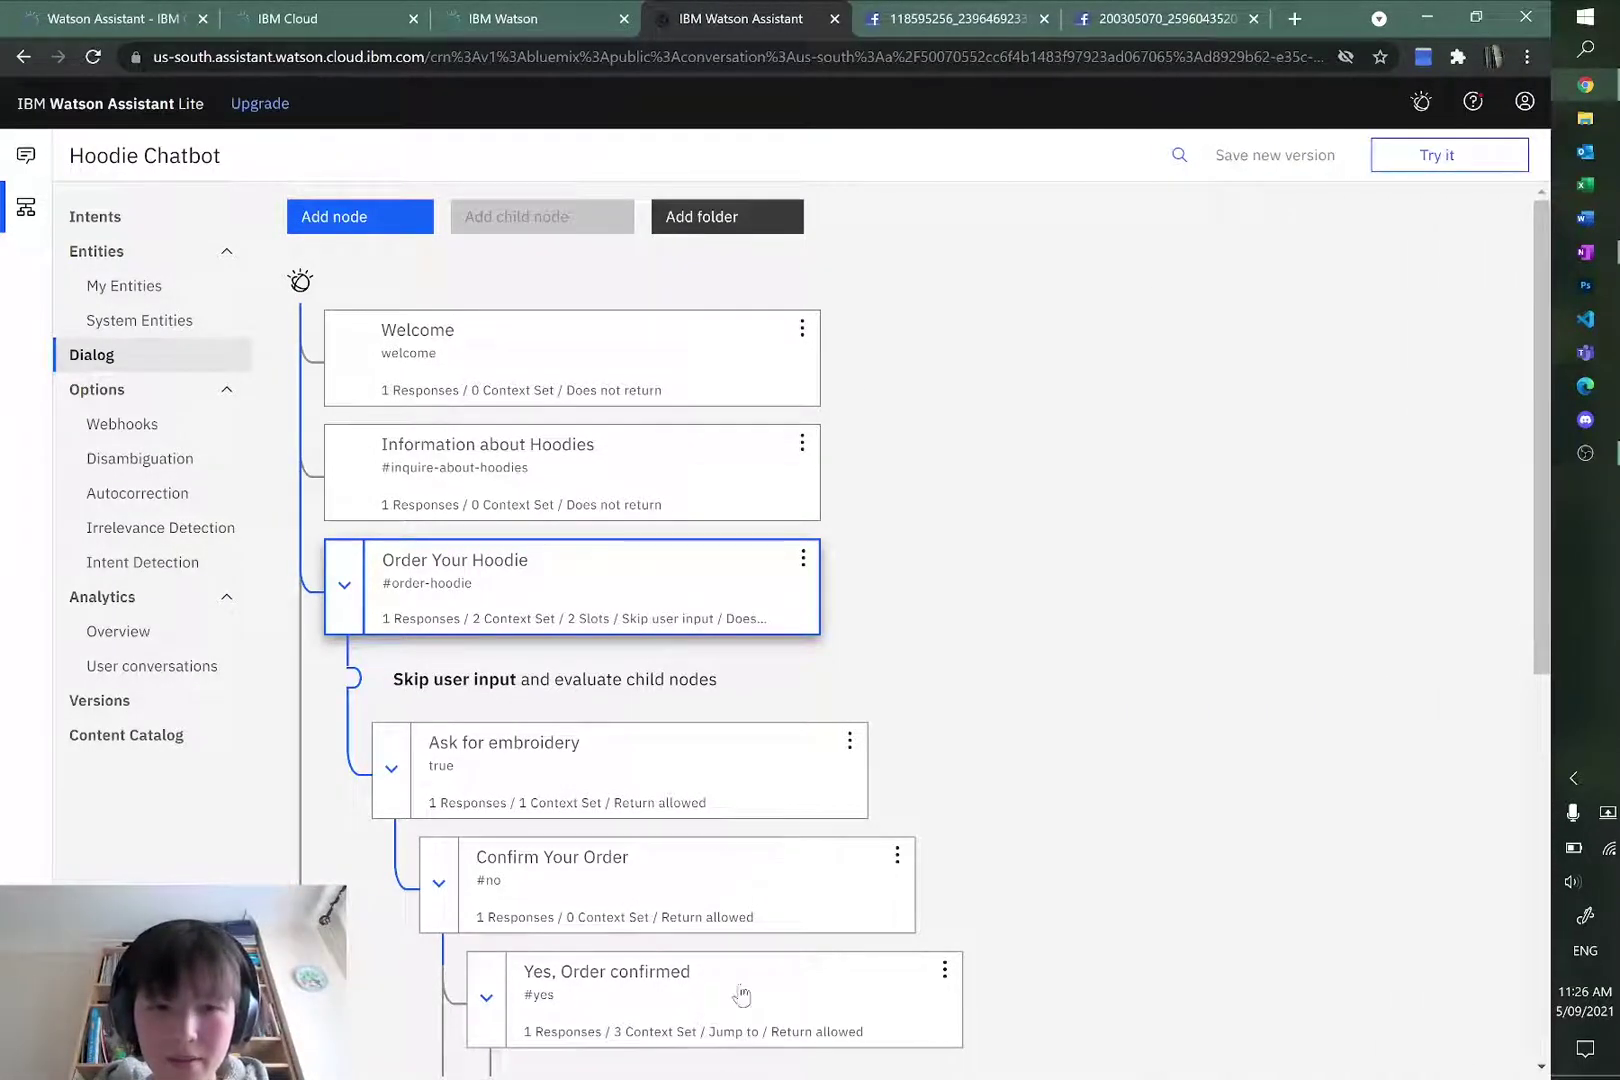
Step: Add a full stop after $price at the end of the Confirm Your Order reply
{"action": "scroll", "coordinate": [698, 636], "scroll_direction": "down", "scroll_amount": 1}
{"action": "scroll", "coordinate": [698, 636], "scroll_direction": "down", "scroll_amount": 1}
{"action": "left_click", "coordinate": [600, 678]}
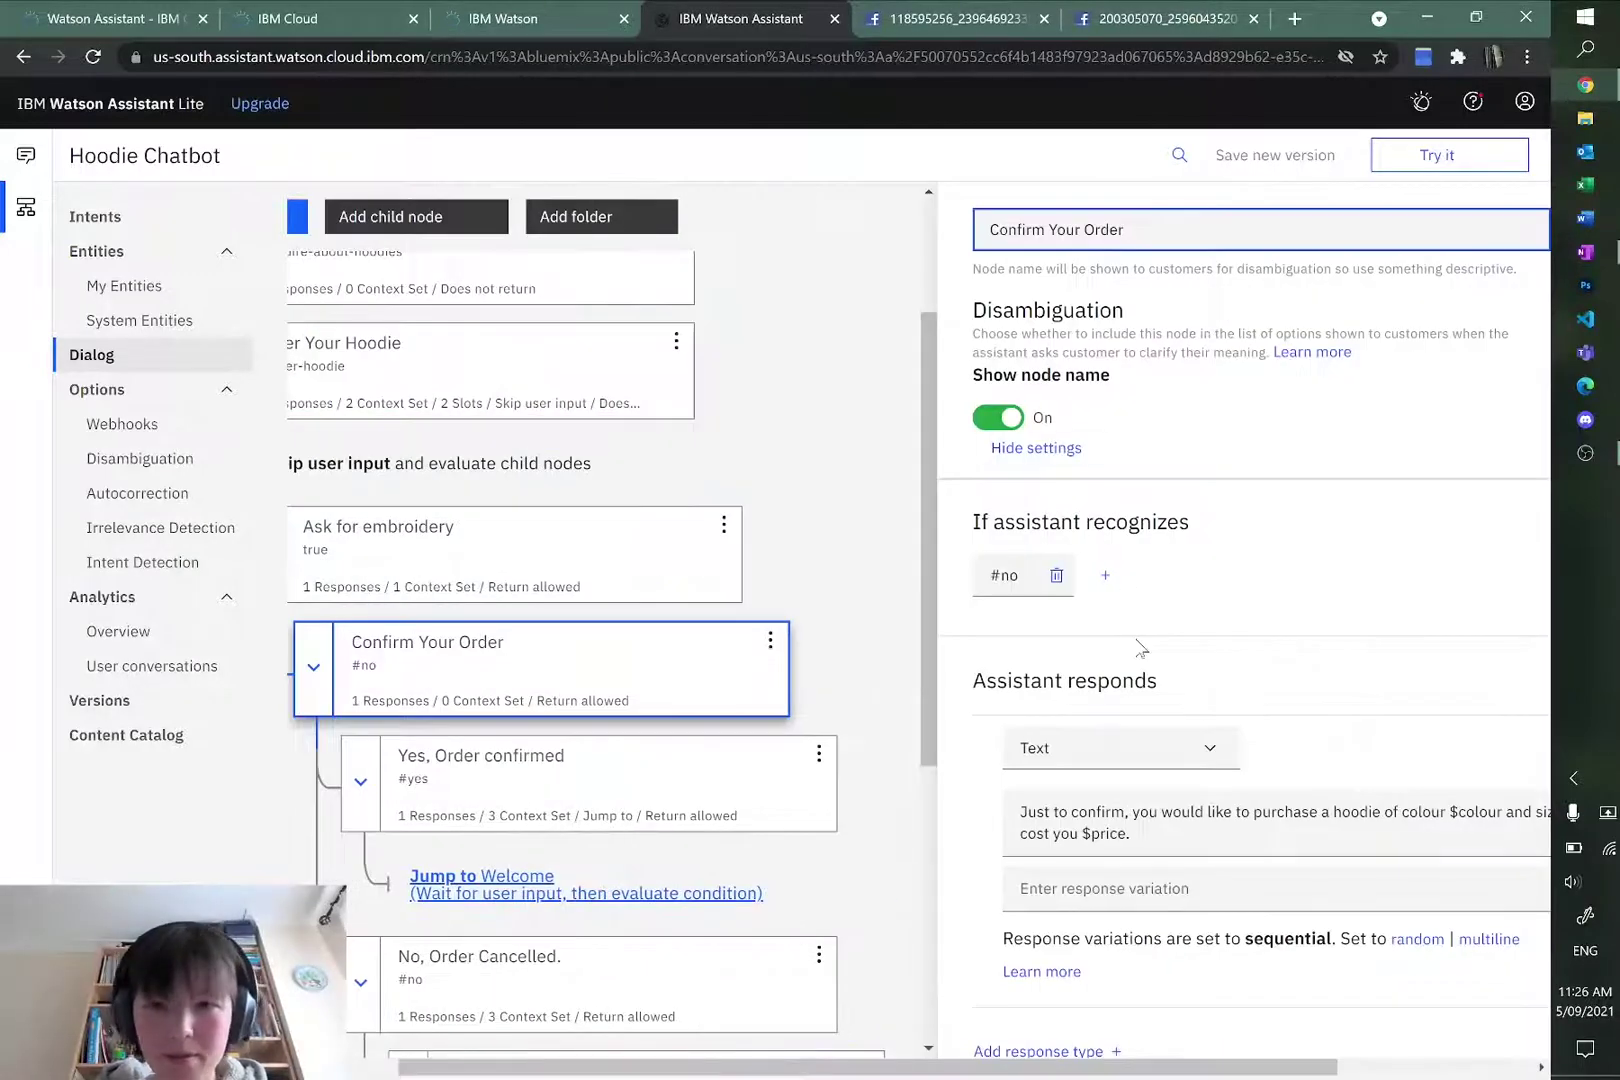
{"action": "left_click_drag", "start_coordinate": [887, 1068], "coordinate": [1081, 1068]}
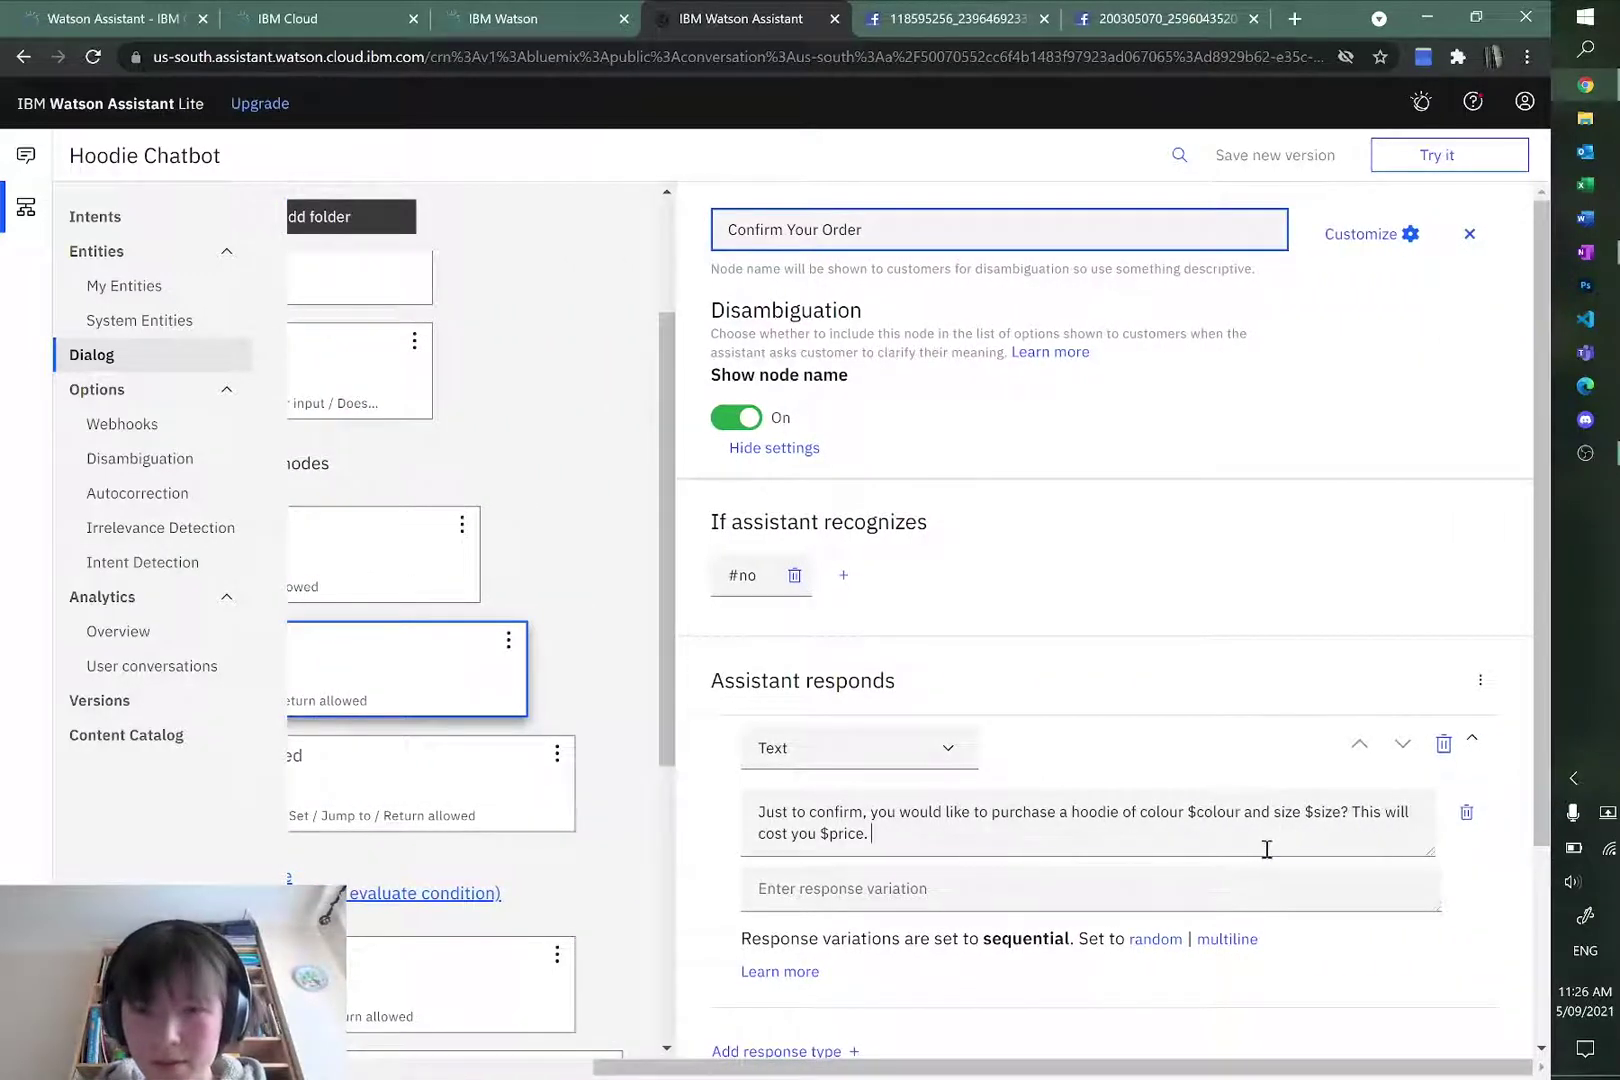
{"action": "left_click", "coordinate": [985, 853]}
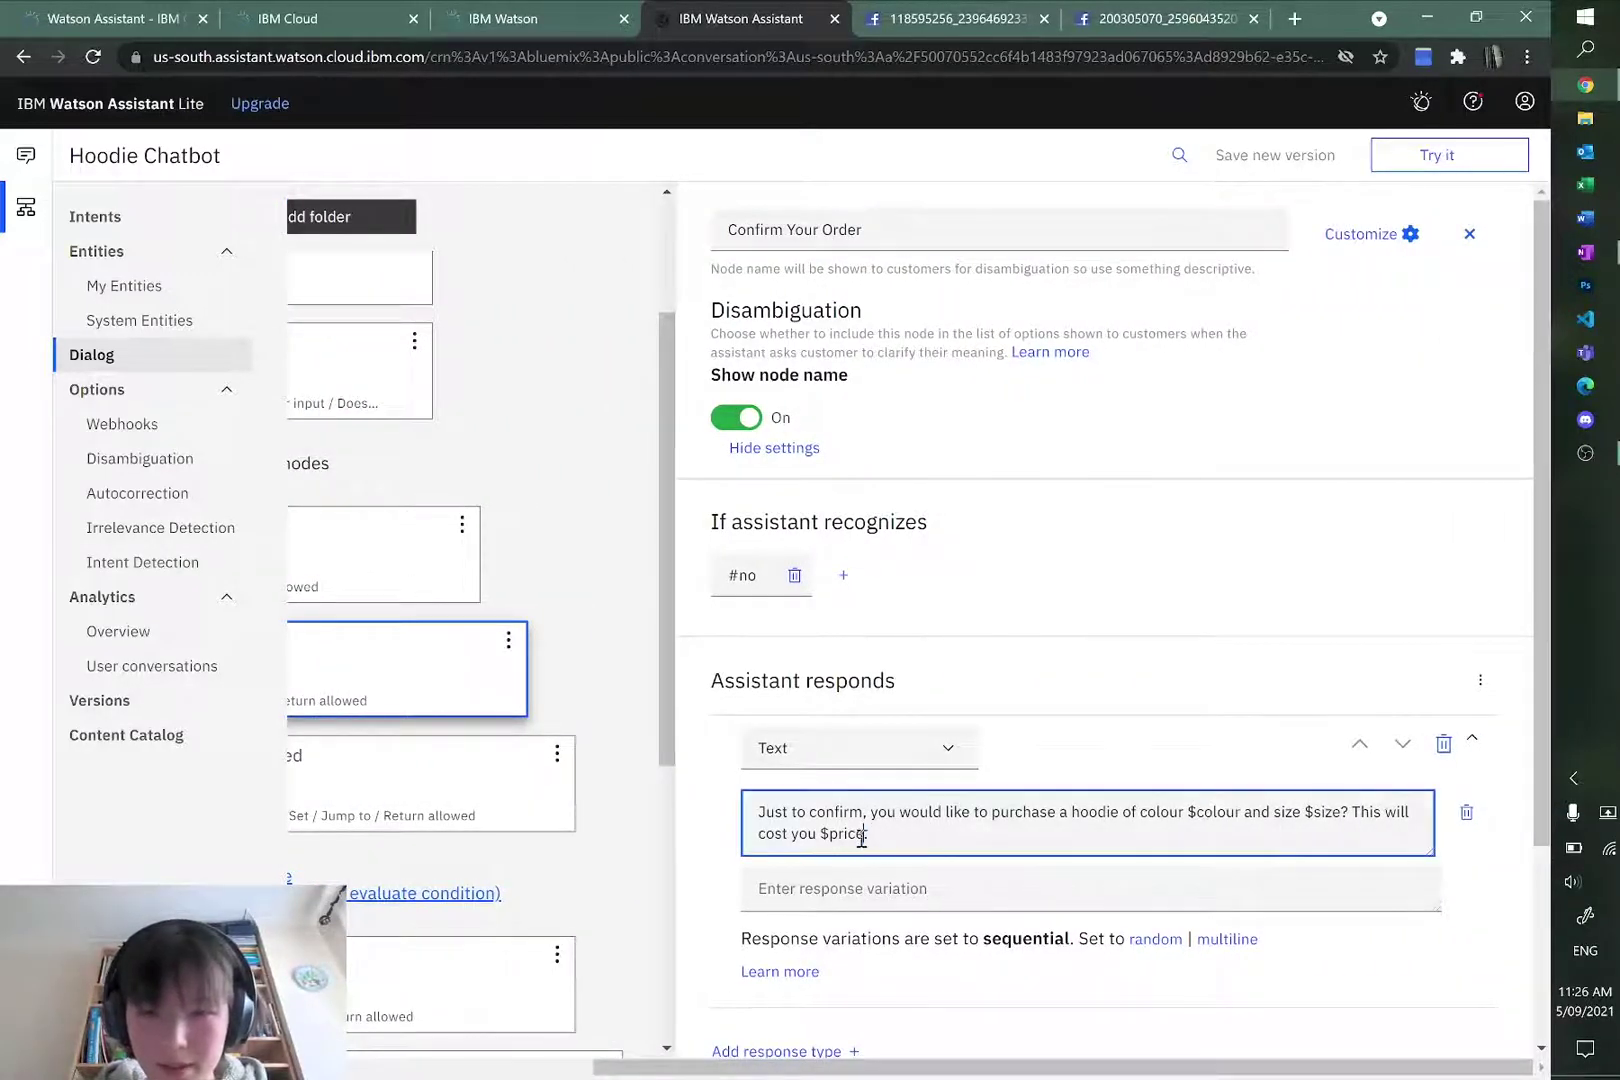
{"action": "type", "text": "."}
{"action": "left_click_drag", "start_coordinate": [712, 1068], "coordinate": [590, 1068]}
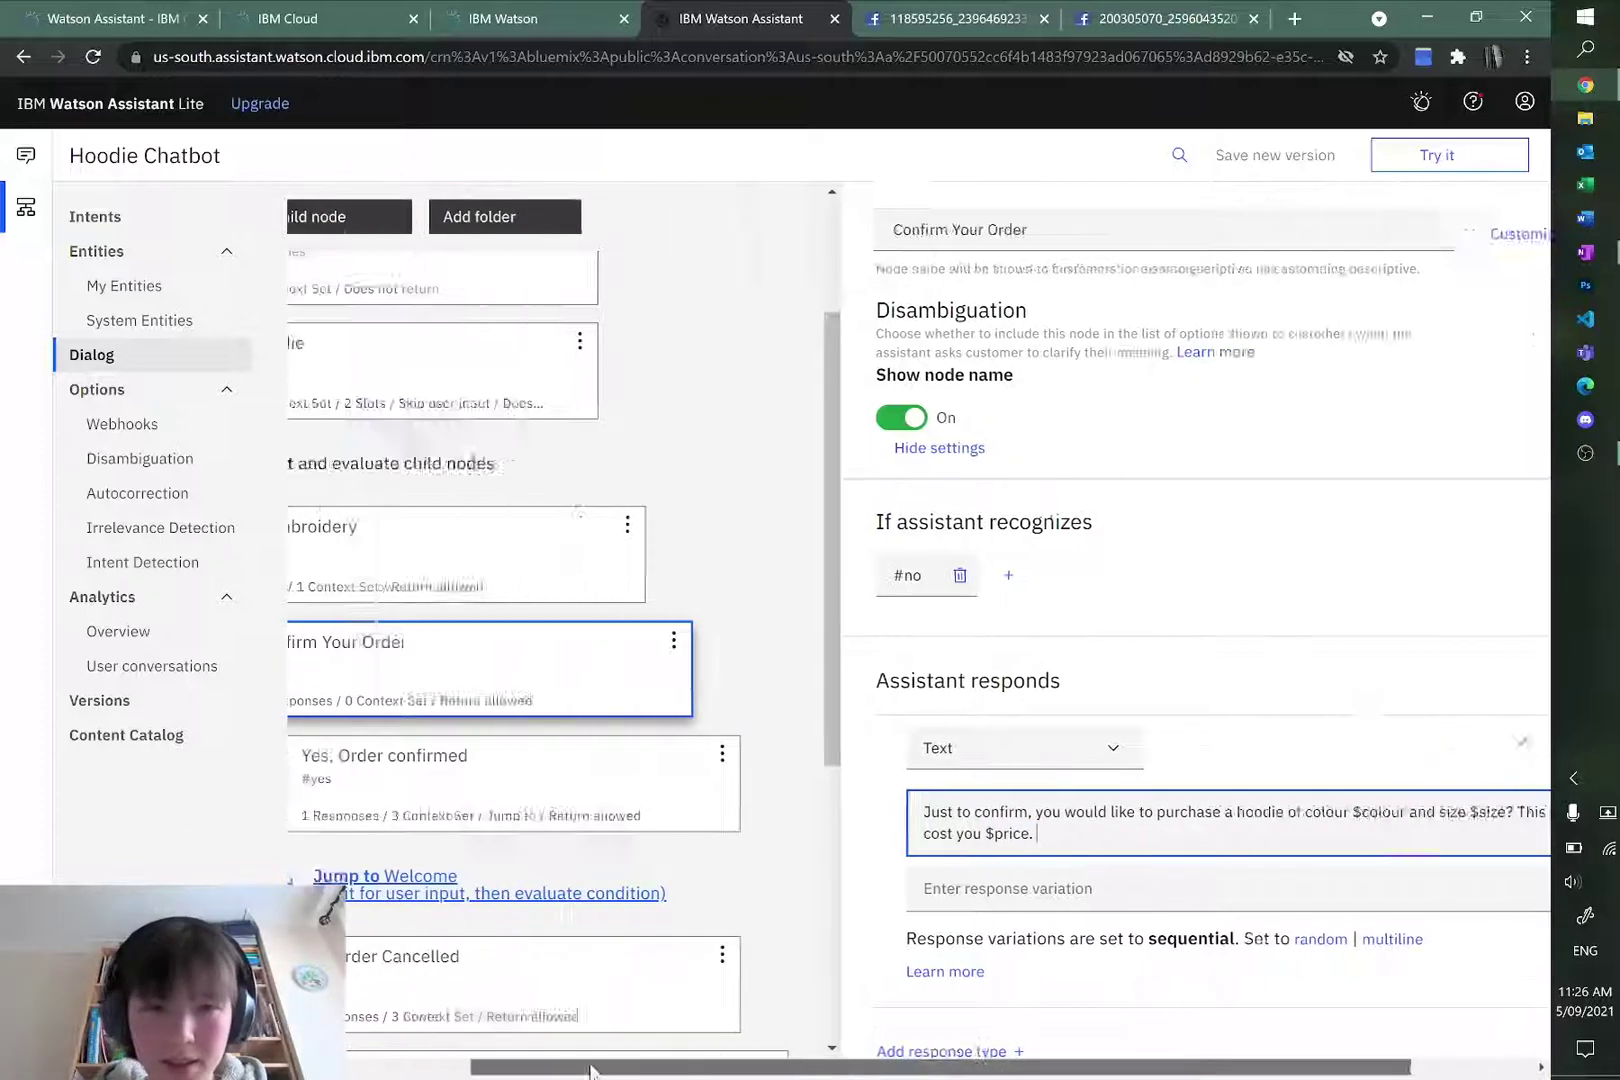
Step: Open Ask for embroidery and check in Try it that the $price context value is null
{"action": "left_click", "coordinate": [700, 568]}
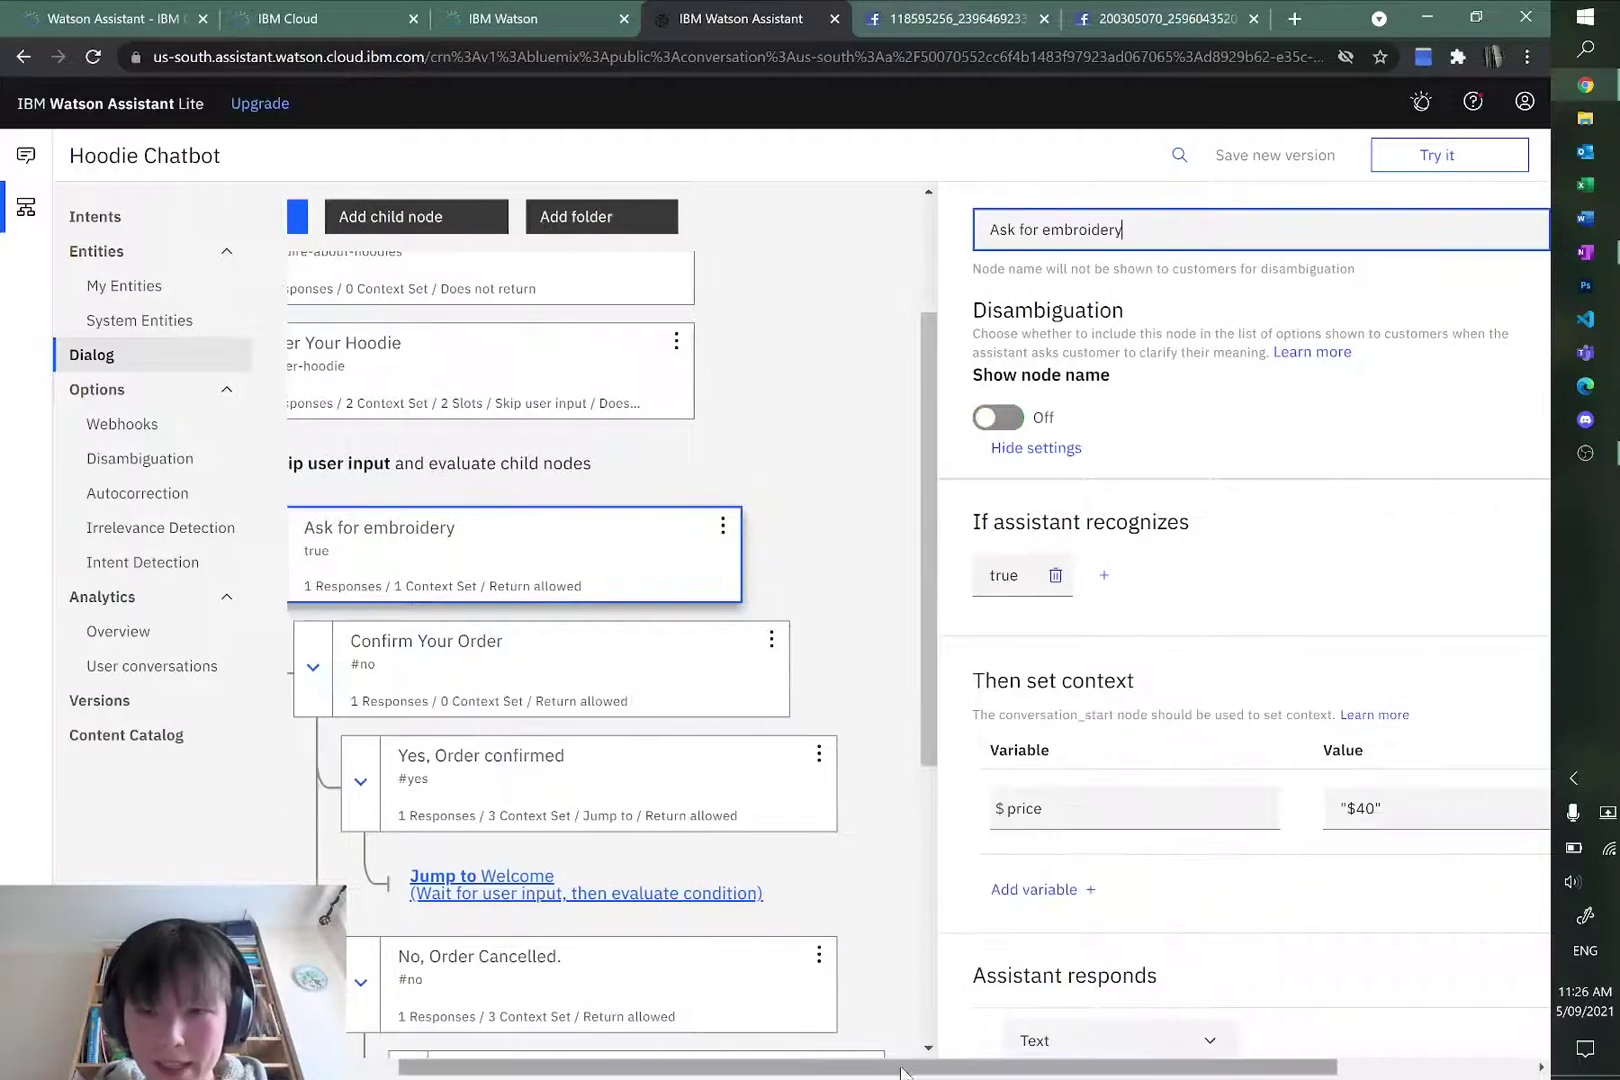
{"action": "left_click", "coordinate": [1432, 156]}
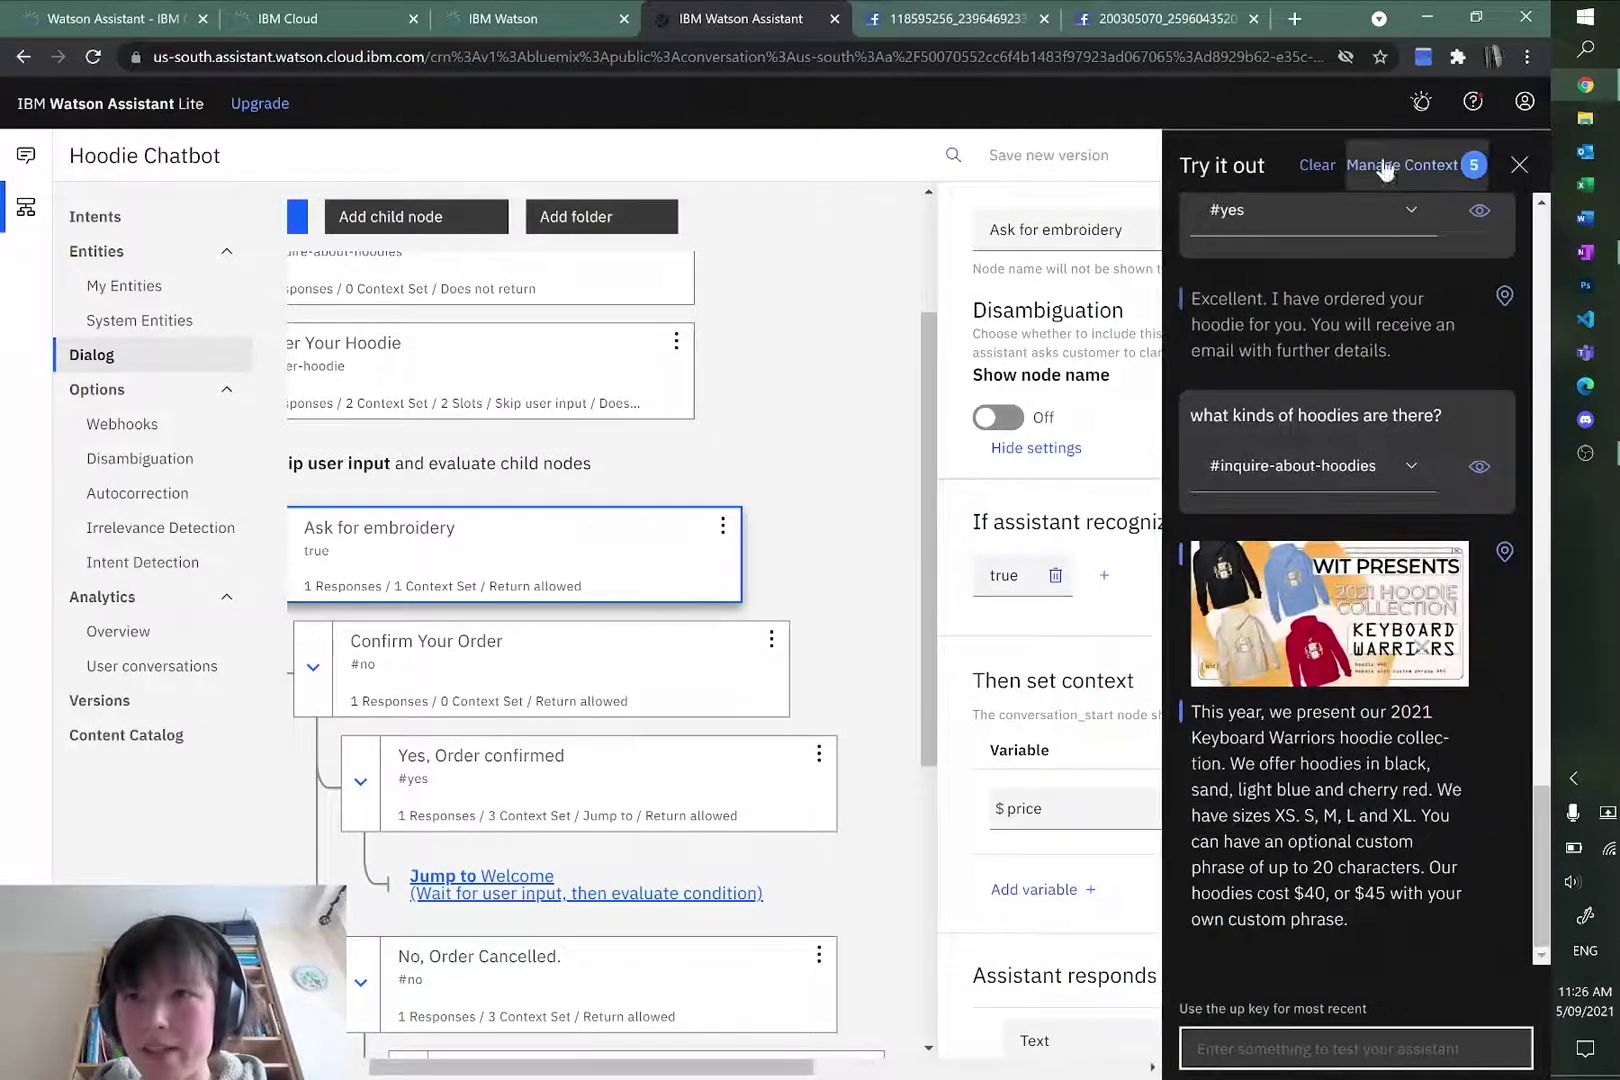
{"action": "left_click", "coordinate": [1385, 170]}
{"action": "left_click", "coordinate": [1271, 900]}
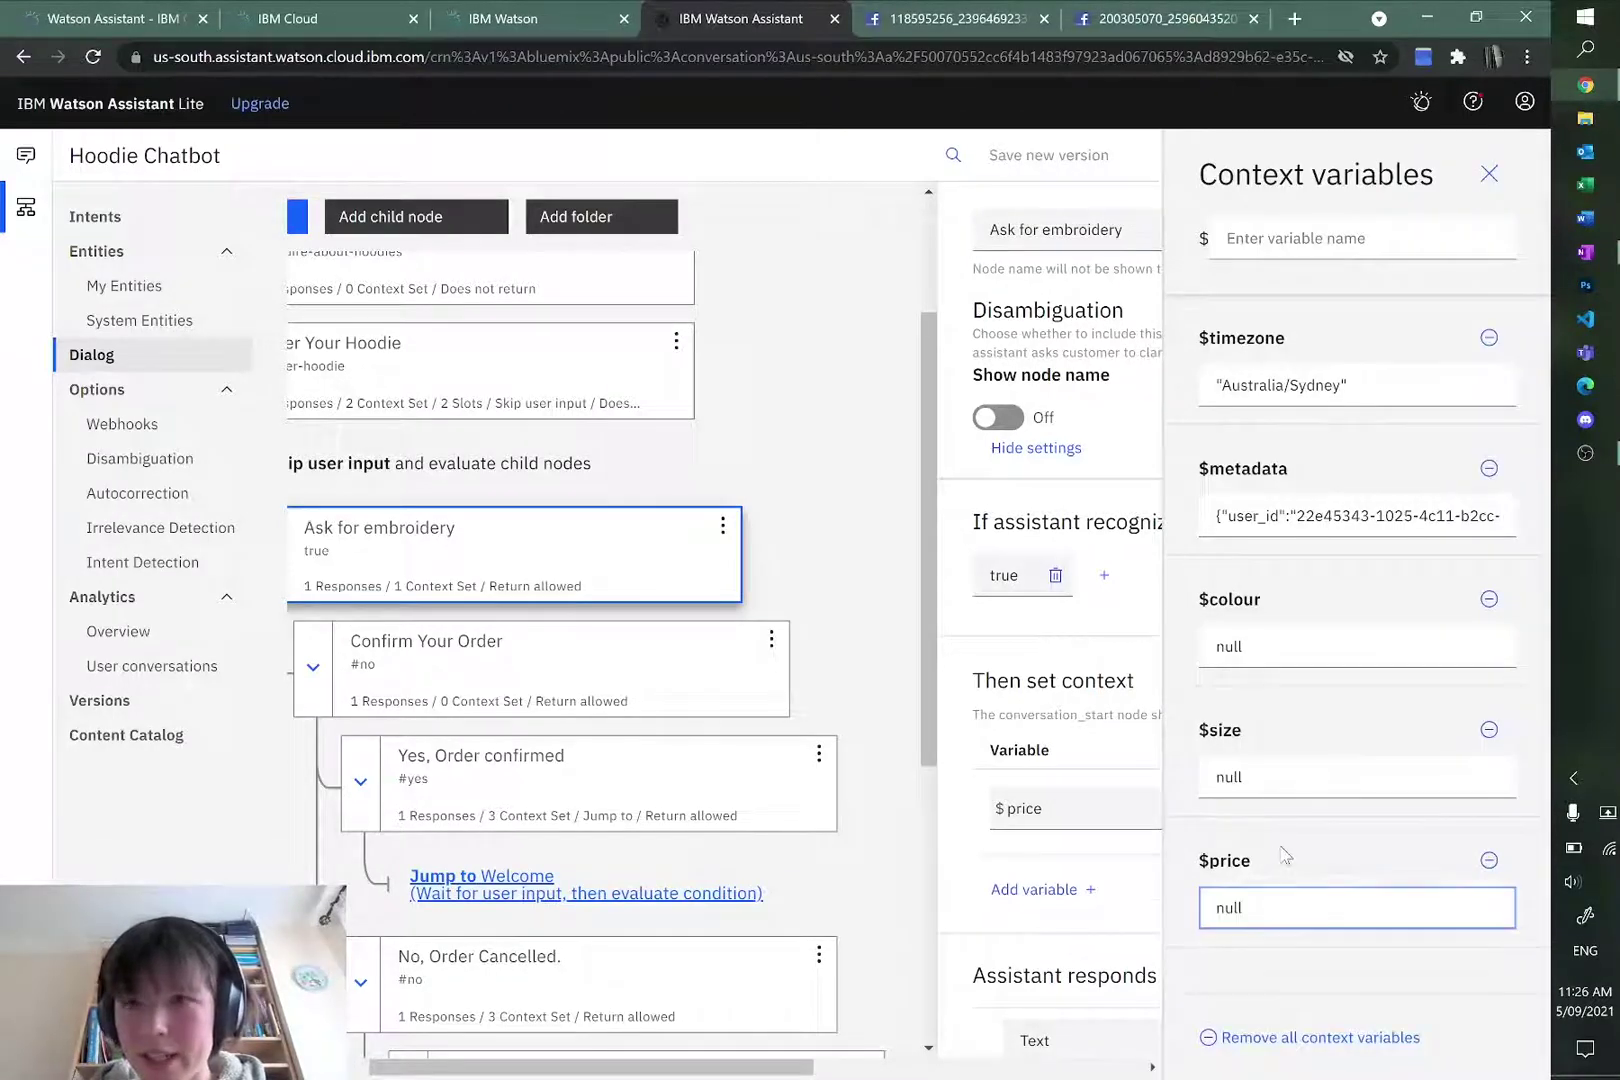
{"action": "left_click", "coordinate": [1489, 174]}
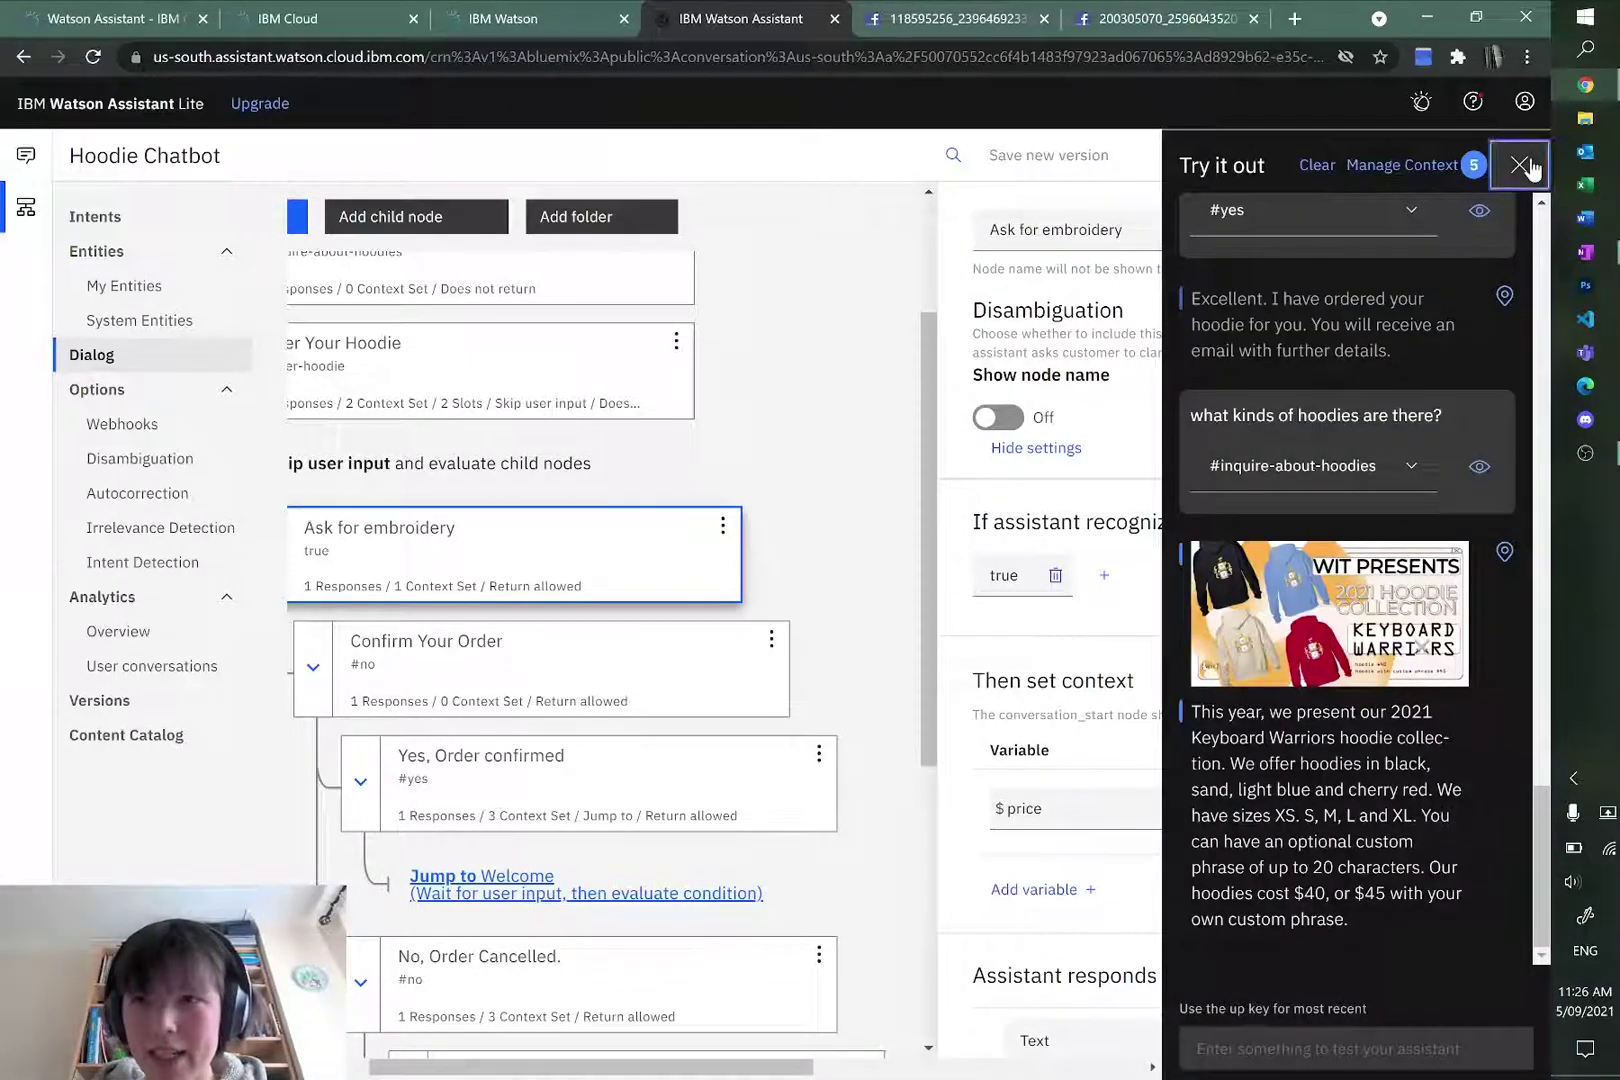
{"action": "left_click", "coordinate": [1519, 165]}
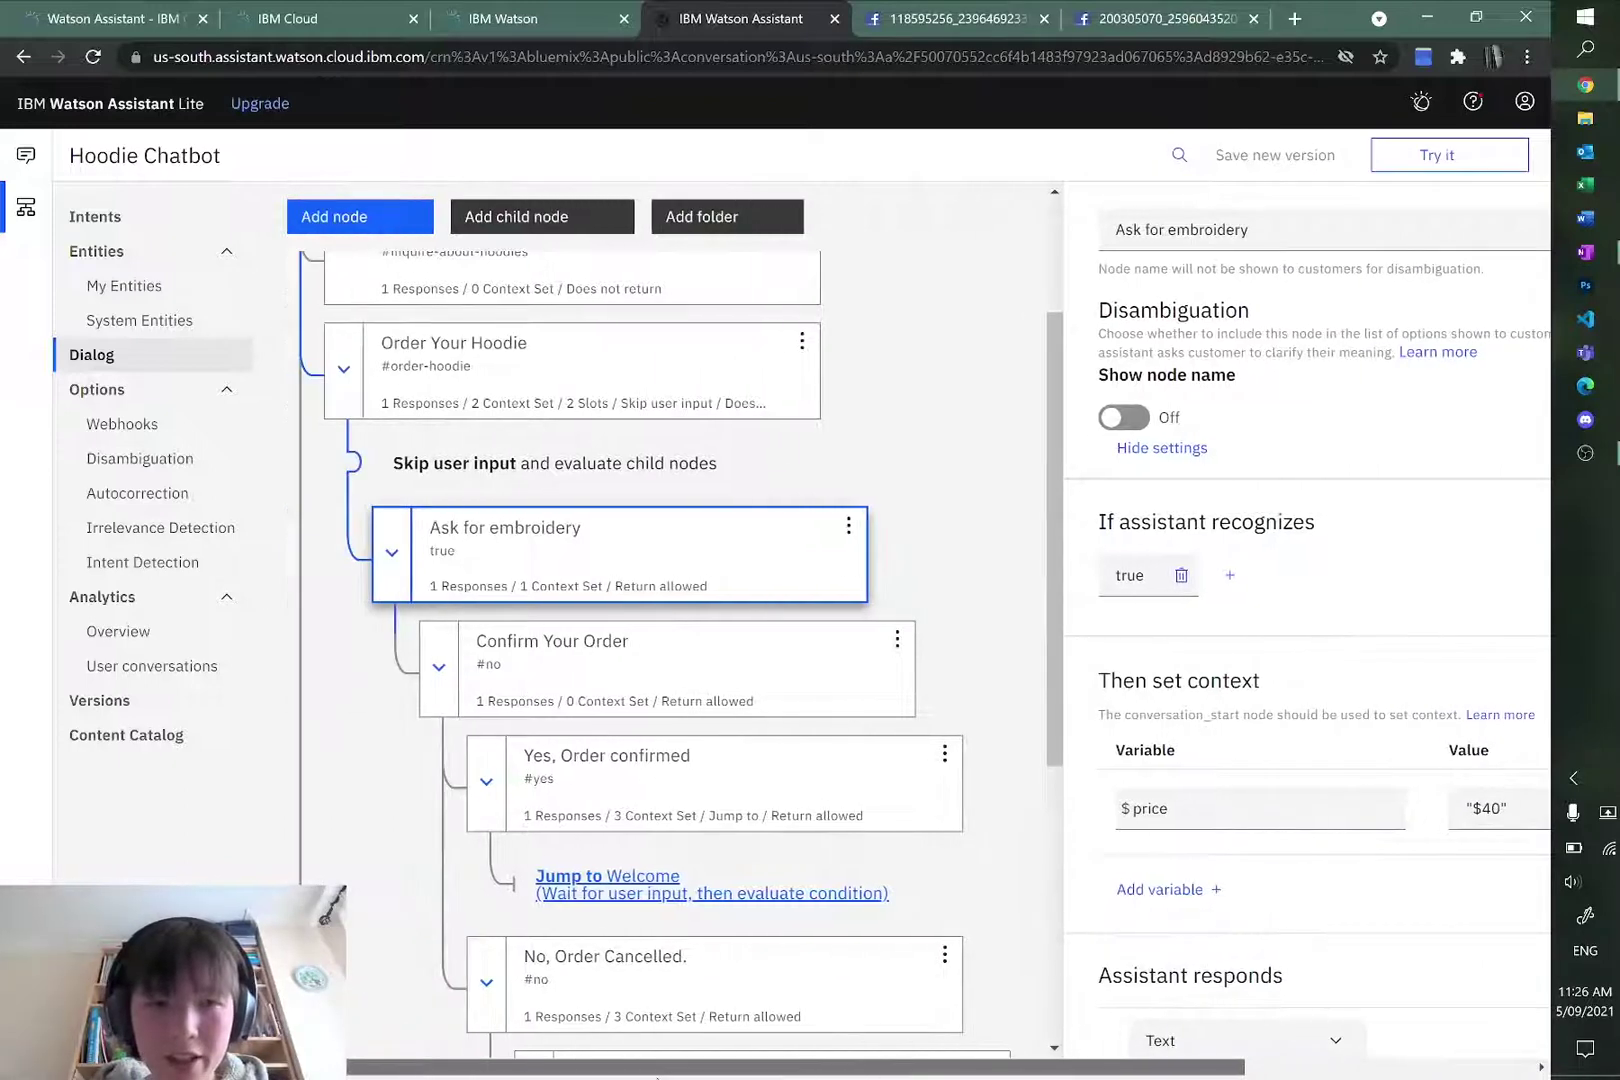
Step: Insert a backslash before the dollar sign in the $price value $40 and commit it
{"action": "left_click", "coordinate": [1132, 813]}
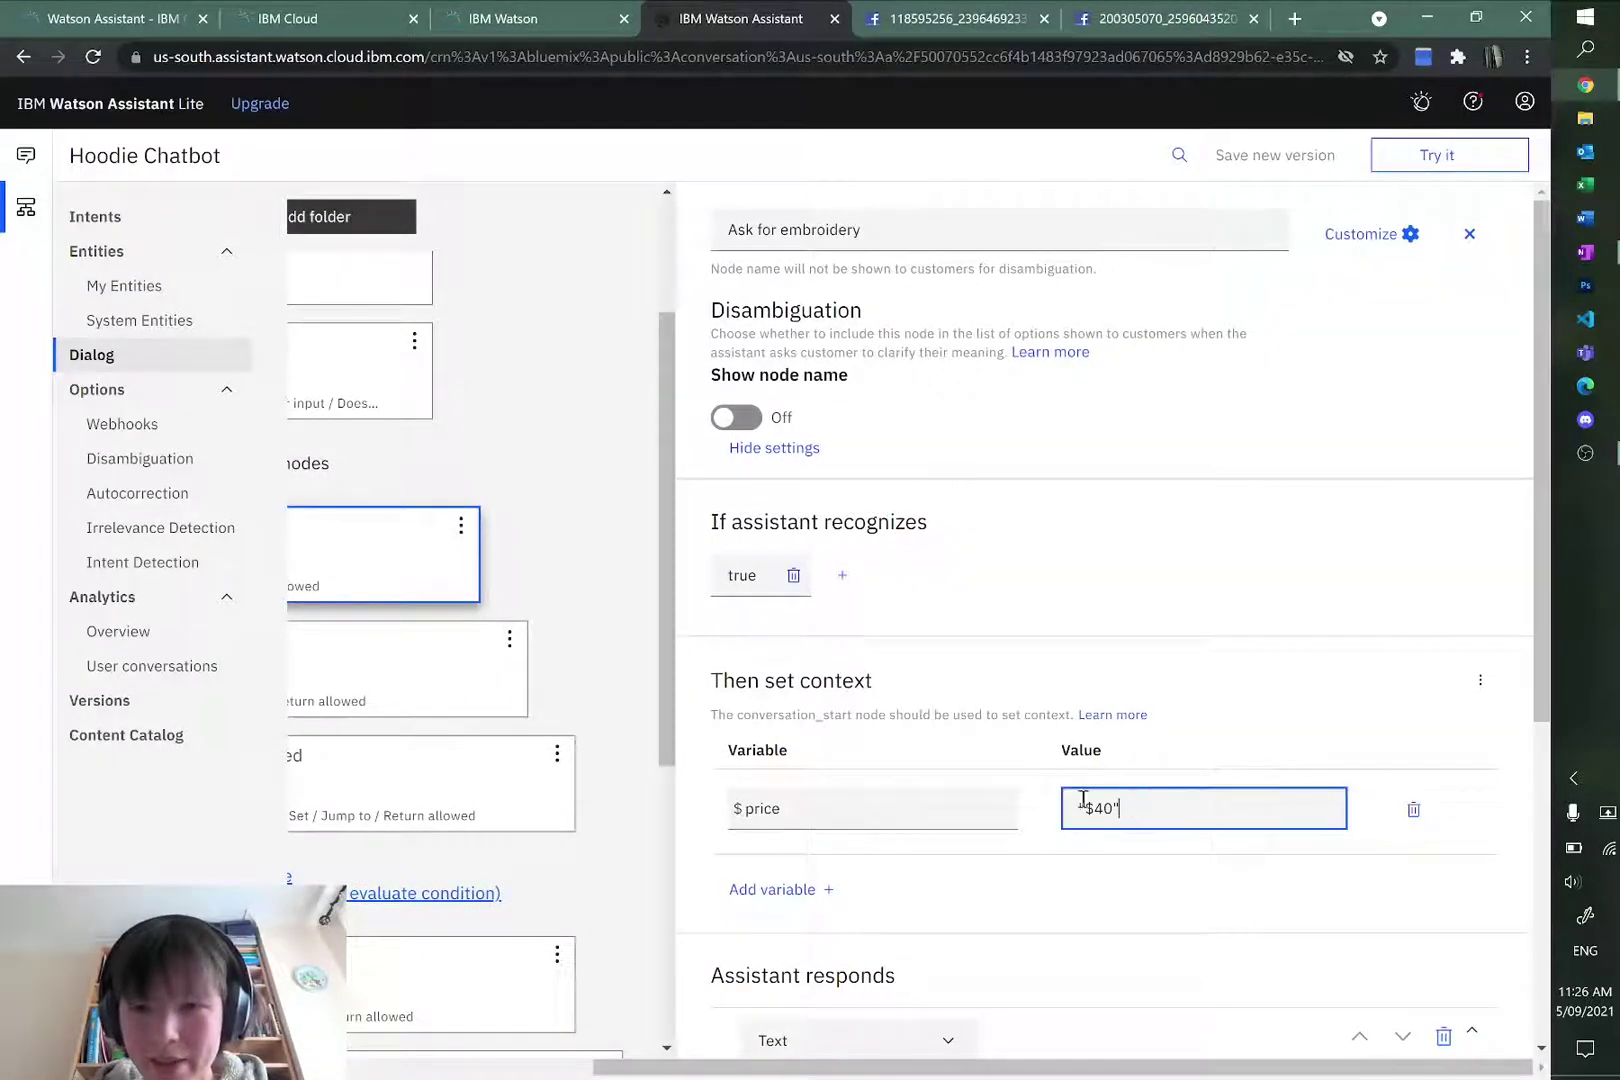
{"action": "left_click_drag", "start_coordinate": [1103, 810], "coordinate": [1088, 811]}
{"action": "left_click", "coordinate": [1097, 810]}
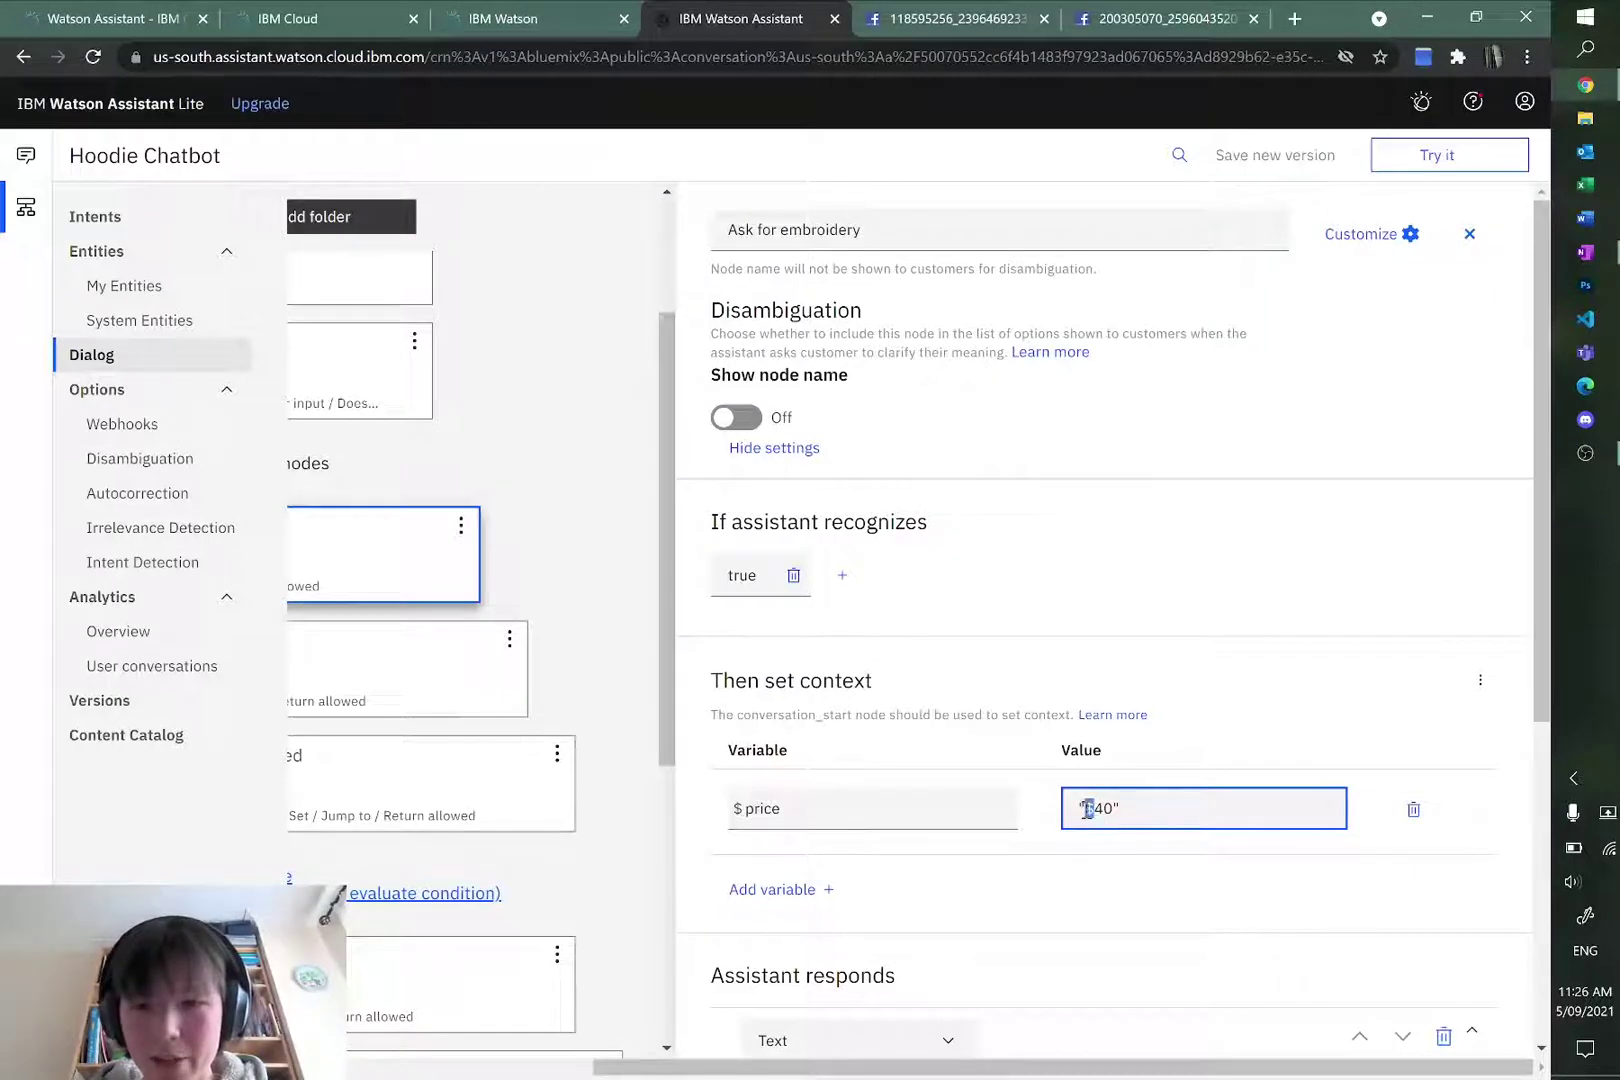
{"action": "scroll", "coordinate": [1186, 662], "scroll_direction": "down", "scroll_amount": 1}
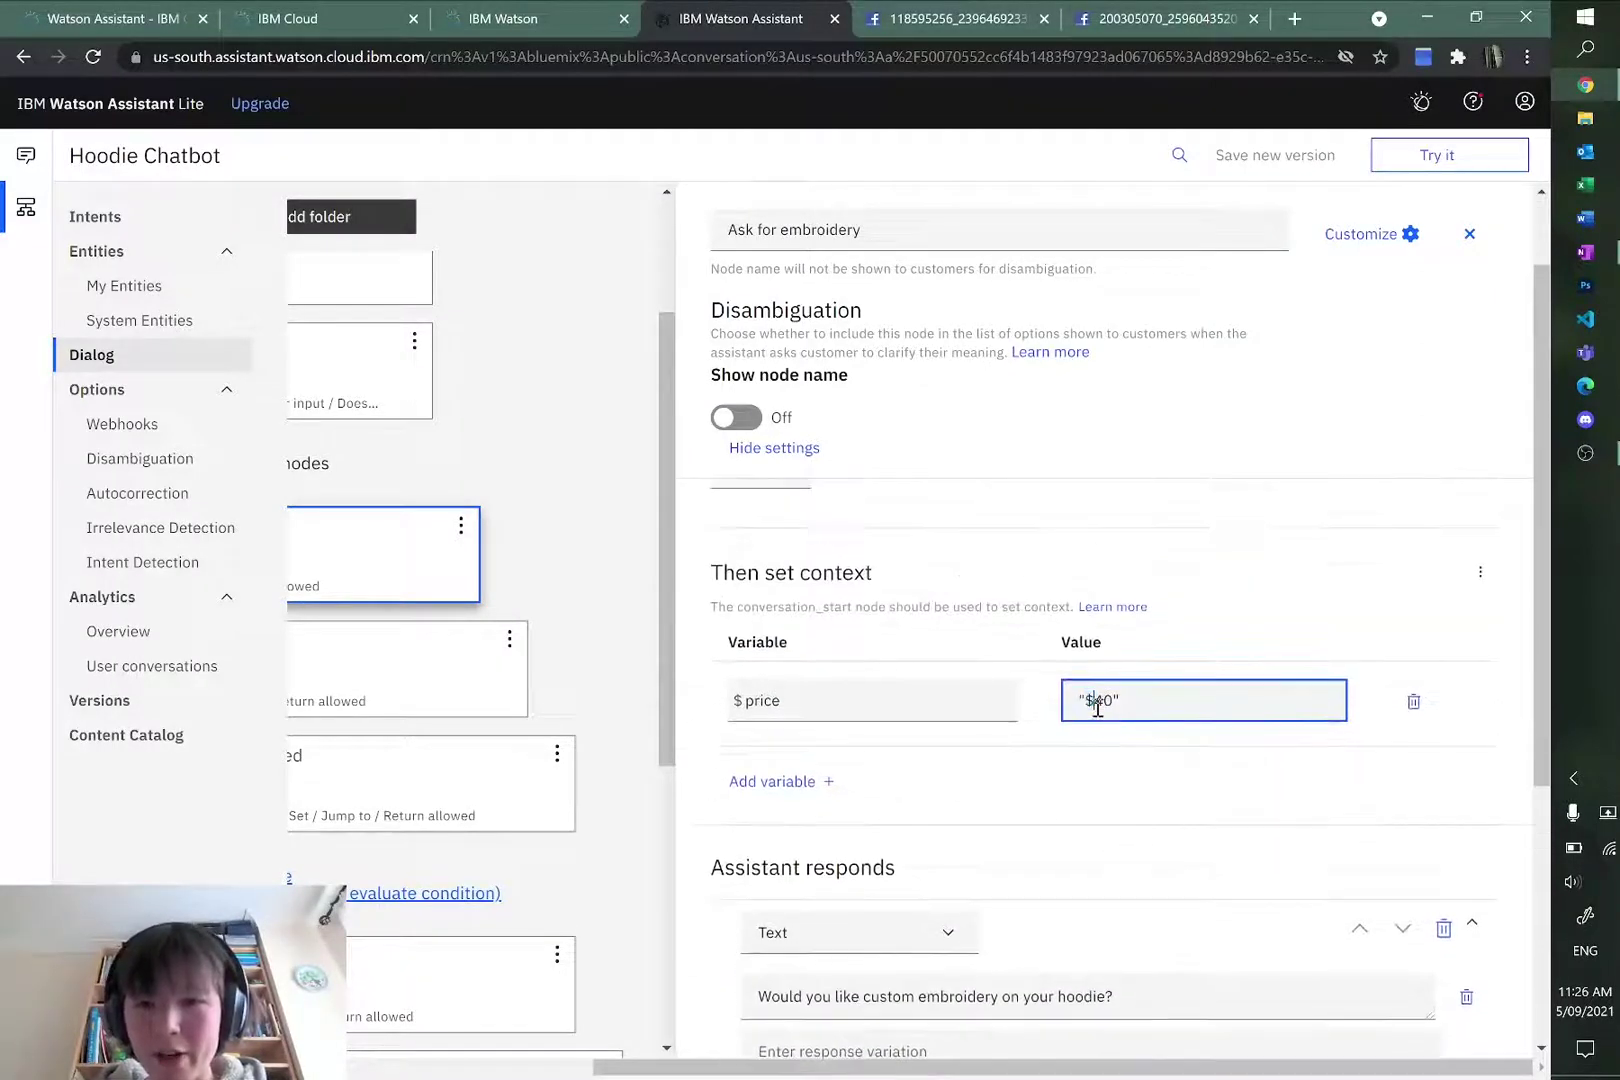
{"action": "key", "text": "ctrl+a"}
{"action": "key", "text": "End"}
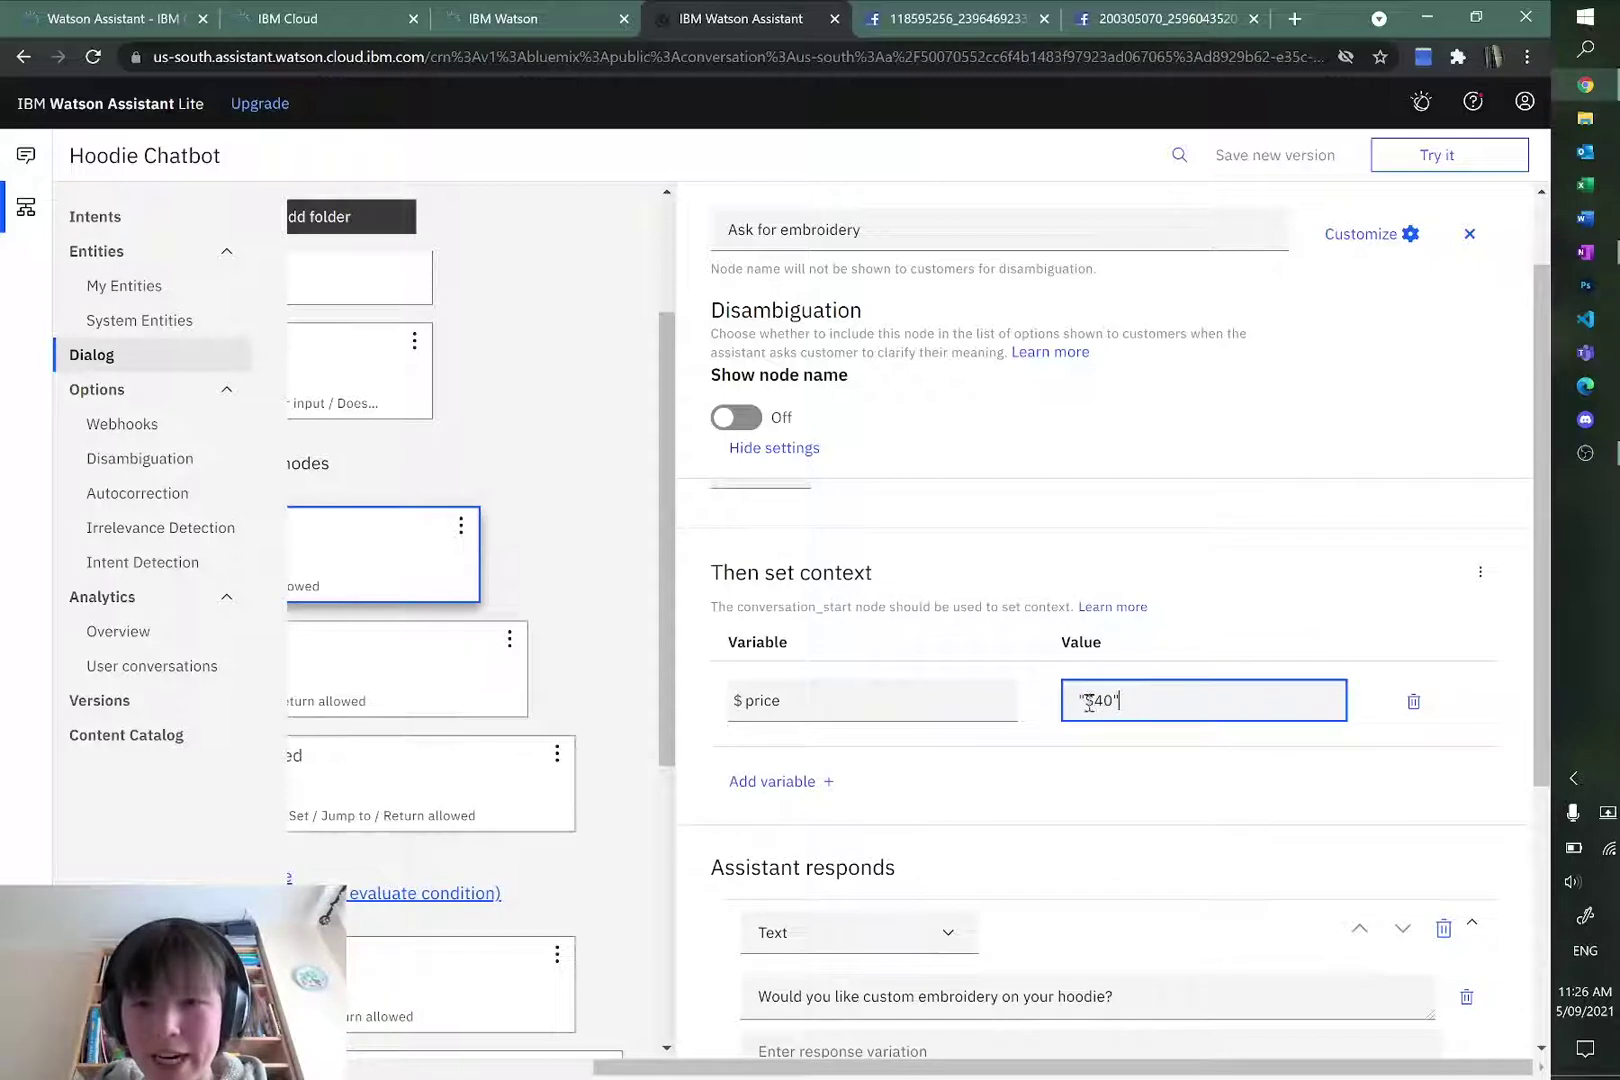
{"action": "left_click_drag", "start_coordinate": [1086, 703], "coordinate": [1117, 703]}
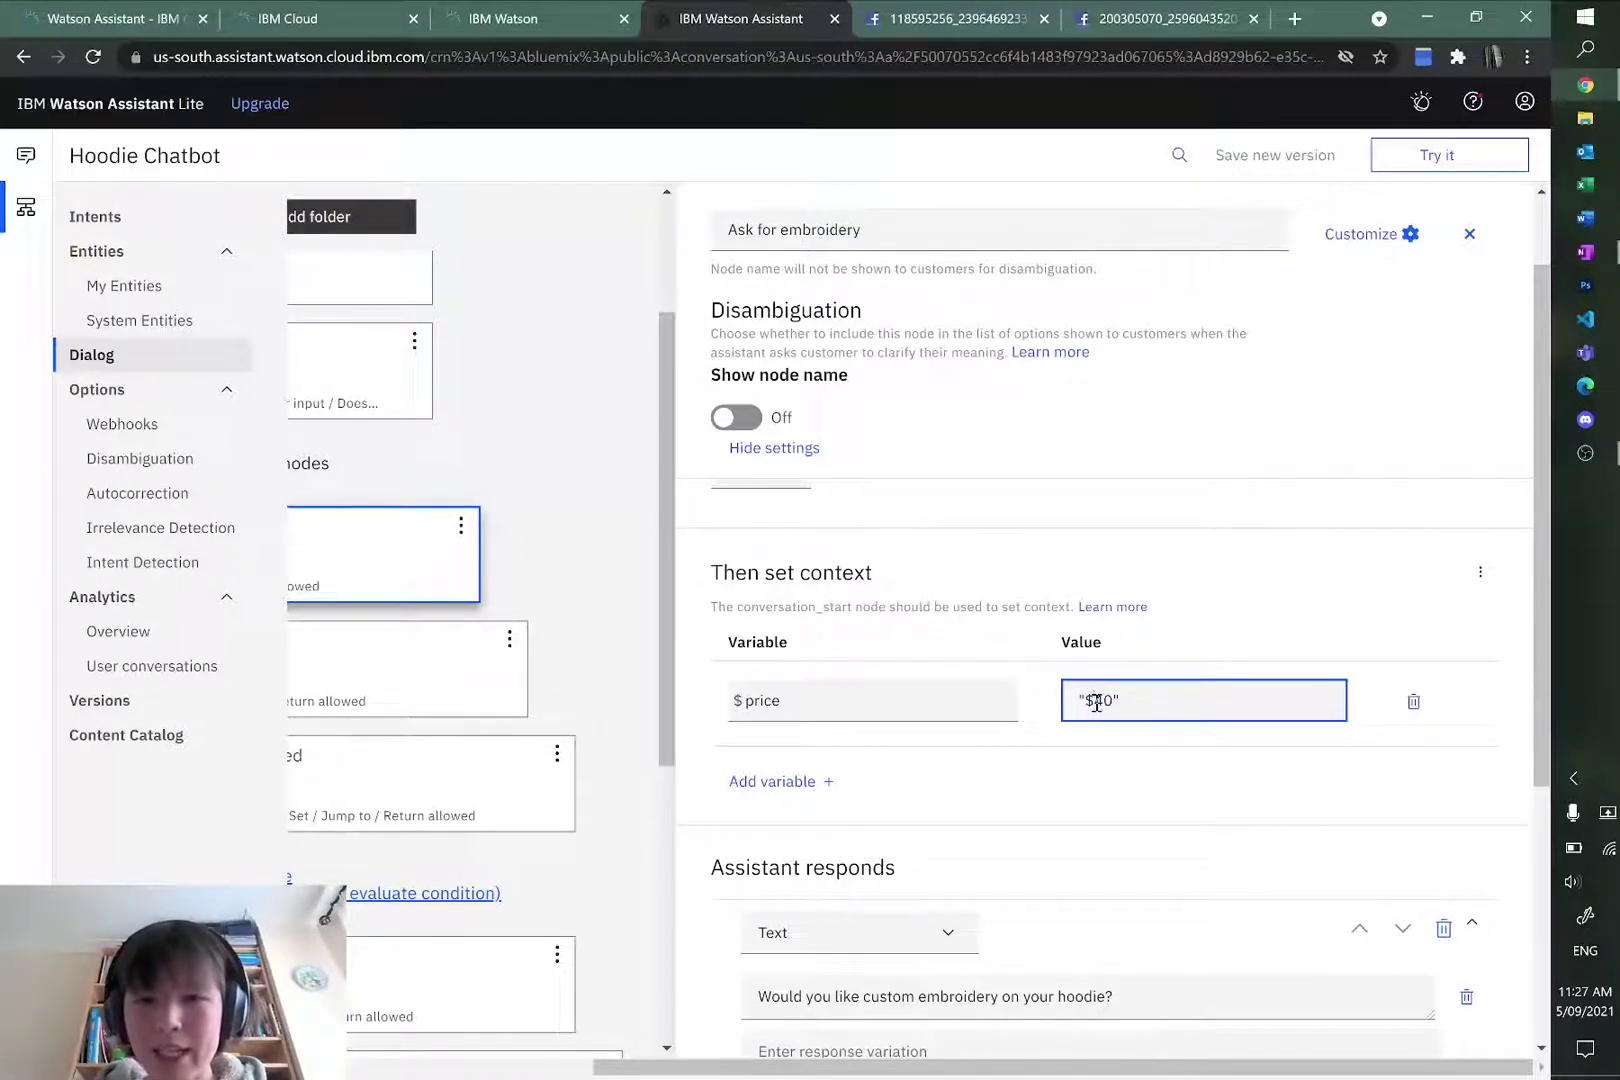
{"action": "double_click", "coordinate": [803, 700]}
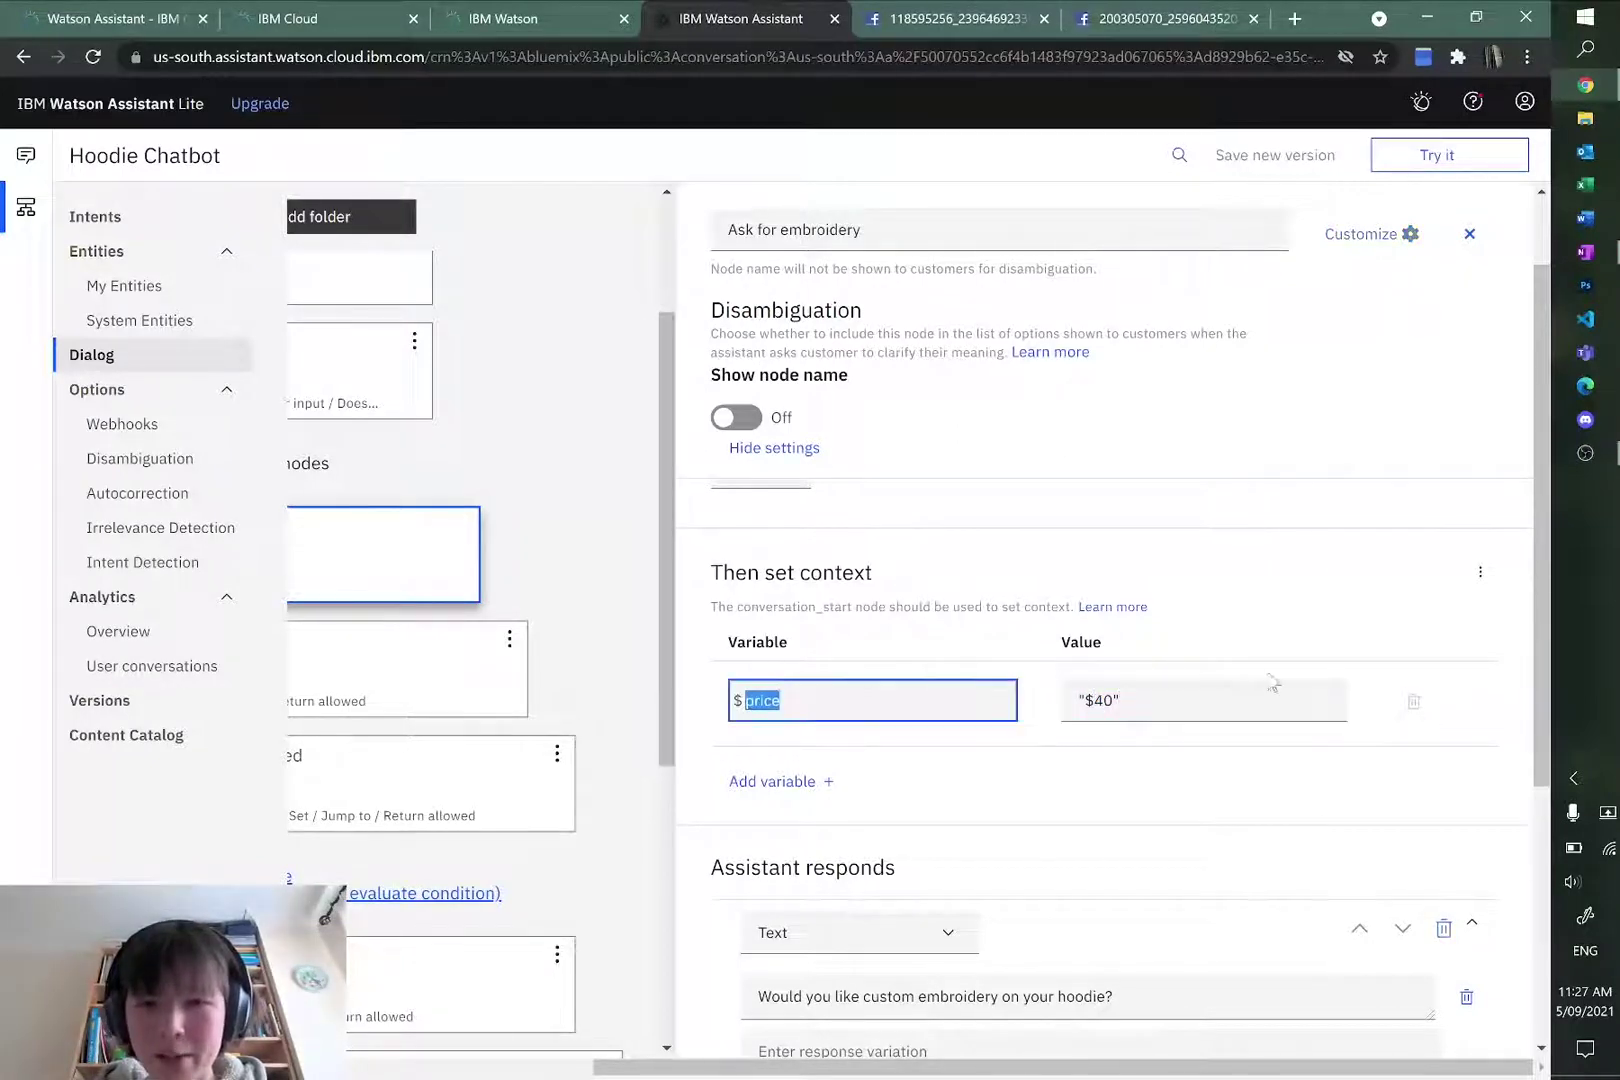
{"action": "left_click", "coordinate": [1089, 700]}
{"action": "type", "text": "\\"}
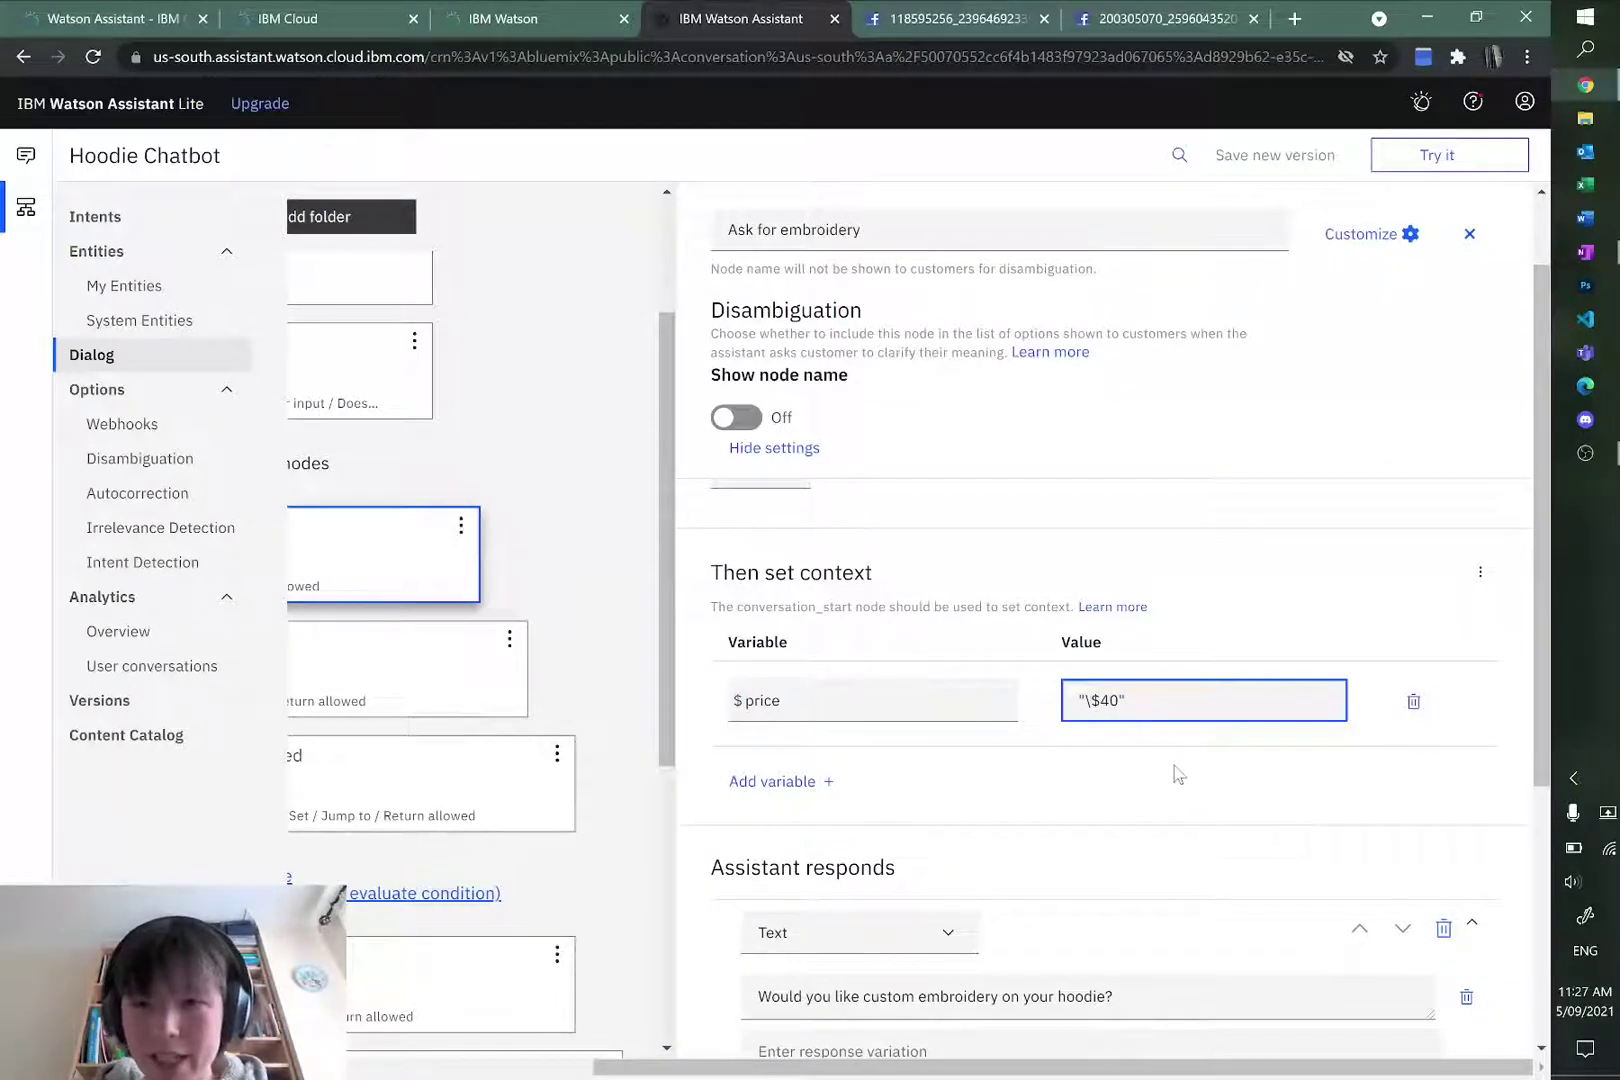
{"action": "left_click", "coordinate": [1172, 766]}
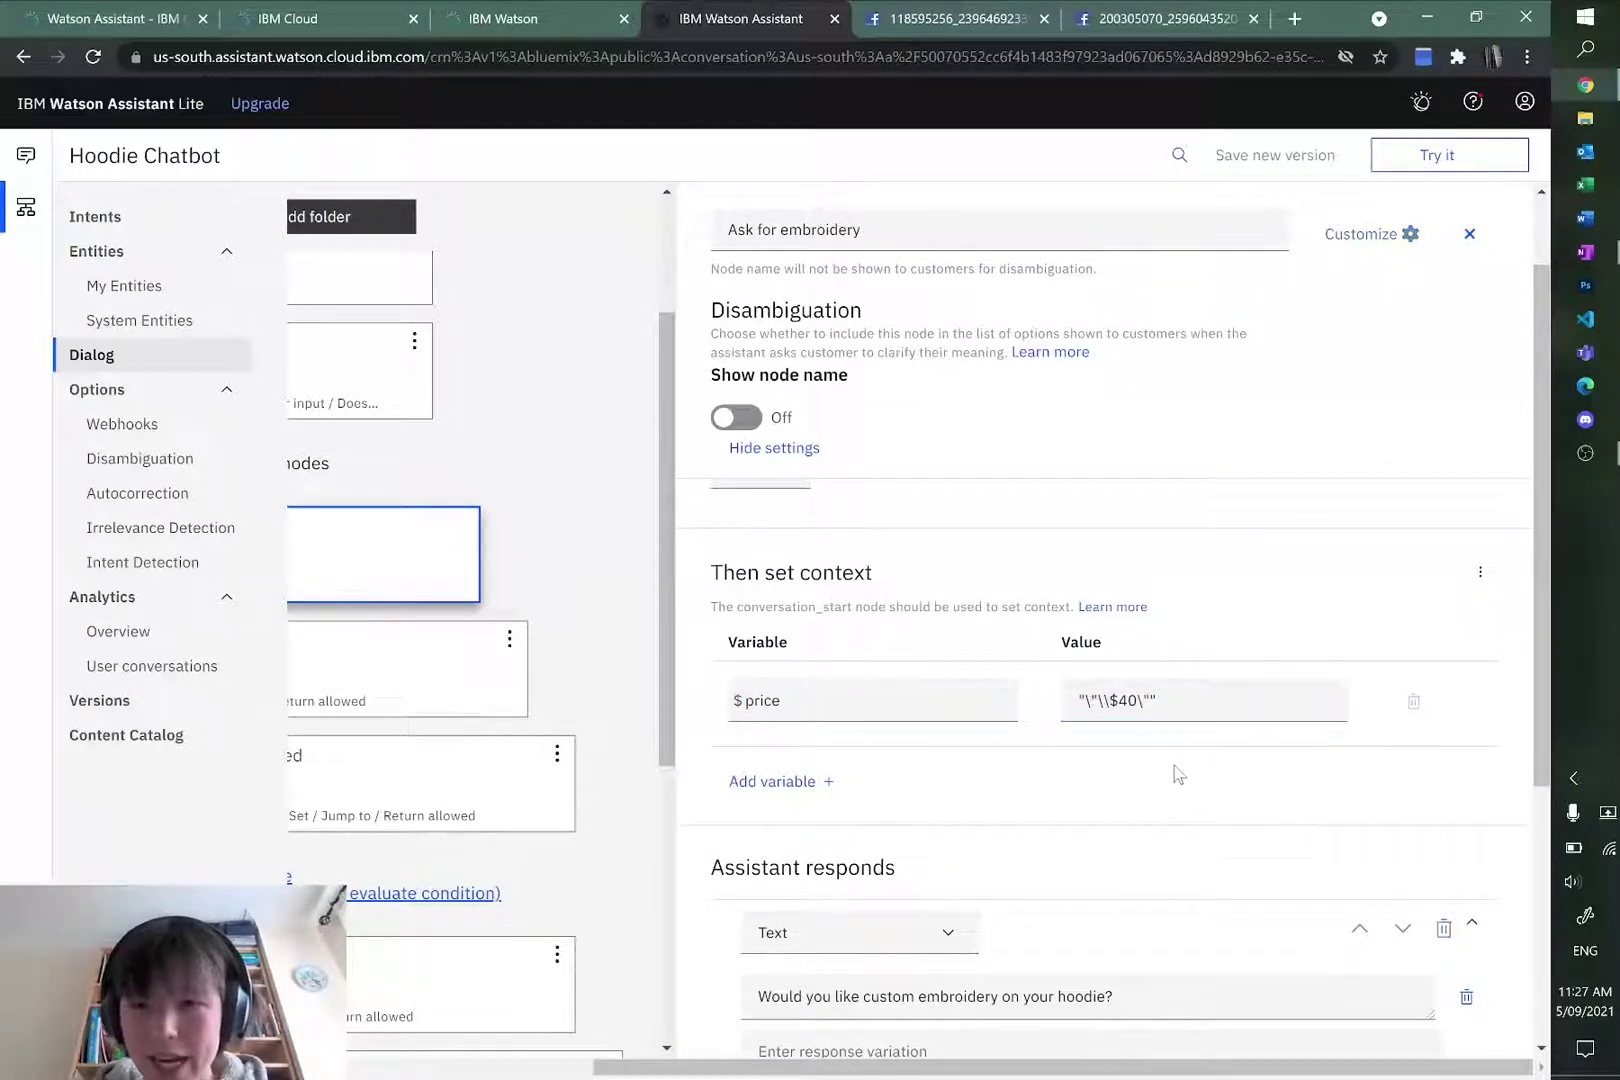
Step: Replace the whole $price value, retyping it as $40
{"action": "left_click", "coordinate": [1110, 702]}
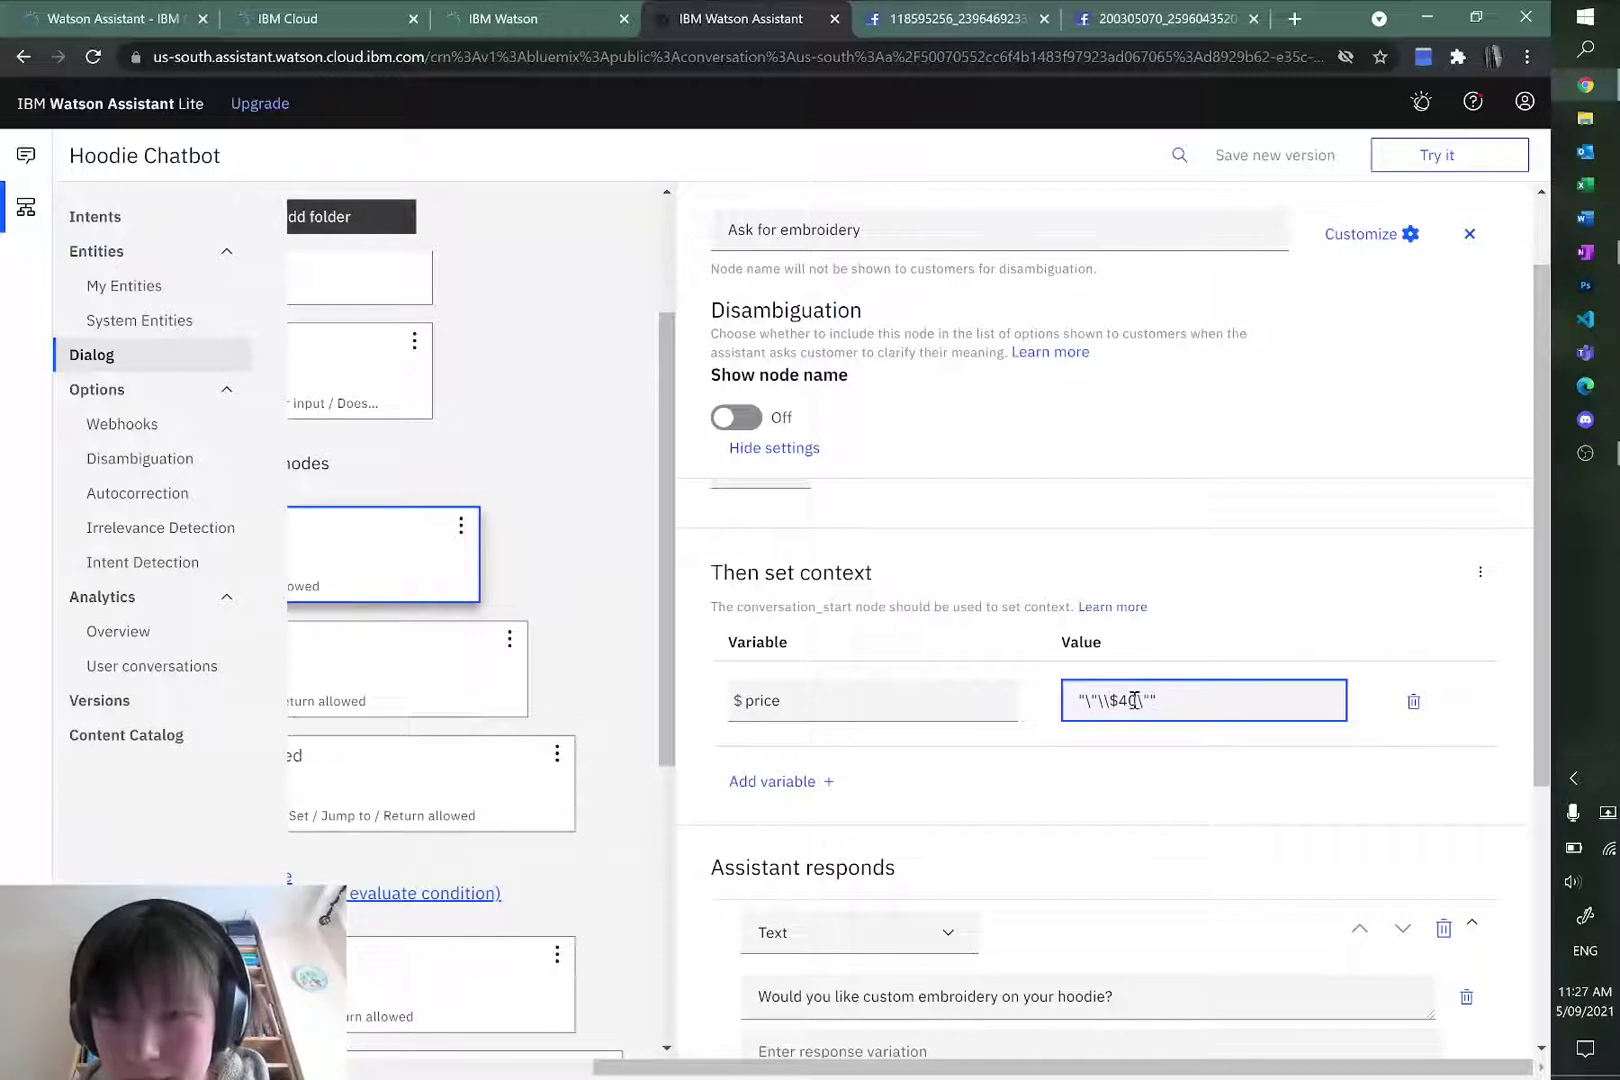
{"action": "key", "text": "ctrl+a"}
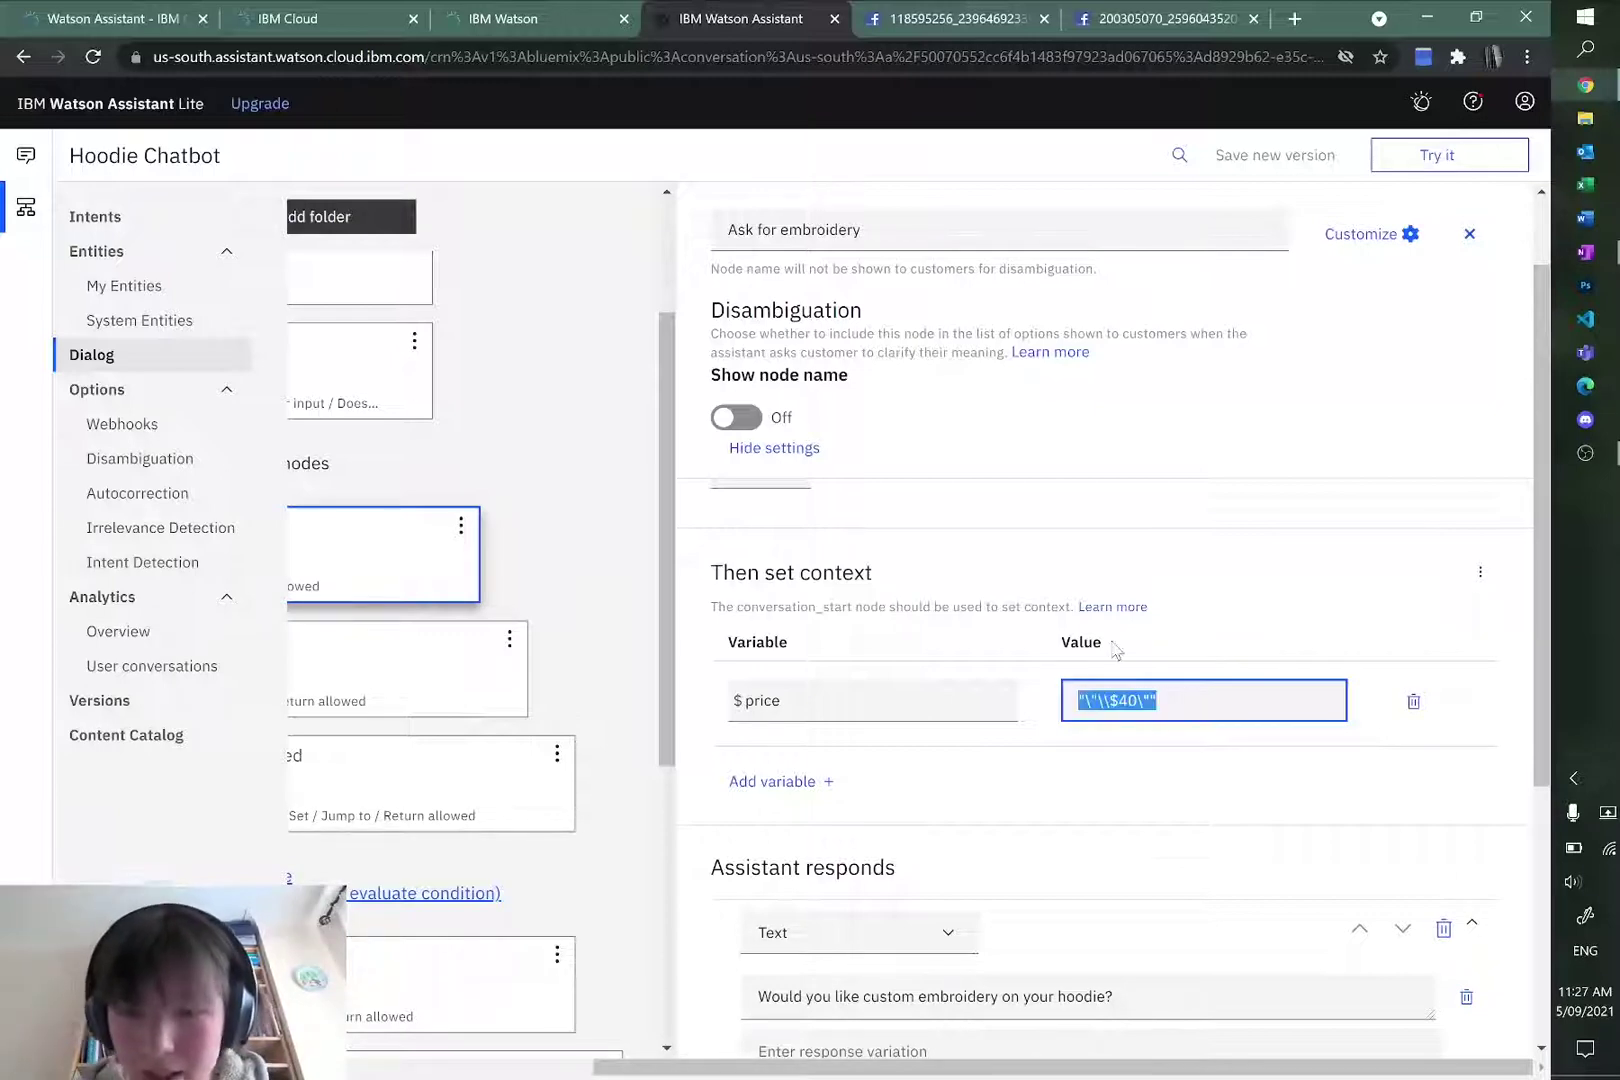
{"action": "type", "text": "\\4"}
{"action": "key", "text": "BackSpace"}
{"action": "type", "text": "$"}
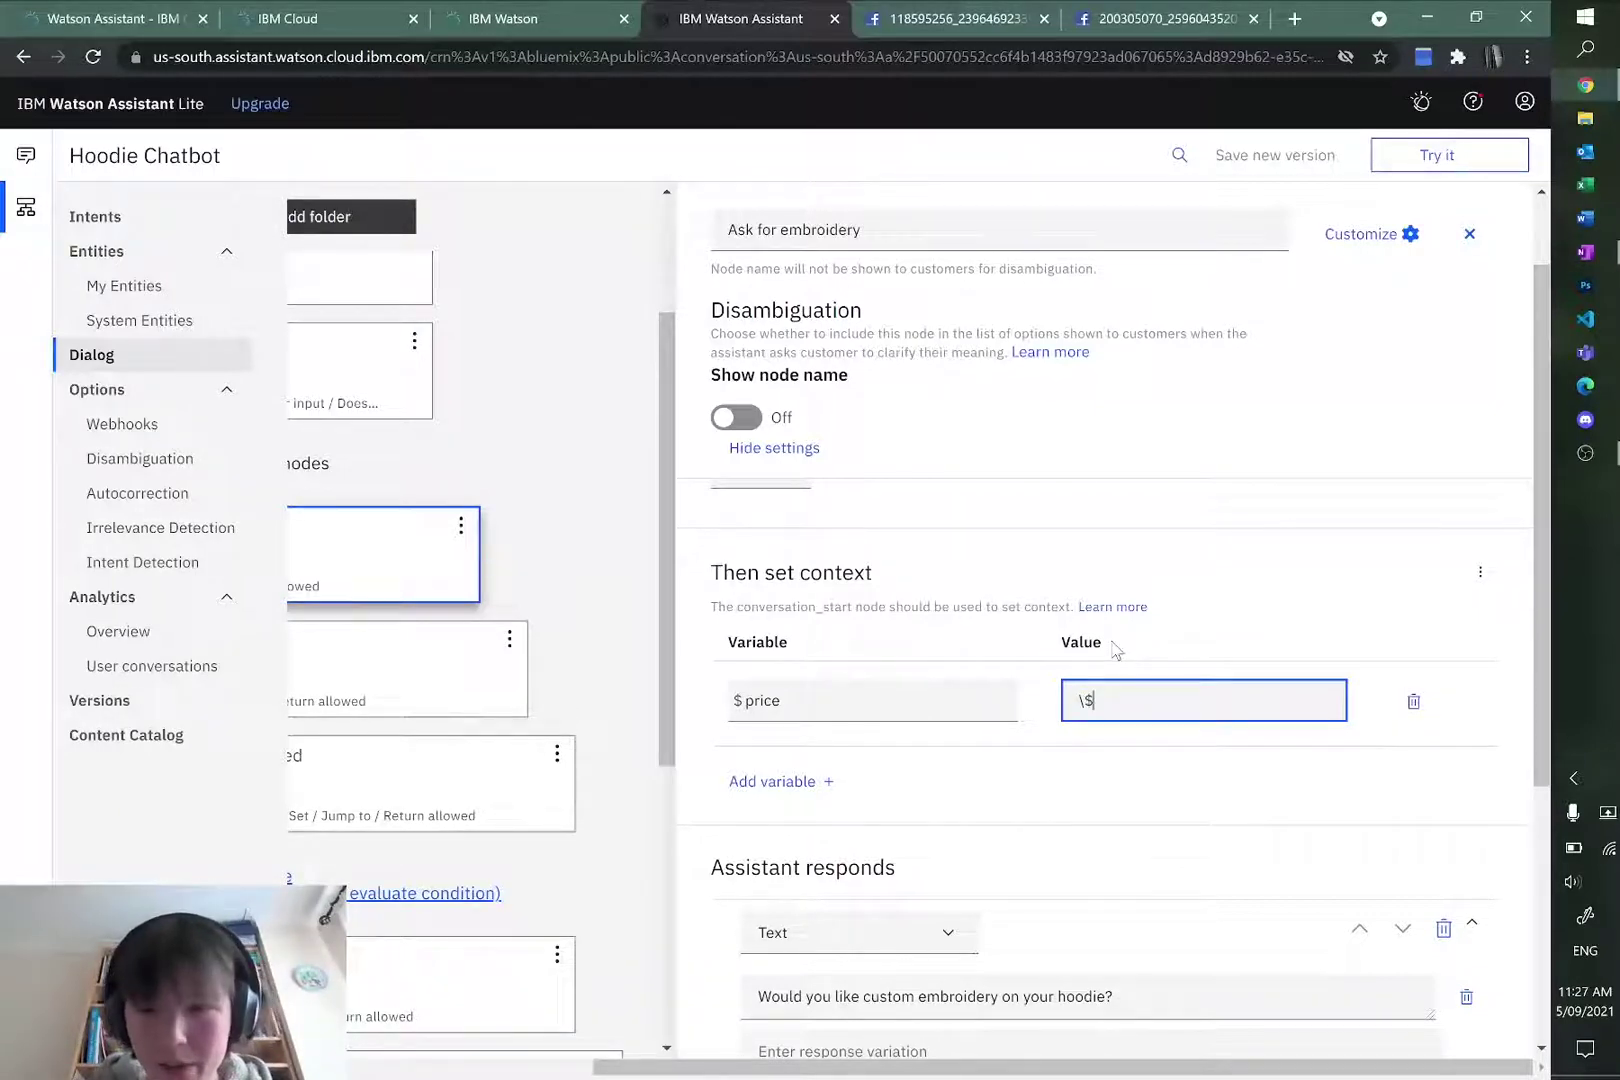
{"action": "type", "text": "40"}
{"action": "left_click", "coordinate": [1186, 739]}
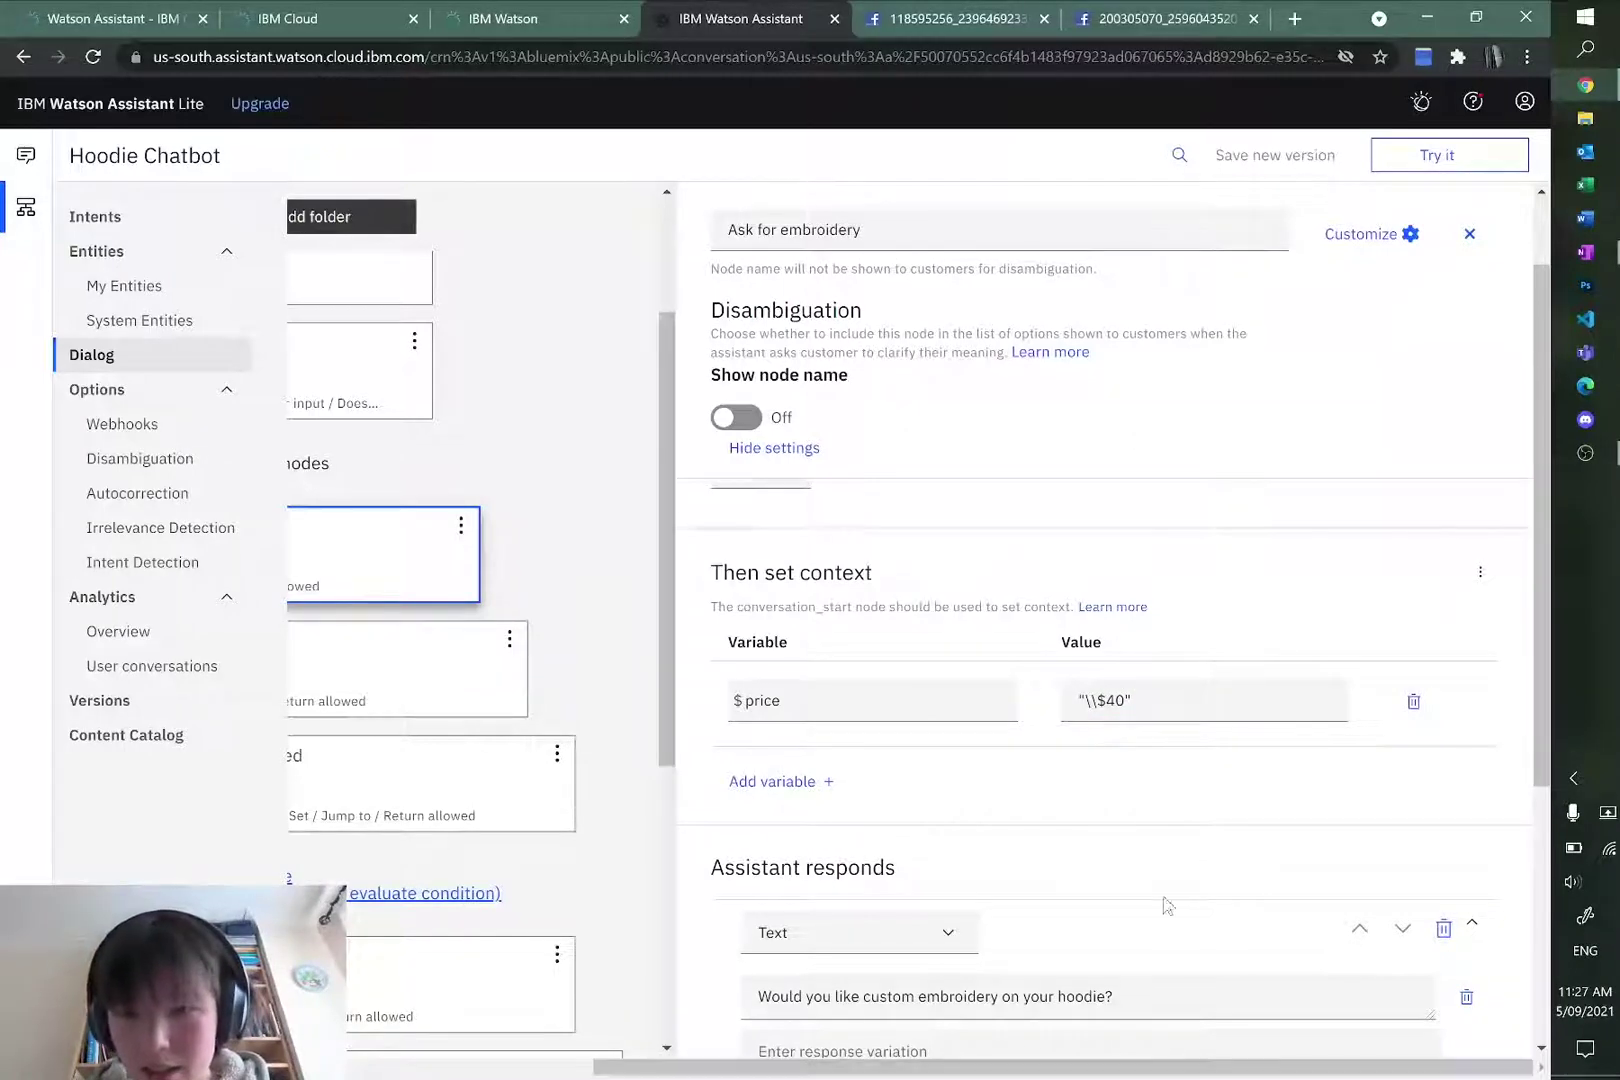
Step: Fix the characters before $40 so $price reads "\\$40", then commit
{"action": "left_click", "coordinate": [1094, 701]}
{"action": "left_click", "coordinate": [1162, 780]}
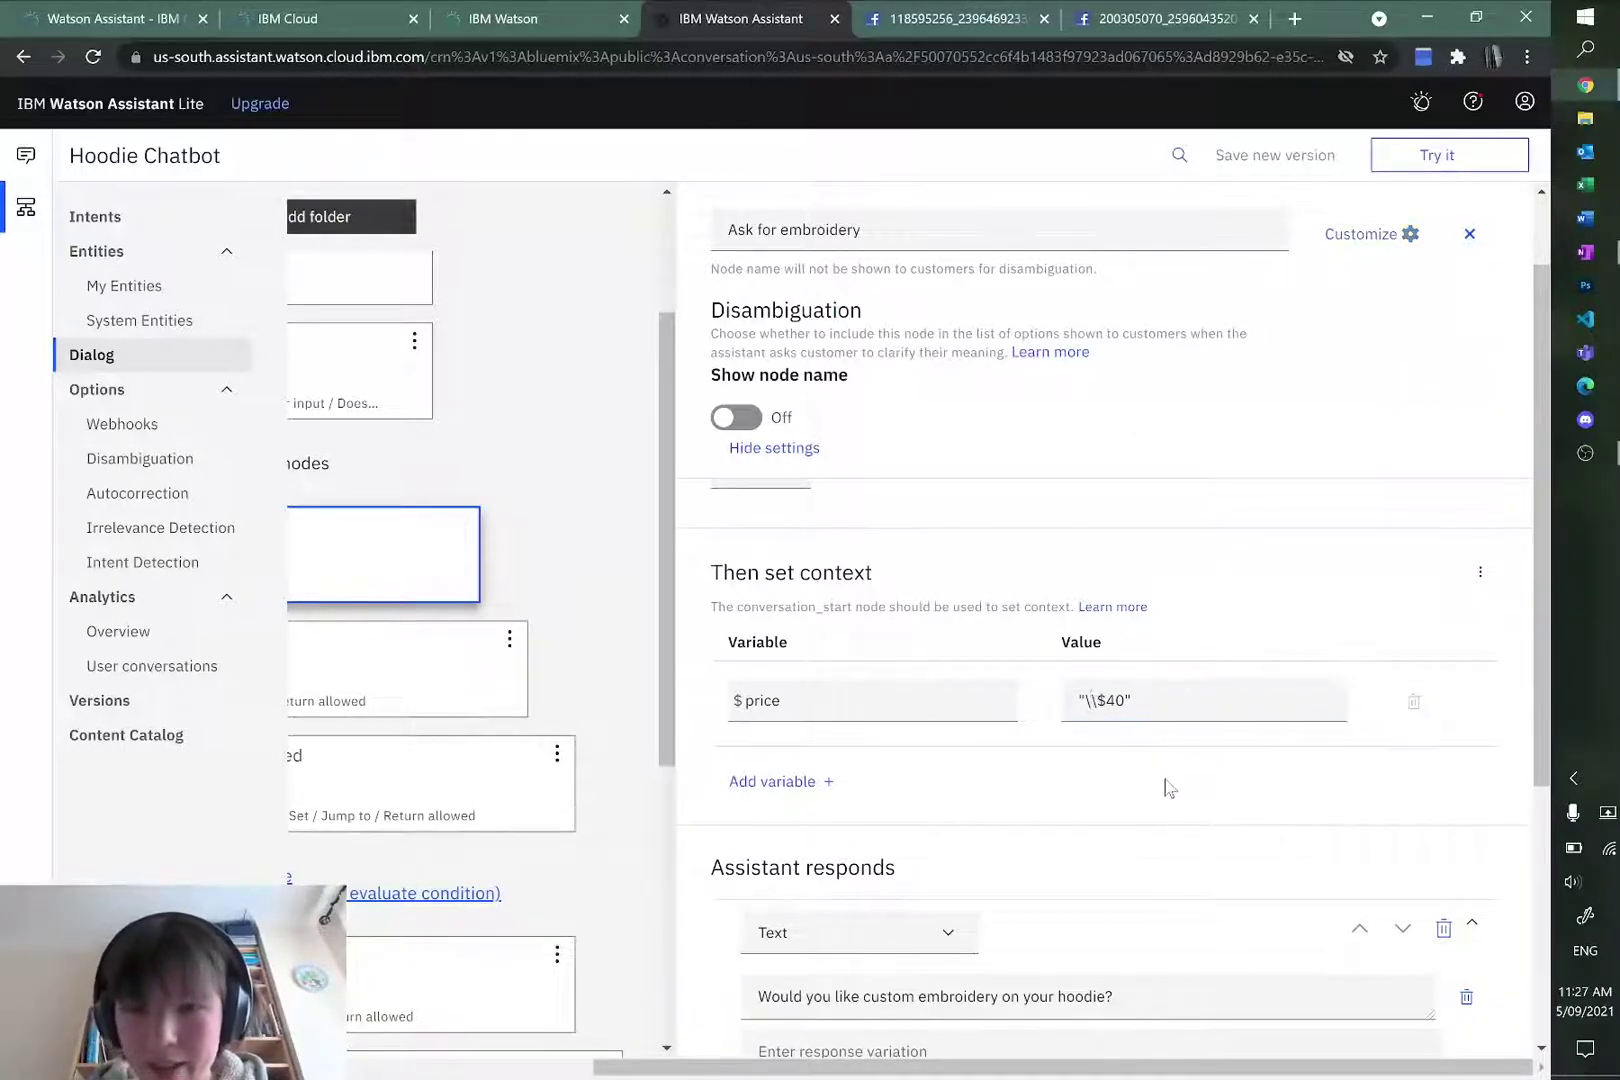
{"action": "left_click", "coordinate": [1088, 697]}
{"action": "left_click", "coordinate": [1150, 757]}
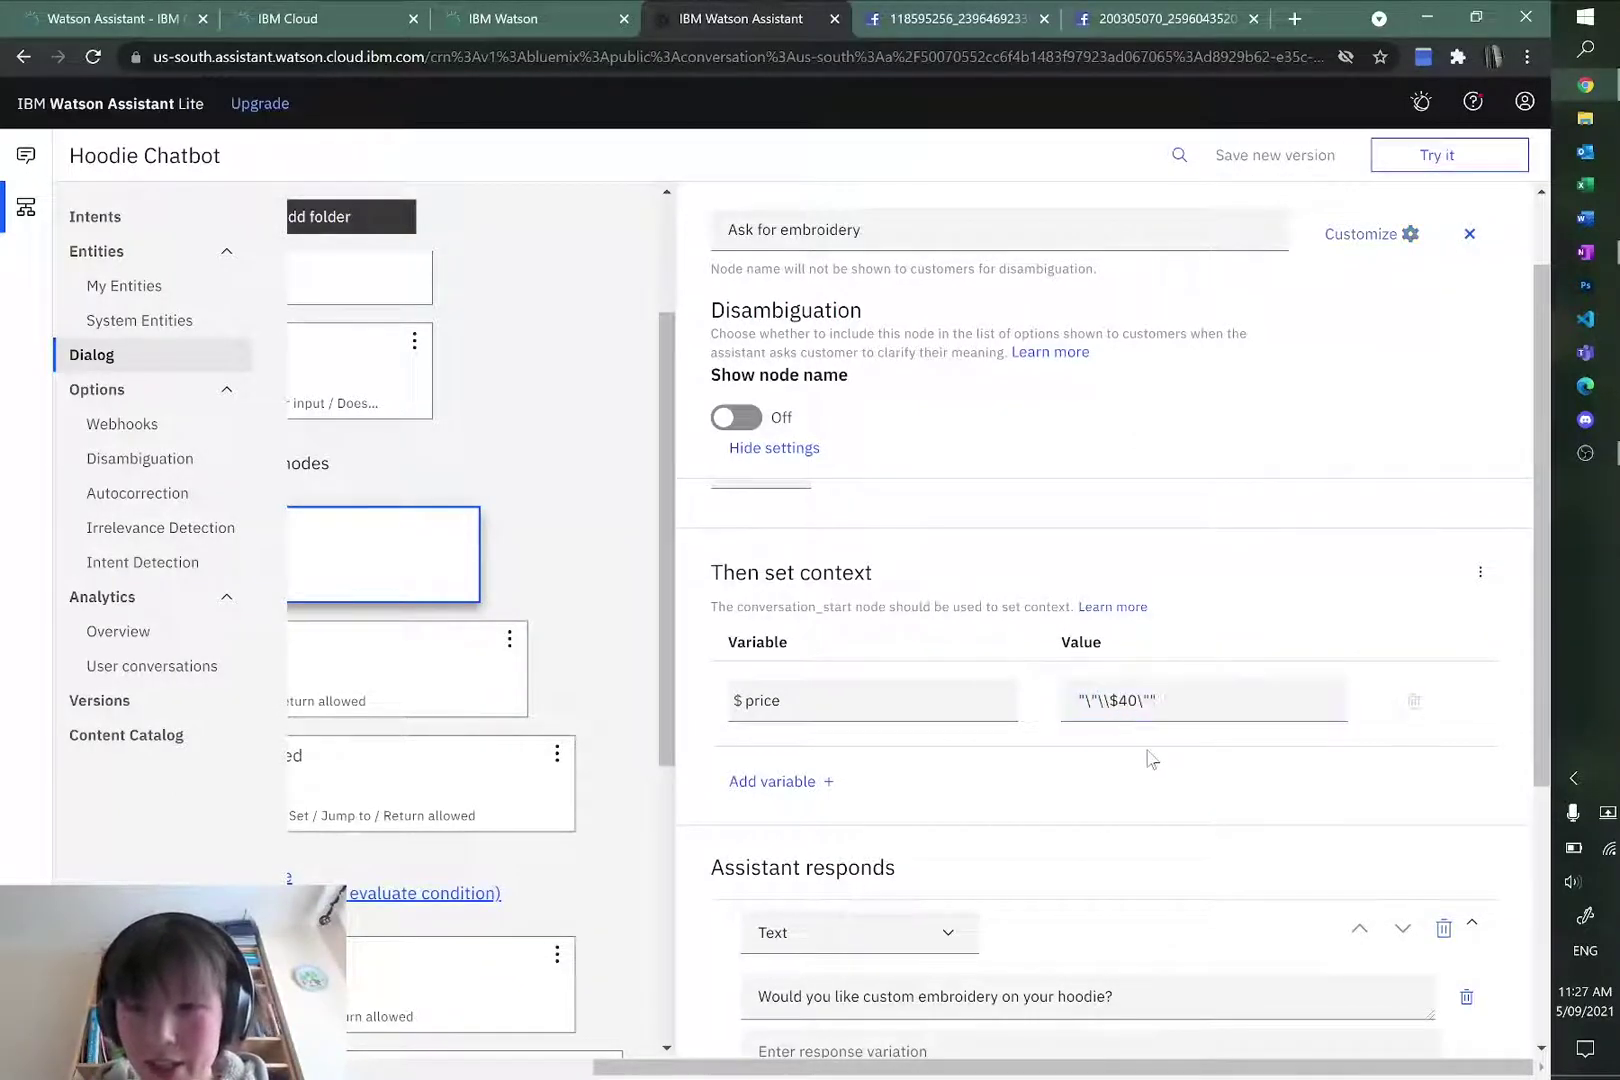
{"action": "left_click", "coordinate": [1111, 700]}
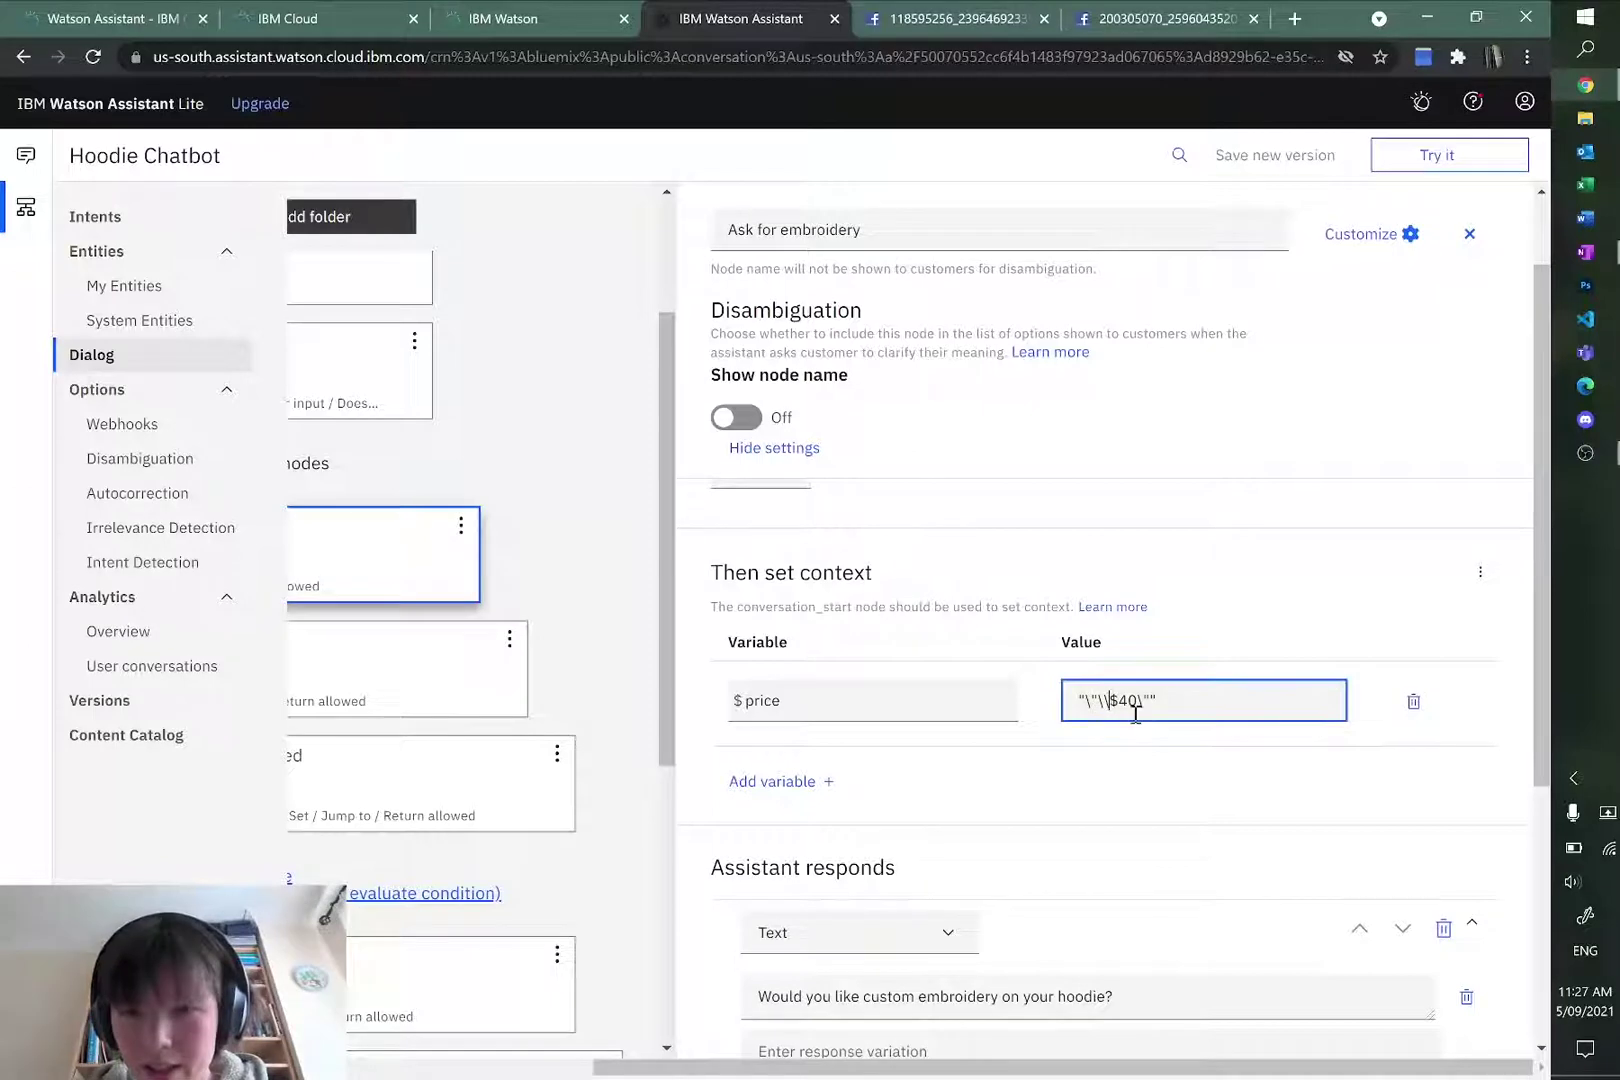
{"action": "key", "text": "BackSpace"}
{"action": "key", "text": "BackSpace"}
{"action": "key", "text": "BackSpace"}
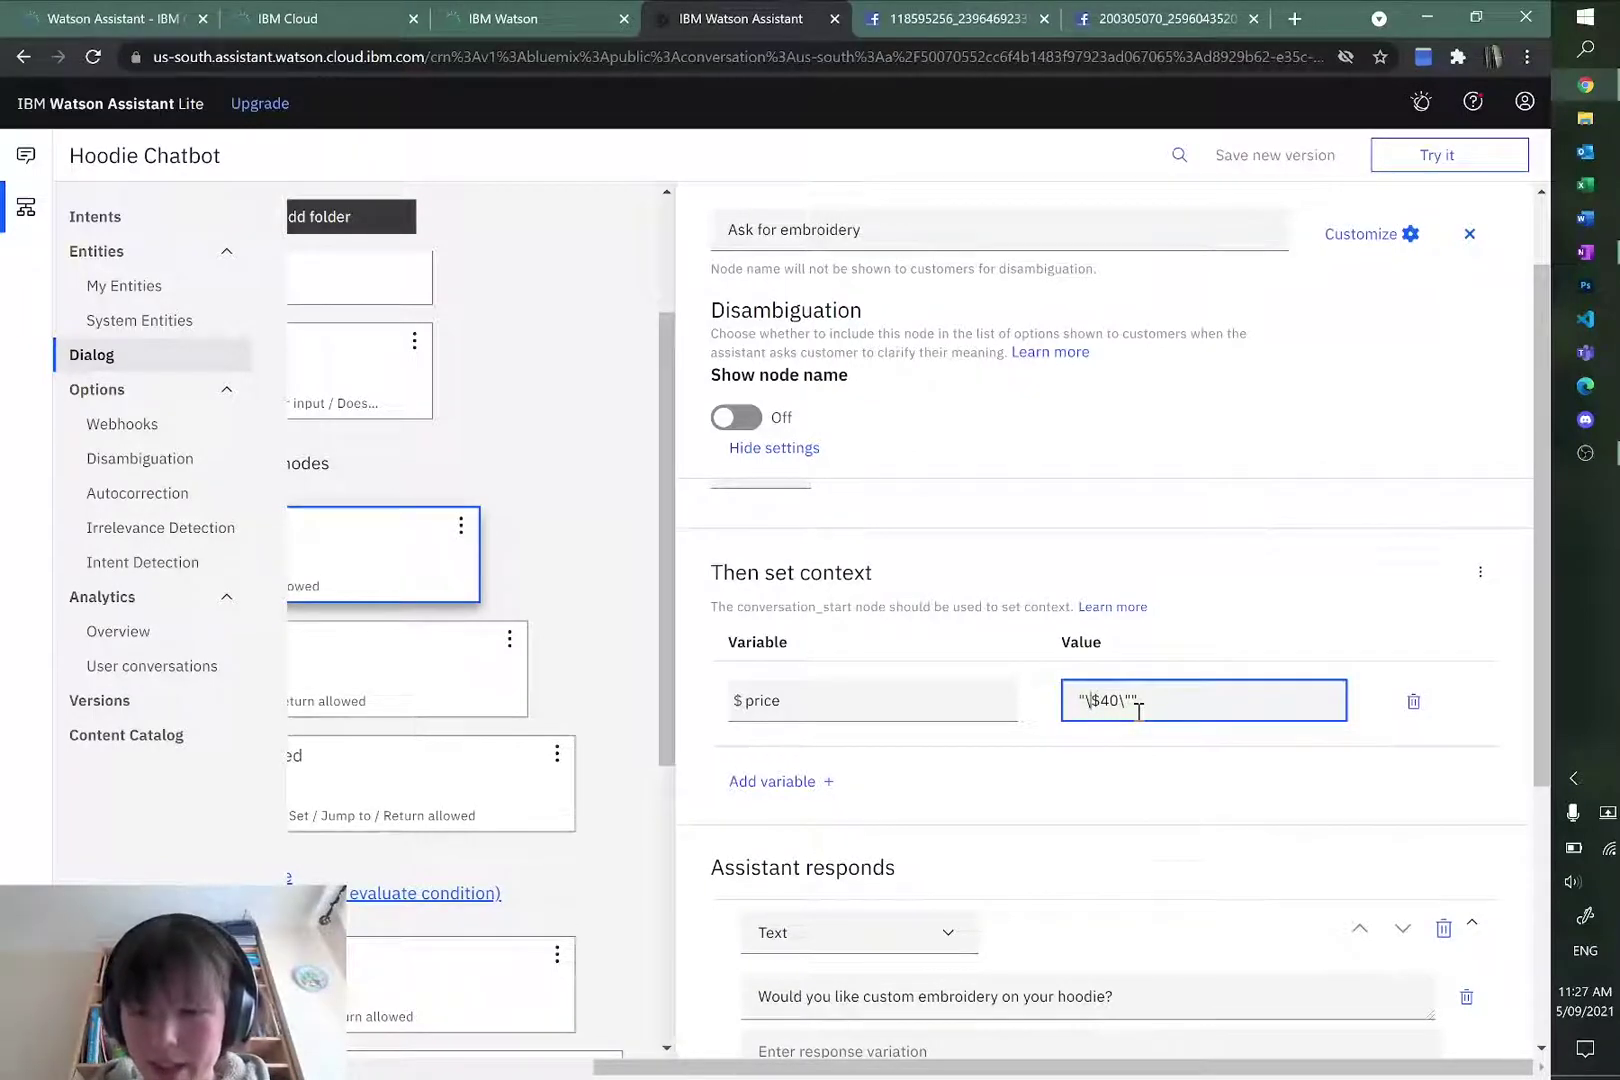
{"action": "type", "text": "\\"}
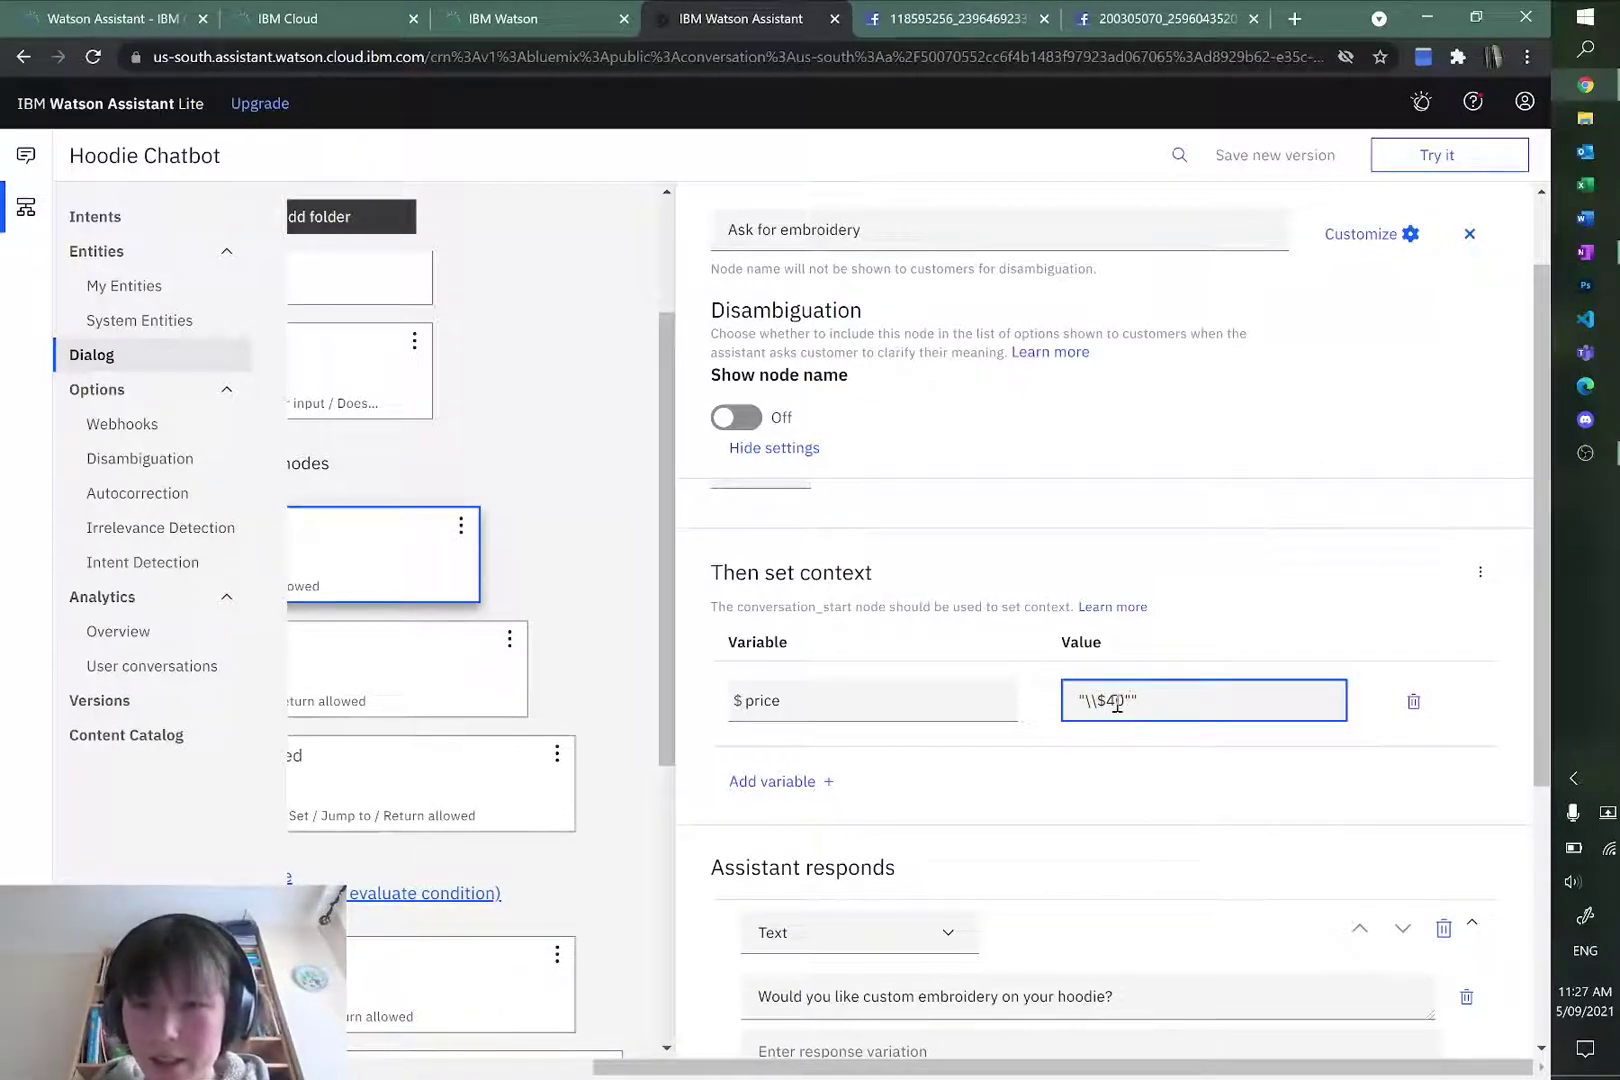
{"action": "left_click", "coordinate": [1170, 756]}
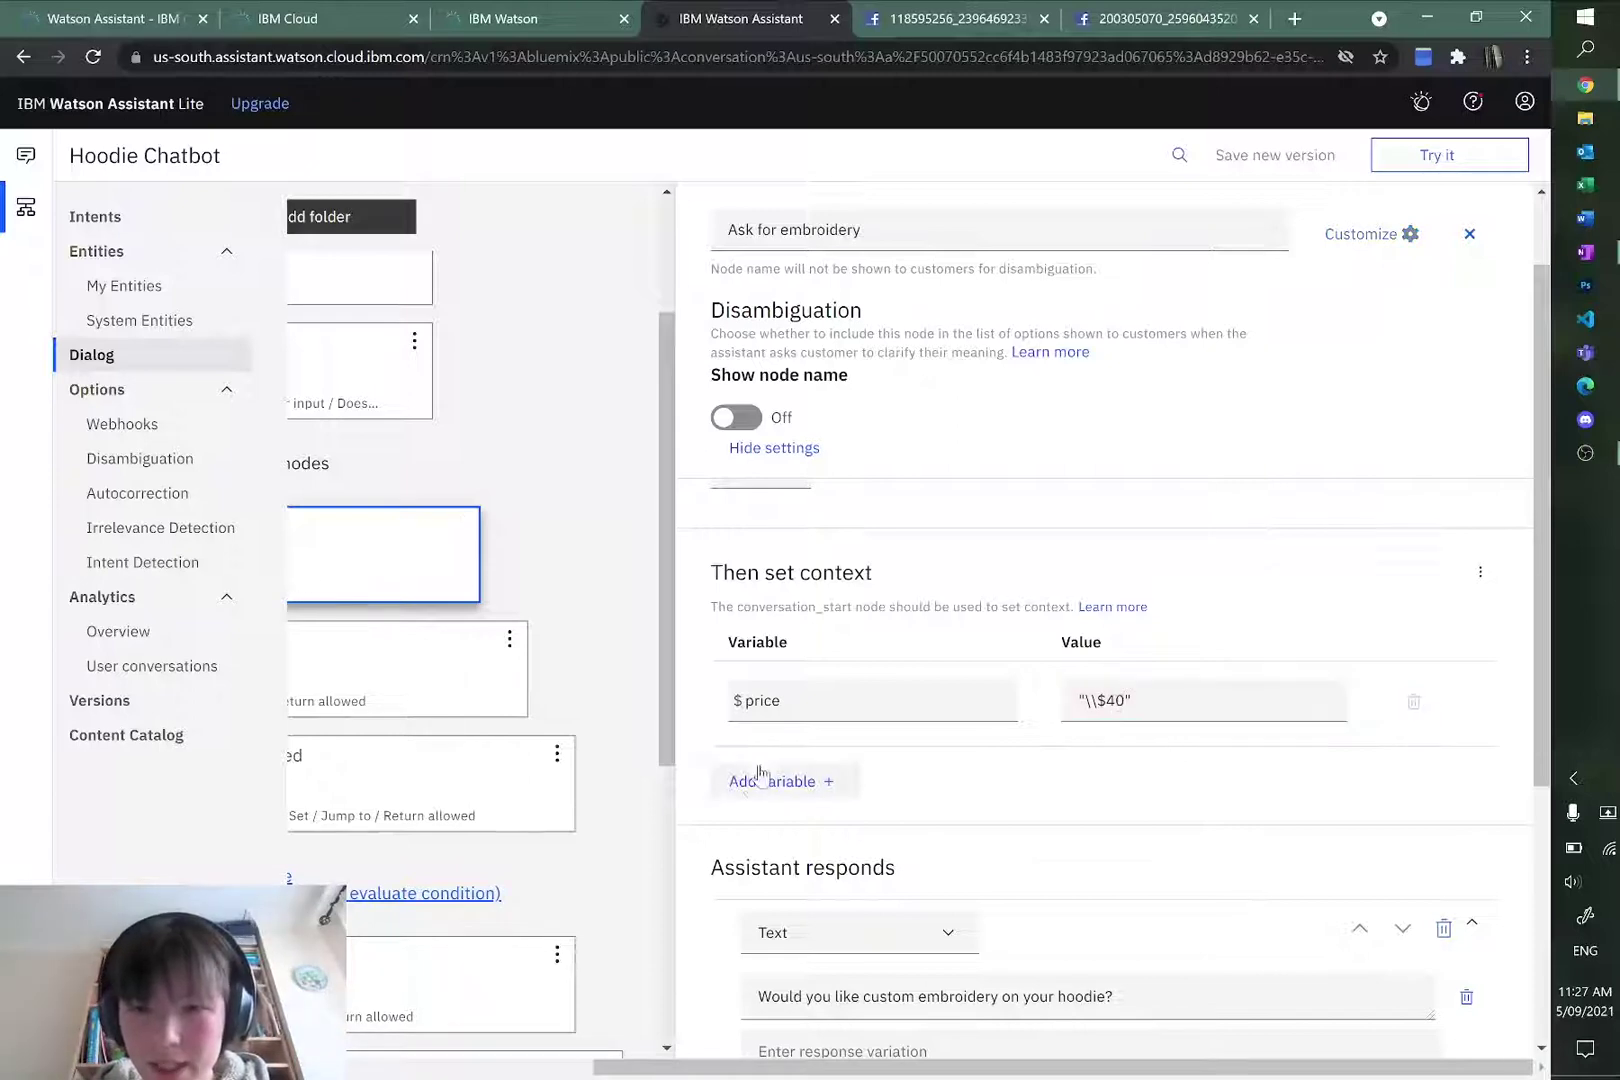
{"action": "left_click_drag", "start_coordinate": [955, 1068], "coordinate": [705, 1068]}
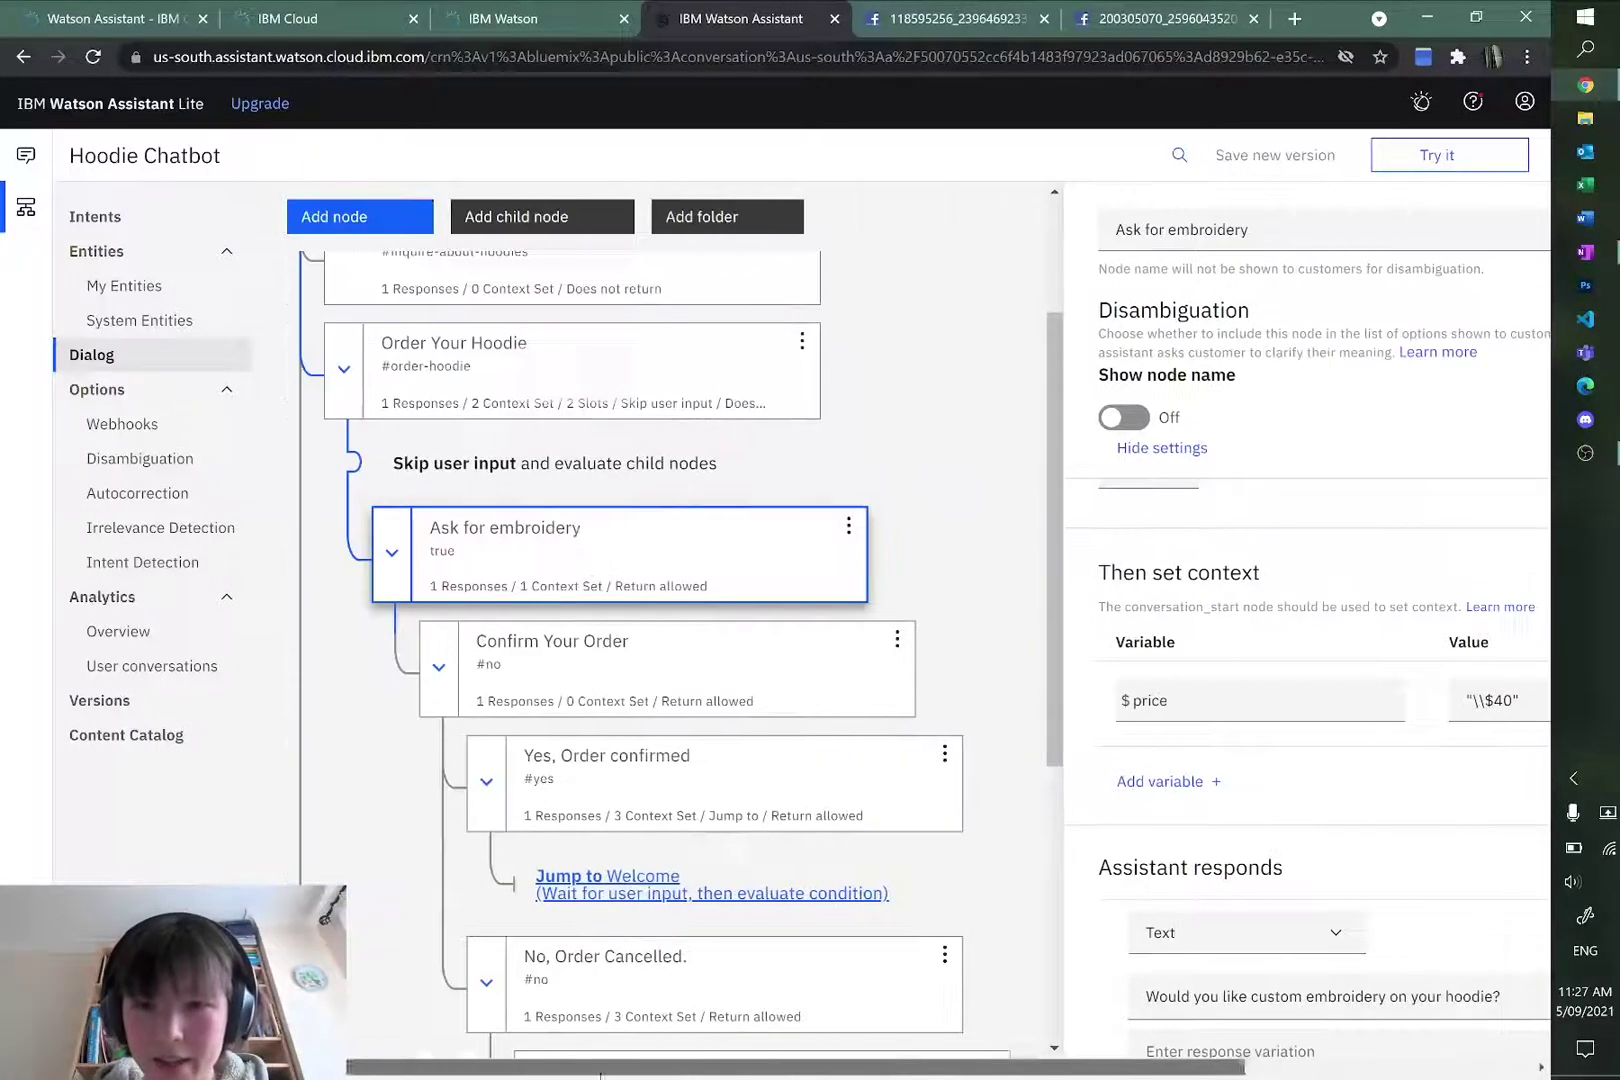
Step: Open Try it, check the context variables, and clear the test conversation
{"action": "left_click", "coordinate": [1442, 158]}
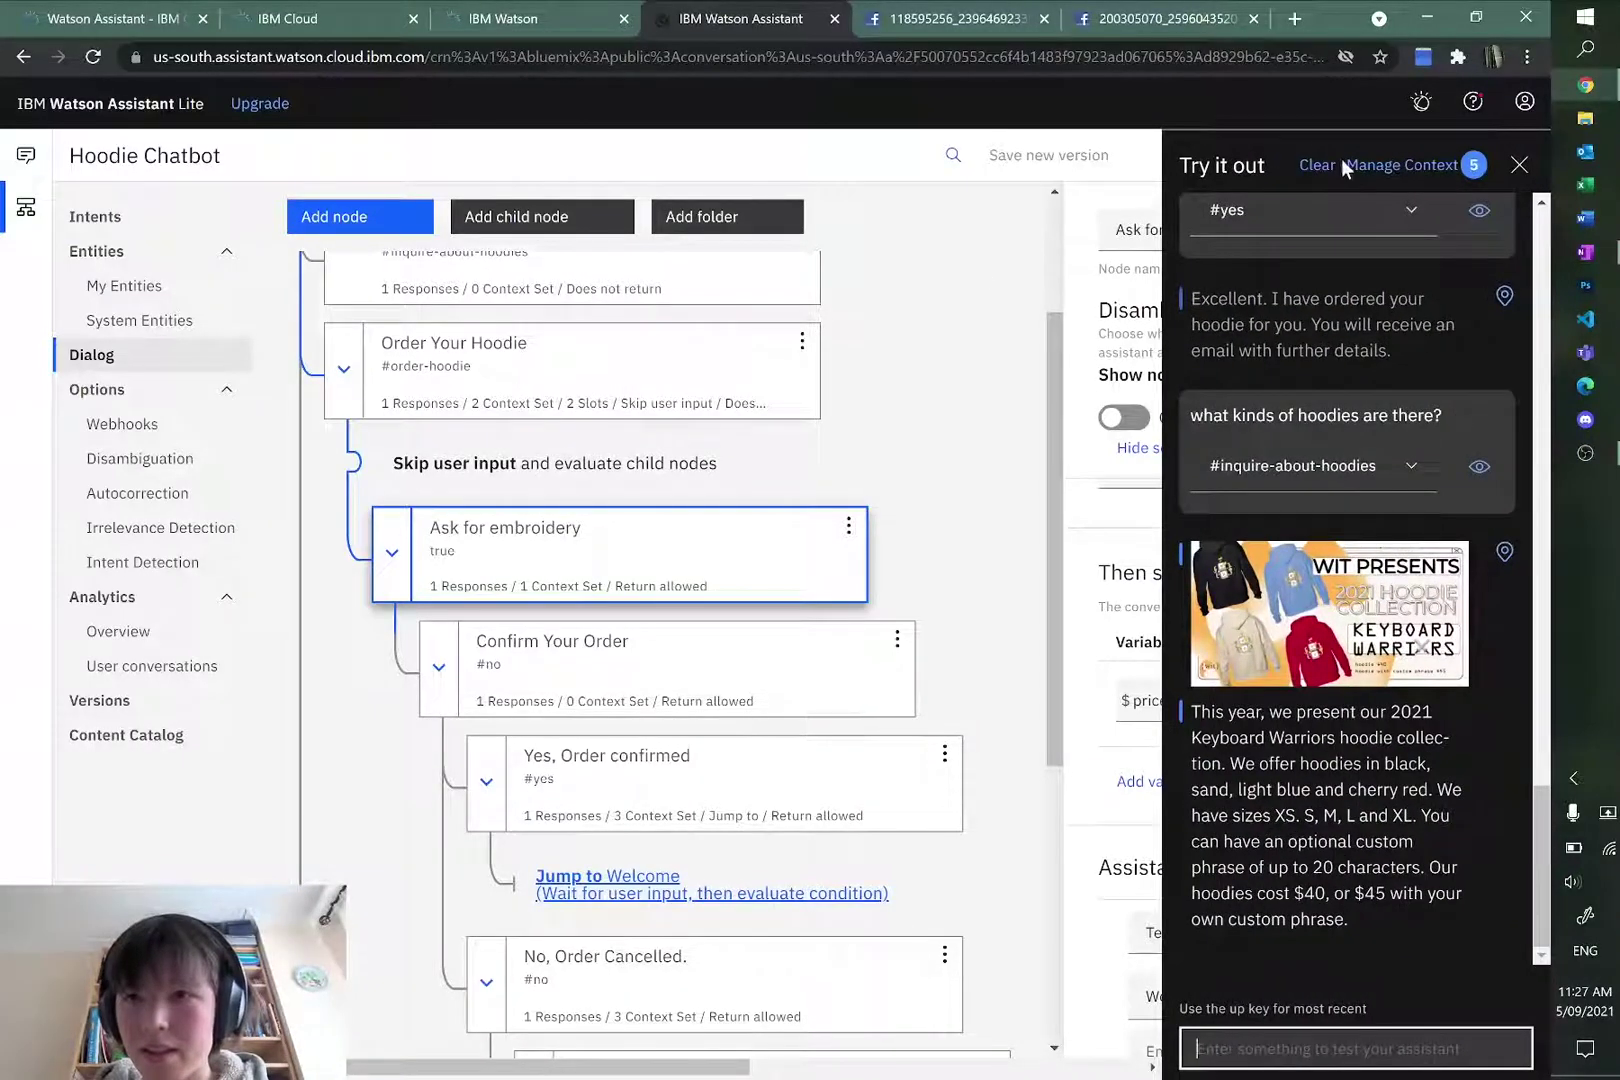
{"action": "left_click", "coordinate": [1398, 165]}
{"action": "left_click", "coordinate": [1490, 173]}
{"action": "left_click", "coordinate": [1317, 165]}
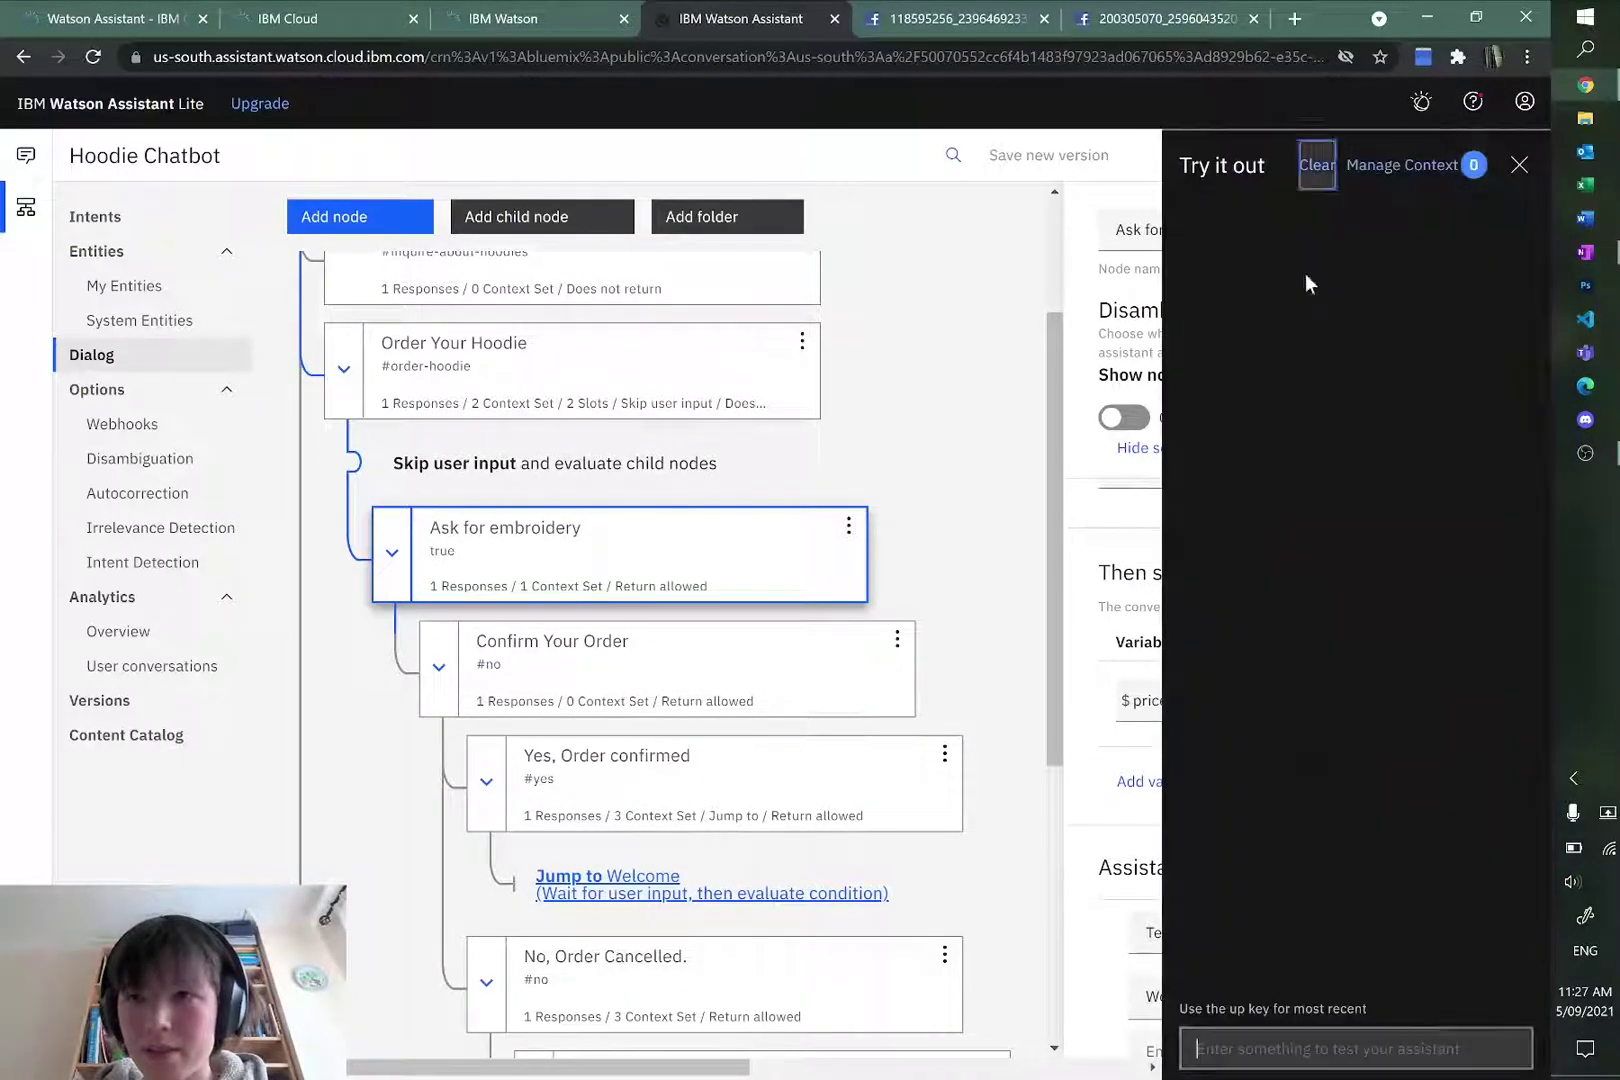
{"action": "left_click", "coordinate": [1308, 1040]}
Step: Send 'order red S hoodie', answer no, verify the $40 confirmation, and close the panel
{"action": "type", "text": "order"}
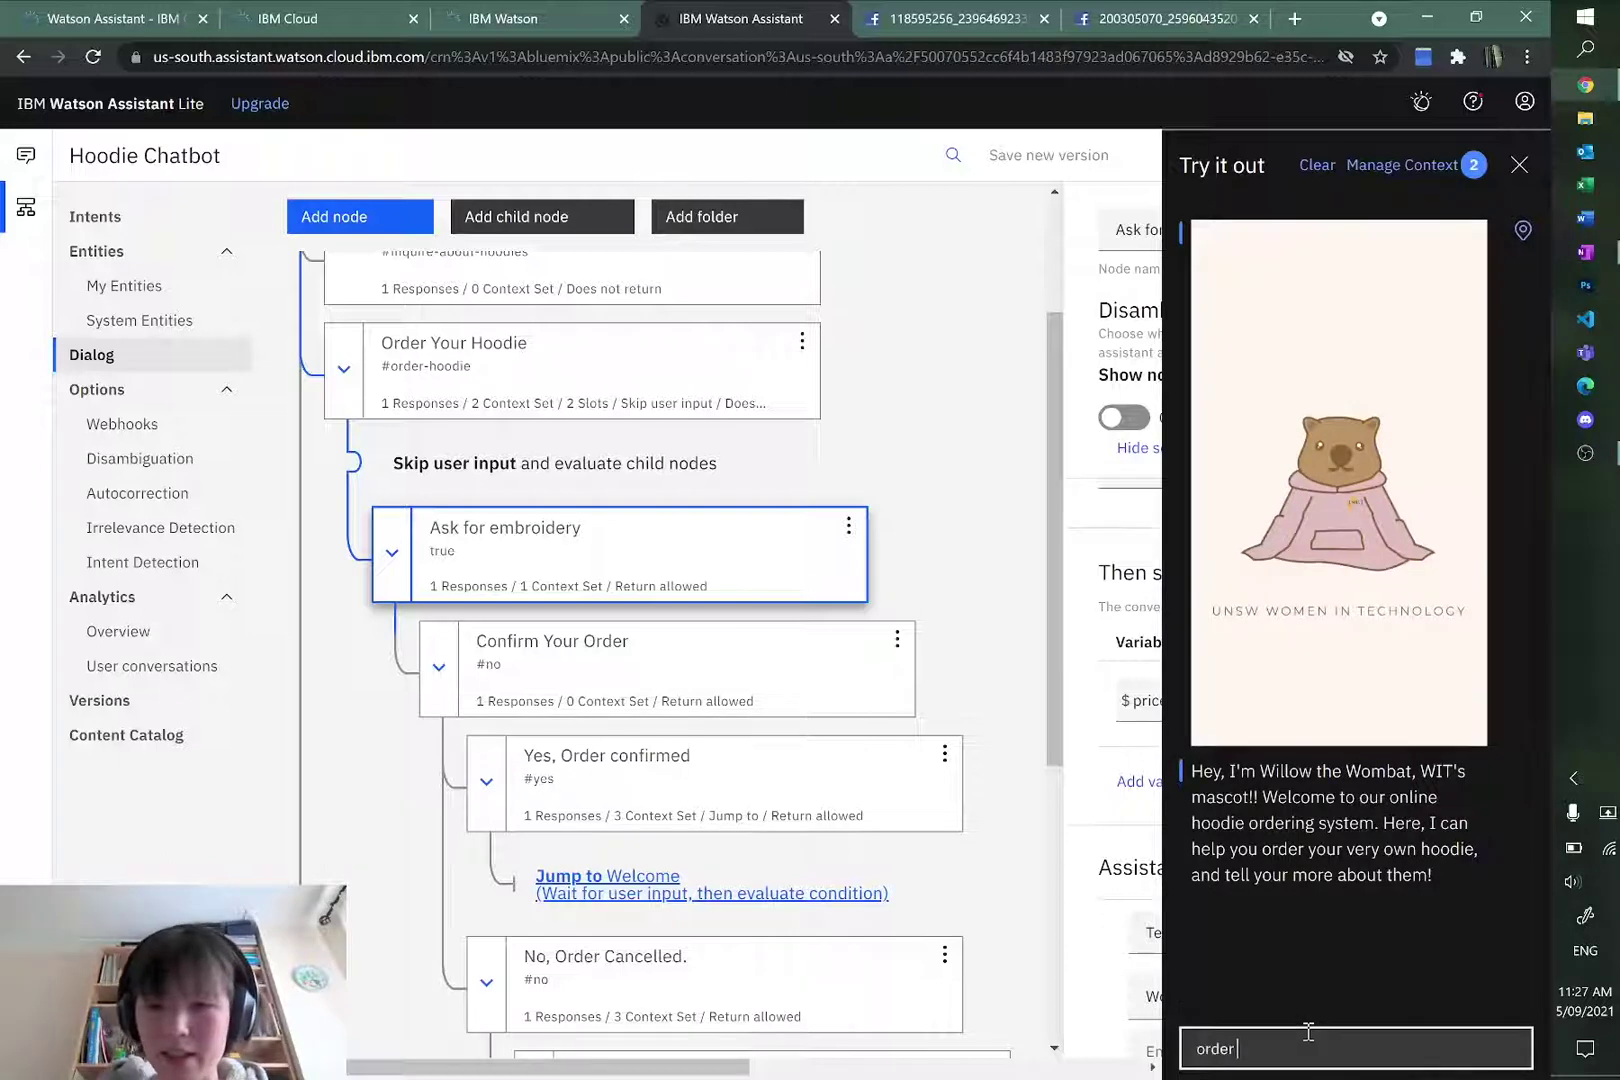
{"action": "type", "text": " red S hood"}
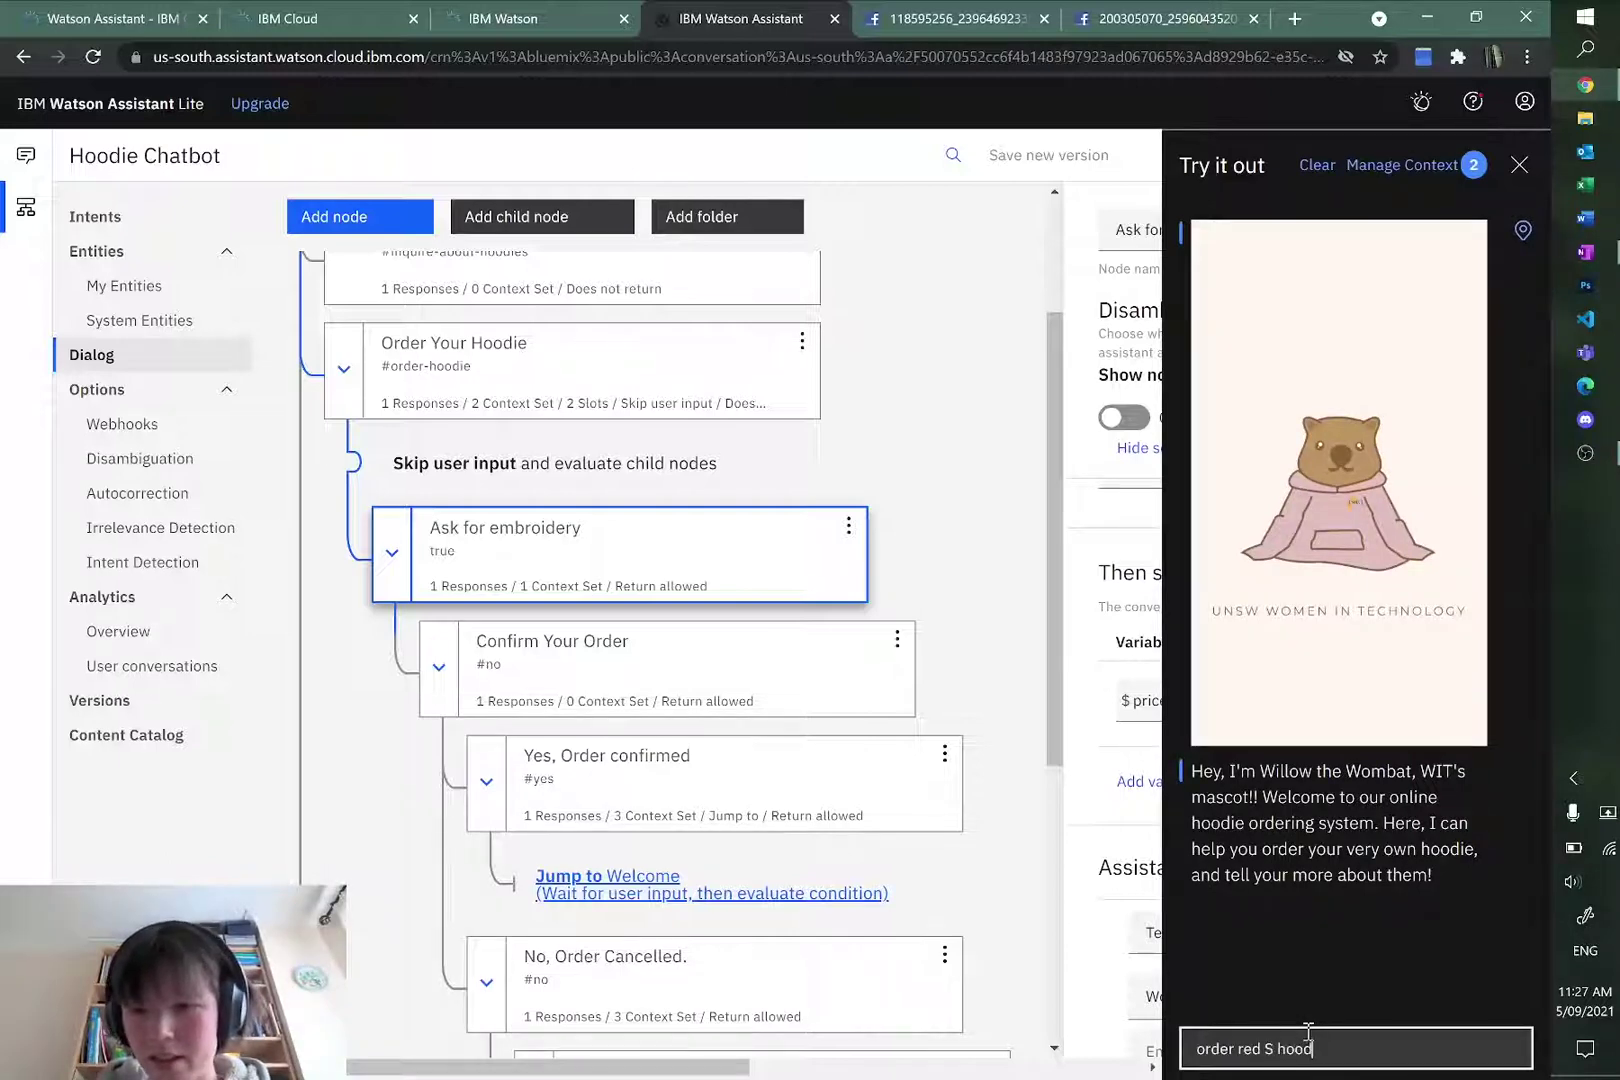
{"action": "type", "text": "ie"}
{"action": "key", "text": "Return"}
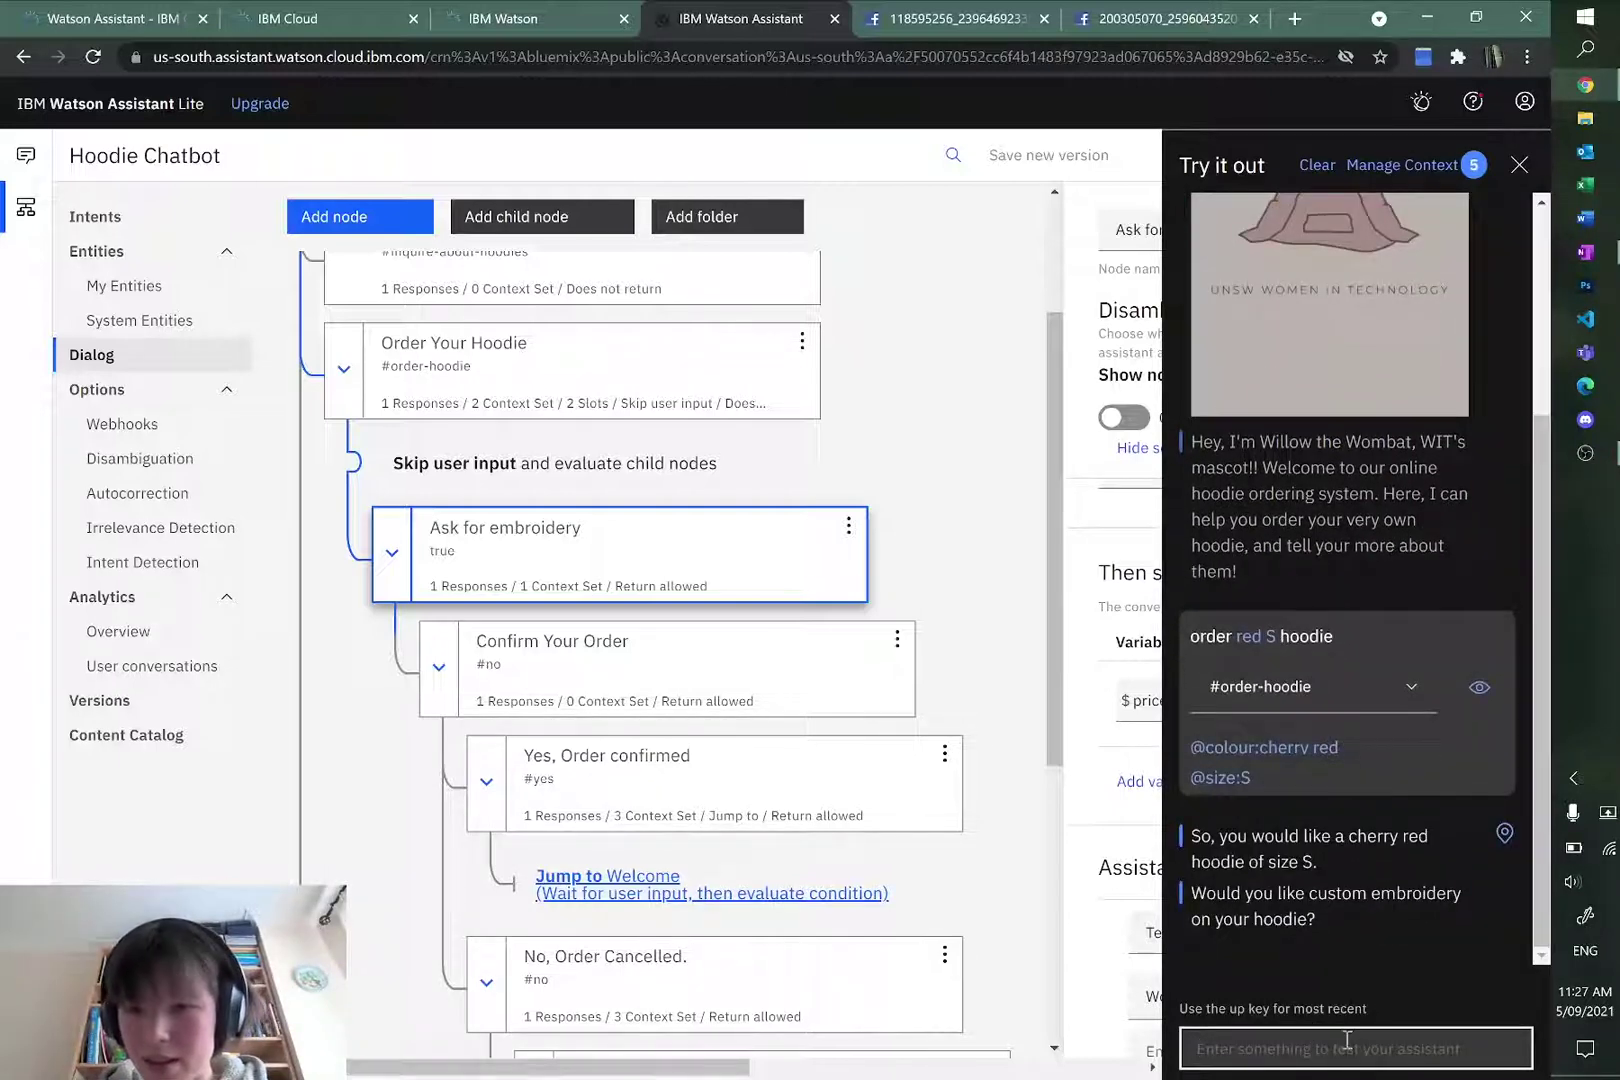
{"action": "type", "text": "no"}
{"action": "key", "text": "Return"}
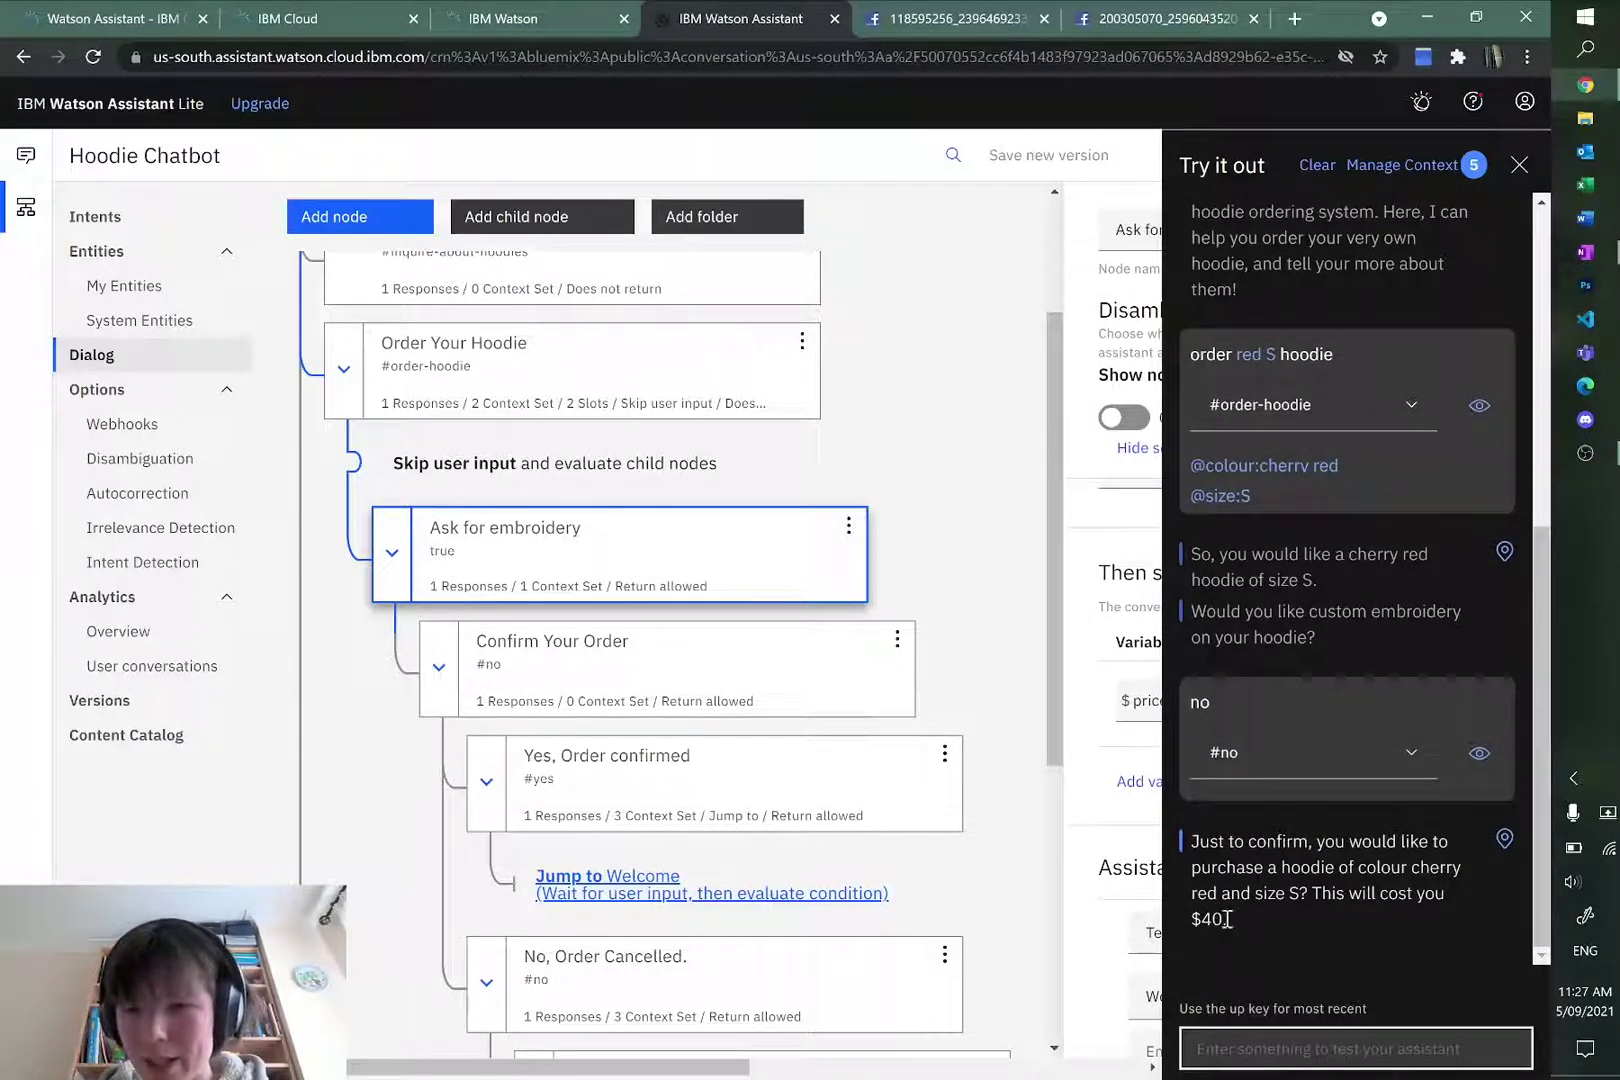
{"action": "left_click_drag", "start_coordinate": [1228, 920], "coordinate": [1190, 835]}
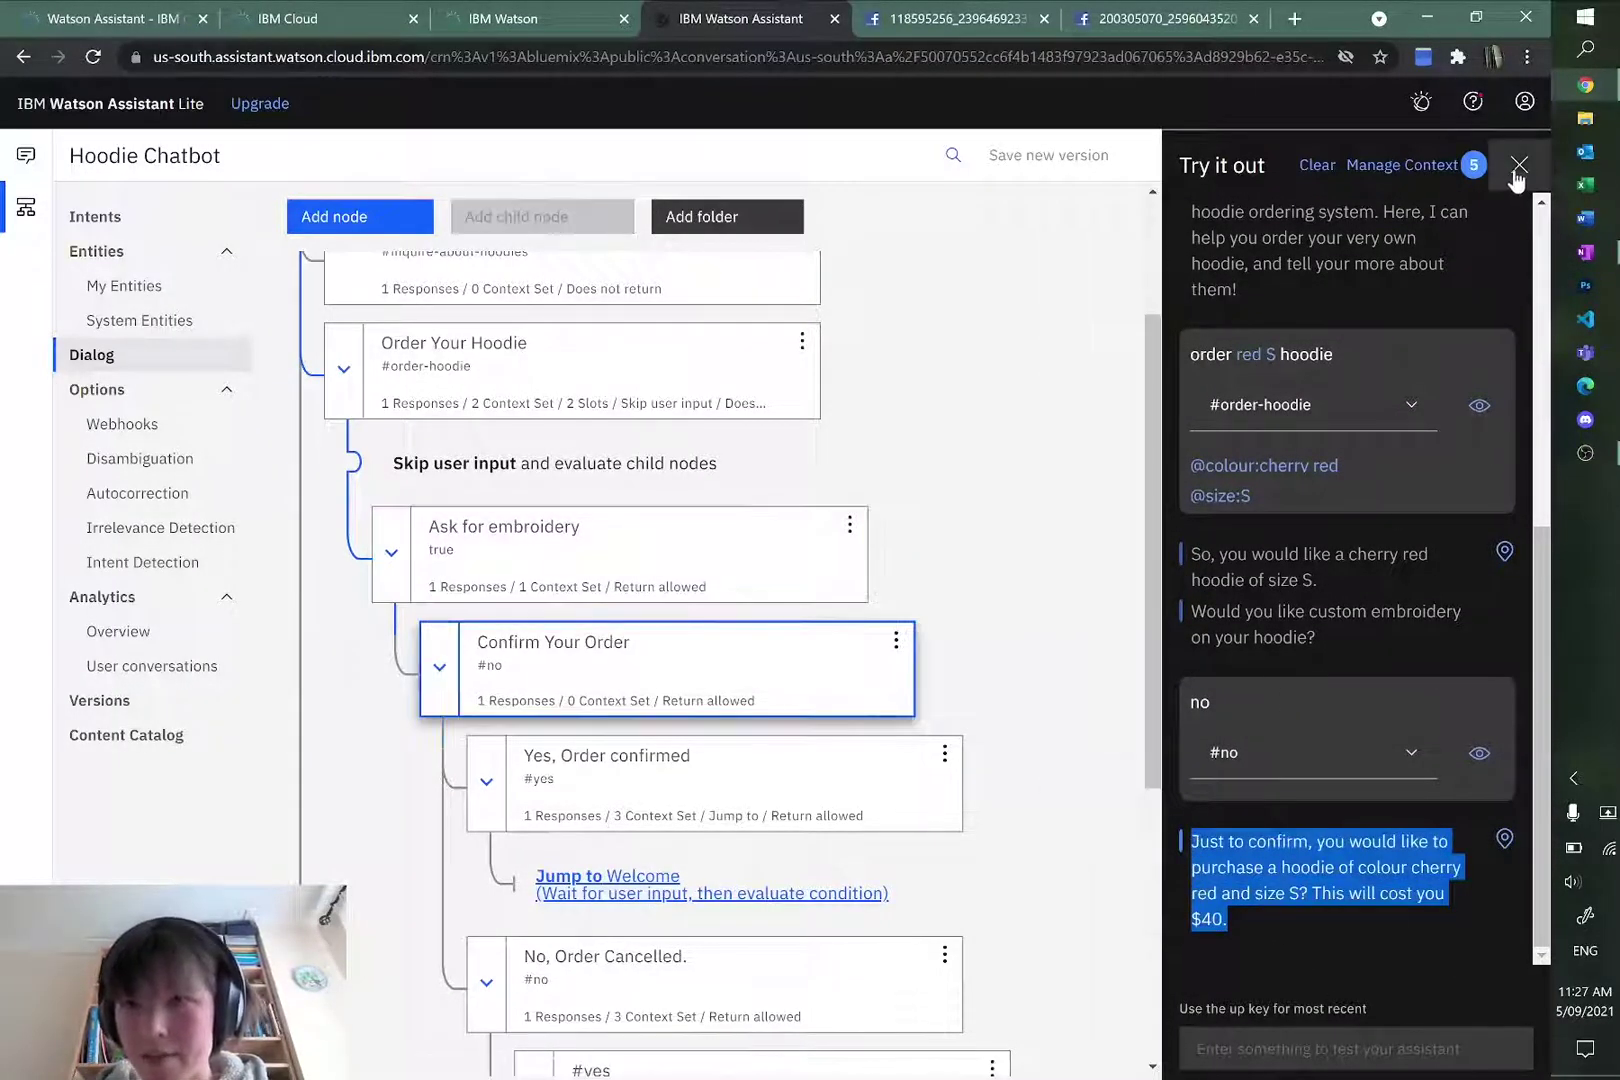
{"action": "left_click", "coordinate": [1517, 166]}
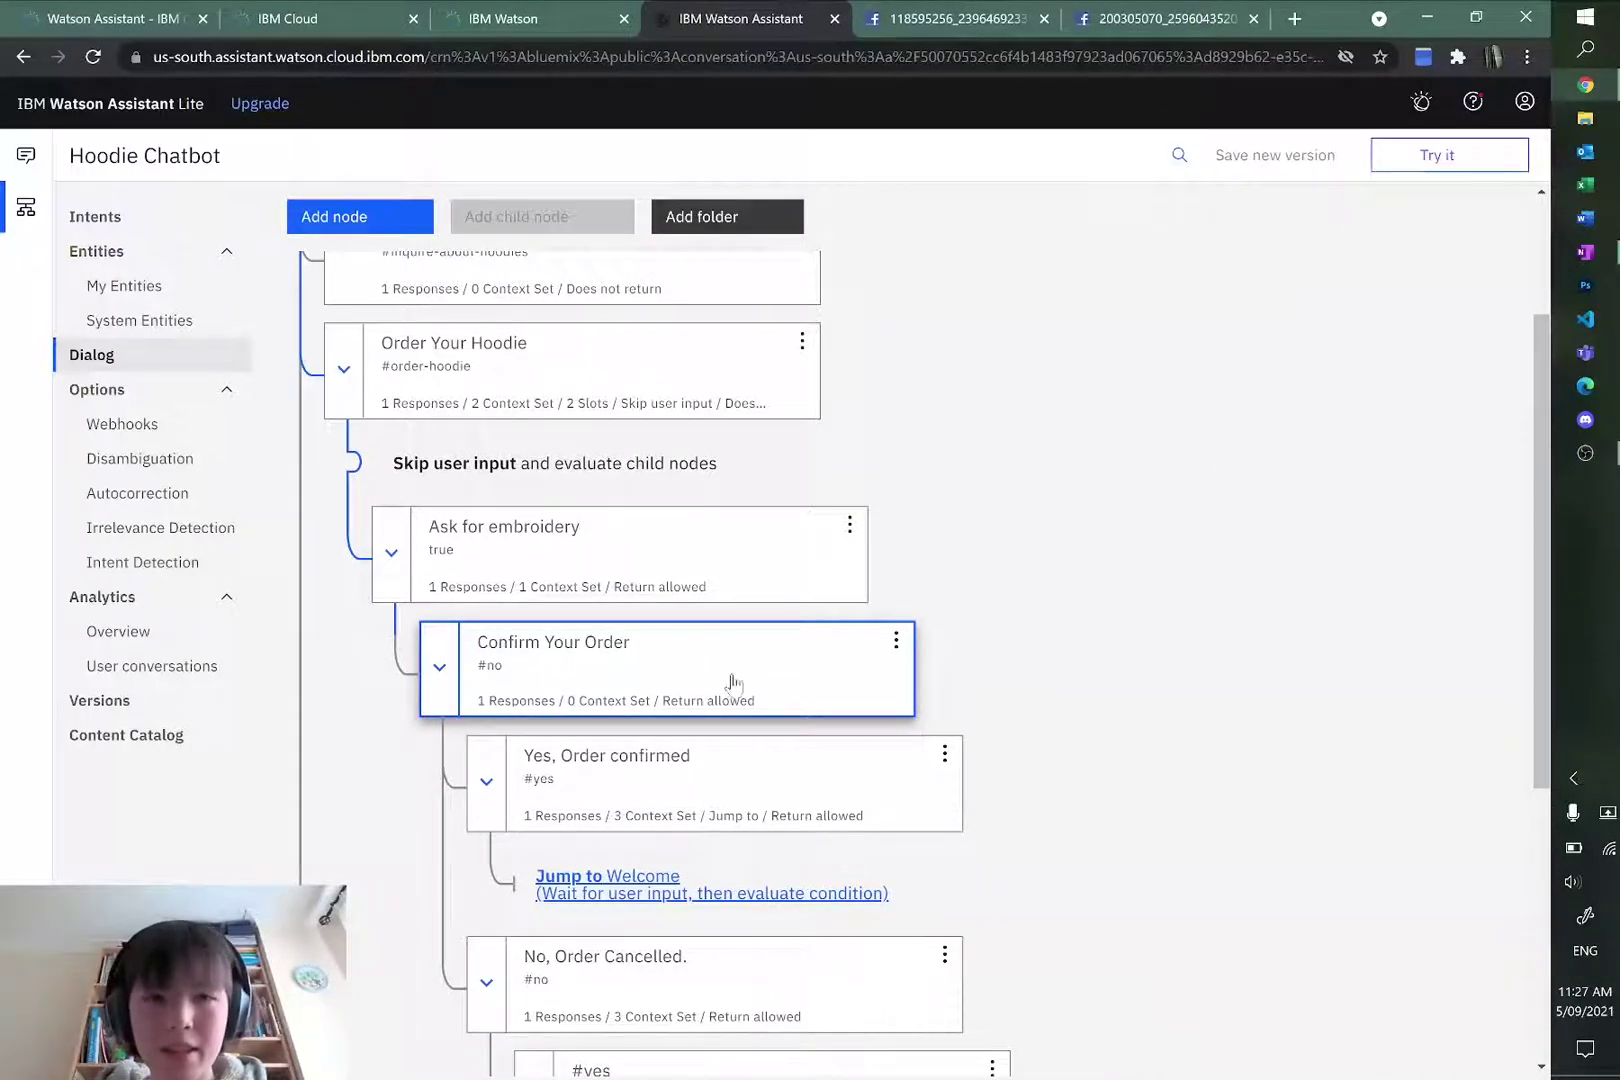
Step: Select Ask for embroidery and inspect the leading backslash in its $price value "\\$40"
{"action": "left_click", "coordinate": [690, 672]}
{"action": "left_click", "coordinate": [518, 540]}
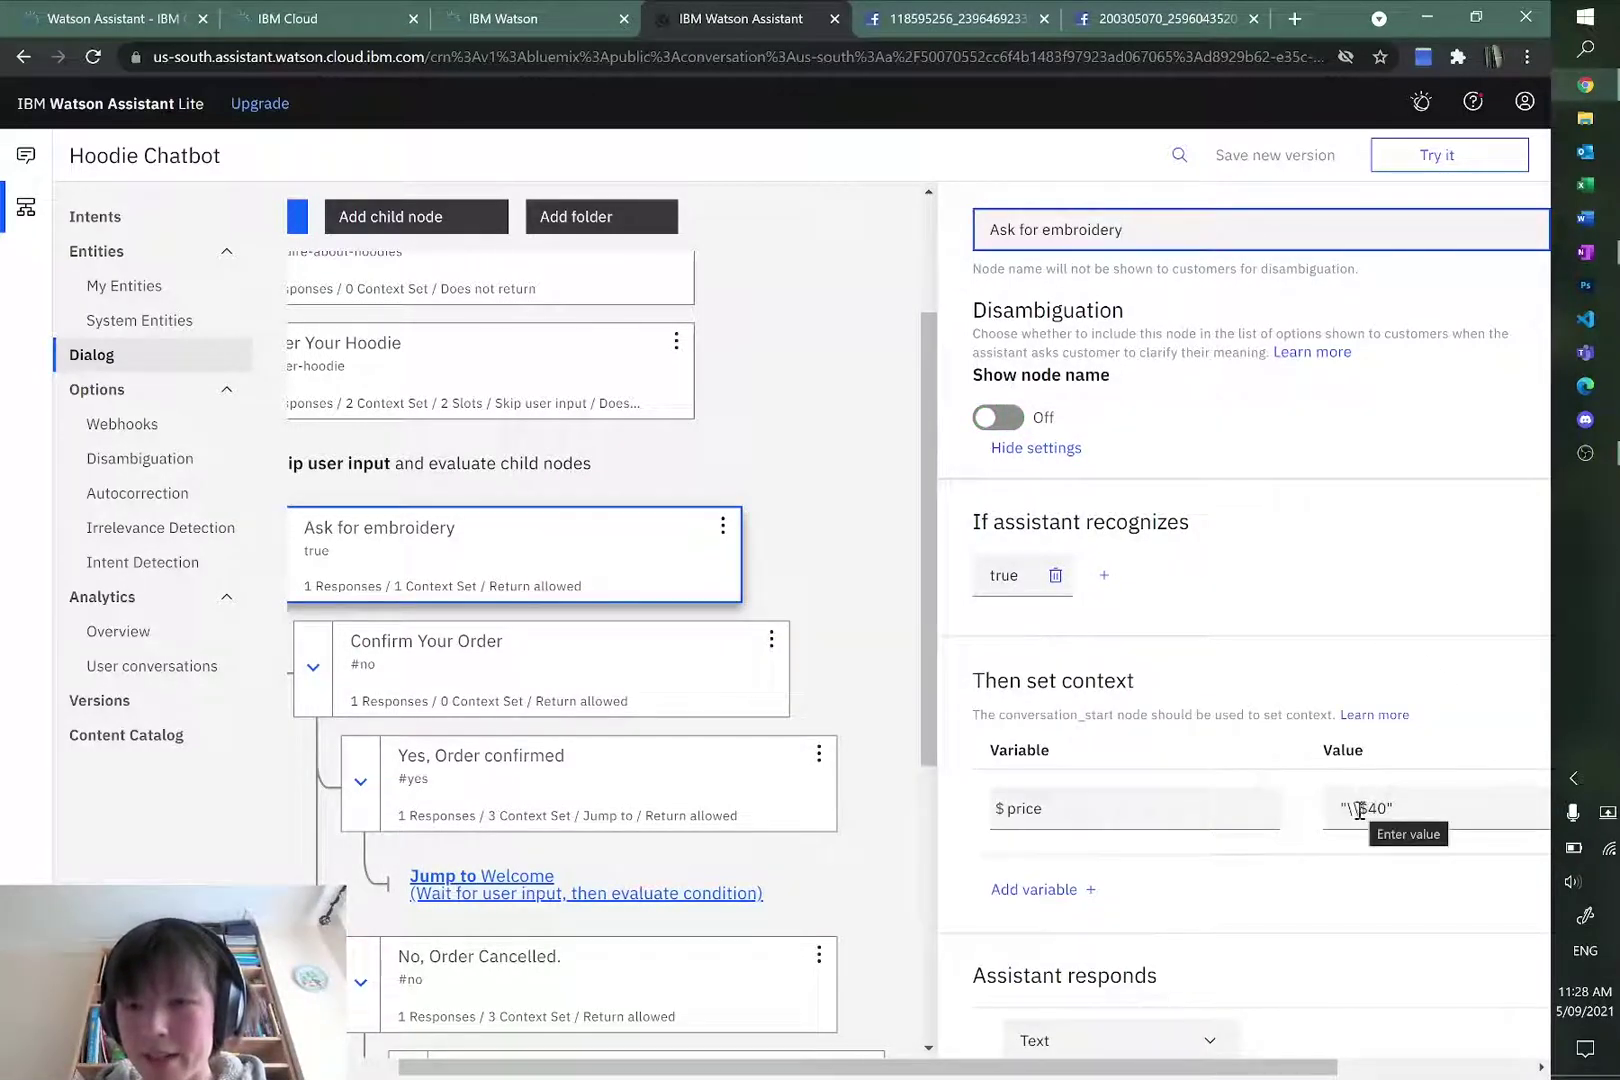
{"action": "left_click", "coordinate": [1360, 810]}
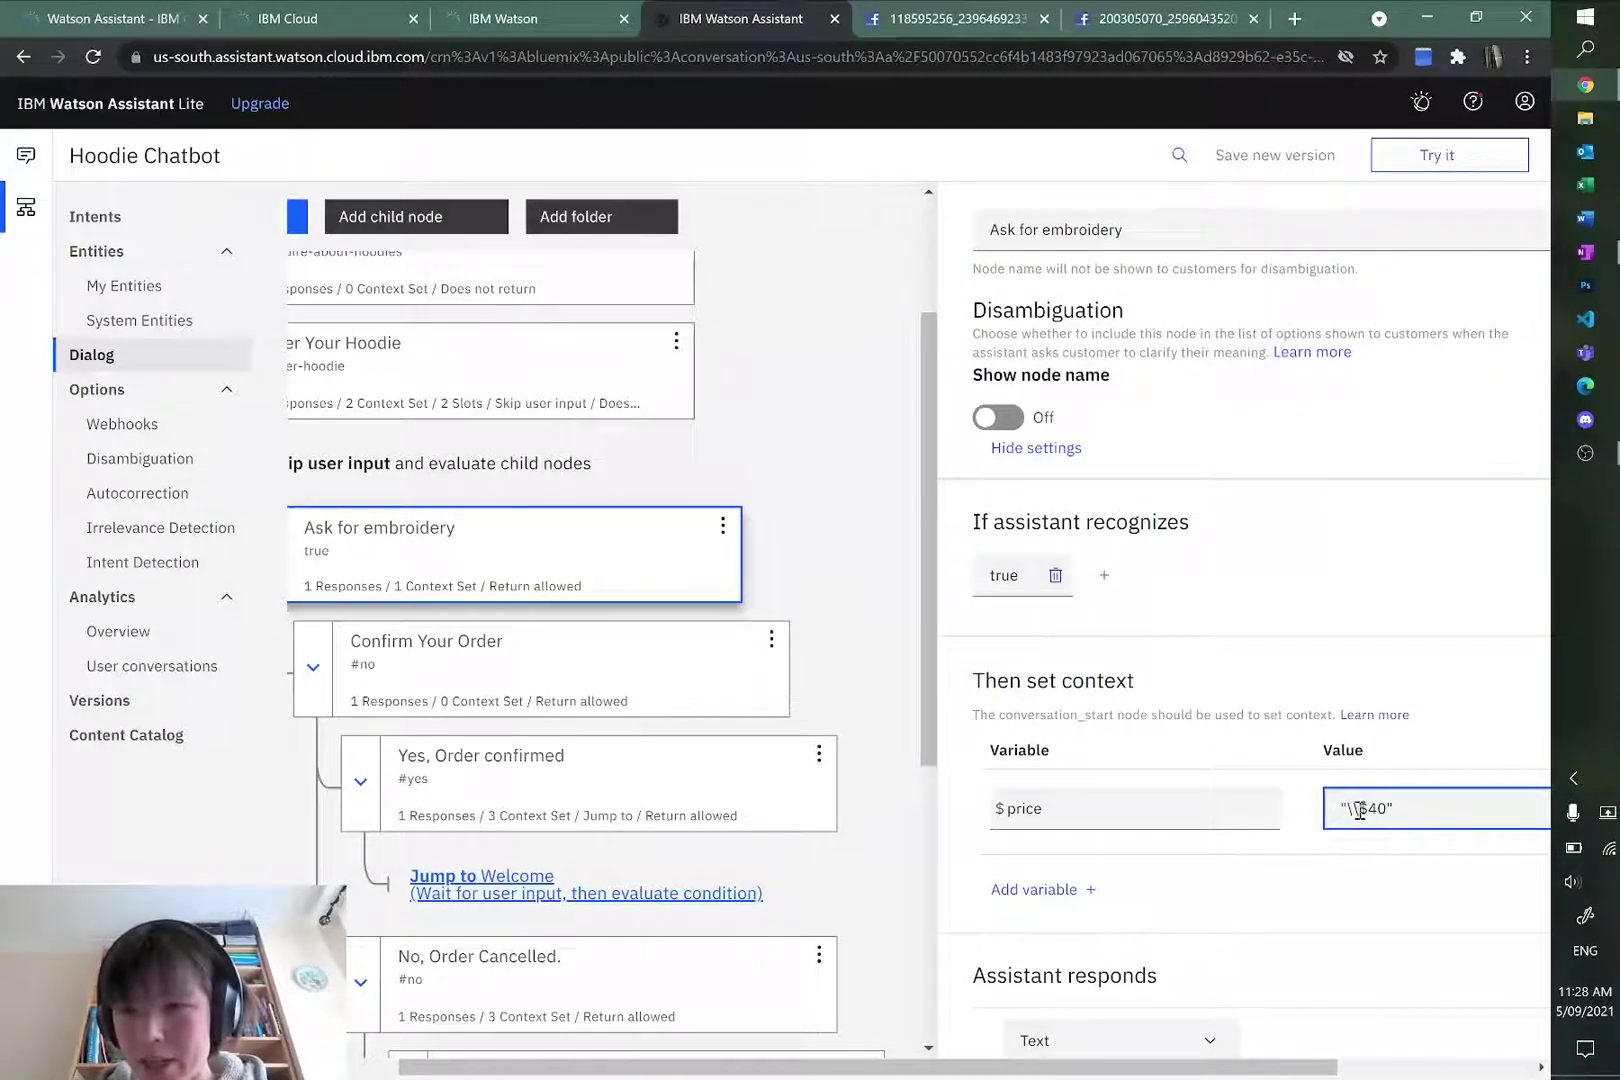
{"action": "left_click_drag", "start_coordinate": [1345, 810], "coordinate": [1356, 810]}
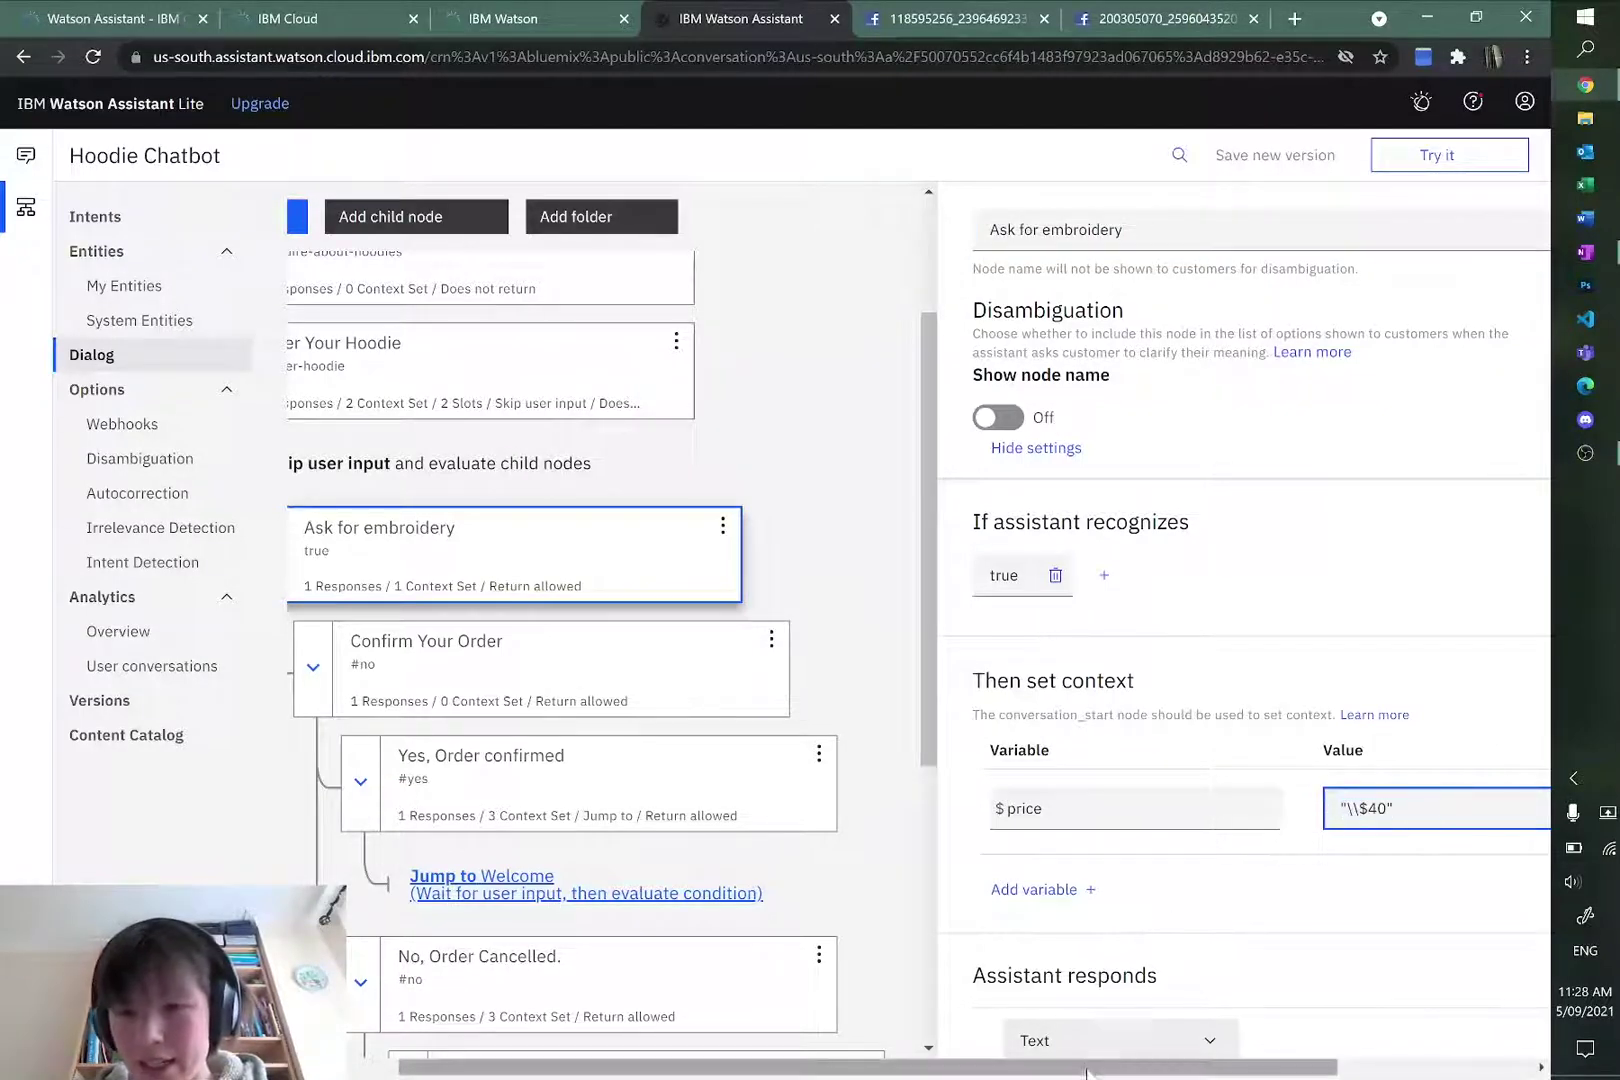
{"action": "left_click_drag", "start_coordinate": [1120, 1068], "coordinate": [1325, 1068]}
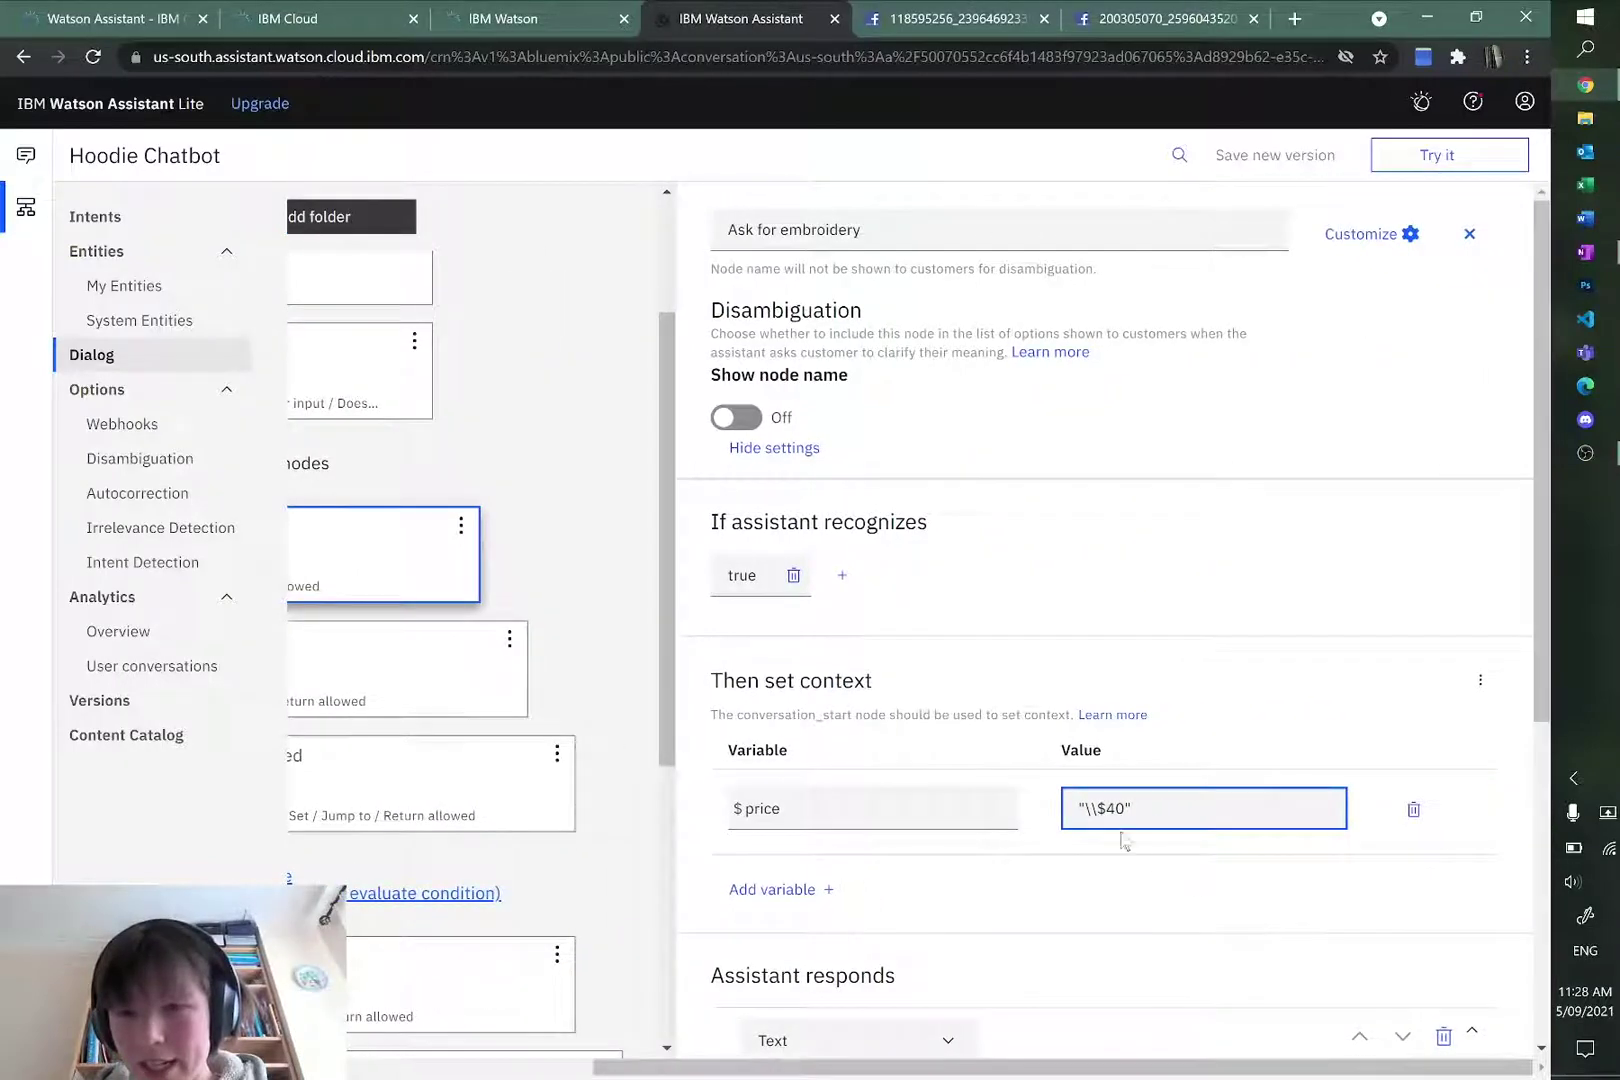
{"action": "left_click_drag", "start_coordinate": [1164, 1068], "coordinate": [726, 1068]}
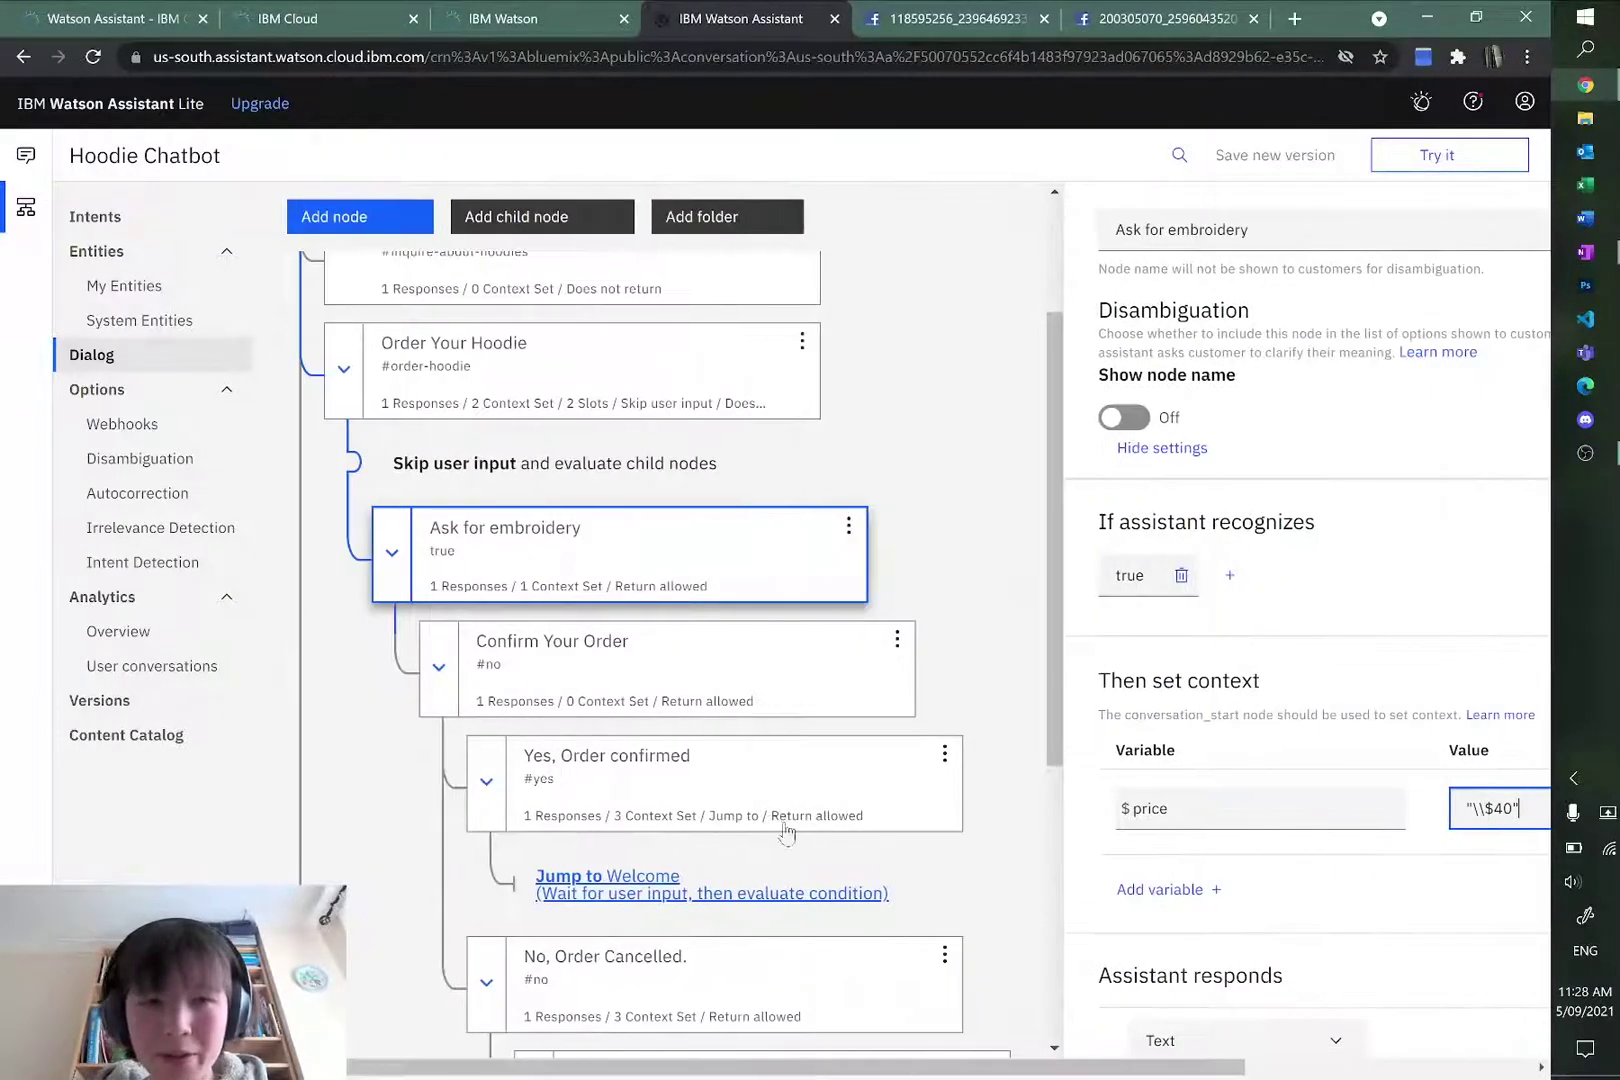
{"action": "scroll", "coordinate": [741, 824], "scroll_direction": "down", "scroll_amount": 6}
{"action": "scroll", "coordinate": [713, 827], "scroll_direction": "up", "scroll_amount": 2}
{"action": "scroll", "coordinate": [713, 828], "scroll_direction": "down", "scroll_amount": 3}
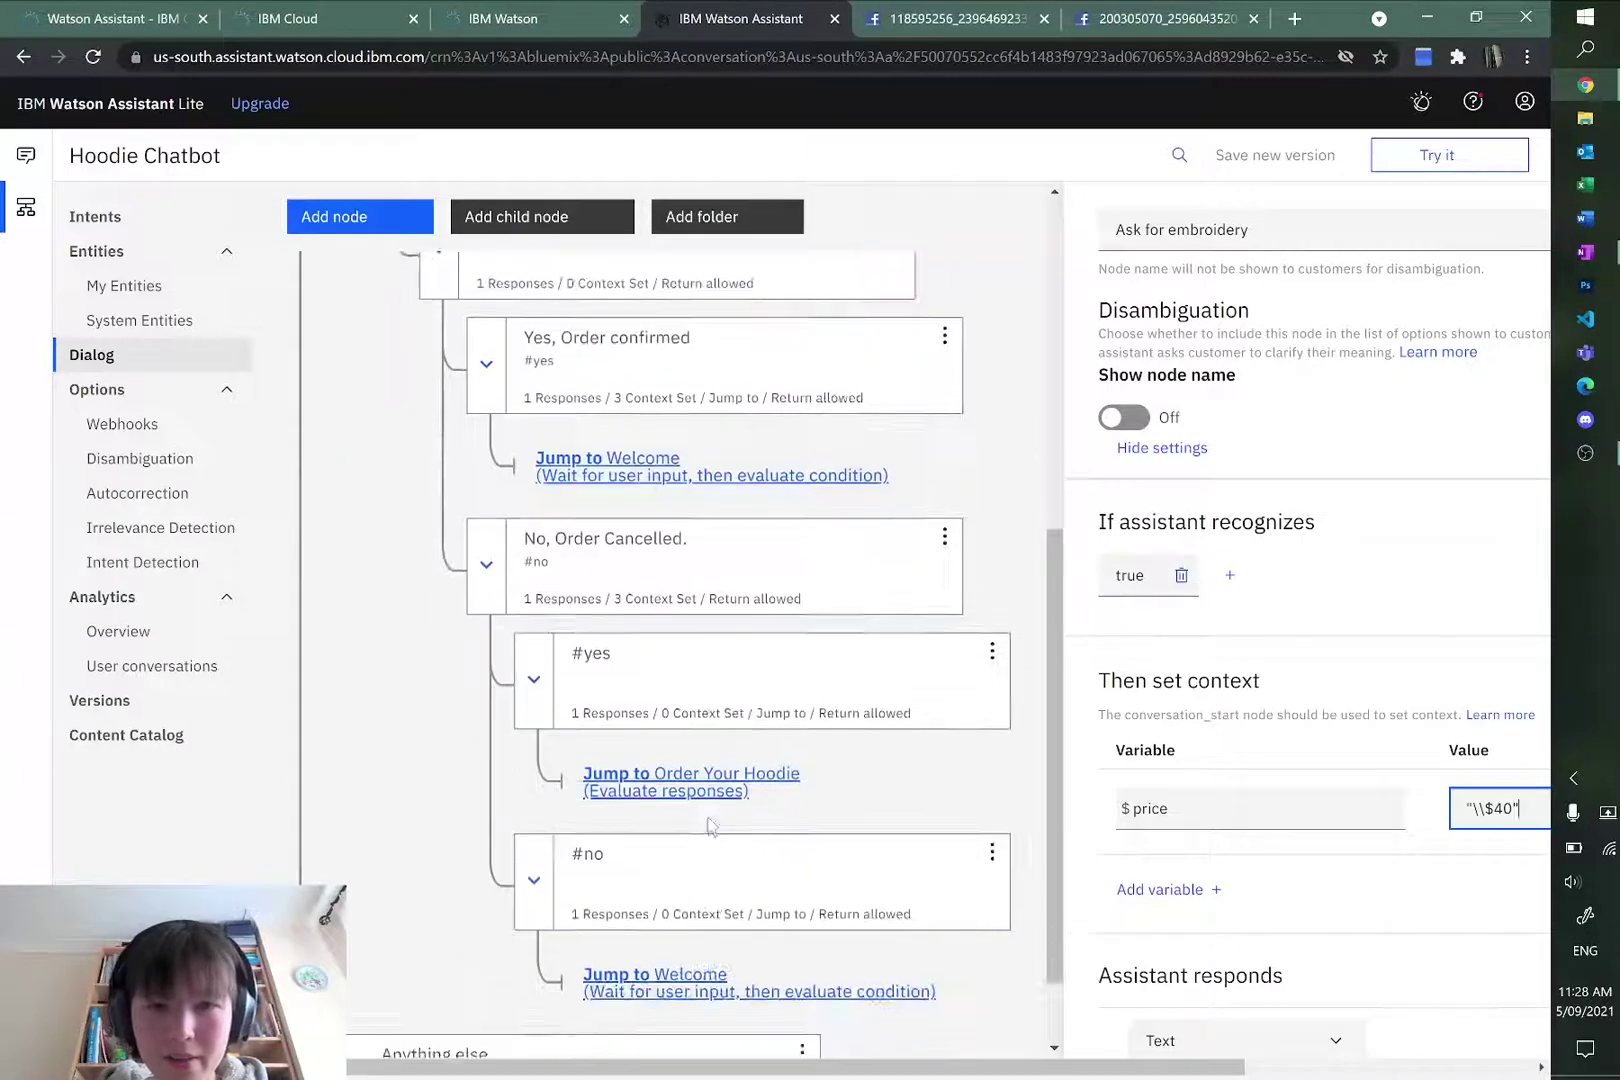
{"action": "scroll", "coordinate": [712, 822], "scroll_direction": "up", "scroll_amount": 3}
{"action": "scroll", "coordinate": [963, 763], "scroll_direction": "down", "scroll_amount": 2}
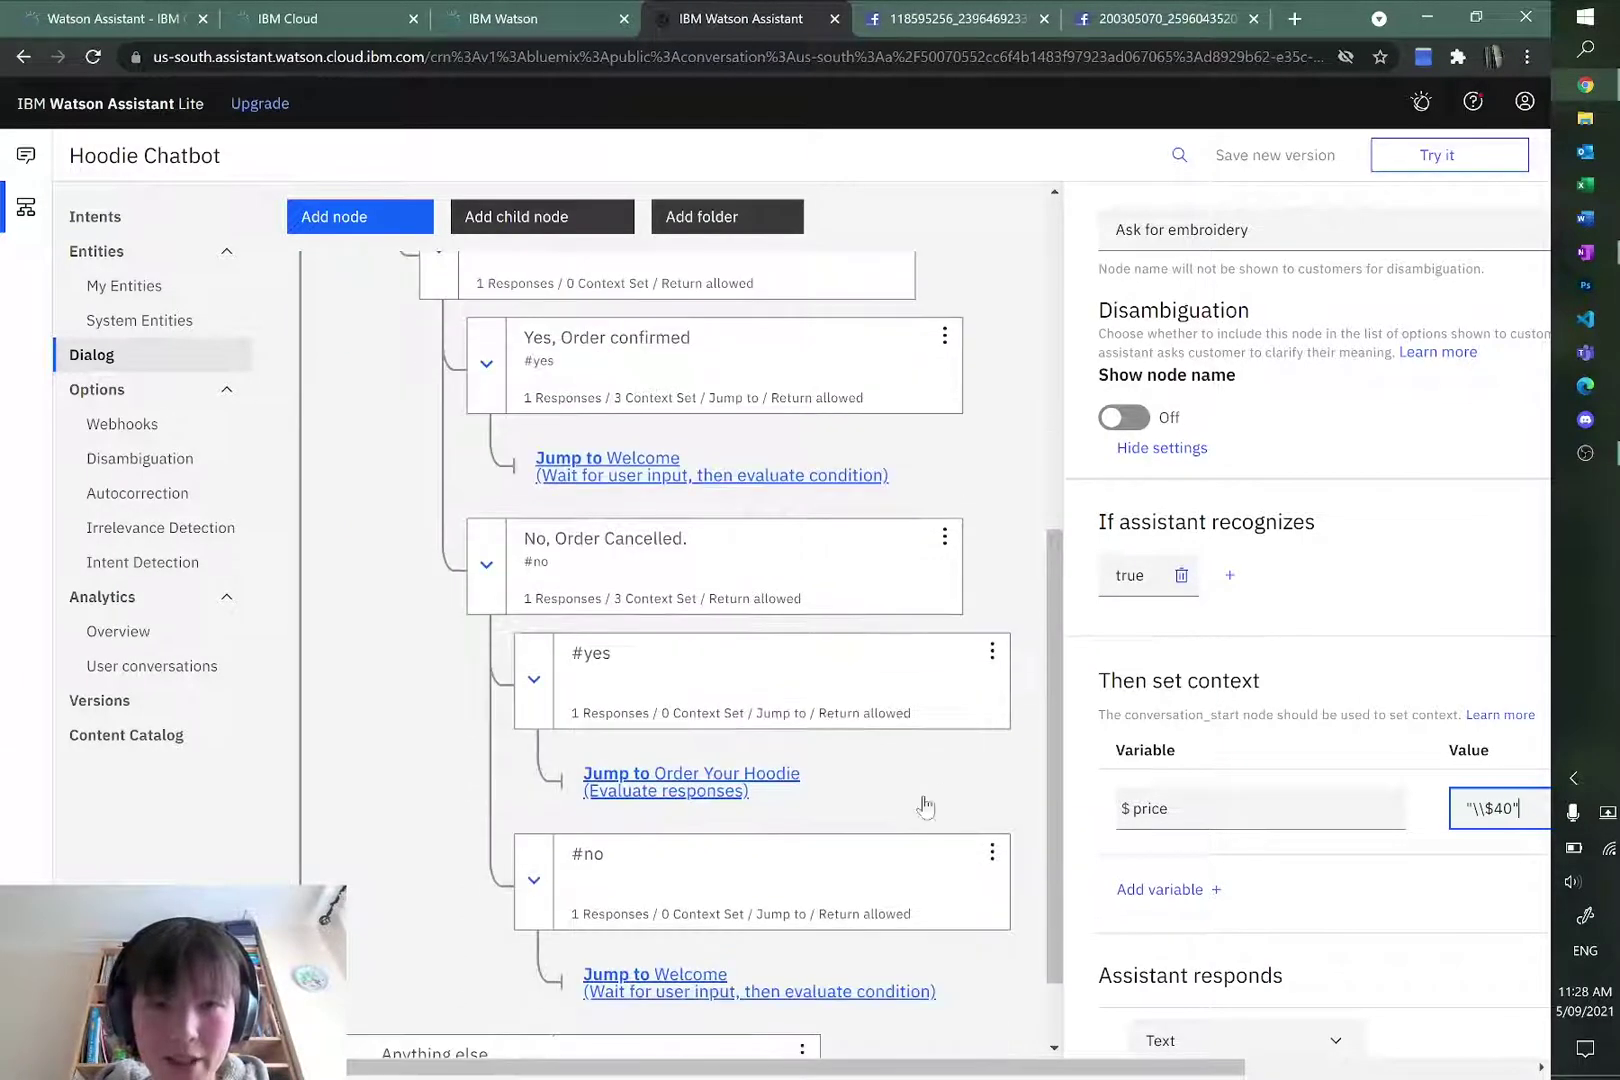
{"action": "key", "text": "alt+Tab"}
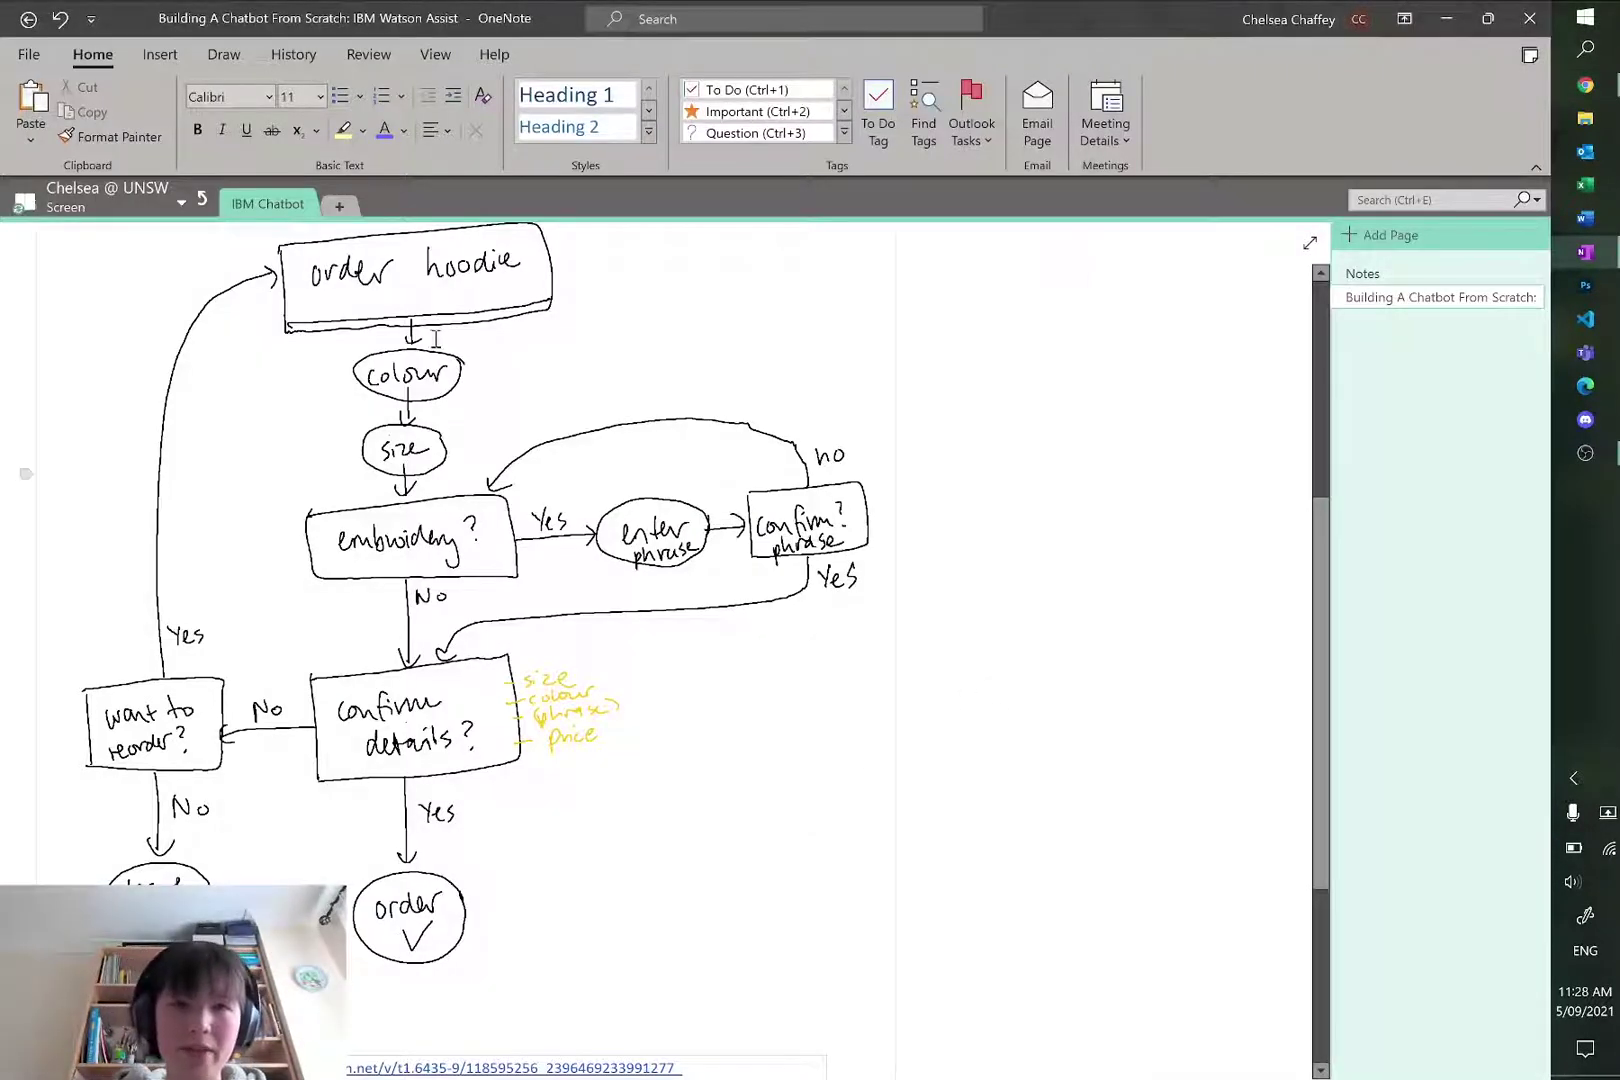
Step: Look over the hoodie-order flowchart in OneNote, then return to Watson Assistant
{"action": "scroll", "coordinate": [353, 570], "scroll_direction": "up", "scroll_amount": 5}
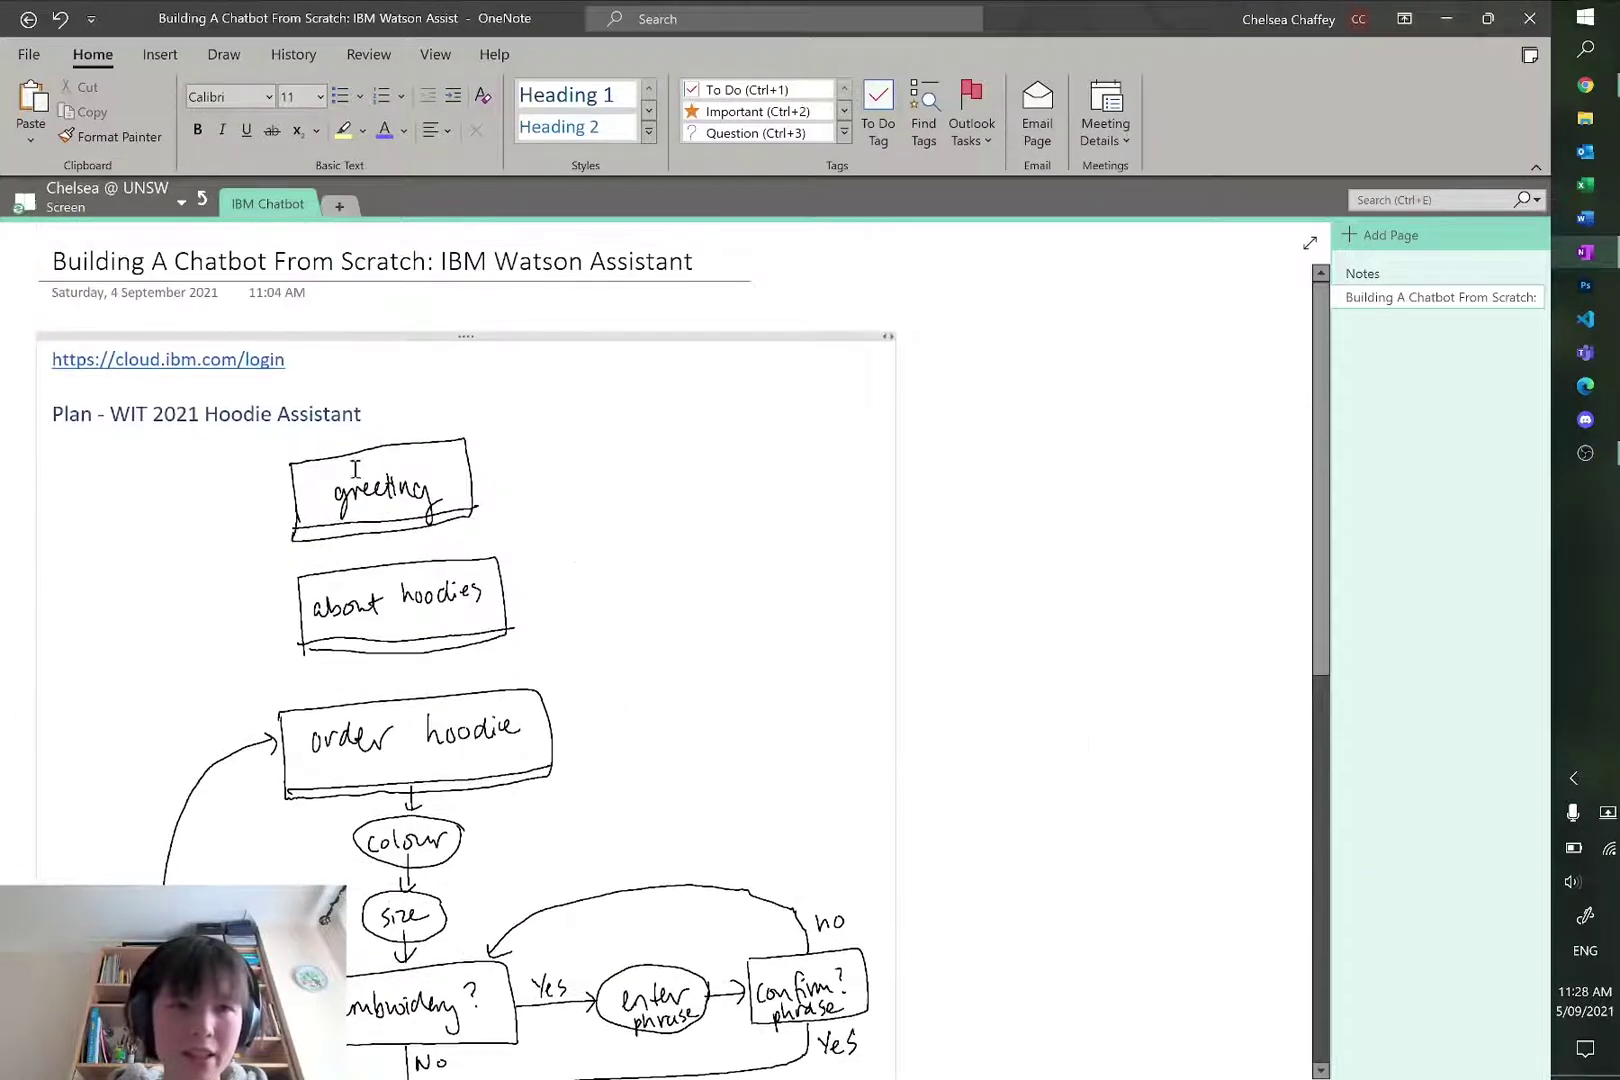
{"action": "scroll", "coordinate": [1031, 655], "scroll_direction": "down", "scroll_amount": 4}
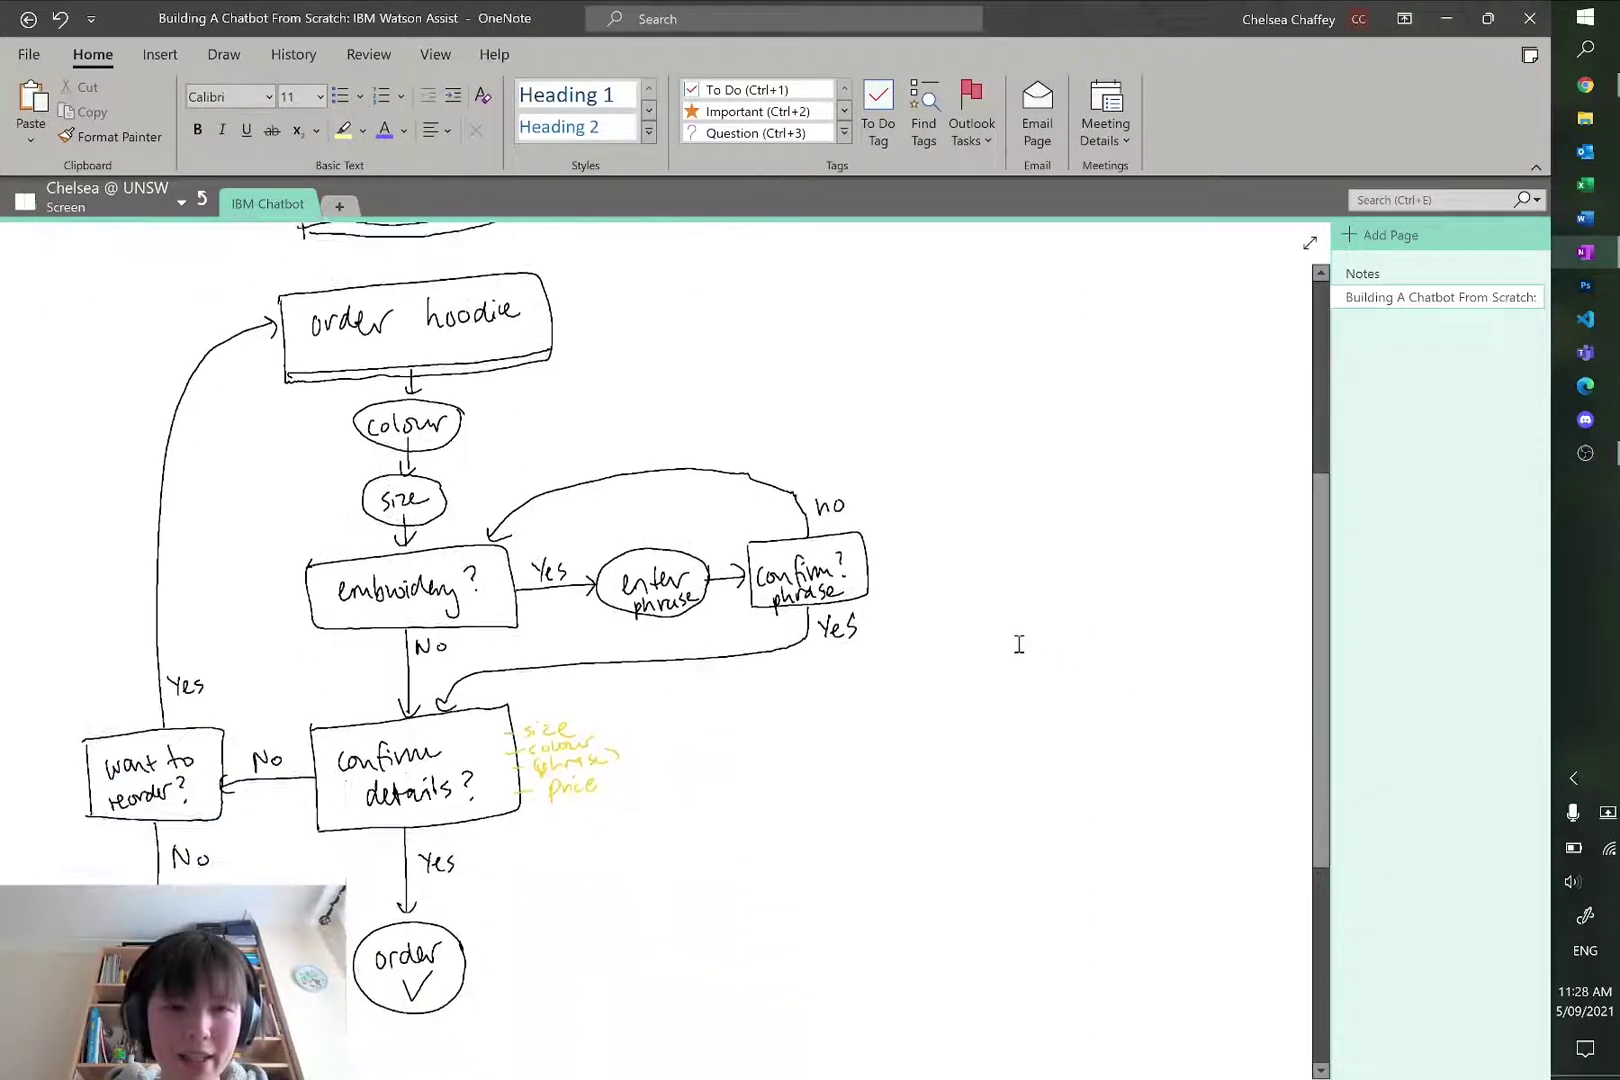
{"action": "scroll", "coordinate": [1016, 647], "scroll_direction": "up", "scroll_amount": 1}
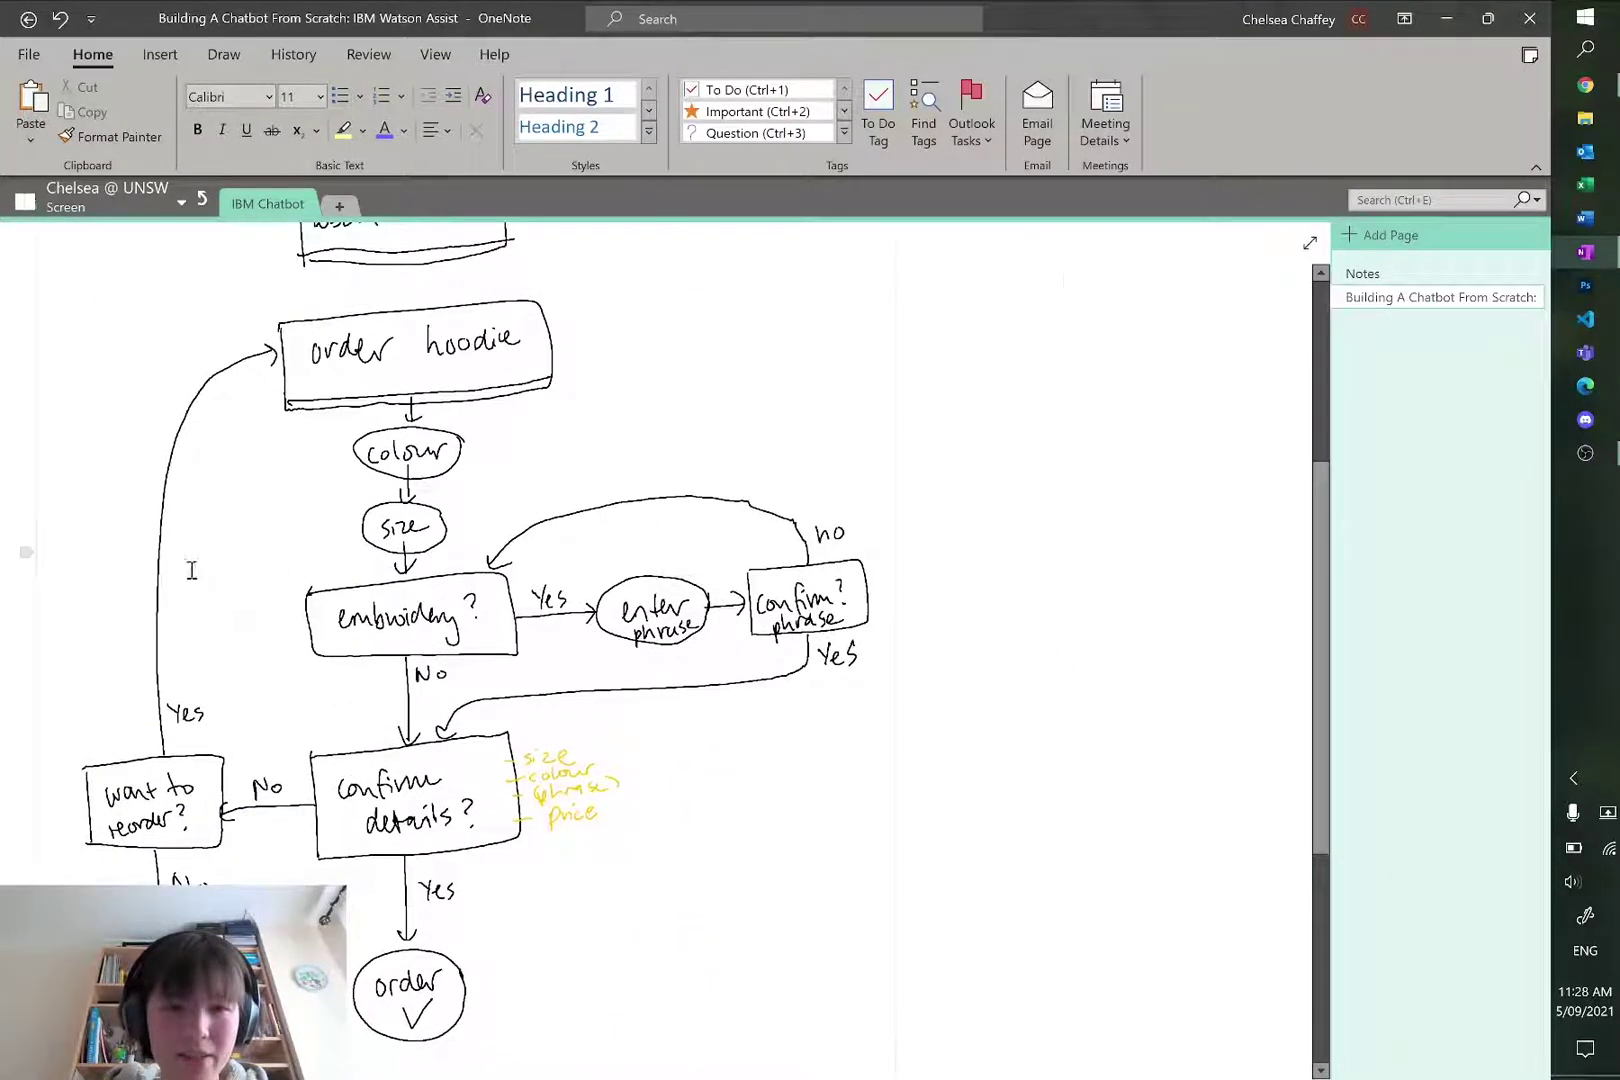
{"action": "left_click", "coordinate": [270, 549]}
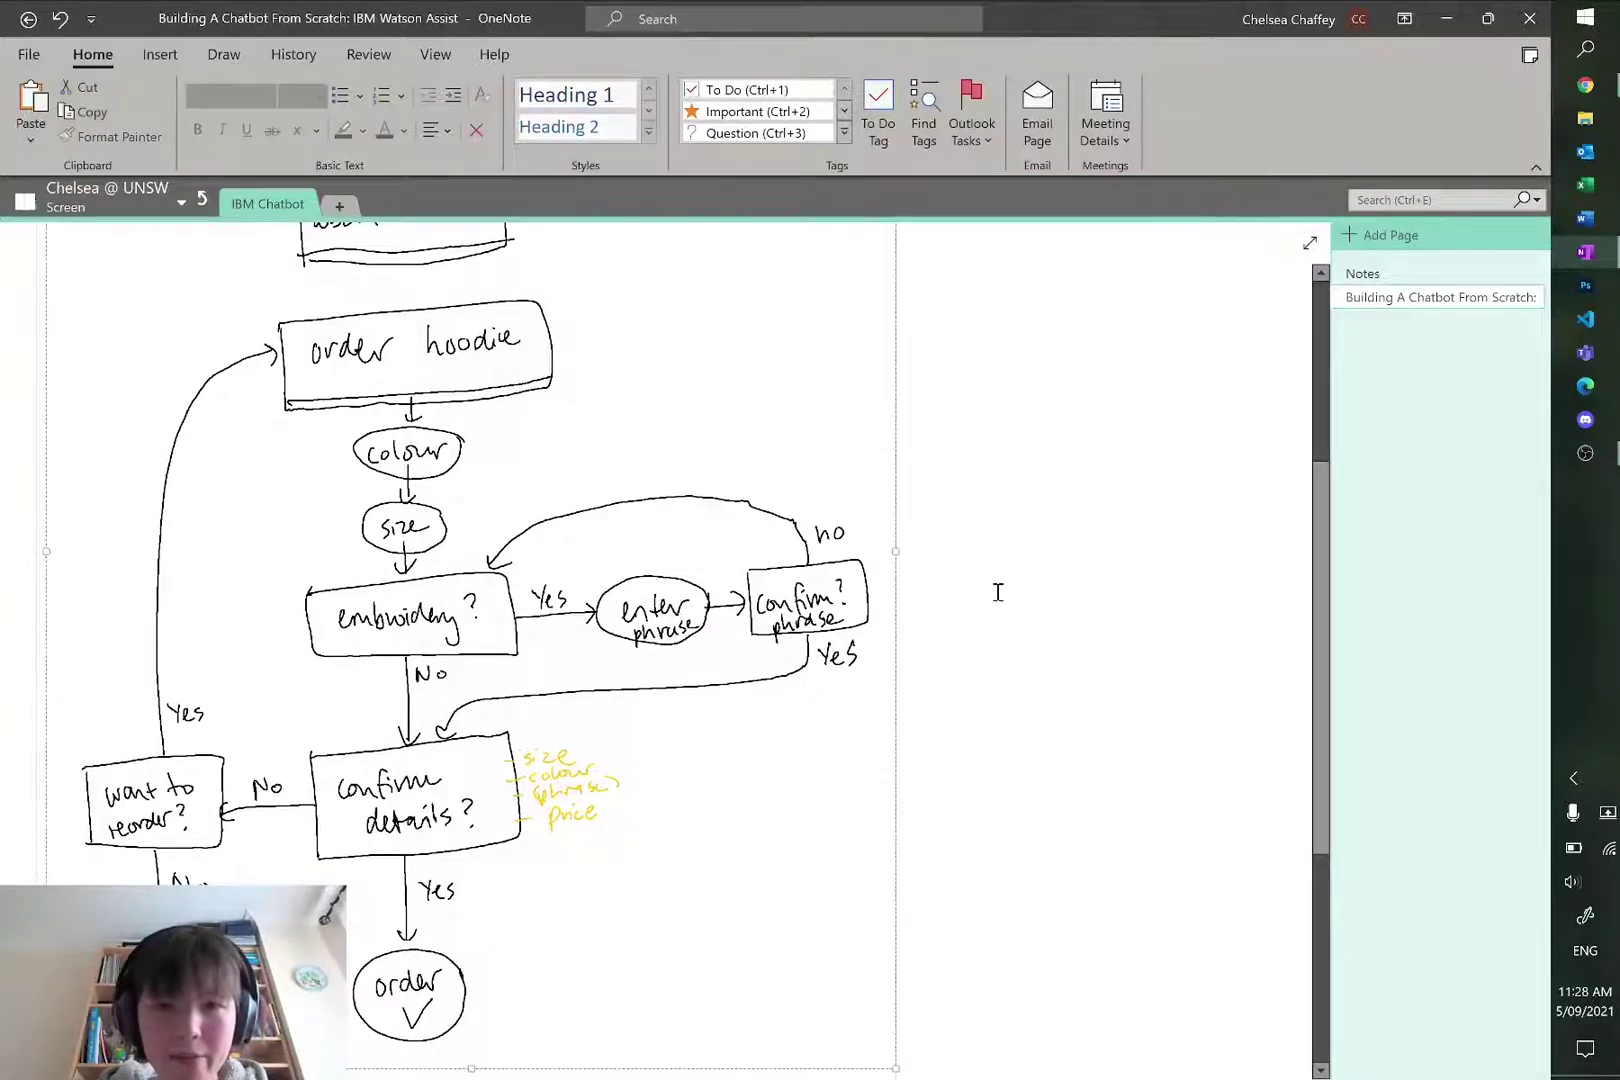
{"action": "key", "text": "alt+Tab"}
{"action": "scroll", "coordinate": [850, 567], "scroll_direction": "up", "scroll_amount": 3}
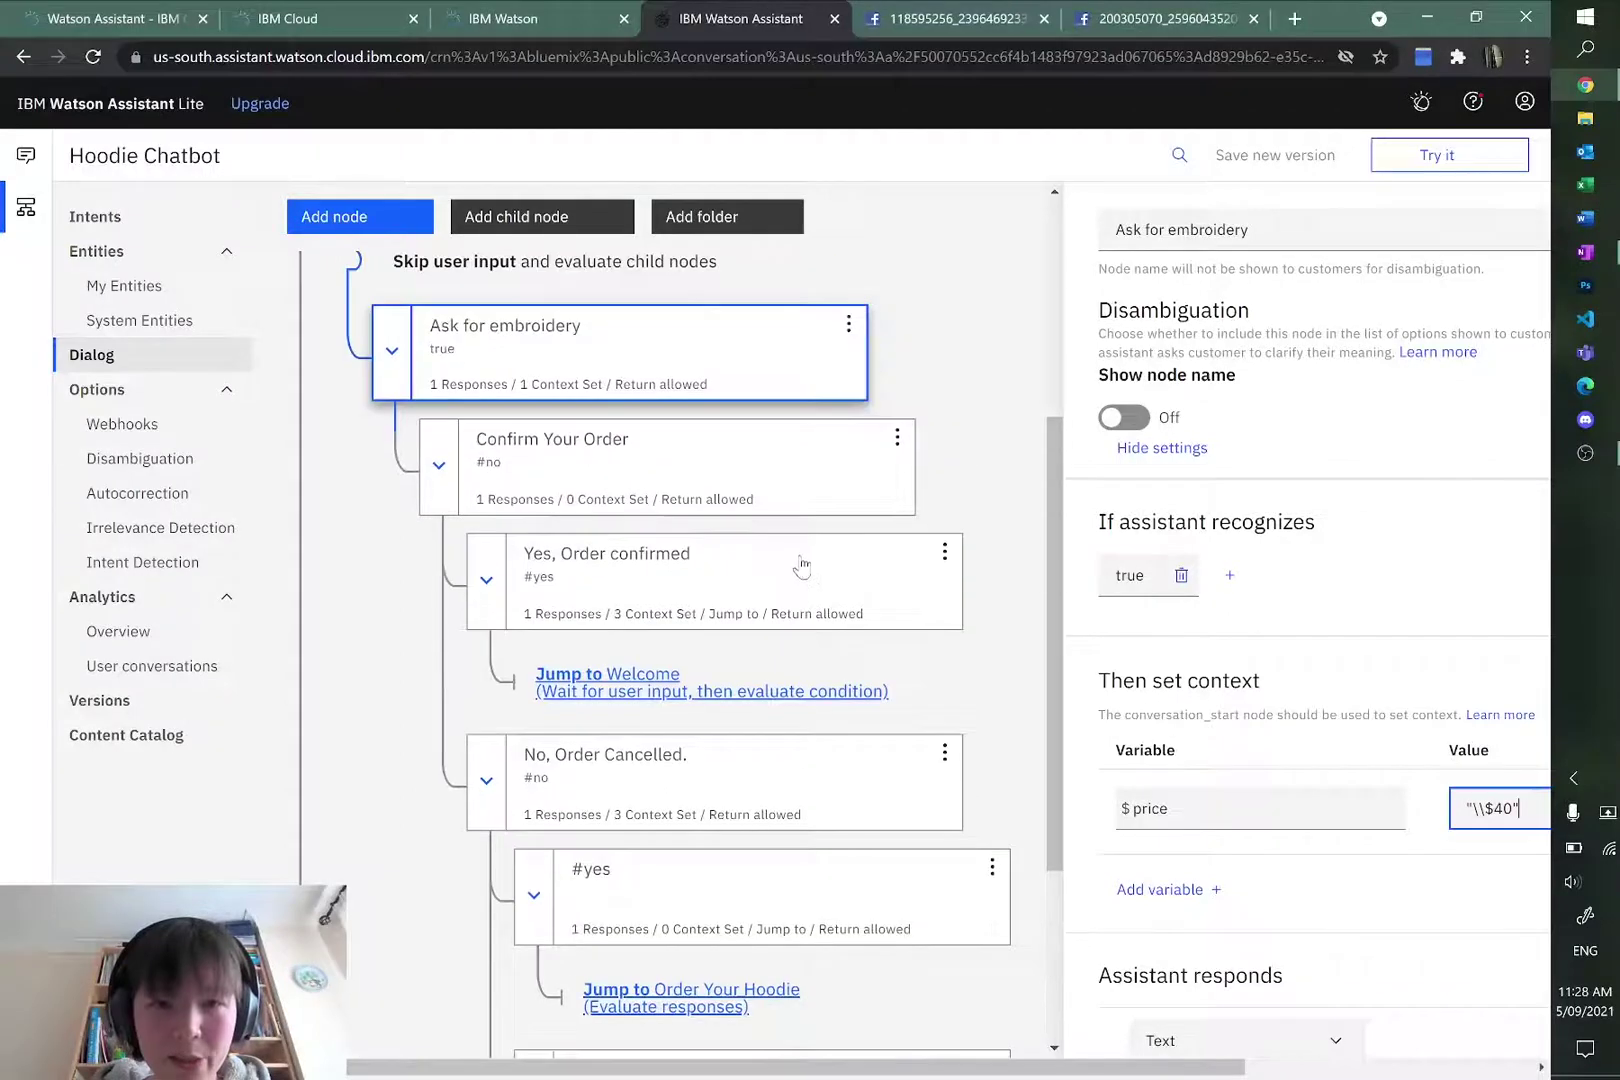
Step: Add a child node 'Enter Embroidery' under Ask for embroidery with condition #yes
{"action": "scroll", "coordinate": [800, 565], "scroll_direction": "down", "scroll_amount": 2}
{"action": "scroll", "coordinate": [796, 560], "scroll_direction": "up", "scroll_amount": 3}
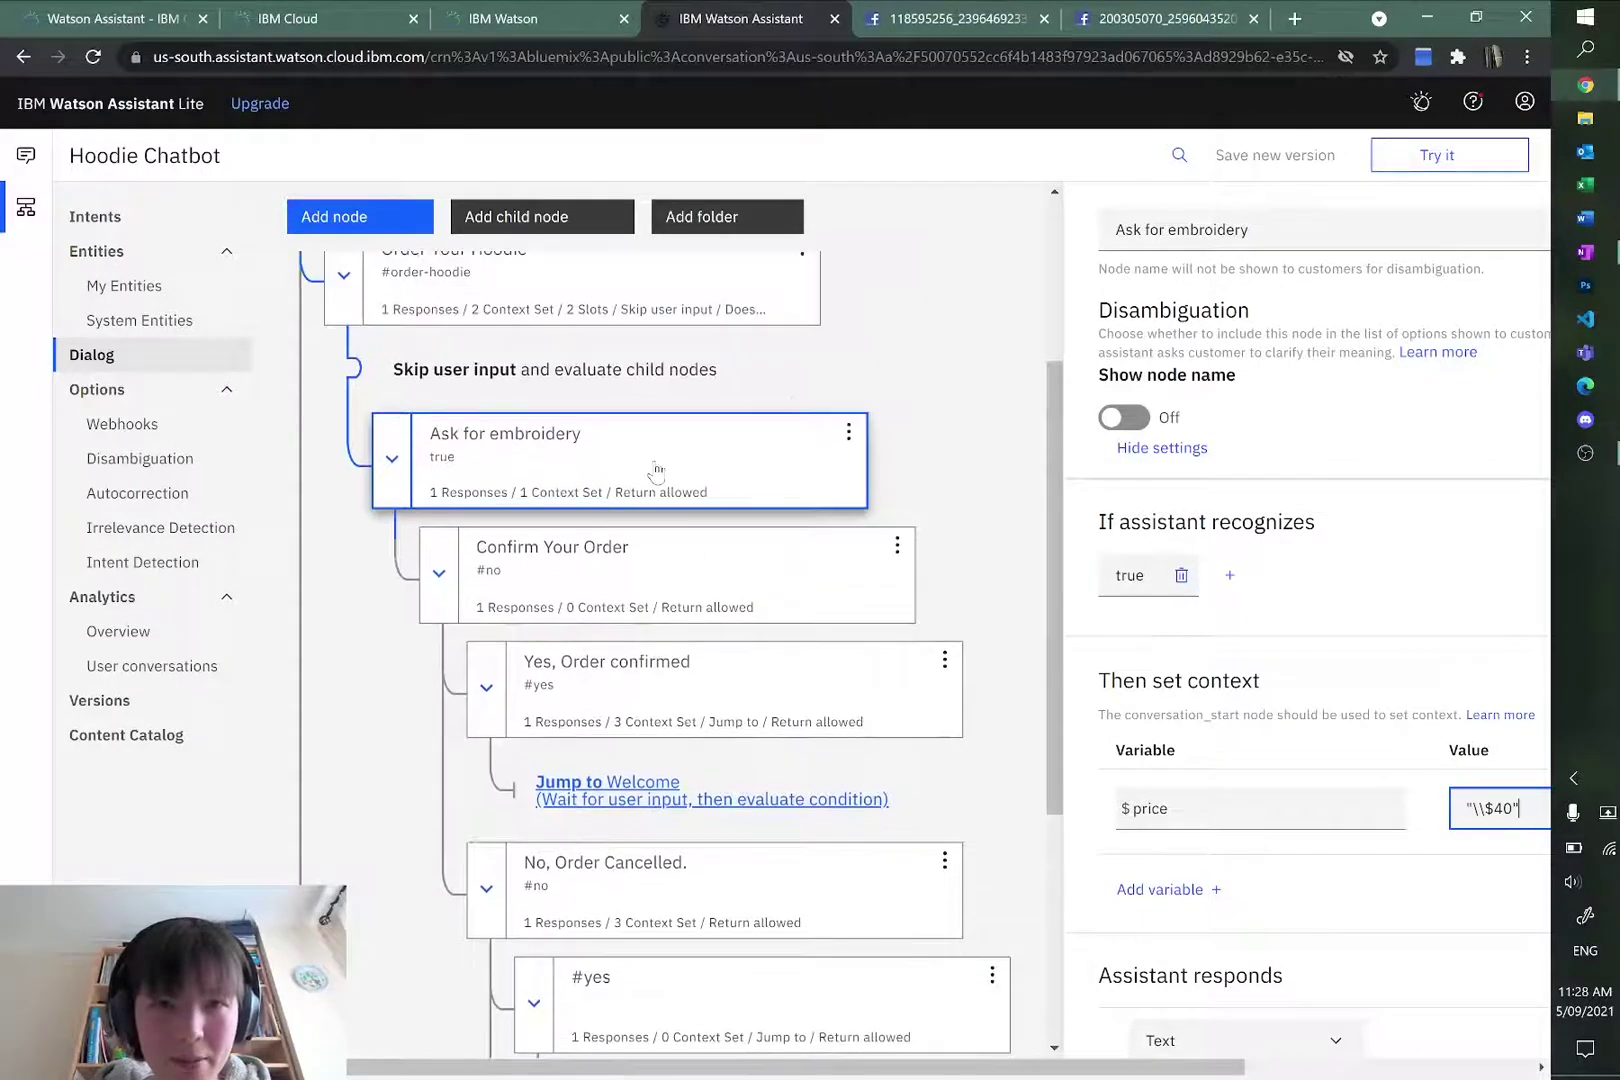
{"action": "left_click", "coordinate": [858, 444]}
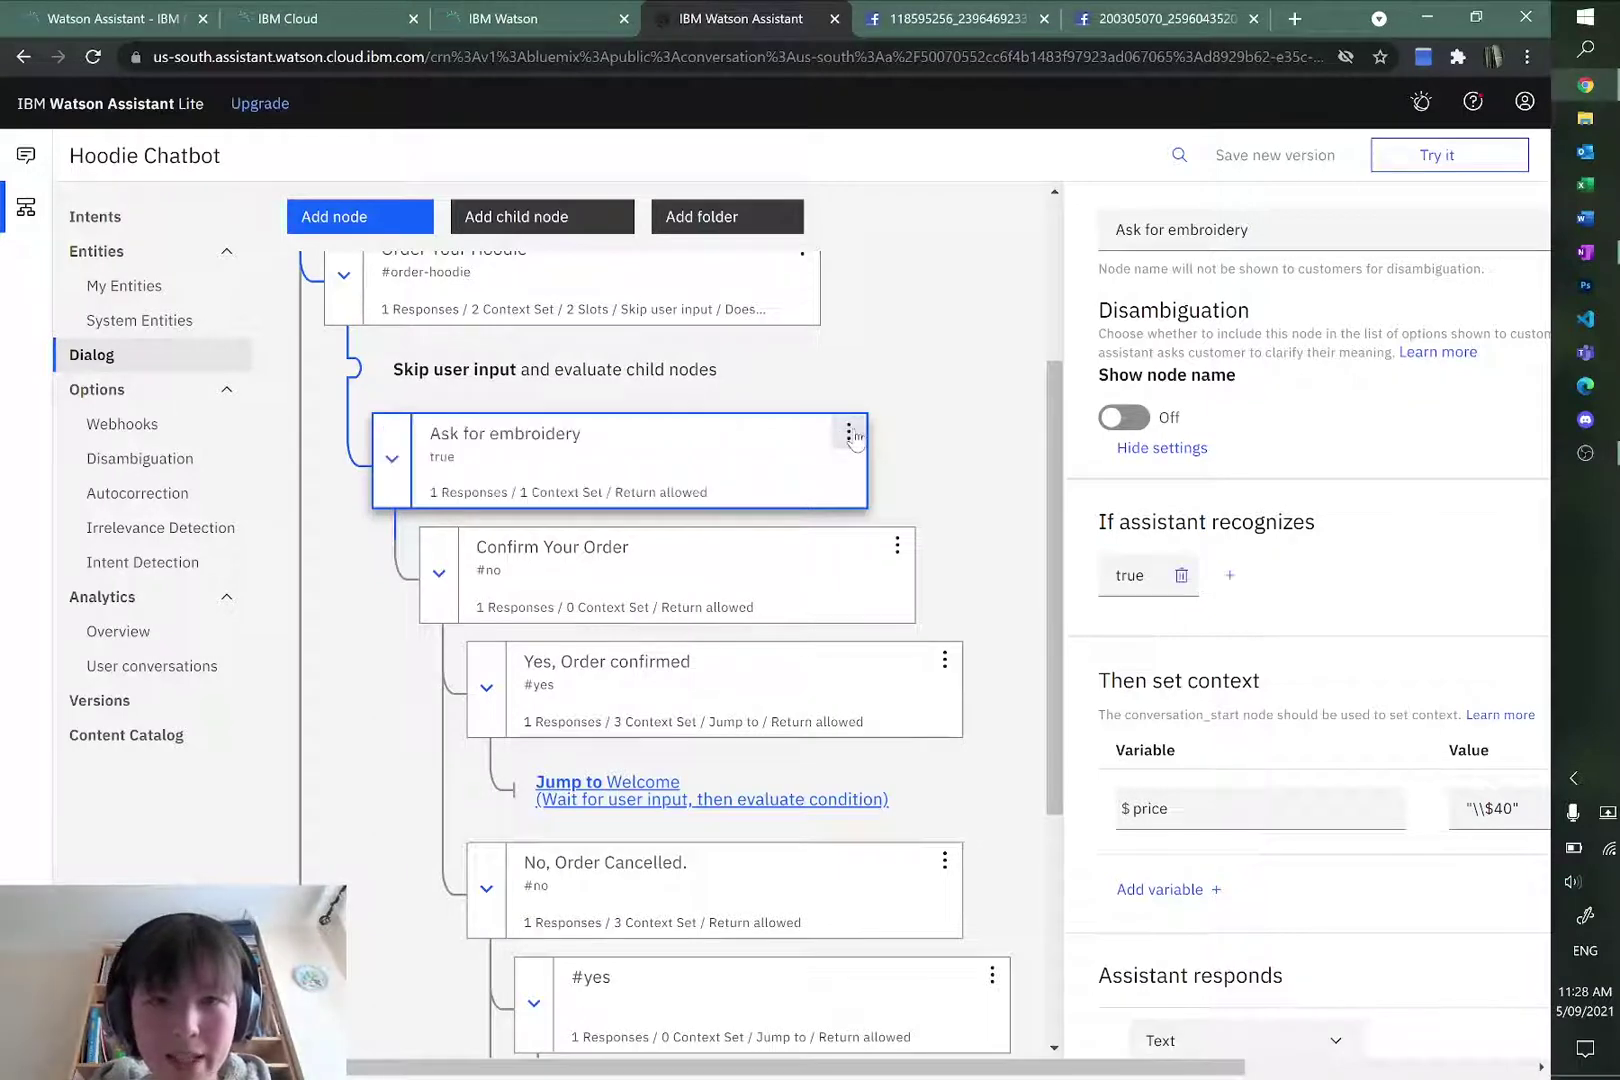
{"action": "left_click", "coordinate": [849, 433]}
{"action": "left_click", "coordinate": [822, 472]}
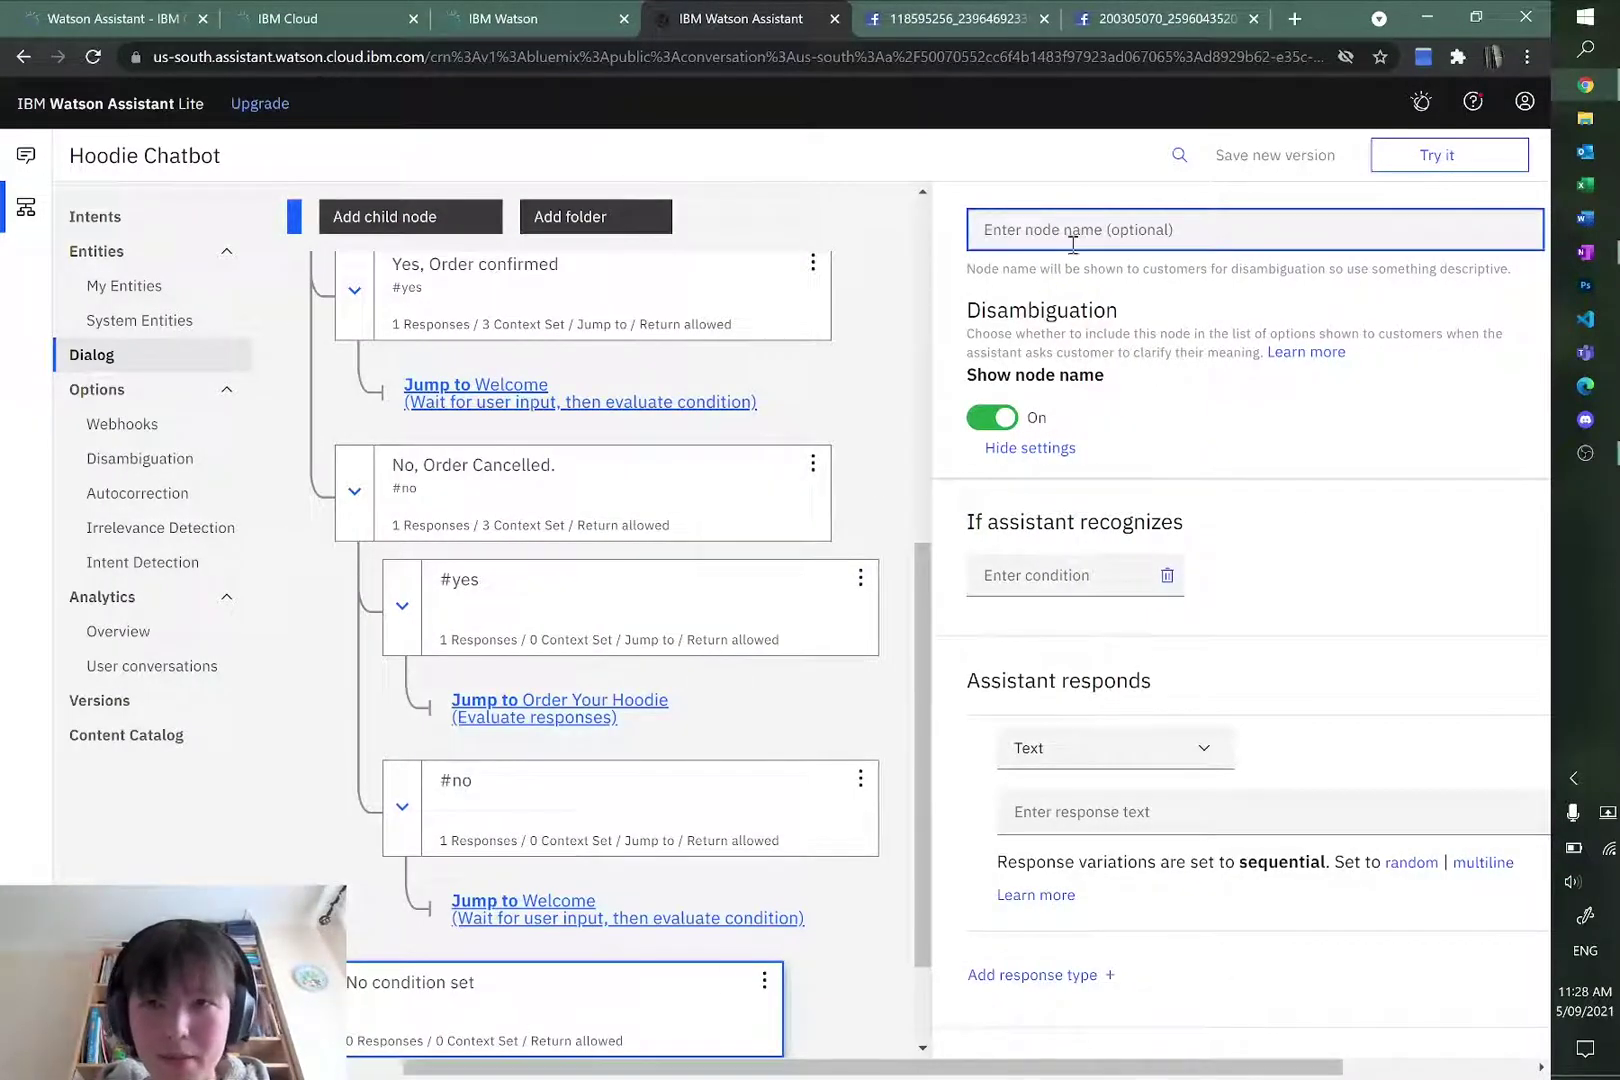
{"action": "type", "text": "Enter"}
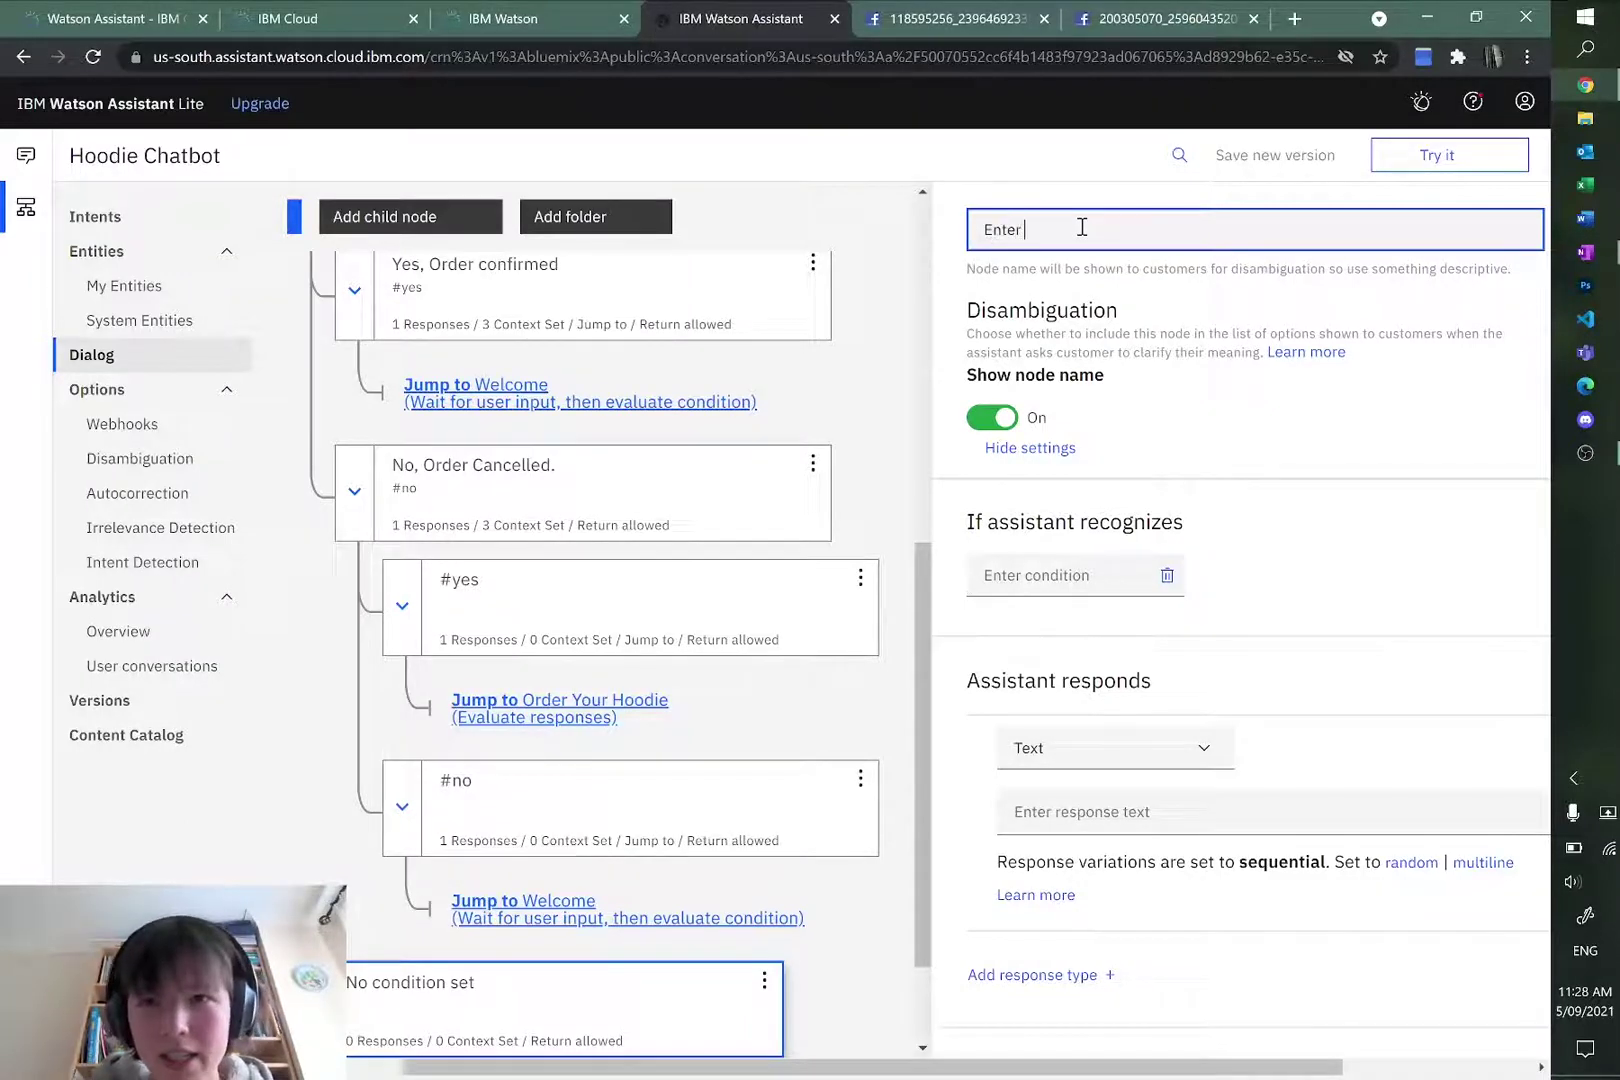
{"action": "type", "text": " Embroidery"}
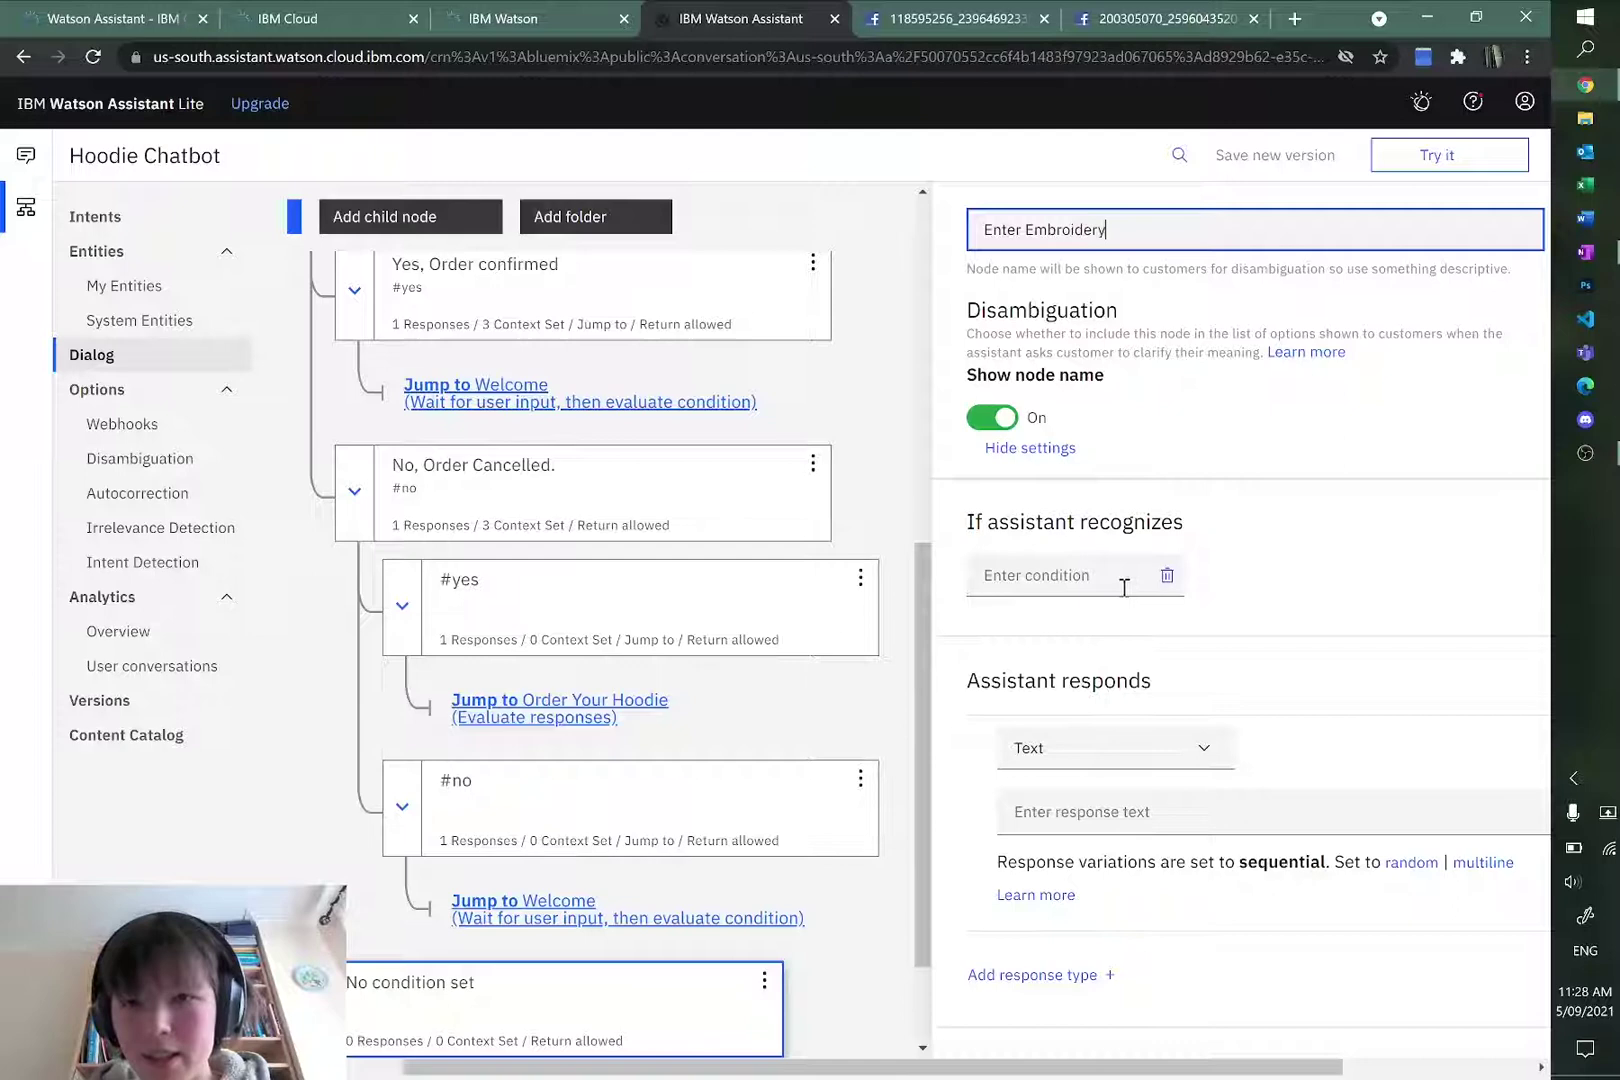
{"action": "left_click", "coordinate": [1124, 587]}
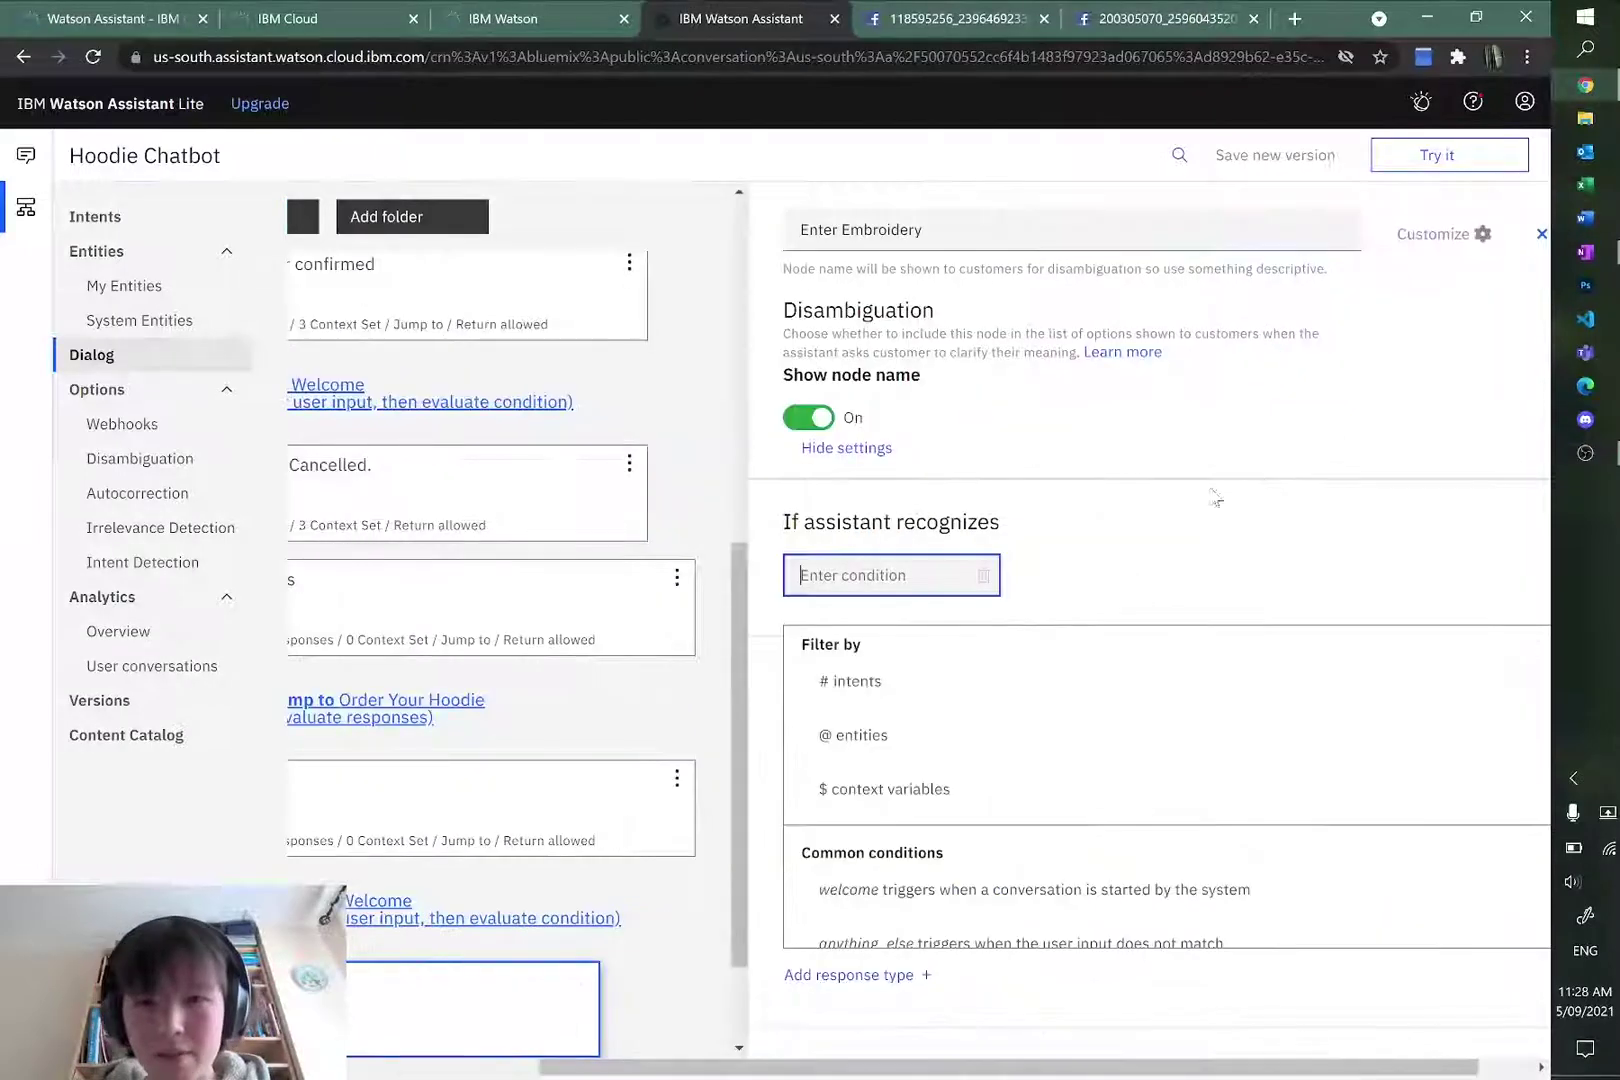
{"action": "type", "text": "#yes"}
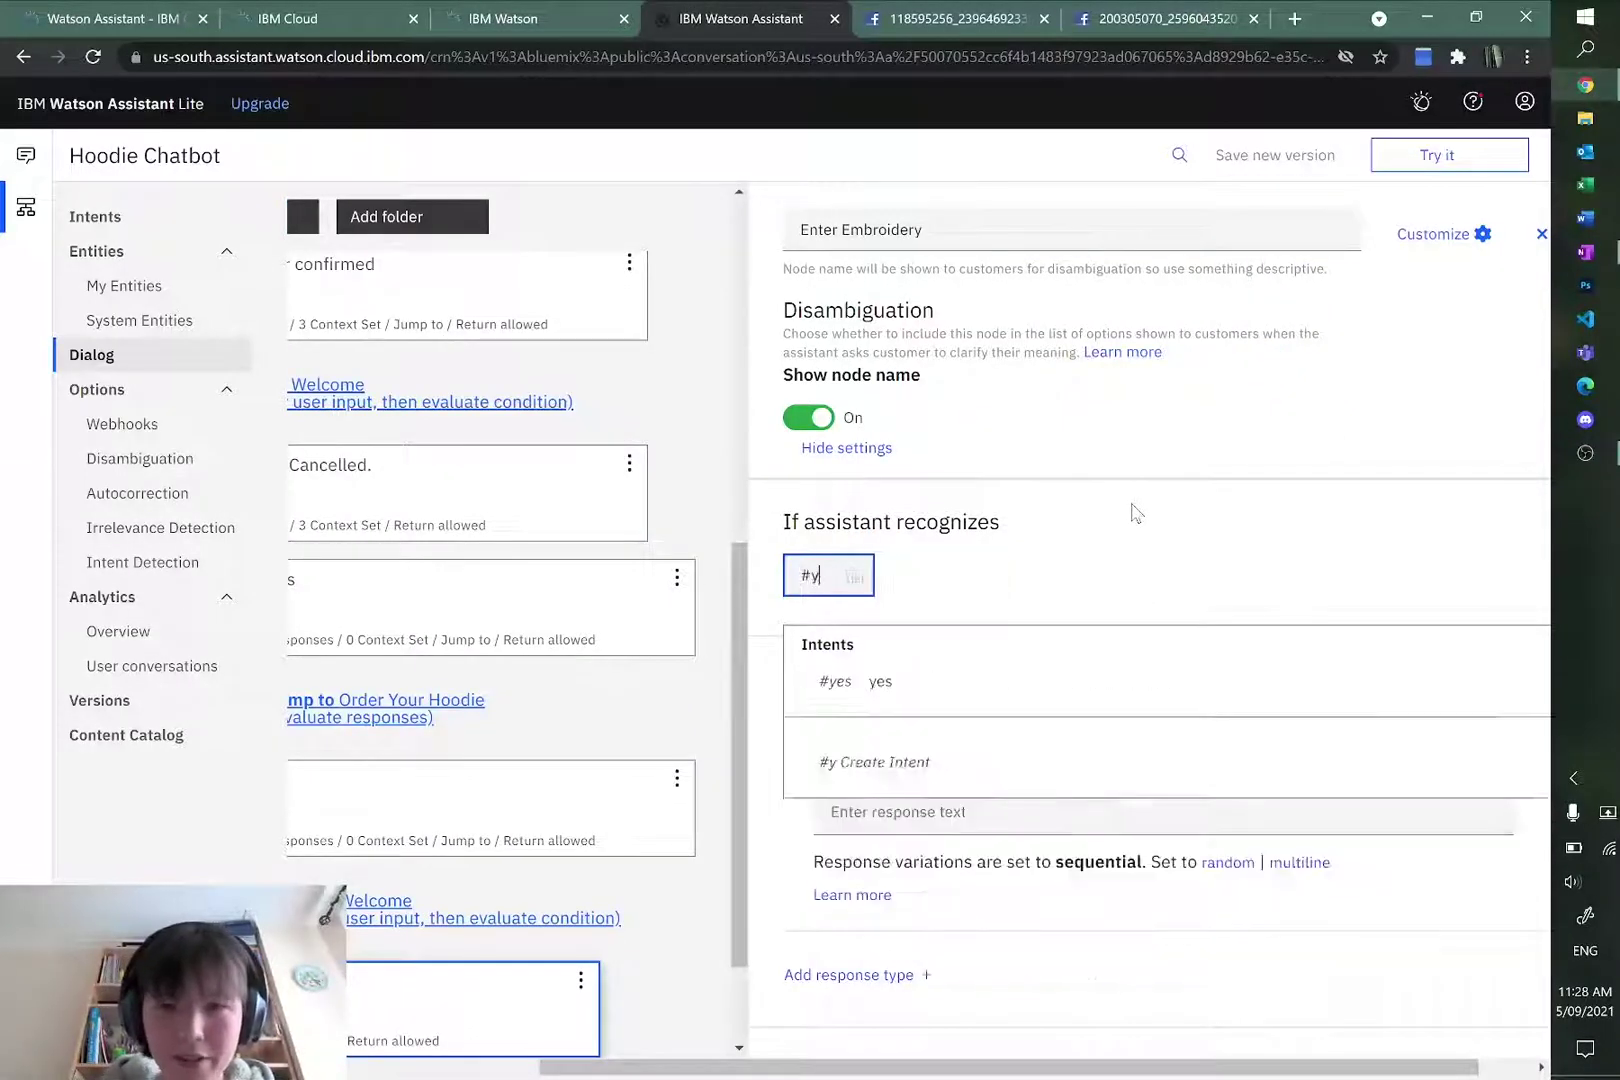
{"action": "left_click", "coordinate": [1030, 805]}
Step: Set its response asking for up to 20 characters to print on the hoodie front
{"action": "left_click", "coordinate": [1170, 652]}
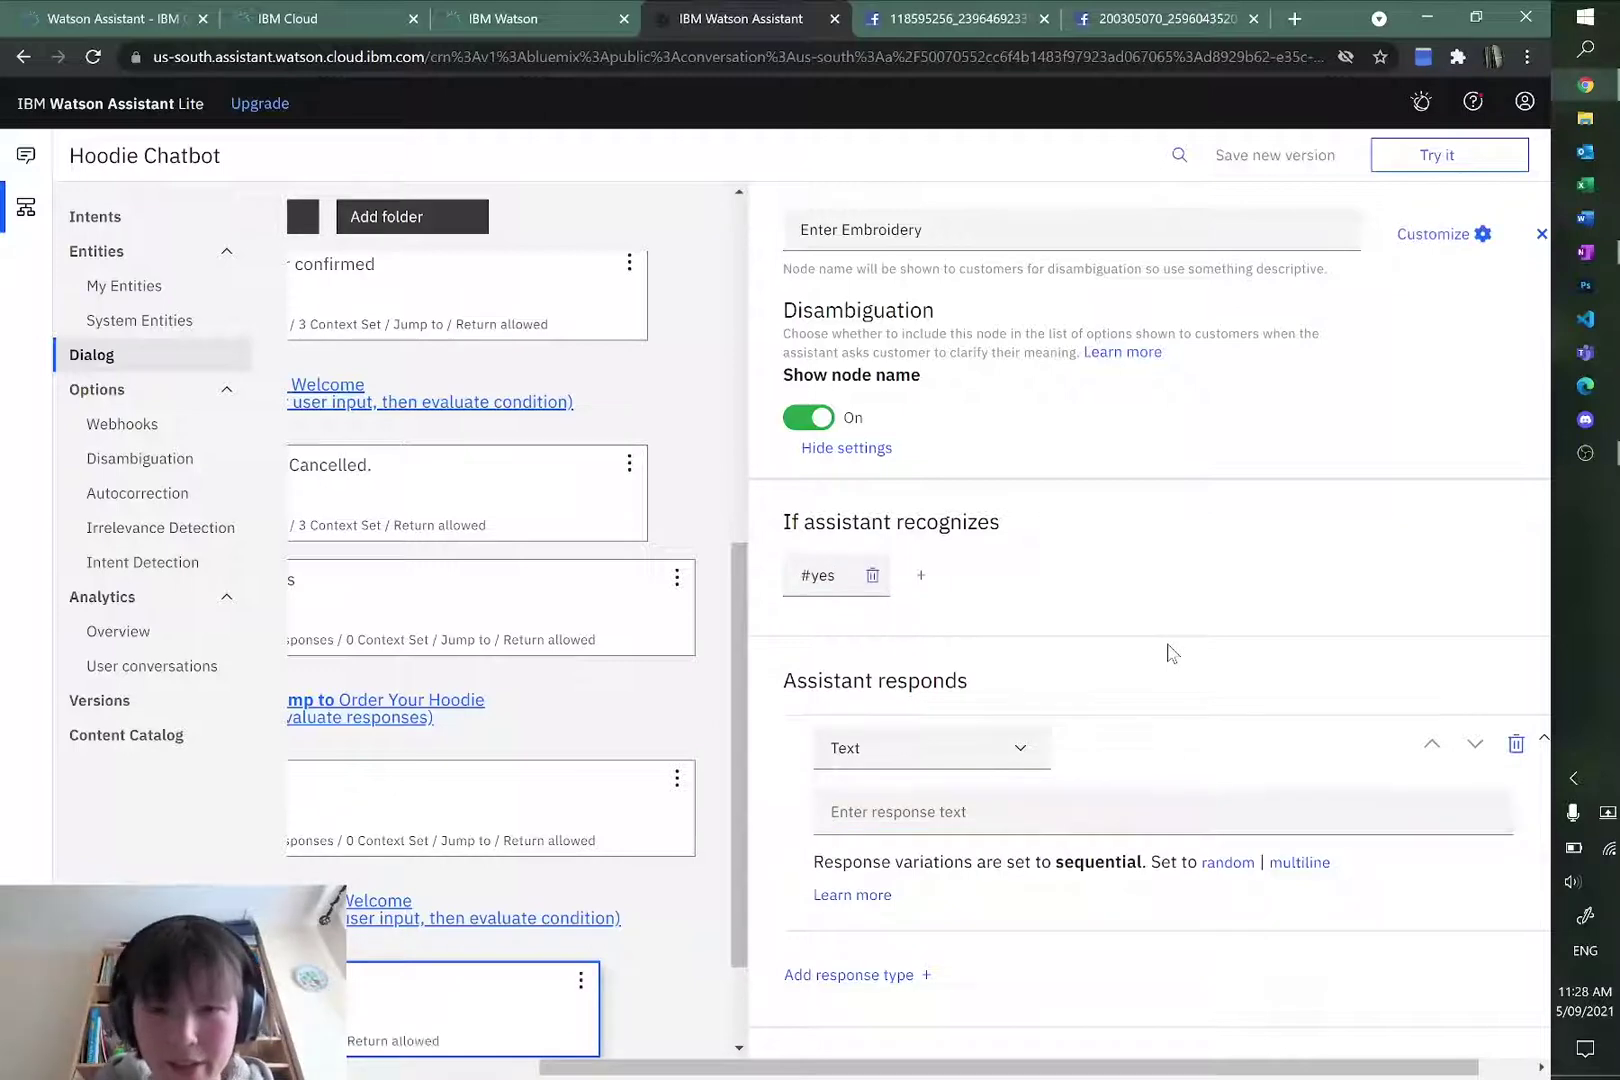
{"action": "left_click", "coordinate": [1118, 812]}
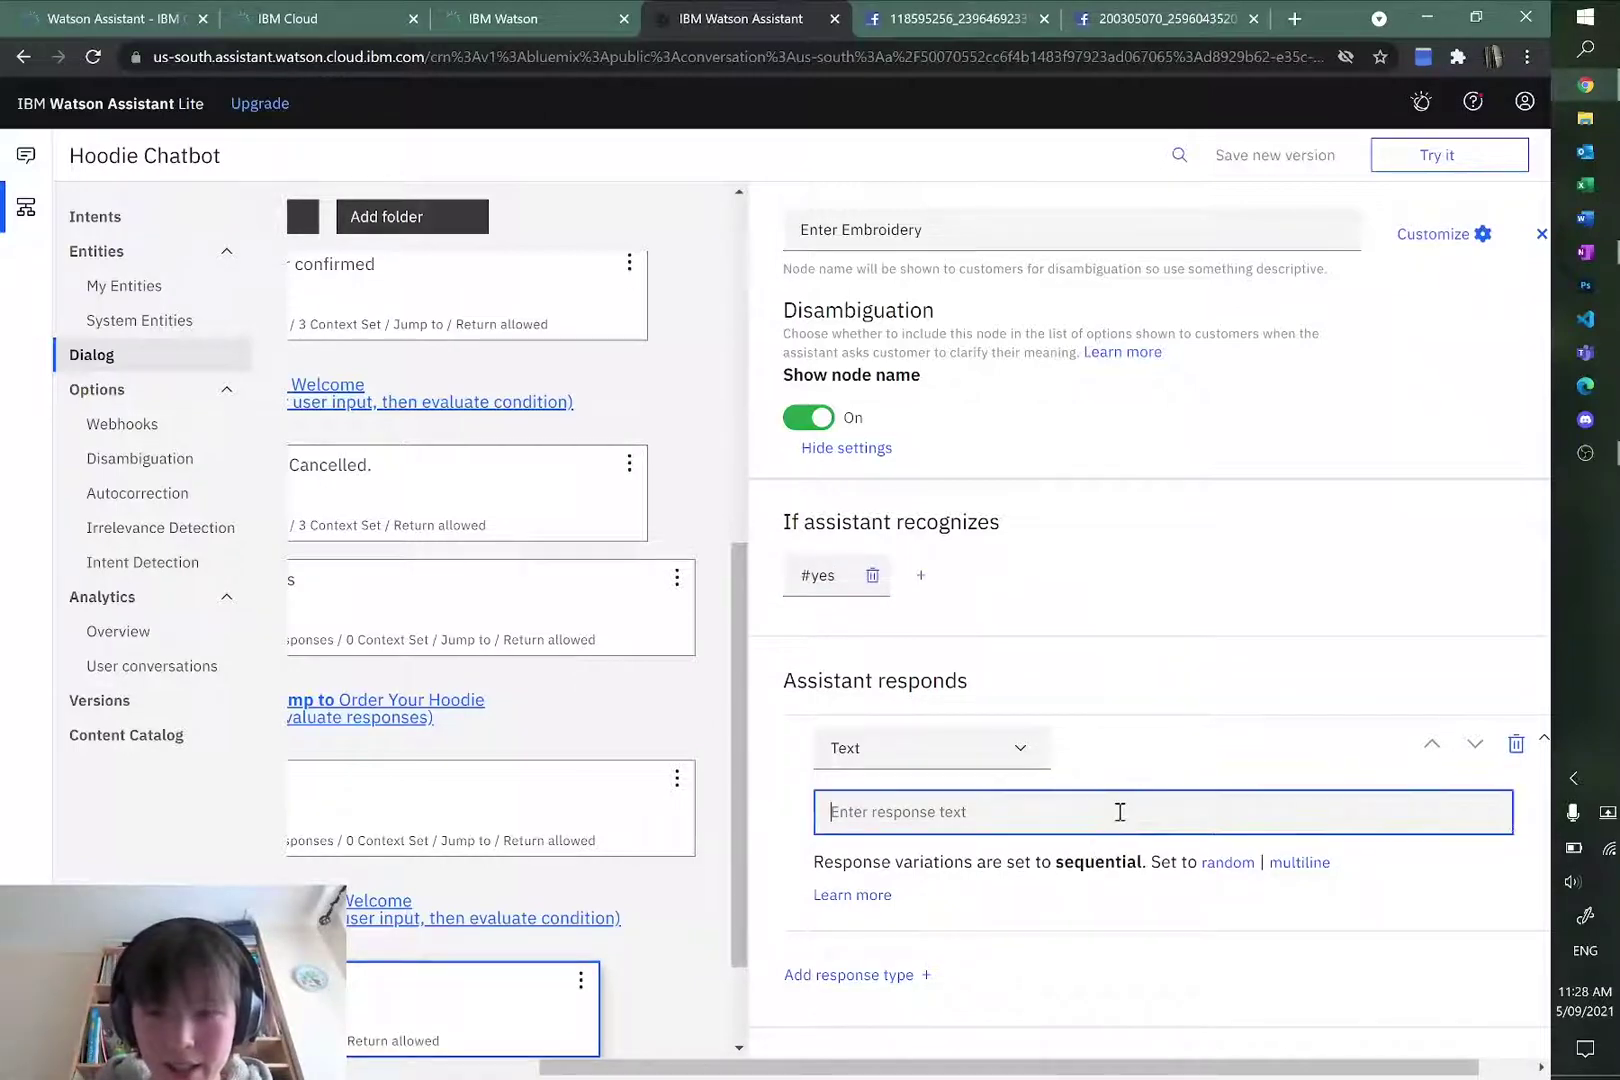
{"action": "type", "text": "Please ent3er u"}
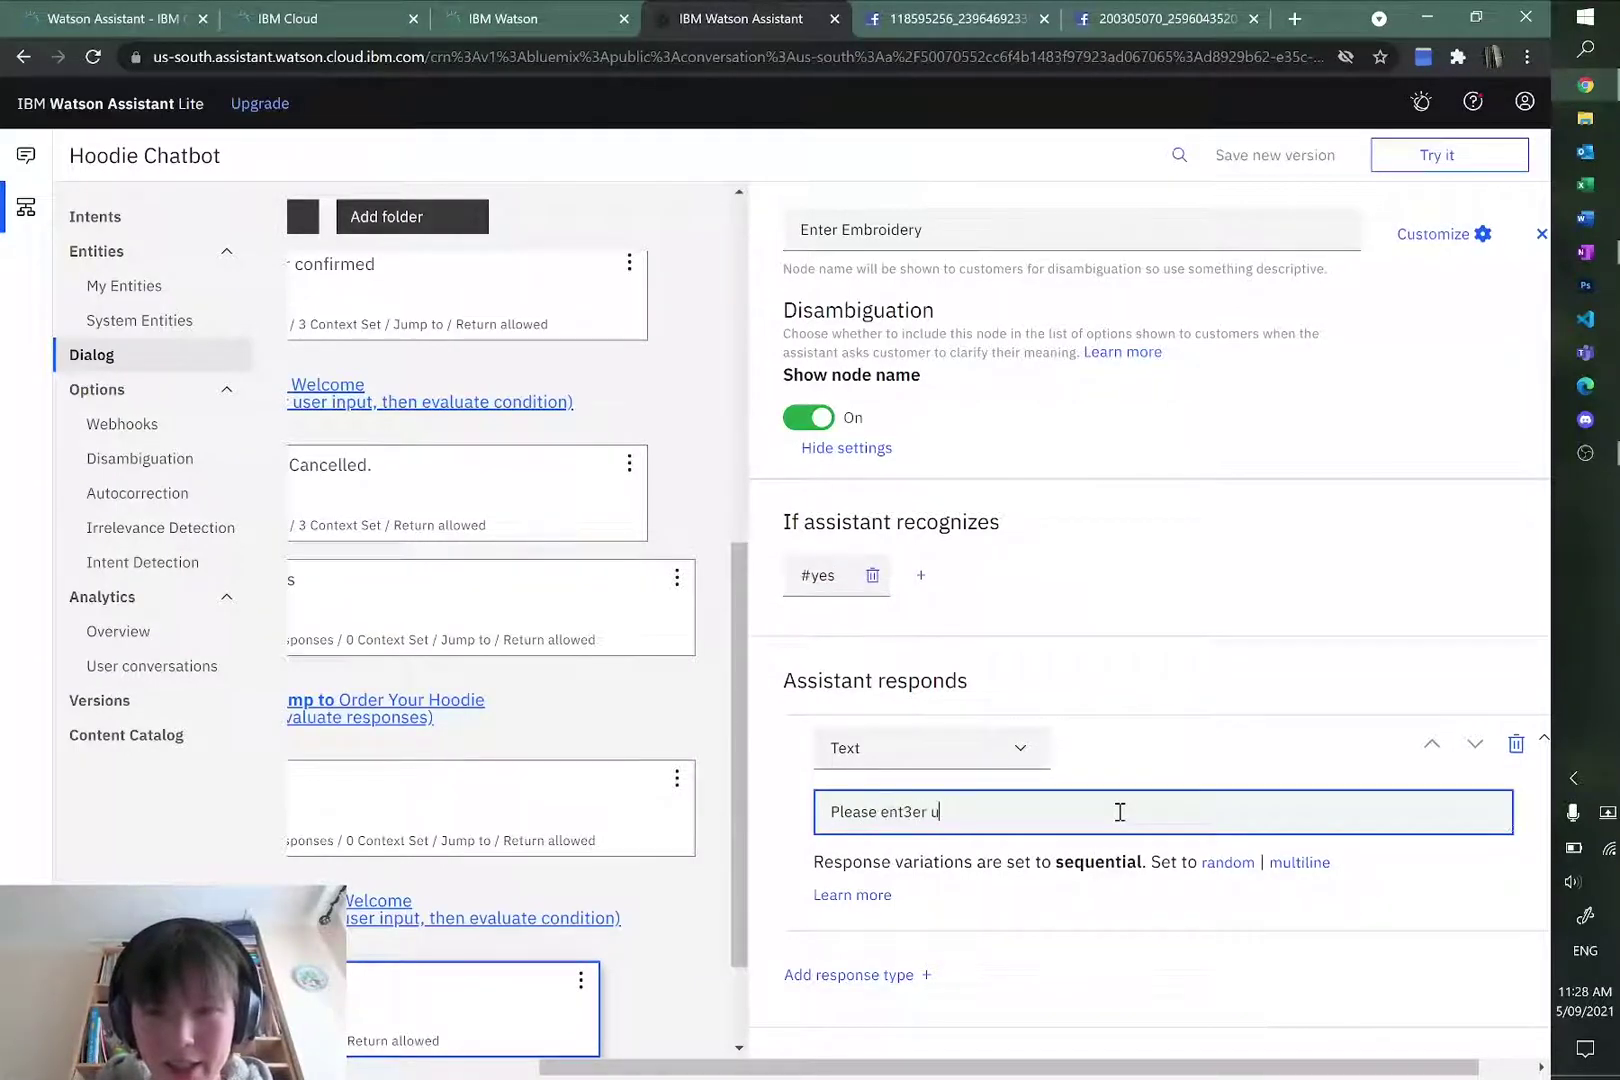
{"action": "key", "text": "BackSpace"}
{"action": "key", "text": "BackSpace"}
{"action": "key", "text": "BackSpace"}
{"action": "key", "text": "BackSpace"}
{"action": "key", "text": "BackSpace"}
{"action": "type", "text": "er up to "}
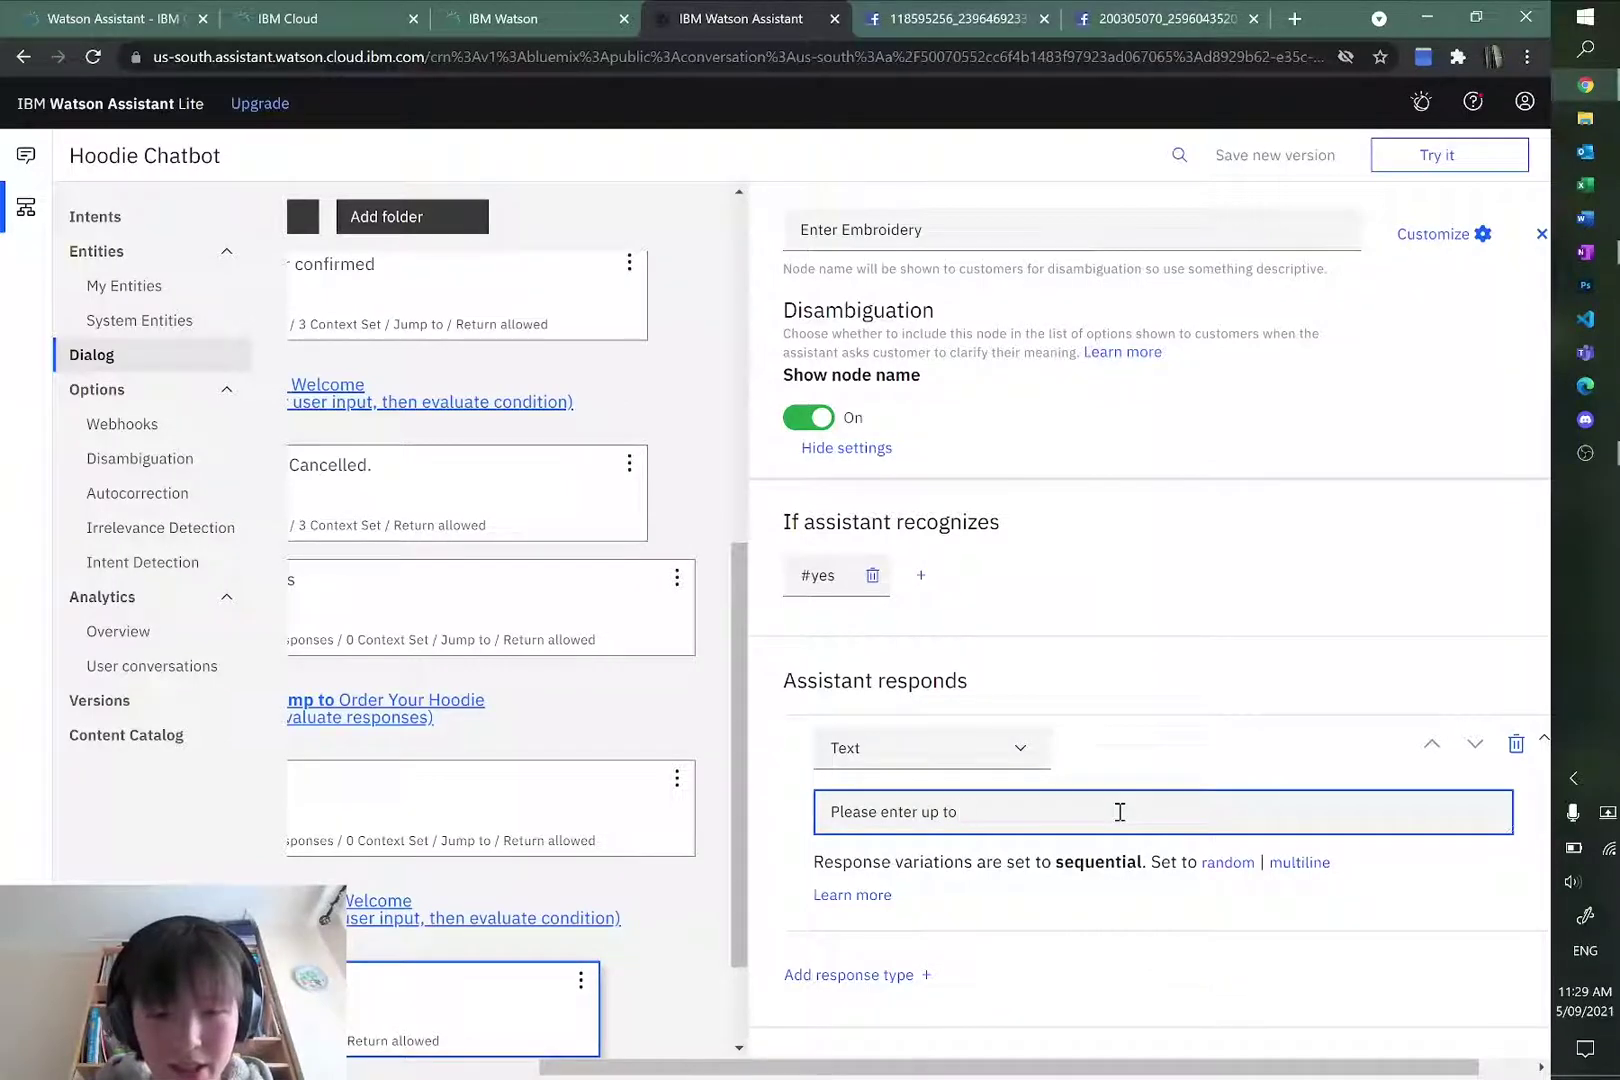
{"action": "type", "text": "20 characters to"}
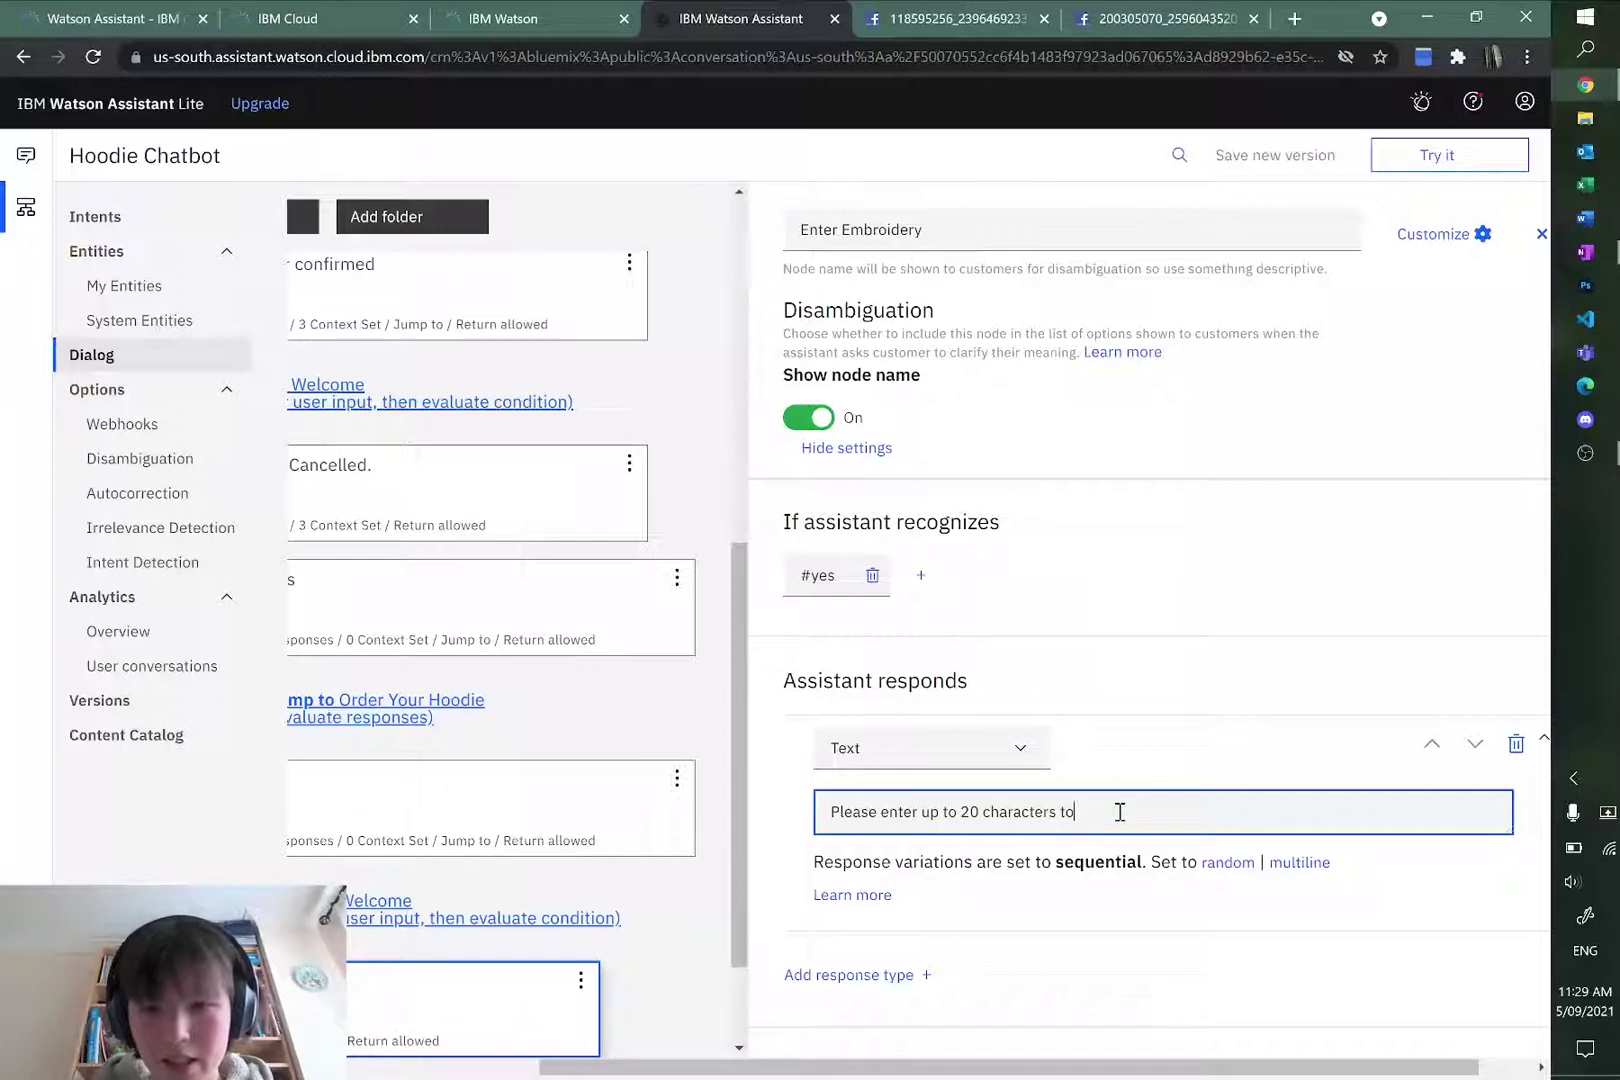
{"action": "type", "text": " be printed on th"}
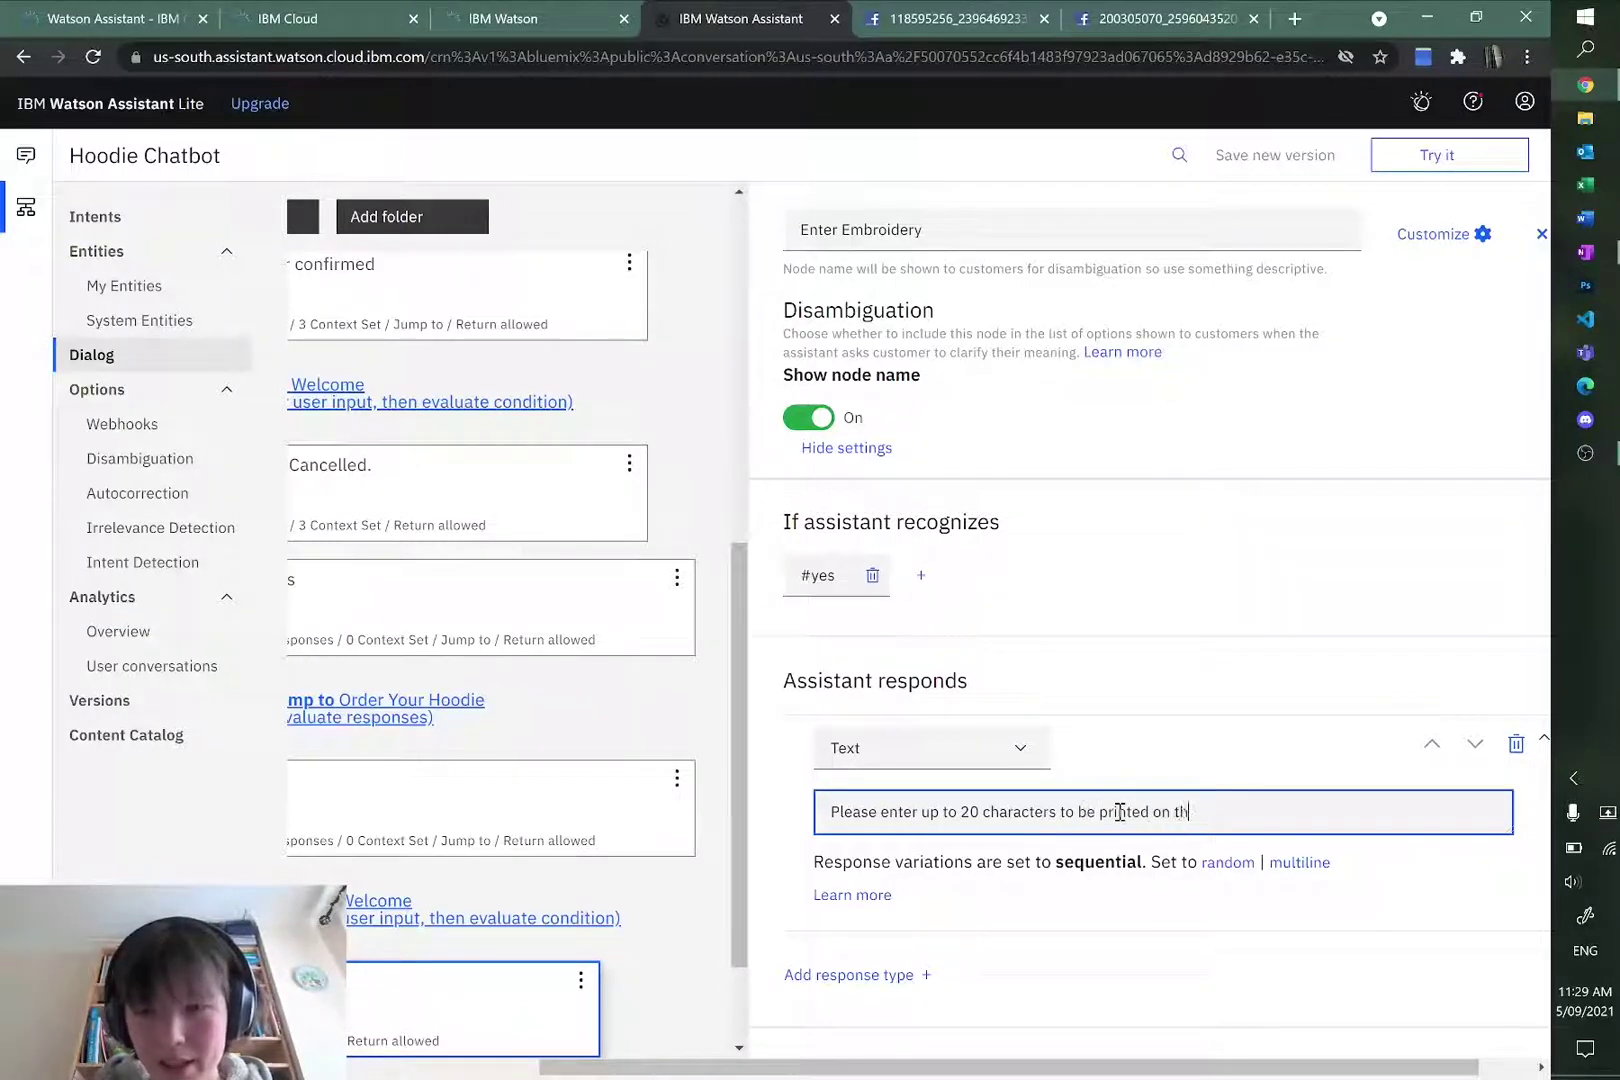
{"action": "type", "text": " fron"}
{"action": "type", "text": "ront "}
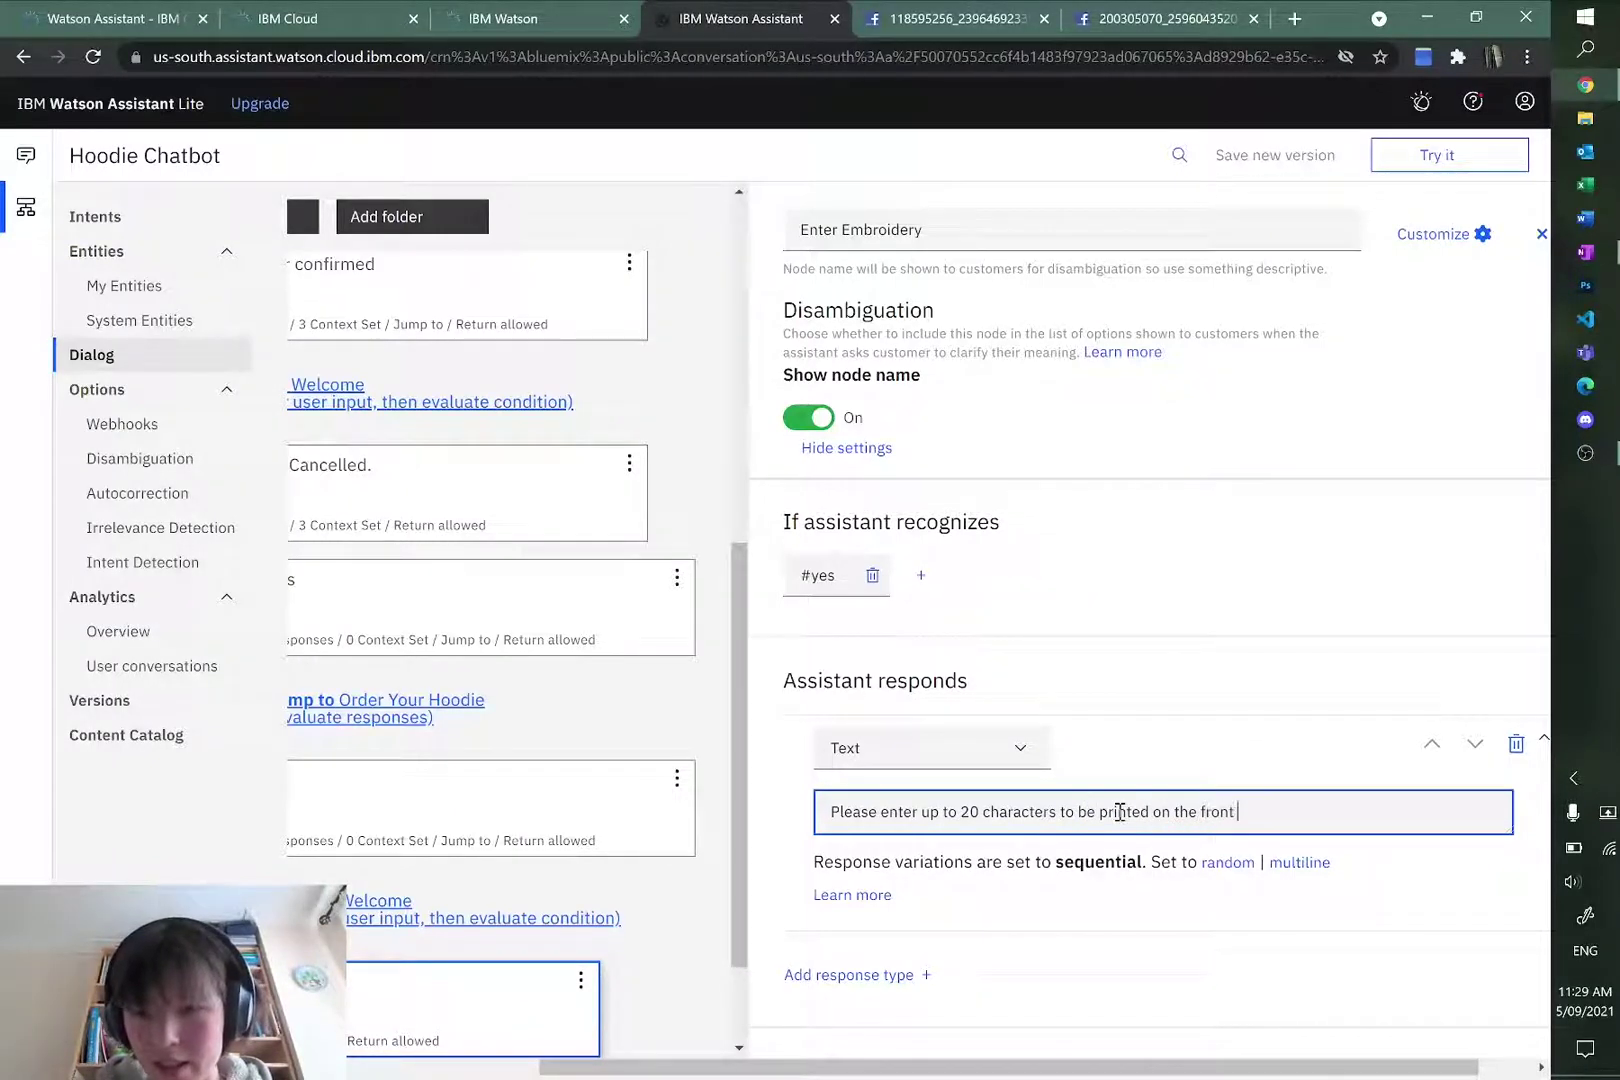
{"action": "type", "text": "of your hoodie."}
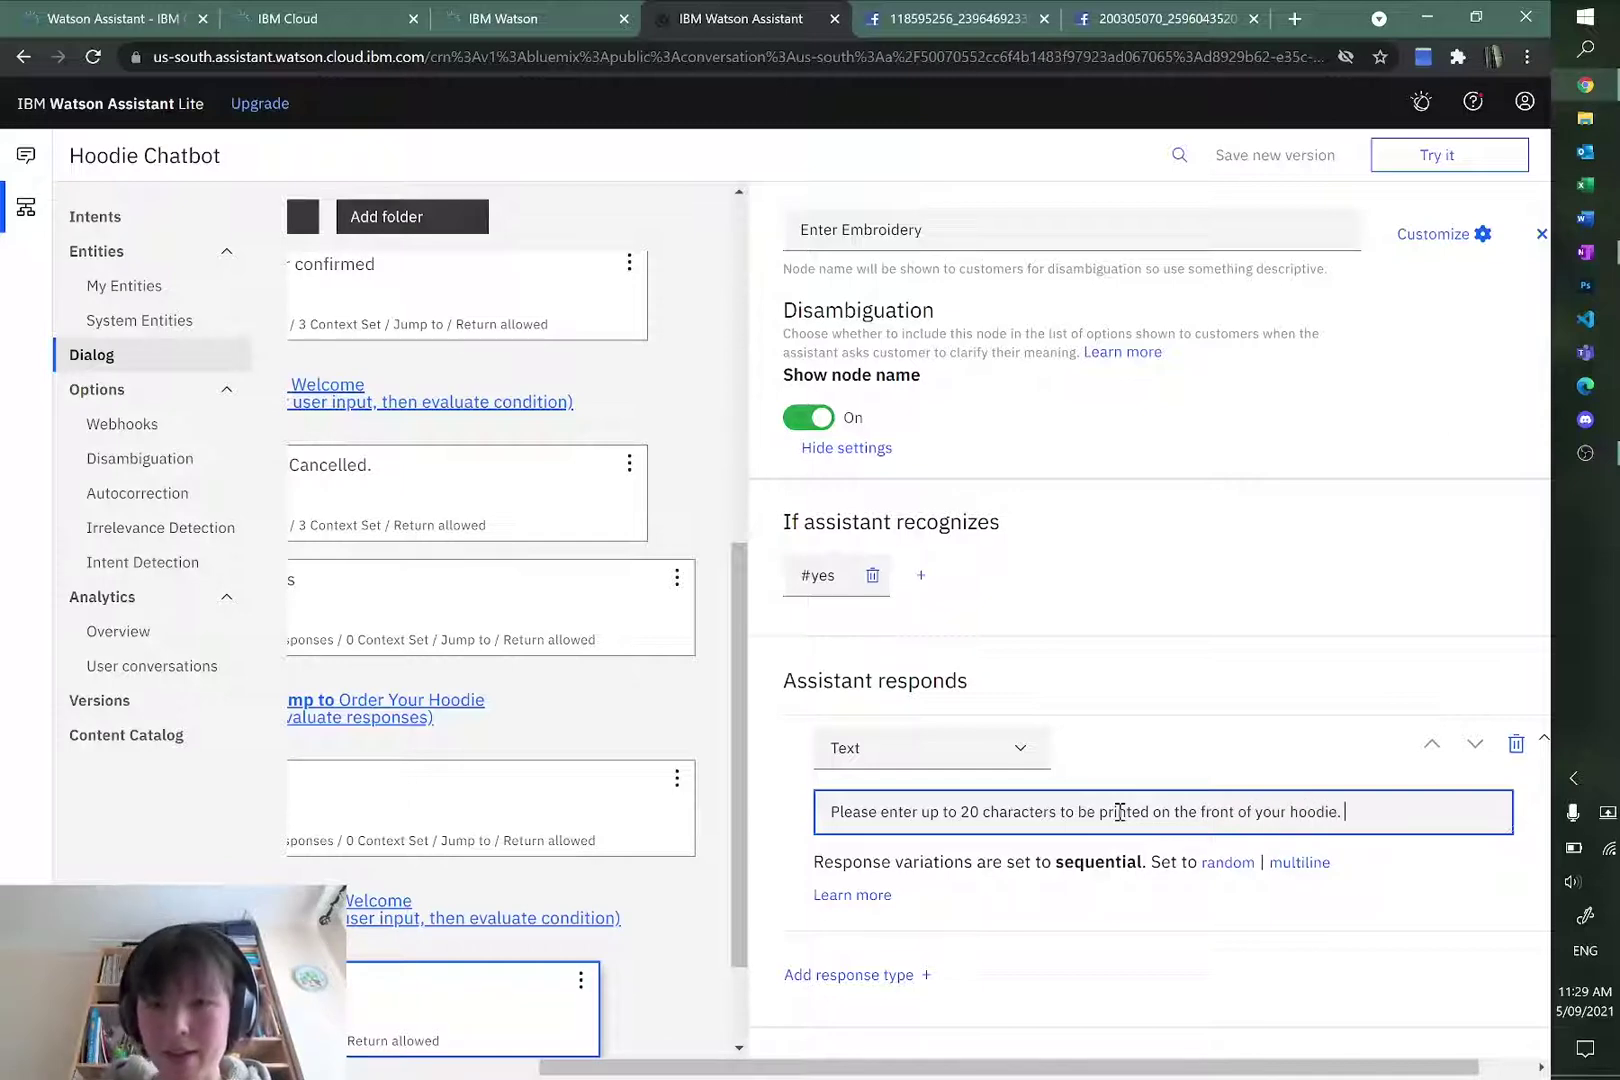
{"action": "left_click", "coordinate": [1175, 676]}
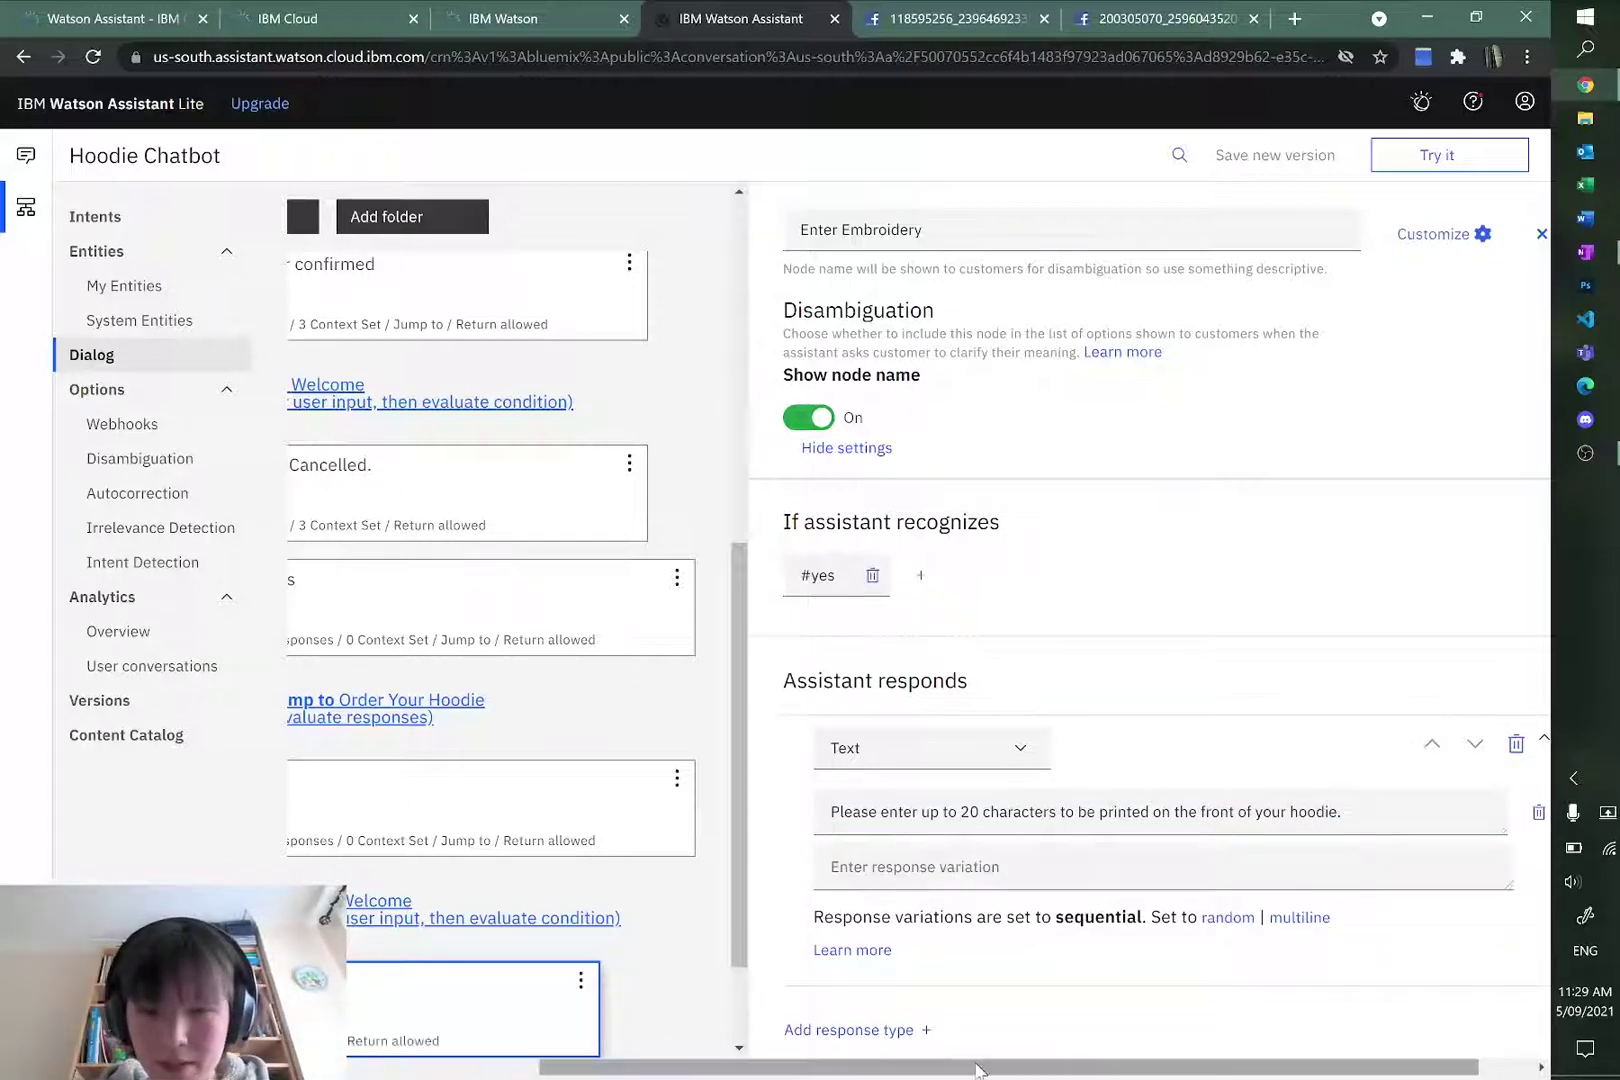
{"action": "left_click_drag", "start_coordinate": [978, 1070], "coordinate": [785, 1070]}
{"action": "scroll", "coordinate": [843, 994], "scroll_direction": "down", "scroll_amount": 2}
{"action": "scroll", "coordinate": [912, 970], "scroll_direction": "up", "scroll_amount": 2}
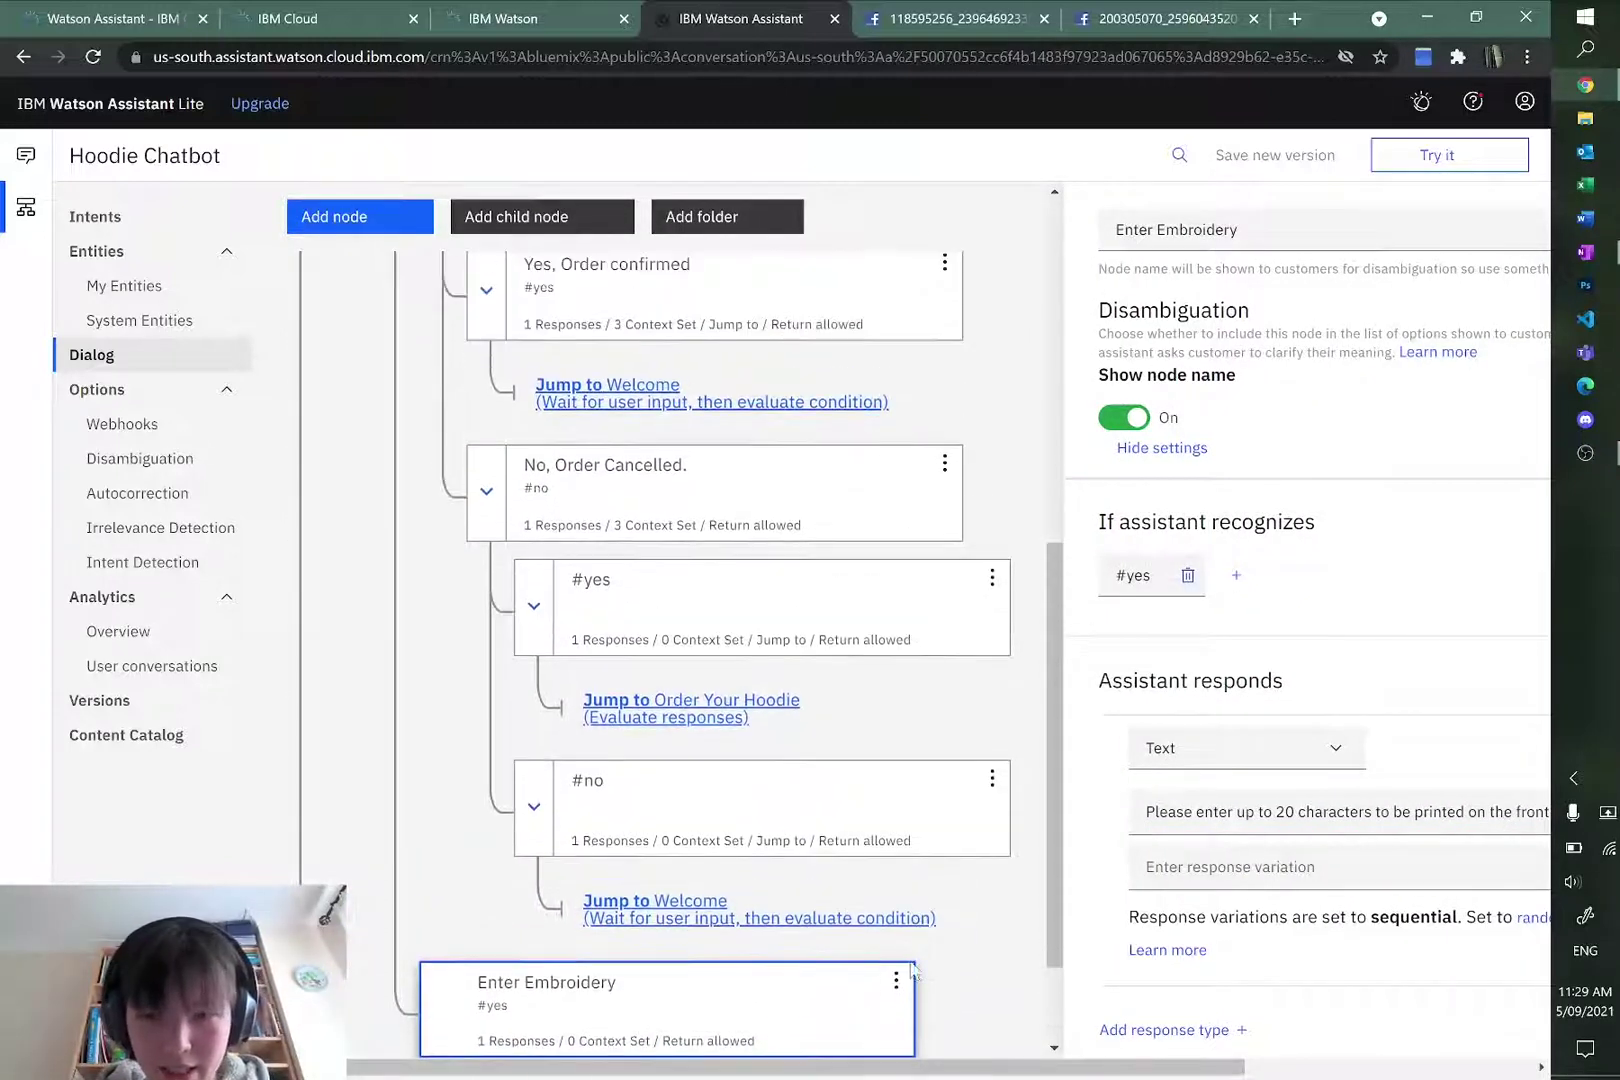
Step: Move Enter Embroidery above Confirm Your Order as the first child
{"action": "left_click", "coordinate": [896, 980]}
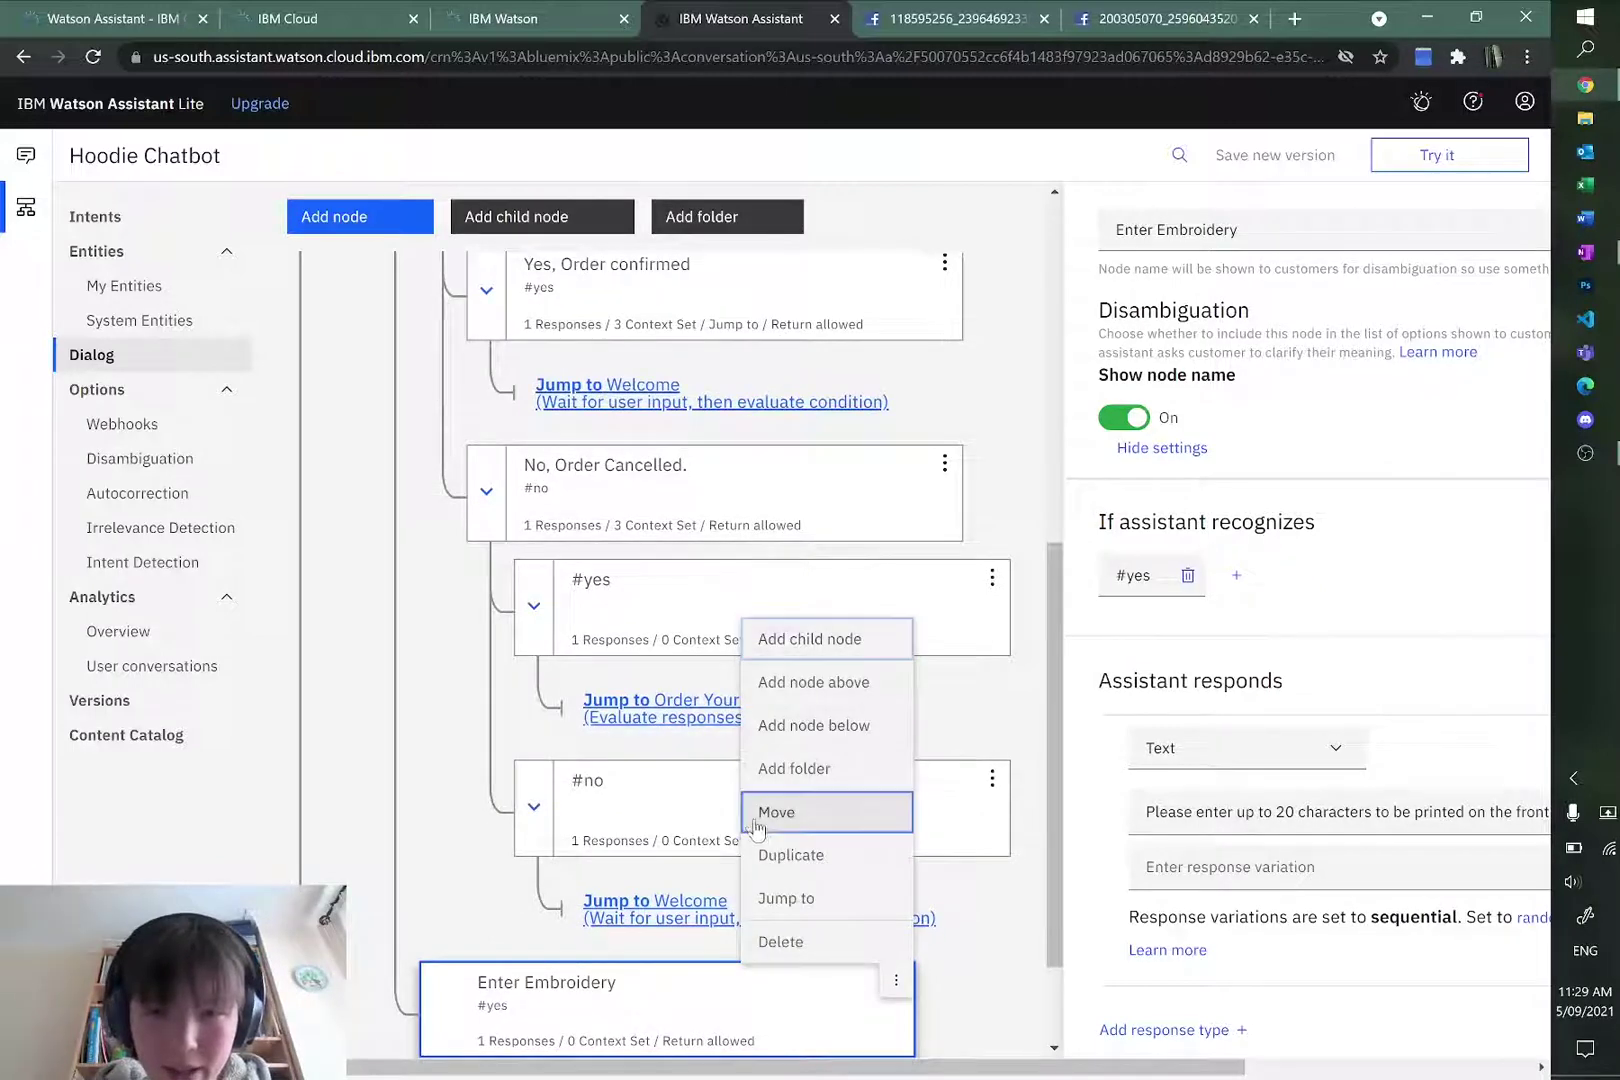
{"action": "left_click", "coordinate": [756, 812]}
{"action": "scroll", "coordinate": [716, 785], "scroll_direction": "up", "scroll_amount": 5}
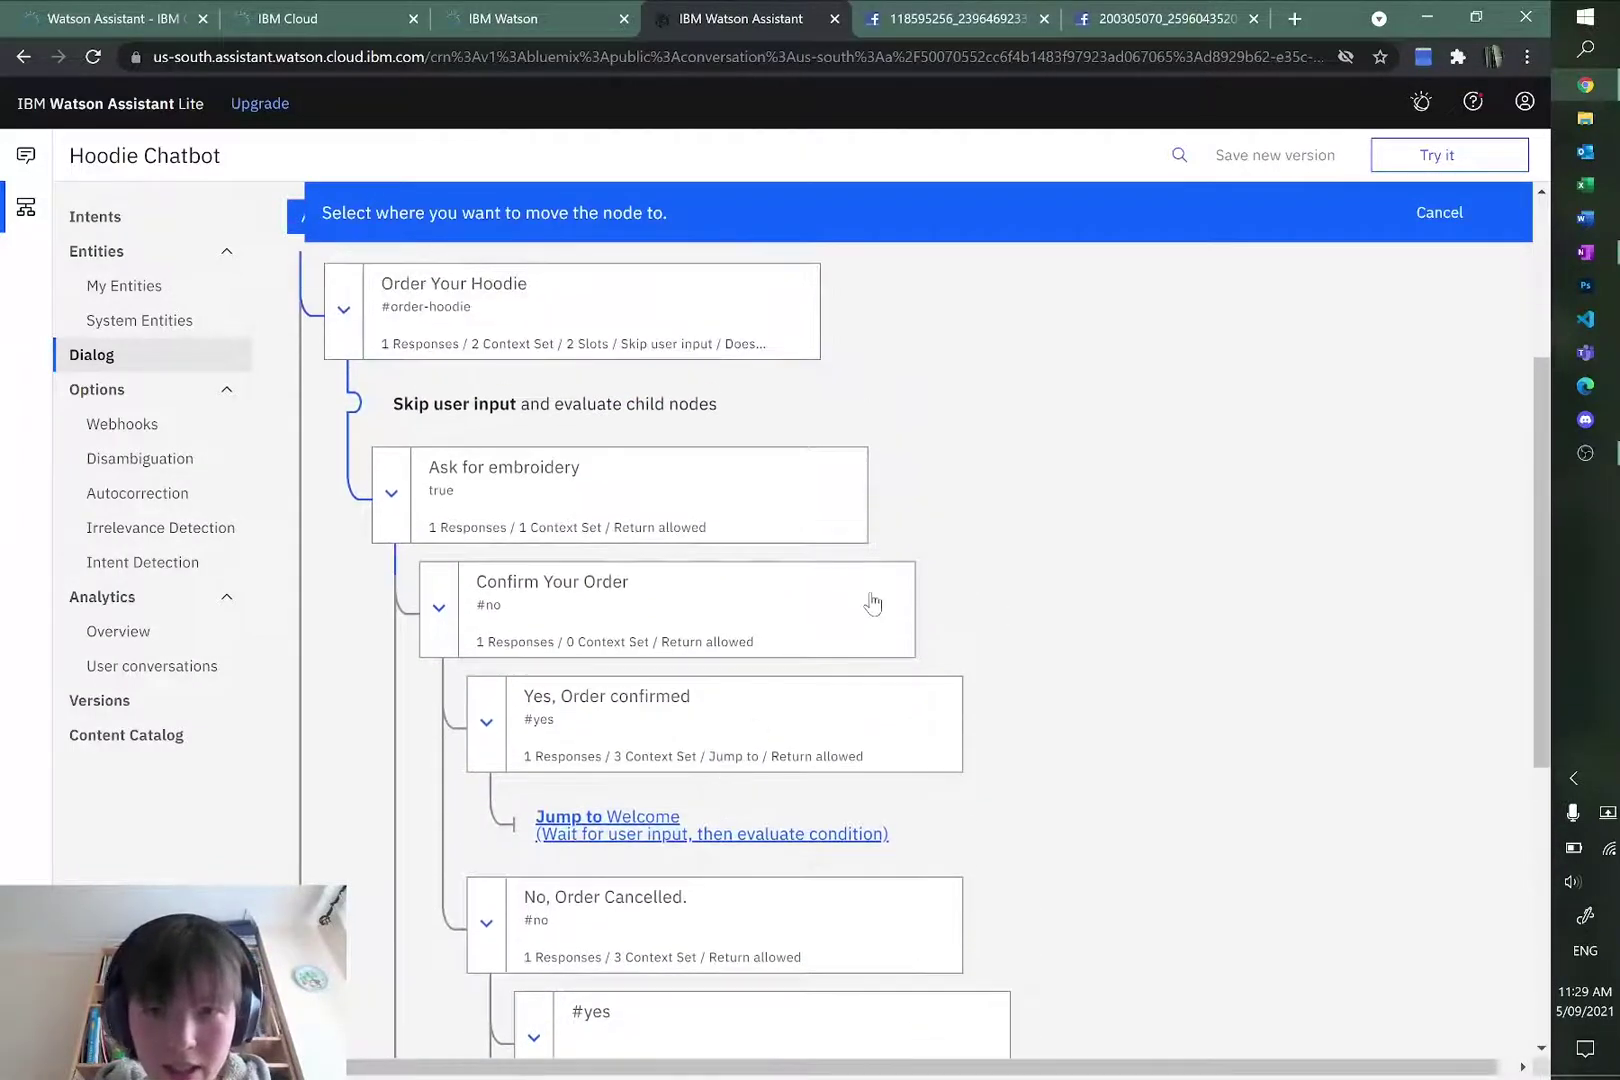
{"action": "left_click", "coordinate": [872, 603]}
{"action": "left_click", "coordinate": [740, 702]}
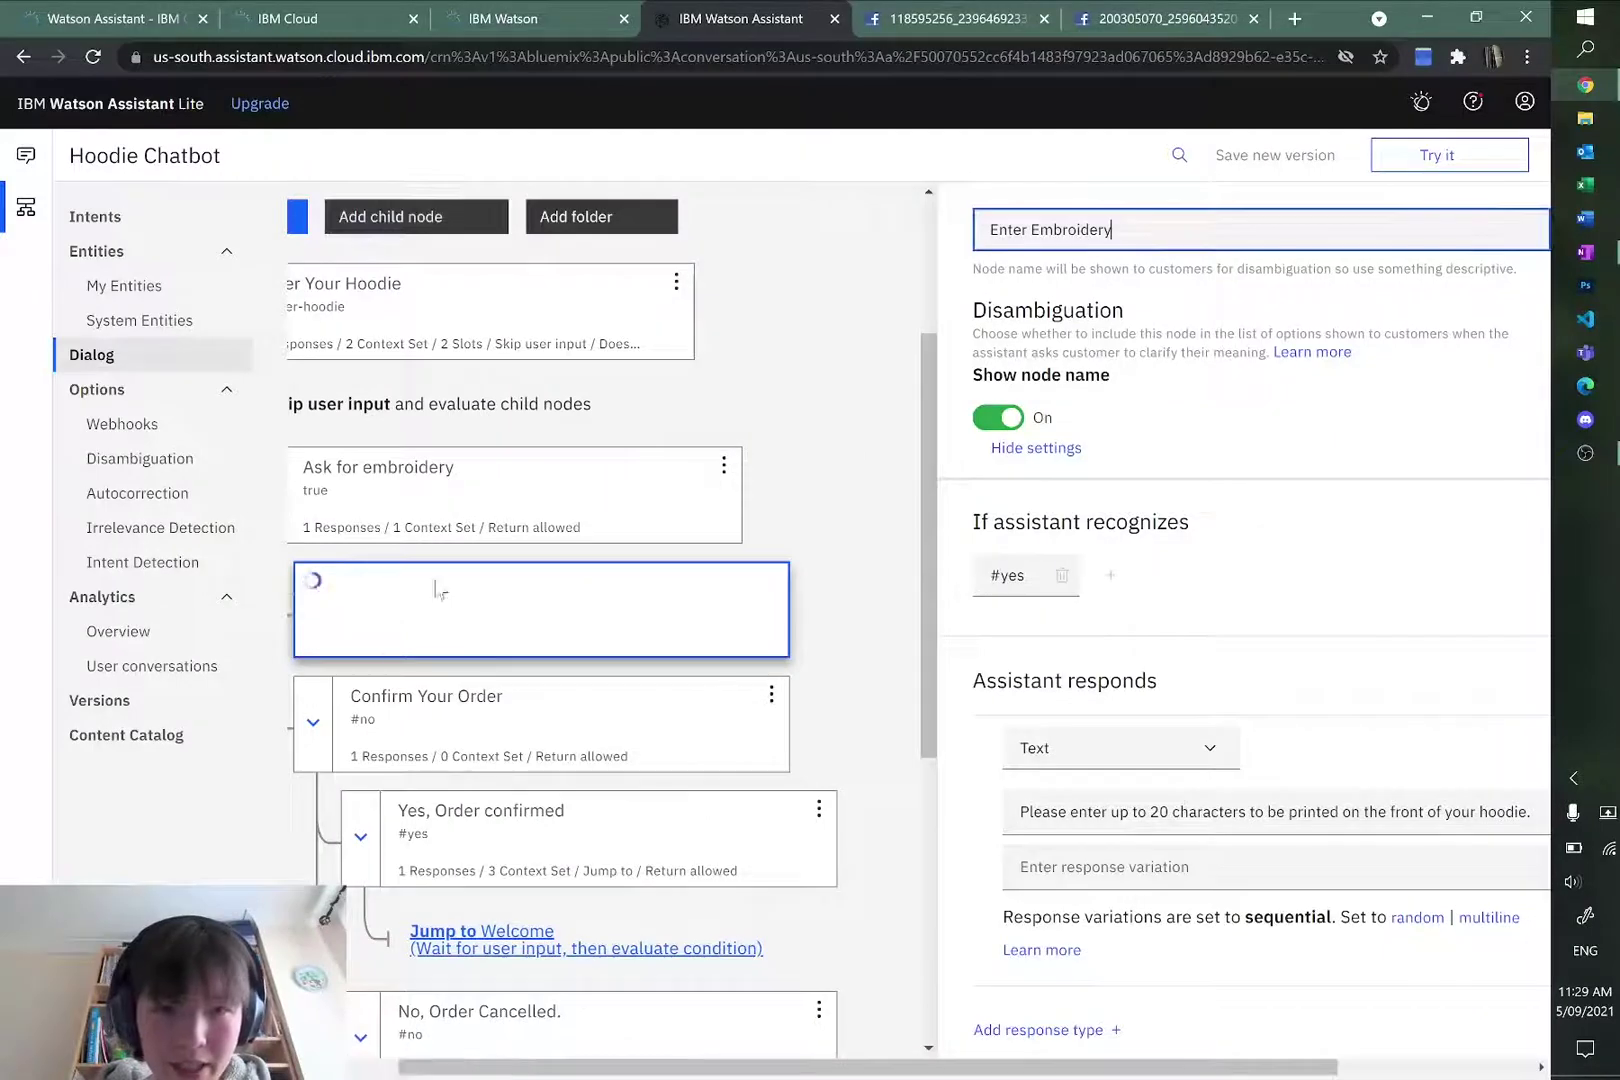
{"action": "left_click_drag", "start_coordinate": [760, 1066], "coordinate": [707, 1066]}
{"action": "left_click", "coordinate": [898, 585]}
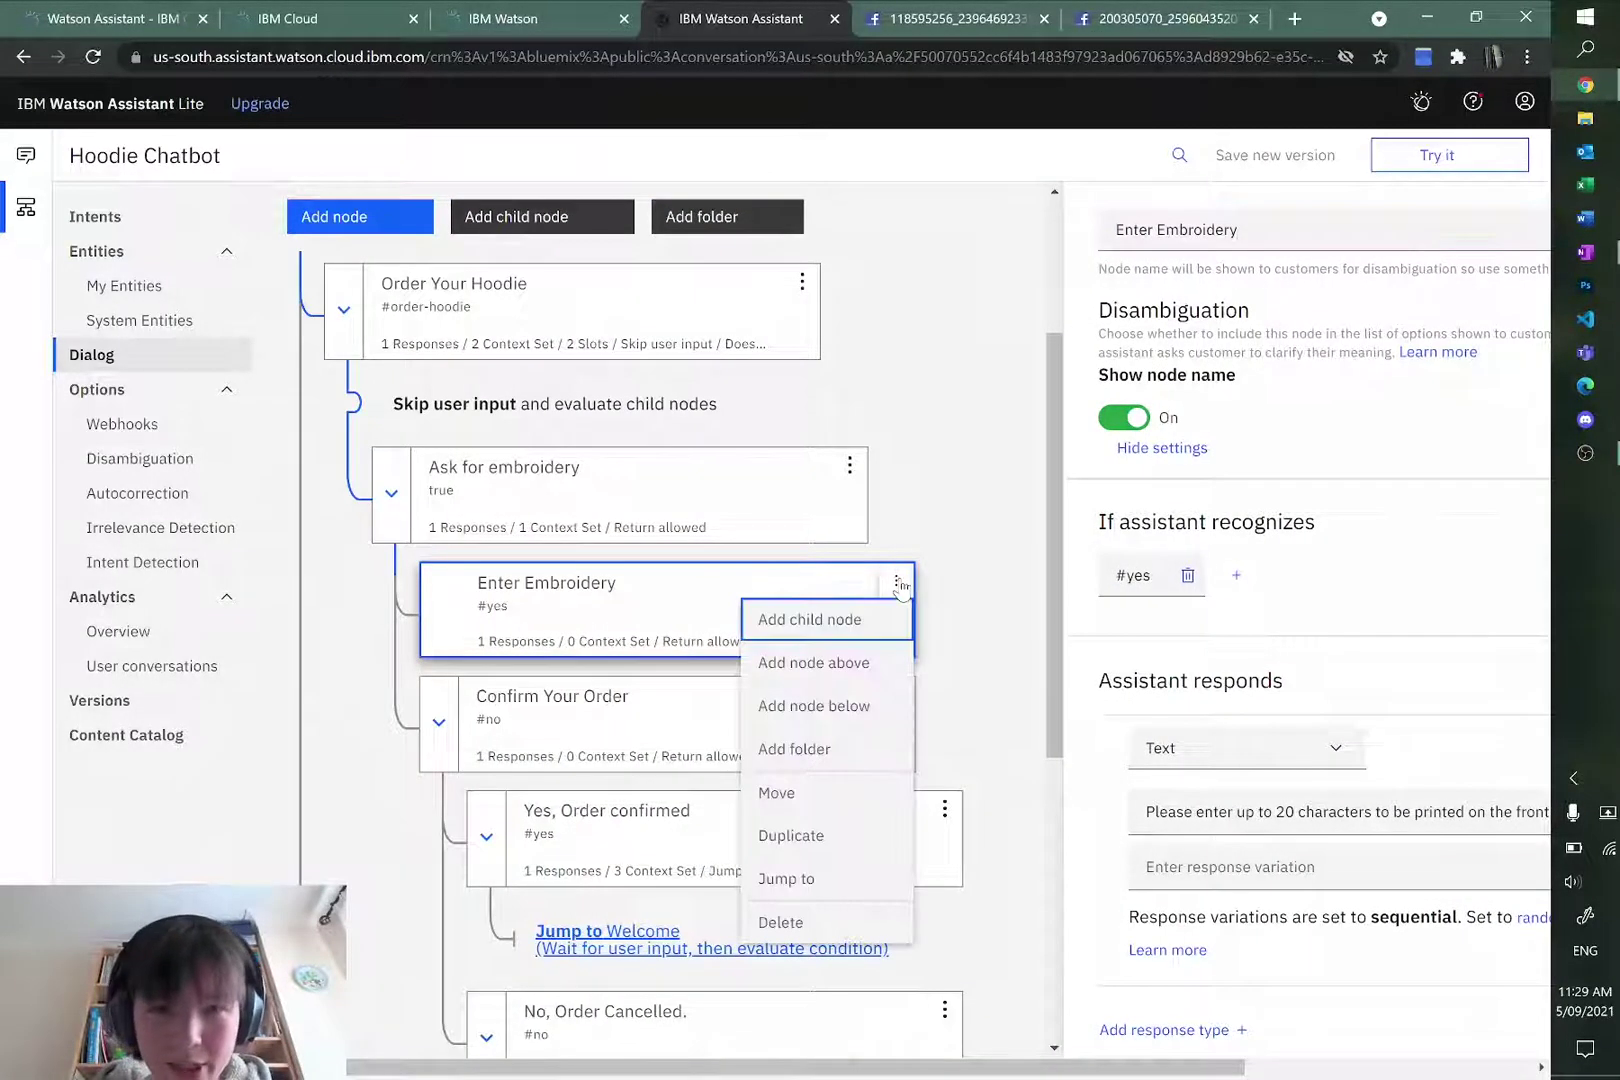
Step: Add a child node 'read phrase' under Enter Embroidery, hiding its name from customers
{"action": "left_click", "coordinate": [842, 641]}
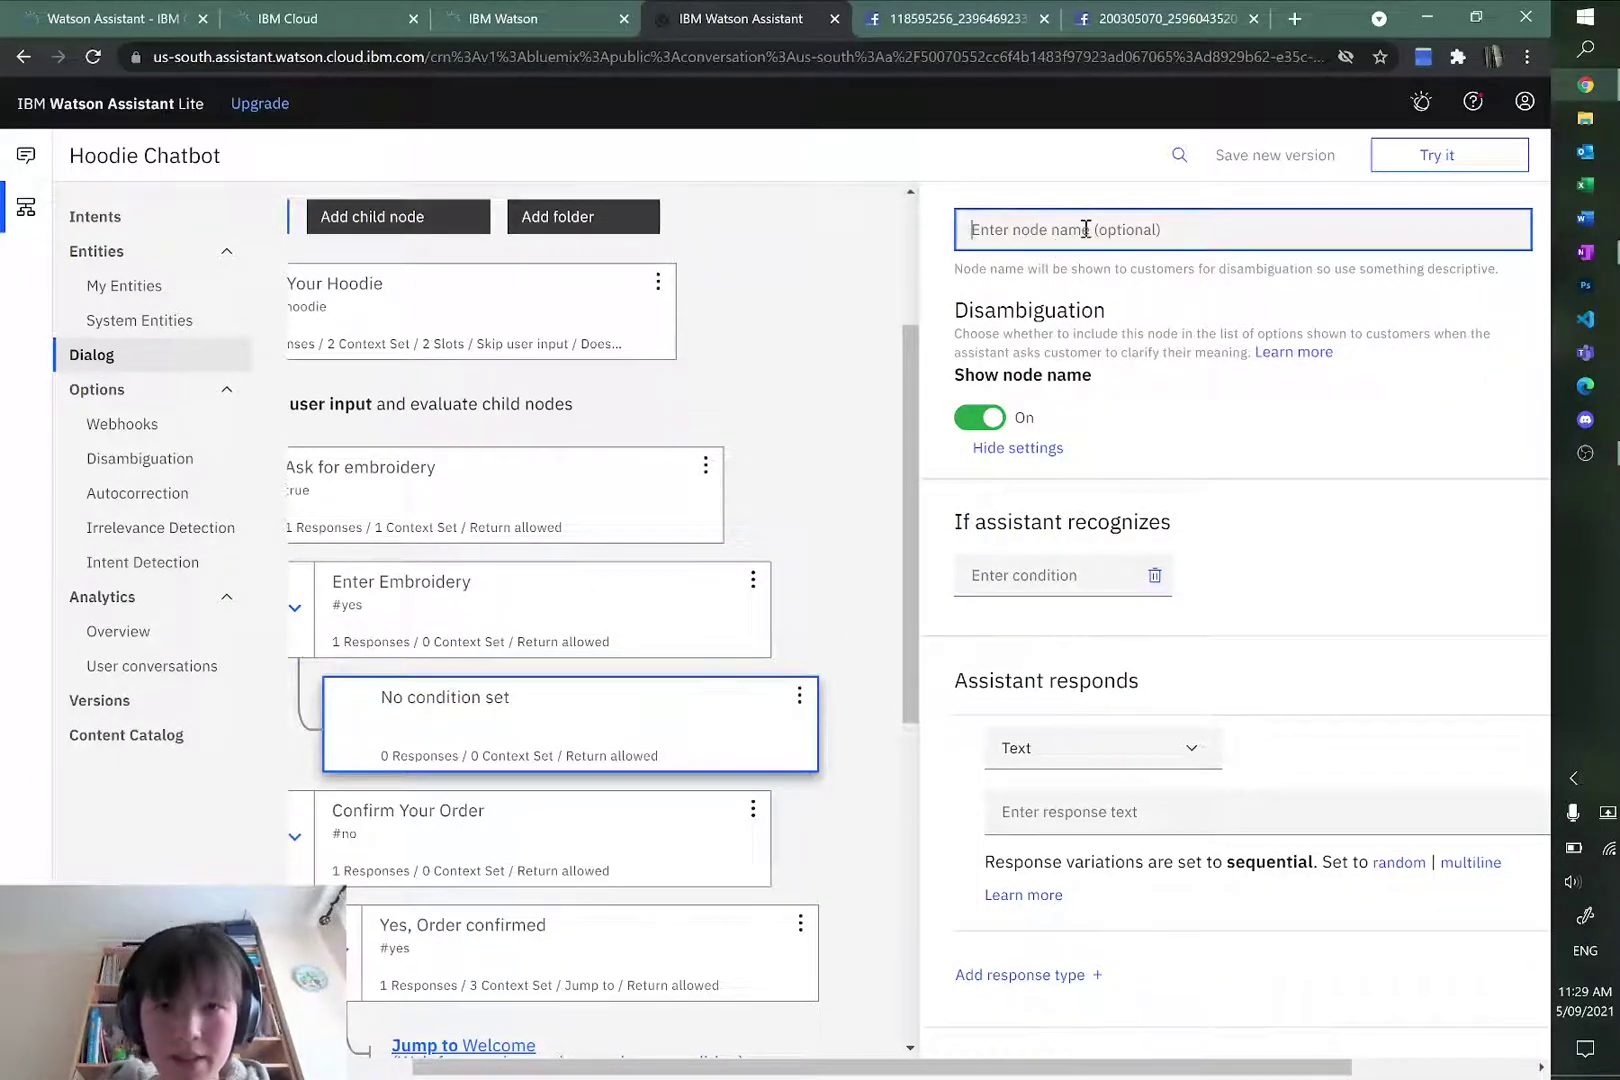
{"action": "type", "text": "read "}
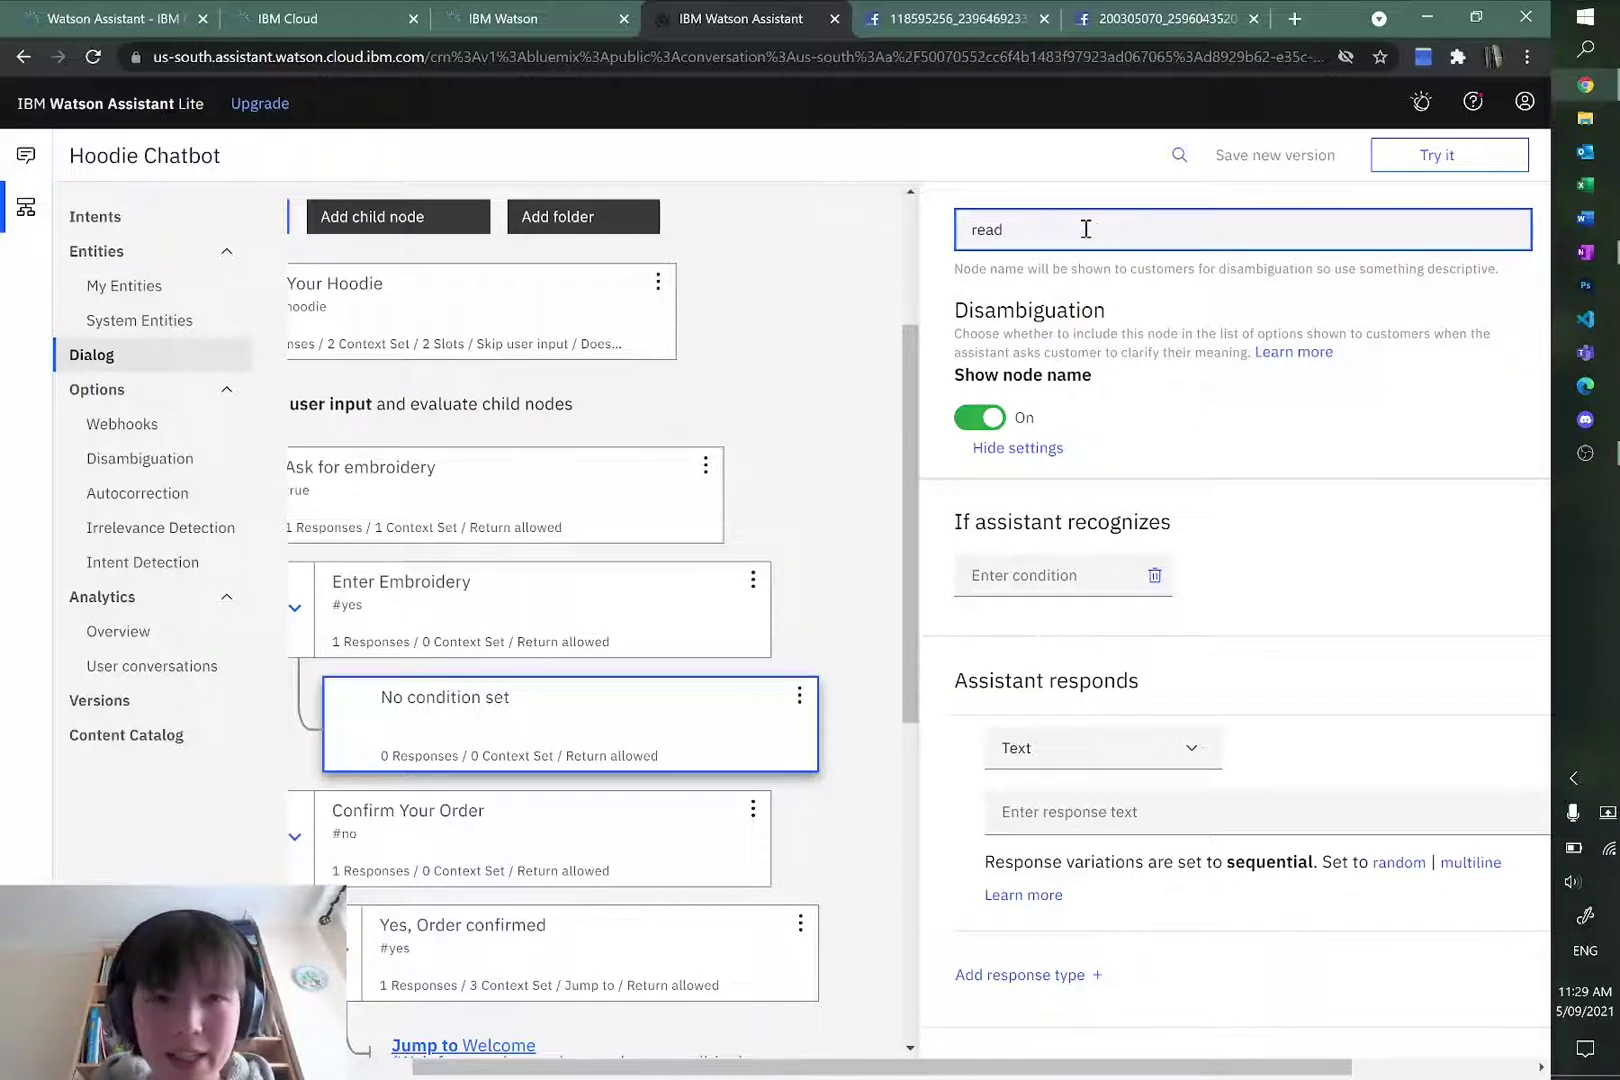
{"action": "type", "text": "phrase"}
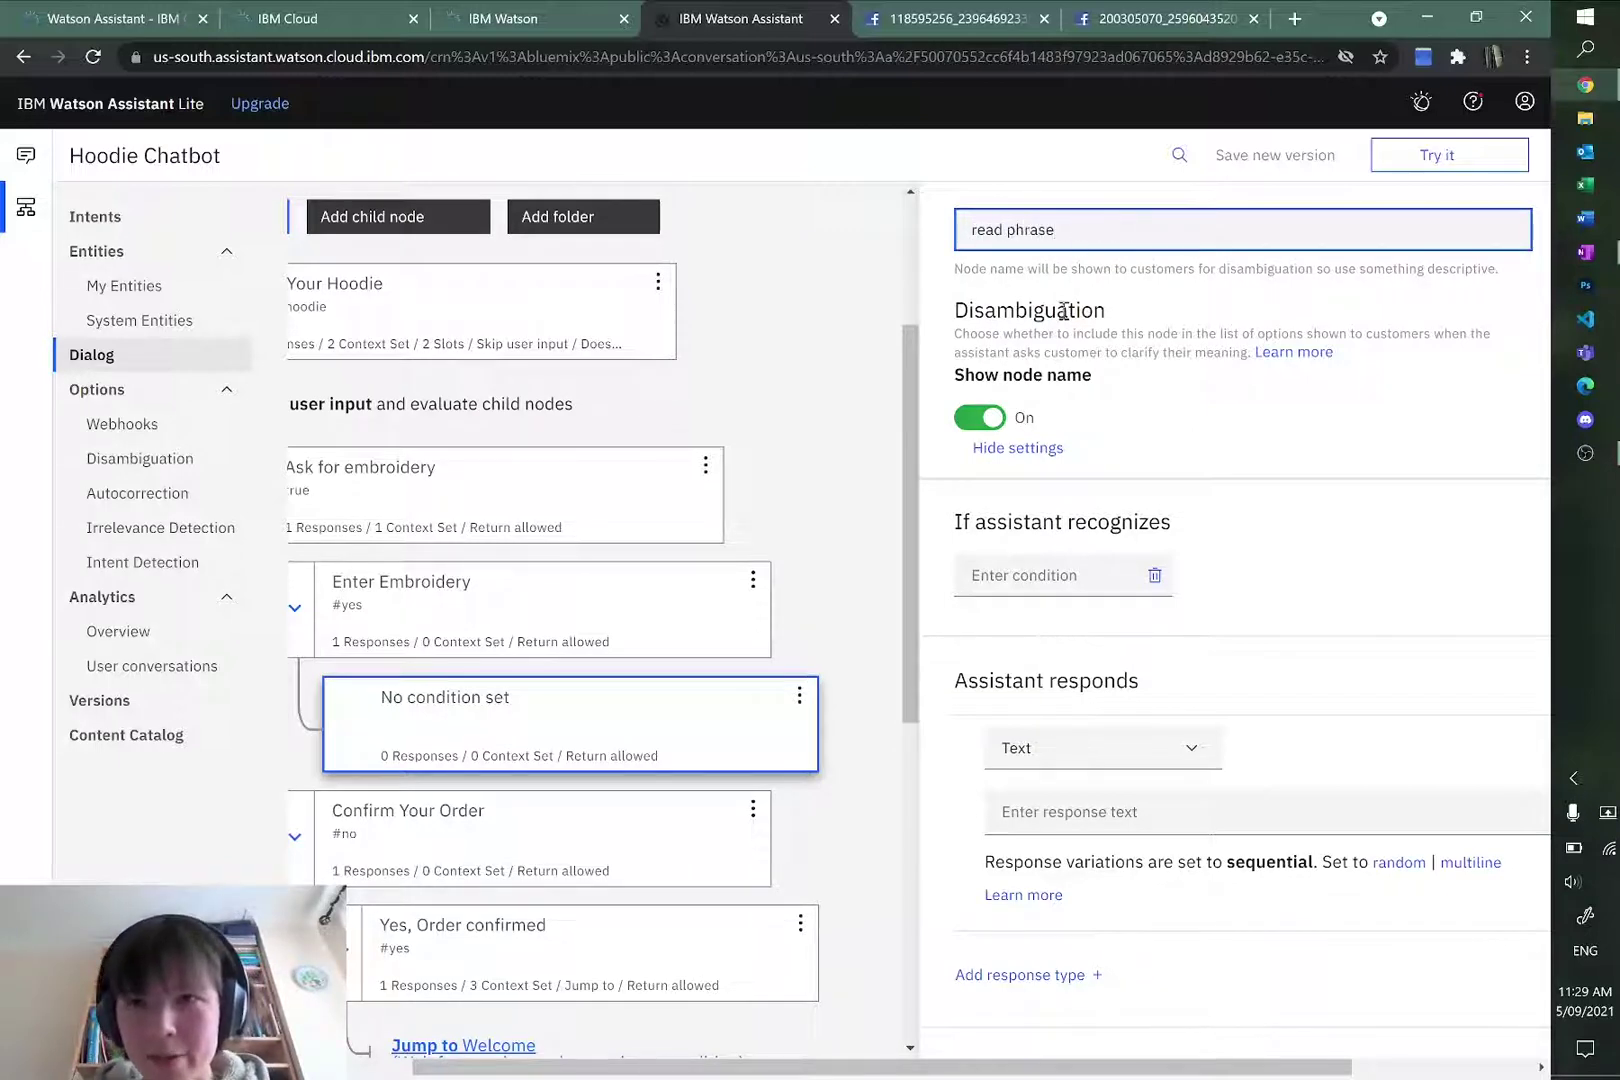
{"action": "left_click", "coordinate": [978, 420]}
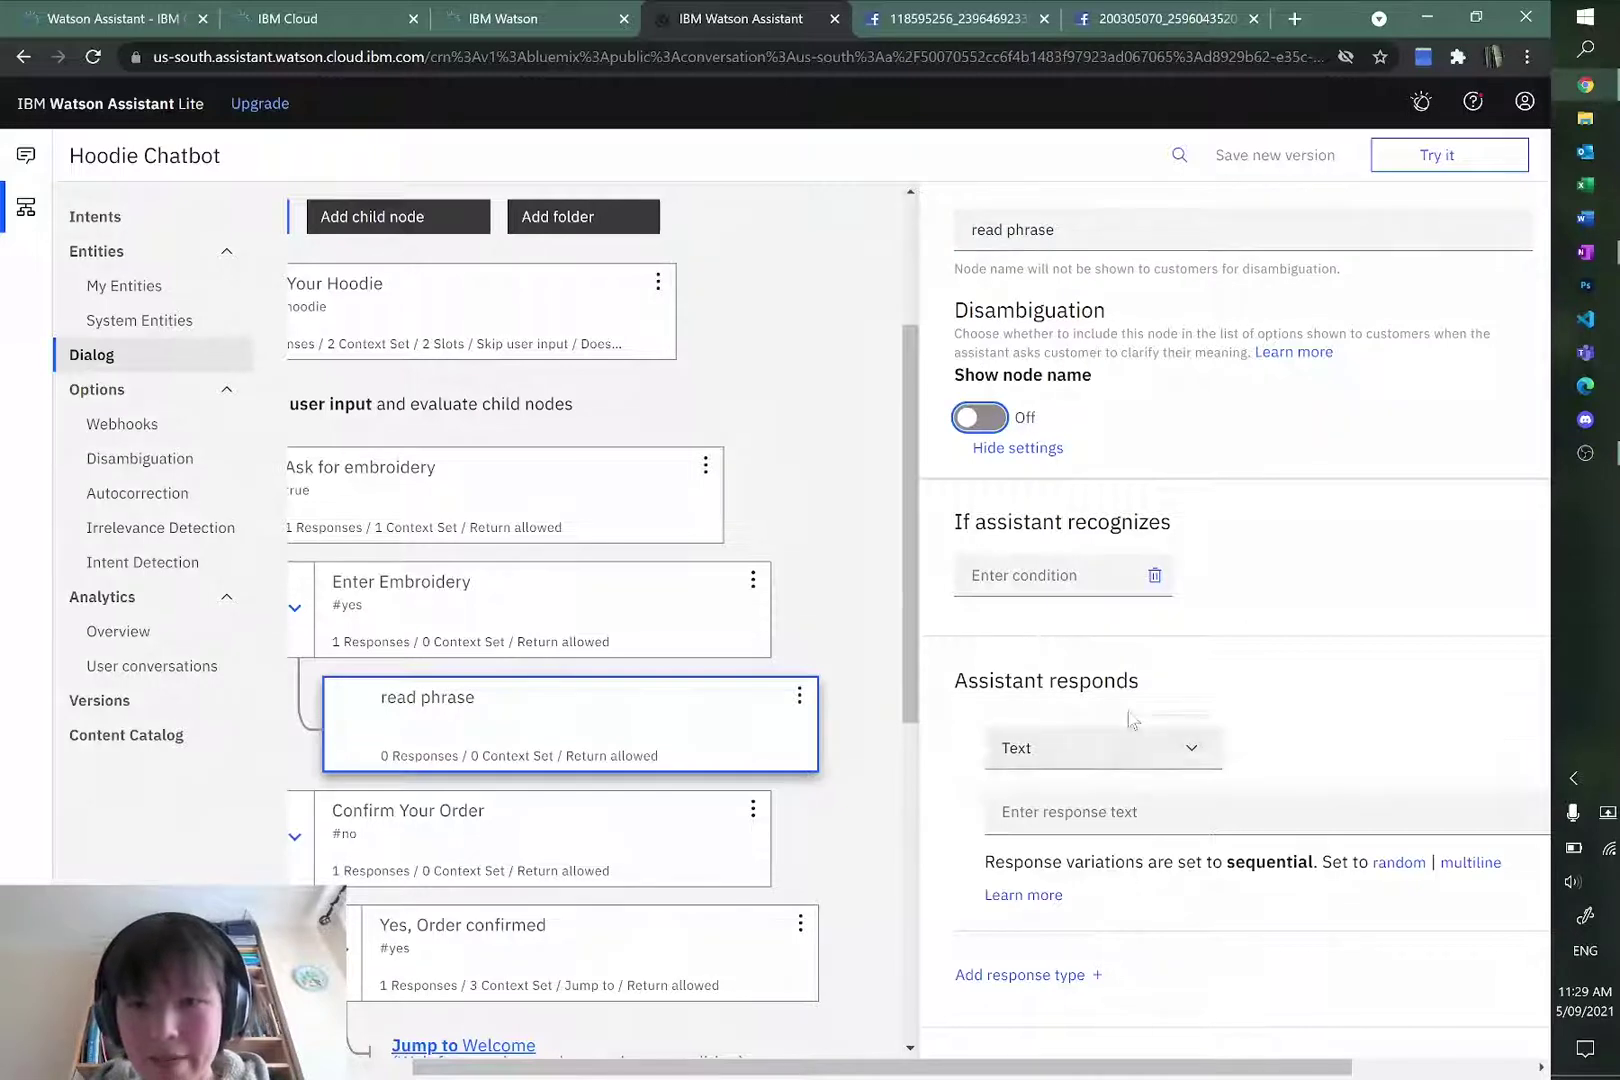
{"action": "left_click", "coordinate": [1139, 800]}
{"action": "scroll", "coordinate": [1240, 673], "scroll_direction": "down", "scroll_amount": 1}
{"action": "key", "text": "alt+Tab"}
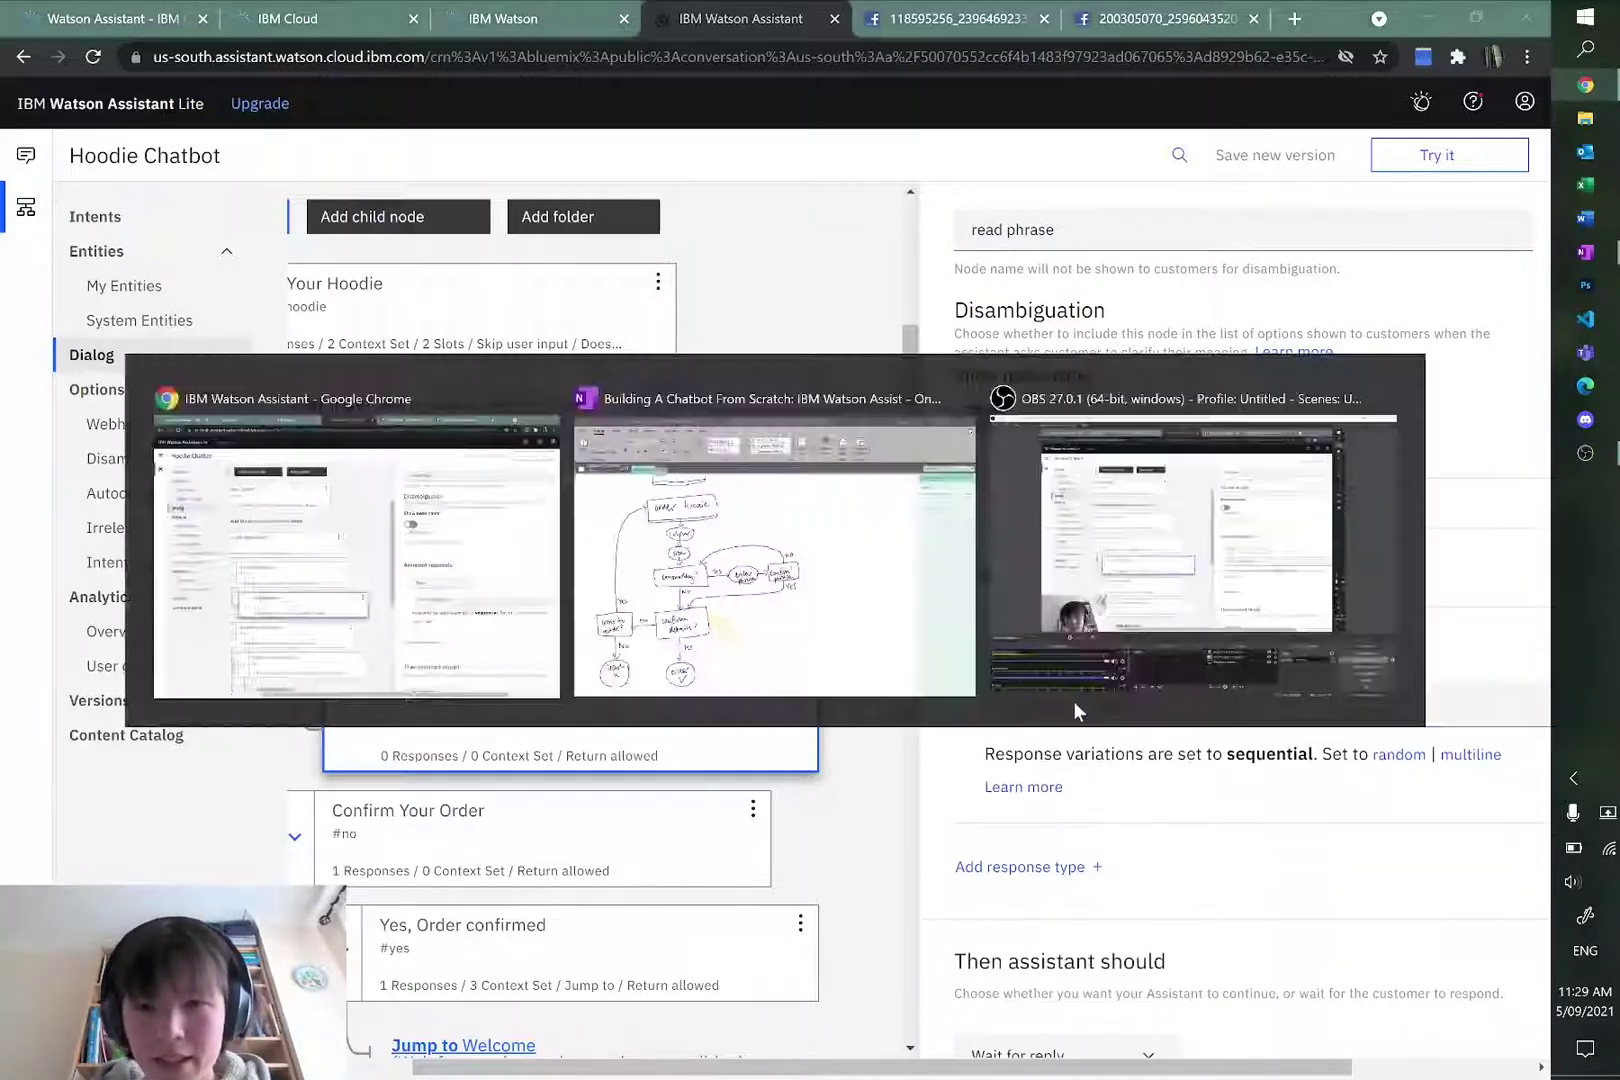
{"action": "key", "text": "alt+Tab"}
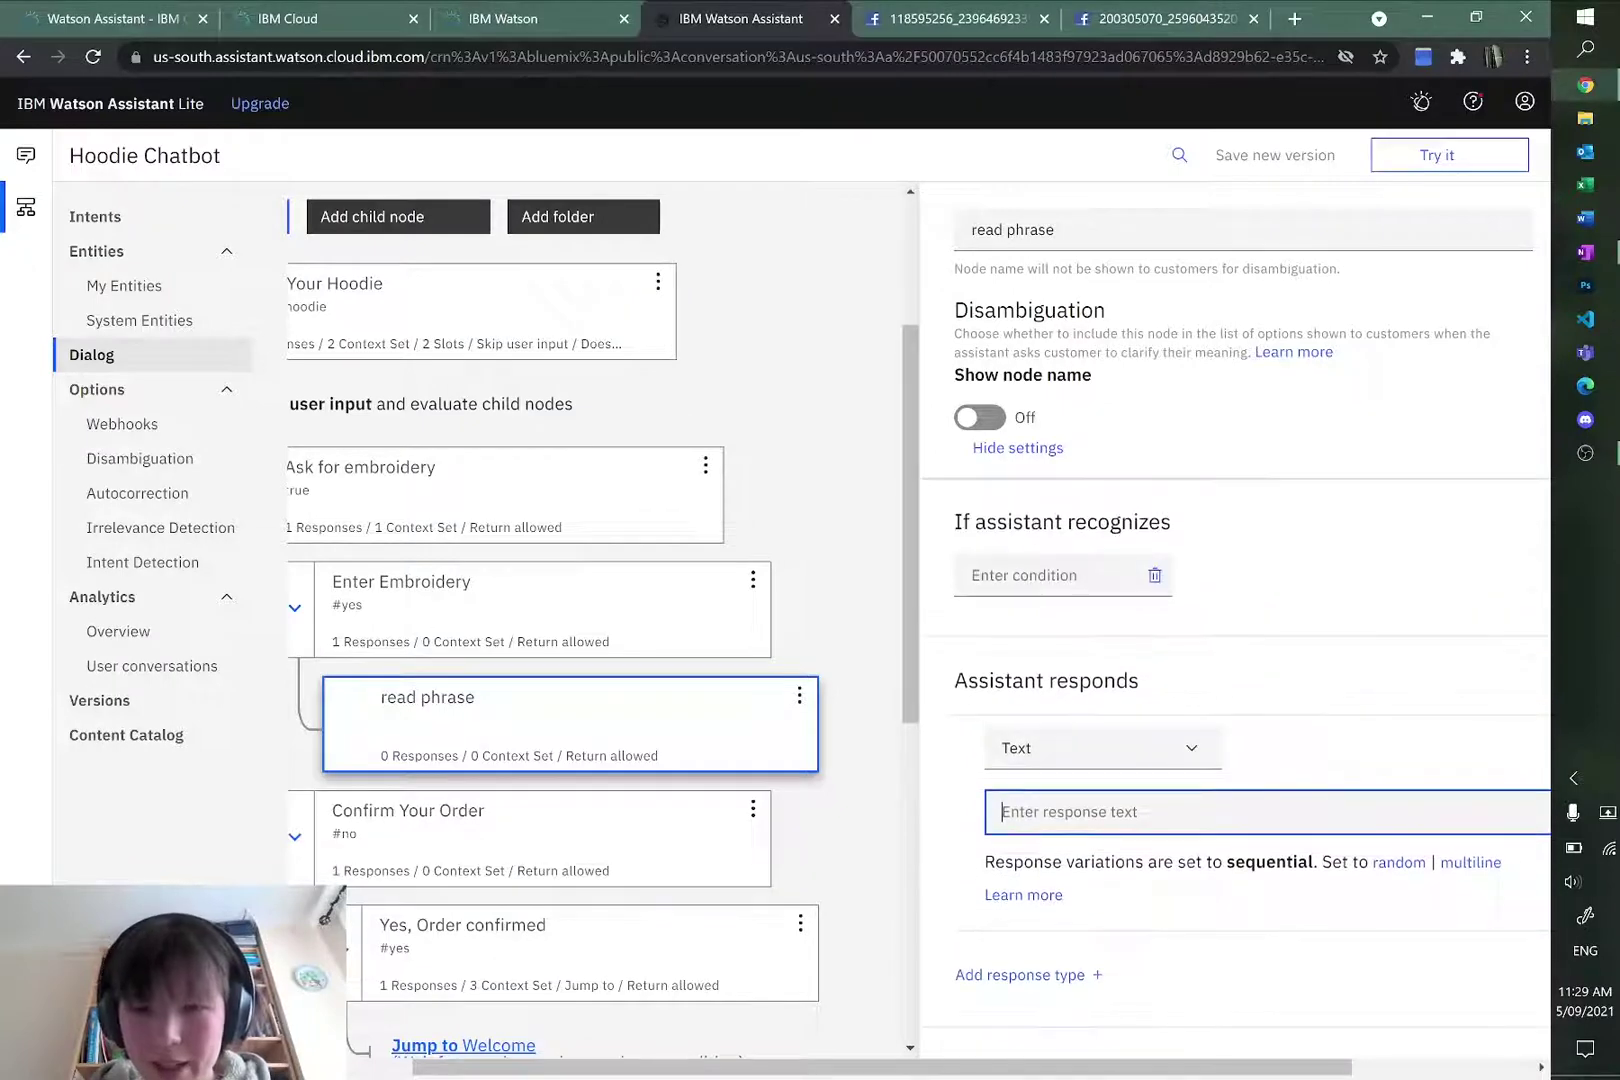
{"action": "left_click_drag", "start_coordinate": [868, 1062], "coordinate": [1049, 1062]}
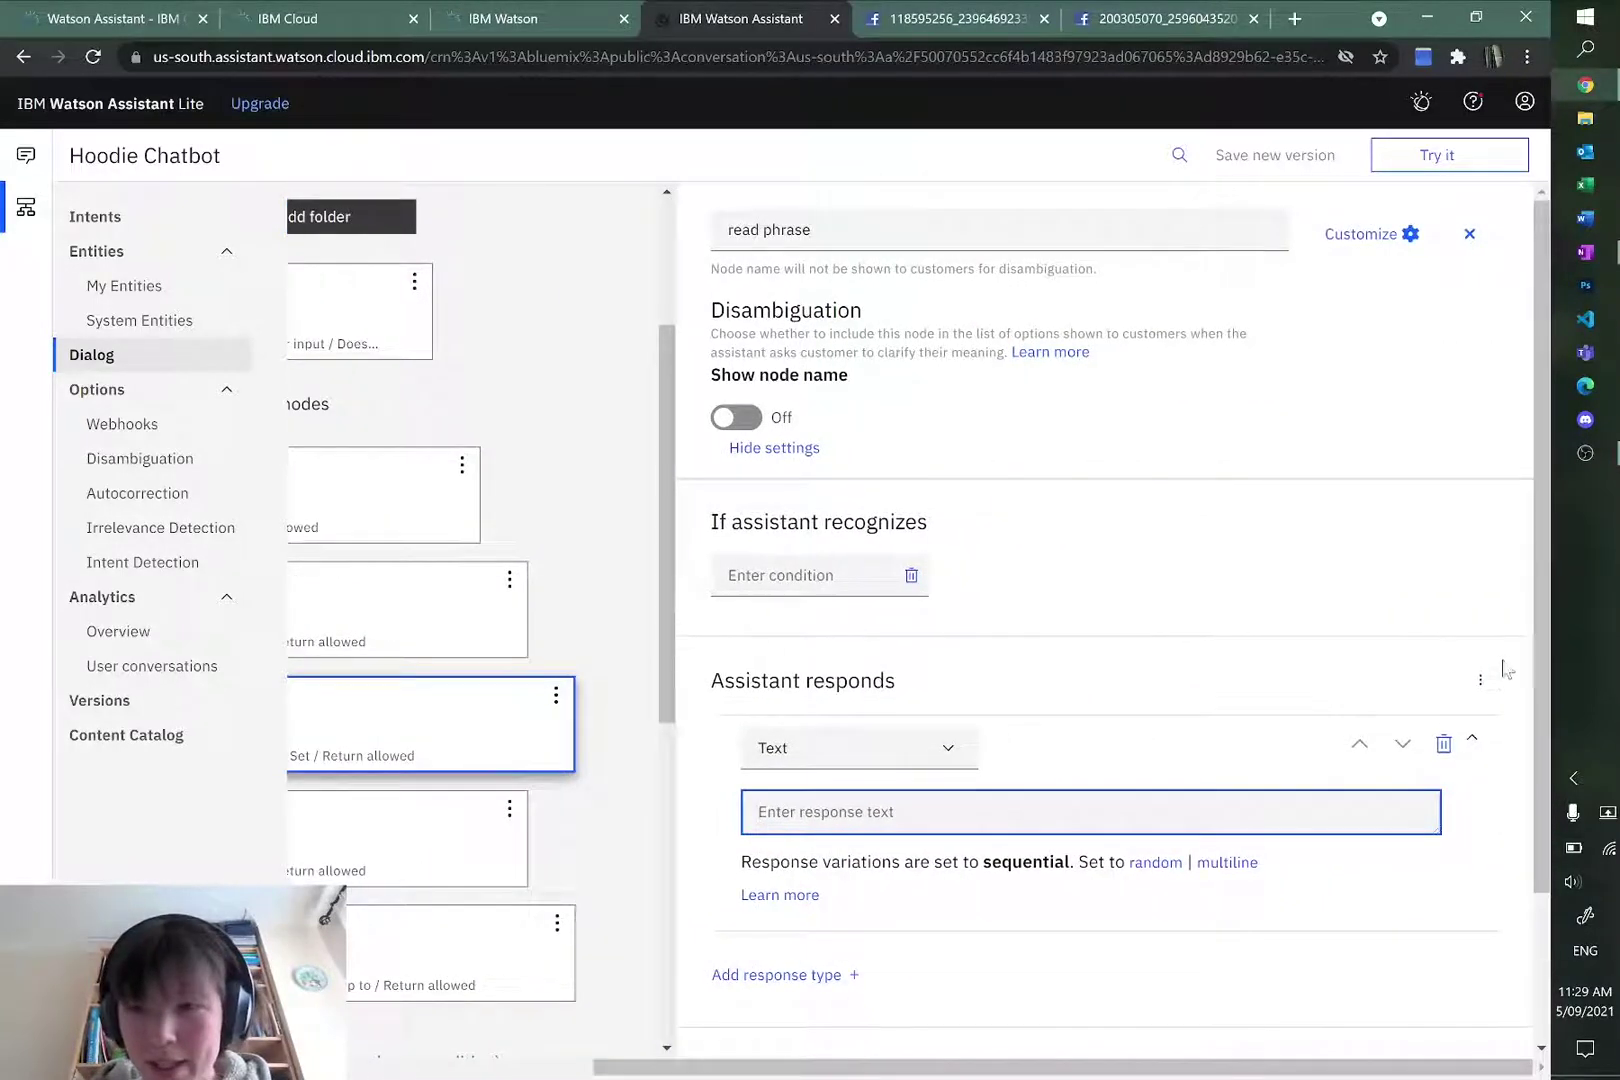
Step: Add a context-setting section with a new variable named phrase
{"action": "left_click", "coordinate": [1481, 681]}
{"action": "left_click", "coordinate": [1424, 765]}
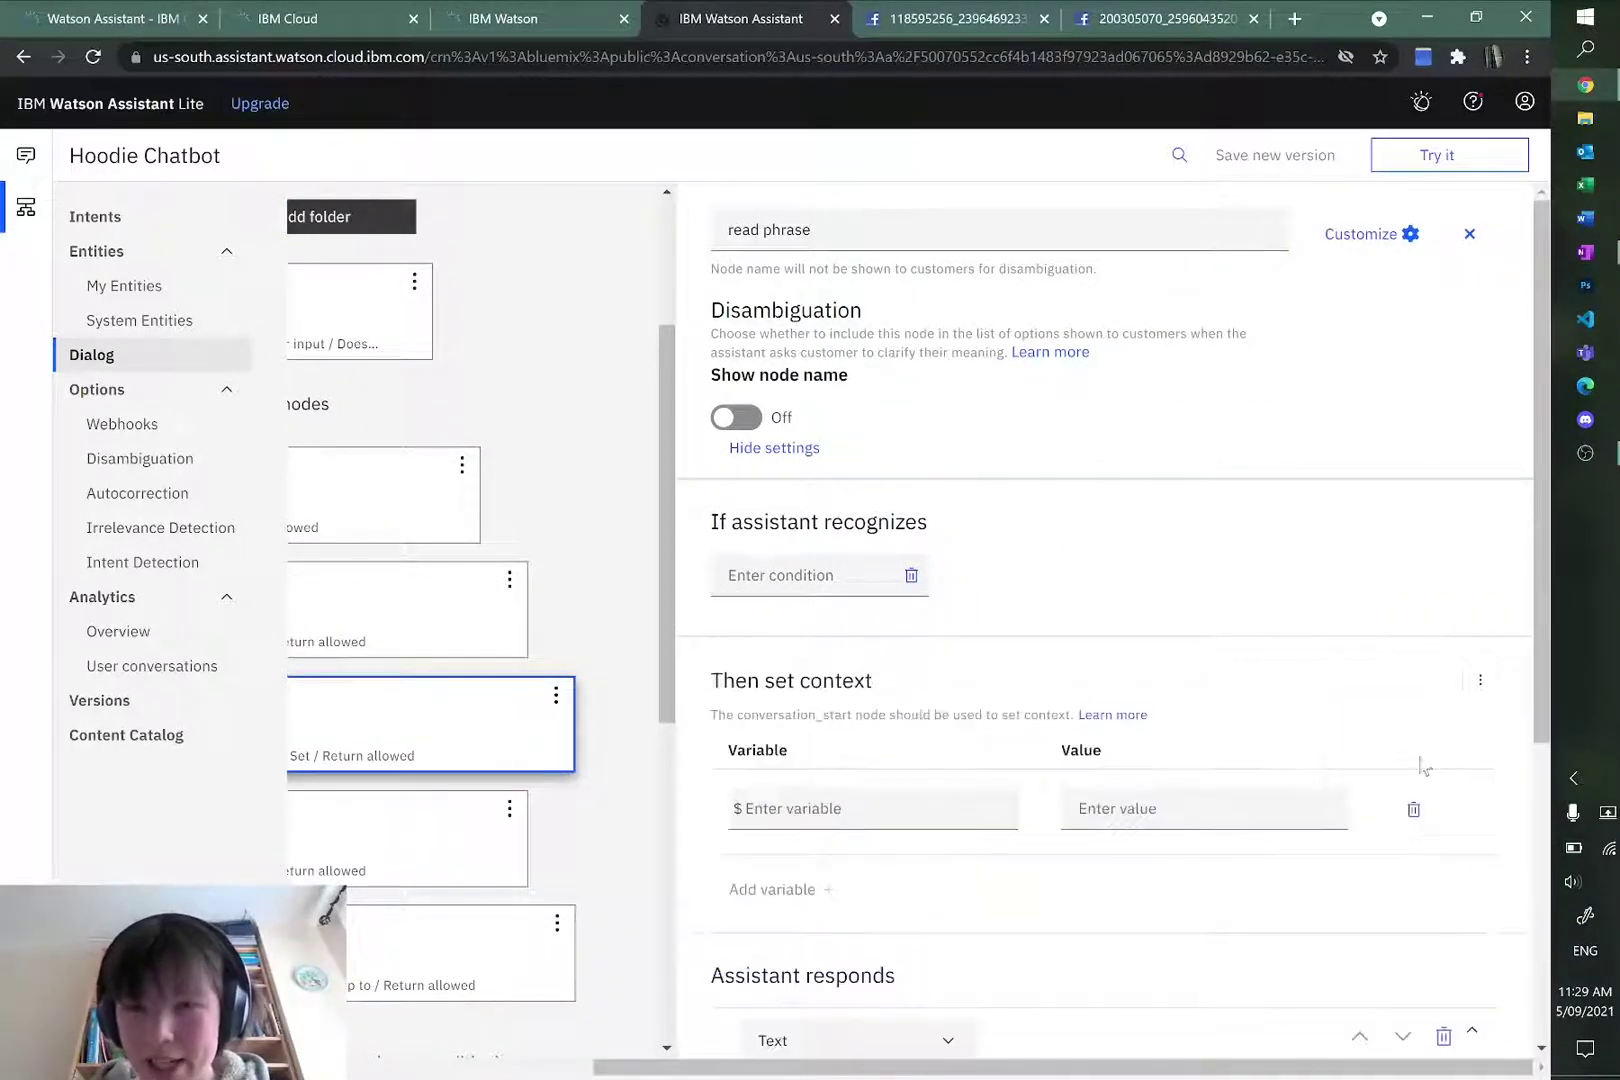
{"action": "left_click", "coordinate": [884, 825]}
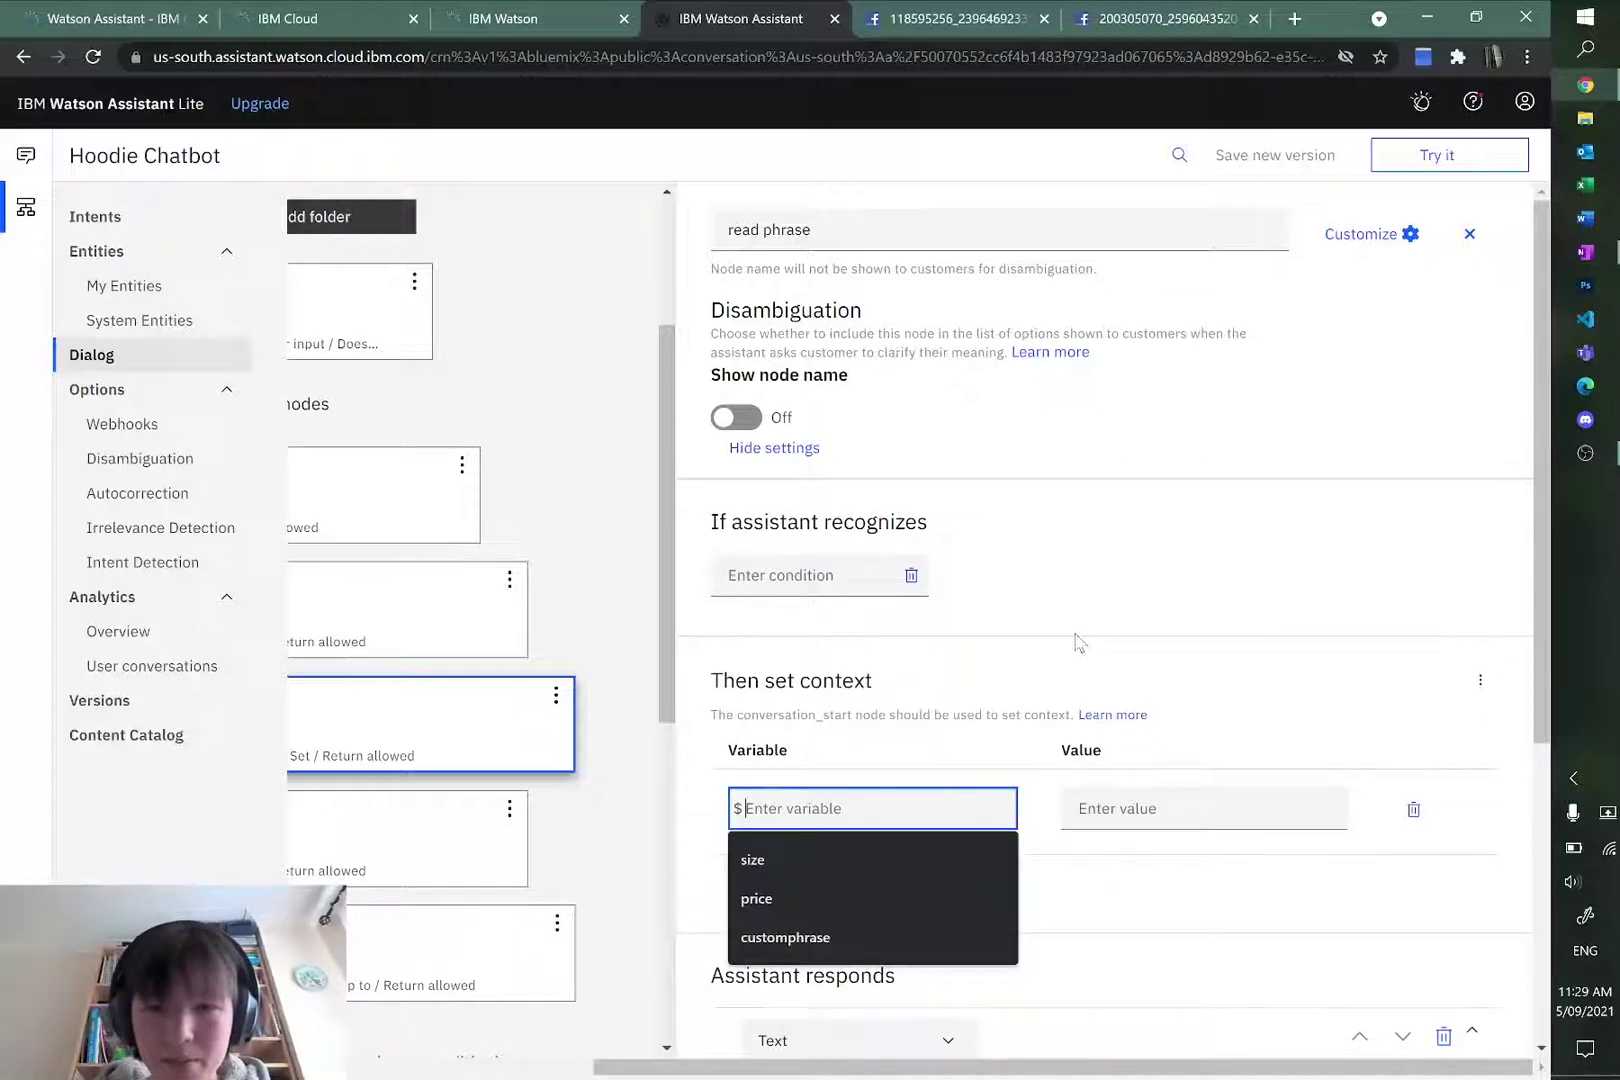
{"action": "type", "text": "p"}
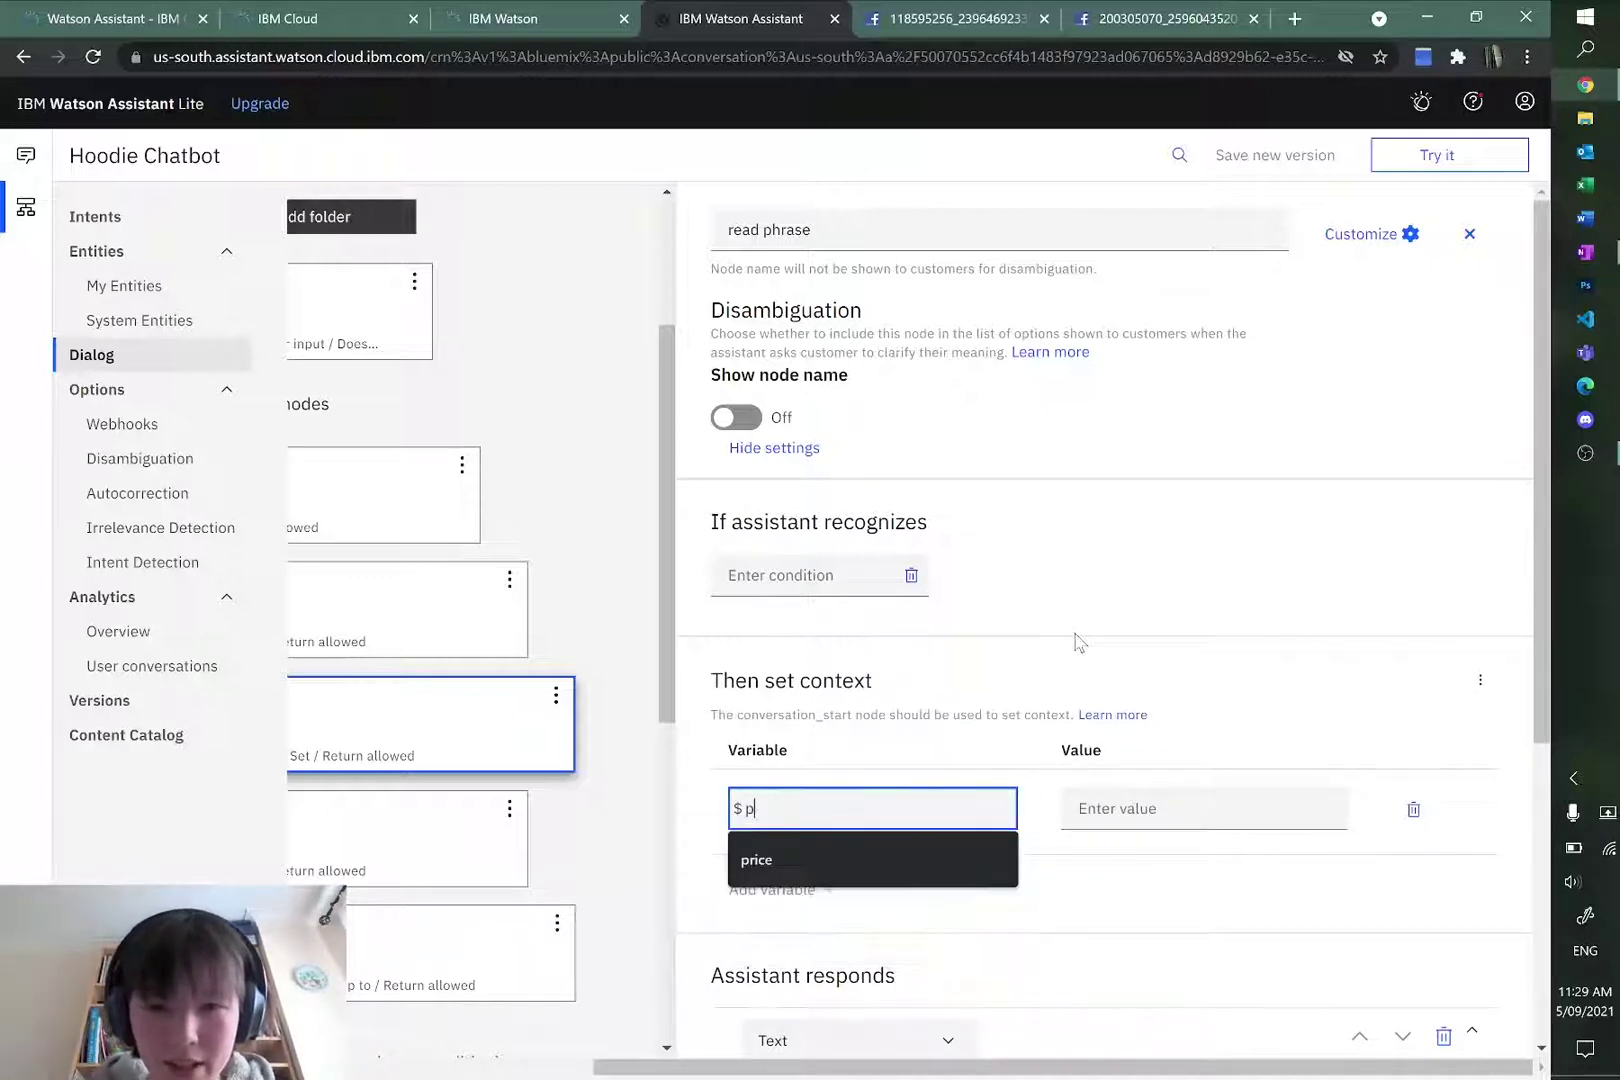
{"action": "key", "text": "BackSpace"}
{"action": "type", "text": "c"}
{"action": "key", "text": "BackSpace"}
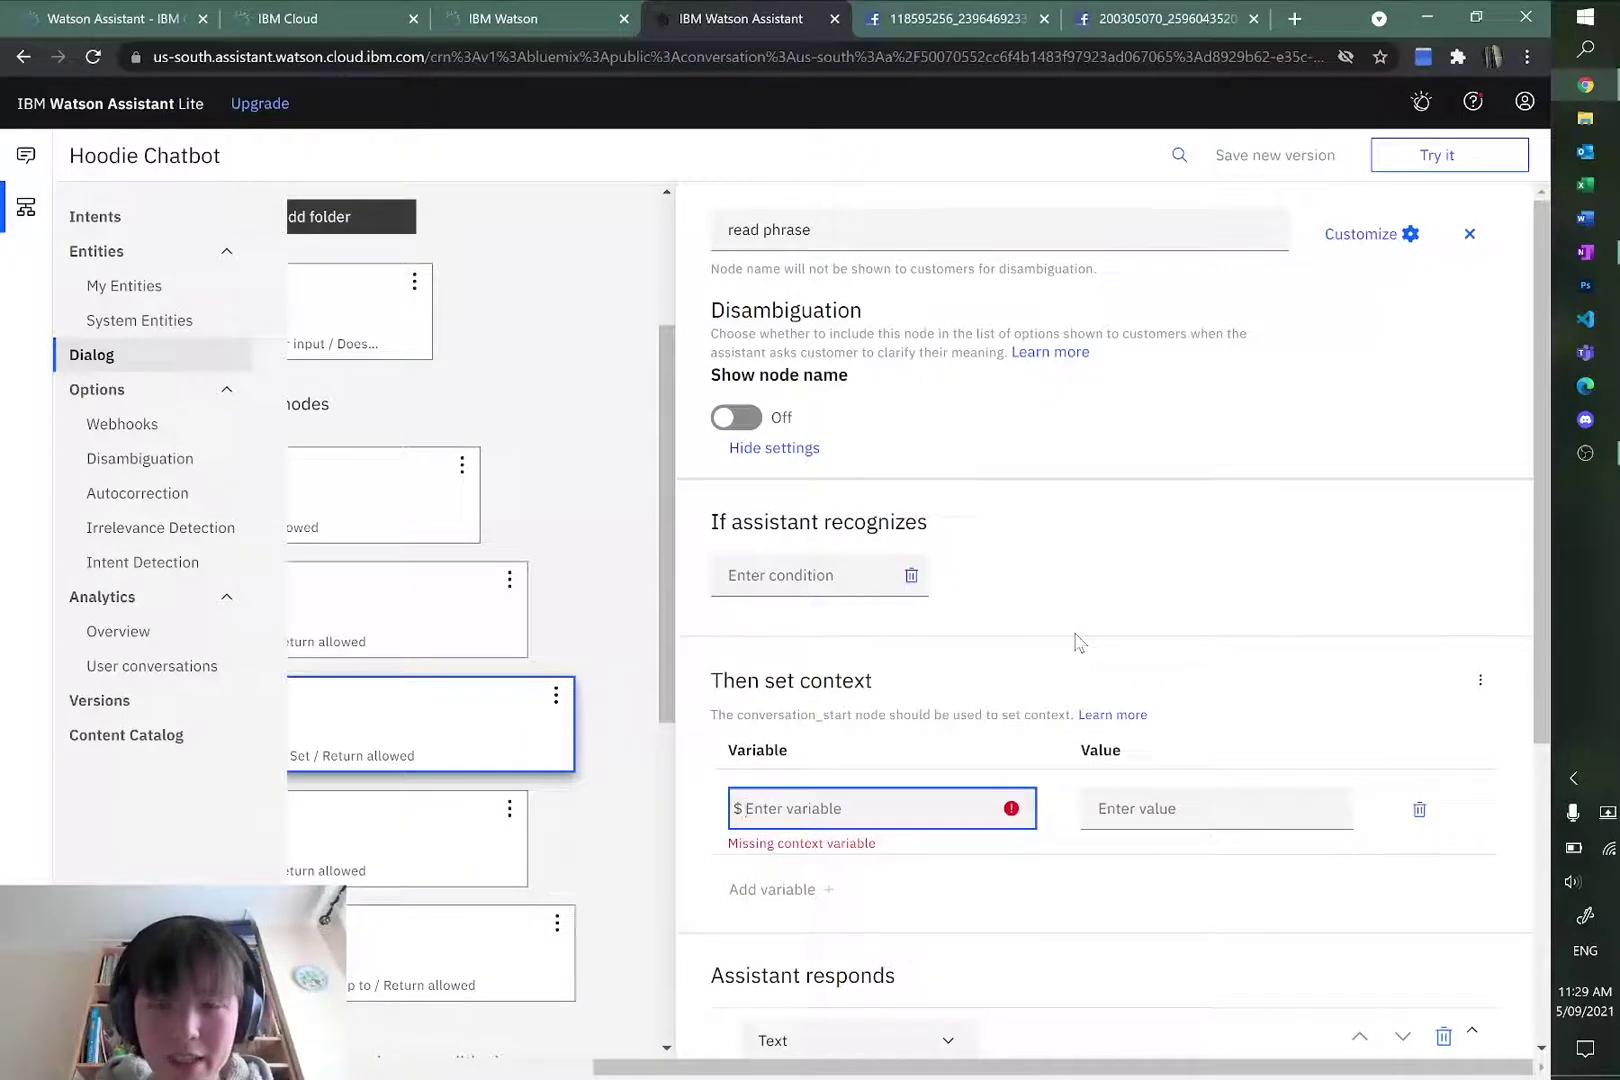
{"action": "type", "text": "pha"}
{"action": "type", "text": "rase"}
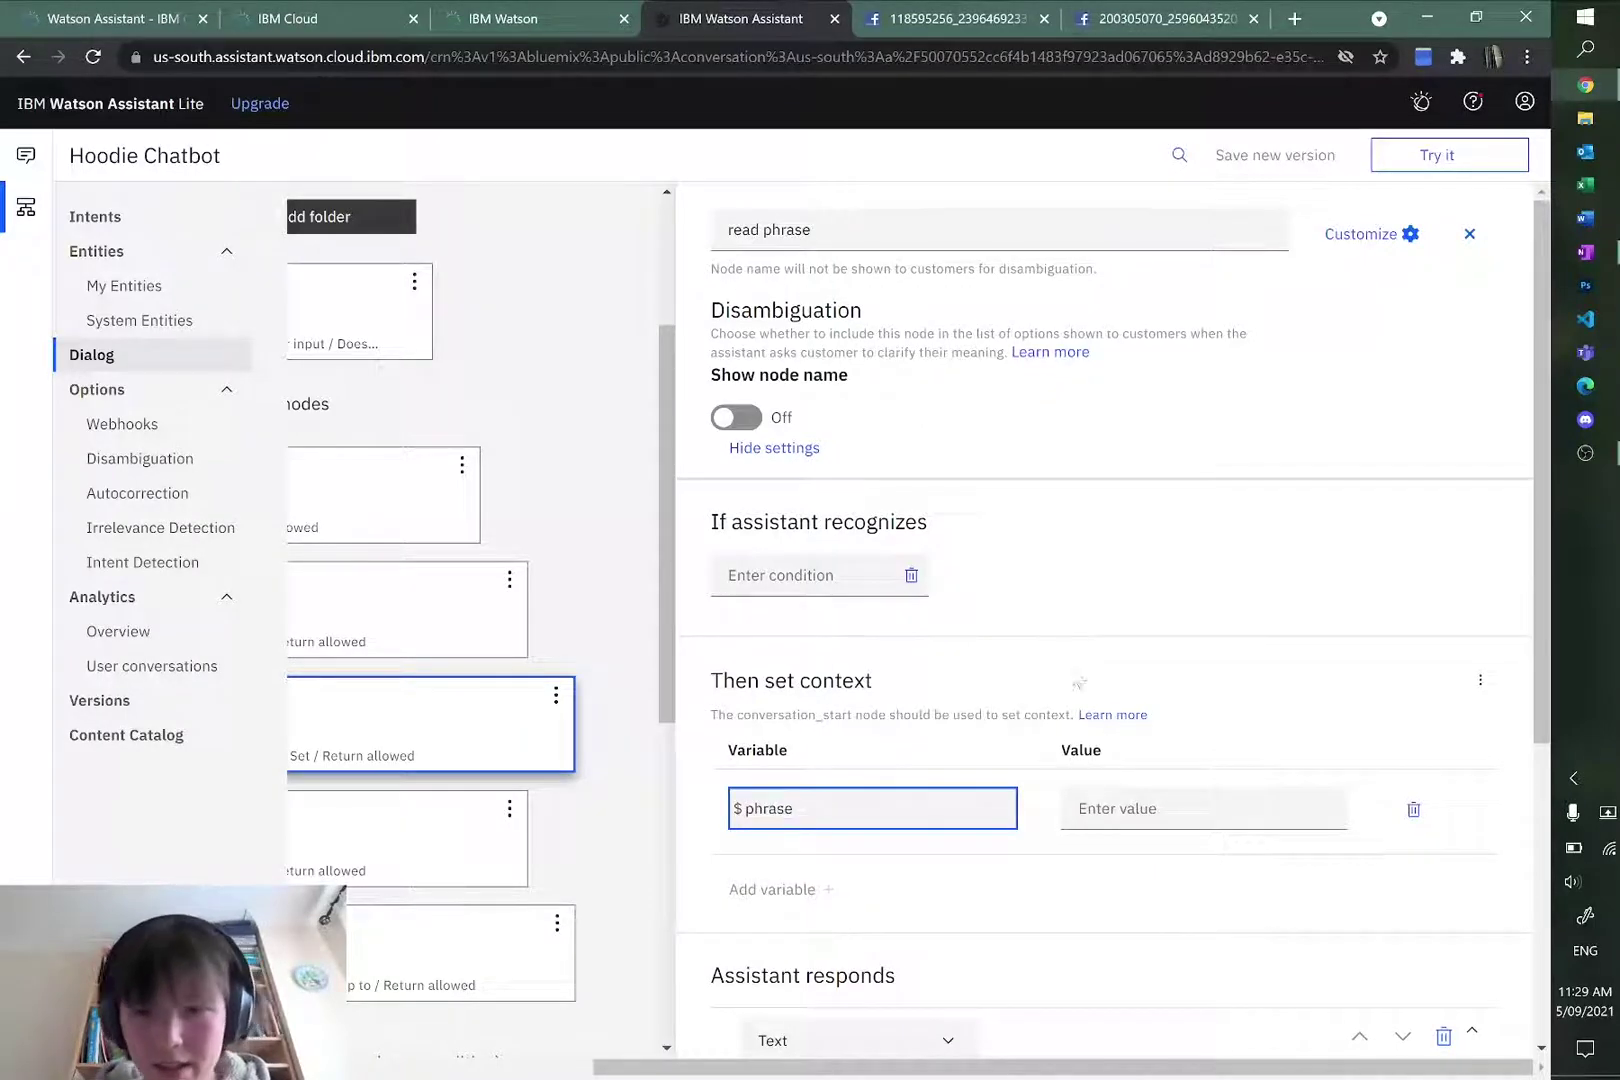
{"action": "left_click", "coordinate": [1188, 662]}
Step: Paste <?input.text.extract('.{1,20}',0)?> from the OneNote notes as the $phrase value
{"action": "left_click", "coordinate": [1174, 808]}
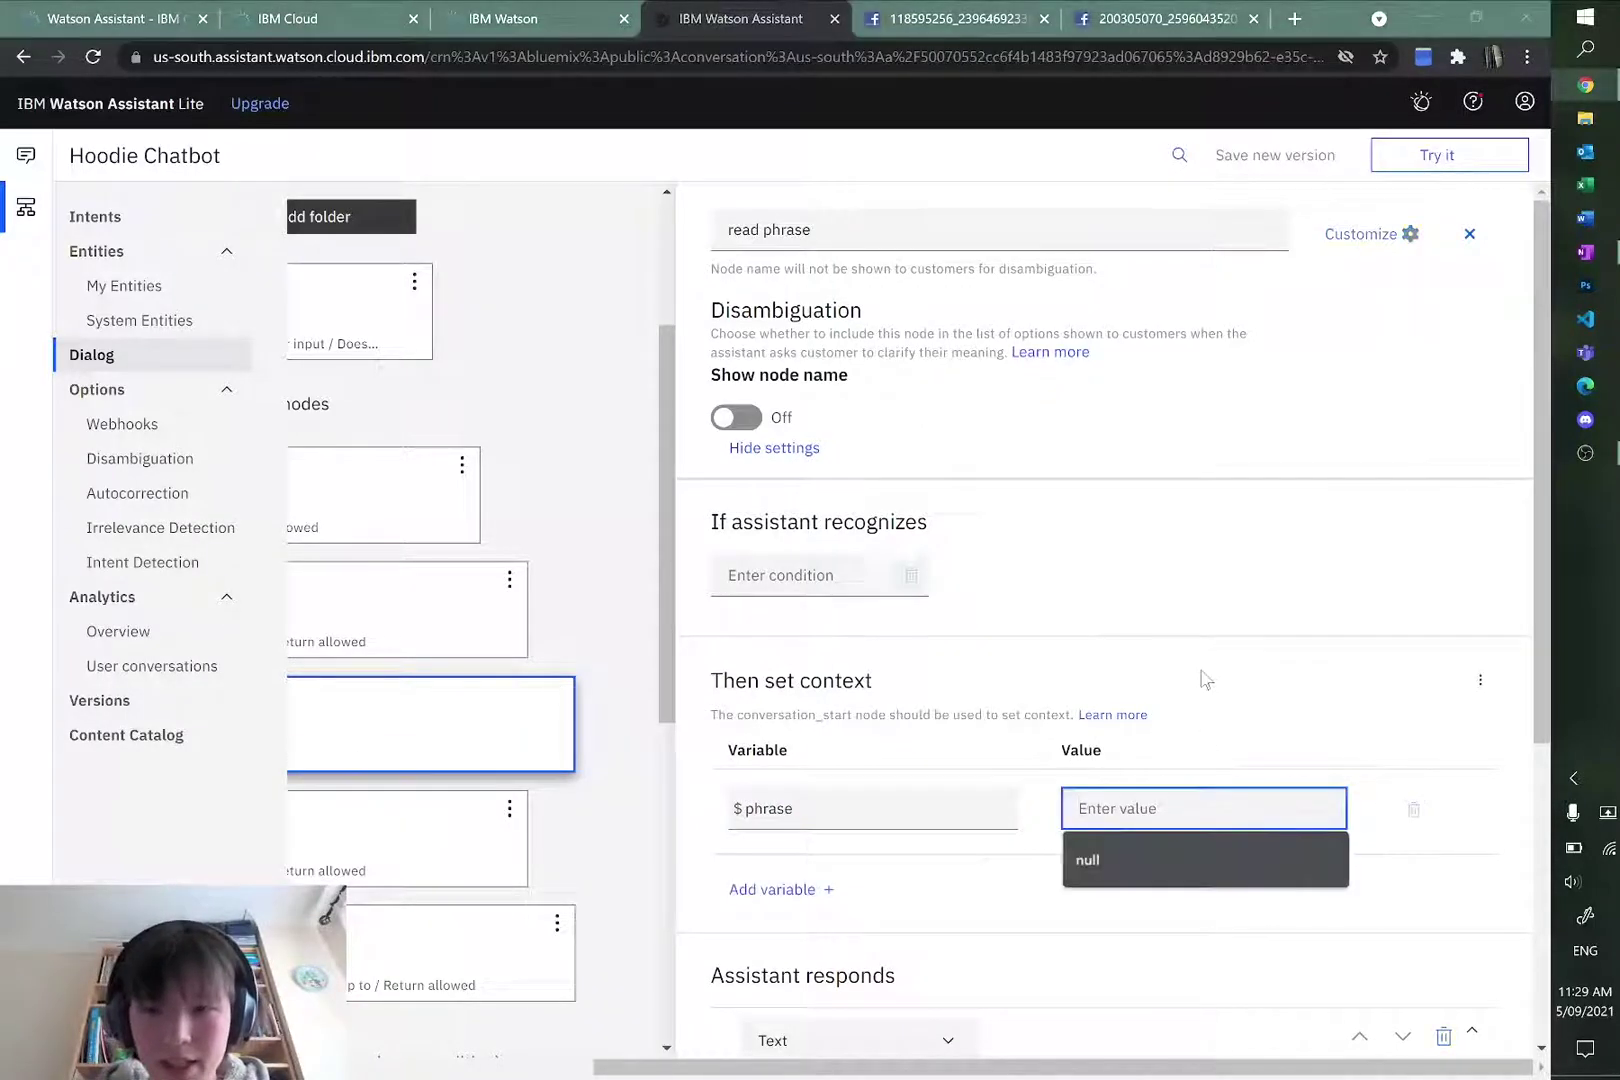
{"action": "key", "text": "alt+Tab"}
{"action": "scroll", "coordinate": [745, 622], "scroll_direction": "down", "scroll_amount": 5}
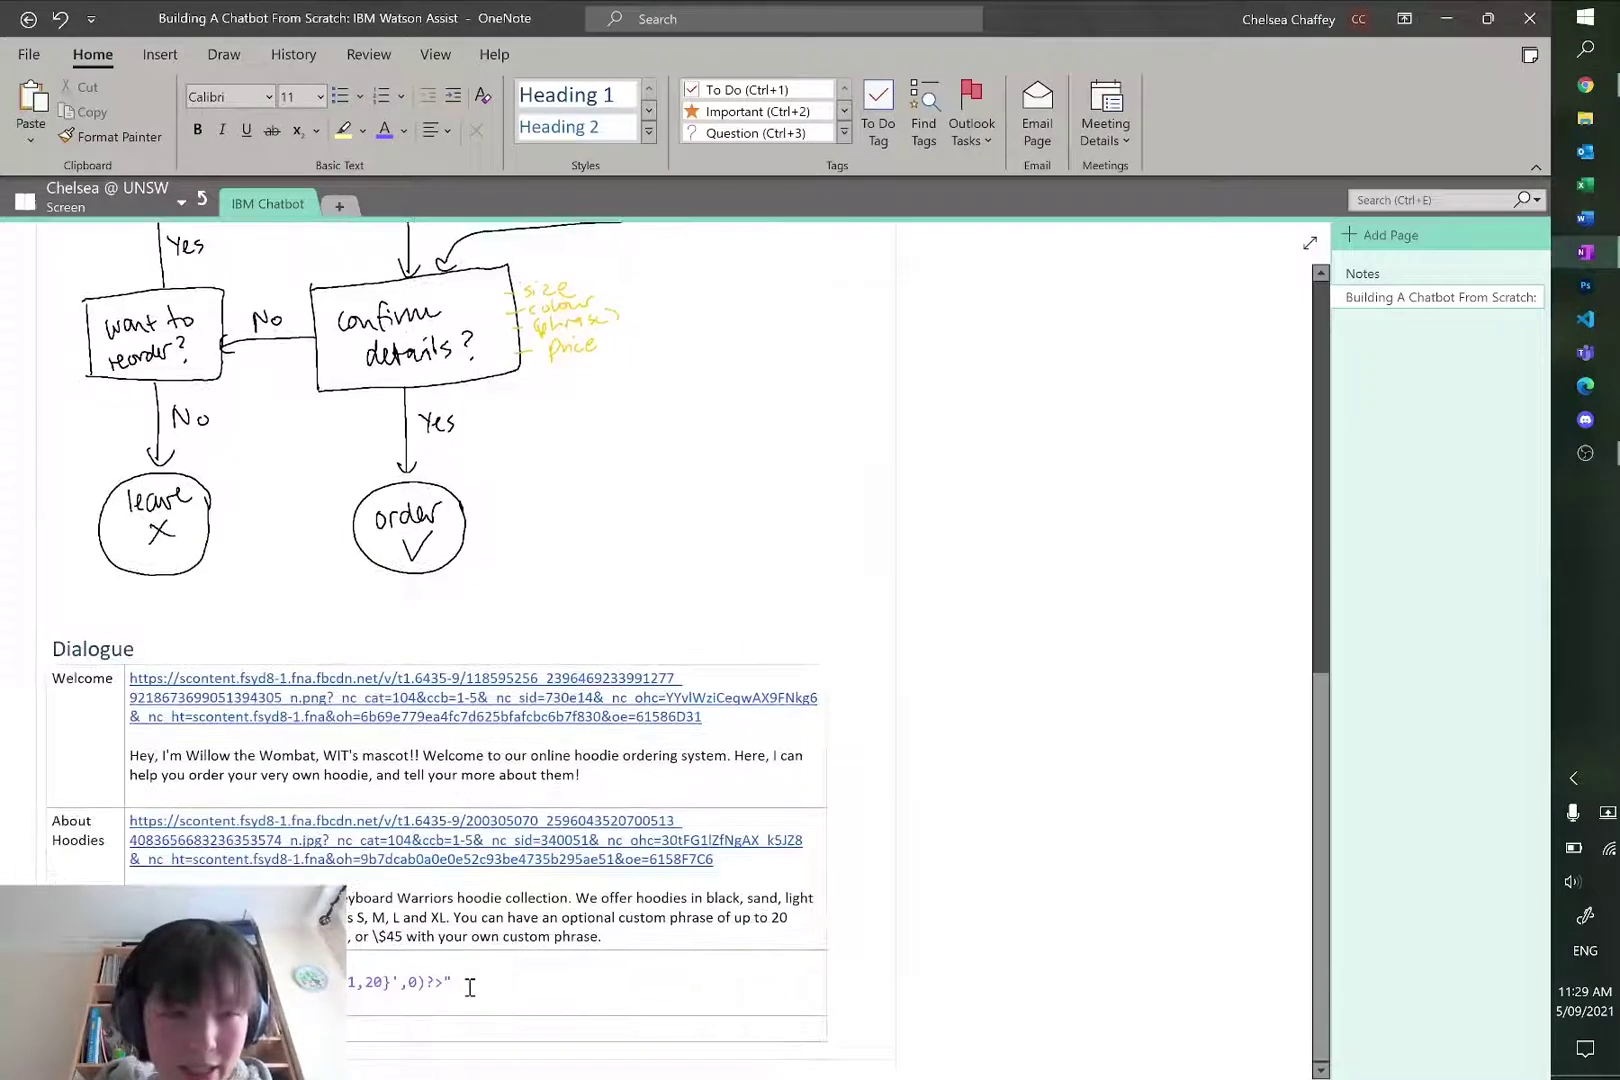
{"action": "left_click_drag", "start_coordinate": [455, 982], "coordinate": [320, 983]}
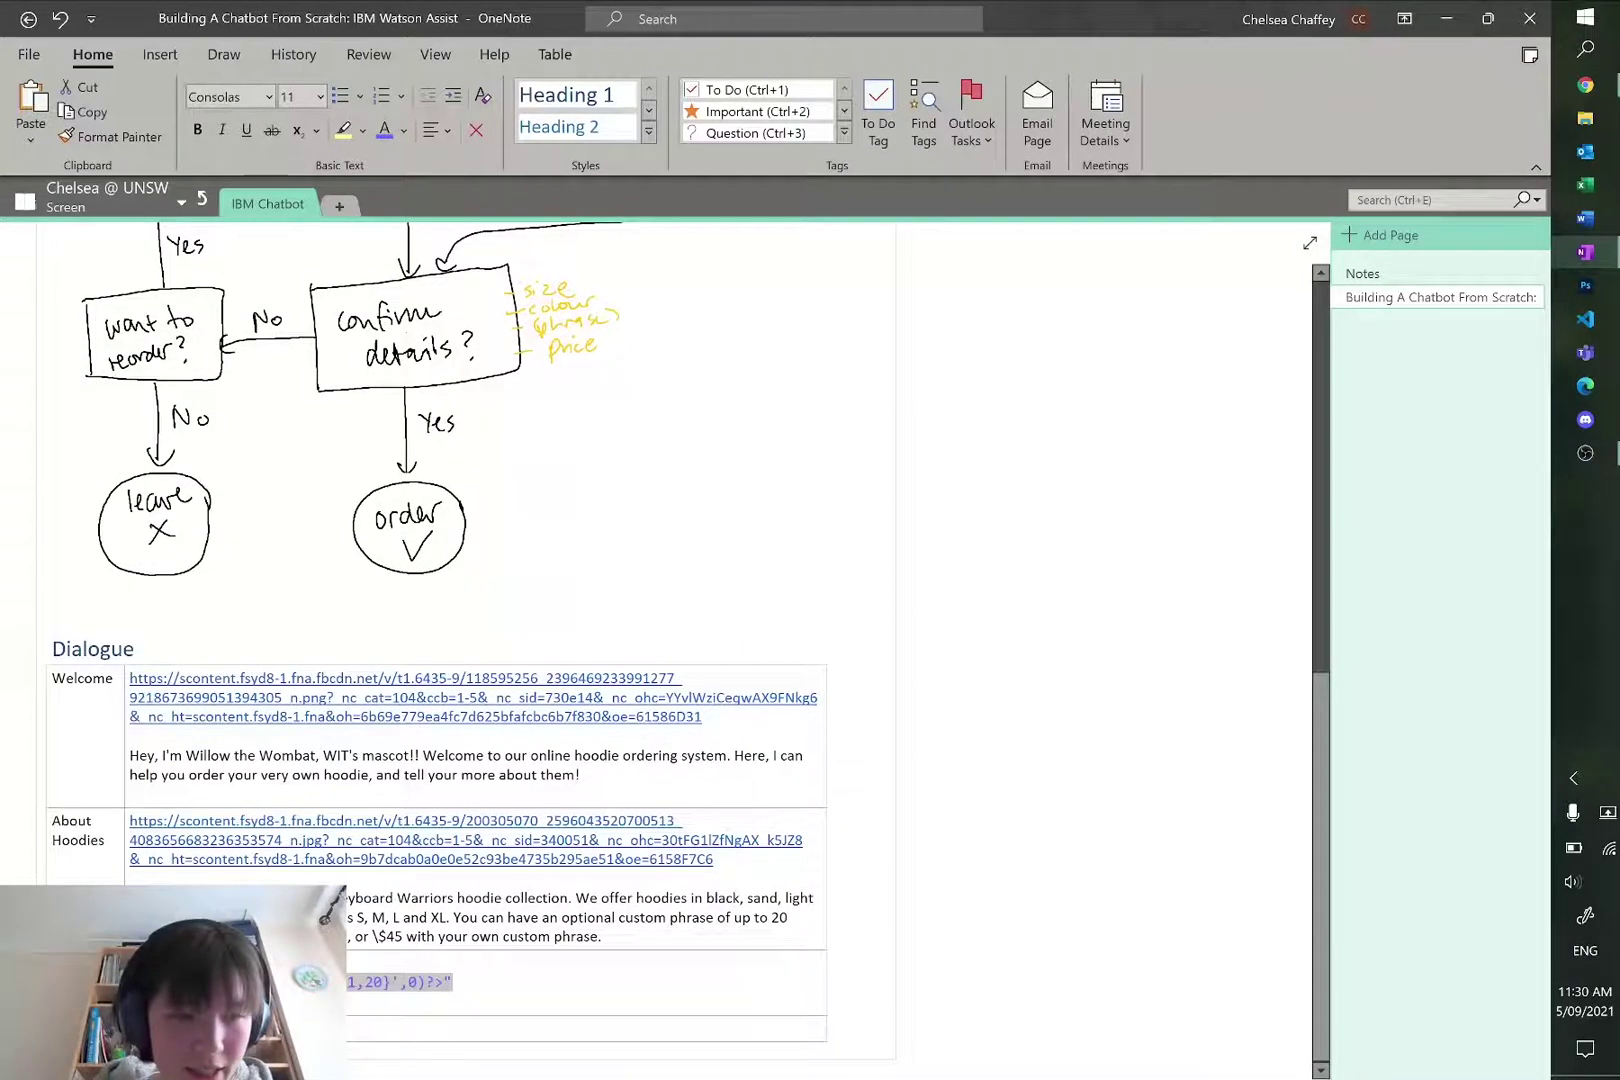
{"action": "key", "text": "ctrl+c"}
{"action": "key", "text": "alt+Tab"}
{"action": "key", "text": "ctrl+v"}
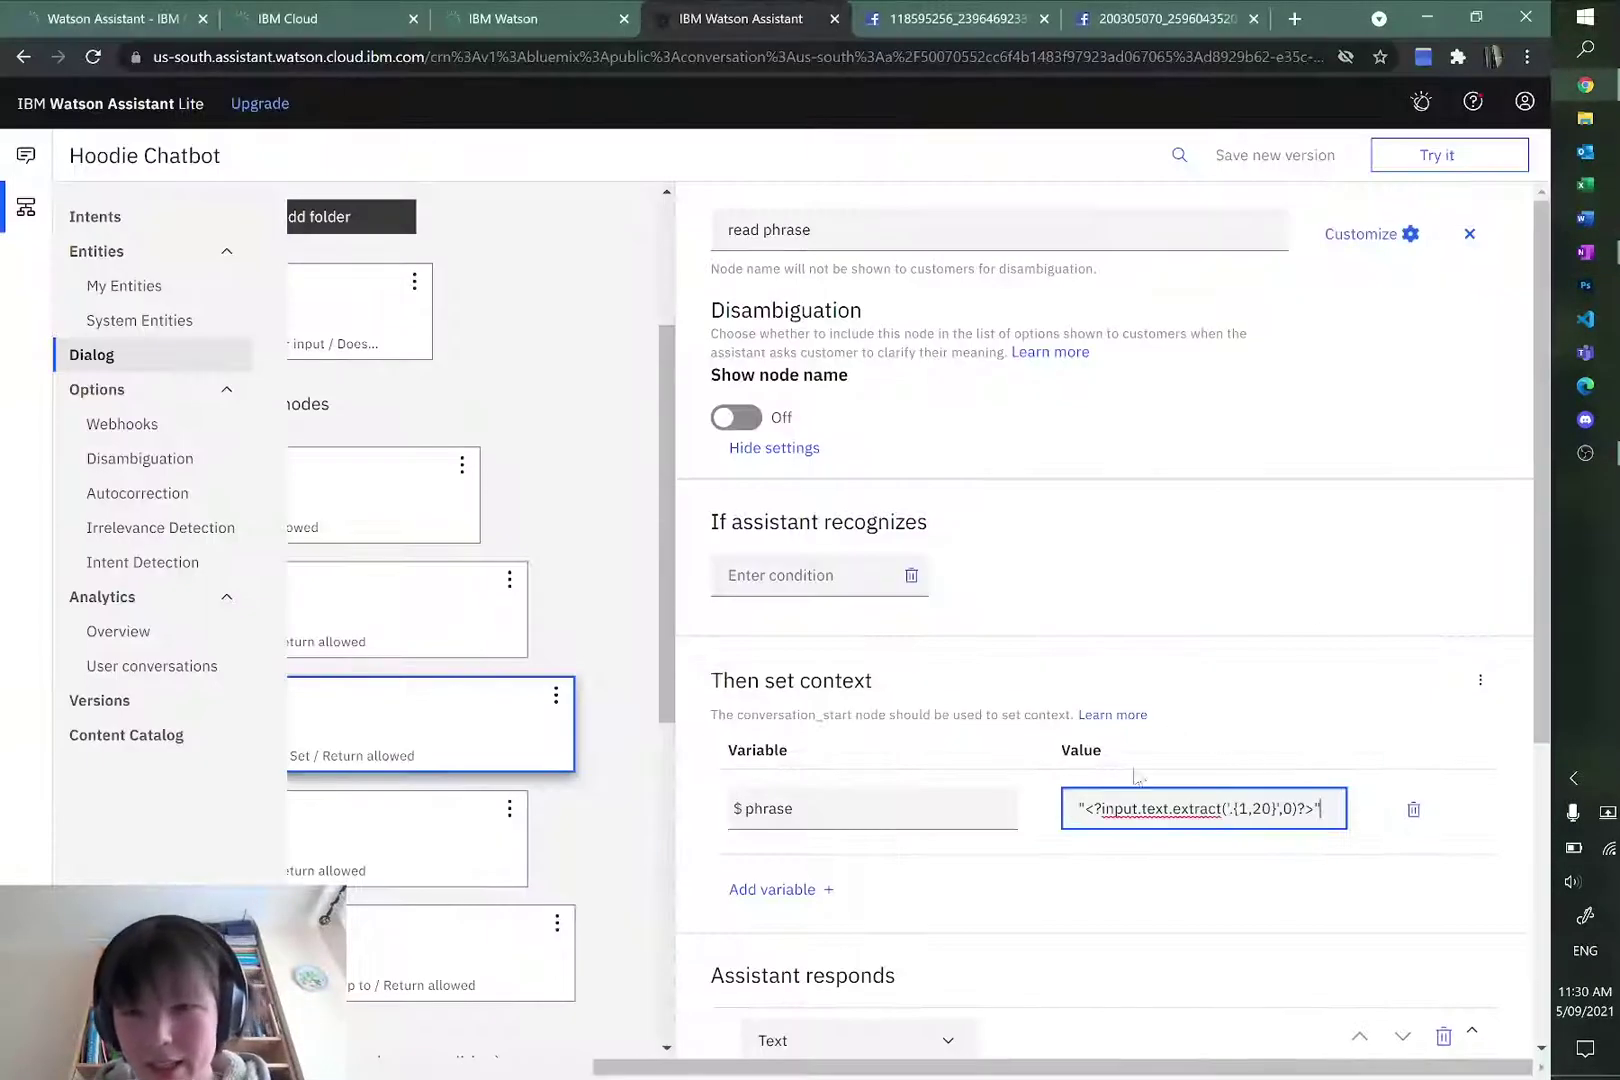
Step: Go over the $phrase expression's parts, such as the {1,20} limit, then open a new browser tab
{"action": "left_click_drag", "start_coordinate": [1085, 808], "coordinate": [1295, 815]}
{"action": "left_click", "coordinate": [1319, 810]}
{"action": "left_click", "coordinate": [1085, 810]}
{"action": "left_click", "coordinate": [1100, 808]}
{"action": "left_click_drag", "start_coordinate": [1086, 810], "coordinate": [1232, 808]}
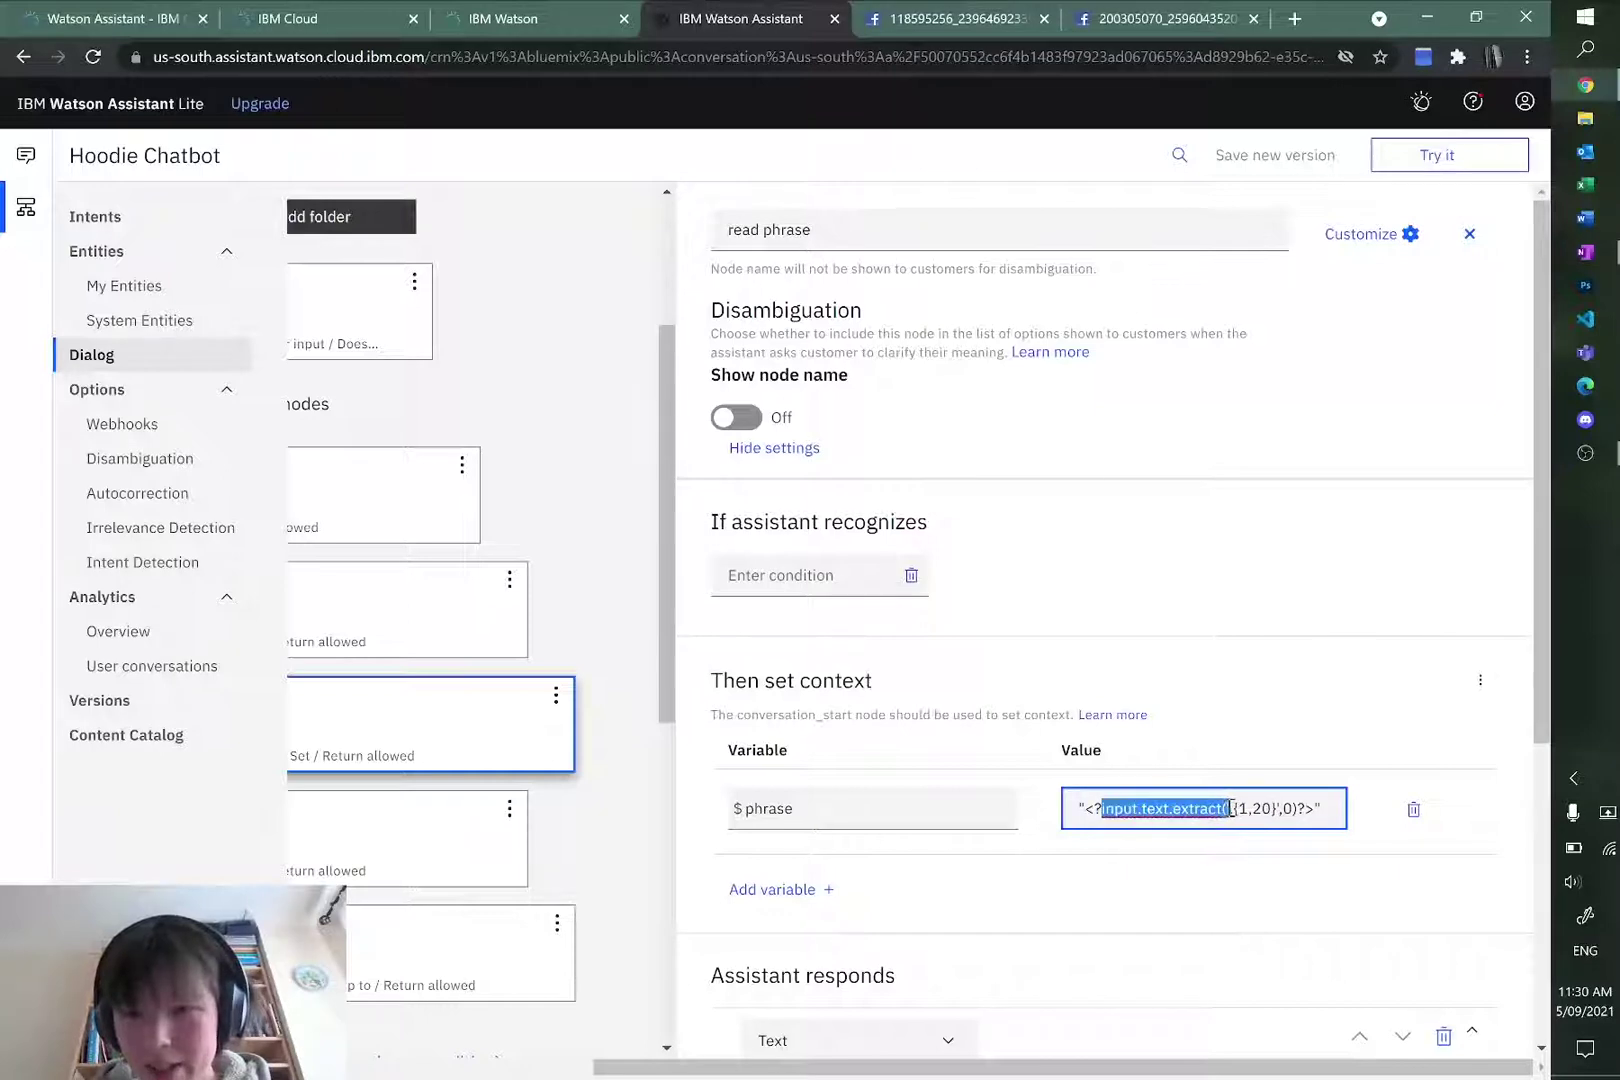
{"action": "left_click", "coordinate": [1228, 808]}
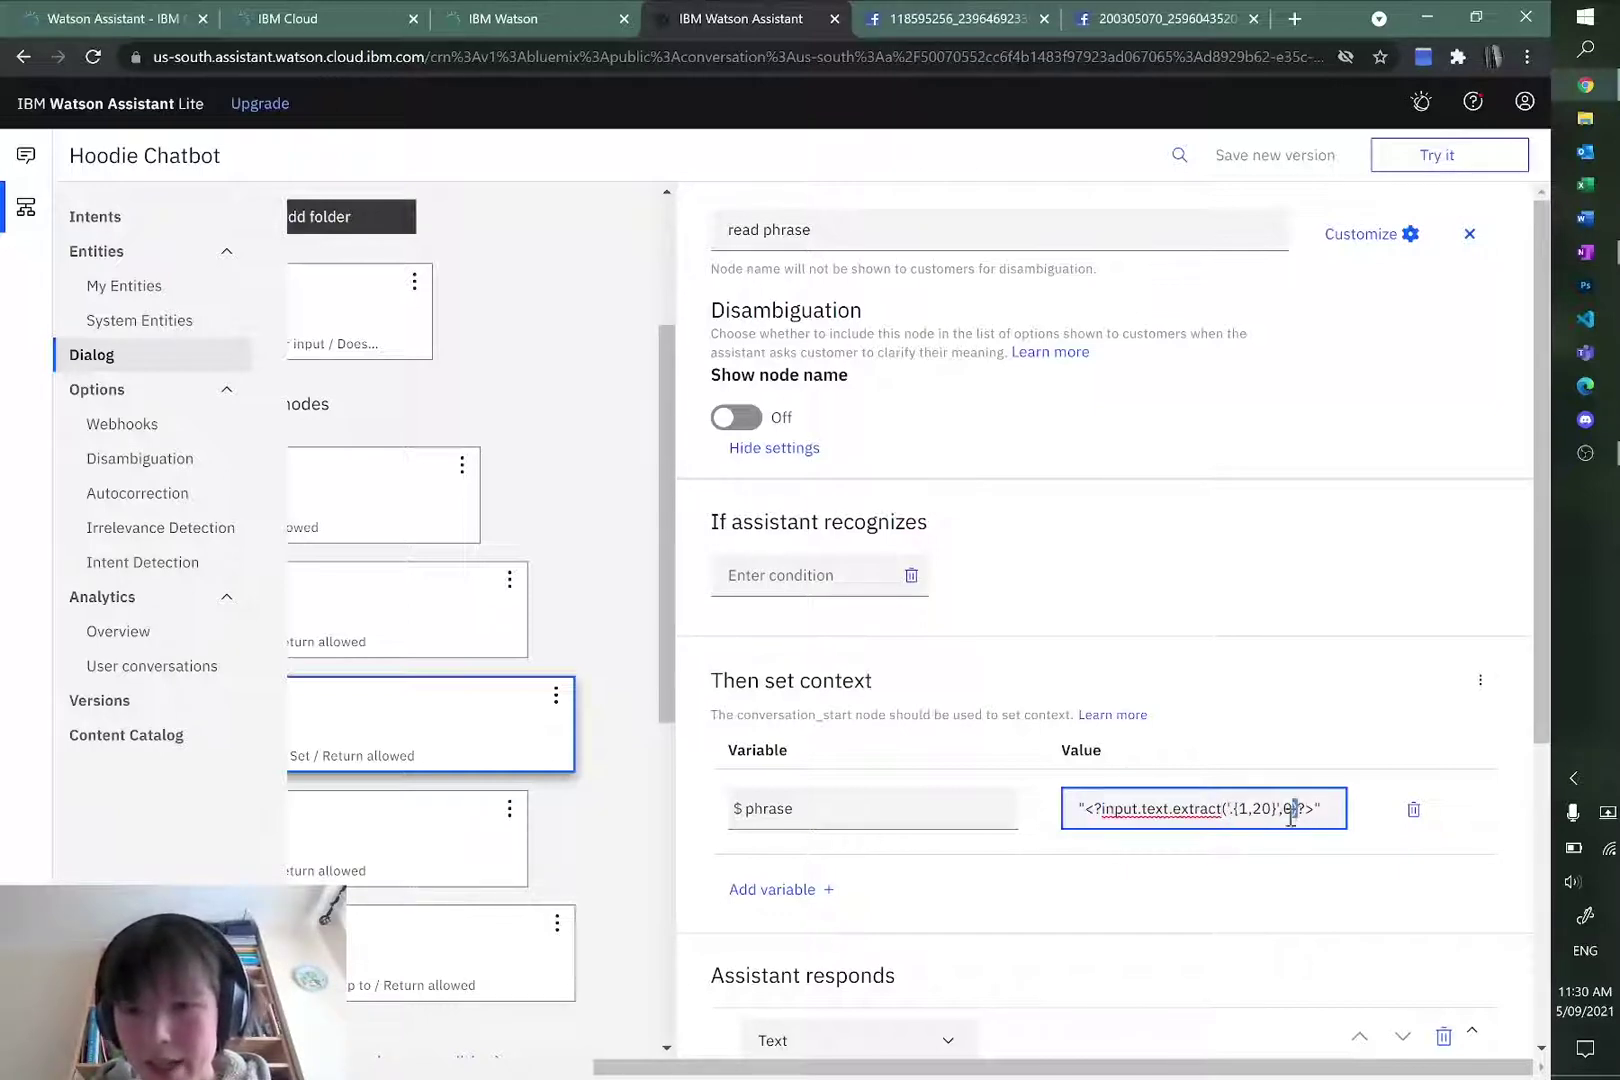
{"action": "left_click_drag", "start_coordinate": [1277, 812], "coordinate": [1235, 812]}
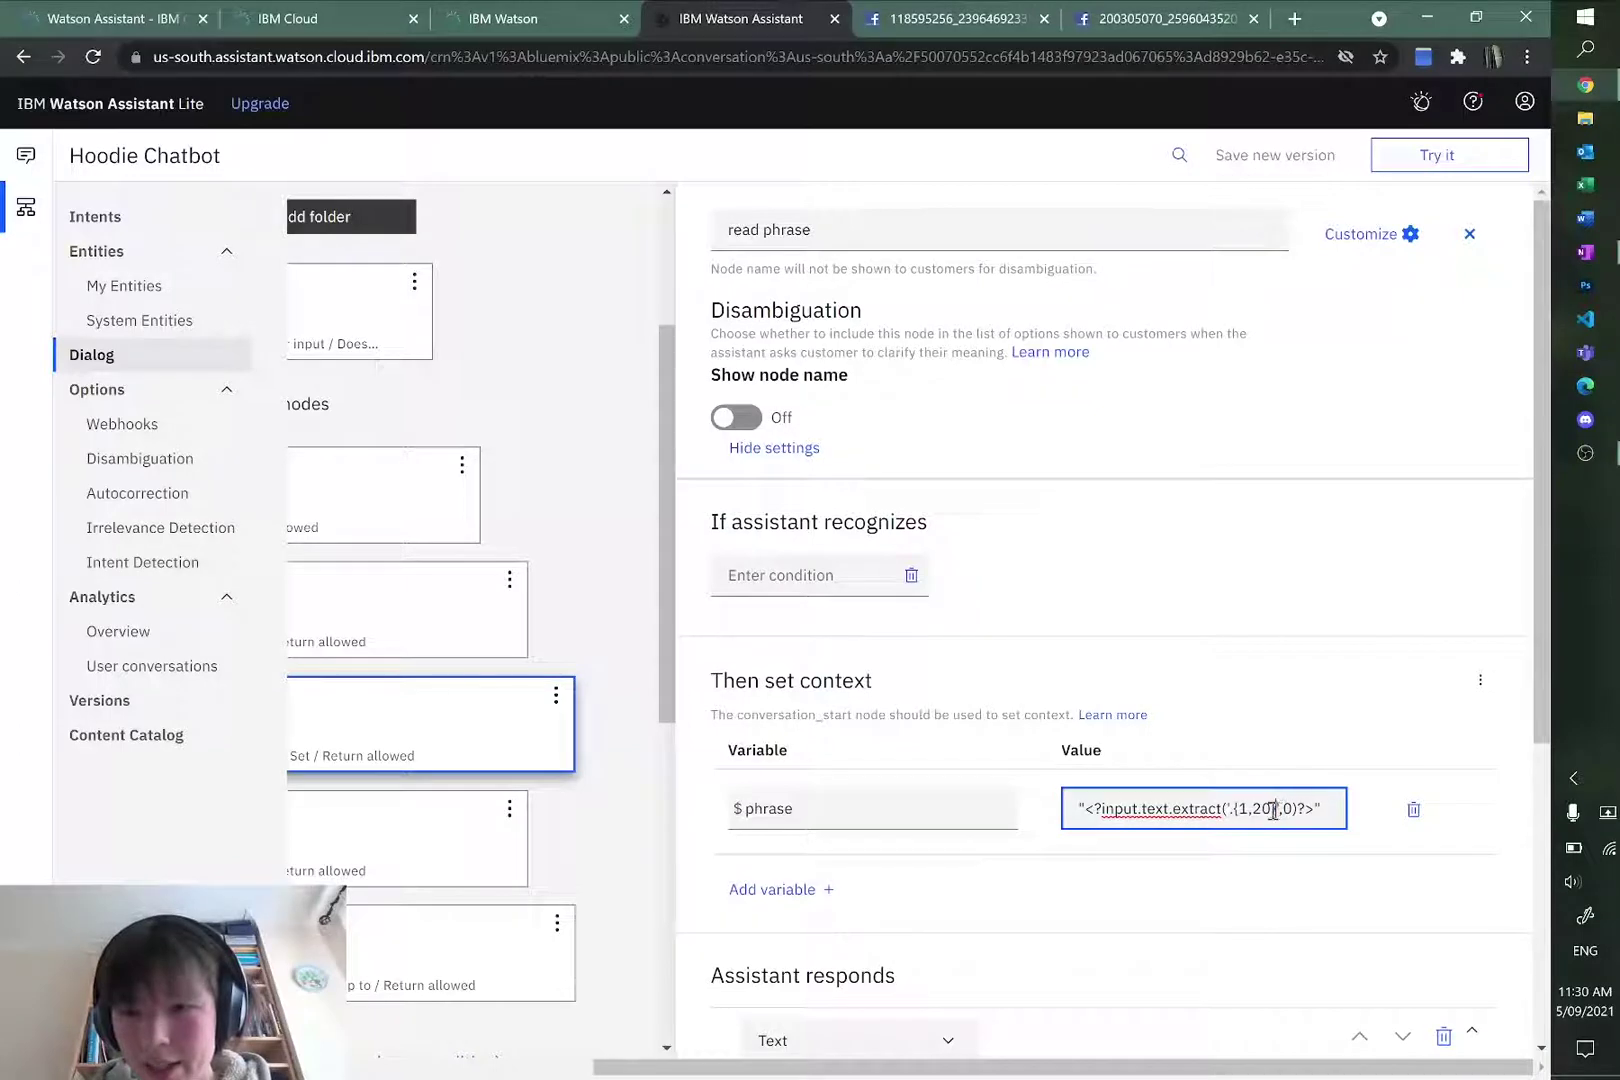
{"action": "left_click_drag", "start_coordinate": [1278, 808], "coordinate": [1225, 808]}
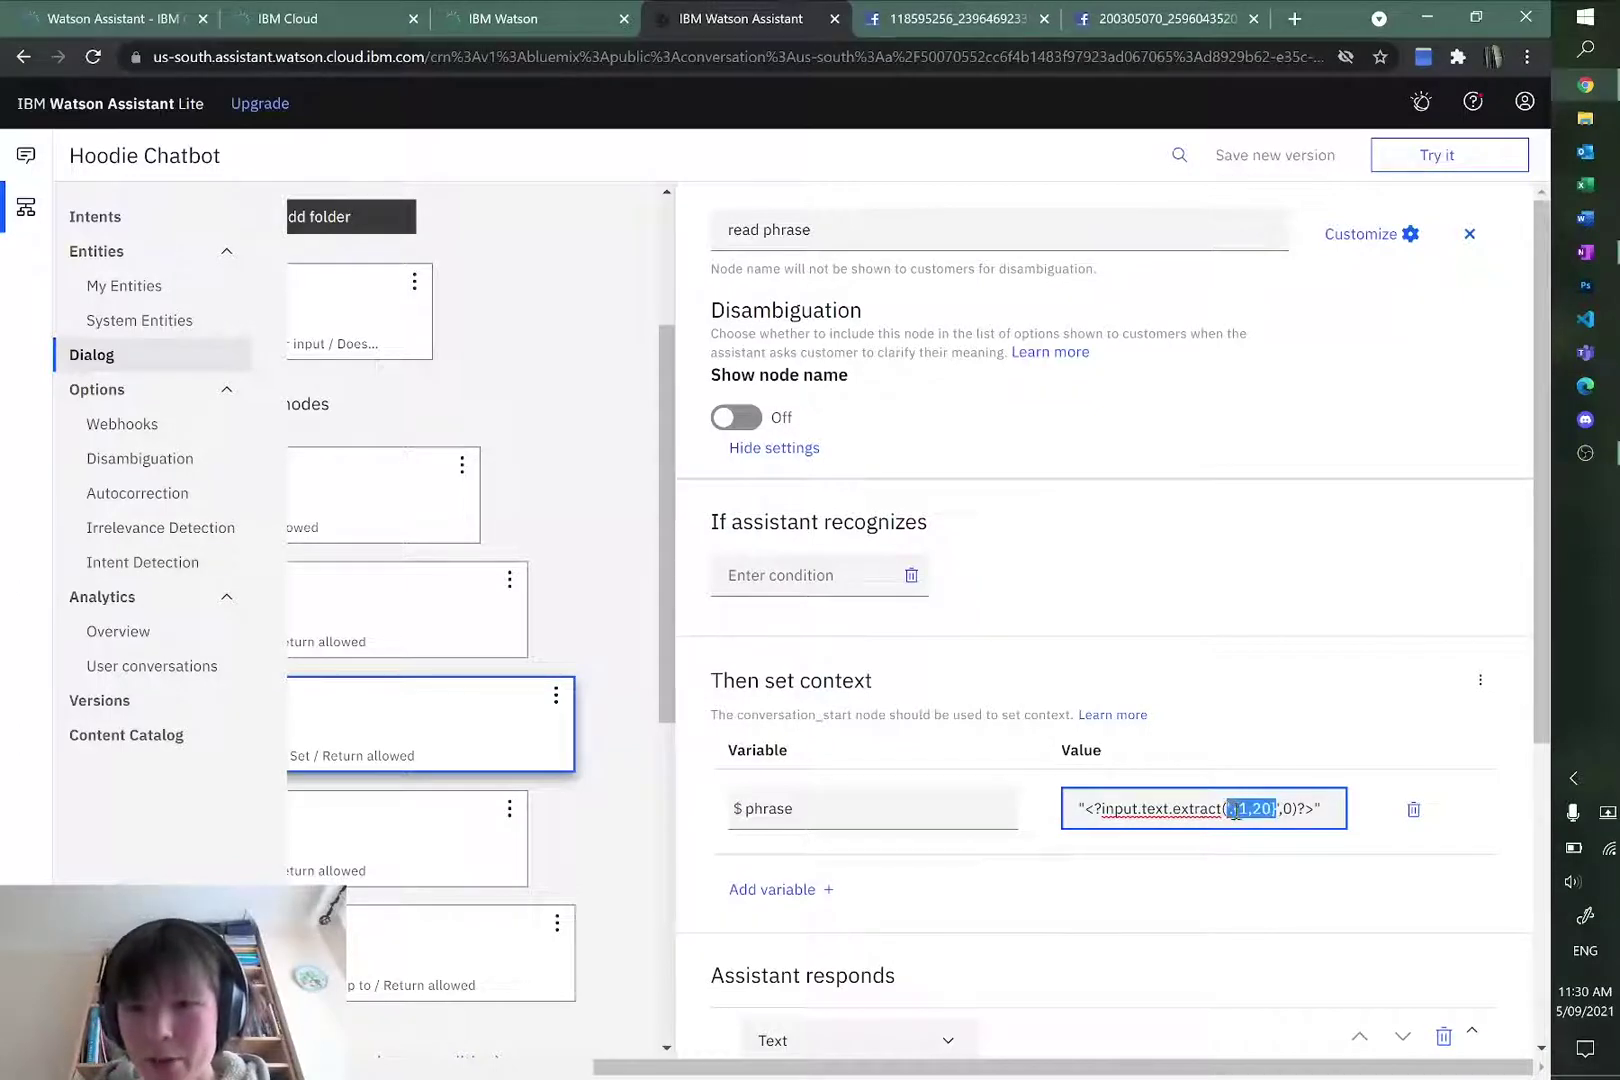
{"action": "left_click", "coordinate": [1236, 810]}
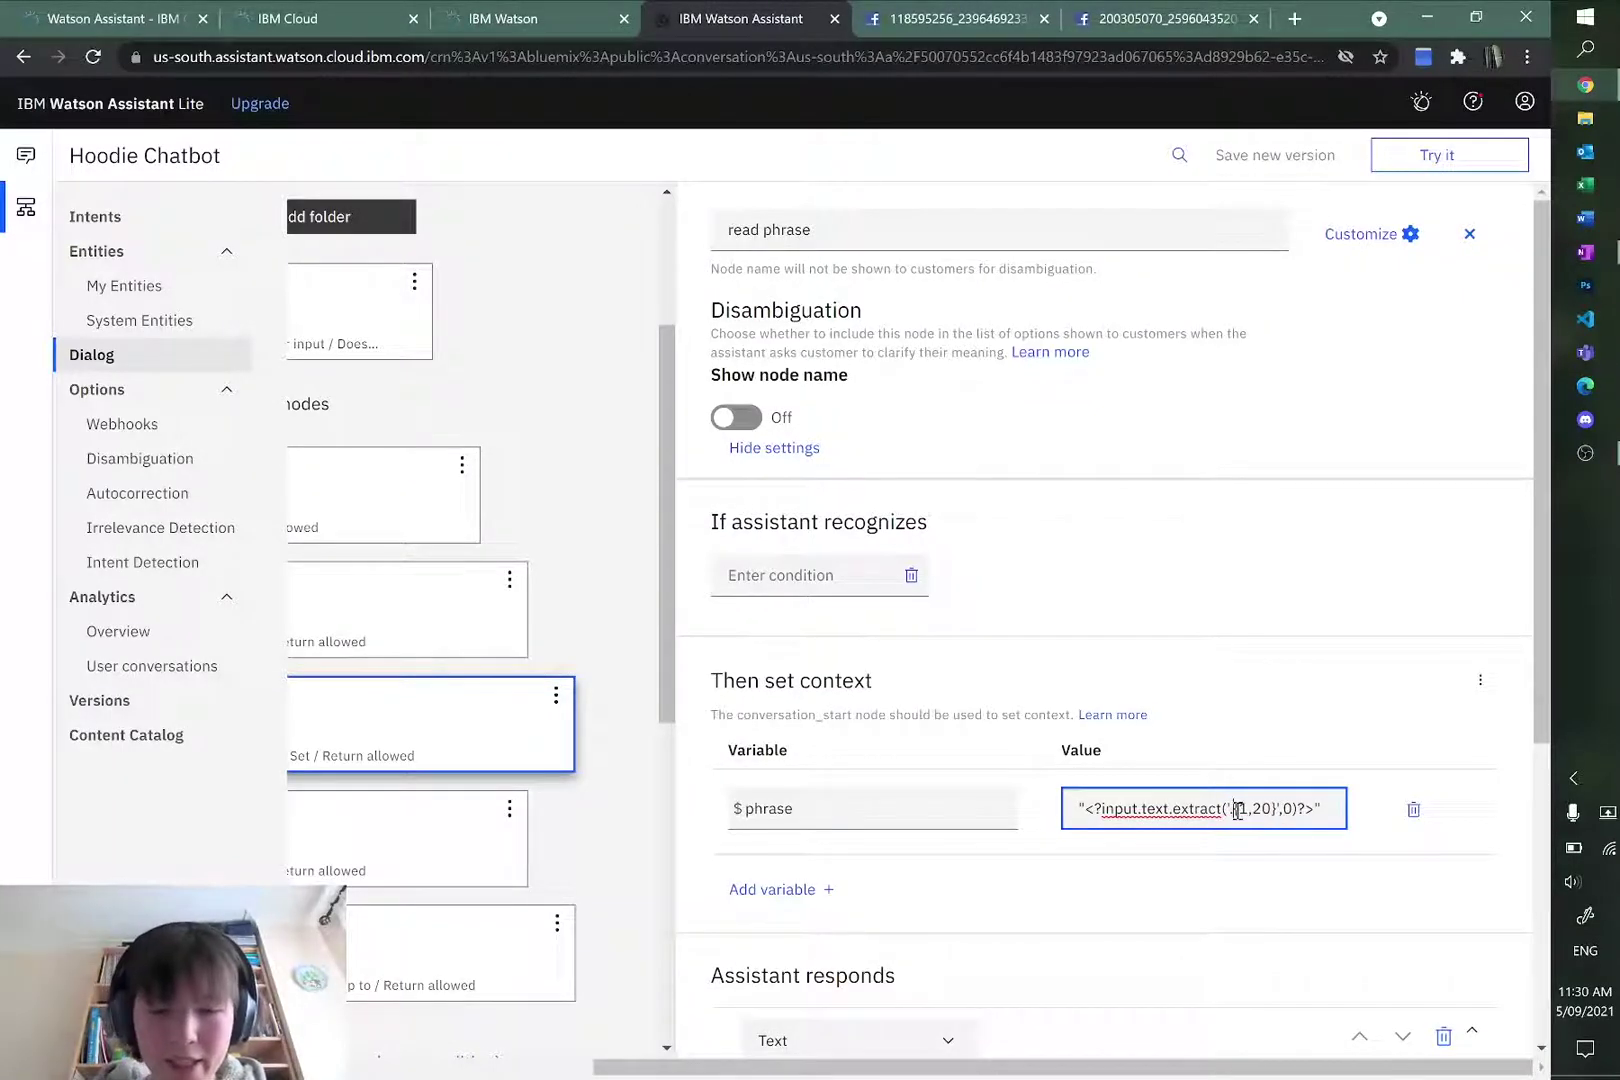
{"action": "left_click_drag", "start_coordinate": [1231, 810], "coordinate": [1273, 818]}
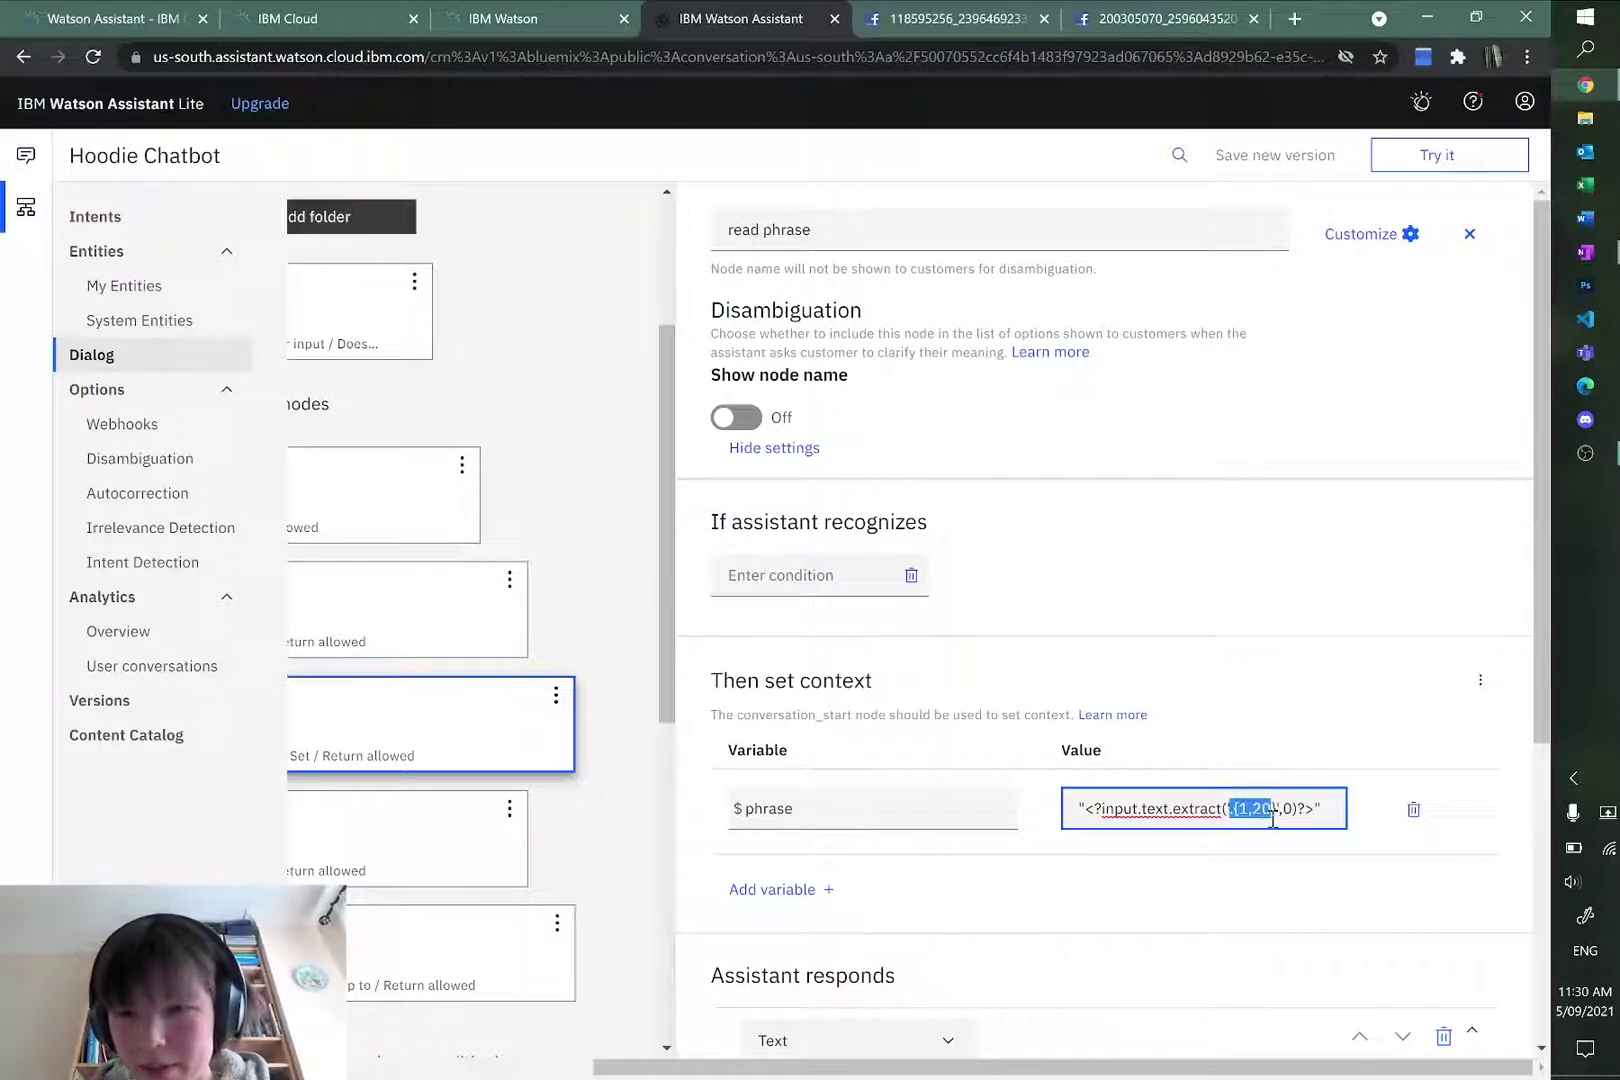
{"action": "key", "text": "ctrl+t"}
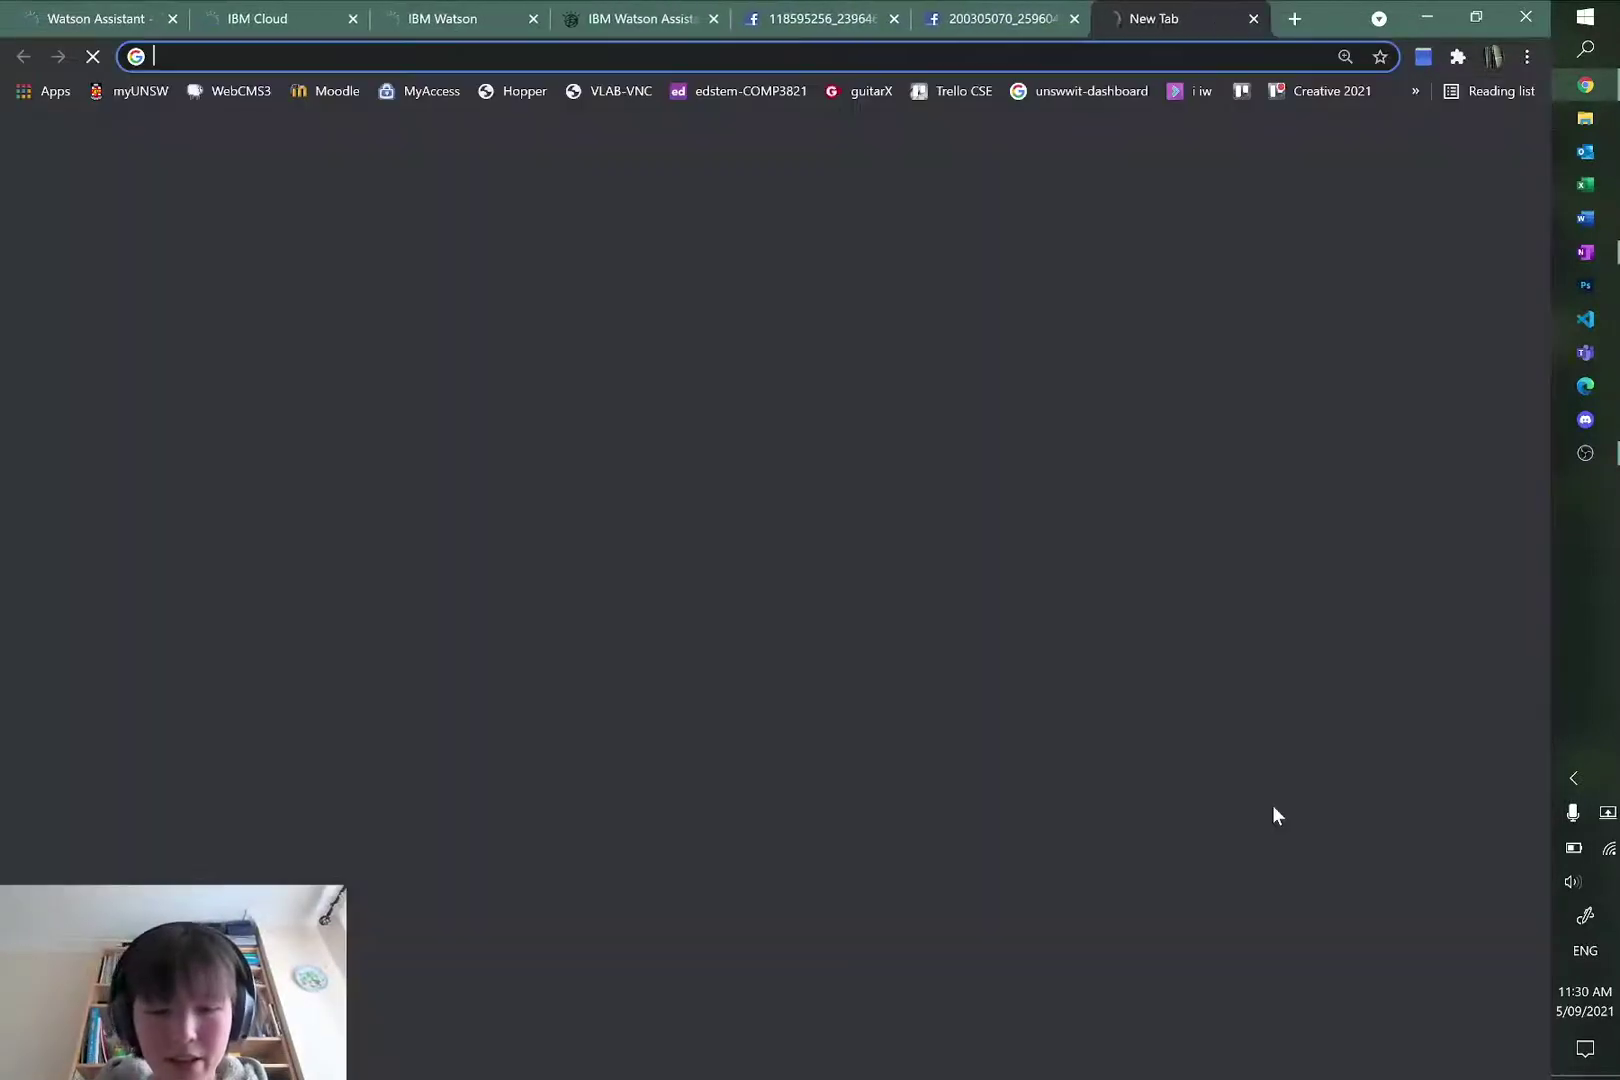
Step: Load regexr.com in the new tab, then return to the Watson Assistant node editor
{"action": "type", "text": "regexr"}
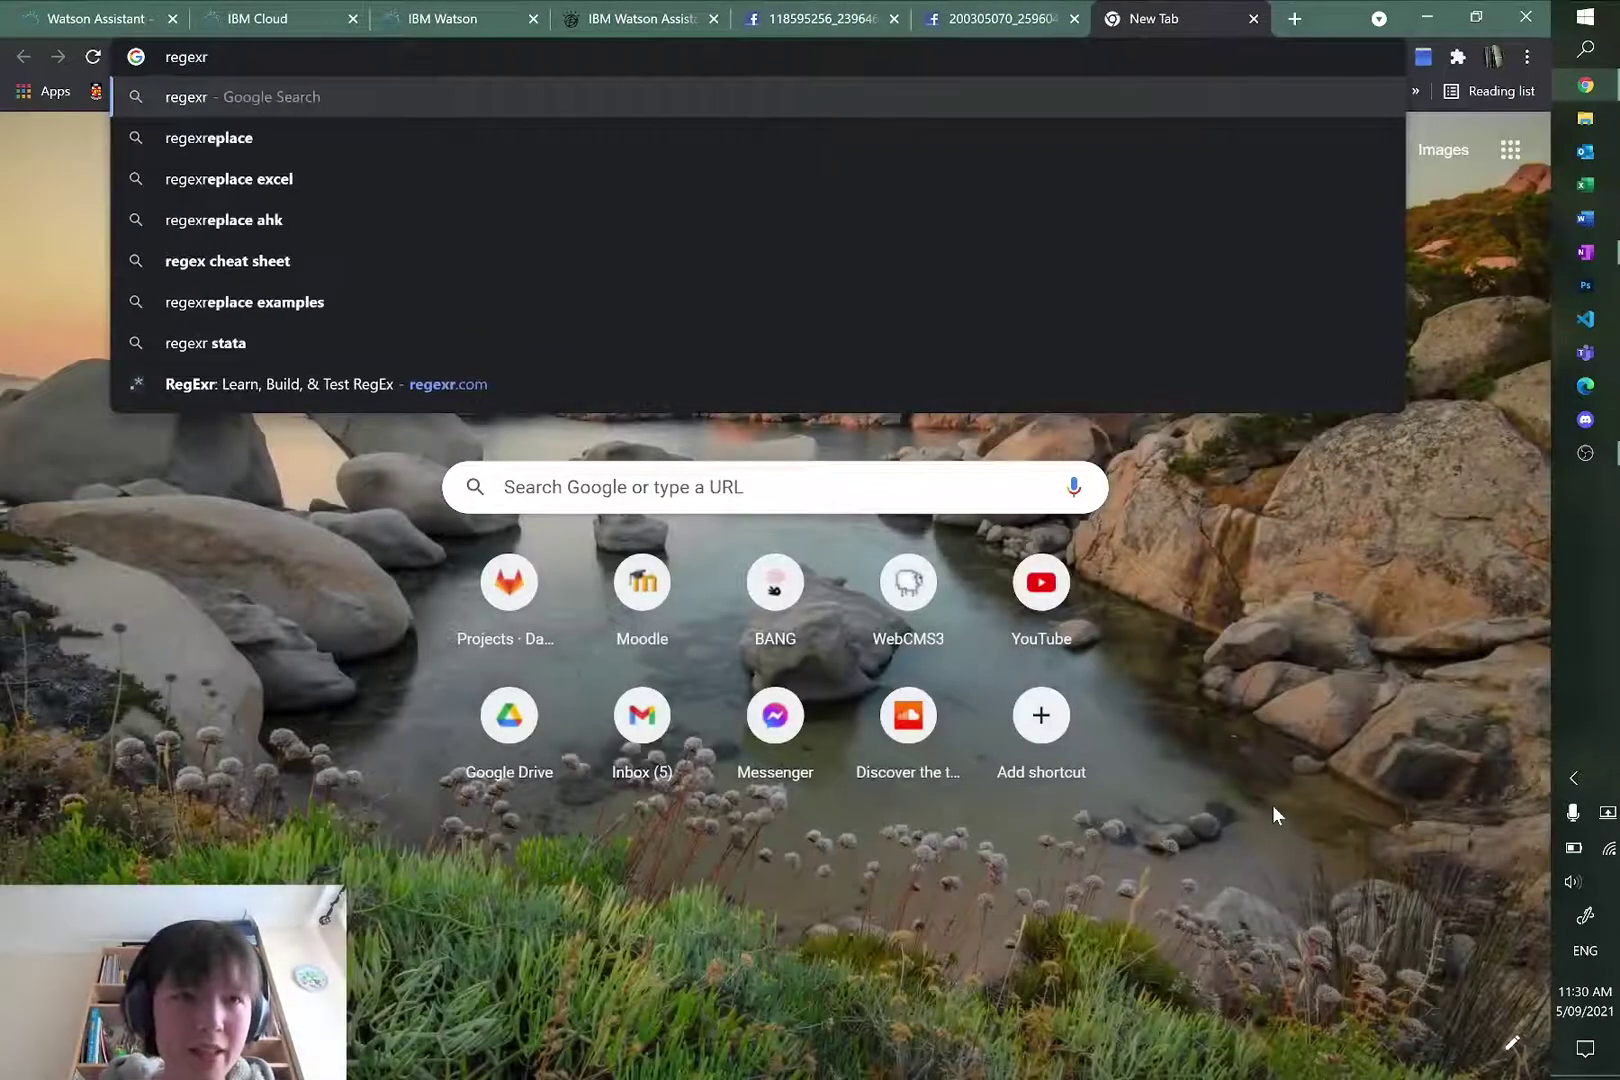
{"action": "left_click", "coordinate": [577, 392]}
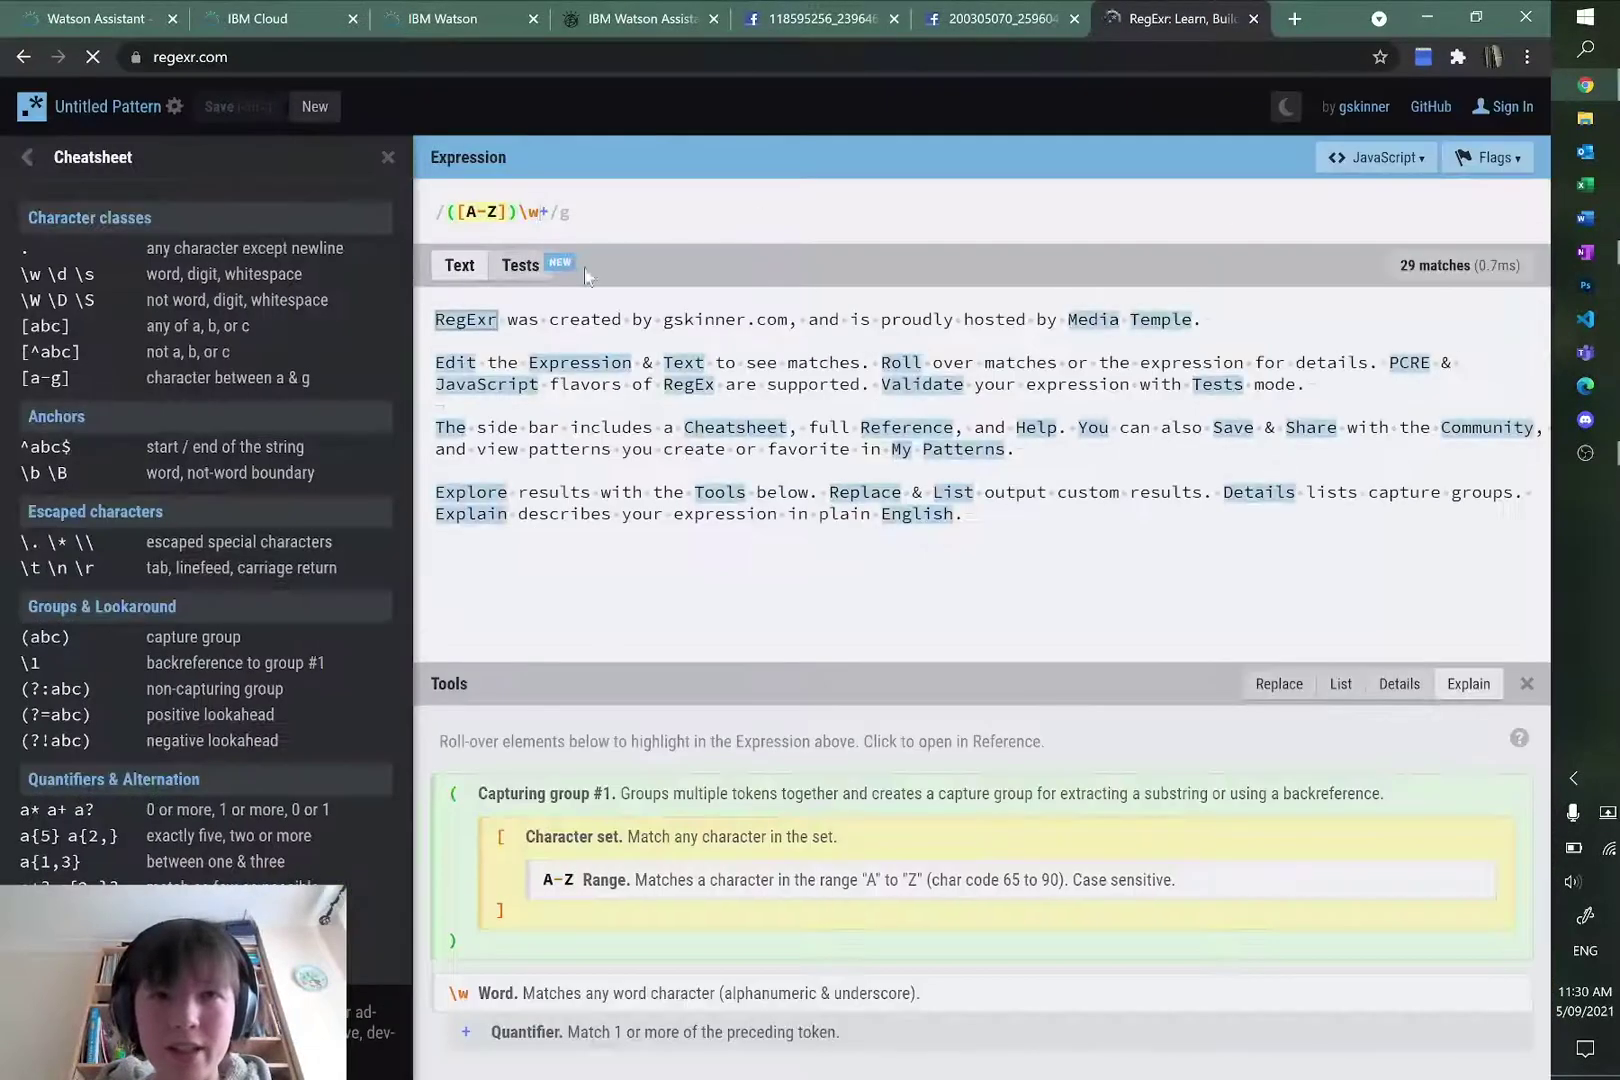
{"action": "left_click", "coordinate": [972, 19]}
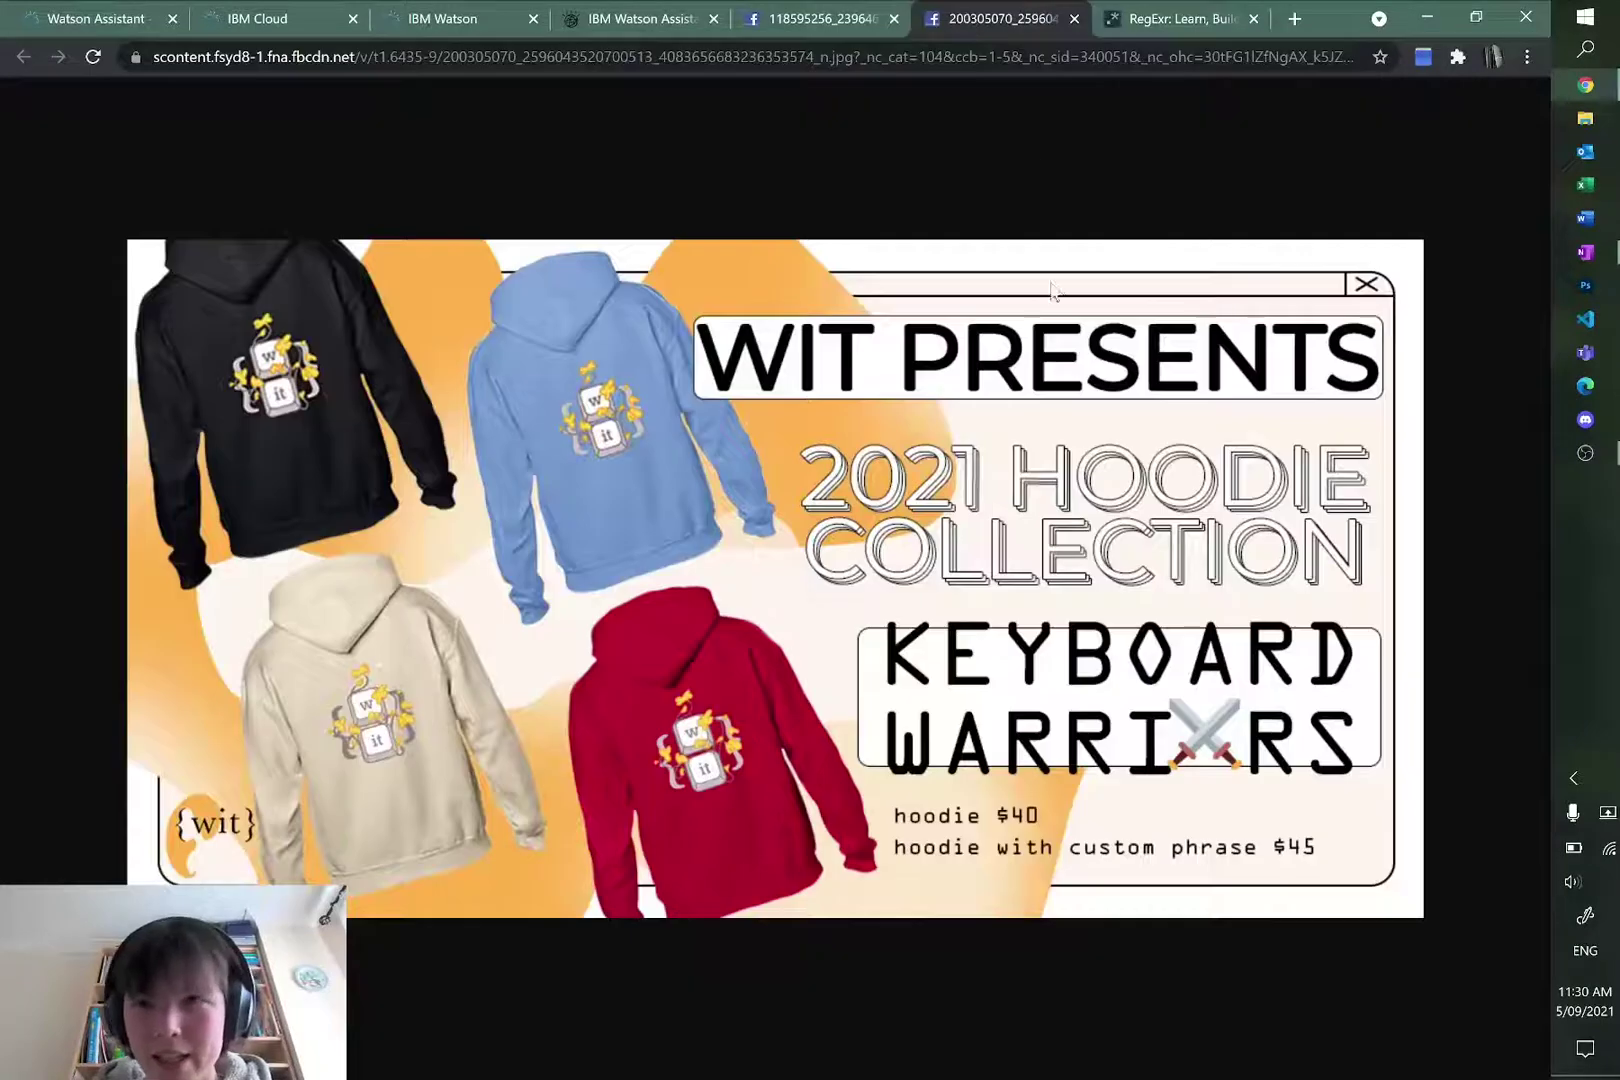
{"action": "left_click", "coordinate": [797, 14]}
{"action": "left_click", "coordinate": [672, 18]}
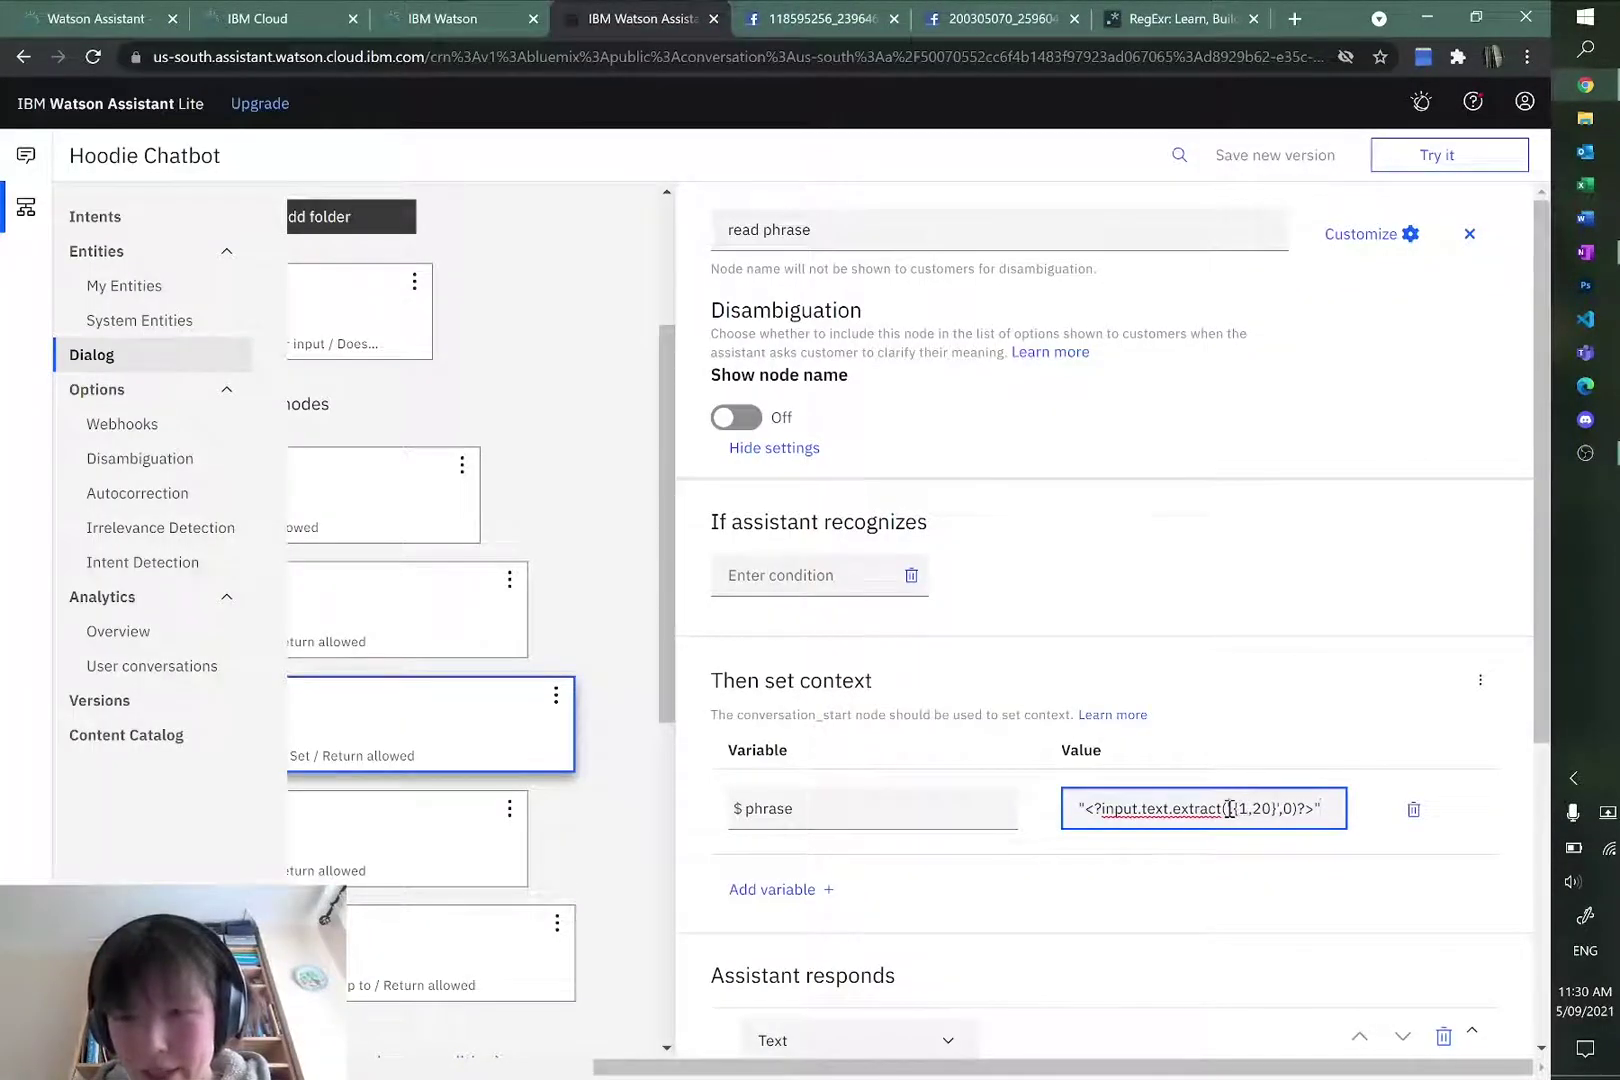
{"action": "left_click_drag", "start_coordinate": [1245, 810], "coordinate": [1257, 808]}
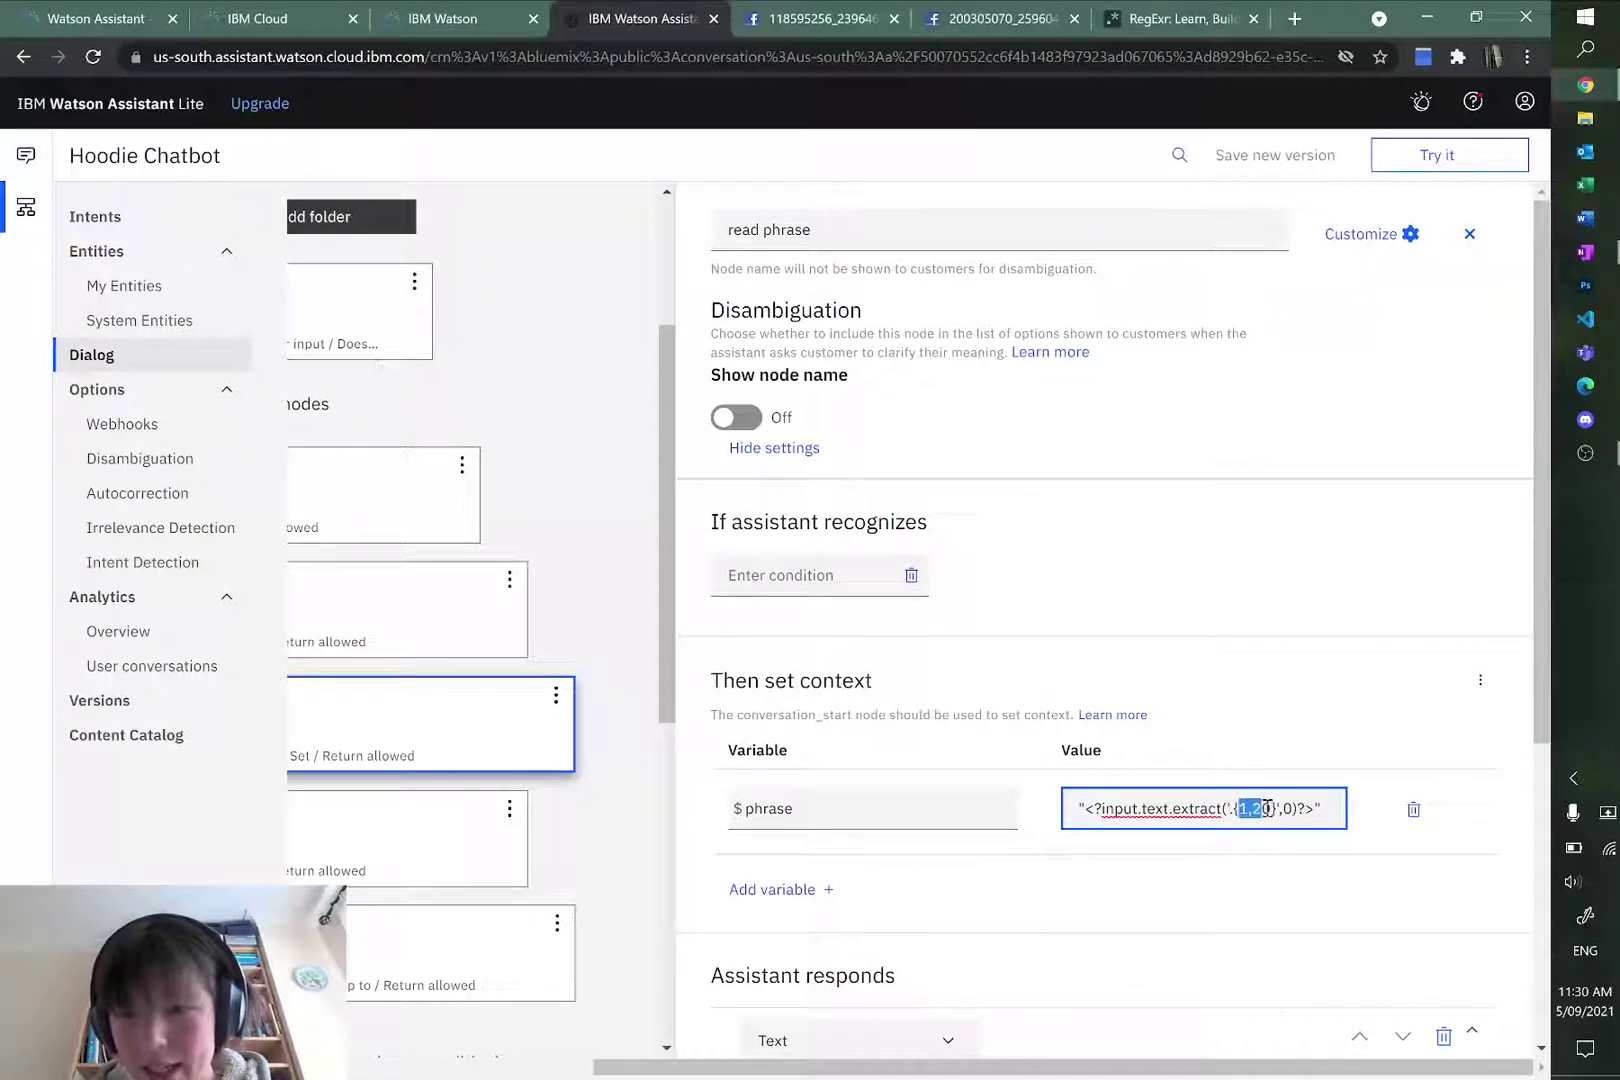
{"action": "left_click", "coordinate": [1231, 810]}
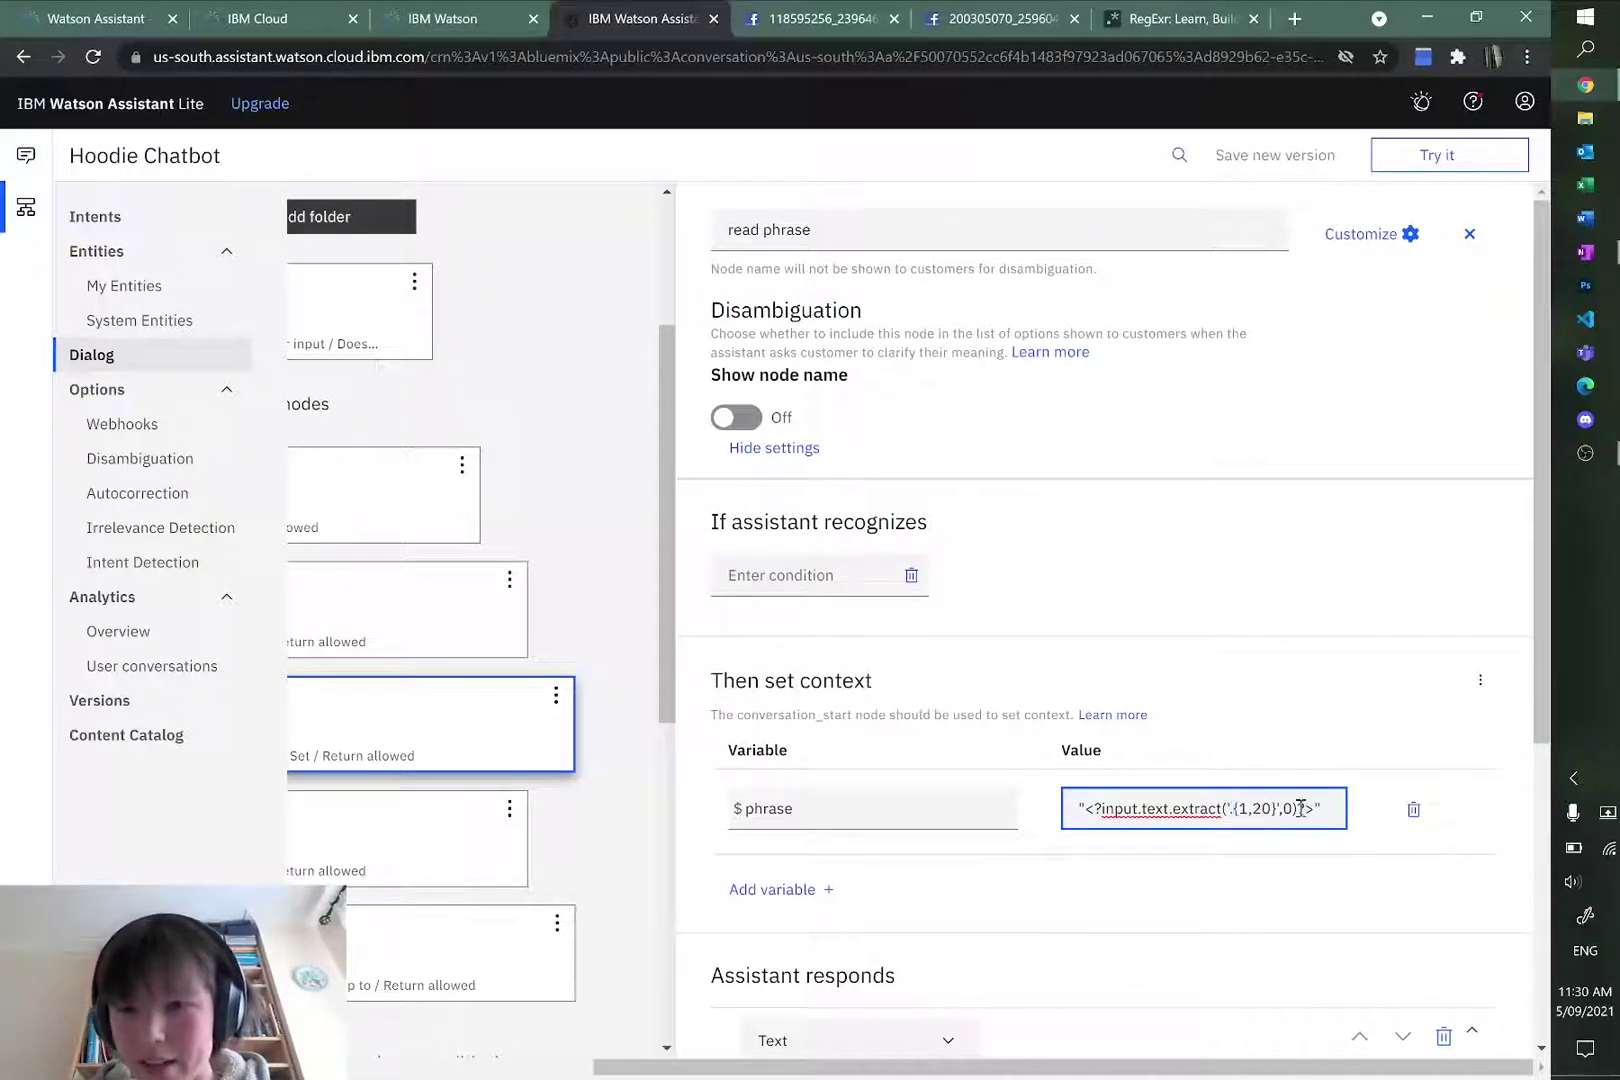
{"action": "left_click", "coordinate": [1356, 677]}
{"action": "scroll", "coordinate": [1352, 668], "scroll_direction": "down", "scroll_amount": 2}
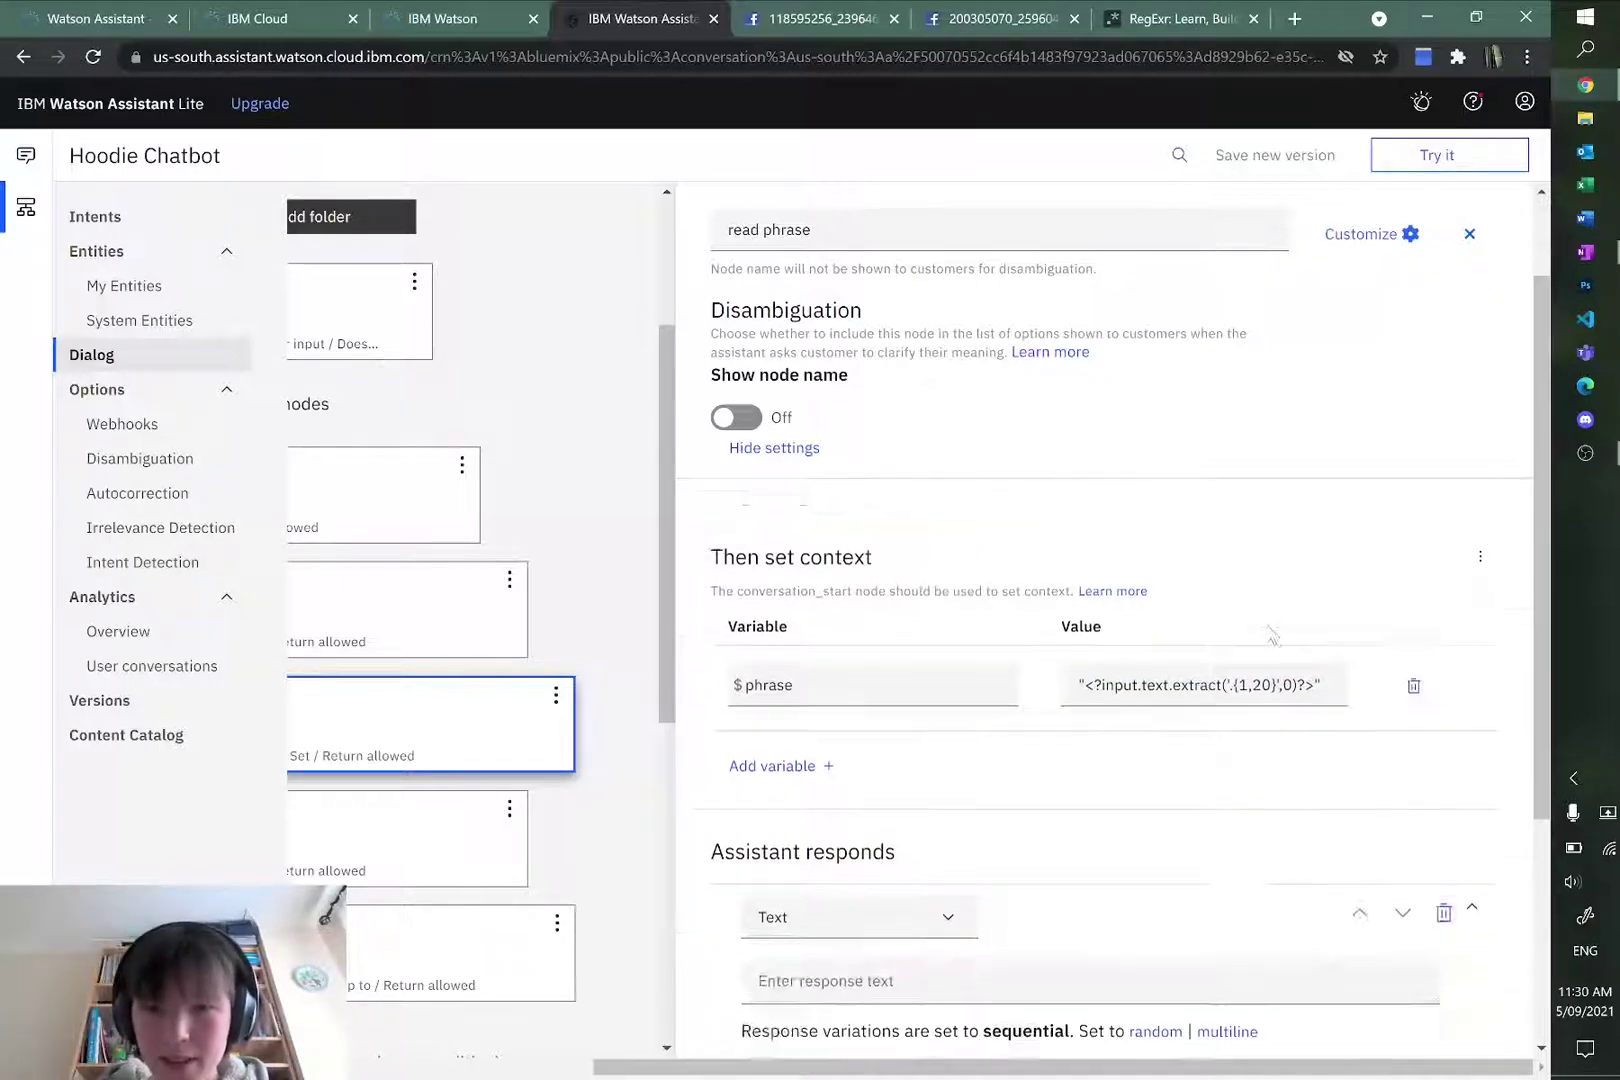
{"action": "scroll", "coordinate": [1225, 688], "scroll_direction": "up", "scroll_amount": 2}
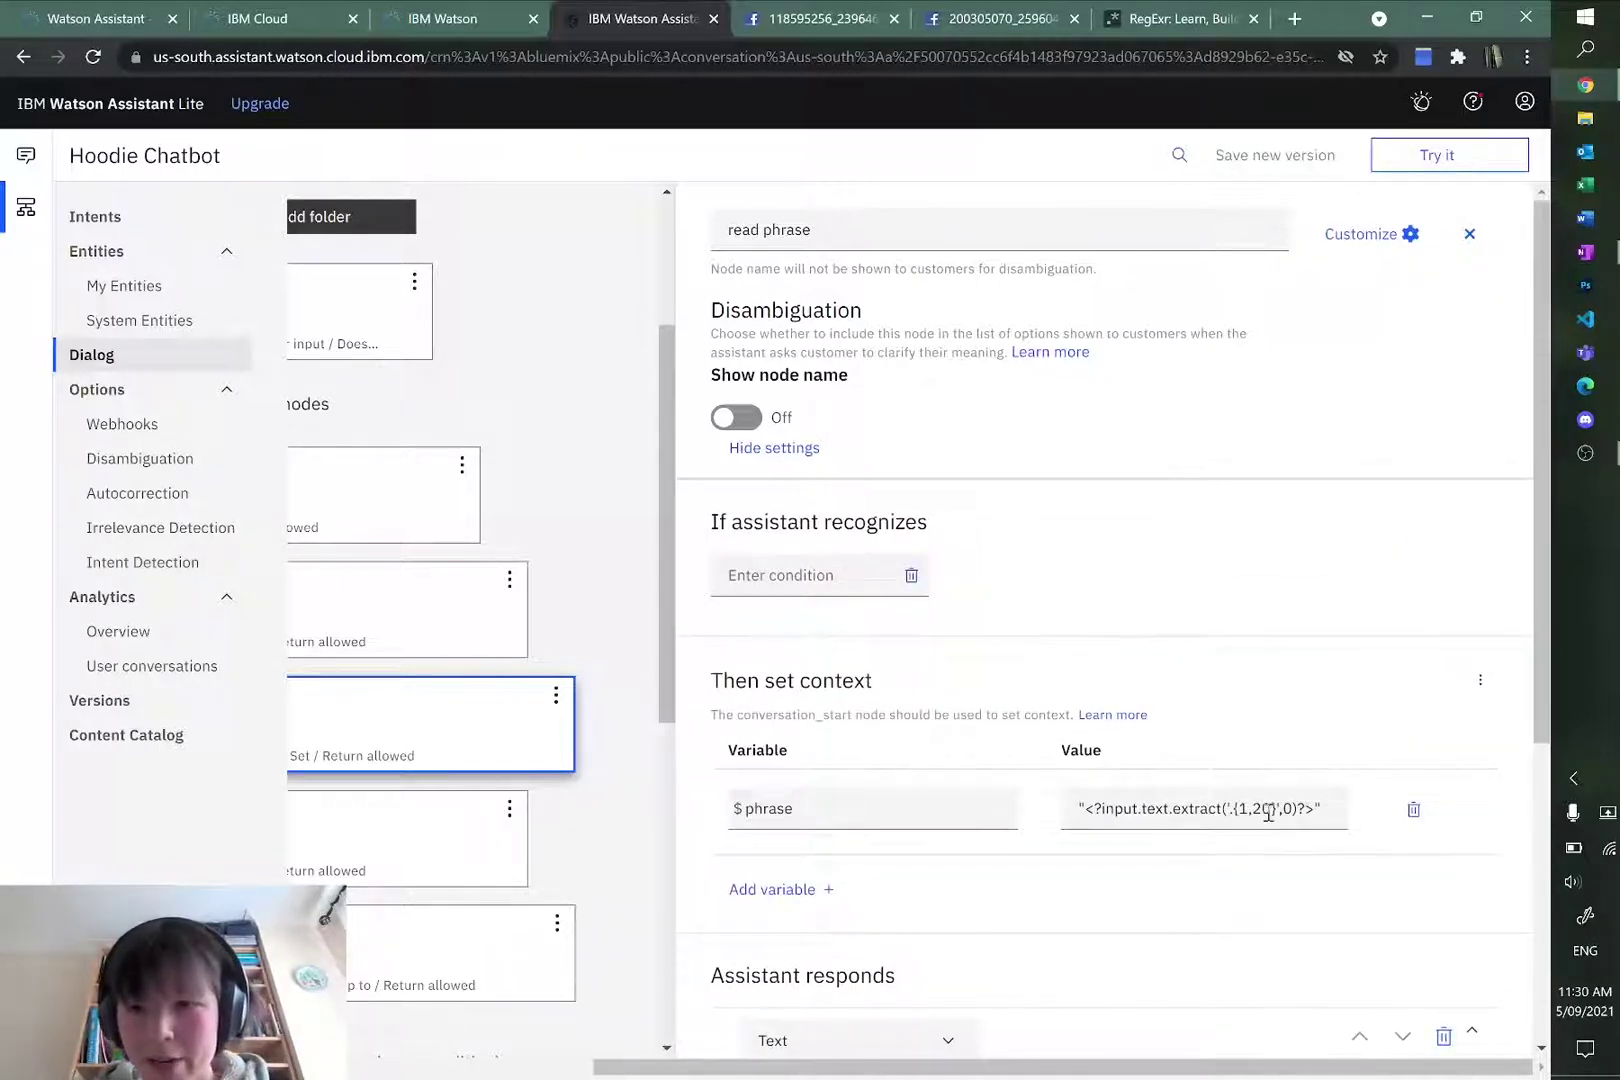
{"action": "scroll", "coordinate": [1202, 590], "scroll_direction": "down", "scroll_amount": 5}
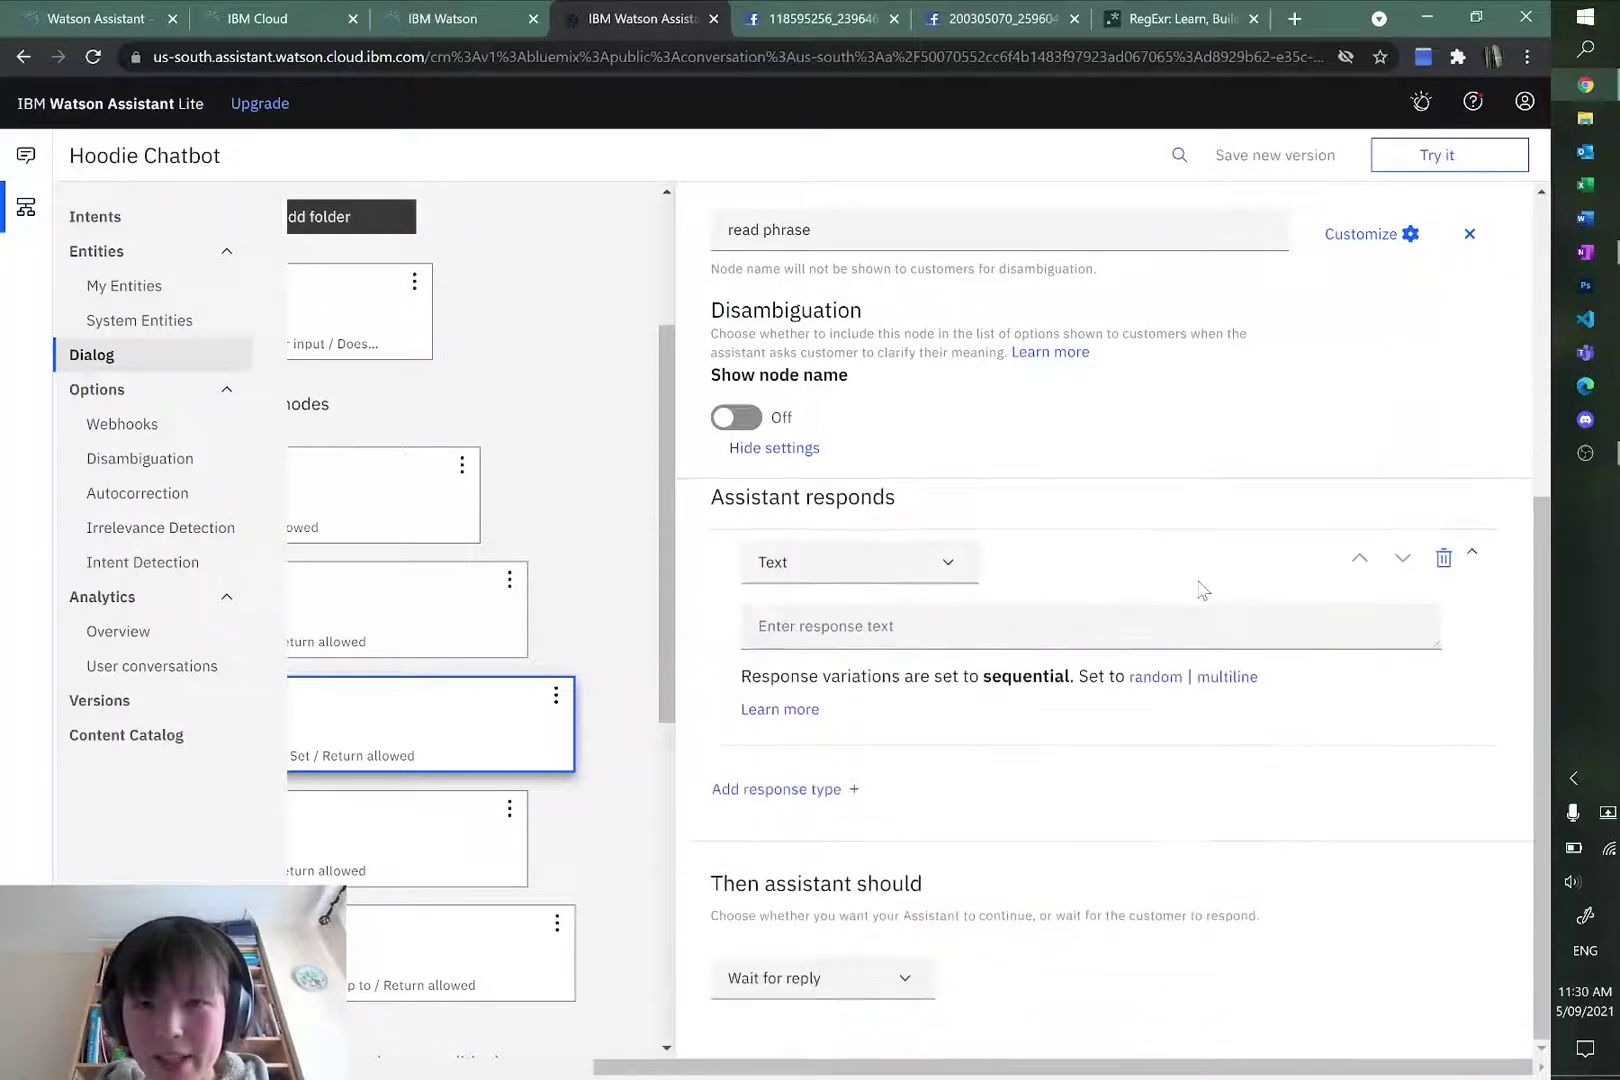
{"action": "left_click", "coordinate": [988, 621]}
{"action": "scroll", "coordinate": [1180, 720], "scroll_direction": "up", "scroll_amount": 4}
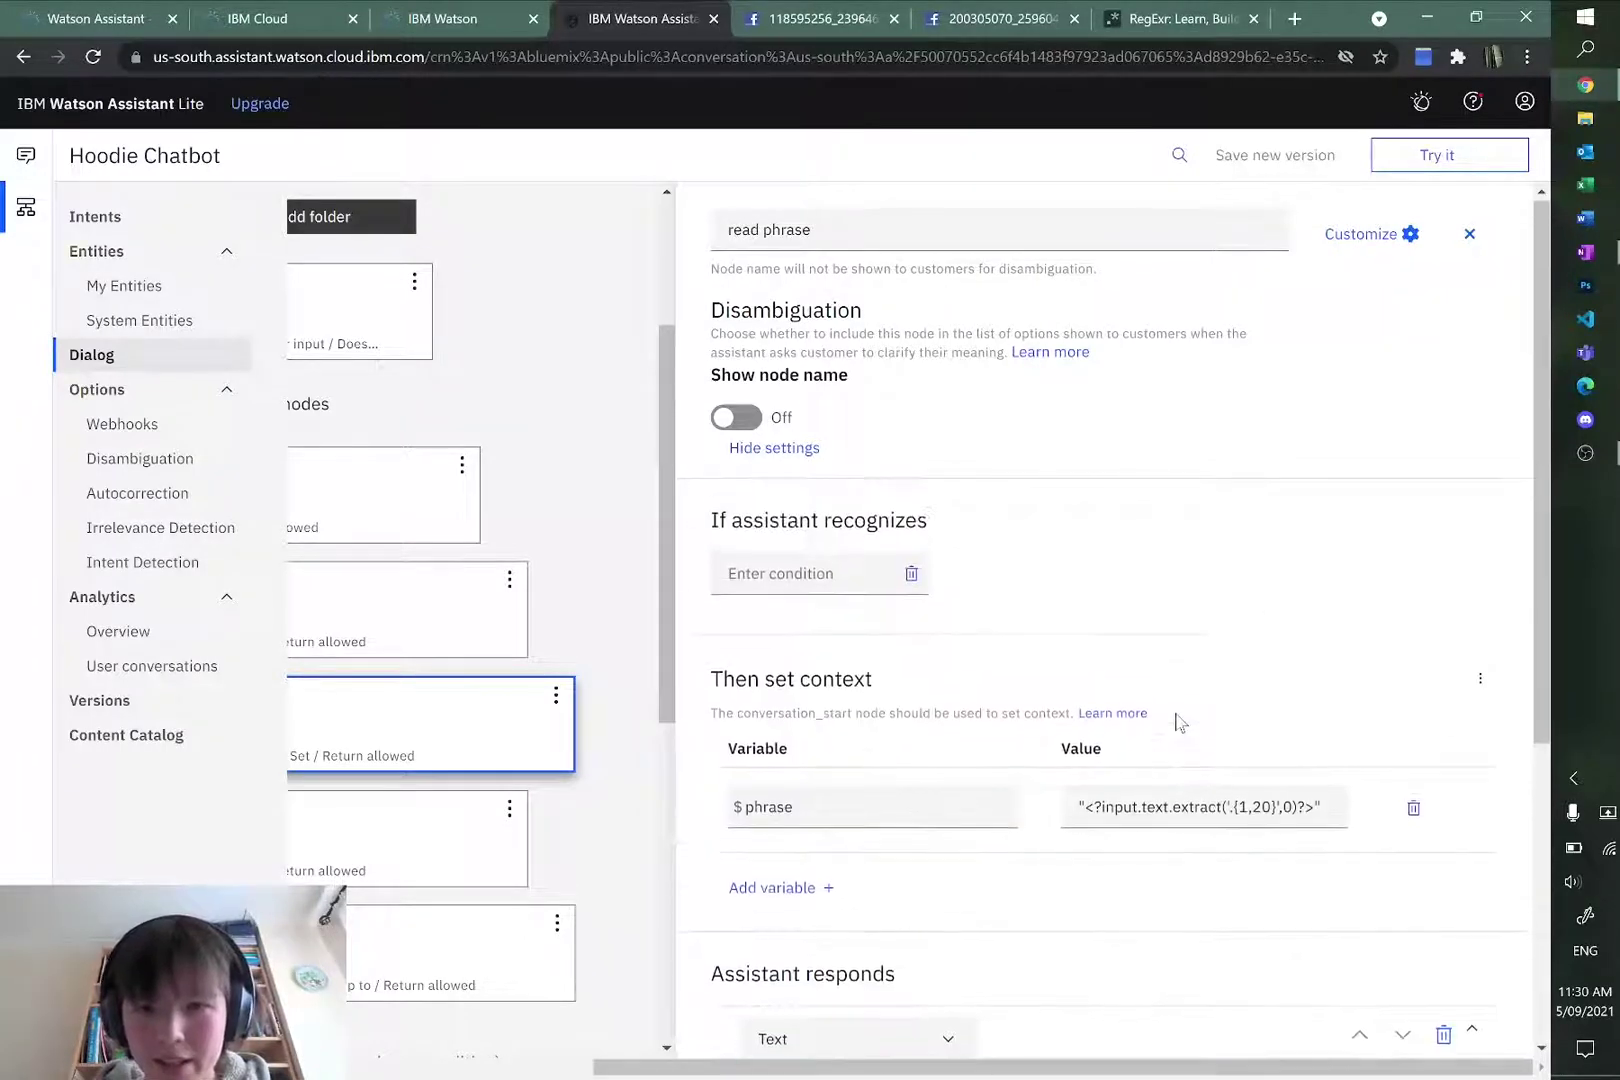
{"action": "scroll", "coordinate": [1180, 712], "scroll_direction": "down", "scroll_amount": 2}
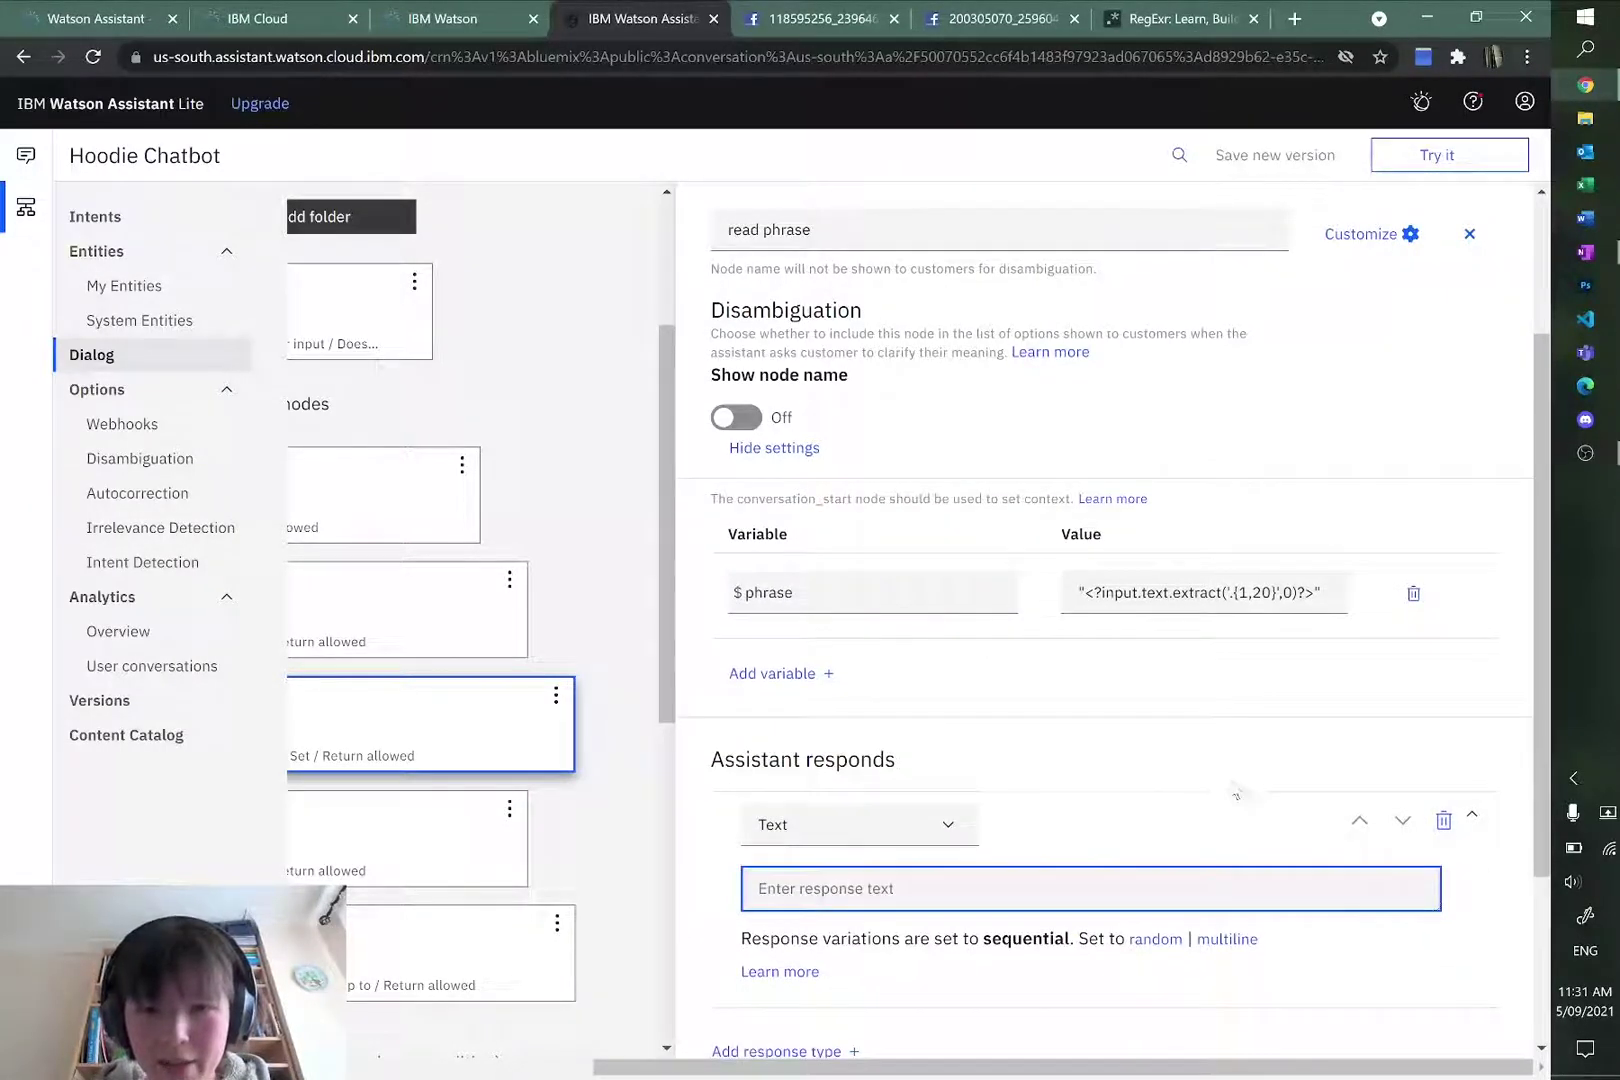
{"action": "scroll", "coordinate": [1035, 650], "scroll_direction": "up", "scroll_amount": 3}
{"action": "scroll", "coordinate": [1128, 774], "scroll_direction": "down", "scroll_amount": 3}
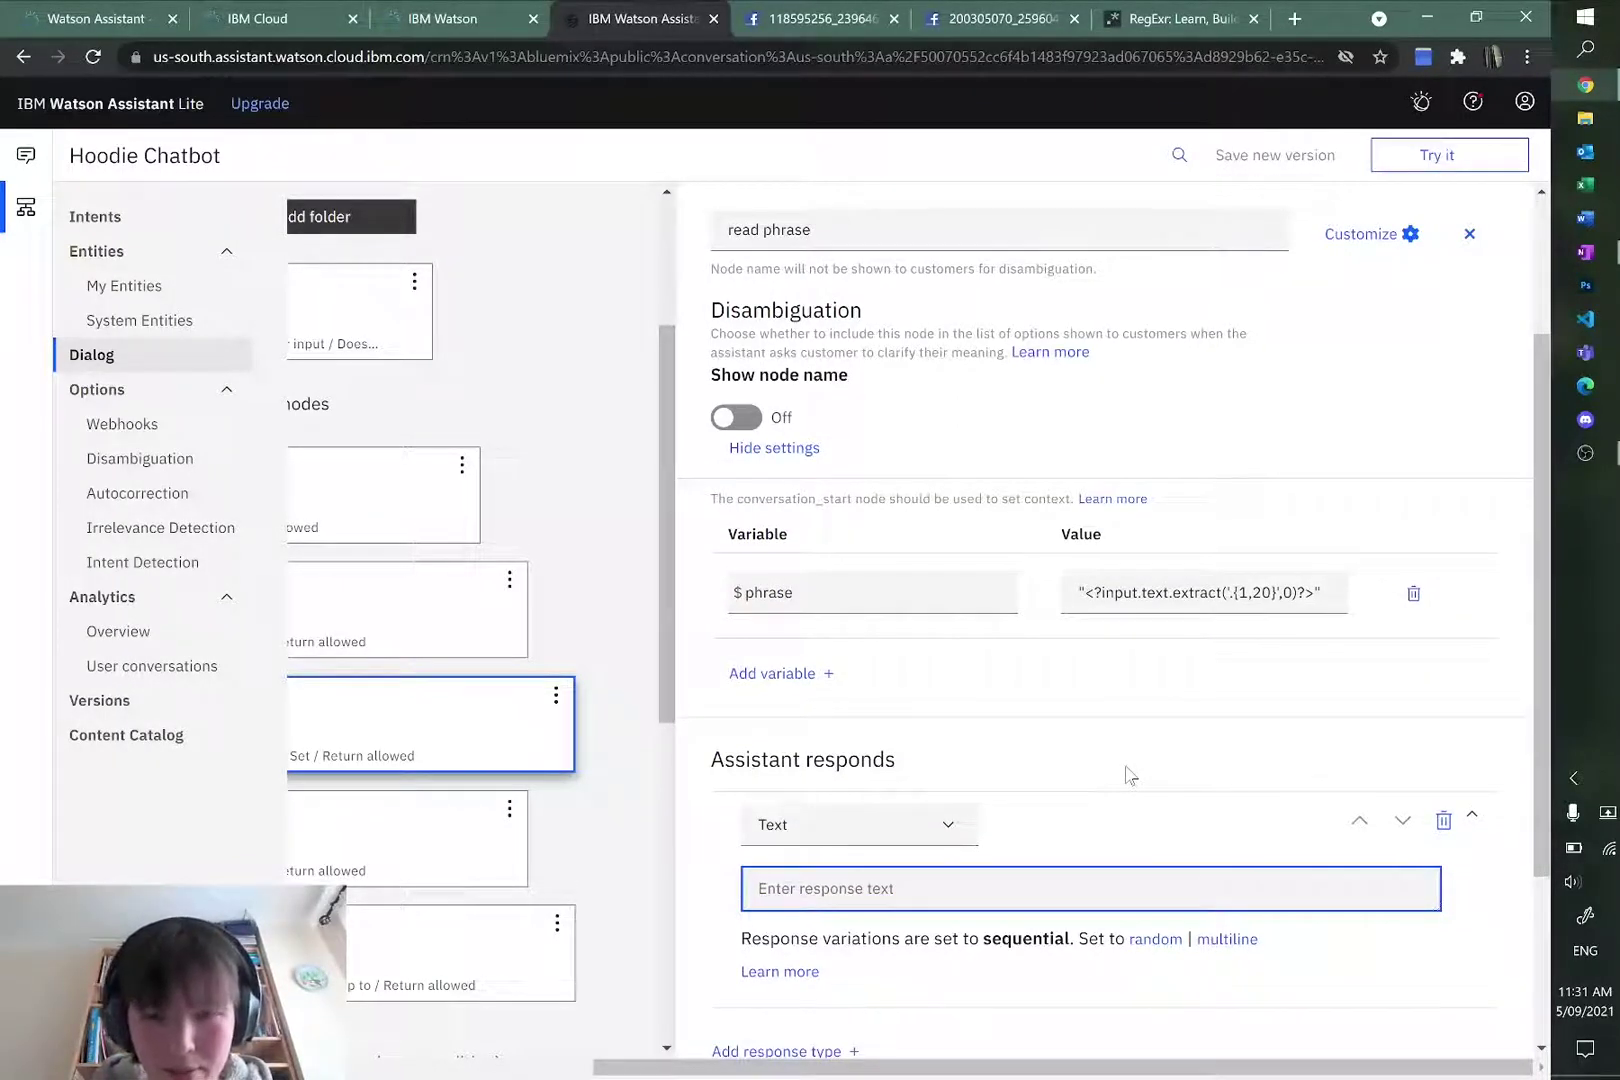
Step: Enter the reply 'To confirm, you want to have the custom phrase '$phrase' embroidered on your hoodie?'
{"action": "type", "text": "To confir"}
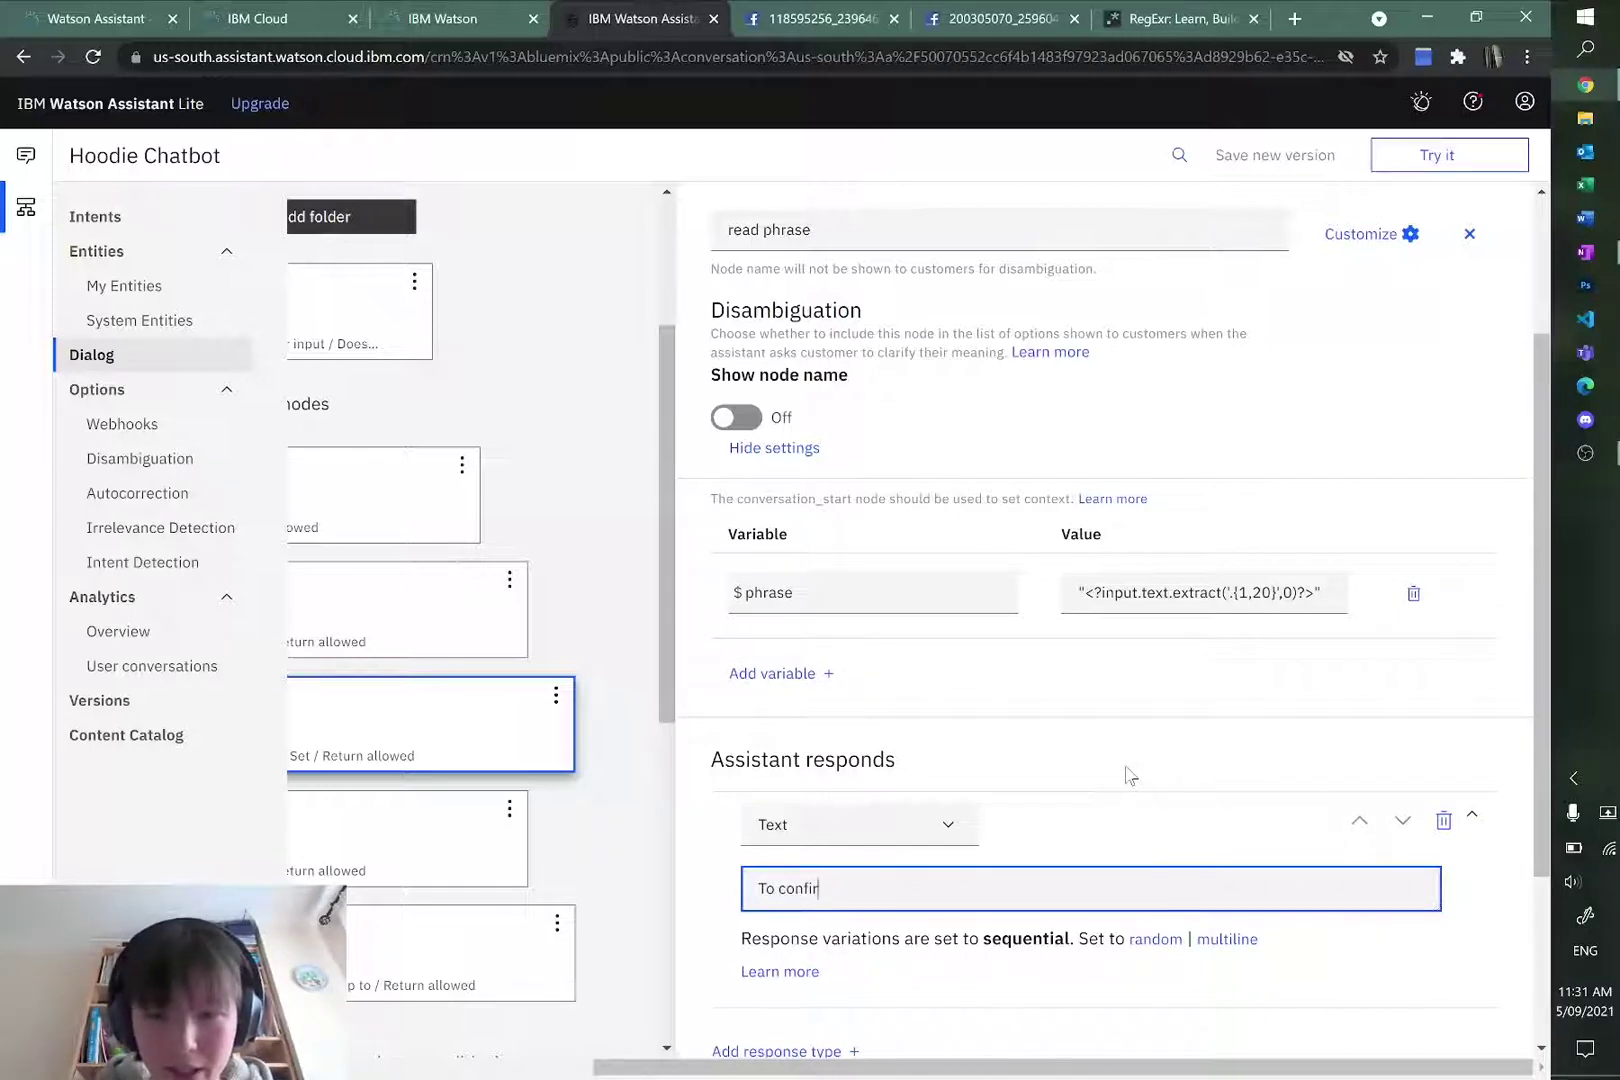
{"action": "type", "text": "m, you want to have"}
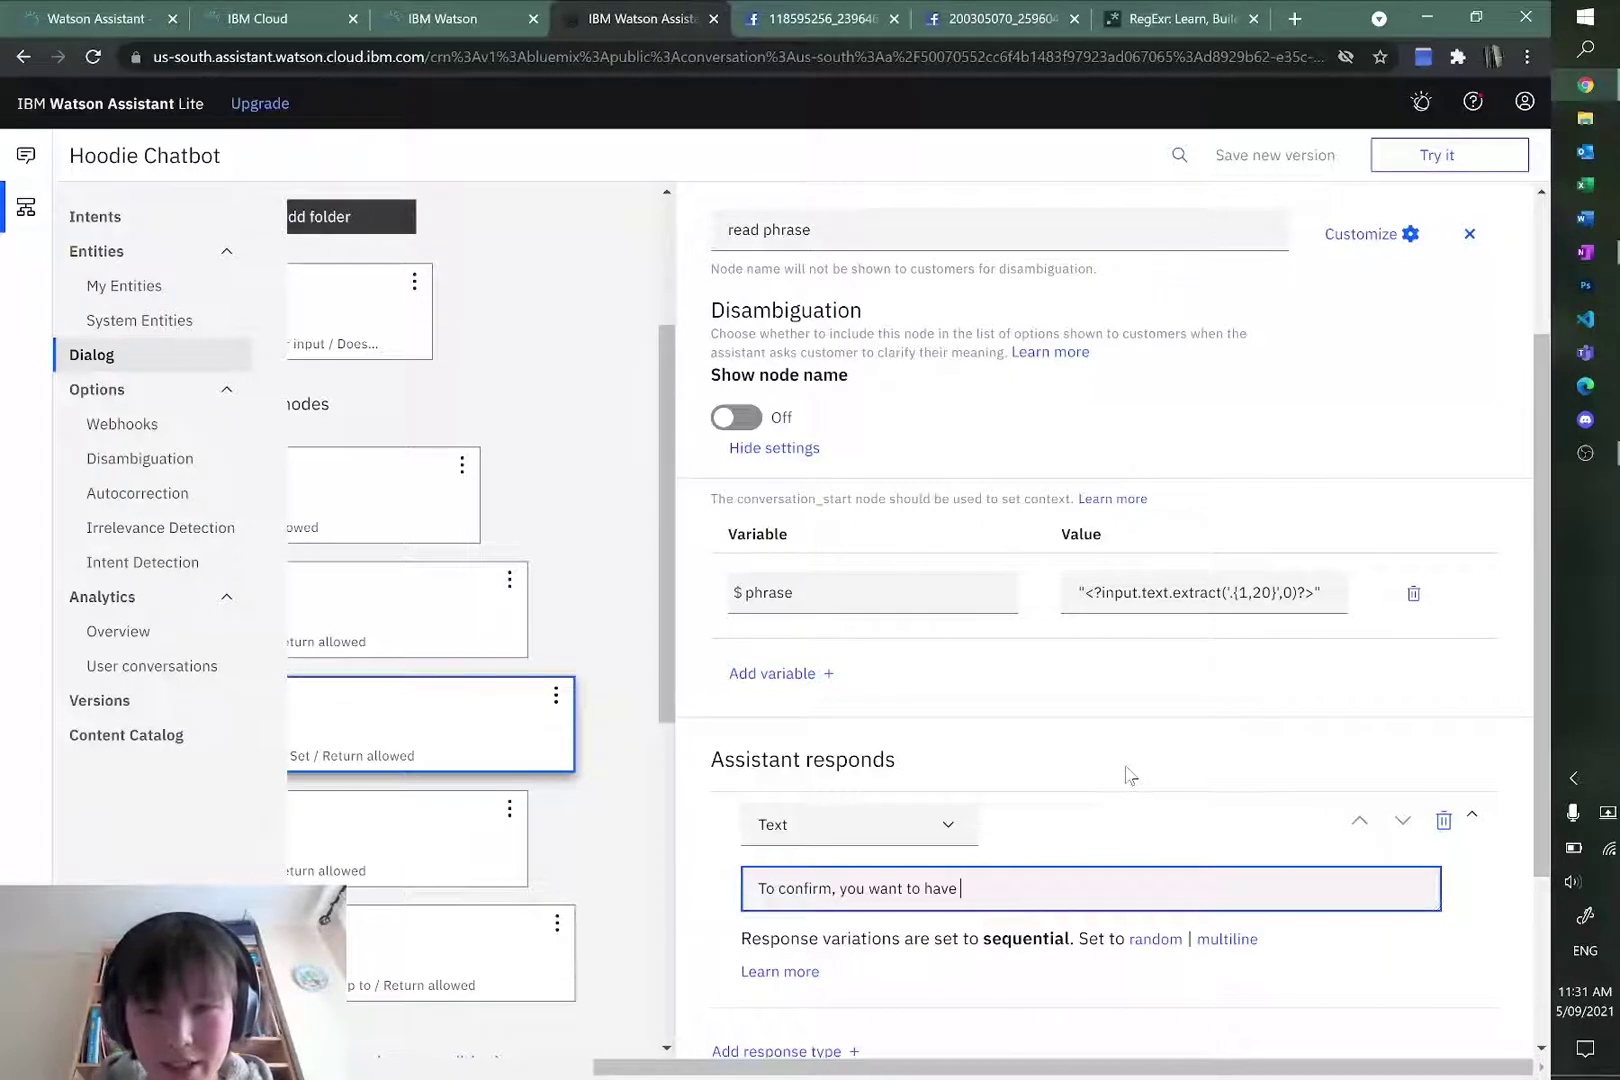
{"action": "type", "text": " the cu"}
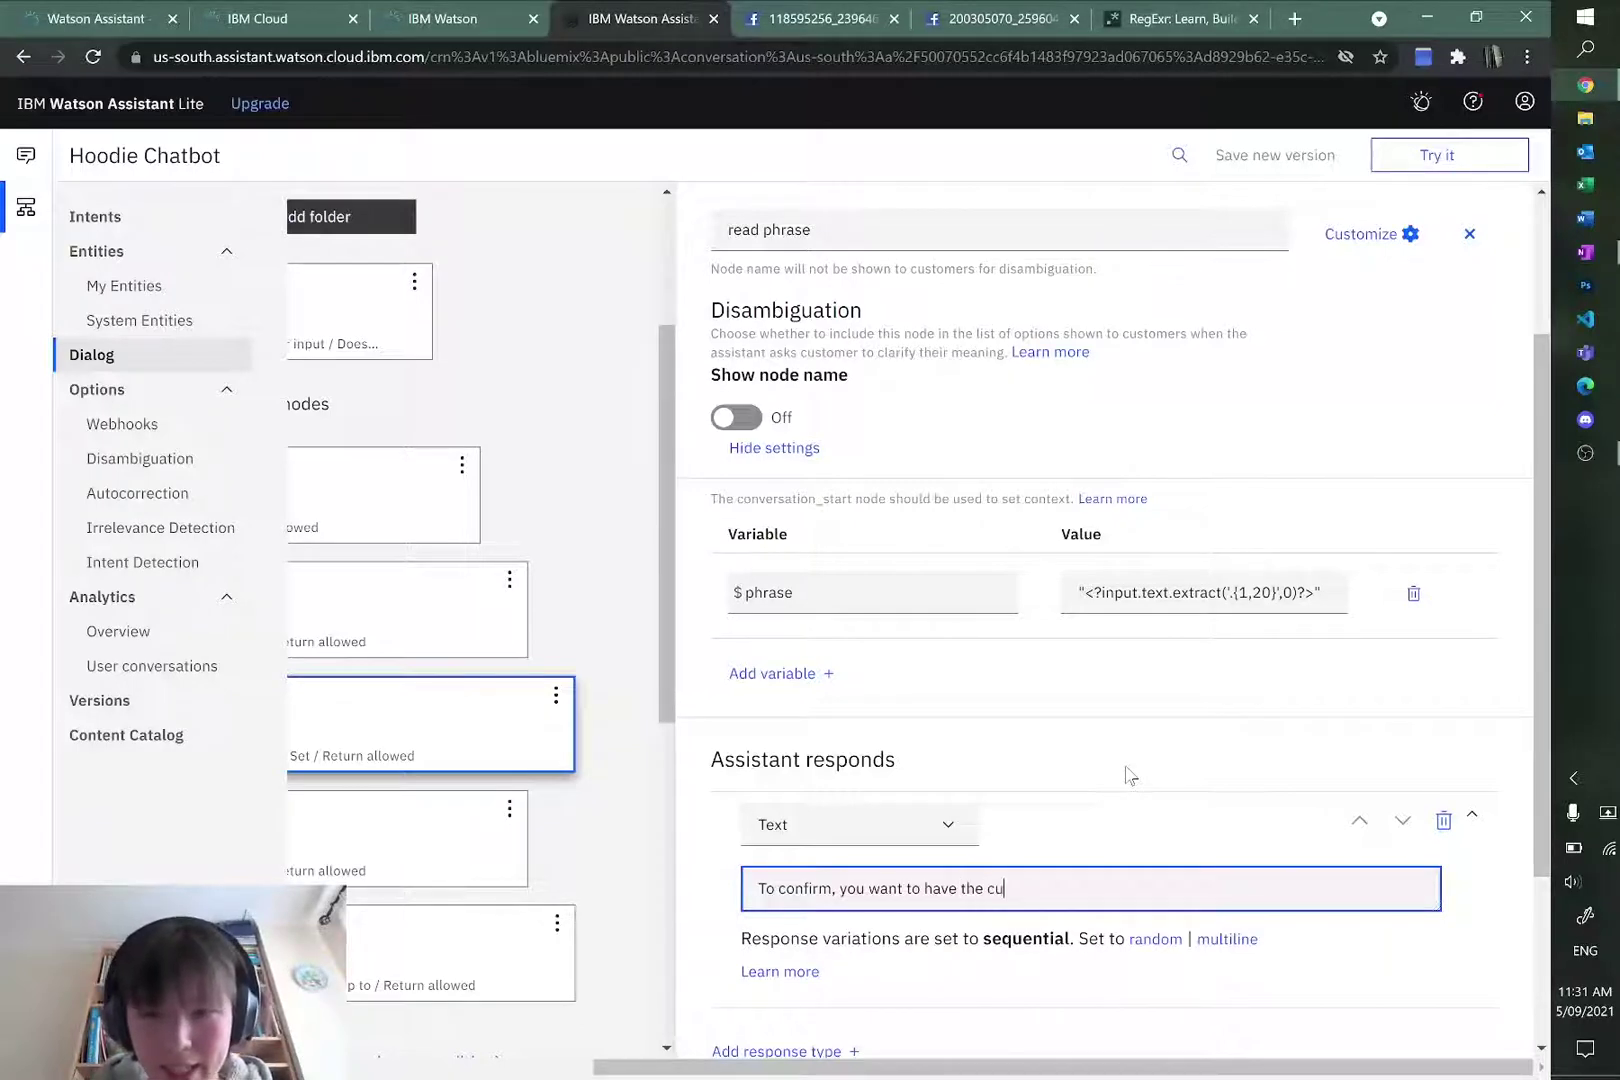
{"action": "type", "text": "otsm"}
{"action": "type", "text": "stom phrase "}
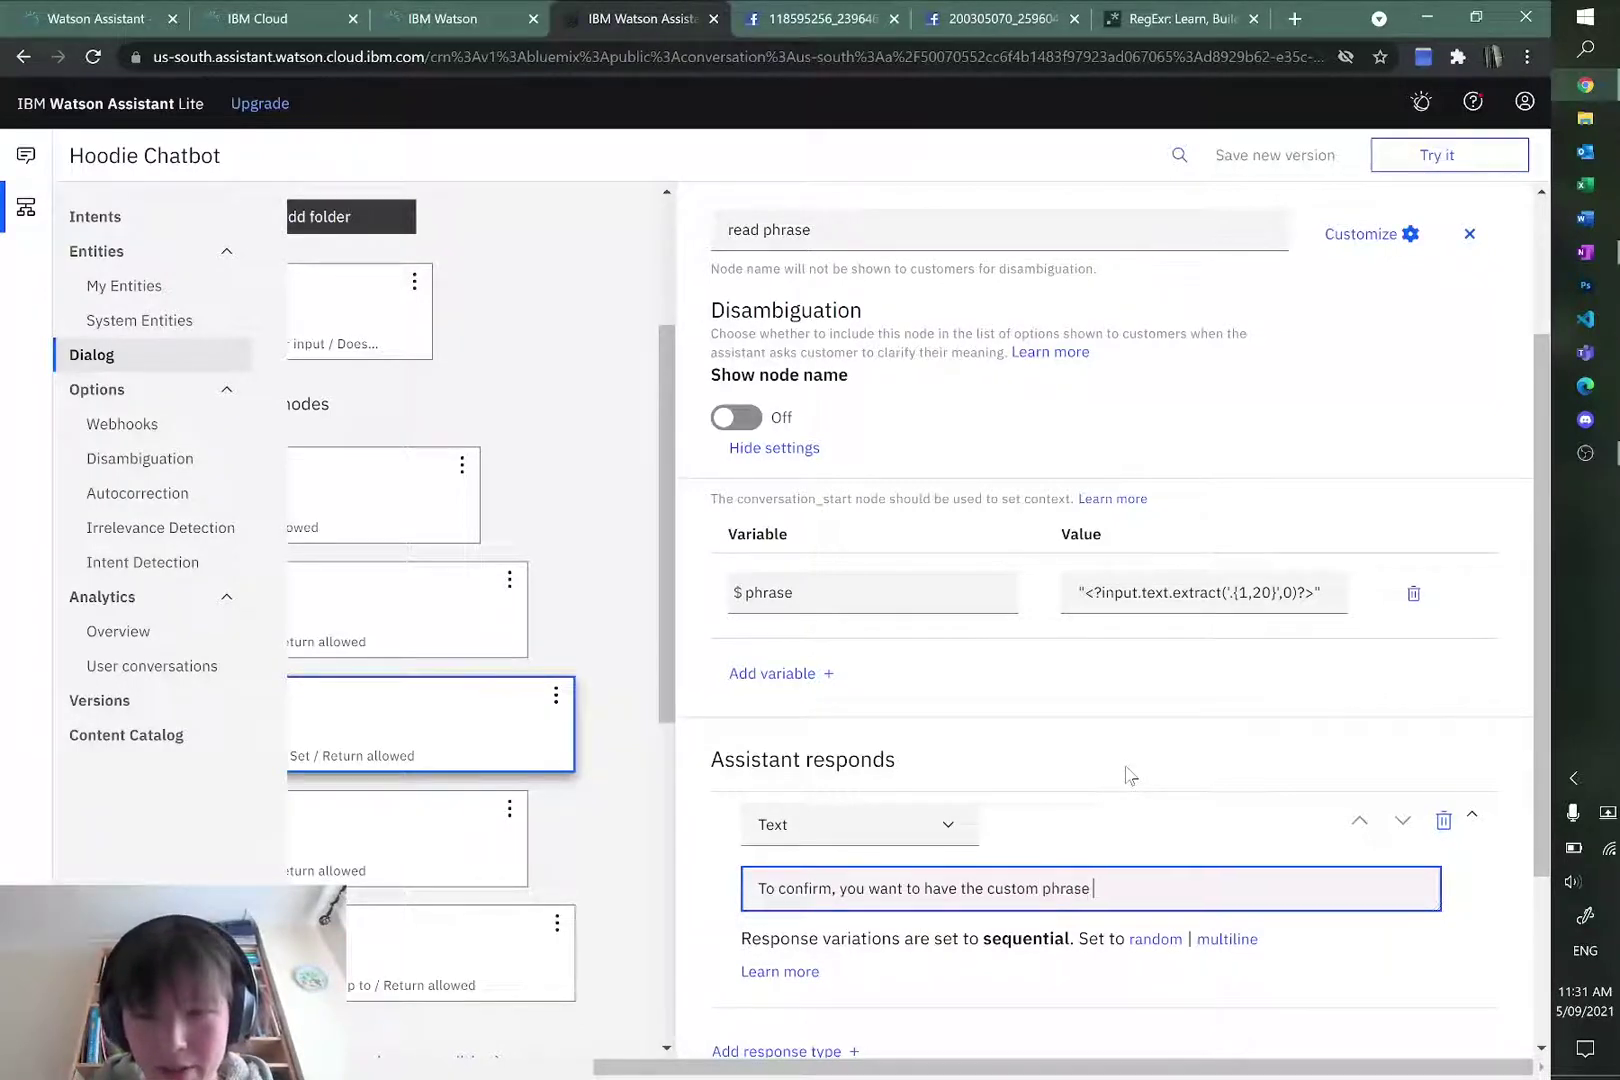
{"action": "type", "text": "'"}
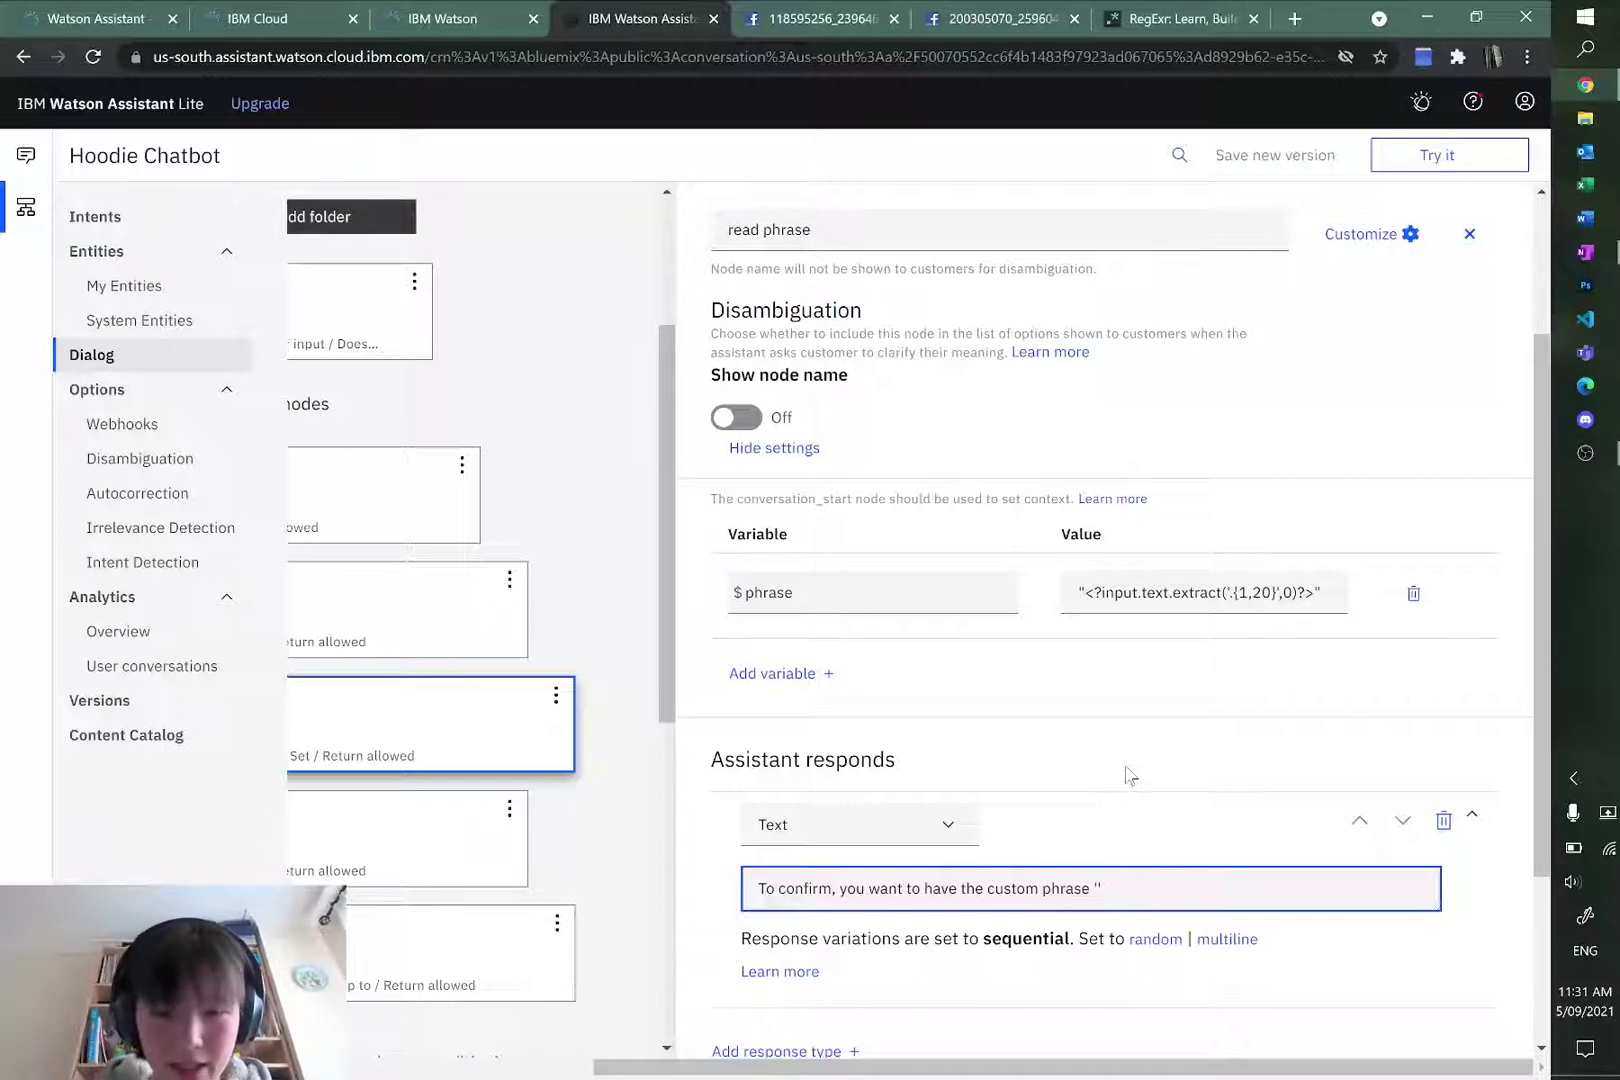
{"action": "type", "text": "$phrase' embro"}
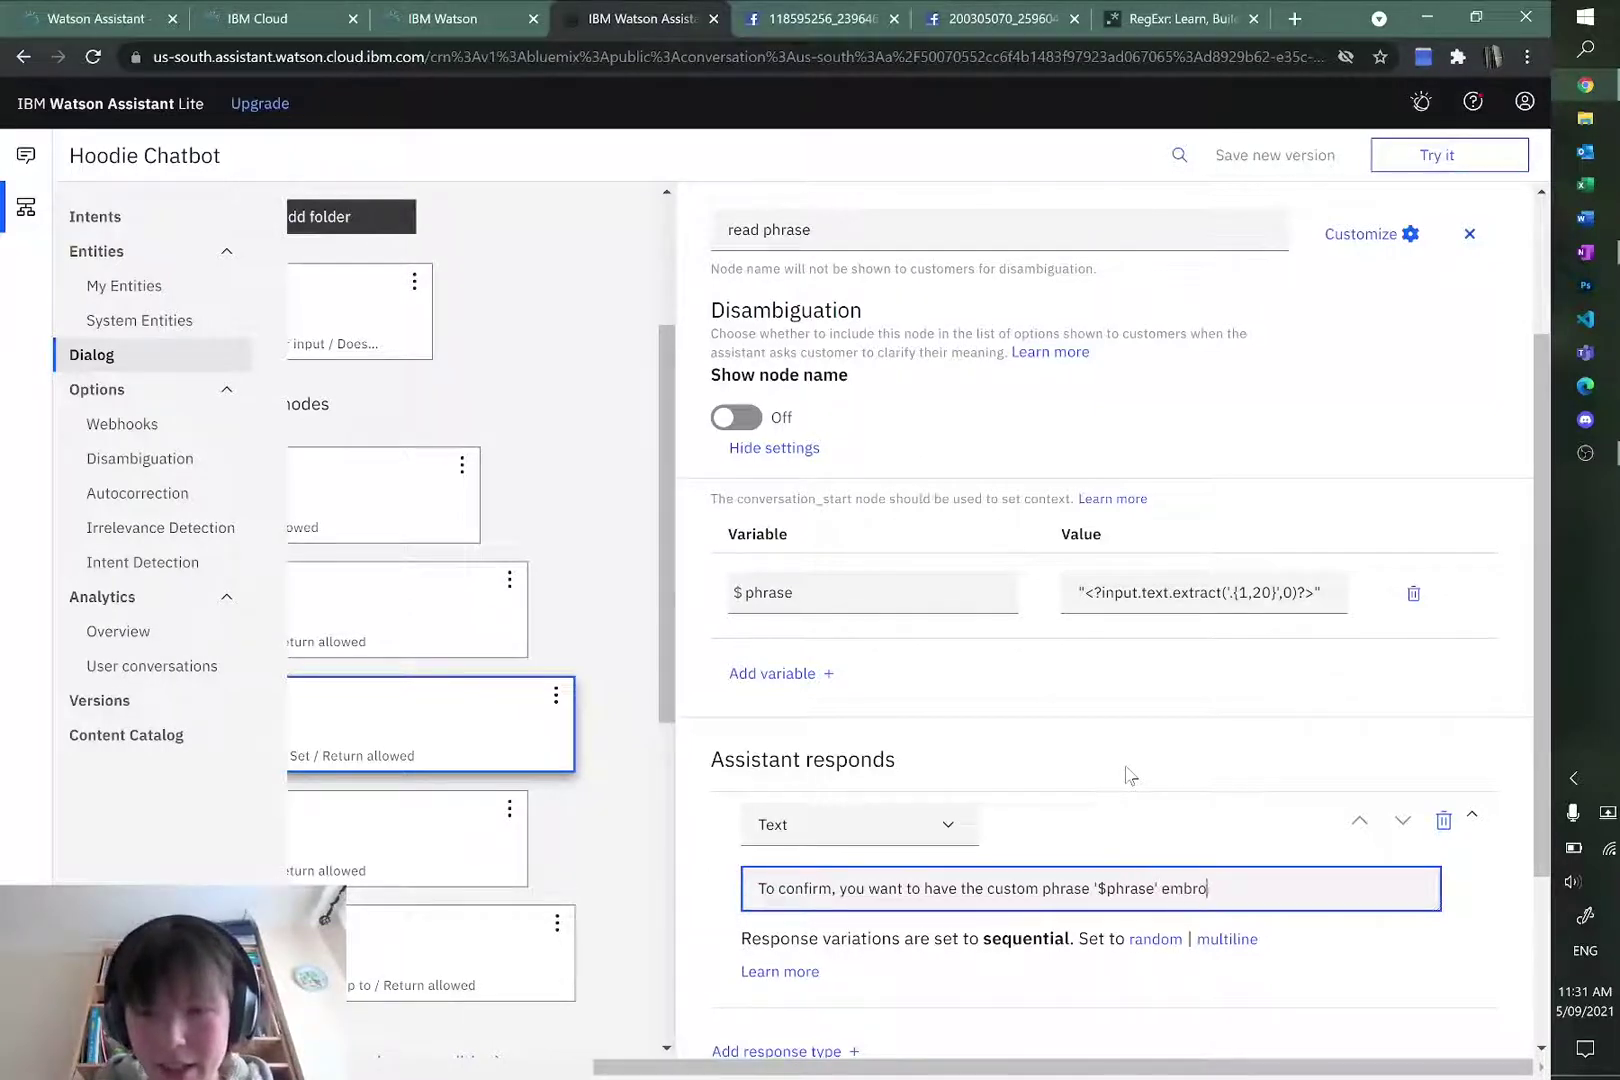
{"action": "type", "text": "idered on your hoo"}
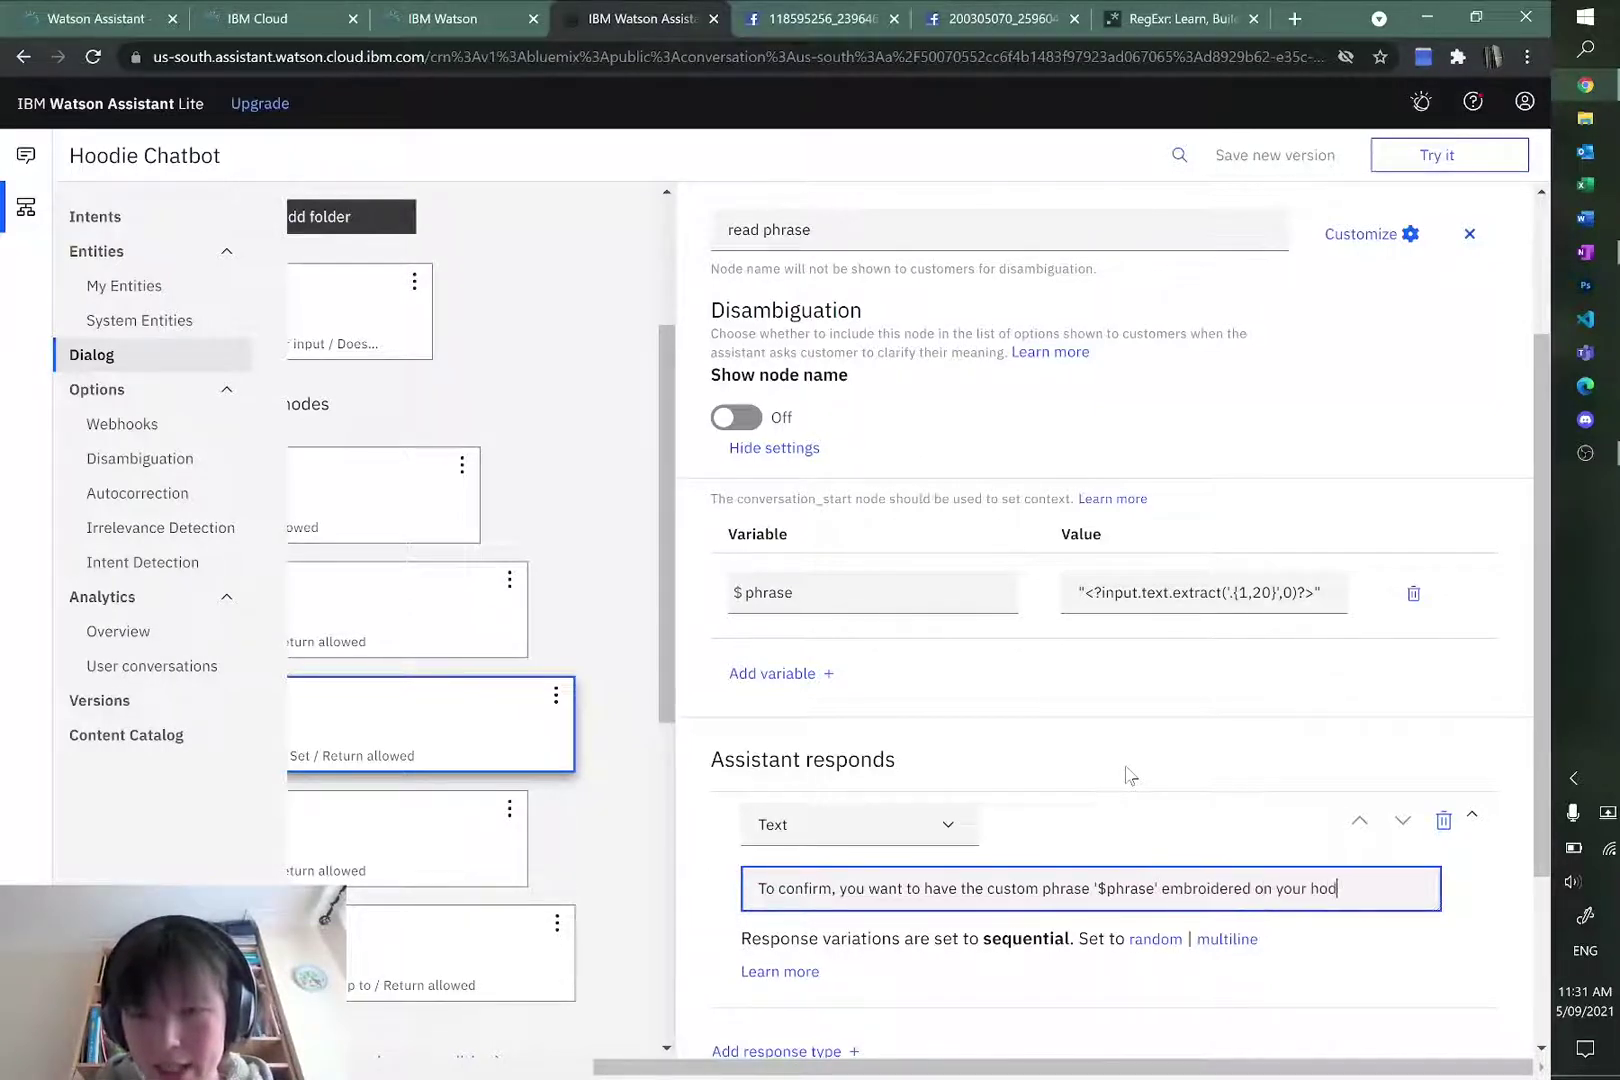
{"action": "type", "text": "die?"}
{"action": "key", "text": "Return"}
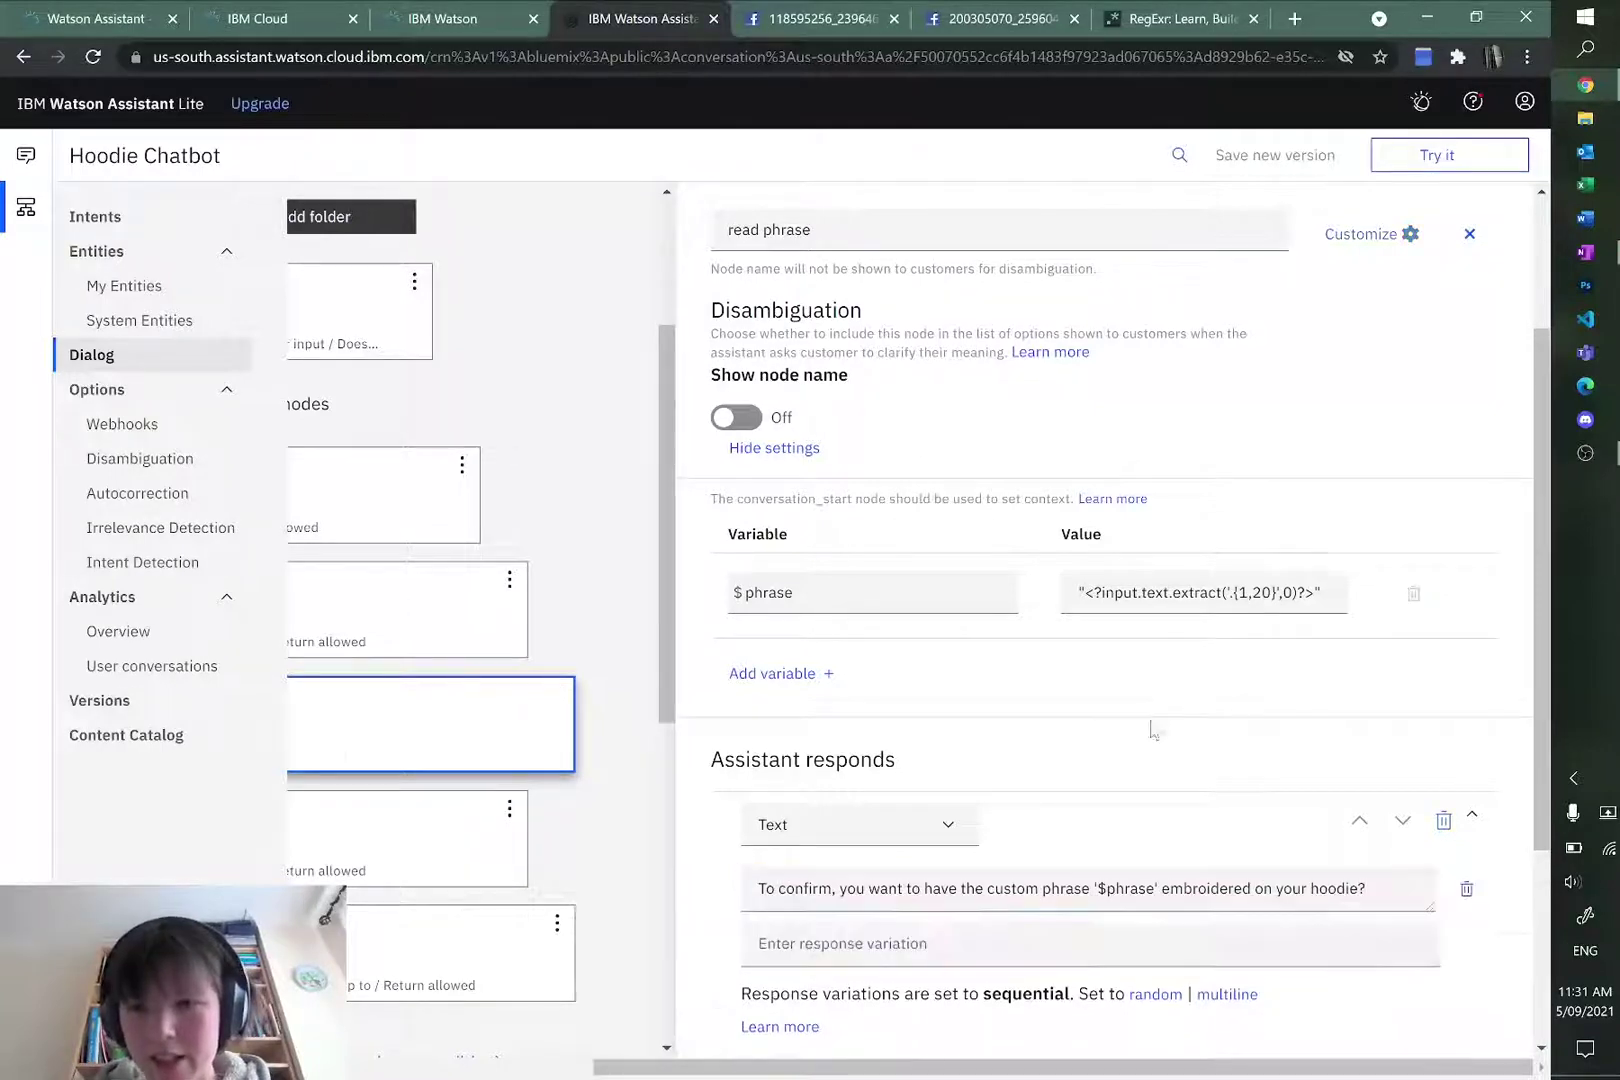
{"action": "scroll", "coordinate": [1150, 730], "scroll_direction": "up", "scroll_amount": 2}
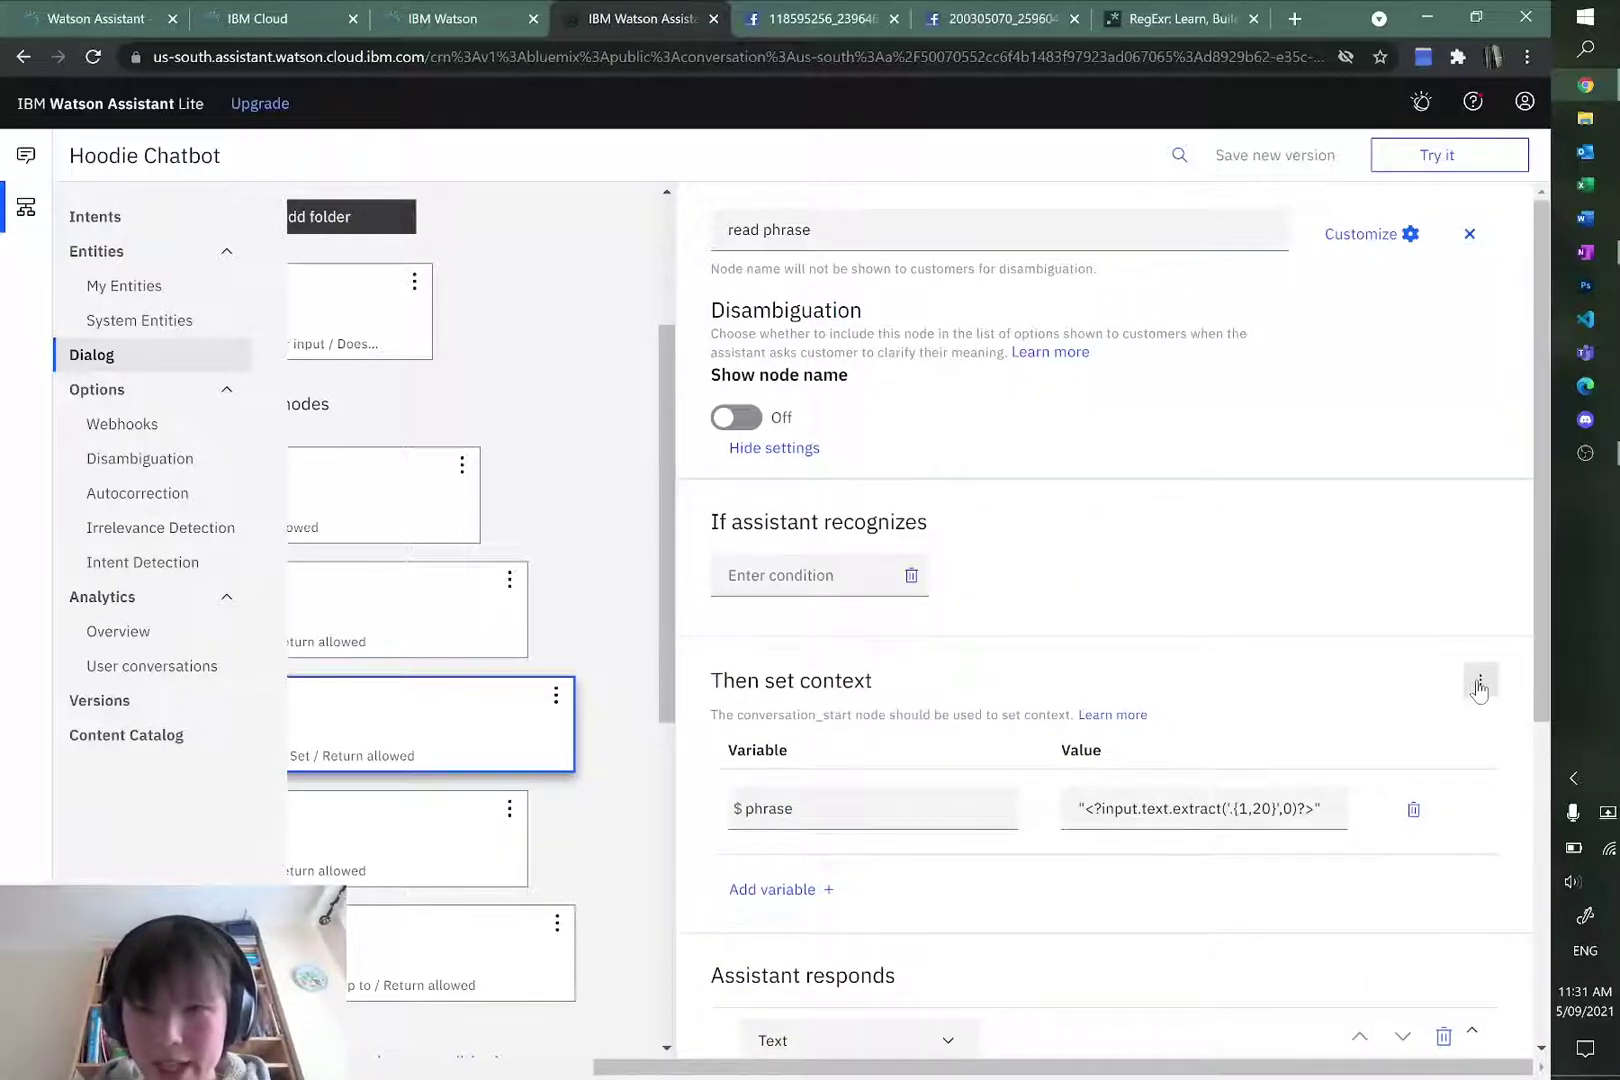
Step: Add a context variable named price with an escaped dollar amount as its value
{"action": "left_click", "coordinate": [783, 889]}
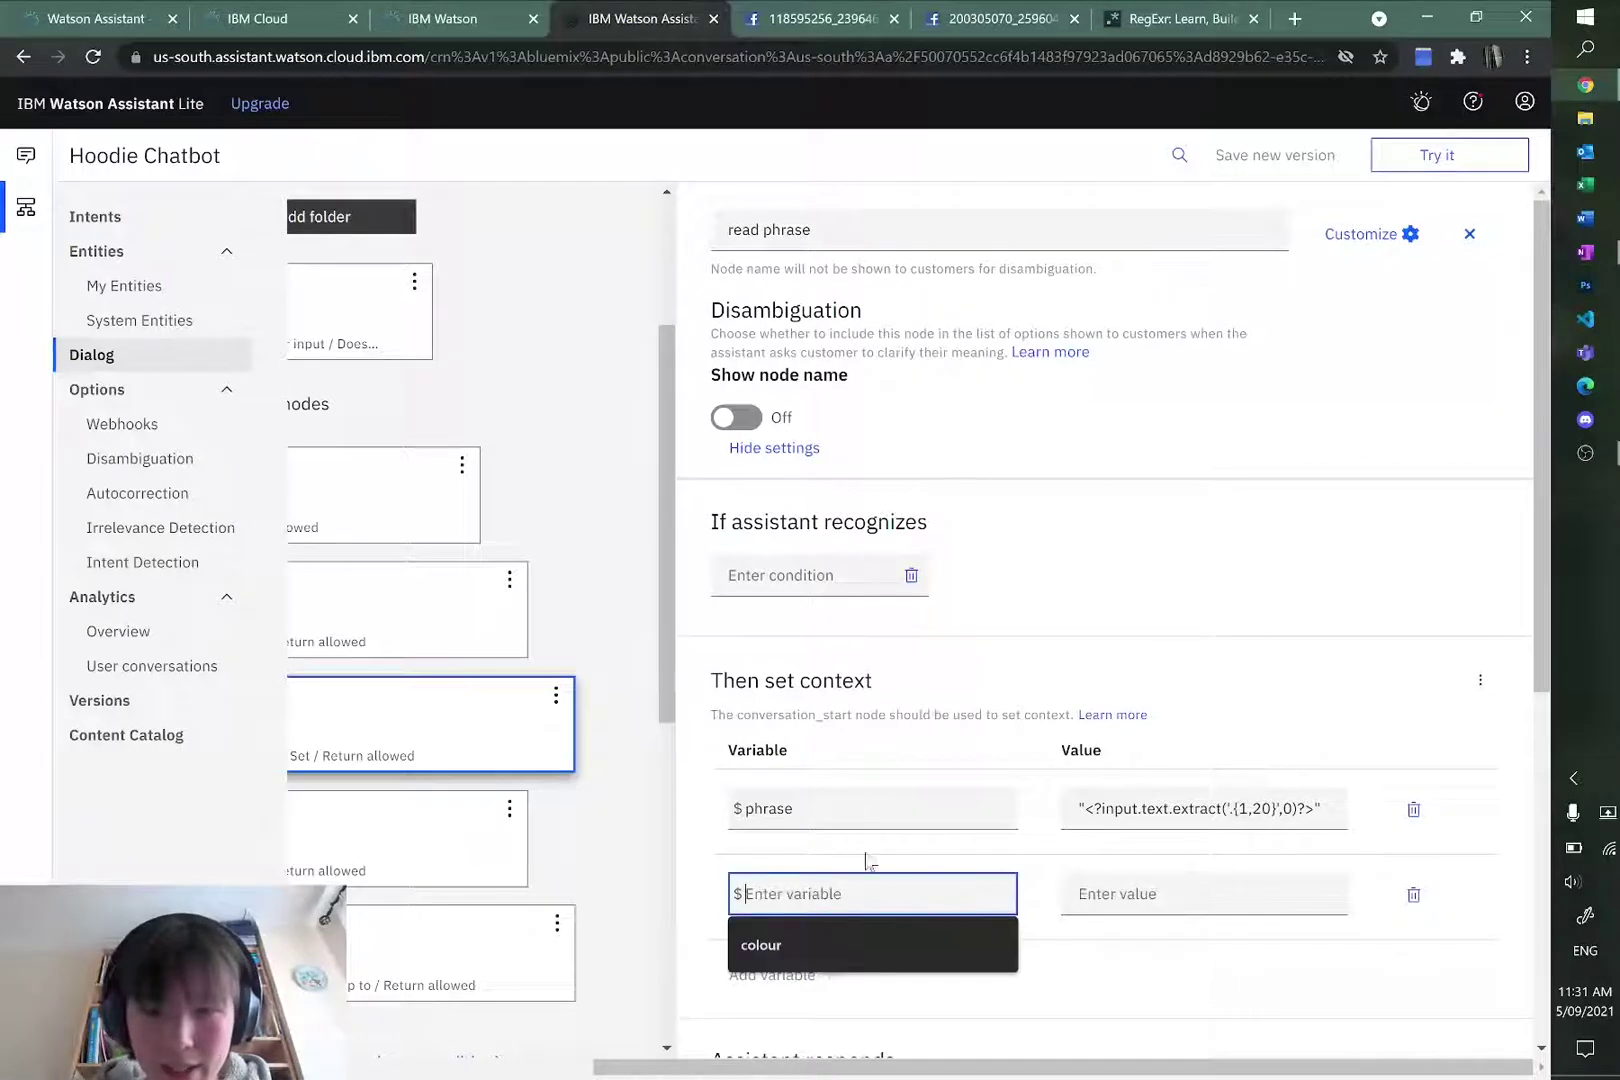
{"action": "type", "text": "price"}
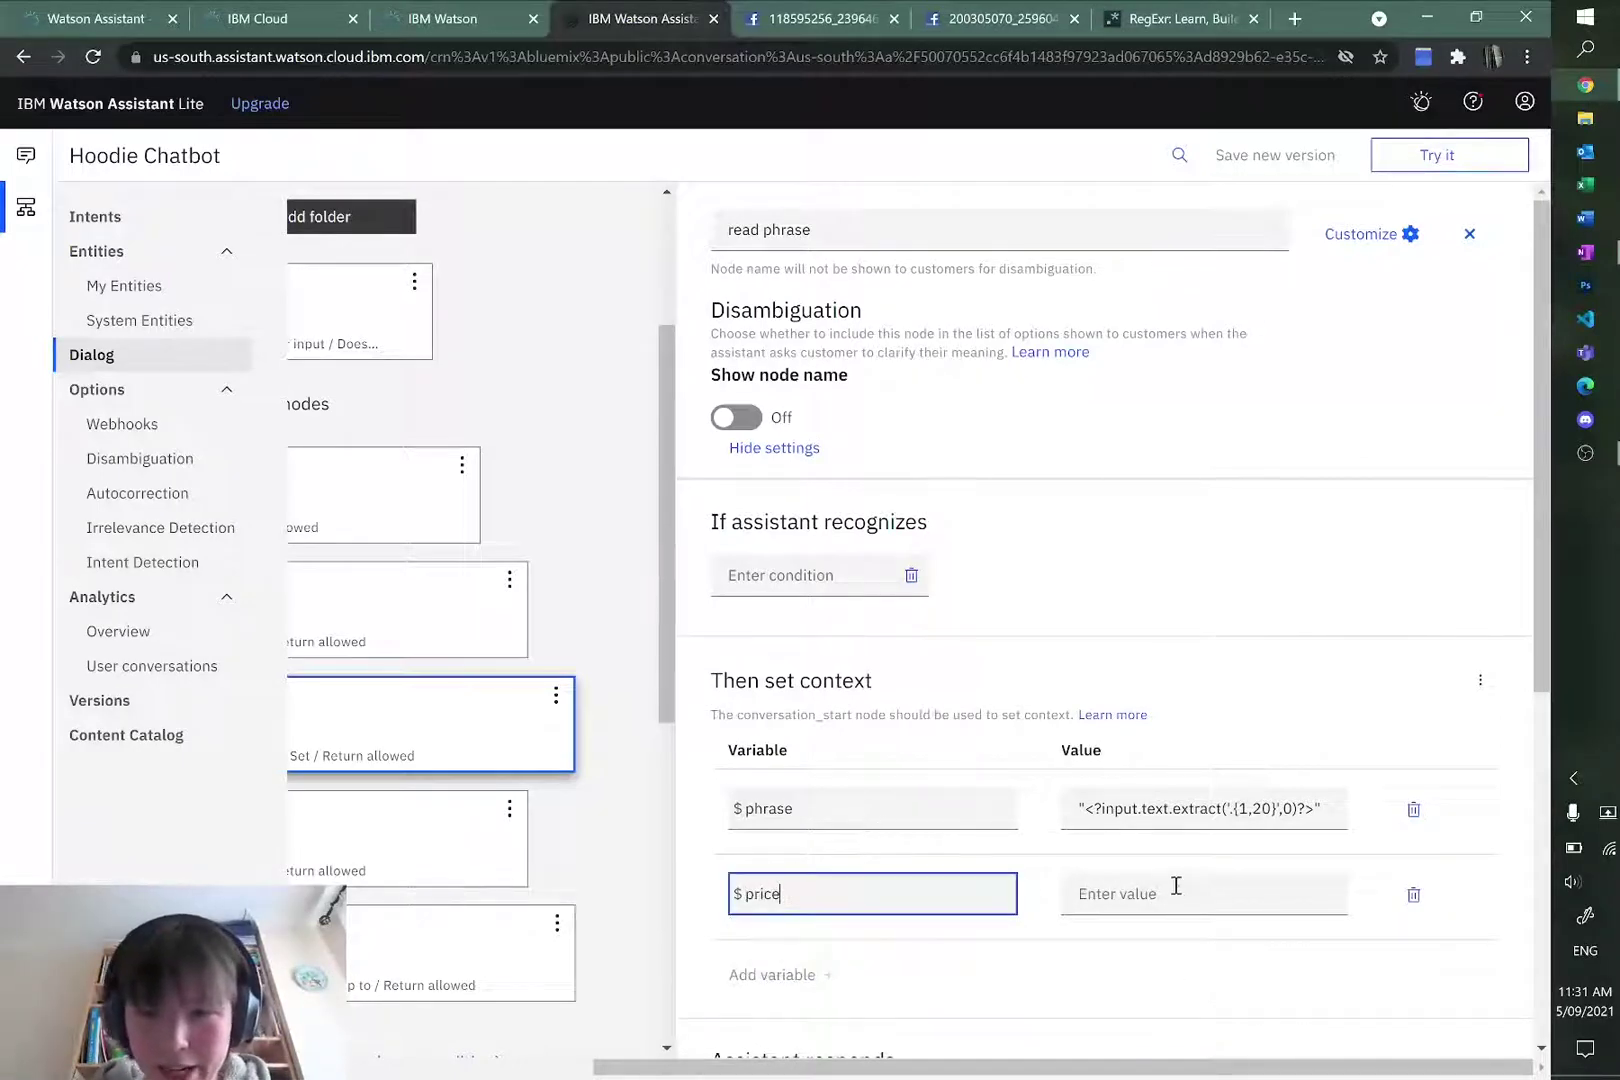
{"action": "left_click", "coordinate": [1175, 885]}
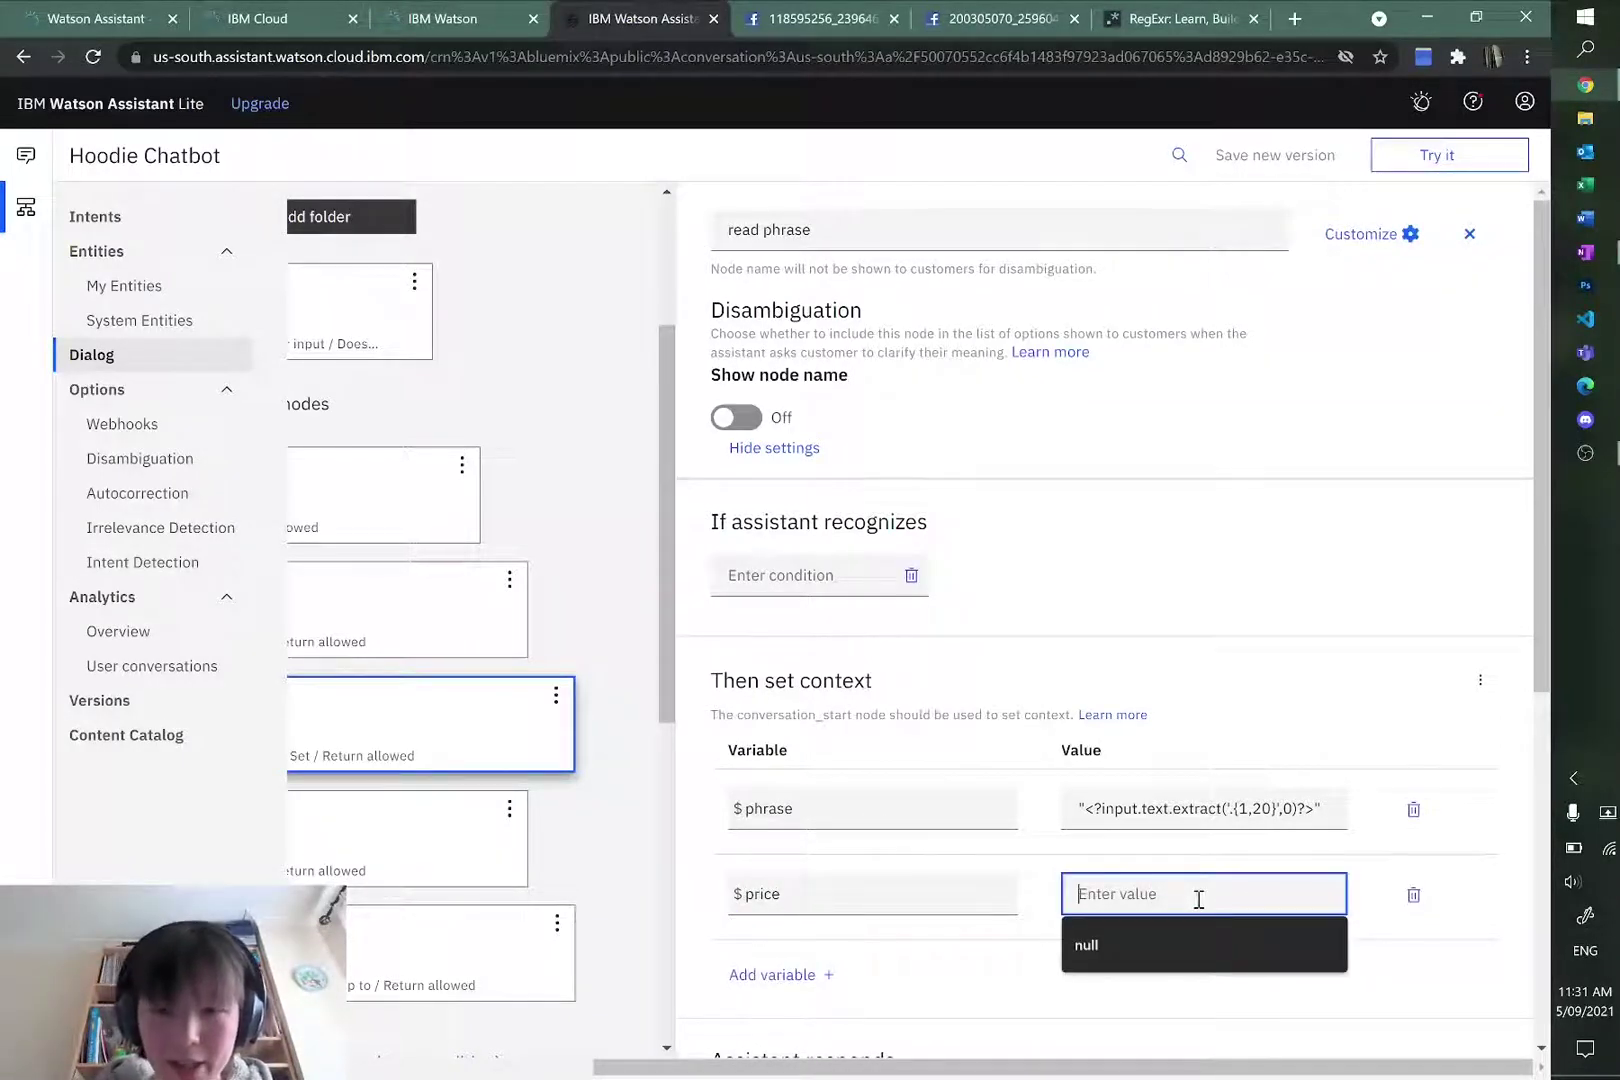
{"action": "type", "text": "\\"}
{"action": "key", "text": "BackSpace"}
{"action": "type", "text": "\\$"}
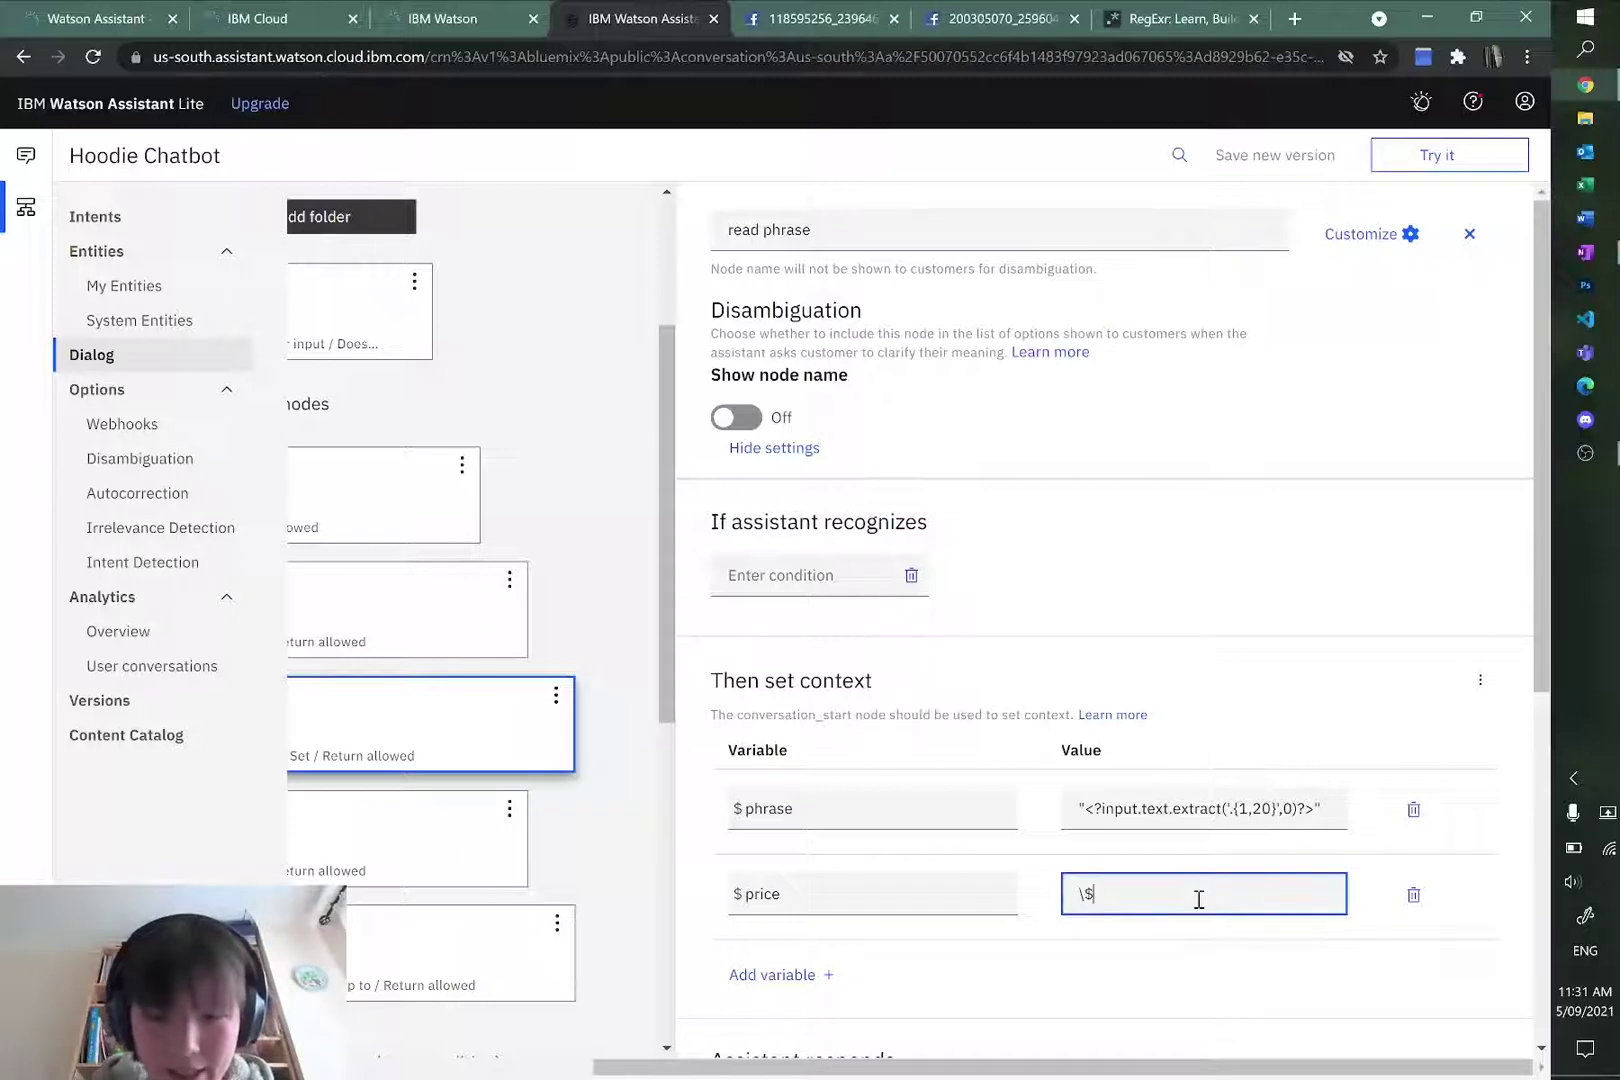
{"action": "type", "text": "40"}
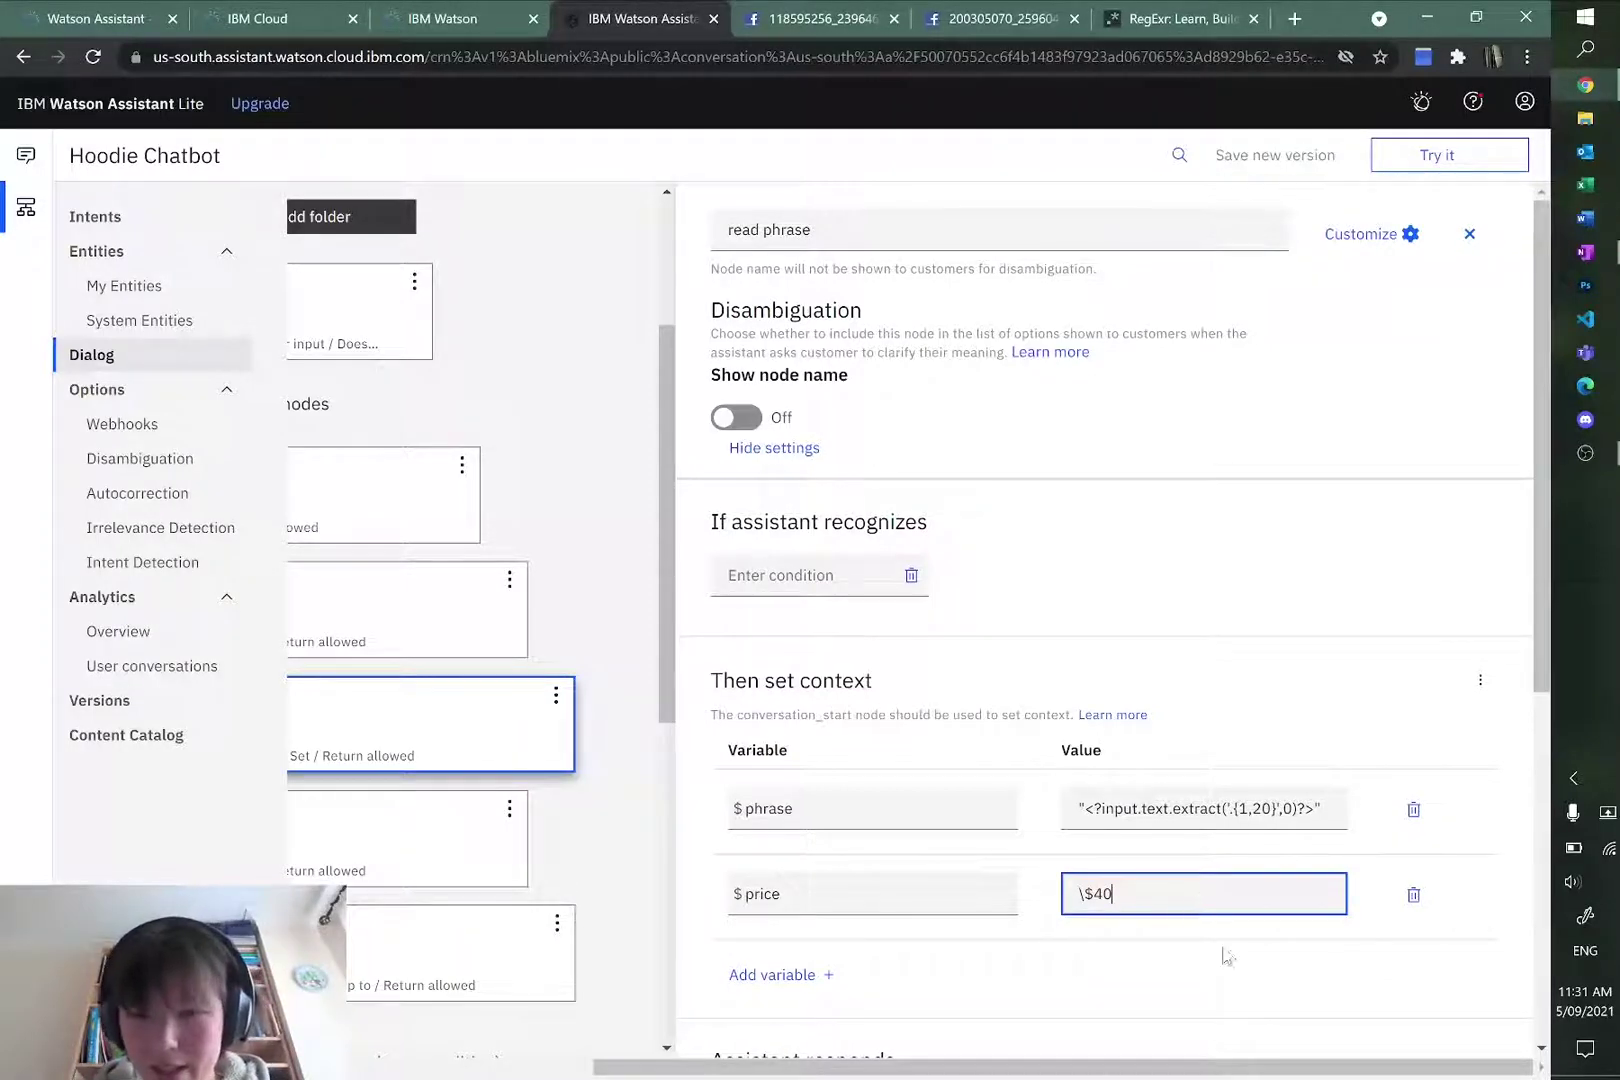
{"action": "left_click", "coordinate": [1228, 958]}
Step: Finalize the $price value as \$45 and bring the dialog tree back into view
{"action": "scroll", "coordinate": [1185, 820], "scroll_direction": "down", "scroll_amount": 2}
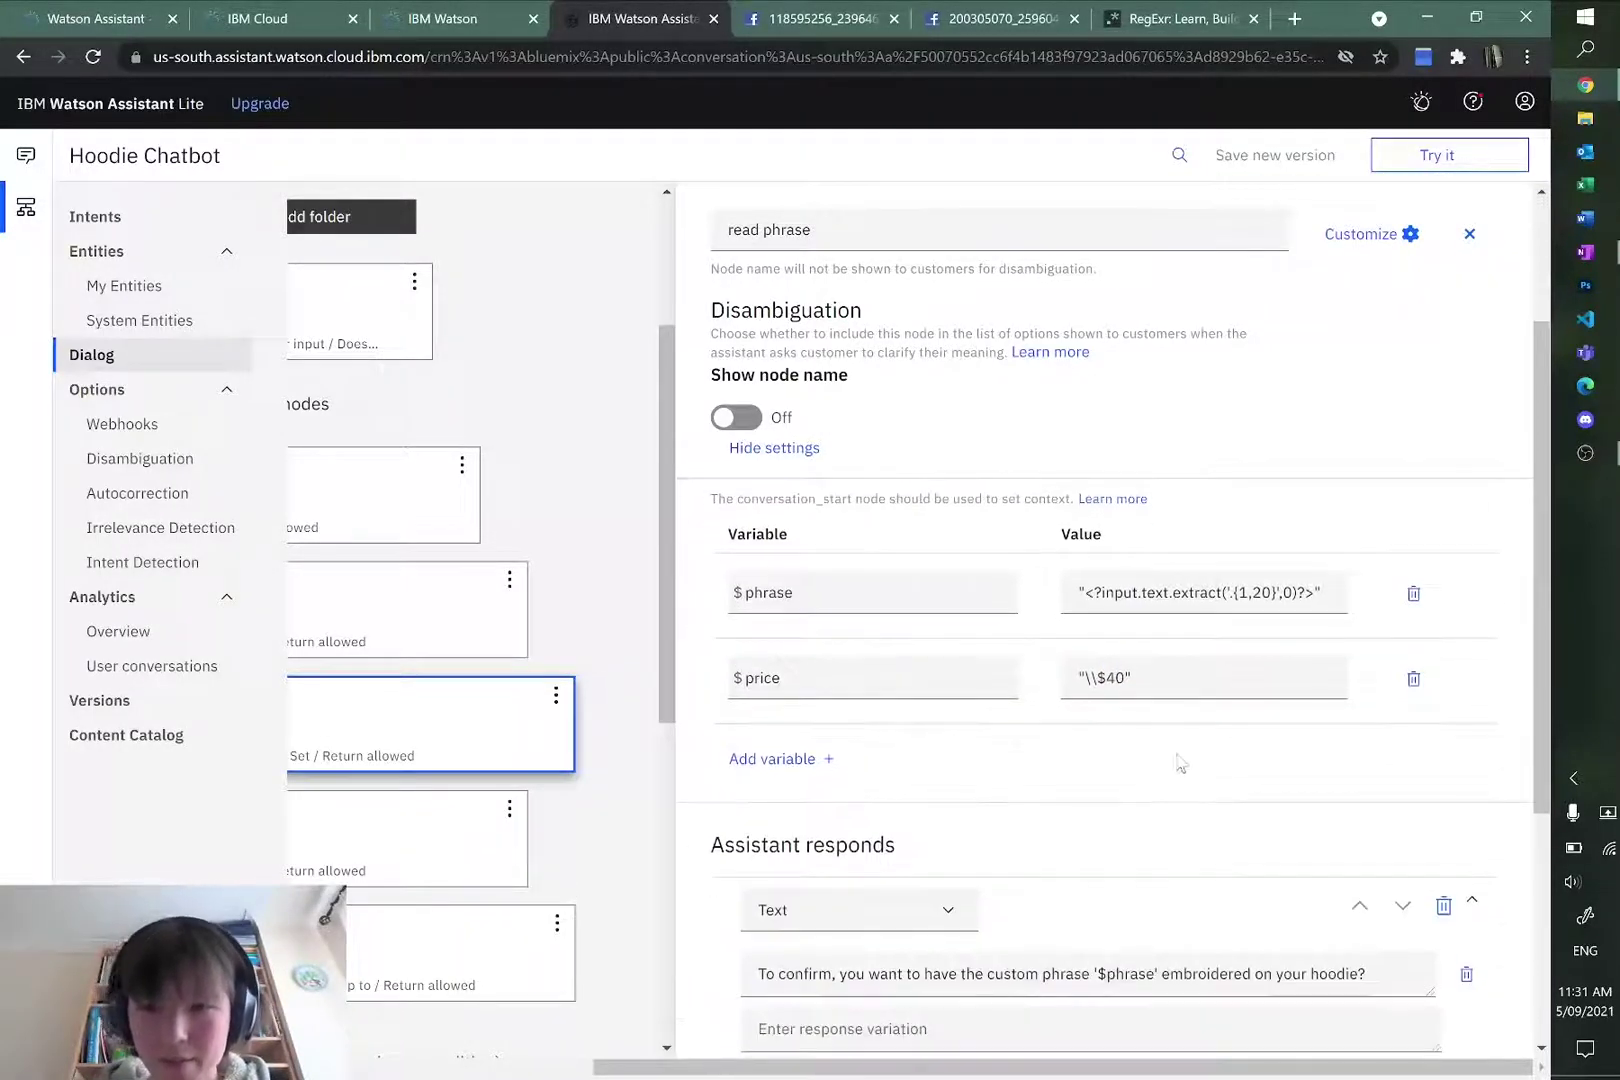
{"action": "left_click", "coordinate": [1126, 675]}
{"action": "left_click", "coordinate": [1253, 718]}
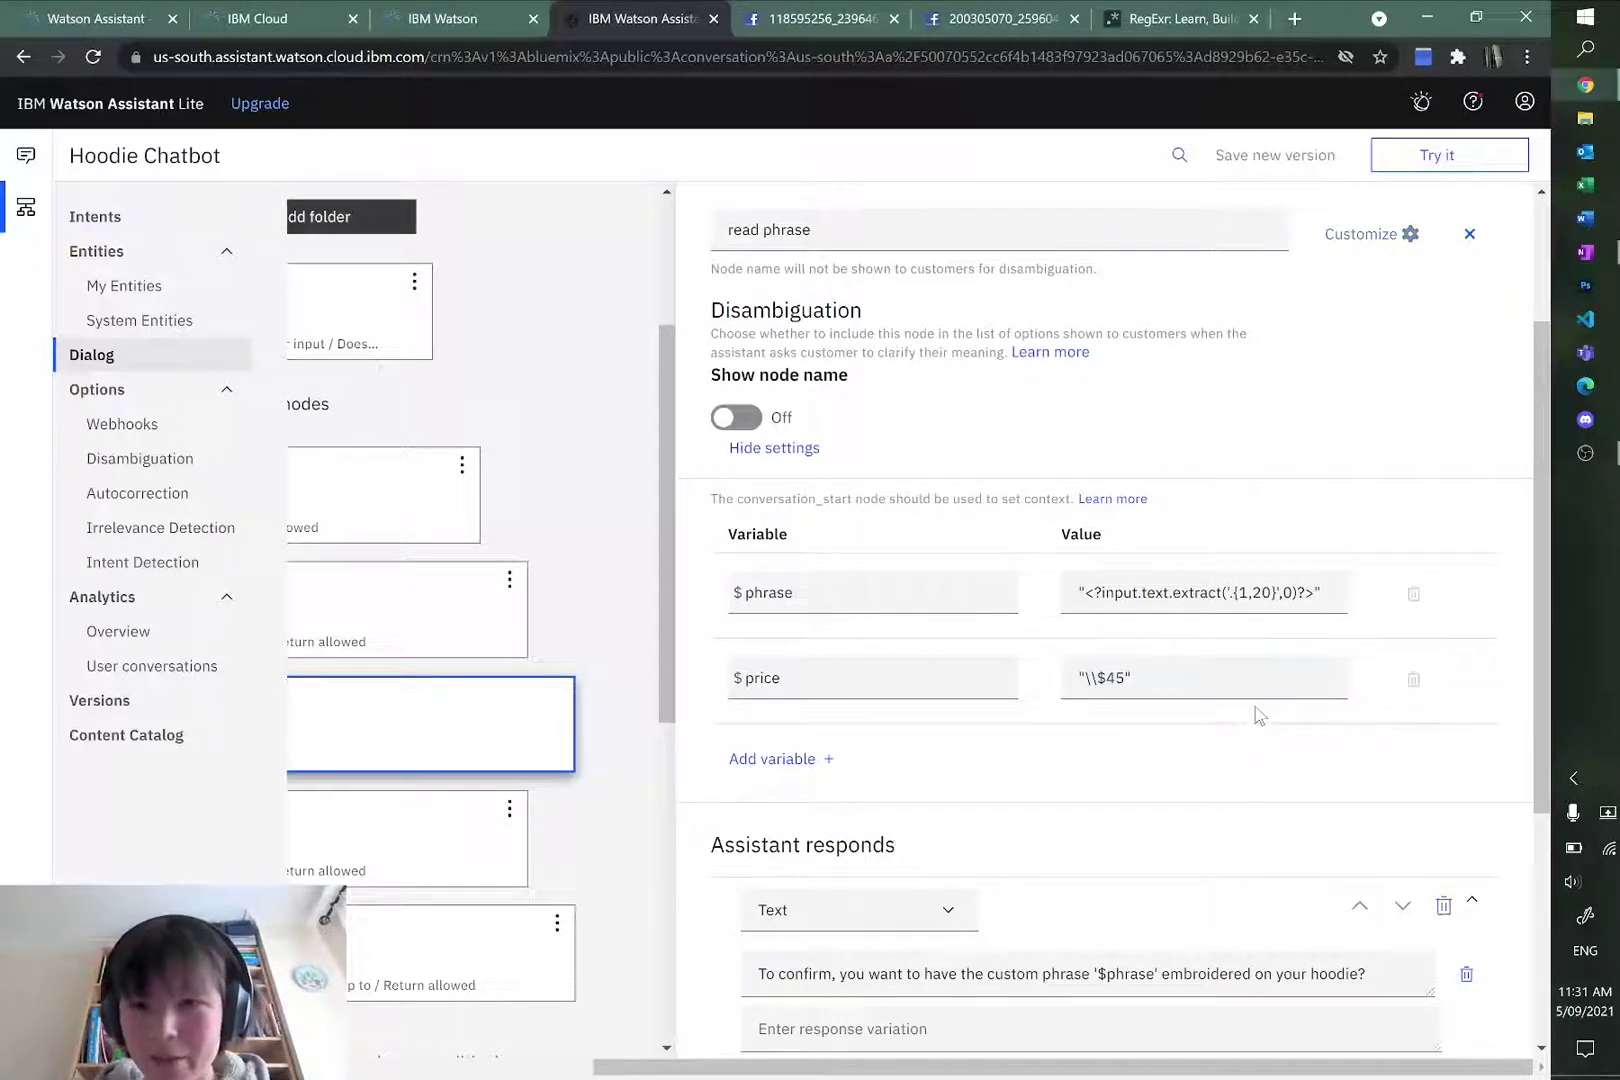
{"action": "scroll", "coordinate": [1210, 770], "scroll_direction": "up", "scroll_amount": 2}
{"action": "scroll", "coordinate": [1250, 930], "scroll_direction": "down", "scroll_amount": 5}
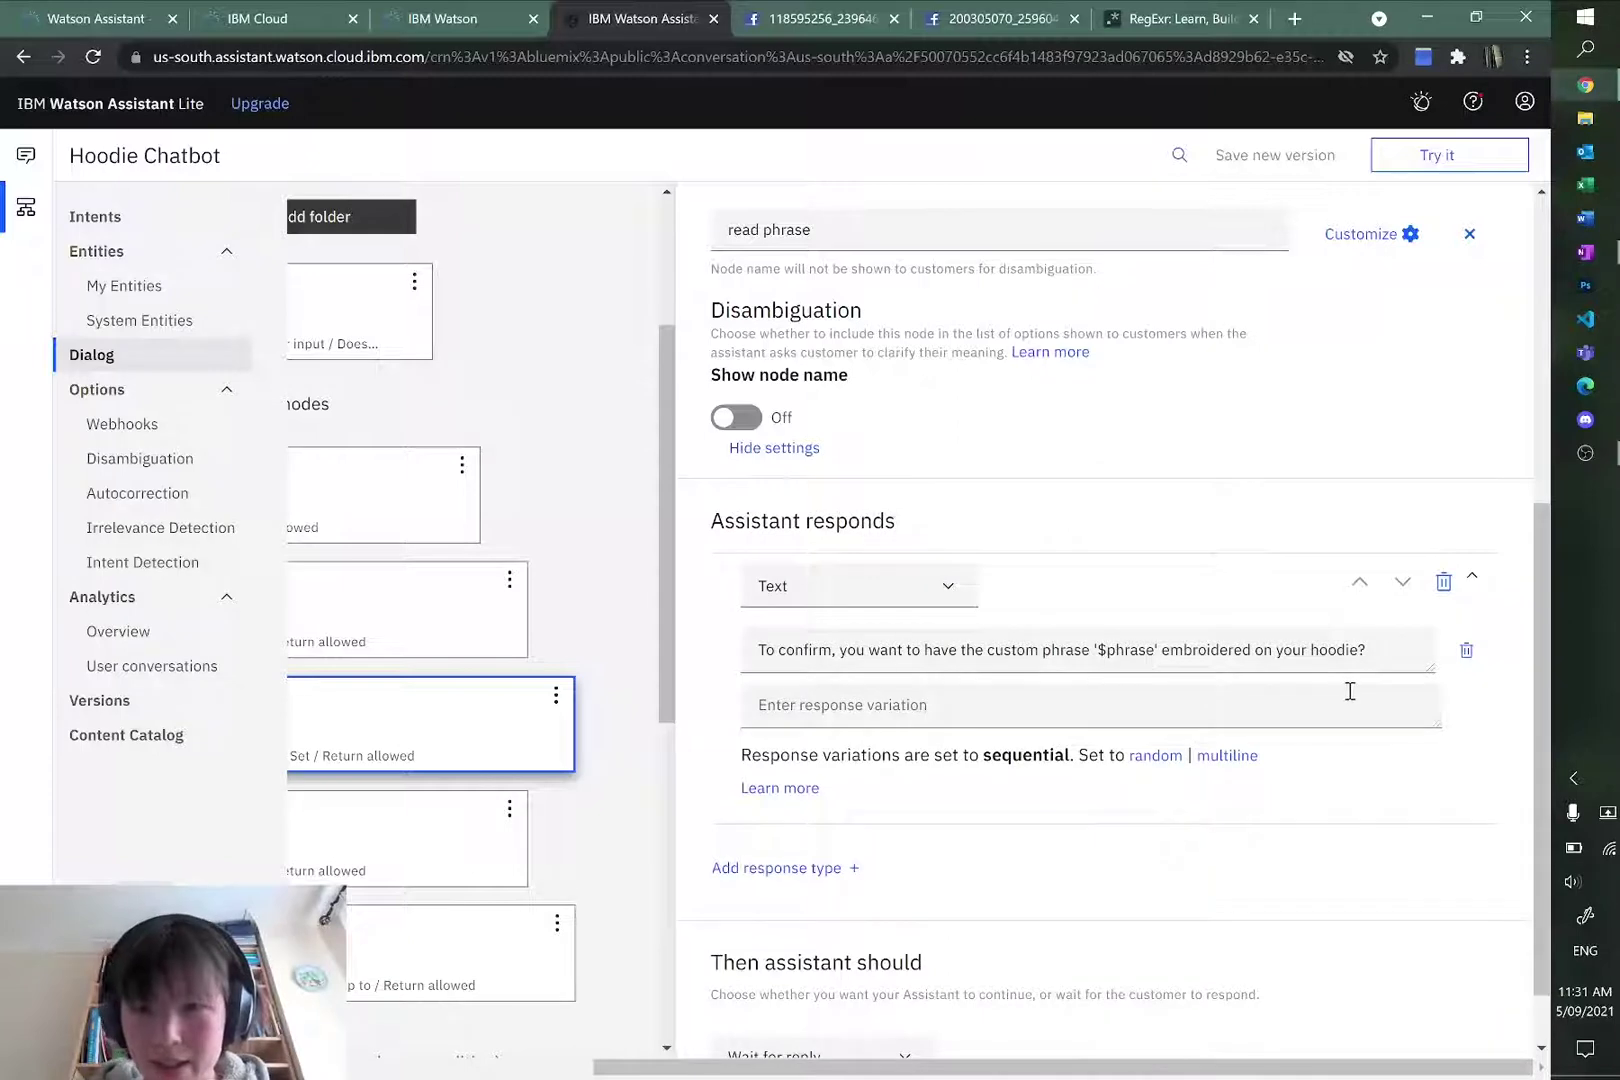
{"action": "left_click", "coordinate": [1350, 691]}
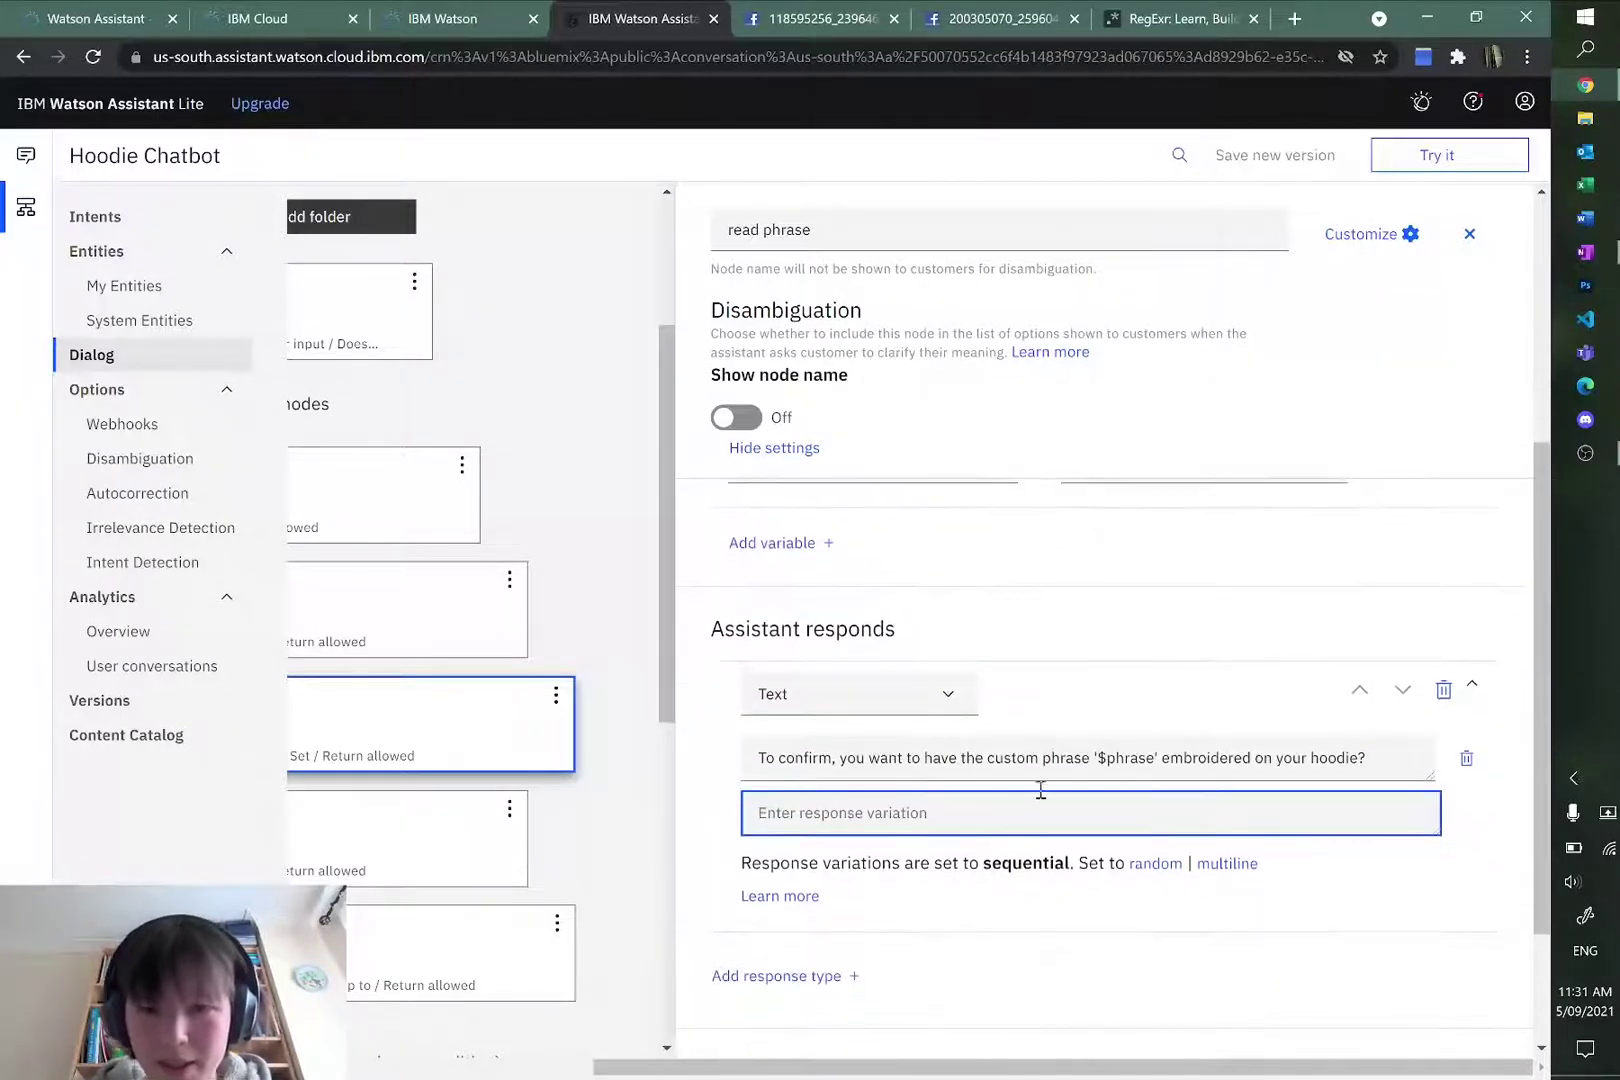
{"action": "scroll", "coordinate": [1253, 867], "scroll_direction": "down", "scroll_amount": 2}
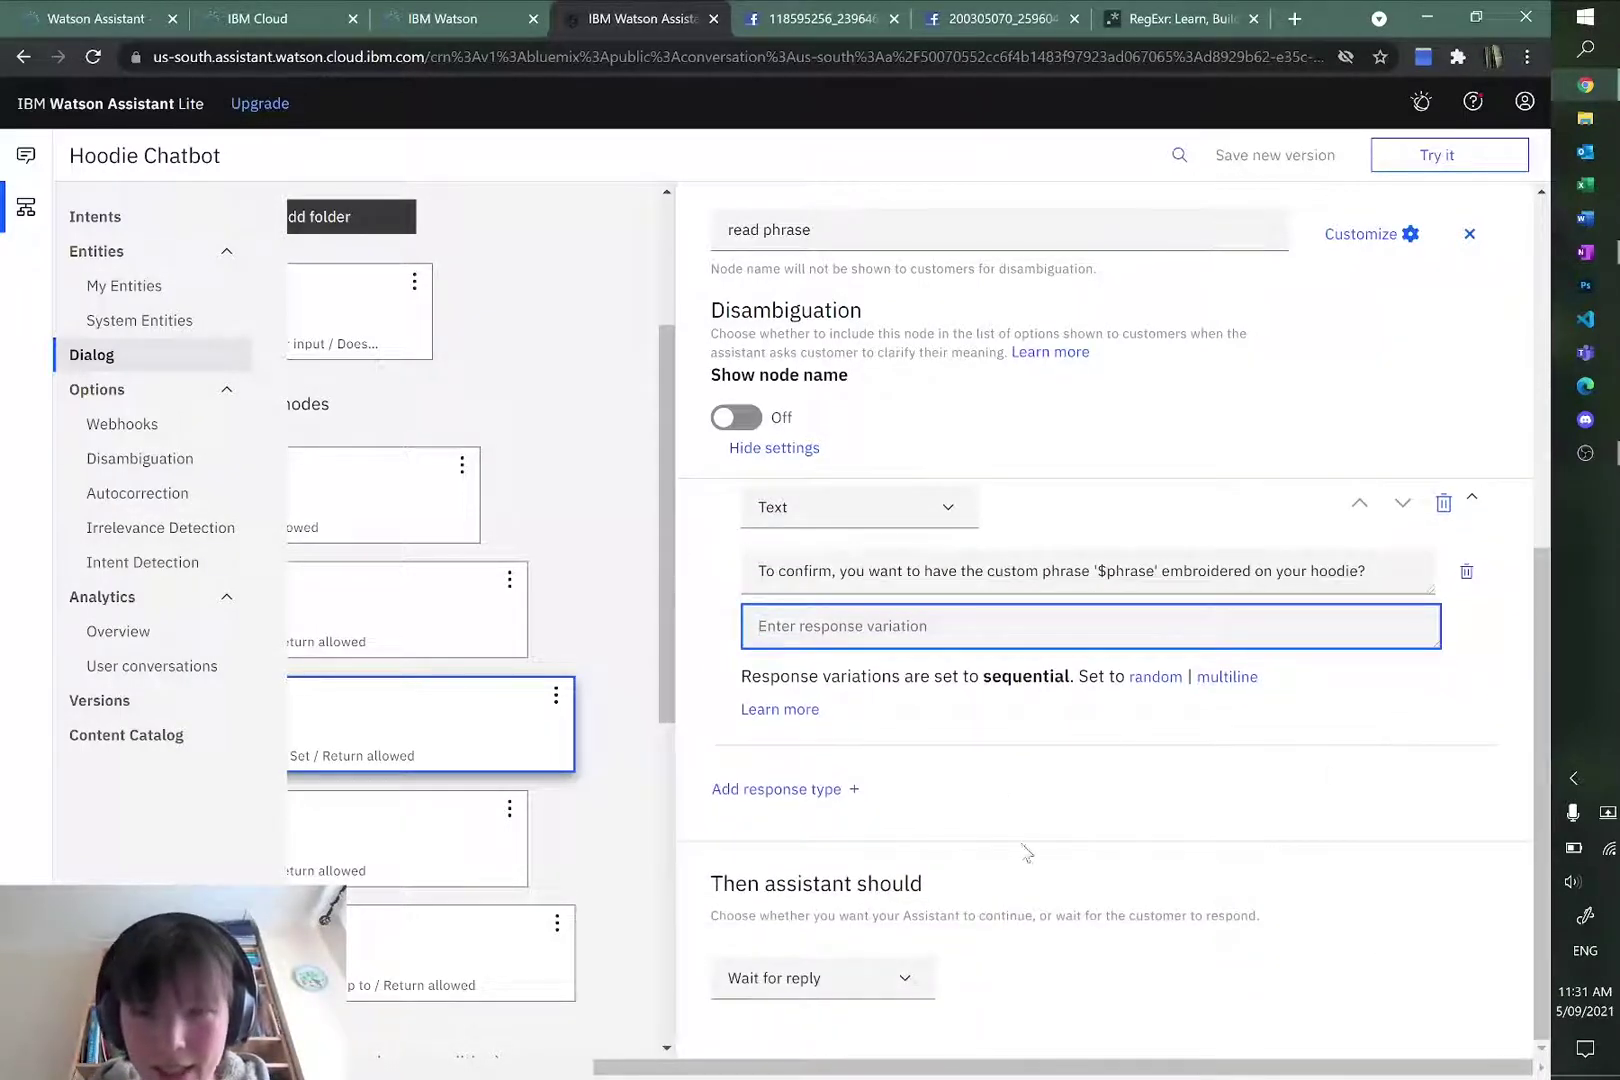
{"action": "left_click_drag", "start_coordinate": [962, 1067], "coordinate": [714, 1067]}
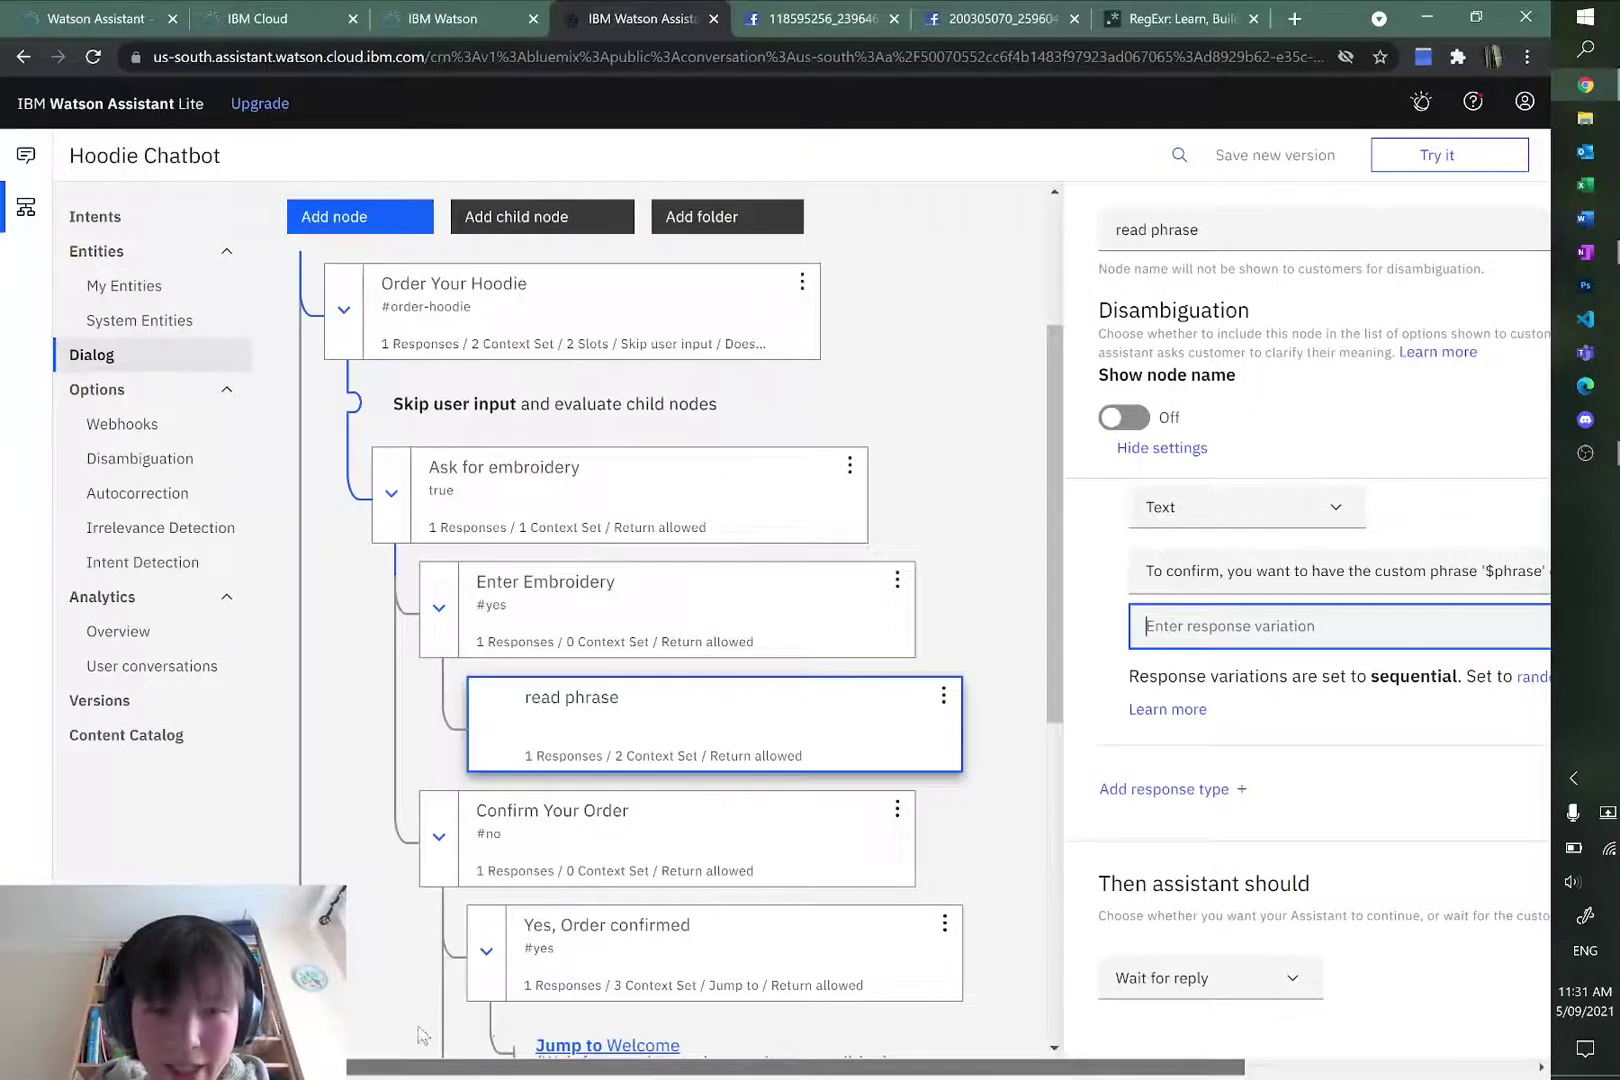
Step: Add a child node under read phrase with the condition #yes
{"action": "left_click", "coordinate": [944, 698]}
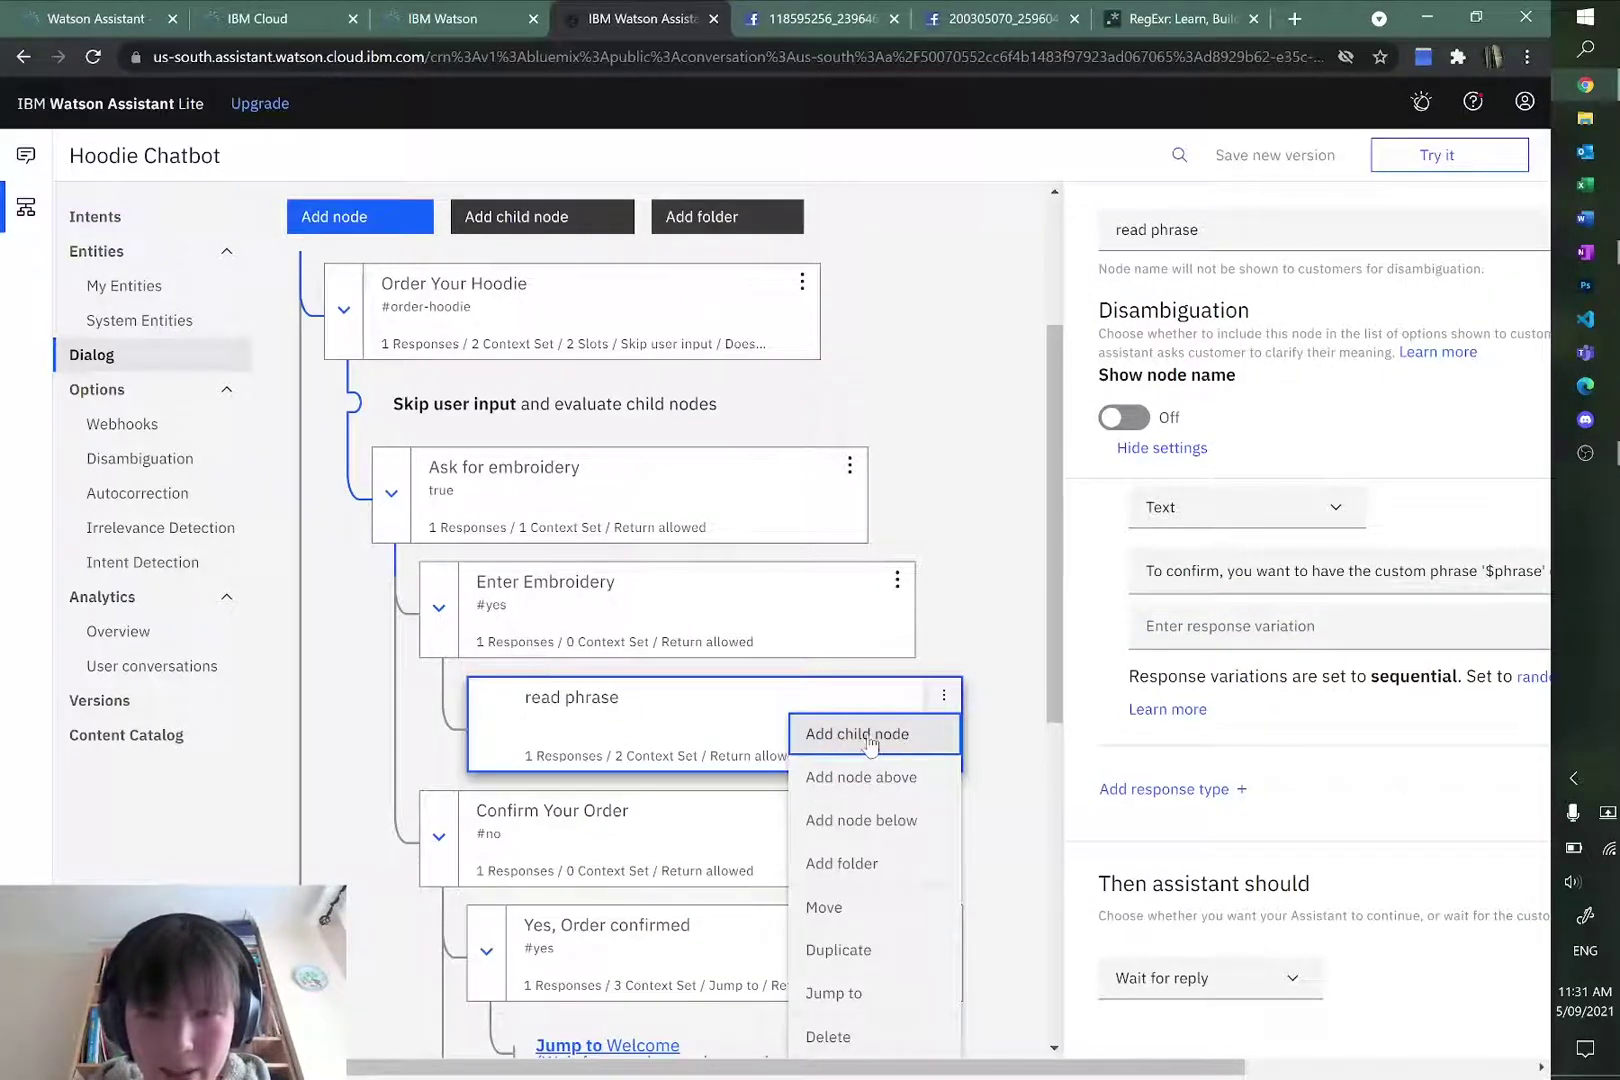
{"action": "left_click", "coordinate": [814, 740]}
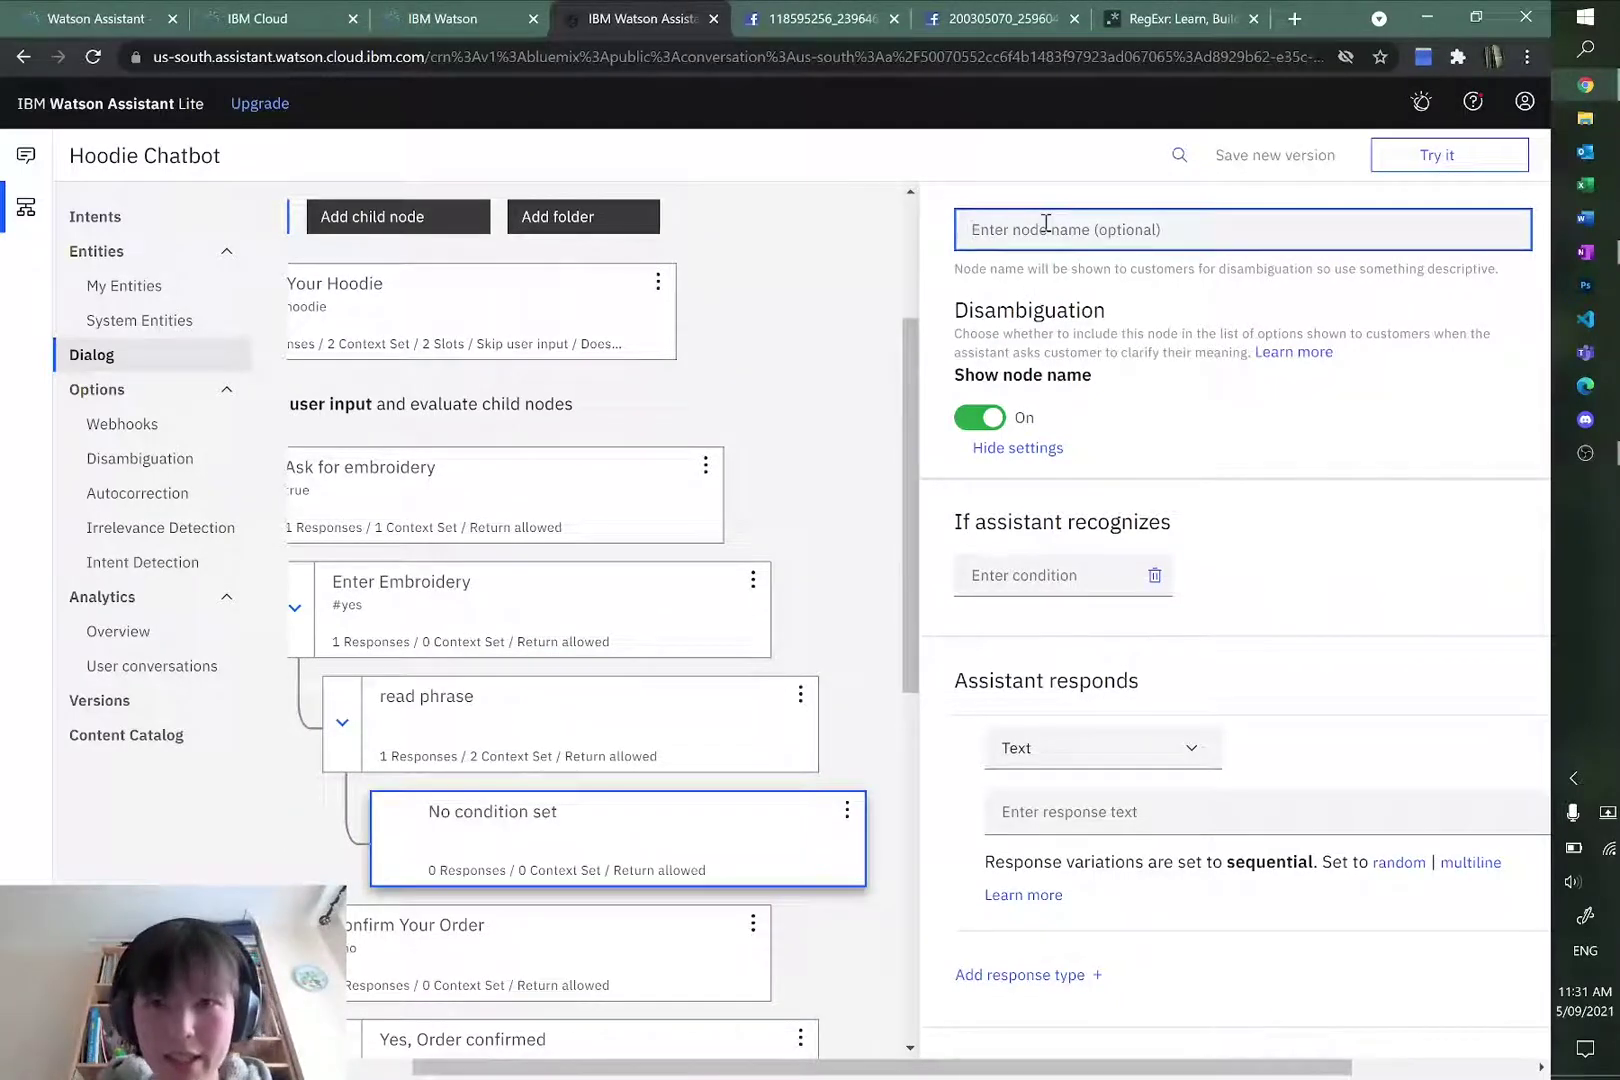
{"action": "left_click", "coordinate": [1045, 570]}
{"action": "type", "text": "#yes"}
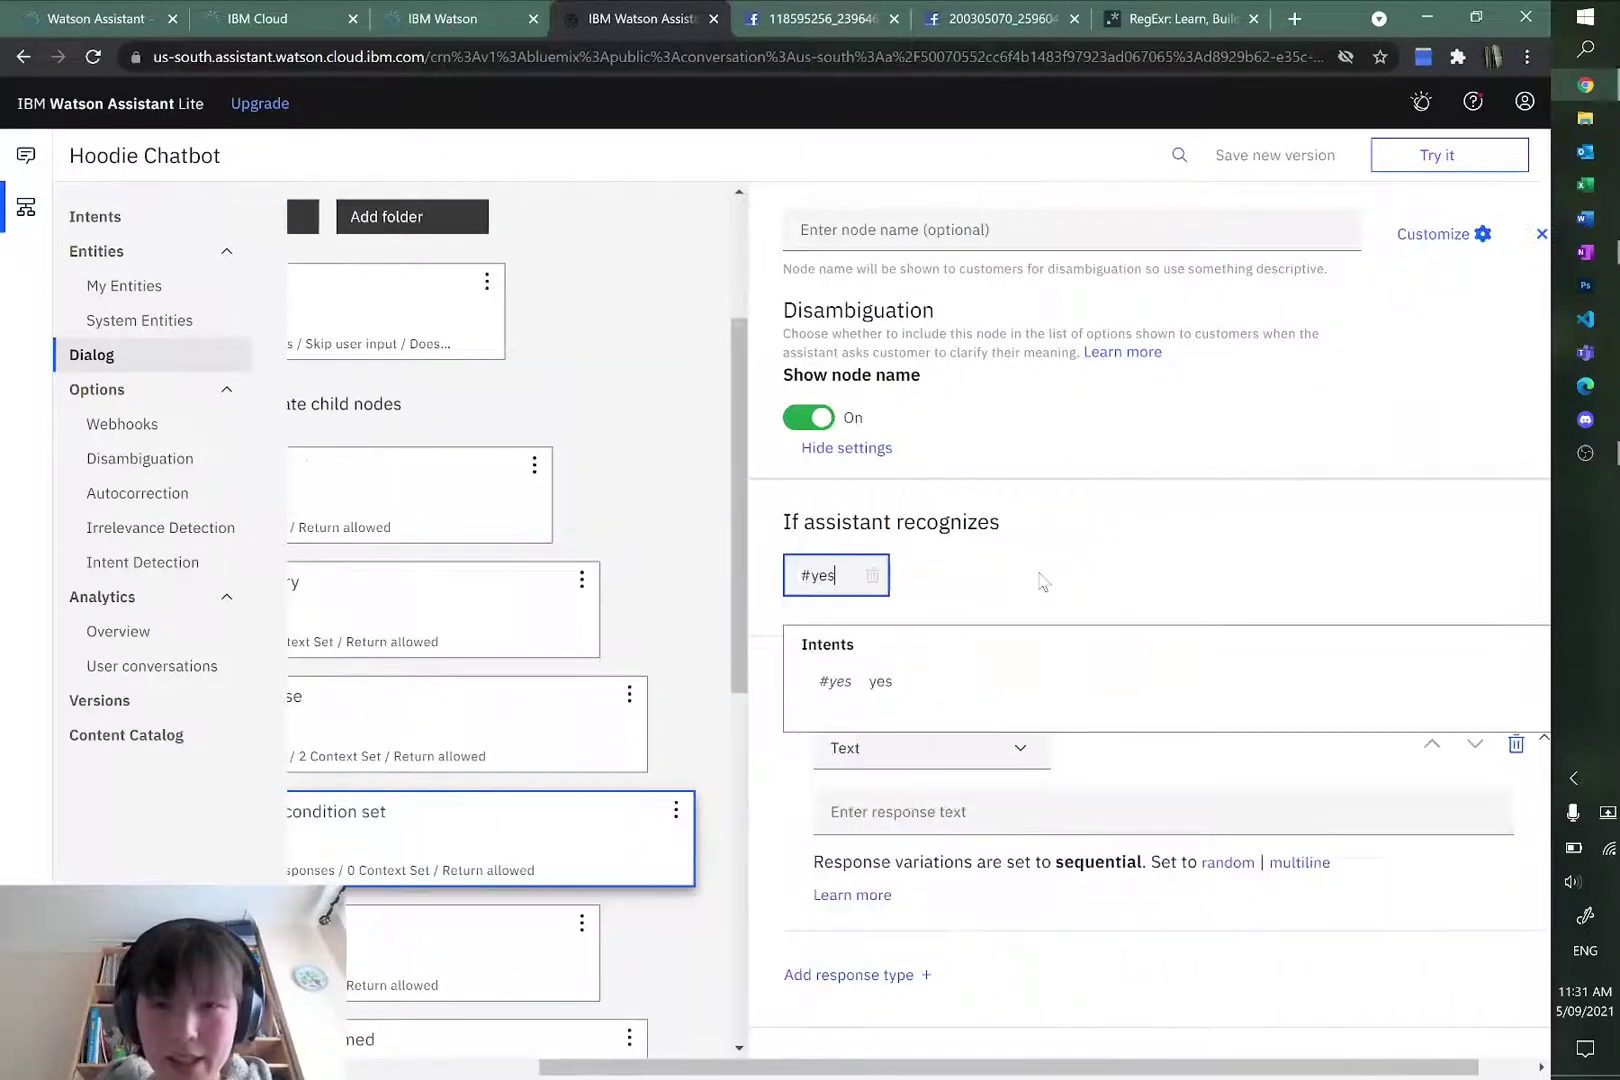
{"action": "key", "text": "Return"}
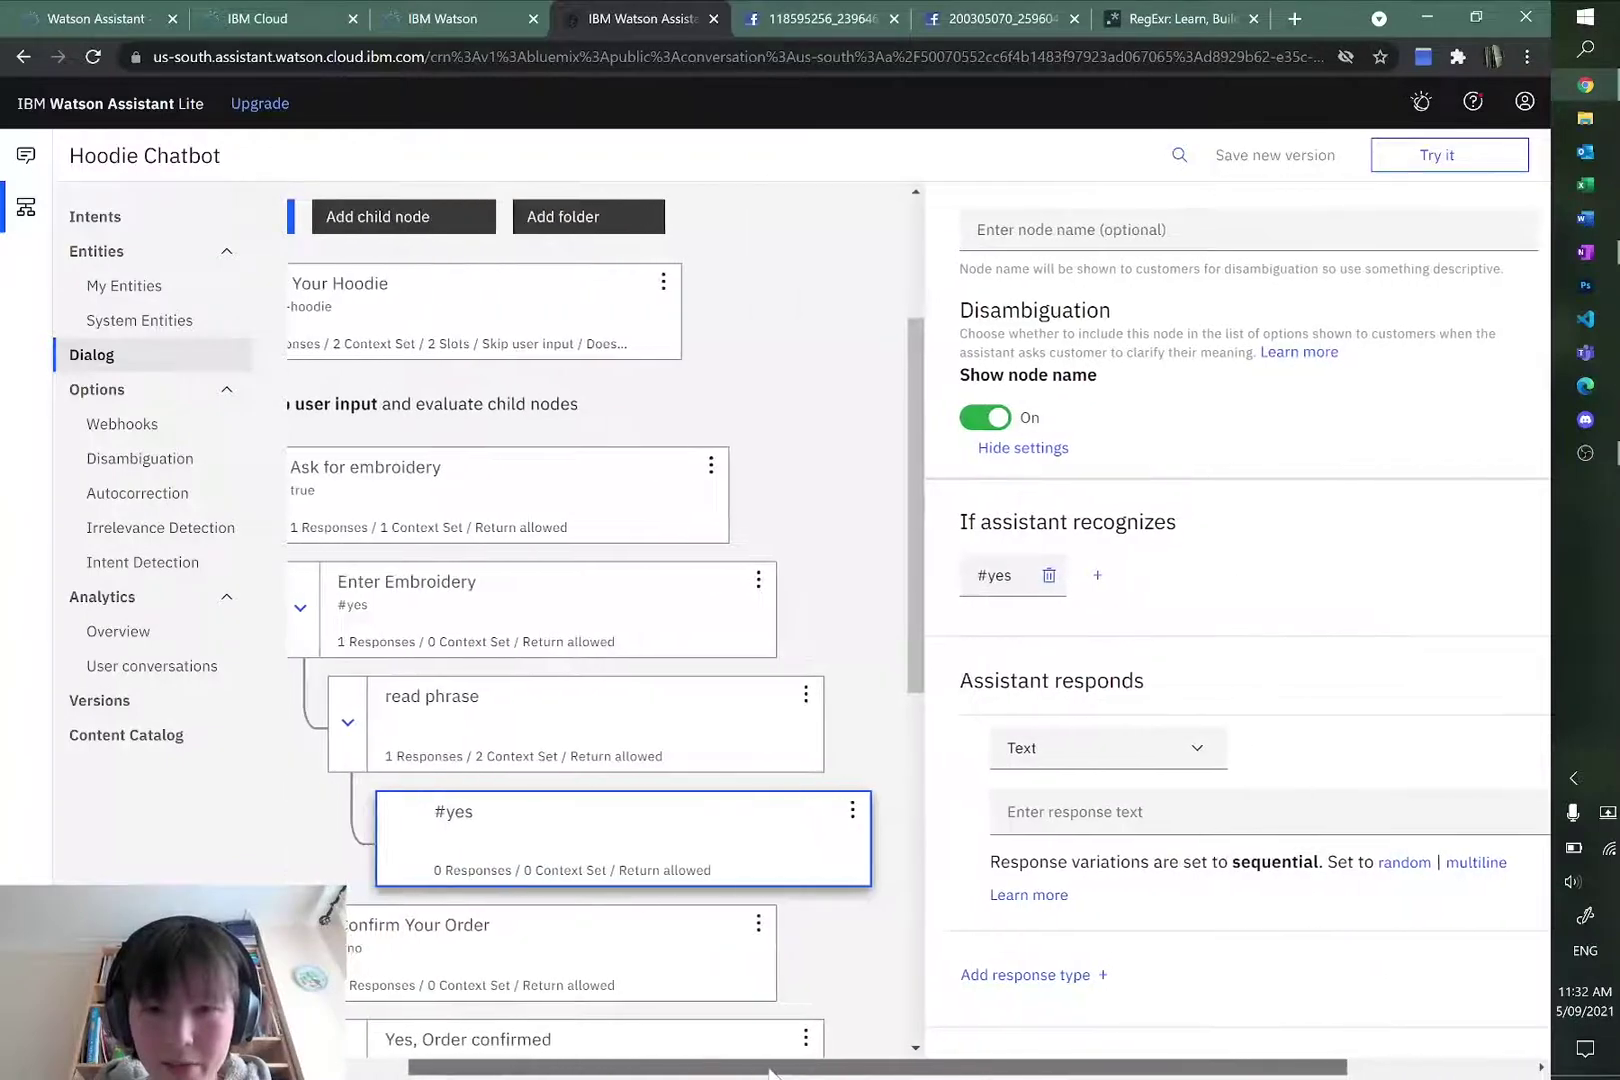
Step: Start the #yes node's reply with 'Excellent. Your hoodie'
{"action": "left_click", "coordinate": [959, 803]}
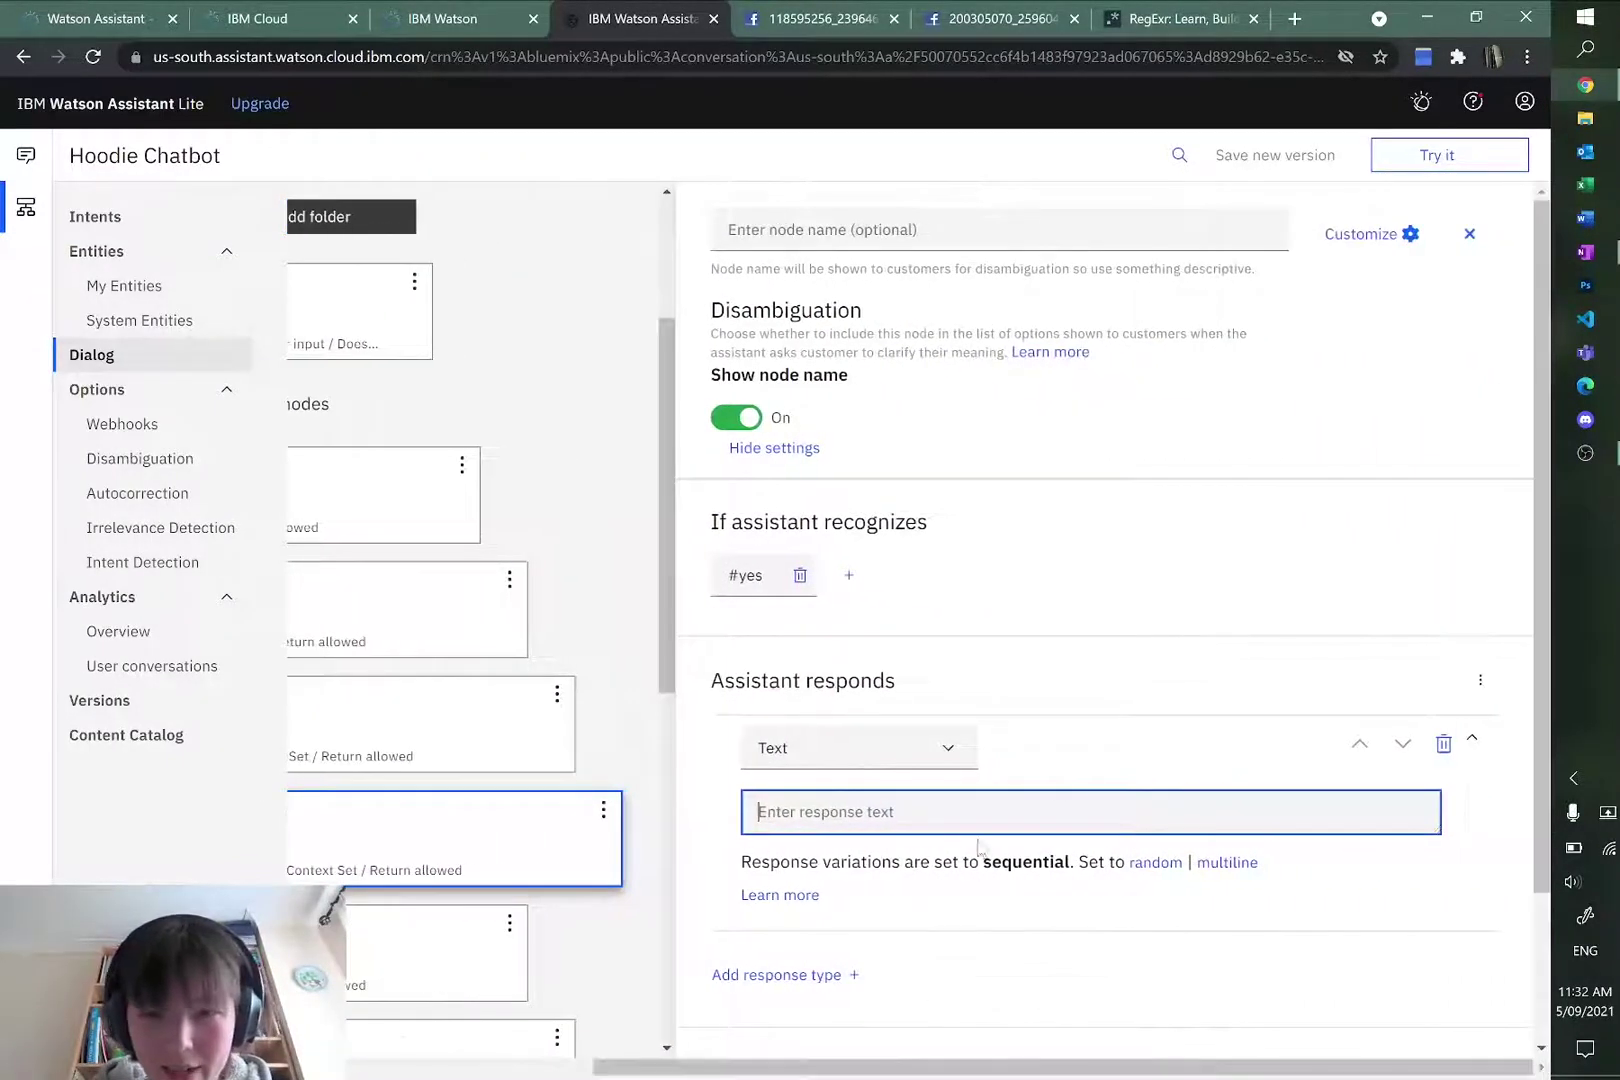
{"action": "type", "text": "Excellen"}
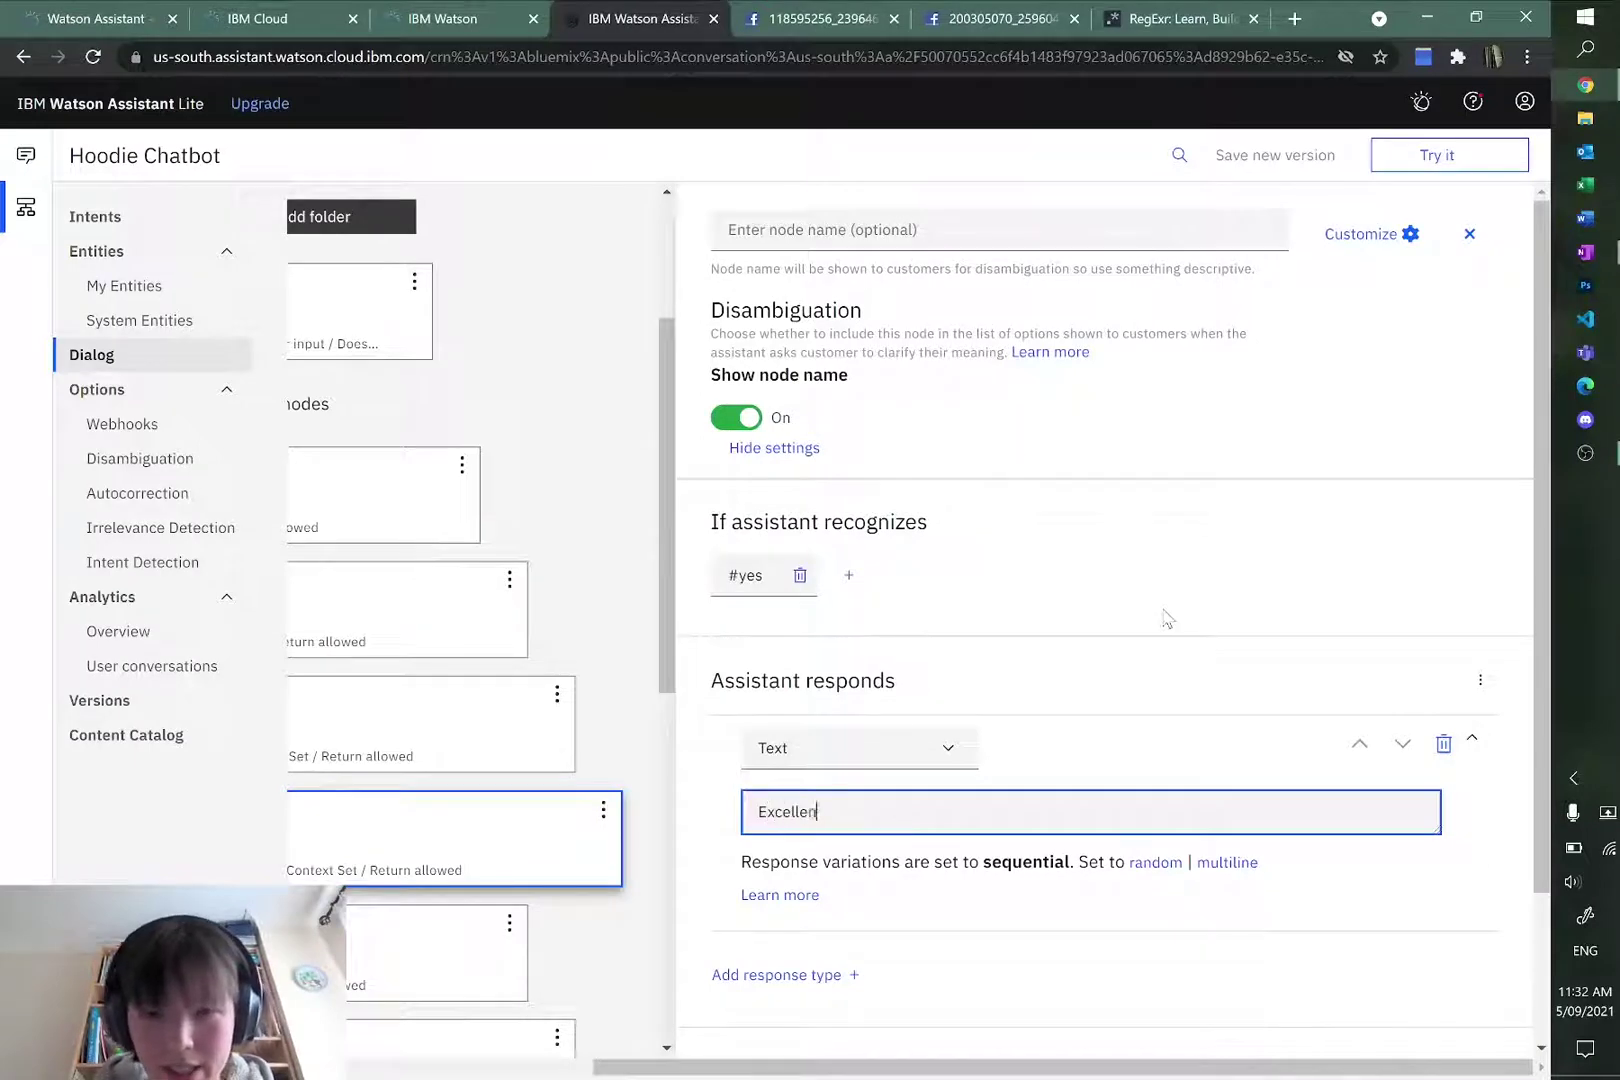
{"action": "type", "text": "t "}
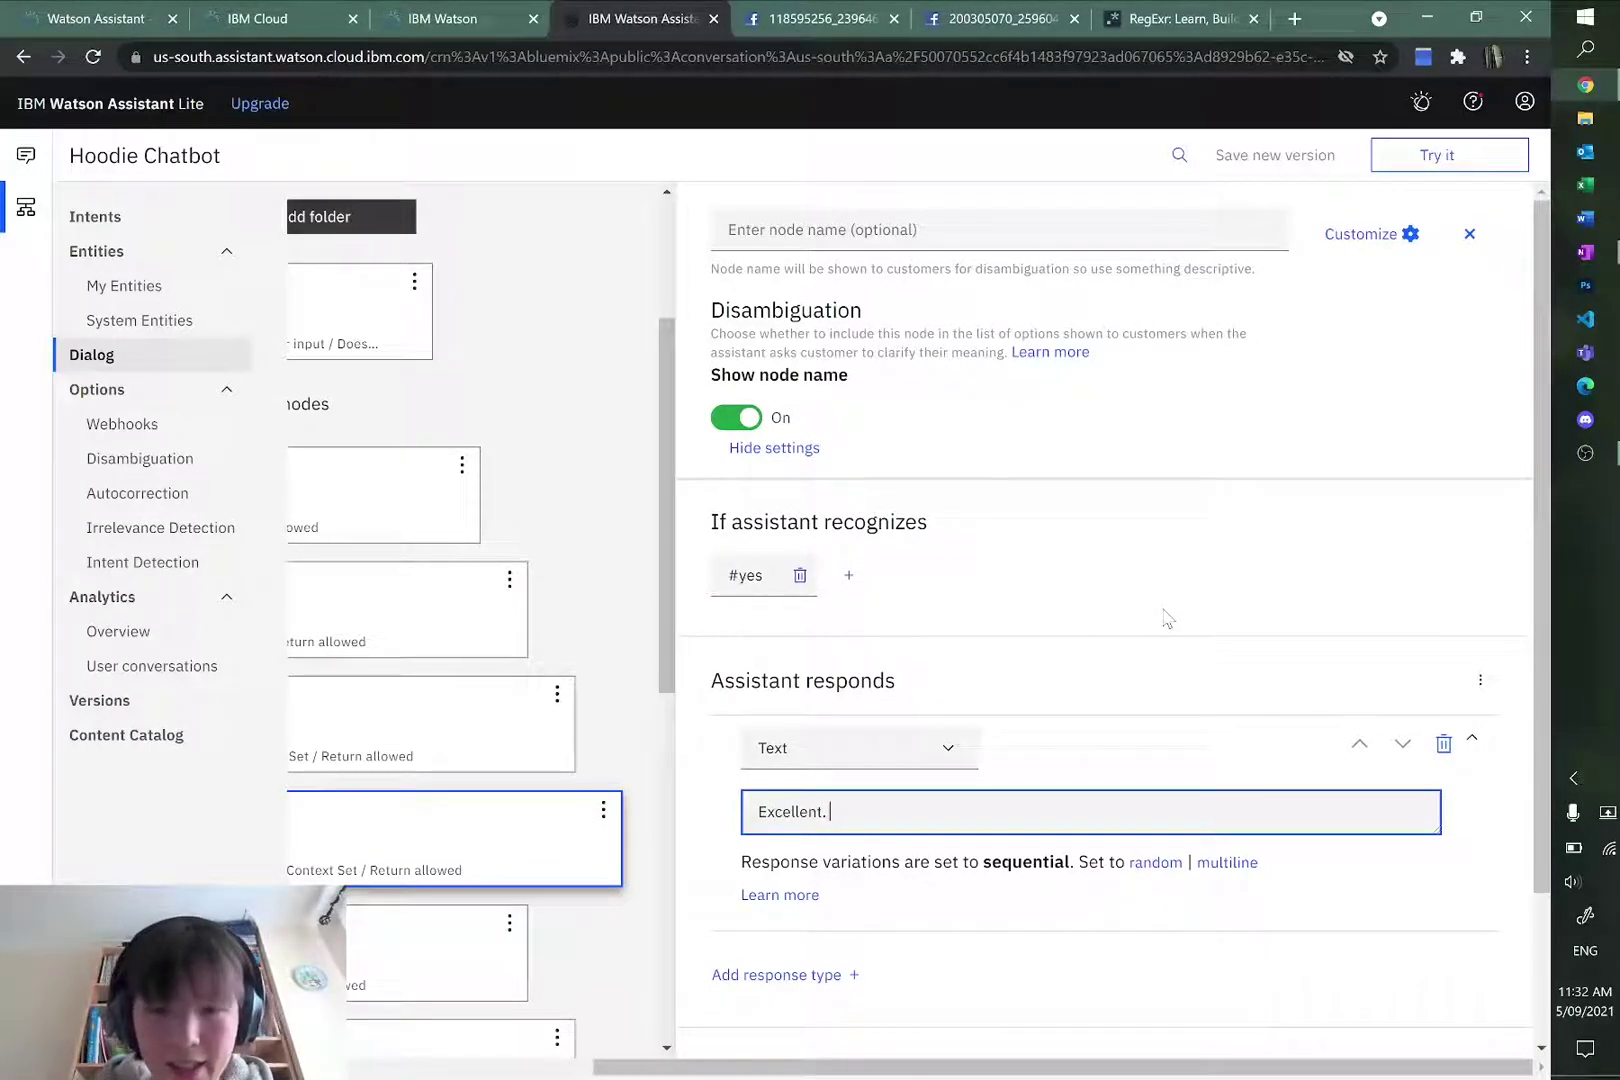
{"action": "type", "text": " This"}
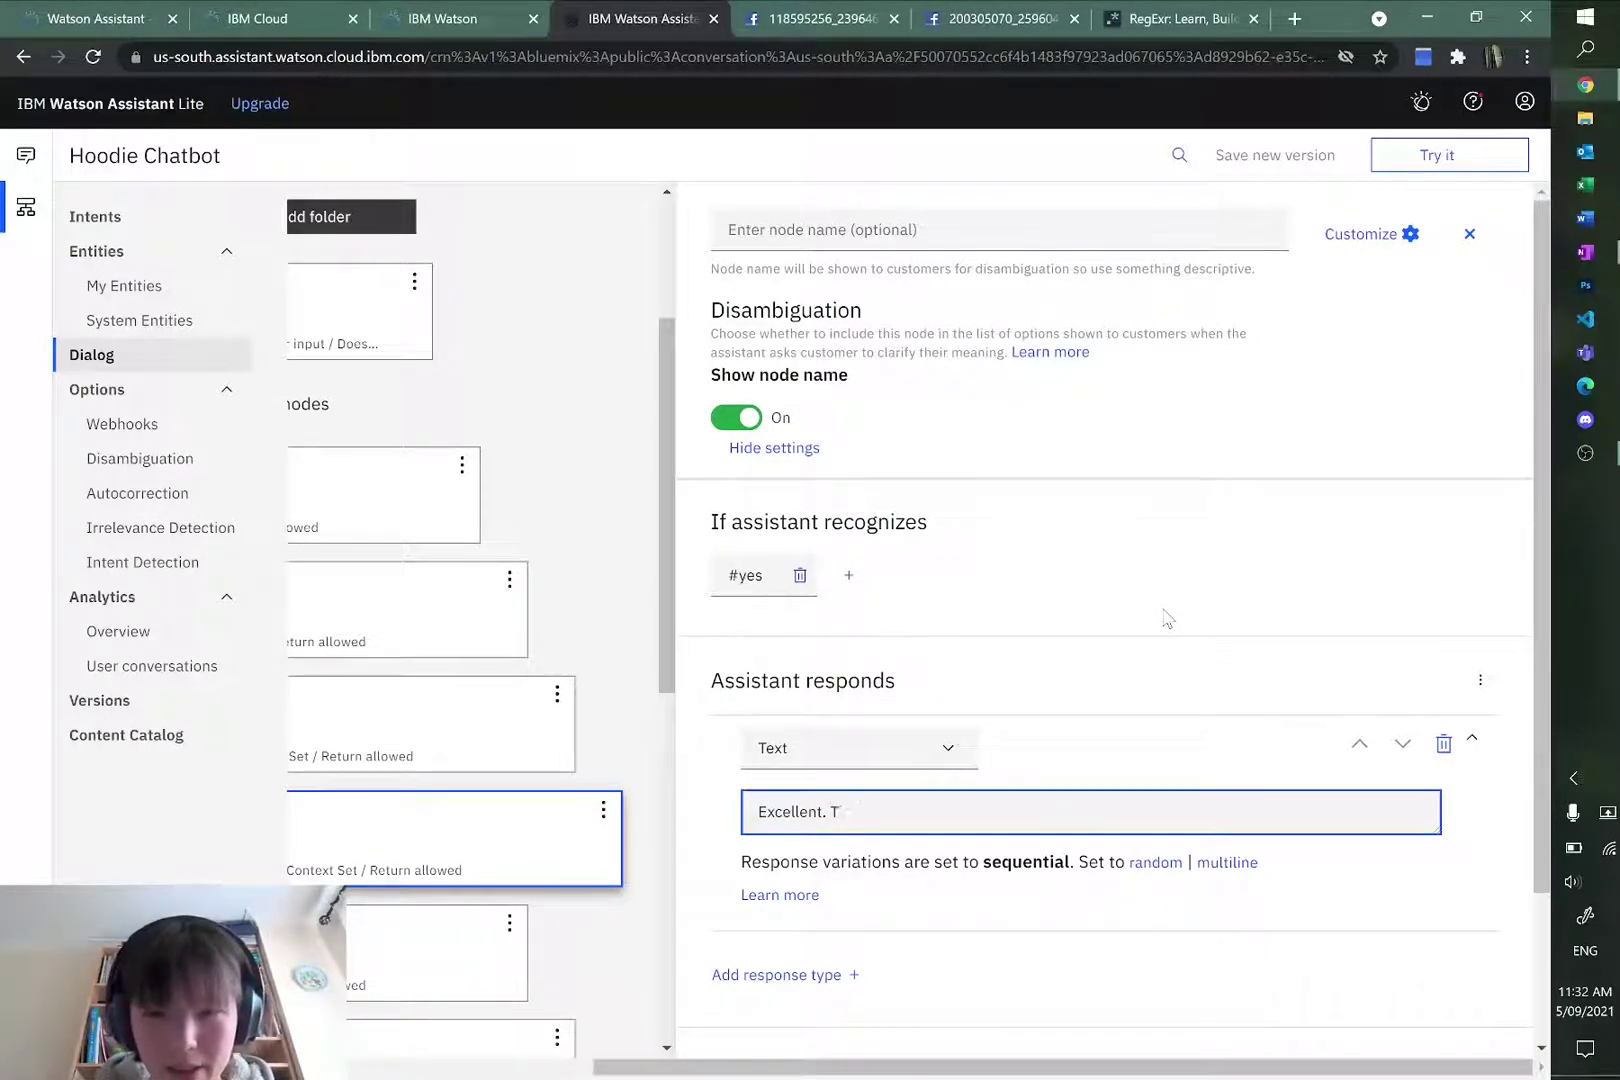
{"action": "key", "text": "BackSpace"}
{"action": "type", "text": "die will now cost \\$45."}
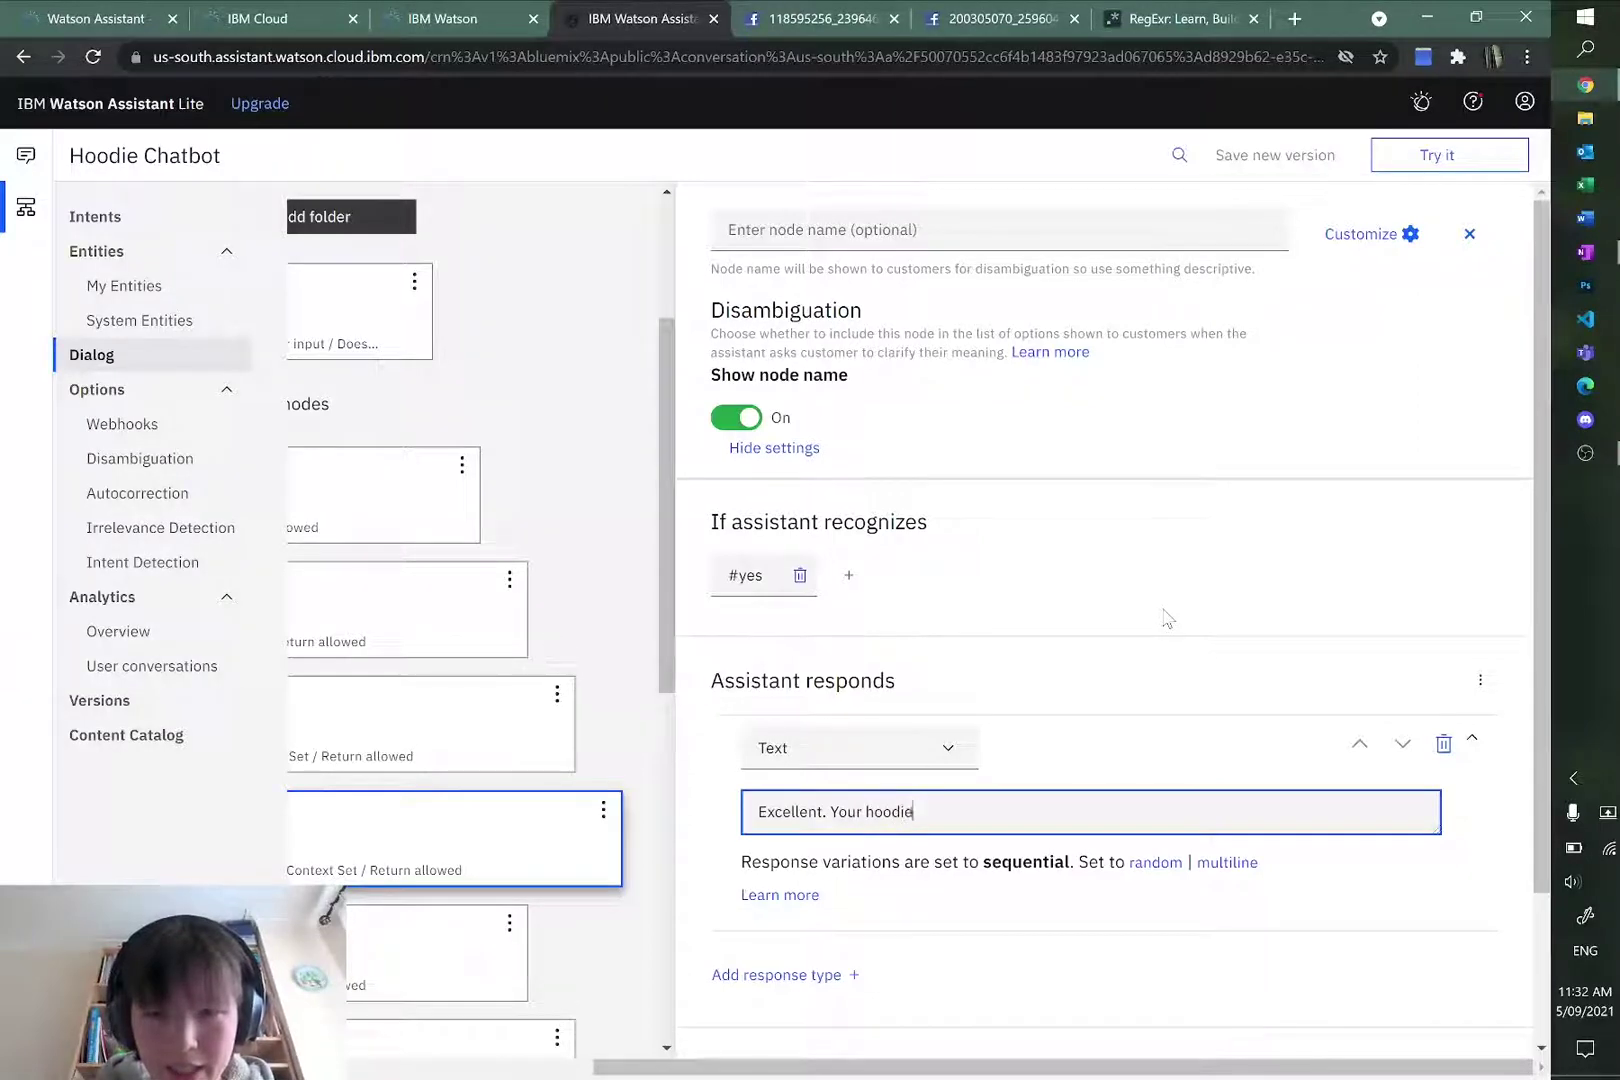
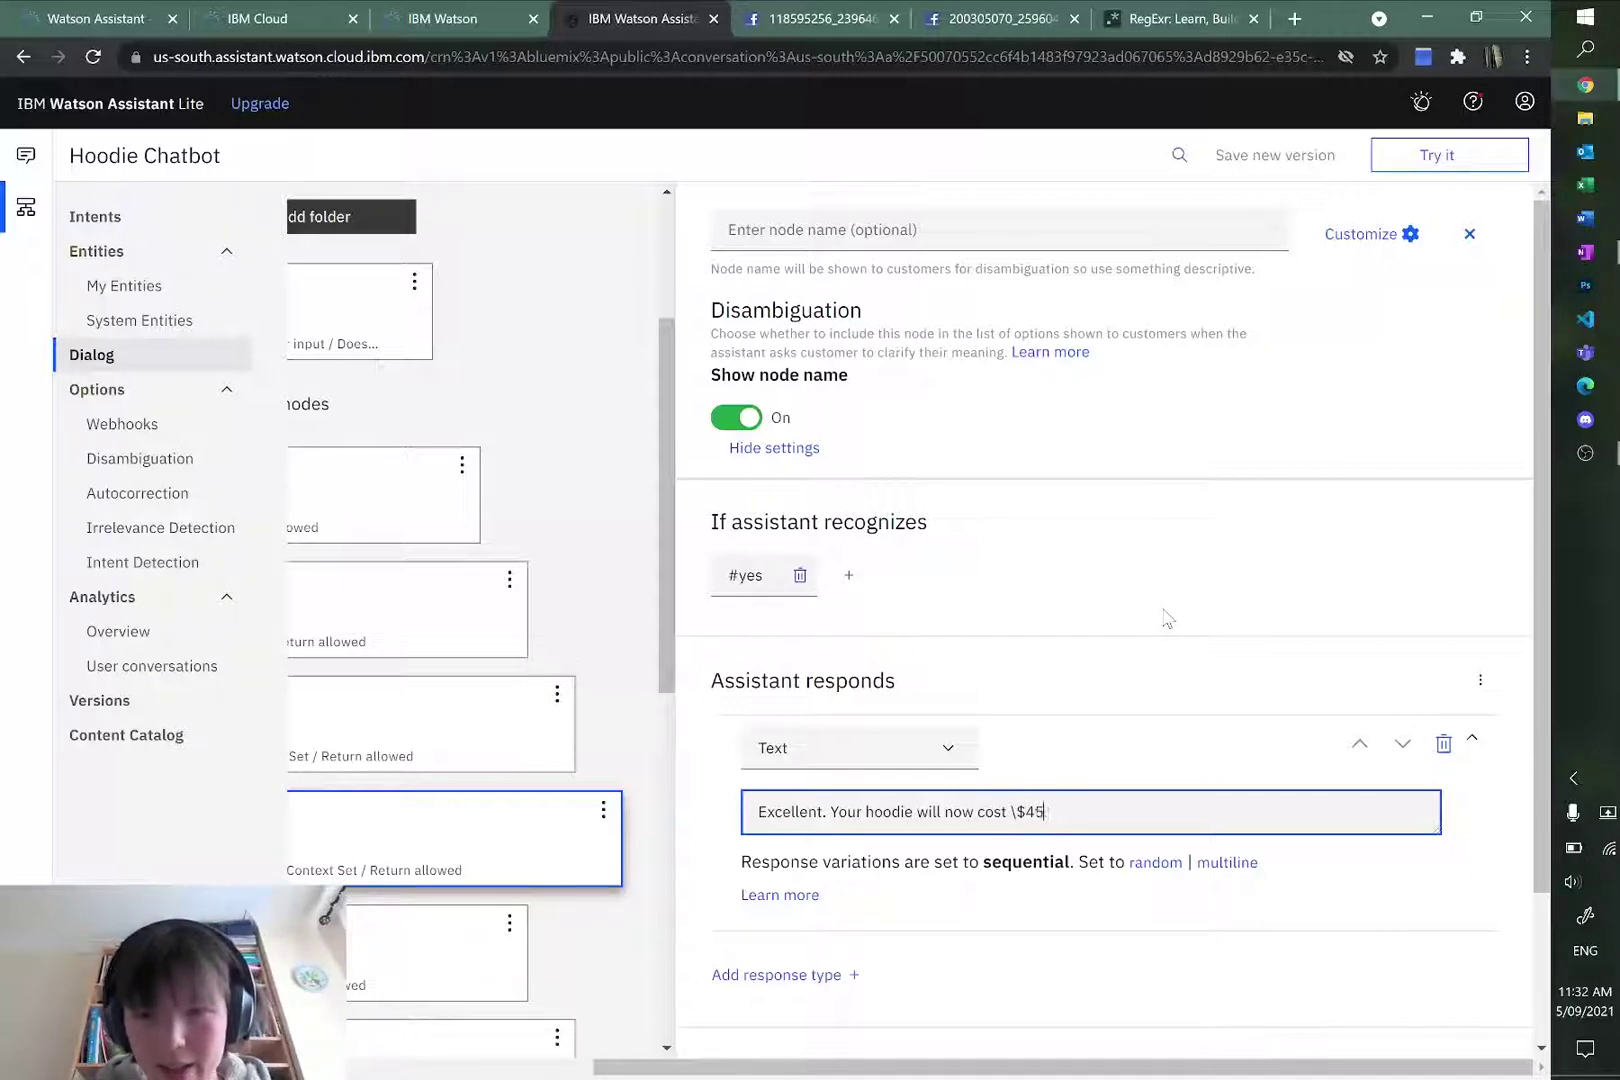
Step: Complete the #yes reply as 'Excellent. Your hoodie will now cost \$45.' and commit it
{"action": "type", "text": "."}
{"action": "left_click", "coordinate": [1170, 620]}
{"action": "scroll", "coordinate": [1190, 629], "scroll_direction": "down", "scroll_amount": 2}
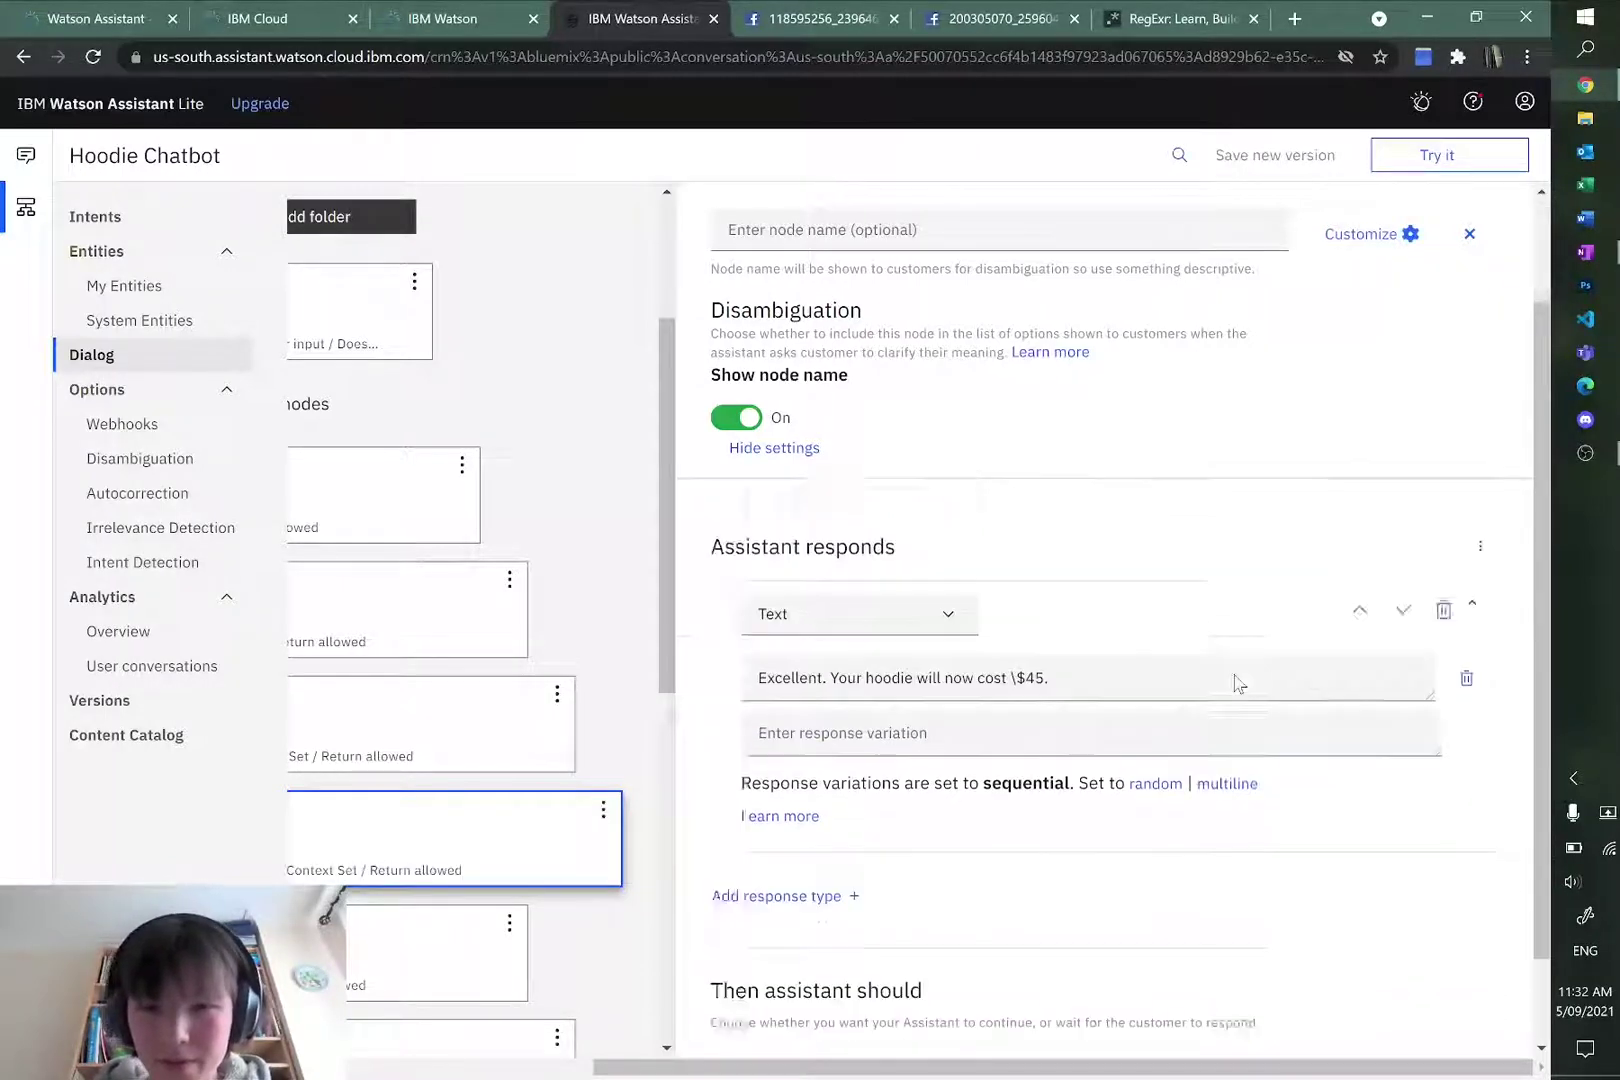
Step: Highlight the existing \$45 response, then place the cursor in the empty response variation field
{"action": "left_click", "coordinate": [866, 729]}
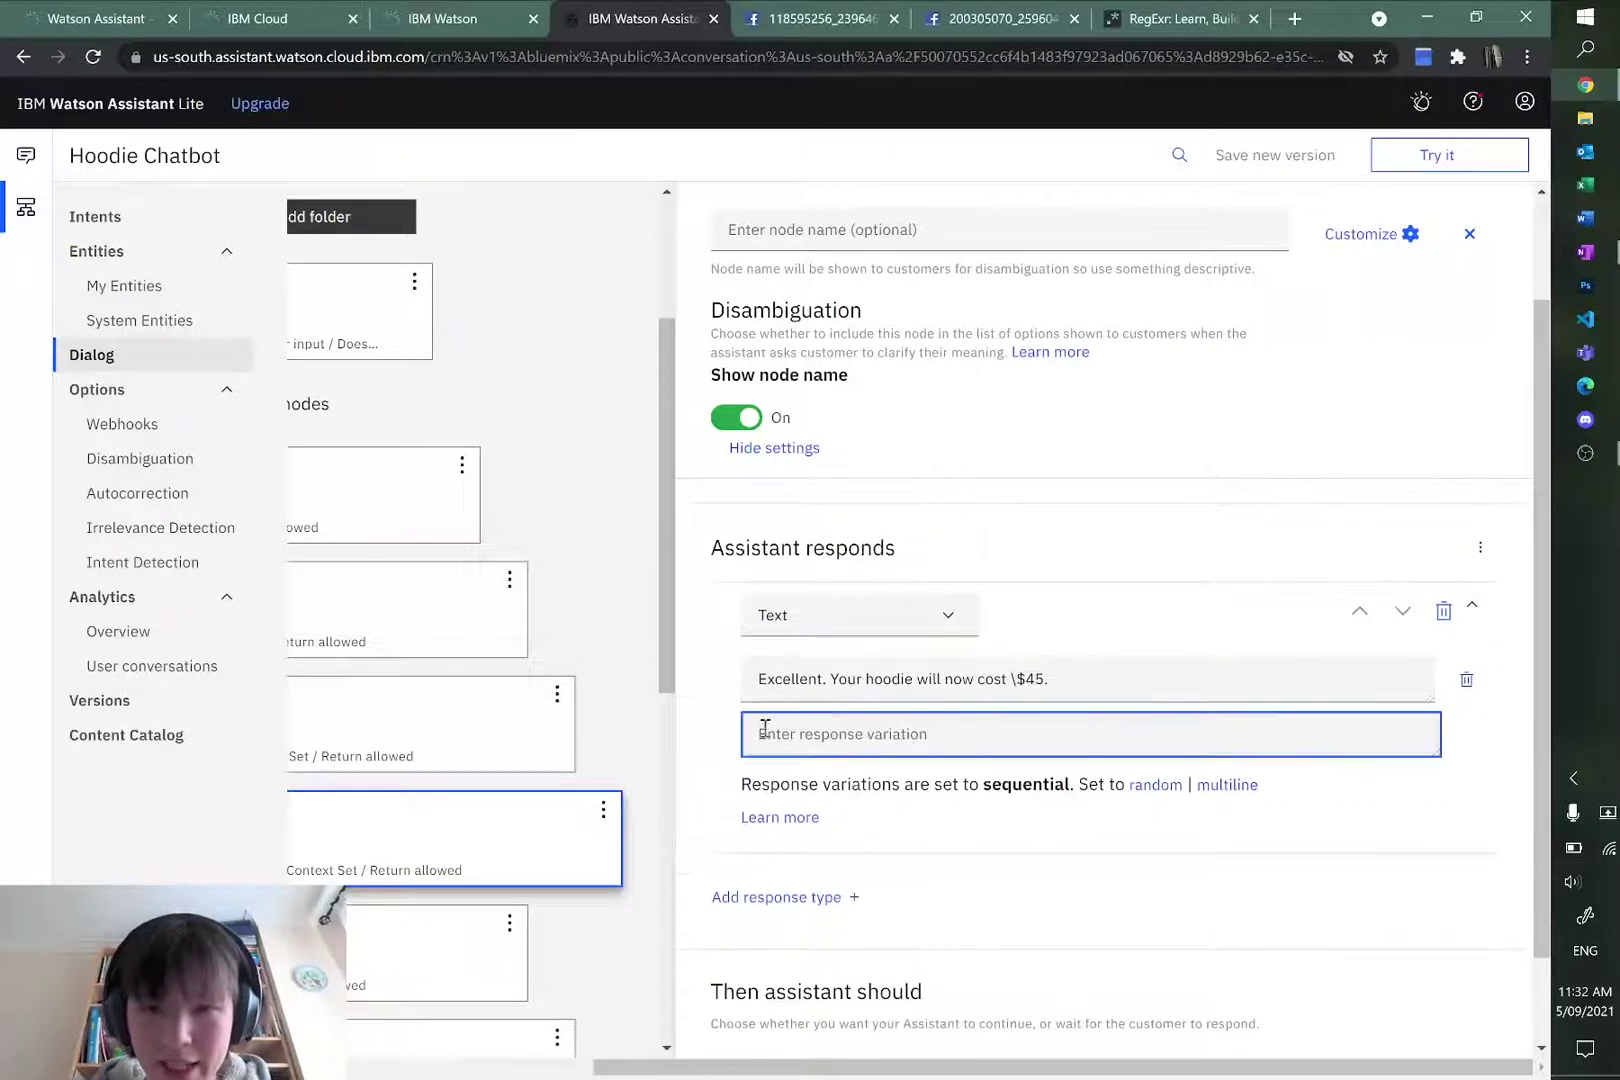
{"action": "left_click_drag", "start_coordinate": [752, 679], "coordinate": [1080, 675]}
{"action": "left_click", "coordinate": [1031, 757]}
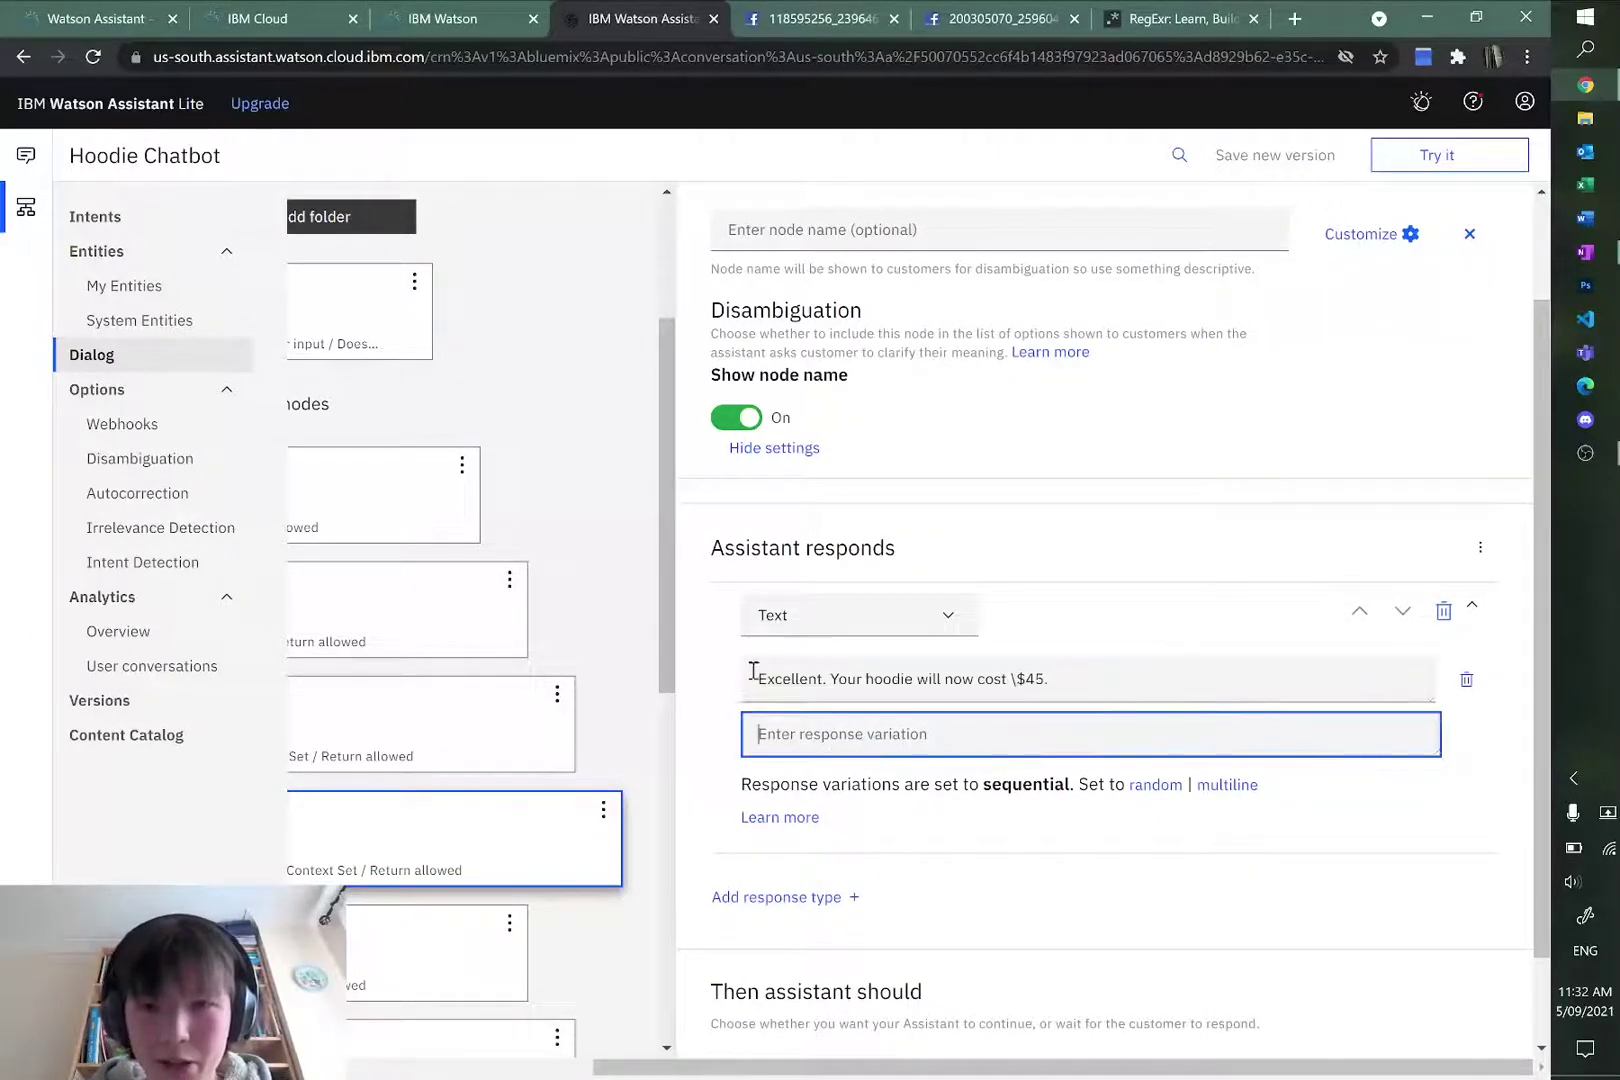
{"action": "left_click_drag", "start_coordinate": [754, 671], "coordinate": [1114, 670]}
{"action": "left_click", "coordinate": [1036, 737]}
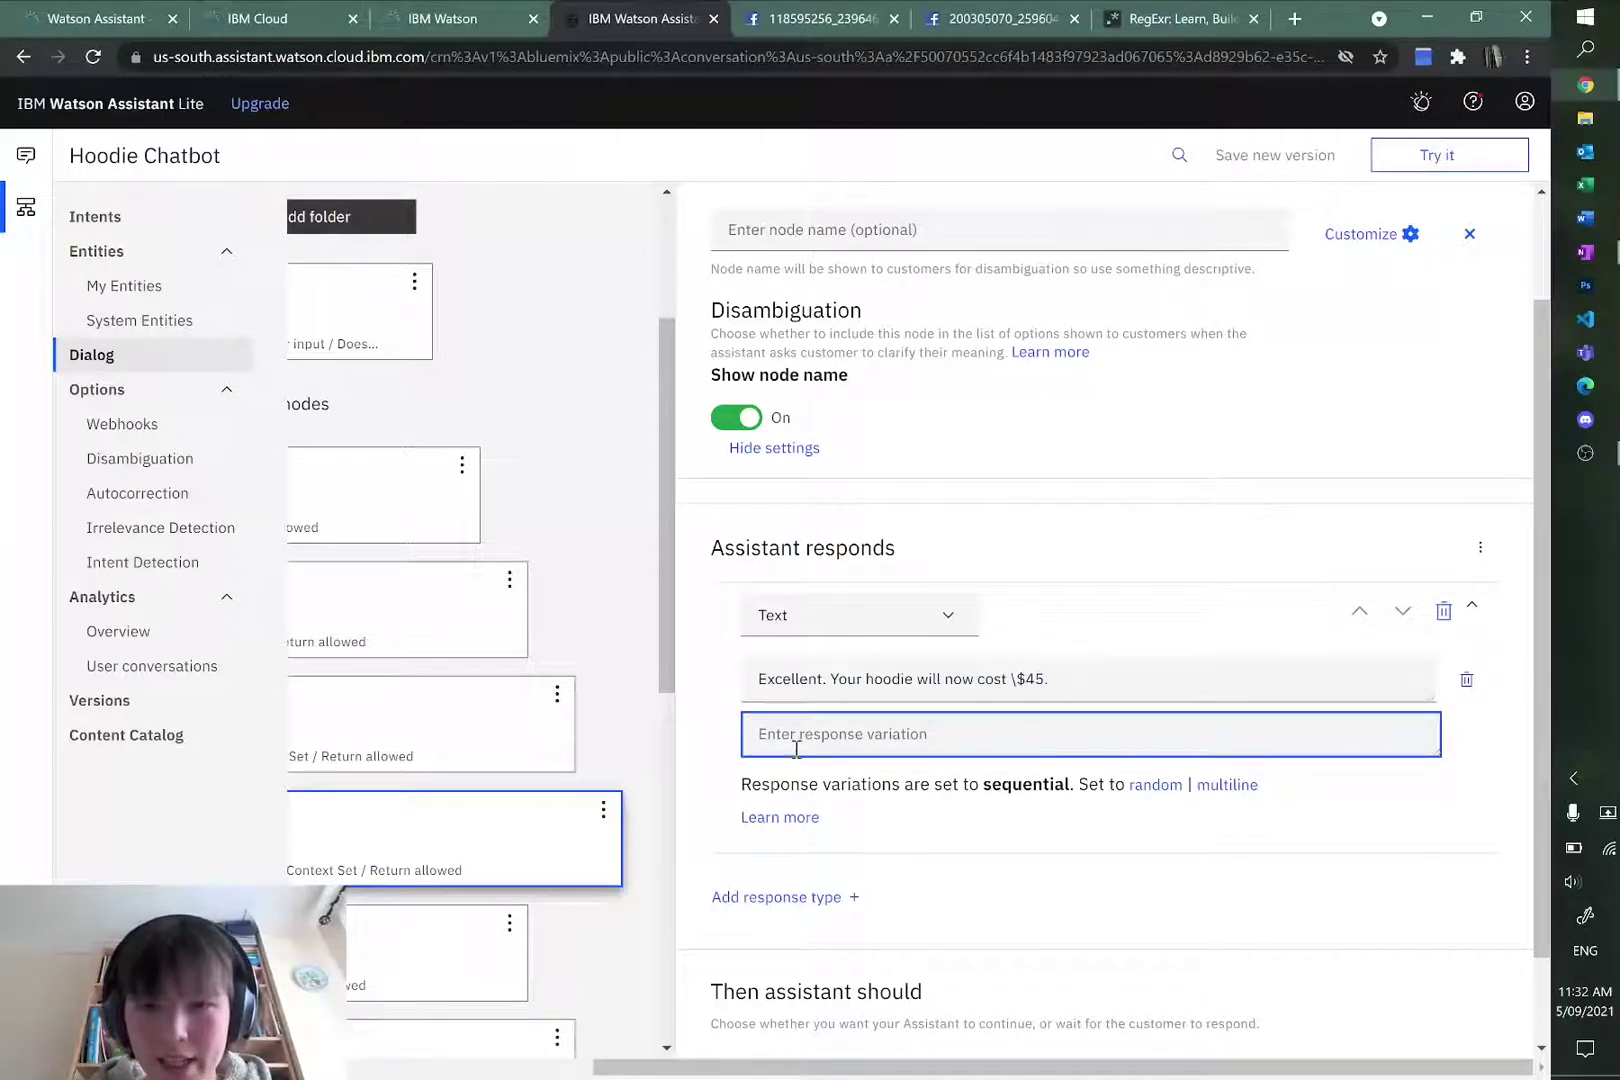
{"action": "left_click_drag", "start_coordinate": [711, 553], "coordinate": [912, 558]}
{"action": "left_click", "coordinate": [912, 558]}
{"action": "left_click", "coordinate": [838, 737]}
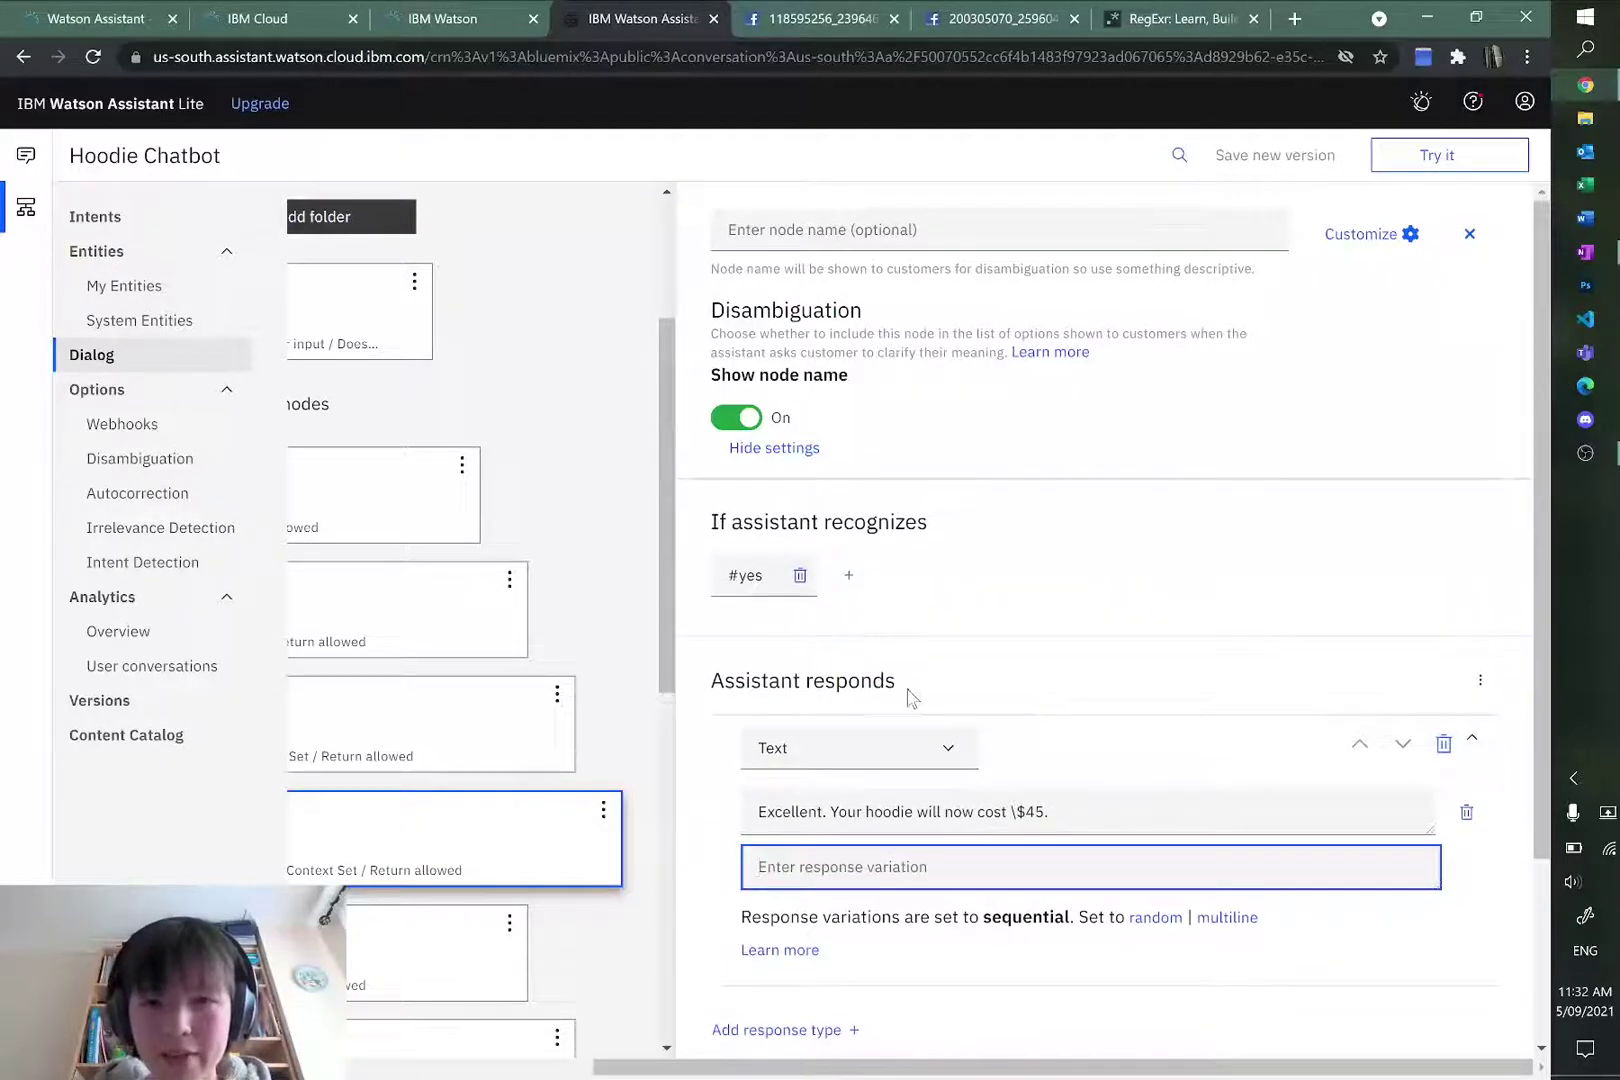
{"action": "mouse_move", "coordinate": [910, 697]}
{"action": "left_mouse_down"}
{"action": "mouse_move", "coordinate": [705, 697]}
{"action": "mouse_move", "coordinate": [898, 700]}
{"action": "left_mouse_up"}
{"action": "left_click", "coordinate": [716, 688]}
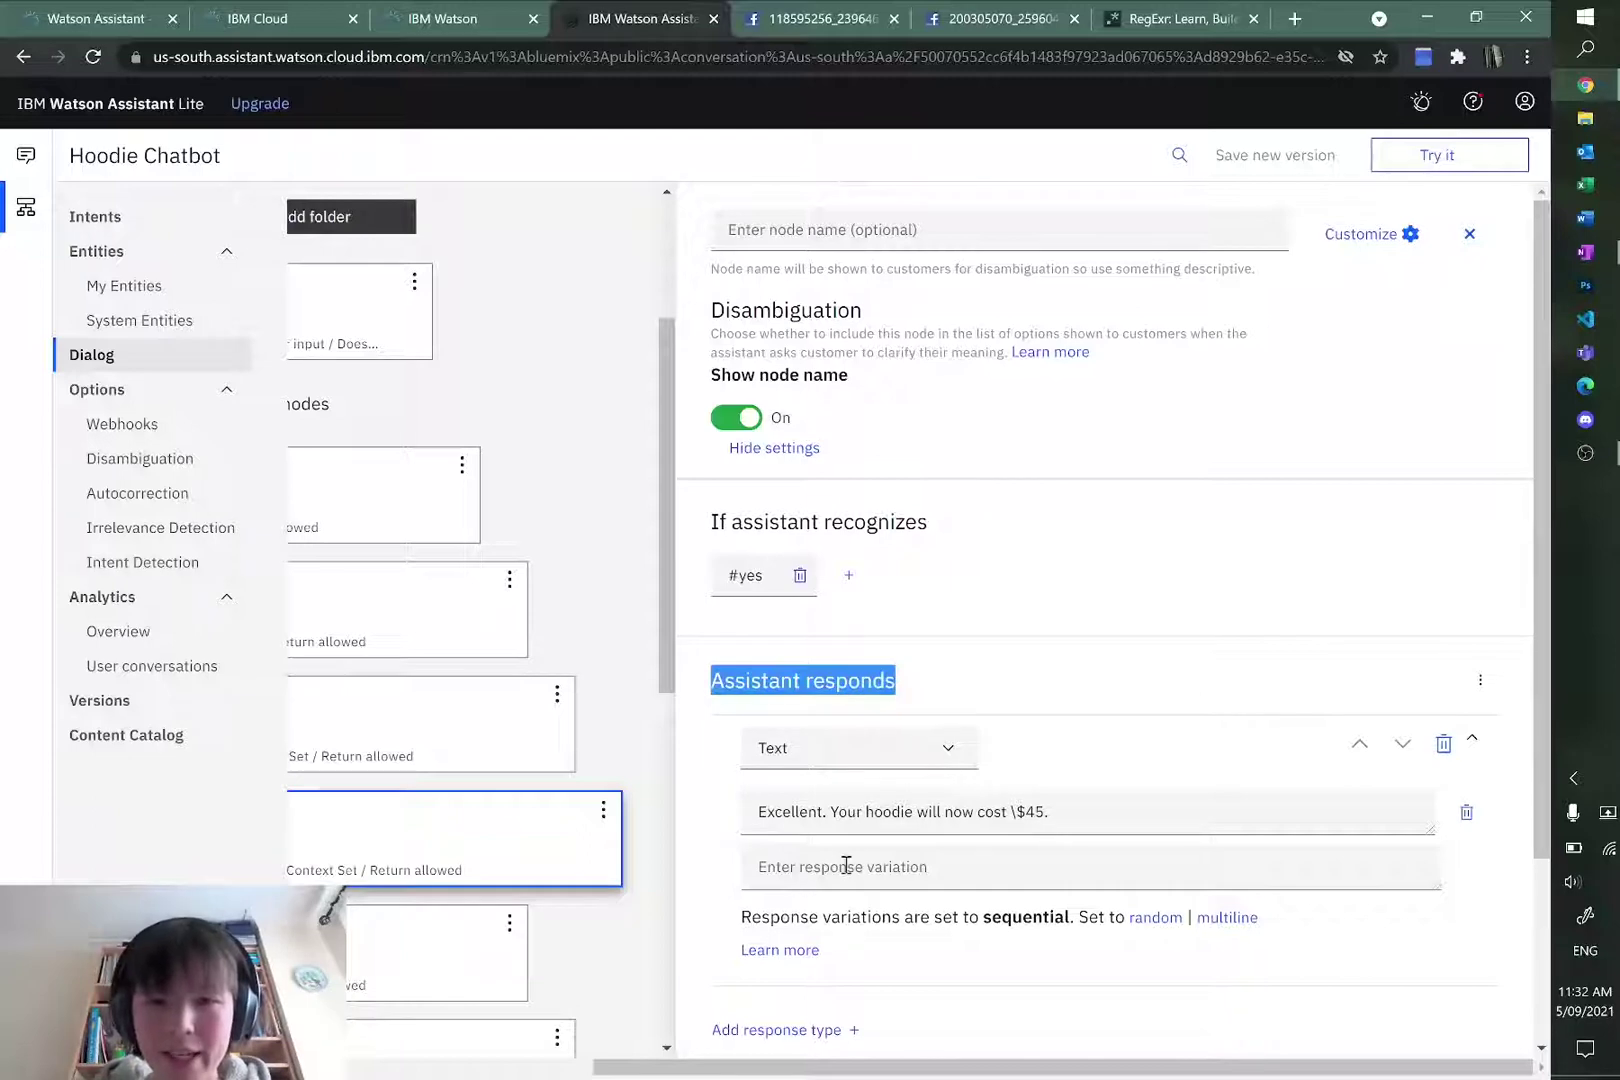
{"action": "left_click", "coordinate": [814, 867]}
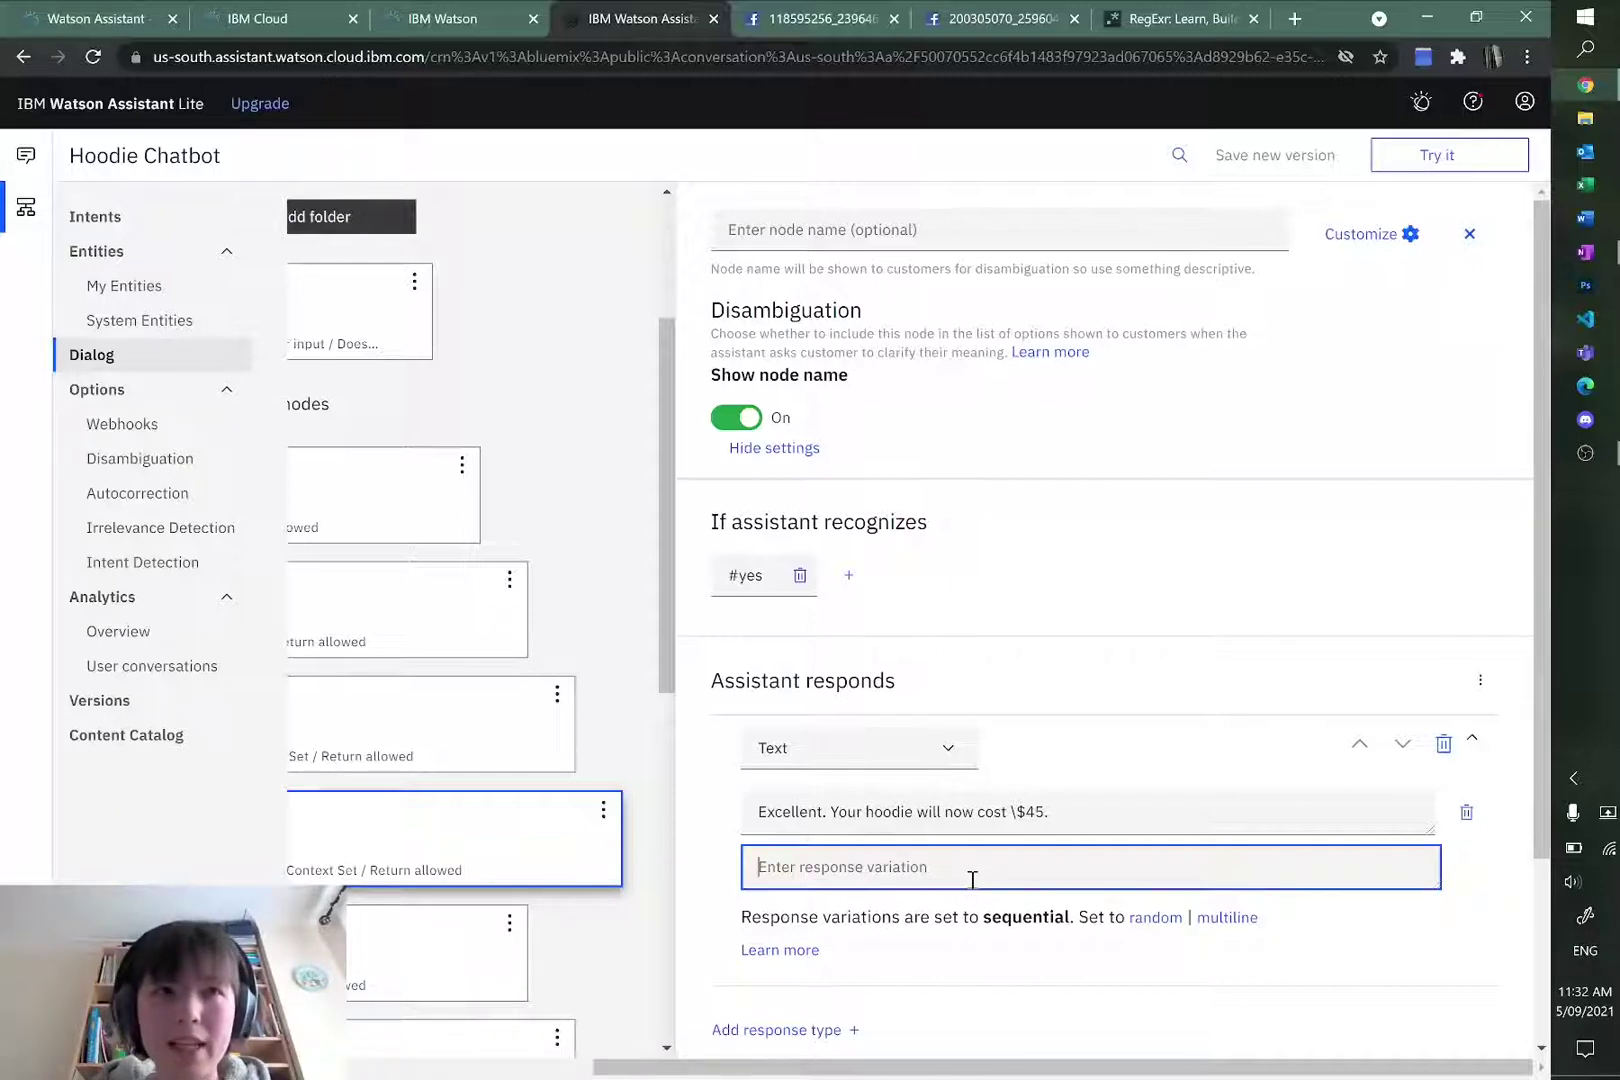
{"action": "scroll", "coordinate": [1179, 716], "scroll_direction": "down", "scroll_amount": 1}
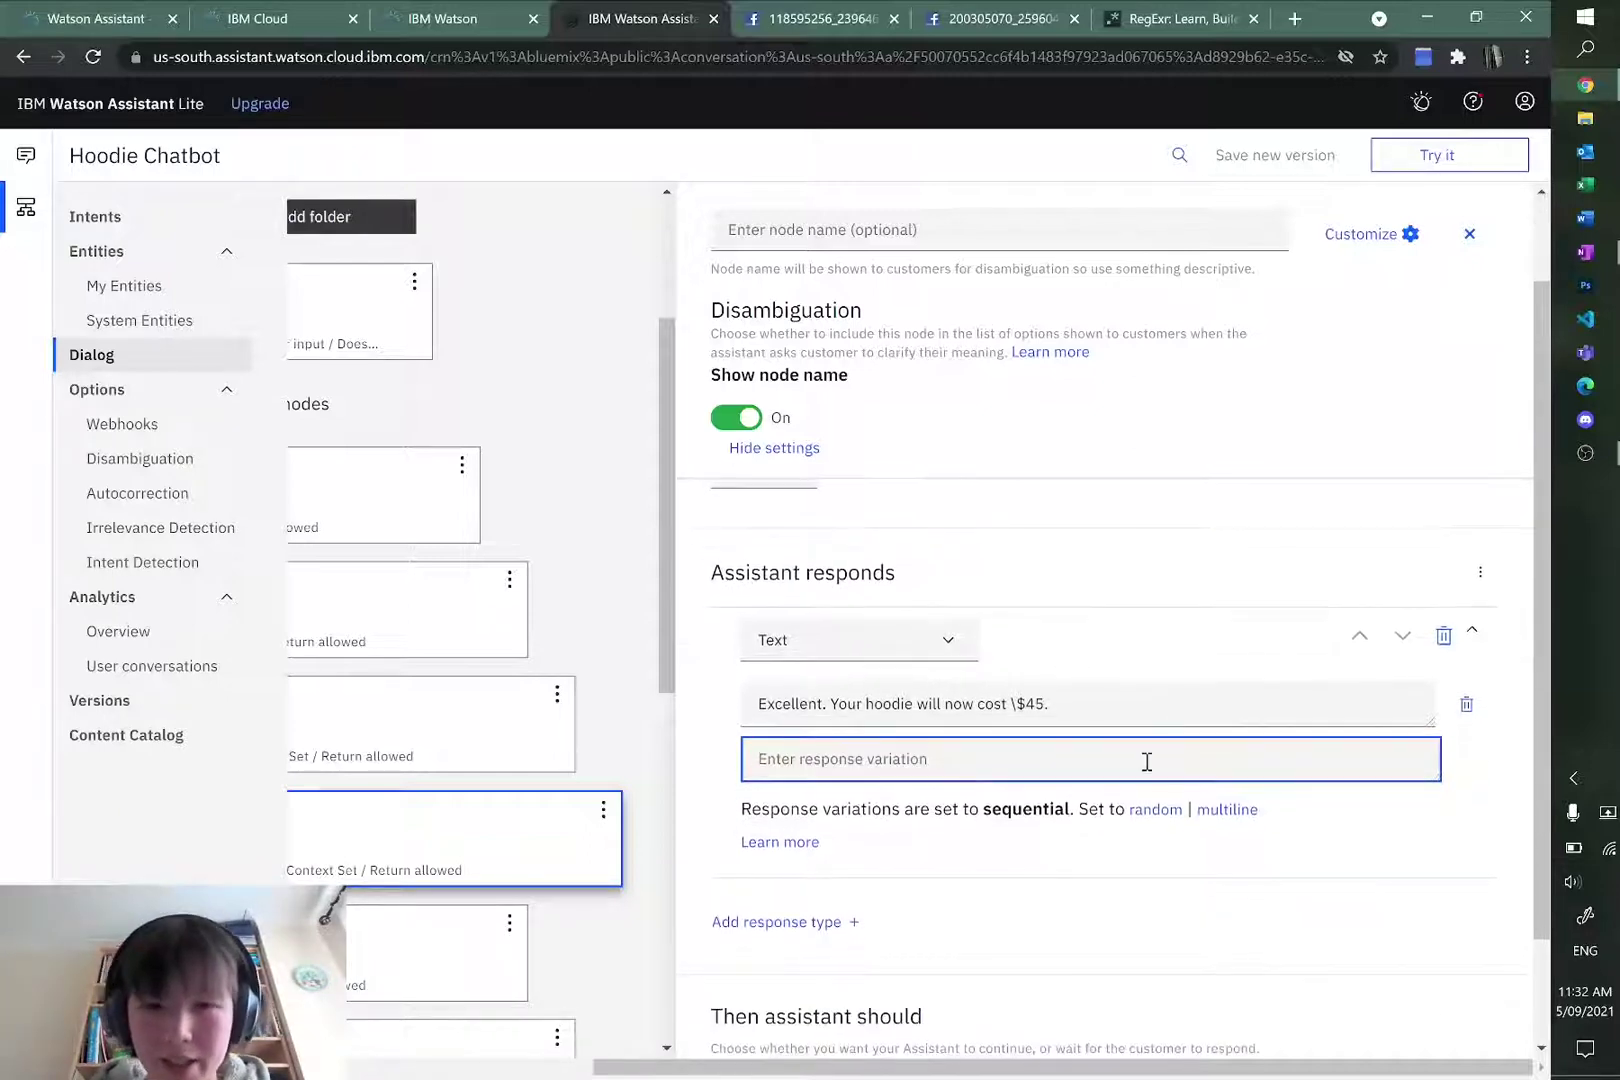
Step: Add the response variation 'Great, this will cost you an extra \$5.'
{"action": "type", "text": "Ge"}
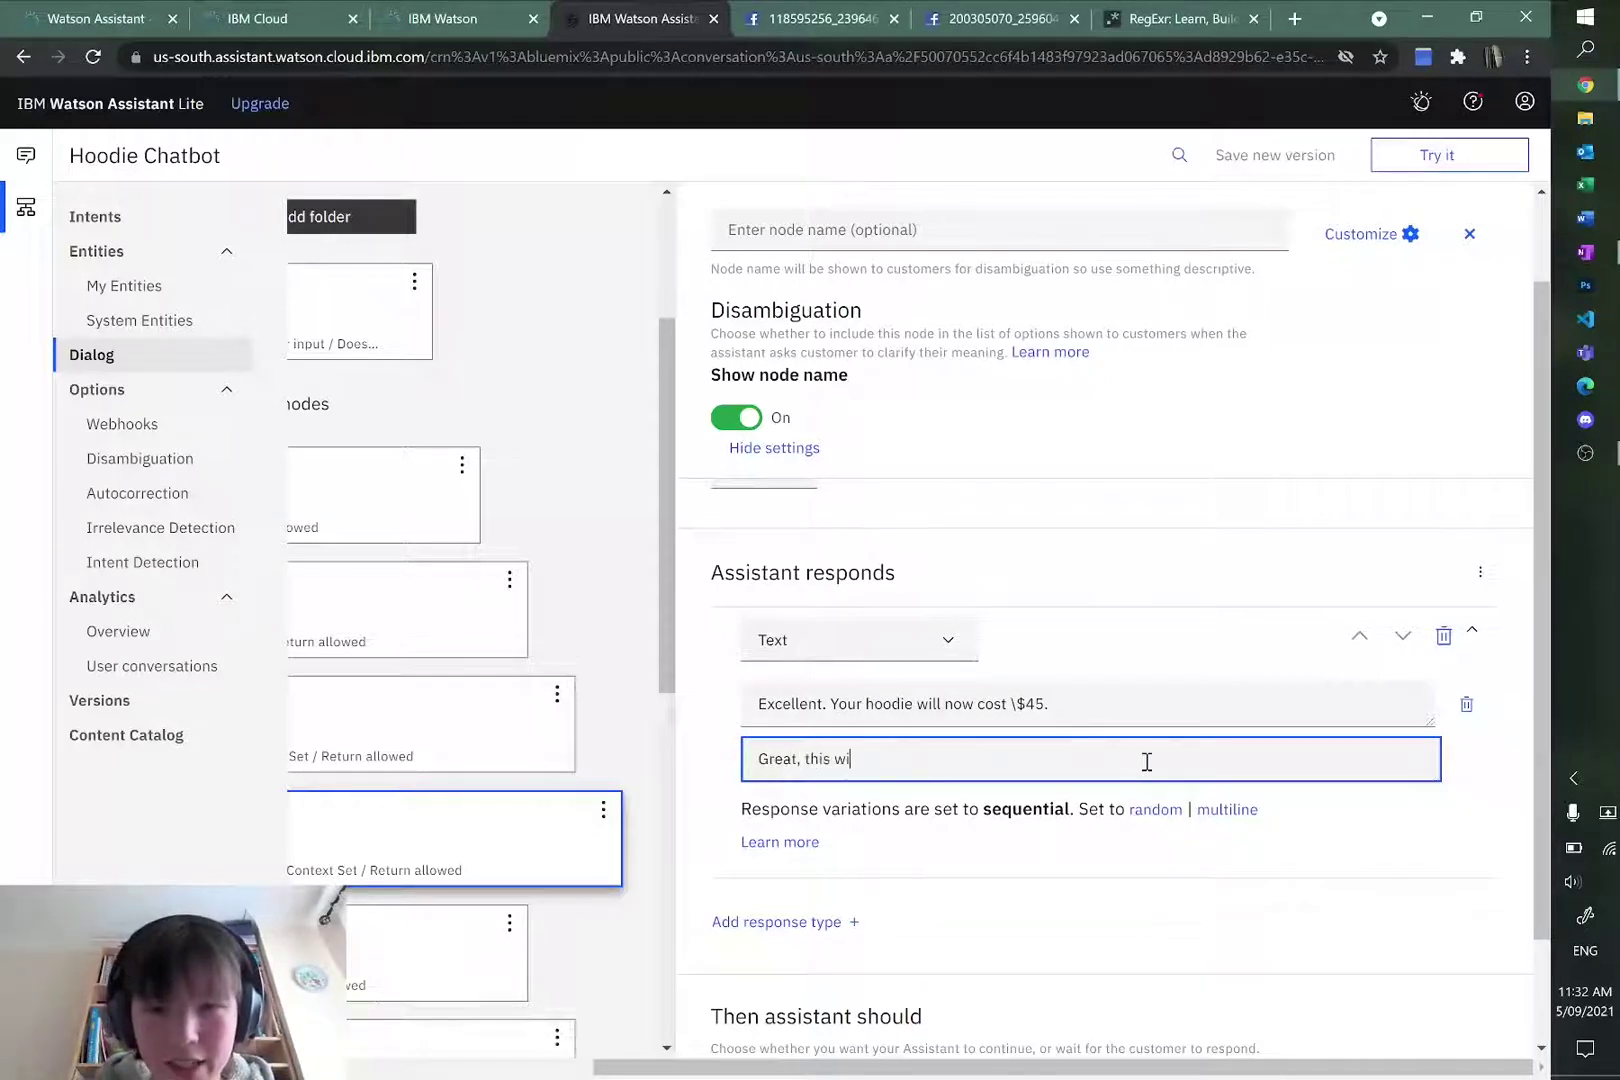
{"action": "key", "text": "BackSpace"}
{"action": "key", "text": "BackSpace"}
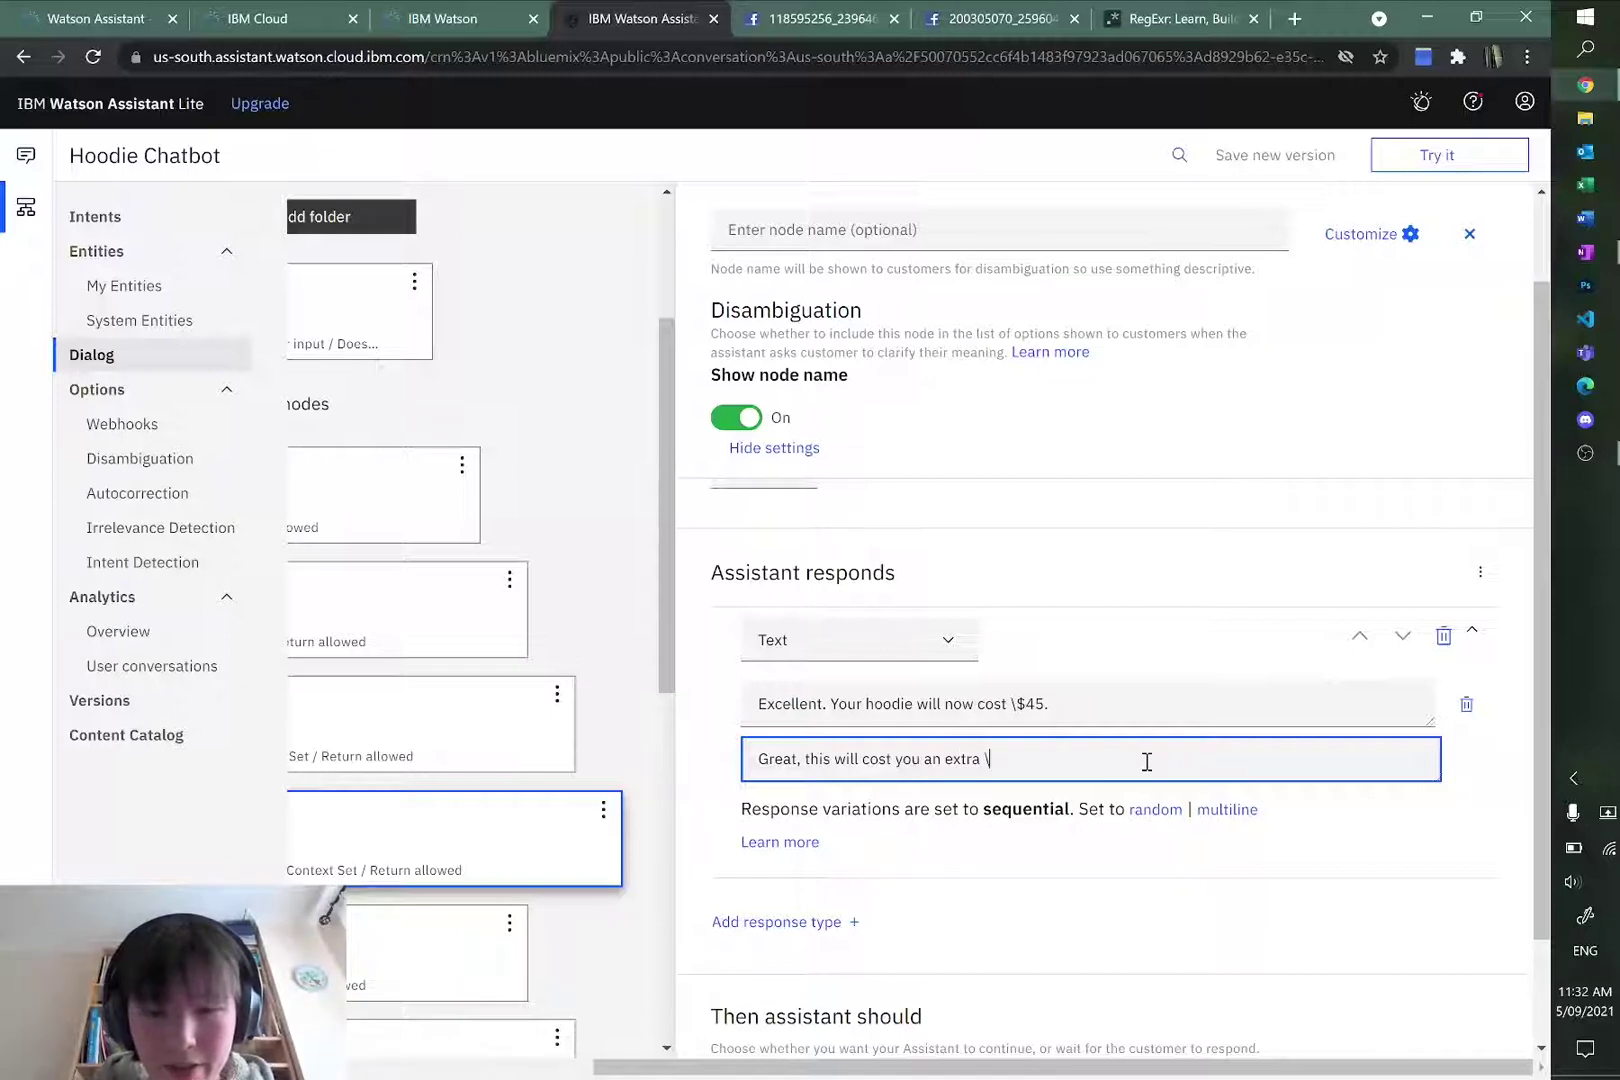
{"action": "type", "text": "$5."}
{"action": "left_click", "coordinate": [1151, 816]}
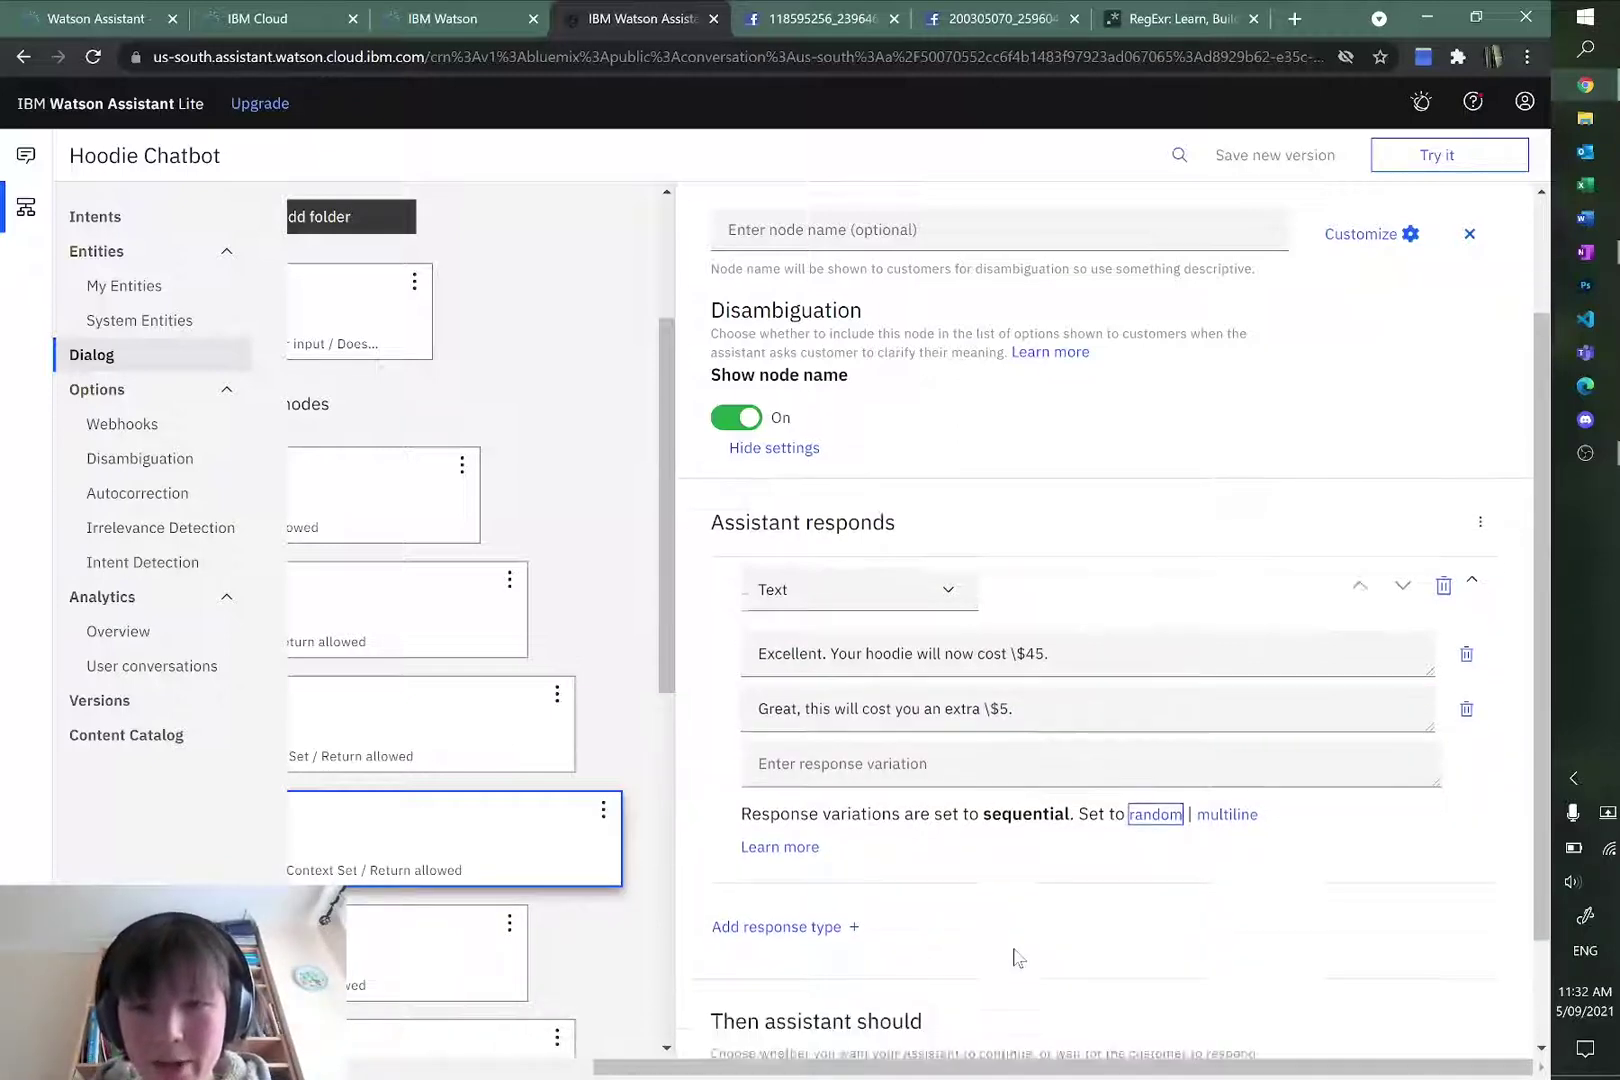
Step: Make the #yes node jump to Confirm Your Order and respond
{"action": "scroll", "coordinate": [1015, 950], "scroll_direction": "down", "scroll_amount": 1}
{"action": "scroll", "coordinate": [1030, 910], "scroll_direction": "up", "scroll_amount": 2}
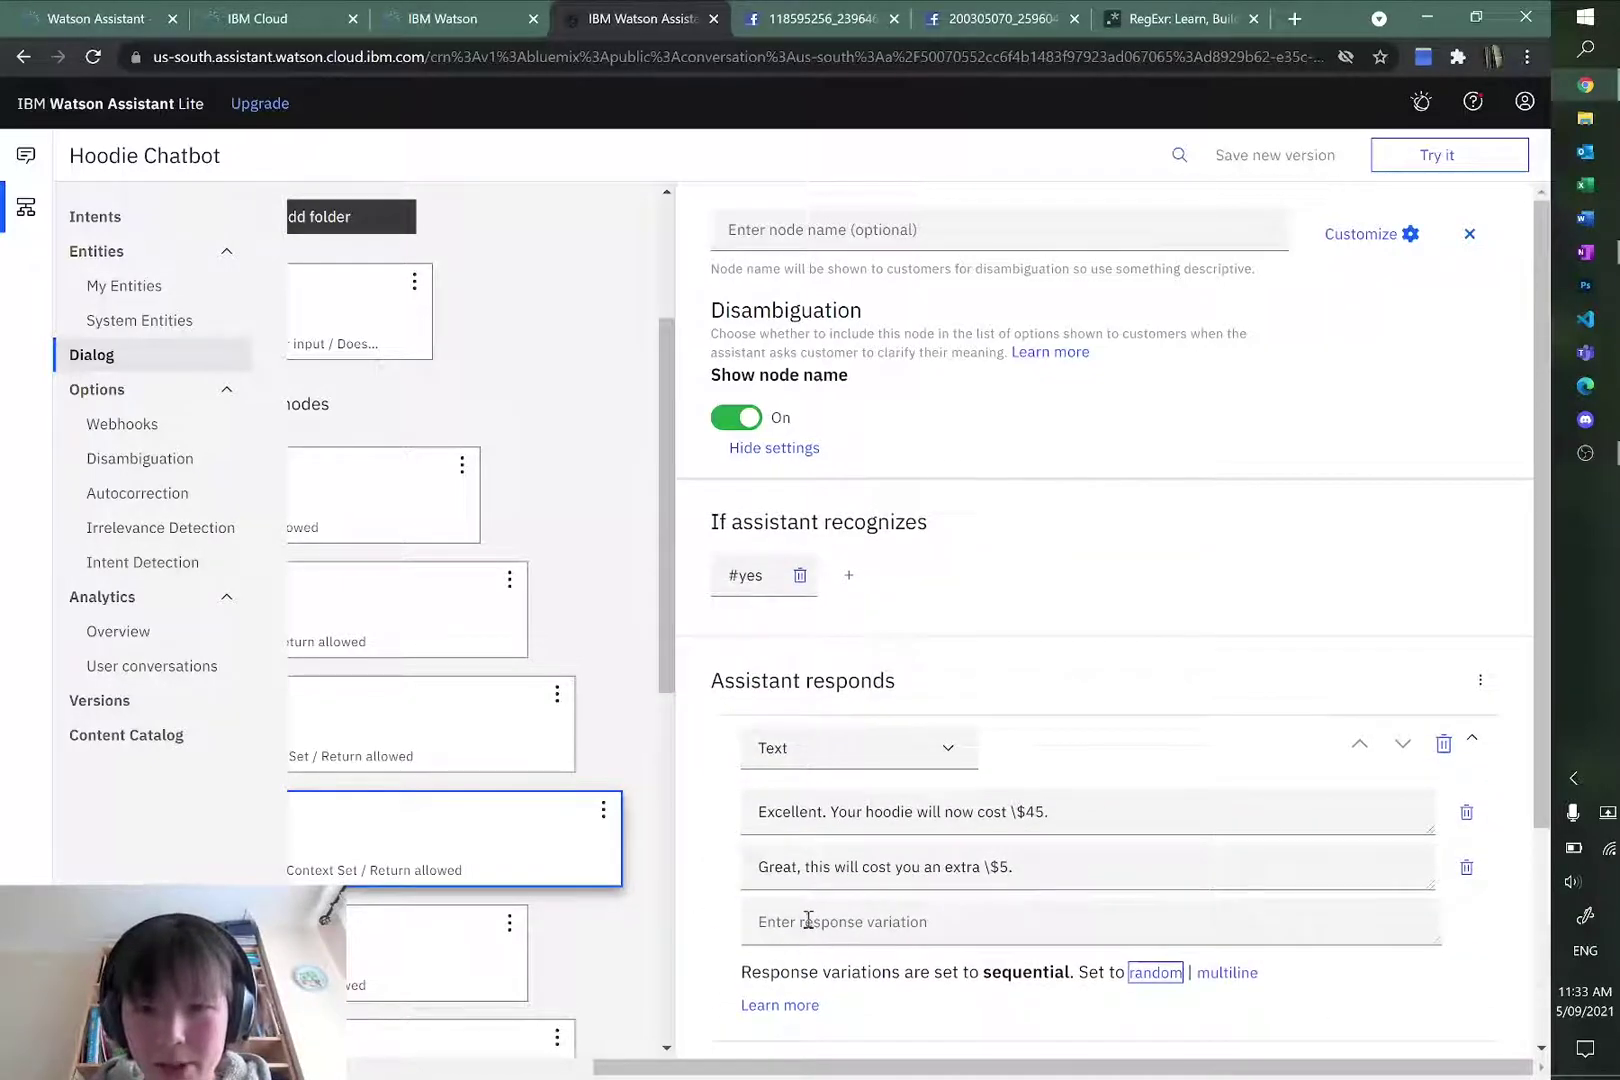
{"action": "scroll", "coordinate": [1015, 955], "scroll_direction": "down", "scroll_amount": 3}
{"action": "scroll", "coordinate": [1005, 943], "scroll_direction": "up", "scroll_amount": 3}
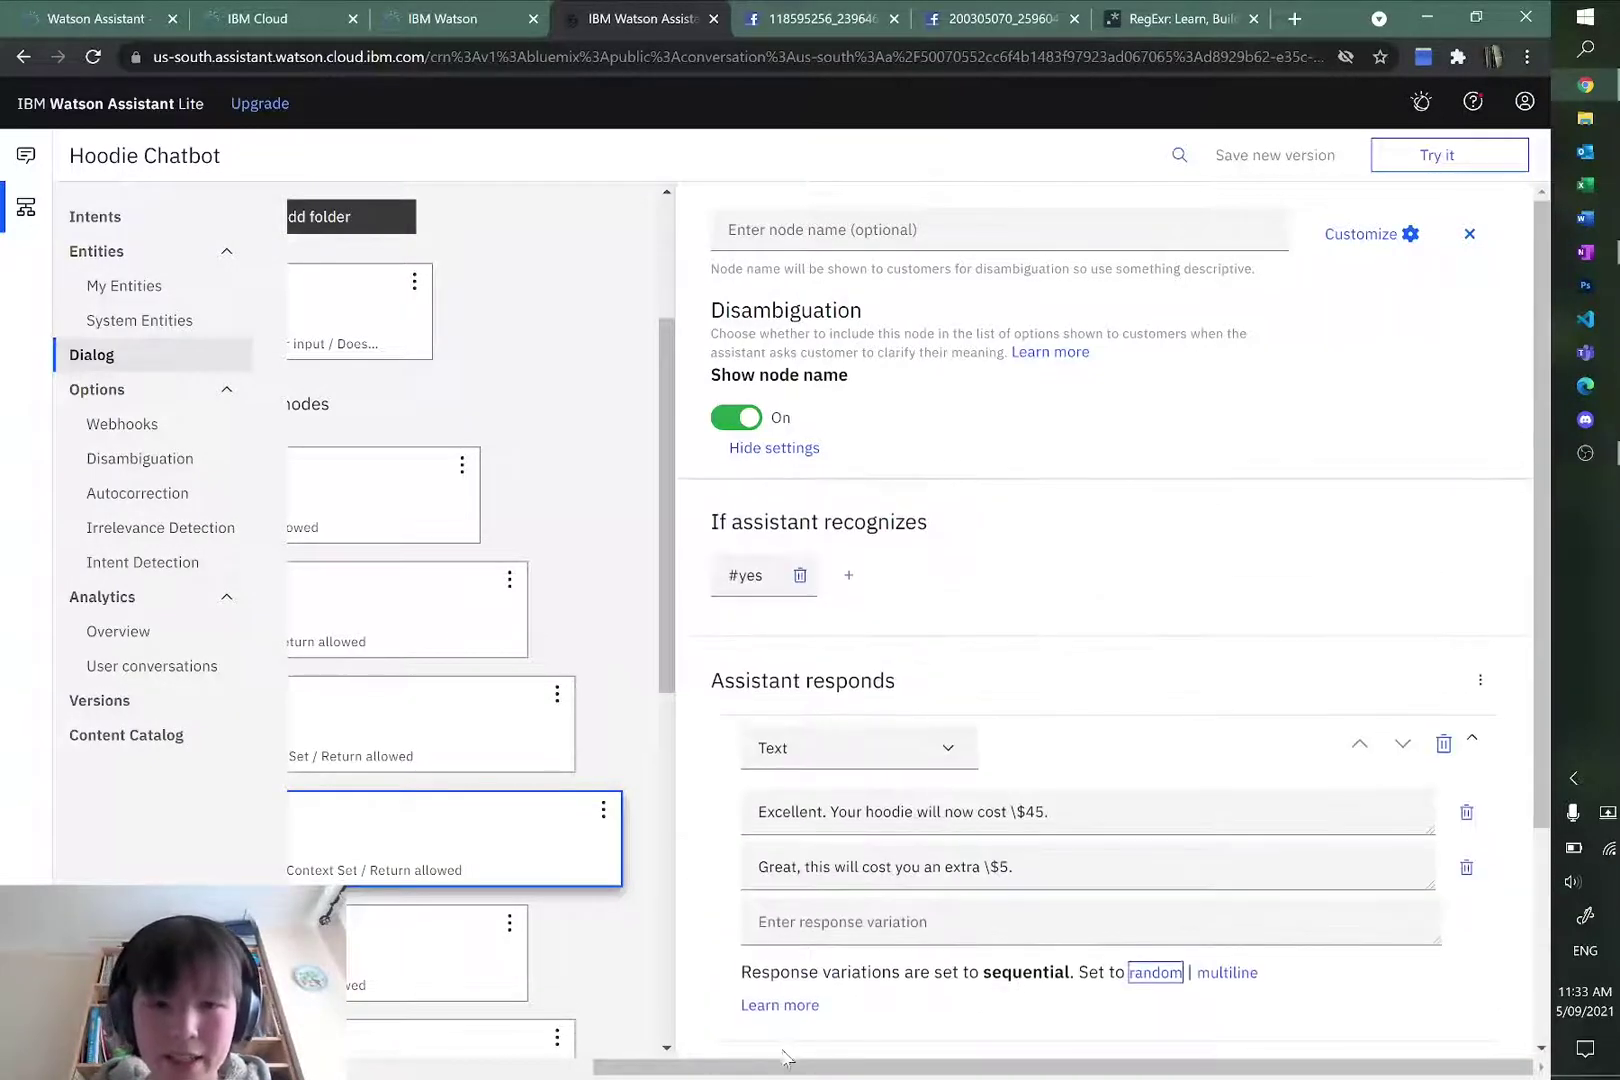
{"action": "scroll", "coordinate": [790, 1065], "scroll_direction": "left", "scroll_amount": 5}
{"action": "scroll", "coordinate": [815, 1070], "scroll_direction": "right", "scroll_amount": 5}
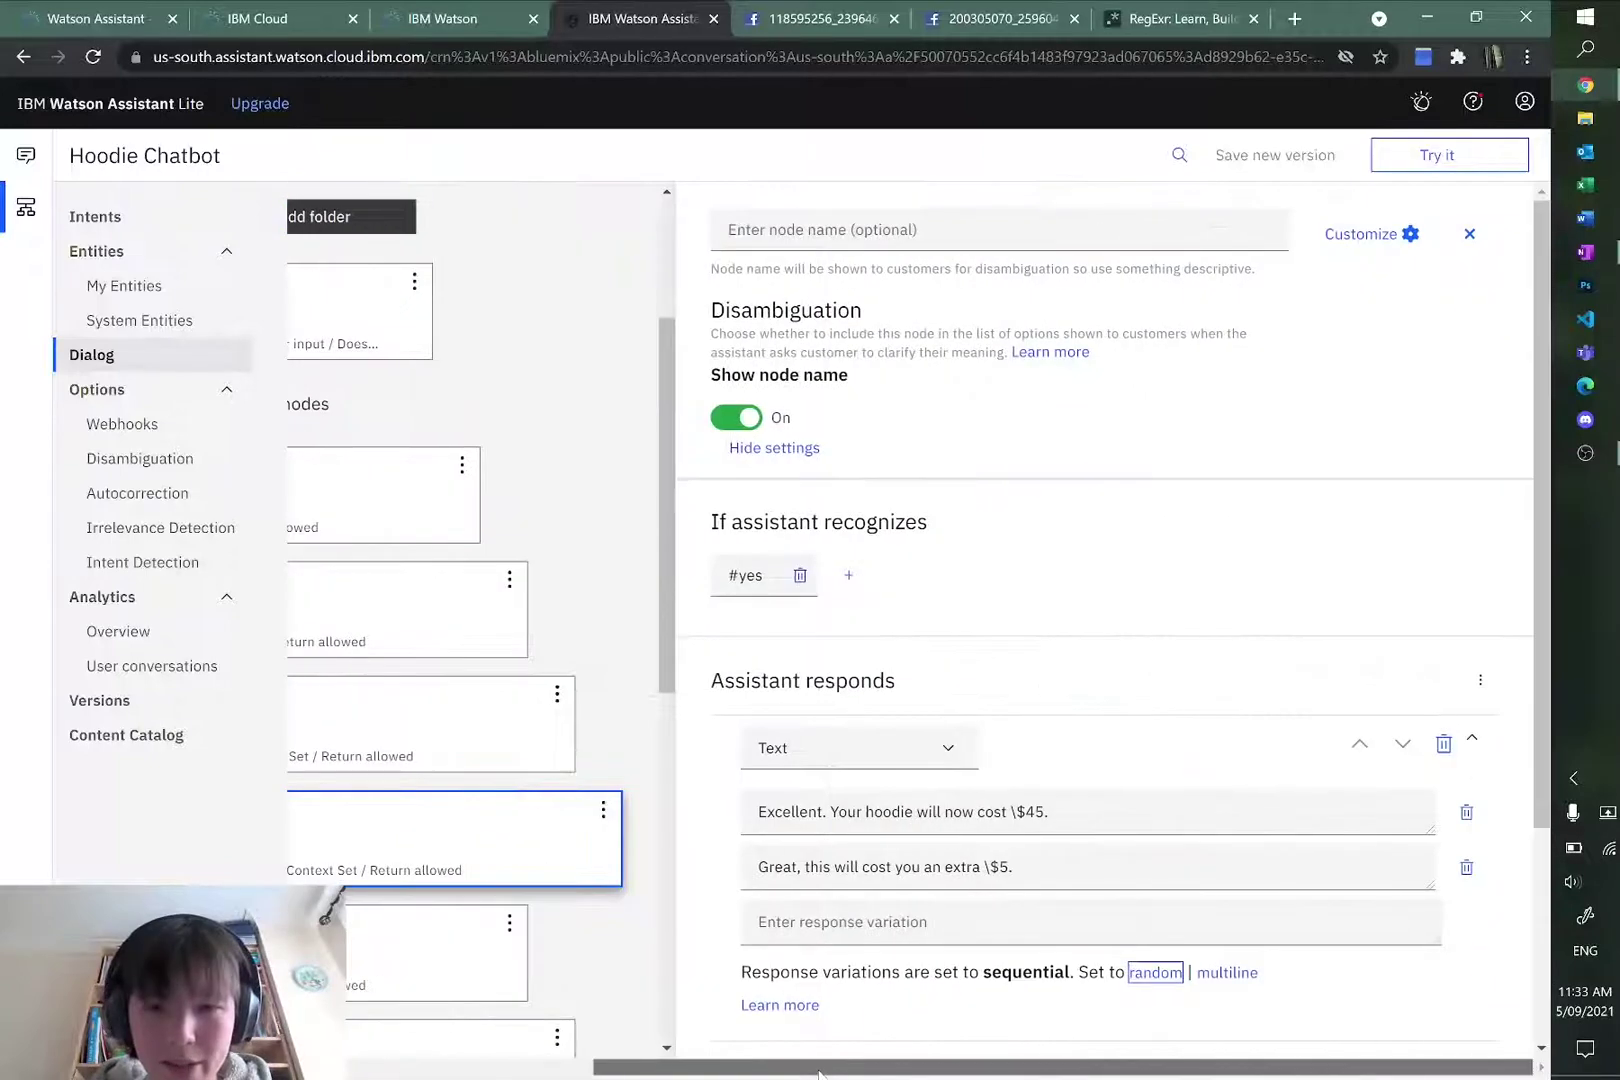
{"action": "scroll", "coordinate": [818, 1073], "scroll_direction": "left", "scroll_amount": 5}
{"action": "scroll", "coordinate": [808, 1068], "scroll_direction": "right", "scroll_amount": 5}
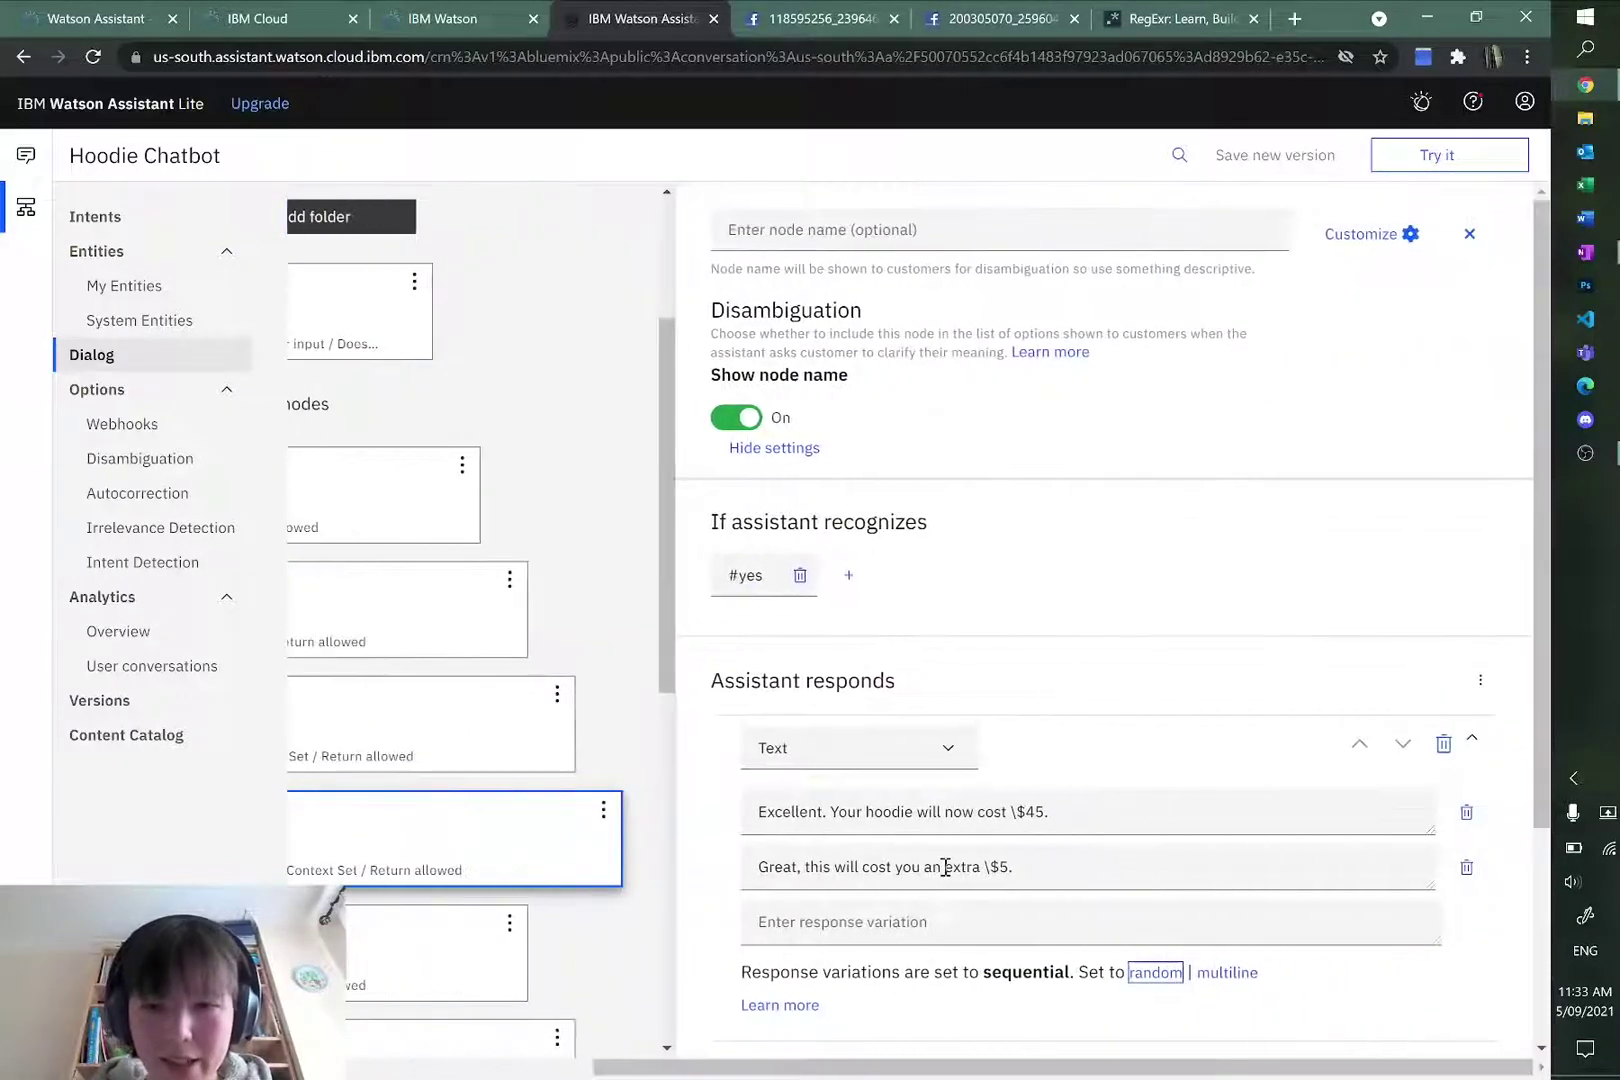
{"action": "scroll", "coordinate": [947, 868], "scroll_direction": "down", "scroll_amount": 2}
{"action": "scroll", "coordinate": [808, 1070], "scroll_direction": "left", "scroll_amount": 5}
{"action": "scroll", "coordinate": [484, 731], "scroll_direction": "down", "scroll_amount": 2}
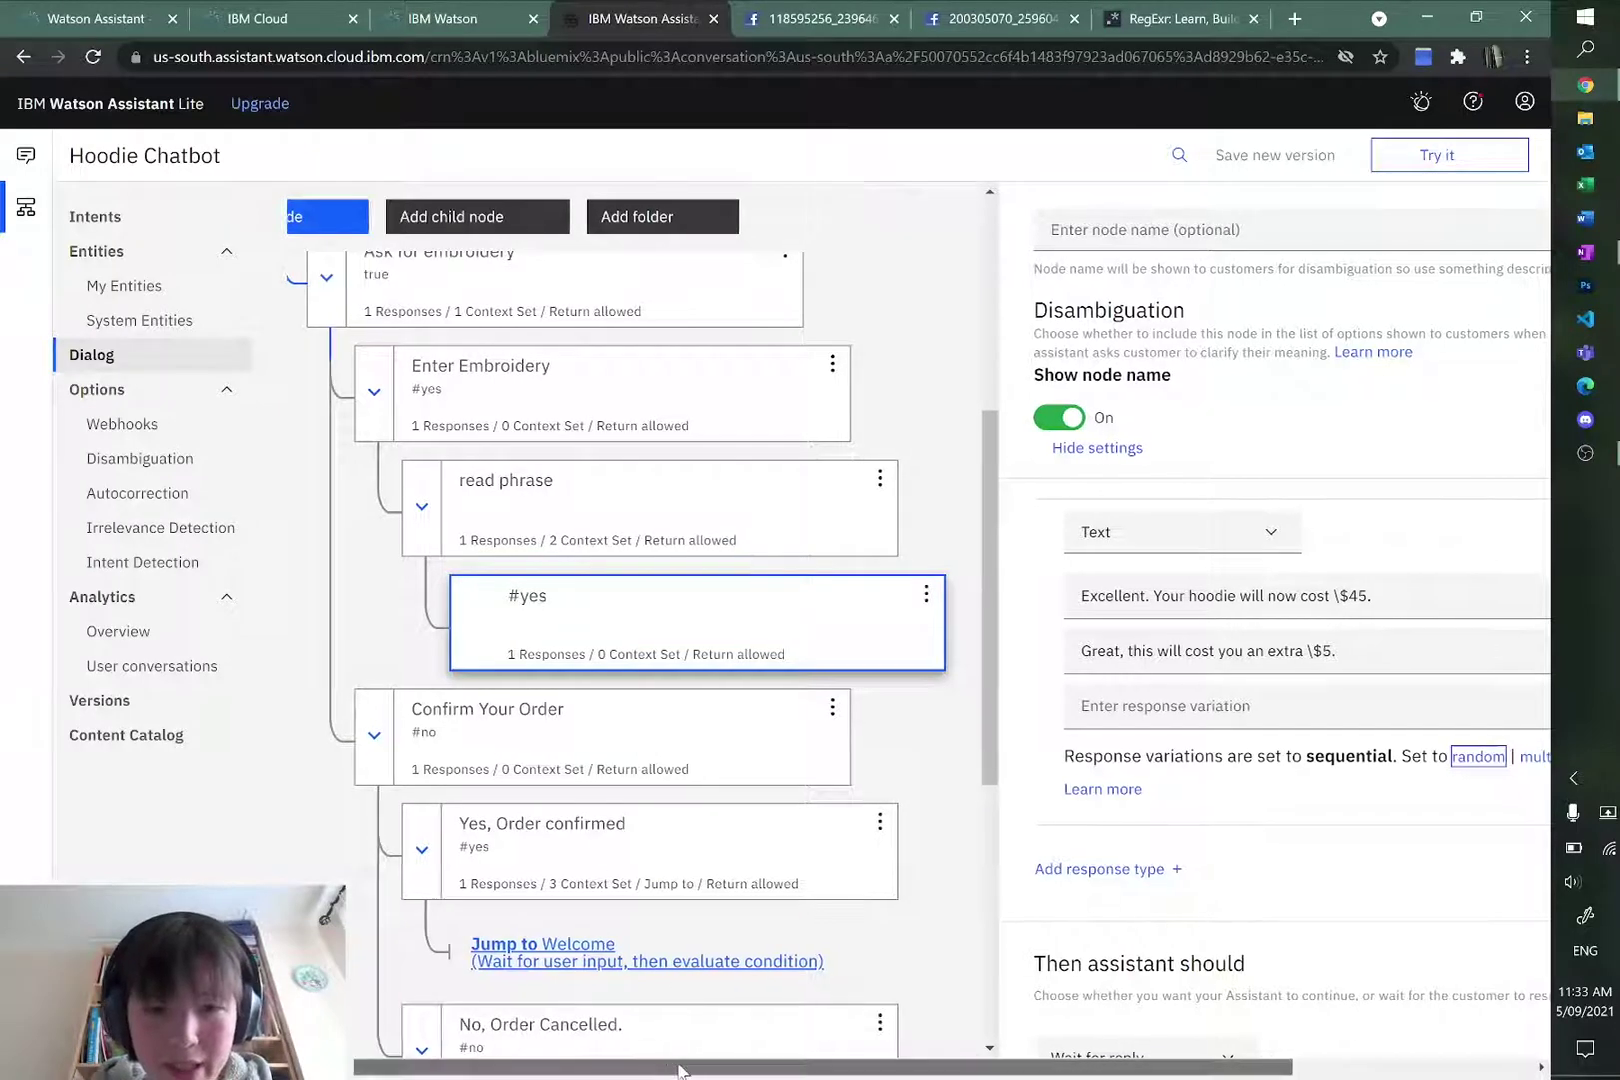
{"action": "scroll", "coordinate": [665, 1068], "scroll_direction": "right", "scroll_amount": 5}
{"action": "scroll", "coordinate": [1100, 840], "scroll_direction": "down", "scroll_amount": 1}
{"action": "left_click", "coordinate": [915, 978]}
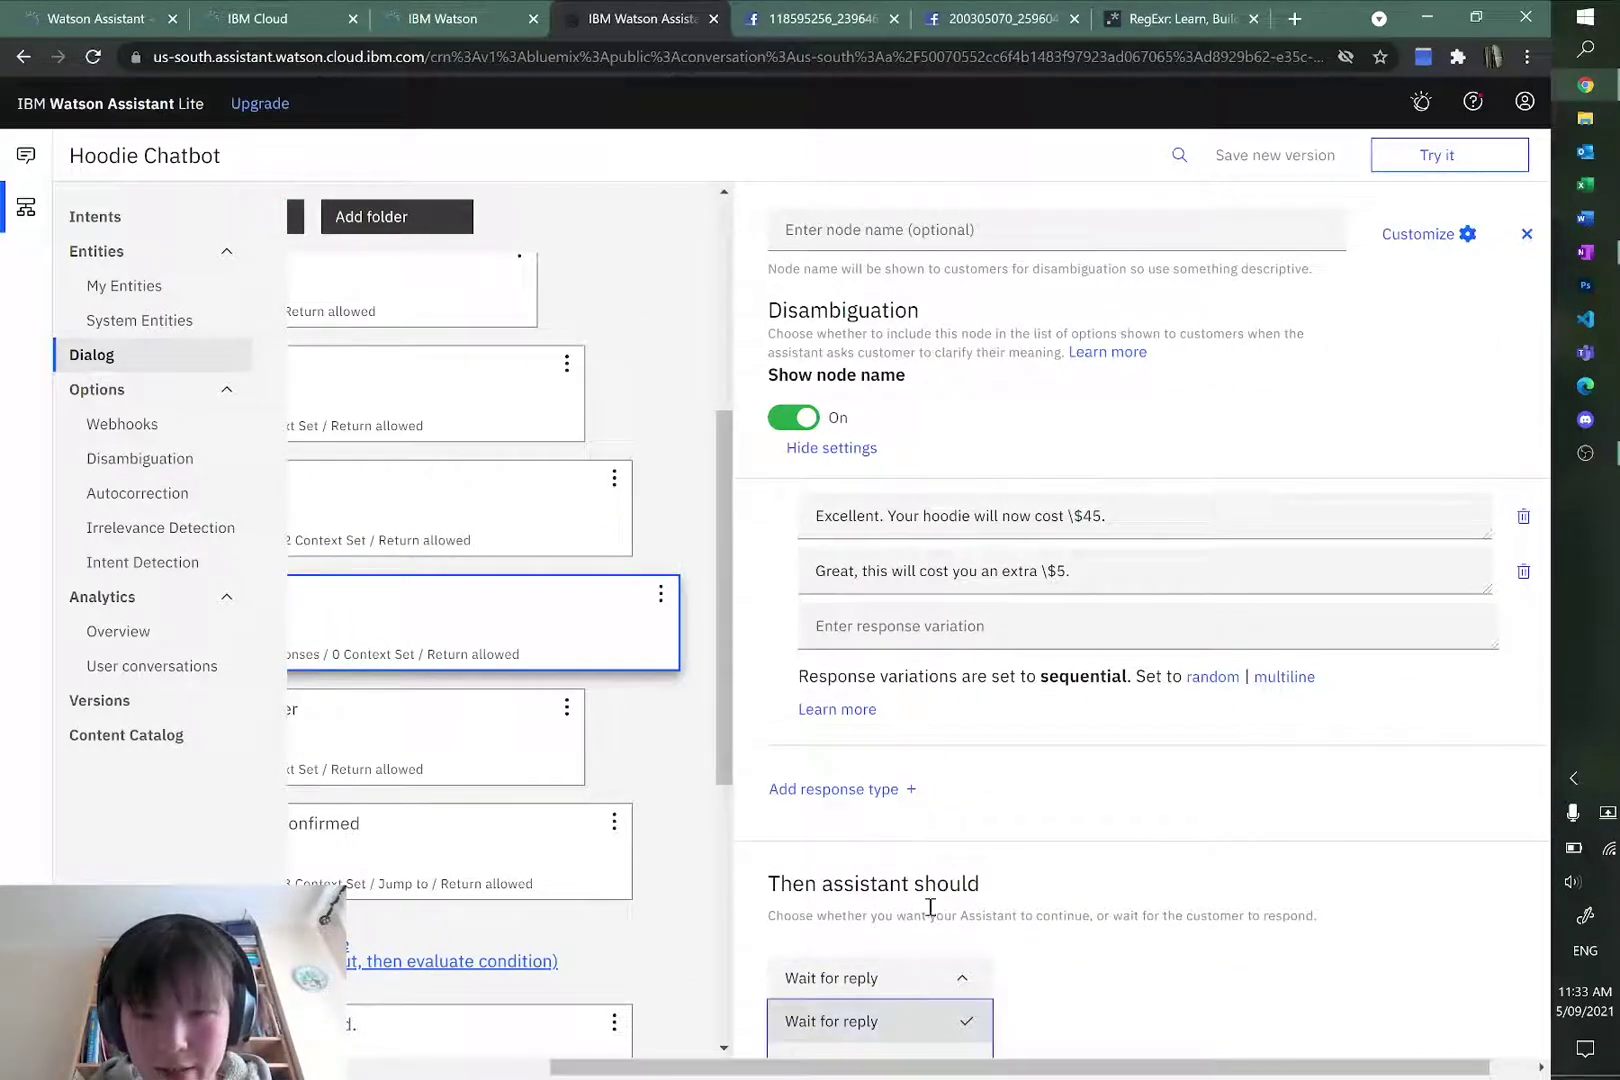
{"action": "scroll", "coordinate": [930, 905], "scroll_direction": "down", "scroll_amount": 1}
{"action": "left_click", "coordinate": [843, 1035]}
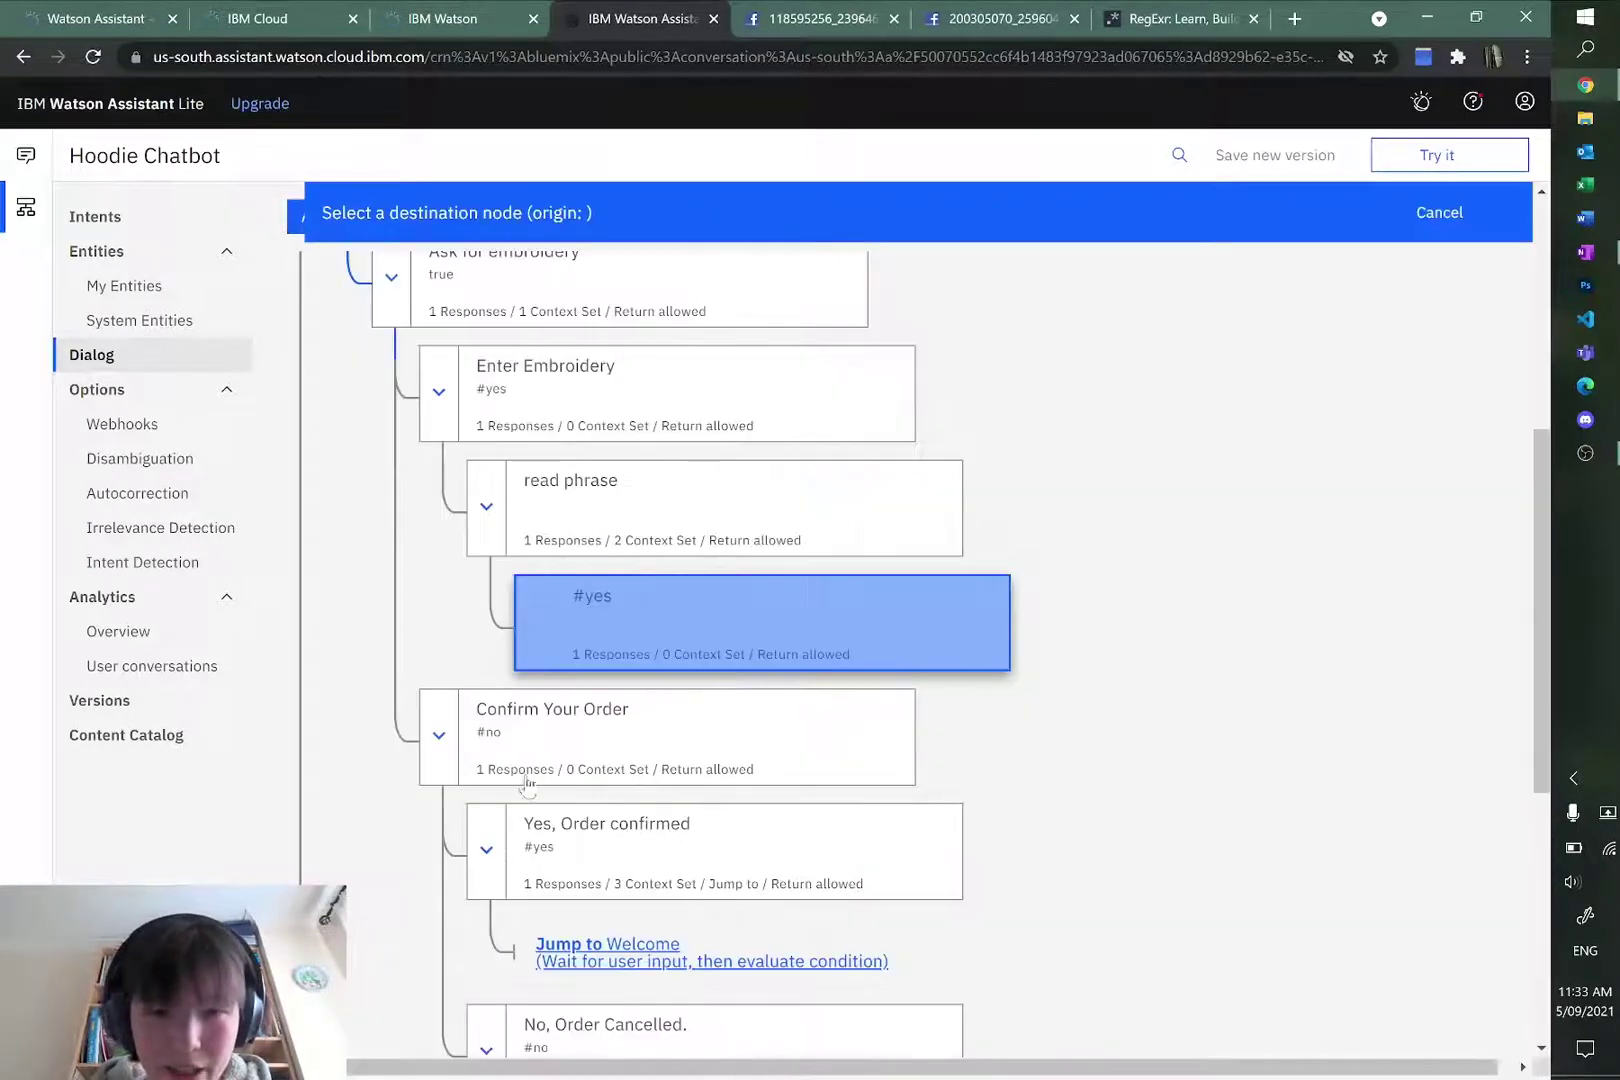
{"action": "left_click", "coordinate": [578, 748]}
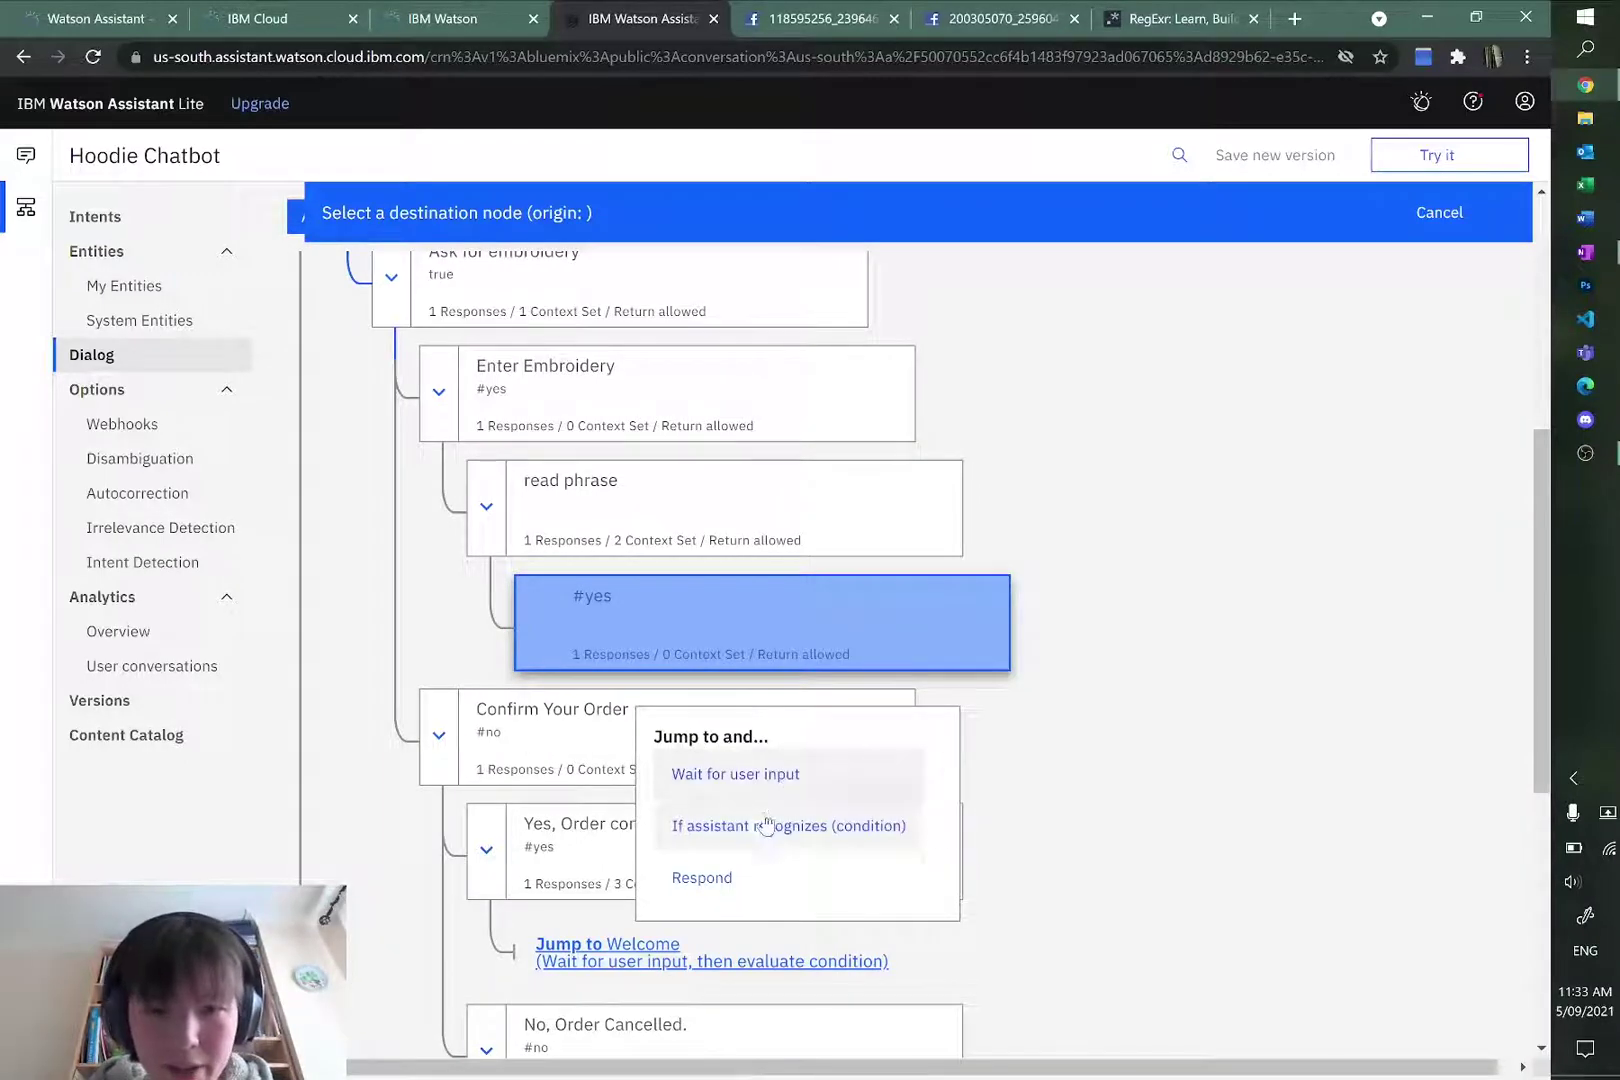
{"action": "left_click", "coordinate": [752, 886]}
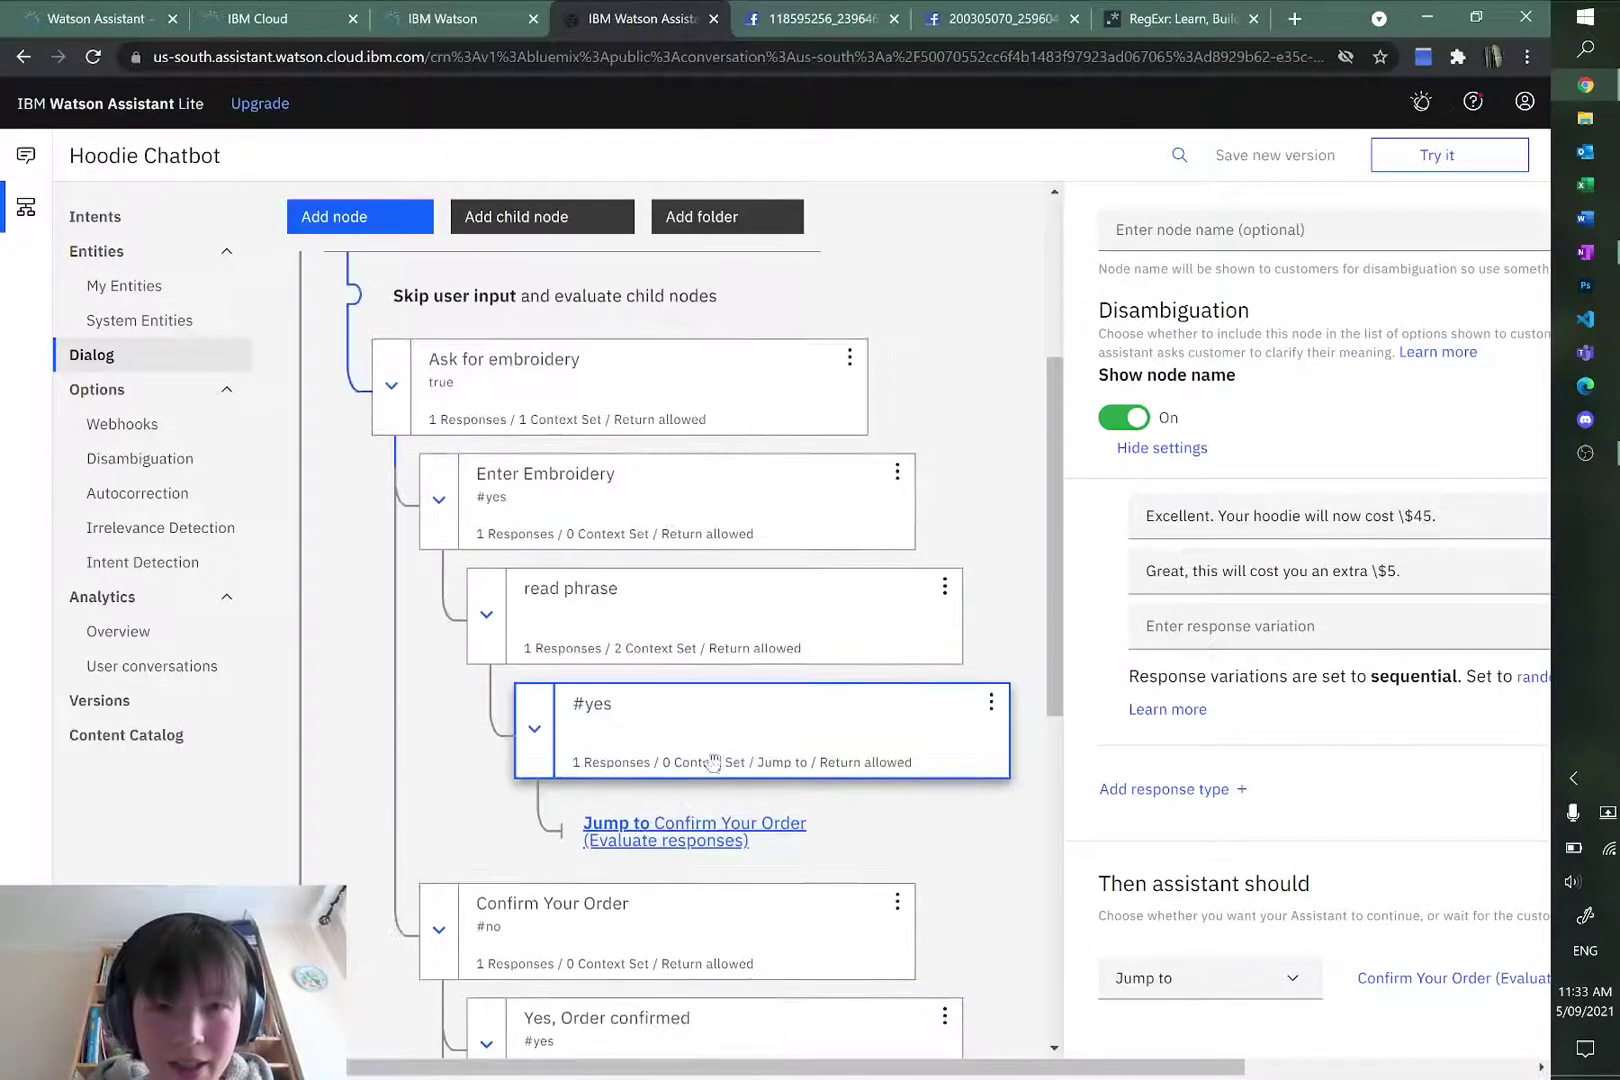
Step: Add a child node under read phrase with condition #no and a blank node name
{"action": "left_click", "coordinate": [944, 586]}
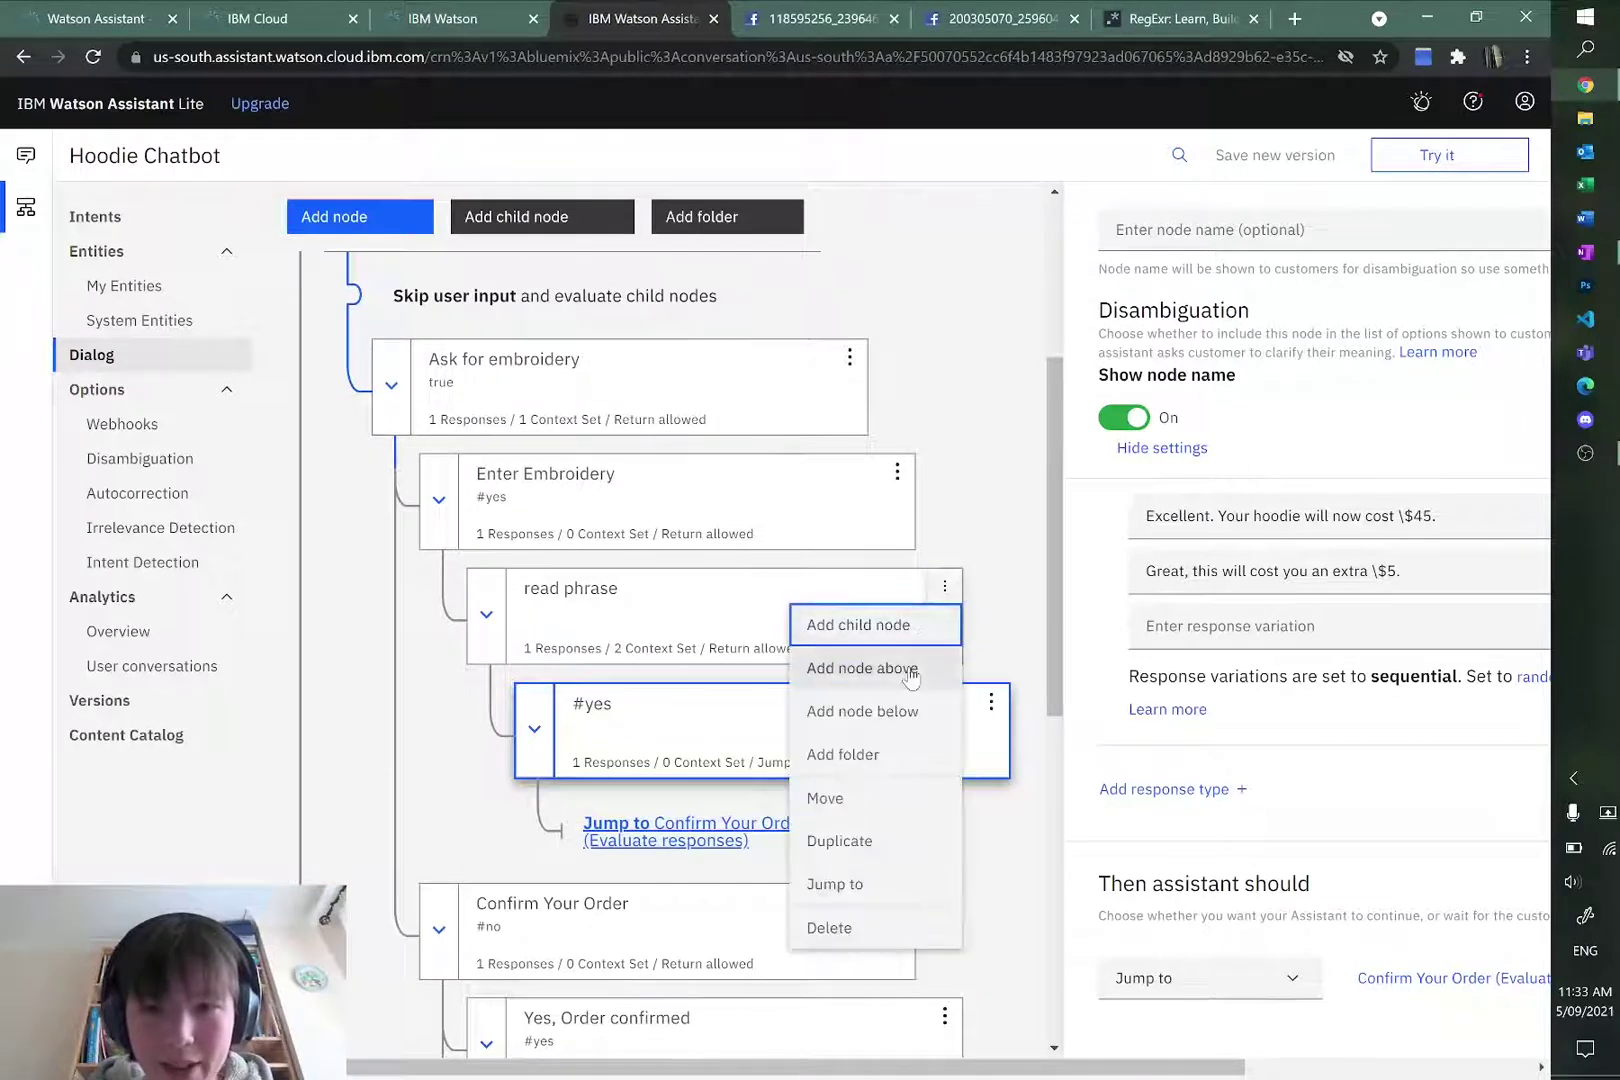
{"action": "left_click", "coordinate": [900, 626]}
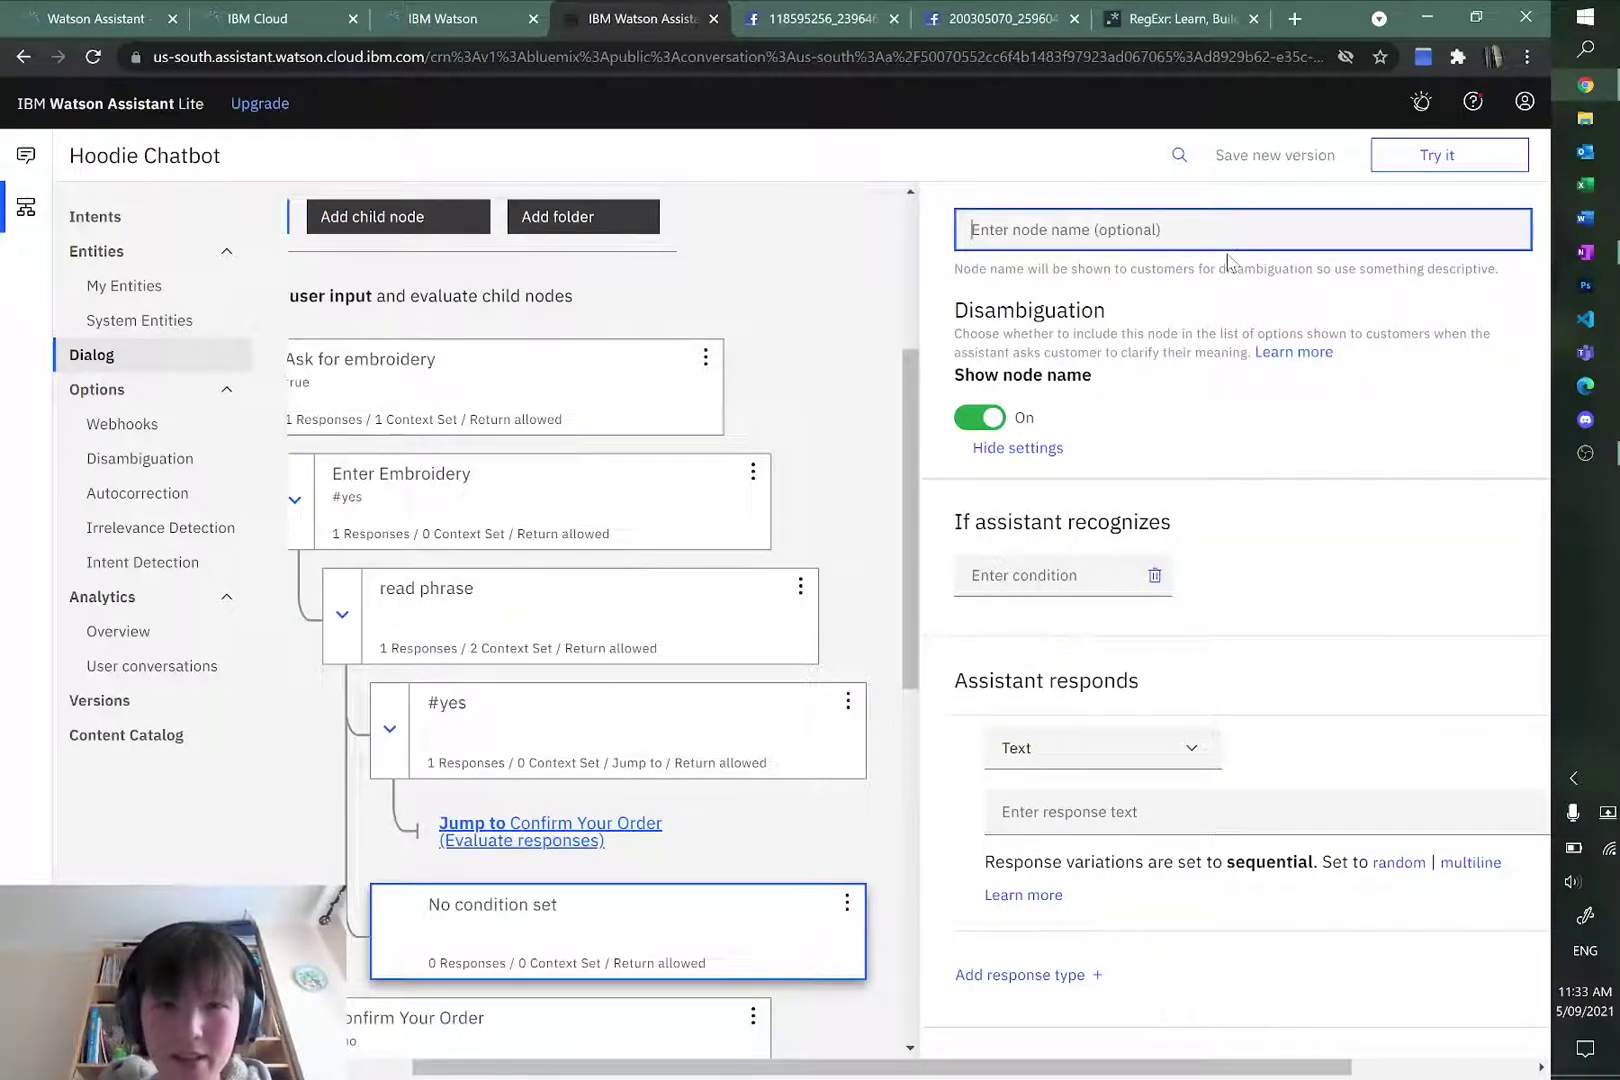
{"action": "type", "text": "#no"}
{"action": "left_click", "coordinate": [1258, 297]}
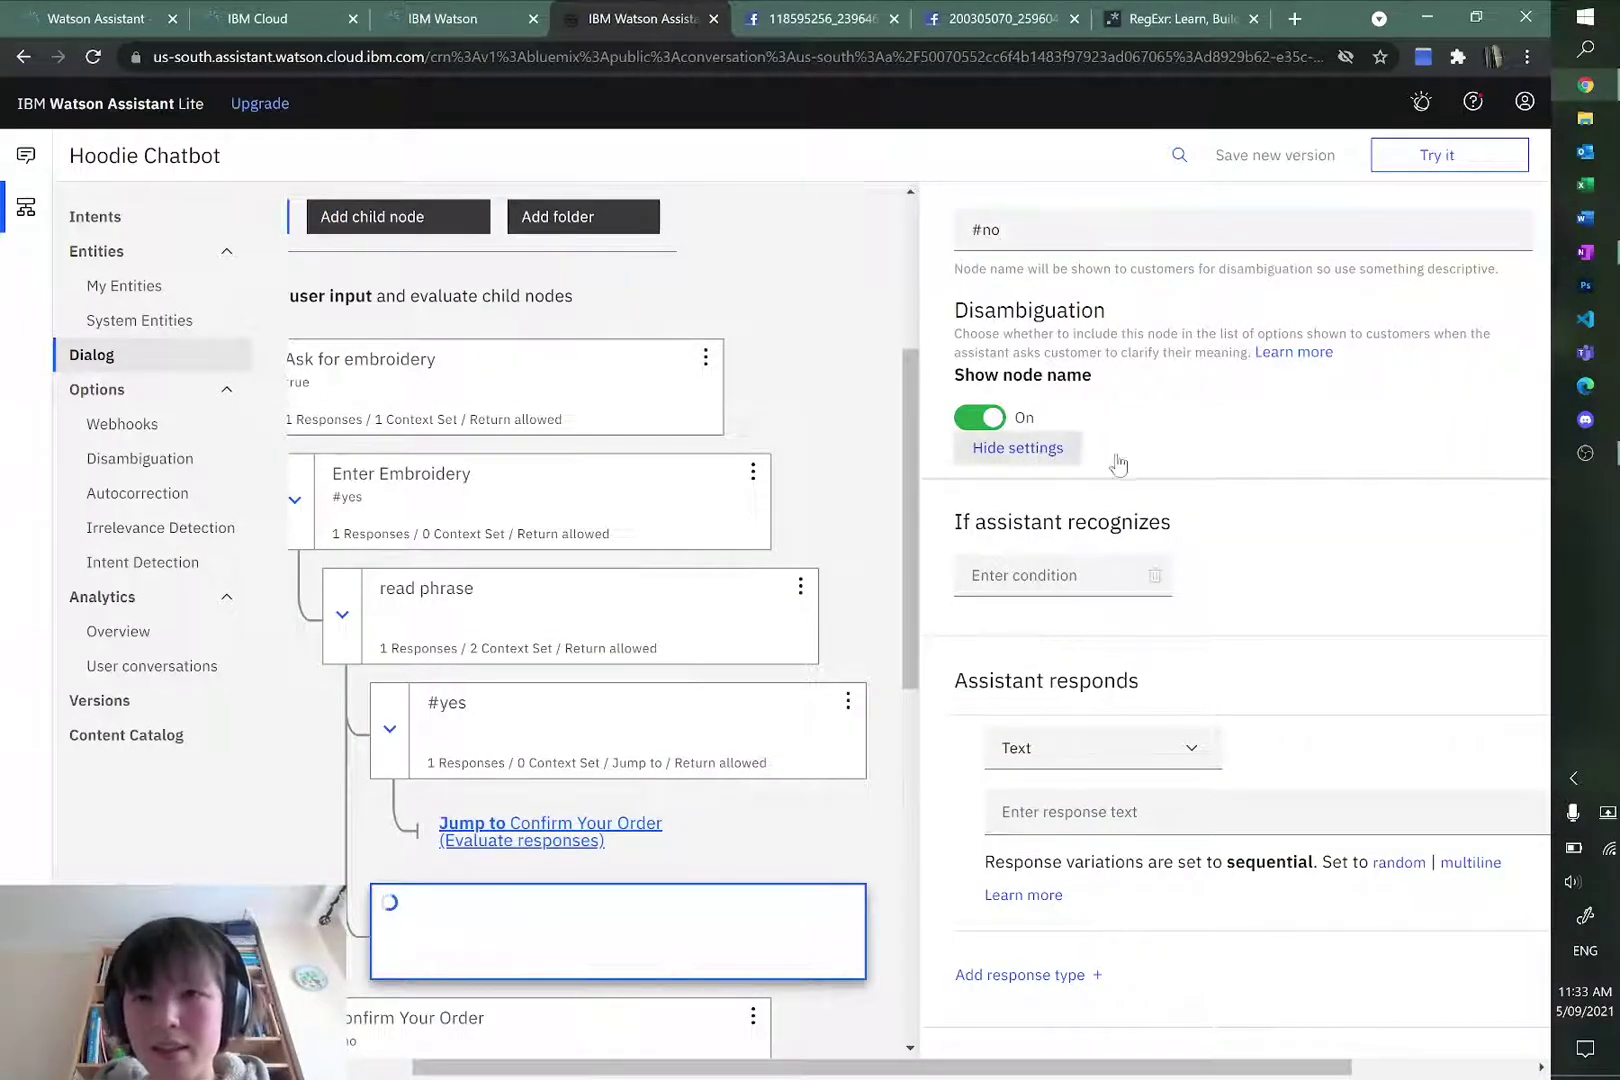
{"action": "left_click", "coordinate": [1071, 577]}
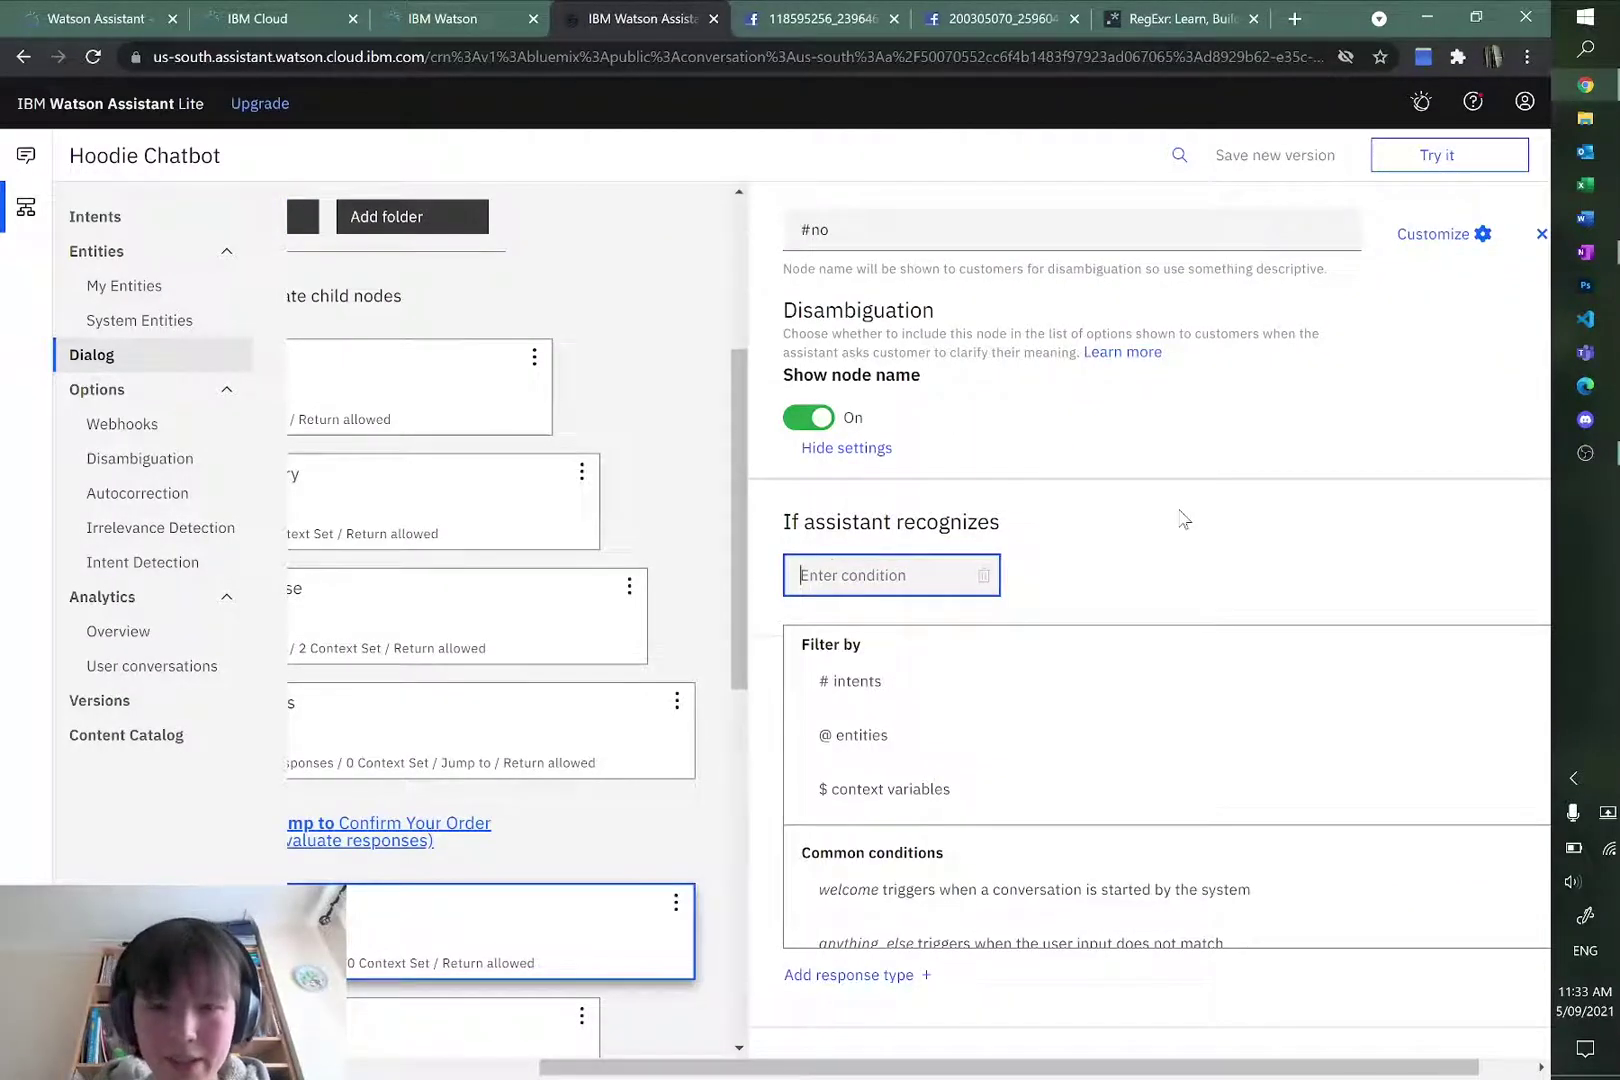
{"action": "type", "text": "#no"}
{"action": "left_click", "coordinate": [893, 676]}
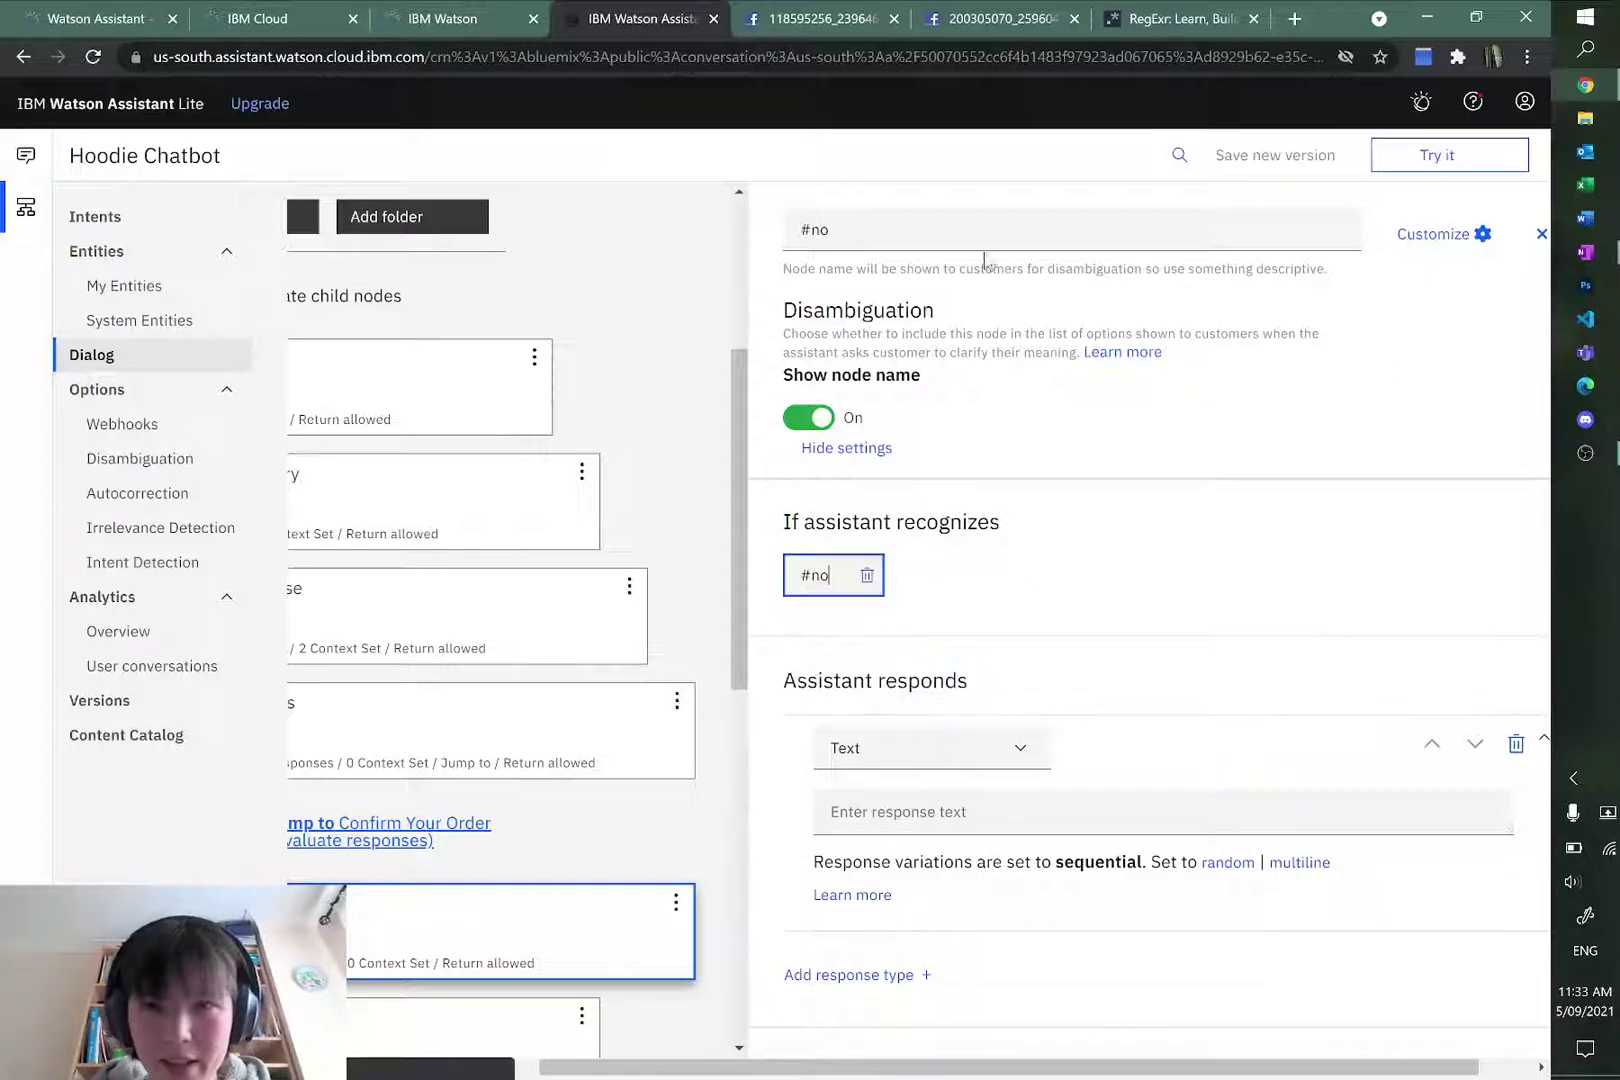
{"action": "double_click", "coordinate": [969, 246]}
{"action": "key", "text": "BackSpace"}
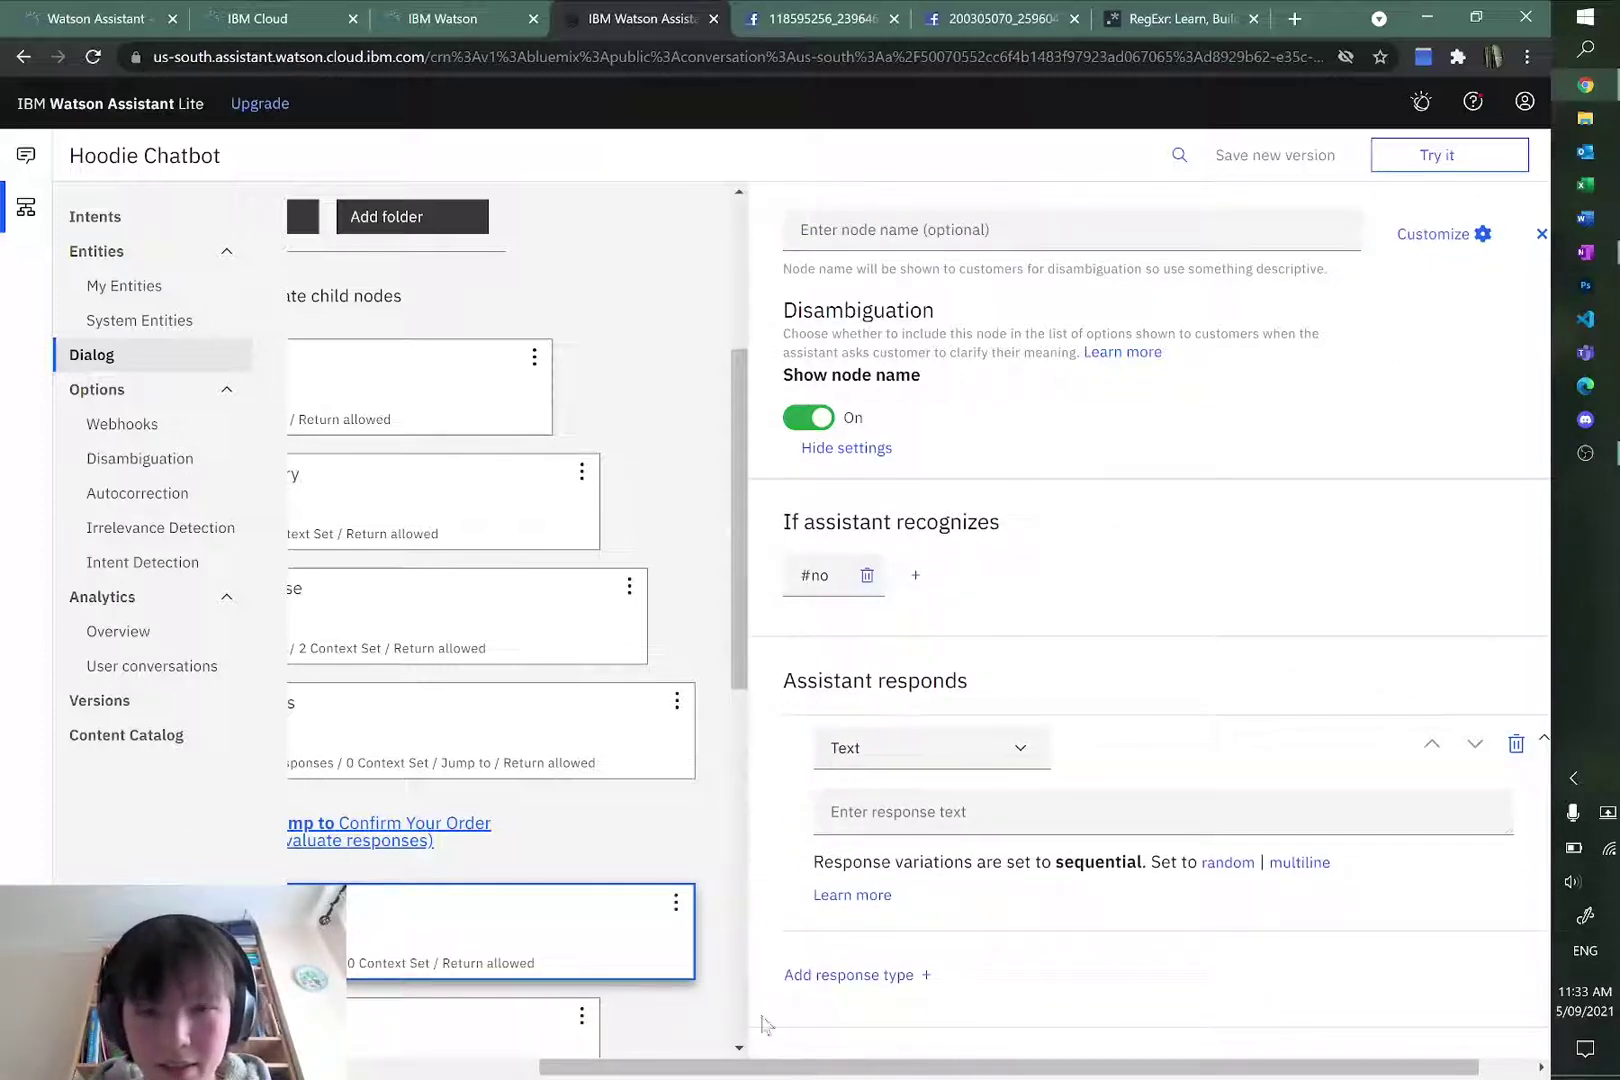
{"action": "left_click_drag", "start_coordinate": [765, 1066], "coordinate": [615, 1066]}
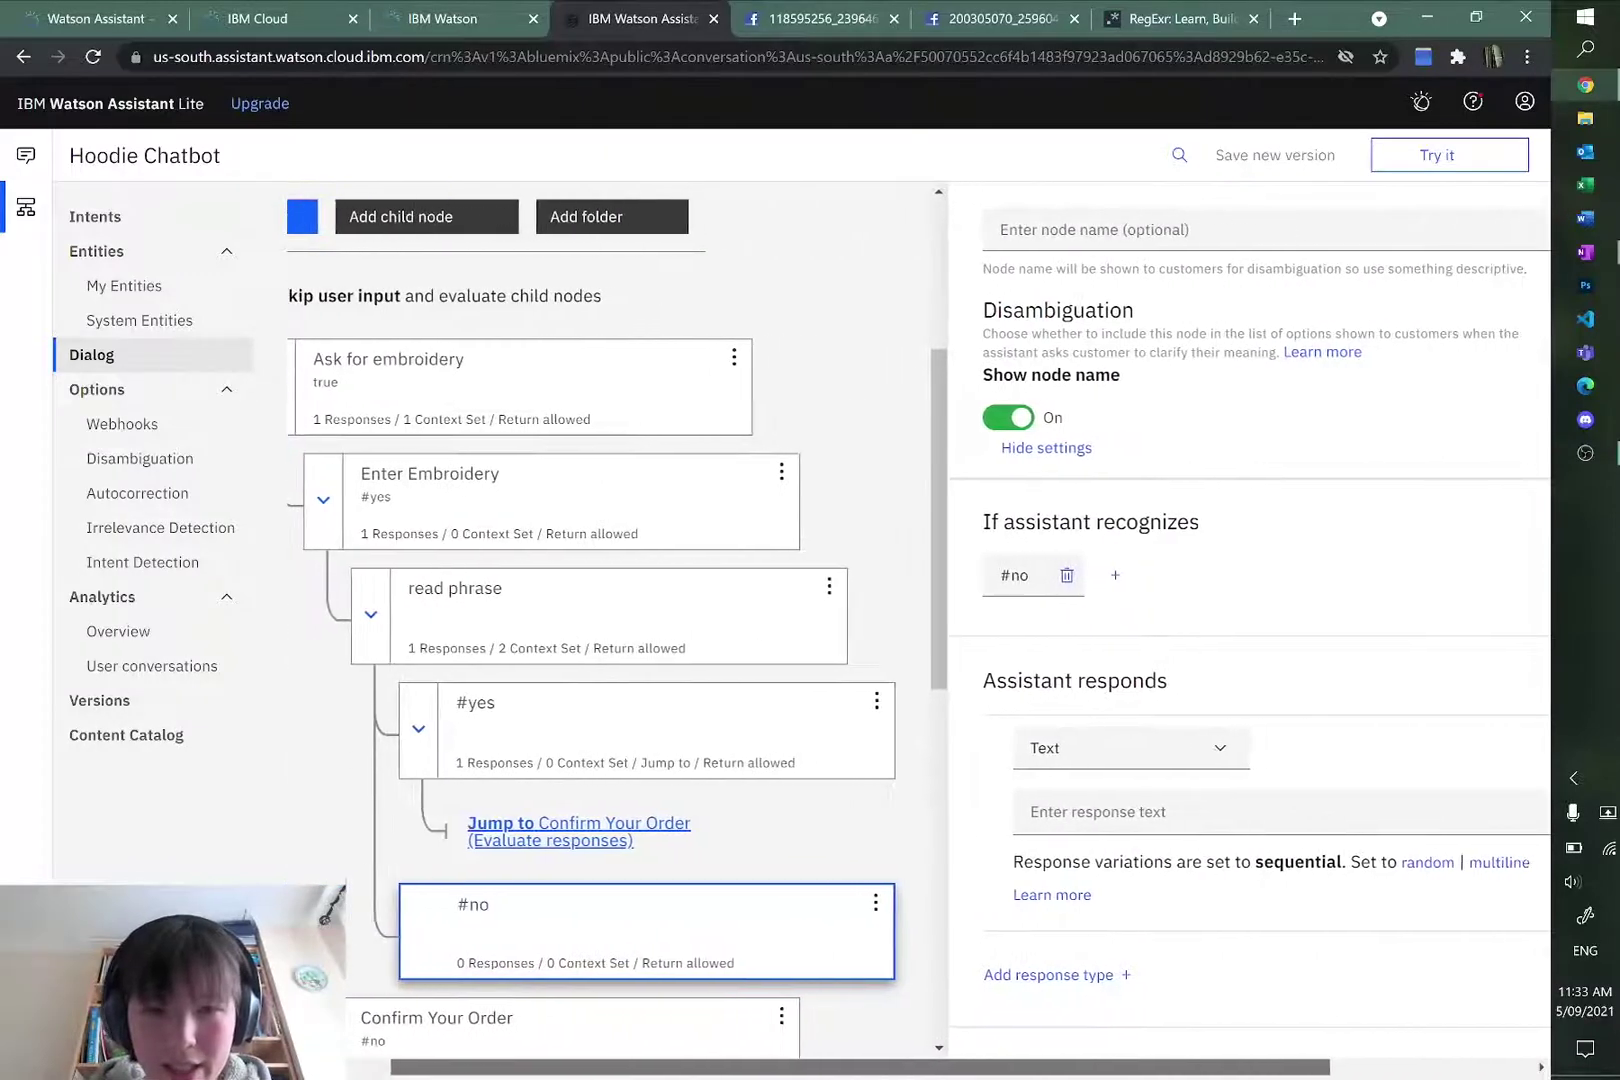
{"action": "left_click", "coordinate": [1112, 810]}
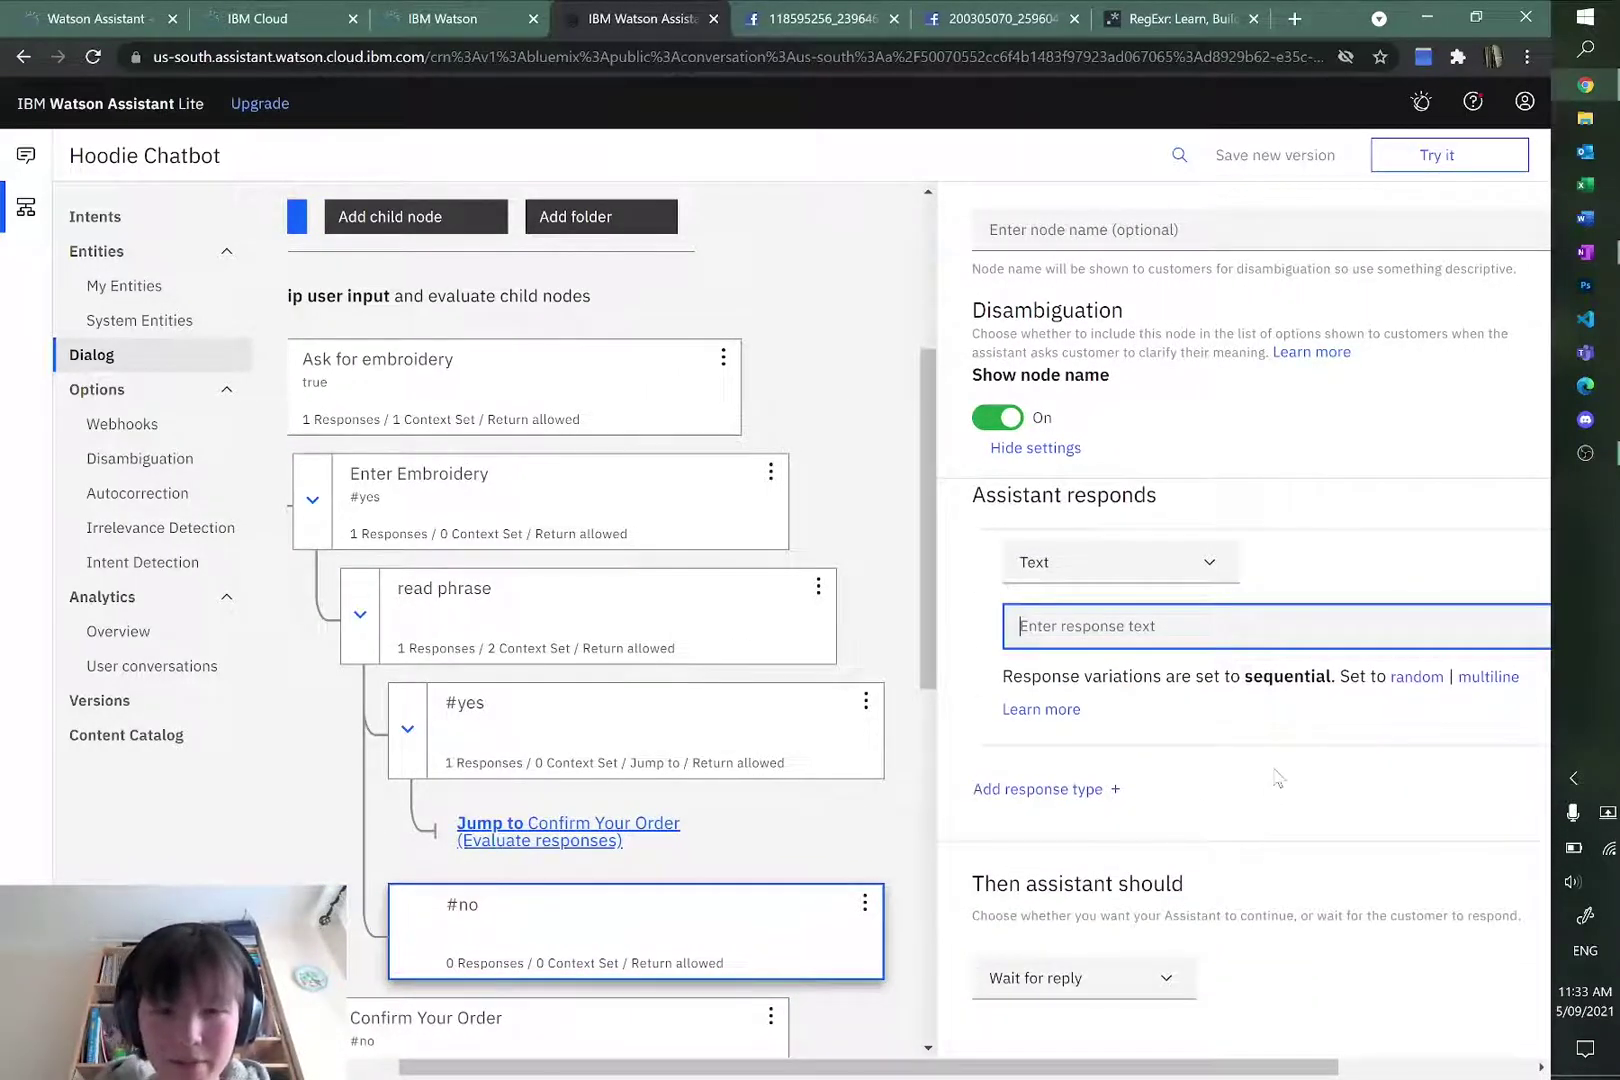
Step: Set the #no node's reply to 'I understand.'
{"action": "type", "text": "That'"}
{"action": "key", "text": "BackSpace"}
{"action": "key", "text": "BackSpace"}
{"action": "key", "text": "BackSpace"}
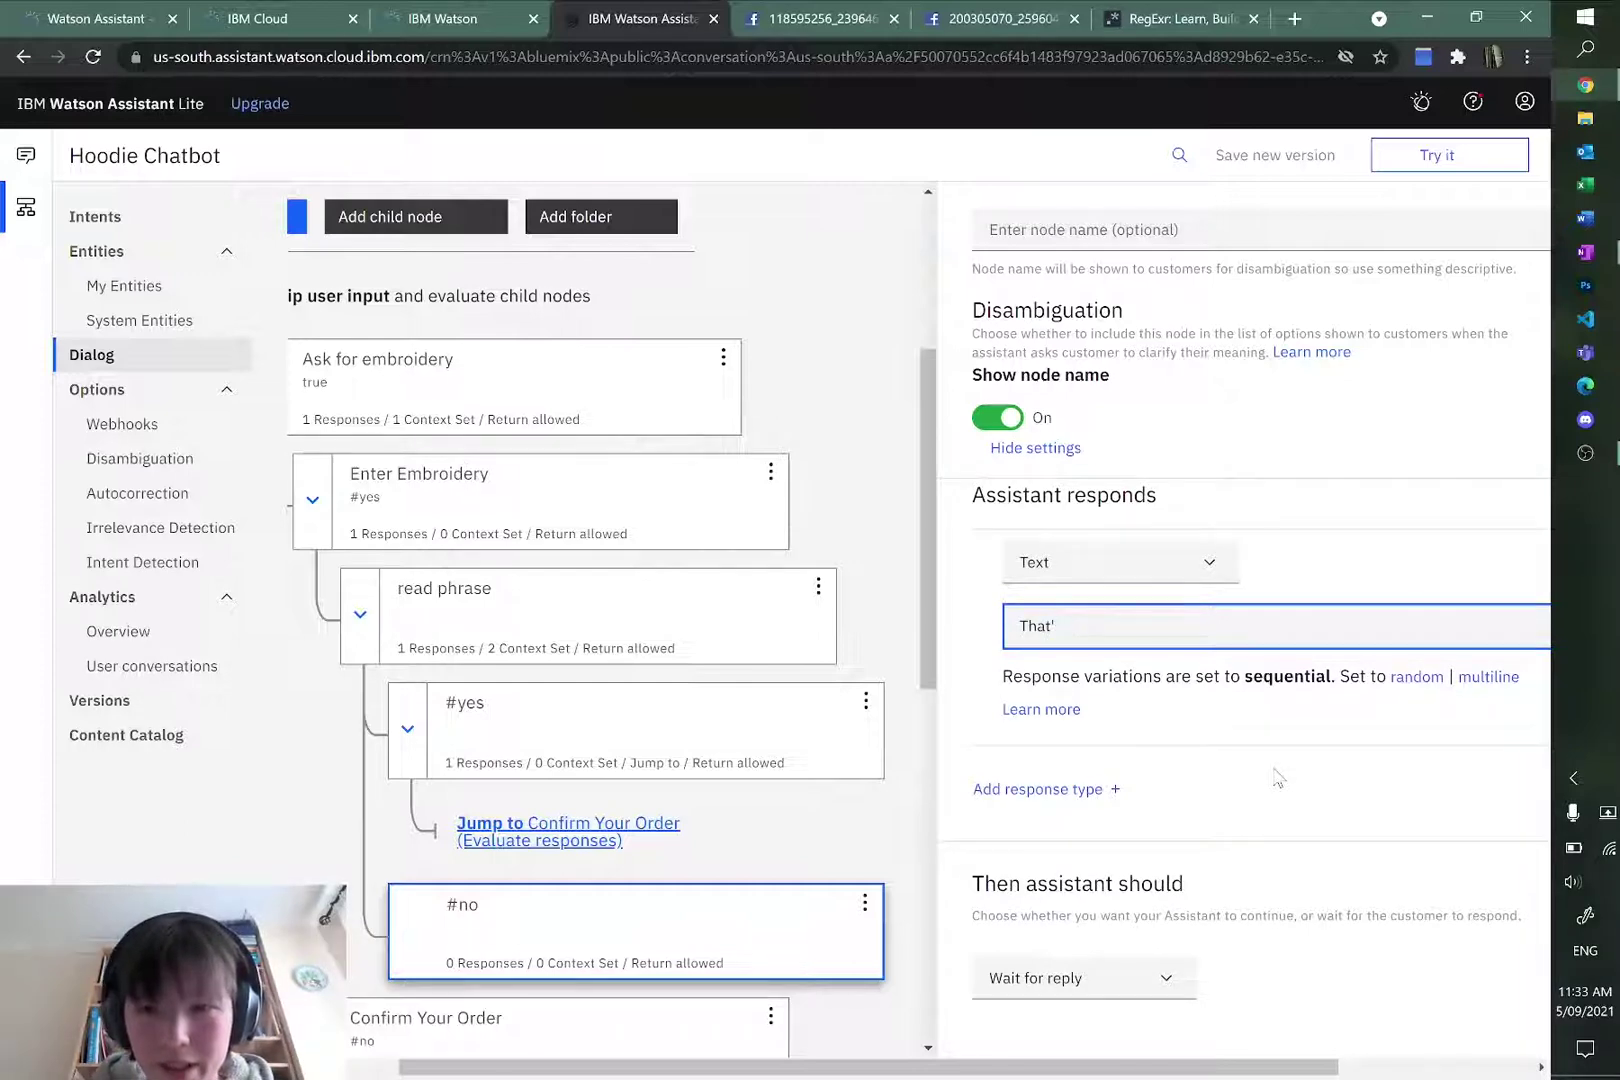
{"action": "key", "text": "BackSpace"}
{"action": "type", "text": "I understand."}
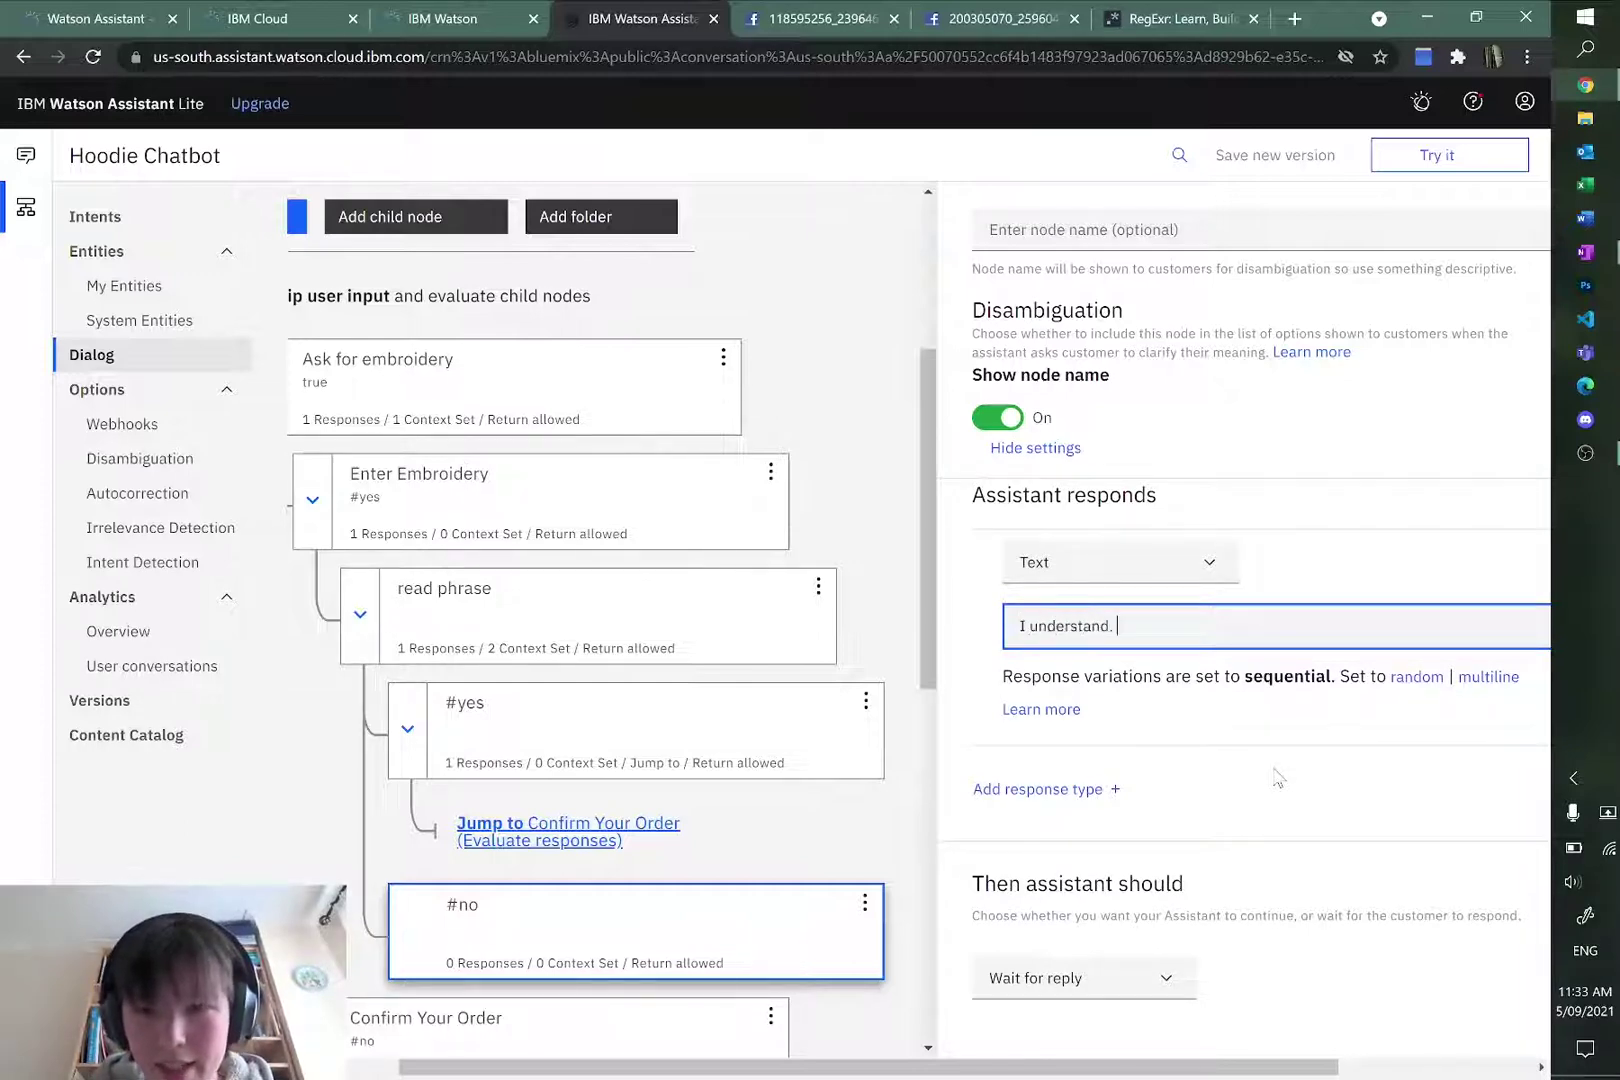
{"action": "left_click", "coordinate": [1278, 778]}
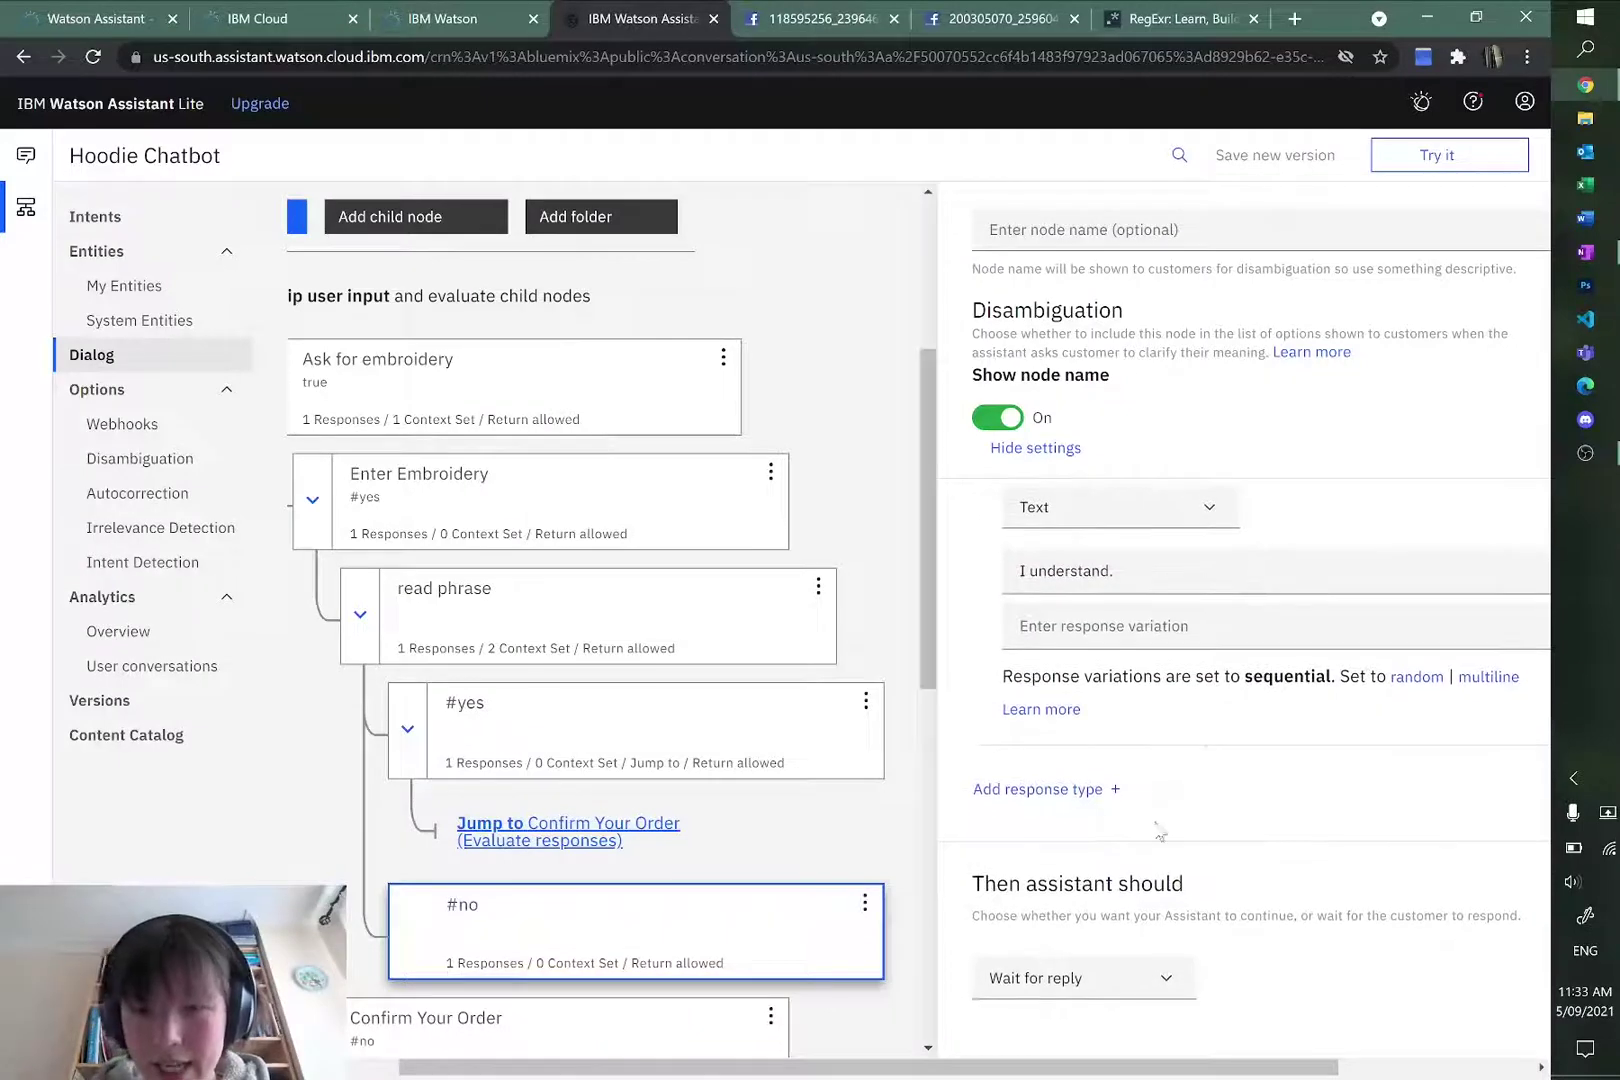
Step: Make the #no node jump back to Ask for embroidery and respond
{"action": "left_click_drag", "start_coordinate": [672, 1073], "coordinate": [615, 1073]}
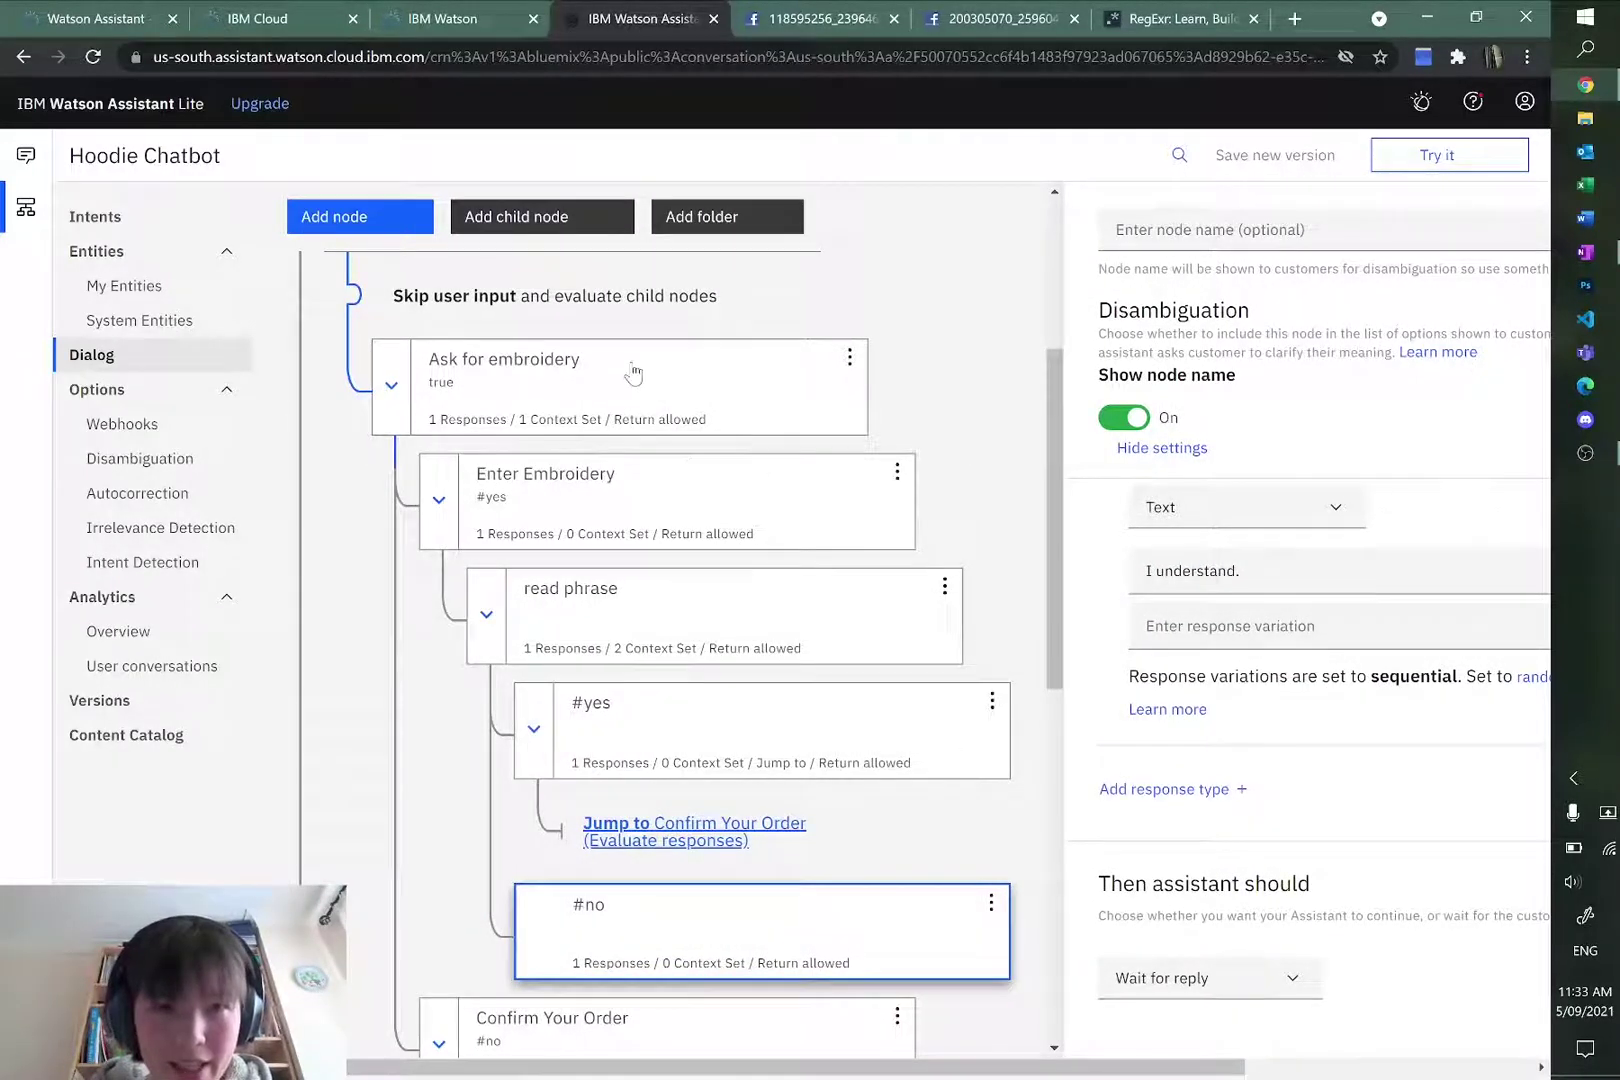
{"action": "left_click_drag", "start_coordinate": [800, 1068], "coordinate": [935, 1068]}
{"action": "left_click", "coordinate": [1020, 993]}
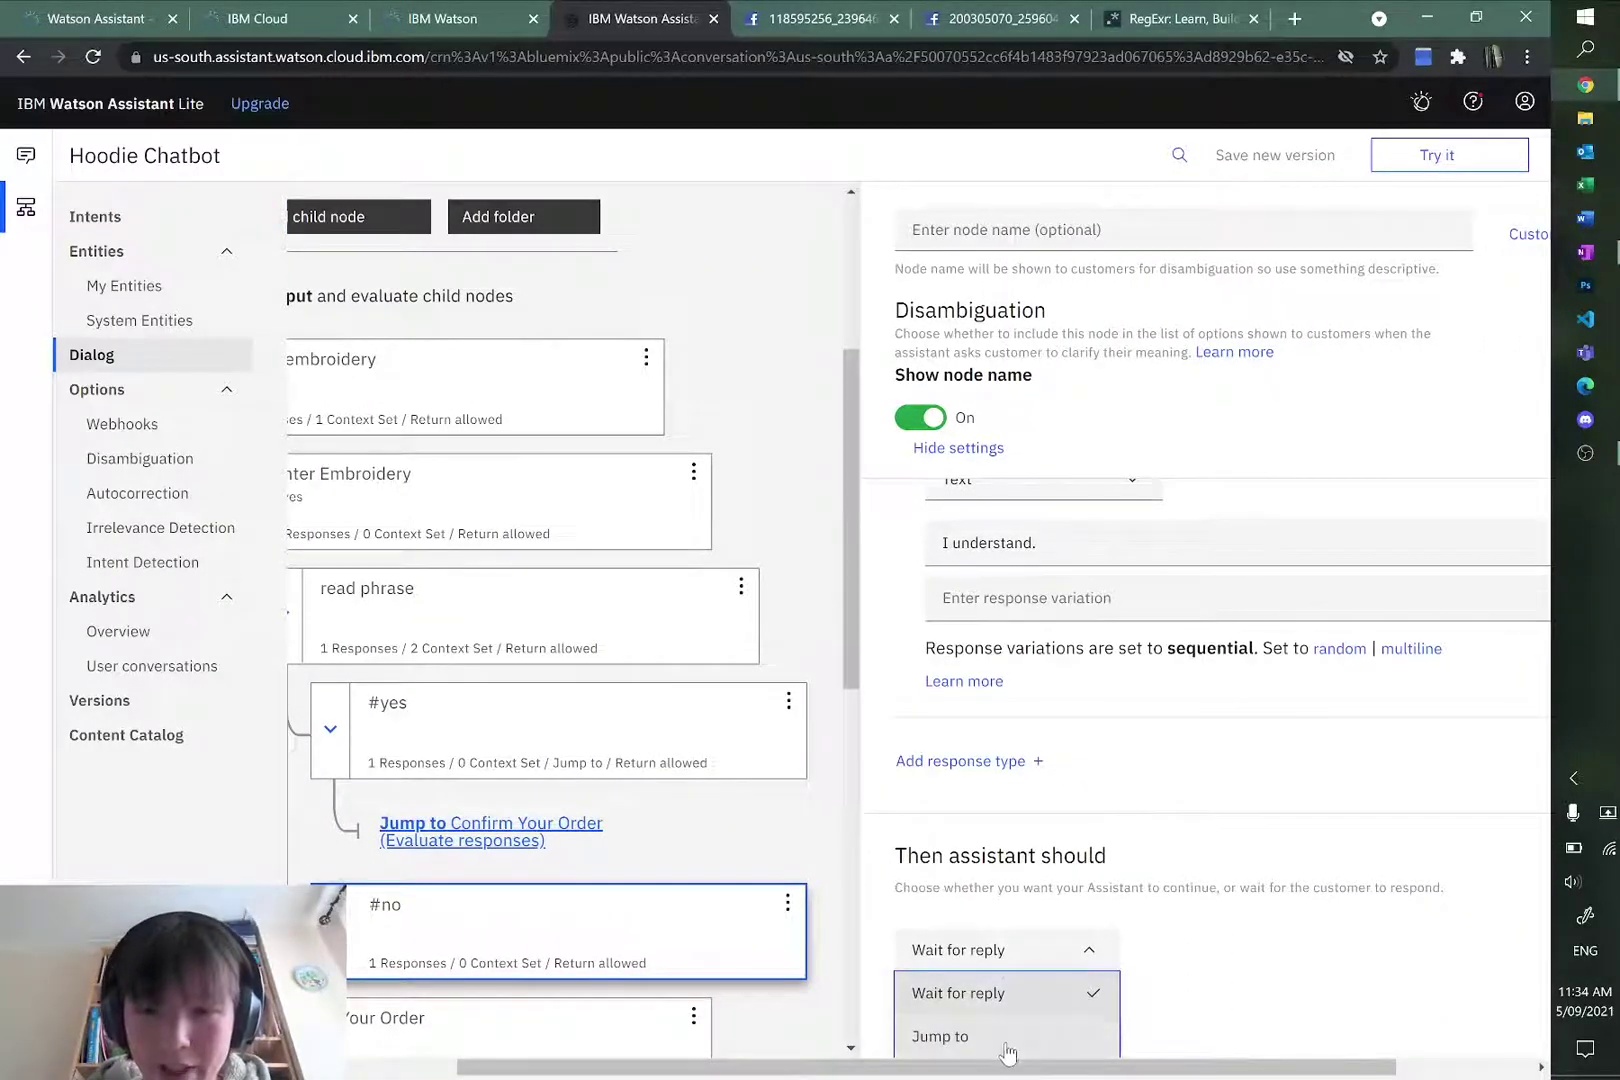
{"action": "left_click", "coordinate": [1027, 1045]}
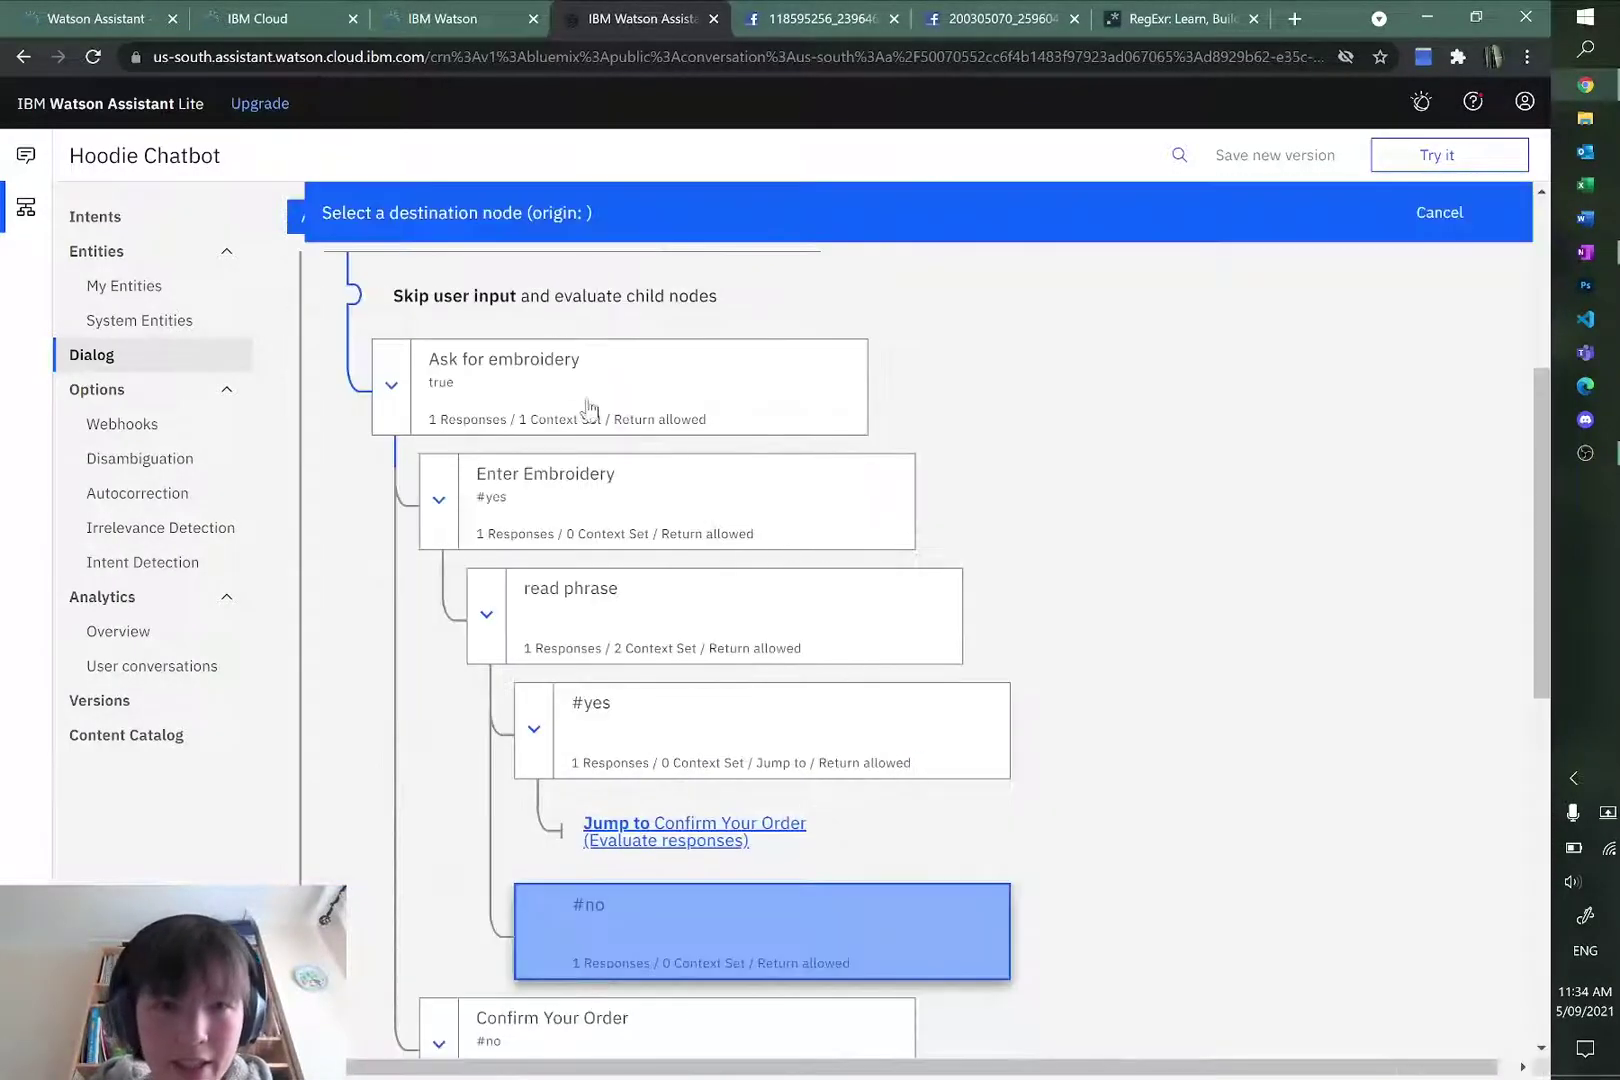
{"action": "left_click", "coordinate": [640, 362]}
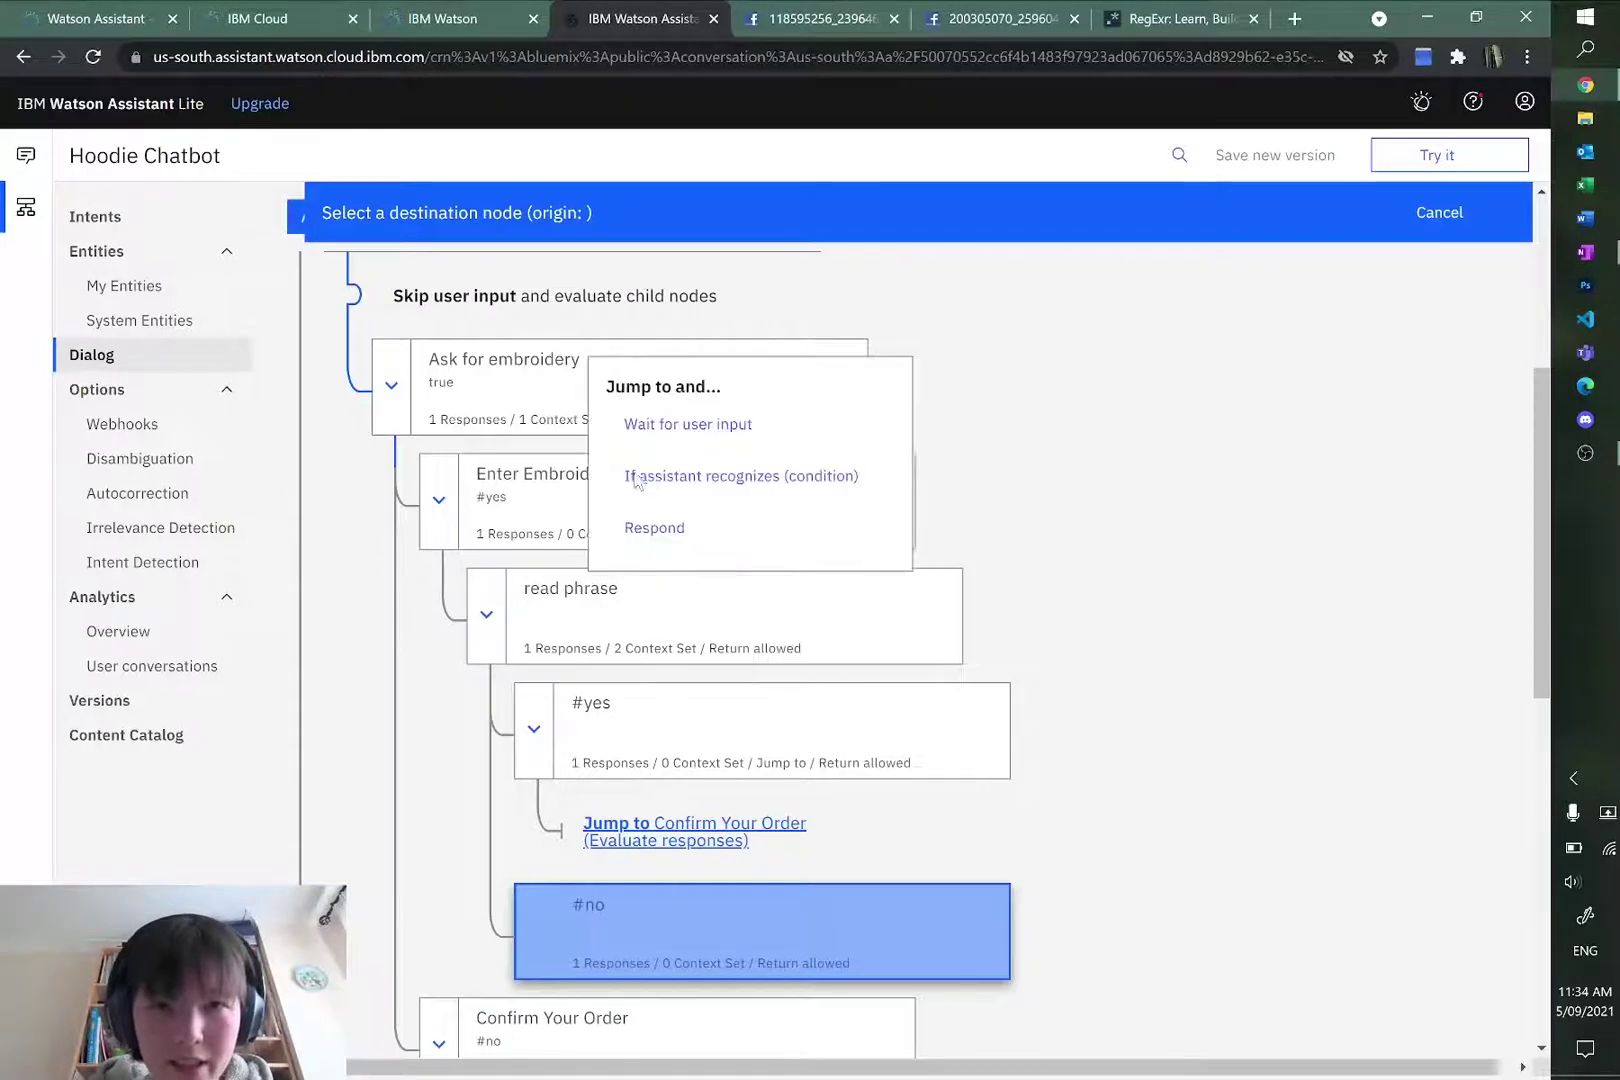
{"action": "left_click", "coordinate": [715, 545]}
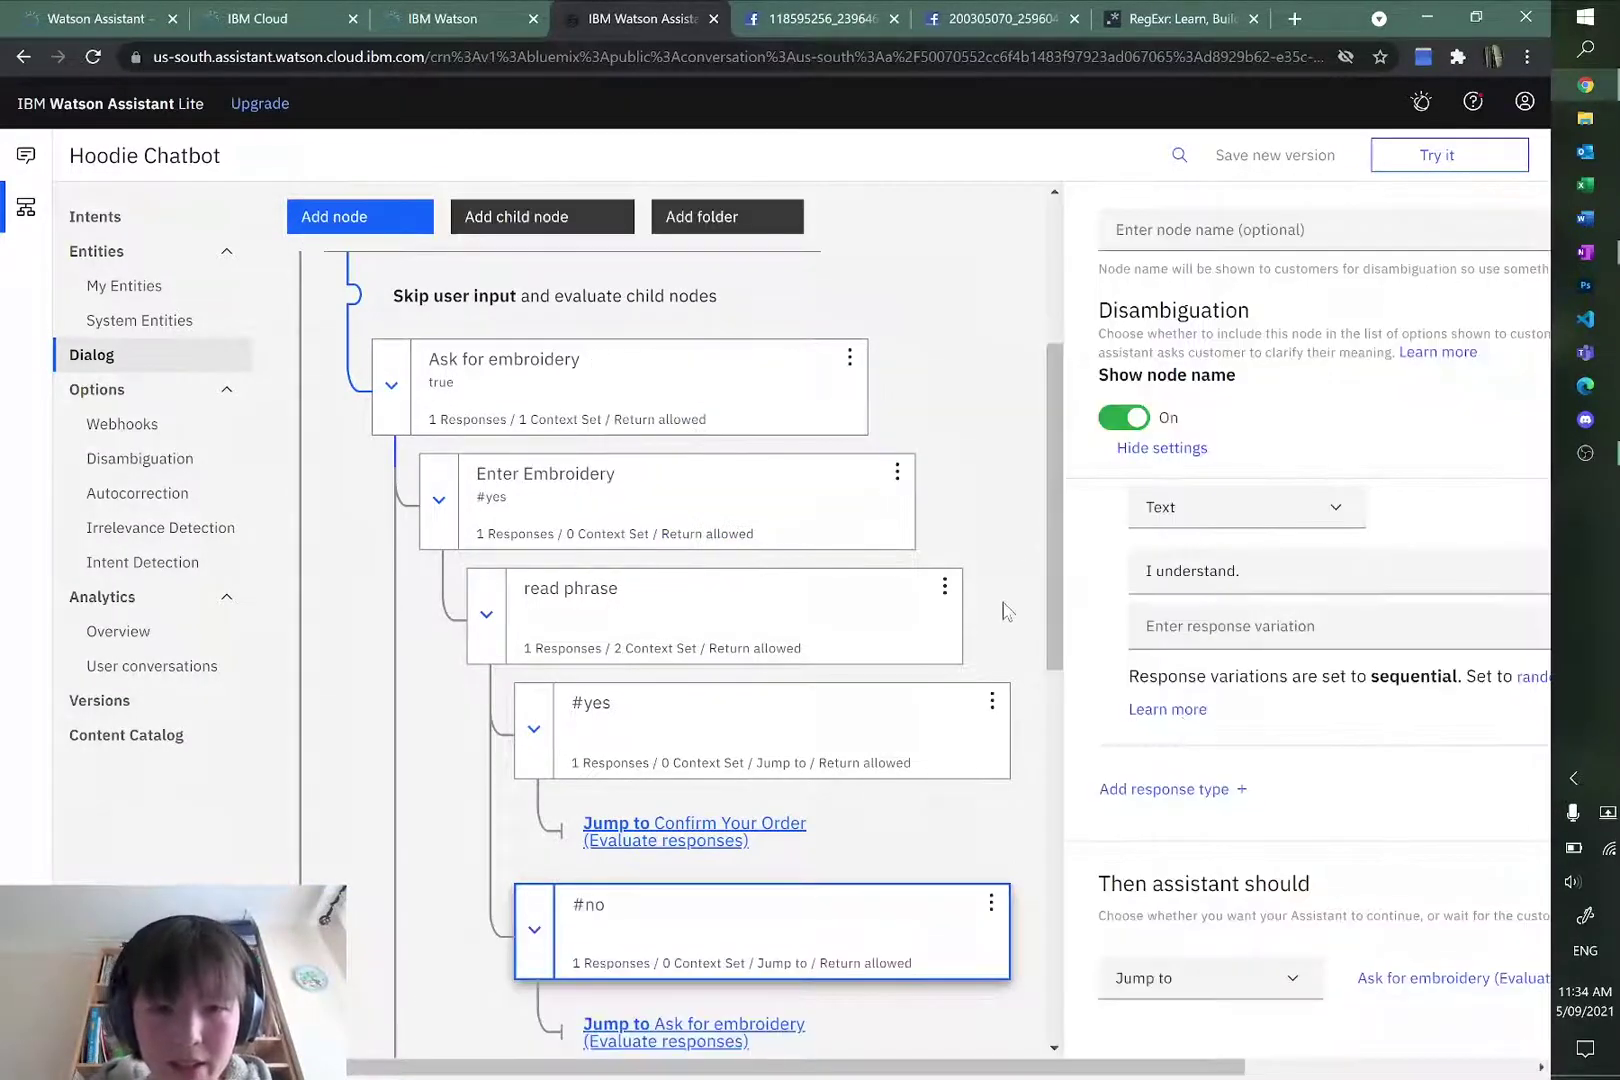
Step: Switch to OneNote and scroll to the Dialogue plan flowchart
{"action": "key", "text": "alt+Tab"}
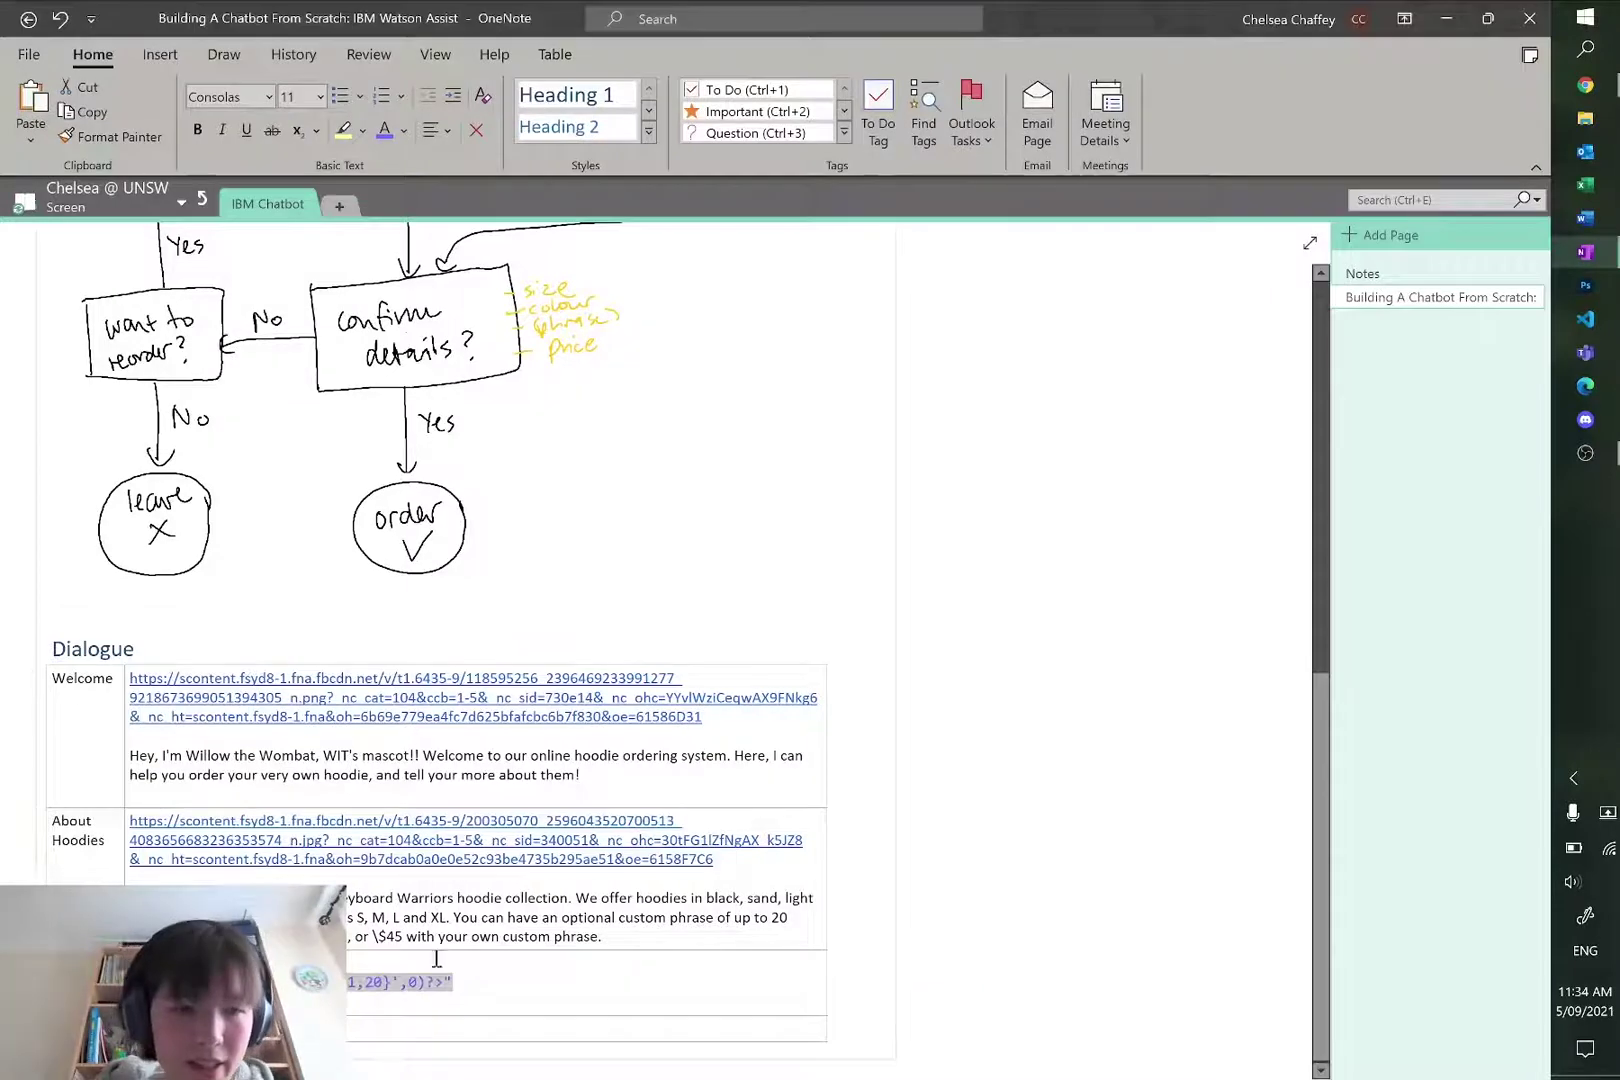
{"action": "left_click", "coordinate": [513, 979]}
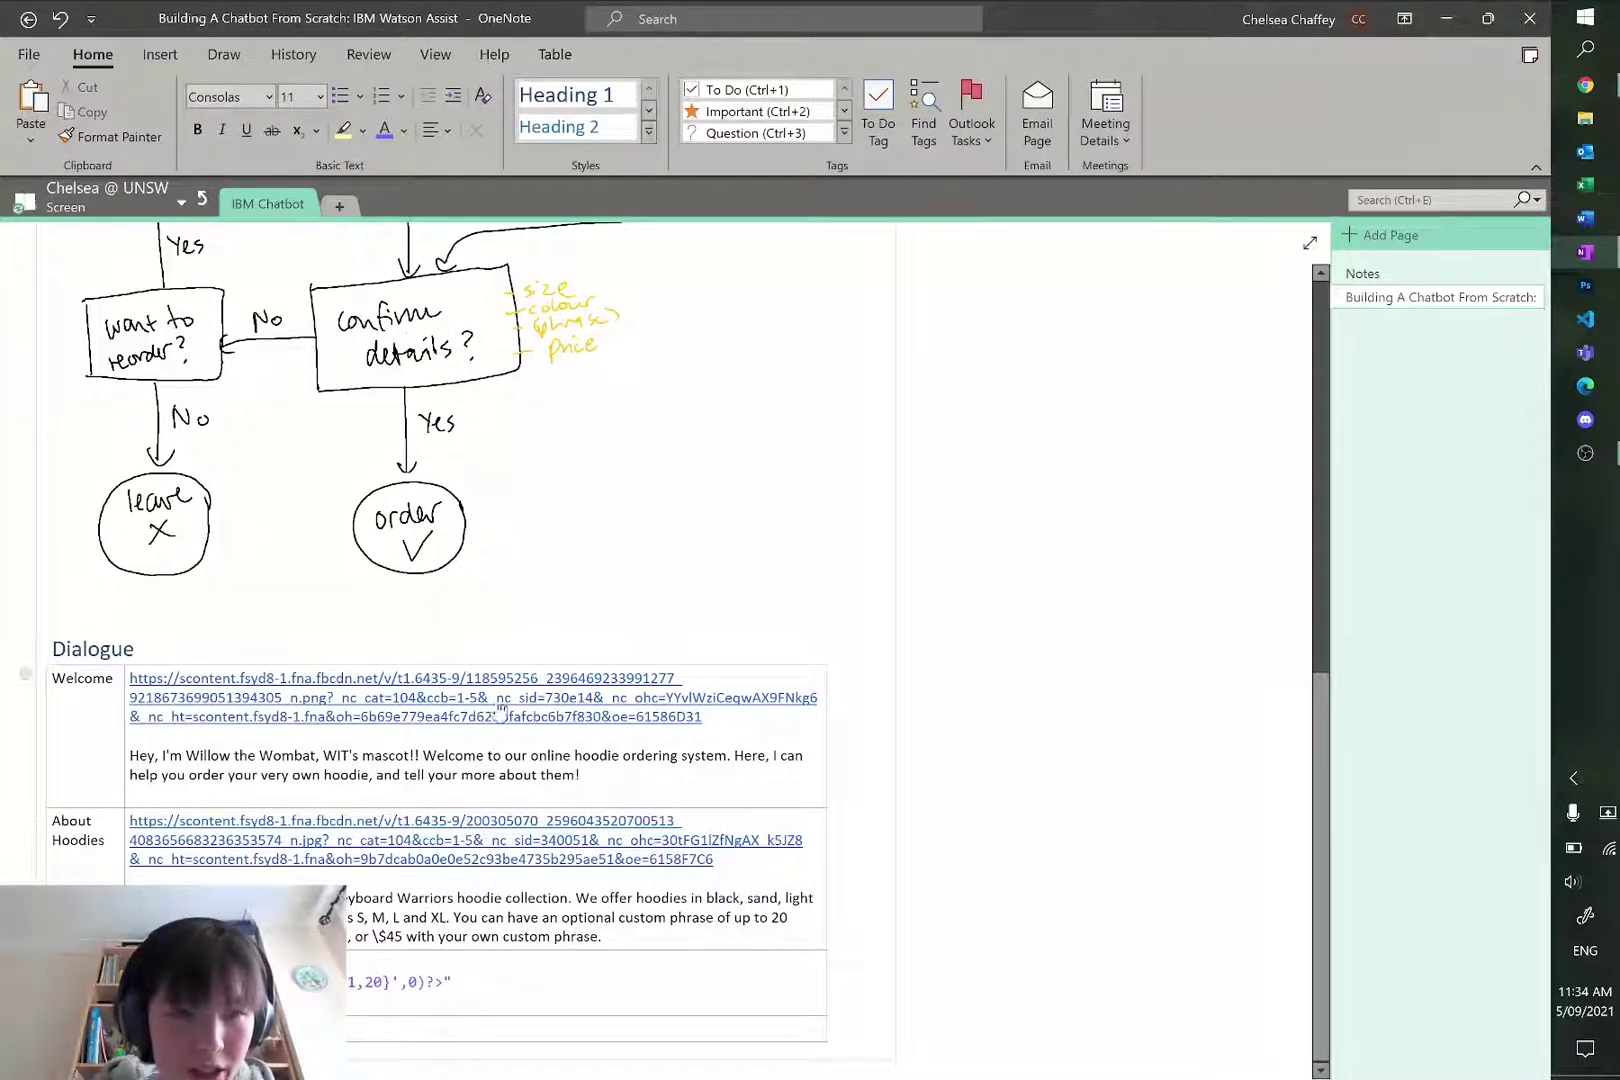
{"action": "scroll", "coordinate": [546, 640], "scroll_direction": "up", "scroll_amount": 5}
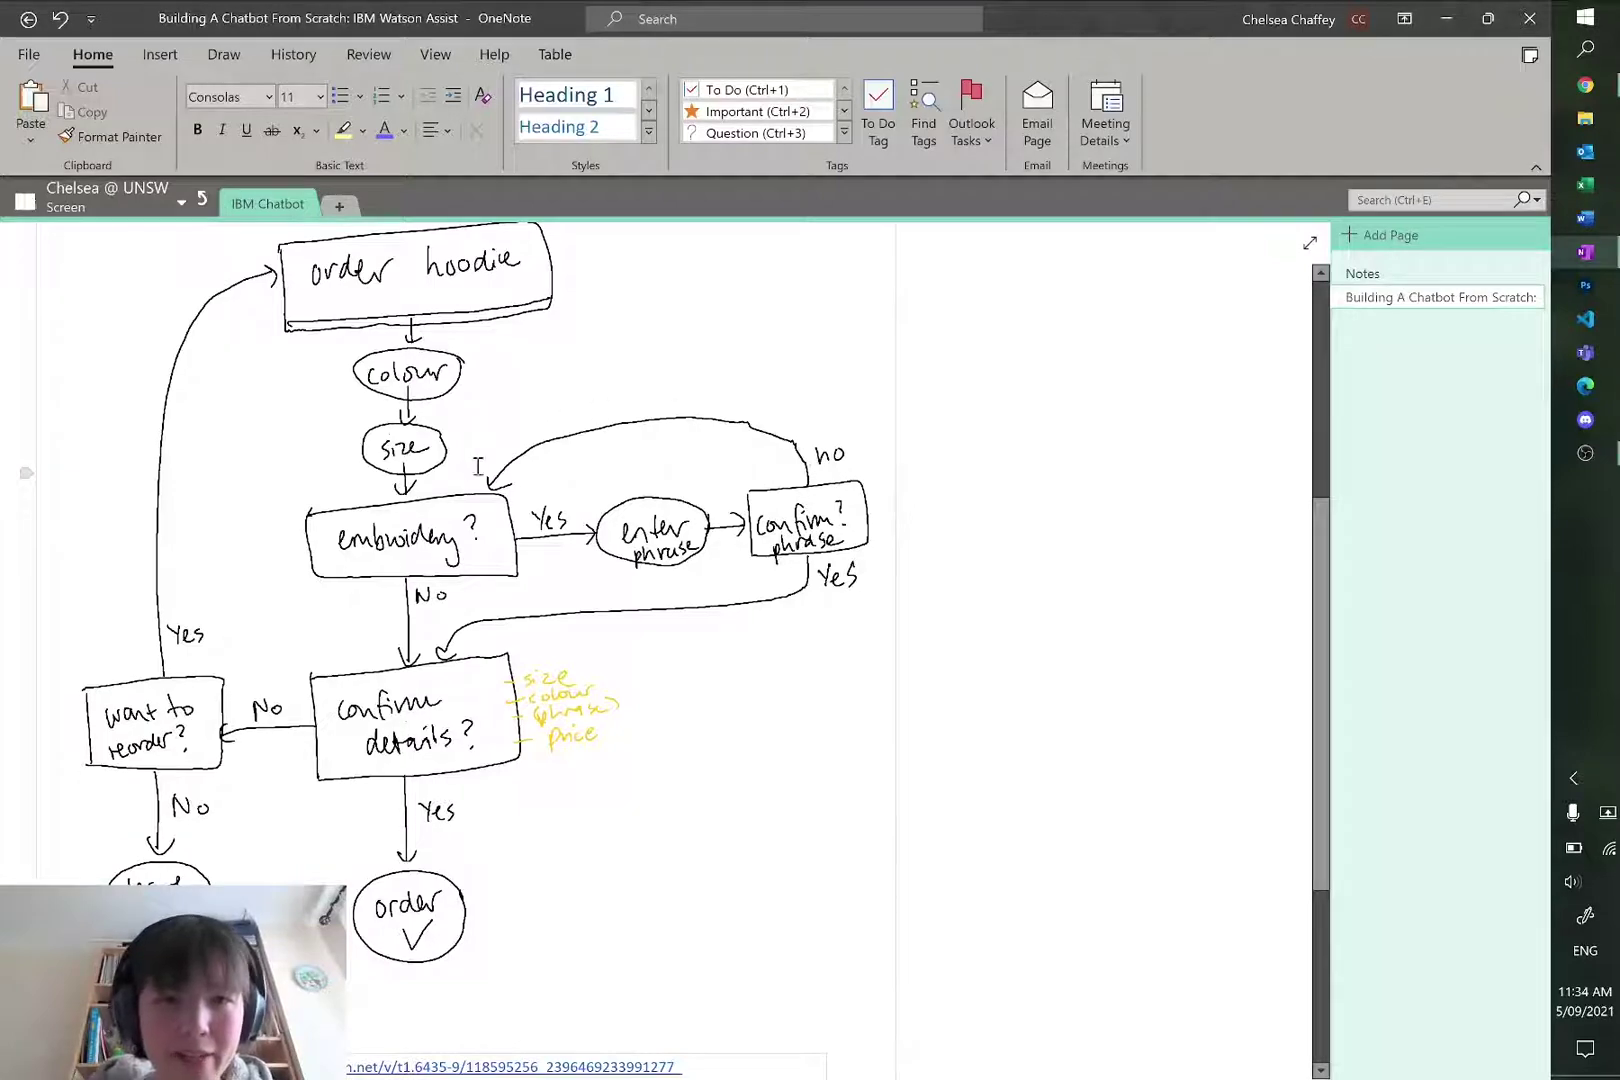
Step: Start a fresh test chat, order a sand XL hoodie and answer yes to embroidery
{"action": "key", "text": "alt+Tab"}
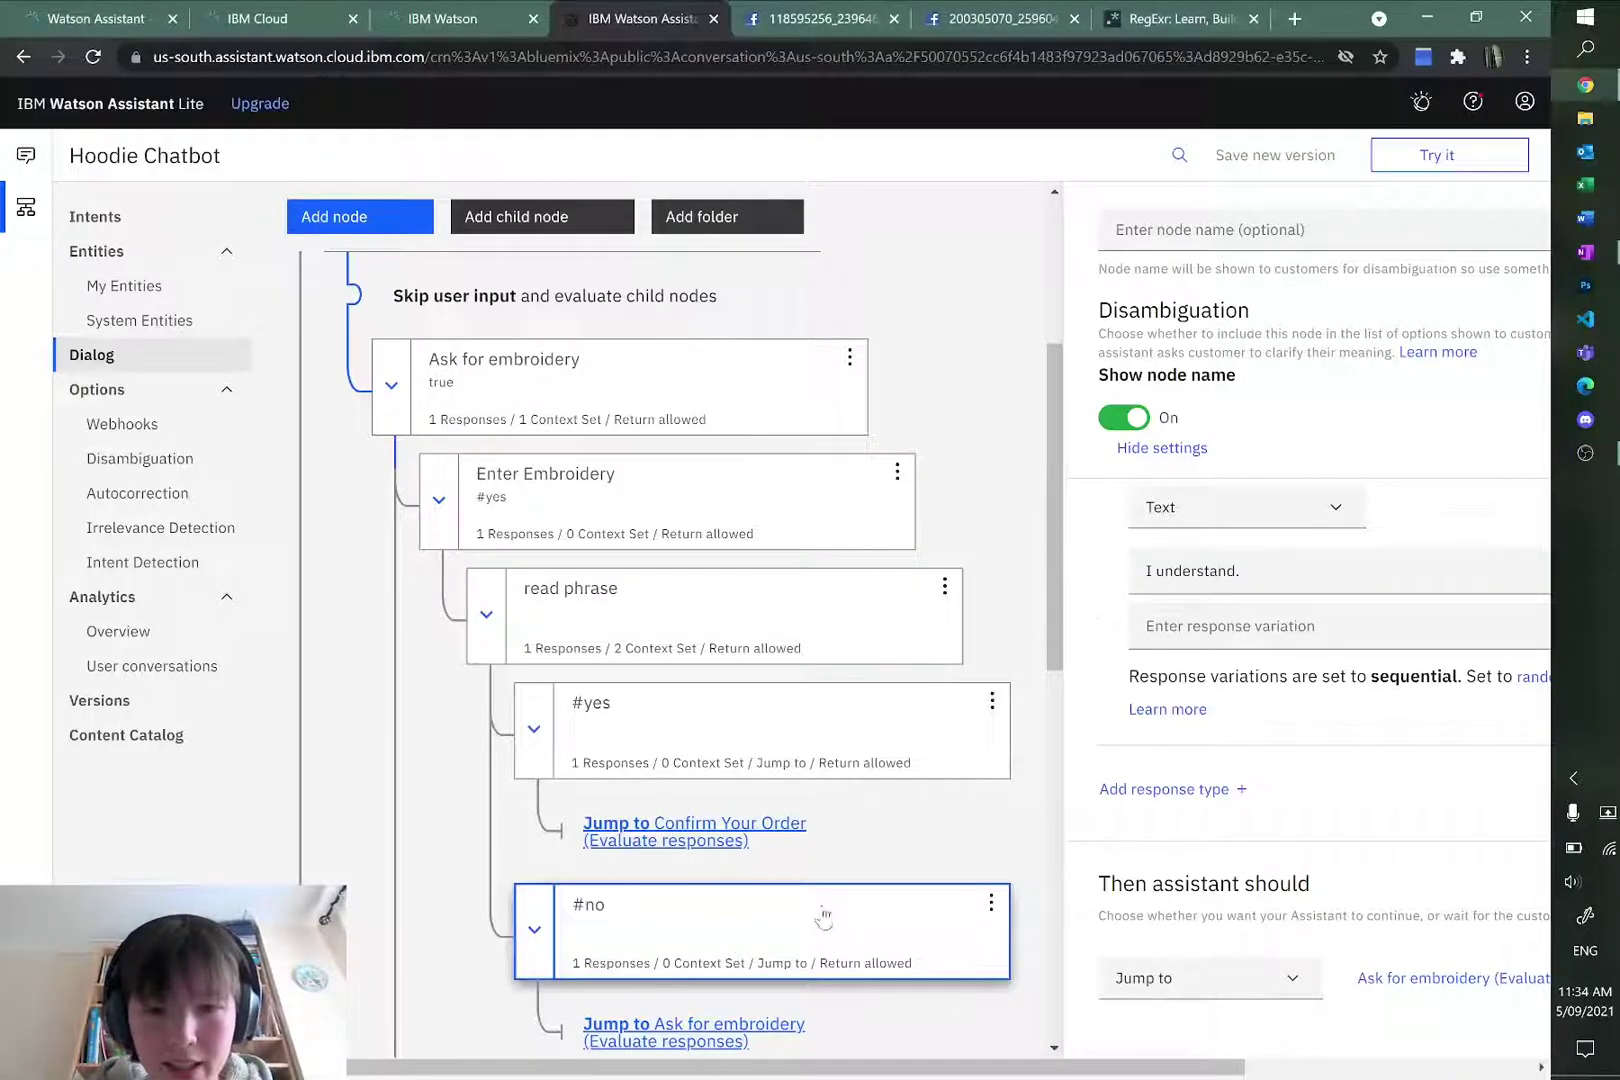
{"action": "scroll", "coordinate": [823, 918], "scroll_direction": "down", "scroll_amount": 10}
{"action": "scroll", "coordinate": [810, 925], "scroll_direction": "up", "scroll_amount": 20}
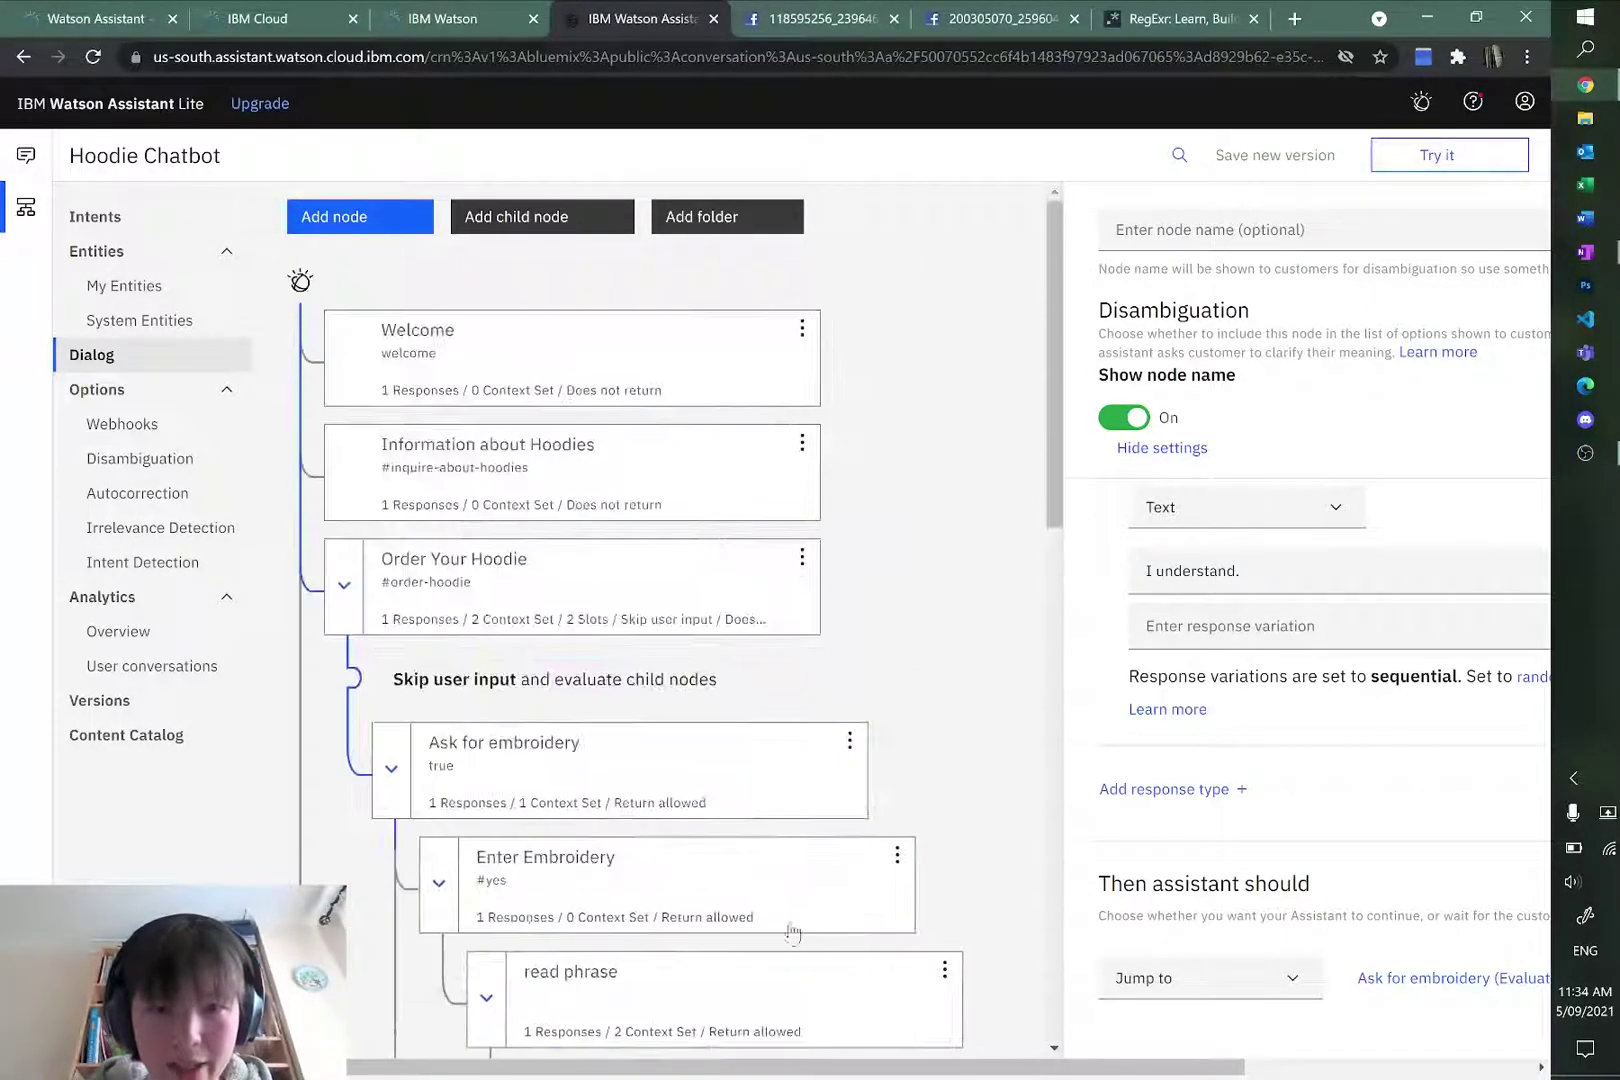
{"action": "scroll", "coordinate": [792, 933], "scroll_direction": "down", "scroll_amount": 3}
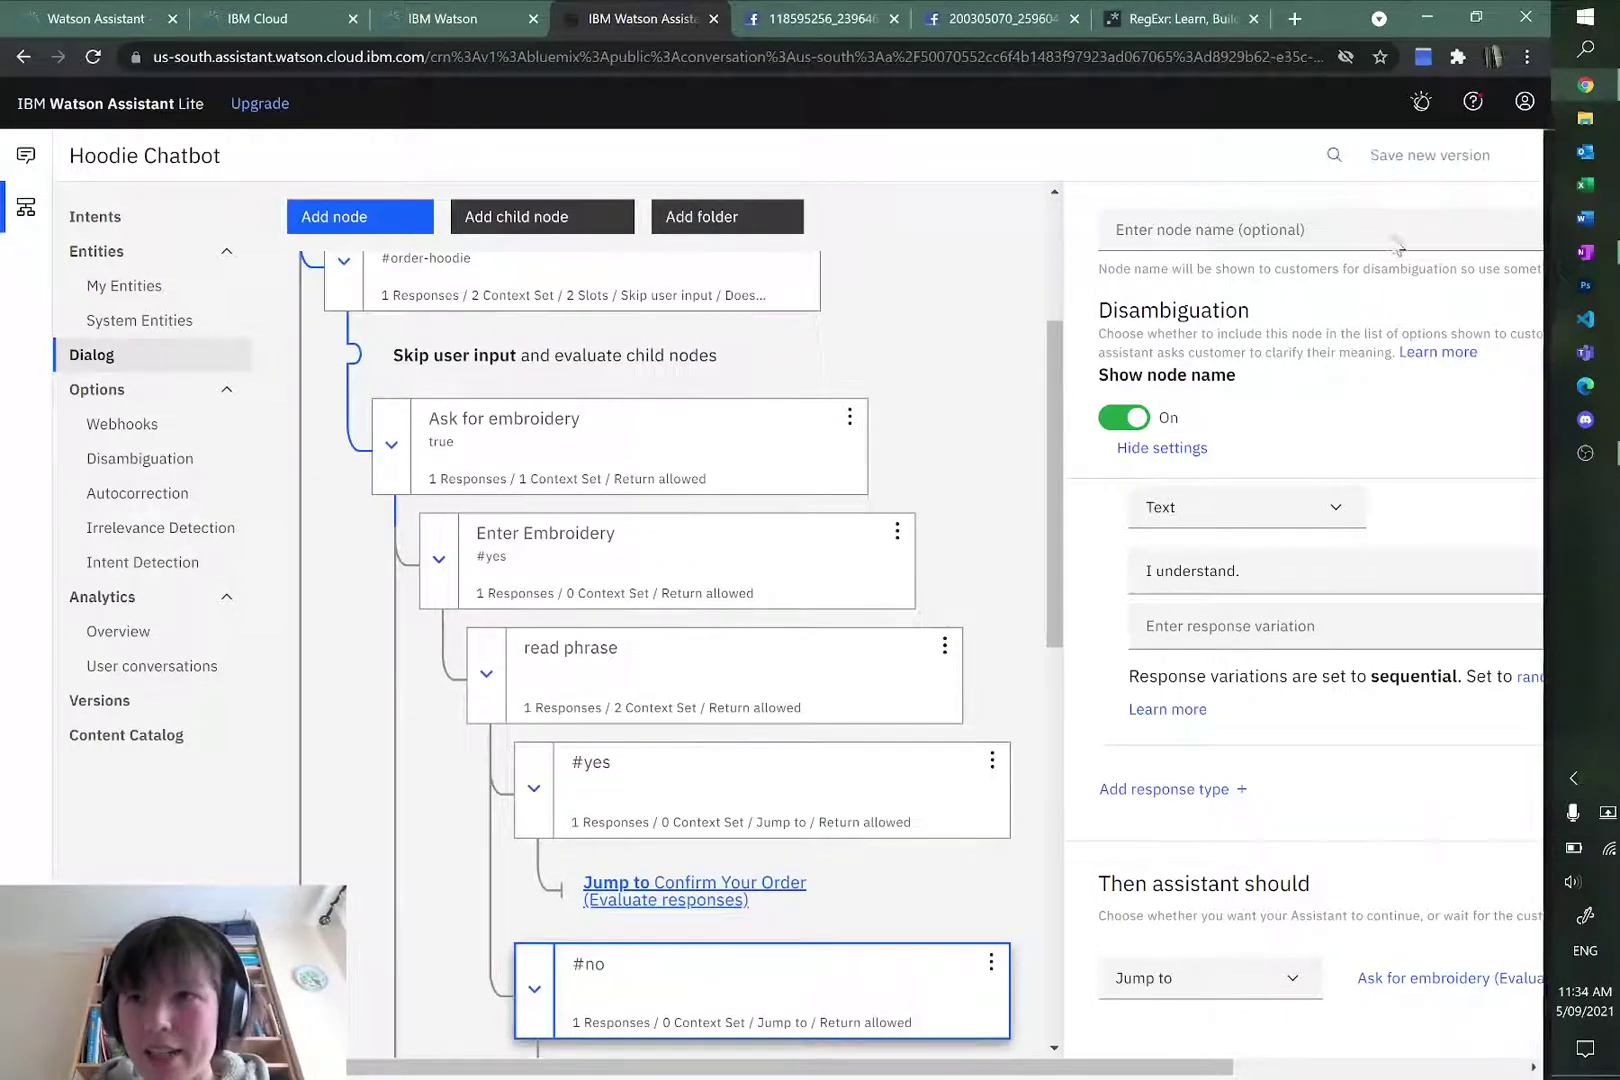
{"action": "left_click", "coordinate": [1515, 155]}
{"action": "left_click", "coordinate": [1312, 168]}
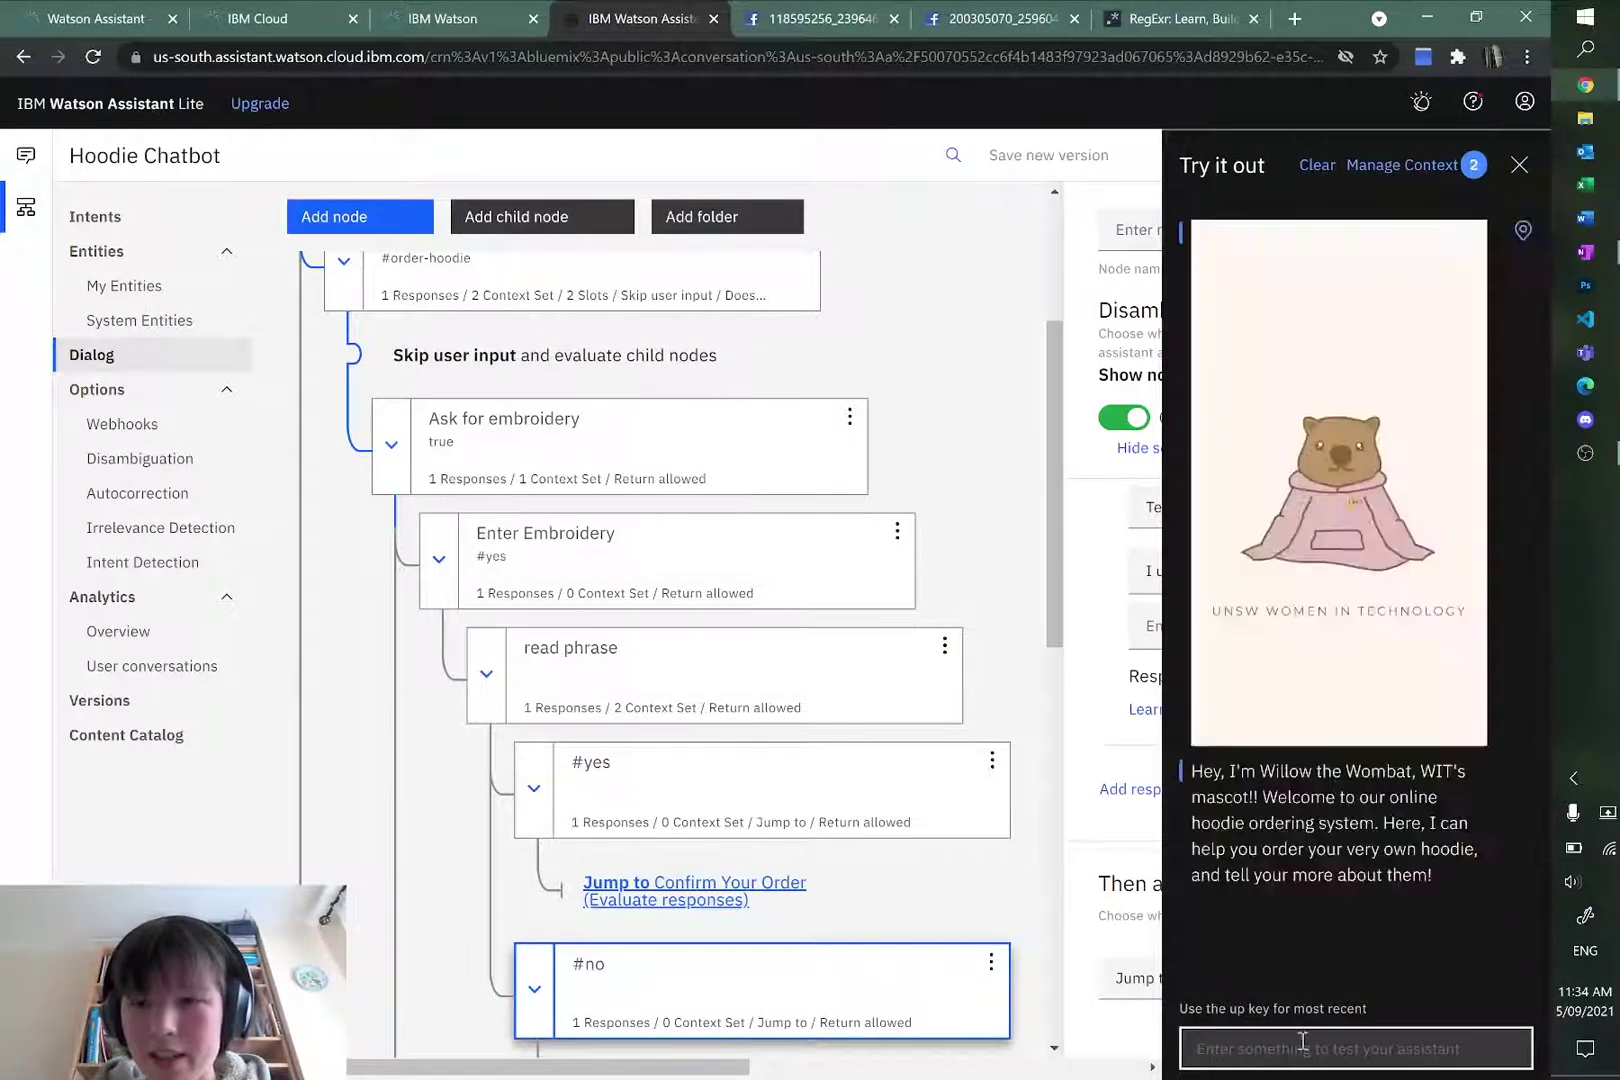
{"action": "type", "text": "order"}
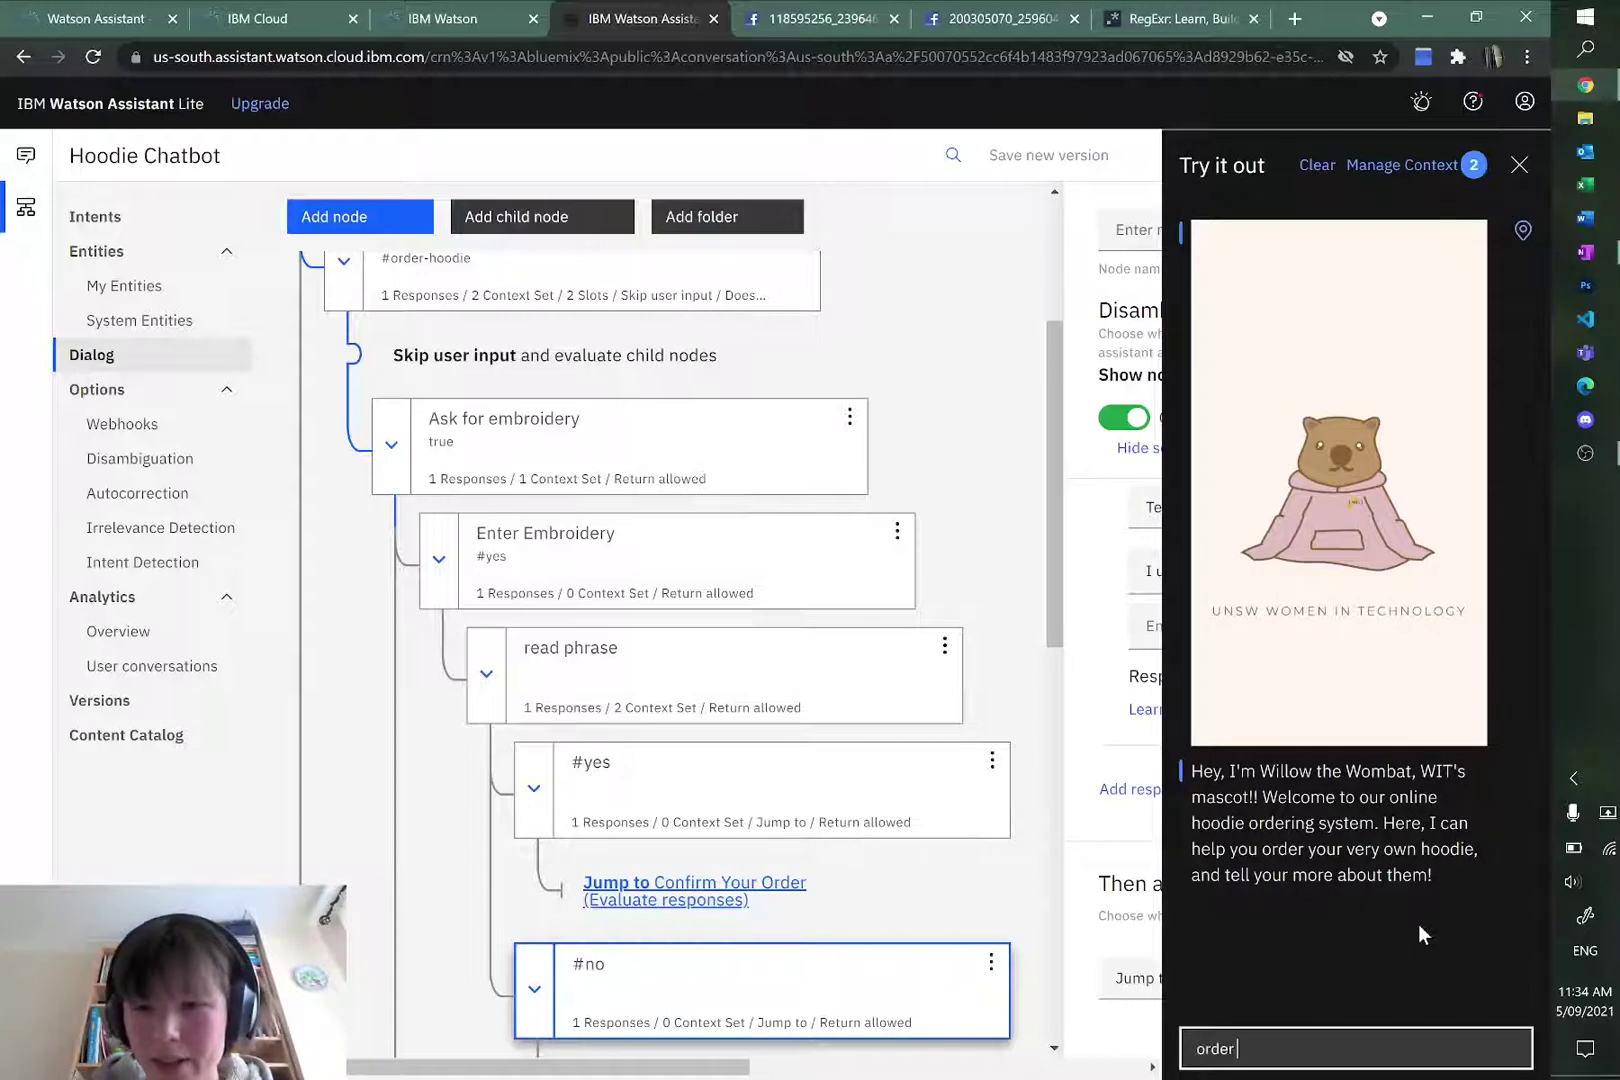
{"action": "type", "text": " sand XL"}
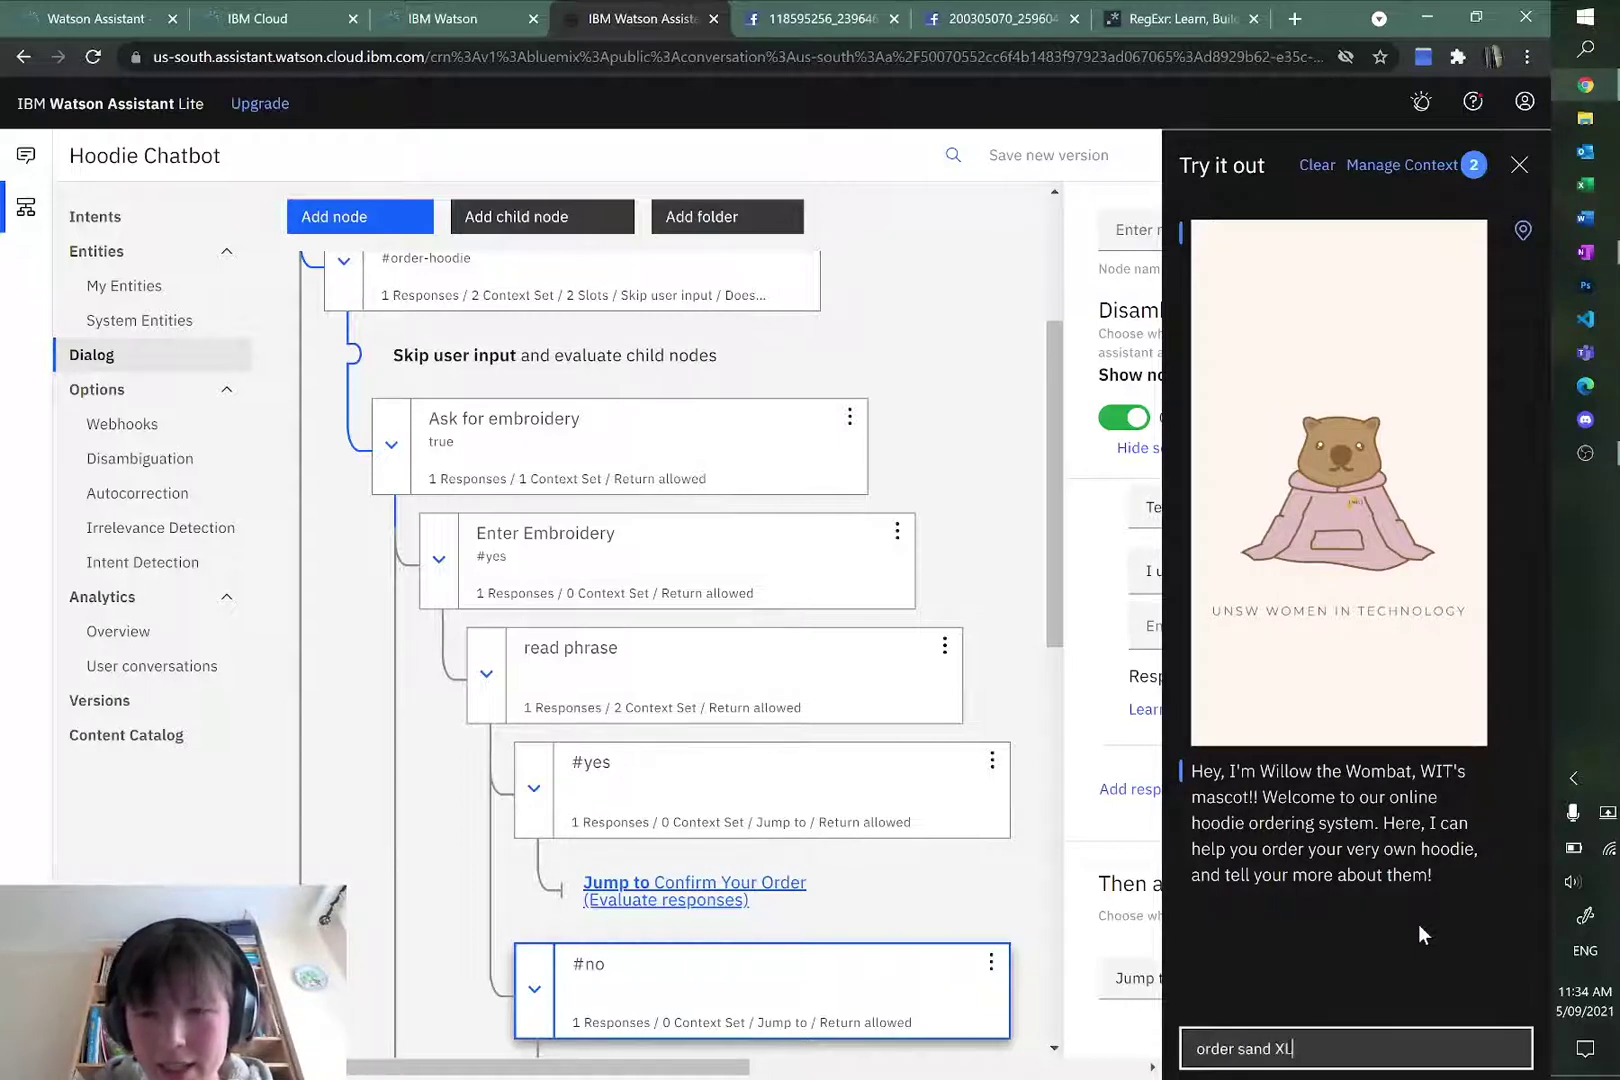
{"action": "type", "text": " hoodie"}
{"action": "key", "text": "Return"}
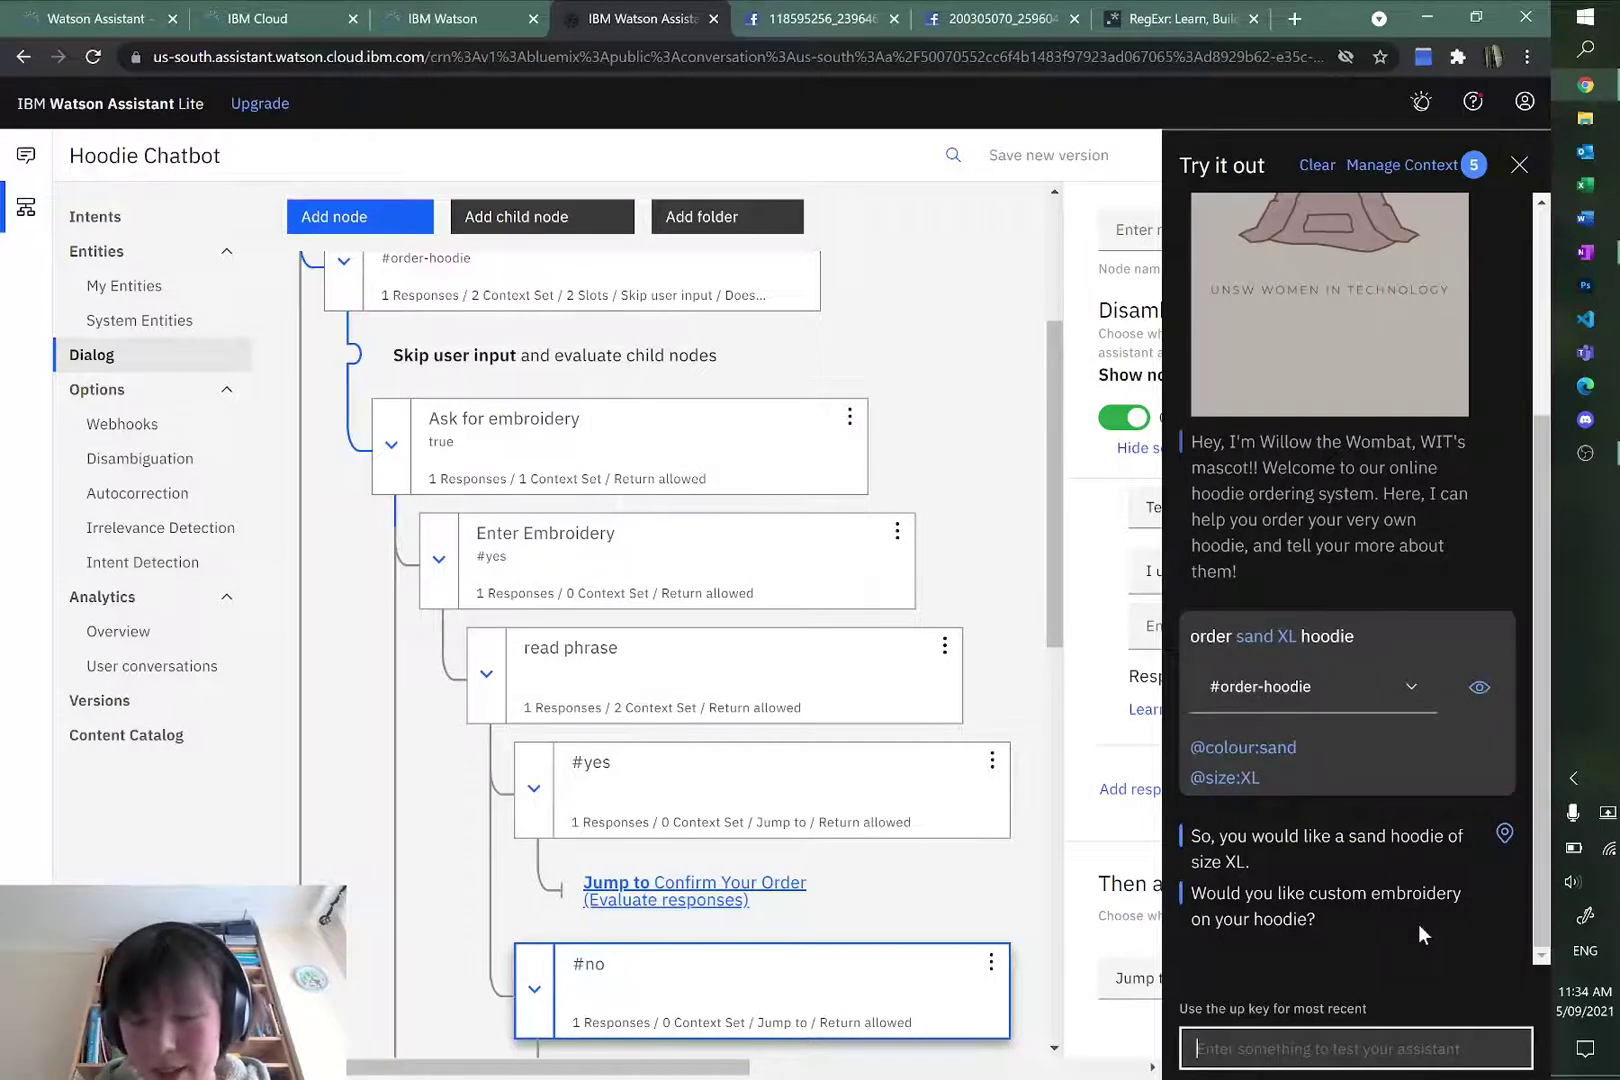
{"action": "type", "text": "yes"}
{"action": "key", "text": "Return"}
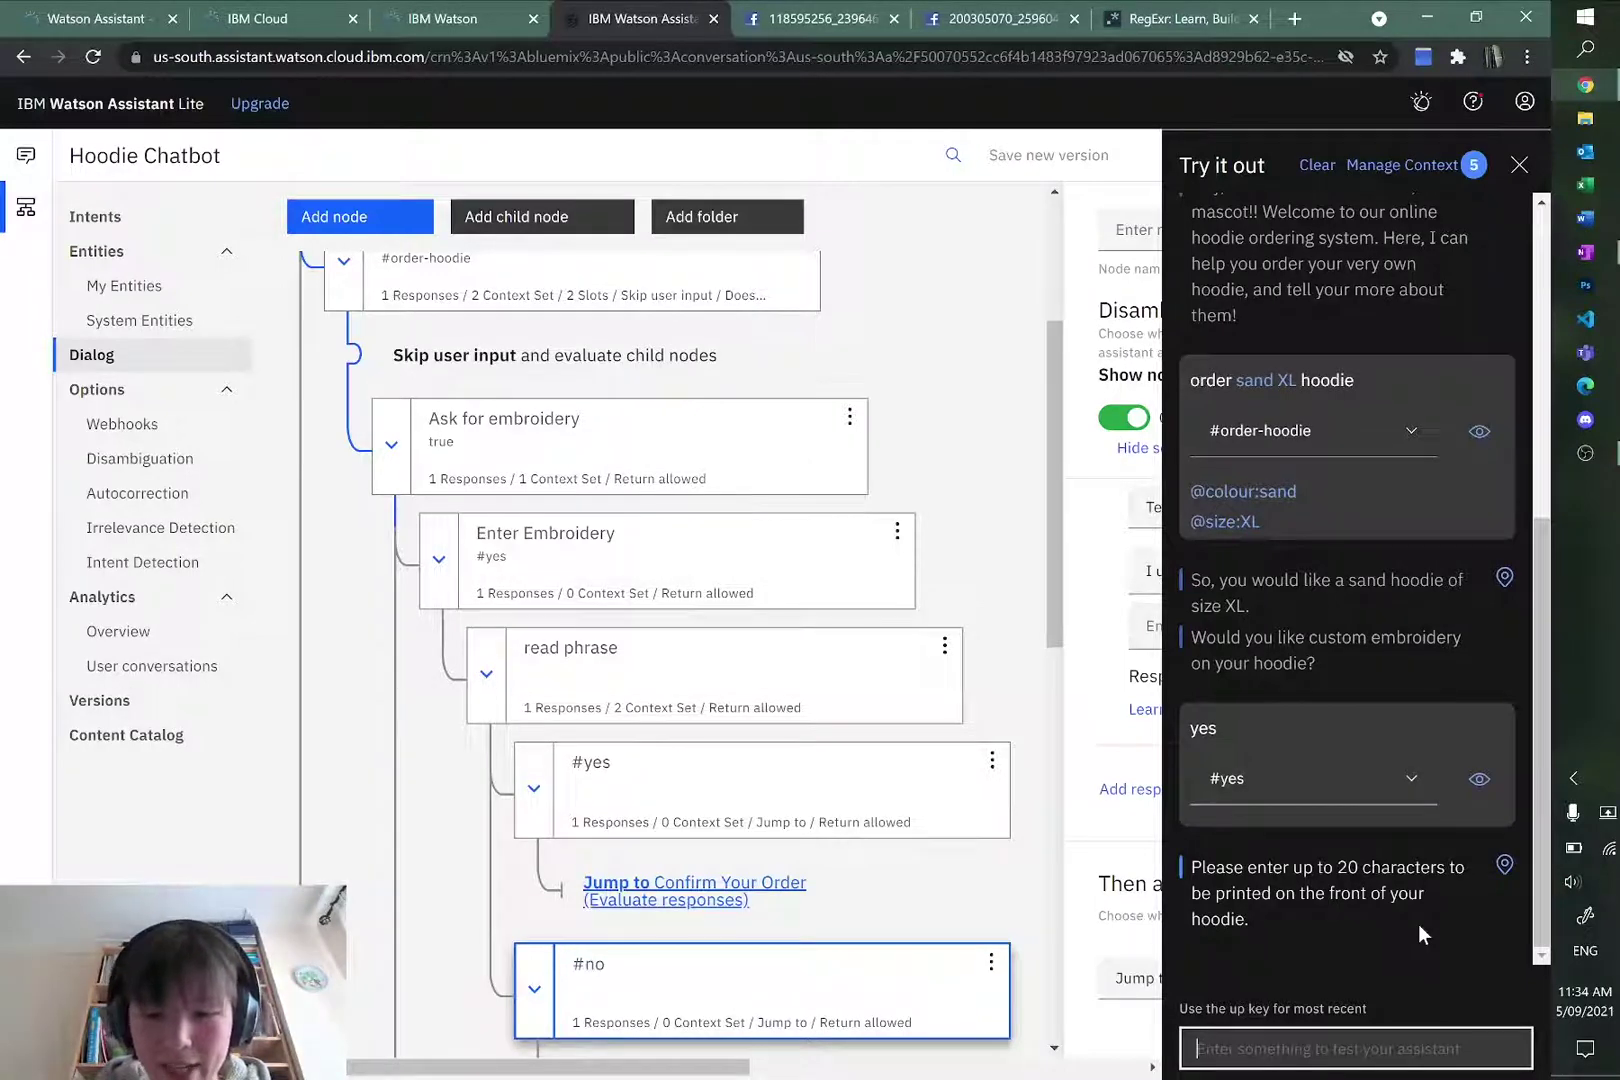
Step: Send an over-long embroidery phrase, which is rejected, then 'order hoodie', and close the test panel
{"action": "type", "text": "1aldcjslk"}
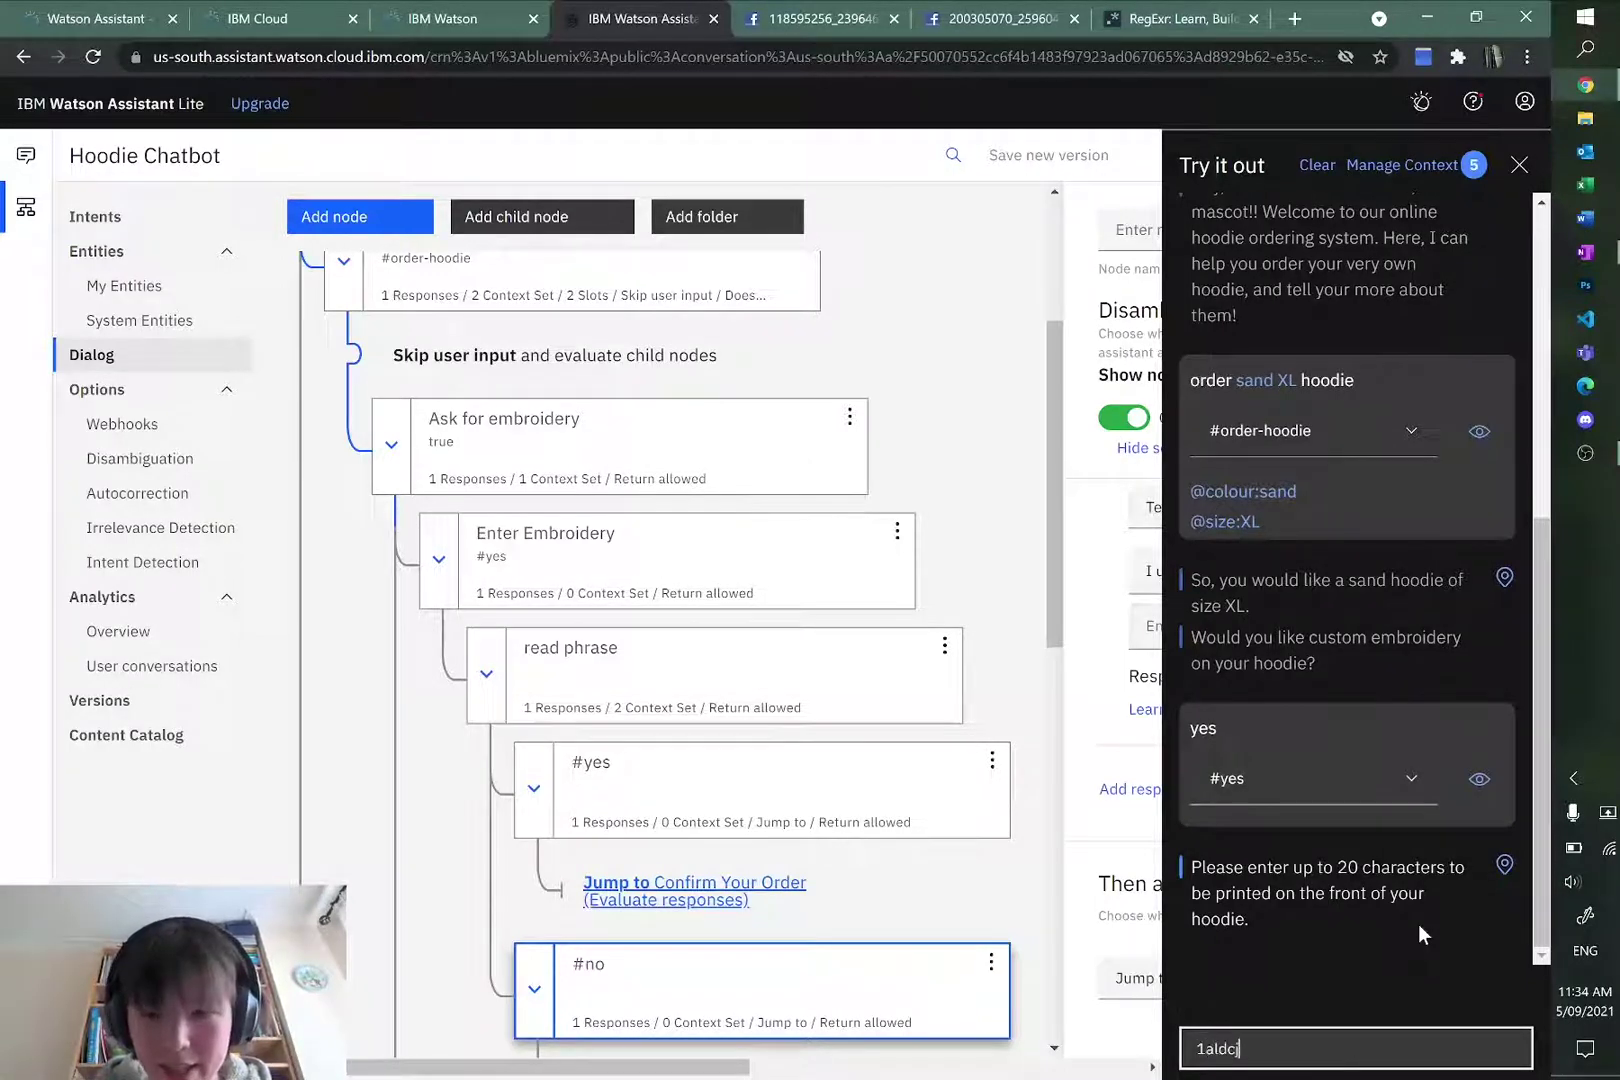
{"action": "key", "text": "BackSpace"}
{"action": "key", "text": "BackSpace"}
{"action": "key", "text": "BackSpace"}
{"action": "key", "text": "BackSpace"}
{"action": "key", "text": "BackSpace"}
{"action": "key", "text": "BackSpace"}
{"action": "key", "text": "BackSpace"}
{"action": "key", "text": "BackSpace"}
{"action": "type", "text": "2334"}
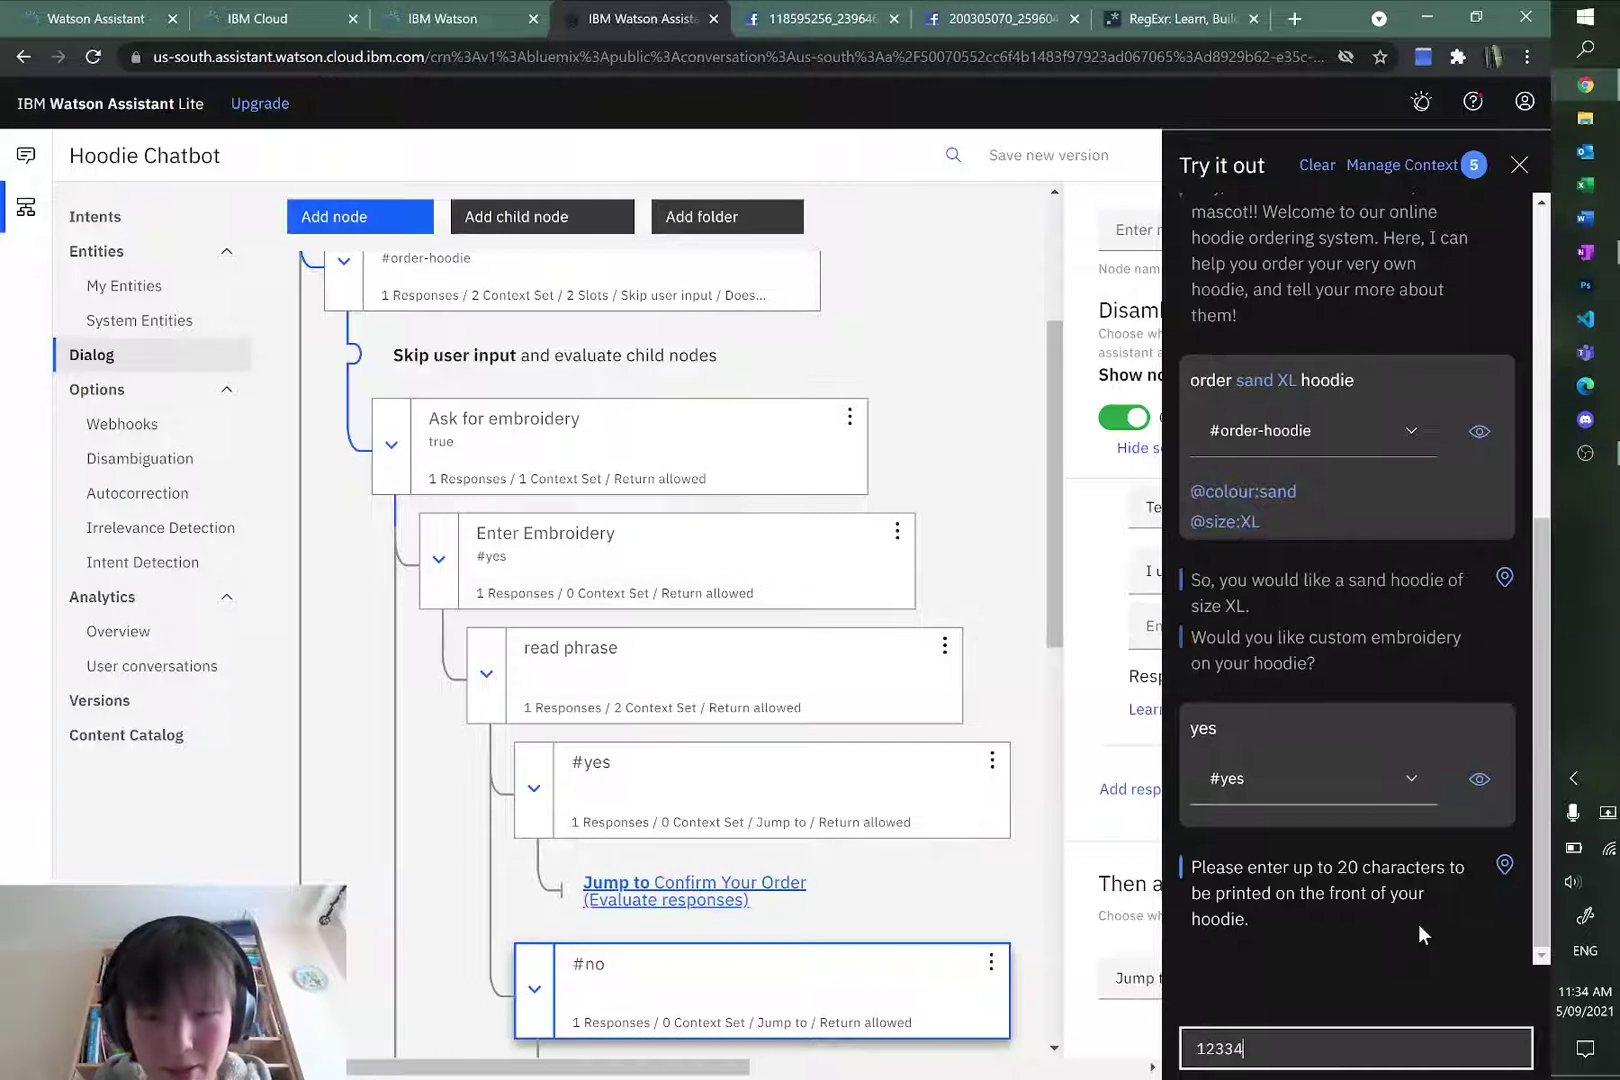
{"action": "type", "text": "4567889"}
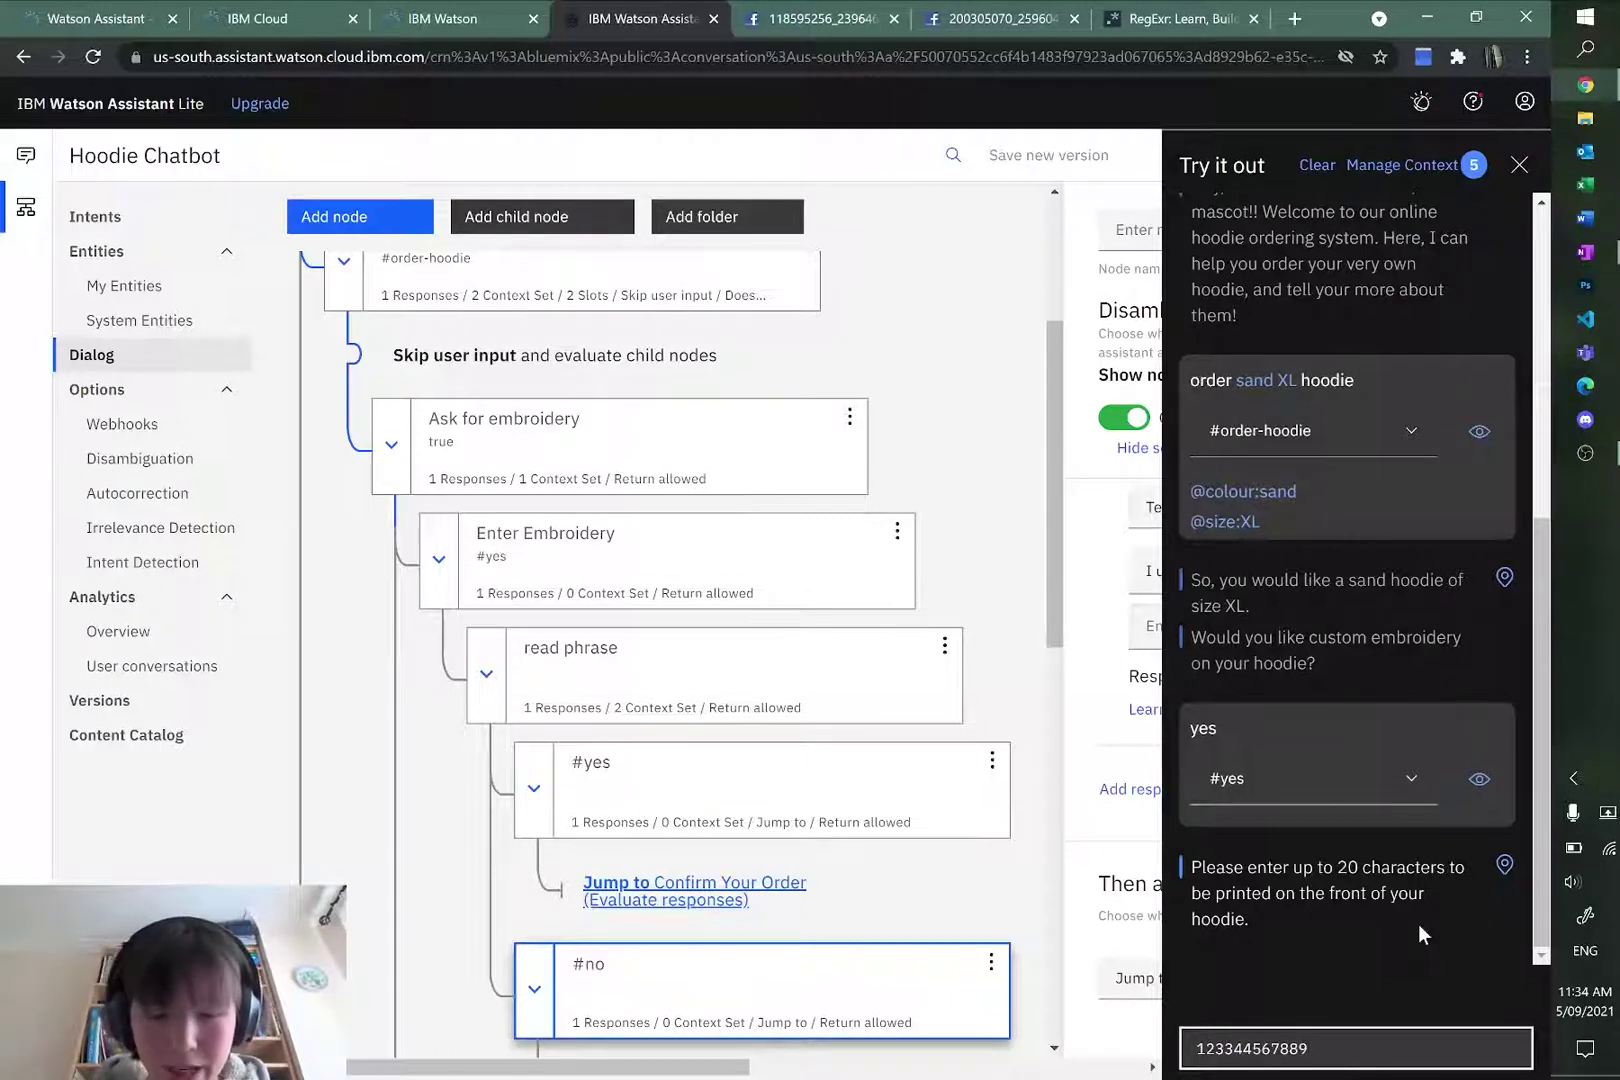
{"action": "type", "text": "leafleafleaf"}
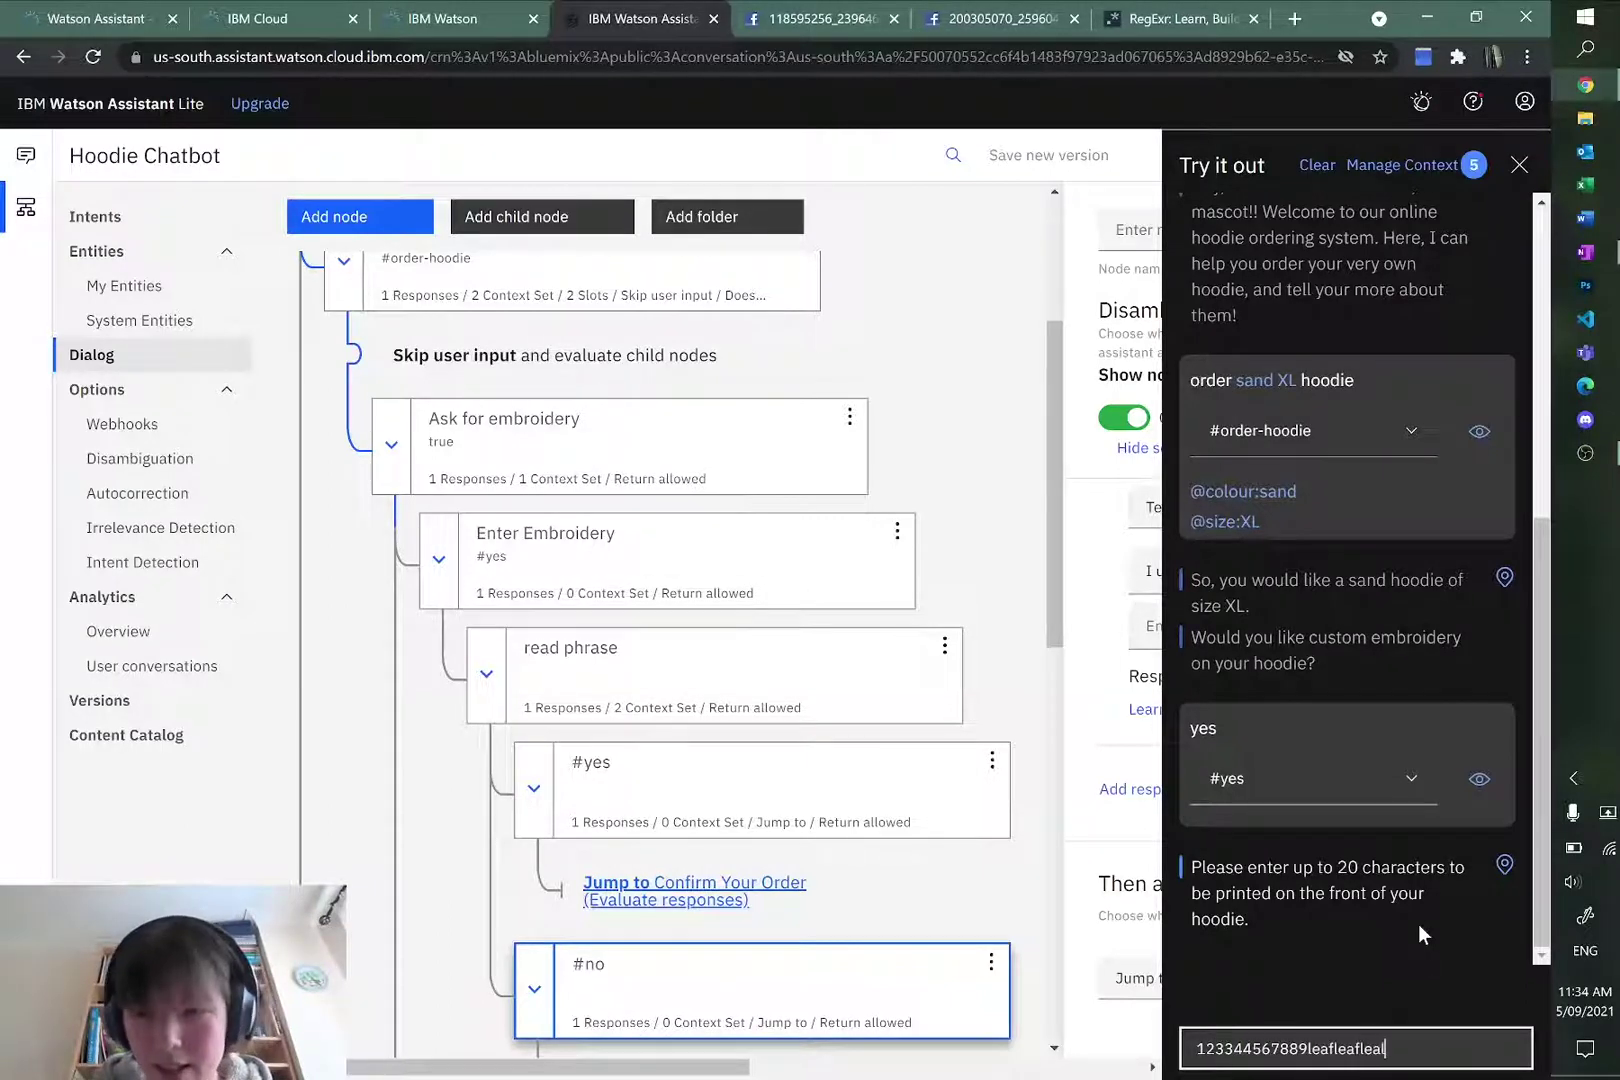
{"action": "type", "text": "leafleafle"}
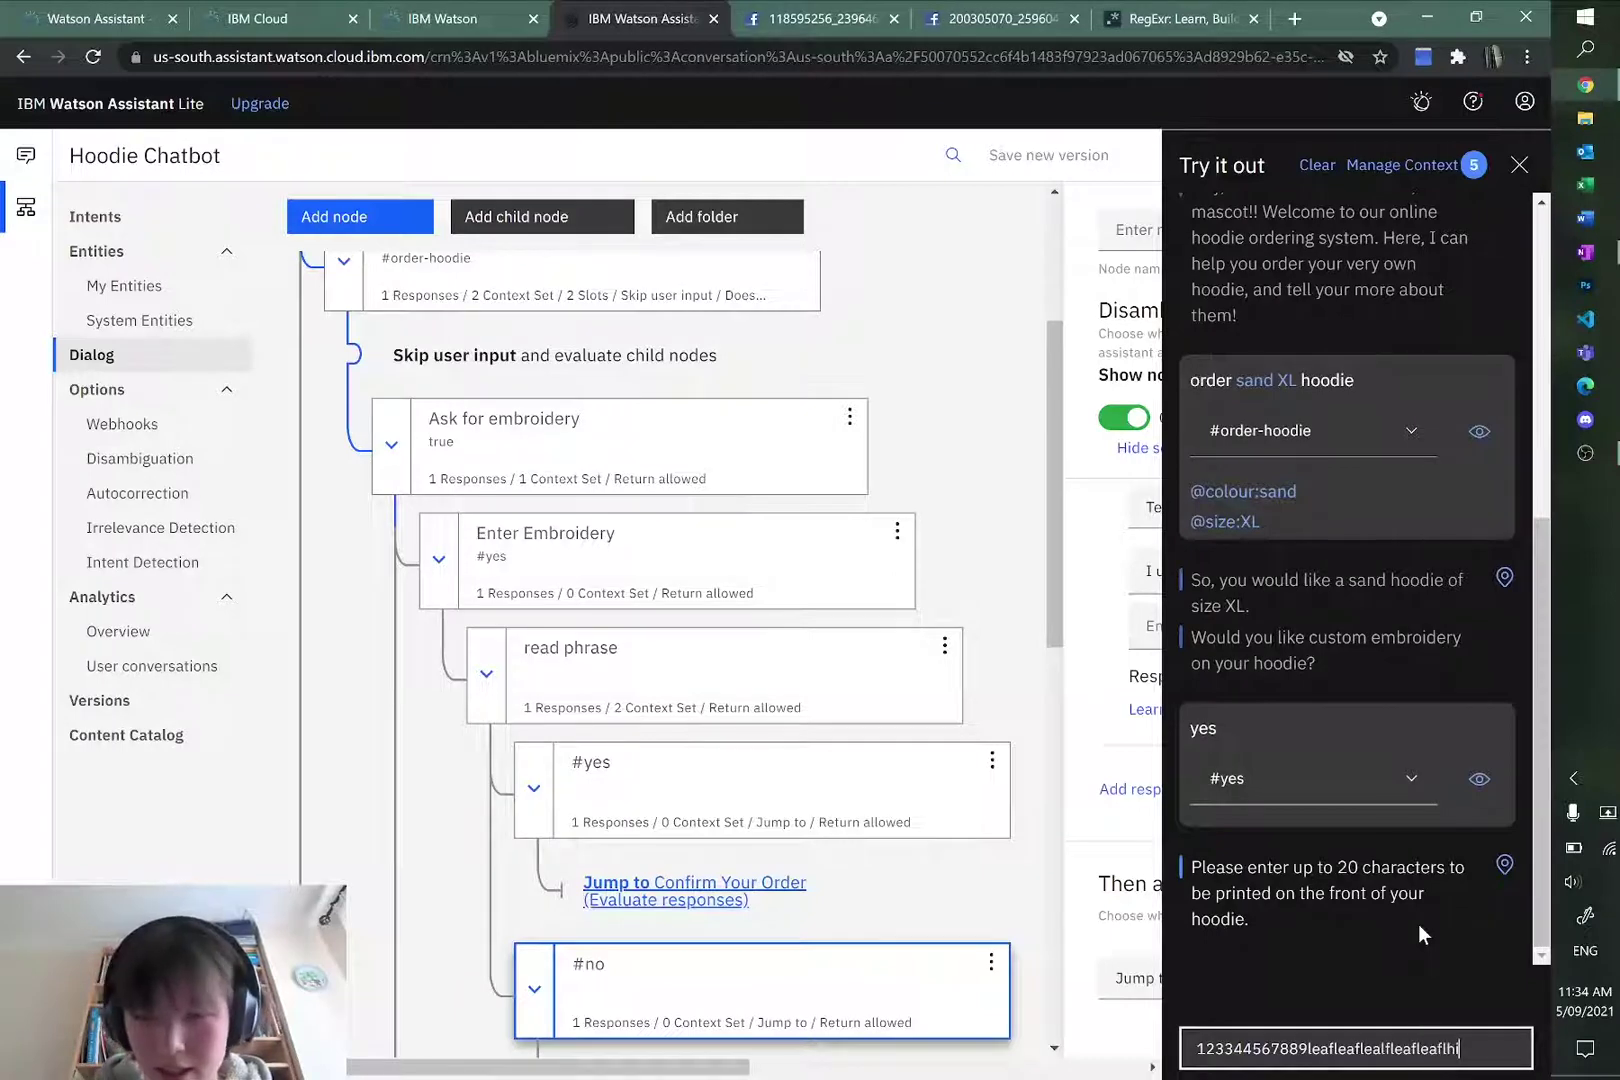
{"action": "key", "text": "Return"}
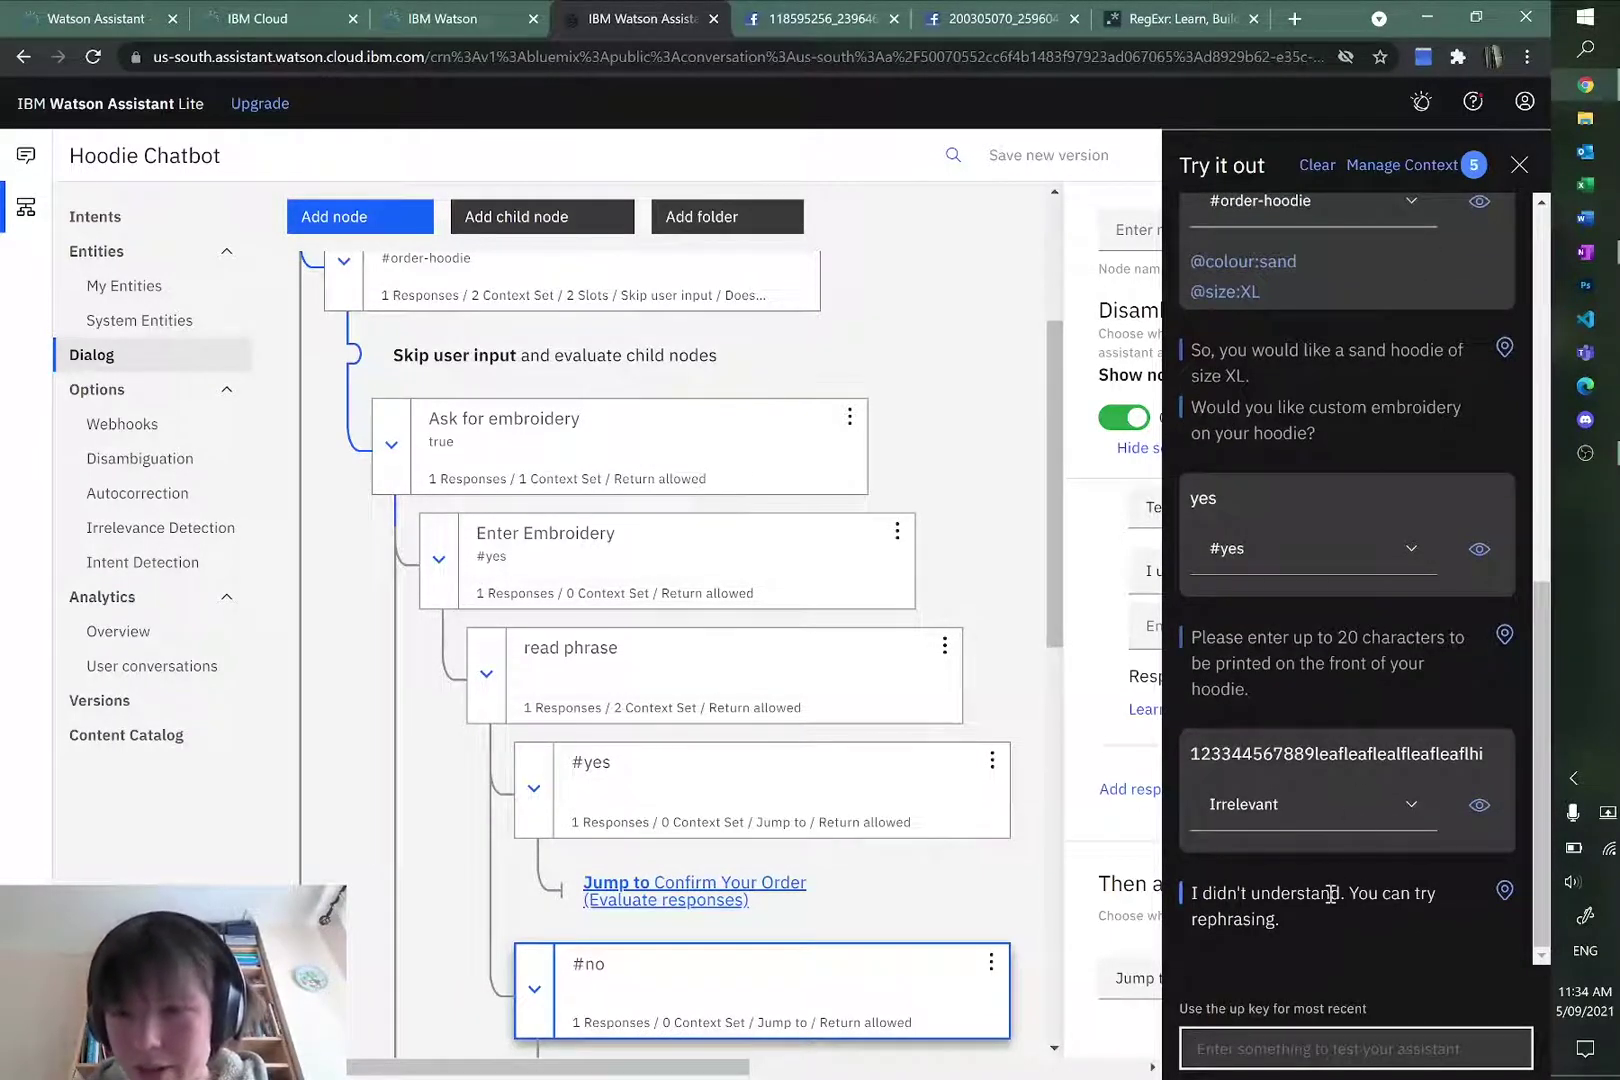
{"action": "type", "text": "hi"}
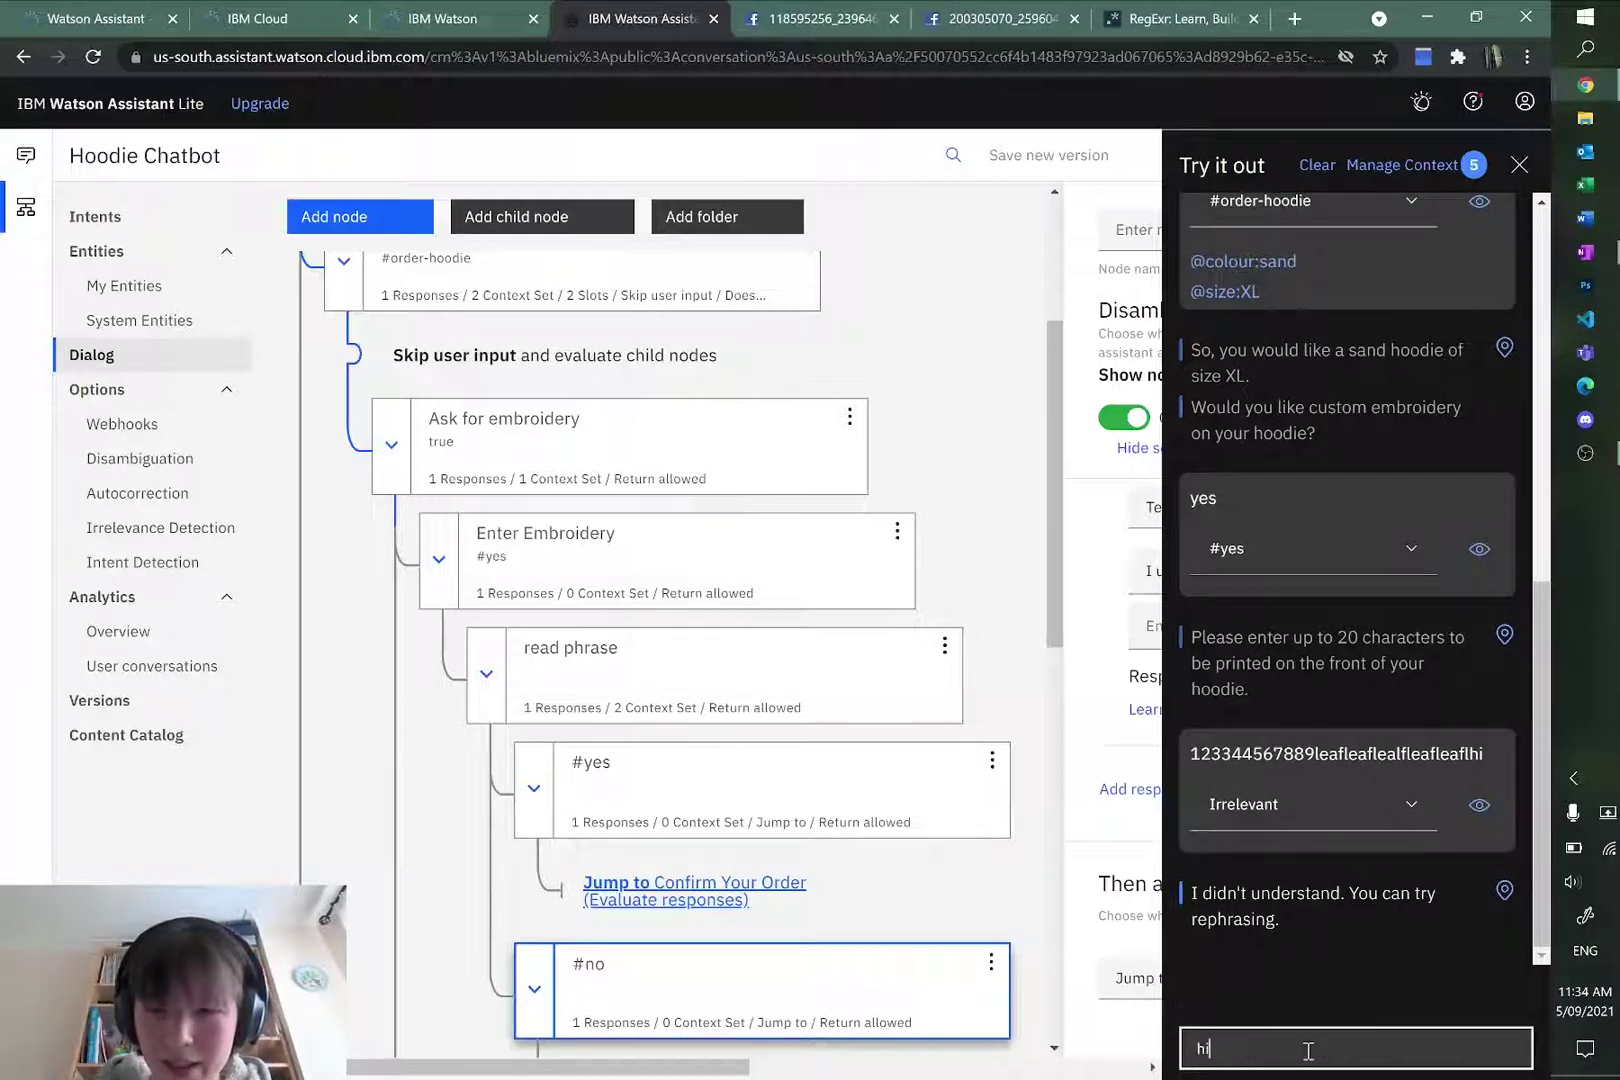
{"action": "key", "text": "BackSpace"}
{"action": "type", "text": "order hoodie"}
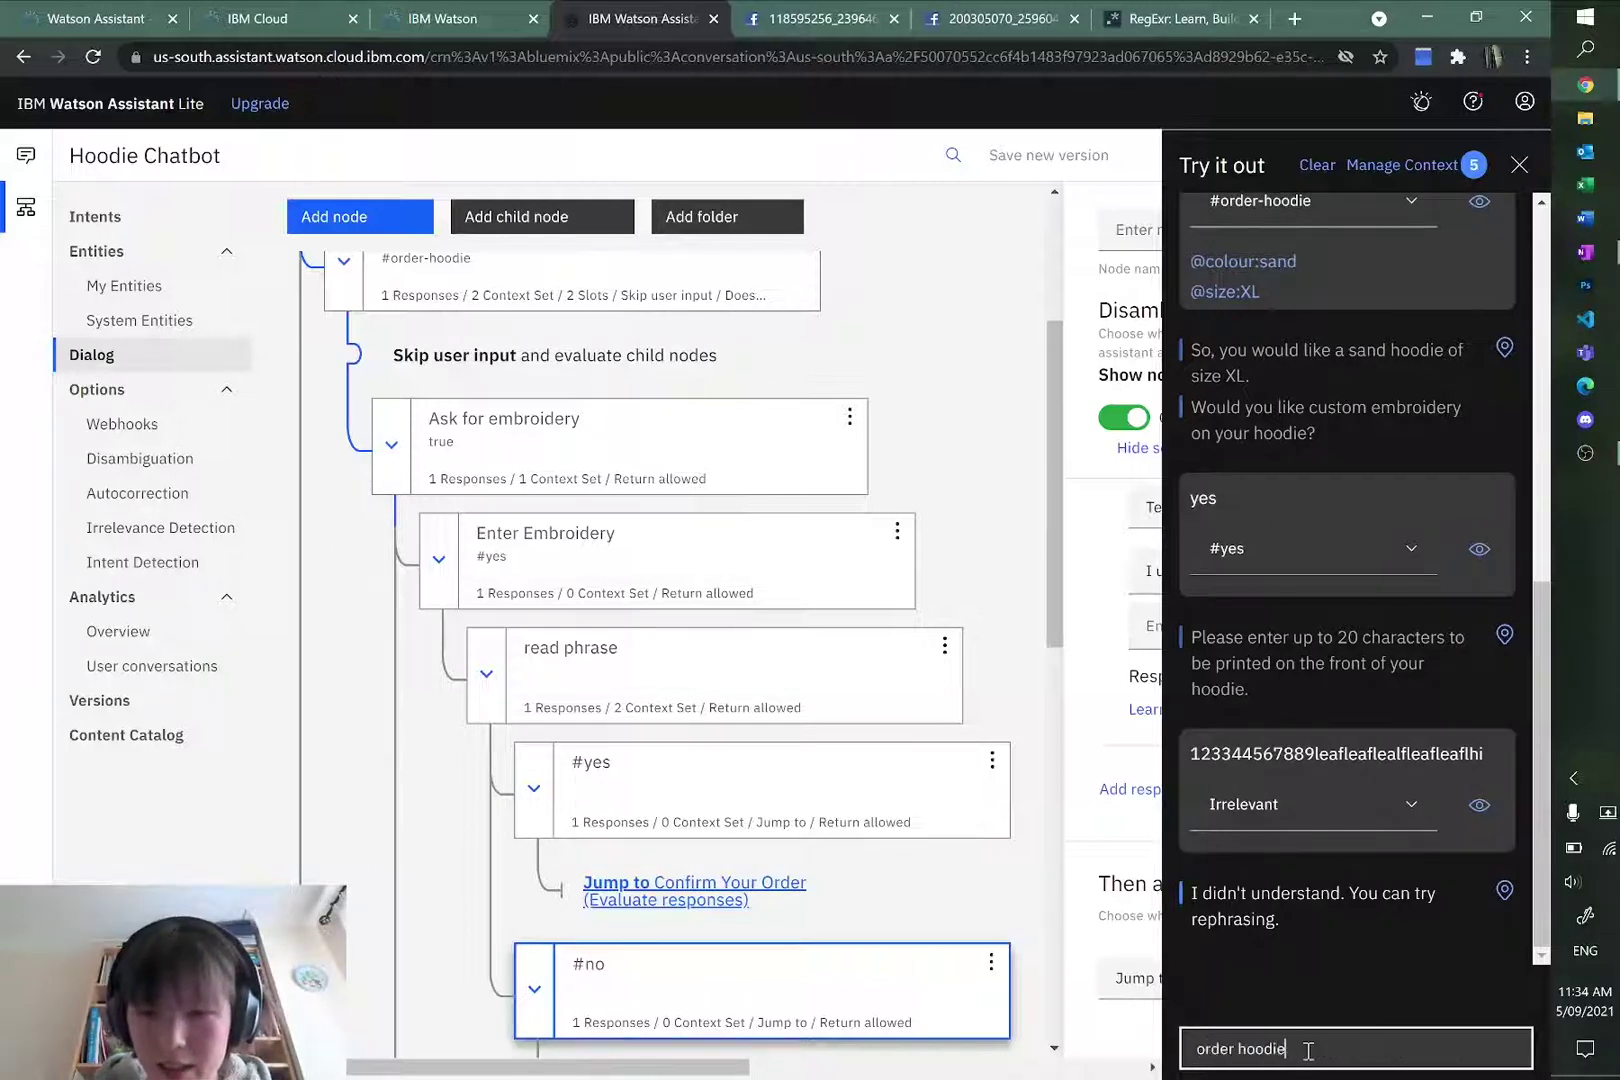
{"action": "key", "text": "Return"}
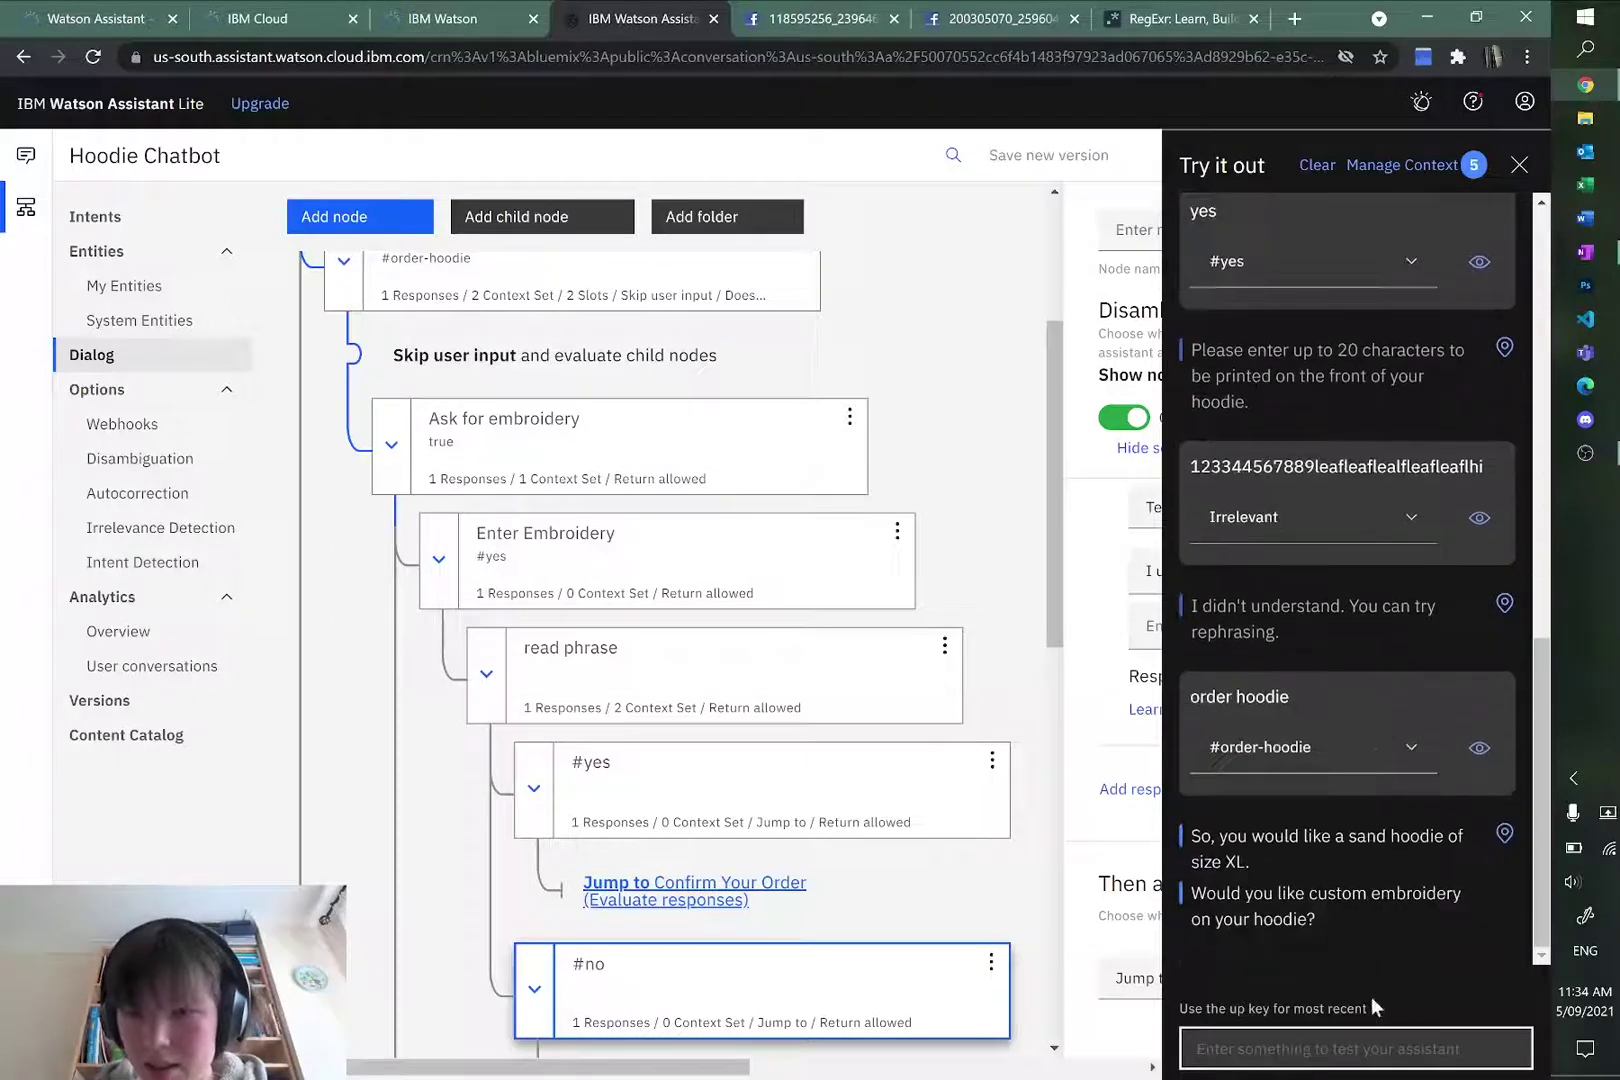
{"action": "left_click", "coordinate": [1519, 164]}
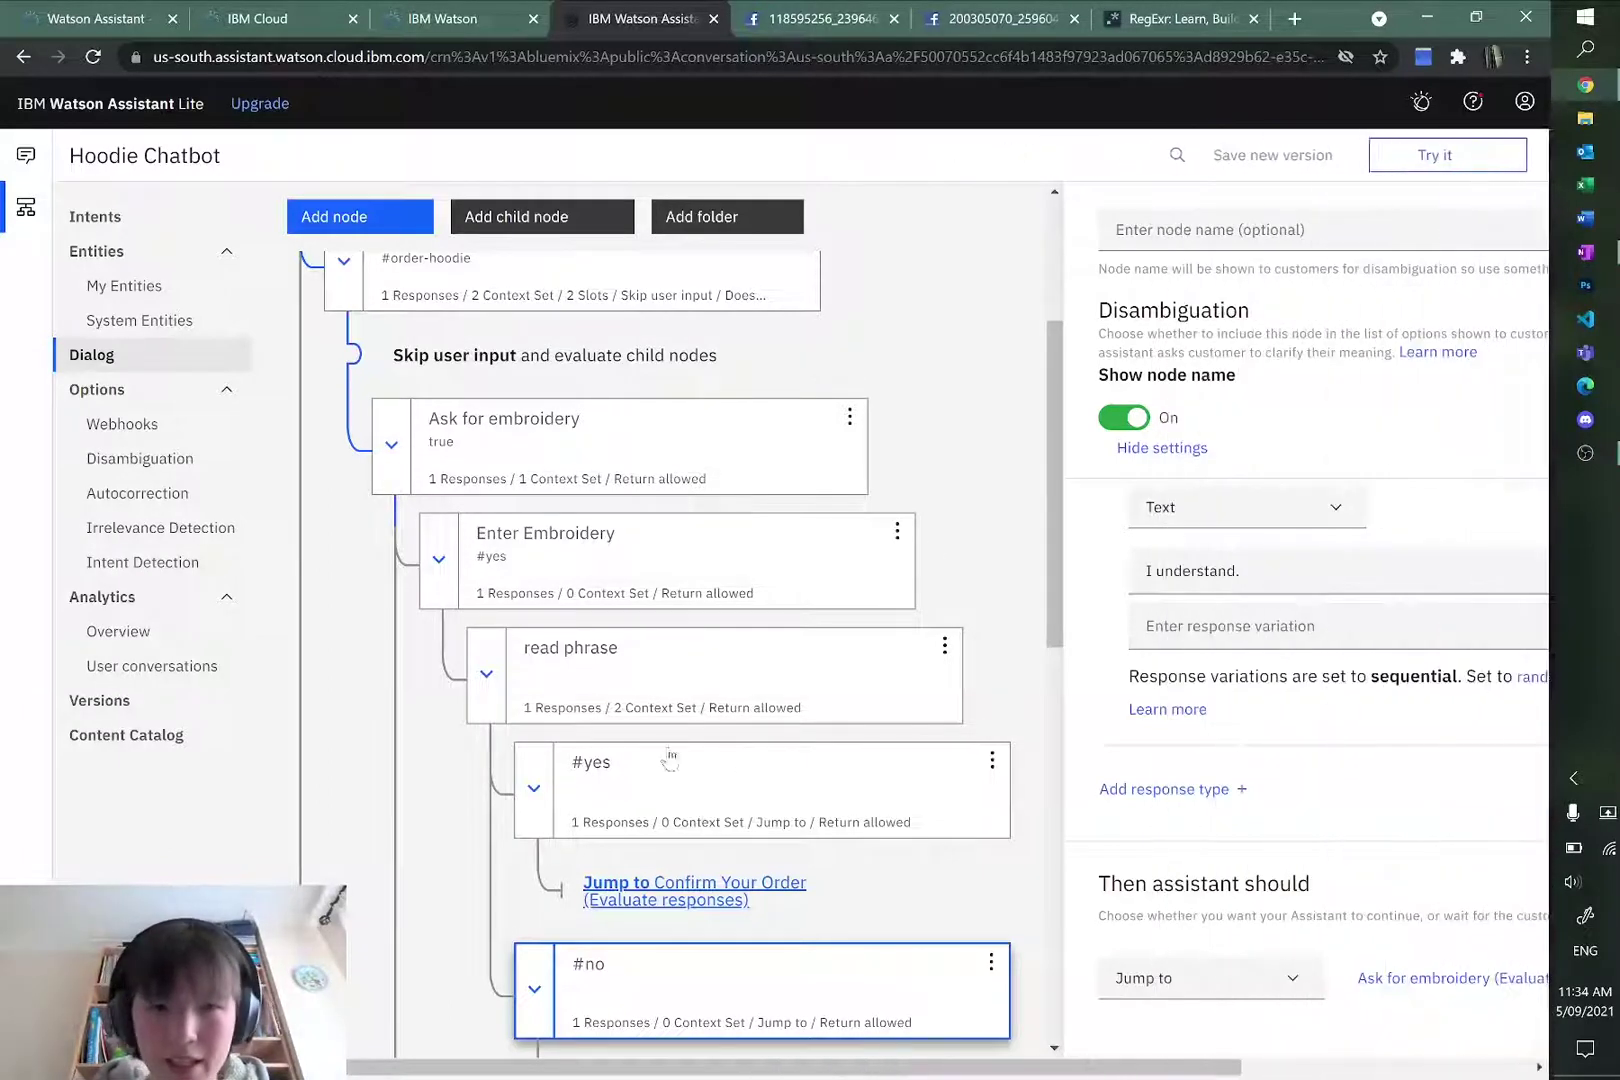
Step: Inspect the Enter Embroidery node's settings in the dialog tree
{"action": "left_click", "coordinate": [676, 697]}
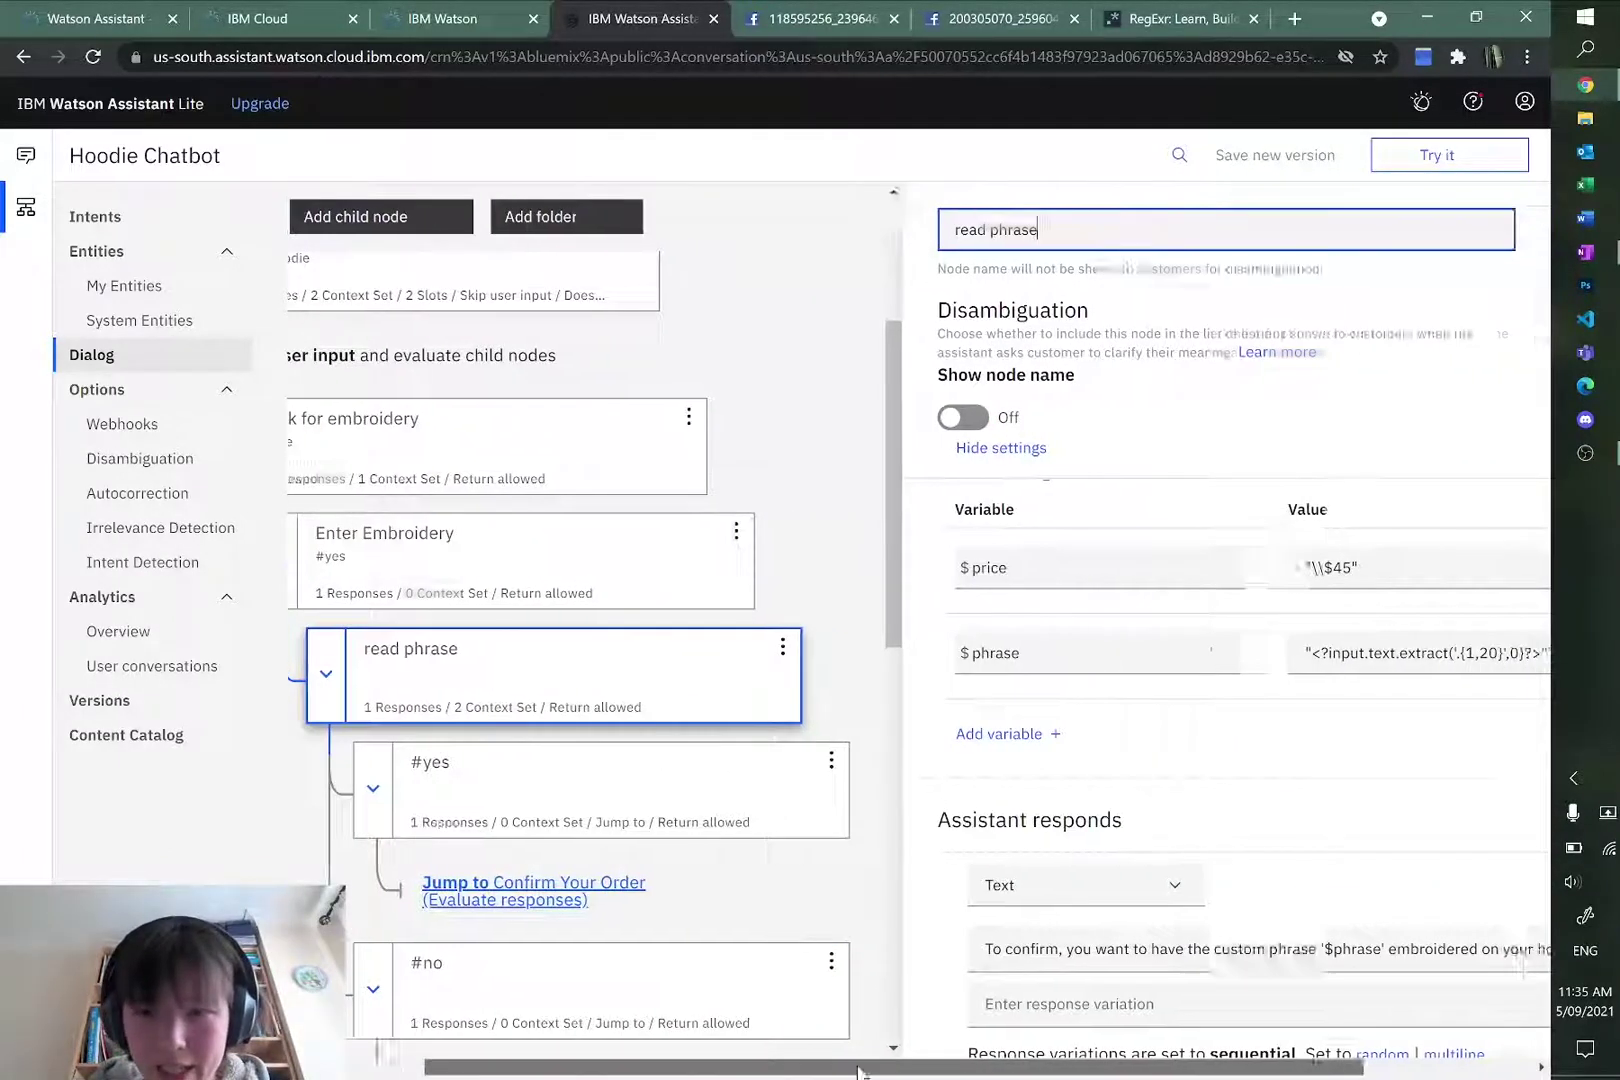
{"action": "scroll", "coordinate": [1037, 758], "scroll_direction": "down", "scroll_amount": 3}
{"action": "scroll", "coordinate": [1037, 816], "scroll_direction": "up", "scroll_amount": 5}
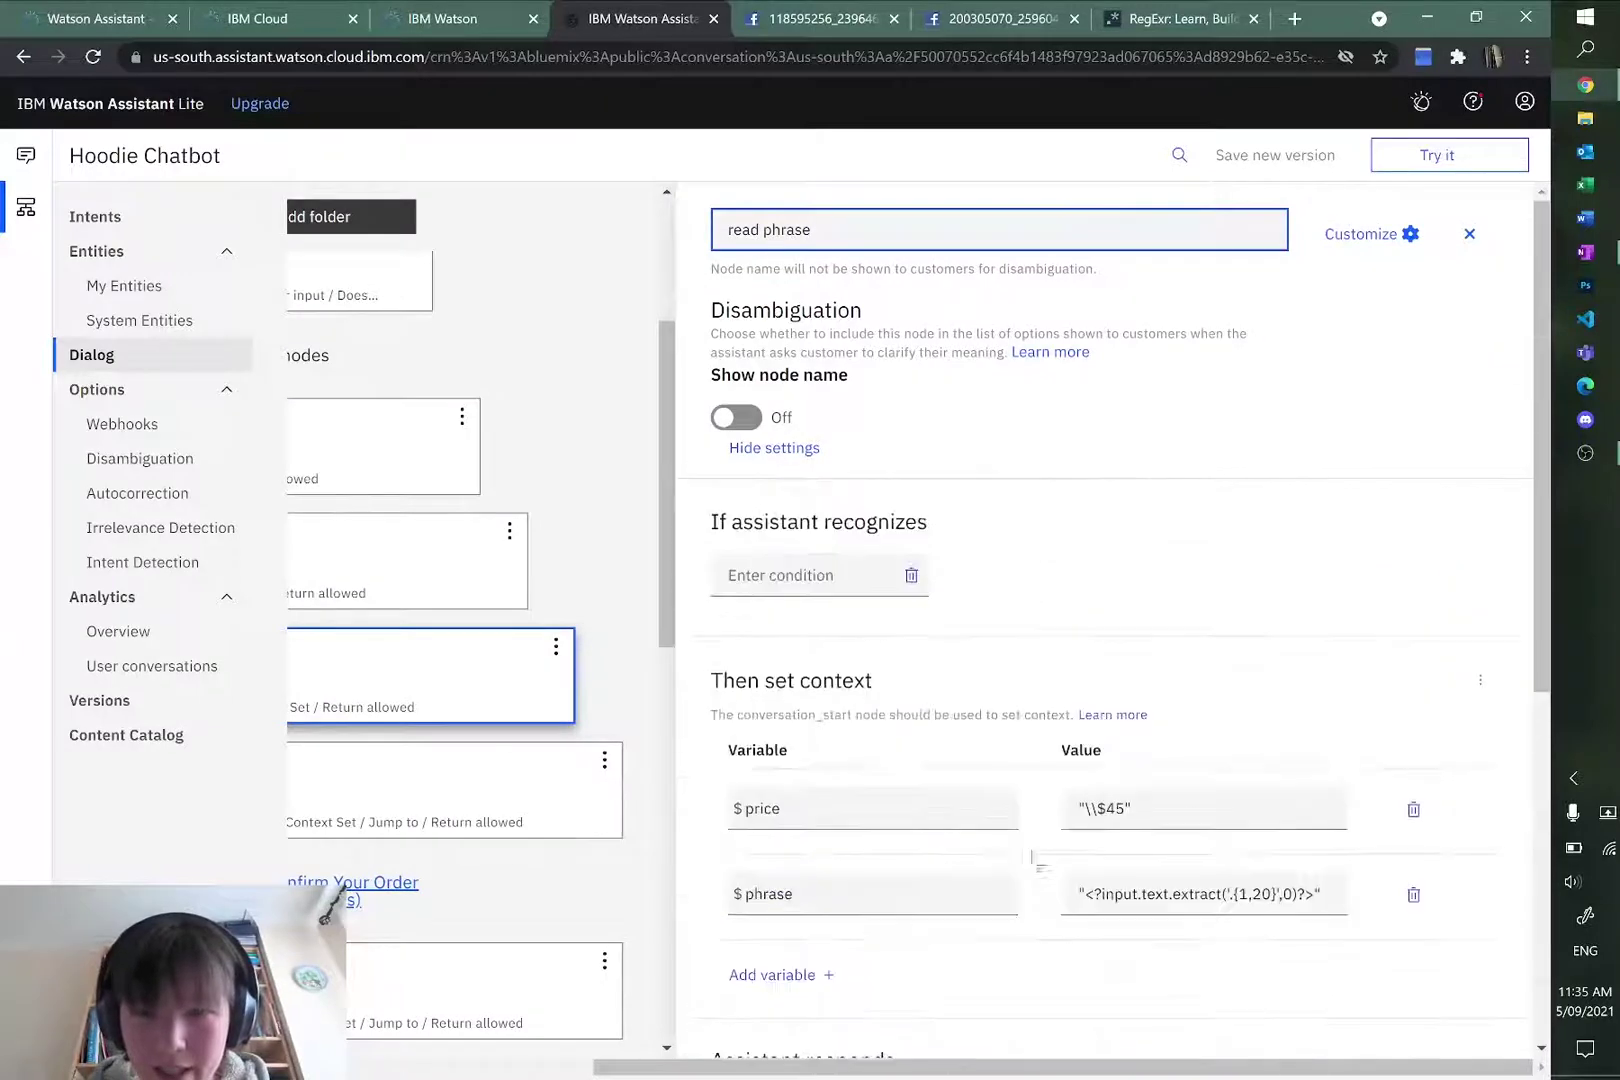
{"action": "left_click_drag", "start_coordinate": [876, 1070], "coordinate": [560, 1067]}
{"action": "left_click", "coordinate": [698, 560]}
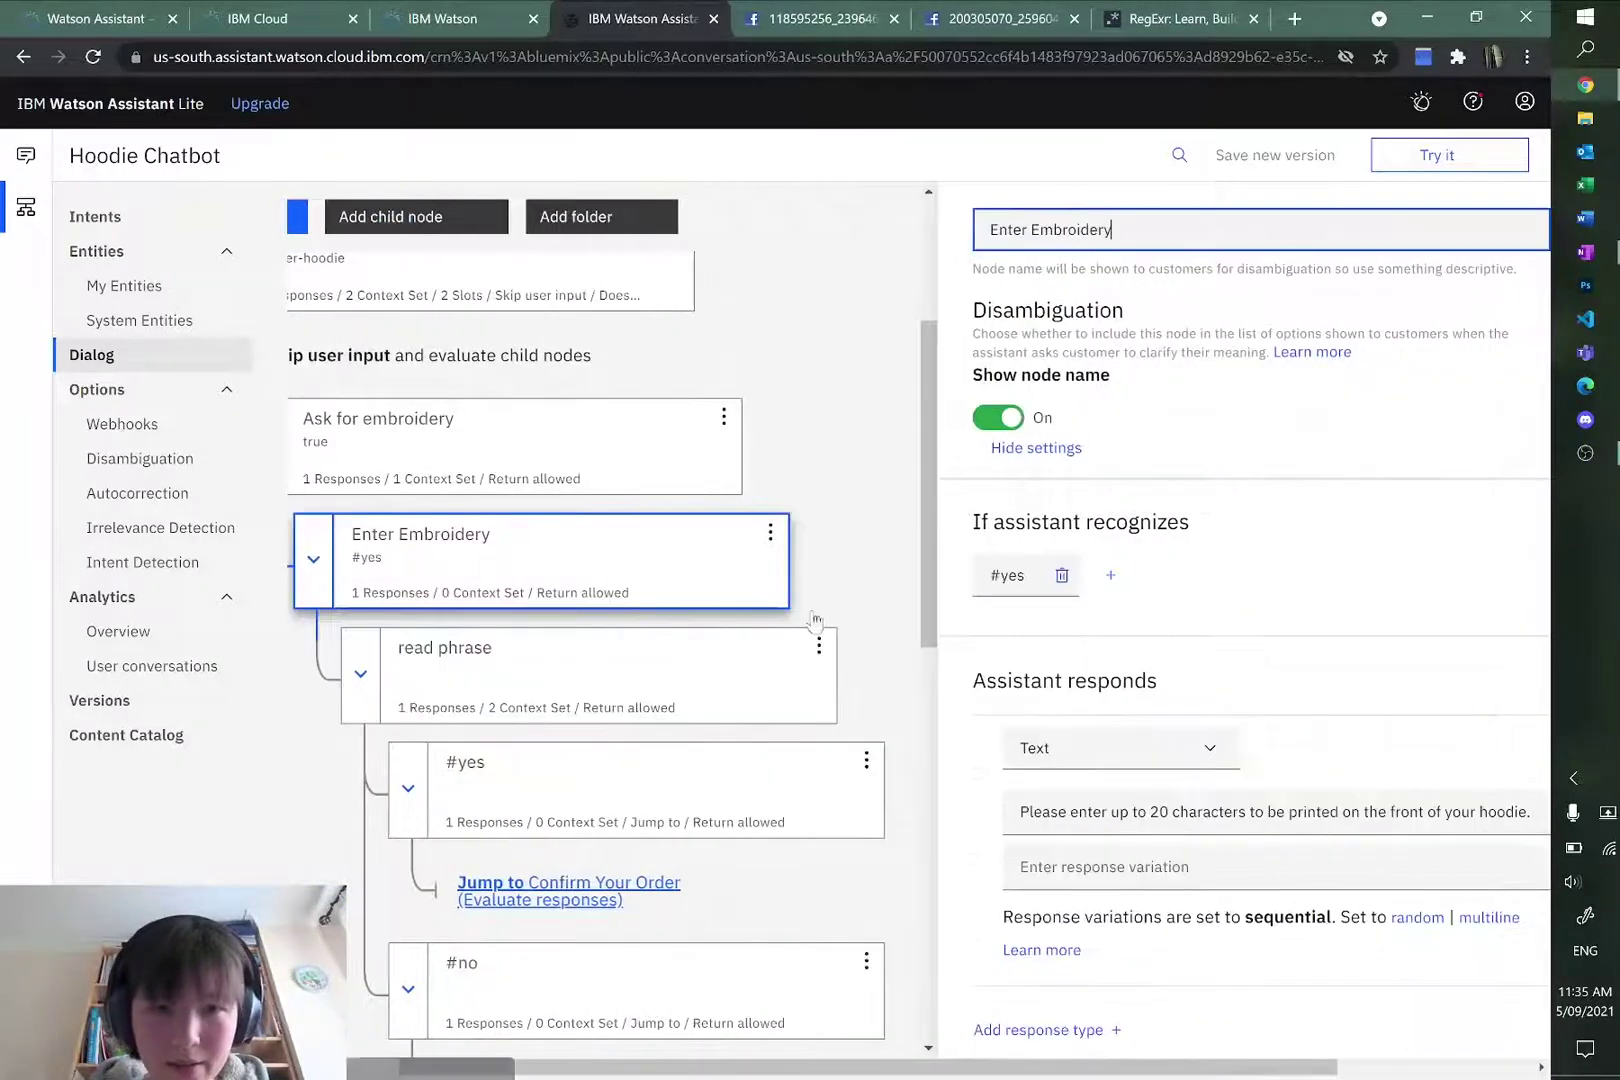
{"action": "left_click_drag", "start_coordinate": [978, 1058], "coordinate": [1229, 976]}
{"action": "scroll", "coordinate": [1168, 878], "scroll_direction": "down", "scroll_amount": 3}
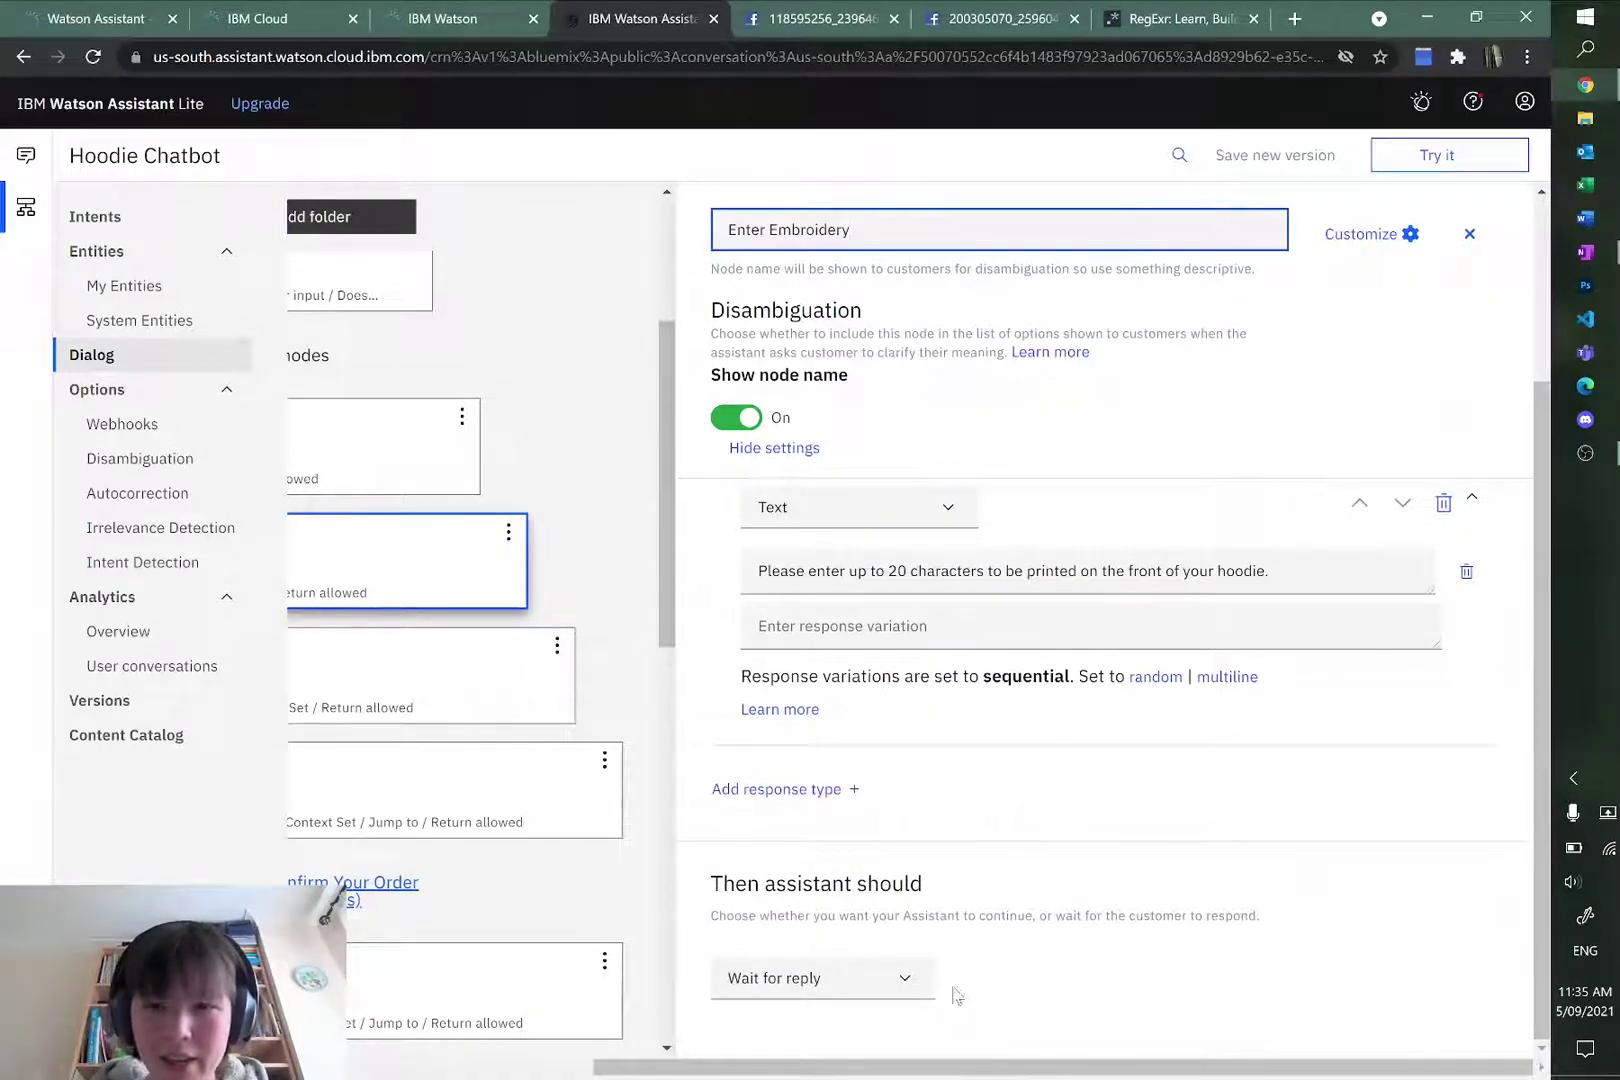
{"action": "left_click_drag", "start_coordinate": [978, 1070], "coordinate": [737, 1068]}
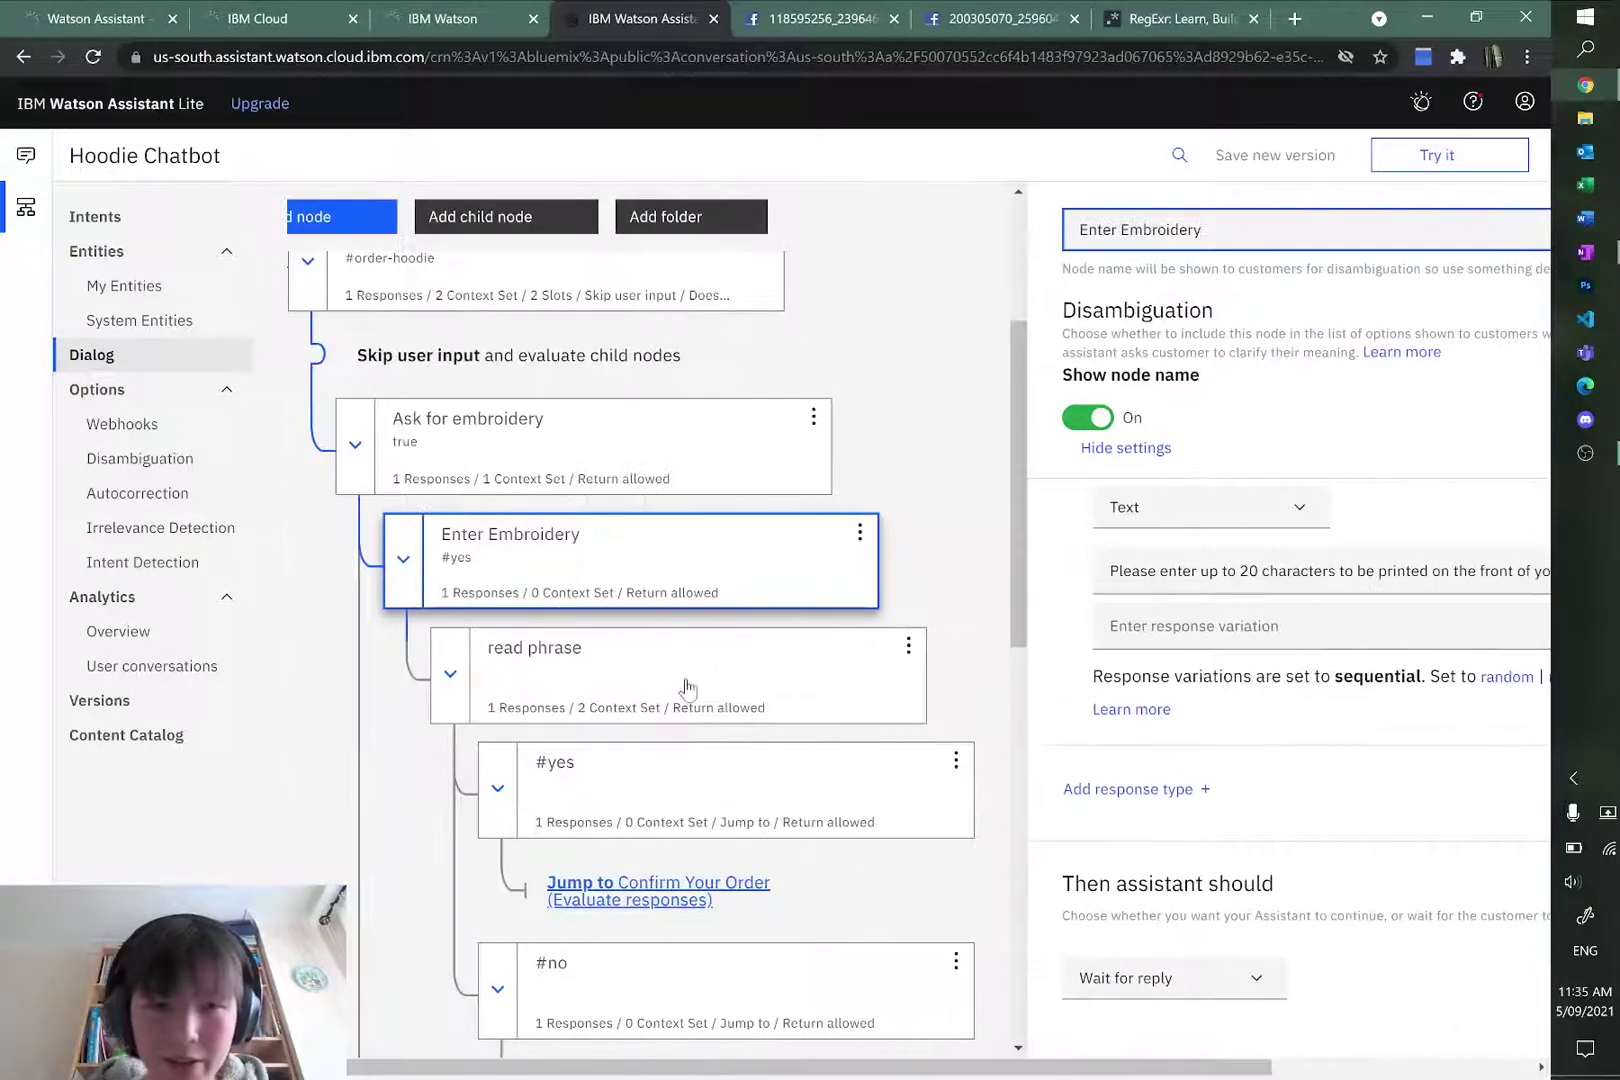
Step: Give the read phrase node the condition true so it fires on any input
{"action": "left_click", "coordinate": [690, 685]}
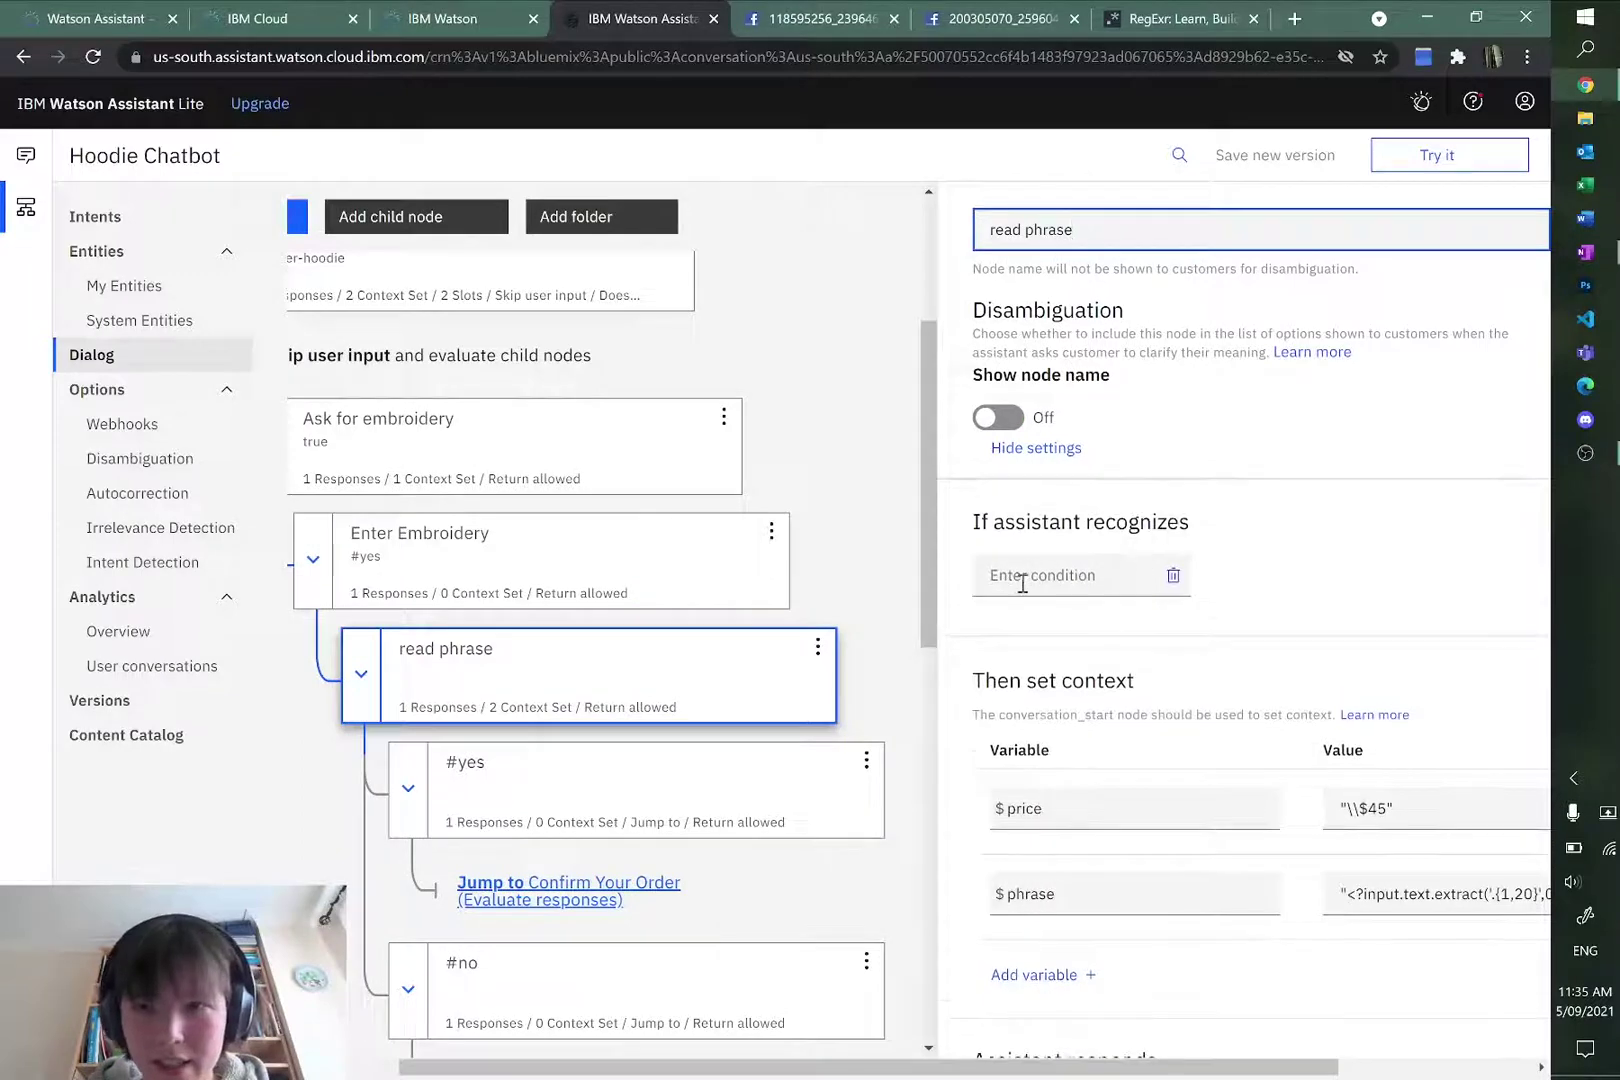
{"action": "left_click", "coordinate": [1090, 493]}
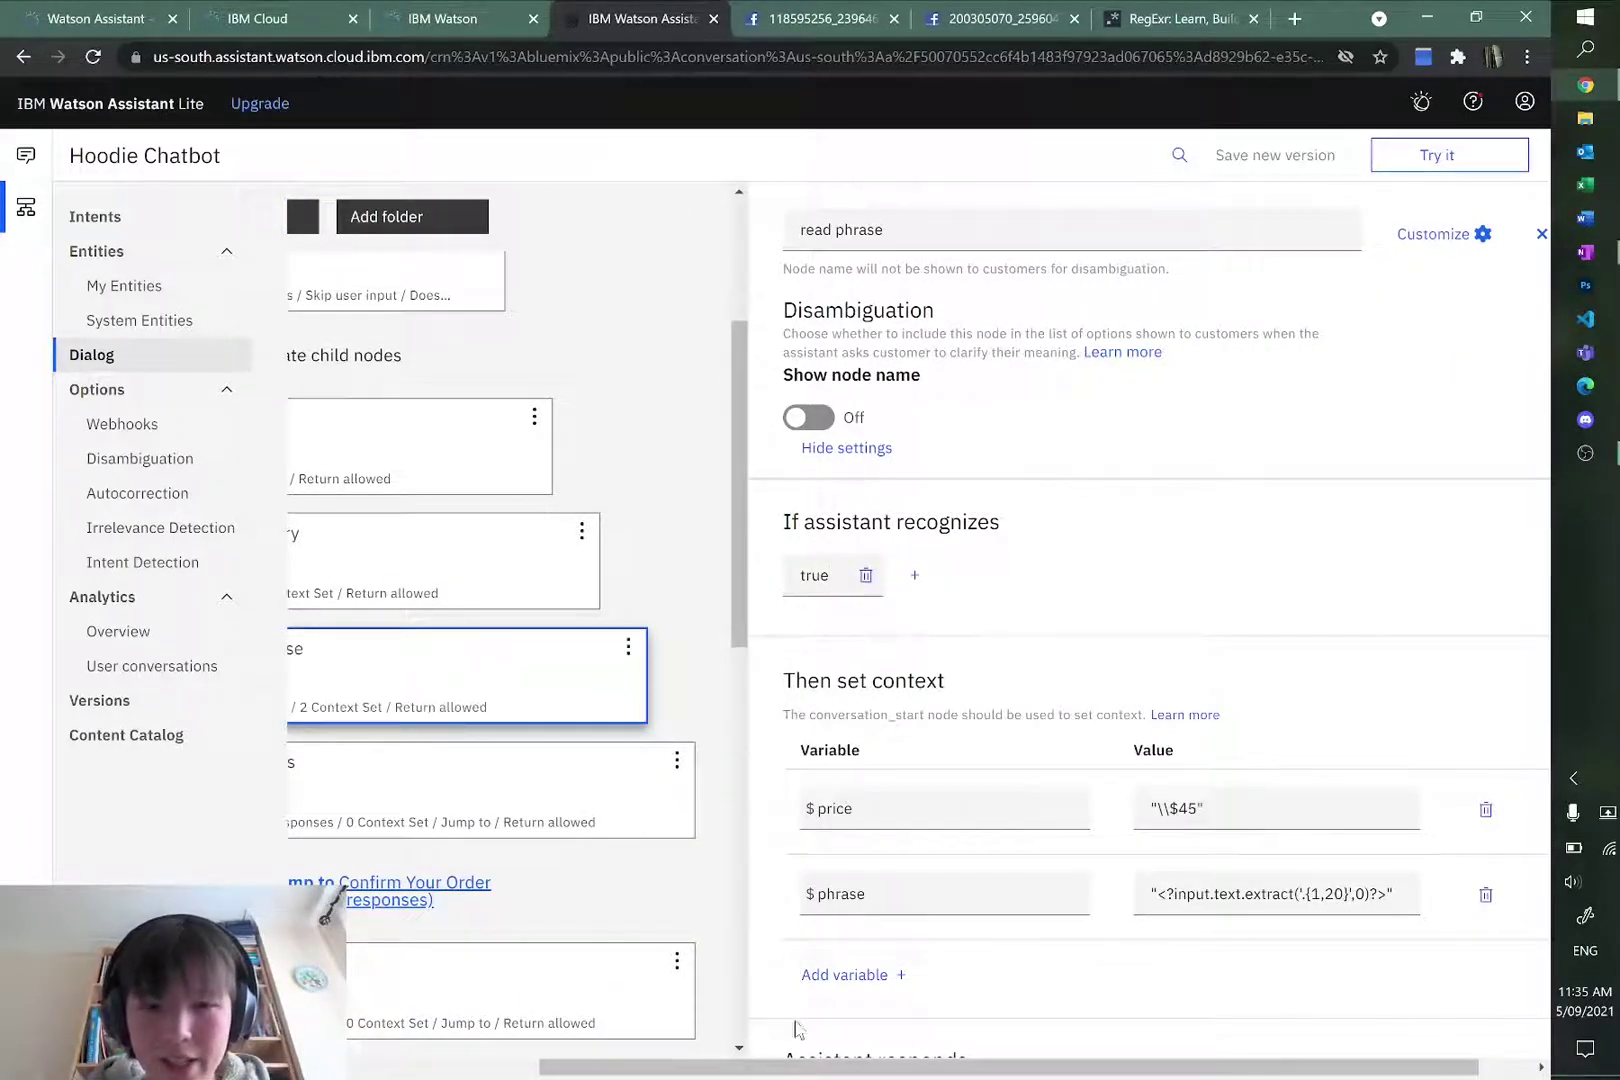
{"action": "left_click_drag", "start_coordinate": [797, 1066], "coordinate": [604, 1066]}
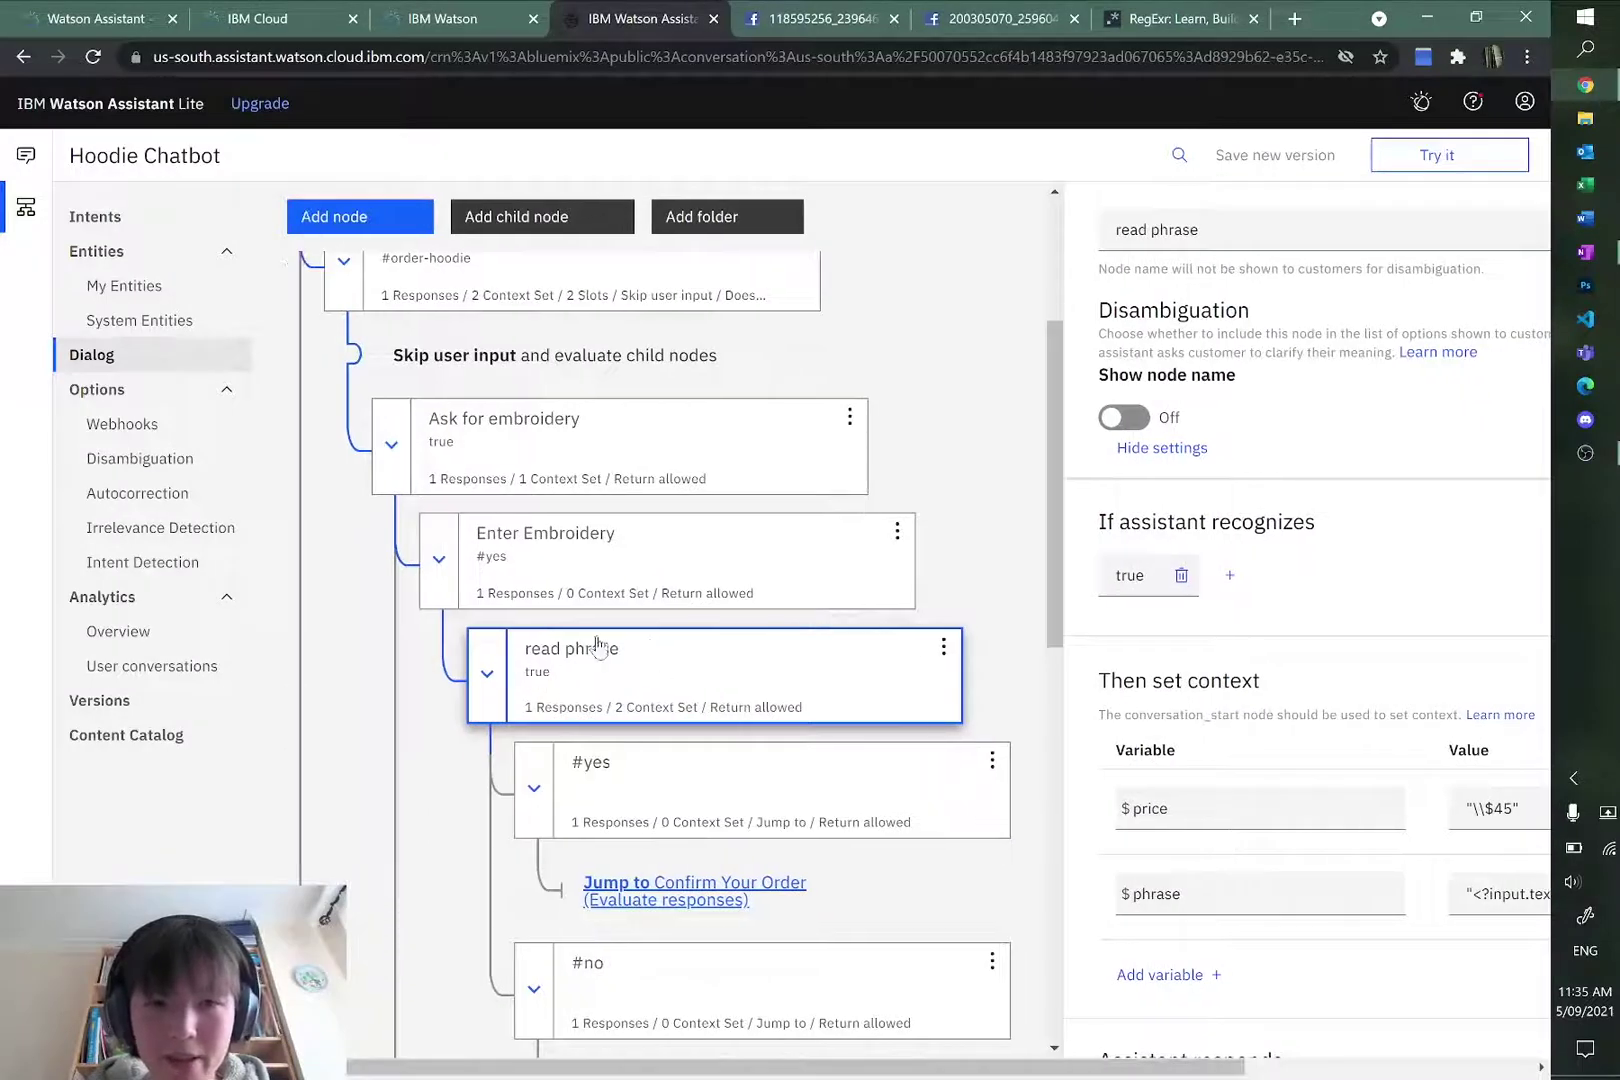
{"action": "scroll", "coordinate": [620, 670], "scroll_direction": "down", "scroll_amount": 3}
{"action": "scroll", "coordinate": [648, 686], "scroll_direction": "up", "scroll_amount": 3}
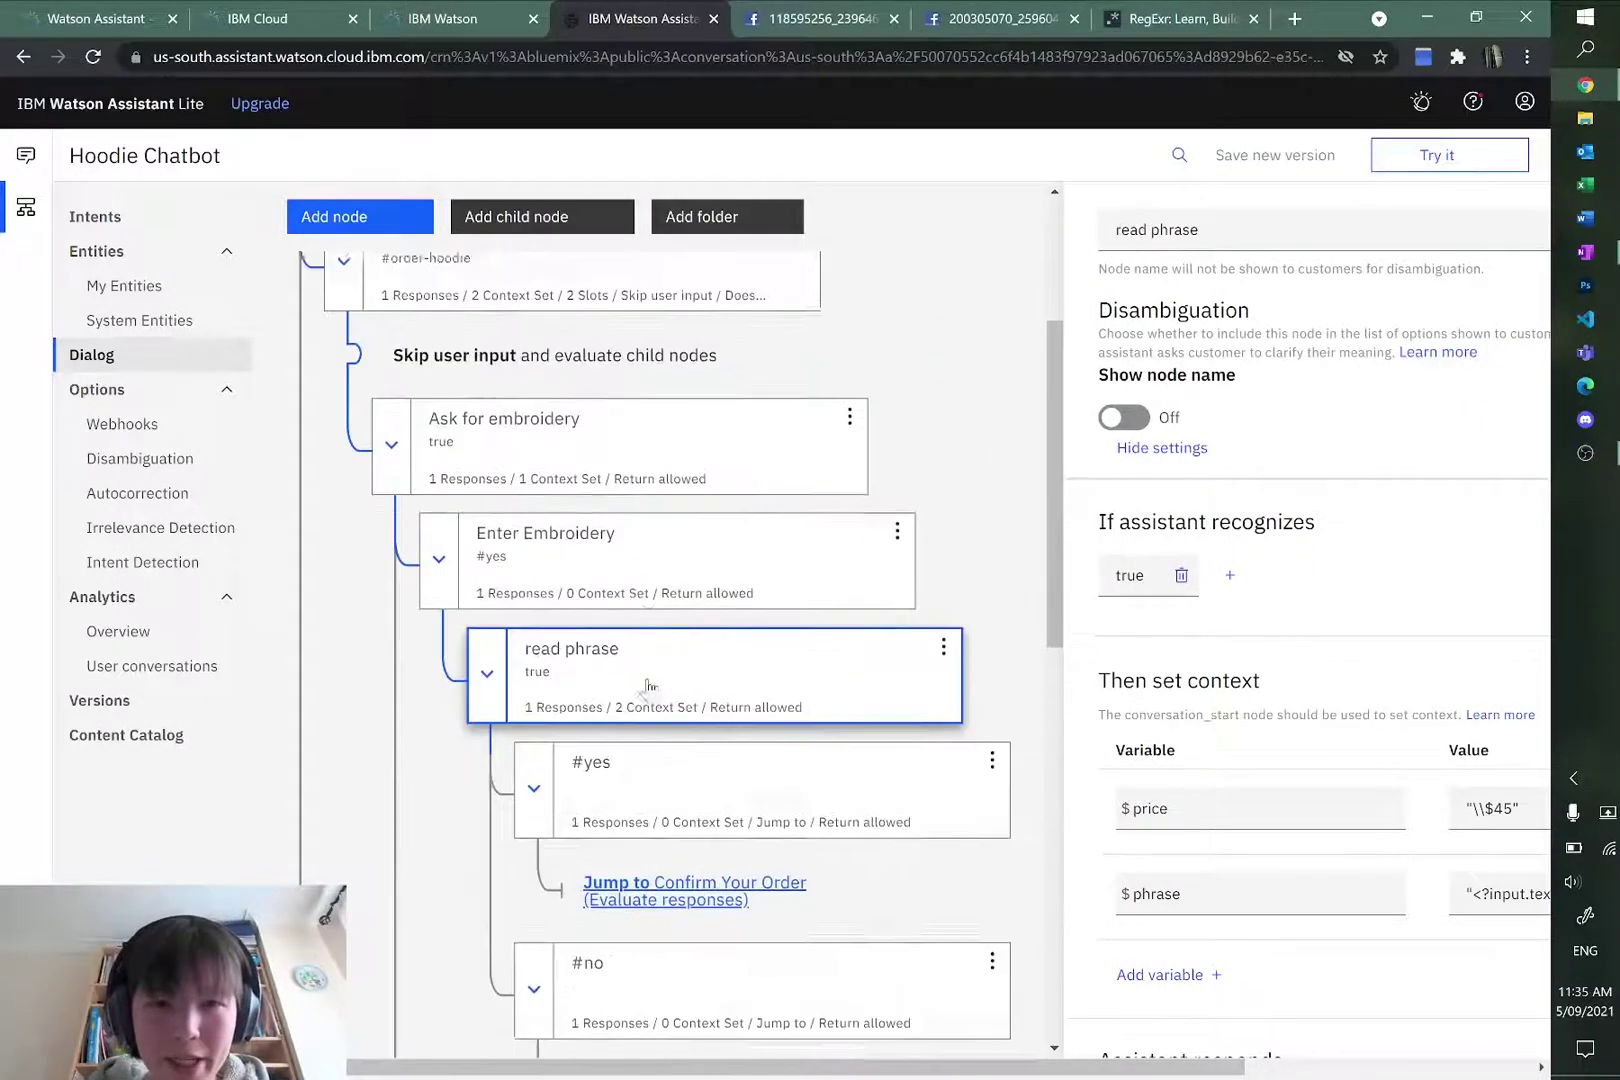
{"action": "scroll", "coordinate": [645, 685], "scroll_direction": "up", "scroll_amount": 2}
{"action": "left_click", "coordinate": [1462, 155]}
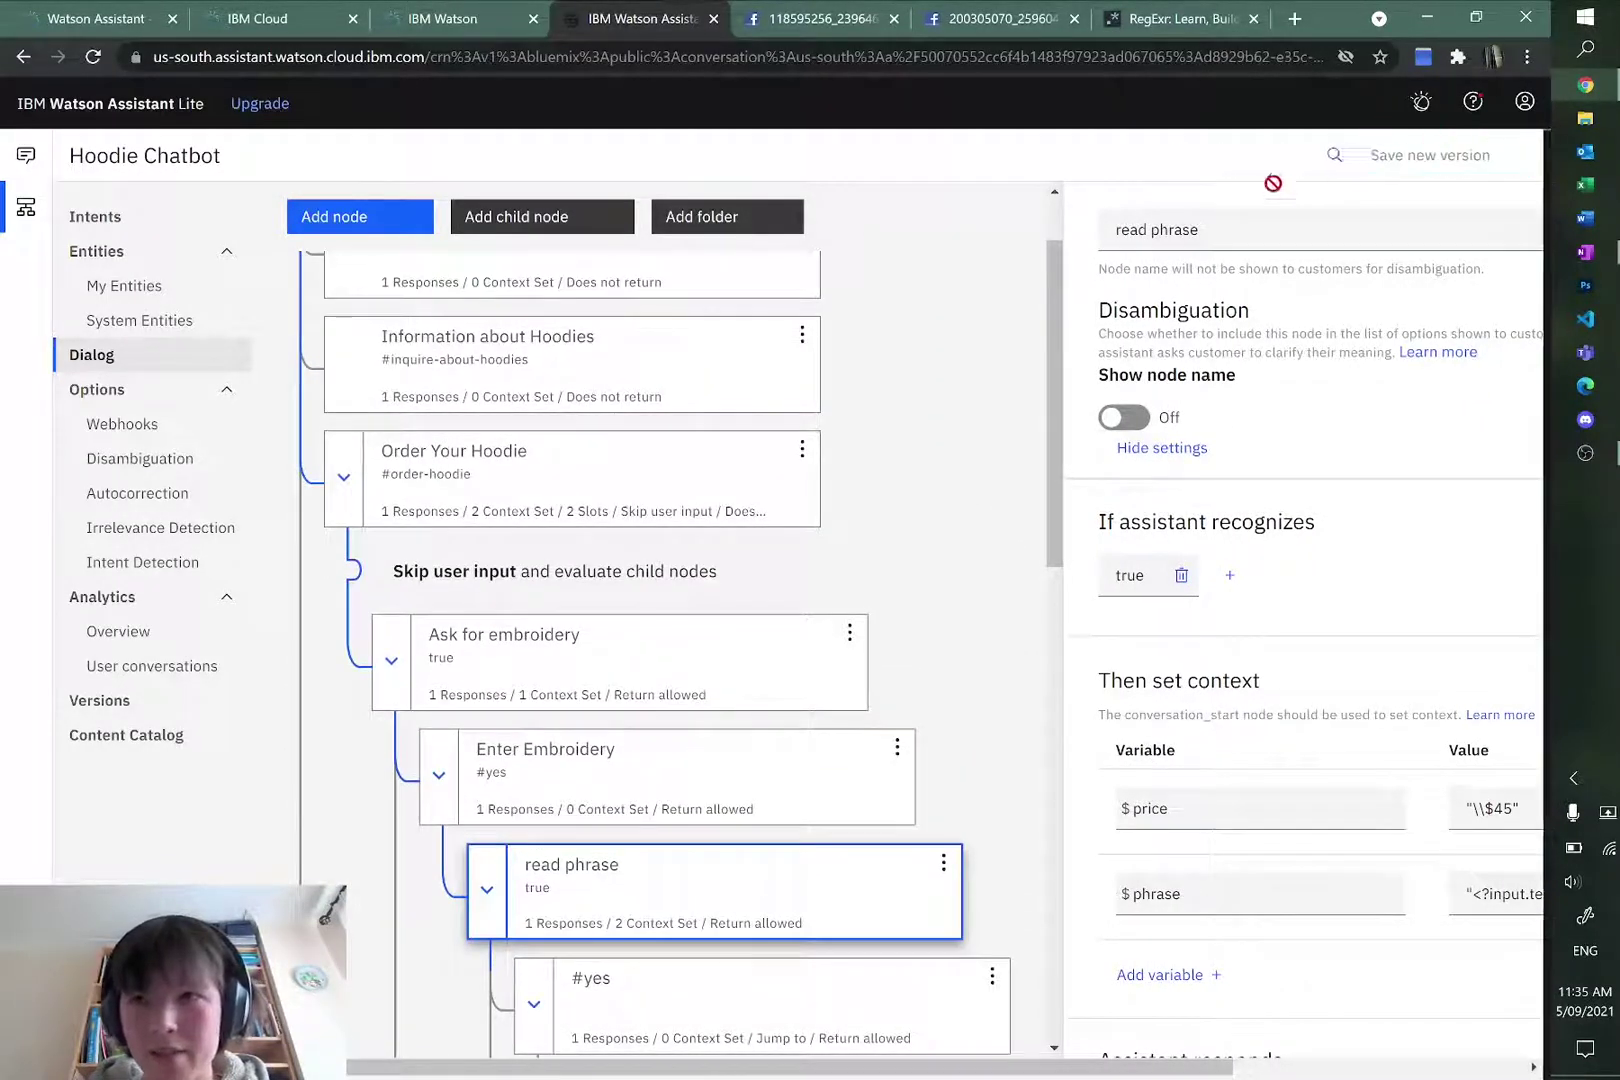
Step: Restart the test, order an M blue hoodie, accept embroidery and send an over-long phrase
{"action": "left_click", "coordinate": [1297, 168]}
{"action": "left_click", "coordinate": [1267, 1046]}
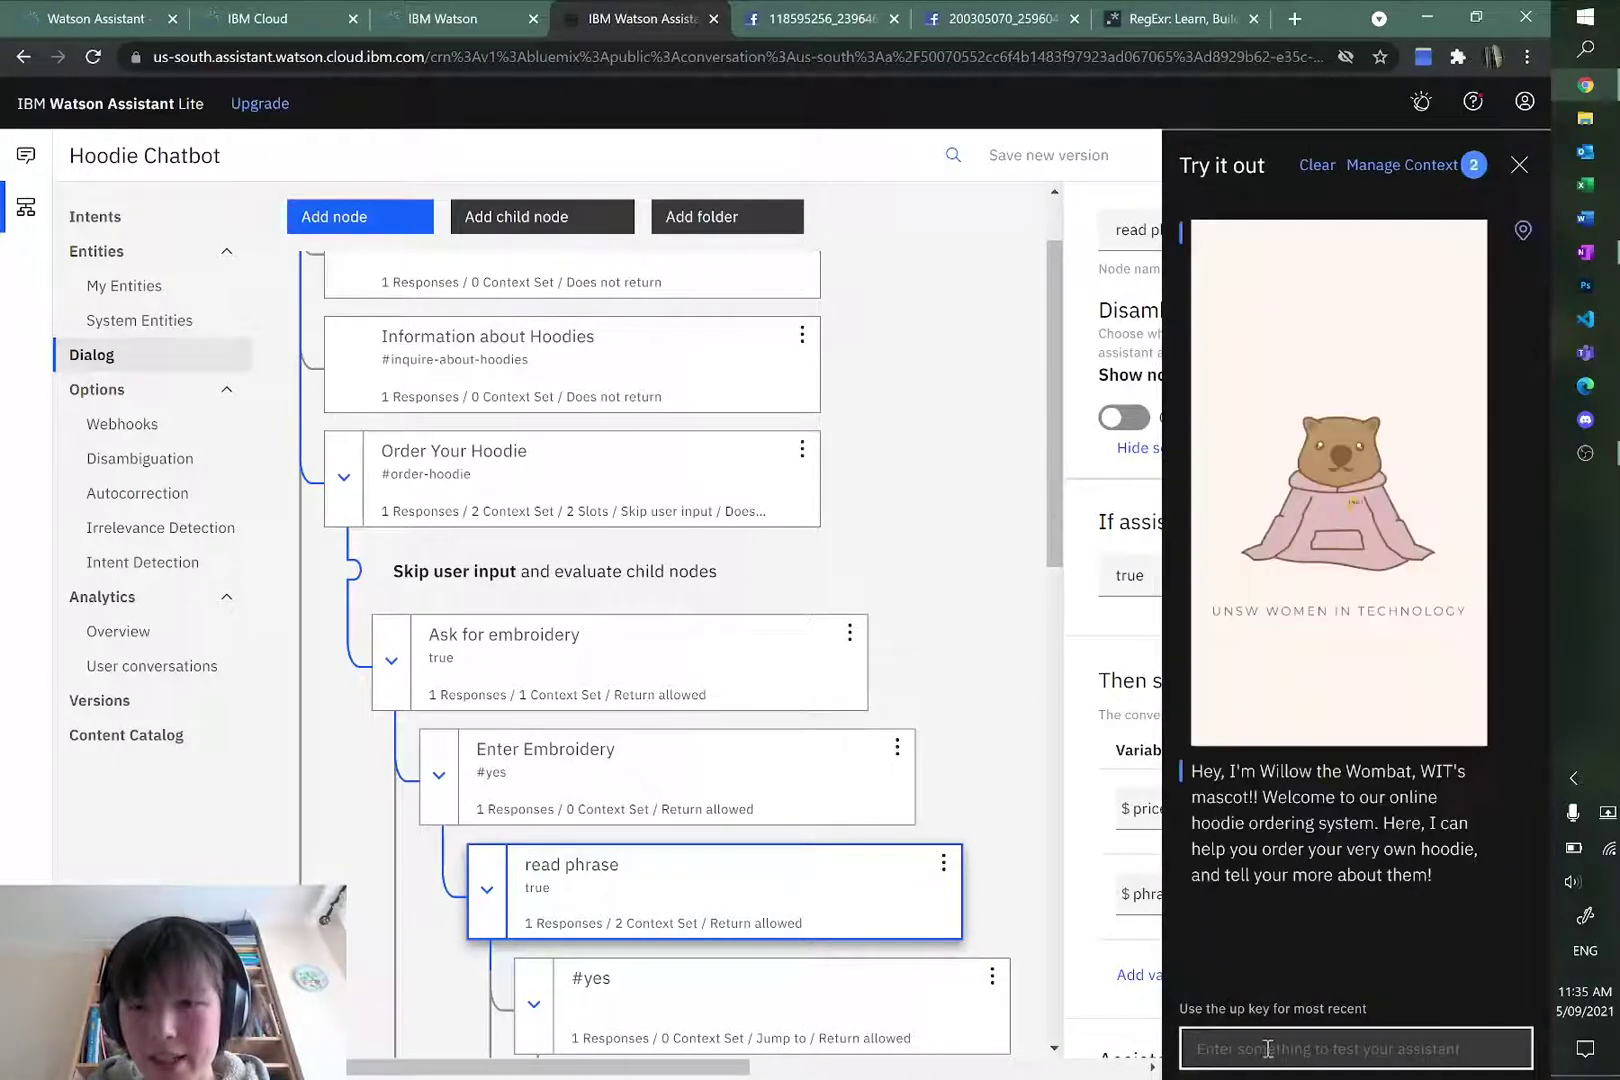
{"action": "type", "text": "order M"}
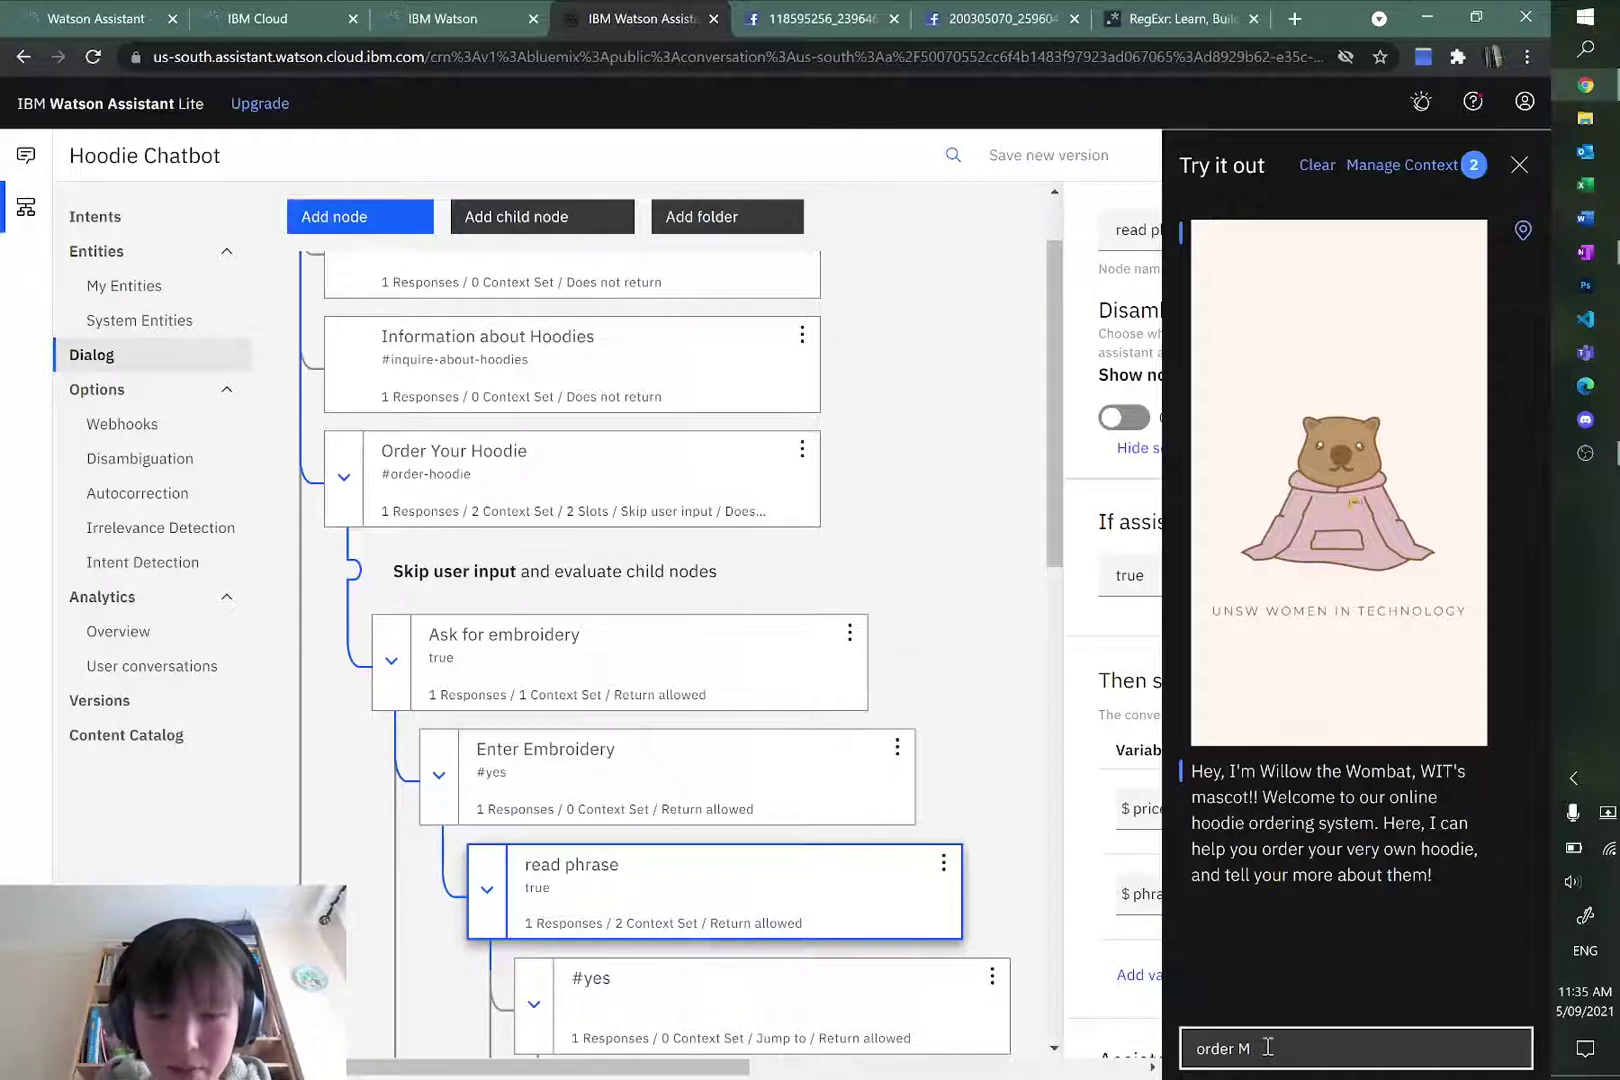
{"action": "type", "text": " blue hoodie"}
{"action": "key", "text": "Return"}
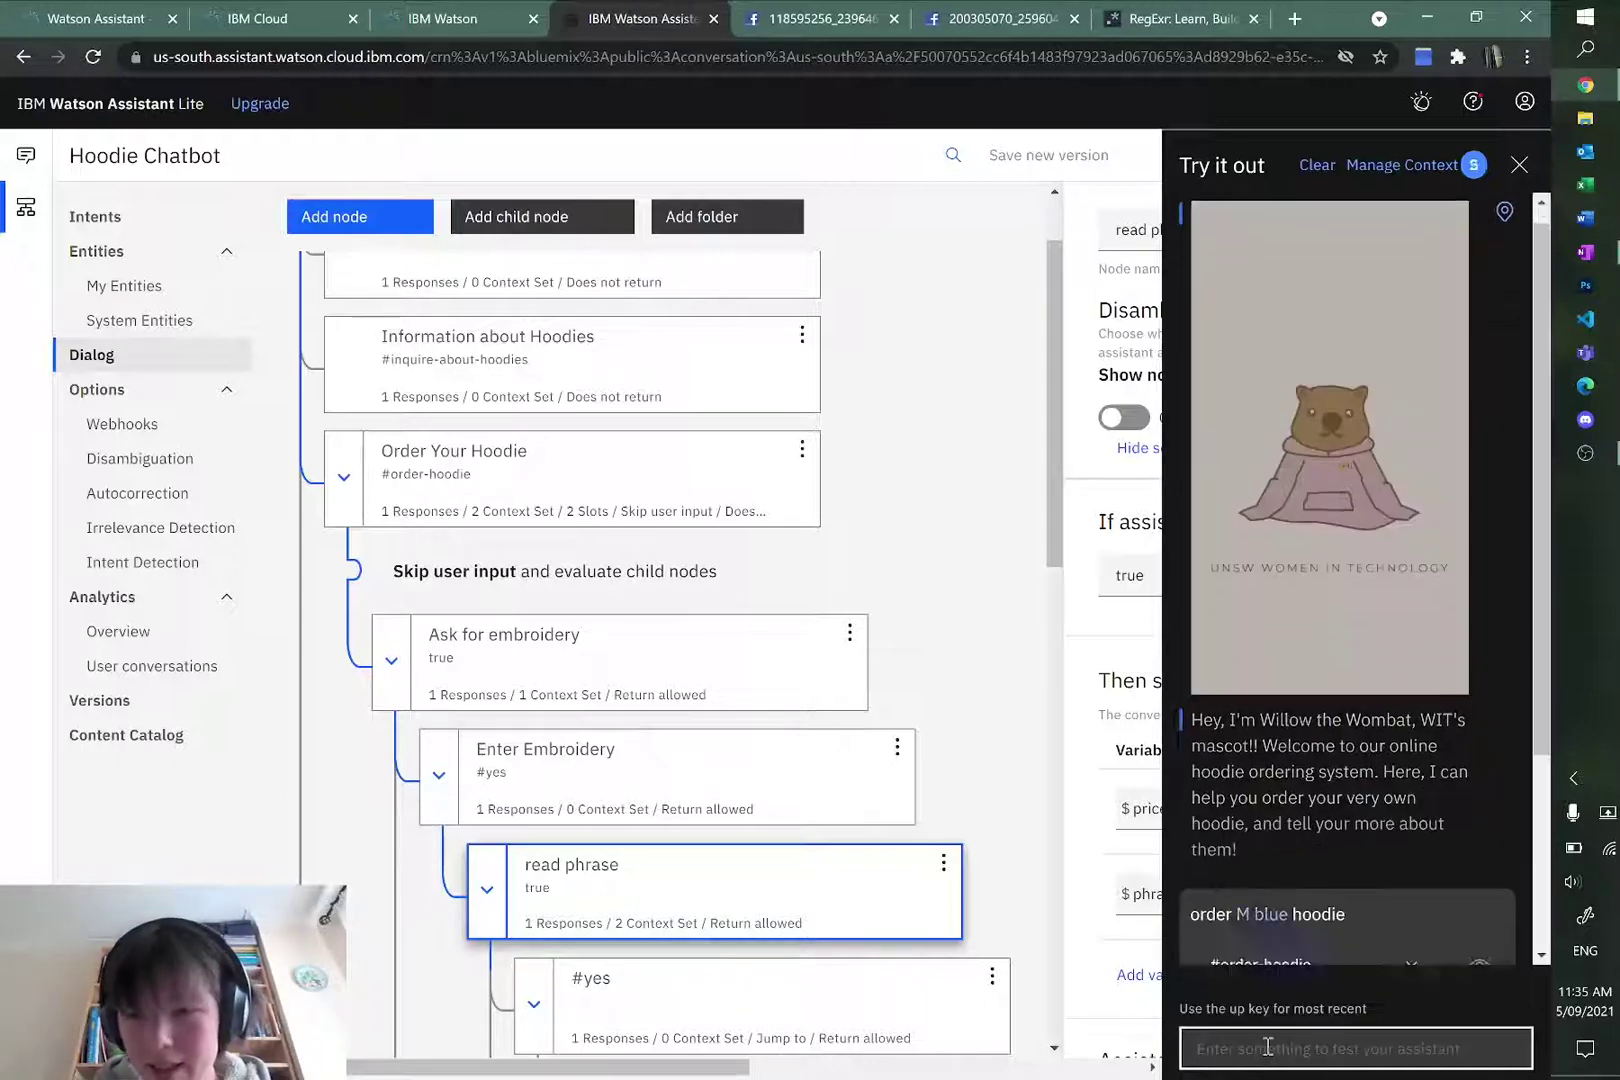
{"action": "type", "text": "yes"}
{"action": "key", "text": "Return"}
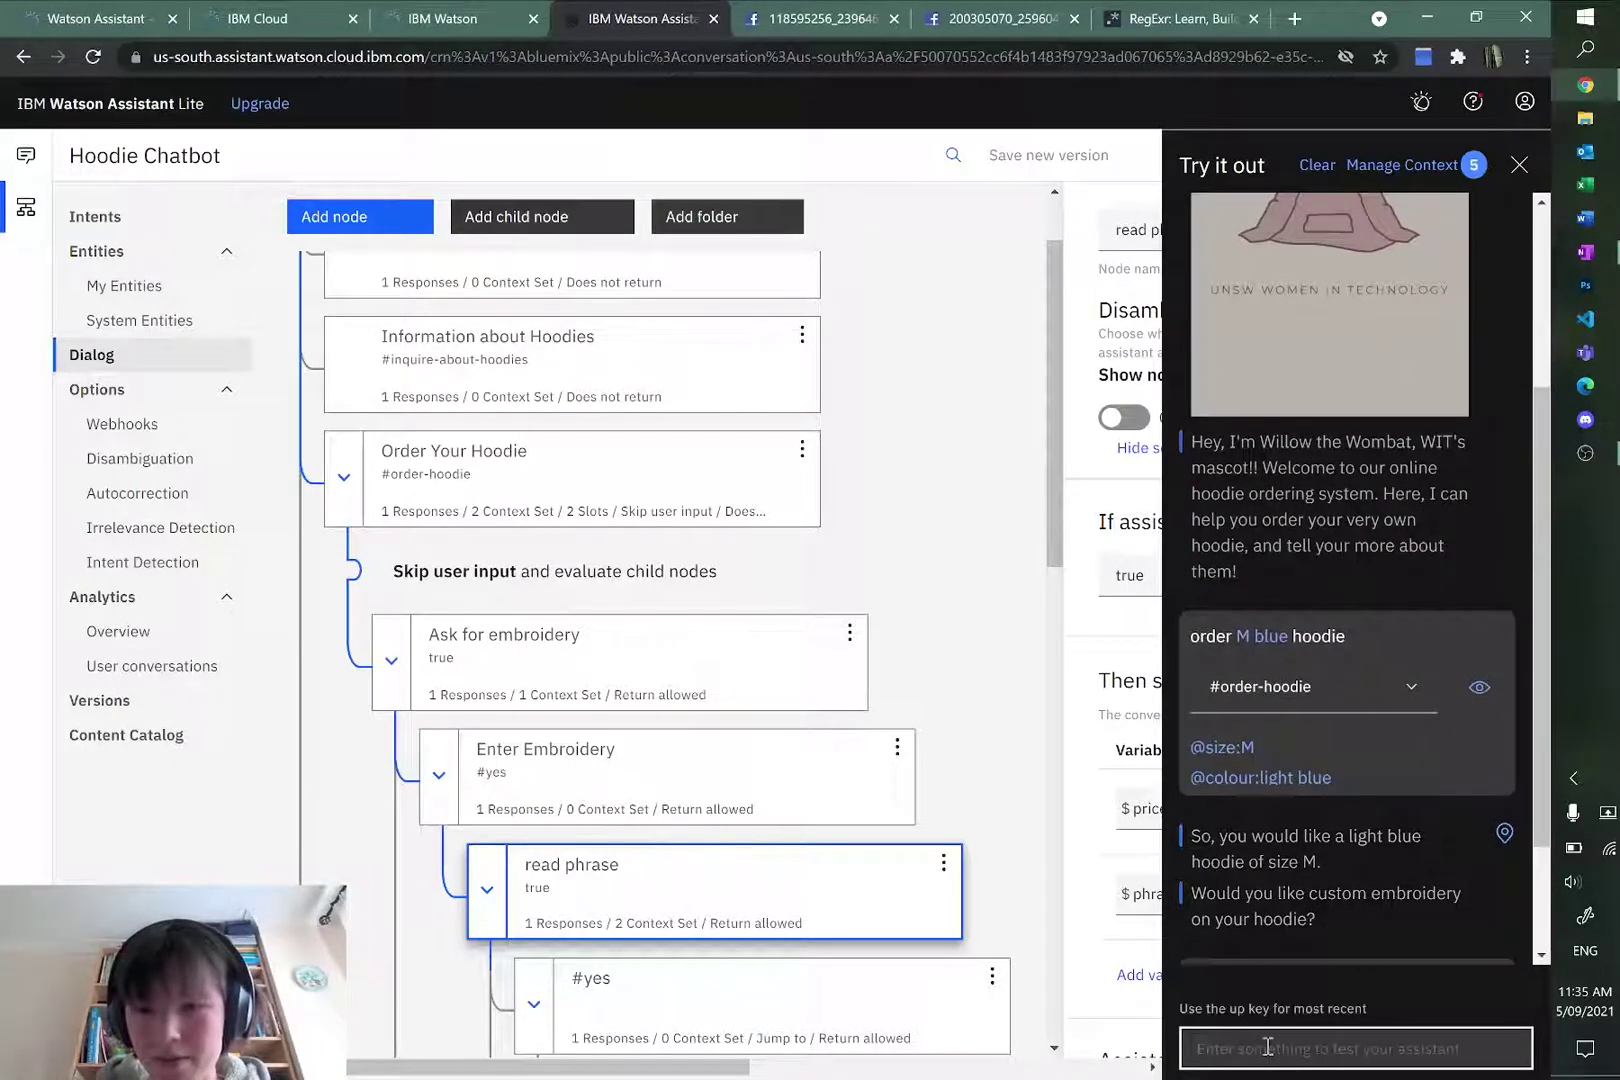
{"action": "type", "text": "1"}
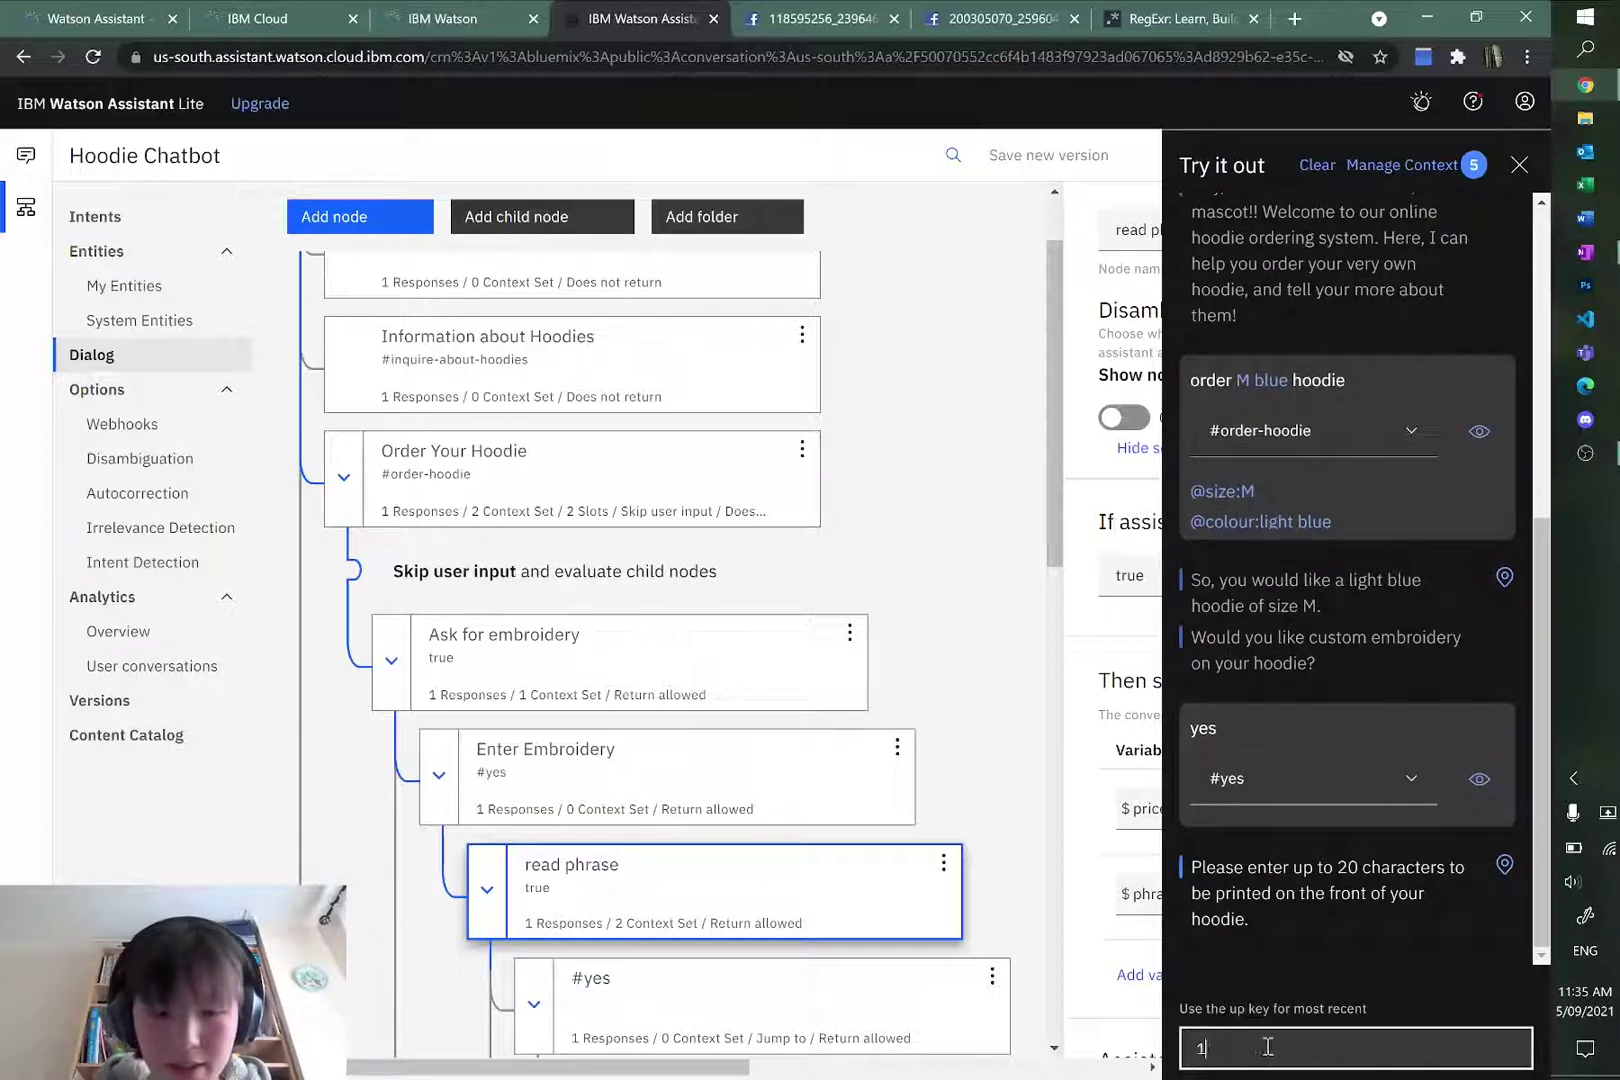
{"action": "type", "text": "23455leafleafleafleaf_hi"}
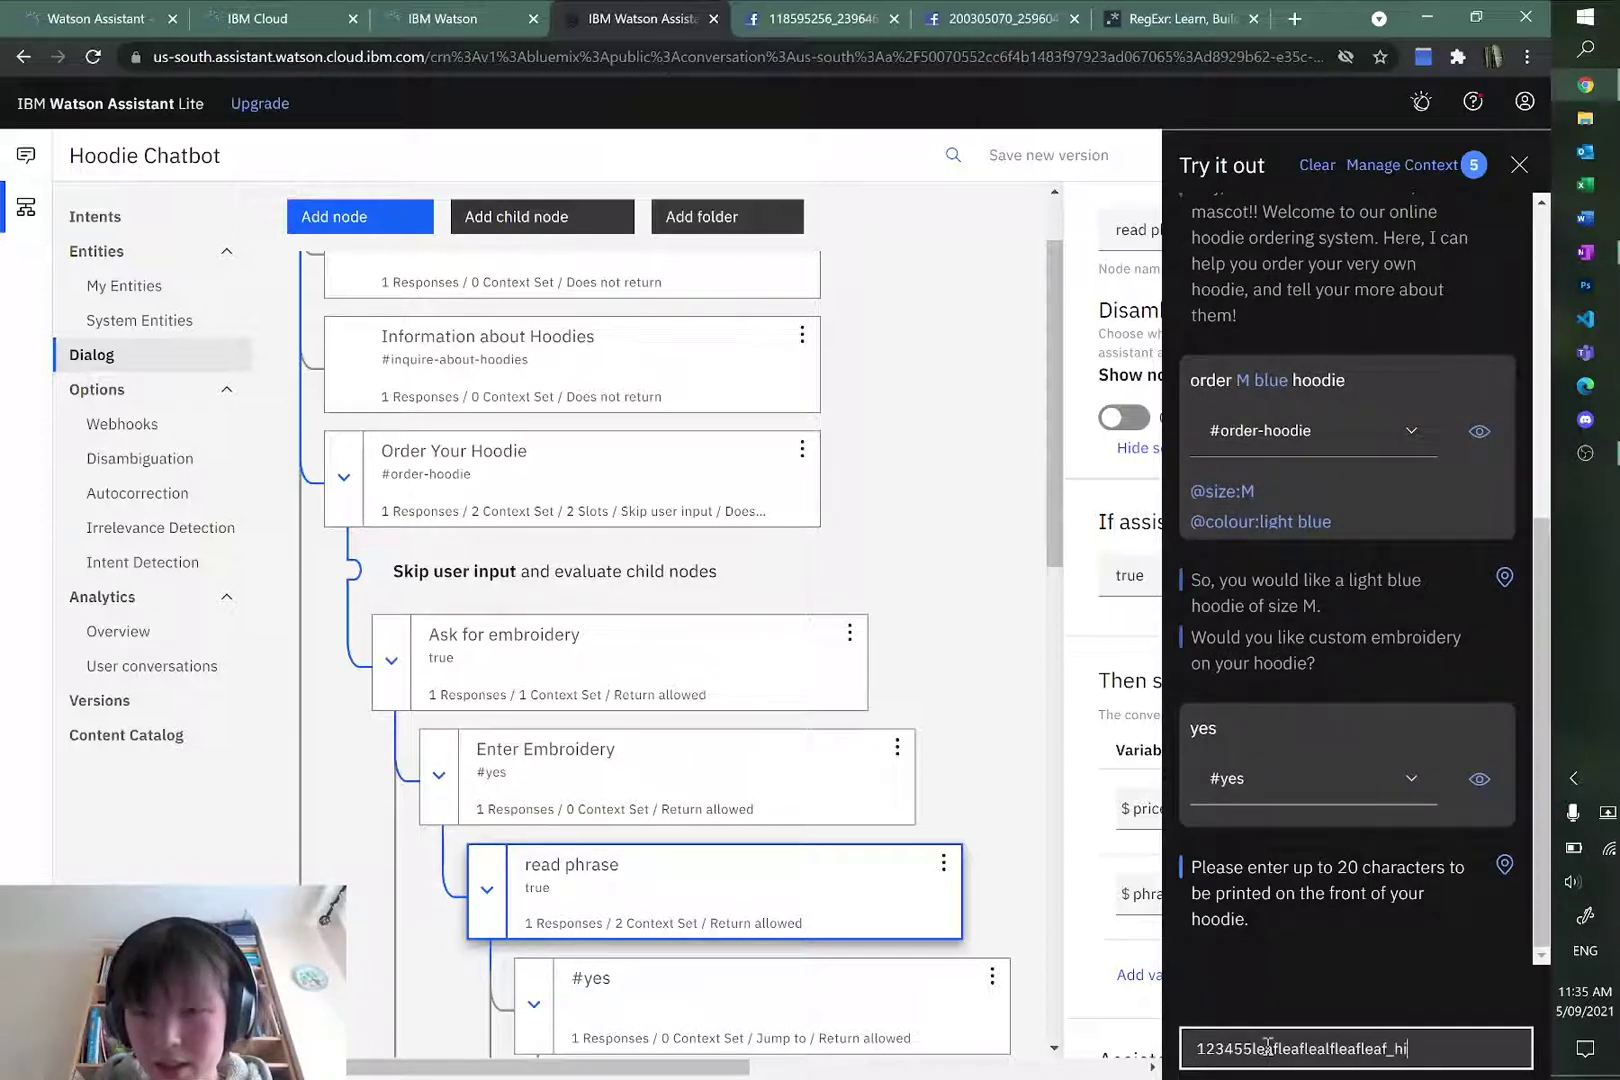
{"action": "key", "text": "Return"}
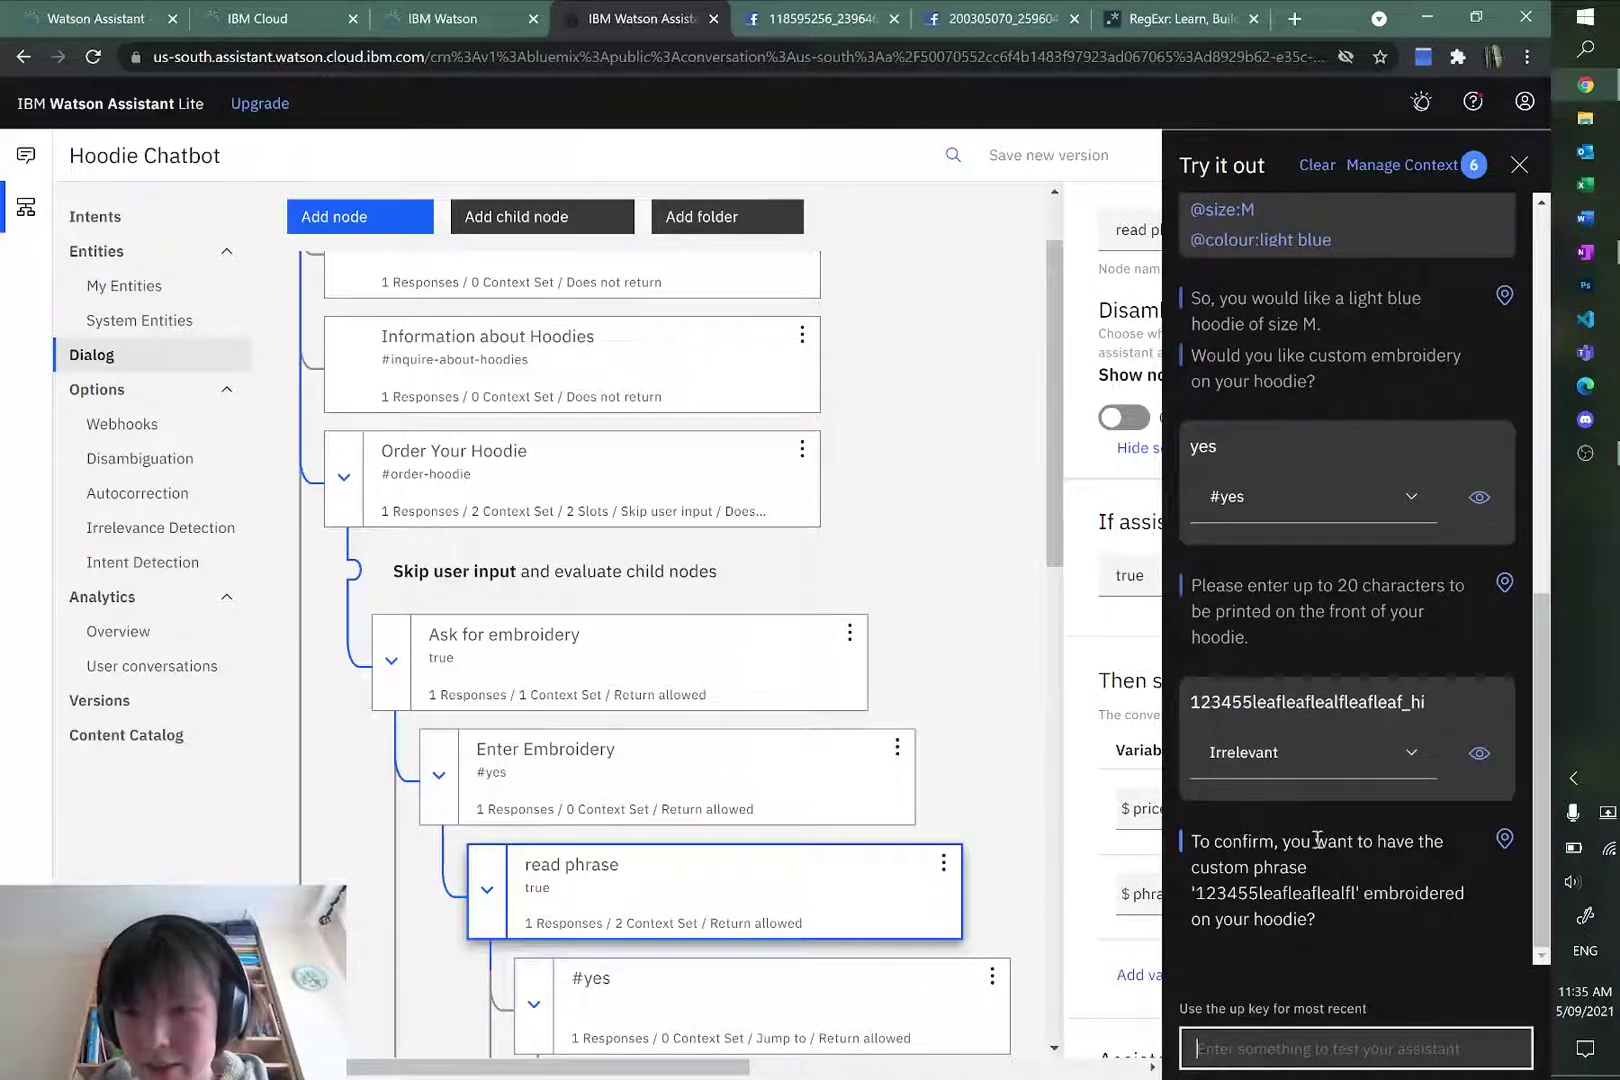
Step: Reject the truncated embroidery phrase with 'no', then request embroidery again with 'yes'
{"action": "left_click_drag", "start_coordinate": [1194, 840], "coordinate": [1334, 871]}
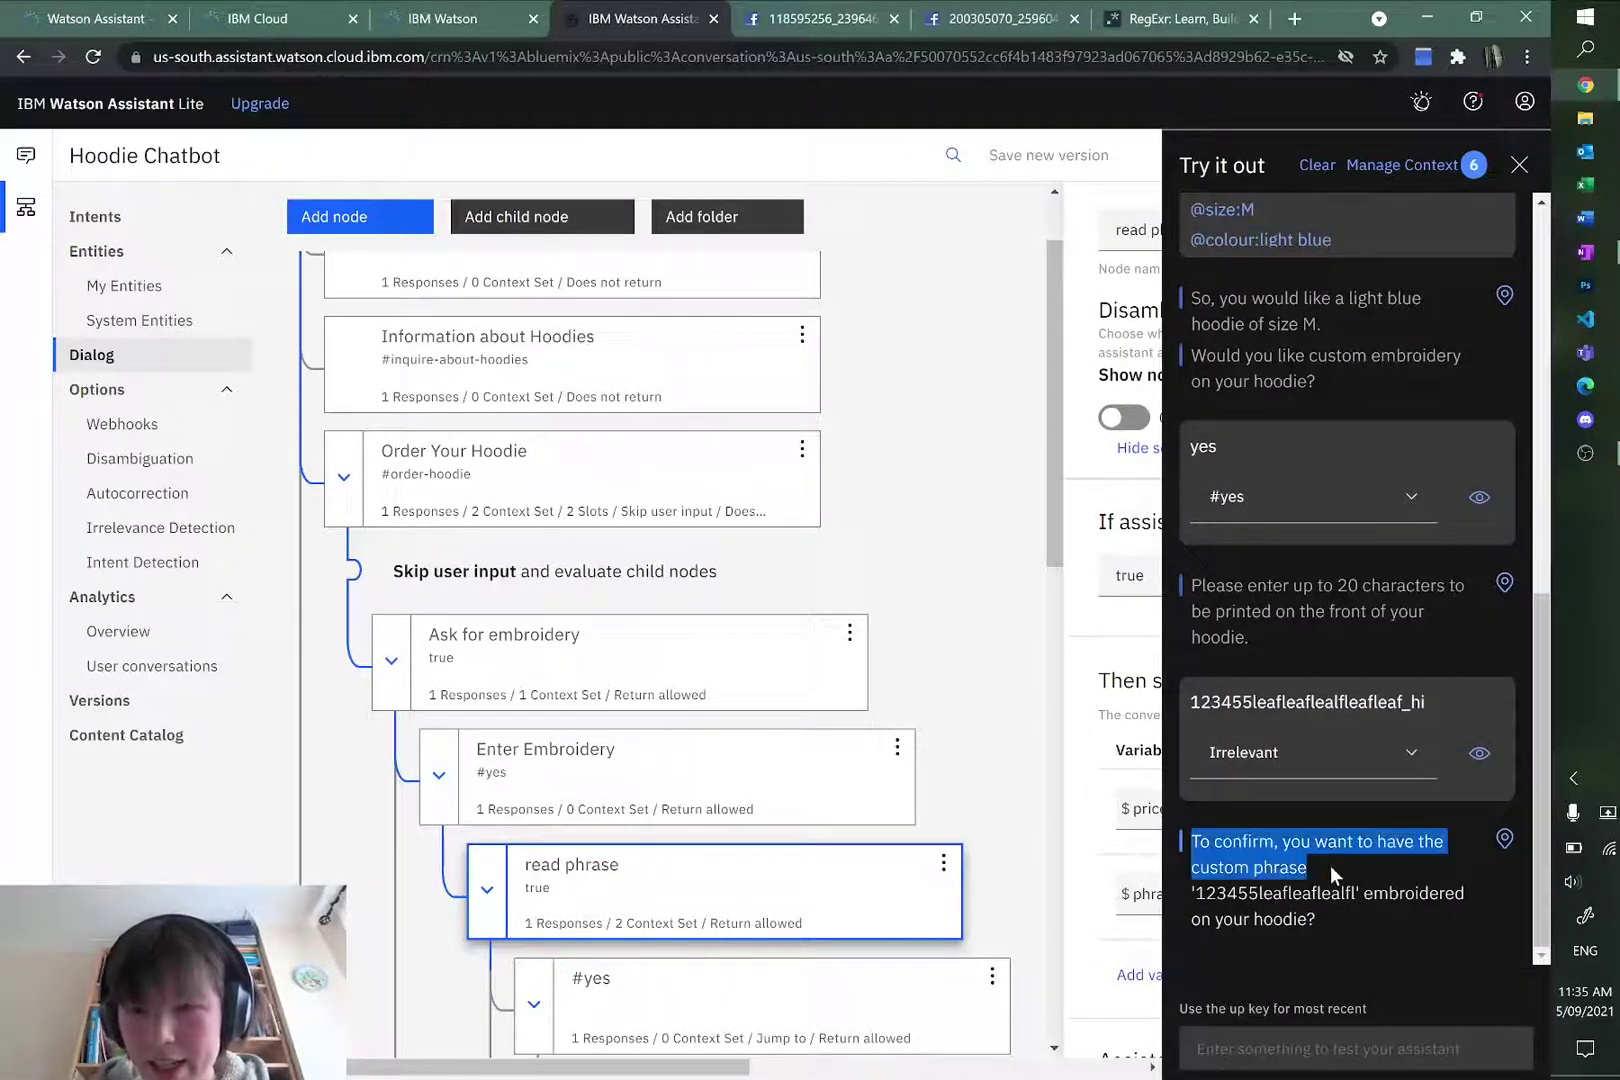
{"action": "left_click", "coordinate": [1357, 888]}
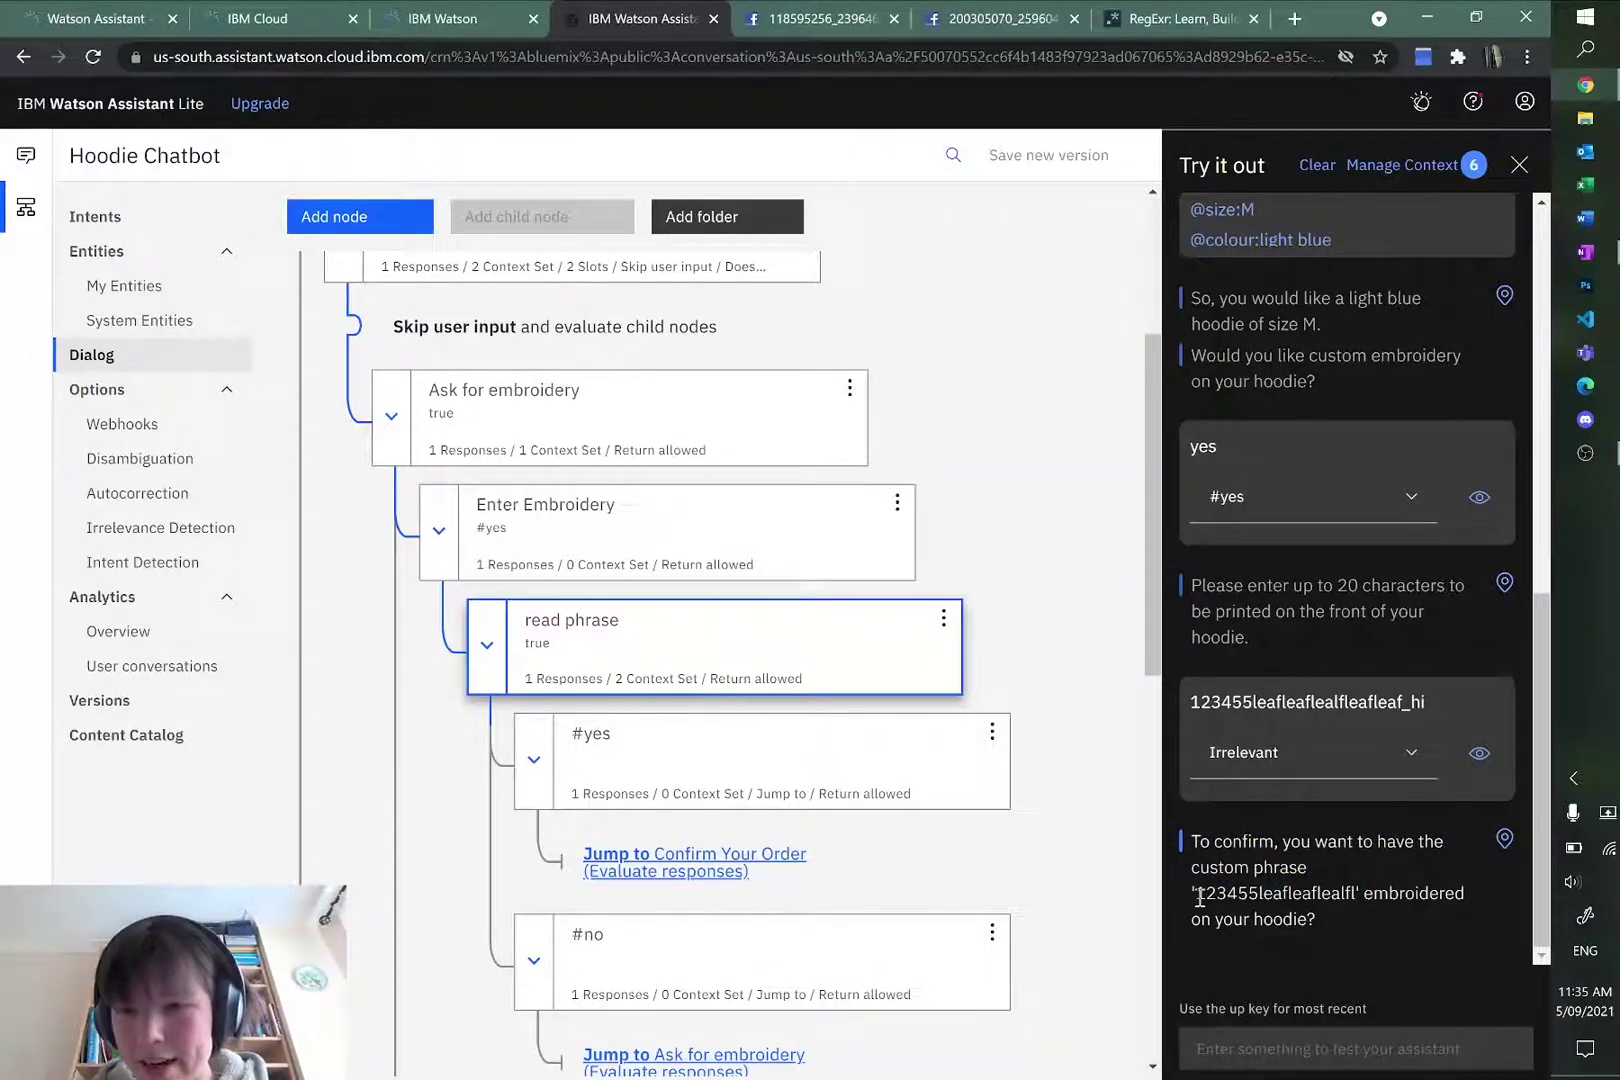
{"action": "left_click", "coordinate": [1338, 1048]}
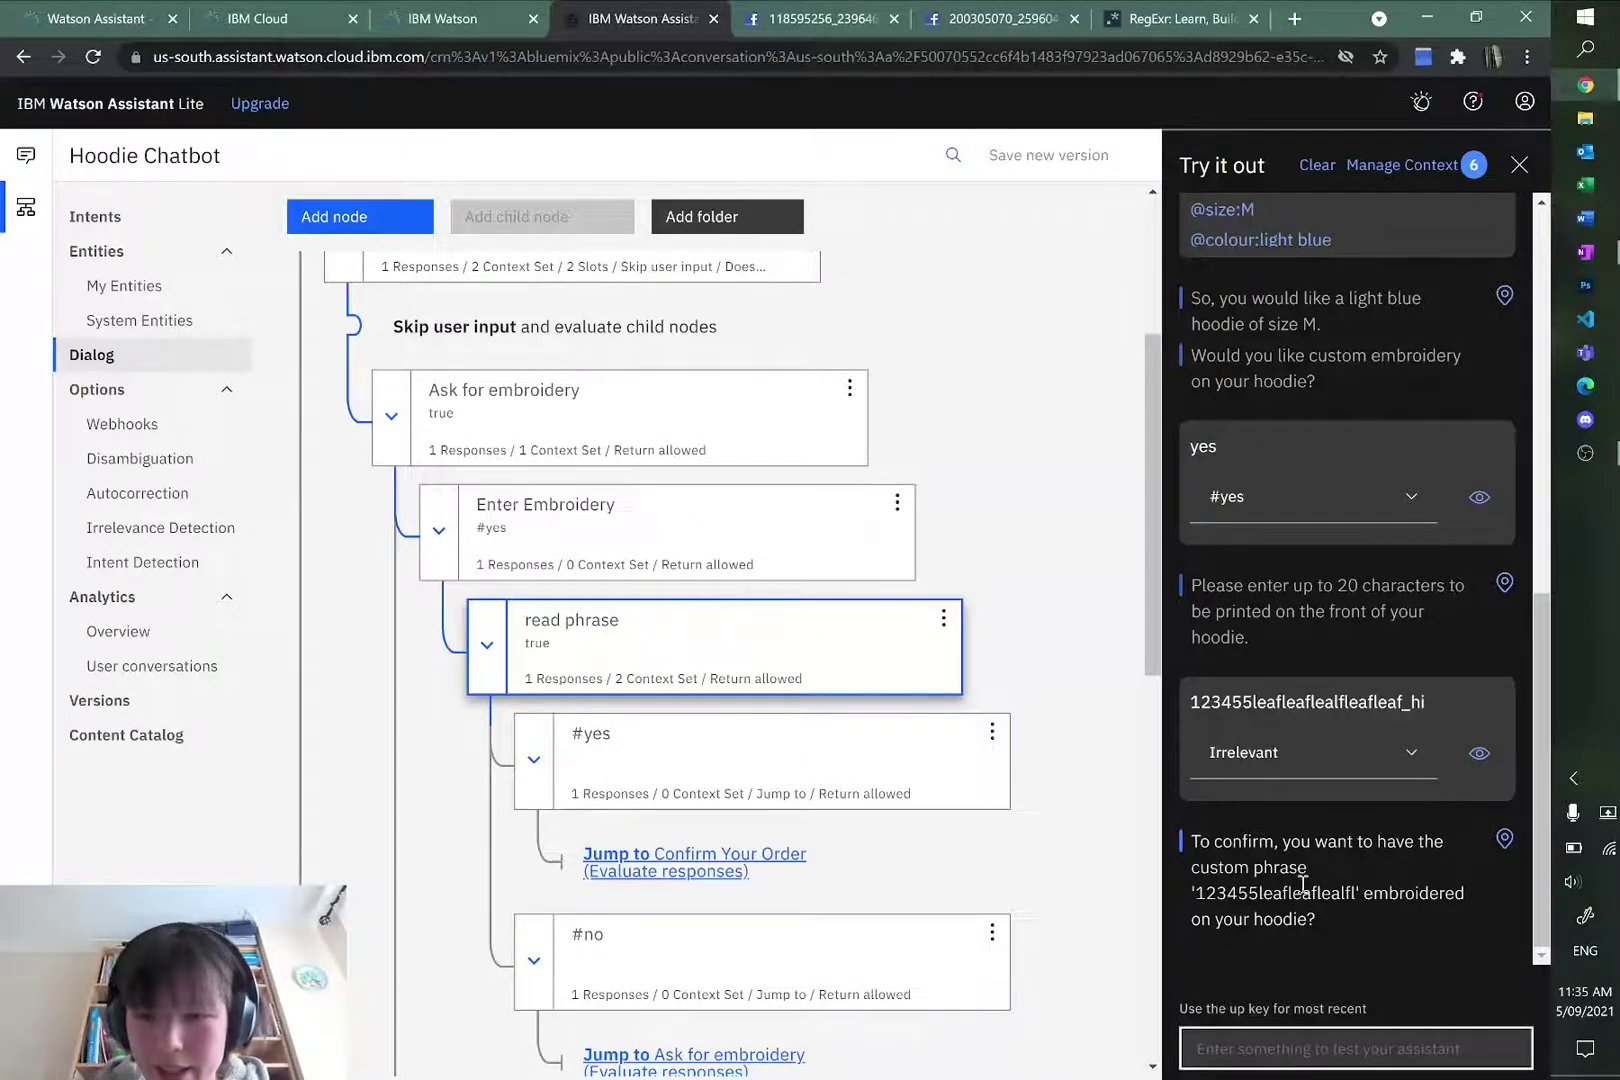
{"action": "type", "text": "no"}
{"action": "key", "text": "Return"}
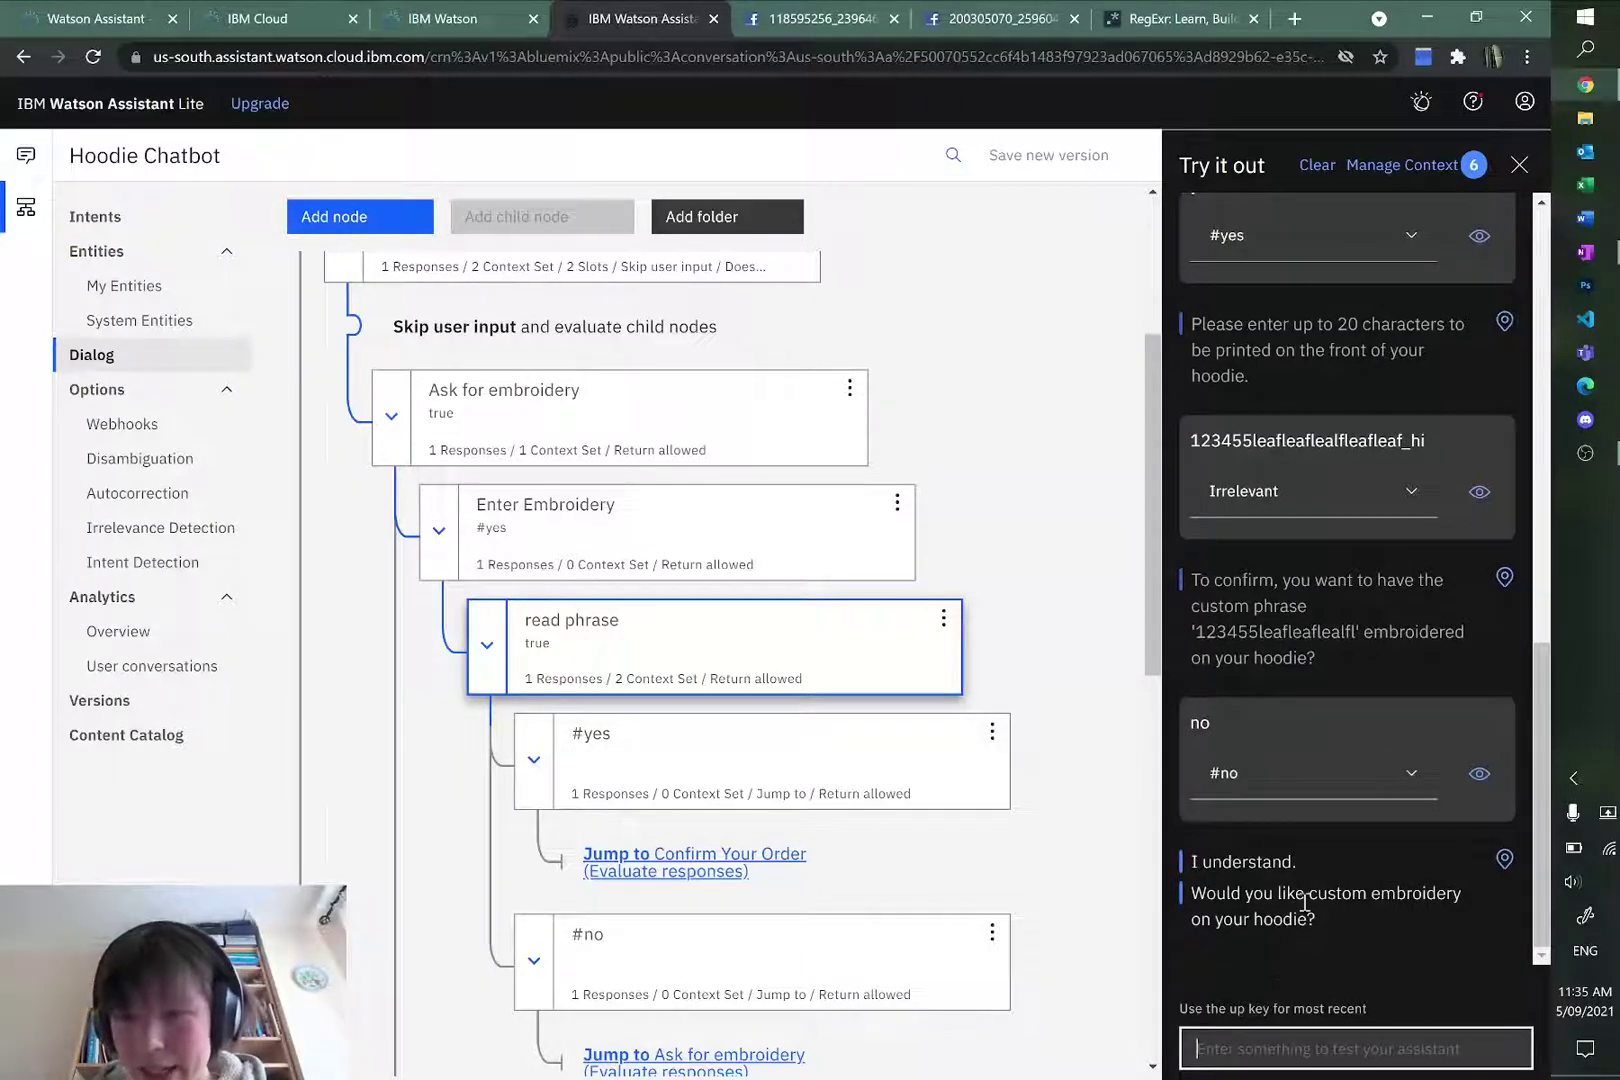
{"action": "type", "text": "yes"}
{"action": "key", "text": "Return"}
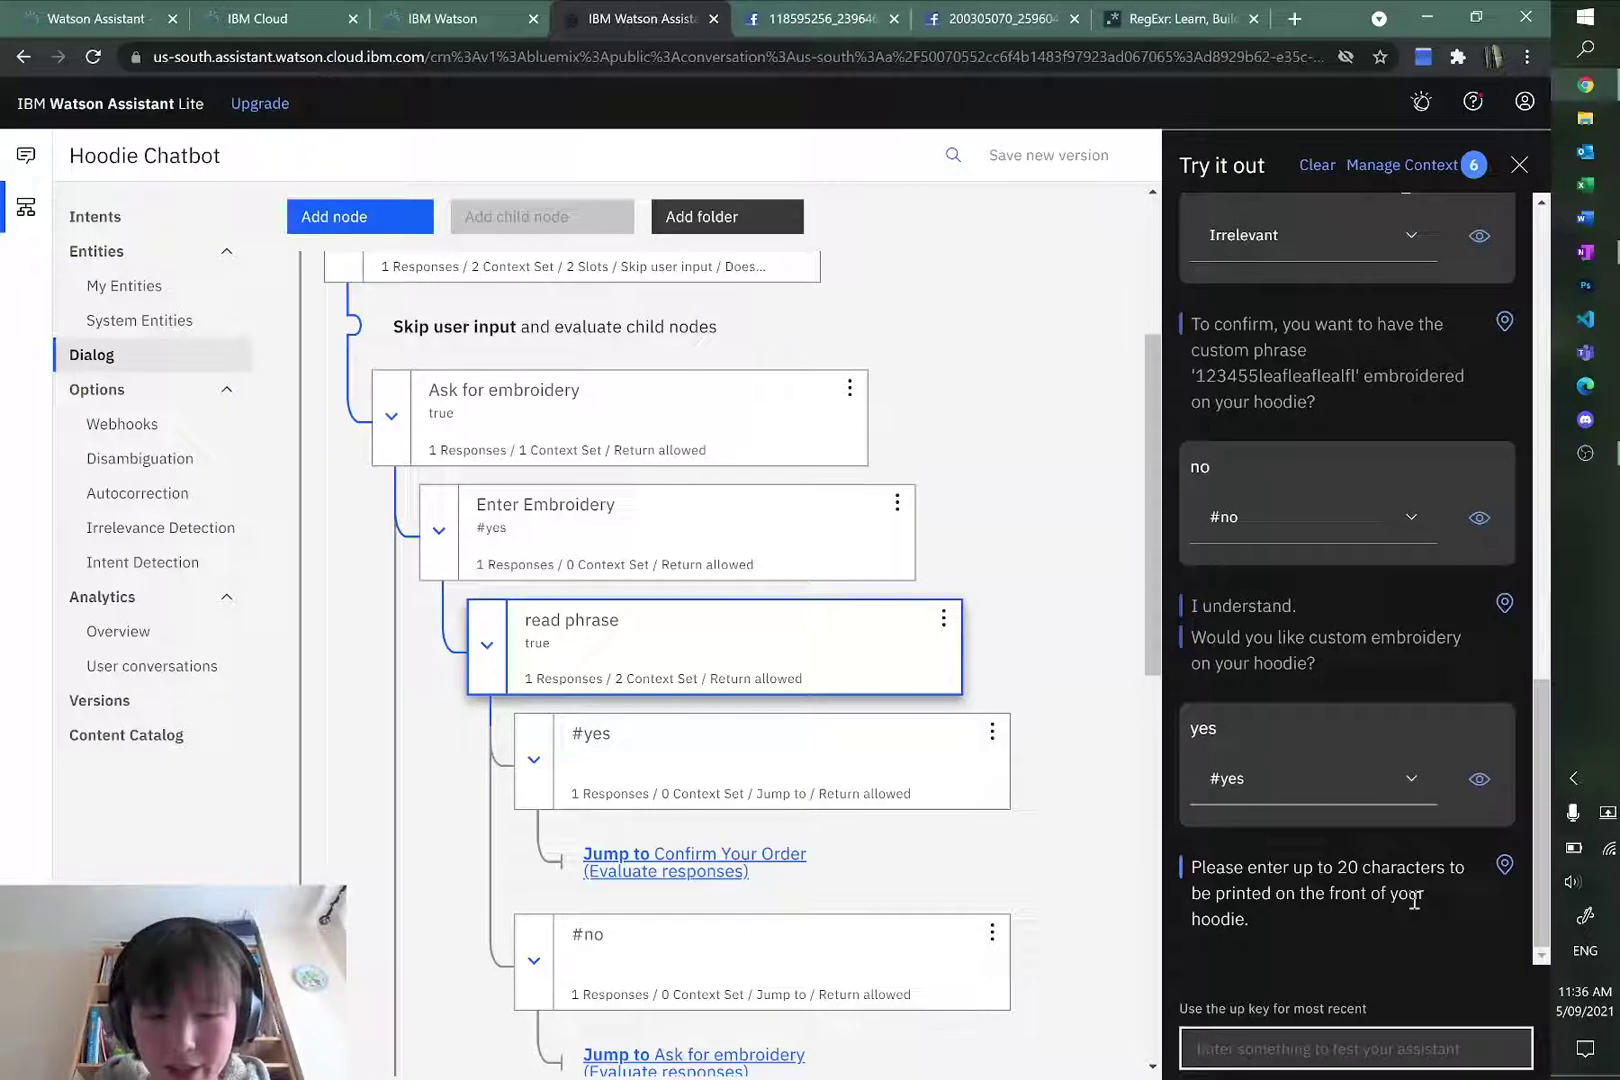
Step: Embroider 'forest', confirm it and the final \$45 order, then close the test panel
{"action": "type", "text": "forest"}
{"action": "key", "text": "Return"}
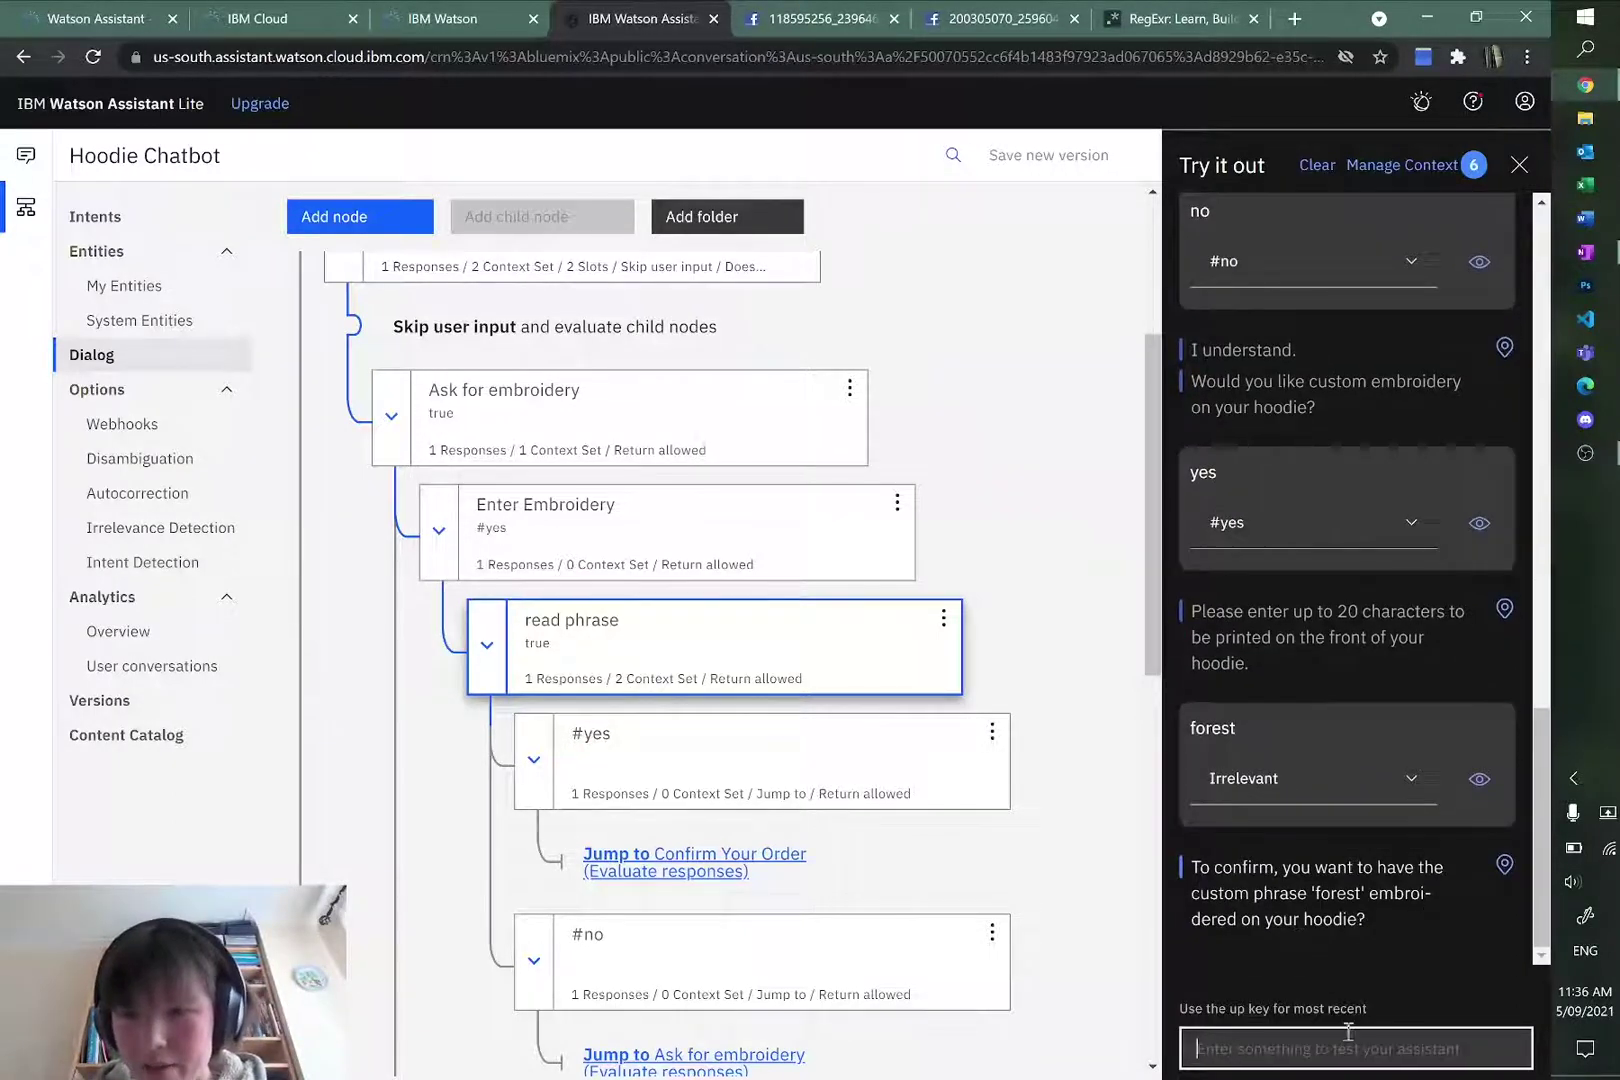
{"action": "type", "text": "yes"}
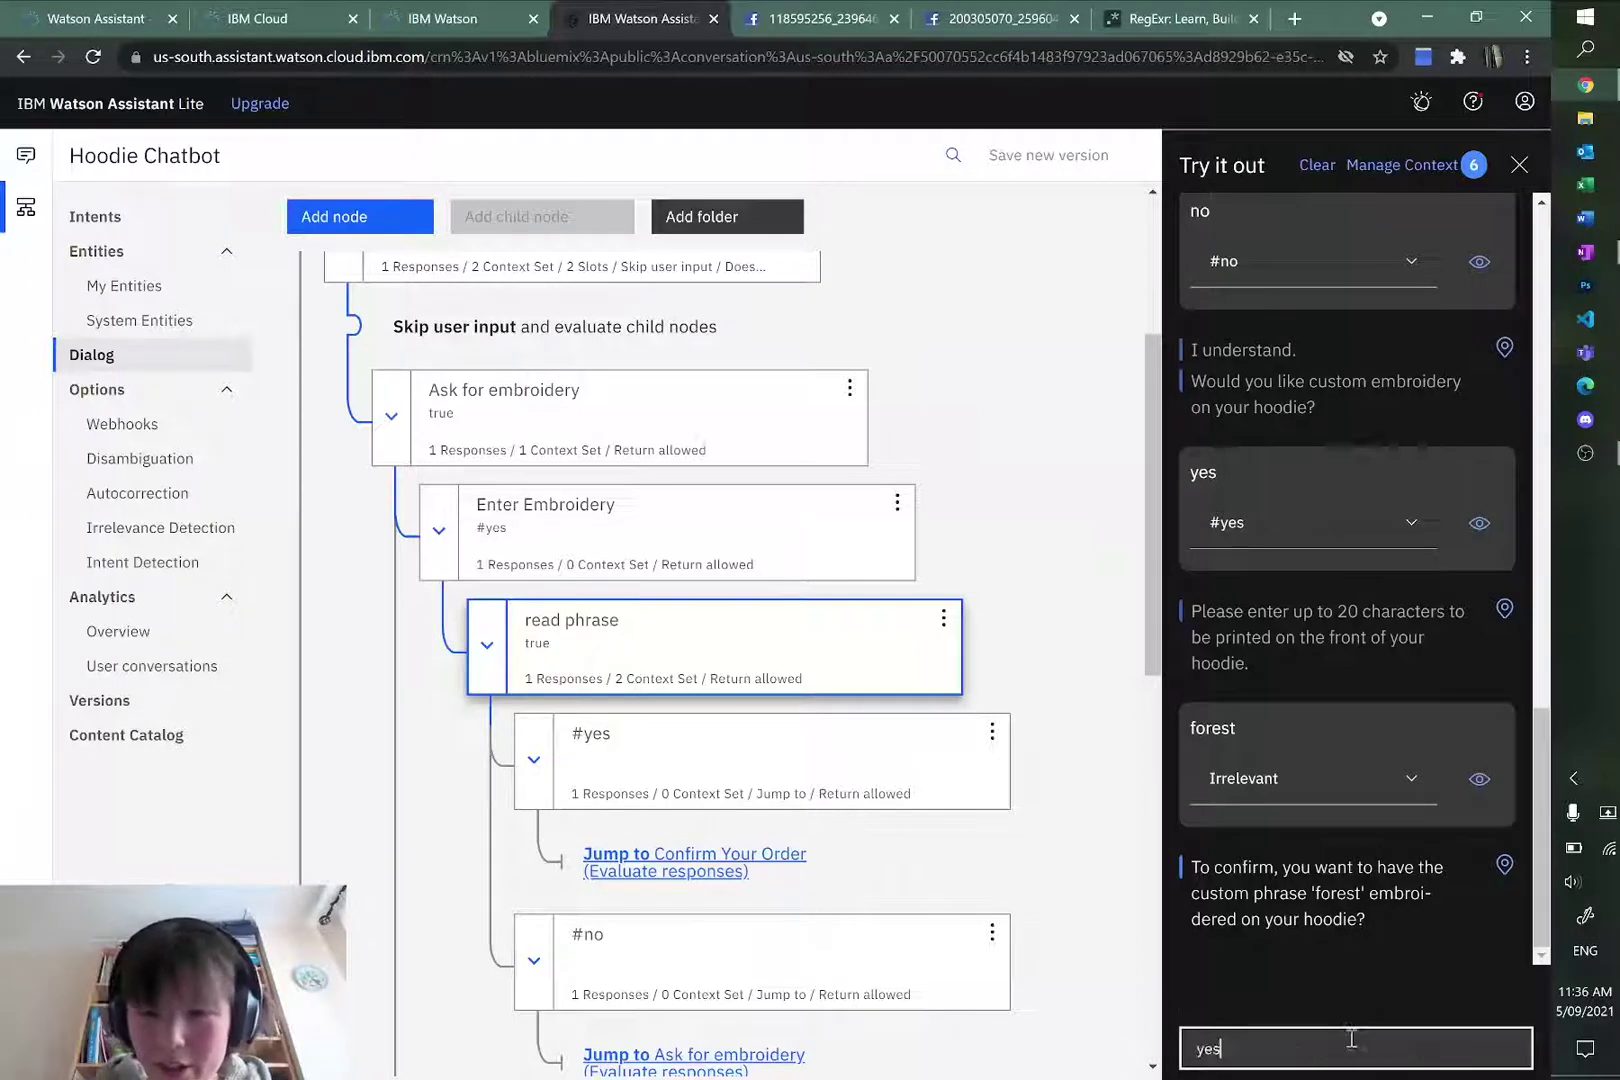
{"action": "key", "text": "Return"}
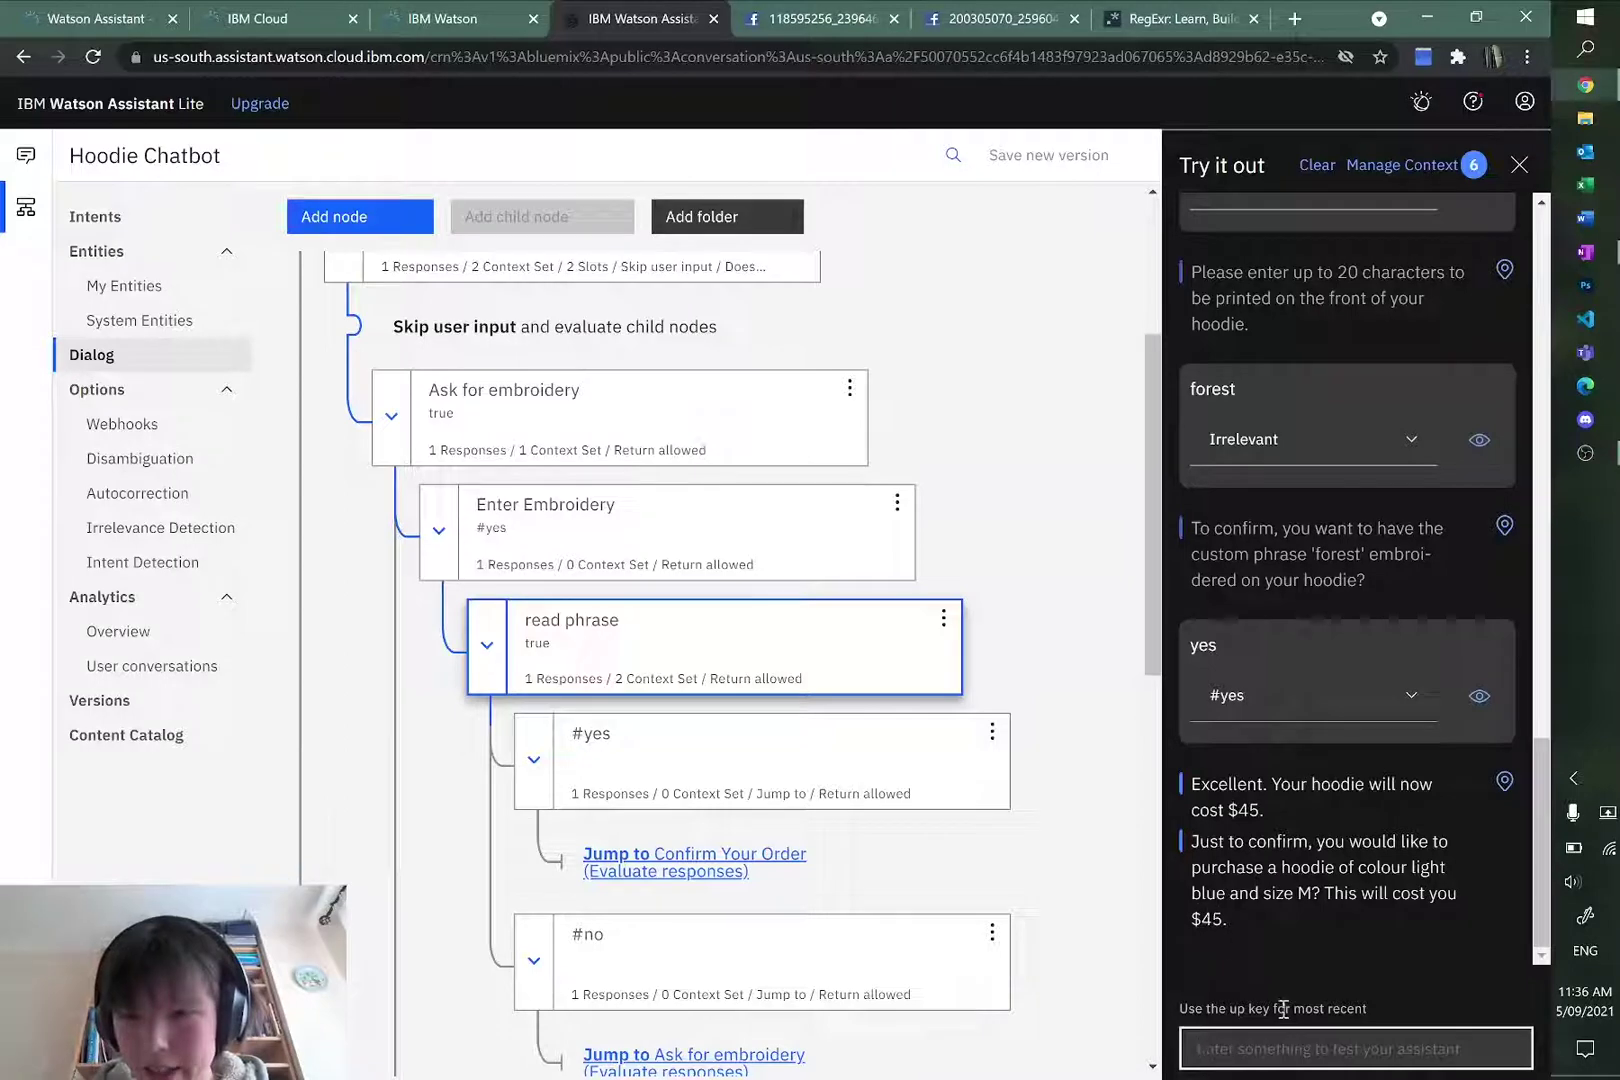
{"action": "type", "text": "yes"}
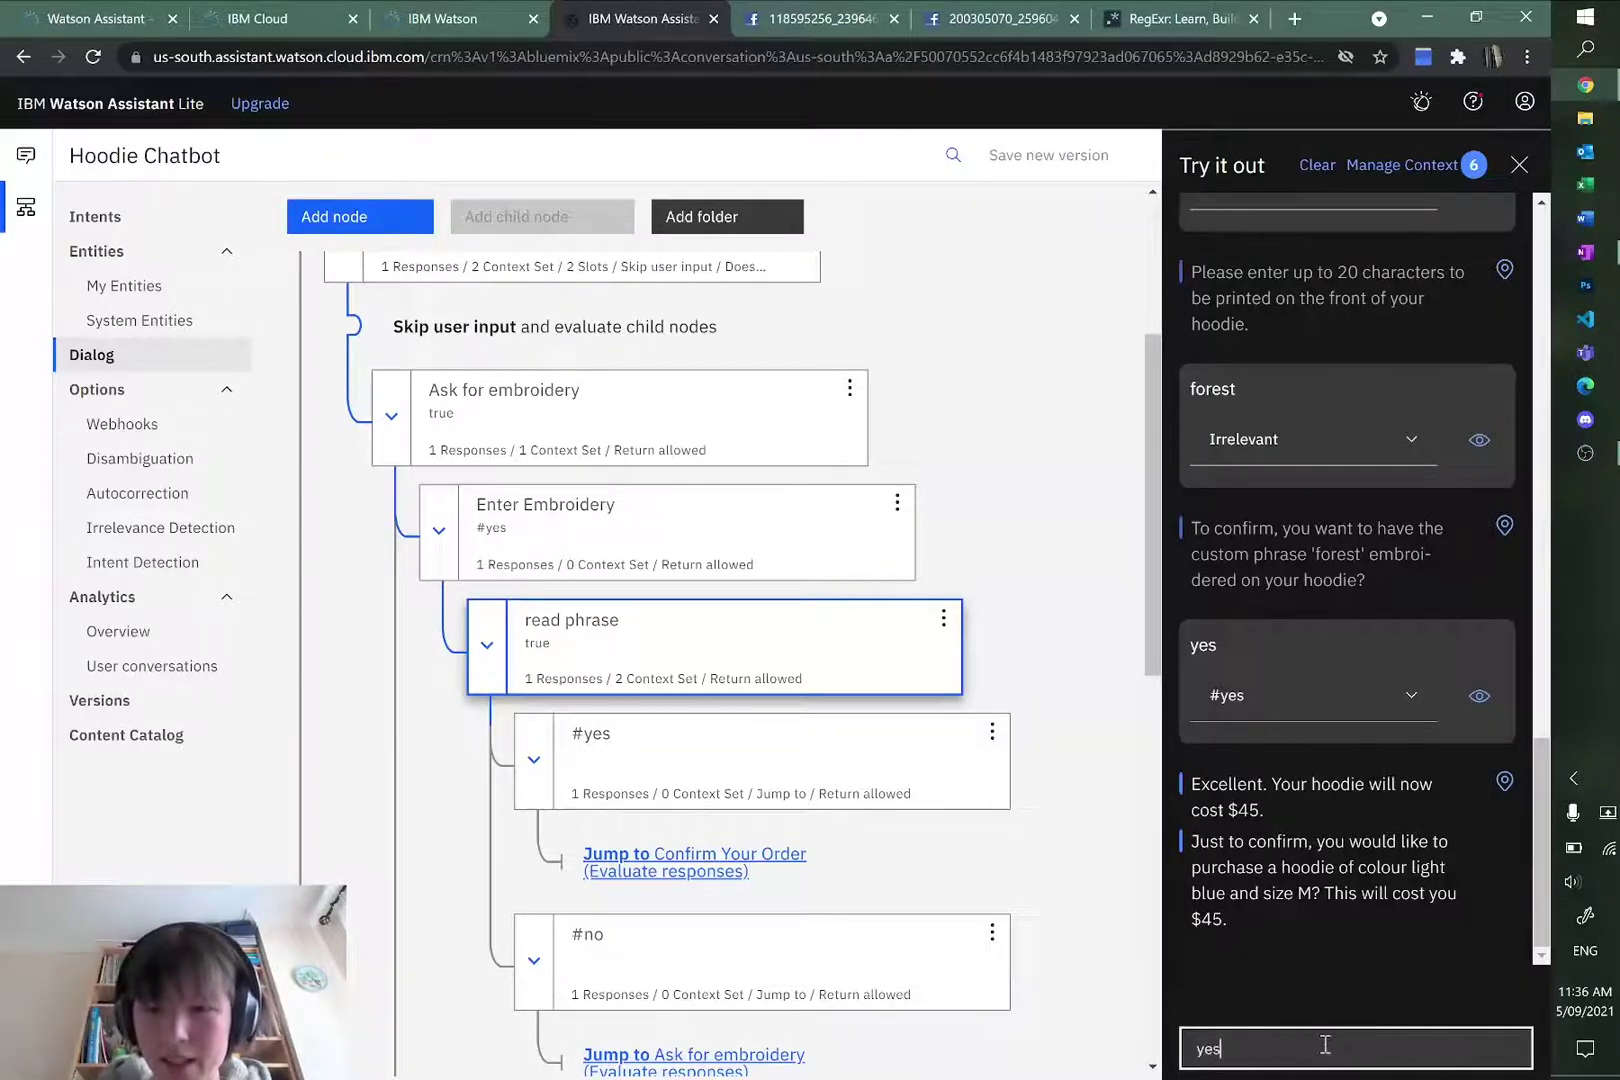
{"action": "key", "text": "Return"}
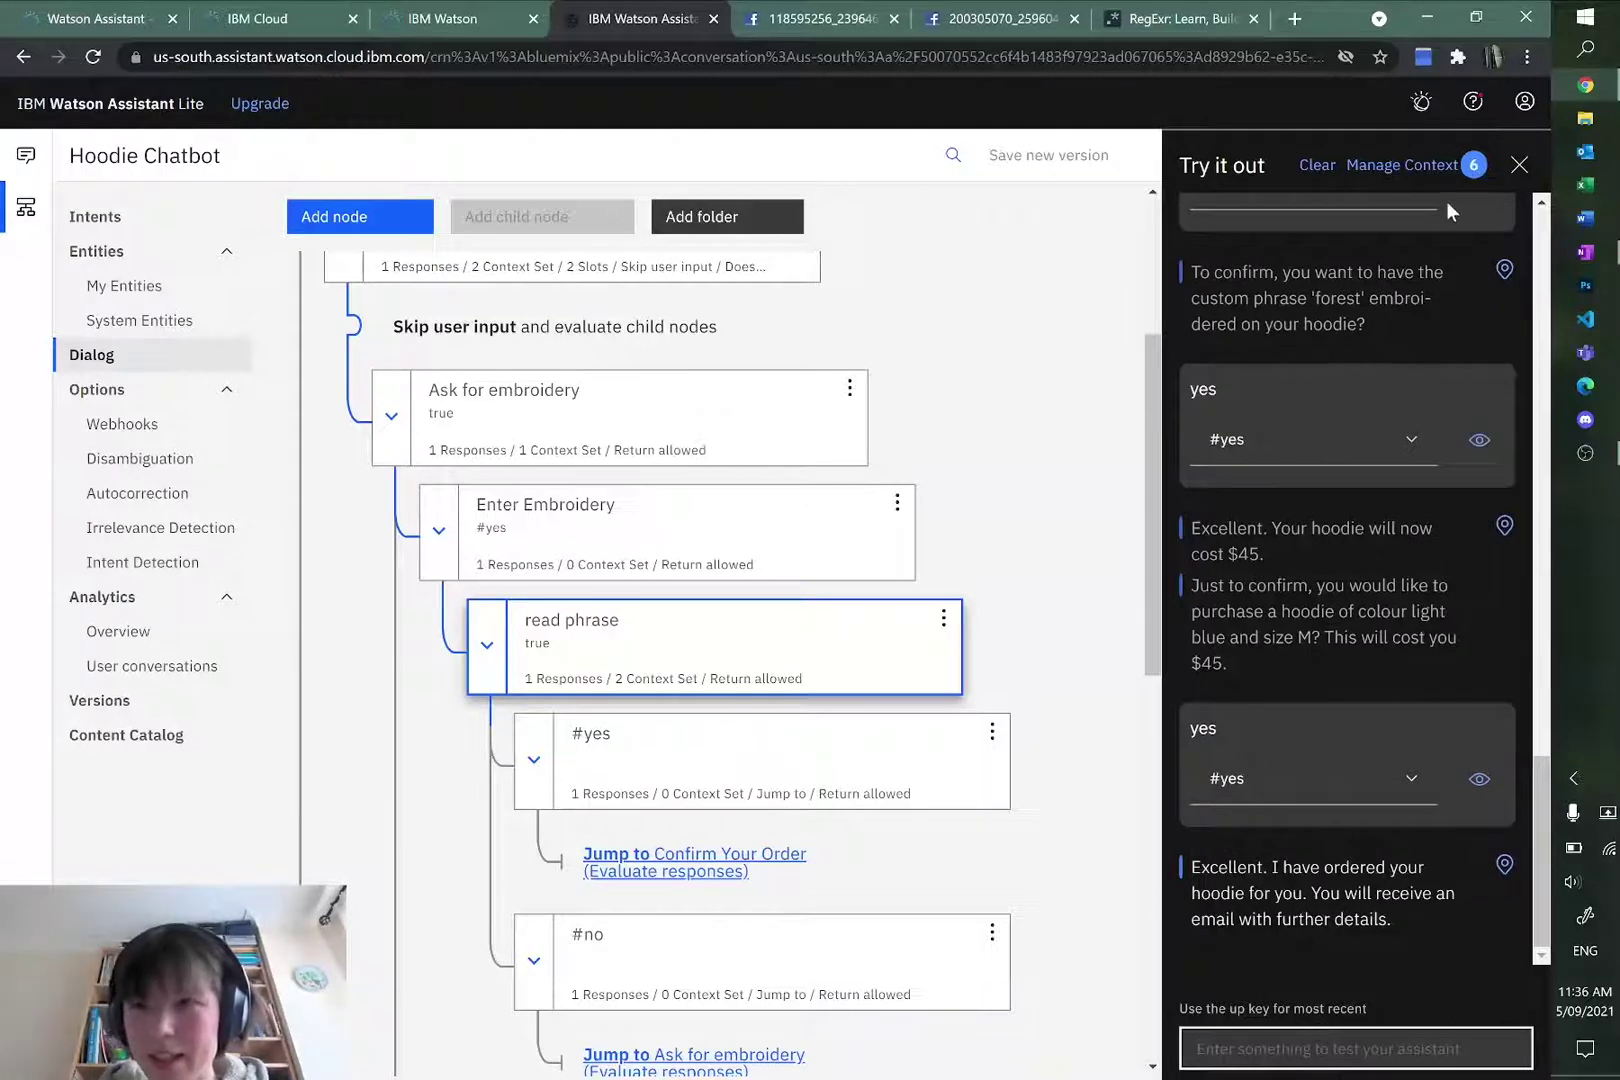
{"action": "left_click", "coordinate": [1519, 164]}
Step: Open the Confirm Your Order node and compare it against the planning flowchart
{"action": "scroll", "coordinate": [810, 592], "scroll_direction": "down", "scroll_amount": 1}
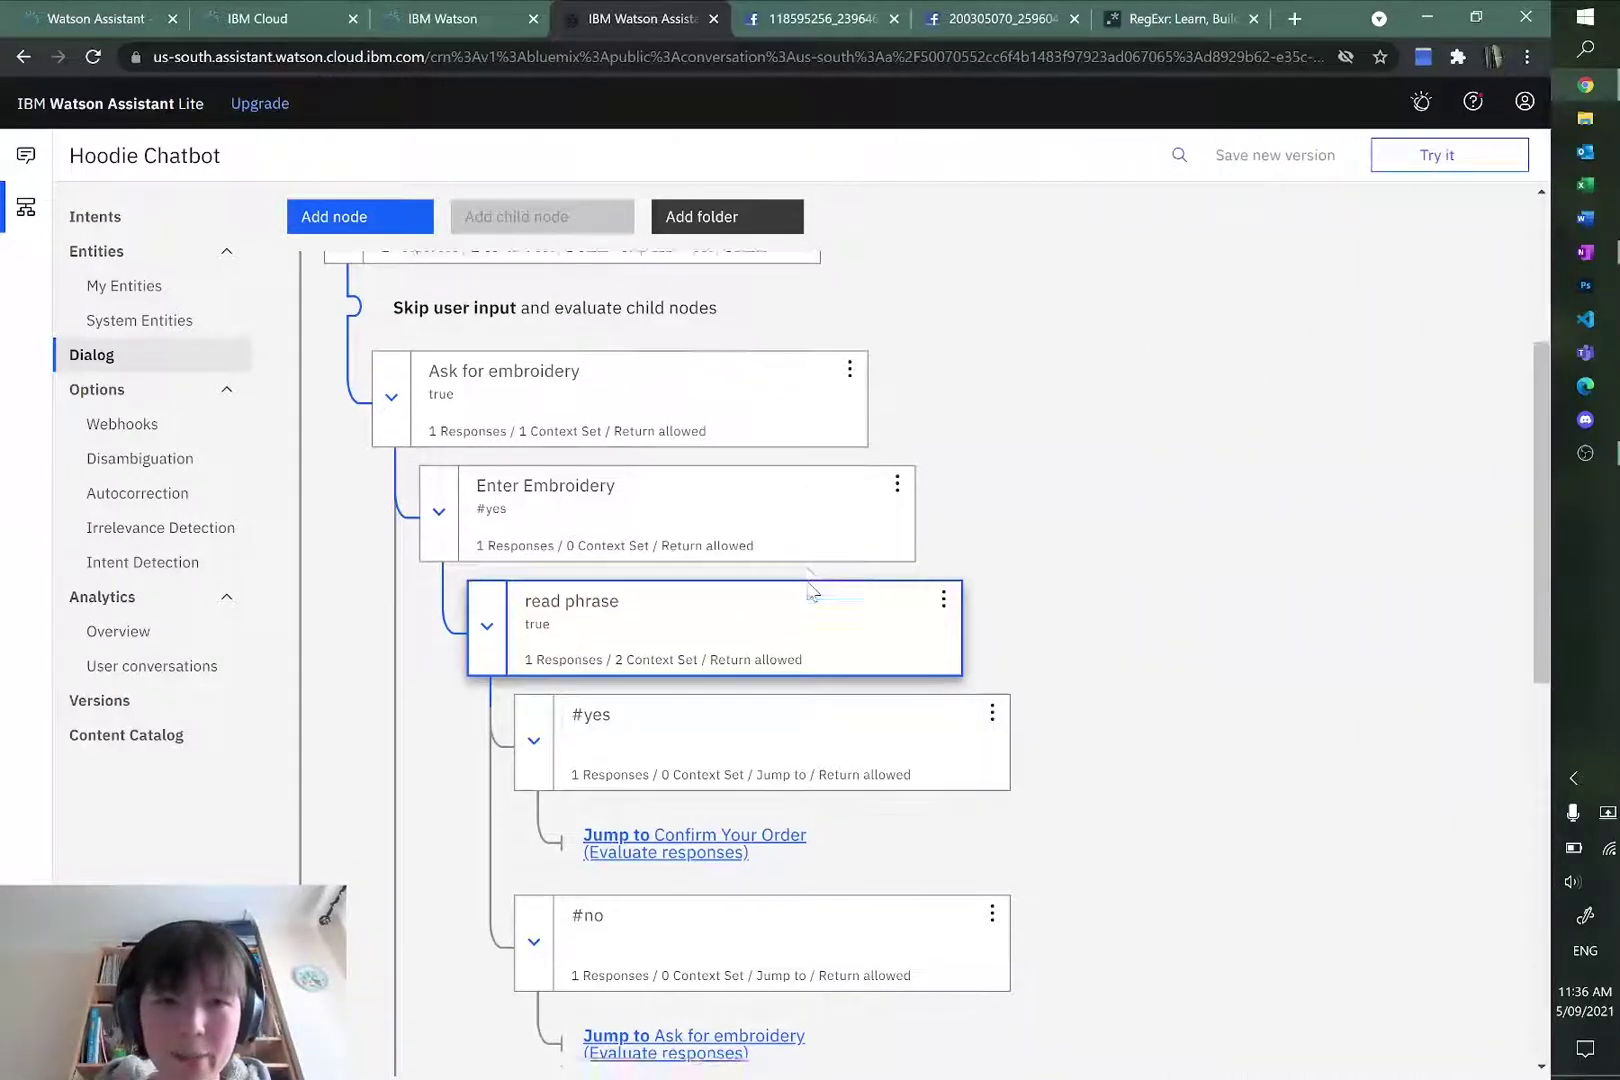
{"action": "scroll", "coordinate": [810, 592], "scroll_direction": "down", "scroll_amount": 10}
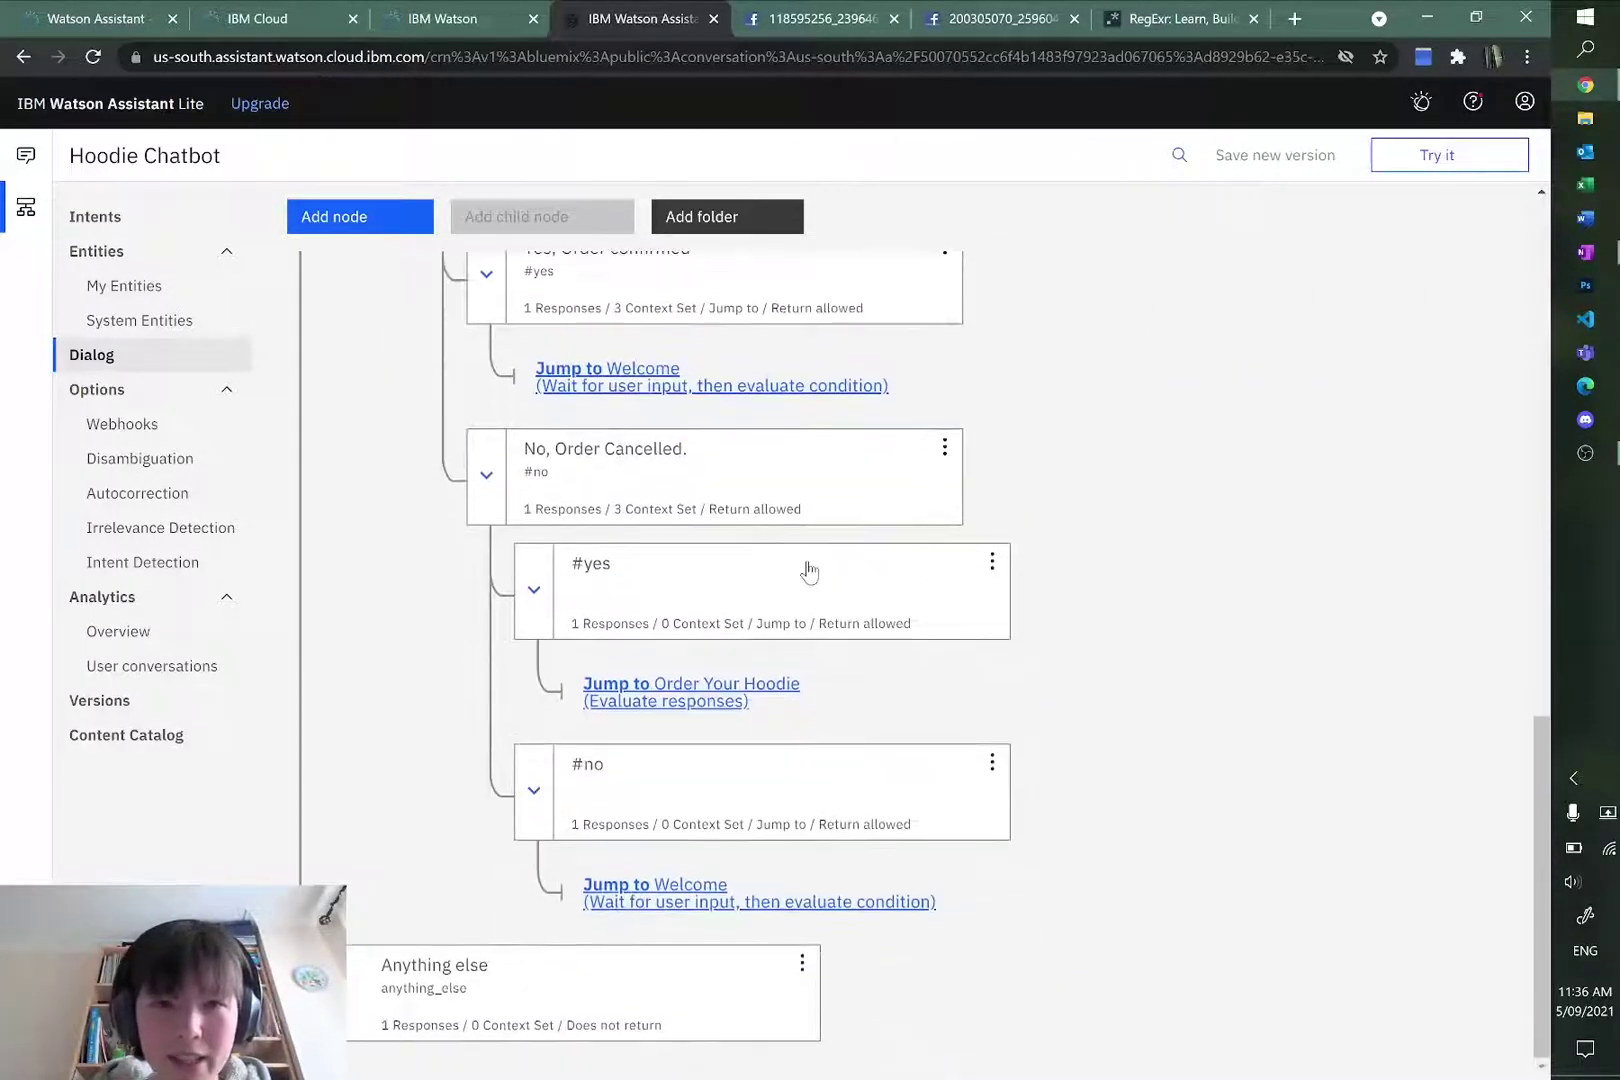
{"action": "scroll", "coordinate": [810, 570], "scroll_direction": "up", "scroll_amount": 1}
{"action": "scroll", "coordinate": [1005, 645], "scroll_direction": "up", "scroll_amount": 2}
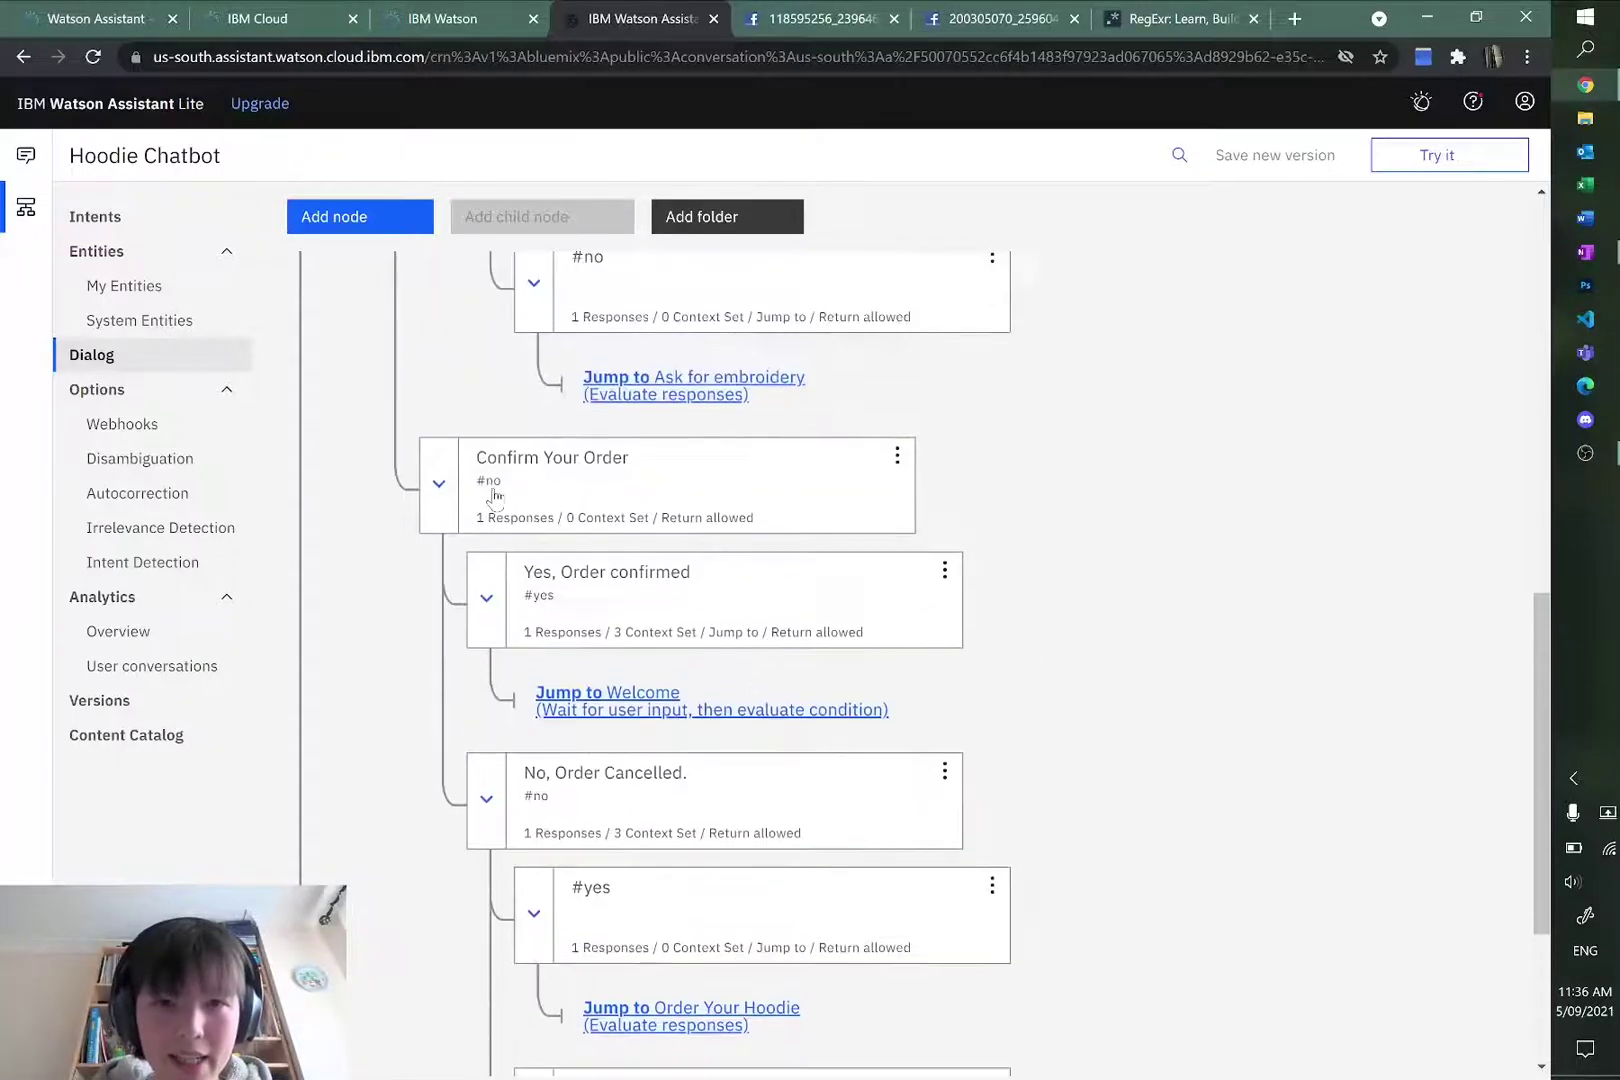
{"action": "left_click", "coordinate": [623, 492]}
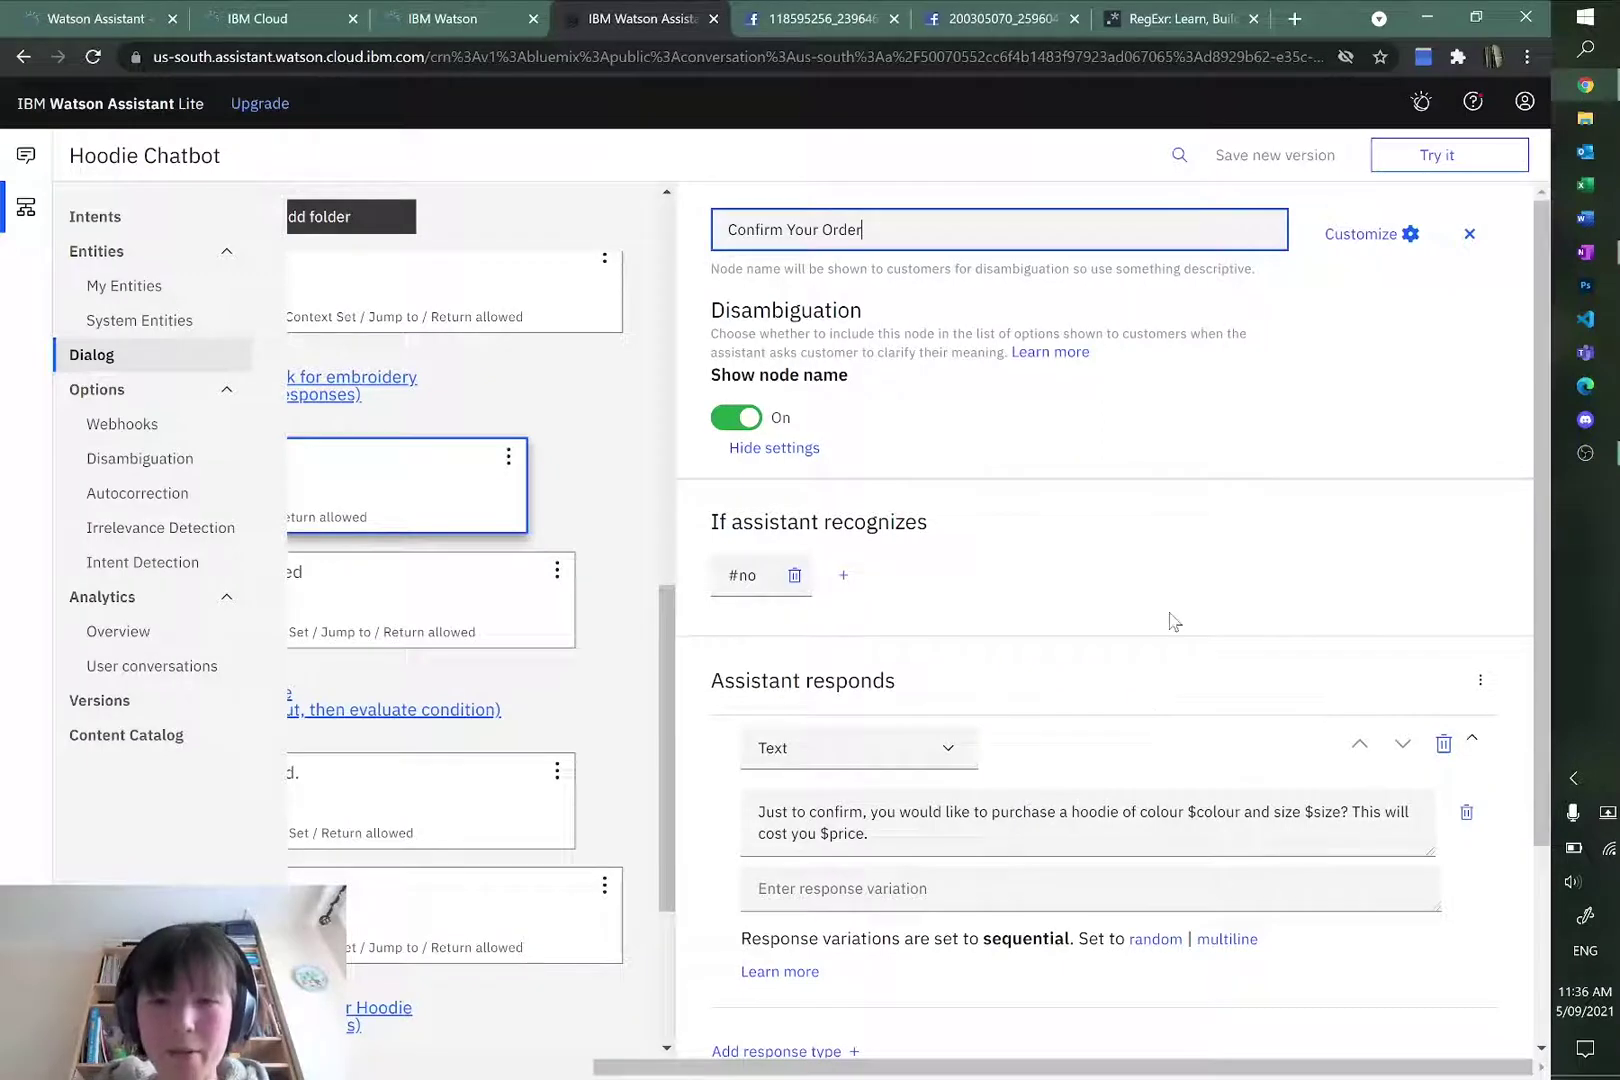
{"action": "key", "text": "alt+Tab"}
{"action": "key", "text": "alt+Tab"}
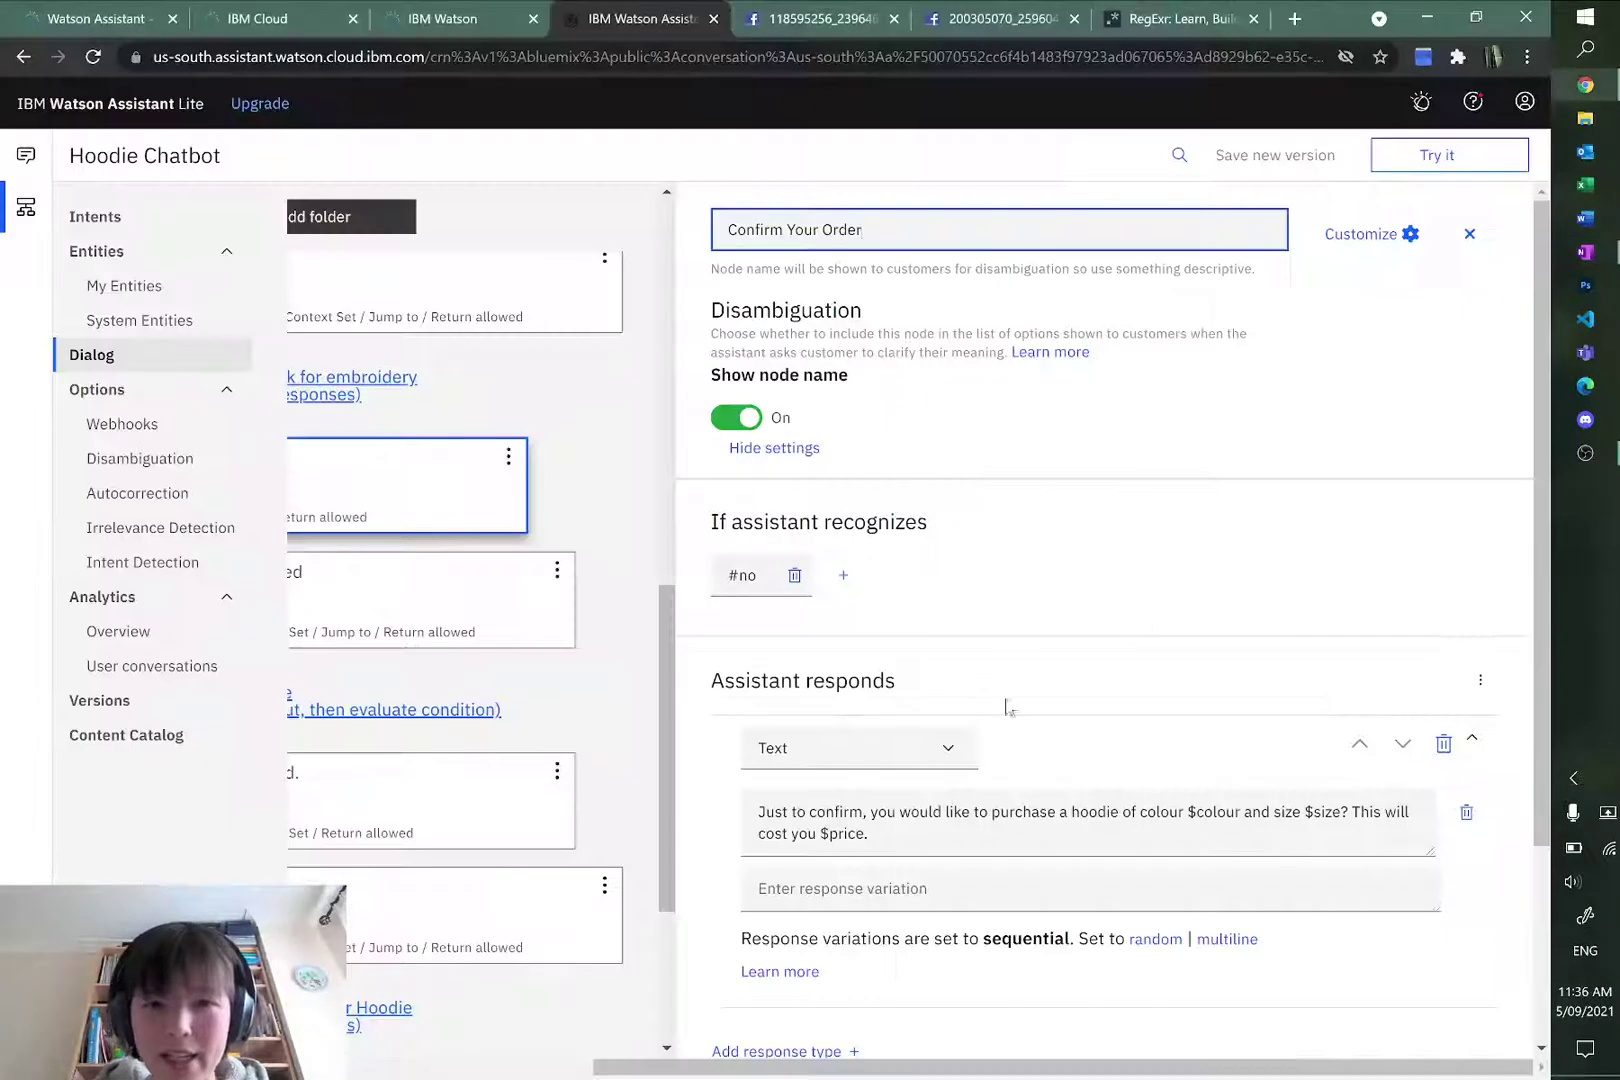
{"action": "scroll", "coordinate": [1040, 716], "scroll_direction": "down", "scroll_amount": 1}
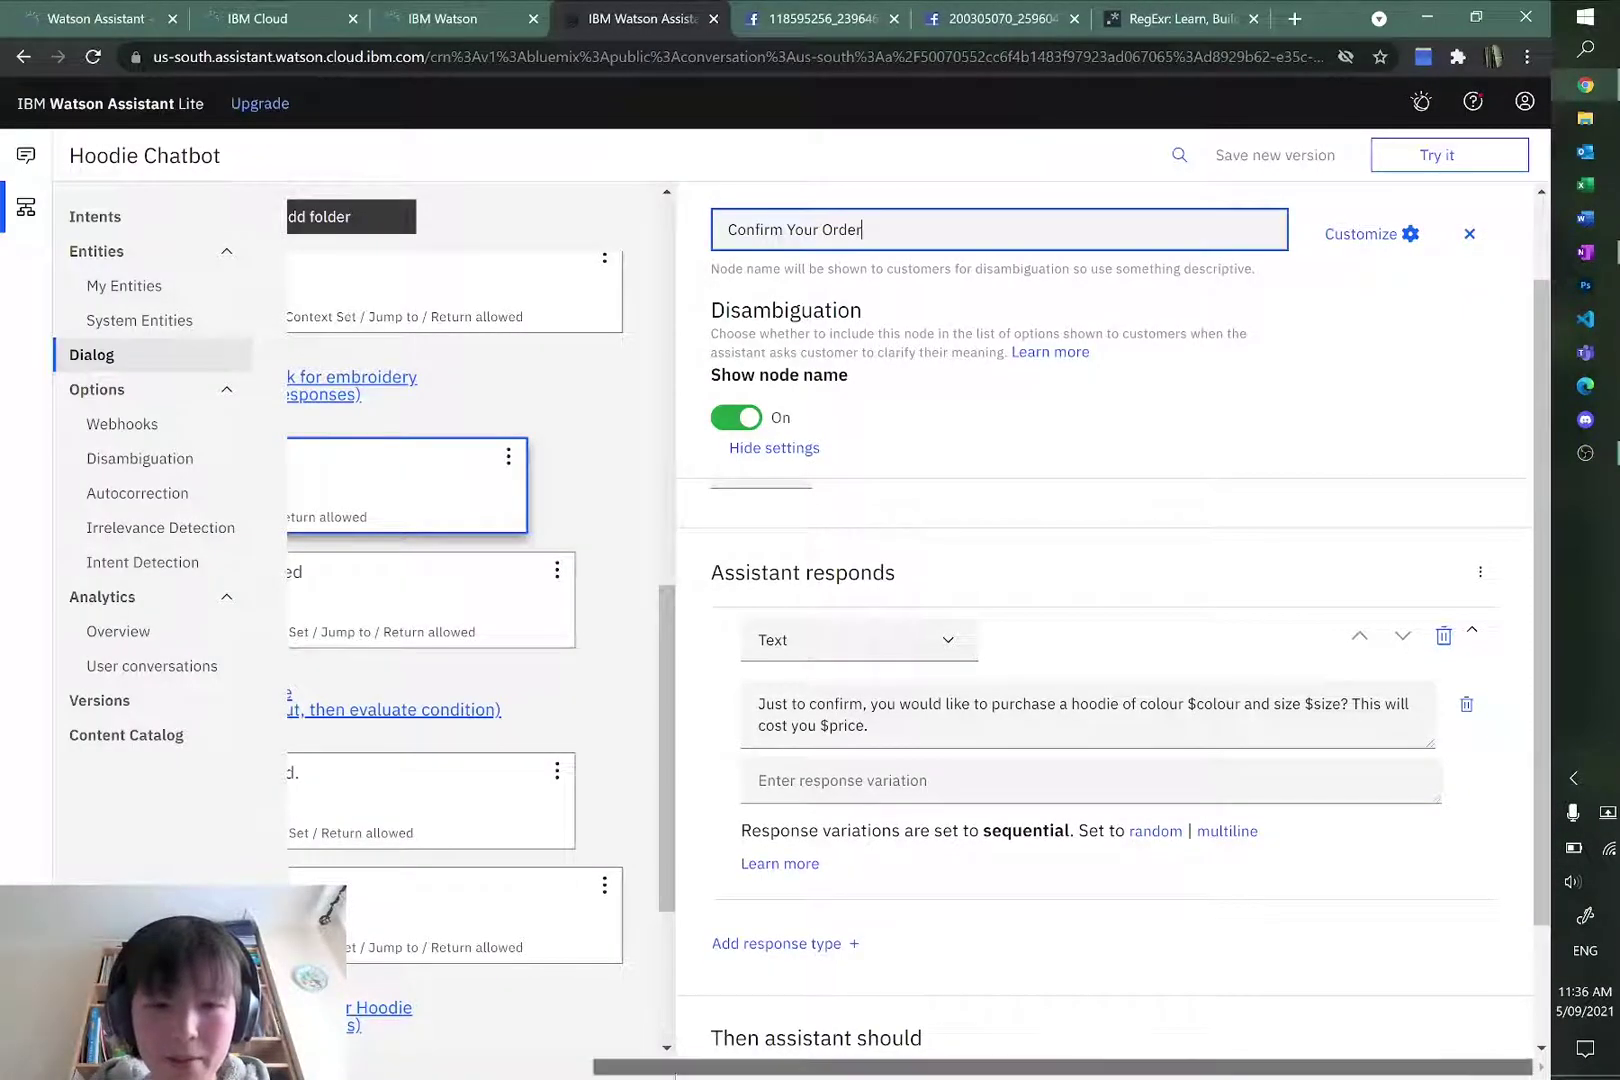
{"action": "scroll", "coordinate": [645, 1038], "scroll_direction": "left", "scroll_amount": 3}
{"action": "scroll", "coordinate": [560, 834], "scroll_direction": "up", "scroll_amount": 5}
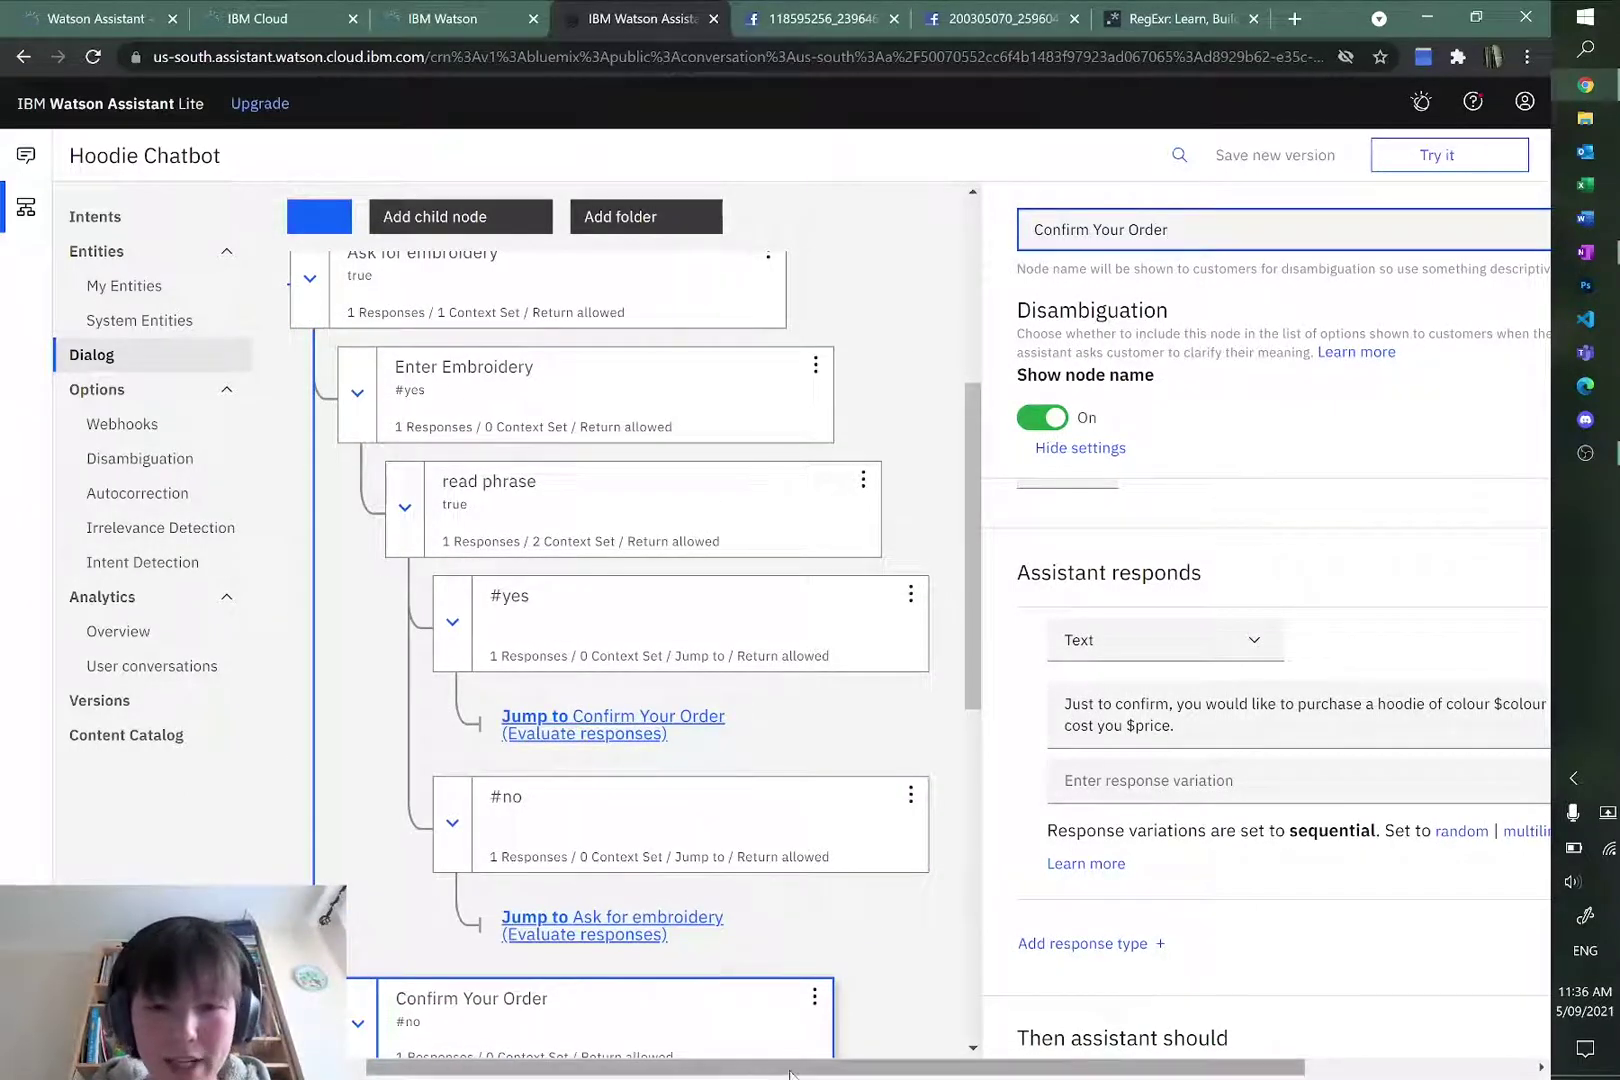
{"action": "scroll", "coordinate": [695, 942], "scroll_direction": "right", "scroll_amount": 3}
{"action": "scroll", "coordinate": [1110, 878], "scroll_direction": "down", "scroll_amount": 1}
{"action": "scroll", "coordinate": [1110, 878], "scroll_direction": "up", "scroll_amount": 1}
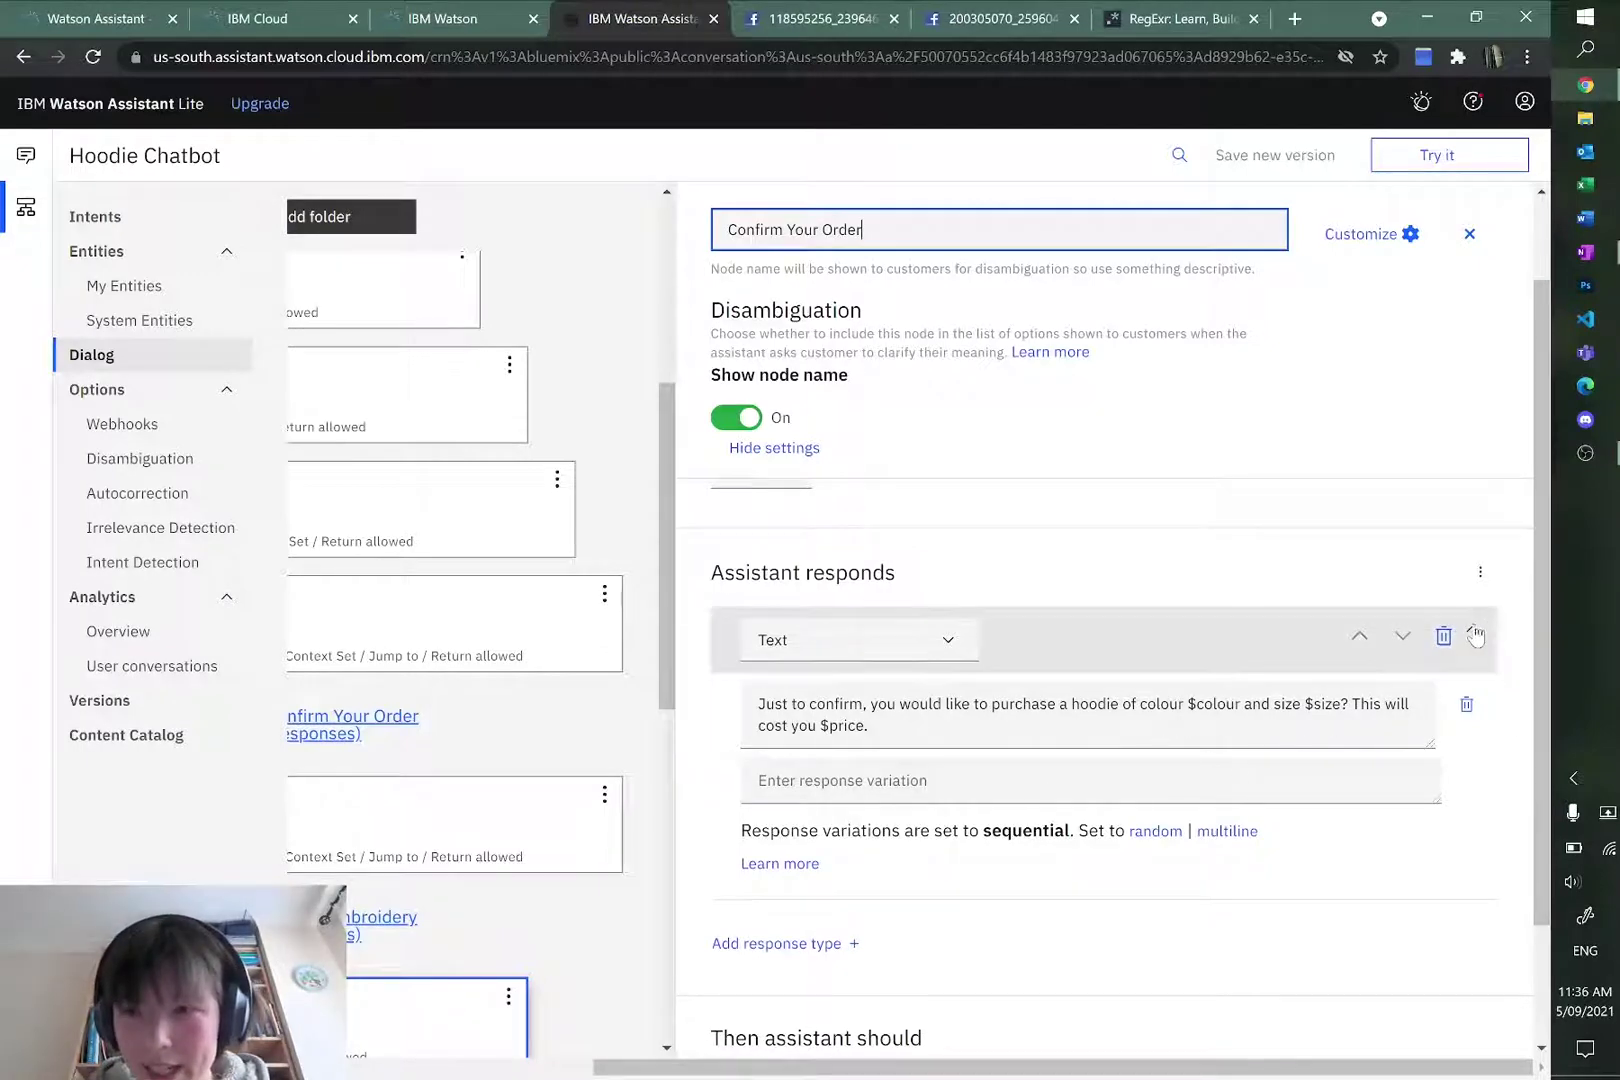
Step: Inspect the node's Text response confirming $colour, $size and $price, keeping the Text type
{"action": "left_click", "coordinate": [1480, 572]}
{"action": "left_click", "coordinate": [1480, 574]}
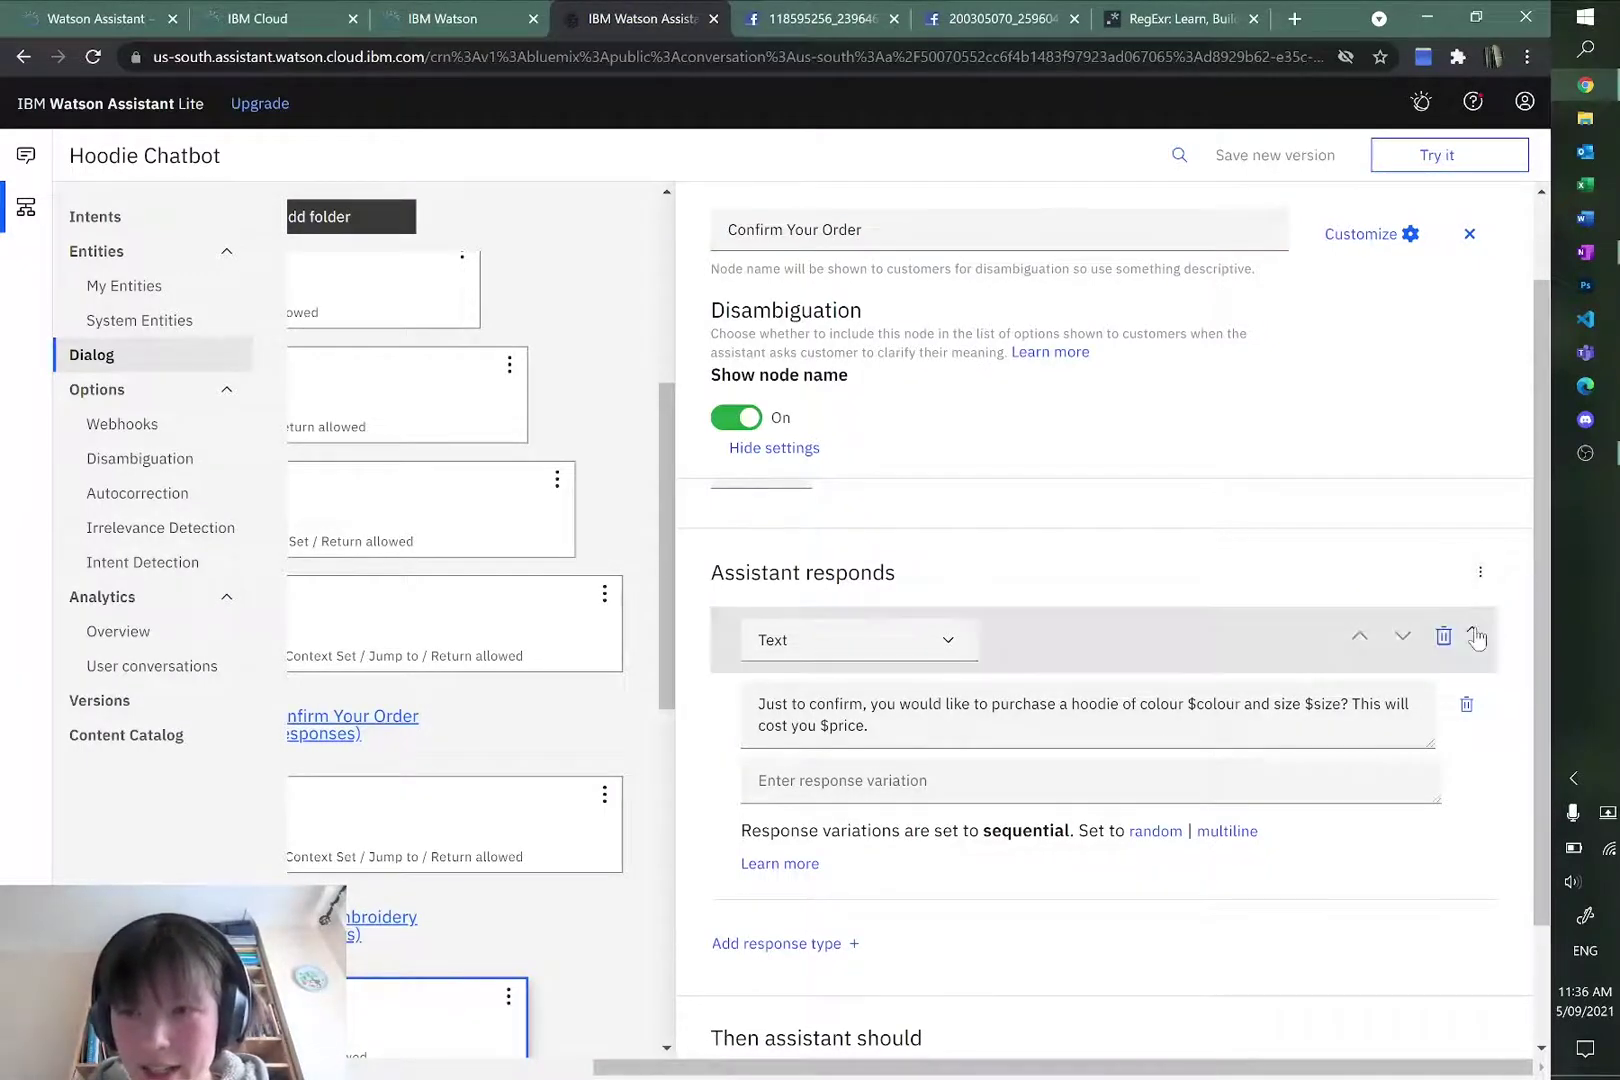
{"action": "left_click", "coordinate": [1475, 638]}
{"action": "left_click", "coordinate": [1471, 702]}
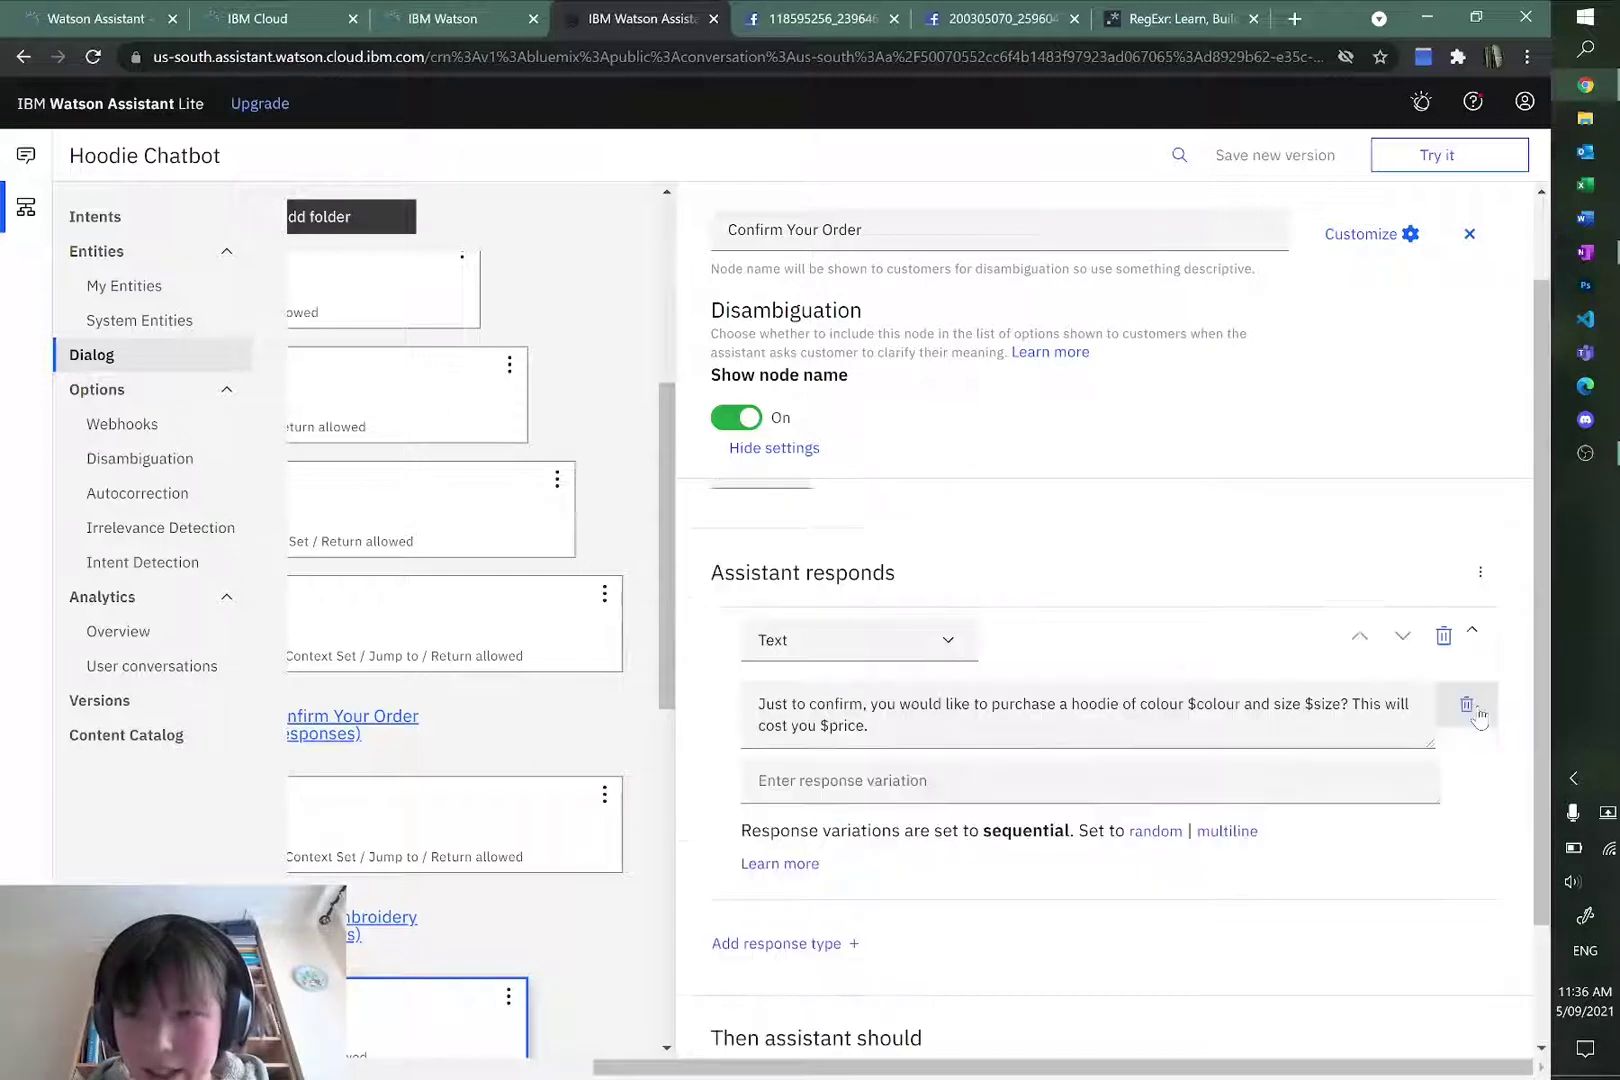
{"action": "left_click", "coordinate": [758, 706]}
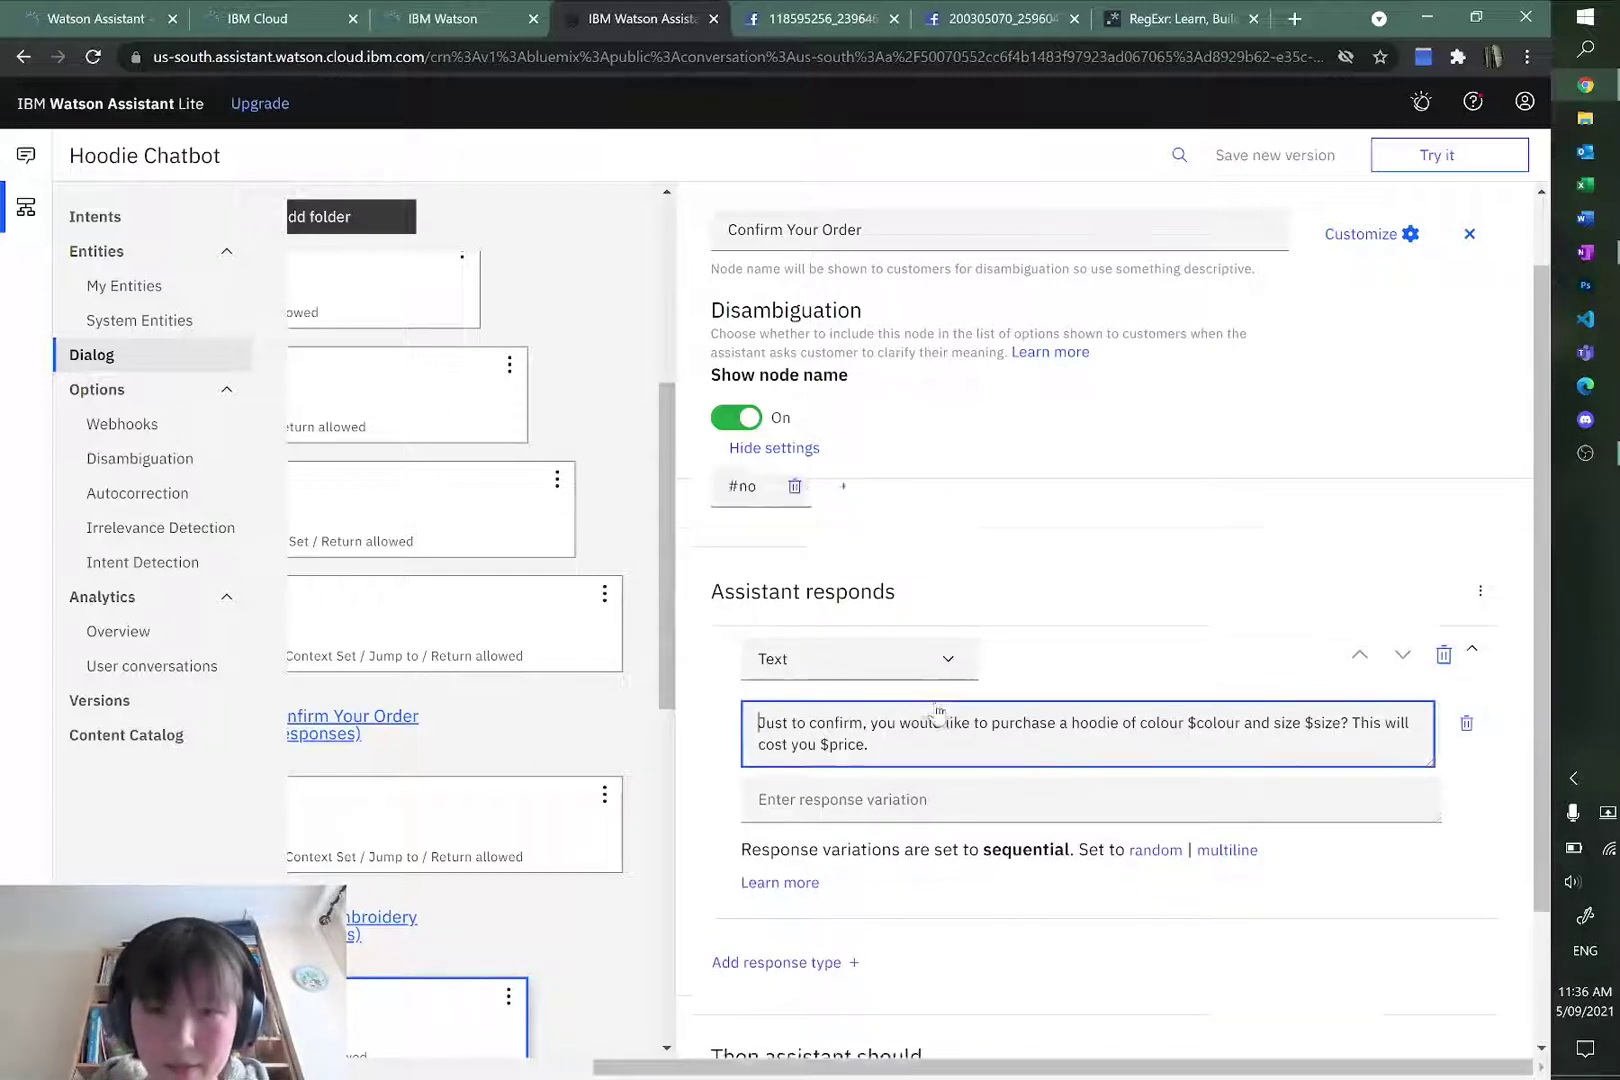
{"action": "scroll", "coordinate": [922, 676], "scroll_direction": "up", "scroll_amount": 1}
{"action": "scroll", "coordinate": [922, 676], "scroll_direction": "down", "scroll_amount": 3}
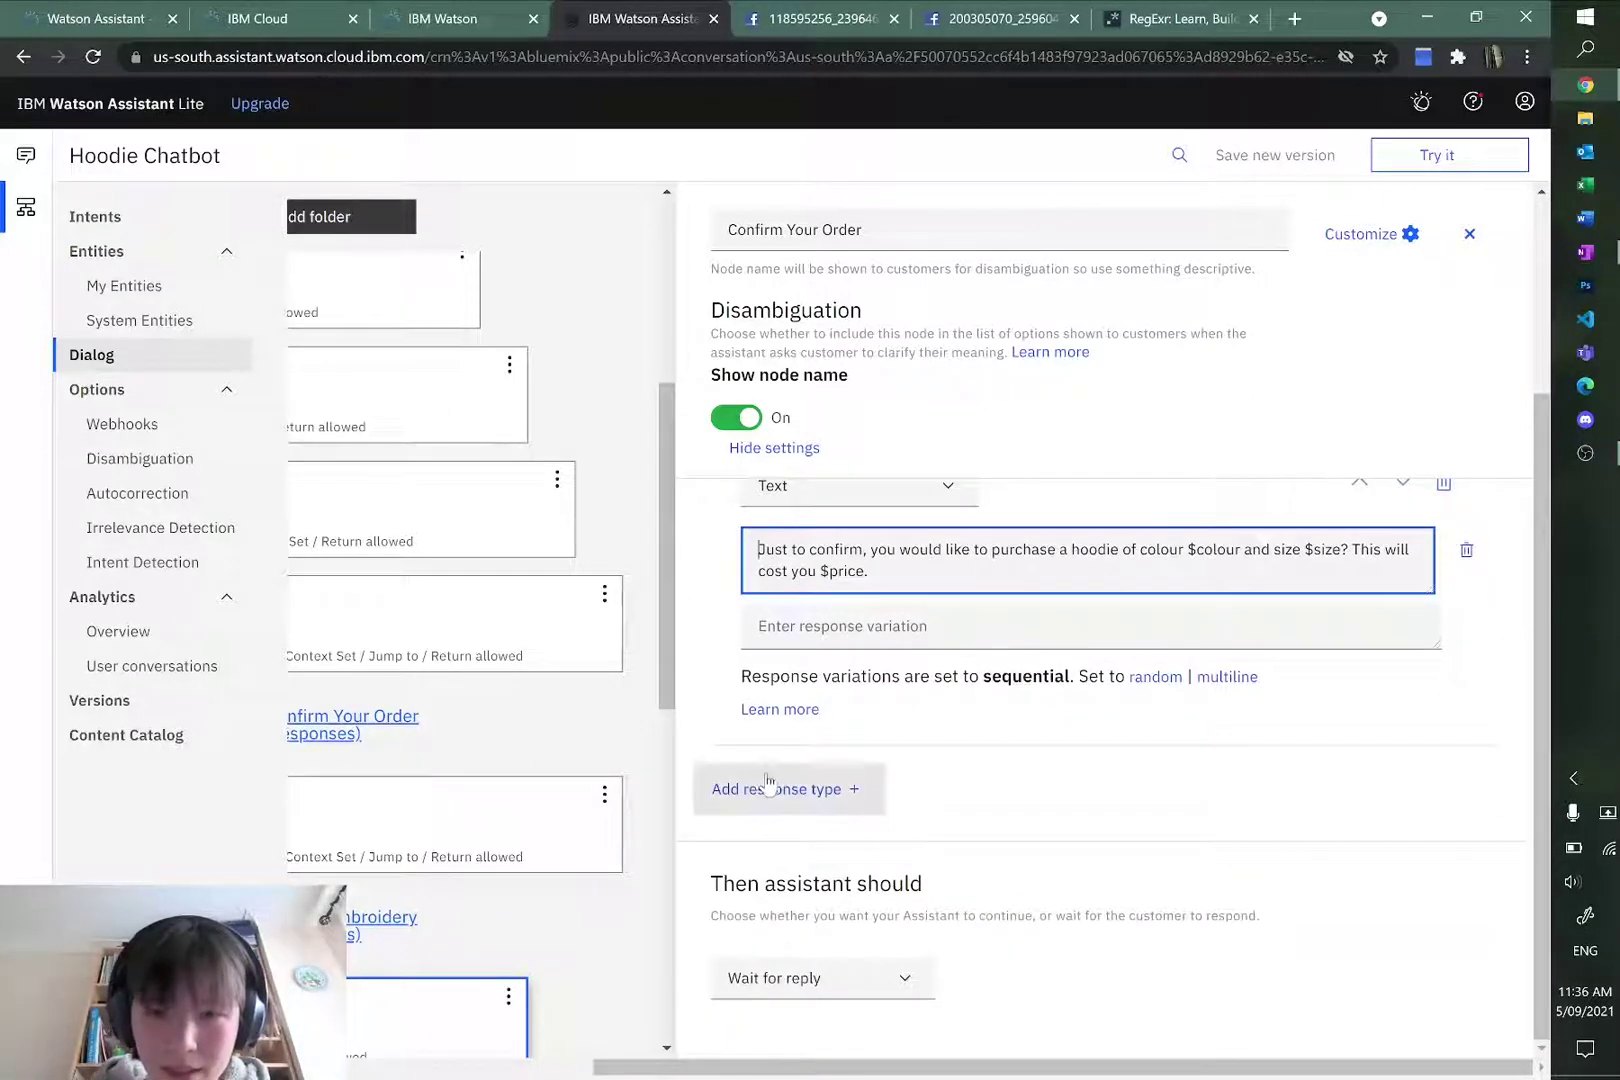
{"action": "scroll", "coordinate": [1009, 817], "scroll_direction": "up", "scroll_amount": 3}
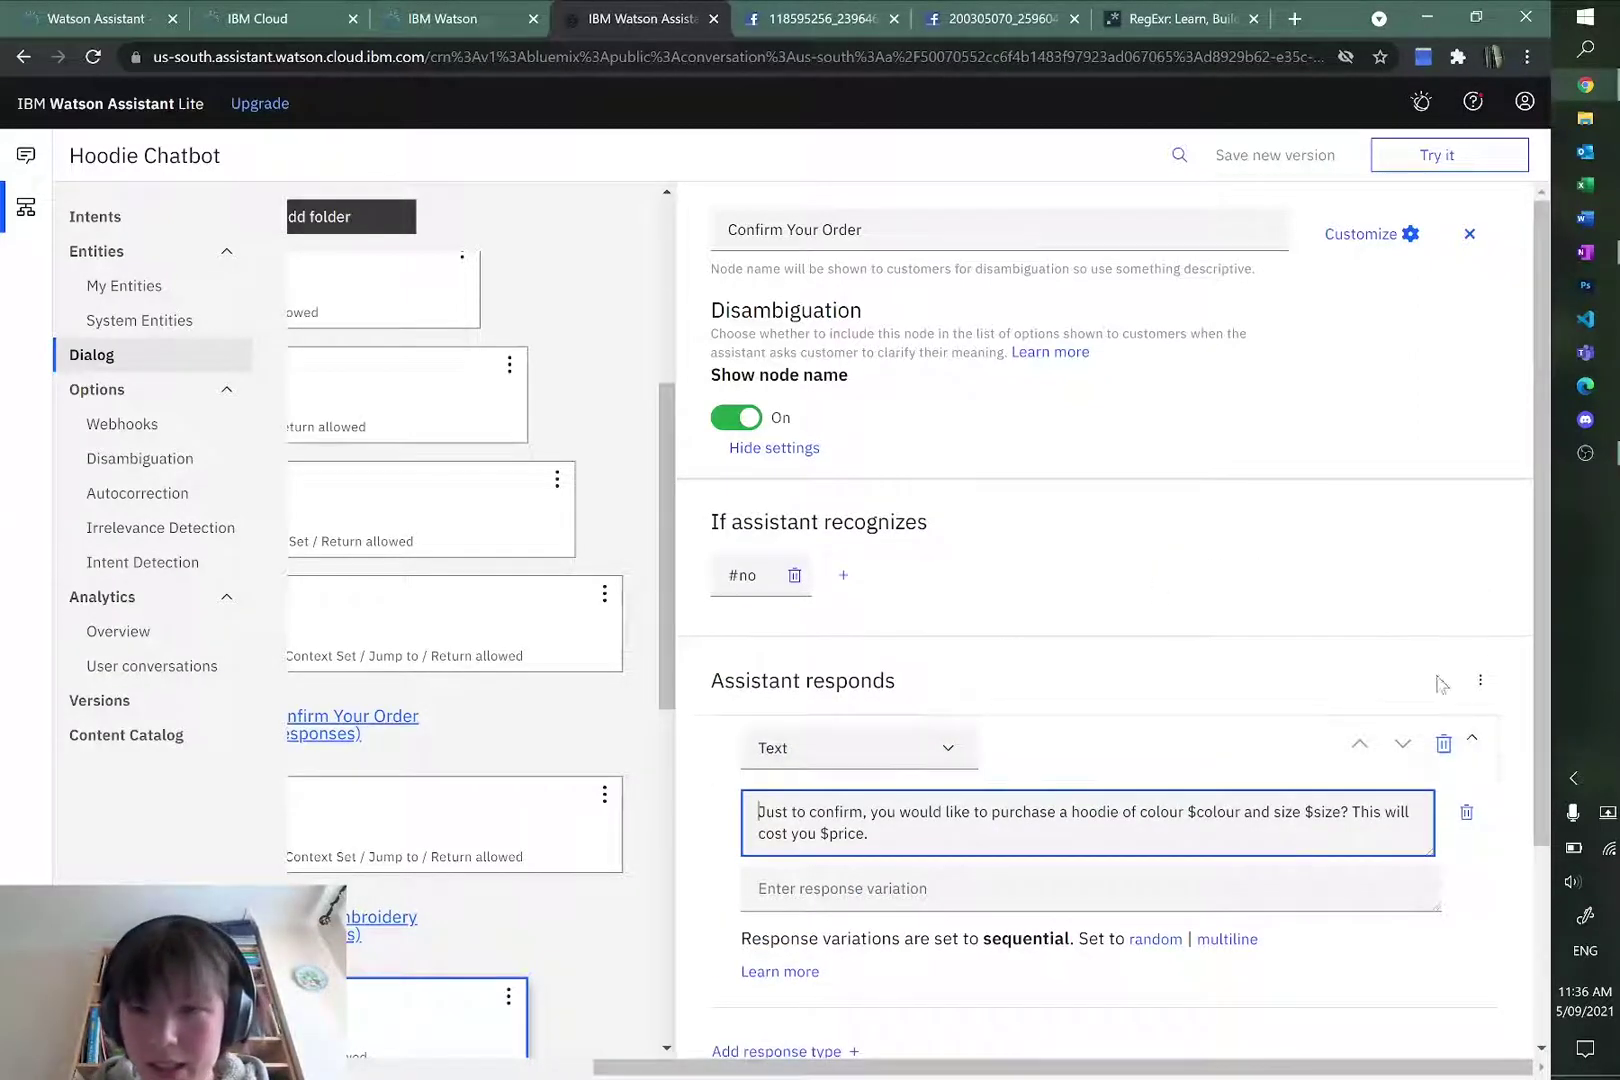
{"action": "left_click", "coordinate": [1480, 680]}
{"action": "left_click", "coordinate": [1479, 683]}
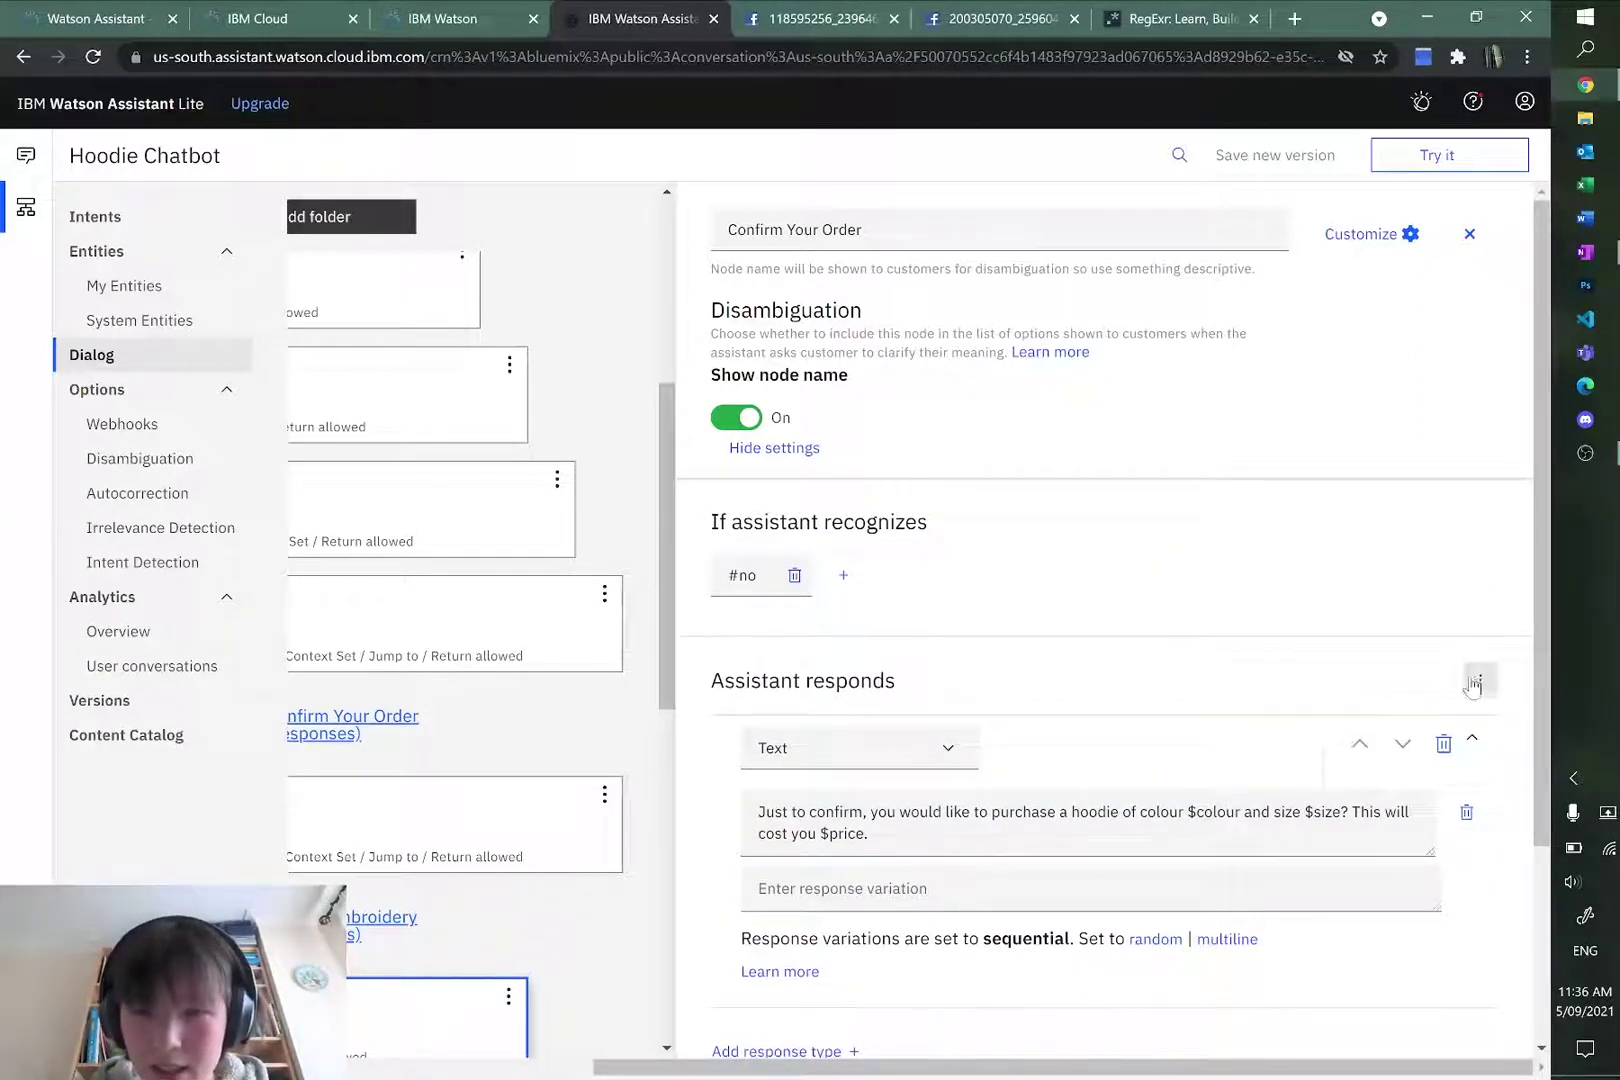
{"action": "left_click", "coordinate": [817, 762]}
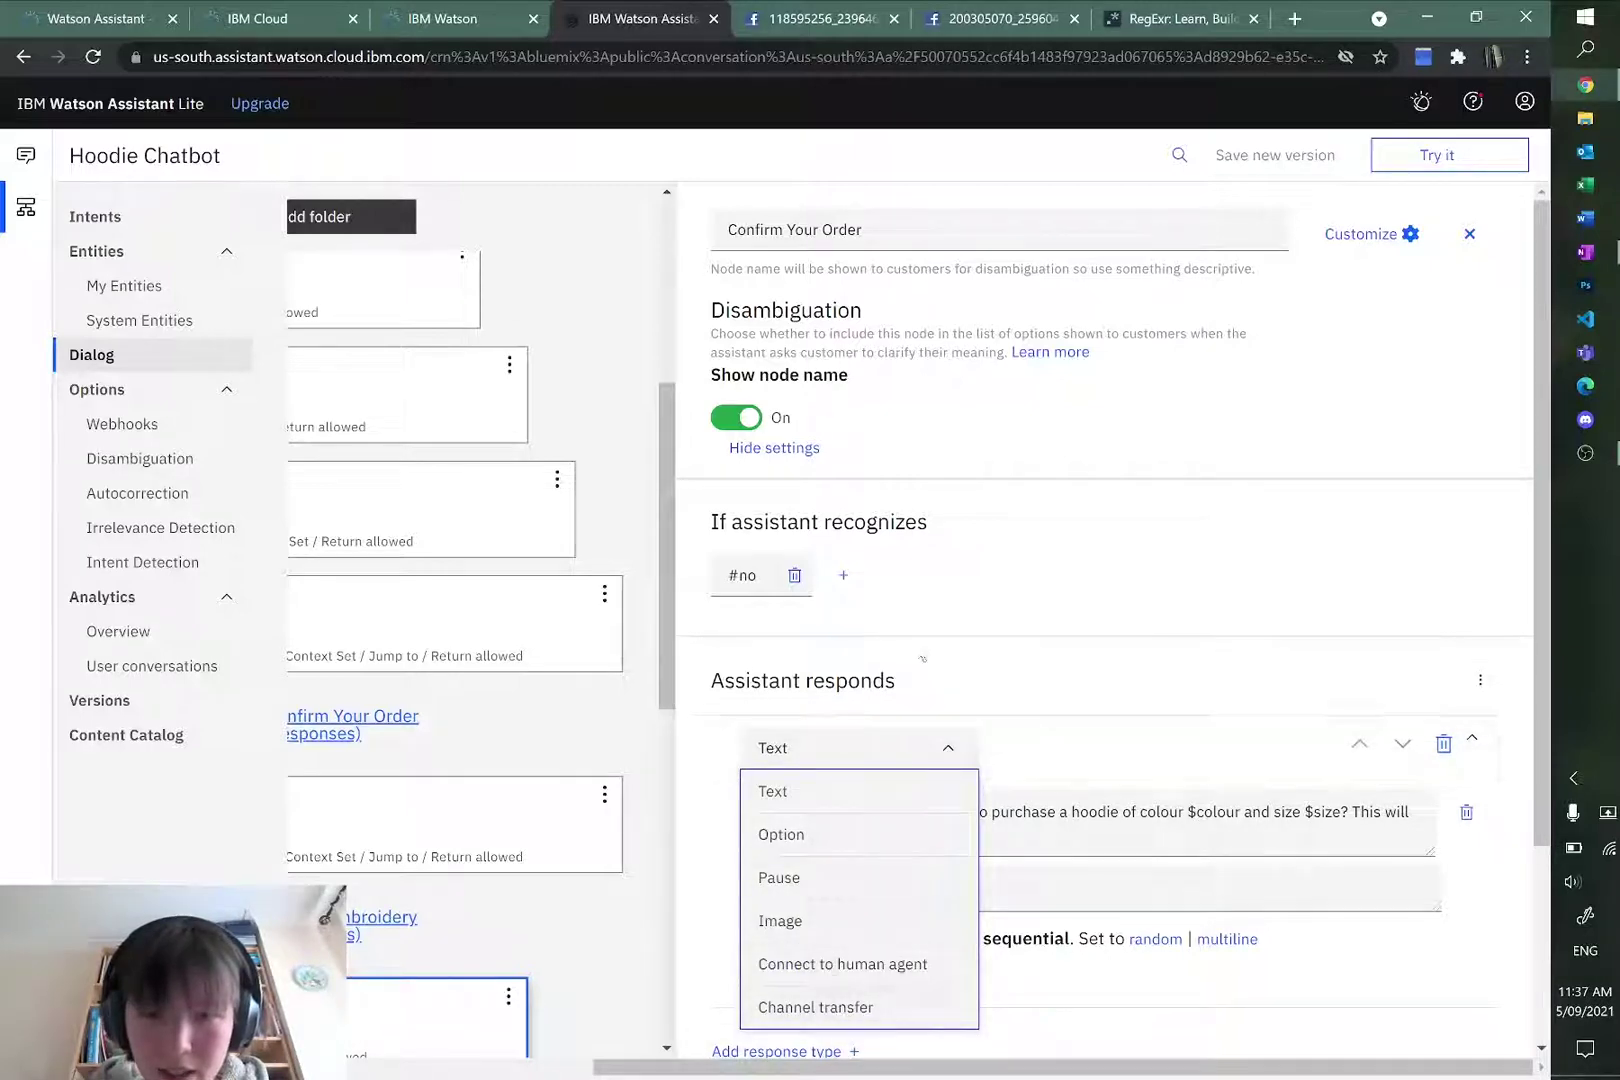
{"action": "left_click", "coordinate": [1016, 614]}
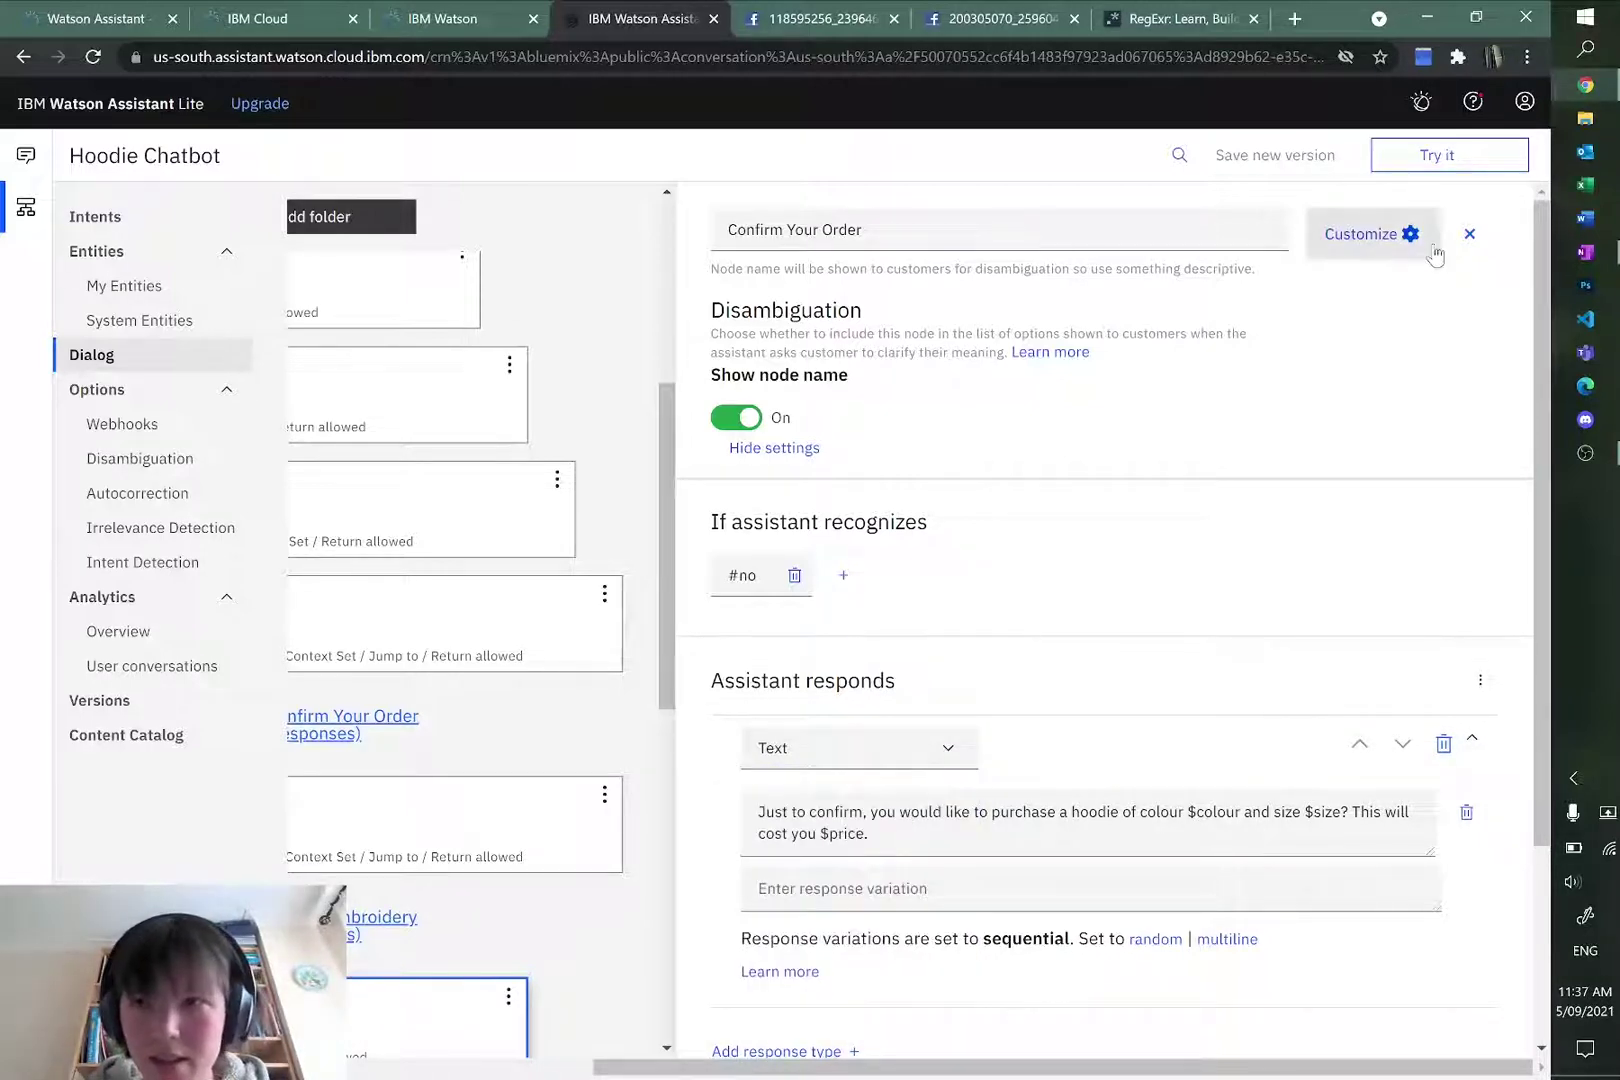
Step: Switch Multiple conditioned responses On in Customize, apply it, and focus response 1's condition
{"action": "left_click", "coordinate": [1422, 236]}
{"action": "scroll", "coordinate": [1003, 607], "scroll_direction": "down", "scroll_amount": 1}
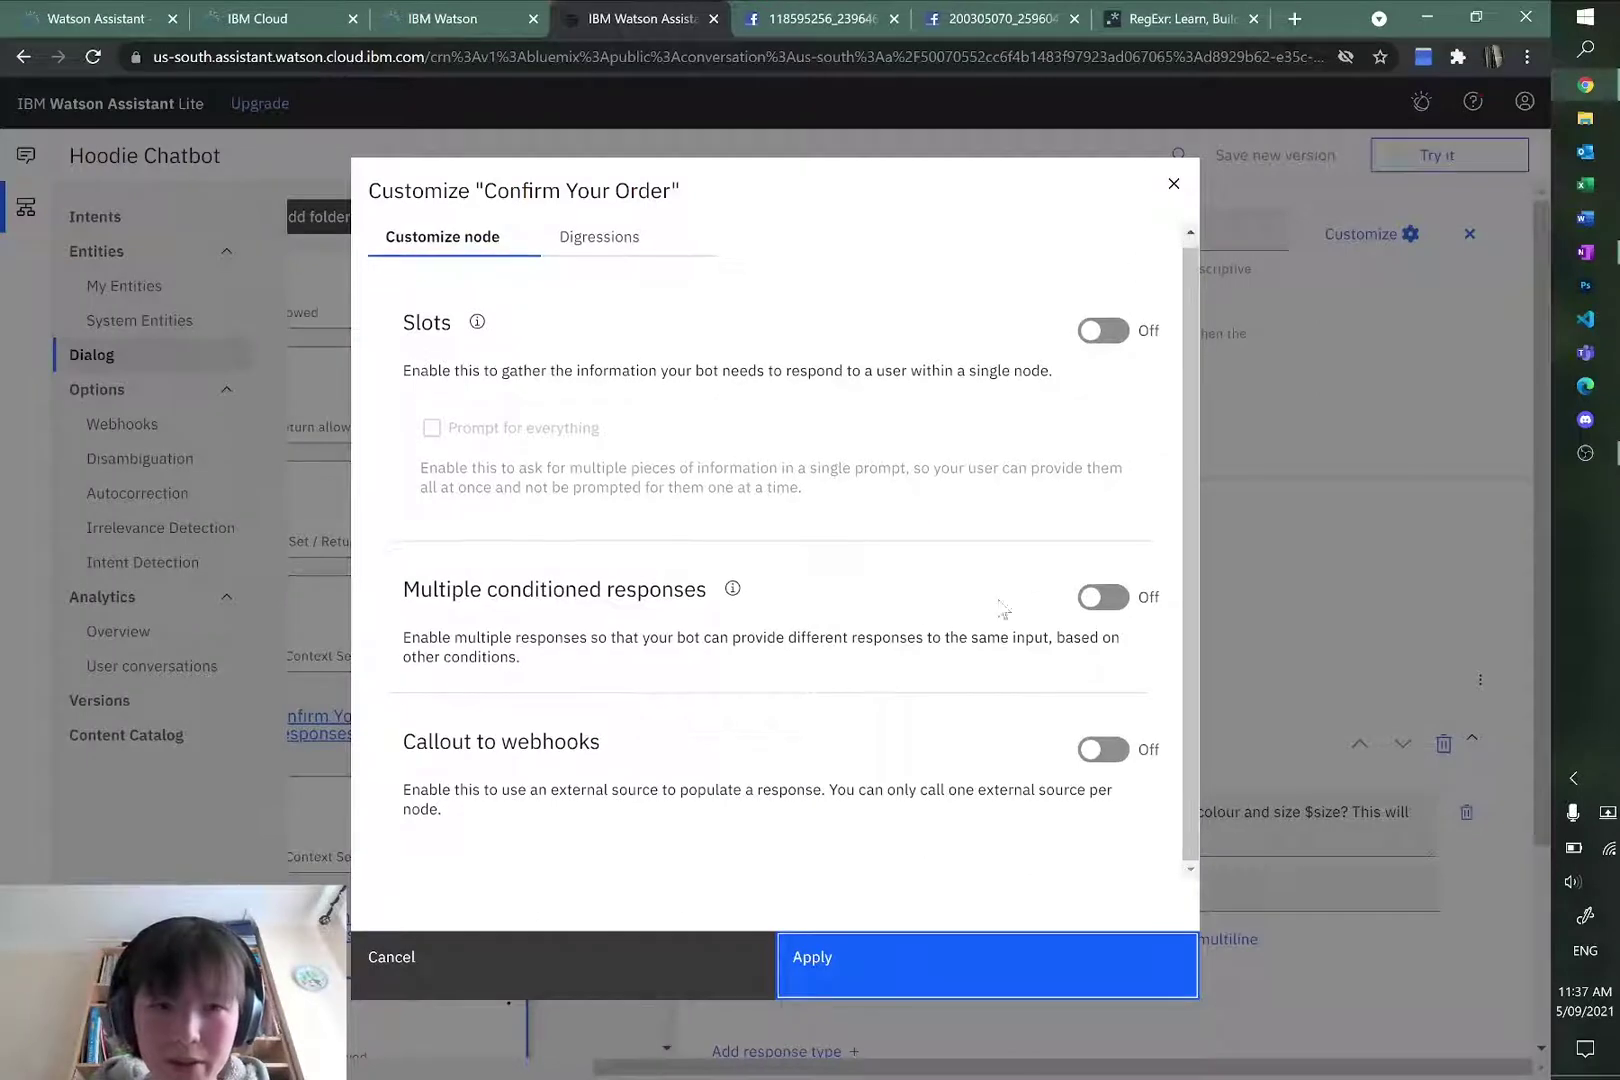
{"action": "left_click", "coordinate": [1174, 183]}
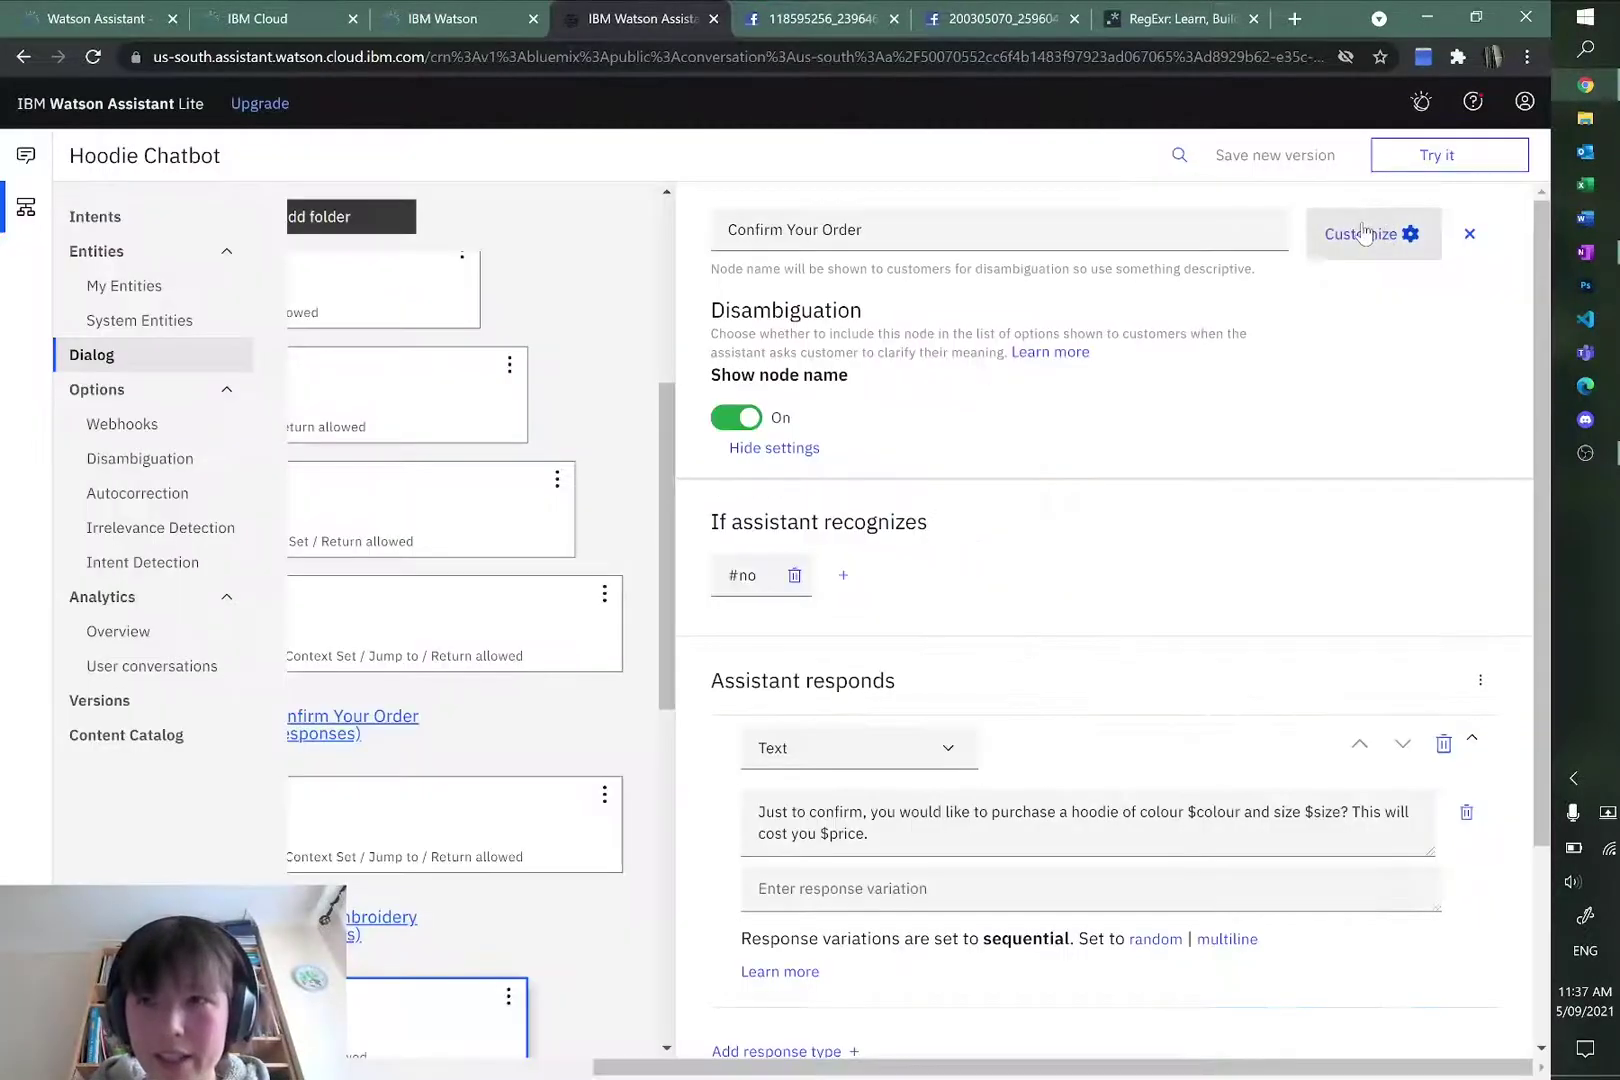
{"action": "left_click", "coordinate": [1358, 236]}
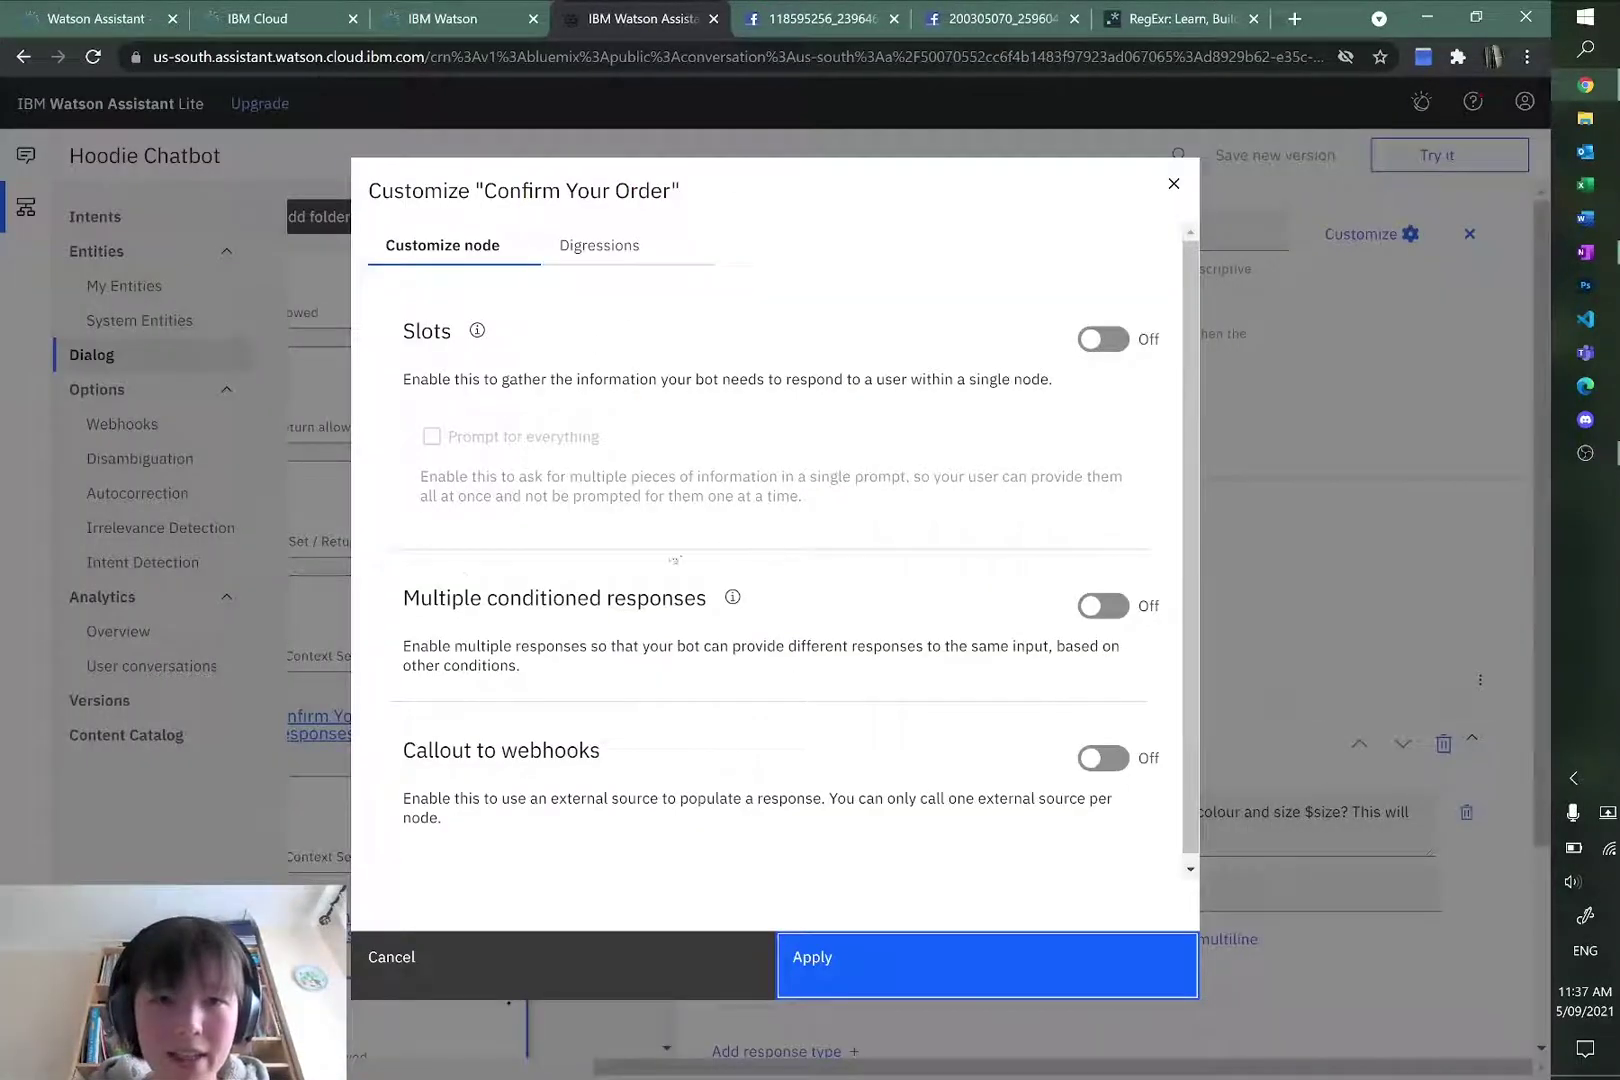
{"action": "left_click_drag", "start_coordinate": [522, 667], "coordinate": [388, 637]}
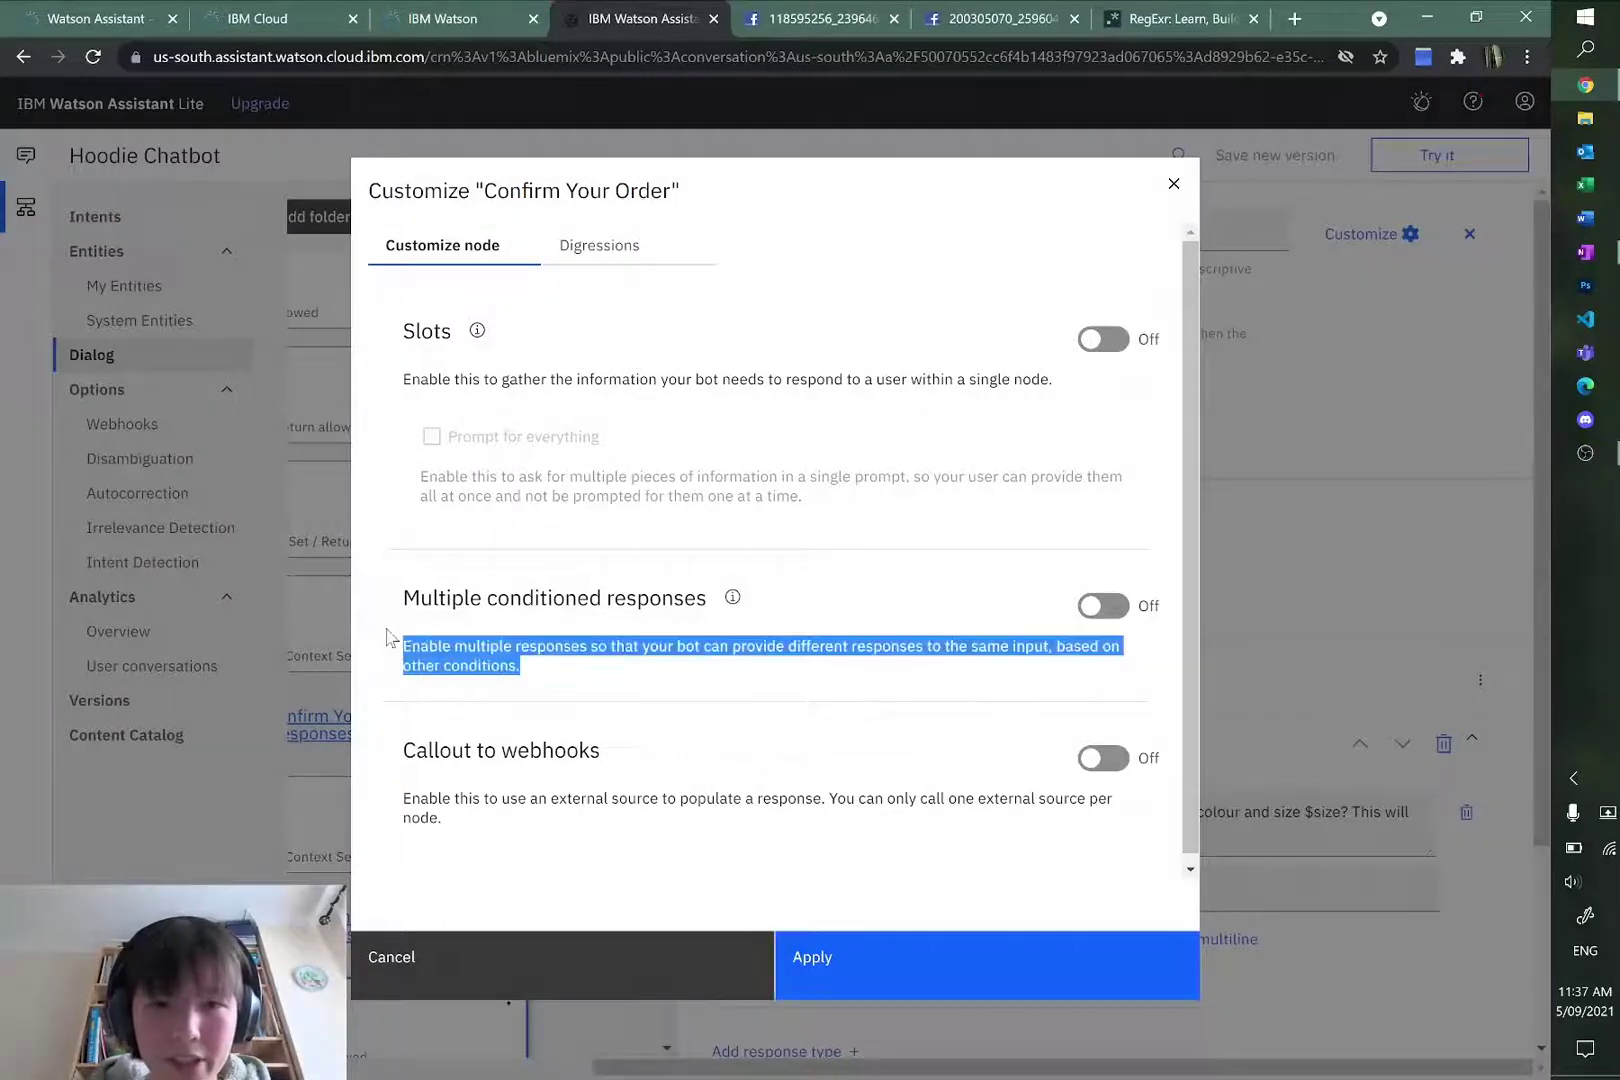
{"action": "left_click", "coordinate": [1115, 607]}
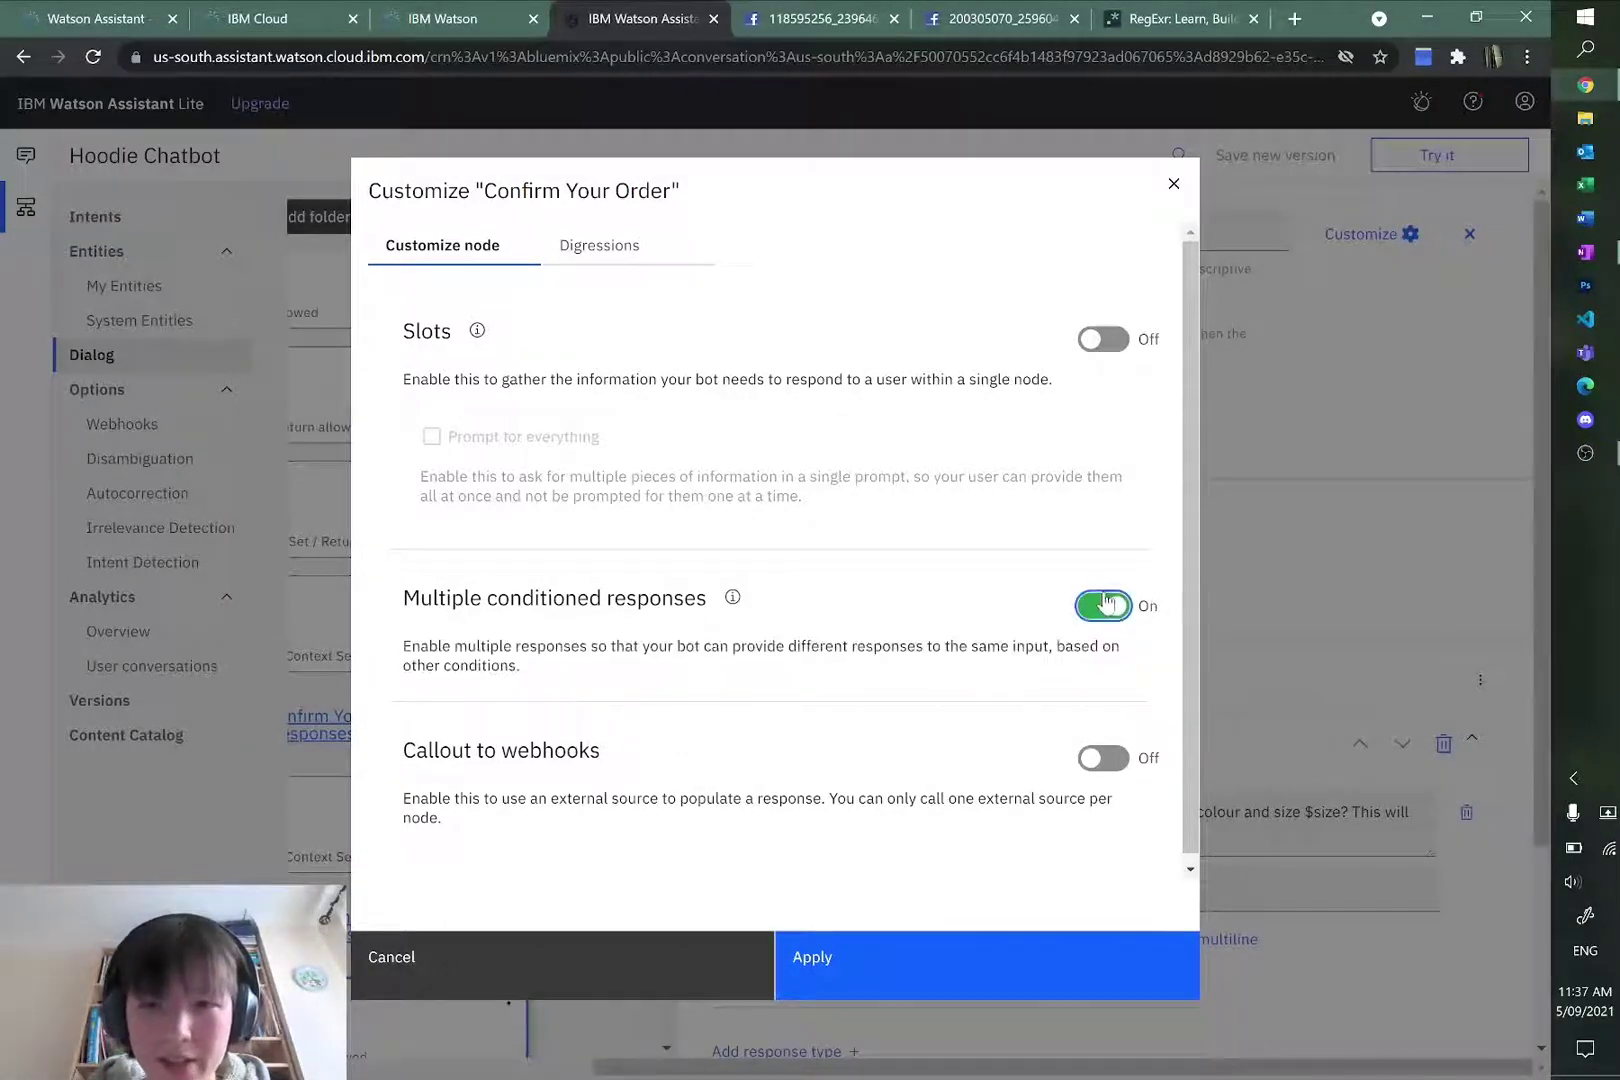
{"action": "left_click", "coordinate": [990, 963]}
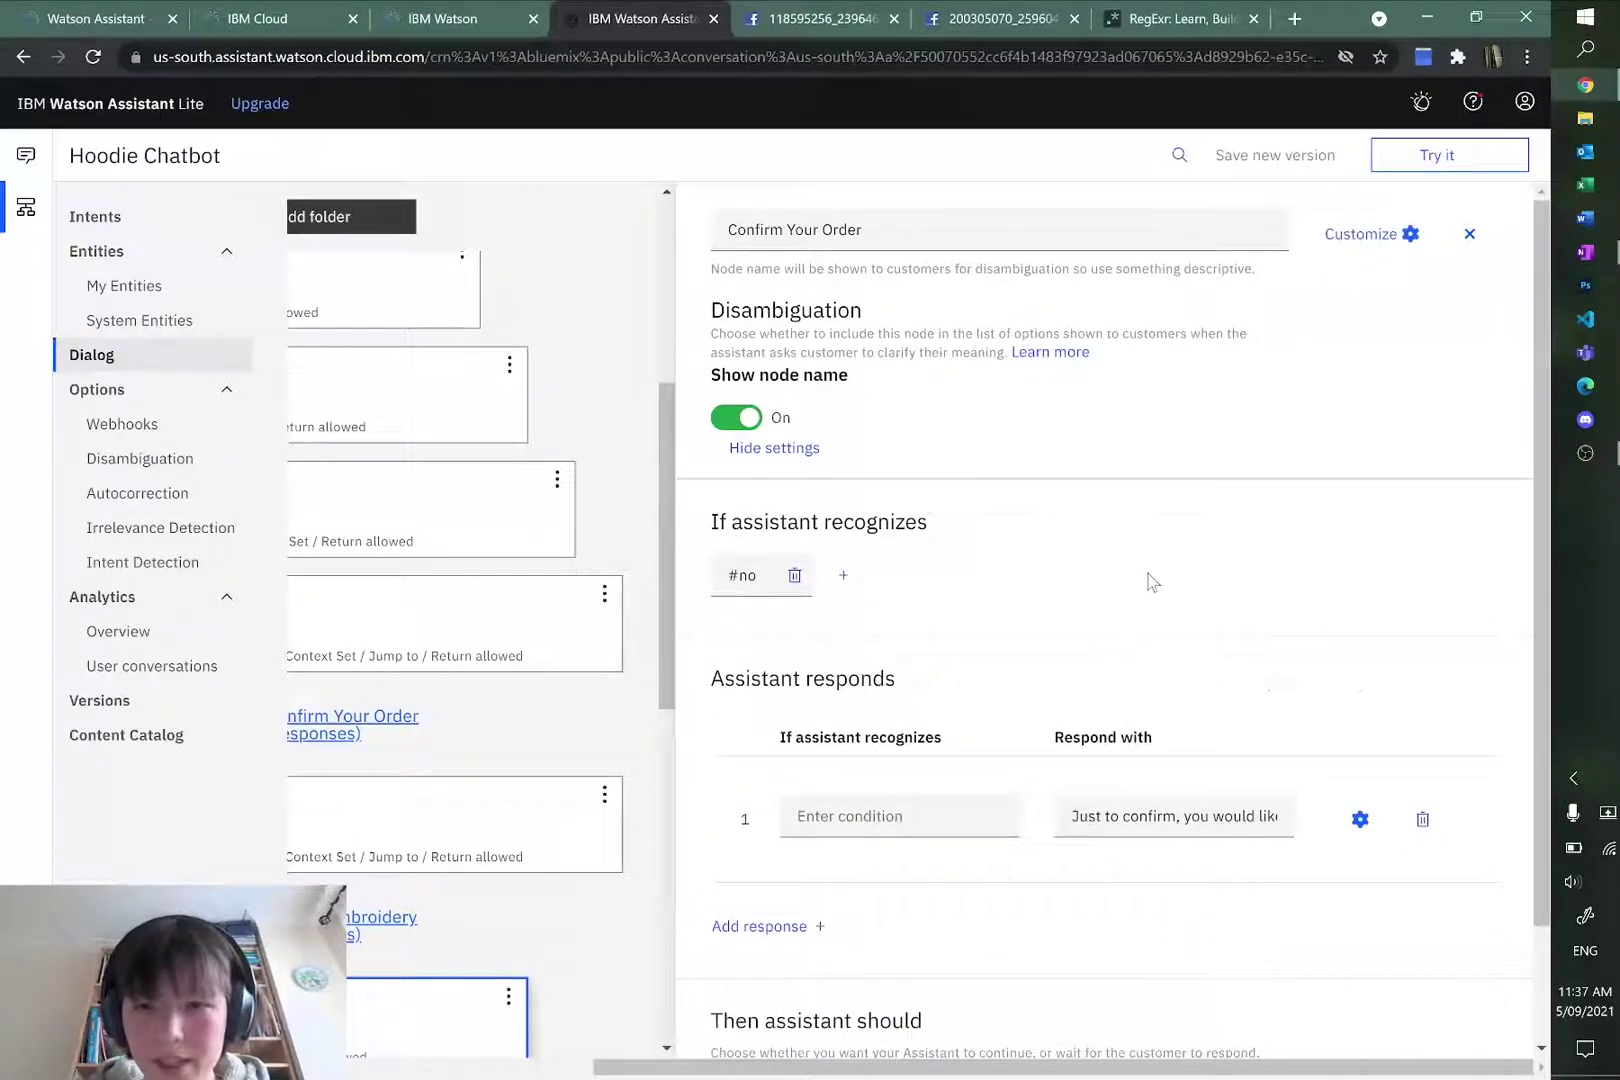
{"action": "left_click", "coordinate": [843, 681]}
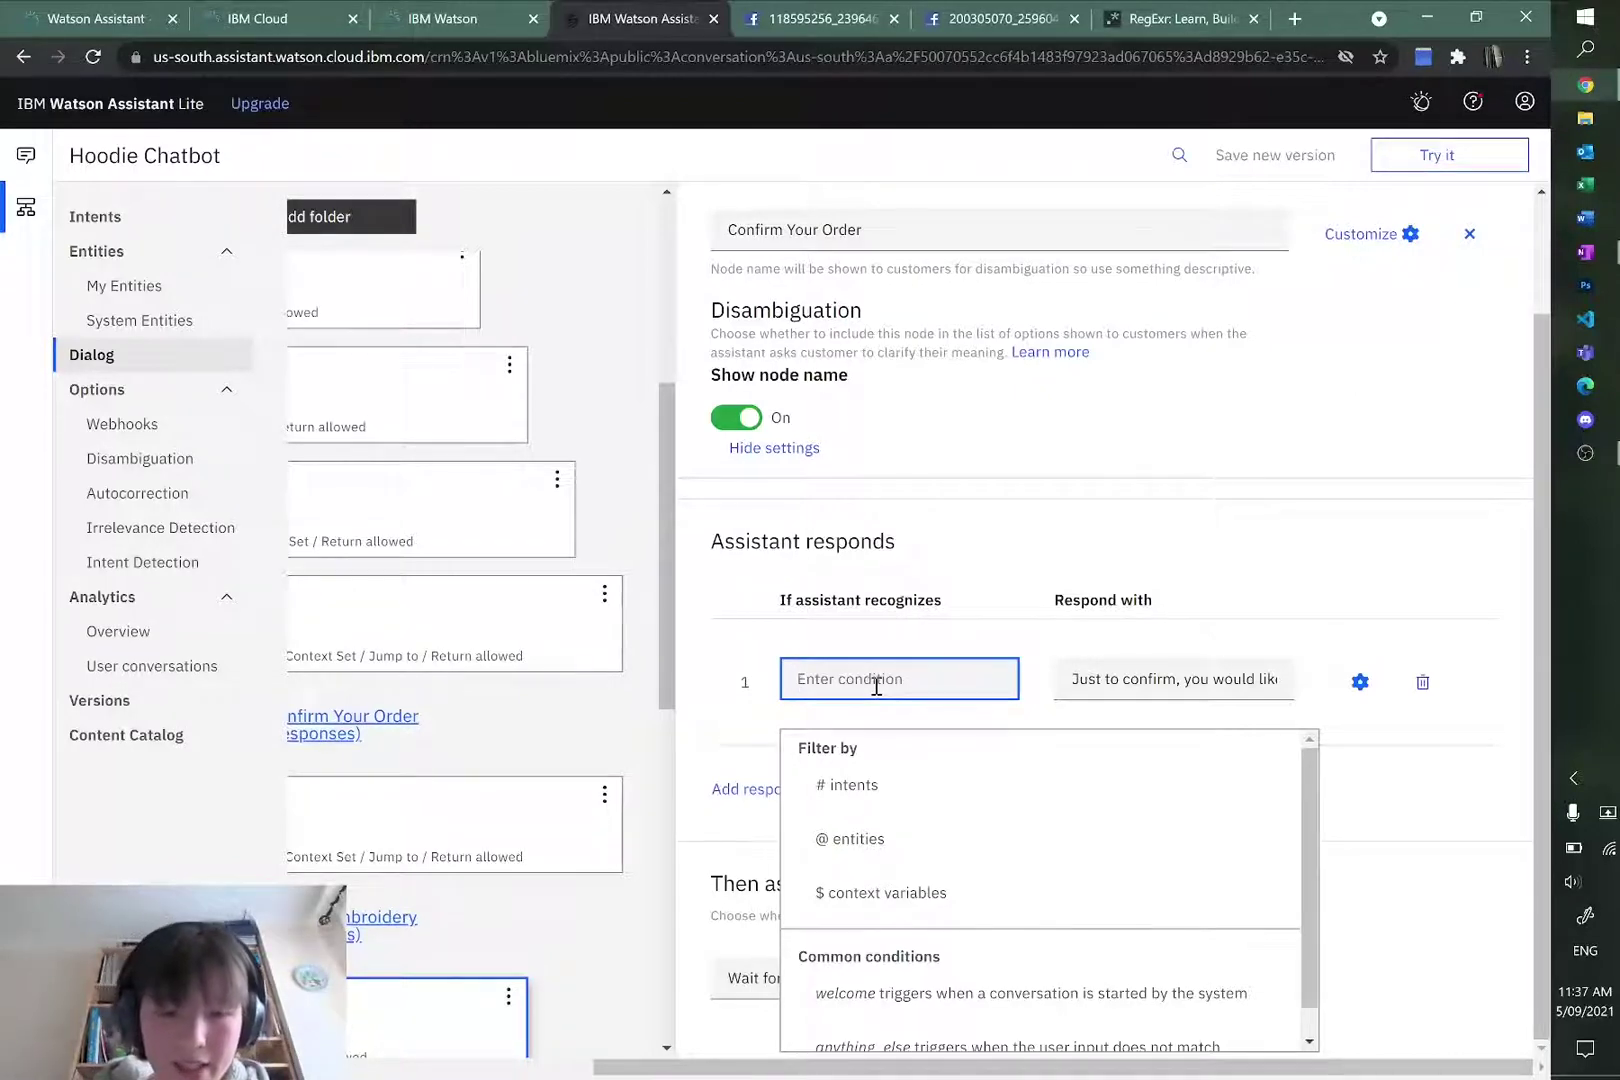
Step: Set response 1's condition to $phrase
{"action": "type", "text": "@"}
{"action": "key", "text": "BackSpace"}
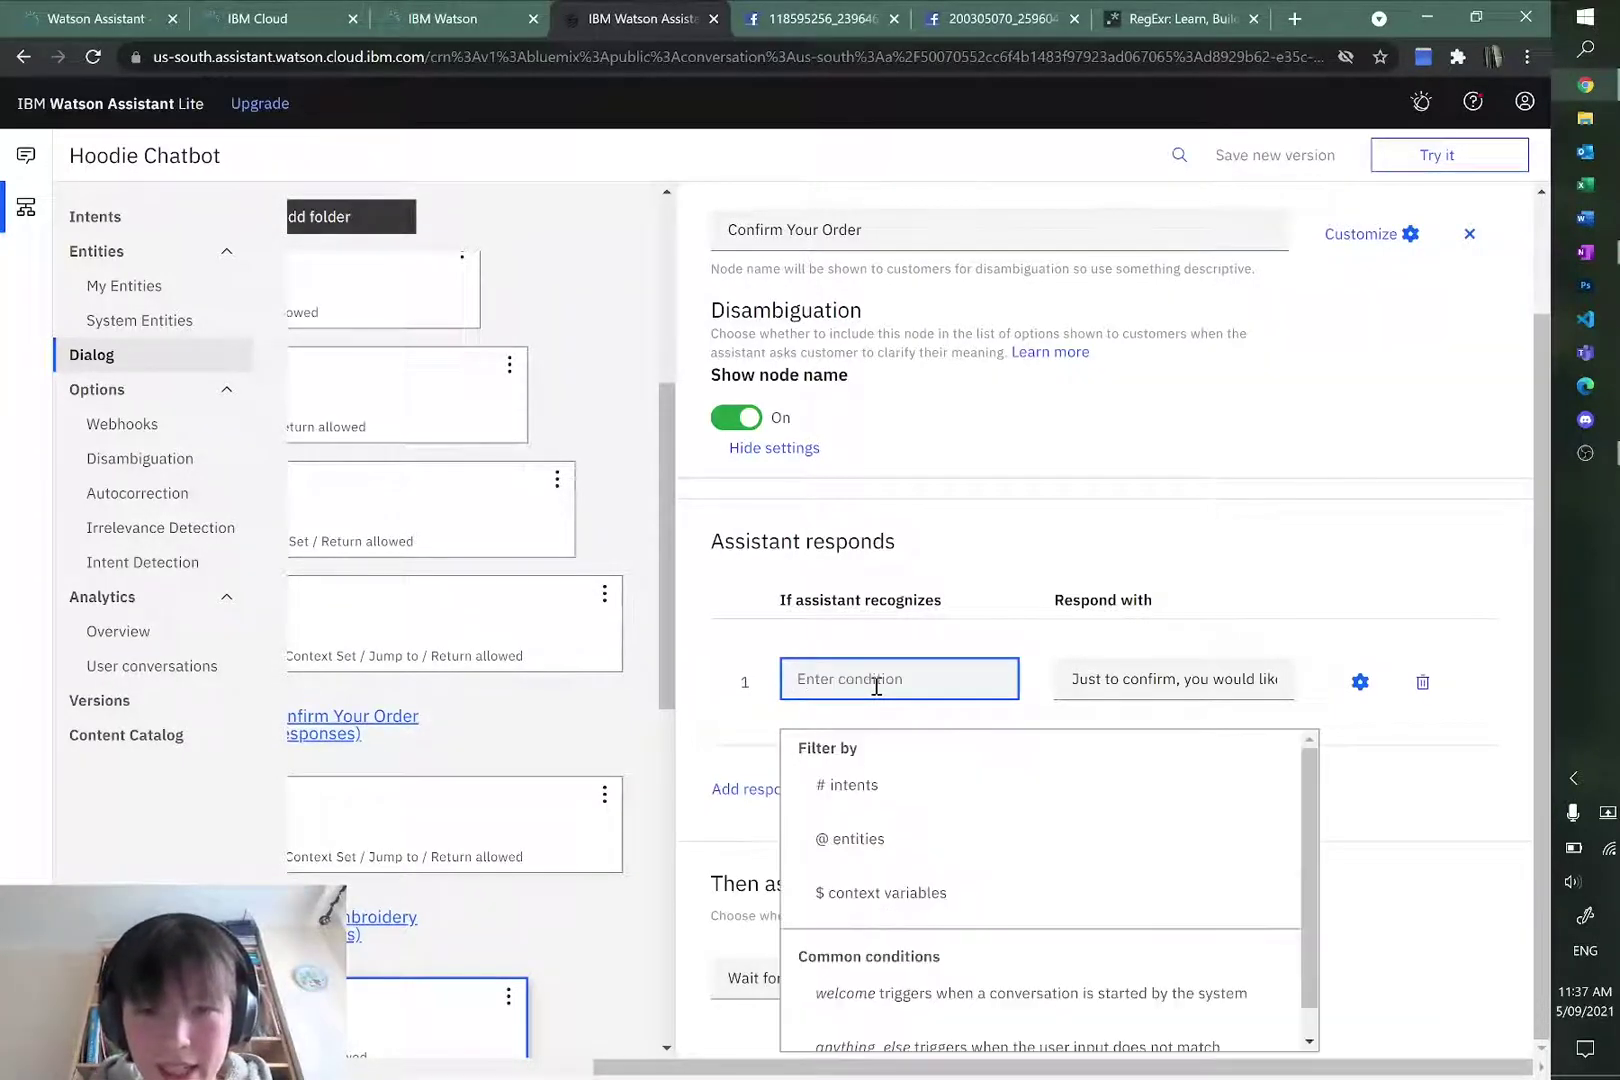
{"action": "type", "text": "$"}
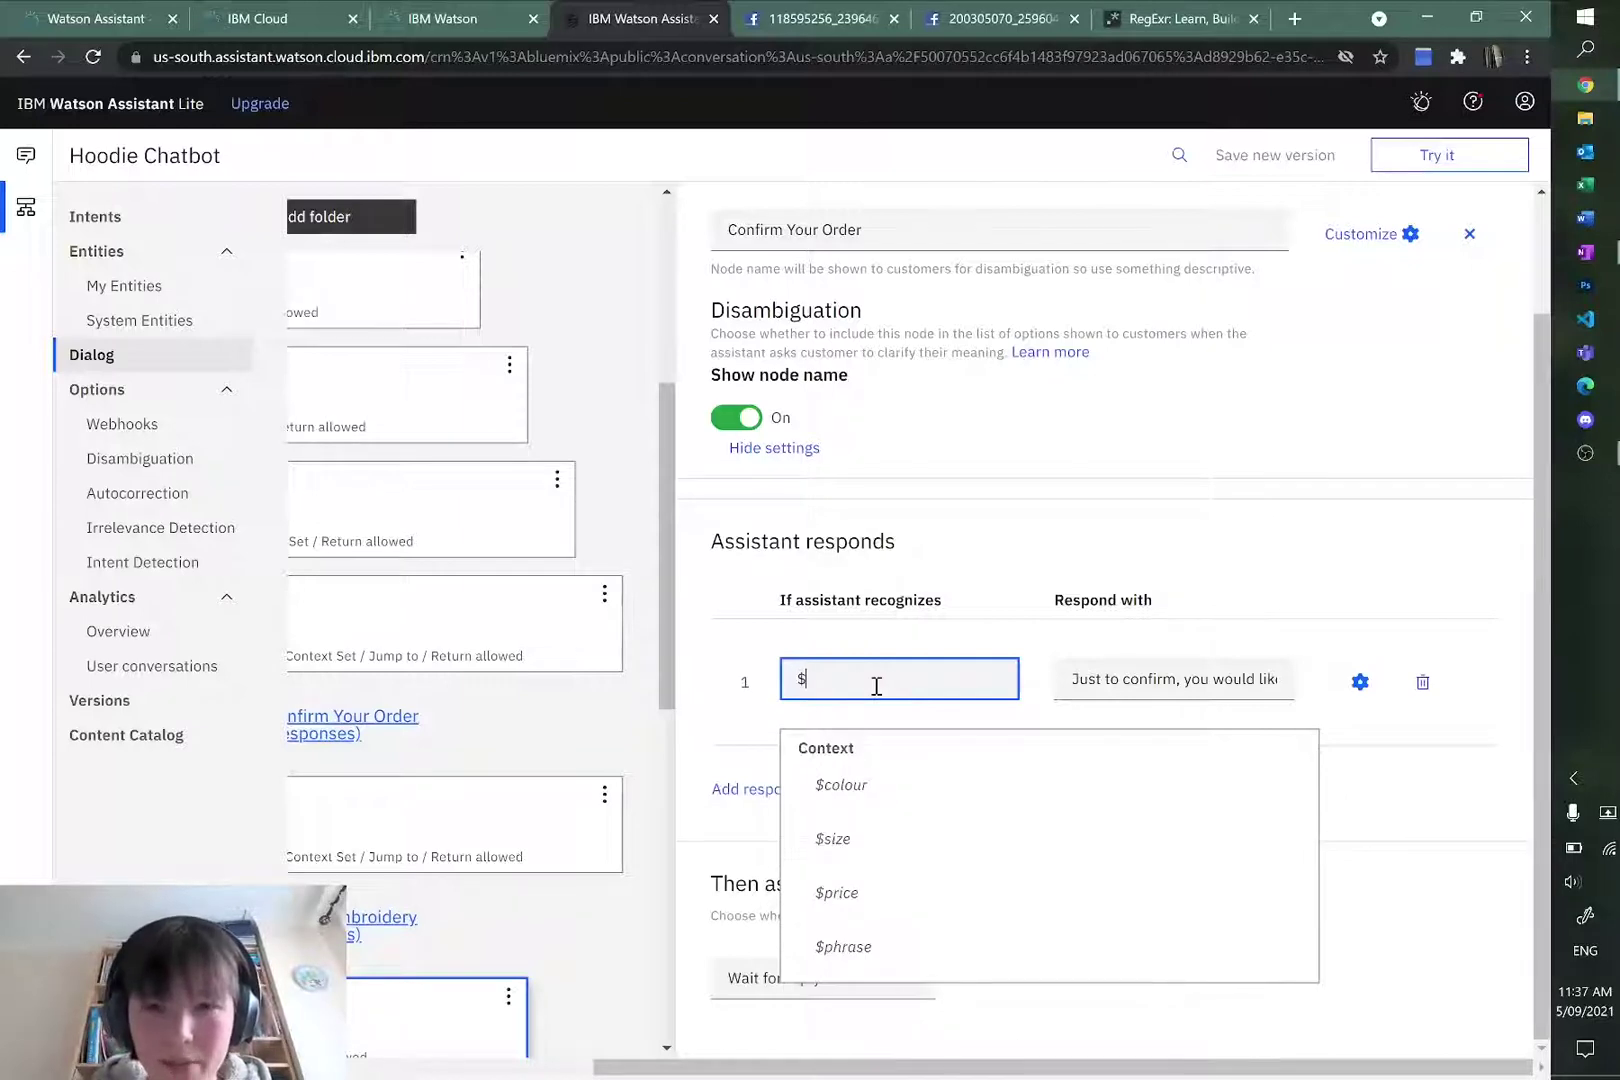
{"action": "type", "text": "phrase"}
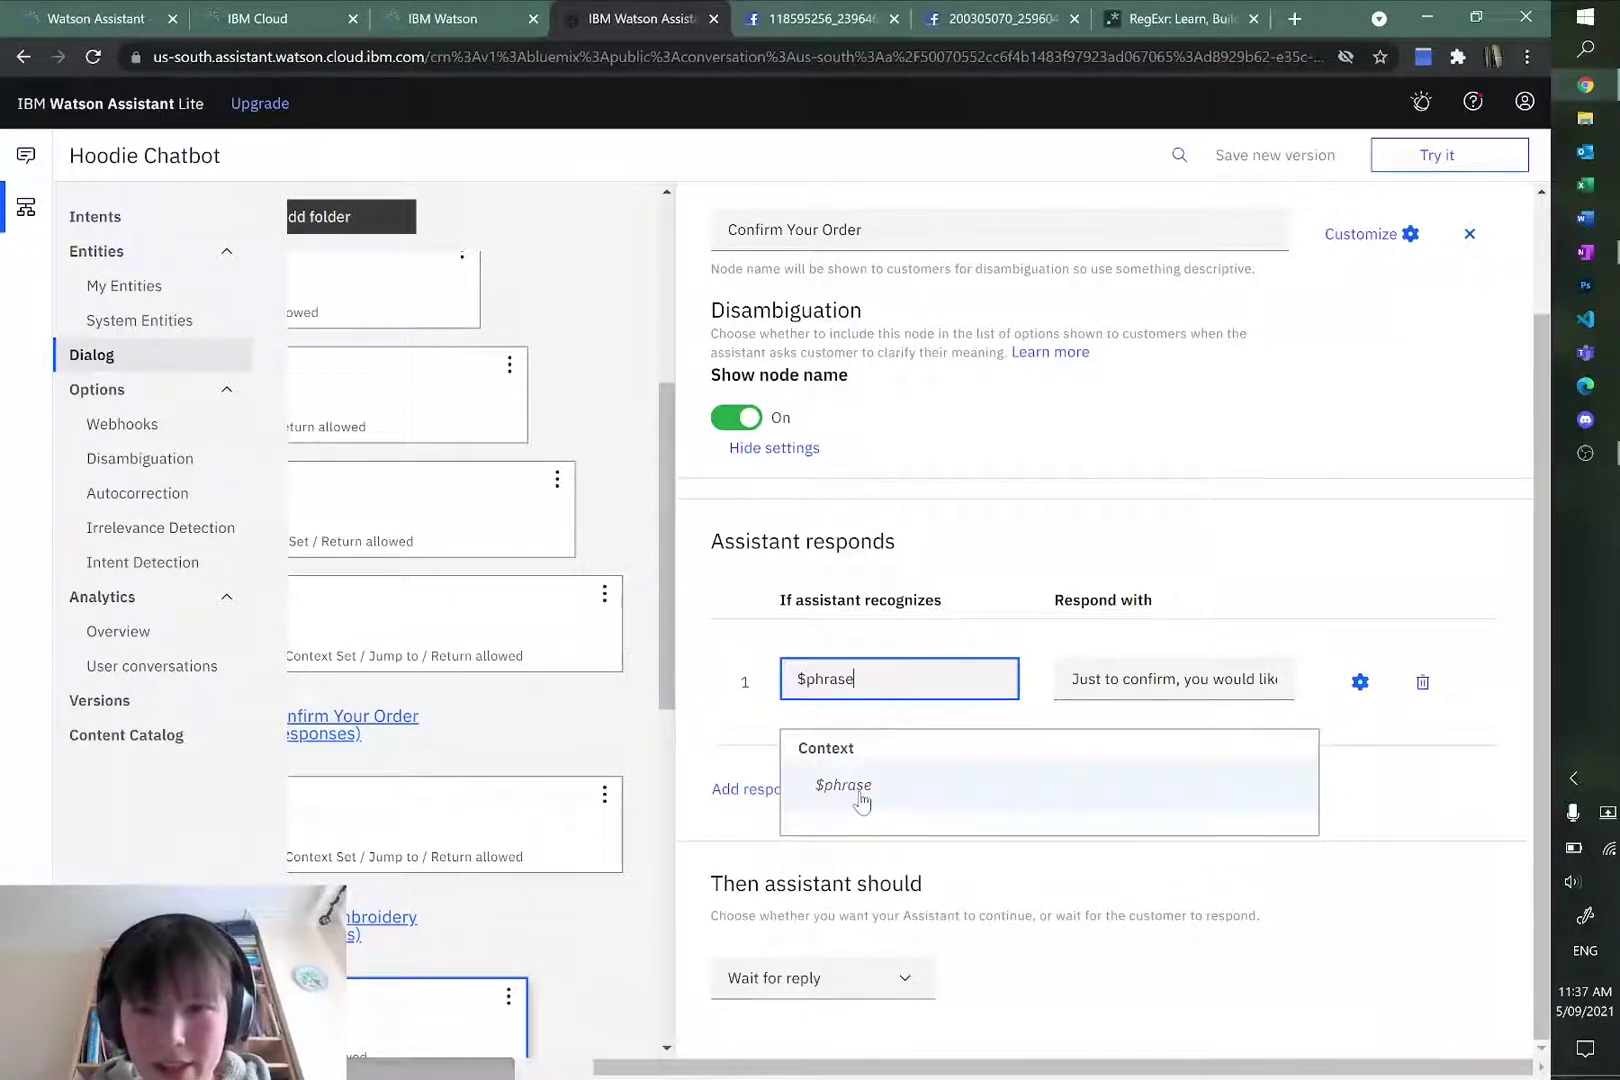
{"action": "left_click", "coordinate": [858, 800]}
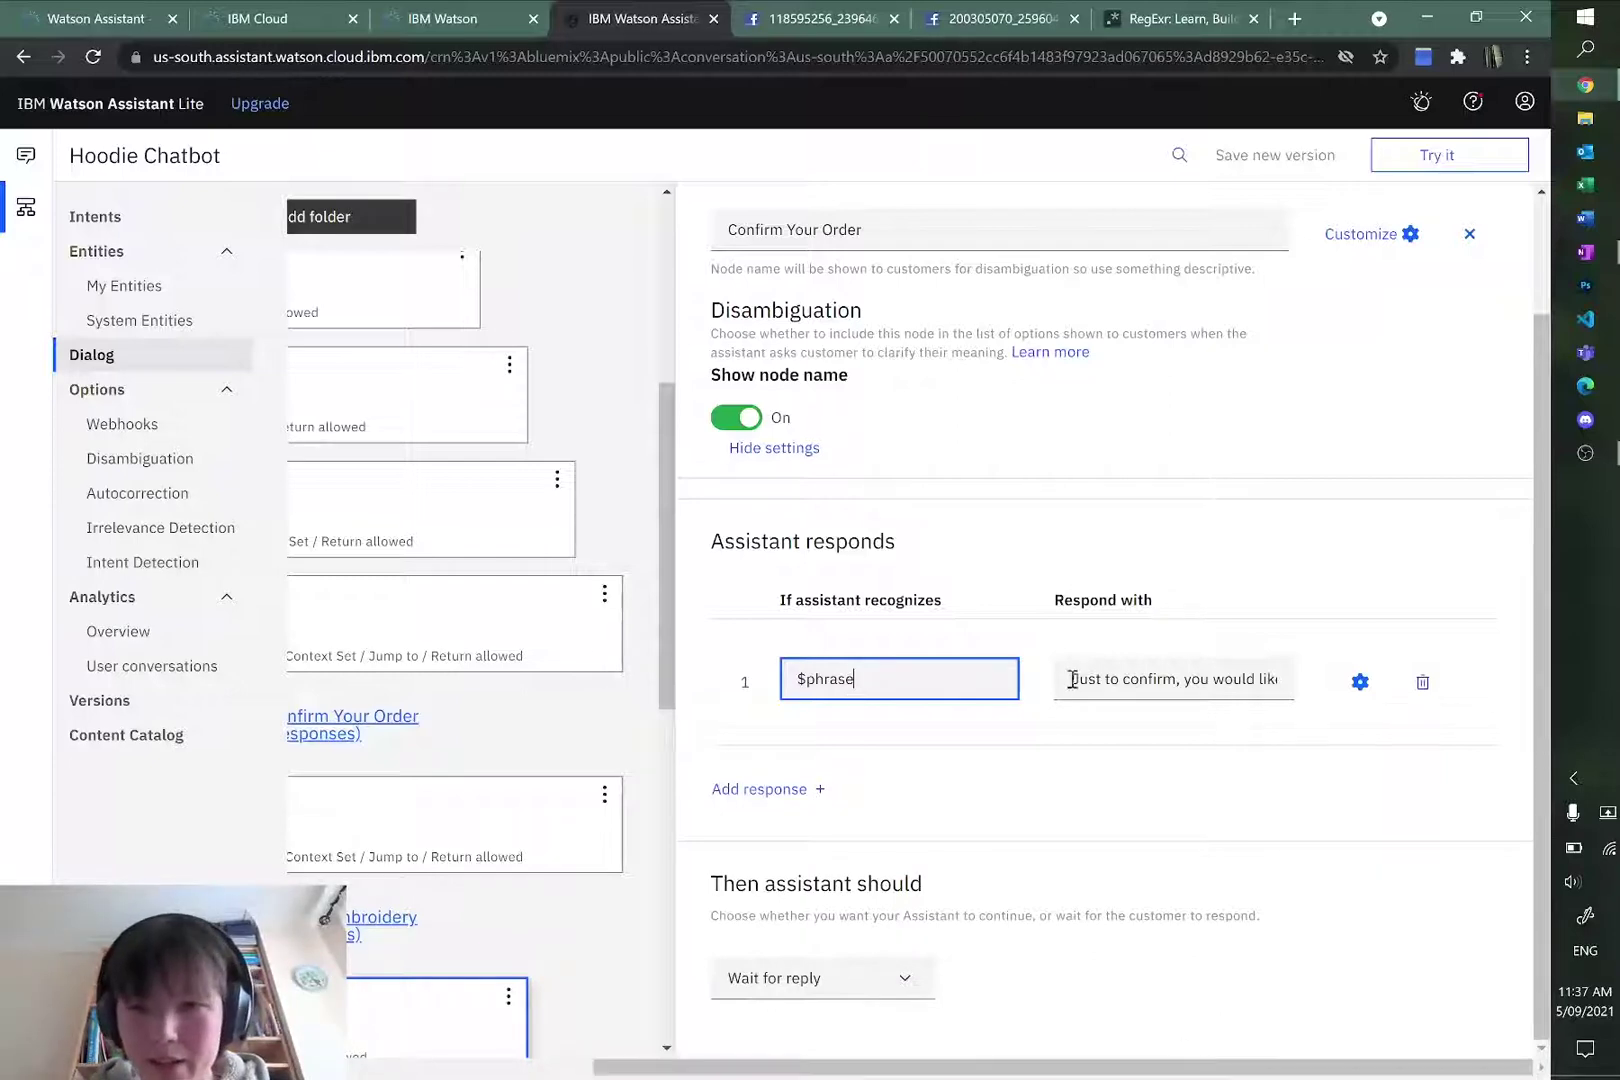
Step: Extend response 1 with ", with custom embroidery '$phrase'? This will cost you $price." and add a second response
{"action": "left_click_drag", "start_coordinate": [1072, 680], "coordinate": [1446, 712]}
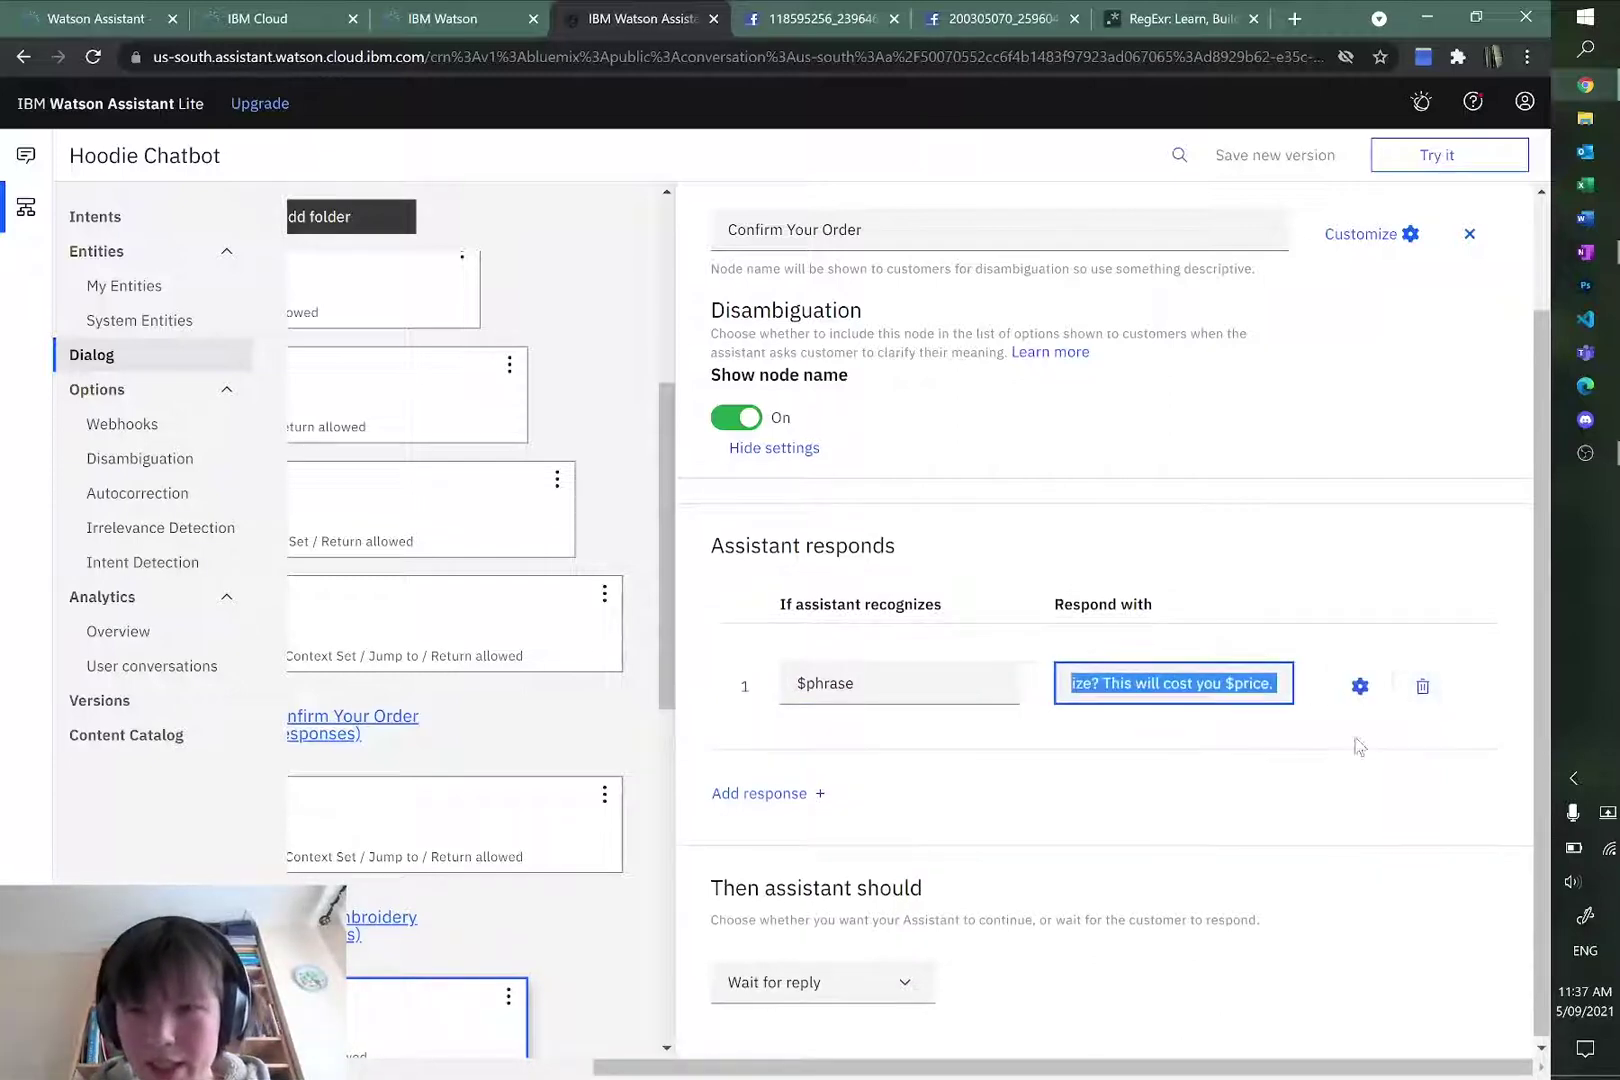
{"action": "left_click", "coordinate": [1105, 682]}
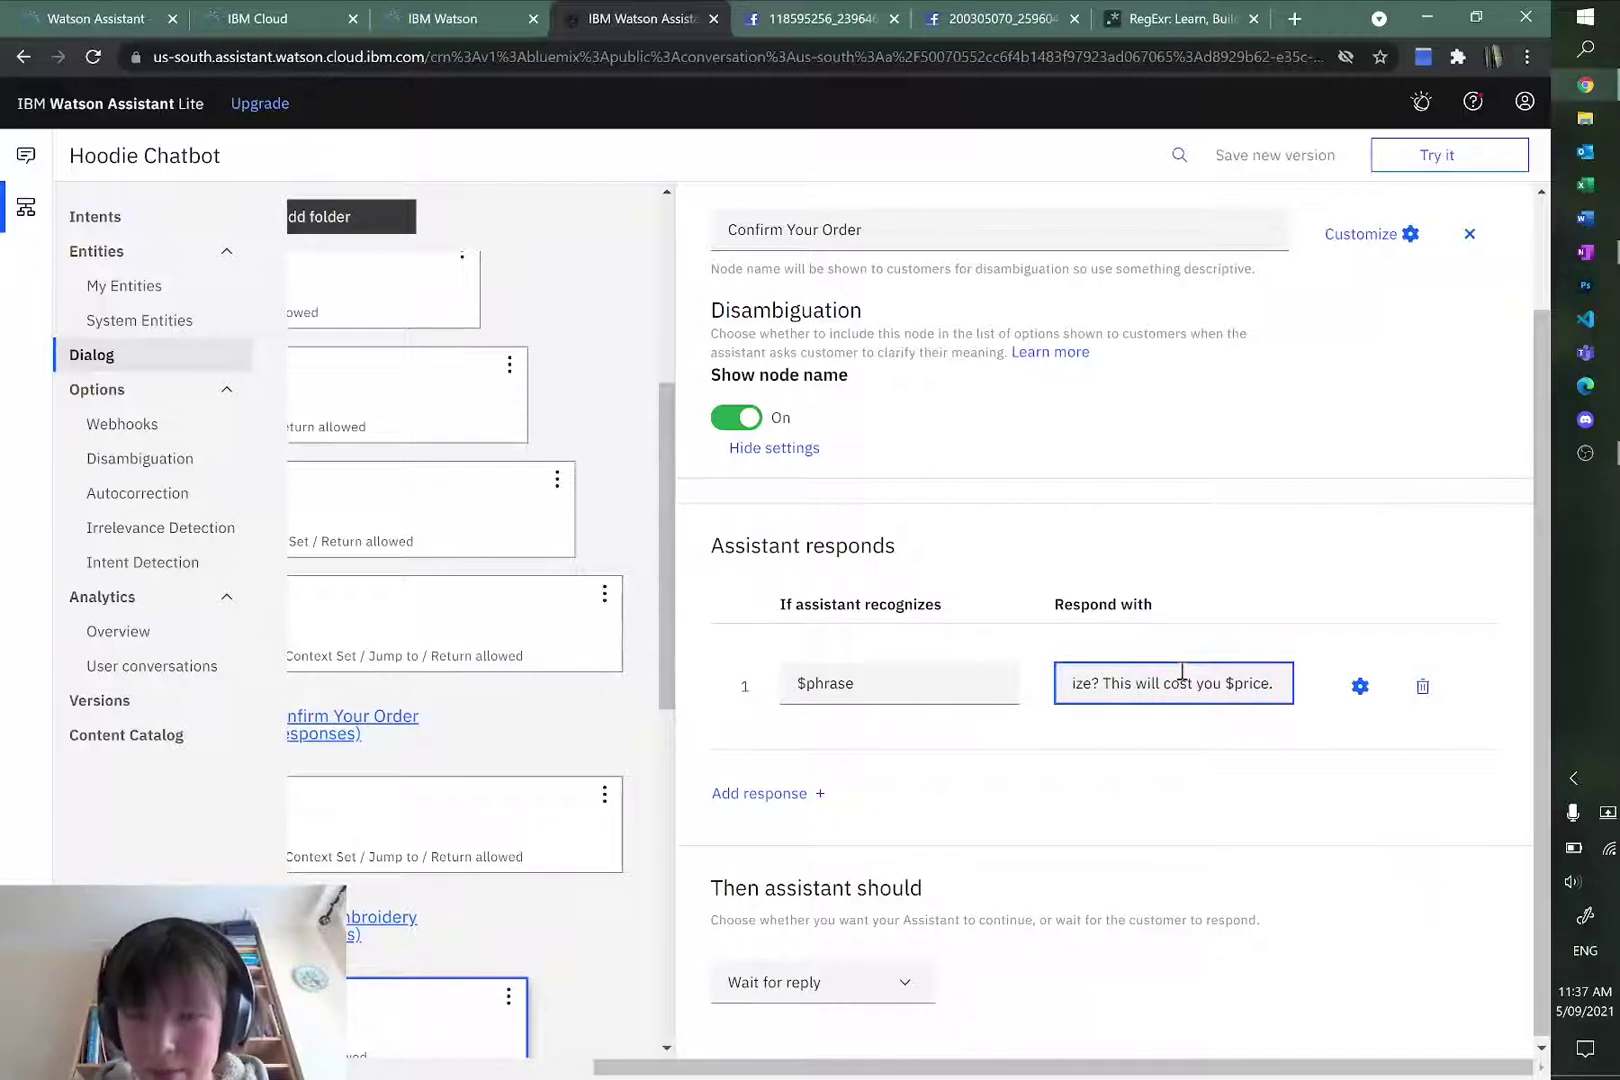
{"action": "scroll", "coordinate": [1182, 672], "scroll_direction": "left", "scroll_amount": 5}
{"action": "scroll", "coordinate": [1182, 672], "scroll_direction": "right", "scroll_amount": 5}
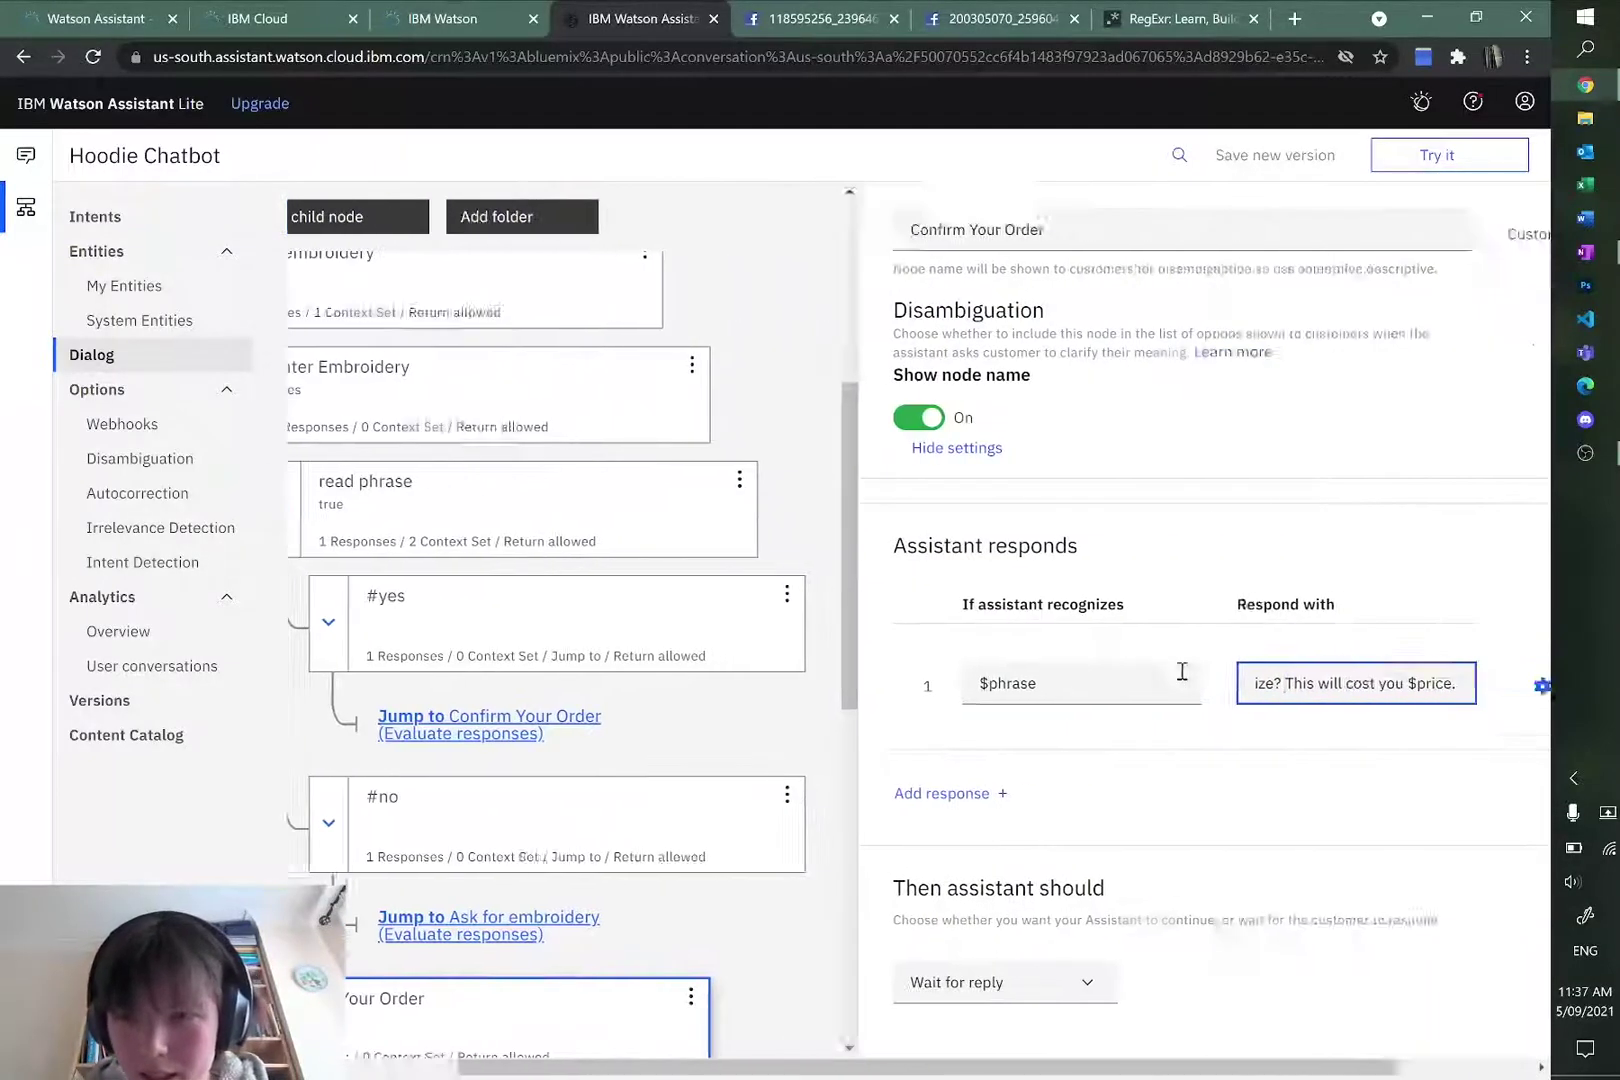
{"action": "key", "text": "Home"}
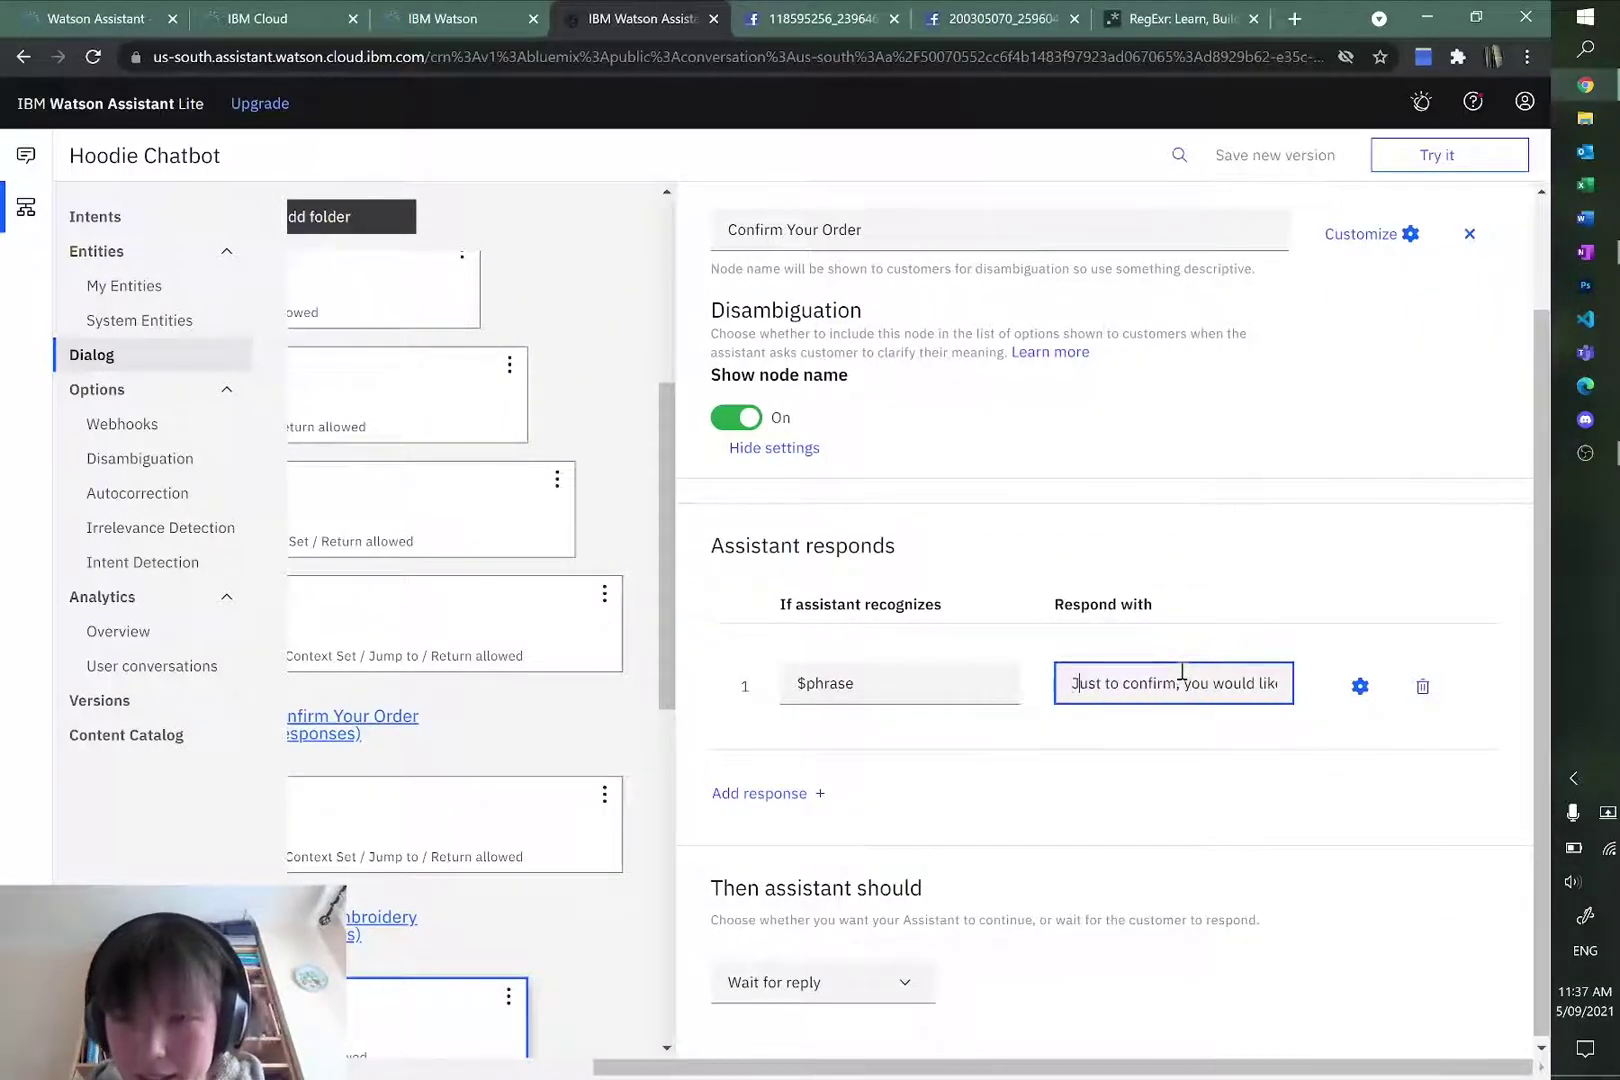
{"action": "key", "text": "Right"}
{"action": "key", "text": "Right"}
{"action": "key", "text": "Right"}
{"action": "key", "text": "Right"}
{"action": "key", "text": "Right"}
{"action": "key", "text": "Right"}
{"action": "key", "text": "Right"}
{"action": "key", "text": "Right"}
{"action": "key", "text": "Right"}
{"action": "key", "text": "Right"}
{"action": "key", "text": "Right"}
{"action": "key", "text": "Right"}
{"action": "key", "text": "Right"}
{"action": "key", "text": "Right"}
{"action": "key", "text": "Right"}
{"action": "key", "text": "Right"}
{"action": "key", "text": "Right"}
{"action": "key", "text": "Right"}
{"action": "key", "text": "Right"}
{"action": "key", "text": "Right"}
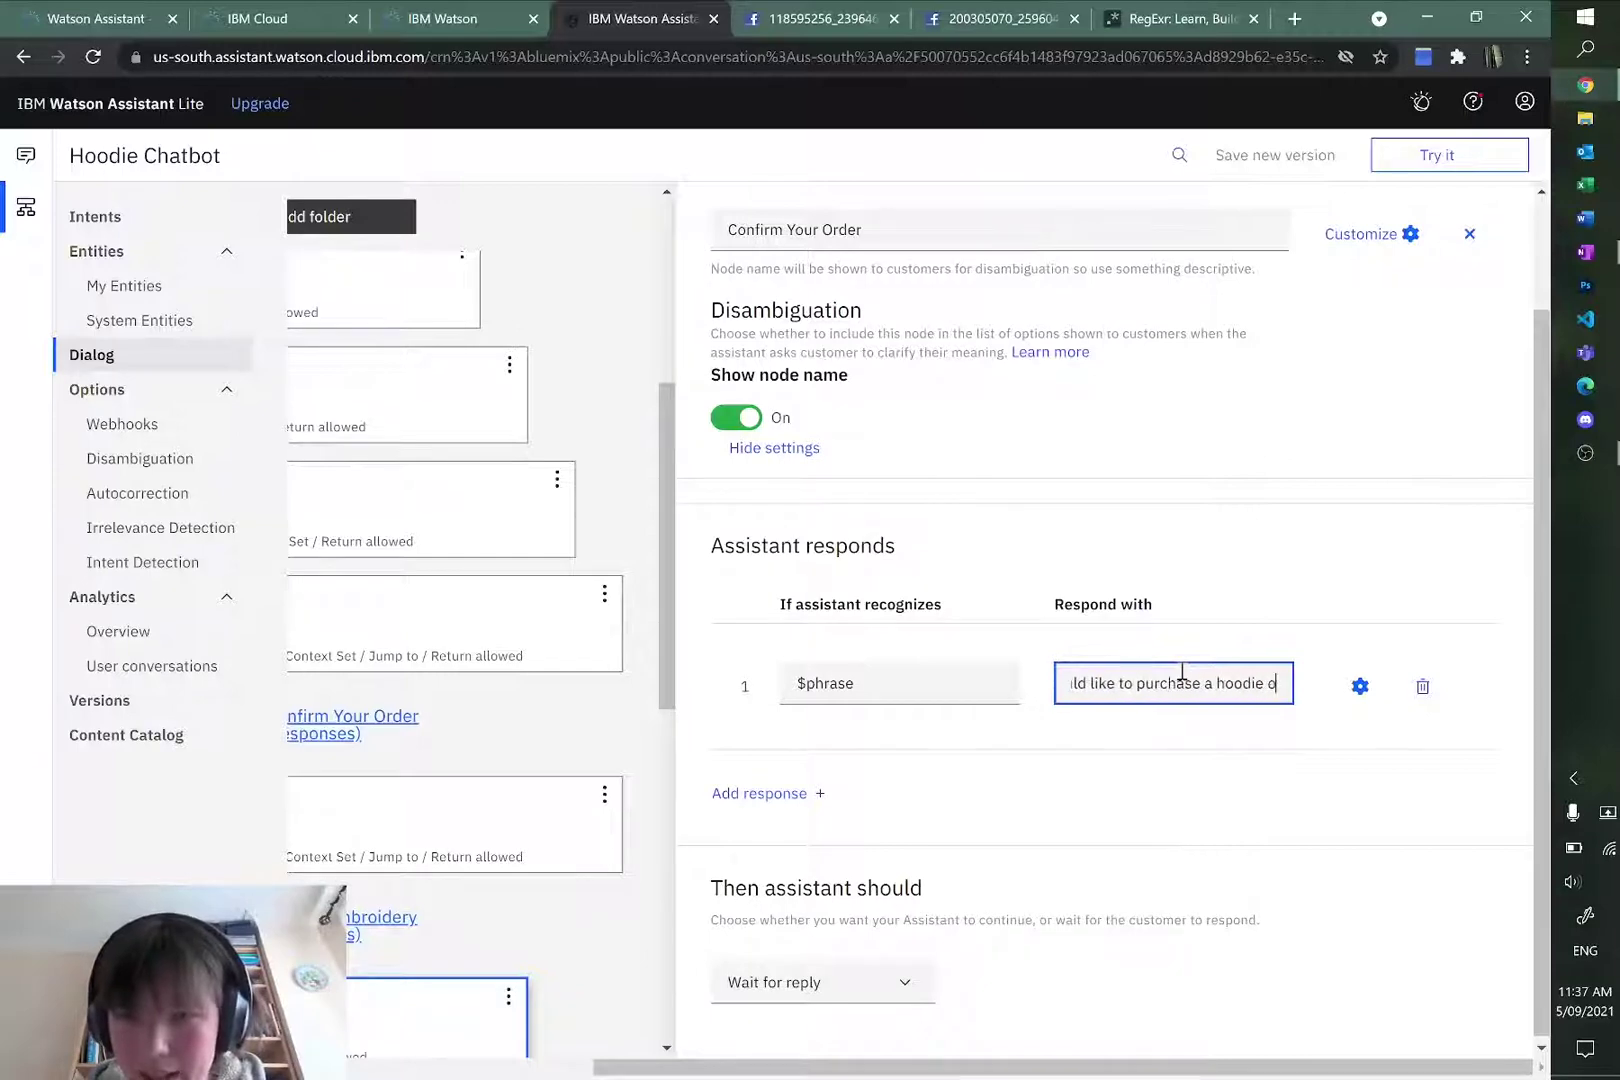
{"action": "type", "text": "? This wi"}
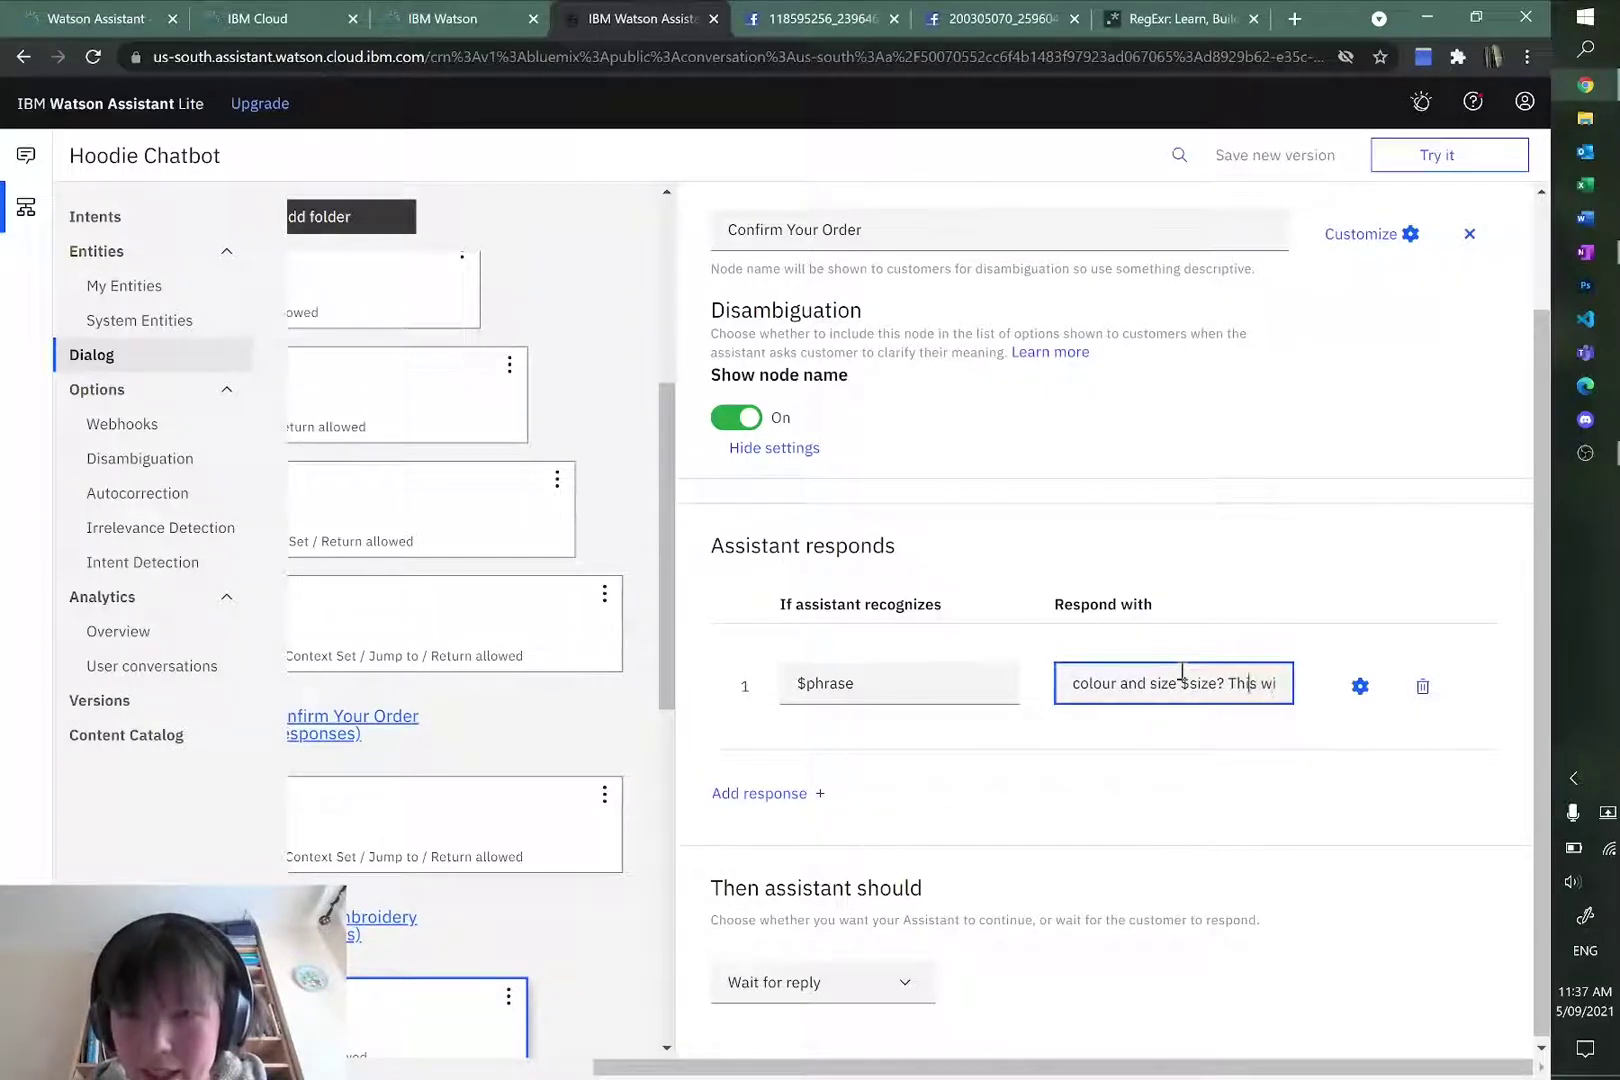
{"action": "type", "text": ", with custom"}
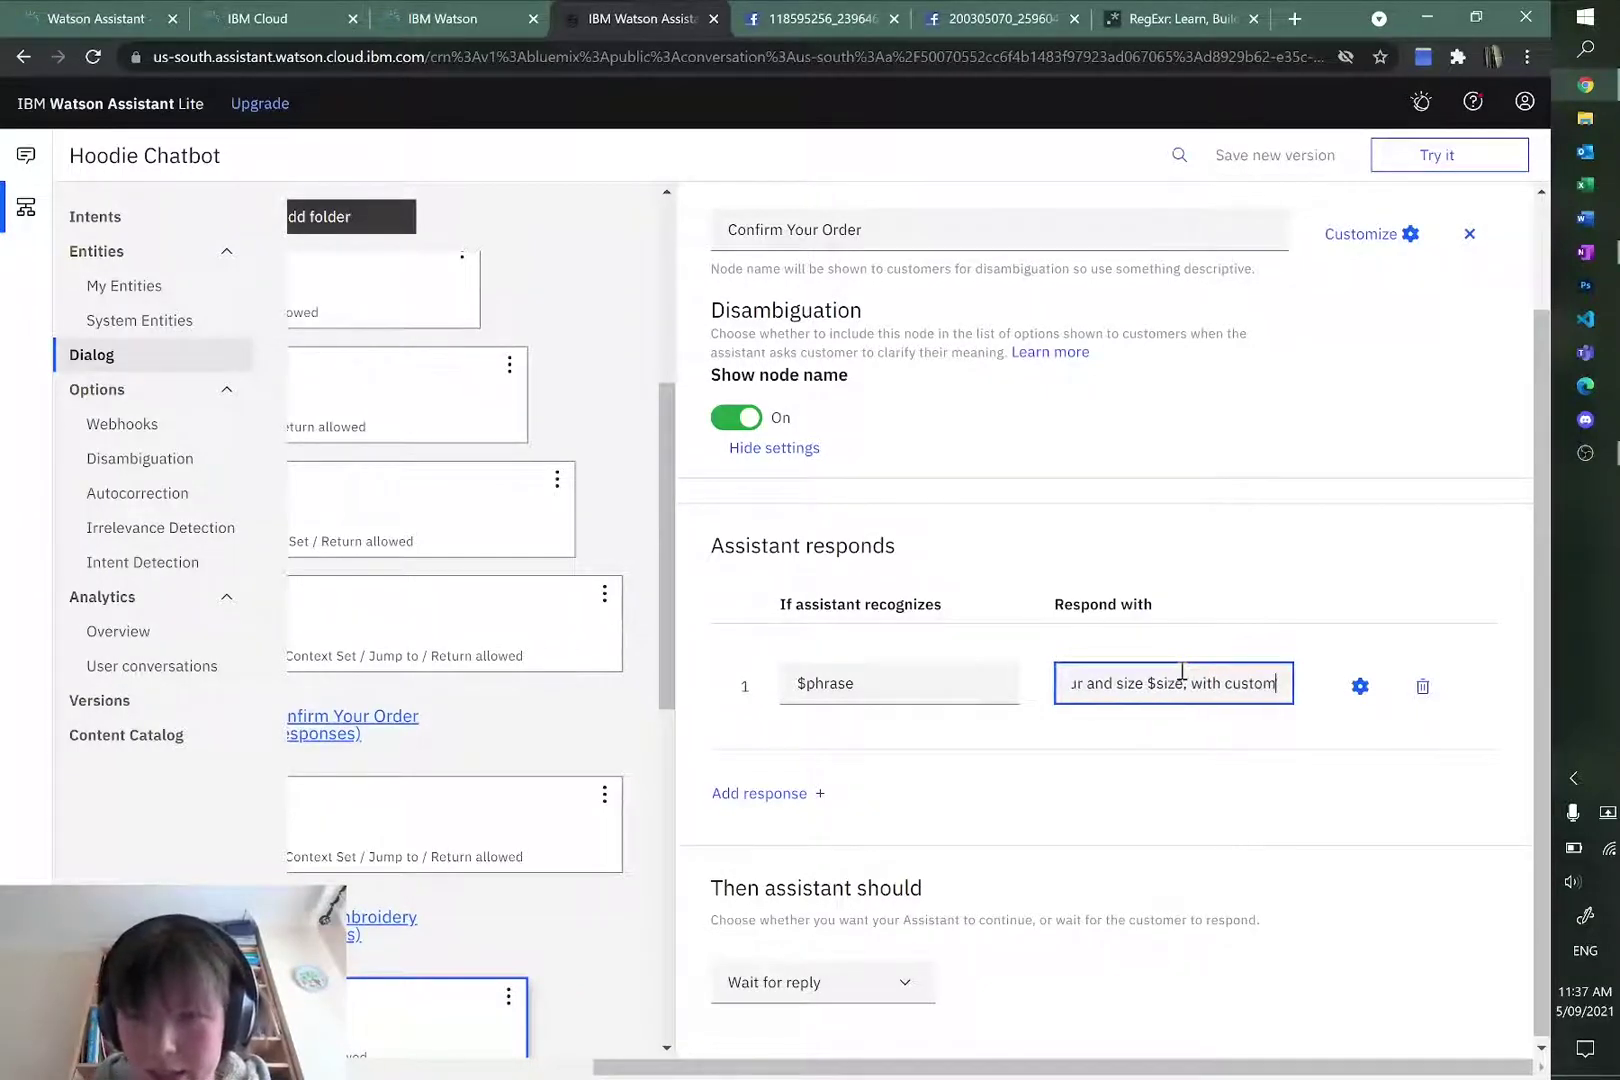
{"action": "type", "text": " embroidery"}
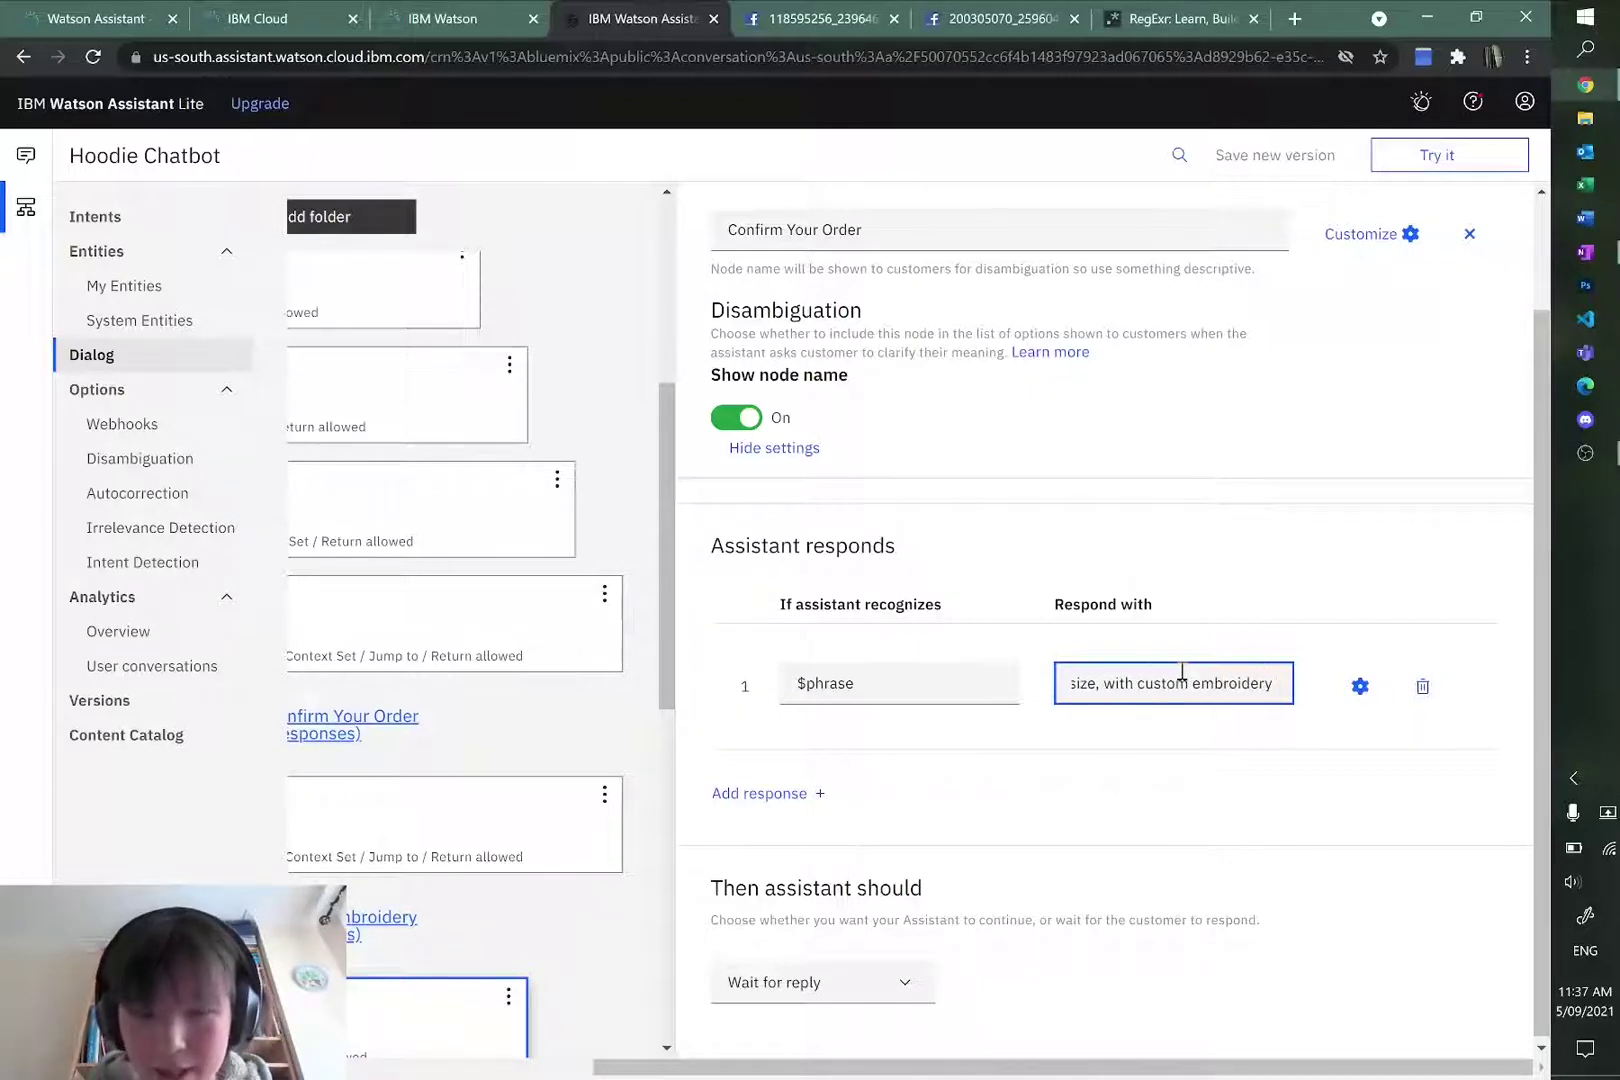
{"action": "type", "text": " $p"}
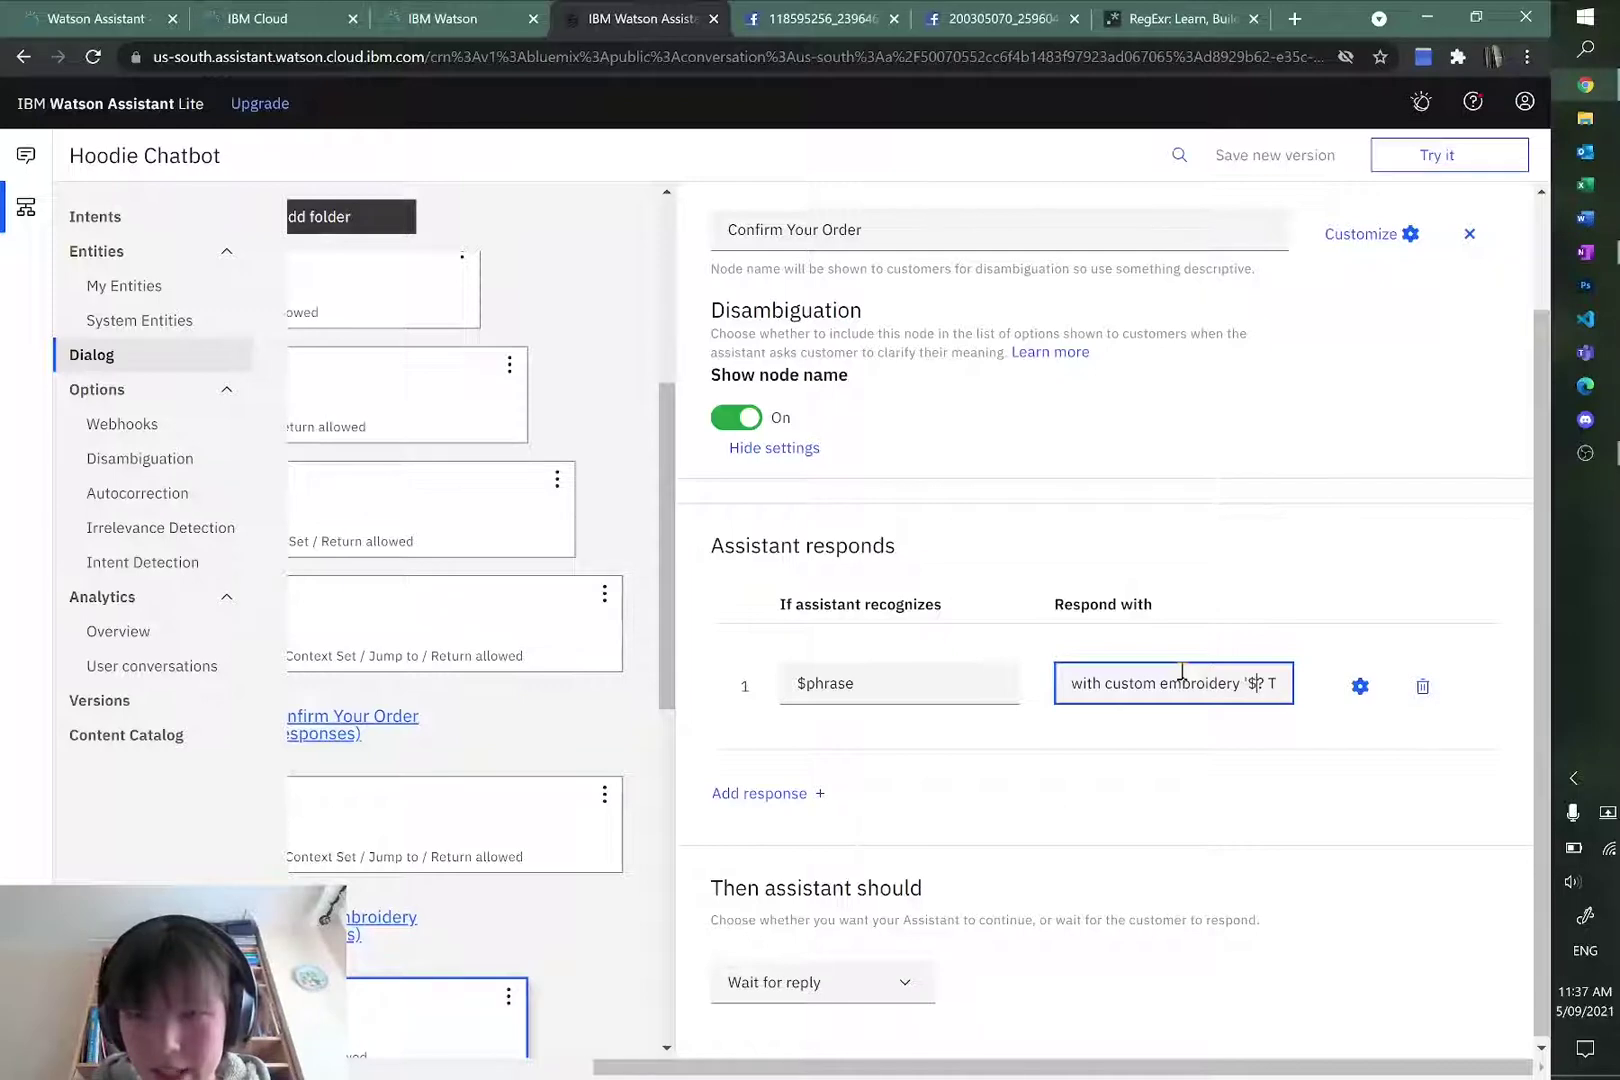
{"action": "type", "text": "phrase'"}
{"action": "key", "text": "Right"}
{"action": "key", "text": "Right"}
{"action": "key", "text": "Right"}
{"action": "key", "text": "Right"}
{"action": "key", "text": "Right"}
{"action": "key", "text": "Right"}
{"action": "key", "text": "Right"}
{"action": "key", "text": "Right"}
{"action": "key", "text": "Right"}
{"action": "key", "text": "Right"}
{"action": "key", "text": "Right"}
{"action": "key", "text": "Right"}
{"action": "key", "text": "Right"}
{"action": "key", "text": "Right"}
{"action": "key", "text": "Right"}
{"action": "key", "text": "Right"}
{"action": "key", "text": "Right"}
{"action": "key", "text": "Right"}
{"action": "key", "text": "Right"}
{"action": "key", "text": "Right"}
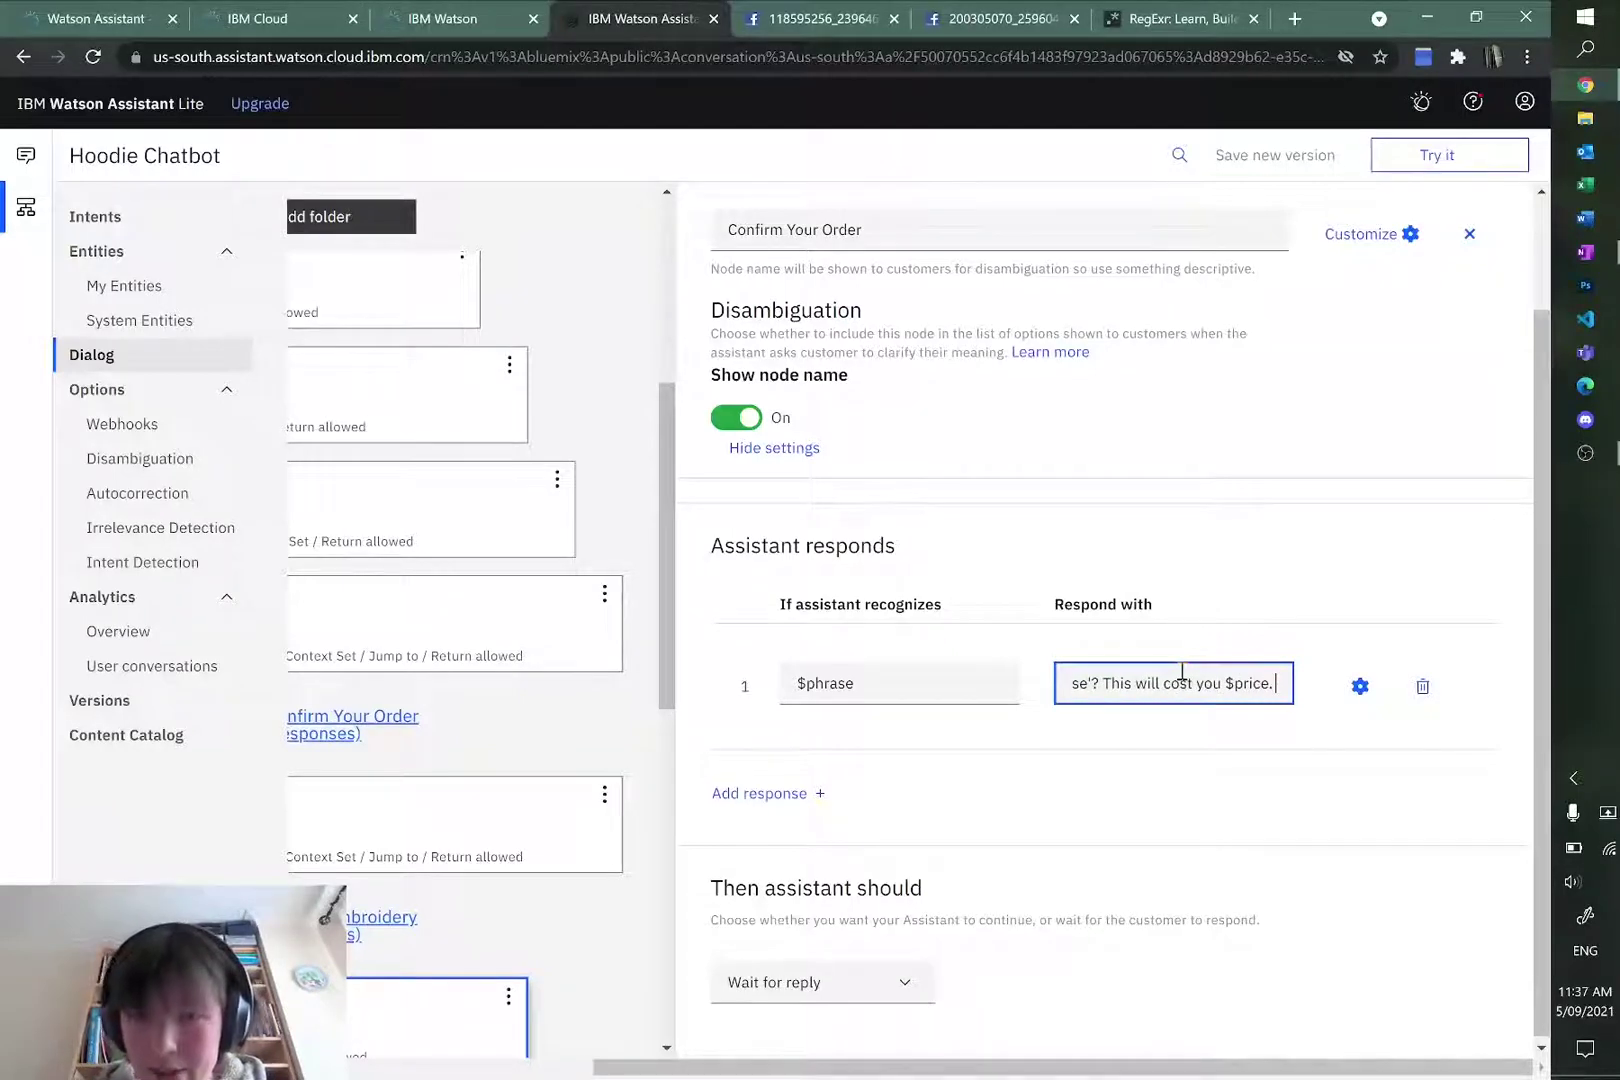
{"action": "left_click", "coordinate": [1232, 562]}
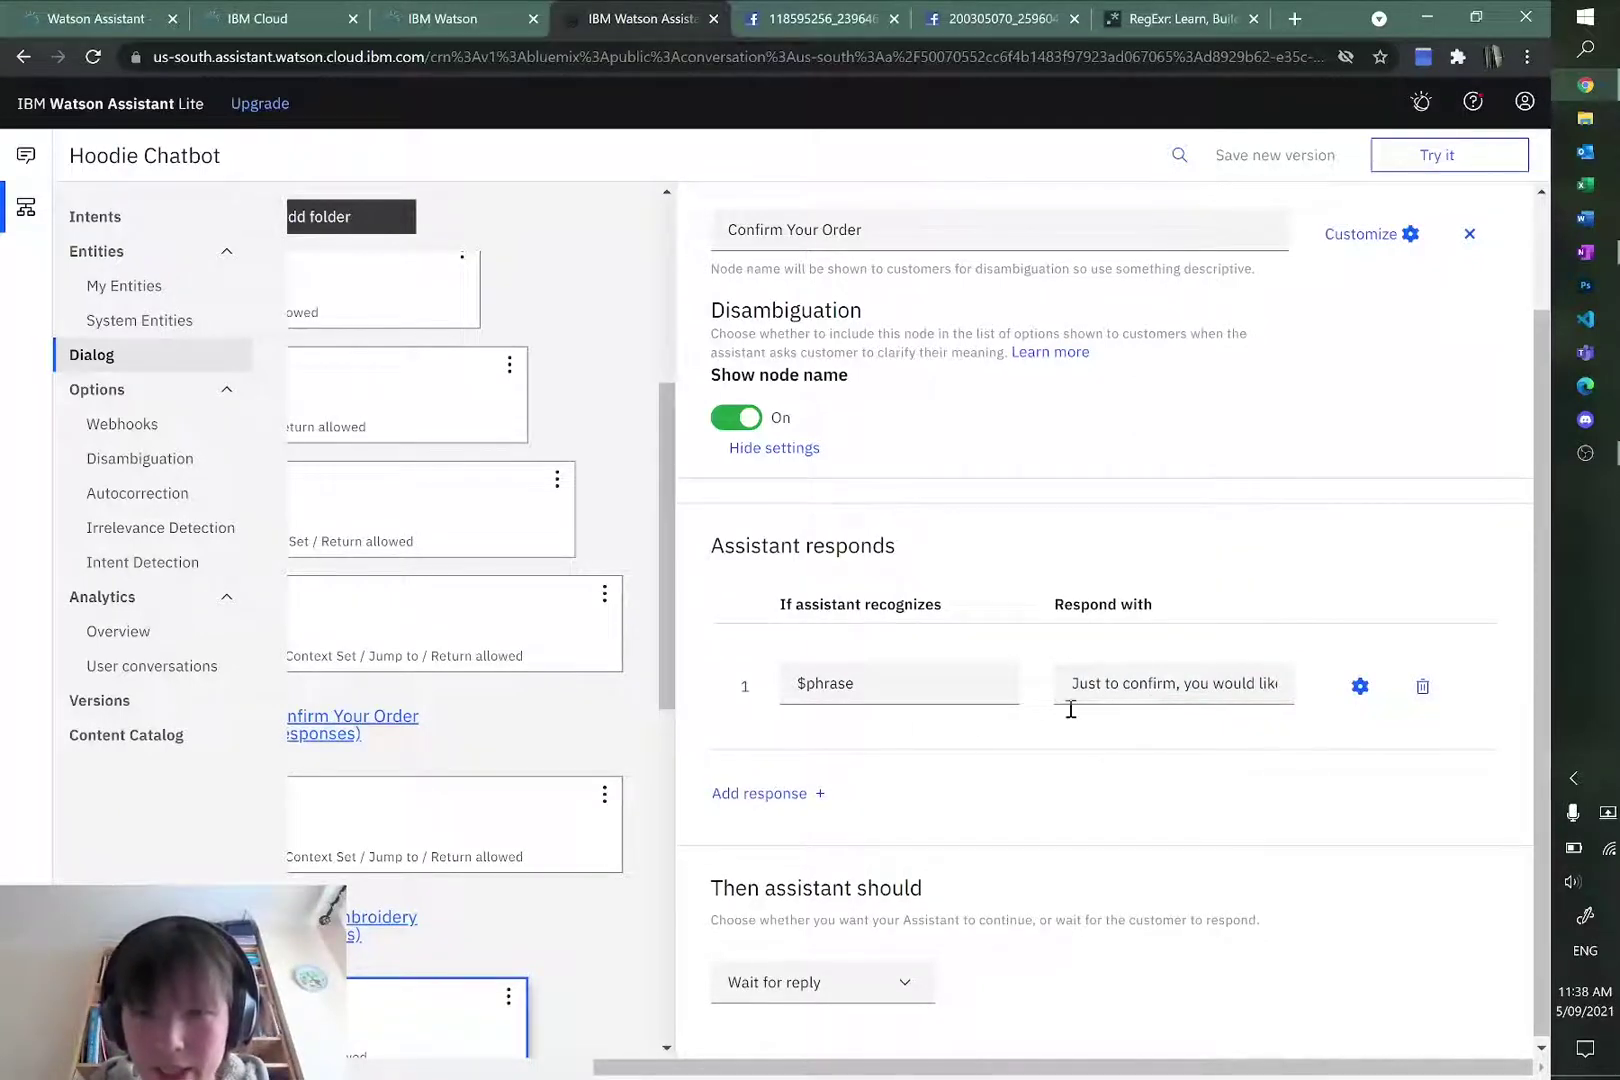
{"action": "left_click", "coordinate": [730, 792]}
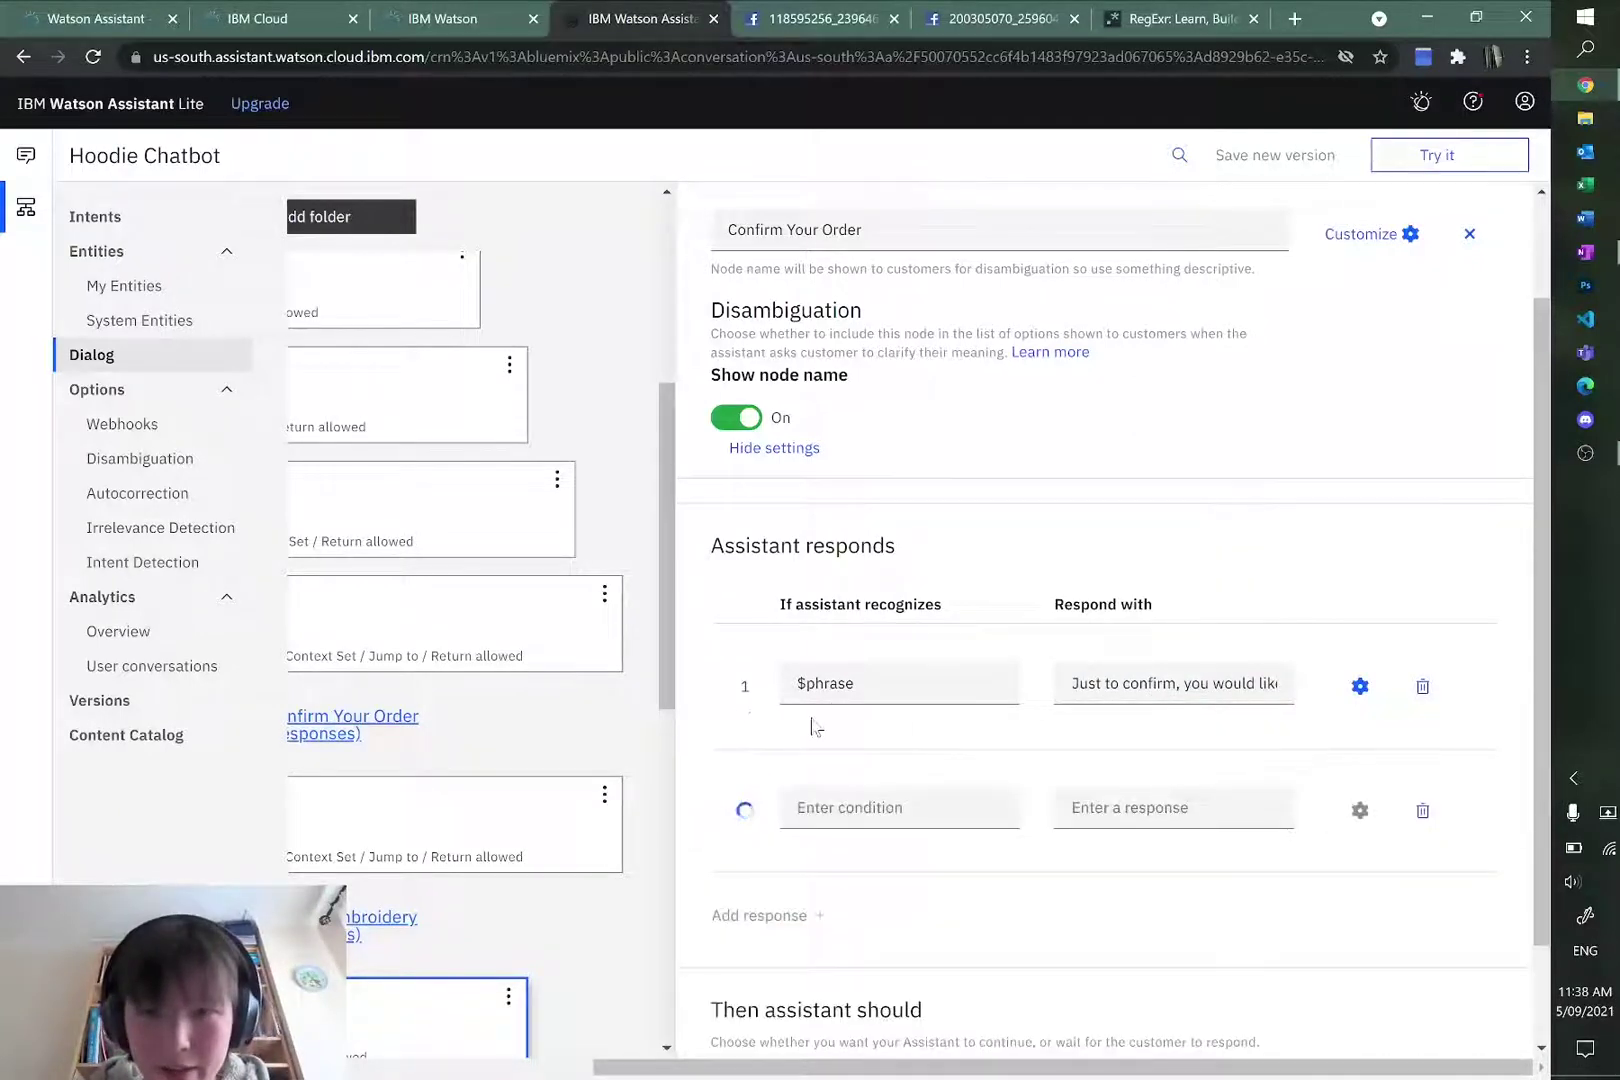
Step: Set response 2's condition to true and paste response 1's wording into it
{"action": "left_click", "coordinate": [864, 800]}
{"action": "type", "text": "true"}
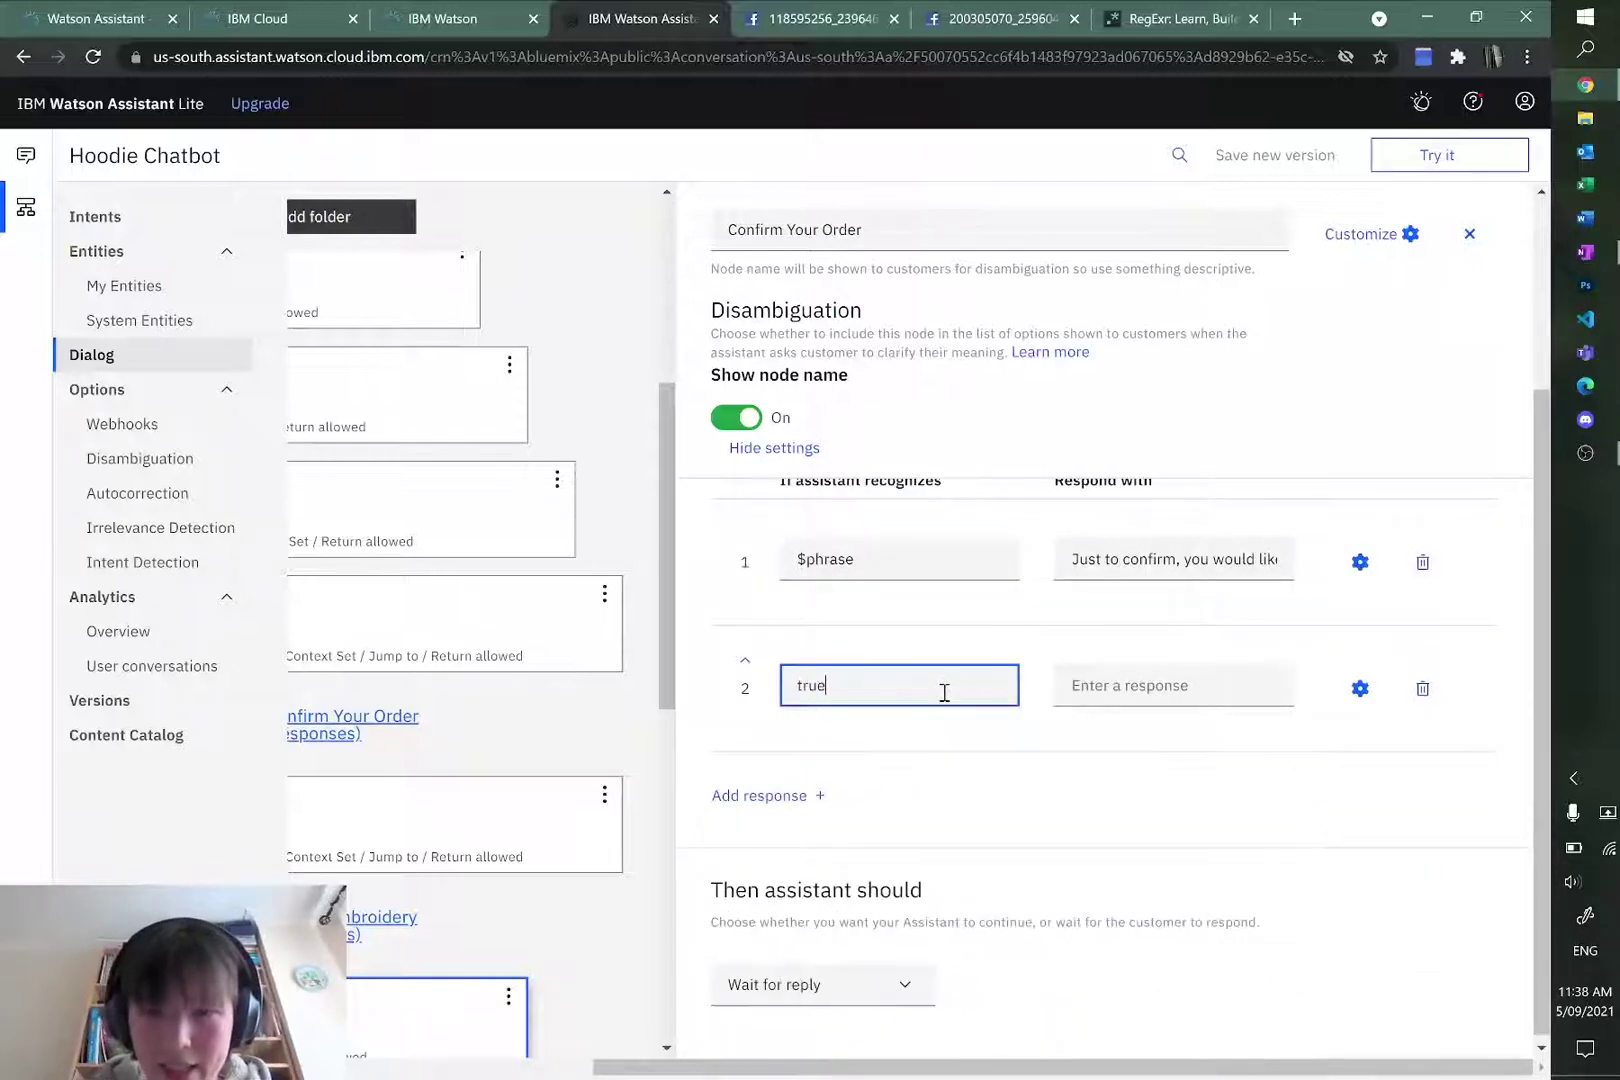
{"action": "left_click", "coordinate": [1070, 672]}
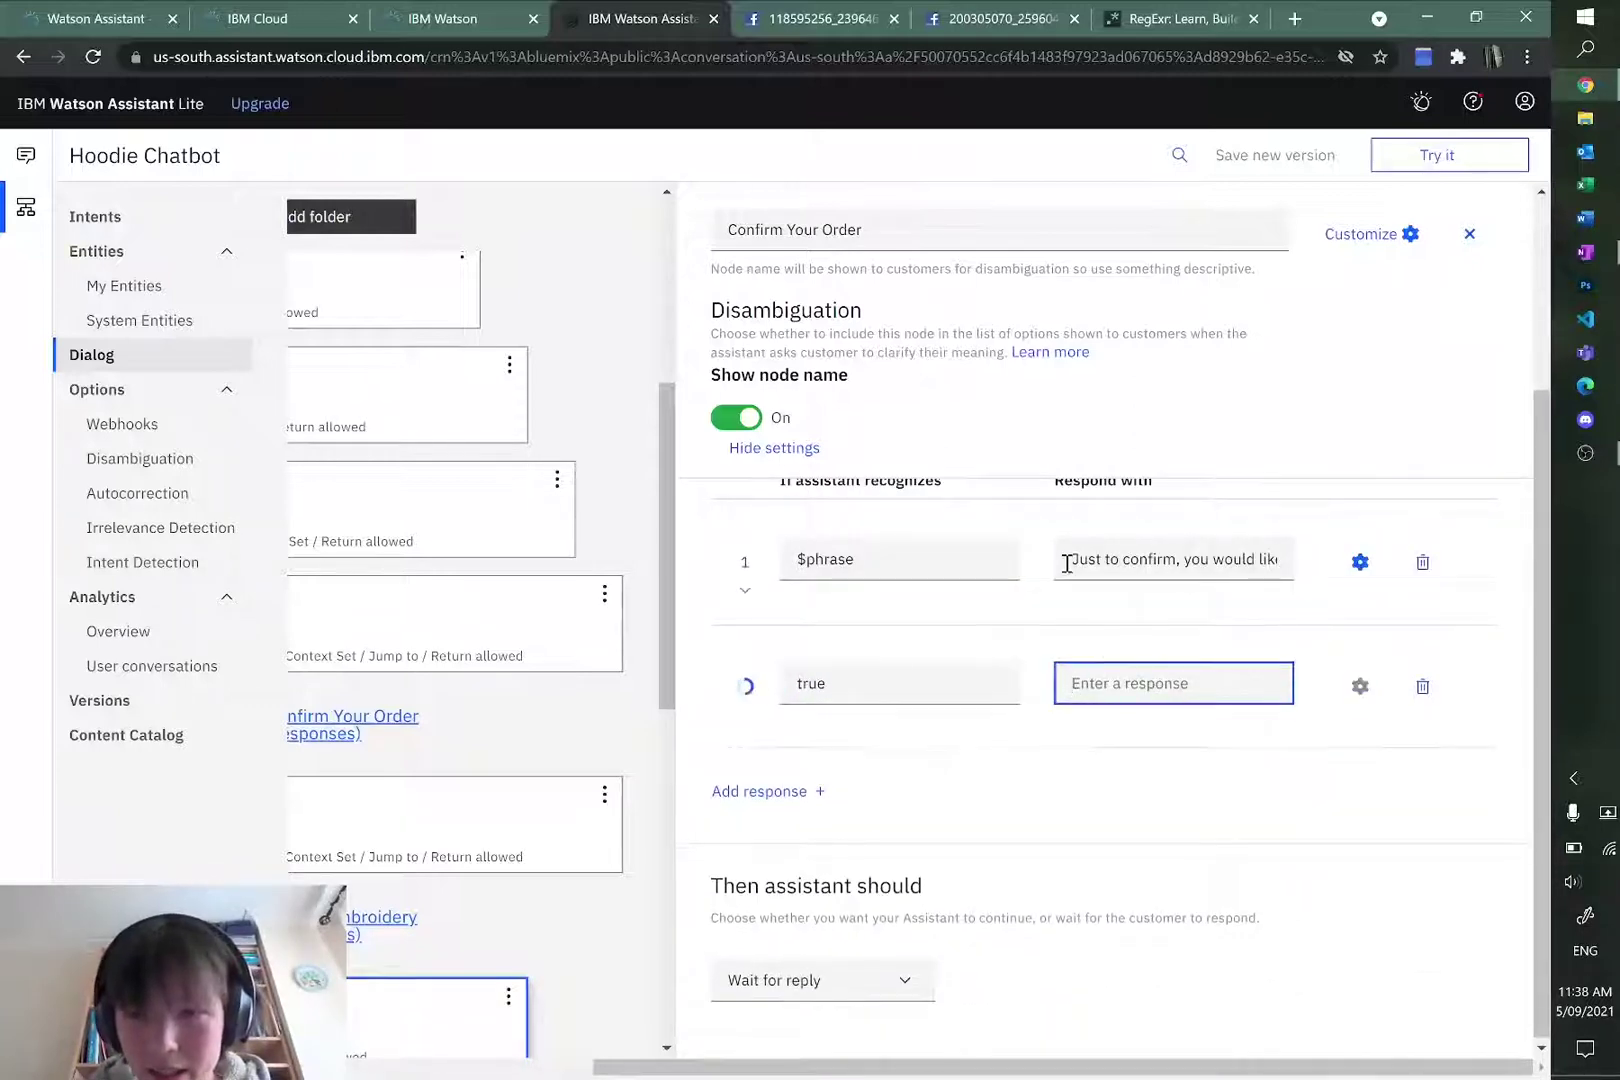
{"action": "left_click_drag", "start_coordinate": [1067, 558], "coordinate": [1374, 560]}
{"action": "key", "text": "ctrl+c"}
{"action": "left_click", "coordinate": [1182, 680]}
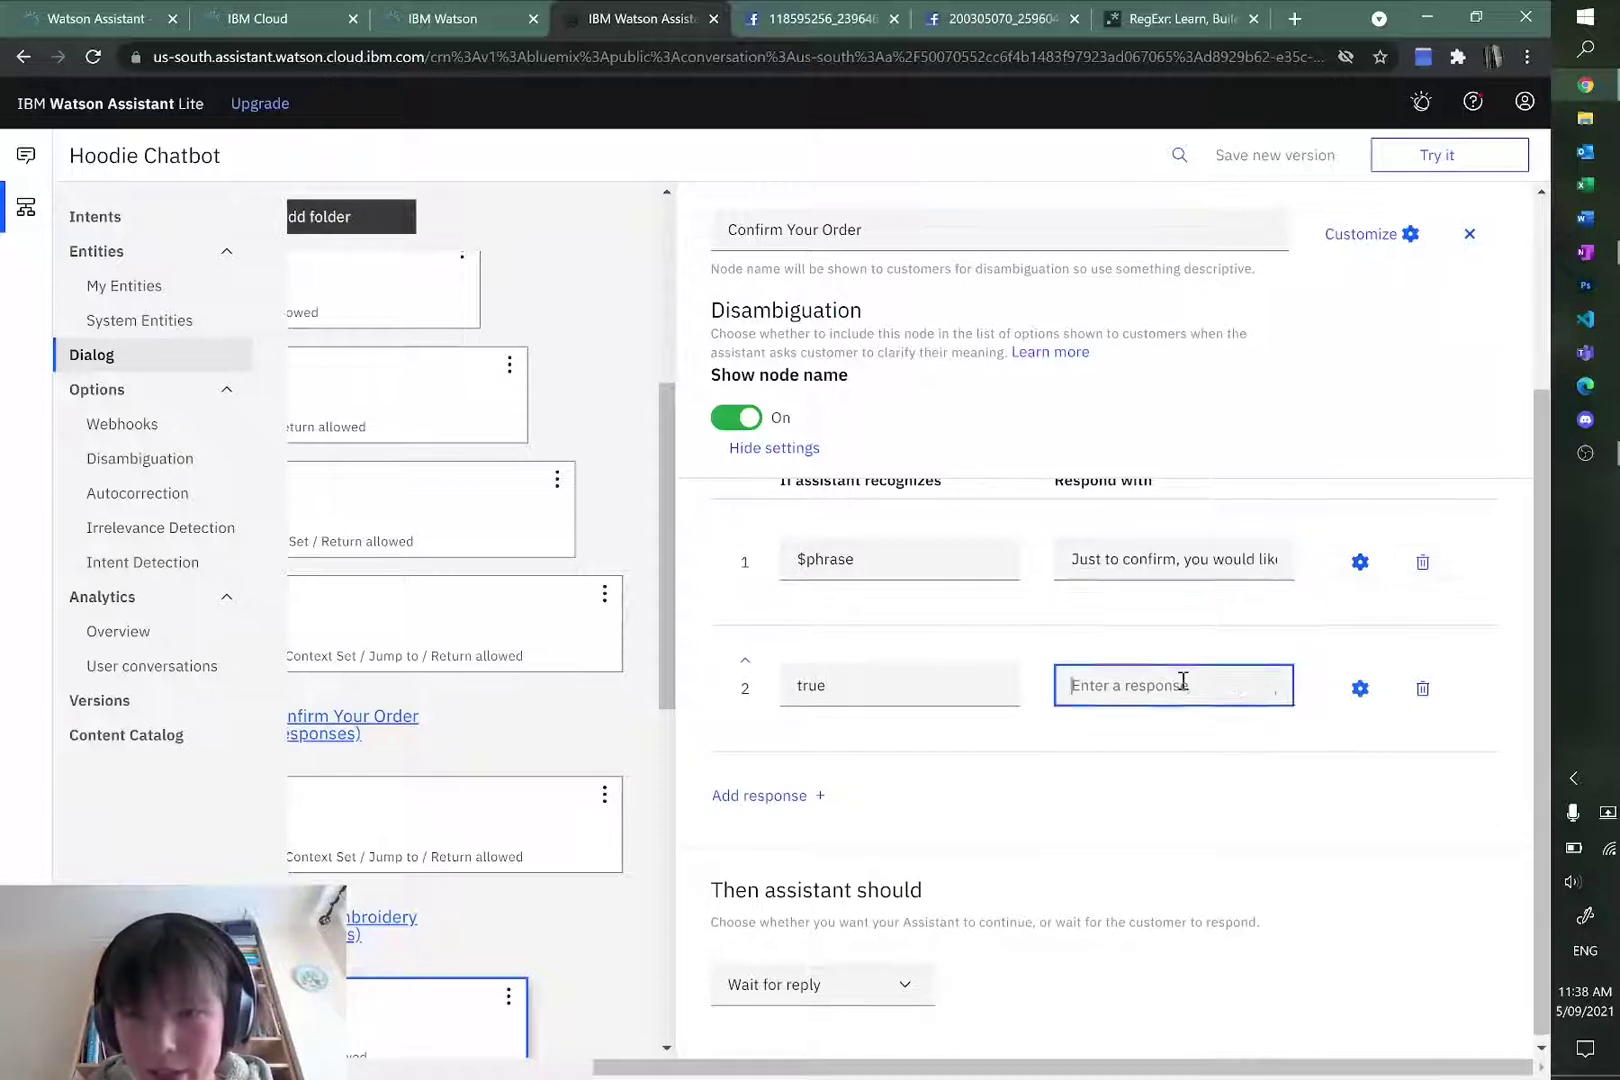
{"action": "key", "text": "ctrl+v"}
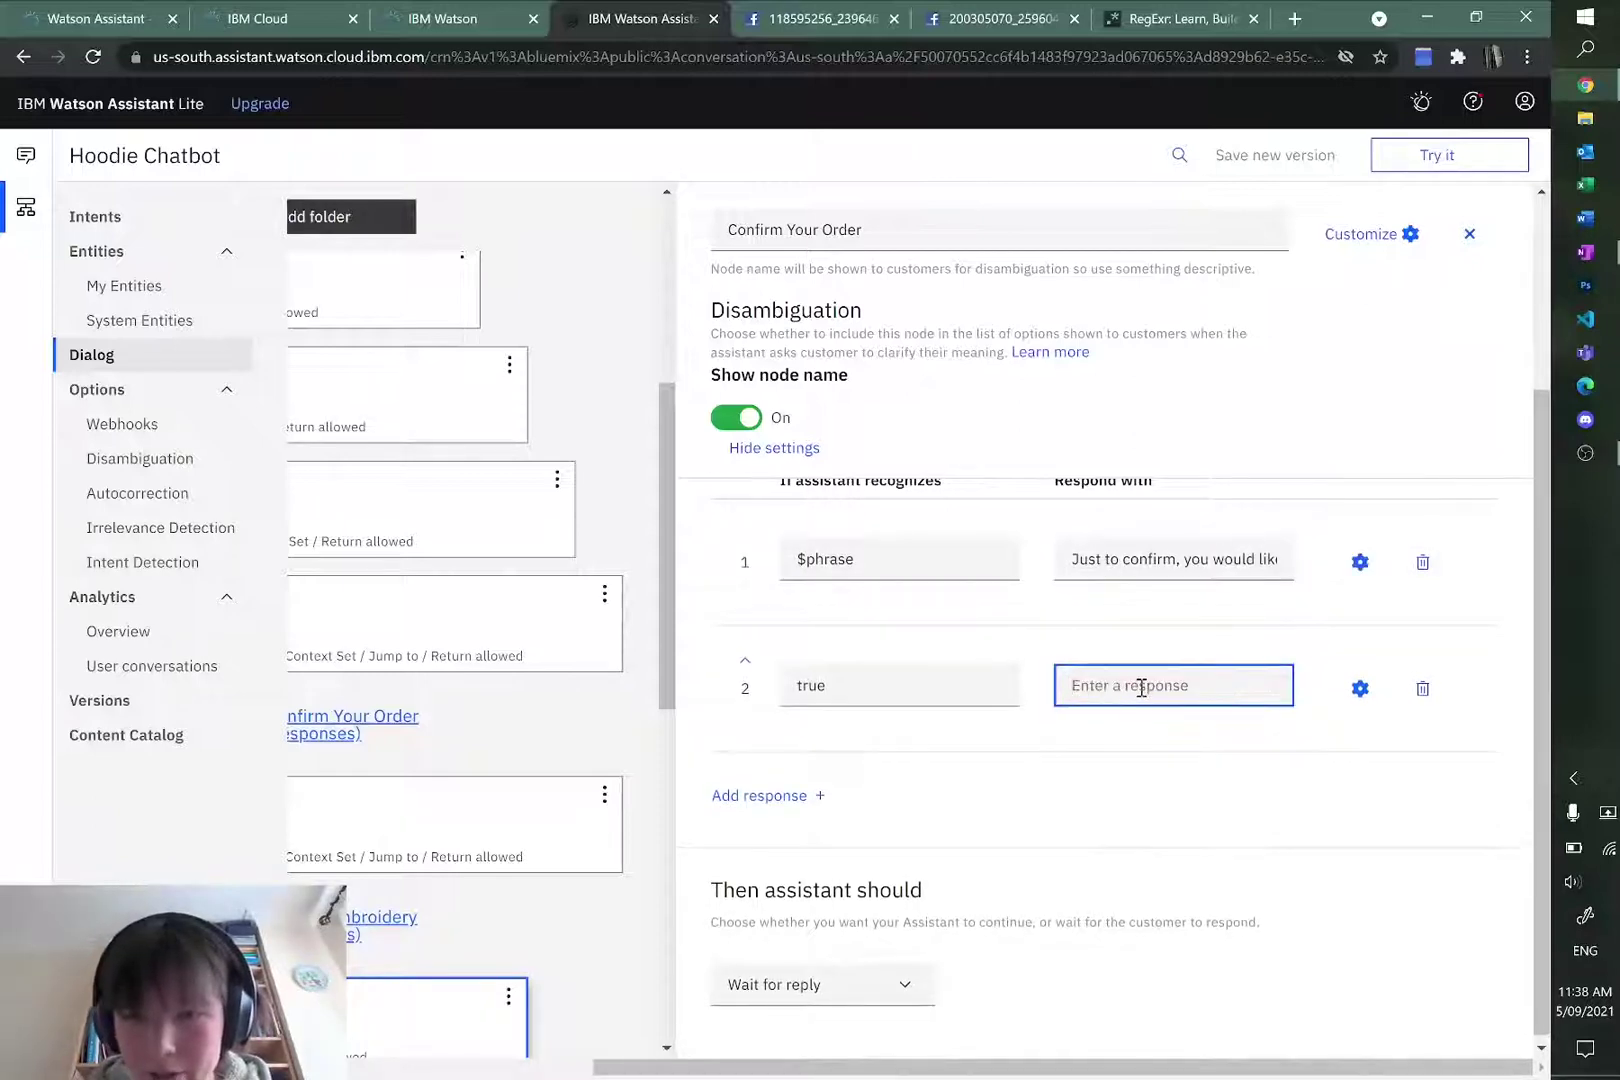
{"action": "key", "text": "ctrl+v"}
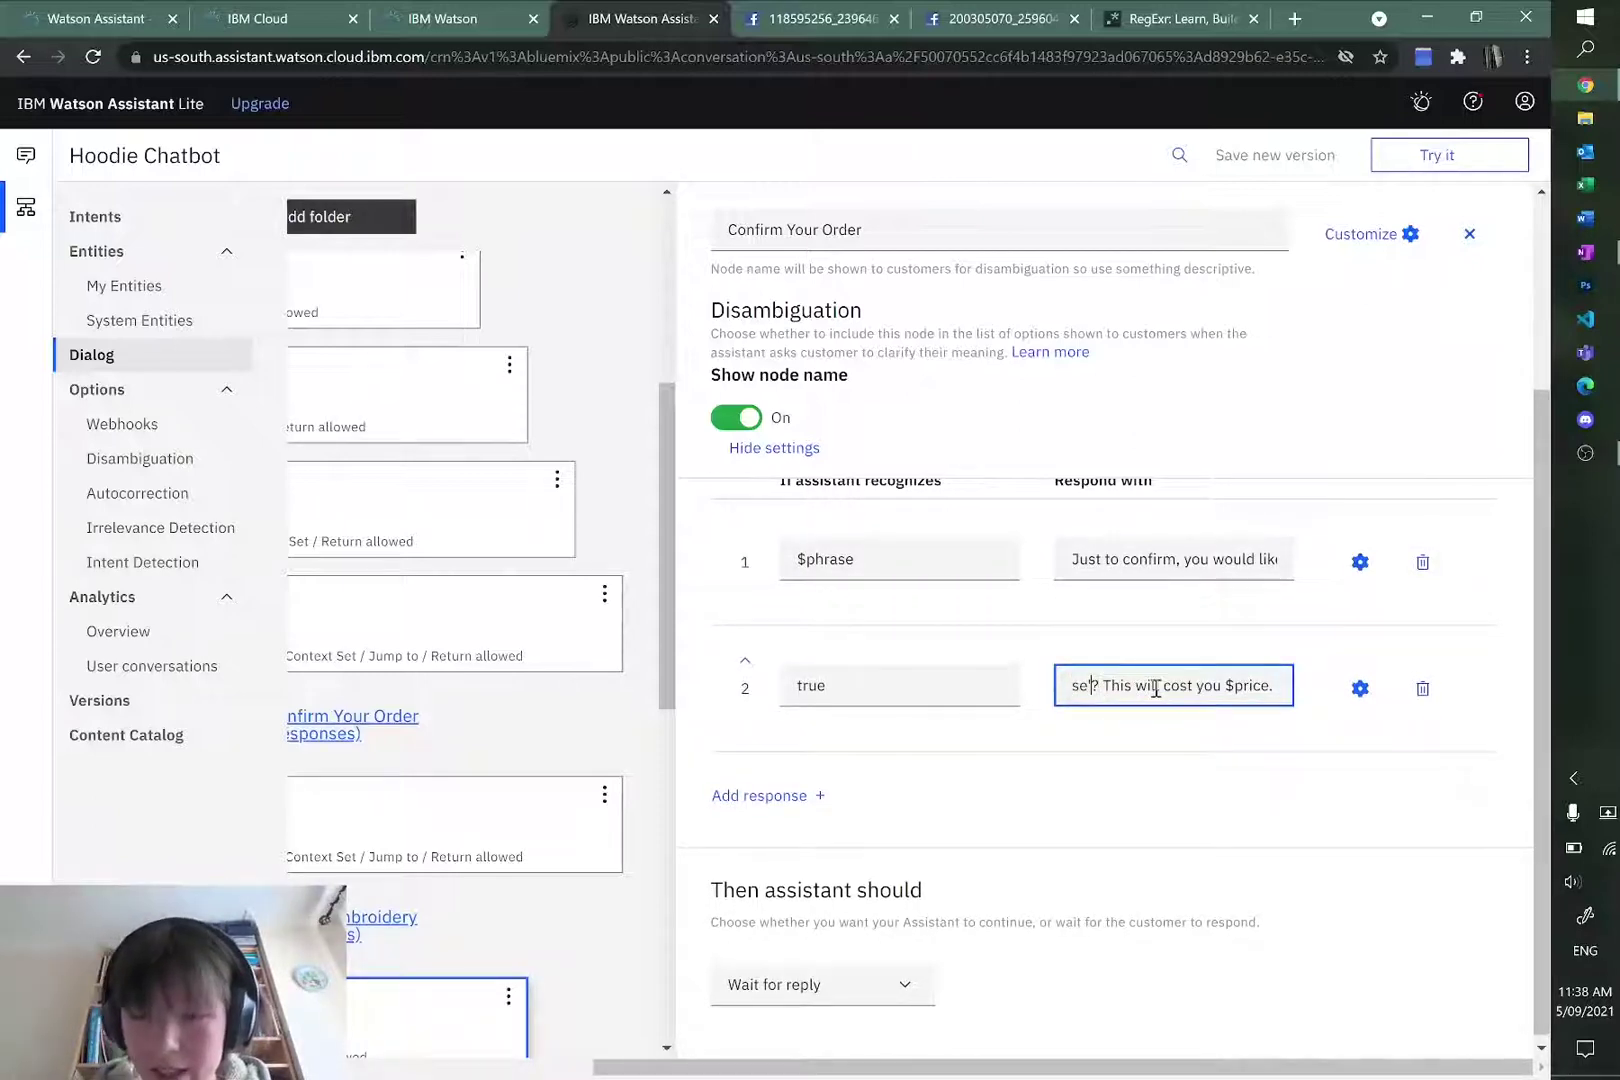
Step: Remove the embroidery wording so response 2 confirms only colour, $size and $price
{"action": "key", "text": "BackSpace"}
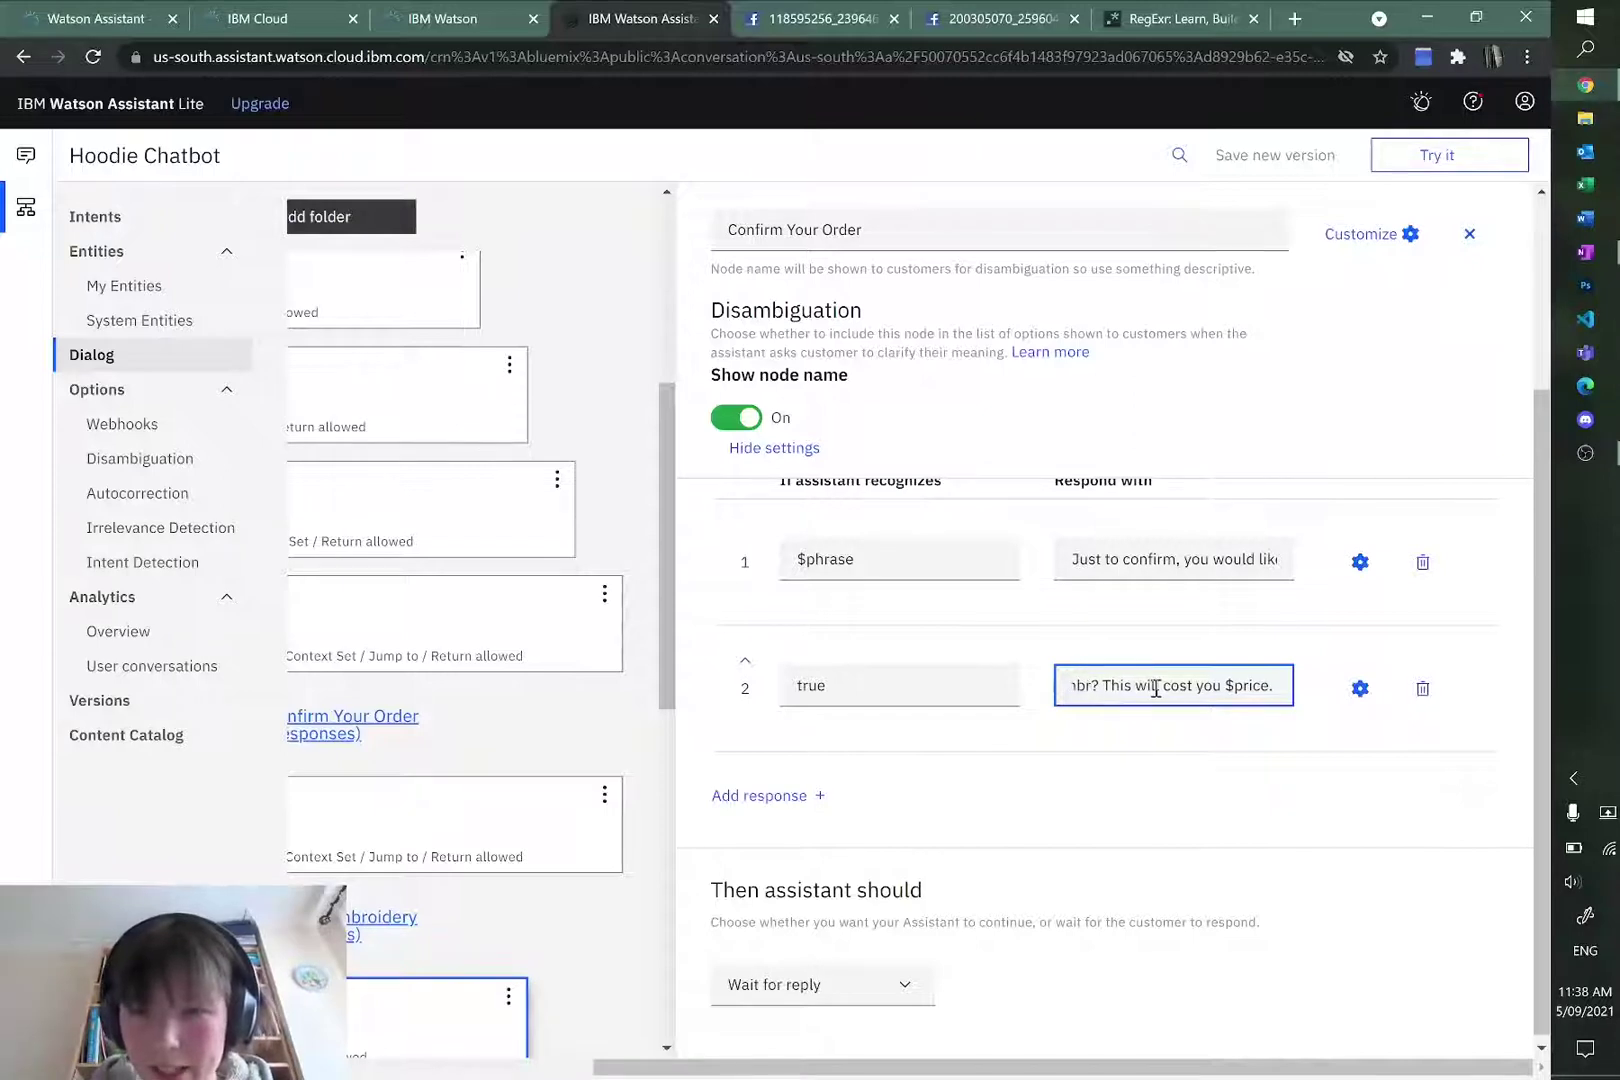
{"action": "key", "text": "BackSpace"}
{"action": "key", "text": "BackSpace"}
{"action": "key", "text": "BackSpace"}
{"action": "key", "text": "BackSpace"}
{"action": "key", "text": "BackSpace"}
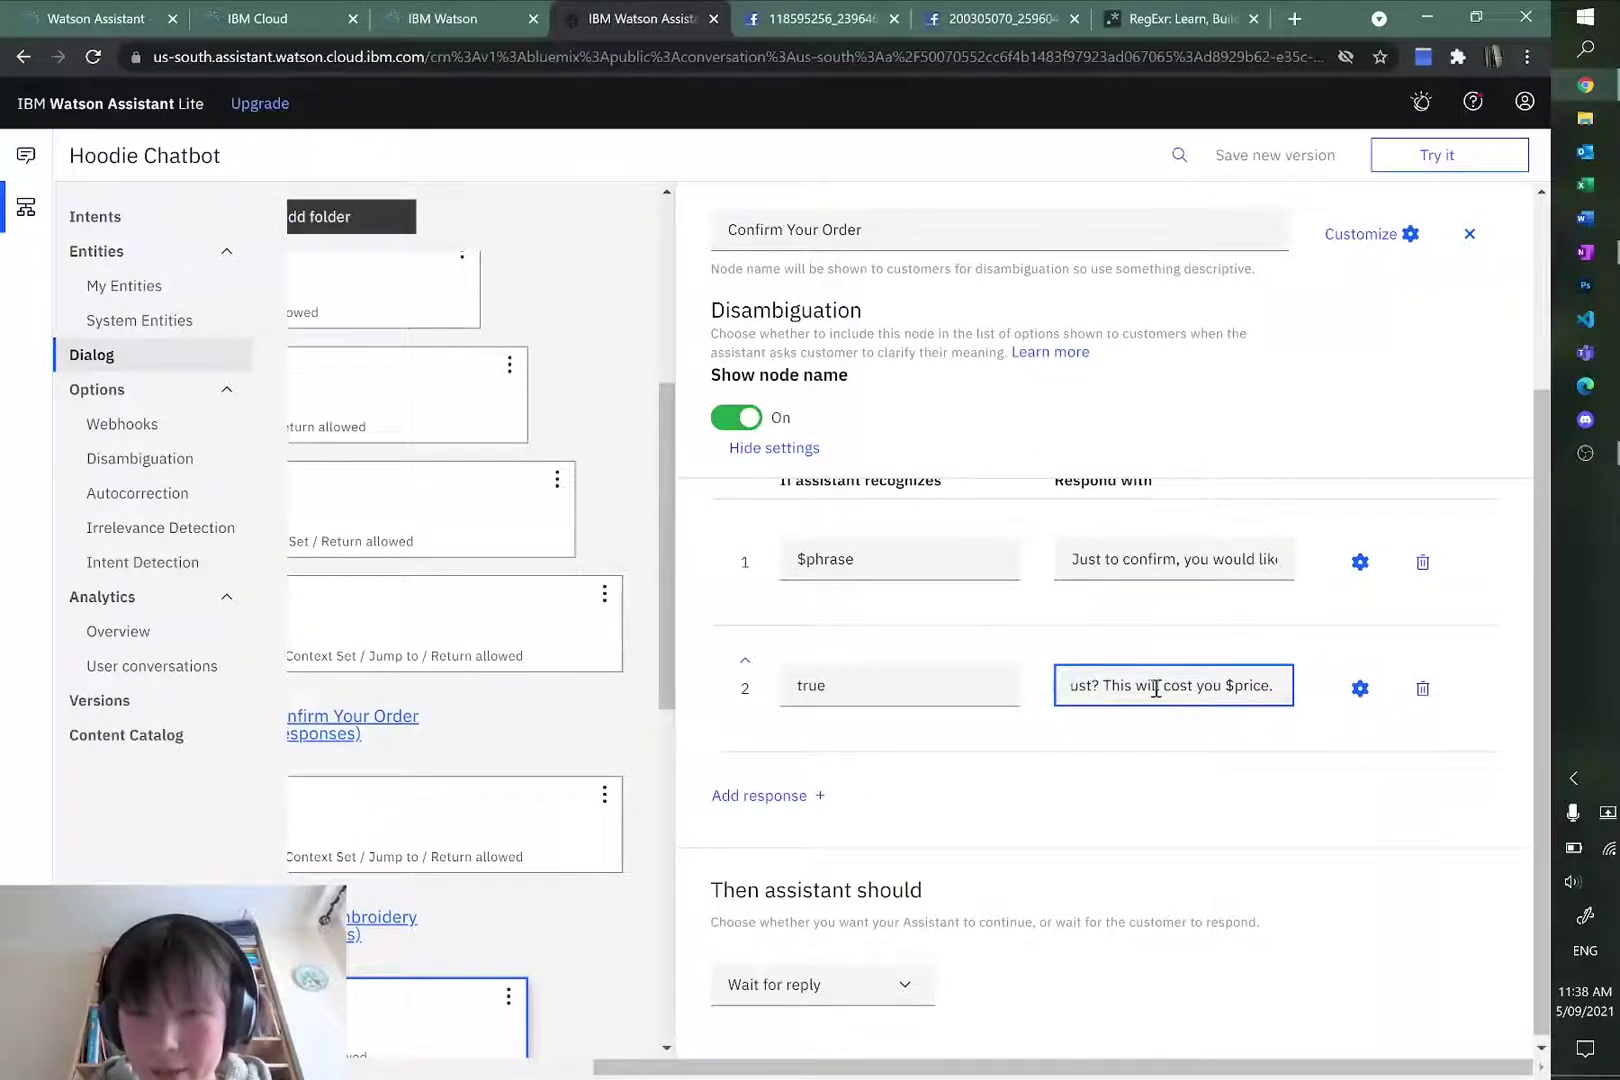
{"action": "key", "text": "BackSpace"}
{"action": "key", "text": "BackSpace"}
{"action": "type", "text": "with"}
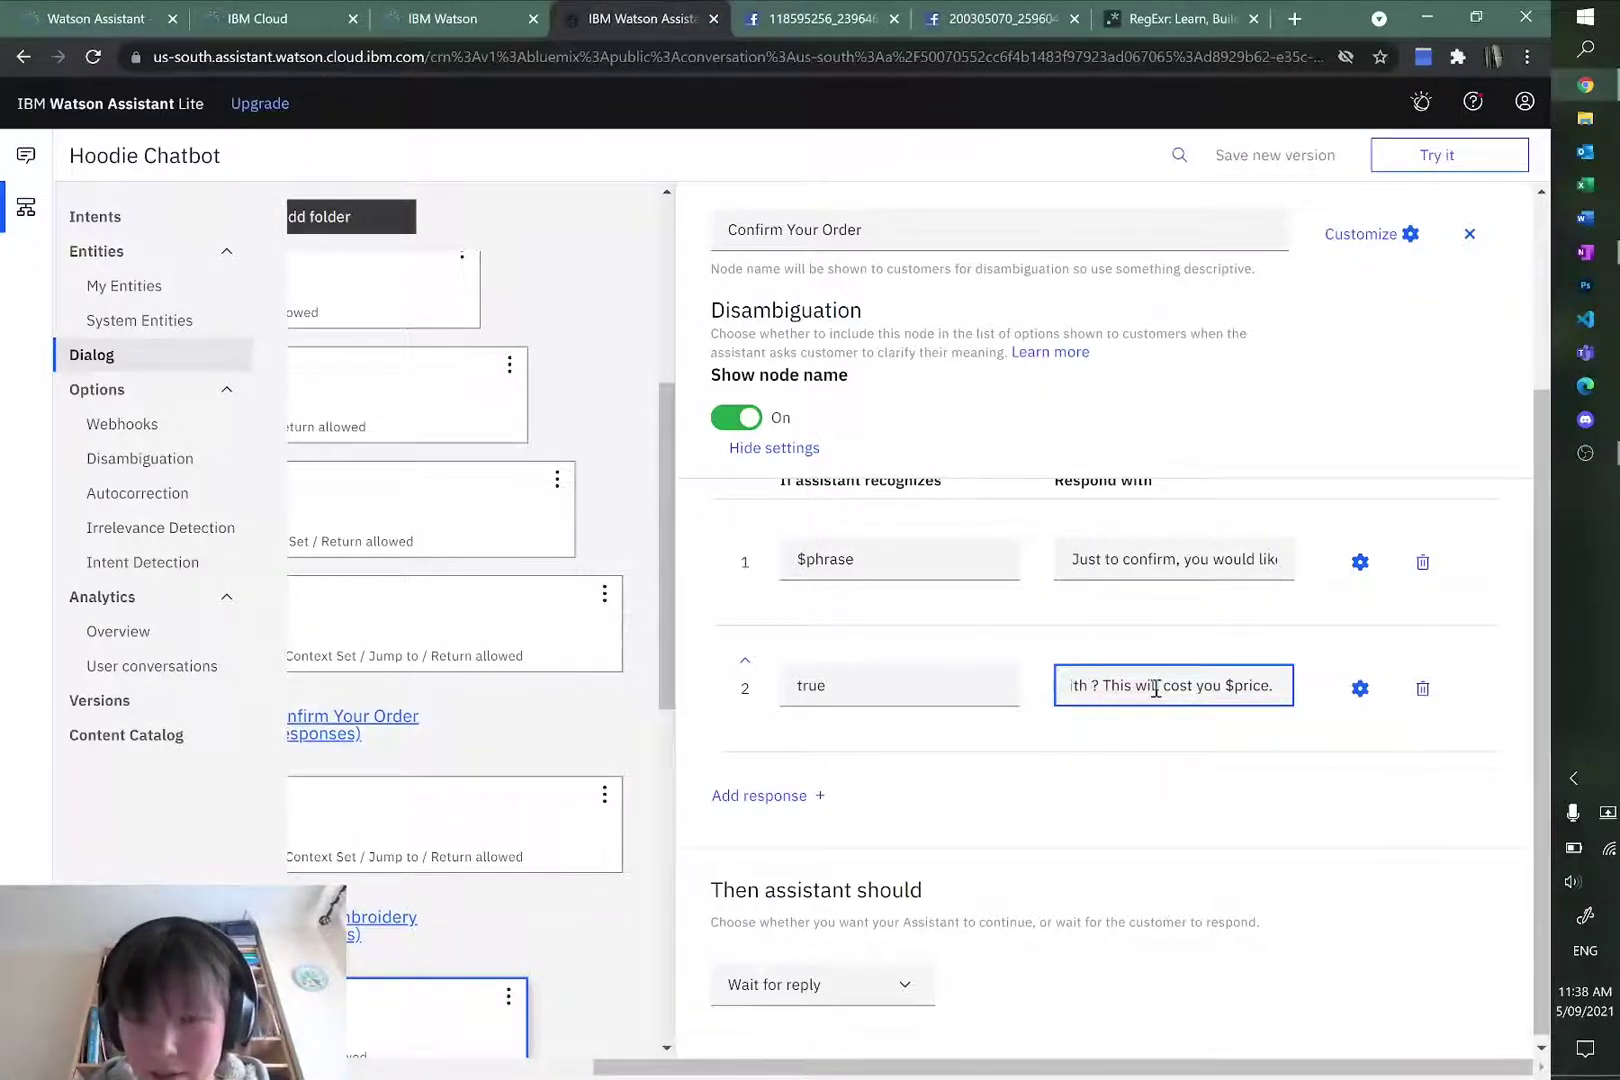
{"action": "key", "text": "ctrl+Left"}
{"action": "key", "text": "ctrl+Left"}
{"action": "key", "text": "ctrl+Left"}
{"action": "key", "text": "ctrl+Left"}
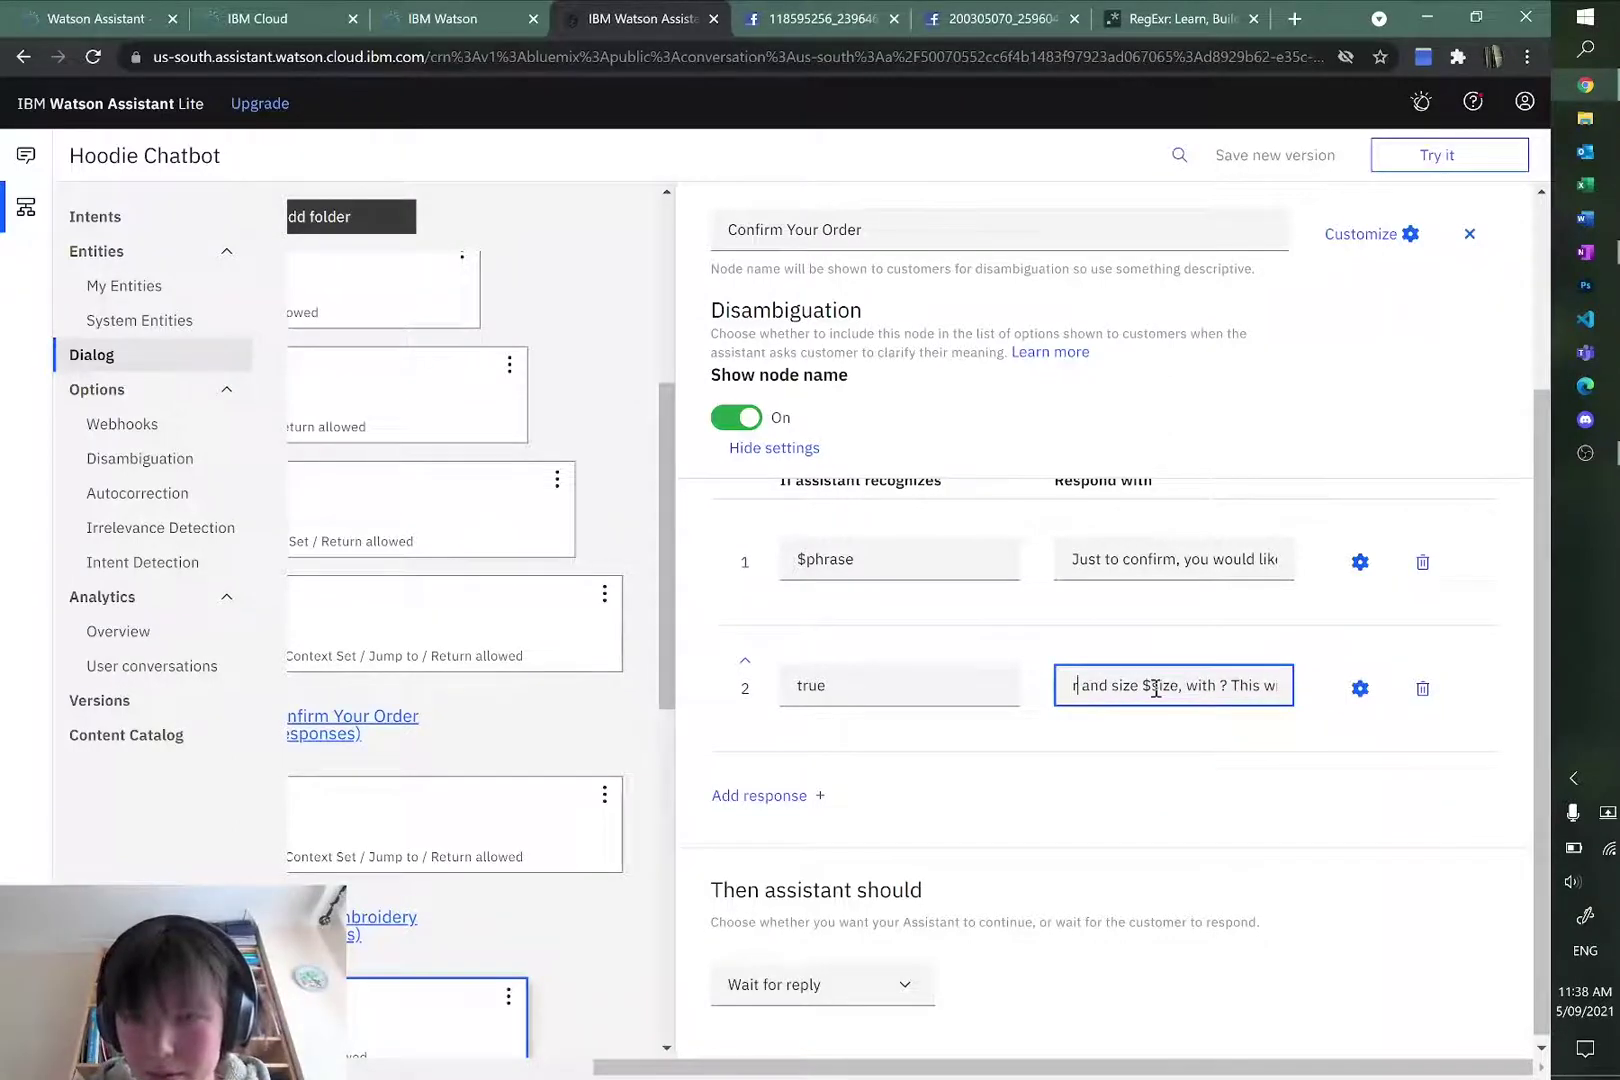
{"action": "key", "text": "Delete"}
{"action": "key", "text": "Delete"}
{"action": "key", "text": "Delete"}
{"action": "key", "text": "Delete"}
{"action": "key", "text": "Delete"}
{"action": "key", "text": "Delete"}
{"action": "key", "text": "Delete"}
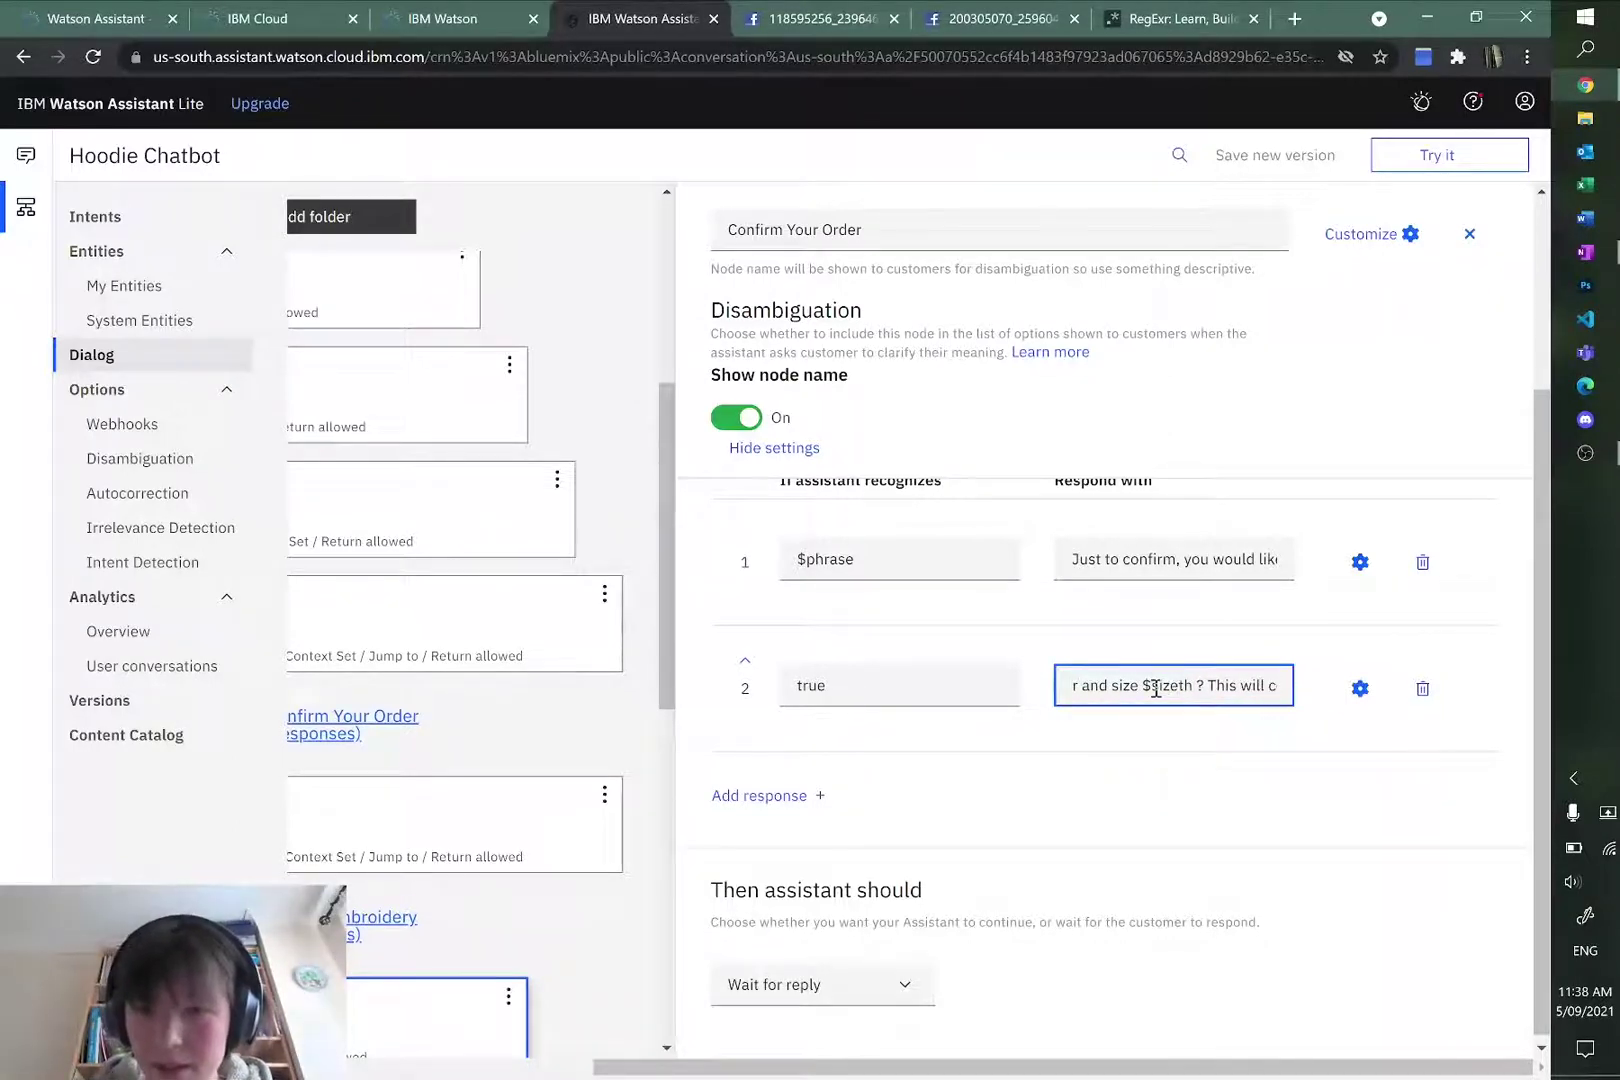
{"action": "left_click", "coordinate": [1183, 776]}
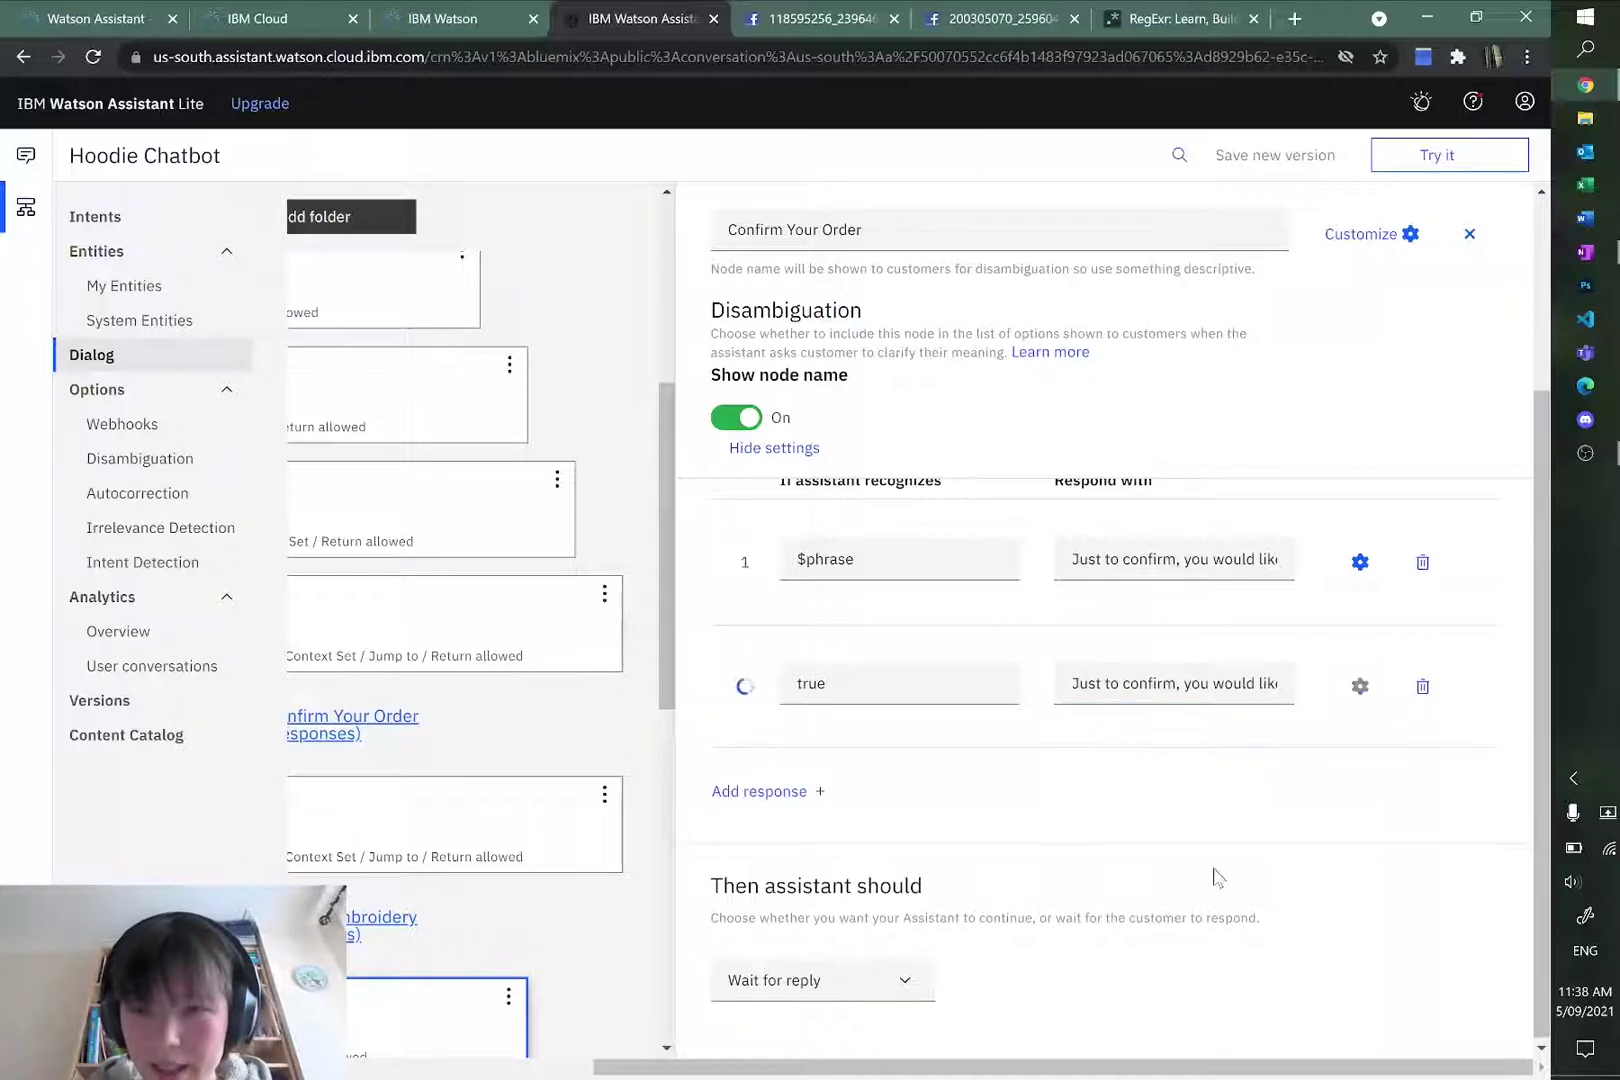
{"action": "left_click_drag", "start_coordinate": [990, 1068], "coordinate": [556, 1070]}
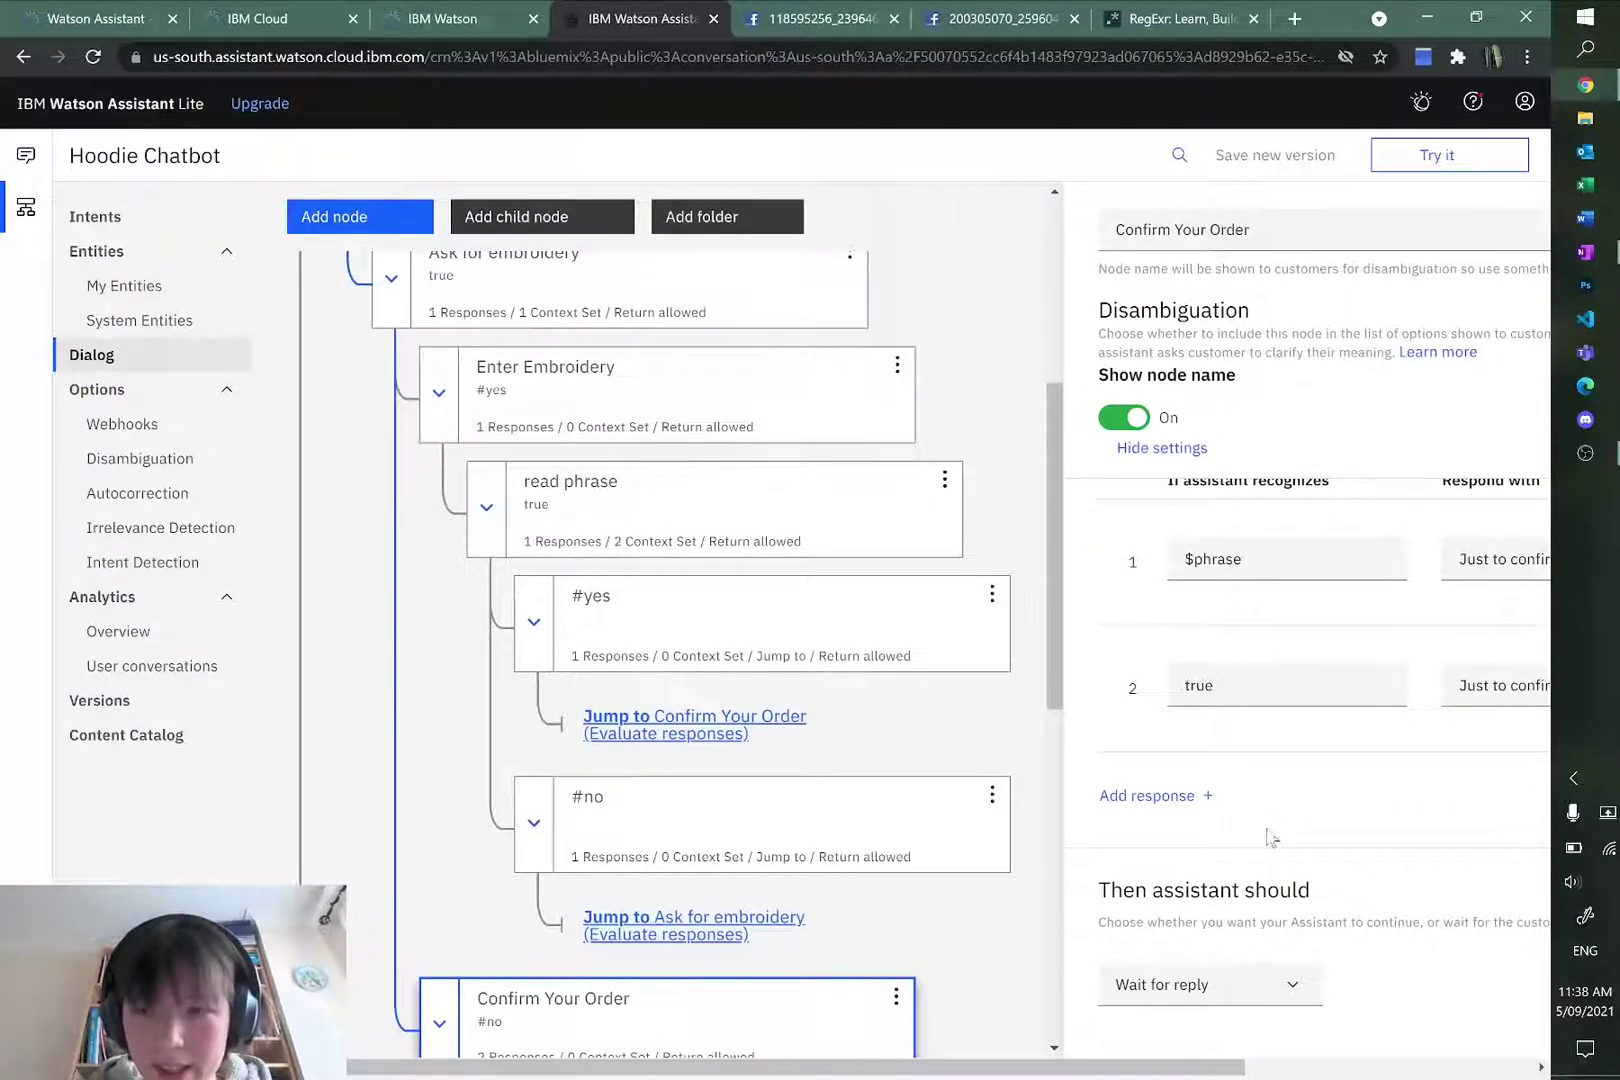
{"action": "scroll", "coordinate": [817, 768], "scroll_direction": "up", "scroll_amount": 4}
{"action": "scroll", "coordinate": [817, 768], "scroll_direction": "down", "scroll_amount": 7}
{"action": "scroll", "coordinate": [817, 768], "scroll_direction": "down", "scroll_amount": 5}
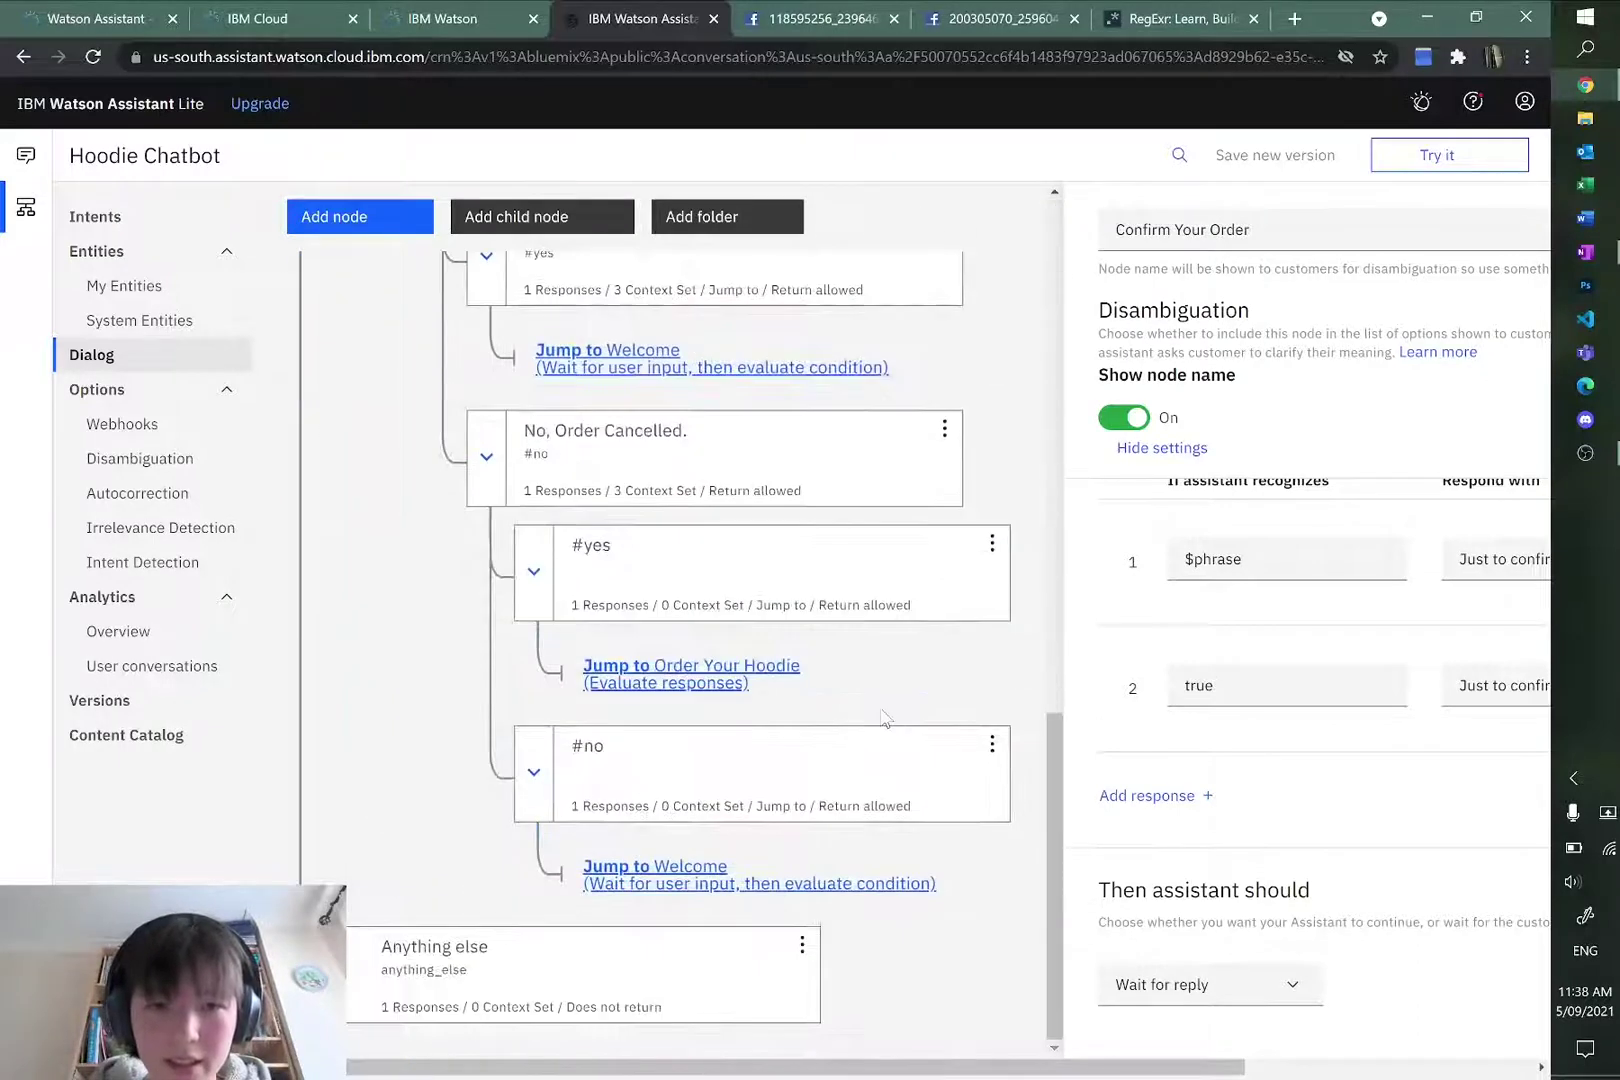
Step: Clear the Try it out chat and send 'order a dark grey S hoodie'
{"action": "left_click", "coordinate": [1430, 155]}
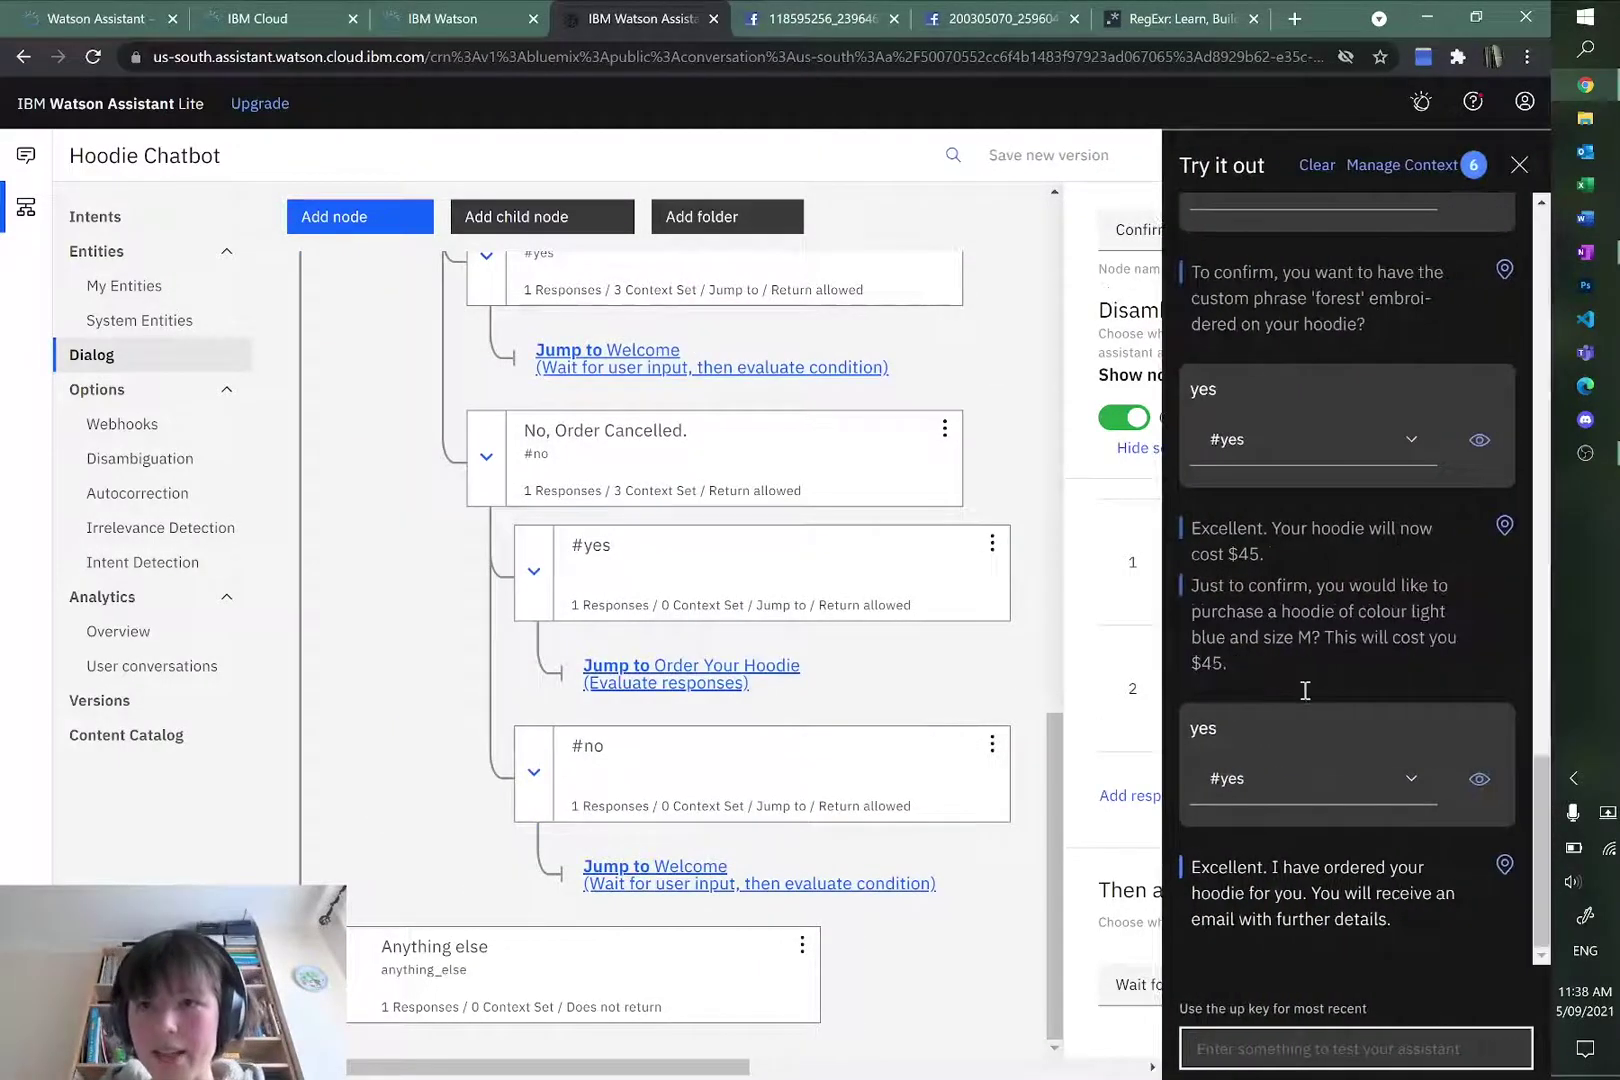
{"action": "scroll", "coordinate": [1305, 690], "scroll_direction": "up", "scroll_amount": 2}
{"action": "left_click", "coordinate": [1317, 165]}
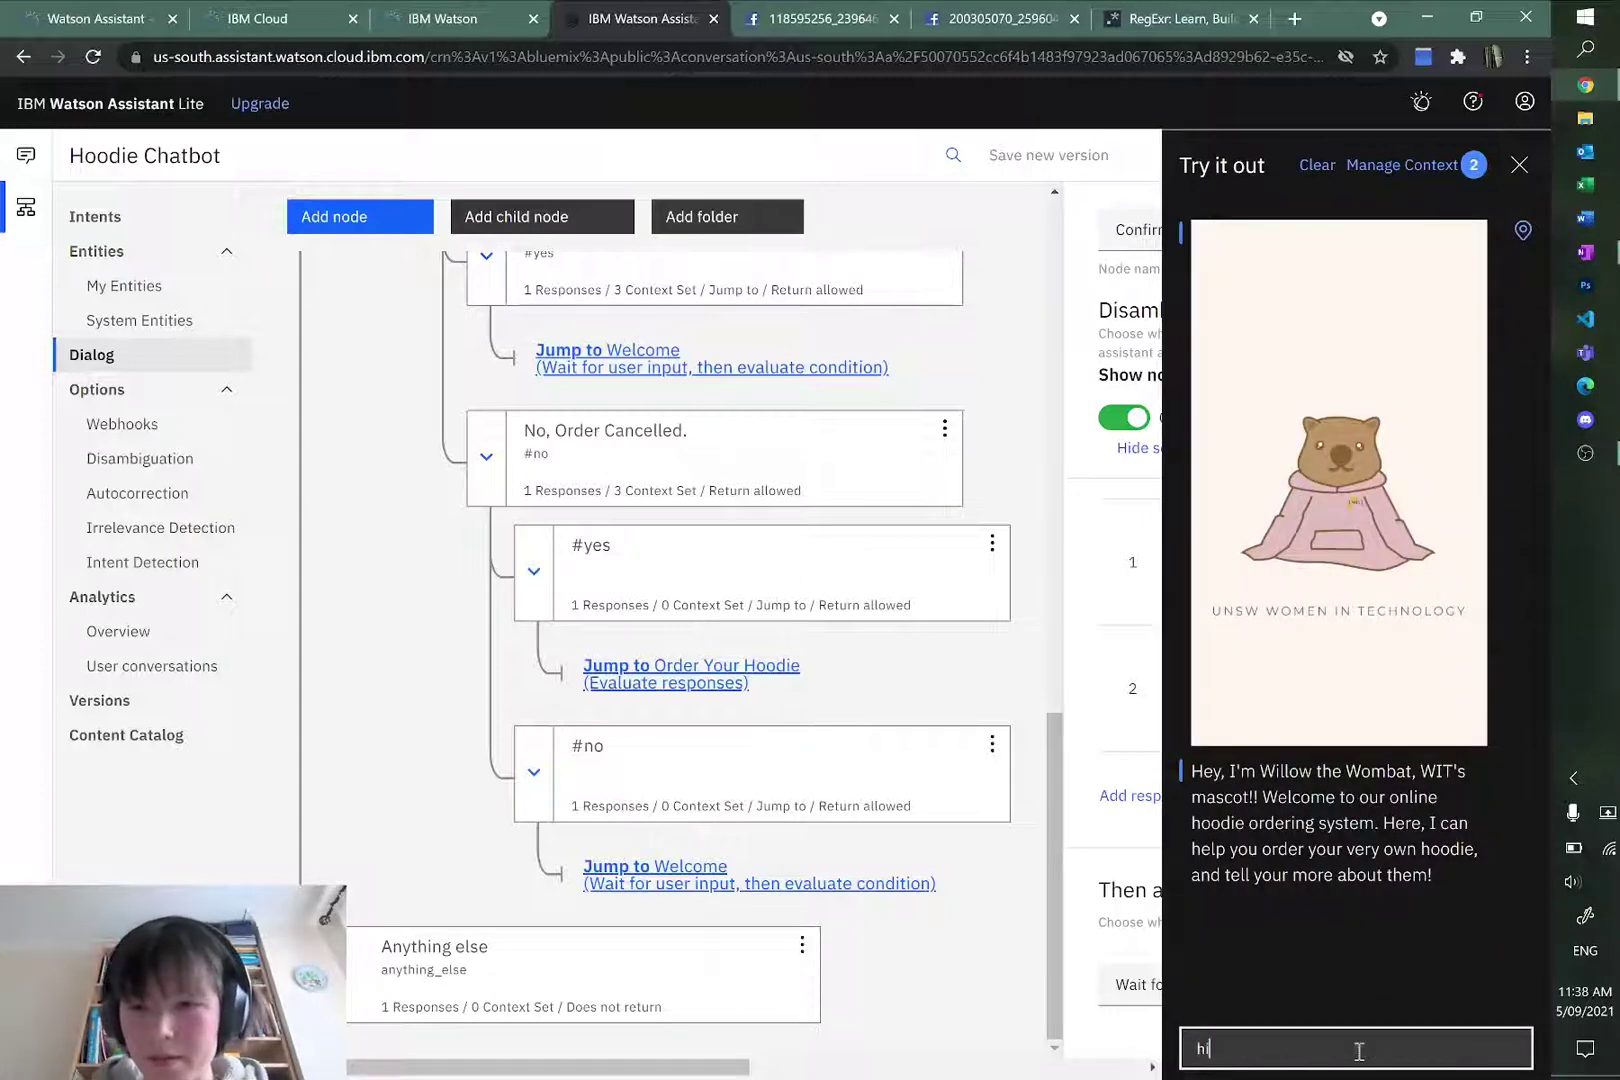
{"action": "type", "text": "order a dark grey"}
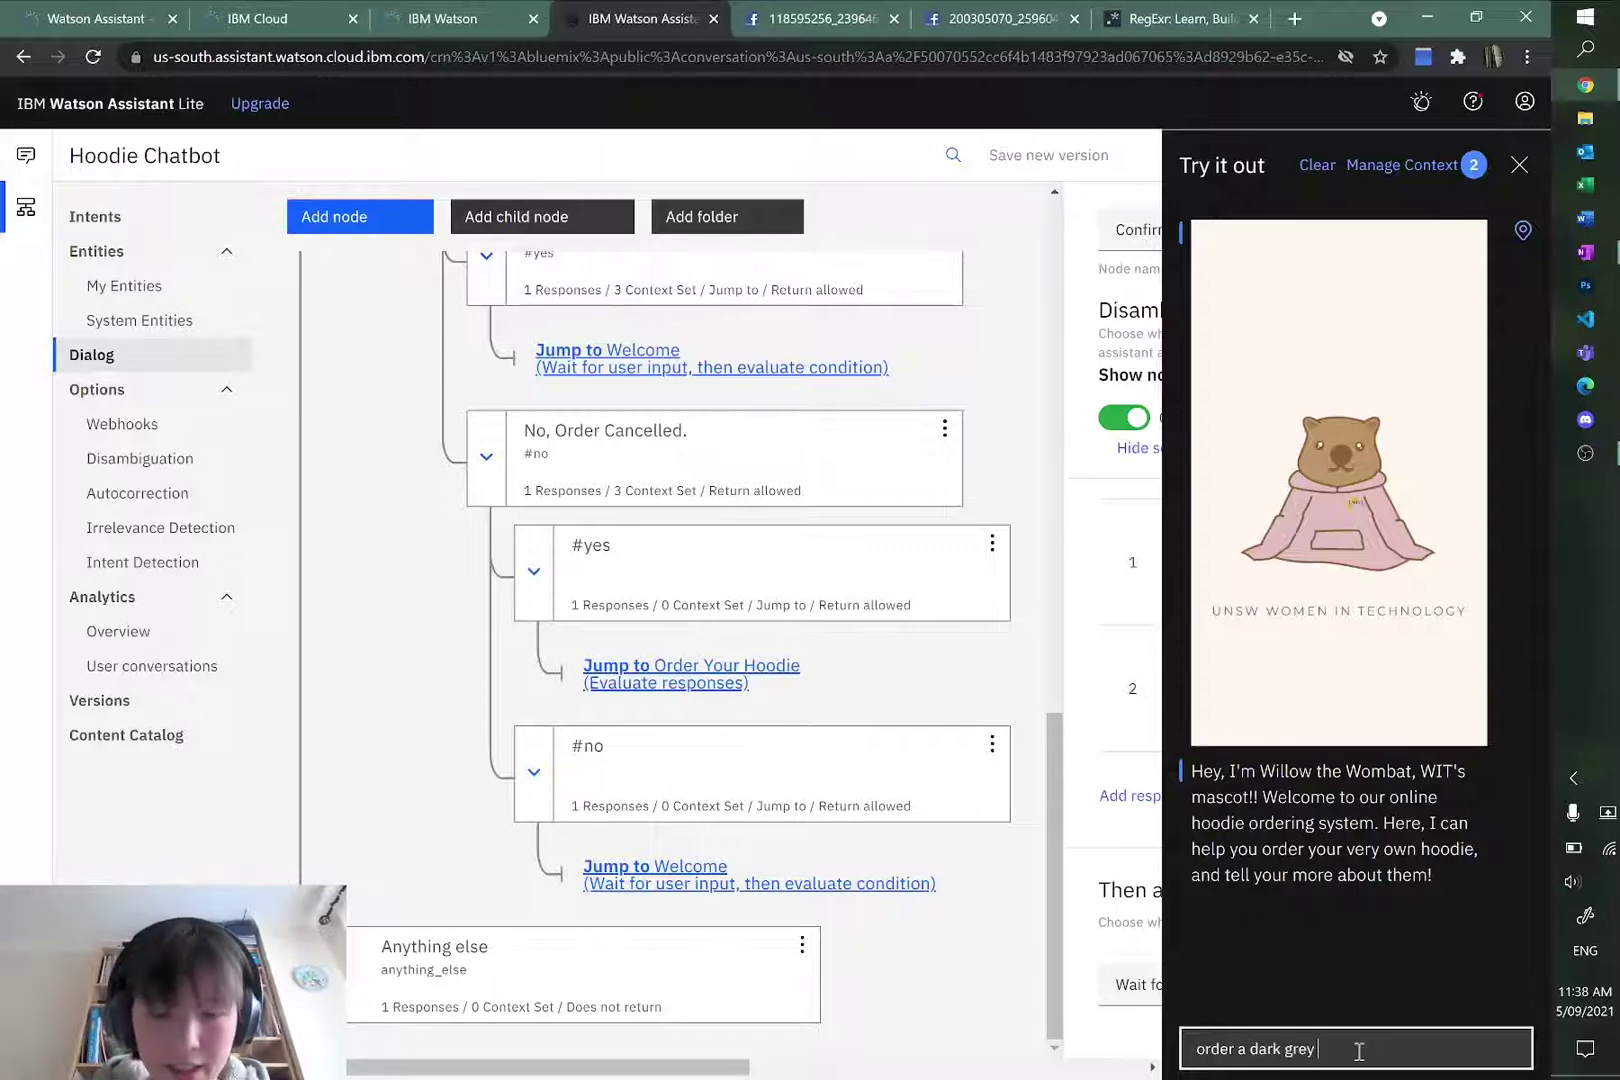
{"action": "type", "text": " S hoodie"}
{"action": "key", "text": "Return"}
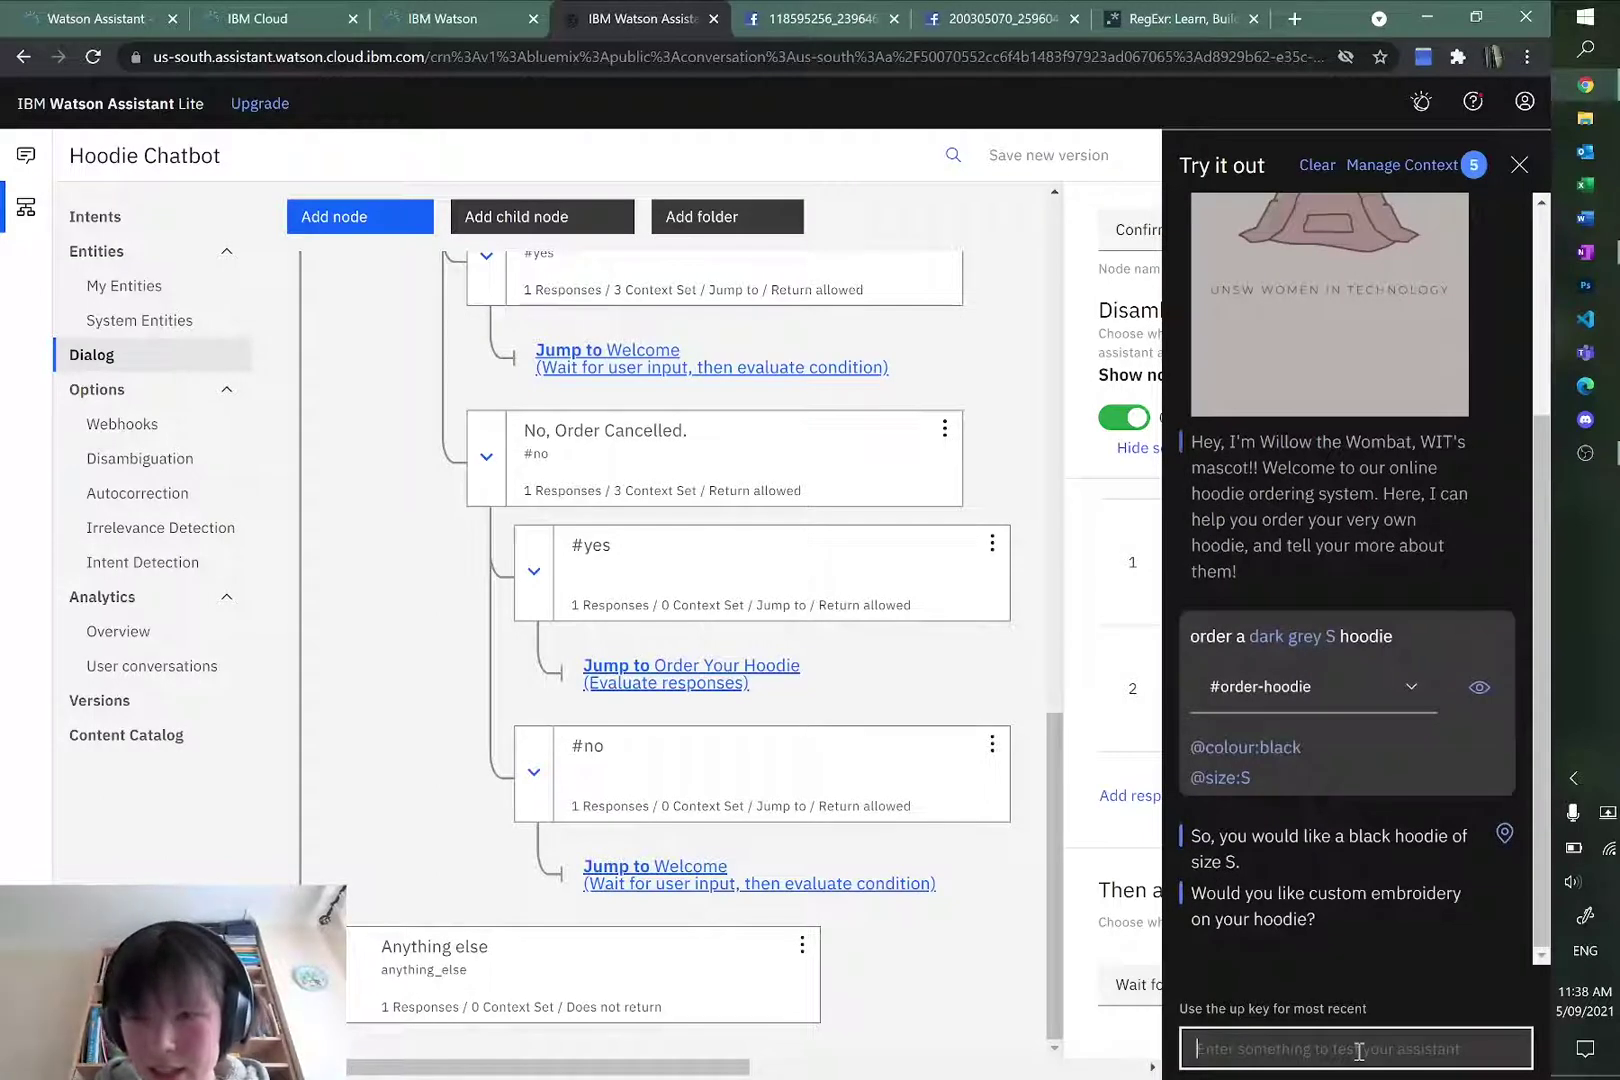
Step: Accept embroidery, give the phrase 'charcoal', and confirm it
{"action": "type", "text": "no"}
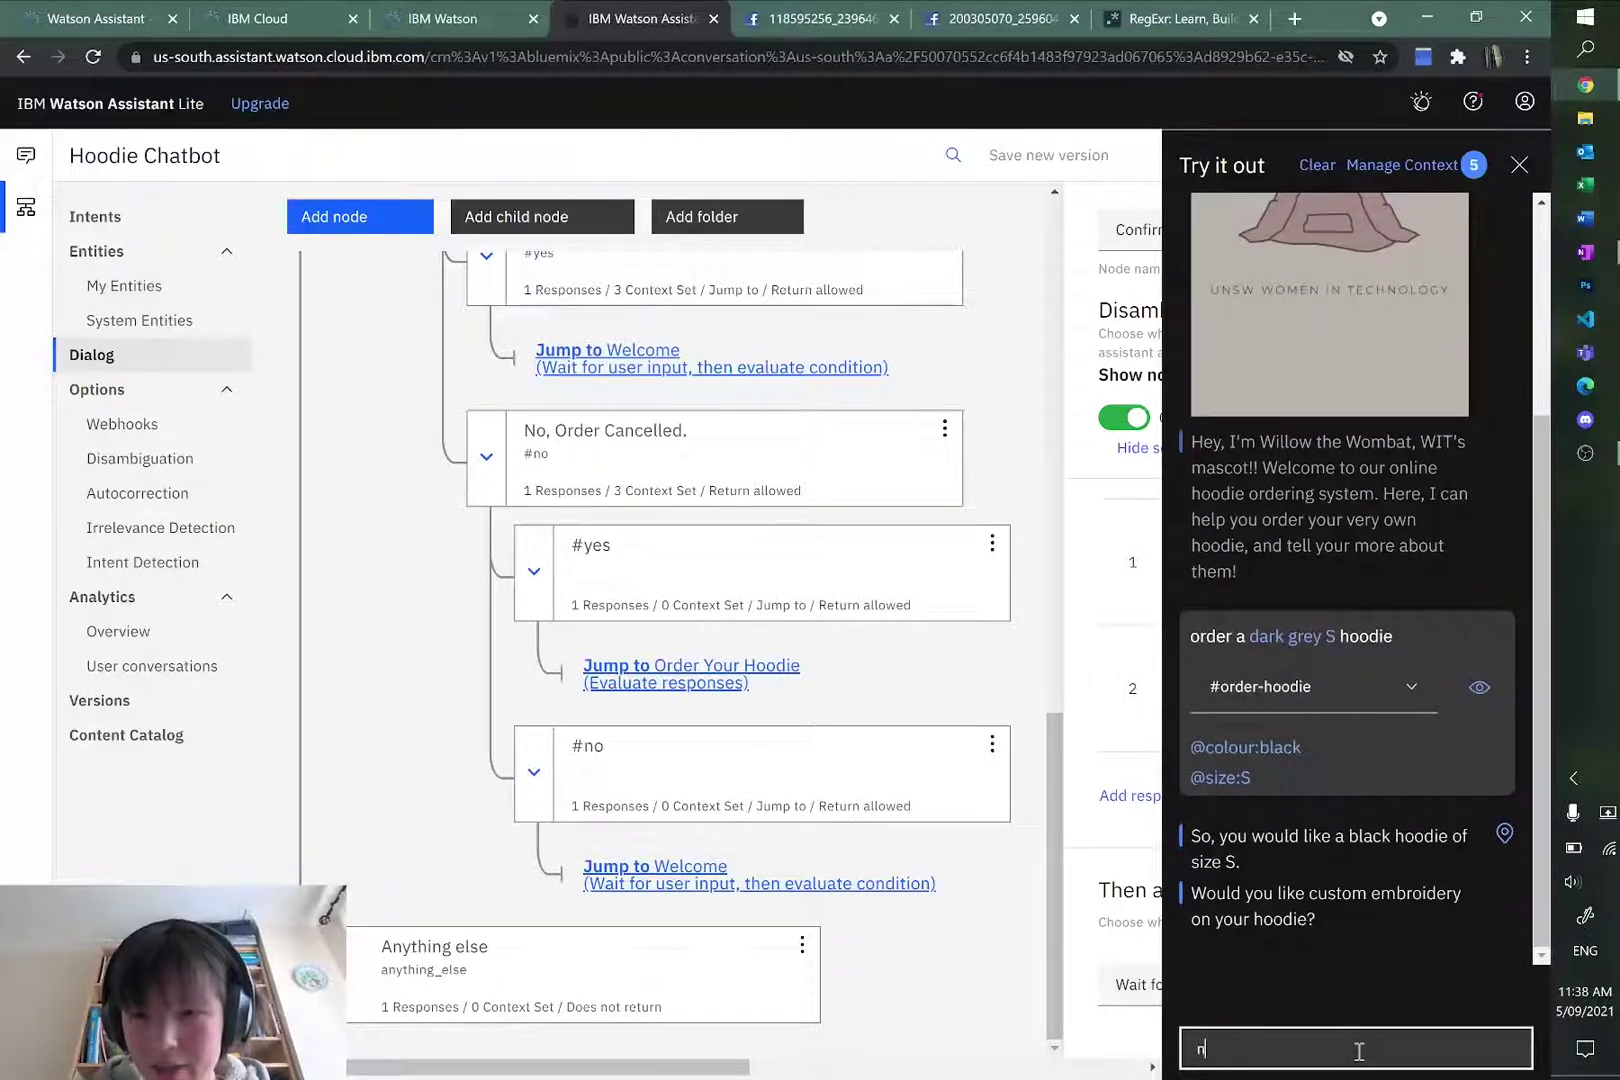
{"action": "key", "text": "BackSpace"}
{"action": "type", "text": "yes"}
{"action": "key", "text": "Return"}
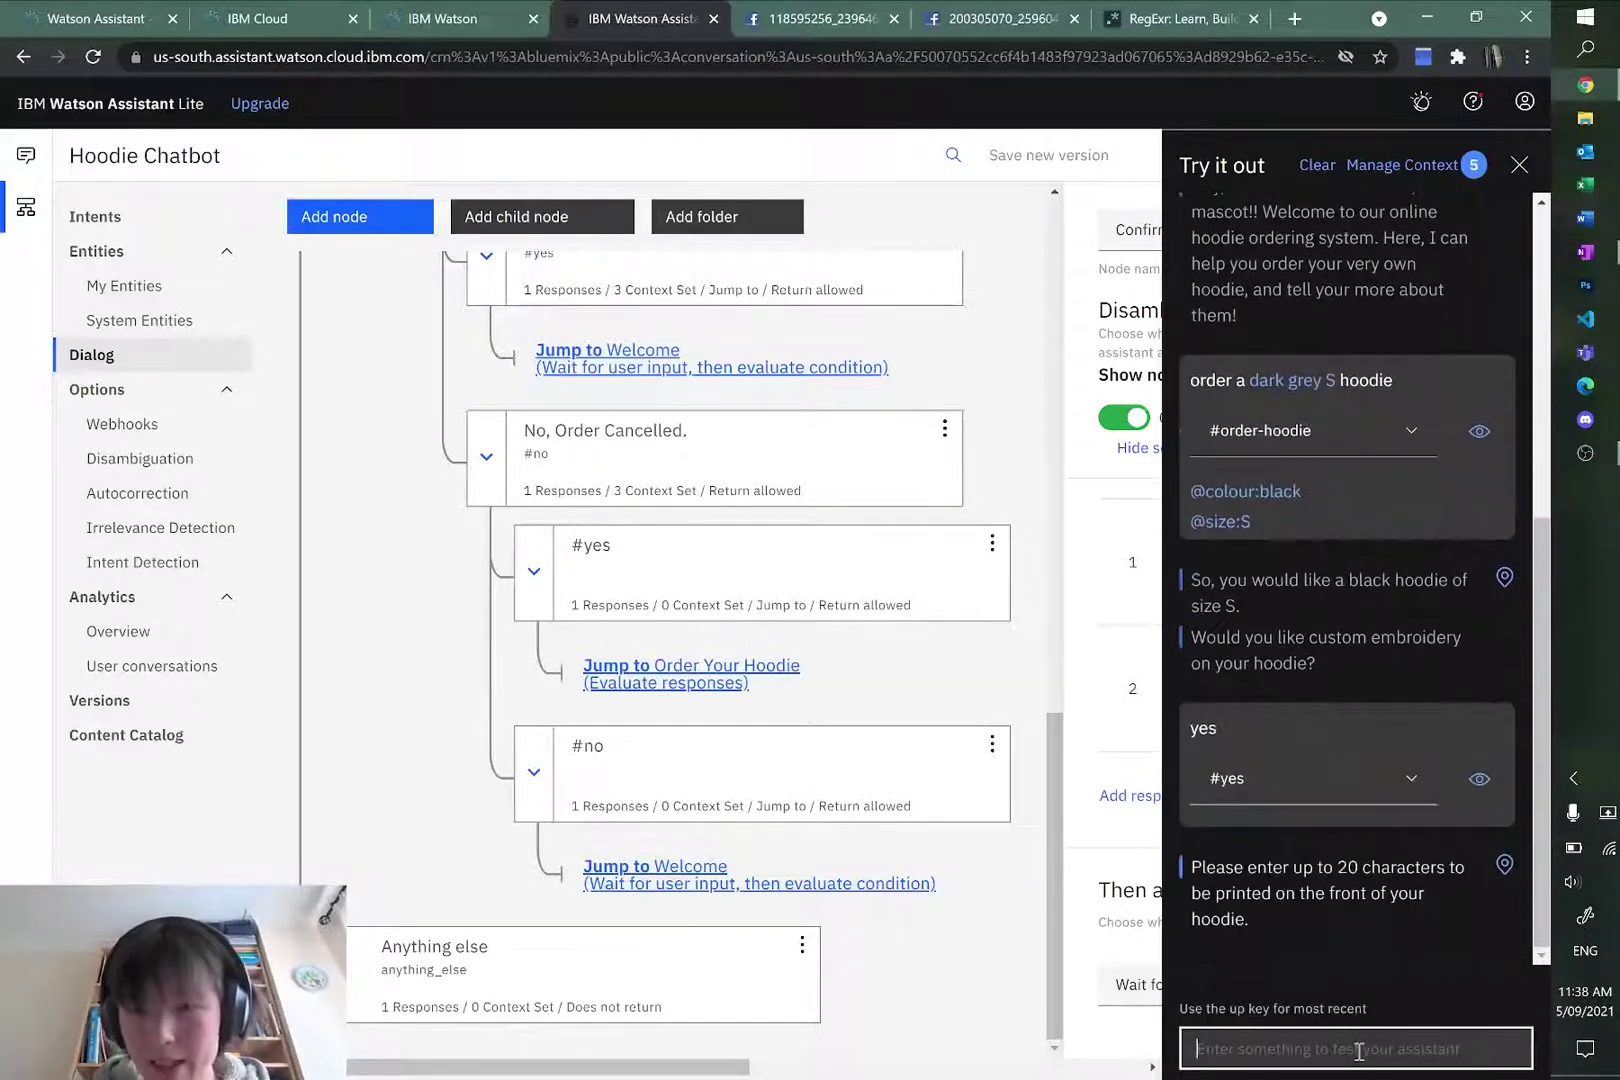
{"action": "type", "text": "char"}
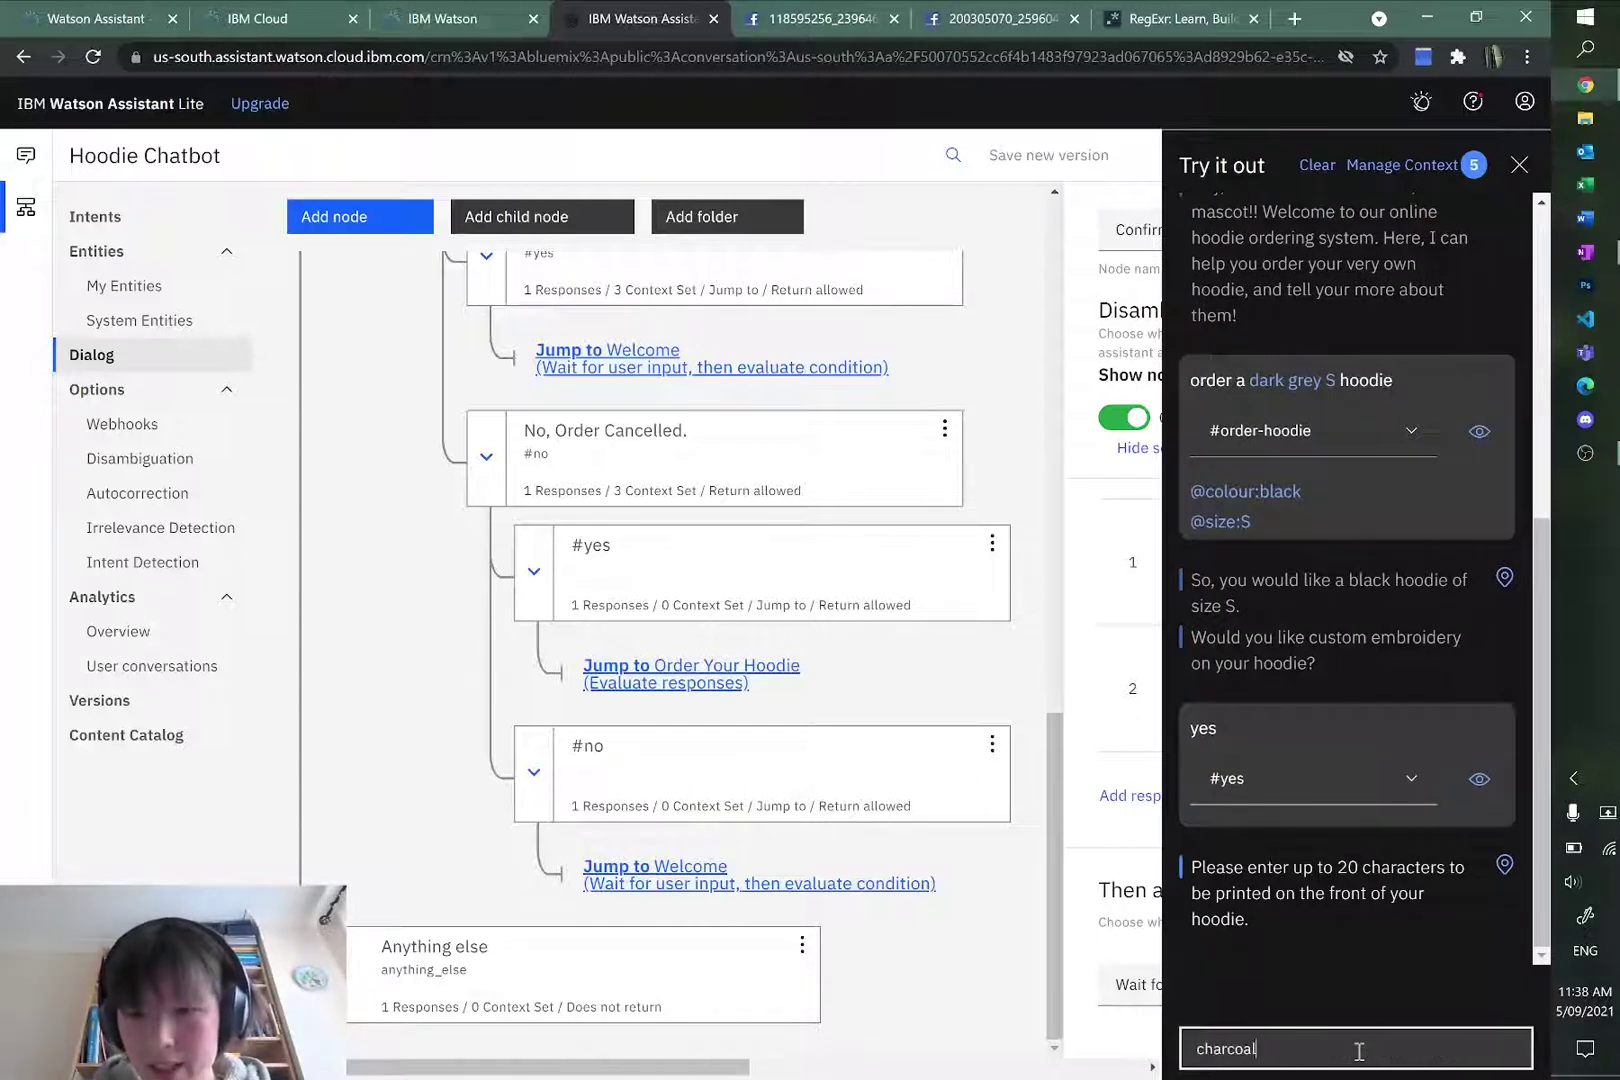
{"action": "type", "text": "coal"}
{"action": "key", "text": "Return"}
{"action": "type", "text": "yes"}
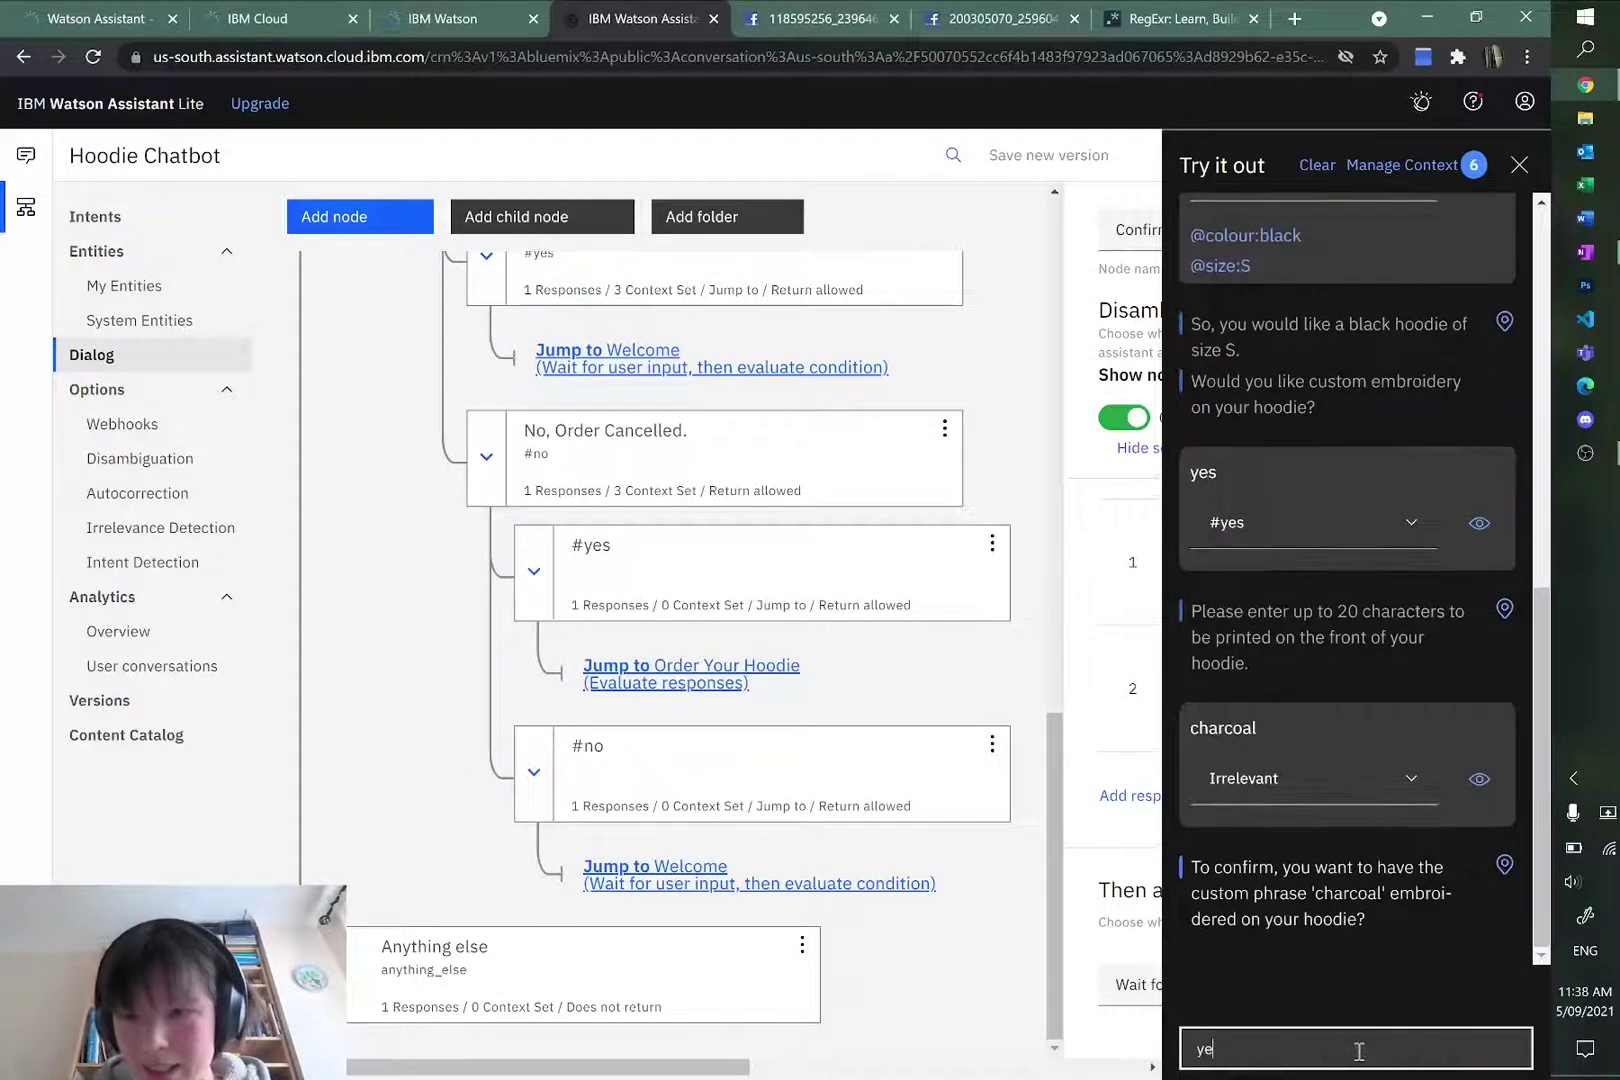
{"action": "key", "text": "Return"}
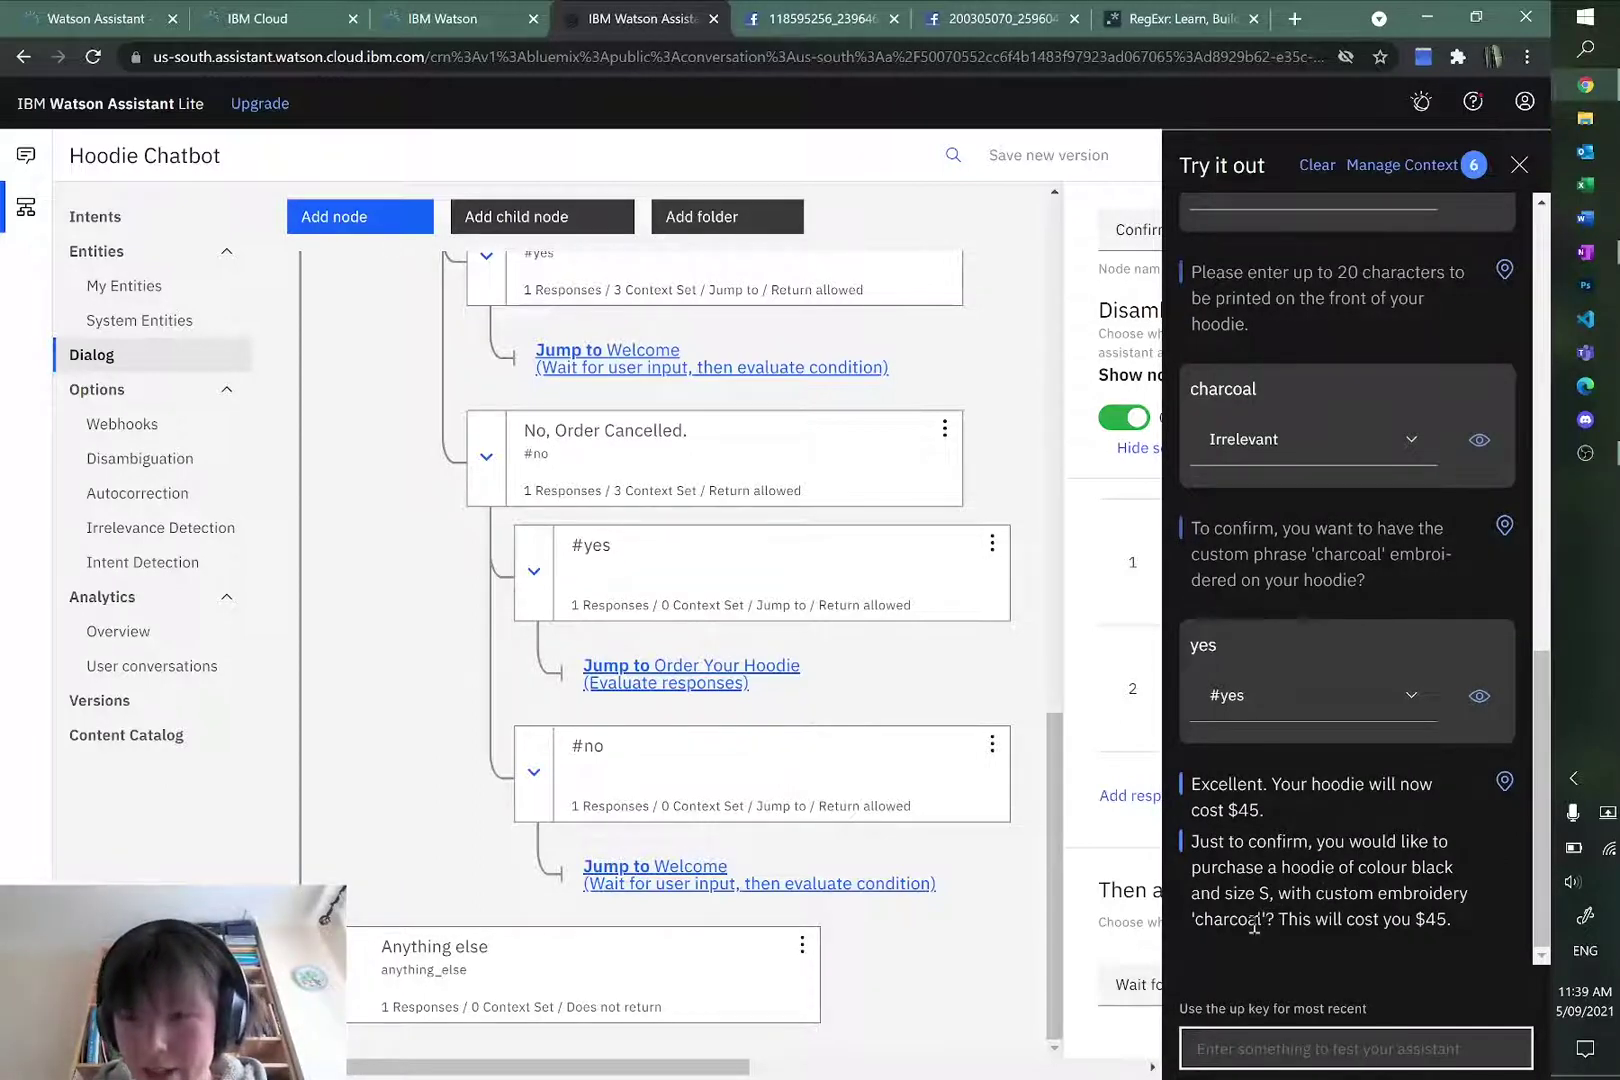
Step: Decline the $45 order confirmation and agree to re-enter the hoodie details
{"action": "type", "text": "no"}
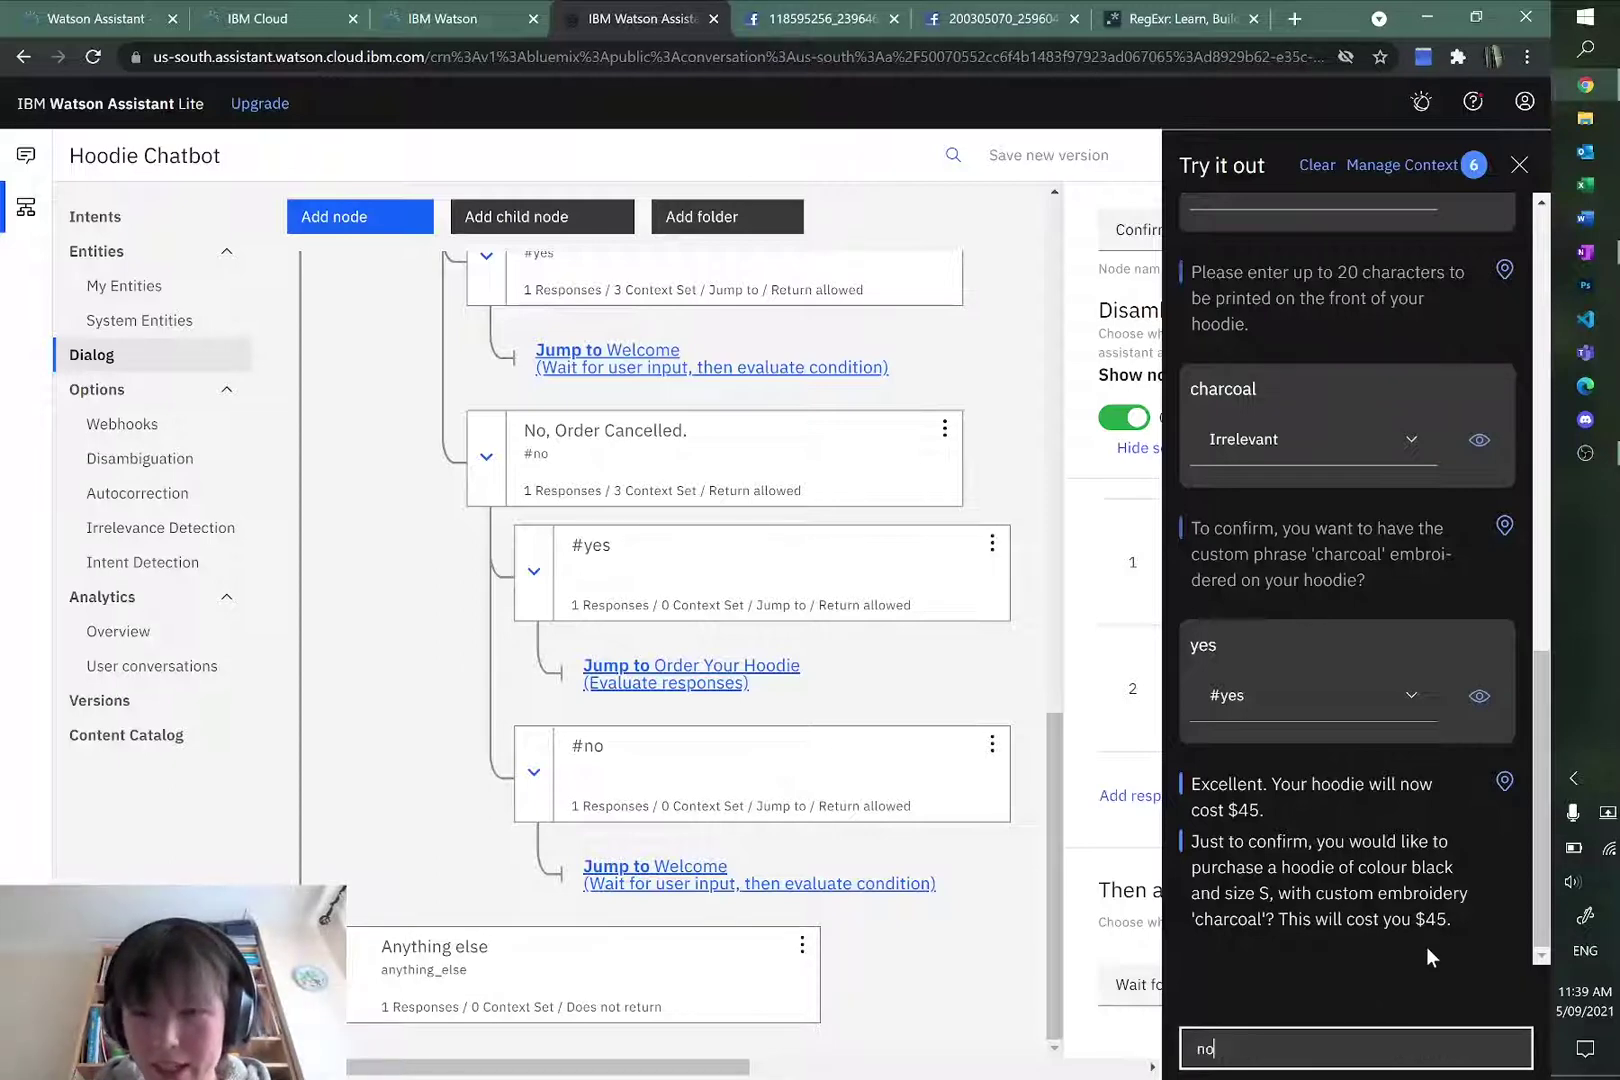
{"action": "key", "text": "Return"}
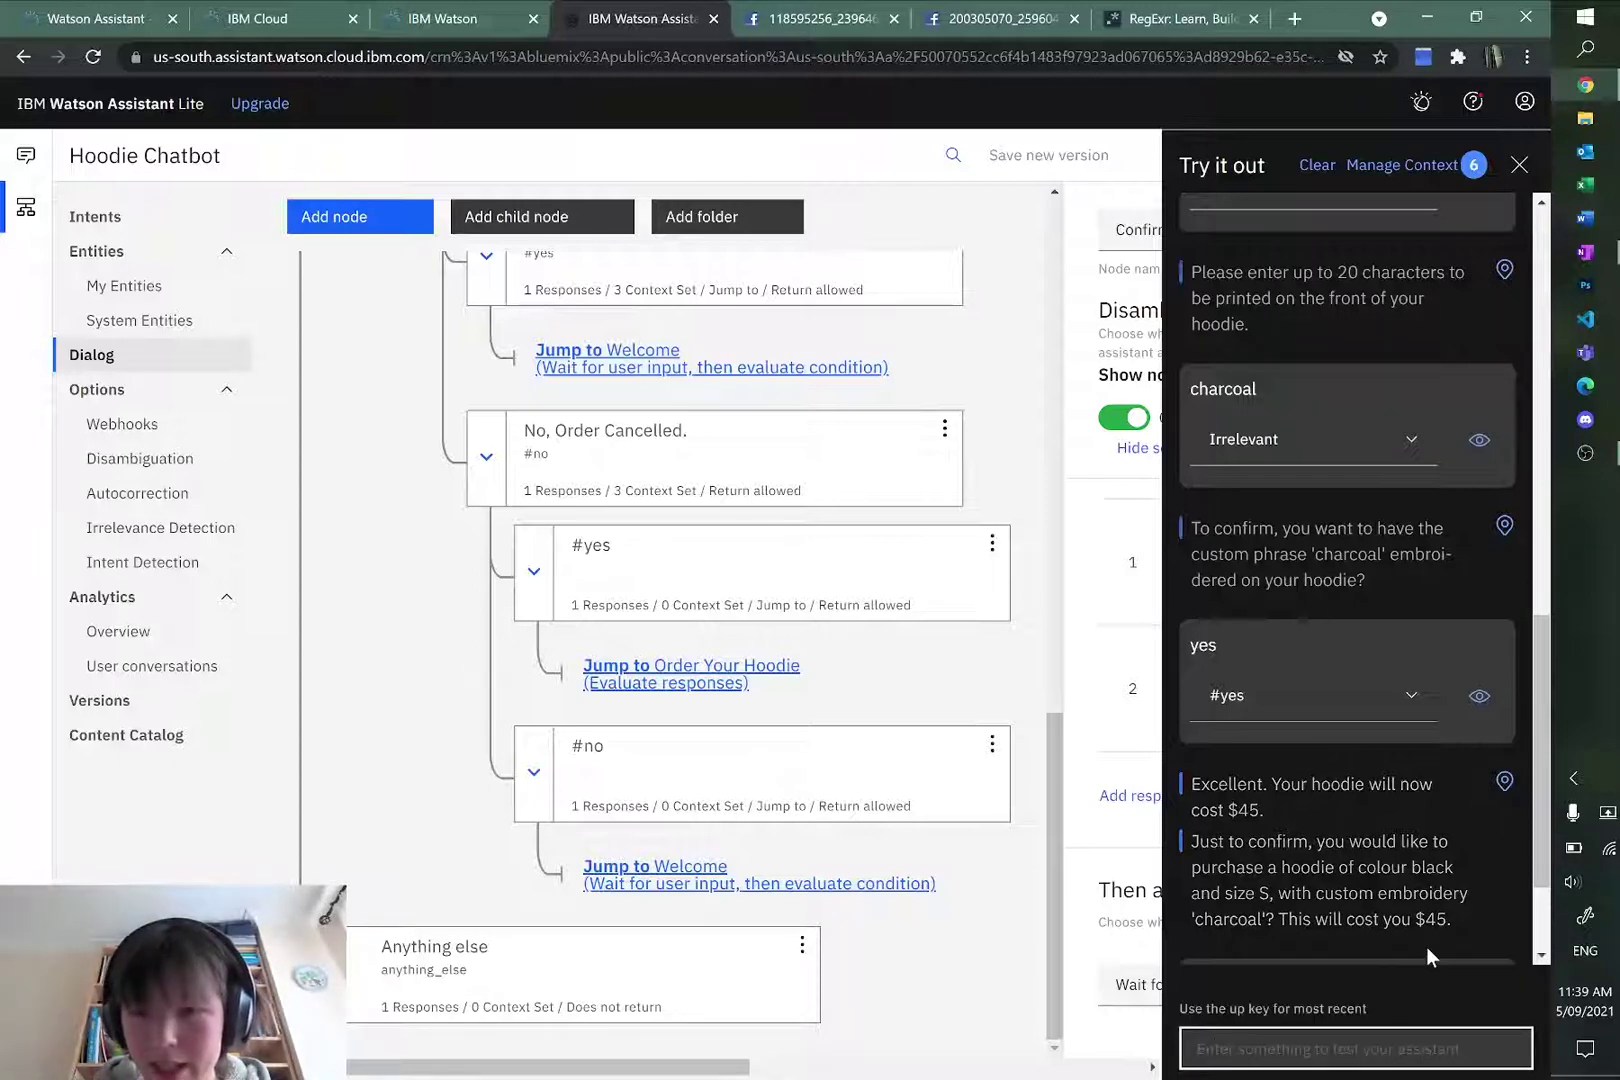
{"action": "type", "text": "yes"}
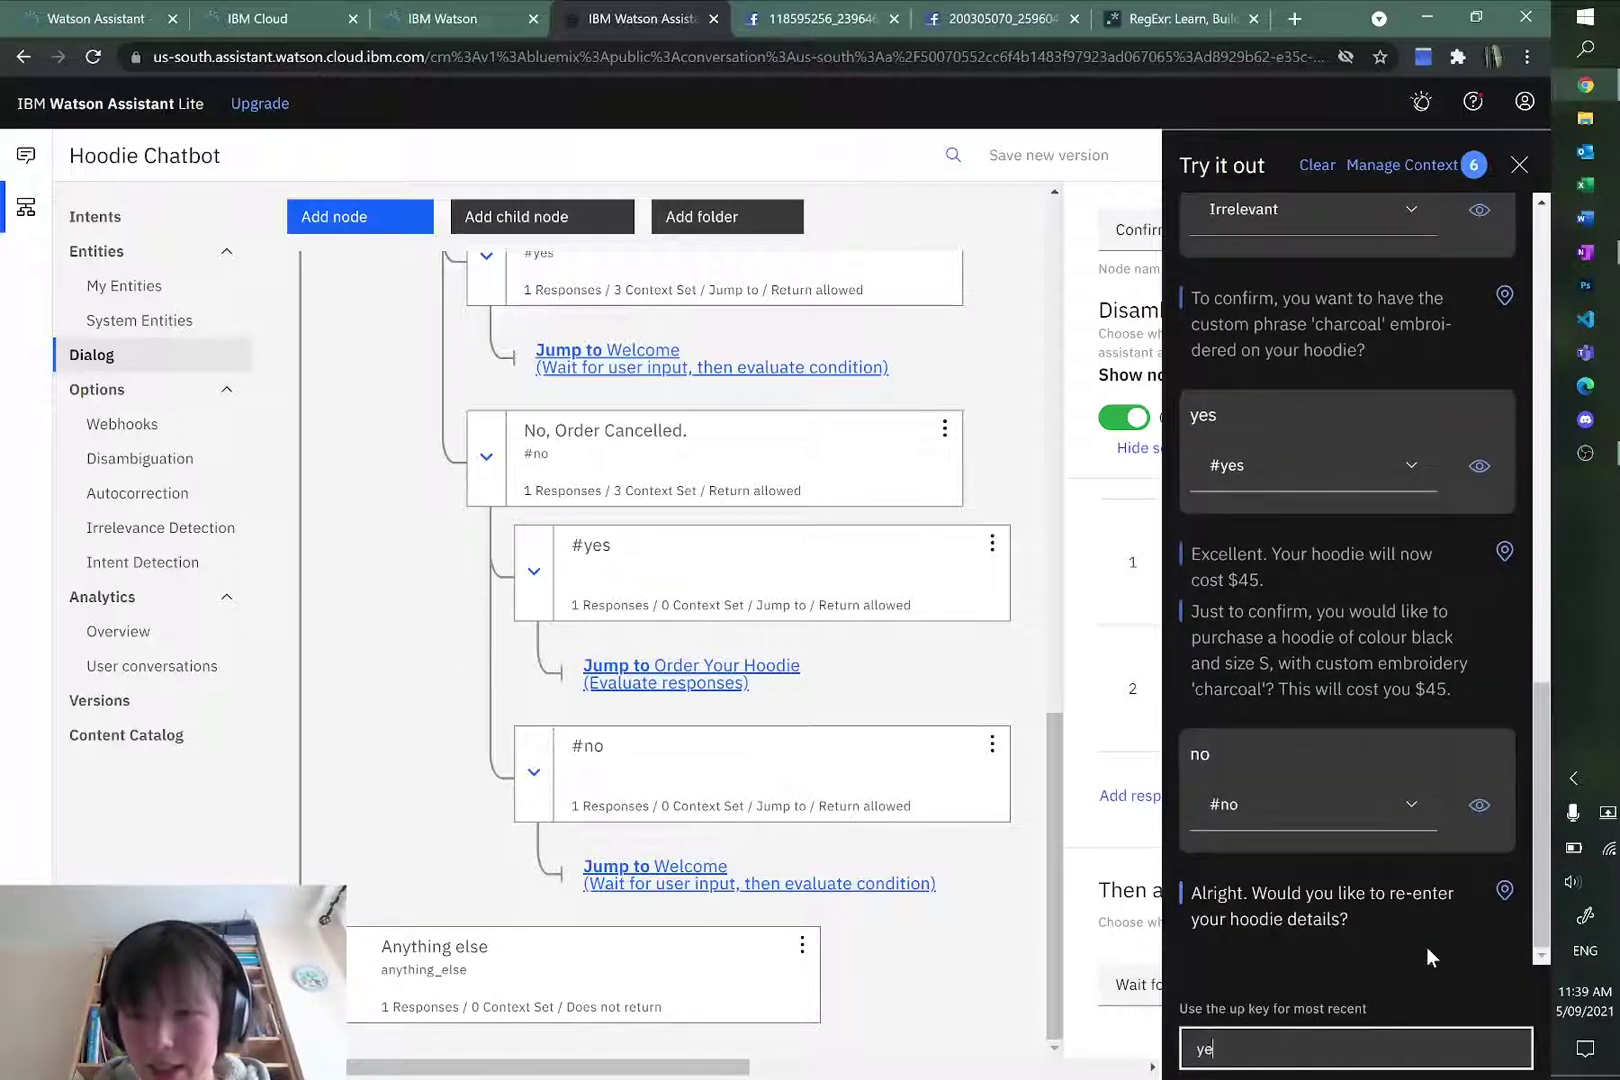
{"action": "key", "text": "Return"}
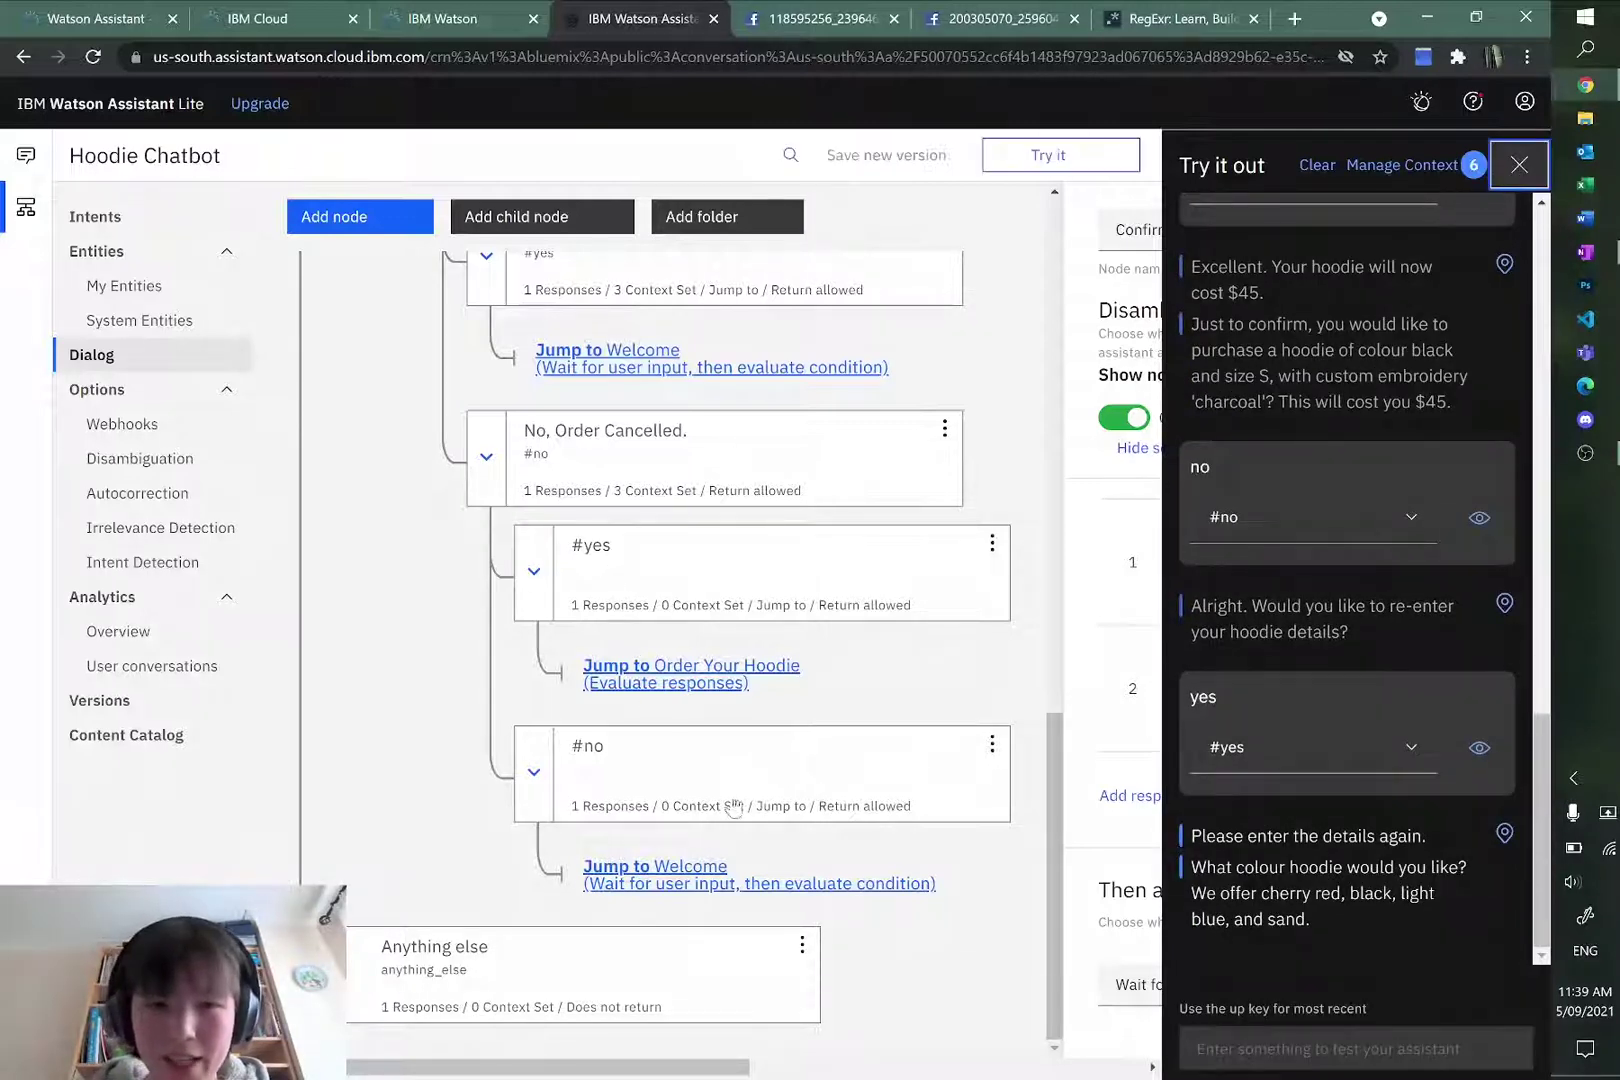
Step: Add context variable $phrase with value null to the No, Order Cancelled. node
{"action": "left_click", "coordinate": [1519, 167]}
{"action": "scroll", "coordinate": [812, 733], "scroll_direction": "up", "scroll_amount": 1}
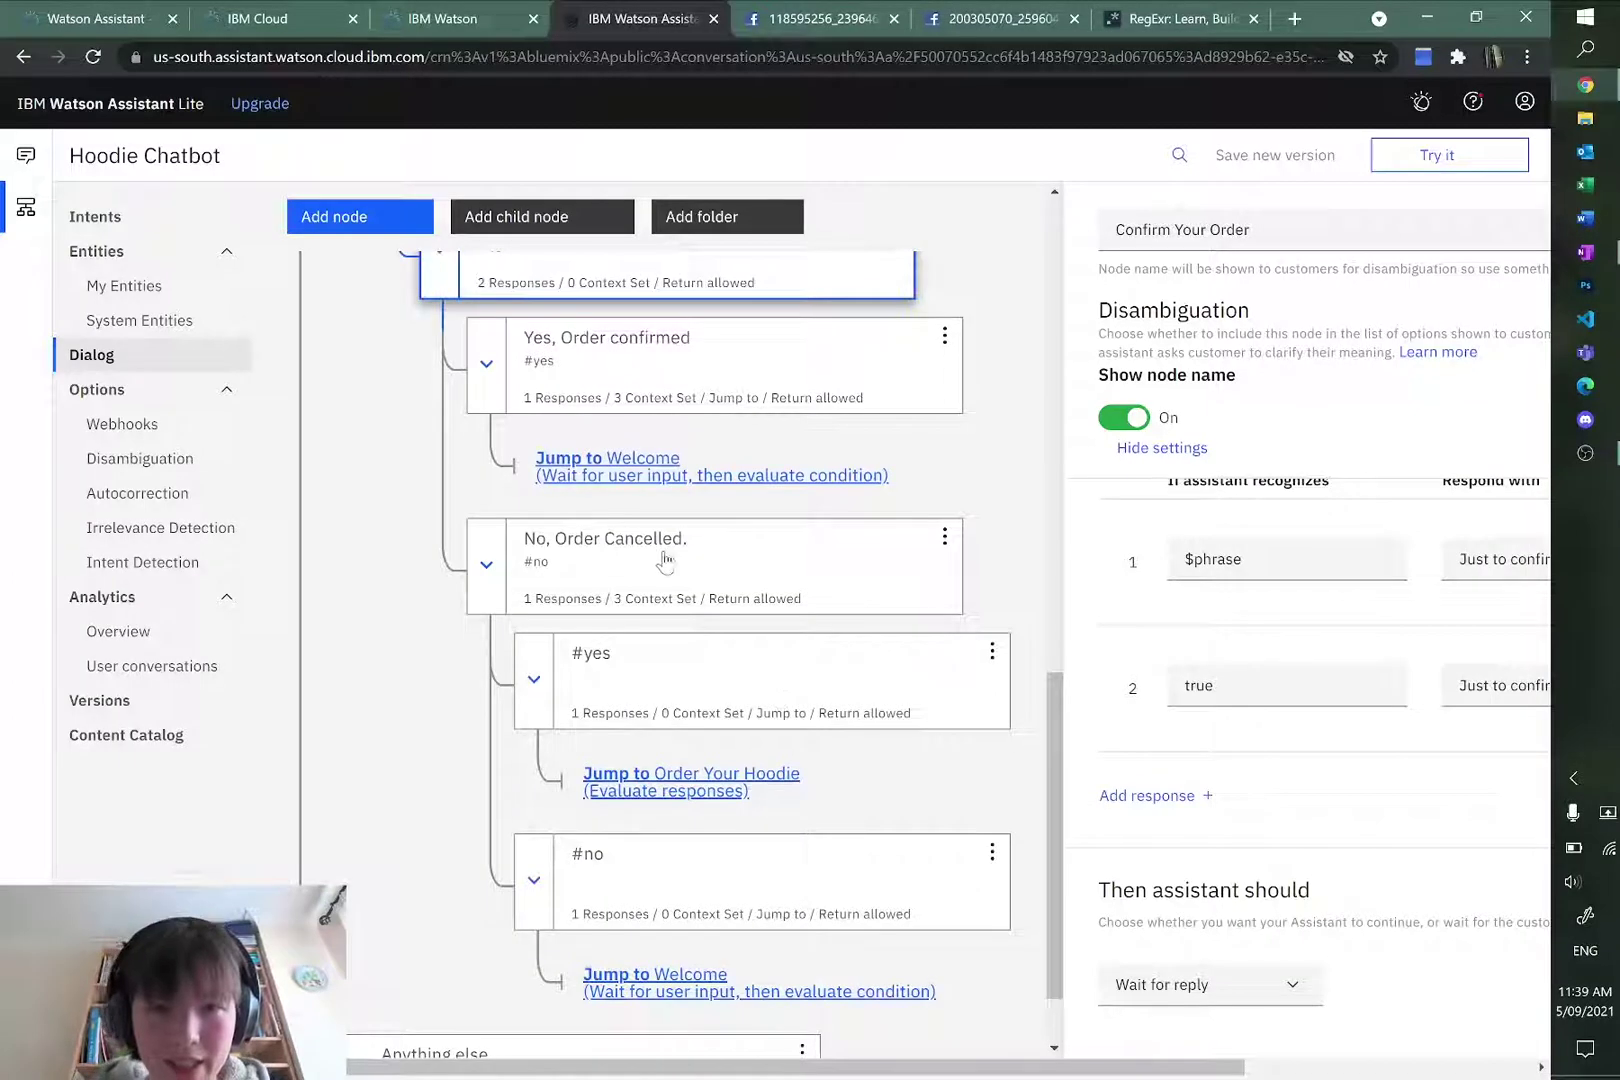
{"action": "left_click", "coordinate": [661, 556]}
{"action": "left_click", "coordinate": [1121, 920]}
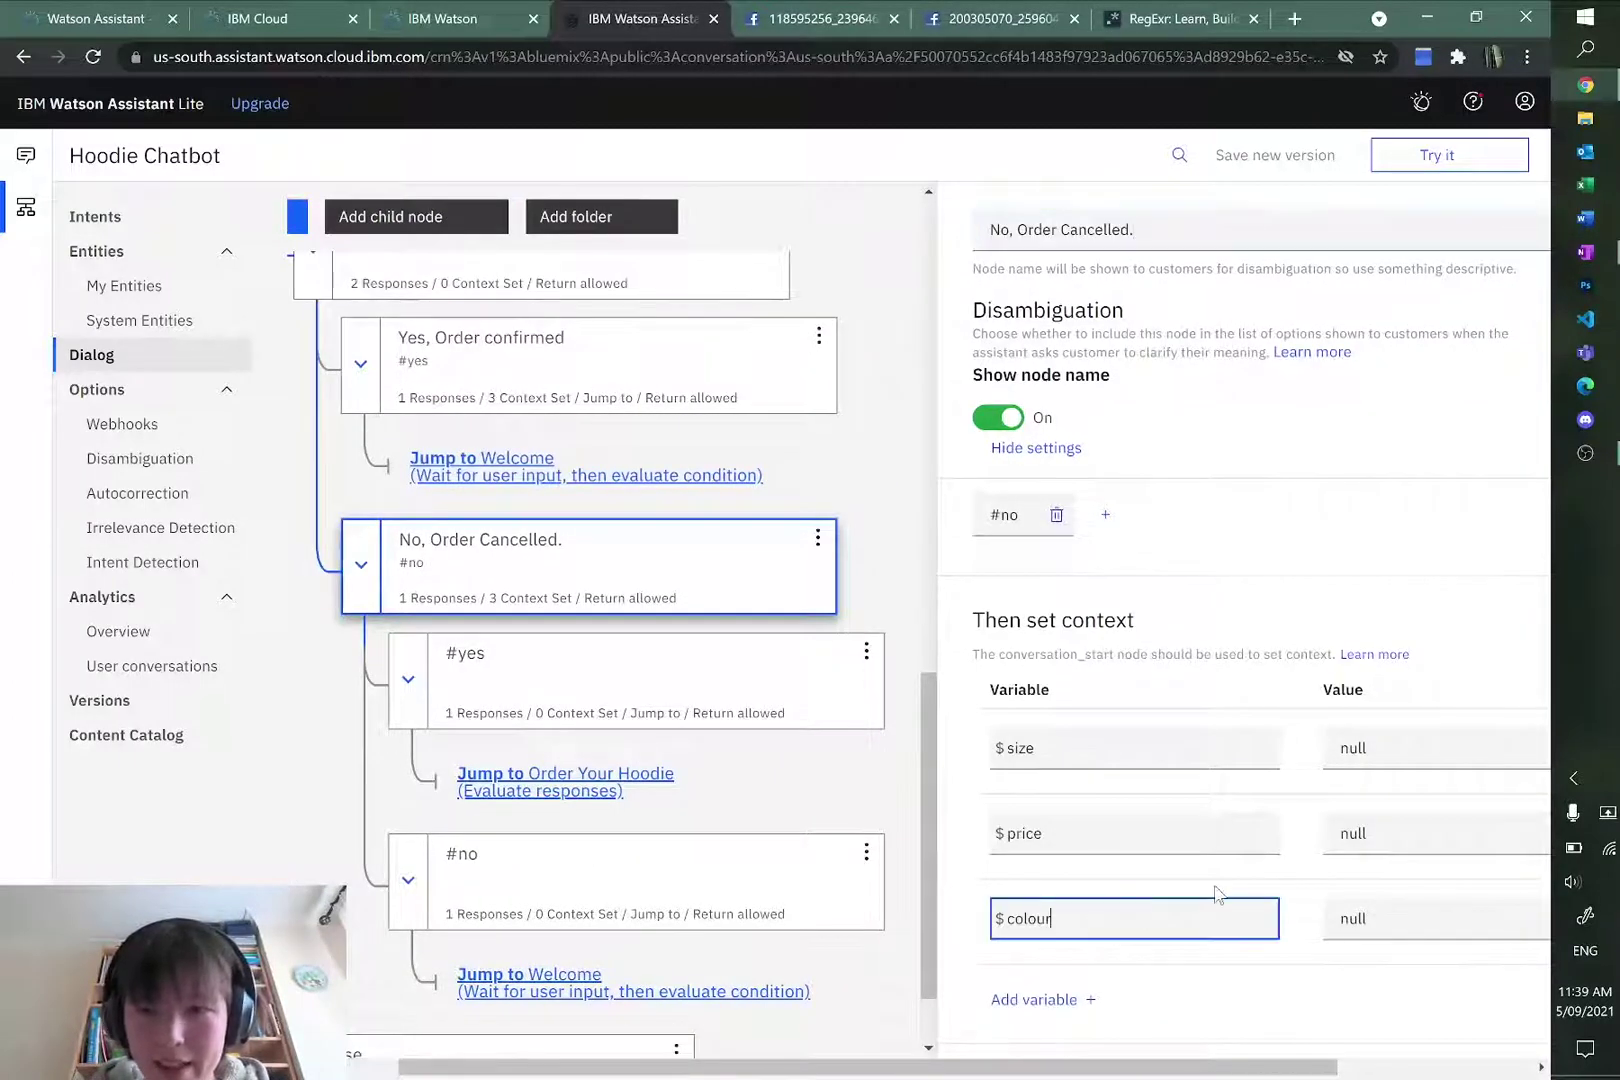
{"action": "scroll", "coordinate": [1121, 920], "scroll_direction": "down", "scroll_amount": 3}
{"action": "scroll", "coordinate": [1120, 850], "scroll_direction": "up", "scroll_amount": 1}
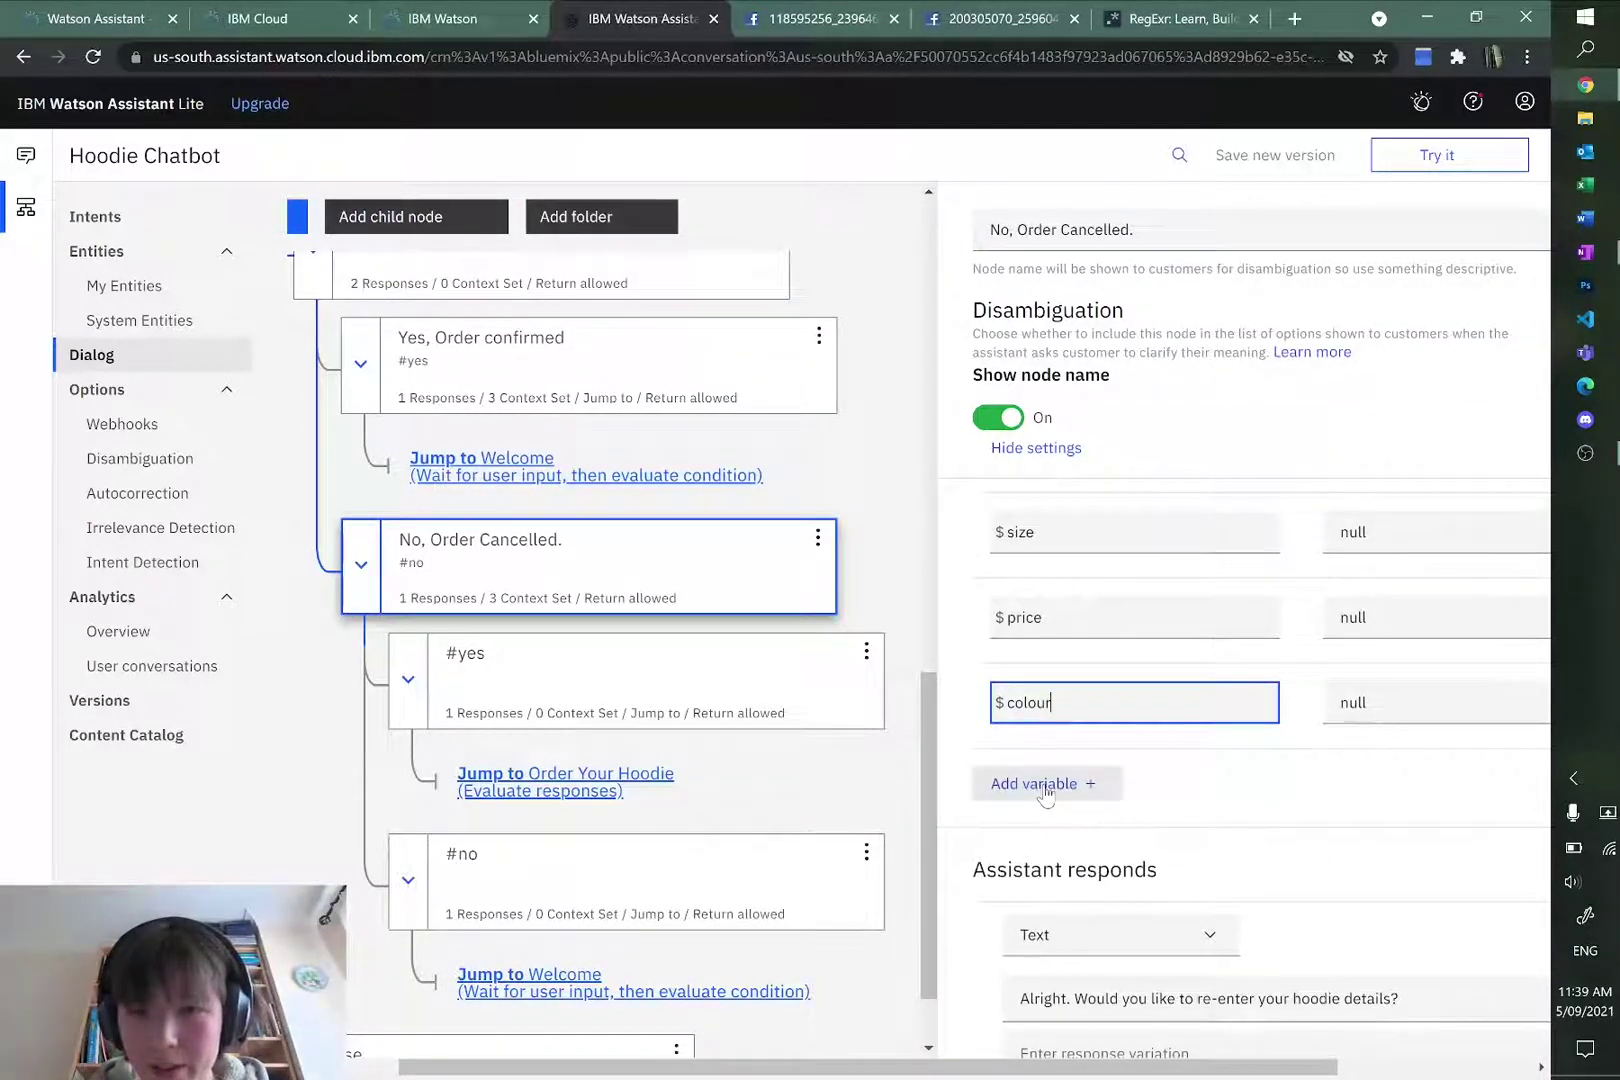
{"action": "left_click", "coordinate": [1045, 792]}
{"action": "left_click", "coordinate": [1113, 784]}
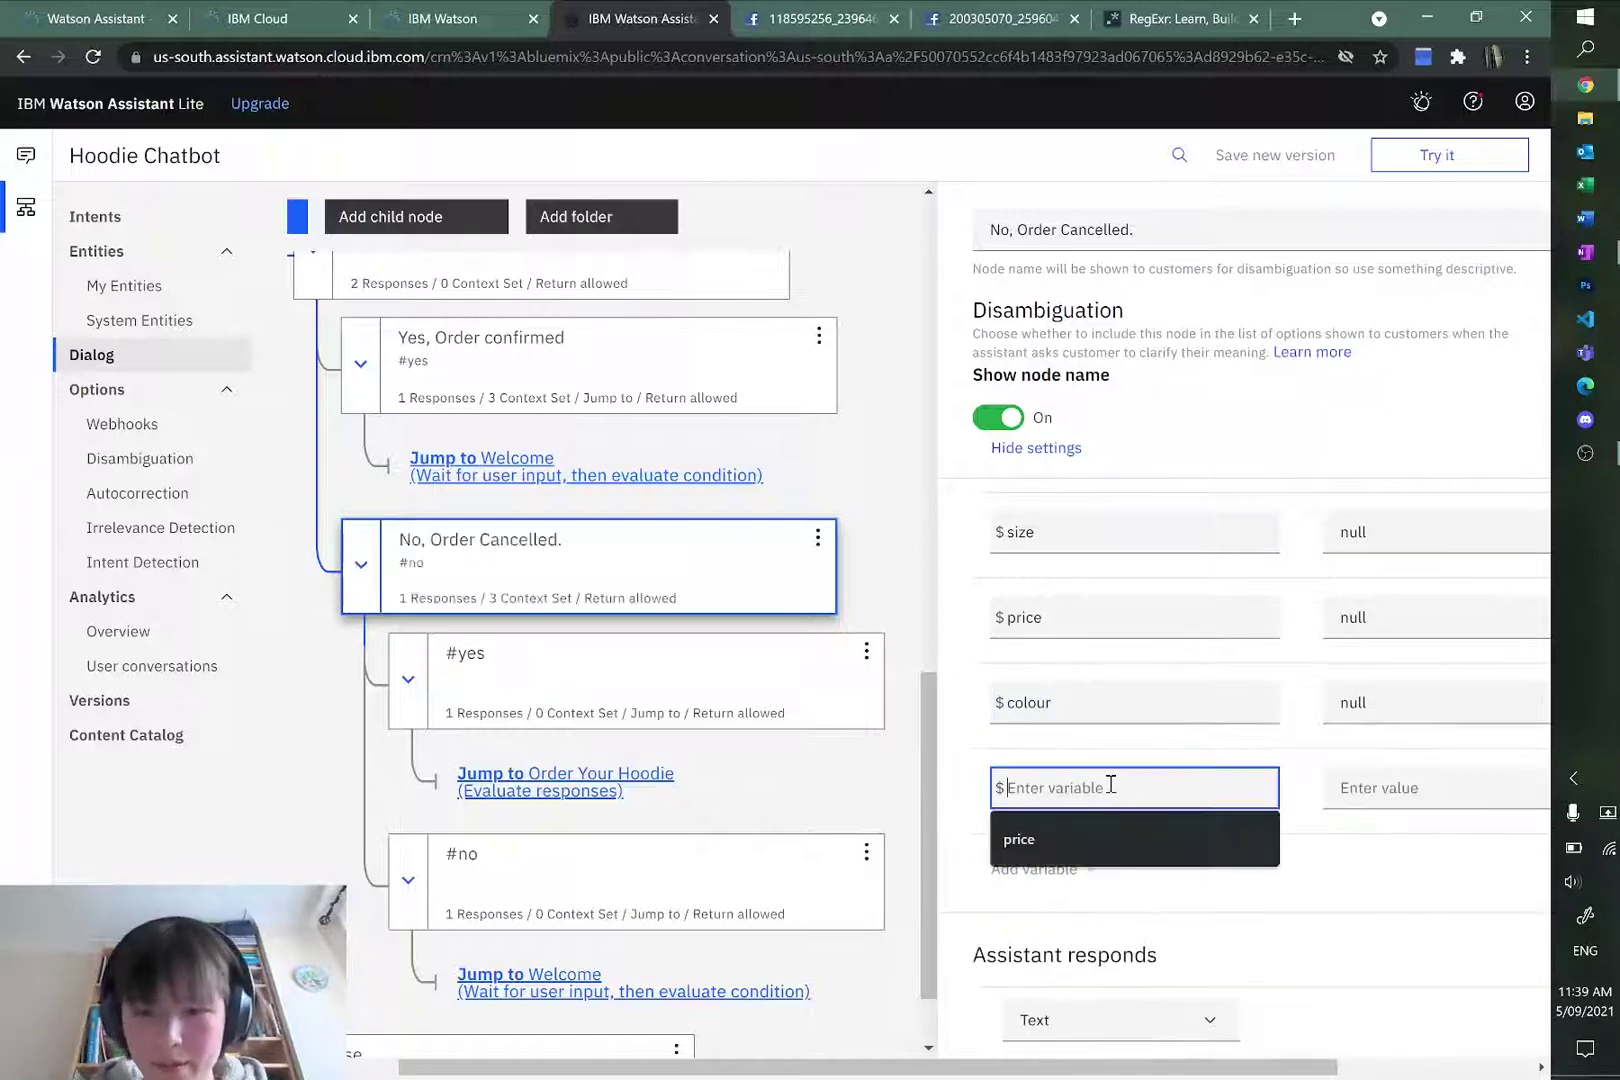
{"action": "type", "text": "phrase"}
{"action": "left_click", "coordinate": [1348, 787]}
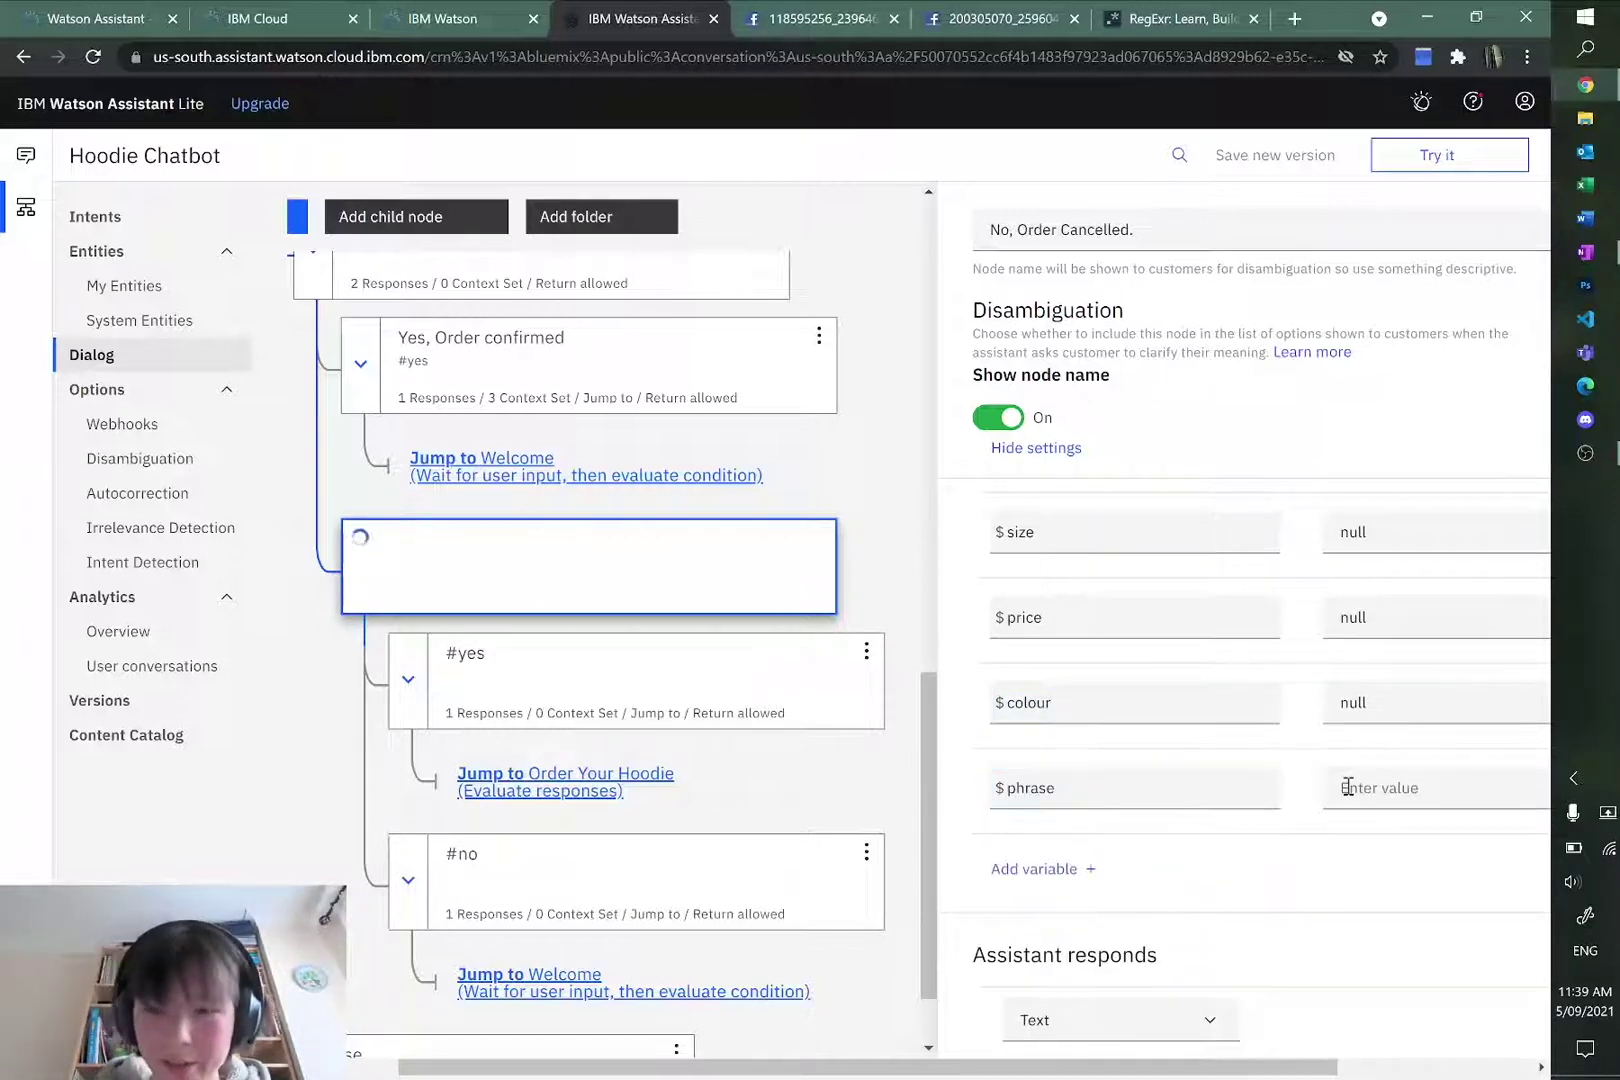
{"action": "type", "text": "null"}
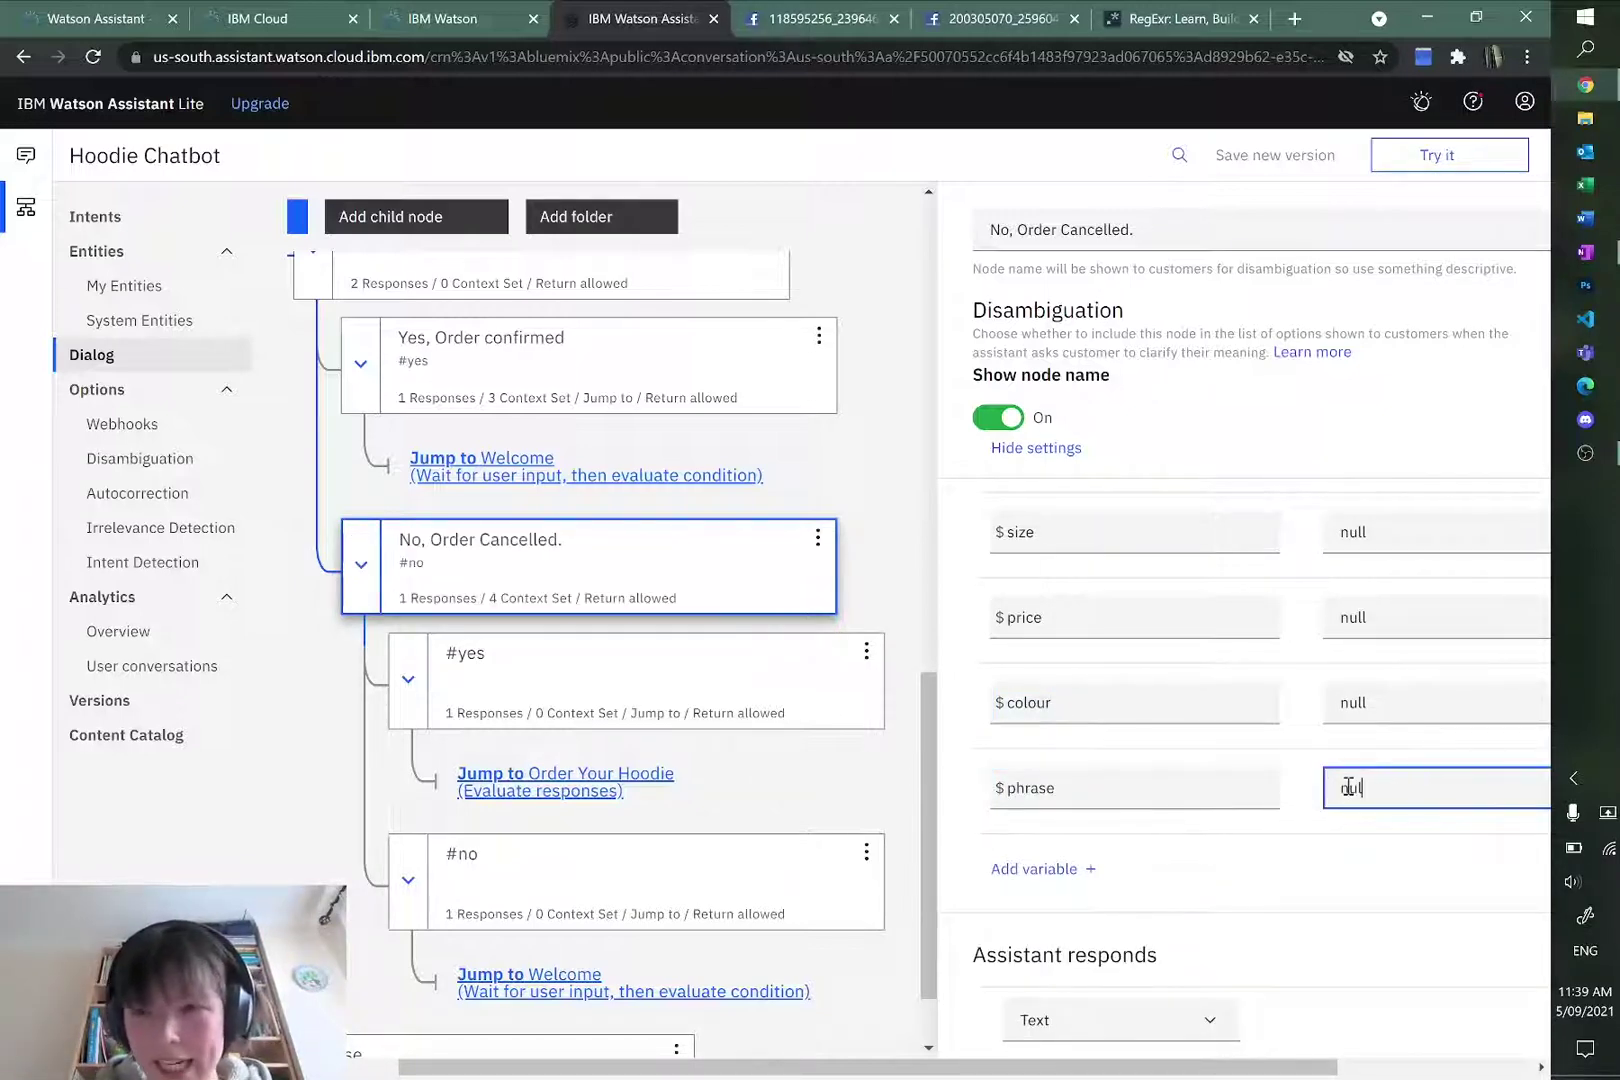
{"action": "left_click", "coordinate": [1376, 852]}
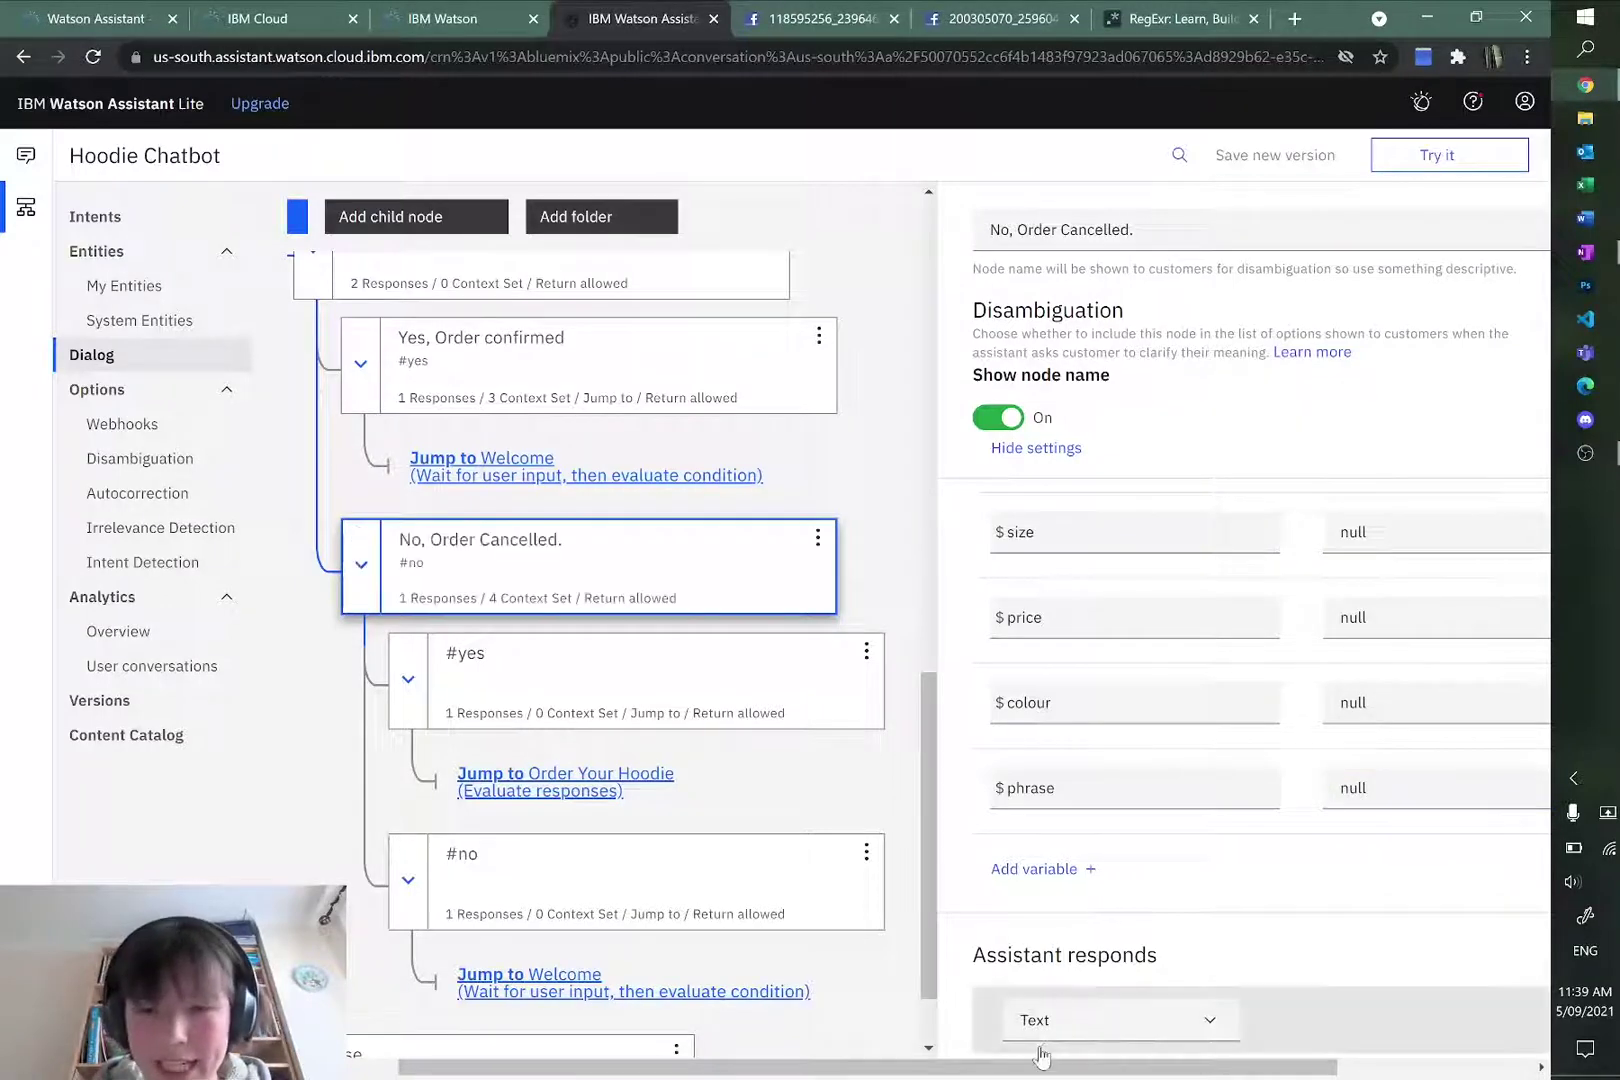
Step: Add the same $phrase = null context variable to the Yes, Order confirmed node
{"action": "scroll", "coordinate": [872, 868], "scroll_direction": "left", "scroll_amount": 2}
{"action": "scroll", "coordinate": [872, 868], "scroll_direction": "up", "scroll_amount": 3}
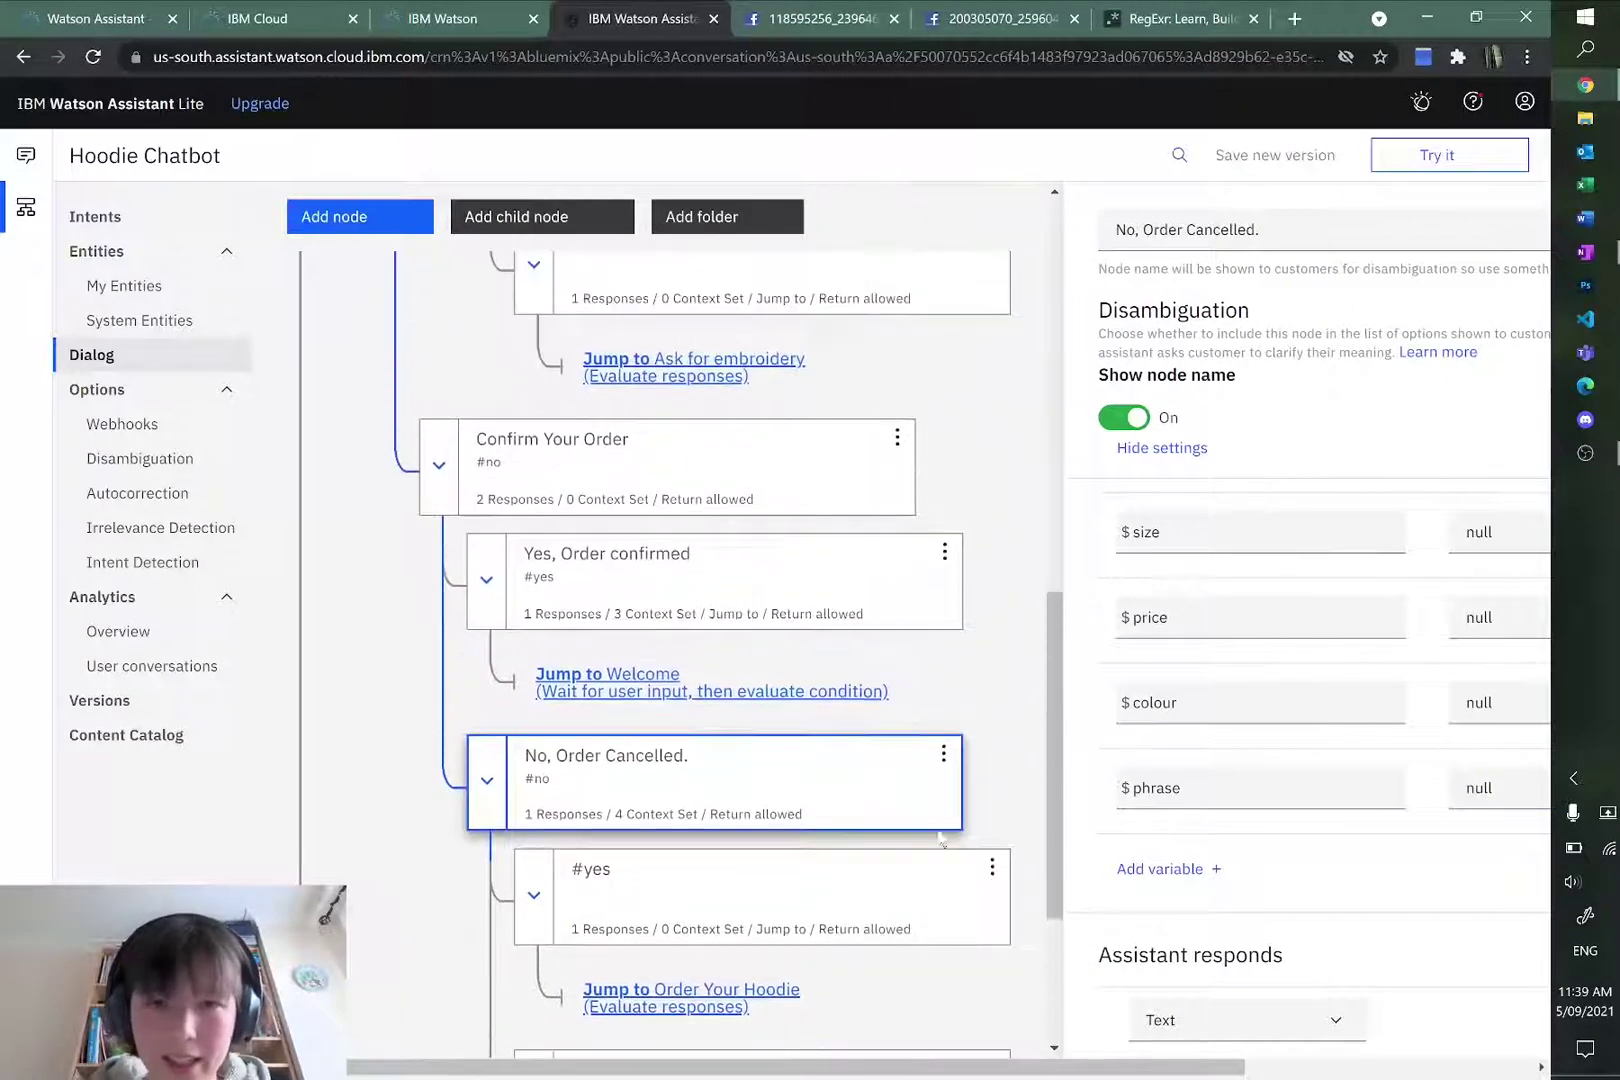
{"action": "left_click", "coordinate": [792, 568]}
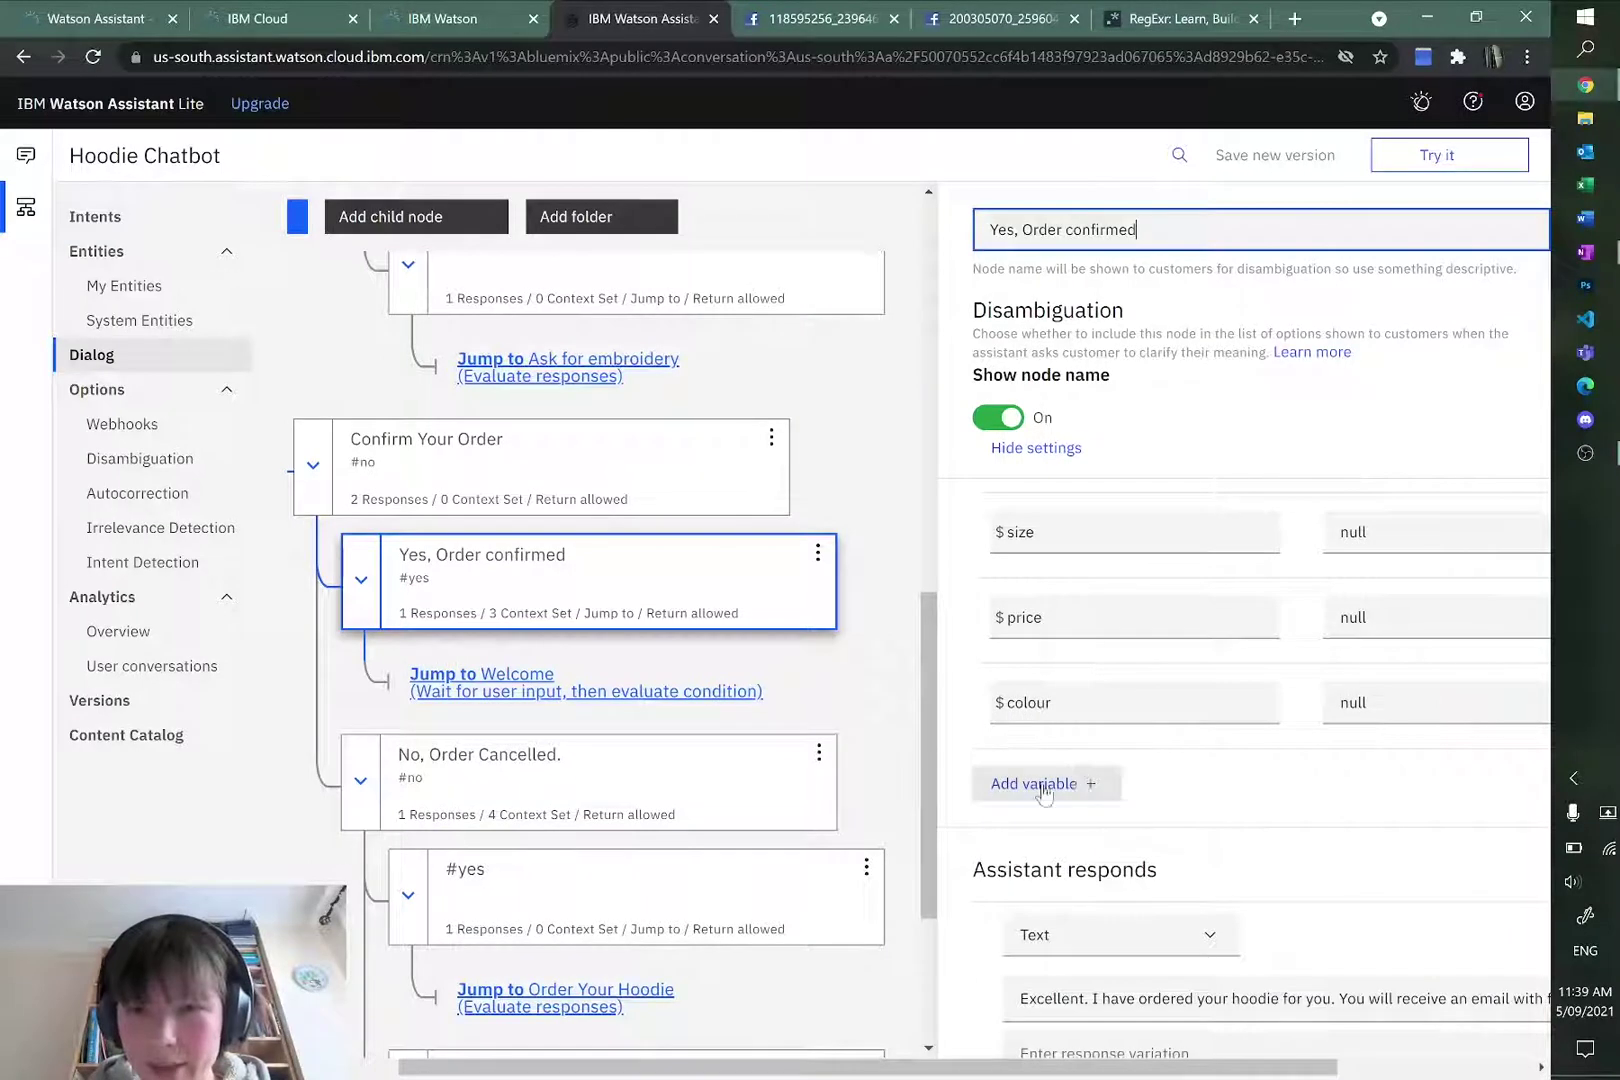
{"action": "left_click", "coordinate": [1074, 783]}
{"action": "left_click", "coordinate": [1093, 778]}
{"action": "type", "text": "phrase"}
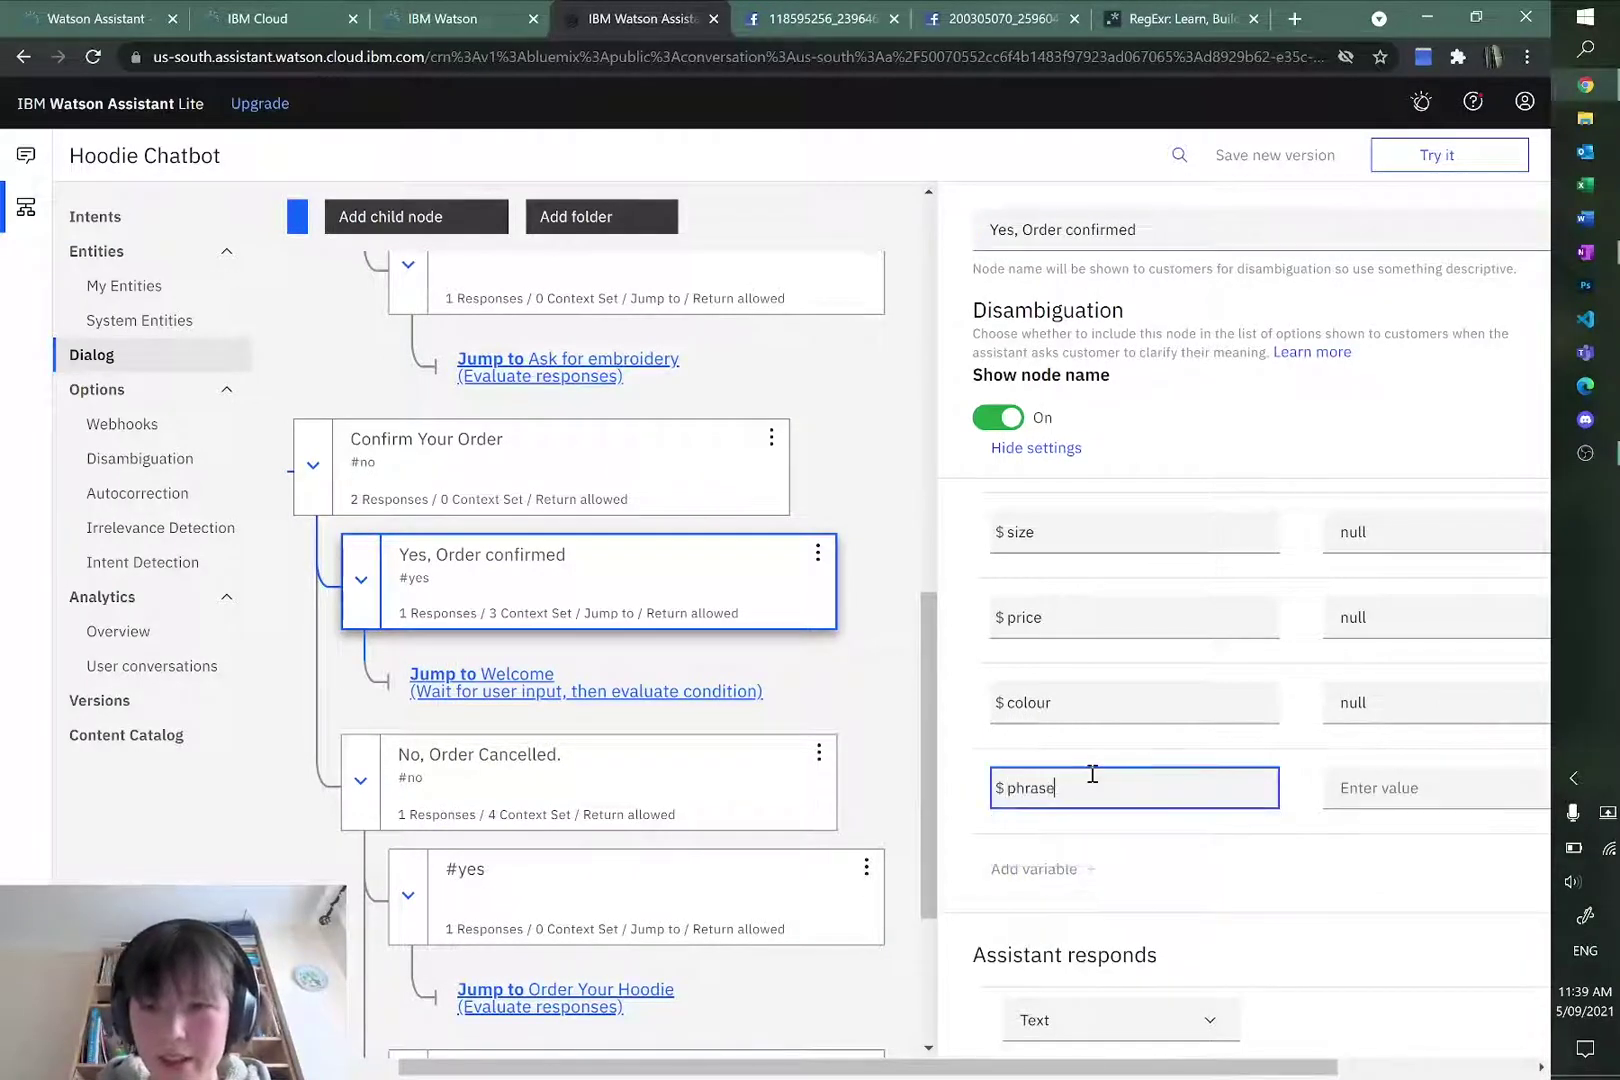
{"action": "left_click", "coordinate": [1467, 788]}
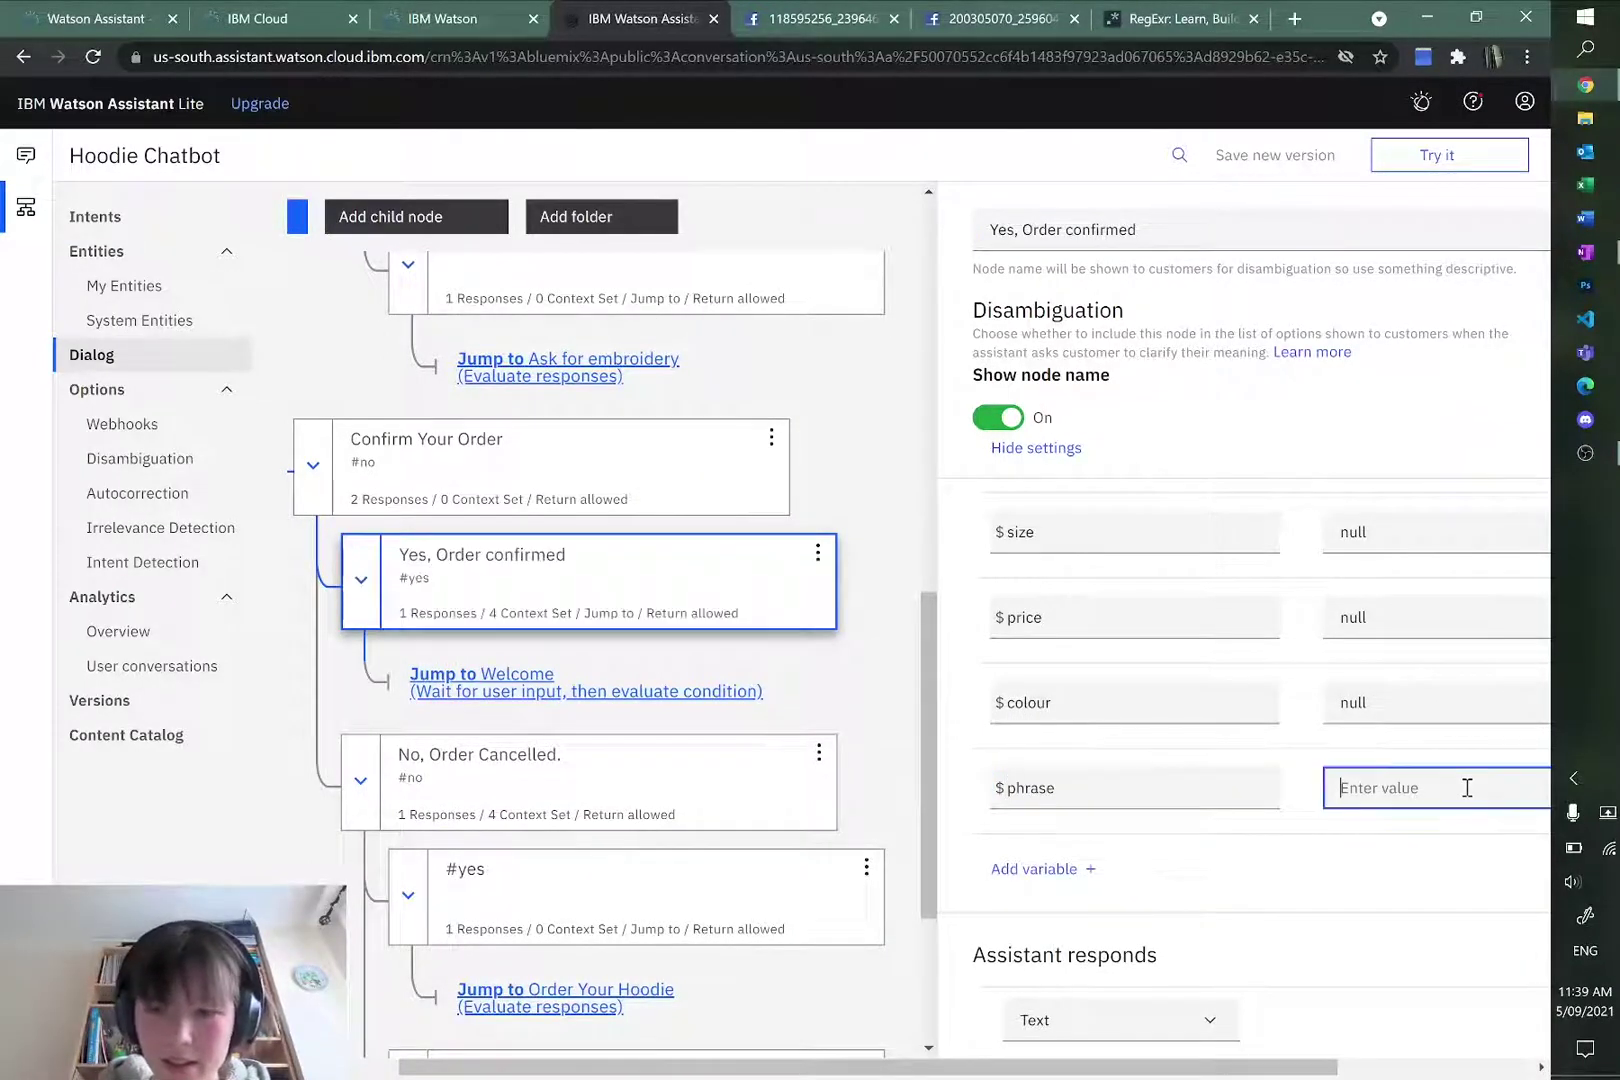
{"action": "type", "text": "null"}
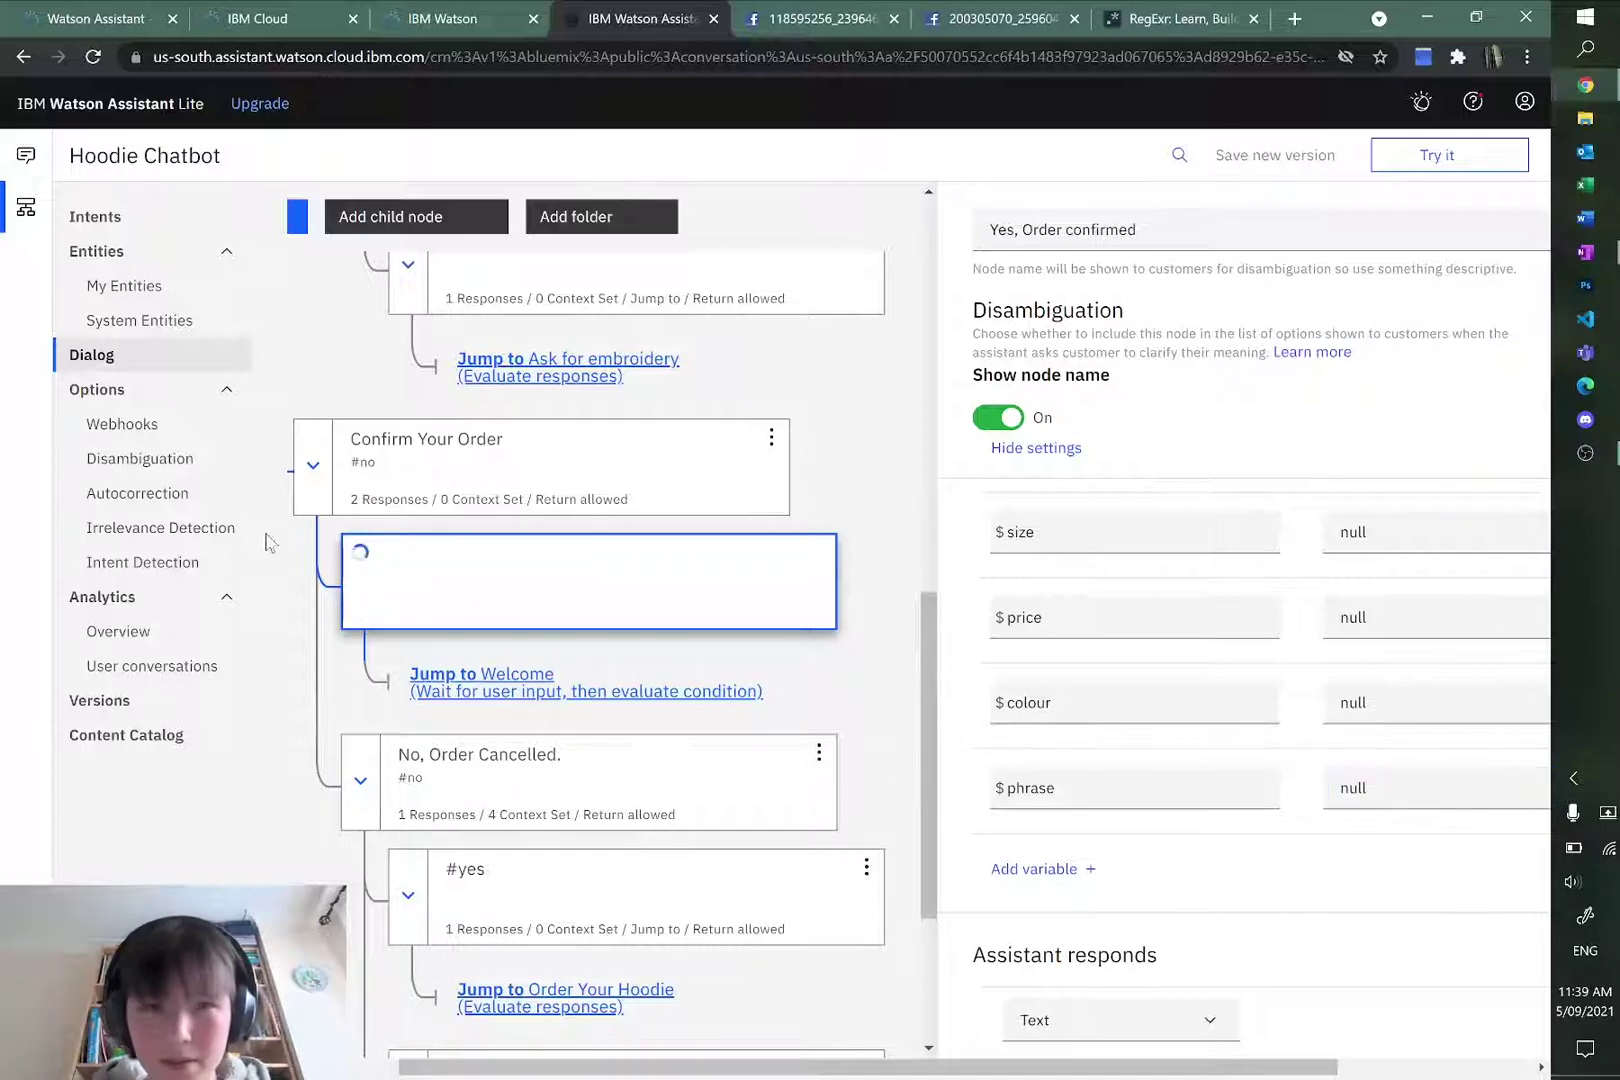
{"action": "left_click", "coordinate": [488, 472]}
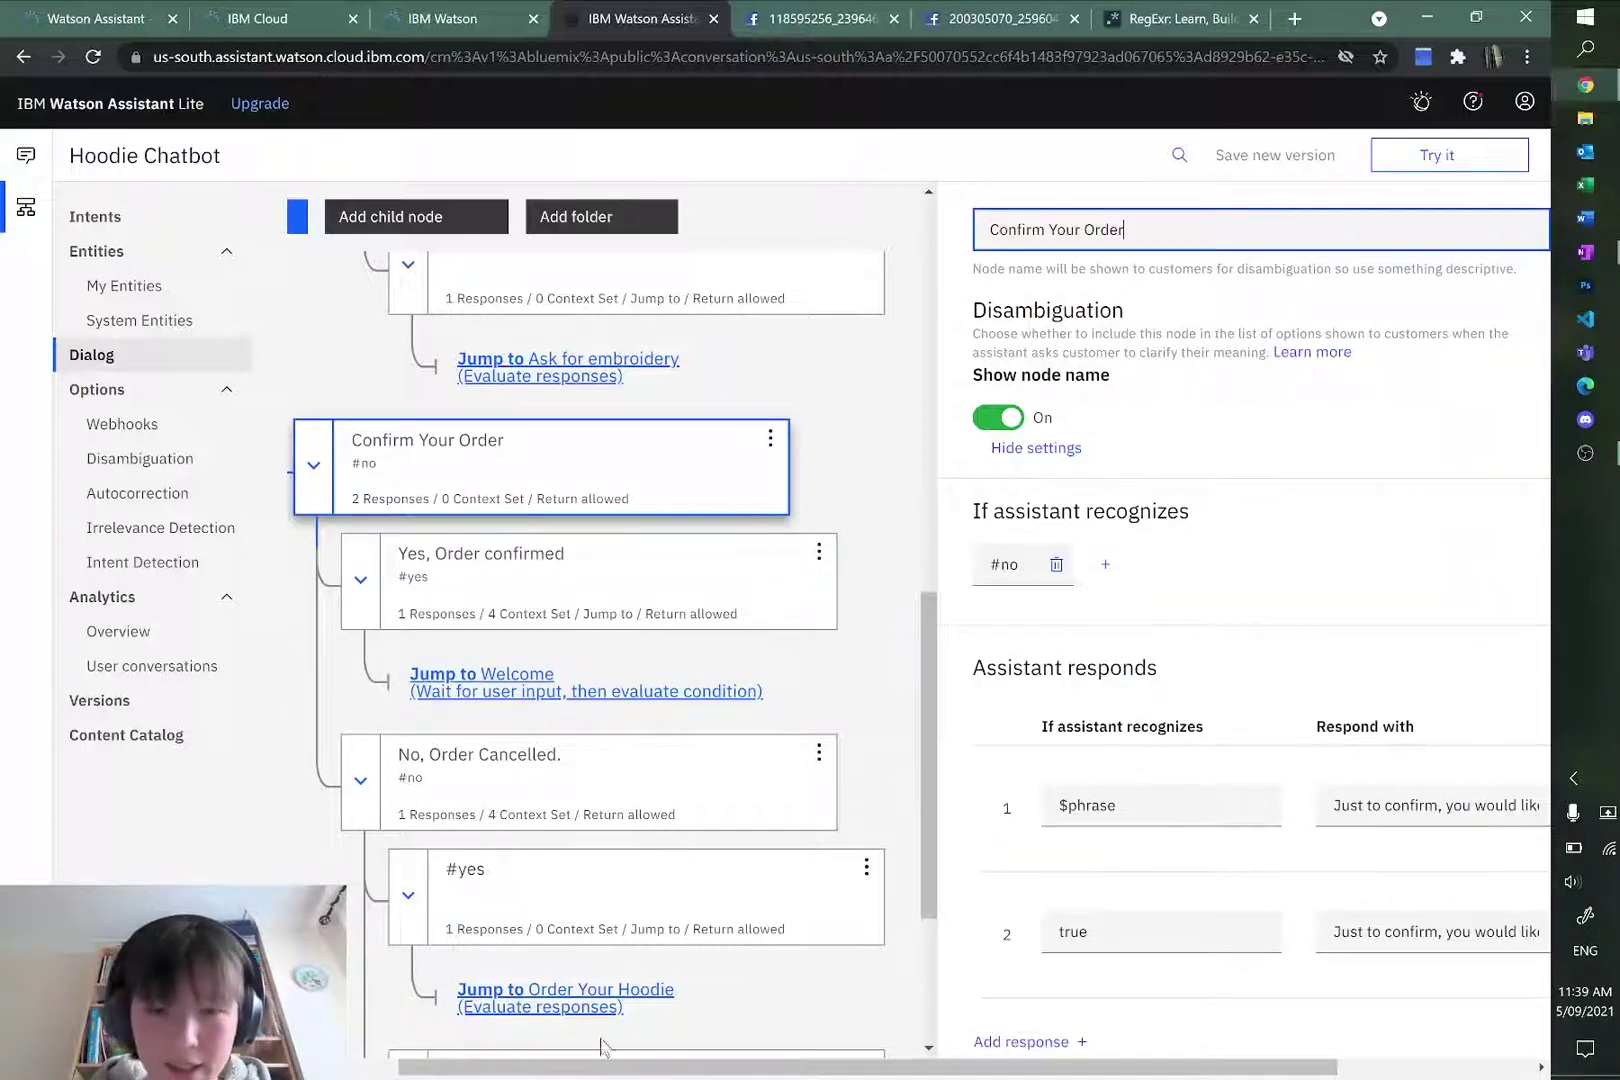
{"action": "left_click", "coordinate": [517, 1070]}
{"action": "left_click_drag", "start_coordinate": [517, 1070], "coordinate": [466, 1070]}
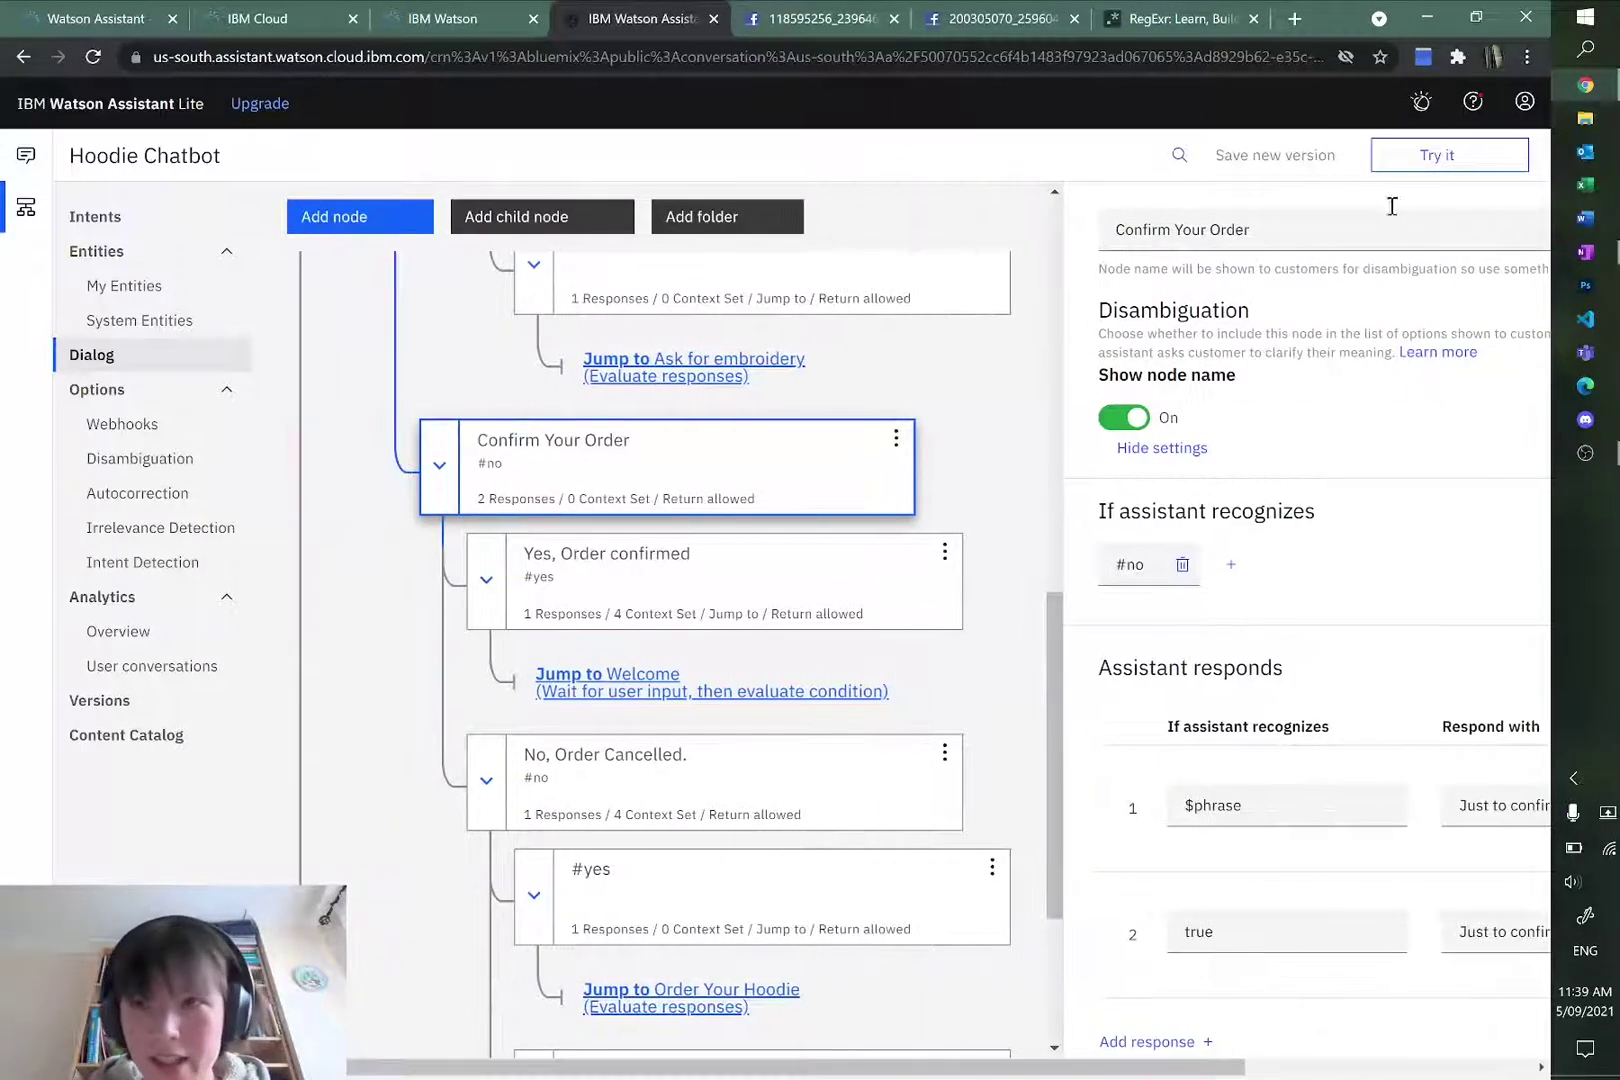
{"action": "left_click", "coordinate": [1430, 157]}
Step: Start a fresh test chat ordering a blue hoodie in size L
{"action": "left_click", "coordinate": [1317, 165]}
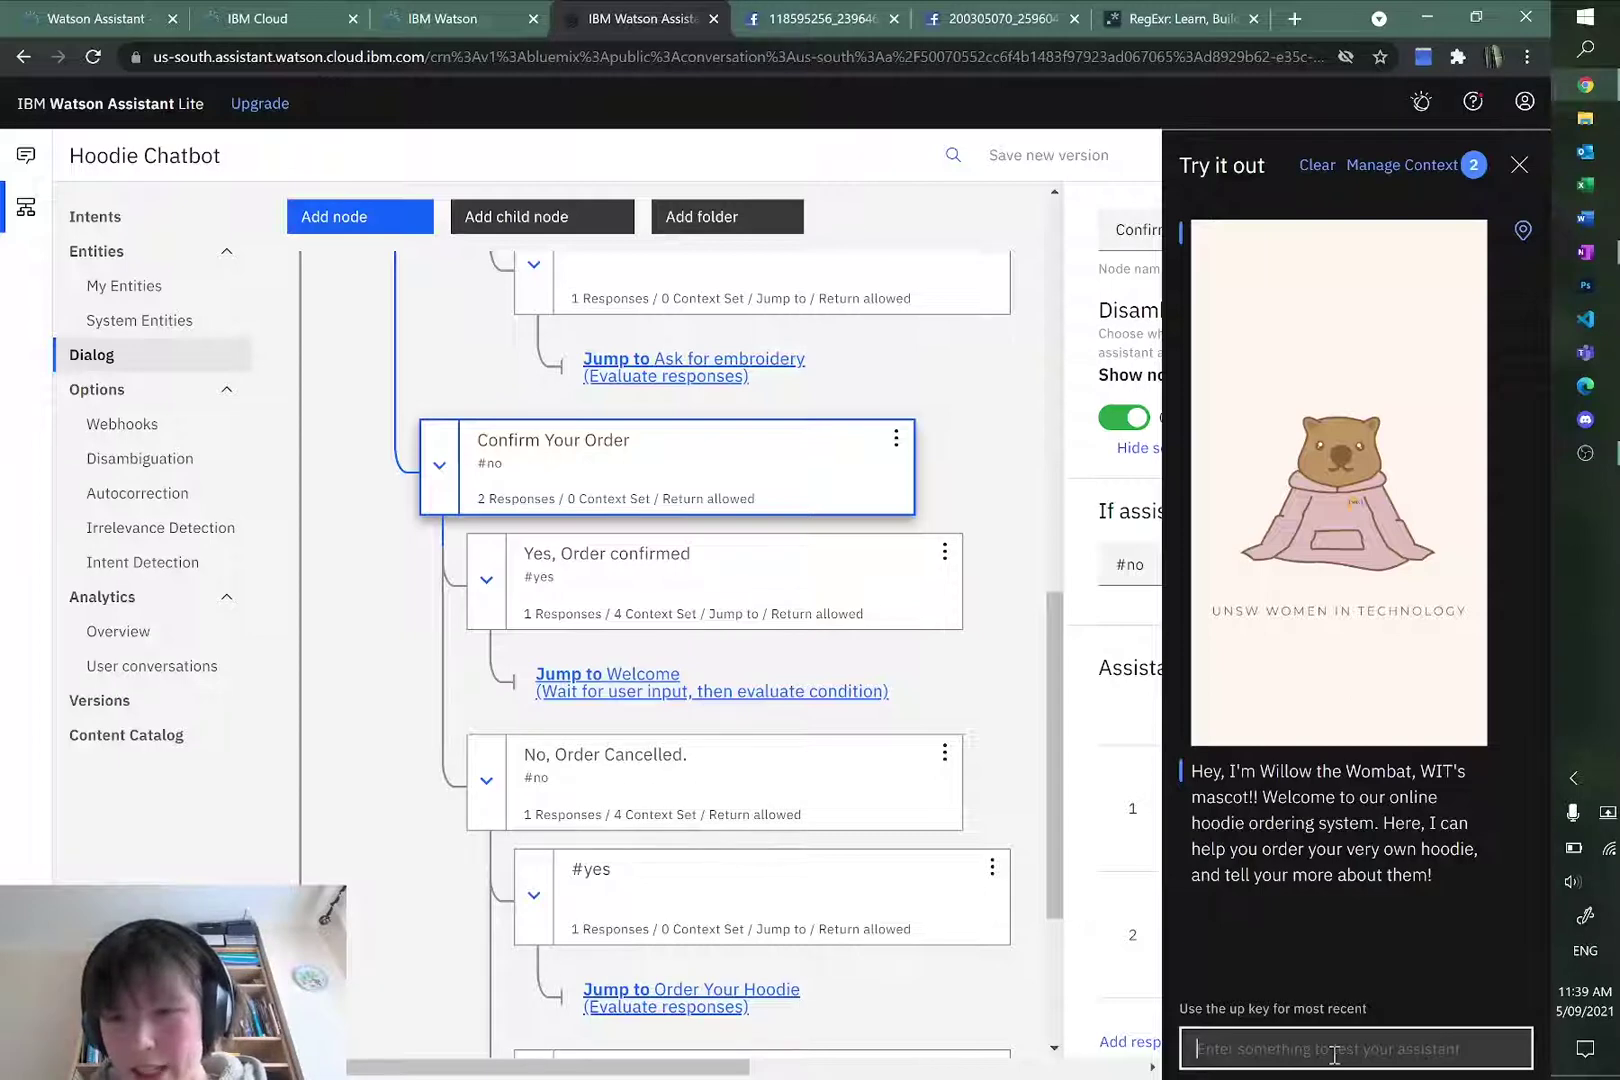
{"action": "type", "text": "order a"}
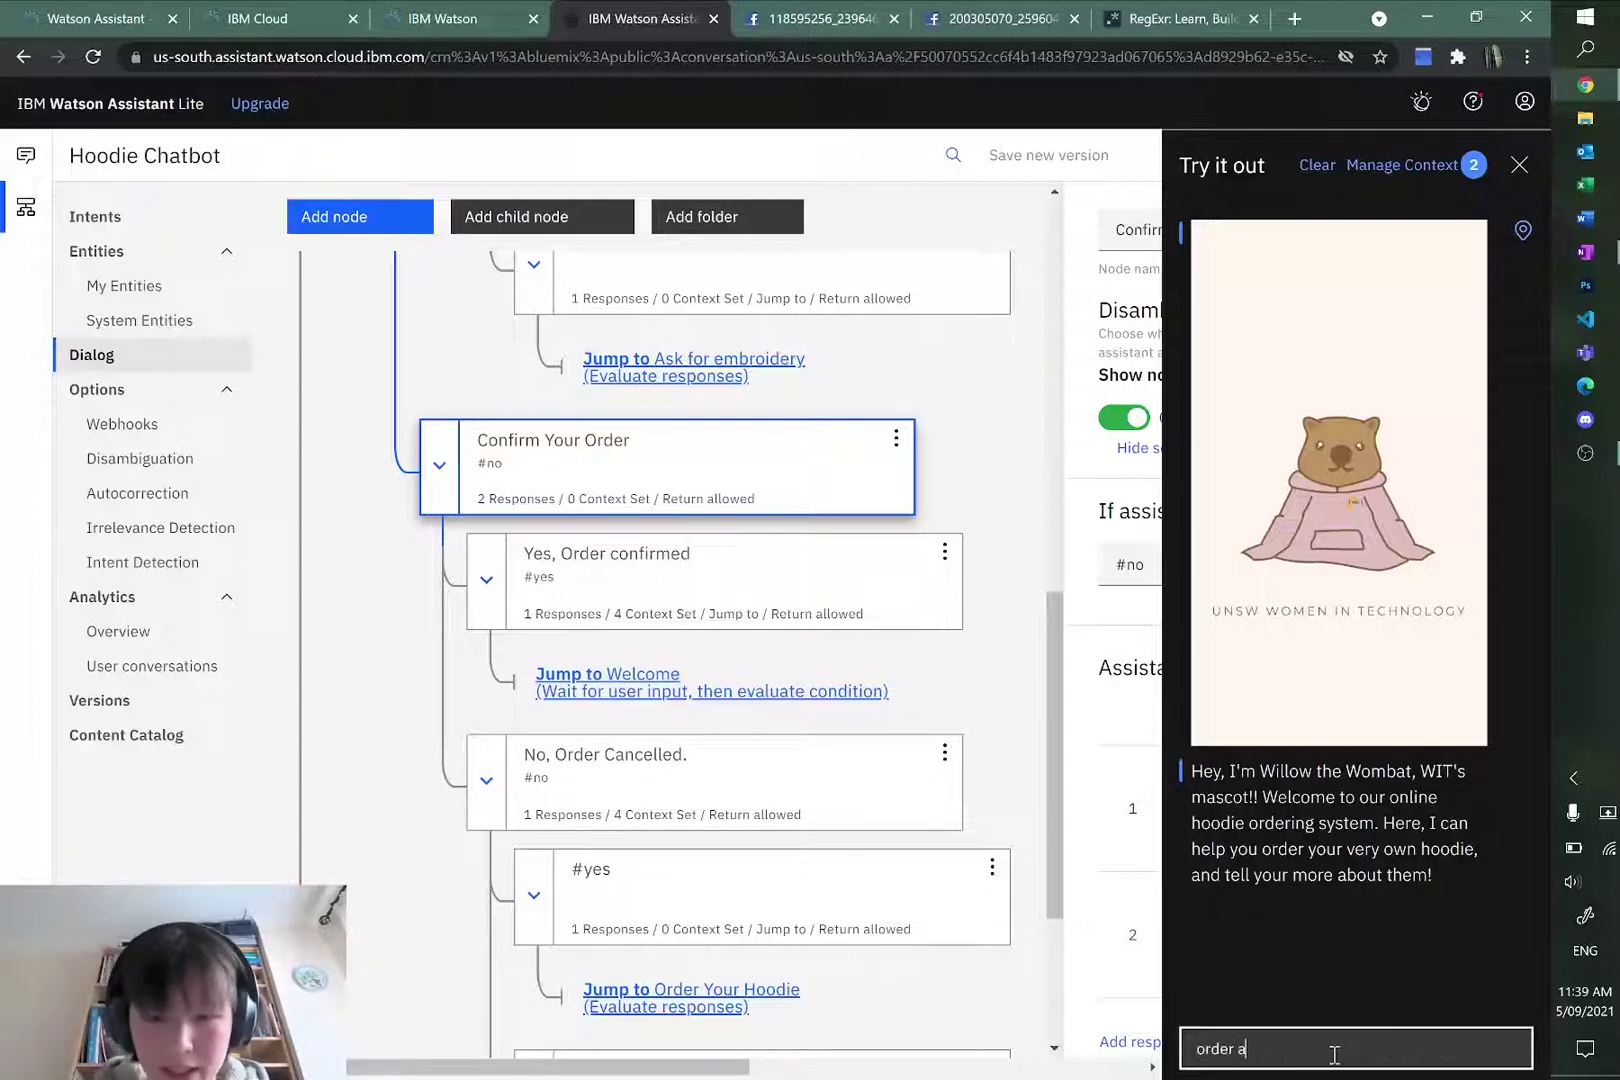
{"action": "type", "text": " blue hoodie"}
{"action": "key", "text": "Return"}
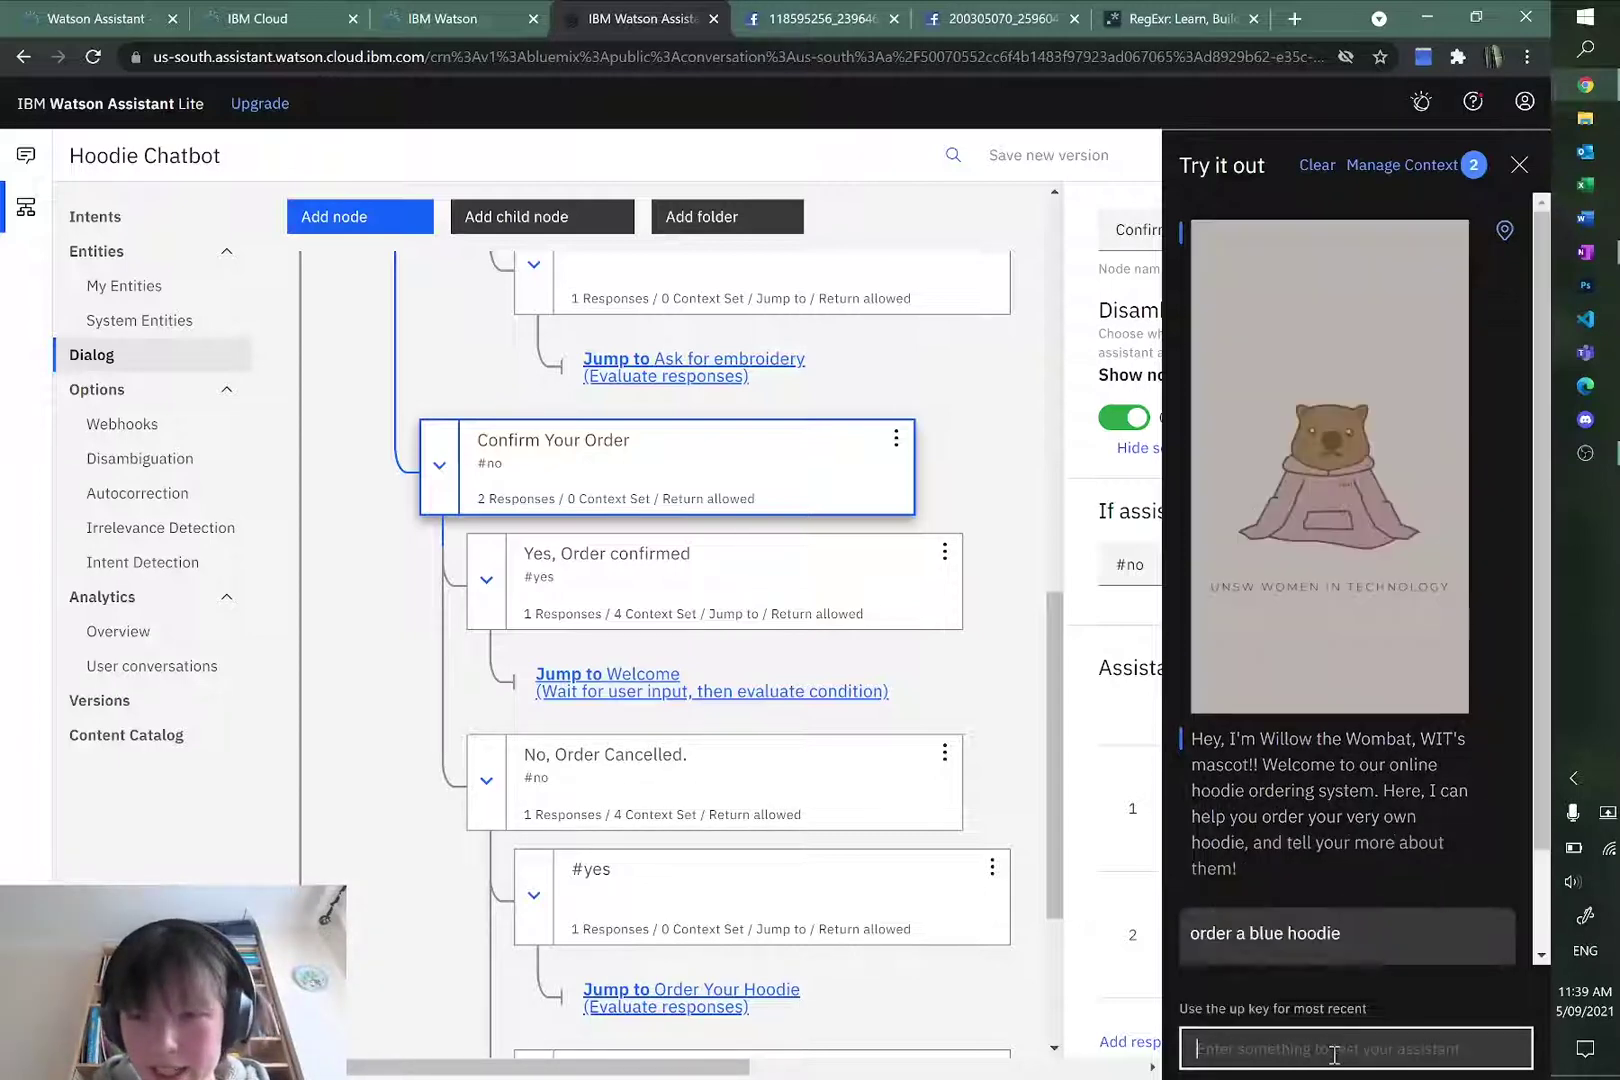
{"action": "type", "text": "L"}
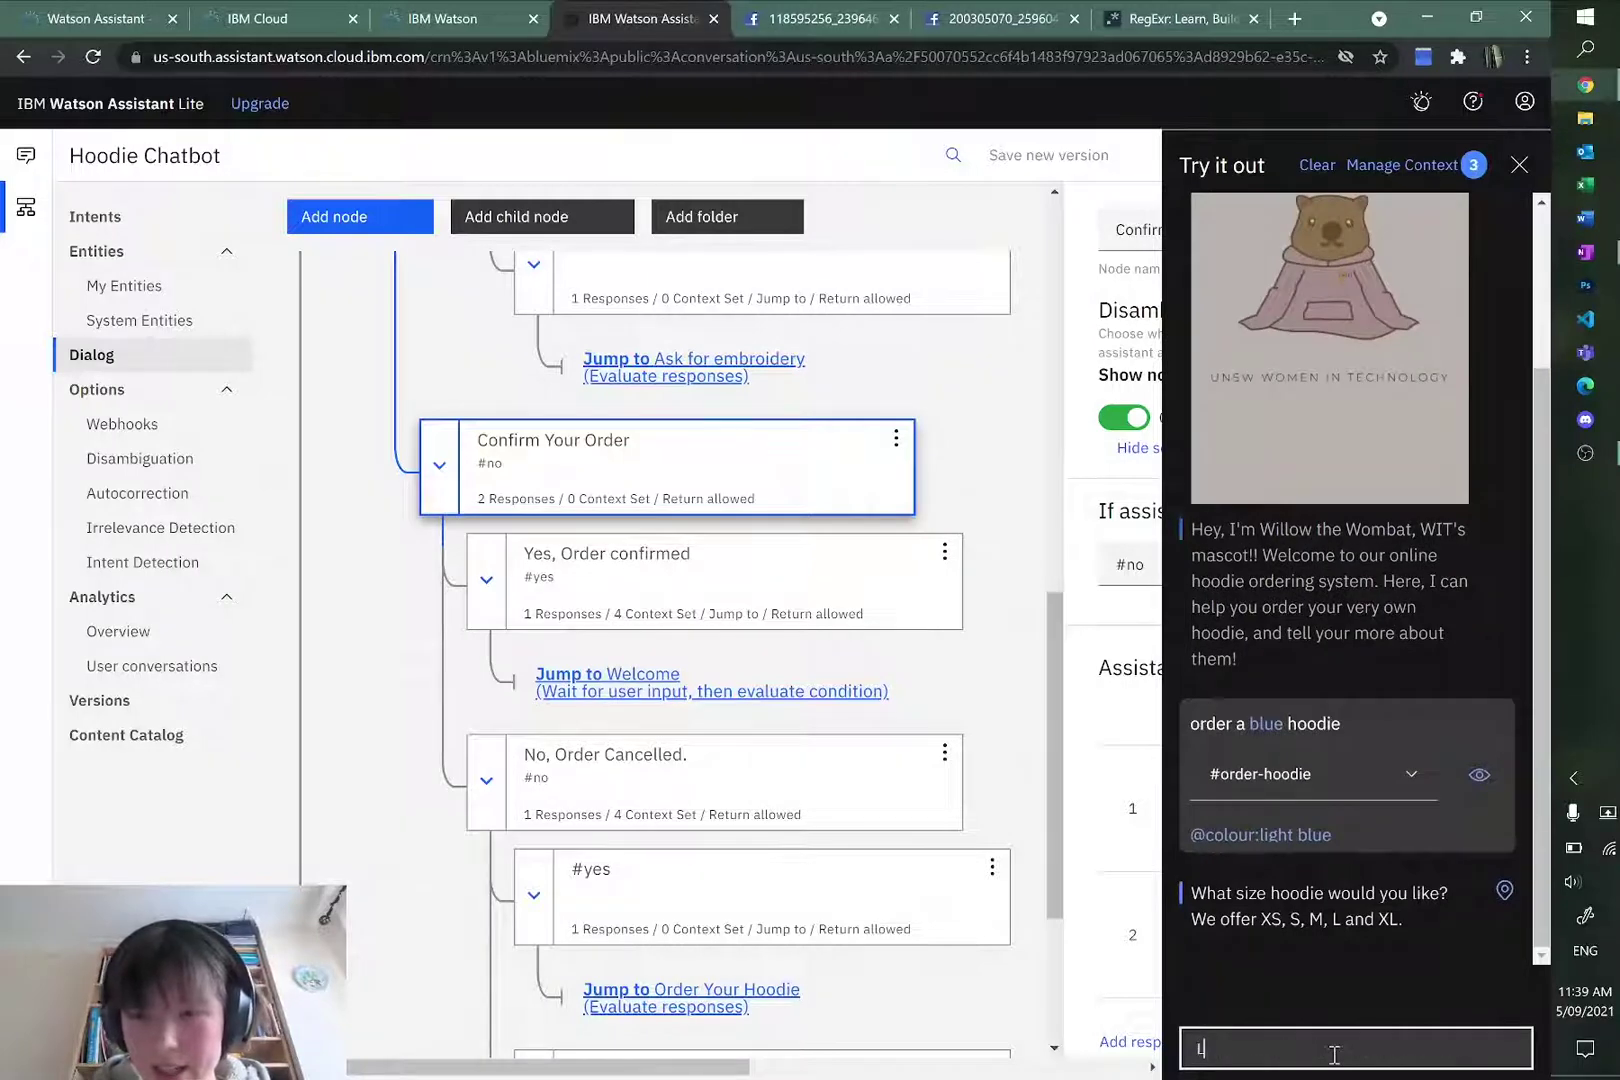
{"action": "key", "text": "Return"}
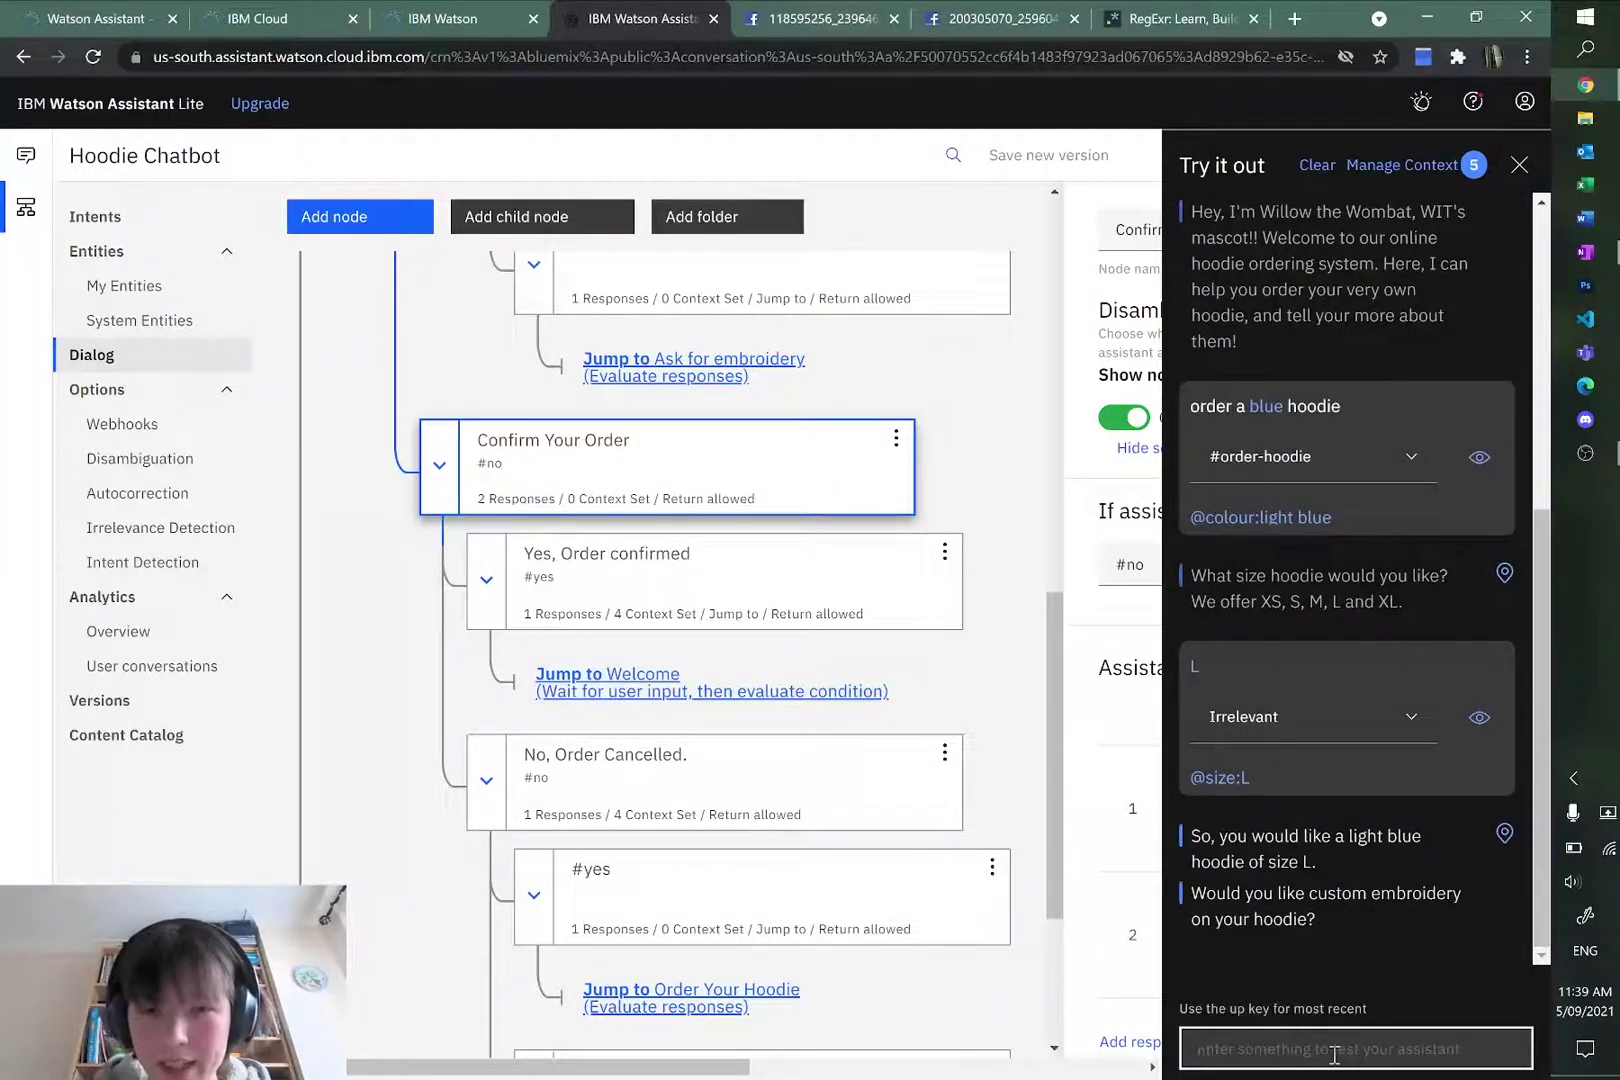
Step: Accept embroidery, retry the phrase, and confirm 'helloWorld' as the embroidery
{"action": "type", "text": "yes"}
{"action": "key", "text": "Return"}
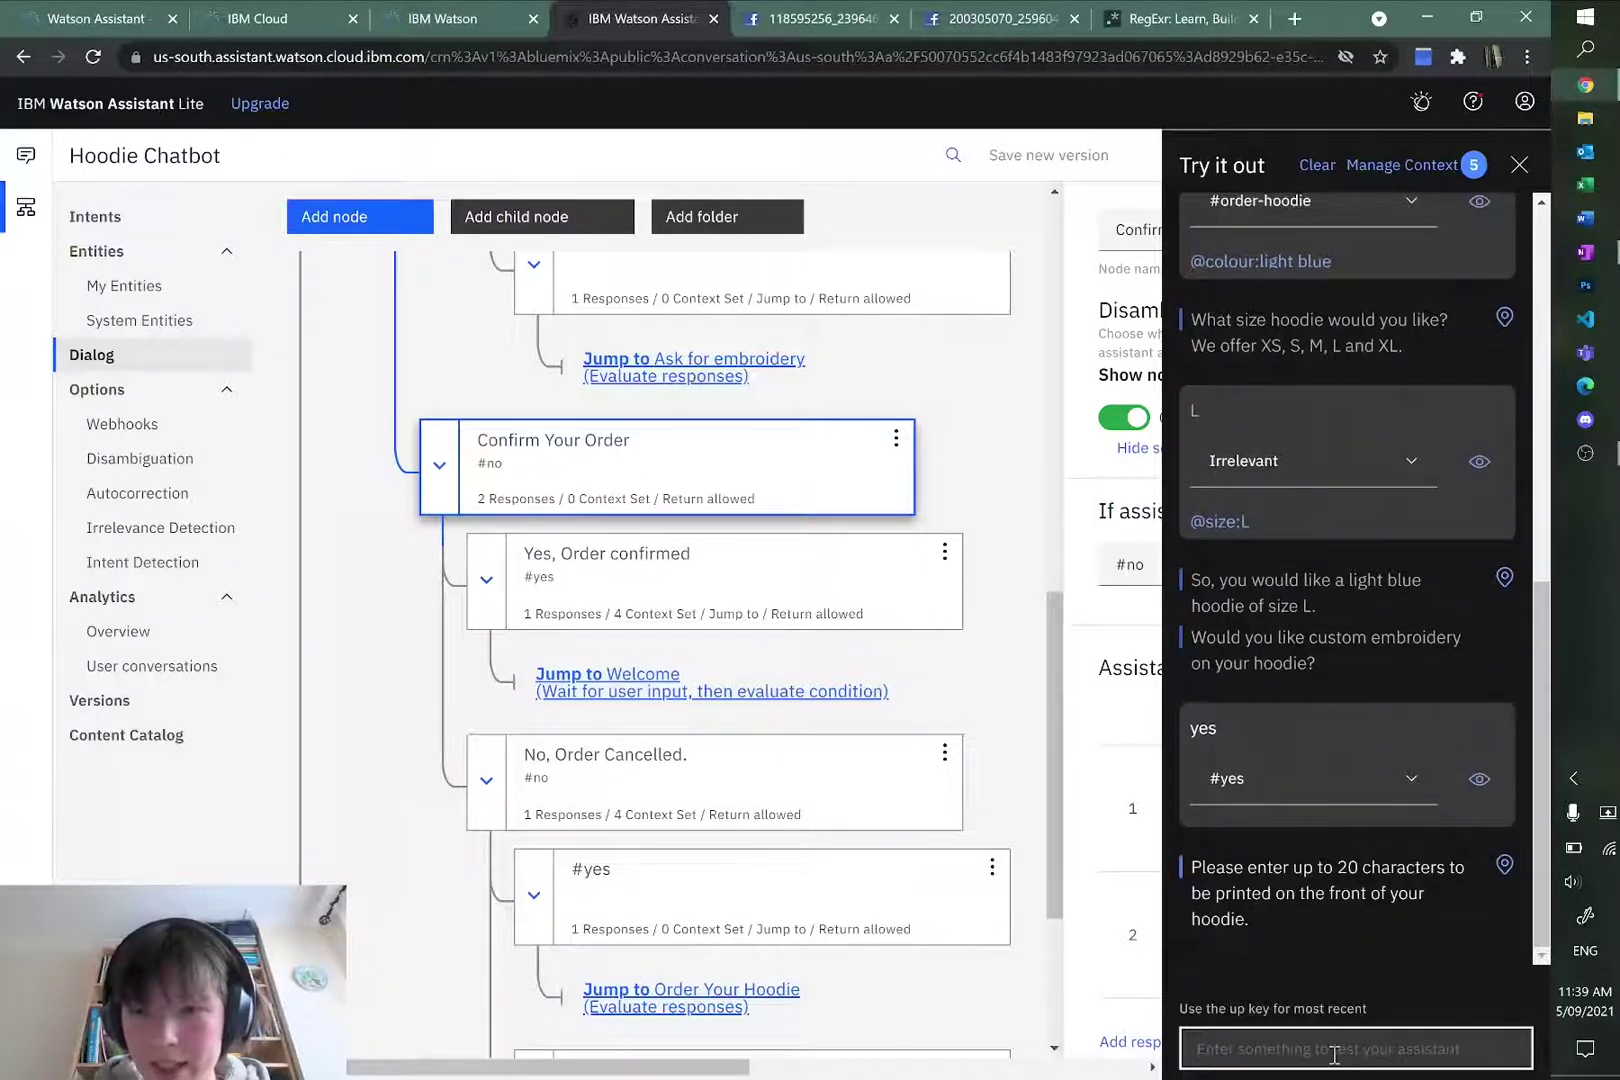
{"action": "type", "text": "hel"}
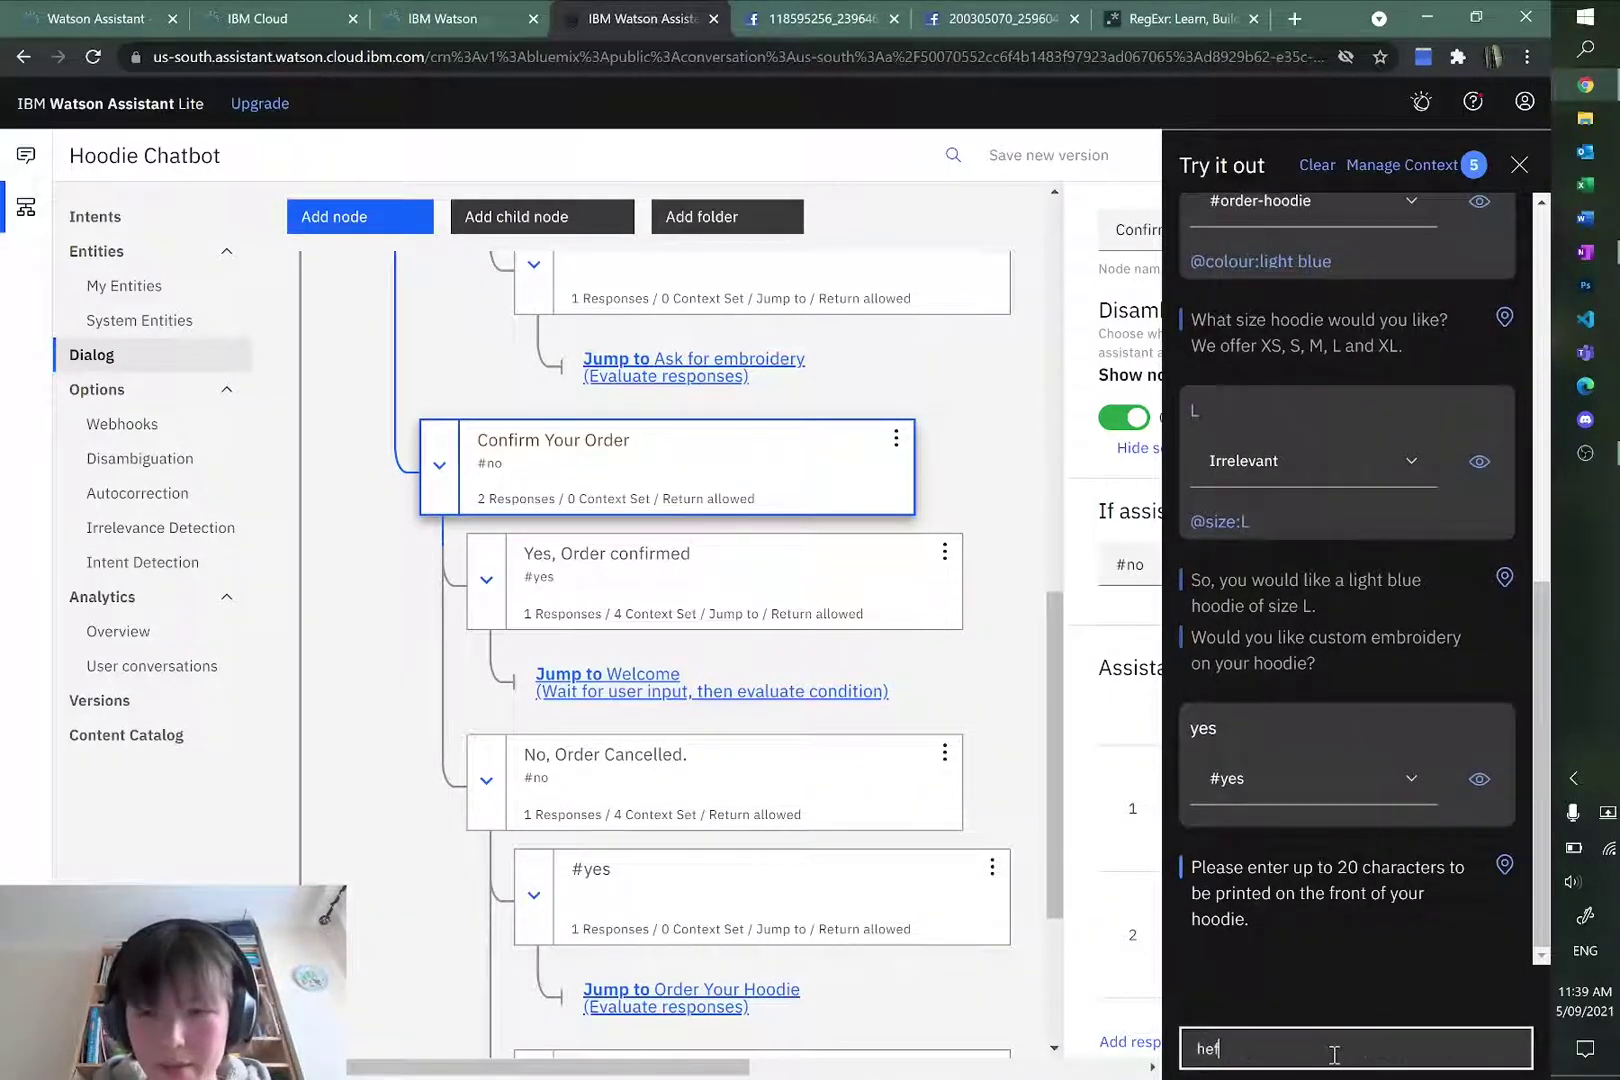
{"action": "type", "text": "low"}
{"action": "key", "text": "Return"}
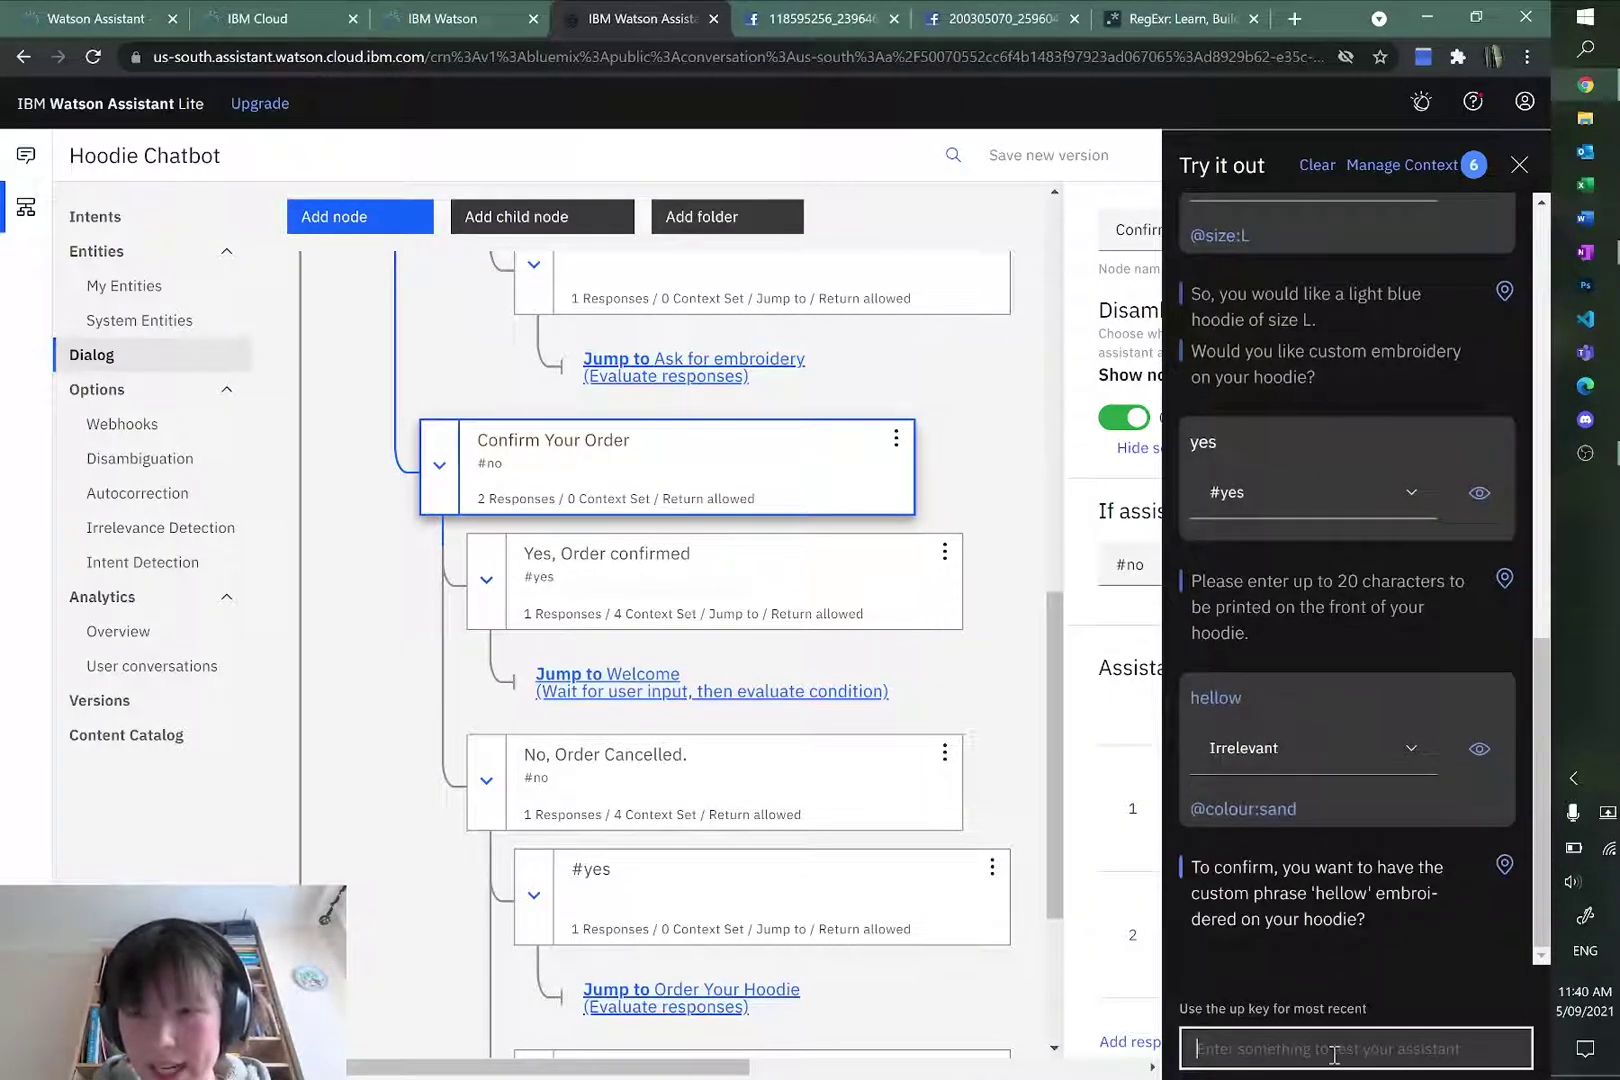
{"action": "type", "text": "no"}
{"action": "key", "text": "Return"}
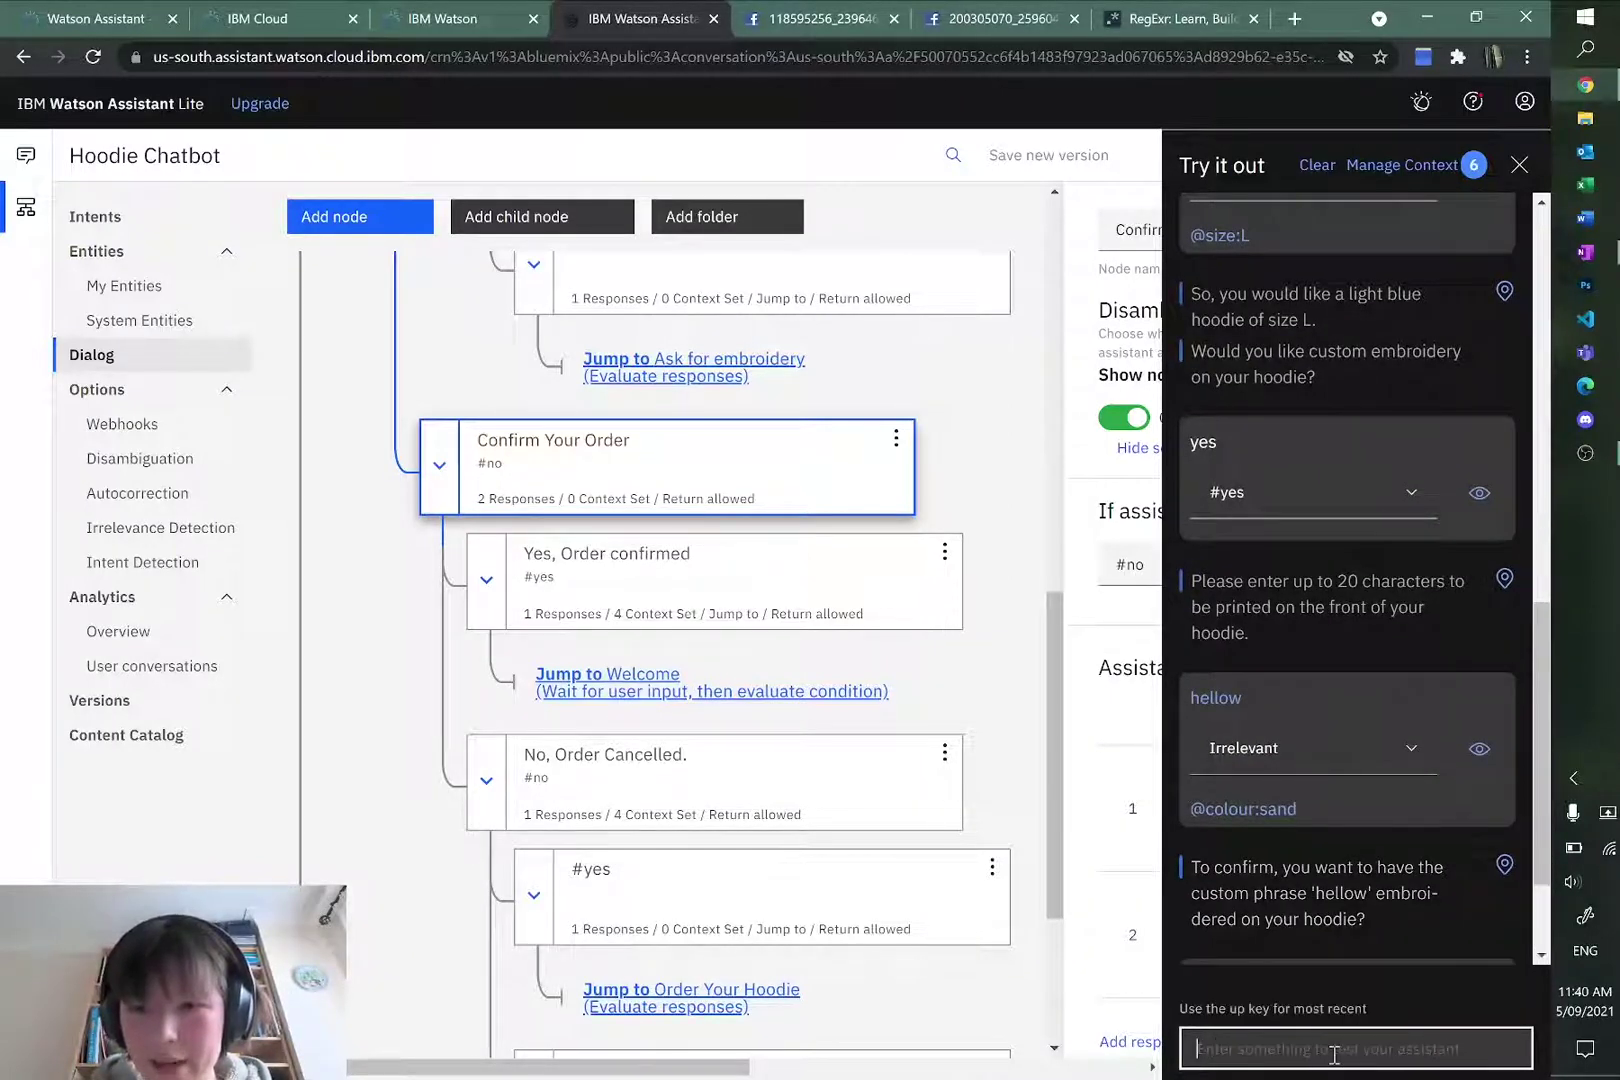
{"action": "type", "text": "y"}
{"action": "key", "text": "Return"}
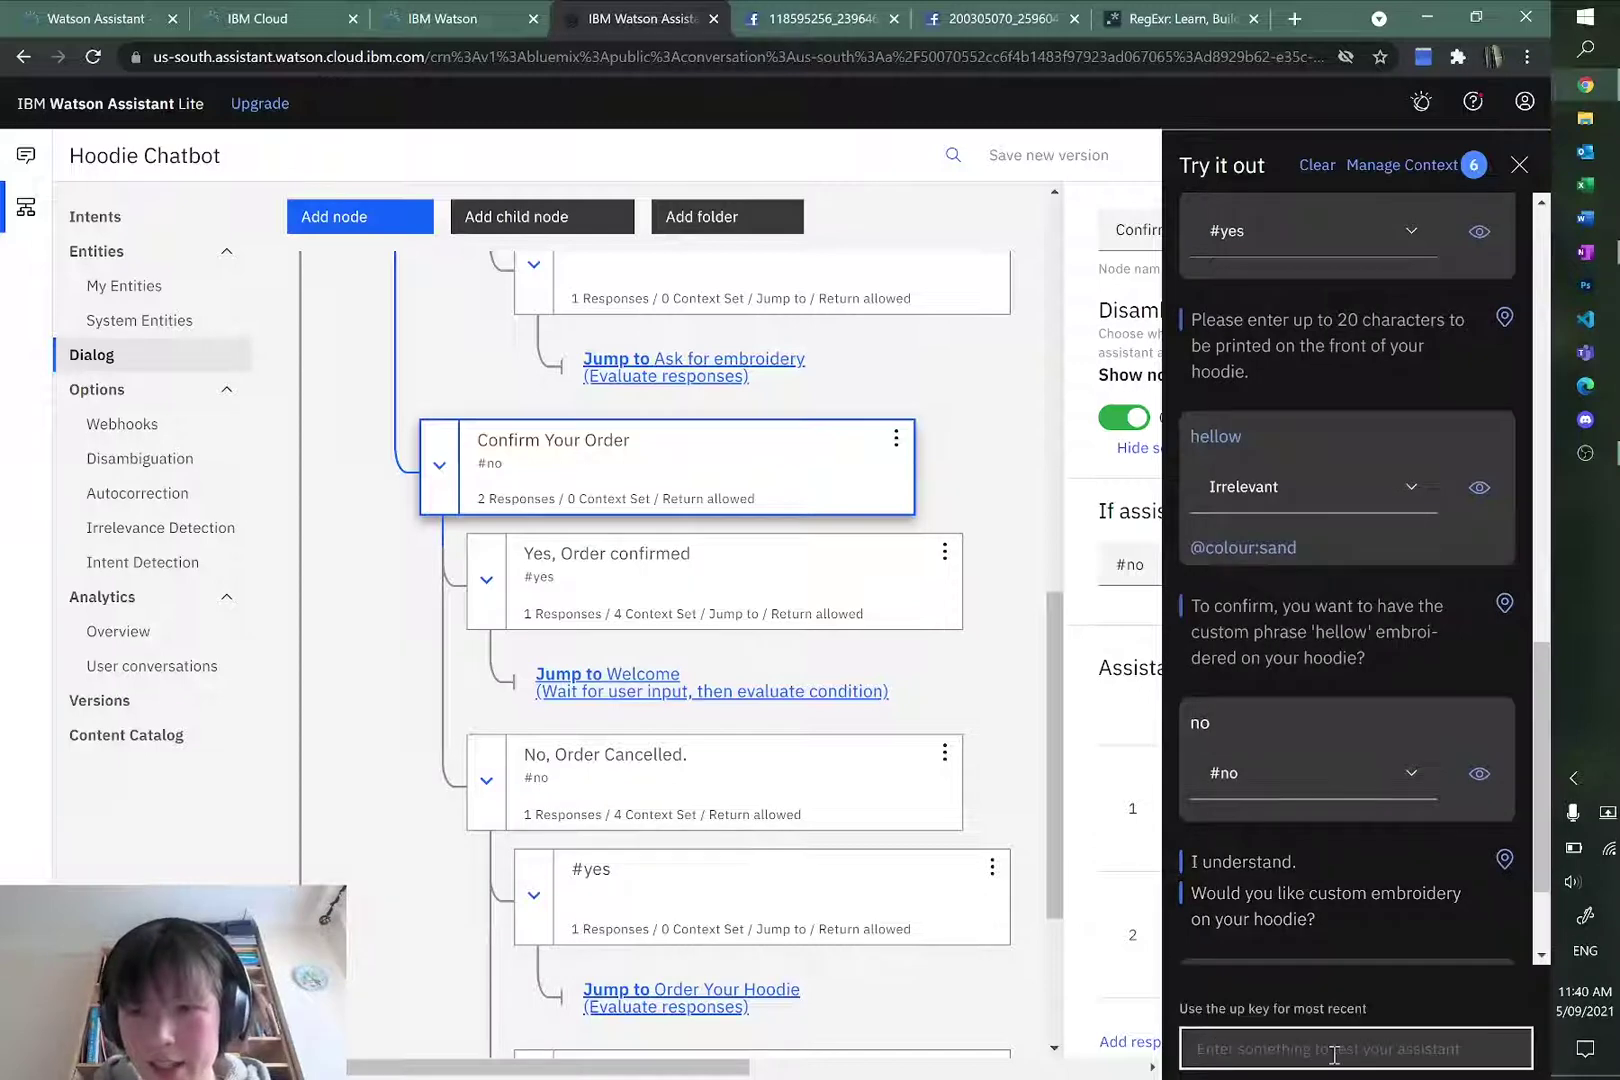
{"action": "type", "text": "helloWorld"}
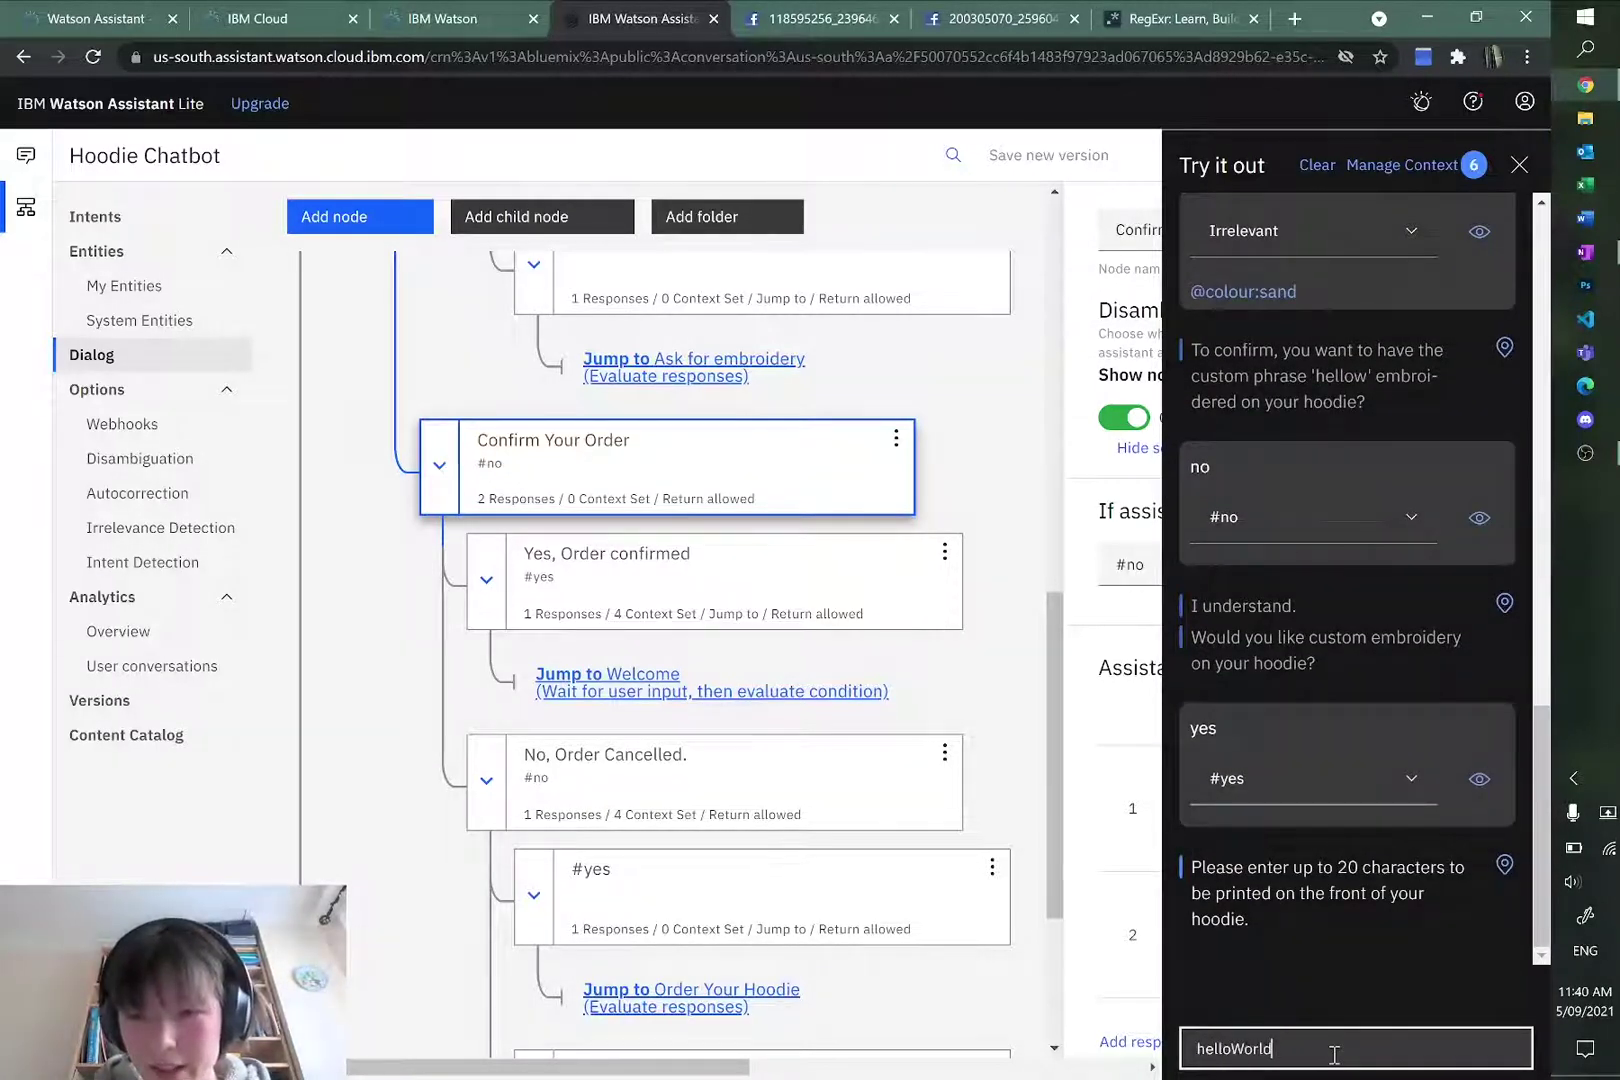
{"action": "key", "text": "Return"}
{"action": "type", "text": "yes"}
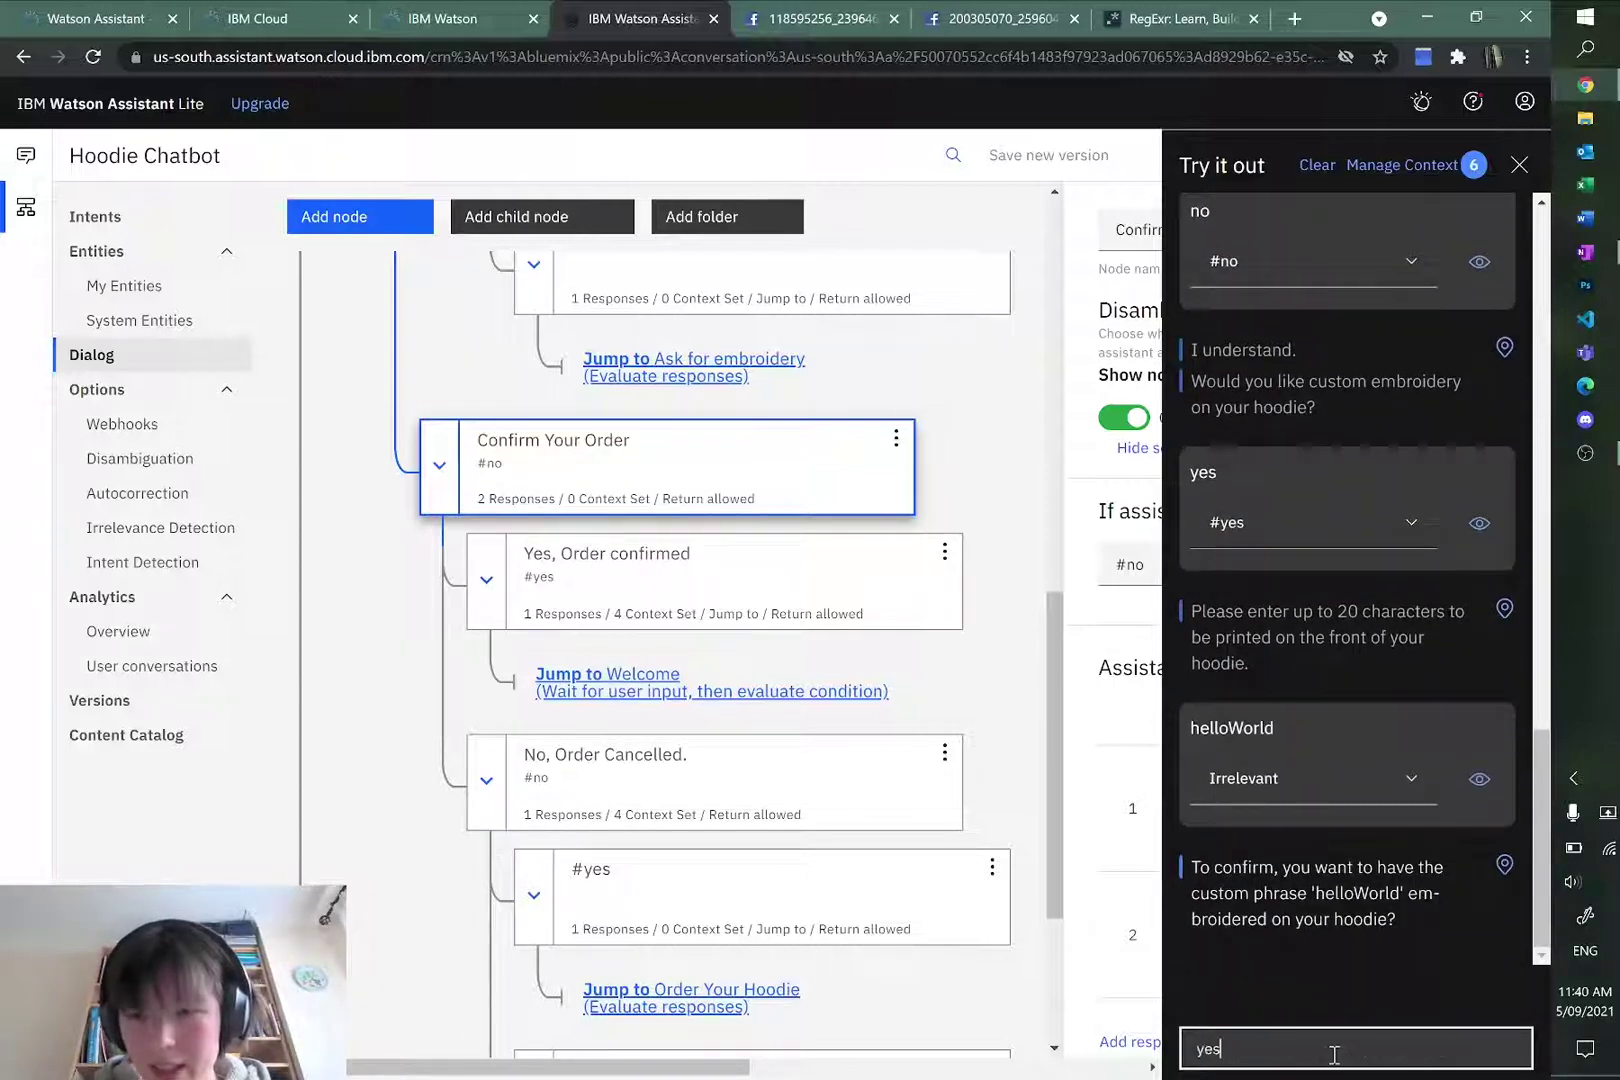
{"action": "key", "text": "Return"}
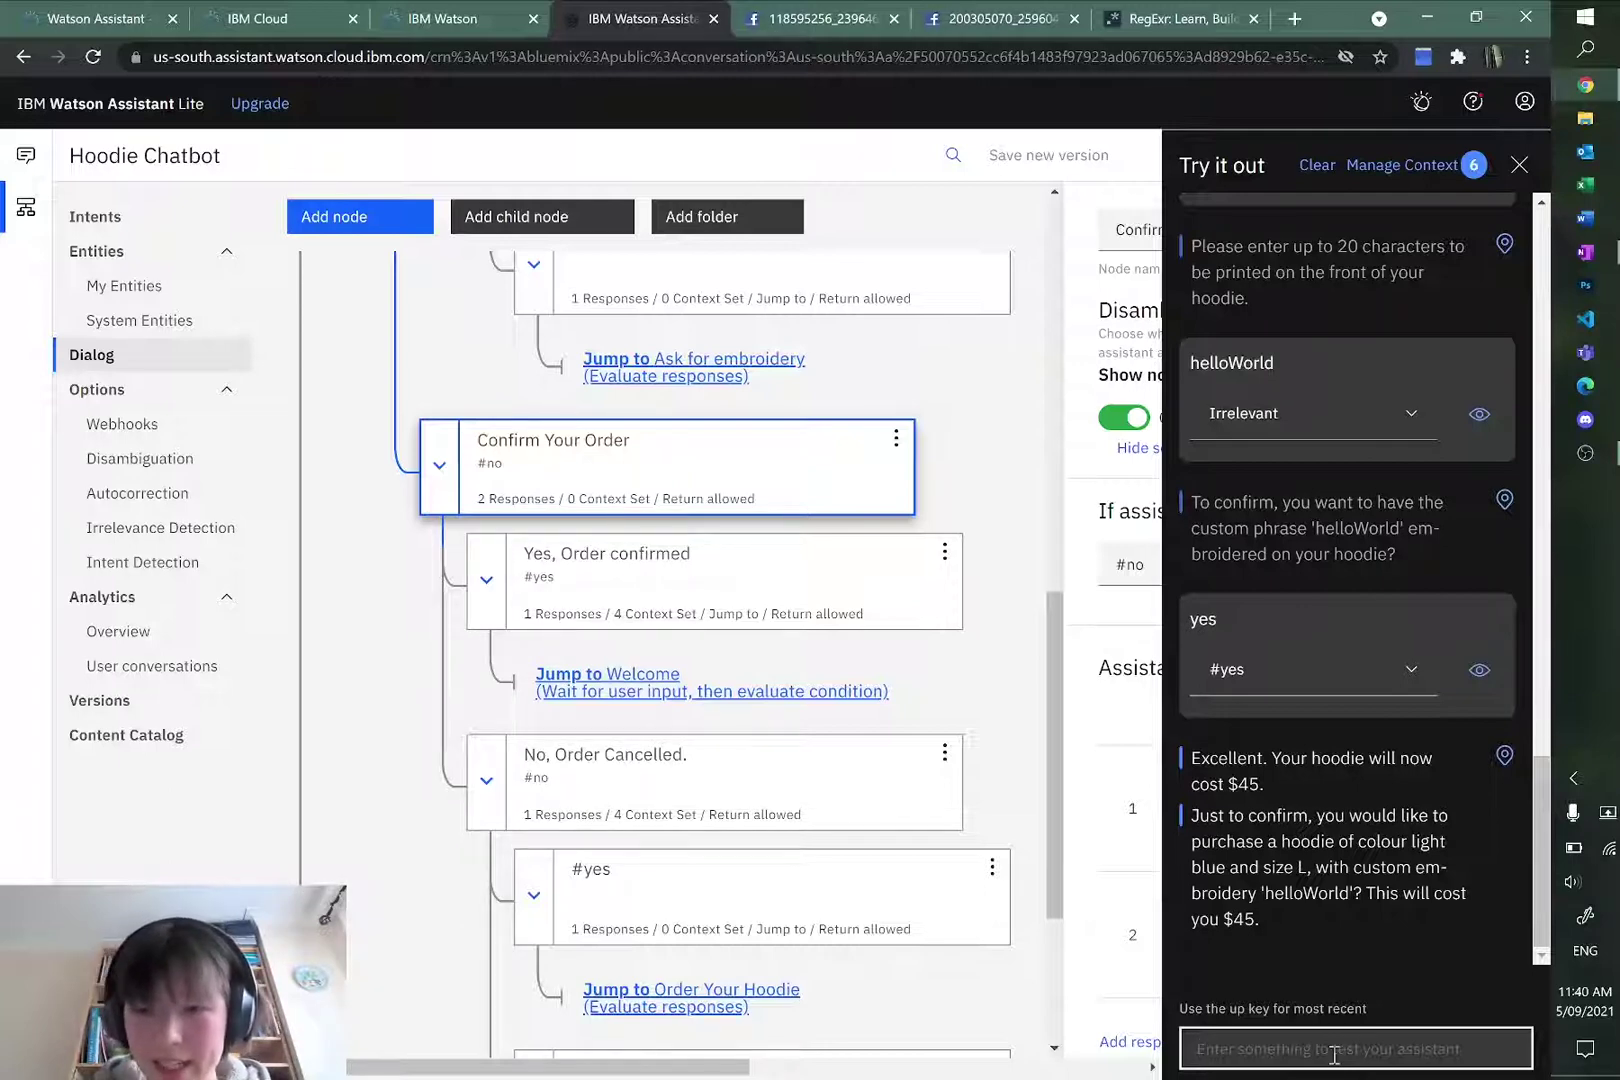
Step: Reject the $45 light blue size L confirmation and choose to re-enter details
{"action": "type", "text": "no"}
{"action": "key", "text": "Return"}
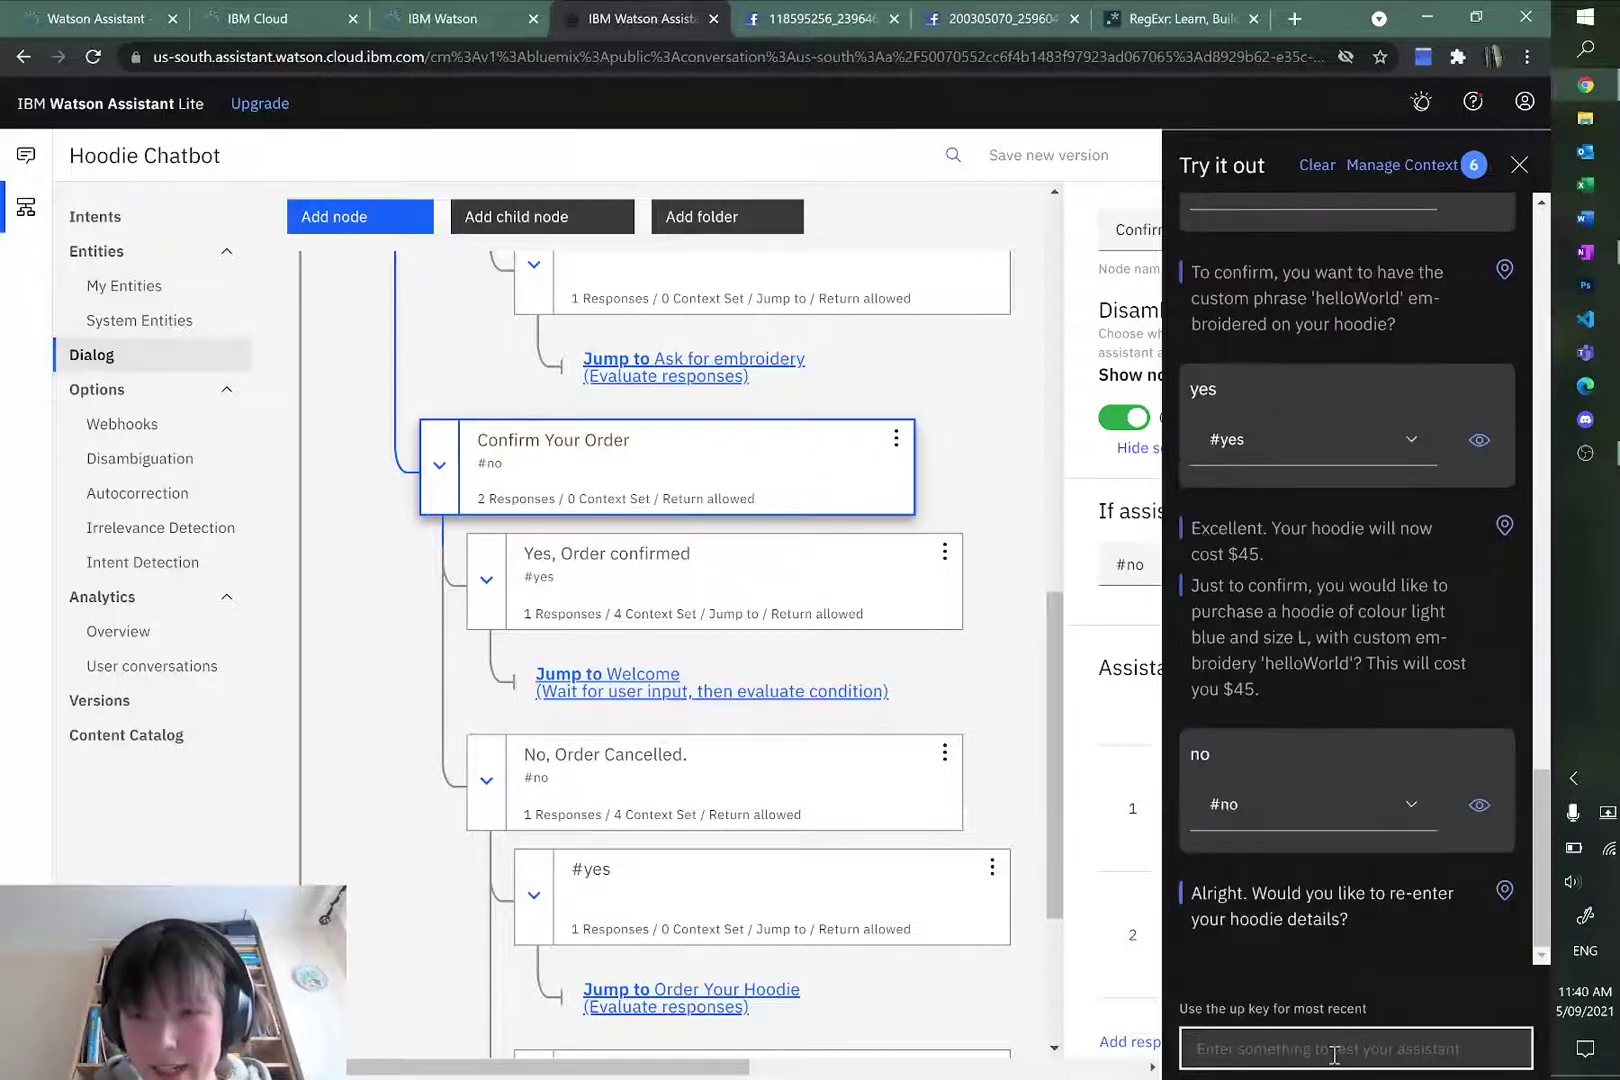
{"action": "type", "text": "yes"}
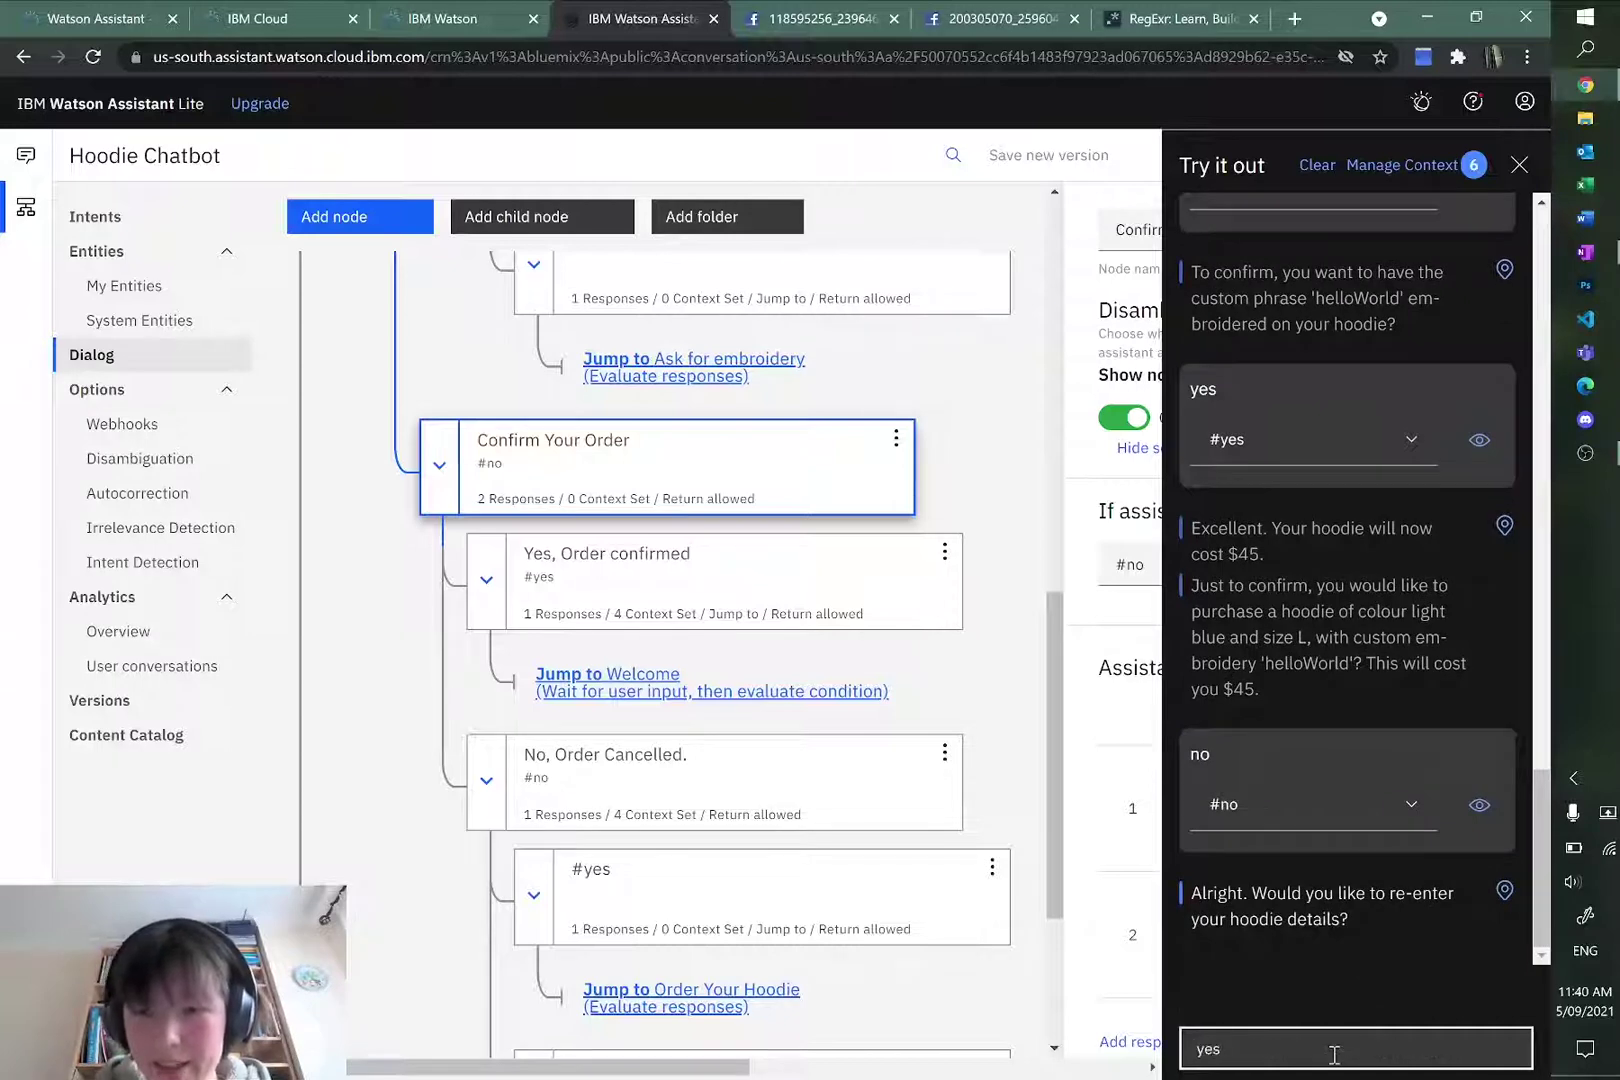
{"action": "key", "text": "Return"}
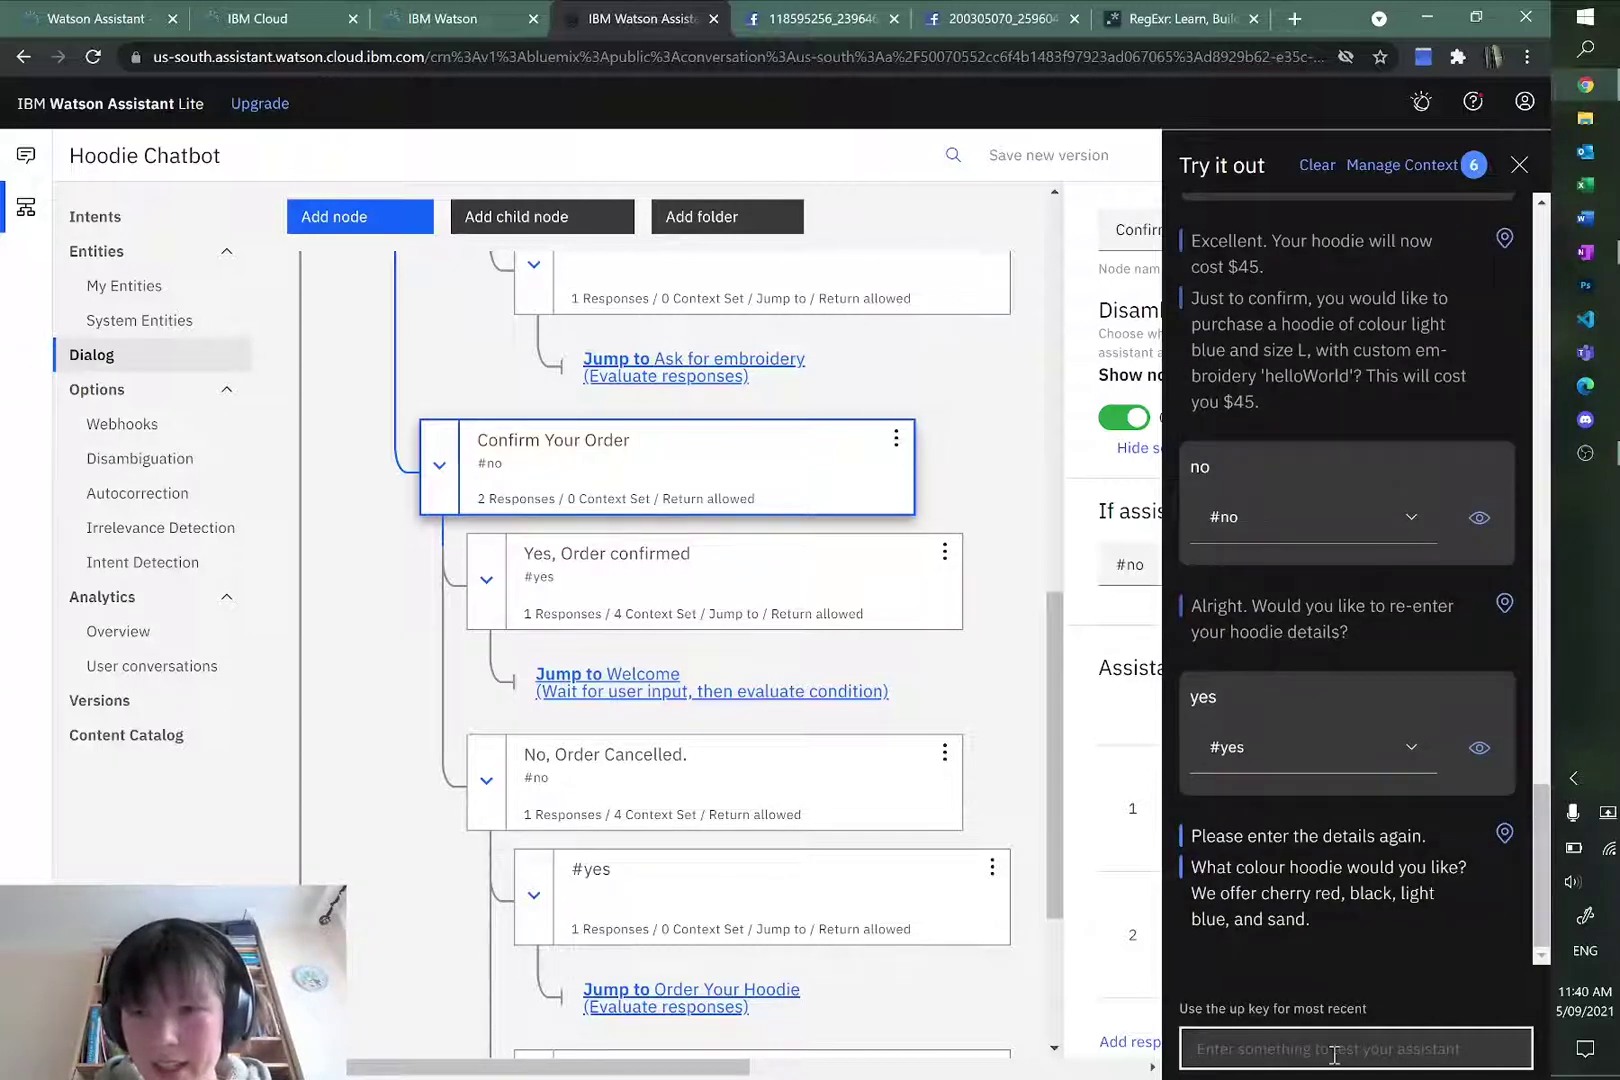
Step: Finish the test order: cherry red colour, no embroidery, then confirm the $40 size M order
{"action": "type", "text": "red"}
{"action": "key", "text": "Return"}
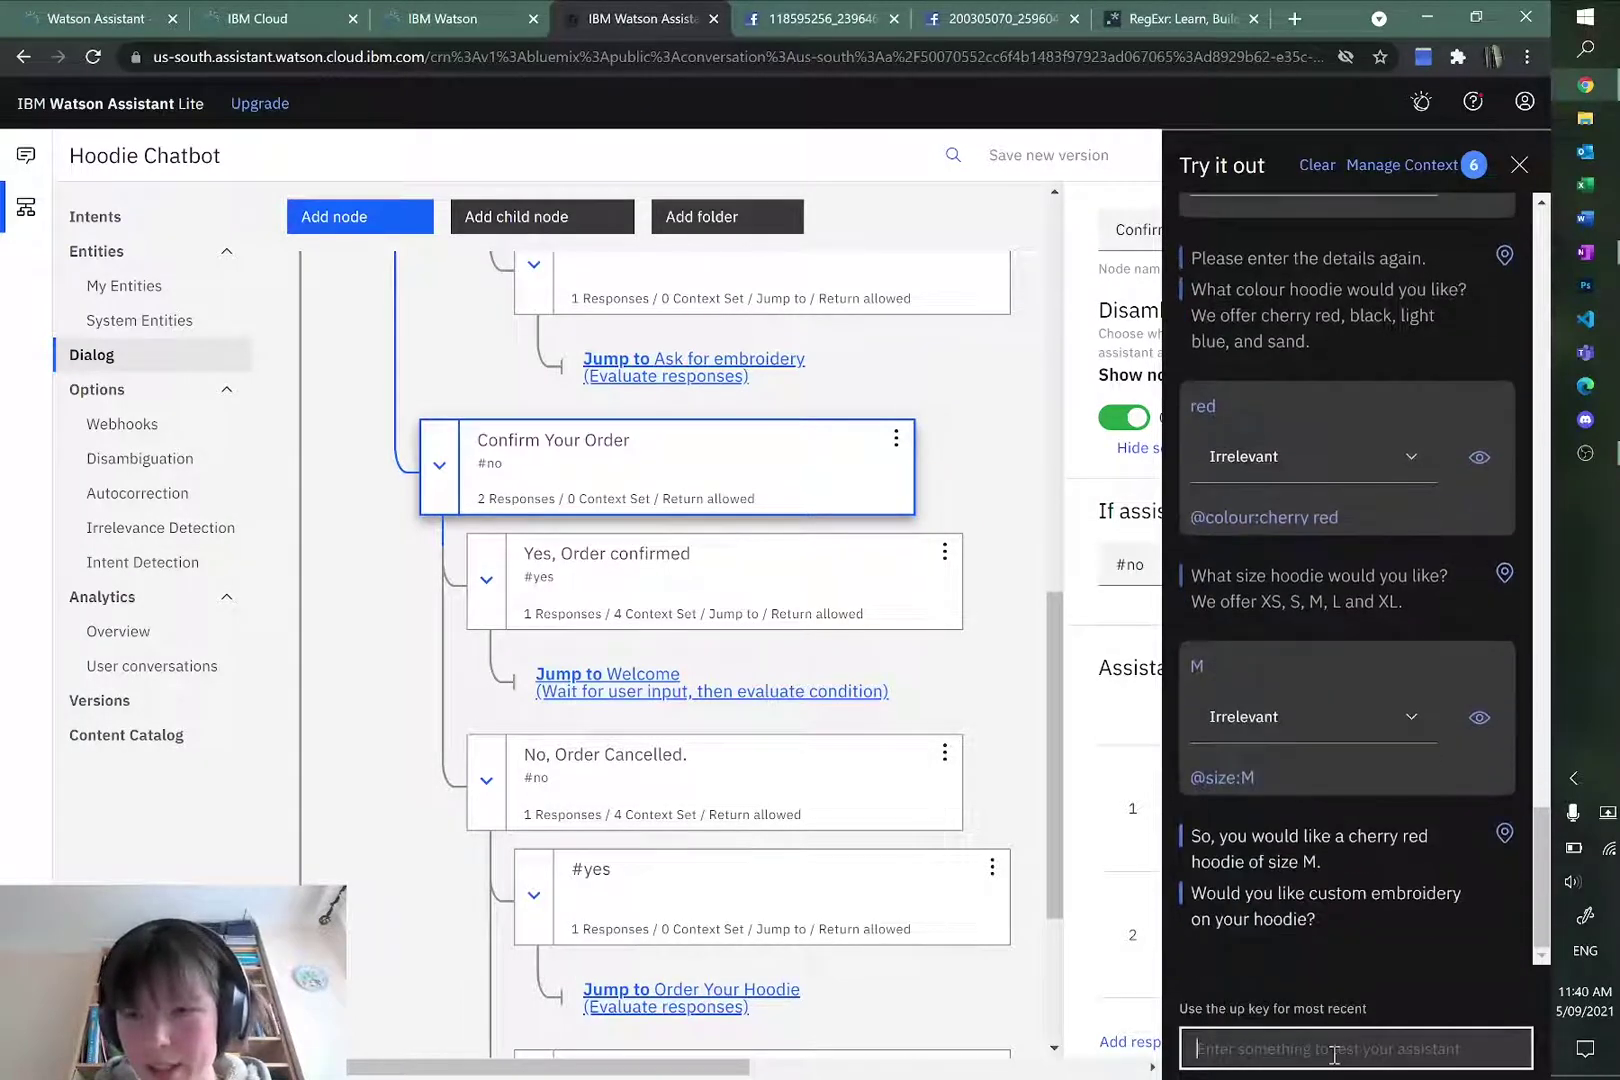
{"action": "type", "text": "no"}
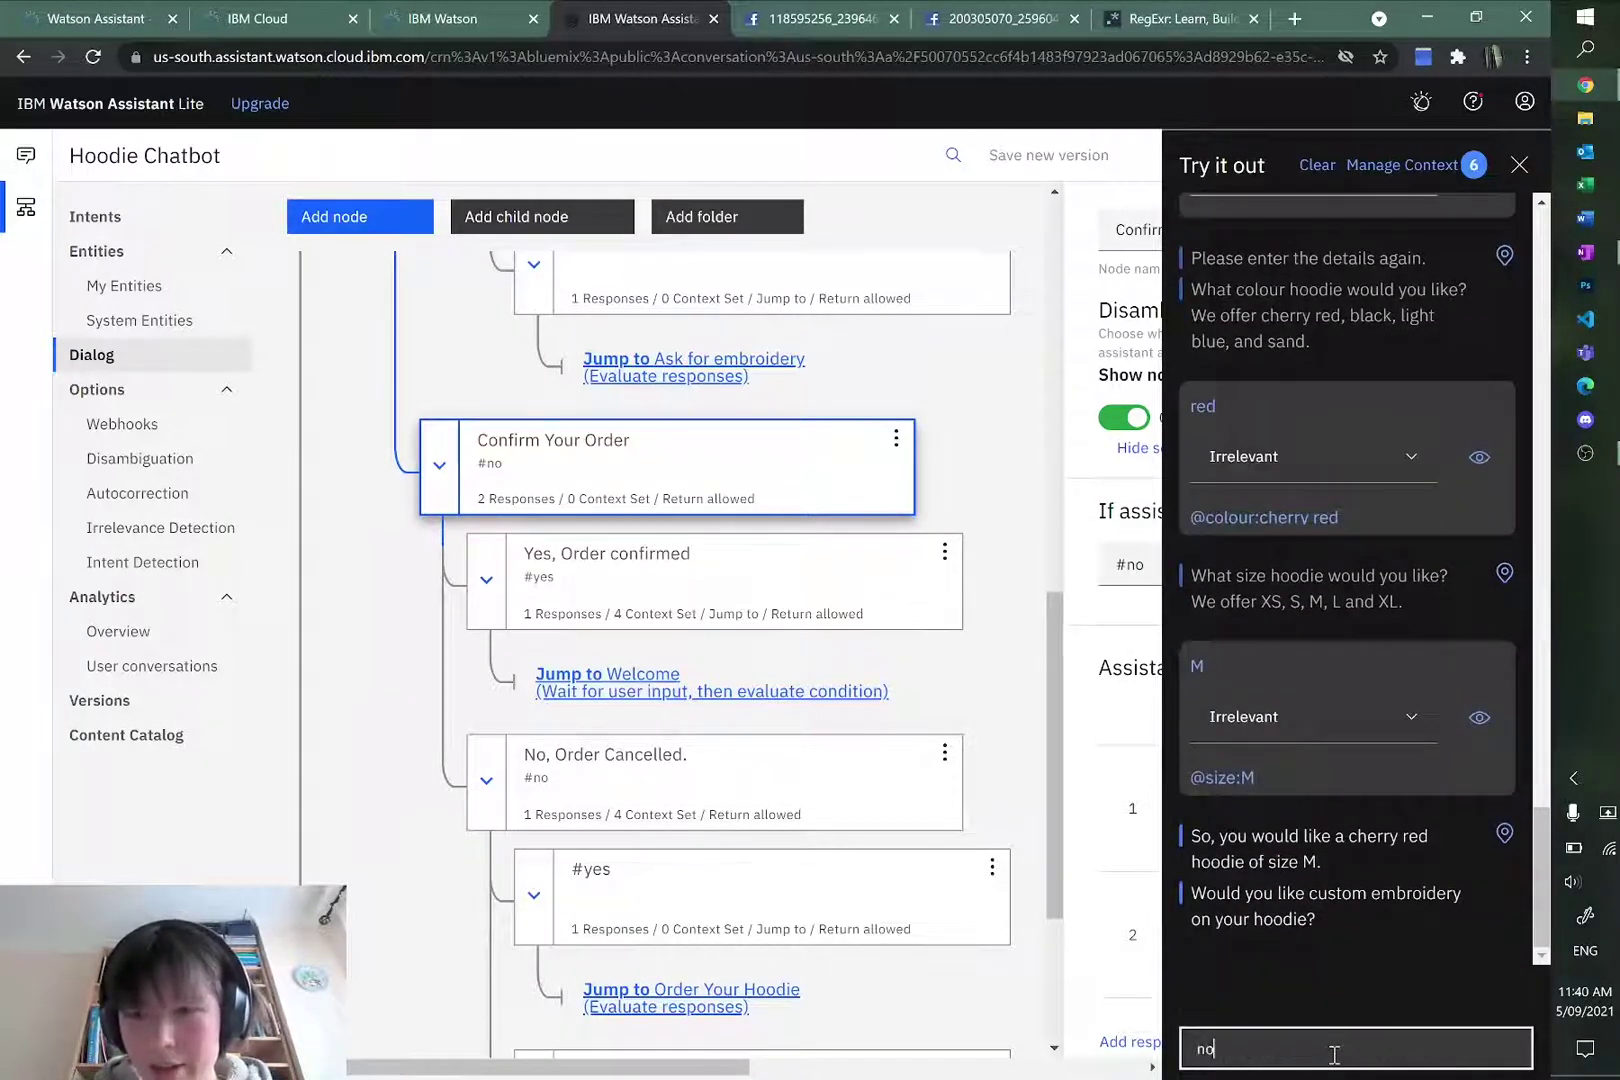
{"action": "key", "text": "Return"}
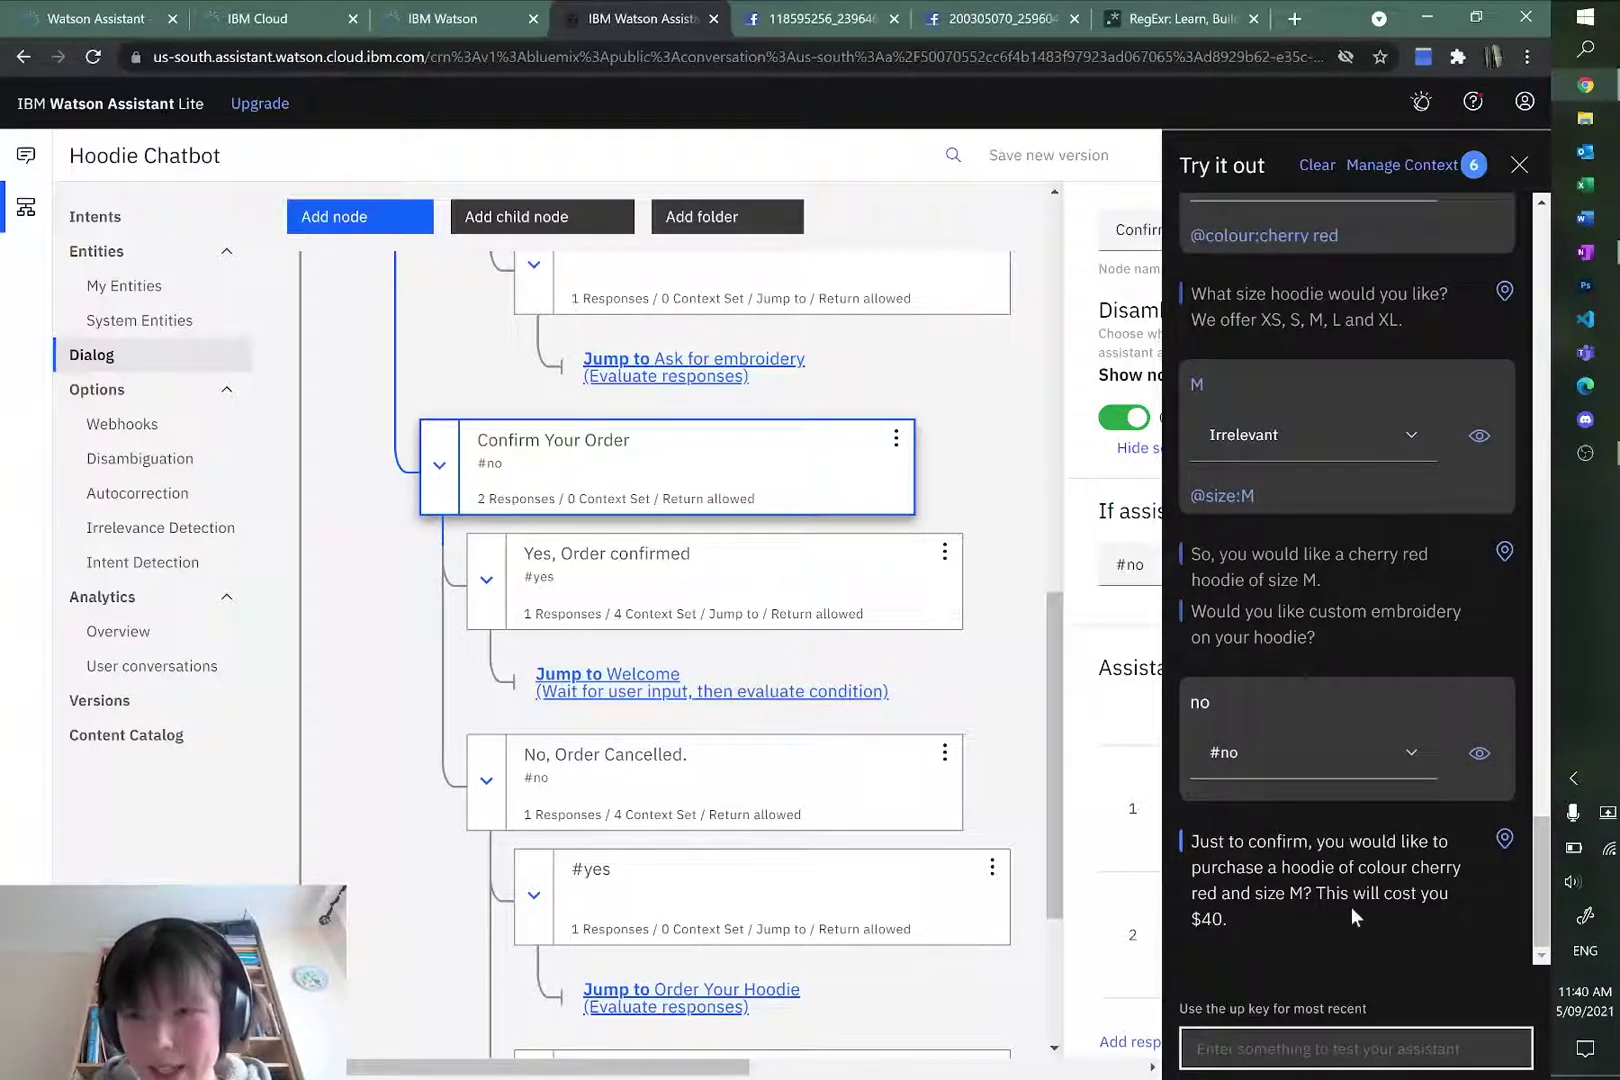
{"action": "type", "text": "yes"}
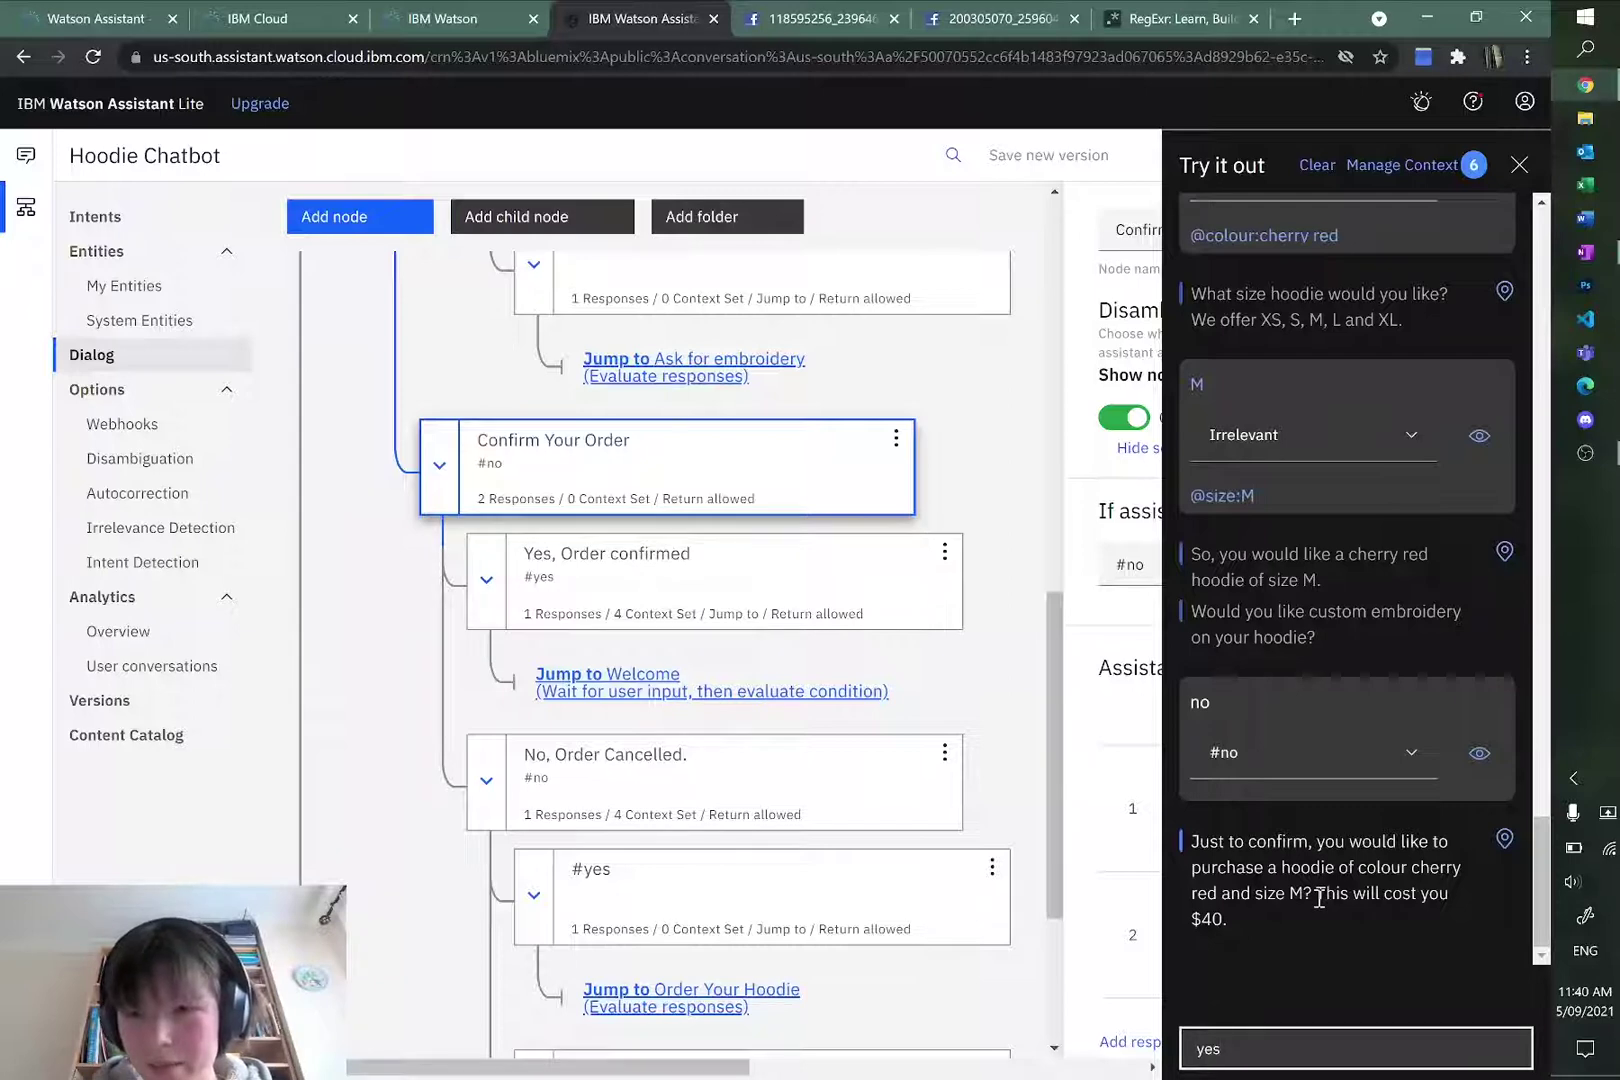
{"action": "key", "text": "Return"}
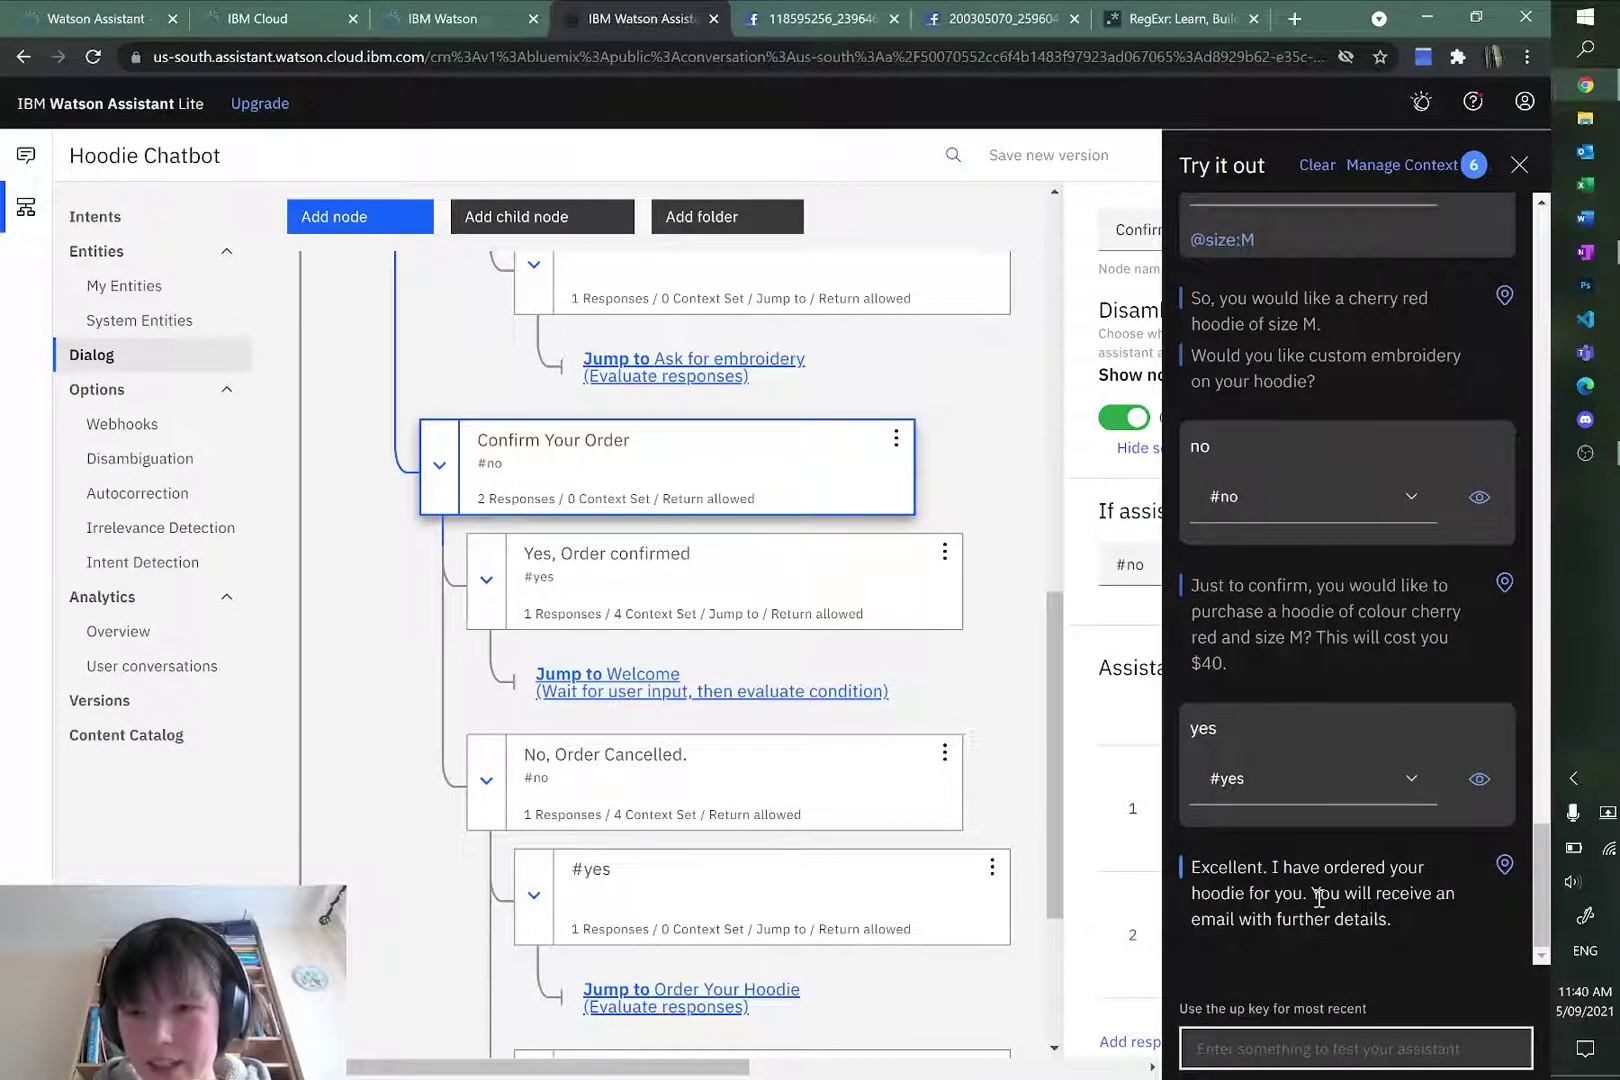
Step: Ask the bot 'what other types of hoodies are there' and review the hoodie-range reply
{"action": "type", "text": "hat o"}
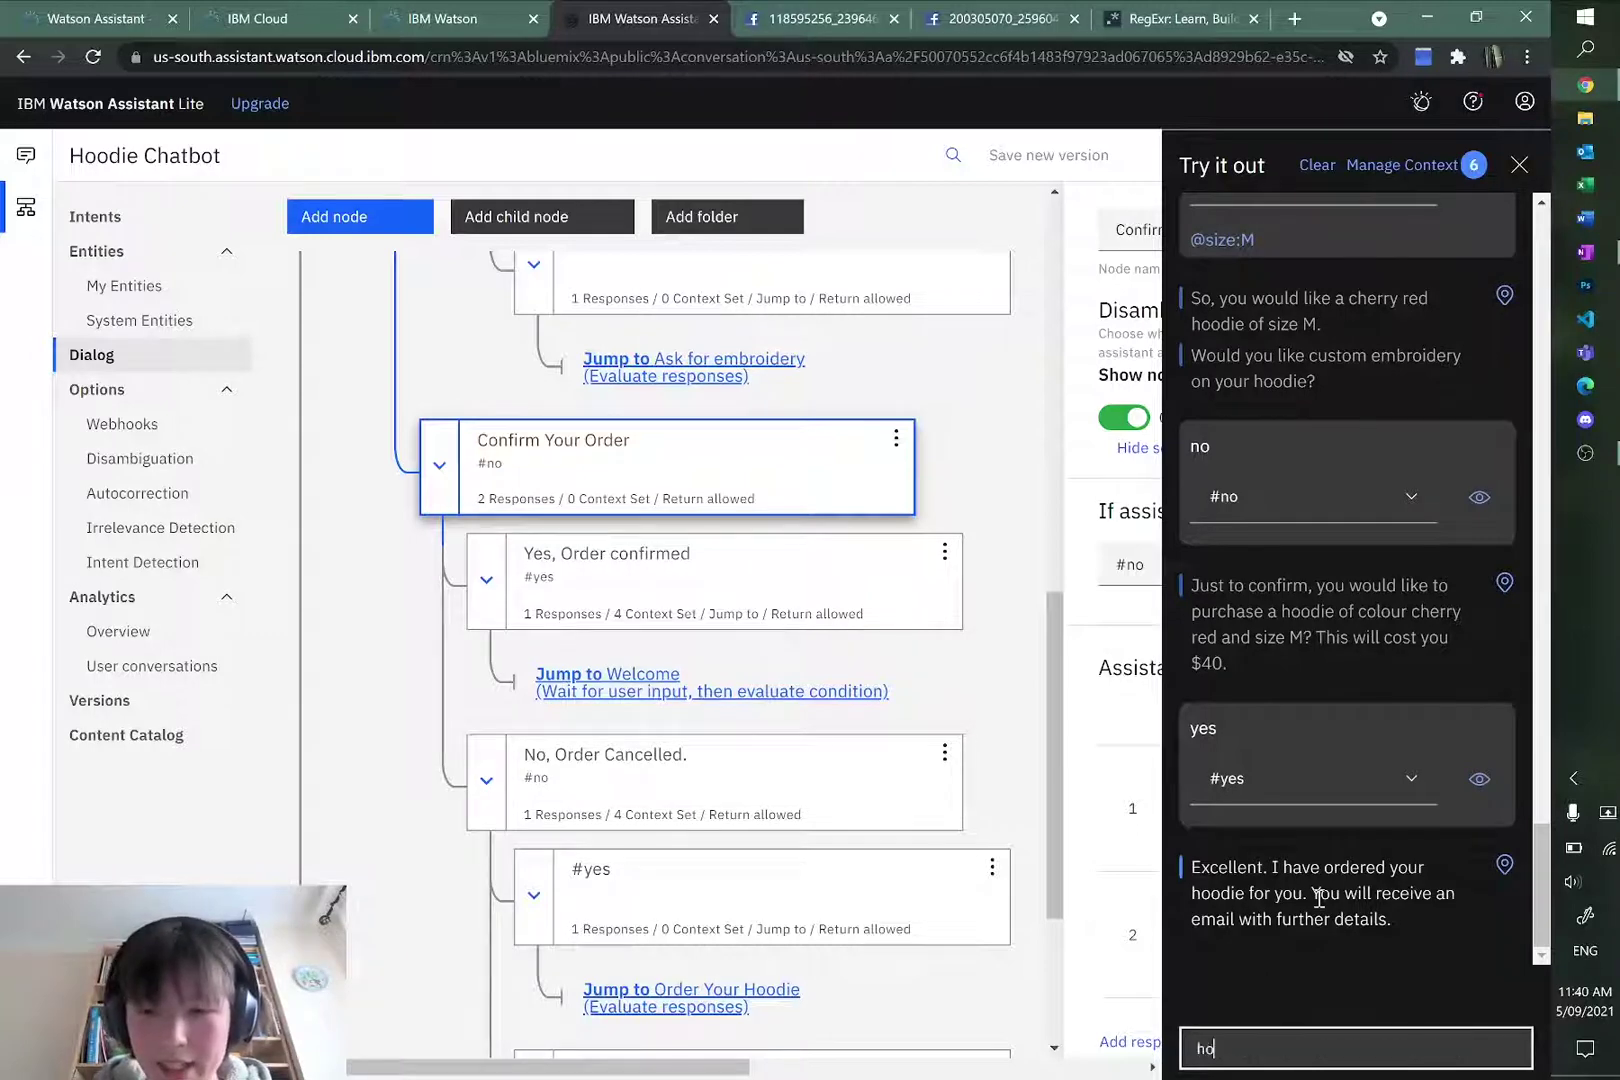
{"action": "key", "text": "BackSpace"}
{"action": "key", "text": "BackSpace"}
{"action": "type", "text": "what other type"}
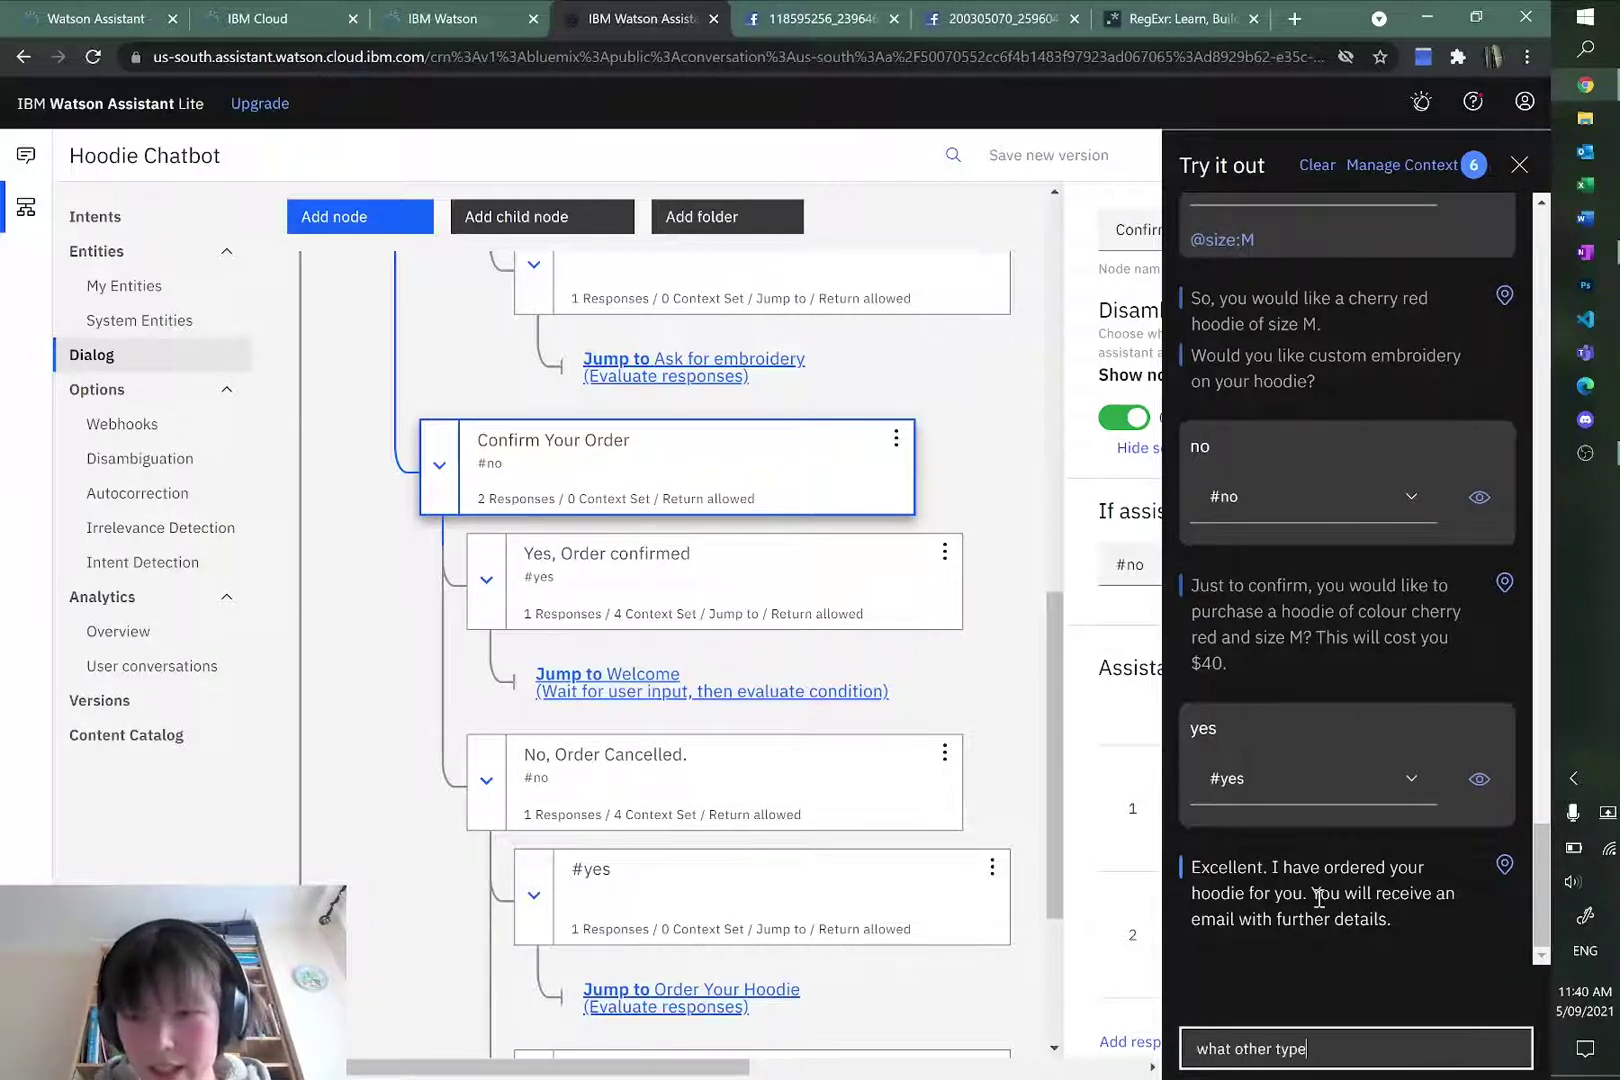
{"action": "type", "text": "s of hoodies are there"}
{"action": "key", "text": "Return"}
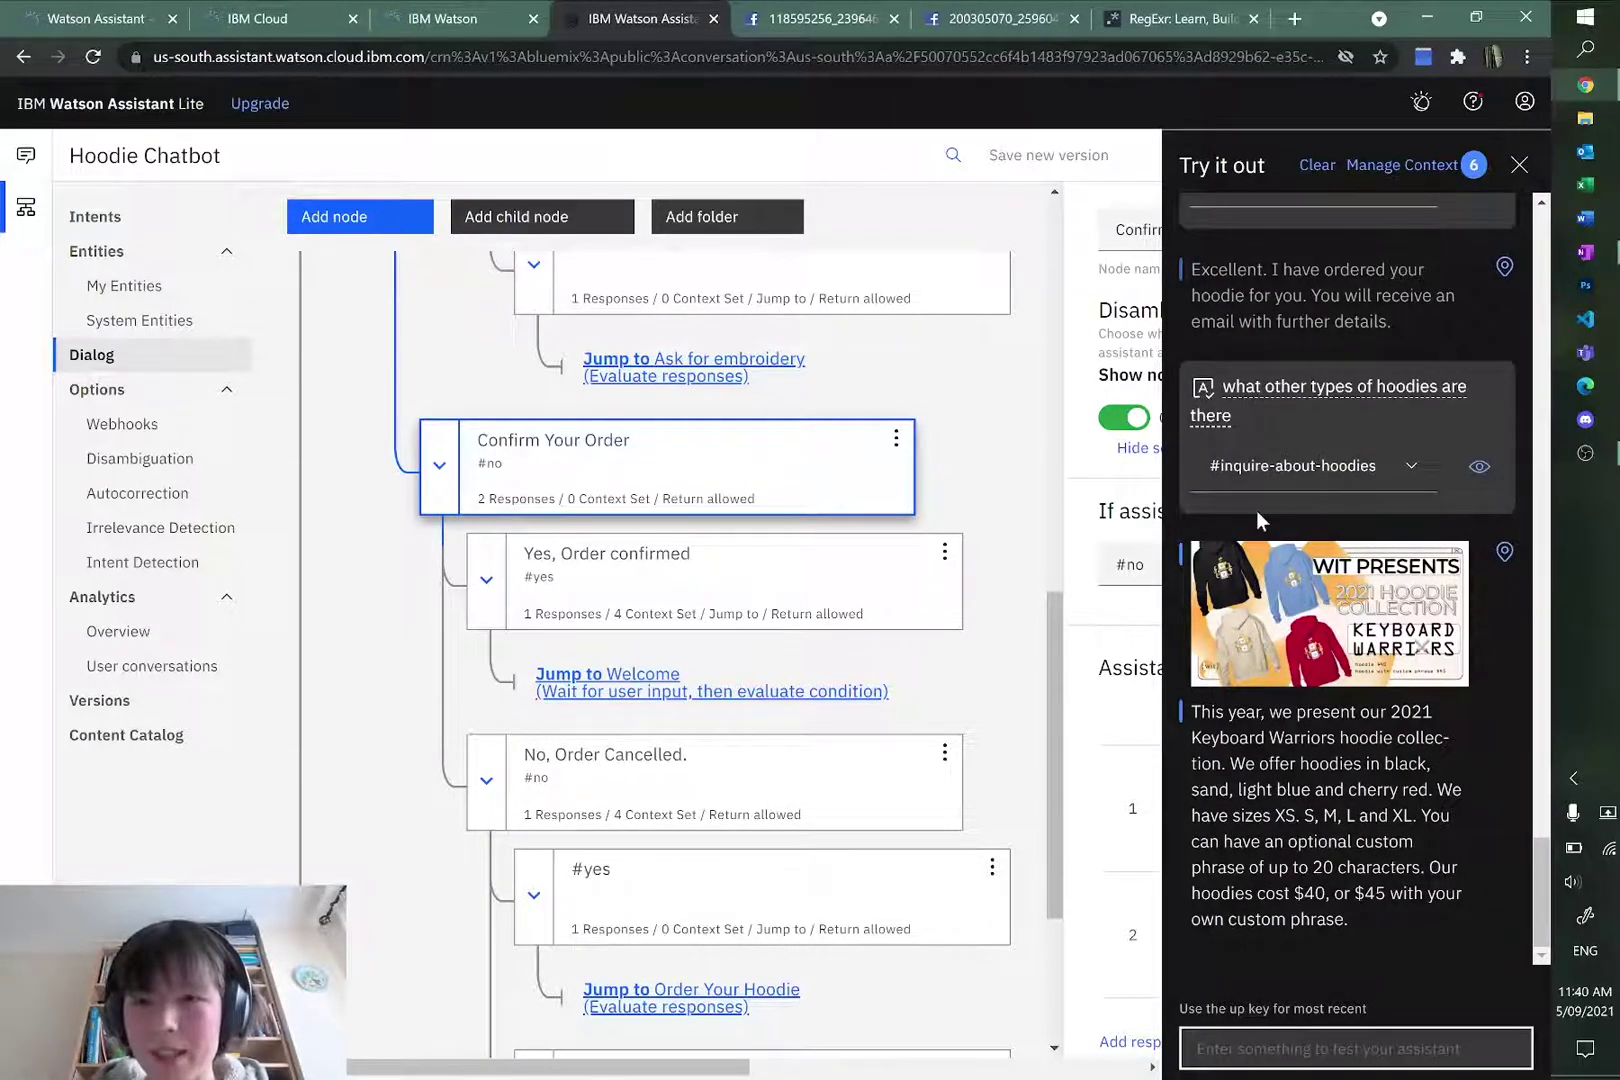
{"action": "scroll", "coordinate": [1398, 683], "scroll_direction": "up", "scroll_amount": 10}
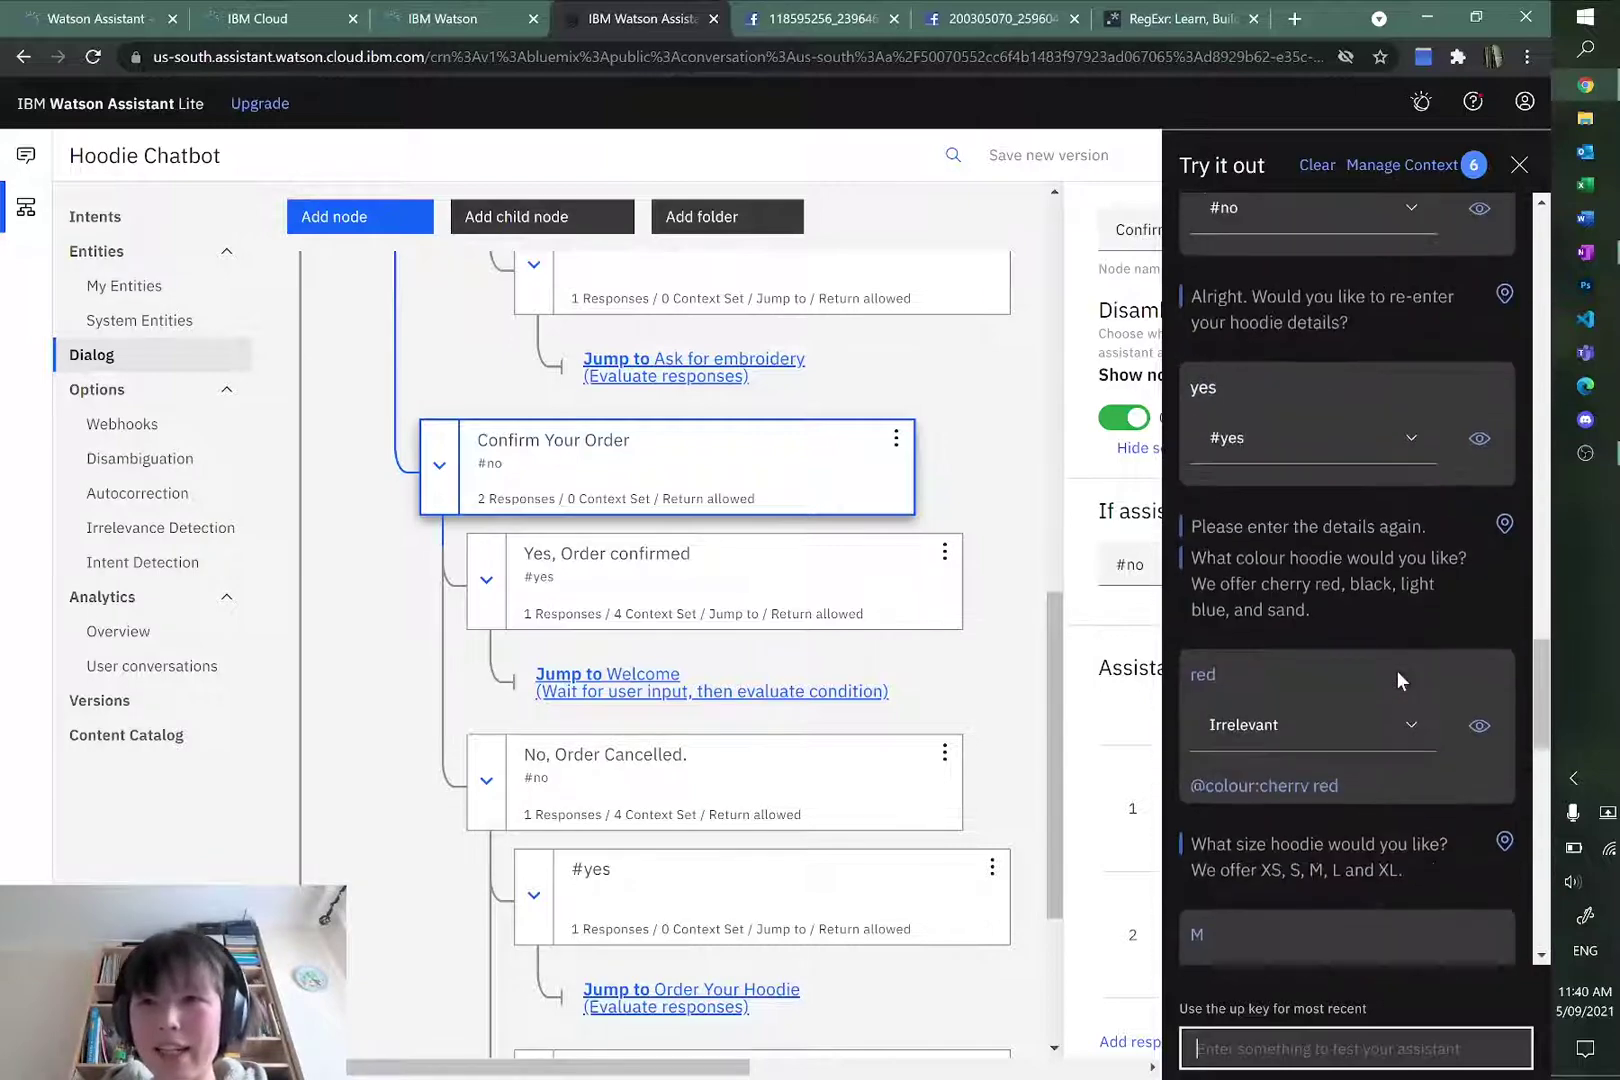
Step: Check the flowchart plan in OneNote, then return to Watson Assistant
{"action": "key", "text": "alt+Tab"}
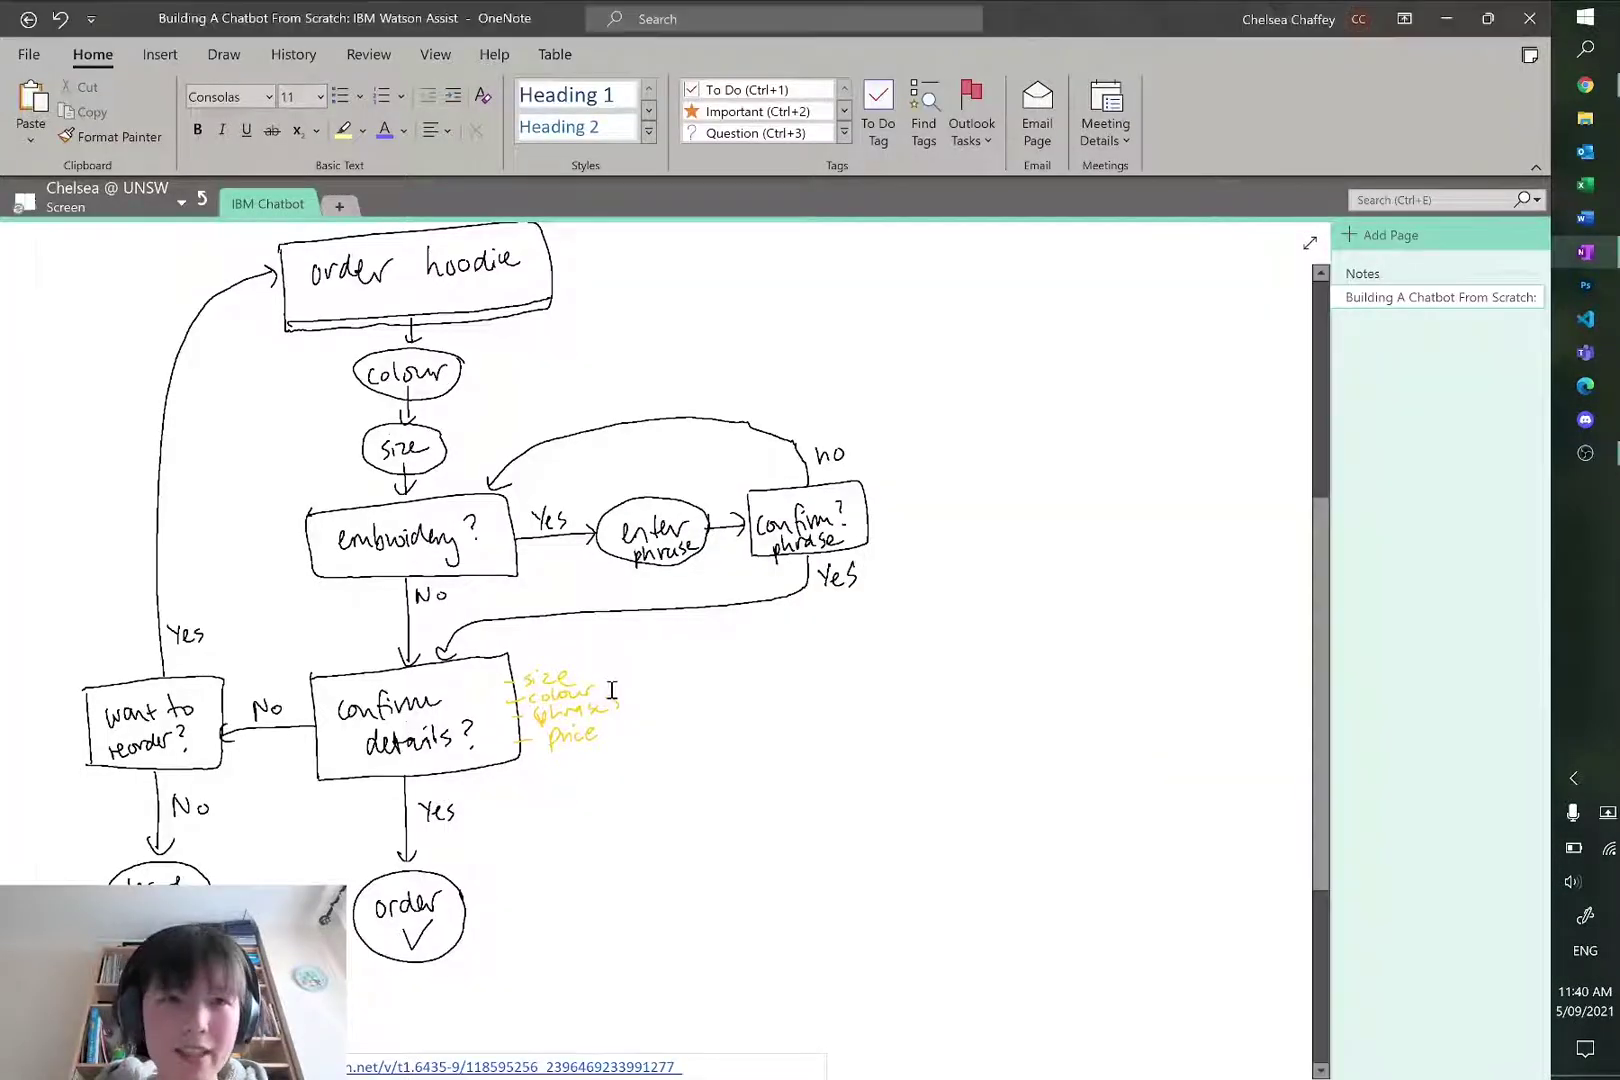
{"action": "scroll", "coordinate": [537, 377], "scroll_direction": "up", "scroll_amount": 3}
{"action": "scroll", "coordinate": [329, 818], "scroll_direction": "down", "scroll_amount": 3}
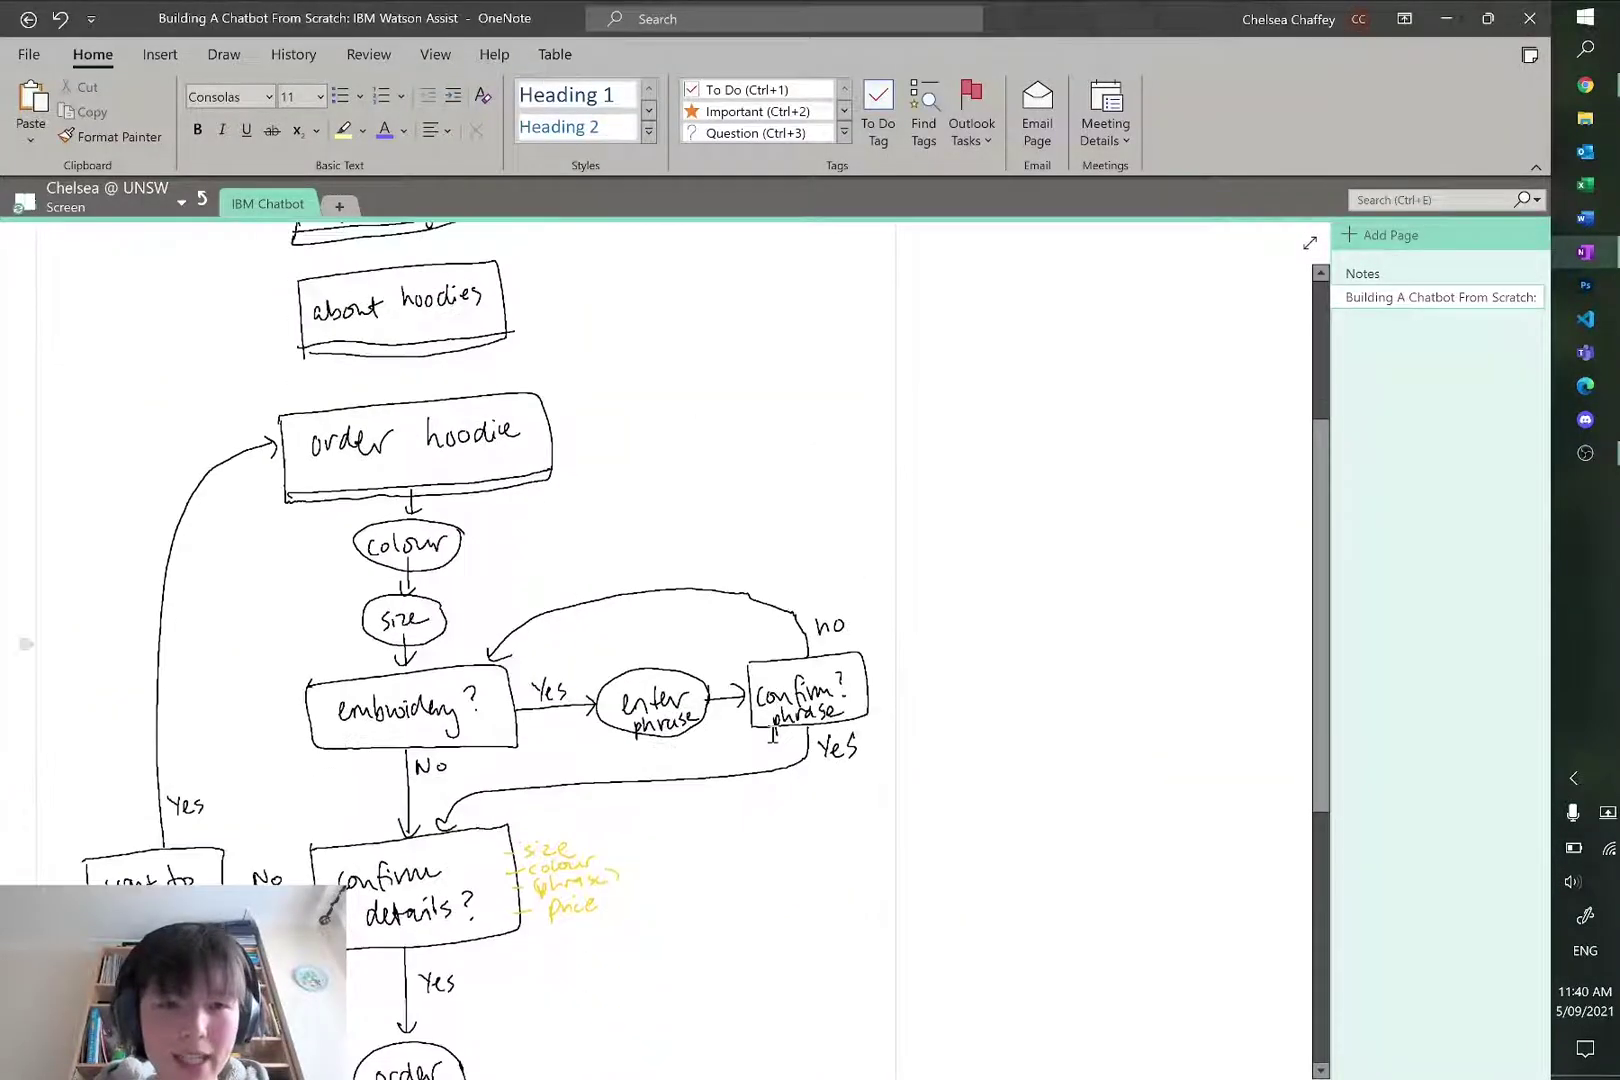
{"action": "key", "text": "alt+Tab"}
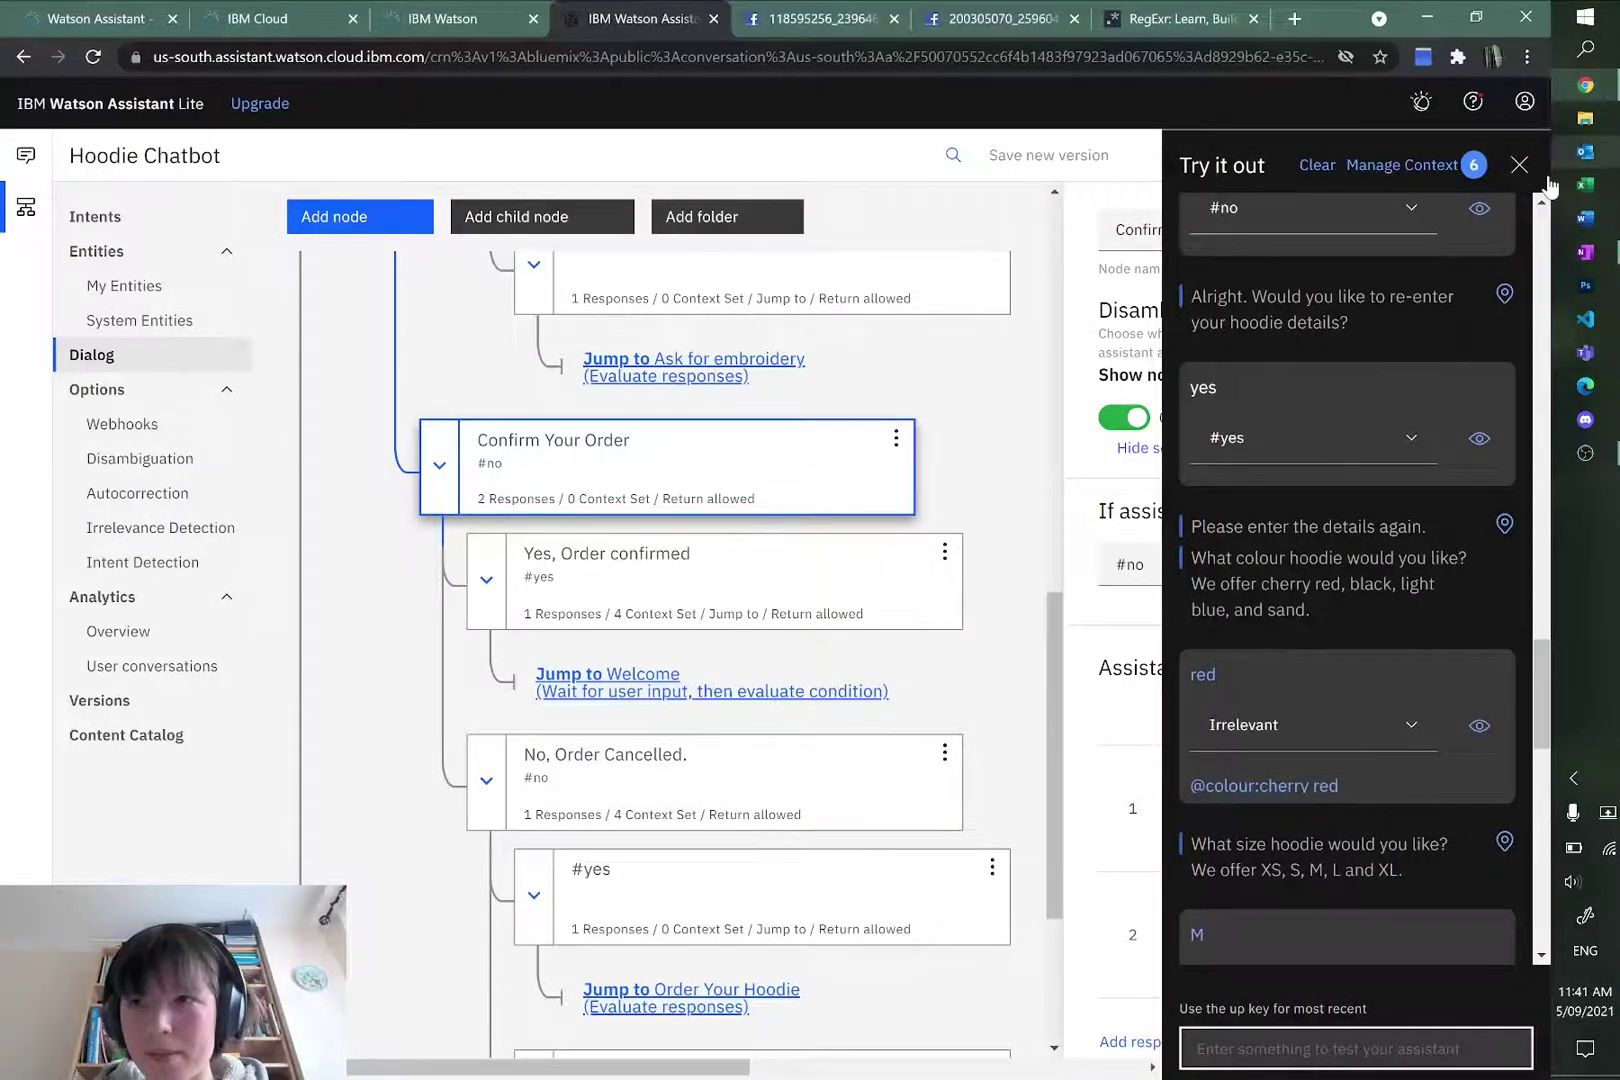
Step: Close the test chat and collapse Order Your Hoodie, leaving four top-level dialog nodes visible
{"action": "left_click", "coordinate": [1519, 164]}
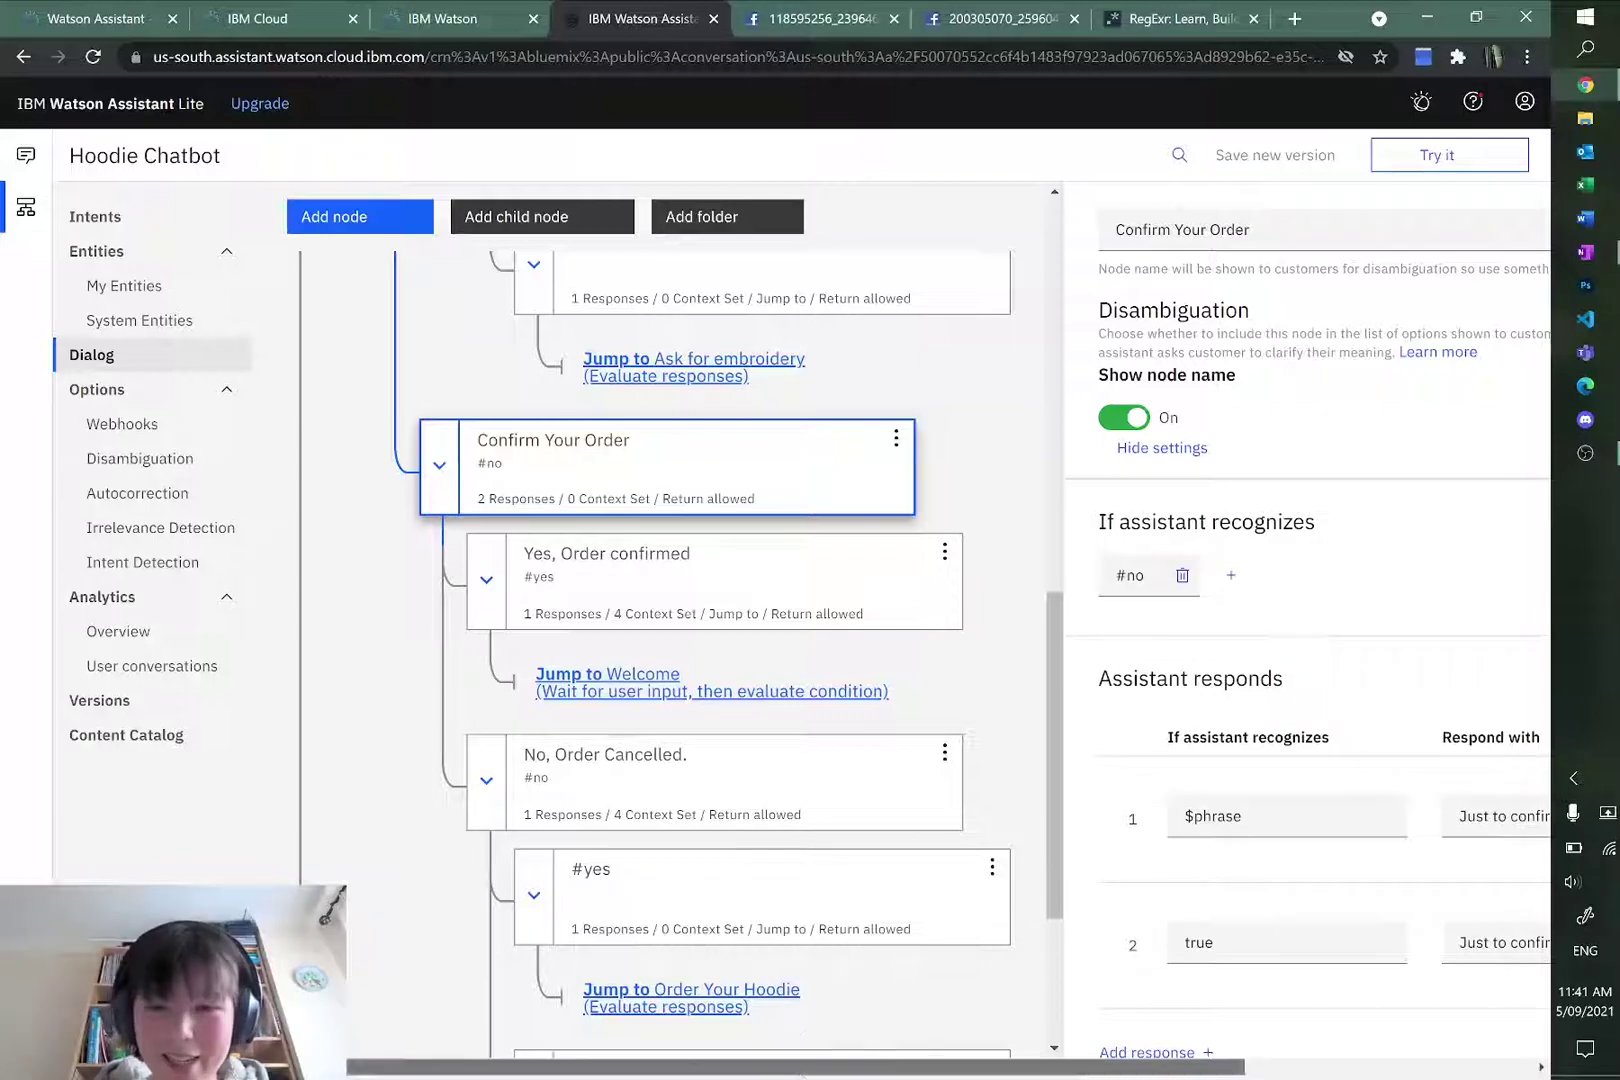
{"action": "scroll", "coordinate": [682, 726], "scroll_direction": "up", "scroll_amount": 1}
{"action": "scroll", "coordinate": [682, 726], "scroll_direction": "up", "scroll_amount": 1}
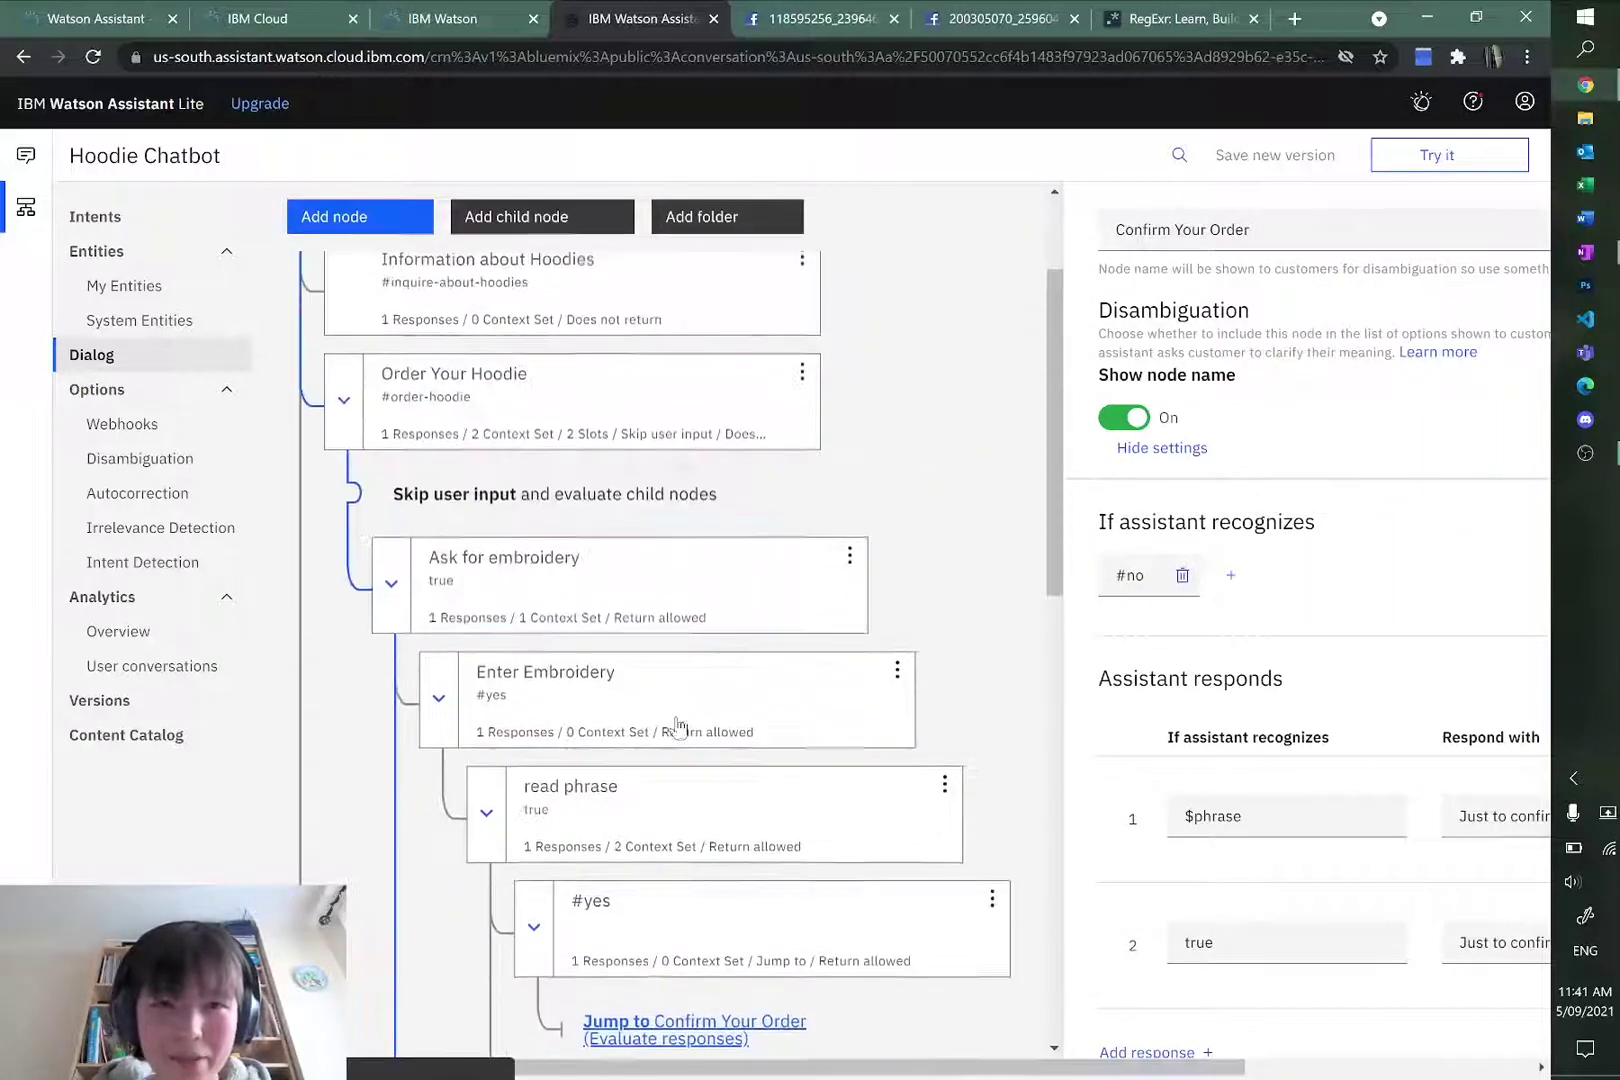
{"action": "scroll", "coordinate": [659, 716], "scroll_direction": "down", "scroll_amount": 5}
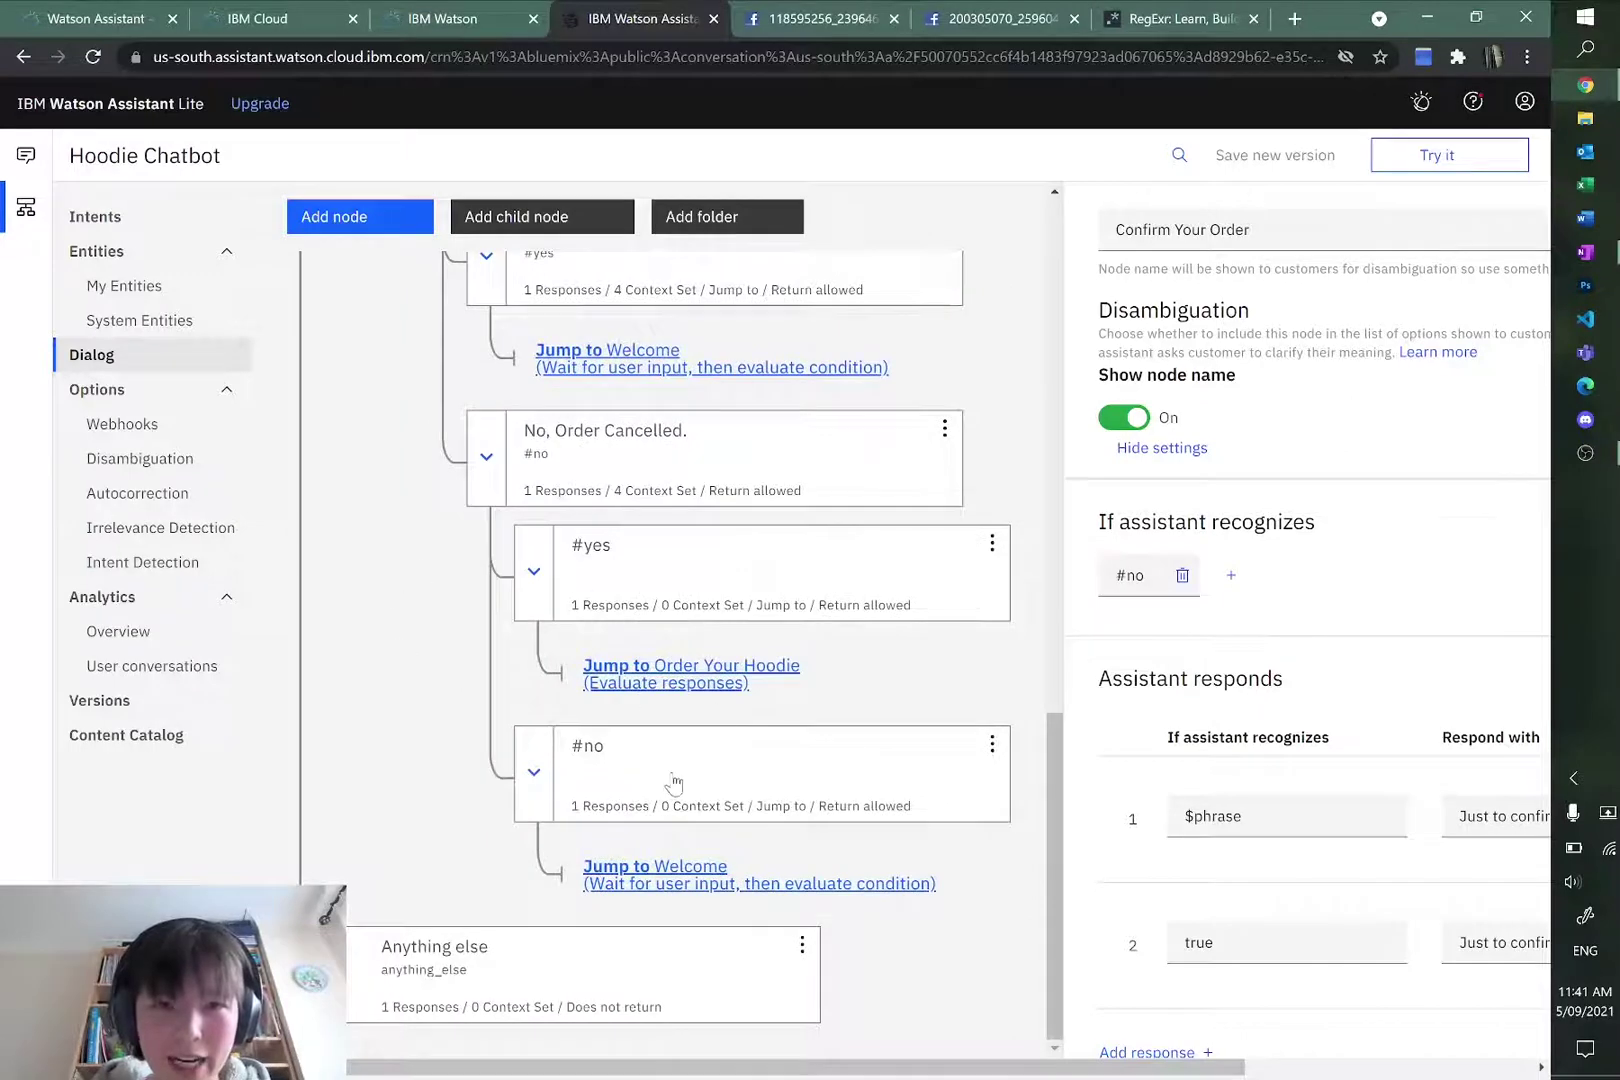
{"action": "scroll", "coordinate": [672, 781], "scroll_direction": "up", "scroll_amount": 5}
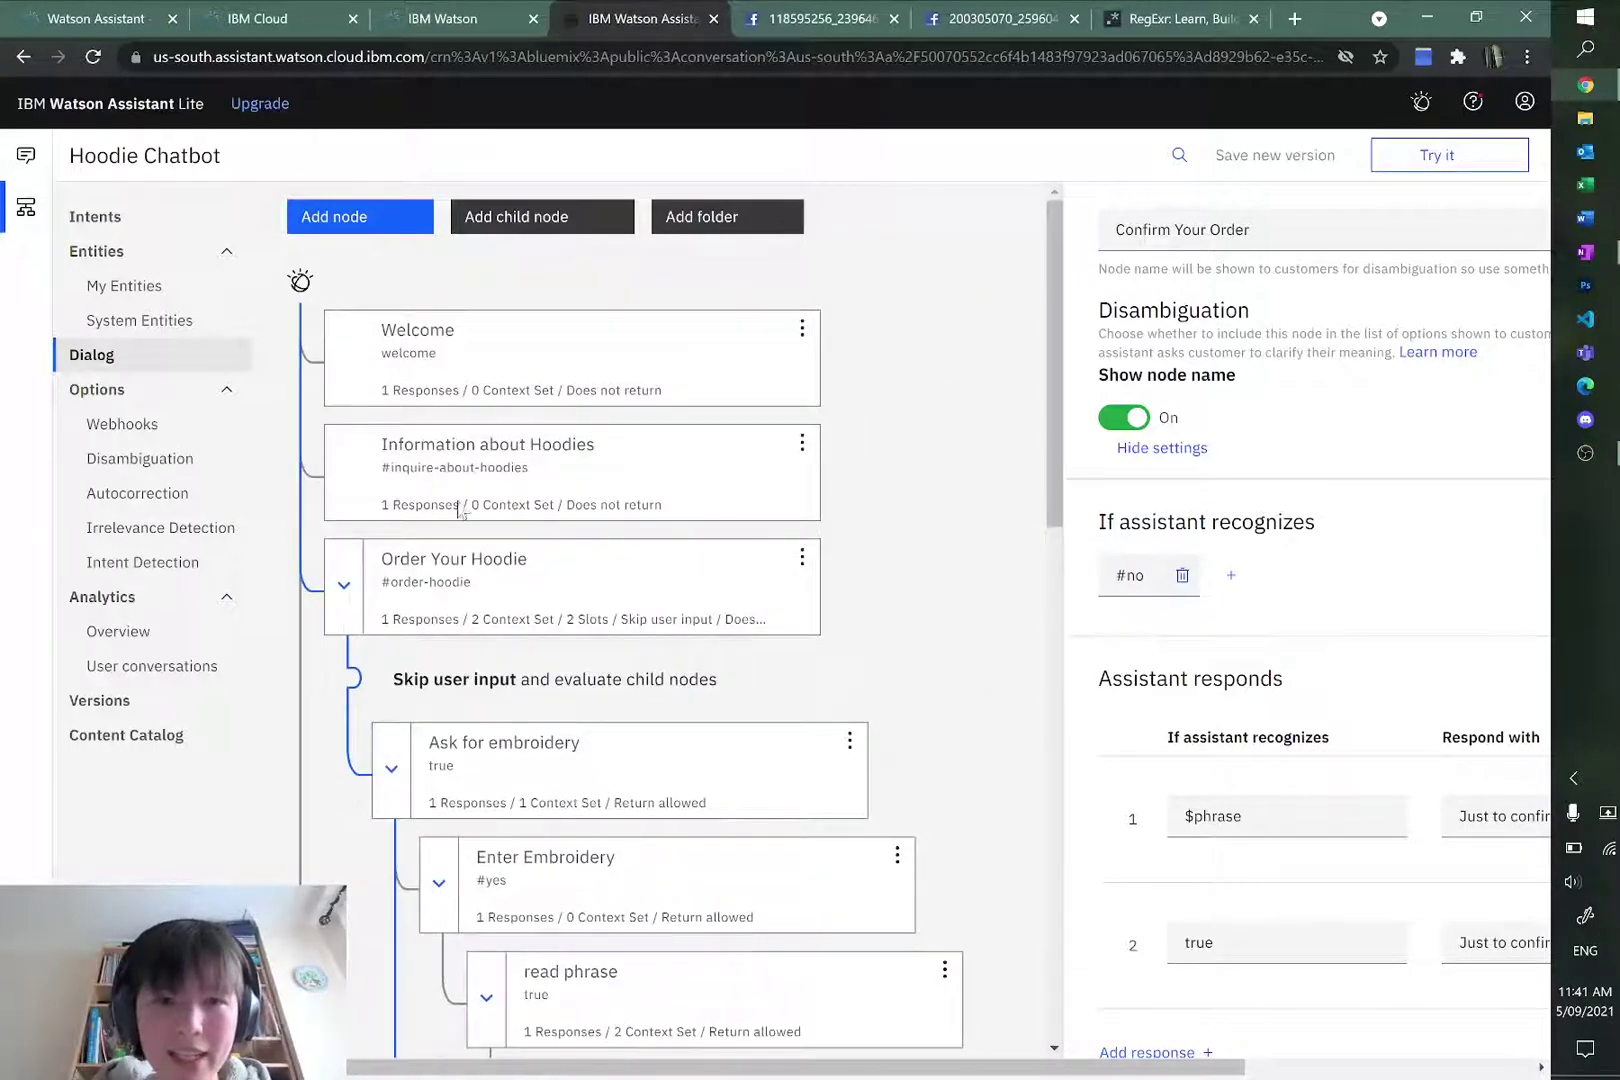
{"action": "left_click", "coordinate": [345, 590]}
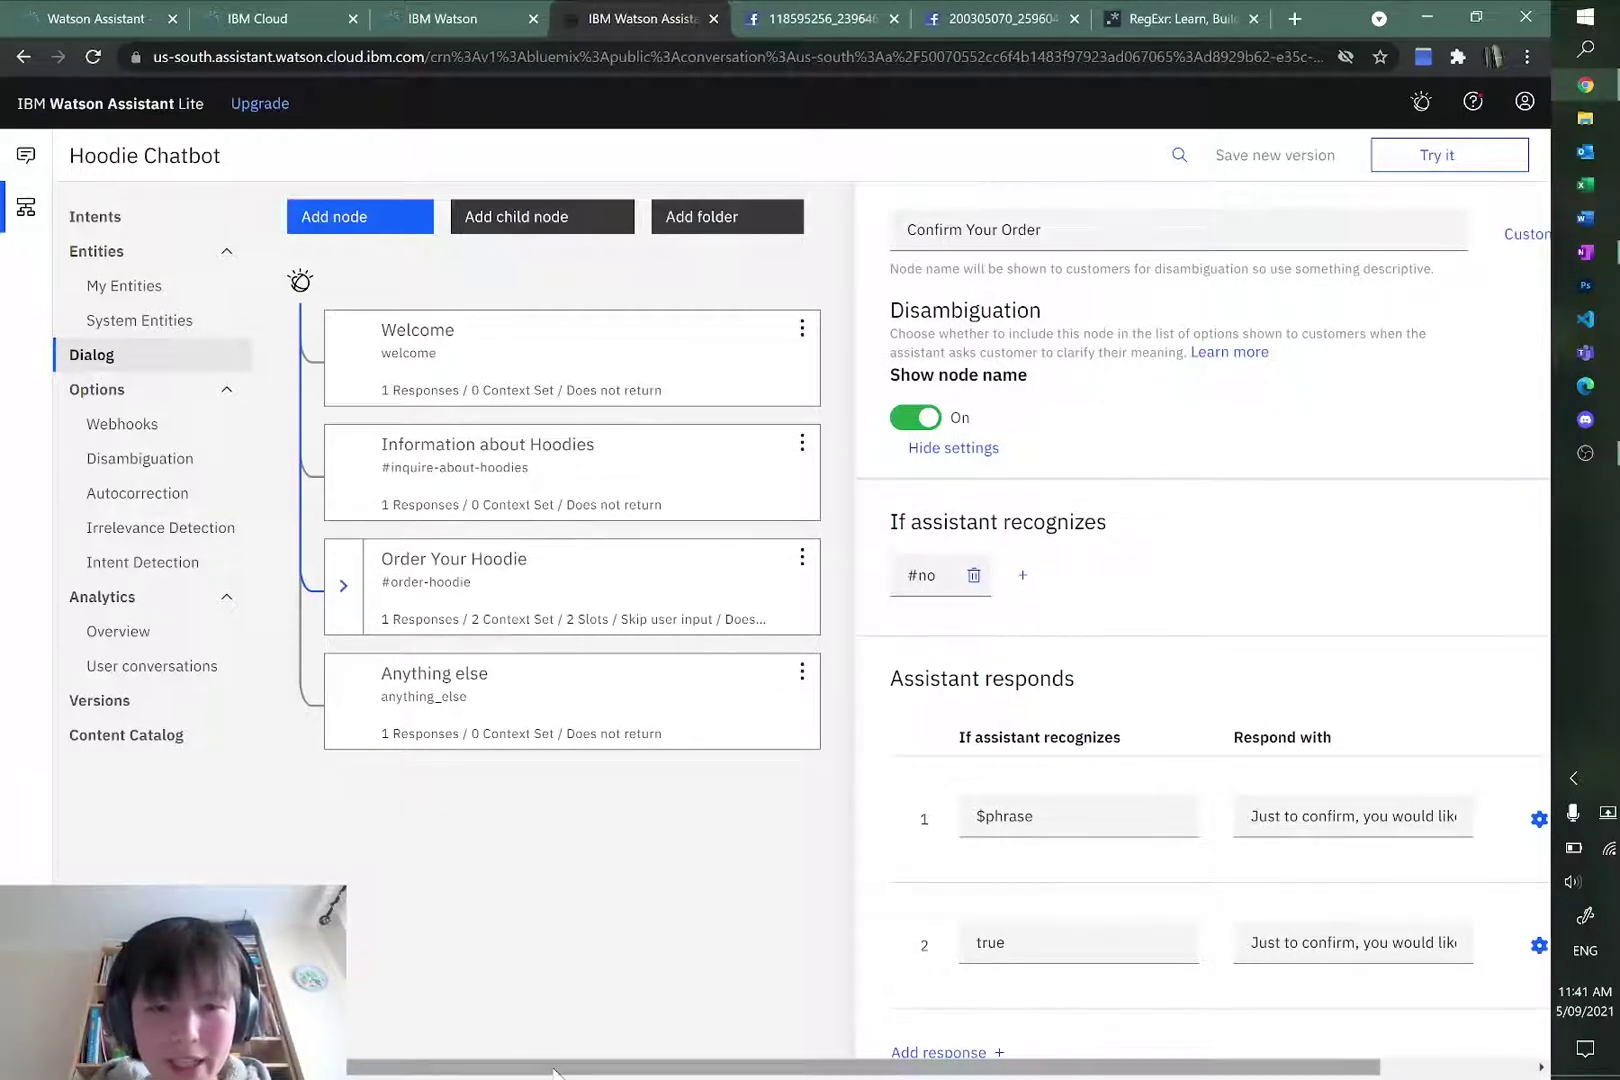
{"action": "mouse_move", "coordinate": [540, 1066]}
{"action": "left_mouse_down"}
{"action": "mouse_move", "coordinate": [651, 1066]}
{"action": "mouse_move", "coordinate": [540, 1066]}
{"action": "left_mouse_up"}
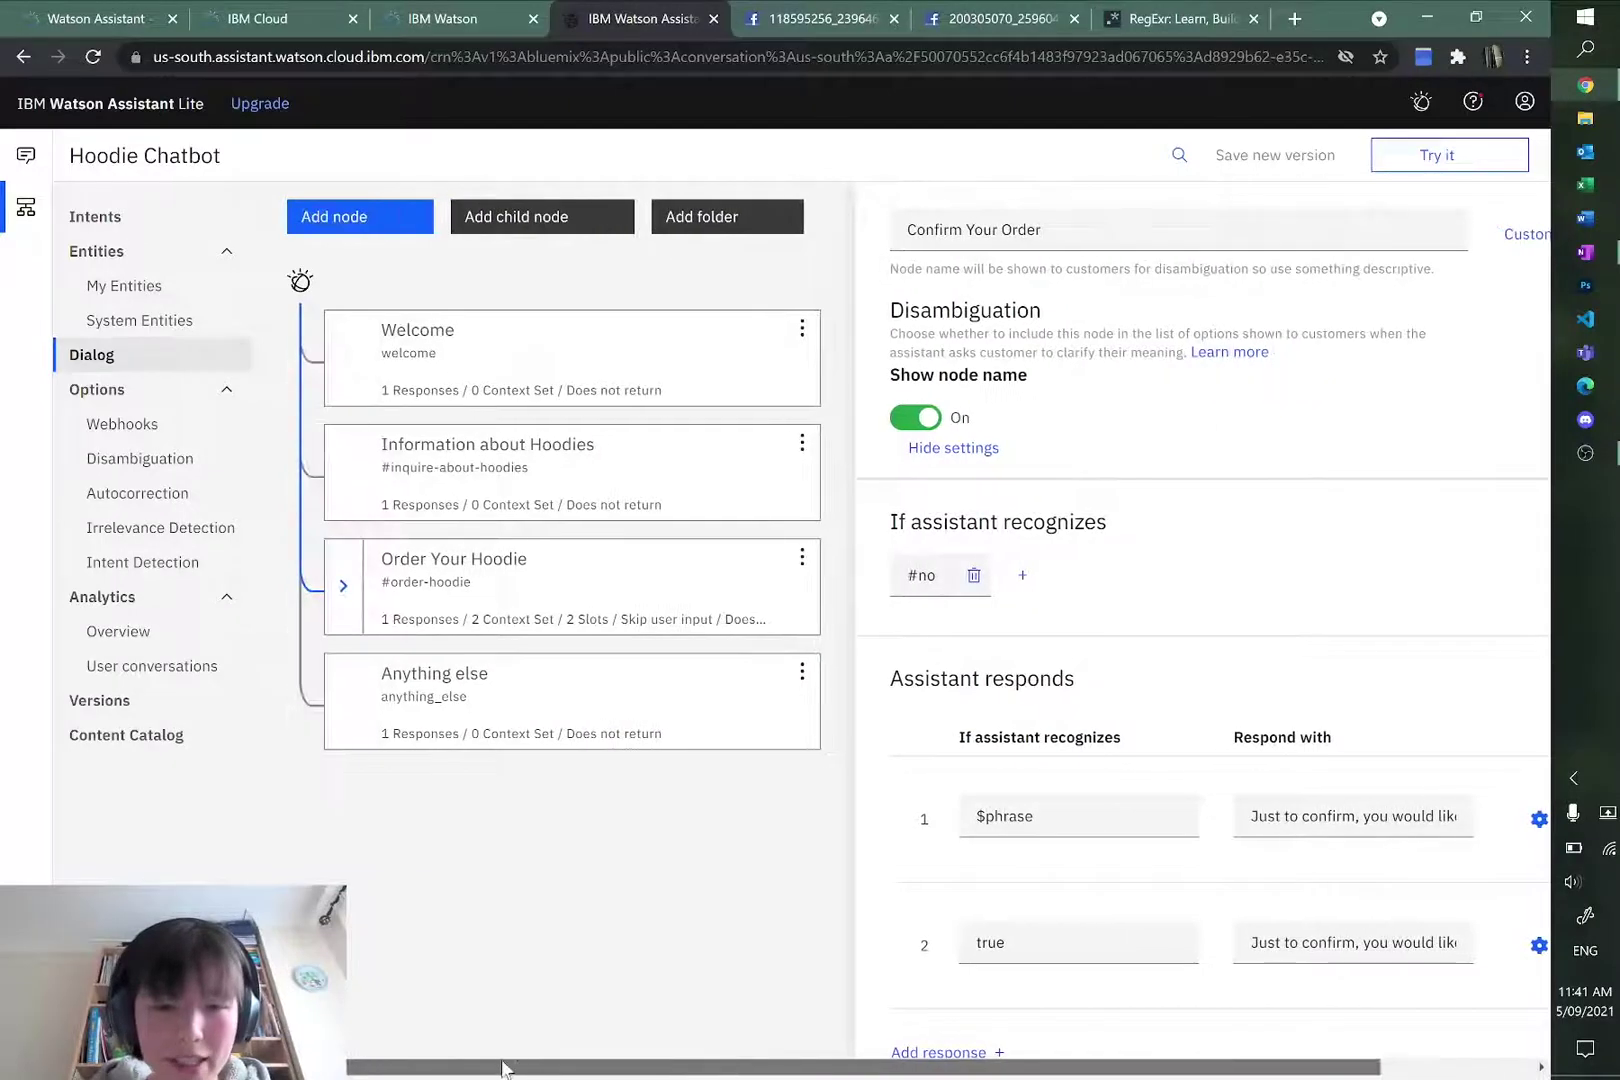